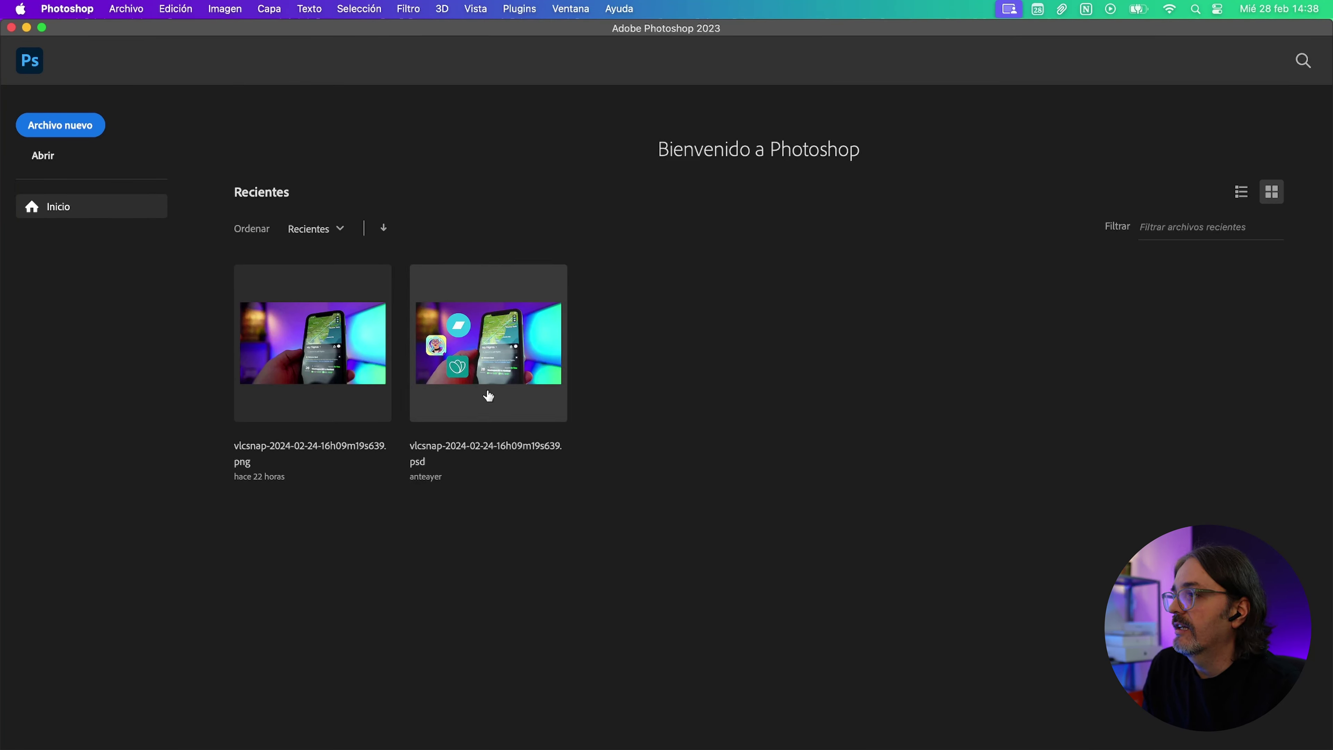
Try sorting the recent files by name, then restore most-recent order
{"action": "left_click", "coordinate": [319, 238]}
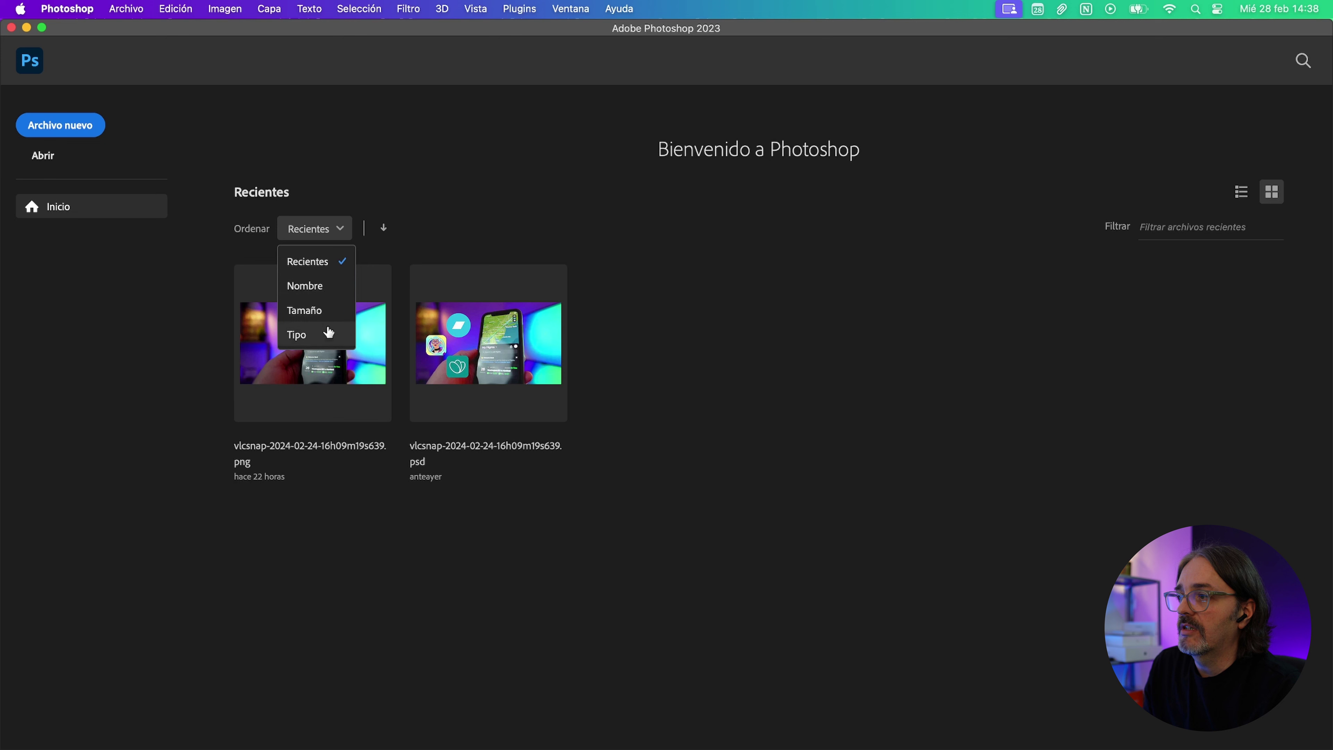
{"action": "left_click", "coordinate": [649, 289]}
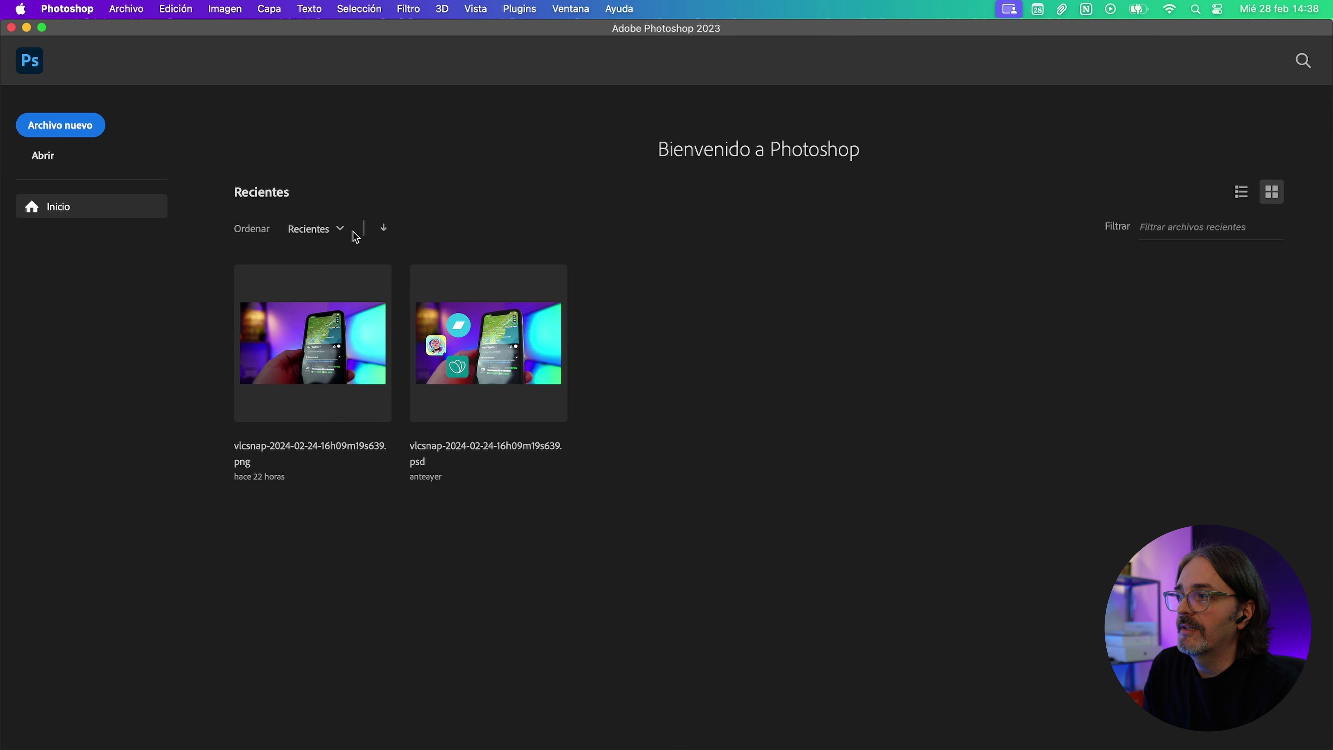
{"action": "left_click", "coordinate": [328, 228]}
{"action": "left_click", "coordinate": [319, 282]}
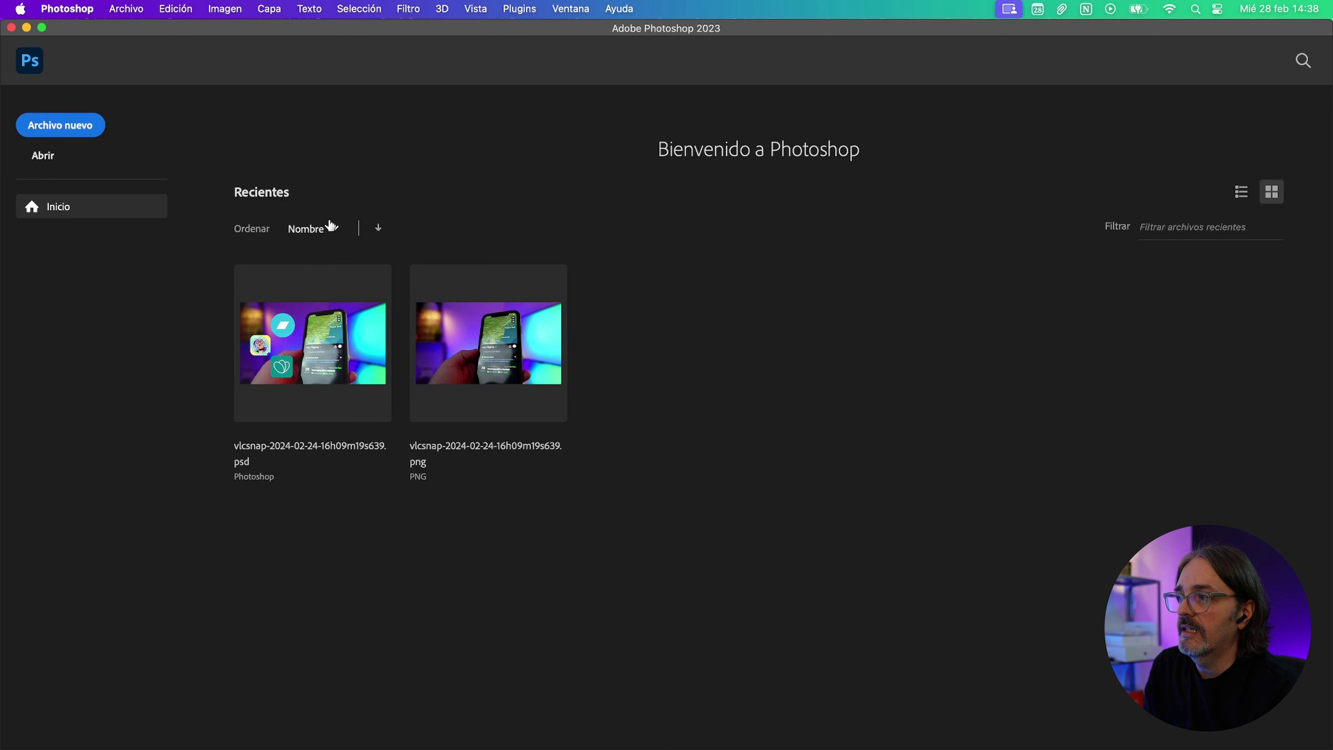
{"action": "left_click", "coordinate": [331, 227]}
{"action": "left_click", "coordinate": [319, 259]}
Filter the recent files by 'vlc' and then 'psd', then clear the filter
{"action": "left_click", "coordinate": [1174, 237]}
{"action": "type", "text": "vlcsna"}
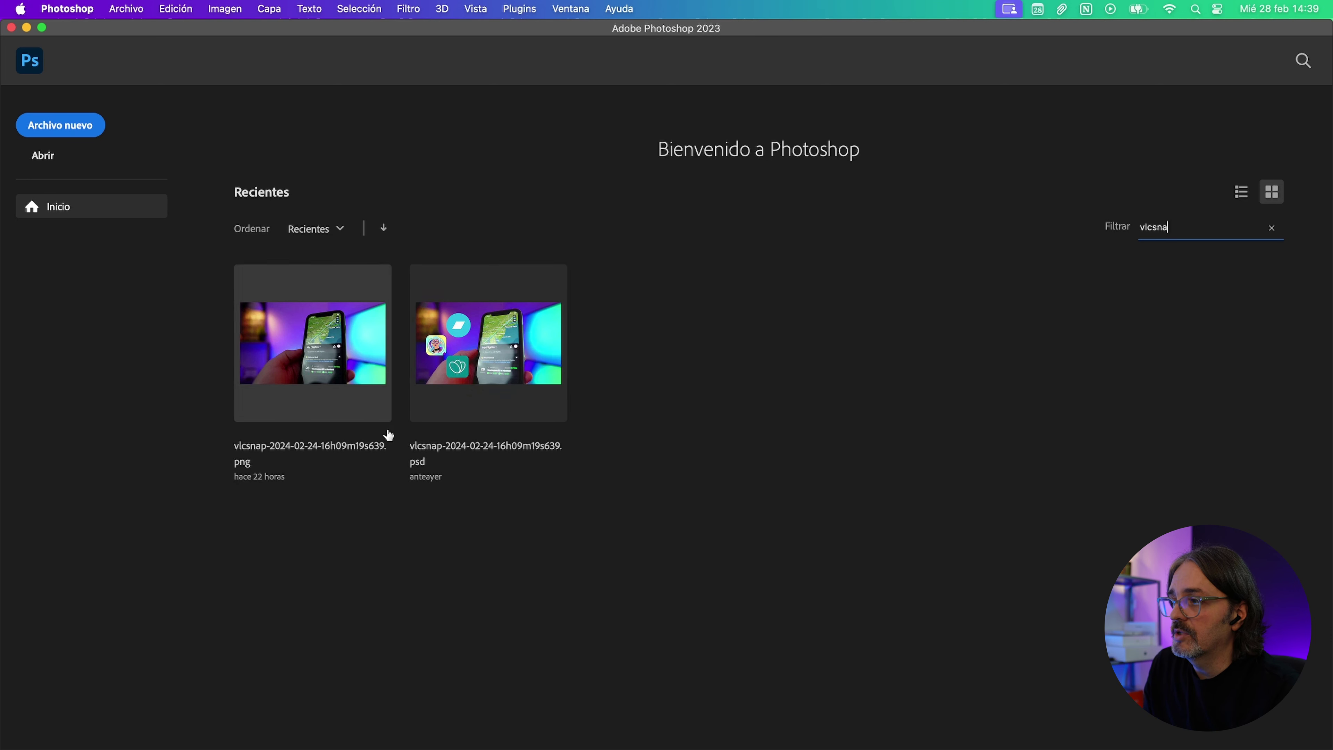
{"action": "key", "text": "super+a"}
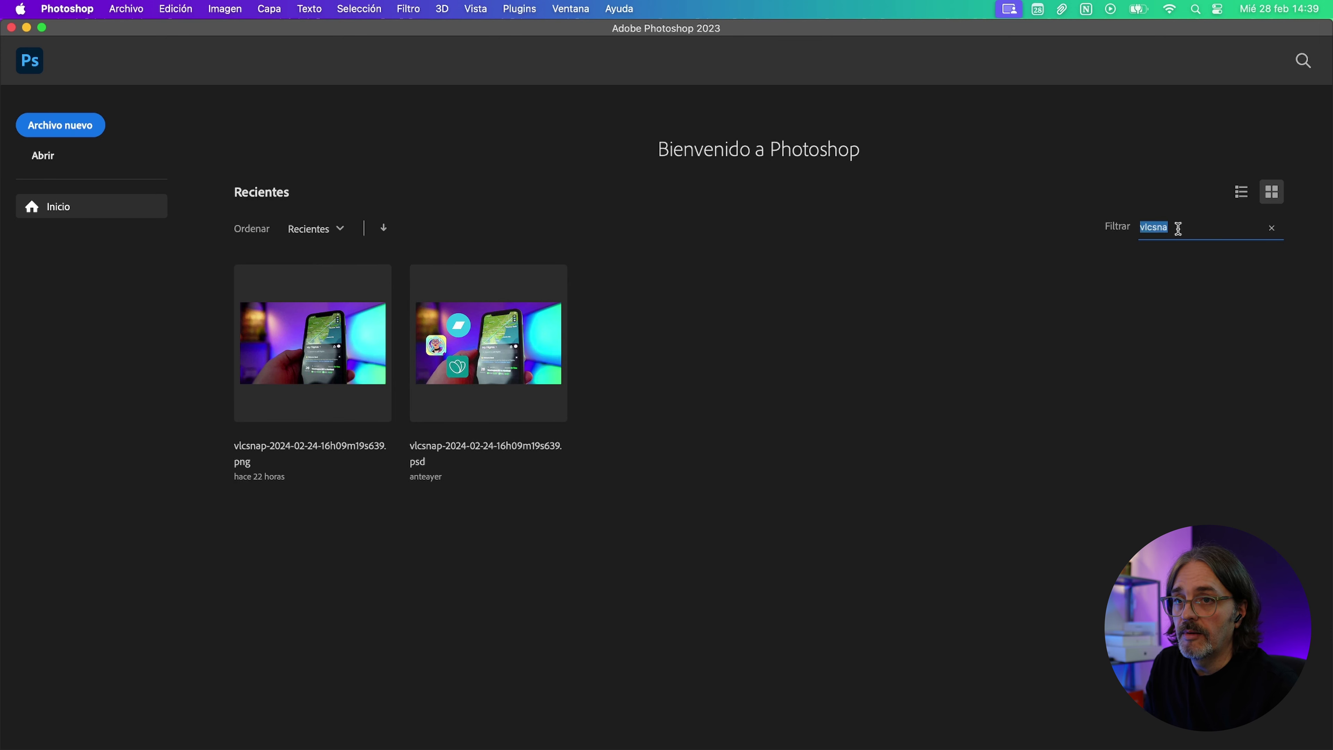
{"action": "type", "text": "psd"}
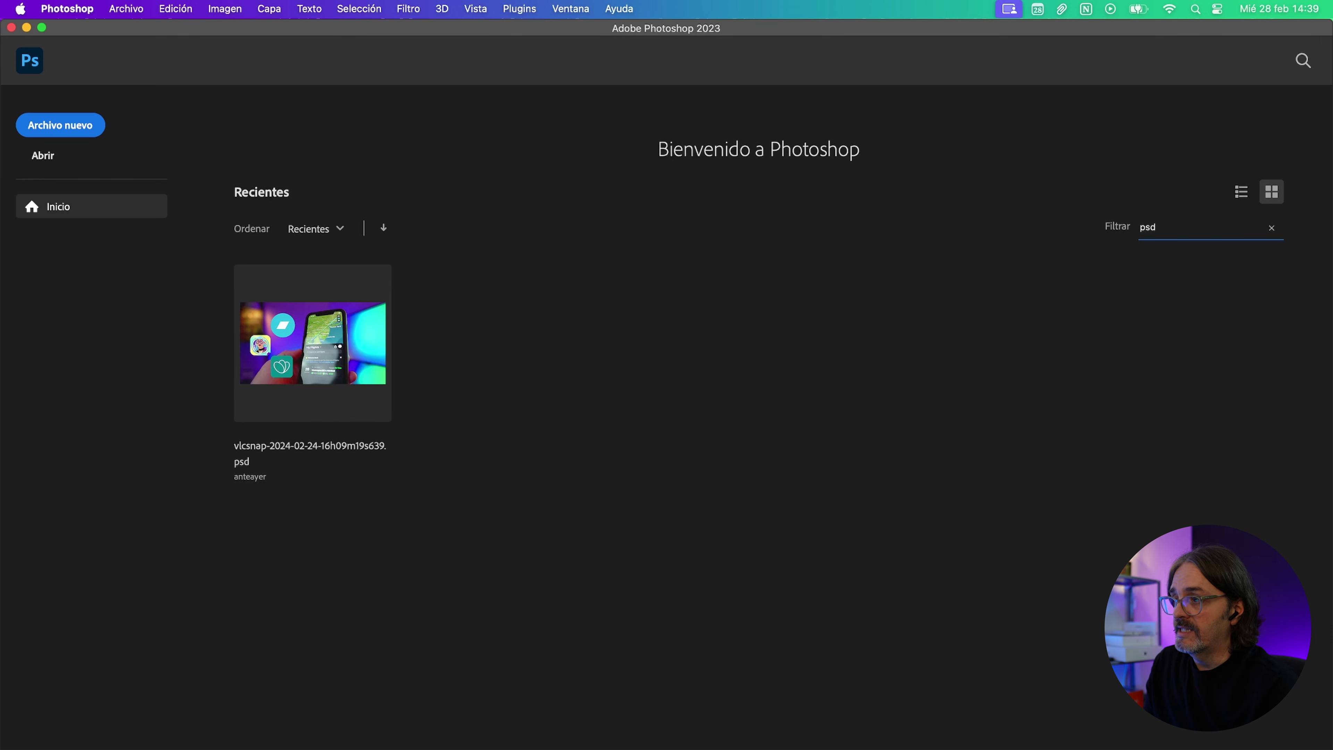
{"action": "key", "text": "BackSpace"}
{"action": "key", "text": "BackSpace"}
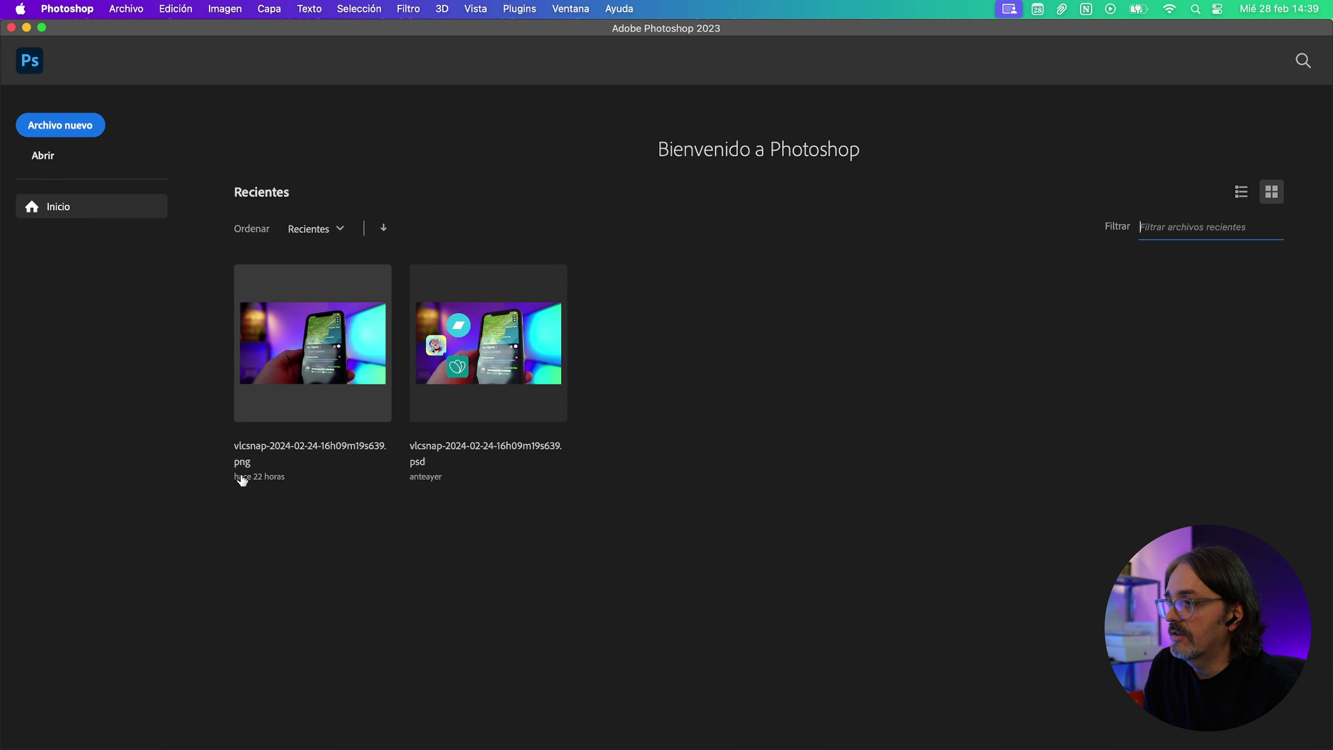
{"action": "left_click", "coordinate": [666, 416]}
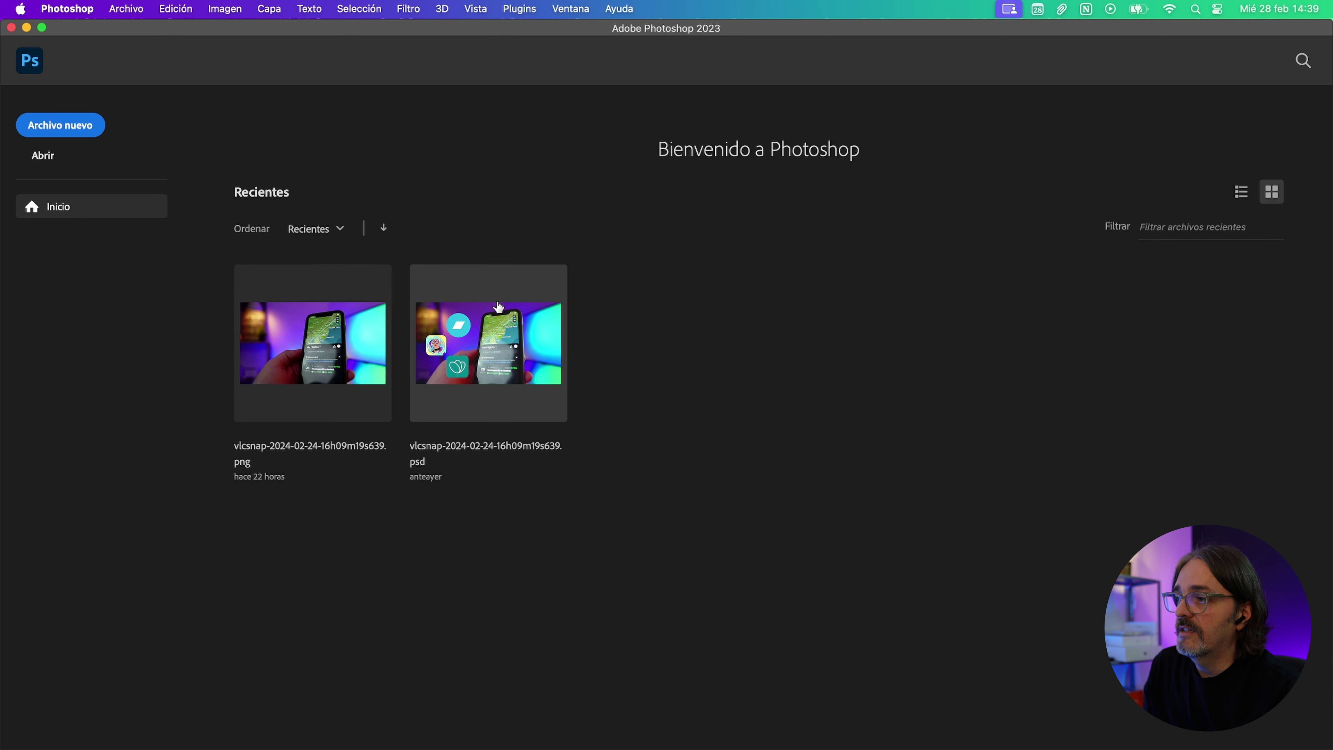
Toggle the recent files between list and thumbnail views, ending on thumbnails
{"action": "left_click", "coordinate": [1241, 205]}
{"action": "left_click", "coordinate": [1272, 193]}
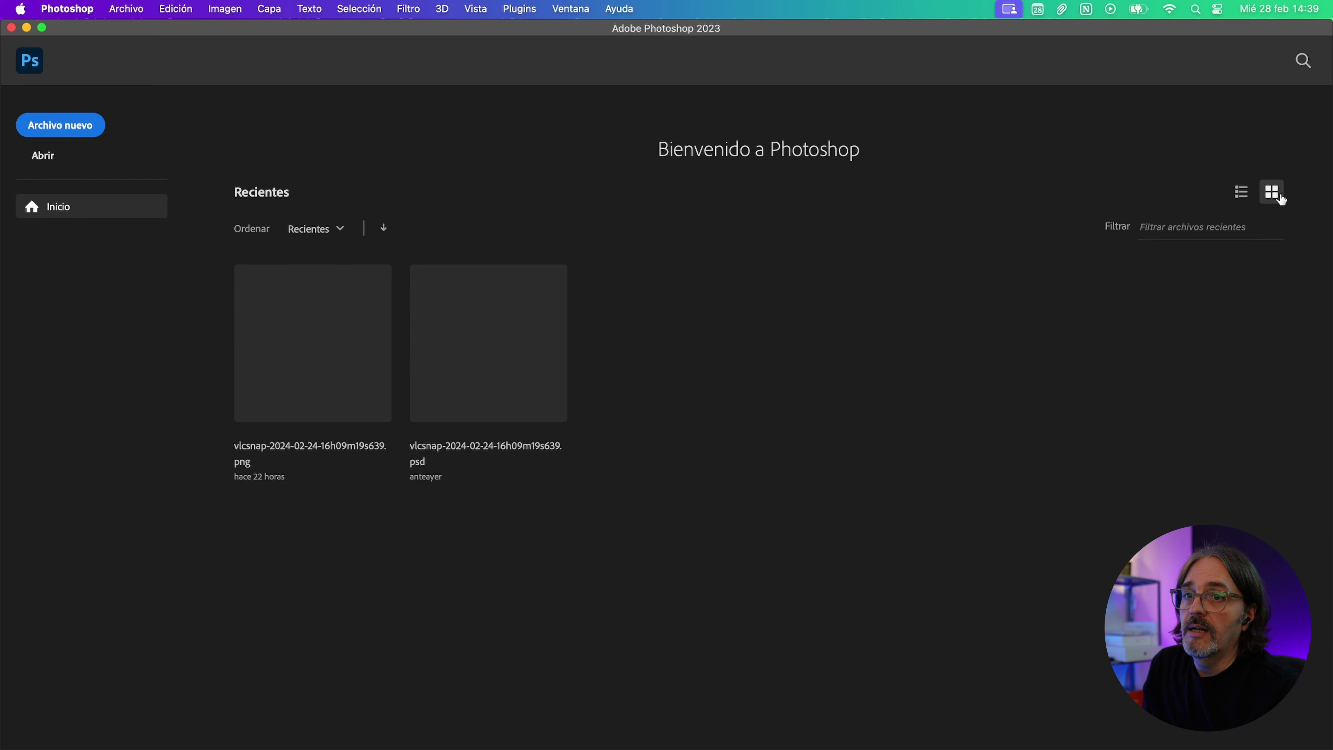
{"action": "left_click", "coordinate": [1244, 198]}
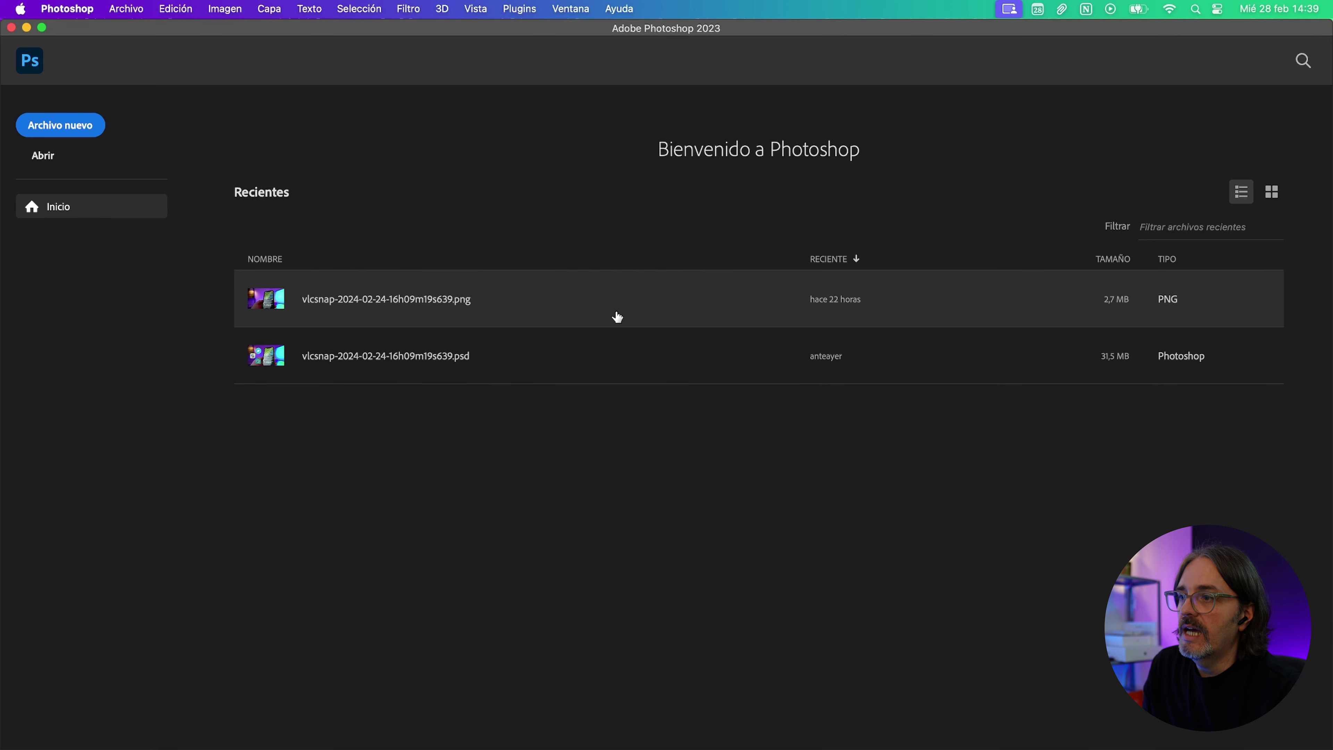
{"action": "left_click", "coordinate": [1272, 192]}
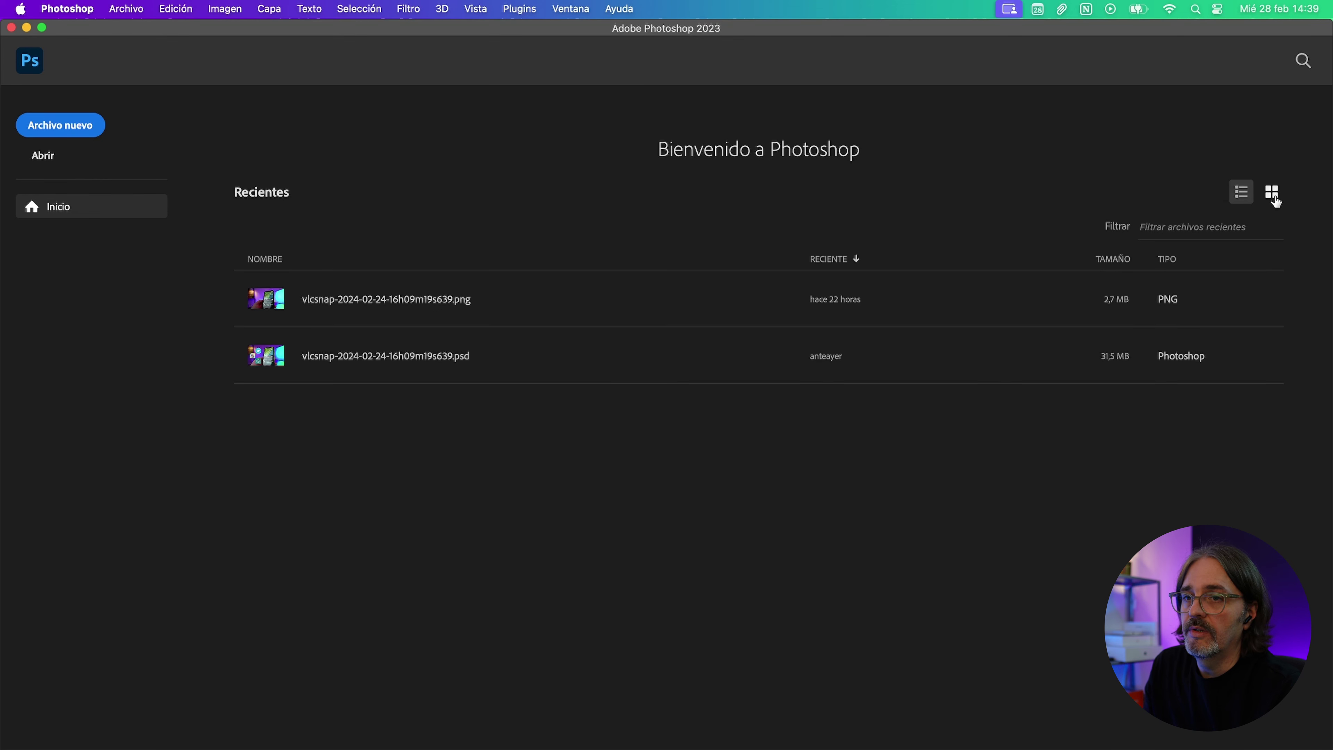
{"action": "left_click", "coordinate": [1274, 198]}
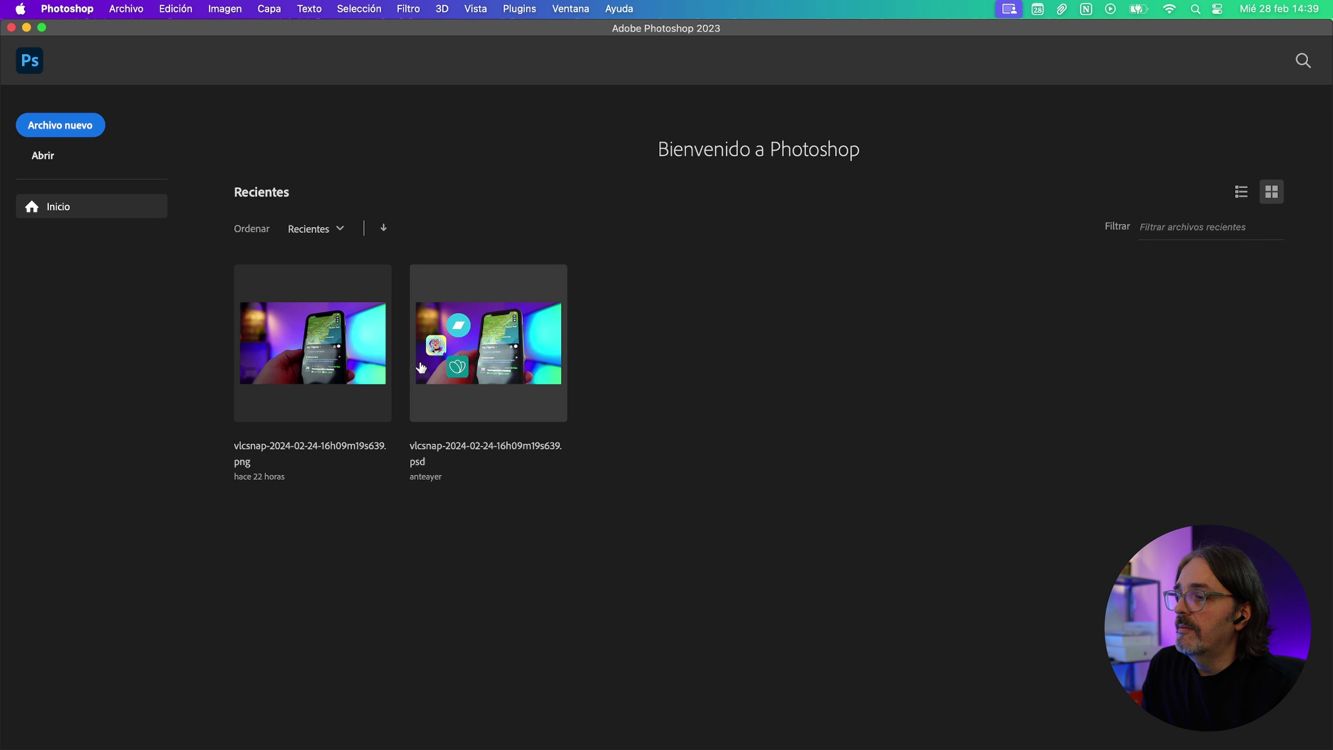
Clear the recent files list from the Archivo menu and dismiss the Open dialog
{"action": "left_click", "coordinate": [138, 9]}
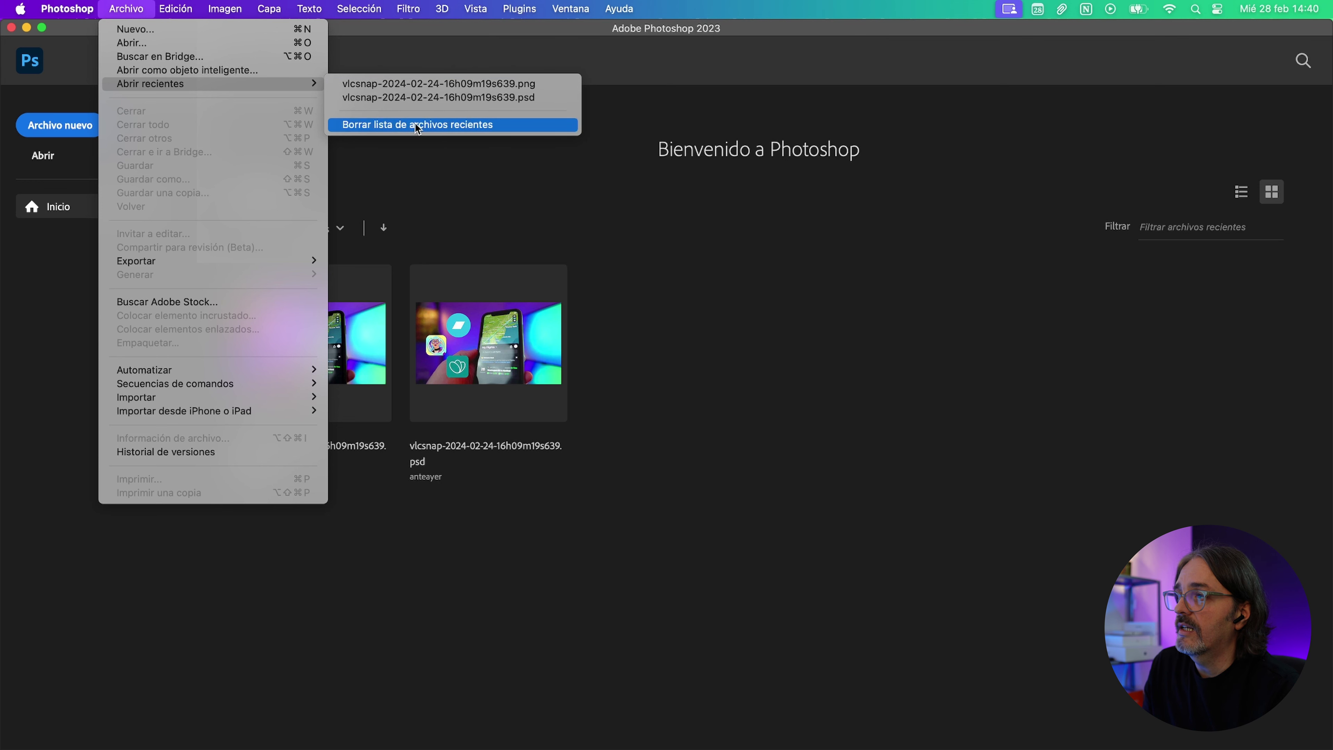
{"action": "left_click", "coordinate": [482, 129]}
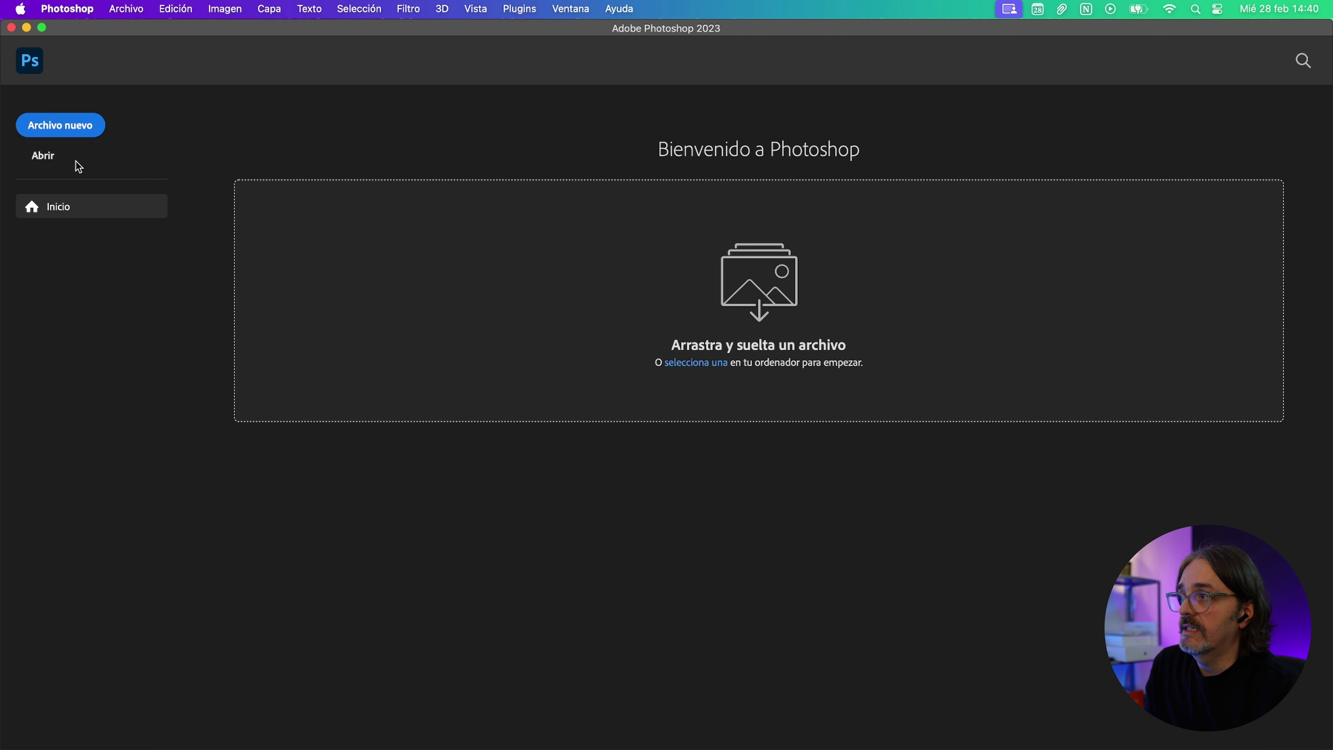
{"action": "left_click", "coordinate": [43, 155]}
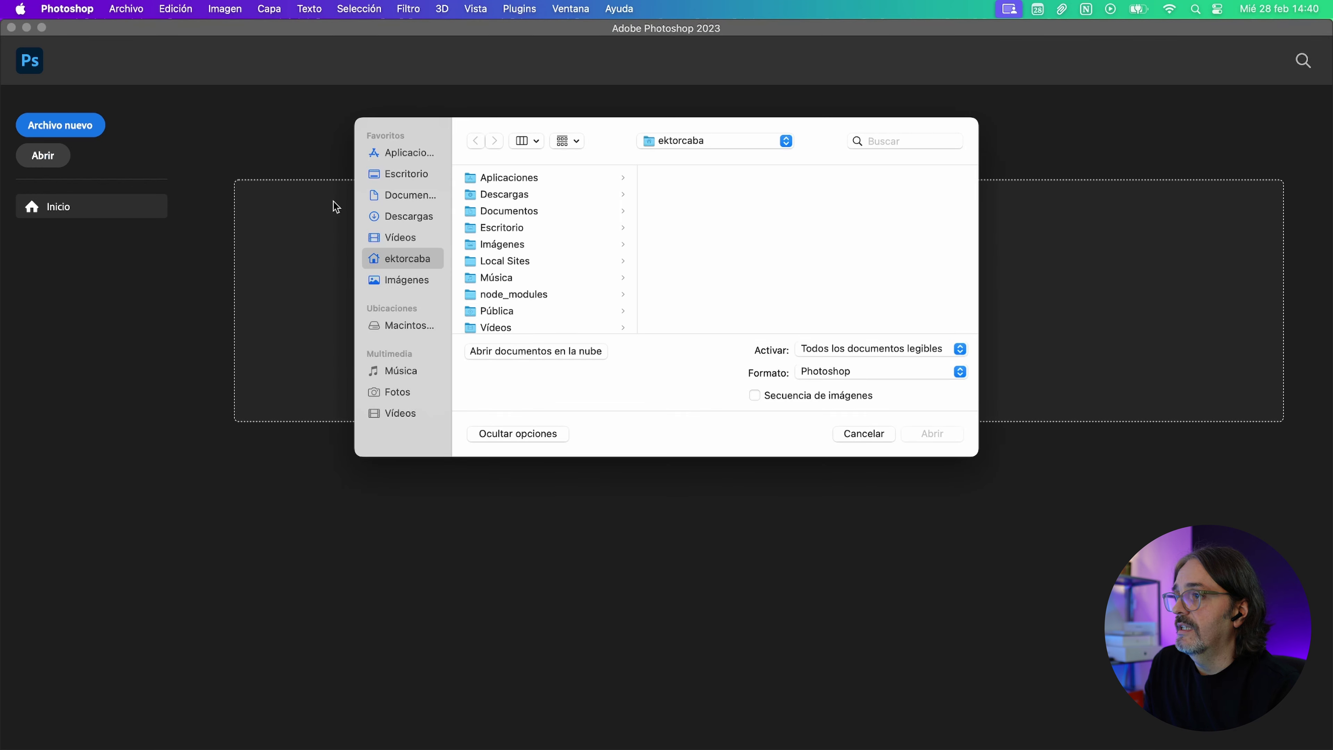
{"action": "left_click", "coordinate": [851, 434]}
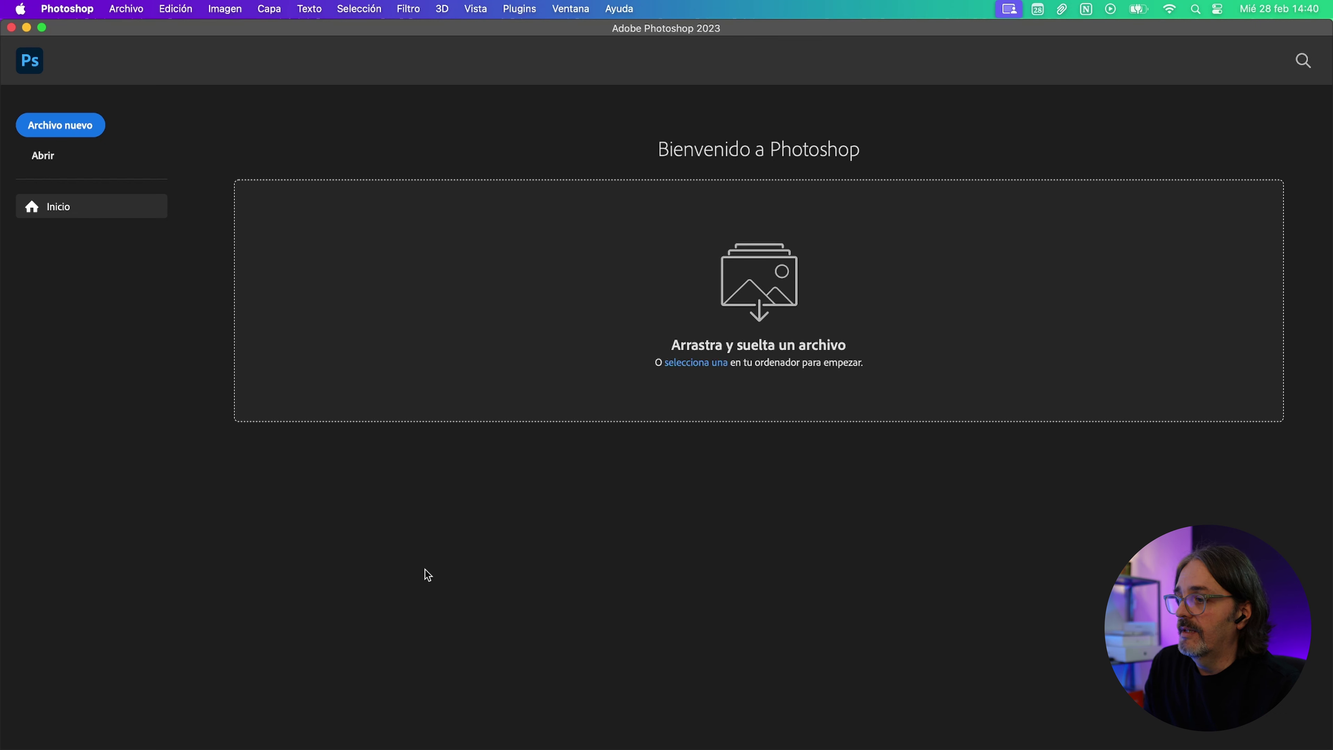
{"action": "key", "text": "super+space"}
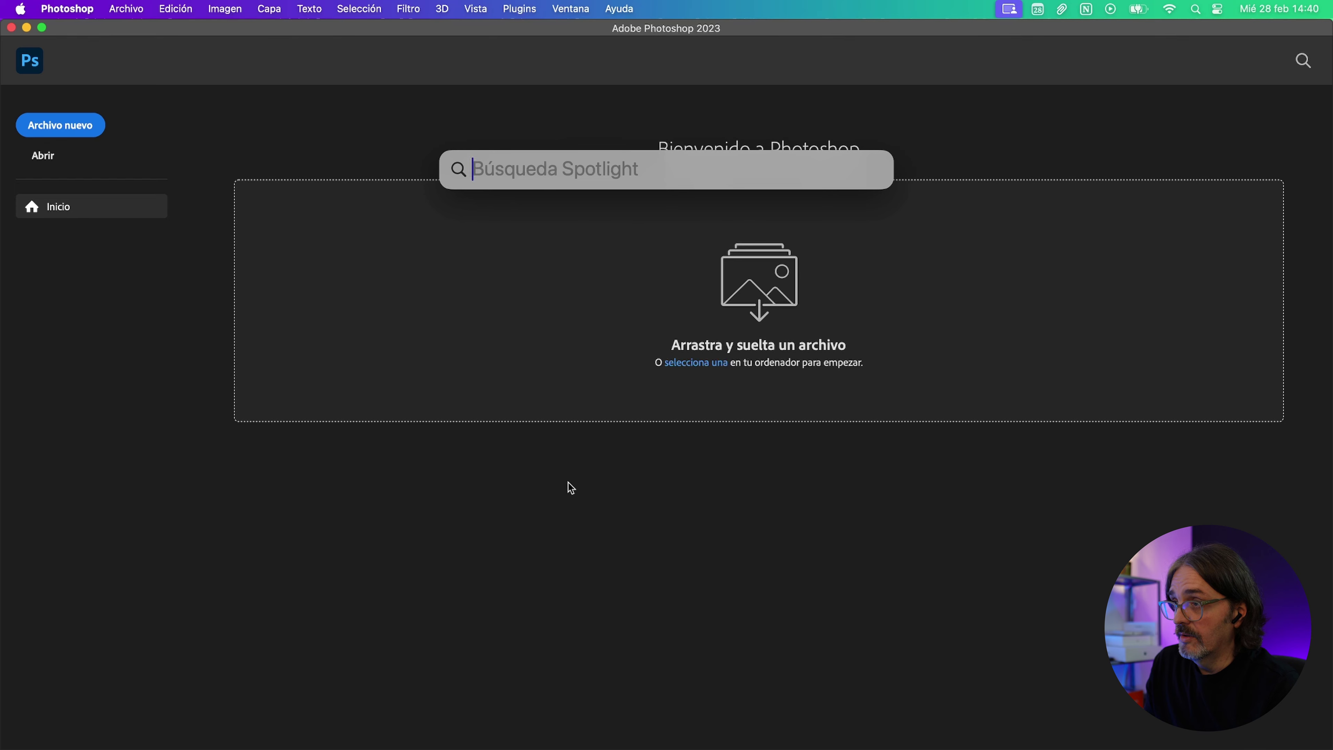
{"action": "type", "text": "finder"}
{"action": "key", "text": "Return"}
{"action": "left_click", "coordinate": [444, 213]}
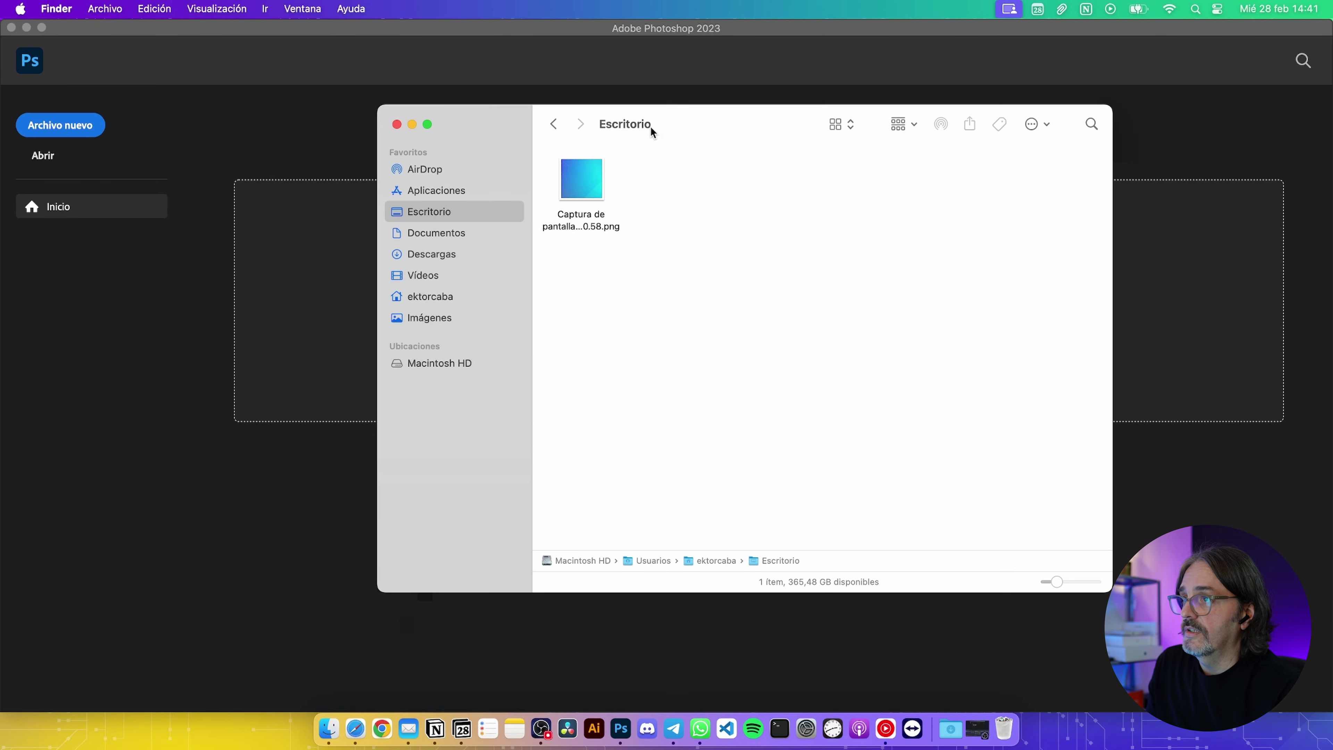
{"action": "left_click_drag", "start_coordinate": [650, 131], "coordinate": [871, 184]}
{"action": "left_click_drag", "start_coordinate": [808, 220], "coordinate": [443, 265]}
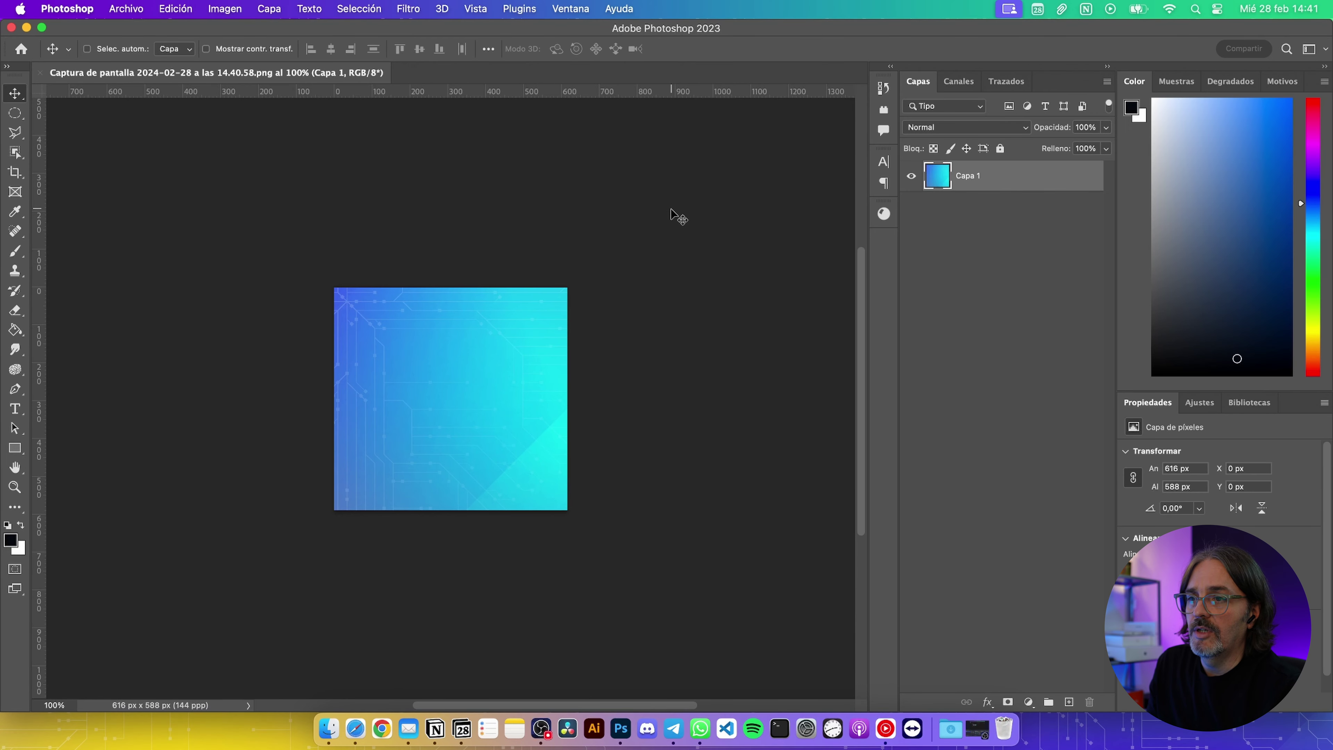
{"action": "left_click", "coordinate": [40, 73]}
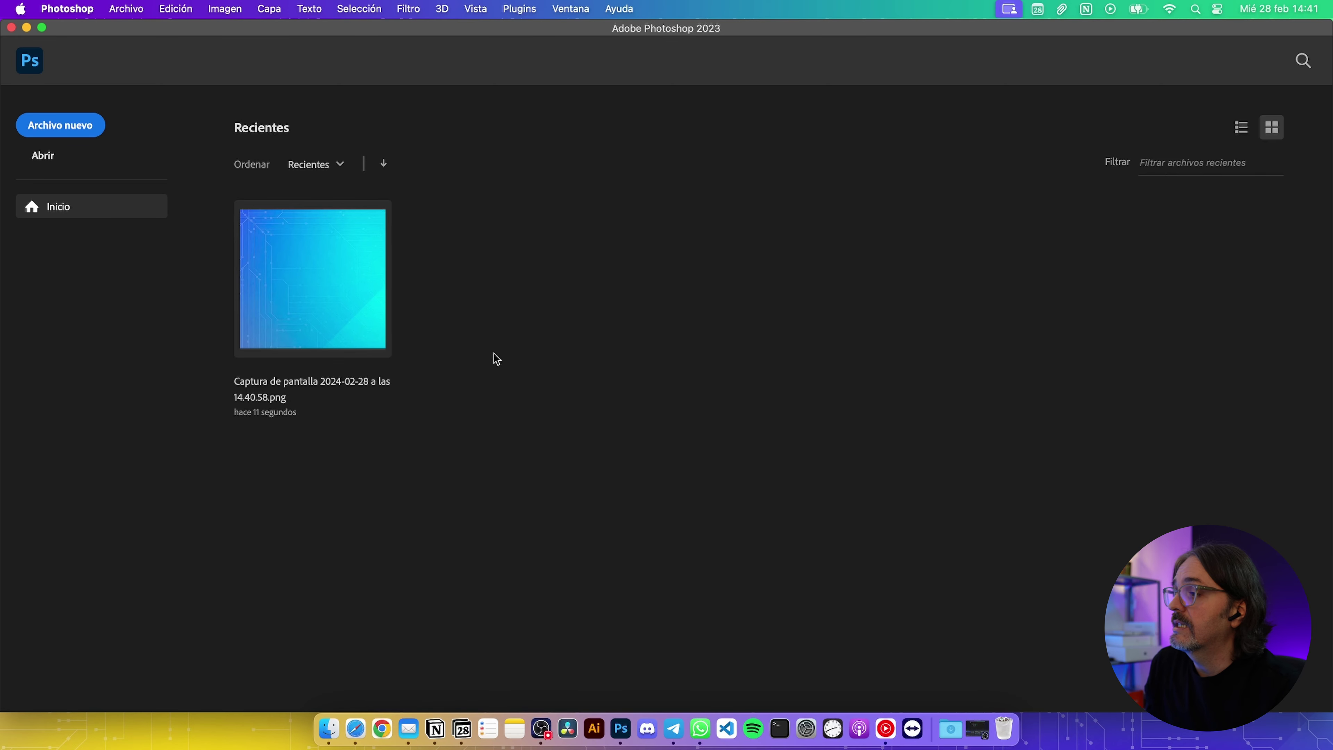
{"action": "left_click", "coordinate": [139, 8]}
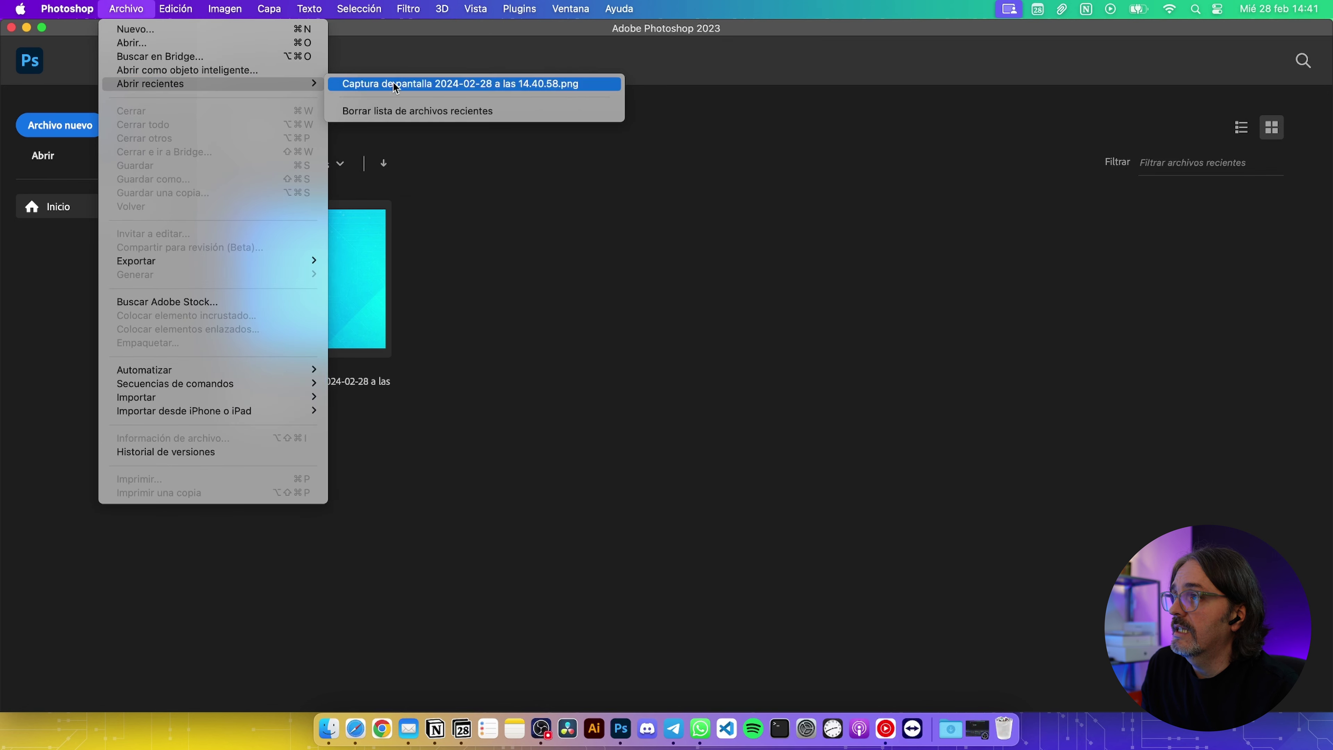
{"action": "left_click", "coordinate": [418, 111]}
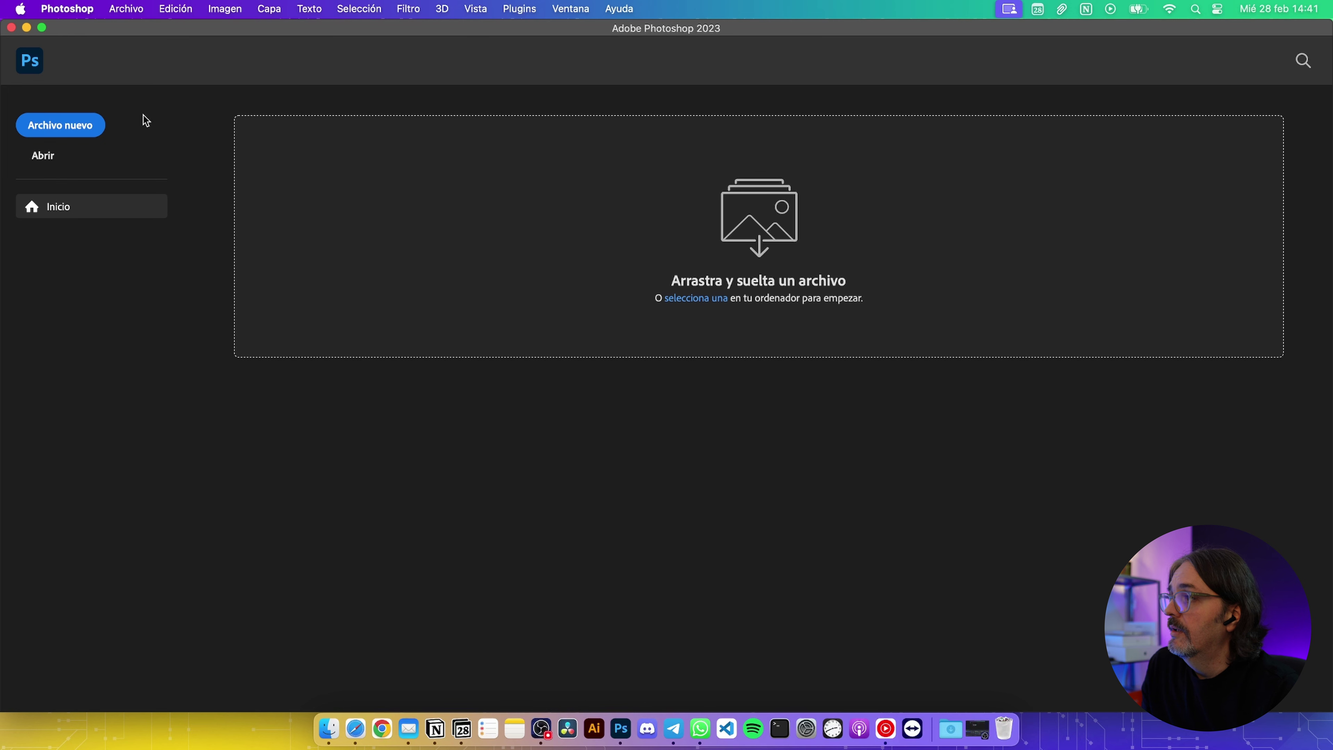
Open Nuevo Documento, enlarge the dialog, and inspect the width units without changing them
{"action": "left_click", "coordinate": [84, 131]}
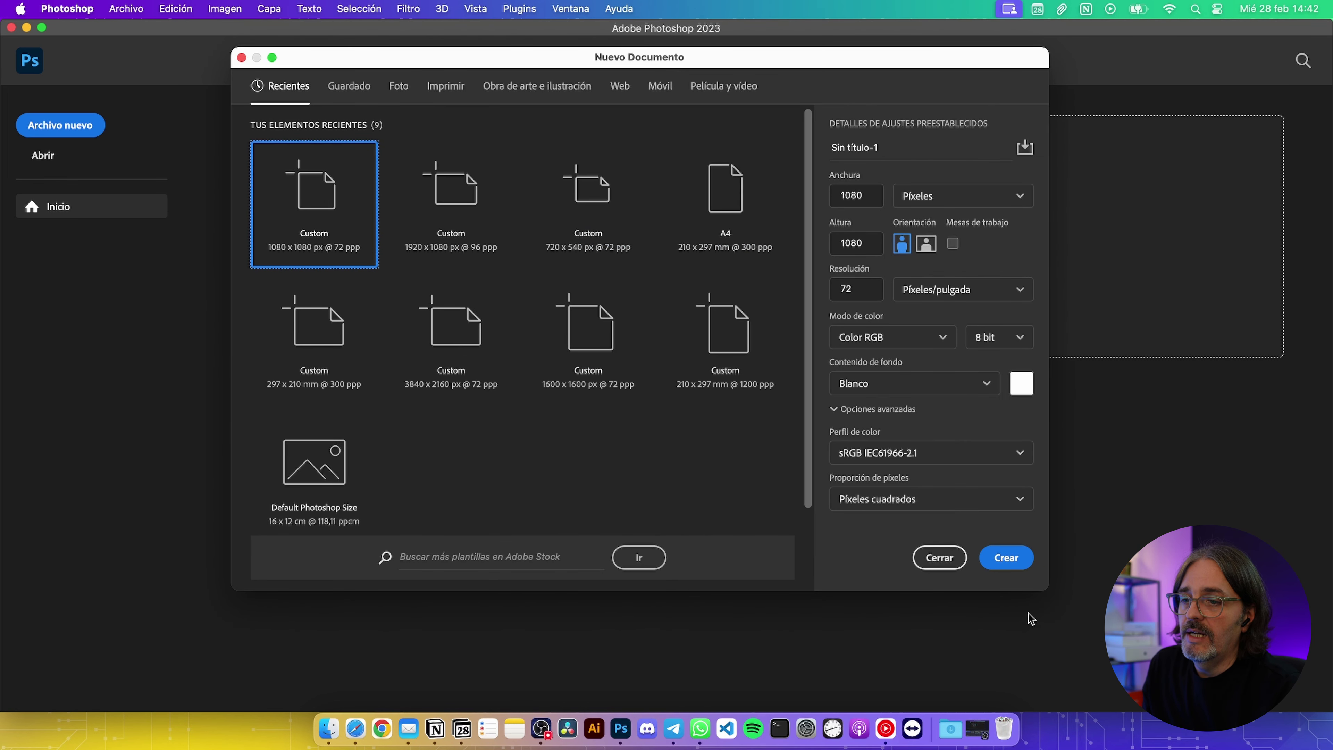
{"action": "left_click_drag", "start_coordinate": [1046, 581], "coordinate": [1083, 640]}
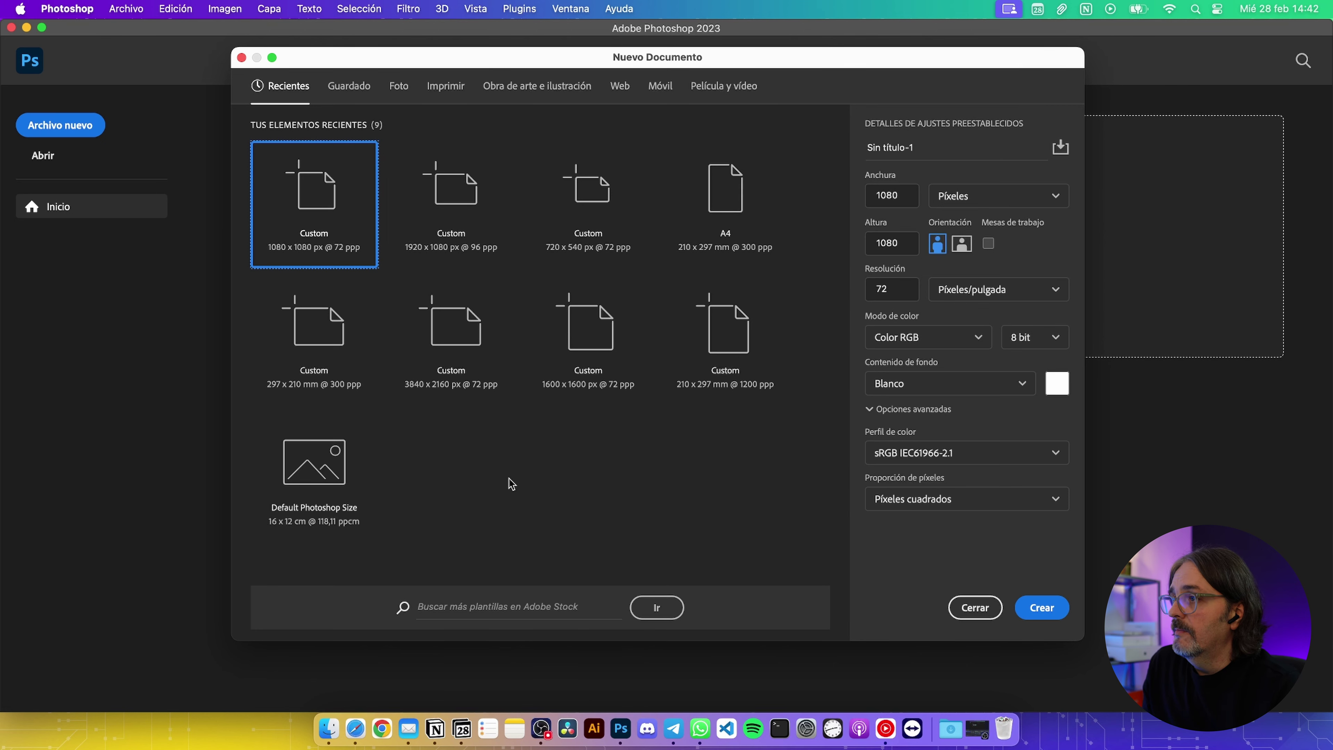
{"action": "left_click", "coordinate": [985, 190]}
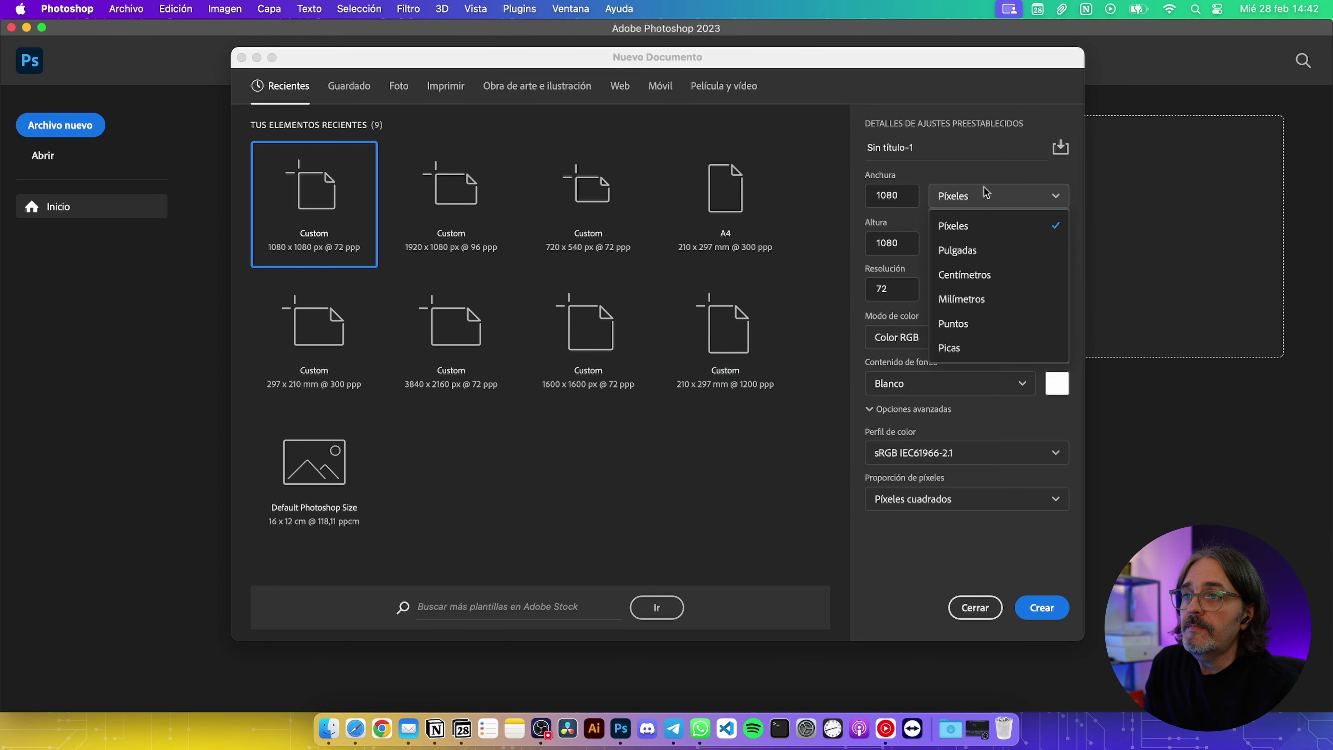
{"action": "left_click", "coordinate": [927, 172]}
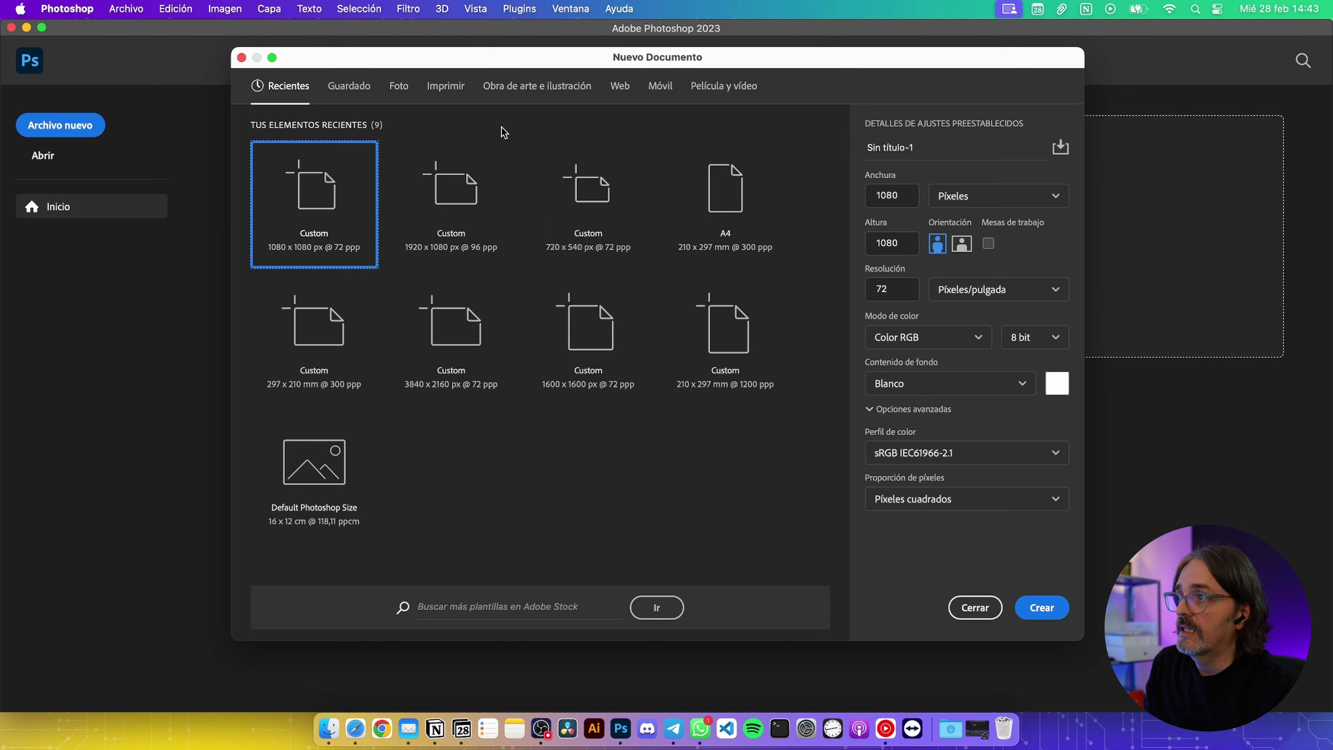
Browse the saved, photo, print, illustration, web, mobile and film-and-video preset tabs
{"action": "left_click", "coordinate": [357, 93]}
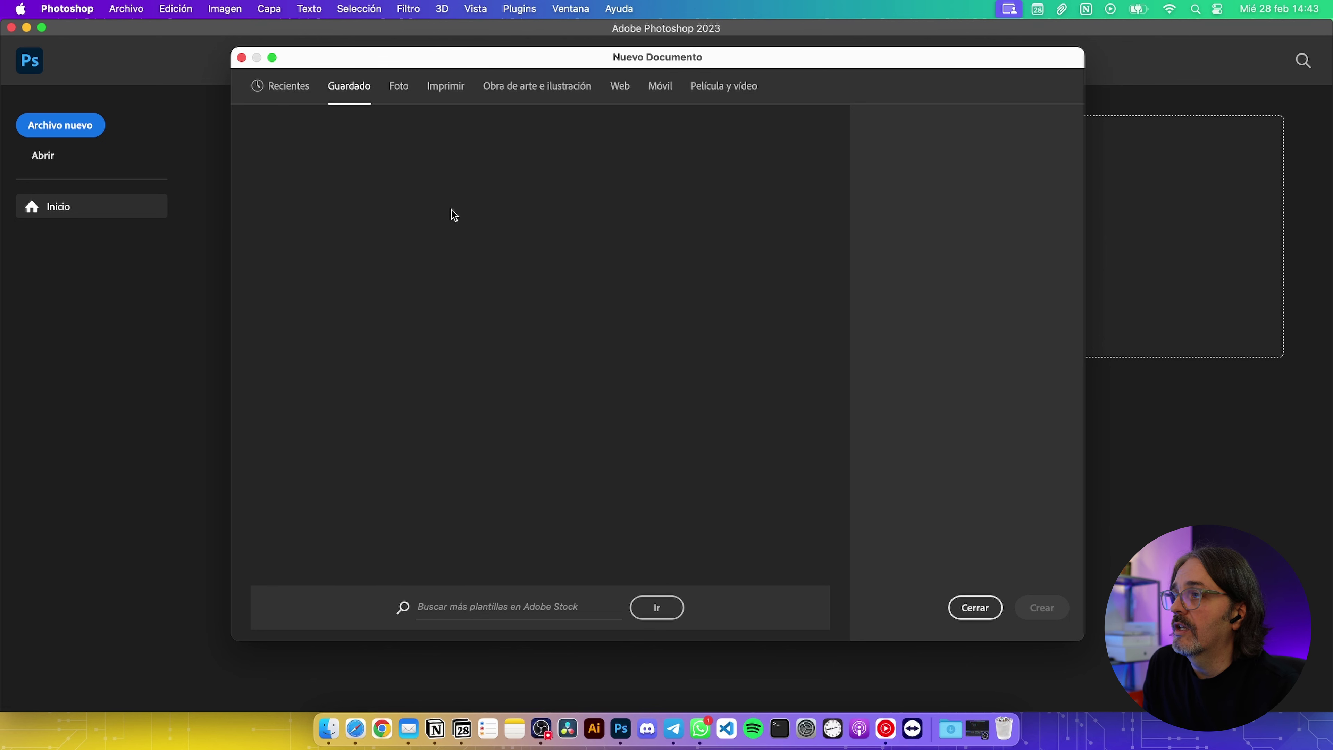
{"action": "left_click", "coordinate": [404, 97]}
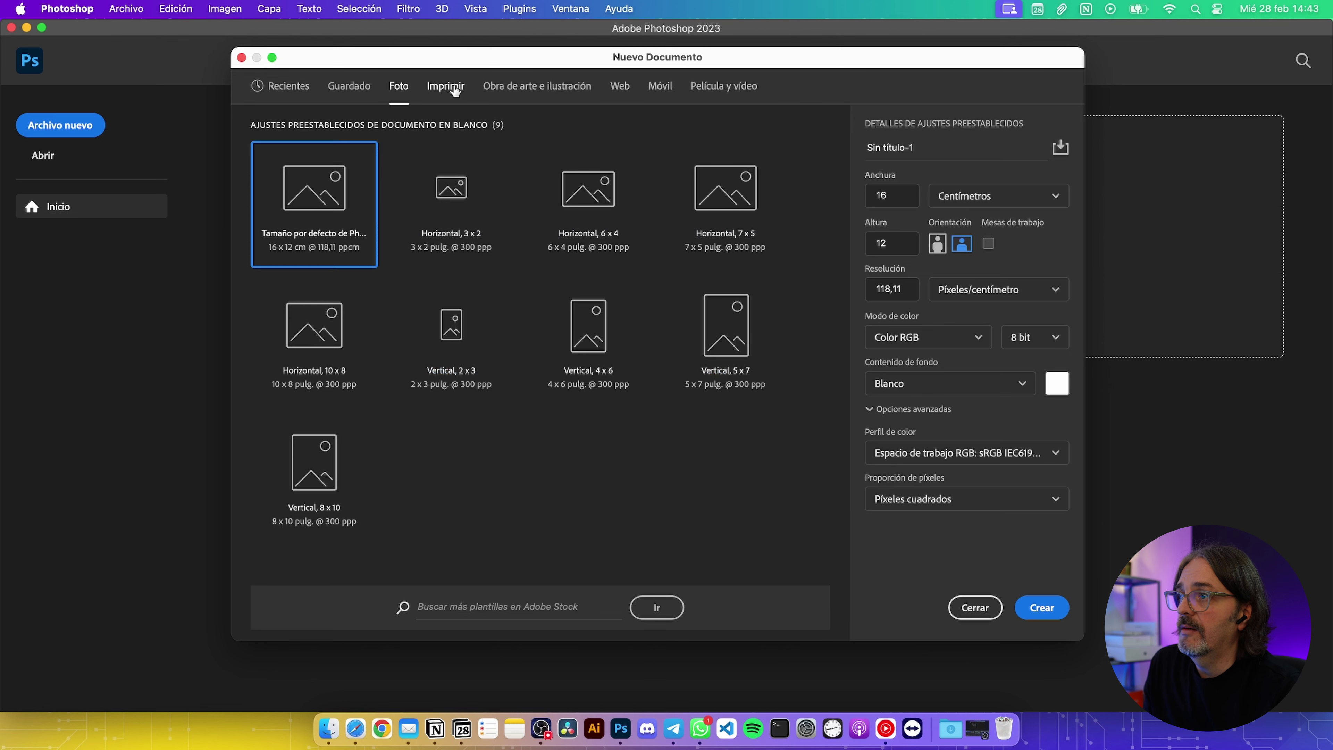
{"action": "left_click", "coordinate": [444, 87]}
{"action": "scroll", "coordinate": [554, 315], "scroll_direction": "down", "scroll_amount": 3}
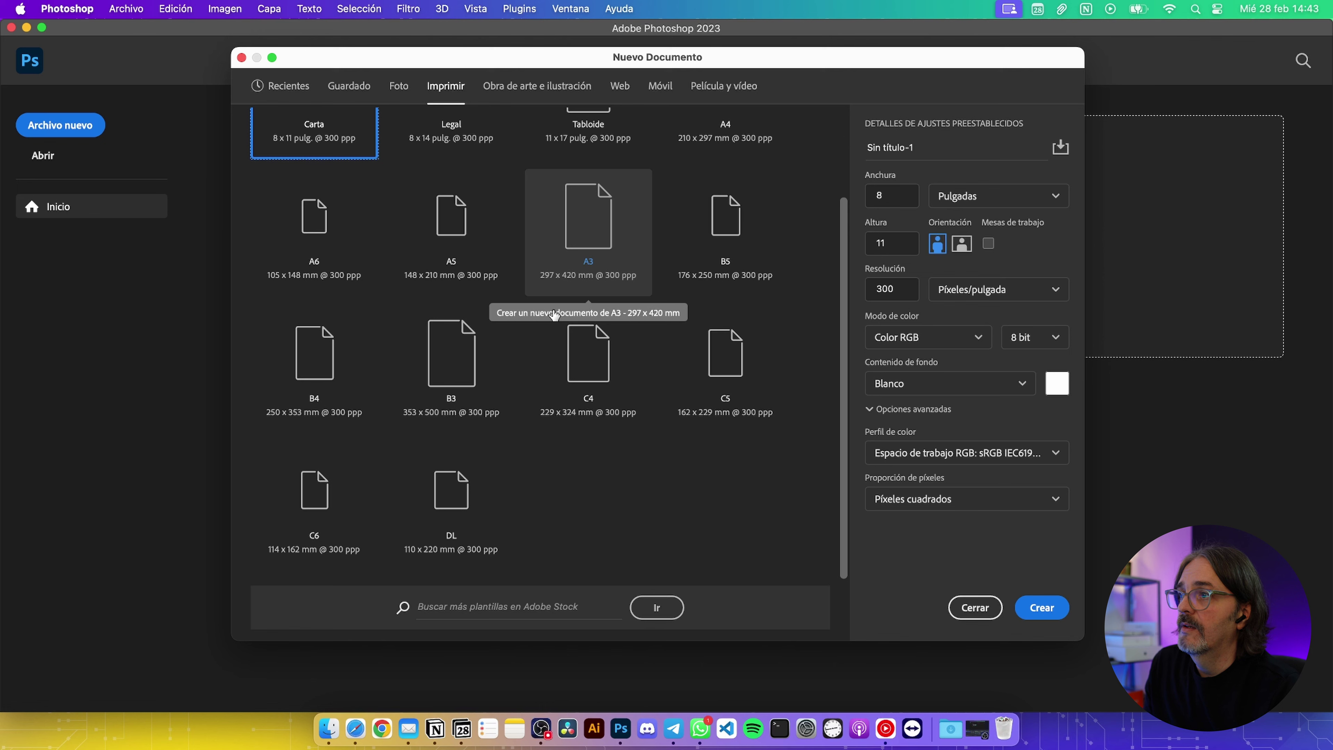
{"action": "left_click", "coordinate": [540, 87]}
{"action": "left_click", "coordinate": [621, 87]}
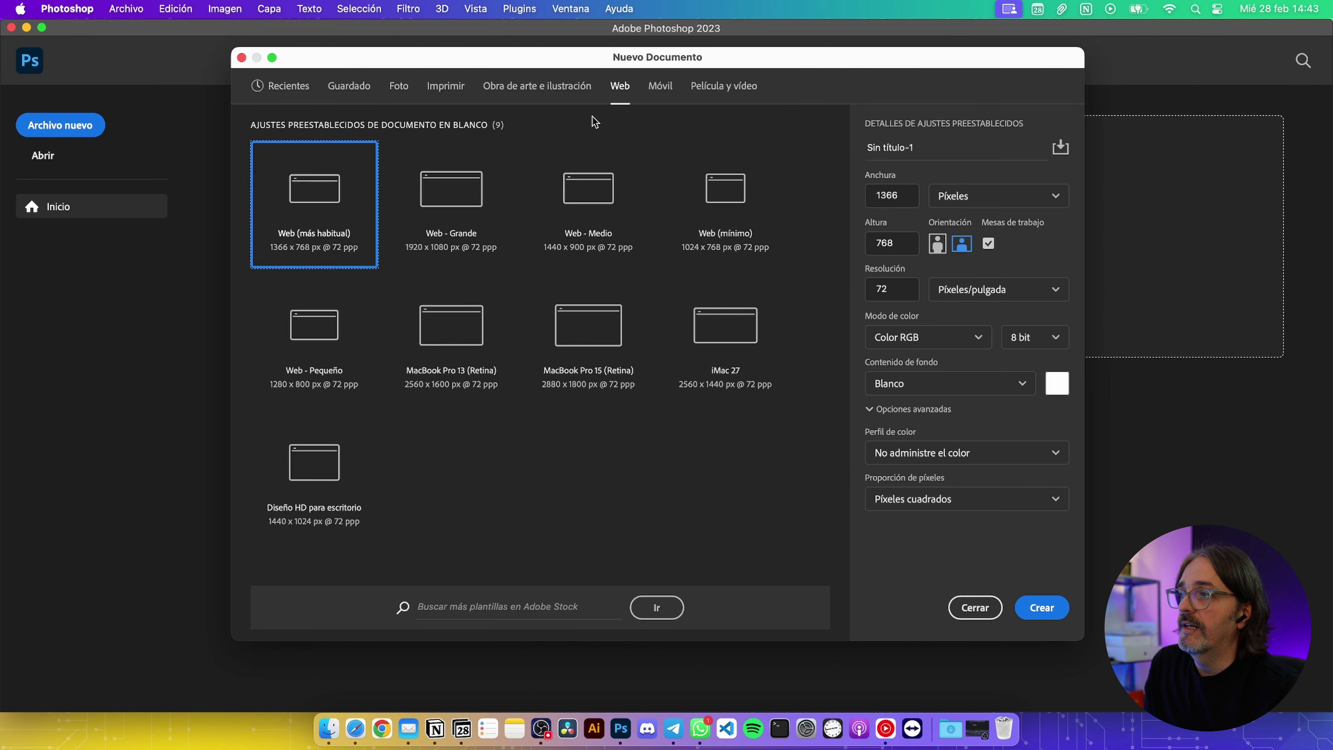
{"action": "left_click", "coordinate": [660, 87]}
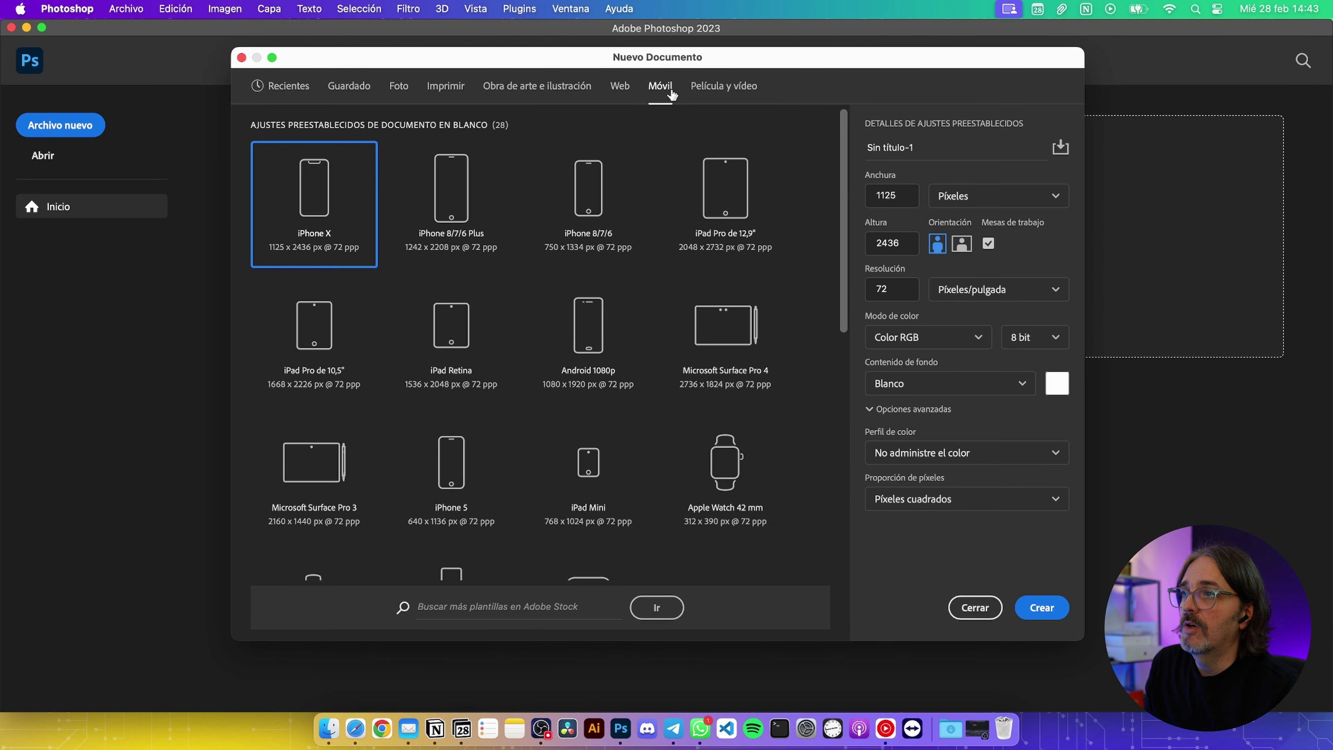
{"action": "left_click", "coordinate": [708, 88]}
{"action": "scroll", "coordinate": [482, 348], "scroll_direction": "down", "scroll_amount": 5}
{"action": "scroll", "coordinate": [446, 318], "scroll_direction": "up", "scroll_amount": 5}
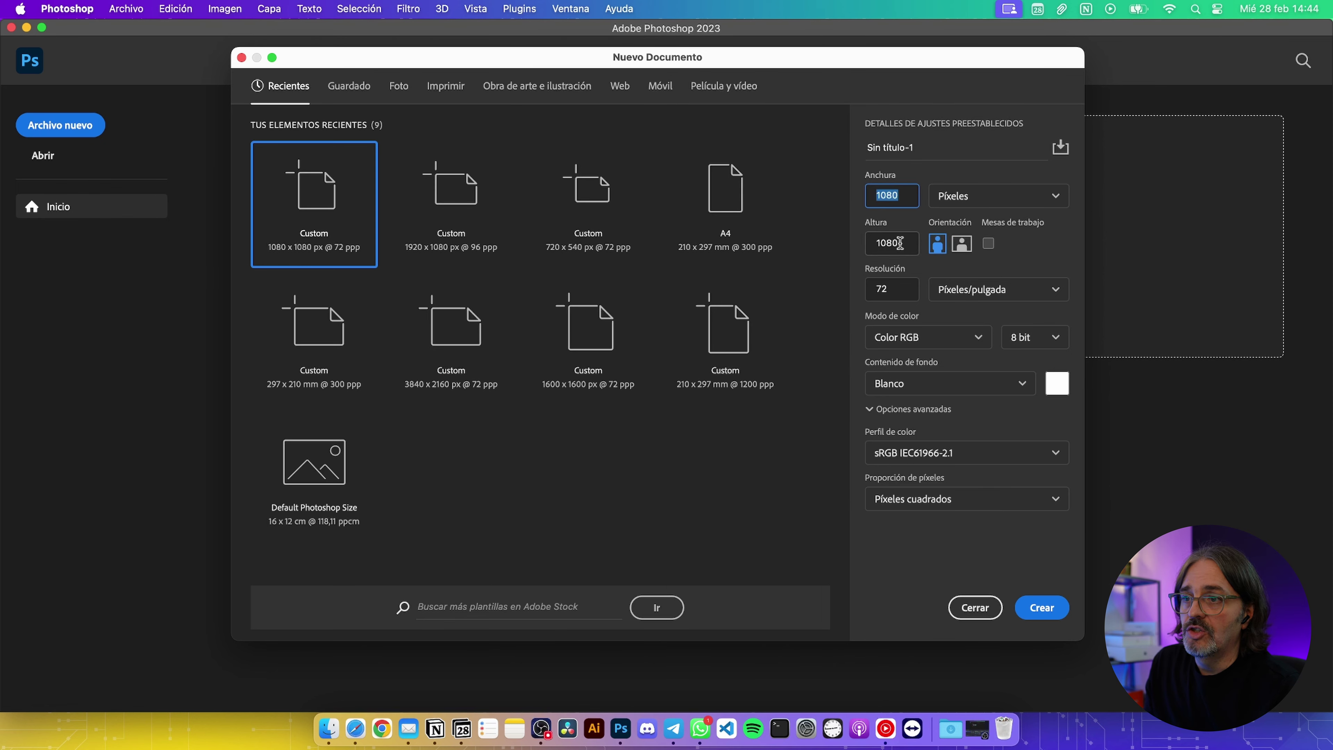
Rename the new document to prueba1
{"action": "left_click", "coordinate": [1010, 197]}
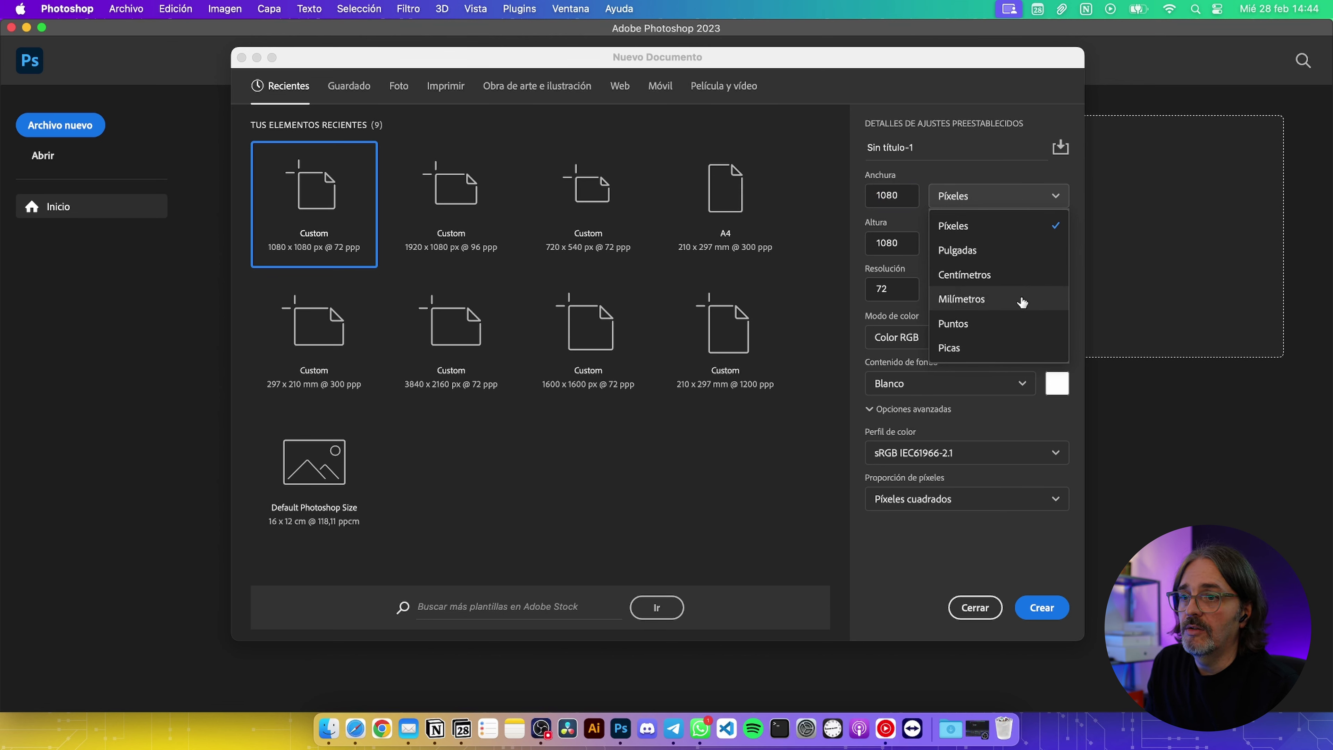
{"action": "left_click", "coordinate": [902, 202]}
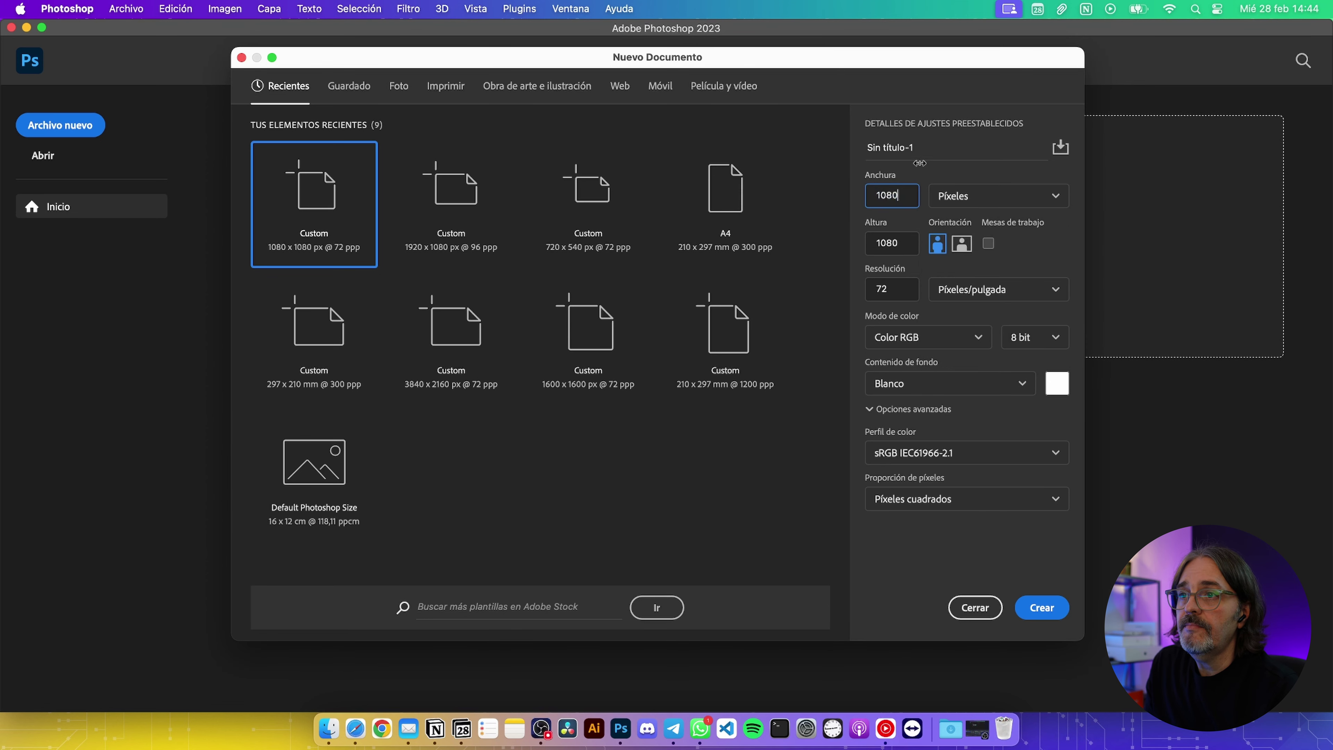
{"action": "left_click", "coordinate": [930, 151]}
{"action": "left_click", "coordinate": [930, 152]}
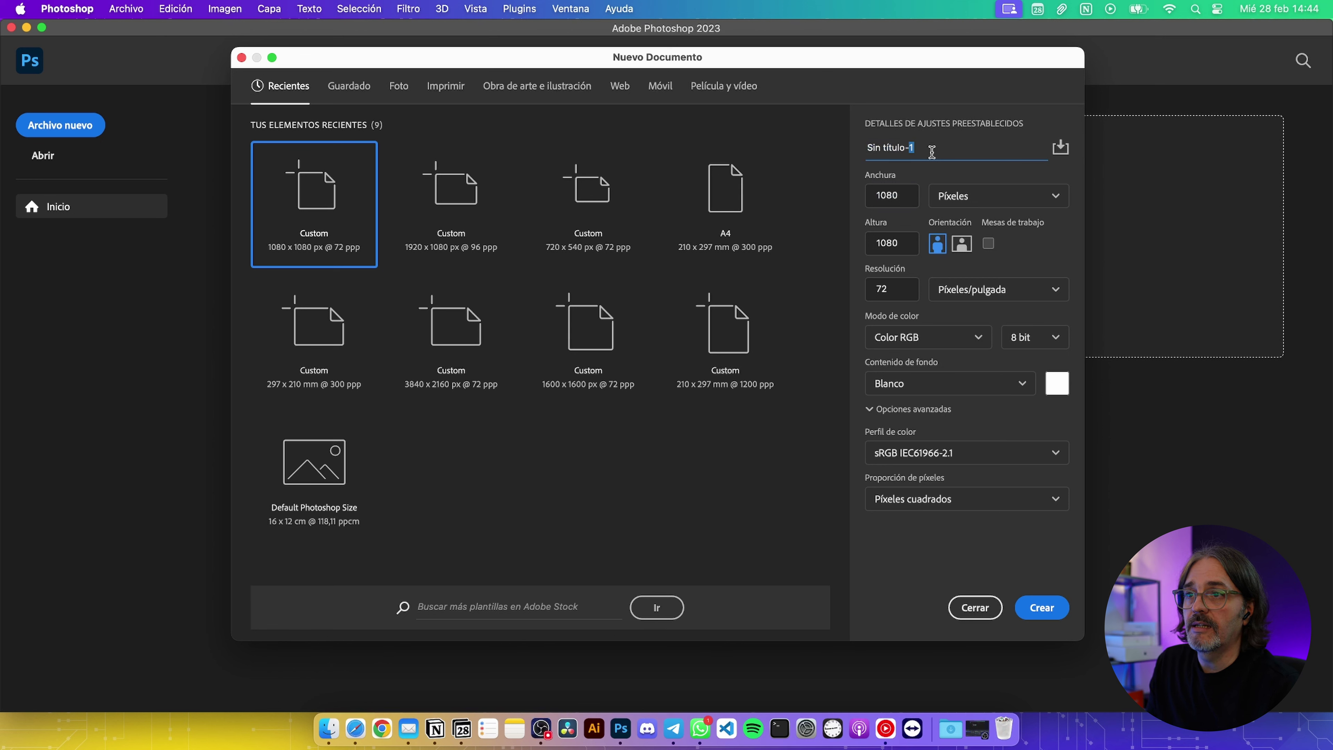
{"action": "triple_click", "coordinate": [931, 152]}
{"action": "type", "text": "prueba1"}
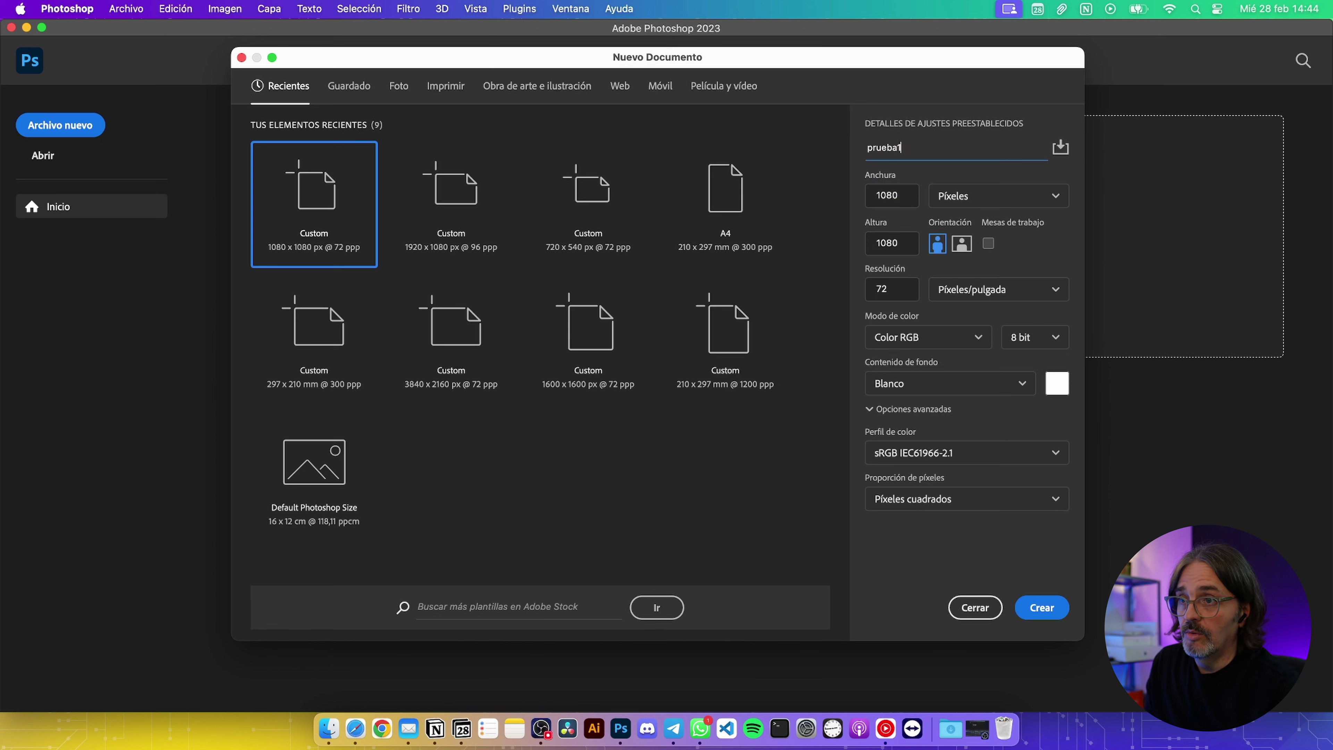
{"action": "key", "text": "Tab"}
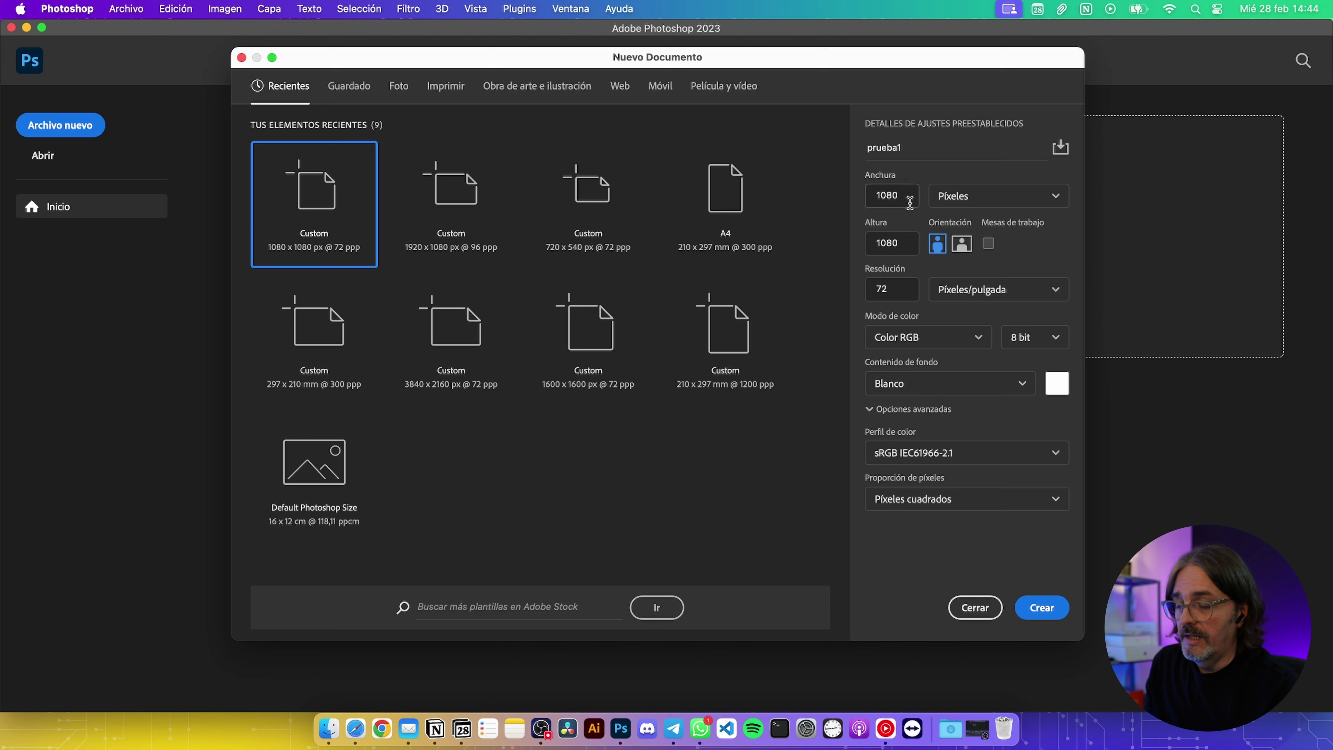
Enter 1920 for the width and settle on portrait orientation
{"action": "double_click", "coordinate": [887, 195]}
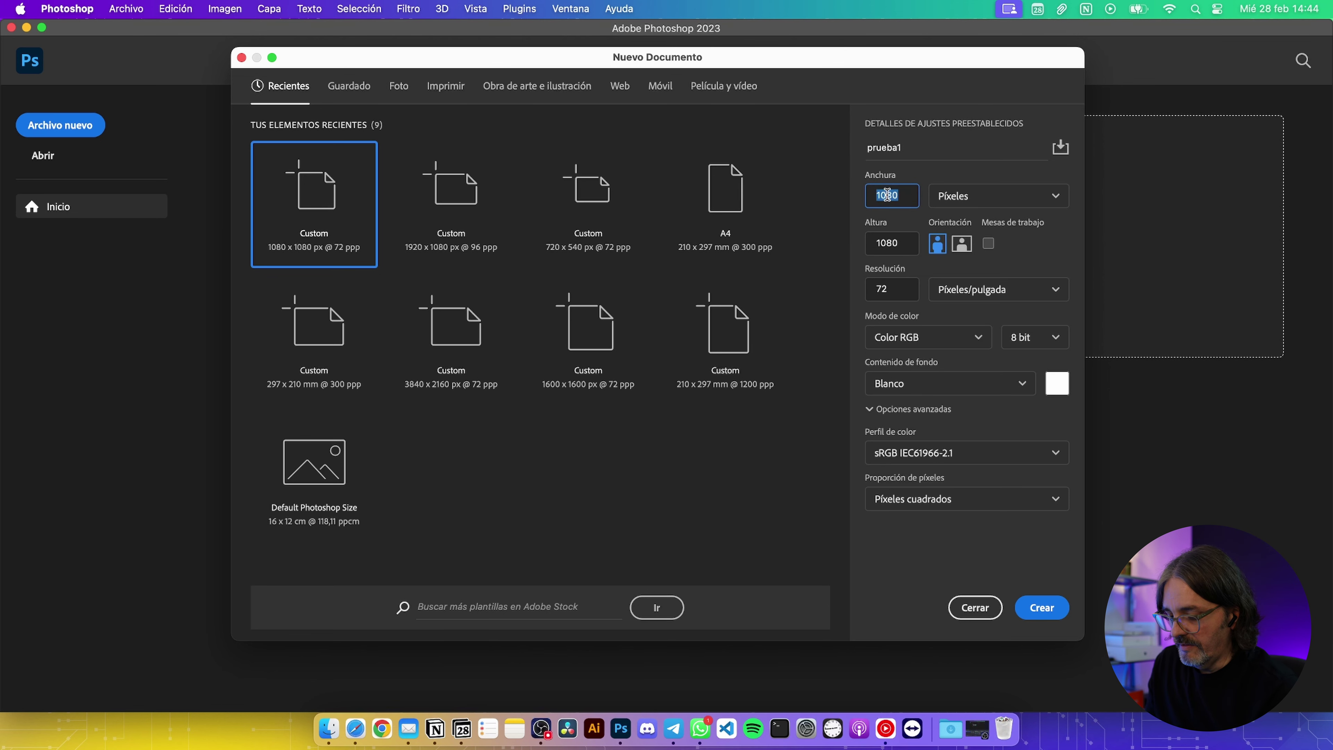
{"action": "type", "text": "192"}
{"action": "key", "text": "Tab"}
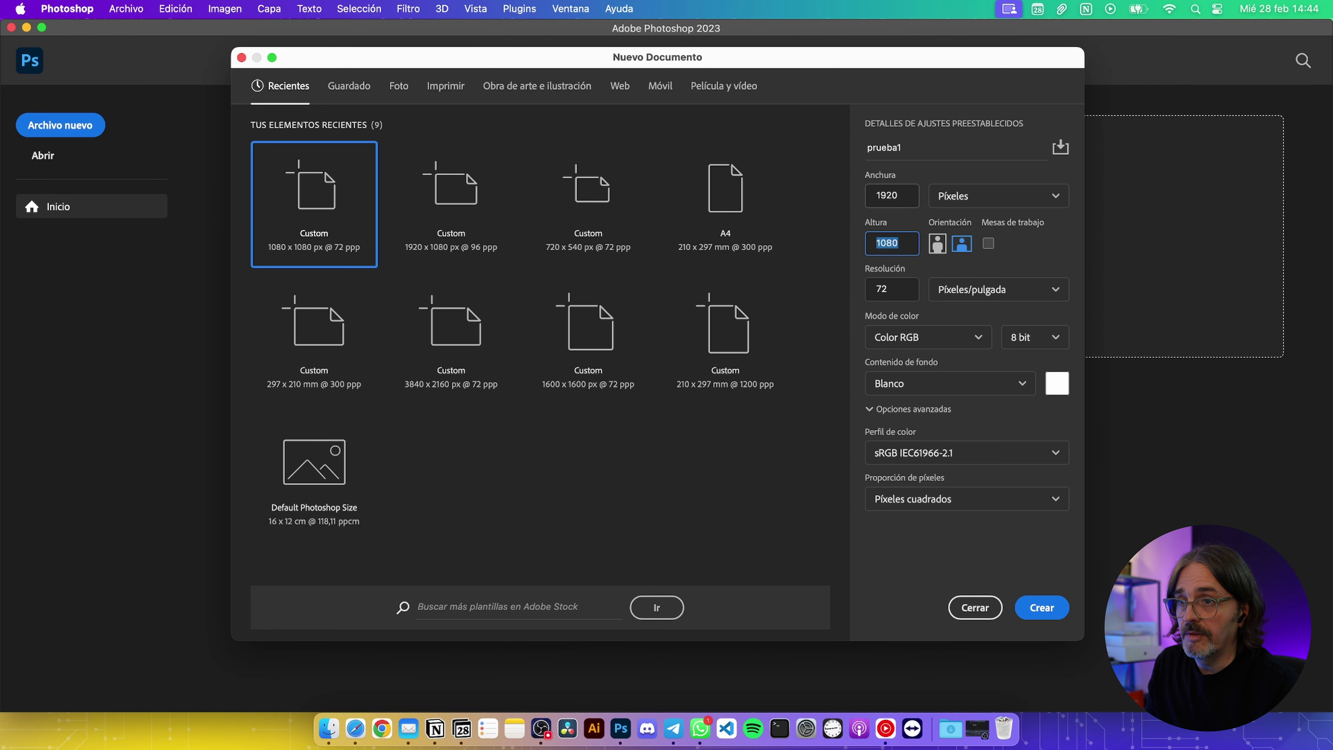
{"action": "left_click", "coordinate": [938, 243]}
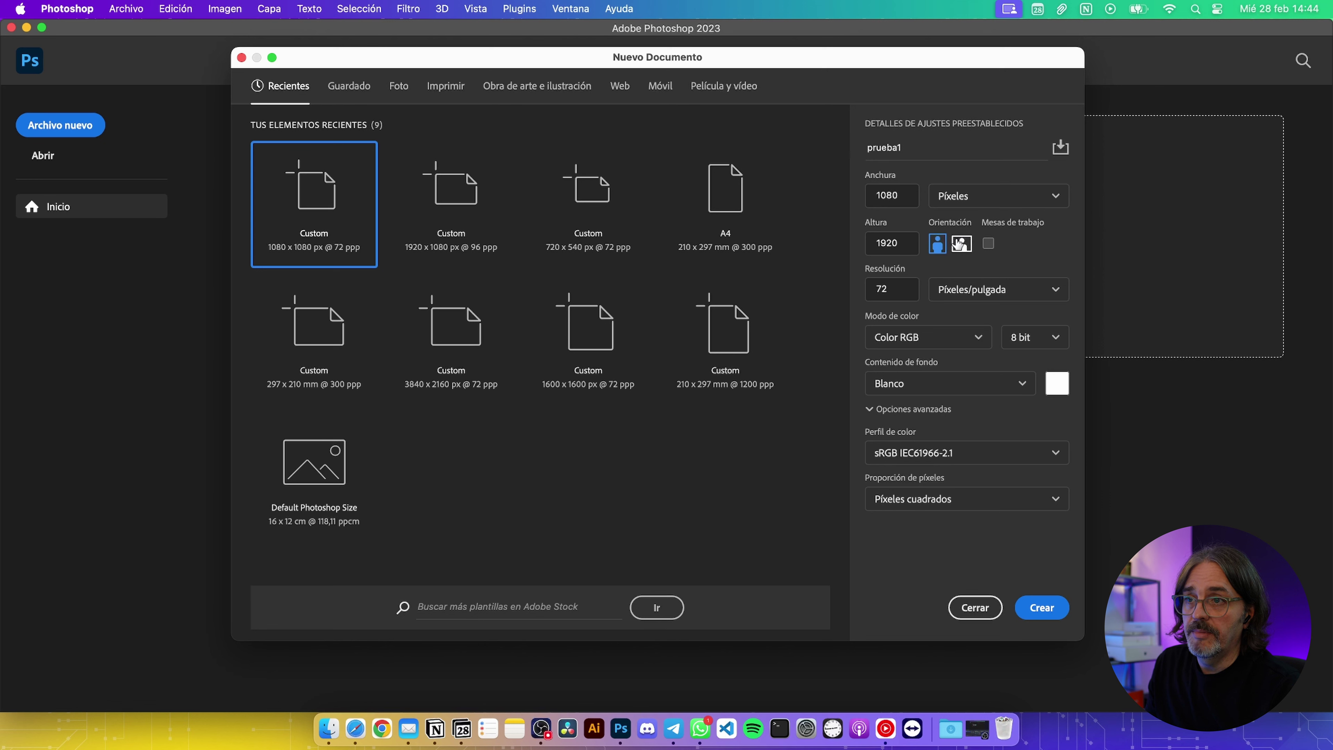
{"action": "left_click", "coordinate": [962, 244]}
{"action": "left_click", "coordinate": [939, 245]}
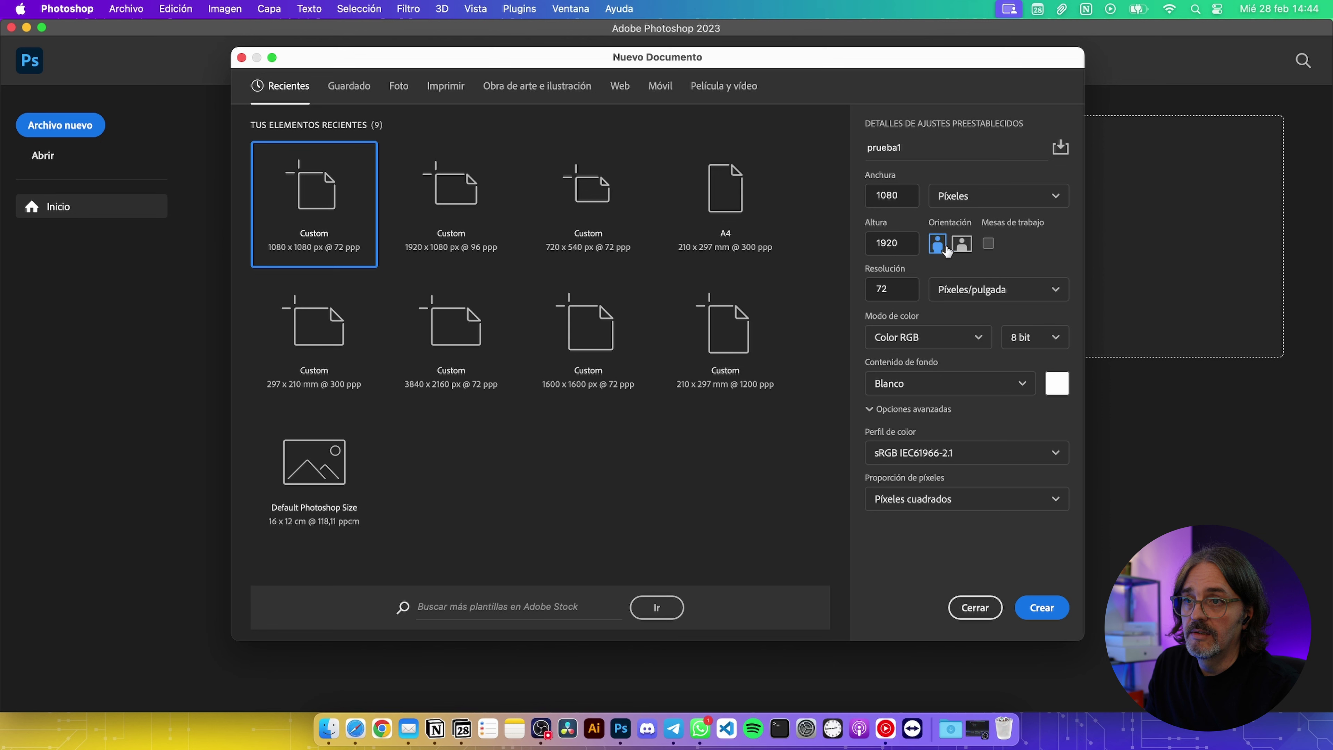
Leave the resolution at 72 and show the Imprimir presets
{"action": "left_click", "coordinate": [903, 293]}
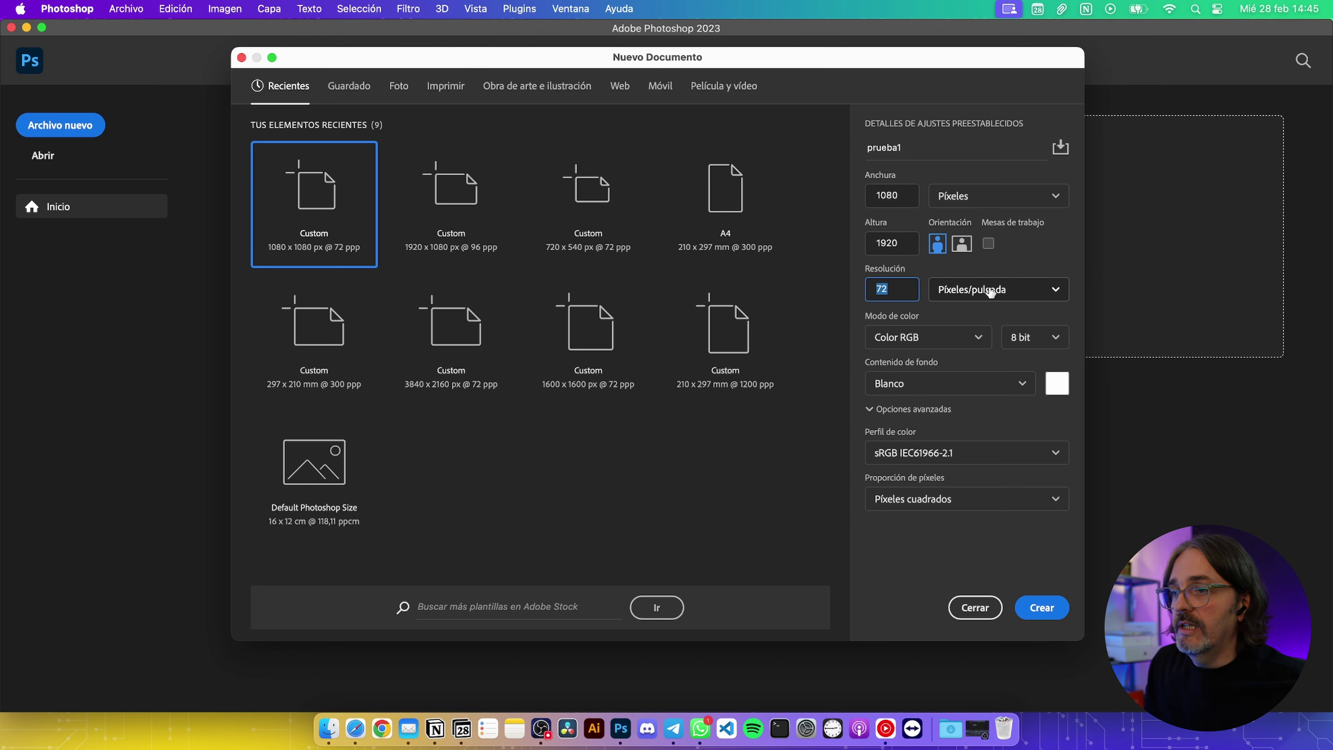
{"action": "double_click", "coordinate": [886, 293]}
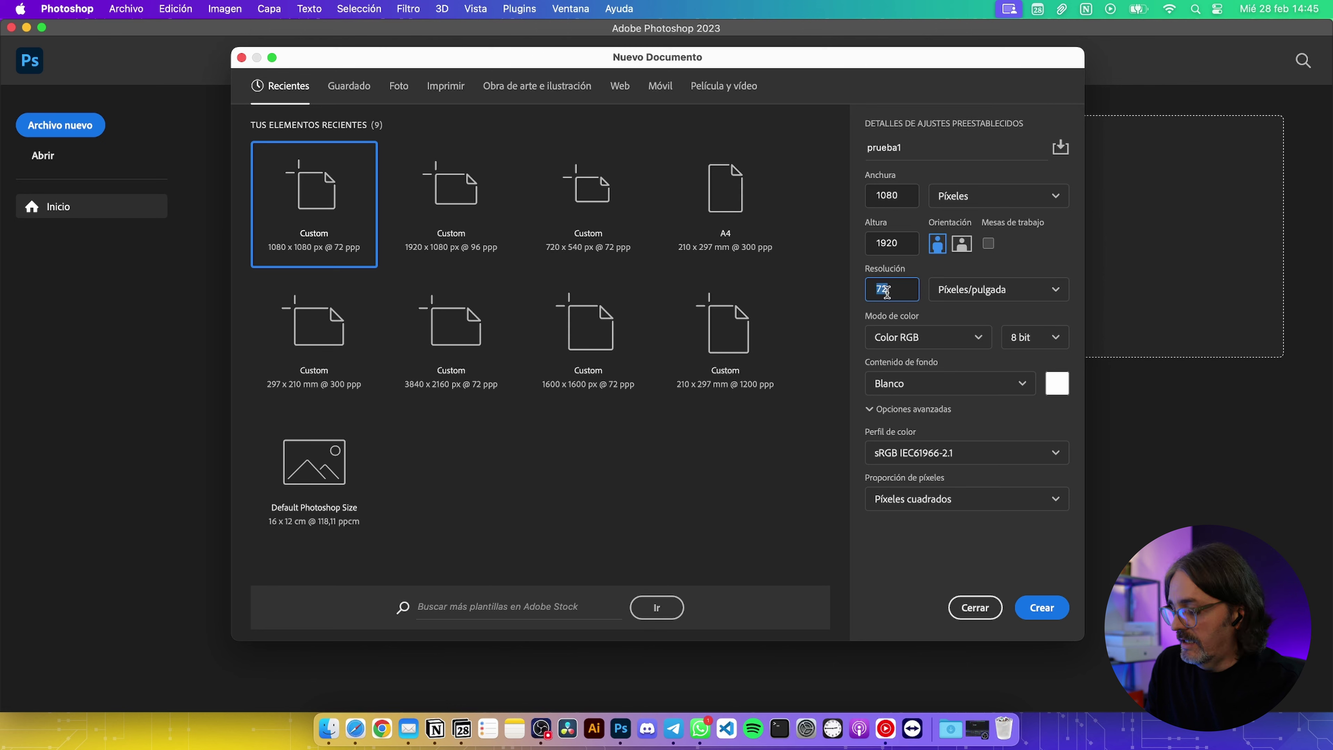
{"action": "key", "text": "Tab"}
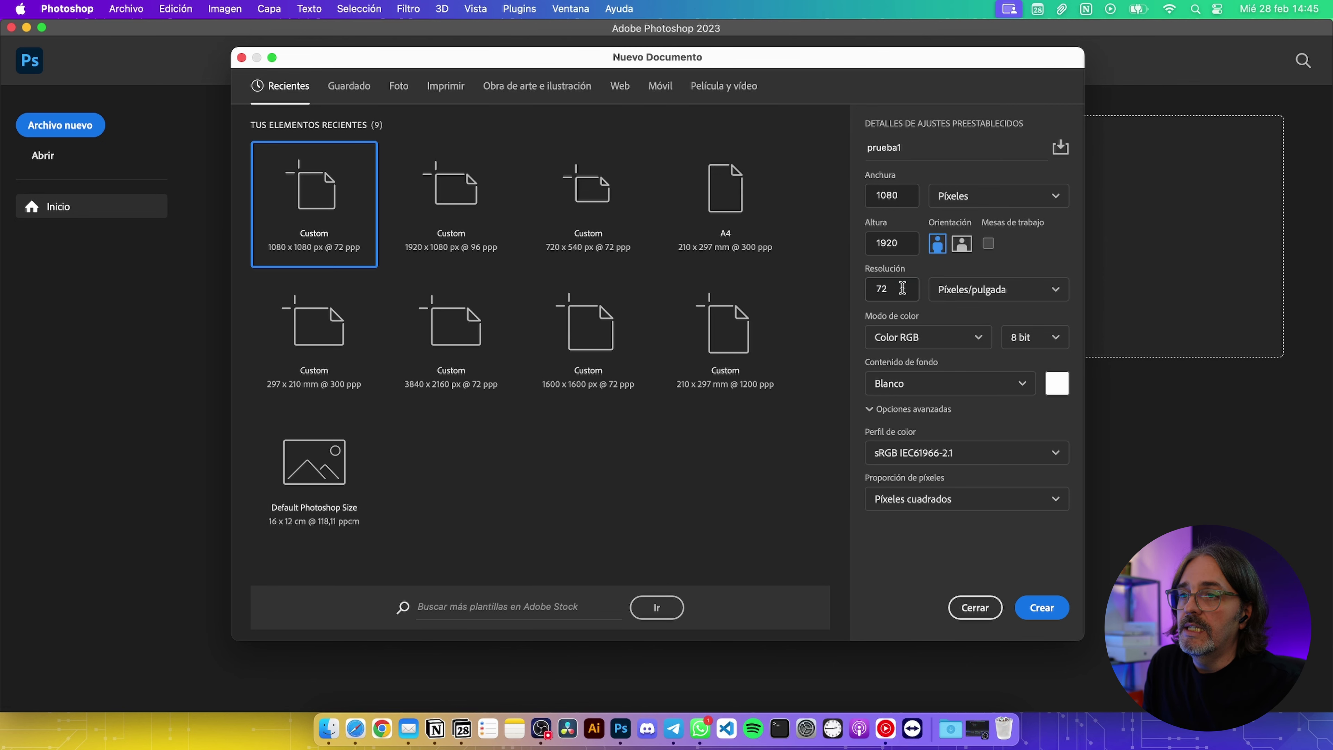
{"action": "left_click", "coordinate": [441, 90]}
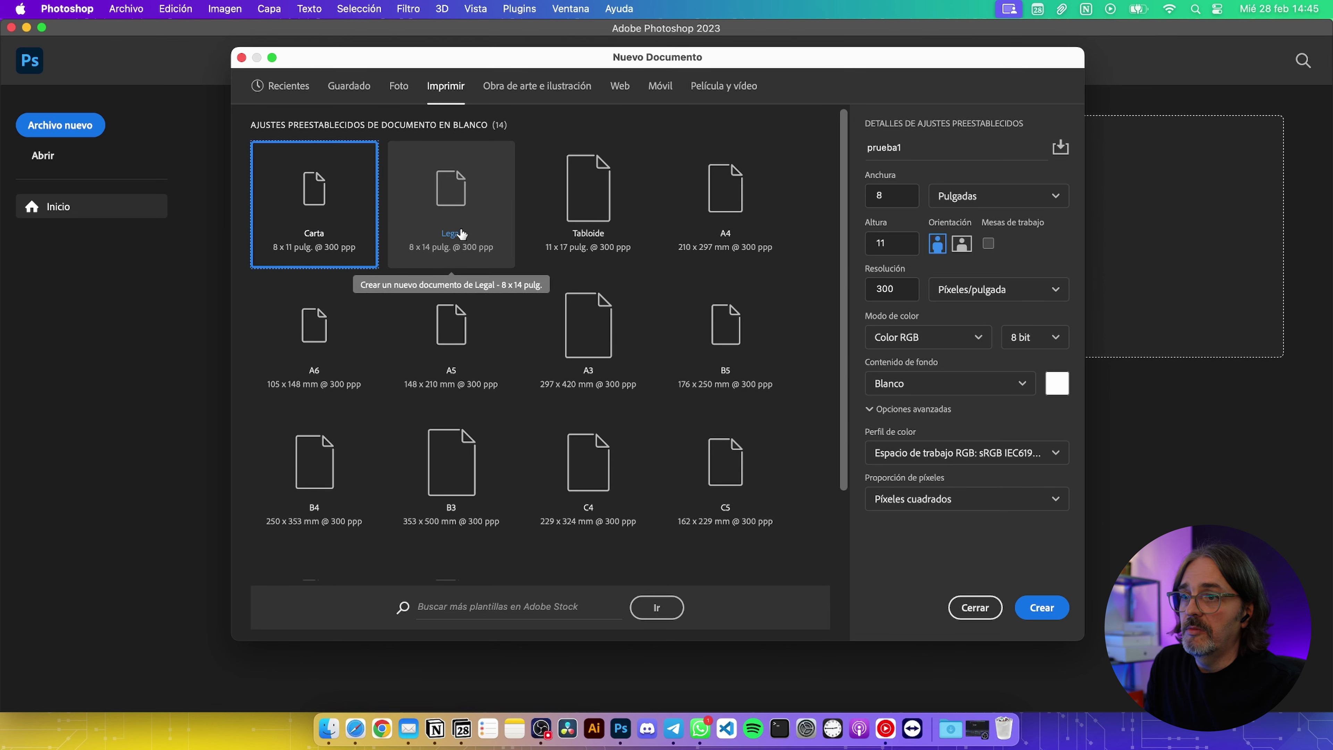
Choose the A4 paper preset instead of Legal
{"action": "left_click", "coordinate": [448, 240]}
{"action": "left_click", "coordinate": [890, 296]}
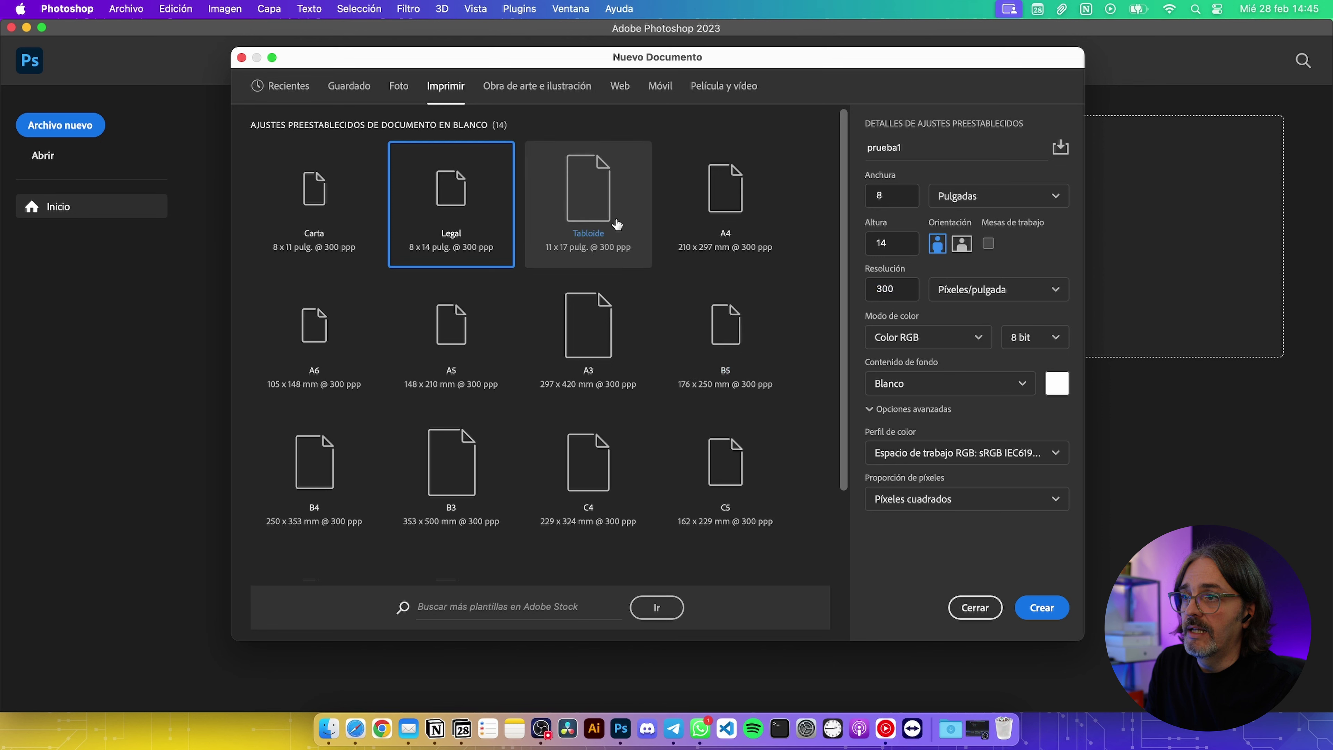
{"action": "left_click", "coordinate": [731, 217]}
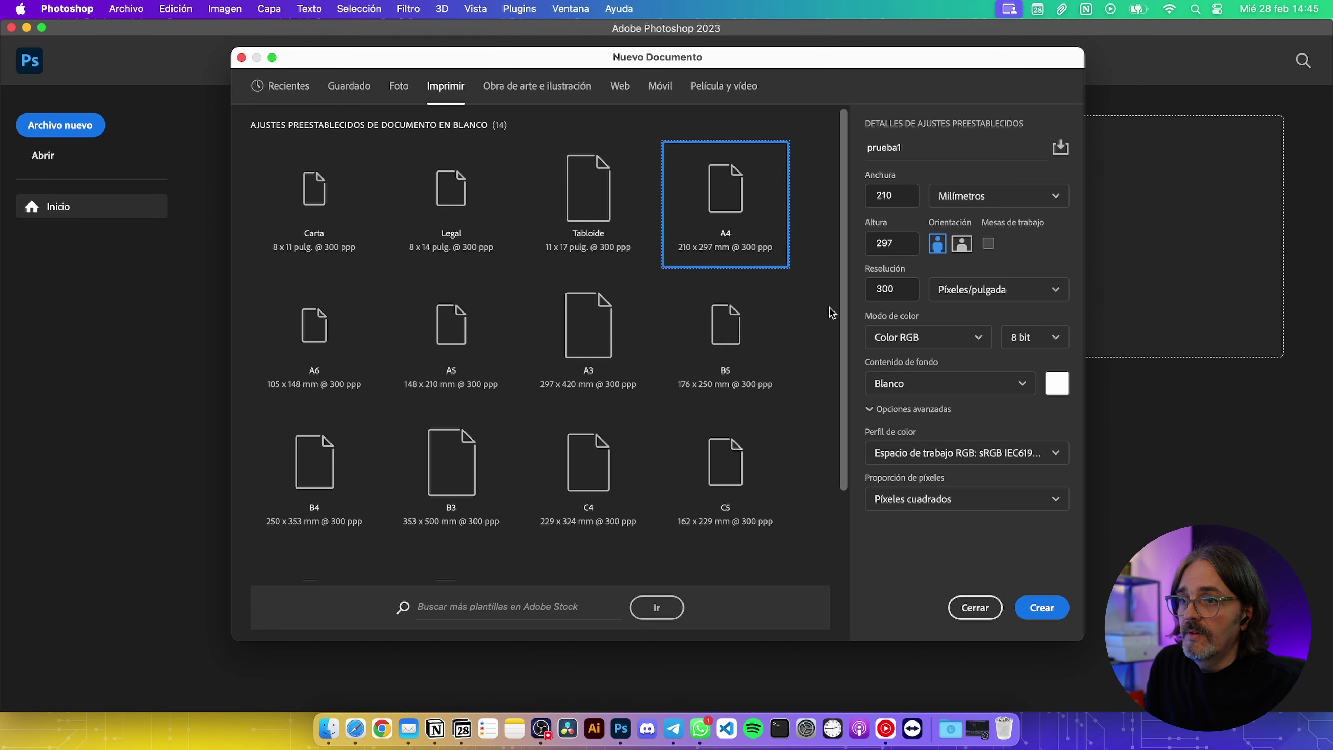
{"action": "double_click", "coordinate": [895, 295]}
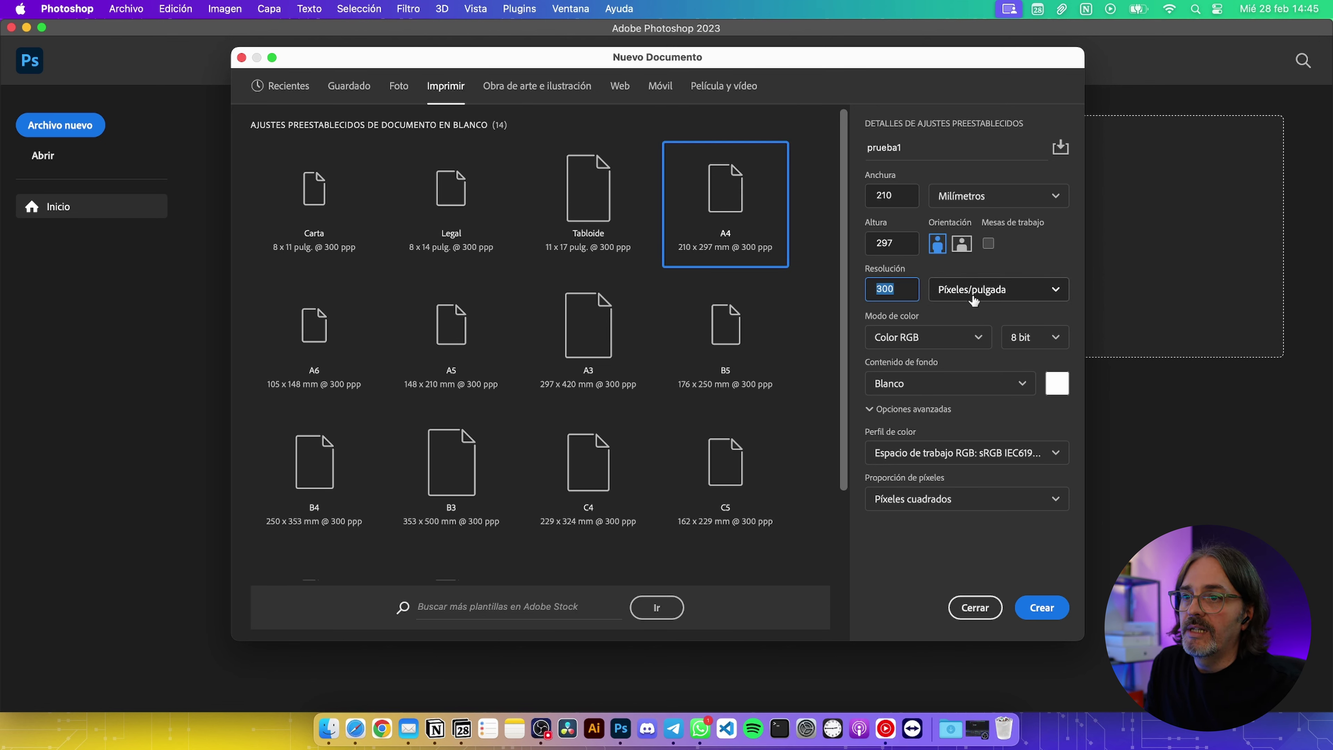
Set resolution to 150 pixels per centimetre and create the document
{"action": "left_click", "coordinate": [1013, 297]}
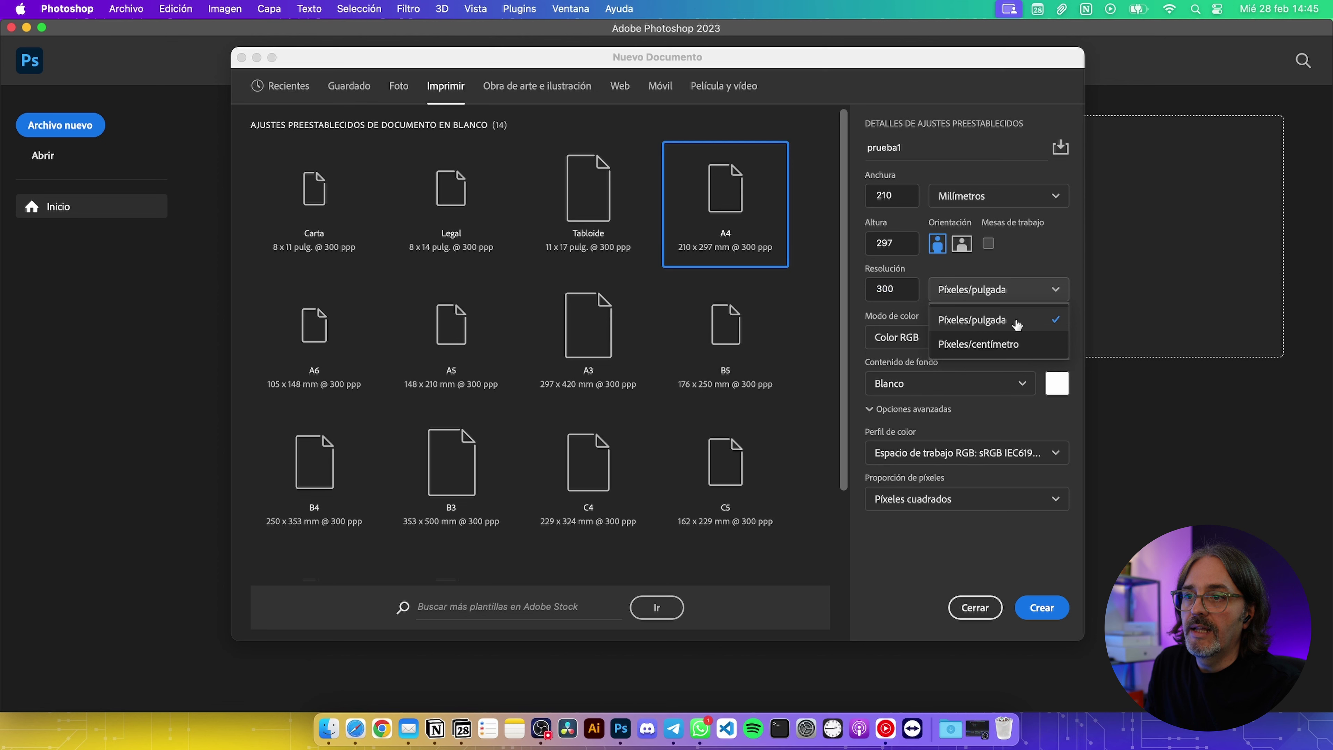
{"action": "left_click", "coordinate": [1003, 319]}
{"action": "left_click", "coordinate": [987, 293]}
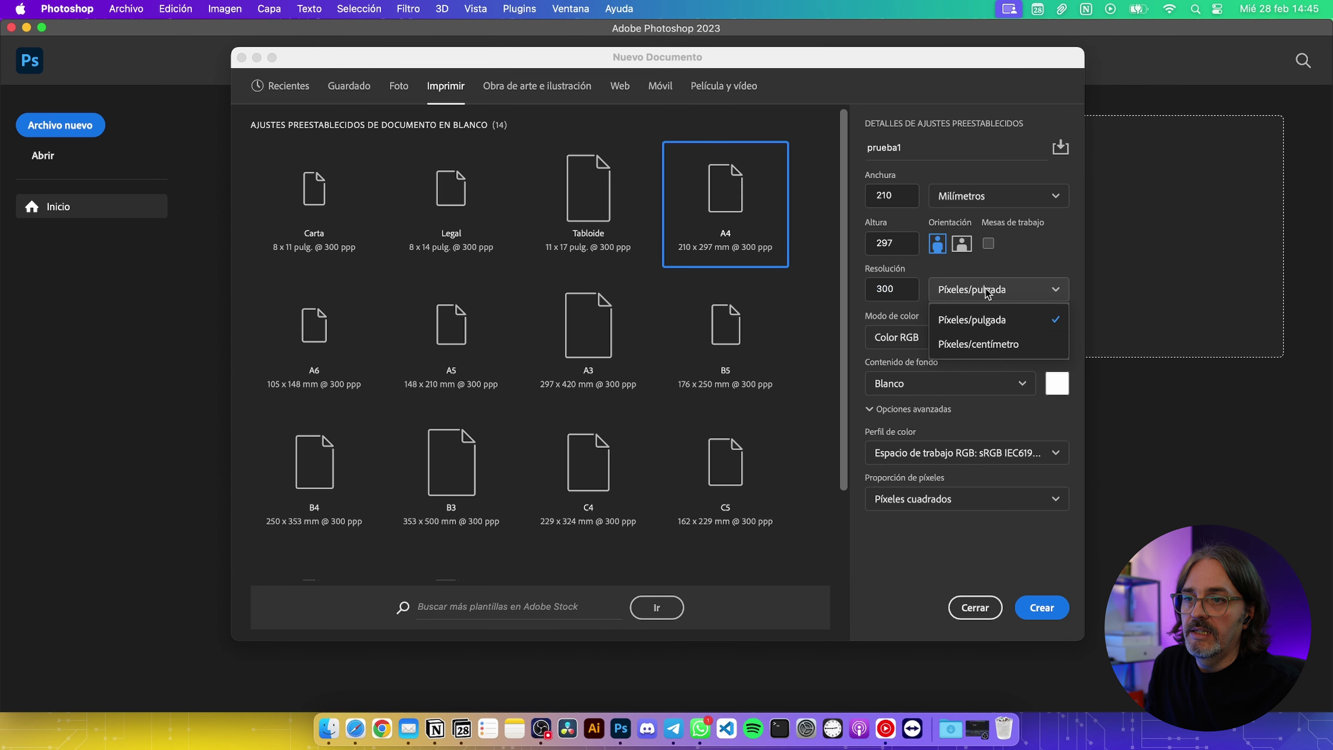
{"action": "left_click", "coordinate": [995, 353]}
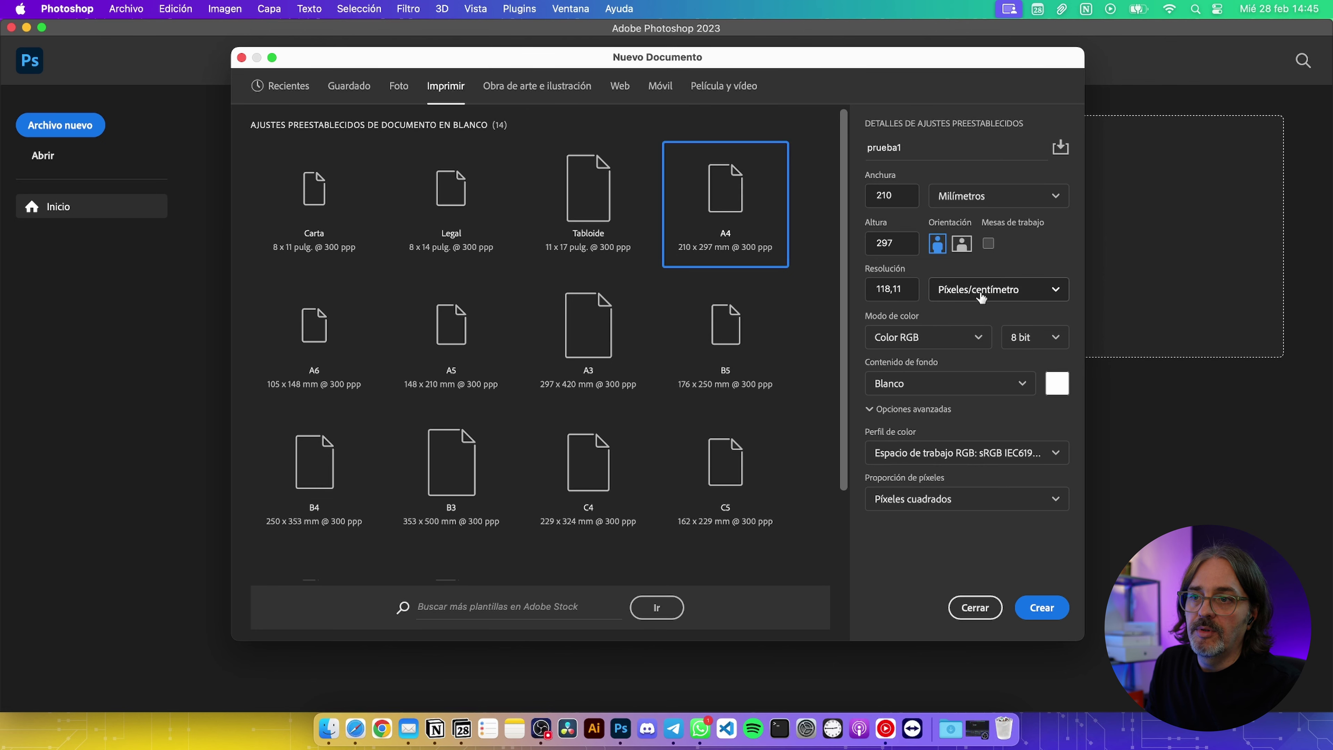
{"action": "double_click", "coordinate": [896, 289]}
{"action": "type", "text": "150"}
{"action": "key", "text": "Return"}
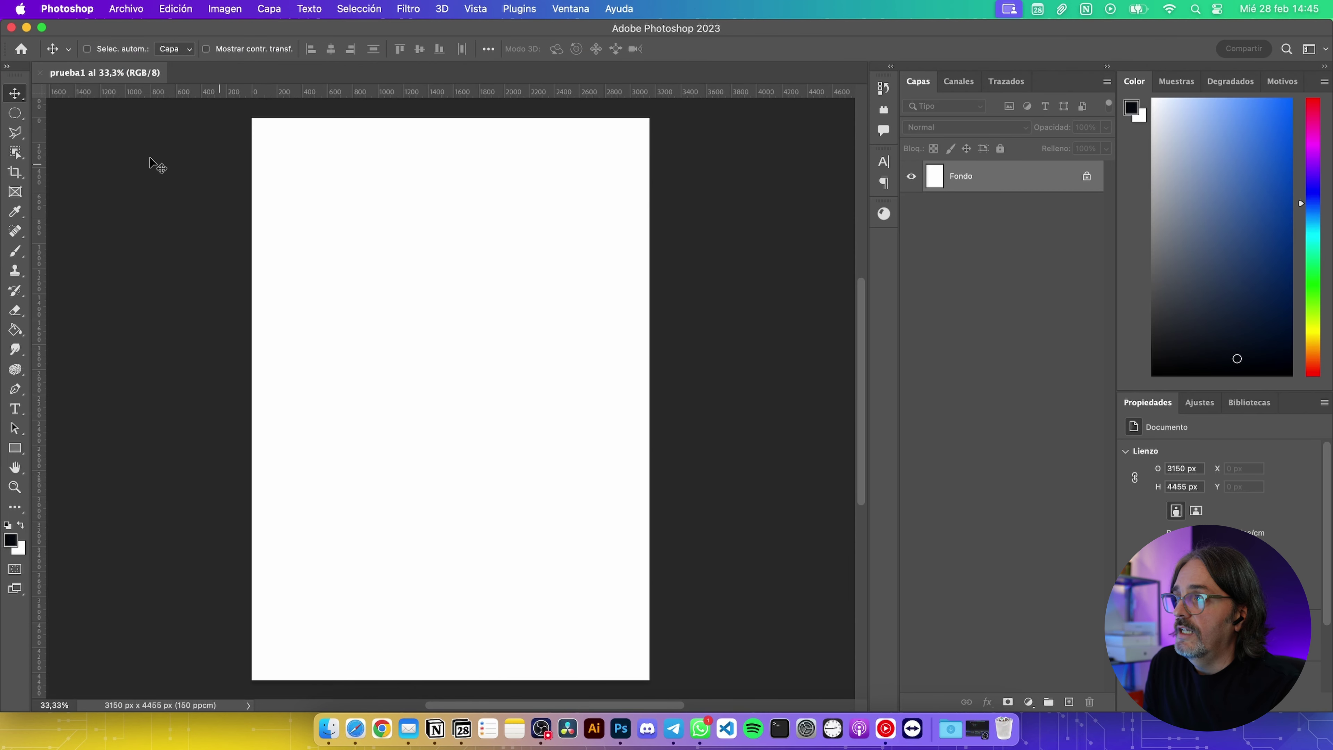
Close the prueba1 document tab
{"action": "left_click", "coordinate": [42, 74]}
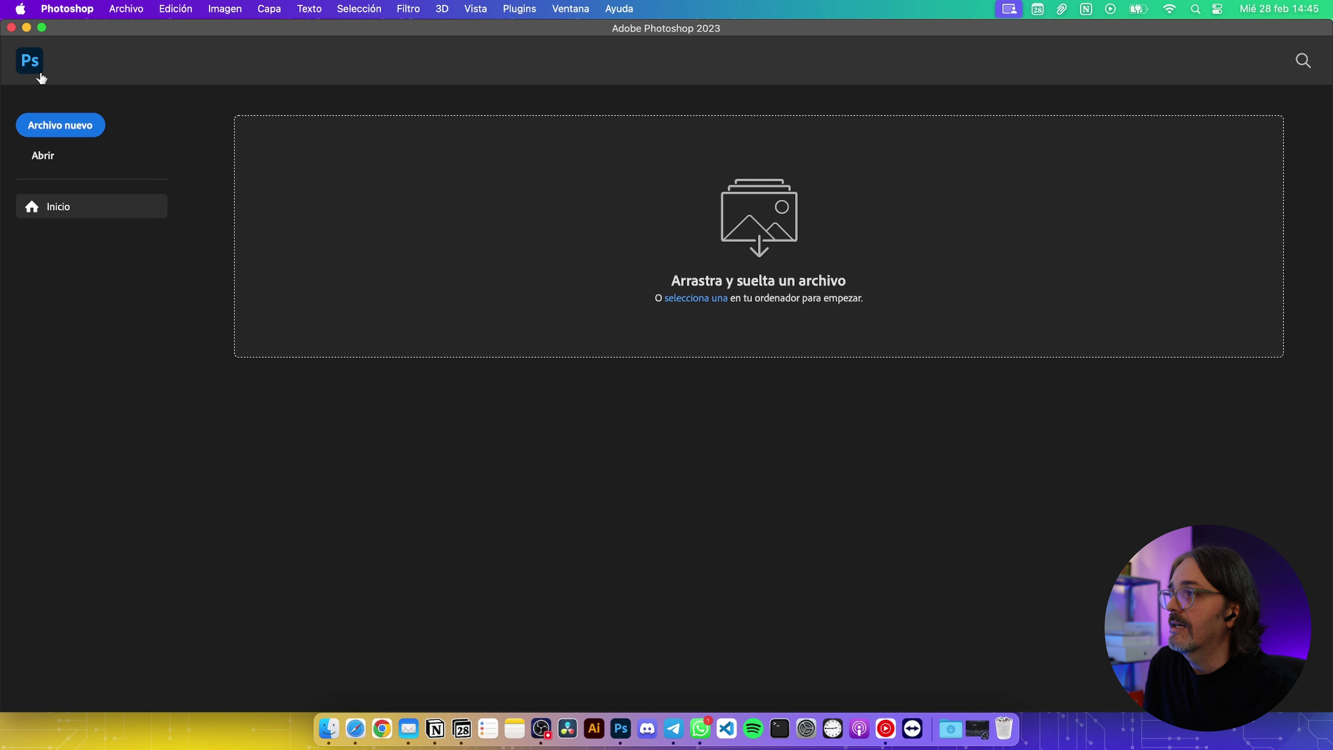
Start a new document sized 1920 × 1080 pixels
{"action": "left_click", "coordinate": [83, 131]}
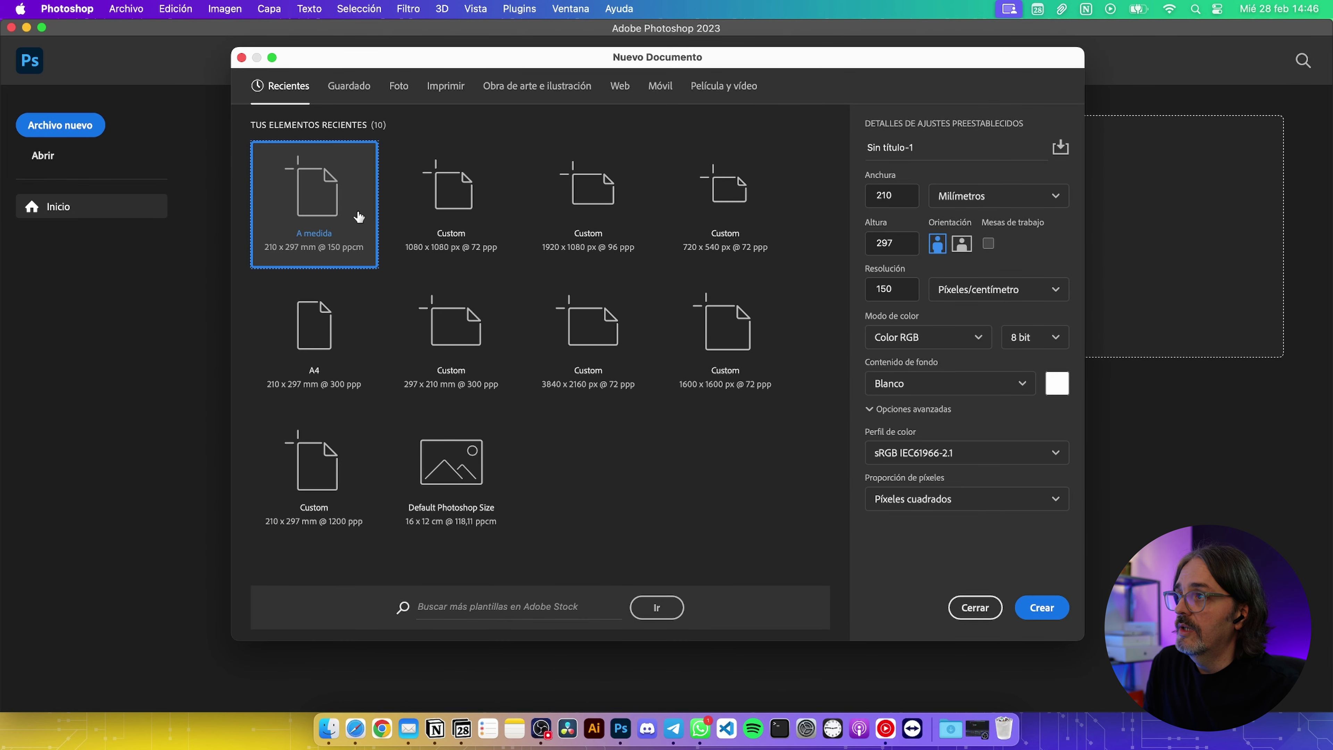
{"action": "left_click", "coordinate": [970, 196]}
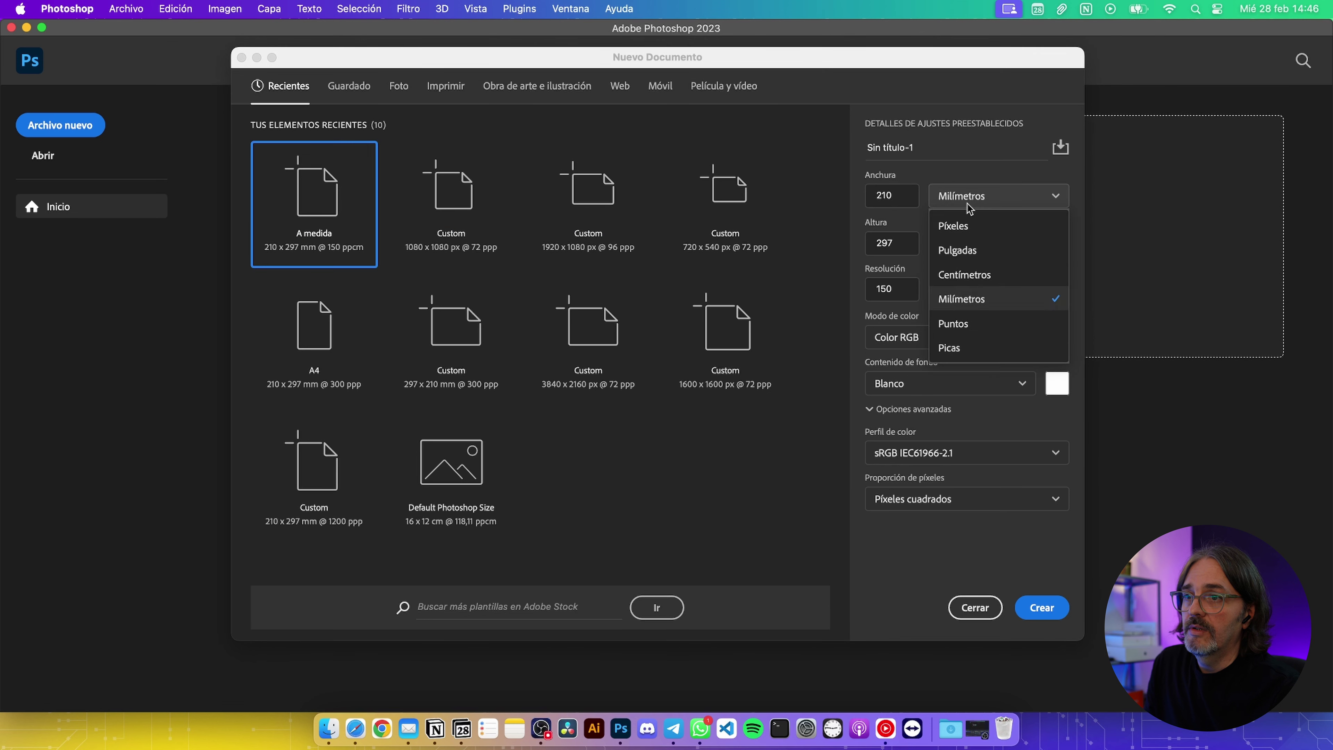
{"action": "left_click", "coordinate": [969, 227]}
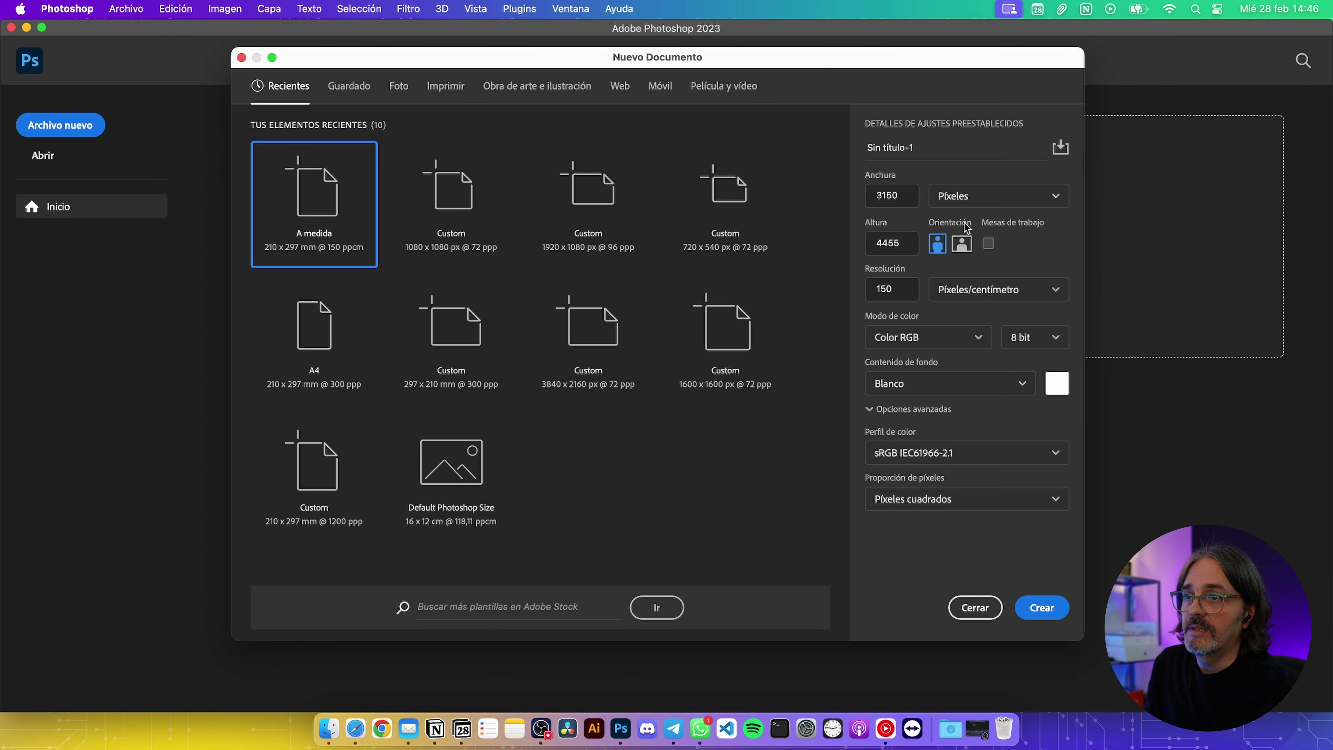
{"action": "left_click", "coordinate": [910, 202]}
{"action": "type", "text": "1920"}
{"action": "key", "text": "Tab"}
{"action": "type", "text": "1"}
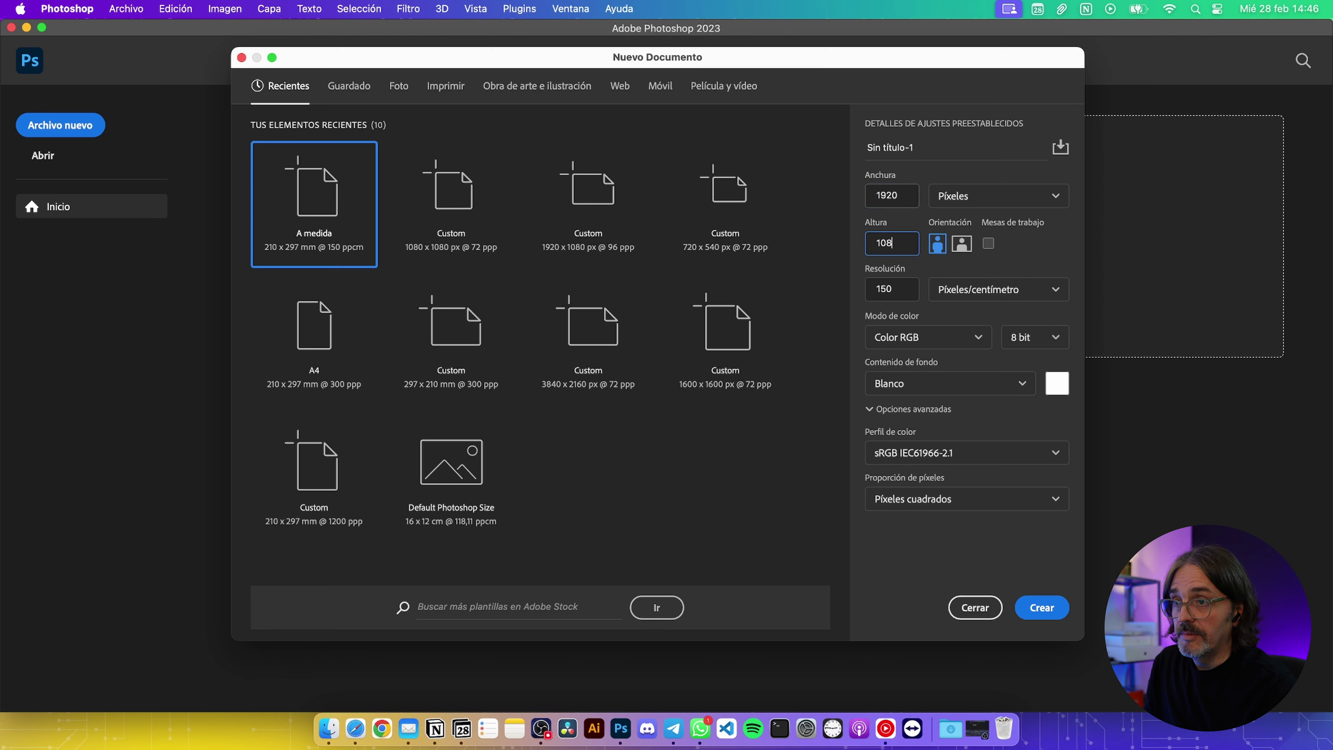
{"action": "key", "text": "Tab"}
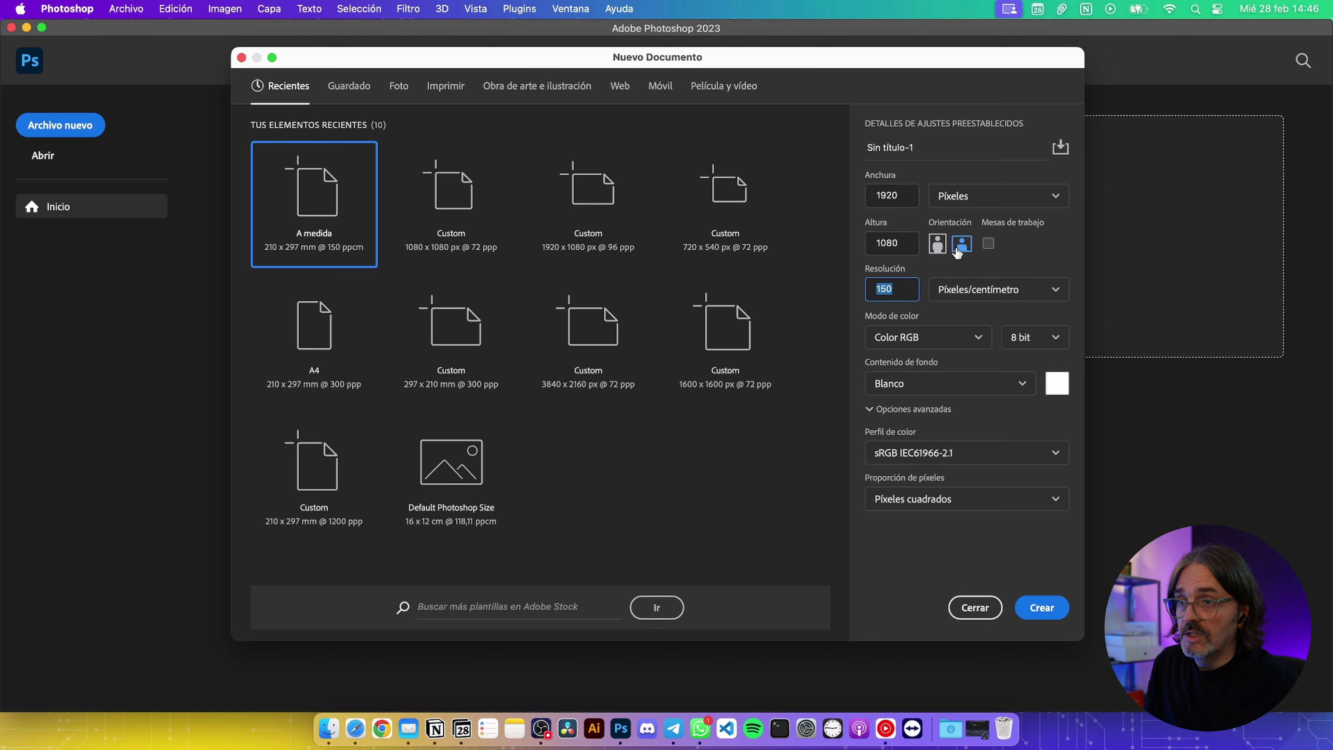
Set the resolution to 72 pixels per inch
{"action": "key", "text": "Tab"}
{"action": "key", "text": "Up"}
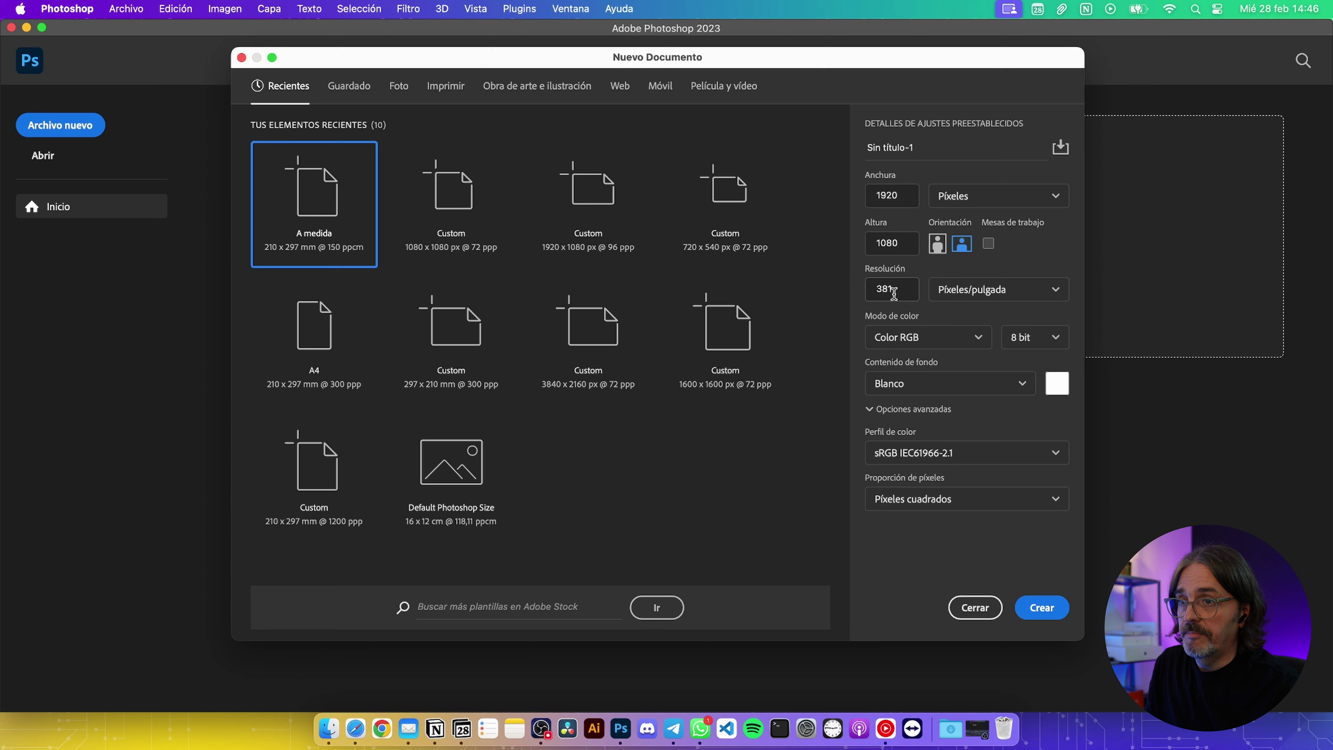
{"action": "double_click", "coordinate": [894, 293]}
{"action": "type", "text": "72"}
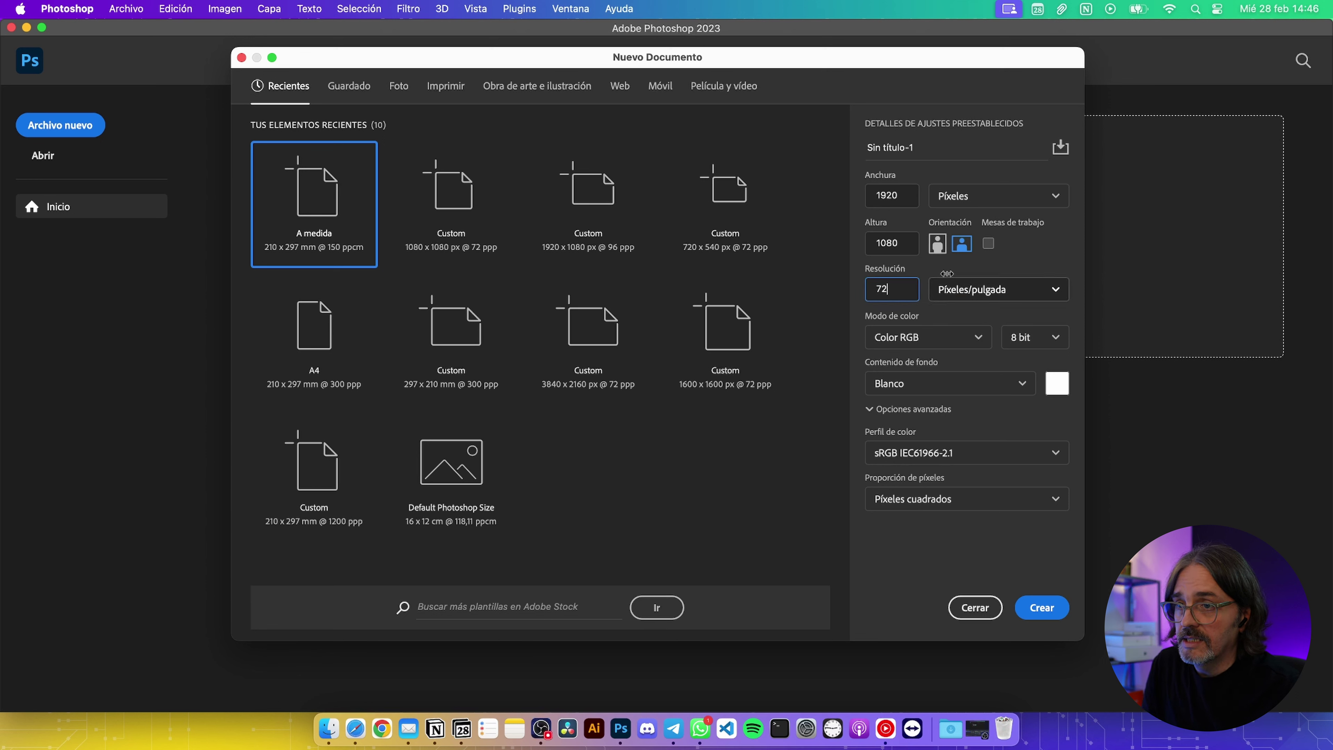
{"action": "left_click", "coordinate": [1042, 258]}
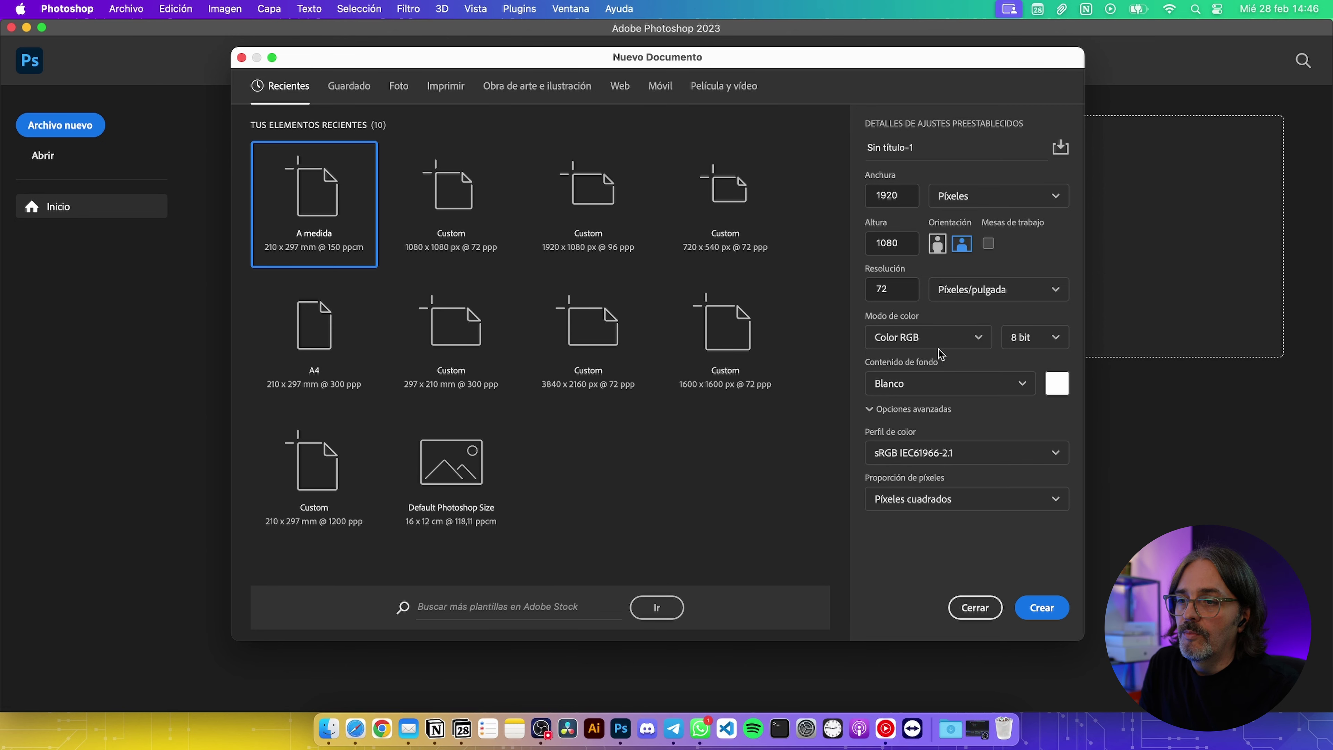
Check the colour mode and bit depth, keeping RGB at 8 bit
{"action": "left_click", "coordinate": [979, 340]}
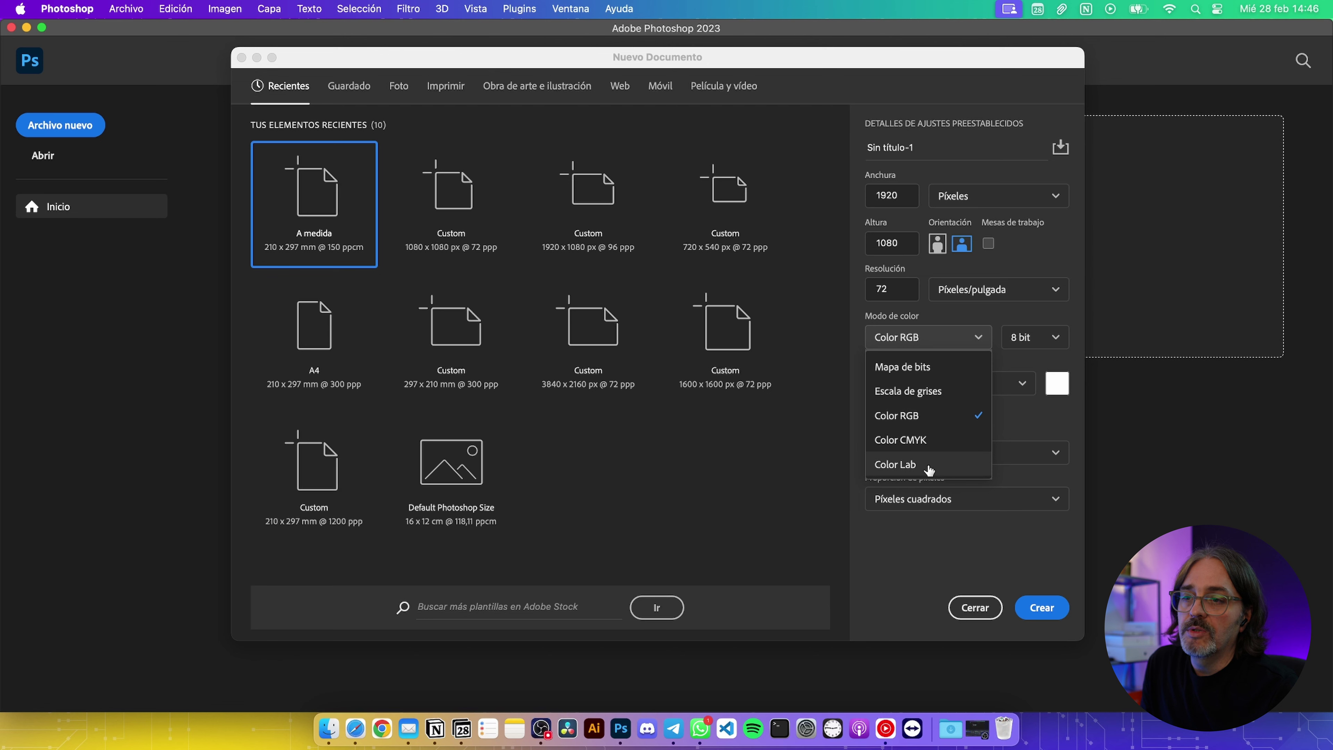
{"action": "left_click", "coordinate": [919, 552]}
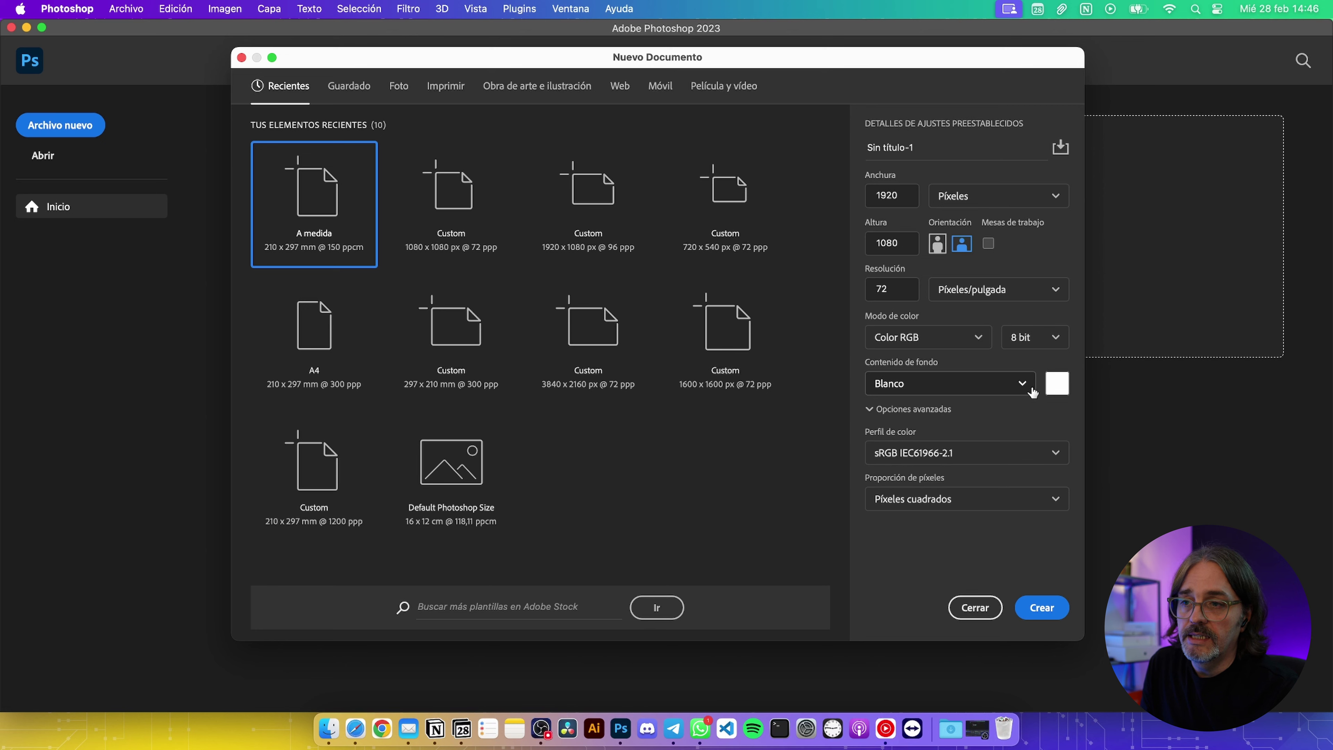
{"action": "left_click", "coordinate": [1049, 332]}
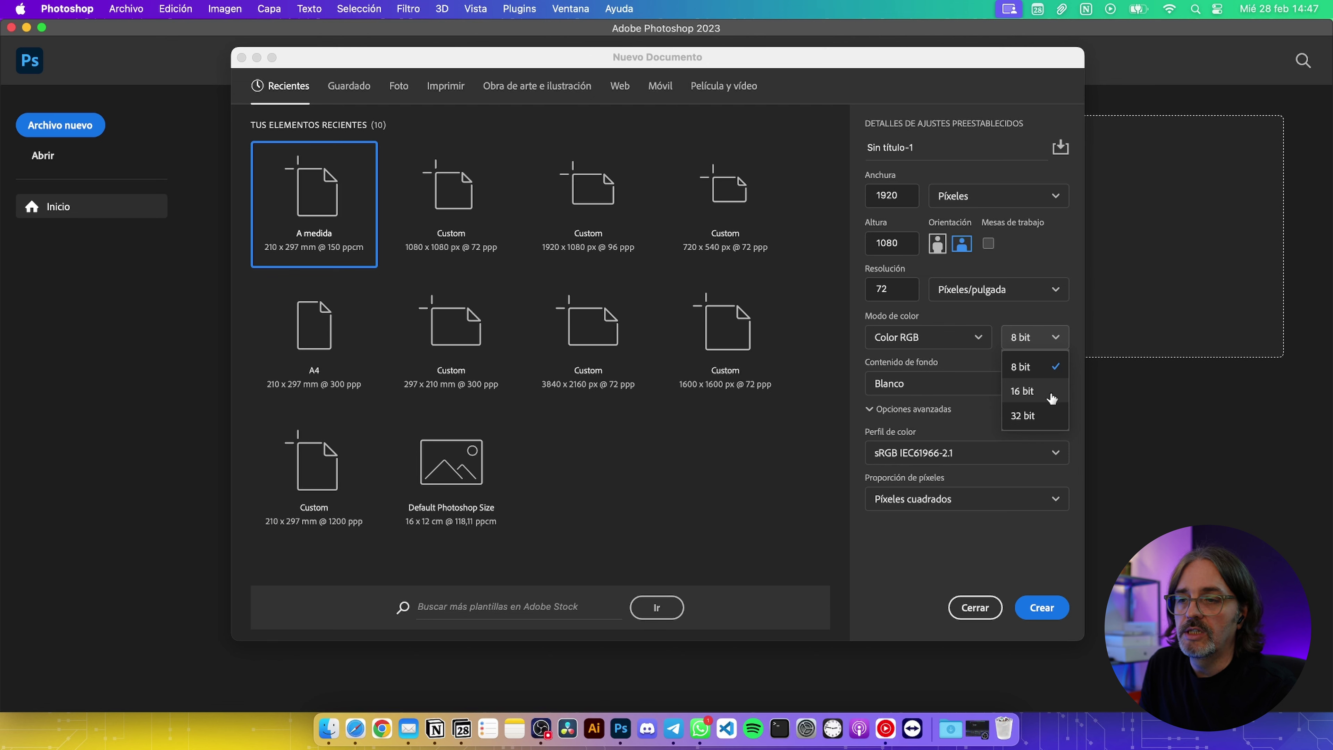
{"action": "left_click", "coordinate": [936, 409]}
{"action": "left_click", "coordinate": [885, 409]}
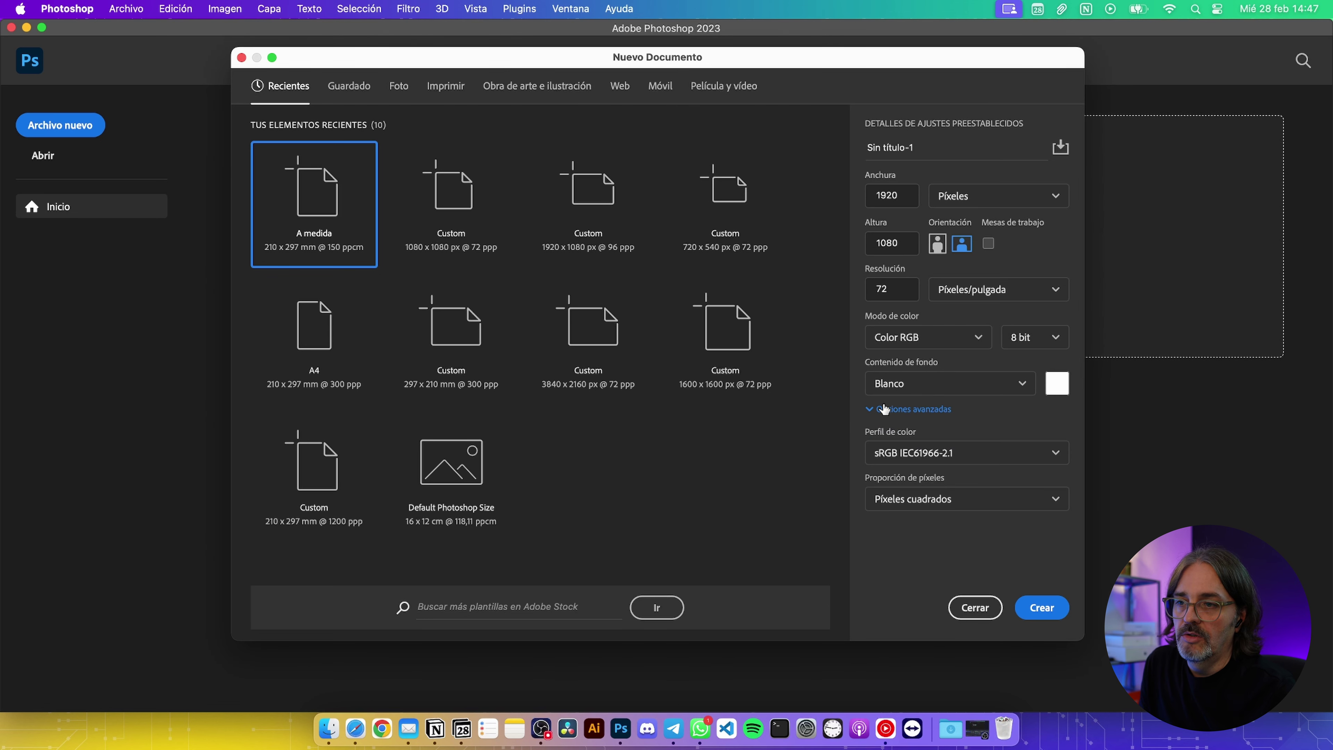
Set Contenido de fondo to Negro and create the document
{"action": "left_click", "coordinate": [1022, 383]}
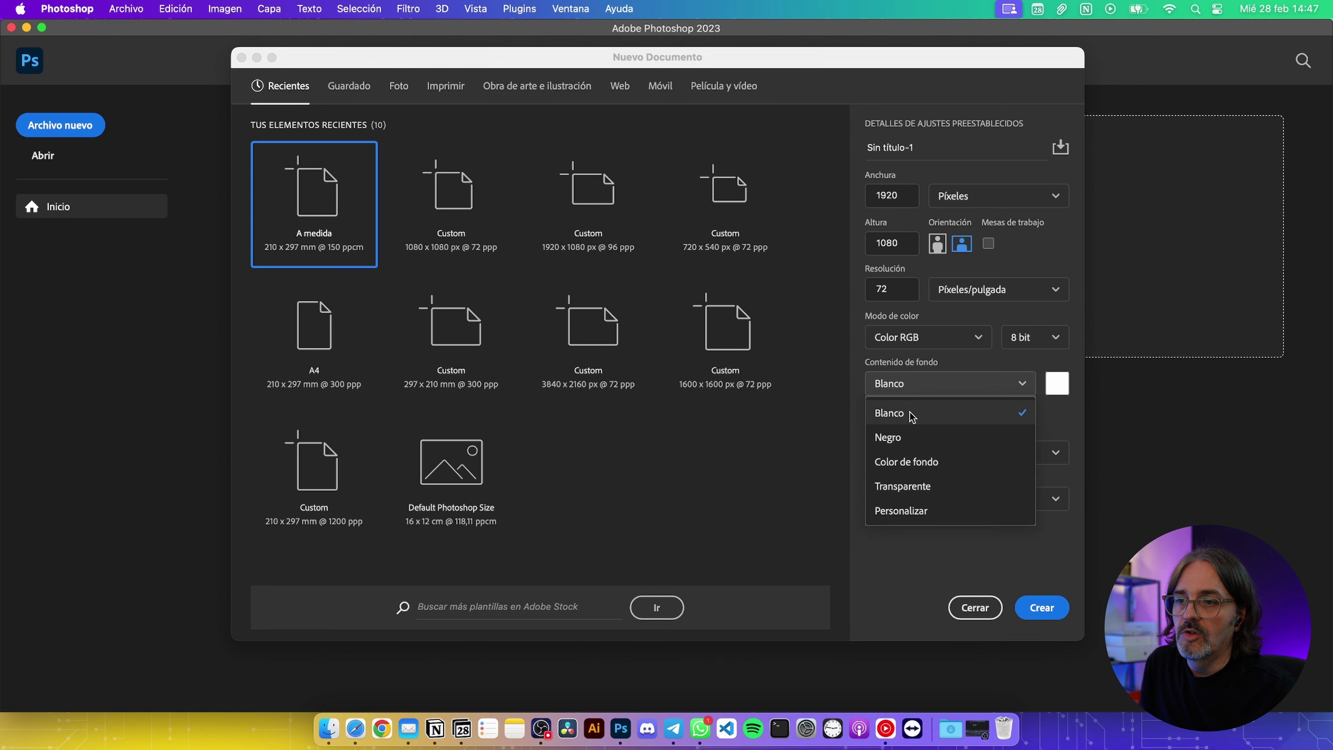
{"action": "left_click", "coordinate": [914, 570]}
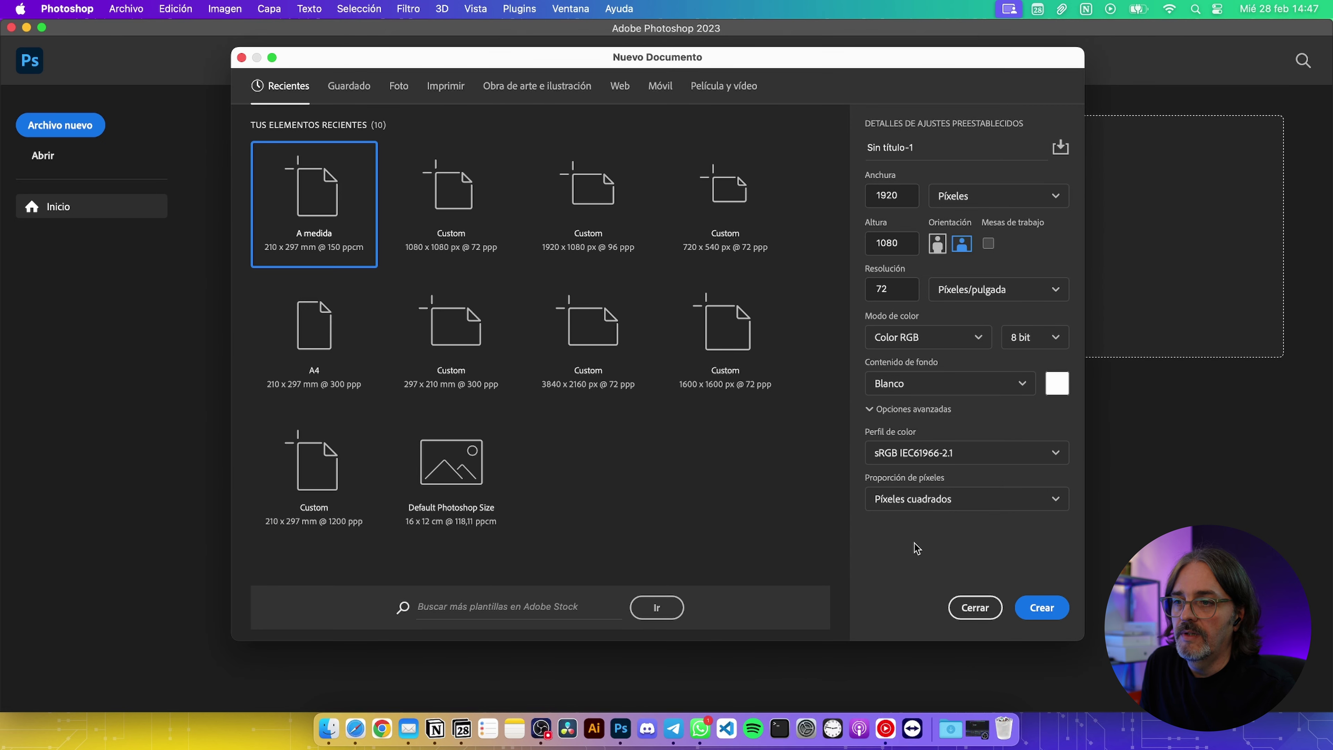
{"action": "left_click", "coordinate": [1021, 393]}
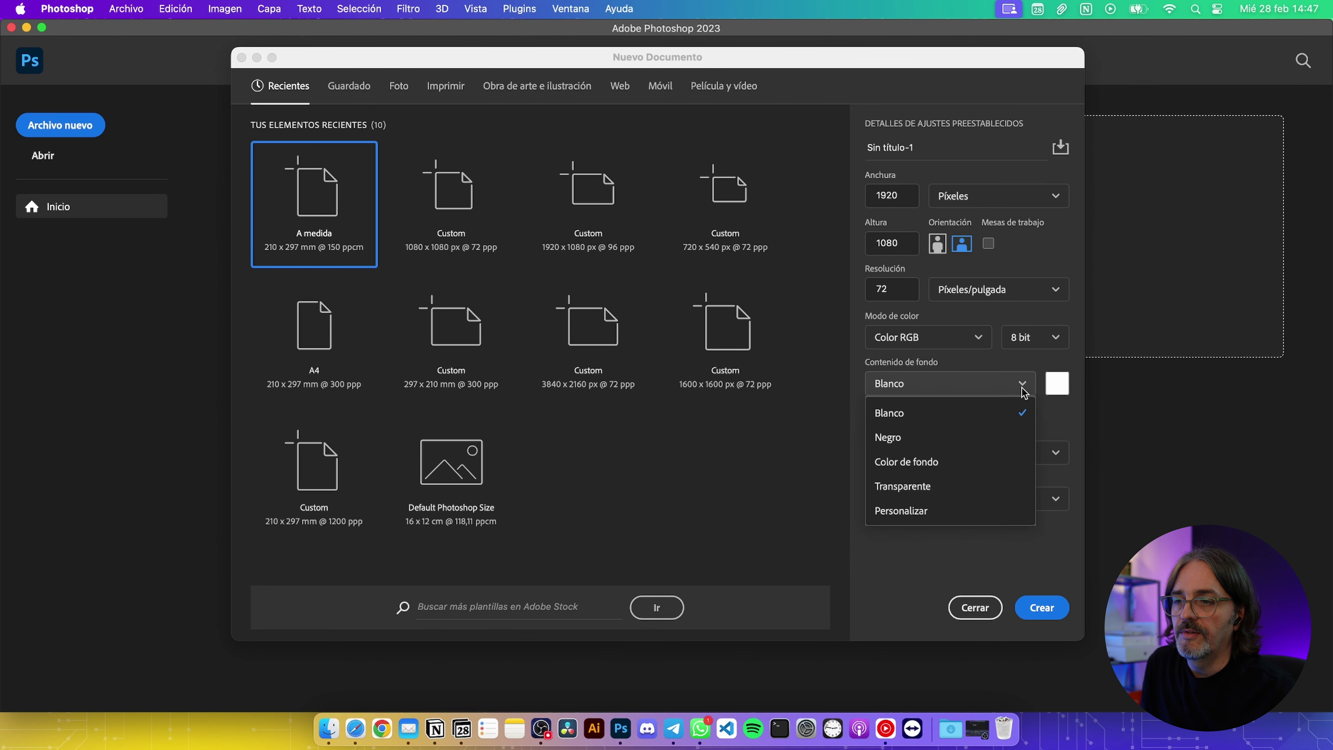
{"action": "left_click", "coordinate": [1065, 413]}
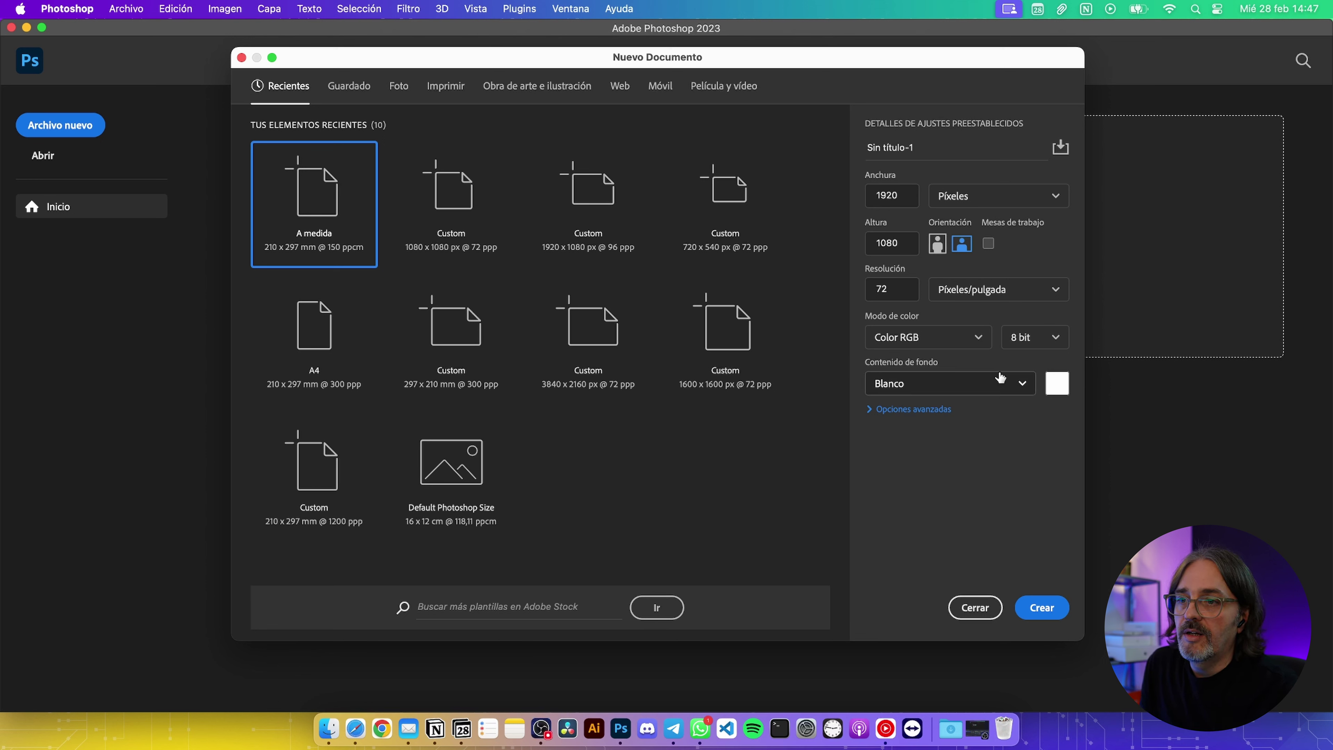
{"action": "left_click", "coordinate": [1003, 384]}
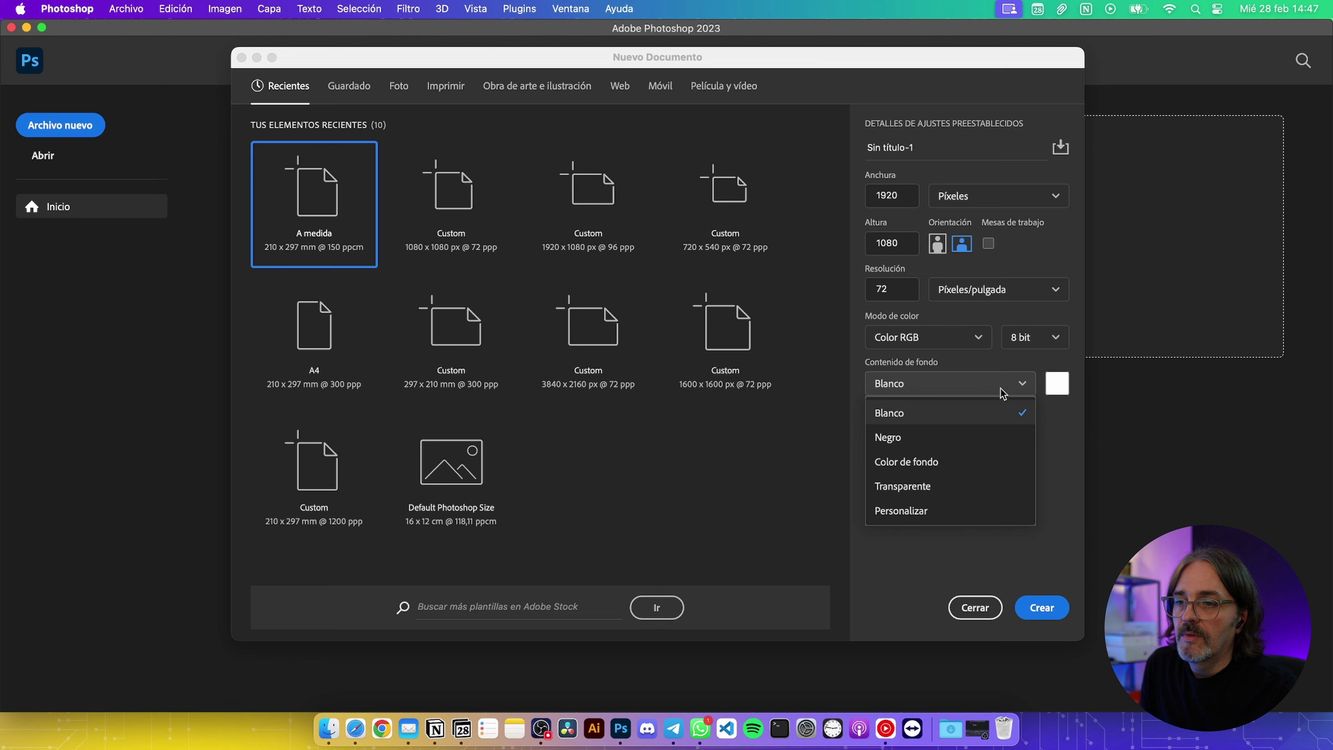
{"action": "left_click", "coordinate": [976, 437]}
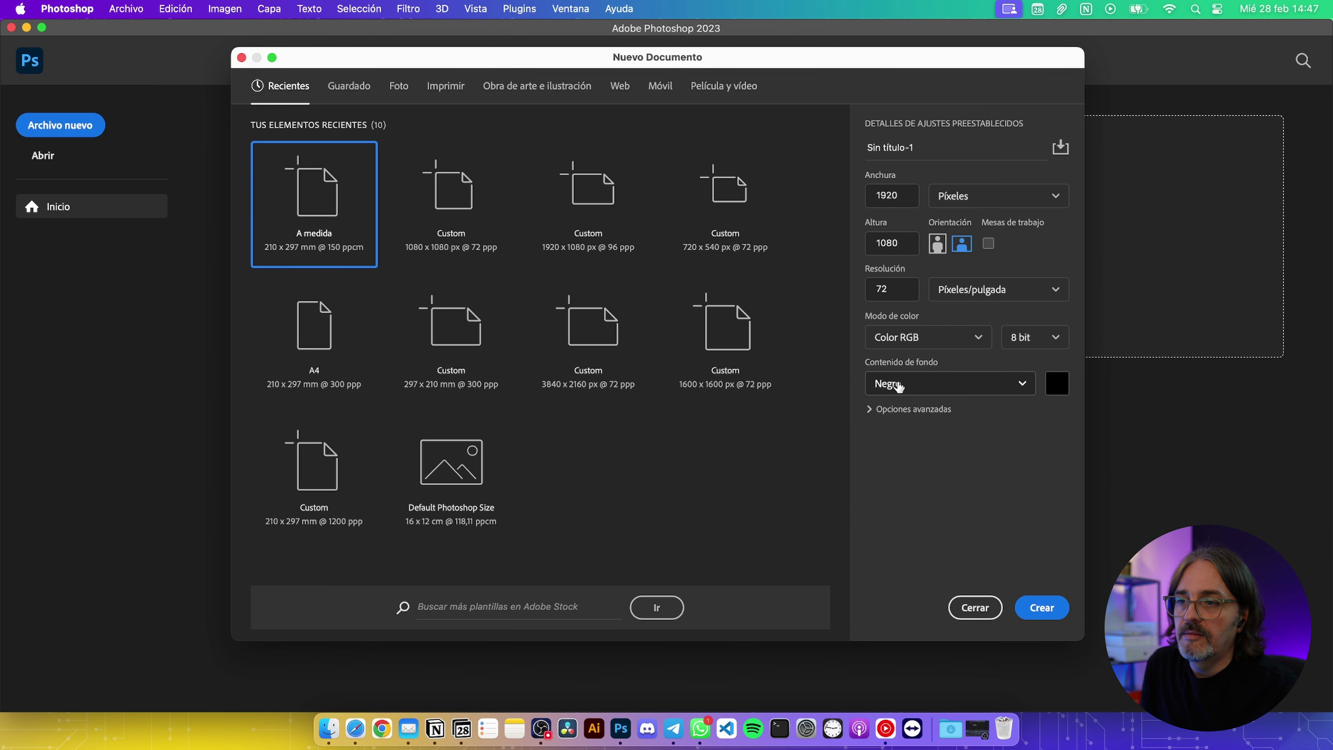
{"action": "left_click", "coordinate": [872, 410]}
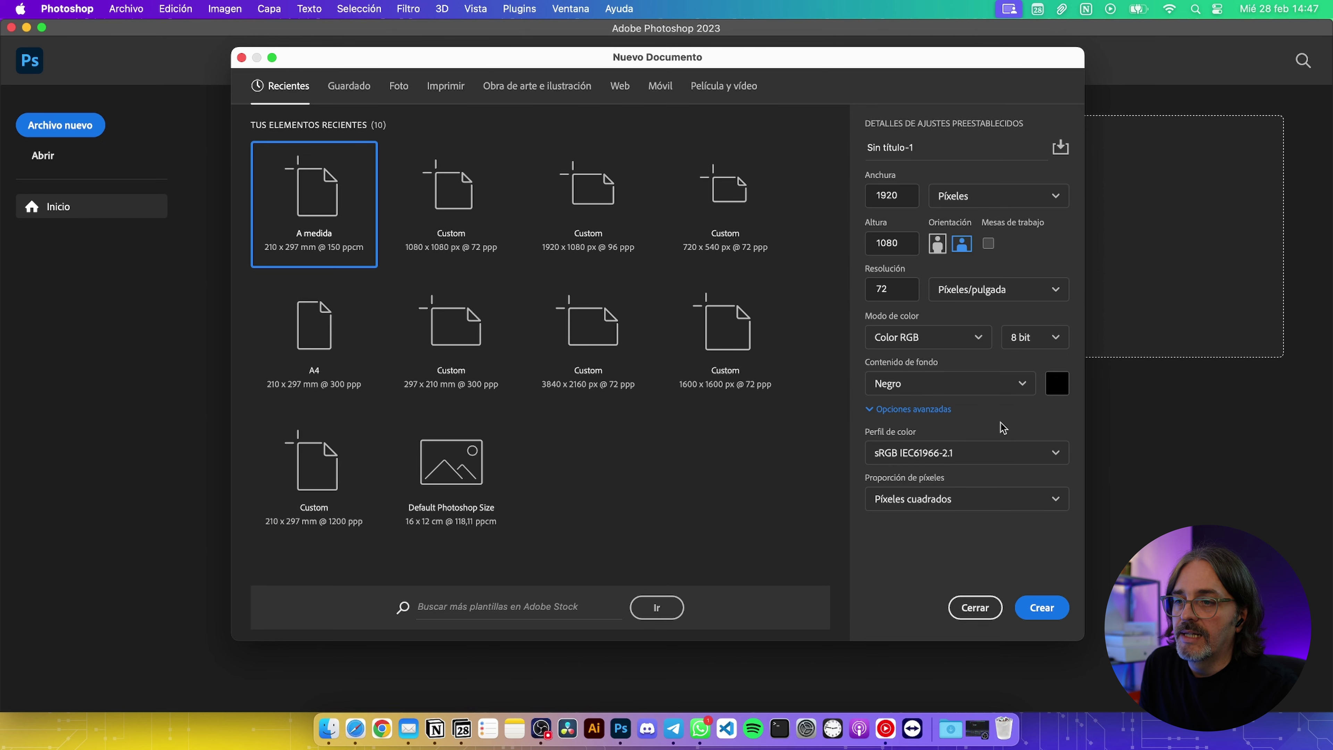
{"action": "left_click", "coordinate": [1042, 611]}
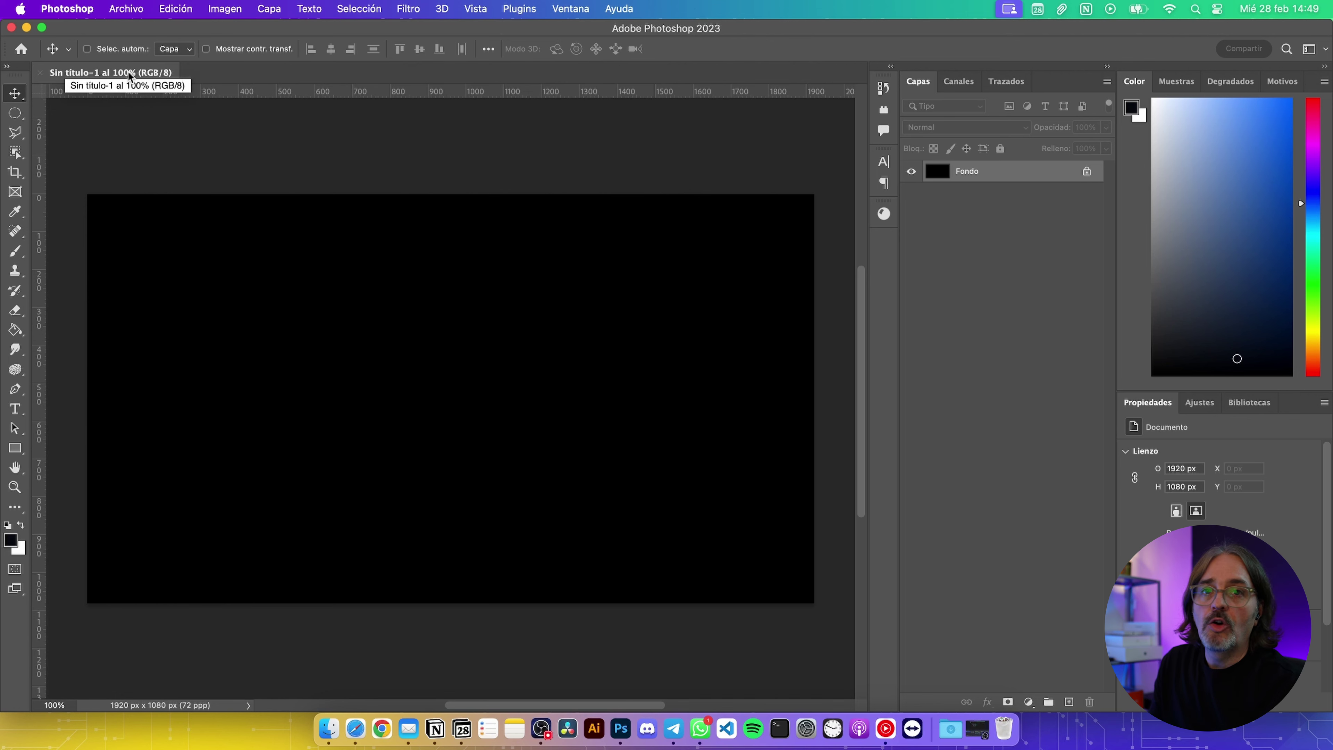
{"action": "mouse_move", "coordinate": [129, 75]}
{"action": "left_mouse_down"}
{"action": "mouse_move", "coordinate": [197, 130]}
{"action": "mouse_move", "coordinate": [365, 132]}
{"action": "mouse_move", "coordinate": [341, 124]}
{"action": "left_mouse_up"}
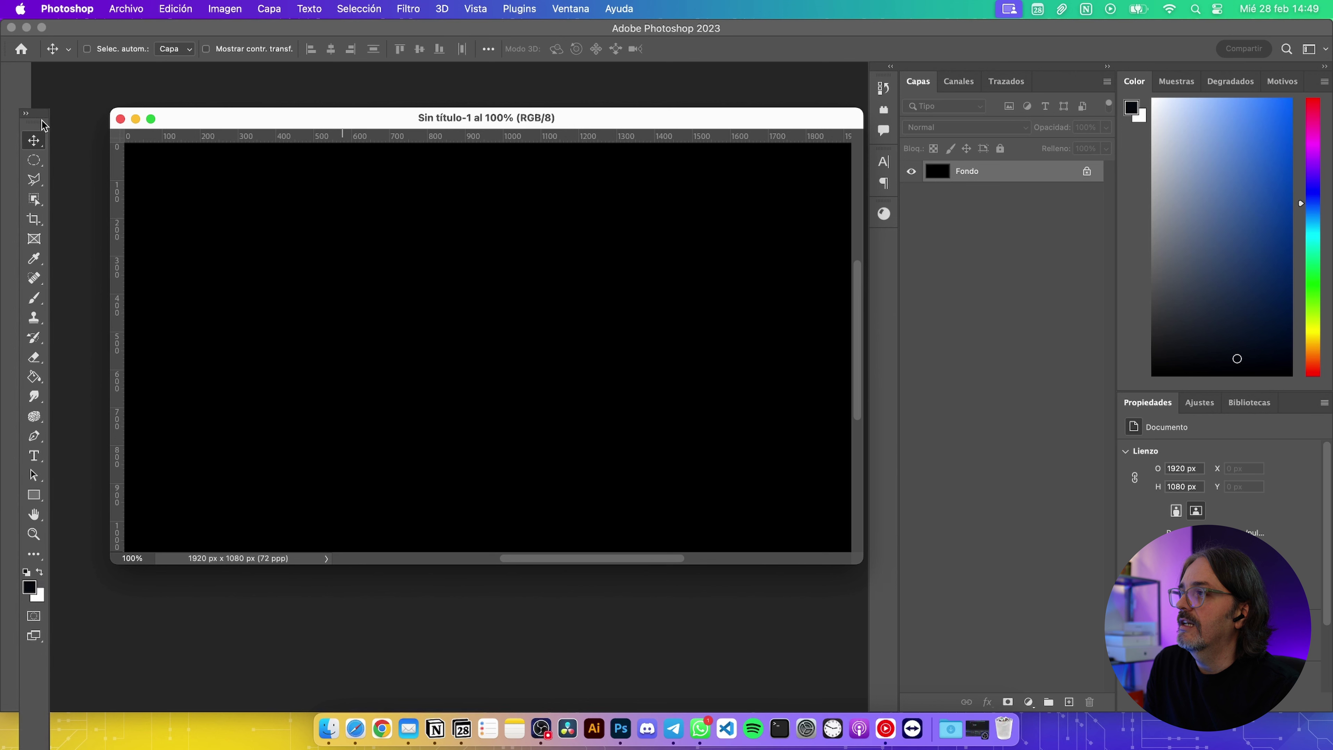
{"action": "left_click_drag", "start_coordinate": [24, 74], "coordinate": [72, 89]}
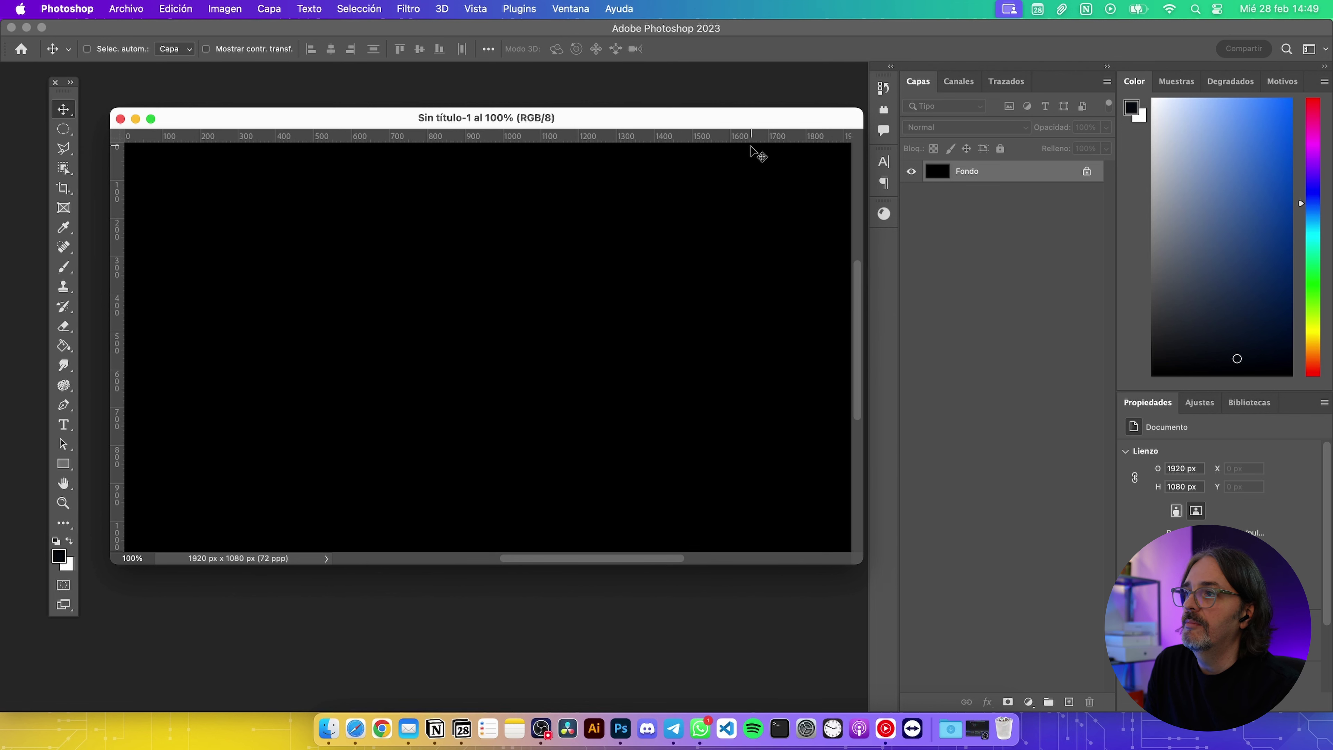
{"action": "left_click_drag", "start_coordinate": [1047, 72], "coordinate": [958, 130]}
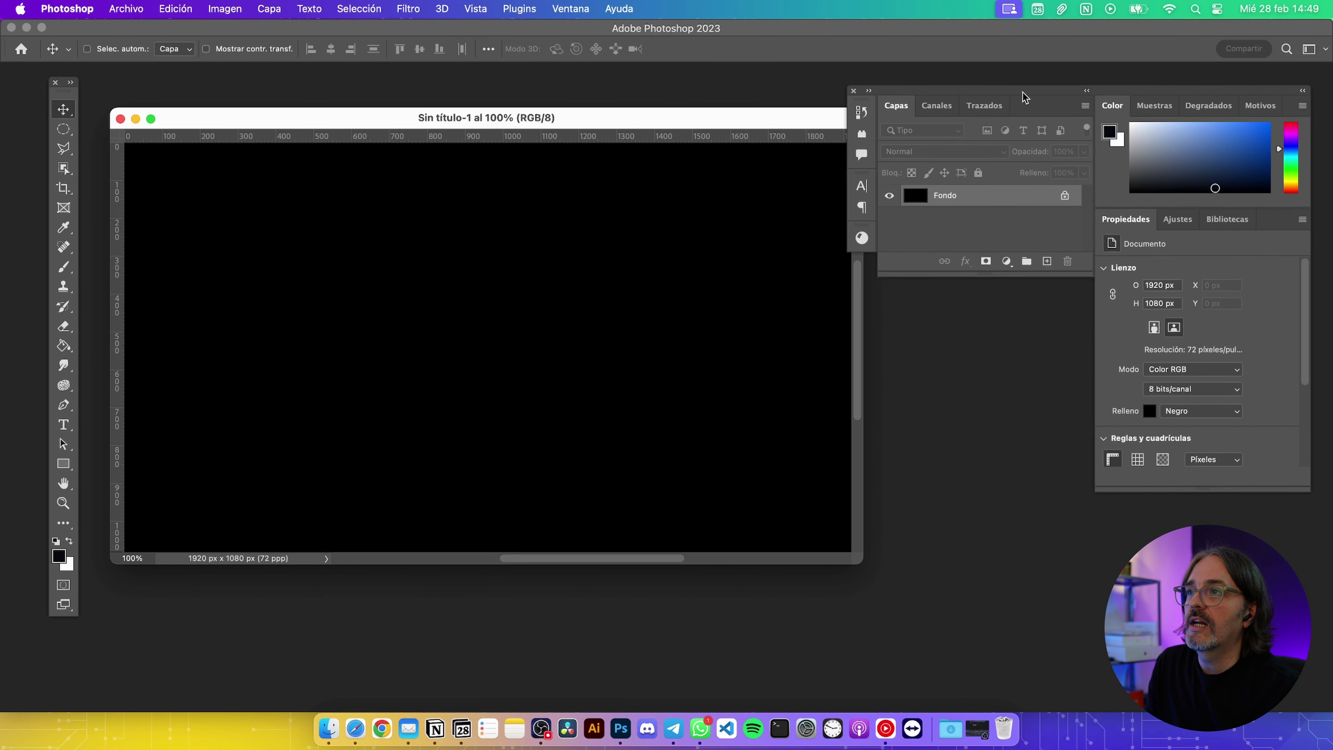
{"action": "left_click_drag", "start_coordinate": [958, 130], "coordinate": [1034, 108]}
{"action": "mouse_move", "coordinate": [64, 97]}
{"action": "left_mouse_down"}
{"action": "mouse_move", "coordinate": [16, 110]}
{"action": "mouse_move", "coordinate": [20, 87]}
{"action": "mouse_move", "coordinate": [9, 100]}
{"action": "left_mouse_up"}
{"action": "left_click_drag", "start_coordinate": [283, 122], "coordinate": [147, 72]}
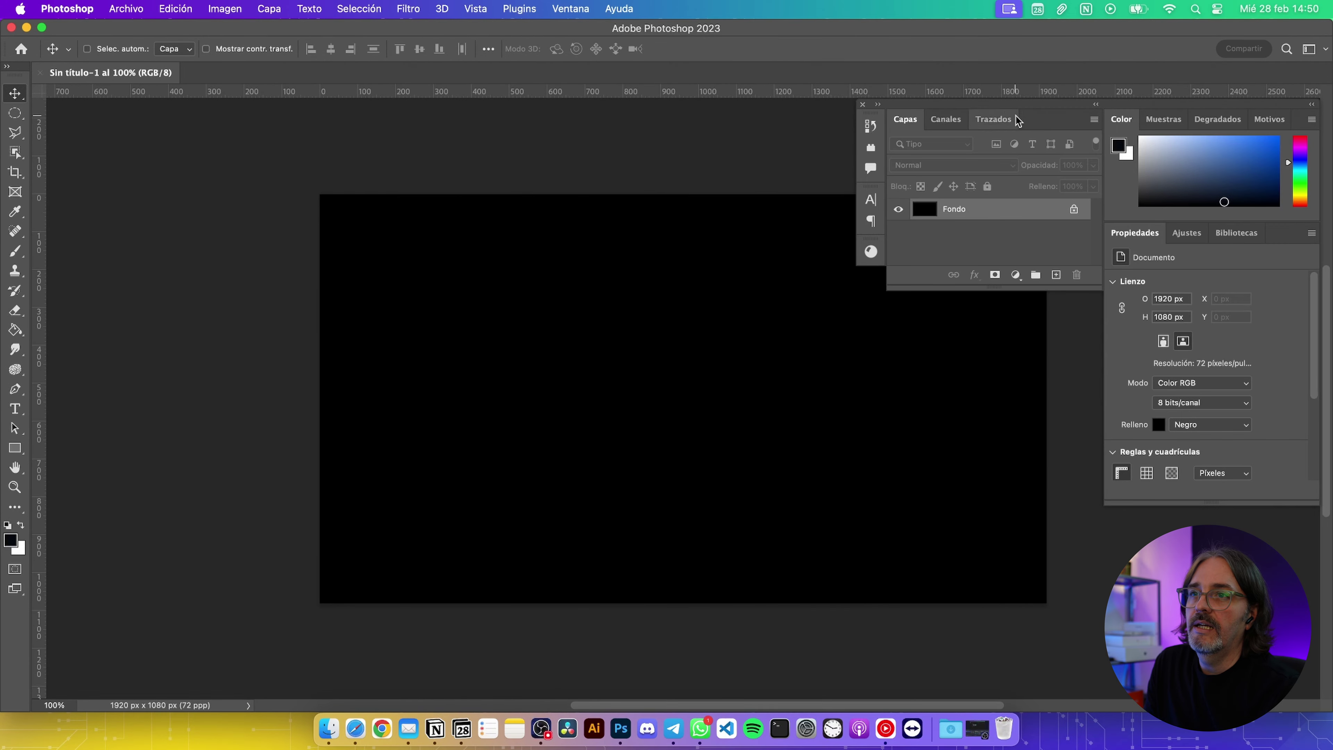
{"action": "mouse_move", "coordinate": [1027, 105]}
{"action": "left_mouse_down"}
{"action": "mouse_move", "coordinate": [1166, 72]}
{"action": "mouse_move", "coordinate": [1320, 145]}
{"action": "left_mouse_up"}
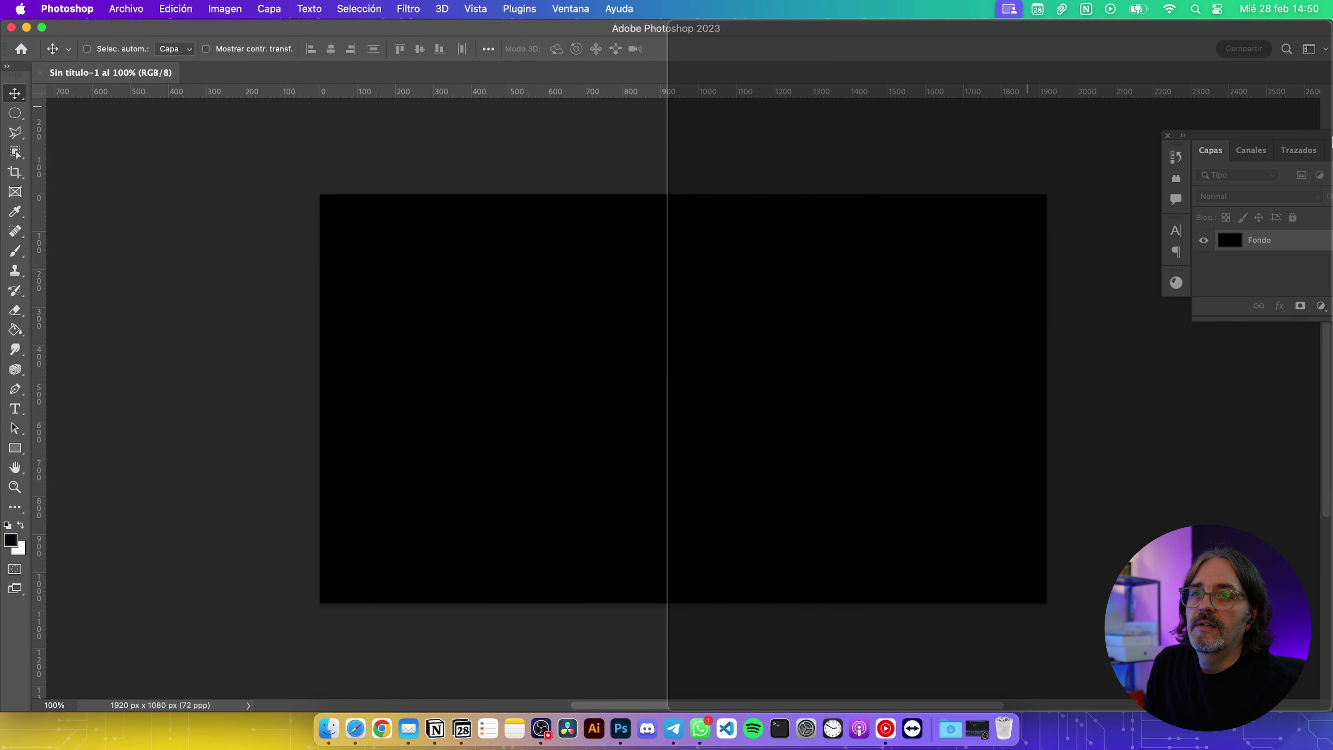
{"action": "left_click_drag", "start_coordinate": [1320, 150], "coordinate": [1328, 153]}
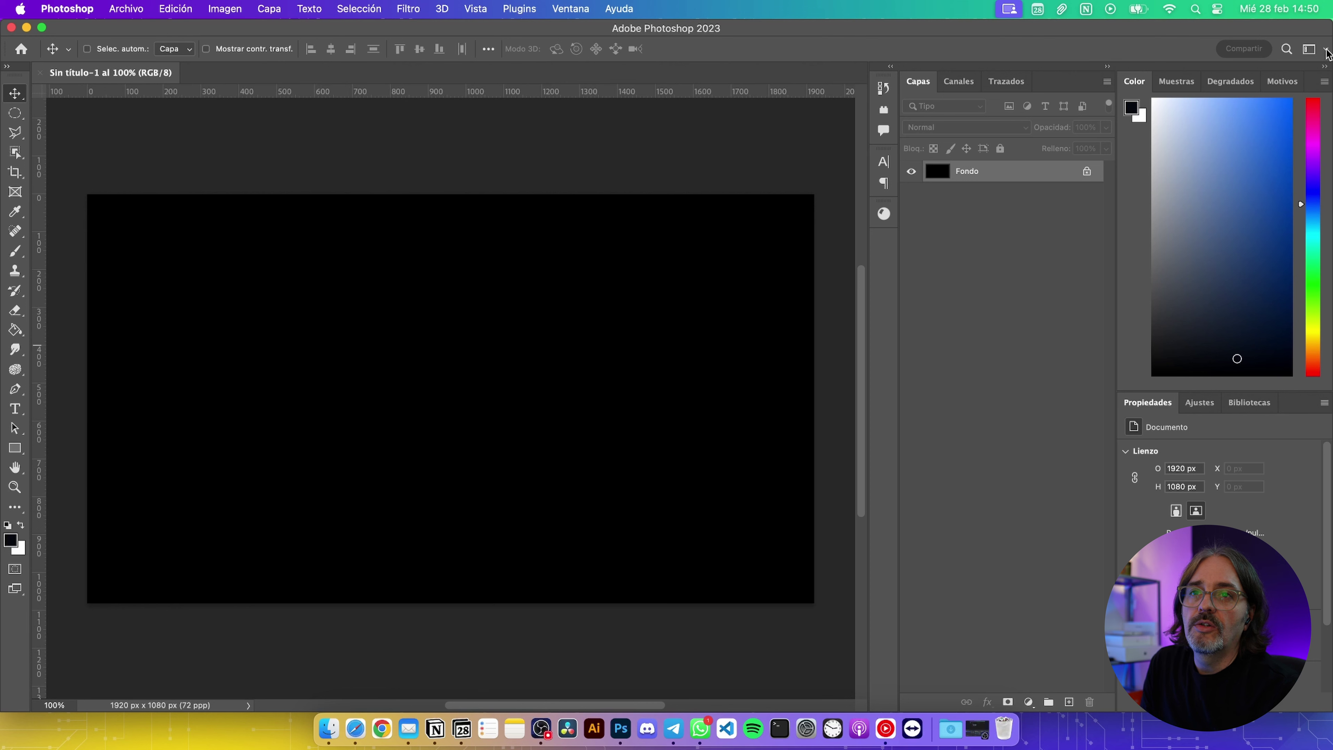
{"action": "left_click", "coordinate": [1309, 48]}
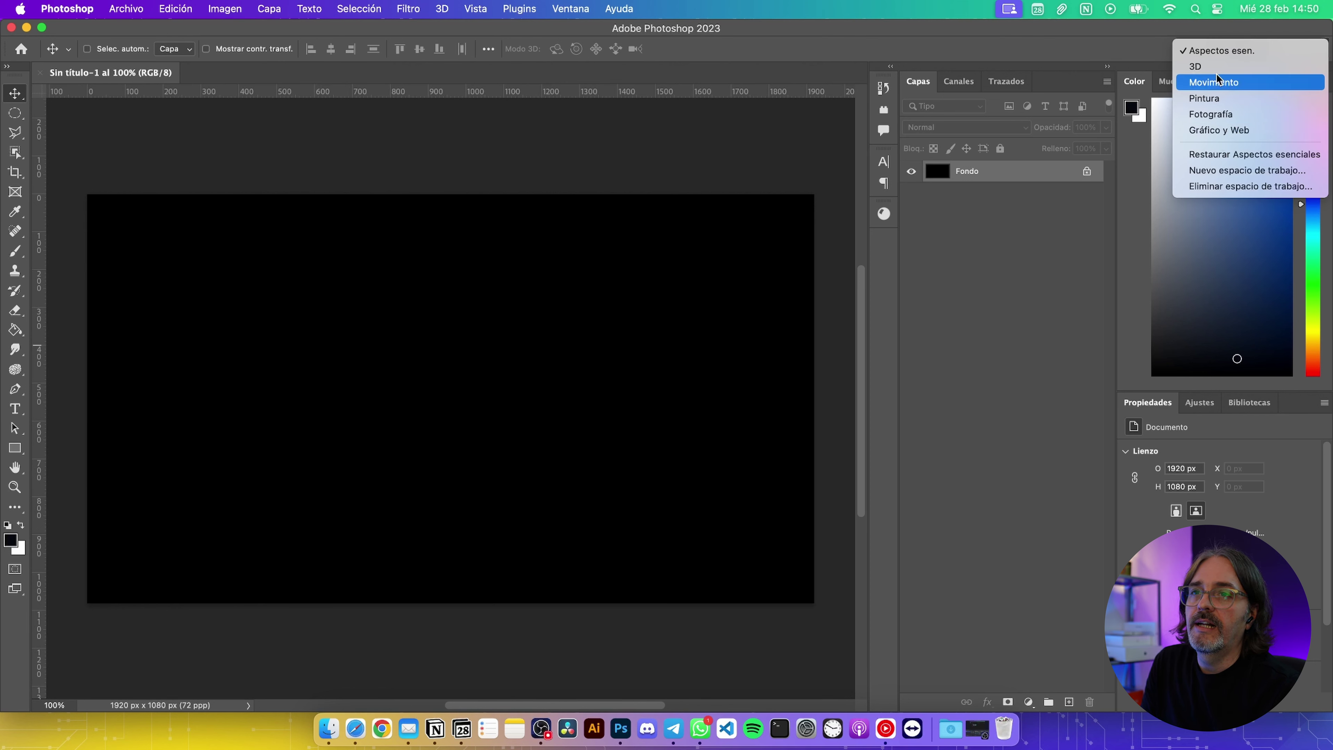
{"action": "key", "text": "Escape"}
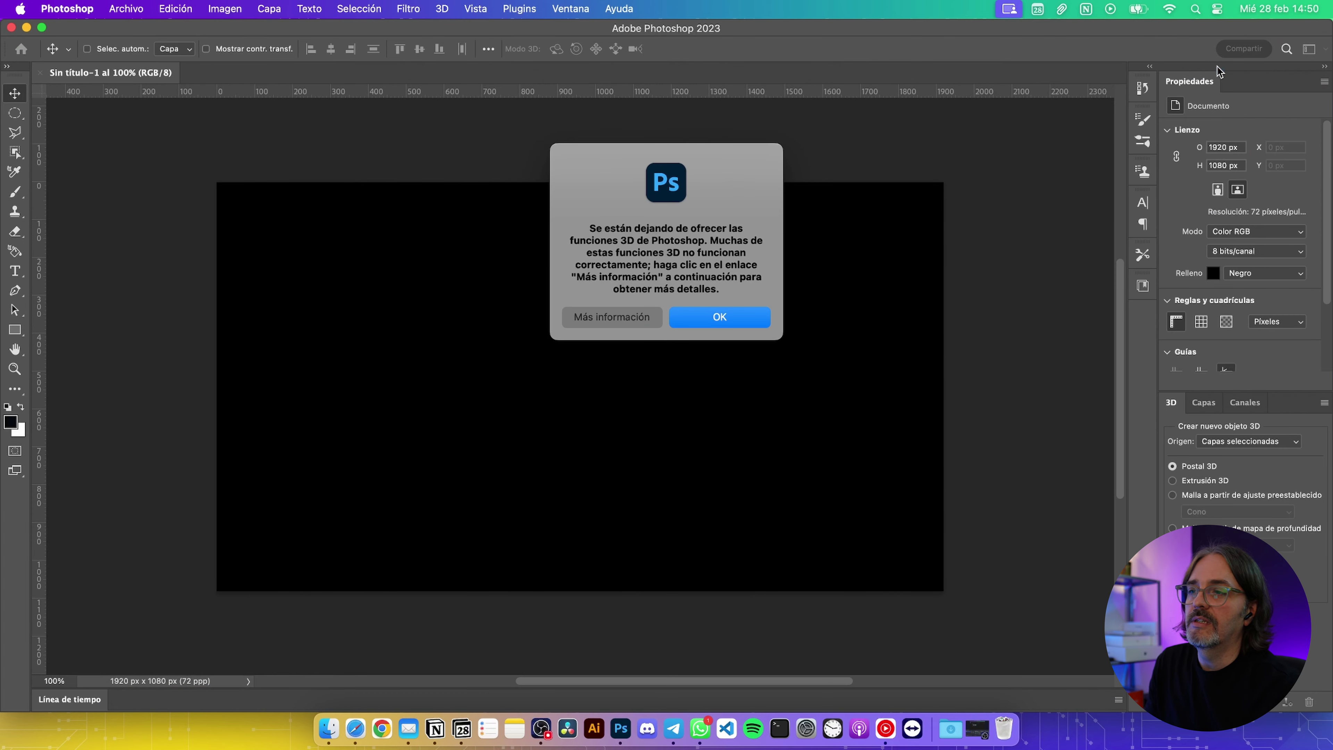
{"action": "left_click", "coordinate": [735, 317]}
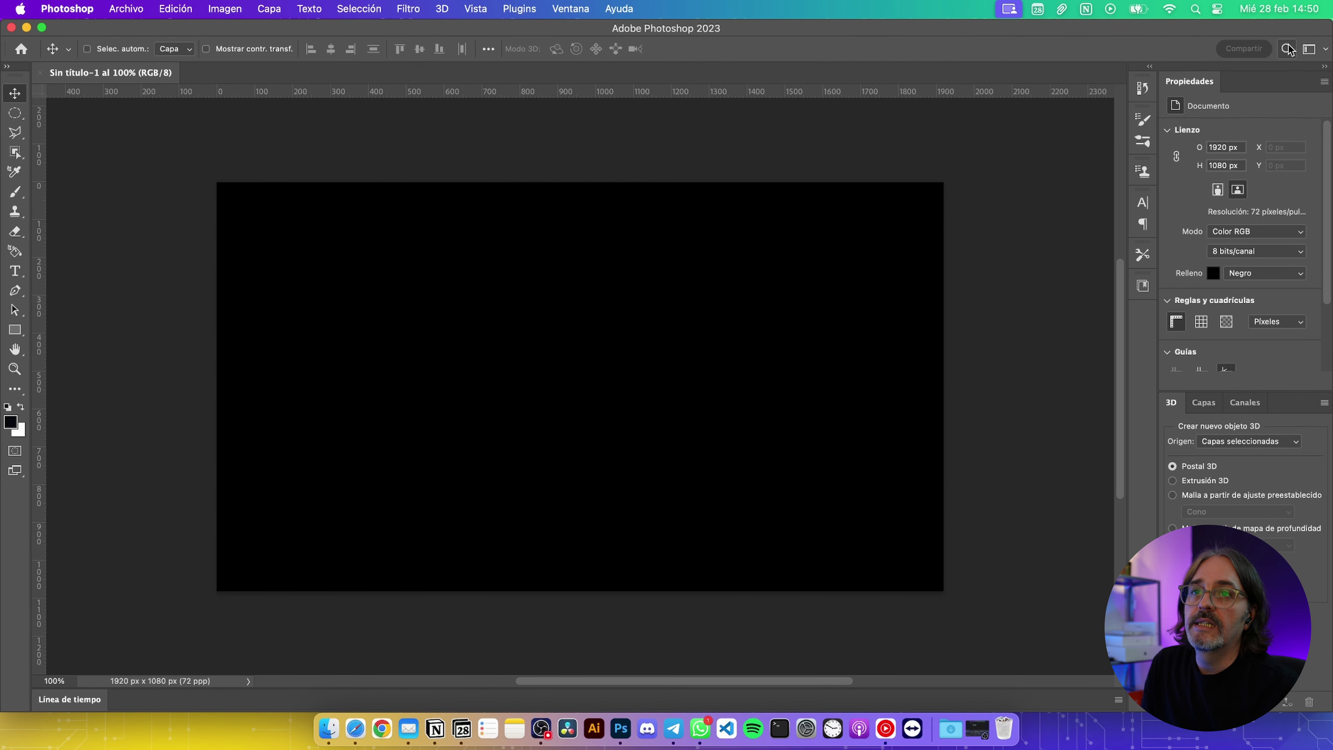
{"action": "left_click", "coordinate": [1308, 48]}
{"action": "left_click", "coordinate": [1233, 84]}
{"action": "left_click", "coordinate": [1308, 49]}
{"action": "left_click", "coordinate": [1239, 97]}
{"action": "left_click", "coordinate": [1308, 49]}
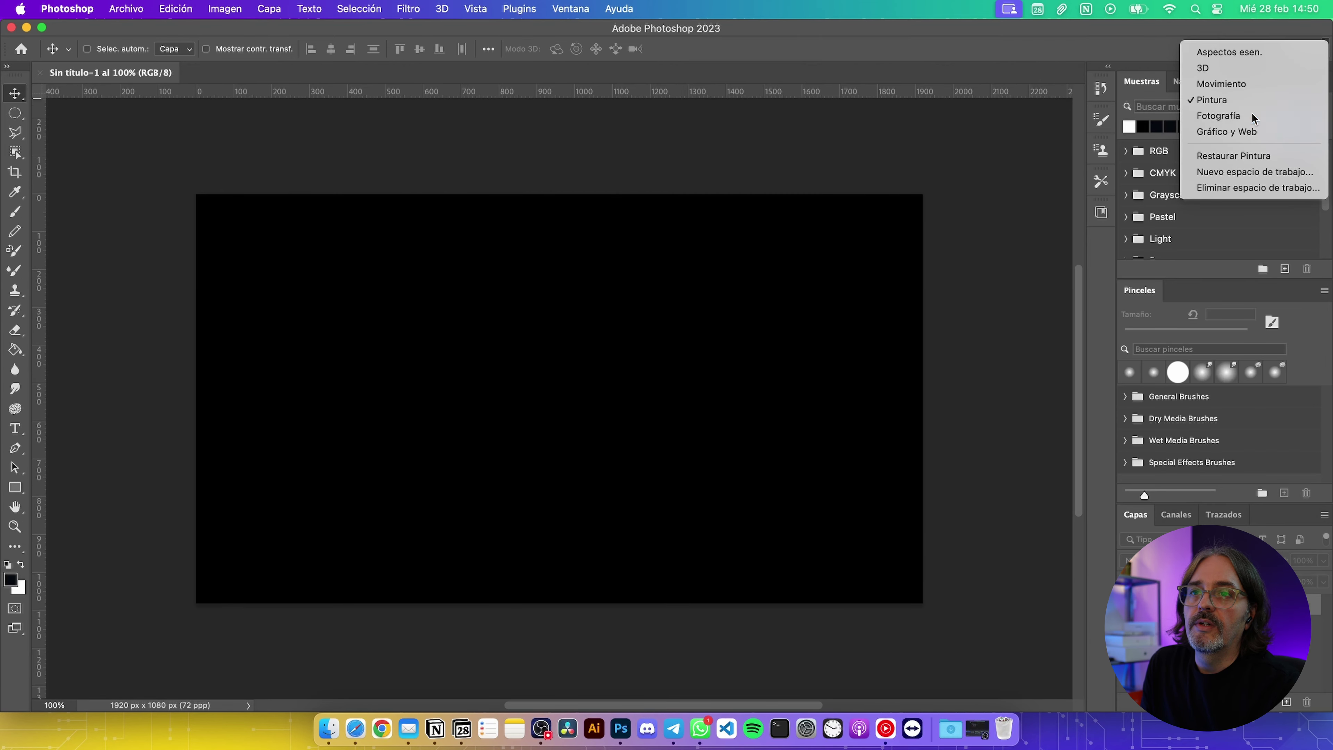
{"action": "left_click", "coordinate": [1253, 117]}
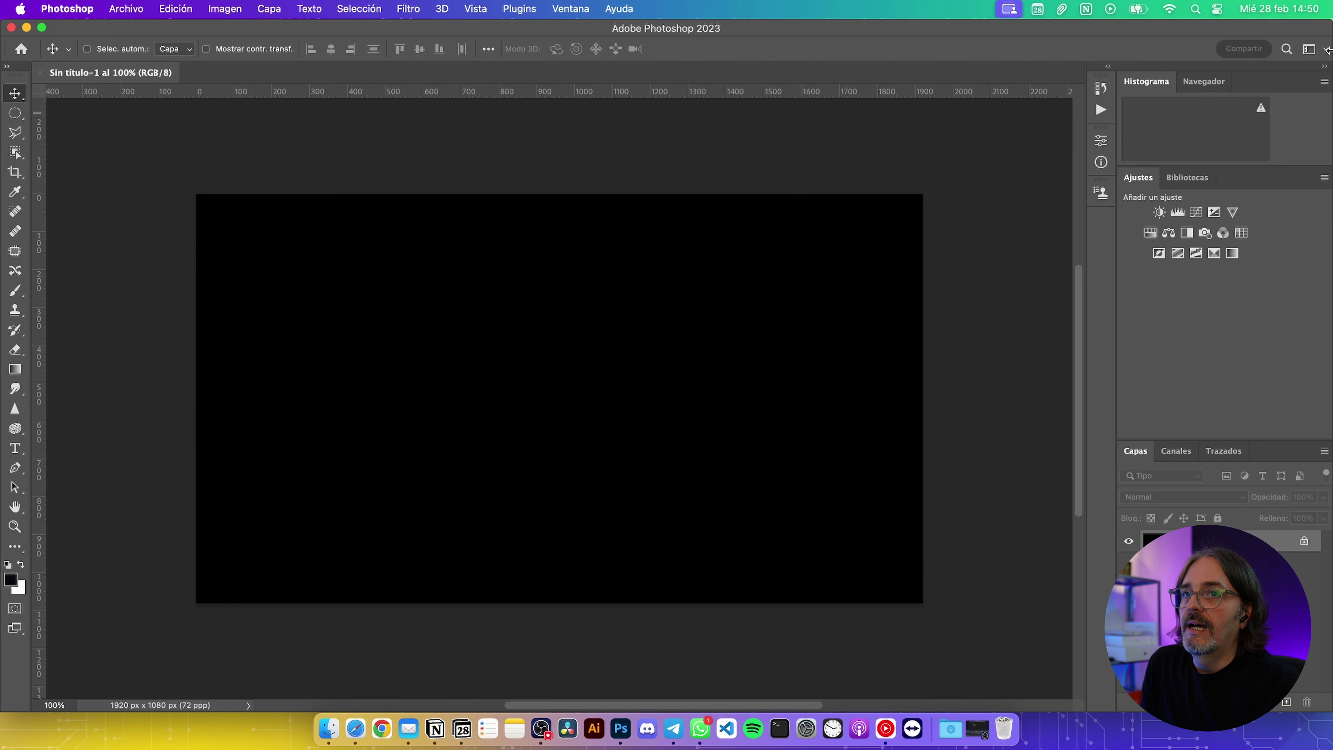
{"action": "left_click", "coordinate": [1308, 49]}
{"action": "left_click", "coordinate": [1253, 131]}
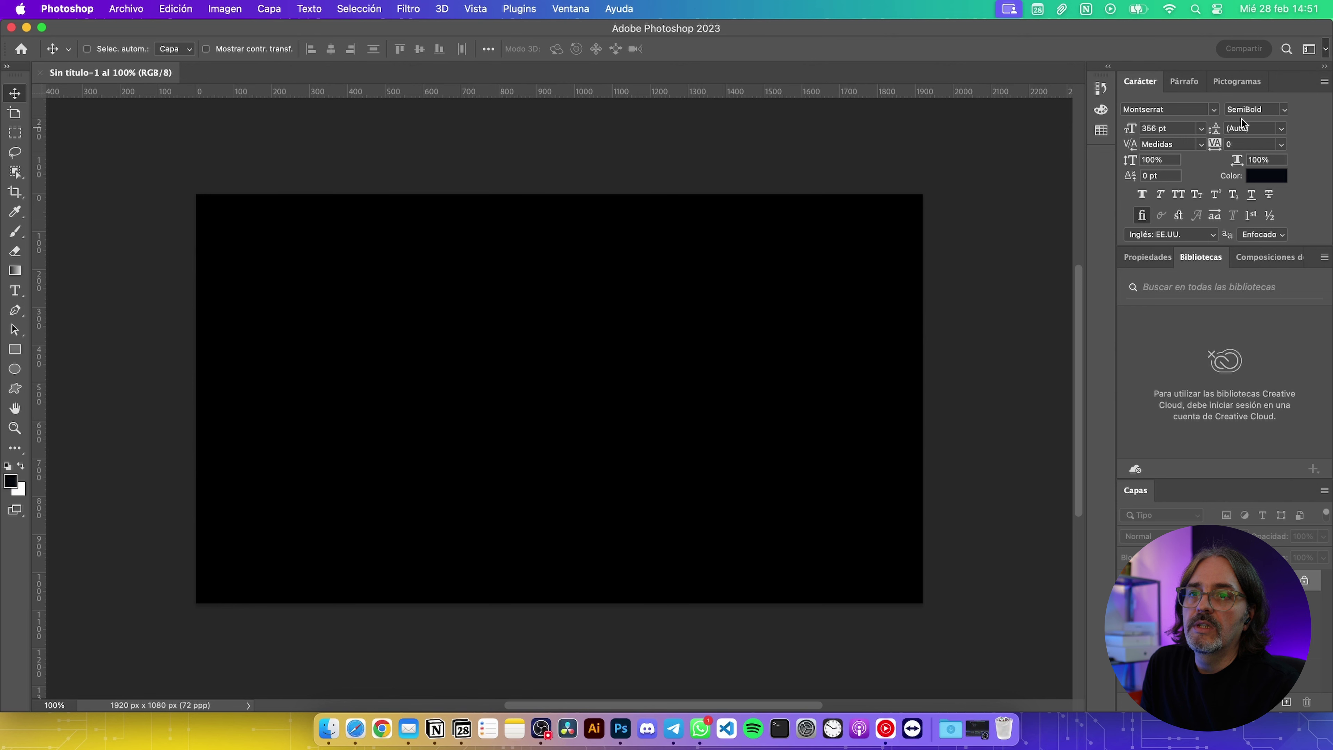
{"action": "left_click", "coordinate": [1308, 49]}
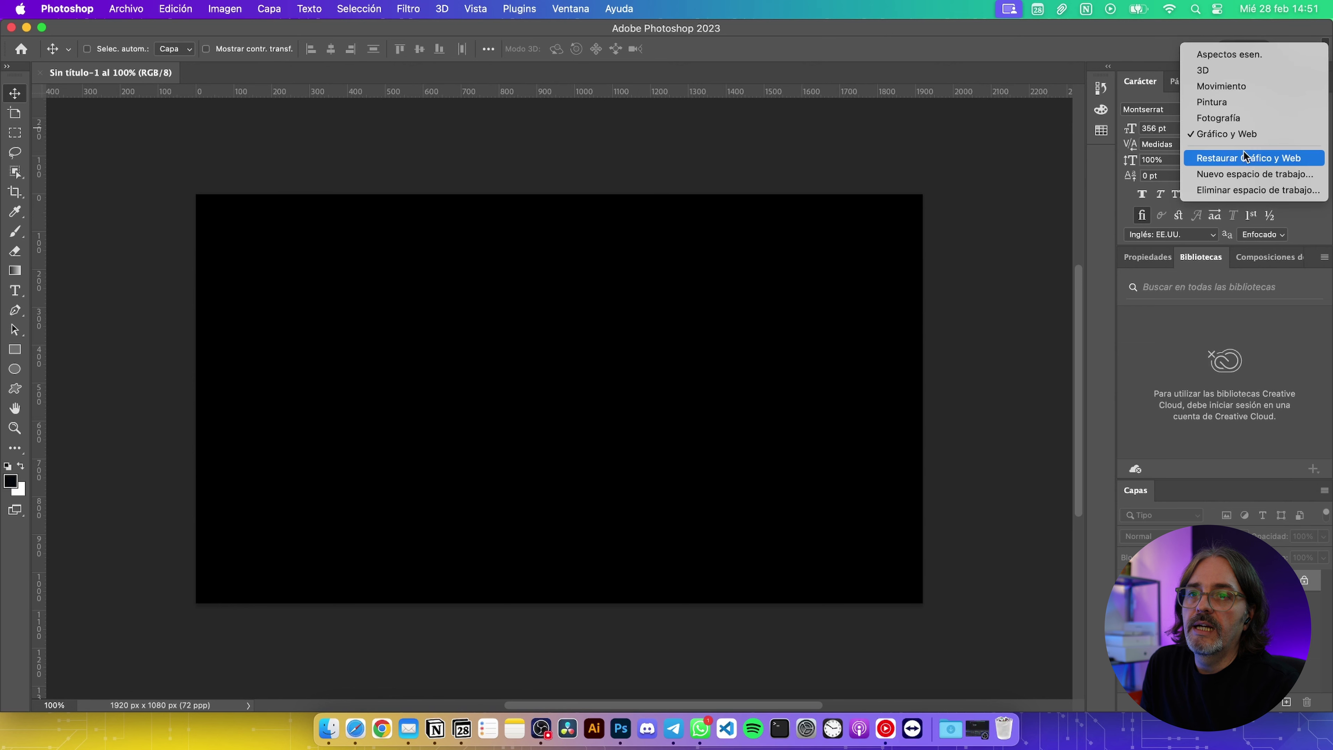
{"action": "left_click", "coordinate": [1247, 54]}
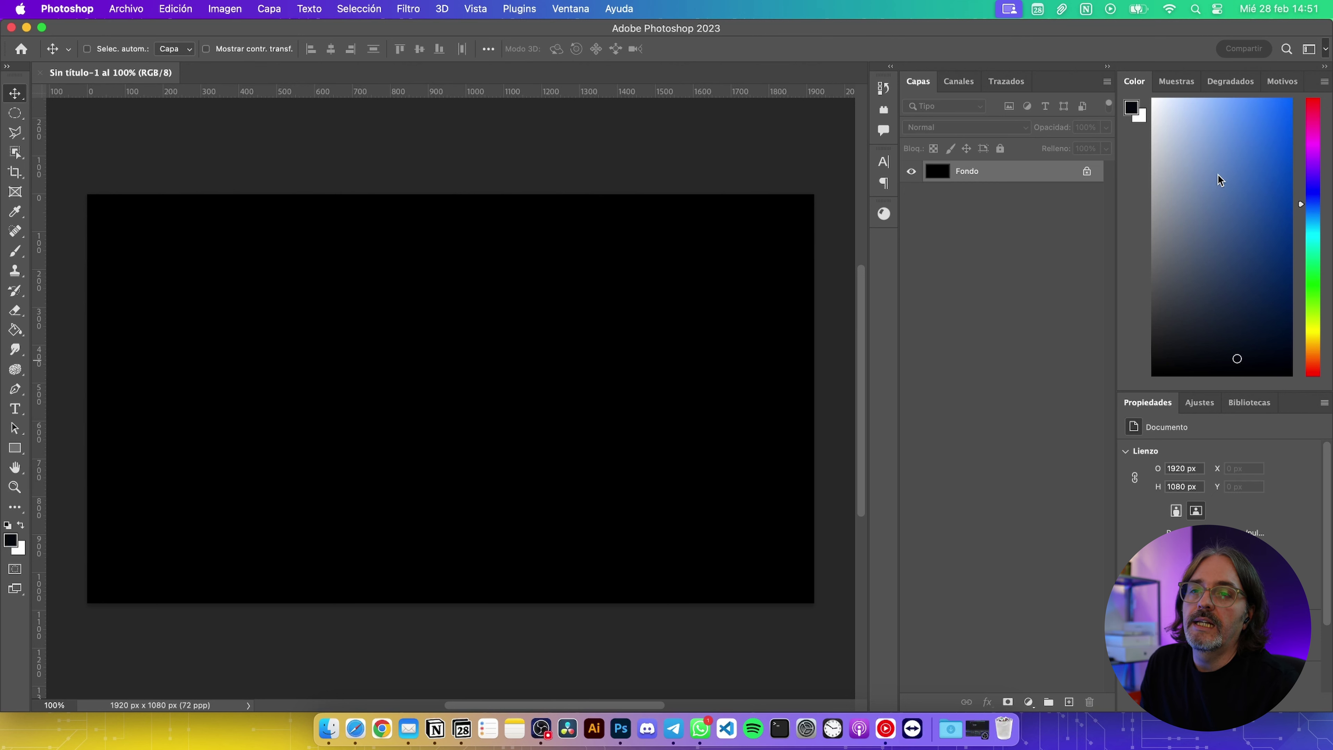
Float and resize the Capas and Propiedades panels, then restore the standard workspace
{"action": "left_click", "coordinate": [1041, 276]}
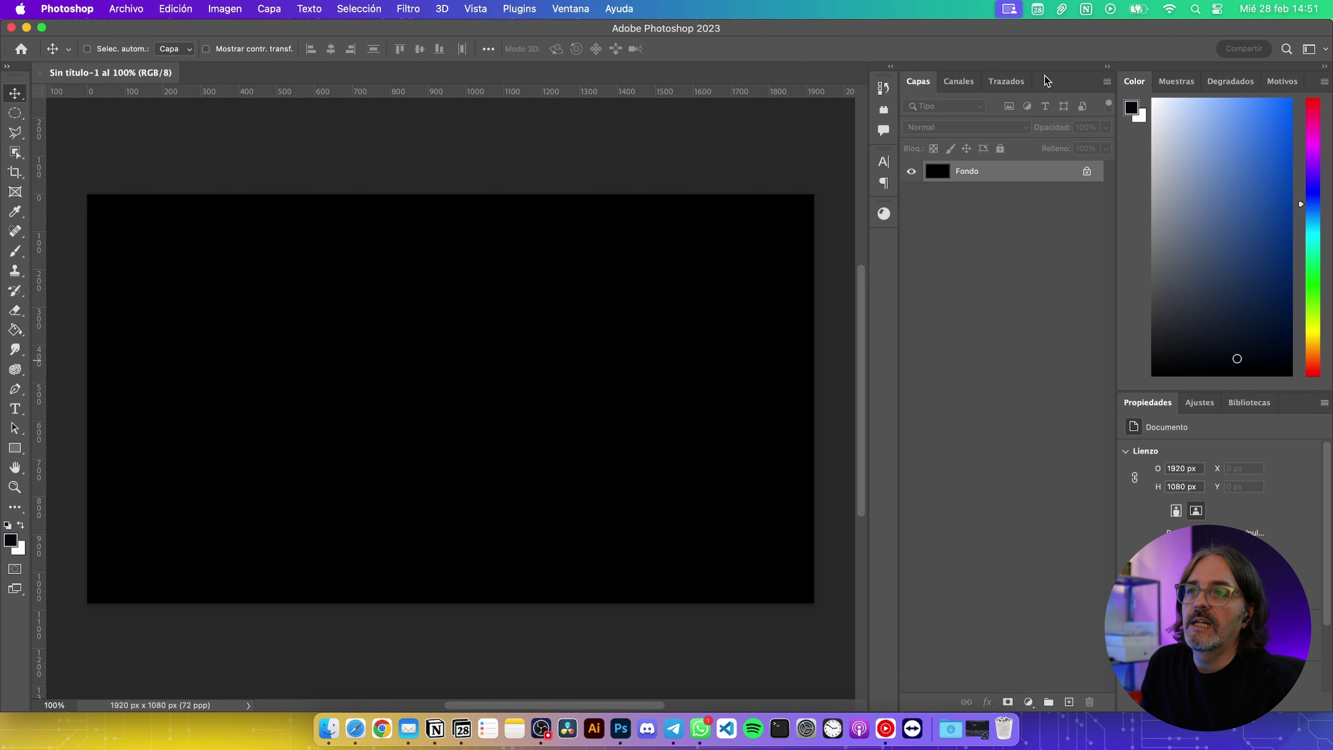
{"action": "left_click_drag", "start_coordinate": [1058, 84], "coordinate": [1030, 315]}
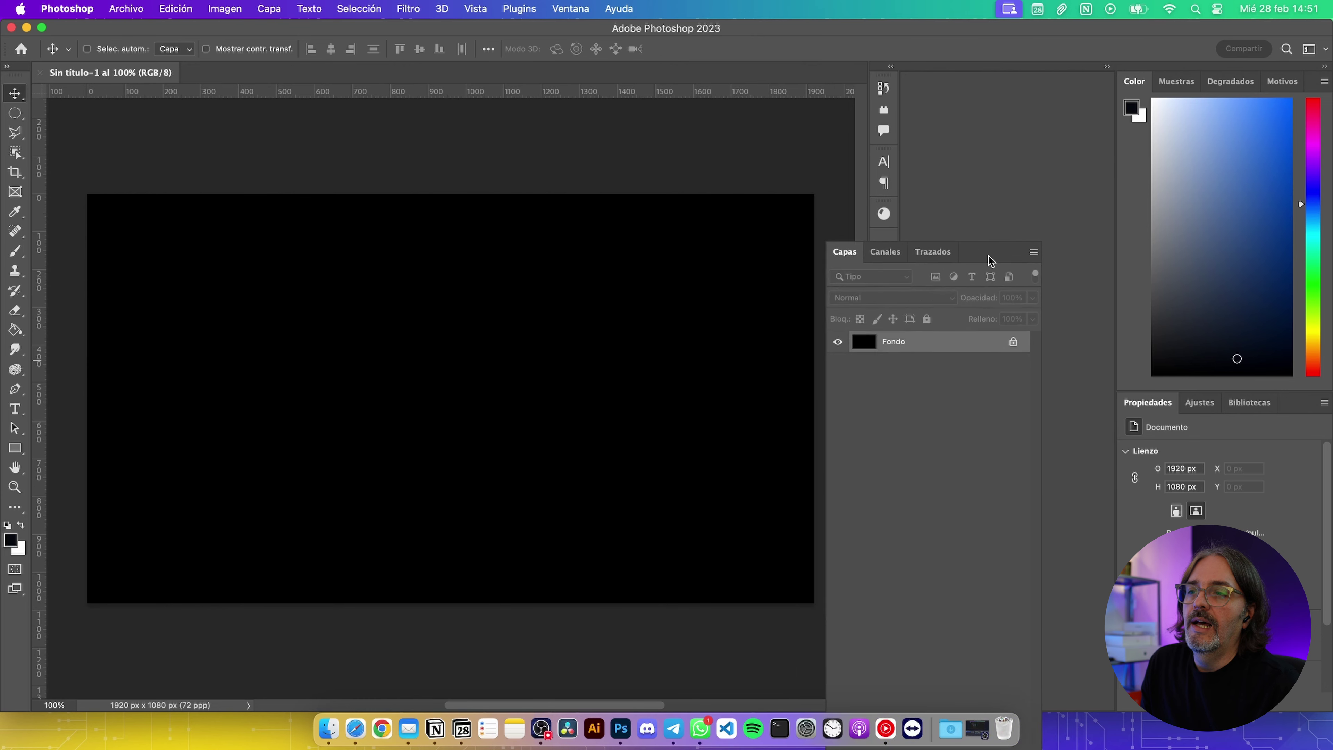
{"action": "left_click_drag", "start_coordinate": [1030, 315], "coordinate": [1227, 74]}
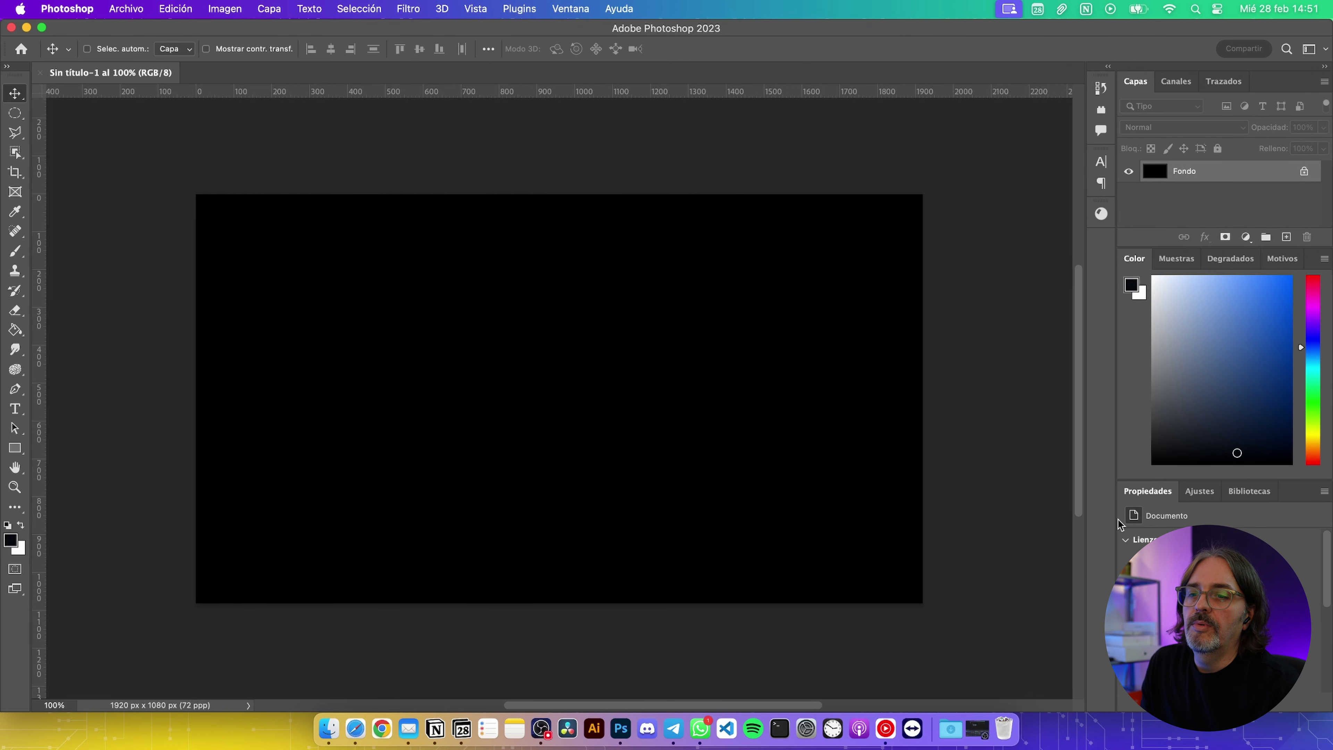
{"action": "left_click_drag", "start_coordinate": [1292, 492], "coordinate": [1285, 245]}
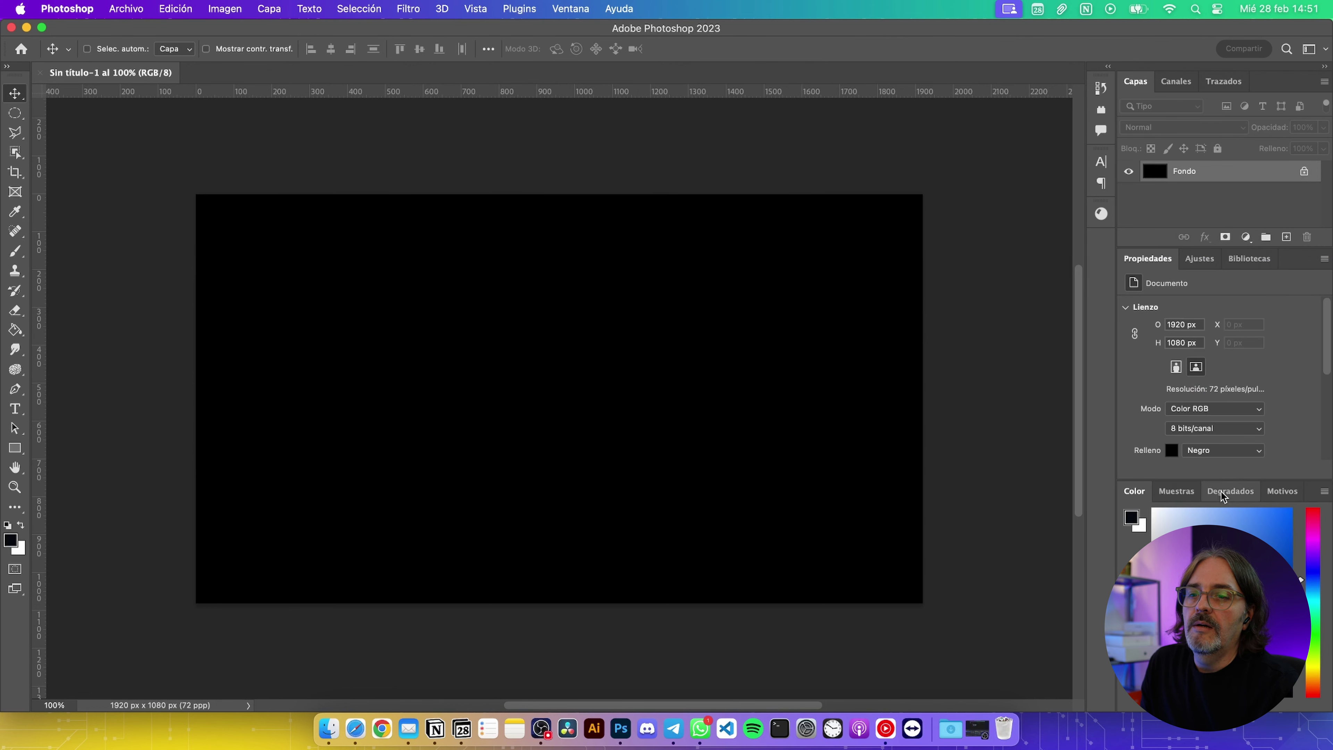
{"action": "left_click_drag", "start_coordinate": [1230, 479], "coordinate": [1231, 519]}
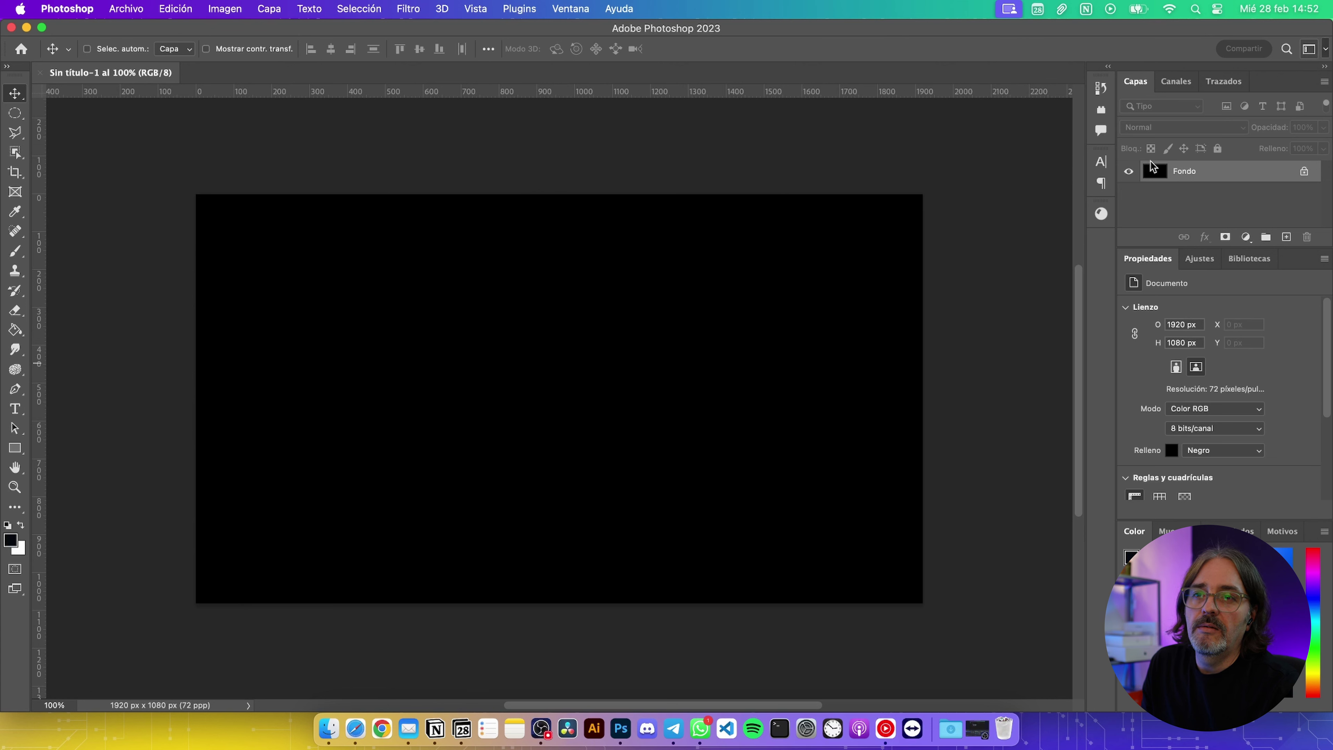
{"action": "left_click", "coordinate": [1309, 49]}
{"action": "left_click", "coordinate": [1220, 152]}
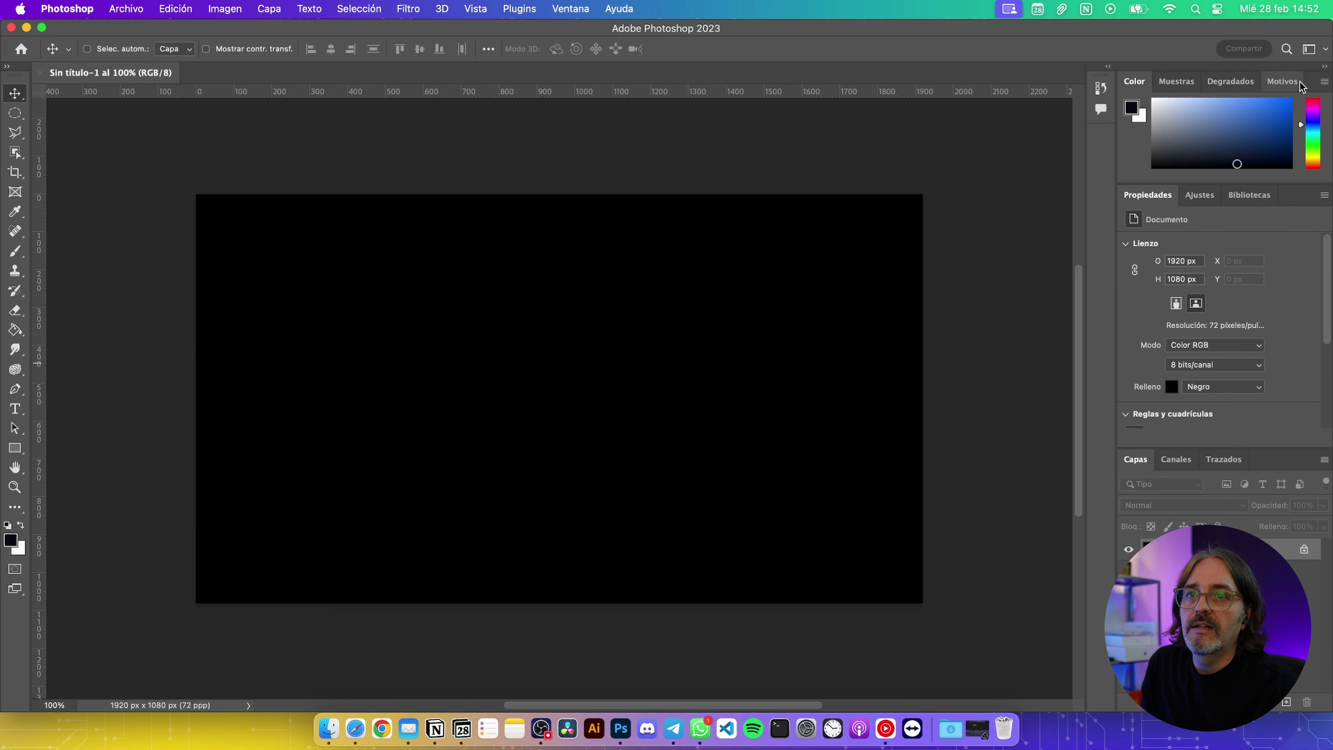
Save a named custom workspace capturing keyboard shortcuts, menus and toolbar
{"action": "left_click", "coordinate": [1325, 49]}
{"action": "left_click", "coordinate": [1208, 172]}
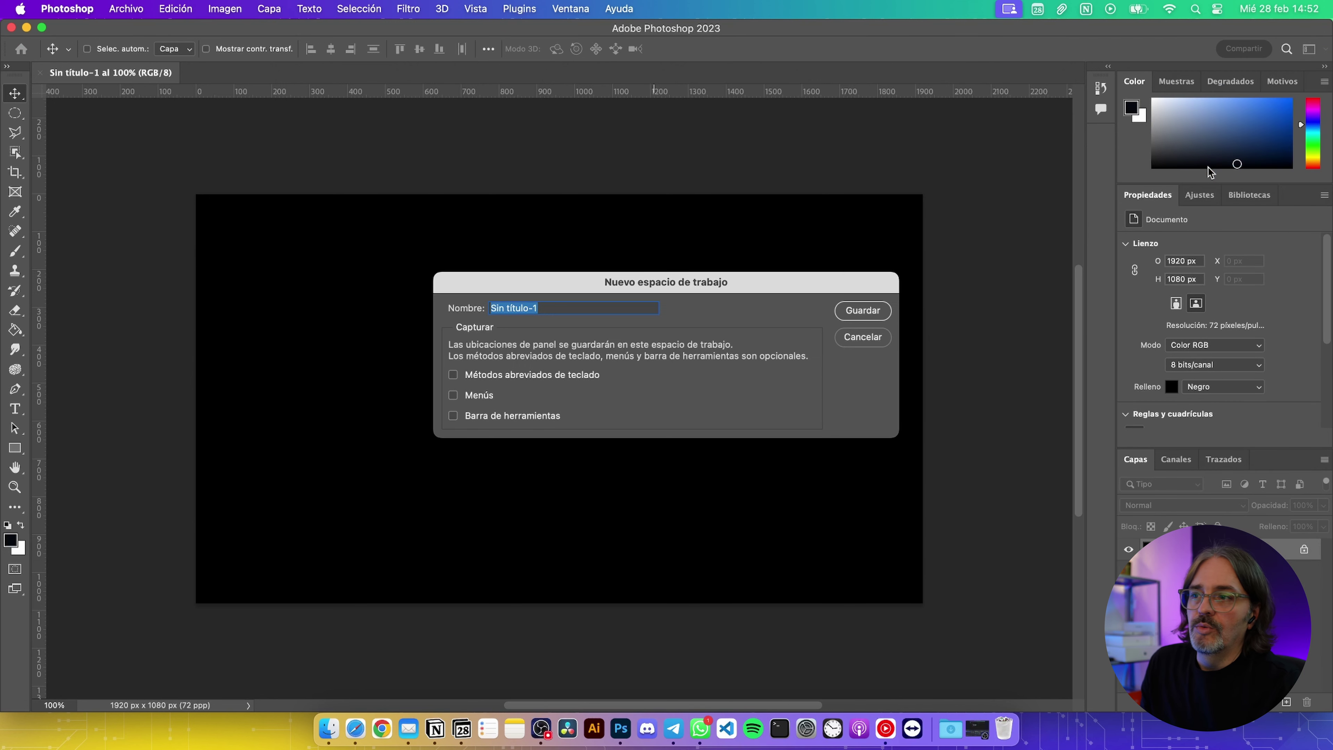
{"action": "type", "text": "ektorcaba"}
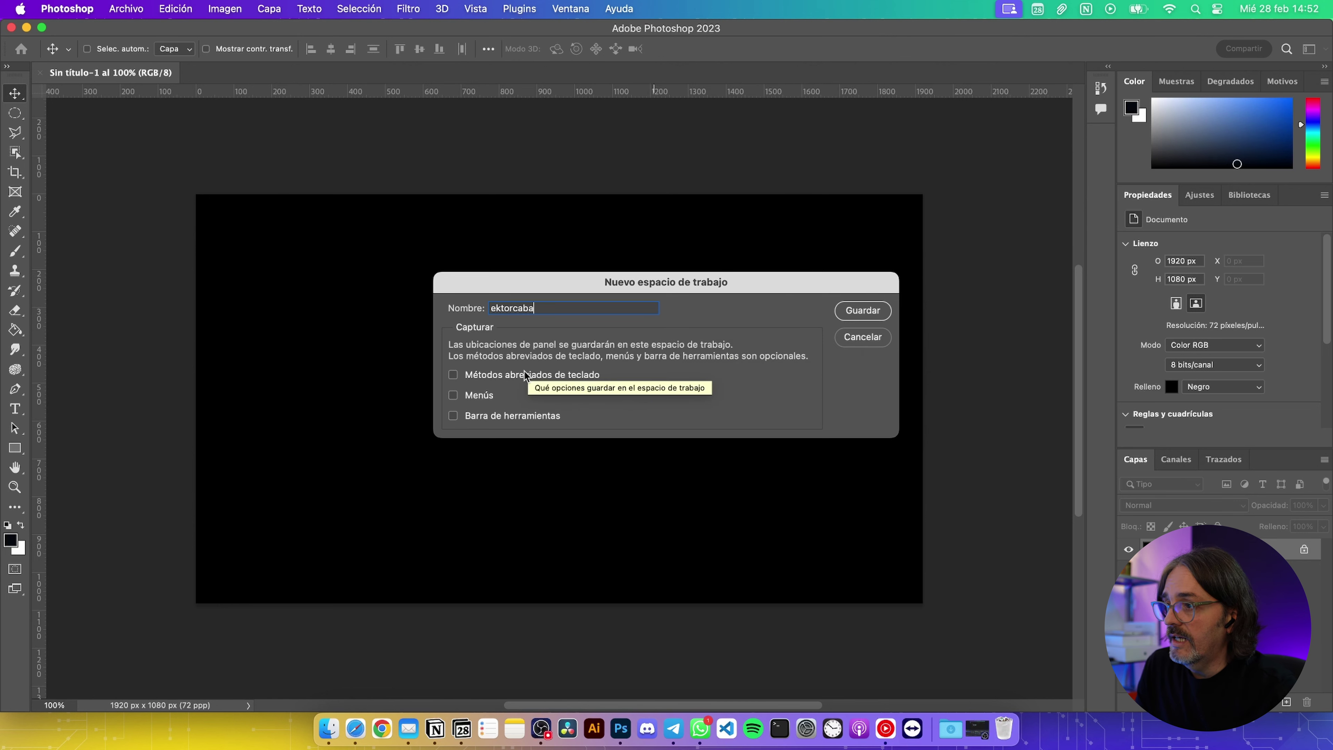
{"action": "left_click", "coordinate": [469, 396]}
{"action": "left_click", "coordinate": [453, 374]}
{"action": "left_click", "coordinate": [453, 415]}
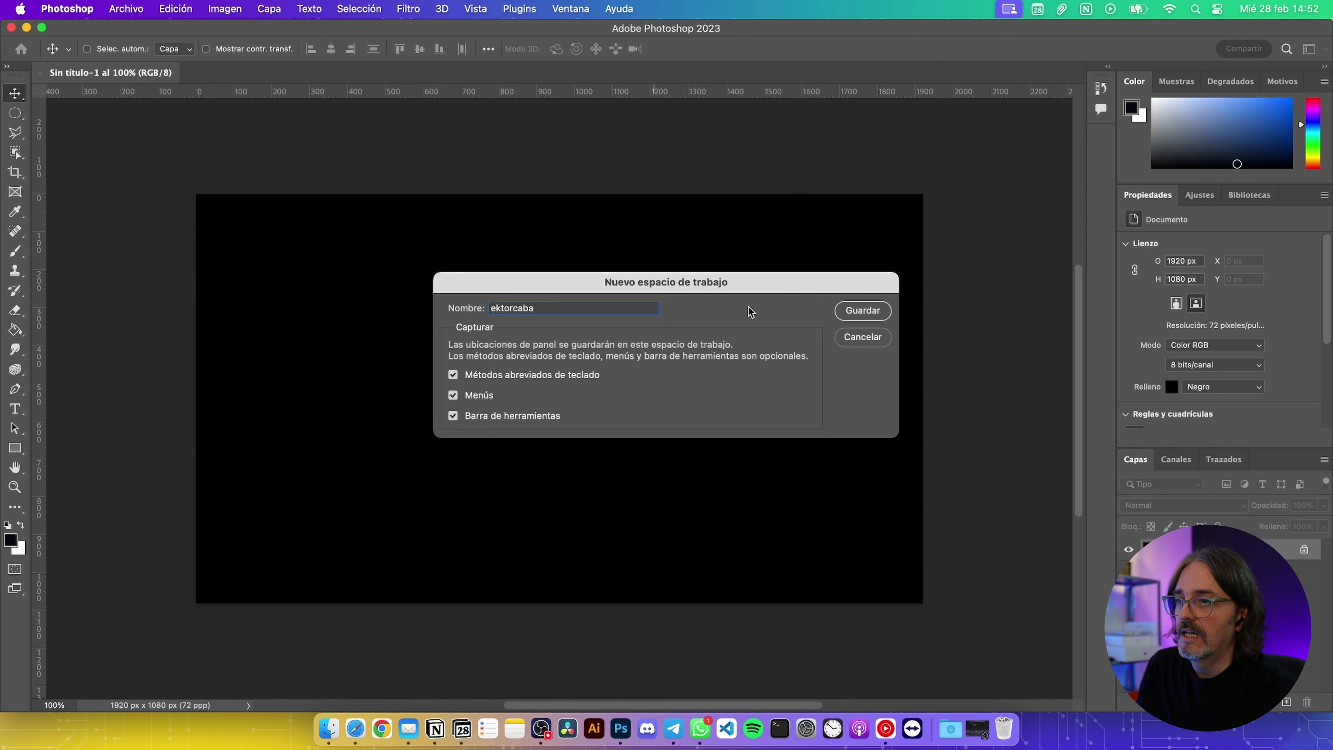
{"action": "left_click", "coordinate": [847, 312]}
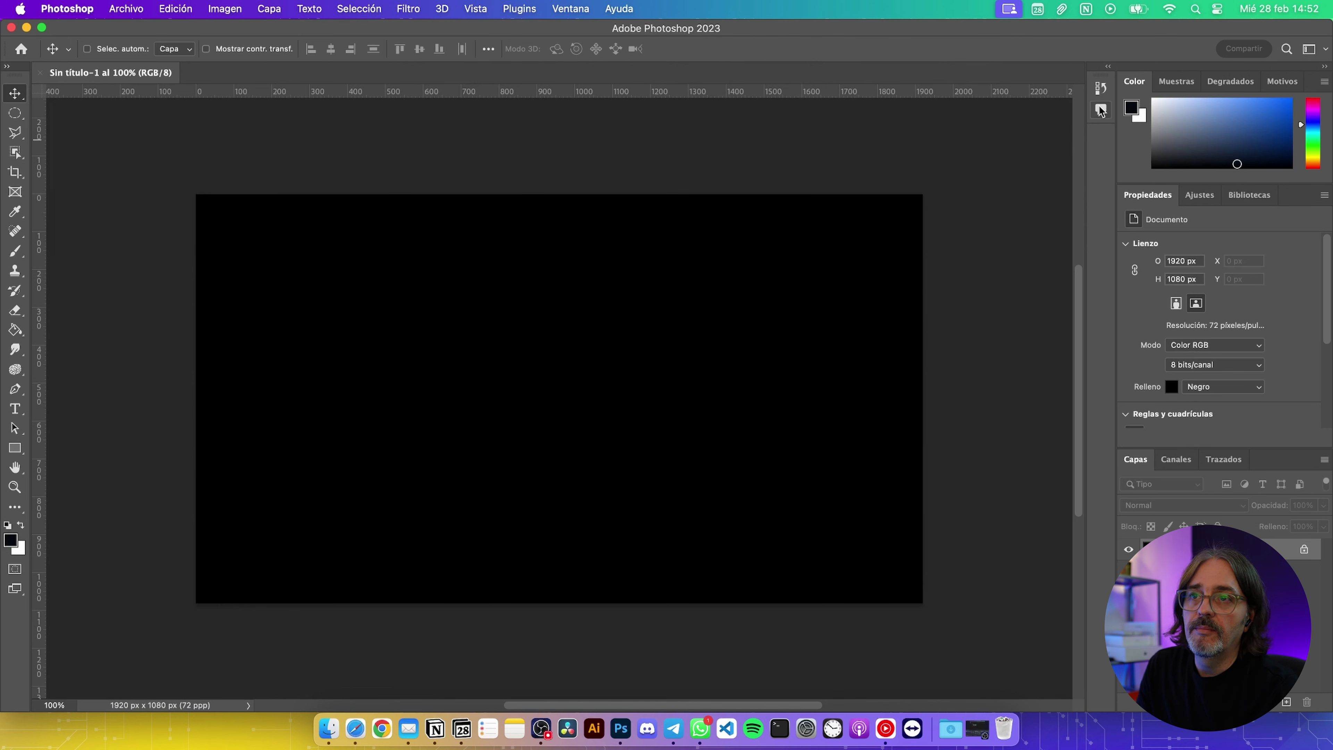
Put Propiedades in its own column, dock Capas beside it, and stack the Color group beneath Capas
{"action": "left_click", "coordinate": [558, 7]}
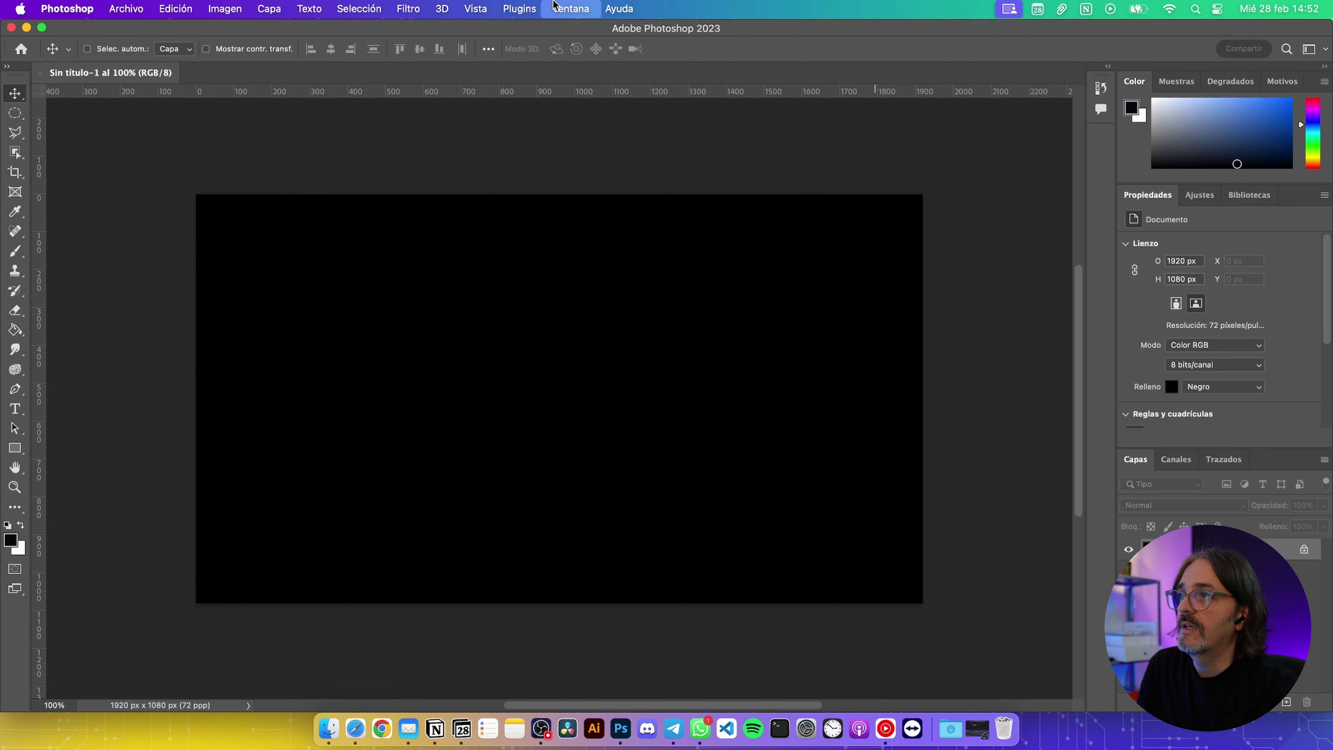
{"action": "left_click", "coordinate": [904, 43]}
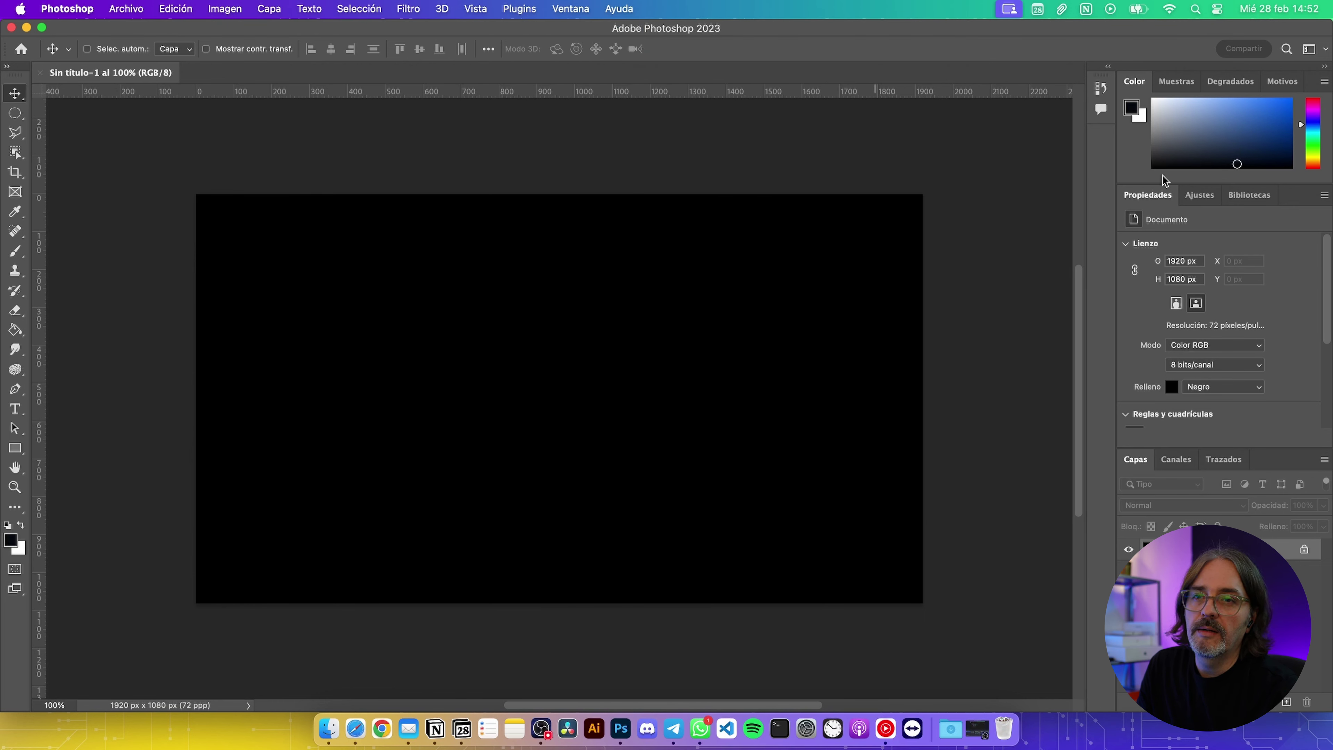
{"action": "left_click_drag", "start_coordinate": [1296, 204], "coordinate": [1119, 158]}
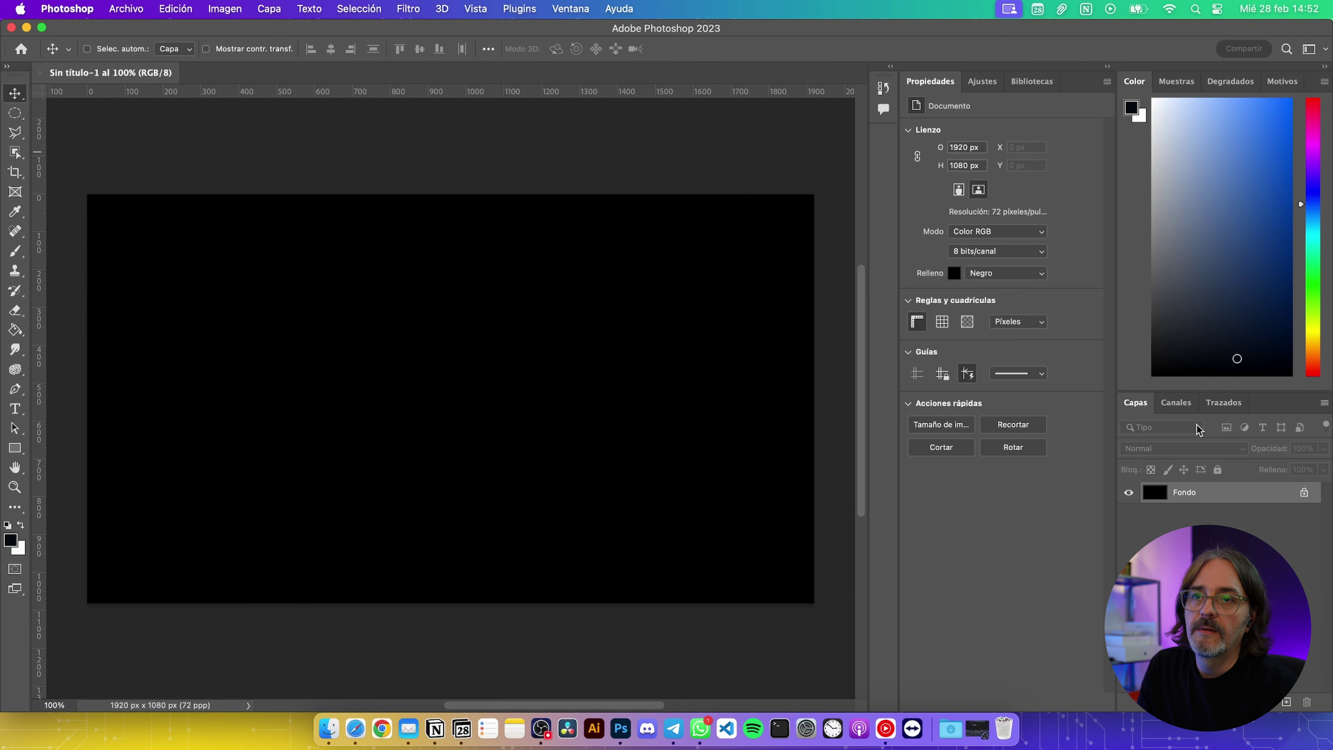
{"action": "left_click_drag", "start_coordinate": [1280, 403], "coordinate": [1116, 194]}
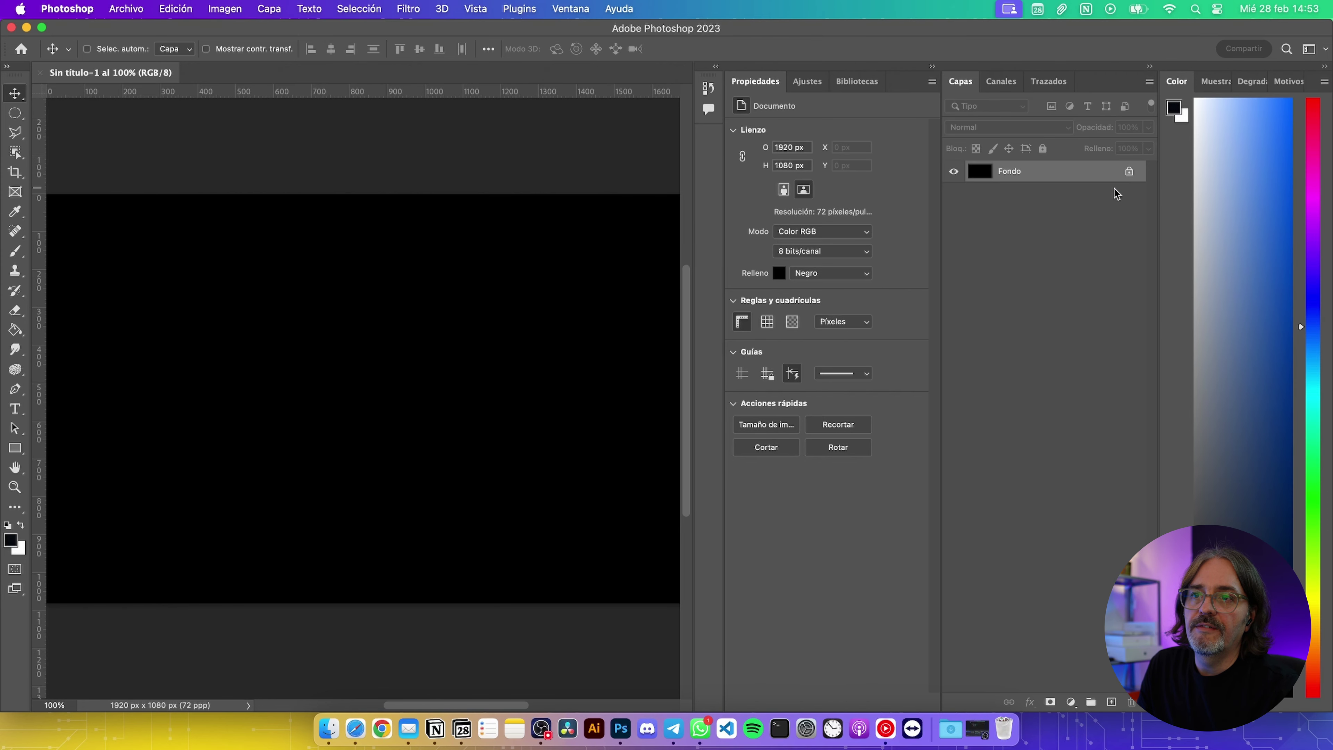
{"action": "mouse_move", "coordinate": [1176, 81]}
{"action": "left_mouse_down"}
{"action": "mouse_move", "coordinate": [1296, 94]}
{"action": "mouse_move", "coordinate": [1140, 76]}
{"action": "left_mouse_up"}
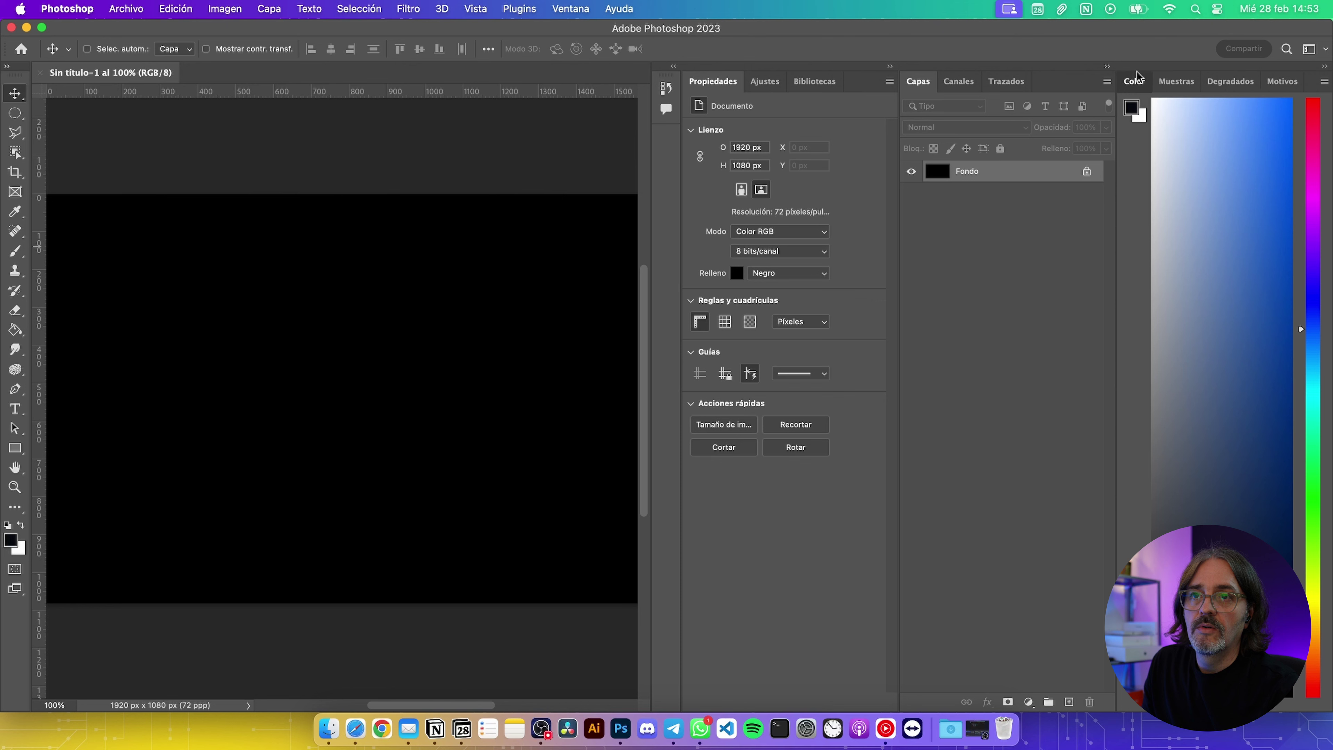
{"action": "mouse_move", "coordinate": [1310, 84]}
{"action": "left_mouse_down"}
{"action": "mouse_move", "coordinate": [1122, 500]}
{"action": "mouse_move", "coordinate": [1060, 689]}
{"action": "left_mouse_up"}
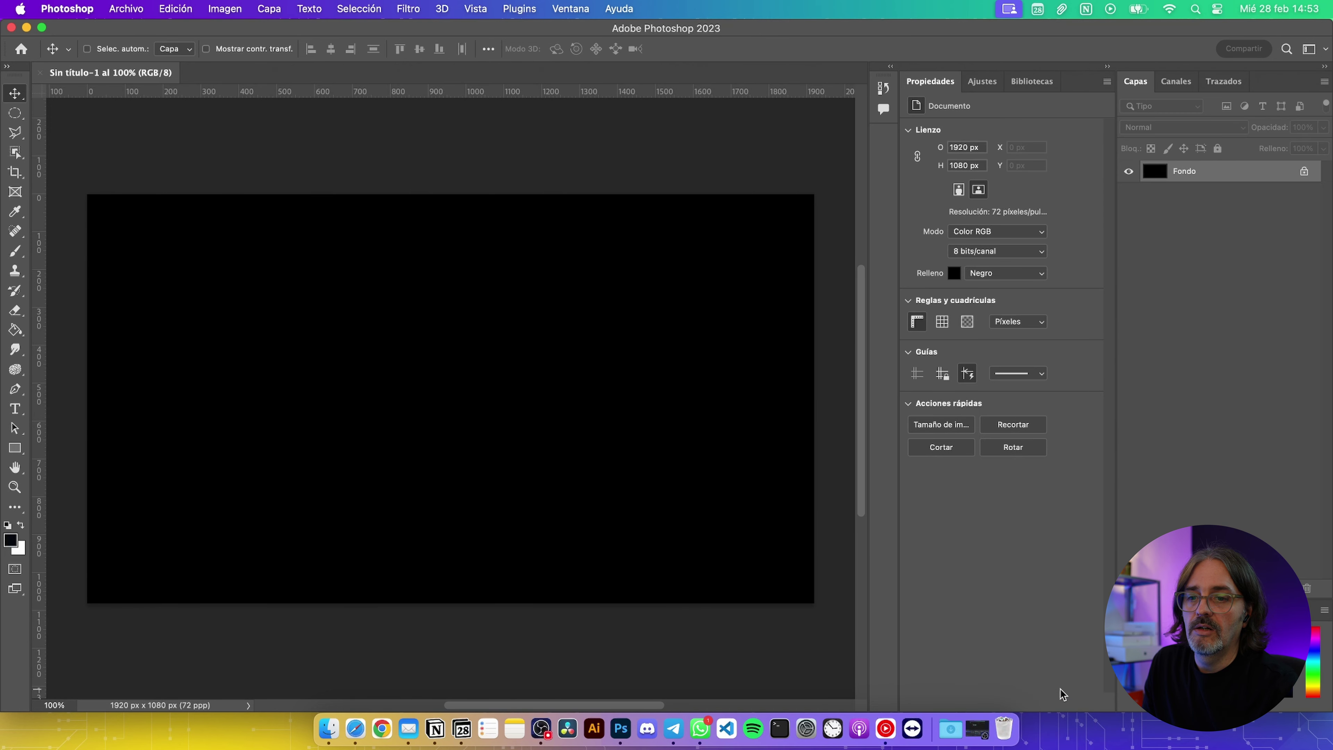
{"action": "left_click_drag", "start_coordinate": [1170, 528], "coordinate": [1197, 394]}
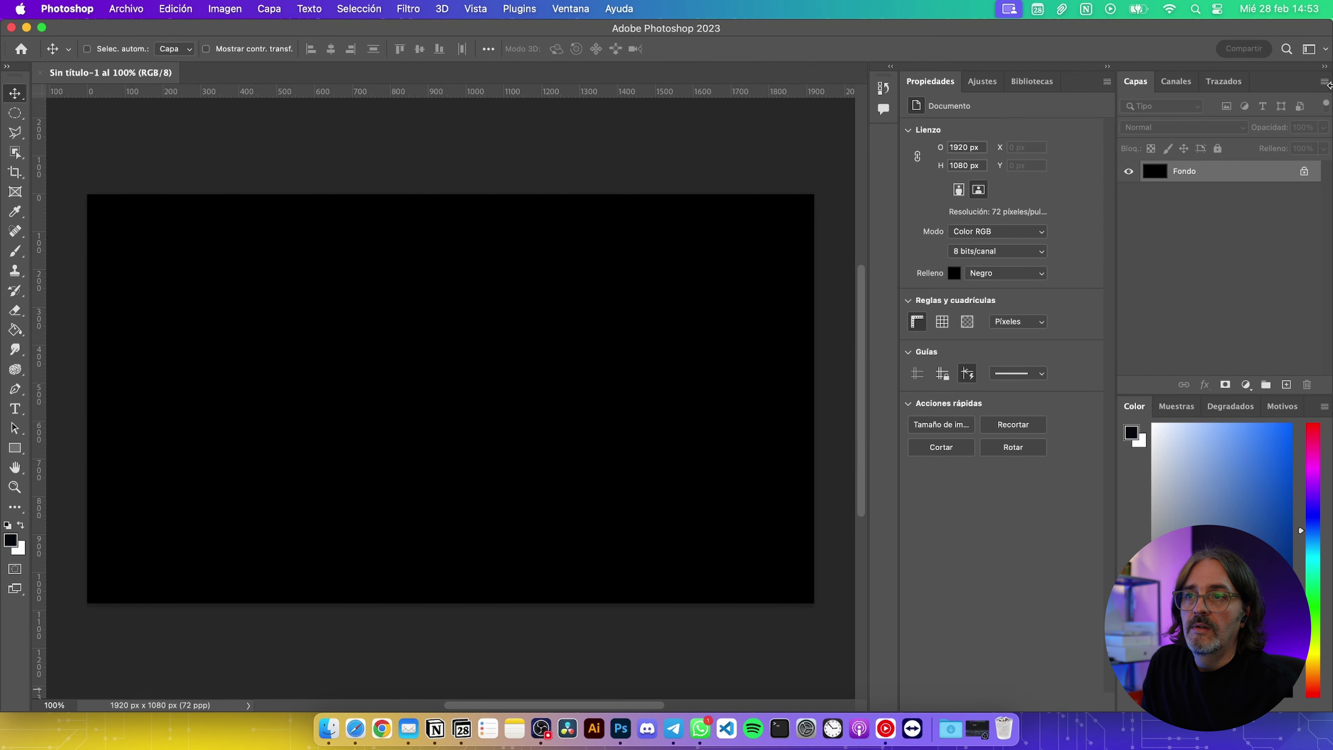
{"action": "left_click", "coordinate": [1319, 49]}
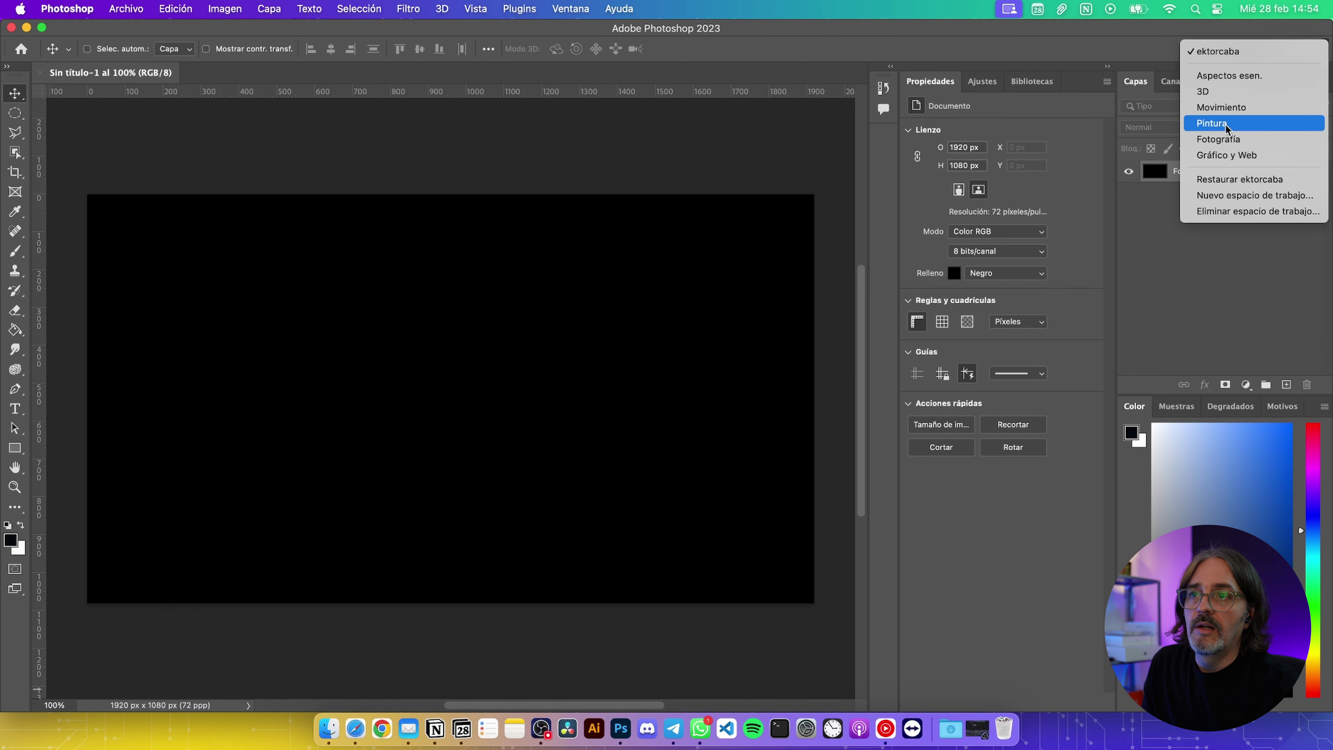
{"action": "left_click", "coordinate": [1212, 123]}
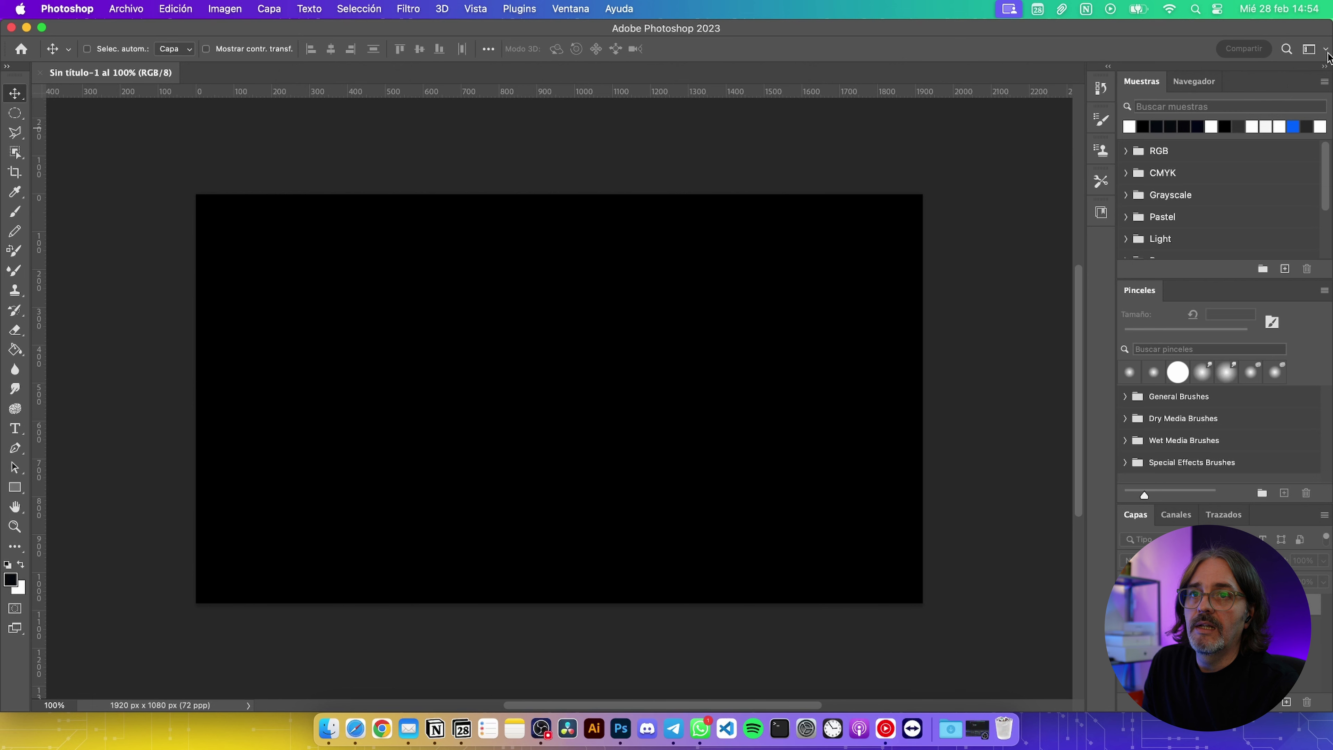
{"action": "left_click", "coordinate": [1326, 51]}
{"action": "left_click", "coordinate": [1233, 55]}
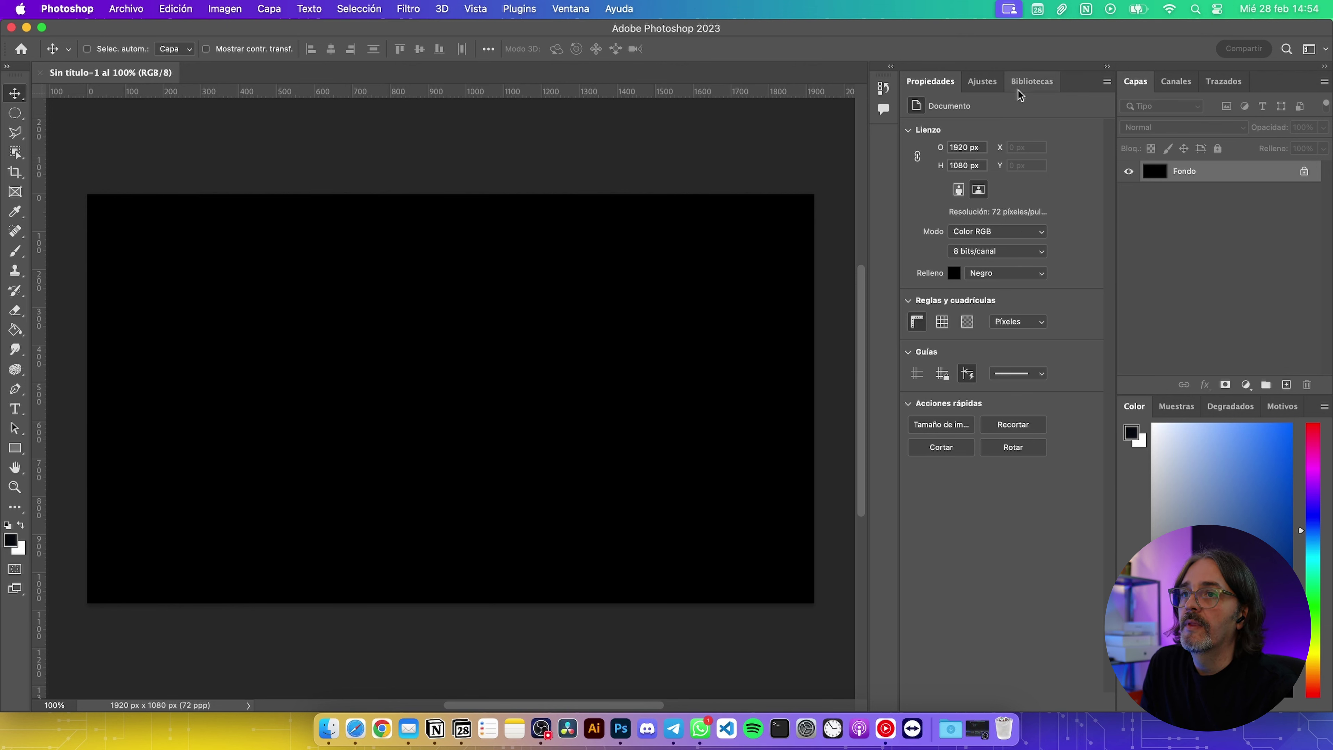
Browse the Canales, Muestras, Color and Degradados tabs, moving Muestras ahead of Color
{"action": "left_click", "coordinate": [1176, 83]}
{"action": "left_click", "coordinate": [1145, 84]}
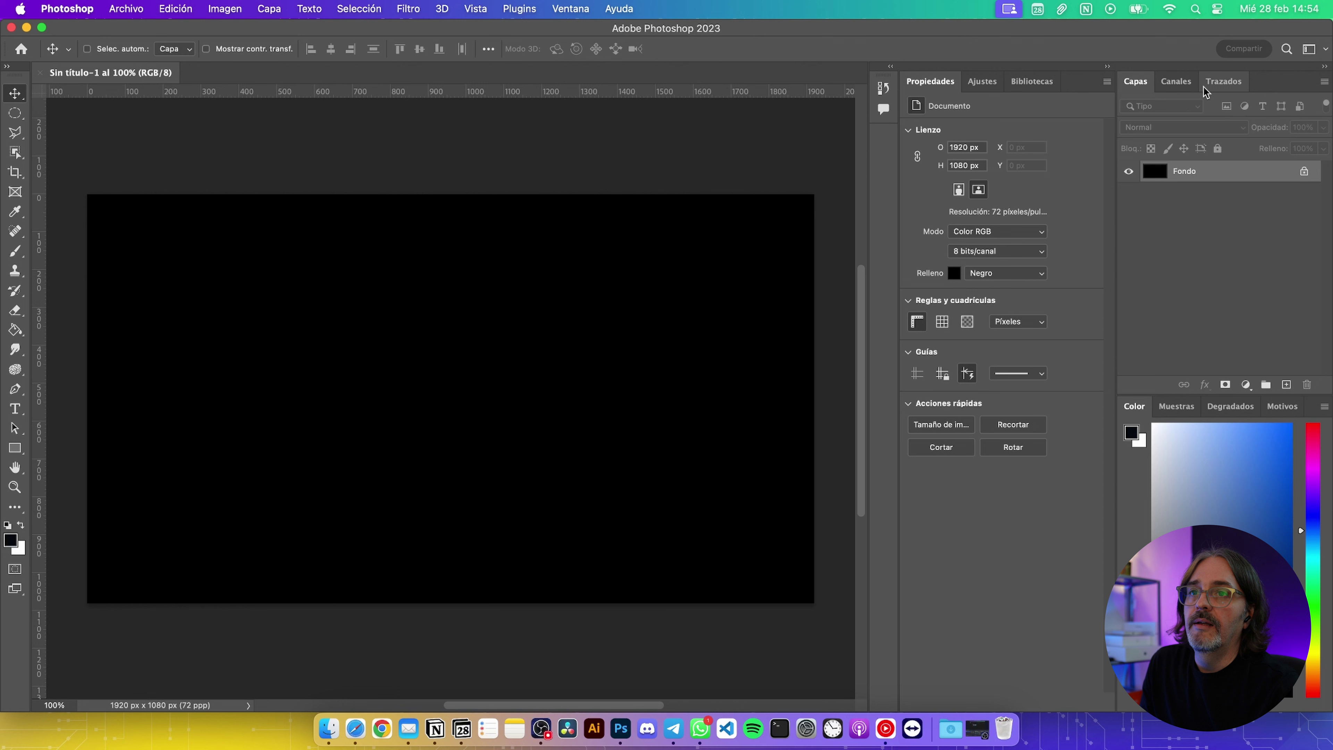
{"action": "left_click", "coordinate": [1181, 408]}
{"action": "left_click", "coordinate": [1133, 408]}
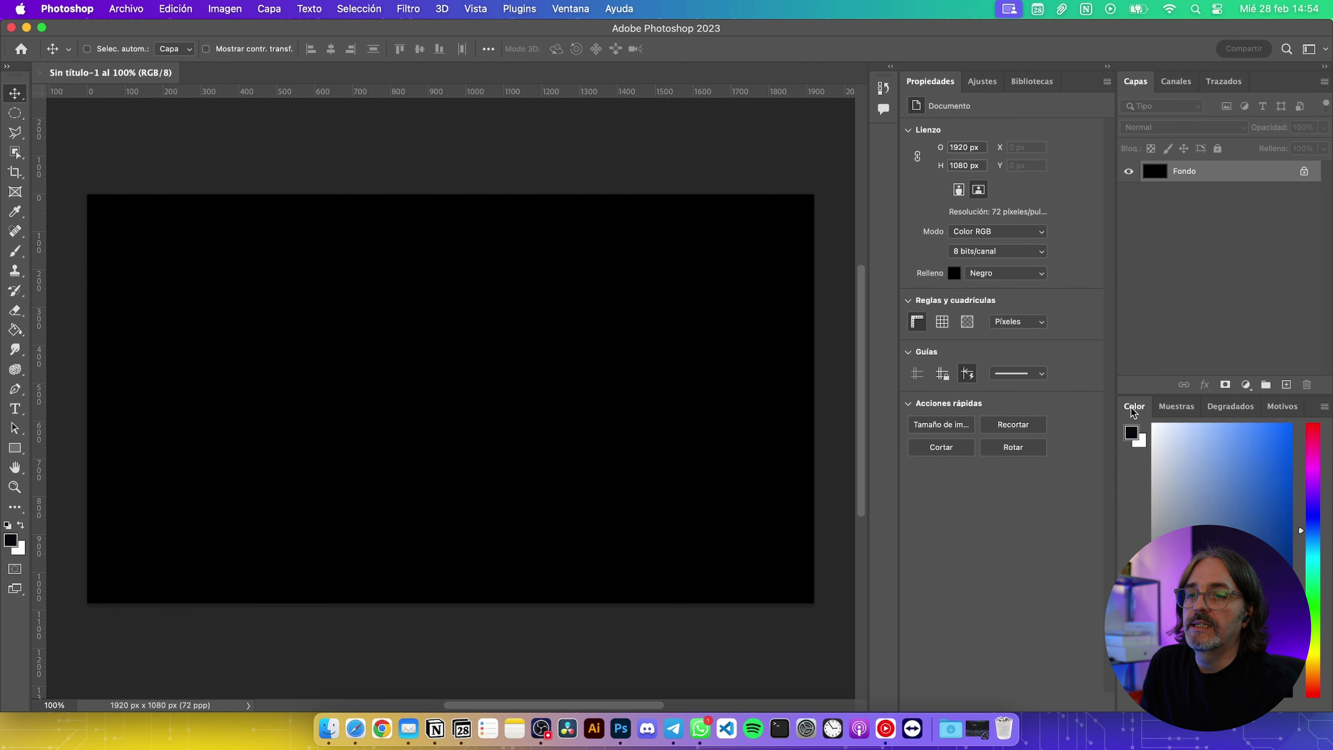
{"action": "left_click_drag", "start_coordinate": [1176, 407], "coordinate": [1131, 409]}
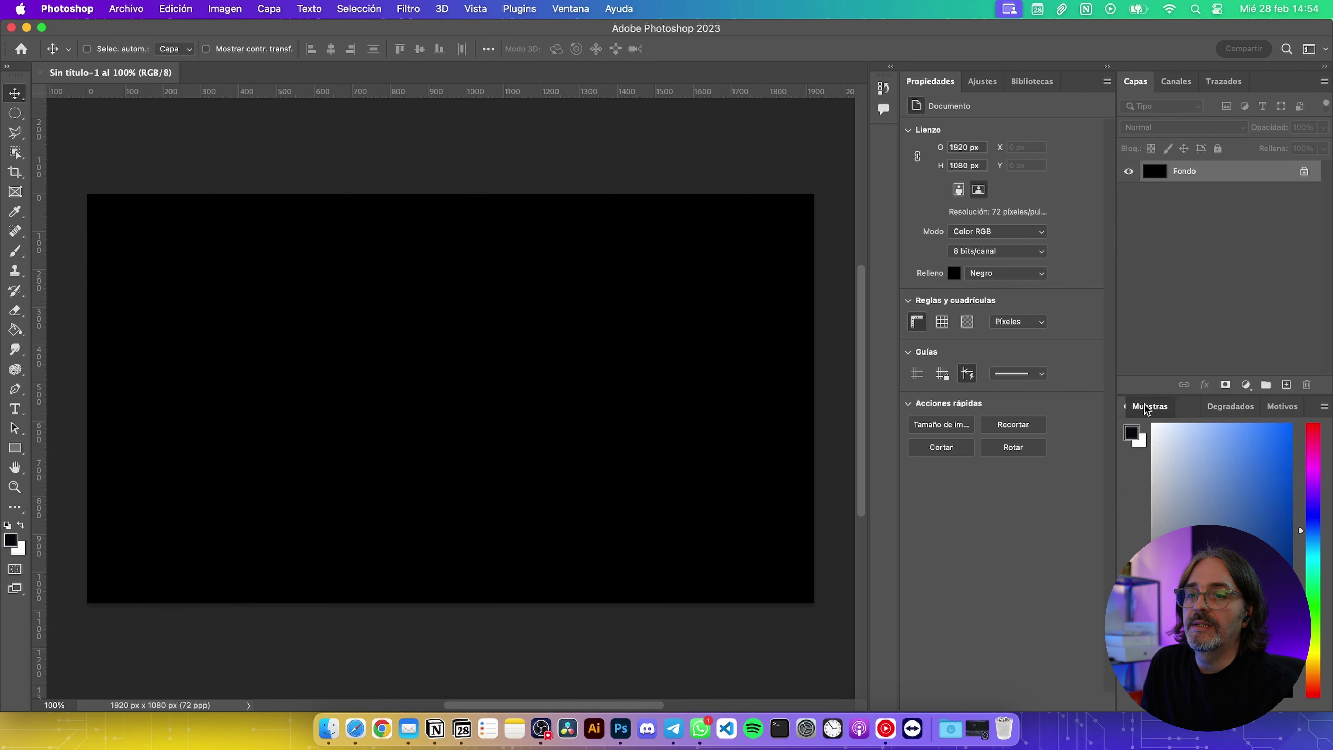
{"action": "left_click", "coordinate": [1136, 408]}
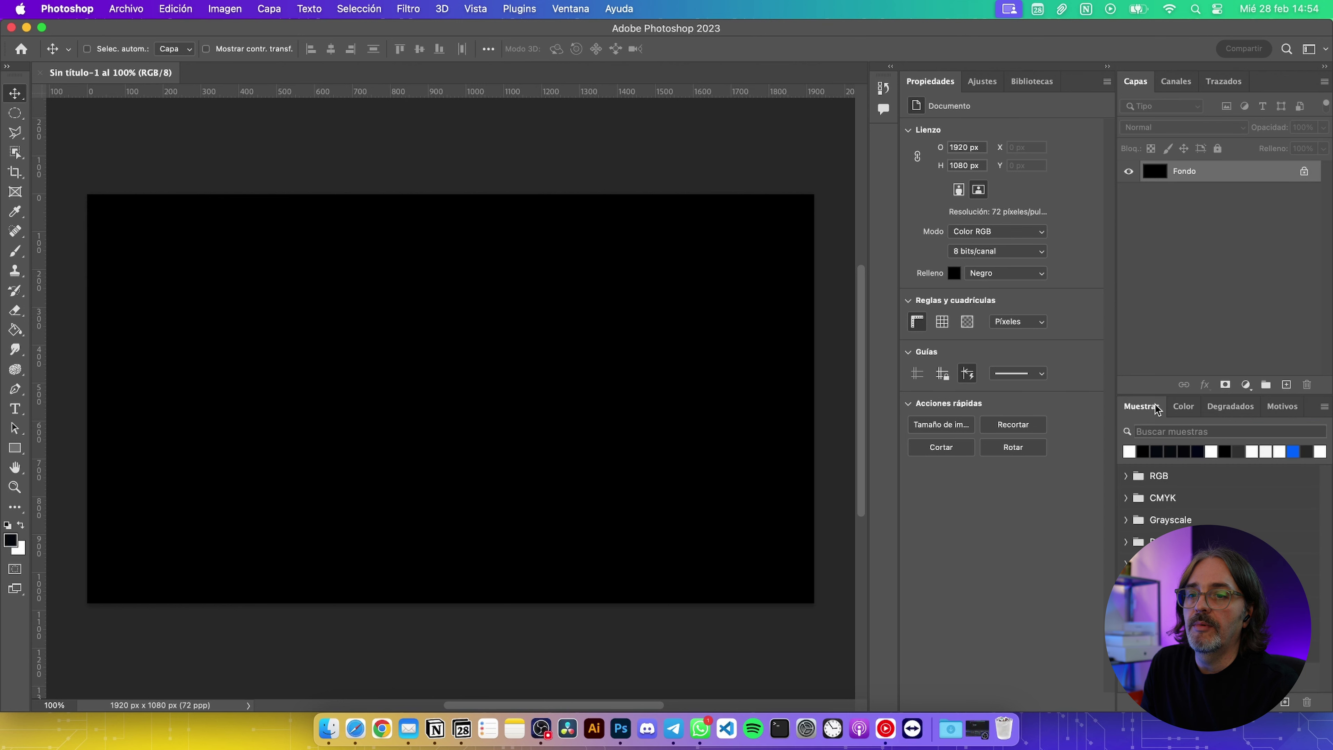
{"action": "left_click", "coordinate": [1224, 407]}
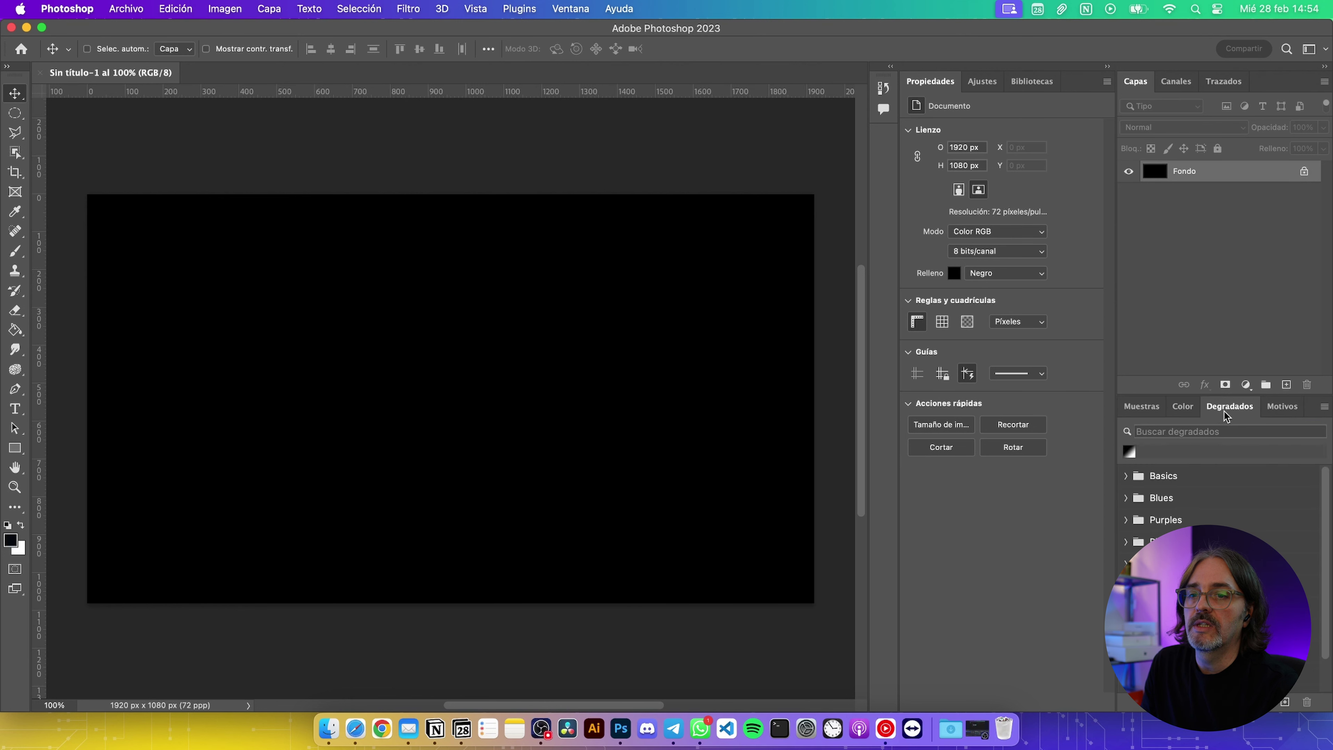
Float the Color panel, redock it first in its group, and move the group to the top
{"action": "mouse_move", "coordinate": [1243, 406]}
{"action": "left_mouse_down"}
{"action": "mouse_move", "coordinate": [1068, 366]}
{"action": "mouse_move", "coordinate": [886, 301]}
{"action": "left_mouse_up"}
{"action": "mouse_move", "coordinate": [735, 290]}
{"action": "left_mouse_down"}
{"action": "mouse_move", "coordinate": [1146, 278]}
{"action": "mouse_move", "coordinate": [1138, 412]}
{"action": "left_mouse_up"}
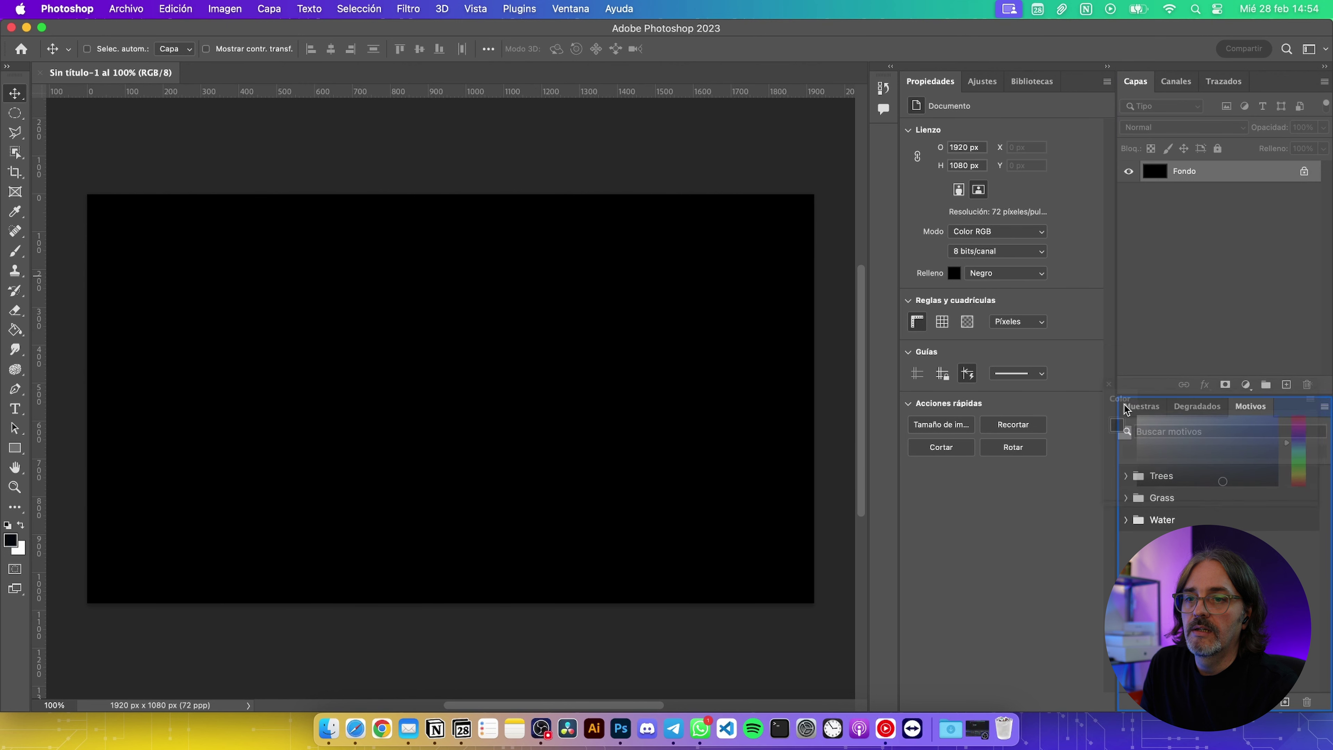
{"action": "left_click_drag", "start_coordinate": [1138, 412], "coordinate": [1127, 405]}
{"action": "left_click_drag", "start_coordinate": [1286, 406], "coordinate": [1131, 409]}
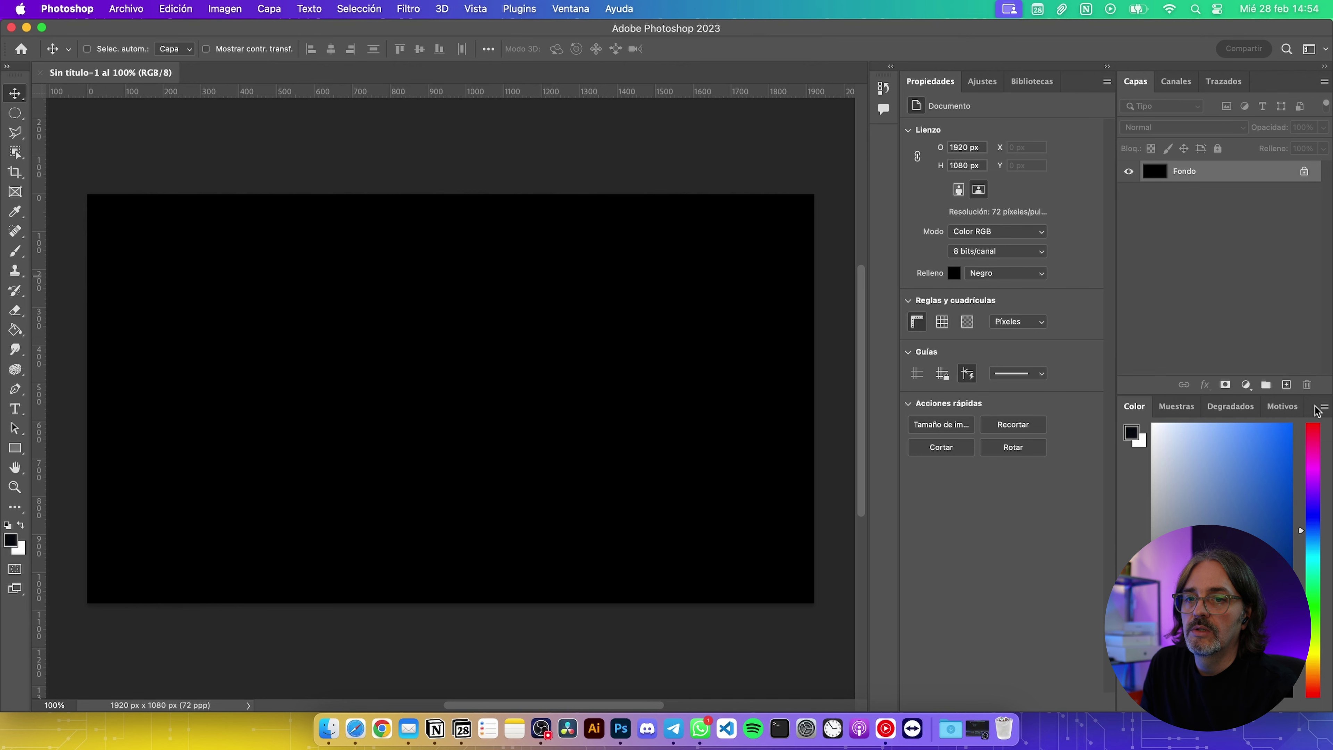
{"action": "left_click_drag", "start_coordinate": [1313, 409], "coordinate": [1329, 305]}
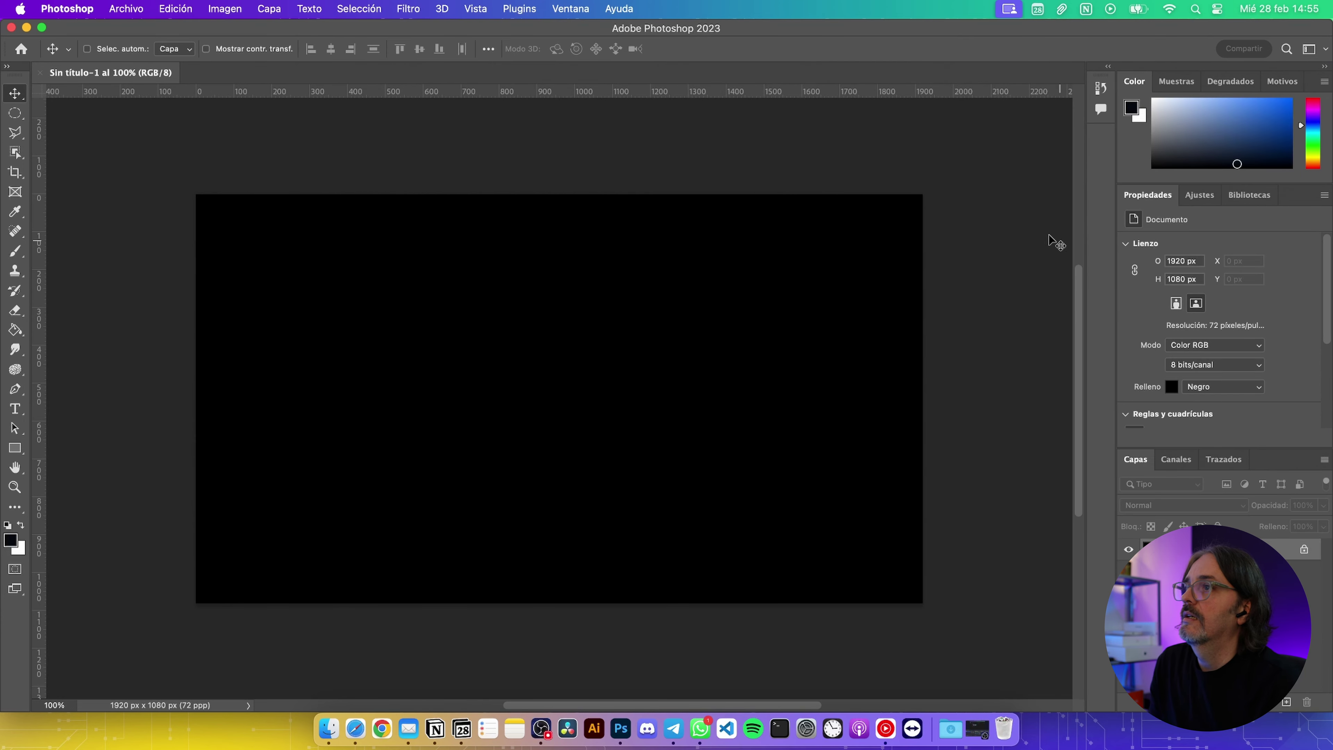
Glance at the Ajustes panel and the Ventana menu without changing anything
{"action": "left_click", "coordinate": [1211, 202]}
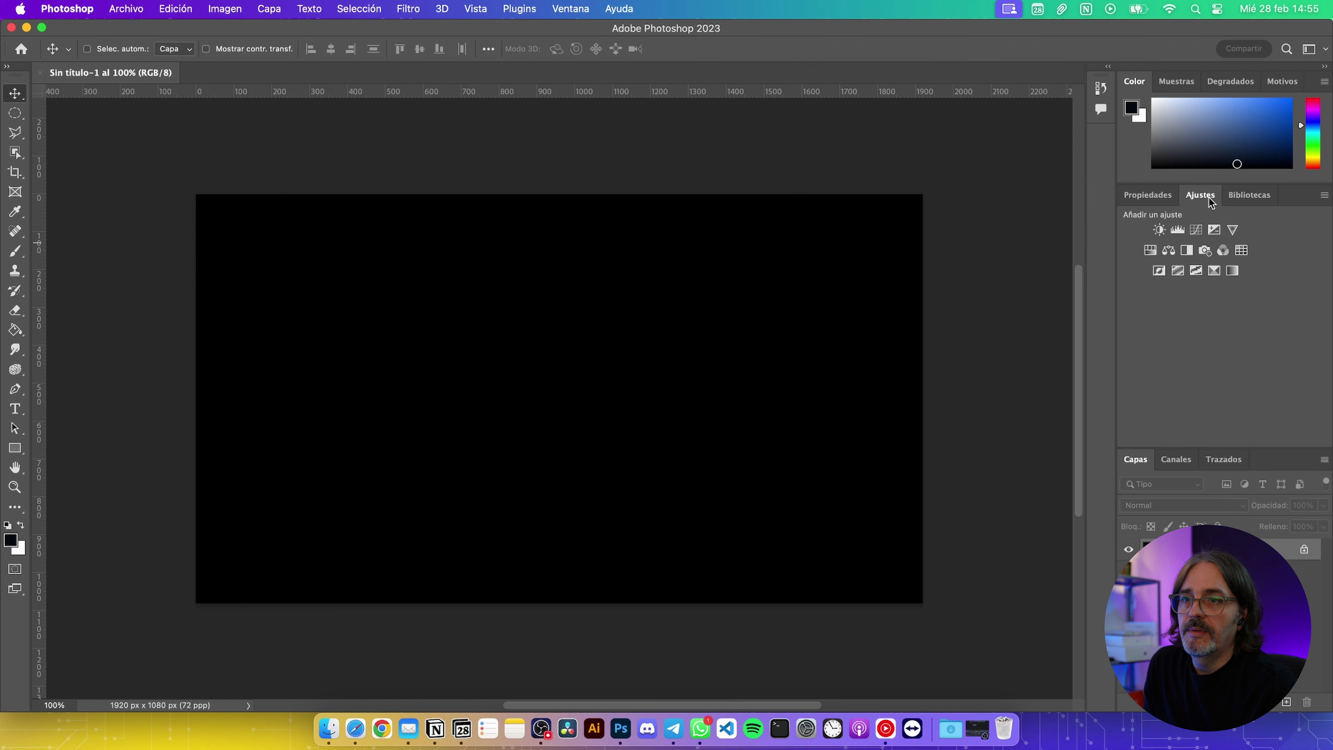
{"action": "left_click", "coordinate": [1176, 198]}
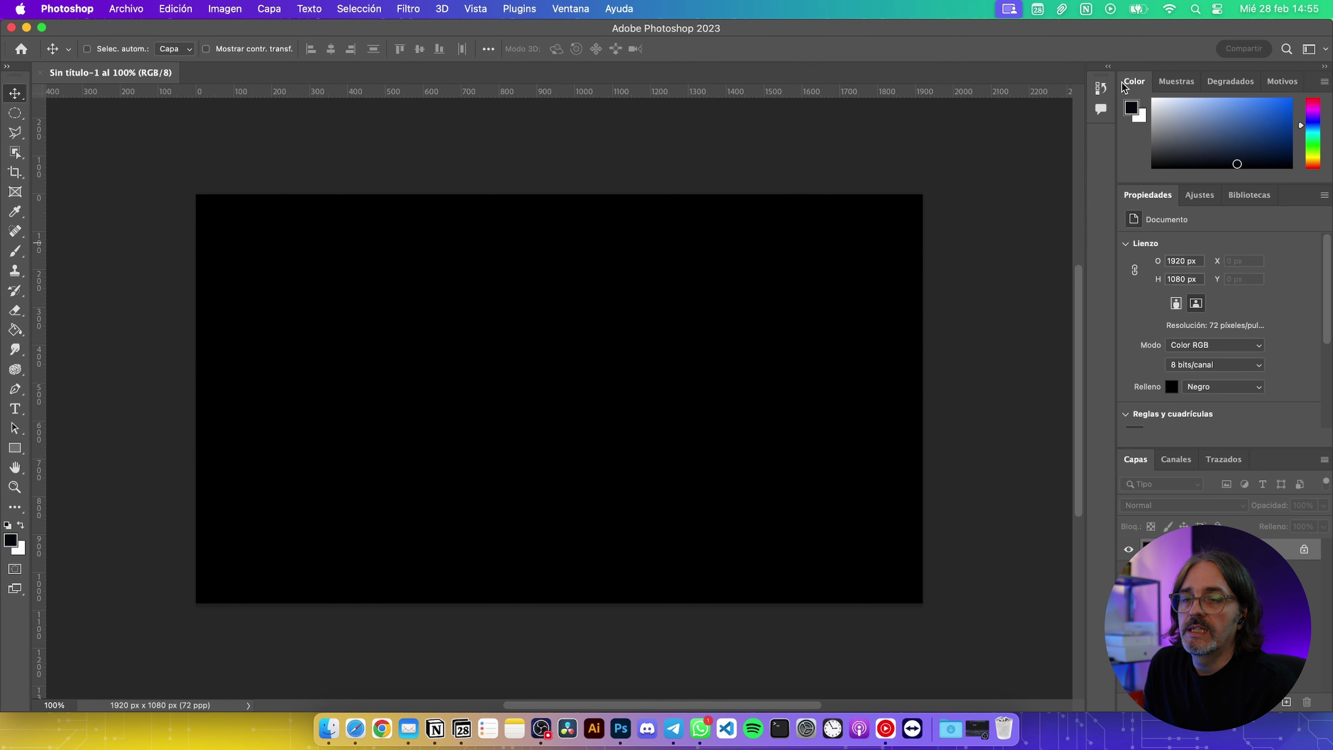
{"action": "left_click", "coordinate": [568, 9]}
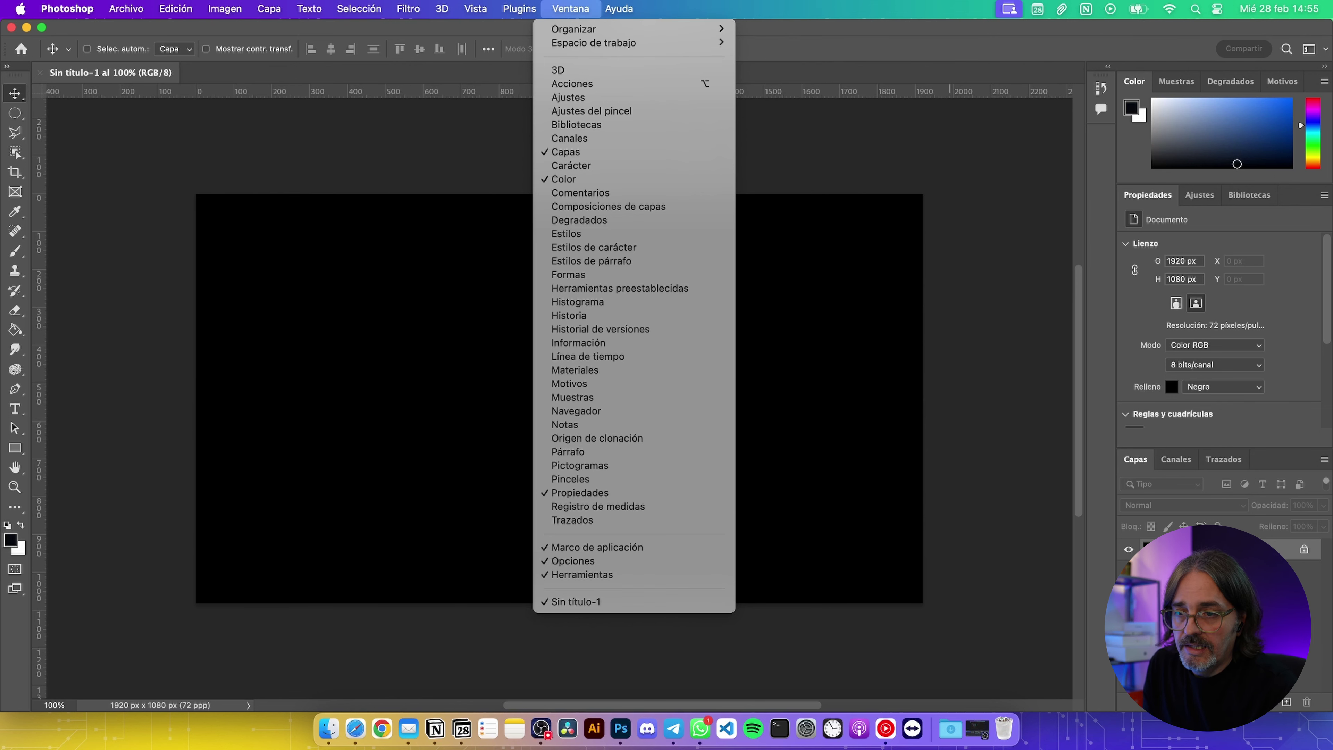
{"action": "left_click", "coordinate": [1180, 492]}
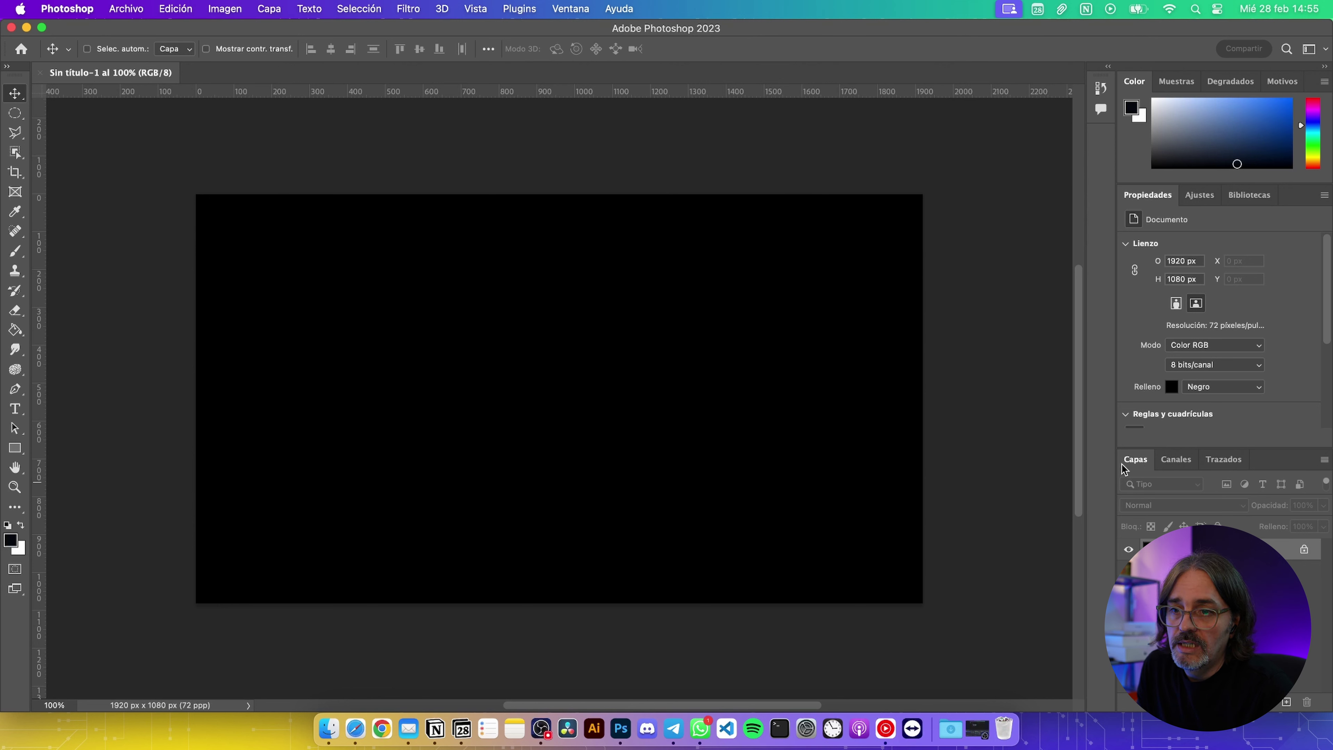
Close the Capas panel, then hide and restore it repeatedly through the Ventana menu
{"action": "right_click", "coordinate": [1143, 467]}
{"action": "left_click", "coordinate": [1150, 463]}
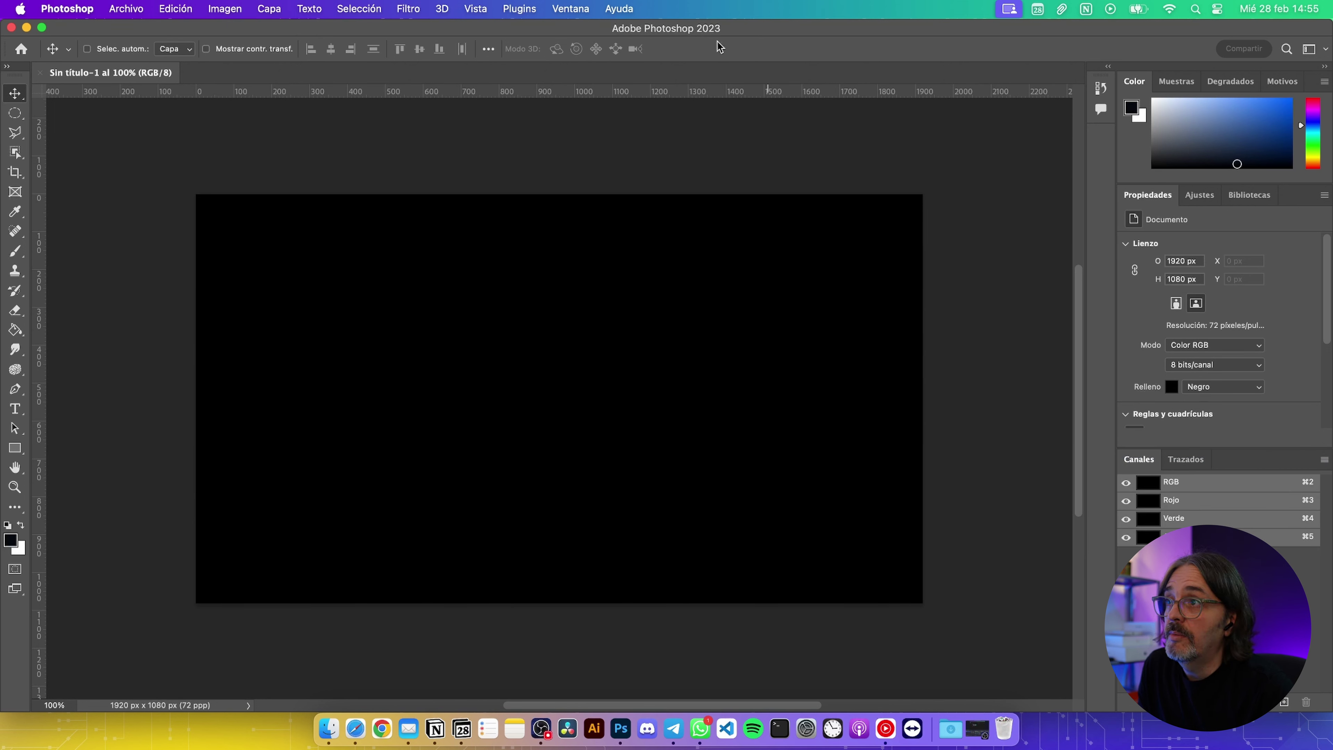
{"action": "left_click", "coordinate": [564, 8]}
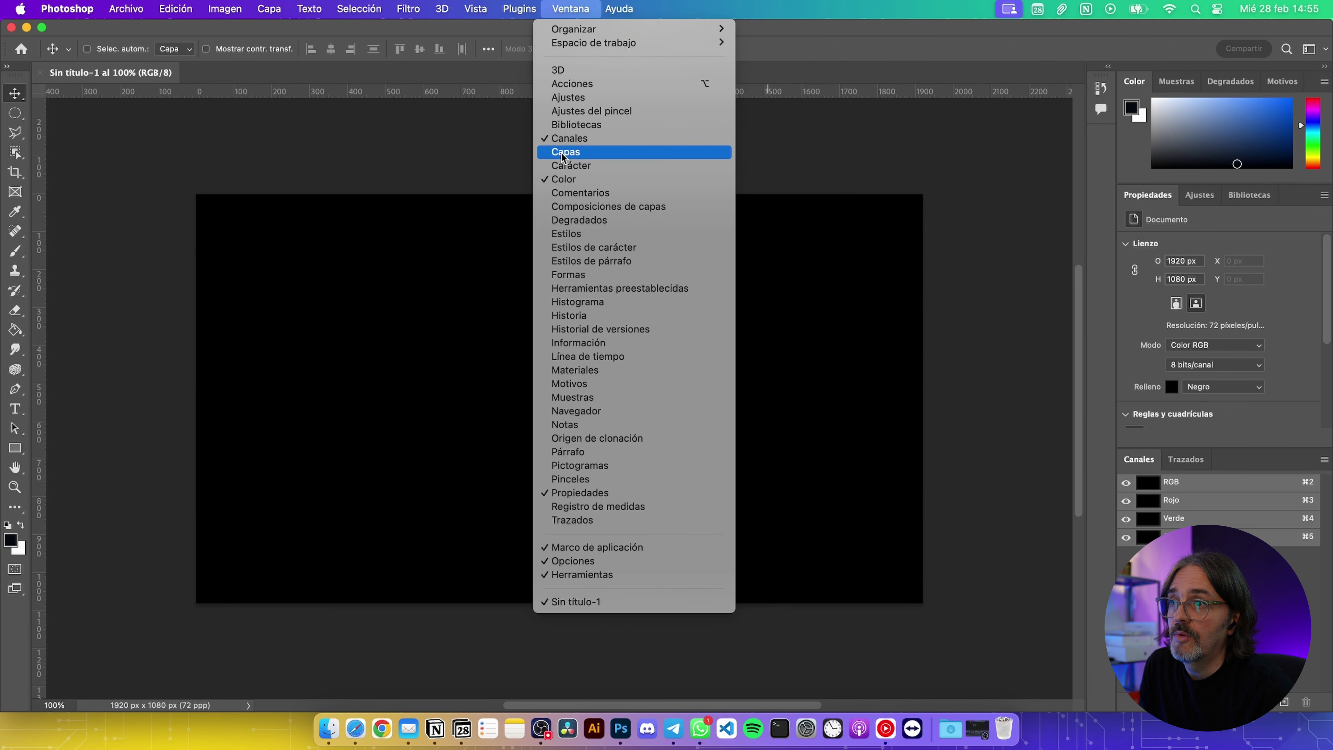
{"action": "left_click", "coordinate": [563, 156]}
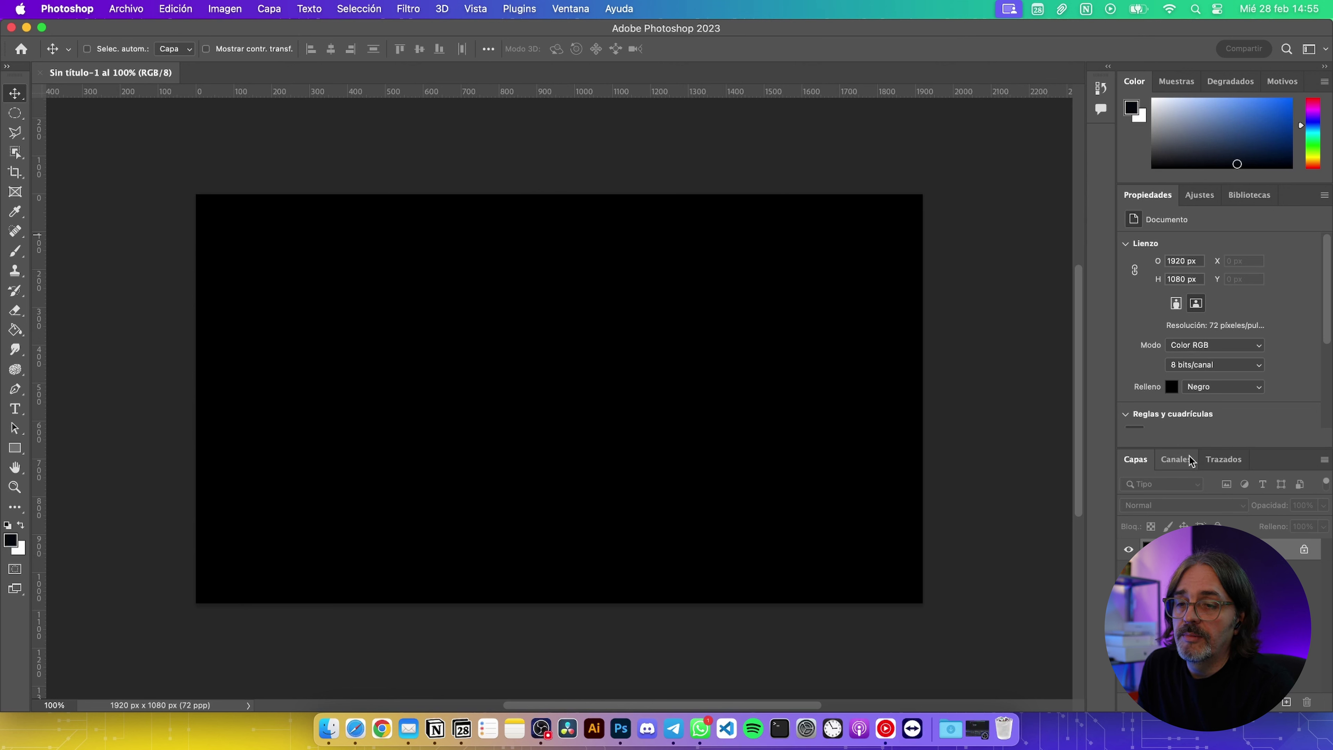
{"action": "left_click", "coordinate": [566, 7]}
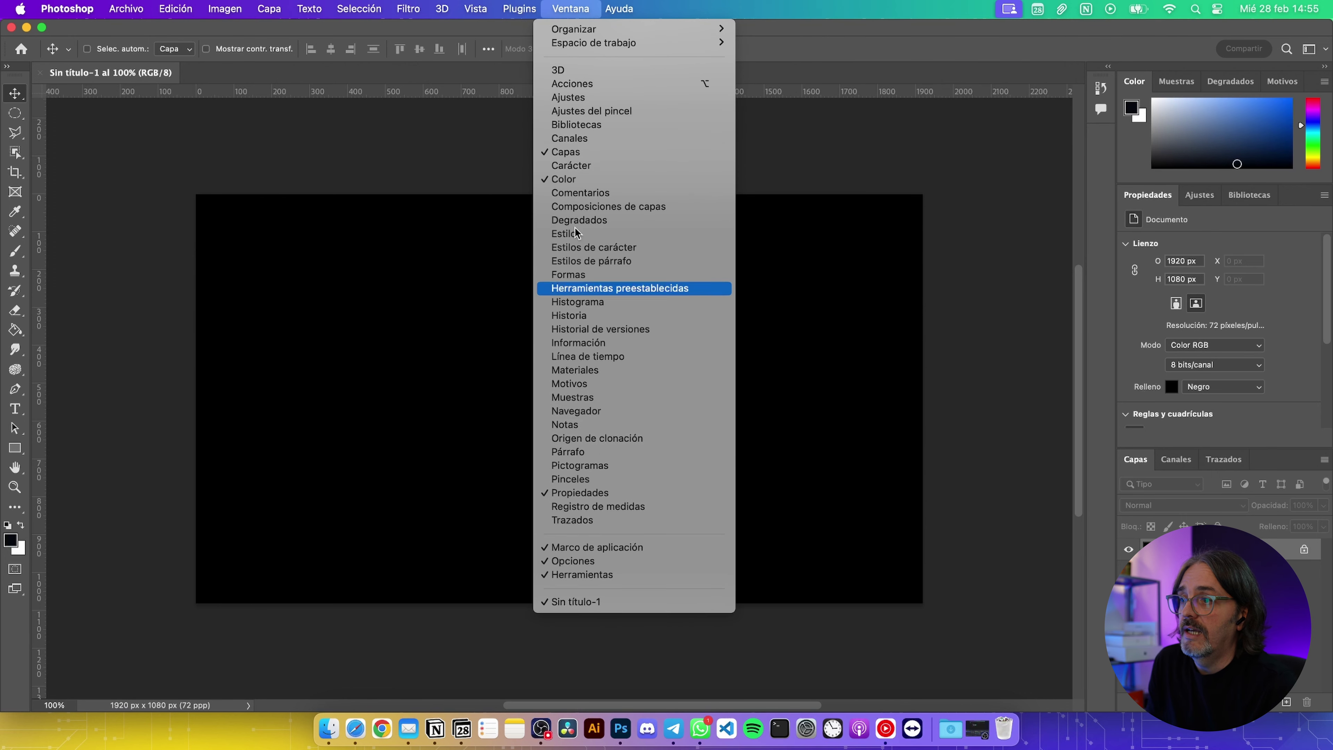
{"action": "left_click", "coordinate": [560, 153]}
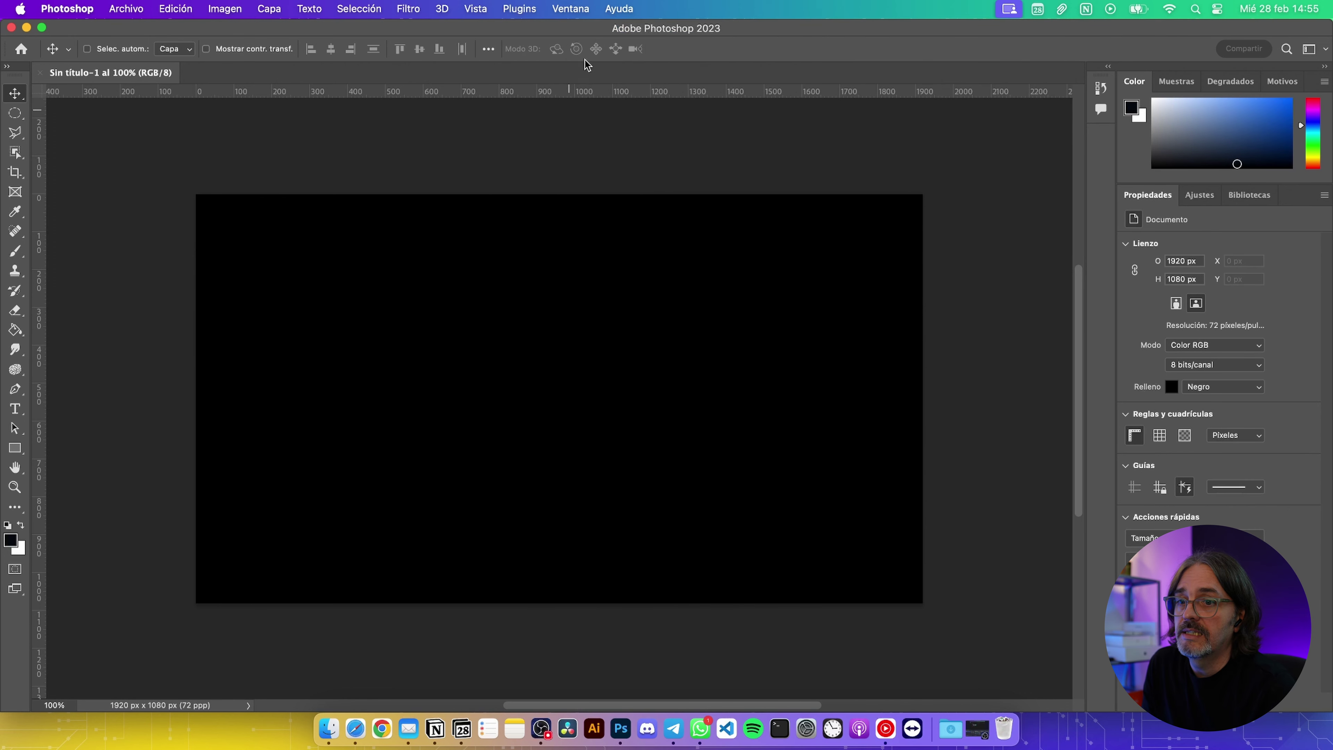
{"action": "left_click", "coordinate": [580, 8]}
{"action": "left_click", "coordinate": [566, 152]}
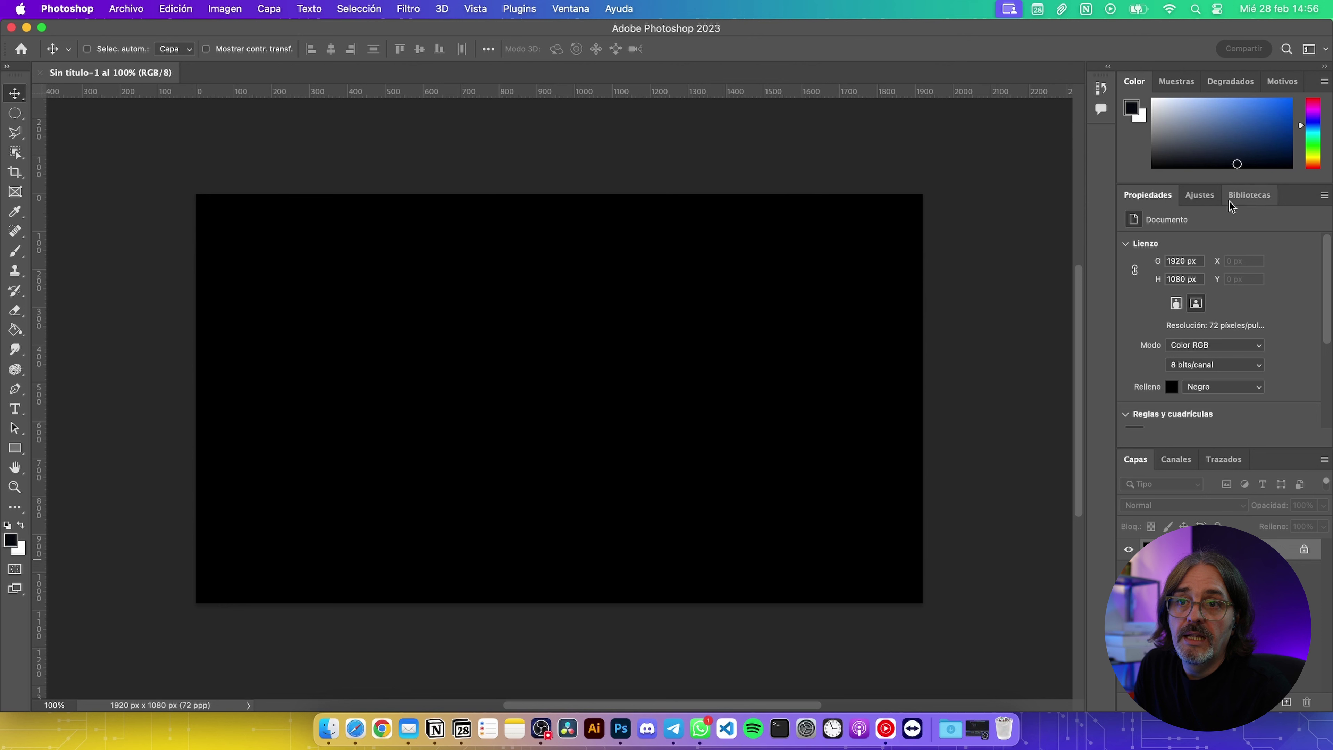
Close the Bibliotecas panel and return to Propiedades
{"action": "left_click", "coordinate": [1207, 196]}
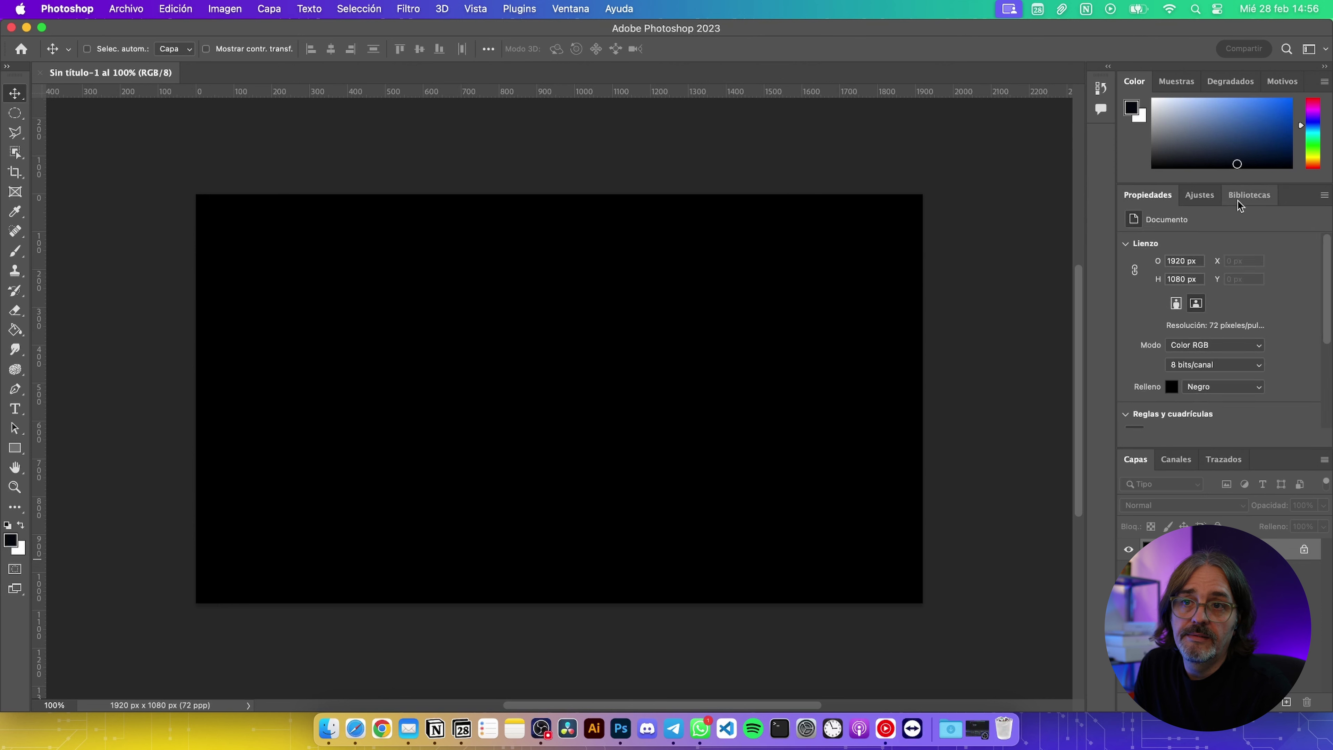
{"action": "left_click", "coordinate": [1251, 197]}
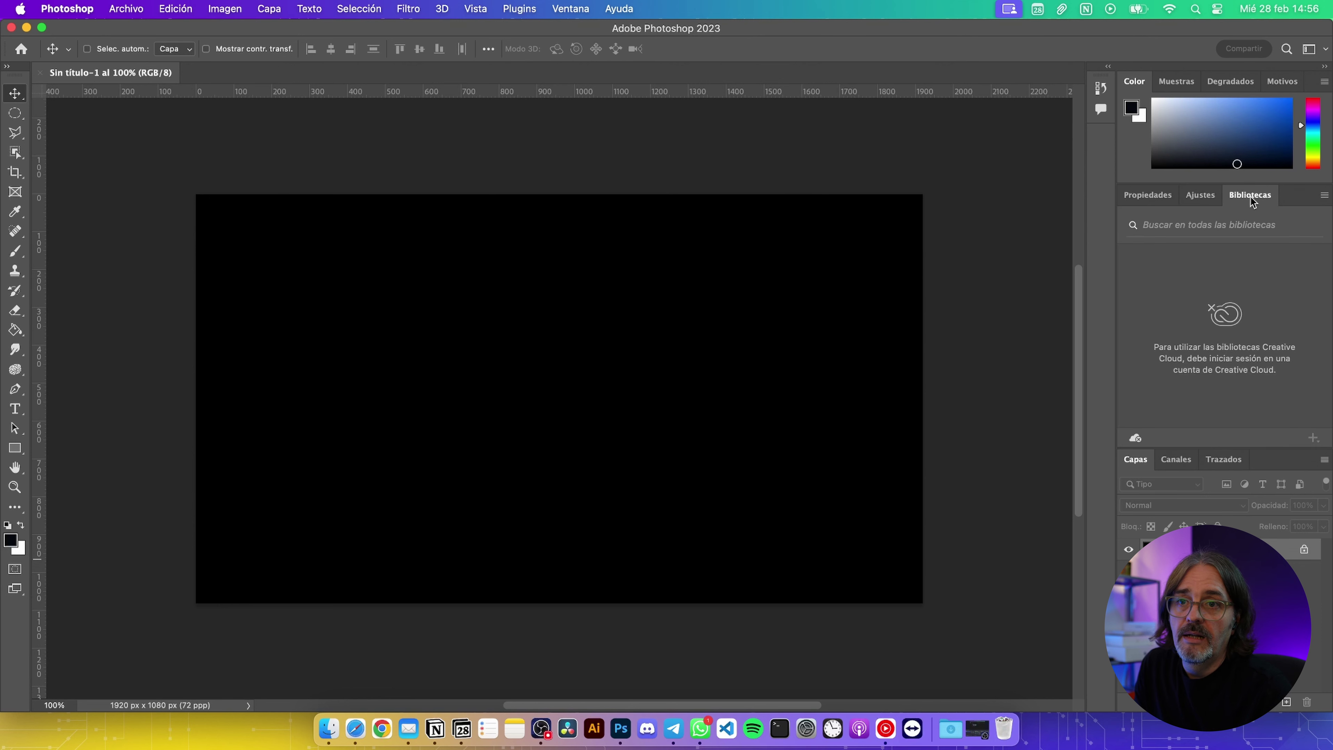
{"action": "right_click", "coordinate": [1251, 195]}
{"action": "left_click", "coordinate": [1128, 205]}
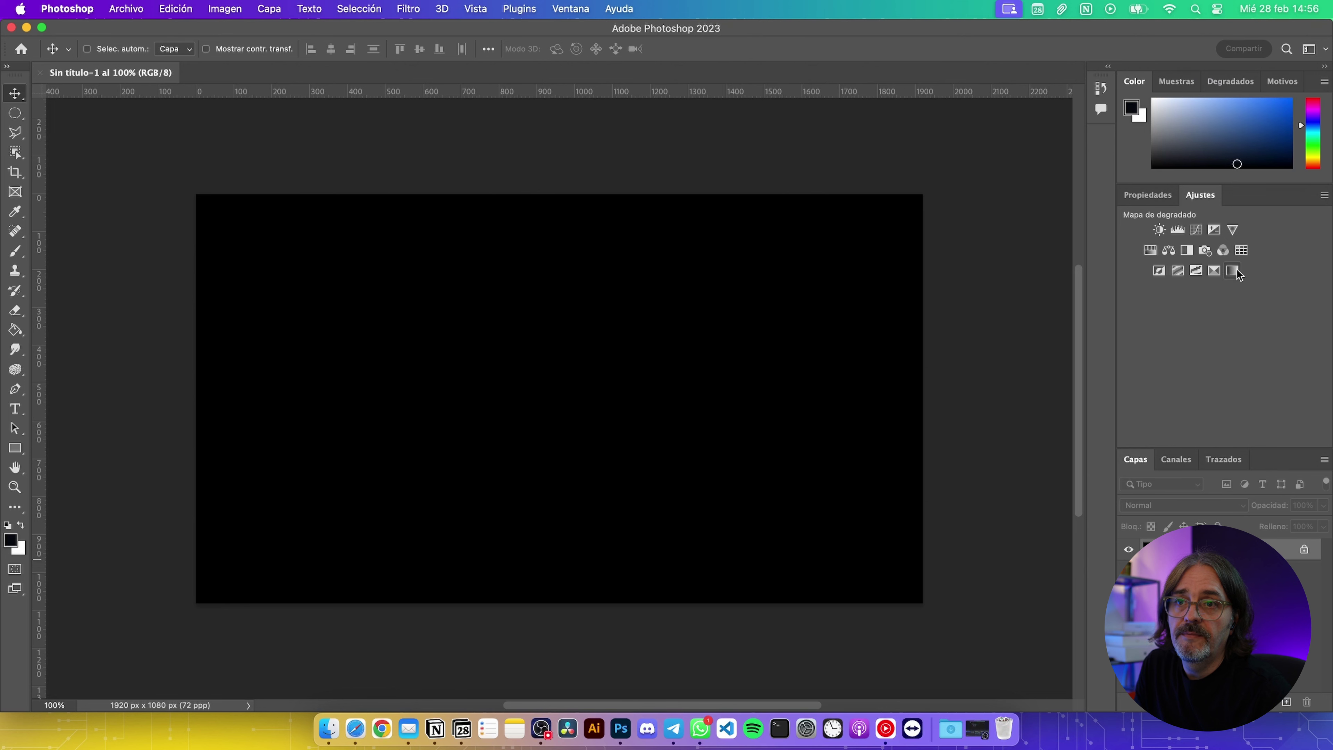
{"action": "left_click", "coordinate": [1149, 196]}
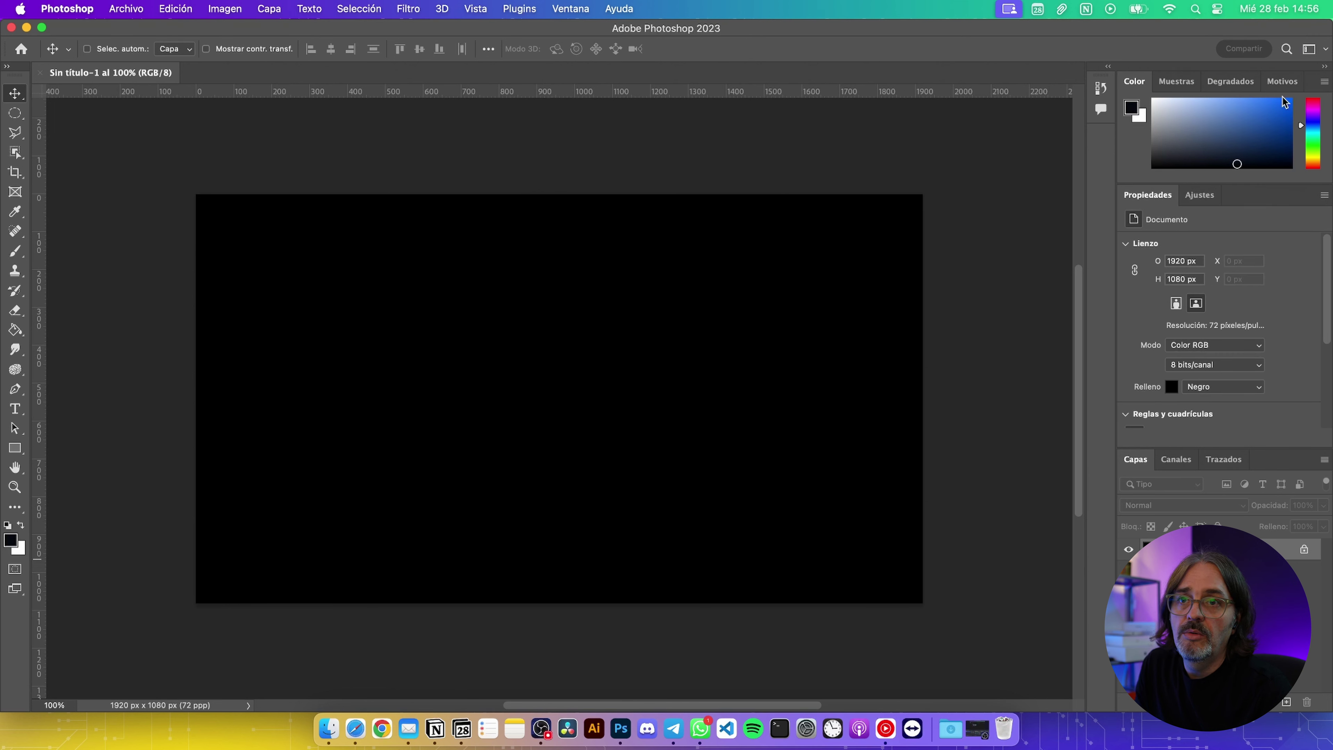
Close the Motivos, Degradados and Muestras panels from the Color group
{"action": "left_click", "coordinate": [1283, 83]}
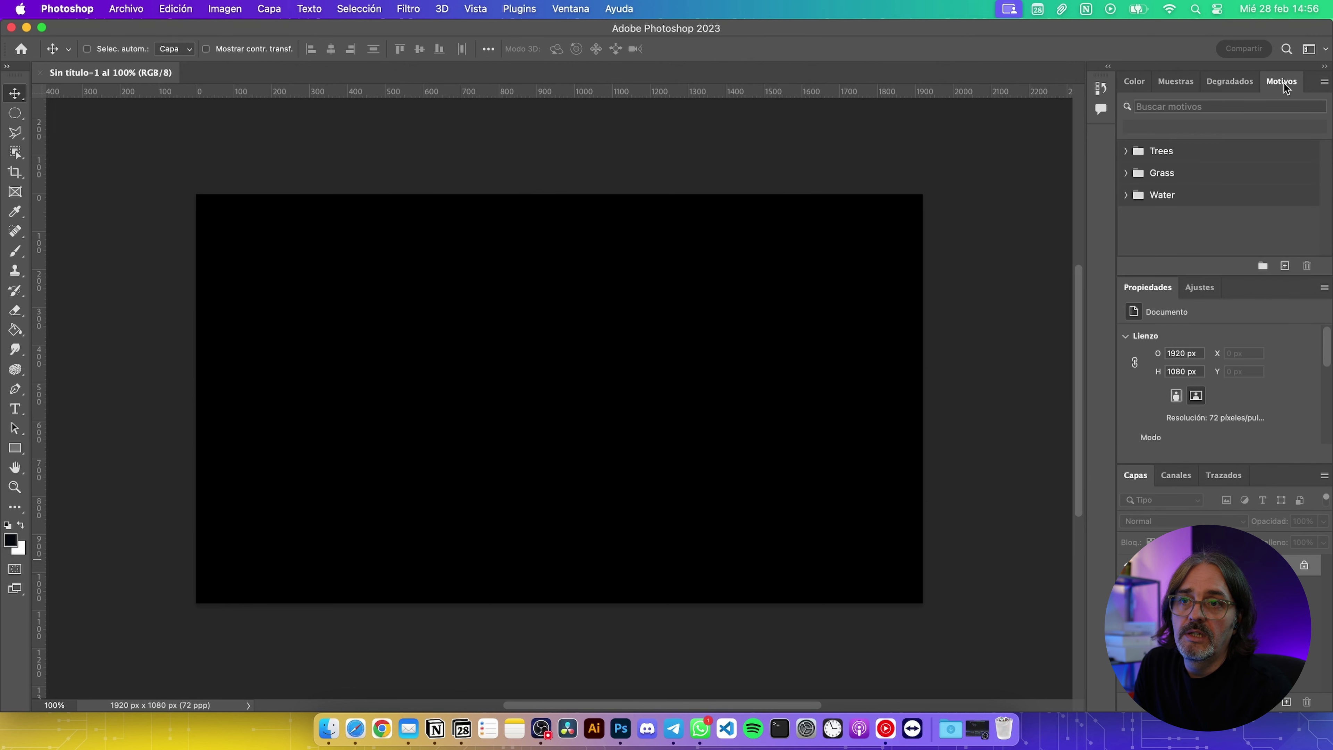
{"action": "right_click", "coordinate": [1120, 83]}
{"action": "key", "text": "Escape"}
{"action": "left_click", "coordinate": [1228, 83]}
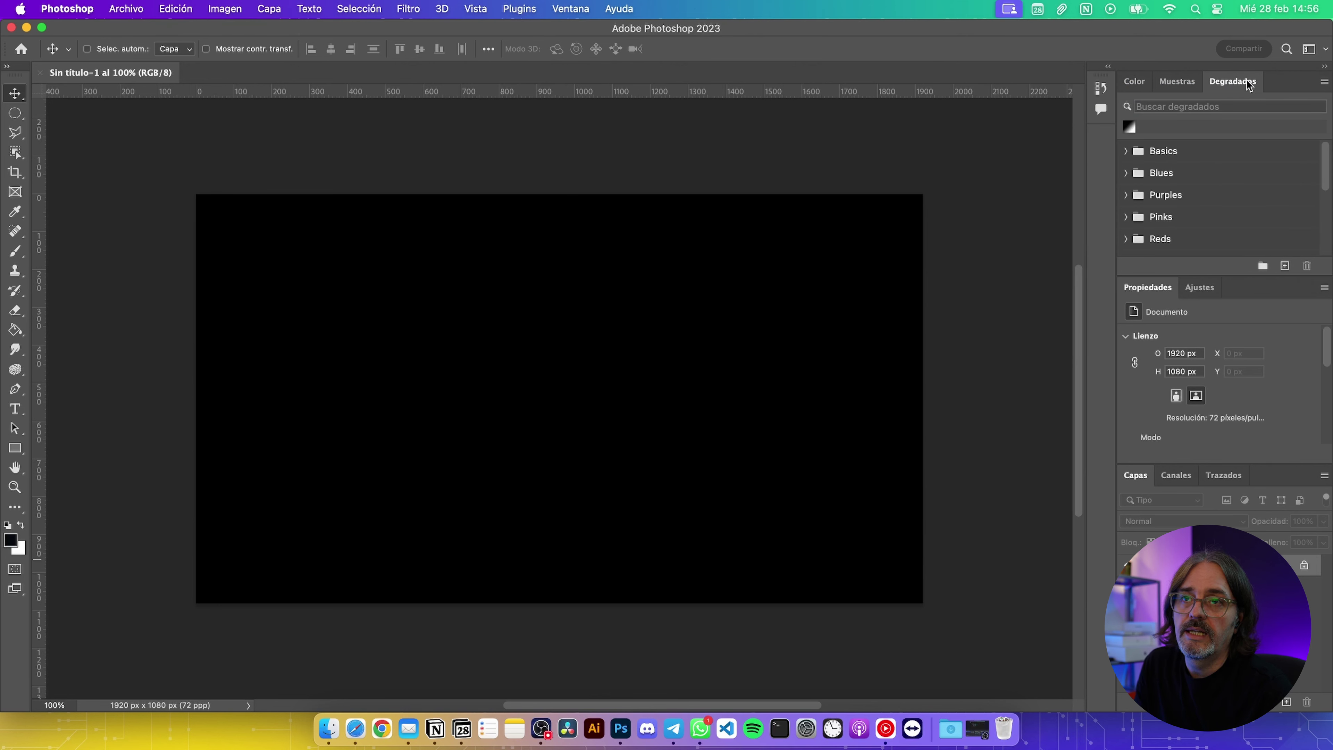
{"action": "right_click", "coordinate": [1249, 85]}
{"action": "left_click", "coordinate": [1233, 90]}
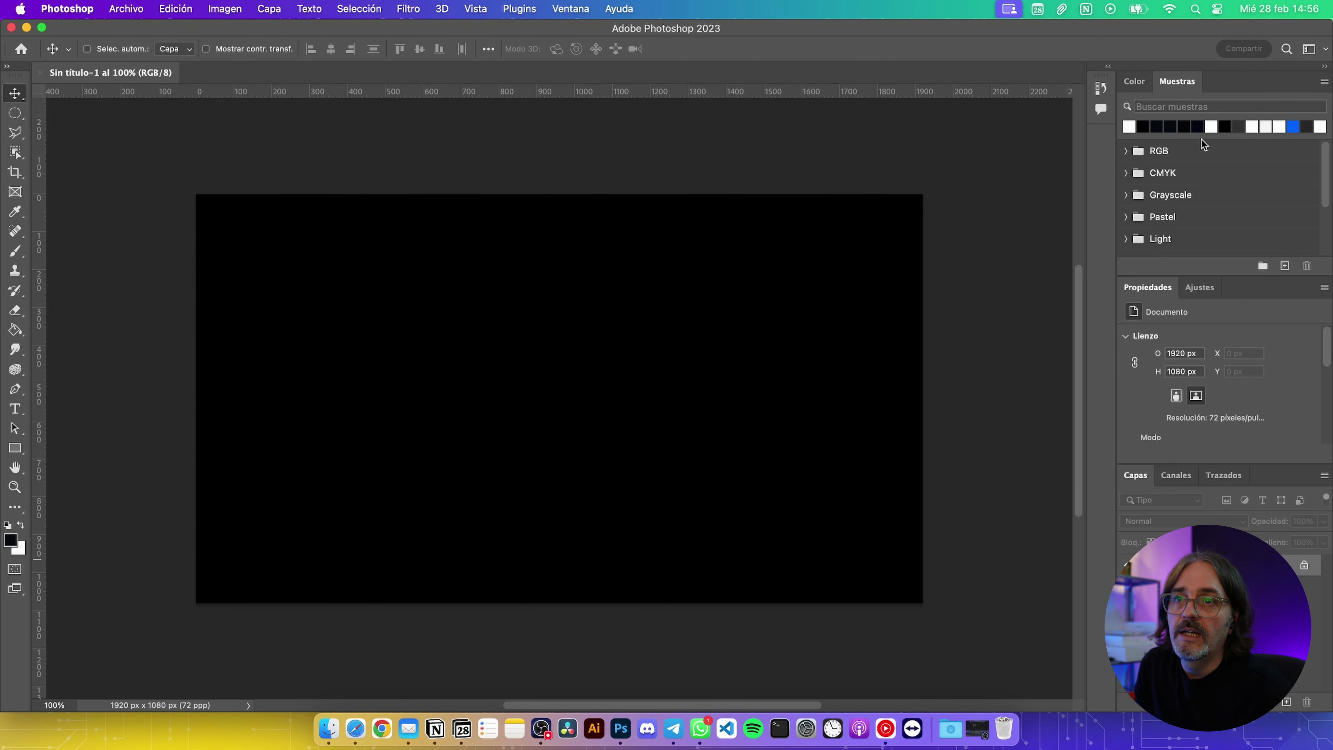
{"action": "left_click", "coordinate": [1135, 81]}
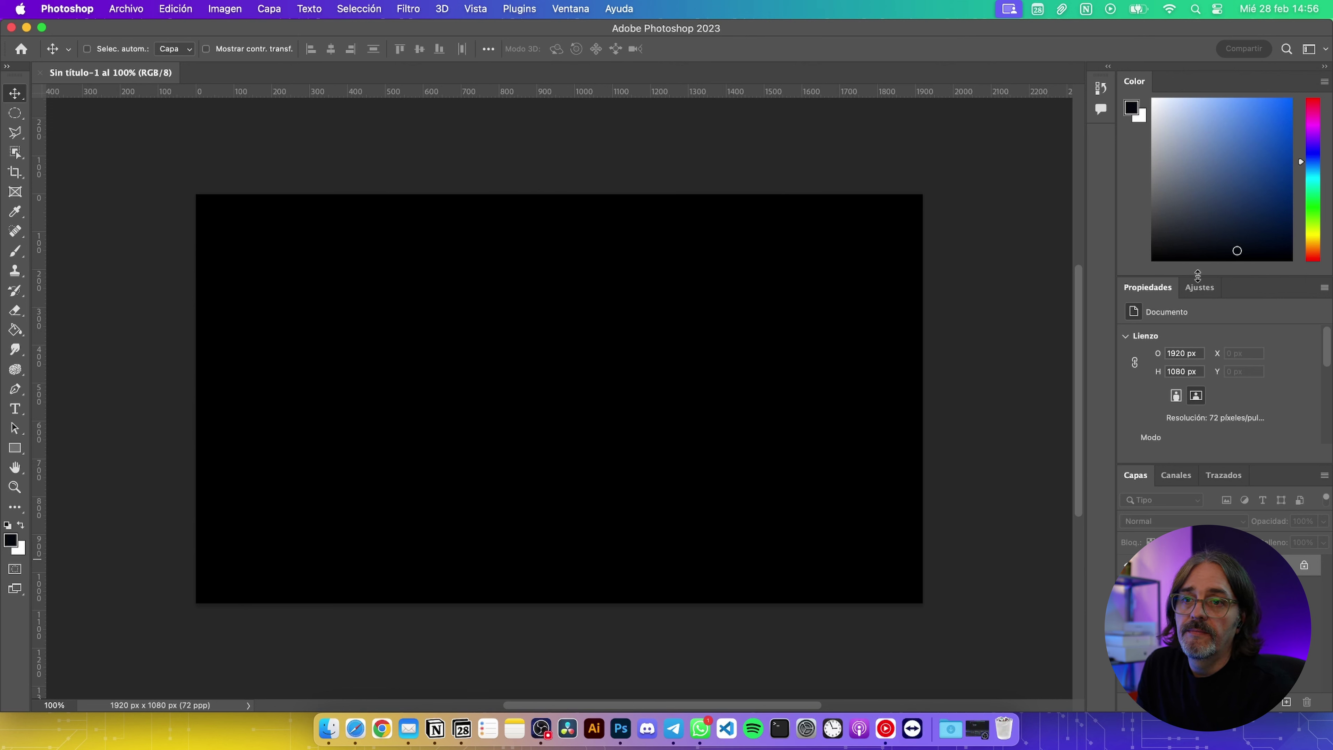
Shorten the Color panel so Propiedades gets more height
{"action": "left_click_drag", "start_coordinate": [1197, 275], "coordinate": [1223, 160]}
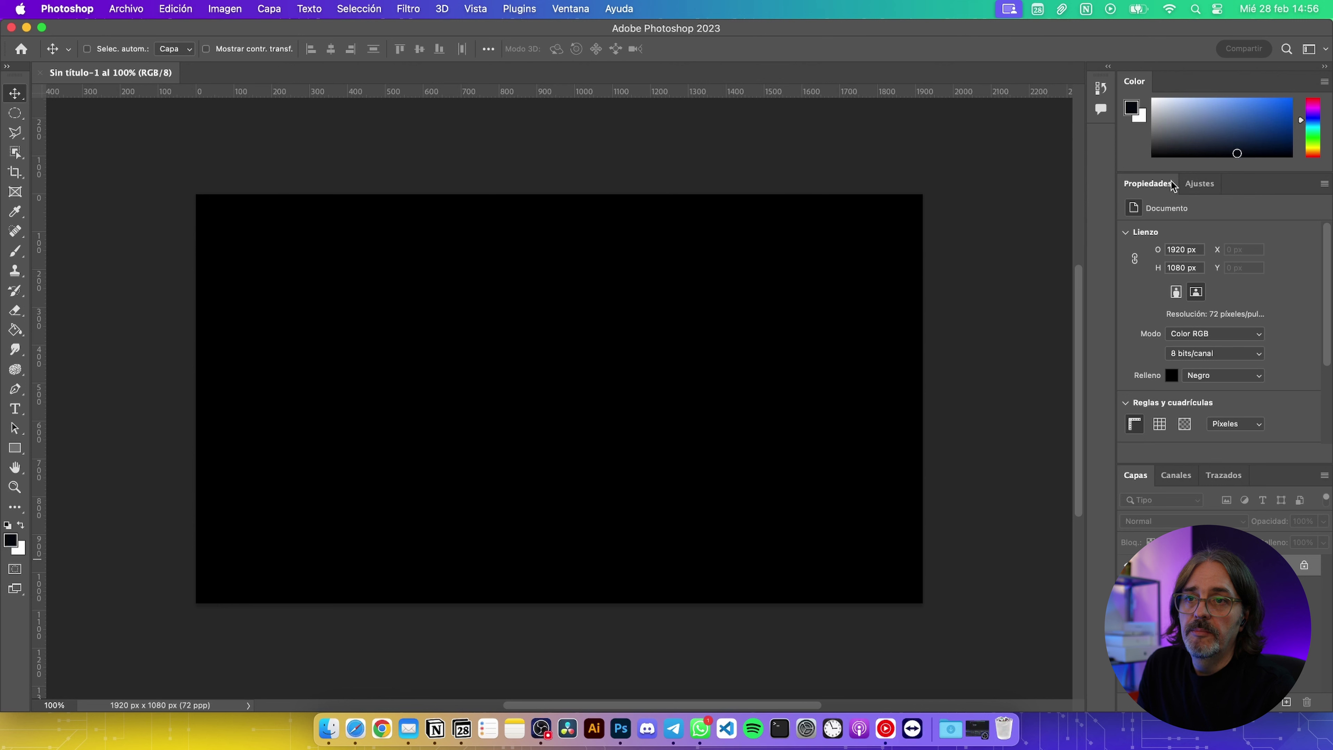
{"action": "left_click", "coordinate": [1191, 184]}
{"action": "left_click", "coordinate": [1202, 190]}
{"action": "left_click", "coordinate": [1160, 189]}
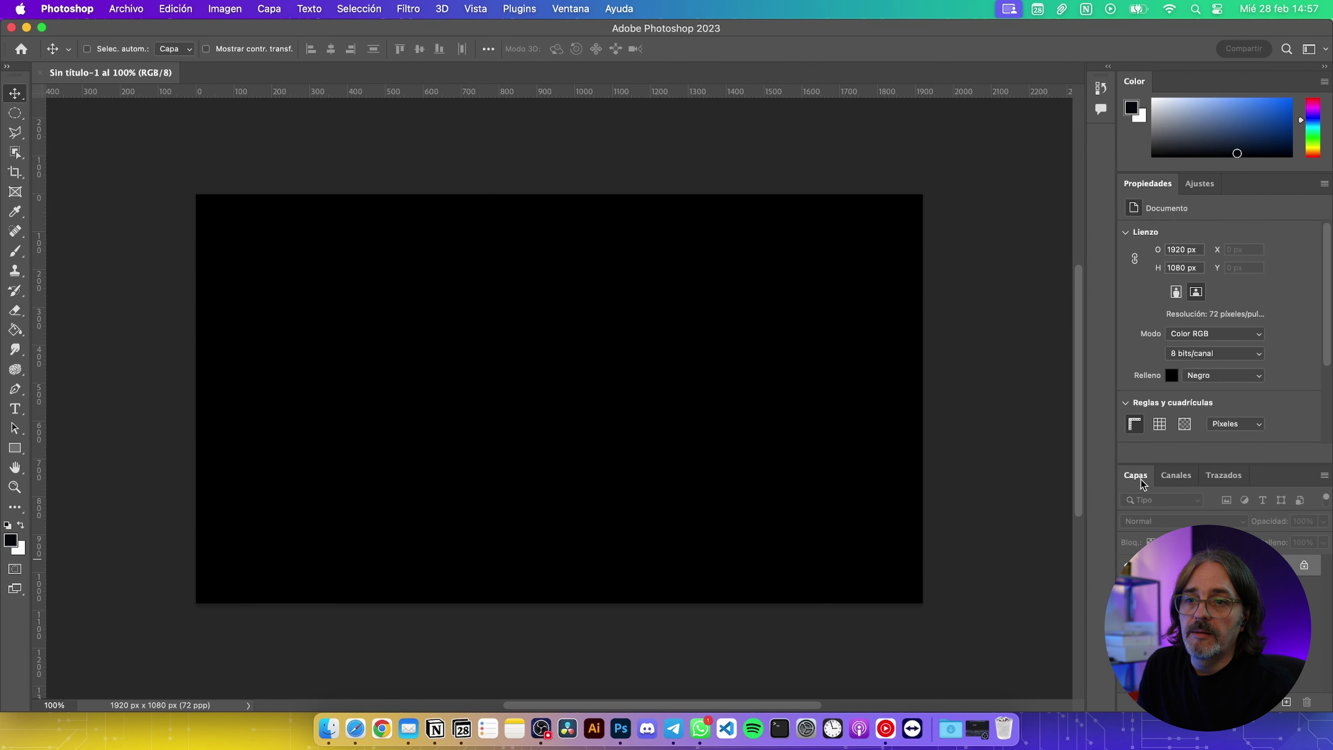
Close the Trazados and Canales panels, leaving Capas alone in its group
{"action": "left_click", "coordinate": [1170, 475]}
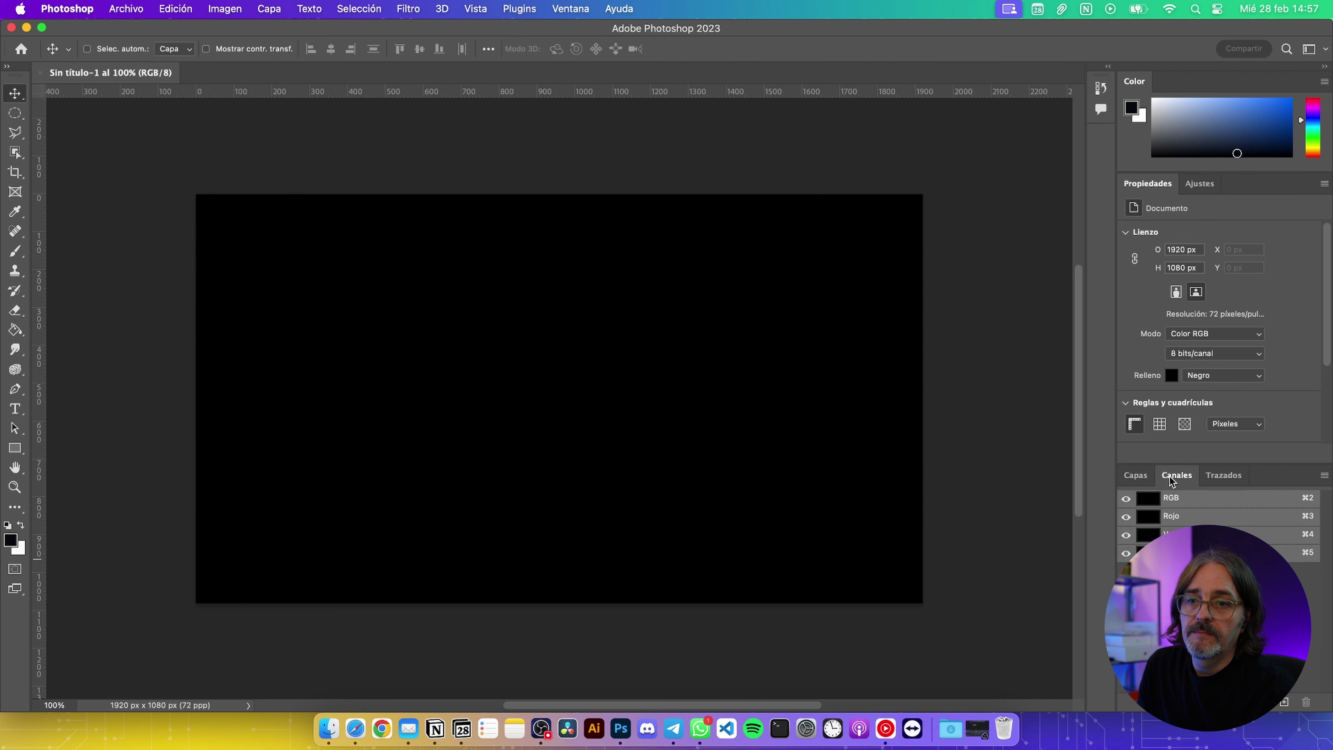
{"action": "left_click", "coordinate": [1224, 477]}
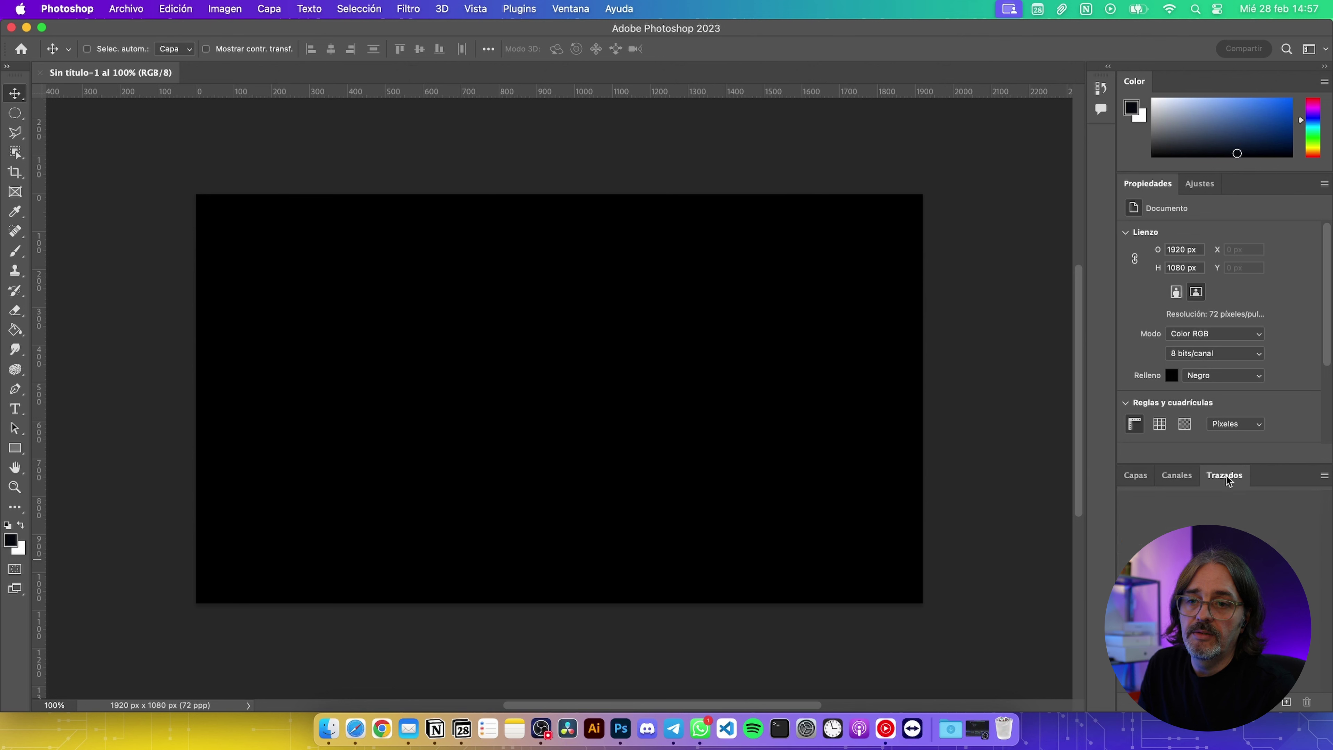
{"action": "right_click", "coordinate": [1166, 486]}
{"action": "left_click", "coordinate": [1174, 480]}
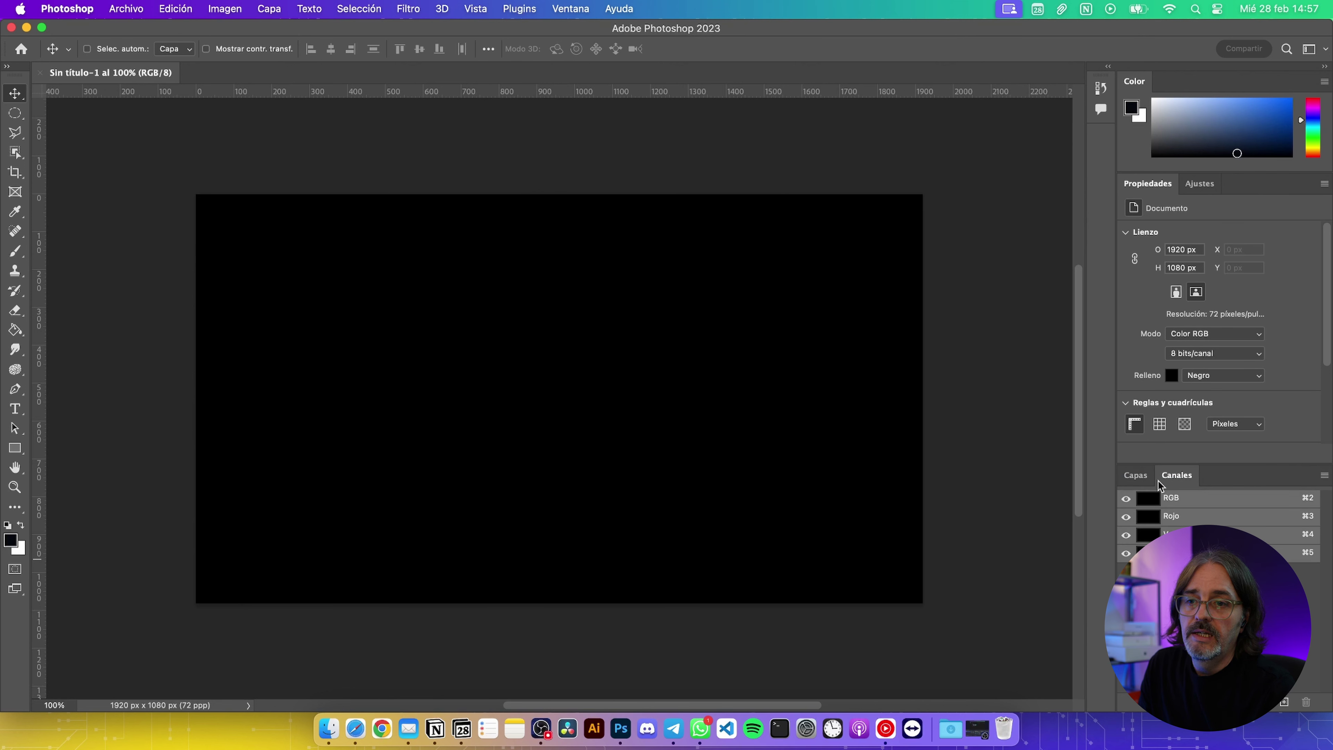
{"action": "right_click", "coordinate": [1177, 478]}
{"action": "left_click", "coordinate": [1174, 476]}
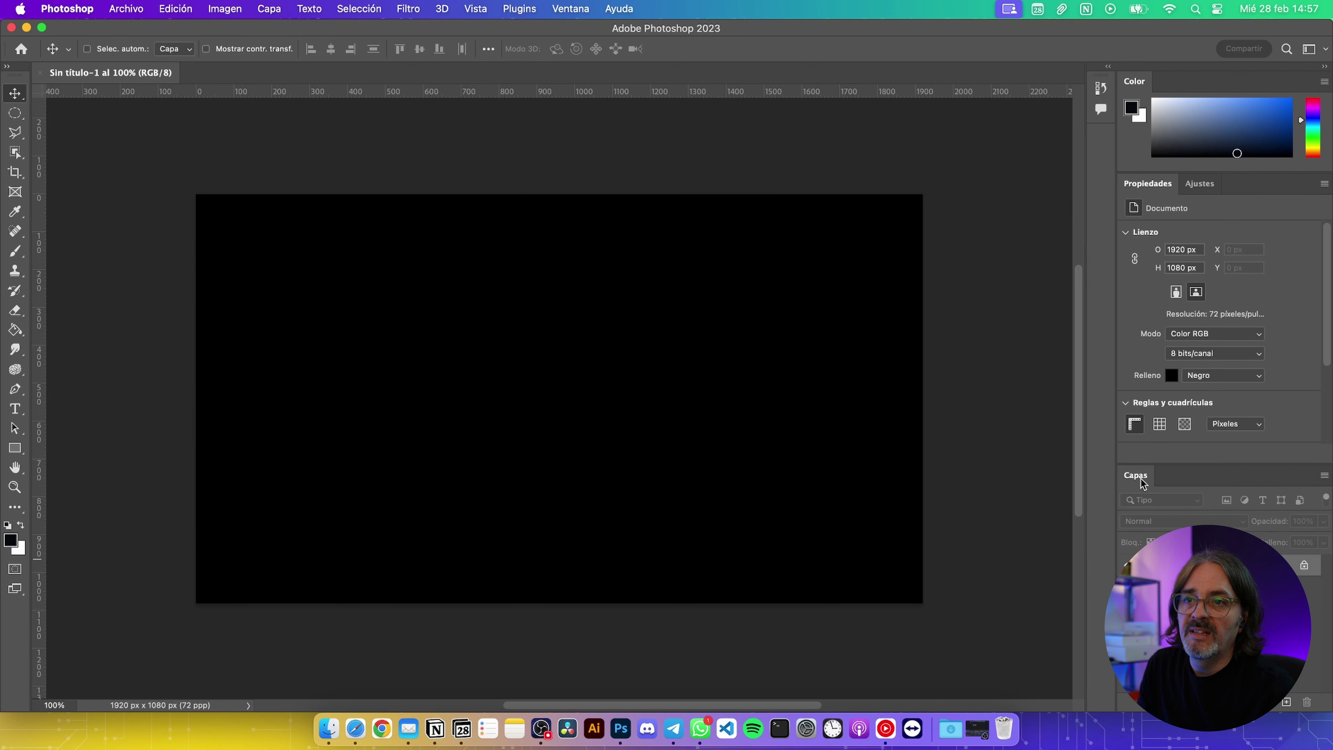
Move Capas into its own column, heighten Propiedades, and test collapsing and expanding panel columns
{"action": "left_click_drag", "start_coordinate": [1143, 482], "coordinate": [1117, 177]}
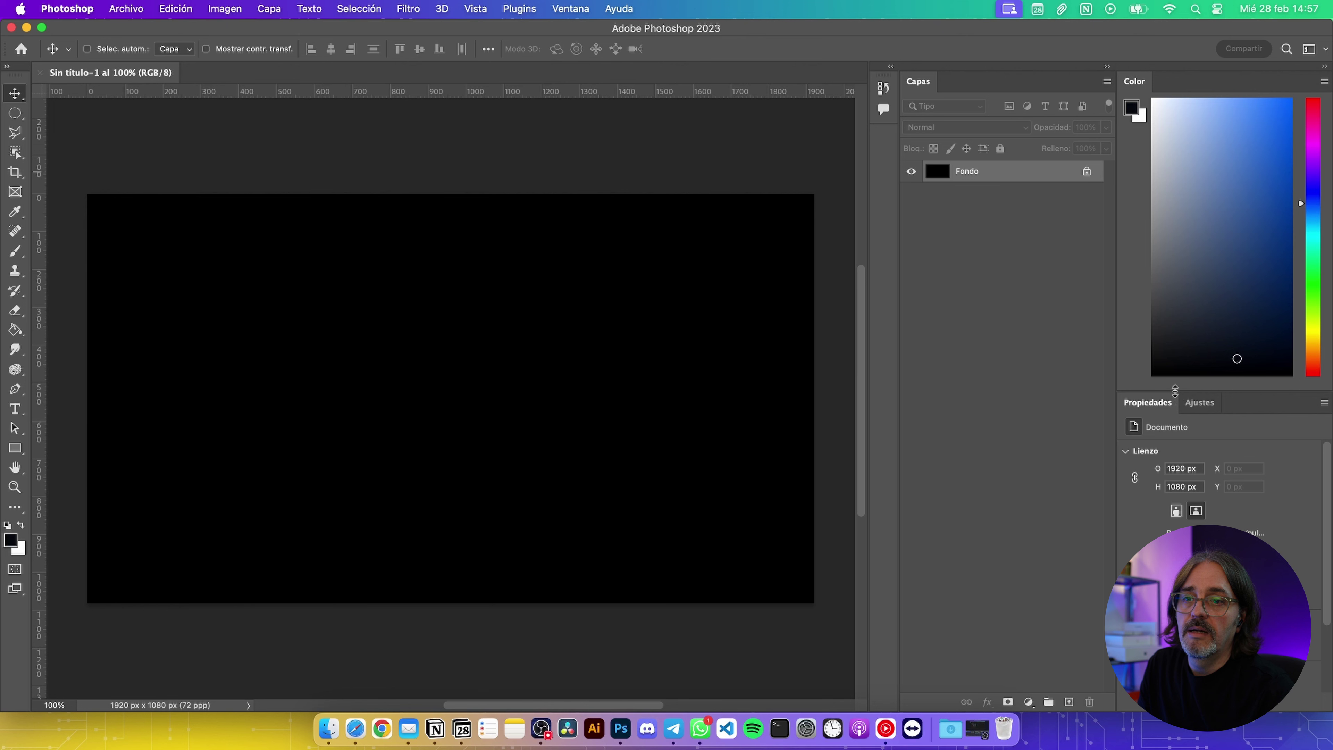
{"action": "left_click_drag", "start_coordinate": [1175, 391], "coordinate": [1205, 150]}
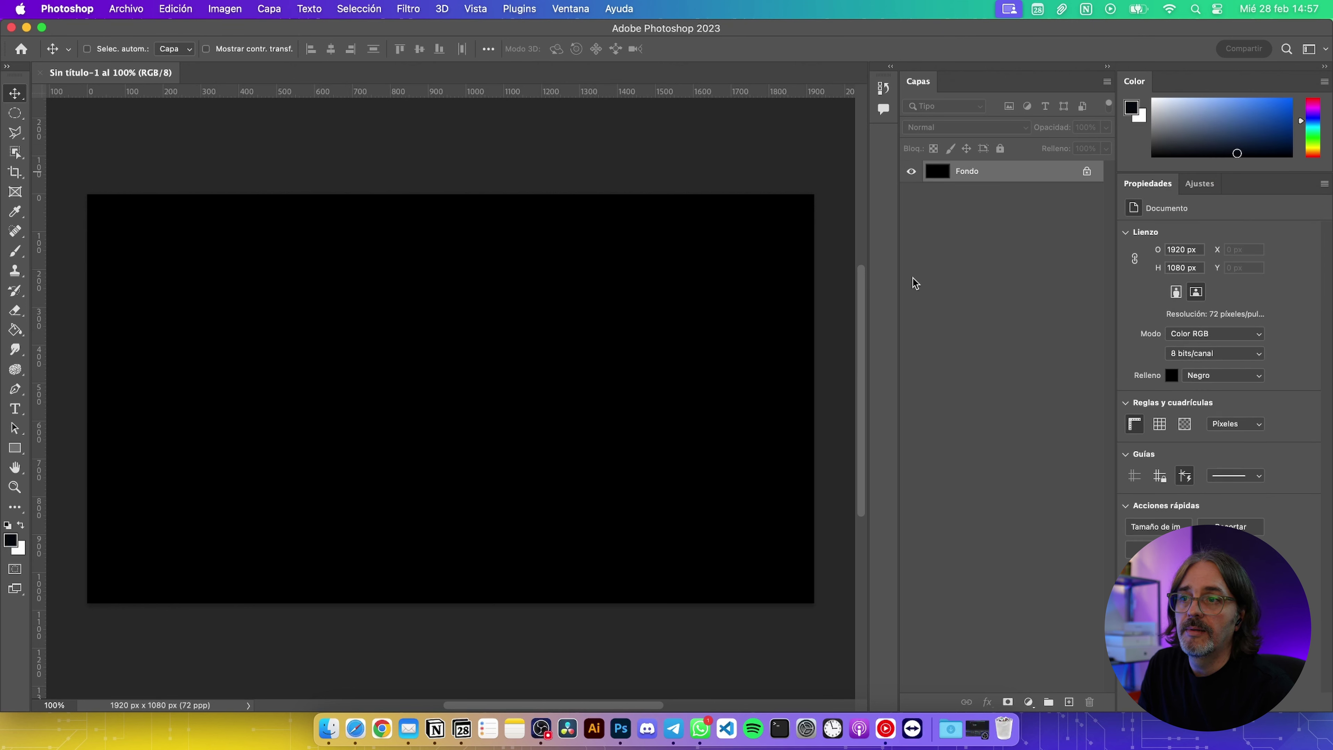
{"action": "left_click", "coordinate": [889, 67]}
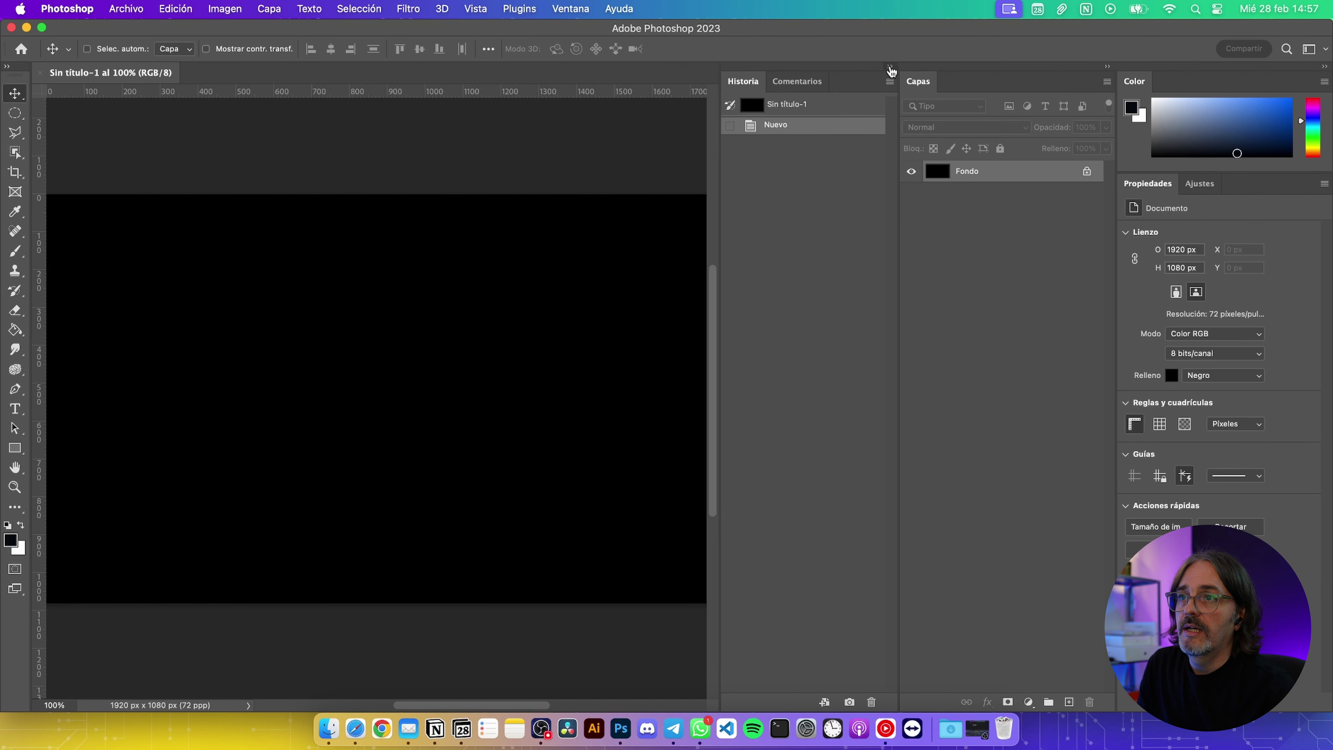
{"action": "left_click", "coordinate": [889, 67]}
{"action": "left_click", "coordinate": [1107, 66]}
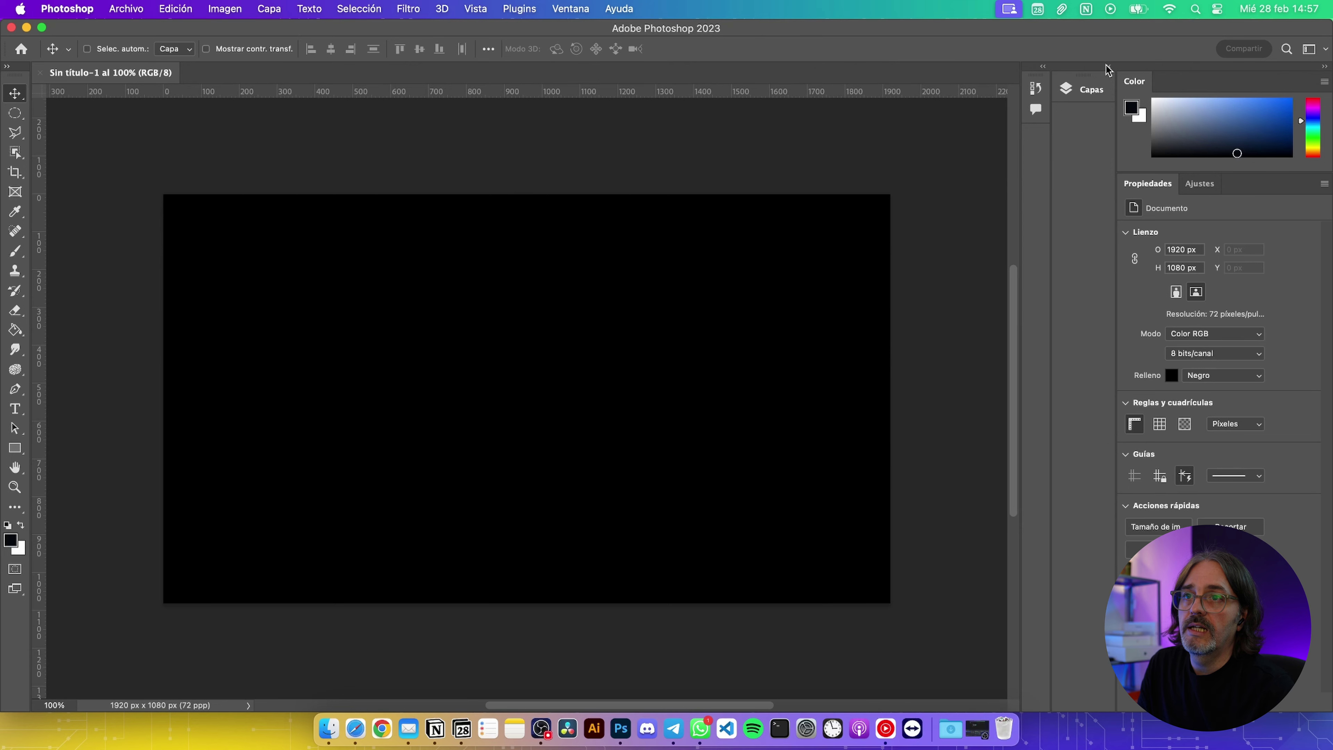
{"action": "left_click", "coordinate": [1108, 67]}
{"action": "left_click", "coordinate": [1323, 67]}
{"action": "left_click", "coordinate": [1324, 67]}
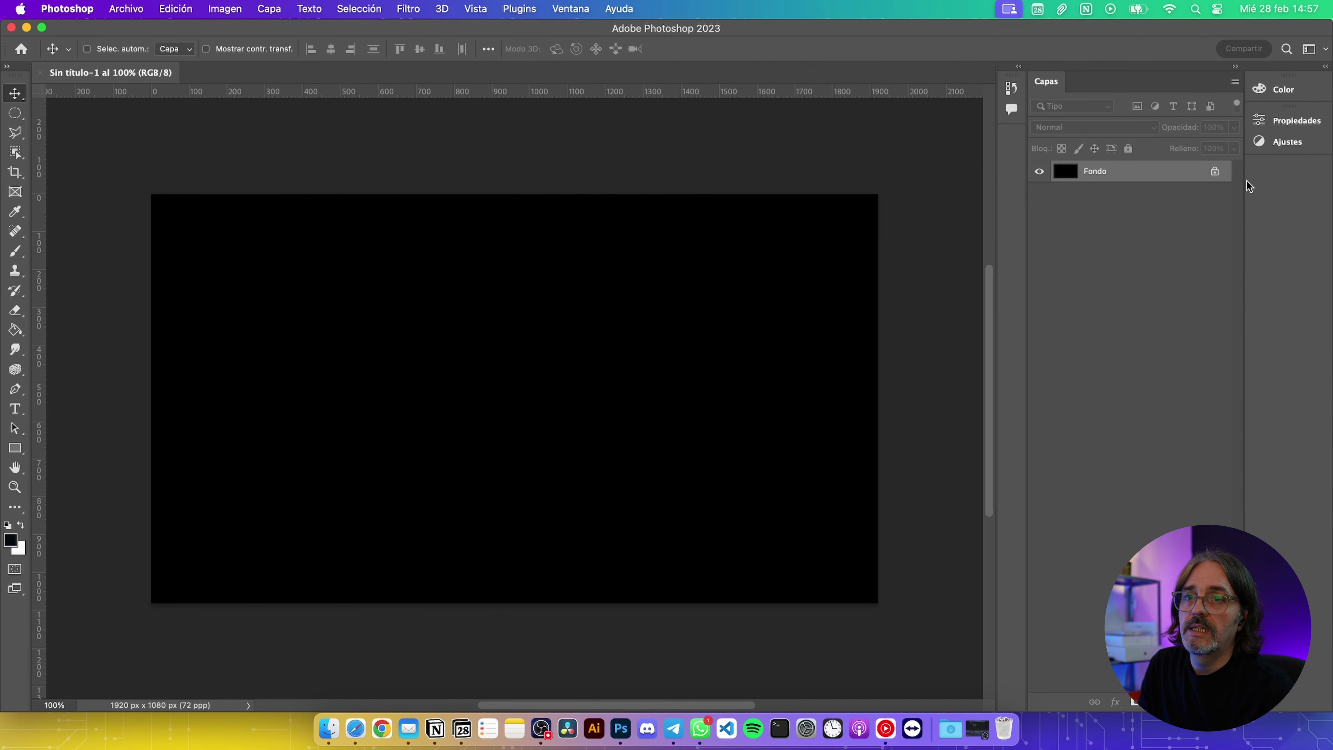
Shrink the Color/Propiedades column to icons and open panels from those icons
{"action": "left_click_drag", "start_coordinate": [1241, 180], "coordinate": [1327, 178]}
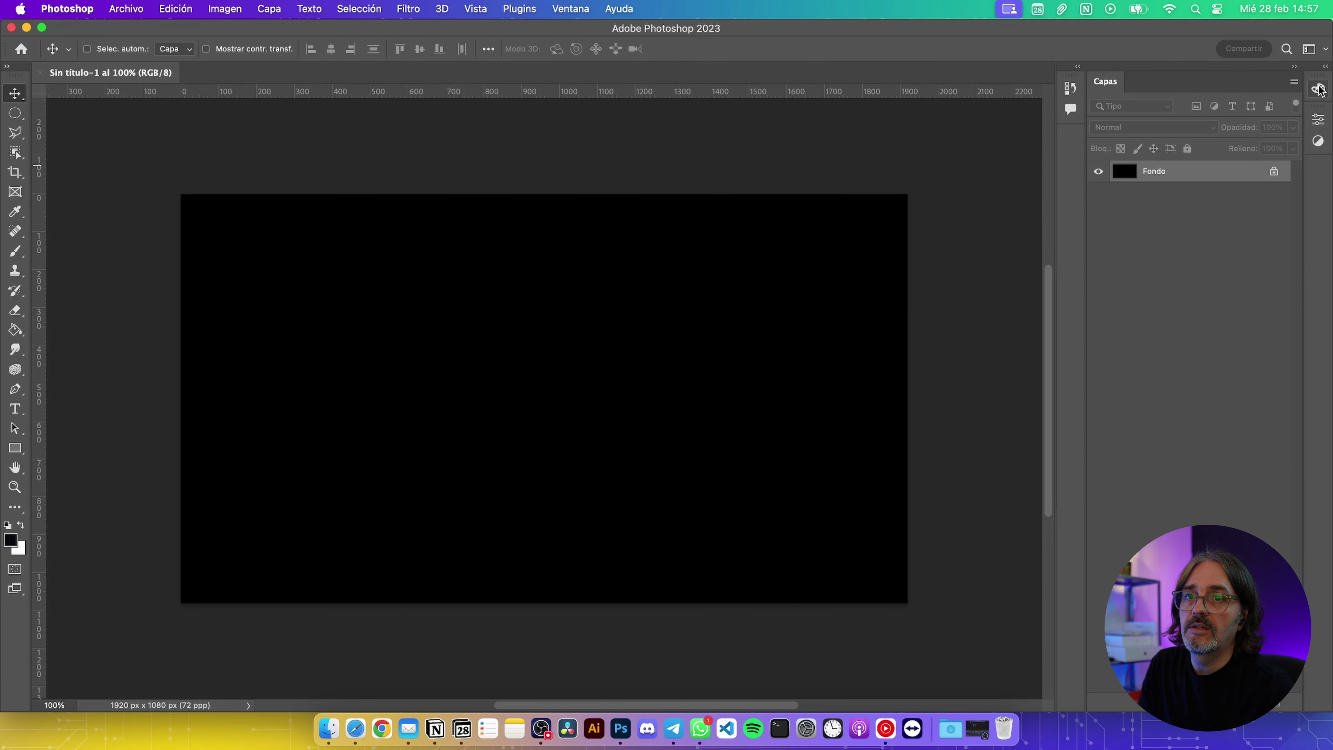
{"action": "left_click", "coordinate": [1320, 119]}
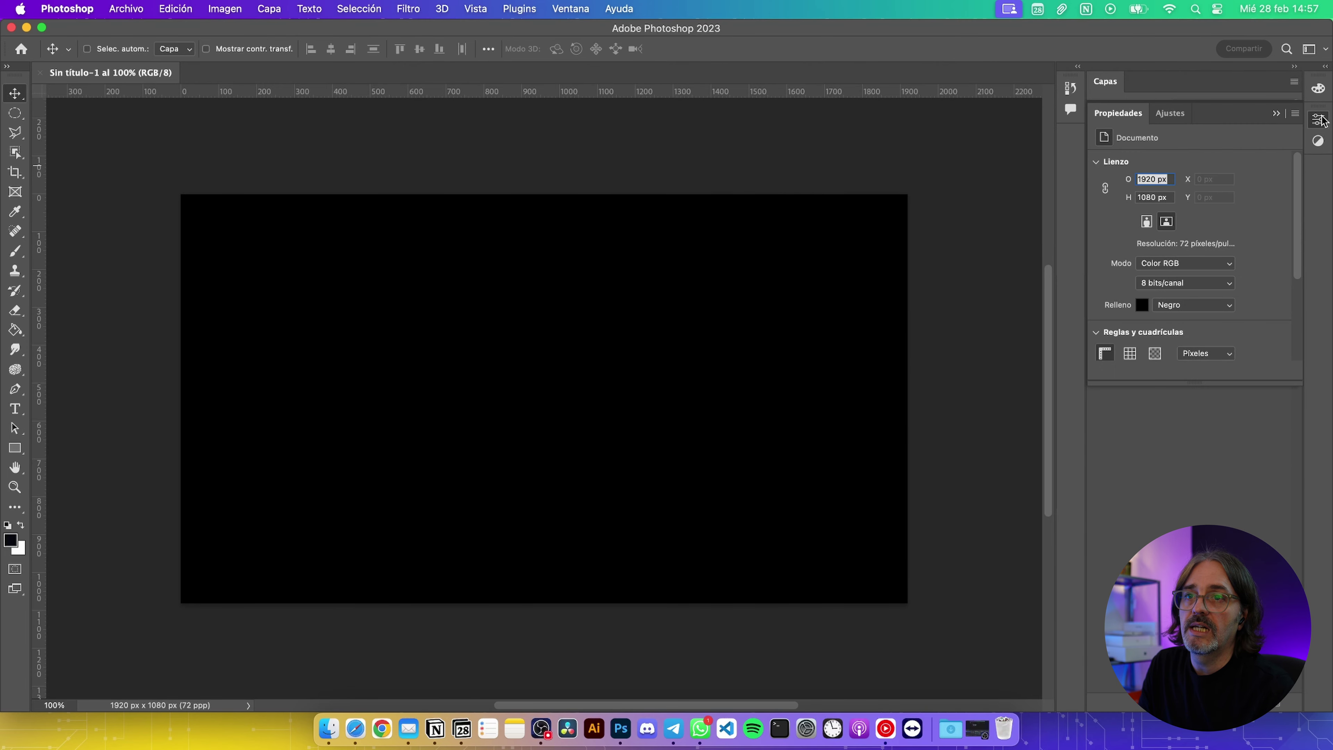
{"action": "left_click", "coordinate": [1319, 119]}
{"action": "left_click", "coordinate": [1319, 88]}
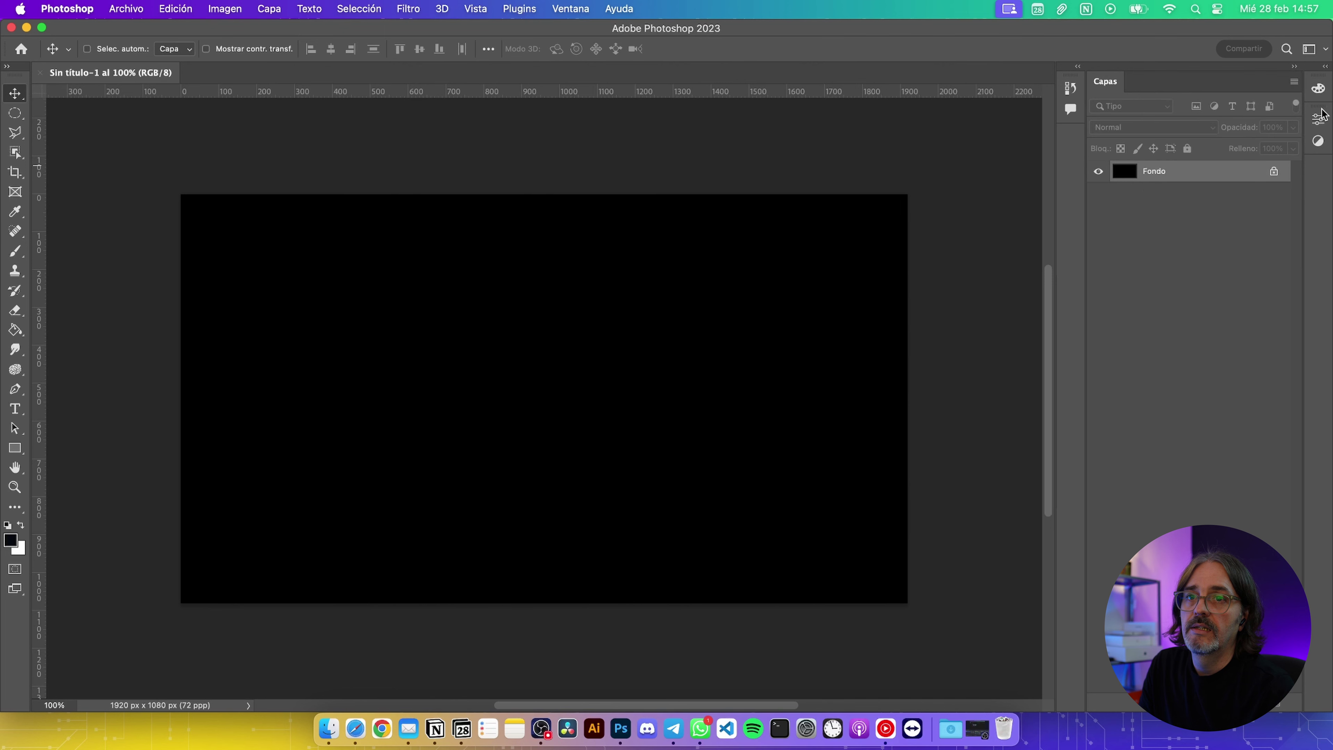
{"action": "left_click", "coordinate": [1320, 119]}
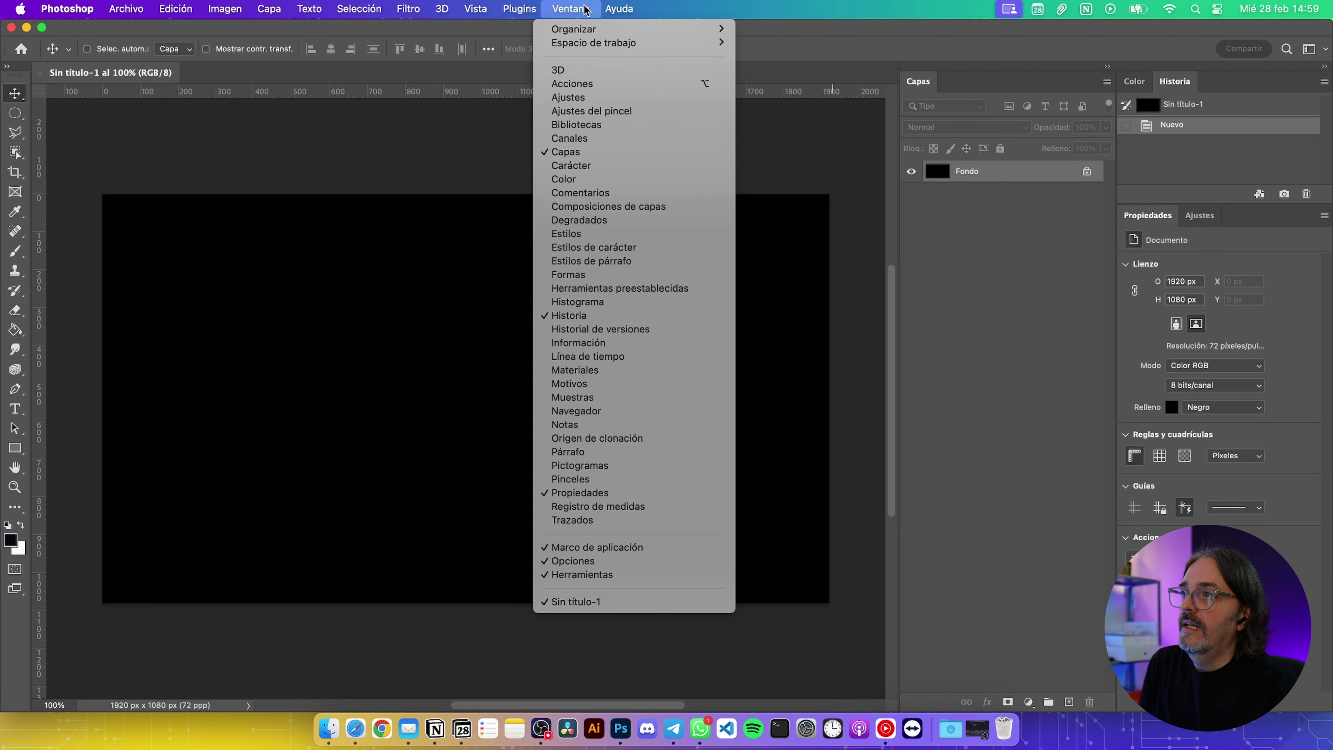
Add the Historia panel beside Color from the Ventana menu
{"action": "left_click", "coordinate": [577, 7]}
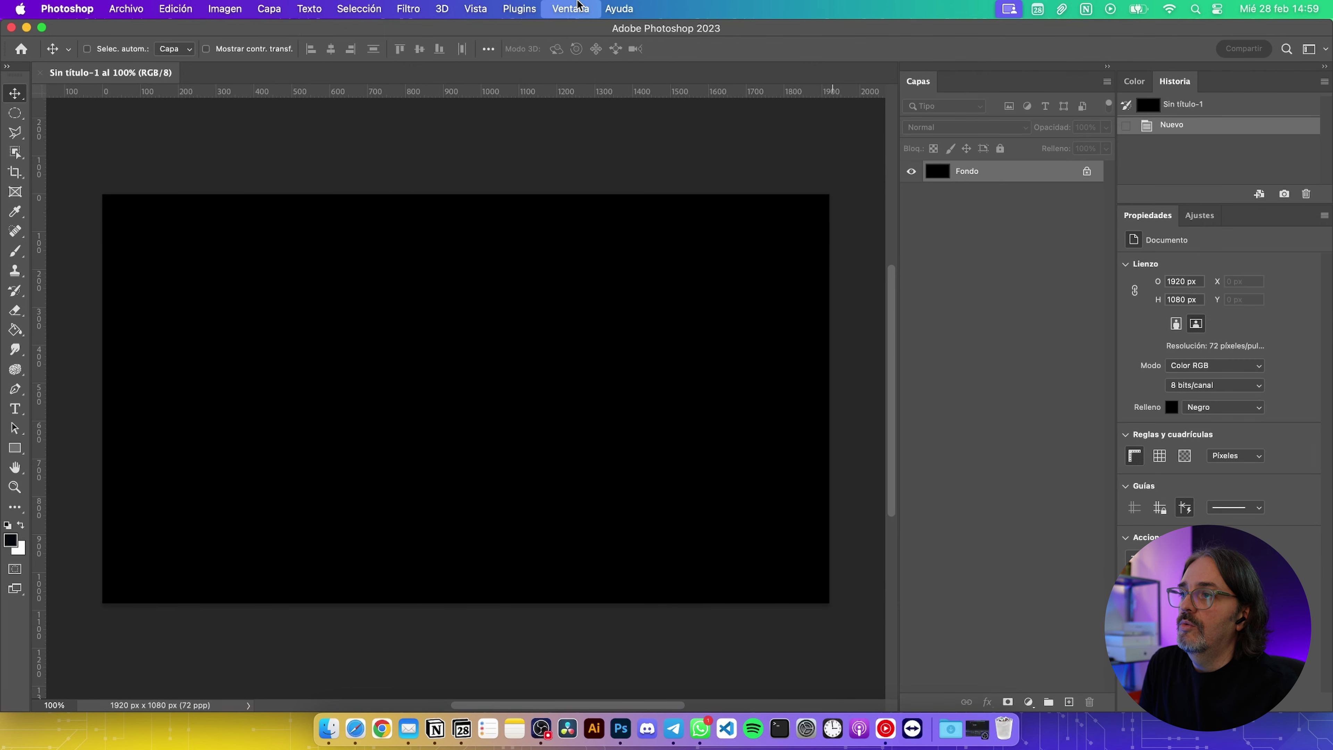
{"action": "left_click", "coordinate": [579, 6]}
{"action": "left_click", "coordinate": [1164, 170]}
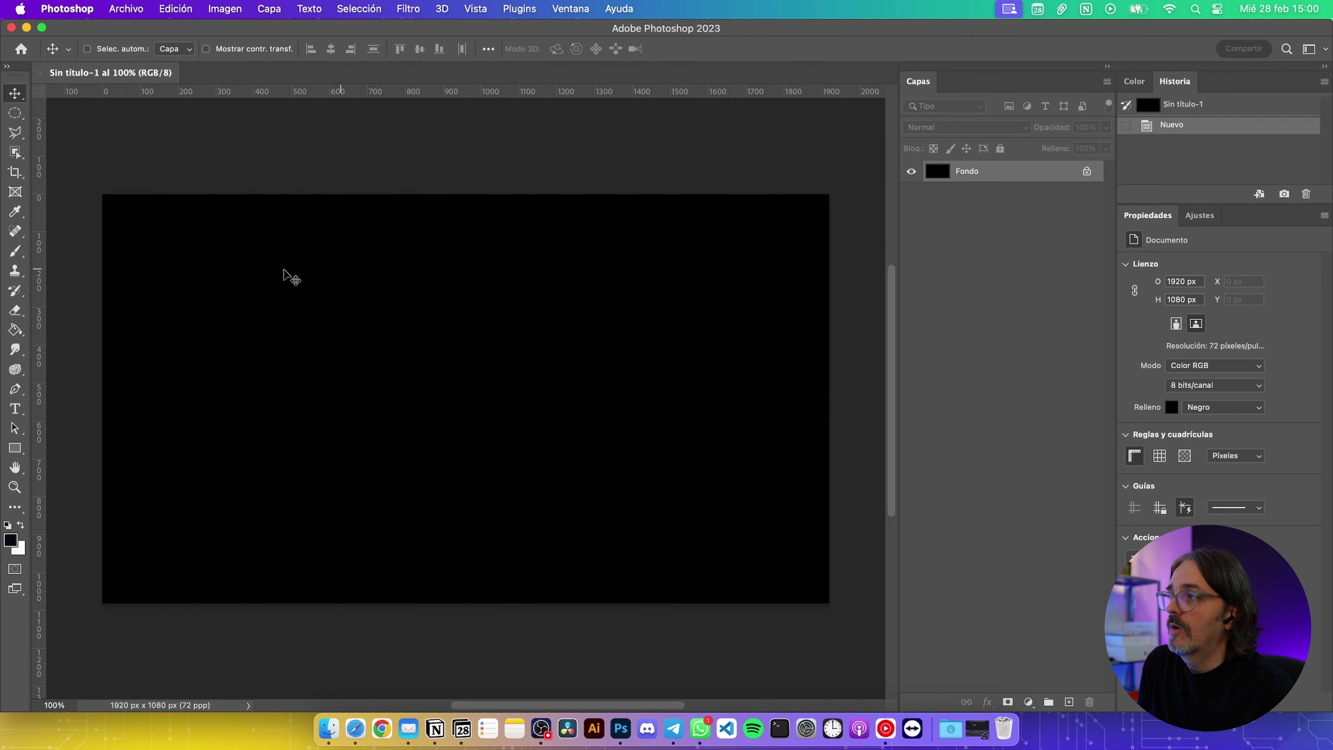
Draw a white rectangle shape on the canvas, undoing the first attempt
{"action": "left_click", "coordinate": [16, 448]}
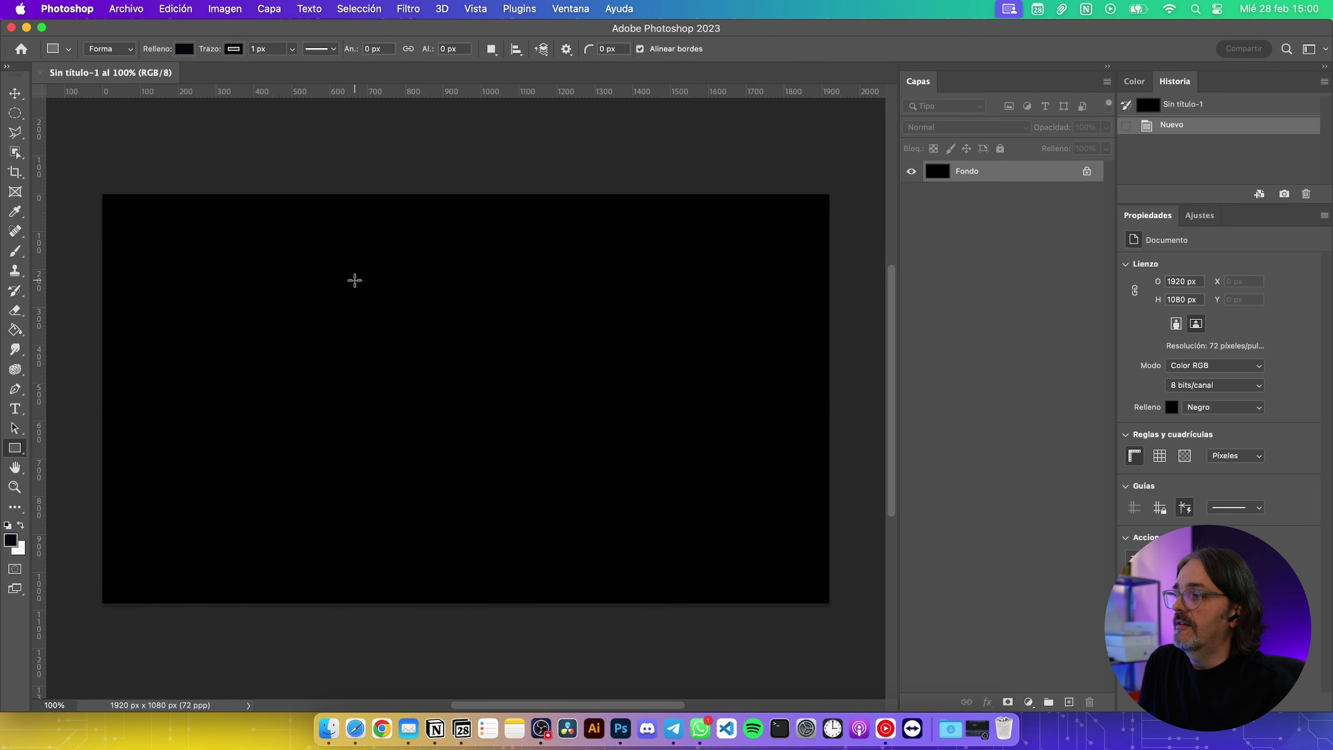
{"action": "left_click_drag", "start_coordinate": [356, 283], "coordinate": [603, 479]}
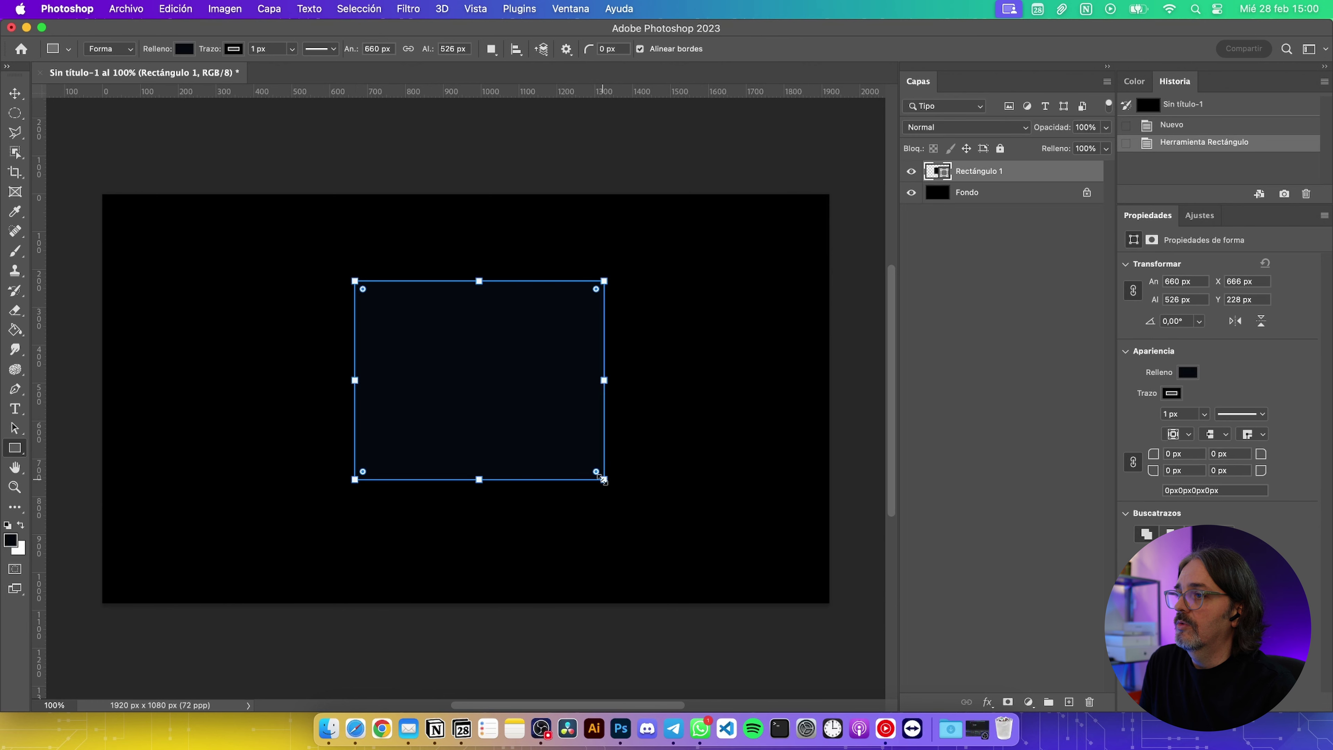
{"action": "key", "text": "super+z"}
{"action": "left_click_drag", "start_coordinate": [399, 316], "coordinate": [544, 482]}
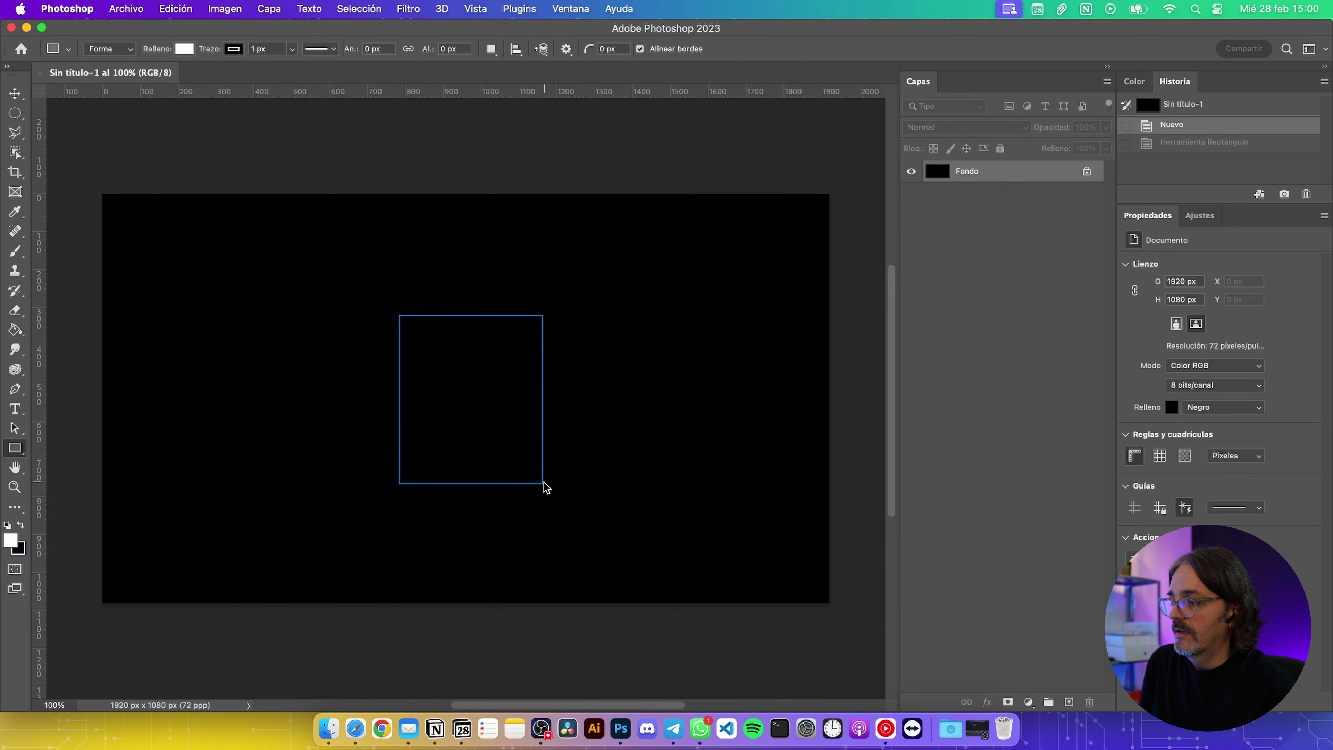
Move the white rectangle up and left with Auto-Select enabled
{"action": "left_click", "coordinate": [15, 93]}
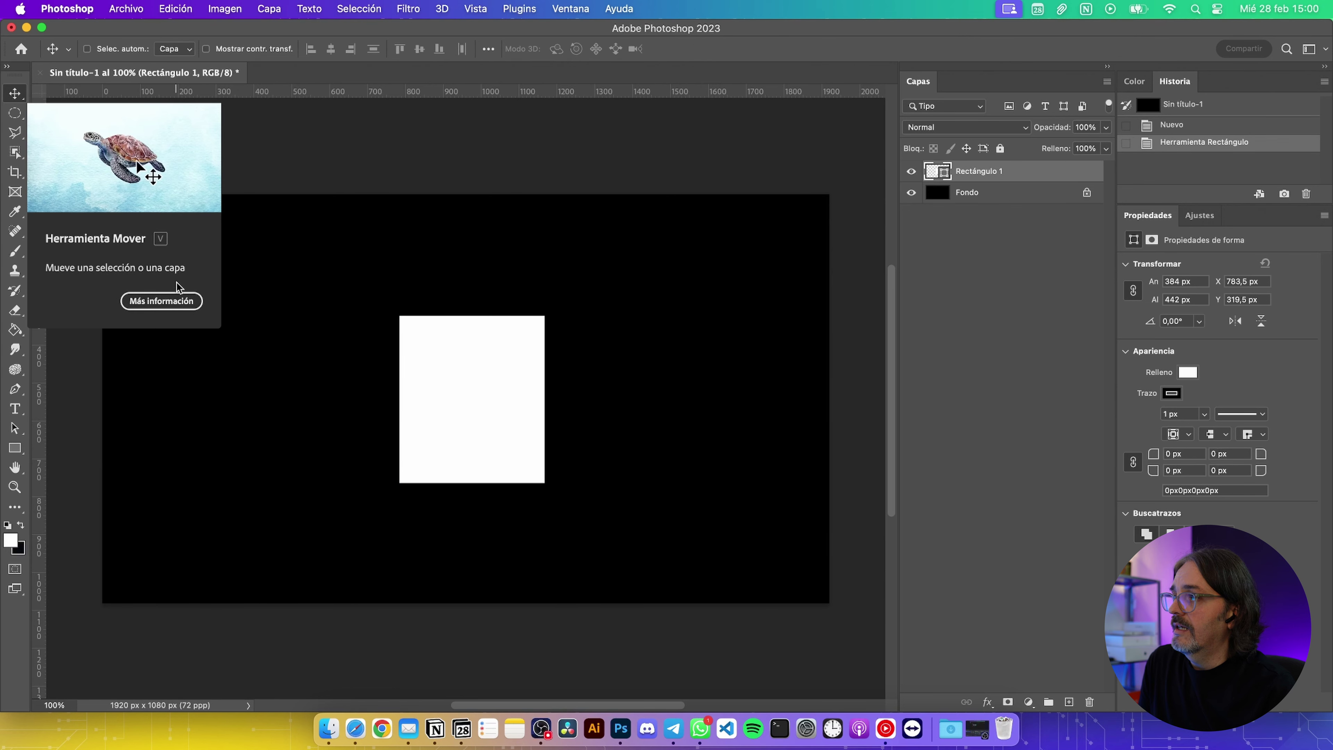
{"action": "mouse_move", "coordinate": [453, 356]}
{"action": "left_mouse_down"}
{"action": "mouse_move", "coordinate": [362, 300]}
{"action": "mouse_move", "coordinate": [238, 306]}
{"action": "mouse_move", "coordinate": [494, 267]}
{"action": "mouse_move", "coordinate": [471, 336]}
{"action": "mouse_move", "coordinate": [646, 329]}
{"action": "mouse_move", "coordinate": [390, 232]}
{"action": "mouse_move", "coordinate": [336, 306]}
{"action": "mouse_move", "coordinate": [467, 289]}
{"action": "mouse_move", "coordinate": [439, 297]}
{"action": "left_mouse_up"}
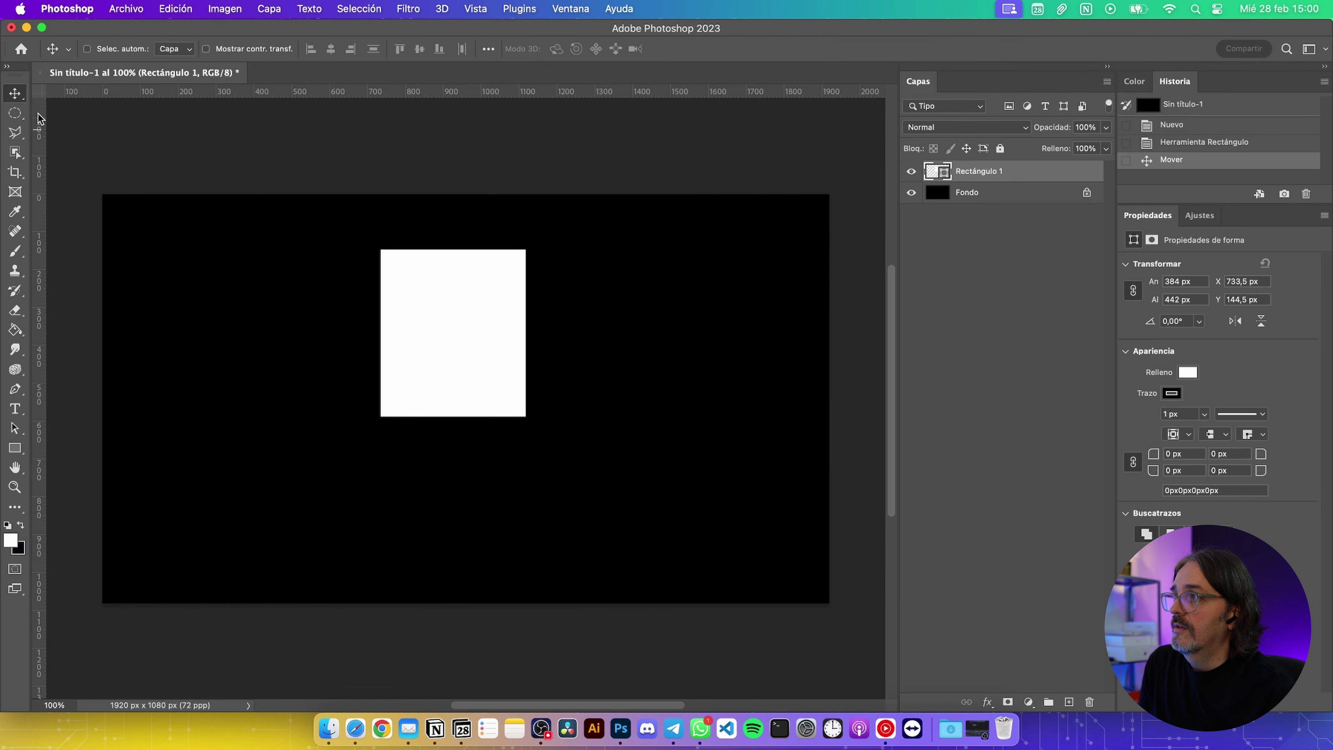
{"action": "left_click", "coordinate": [87, 49]}
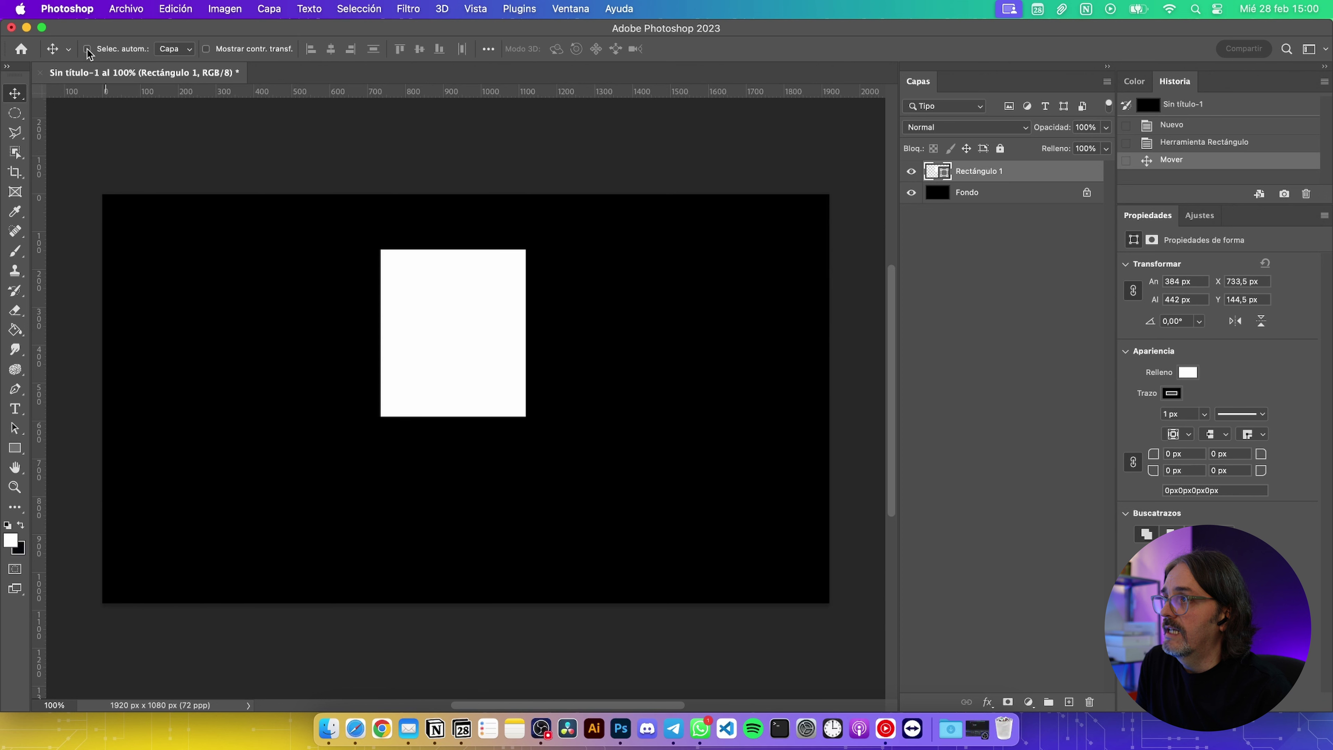
{"action": "left_click", "coordinate": [207, 256]}
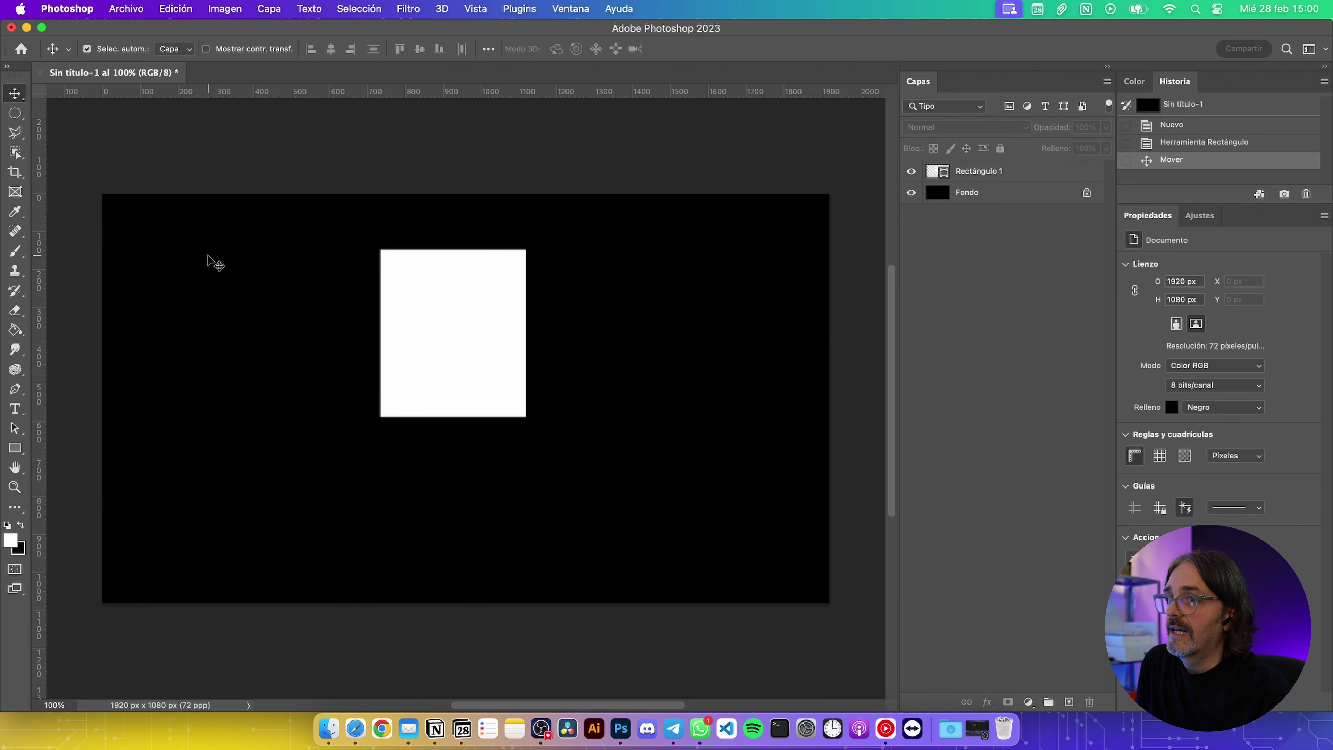
{"action": "left_click_drag", "start_coordinate": [208, 256], "coordinate": [588, 383]}
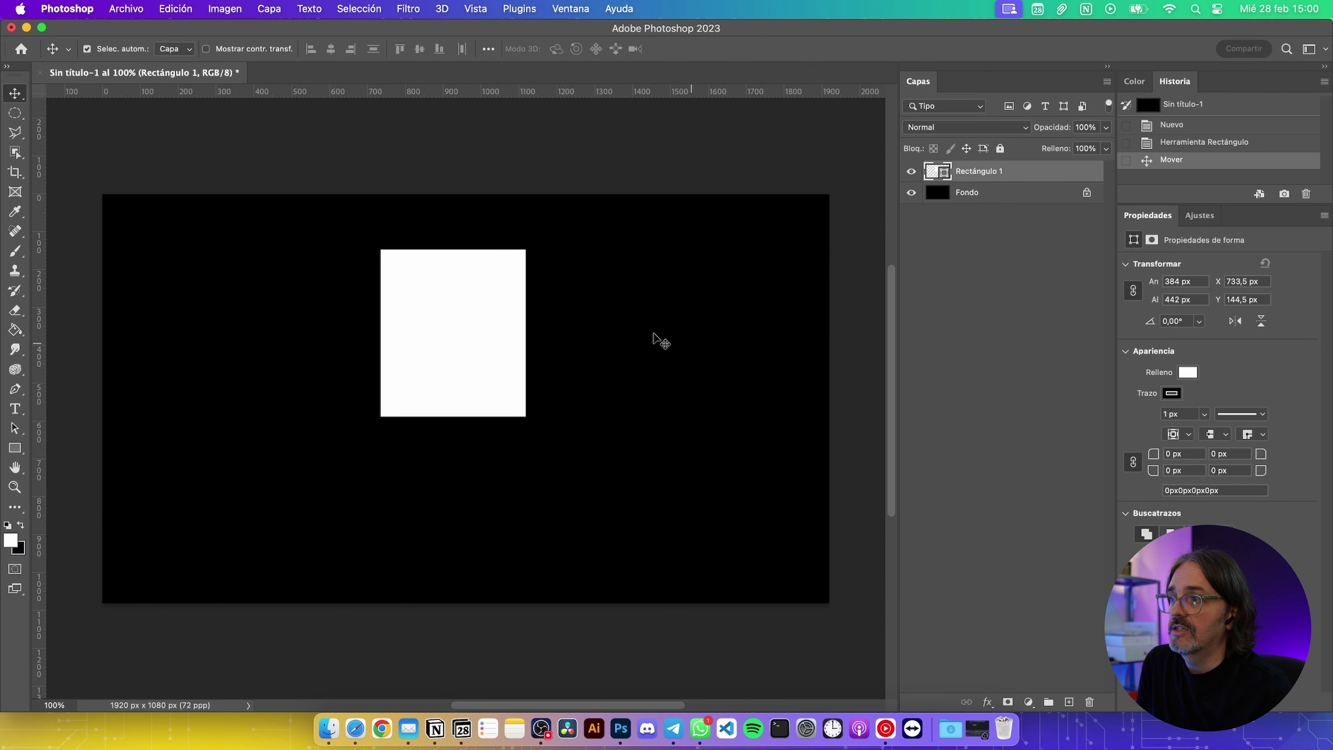
{"action": "mouse_move", "coordinate": [491, 336]}
{"action": "left_mouse_down"}
{"action": "mouse_move", "coordinate": [632, 318]}
{"action": "mouse_move", "coordinate": [386, 304]}
{"action": "mouse_move", "coordinate": [395, 298]}
{"action": "left_mouse_up"}
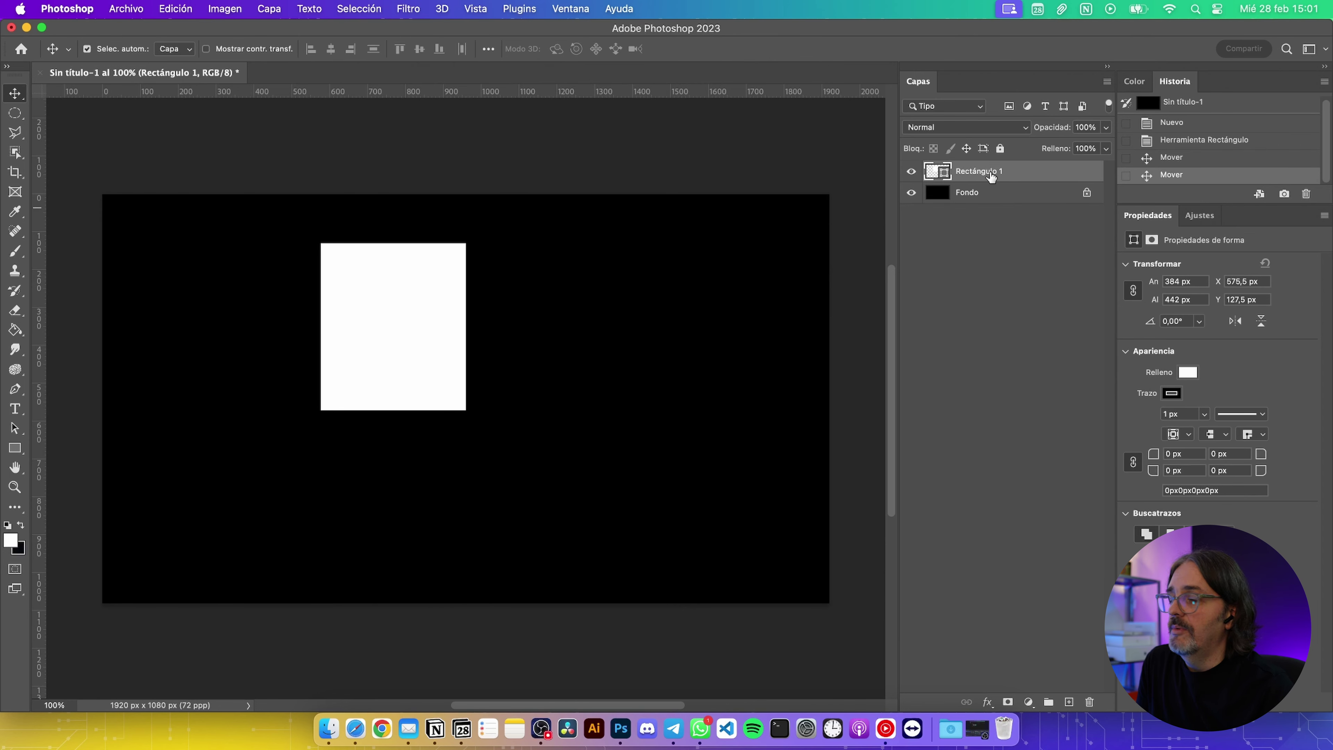
{"action": "left_click", "coordinate": [15, 448]}
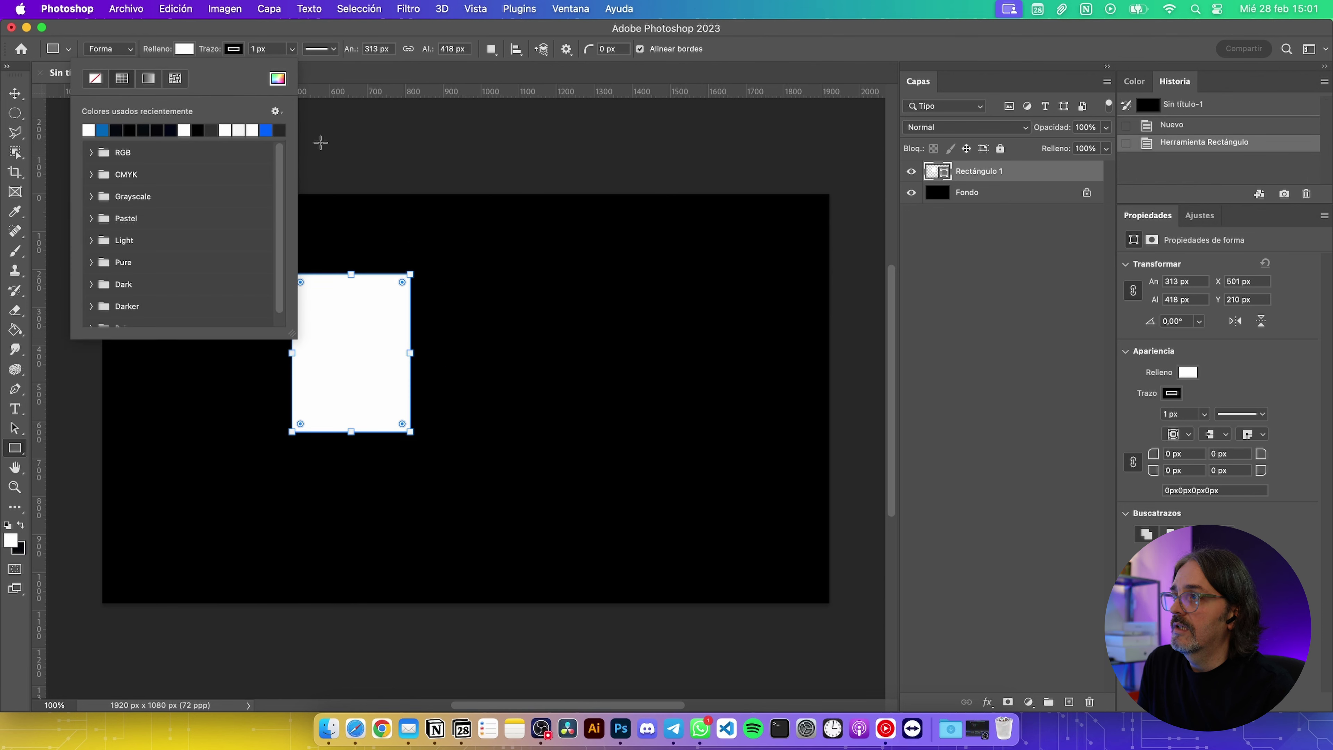
Make Rectángulo 1 blue and draw Rectángulo 2 to its right with a white fill
{"action": "left_click", "coordinate": [267, 129]}
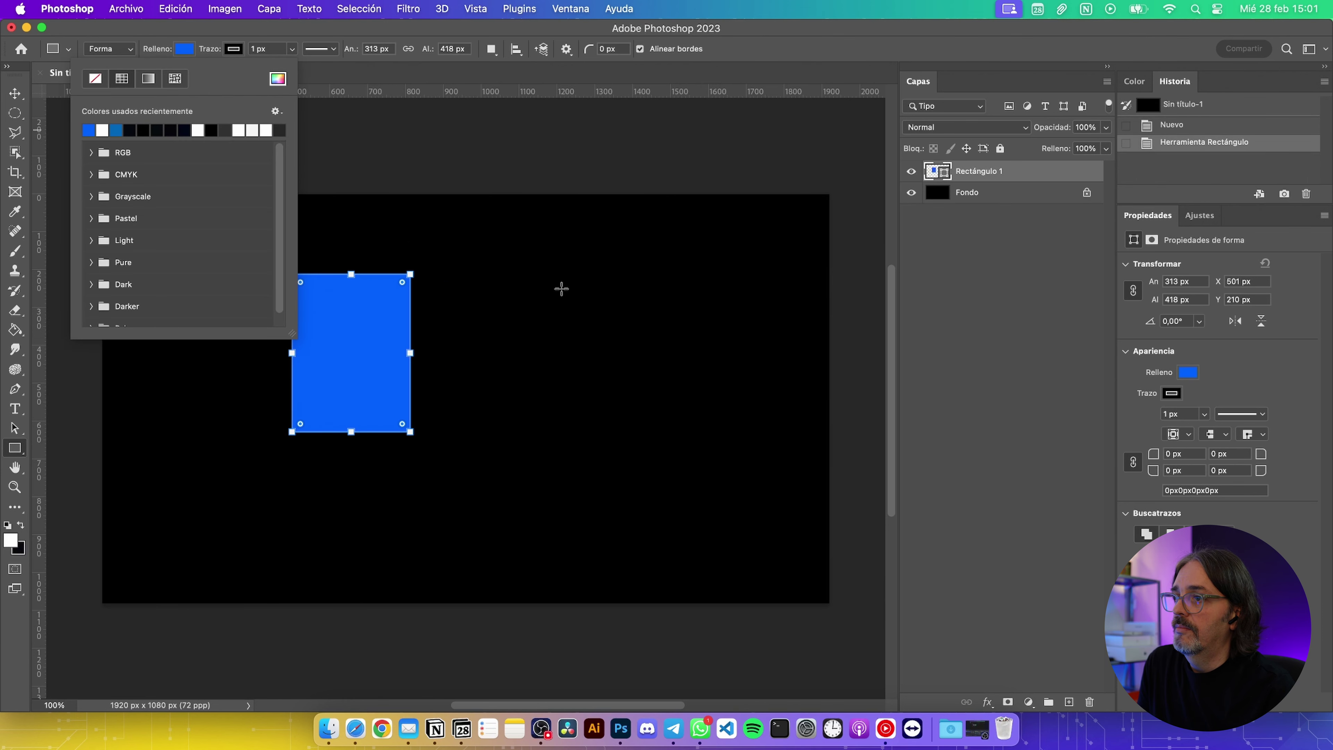
{"action": "left_click_drag", "start_coordinate": [561, 289], "coordinate": [722, 448]}
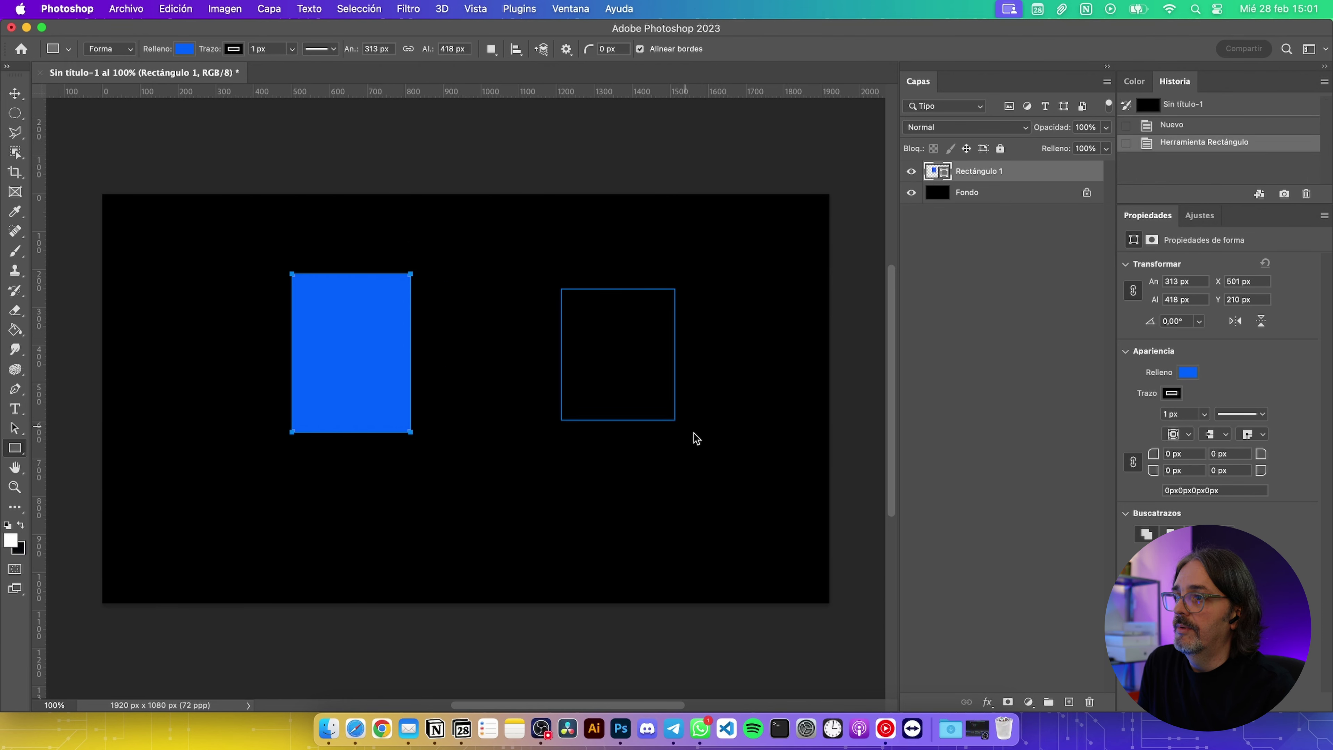
{"action": "left_click", "coordinate": [185, 49]}
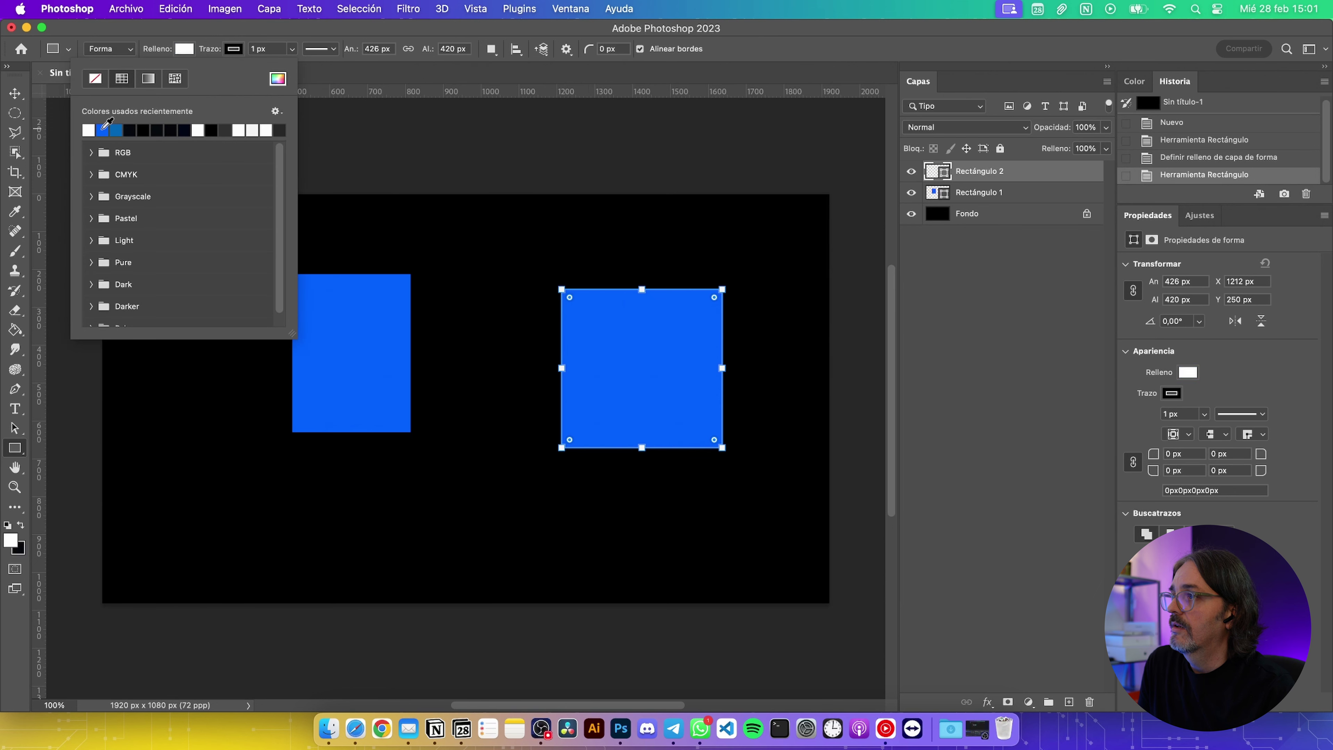
{"action": "left_click", "coordinate": [102, 128]}
{"action": "left_click", "coordinate": [855, 51]}
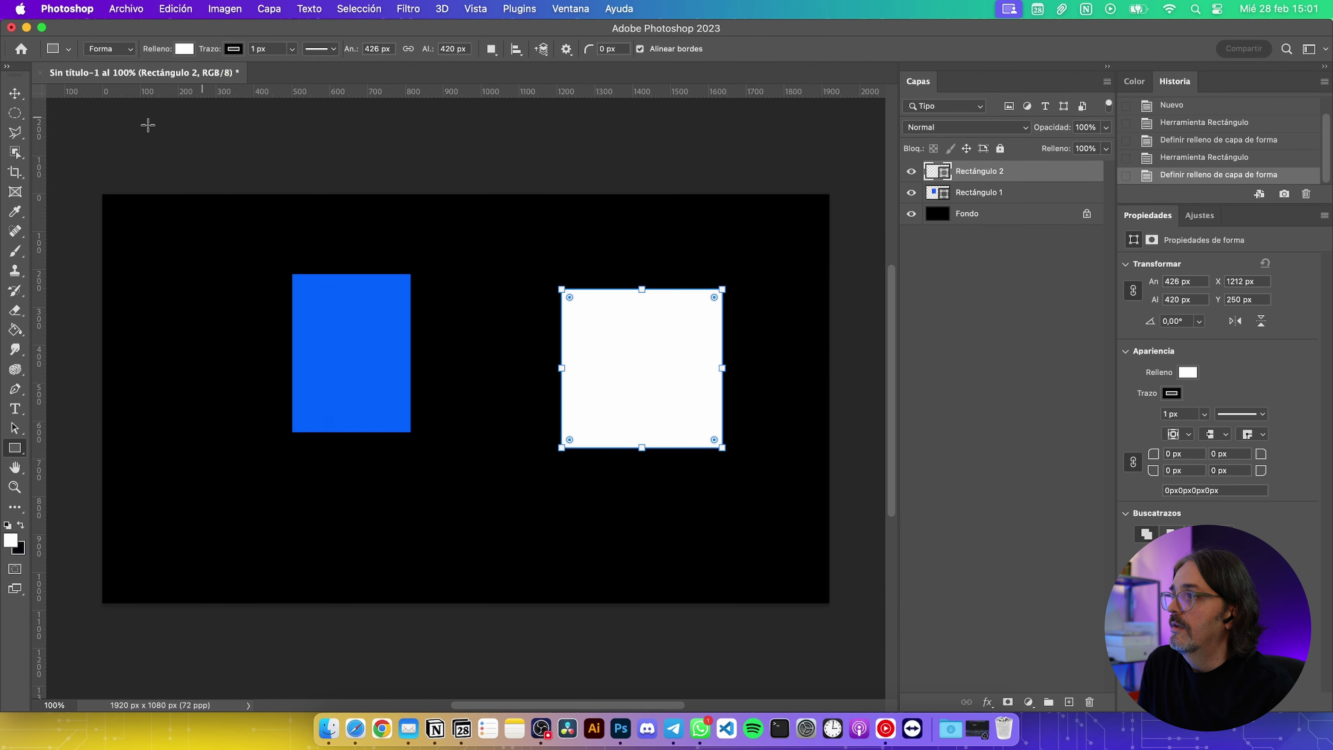
{"action": "left_click", "coordinate": [15, 93]}
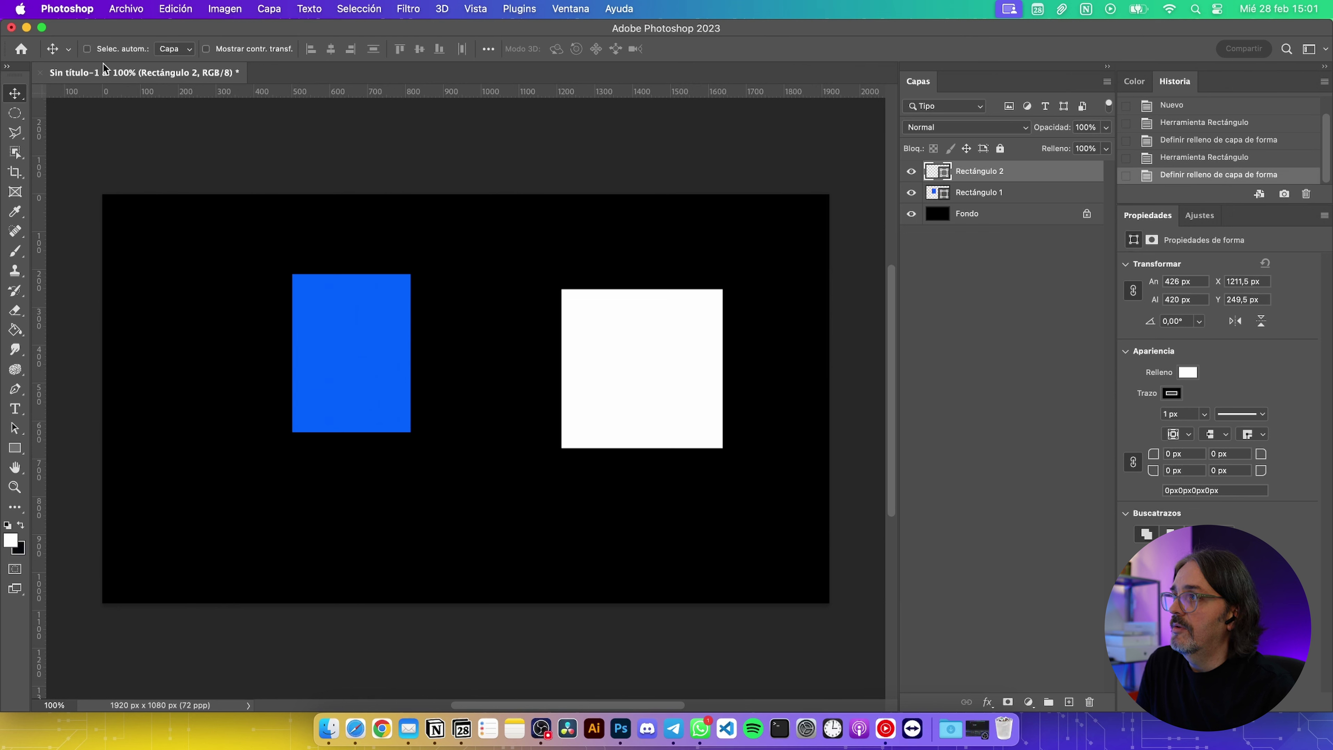
Nudge the white rectangle up and line the blue rectangle up with it
{"action": "left_click_drag", "start_coordinate": [333, 317], "coordinate": [316, 326]}
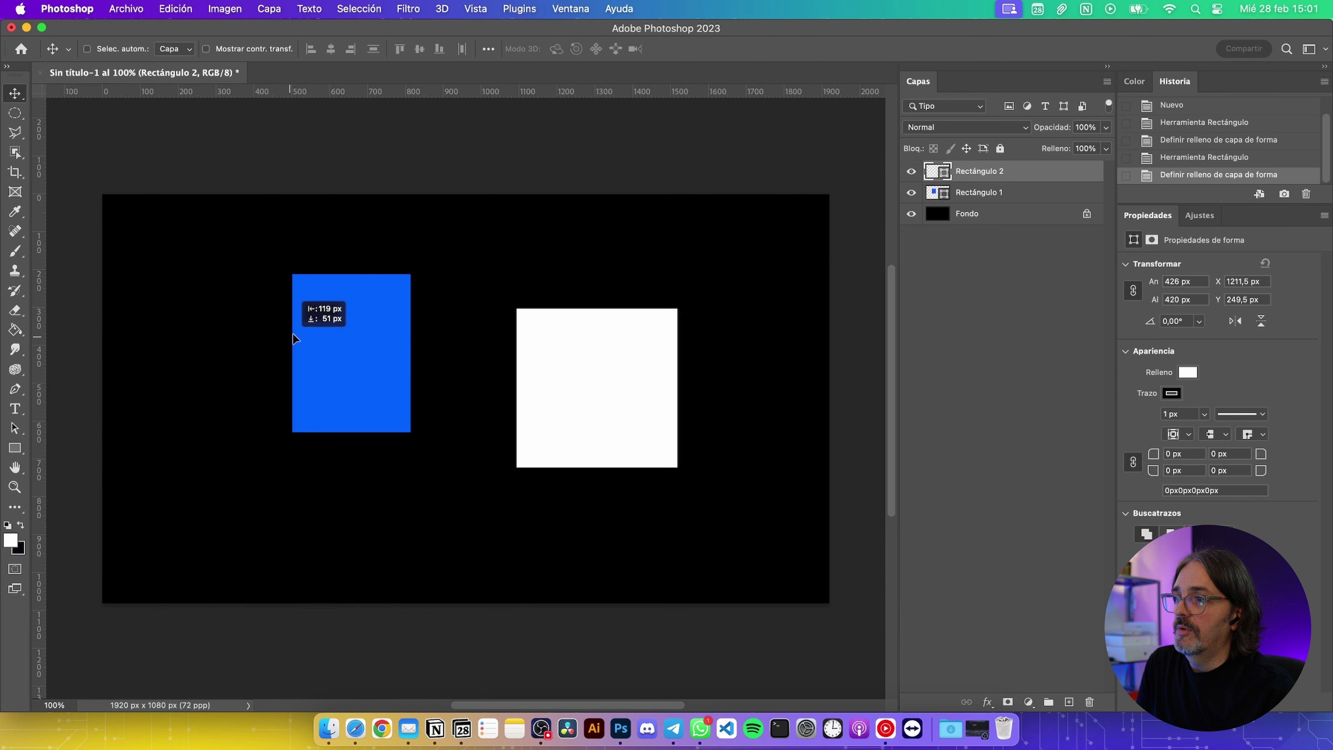
{"action": "left_click_drag", "start_coordinate": [564, 372], "coordinate": [605, 333]}
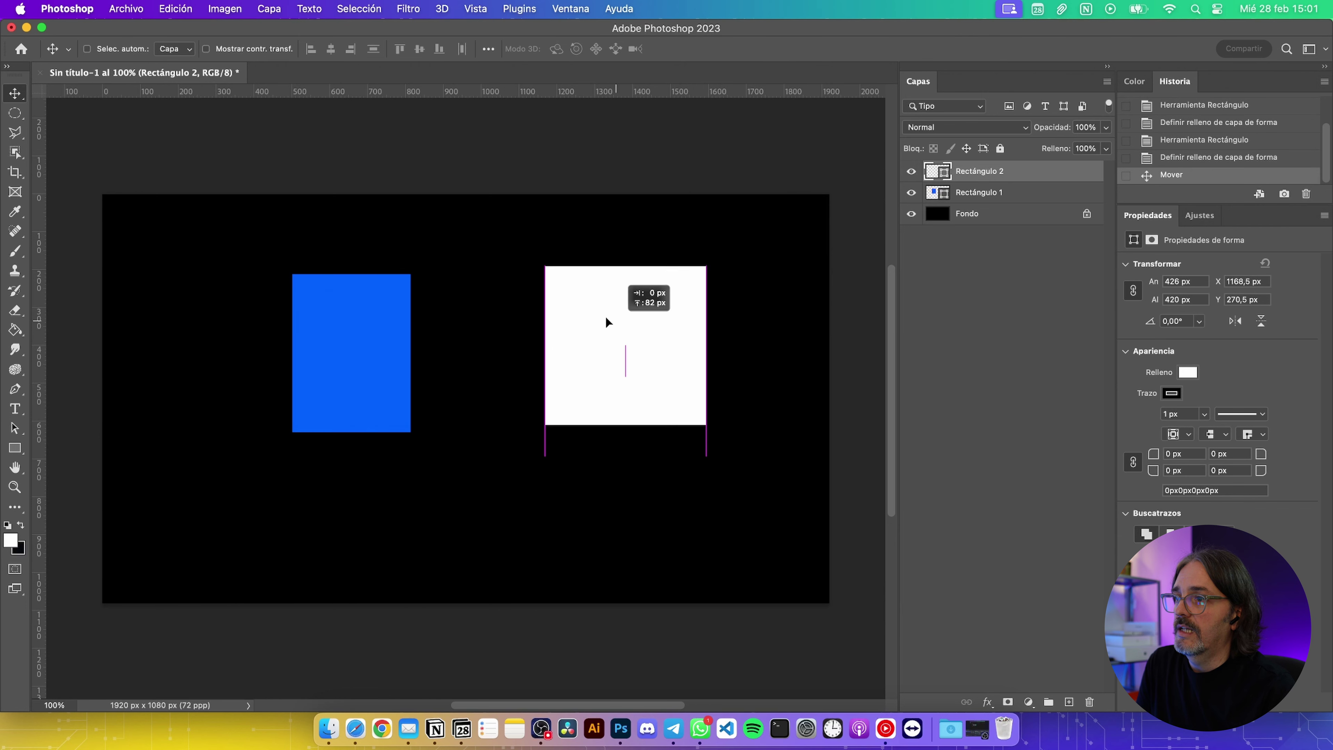
{"action": "left_click", "coordinate": [1004, 193]}
{"action": "mouse_move", "coordinate": [345, 351]}
{"action": "left_mouse_down"}
{"action": "mouse_move", "coordinate": [387, 325]}
{"action": "mouse_move", "coordinate": [322, 350]}
{"action": "left_mouse_up"}
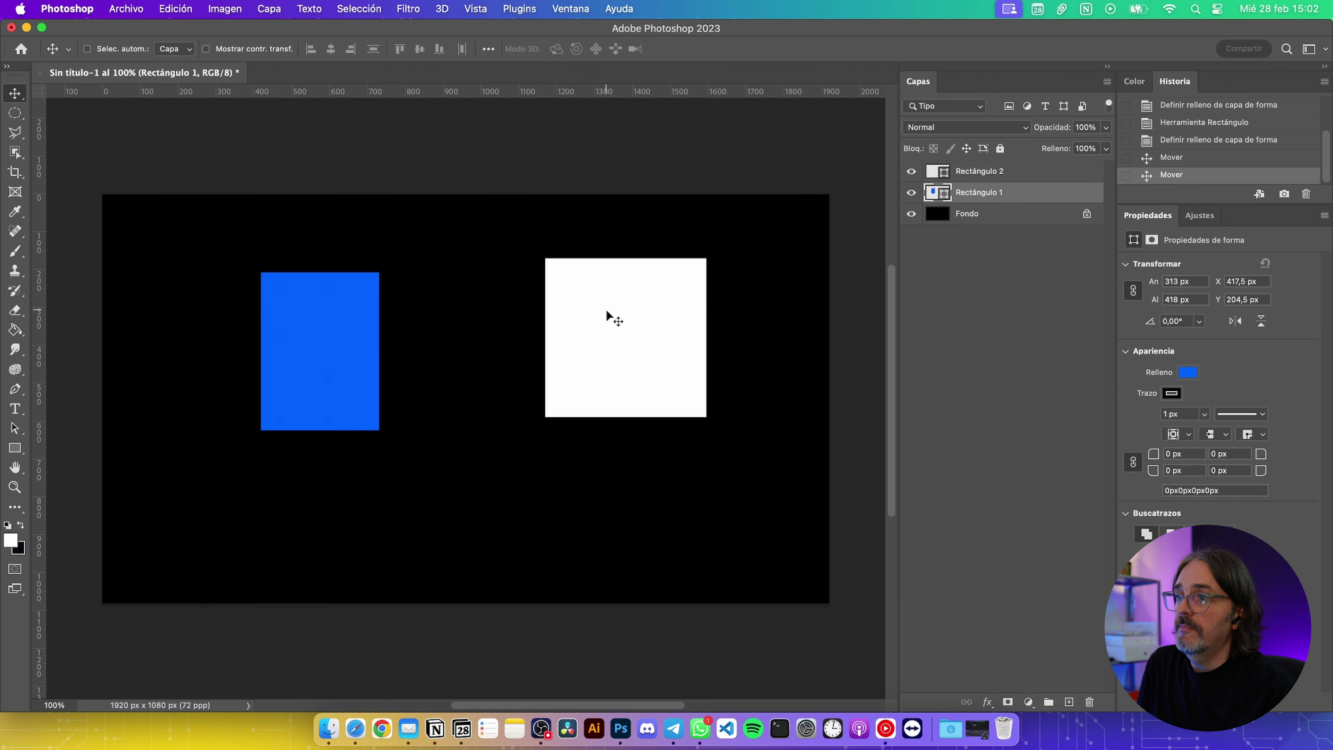
{"action": "mouse_move", "coordinate": [606, 309]}
{"action": "left_mouse_down"}
{"action": "mouse_move", "coordinate": [611, 298]}
{"action": "mouse_move", "coordinate": [613, 311]}
{"action": "left_mouse_up"}
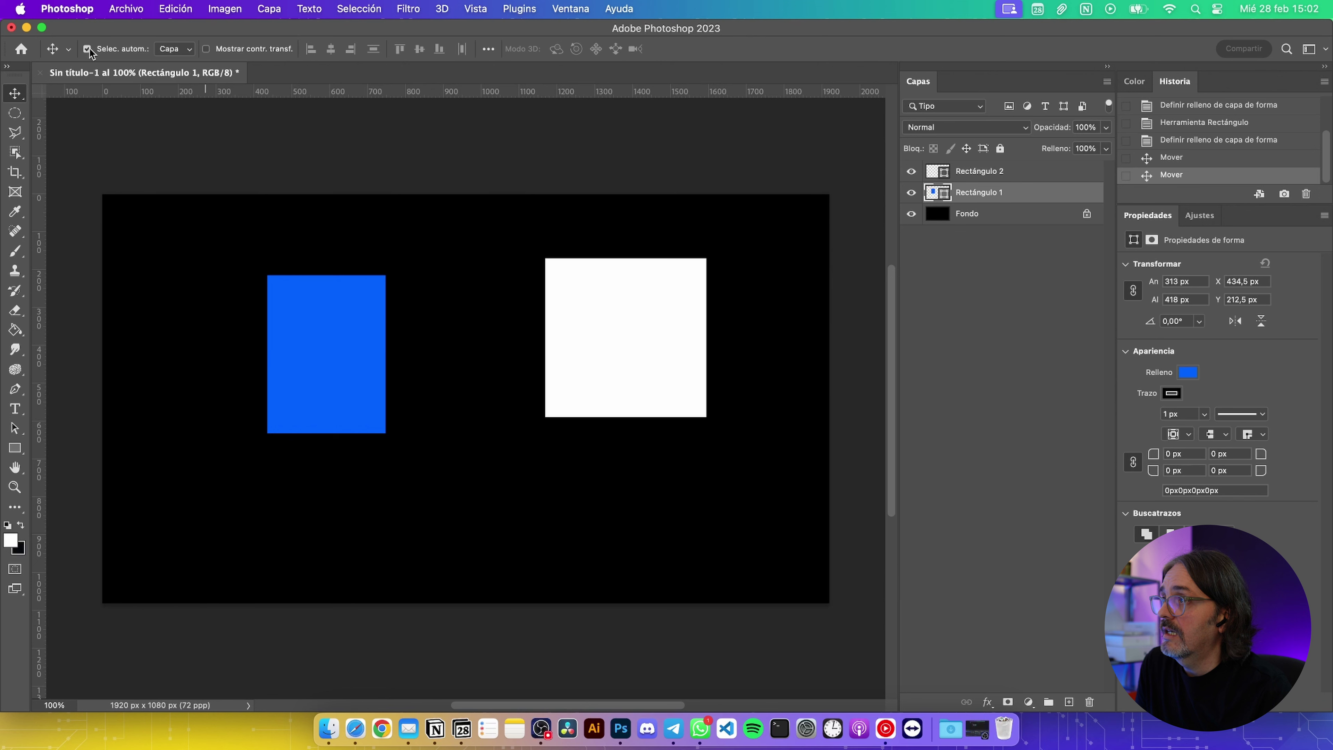
Shift both rectangles again, selecting each layer to fine-tune positions
{"action": "mouse_move", "coordinate": [614, 331]}
{"action": "left_mouse_down"}
{"action": "mouse_move", "coordinate": [591, 368]}
{"action": "mouse_move", "coordinate": [642, 367]}
{"action": "left_mouse_up"}
{"action": "mouse_move", "coordinate": [335, 345]}
{"action": "left_mouse_down"}
{"action": "mouse_move", "coordinate": [433, 324]}
{"action": "mouse_move", "coordinate": [378, 325]}
{"action": "left_mouse_up"}
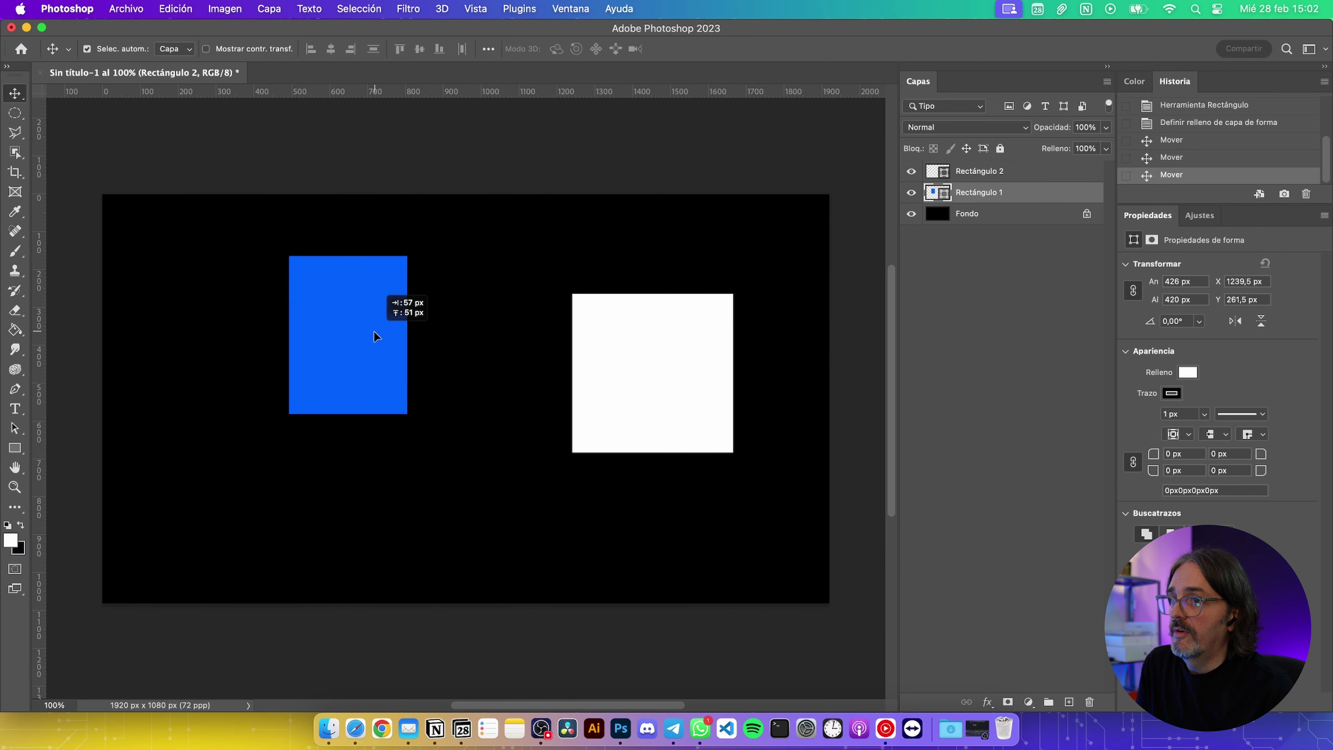
{"action": "left_click_drag", "start_coordinate": [716, 362], "coordinate": [706, 323]}
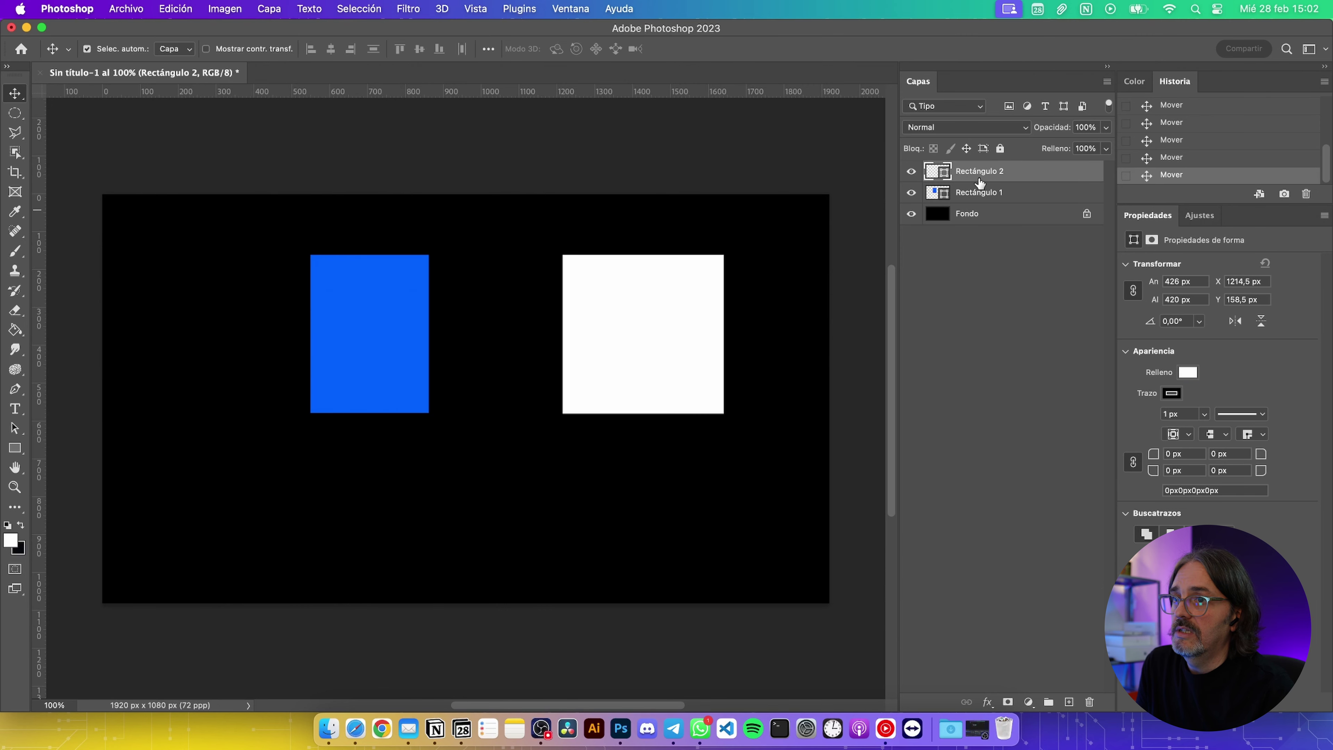
{"action": "left_click", "coordinate": [986, 194]}
{"action": "left_click", "coordinate": [997, 173]}
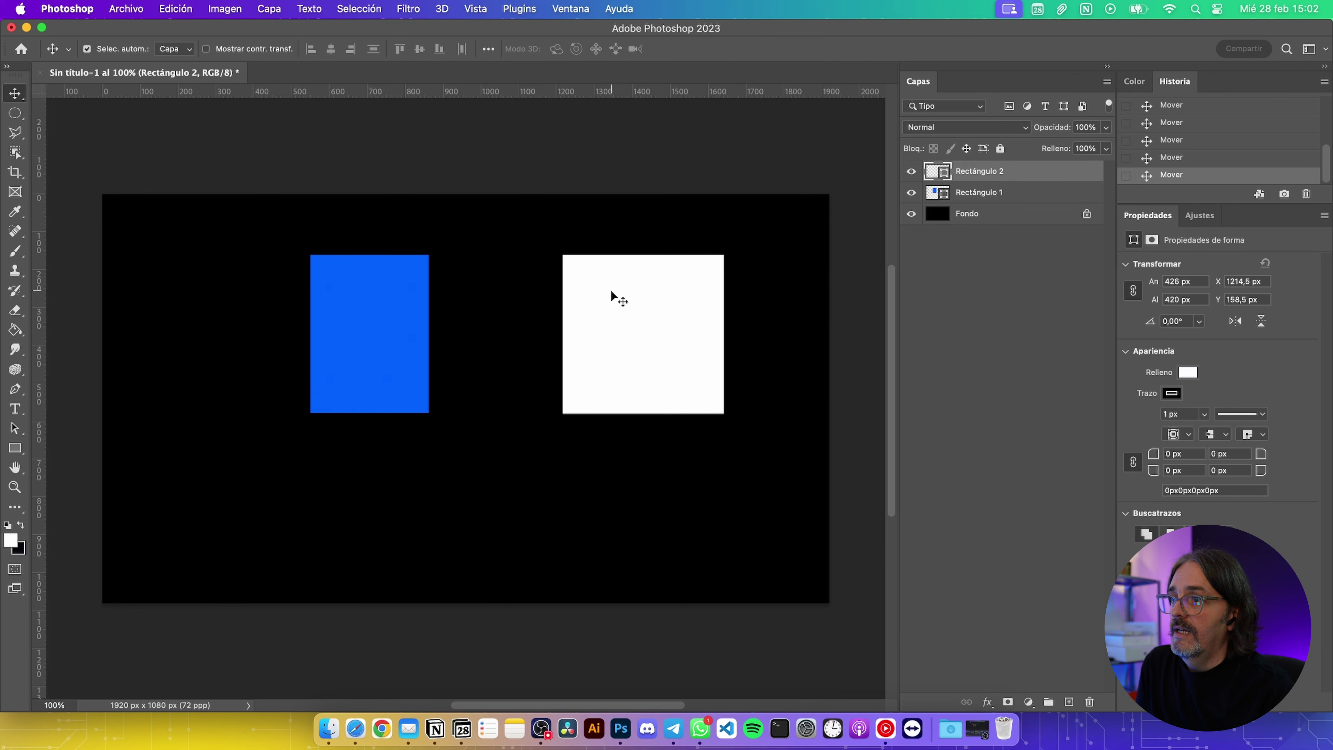
{"action": "mouse_move", "coordinate": [619, 304]}
{"action": "left_mouse_down"}
{"action": "mouse_move", "coordinate": [623, 342]}
{"action": "mouse_move", "coordinate": [608, 339]}
{"action": "left_mouse_up"}
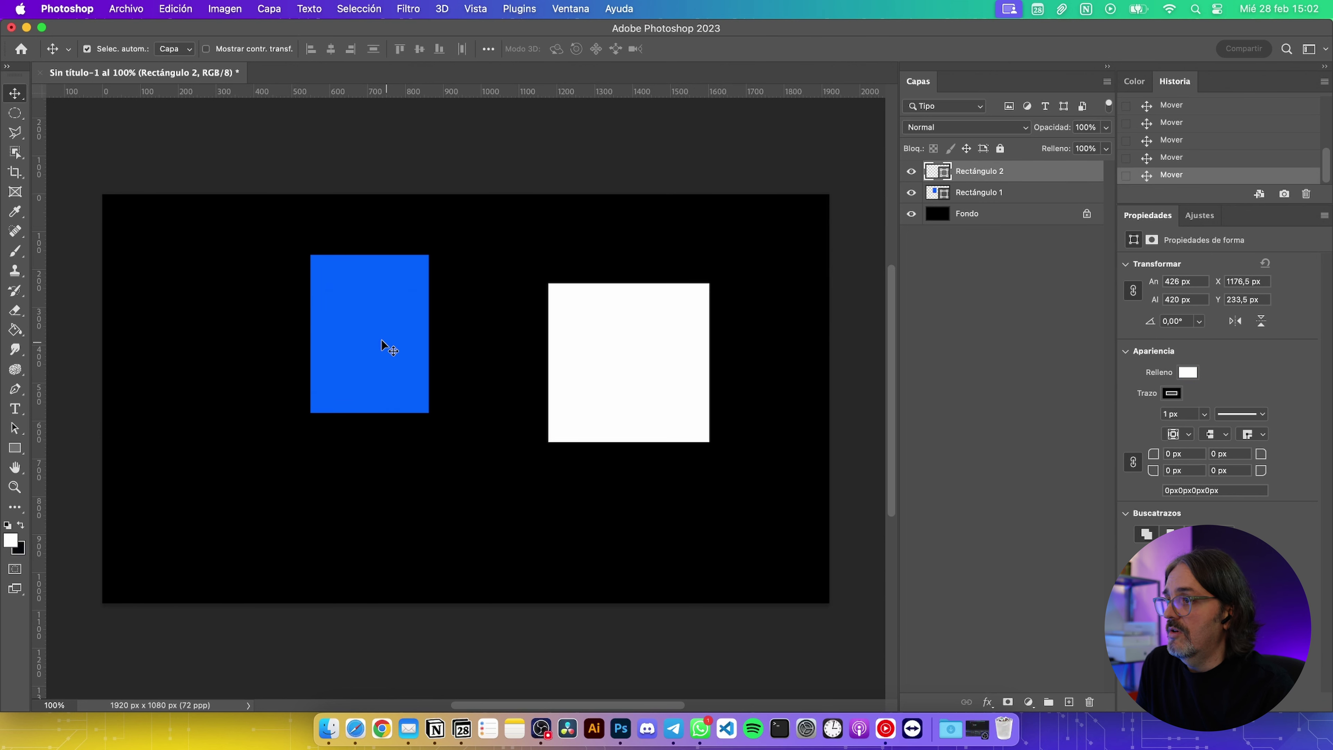
{"action": "left_click_drag", "start_coordinate": [382, 318], "coordinate": [303, 347]}
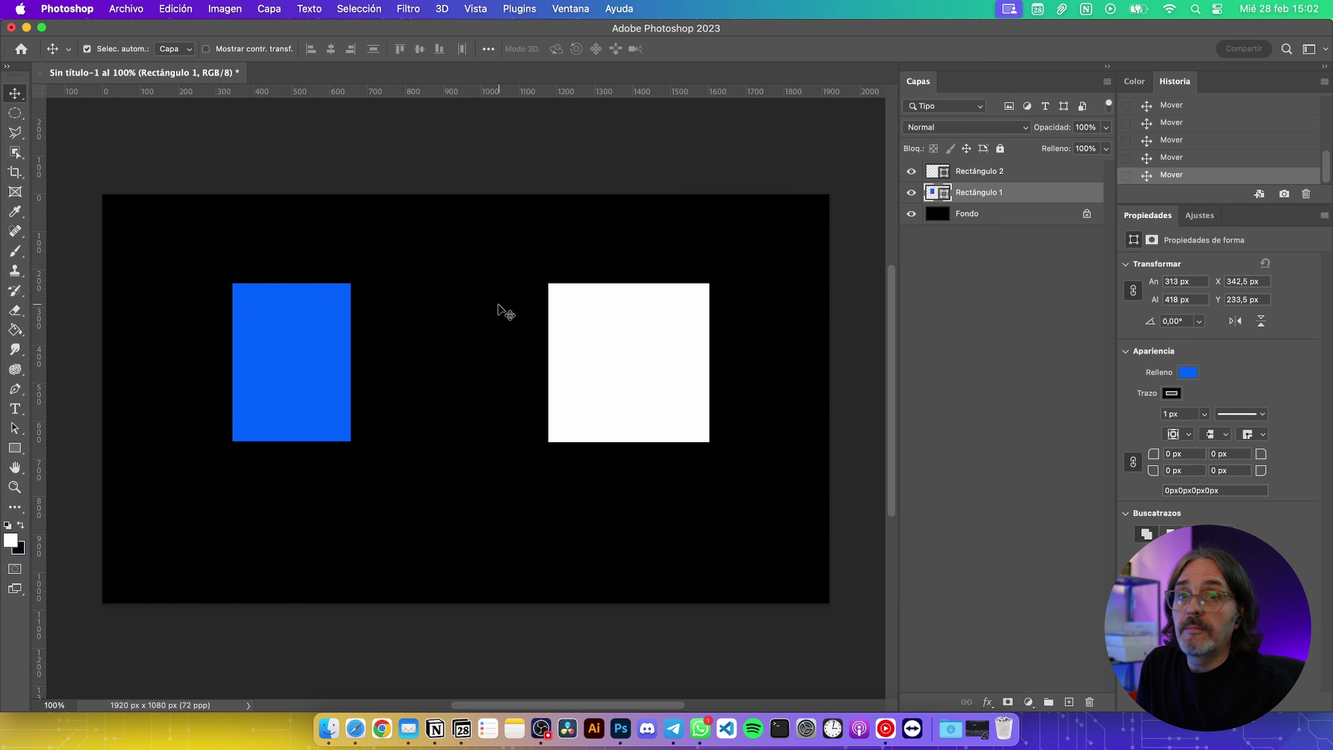
Turn off Auto-Select and place the white rectangle at X 1259.5 px, Y 119.5 px
{"action": "left_click", "coordinate": [88, 48]}
{"action": "mouse_move", "coordinate": [272, 307]}
{"action": "left_mouse_down"}
{"action": "mouse_move", "coordinate": [682, 320]}
{"action": "mouse_move", "coordinate": [660, 340]}
{"action": "mouse_move", "coordinate": [696, 335]}
{"action": "left_mouse_up"}
{"action": "left_click", "coordinate": [997, 173]}
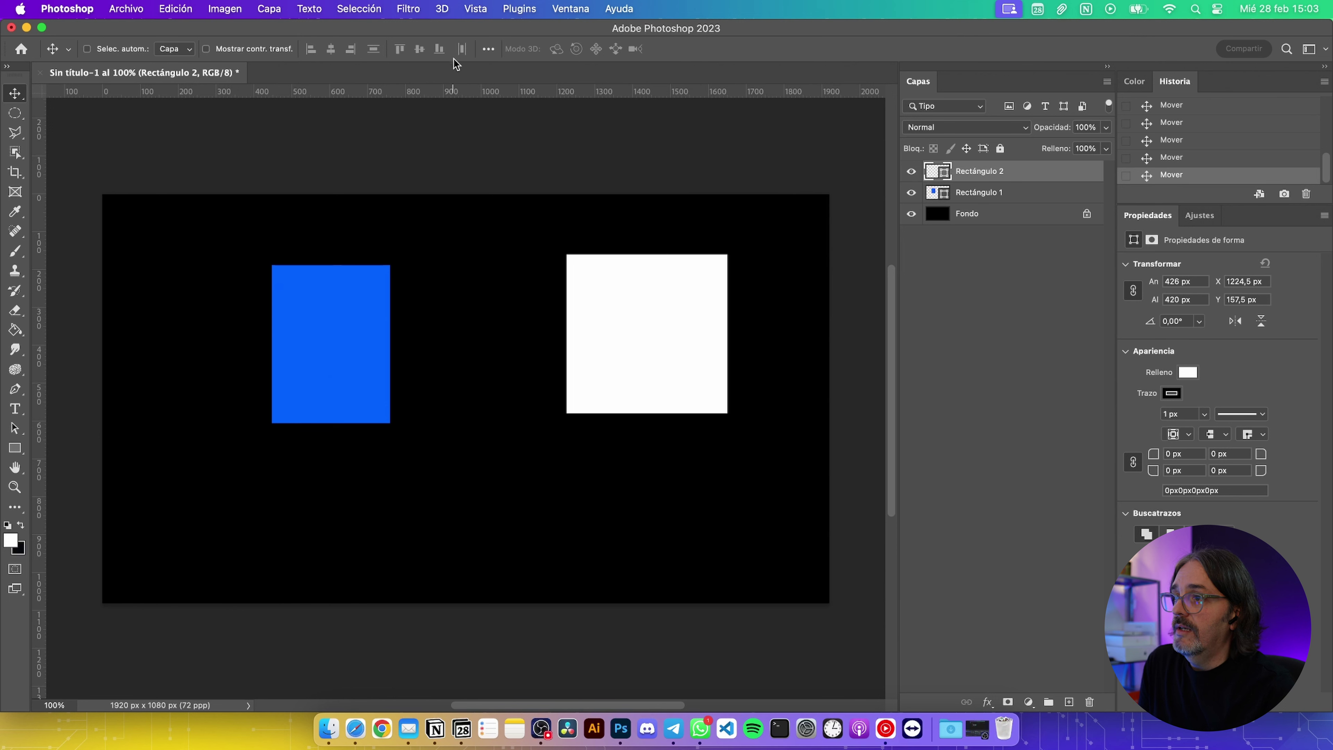
{"action": "mouse_move", "coordinate": [694, 317]}
{"action": "left_mouse_down"}
{"action": "mouse_move", "coordinate": [653, 334]}
{"action": "mouse_move", "coordinate": [670, 310]}
{"action": "left_mouse_up"}
{"action": "left_click_drag", "start_coordinate": [565, 265], "coordinate": [599, 270]}
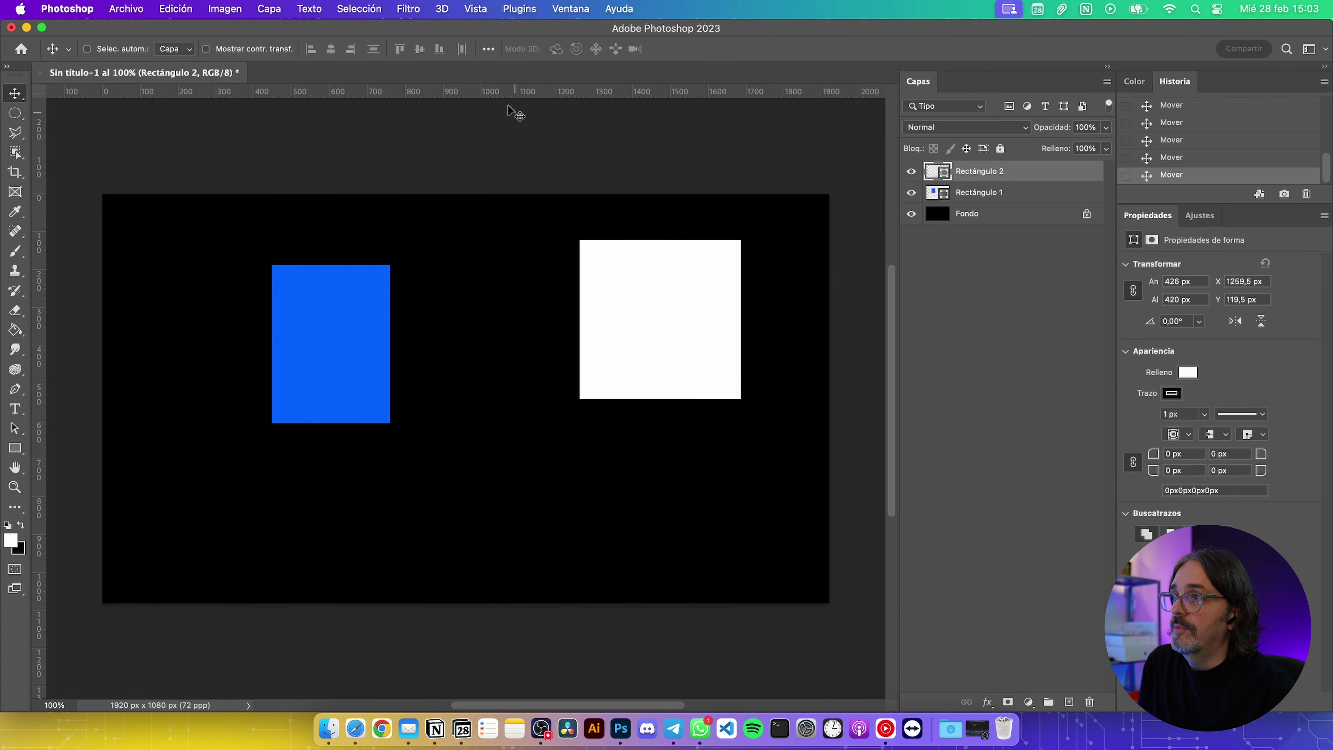
Align the white rectangle's horizontal centre to the canvas, moving it to X 746.5 px
{"action": "left_click", "coordinate": [489, 50]}
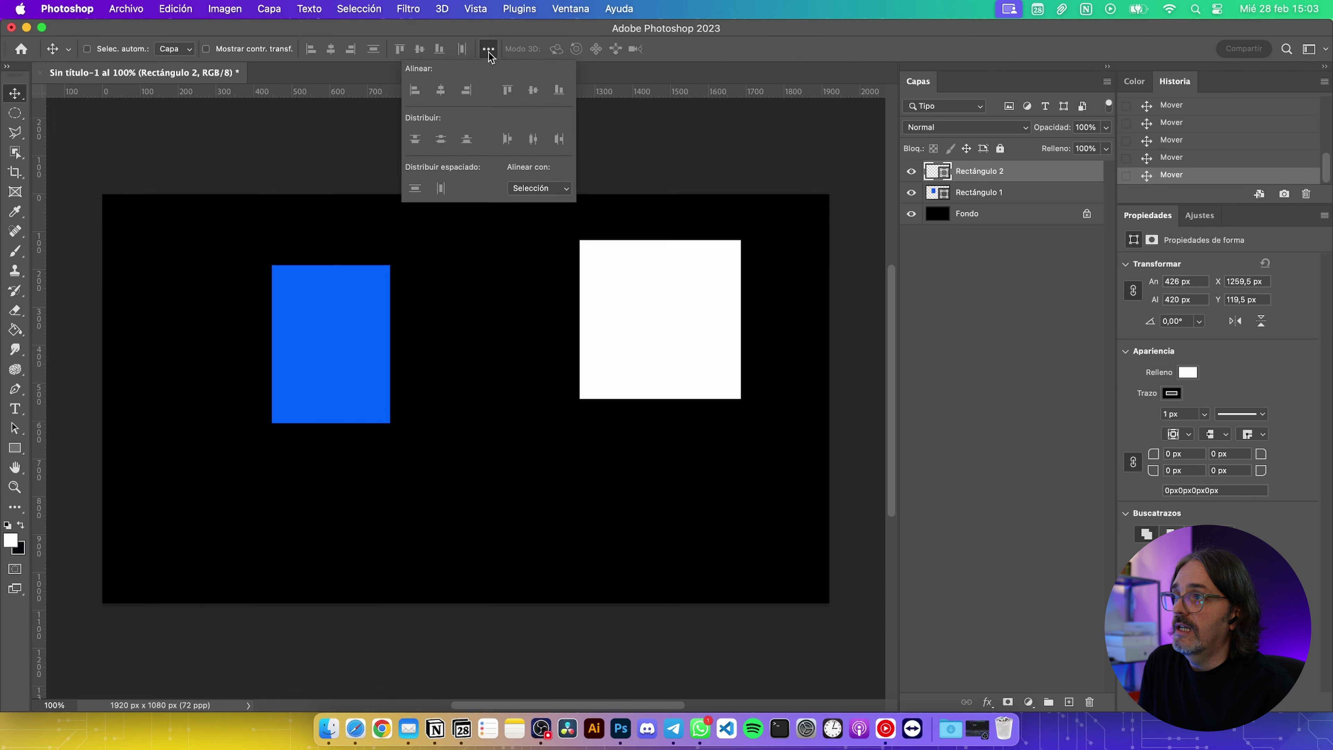
{"action": "left_click", "coordinate": [546, 189]}
{"action": "left_click", "coordinate": [541, 206]}
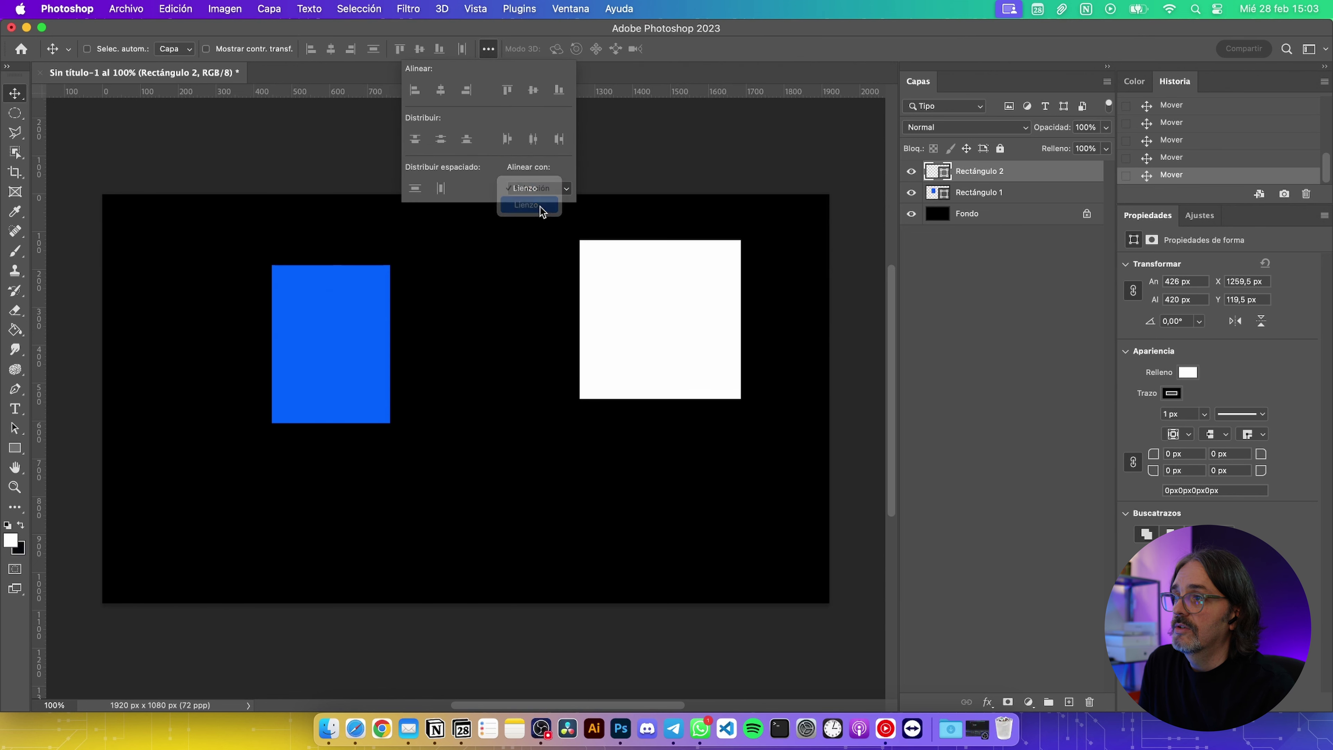
{"action": "left_click", "coordinate": [339, 72]}
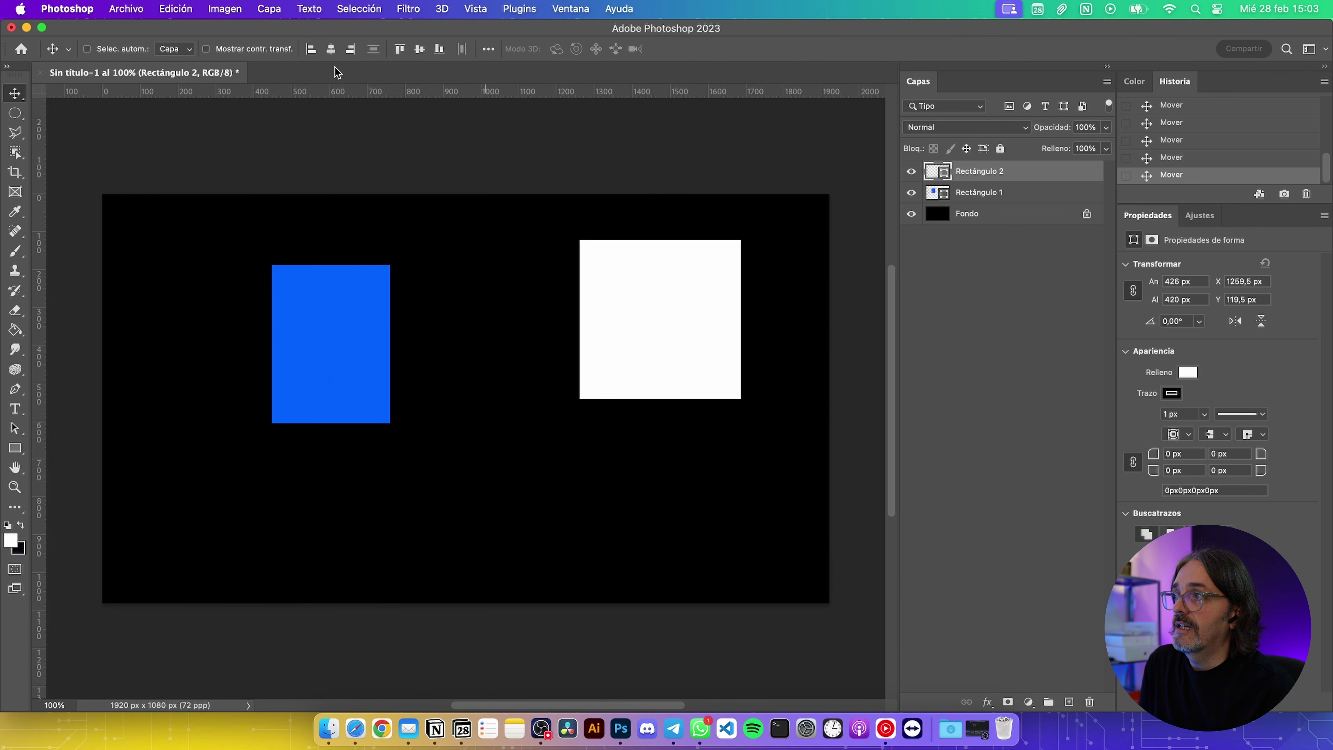
{"action": "left_click", "coordinate": [331, 50]}
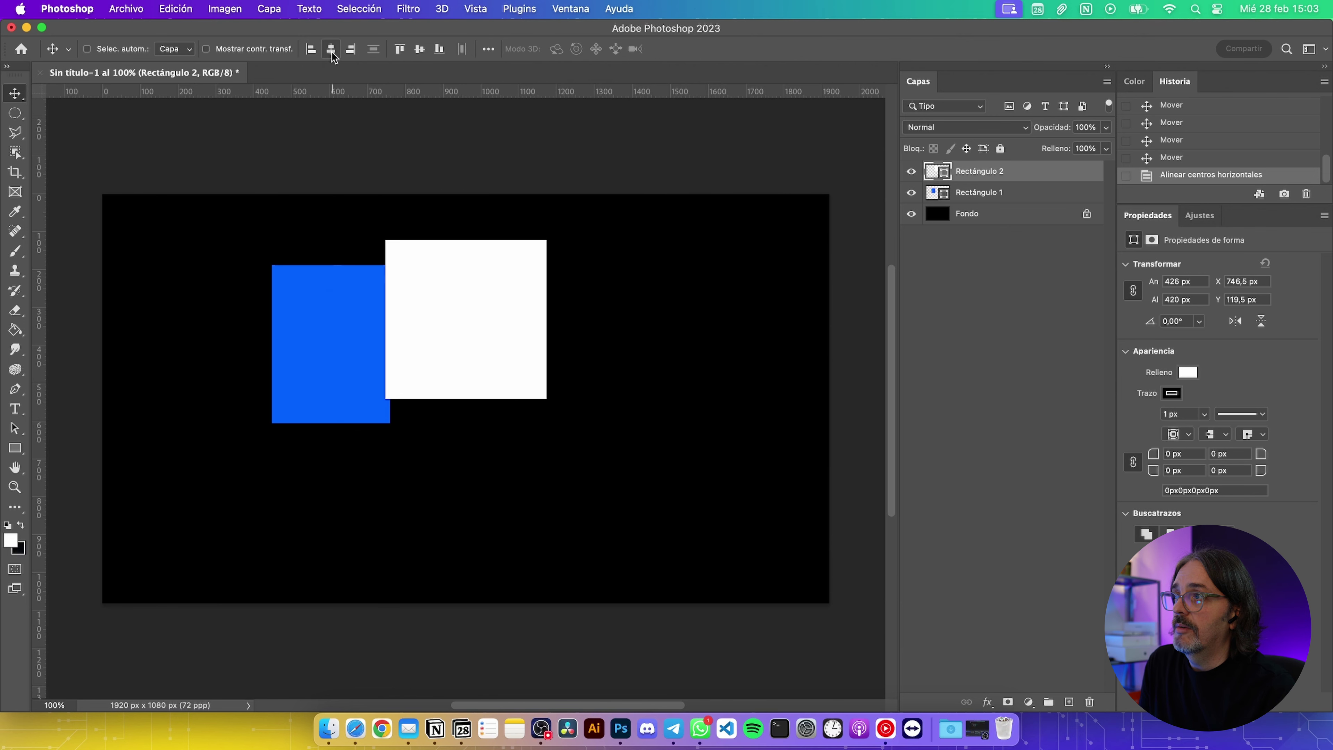
{"action": "left_click", "coordinate": [419, 50]}
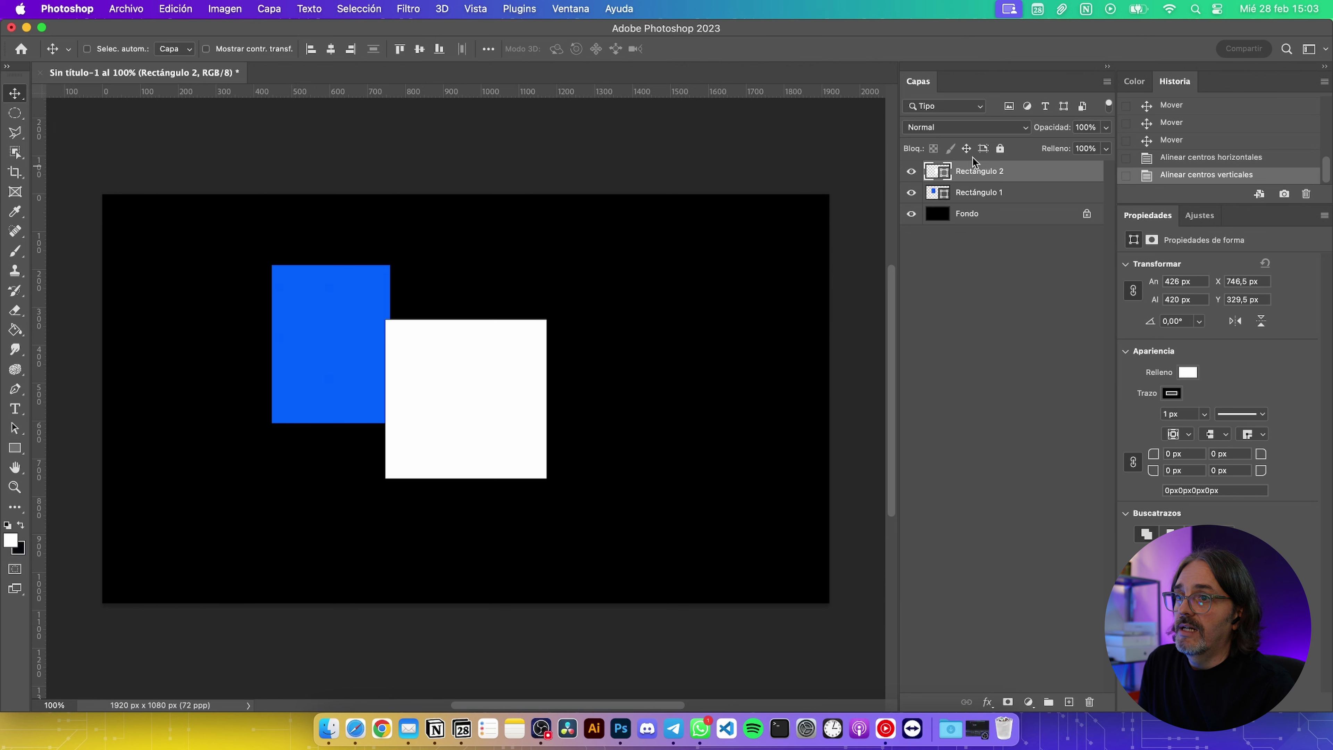
Select both rectangles and align their horizontal and vertical centres so white covers blue
{"action": "left_click_drag", "start_coordinate": [520, 402], "coordinate": [689, 331]}
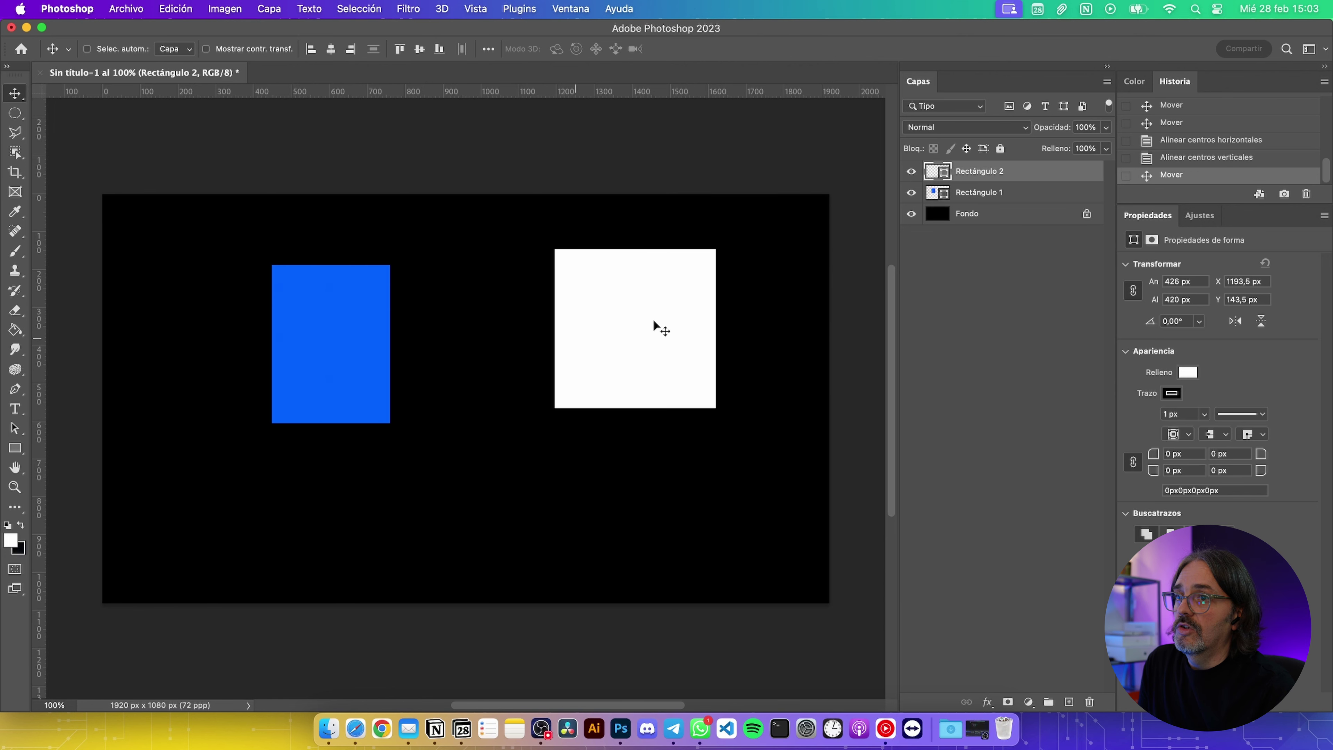
{"action": "left_click", "coordinate": [958, 195], "text": "shift"}
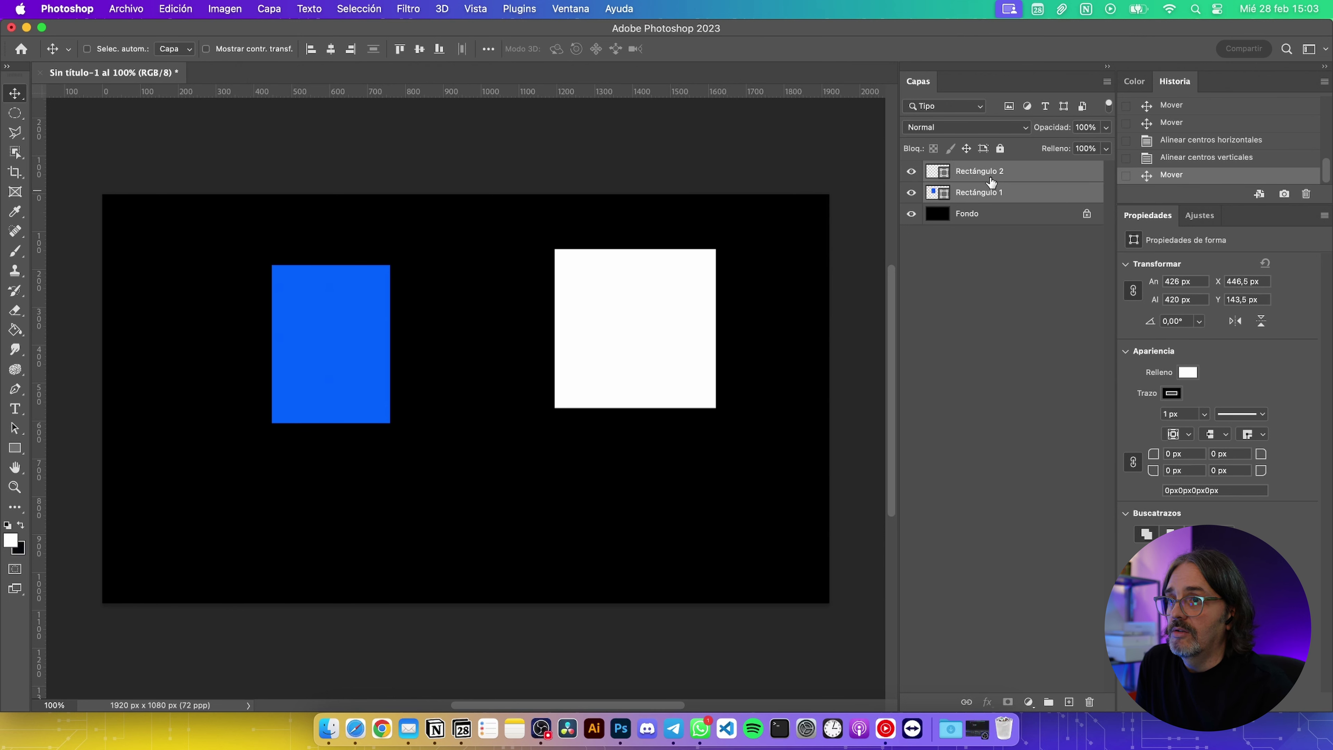
{"action": "left_click", "coordinate": [336, 50]}
{"action": "left_click", "coordinate": [421, 50]}
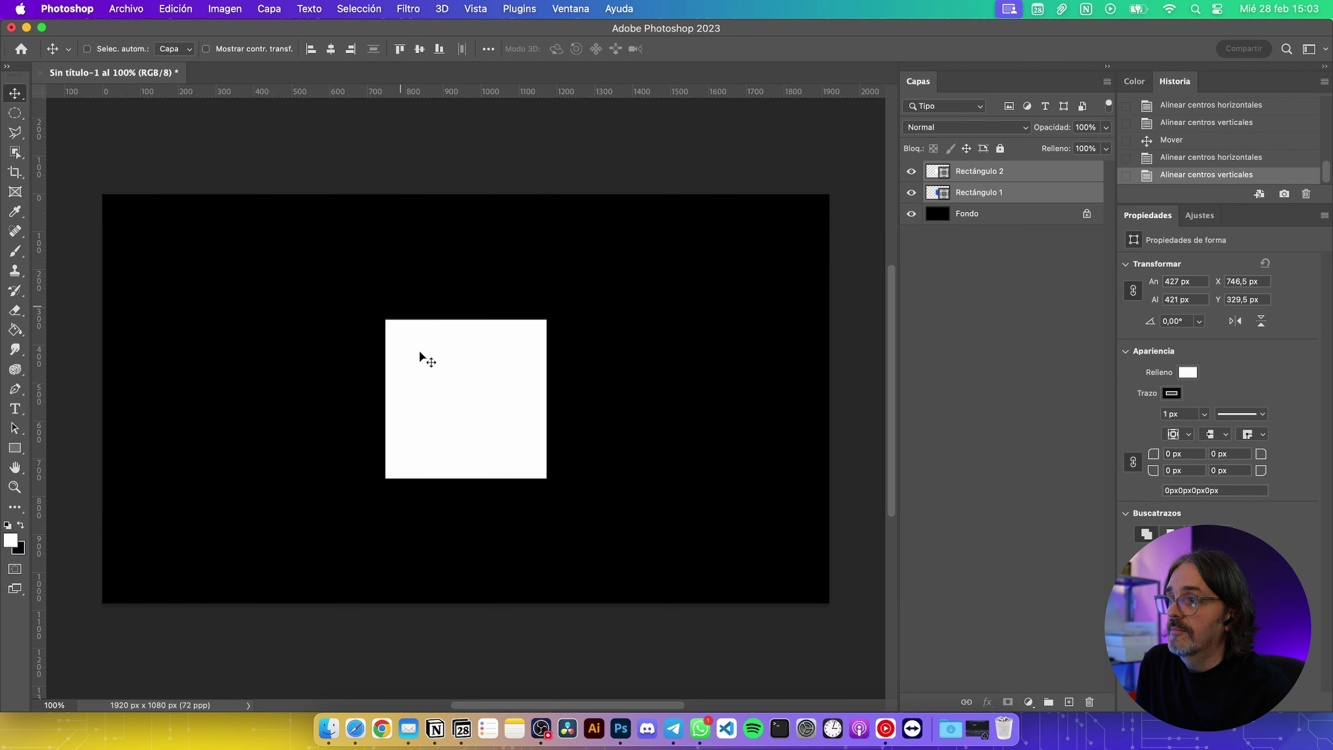
{"action": "left_click", "coordinate": [1034, 199]}
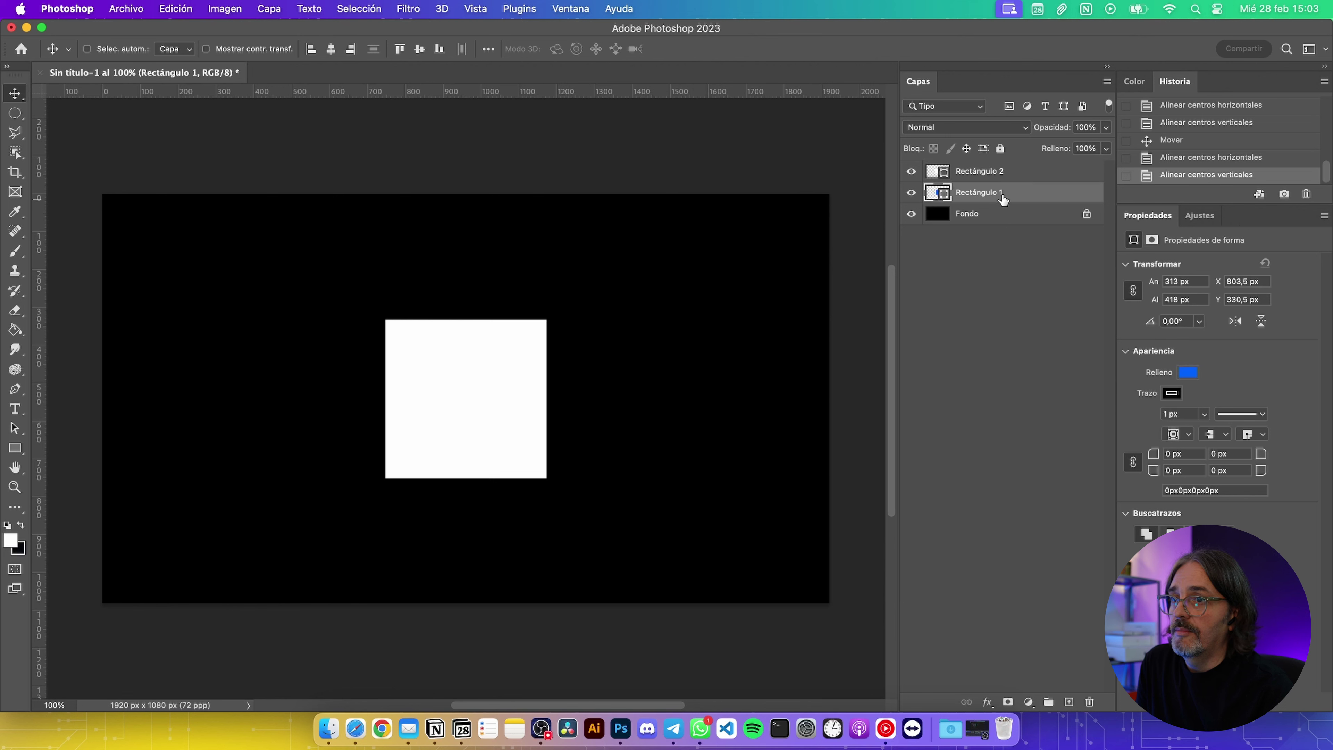
Restack Rectángulo 1 above Rectángulo 2; place the white square left, blue rectangle right, tops aligned
{"action": "mouse_move", "coordinate": [1008, 198]}
{"action": "left_mouse_down"}
{"action": "mouse_move", "coordinate": [1004, 162]}
{"action": "mouse_move", "coordinate": [984, 202]}
{"action": "left_mouse_up"}
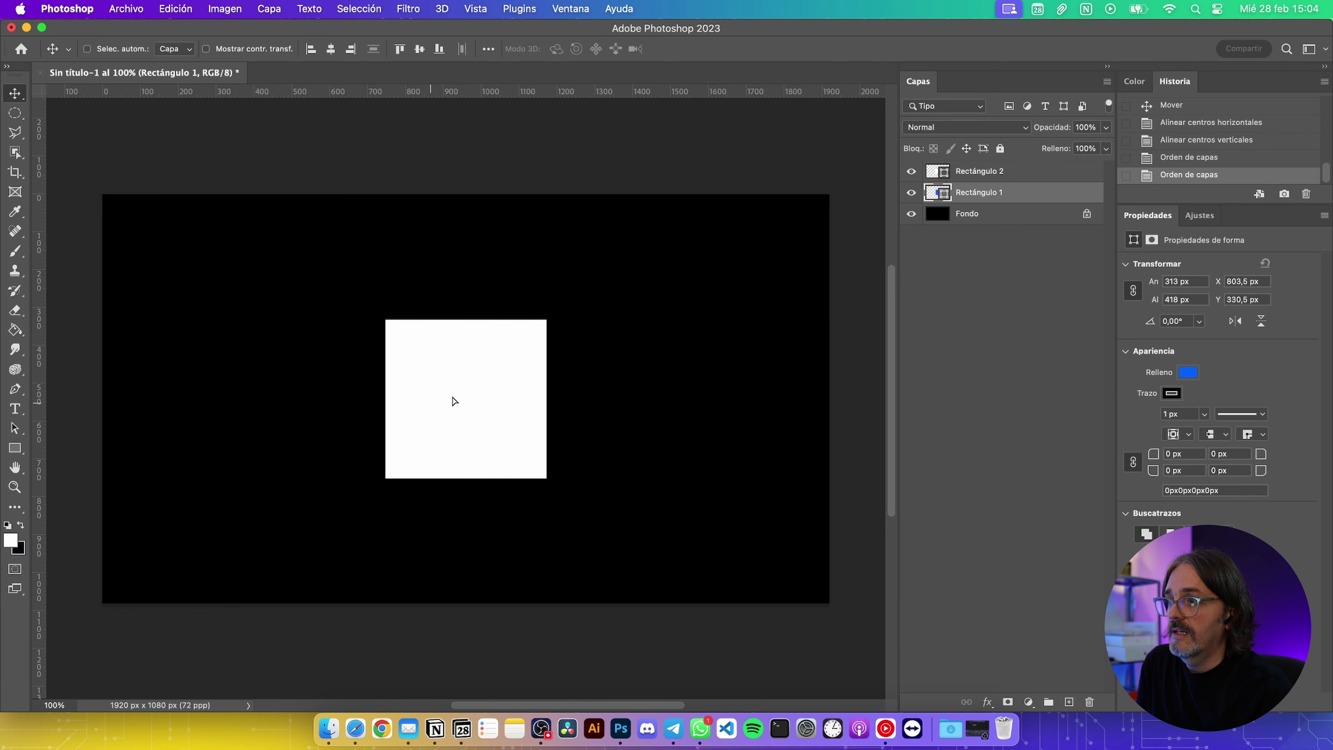
{"action": "left_click_drag", "start_coordinate": [454, 400], "coordinate": [600, 340]}
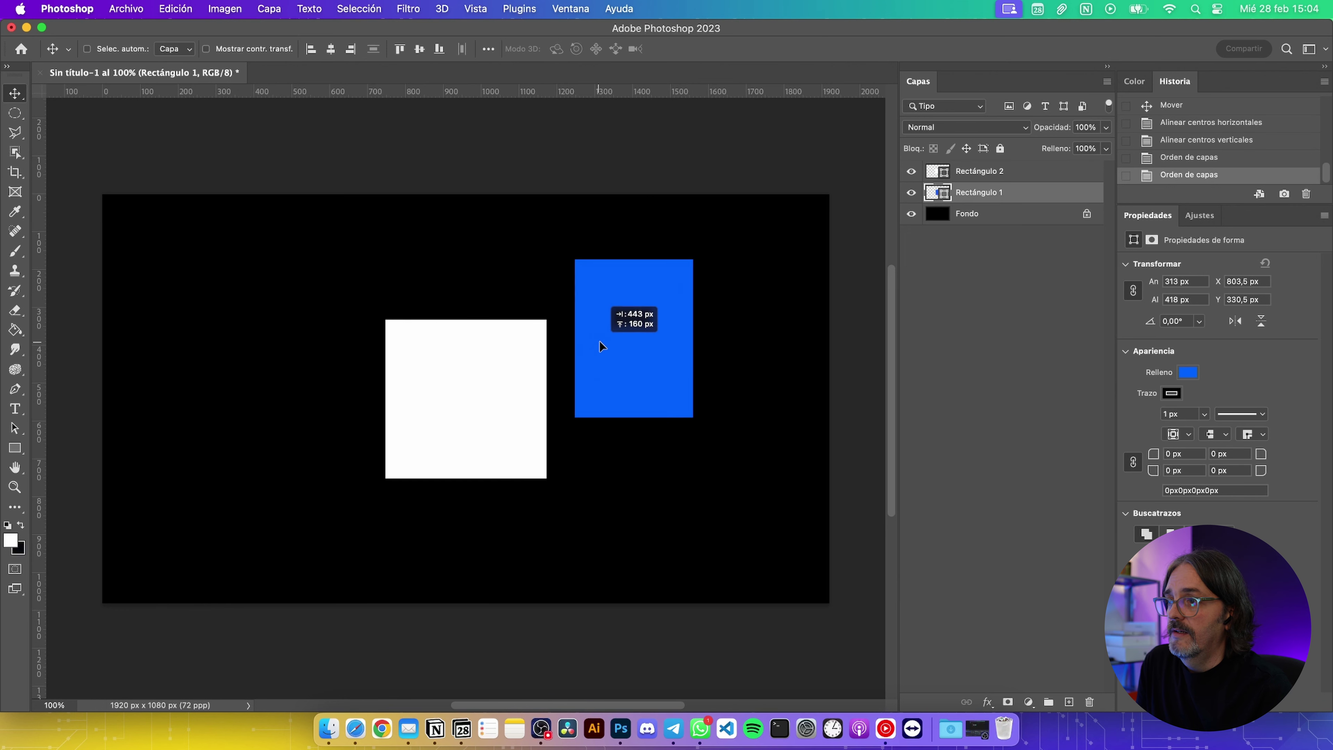
{"action": "left_click", "coordinate": [973, 171]}
{"action": "left_click_drag", "start_coordinate": [487, 357], "coordinate": [376, 318]}
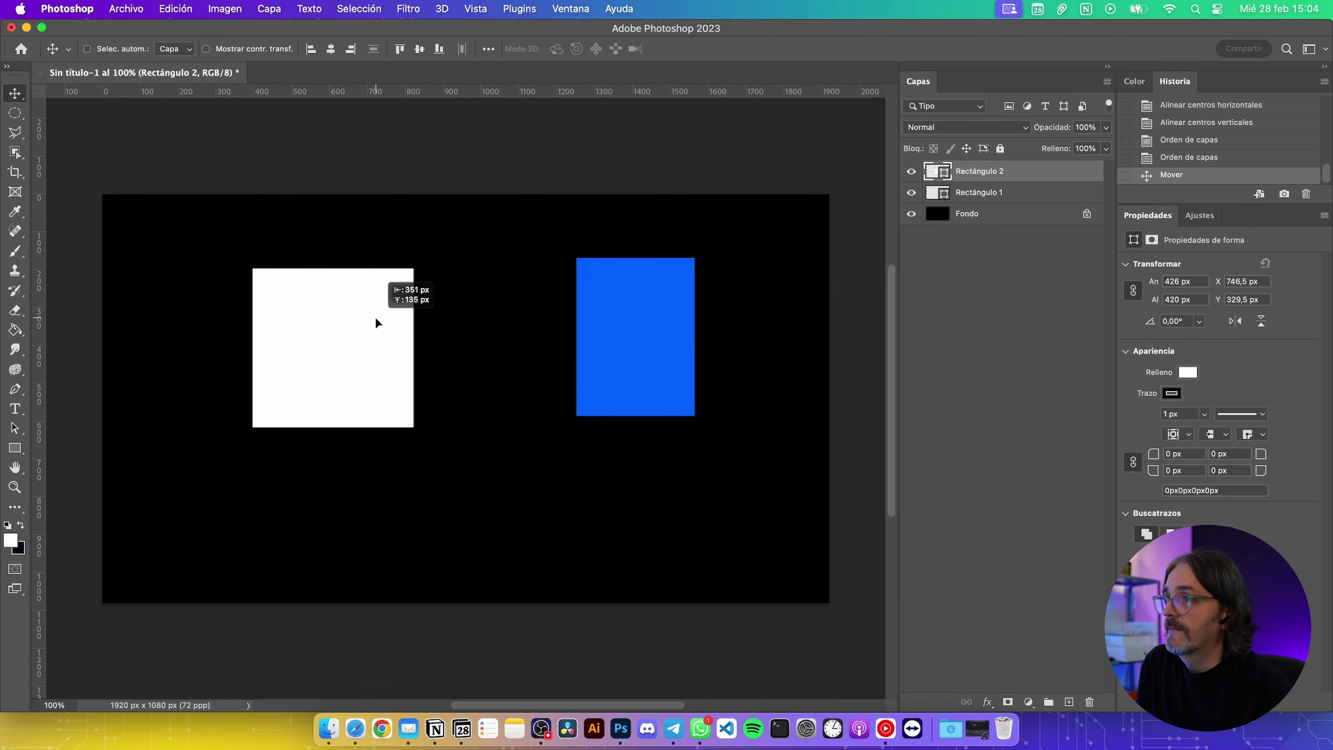
{"action": "left_click", "coordinate": [544, 182]}
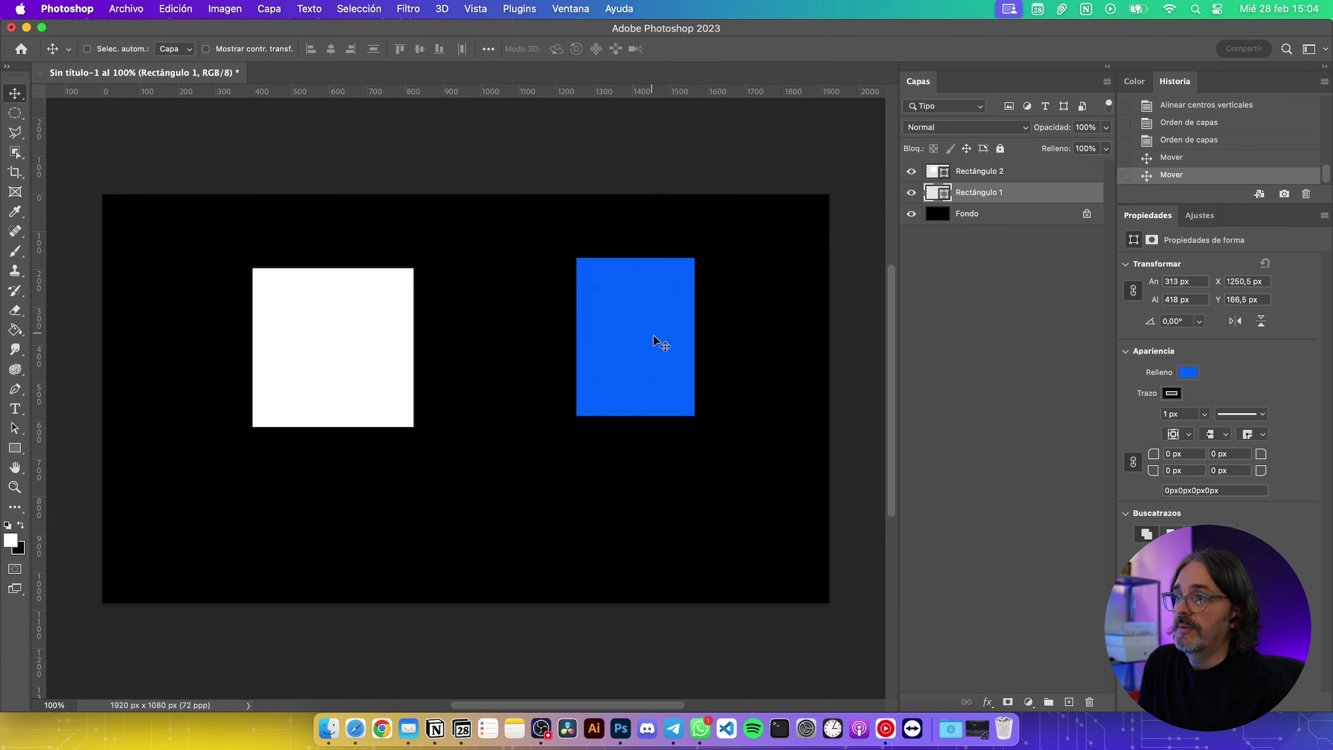
{"action": "mouse_move", "coordinate": [658, 352]}
{"action": "left_mouse_down"}
{"action": "mouse_move", "coordinate": [685, 362]}
{"action": "mouse_move", "coordinate": [636, 366]}
{"action": "left_mouse_up"}
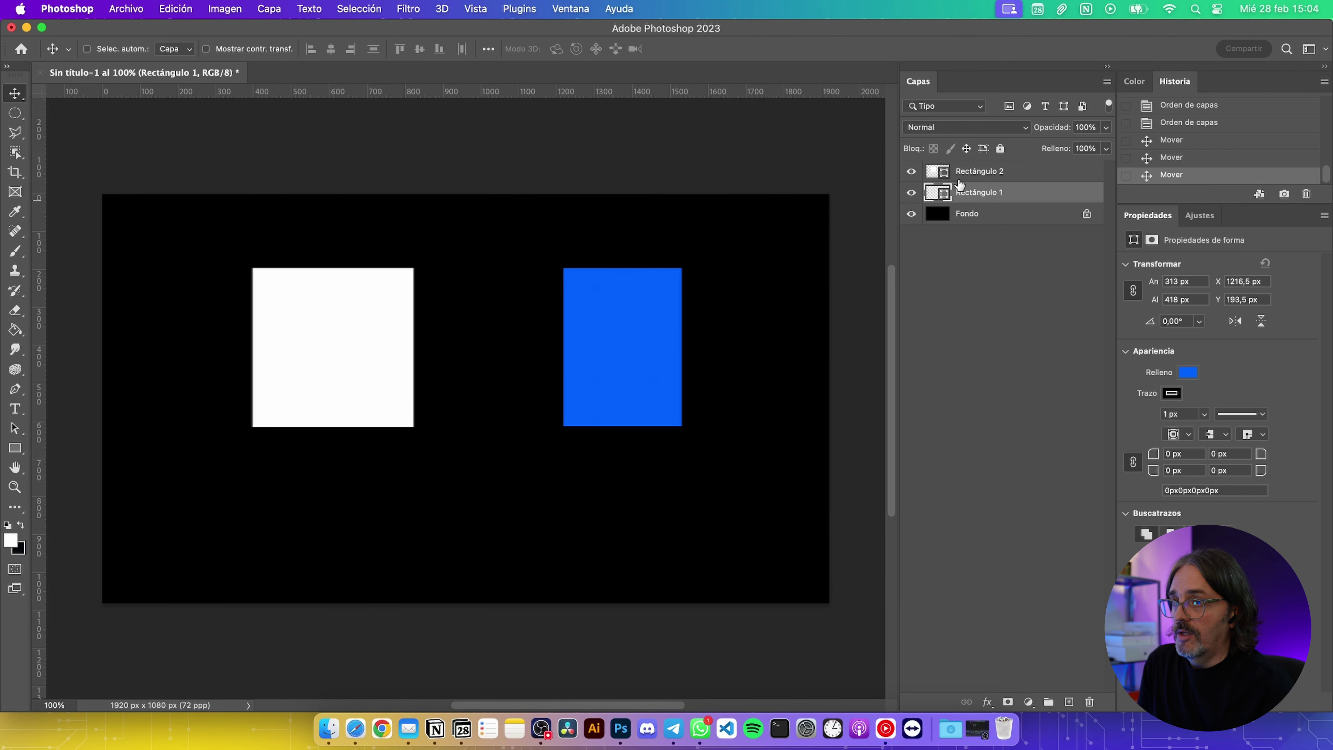
{"action": "left_click", "coordinate": [970, 176], "text": "shift"}
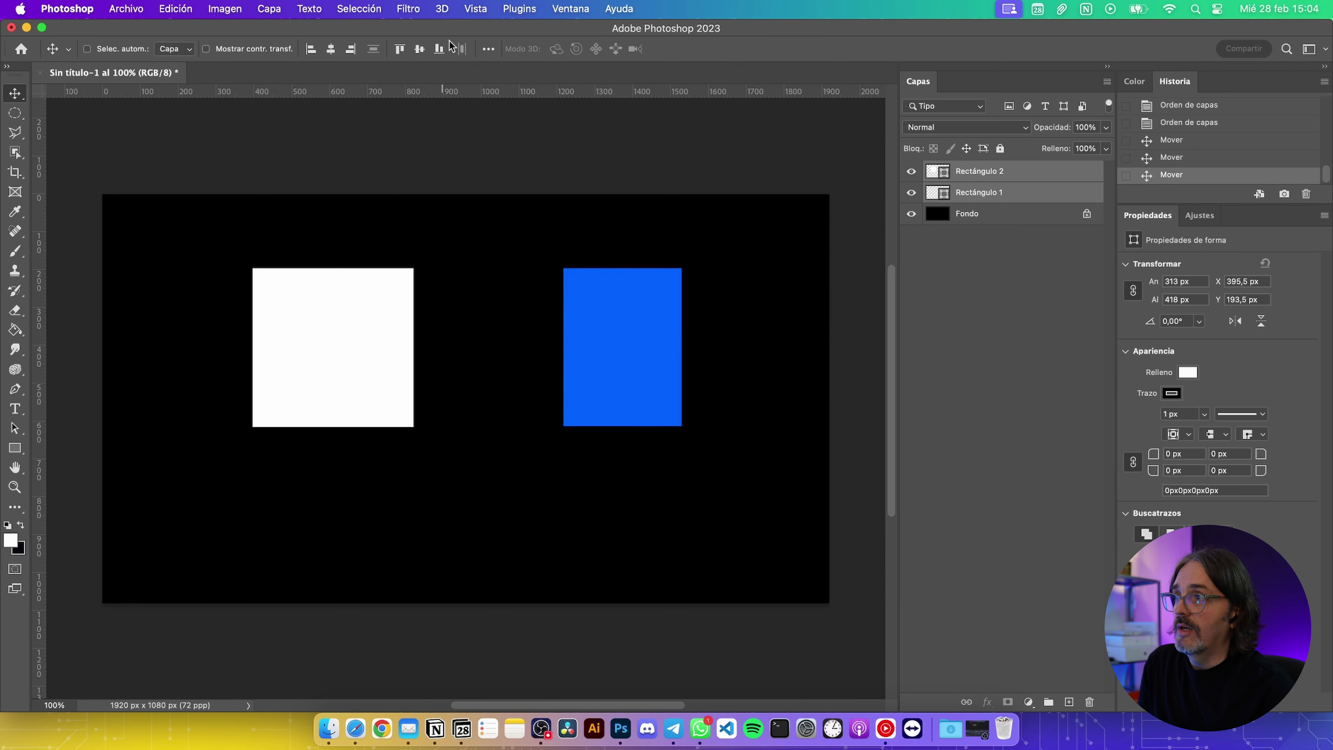
{"action": "left_click", "coordinate": [330, 49]}
{"action": "key", "text": "super+z"}
{"action": "key", "text": "super+z"}
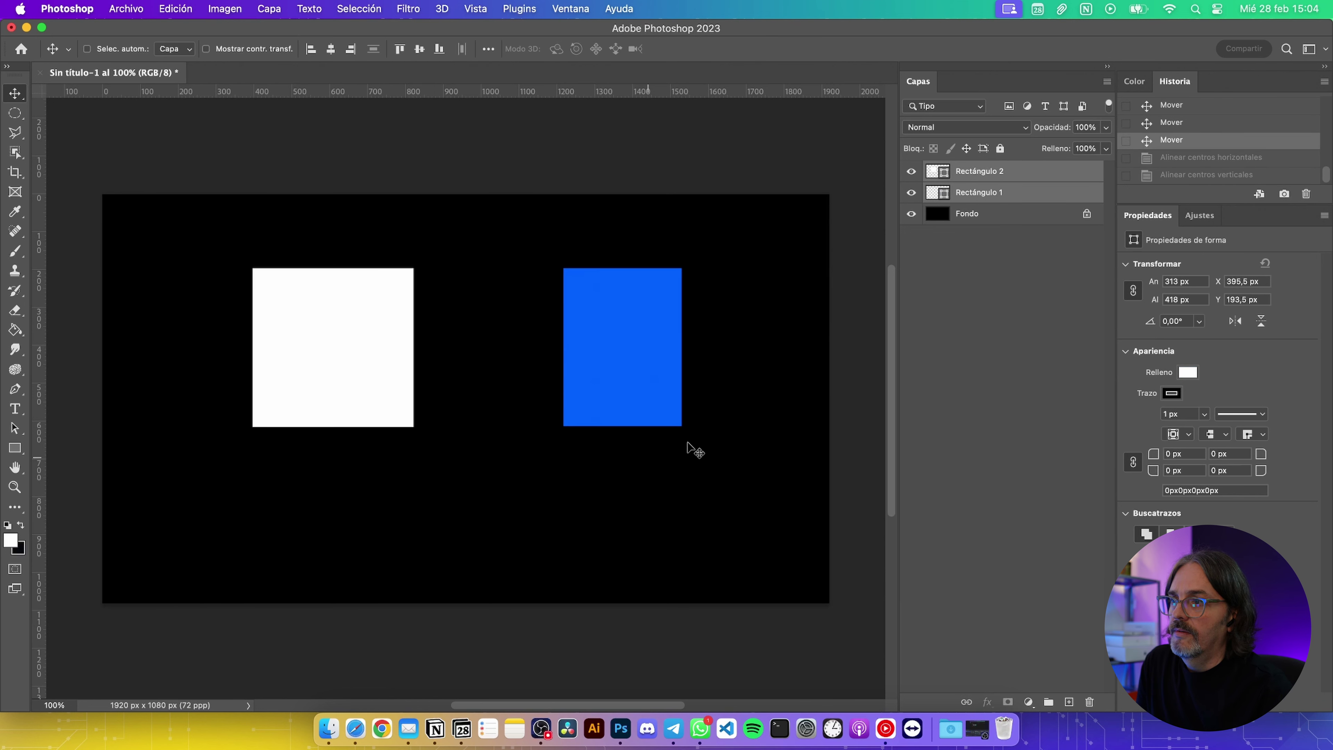
{"action": "left_click", "coordinate": [999, 216]}
{"action": "left_click", "coordinate": [1020, 194]}
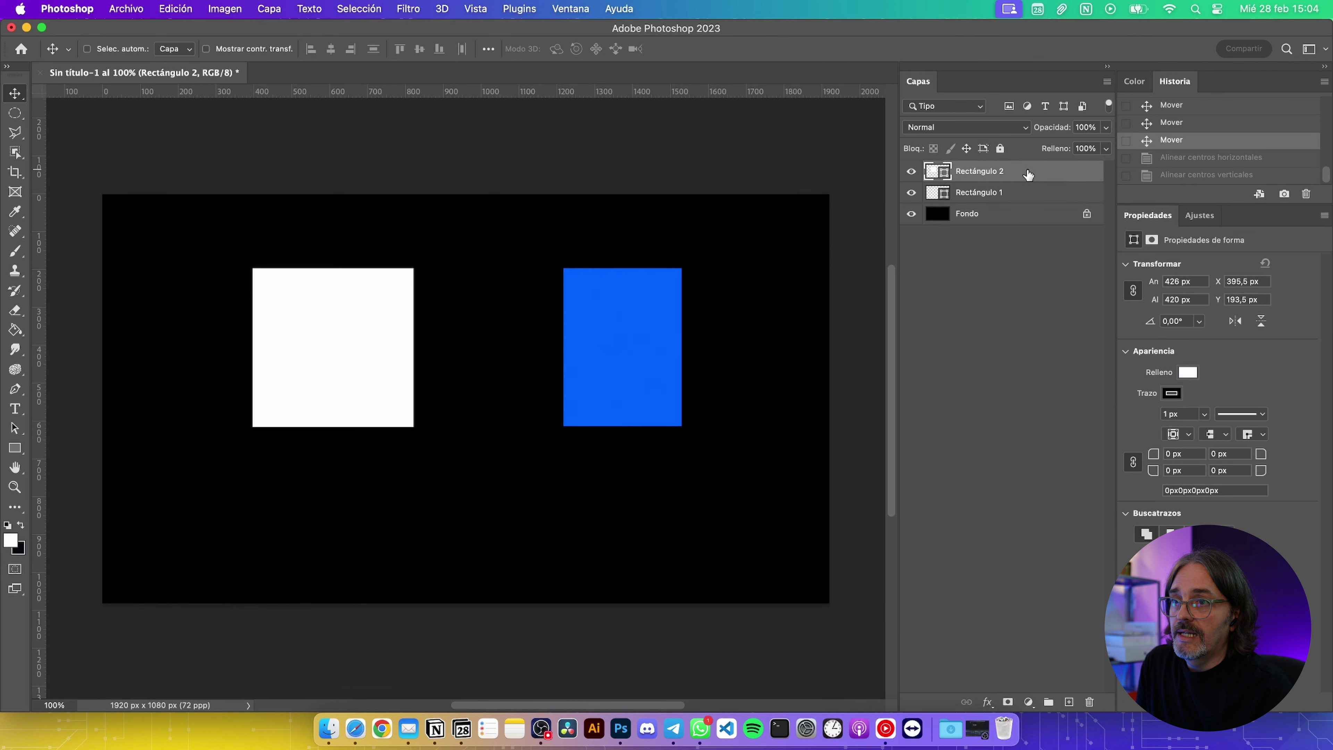
{"action": "left_click", "coordinate": [1016, 195], "text": "super"}
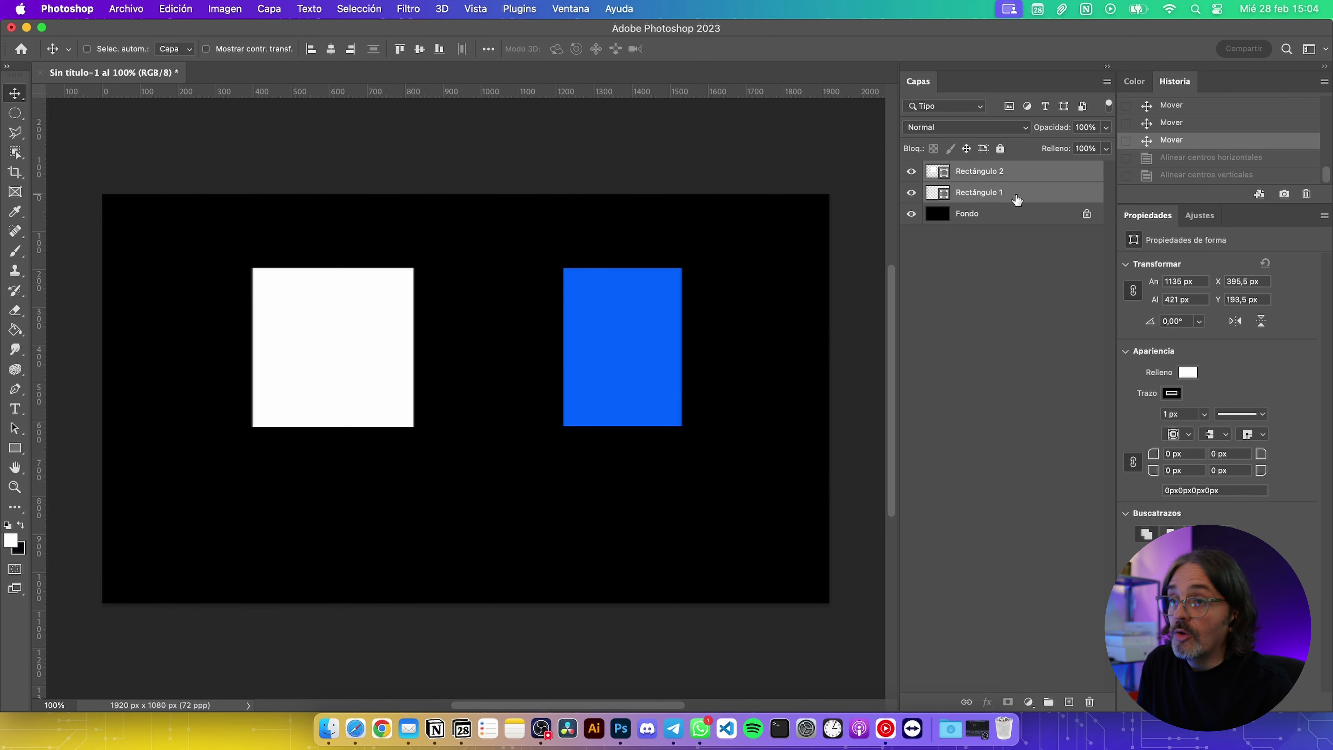
{"action": "left_click", "coordinate": [1035, 167]}
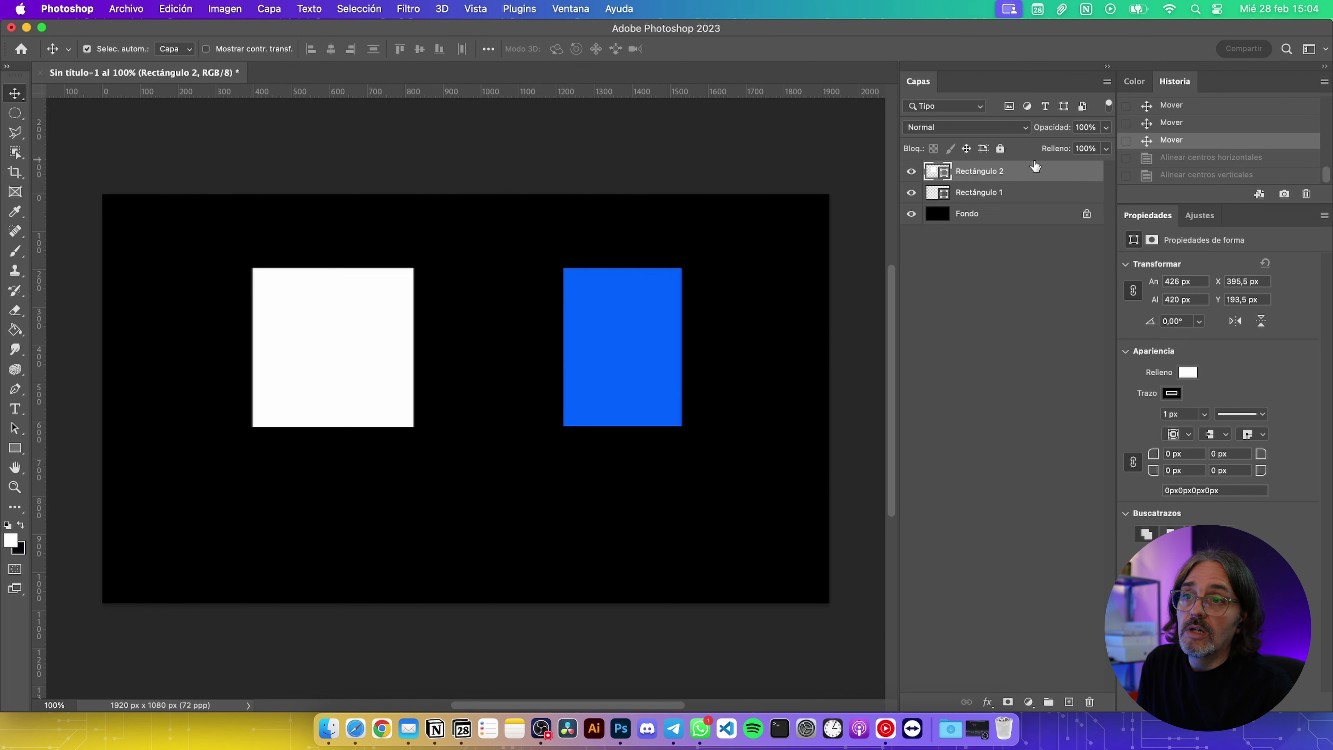
{"action": "left_click", "coordinate": [1029, 193], "text": "super"}
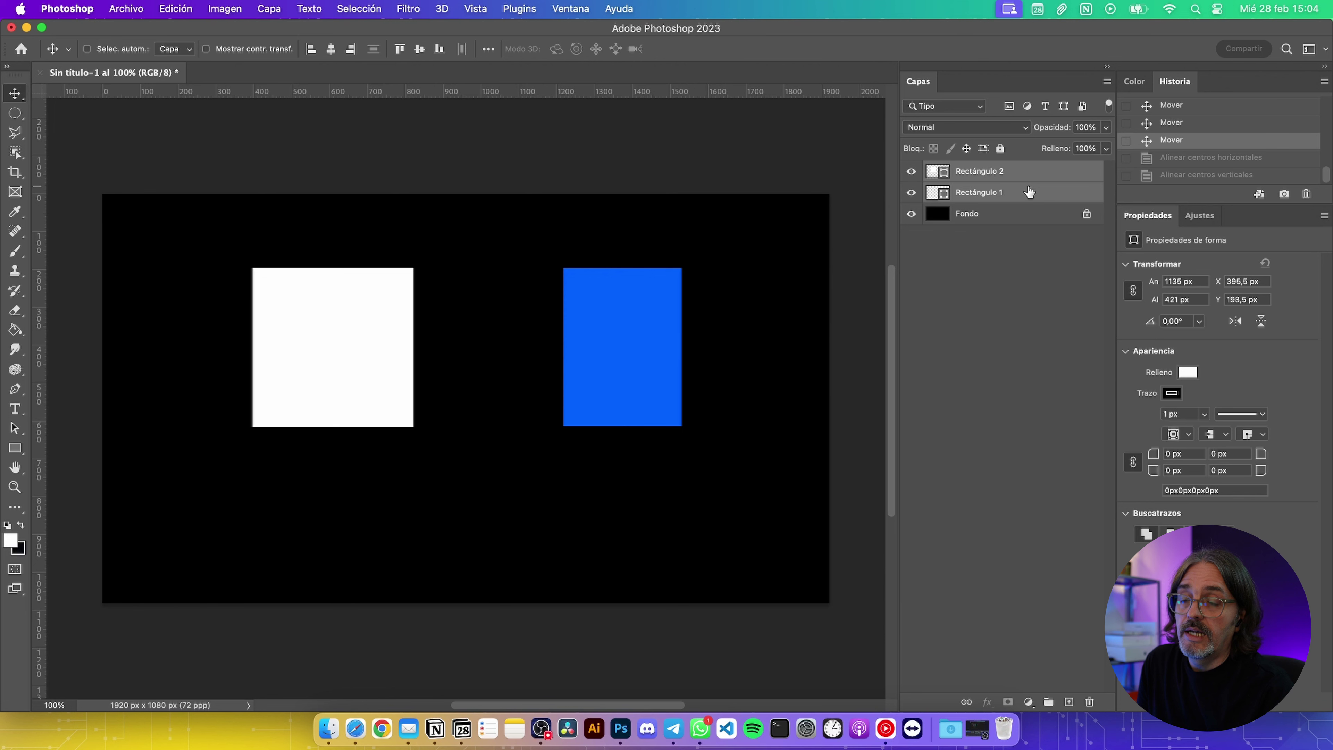
{"action": "left_click", "coordinate": [1010, 215]}
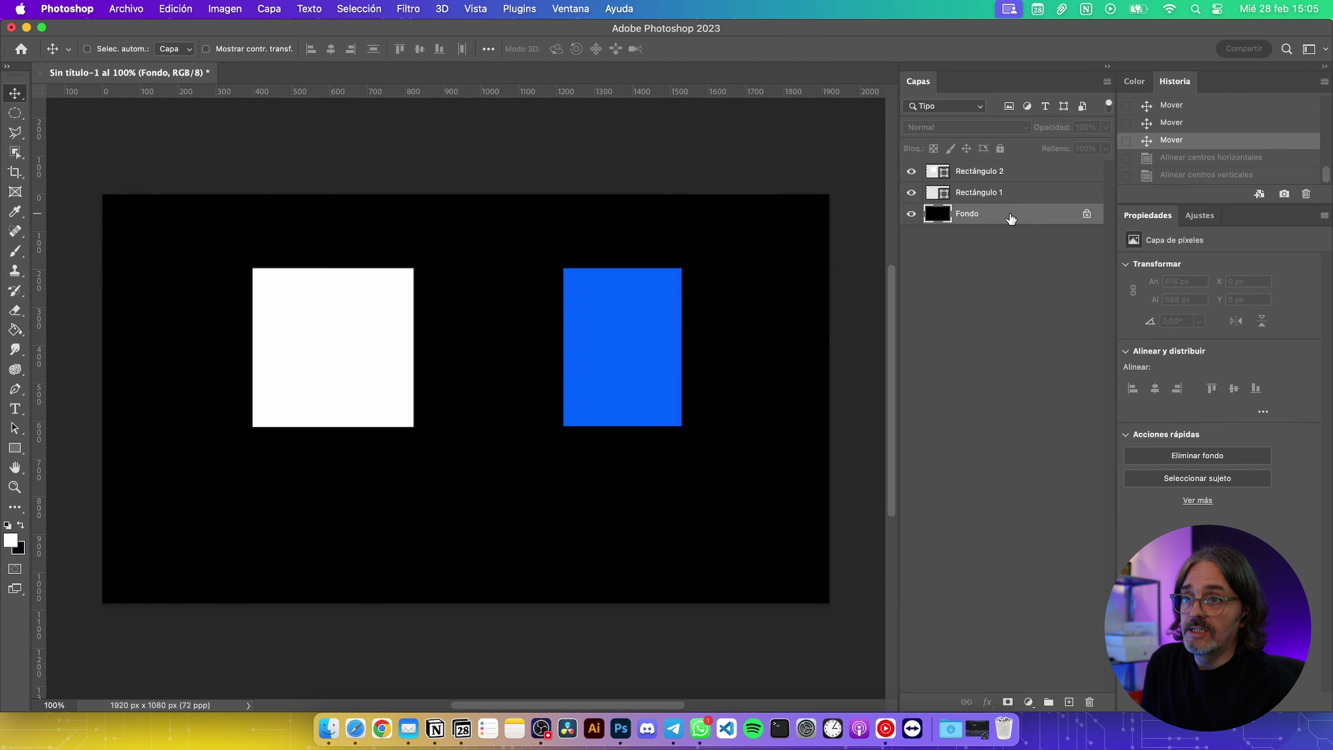
{"action": "left_click", "coordinate": [1045, 173], "text": "shift"}
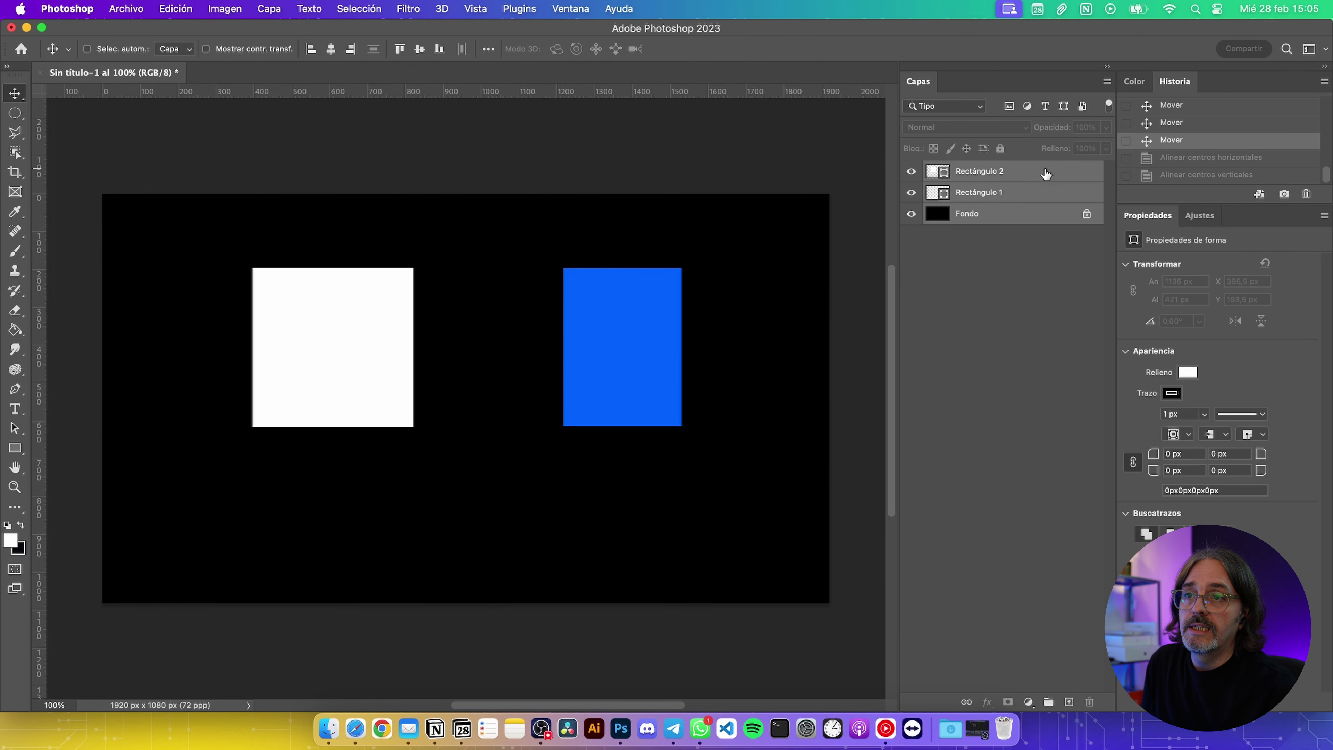
{"action": "left_click", "coordinate": [1011, 263]}
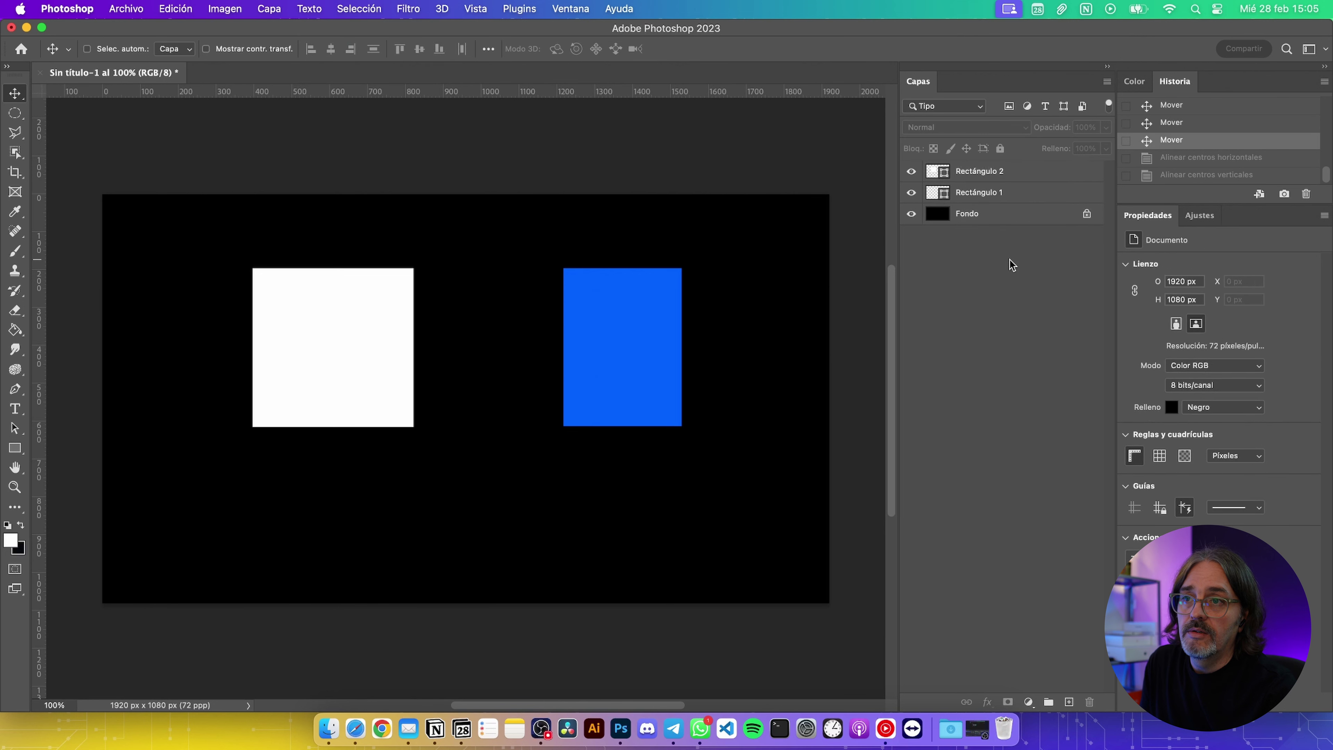
{"action": "left_click", "coordinate": [1017, 173]}
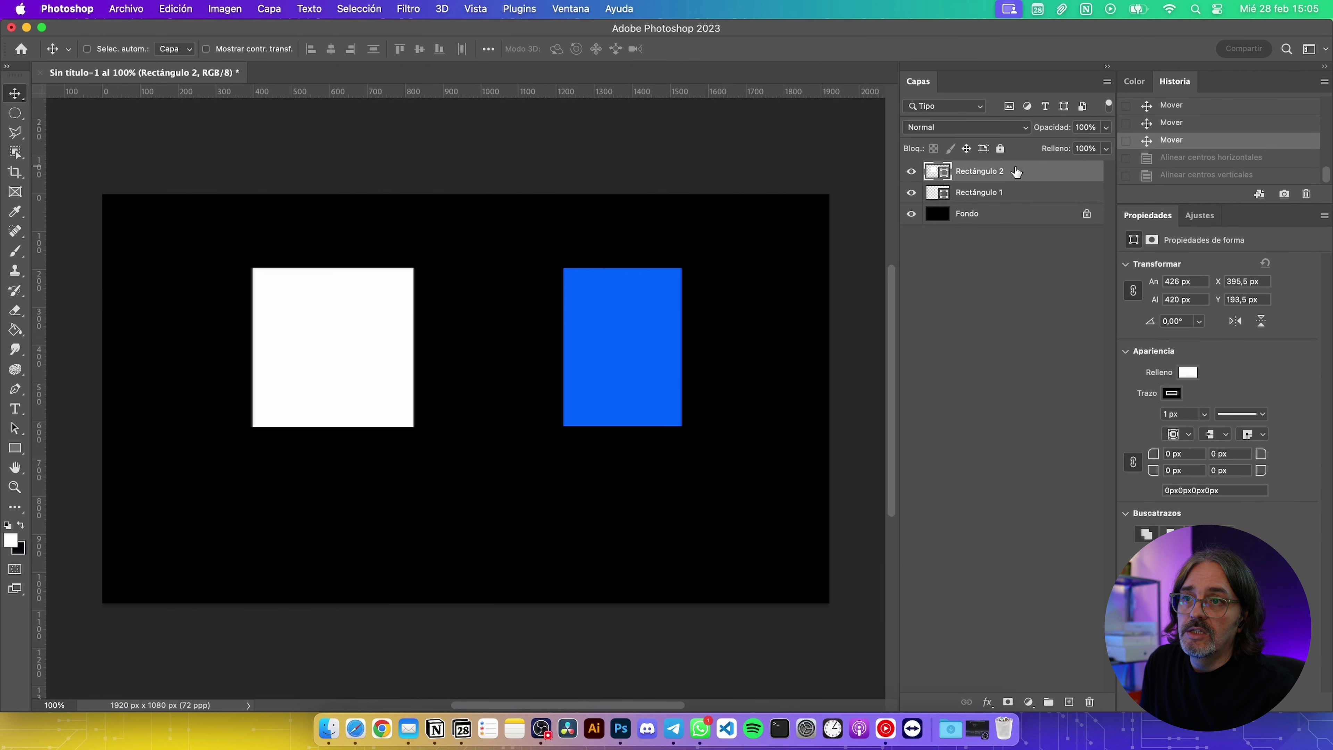
{"action": "left_click", "coordinate": [993, 217]}
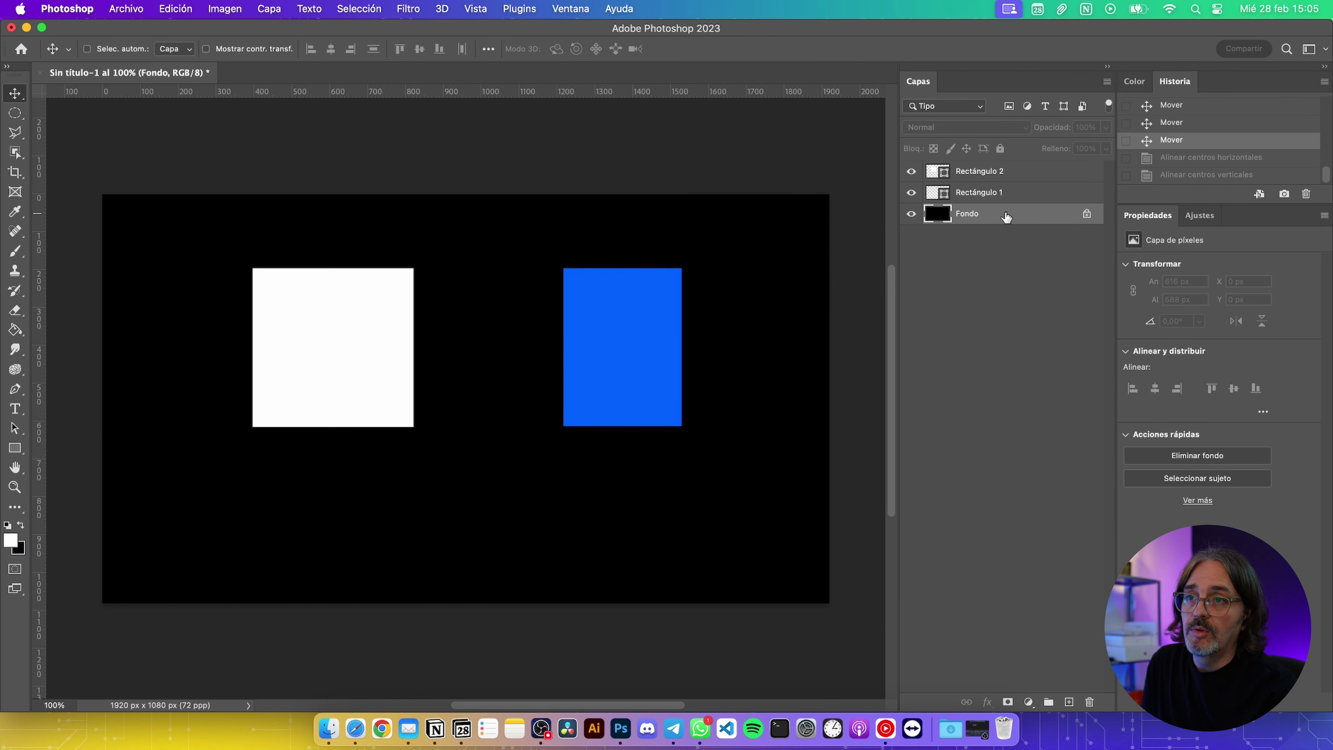
{"action": "left_click", "coordinate": [1018, 173], "text": "shift"}
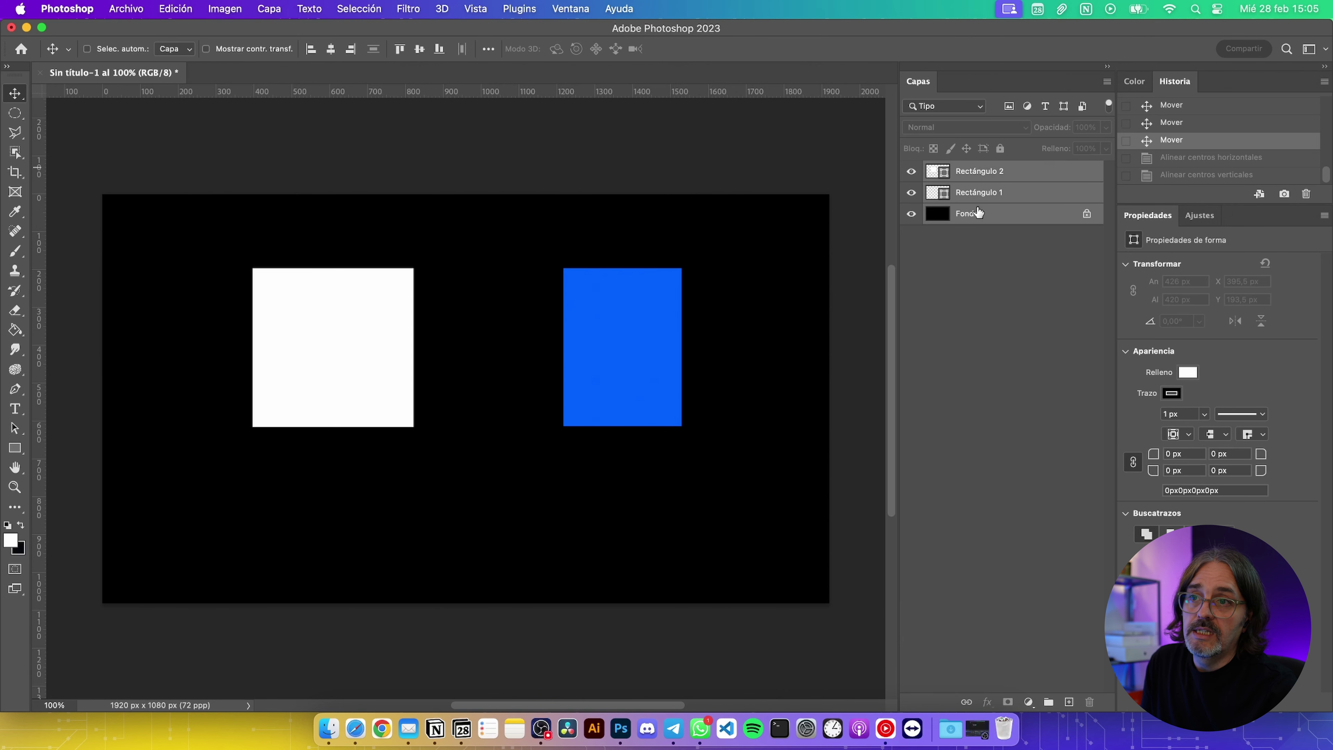
{"action": "left_click", "coordinate": [1002, 220]}
{"action": "key", "text": "super"}
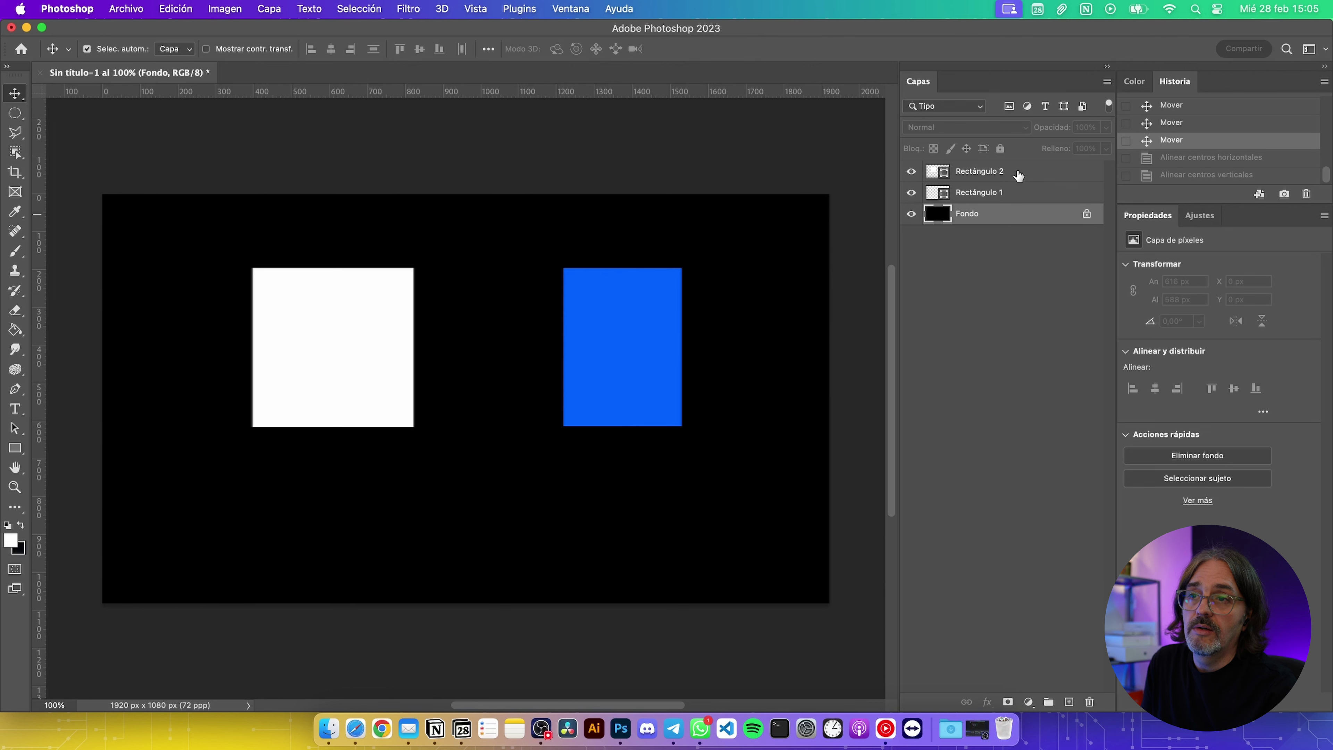
{"action": "left_click", "coordinate": [1018, 173], "text": "shift"}
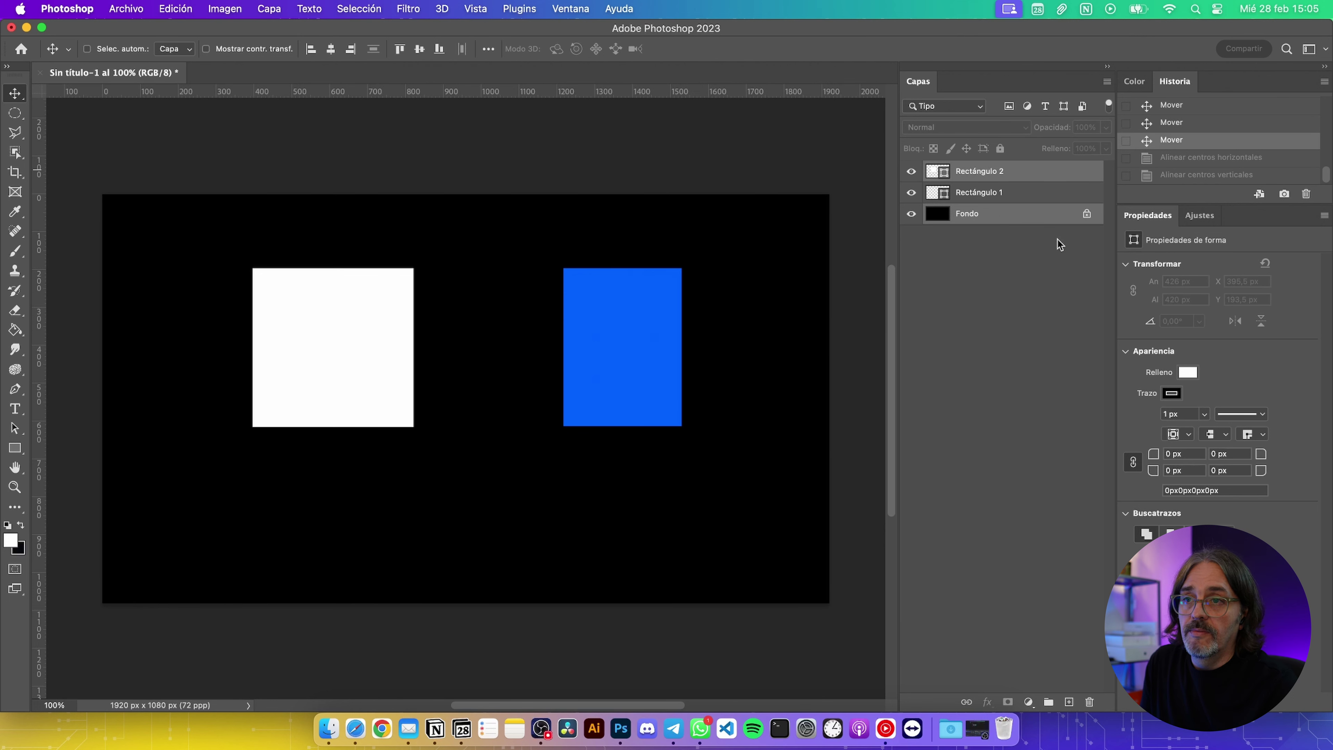
Unlock Fondo into the ordinary layer Capa 0, then test-move it and undo the move
{"action": "left_click", "coordinate": [1082, 220]}
{"action": "left_click", "coordinate": [1087, 215]}
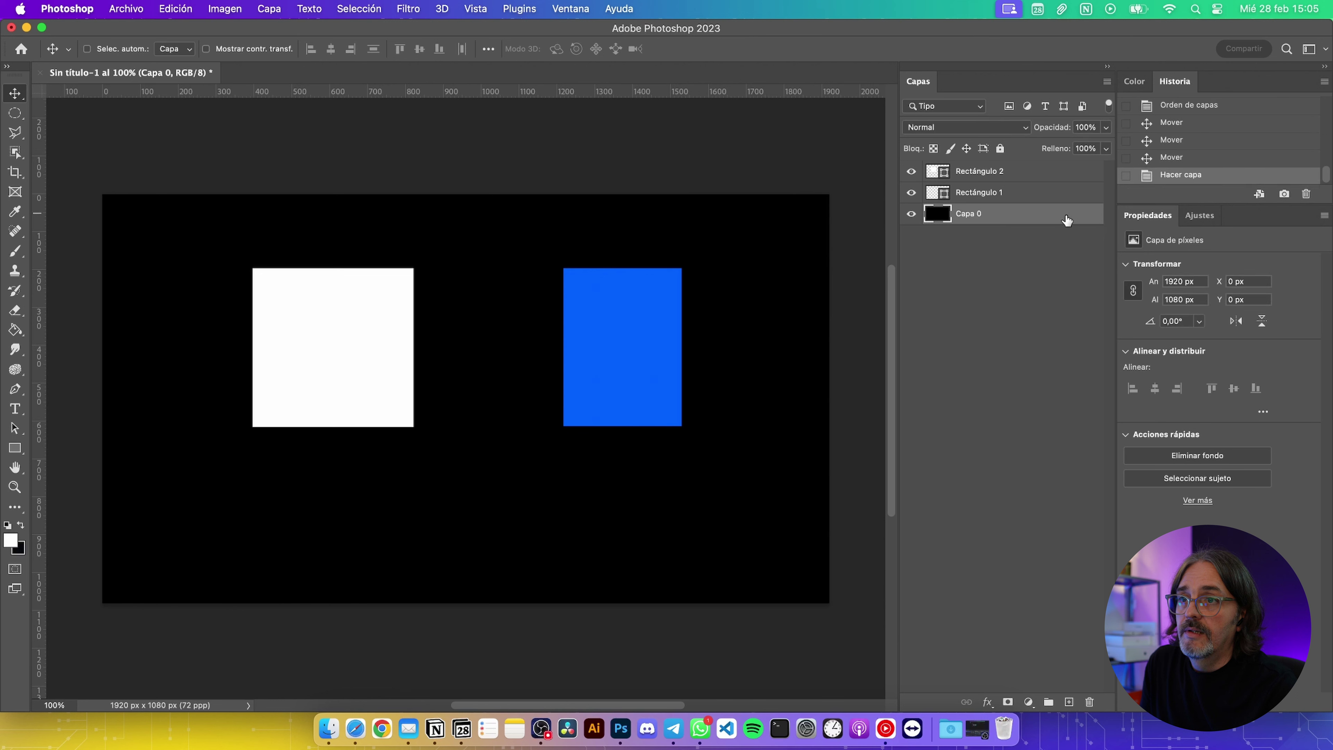
{"action": "left_click", "coordinate": [1001, 178]}
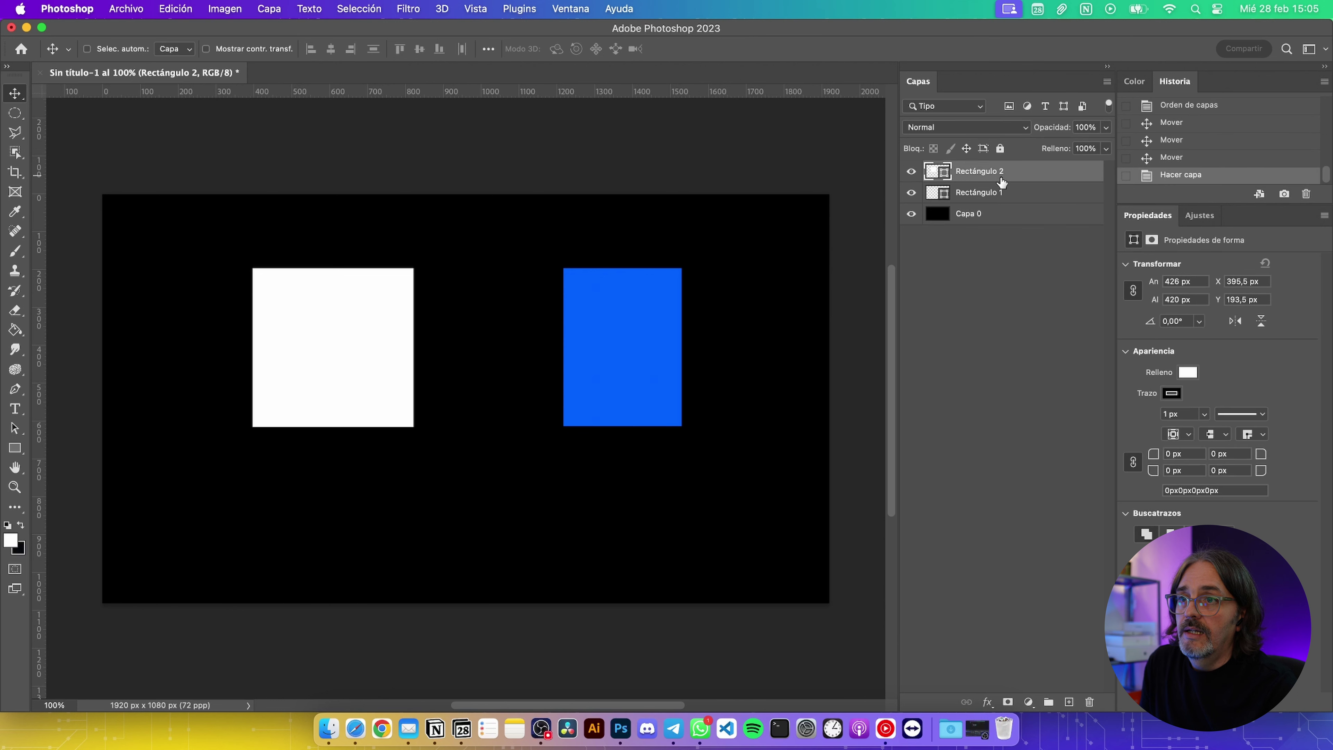
{"action": "left_click", "coordinate": [973, 217]}
{"action": "mouse_move", "coordinate": [655, 242]}
{"action": "left_mouse_down"}
{"action": "mouse_move", "coordinate": [540, 278]}
{"action": "mouse_move", "coordinate": [636, 259]}
{"action": "mouse_move", "coordinate": [638, 232]}
{"action": "left_mouse_up"}
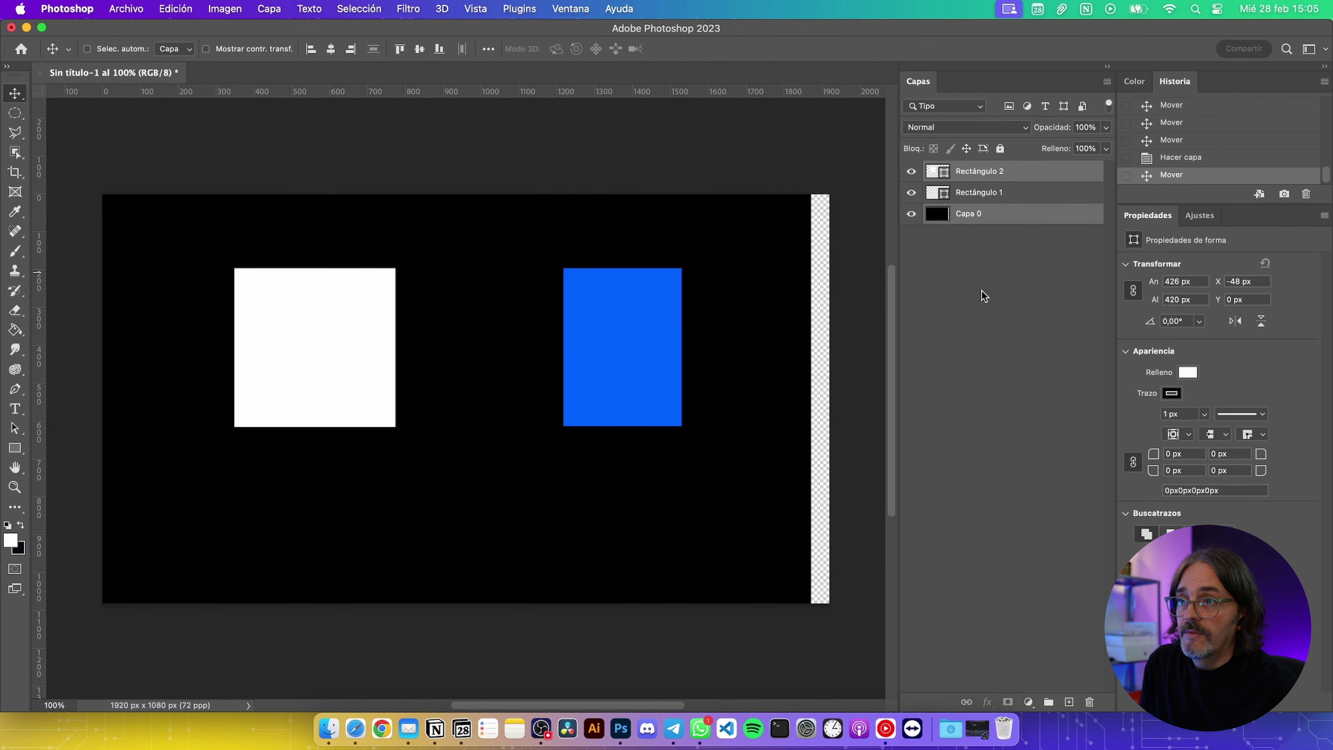
{"action": "key", "text": "super+z"}
{"action": "left_click", "coordinate": [1051, 264]}
{"action": "left_click", "coordinate": [1075, 219]}
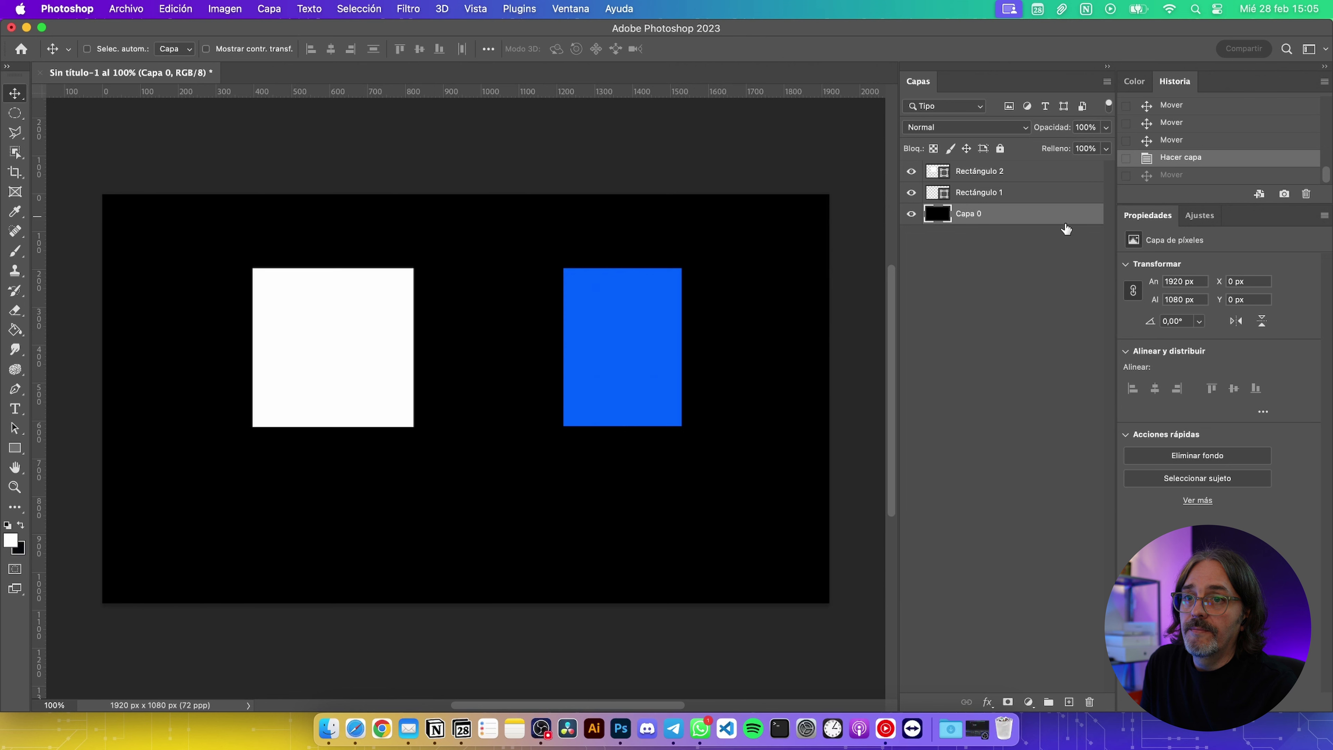
Test Lock All on Capa 0: try moving it, dismiss the alert, unlock, move and undo, relock
{"action": "right_click", "coordinate": [969, 255]}
{"action": "key", "text": "Escape"}
{"action": "left_click", "coordinate": [1001, 148]}
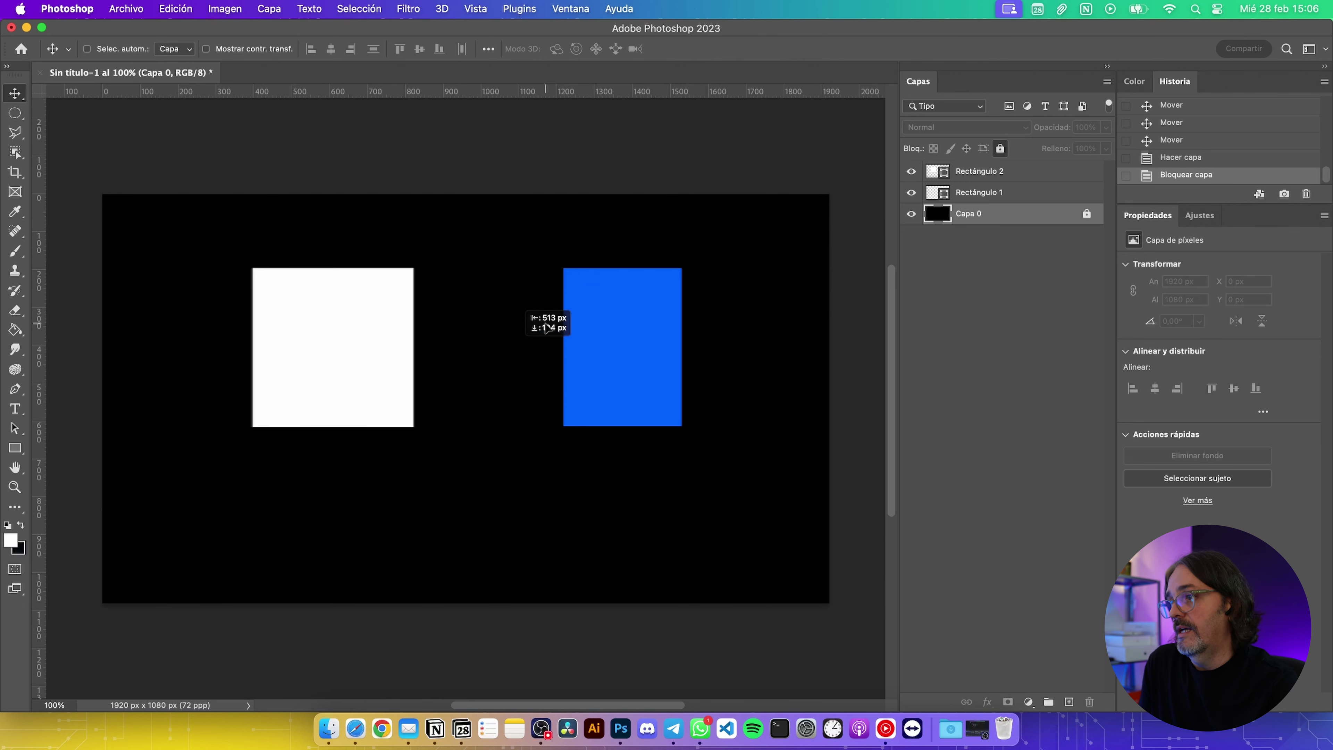
{"action": "left_click", "coordinate": [487, 295]}
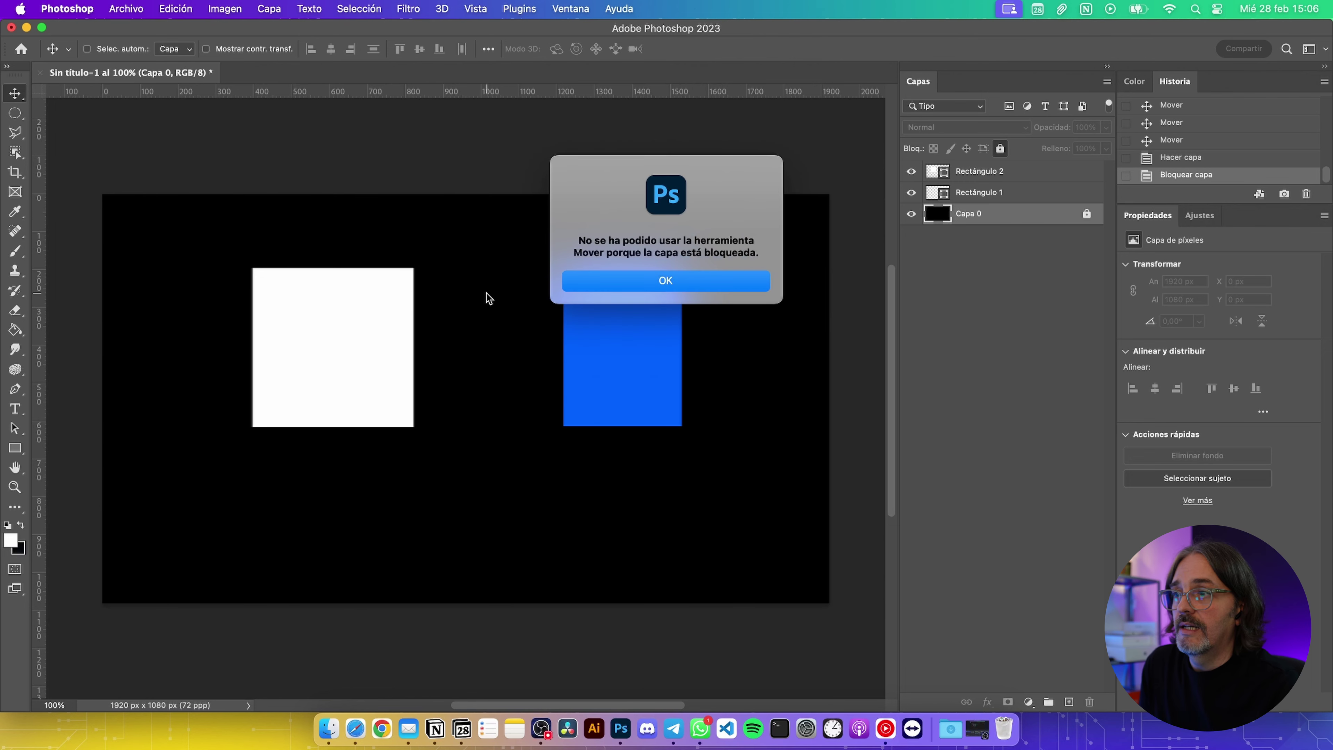
{"action": "left_click", "coordinate": [667, 286]}
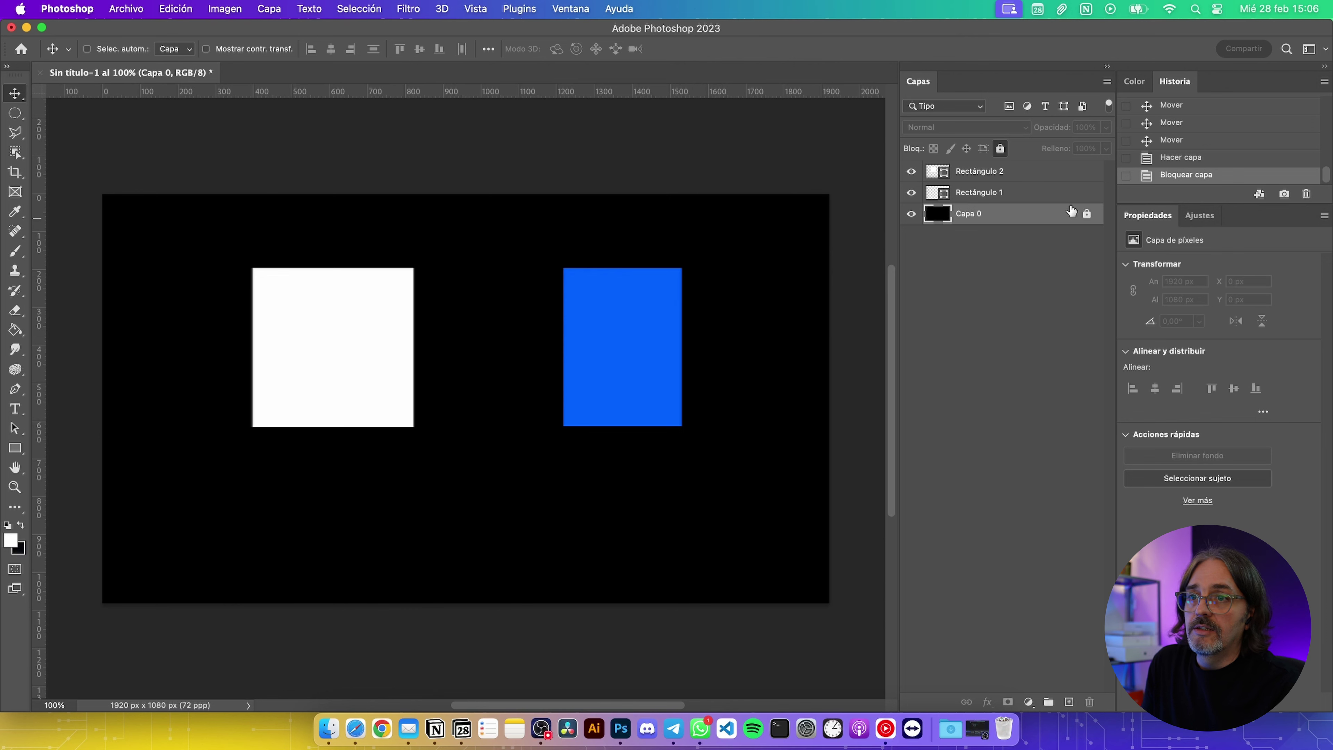
{"action": "left_click", "coordinate": [1085, 214]}
{"action": "mouse_move", "coordinate": [782, 289]}
{"action": "left_mouse_down"}
{"action": "mouse_move", "coordinate": [754, 315]}
{"action": "mouse_move", "coordinate": [735, 311]}
{"action": "left_mouse_up"}
{"action": "key", "text": "ctrl+z"}
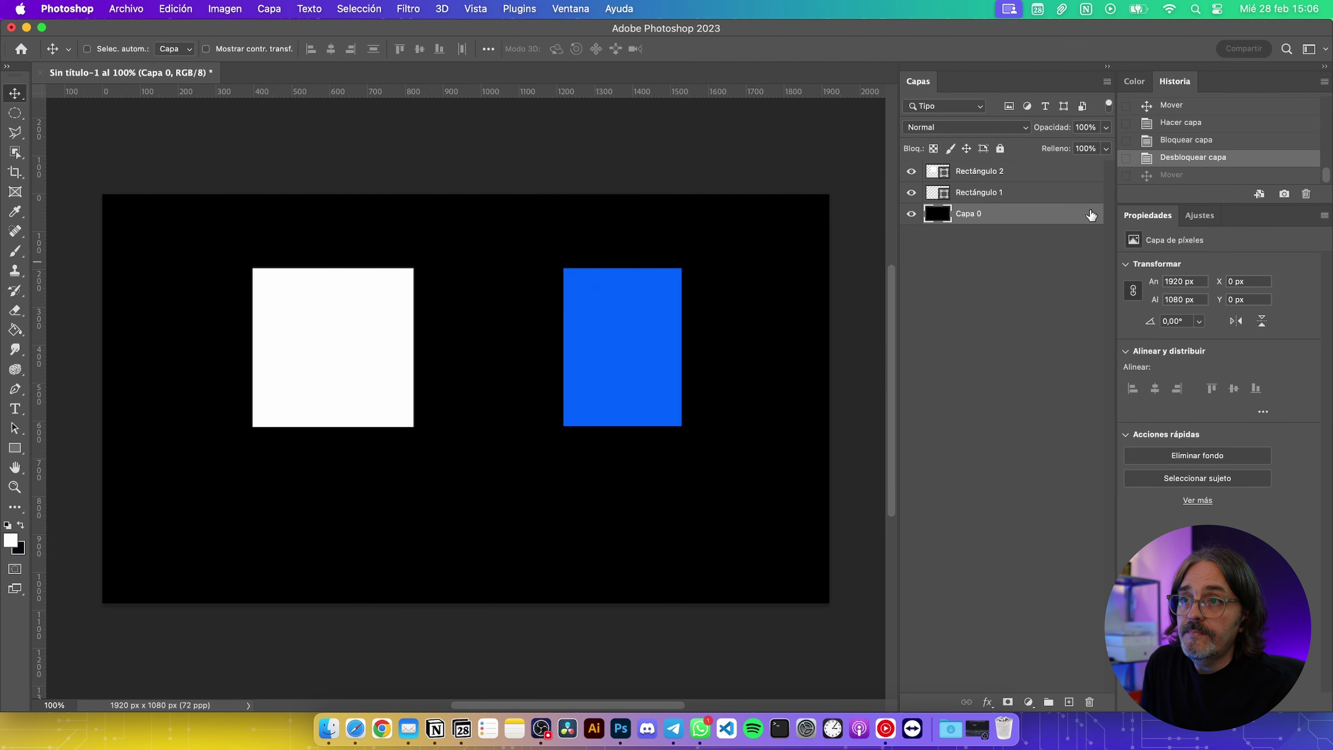
{"action": "left_click", "coordinate": [1001, 149]}
Lock Rectángulo 2 and try moving the white square, then unlock both Rectángulo 2 and Capa 0
{"action": "left_click", "coordinate": [1048, 170]}
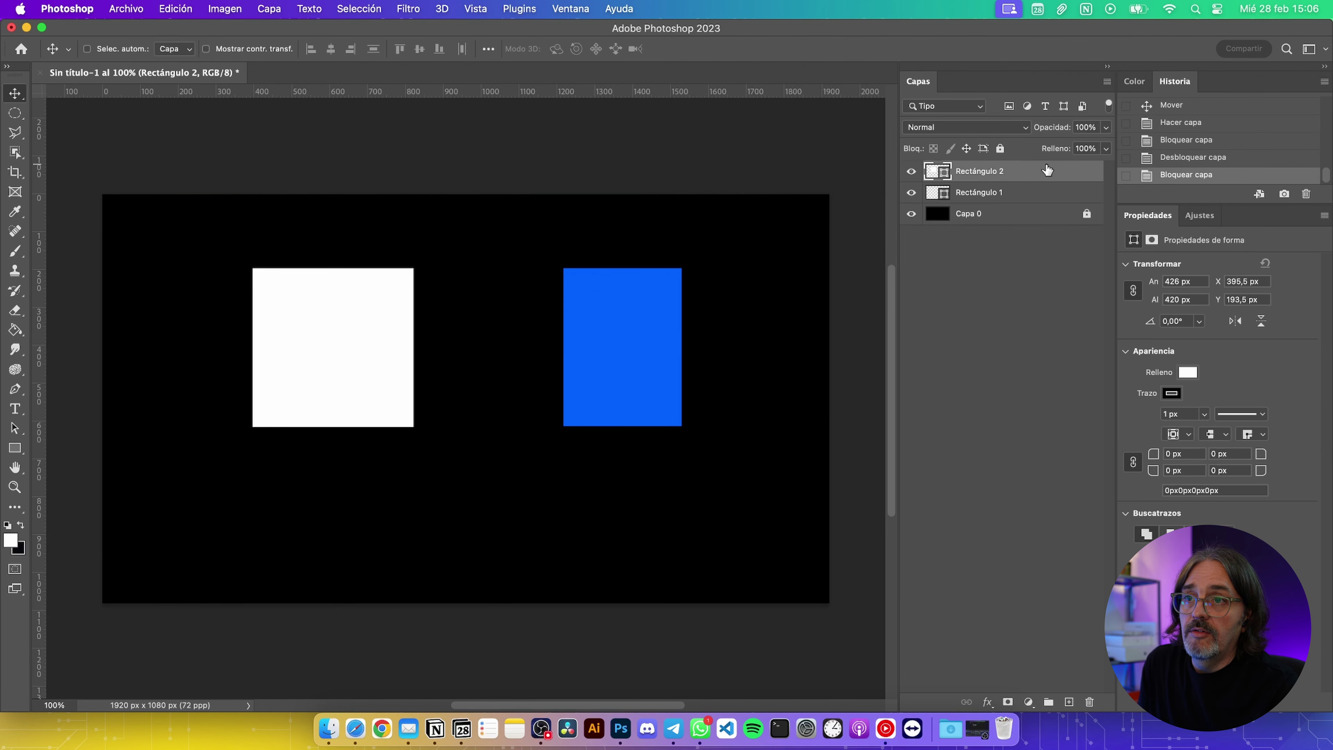
{"action": "left_click", "coordinate": [1000, 149]}
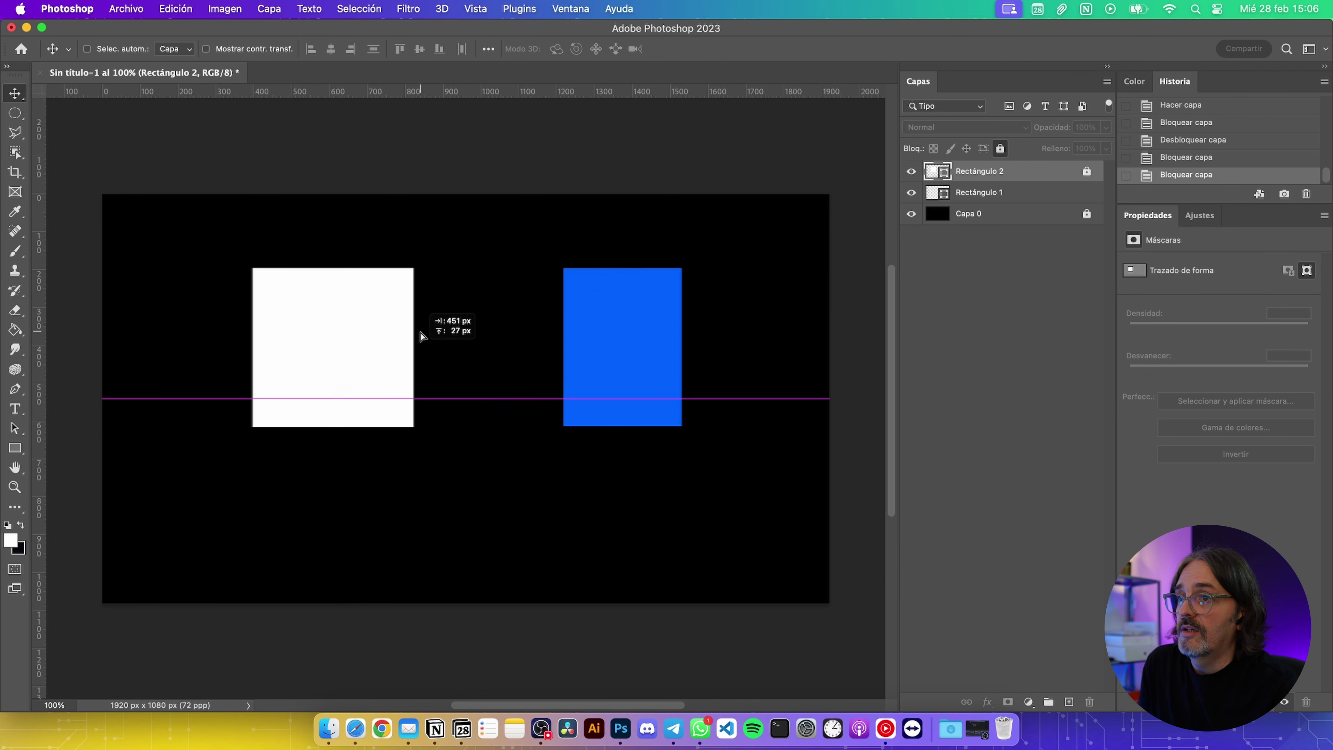
{"action": "left_click", "coordinate": [497, 364]}
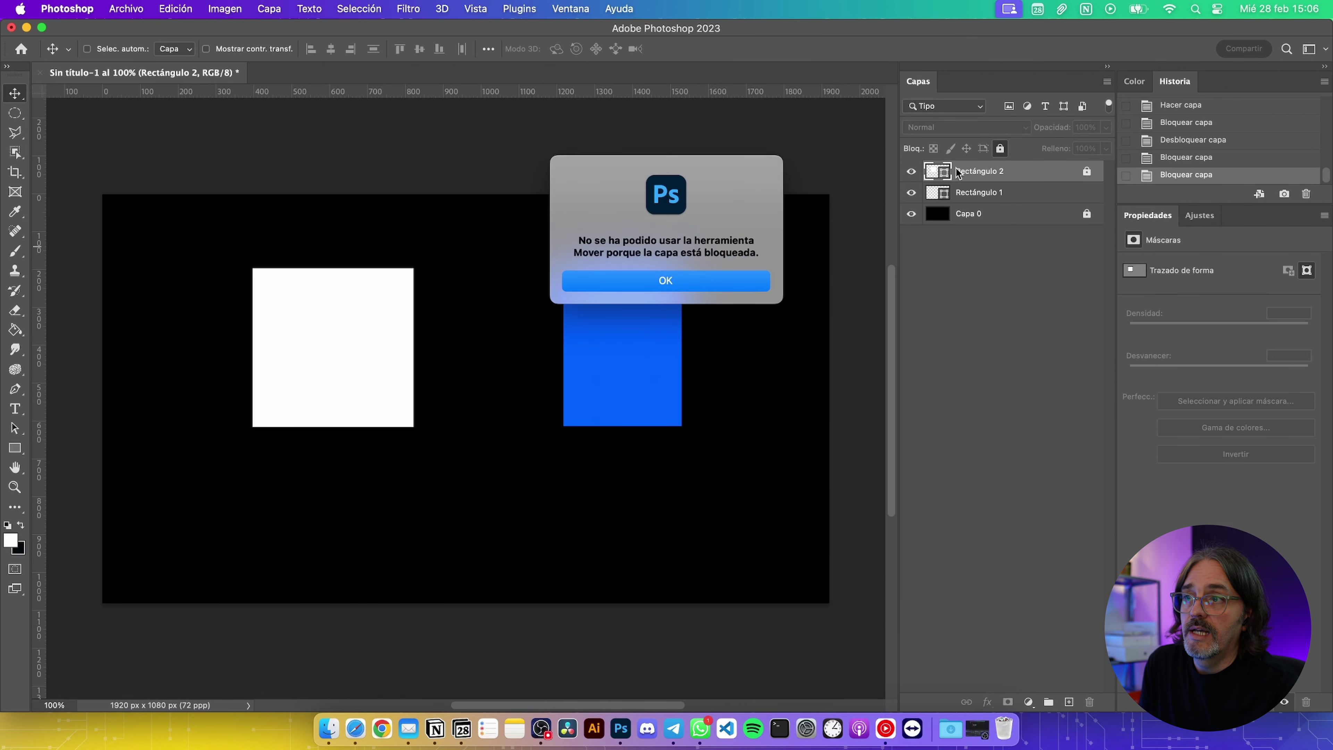
{"action": "left_click", "coordinate": [699, 281]}
{"action": "left_click", "coordinate": [1000, 148]}
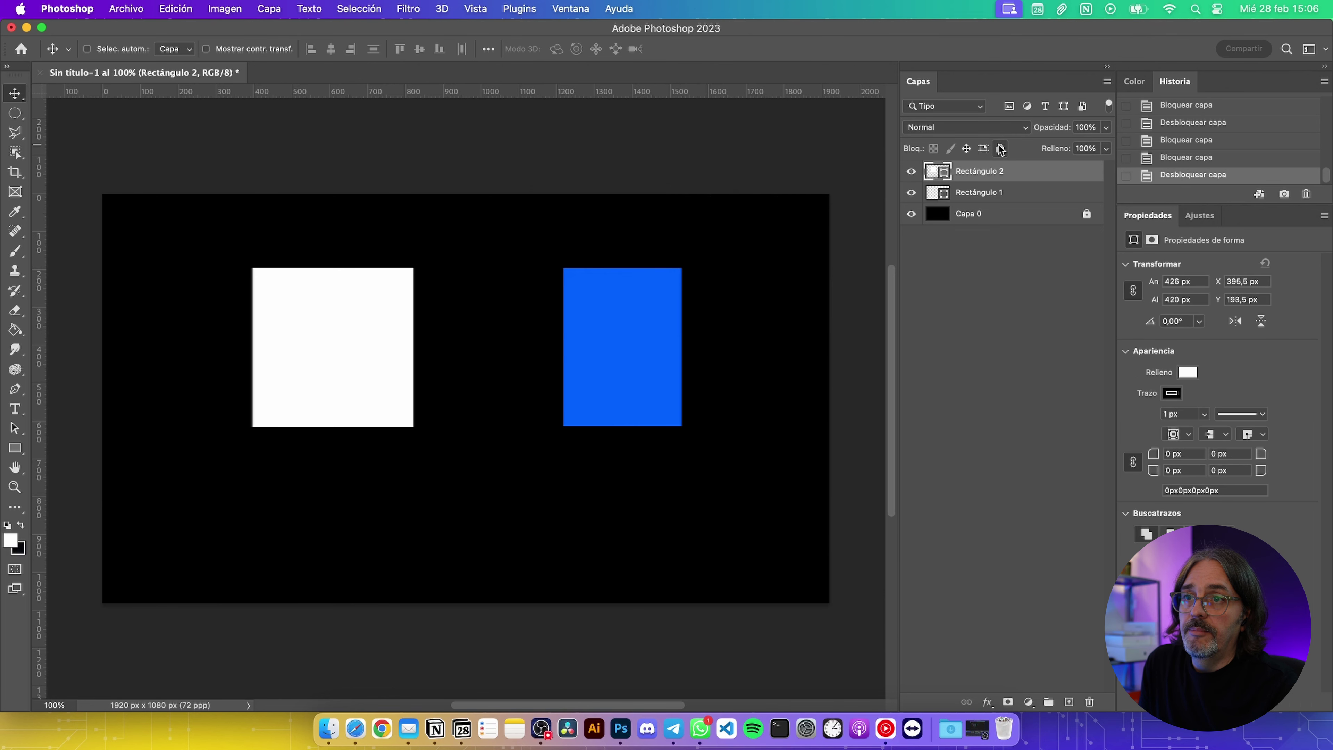
{"action": "left_click", "coordinate": [1001, 149]}
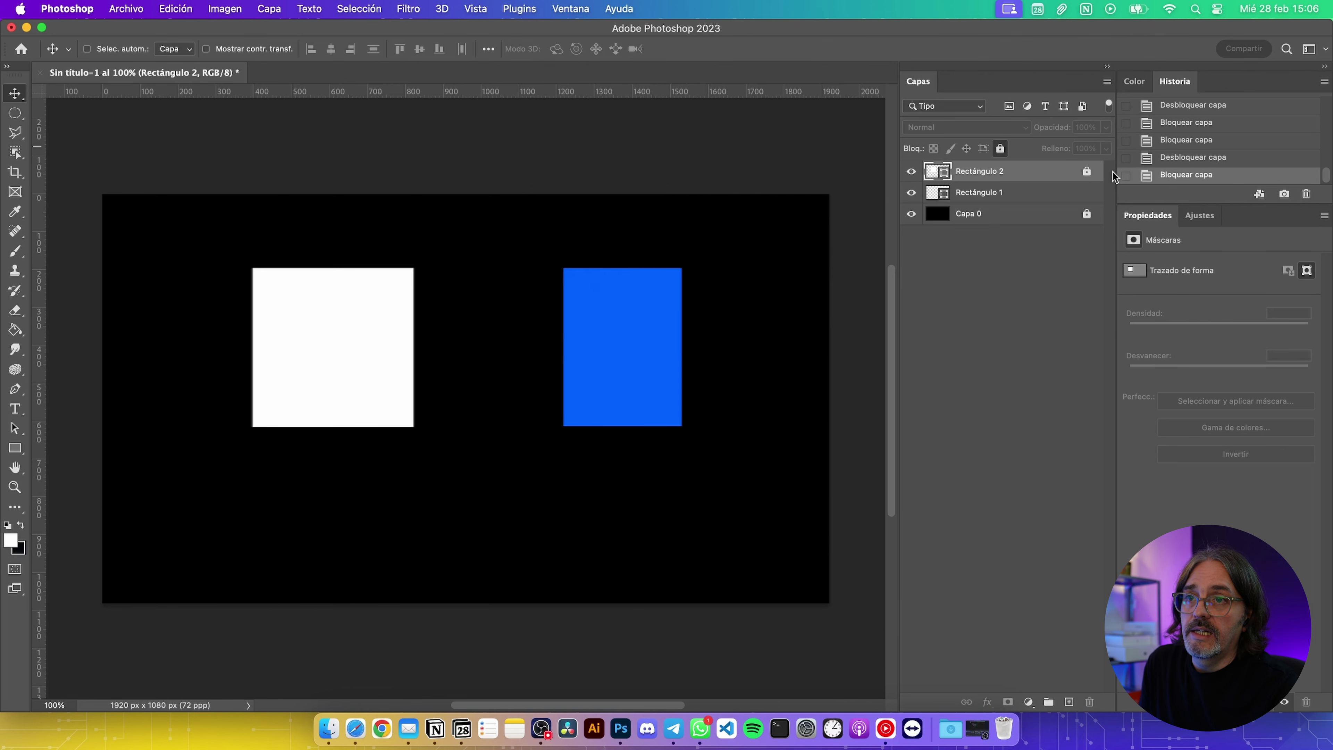
{"action": "left_click", "coordinate": [1087, 172]}
{"action": "left_click", "coordinate": [958, 331]}
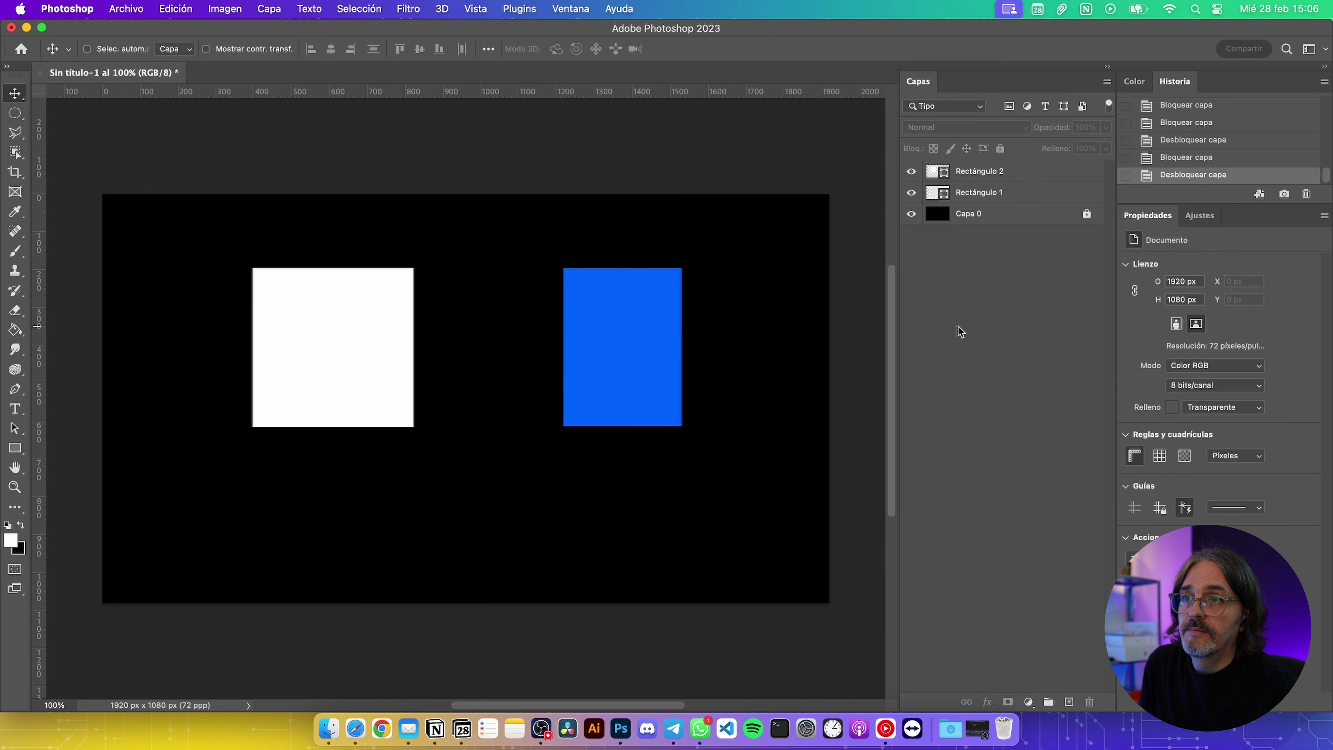
{"action": "left_click", "coordinate": [1034, 173]}
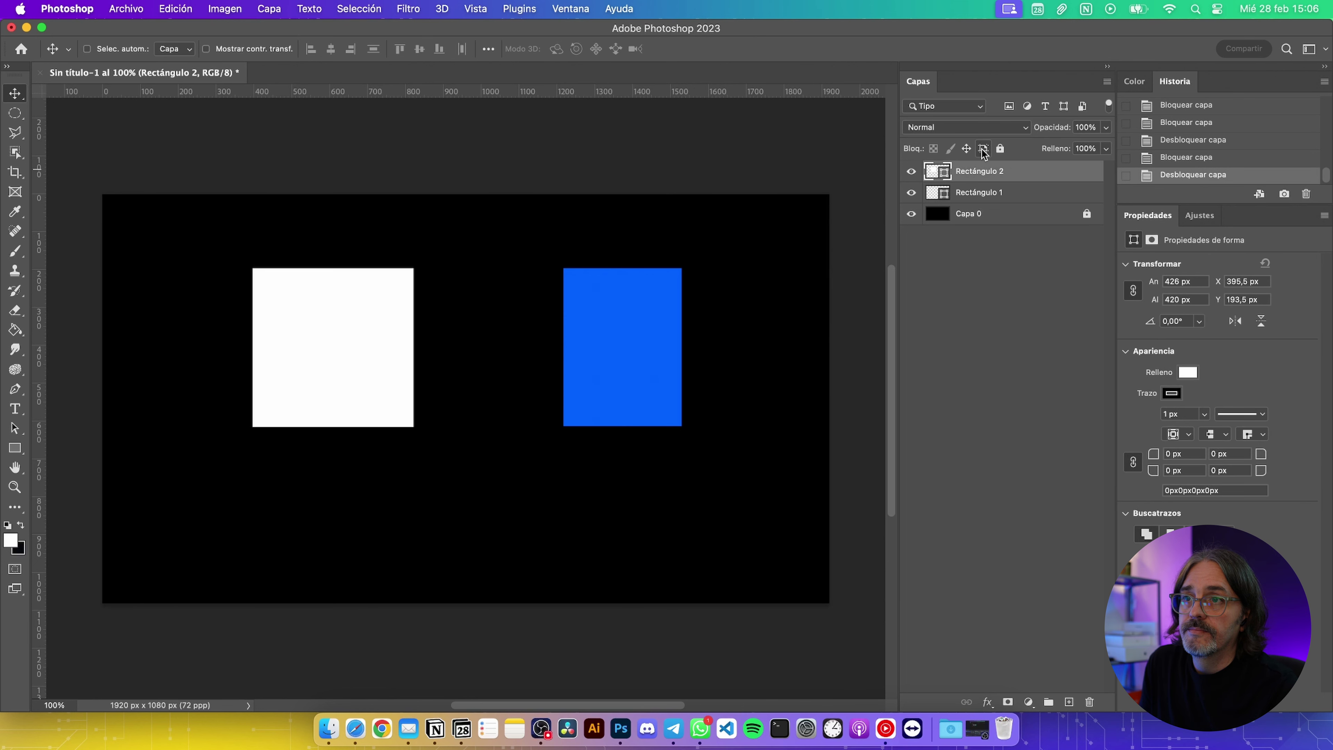
{"action": "left_click", "coordinate": [1087, 214]}
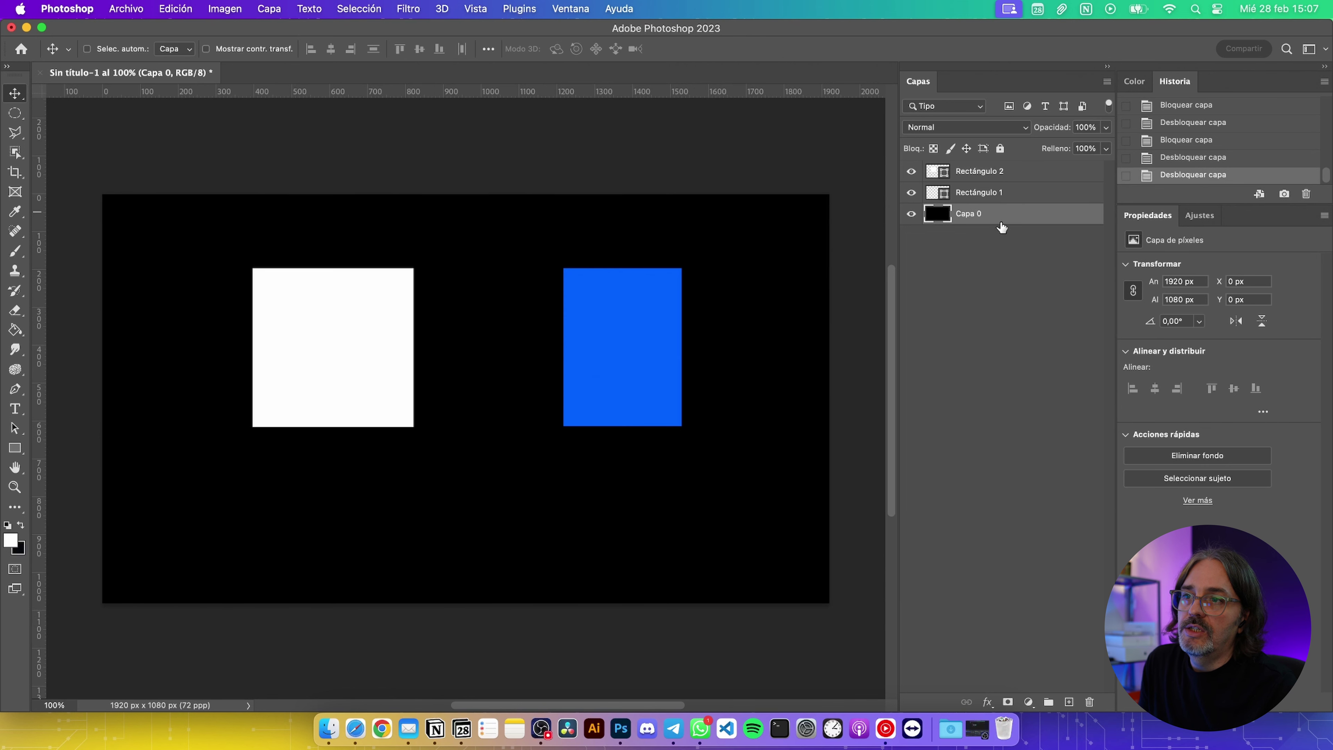
Hide the black Capa 0 layer, then toggle its visibility back on
{"action": "left_click", "coordinate": [912, 214]}
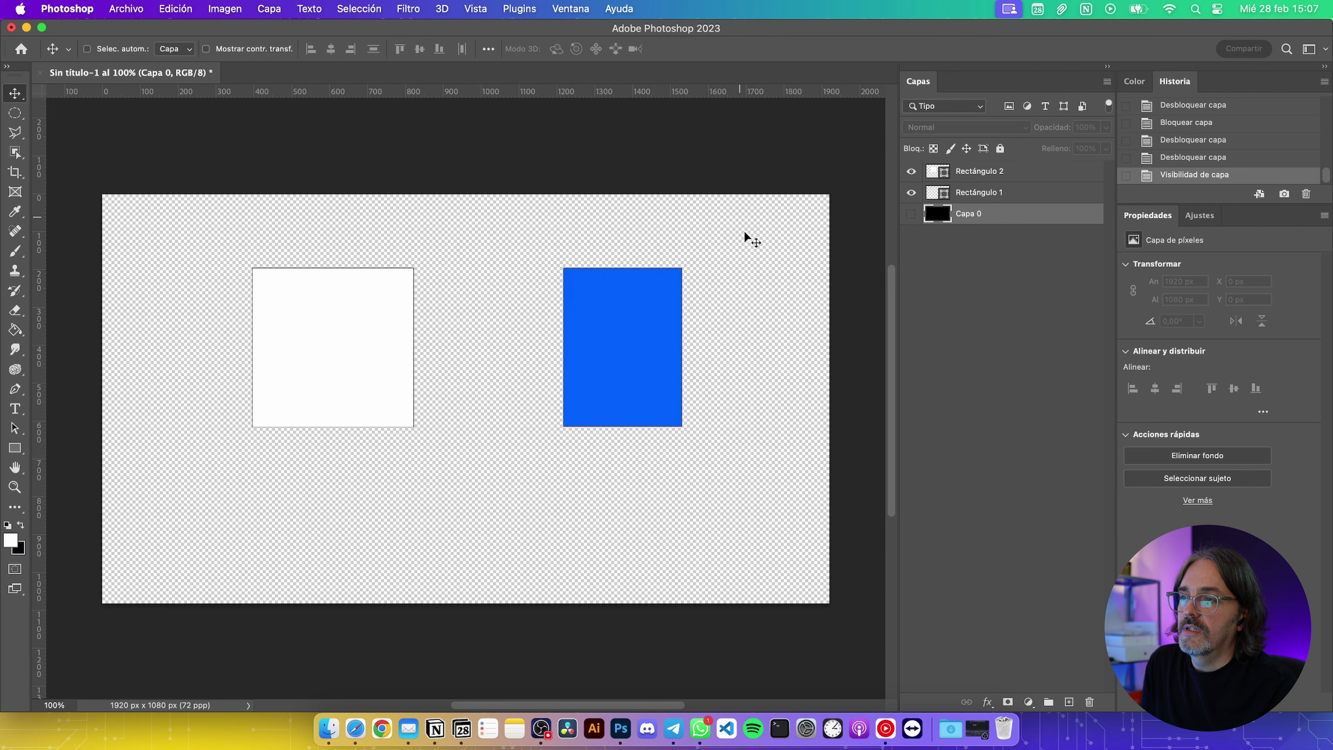
{"action": "scroll", "coordinate": [738, 278], "scroll_direction": "up", "scroll_amount": 1}
{"action": "scroll", "coordinate": [738, 278], "scroll_direction": "up", "scroll_amount": 4}
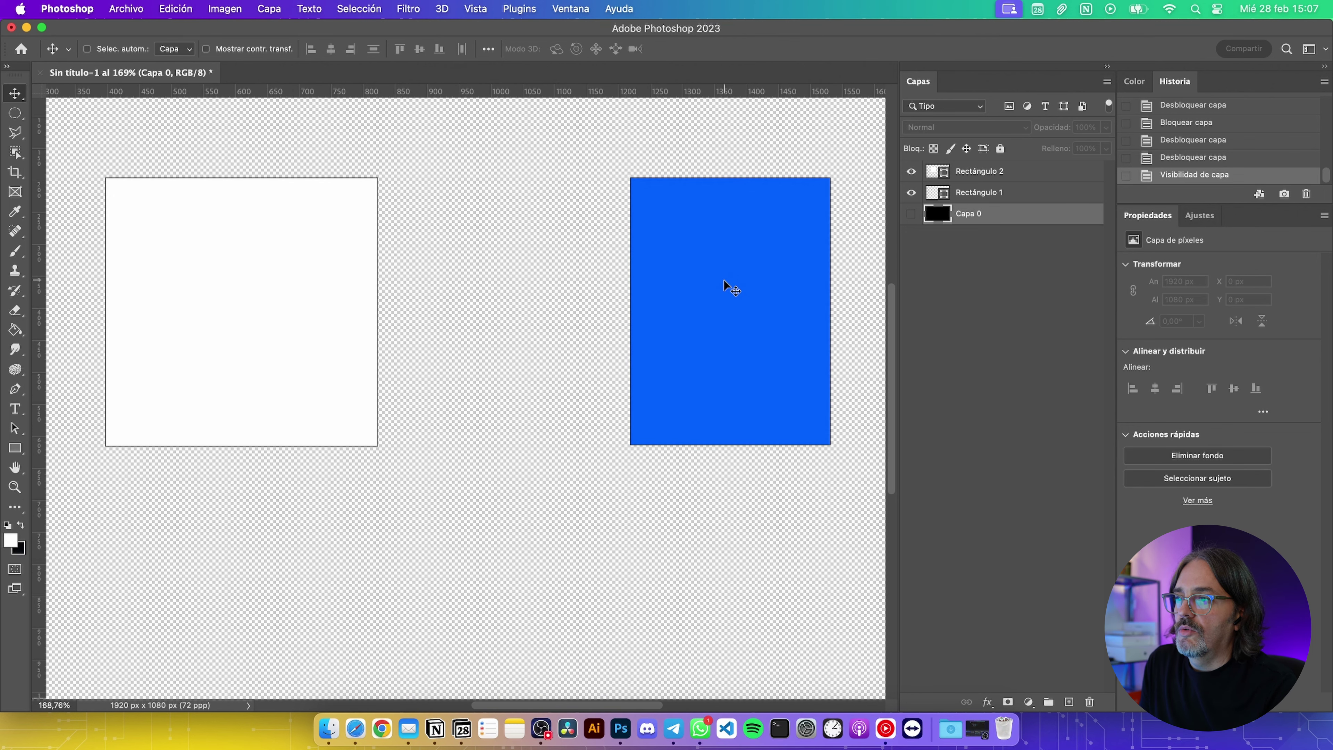
{"action": "scroll", "coordinate": [541, 322], "scroll_direction": "down", "scroll_amount": 2}
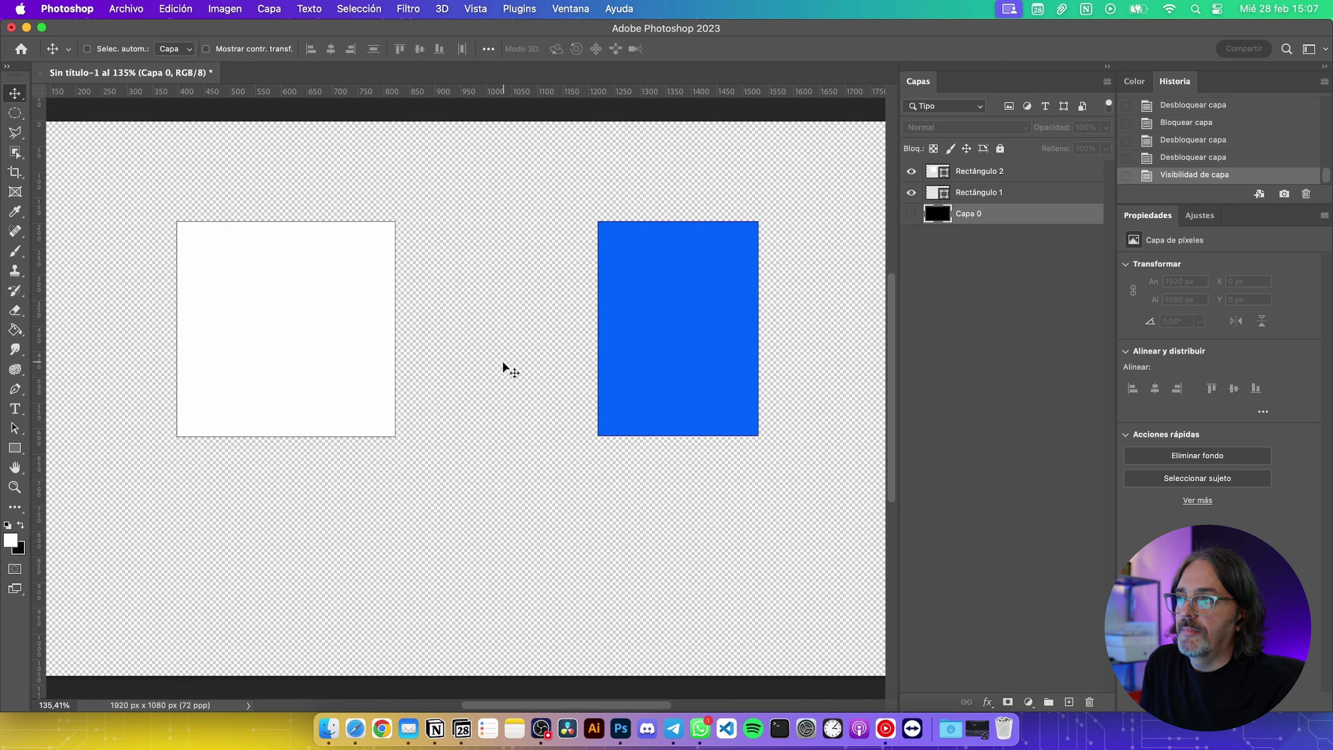
{"action": "scroll", "coordinate": [504, 365], "scroll_direction": "down", "scroll_amount": 2}
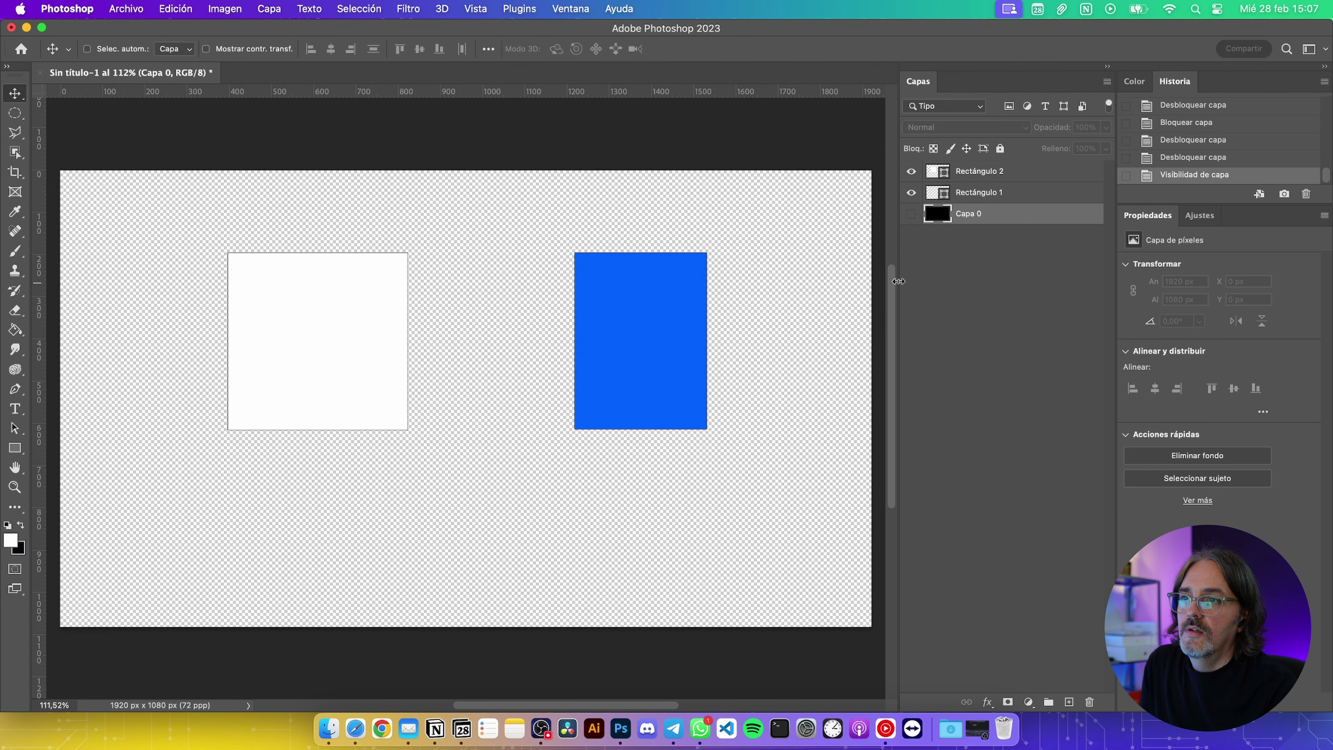
{"action": "left_click", "coordinate": [911, 214]}
{"action": "left_click", "coordinate": [911, 215]}
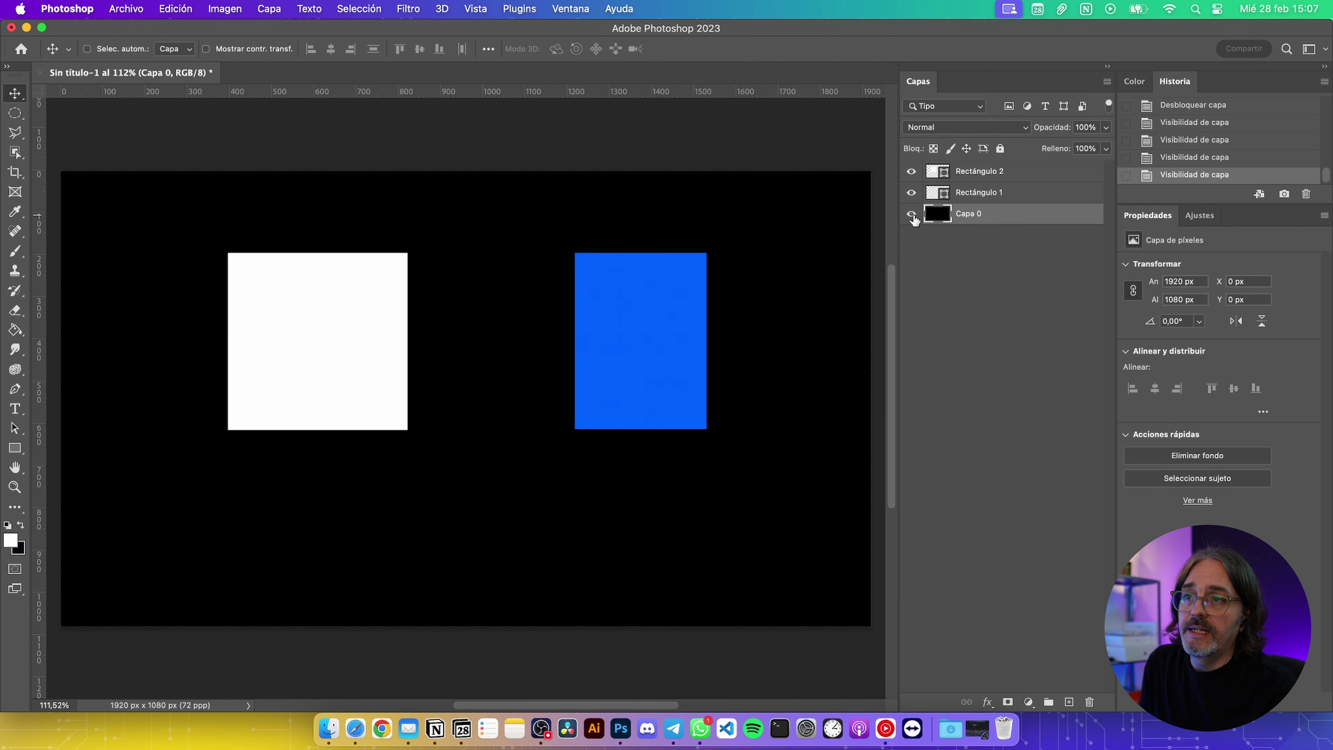
Delete Capa 0 and undo it, trying a Cmd+Backspace fill and deleting it again before restoring
{"action": "left_click", "coordinate": [1090, 703]}
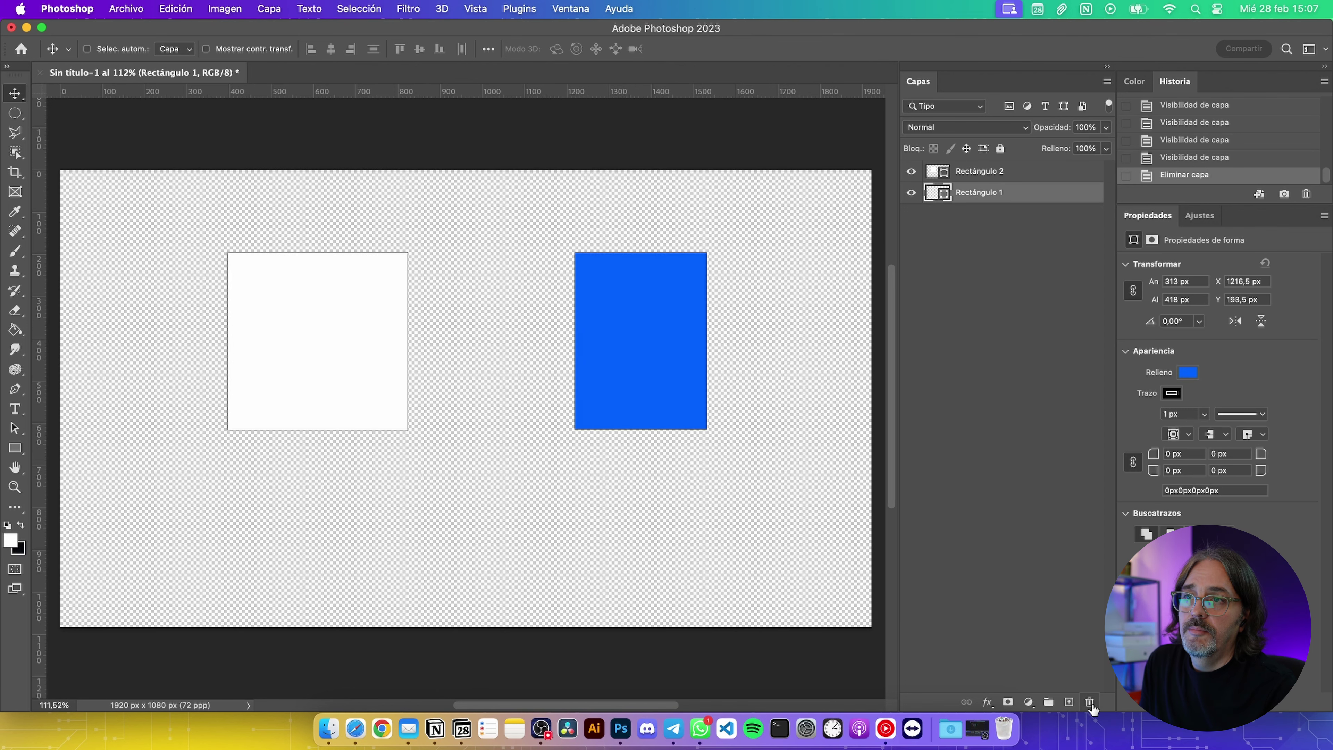
{"action": "key", "text": "super+z"}
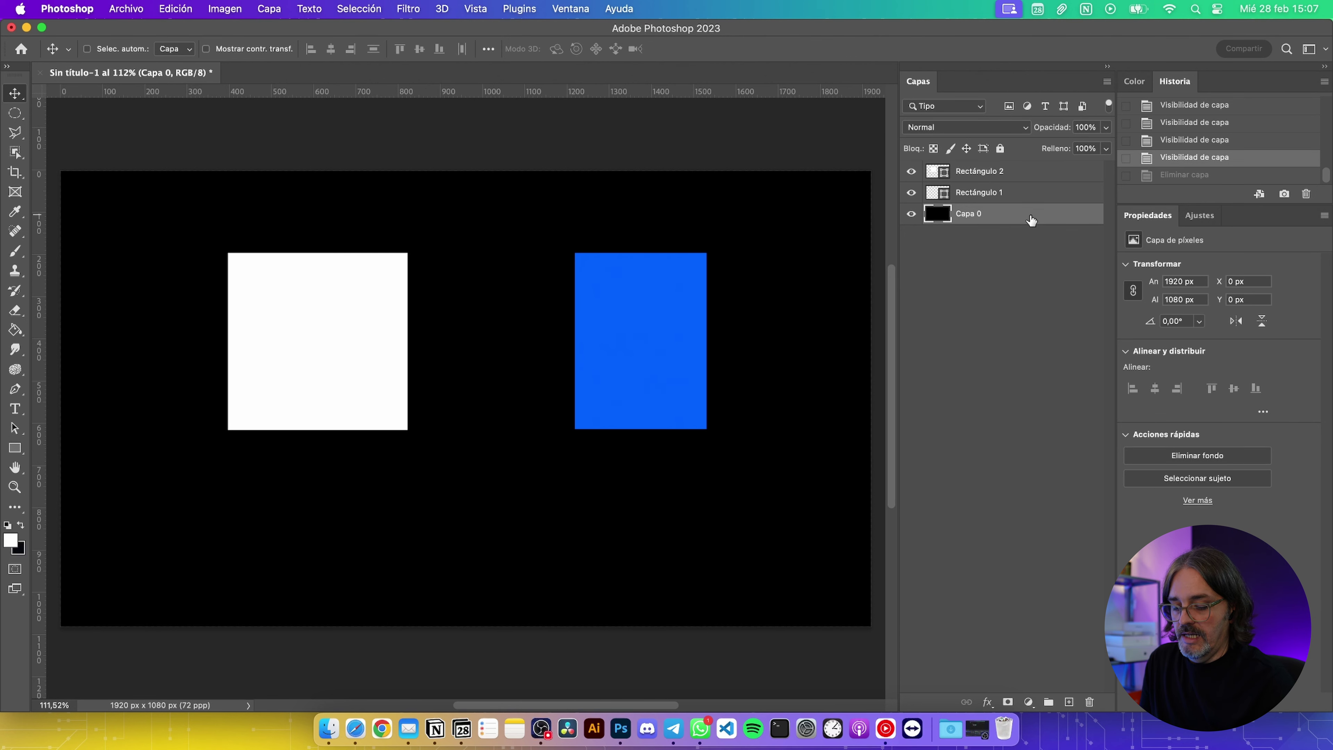
{"action": "key", "text": "super+BackSpace"}
{"action": "key", "text": "BackSpace"}
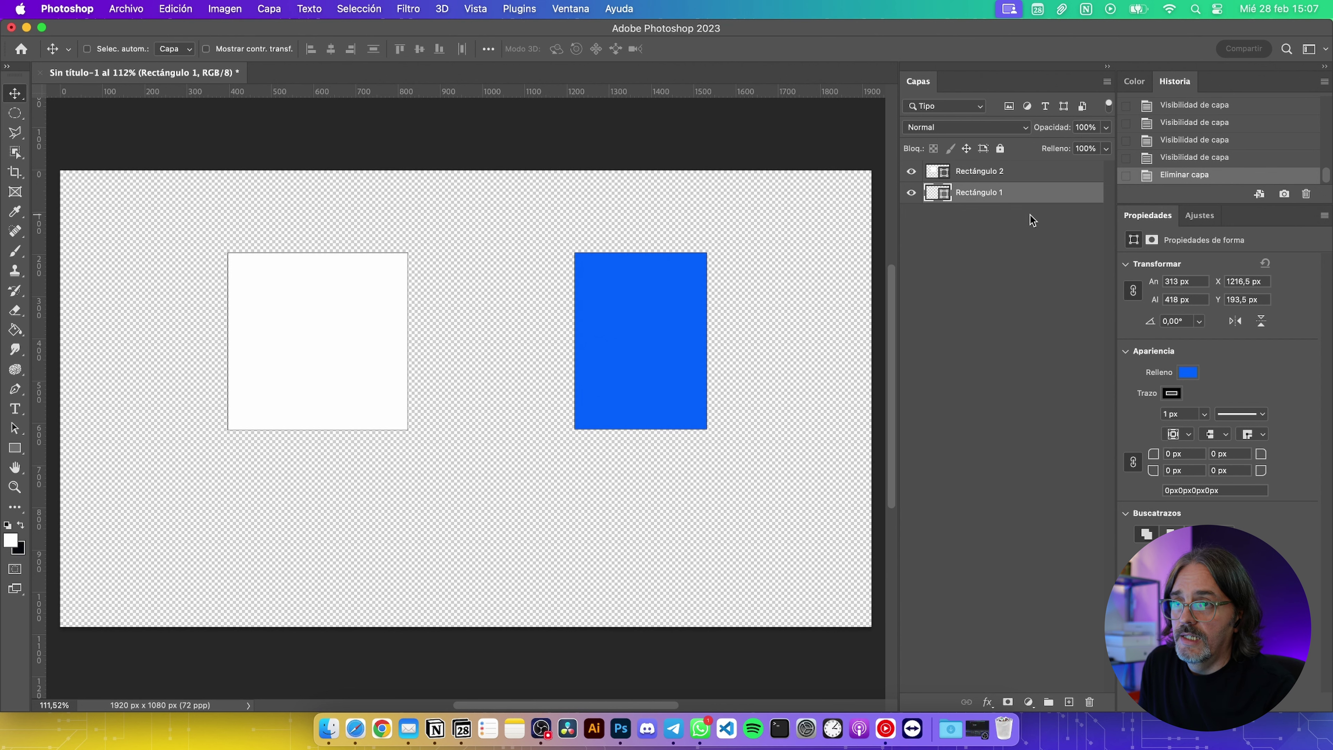
{"action": "left_click", "coordinate": [1031, 215]}
{"action": "key", "text": "super+z"}
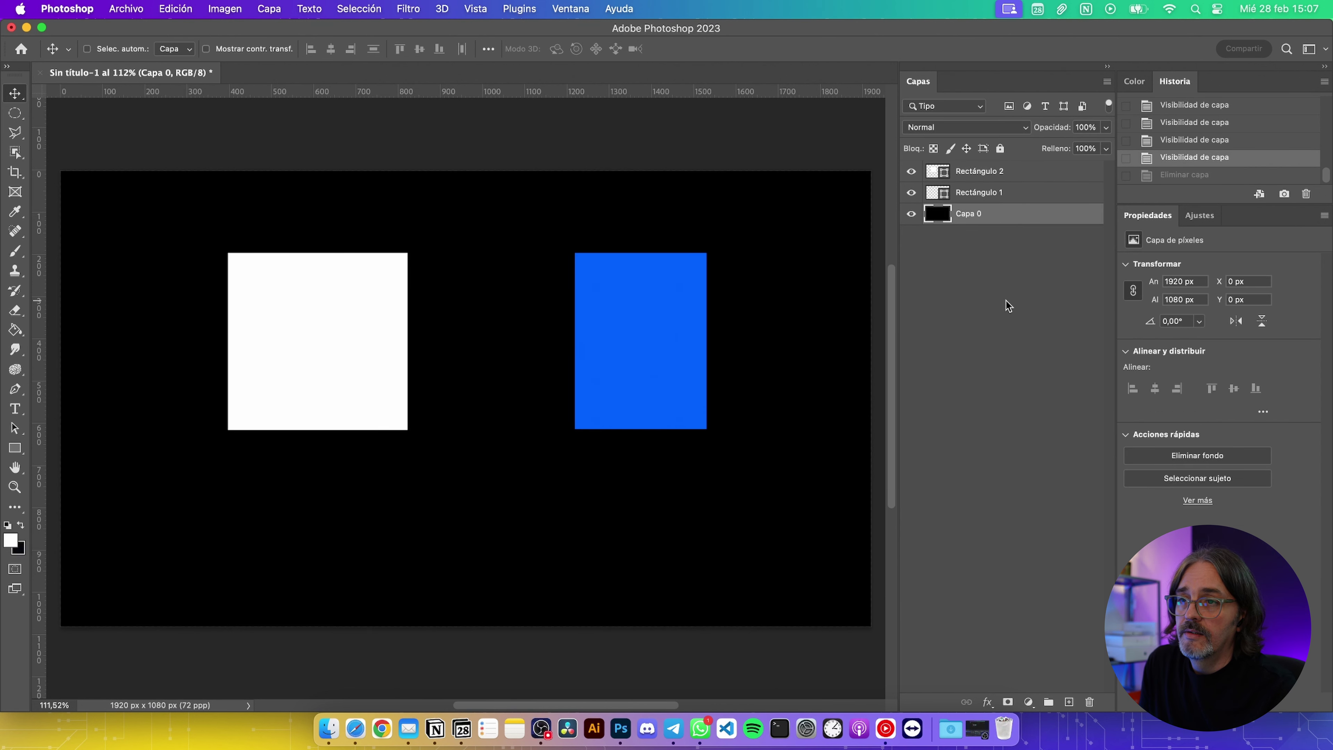
Select Capa 0, redo its deletion, then step back in history to restore the black background
{"action": "left_click", "coordinate": [1006, 300]}
{"action": "left_click", "coordinate": [1010, 219]}
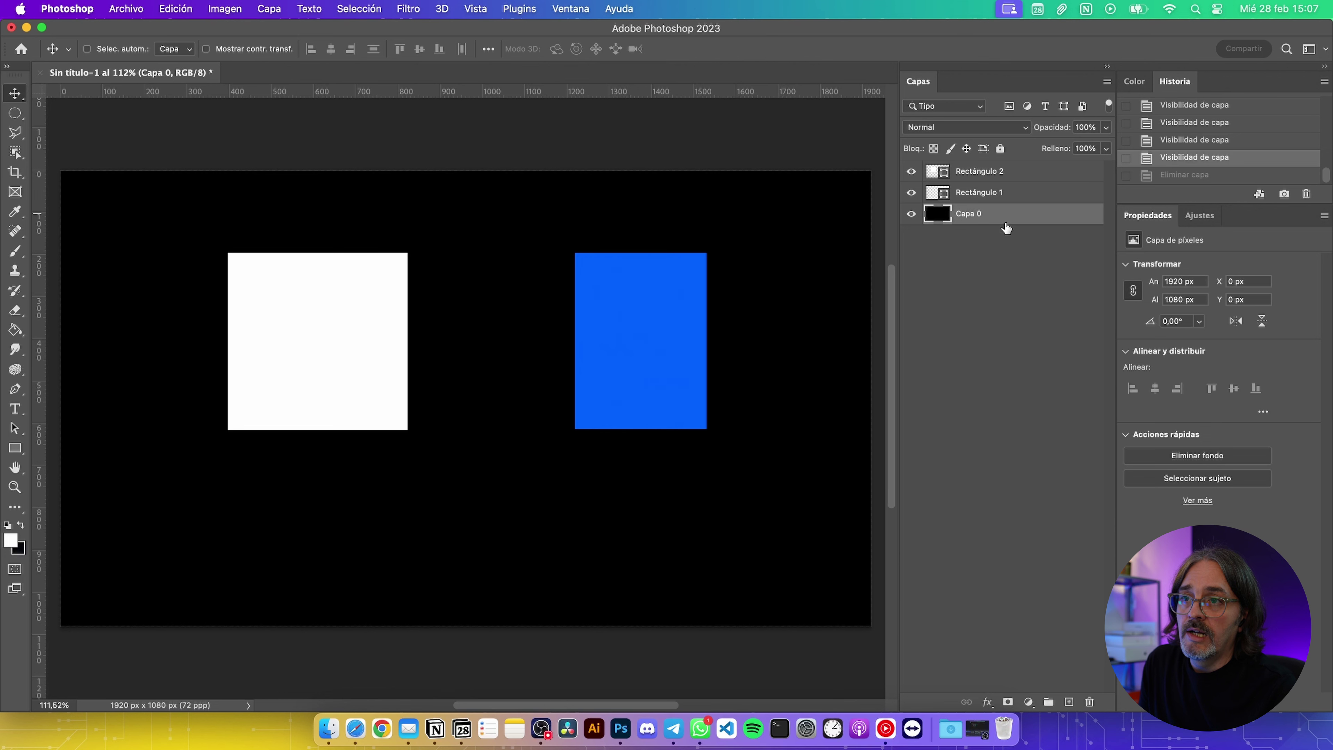
{"action": "left_click", "coordinate": [1007, 265]}
{"action": "left_click", "coordinate": [1011, 212]}
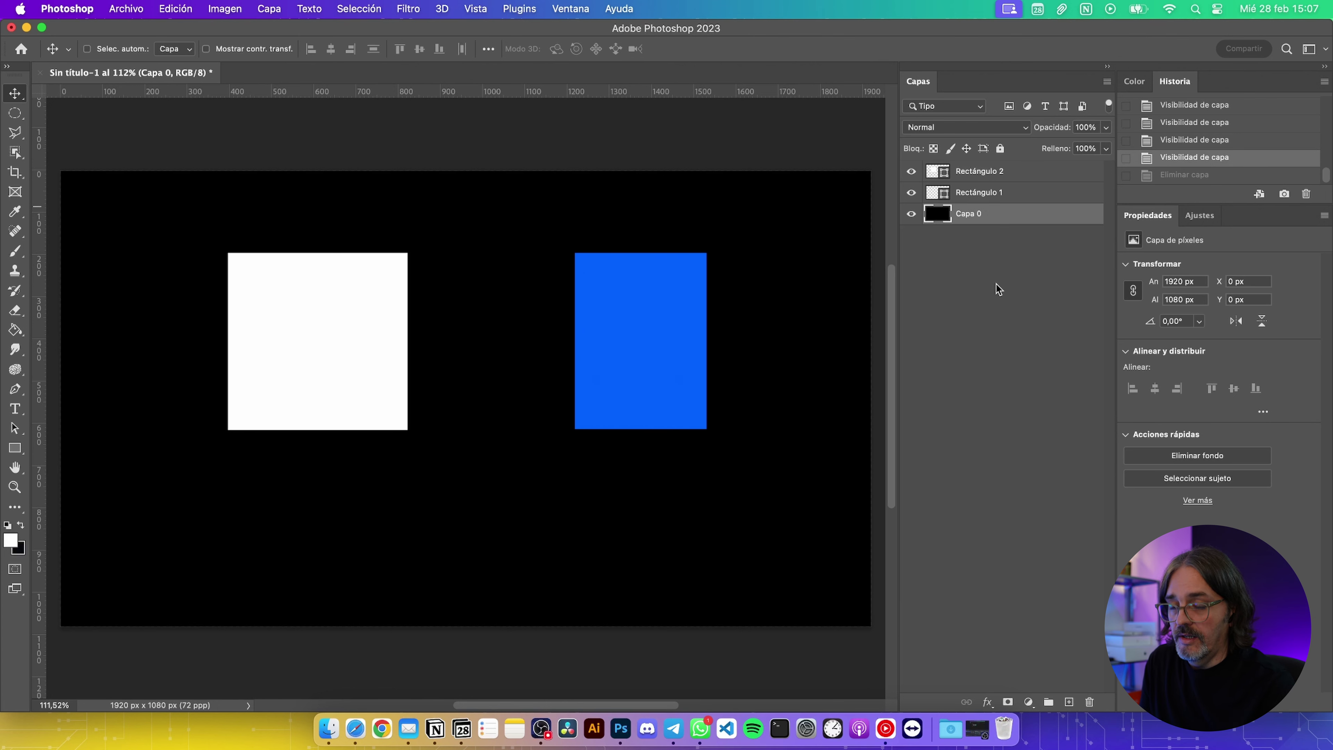
{"action": "key", "text": "super+shift+z"}
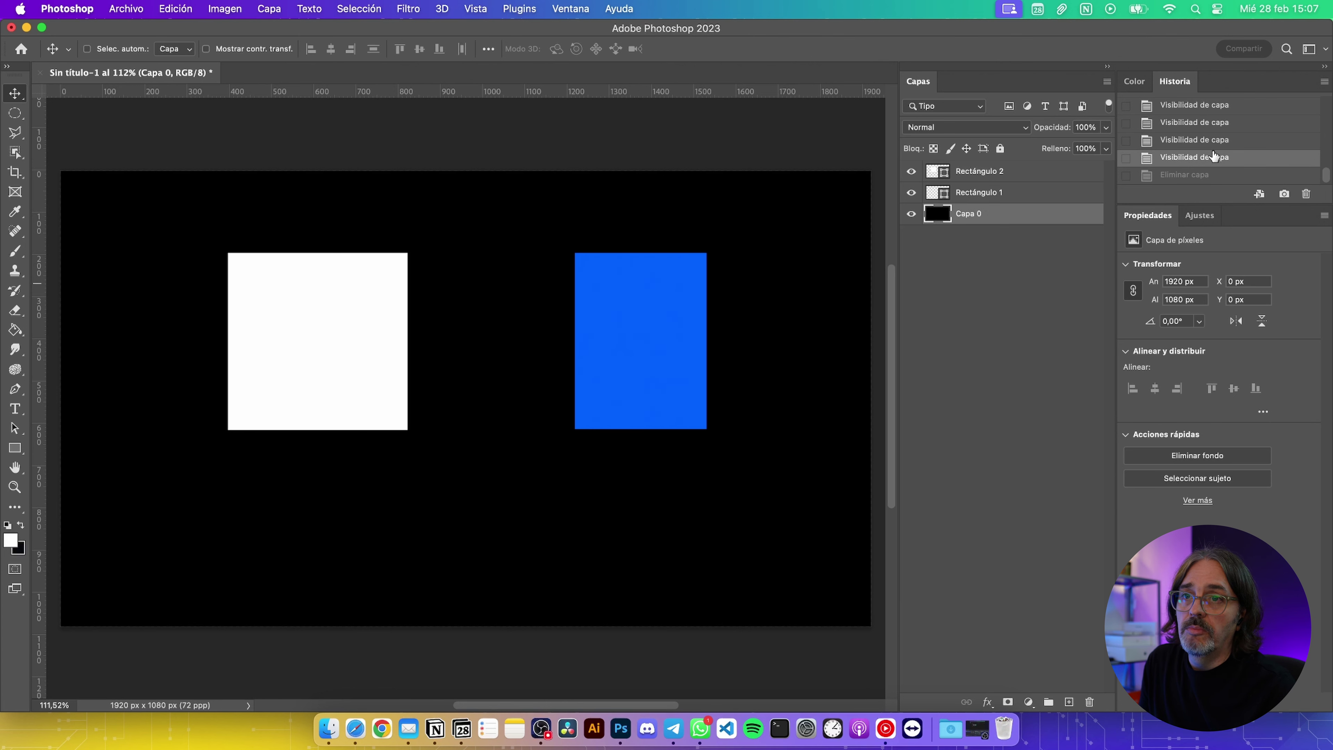
{"action": "key", "text": "ctrl+z"}
{"action": "key", "text": "ctrl+z"}
{"action": "key", "text": "ctrl+z"}
{"action": "key", "text": "ctrl+z"}
{"action": "key", "text": "ctrl+z"}
{"action": "key", "text": "ctrl+z"}
{"action": "key", "text": "ctrl+z"}
{"action": "key", "text": "ctrl+z"}
{"action": "key", "text": "ctrl+z"}
{"action": "key", "text": "ctrl+z"}
{"action": "key", "text": "ctrl+z"}
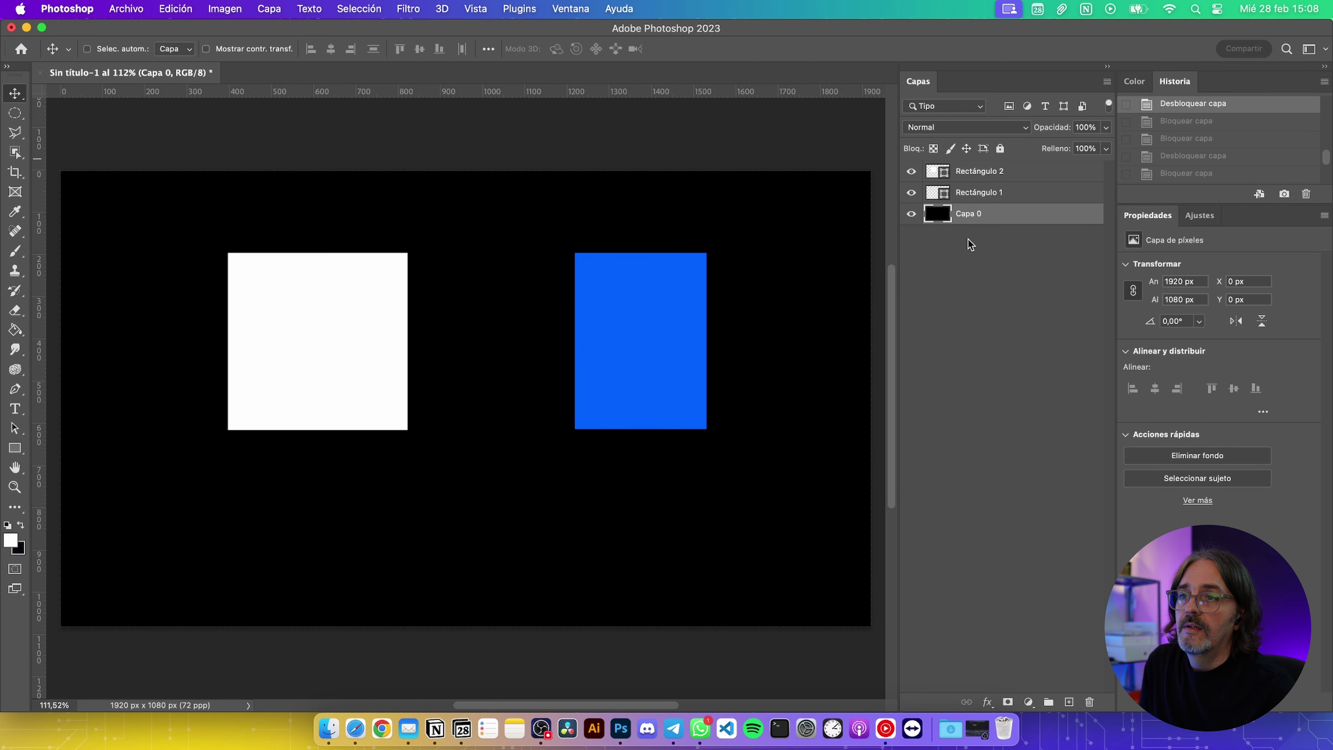
Toggle Capa 0's visibility eye repeatedly, leaving the black background hidden
{"action": "left_click", "coordinate": [911, 213]}
{"action": "left_click", "coordinate": [911, 215]}
{"action": "left_click", "coordinate": [911, 214]}
{"action": "left_click", "coordinate": [911, 215]}
{"action": "left_click", "coordinate": [911, 214]}
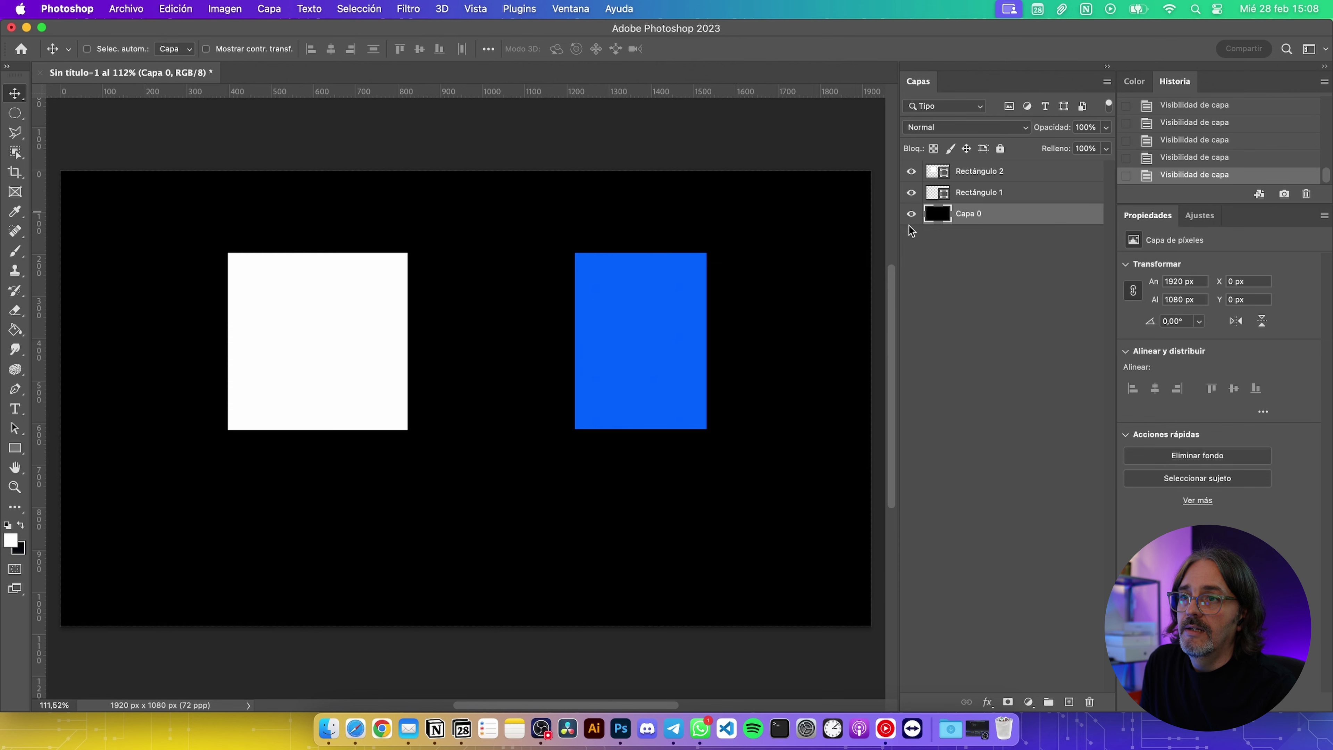
{"action": "left_click", "coordinate": [912, 216]}
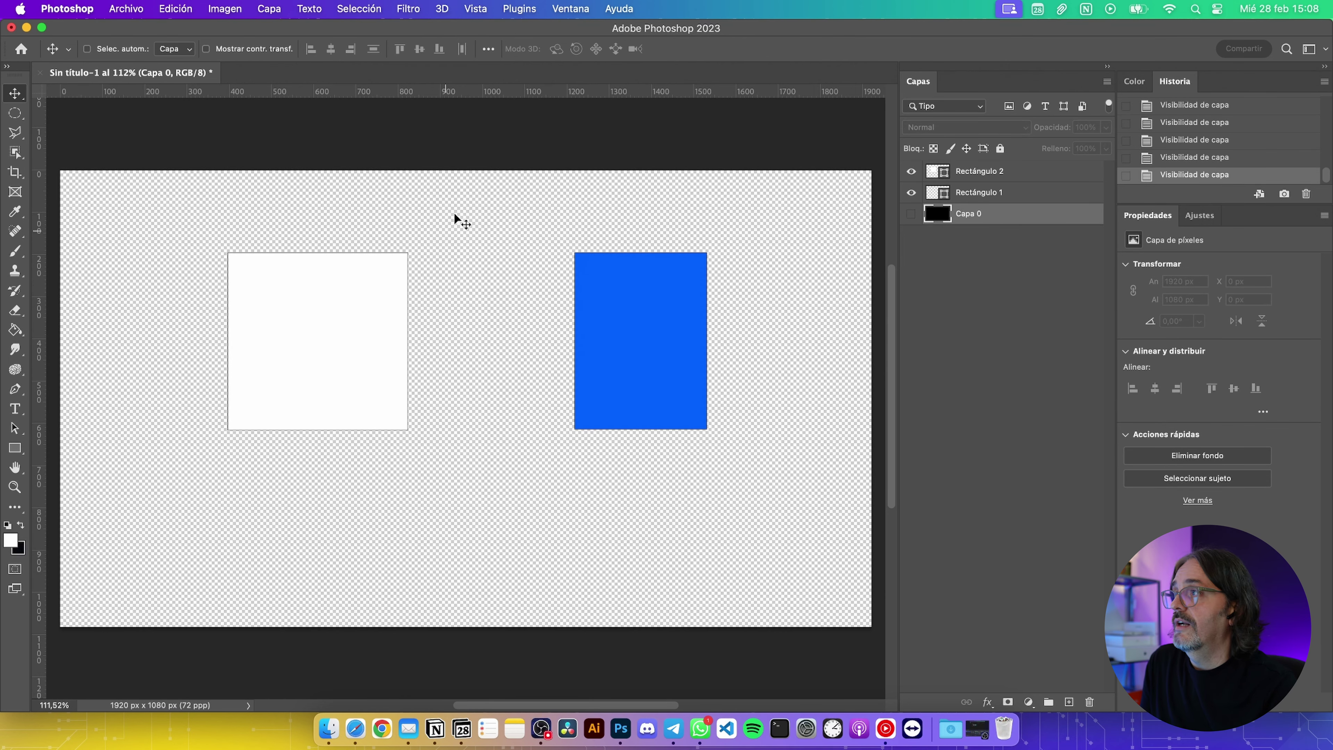
{"action": "left_click", "coordinate": [911, 215]}
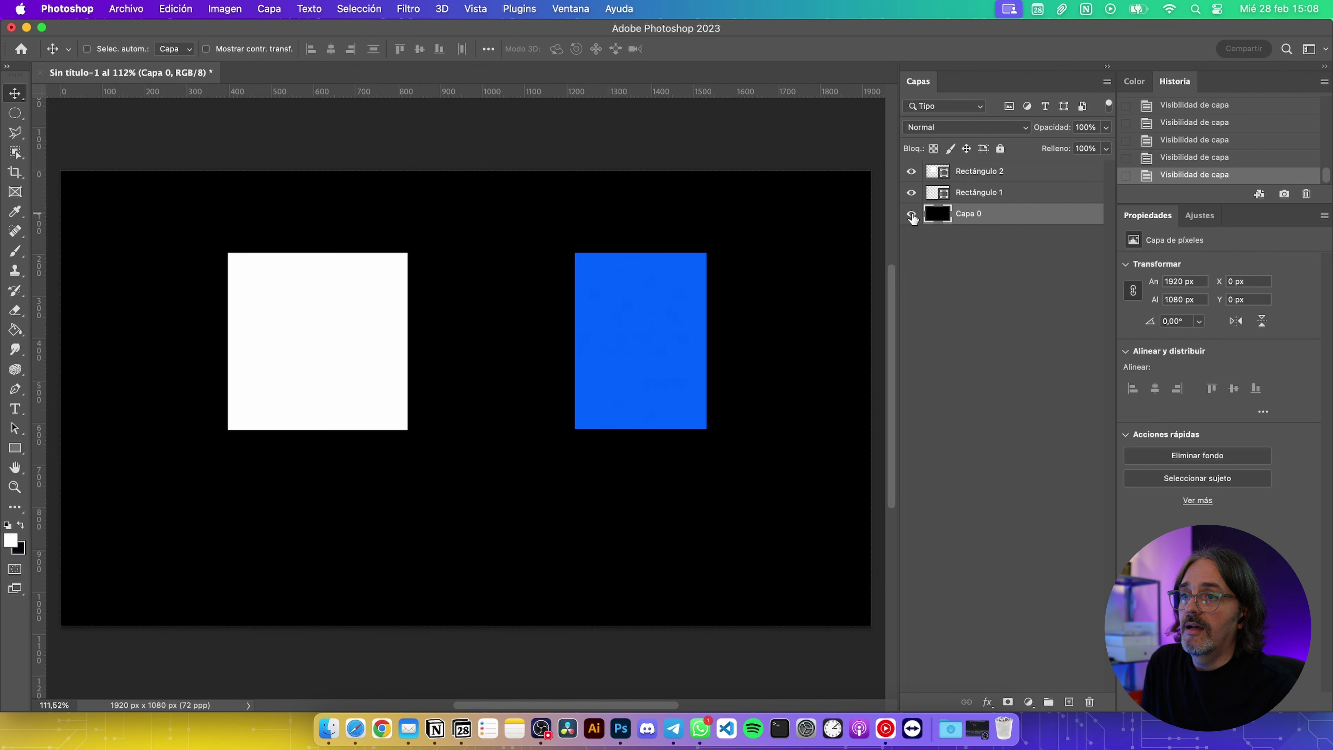
{"action": "left_click", "coordinate": [911, 215]}
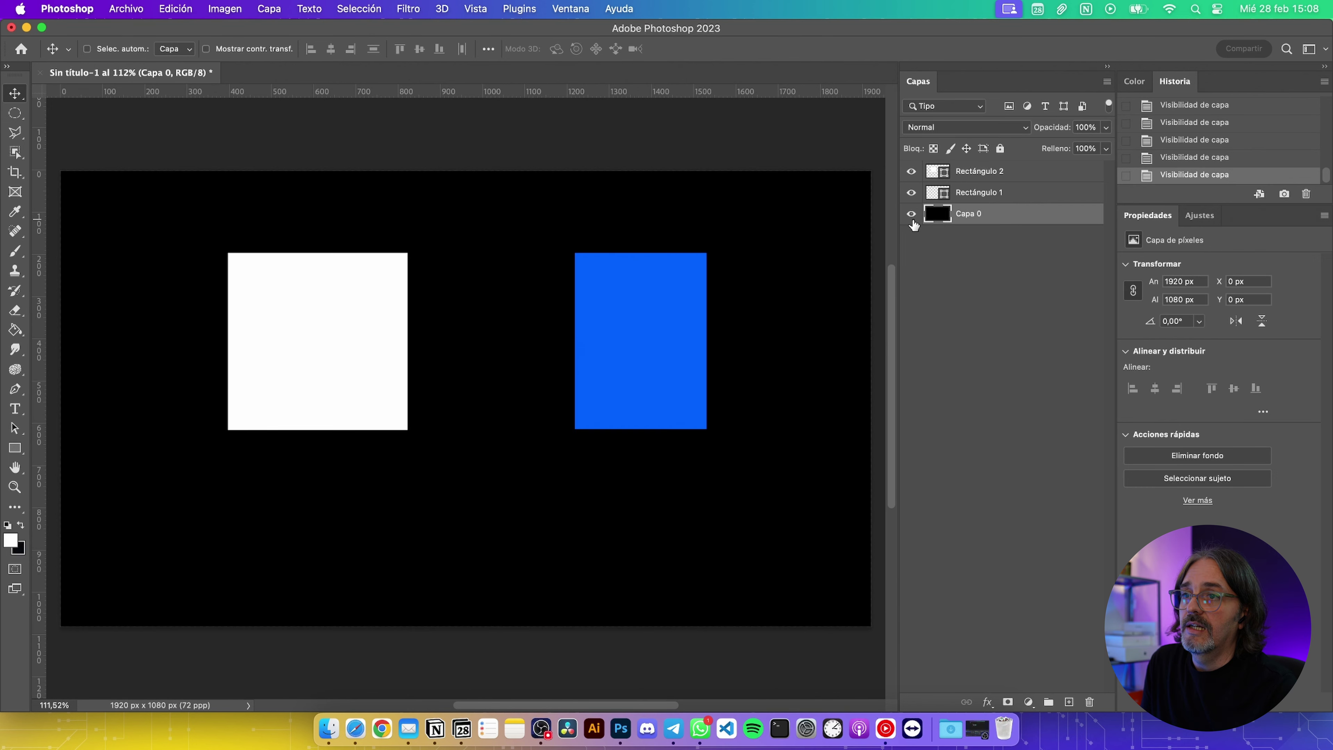
{"action": "left_click", "coordinate": [911, 215]}
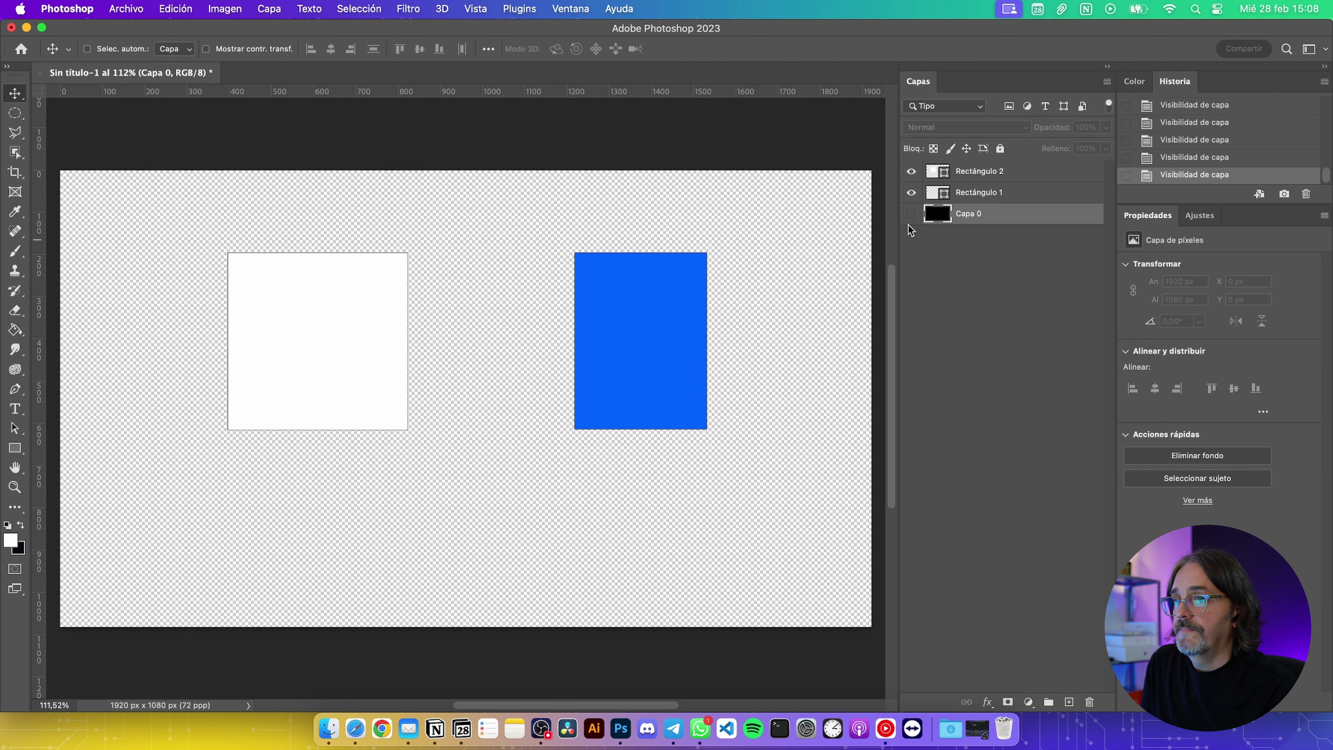
Export the canvas as PNG, saving Sin título-1.png to Escritorio, and bring up Finder
{"action": "left_click", "coordinate": [126, 9]}
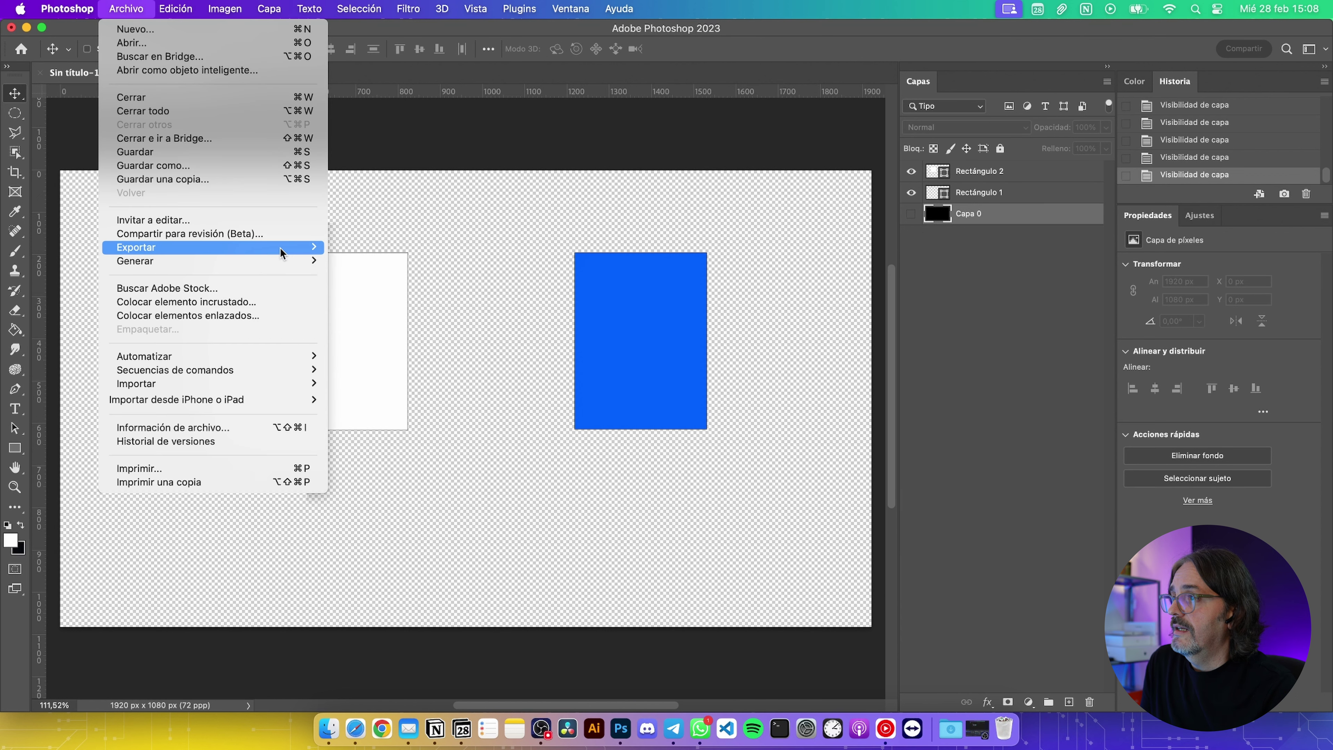
{"action": "left_click", "coordinate": [496, 252]}
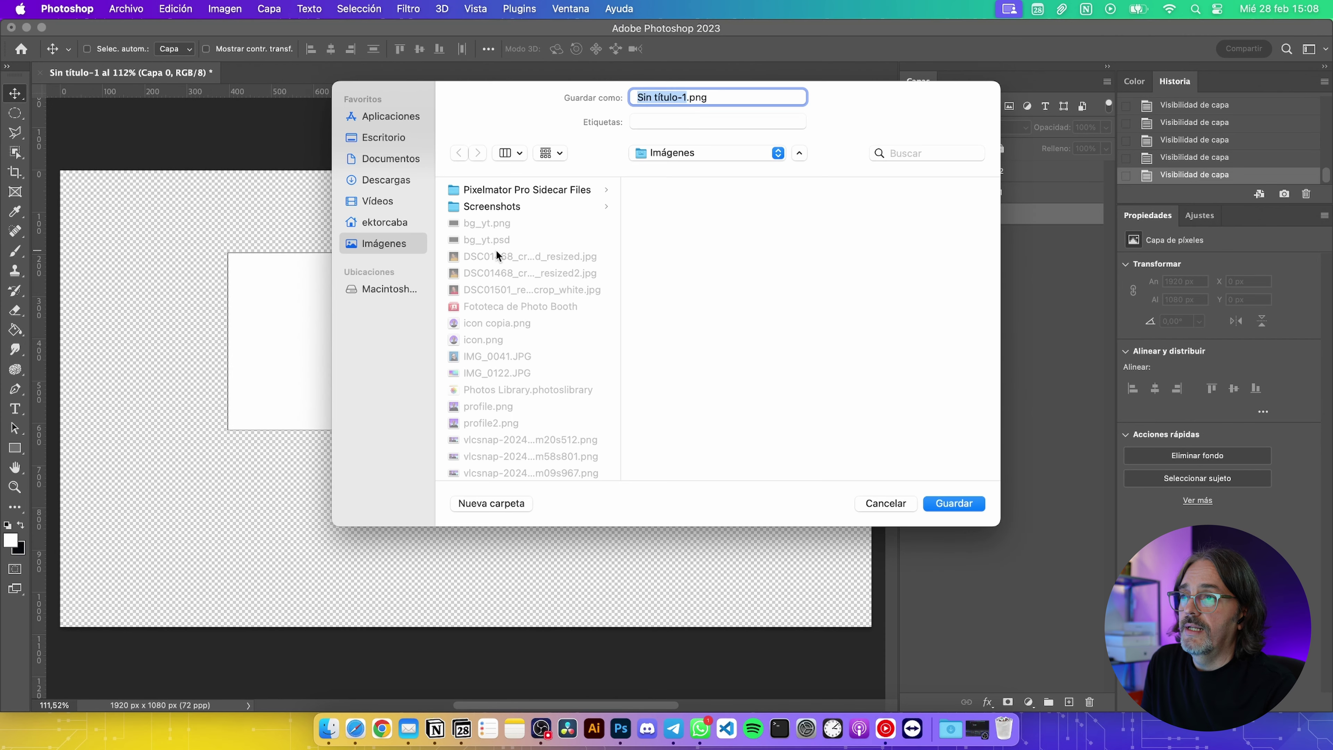
{"action": "left_click", "coordinate": [387, 137]}
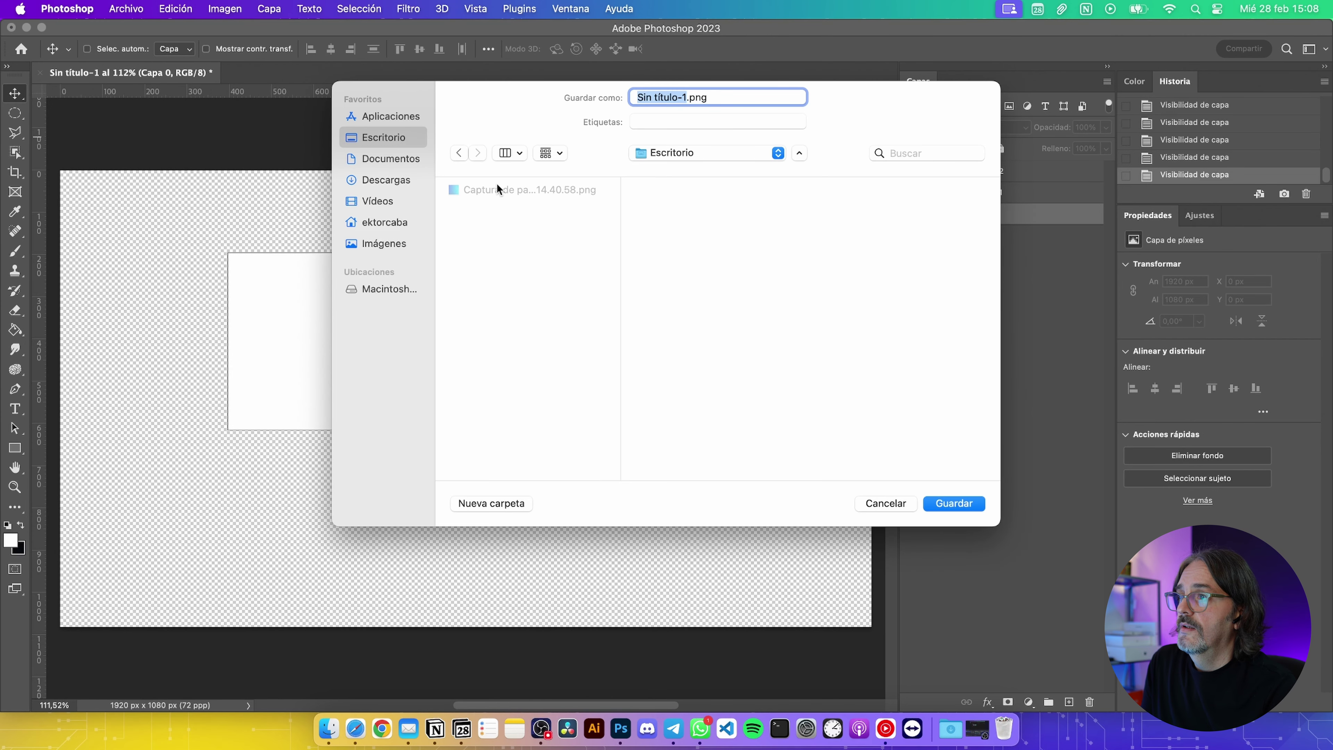
{"action": "left_click", "coordinate": [947, 503]}
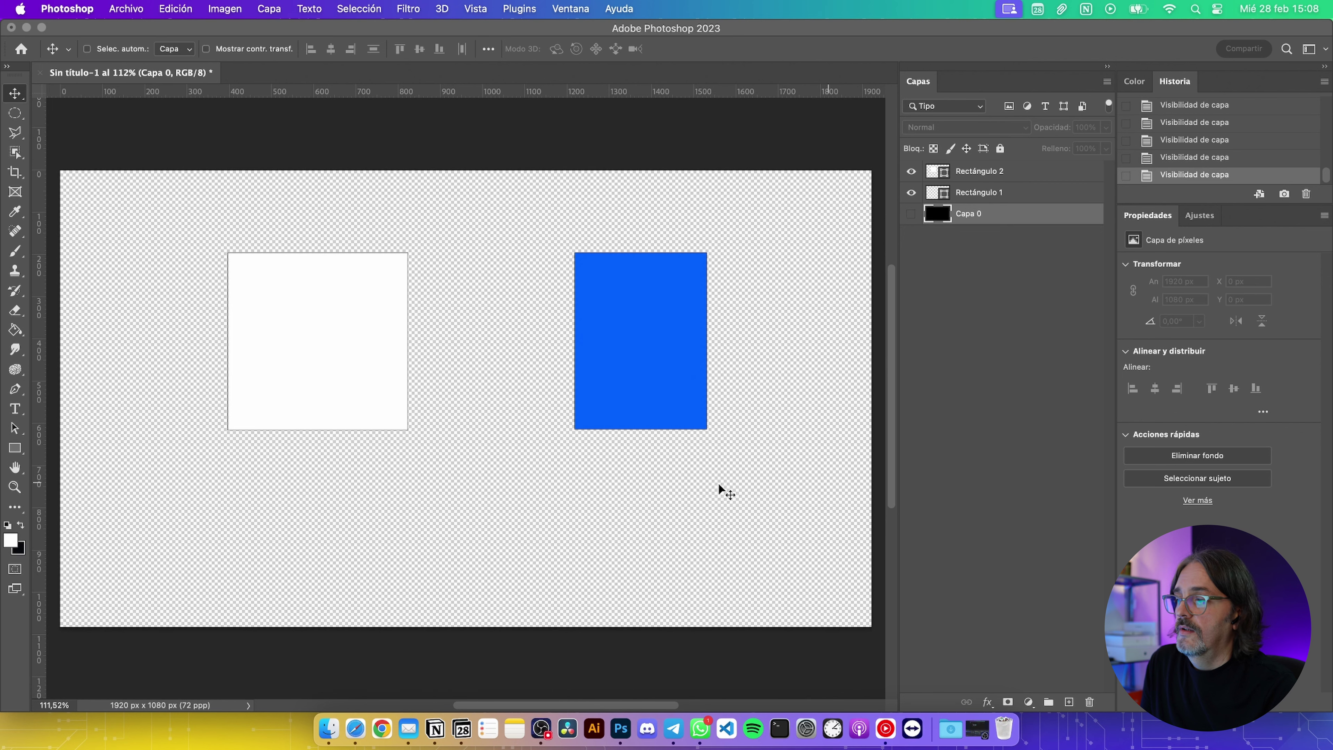
{"action": "left_click", "coordinate": [329, 728]}
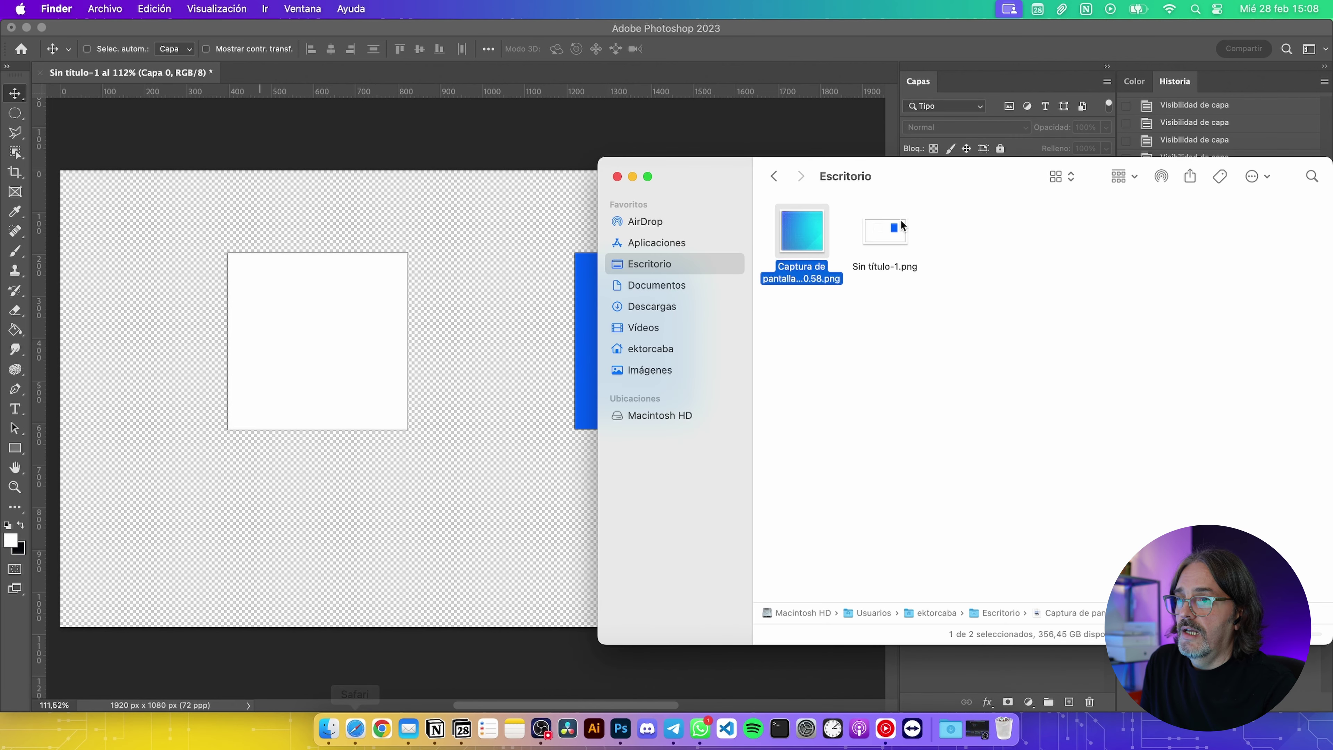
Check Sin título-1.png in Quick Look and Preview, then show Capa 0 again in Photoshop
{"action": "left_click", "coordinate": [880, 224]}
{"action": "key", "text": "space"}
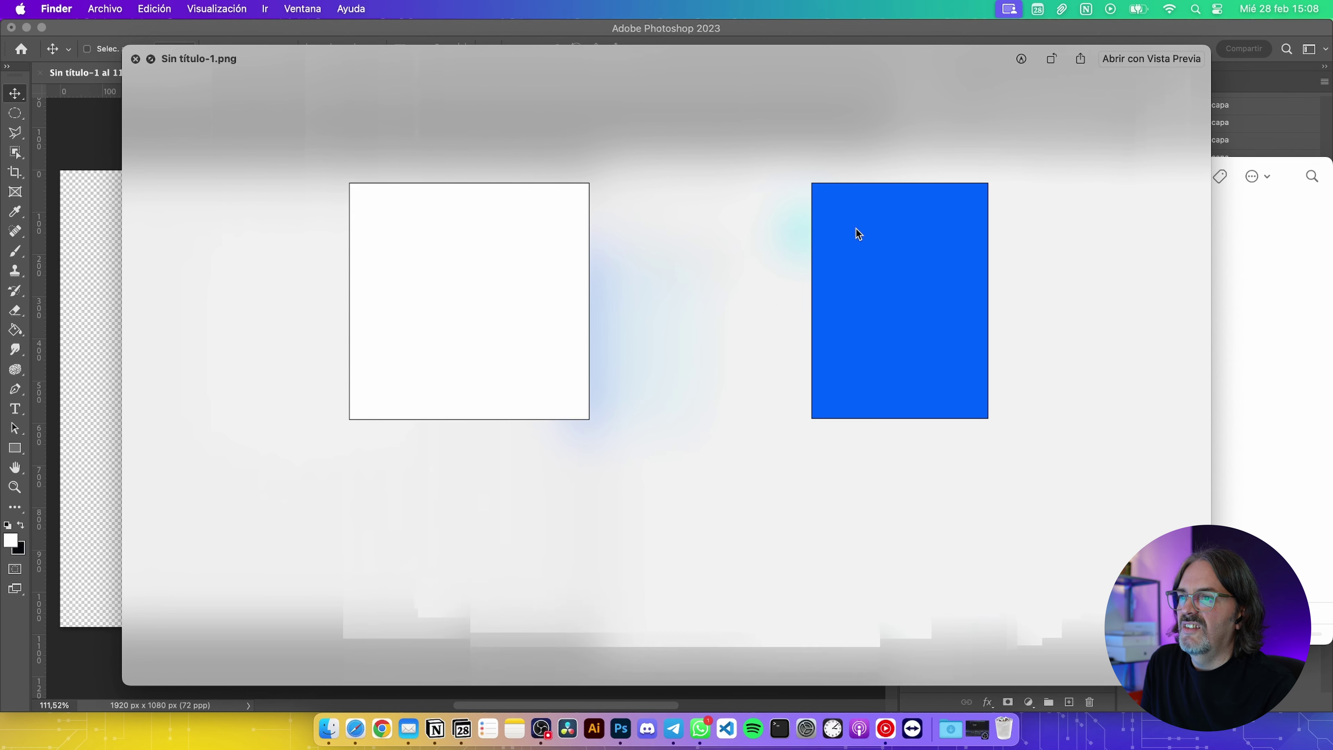
{"action": "key", "text": "space"}
{"action": "double_click", "coordinate": [893, 241]}
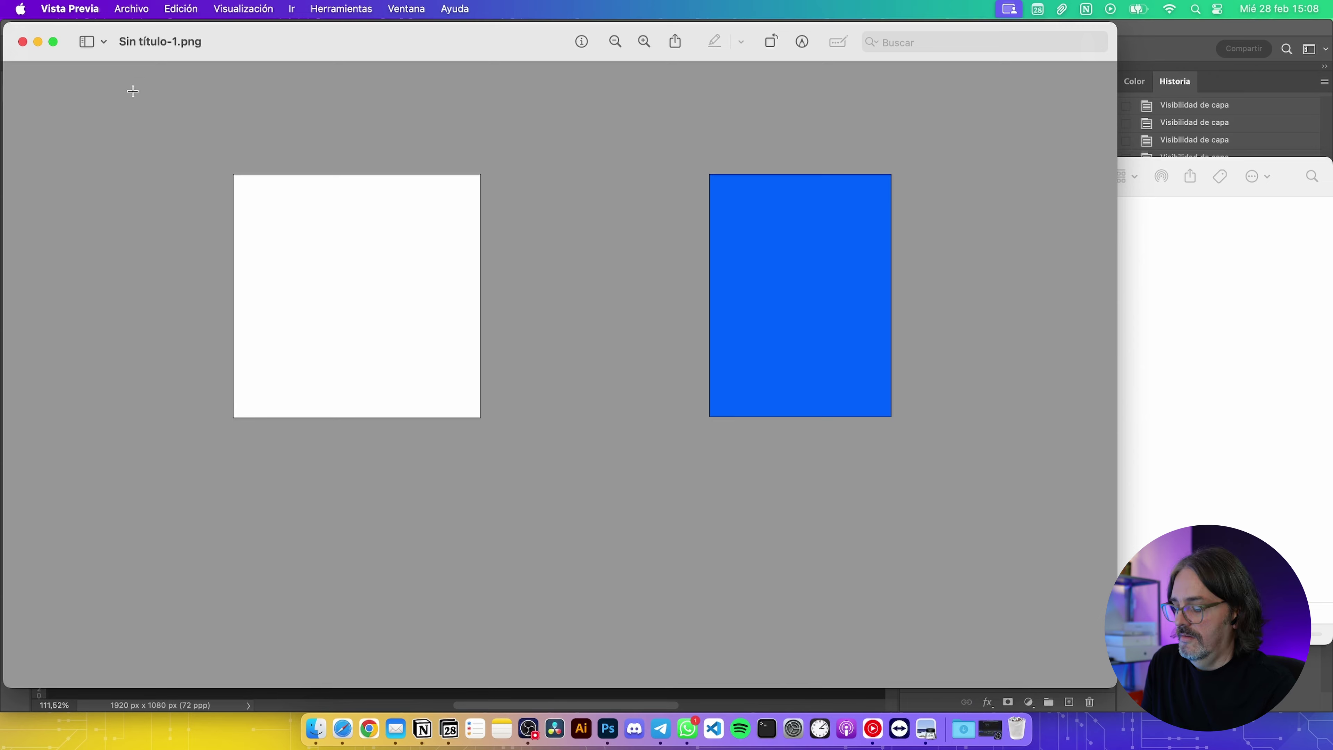
{"action": "key", "text": "super+Tab"}
{"action": "left_click", "coordinate": [911, 214]}
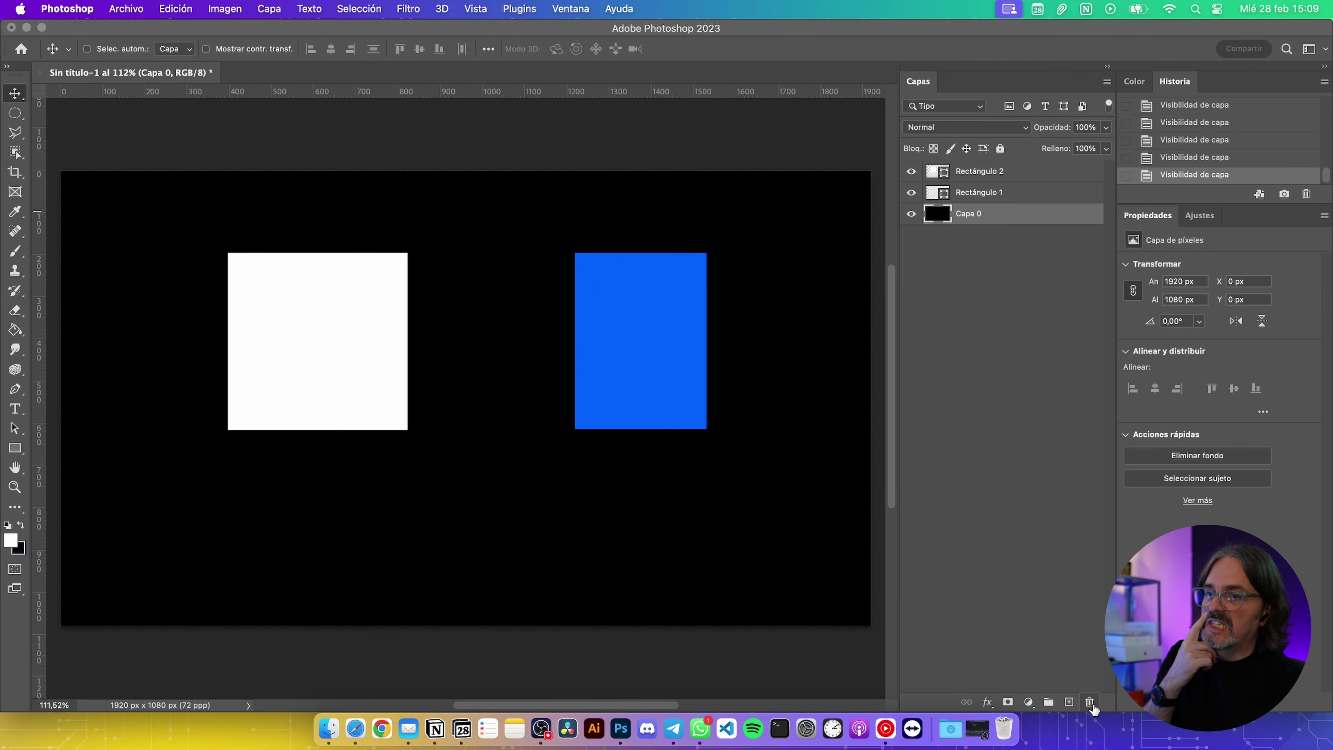
Lock Capa 0 completely and filter the Layers list to shape layers only
{"action": "left_click", "coordinate": [999, 148]}
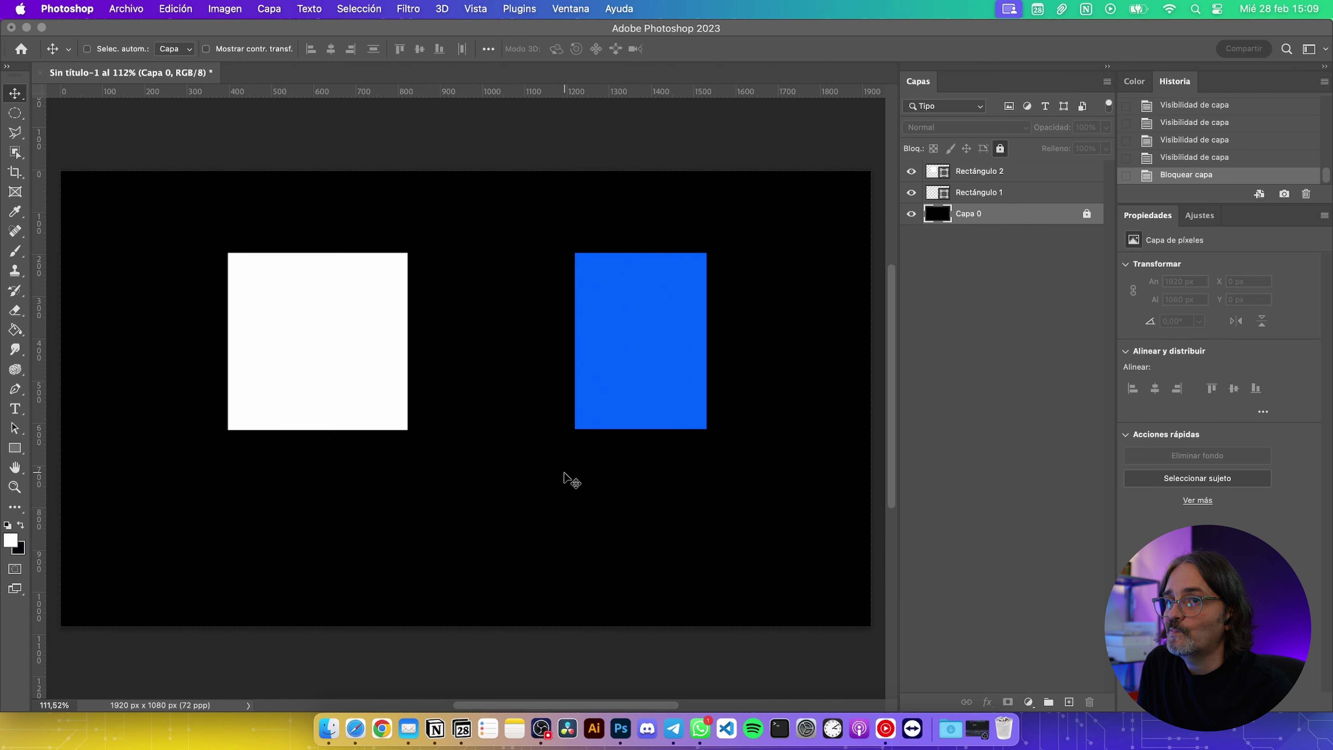
{"action": "left_click", "coordinate": [961, 247]}
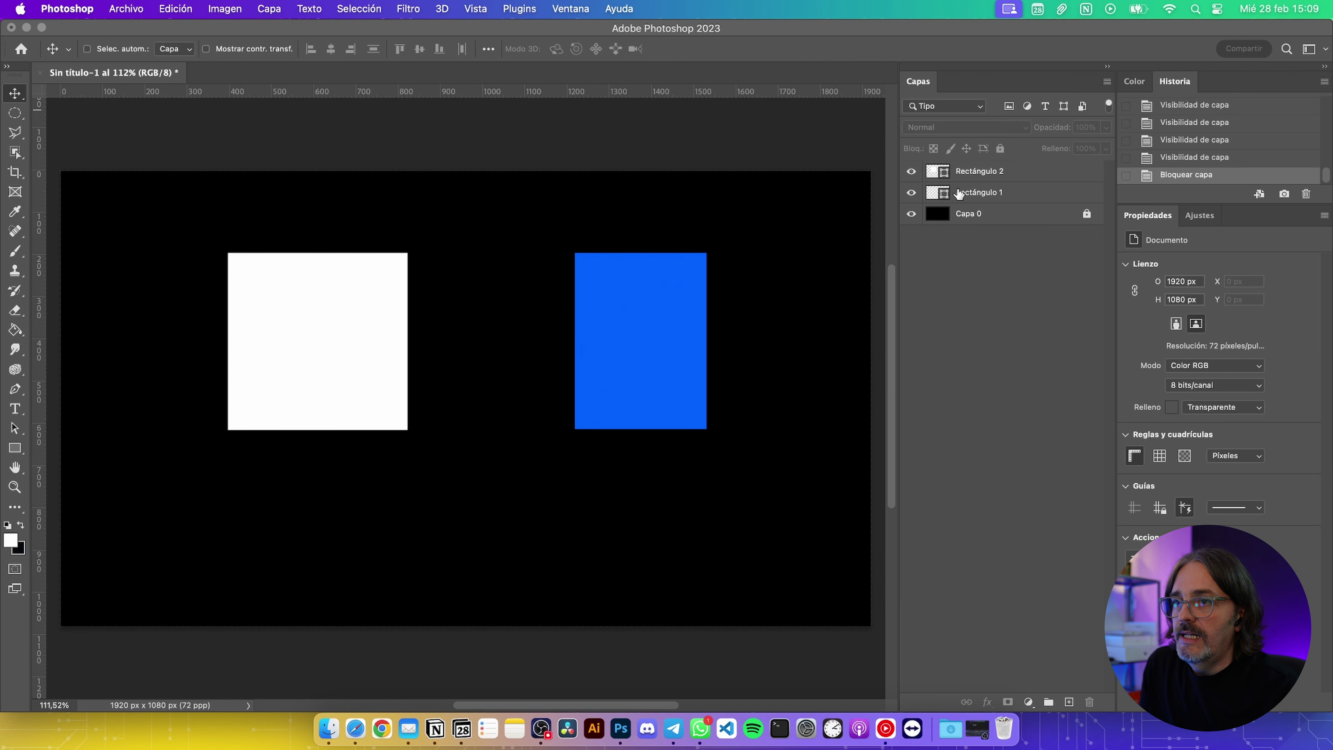
{"action": "left_click", "coordinate": [989, 195]}
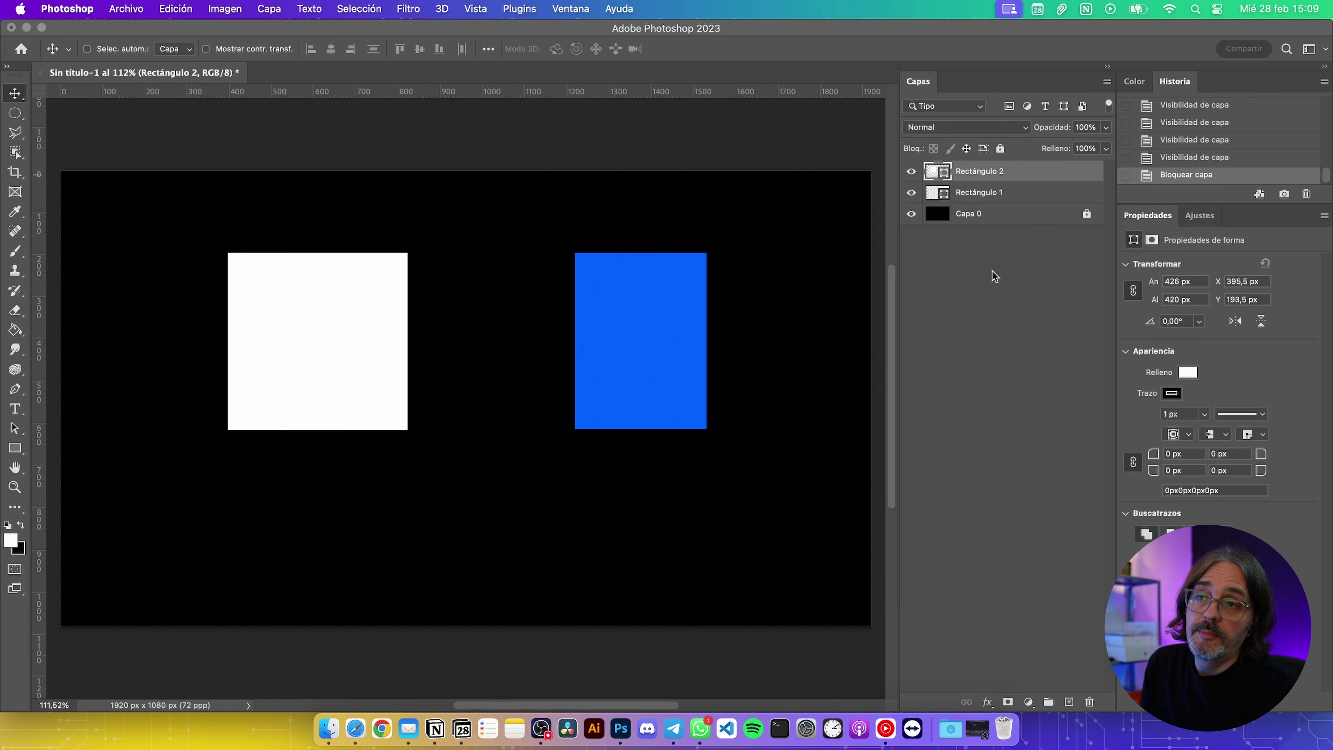
{"action": "left_click", "coordinate": [1001, 219]}
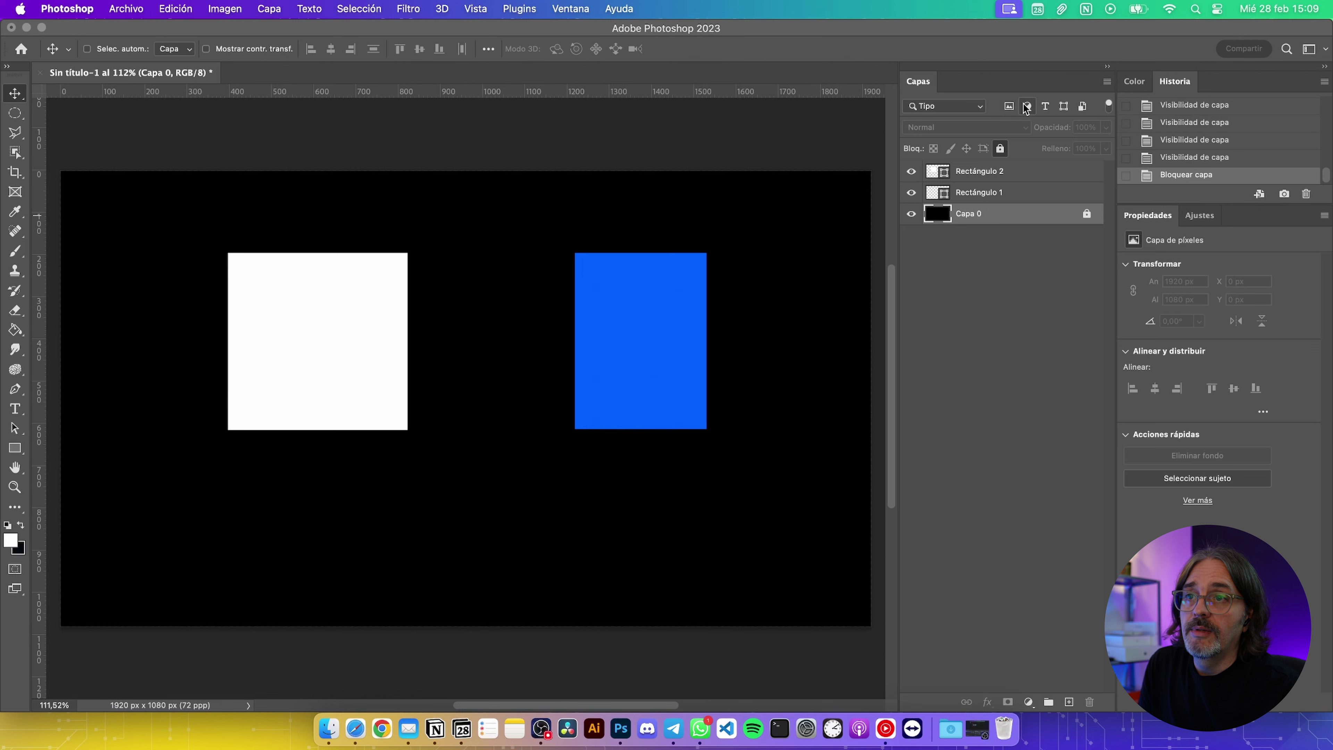
{"action": "left_click", "coordinate": [1063, 108]}
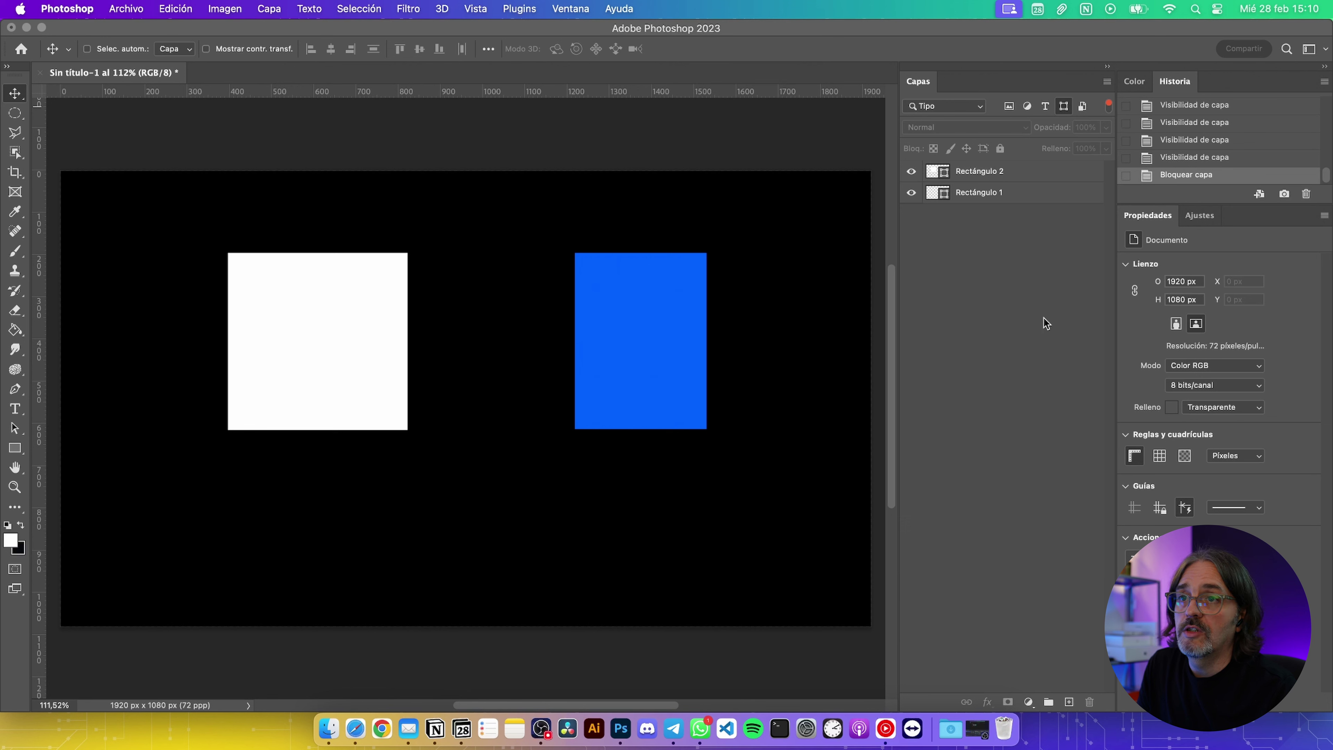
Turn off the shape filter and try smart-object, text, adjustment and pixel filters, each switched back off
{"action": "left_click", "coordinate": [1066, 107]}
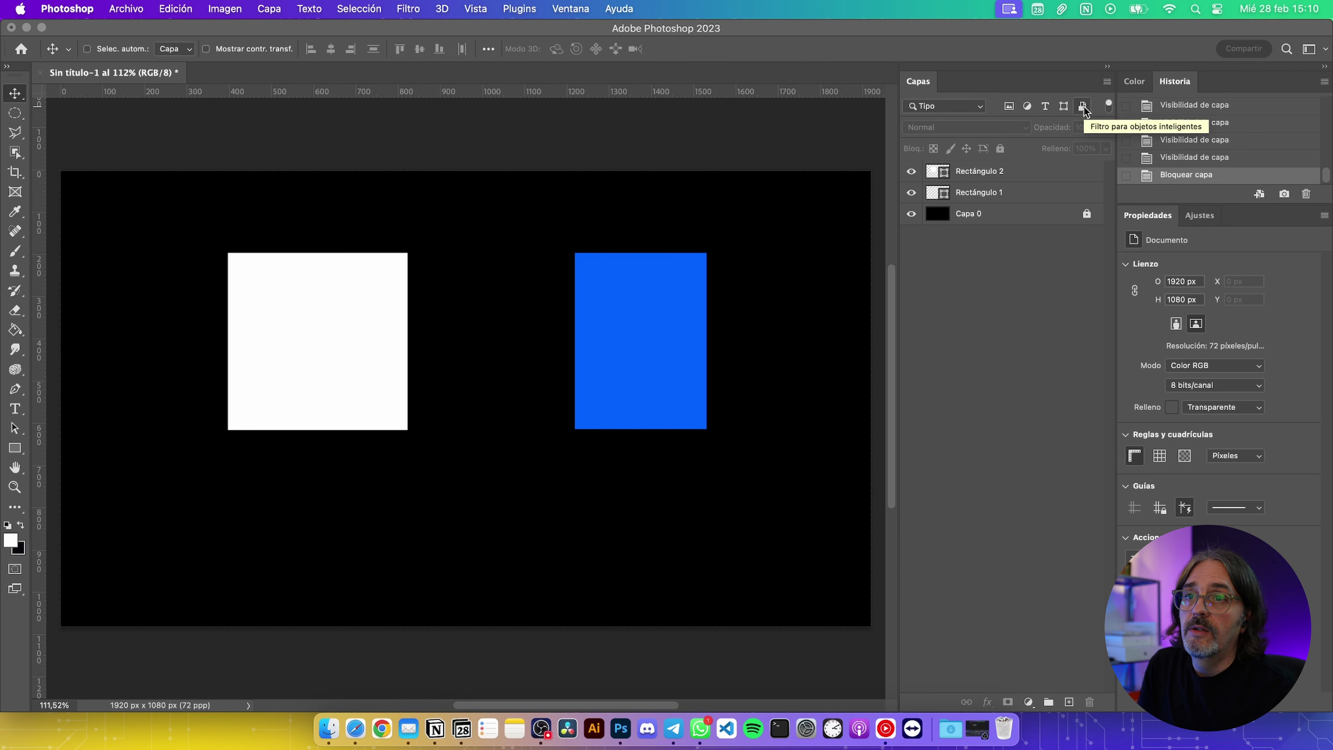
{"action": "left_click", "coordinate": [1083, 106]}
{"action": "left_click", "coordinate": [1083, 105]}
{"action": "double_click", "coordinate": [1045, 108]}
{"action": "left_click", "coordinate": [1029, 106]}
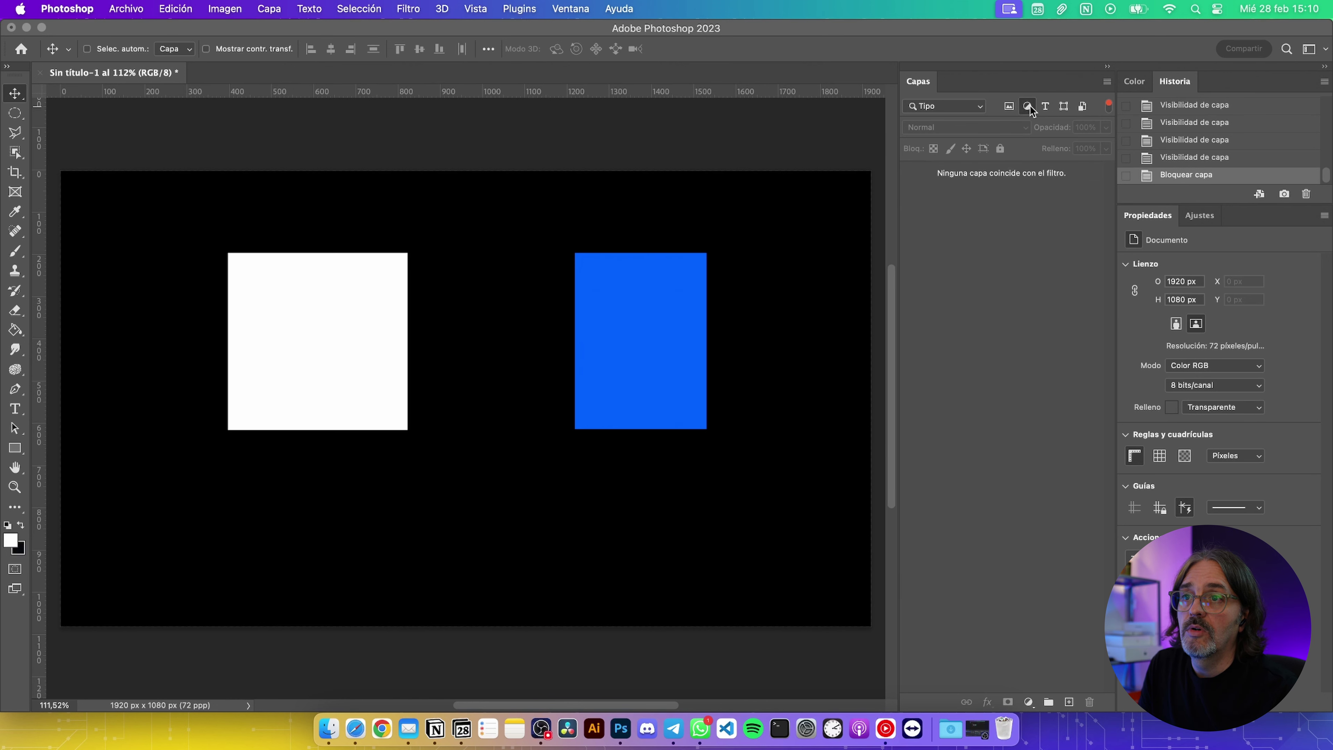
{"action": "left_click", "coordinate": [1029, 106]}
{"action": "left_click", "coordinate": [1009, 106]}
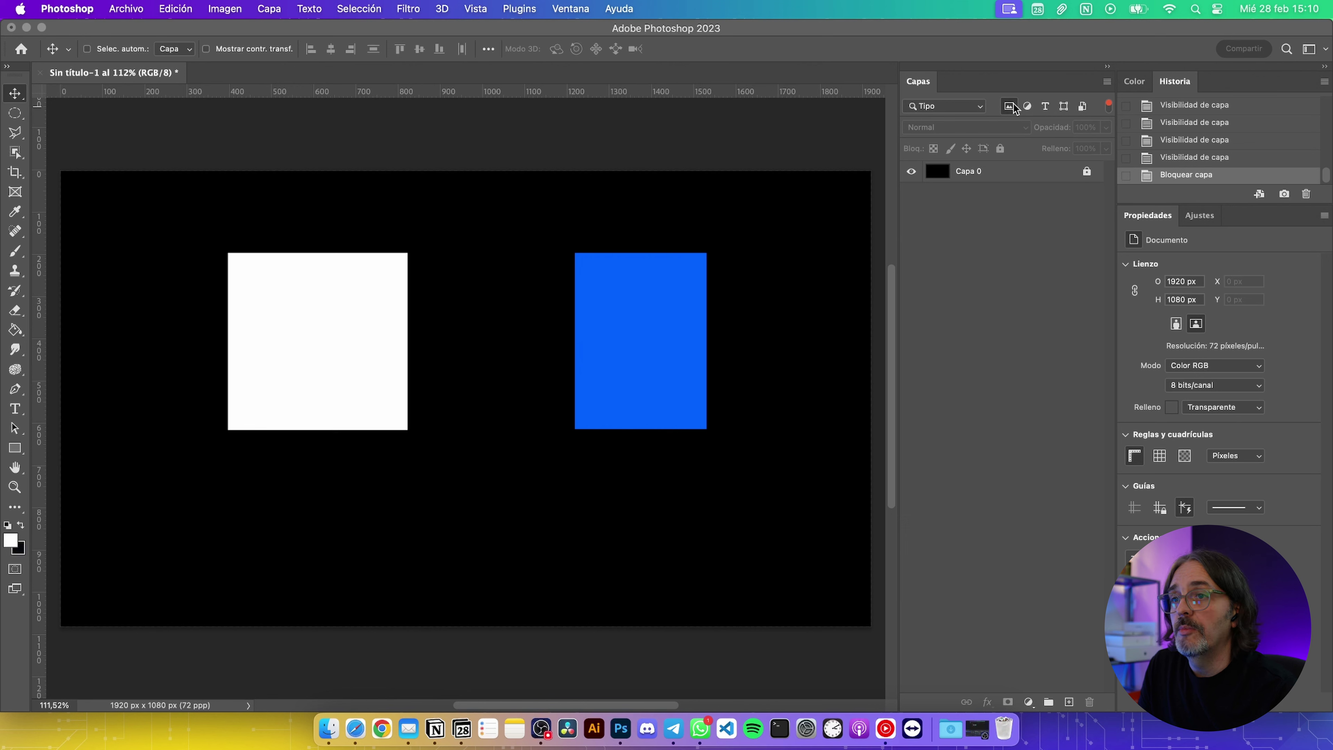
{"action": "left_click", "coordinate": [1009, 106]}
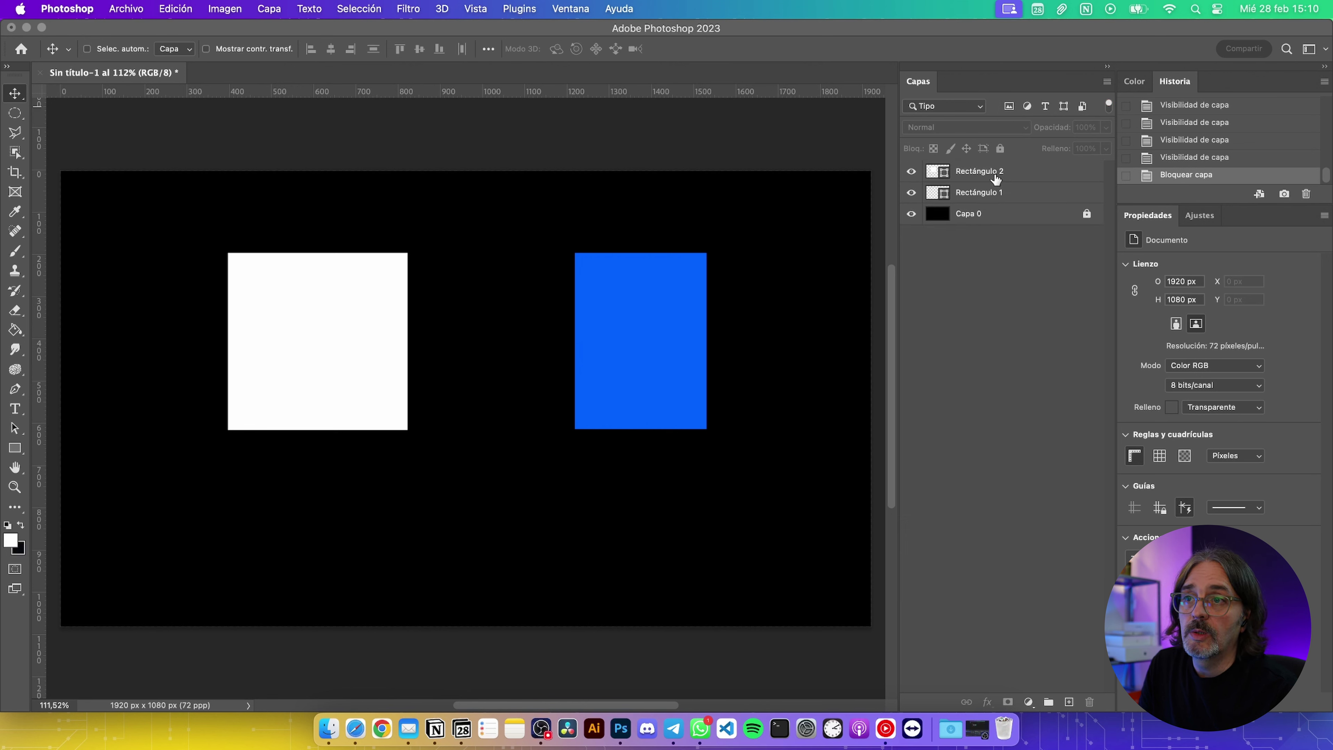
Select each layer, combine pixel and shape filters, then clear the filter to list all three layers
{"action": "left_click", "coordinate": [1010, 179]}
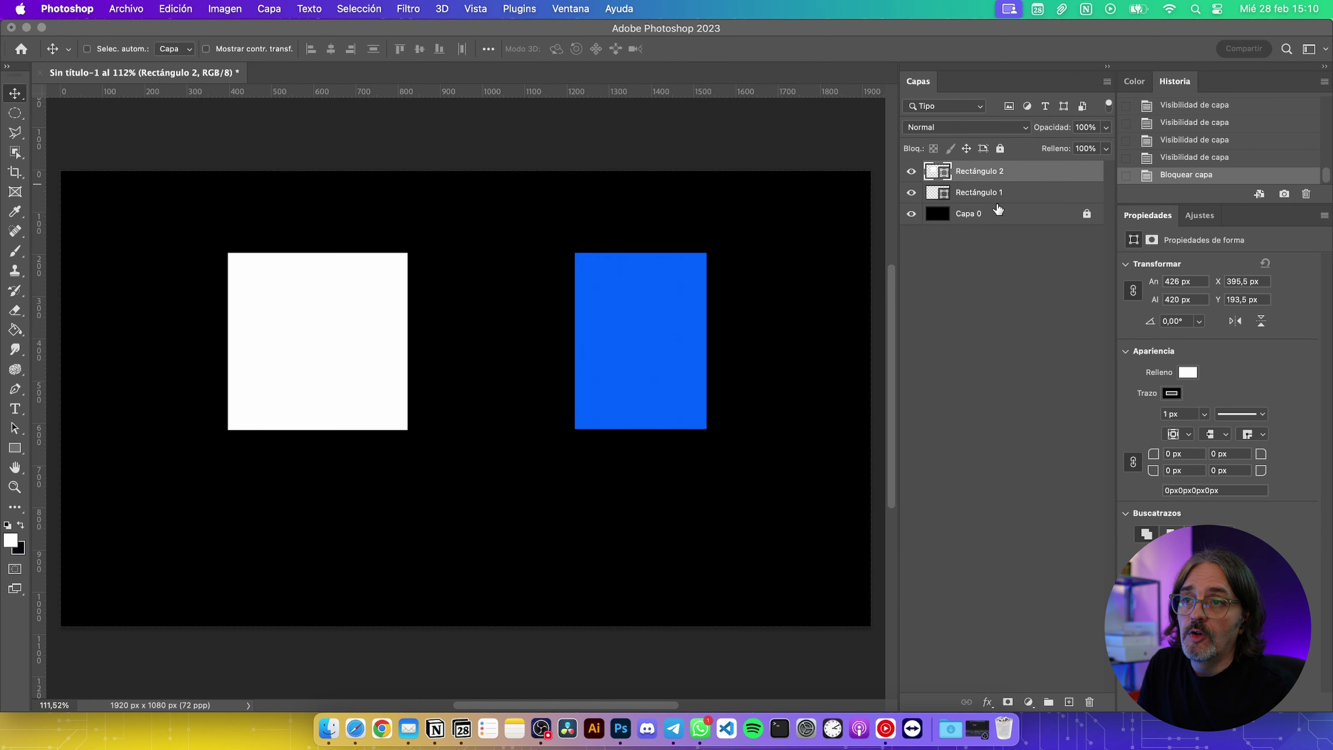
{"action": "left_click", "coordinate": [1007, 194]}
{"action": "left_click", "coordinate": [1000, 216]}
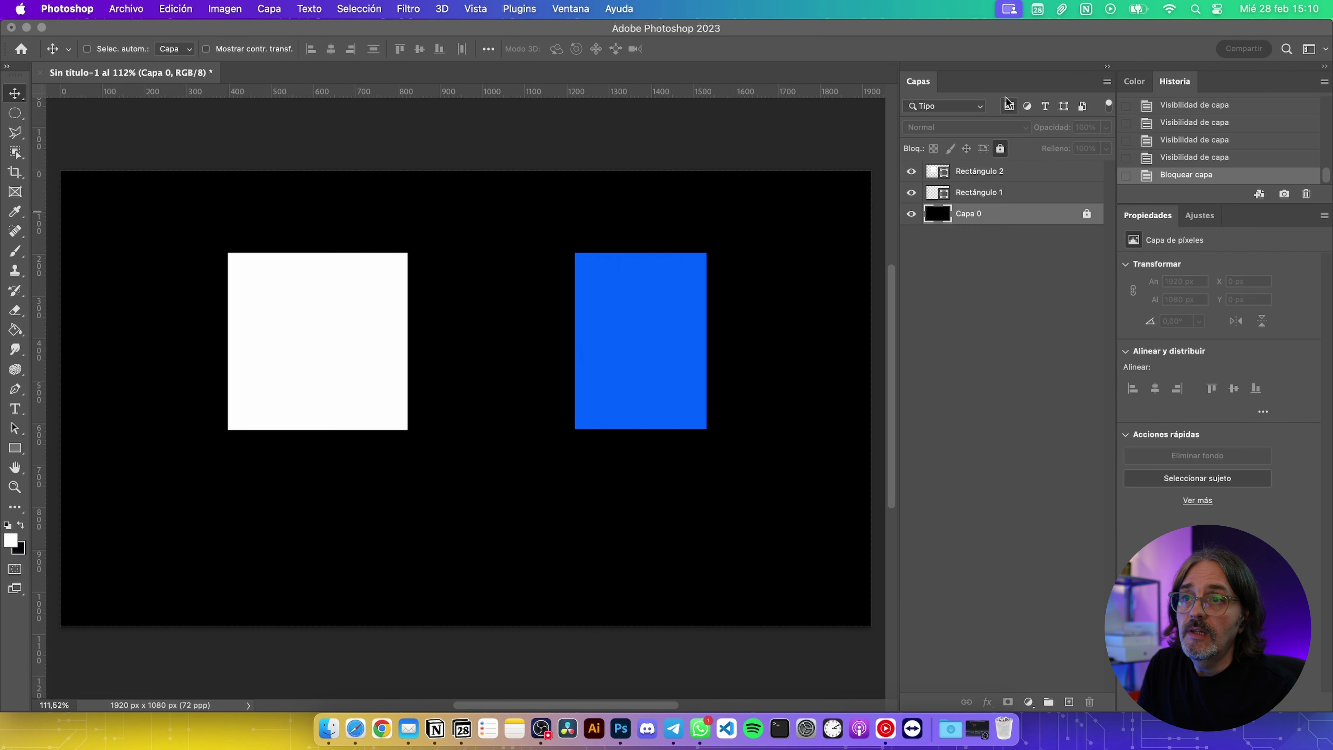
{"action": "left_click", "coordinate": [1009, 107]}
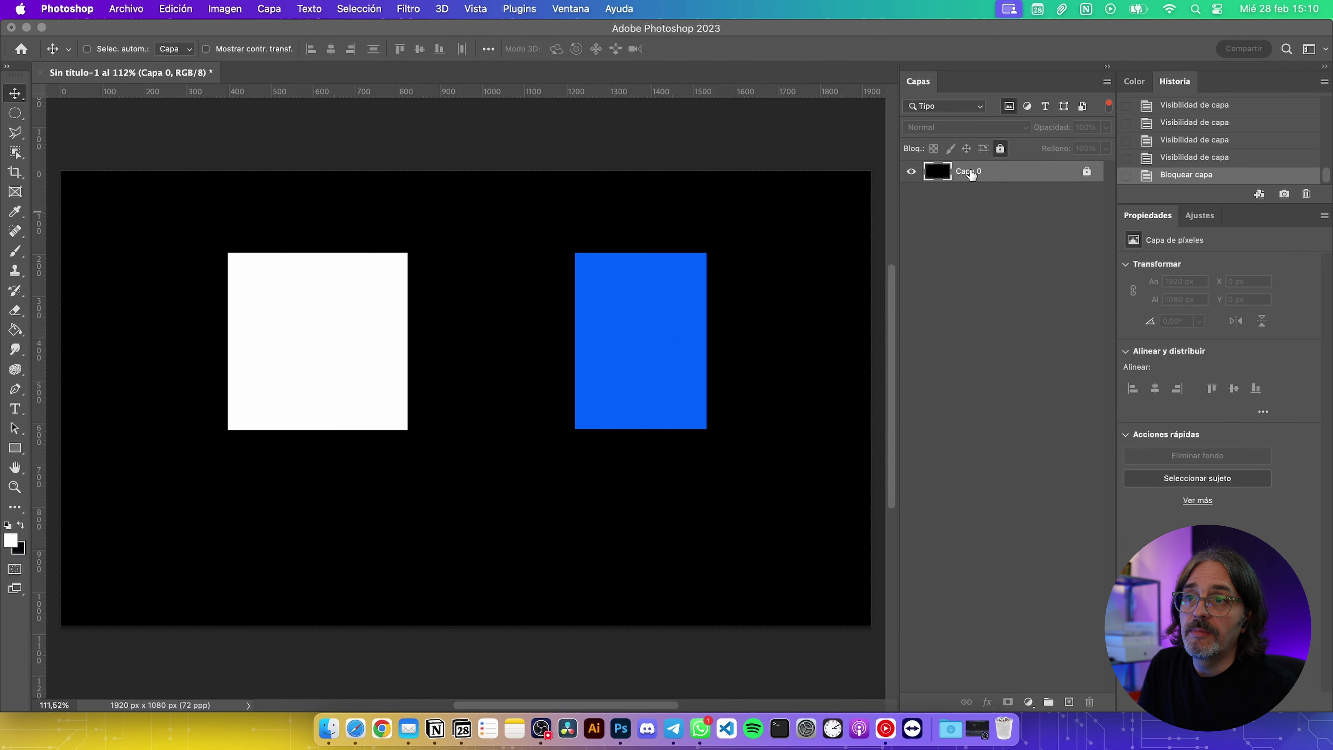
{"action": "left_click", "coordinate": [1063, 108]}
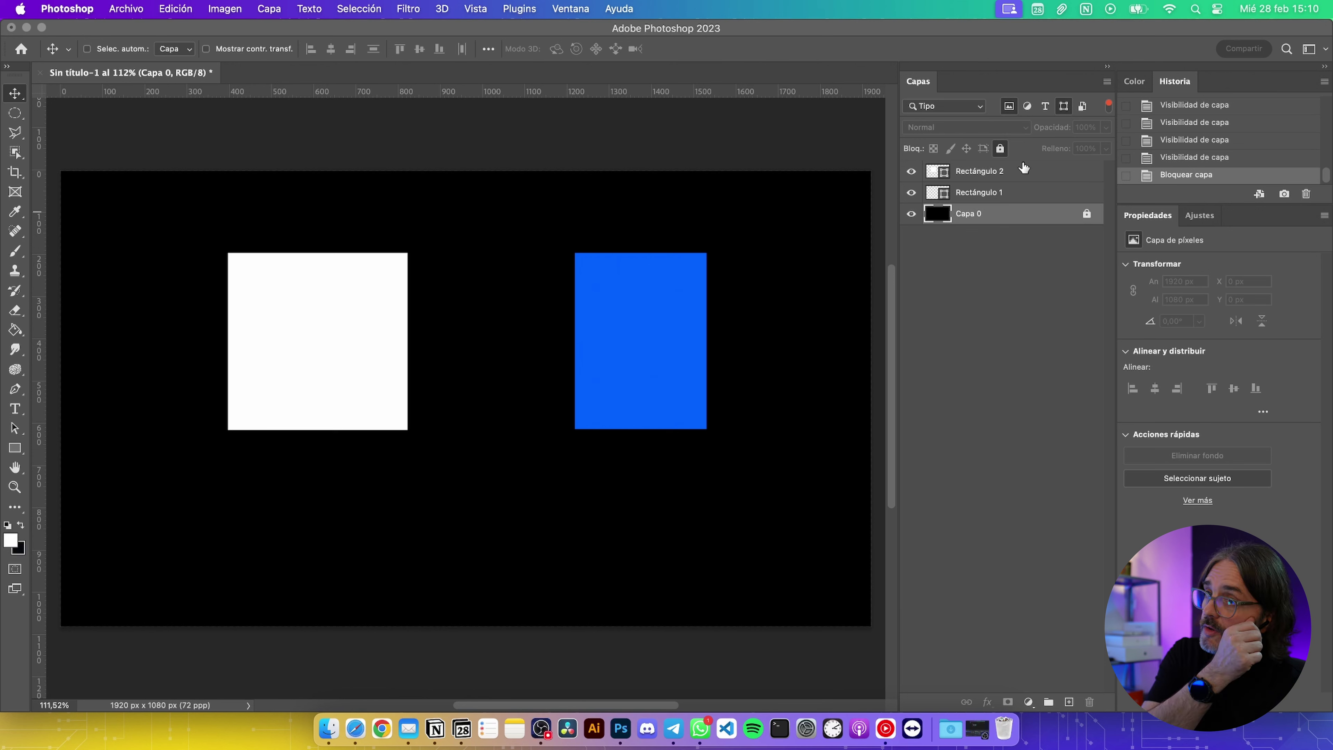
{"action": "left_click", "coordinate": [1012, 107]}
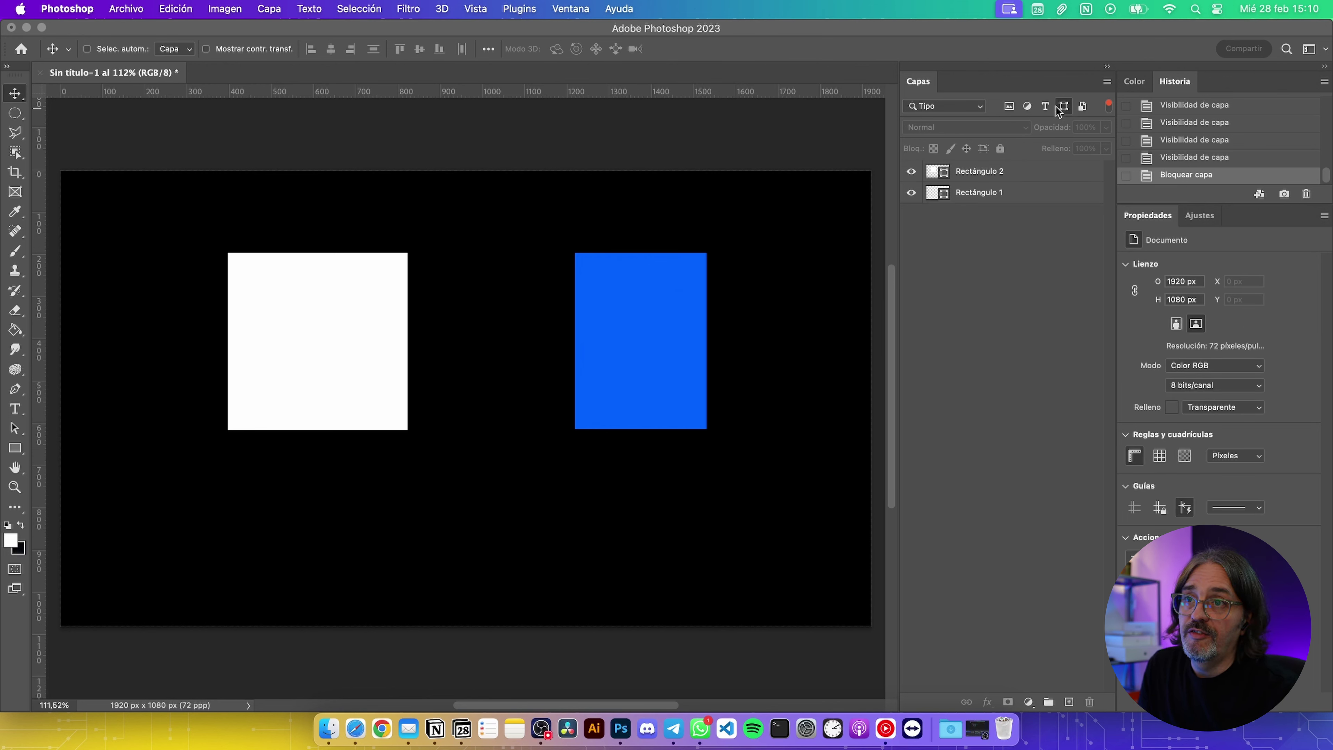
{"action": "left_click", "coordinate": [1015, 106]}
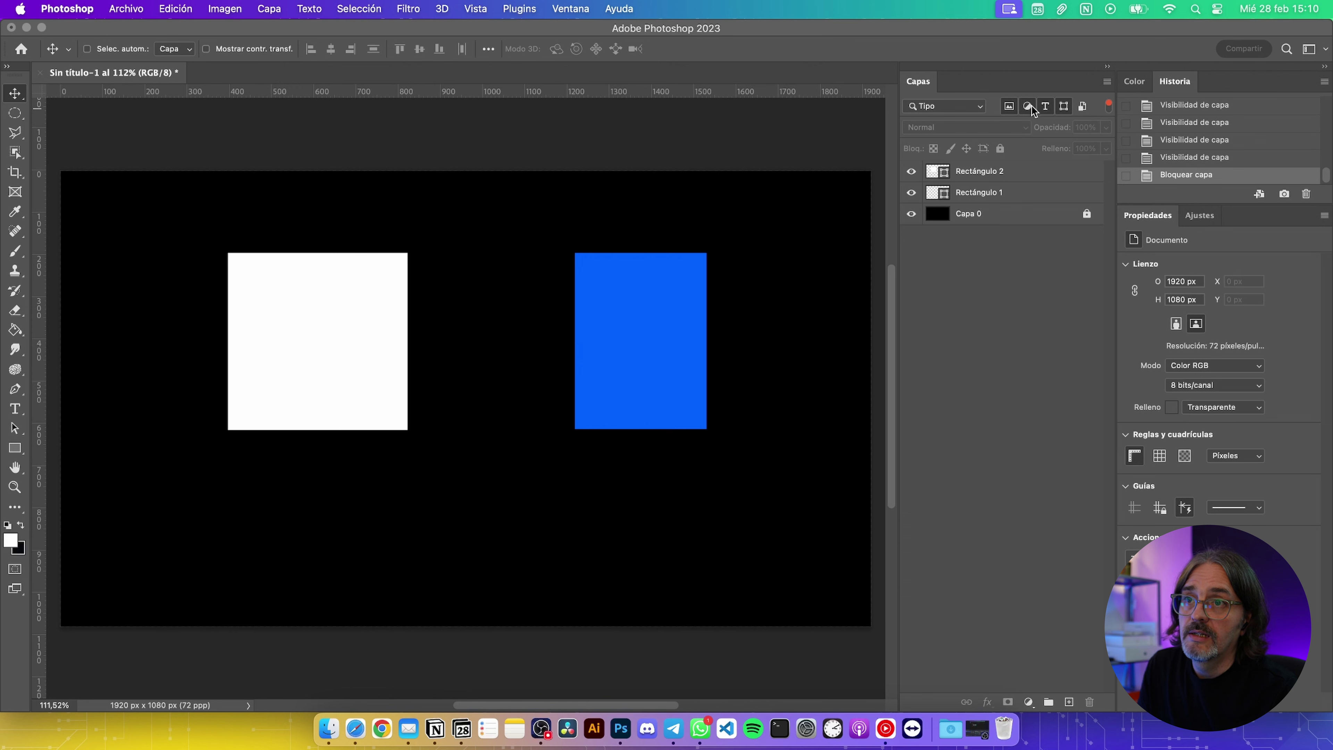
{"action": "left_click", "coordinate": [1064, 108]}
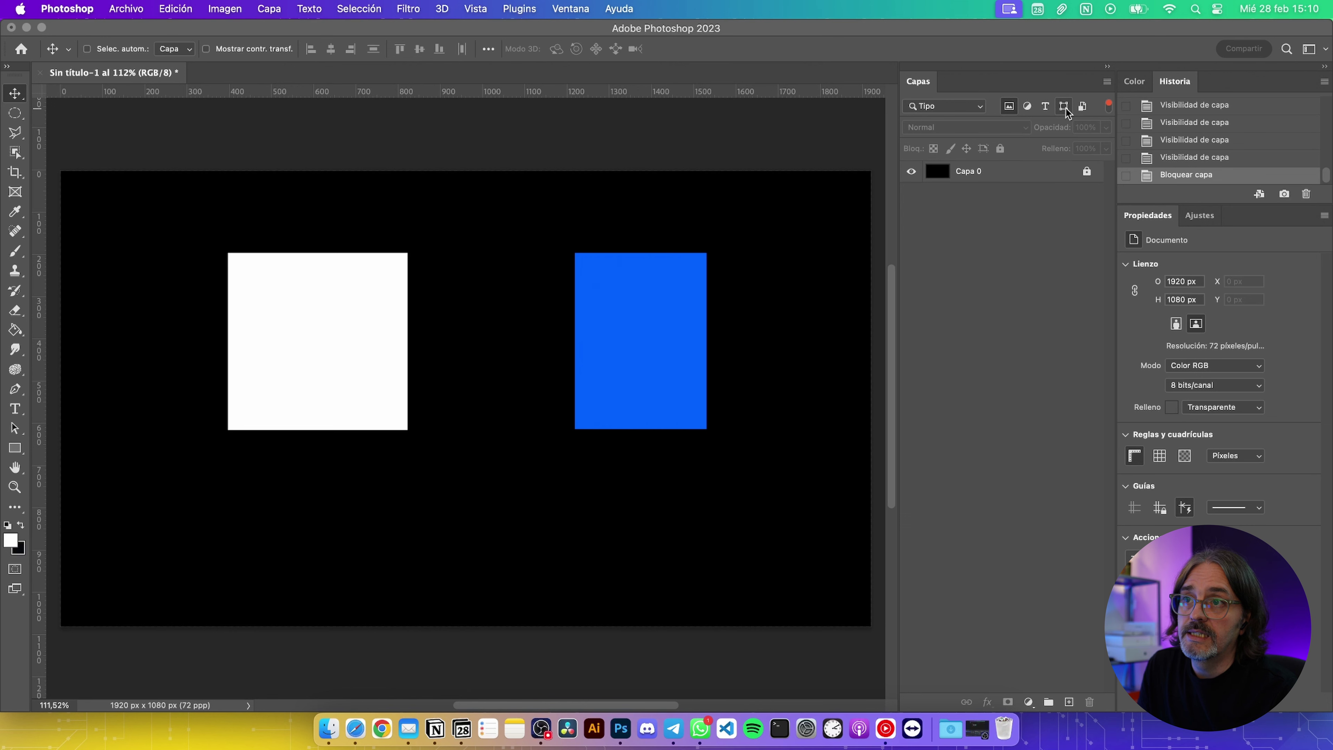
{"action": "left_click", "coordinate": [1014, 104]}
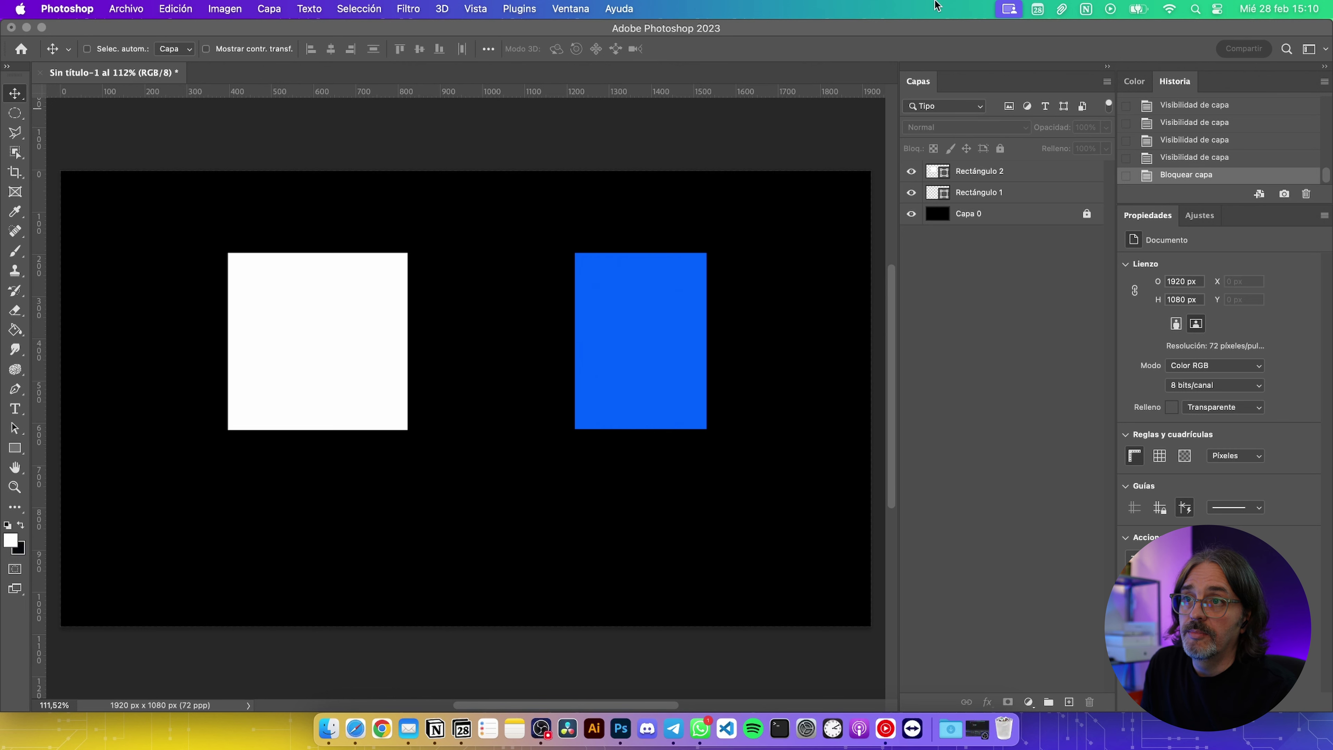
Filter the Layers panel by Nombre with the search "rectá" to list only Rectángulo 1 and 2
{"action": "left_click", "coordinate": [934, 111]}
{"action": "left_click", "coordinate": [1008, 106]}
{"action": "type", "text": "rec"}
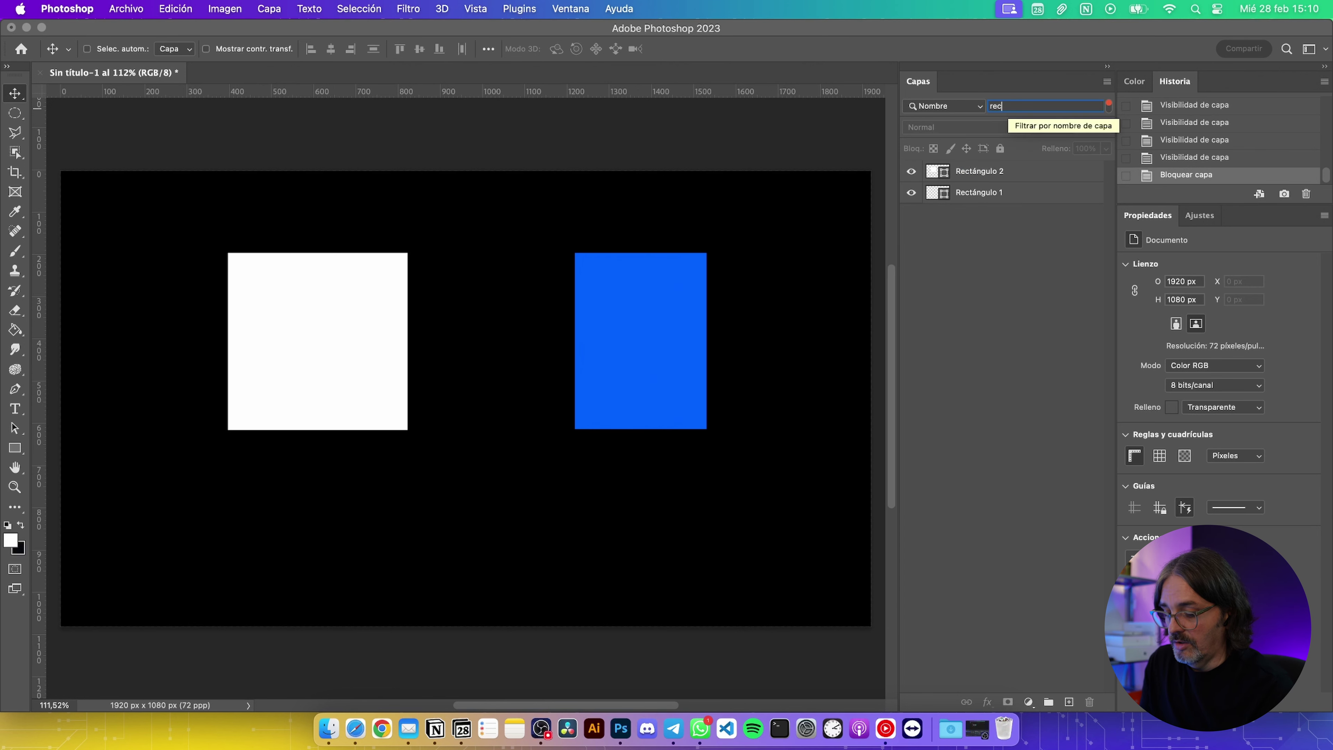
{"action": "type", "text": "tan"}
{"action": "key", "text": "BackSpace"}
{"action": "type", "text": "á"}
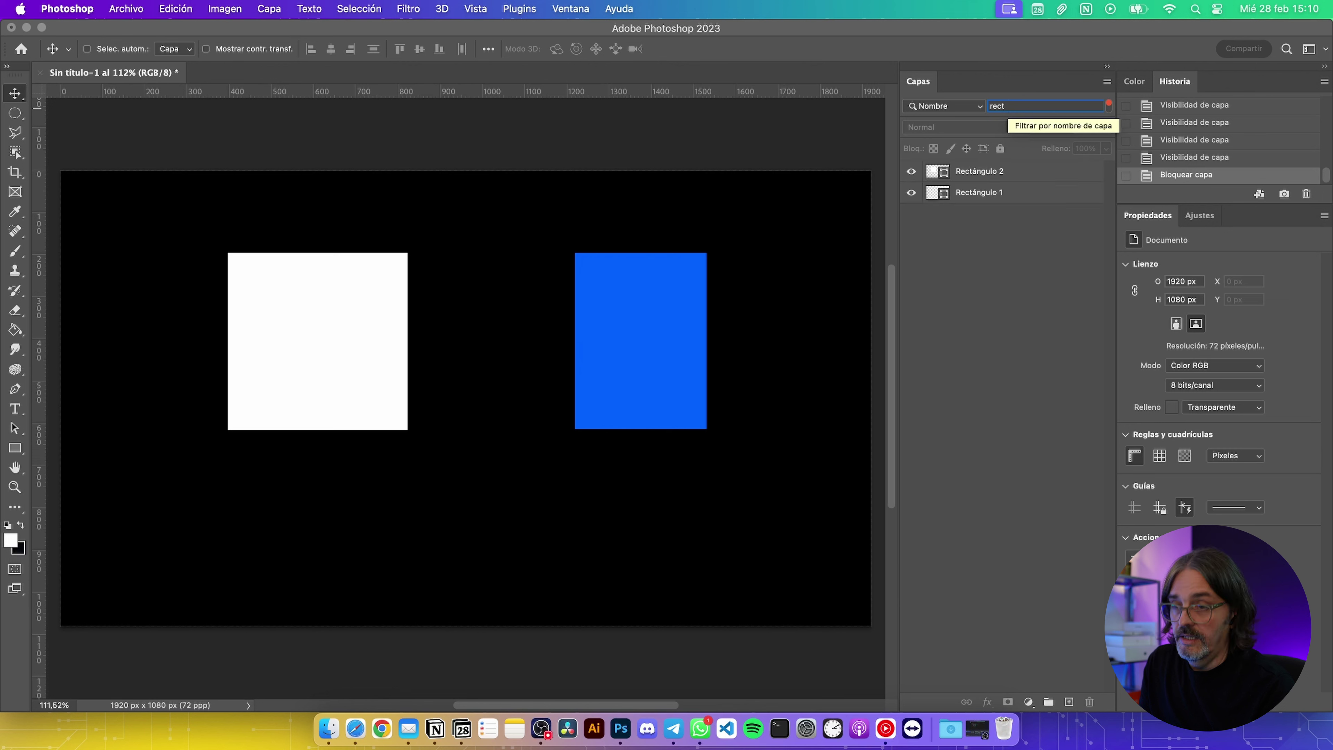
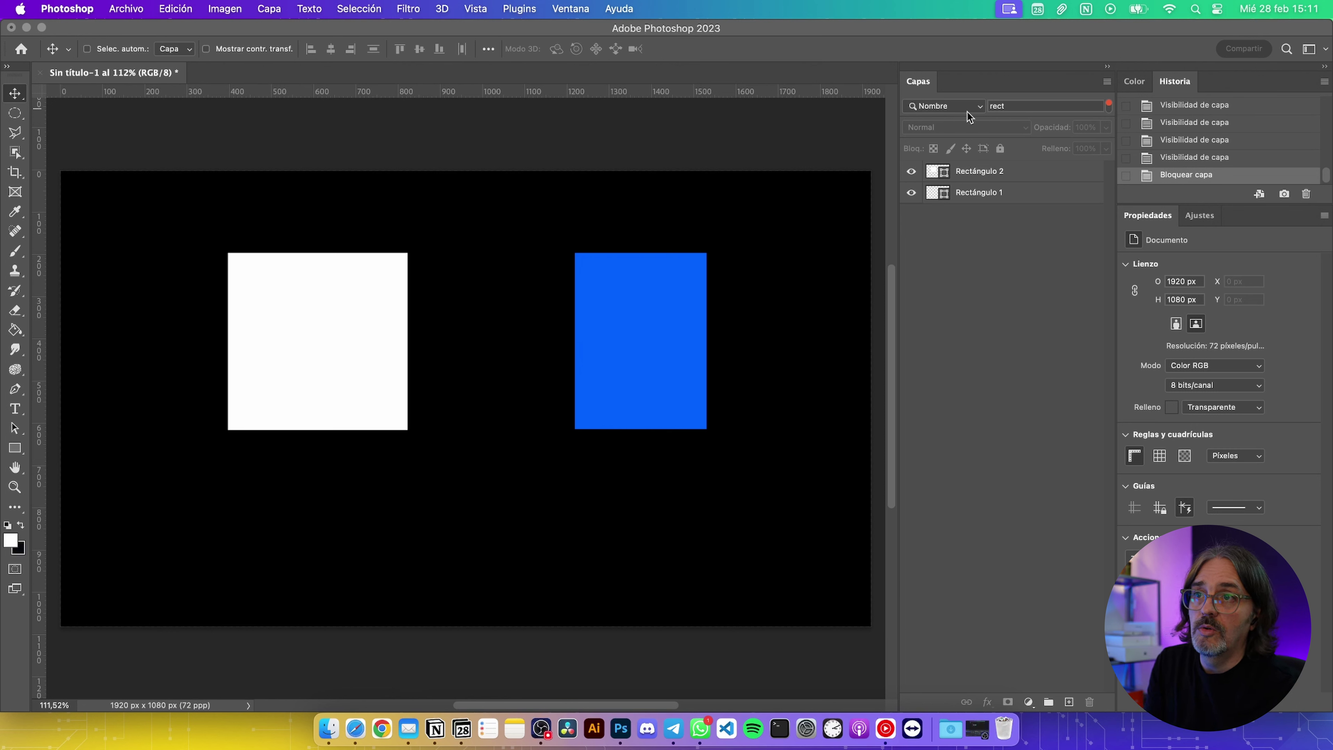
Replace the 'rect' name filter with a Tipo filter, then clear it so all three layers list
{"action": "left_click", "coordinate": [1109, 103]}
{"action": "left_click", "coordinate": [1108, 104]}
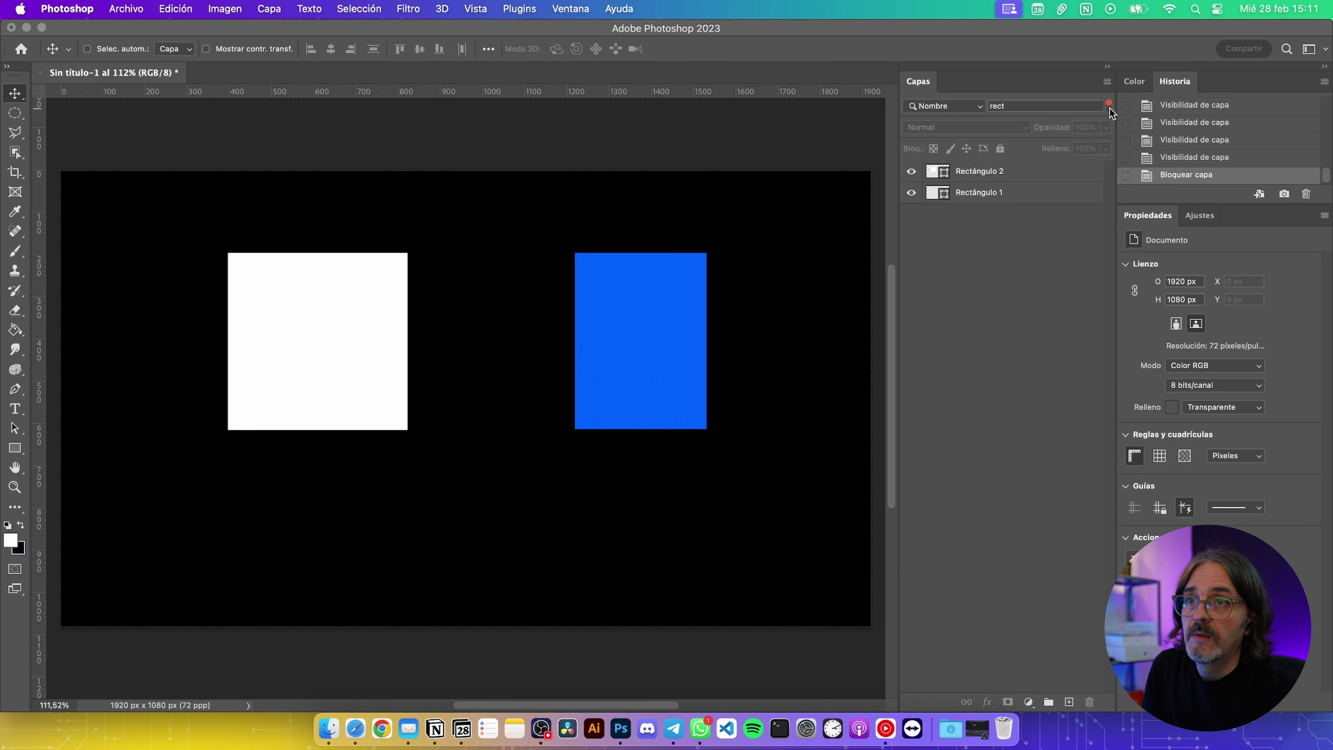
{"action": "left_click", "coordinate": [1108, 104]}
{"action": "left_click", "coordinate": [1108, 103]}
{"action": "left_click", "coordinate": [1108, 106]}
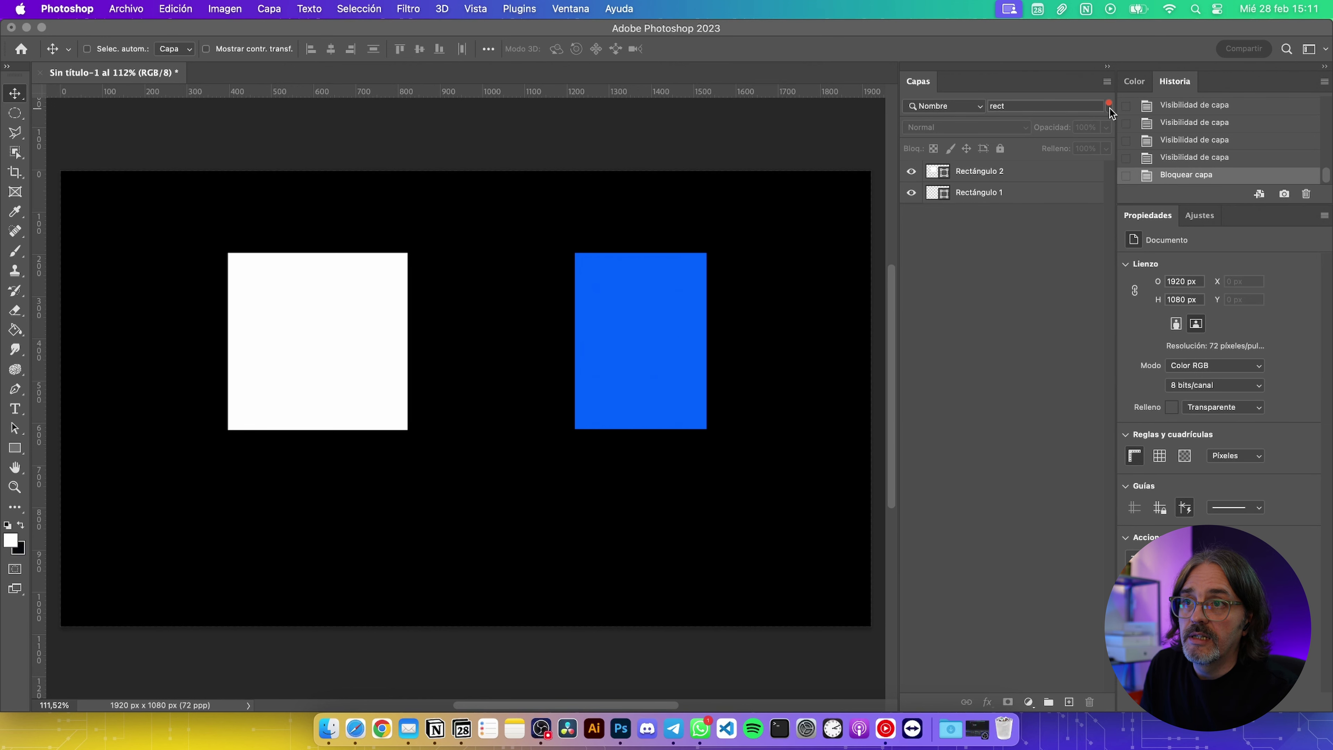
{"action": "left_click", "coordinate": [1109, 105]}
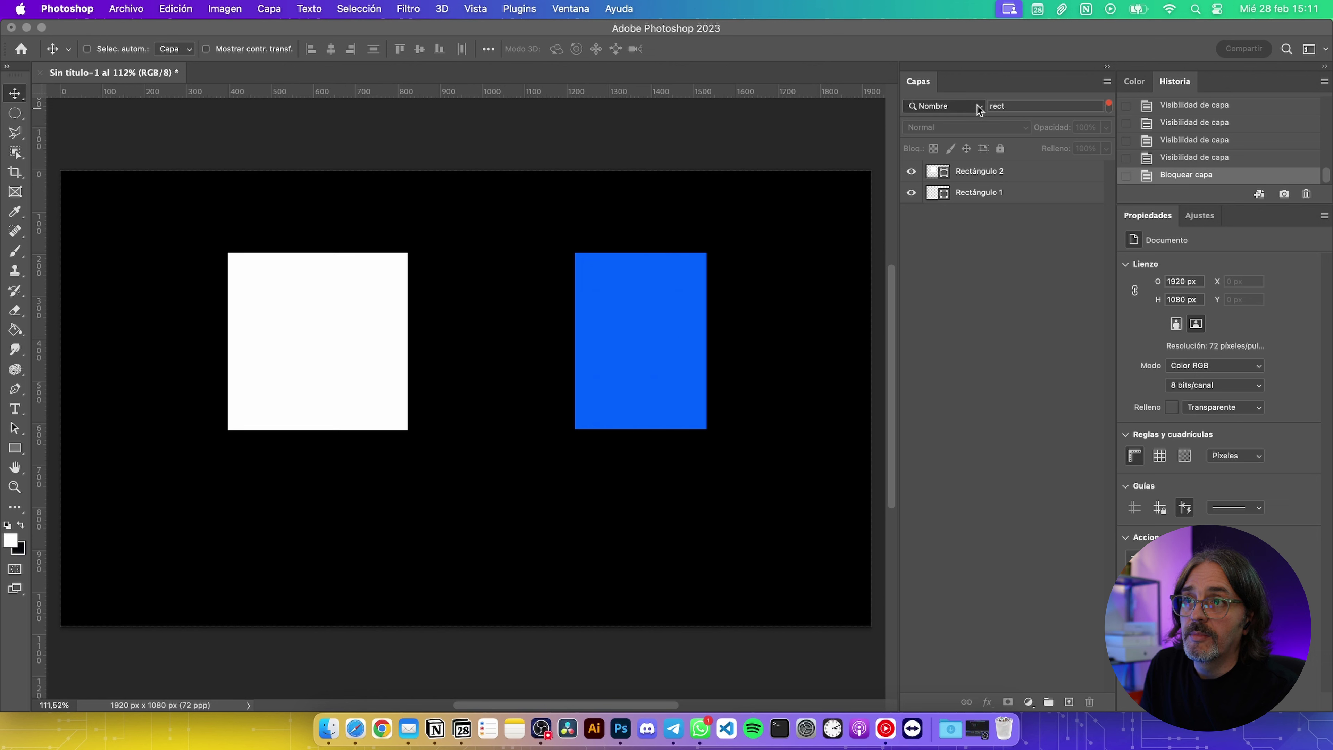
{"action": "left_click", "coordinate": [944, 106]}
{"action": "left_click", "coordinate": [939, 94]}
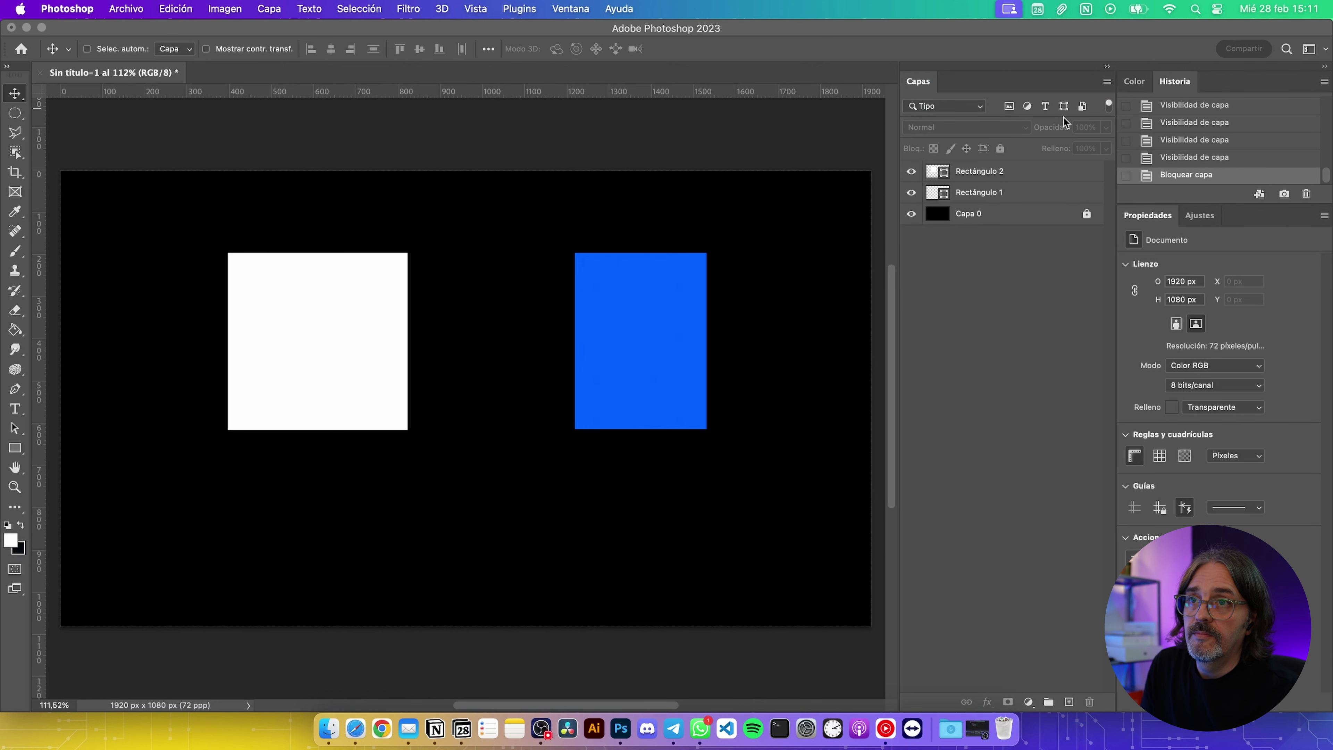
{"action": "left_click", "coordinate": [1009, 106]}
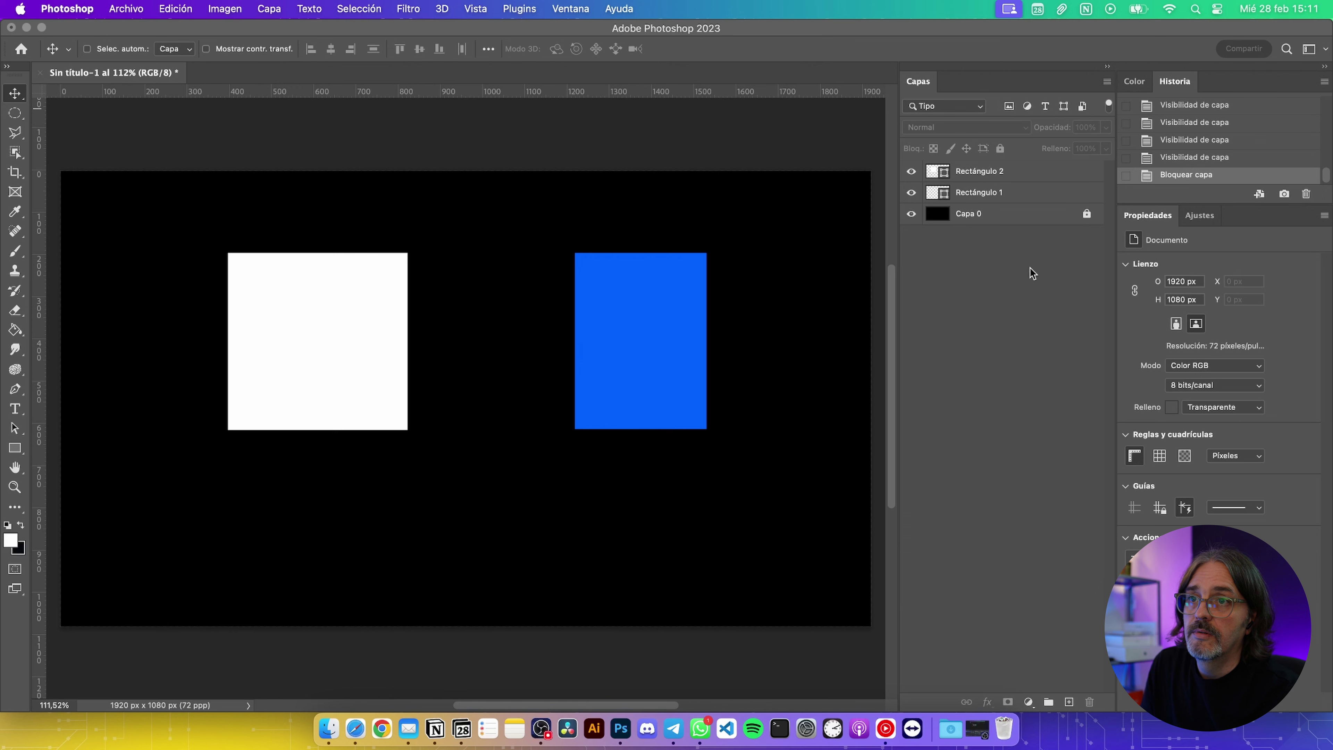
Select Rectángulo 2 and move the white square to X 489,5 px, Y 154,5 px
{"action": "left_click", "coordinate": [1012, 174]}
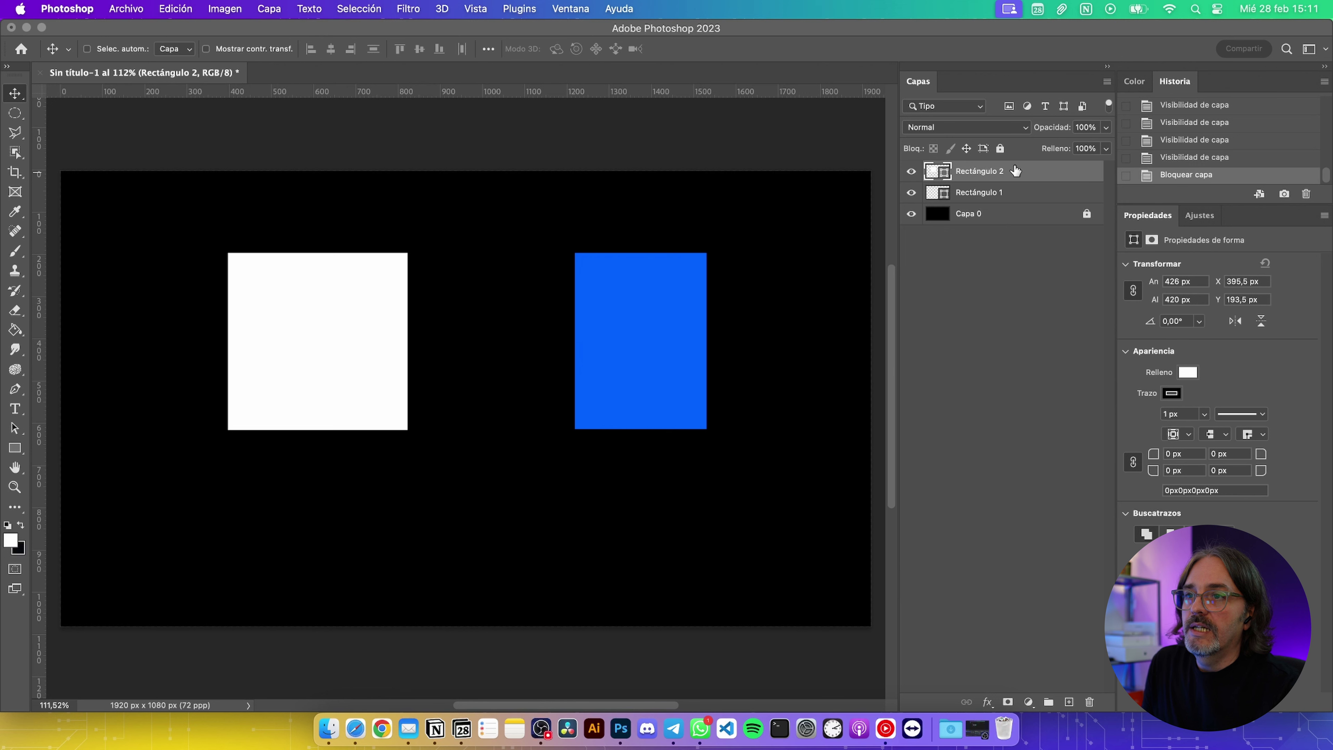
{"action": "left_click", "coordinate": [1002, 194]}
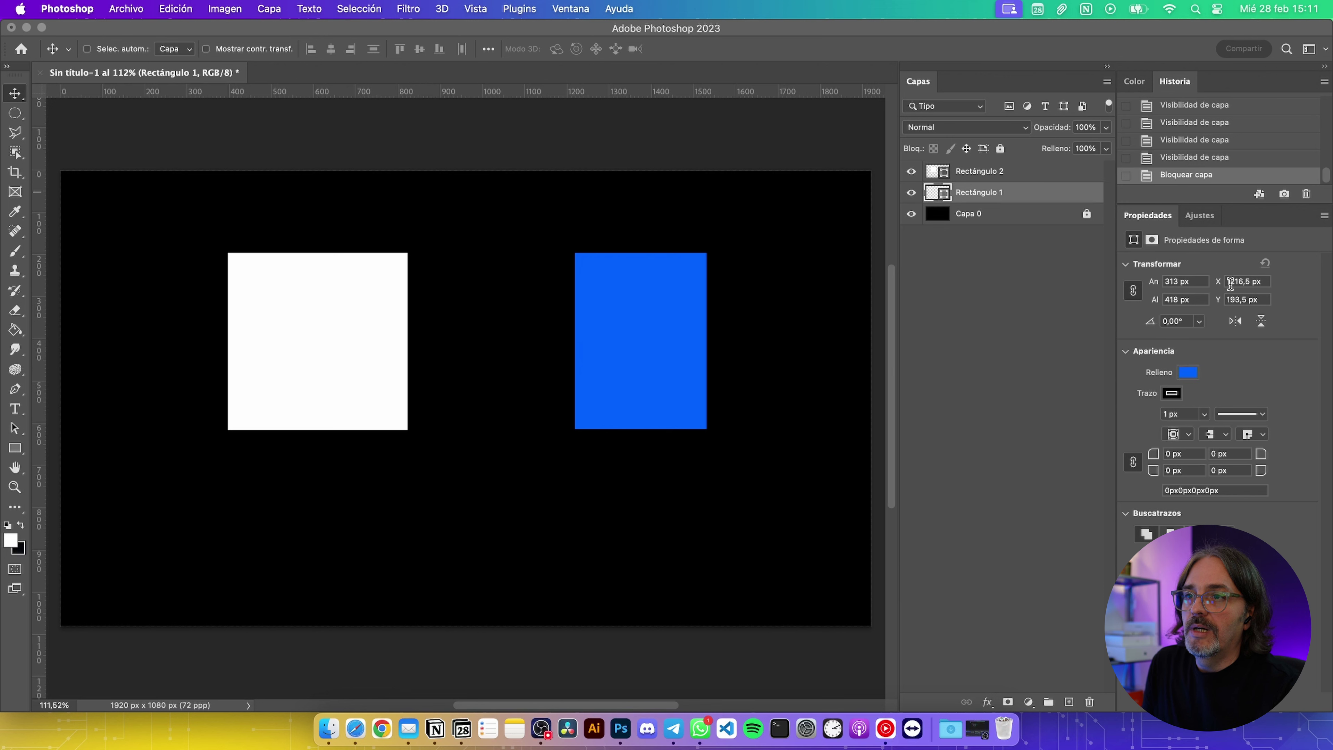
{"action": "left_click", "coordinate": [998, 173]}
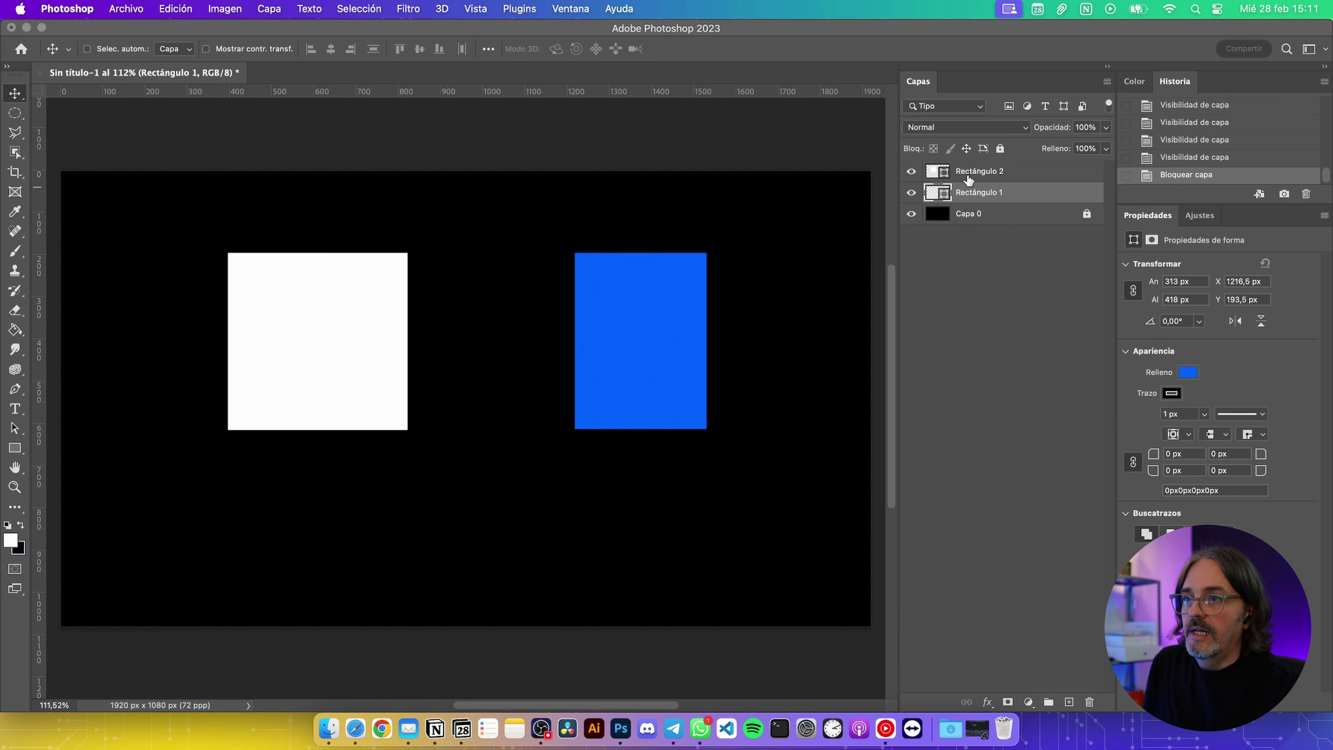
{"action": "left_click", "coordinate": [996, 173]}
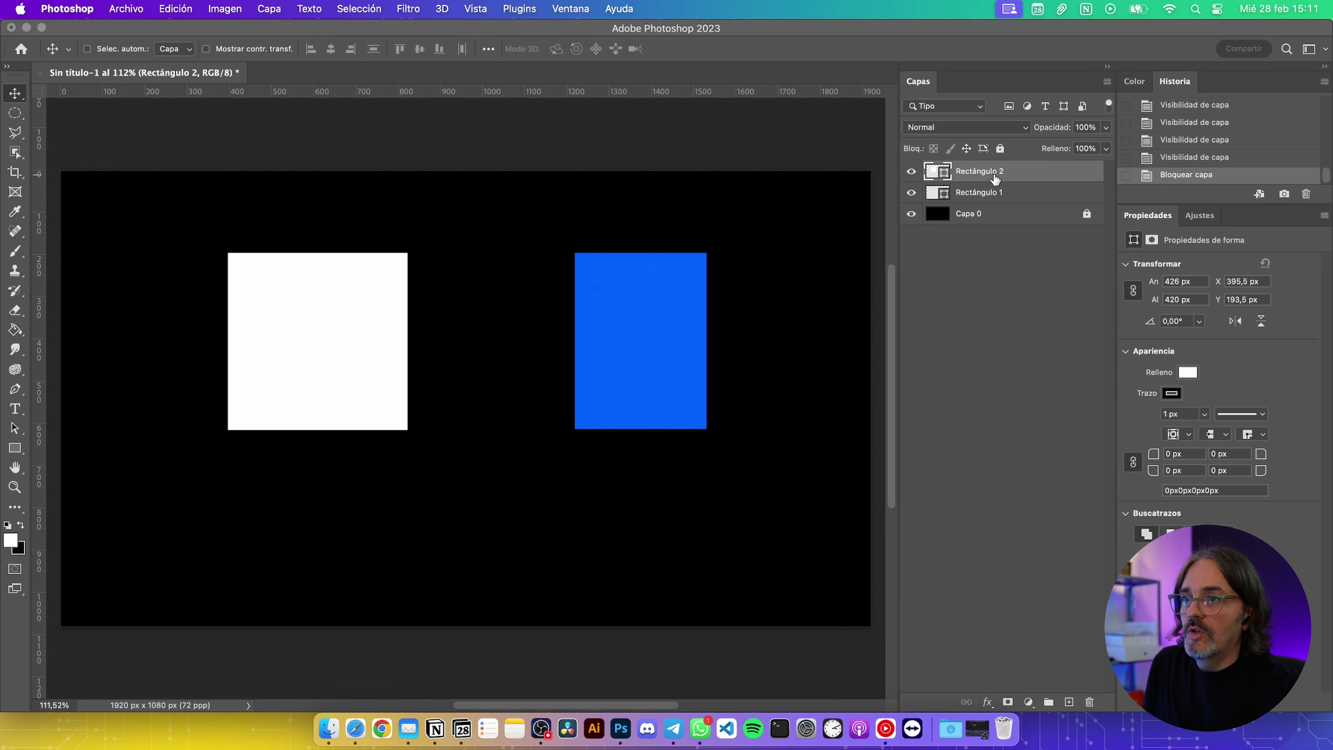
{"action": "left_click_drag", "start_coordinate": [374, 356], "coordinate": [414, 338]}
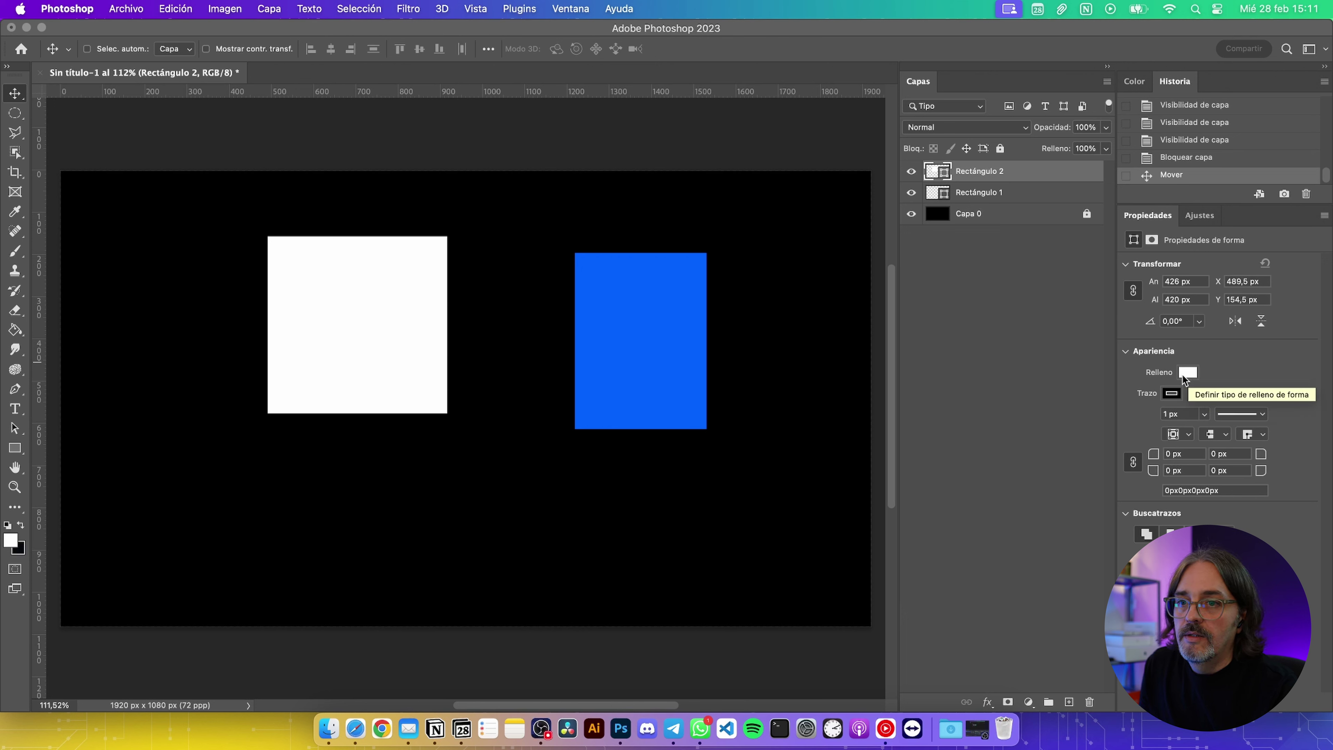
Set Rectángulo 2's fill to red using the Color uniforme picker
{"action": "left_click", "coordinate": [1191, 373]}
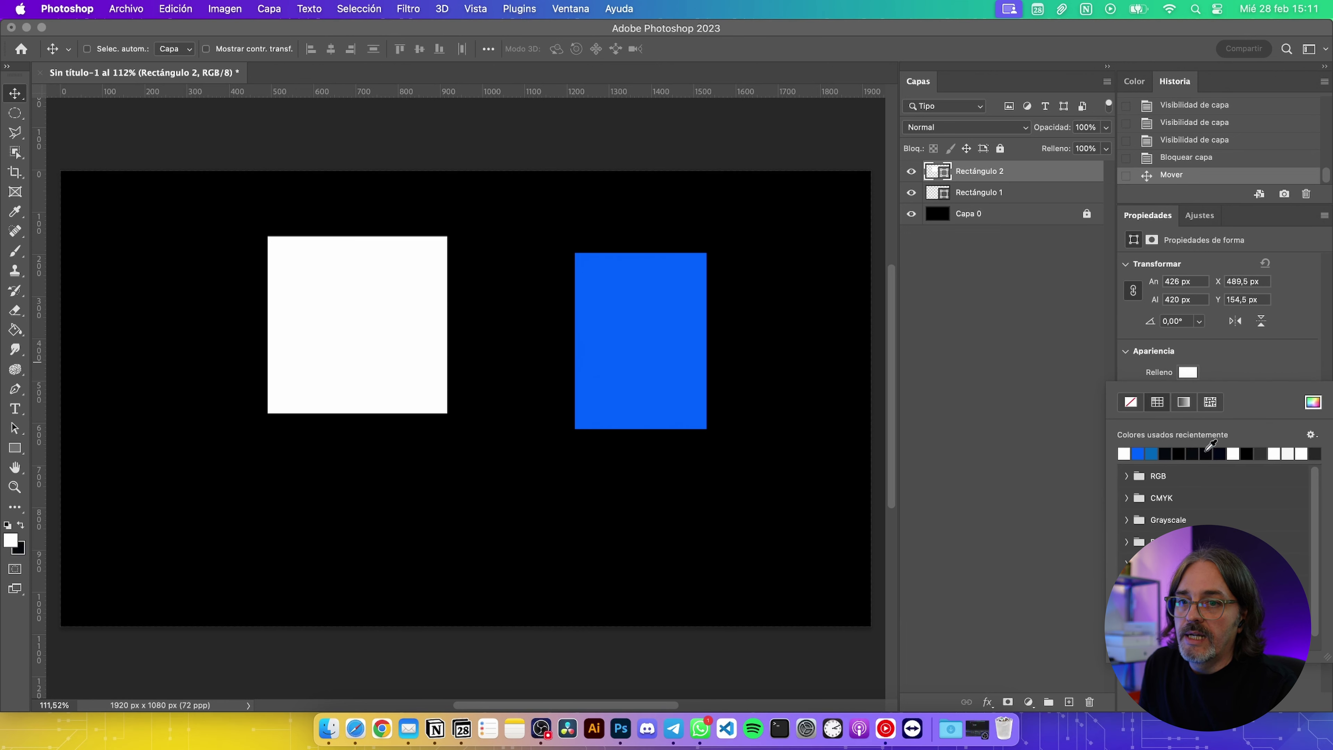
{"action": "left_click", "coordinate": [1311, 404]}
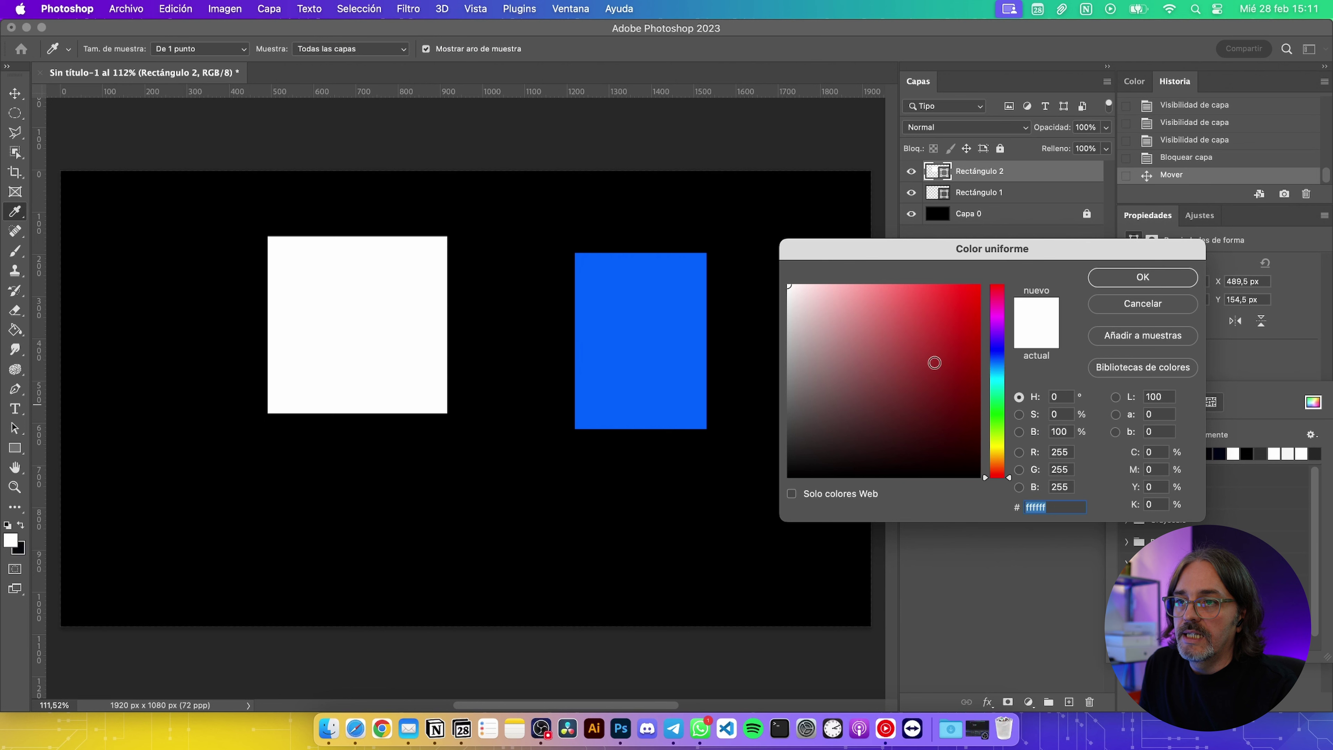
{"action": "left_click", "coordinate": [979, 304]}
{"action": "left_click", "coordinate": [1128, 279]}
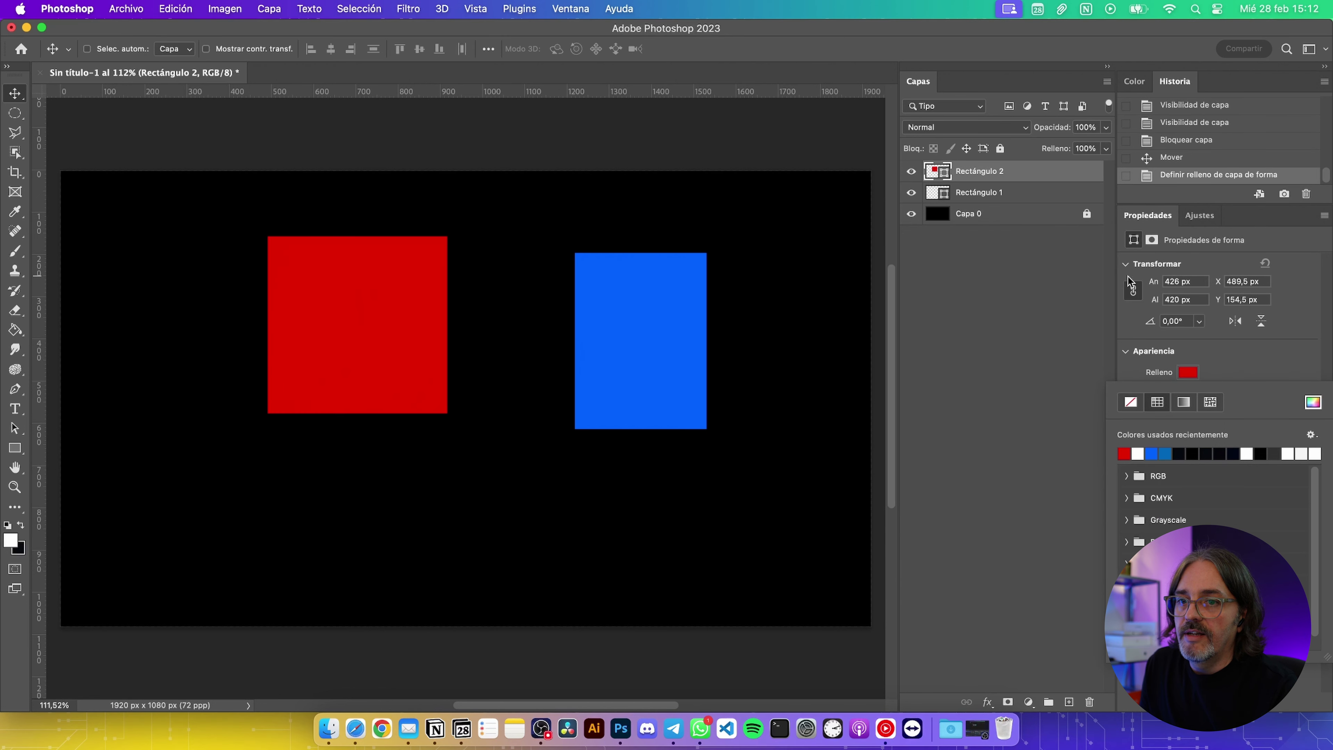
{"action": "left_click", "coordinate": [1268, 356]}
Give the red square a blue stroke colour
{"action": "left_click", "coordinate": [1180, 395]}
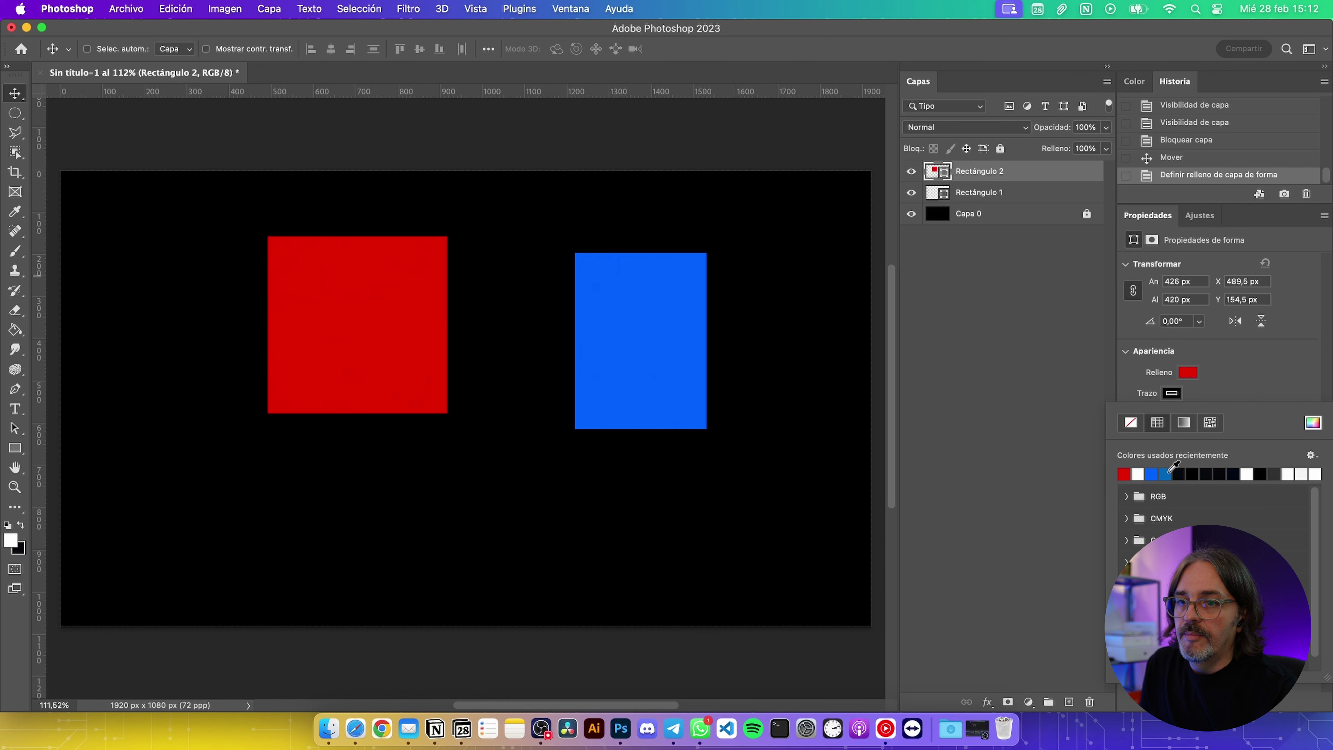
{"action": "left_click", "coordinate": [1165, 471]}
{"action": "left_click", "coordinate": [1242, 377]}
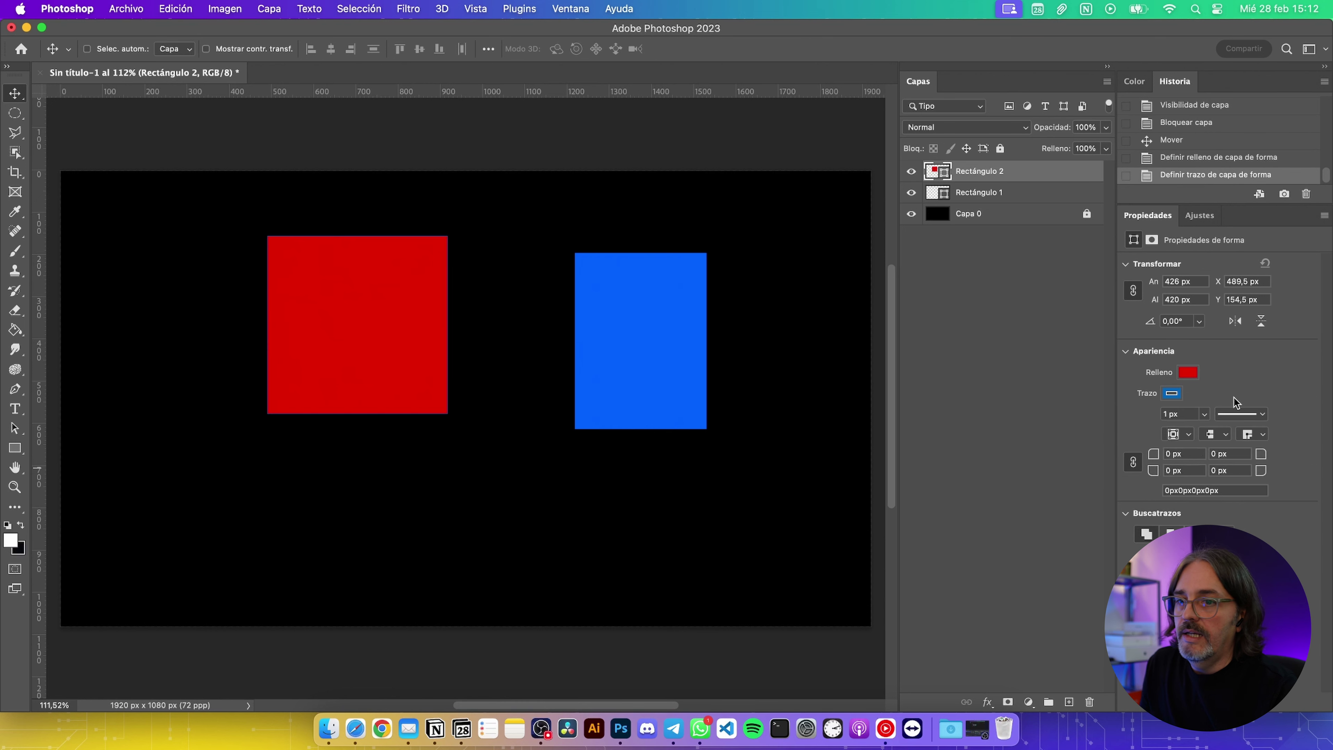
Thicken the blue stroke to 32,63 px and try a dashed style
{"action": "left_click", "coordinate": [1205, 415]}
{"action": "left_click_drag", "start_coordinate": [1191, 429], "coordinate": [1241, 436]}
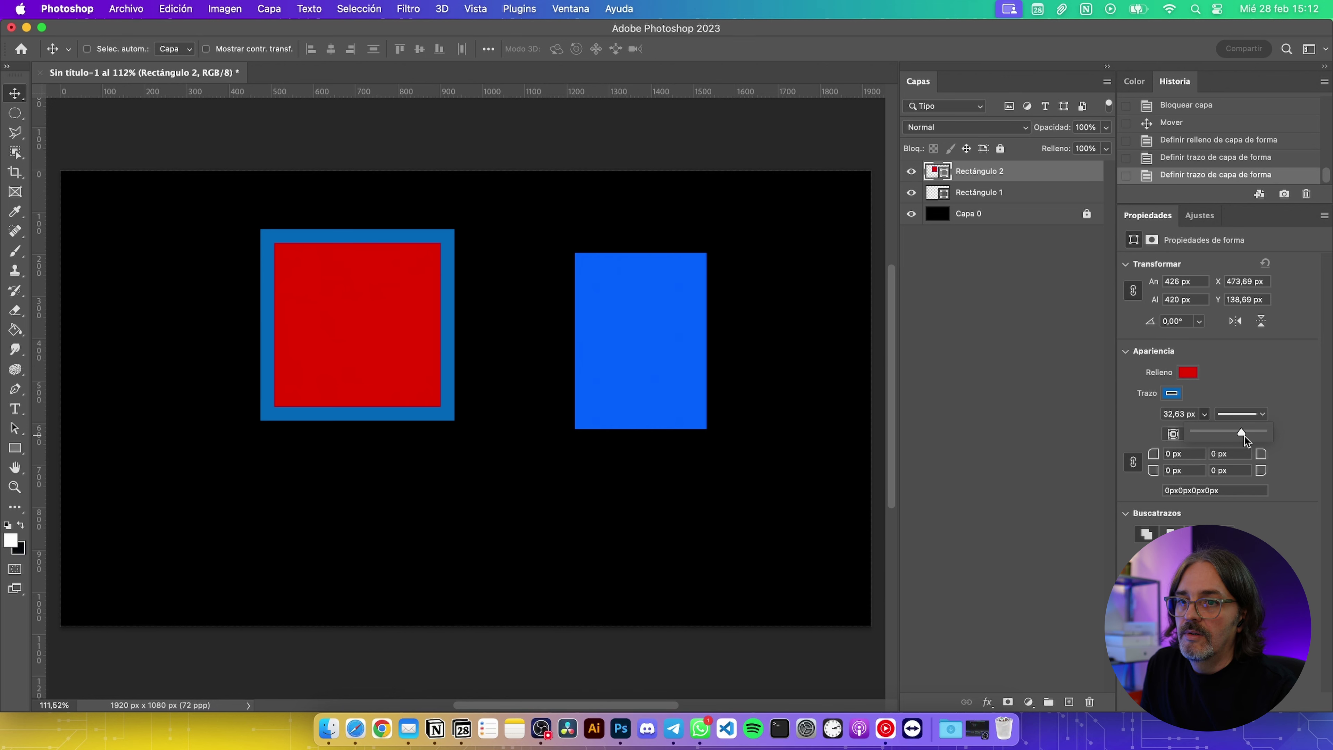
{"action": "left_click", "coordinate": [1258, 415]}
{"action": "left_click", "coordinate": [1189, 486]}
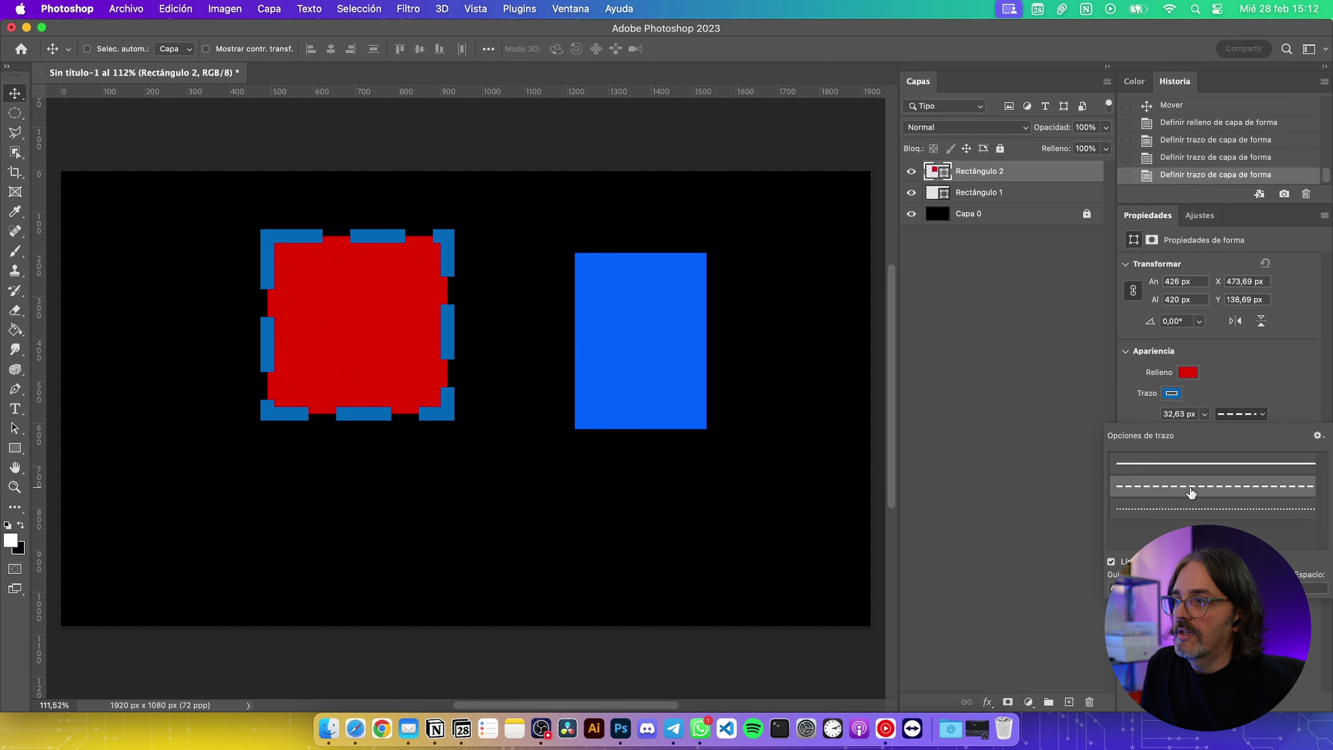
{"action": "left_click", "coordinate": [1286, 414]}
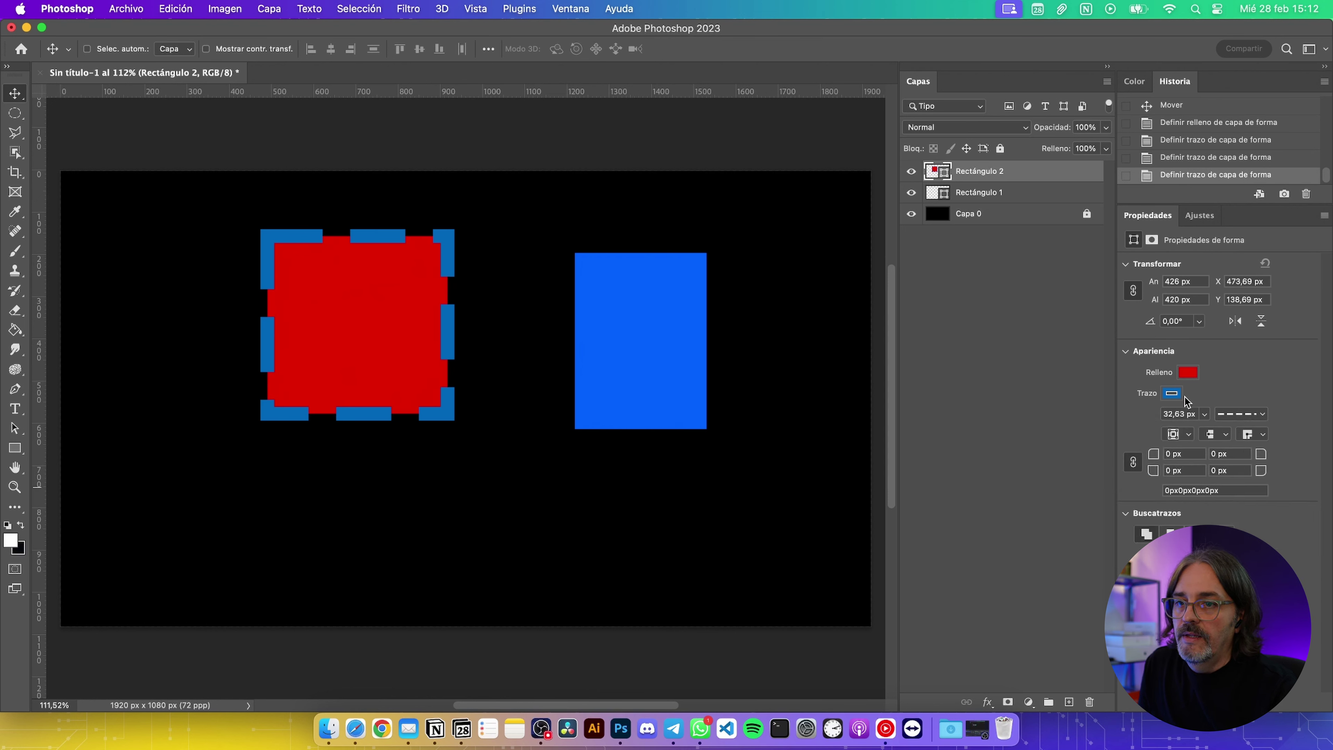
Round the square's corners with a 50 px corner radius
{"action": "left_click", "coordinate": [1177, 455]}
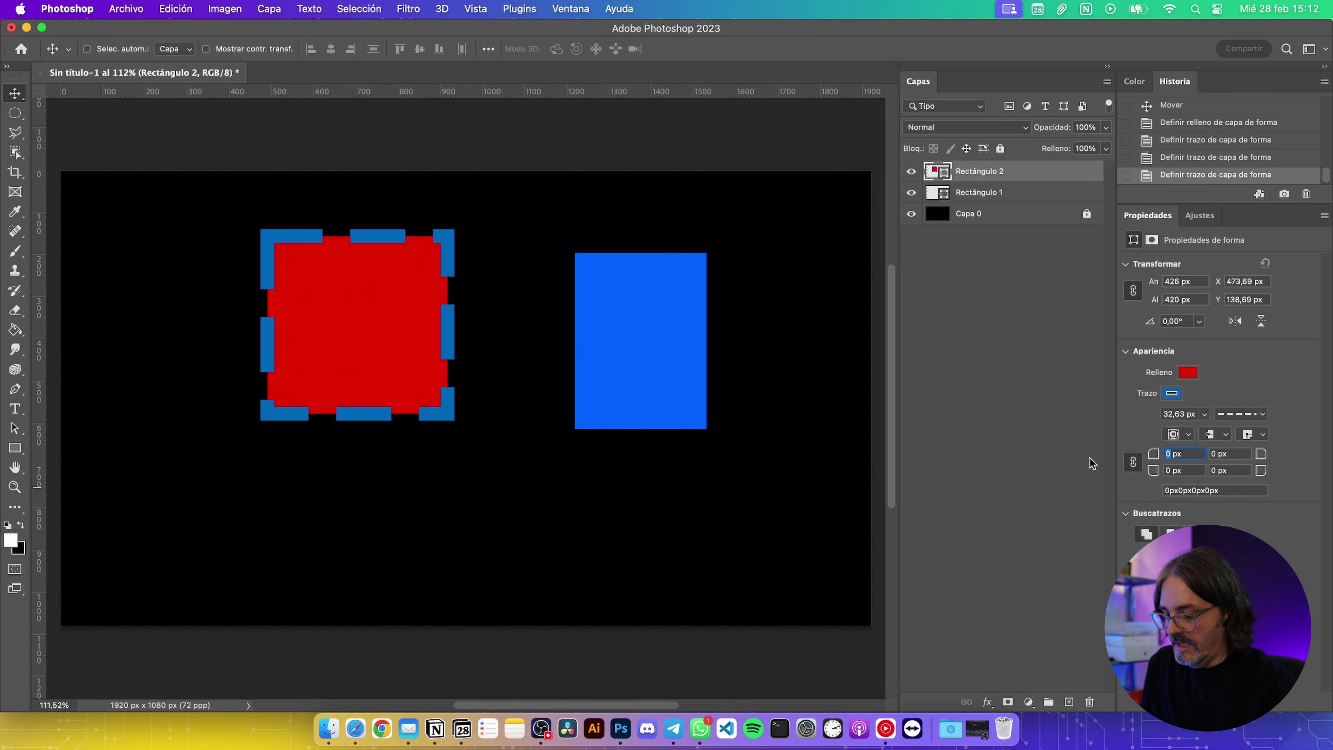
{"action": "type", "text": "50"}
{"action": "key", "text": "Return"}
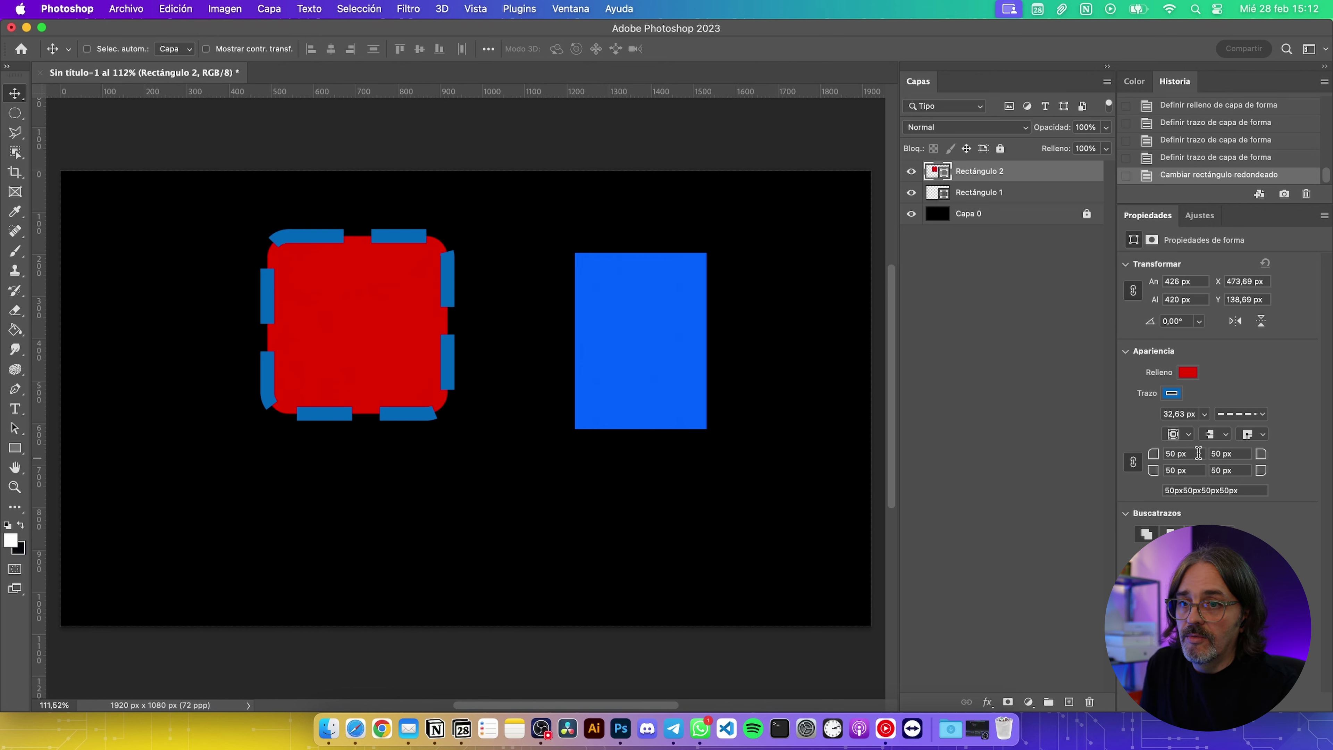
{"action": "left_click", "coordinate": [1190, 454]}
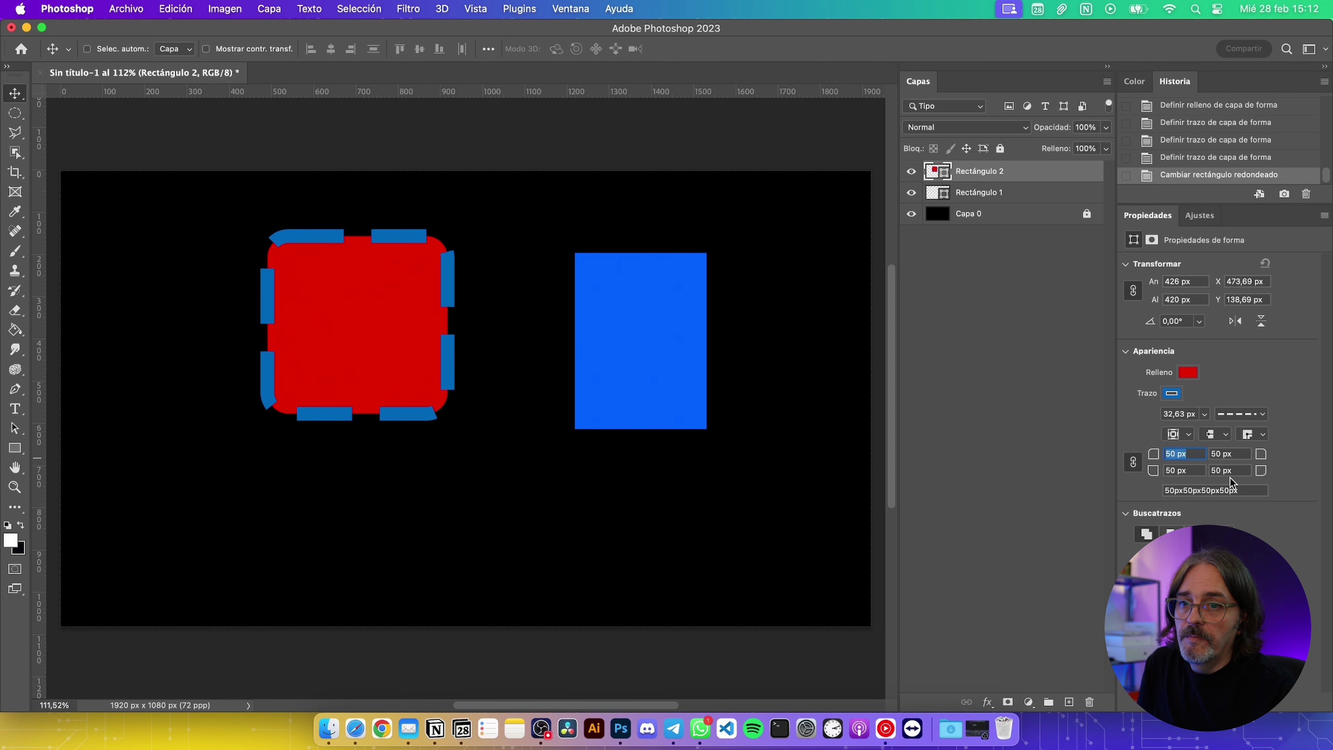
Try a dotted stroke, then settle on a solid stroke style
{"action": "left_click", "coordinate": [1241, 414]}
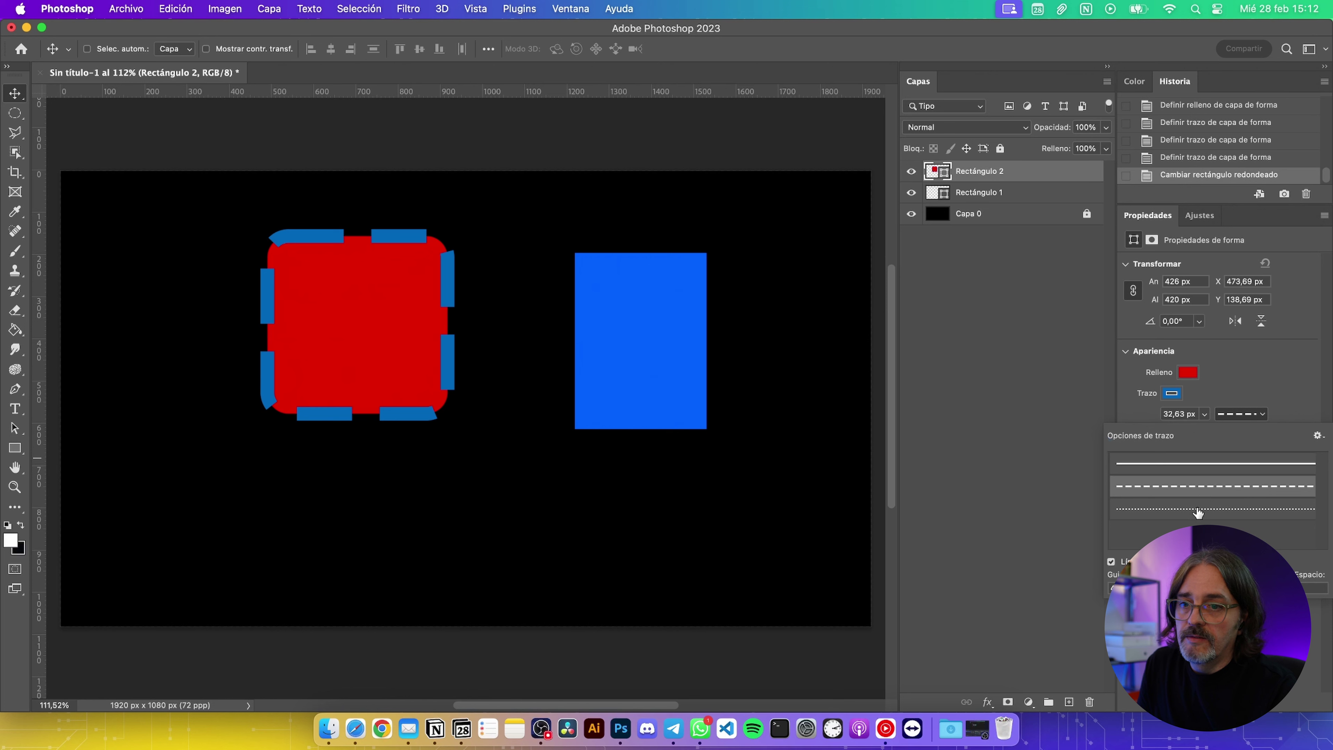
{"action": "left_click", "coordinate": [1206, 509]}
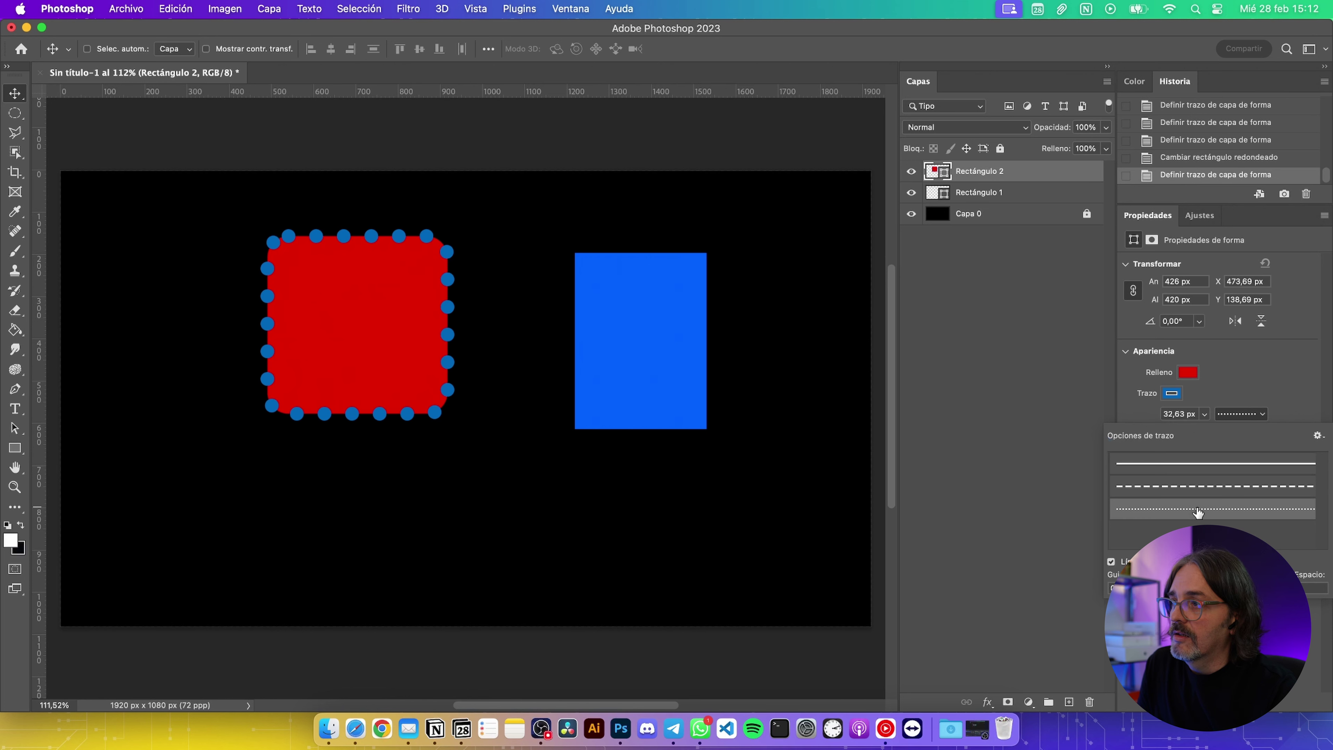
{"action": "left_click", "coordinate": [1211, 463]}
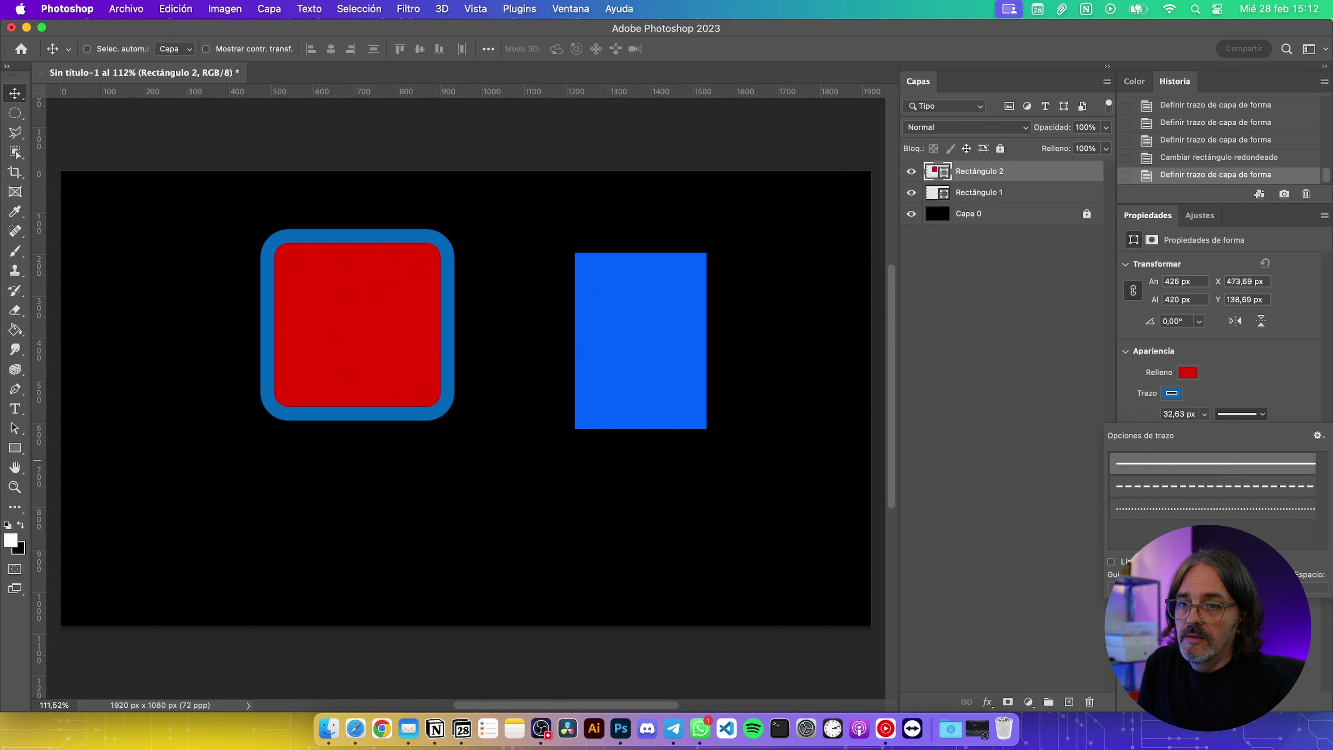
{"action": "left_click", "coordinate": [1316, 388]}
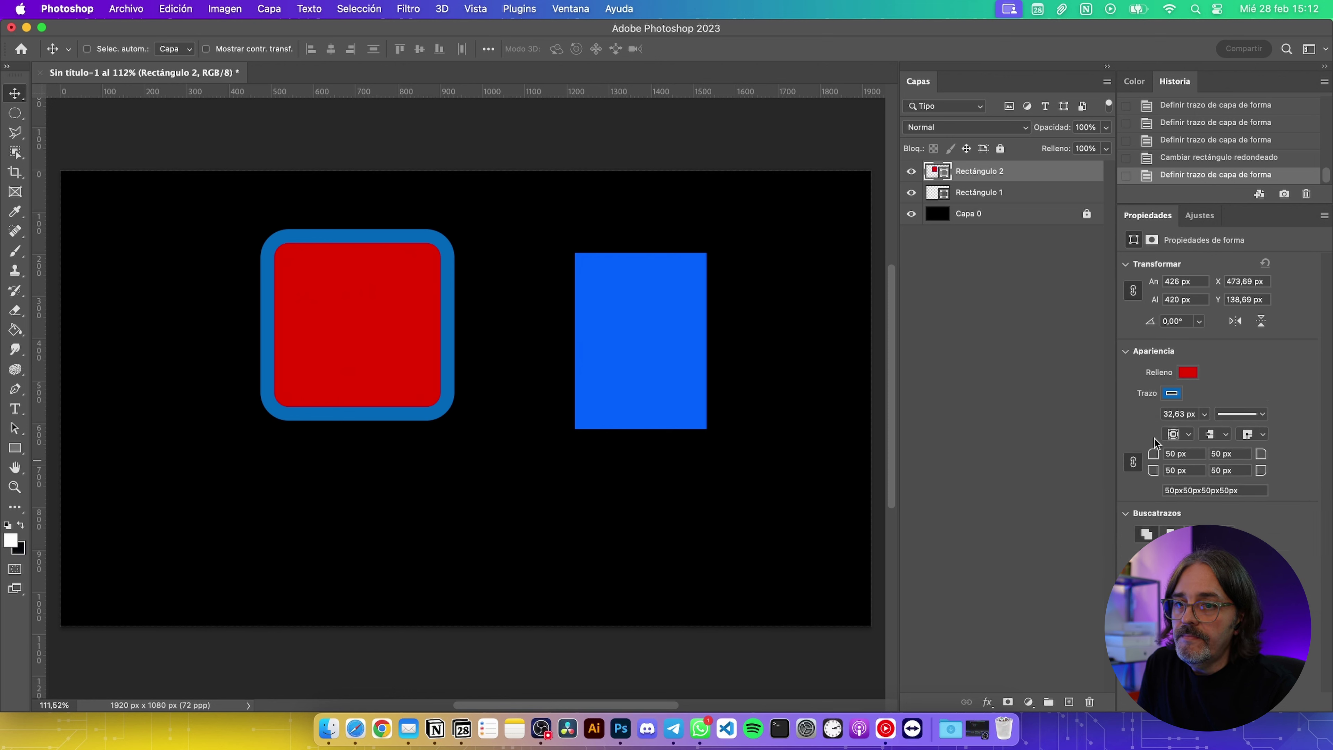
Square off the bottom-right corner with a 0 px radius after a 0/50 px trial
{"action": "double_click", "coordinate": [1221, 470]}
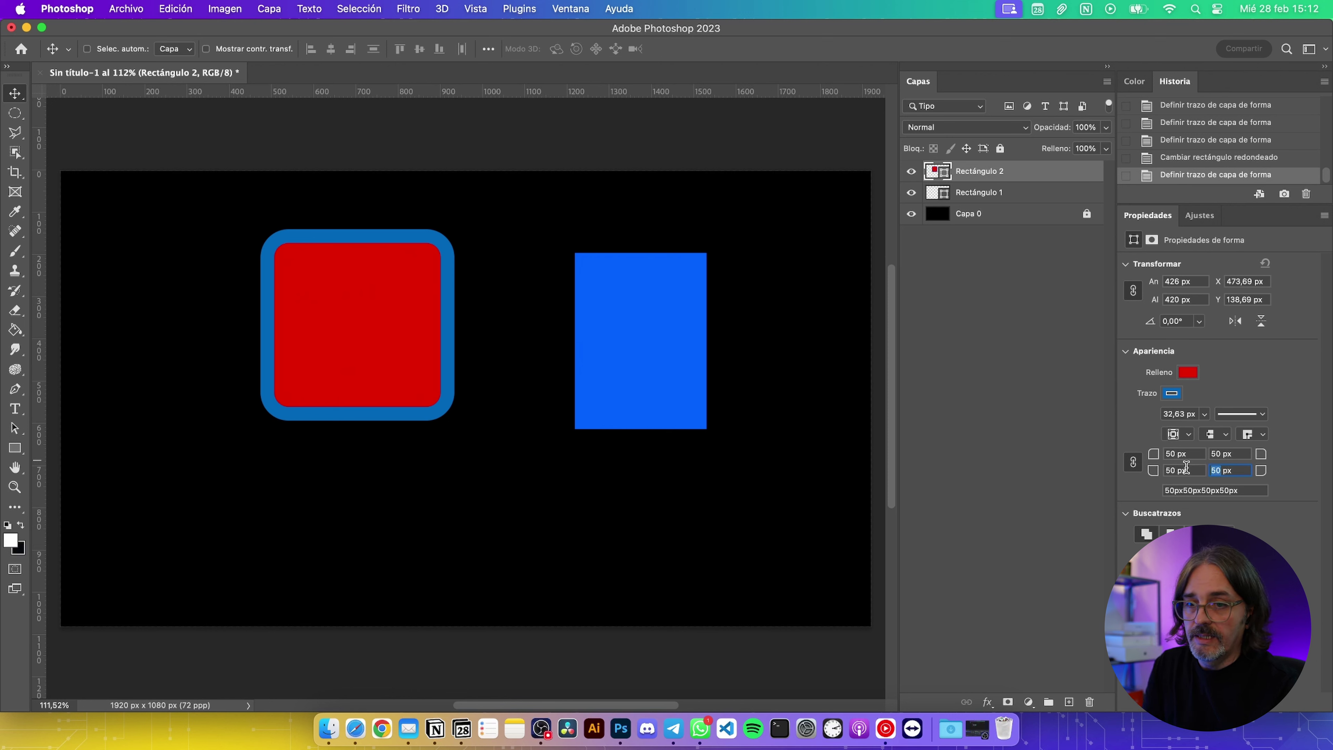
{"action": "type", "text": "0"}
{"action": "key", "text": "Tab"}
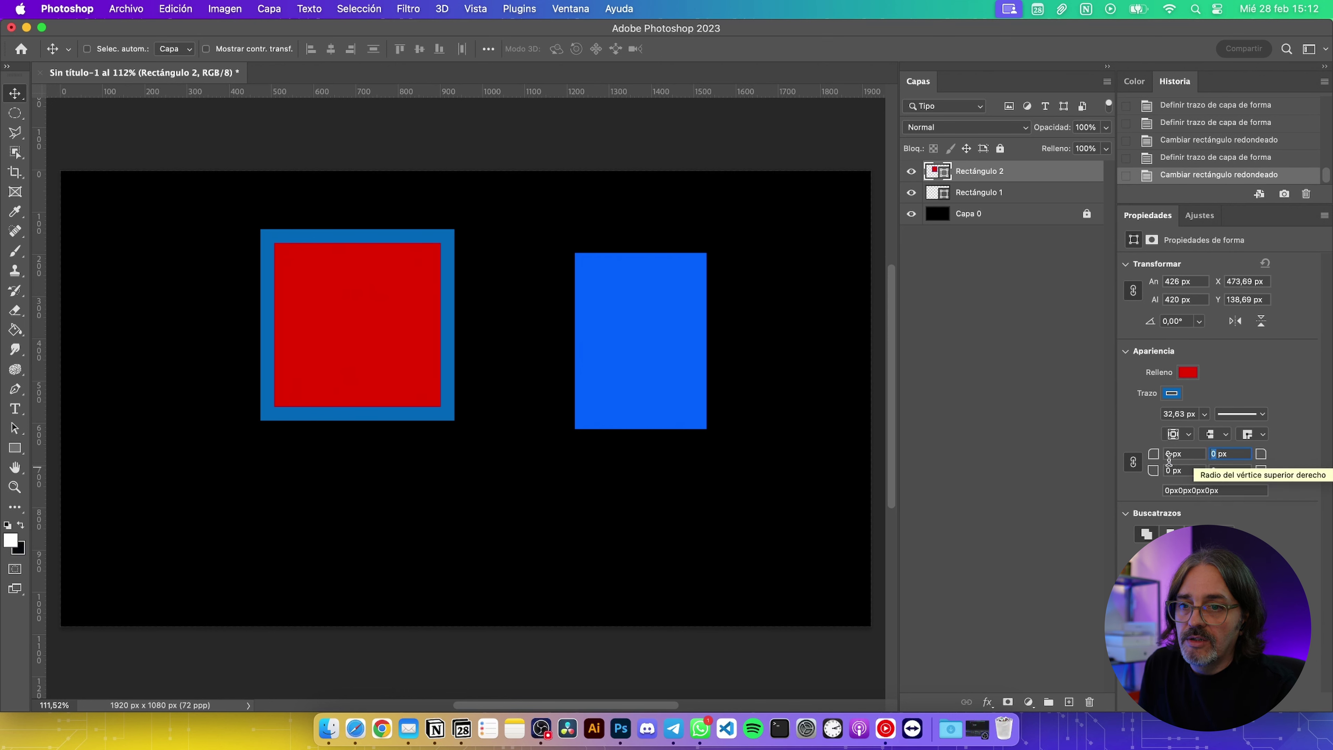
{"action": "type", "text": "50"}
{"action": "key", "text": "Return"}
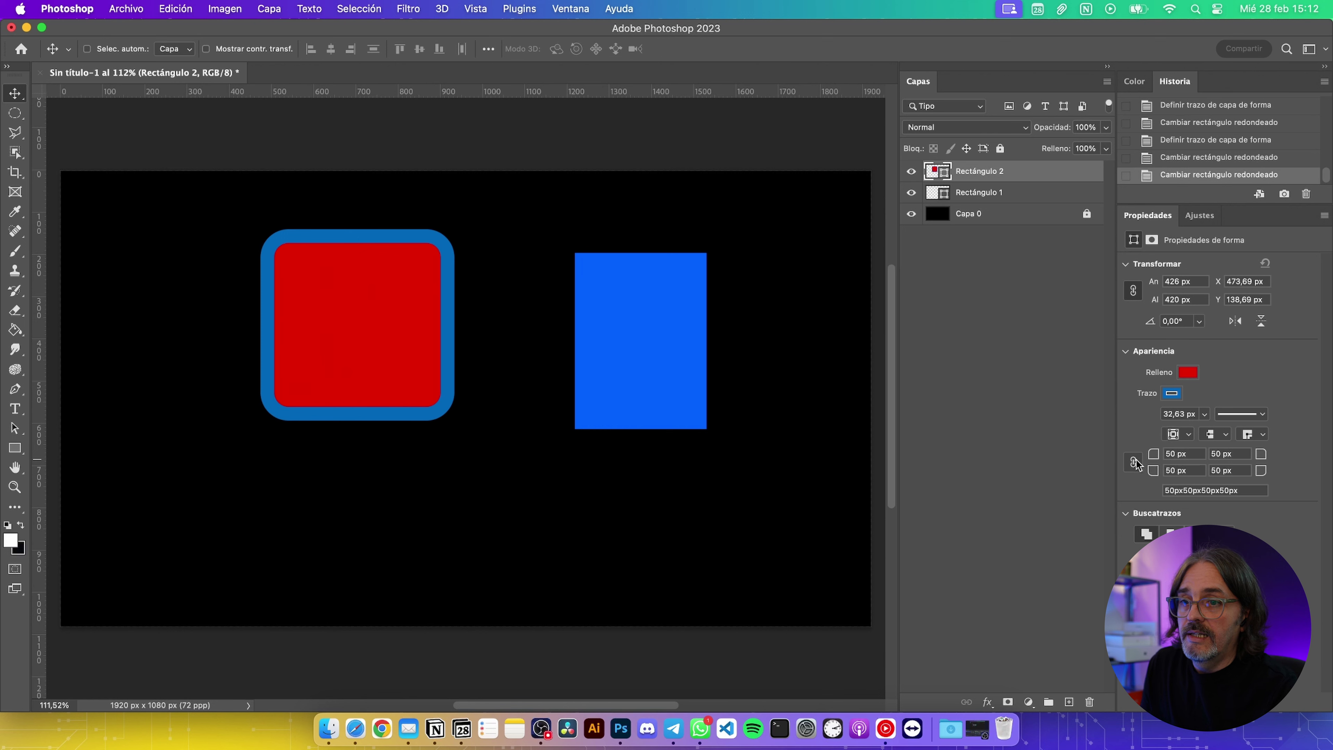
{"action": "double_click", "coordinate": [1218, 470]}
{"action": "type", "text": "0"}
{"action": "key", "text": "Return"}
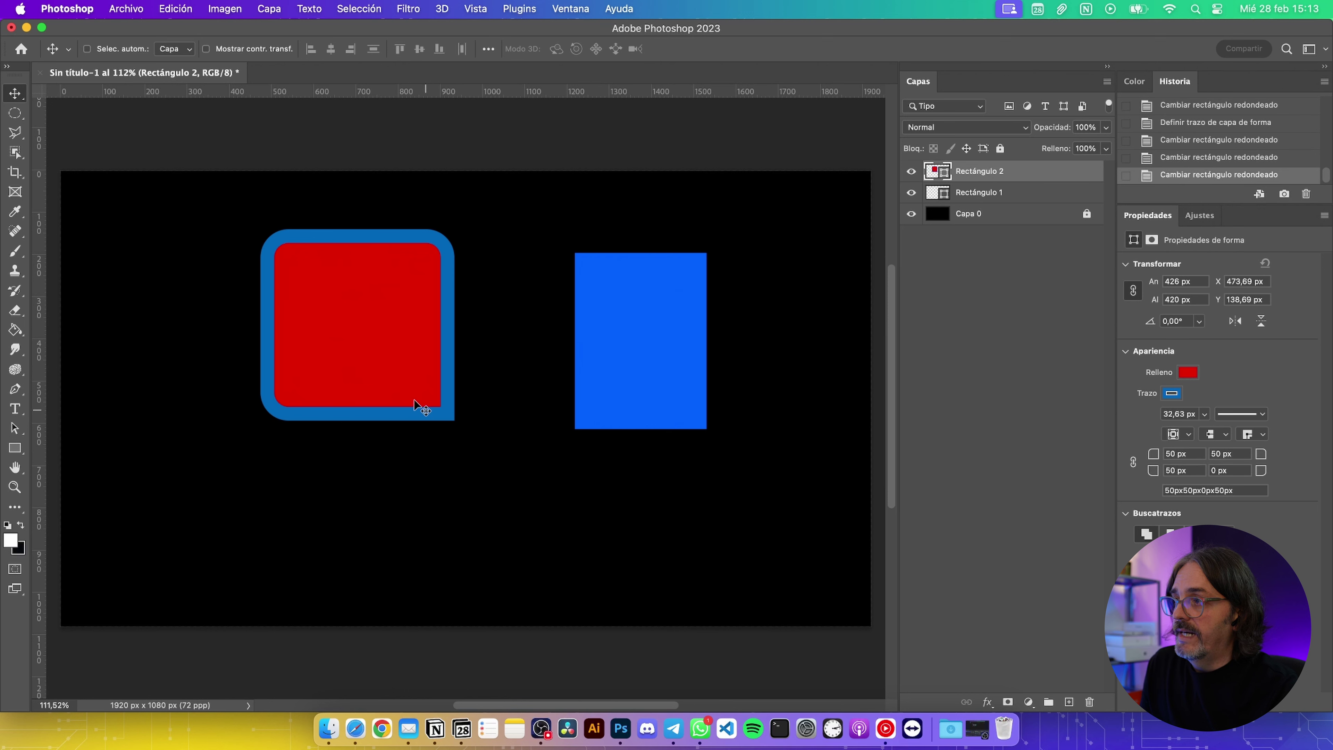
Set the top-left corner radius to 0 px
{"action": "double_click", "coordinate": [1175, 453]}
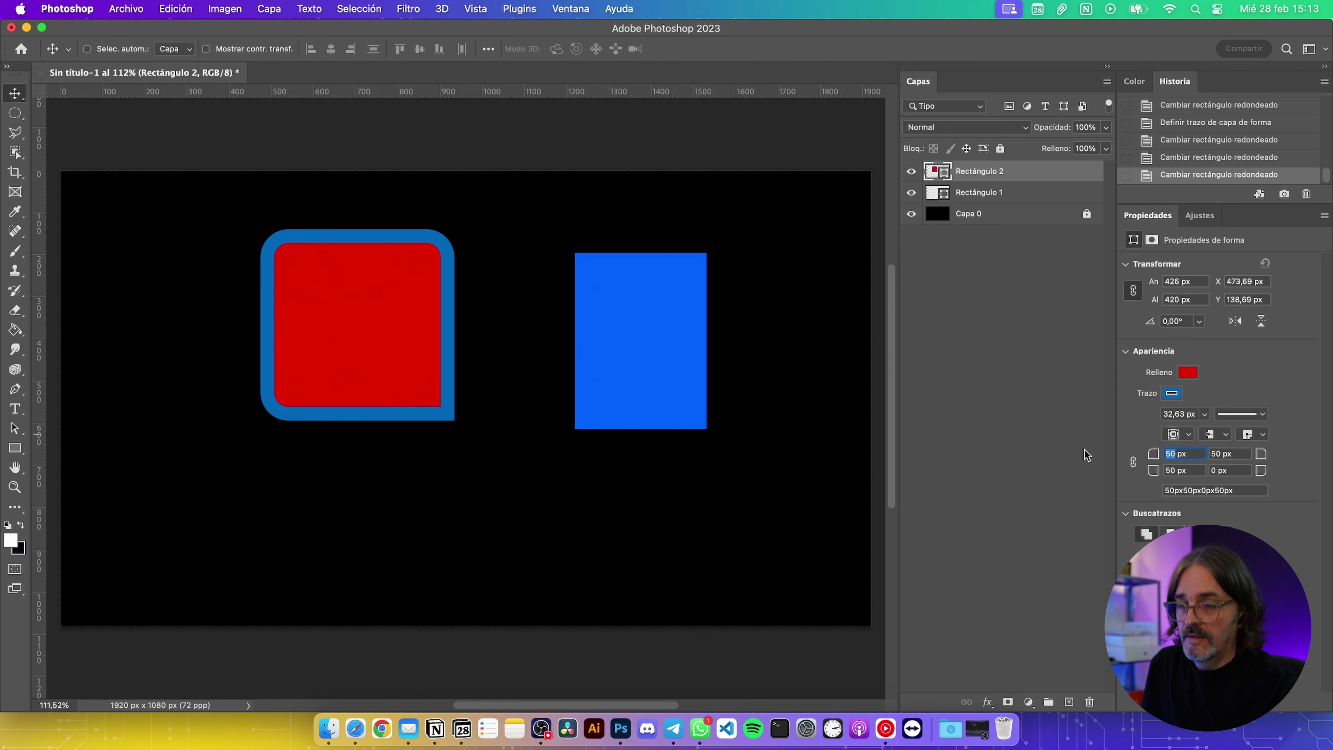
{"action": "type", "text": "0"}
{"action": "key", "text": "Return"}
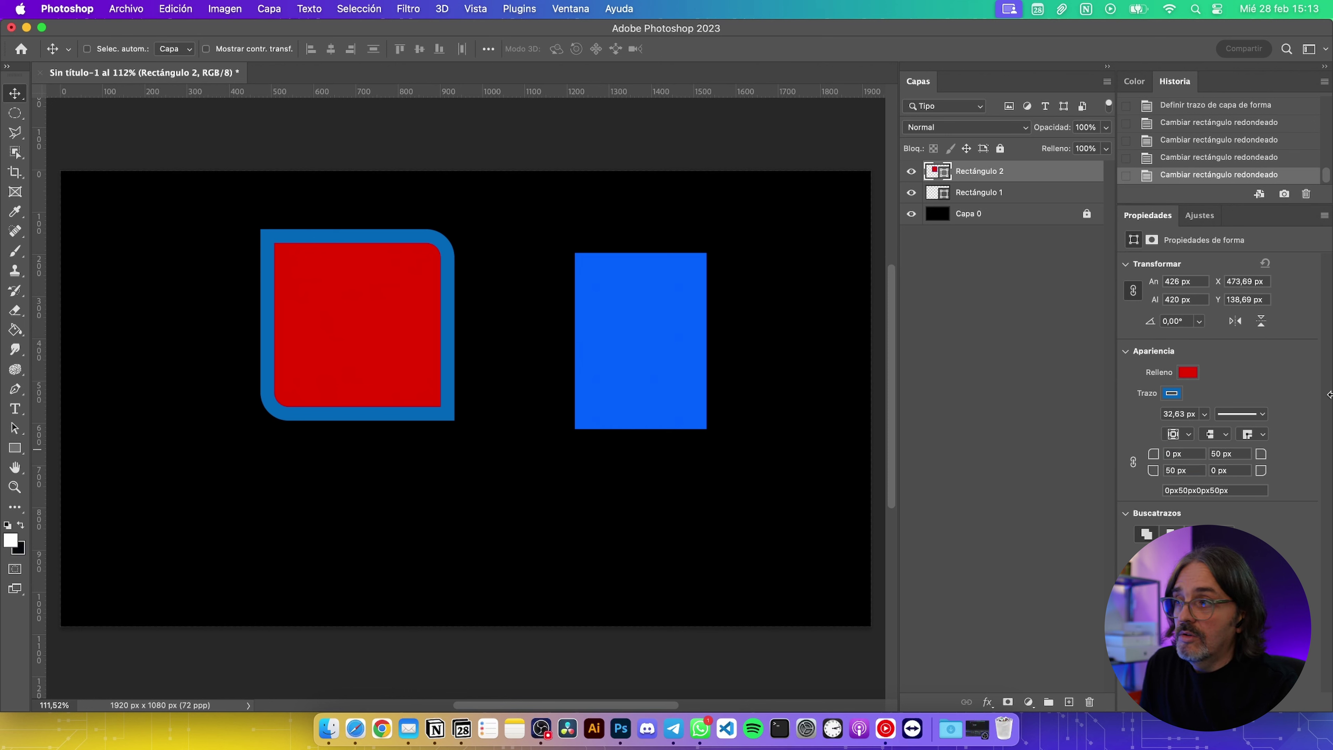
{"action": "double_click", "coordinate": [1187, 284]}
Widen the red rectangle to 826 px, then undo the change
{"action": "left_click", "coordinate": [1176, 282]}
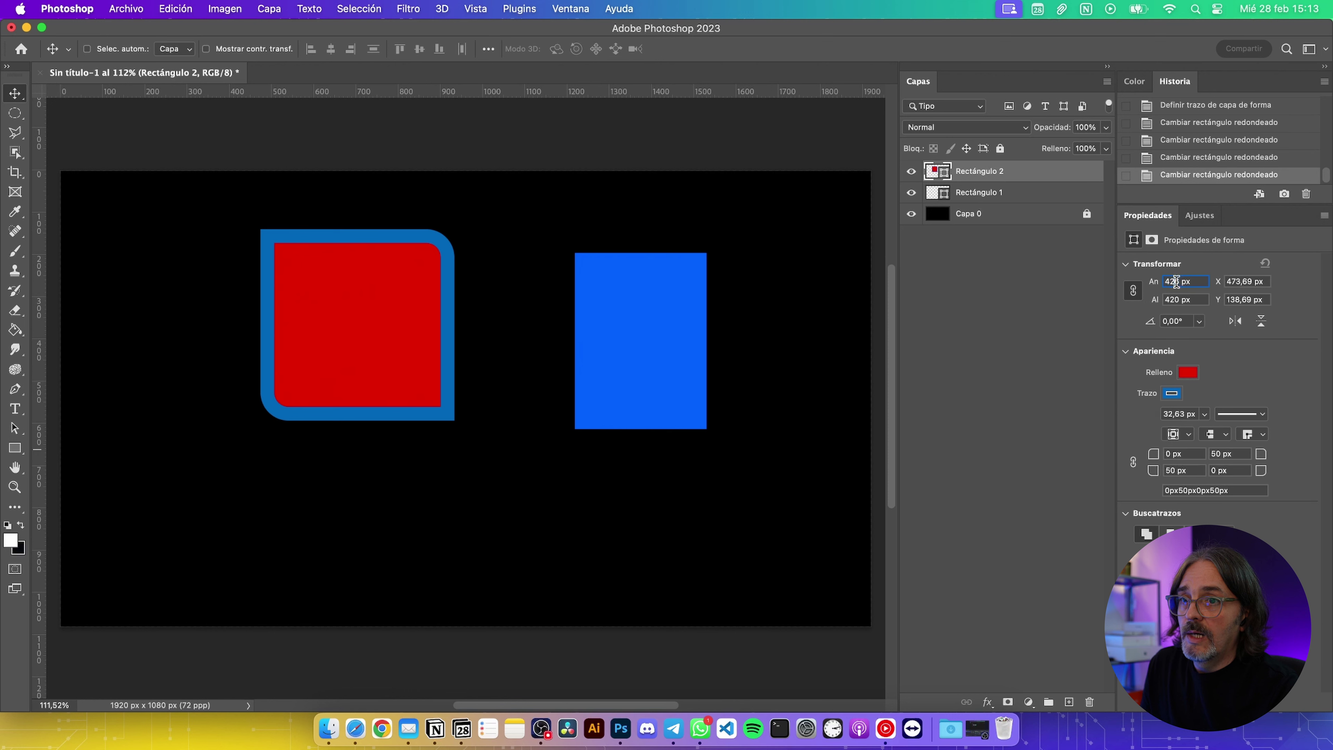
{"action": "double_click", "coordinate": [1179, 282]}
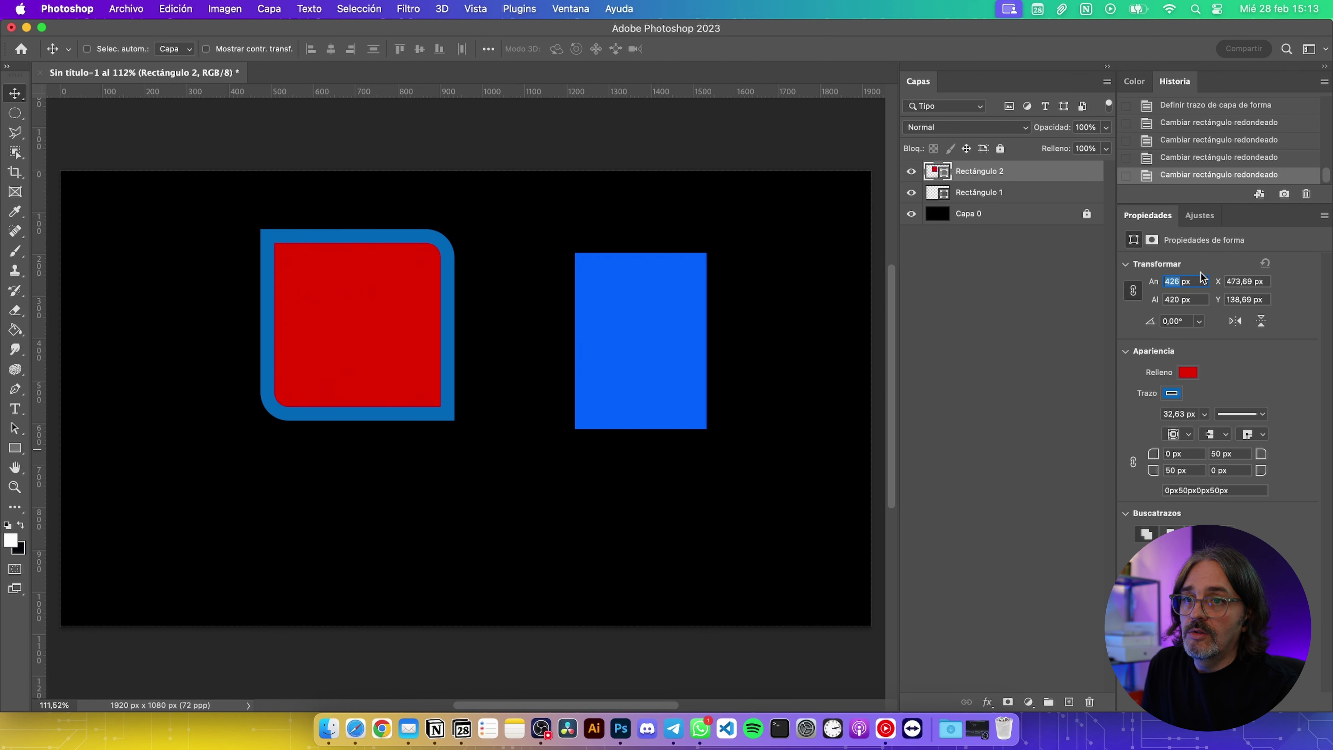
{"action": "left_click", "coordinate": [1181, 283]}
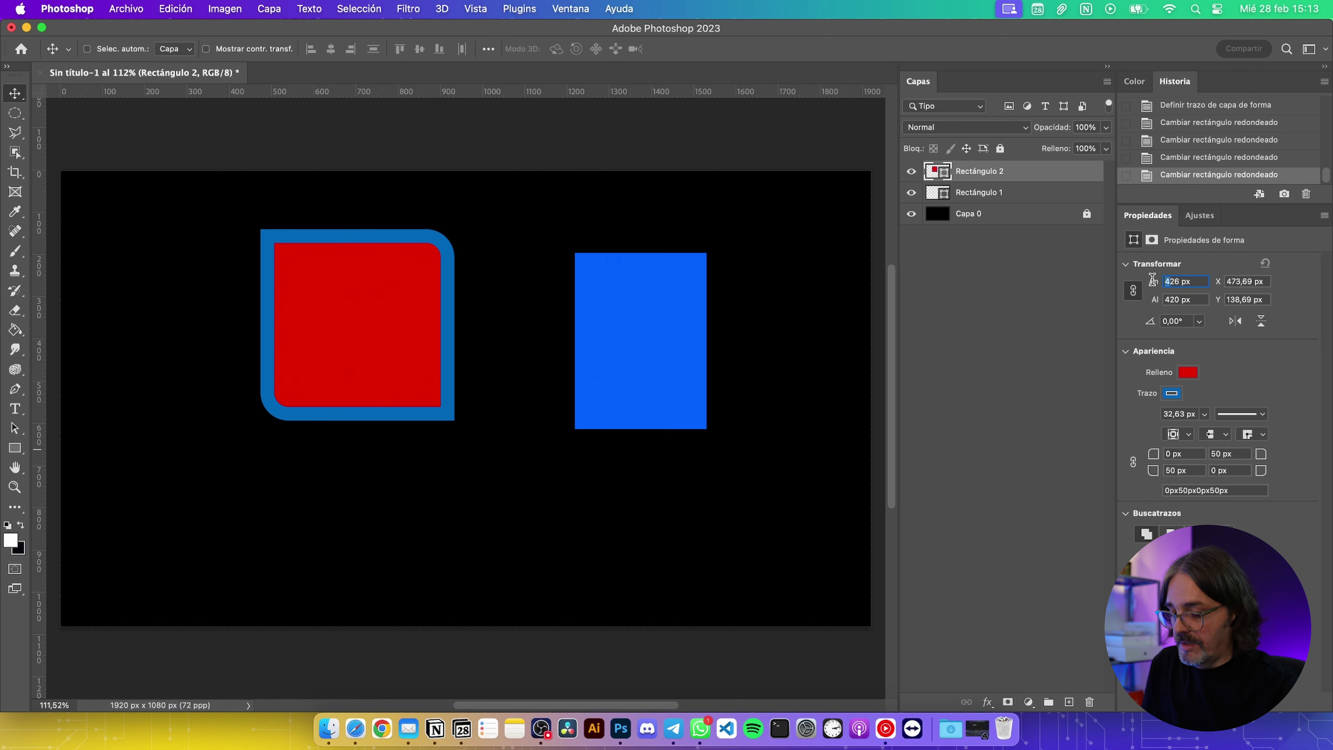
{"action": "type", "text": "8"}
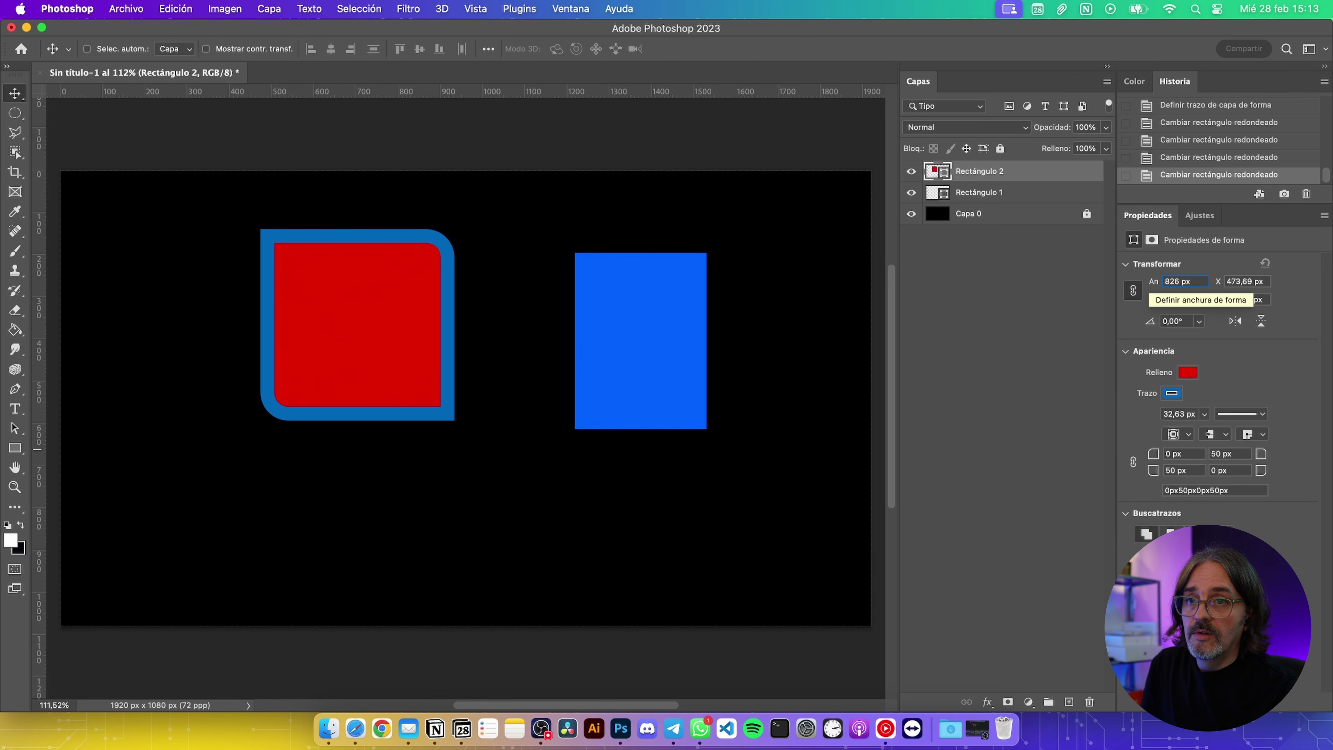
{"action": "key", "text": "Return"}
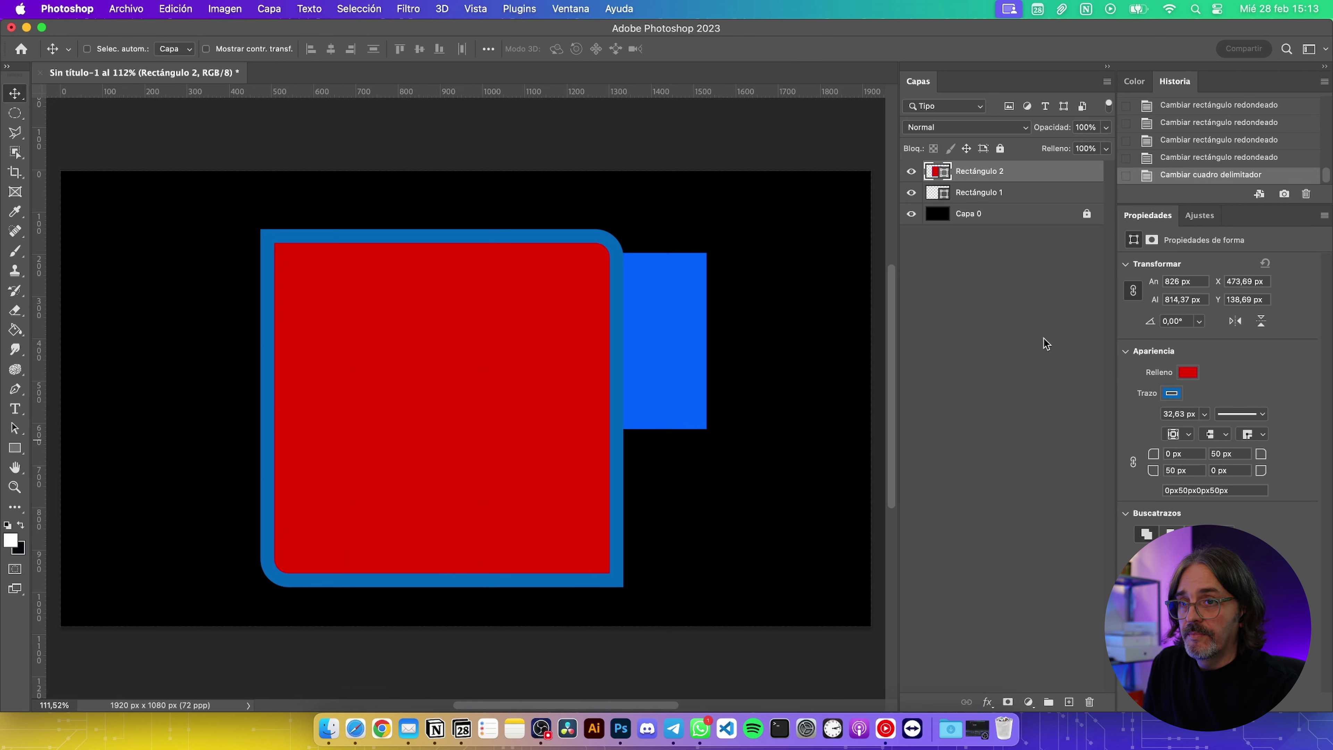
{"action": "key", "text": "ctrl+z"}
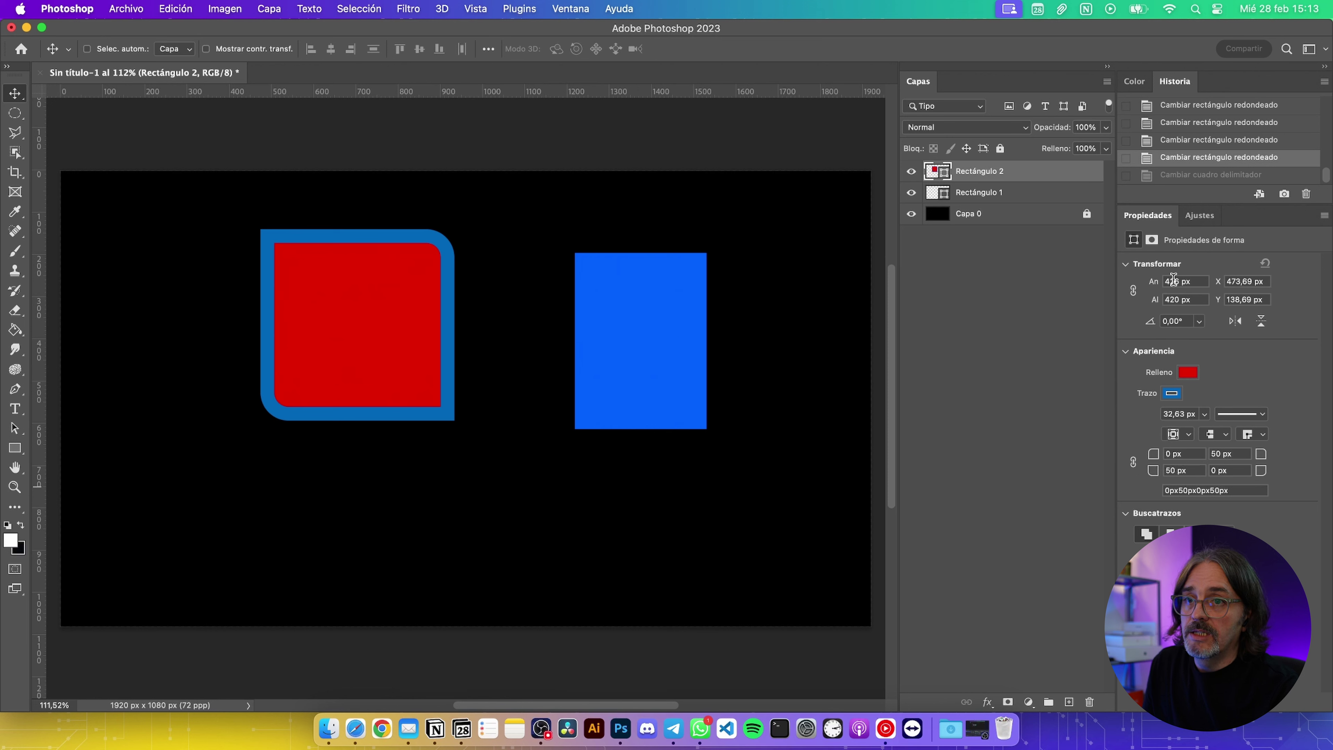
Set the red rectangle's width to 625 px
{"action": "left_click", "coordinate": [1175, 281]}
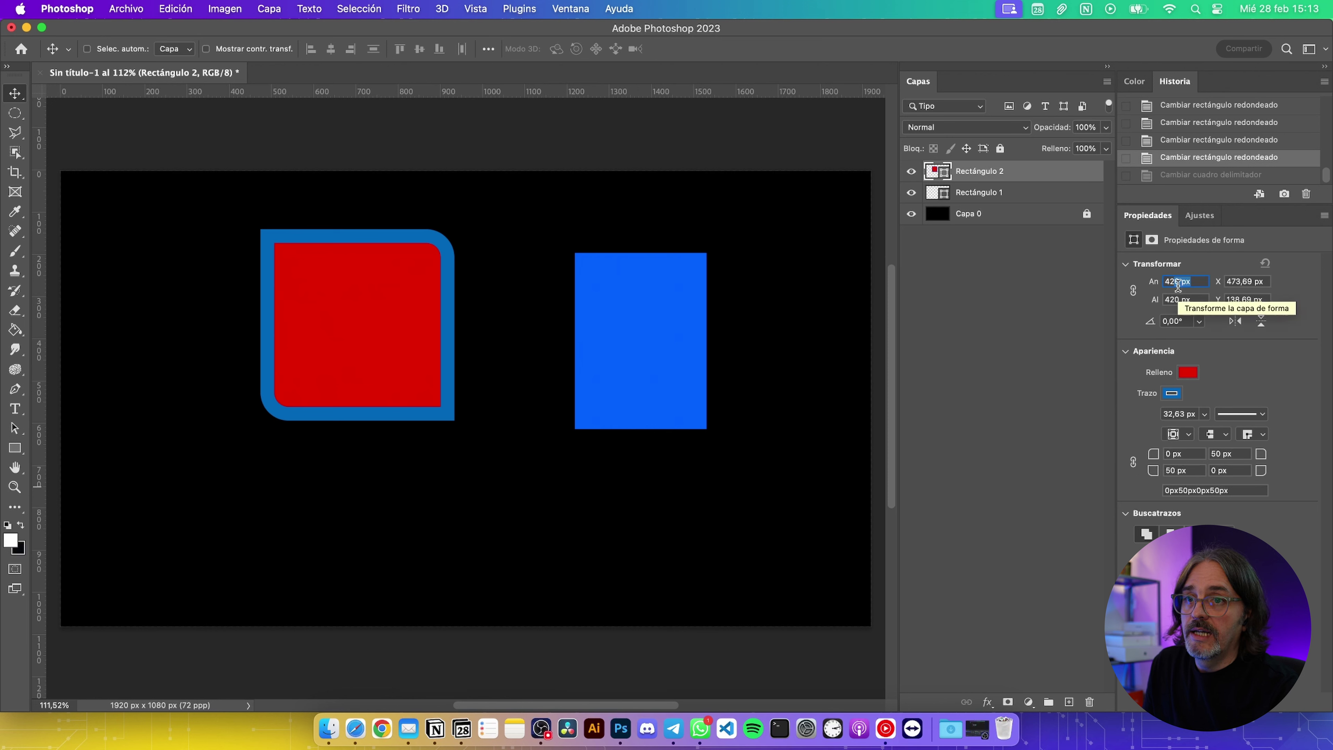
{"action": "type", "text": "625"}
{"action": "key", "text": "Return"}
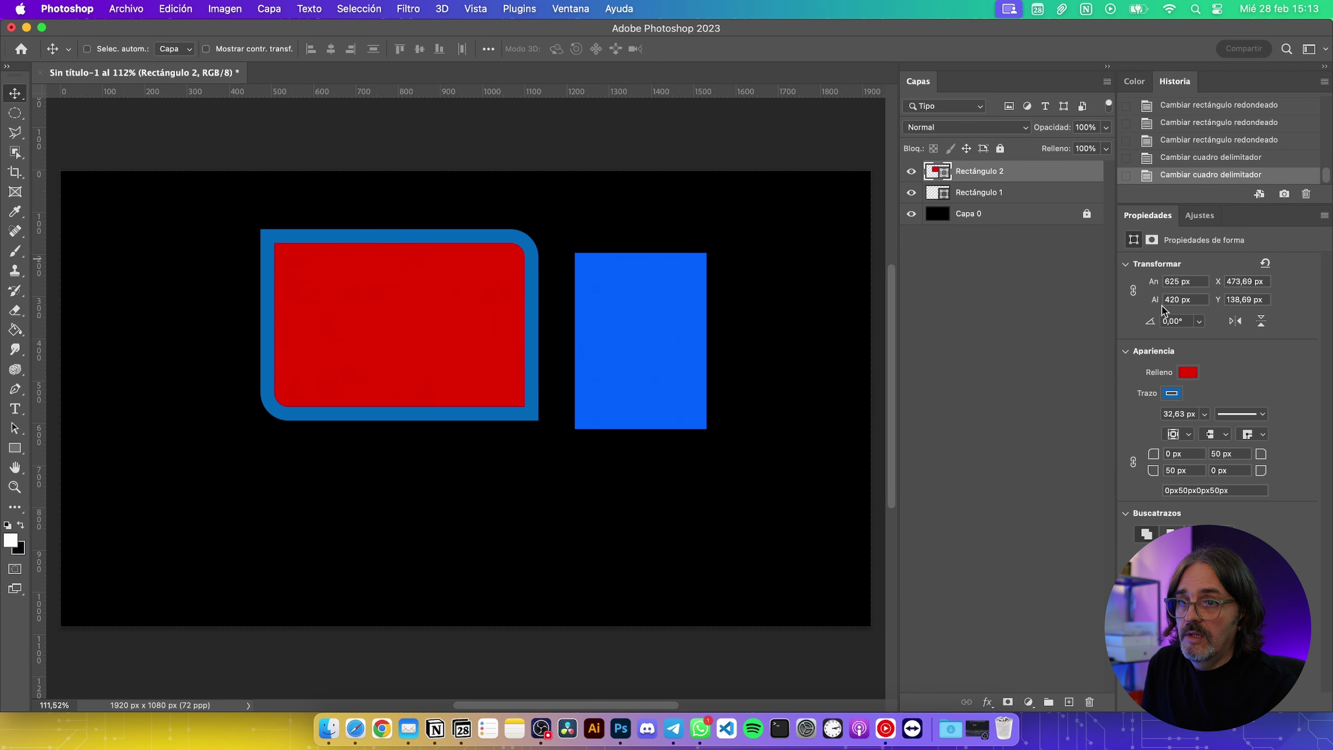
{"action": "left_click", "coordinate": [1236, 321]}
{"action": "left_click", "coordinate": [1237, 321]}
{"action": "left_click", "coordinate": [1238, 322]}
{"action": "left_click", "coordinate": [1261, 322]}
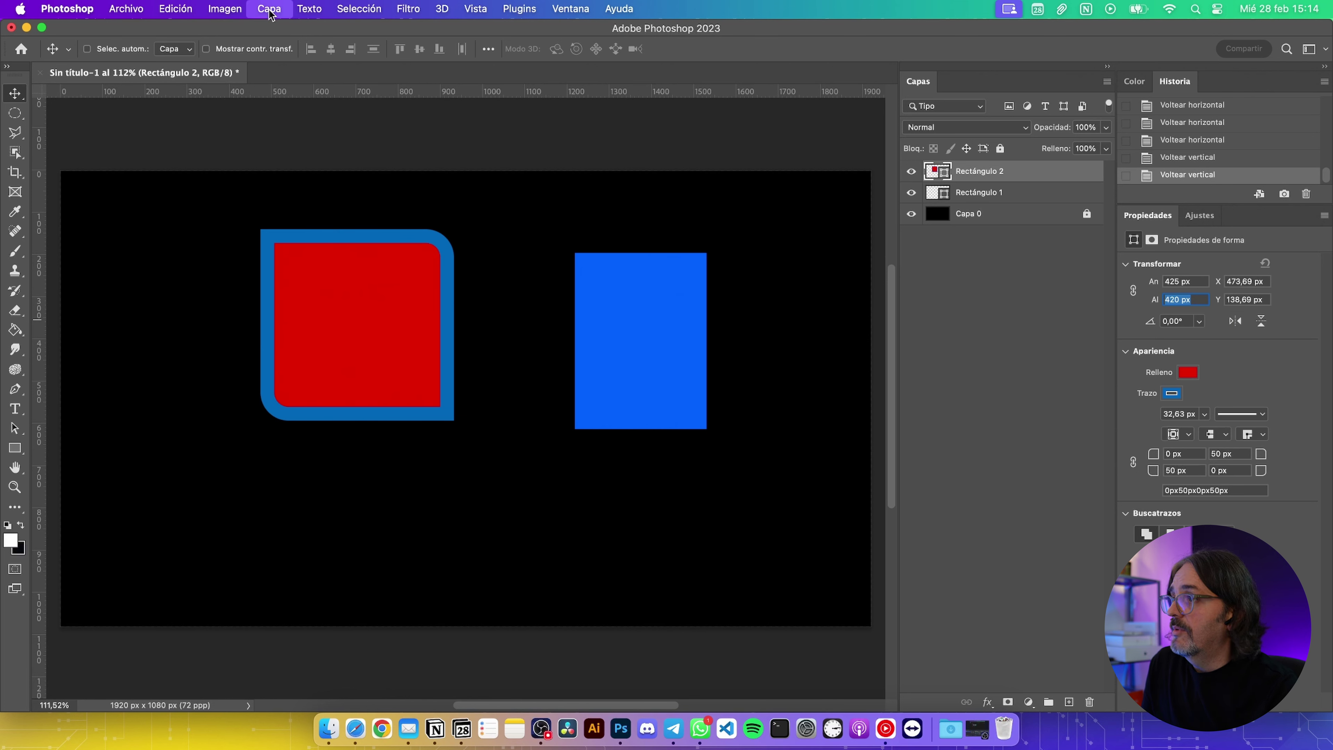
{"action": "left_click", "coordinate": [182, 6]}
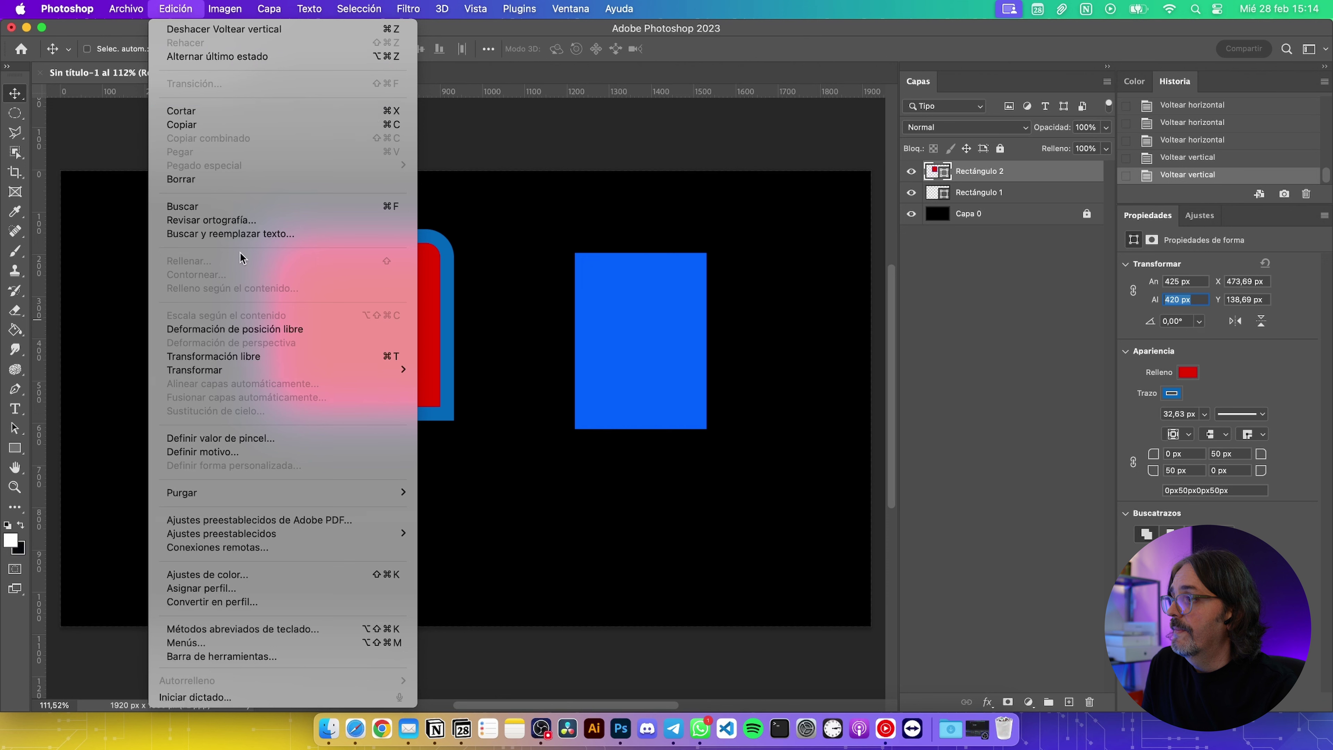
{"action": "mouse_move", "coordinate": [194, 370]}
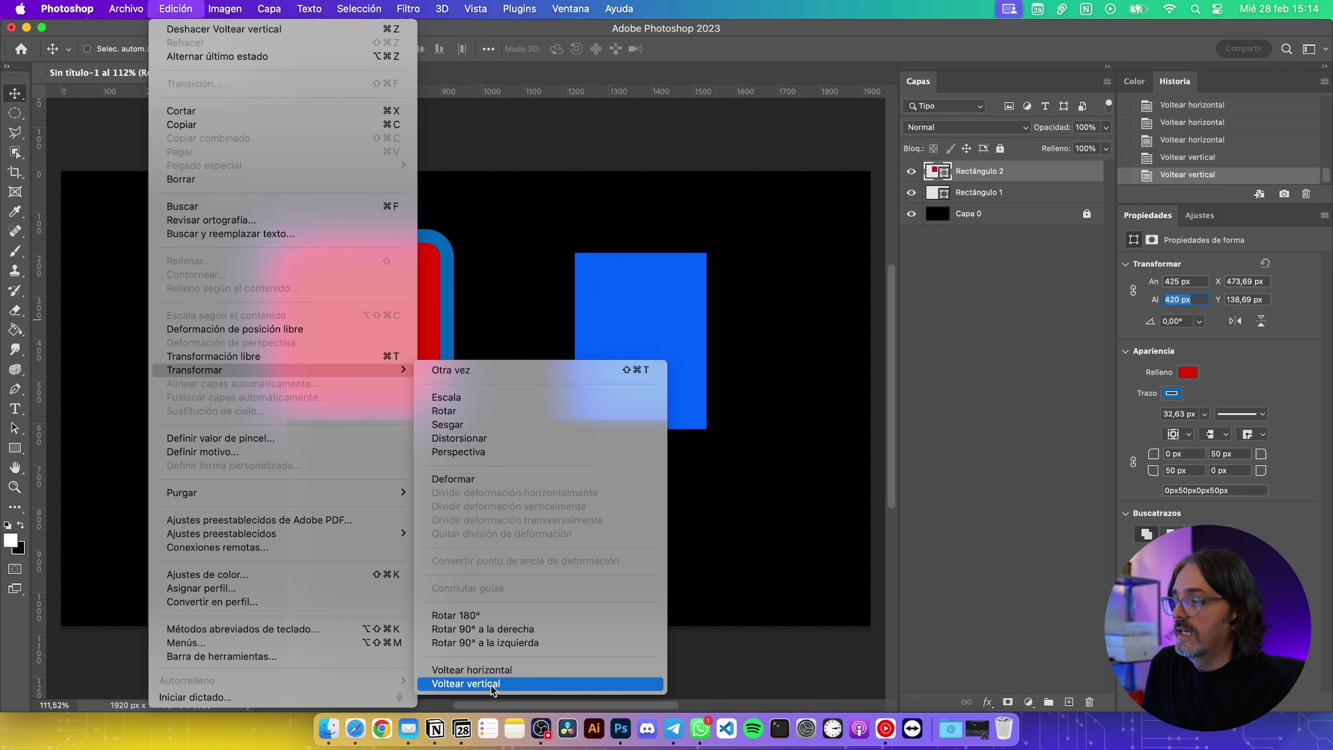
{"action": "left_click", "coordinate": [793, 34]}
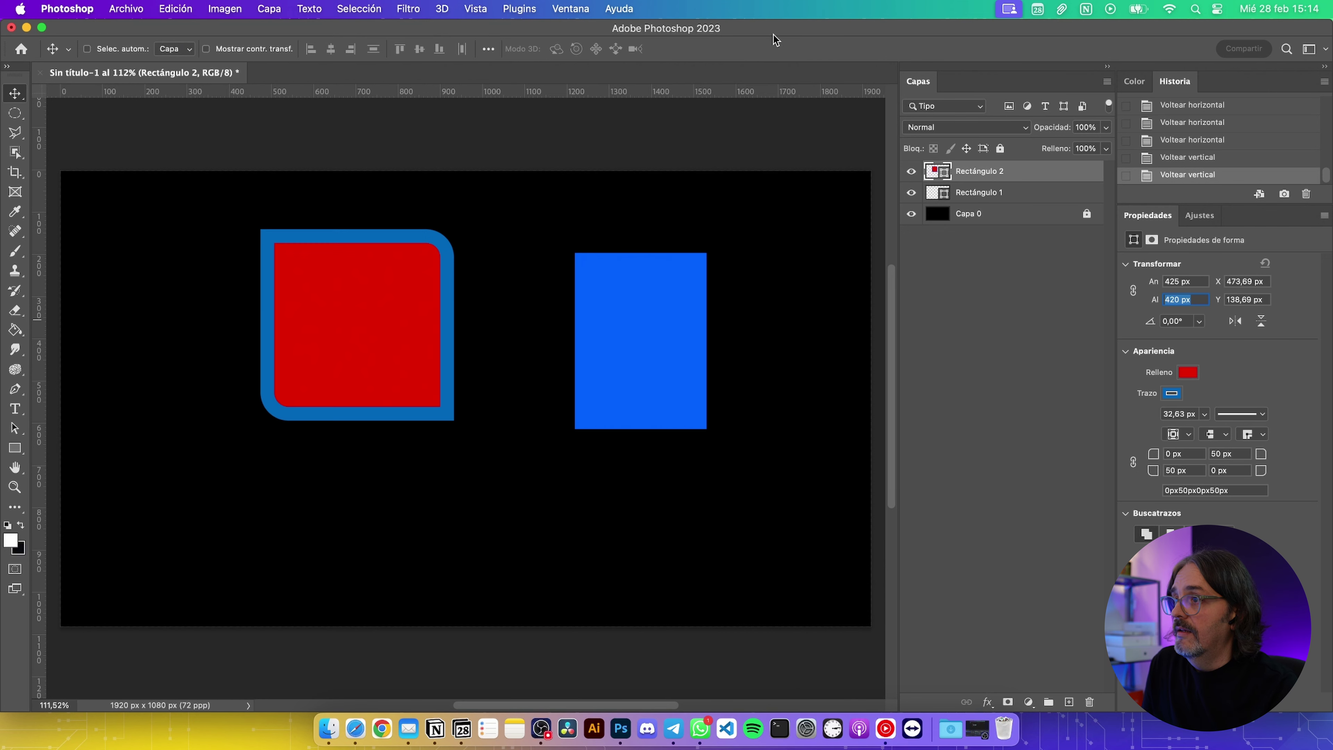
{"action": "left_click", "coordinate": [993, 195]}
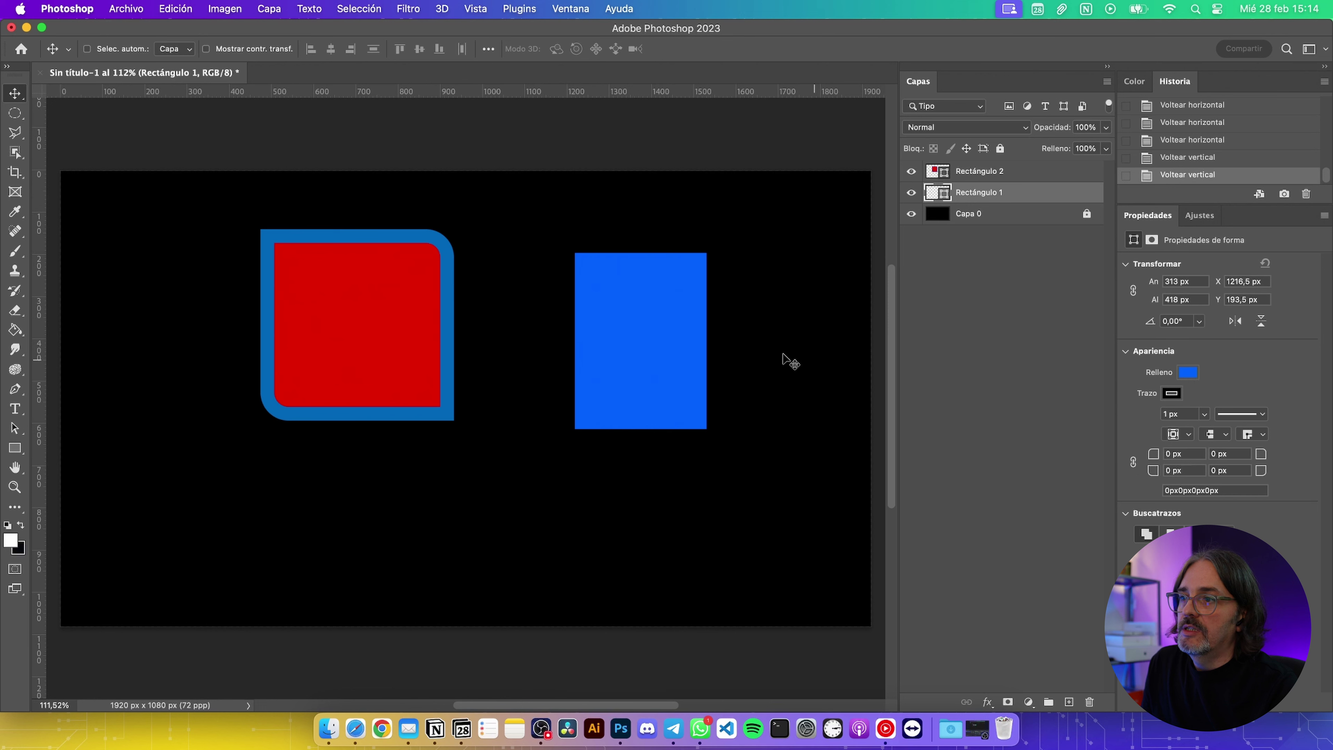
Give the blue rectangle a 13,40 px white stroke, then select the Capa 0 layer
{"action": "left_click", "coordinate": [1176, 394]}
{"action": "left_click", "coordinate": [1248, 474]}
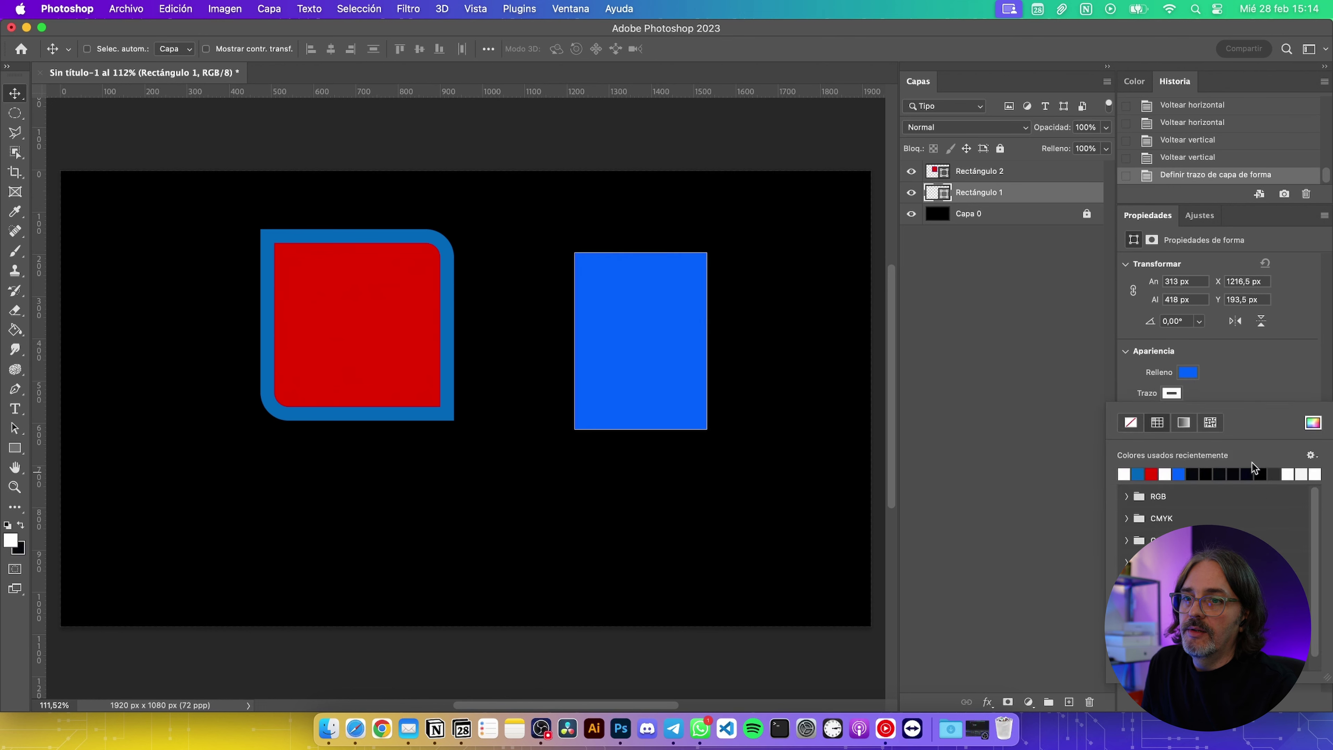
{"action": "left_click", "coordinate": [1283, 349]}
{"action": "left_click", "coordinate": [1205, 413]}
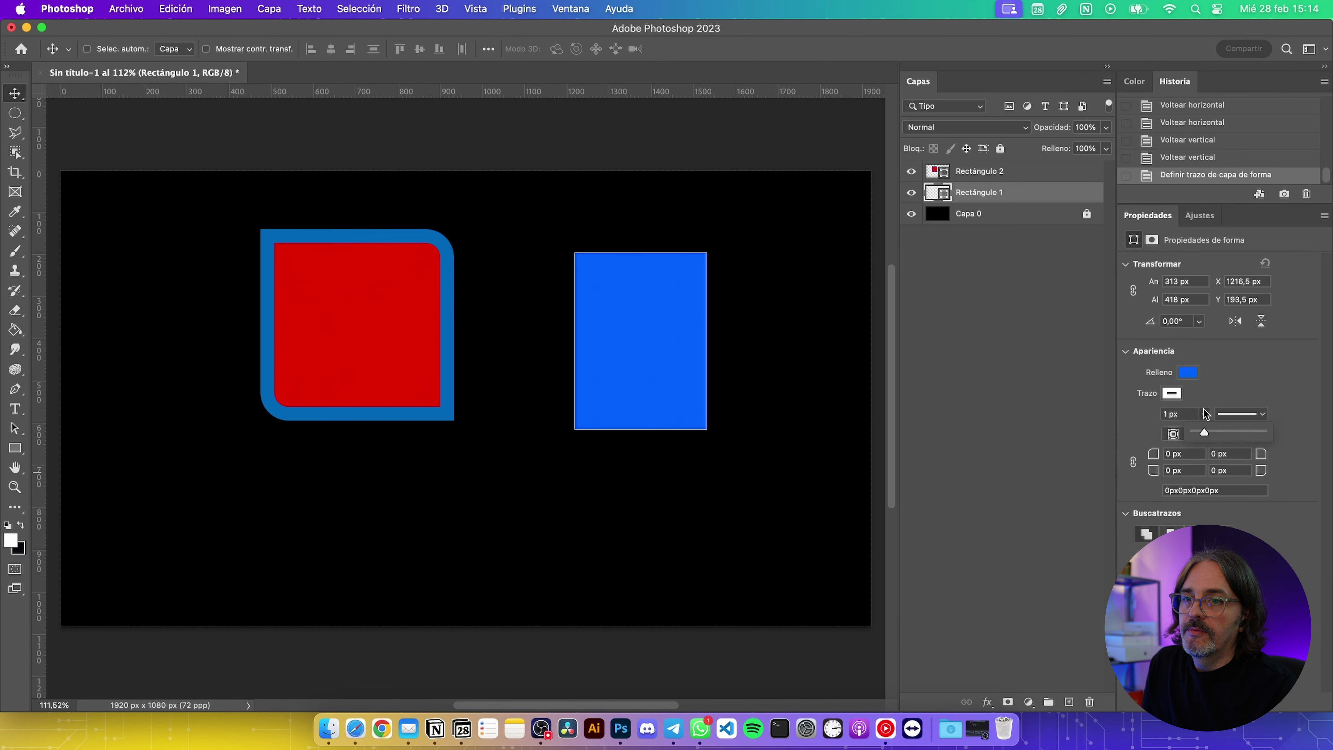
{"action": "left_click_drag", "start_coordinate": [1213, 431], "coordinate": [1219, 431]}
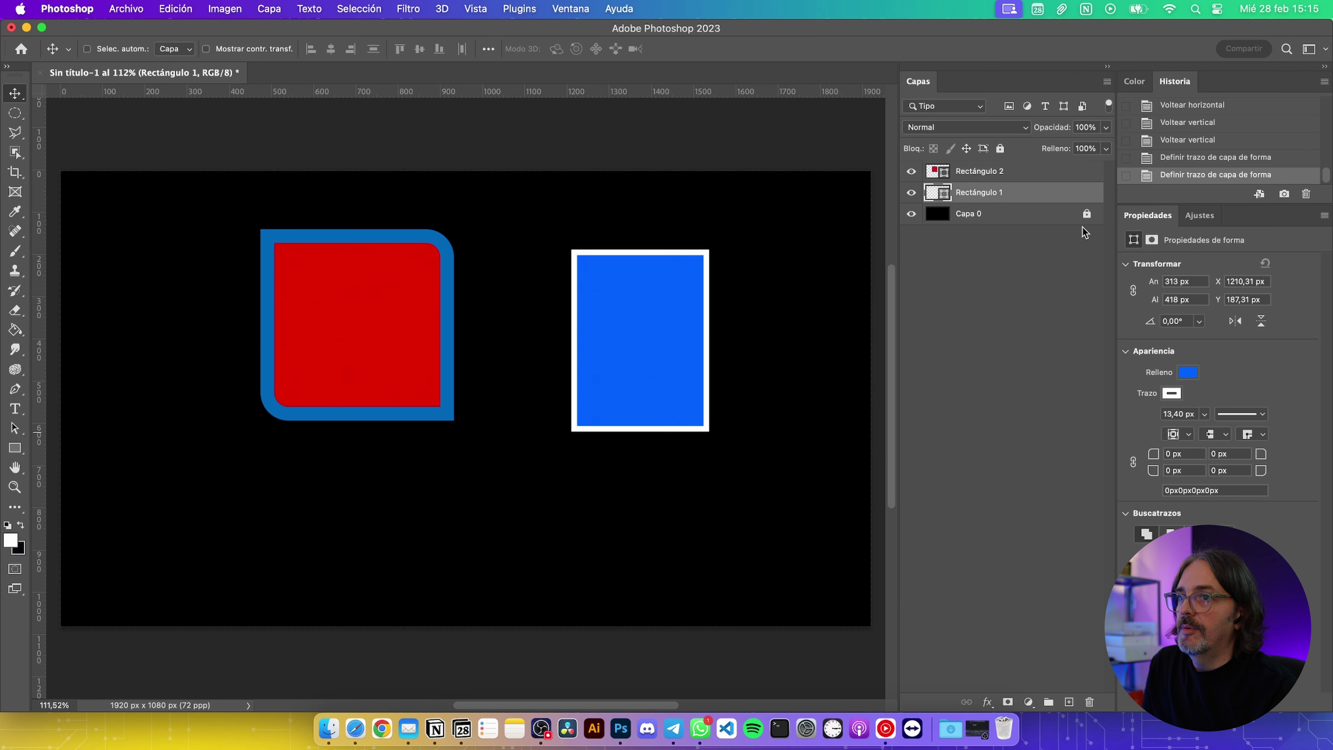
{"action": "left_click", "coordinate": [999, 221]}
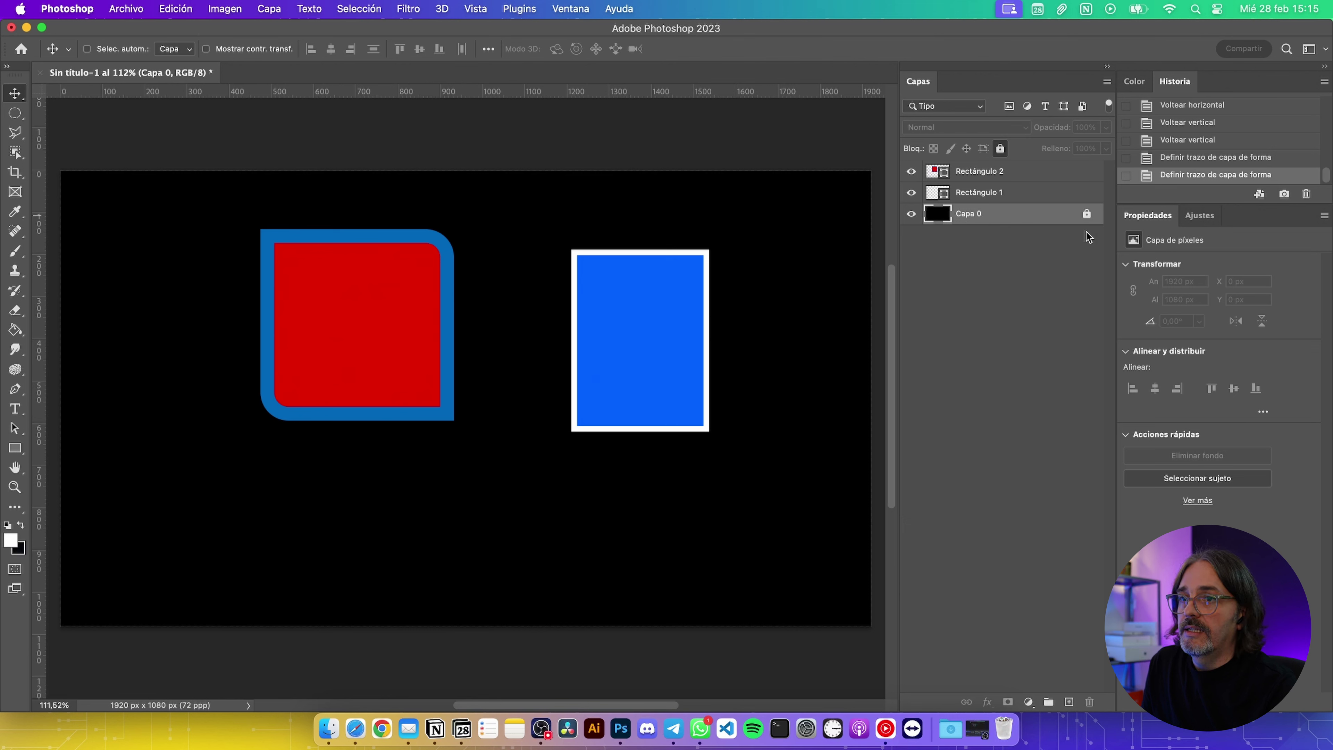
Unlock Capa 0, trial-resize it to 1280 px wide, and undo back to 1920 px
{"action": "left_click", "coordinate": [1087, 214]}
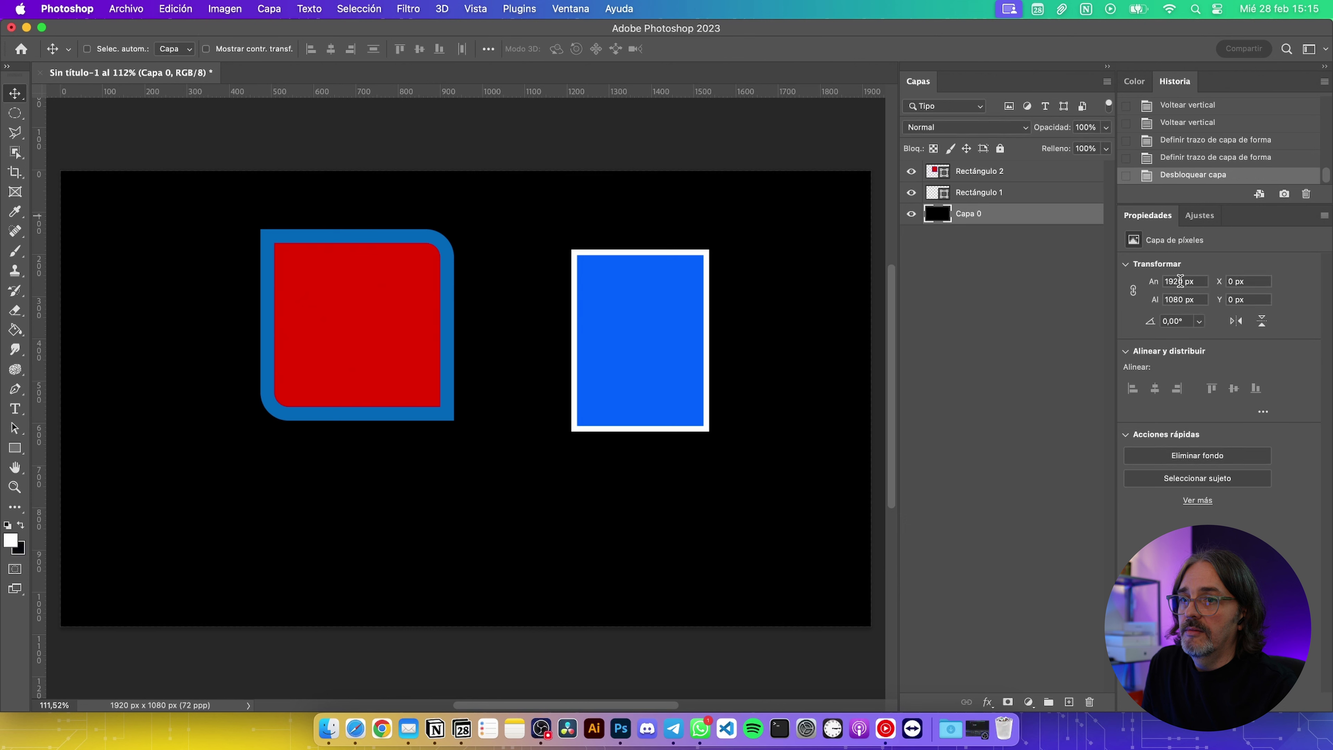
{"action": "double_click", "coordinate": [1183, 282]}
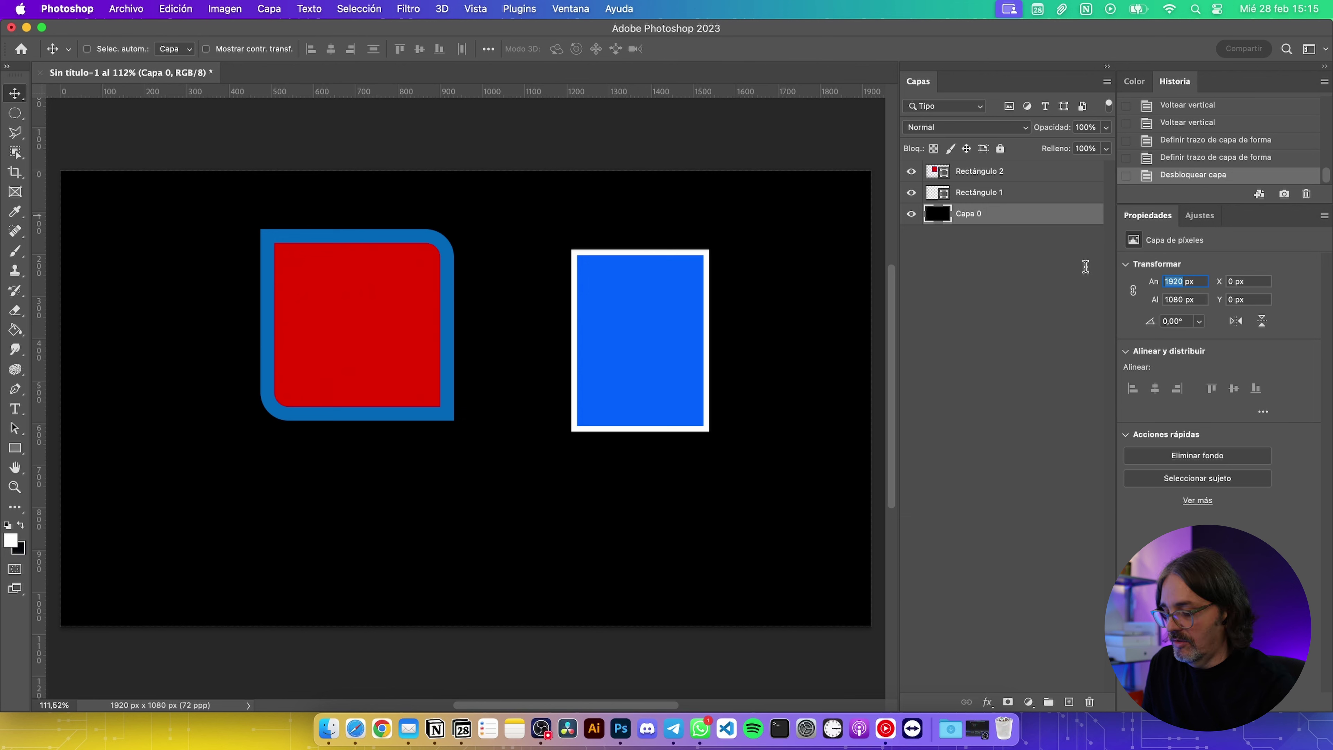
{"action": "type", "text": "1280"}
{"action": "key", "text": "Return"}
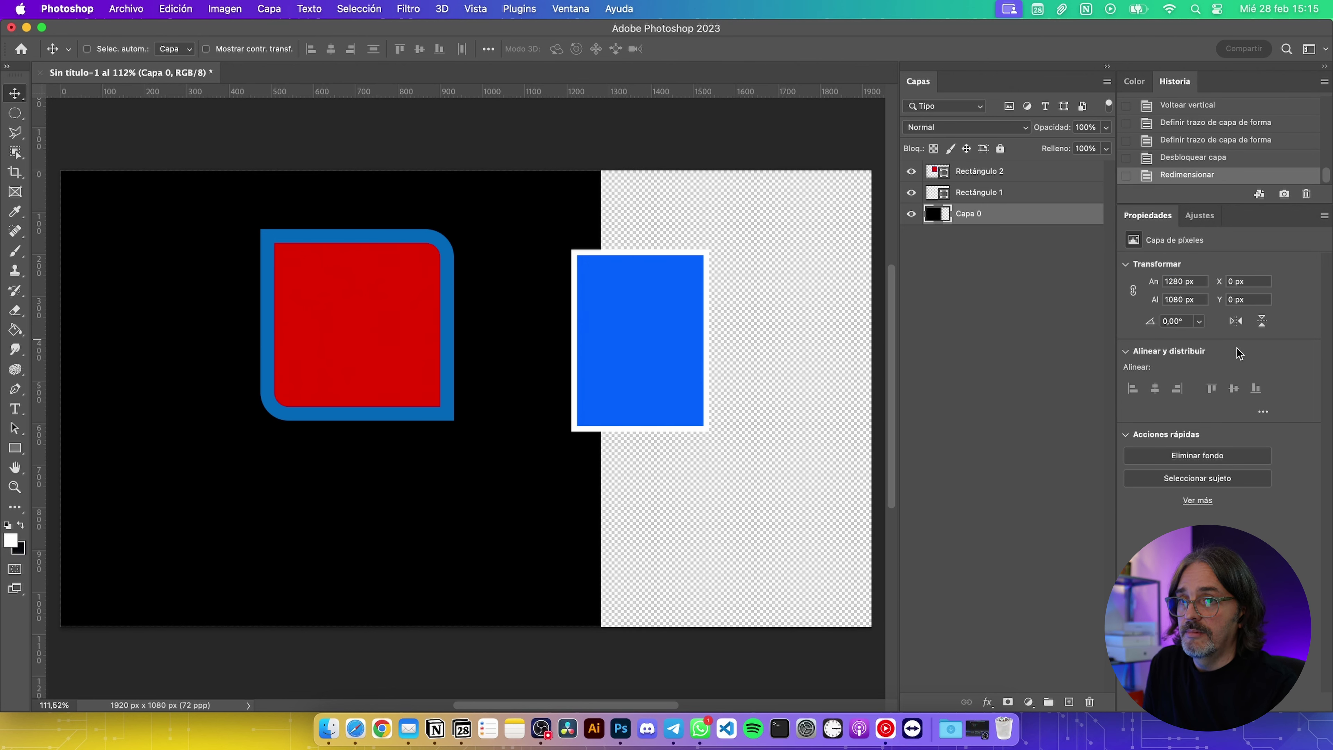
{"action": "key", "text": "ctrl+z"}
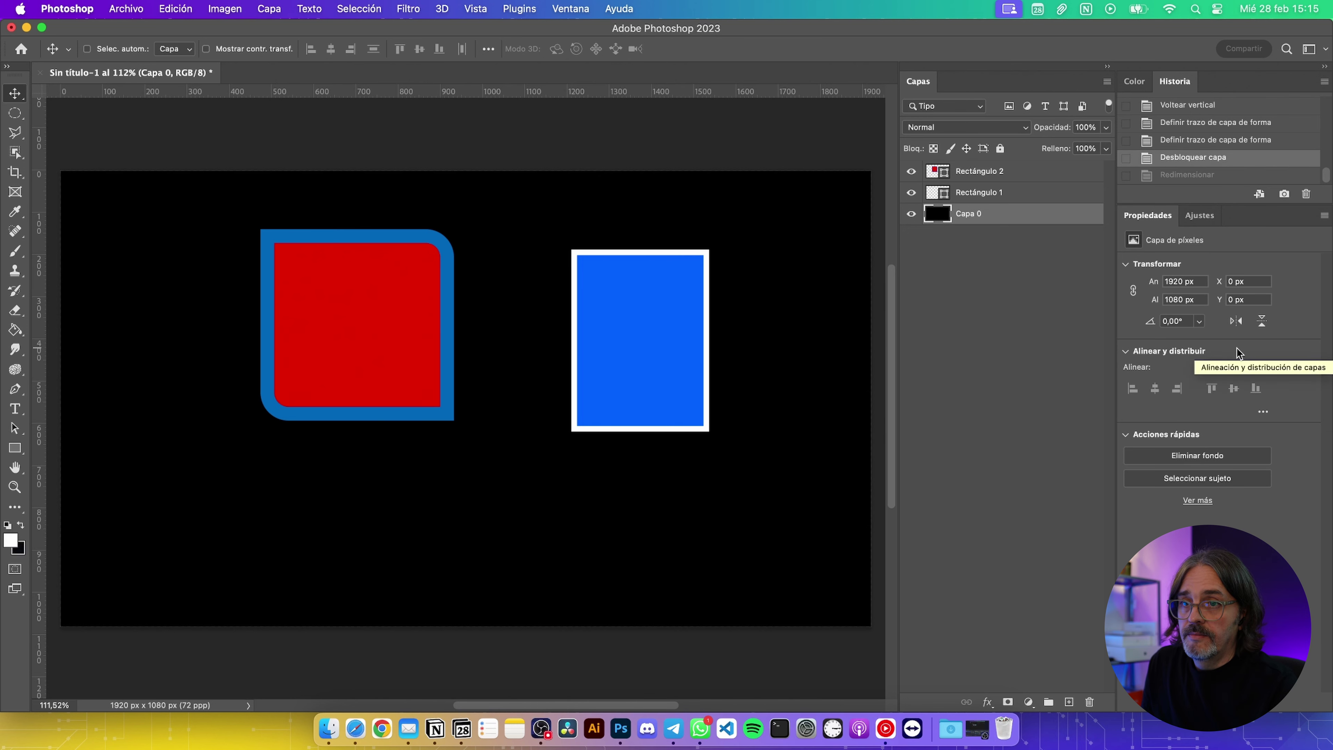
Rotate the background 90° and 30°, then undo both rotations
{"action": "left_click", "coordinate": [1173, 501]}
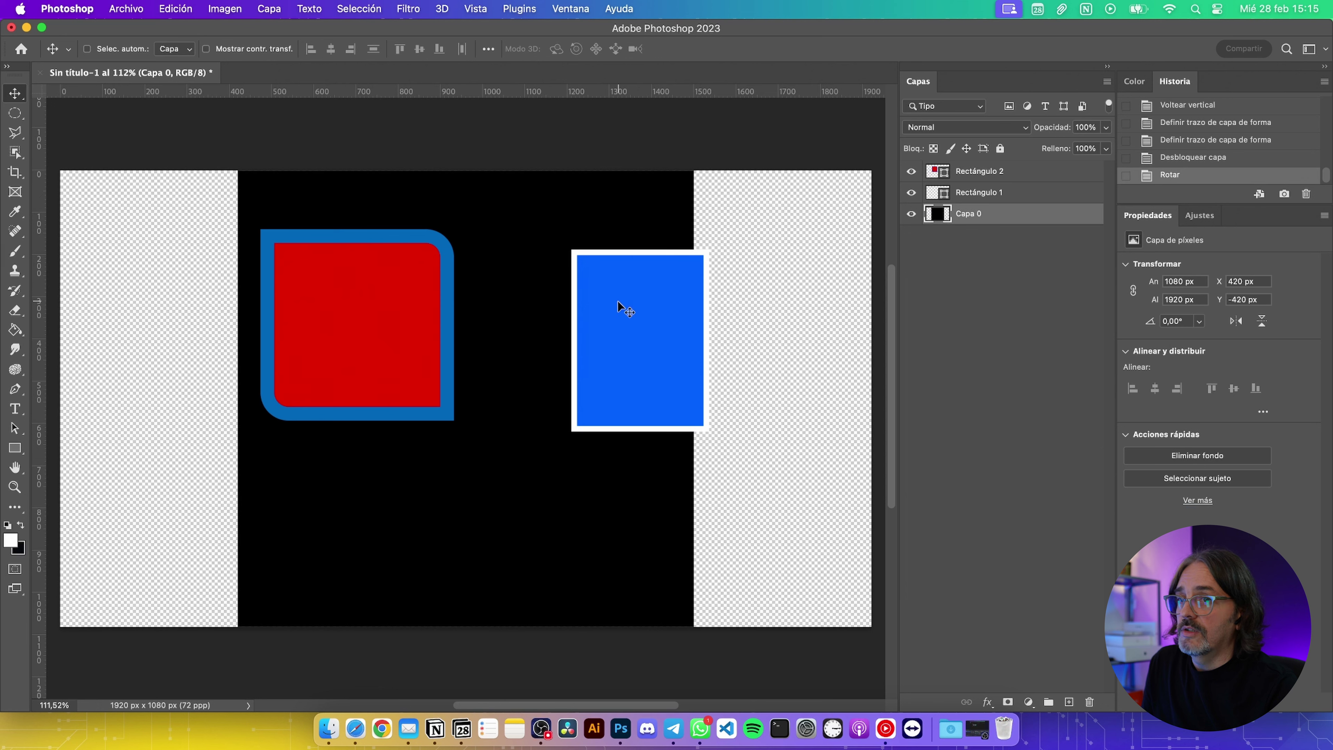
{"action": "left_click", "coordinate": [1201, 321]}
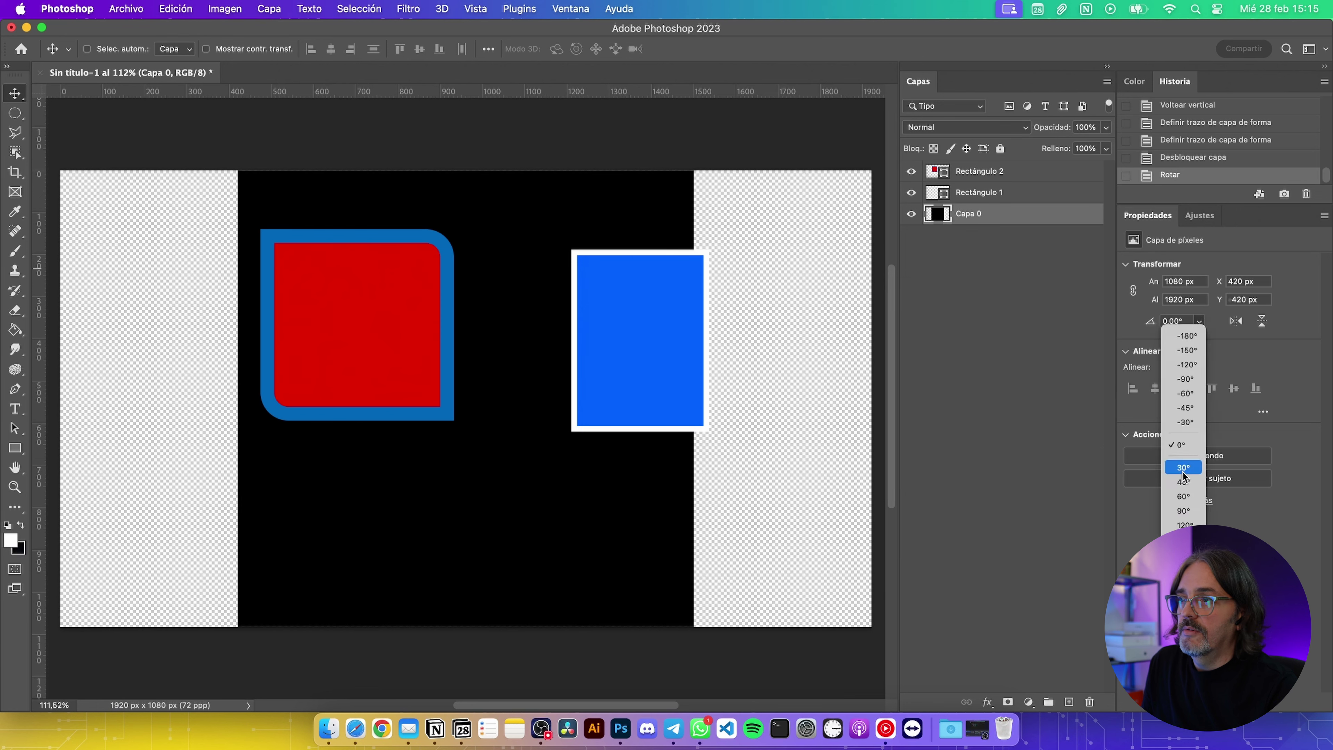
{"action": "left_click", "coordinate": [1182, 468]}
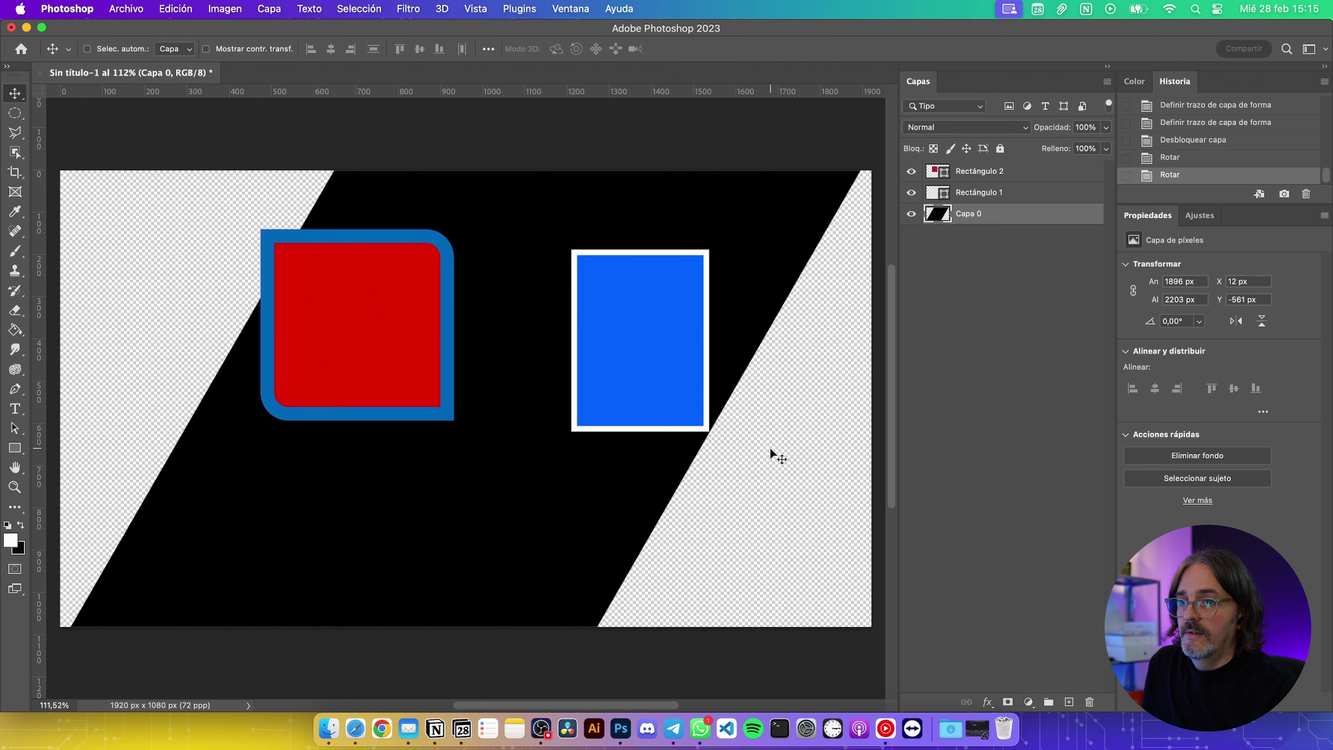
{"action": "key", "text": "ctrl+z"}
{"action": "key", "text": "ctrl+z"}
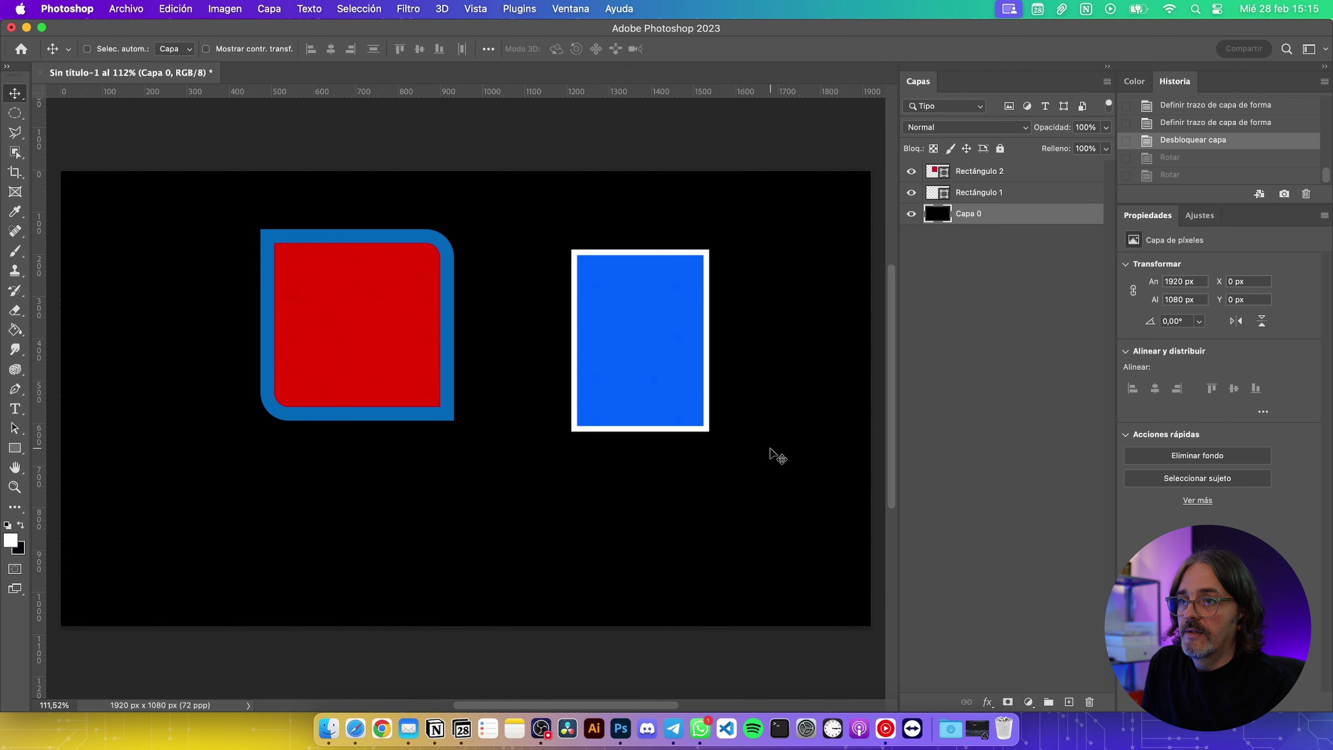
Lock Capa 0 again and dismiss the locked-layer warning after a move attempt
{"action": "key", "text": "ctrl+slash"}
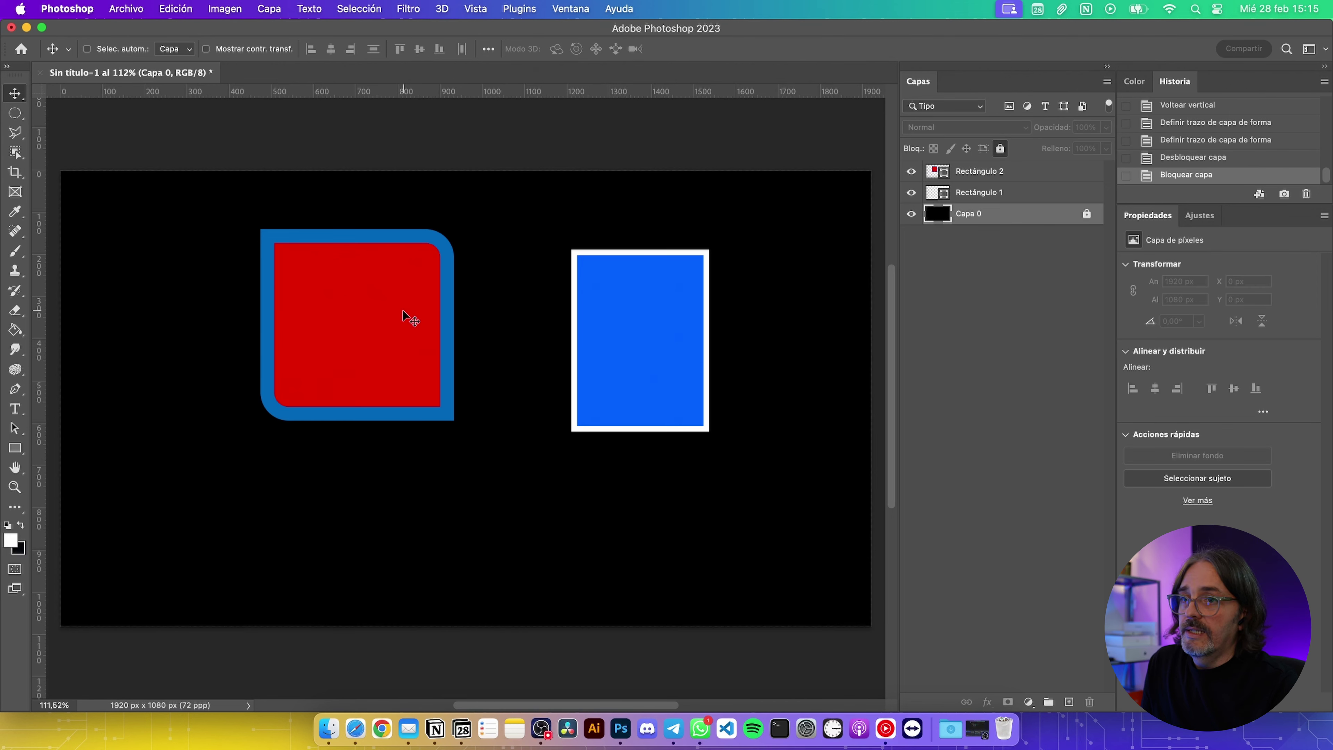
{"action": "left_click_drag", "start_coordinate": [402, 314], "coordinate": [485, 339]}
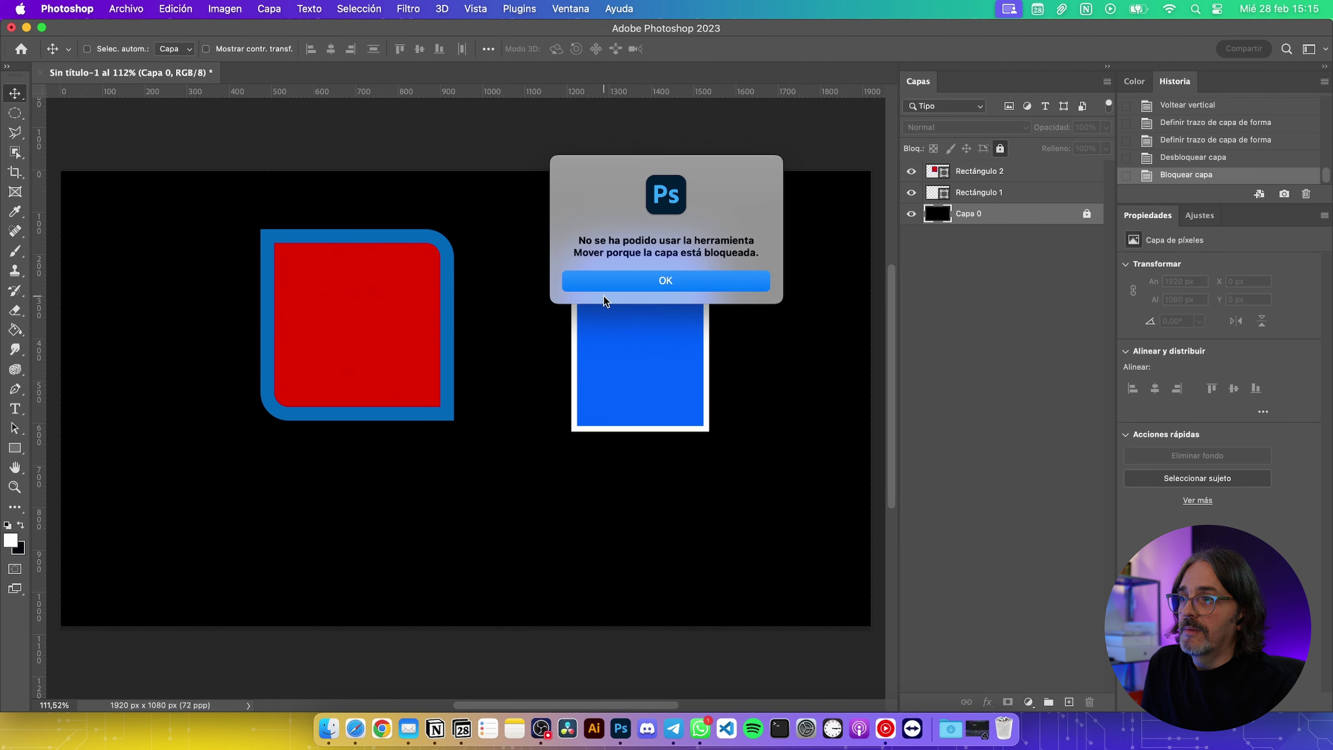
{"action": "left_click", "coordinate": [641, 280]}
Move the blue Rectángulo 1 to X 1203,31 px, Y 150,31 px and open the Edición menu
{"action": "left_click", "coordinate": [966, 196]}
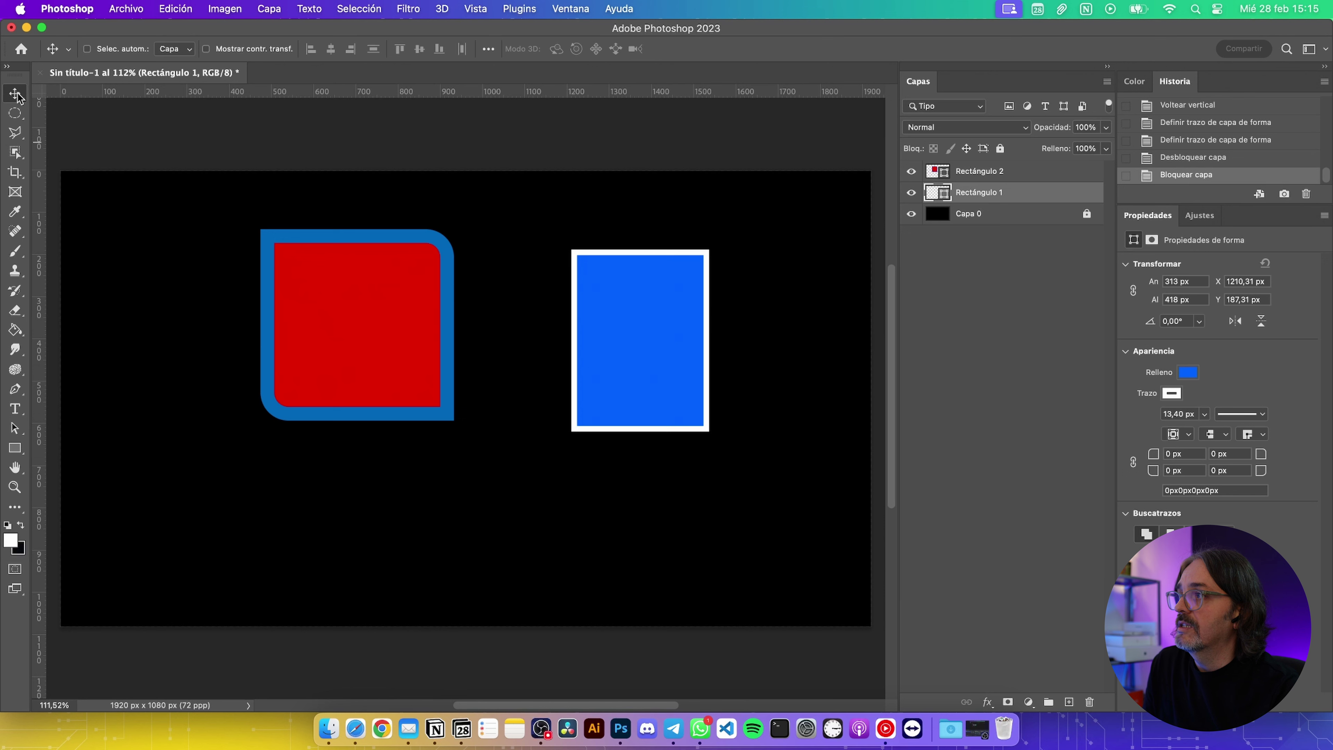
{"action": "left_click", "coordinate": [1001, 175]}
{"action": "left_click", "coordinate": [998, 196]}
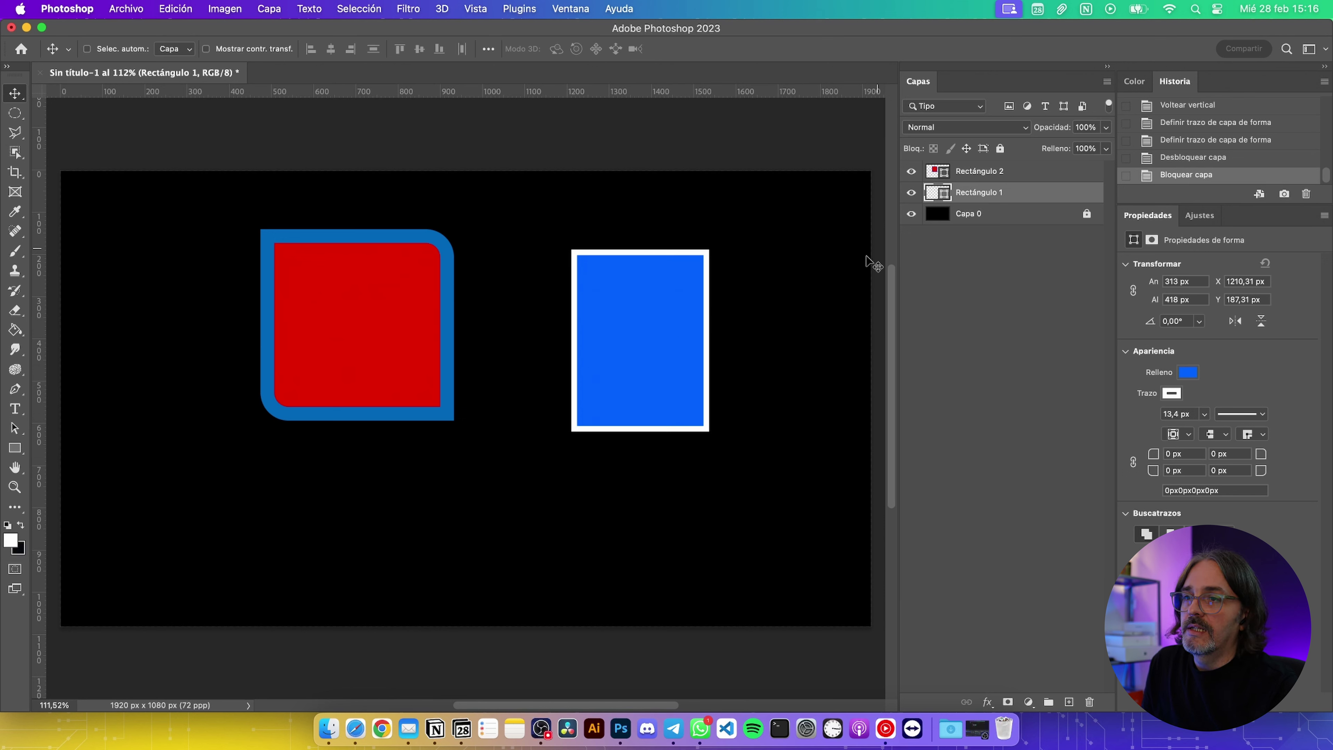
{"action": "left_click_drag", "start_coordinate": [679, 335], "coordinate": [677, 324]}
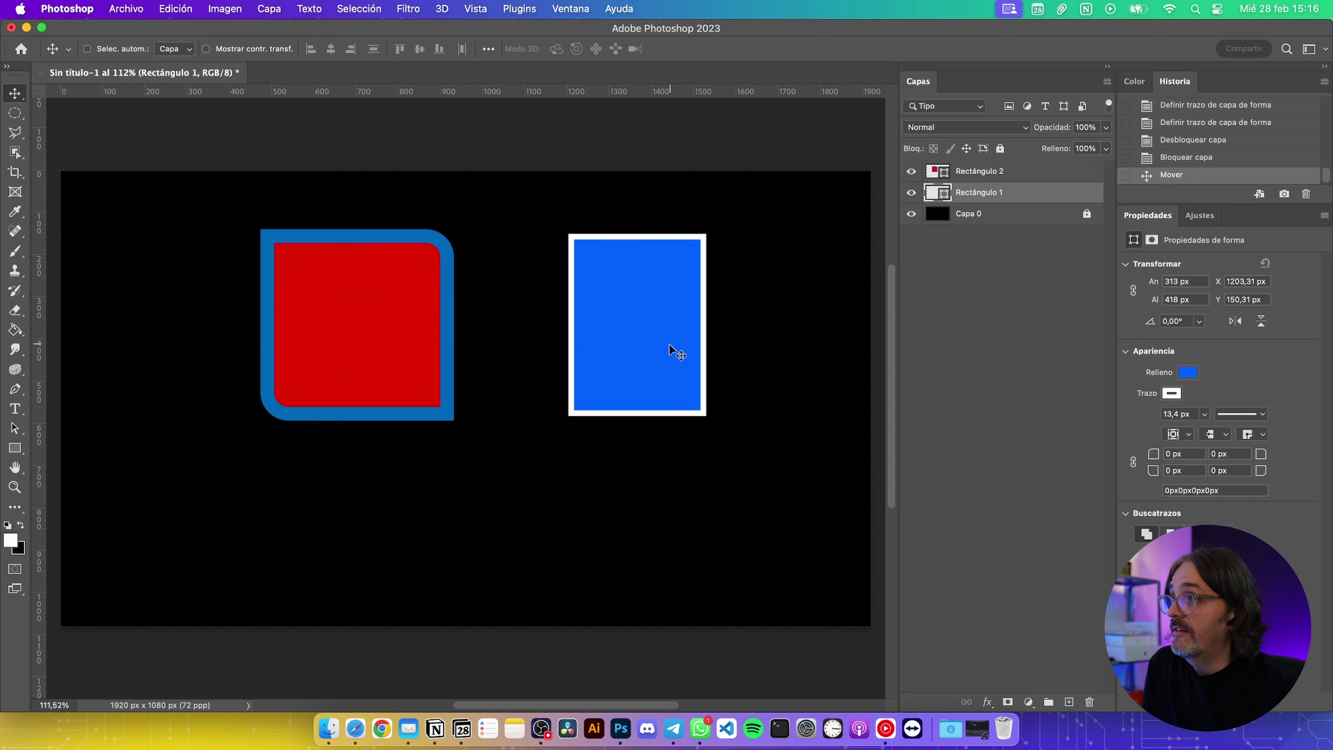
{"action": "left_click", "coordinate": [185, 4]}
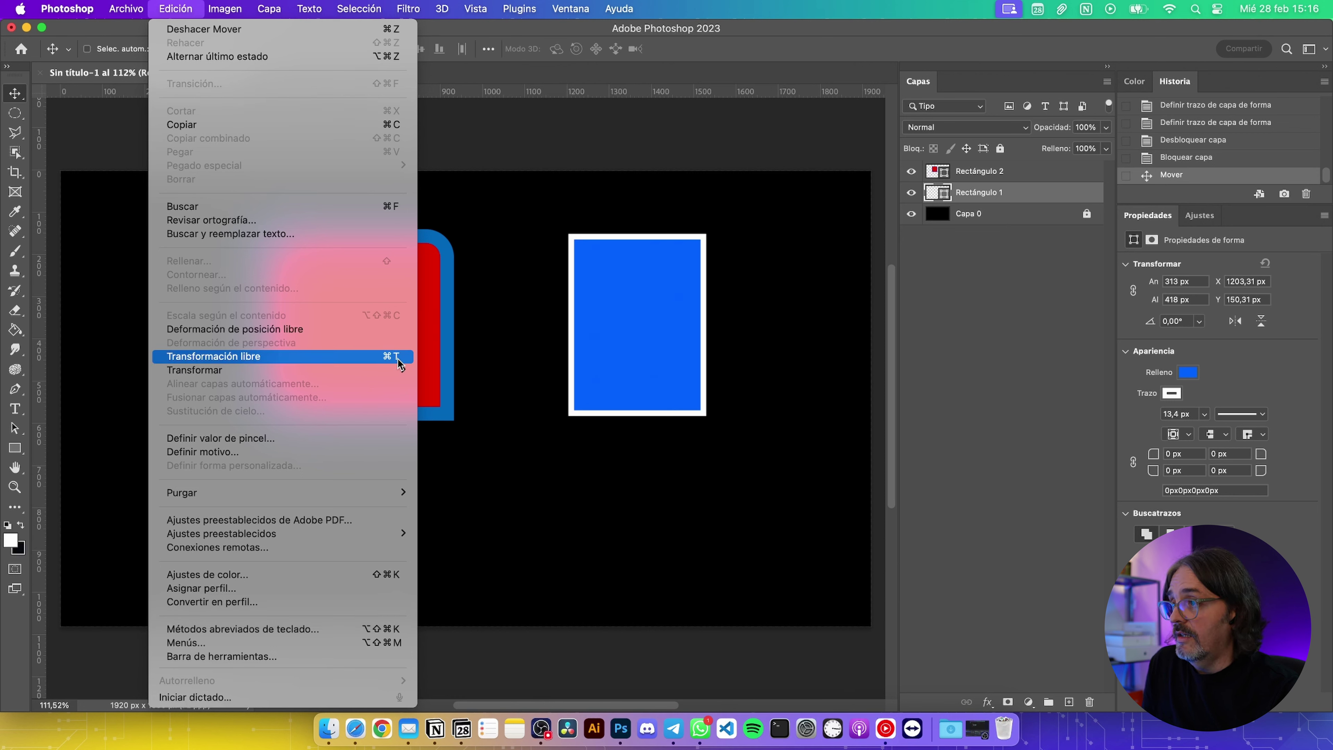
Start Transformación libre on the blue rectangle from the Edición menu
{"action": "left_click", "coordinate": [620, 302]}
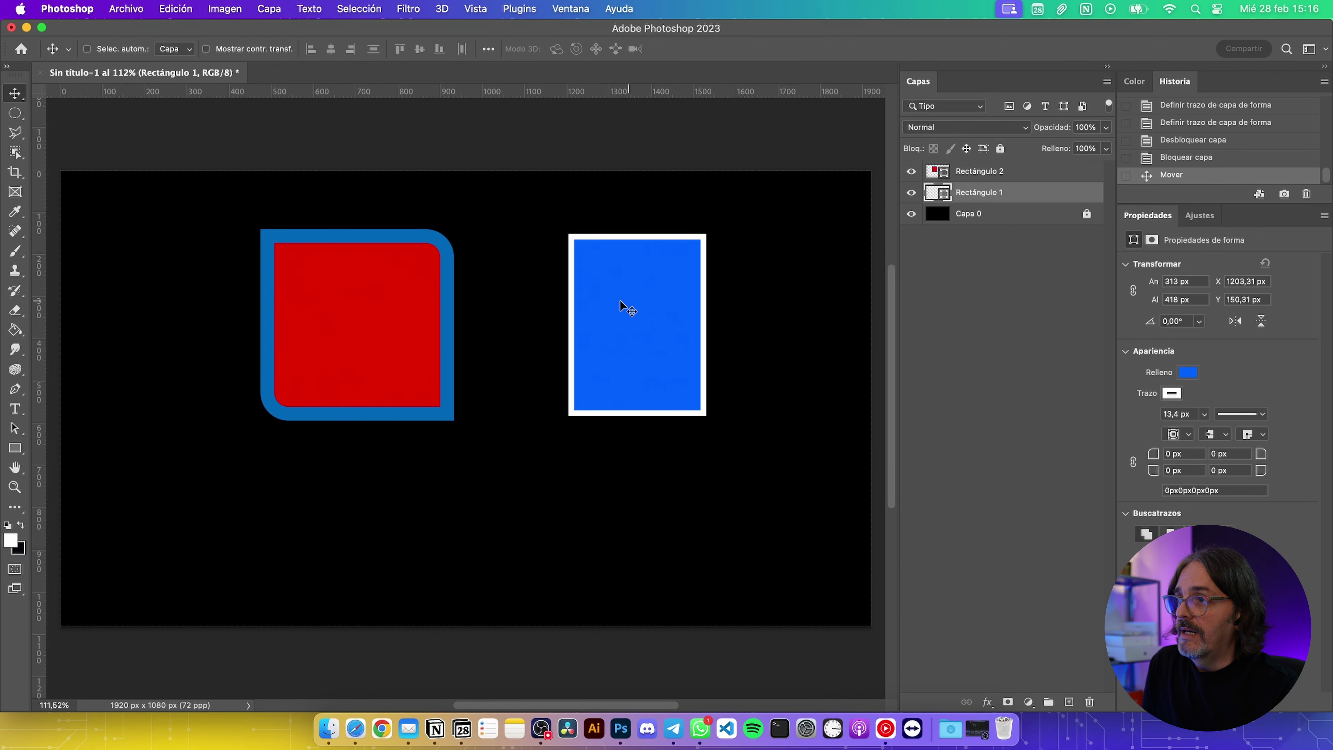
{"action": "left_click", "coordinate": [170, 7]}
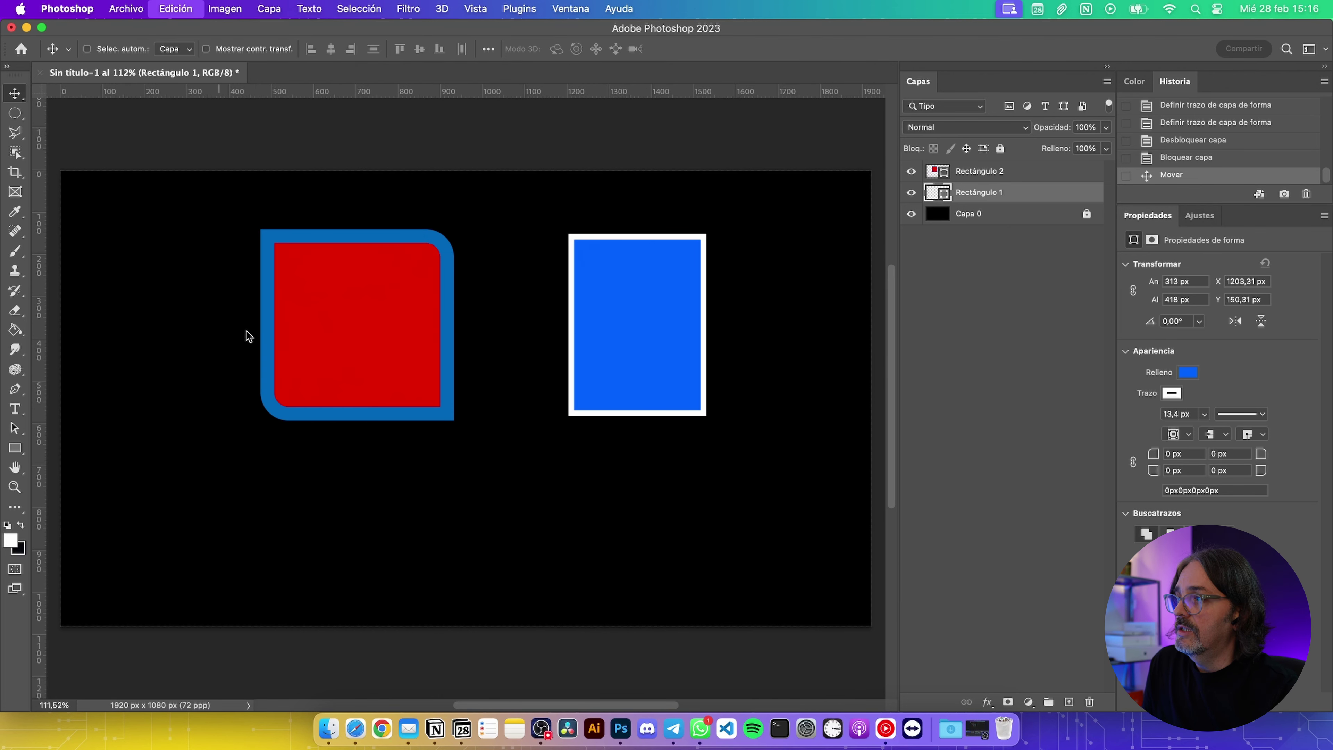
{"action": "left_click", "coordinate": [283, 352]}
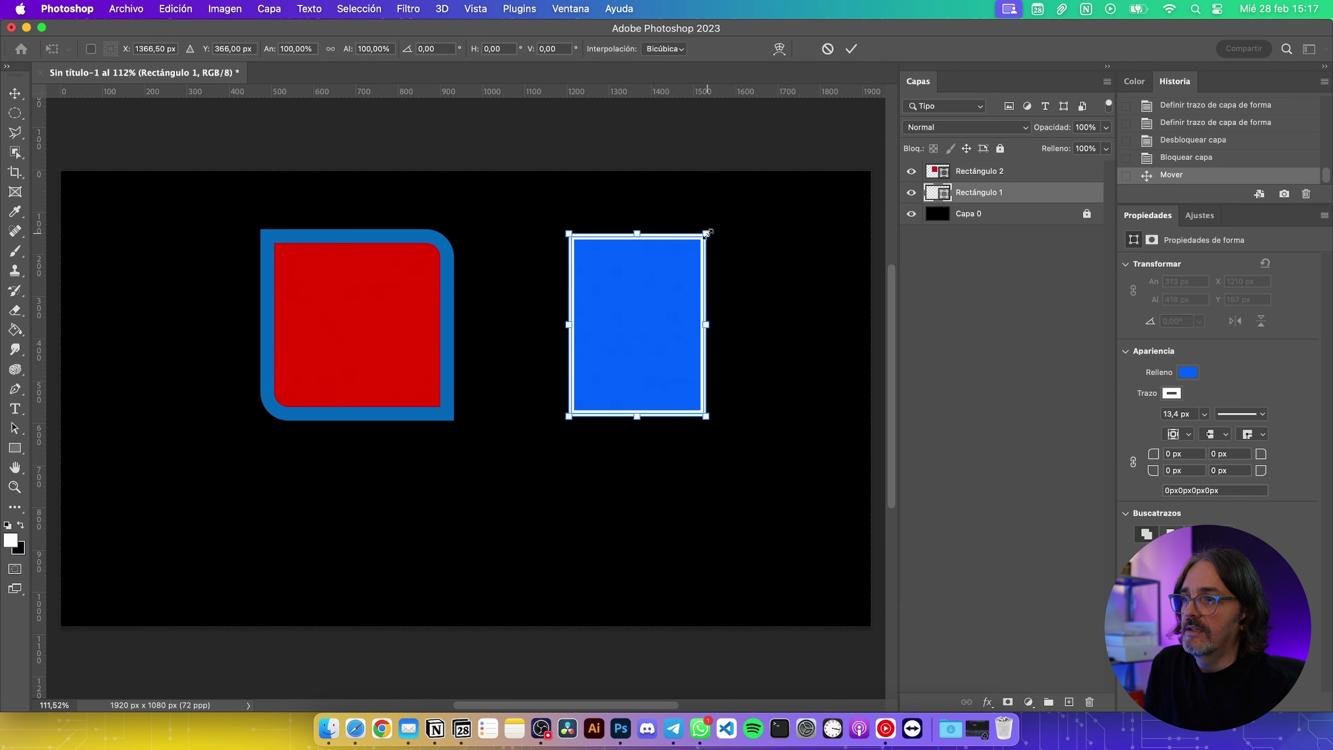
Try resizing the blue rectangle, undo back to 313 × 418 px, and reactivate free transform
{"action": "mouse_move", "coordinate": [708, 233]}
{"action": "left_mouse_down"}
{"action": "mouse_move", "coordinate": [740, 206]}
{"action": "mouse_move", "coordinate": [663, 321]}
{"action": "mouse_move", "coordinate": [826, 283]}
{"action": "mouse_move", "coordinate": [727, 141]}
{"action": "mouse_move", "coordinate": [700, 291]}
{"action": "mouse_move", "coordinate": [854, 250]}
{"action": "mouse_move", "coordinate": [649, 214]}
{"action": "mouse_move", "coordinate": [664, 212]}
{"action": "left_mouse_up"}
{"action": "mouse_move", "coordinate": [665, 415]}
{"action": "left_mouse_down"}
{"action": "mouse_move", "coordinate": [782, 509]}
{"action": "mouse_move", "coordinate": [651, 486]}
{"action": "left_mouse_up"}
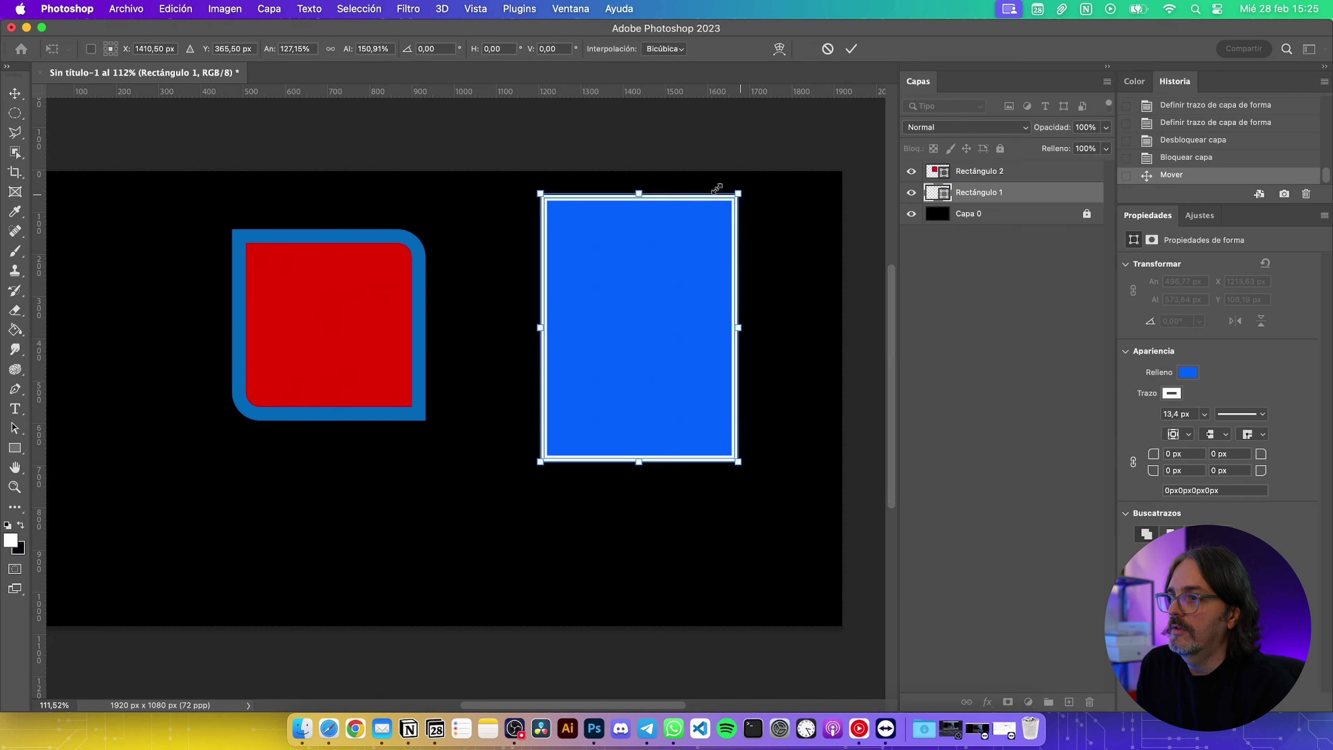
{"action": "left_click_drag", "start_coordinate": [716, 188], "coordinate": [653, 257]}
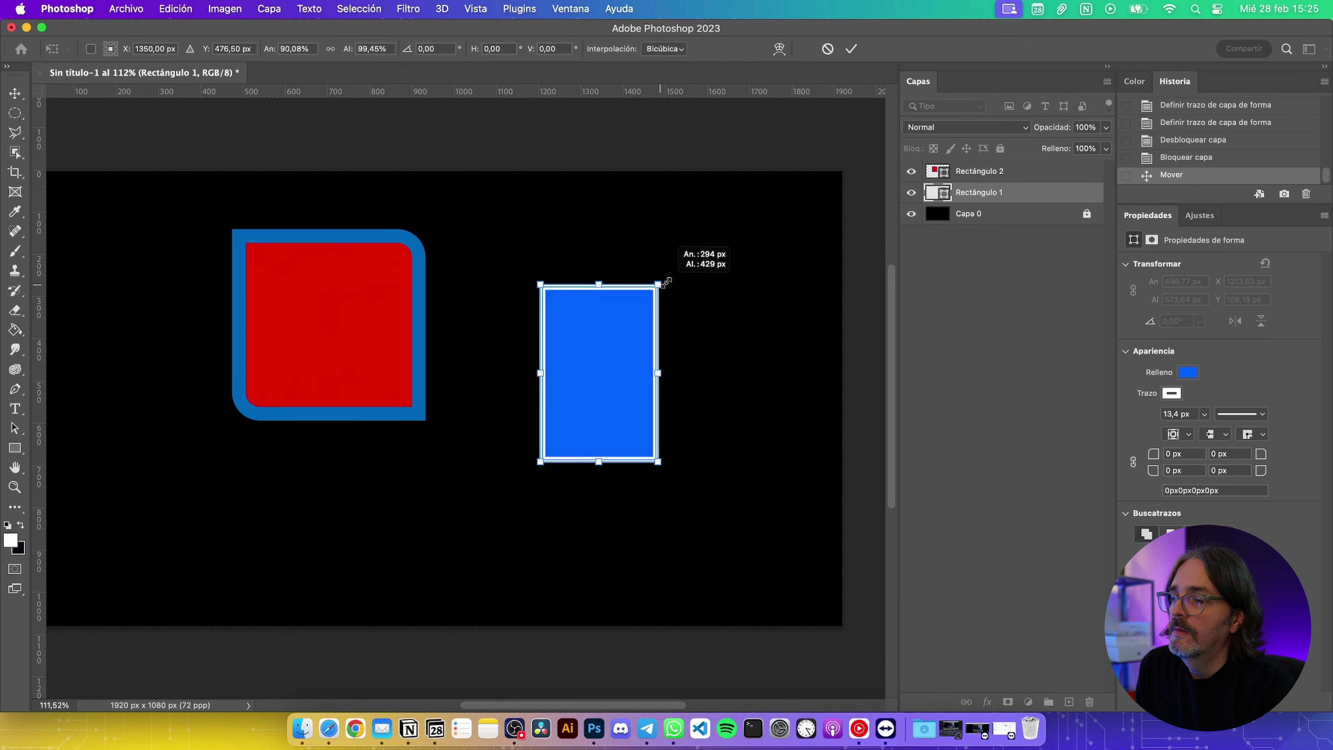
{"action": "left_click_drag", "start_coordinate": [653, 258], "coordinate": [694, 243]}
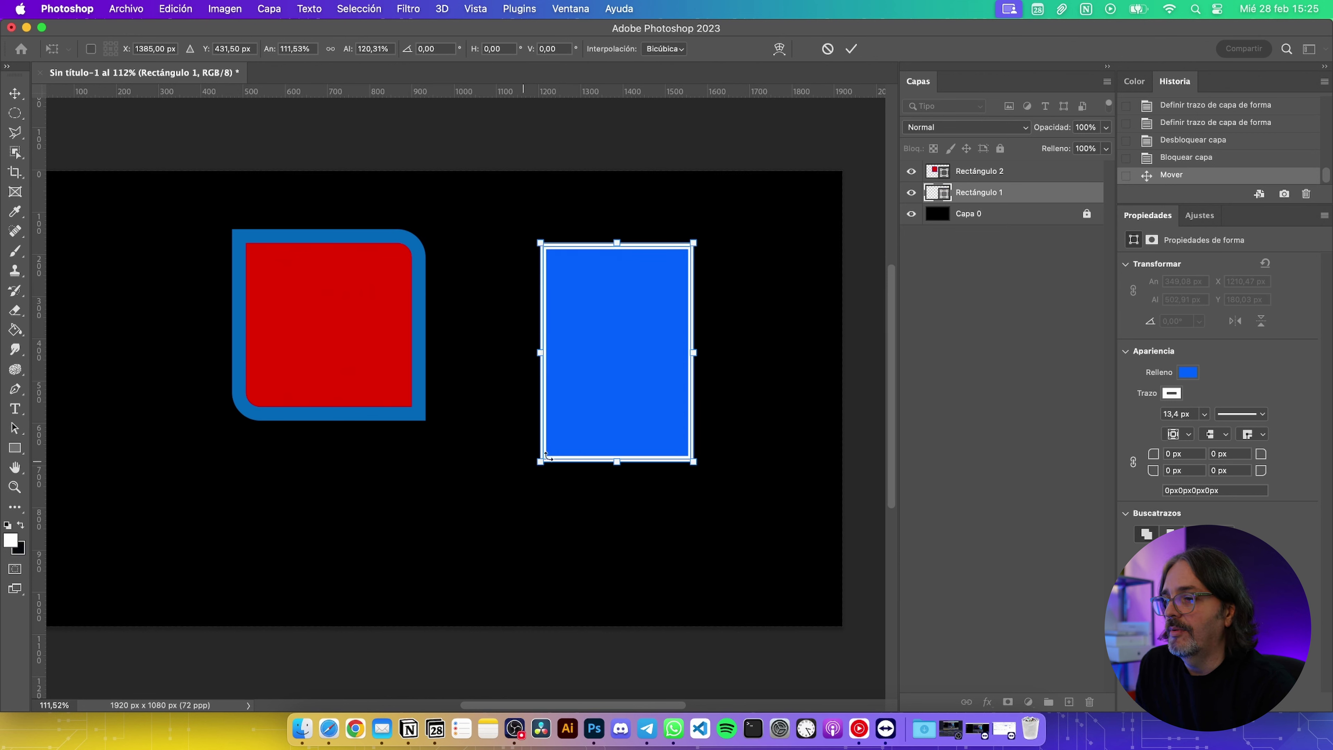
{"action": "mouse_move", "coordinate": [694, 462]}
{"action": "left_mouse_down"}
{"action": "mouse_move", "coordinate": [664, 391]}
{"action": "mouse_move", "coordinate": [648, 436]}
{"action": "mouse_move", "coordinate": [624, 429]}
{"action": "left_mouse_up"}
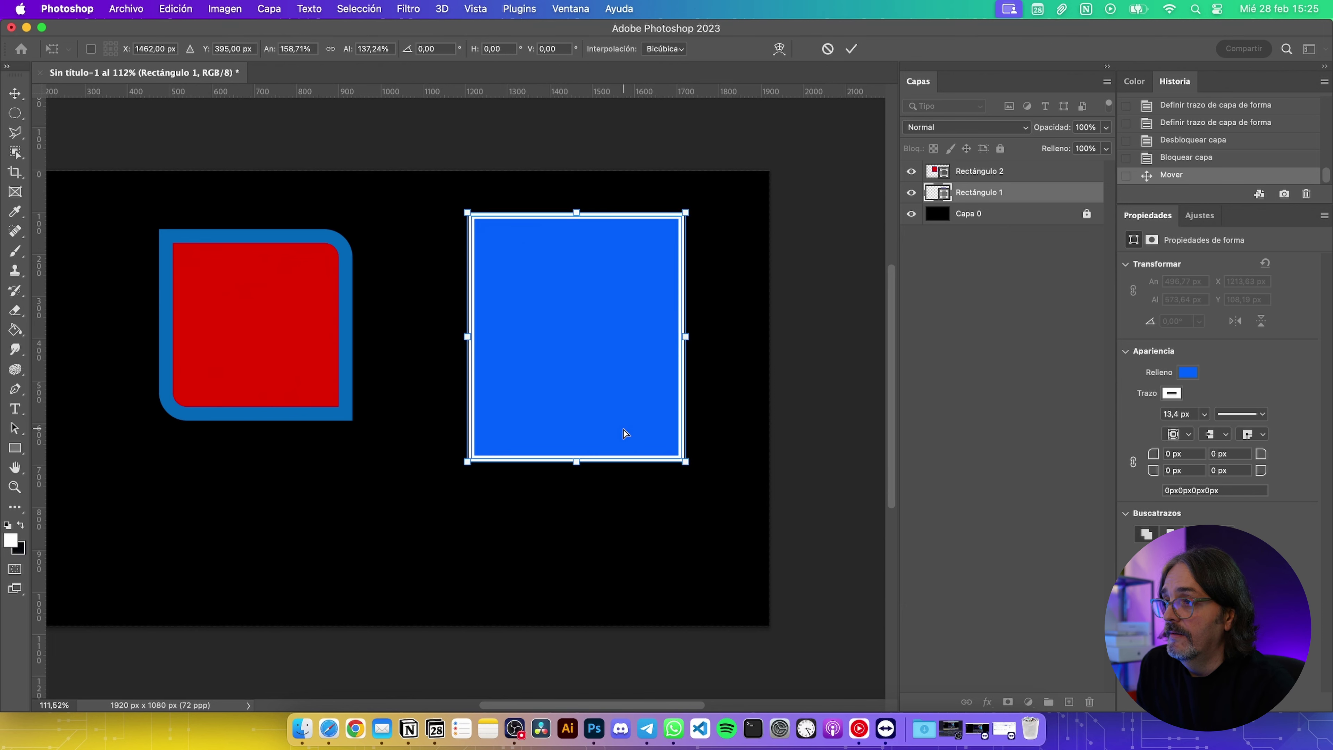
{"action": "left_click", "coordinate": [14, 94]}
{"action": "key", "text": "super+z"}
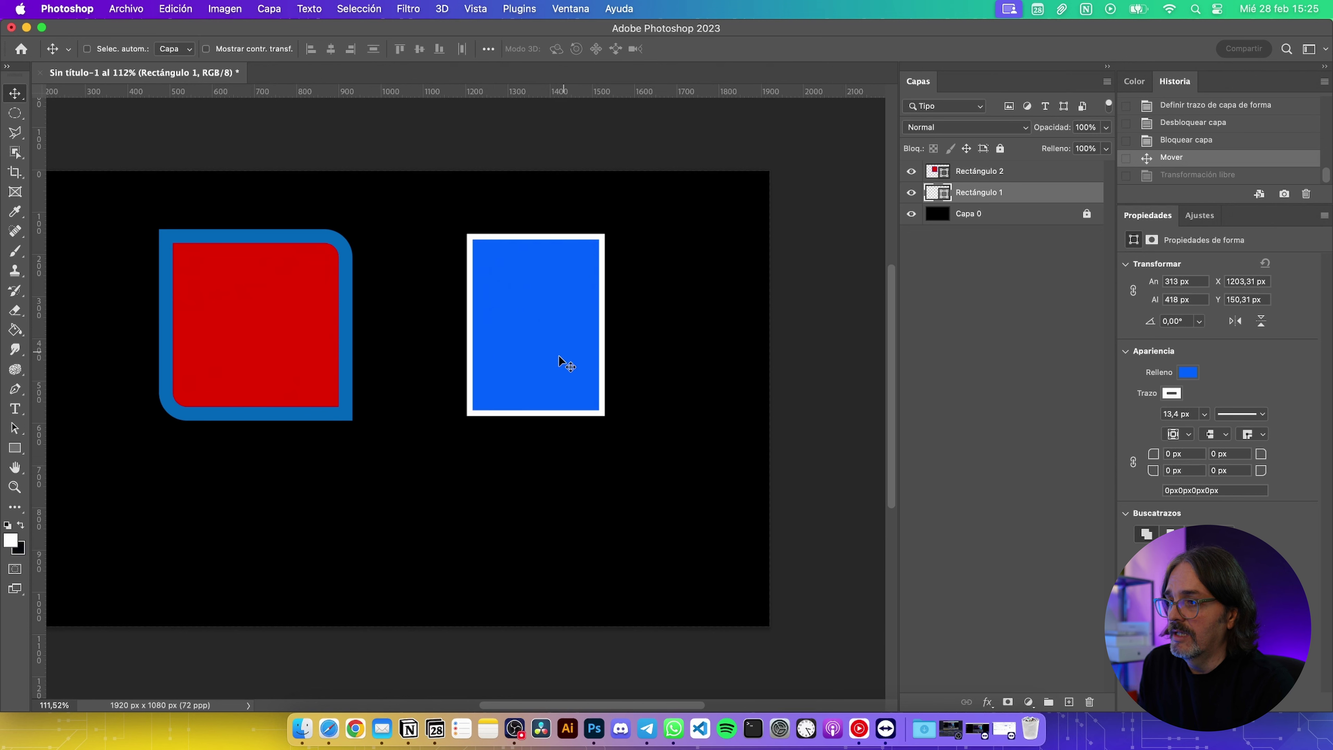
{"action": "key", "text": "super+t"}
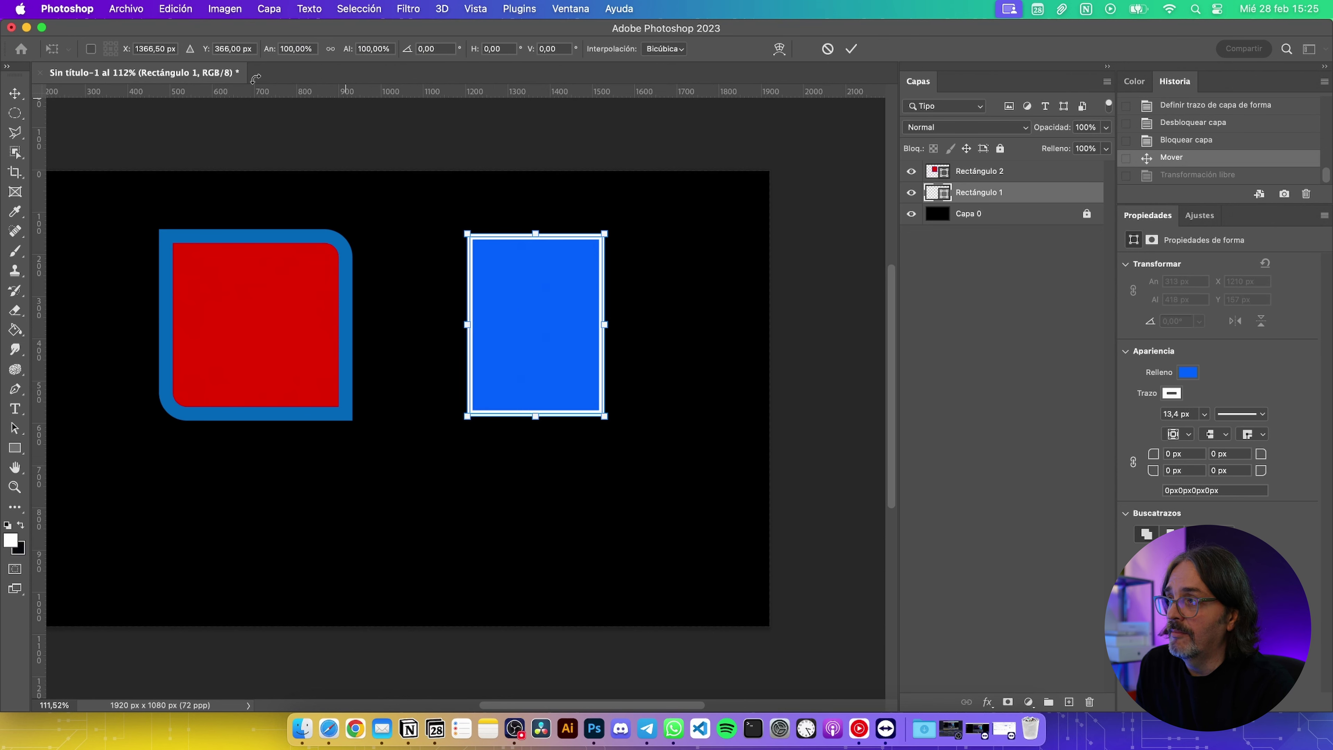
Scale the blue rectangle to about 77.52% × 70.94%, trying a skew and undoing it
{"action": "mouse_move", "coordinate": [603, 416]}
{"action": "left_mouse_down"}
{"action": "mouse_move", "coordinate": [492, 490]}
{"action": "mouse_move", "coordinate": [563, 379]}
{"action": "mouse_move", "coordinate": [681, 501]}
{"action": "mouse_move", "coordinate": [625, 435]}
{"action": "mouse_move", "coordinate": [690, 530]}
{"action": "mouse_move", "coordinate": [595, 426]}
{"action": "mouse_move", "coordinate": [677, 477]}
{"action": "mouse_move", "coordinate": [638, 447]}
{"action": "mouse_move", "coordinate": [629, 407]}
{"action": "mouse_move", "coordinate": [672, 470]}
{"action": "mouse_move", "coordinate": [560, 387]}
{"action": "mouse_move", "coordinate": [625, 393]}
{"action": "mouse_move", "coordinate": [624, 441]}
{"action": "mouse_move", "coordinate": [629, 367]}
{"action": "mouse_move", "coordinate": [601, 408]}
{"action": "mouse_move", "coordinate": [630, 387]}
{"action": "mouse_move", "coordinate": [628, 372]}
{"action": "mouse_move", "coordinate": [617, 399]}
{"action": "mouse_move", "coordinate": [640, 437]}
{"action": "mouse_move", "coordinate": [603, 384]}
{"action": "mouse_move", "coordinate": [657, 405]}
{"action": "mouse_move", "coordinate": [667, 467]}
{"action": "mouse_move", "coordinate": [741, 444]}
{"action": "mouse_move", "coordinate": [683, 399]}
{"action": "mouse_move", "coordinate": [622, 413]}
{"action": "mouse_move", "coordinate": [590, 386]}
{"action": "mouse_move", "coordinate": [661, 473]}
{"action": "mouse_move", "coordinate": [577, 426]}
{"action": "mouse_move", "coordinate": [679, 396]}
{"action": "mouse_move", "coordinate": [541, 420]}
{"action": "mouse_move", "coordinate": [715, 515]}
{"action": "mouse_move", "coordinate": [596, 447]}
{"action": "mouse_move", "coordinate": [616, 386]}
{"action": "mouse_move", "coordinate": [627, 413]}
{"action": "left_mouse_up"}
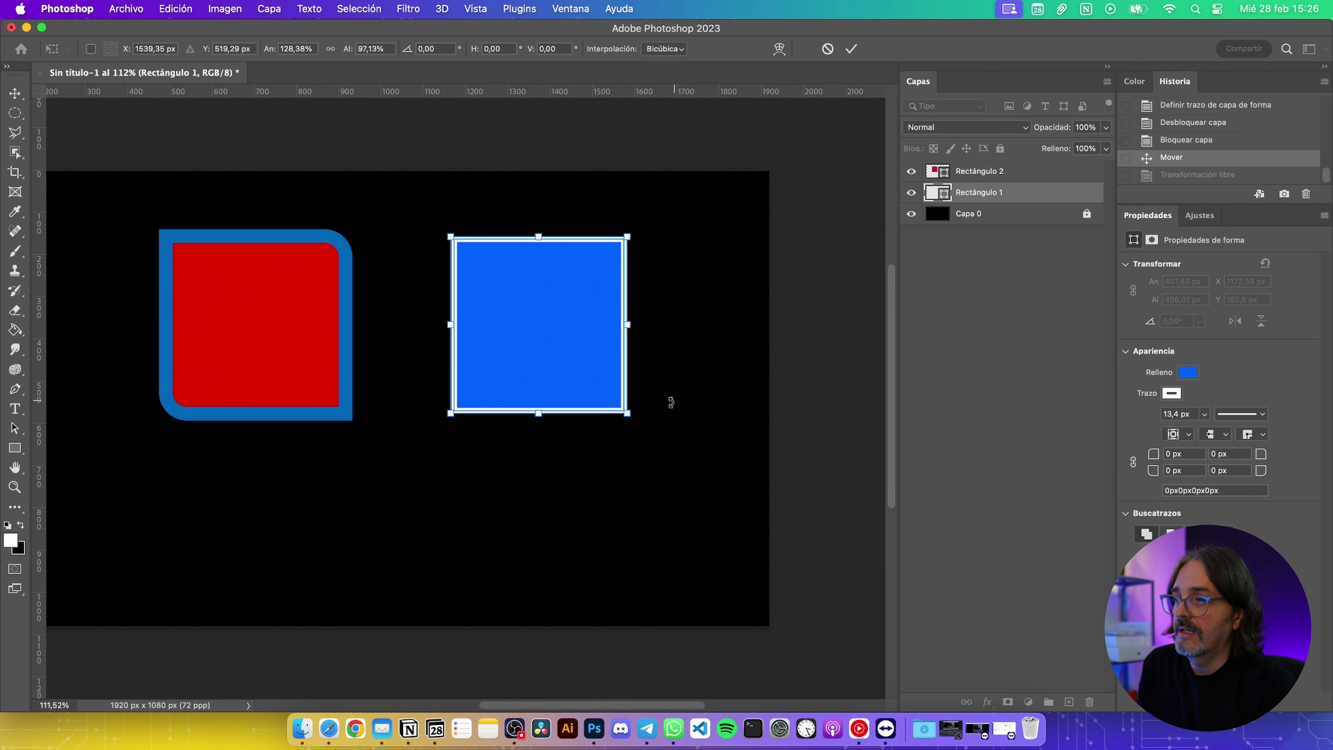
{"action": "mouse_move", "coordinate": [626, 413]}
{"action": "left_mouse_down"}
{"action": "mouse_move", "coordinate": [750, 565]}
{"action": "mouse_move", "coordinate": [590, 437]}
{"action": "mouse_move", "coordinate": [527, 364]}
{"action": "mouse_move", "coordinate": [603, 398]}
{"action": "mouse_move", "coordinate": [625, 438]}
{"action": "mouse_move", "coordinate": [658, 448]}
{"action": "mouse_move", "coordinate": [628, 396]}
{"action": "mouse_move", "coordinate": [548, 370]}
{"action": "mouse_move", "coordinate": [634, 400]}
{"action": "mouse_move", "coordinate": [684, 474]}
{"action": "mouse_move", "coordinate": [577, 381]}
{"action": "mouse_move", "coordinate": [628, 396]}
{"action": "mouse_move", "coordinate": [678, 471]}
{"action": "mouse_move", "coordinate": [605, 387]}
{"action": "mouse_move", "coordinate": [589, 390]}
{"action": "left_mouse_up"}
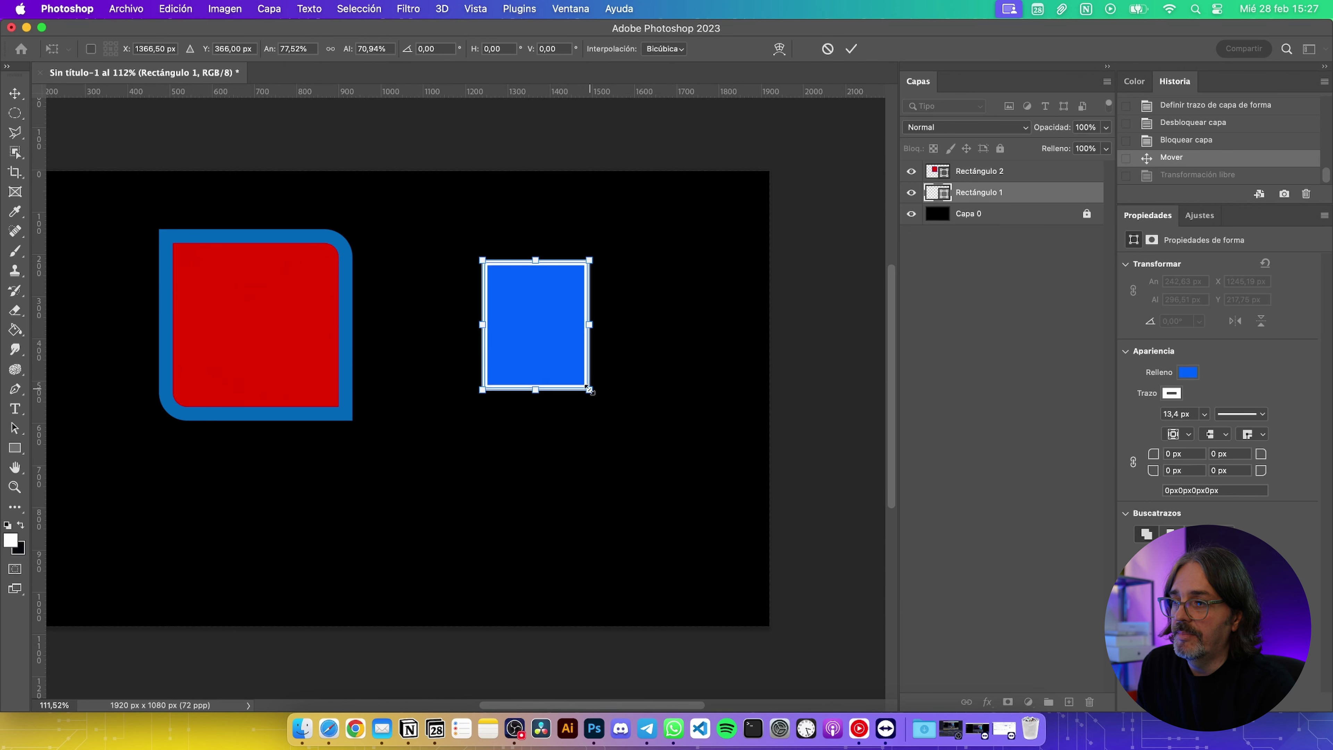
{"action": "scroll", "coordinate": [589, 390], "scroll_direction": "up", "scroll_amount": 5}
{"action": "mouse_move", "coordinate": [664, 386]}
{"action": "left_mouse_down"}
{"action": "mouse_move", "coordinate": [744, 319]}
{"action": "mouse_move", "coordinate": [632, 417]}
{"action": "mouse_move", "coordinate": [738, 387]}
{"action": "mouse_move", "coordinate": [720, 366]}
{"action": "mouse_move", "coordinate": [744, 283]}
{"action": "mouse_move", "coordinate": [643, 308]}
{"action": "mouse_move", "coordinate": [630, 369]}
{"action": "mouse_move", "coordinate": [706, 340]}
{"action": "left_mouse_up"}
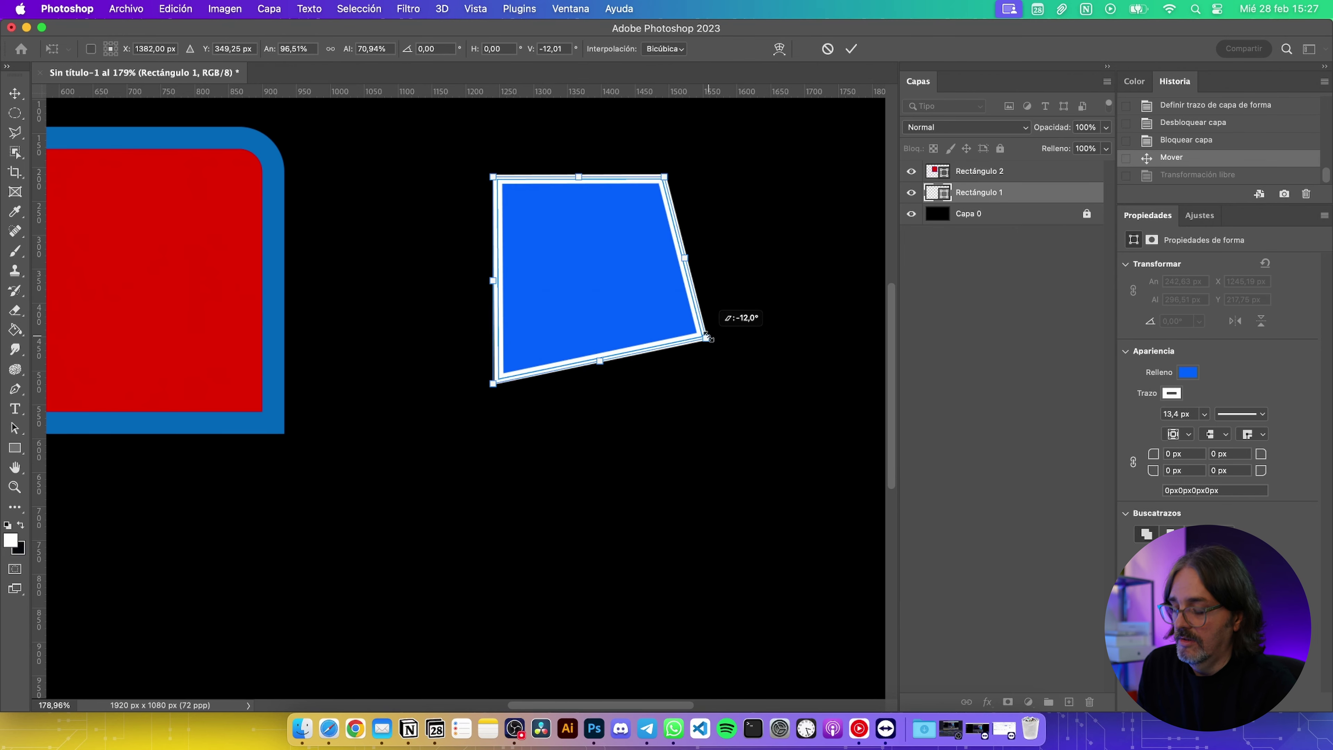
{"action": "key", "text": "super+z"}
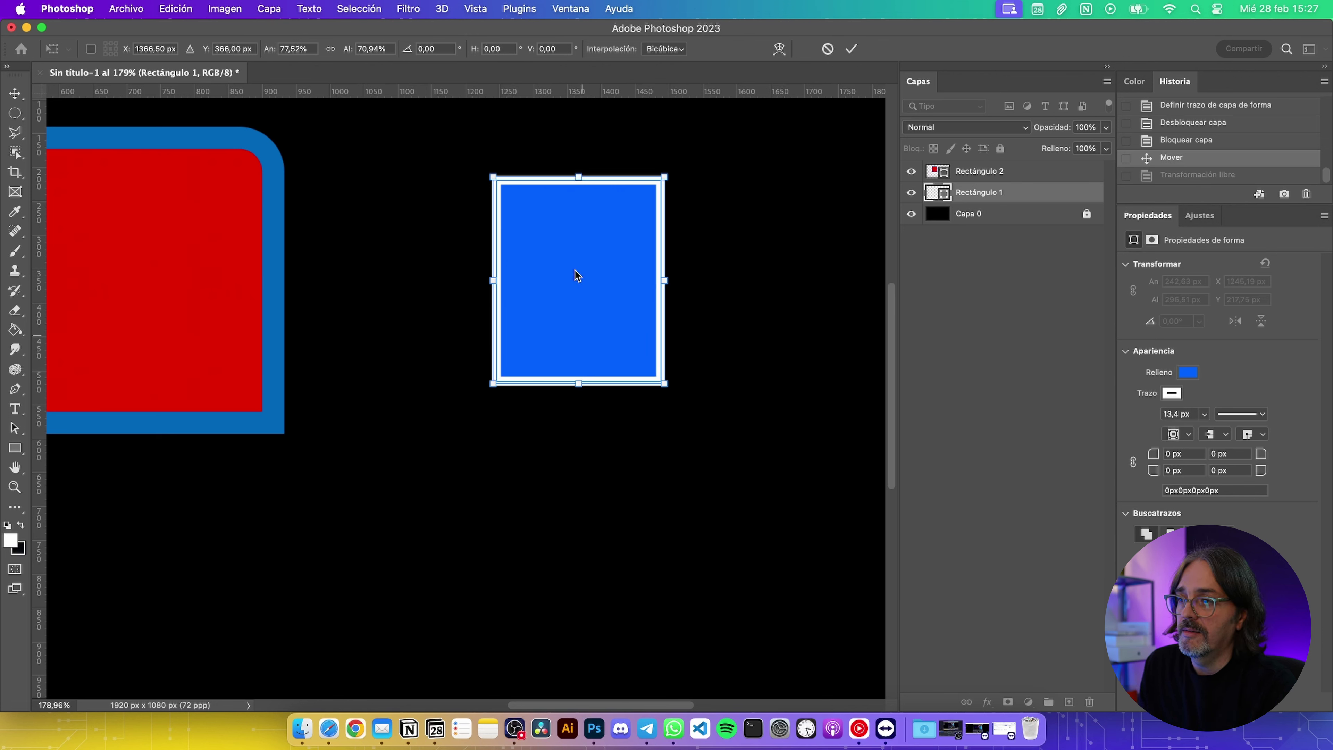
{"action": "right_click", "coordinate": [631, 400]}
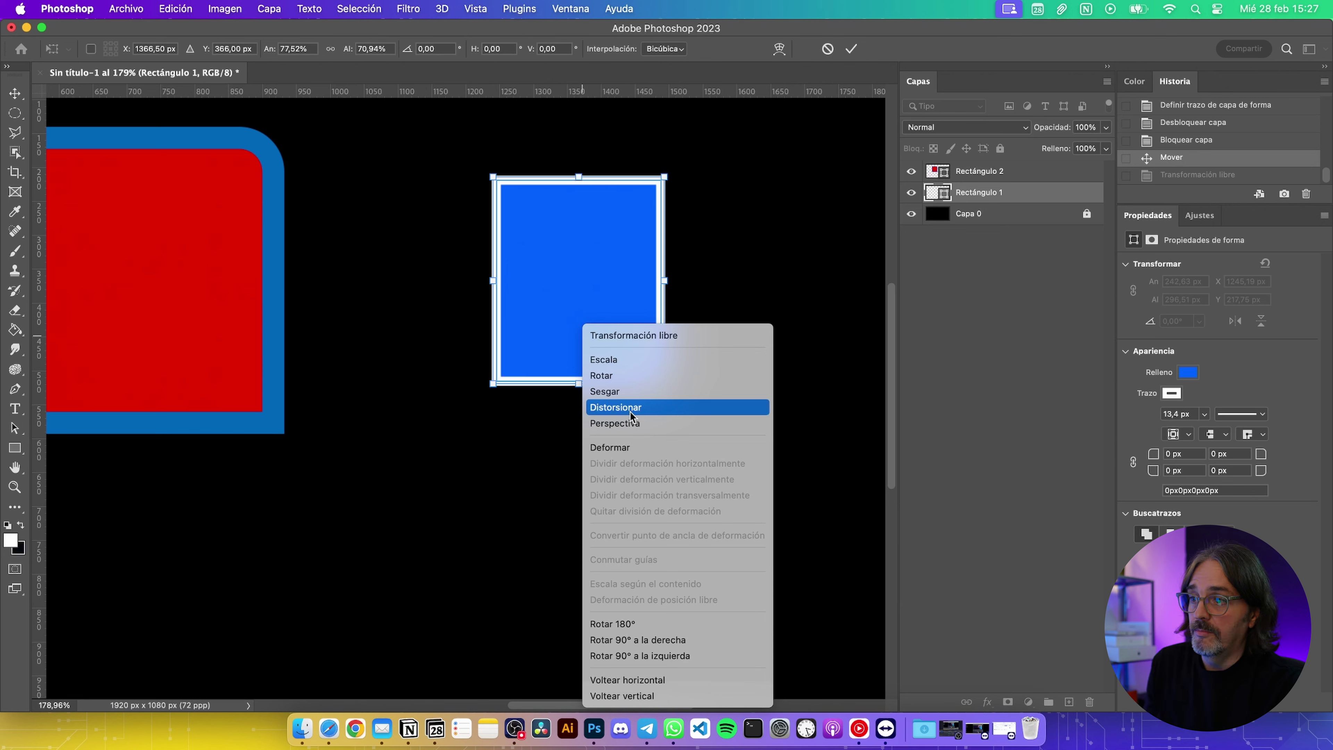
{"action": "left_click", "coordinate": [630, 411]}
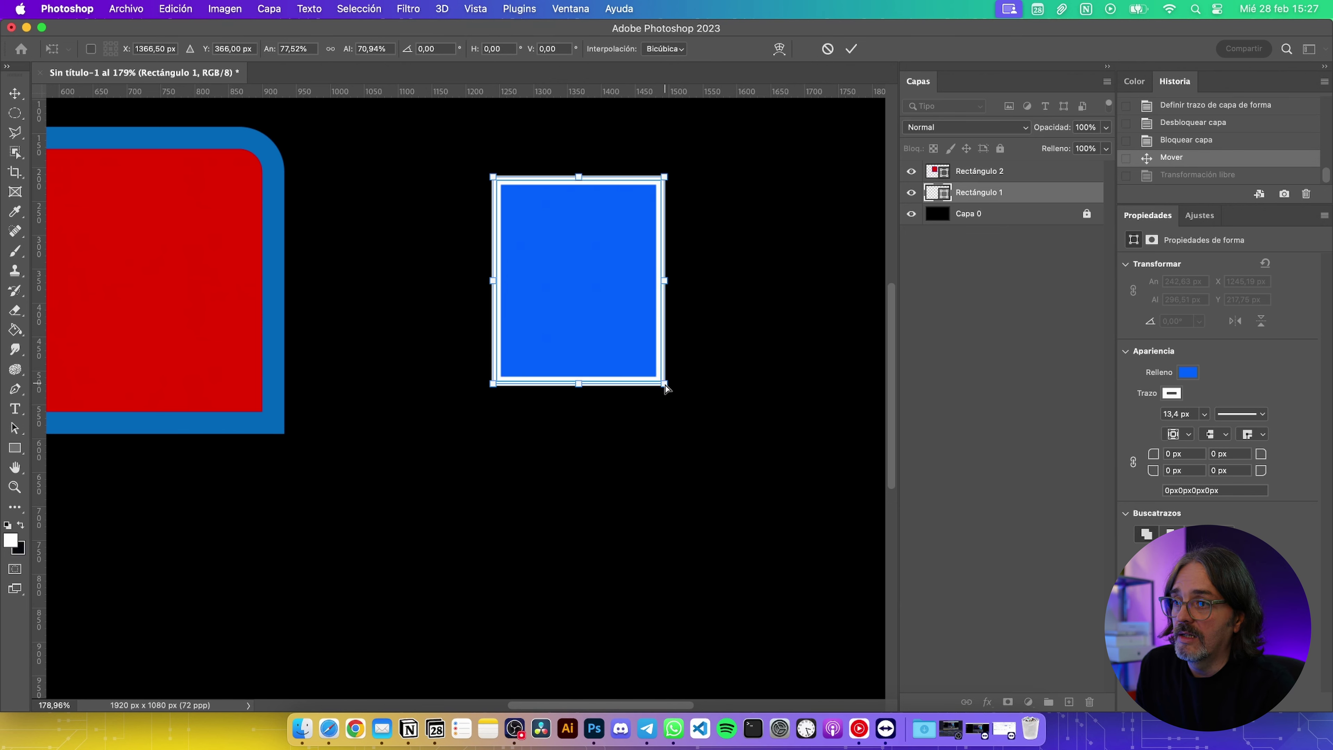
{"action": "left_click_drag", "start_coordinate": [664, 384], "coordinate": [699, 434]}
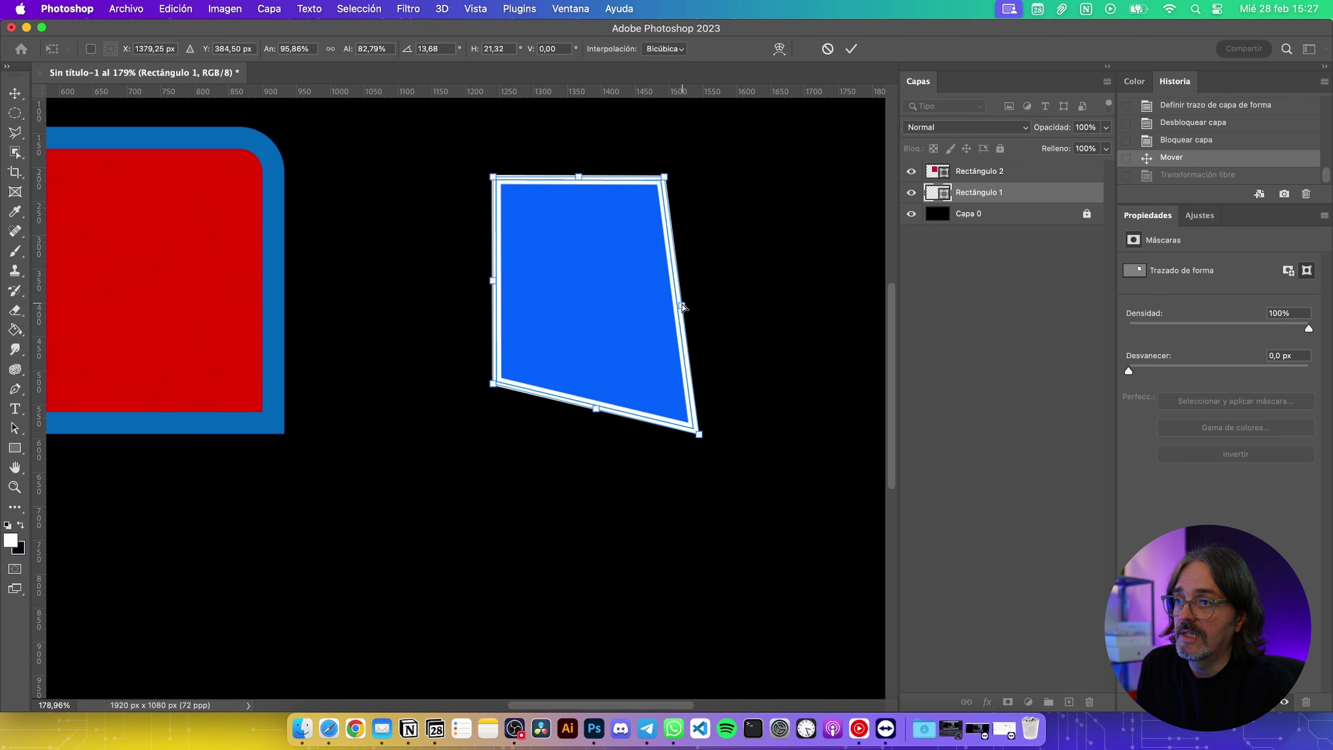
{"action": "left_click_drag", "start_coordinate": [681, 307], "coordinate": [647, 320]}
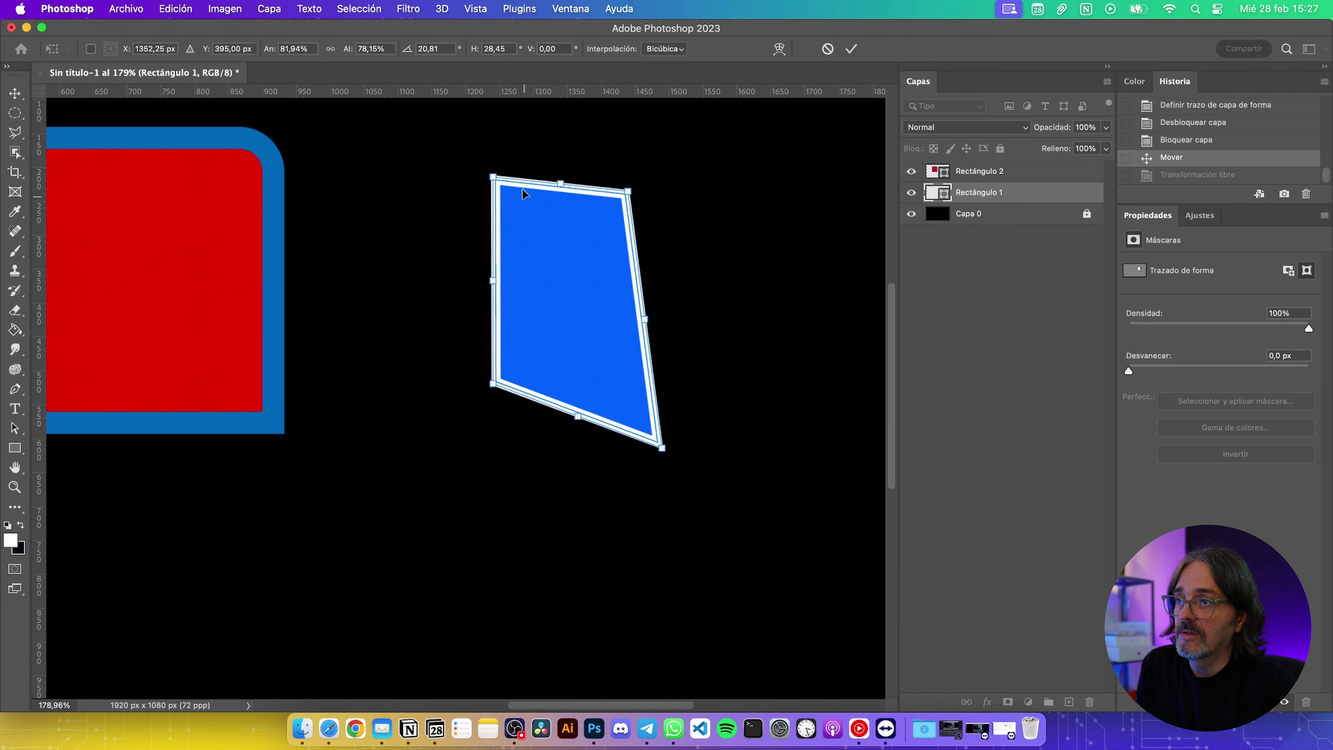
{"action": "left_click_drag", "start_coordinate": [492, 177], "coordinate": [452, 179]}
{"action": "key", "text": "super+z"}
{"action": "key", "text": "super+z"}
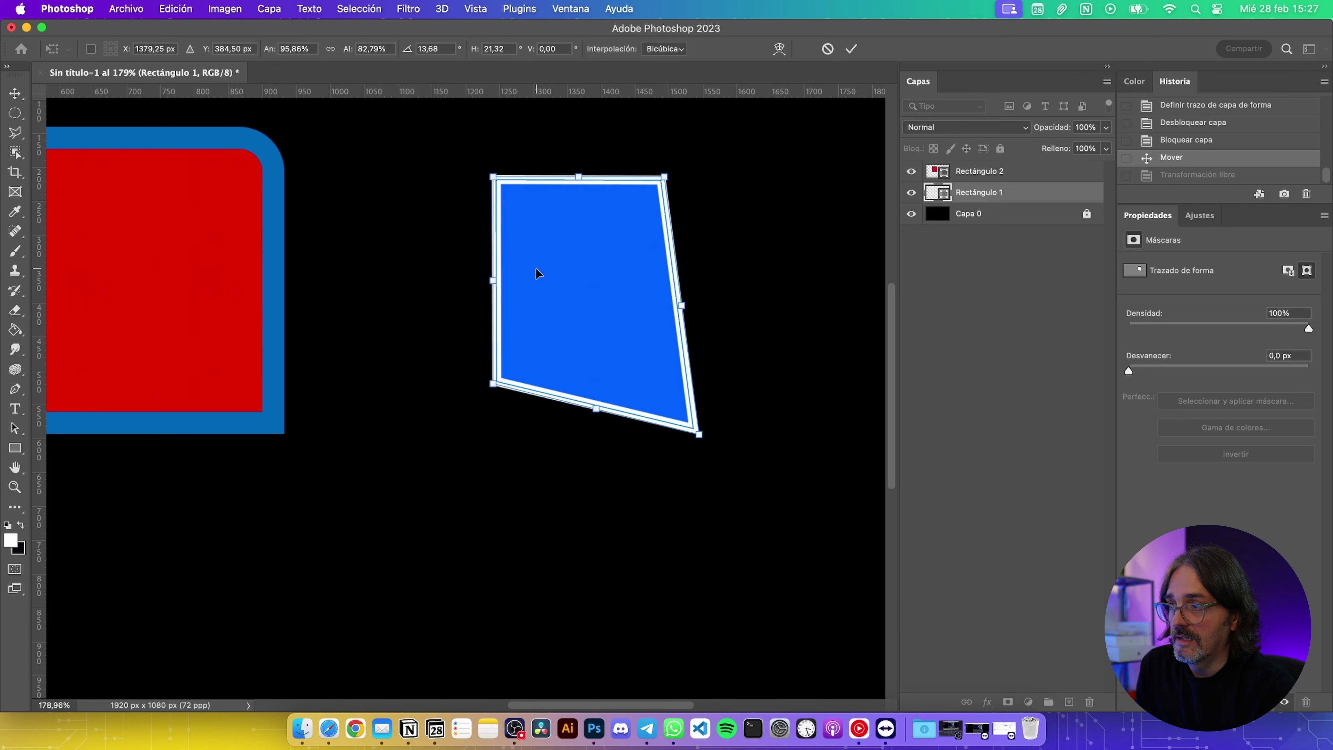
{"action": "key", "text": "super+z"}
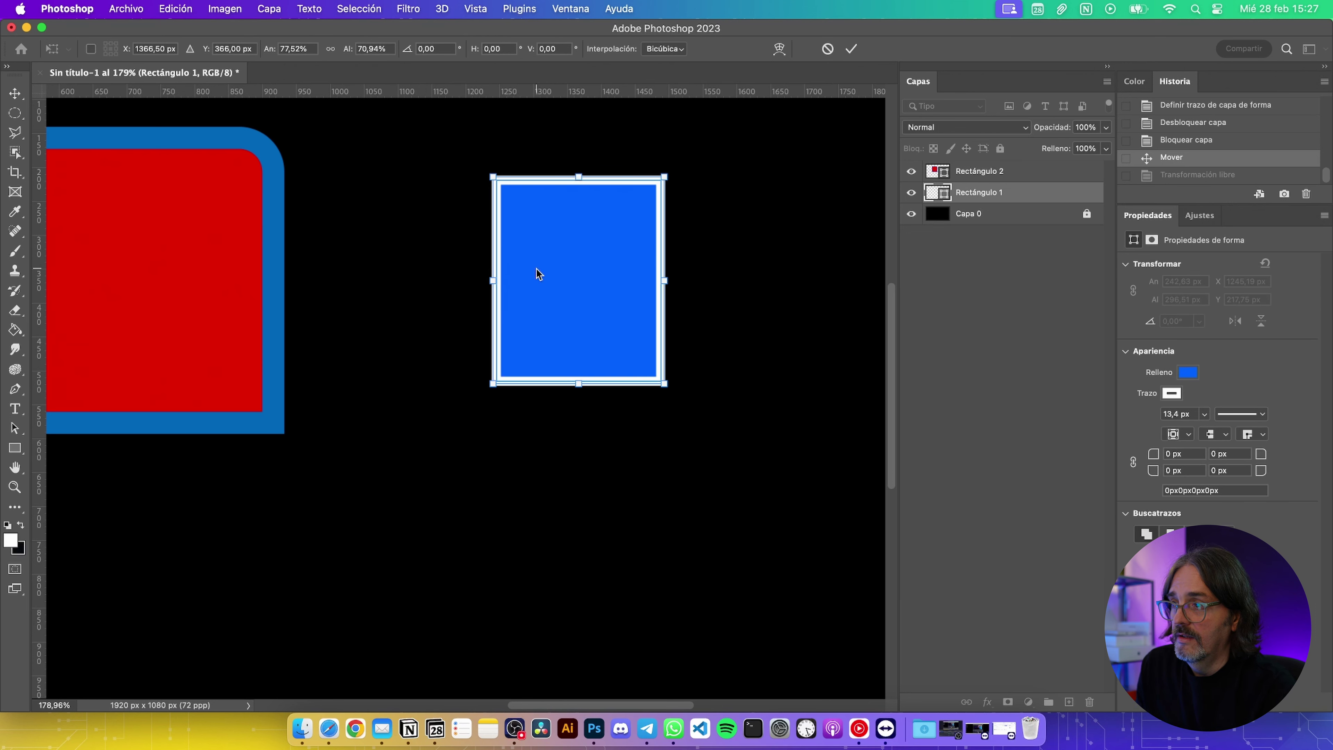
{"action": "right_click", "coordinate": [578, 300]}
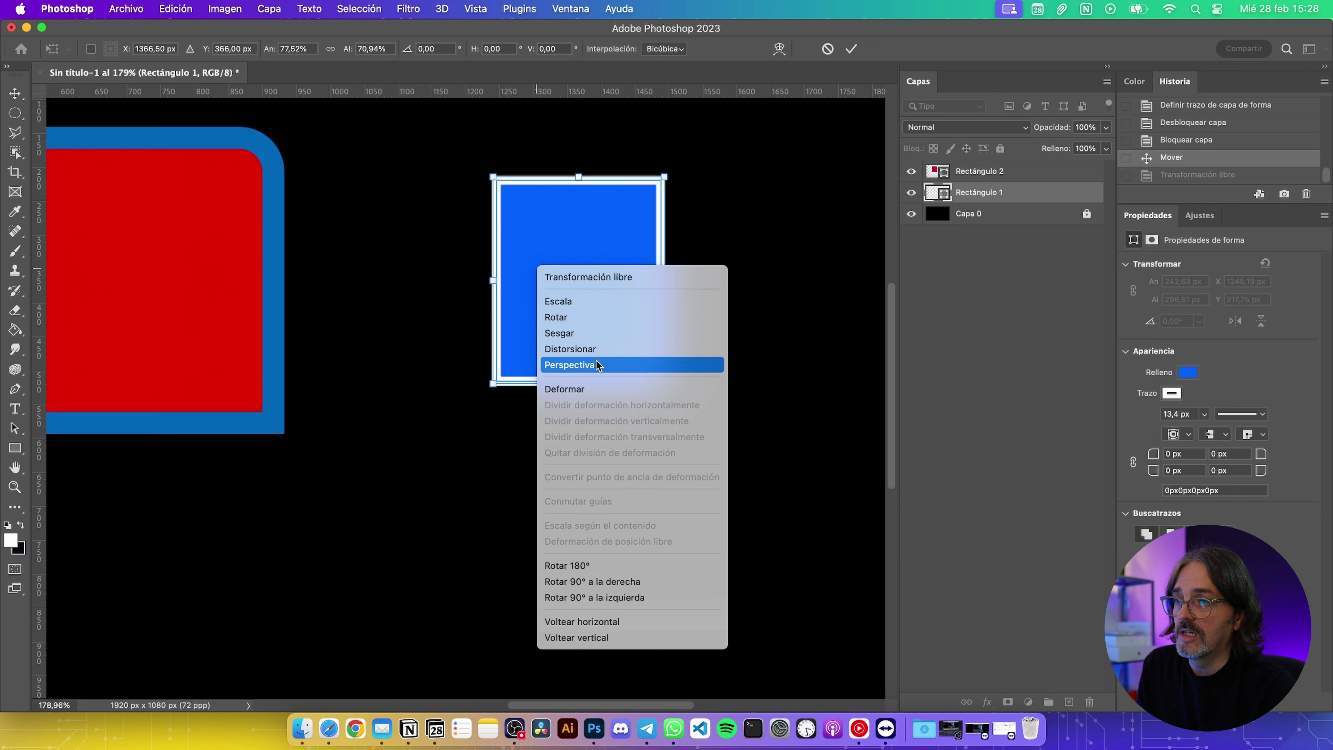
{"action": "left_click", "coordinate": [591, 369]}
{"action": "mouse_move", "coordinate": [664, 383]}
{"action": "left_mouse_down"}
{"action": "mouse_move", "coordinate": [701, 445]}
{"action": "mouse_move", "coordinate": [666, 372]}
{"action": "mouse_move", "coordinate": [666, 452]}
{"action": "mouse_move", "coordinate": [664, 383]}
{"action": "left_mouse_up"}
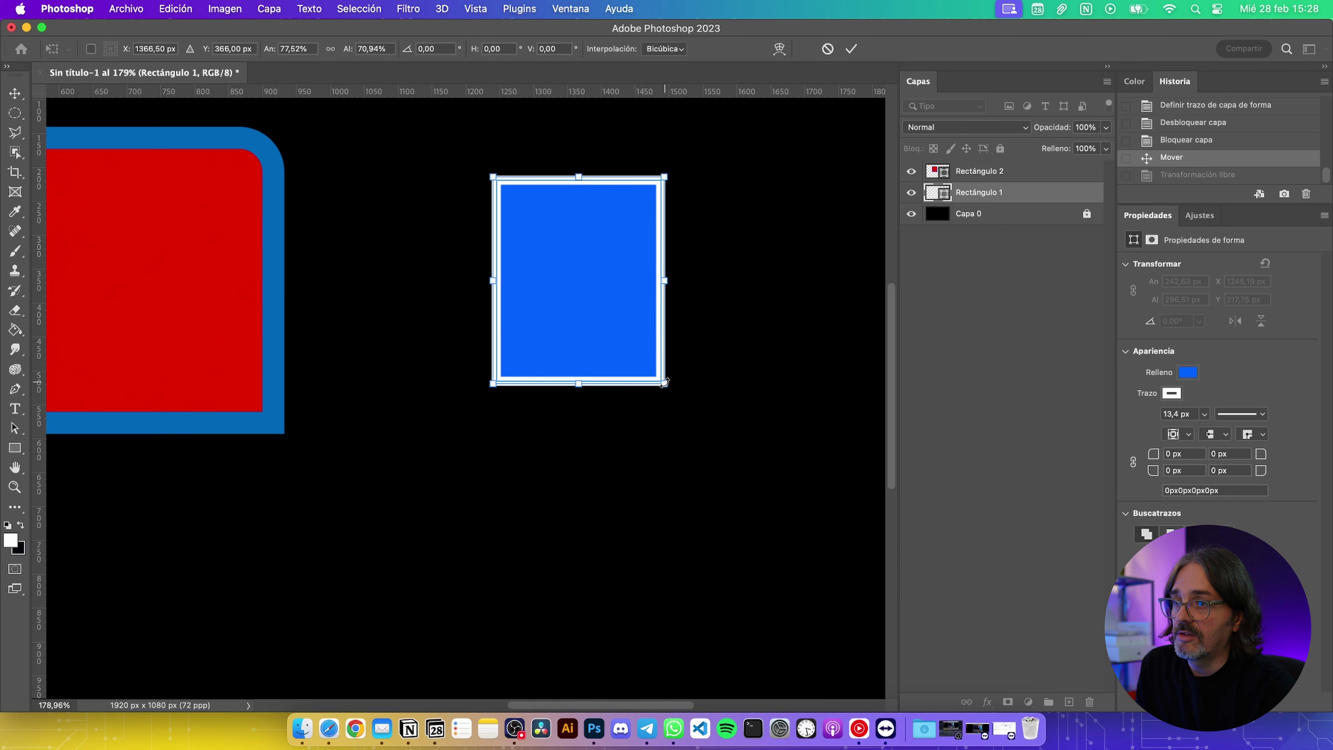
Try rotating the blue rectangle by about 13°, 15° and 30°, undoing each attempt
{"action": "left_click_drag", "start_coordinate": [665, 382], "coordinate": [654, 333]}
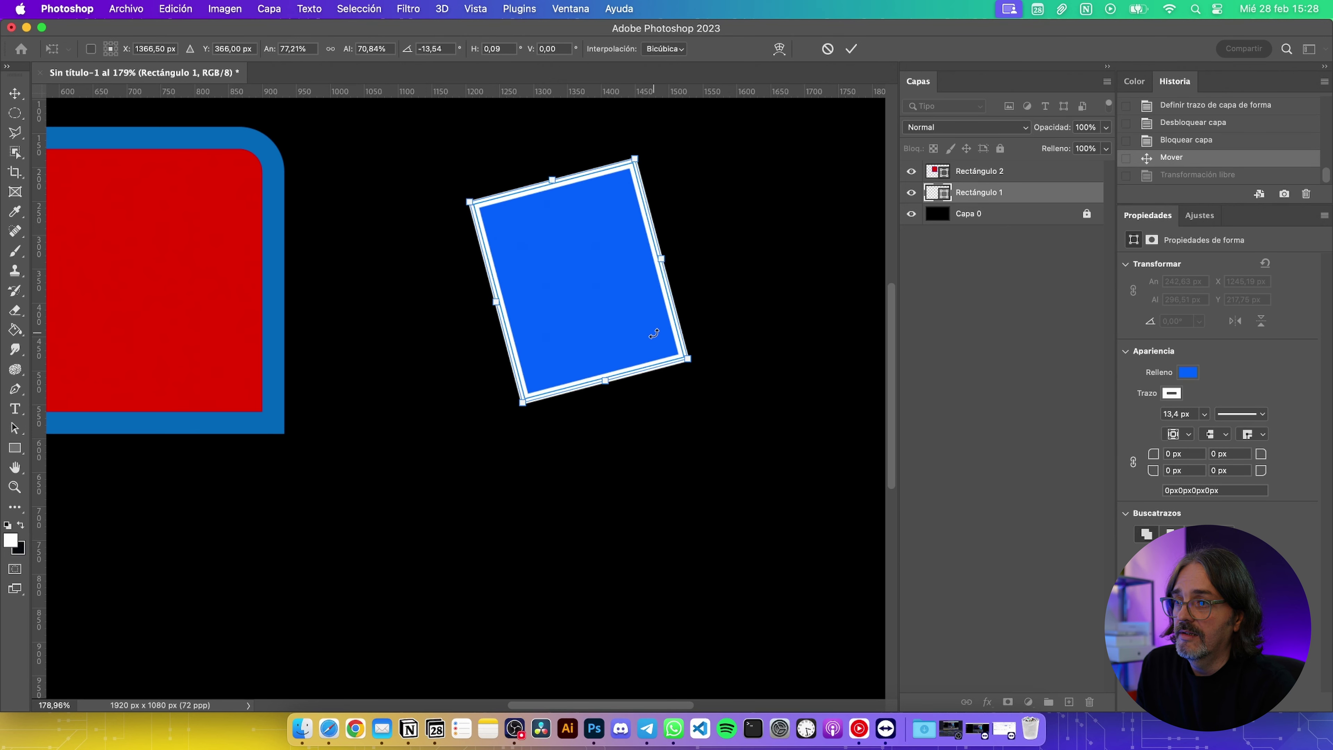
{"action": "key", "text": "ctrl+z"}
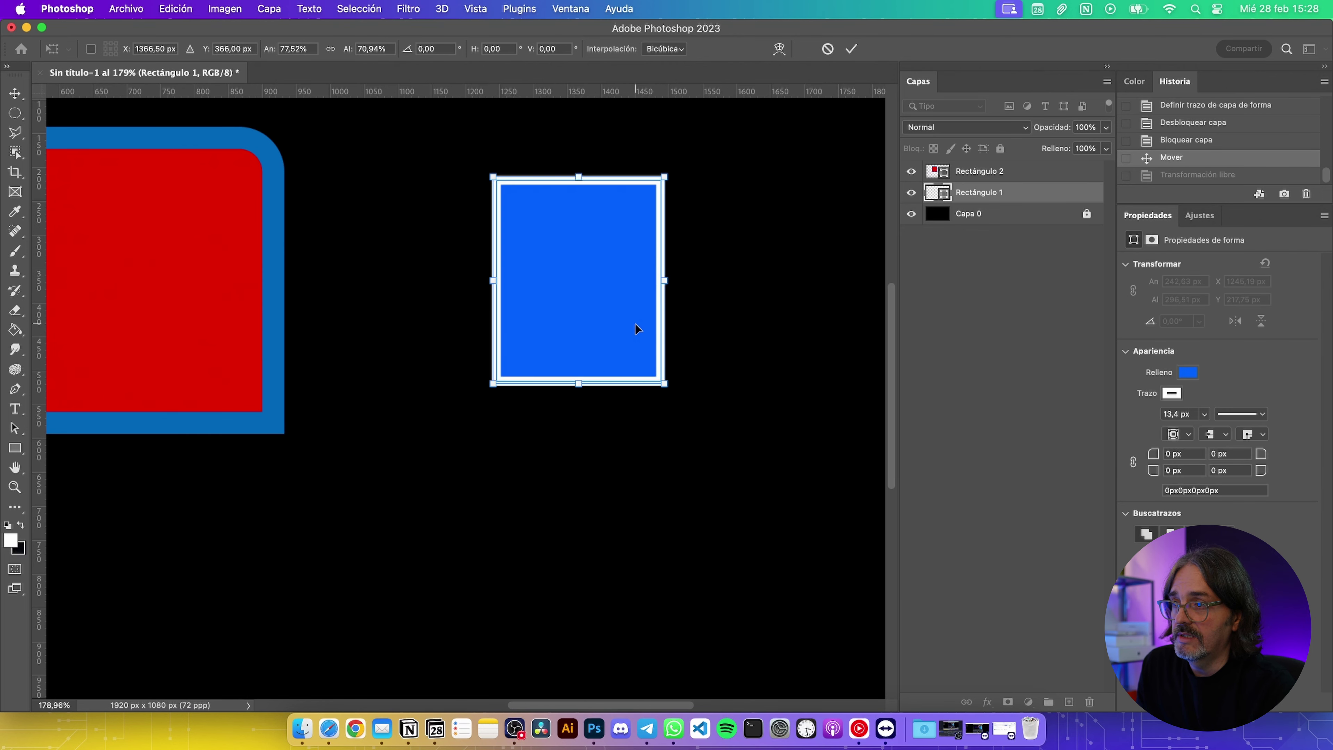
{"action": "right_click", "coordinate": [675, 339]}
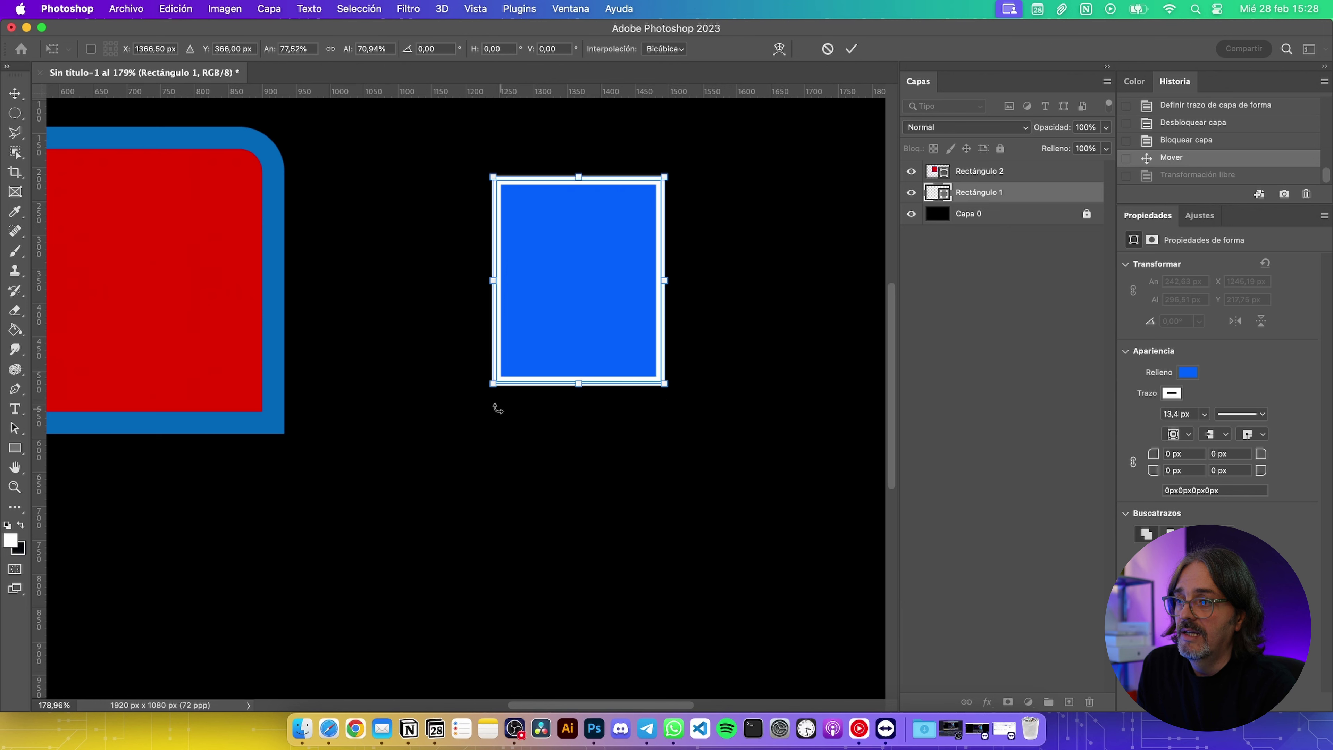
{"action": "left_click_drag", "start_coordinate": [577, 418], "coordinate": [598, 417]}
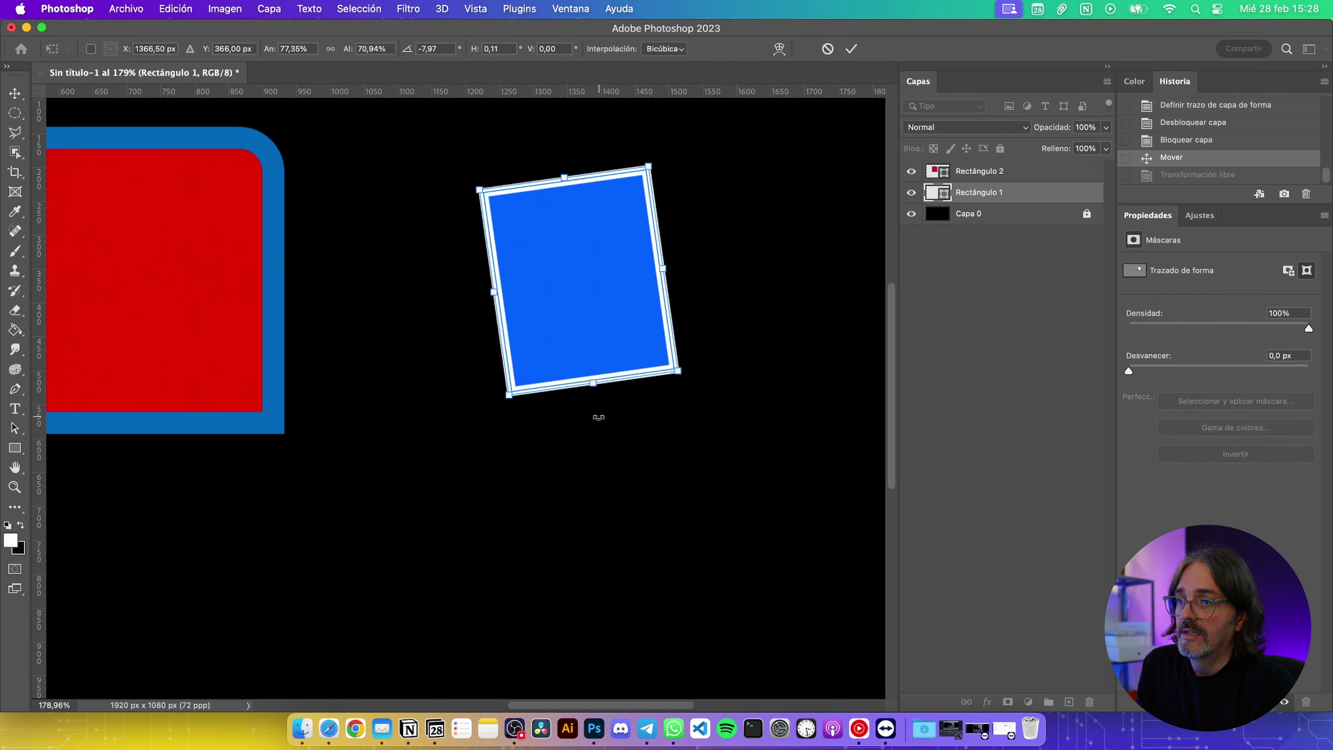
{"action": "key", "text": "super+z"}
{"action": "mouse_move", "coordinate": [661, 407]}
{"action": "left_mouse_down"}
{"action": "mouse_move", "coordinate": [762, 360]}
{"action": "mouse_move", "coordinate": [647, 413]}
{"action": "mouse_move", "coordinate": [735, 372]}
{"action": "mouse_move", "coordinate": [622, 401]}
{"action": "mouse_move", "coordinate": [617, 384]}
{"action": "mouse_move", "coordinate": [574, 426]}
{"action": "mouse_move", "coordinate": [549, 428]}
{"action": "left_mouse_up"}
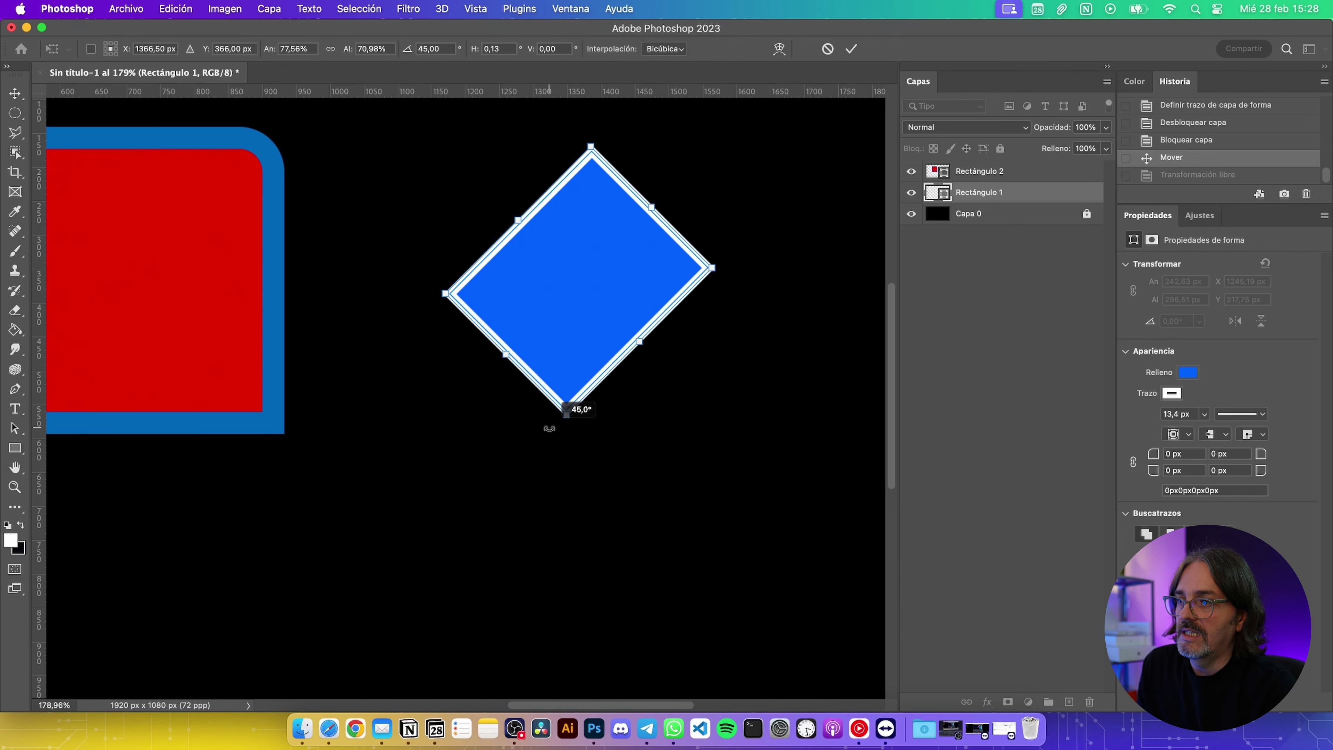
{"action": "key", "text": "super+z"}
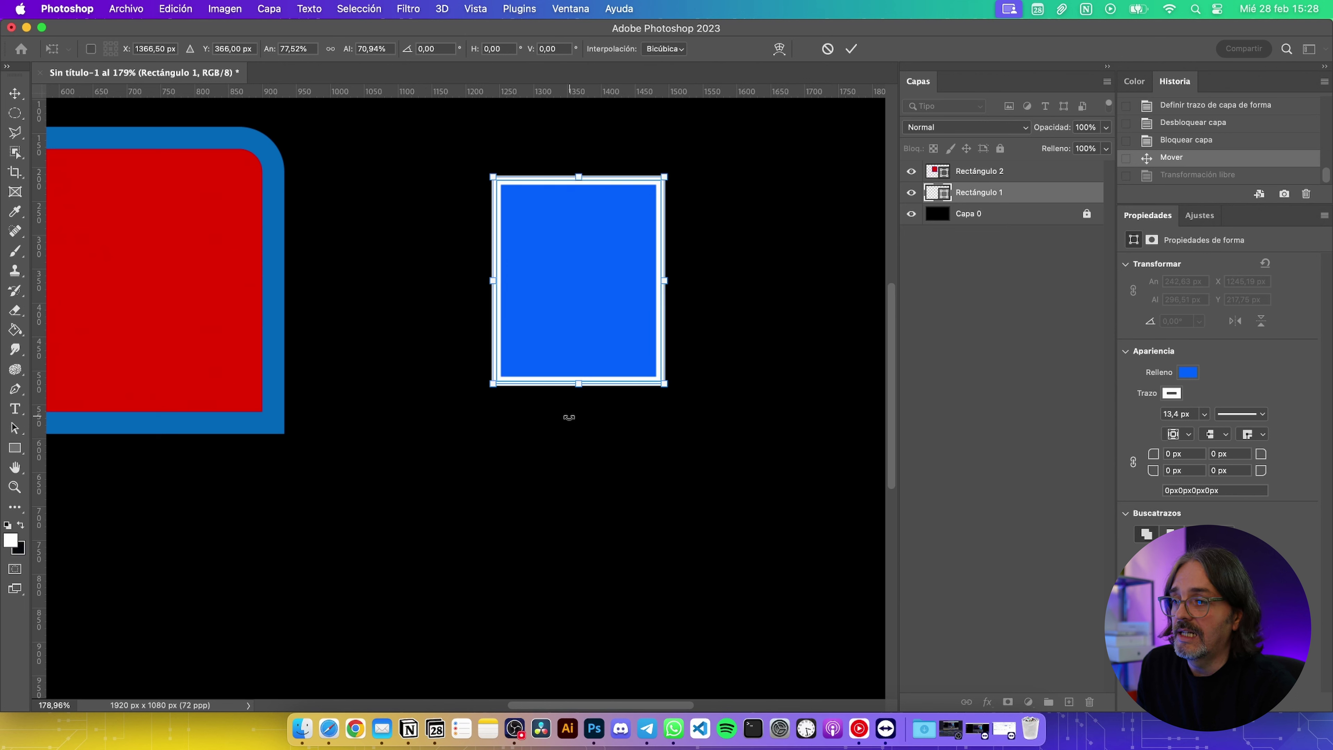
{"action": "left_click_drag", "start_coordinate": [556, 417], "coordinate": [546, 418]}
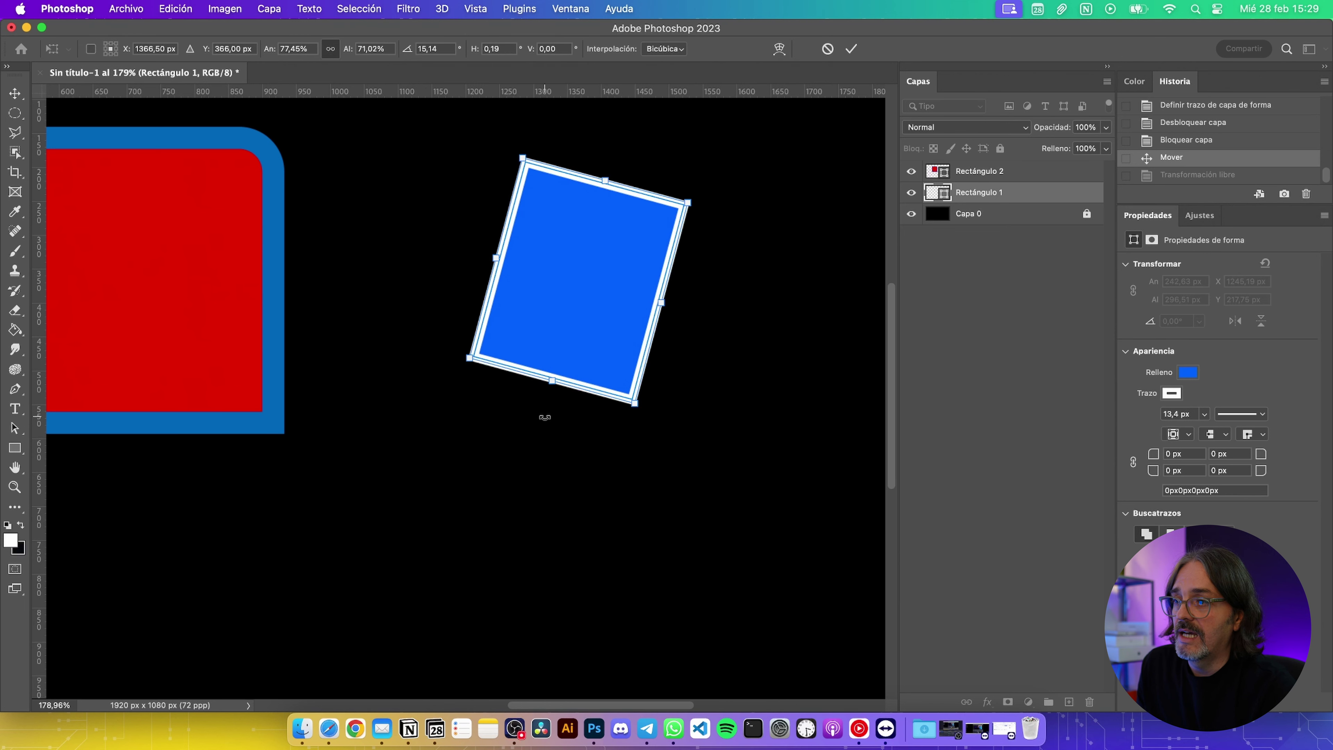
{"action": "mouse_move", "coordinate": [520, 416]}
{"action": "left_mouse_down"}
{"action": "mouse_move", "coordinate": [471, 395]}
{"action": "mouse_move", "coordinate": [445, 356]}
{"action": "mouse_move", "coordinate": [479, 403]}
{"action": "mouse_move", "coordinate": [607, 406]}
{"action": "mouse_move", "coordinate": [757, 308]}
{"action": "mouse_move", "coordinate": [410, 351]}
{"action": "mouse_move", "coordinate": [409, 320]}
{"action": "mouse_move", "coordinate": [435, 387]}
{"action": "left_mouse_up"}
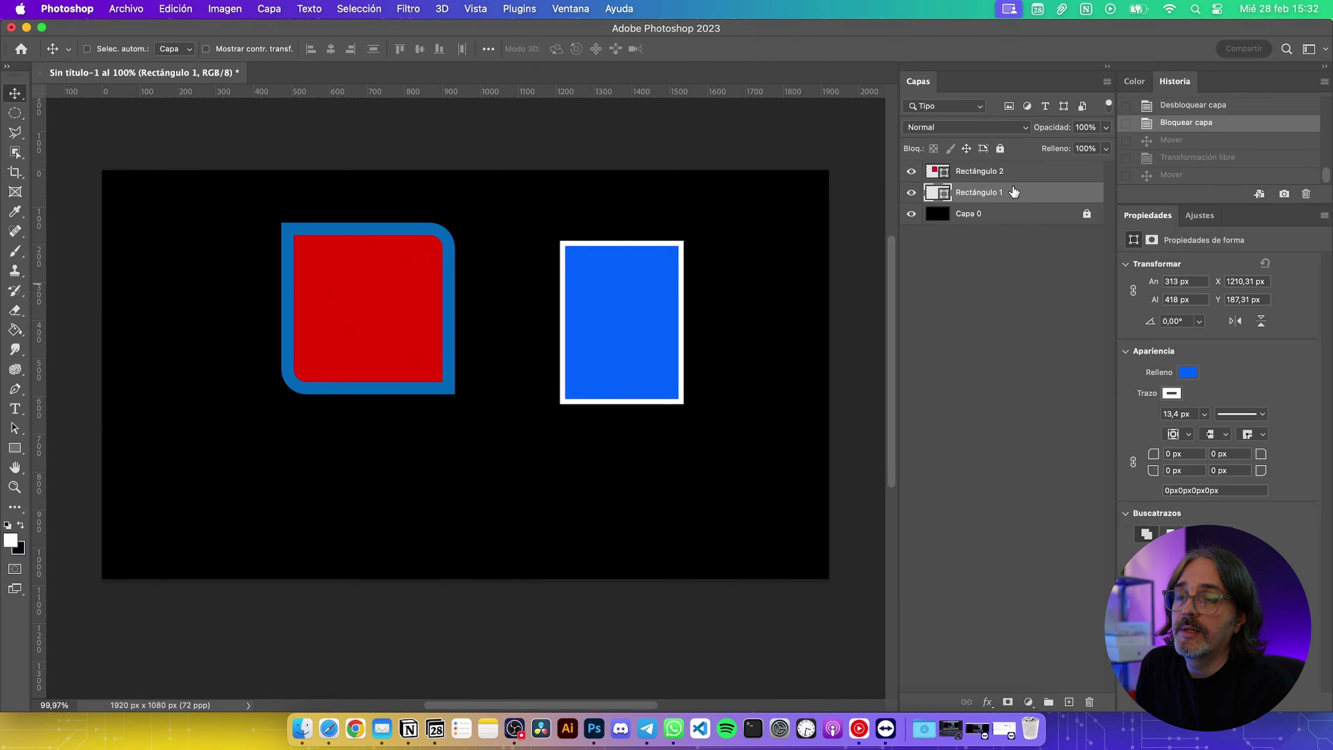
Group Rectángulo 1 and Rectángulo 2 into Grupo 1 and expand it
{"action": "left_click", "coordinate": [1013, 172], "text": "shift"}
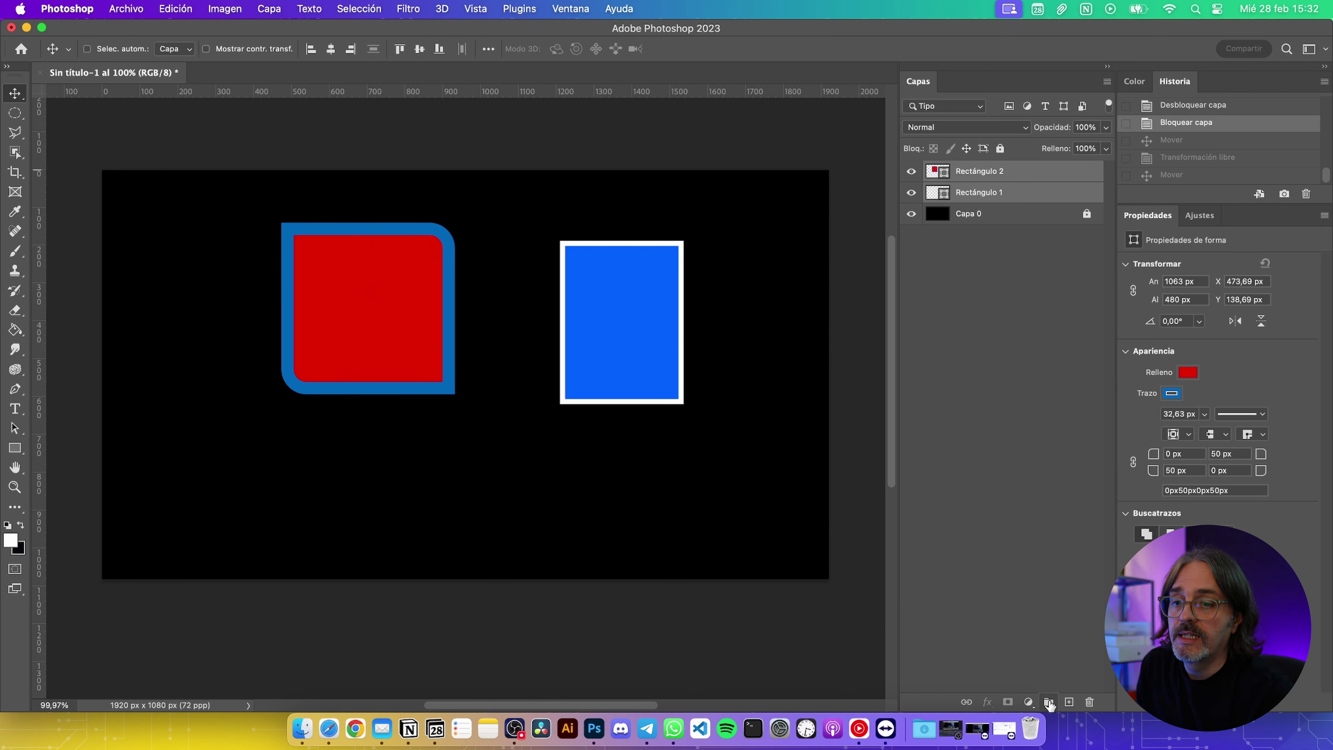
{"action": "left_click", "coordinate": [1050, 702]}
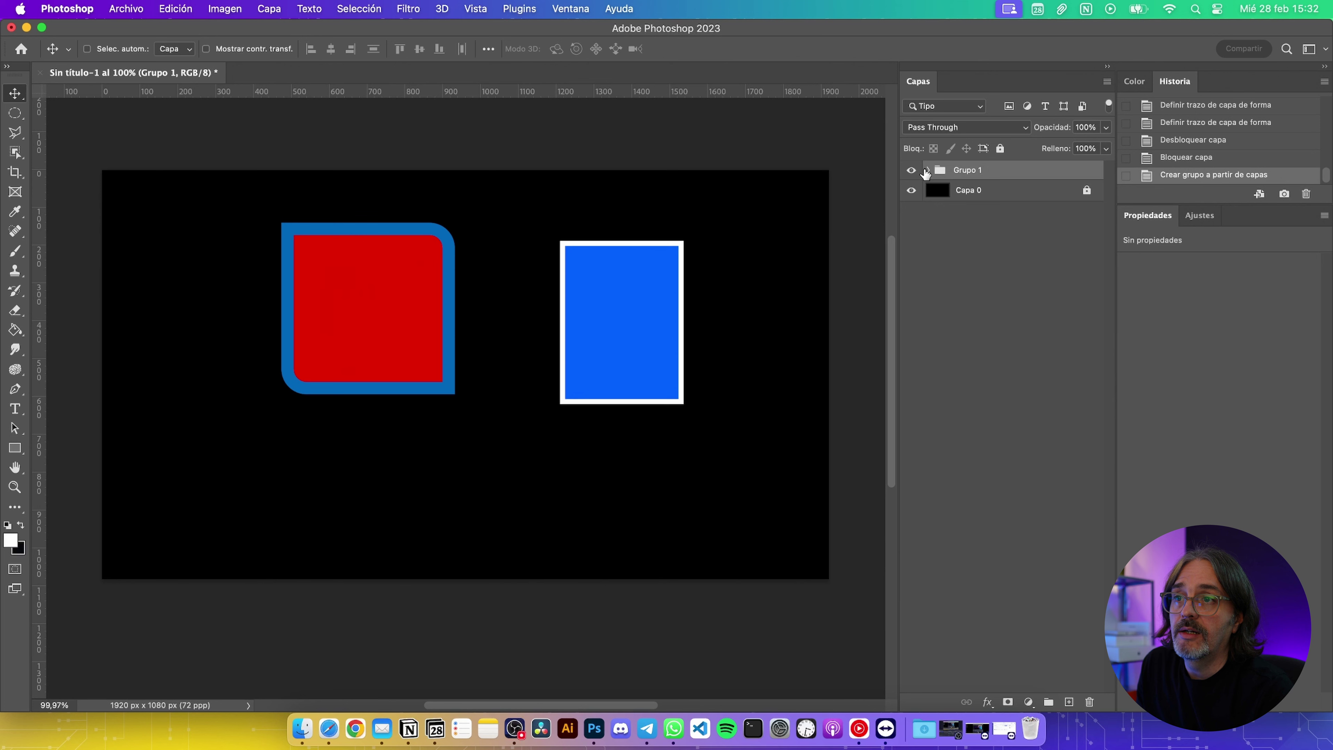
{"action": "left_click", "coordinate": [927, 171]}
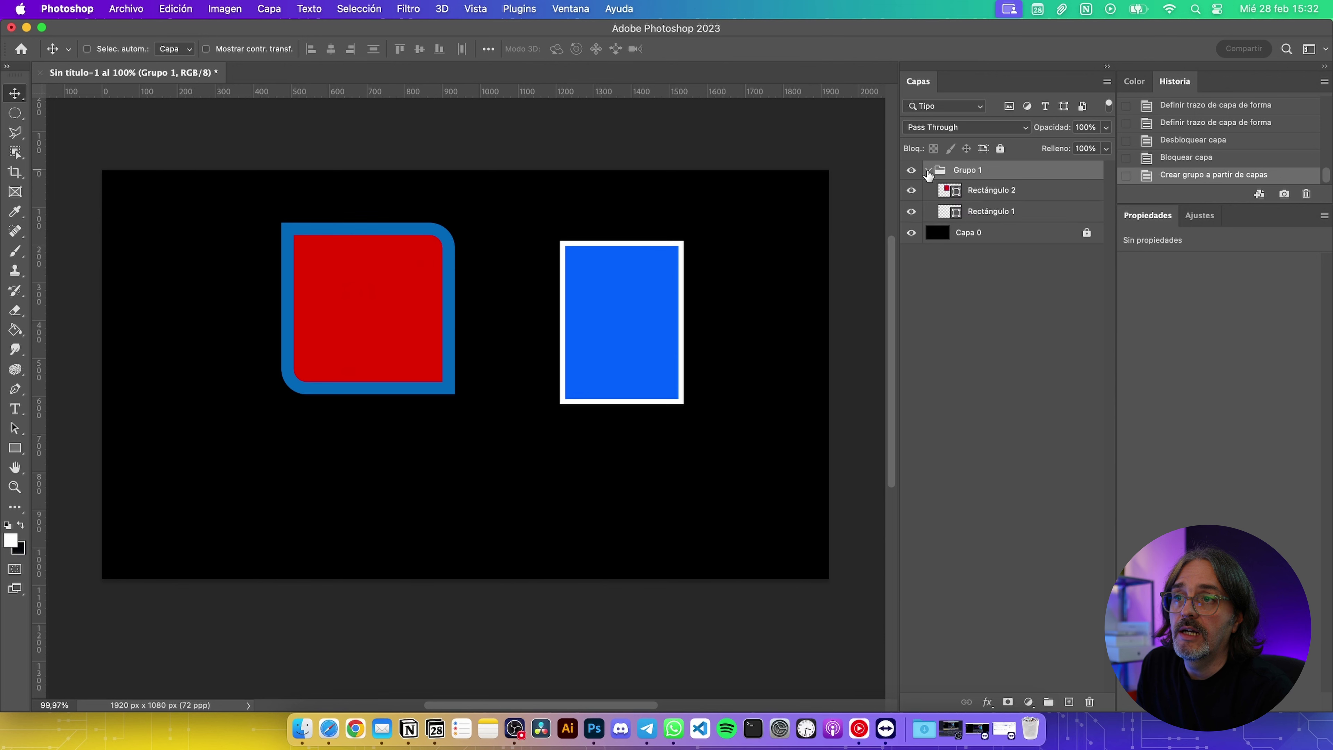
Move Grupo 1 slightly left and down, adjusting the red rectangle's position along the way
{"action": "mouse_move", "coordinate": [724, 255]}
{"action": "left_mouse_down"}
{"action": "mouse_move", "coordinate": [610, 330]}
{"action": "mouse_move", "coordinate": [693, 288]}
{"action": "mouse_move", "coordinate": [671, 297]}
{"action": "left_mouse_up"}
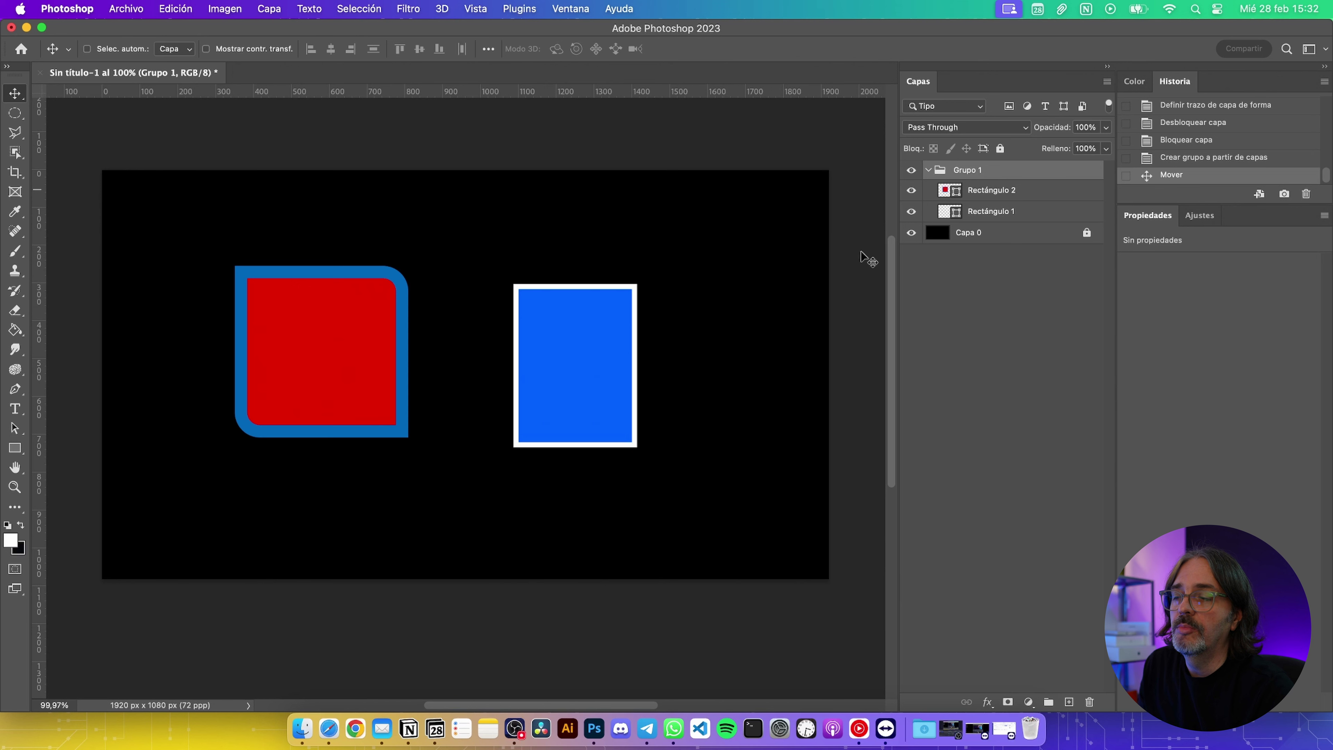
{"action": "left_click_drag", "start_coordinate": [654, 363], "coordinate": [701, 340]}
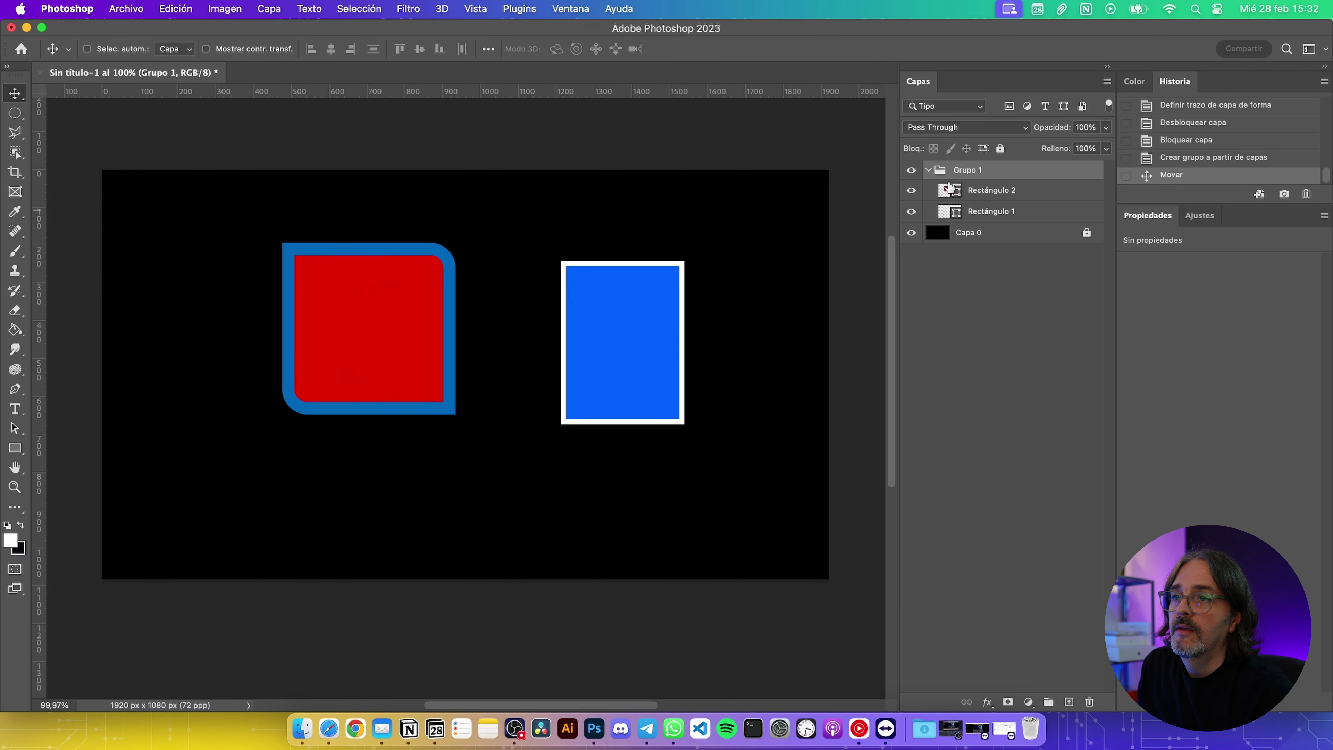
{"action": "left_click", "coordinate": [994, 193]}
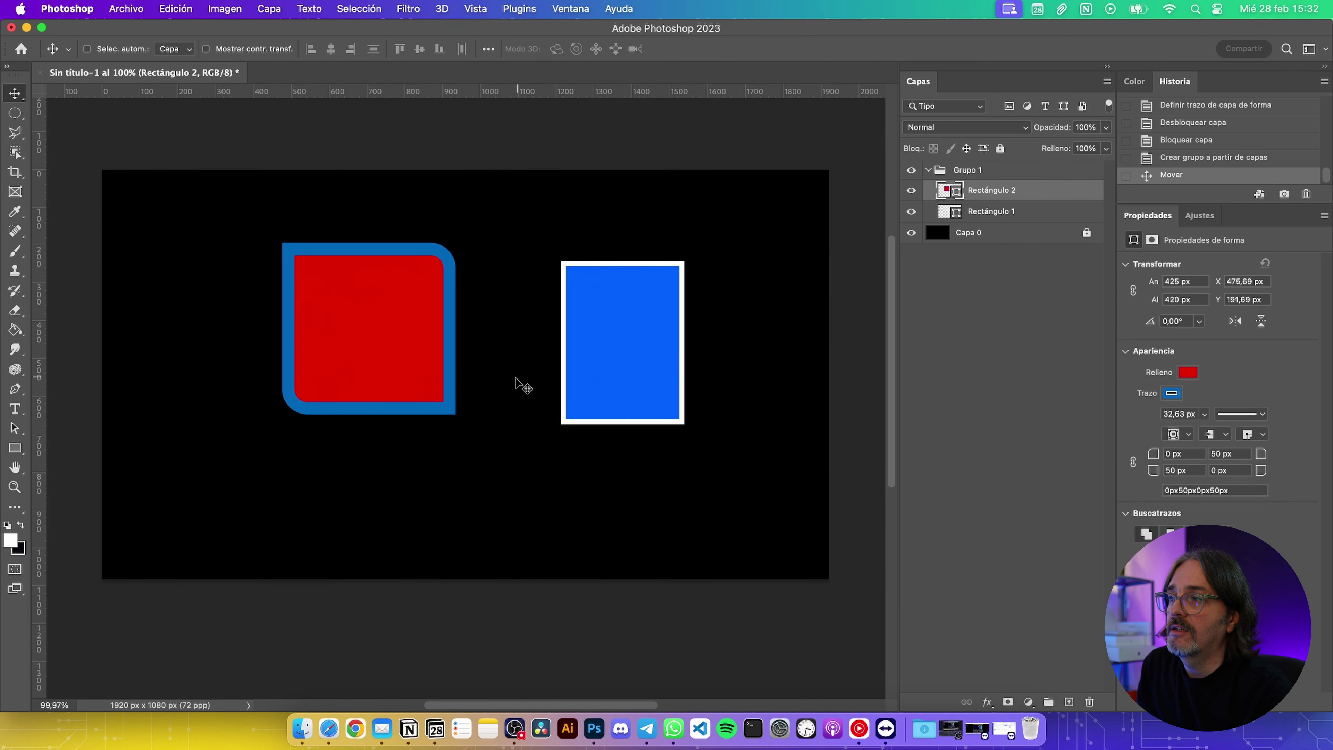
{"action": "left_click_drag", "start_coordinate": [442, 361], "coordinate": [486, 365]}
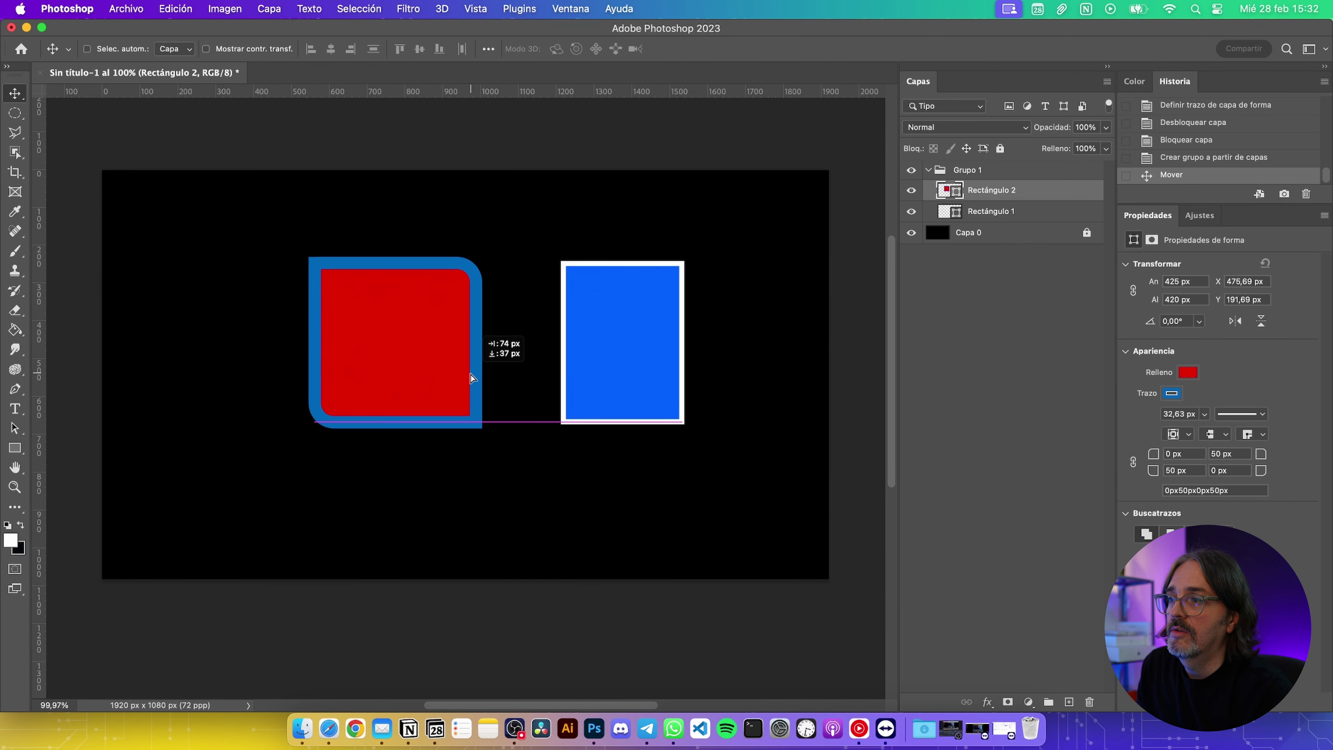
{"action": "left_click", "coordinate": [929, 170]}
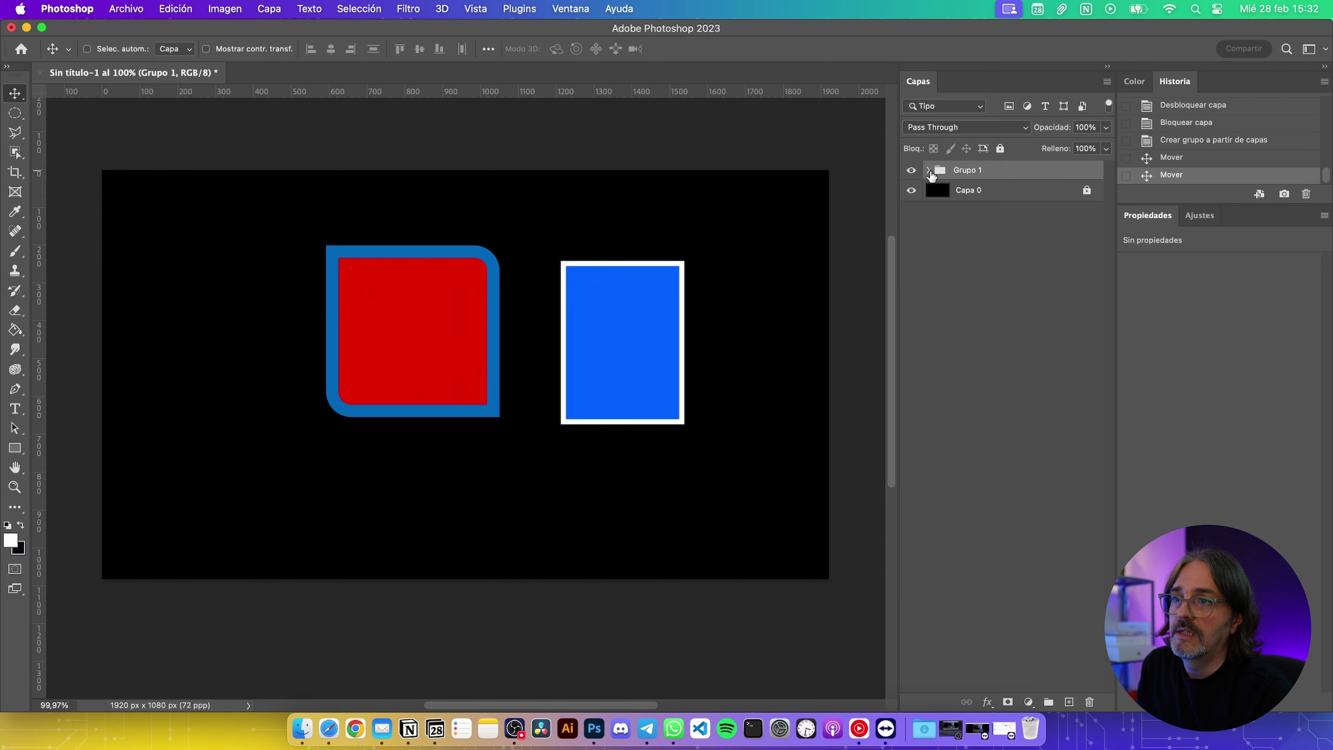
{"action": "left_click", "coordinate": [979, 195]}
{"action": "left_click_drag", "start_coordinate": [490, 337], "coordinate": [443, 364]}
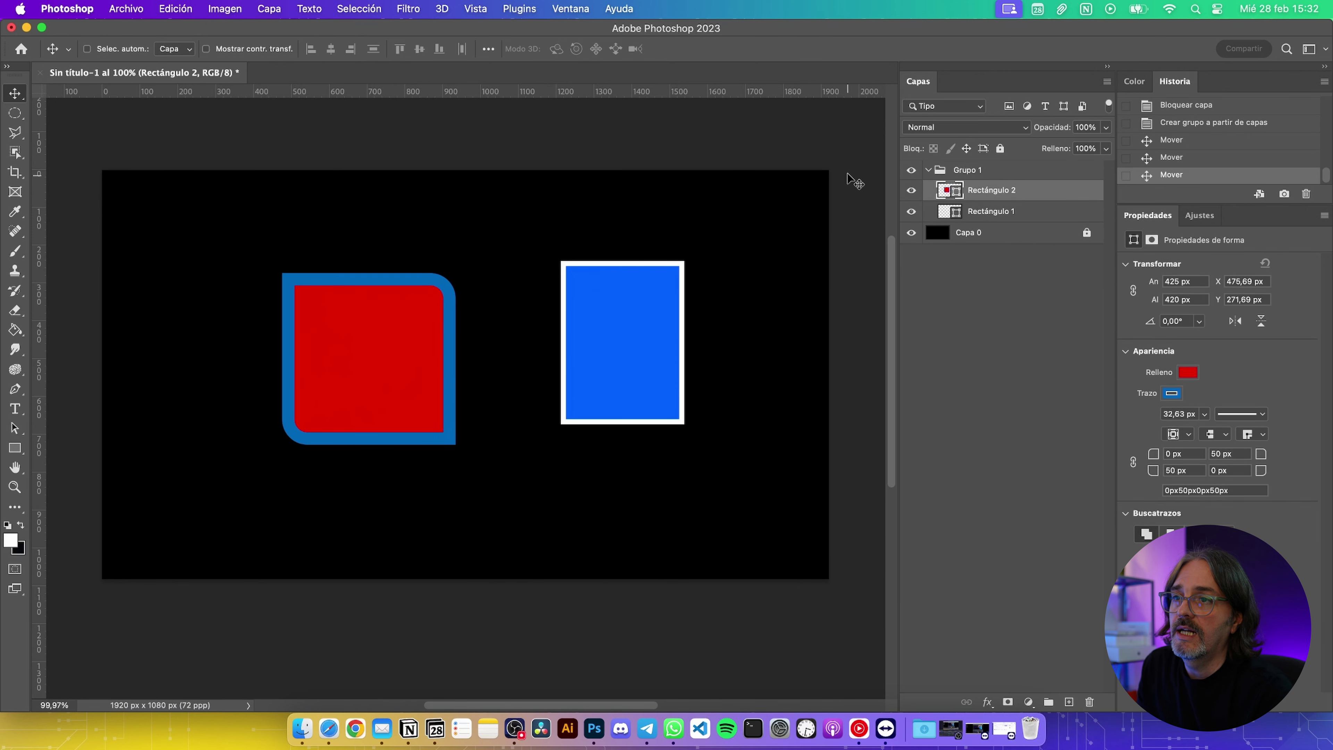
{"action": "left_click", "coordinate": [933, 175]}
{"action": "mouse_move", "coordinate": [660, 288]}
{"action": "left_mouse_down"}
{"action": "mouse_move", "coordinate": [701, 229]}
{"action": "mouse_move", "coordinate": [642, 289]}
{"action": "left_mouse_up"}
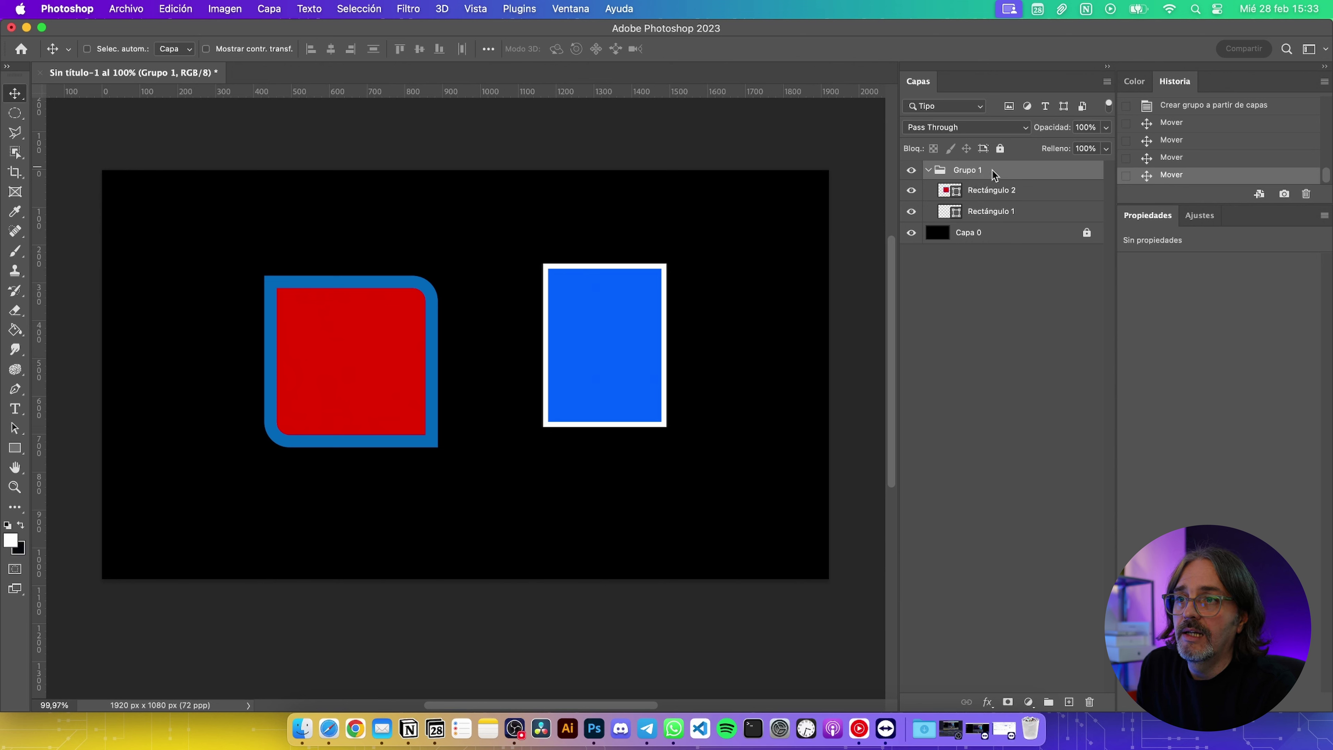
{"action": "left_click", "coordinate": [1201, 216]}
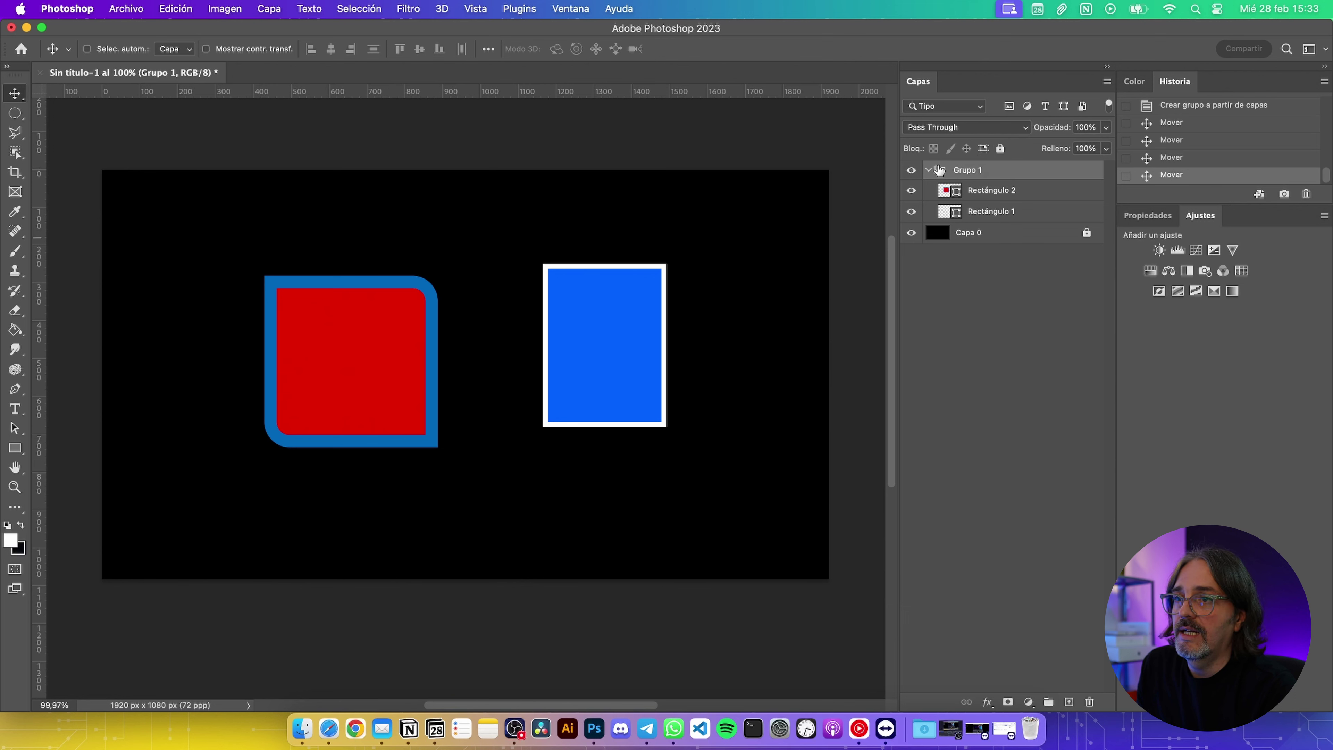
Put the blue rectangle into its own Grupo 2, undoing and redoing the grouping
{"action": "left_click", "coordinate": [1001, 357]}
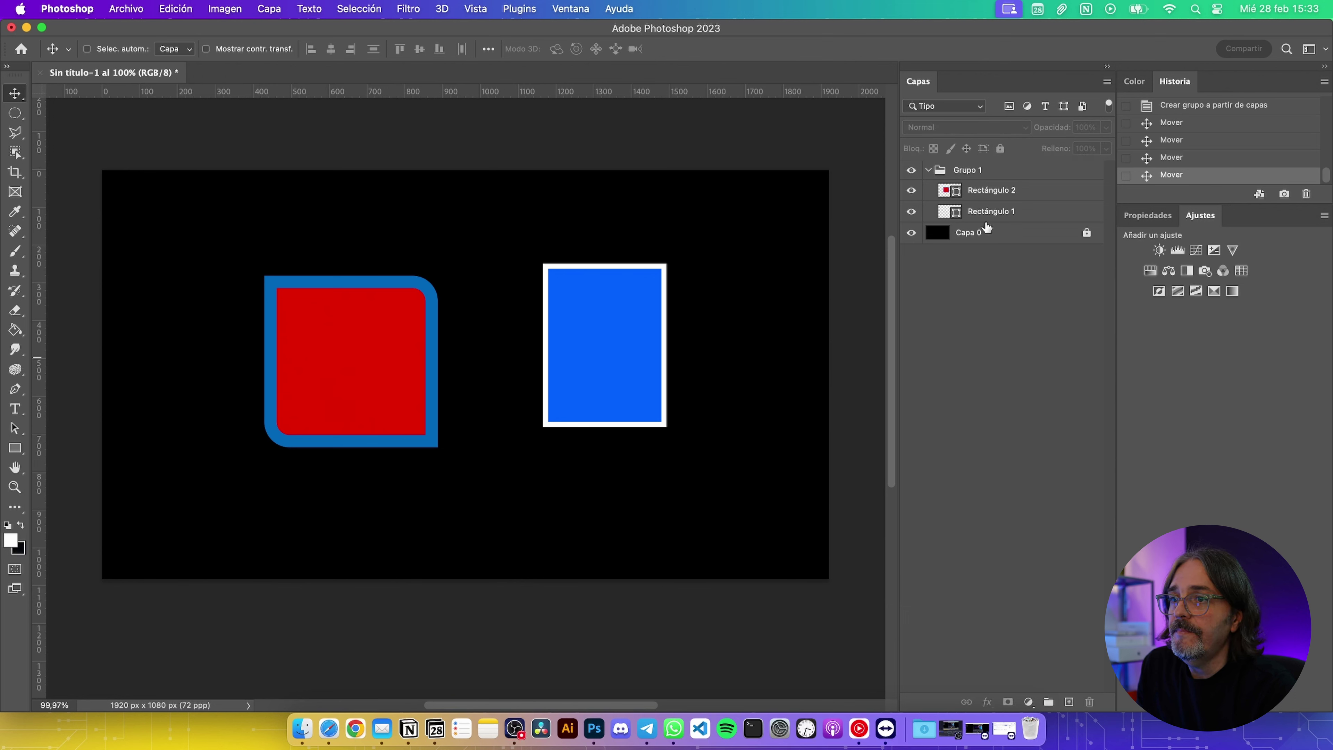
{"action": "left_click", "coordinate": [985, 198]}
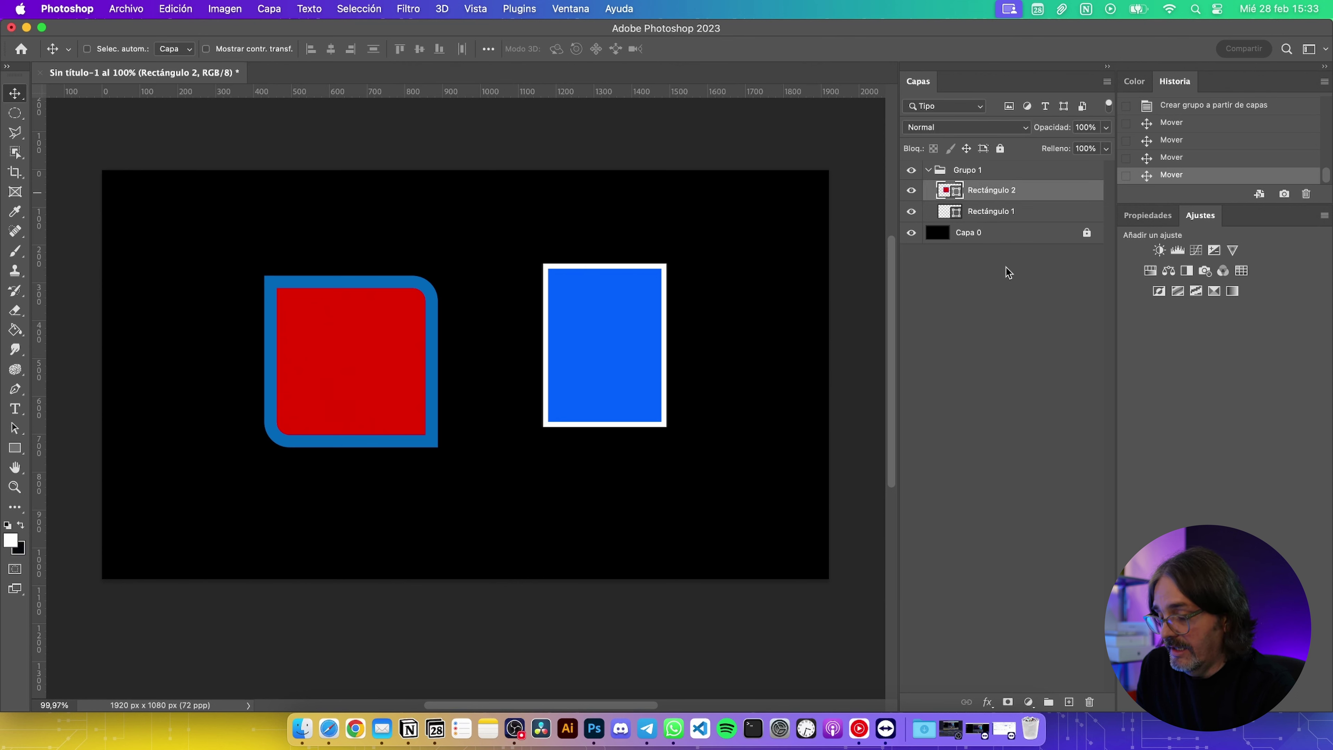
{"action": "left_click", "coordinate": [1000, 212]}
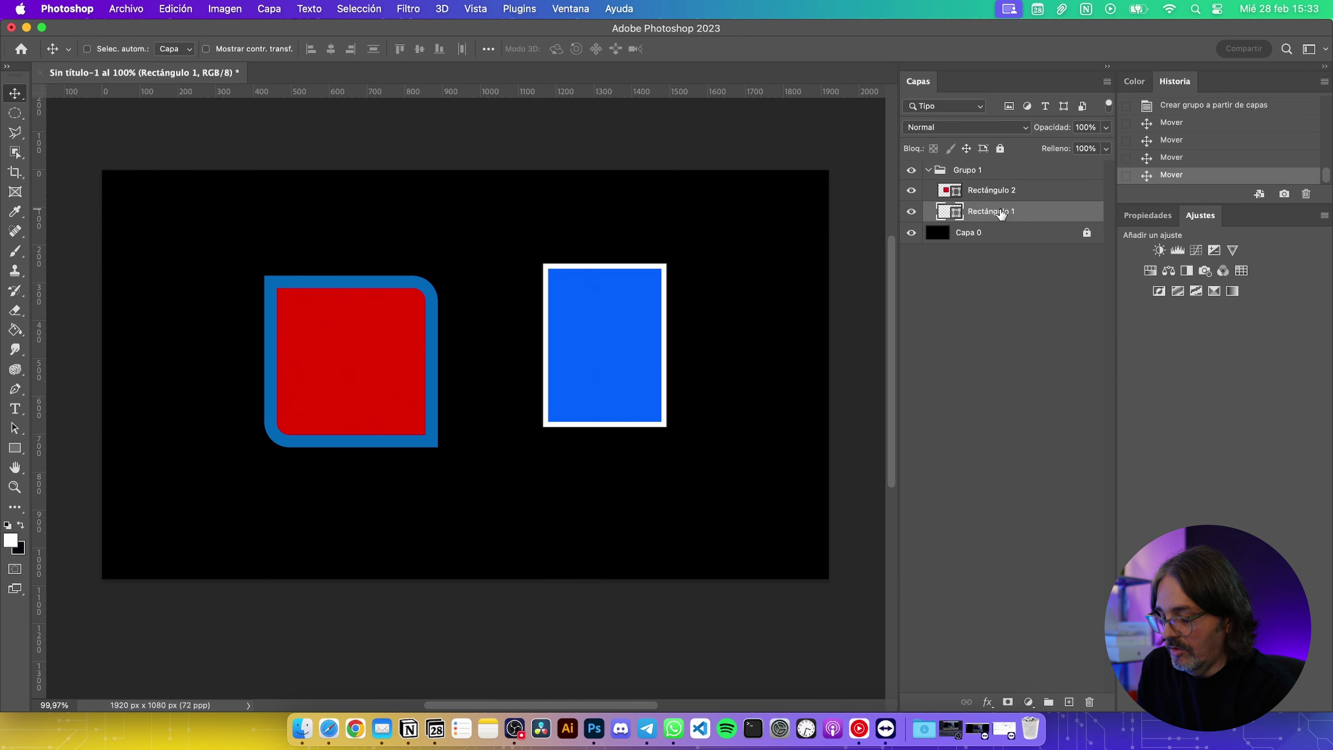
{"action": "key", "text": "ctrl+g"}
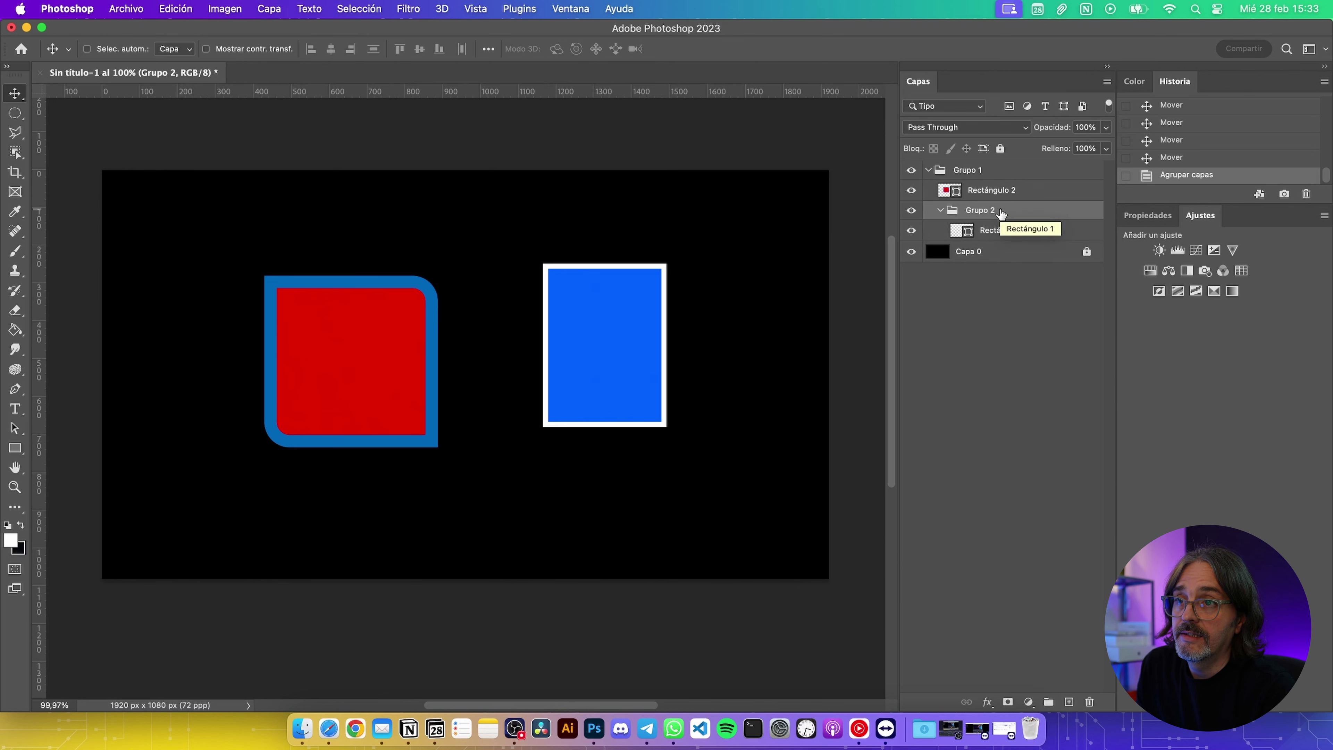
{"action": "left_click", "coordinate": [940, 210]}
{"action": "left_click", "coordinate": [941, 211]}
{"action": "left_click", "coordinate": [940, 212]}
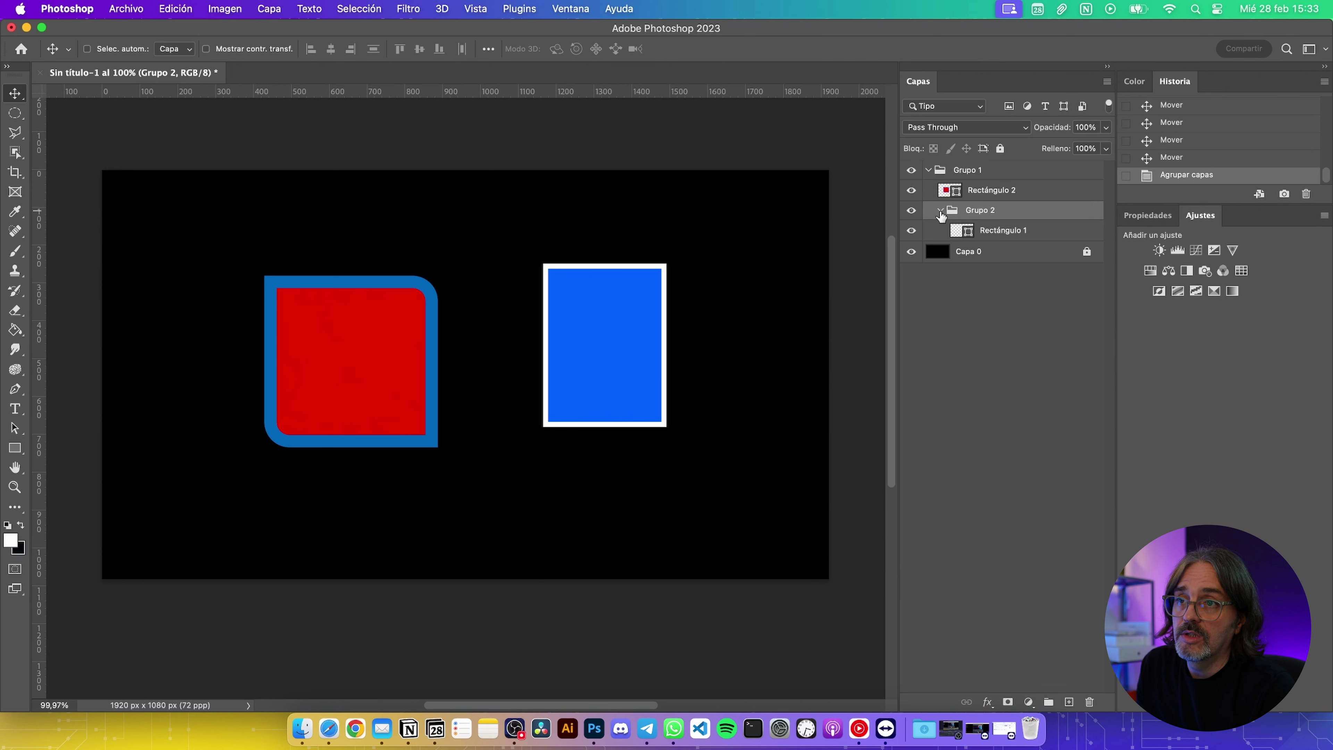
{"action": "key", "text": "super+z"}
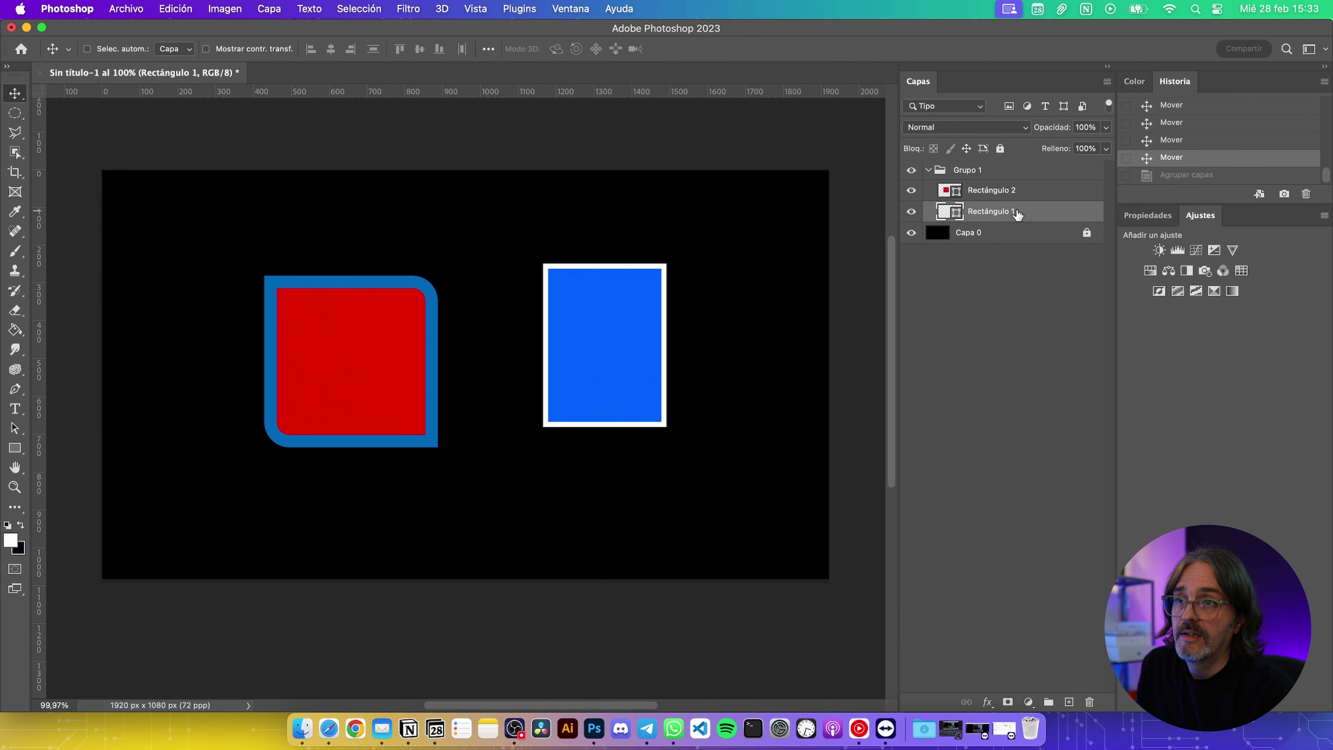
{"action": "key", "text": "super+shift+z"}
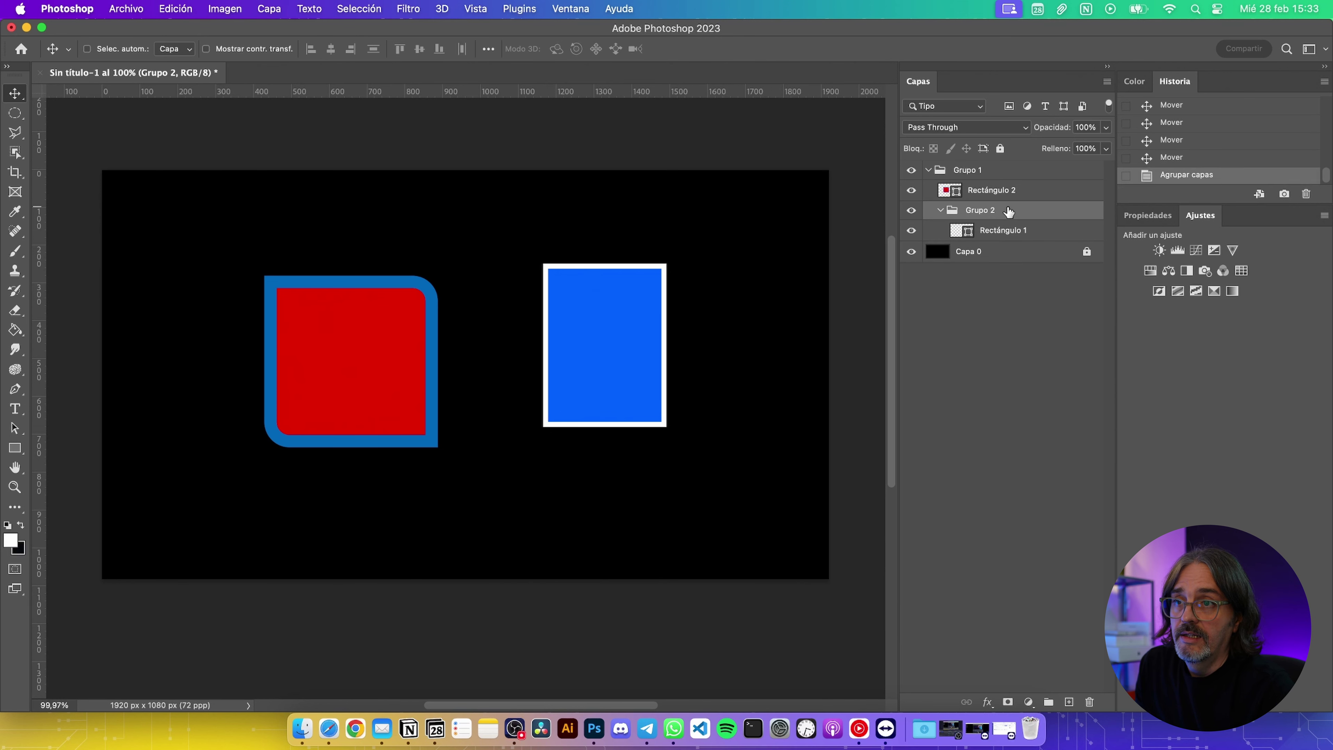
Nest the blue rectangle in further groups (Grupo 3 to 5) and collapse them
{"action": "left_click", "coordinate": [995, 233]}
{"action": "key", "text": "super+g"}
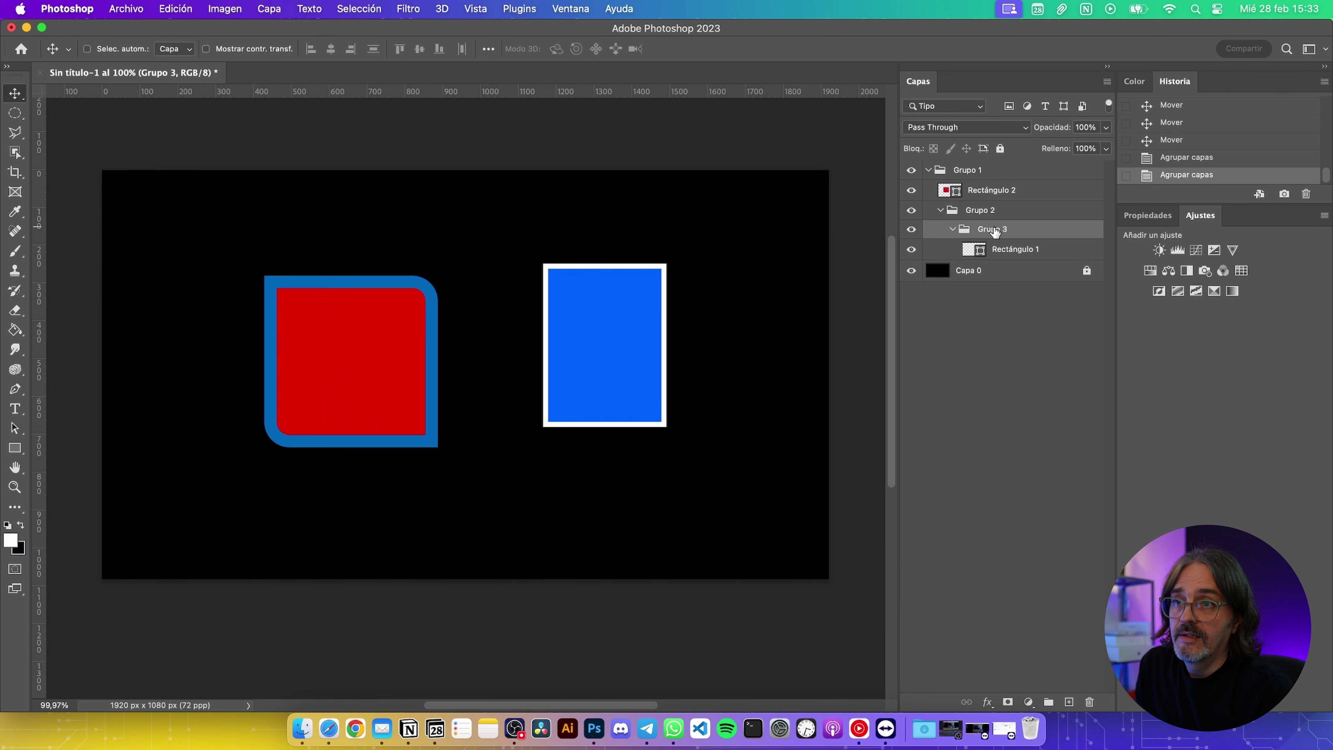
{"action": "key", "text": "super+g"}
{"action": "left_click", "coordinate": [1021, 272]}
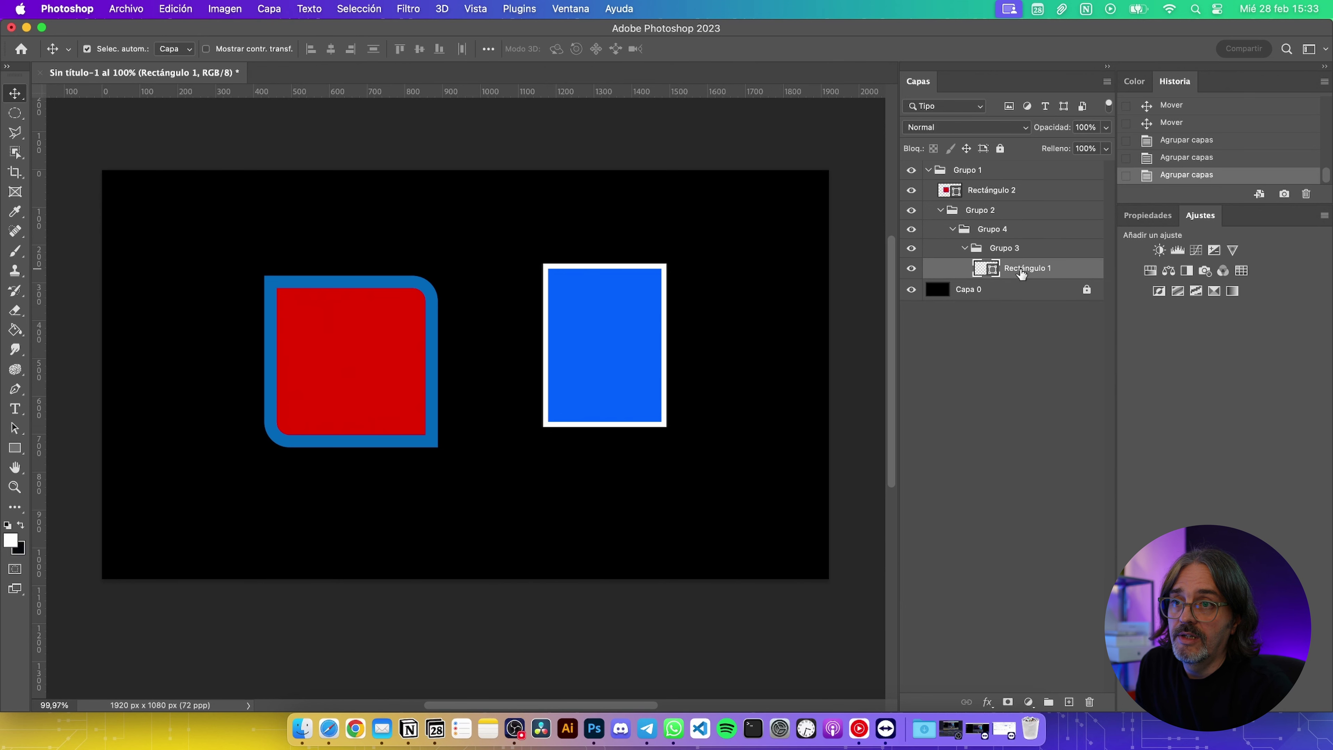
{"action": "key", "text": "super+g"}
{"action": "left_click", "coordinate": [974, 270]}
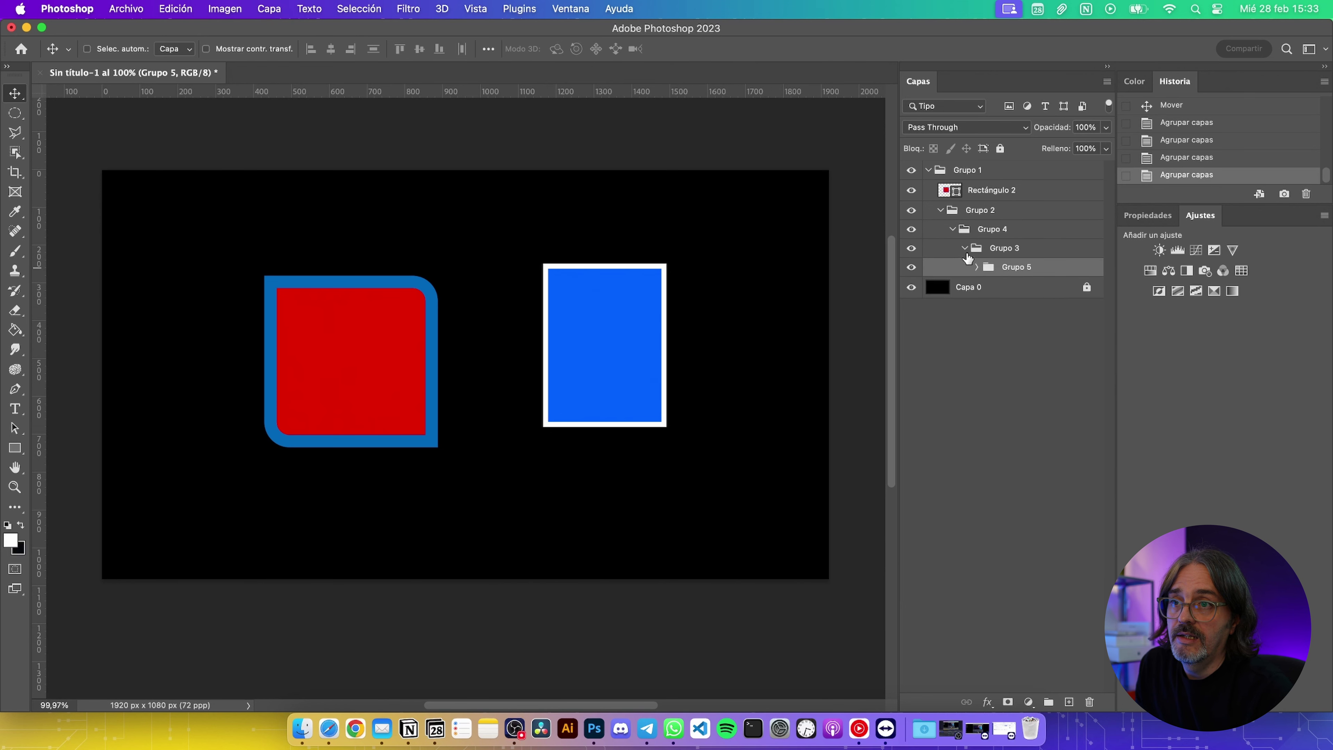
{"action": "left_click", "coordinate": [965, 248]}
{"action": "left_click", "coordinate": [952, 230]}
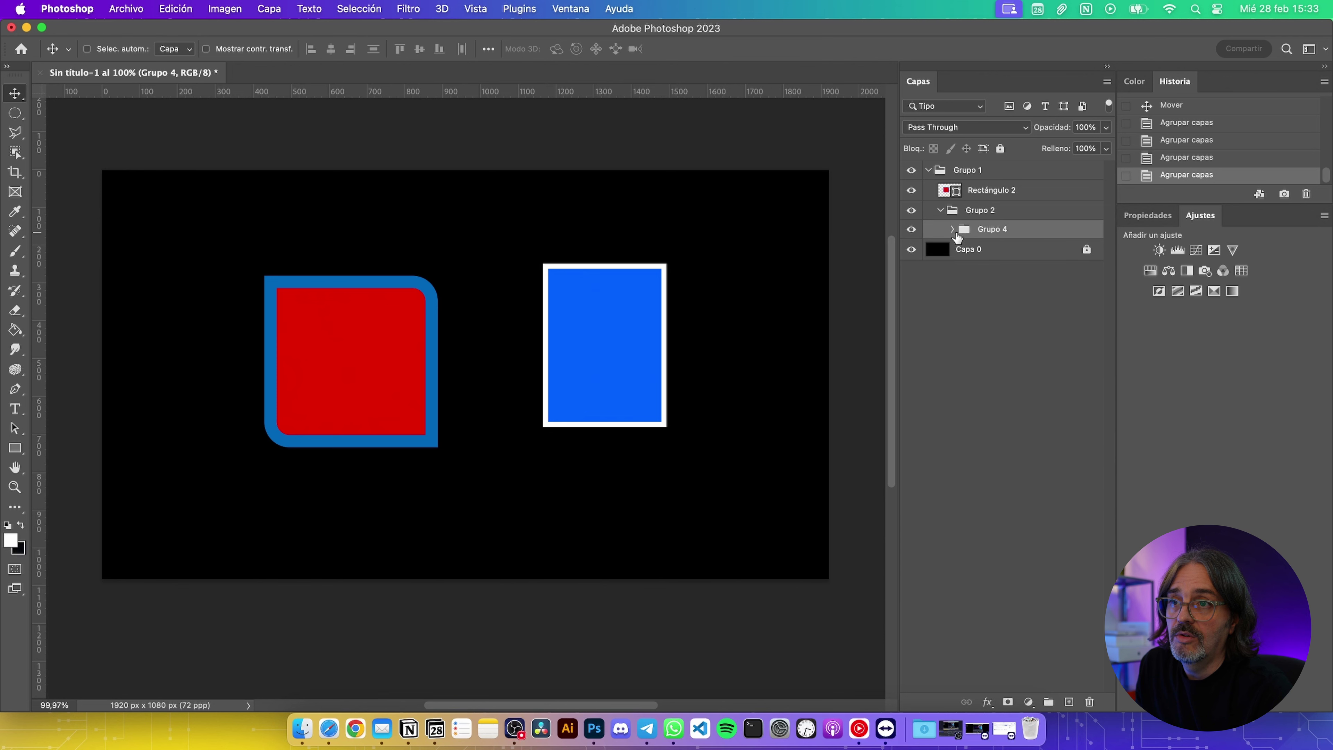
{"action": "left_click", "coordinate": [939, 210]}
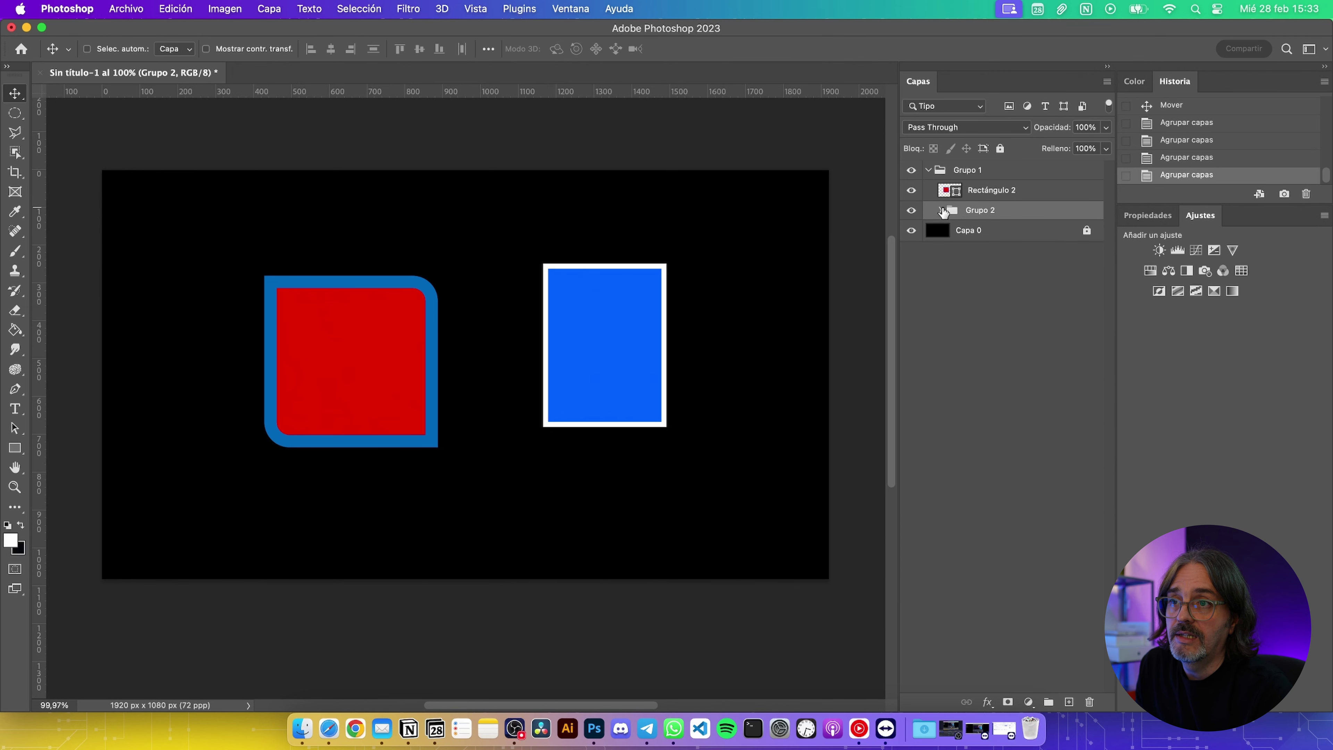
{"action": "left_click", "coordinate": [928, 170]}
{"action": "left_click", "coordinate": [929, 170]}
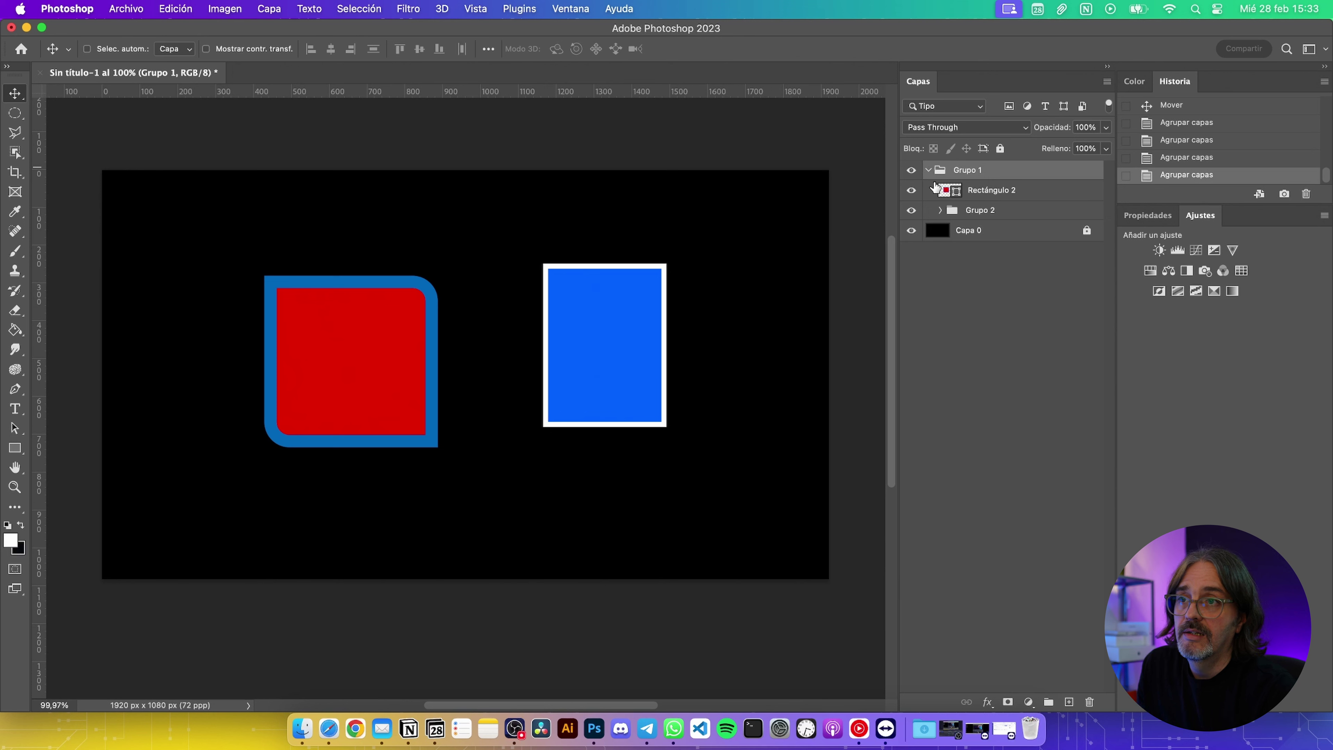
Move the rectangles right and up, undoing a trial move of the blue rectangle
{"action": "left_click_drag", "start_coordinate": [603, 339], "coordinate": [621, 329]}
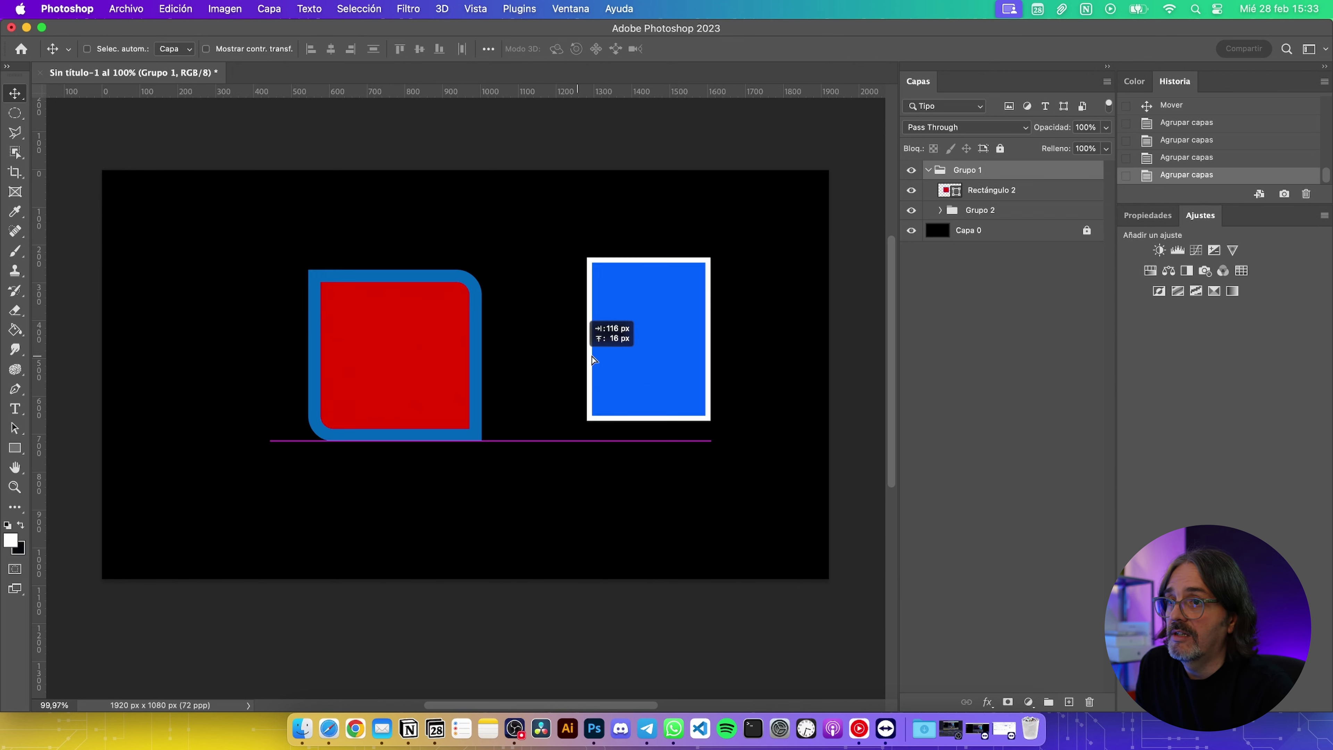
{"action": "left_click", "coordinate": [952, 214]}
{"action": "left_click_drag", "start_coordinate": [753, 268], "coordinate": [686, 298]}
{"action": "key", "text": "ctrl+z"}
{"action": "left_click", "coordinate": [940, 210]}
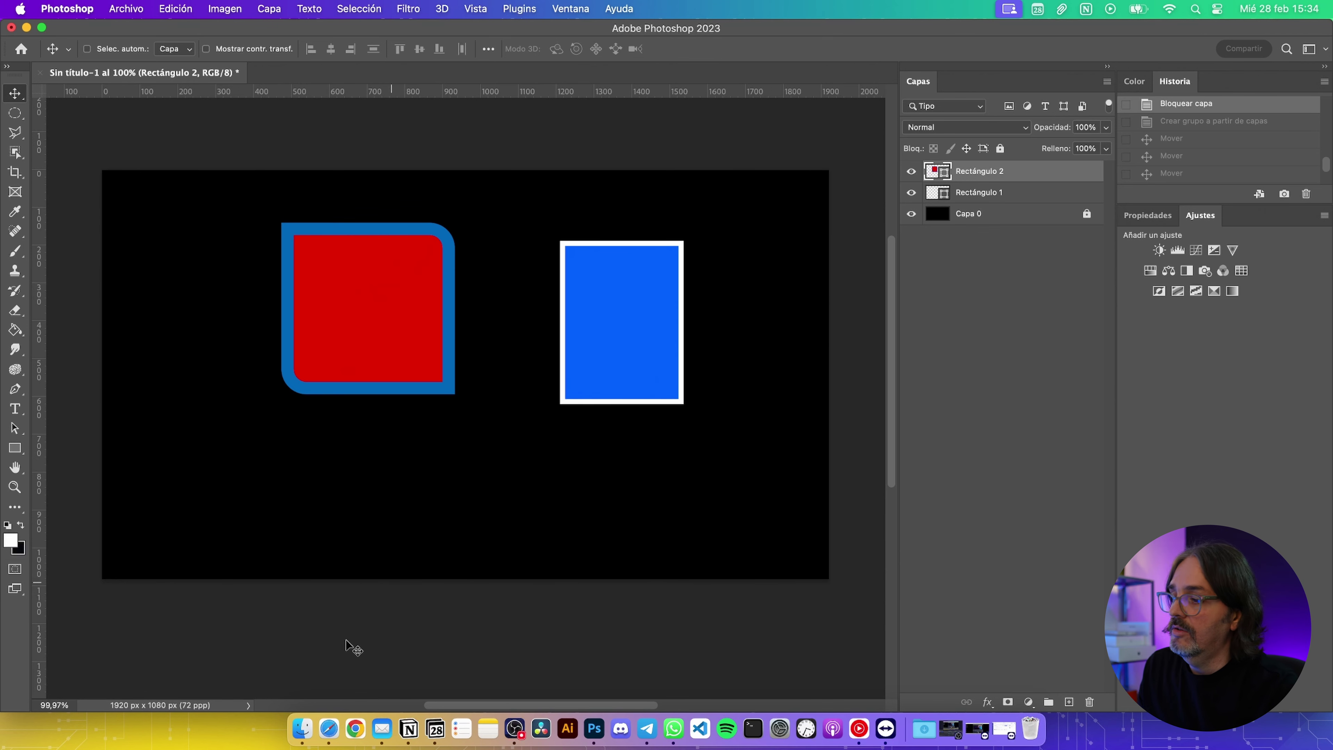
Drag the gradient screenshot from the Desktop in Finder onto the canvas
{"action": "left_click", "coordinate": [313, 722]}
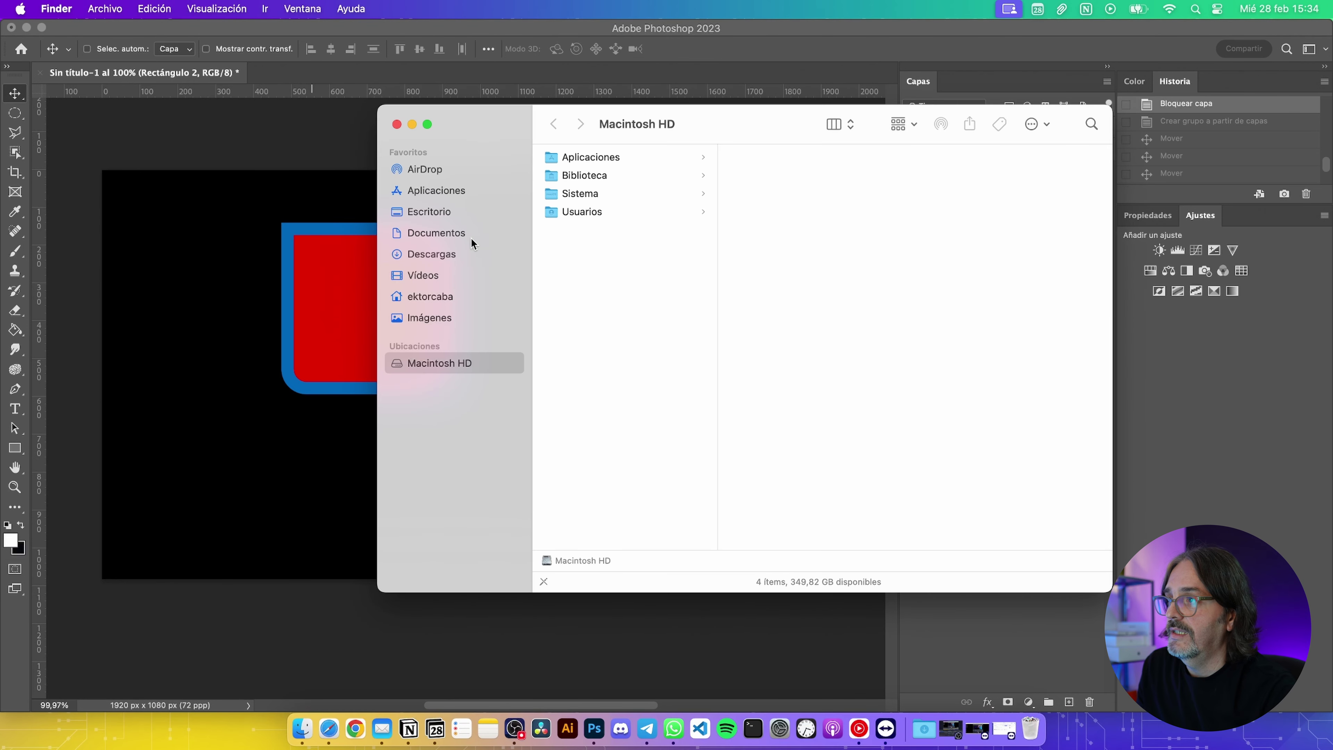
{"action": "left_click", "coordinate": [434, 213]}
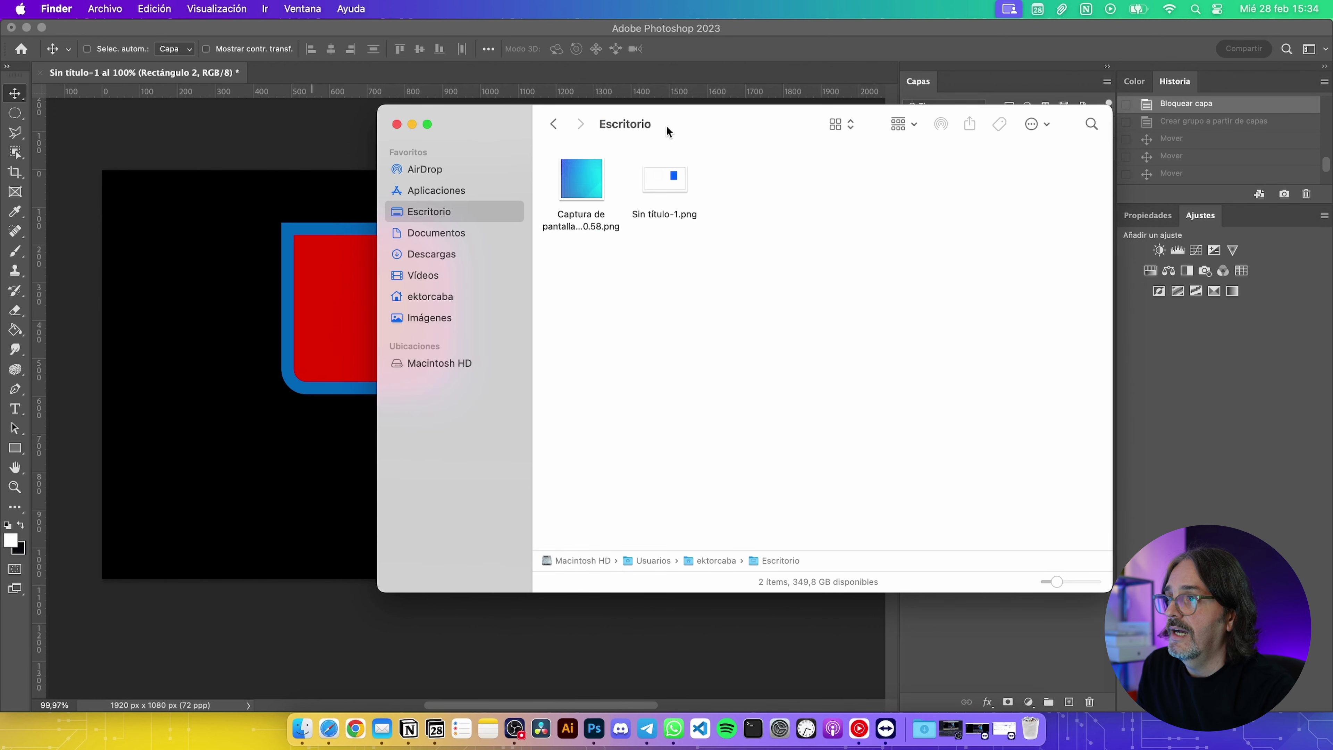
{"action": "left_click_drag", "start_coordinate": [666, 125], "coordinate": [858, 163]}
{"action": "left_click_drag", "start_coordinate": [766, 209], "coordinate": [372, 411]}
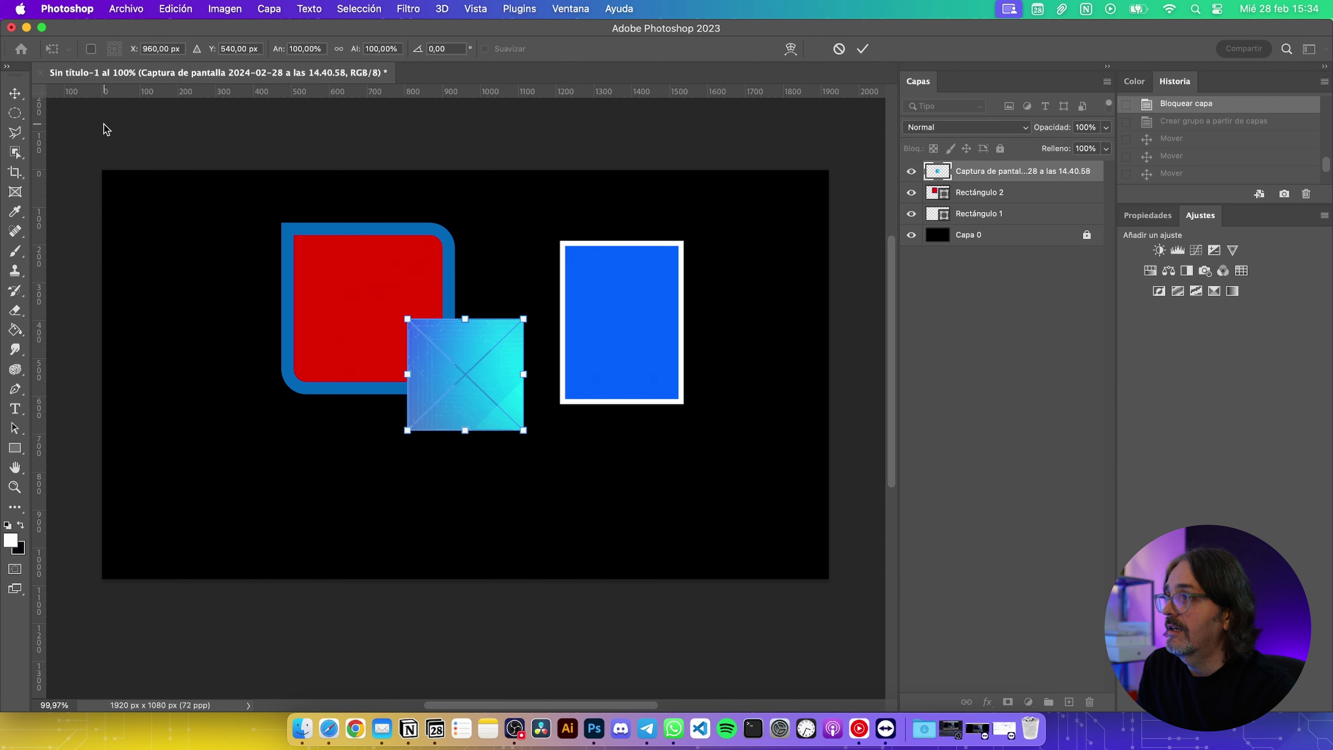
Place Embedded the Desktop gradient screenshot and commit it
{"action": "left_click", "coordinate": [130, 5]}
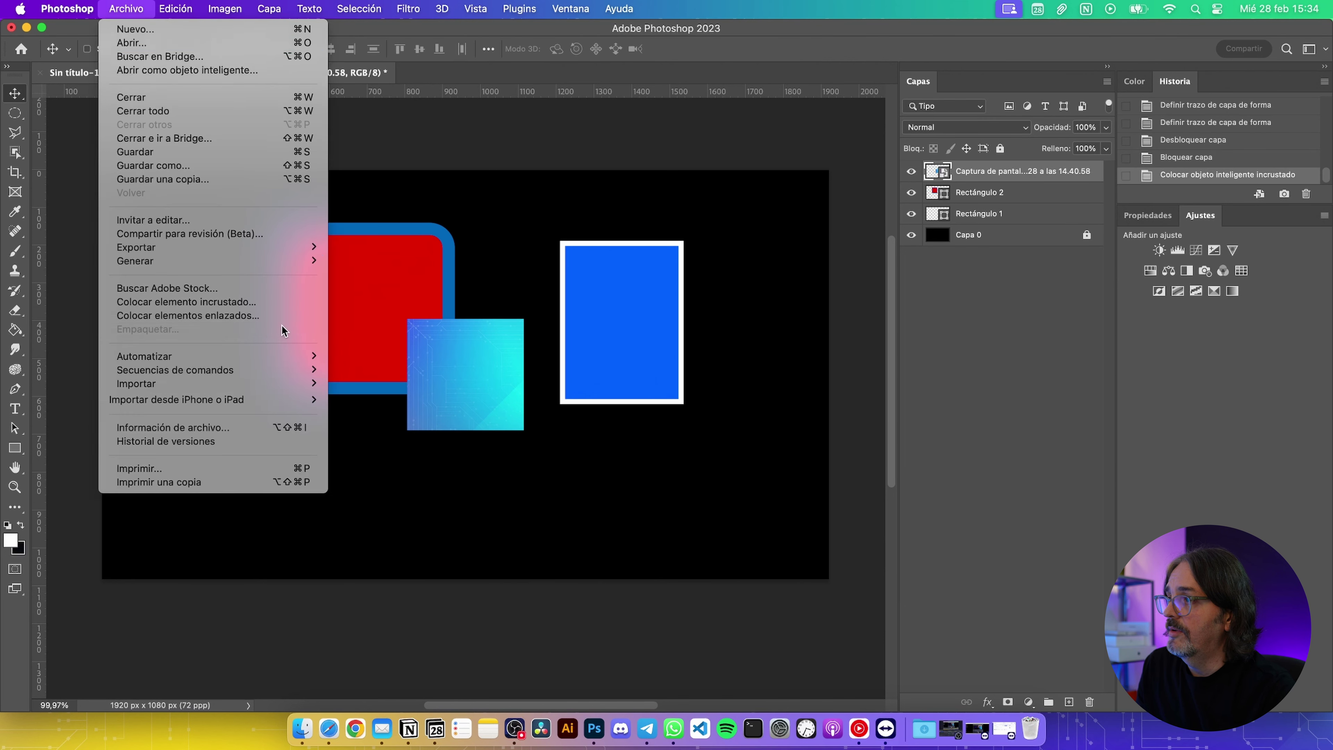
{"action": "left_click", "coordinate": [255, 306]}
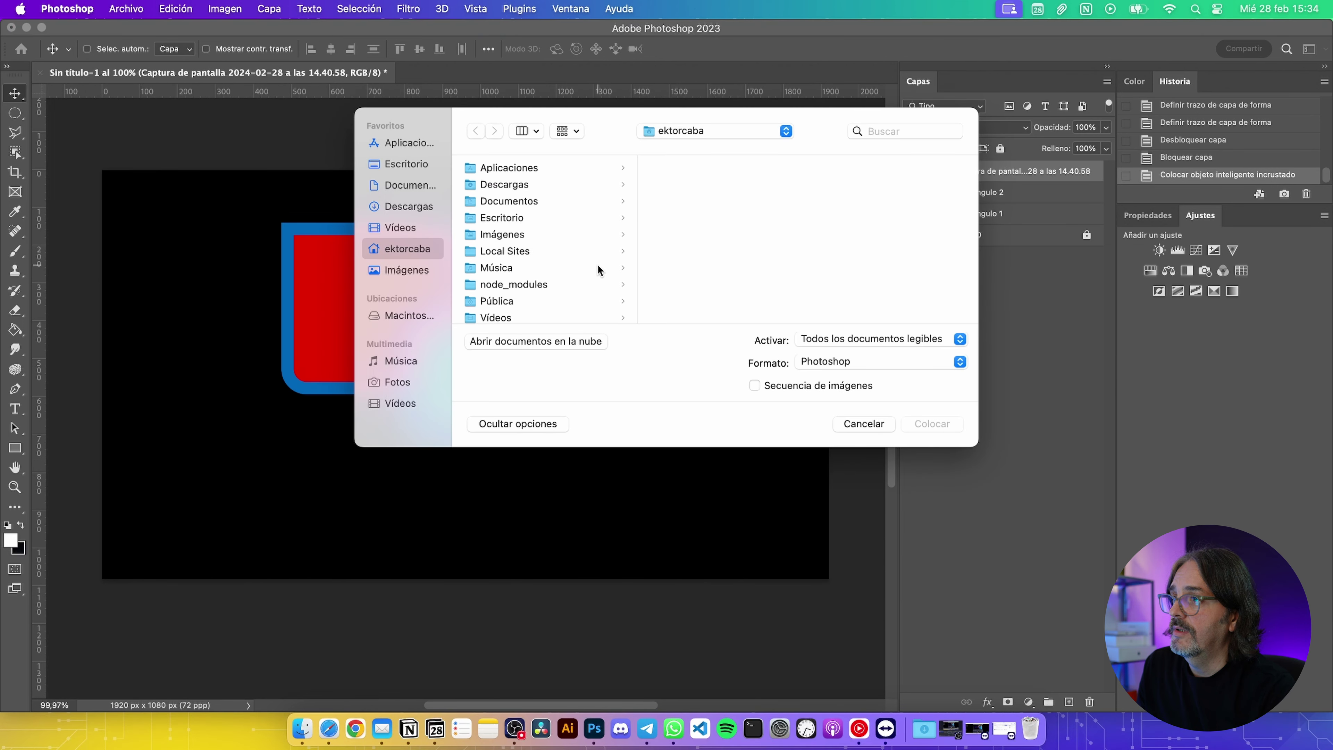
{"action": "left_click", "coordinate": [413, 167]}
{"action": "double_click", "coordinate": [523, 169]}
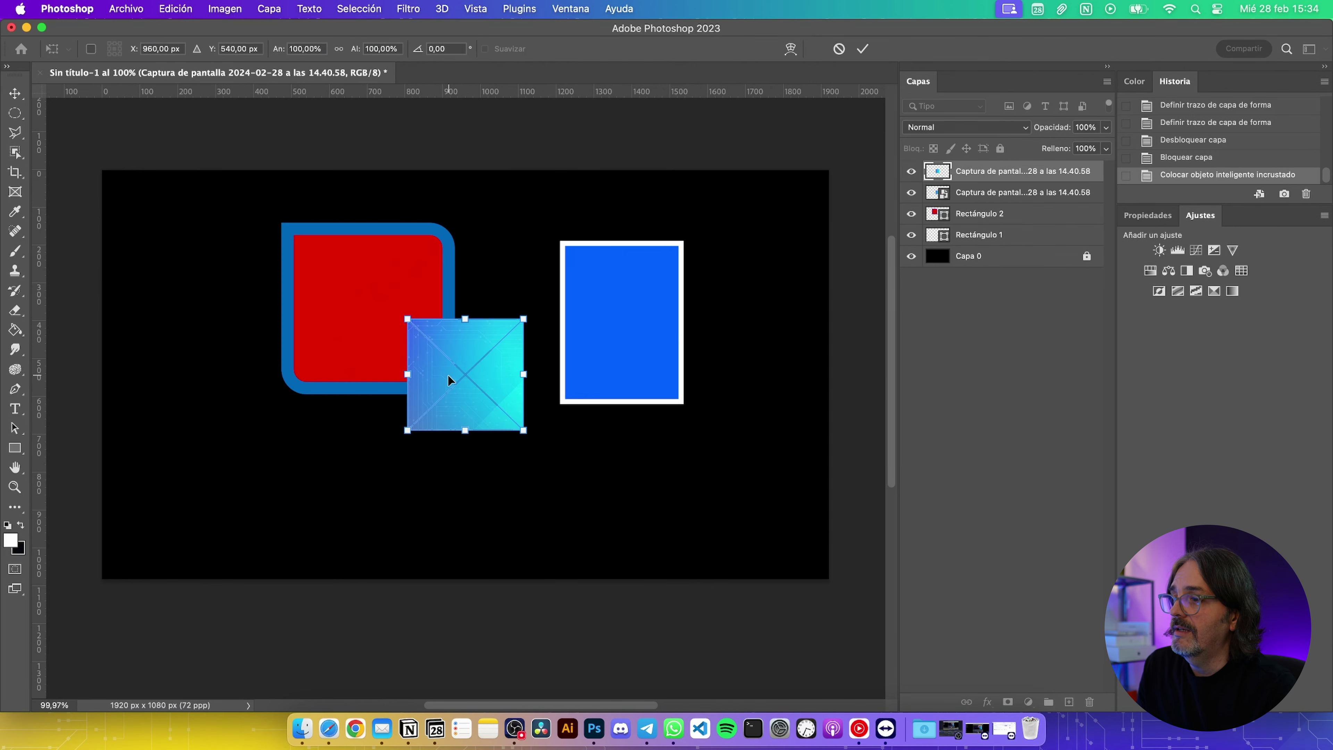
{"action": "key", "text": "Return"}
Move the gradient image down below the red rectangle, removing the extra copy
{"action": "left_click_drag", "start_coordinate": [465, 372], "coordinate": [249, 466]}
{"action": "mouse_move", "coordinate": [434, 399]}
{"action": "left_mouse_down"}
{"action": "mouse_move", "coordinate": [455, 408]}
{"action": "mouse_move", "coordinate": [443, 366]}
{"action": "left_mouse_up"}
{"action": "key", "text": "super+z"}
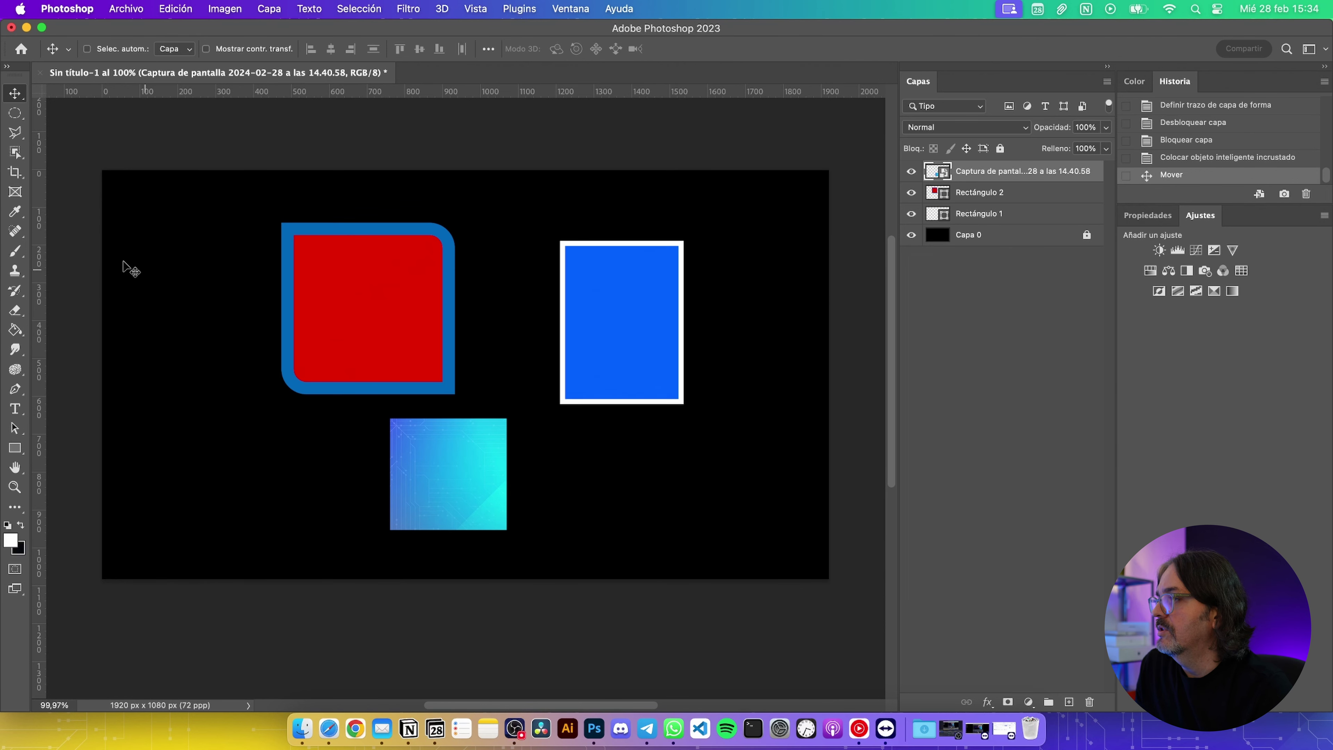
{"action": "left_click", "coordinate": [18, 250]}
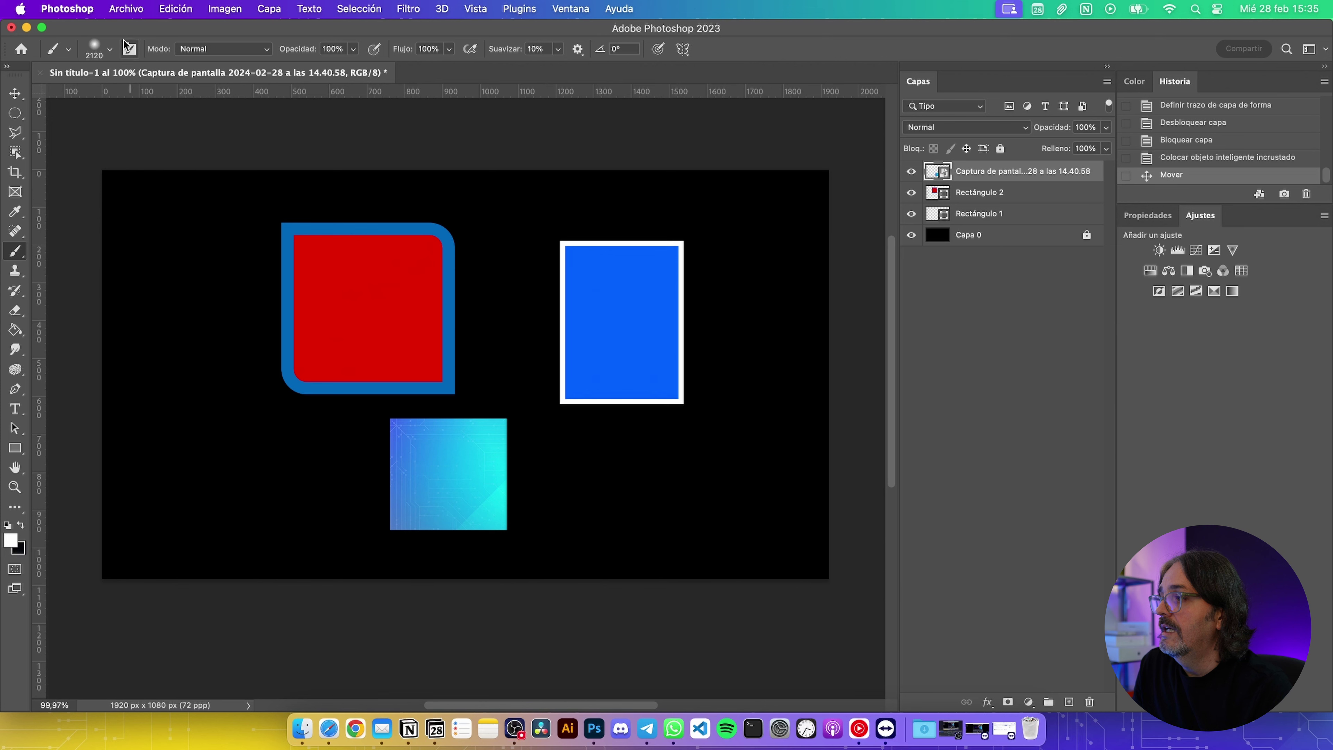
Choose the Soft Round Pressure Size brush preset, trying and undoing a rasterize
{"action": "left_click", "coordinate": [111, 51]}
{"action": "left_click", "coordinate": [81, 233]}
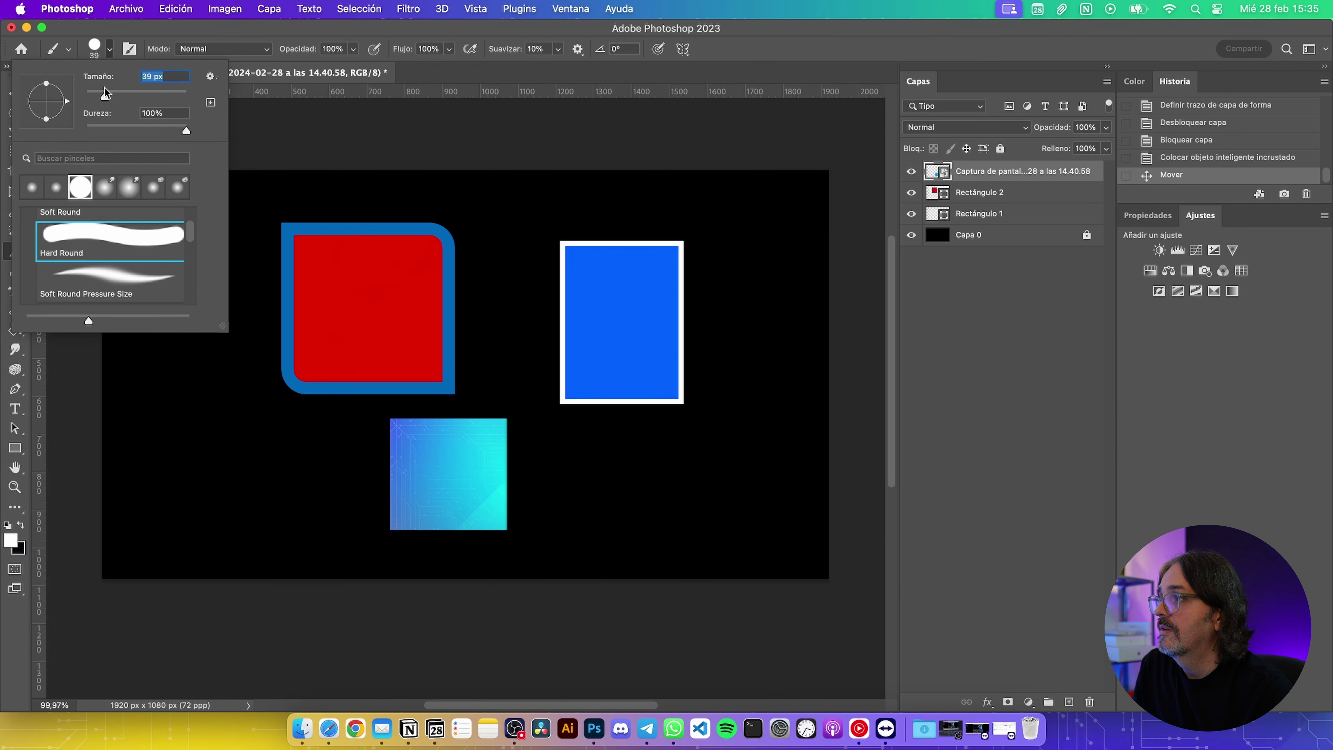
{"action": "left_click", "coordinate": [107, 278]}
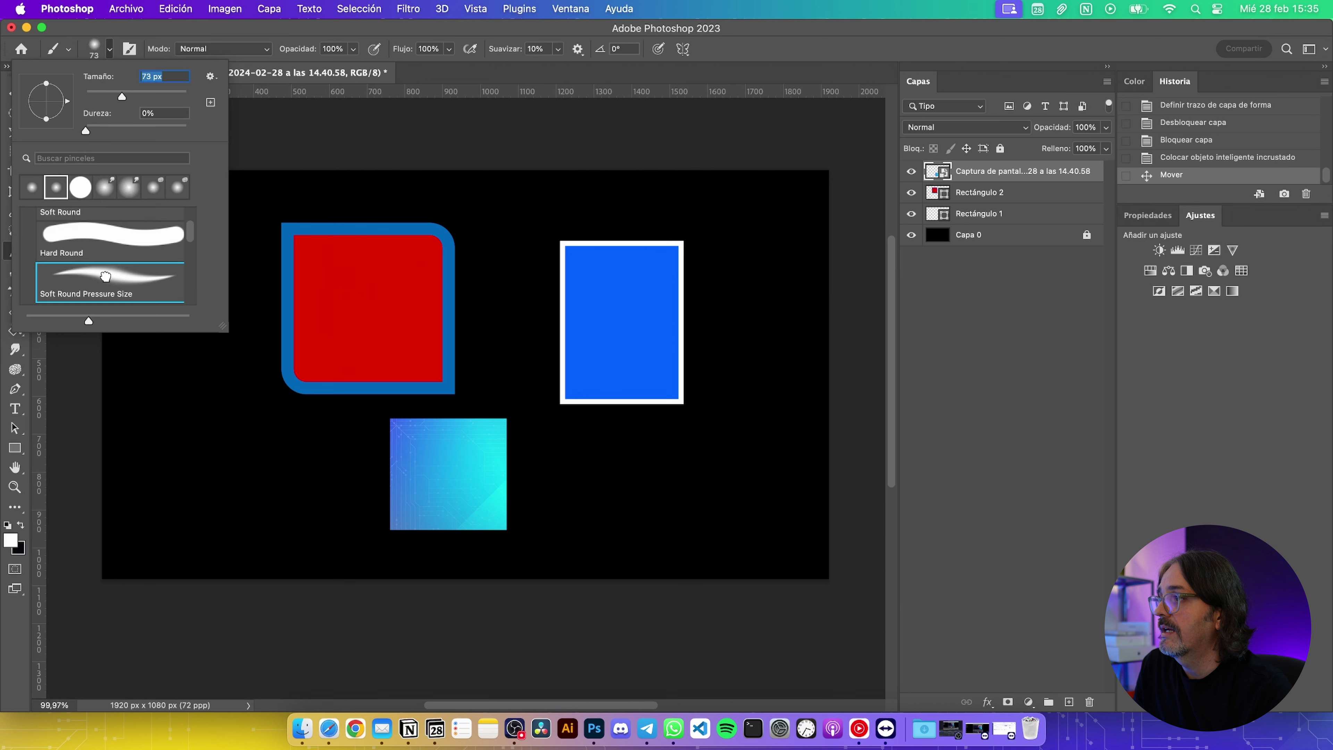
{"action": "left_click", "coordinate": [226, 452]}
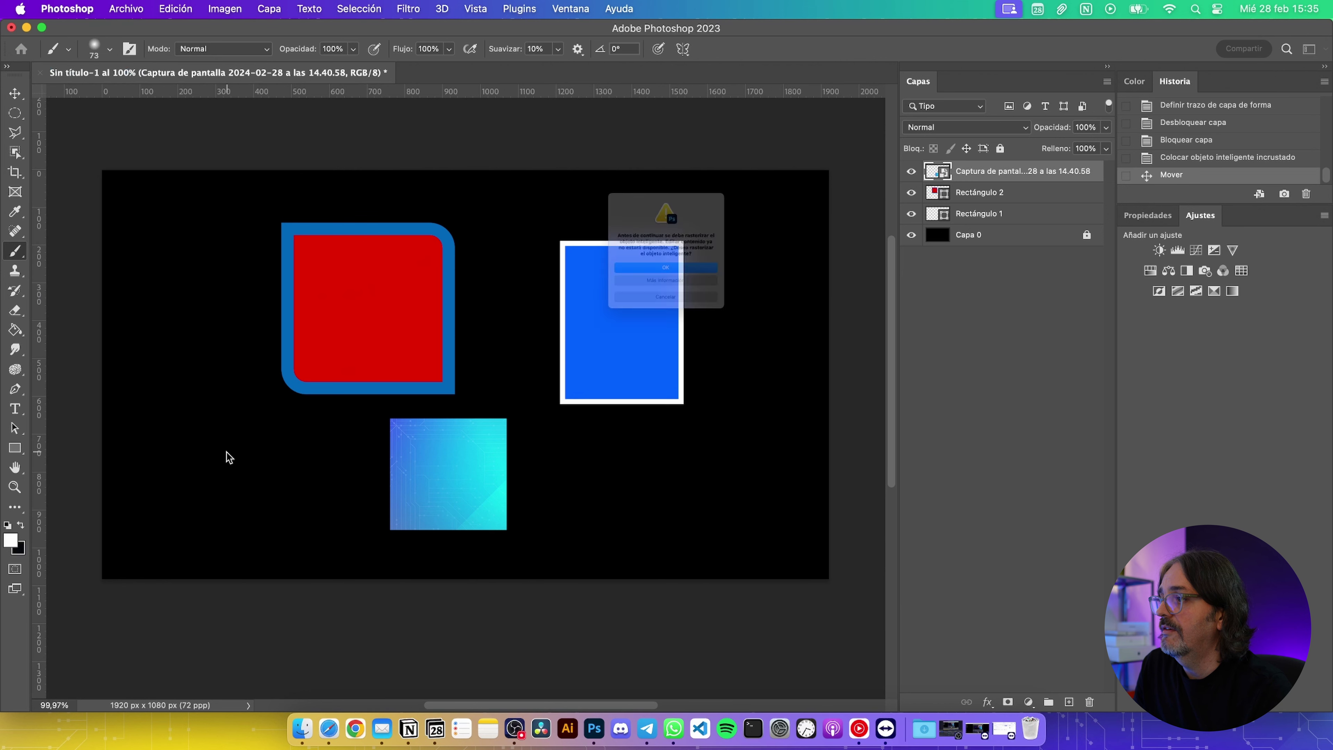
{"action": "left_click", "coordinate": [645, 288]}
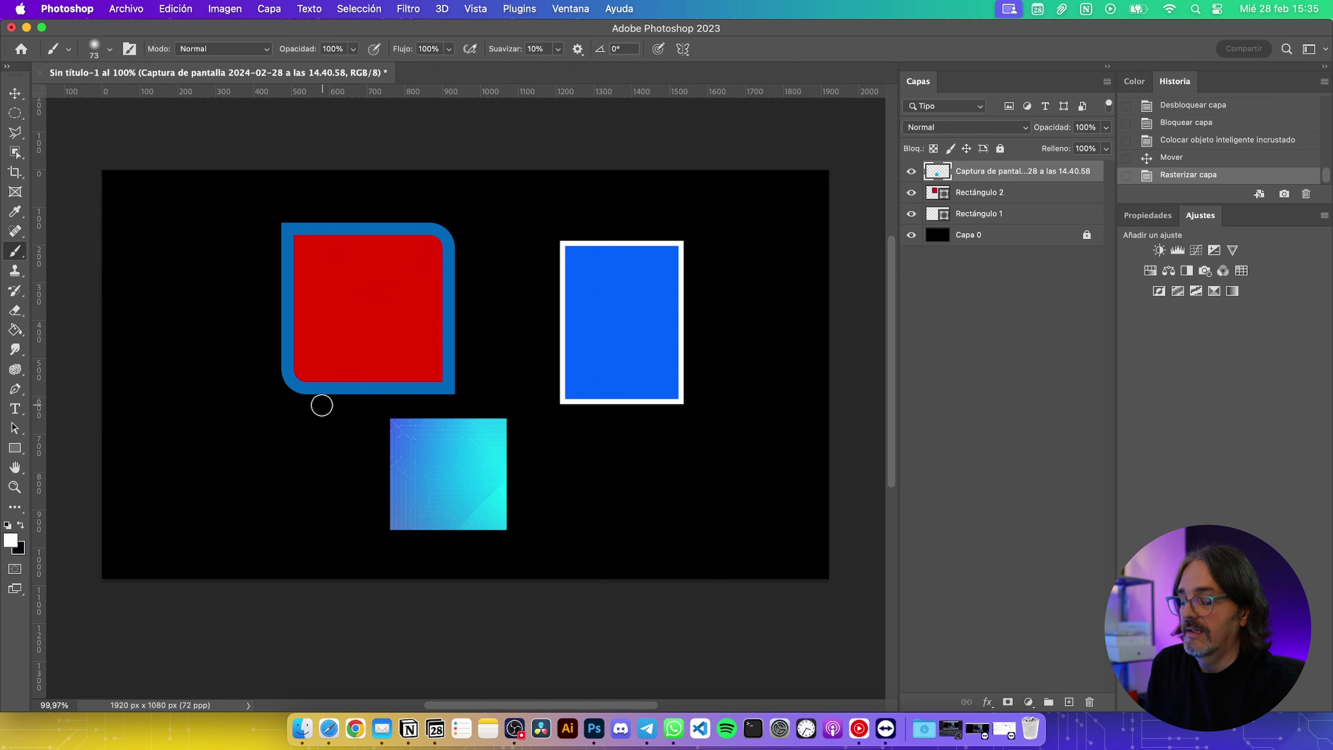
{"action": "key", "text": "ctrl+z"}
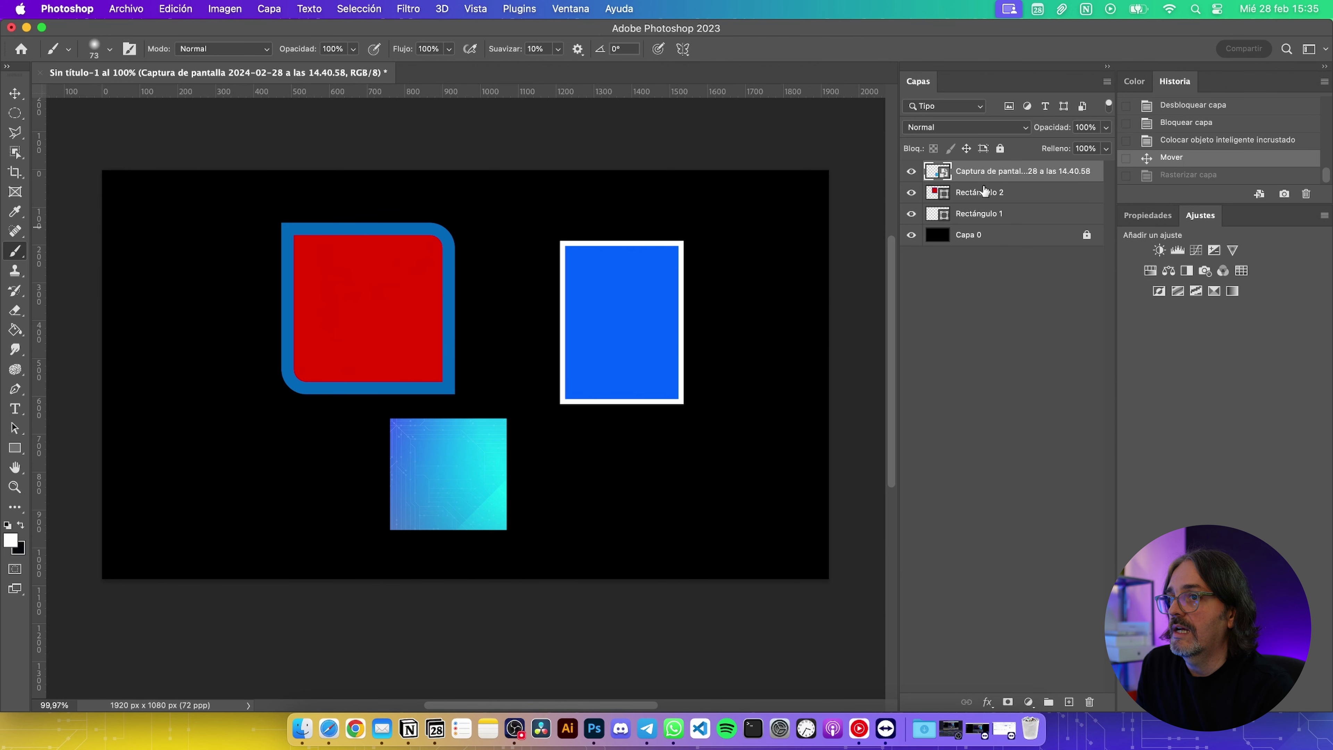
Rasterize the gradient layer, paint a trial soft white stroke, move it, then undo
{"action": "left_click", "coordinate": [409, 473]}
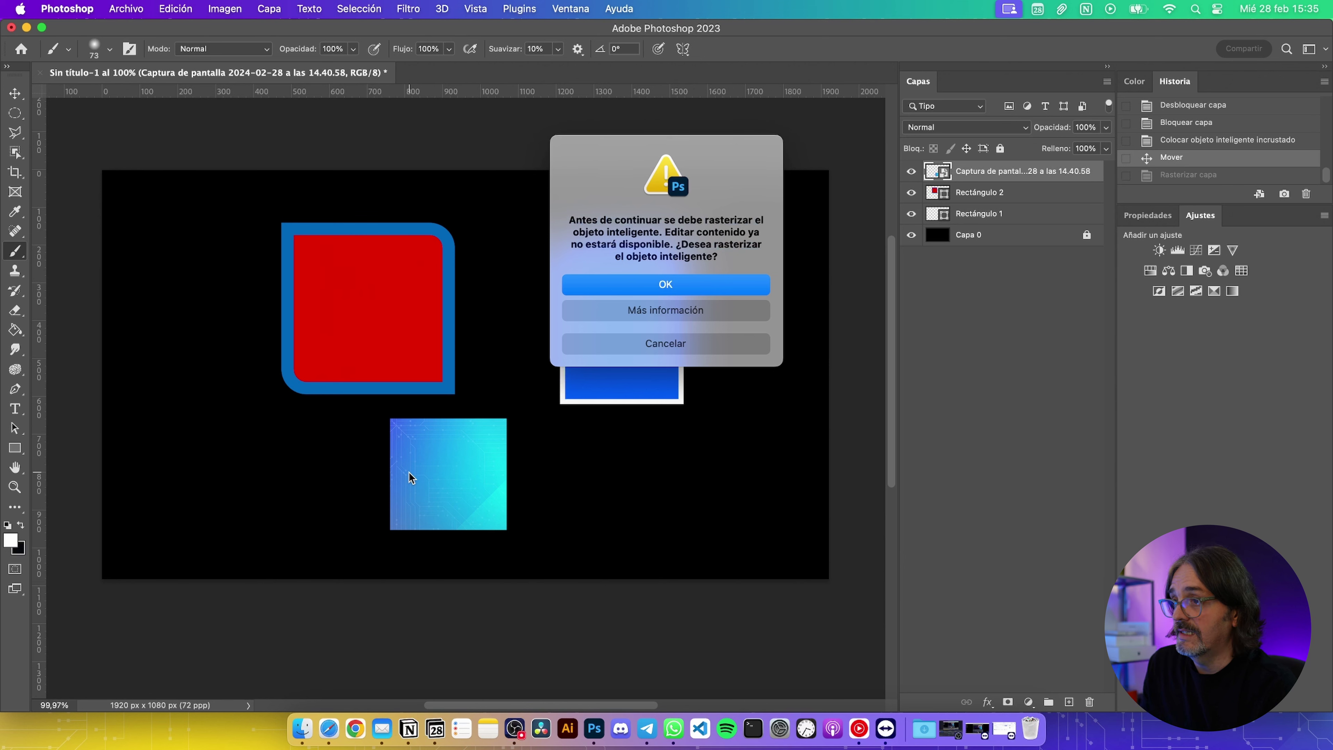
{"action": "left_click", "coordinate": [680, 291]}
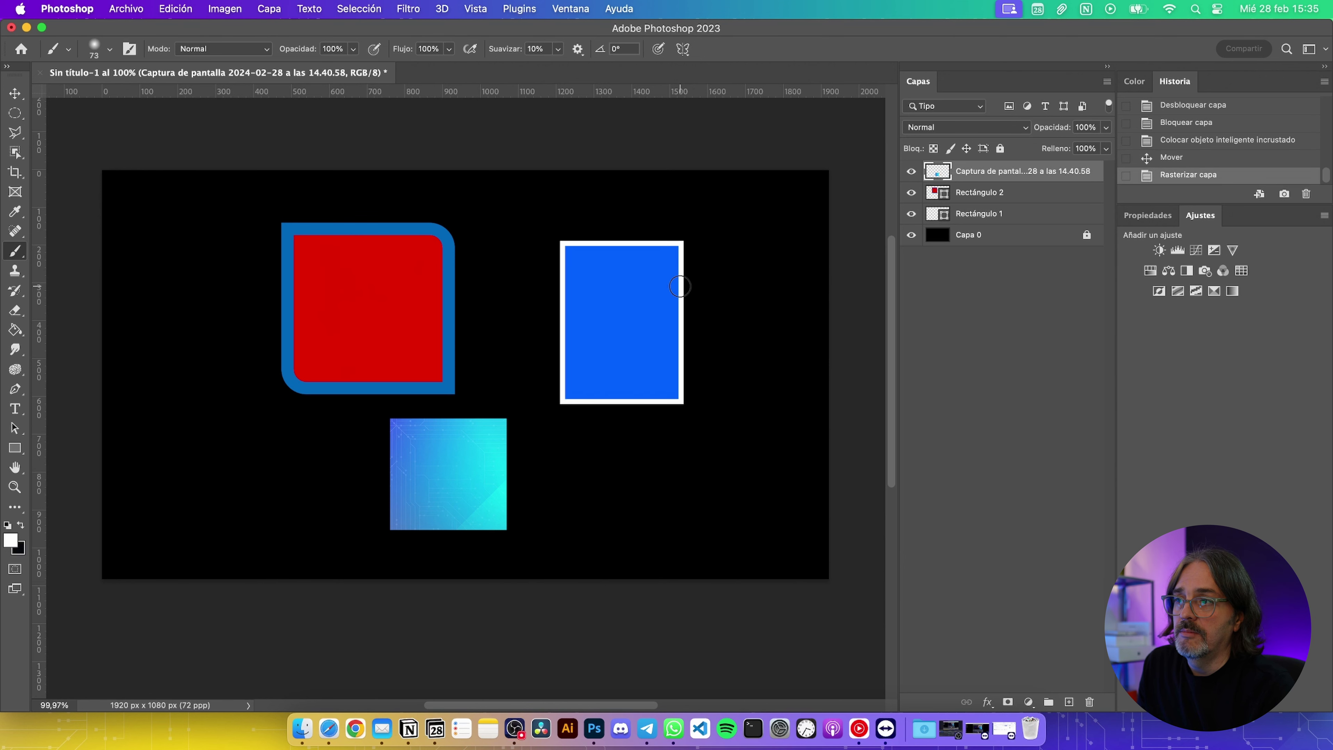
{"action": "left_click_drag", "start_coordinate": [447, 474], "coordinate": [493, 467]}
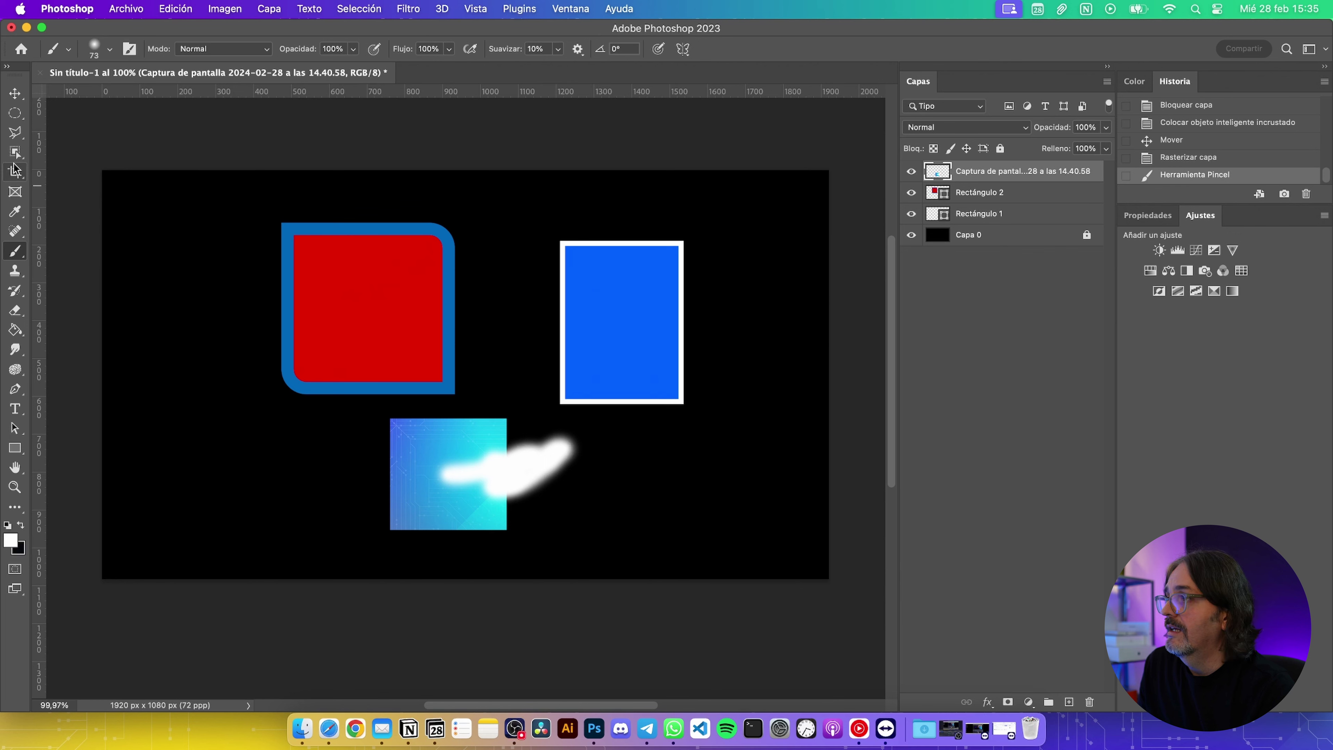
{"action": "left_click", "coordinate": [20, 110]}
{"action": "left_click", "coordinate": [14, 93]}
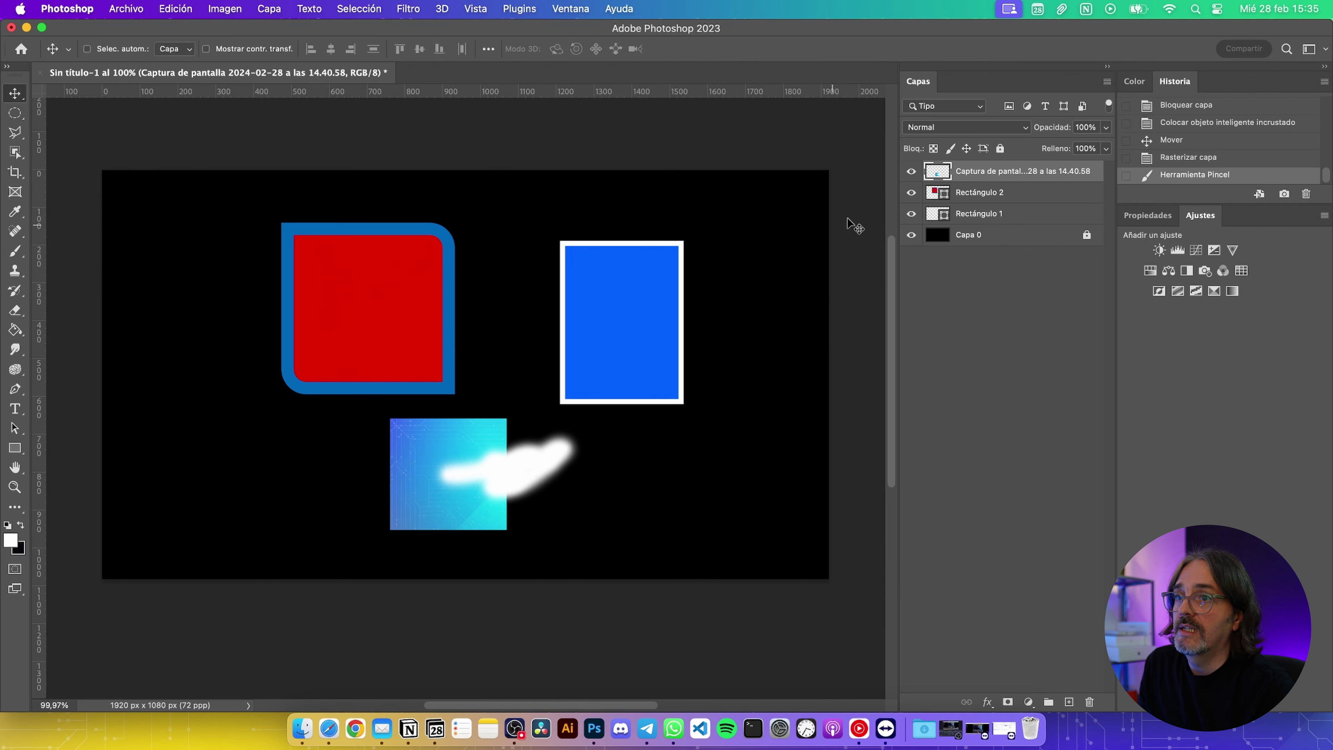
{"action": "mouse_move", "coordinate": [510, 447]}
{"action": "left_mouse_down"}
{"action": "mouse_move", "coordinate": [463, 437]}
{"action": "mouse_move", "coordinate": [501, 332]}
{"action": "mouse_move", "coordinate": [515, 486]}
{"action": "mouse_move", "coordinate": [469, 472]}
{"action": "left_mouse_up"}
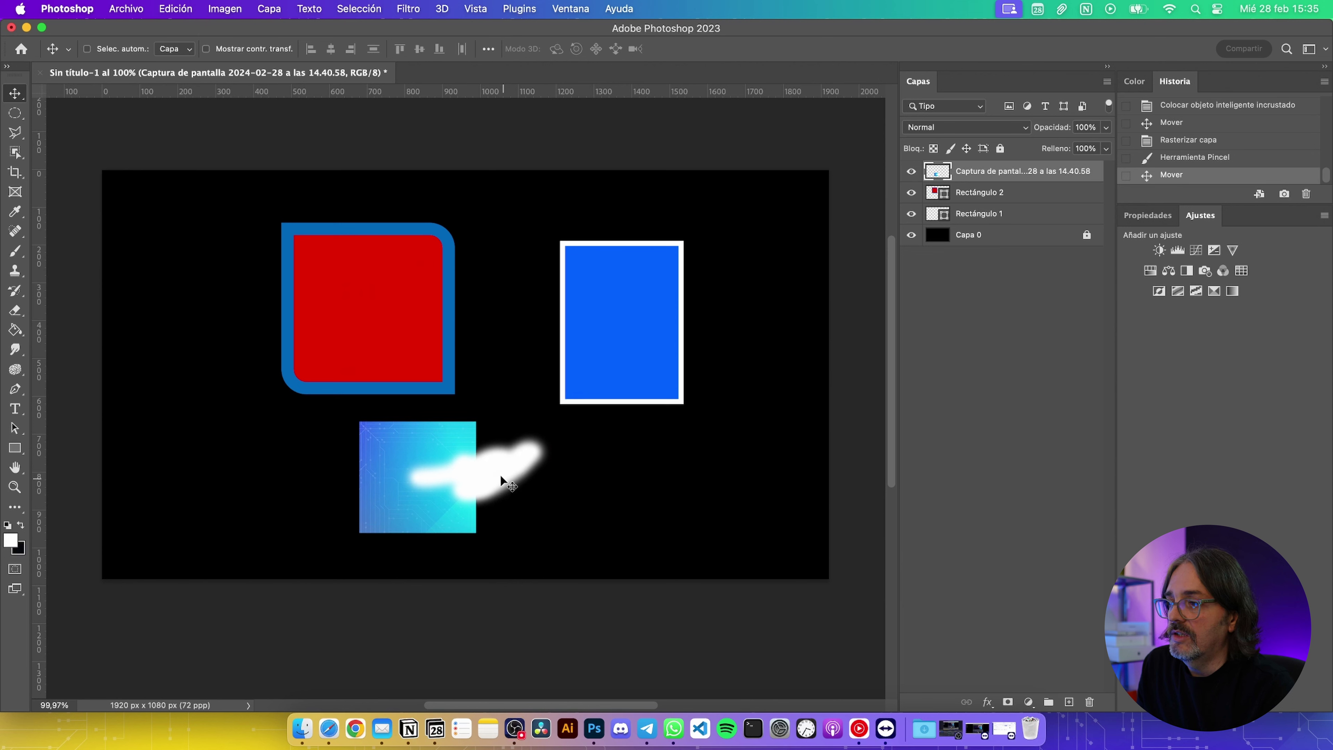
{"action": "key", "text": "ctrl+z"}
{"action": "key", "text": "ctrl+z"}
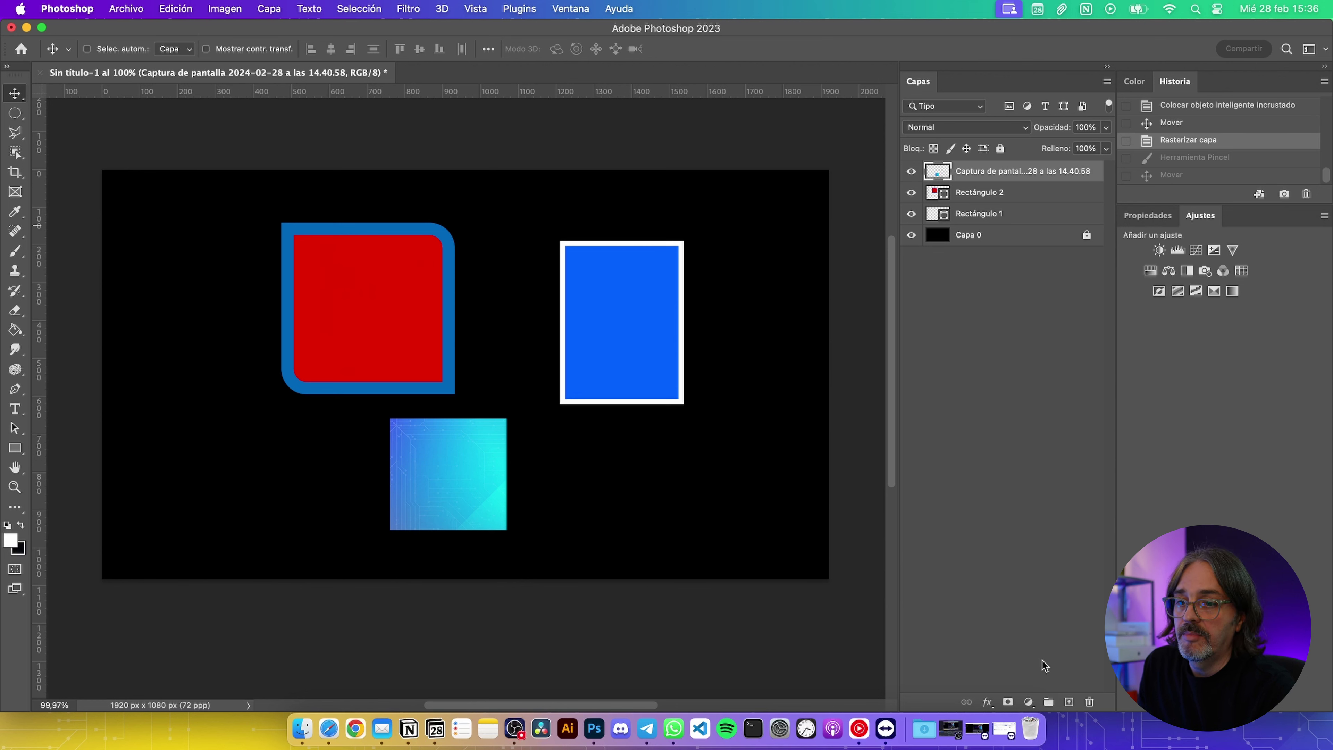
Add Capa 1 with the New Layer button, then Capa 2 via the Nueva capa dialog
{"action": "left_click", "coordinate": [1070, 703]}
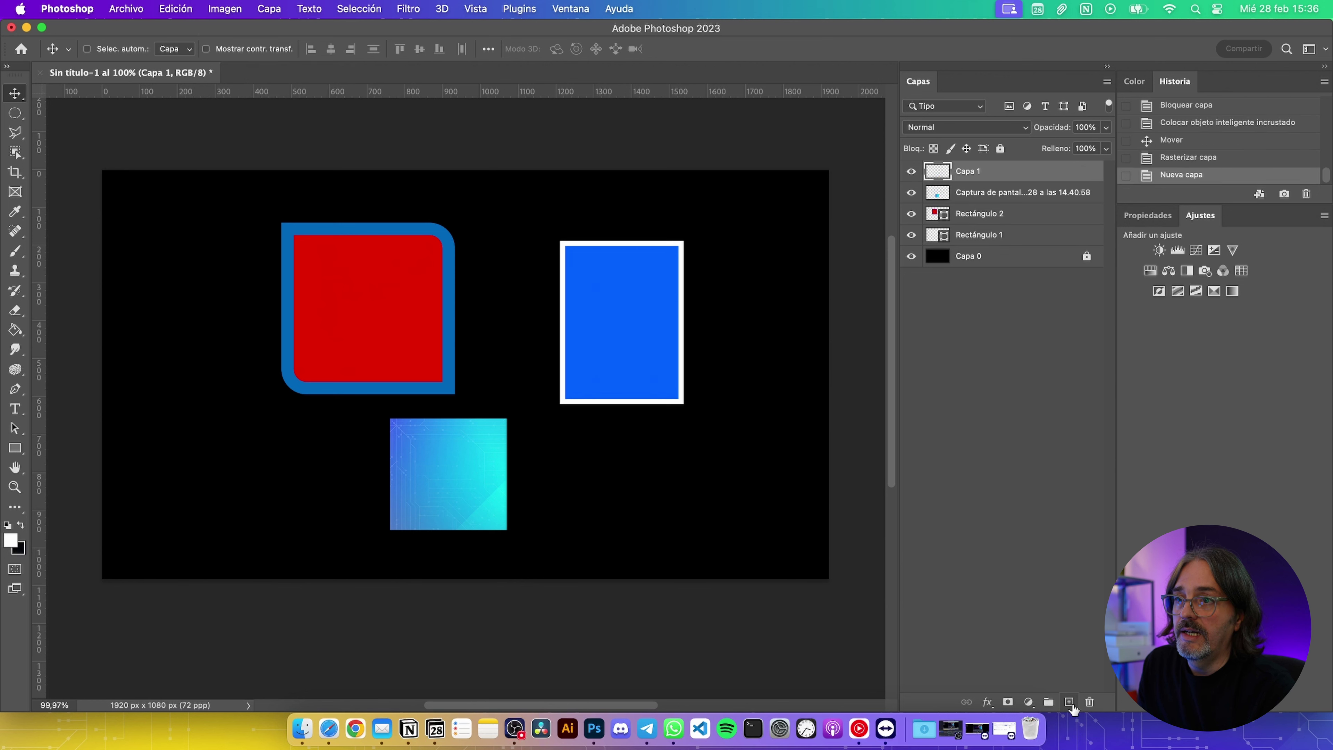
{"action": "left_click", "coordinate": [953, 396]}
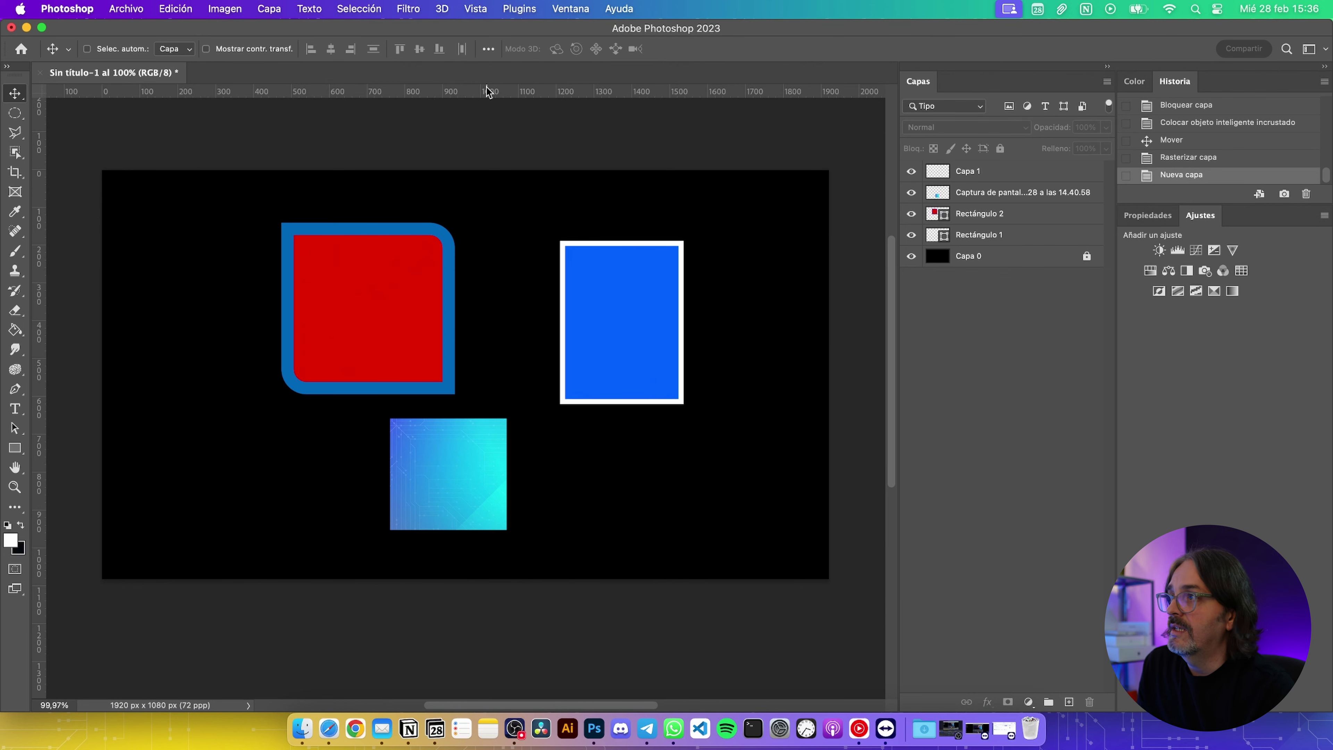
{"action": "left_click", "coordinate": [310, 9]}
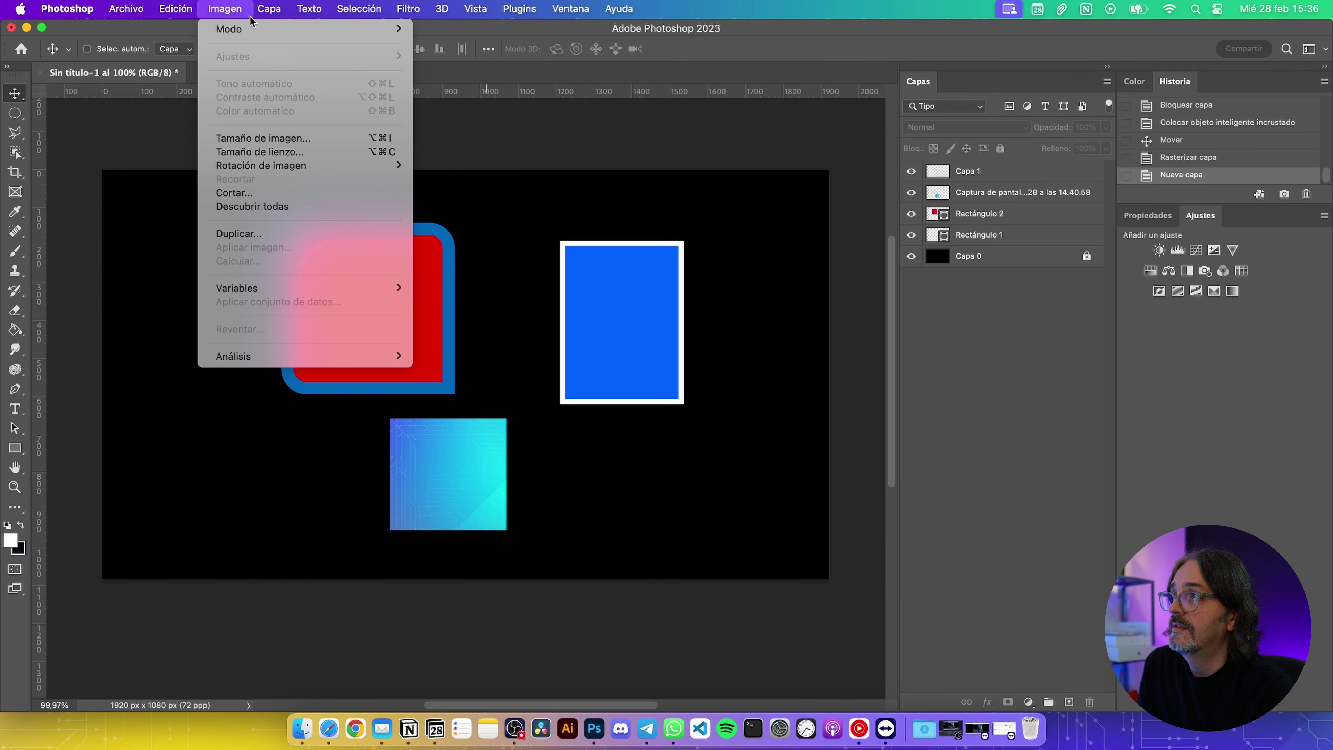
{"action": "mouse_move", "coordinate": [312, 28]}
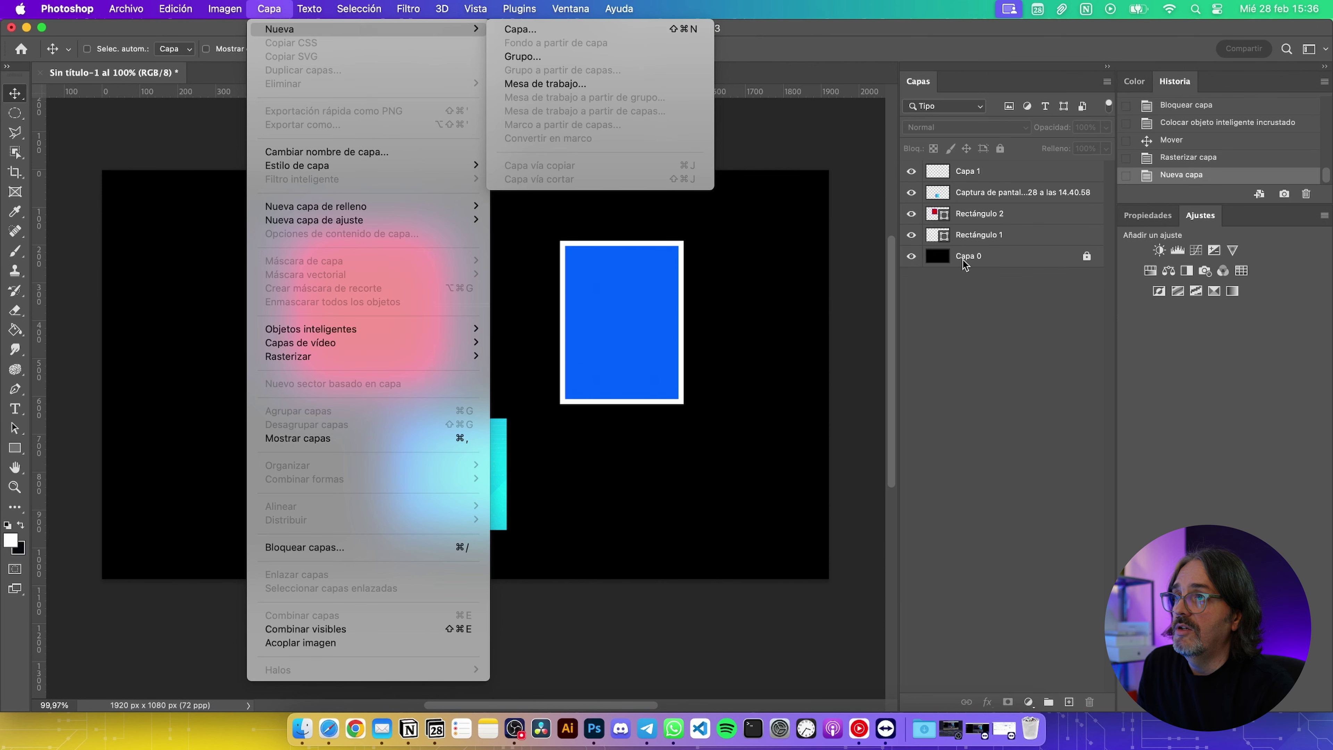
{"action": "key", "text": "shift+super+n"}
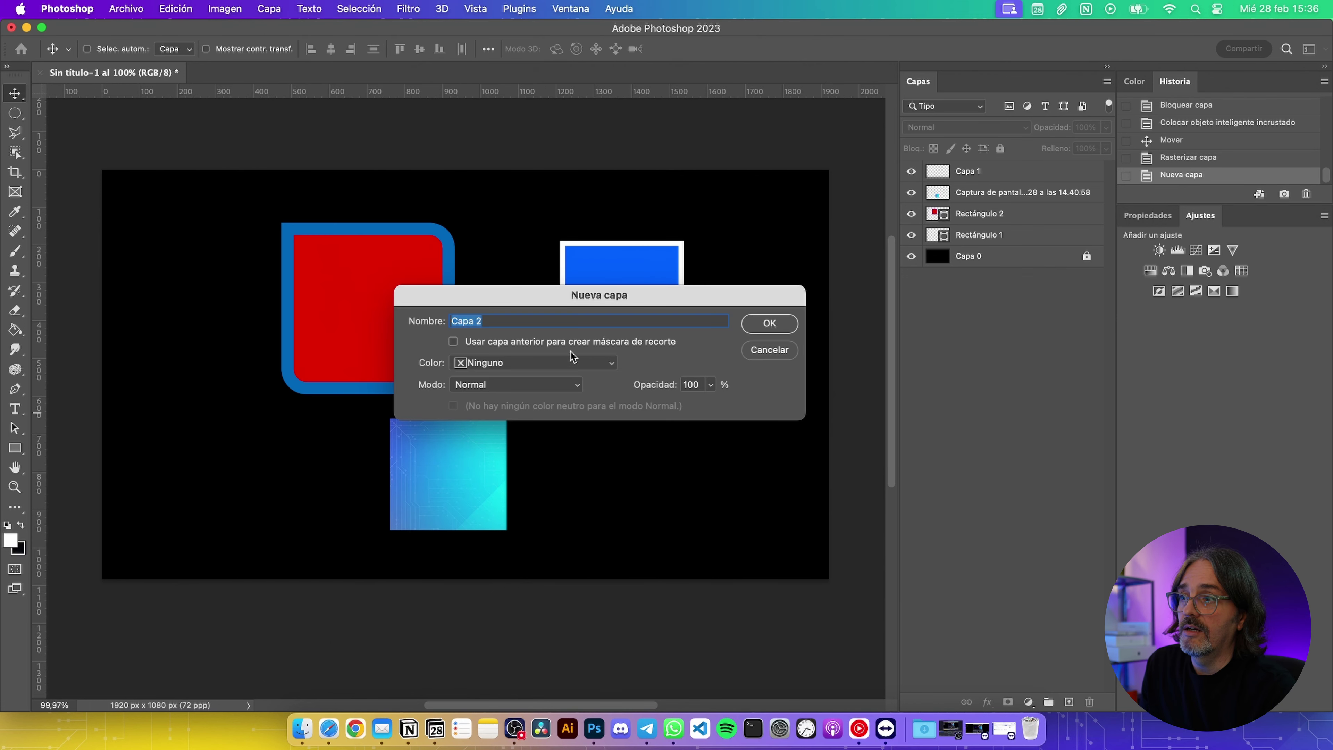
{"action": "left_click", "coordinate": [766, 323]}
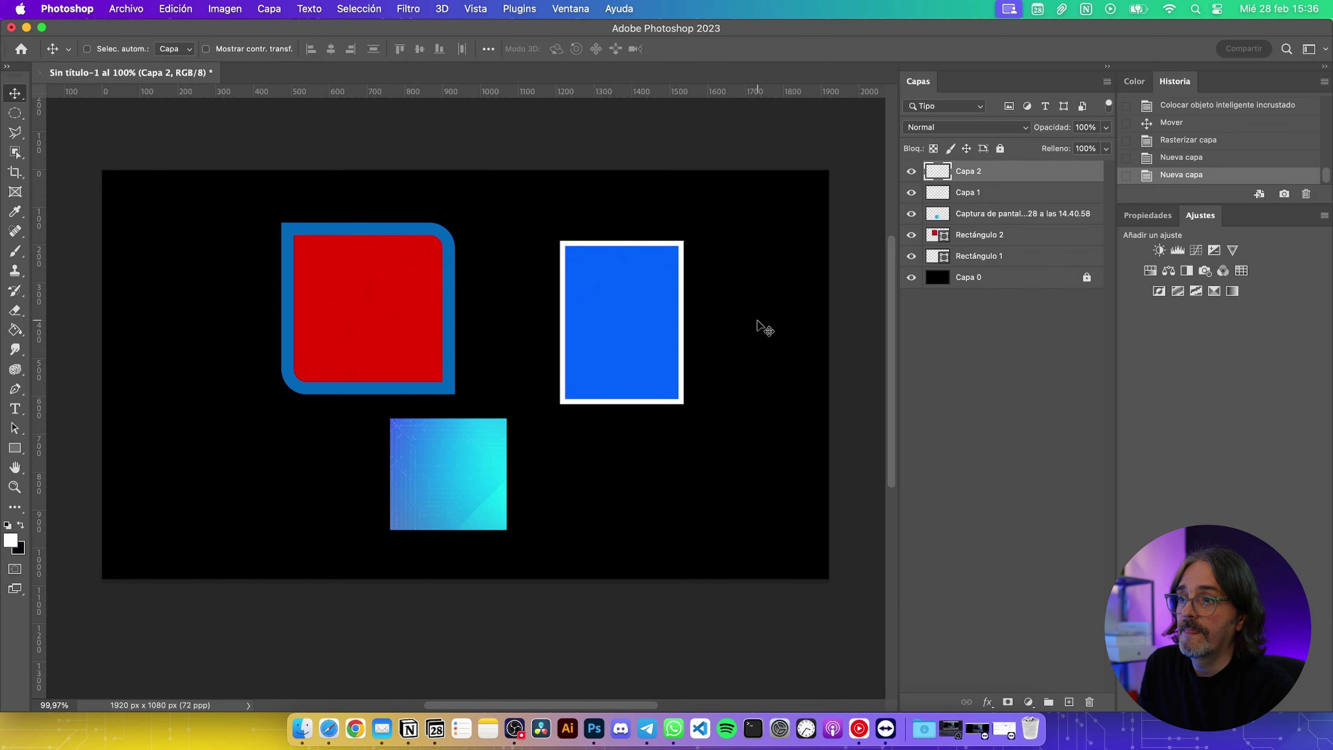
Delete Capa 2, paint a soft white V stroke across the shapes on Capa 1, then shift it
{"action": "left_click", "coordinate": [976, 192]}
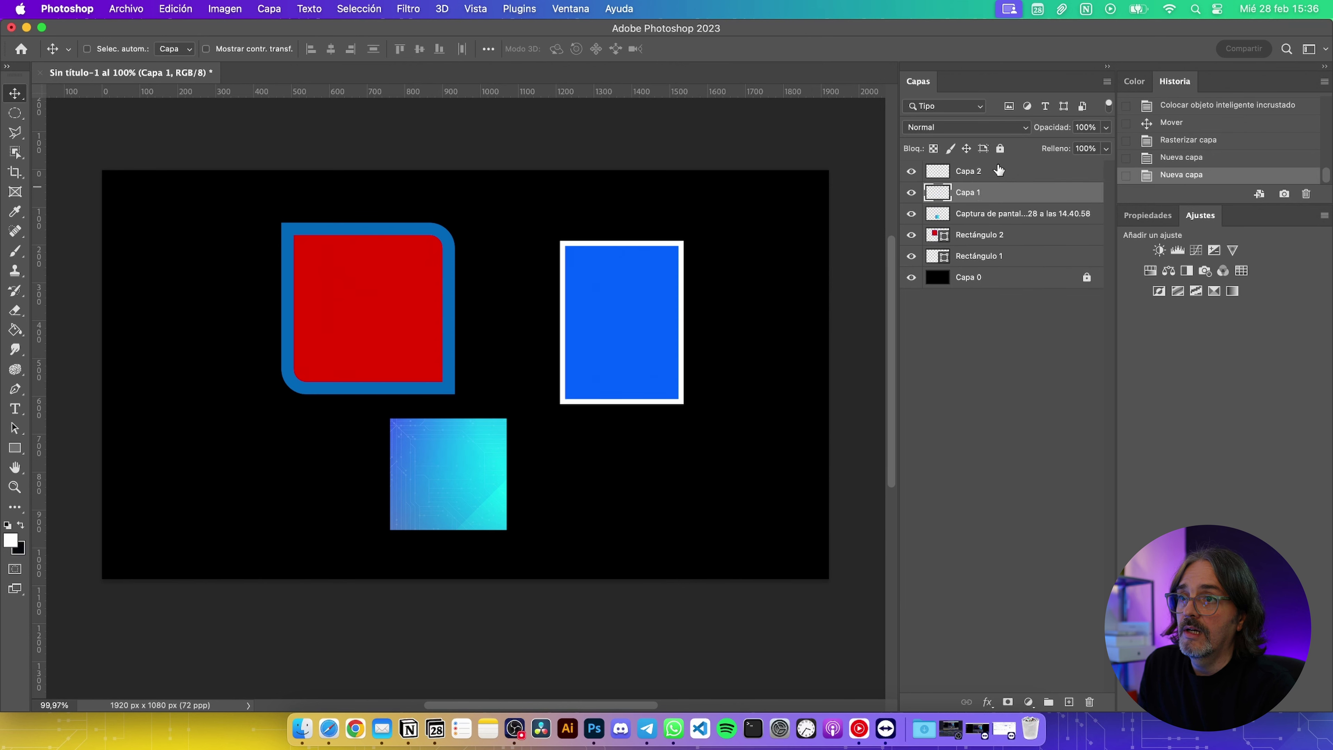
{"action": "left_click", "coordinate": [1091, 702]}
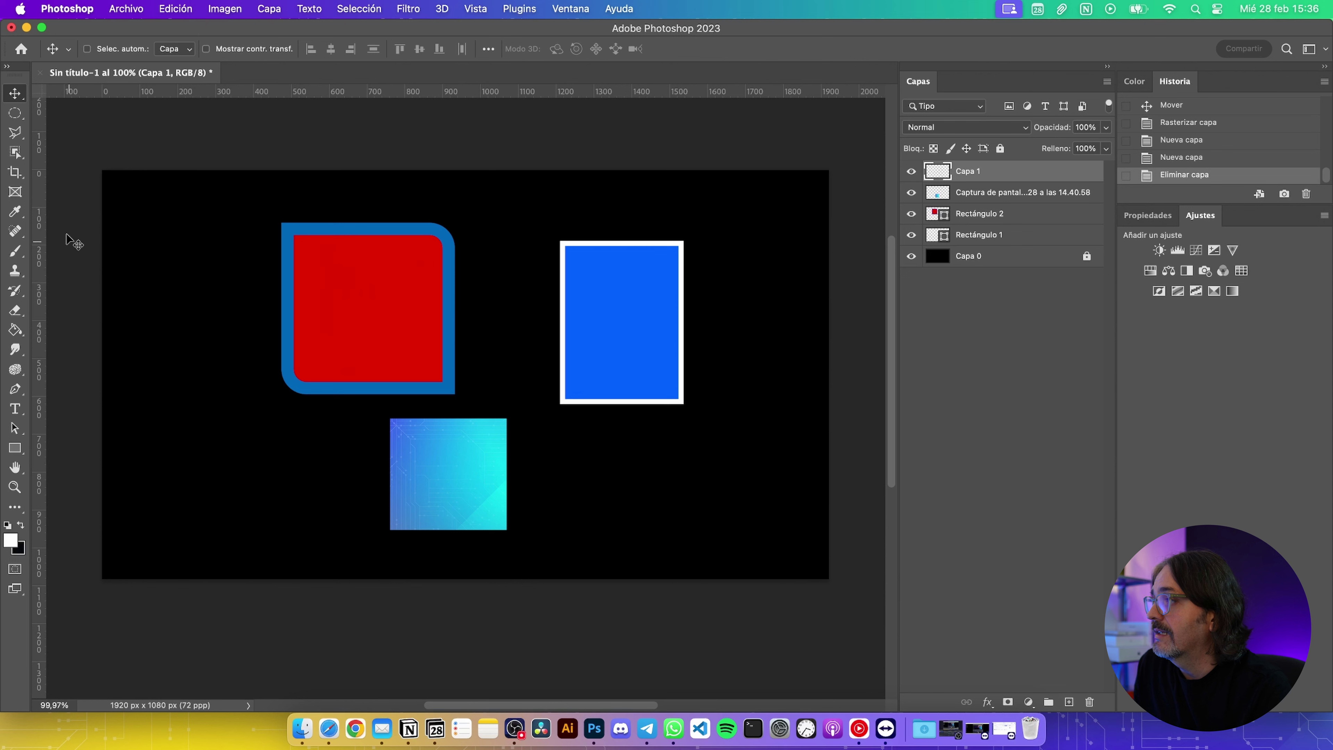
{"action": "left_click", "coordinate": [14, 251]}
{"action": "mouse_move", "coordinate": [369, 360]}
{"action": "left_mouse_down"}
{"action": "mouse_move", "coordinate": [440, 476]}
{"action": "mouse_move", "coordinate": [413, 414]}
{"action": "mouse_move", "coordinate": [473, 306]}
{"action": "mouse_move", "coordinate": [443, 414]}
{"action": "mouse_move", "coordinate": [632, 366]}
{"action": "mouse_move", "coordinate": [535, 415]}
{"action": "mouse_move", "coordinate": [629, 365]}
{"action": "left_mouse_up"}
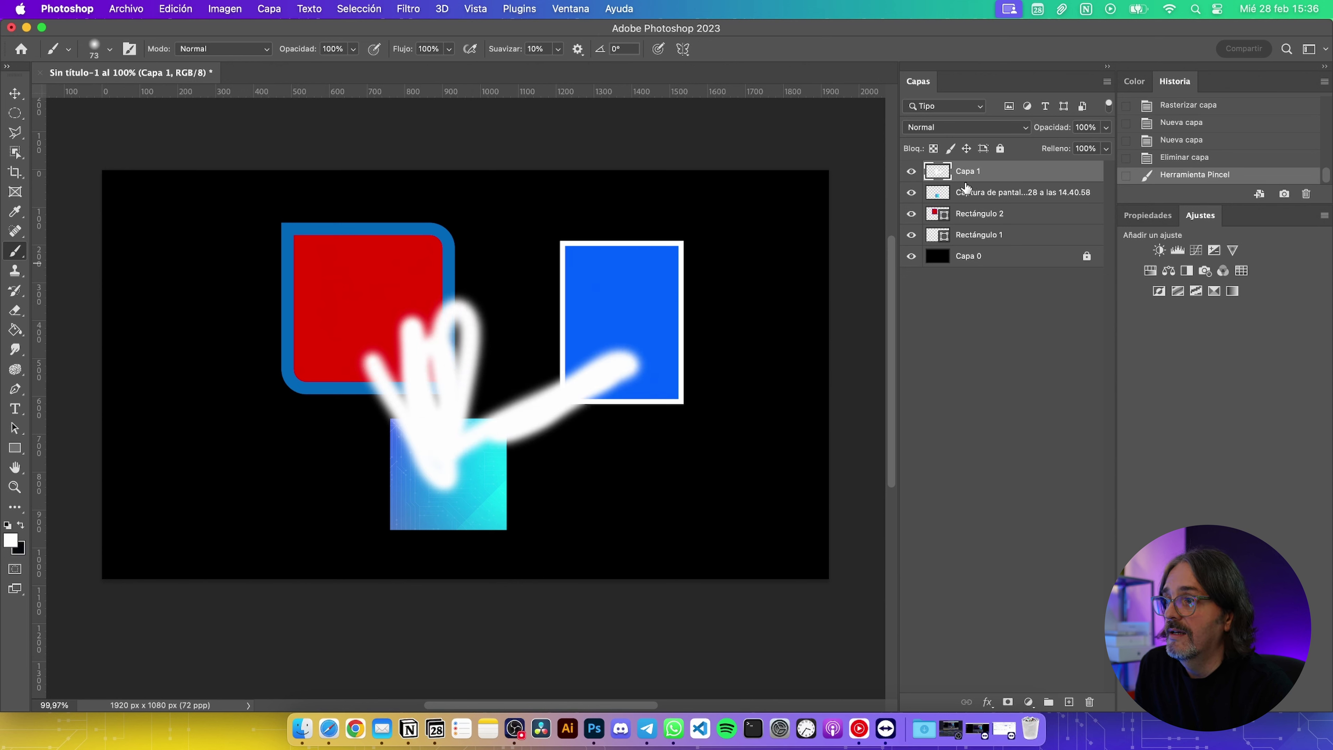
{"action": "left_click", "coordinate": [14, 93]}
{"action": "mouse_move", "coordinate": [462, 406]}
{"action": "left_mouse_down"}
{"action": "mouse_move", "coordinate": [413, 420]}
{"action": "mouse_move", "coordinate": [514, 406]}
{"action": "mouse_move", "coordinate": [466, 372]}
{"action": "left_mouse_up"}
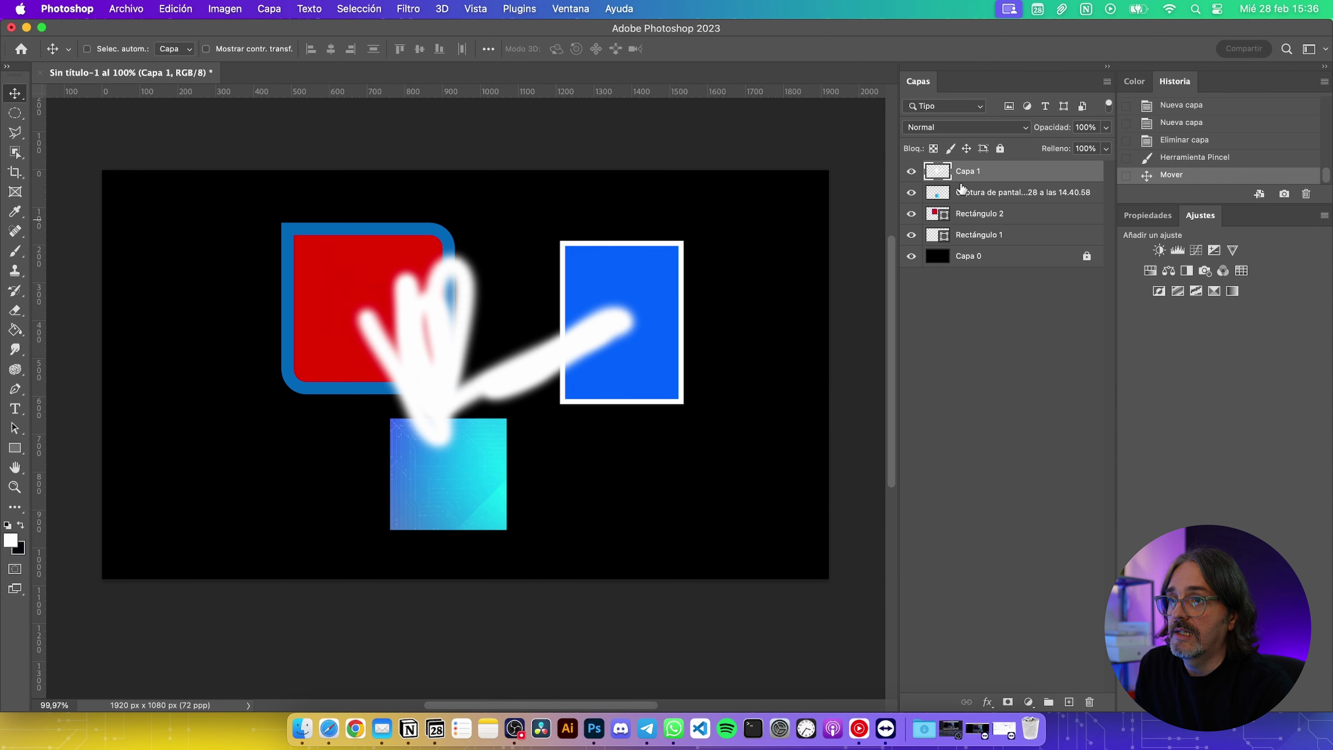
{"action": "left_click", "coordinate": [913, 172]}
{"action": "left_click", "coordinate": [913, 172]}
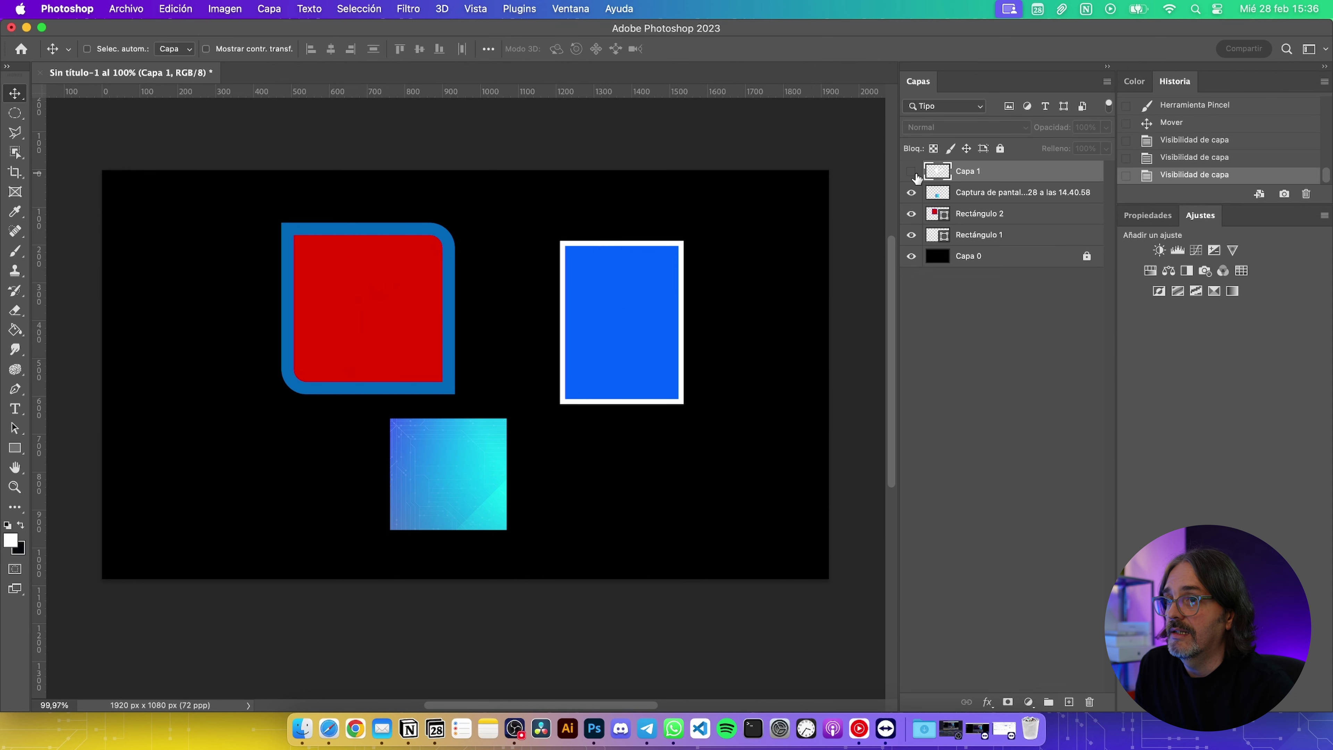
{"action": "mouse_move", "coordinate": [536, 394]}
{"action": "left_mouse_down"}
{"action": "mouse_move", "coordinate": [539, 428]}
{"action": "mouse_move", "coordinate": [552, 415]}
{"action": "left_mouse_up"}
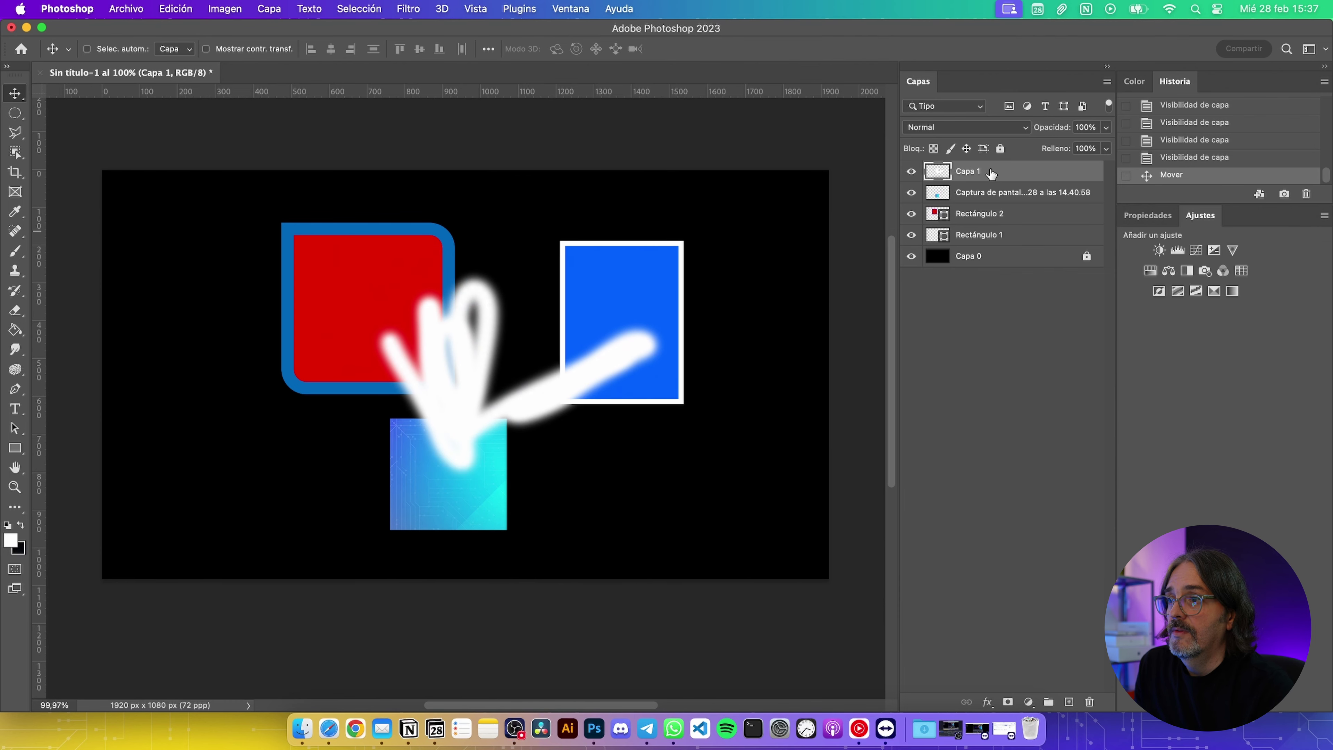
{"action": "left_click_drag", "start_coordinate": [506, 424], "coordinate": [518, 452]}
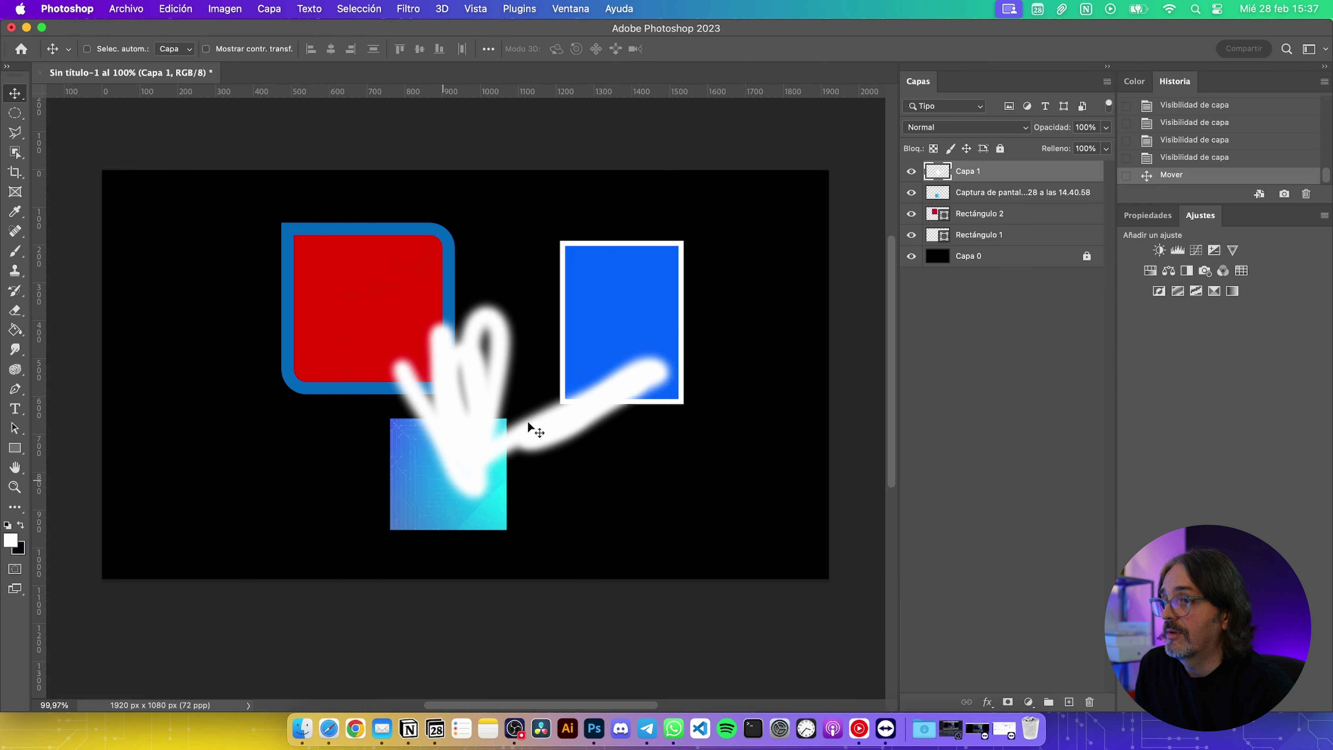
{"action": "left_click", "coordinate": [961, 215]}
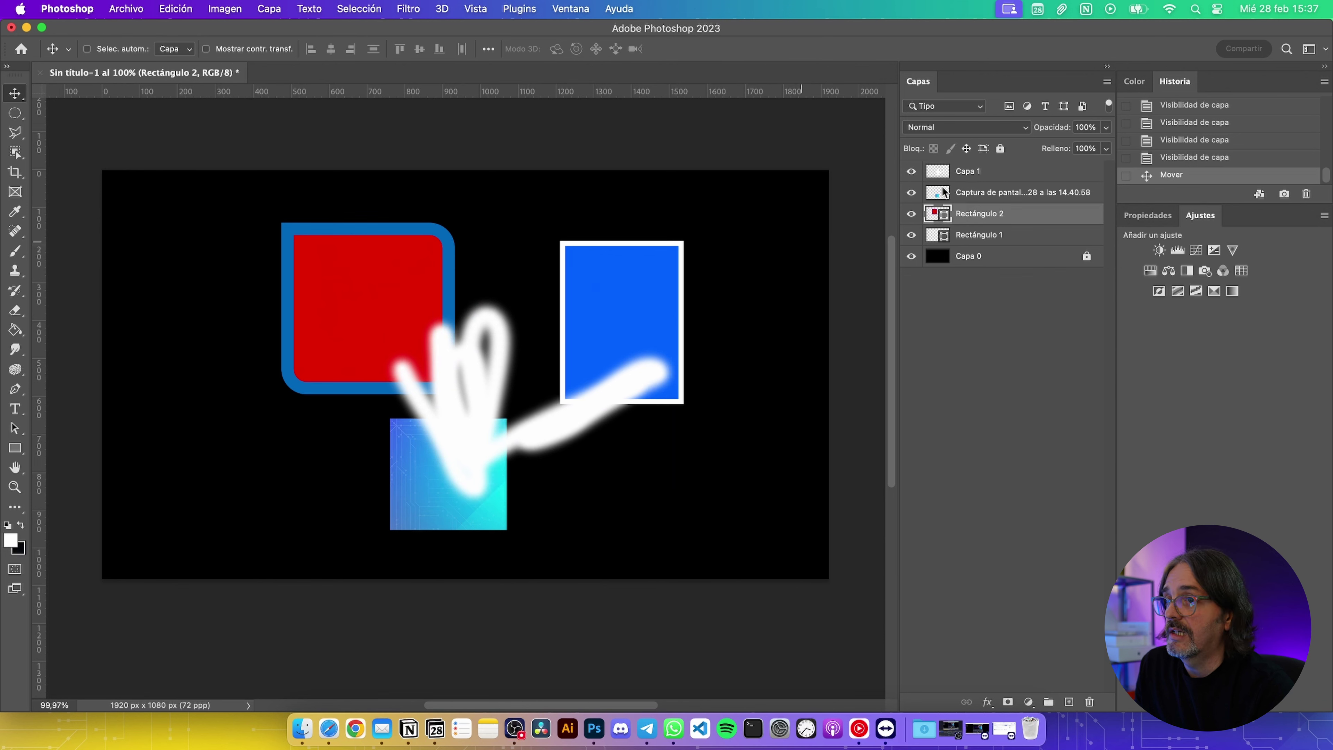
{"action": "left_click_drag", "start_coordinate": [976, 217], "coordinate": [981, 167]}
{"action": "left_click_drag", "start_coordinate": [403, 345], "coordinate": [400, 376]}
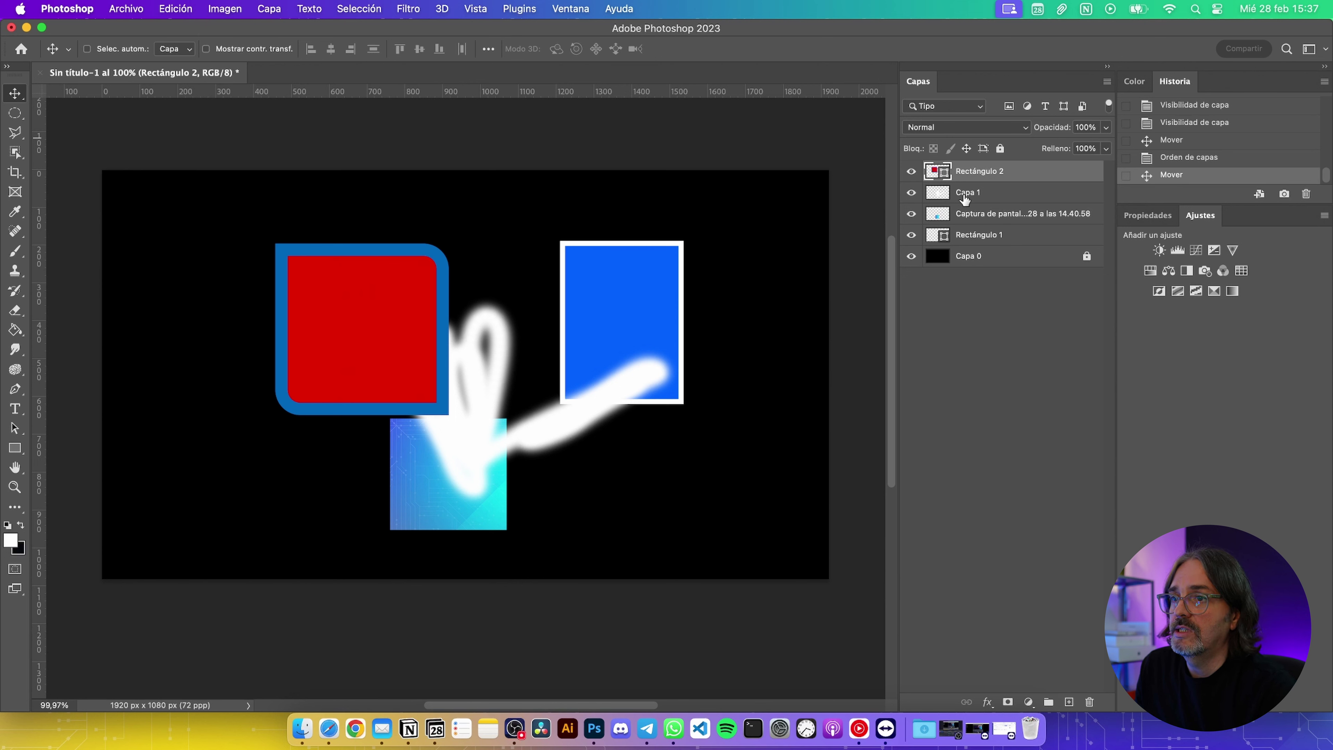
{"action": "left_click", "coordinate": [992, 333]}
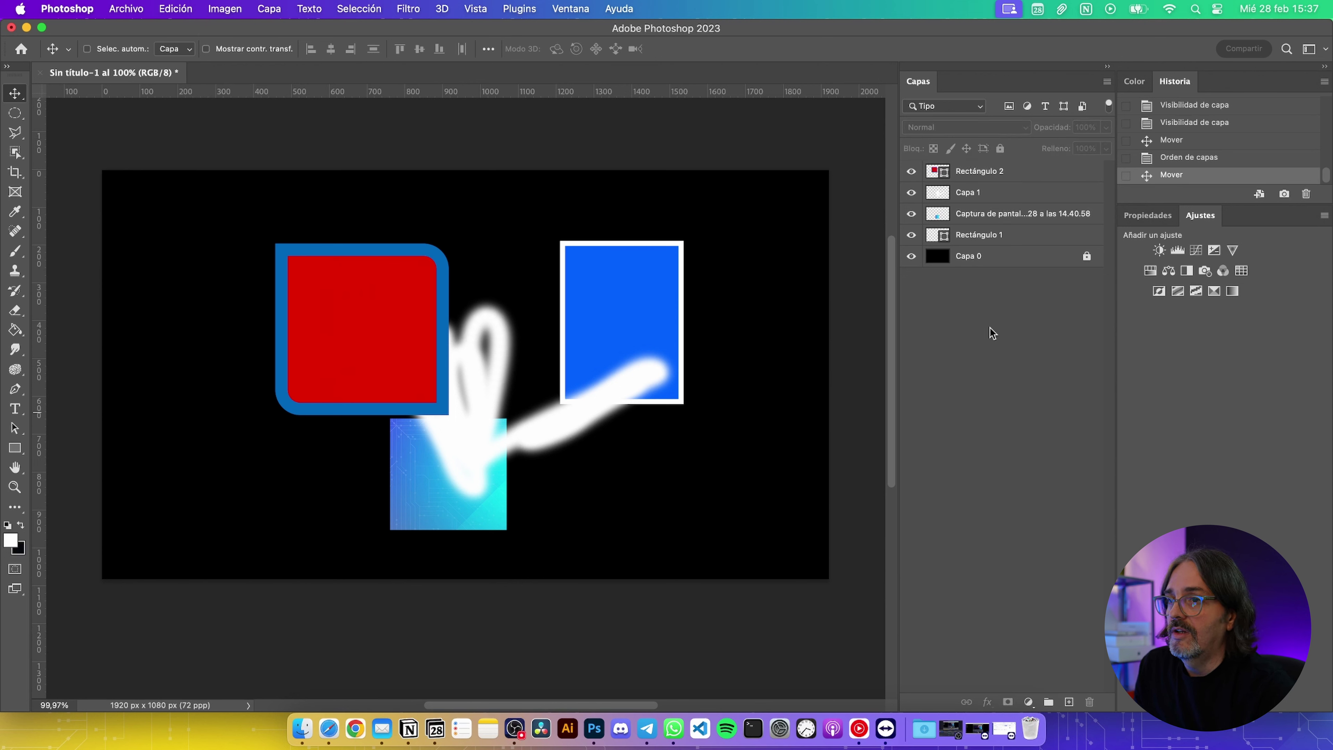
{"action": "left_click", "coordinate": [990, 240]}
{"action": "left_click", "coordinate": [970, 259]}
{"action": "left_click", "coordinate": [912, 258]}
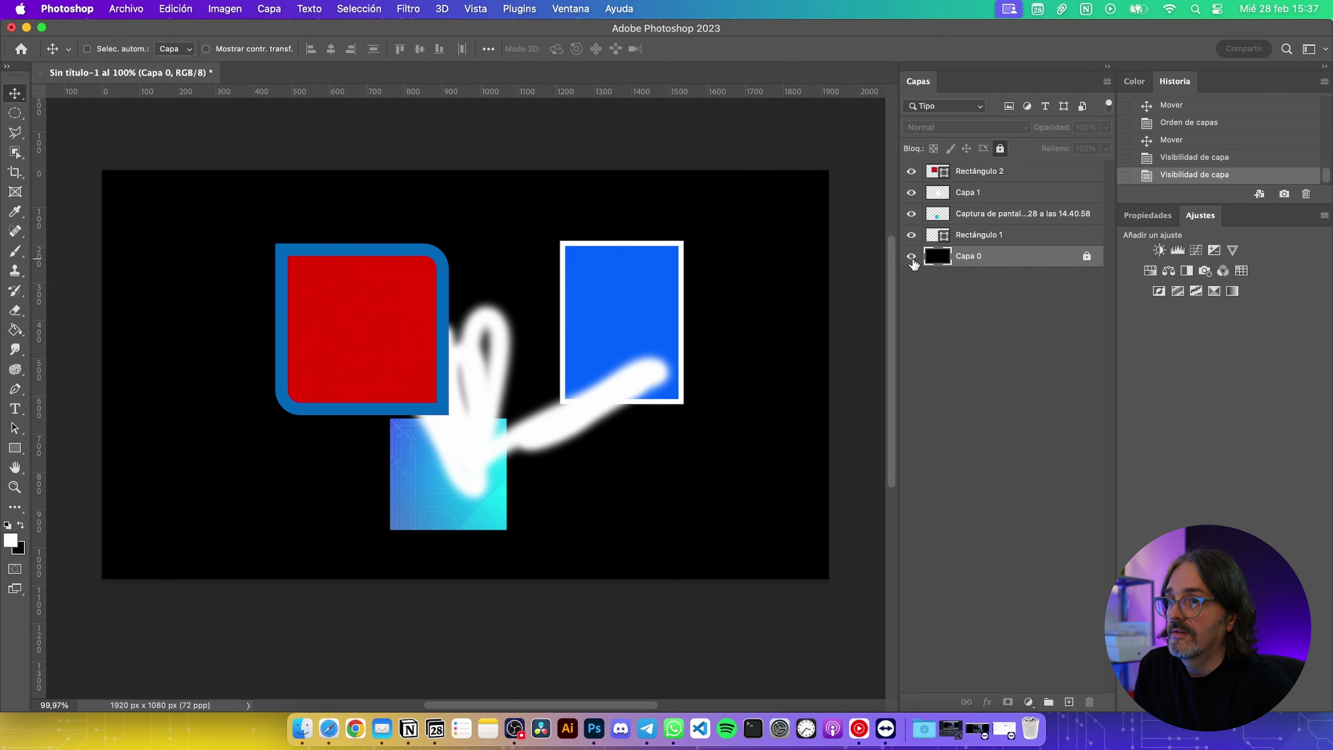
{"action": "left_click", "coordinate": [911, 236]}
{"action": "left_click", "coordinate": [911, 235]}
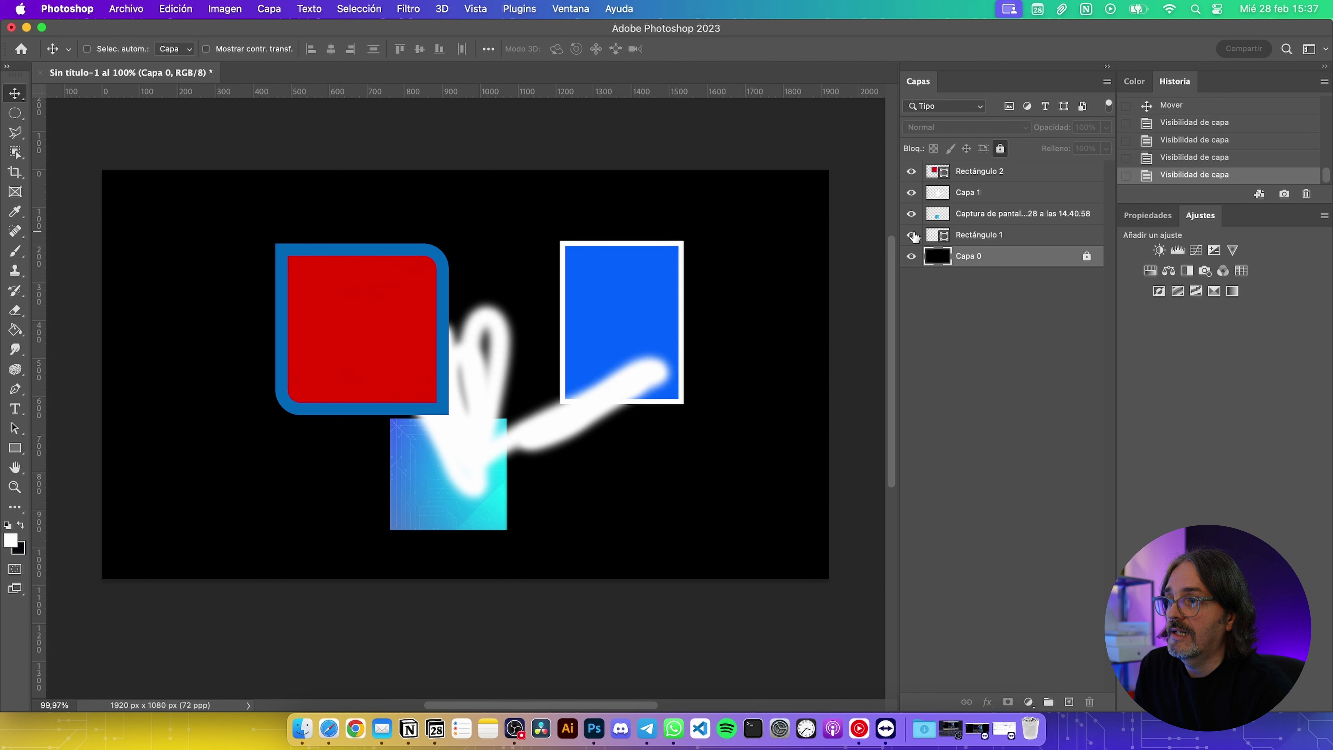
{"action": "left_click", "coordinate": [912, 236]}
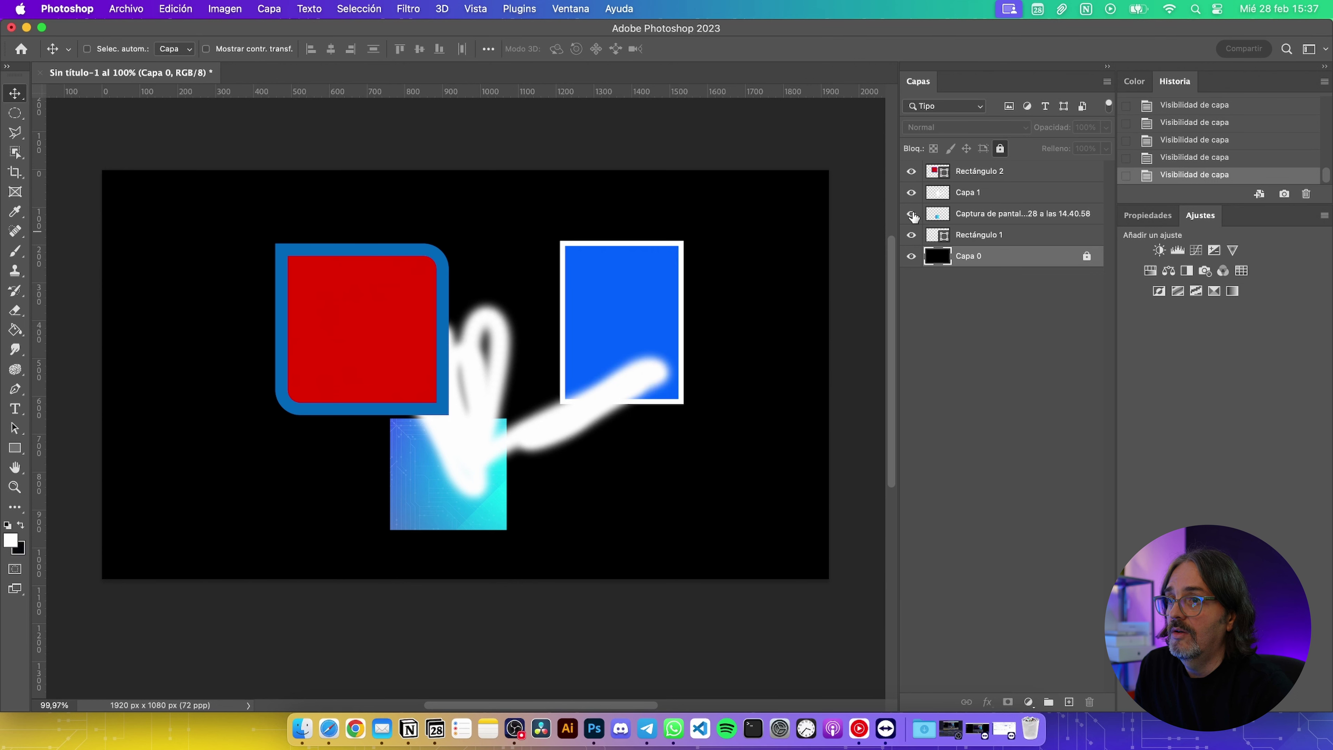
{"action": "left_click", "coordinate": [912, 214]}
{"action": "left_click", "coordinate": [912, 213]}
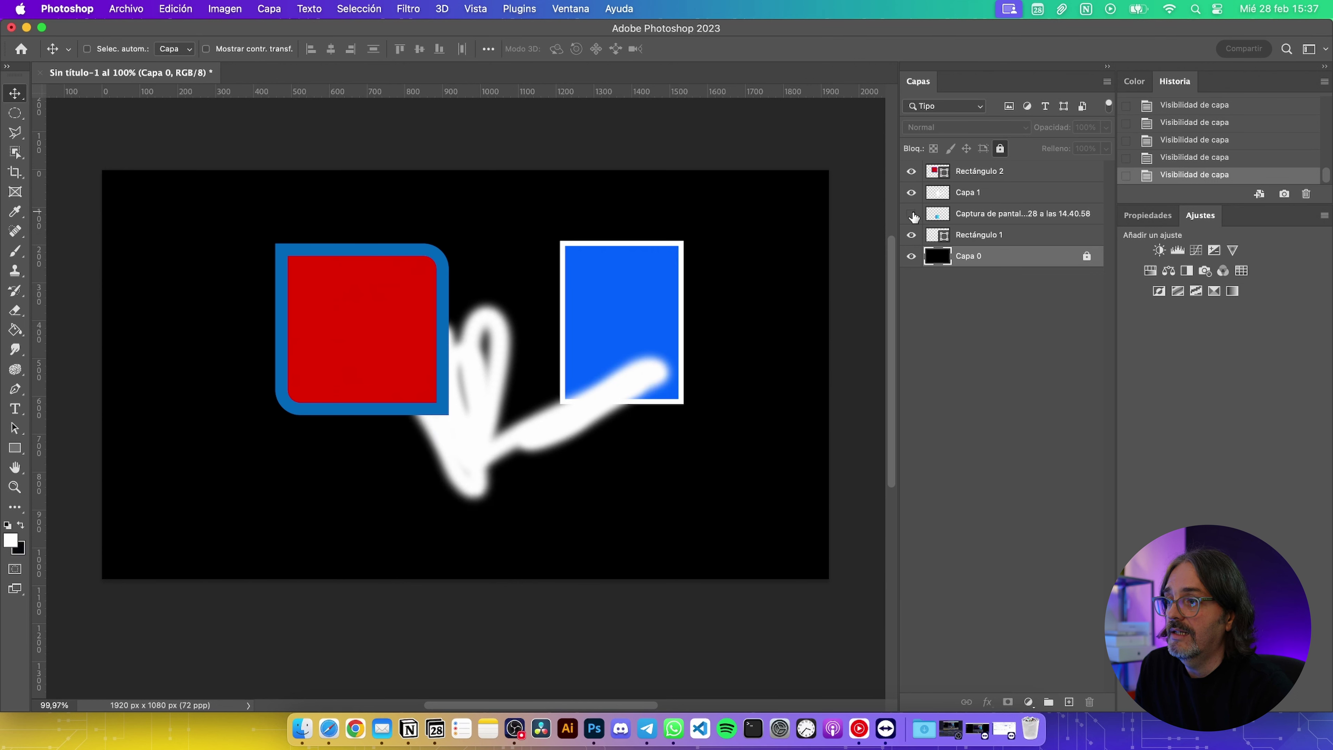
{"action": "left_click", "coordinate": [911, 192]}
{"action": "left_click", "coordinate": [912, 192]}
{"action": "left_click", "coordinate": [912, 192]}
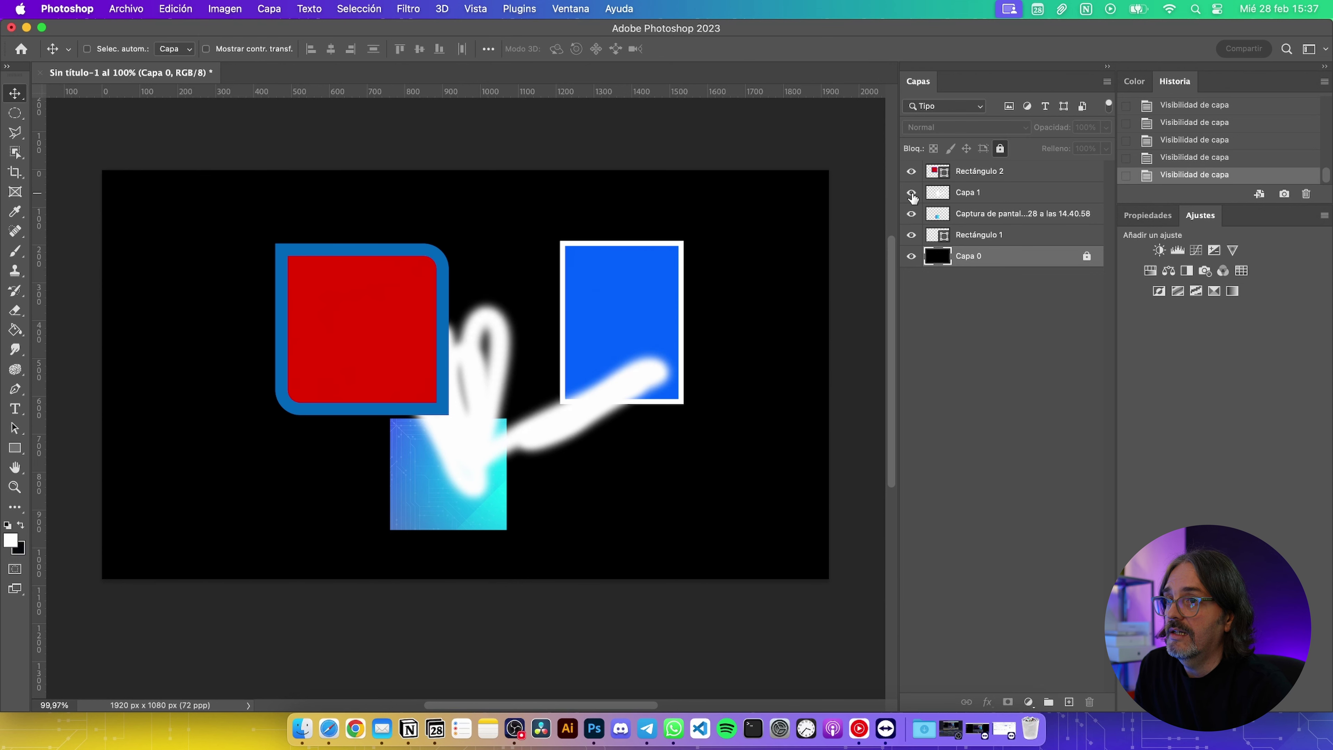
{"action": "left_click", "coordinate": [911, 171]}
{"action": "left_click", "coordinate": [911, 171]}
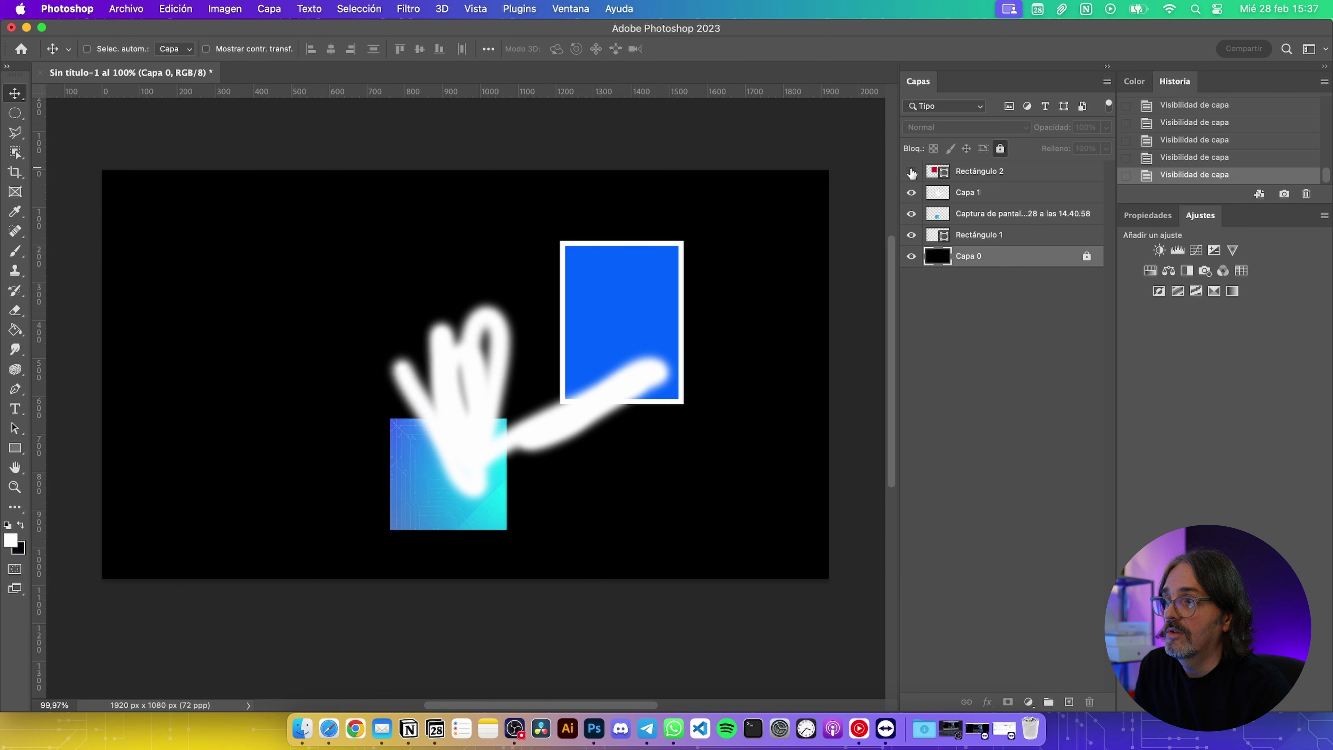
{"action": "left_click", "coordinate": [976, 171]}
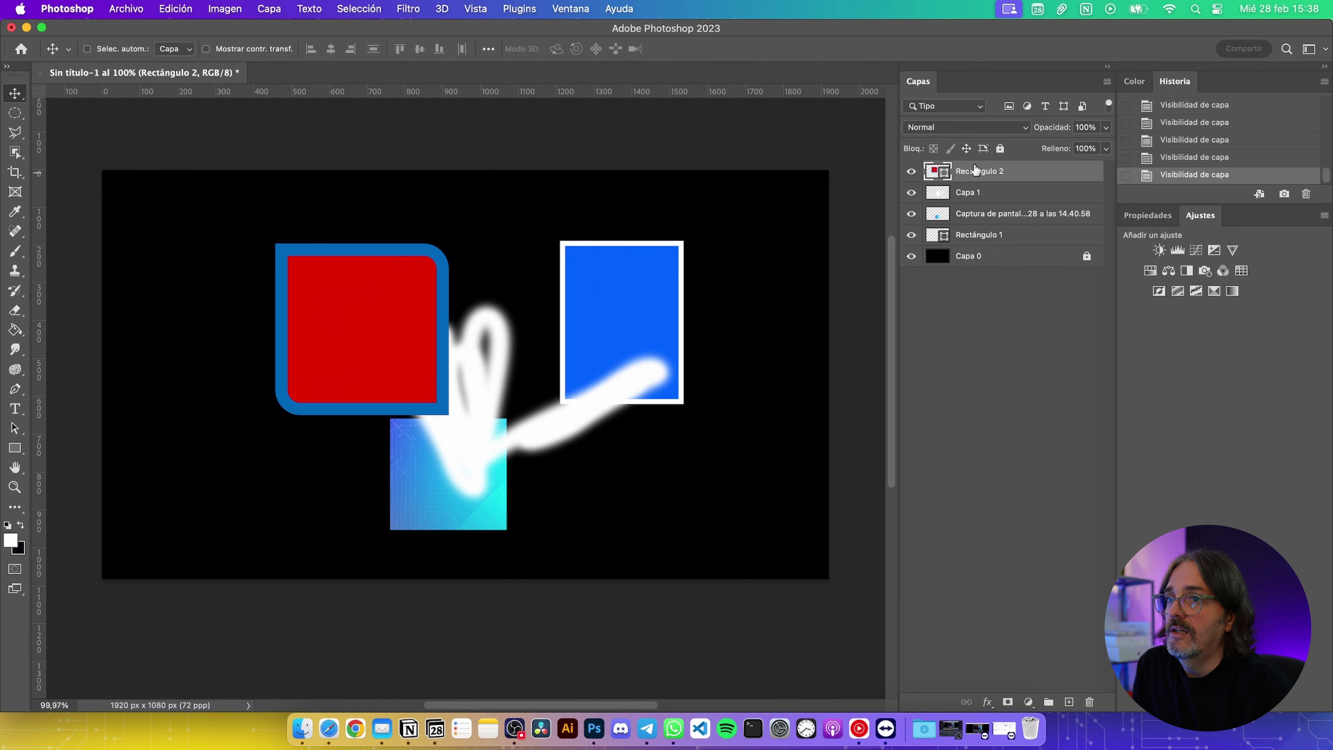
{"action": "left_click", "coordinate": [979, 174], "text": "super"}
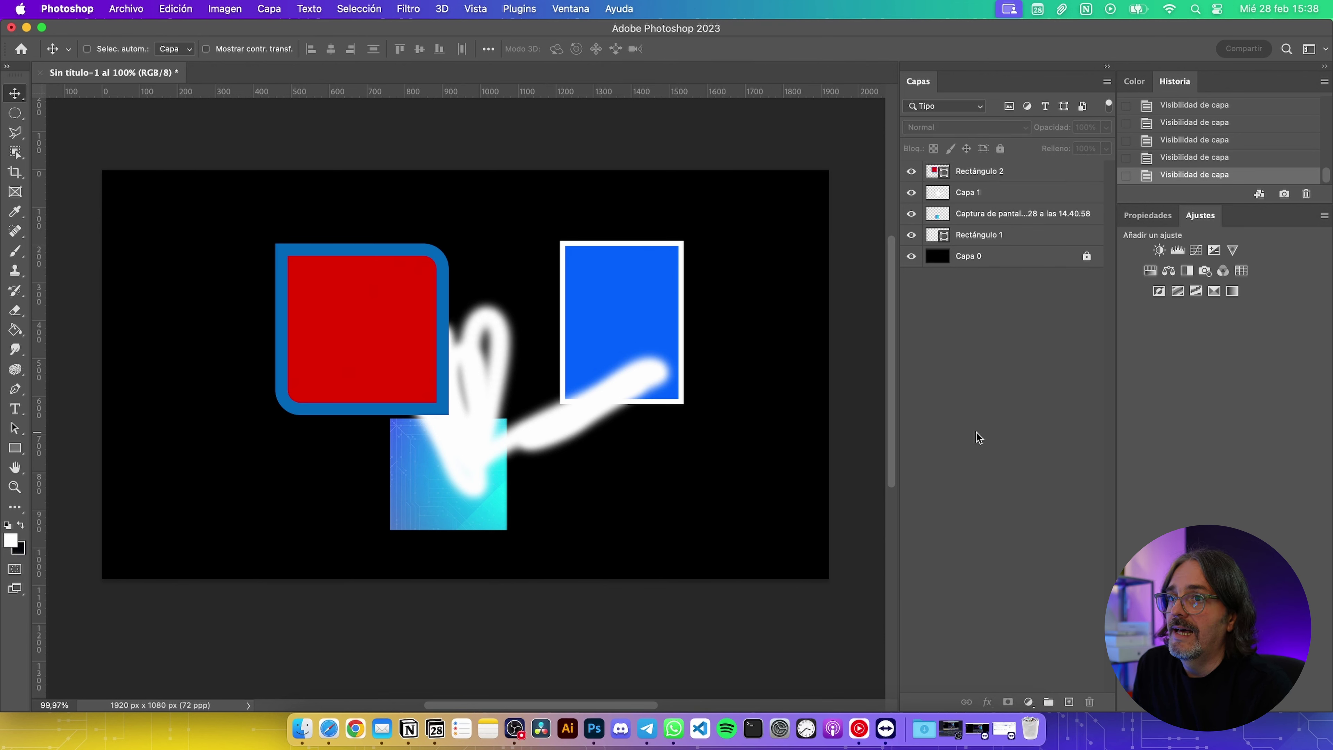
{"action": "left_click", "coordinate": [984, 179]}
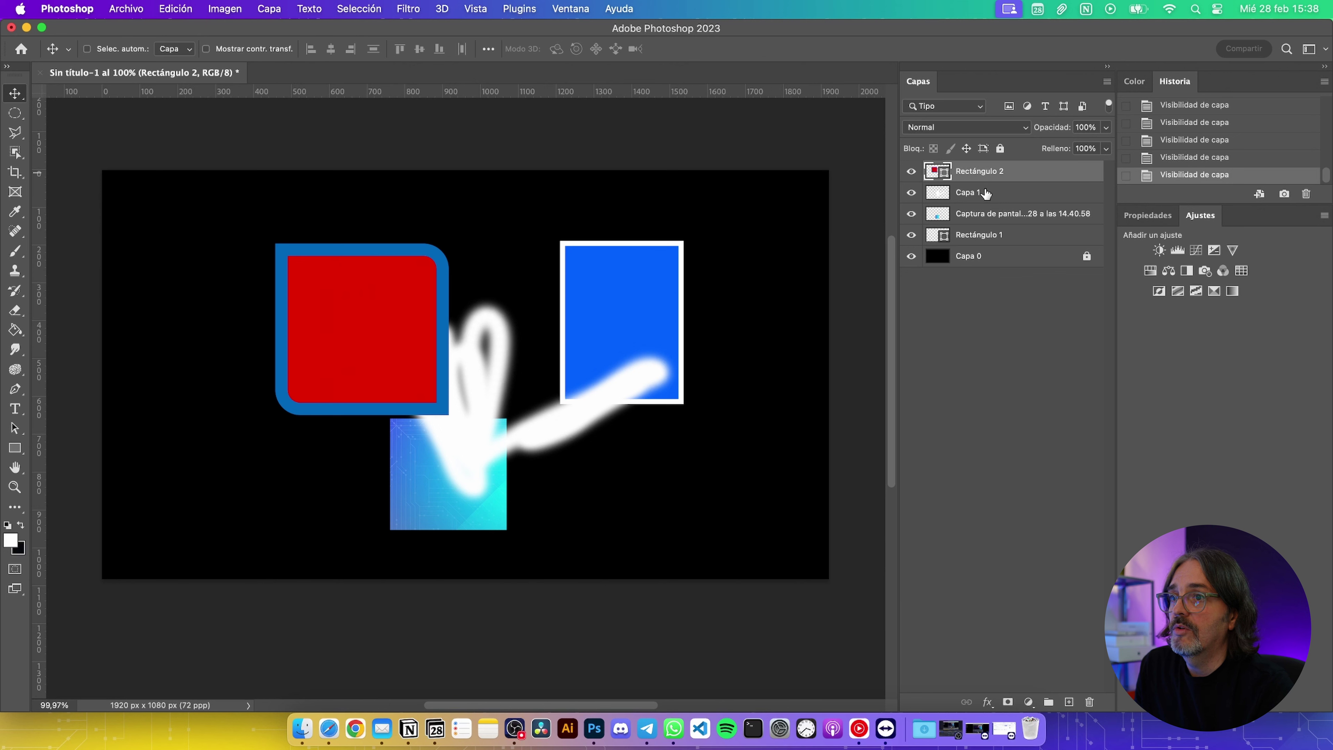
Lower Rectángulo 2's opacity to about 30% as a trial
{"action": "left_click", "coordinate": [1025, 128]}
{"action": "key", "text": "Escape"}
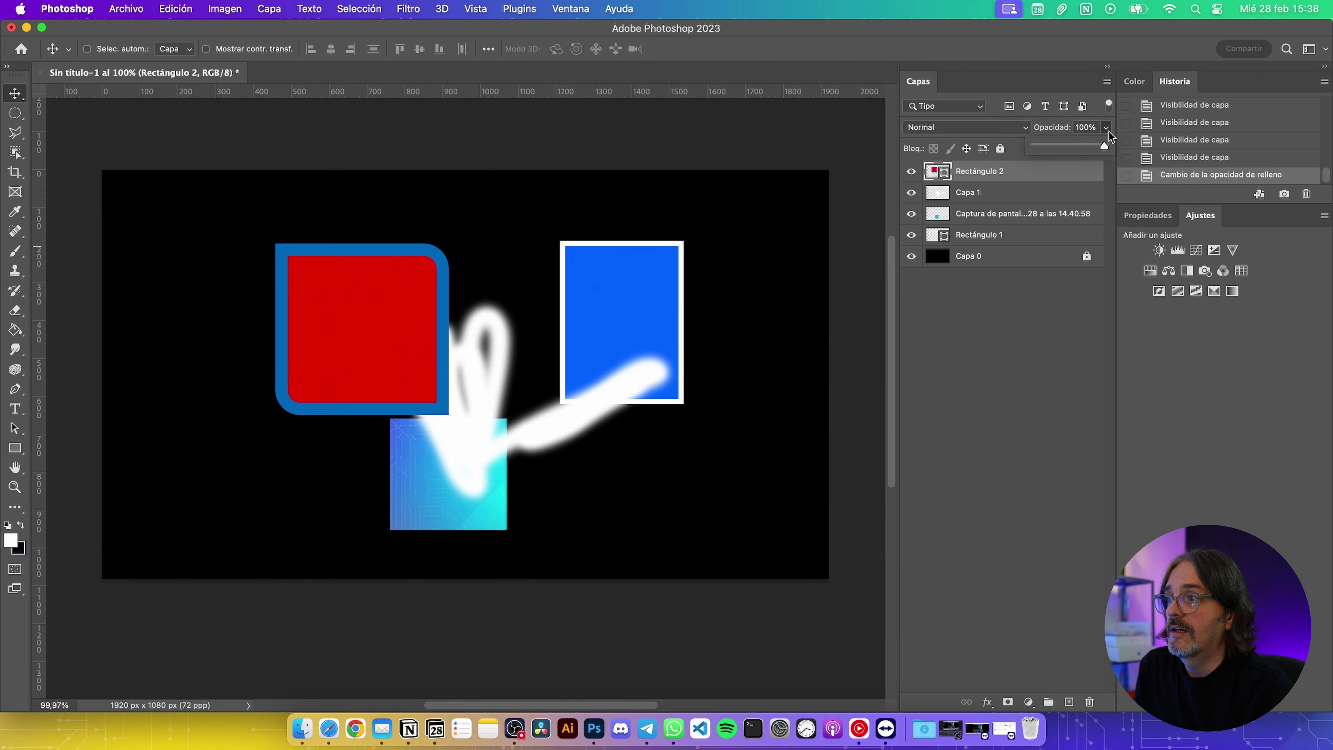
{"action": "left_click", "coordinate": [1023, 374]}
{"action": "left_click", "coordinate": [1016, 170]}
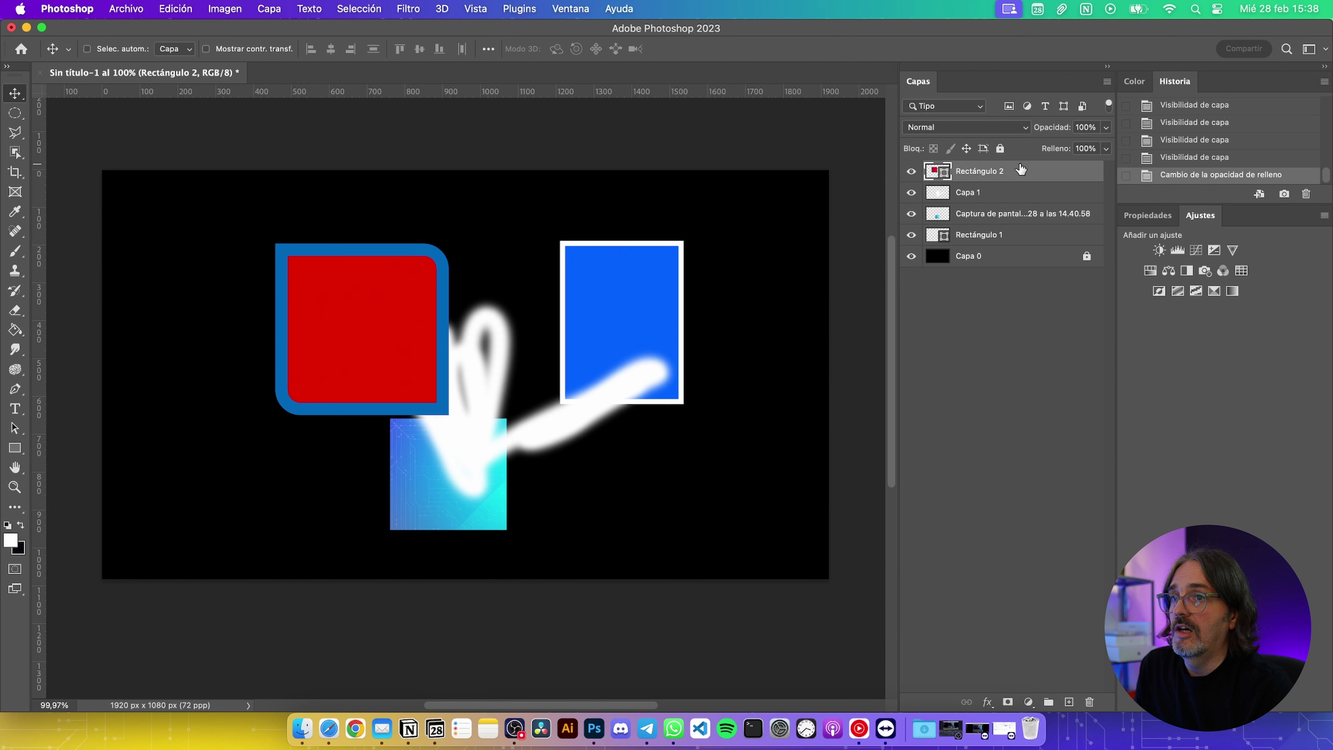
{"action": "left_click", "coordinate": [1105, 128]}
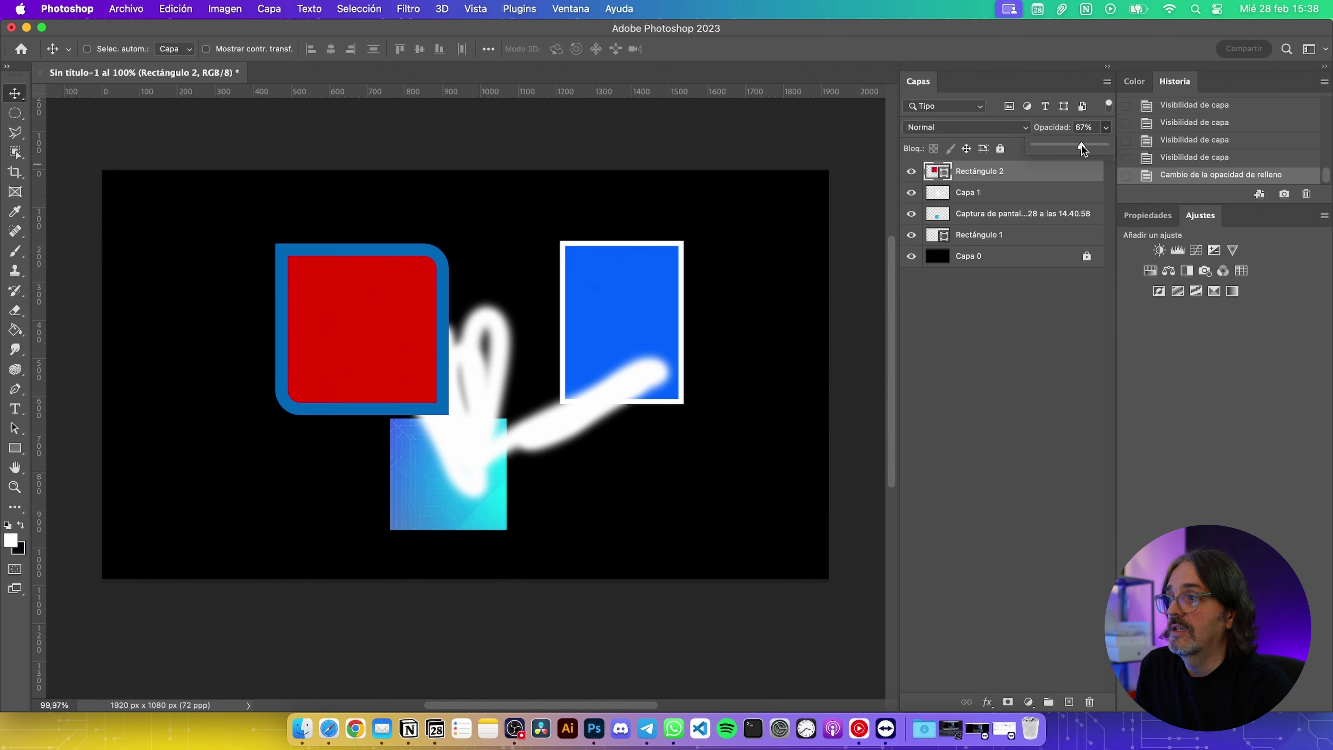
{"action": "left_click", "coordinate": [1056, 146]}
{"action": "left_click_drag", "start_coordinate": [1064, 144], "coordinate": [1079, 145]}
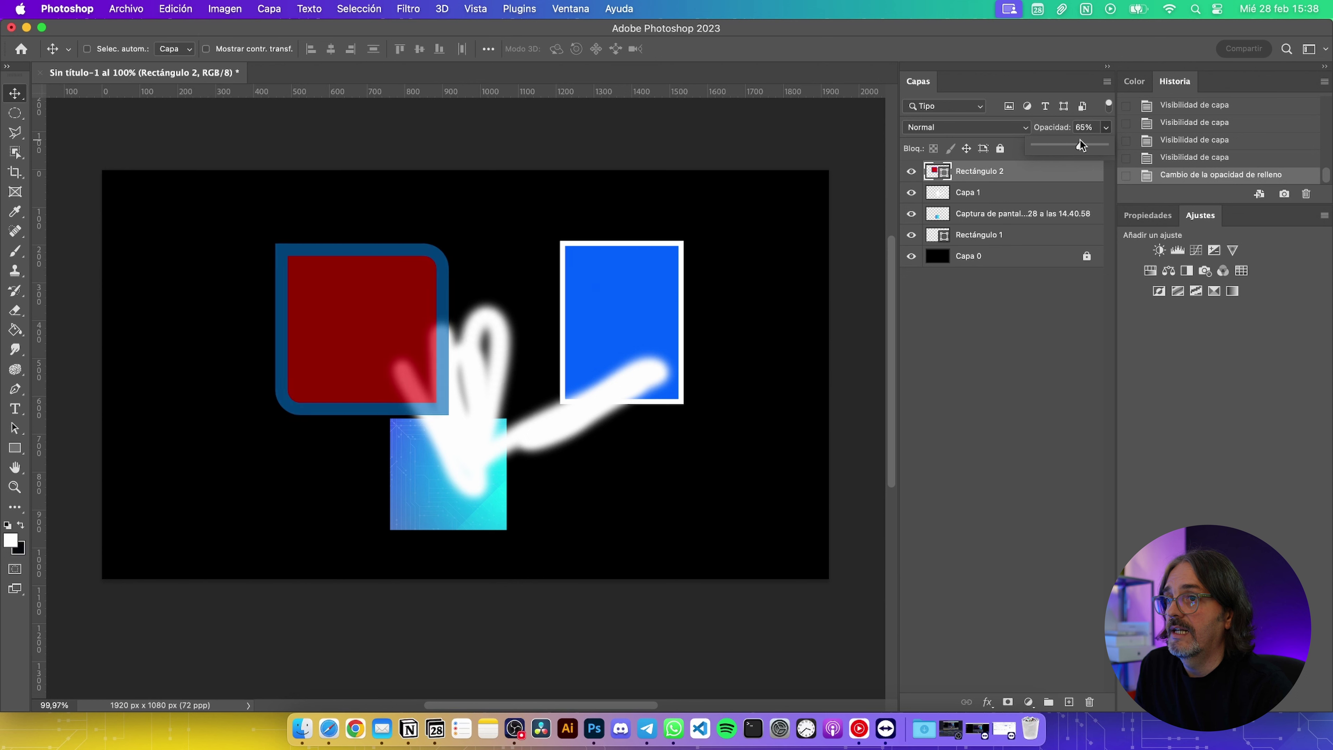
{"action": "left_click", "coordinate": [1034, 325]}
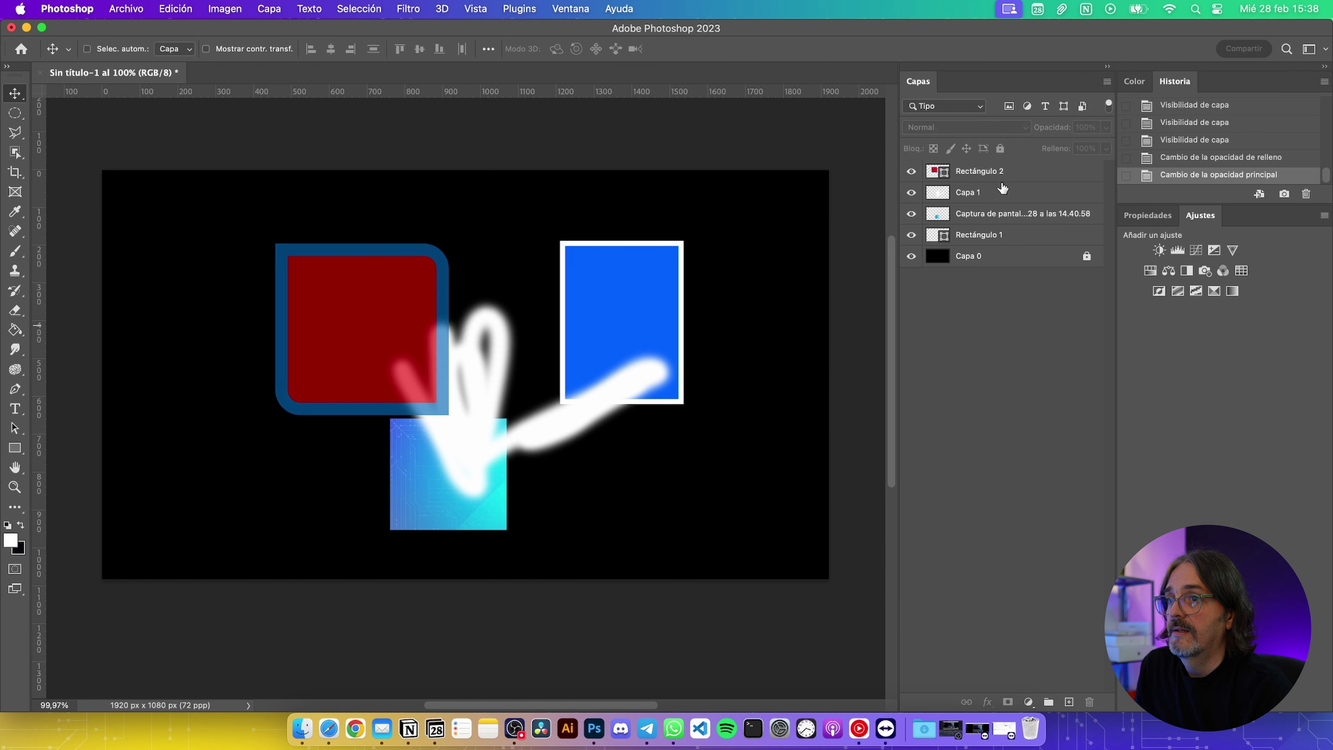
Move the red square slightly down and right and restore its opacity to 100%
{"action": "left_click", "coordinate": [1011, 172]}
{"action": "left_click_drag", "start_coordinate": [405, 326], "coordinate": [414, 379]}
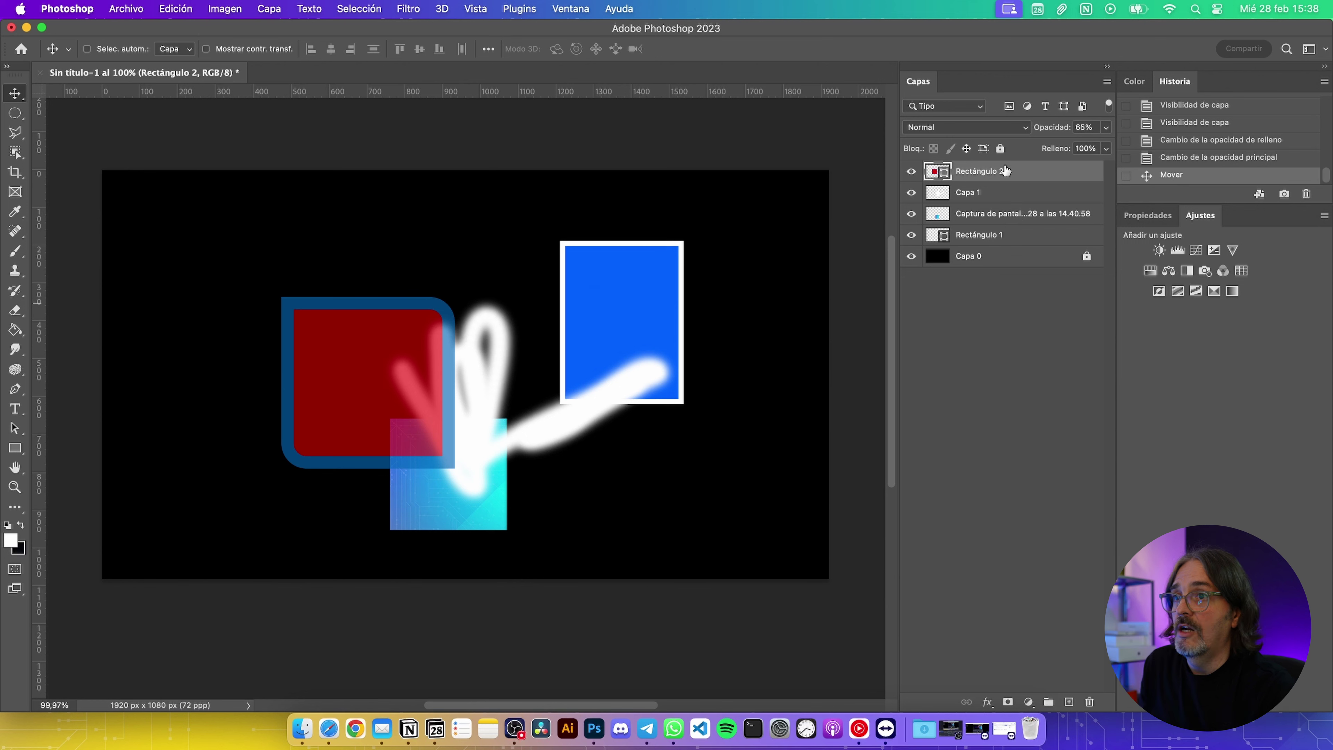
{"action": "left_click", "coordinate": [1104, 128]}
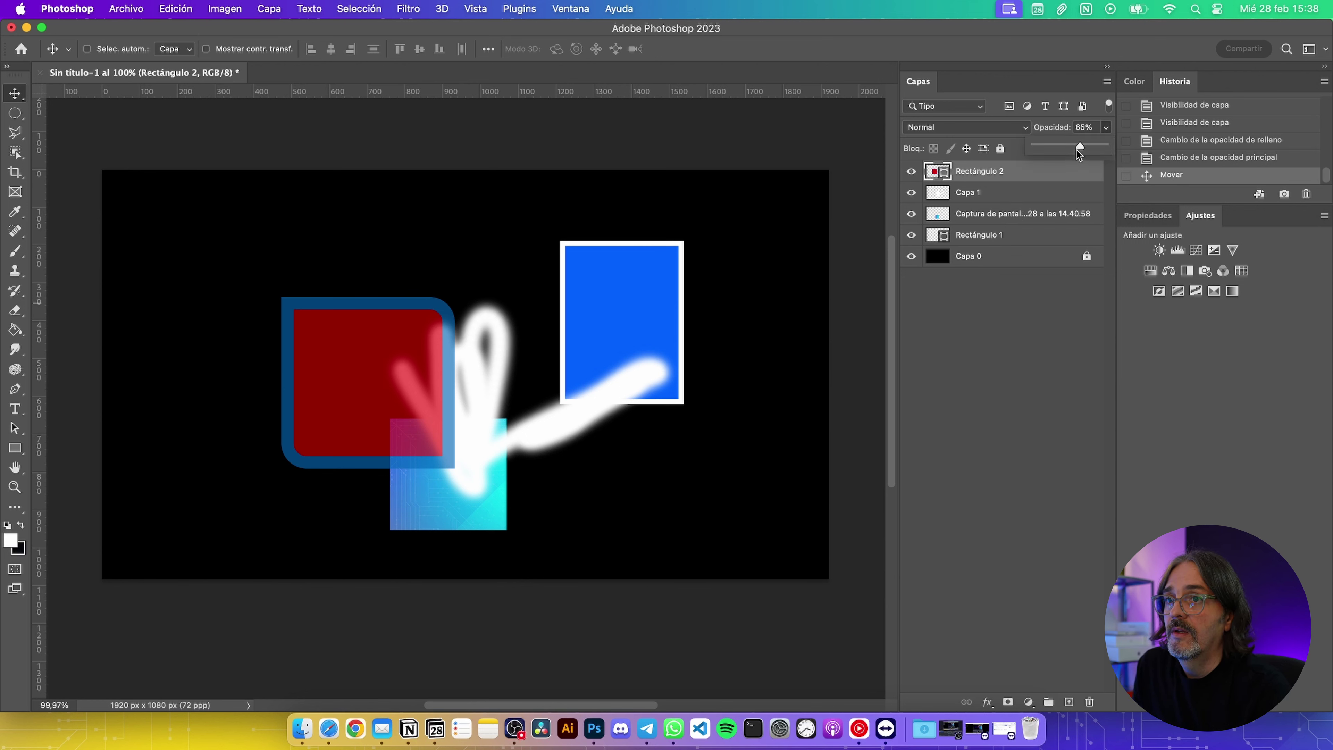
{"action": "left_click_drag", "start_coordinate": [1086, 148], "coordinate": [1131, 147]}
{"action": "left_click", "coordinate": [1050, 345]}
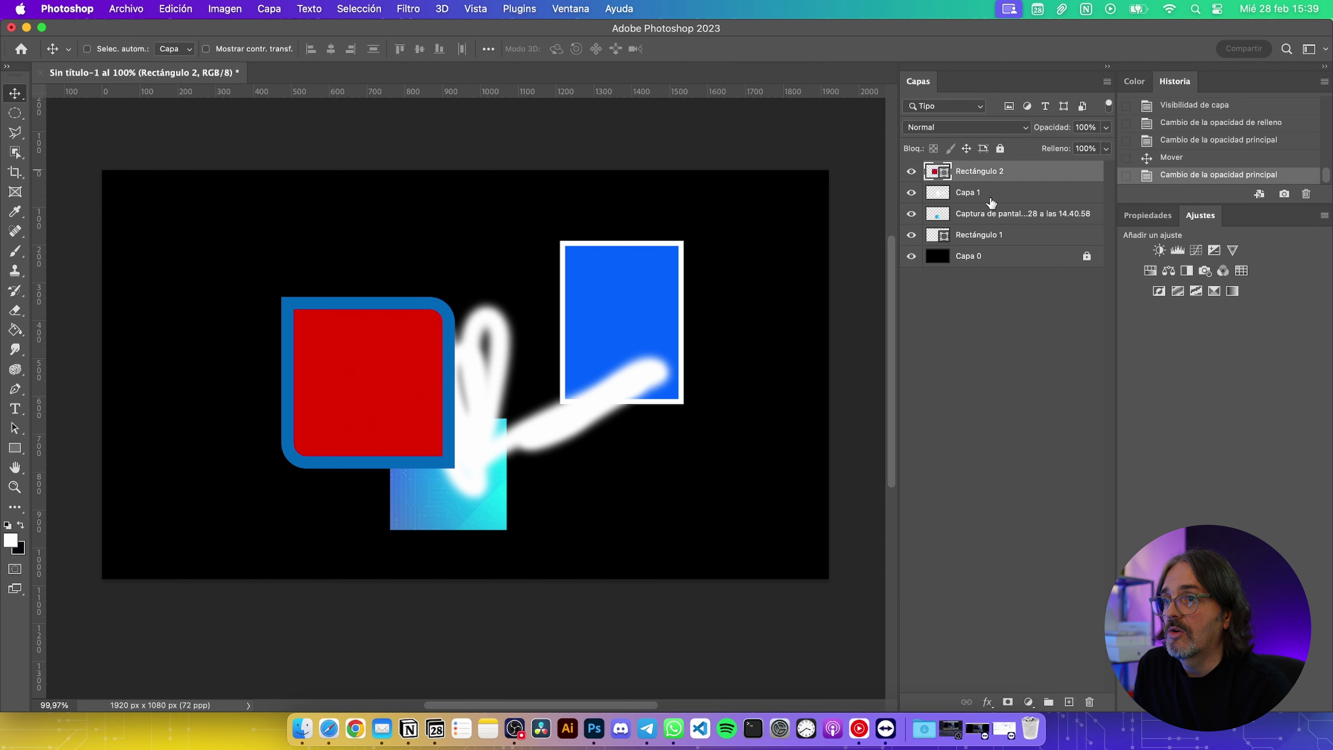
{"action": "left_click", "coordinate": [965, 172]}
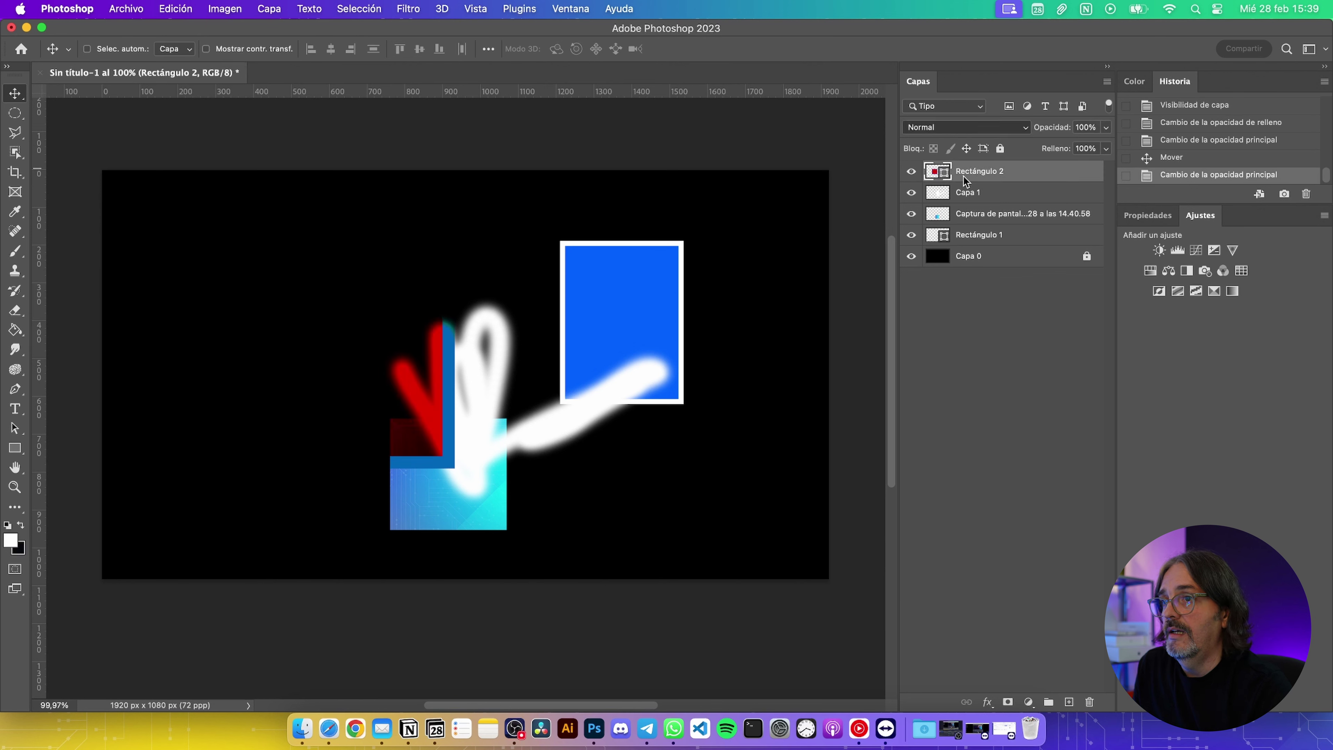
{"action": "left_click", "coordinate": [964, 127]}
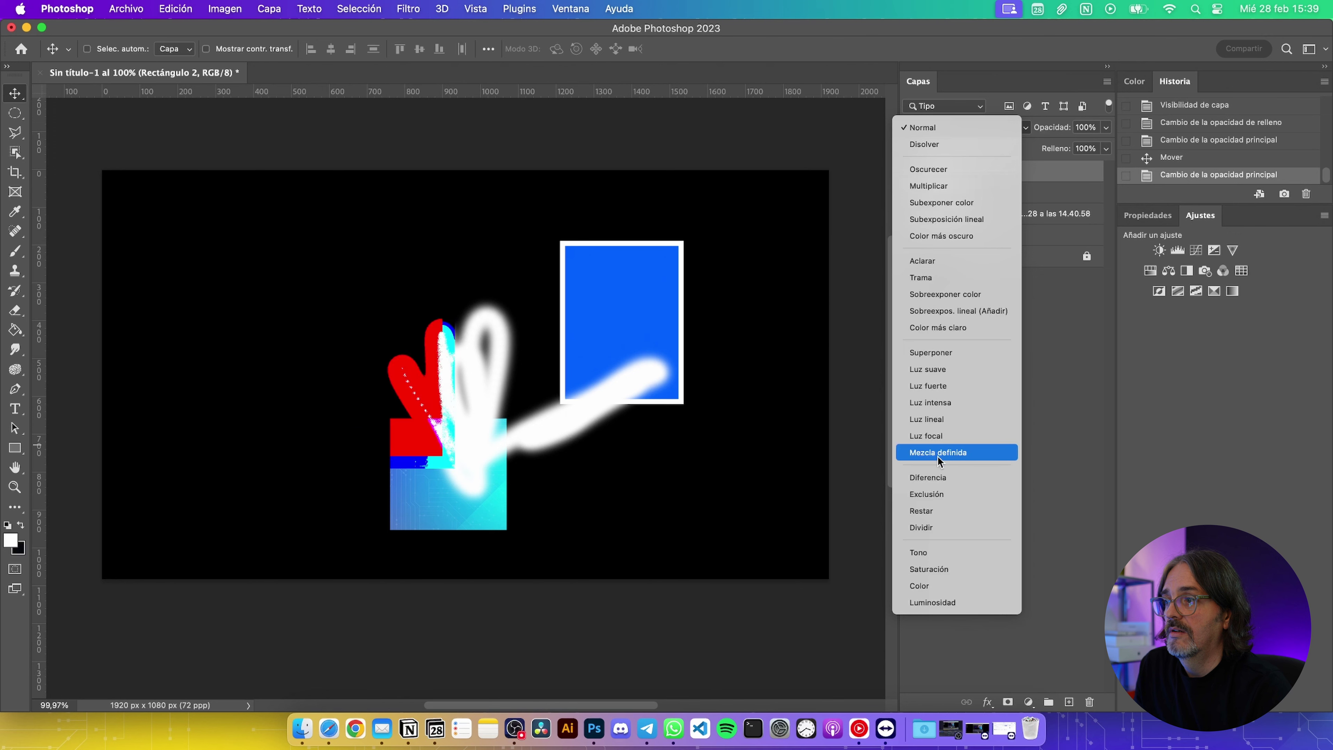
{"action": "left_click", "coordinate": [981, 214]}
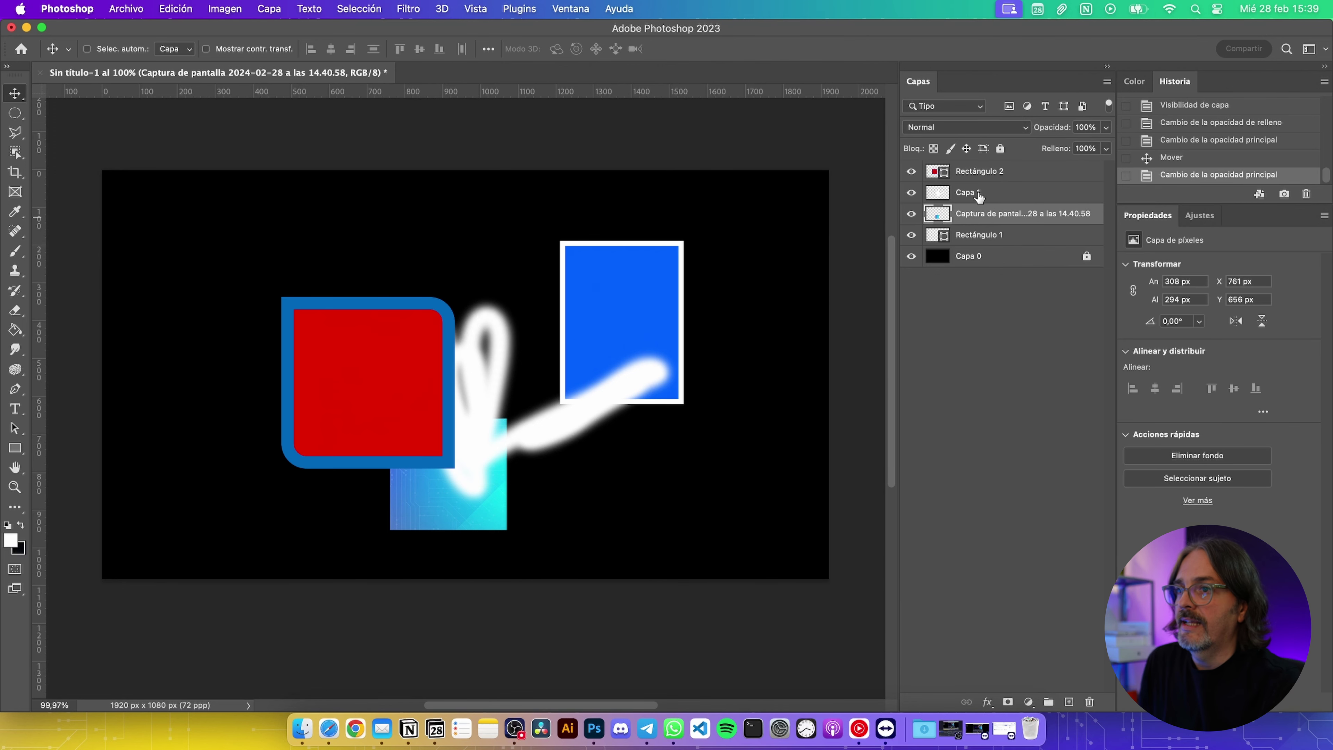
{"action": "left_click", "coordinate": [979, 197]}
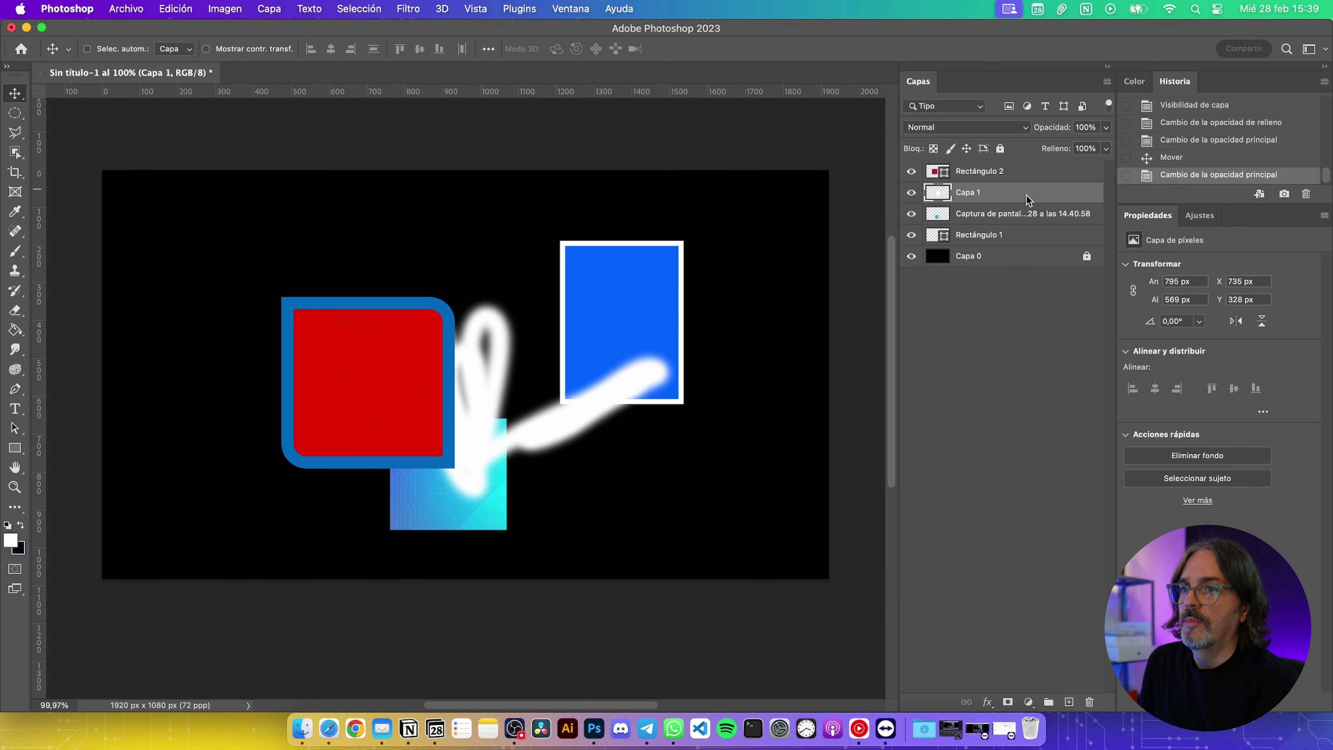
{"action": "right_click", "coordinate": [1048, 200]}
{"action": "left_click", "coordinate": [1047, 200]}
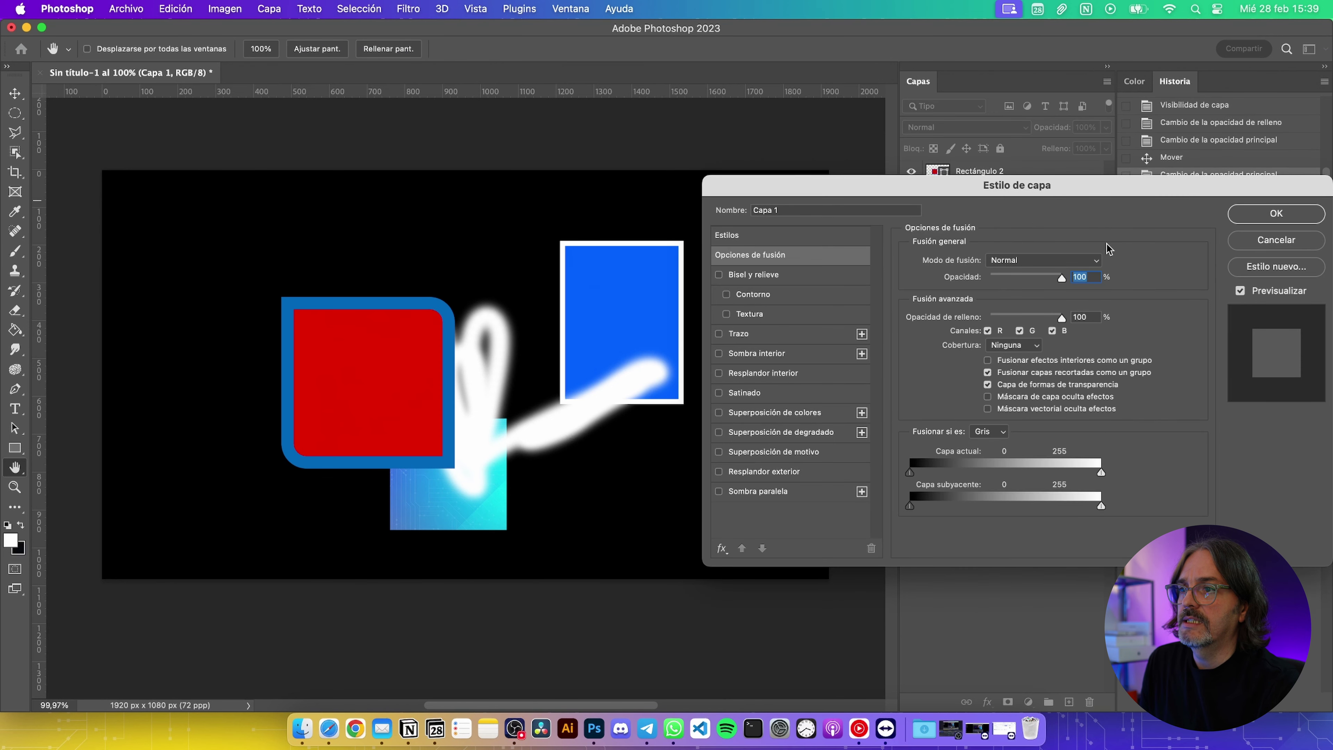
{"action": "left_click", "coordinate": [1280, 242]}
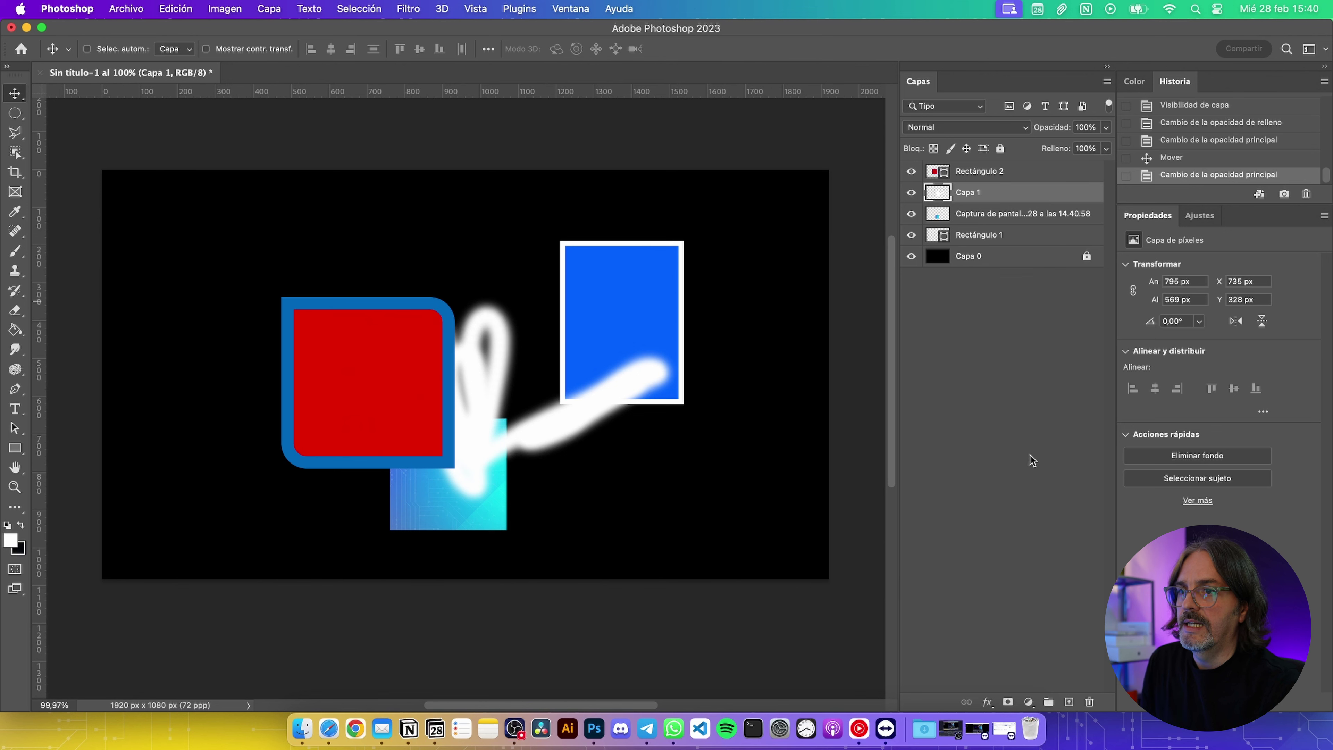
{"action": "right_click", "coordinate": [997, 192]}
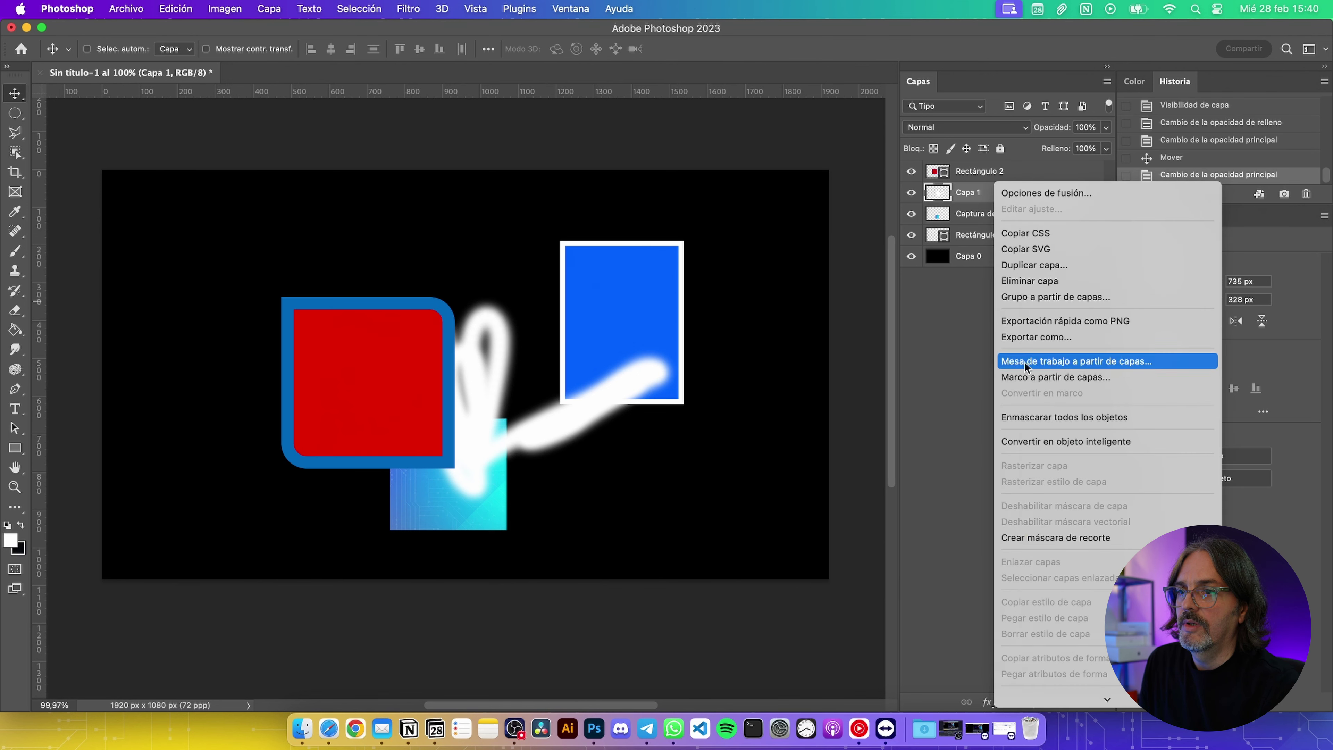
{"action": "left_click", "coordinate": [983, 388]}
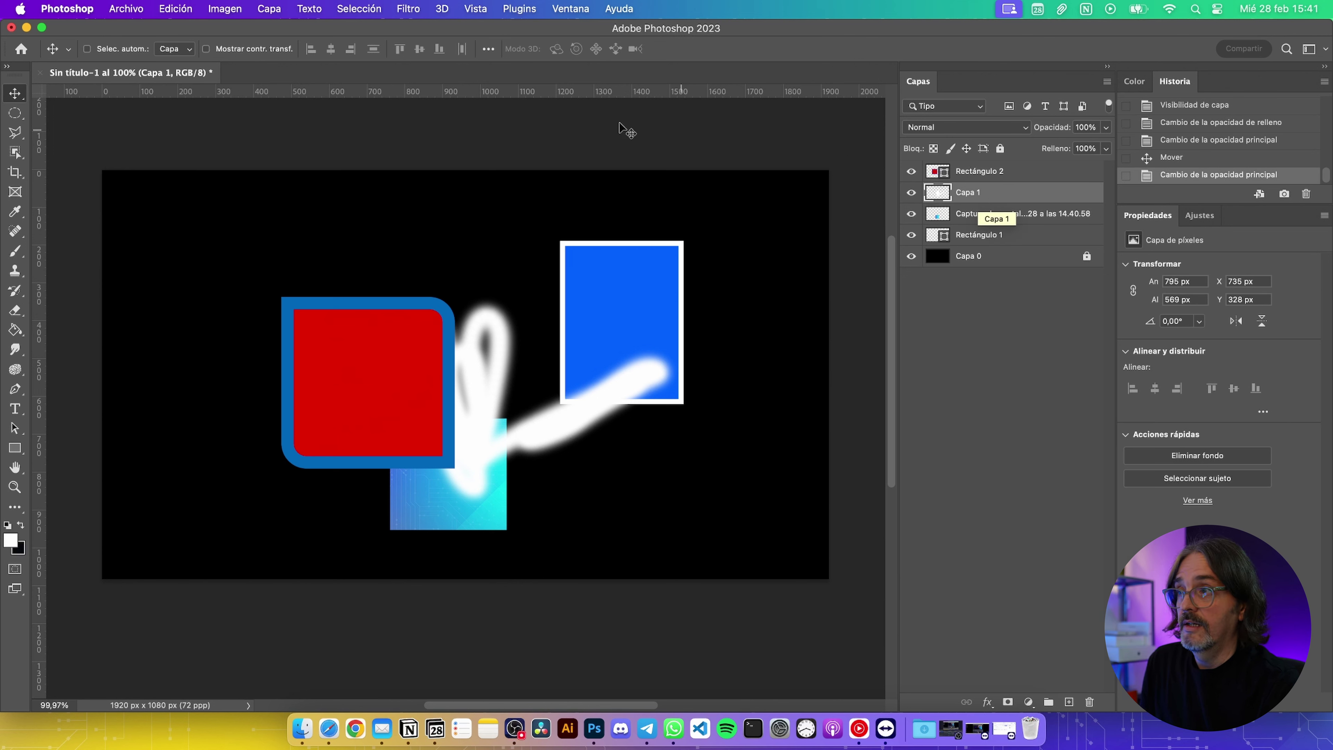
Rename Capa 1 to 'pinceladas' and the gradient layer to 'imagen importada'
{"action": "left_click", "coordinate": [269, 8]}
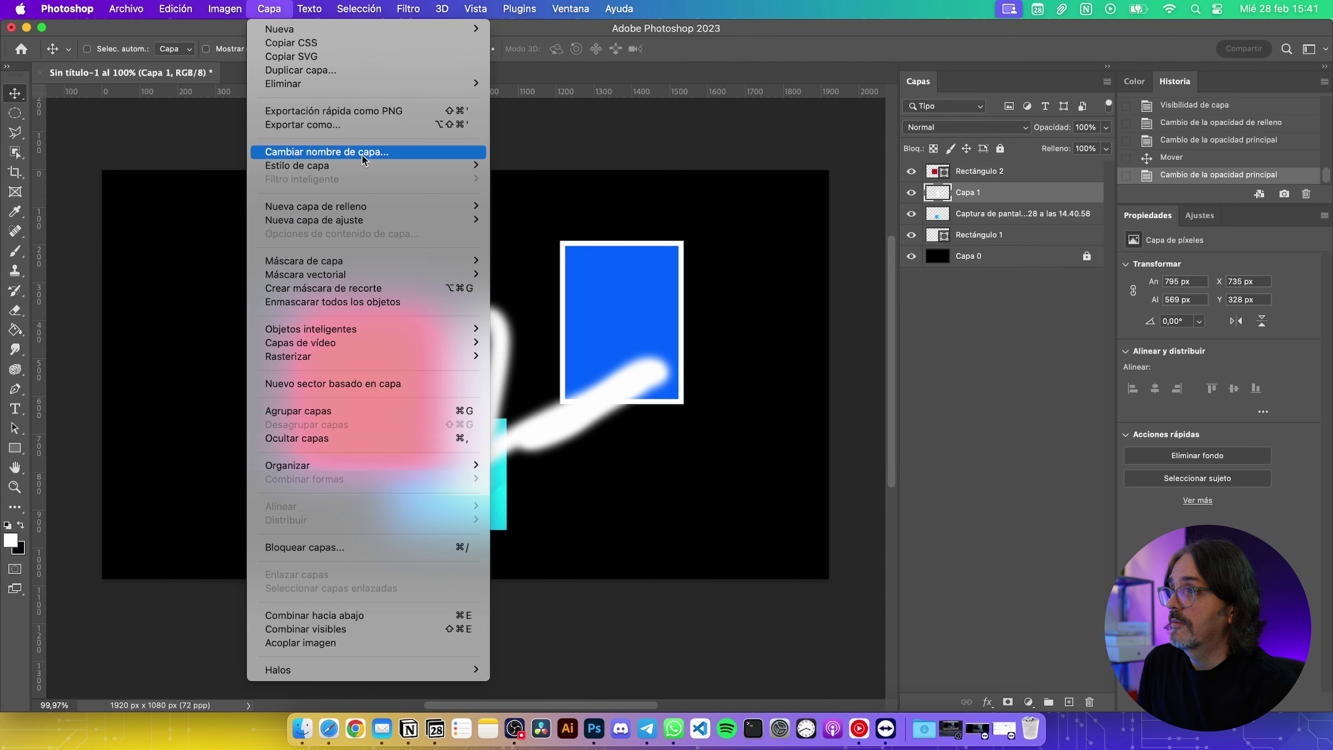
{"action": "left_click", "coordinate": [386, 153]}
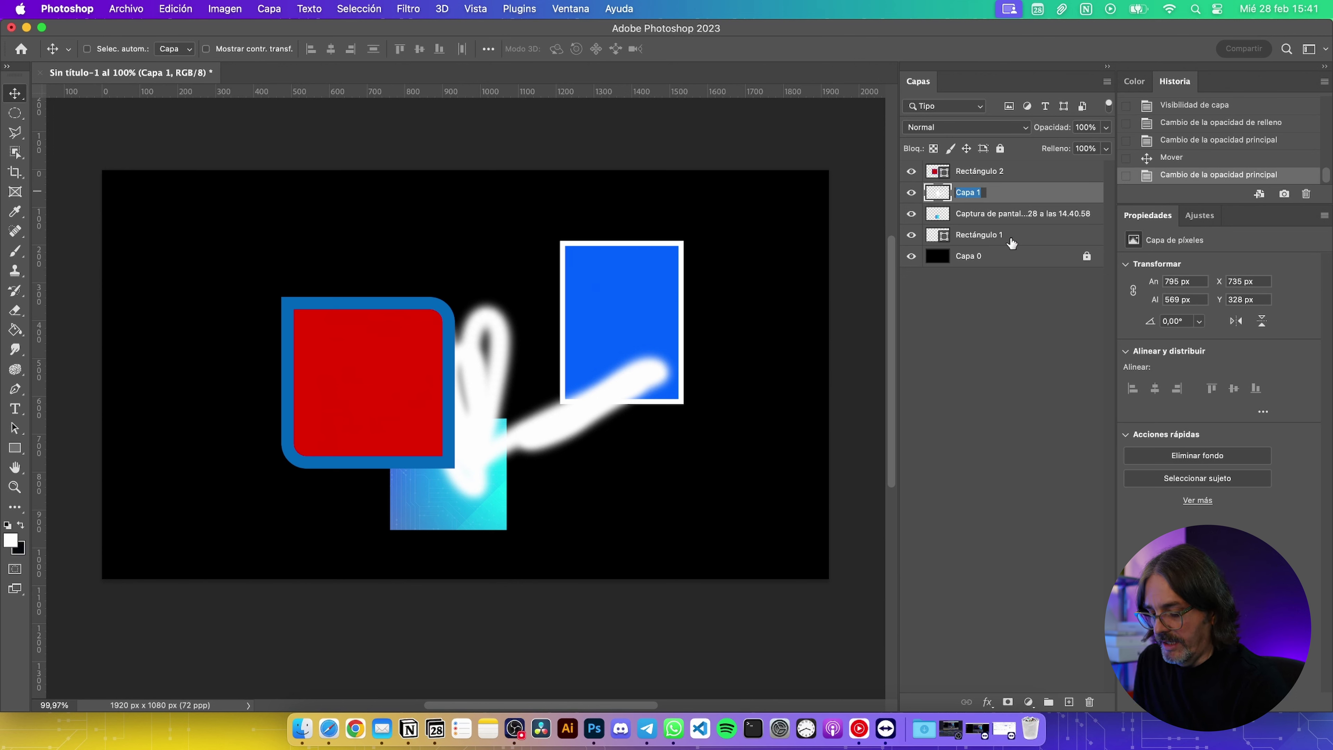
{"action": "type", "text": "pinceladas"}
{"action": "key", "text": "Return"}
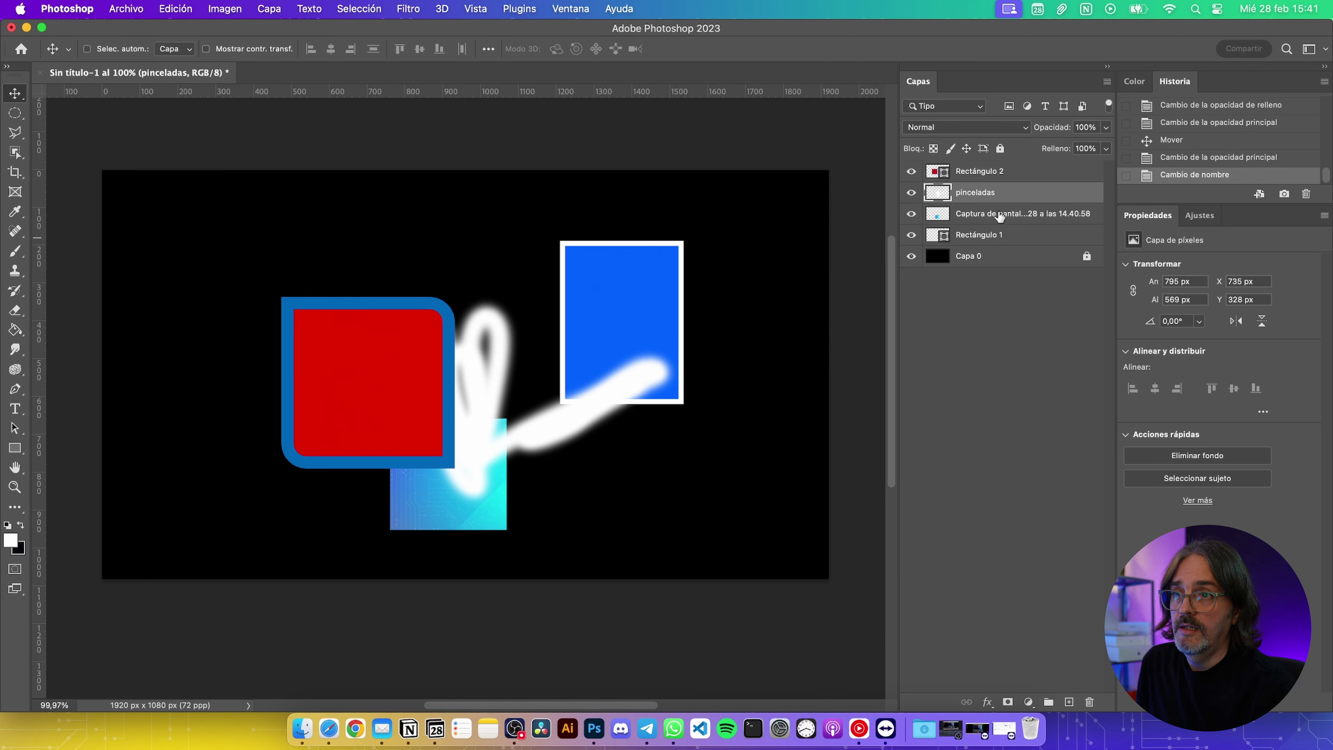
{"action": "double_click", "coordinate": [1001, 213]}
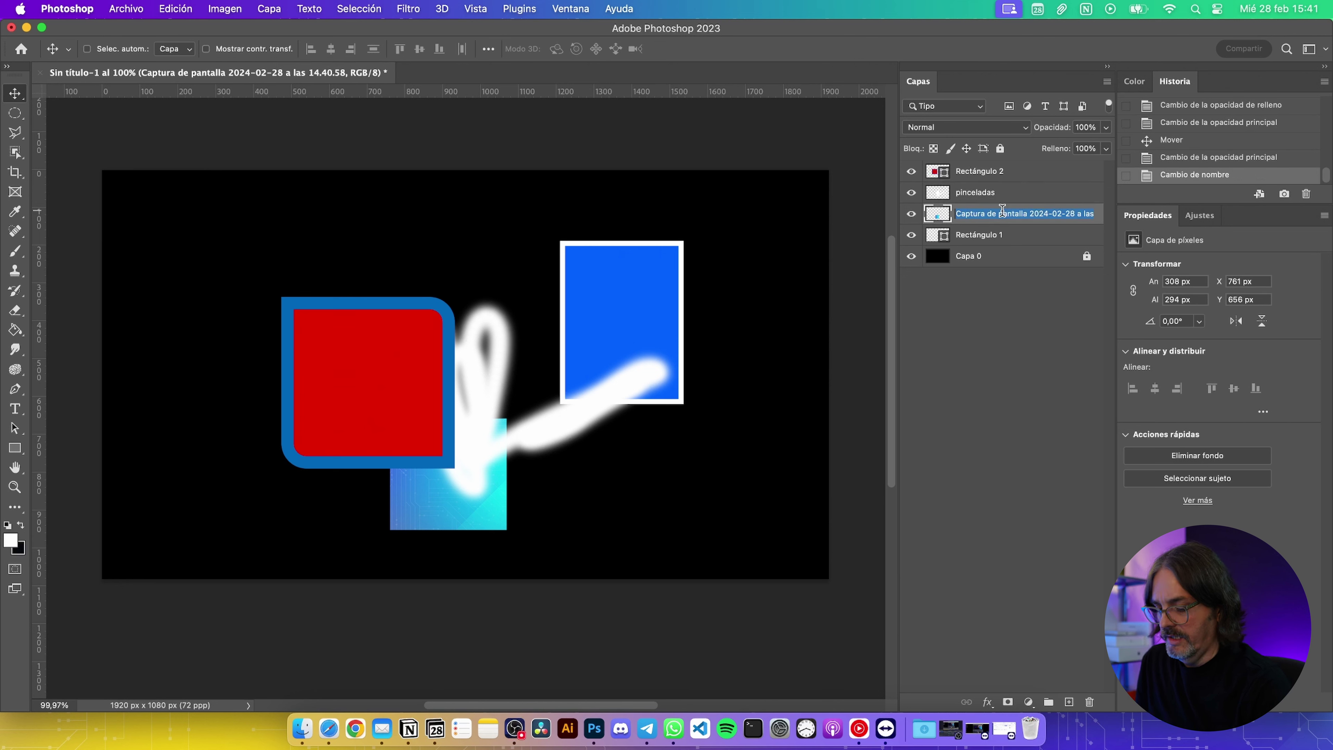
{"action": "key", "text": "BackSpace"}
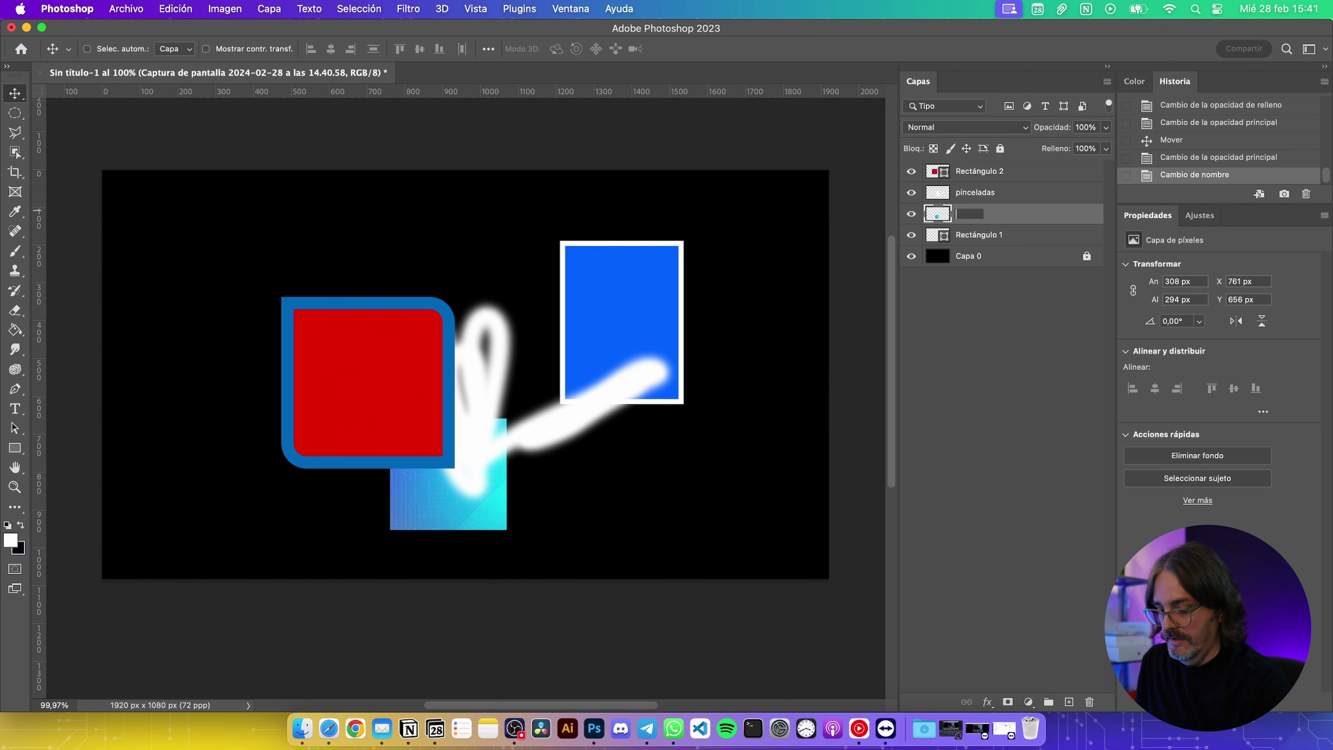
{"action": "type", "text": "imagen impora"}
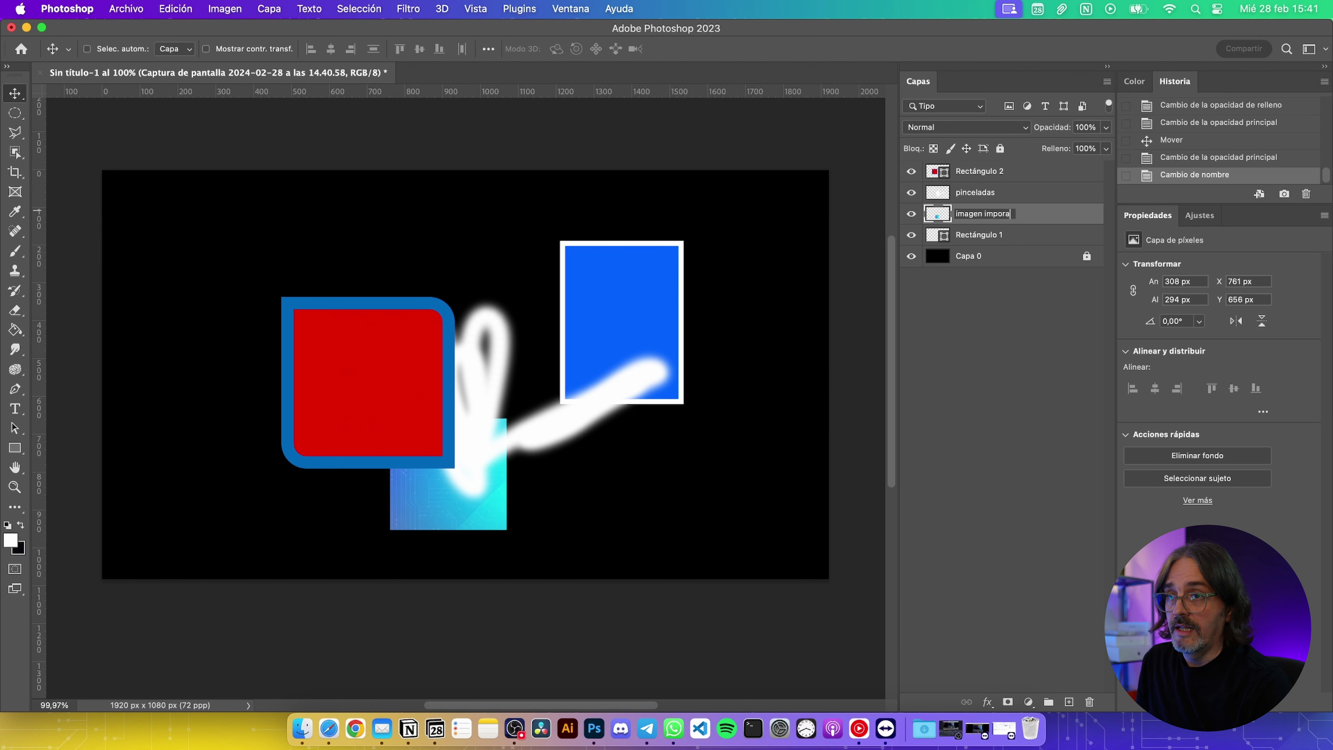
{"action": "type", "text": "tada"}
{"action": "key", "text": "Return"}
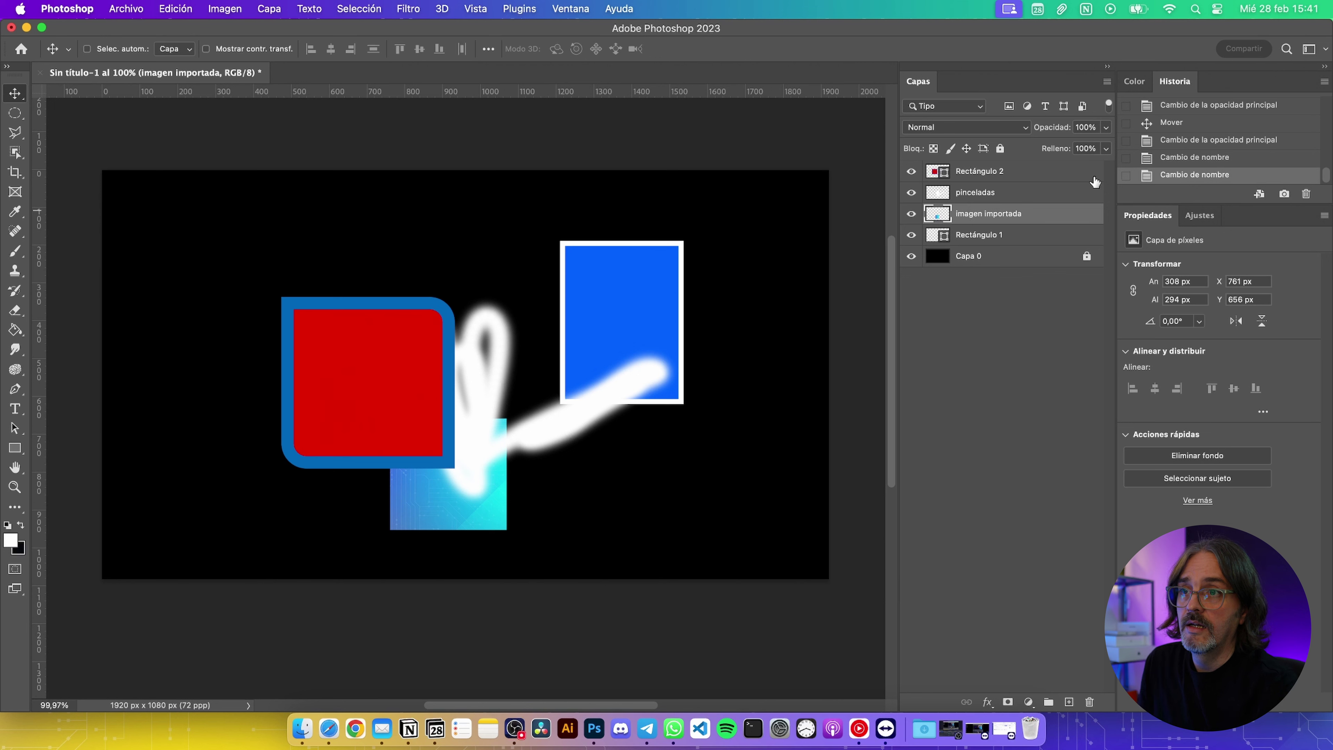
Rename Rectángulo 1 to 'Rectángulo azul', Rectángulo 2 to 'Rectángulo rojo' and Capa 0 to 'fondo'
{"action": "double_click", "coordinate": [985, 234]}
{"action": "key", "text": "Right"}
{"action": "key", "text": "BackSpace"}
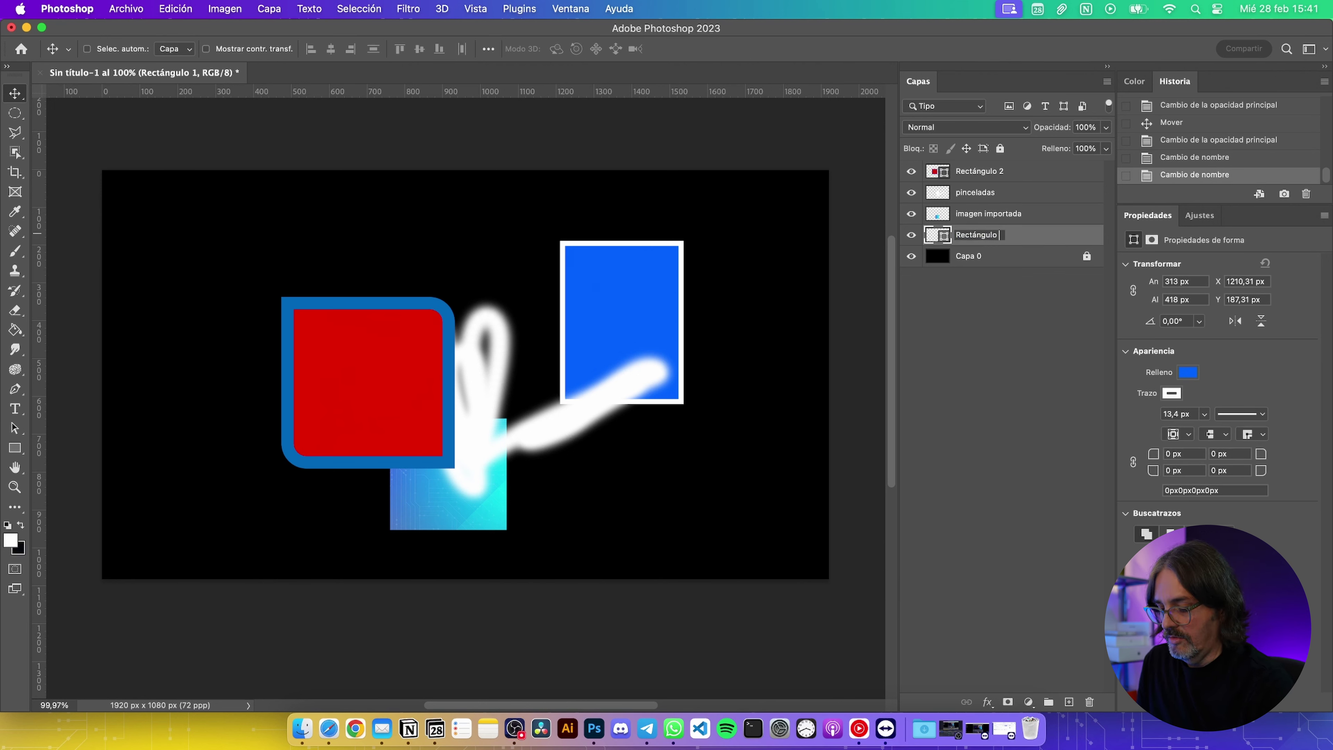
{"action": "type", "text": "azul"}
{"action": "key", "text": "Return"}
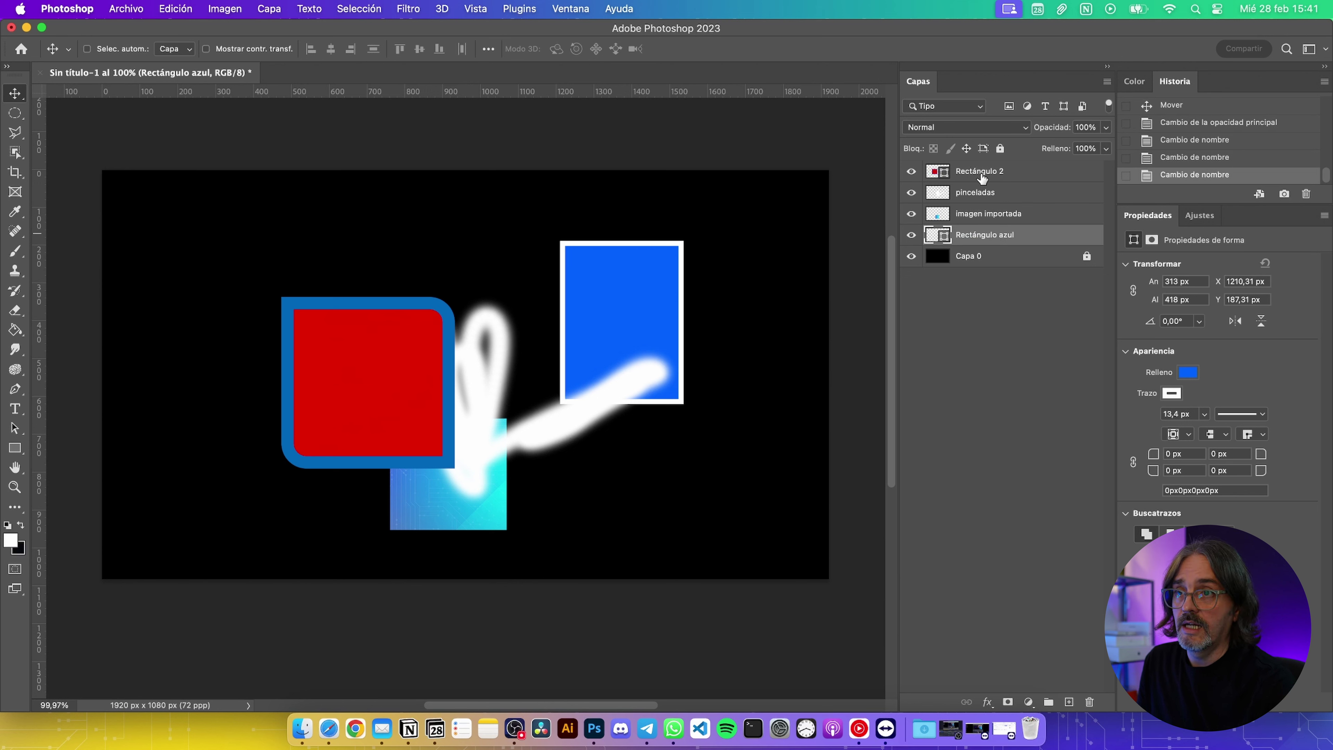
{"action": "double_click", "coordinate": [981, 174]}
{"action": "key", "text": "Right"}
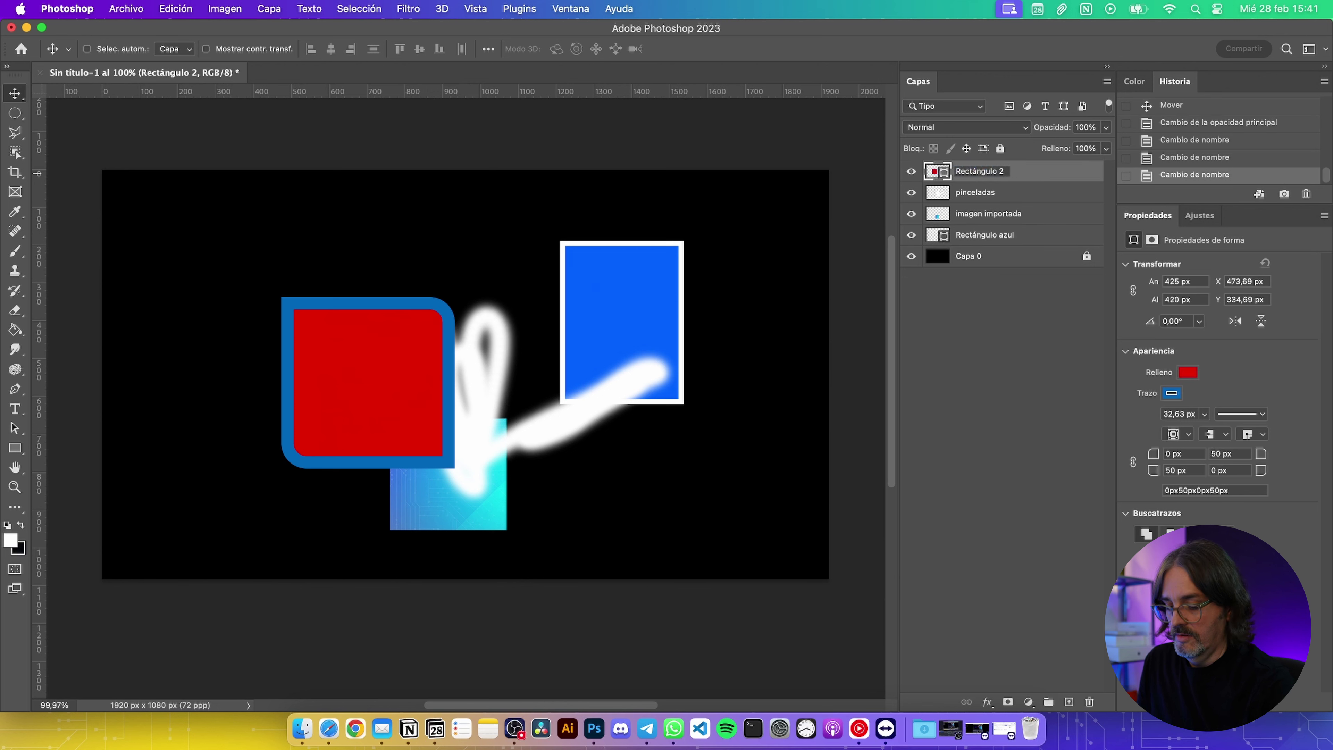
{"action": "type", "text": "oj"}
{"action": "key", "text": "Return"}
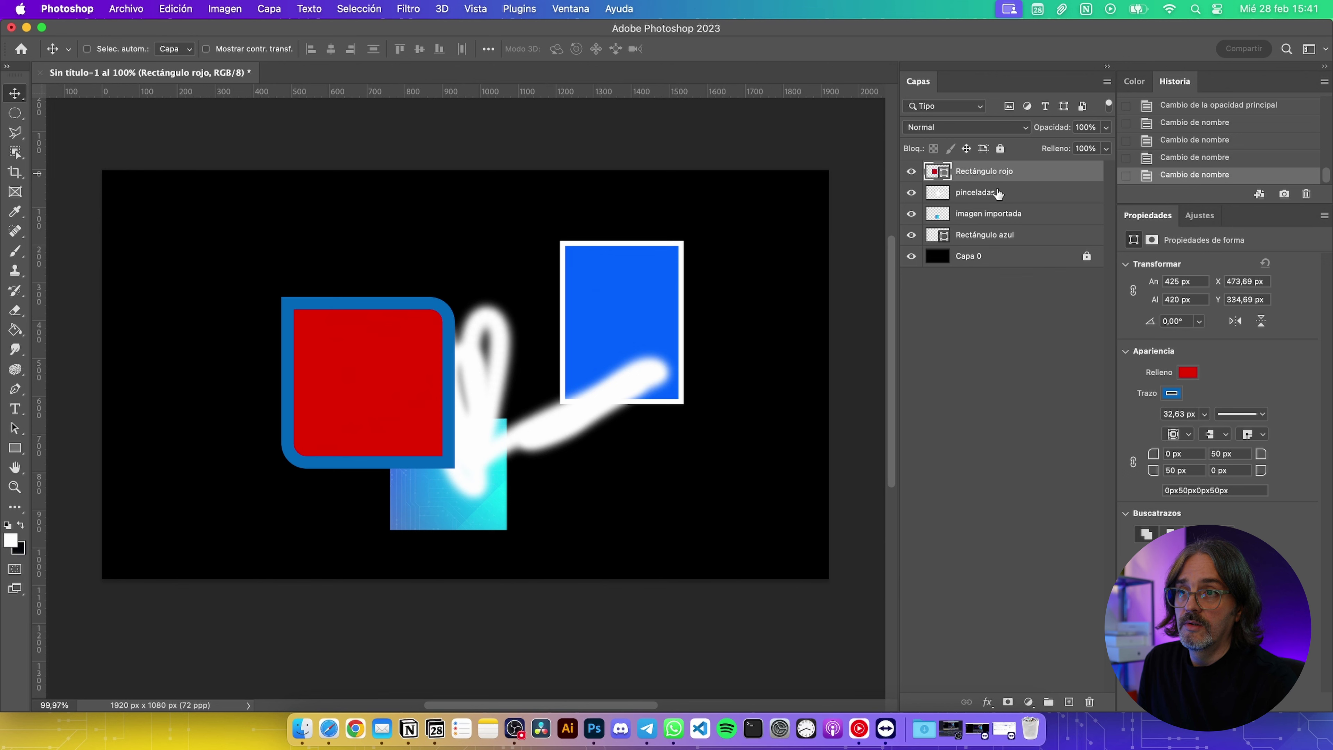
{"action": "double_click", "coordinate": [974, 255]}
{"action": "type", "text": "fondo"}
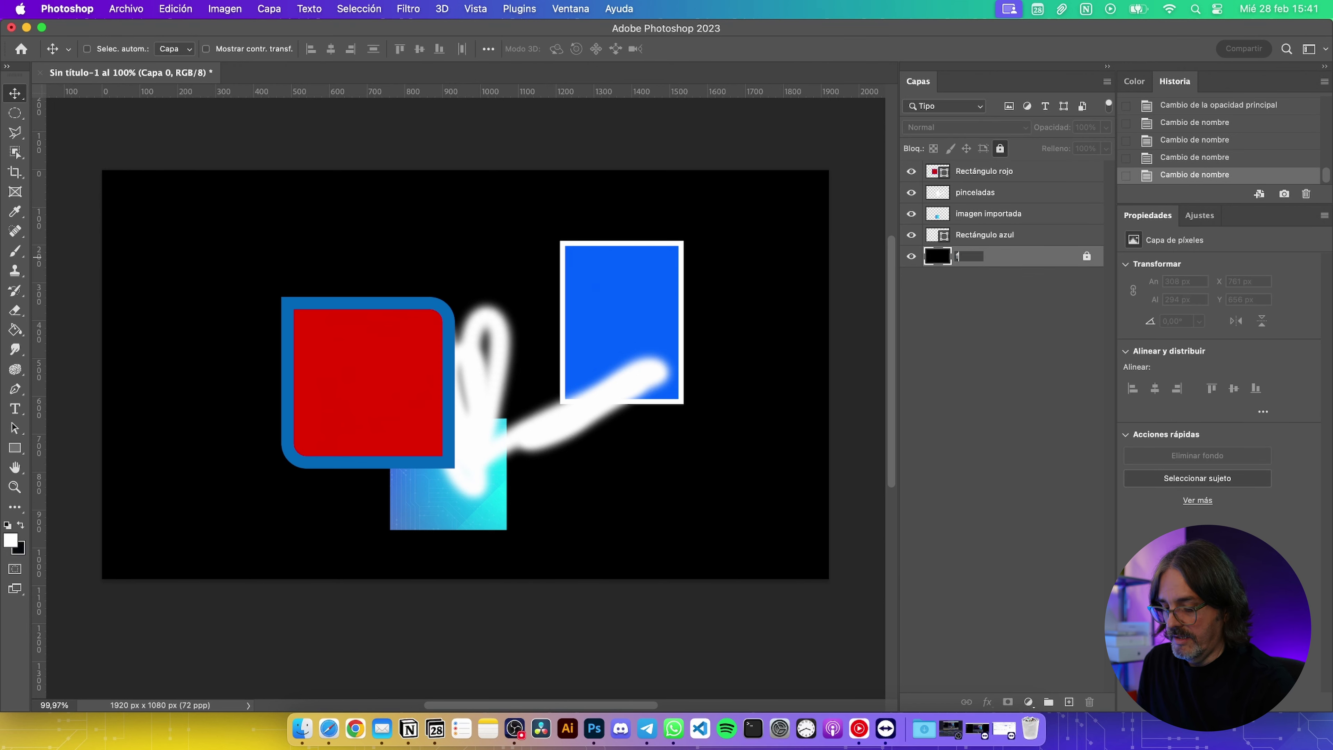
{"action": "key", "text": "Return"}
Select the imagen importada layer, then open and dismiss its Layer Style window
{"action": "left_click", "coordinate": [992, 385]}
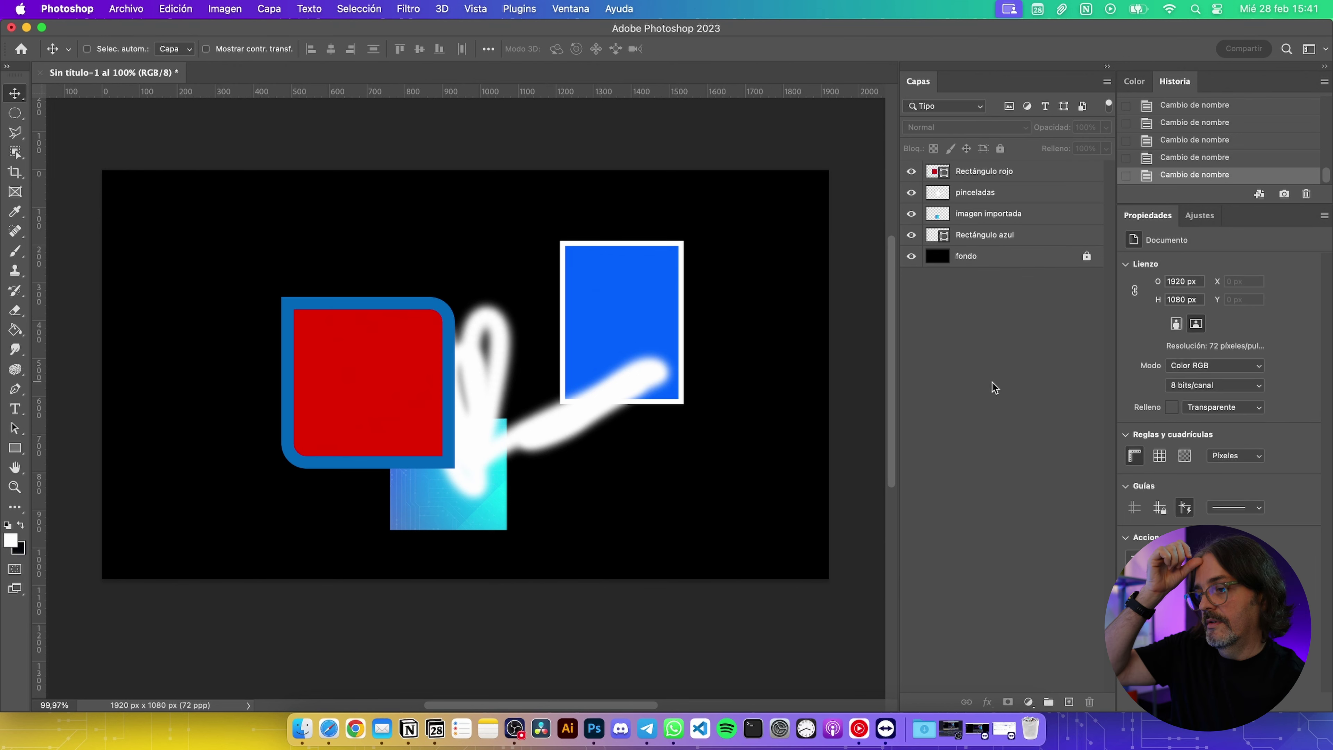
{"action": "left_click", "coordinate": [1045, 212]}
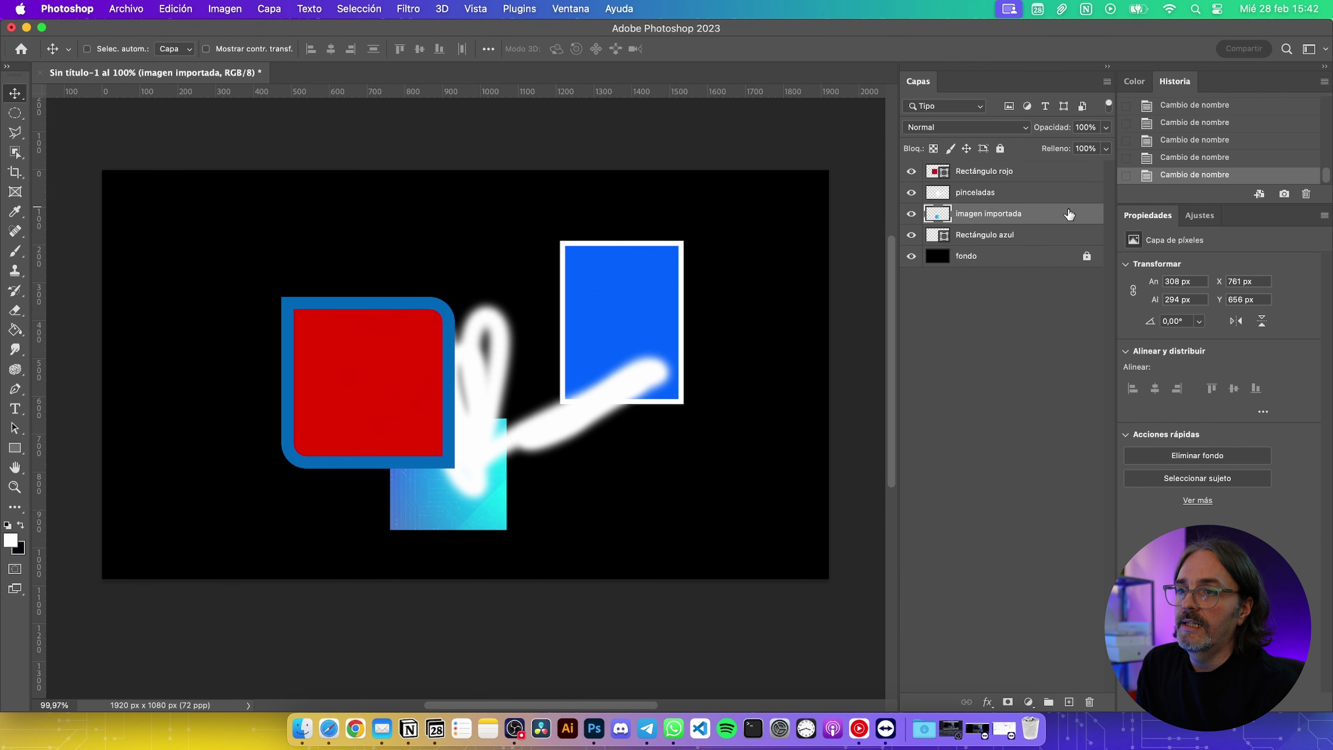
{"action": "double_click", "coordinate": [1068, 214]}
{"action": "left_click", "coordinate": [1241, 243]}
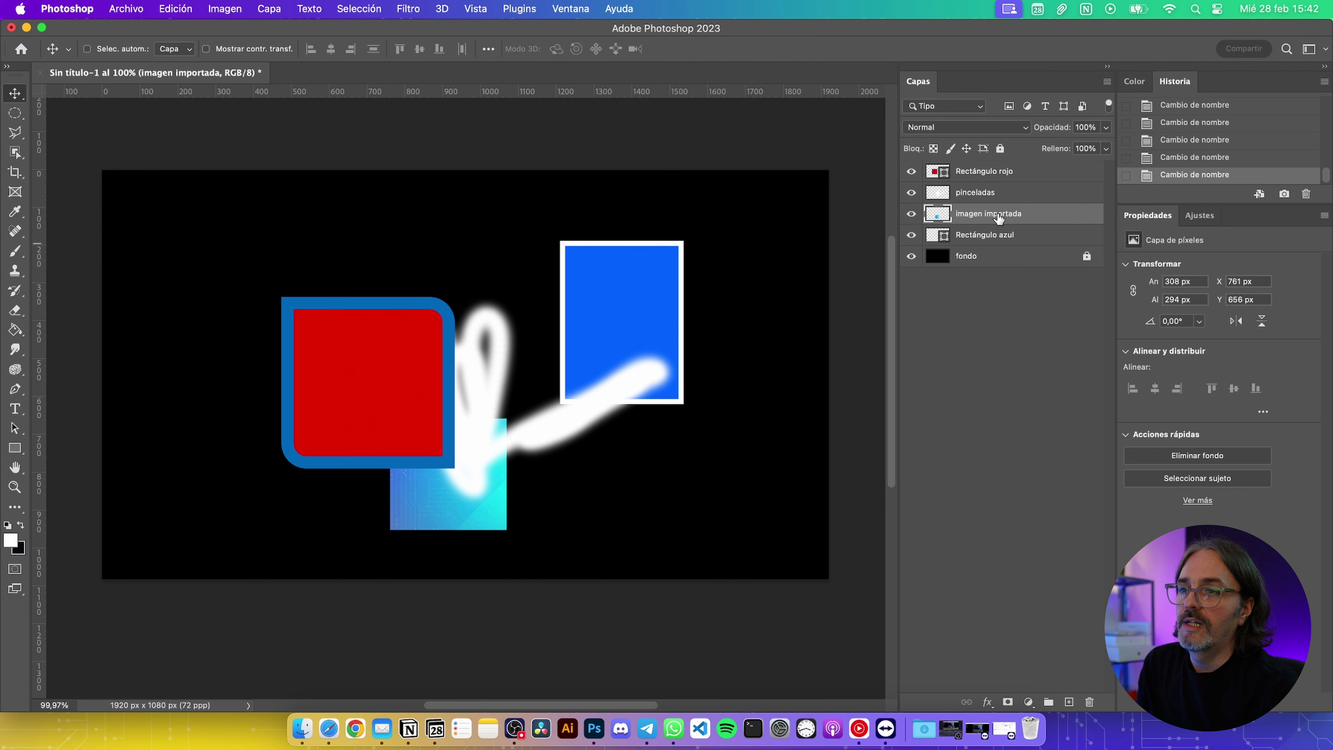
{"action": "key", "text": "Return"}
Reopen imagen importada's Layer Style window, move it aside, and cancel it unchanged
{"action": "double_click", "coordinate": [933, 214]}
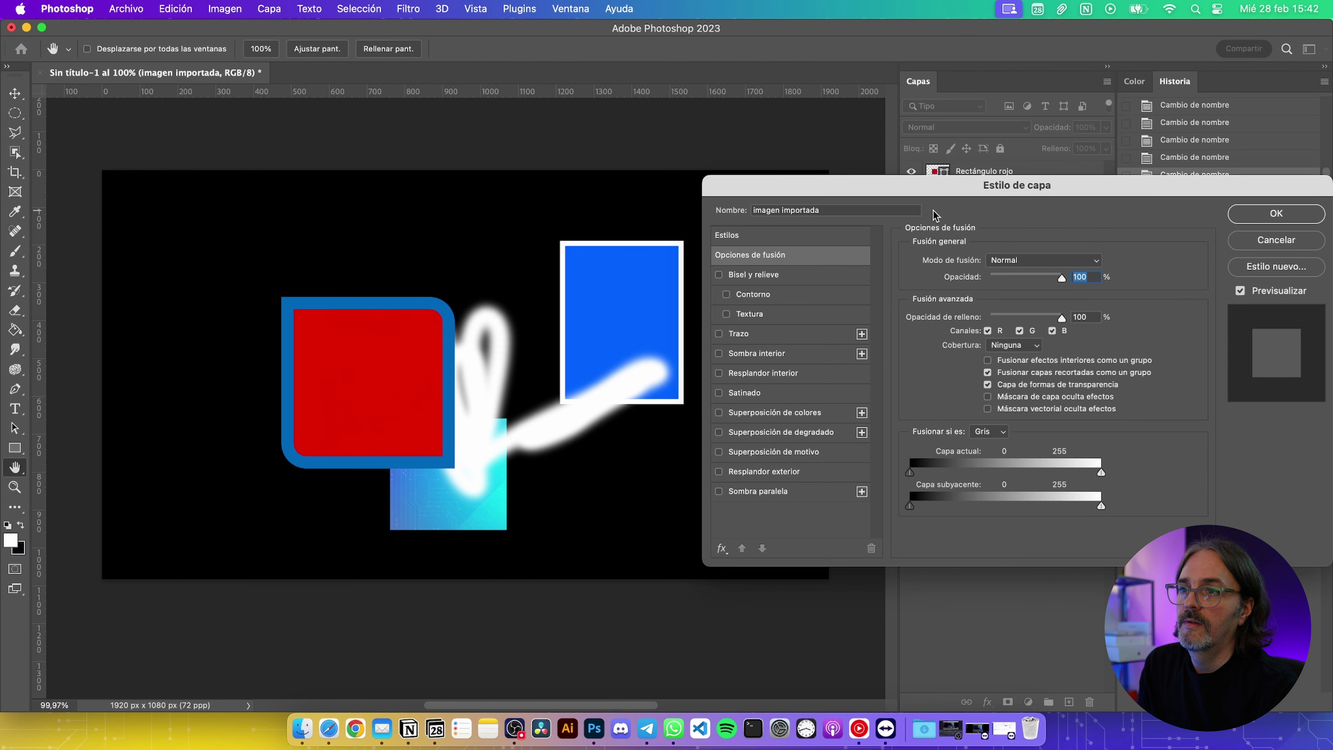
{"action": "left_click", "coordinate": [1252, 245]}
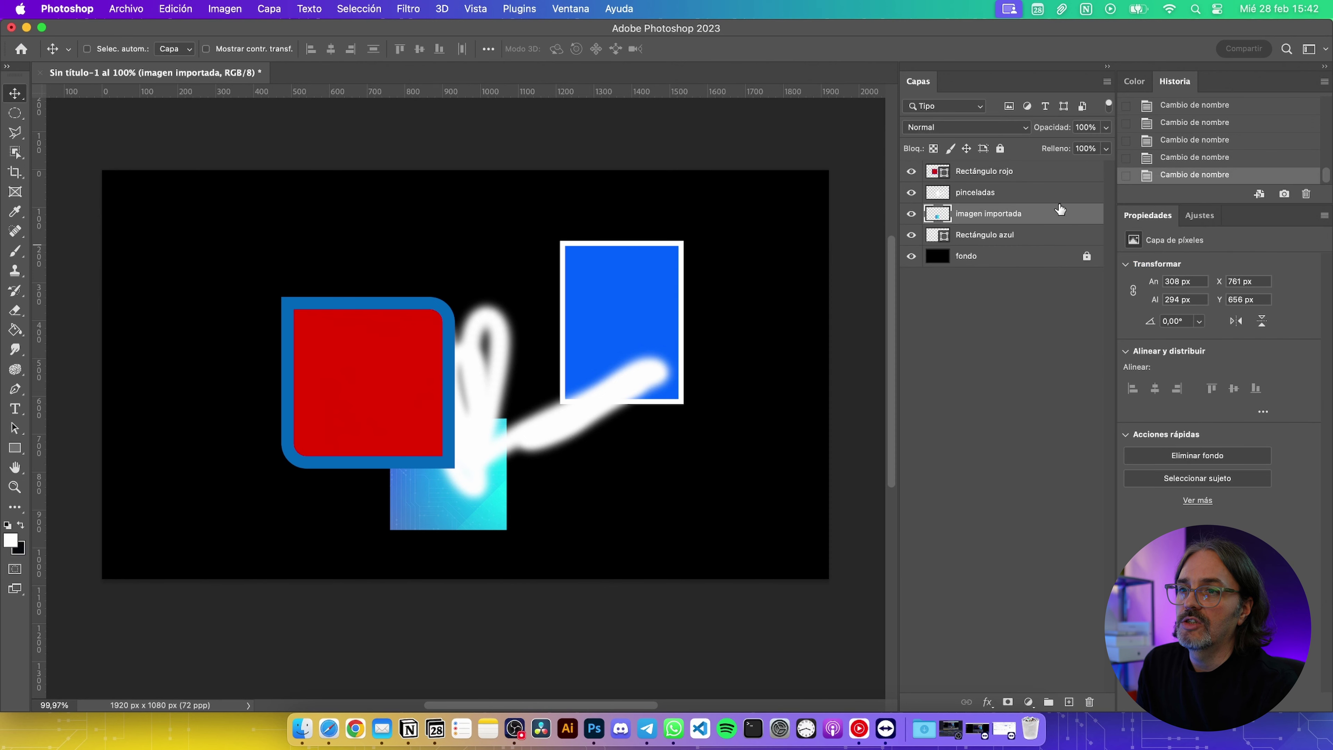
{"action": "double_click", "coordinate": [939, 216]}
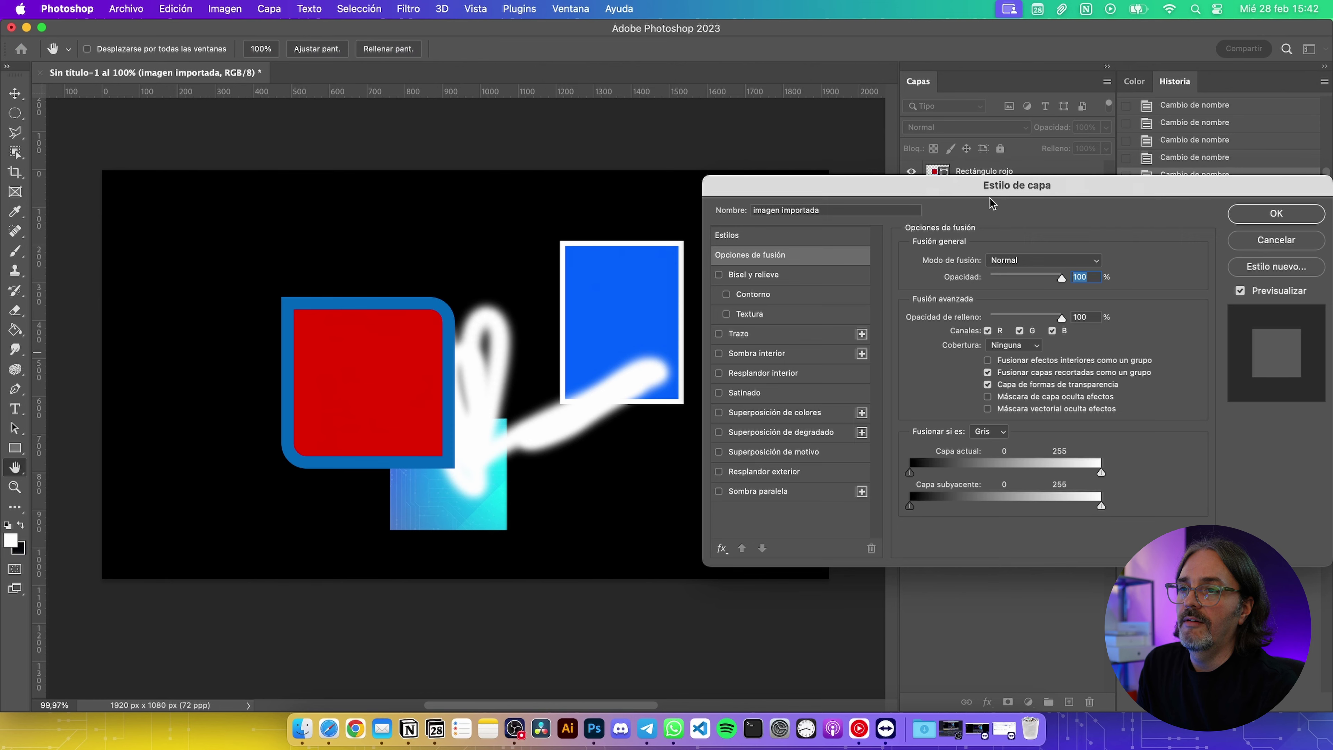
{"action": "left_click_drag", "start_coordinate": [995, 183], "coordinate": [925, 200]}
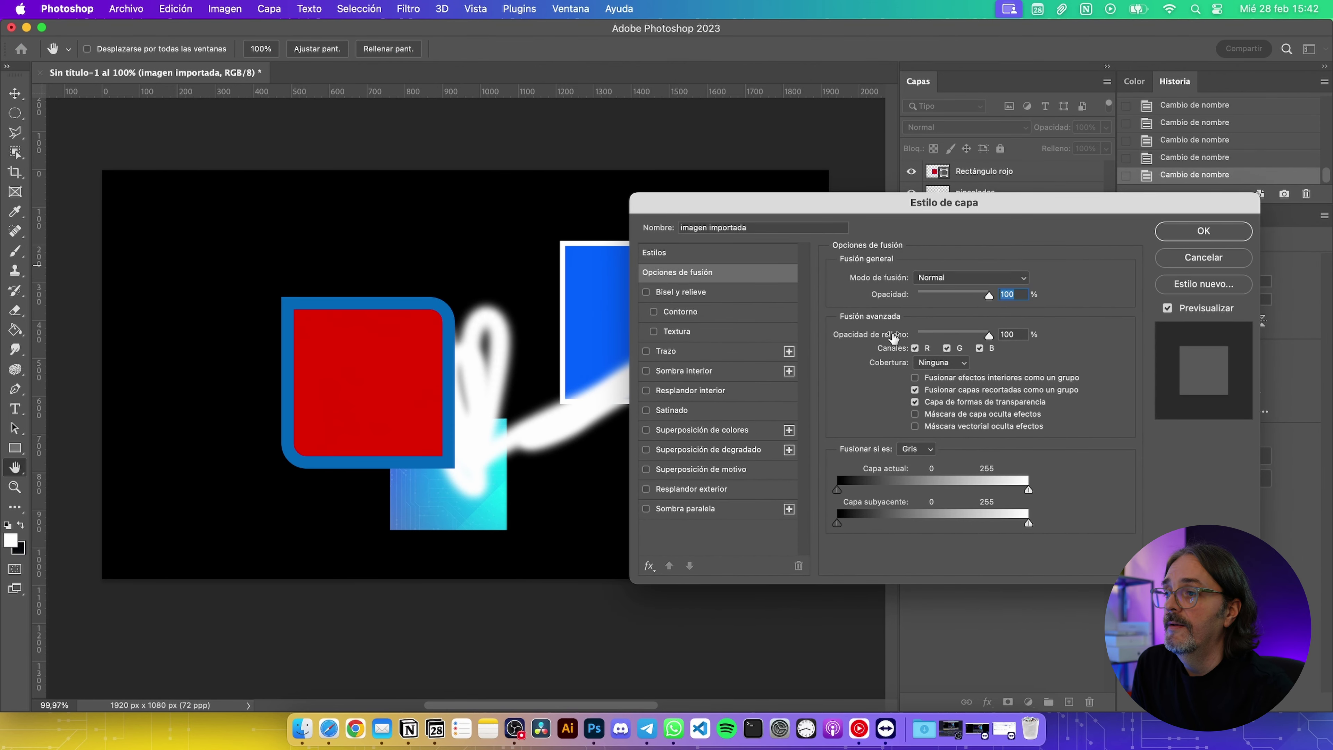
{"action": "left_click", "coordinate": [1179, 261]}
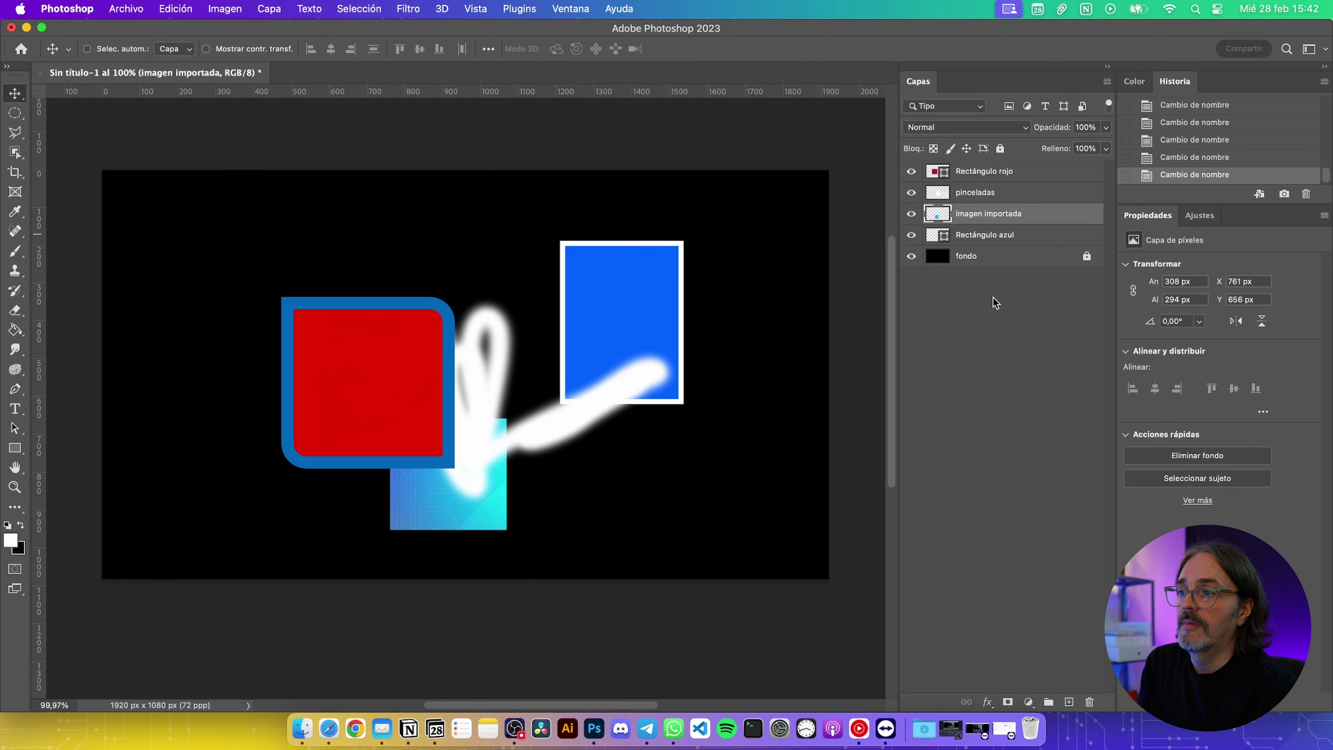
Hide the red and blue rectangle layers and move the gradient image toward the canvas centre
{"action": "left_click", "coordinate": [910, 214]}
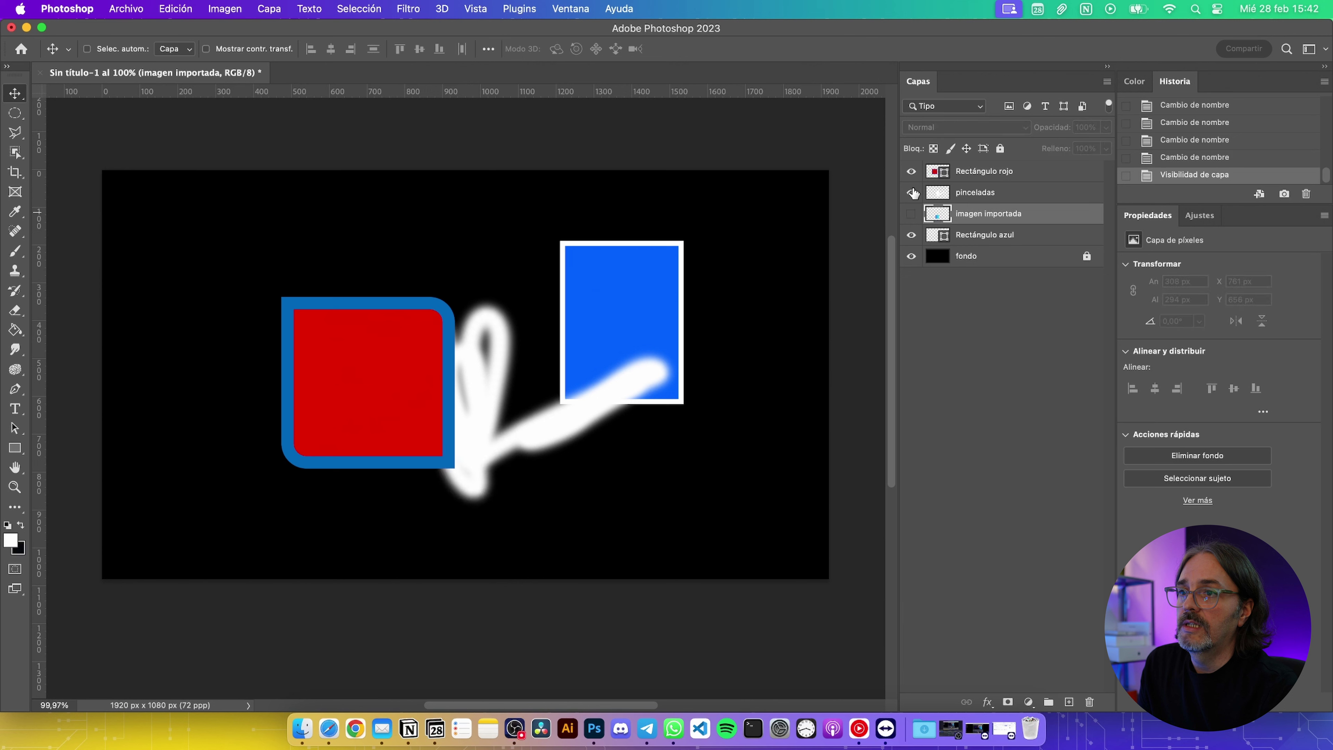
{"action": "left_click", "coordinate": [911, 171]}
{"action": "left_click", "coordinate": [912, 214]}
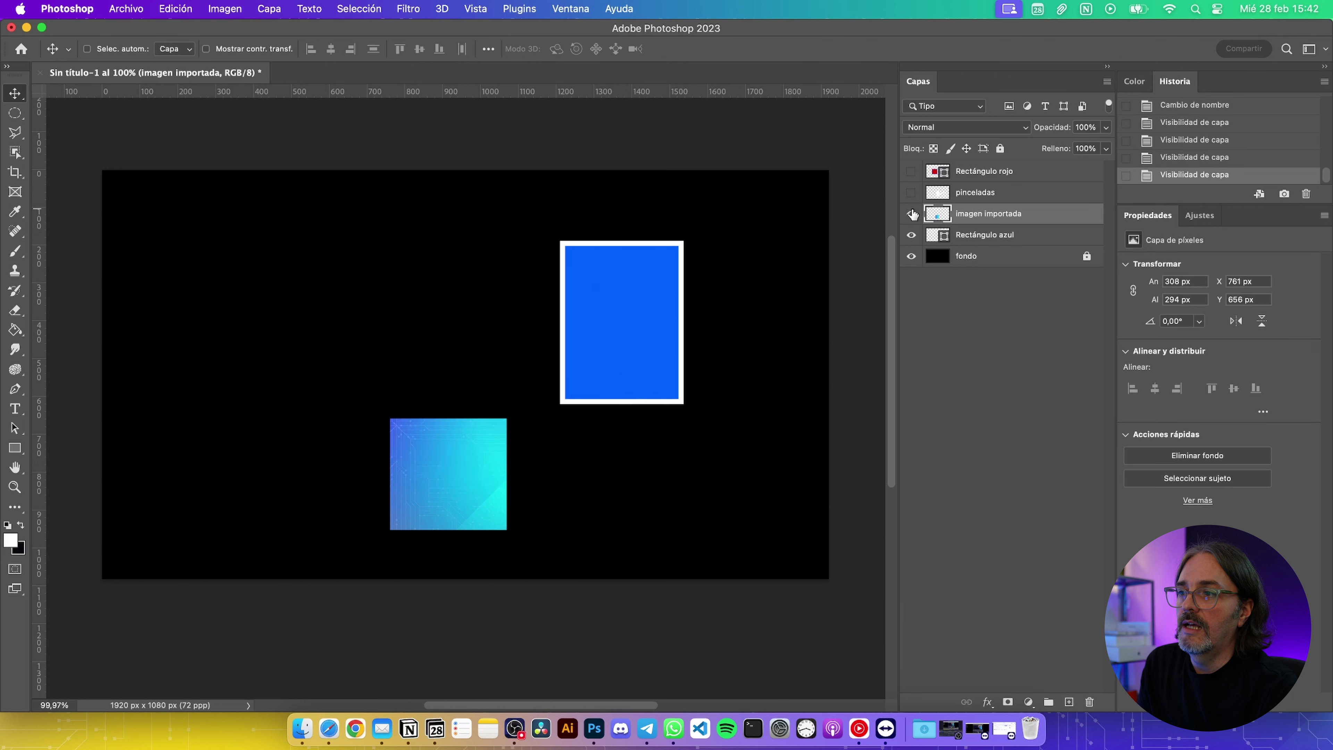
{"action": "left_click", "coordinate": [912, 235]}
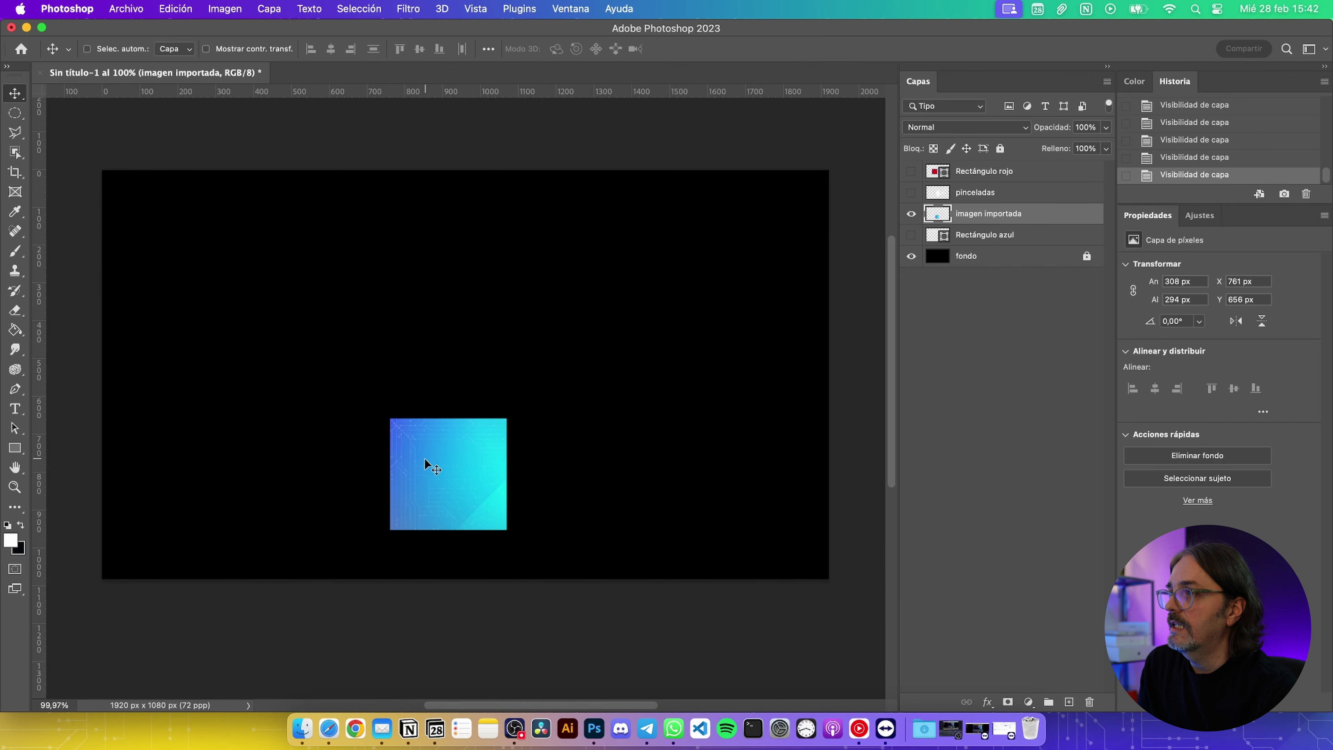
{"action": "left_click_drag", "start_coordinate": [425, 457], "coordinate": [462, 326]}
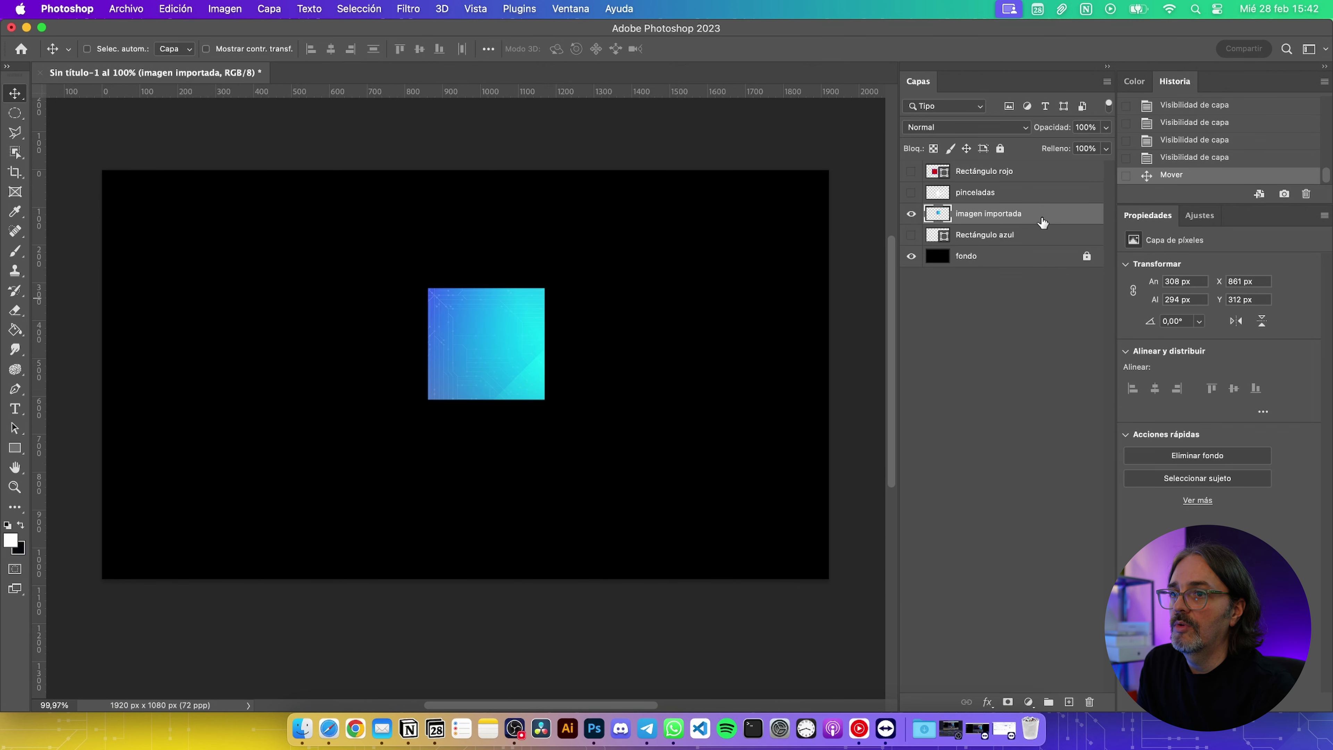
Add a 35 px stroke positioned inside the gradient image's edge
{"action": "double_click", "coordinate": [1051, 220]}
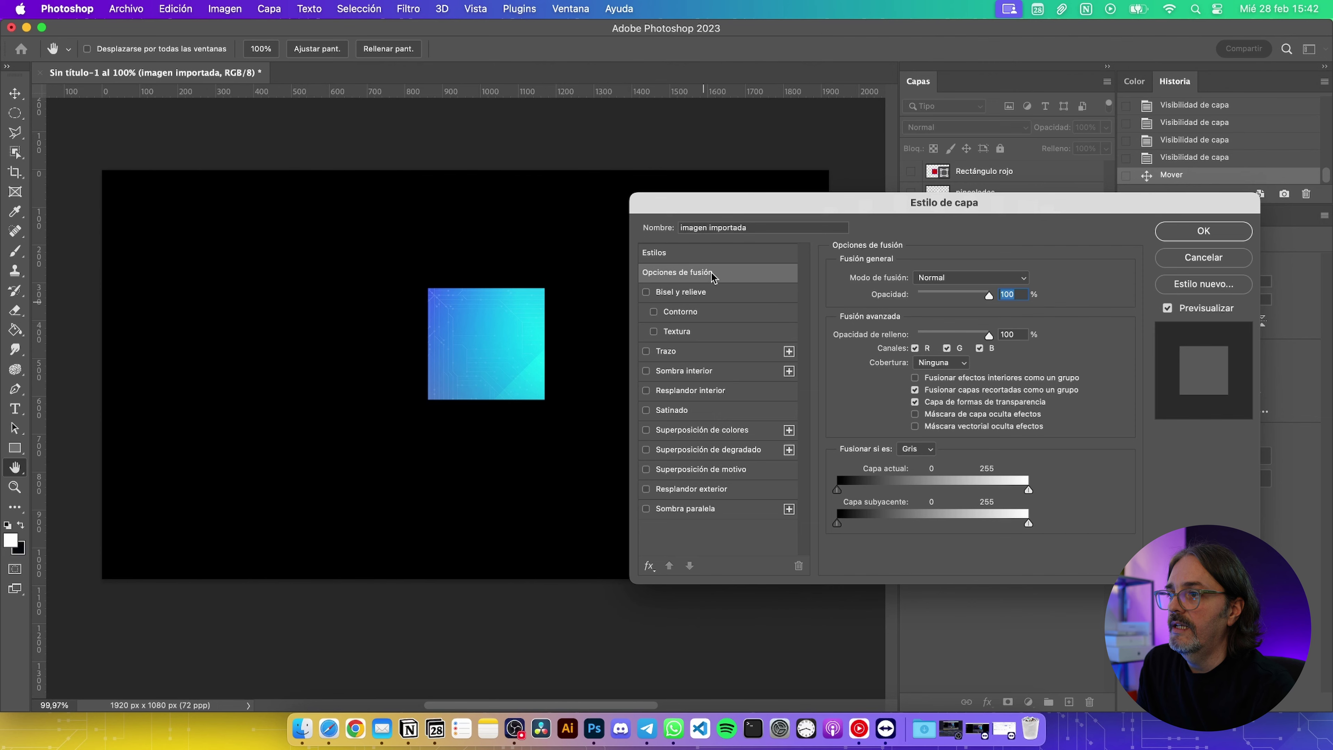
{"action": "left_click_drag", "start_coordinate": [716, 212], "coordinate": [776, 180]}
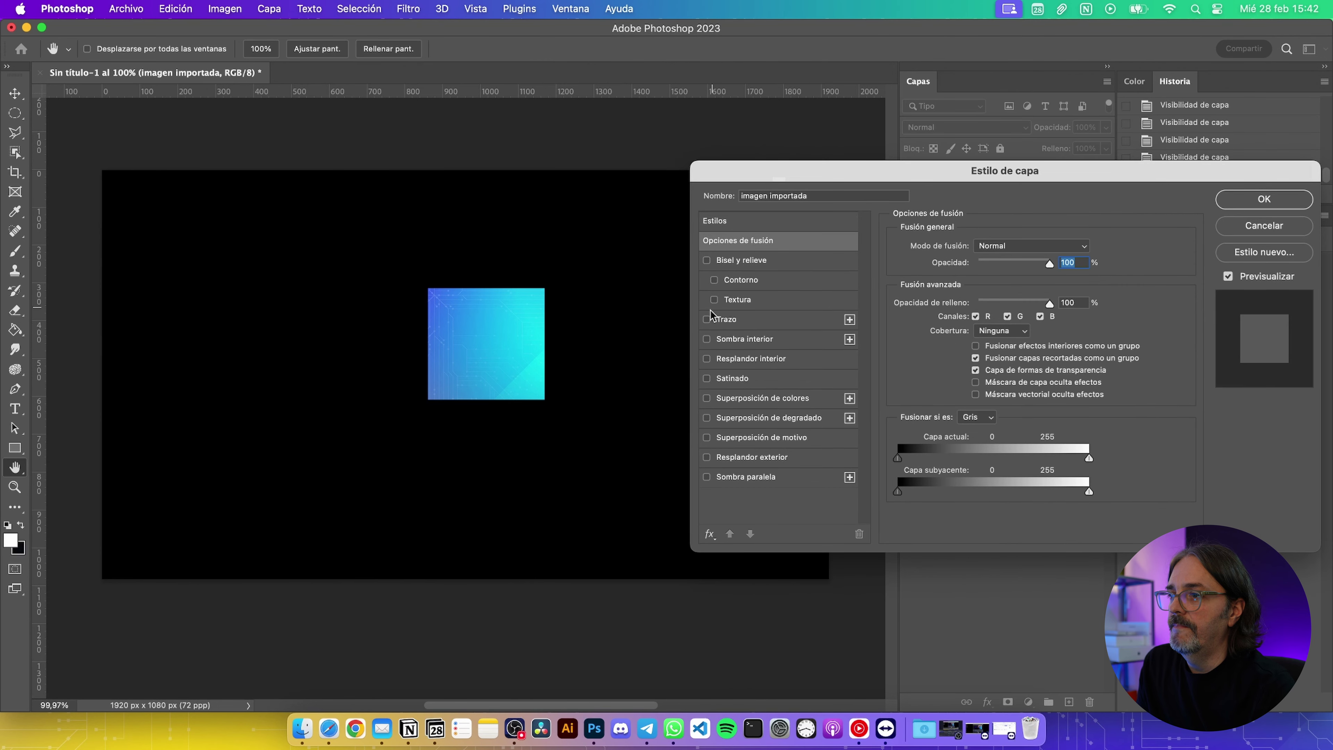
{"action": "left_click", "coordinate": [707, 320]}
{"action": "left_click", "coordinate": [734, 320]}
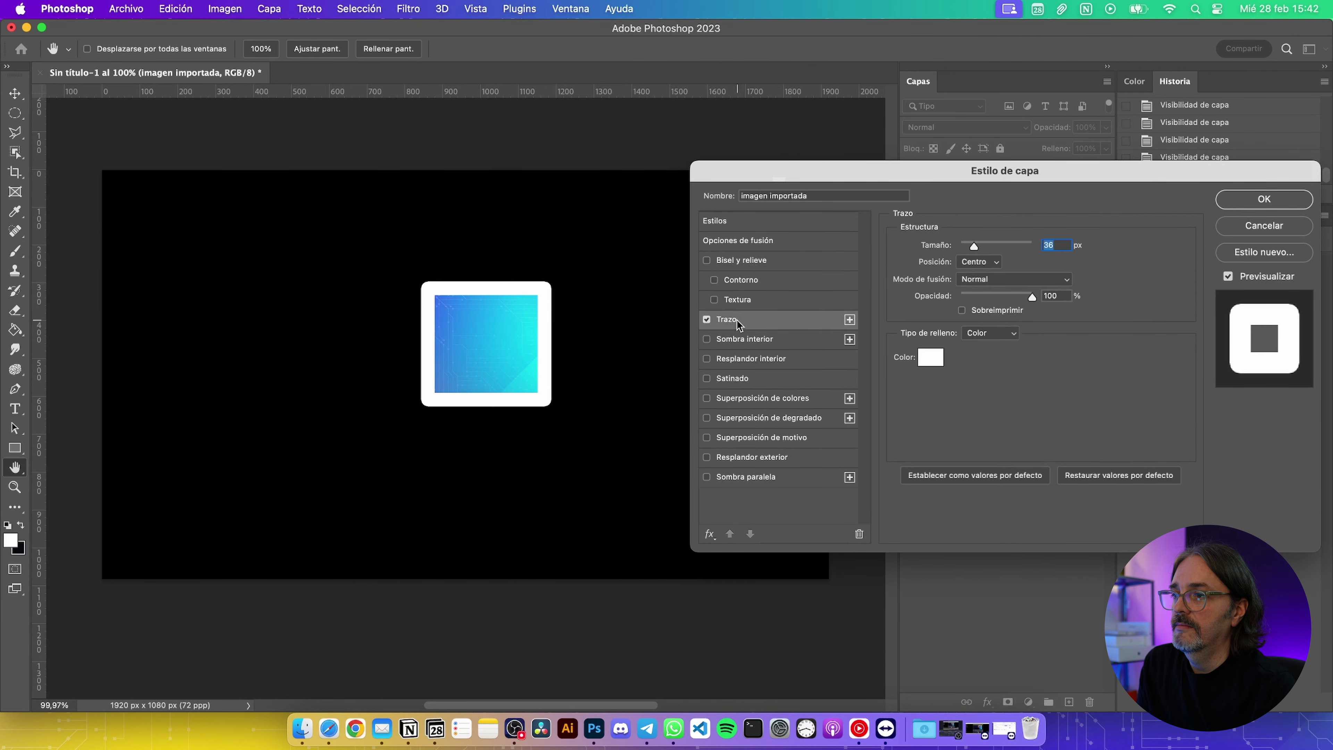
{"action": "mouse_move", "coordinate": [972, 245]}
{"action": "left_mouse_down"}
{"action": "mouse_move", "coordinate": [1003, 245]}
{"action": "mouse_move", "coordinate": [973, 246]}
{"action": "left_mouse_up"}
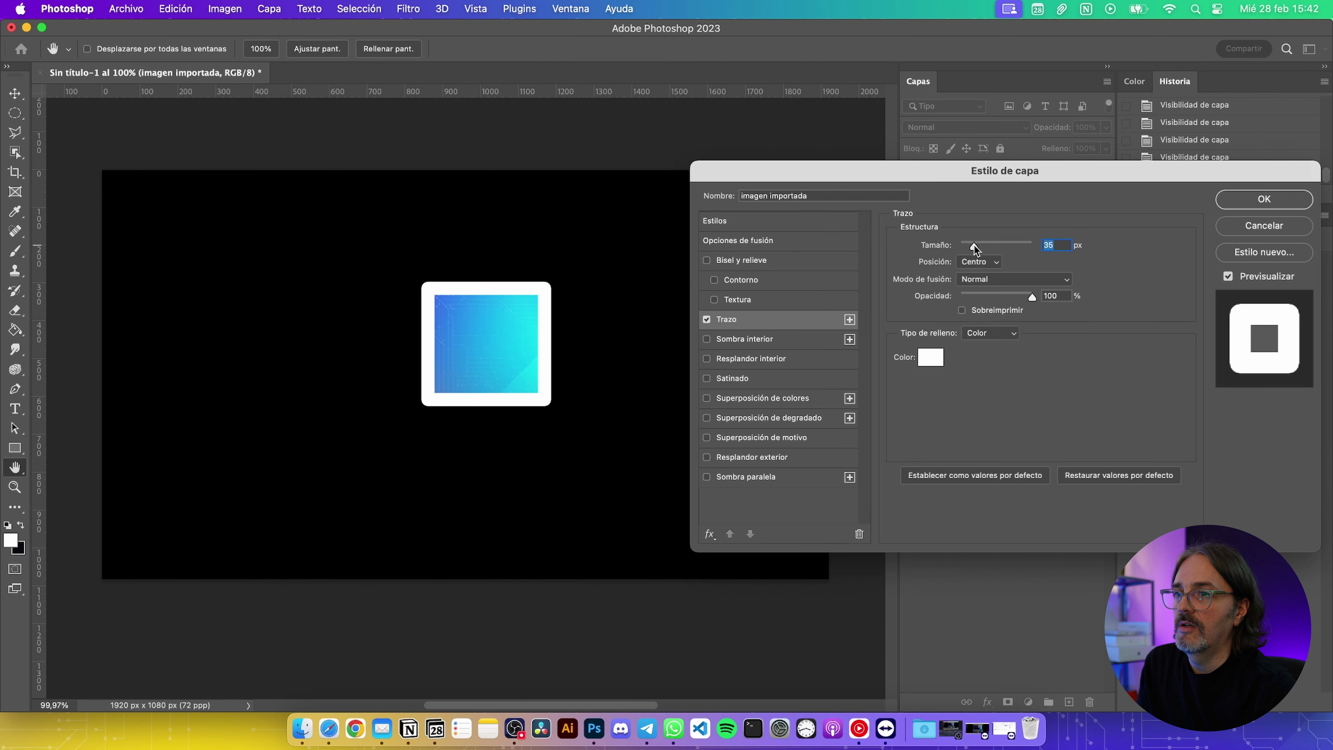
{"action": "left_click", "coordinate": [984, 256]}
{"action": "left_click", "coordinate": [985, 247]}
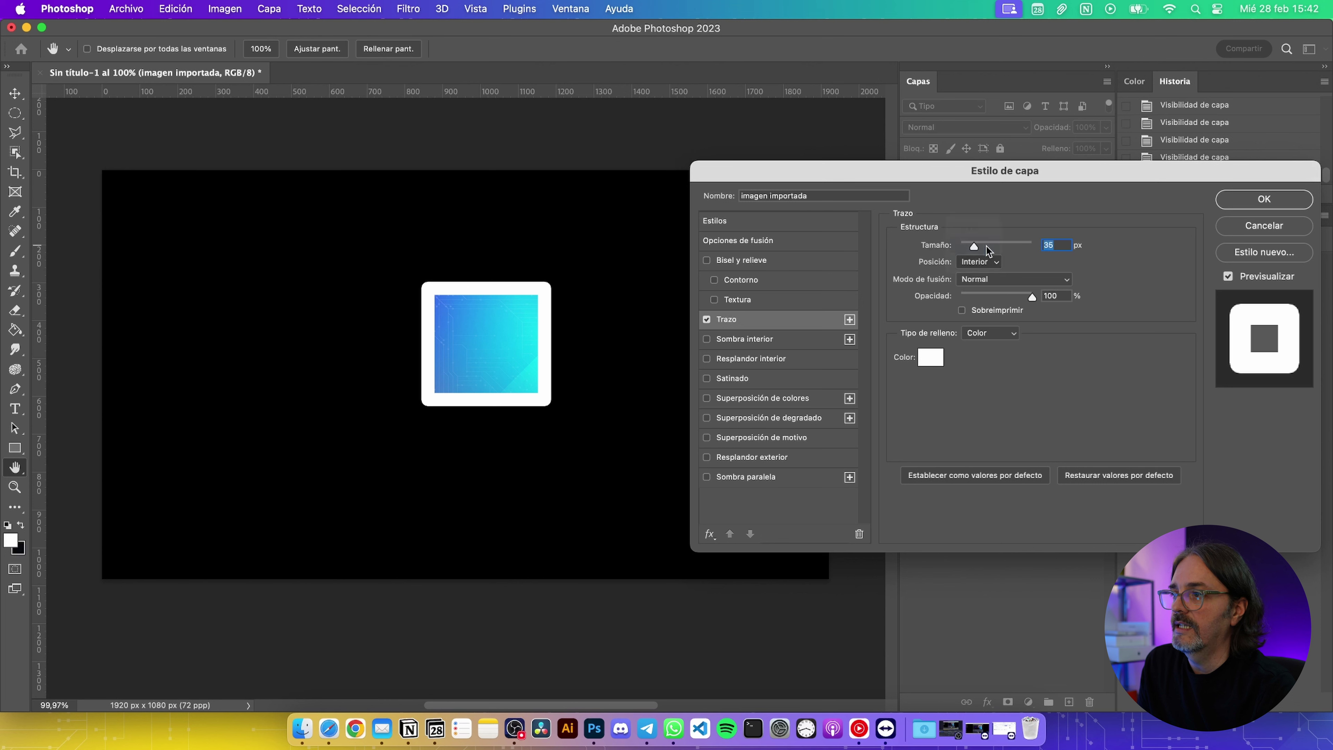
{"action": "left_click", "coordinate": [986, 263]}
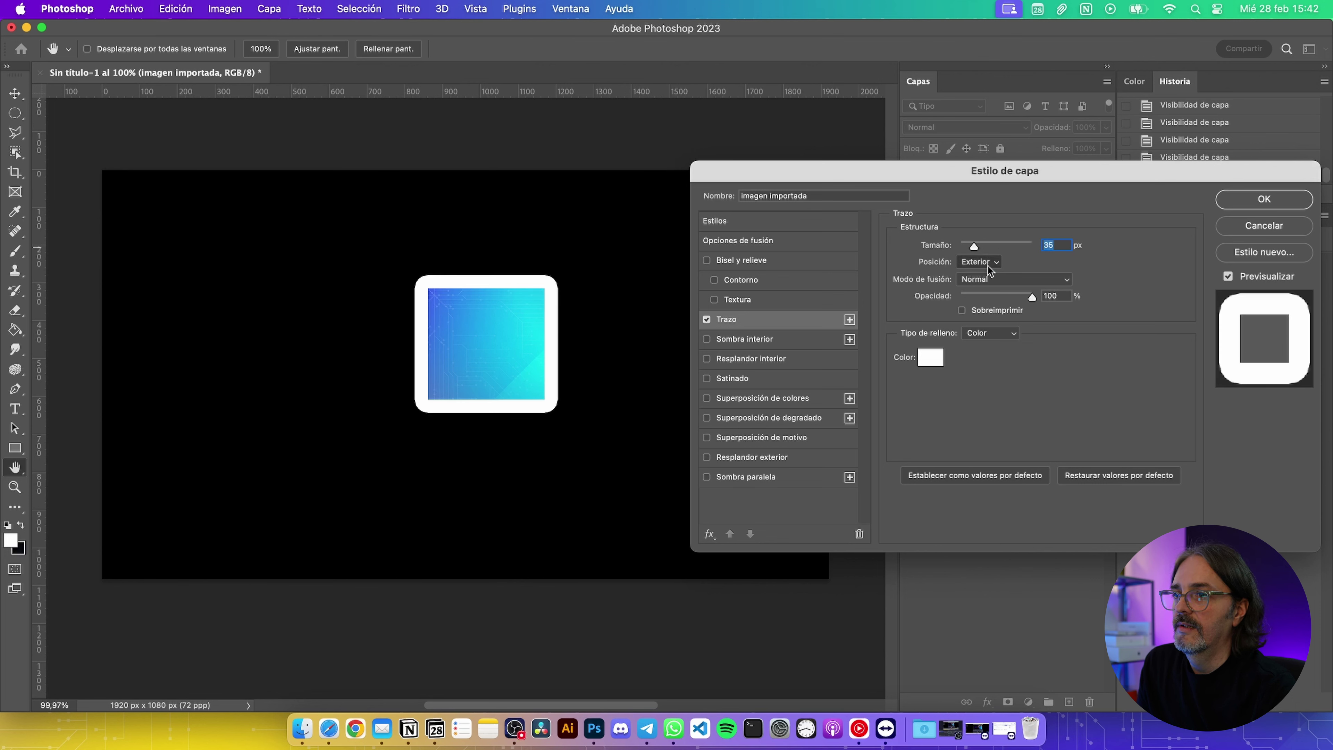
{"action": "left_click", "coordinate": [981, 276]}
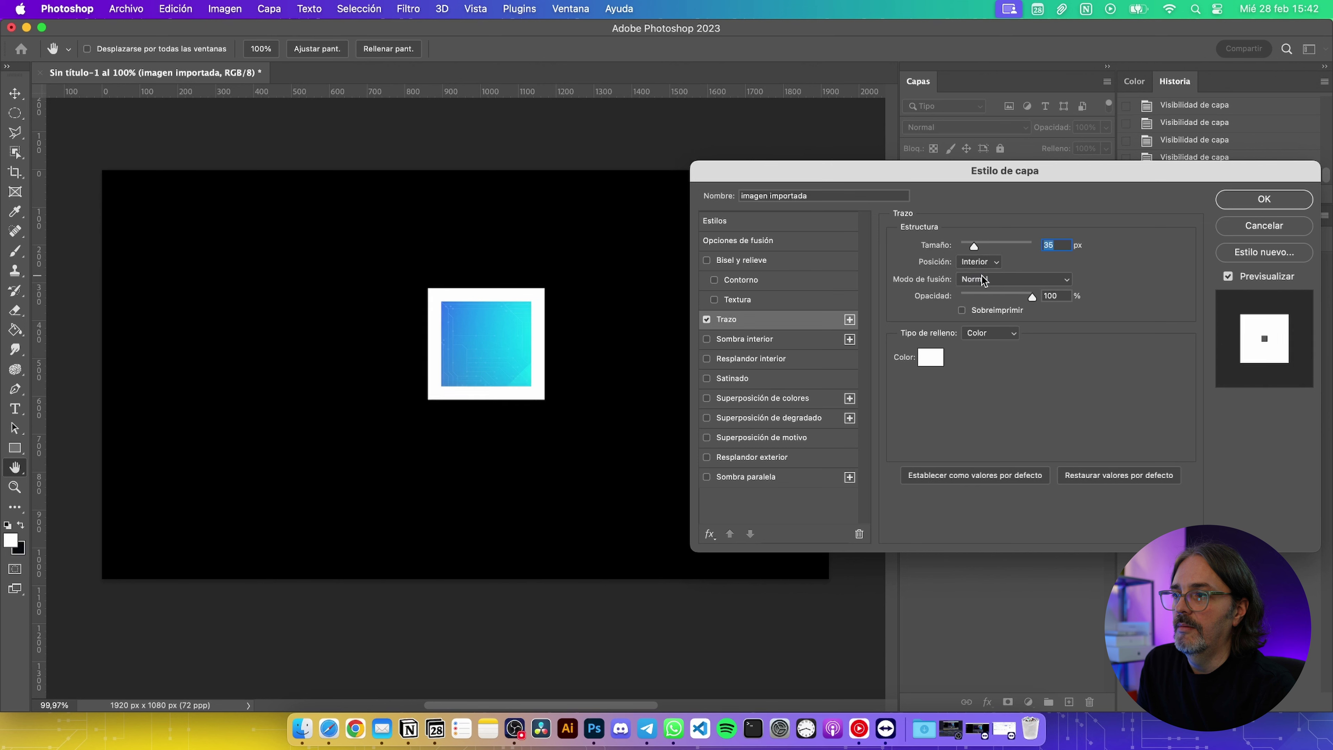
Try Multiplicar as the stroke blend mode, revert to Normal, and confirm the white stroke
{"action": "left_click", "coordinate": [1014, 284]}
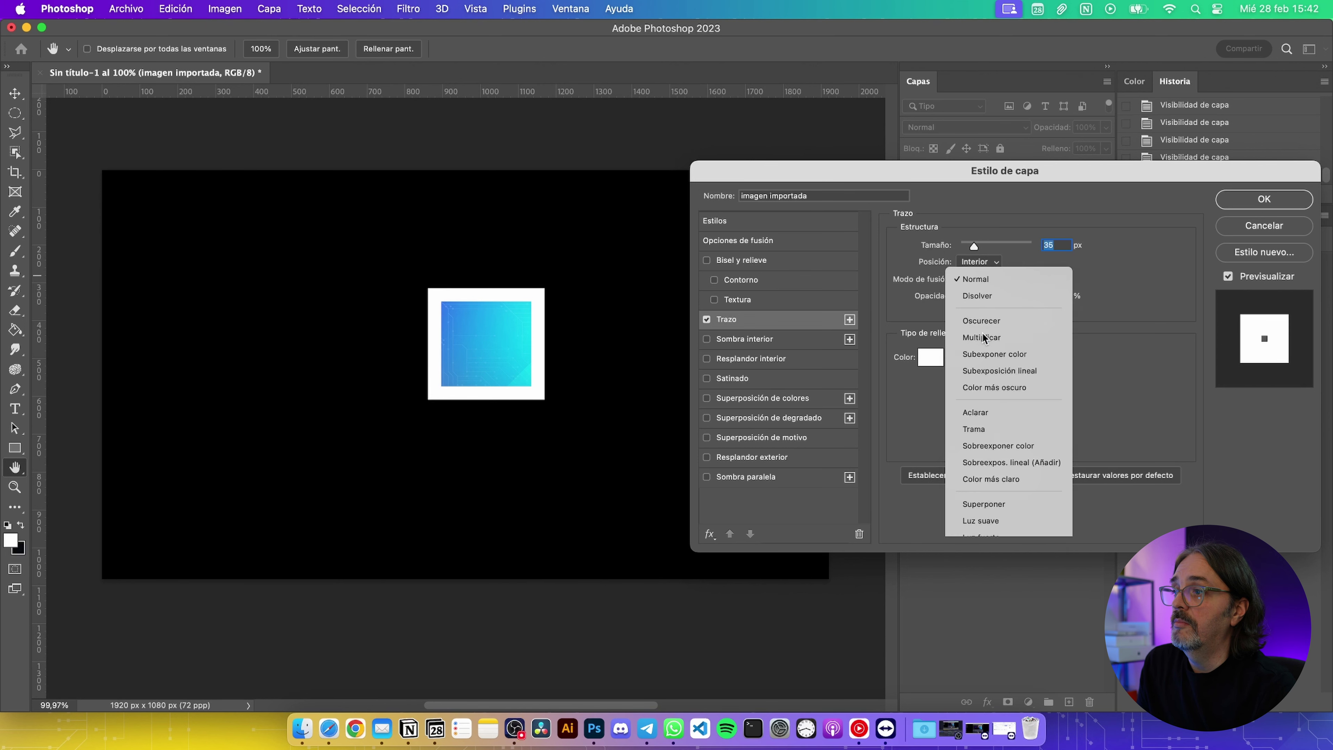
{"action": "left_click", "coordinate": [989, 331]}
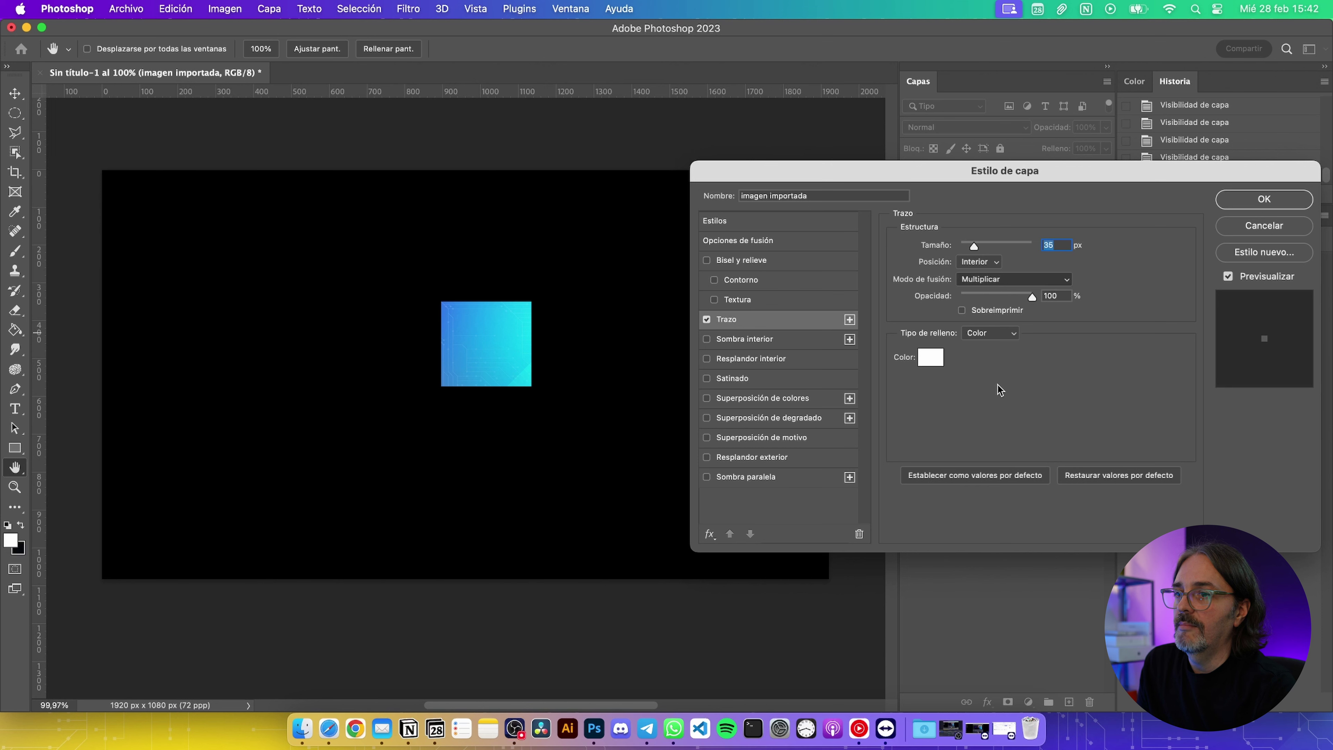
{"action": "left_click", "coordinate": [1013, 278]}
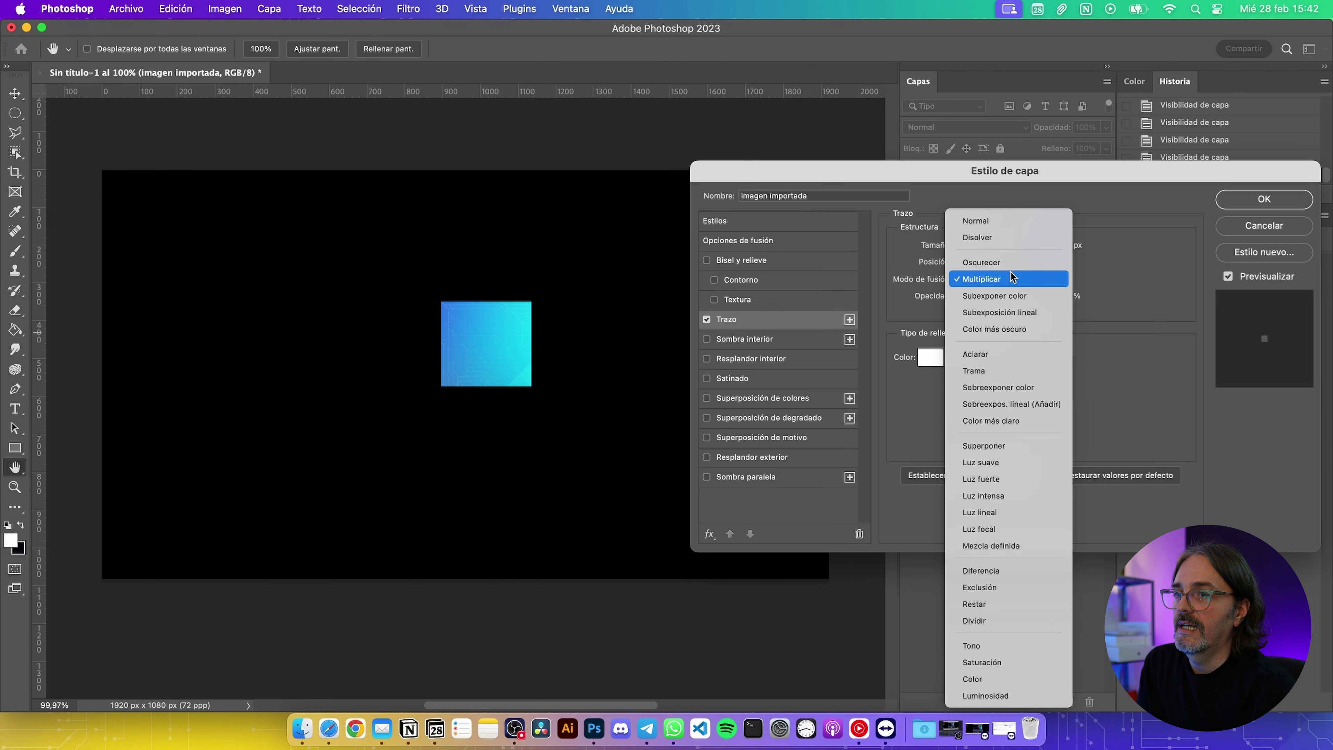
{"action": "left_click", "coordinate": [1002, 213]}
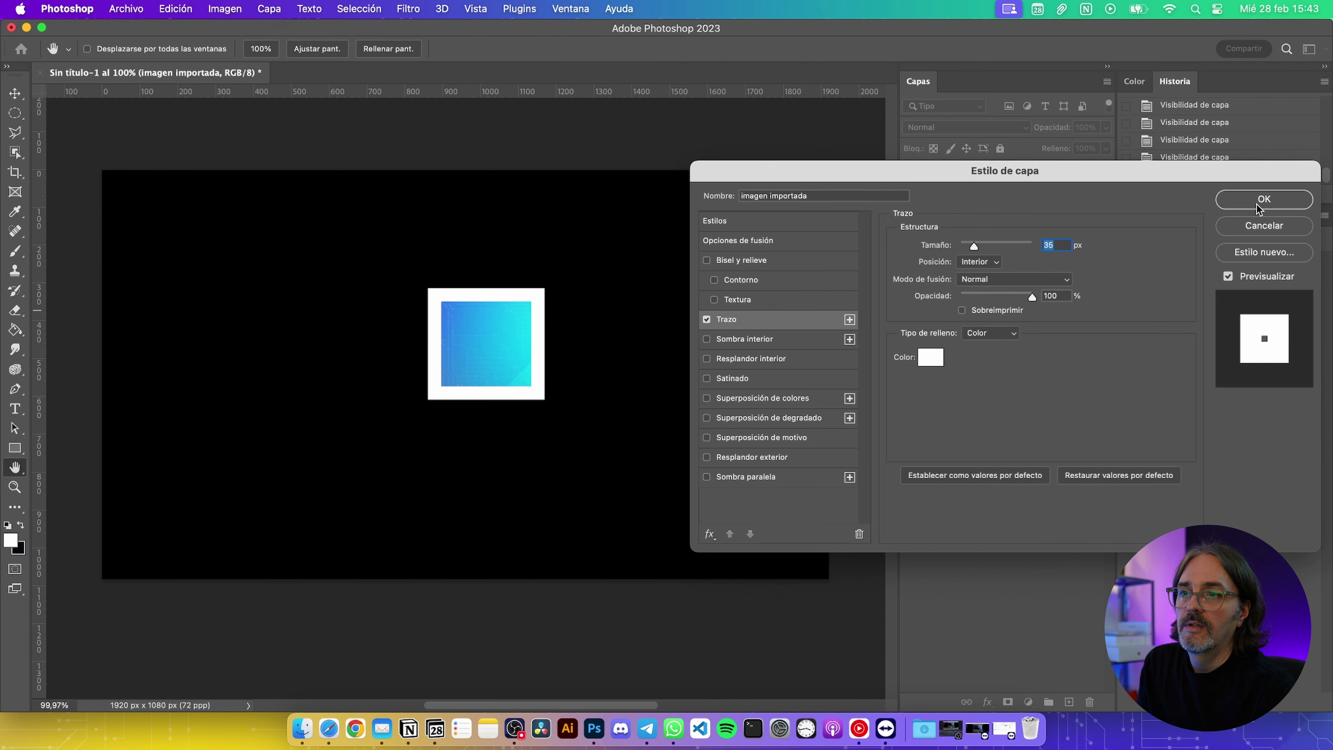
{"action": "left_click", "coordinate": [1264, 199]}
Show Rectángulo rojo, move it below imagen importada, and reopen the image's stroke settings
{"action": "left_click", "coordinate": [912, 171]}
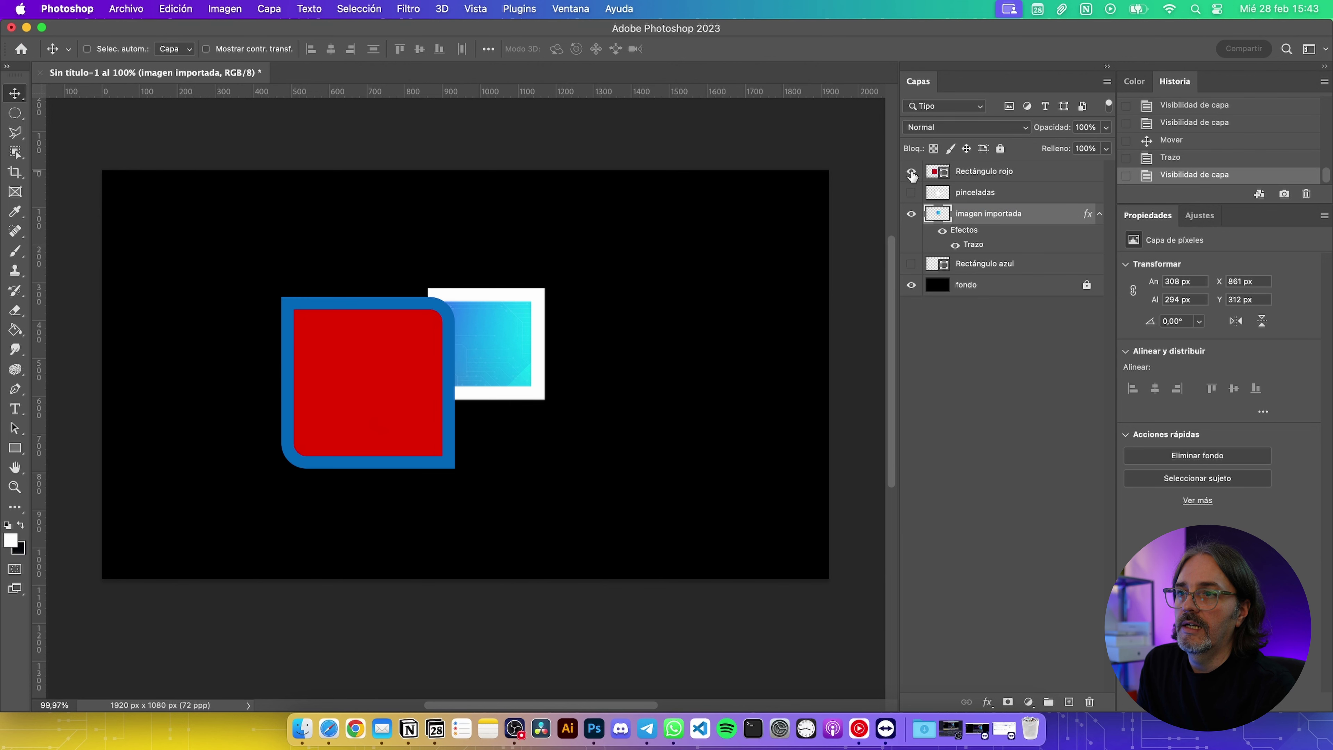
{"action": "left_click_drag", "start_coordinate": [1010, 173], "coordinate": [1005, 252]}
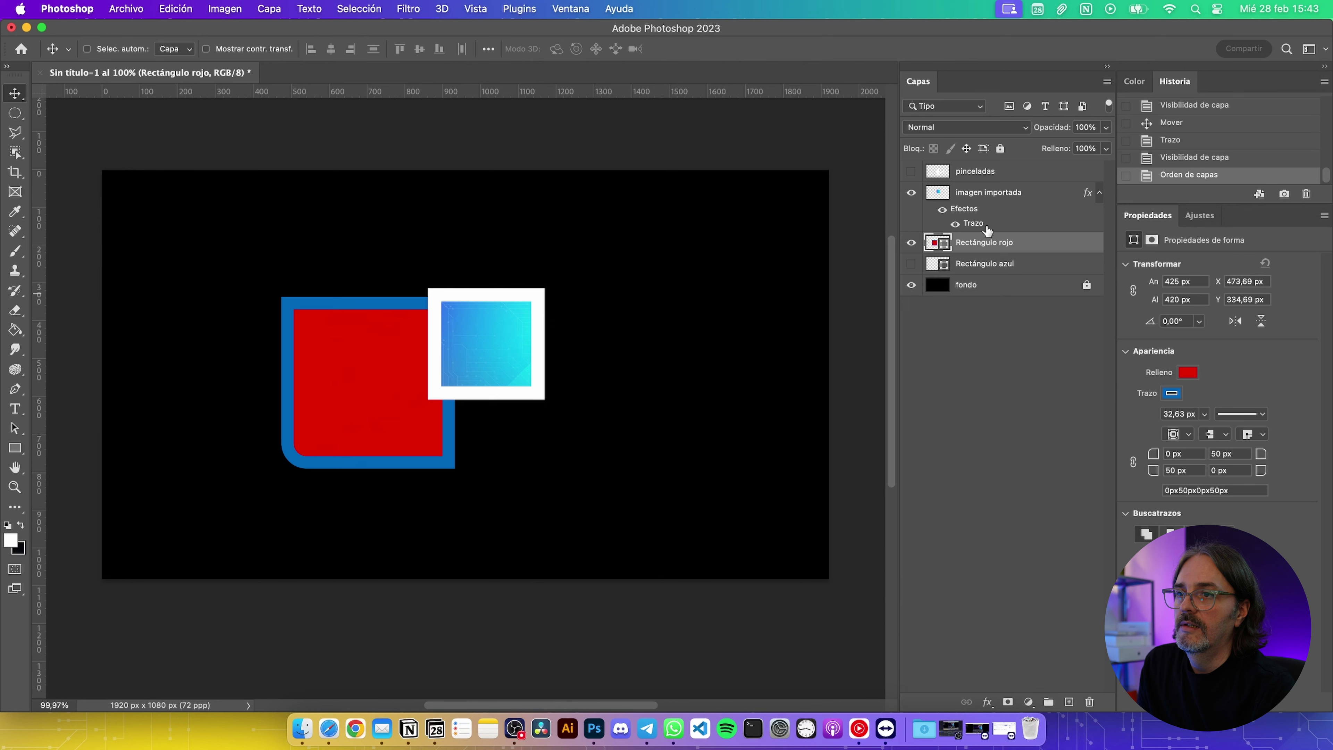
{"action": "left_click", "coordinate": [1017, 199]}
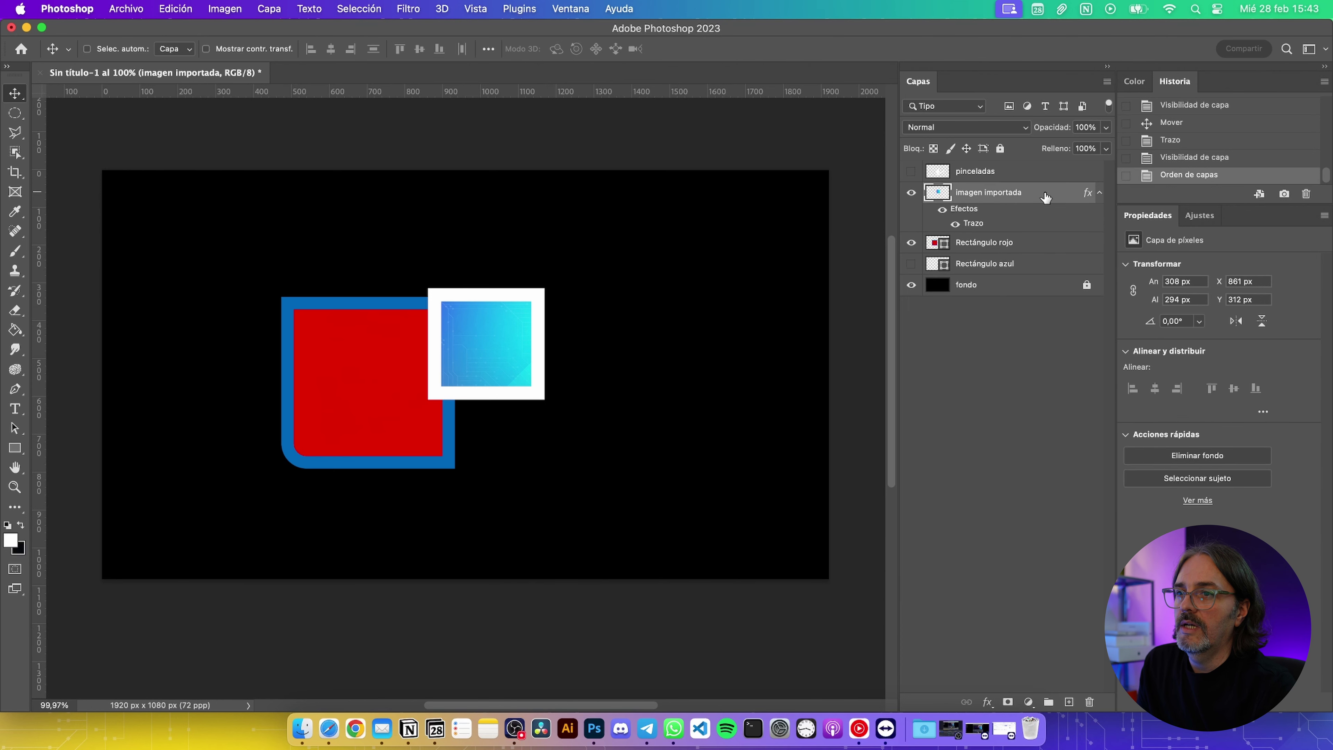
{"action": "double_click", "coordinate": [1045, 197]}
{"action": "left_click", "coordinate": [766, 318]}
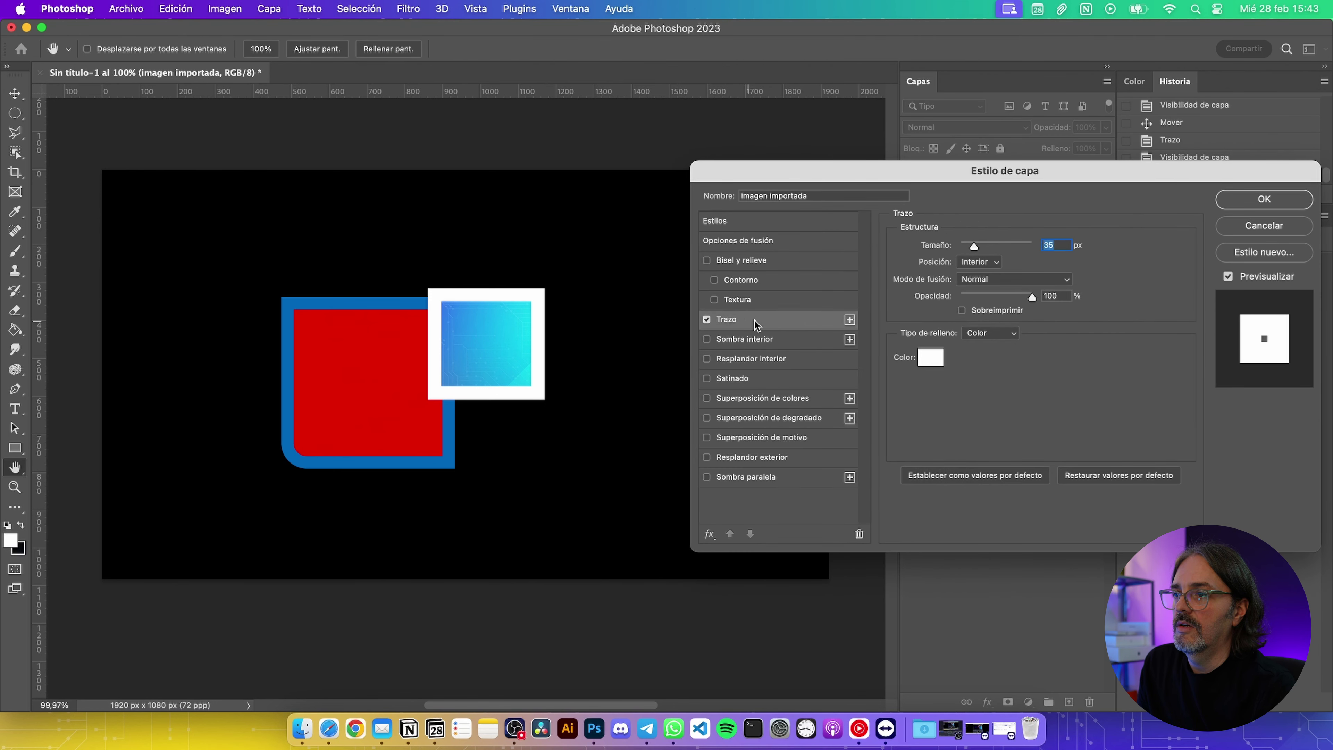
{"action": "left_click_drag", "start_coordinate": [912, 173], "coordinate": [902, 259]}
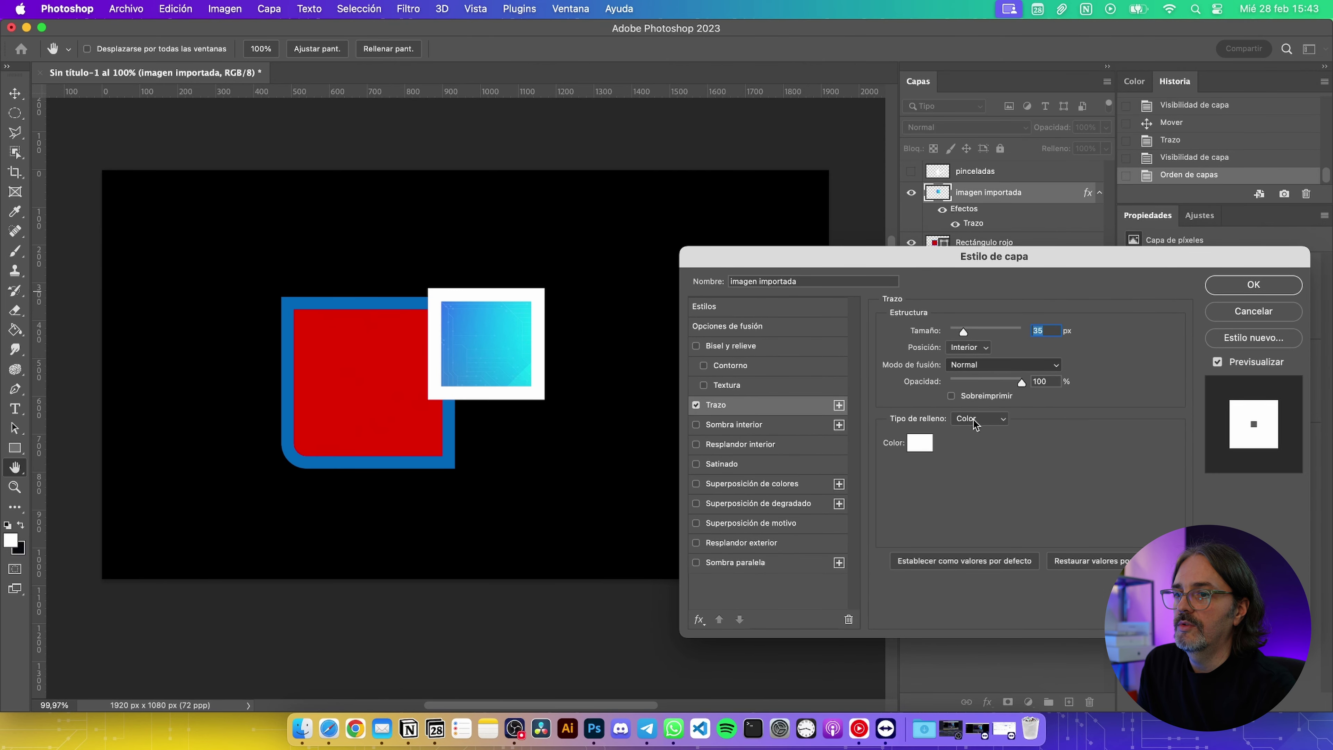
Try stroke blend modes Multiplicar, Trama, Luz suave, Luz lineal and Mezcla definida, then disable the stroke
{"action": "left_click", "coordinate": [1003, 364]}
{"action": "left_click", "coordinate": [974, 414]}
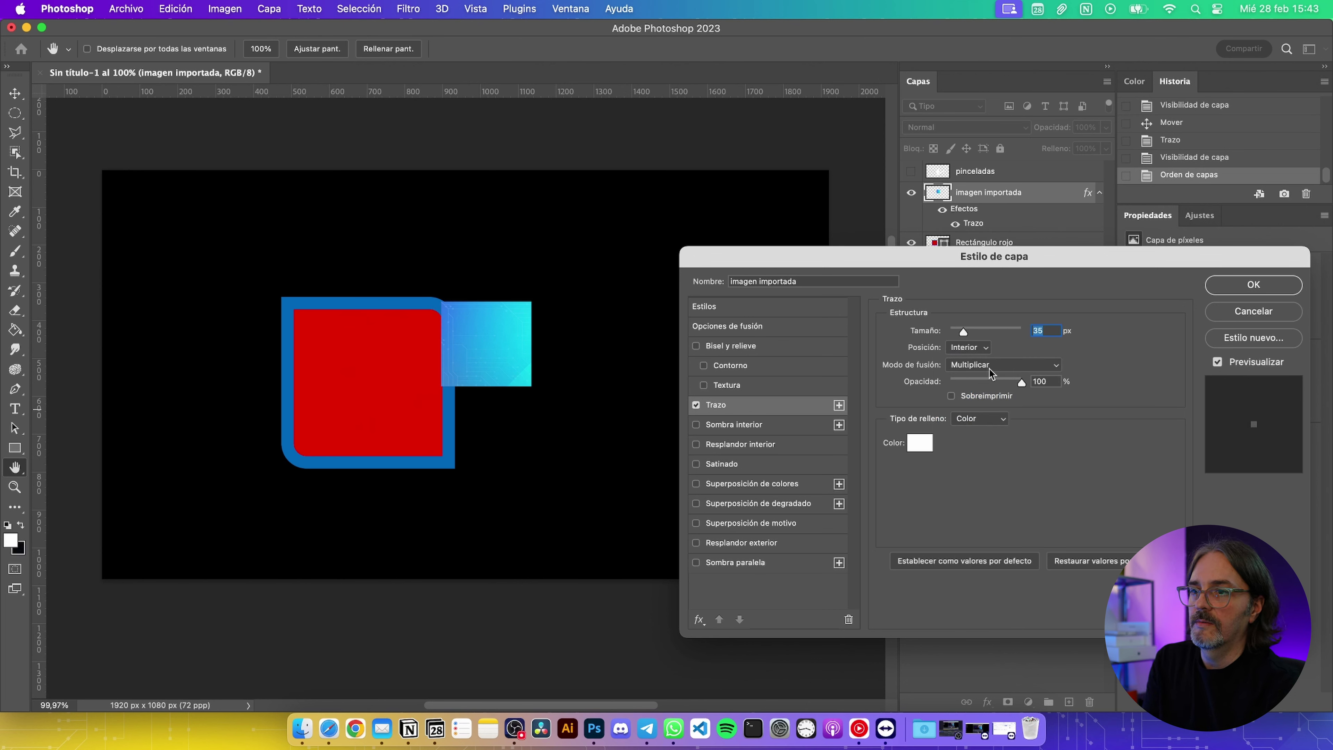
{"action": "left_click", "coordinate": [1002, 365]}
{"action": "left_click", "coordinate": [989, 455]}
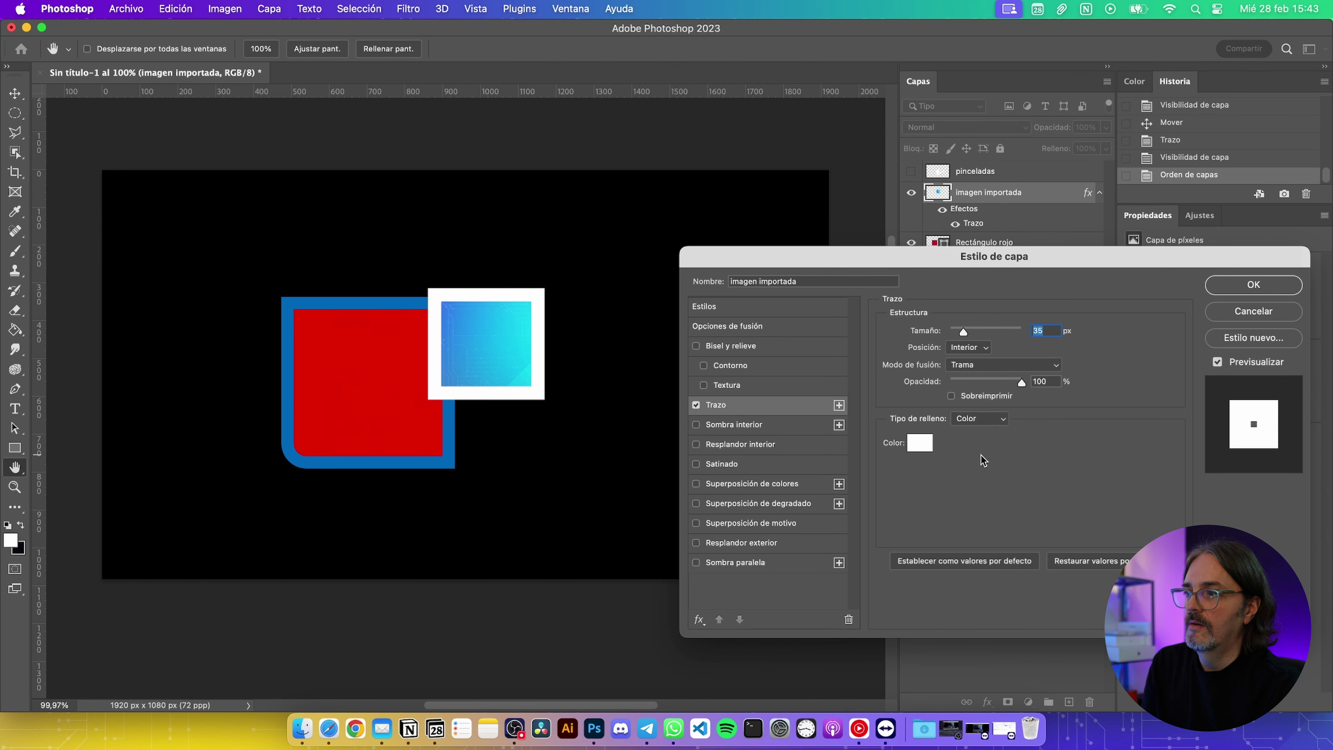
{"action": "left_click", "coordinate": [988, 366]}
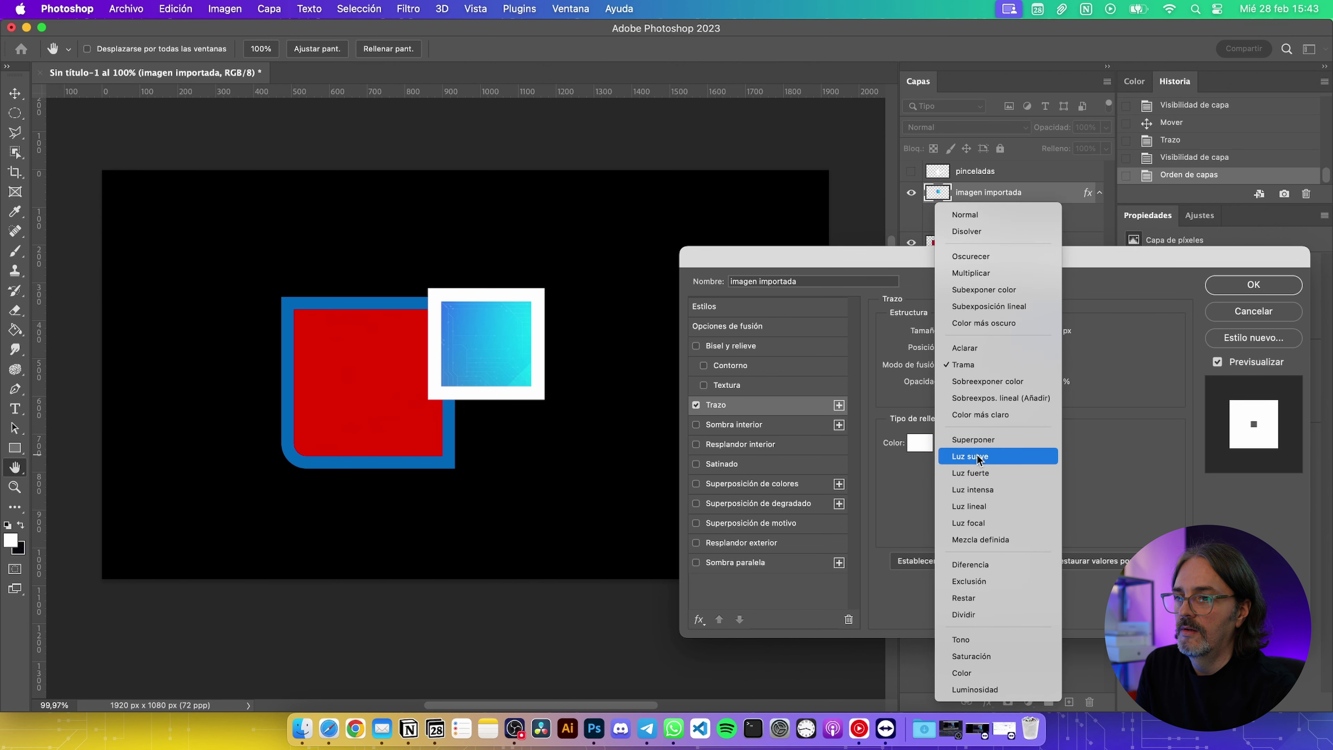
{"action": "left_click", "coordinate": [978, 458]}
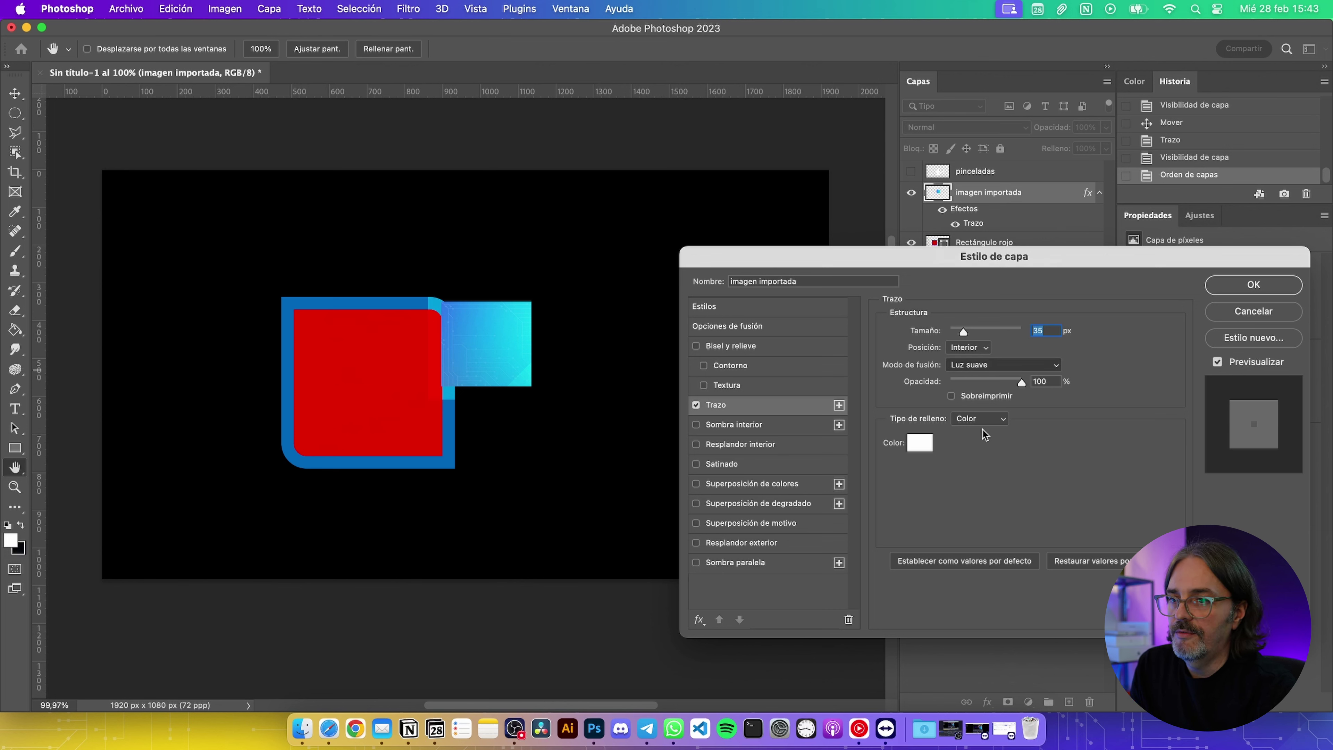
{"action": "left_click", "coordinate": [978, 409]}
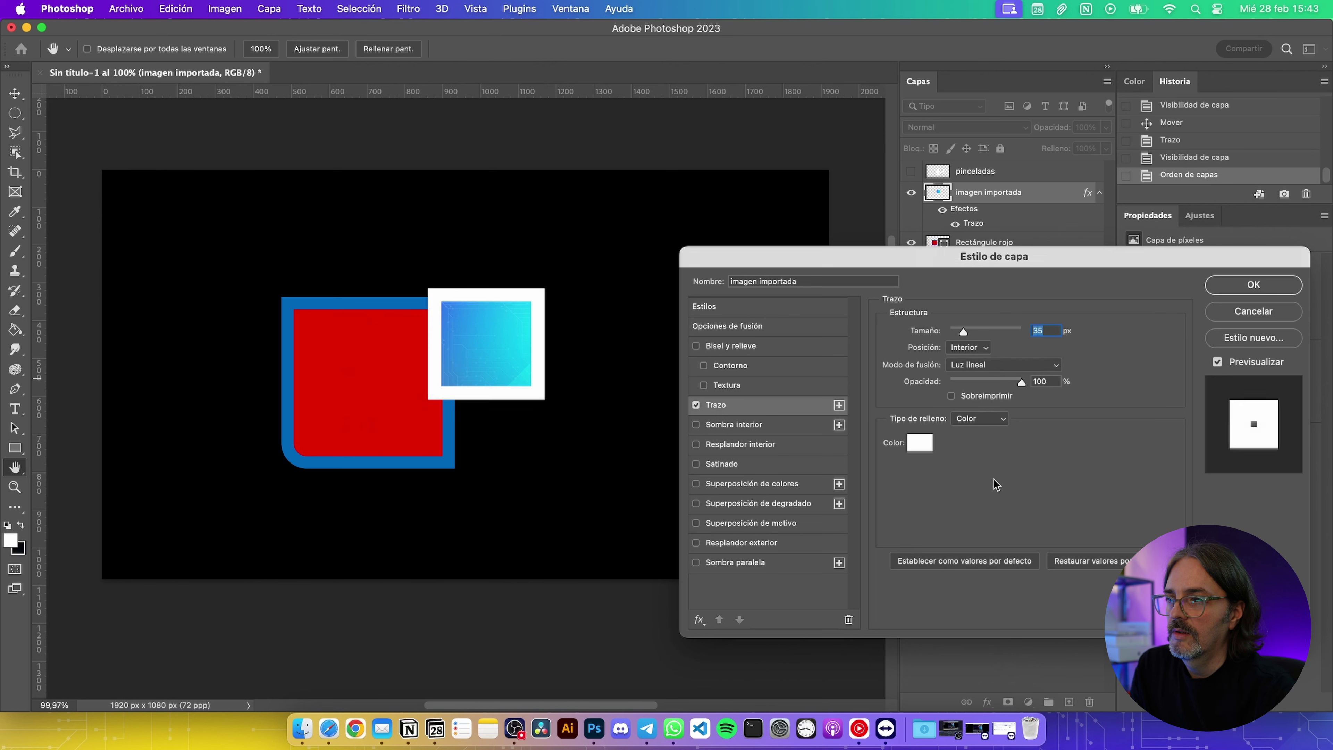
{"action": "left_click", "coordinate": [986, 364]}
{"action": "left_click", "coordinate": [961, 394]}
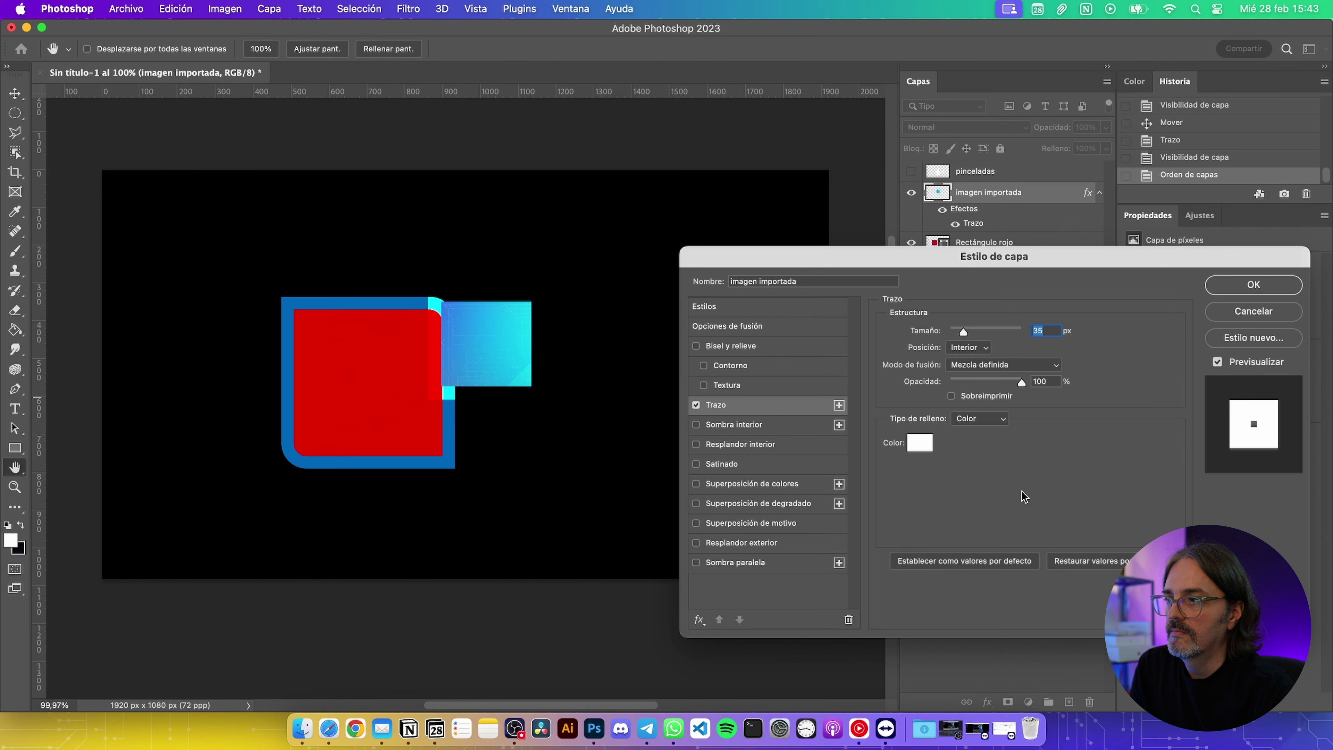
{"action": "left_click", "coordinate": [696, 404]}
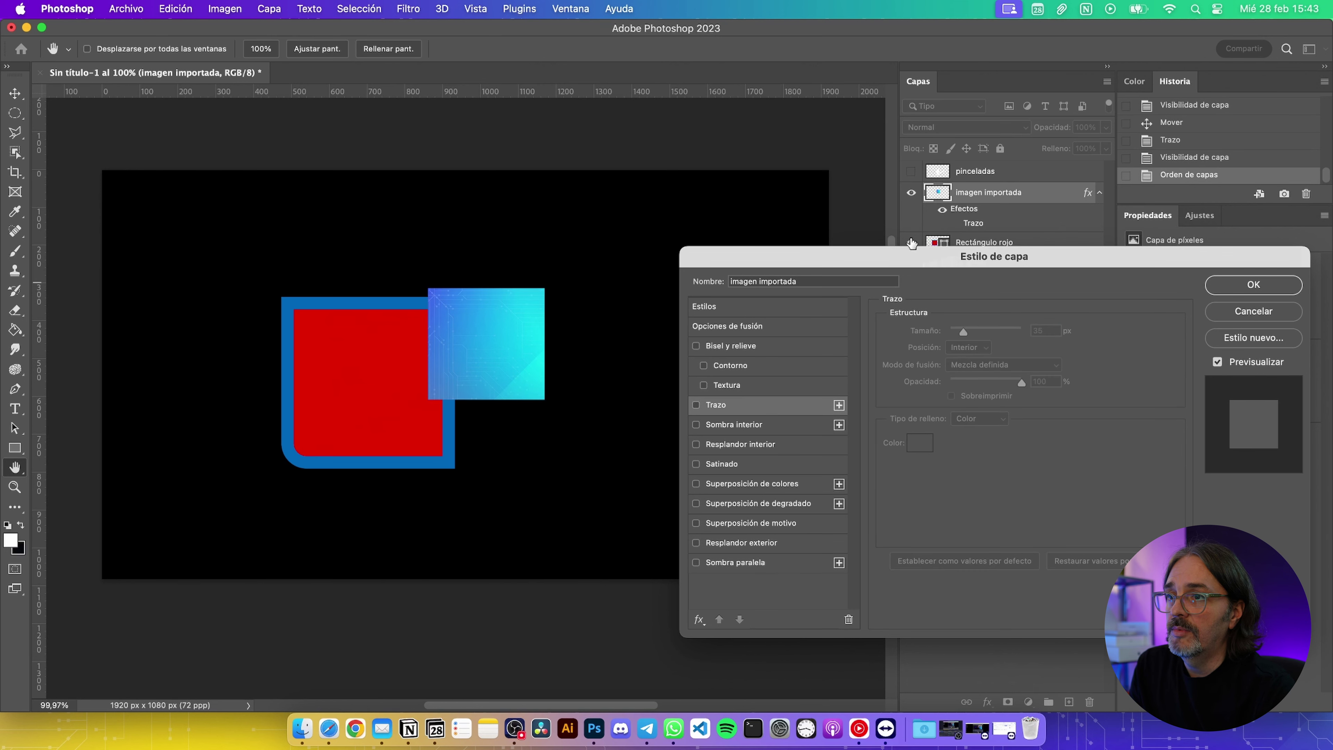
Enable Sombra interior with the stroke off, raising its opacity and setting distance to 23 px
{"action": "left_click", "coordinate": [696, 425]}
{"action": "left_click", "coordinate": [749, 414]}
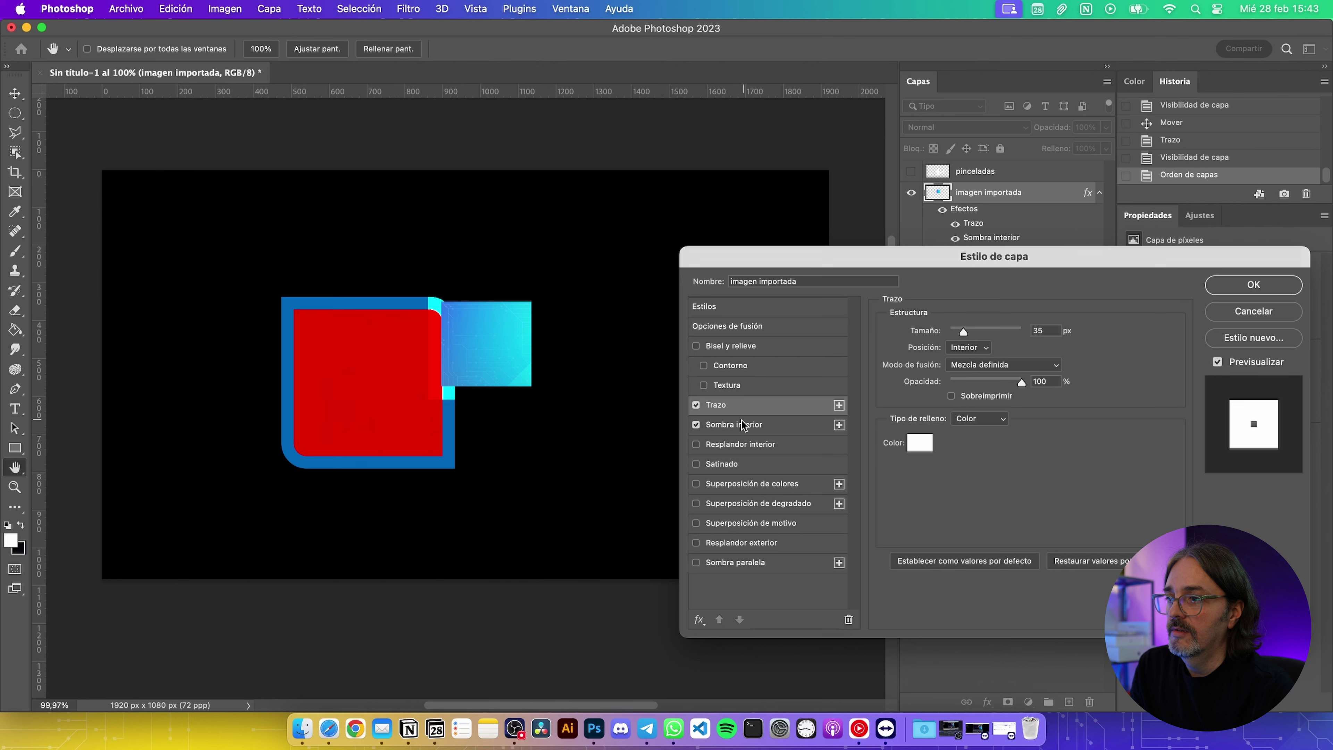
{"action": "left_click", "coordinate": [696, 404]}
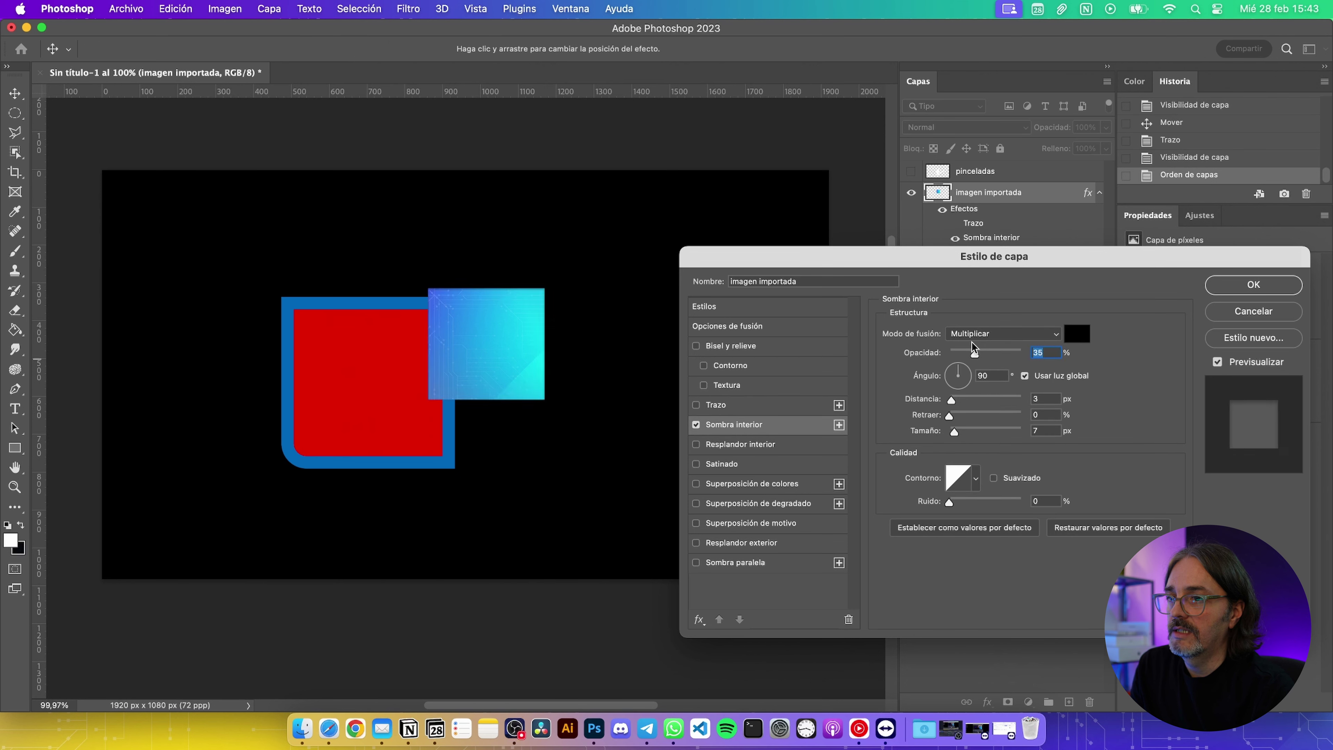
{"action": "left_click_drag", "start_coordinate": [975, 352], "coordinate": [997, 353]}
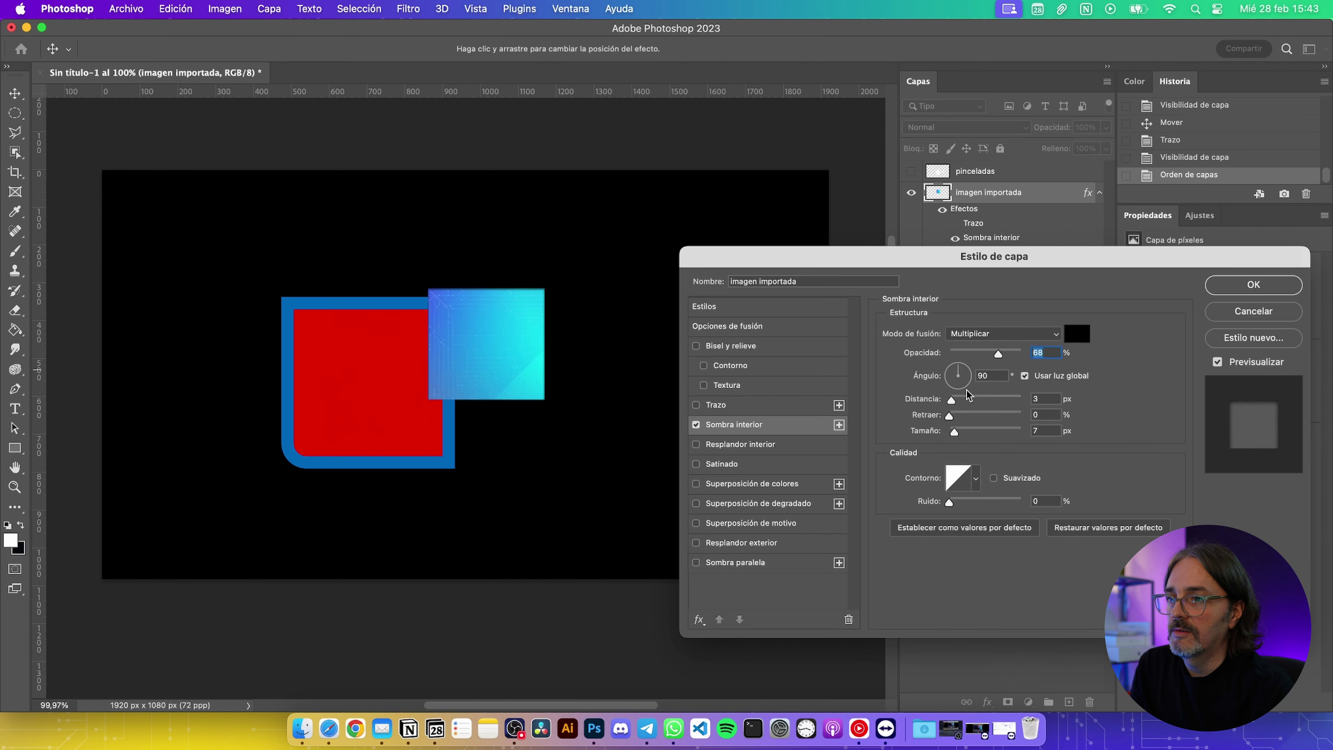
{"action": "mouse_move", "coordinate": [953, 401]}
{"action": "left_mouse_down"}
{"action": "mouse_move", "coordinate": [975, 410]}
{"action": "mouse_move", "coordinate": [959, 432]}
{"action": "left_mouse_up"}
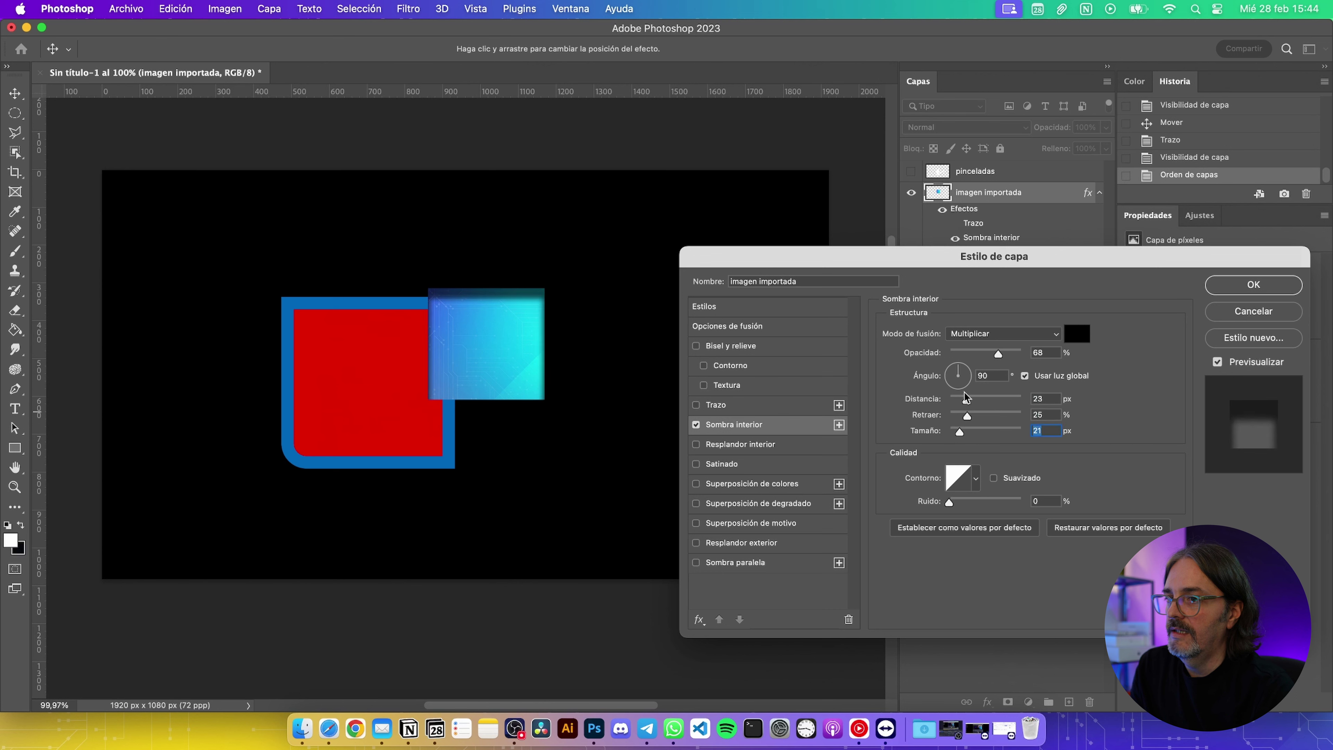
Set the inner shadow angle to about -65° so it falls on the bottom edge
{"action": "left_click", "coordinate": [960, 376]}
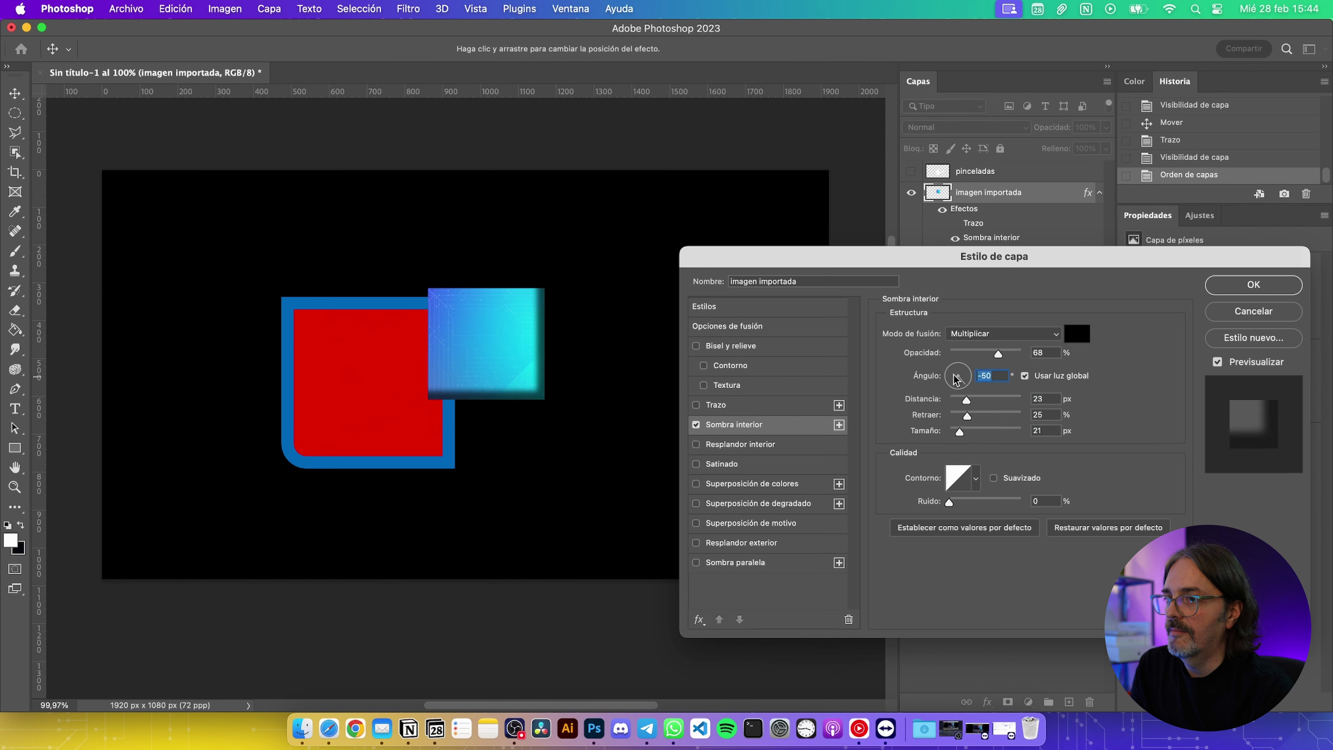
{"action": "left_click", "coordinate": [954, 375]}
{"action": "left_click", "coordinate": [961, 365]}
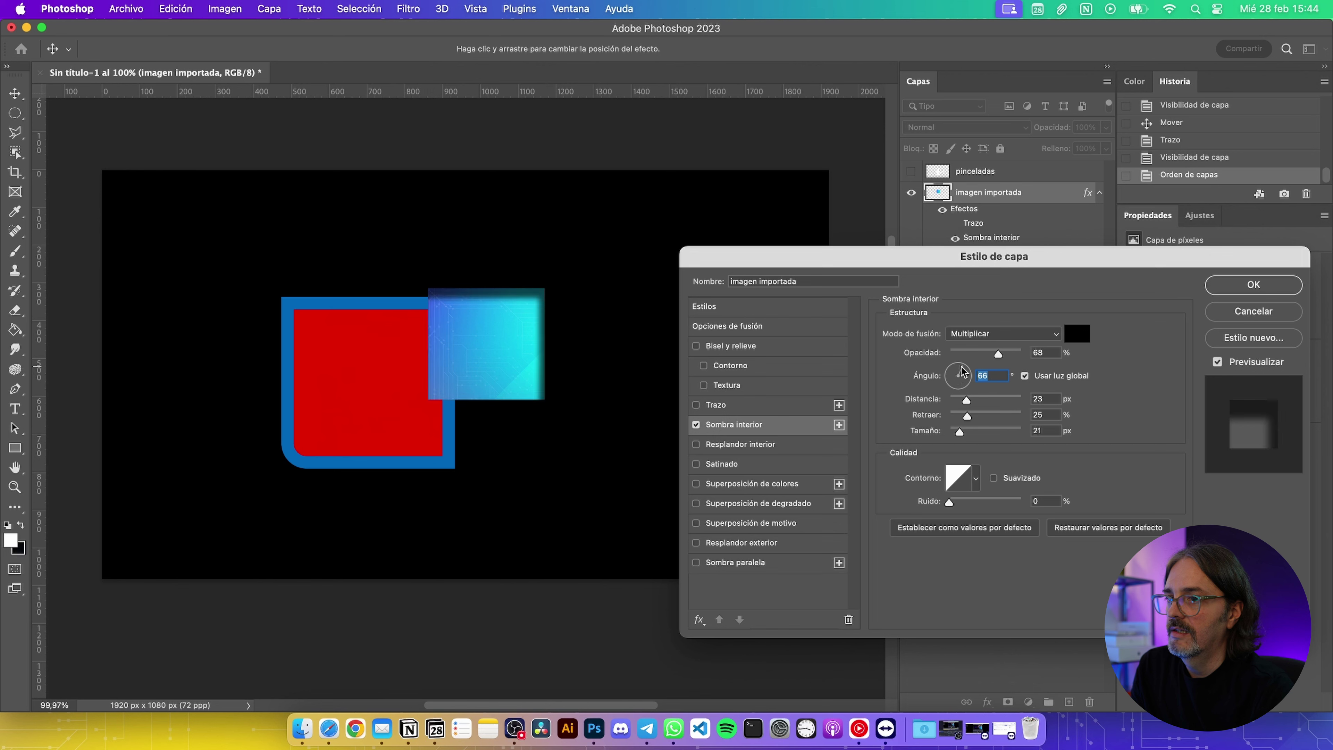
{"action": "left_click", "coordinate": [962, 384]}
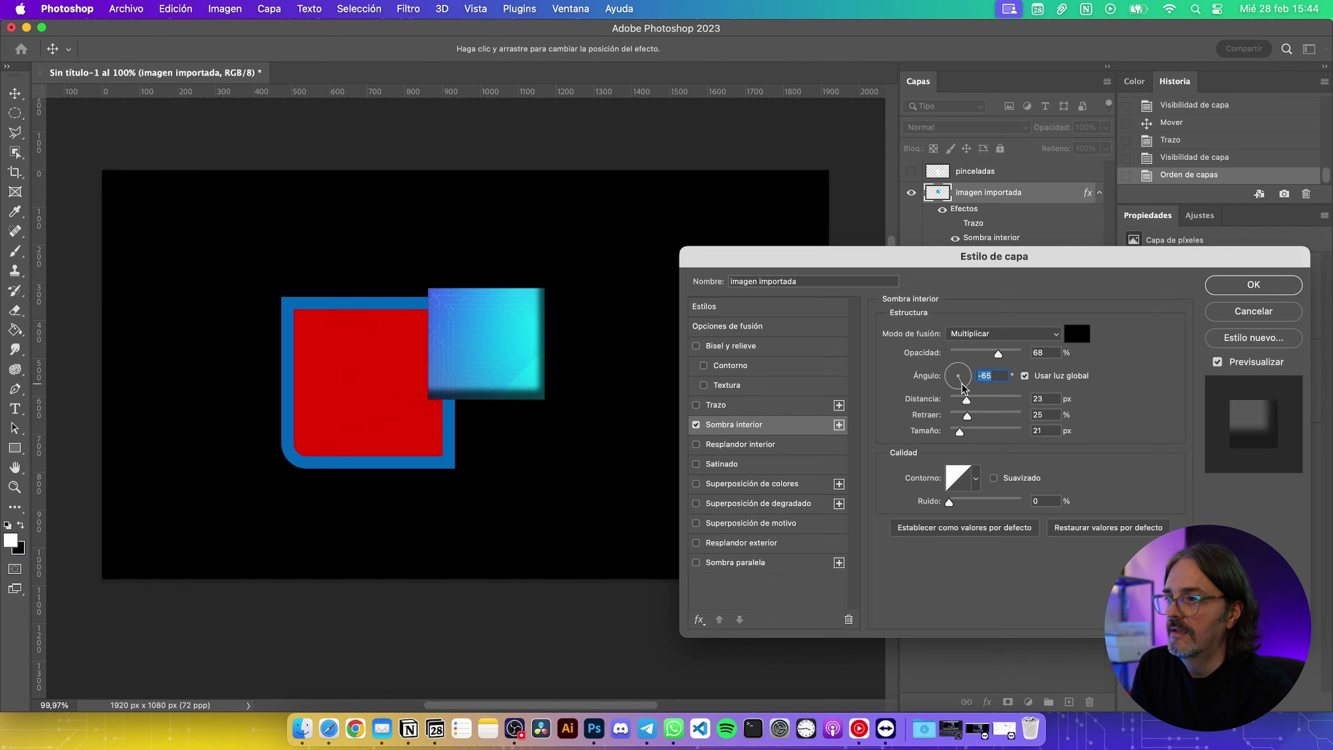
Set the inner shadow colour to yellow ffd200
{"action": "left_click", "coordinate": [1077, 333]}
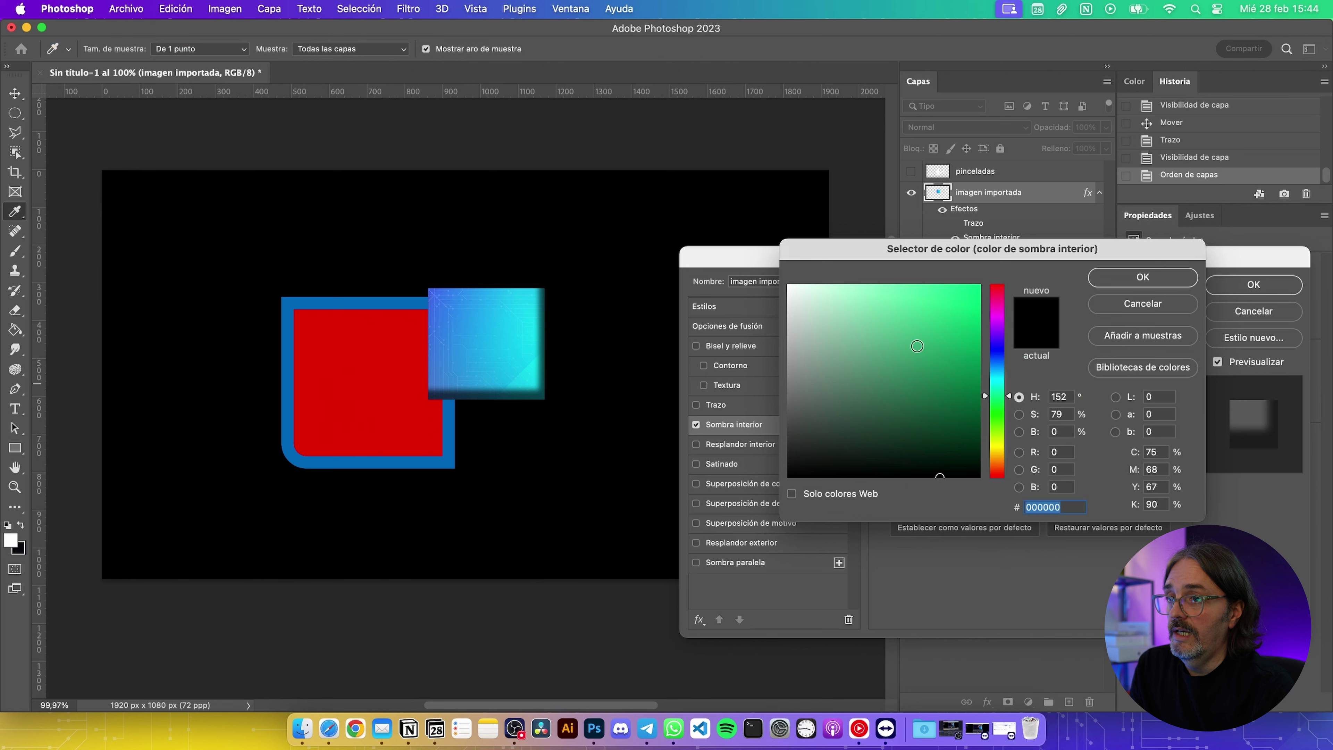
{"action": "type", "text": "00ff88"}
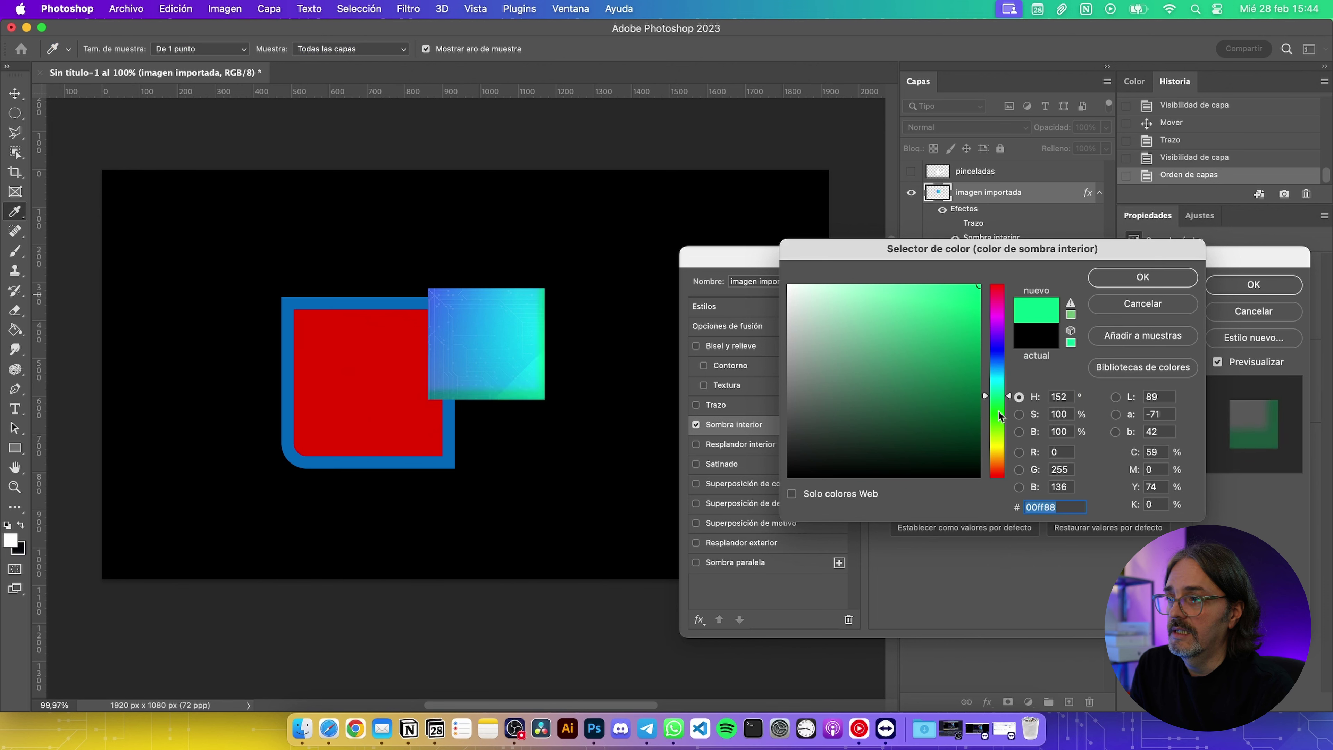
{"action": "left_click_drag", "start_coordinate": [999, 416], "coordinate": [998, 451]}
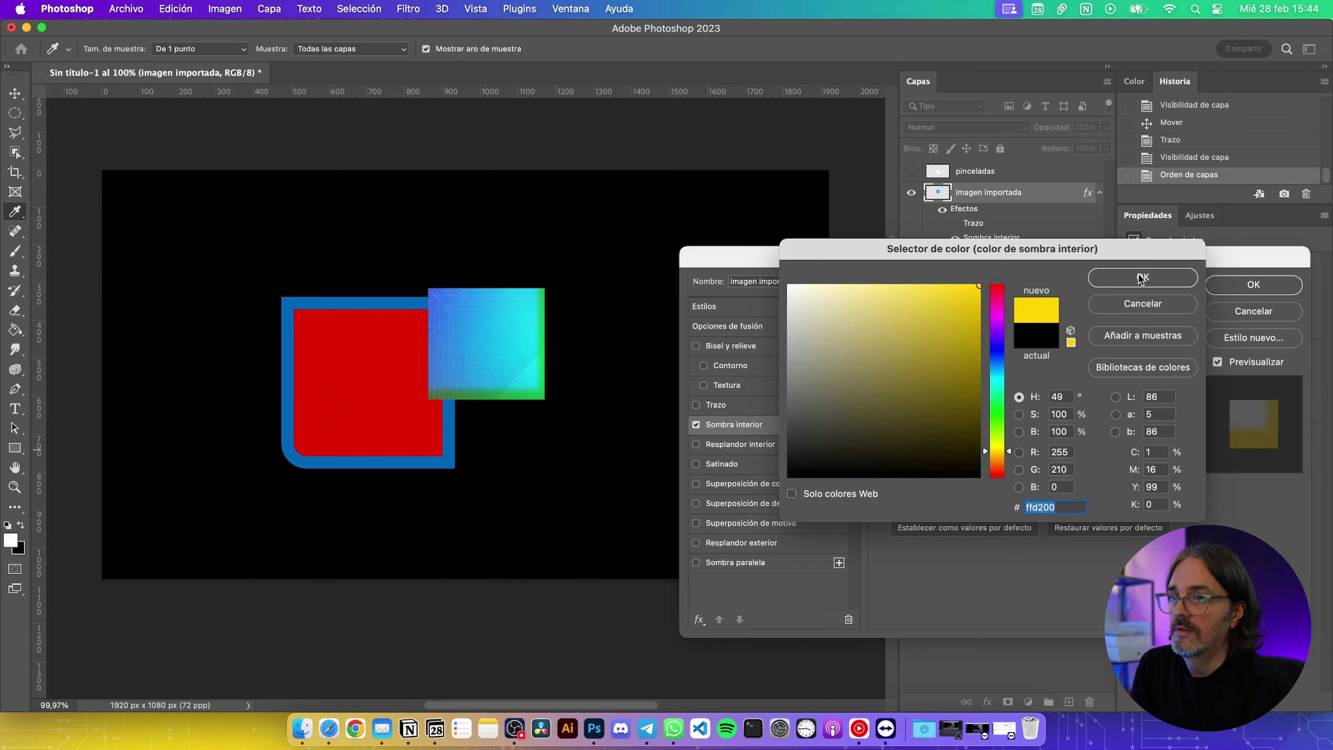
{"action": "left_click", "coordinate": [1141, 278]}
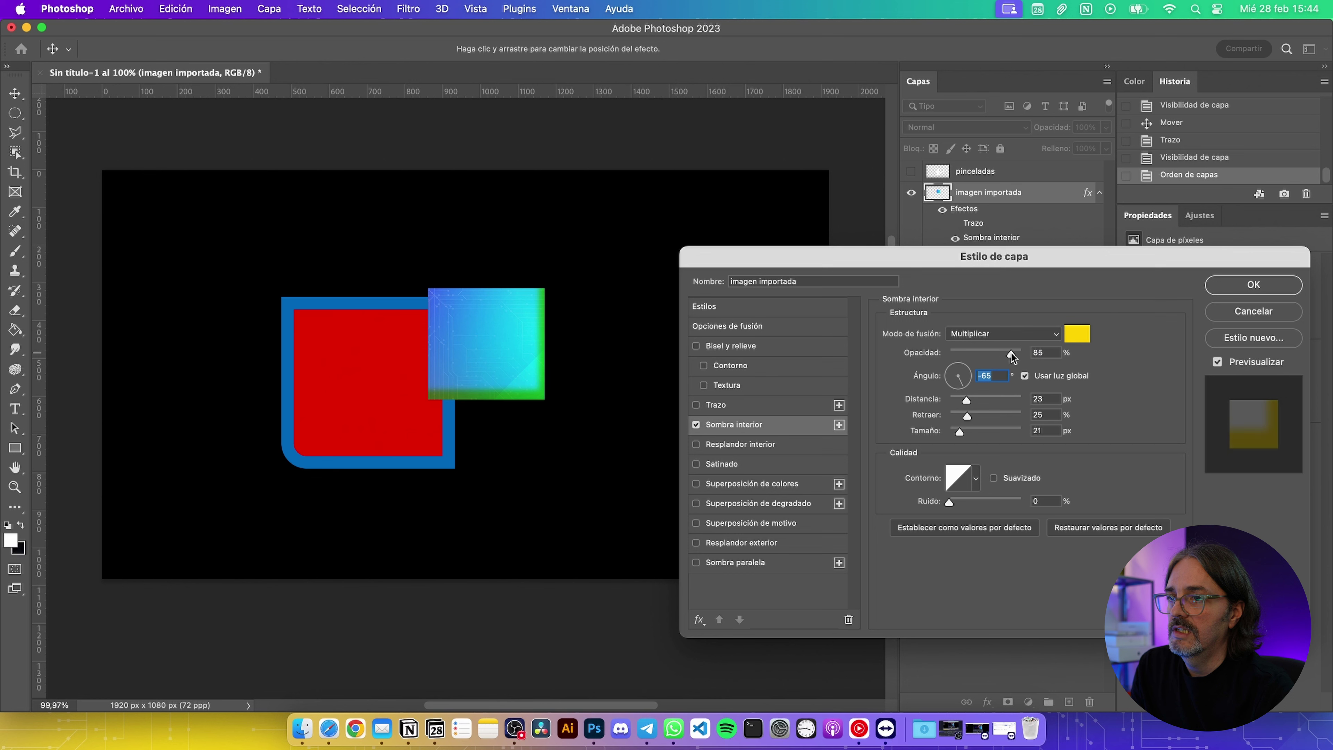
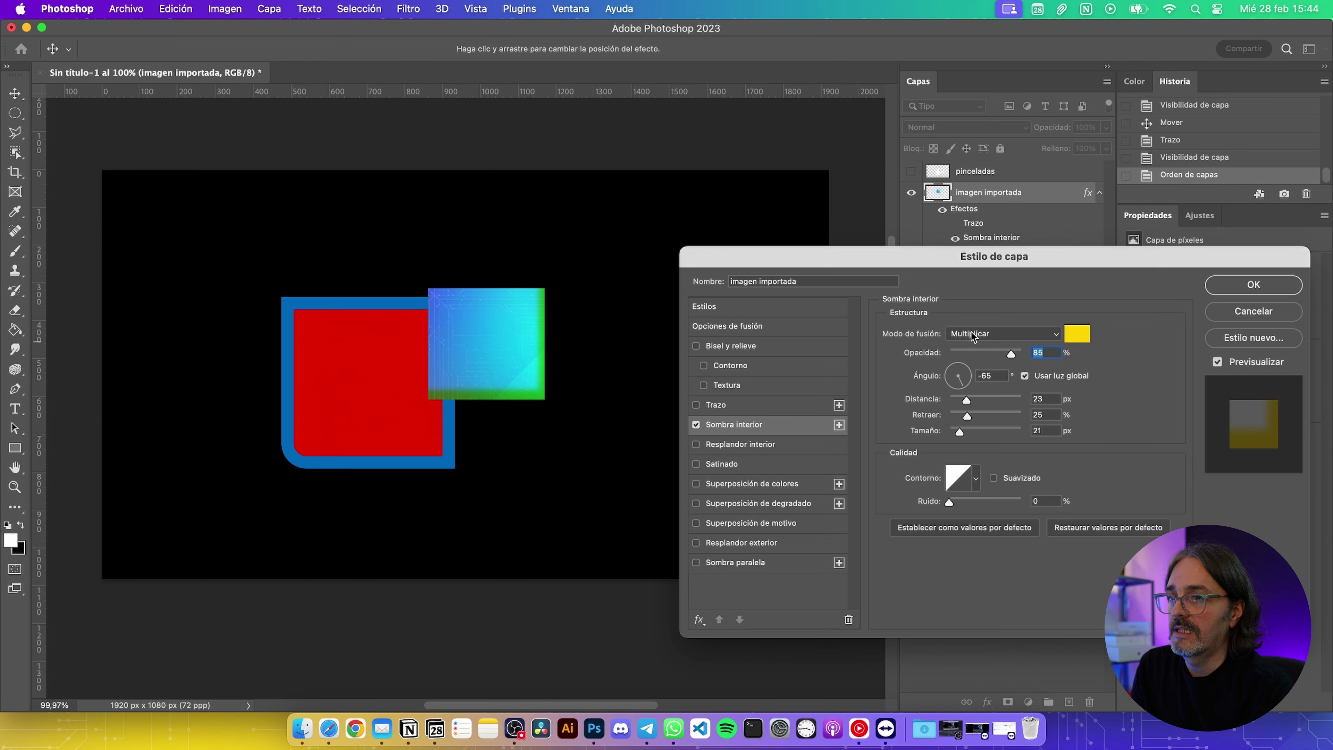
Try the inner shadow in Normal mode at a larger size, then swap it for Inner Glow
{"action": "left_click", "coordinate": [988, 336]}
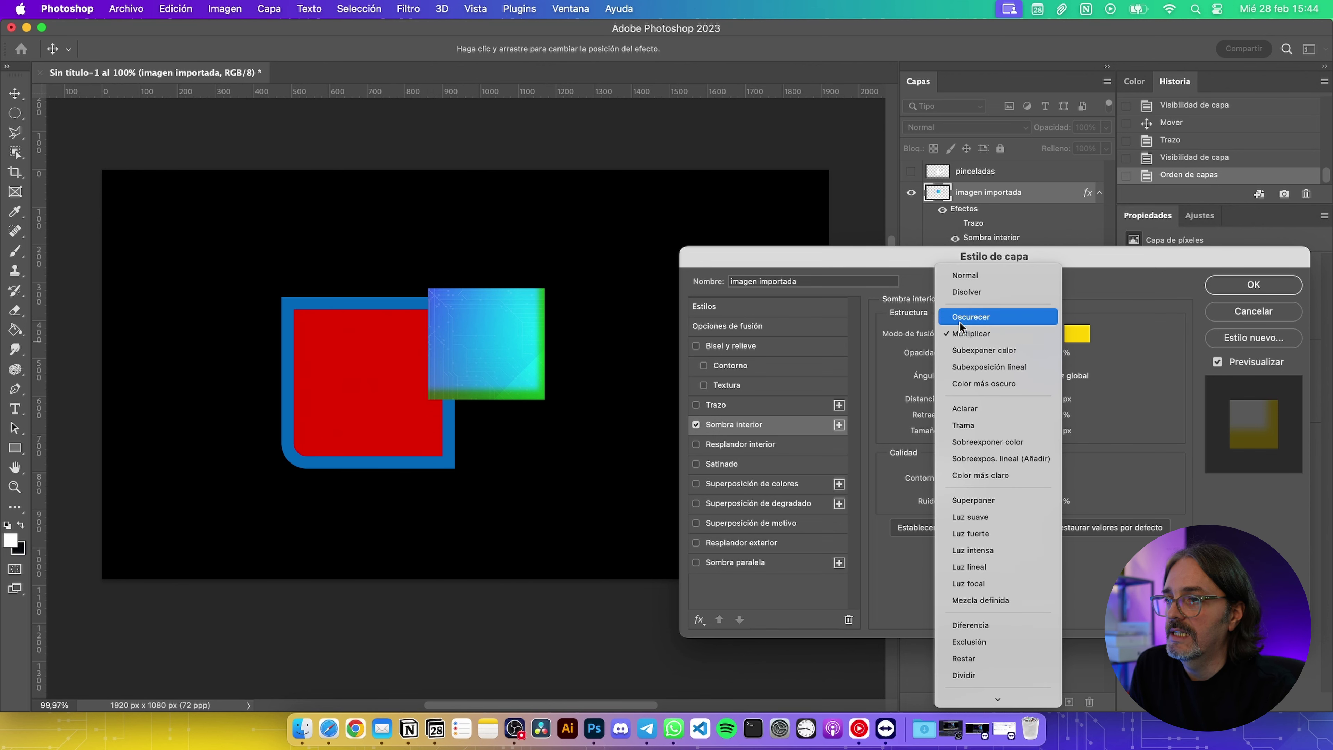
{"action": "left_click", "coordinate": [981, 275]}
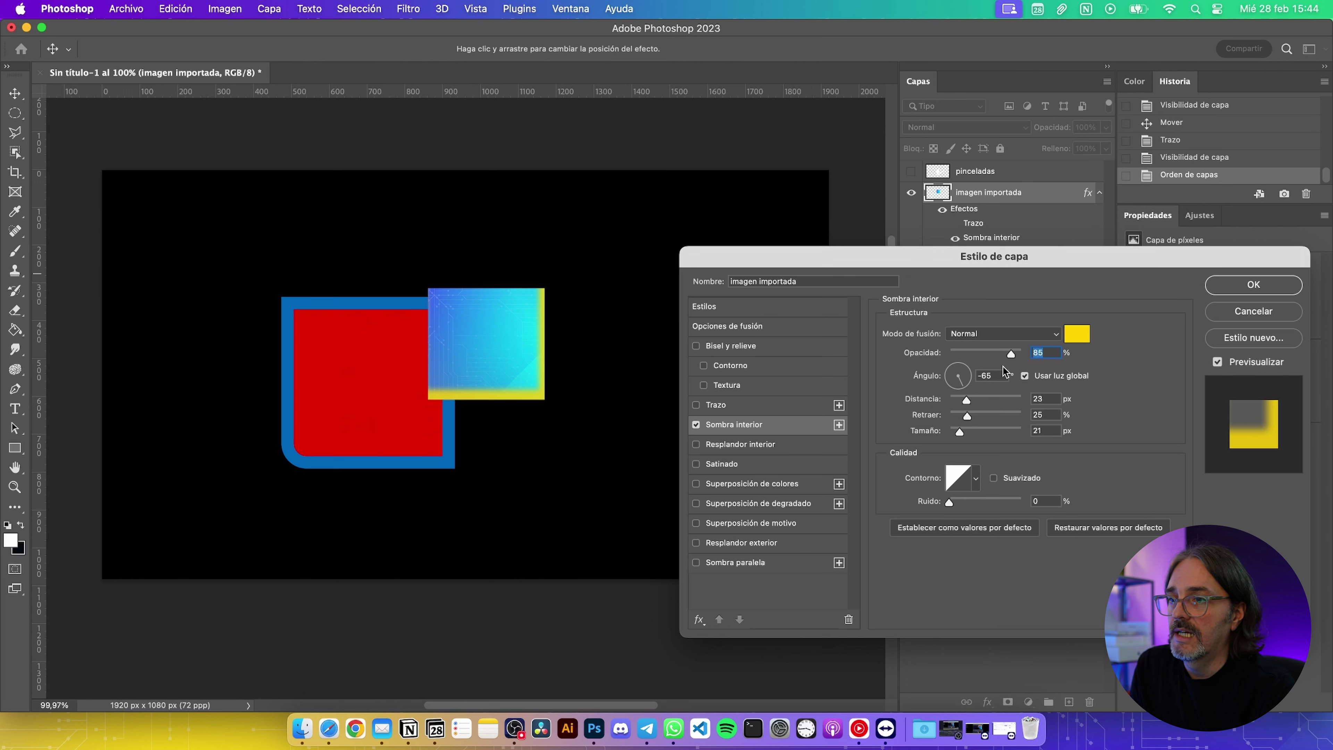
{"action": "mouse_move", "coordinate": [962, 431]}
{"action": "left_mouse_down"}
{"action": "mouse_move", "coordinate": [980, 430]}
{"action": "mouse_move", "coordinate": [969, 432]}
{"action": "left_mouse_up"}
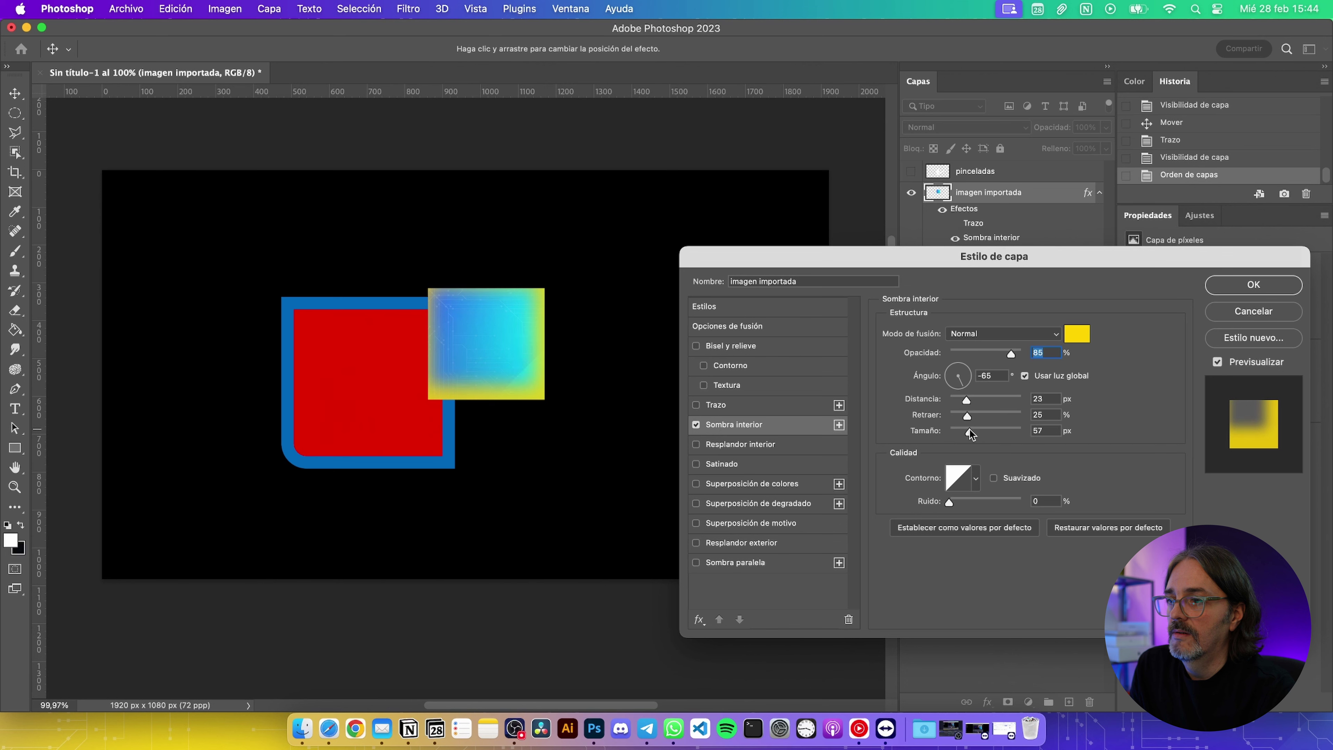
{"action": "left_click", "coordinate": [696, 424]}
{"action": "left_click", "coordinate": [696, 445]}
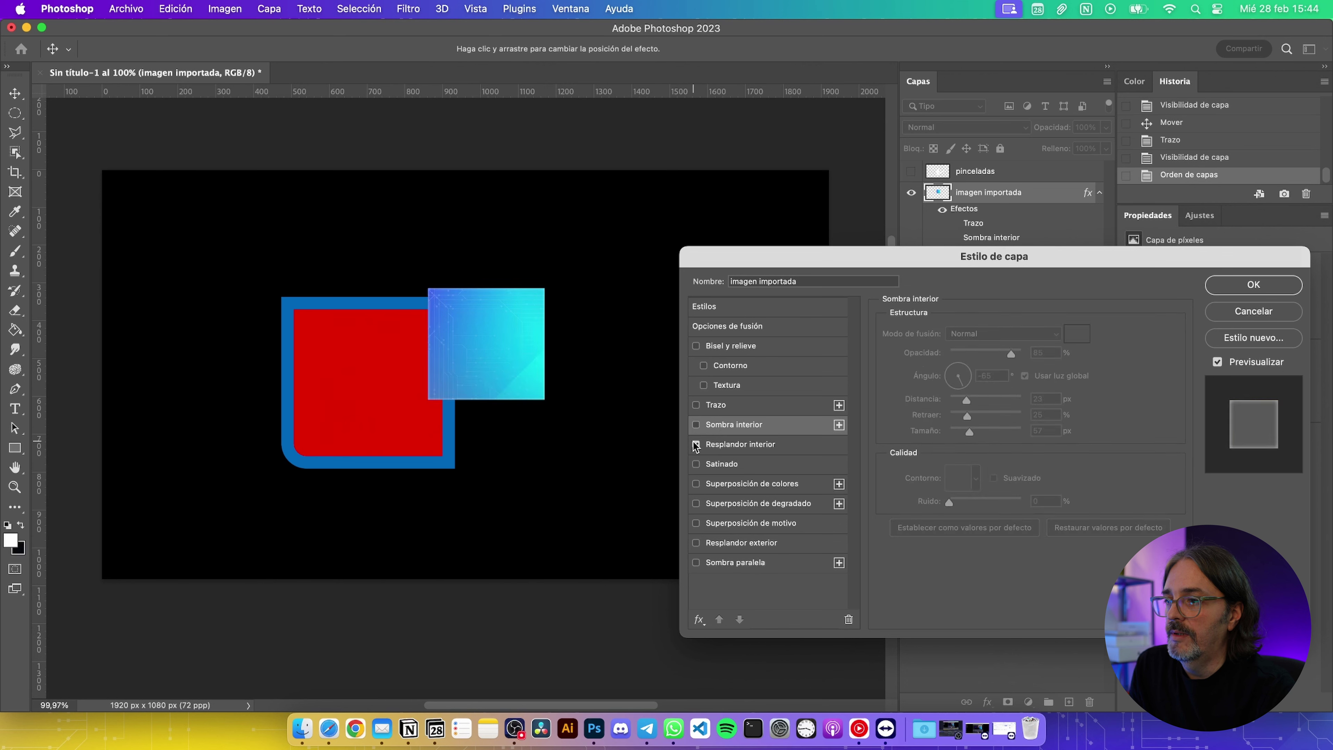
Replace the inner glow with an outer glow at higher opacity, spread and size
{"action": "left_click", "coordinate": [714, 446]}
{"action": "left_click", "coordinate": [696, 445]}
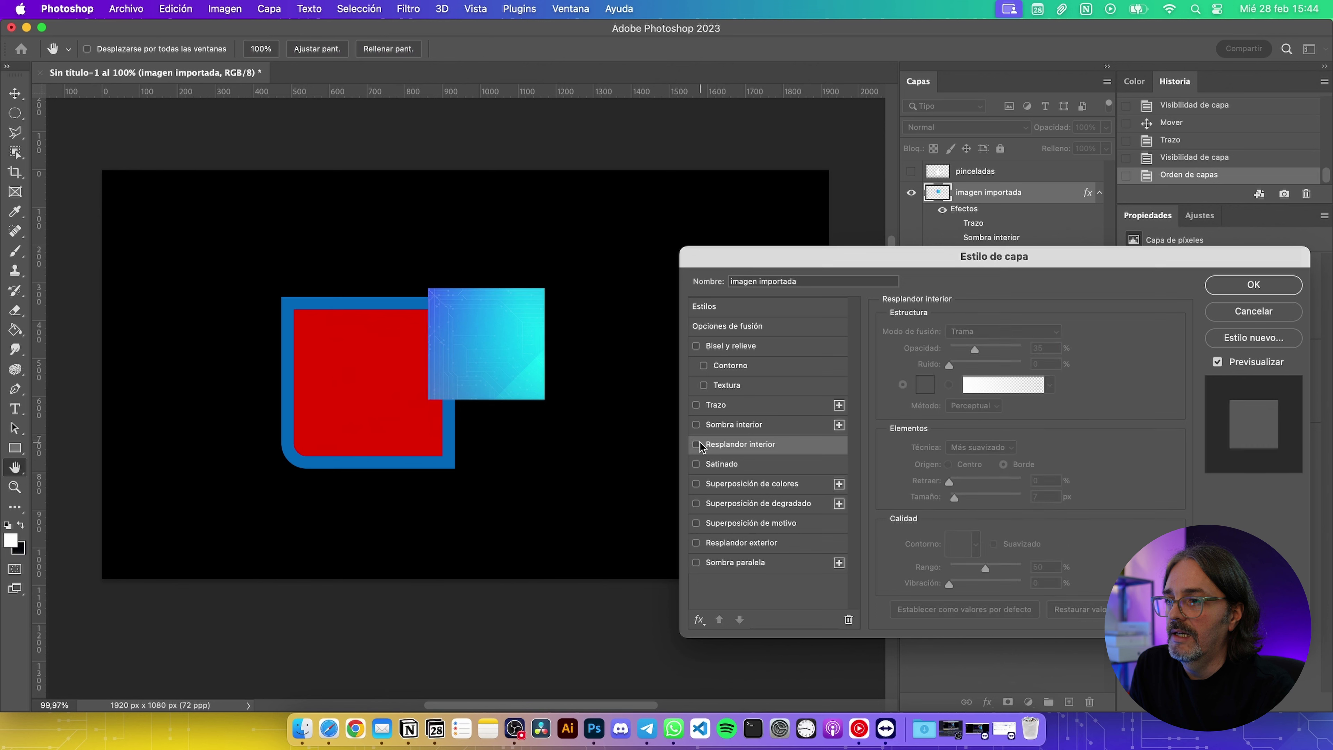
{"action": "left_click", "coordinate": [696, 544]}
{"action": "left_click", "coordinate": [745, 548]}
{"action": "mouse_move", "coordinate": [974, 350]}
{"action": "left_mouse_down"}
{"action": "mouse_move", "coordinate": [1002, 350]}
{"action": "mouse_move", "coordinate": [956, 366]}
{"action": "left_mouse_up"}
{"action": "mouse_move", "coordinate": [955, 464]}
{"action": "left_mouse_down"}
{"action": "mouse_move", "coordinate": [992, 480]}
{"action": "mouse_move", "coordinate": [951, 465]}
{"action": "left_mouse_up"}
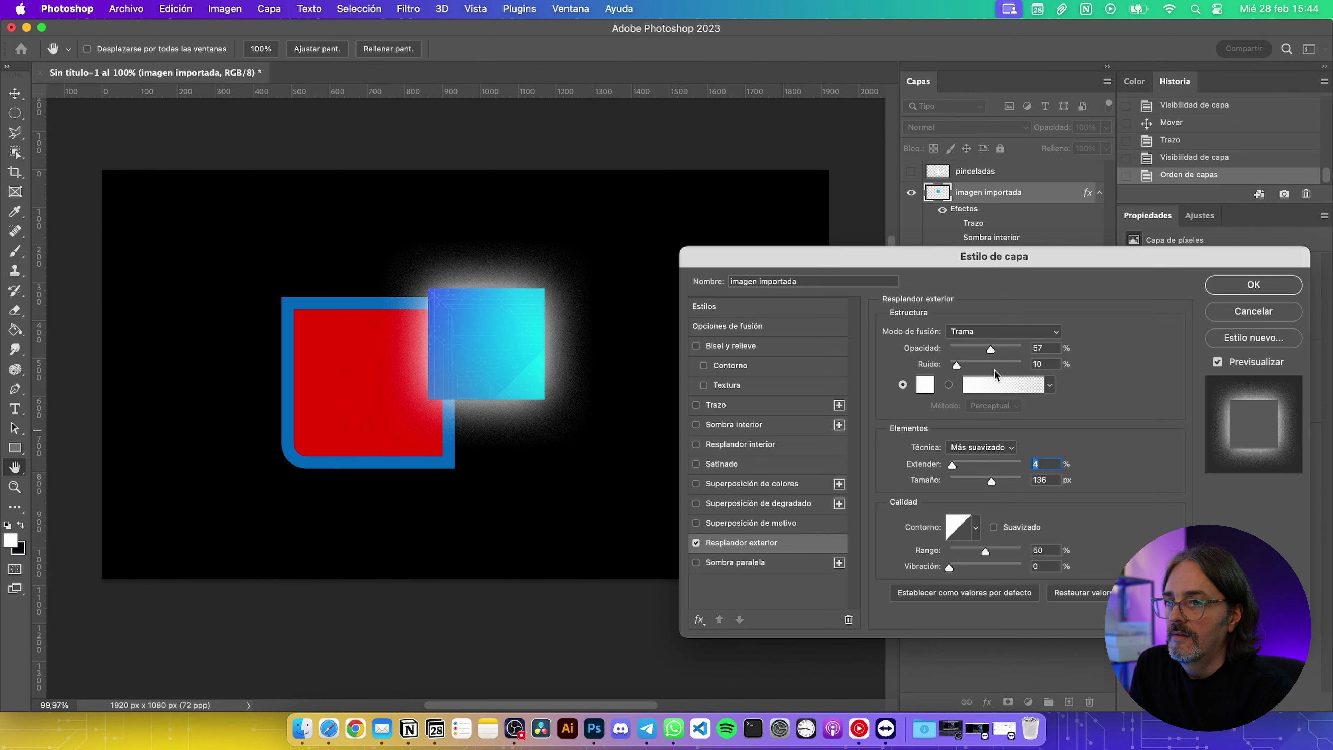
Make the outer glow magenta, apply the style, and hide the Rectángulo rojo layer
{"action": "left_click", "coordinate": [925, 387]}
{"action": "left_click", "coordinate": [978, 285]}
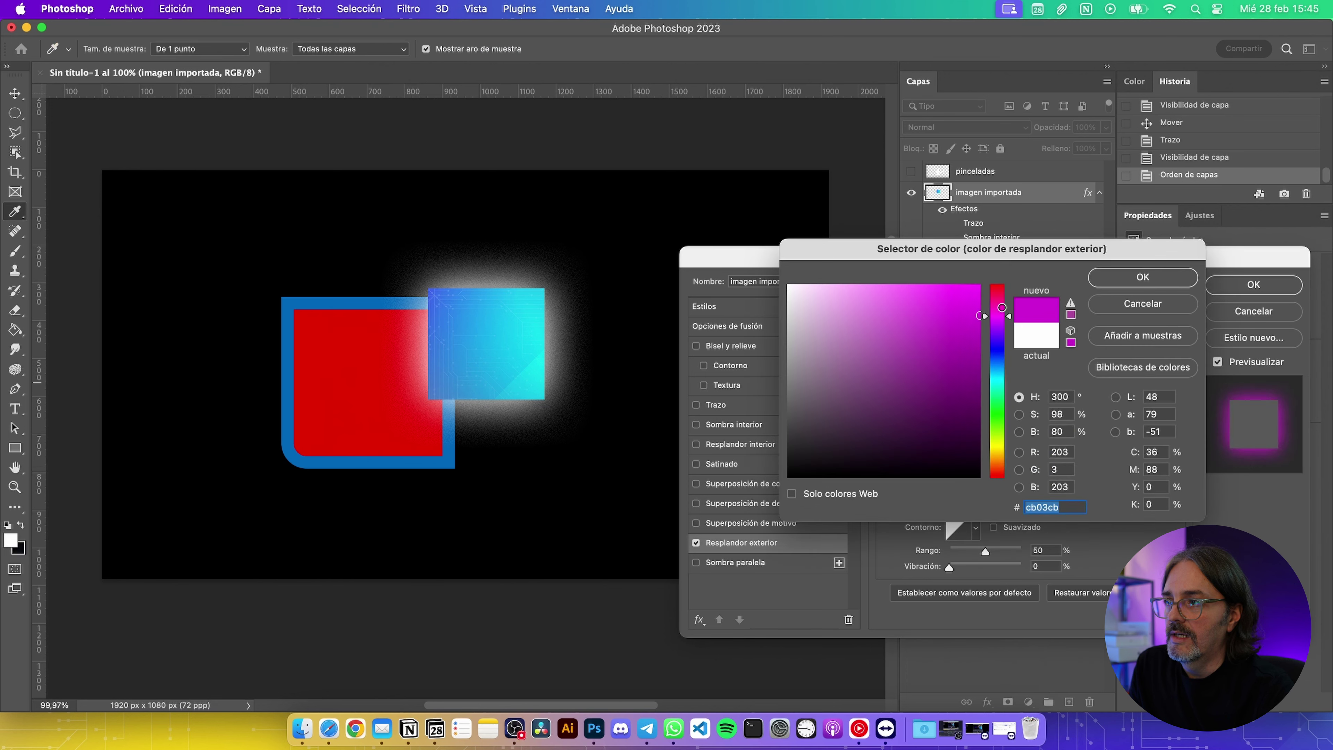
{"action": "left_click", "coordinate": [1118, 284]}
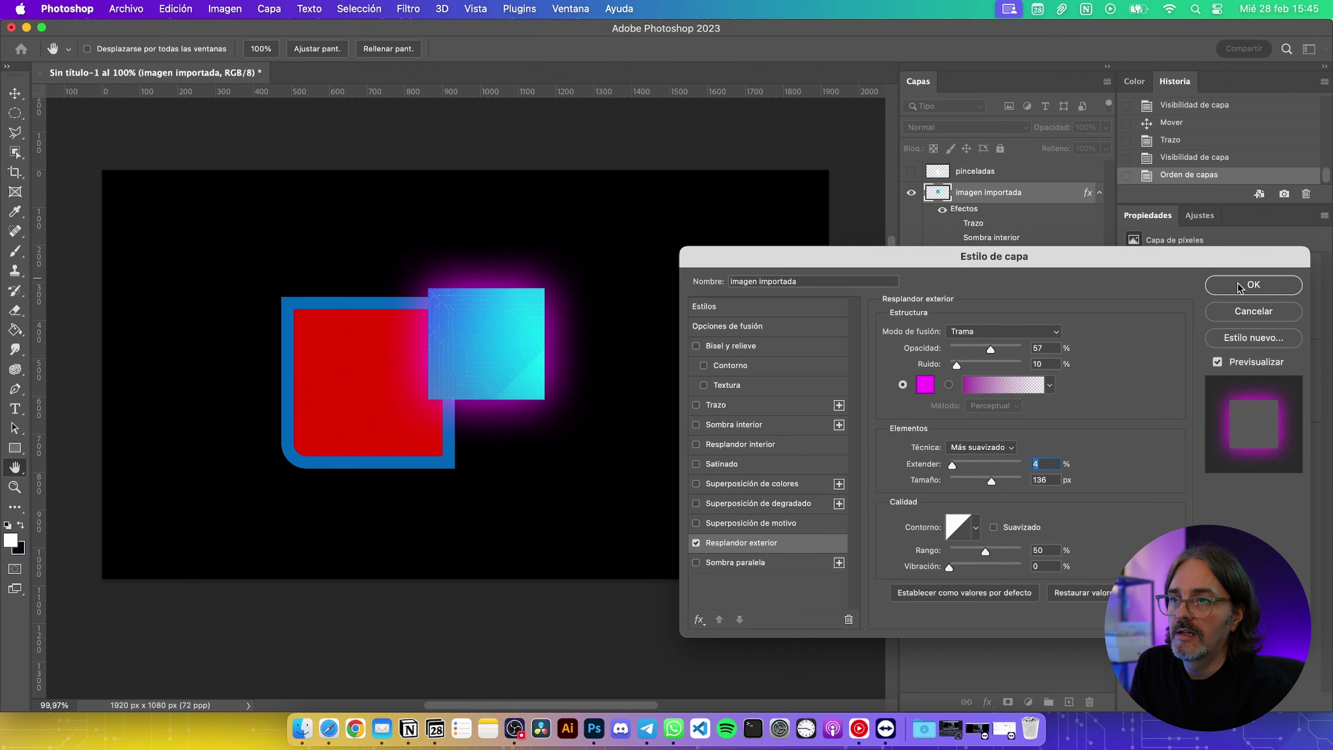
{"action": "left_click", "coordinate": [1252, 285]}
{"action": "left_click", "coordinate": [912, 257]}
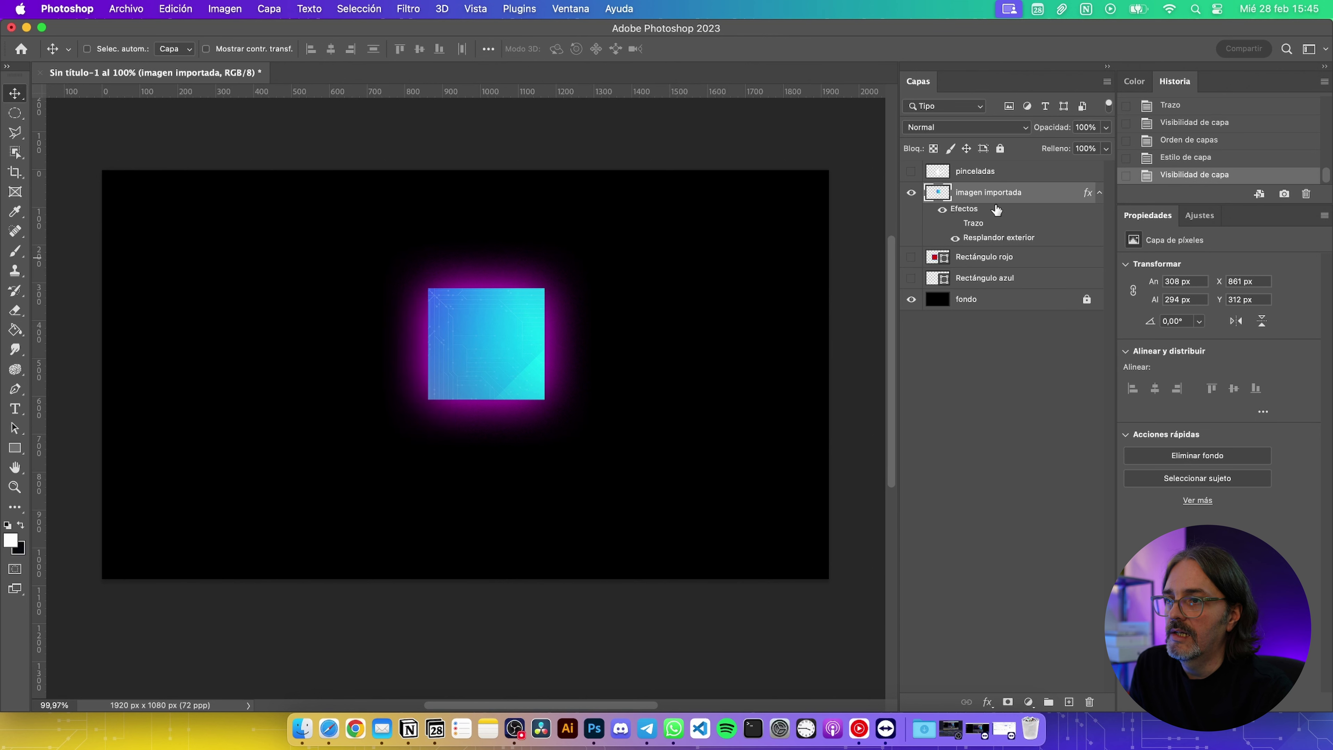
Try ring and other contour presets on the outer glow, then revert to Linear
{"action": "double_click", "coordinate": [1042, 193]}
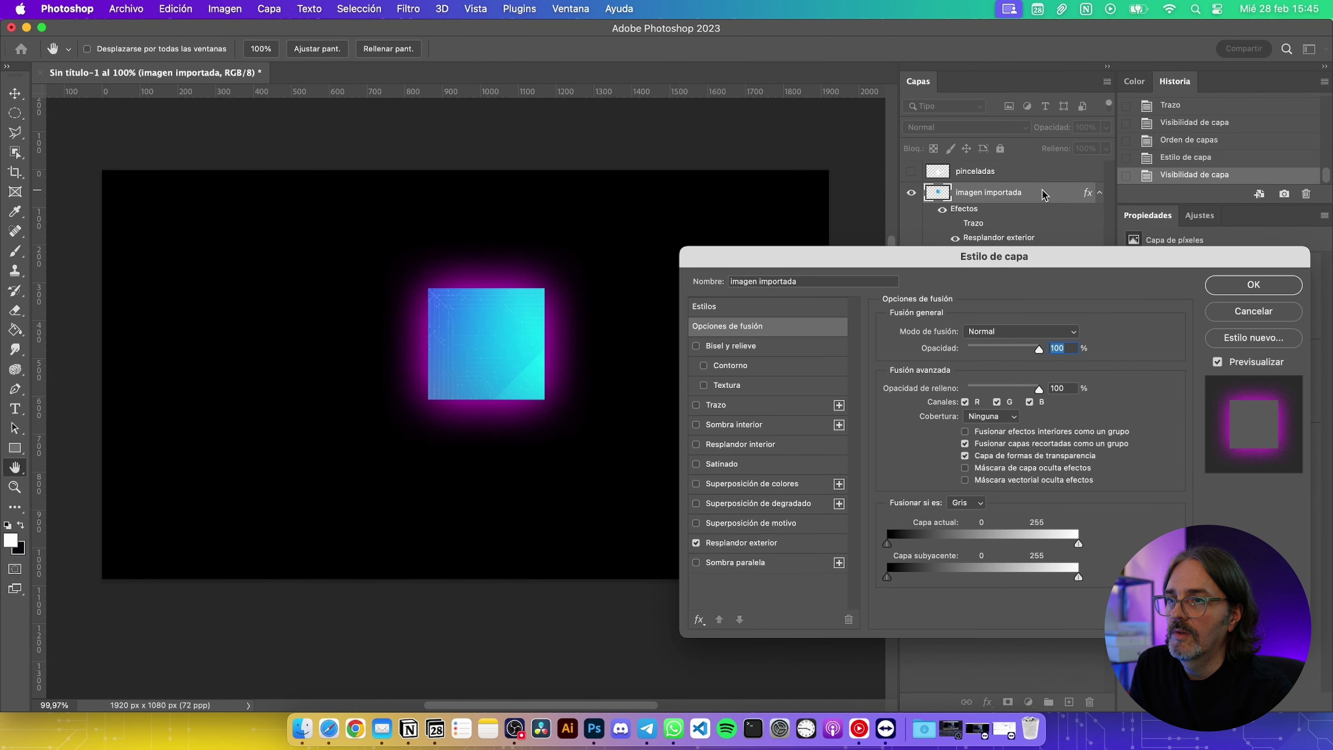
{"action": "left_click", "coordinate": [748, 543]}
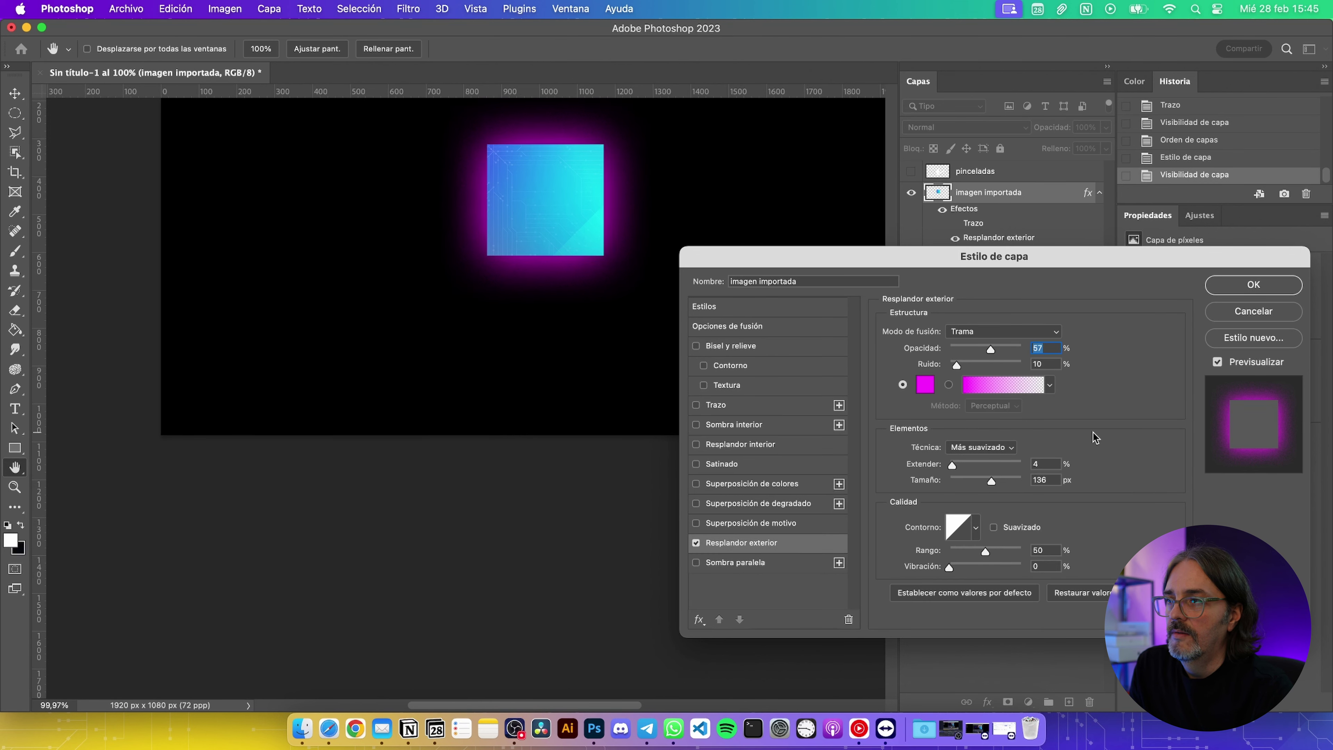
{"action": "scroll", "coordinate": [1091, 437], "scroll_direction": "right", "scroll_amount": 5}
{"action": "left_click", "coordinate": [976, 528]}
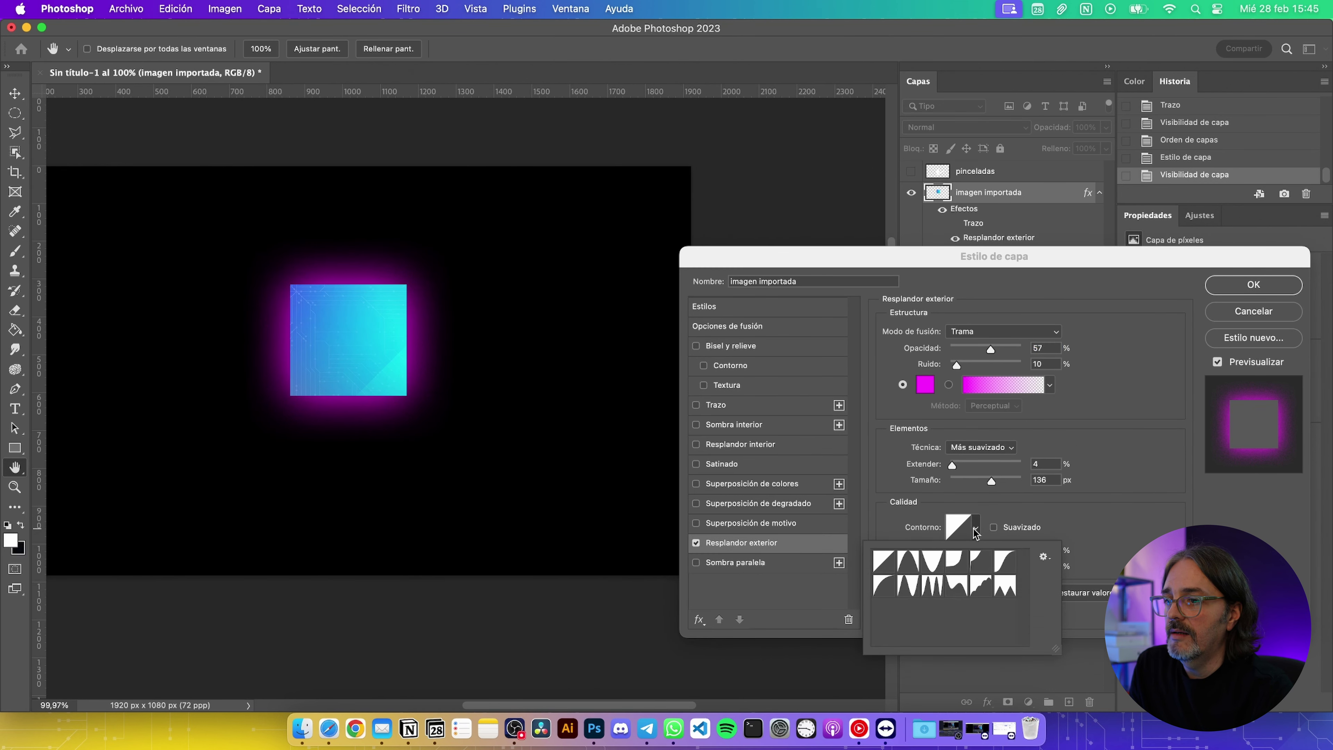
{"action": "left_click", "coordinate": [954, 596]}
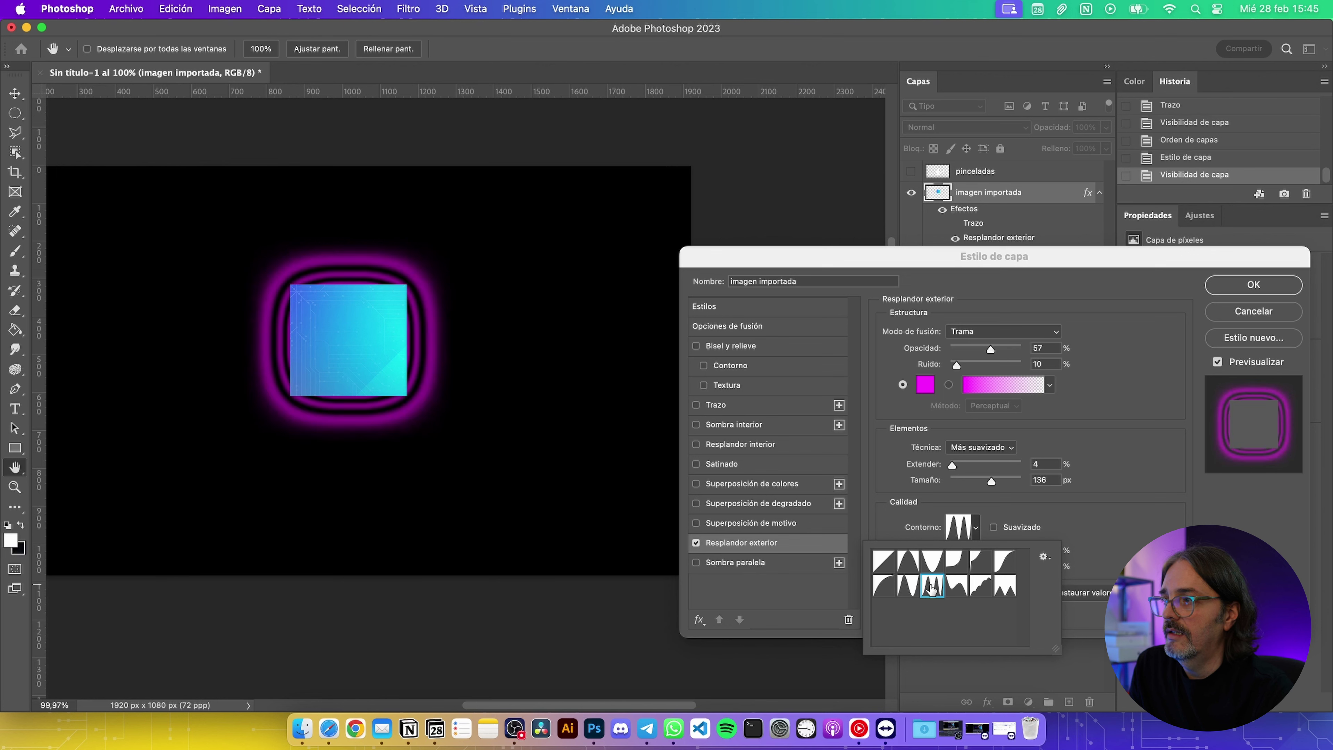
{"action": "left_click", "coordinate": [904, 586]}
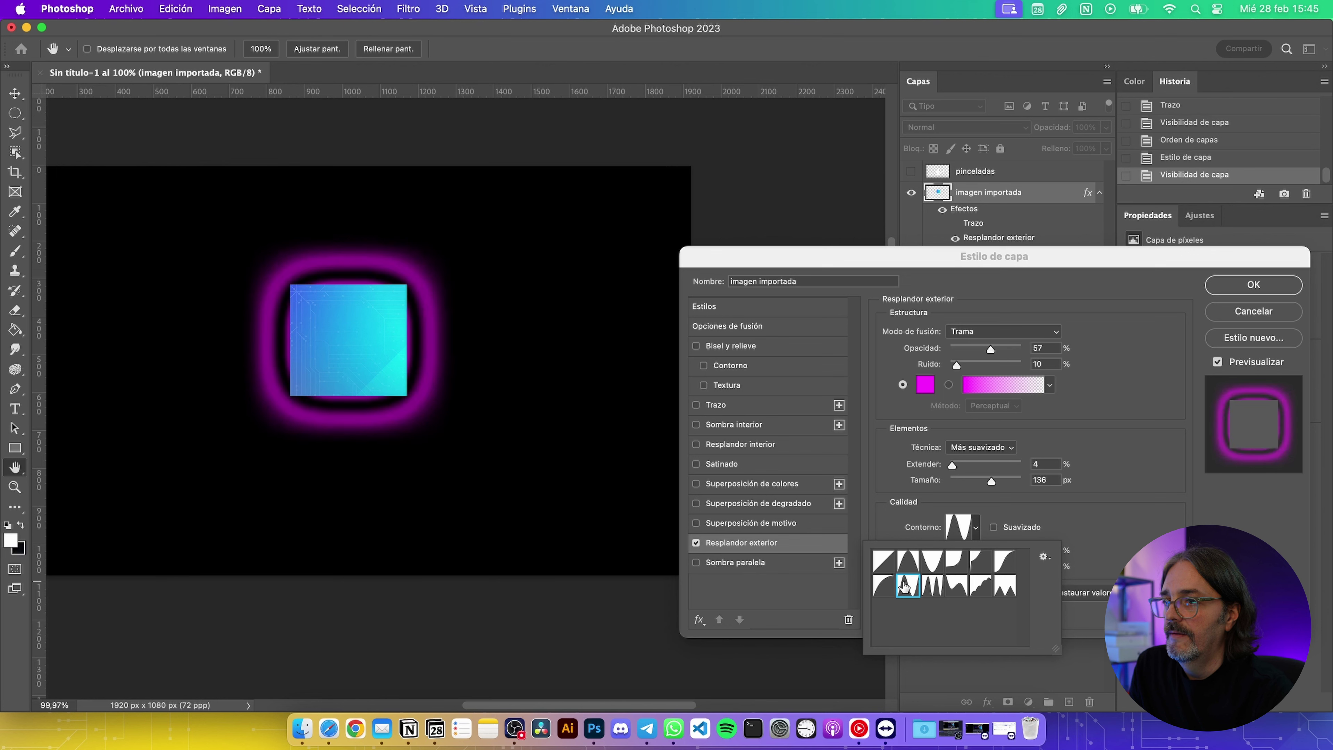
{"action": "left_click", "coordinate": [914, 558]}
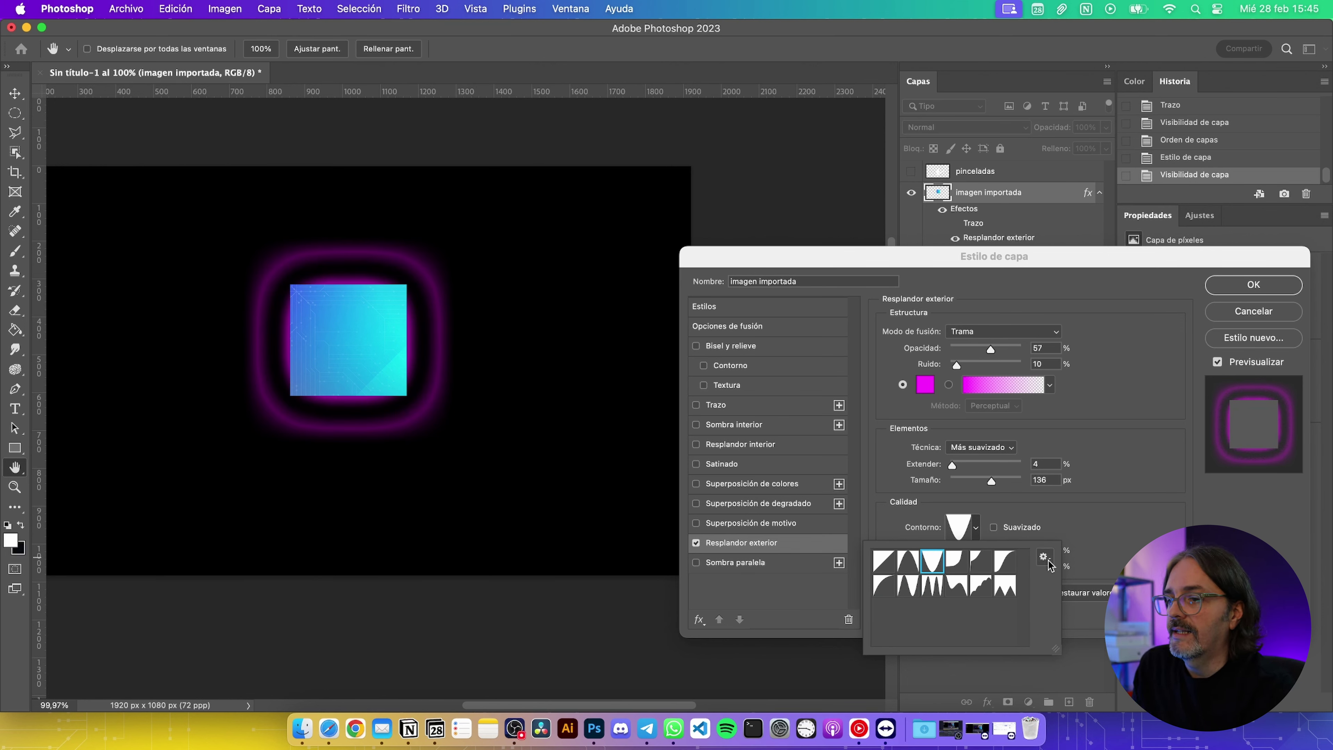
{"action": "left_click", "coordinate": [1021, 535]}
{"action": "left_click", "coordinate": [976, 530]}
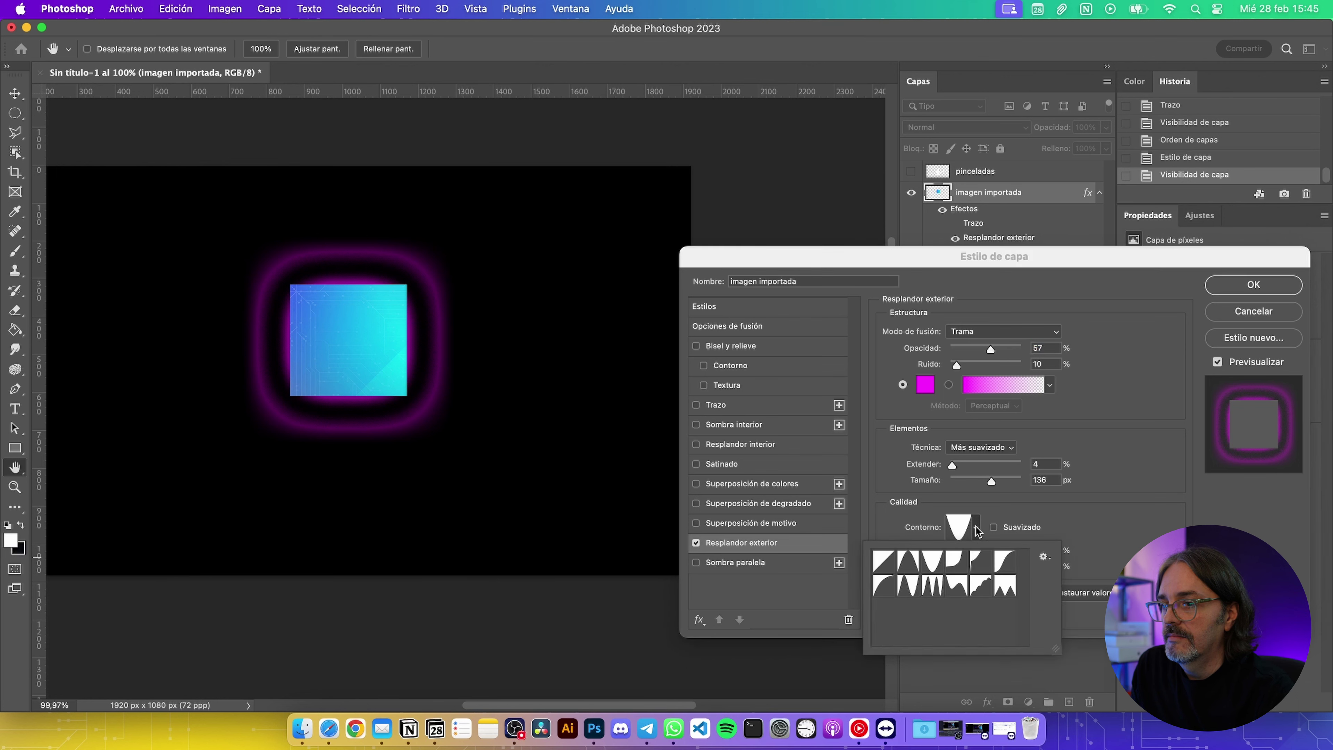
{"action": "left_click", "coordinate": [886, 562]}
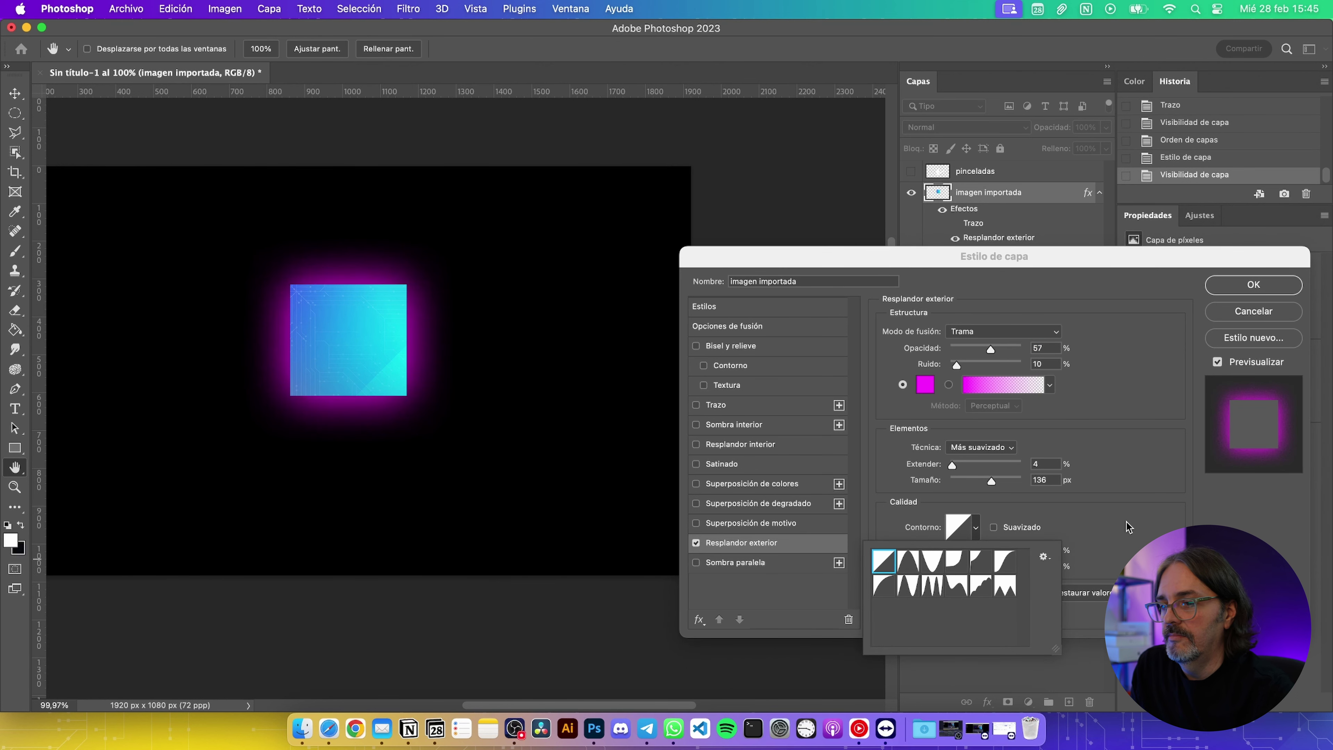
{"action": "key", "text": "Return"}
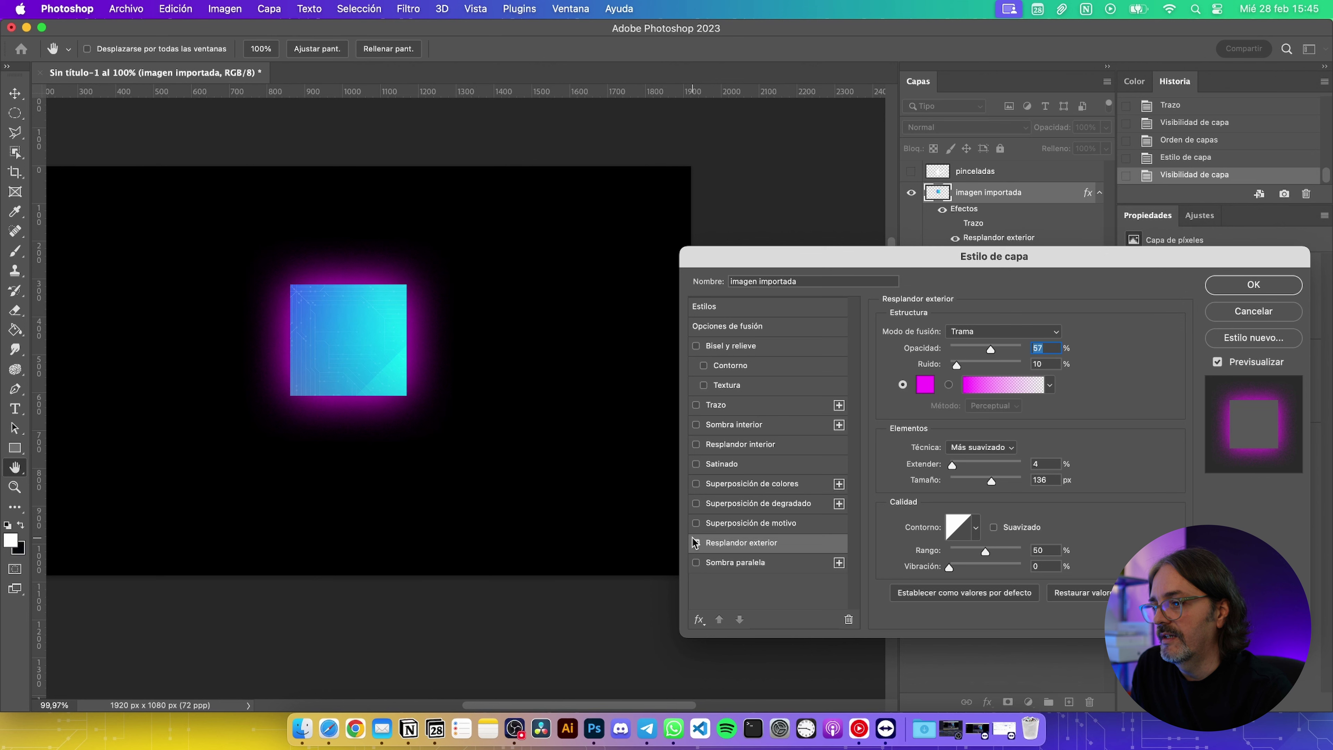
Swap the outer glow for a drop shadow (Multiply, 35%, 7 px) and apply it
{"action": "left_click", "coordinate": [696, 543]}
{"action": "left_click", "coordinate": [714, 563]}
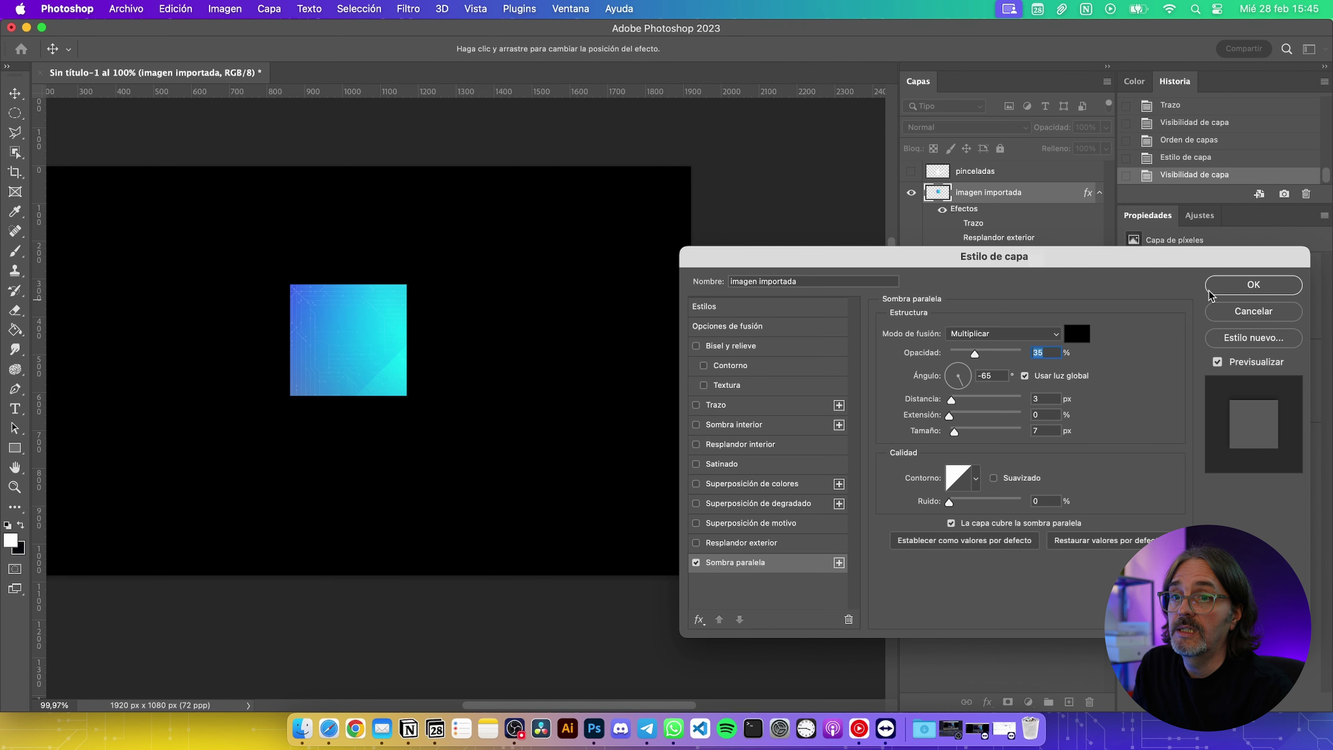
{"action": "left_click", "coordinate": [1242, 280]}
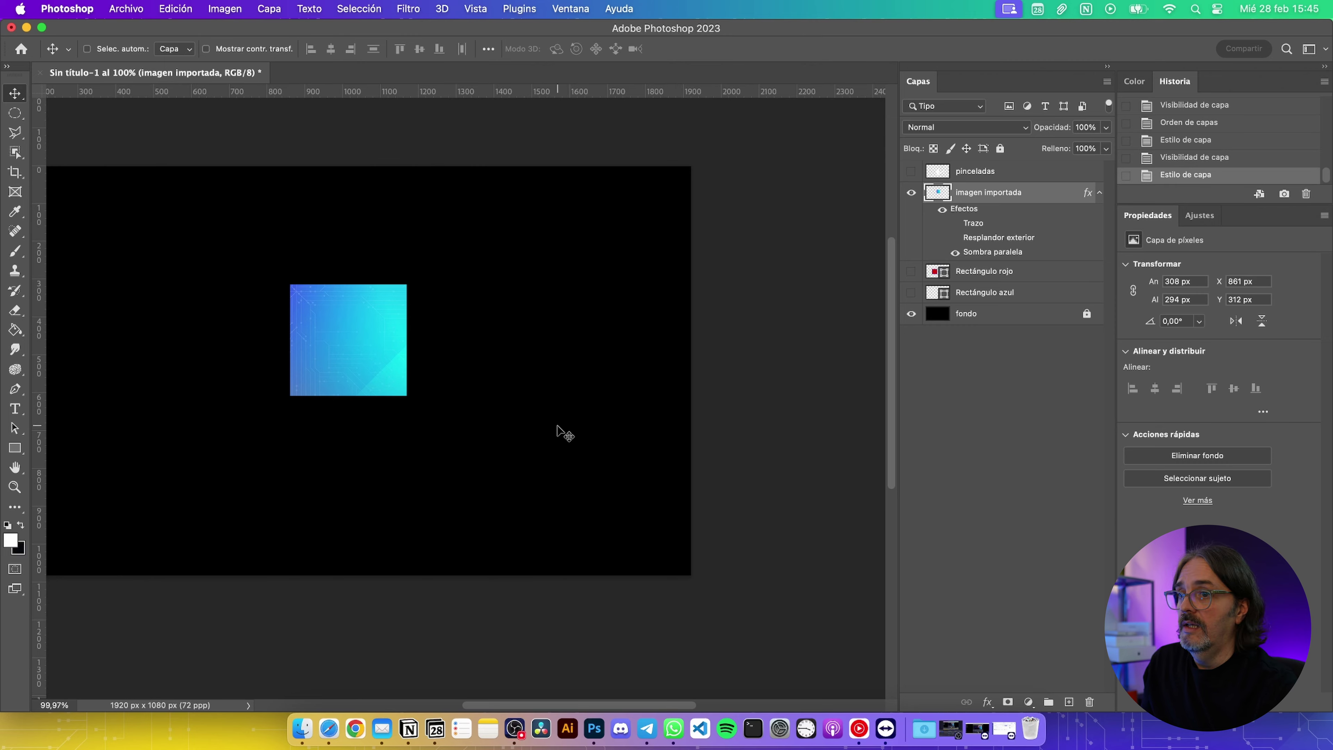
Draw a white canvas-sized rectangle and move Rectángulo 1 just below Rectángulo azul
{"action": "key", "text": "super+minus"}
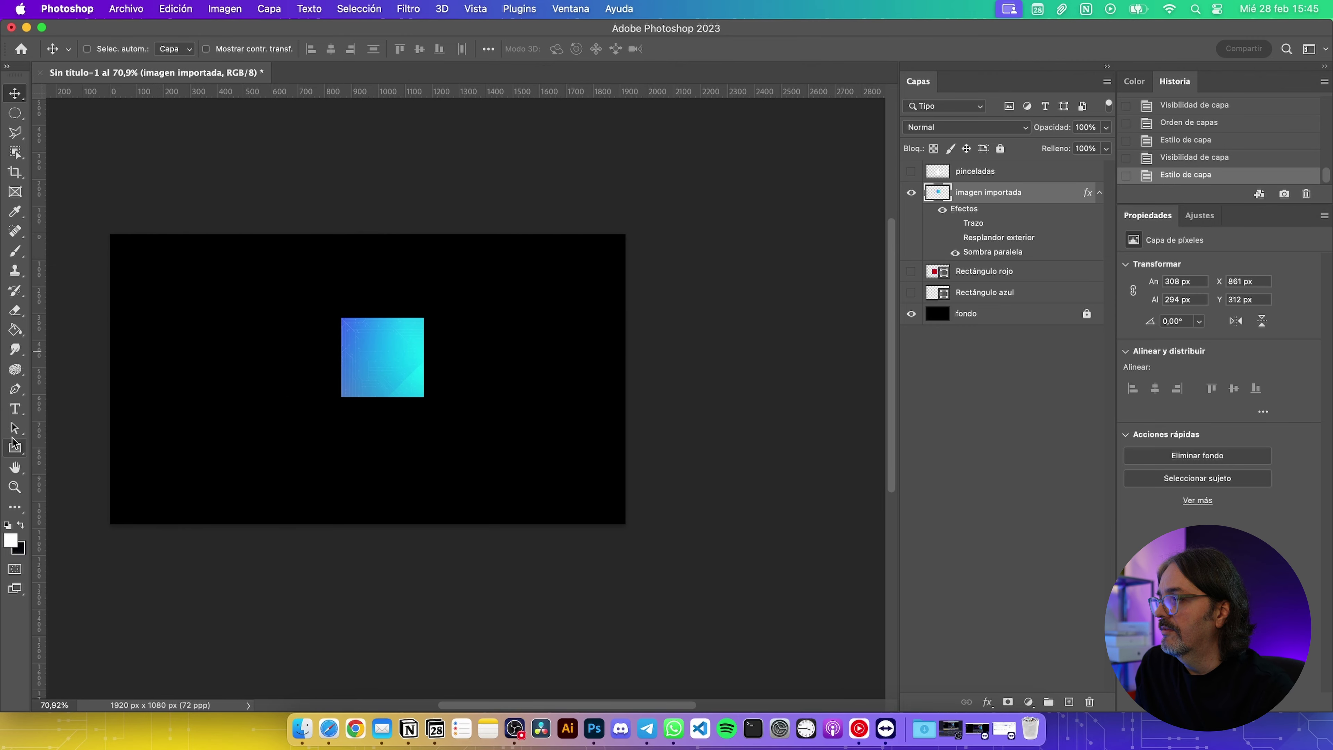
{"action": "left_click", "coordinate": [15, 446]}
{"action": "left_click_drag", "start_coordinate": [73, 226], "coordinate": [697, 534]}
{"action": "left_click_drag", "start_coordinate": [1023, 193], "coordinate": [978, 303]}
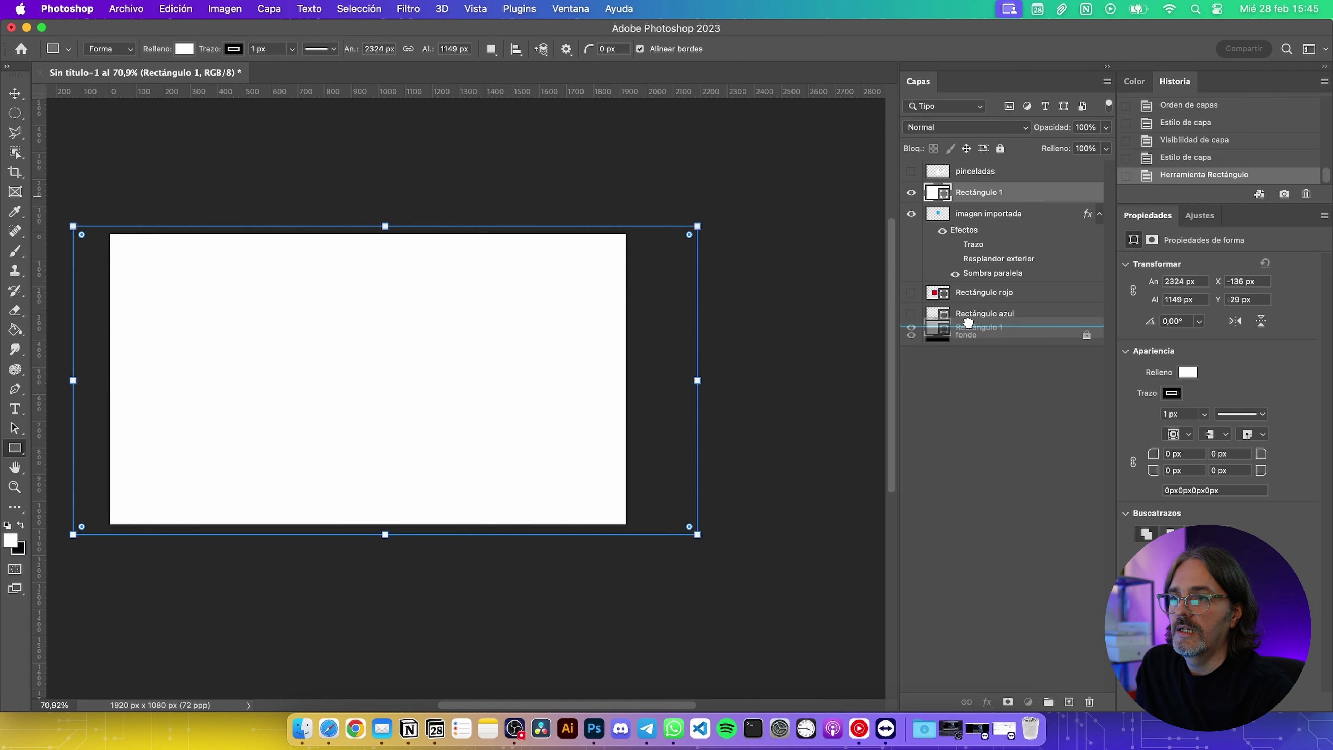
{"action": "left_click_drag", "start_coordinate": [968, 322], "coordinate": [968, 325]}
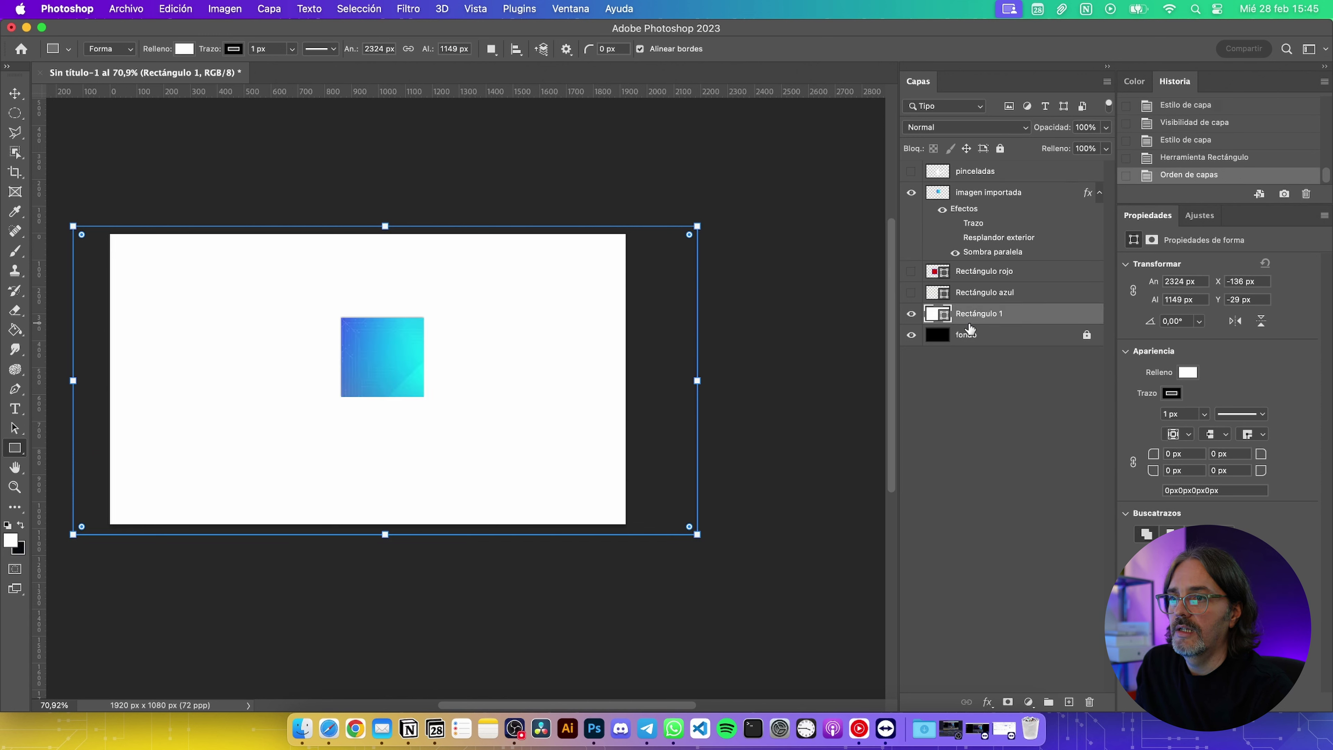
Open and close the imagen importada layer style, then reopen it
{"action": "double_click", "coordinate": [1044, 195]}
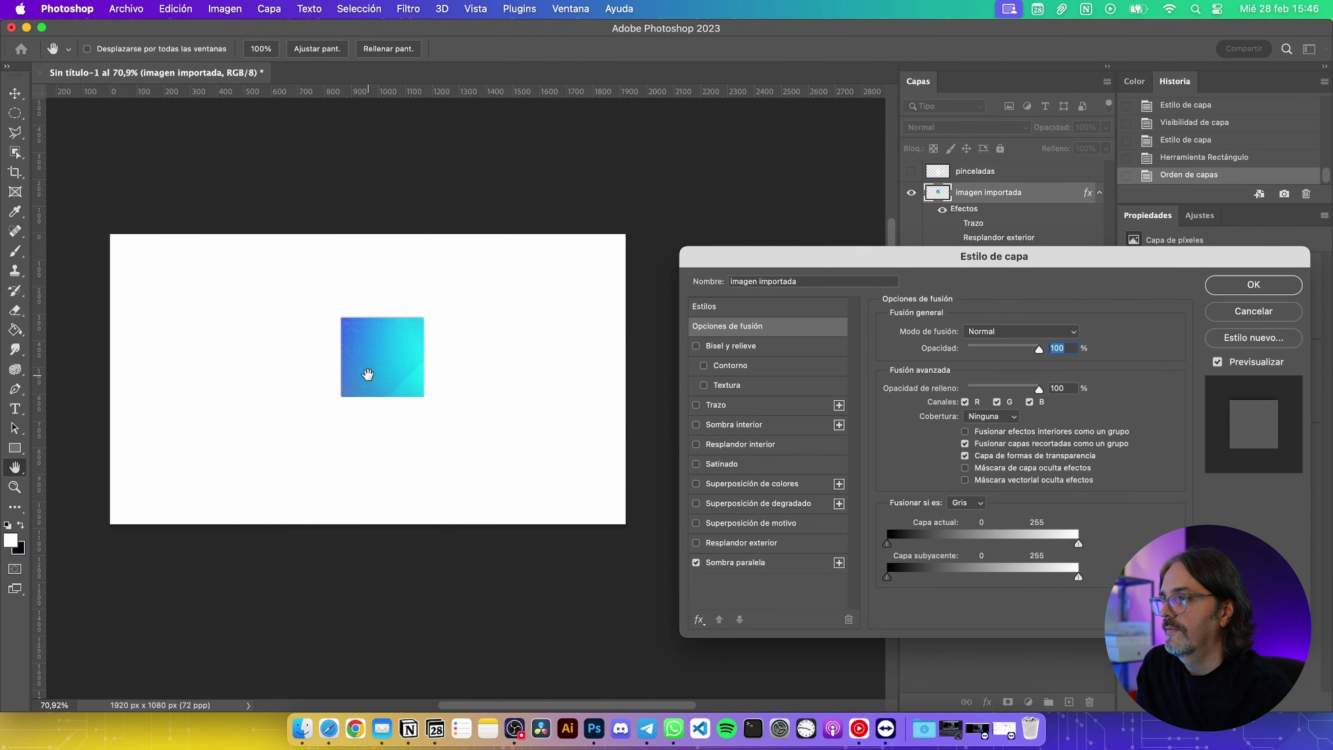
{"action": "left_click", "coordinate": [1252, 286]}
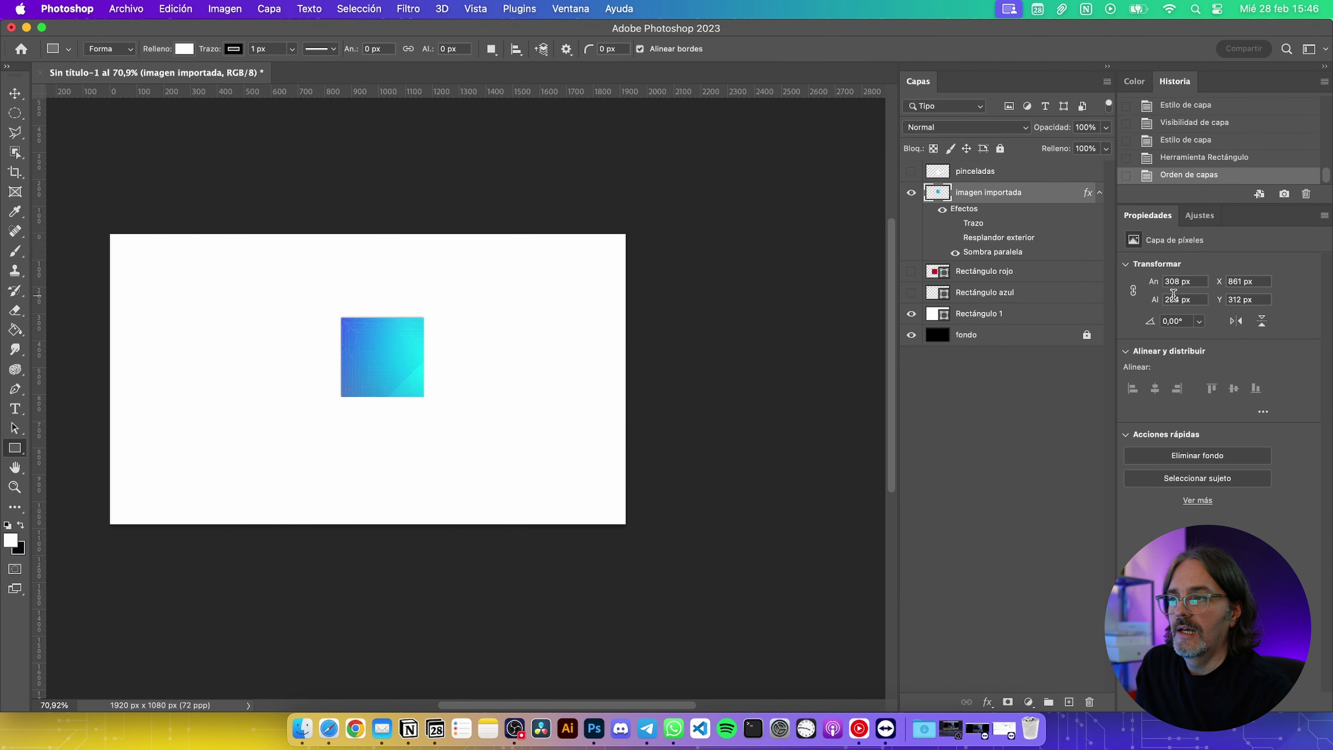
{"action": "scroll", "coordinate": [440, 297], "scroll_direction": "up", "scroll_amount": 2}
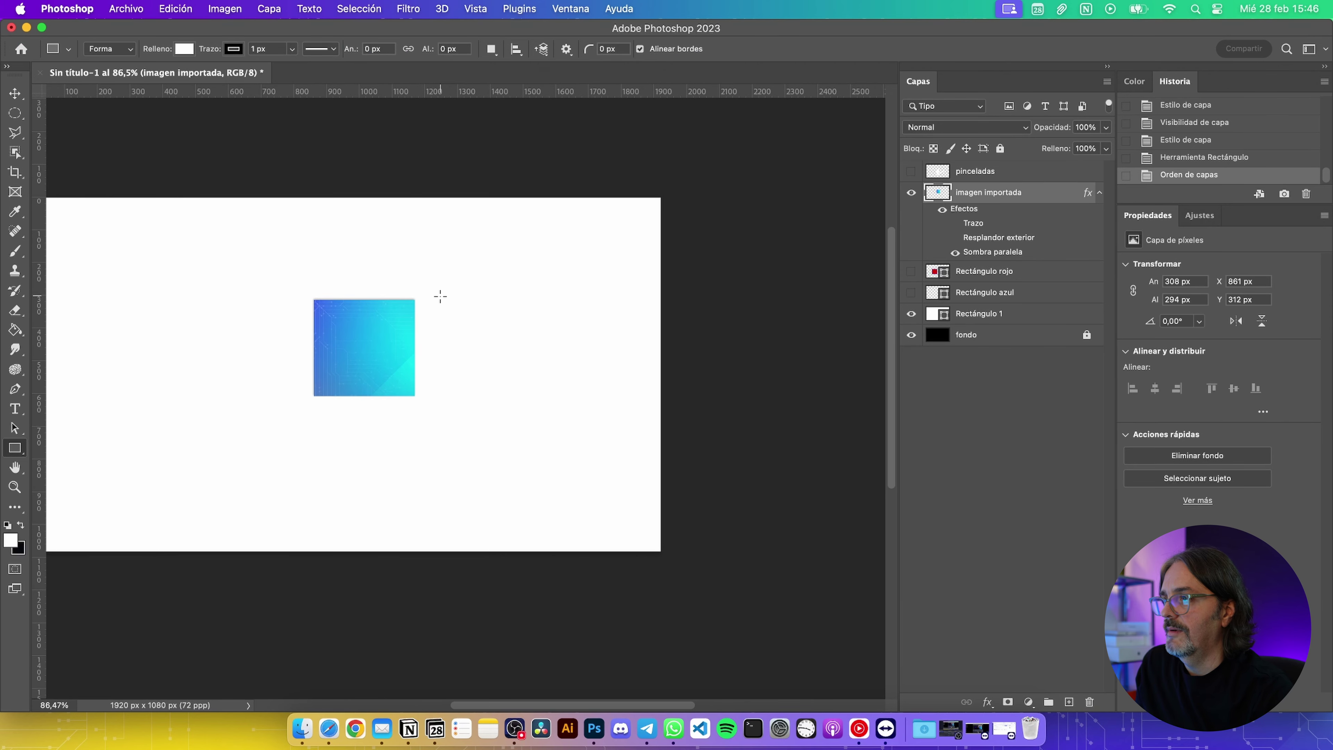
{"action": "scroll", "coordinate": [441, 297], "scroll_direction": "up", "scroll_amount": 3}
{"action": "scroll", "coordinate": [440, 297], "scroll_direction": "down", "scroll_amount": 2}
{"action": "scroll", "coordinate": [440, 296], "scroll_direction": "up", "scroll_amount": 2}
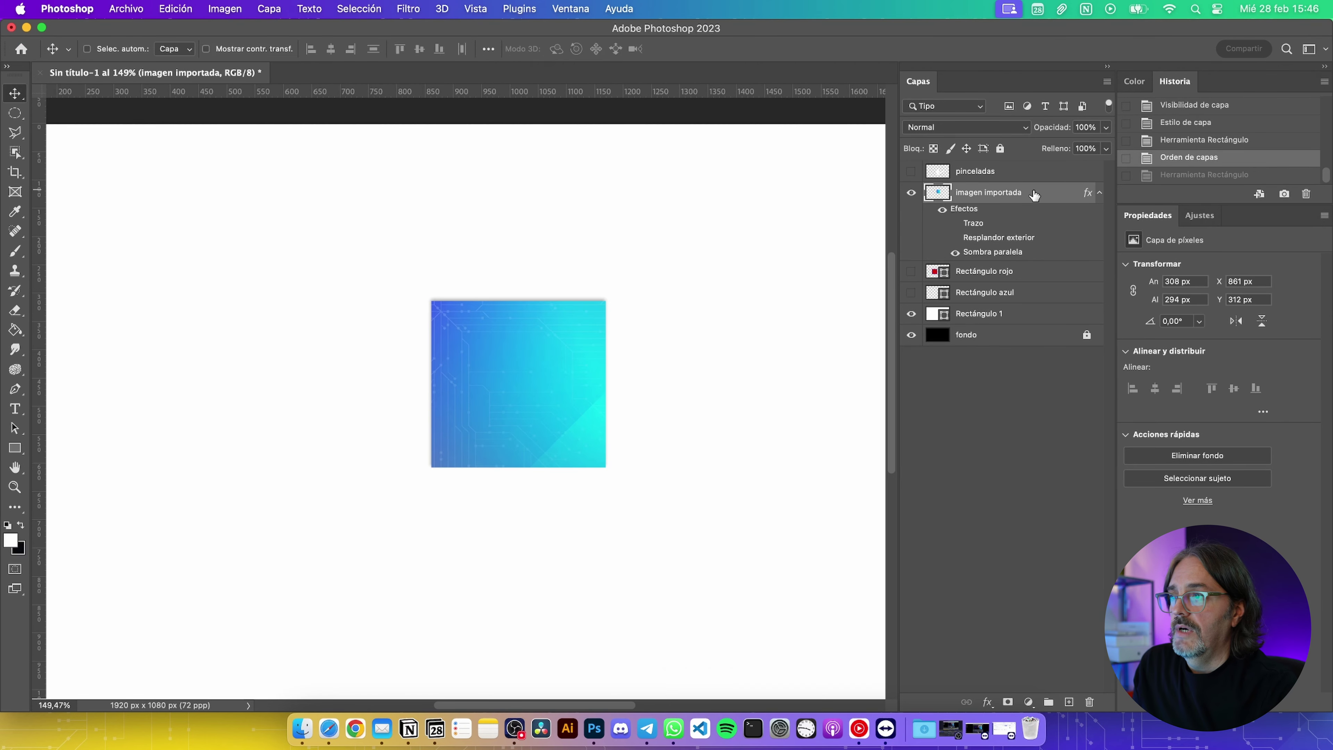
{"action": "double_click", "coordinate": [1044, 192]}
Increase the drop shadow's distance and size to 18 px, angled at 133°
{"action": "left_click", "coordinate": [697, 563]}
{"action": "left_click", "coordinate": [697, 563]}
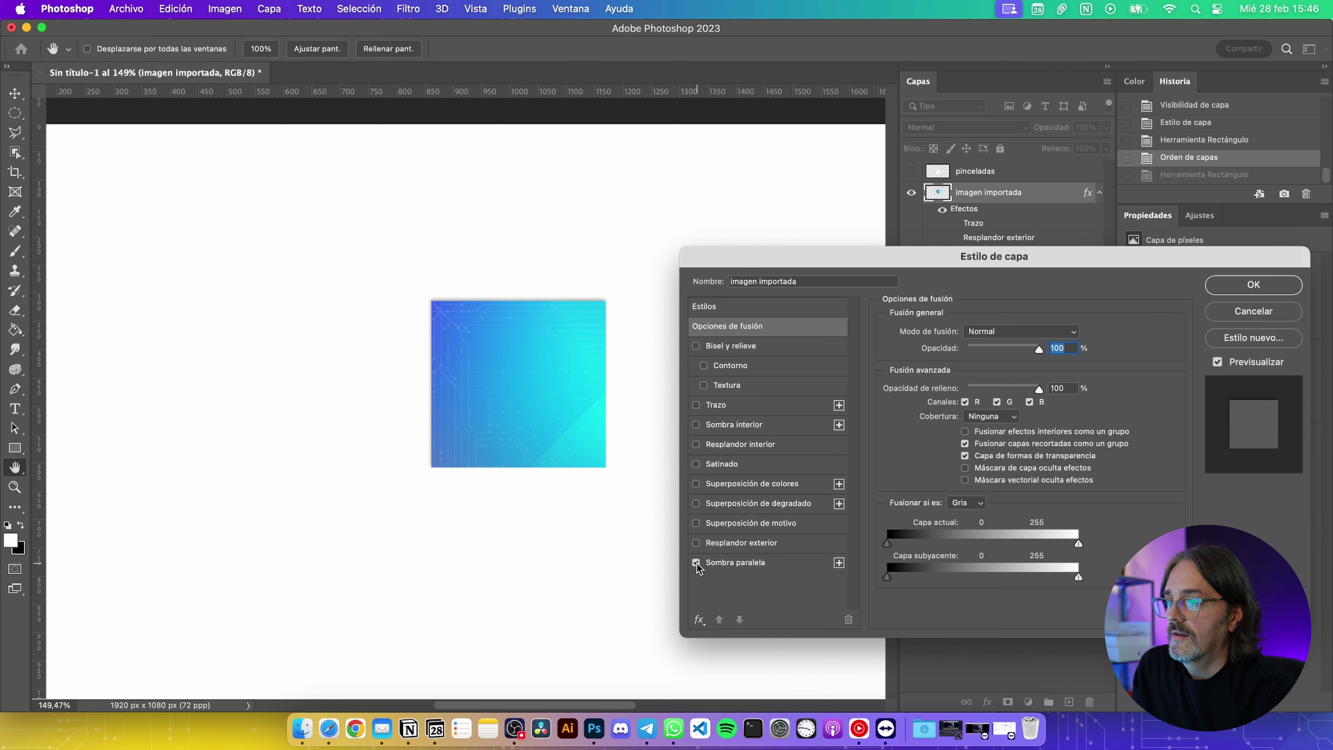
{"action": "left_click", "coordinate": [763, 556]}
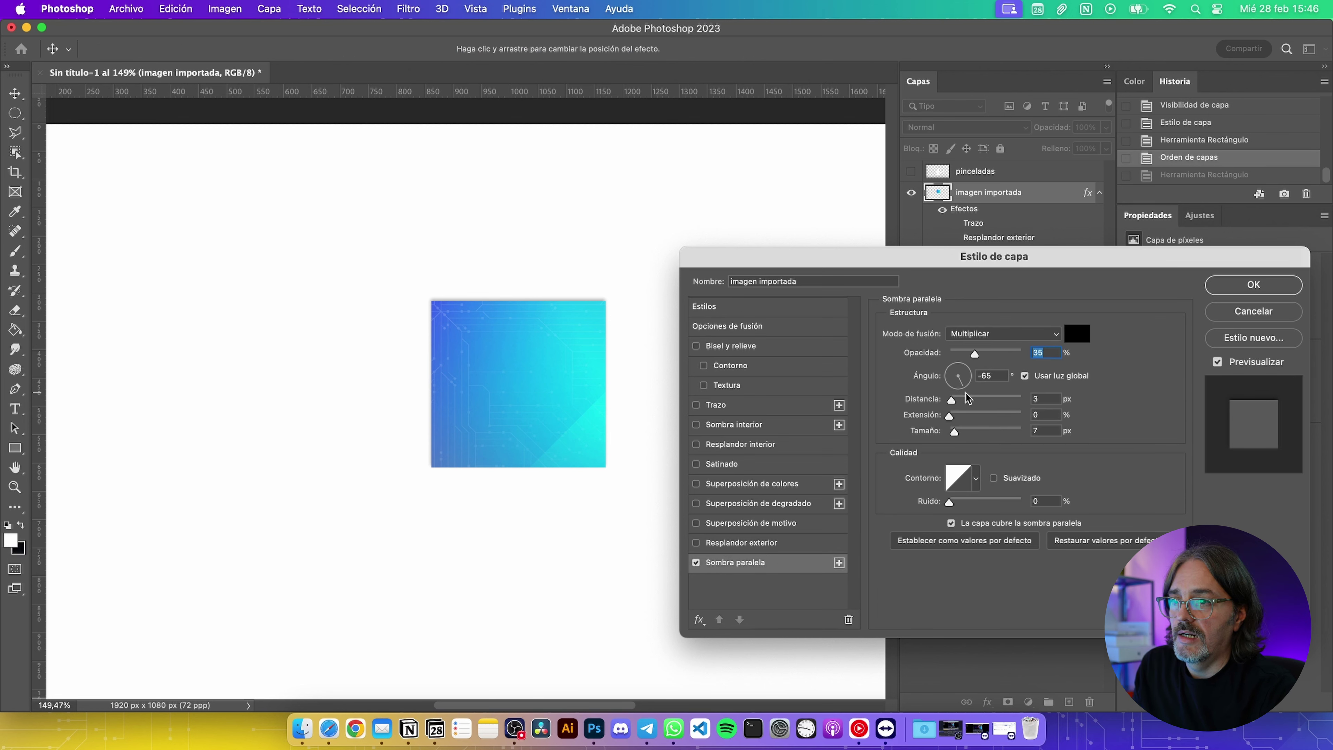
{"action": "left_click_drag", "start_coordinate": [951, 400], "coordinate": [962, 402]}
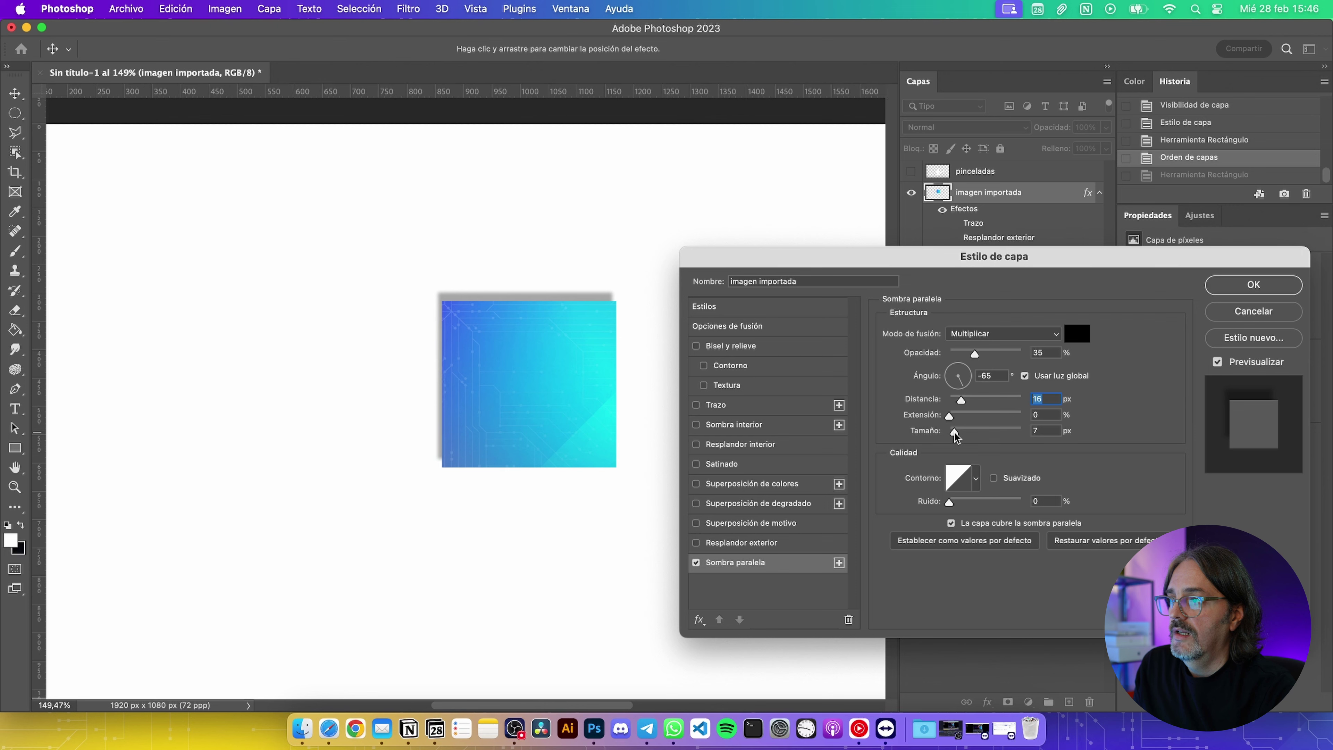
{"action": "mouse_move", "coordinate": [954, 432]}
{"action": "left_mouse_down"}
{"action": "mouse_move", "coordinate": [1025, 414]}
{"action": "mouse_move", "coordinate": [978, 420]}
{"action": "left_mouse_up"}
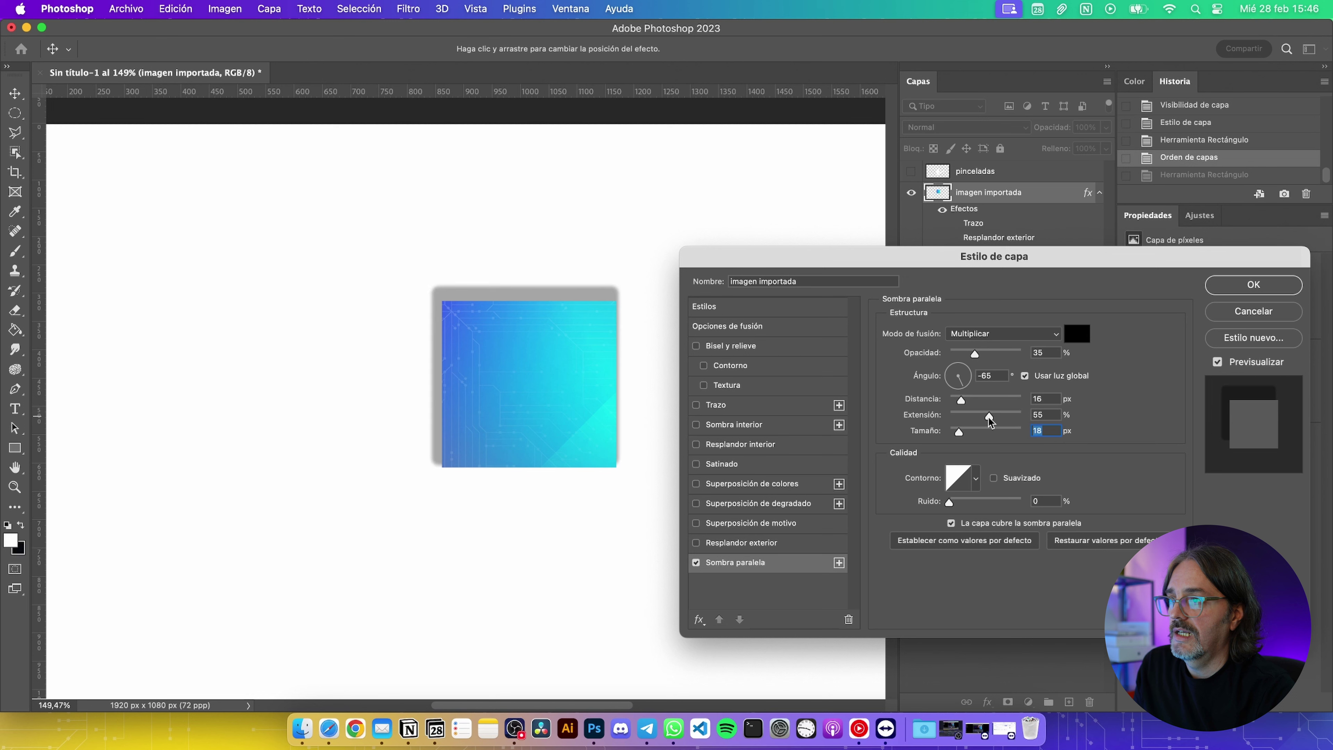
{"action": "left_click_drag", "start_coordinate": [961, 400], "coordinate": [966, 403]}
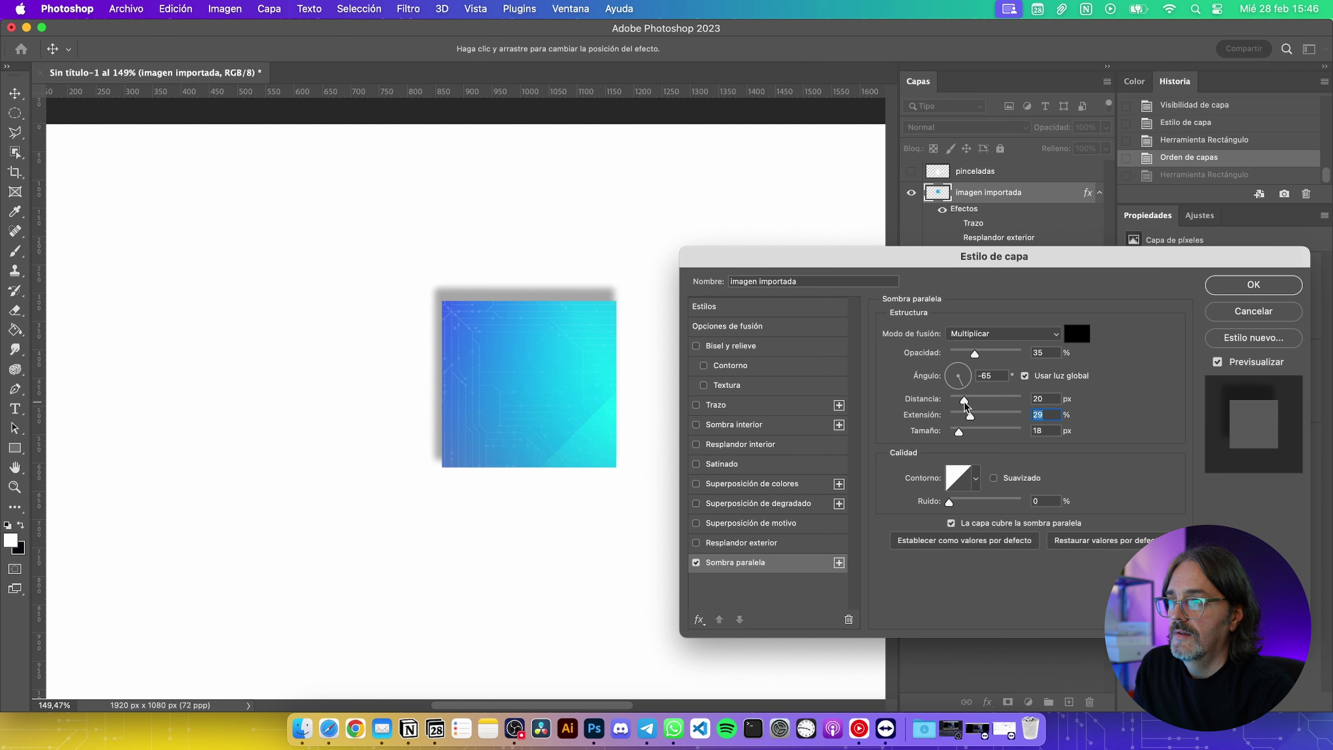
{"action": "left_click", "coordinate": [967, 379]}
{"action": "left_click", "coordinate": [949, 365]}
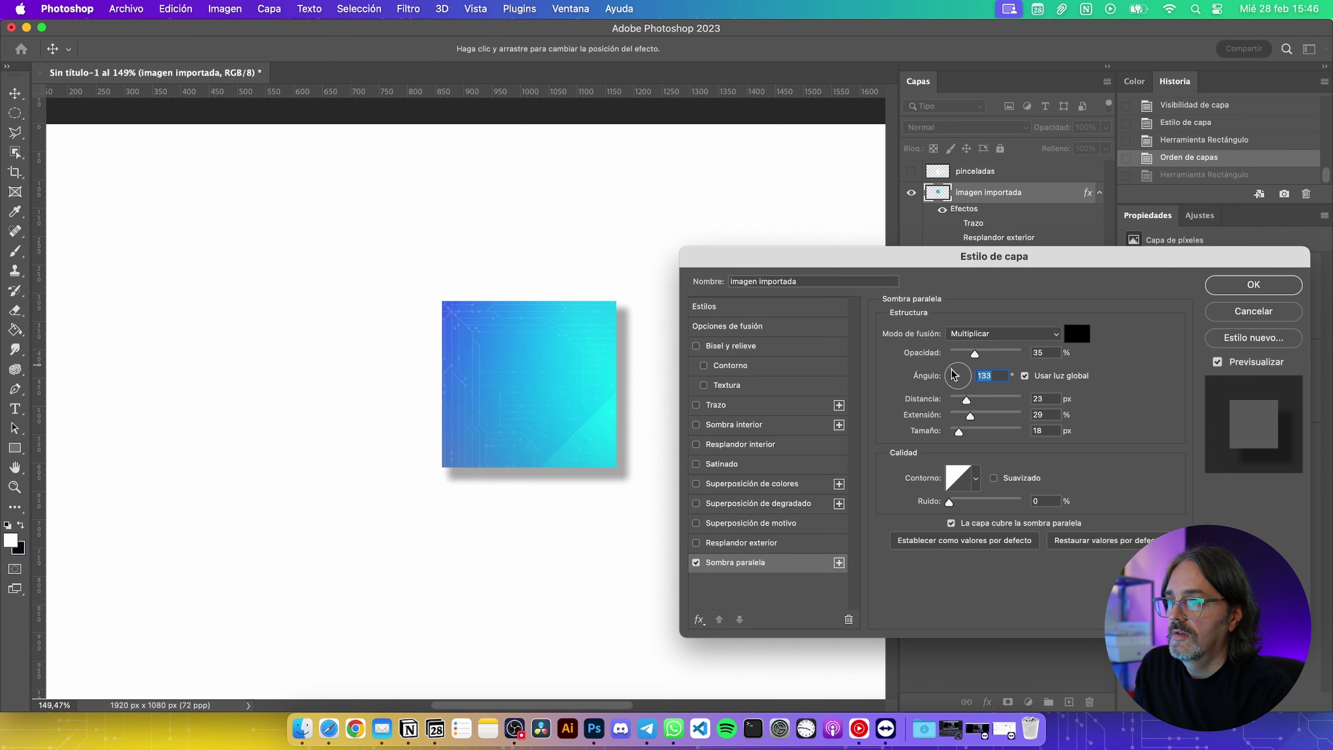
Set the drop shadow to 63% opacity in green #00ff88, then turn it off
{"action": "left_click_drag", "start_coordinate": [938, 259], "coordinate": [986, 246]}
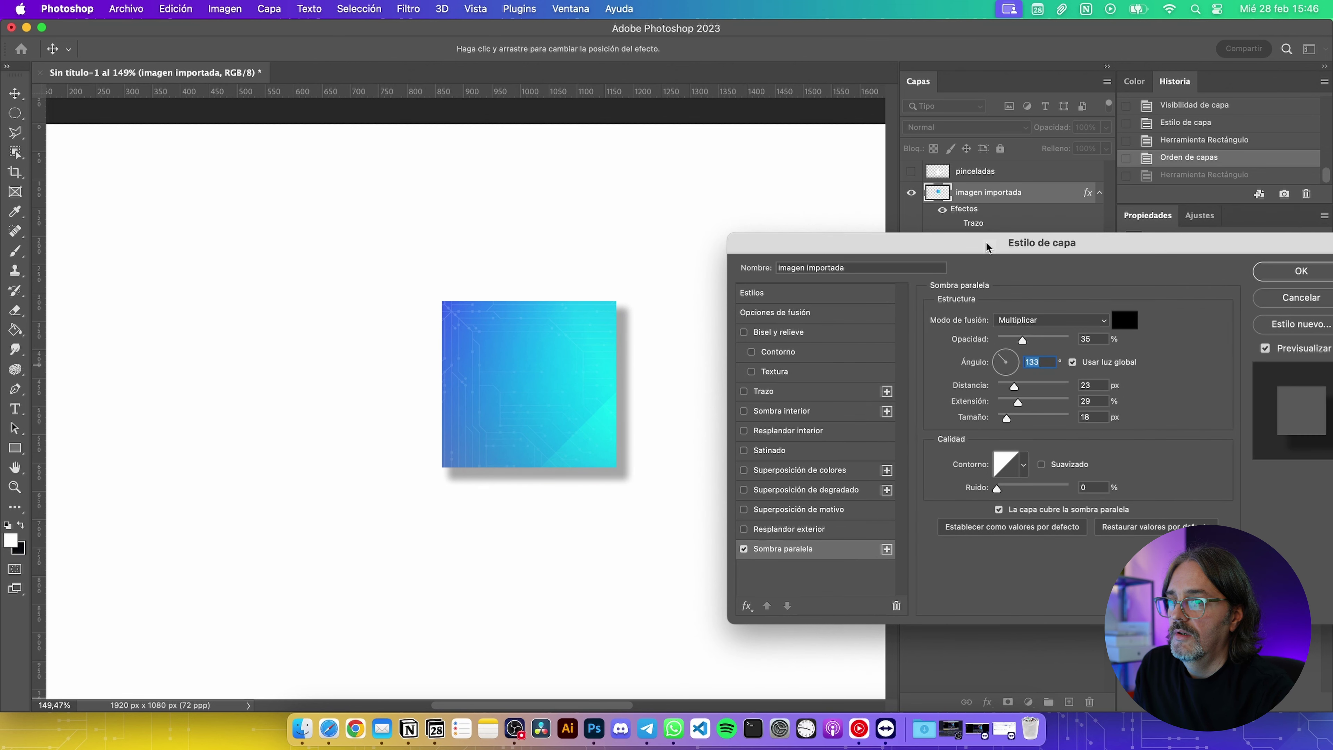
{"action": "mouse_move", "coordinate": [1023, 342]}
{"action": "left_mouse_down"}
{"action": "mouse_move", "coordinate": [1069, 342]}
{"action": "mouse_move", "coordinate": [952, 337]}
{"action": "mouse_move", "coordinate": [1042, 337]}
{"action": "left_mouse_up"}
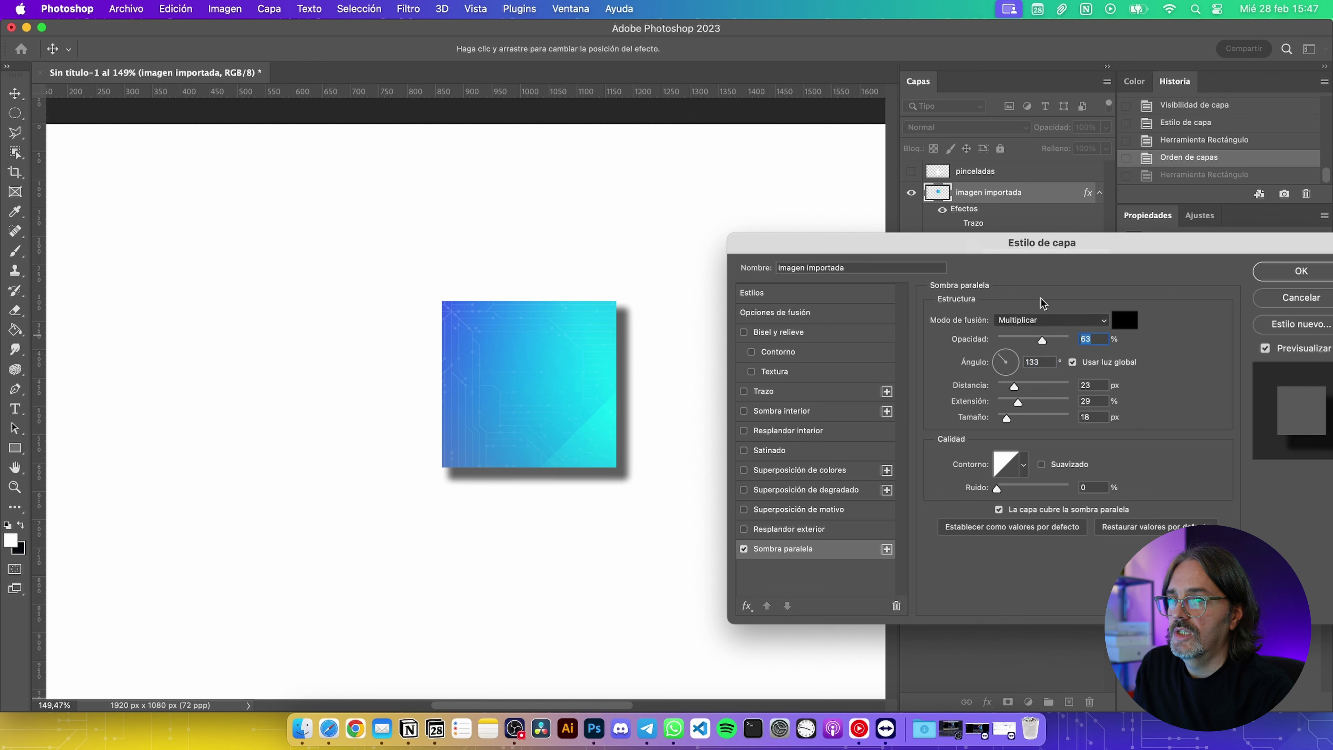
{"action": "left_click", "coordinate": [1124, 320]}
{"action": "left_click", "coordinate": [979, 285]}
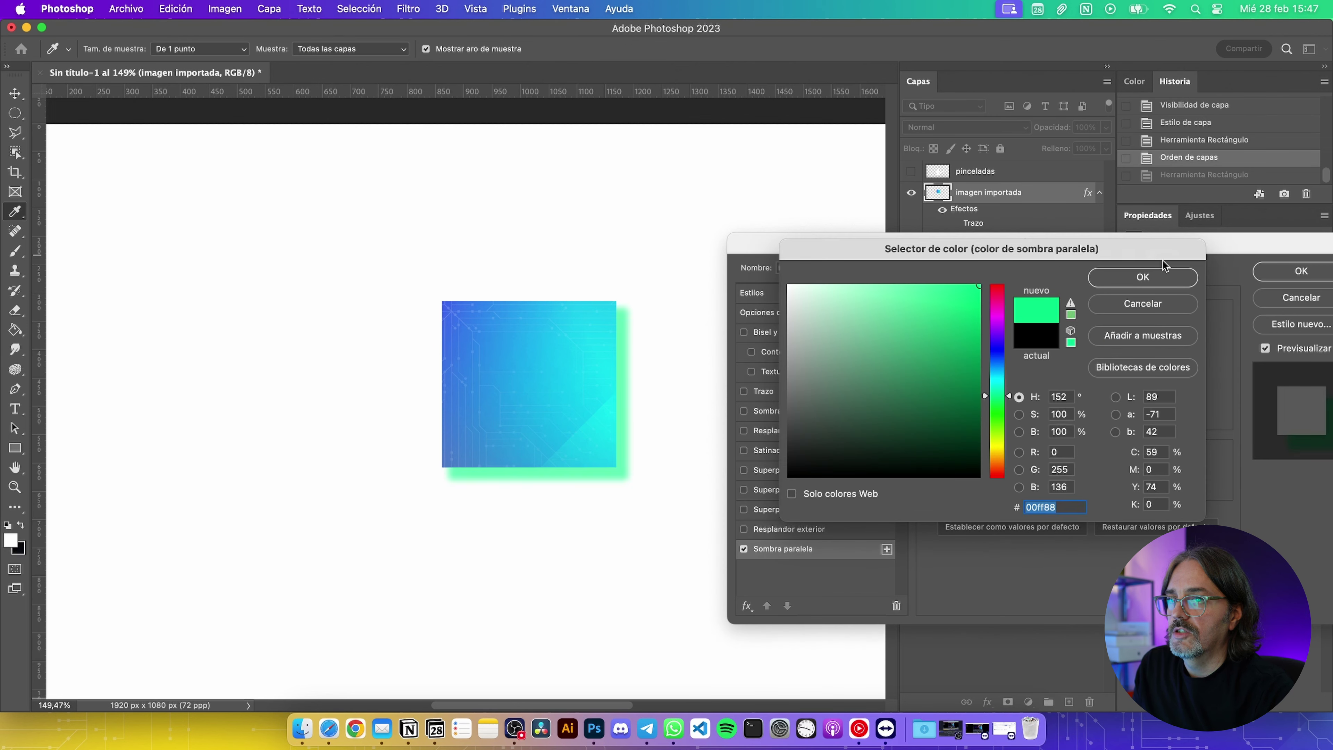
{"action": "left_click", "coordinate": [1147, 282]}
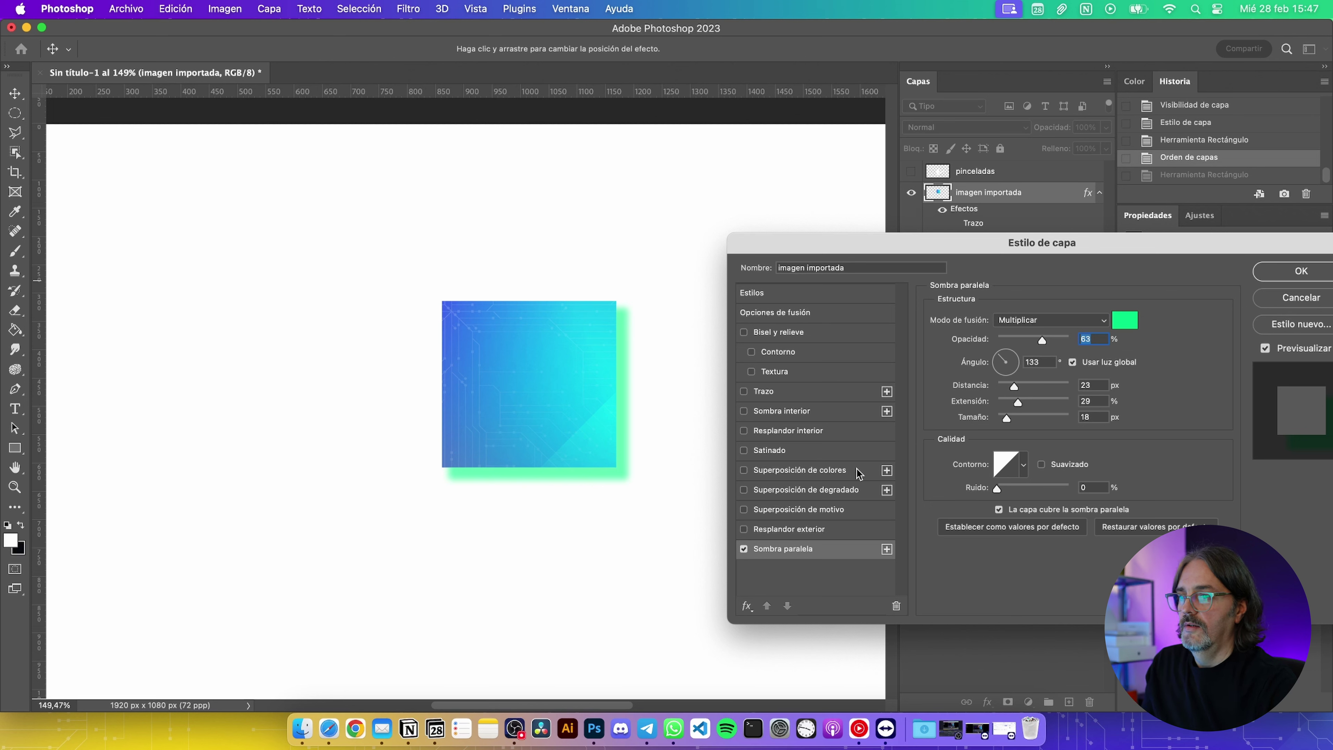
{"action": "left_click", "coordinate": [743, 549]}
Enable a magenta colour overlay in Multiplicar mode at 44% opacity
{"action": "left_click", "coordinate": [743, 470]}
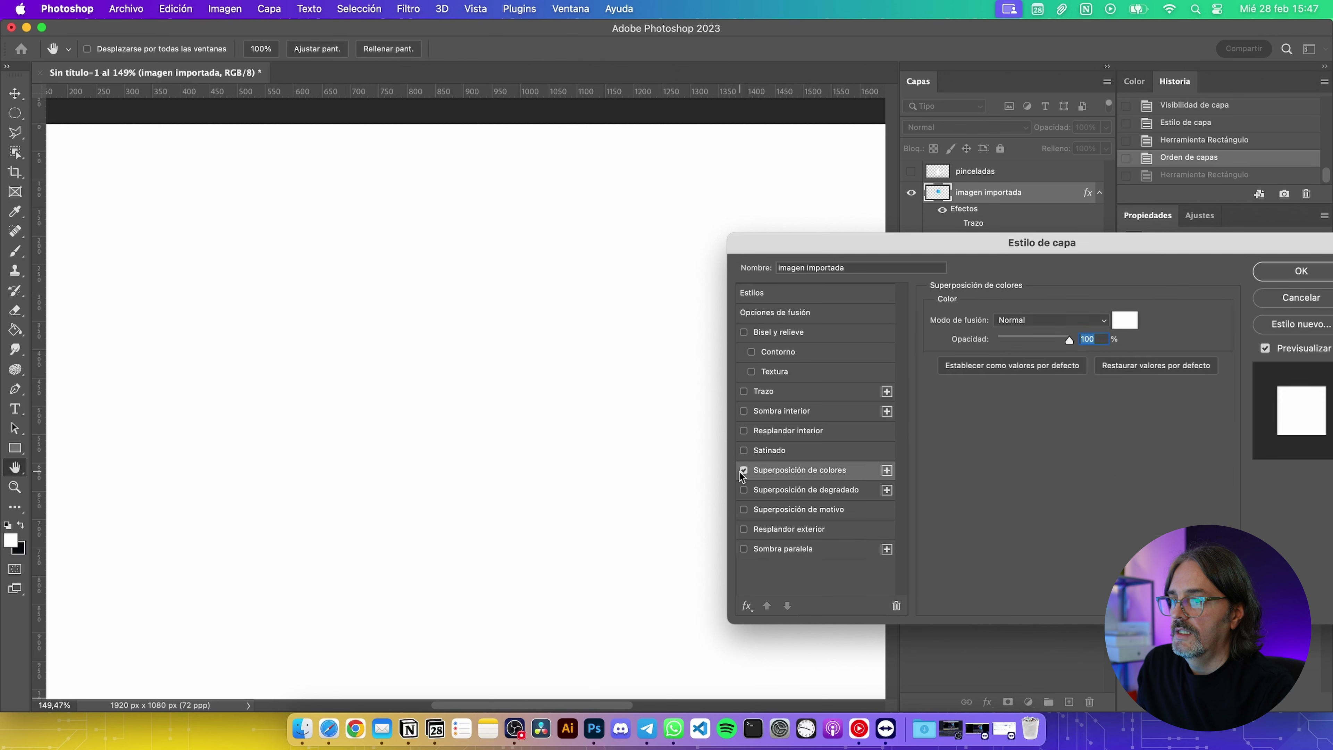
{"action": "left_click", "coordinate": [743, 470]}
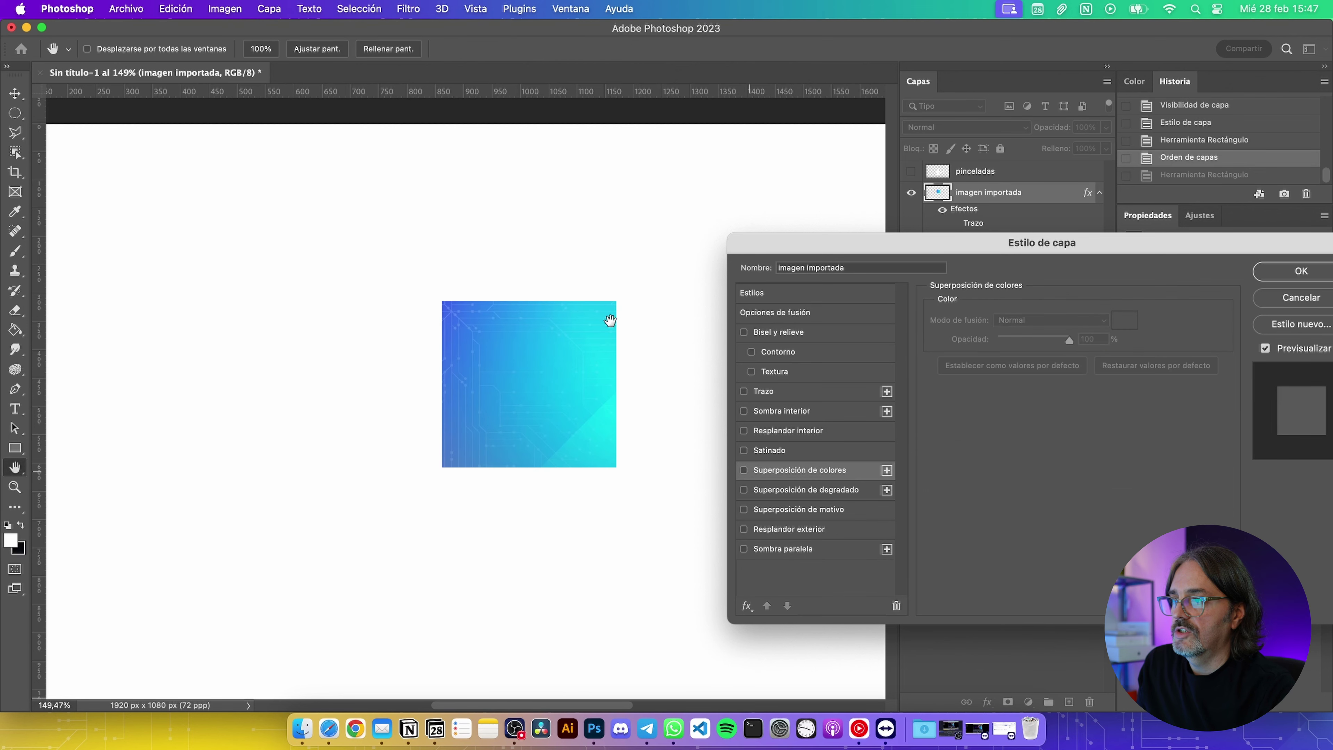
{"action": "left_click_drag", "start_coordinate": [965, 249], "coordinate": [917, 296]}
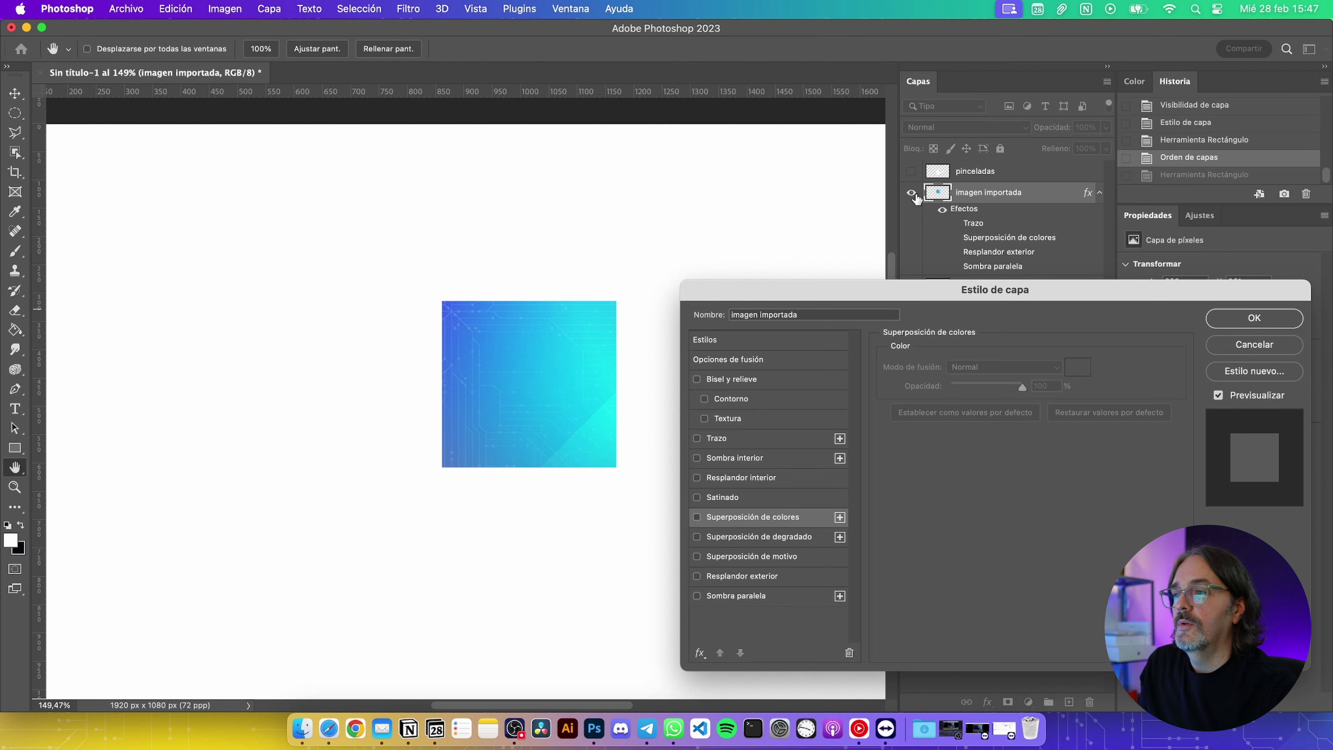
{"action": "left_click", "coordinate": [698, 517]}
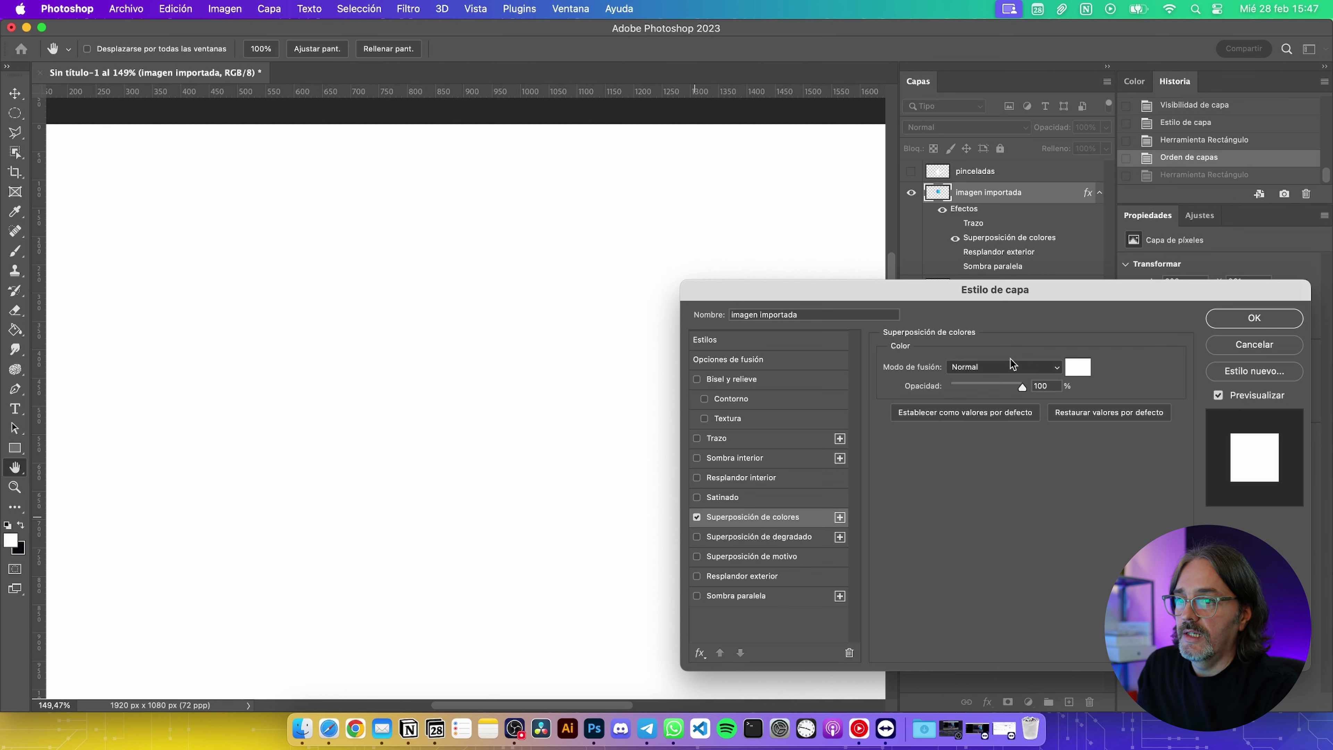
{"action": "left_click", "coordinate": [996, 367]}
{"action": "left_click", "coordinate": [977, 422]}
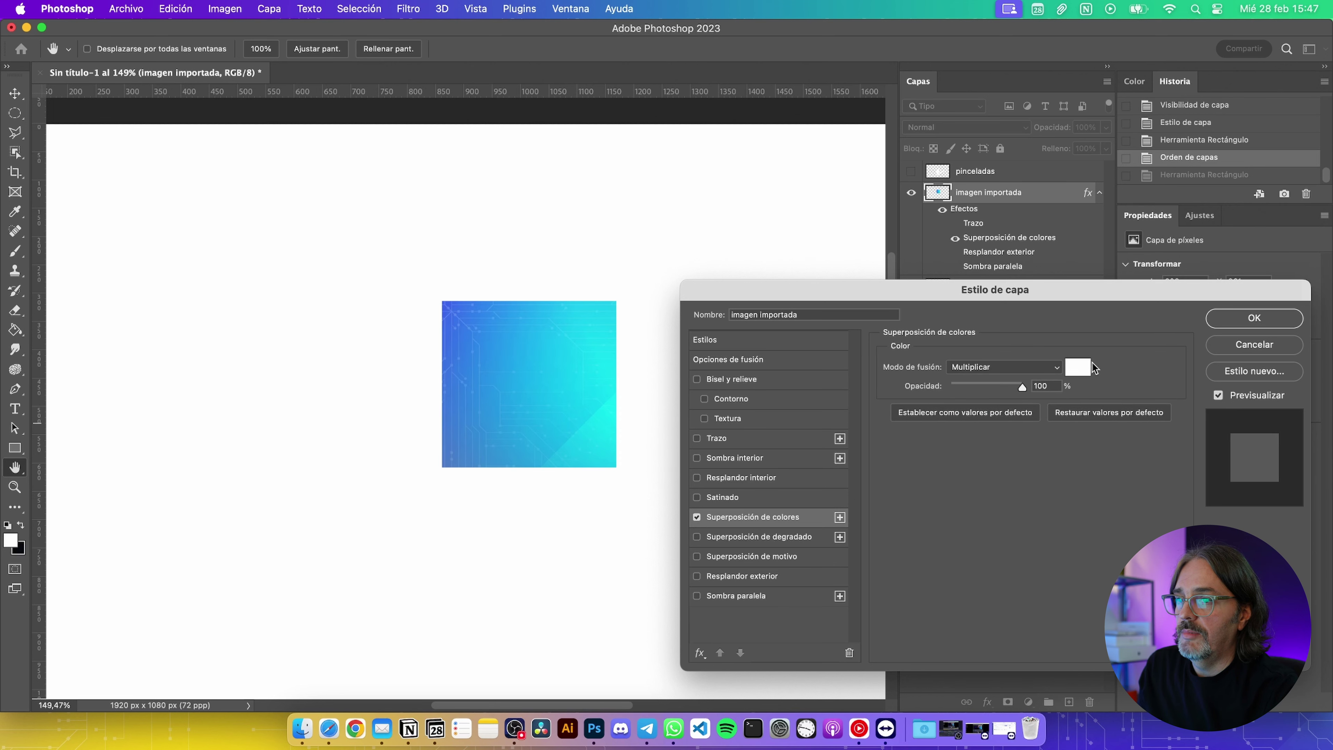
{"action": "left_click", "coordinate": [1087, 367]}
{"action": "left_click_drag", "start_coordinate": [969, 362], "coordinate": [1066, 283]}
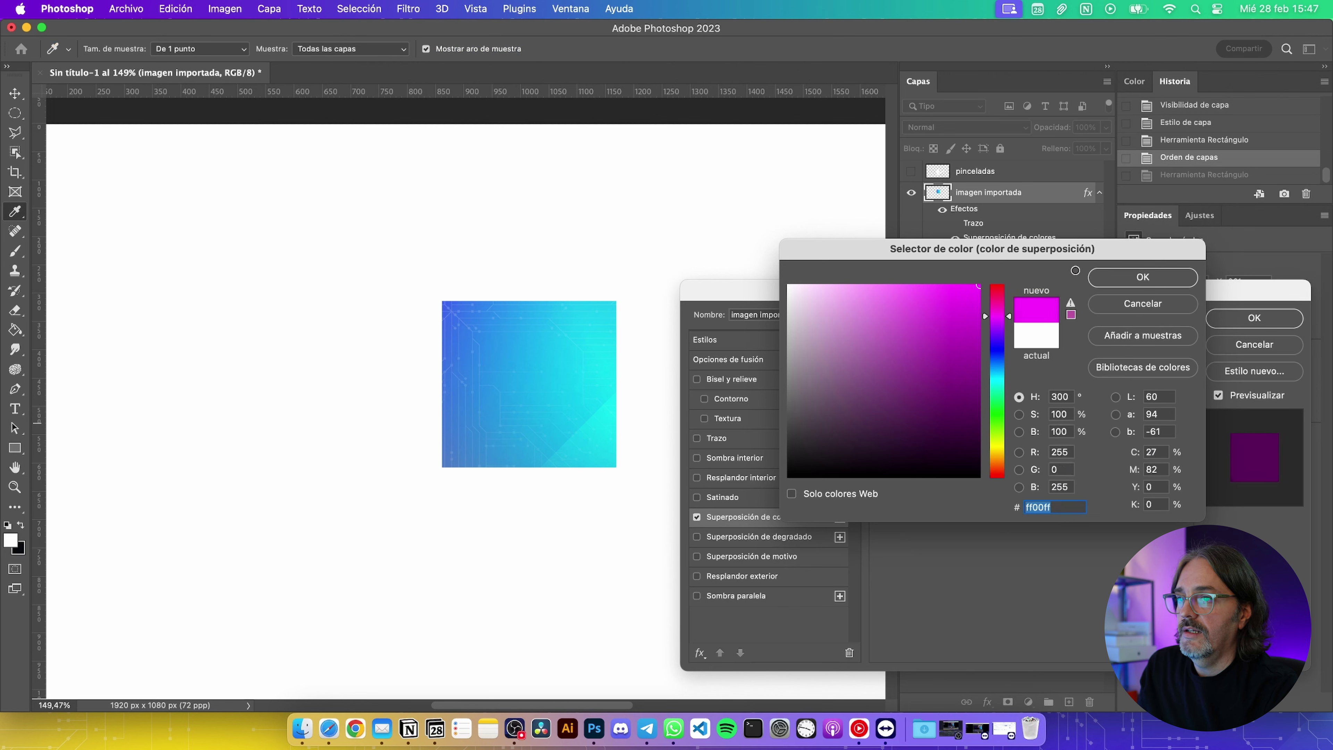
{"action": "left_click", "coordinate": [1129, 282]}
{"action": "left_click_drag", "start_coordinate": [976, 387], "coordinate": [981, 387]}
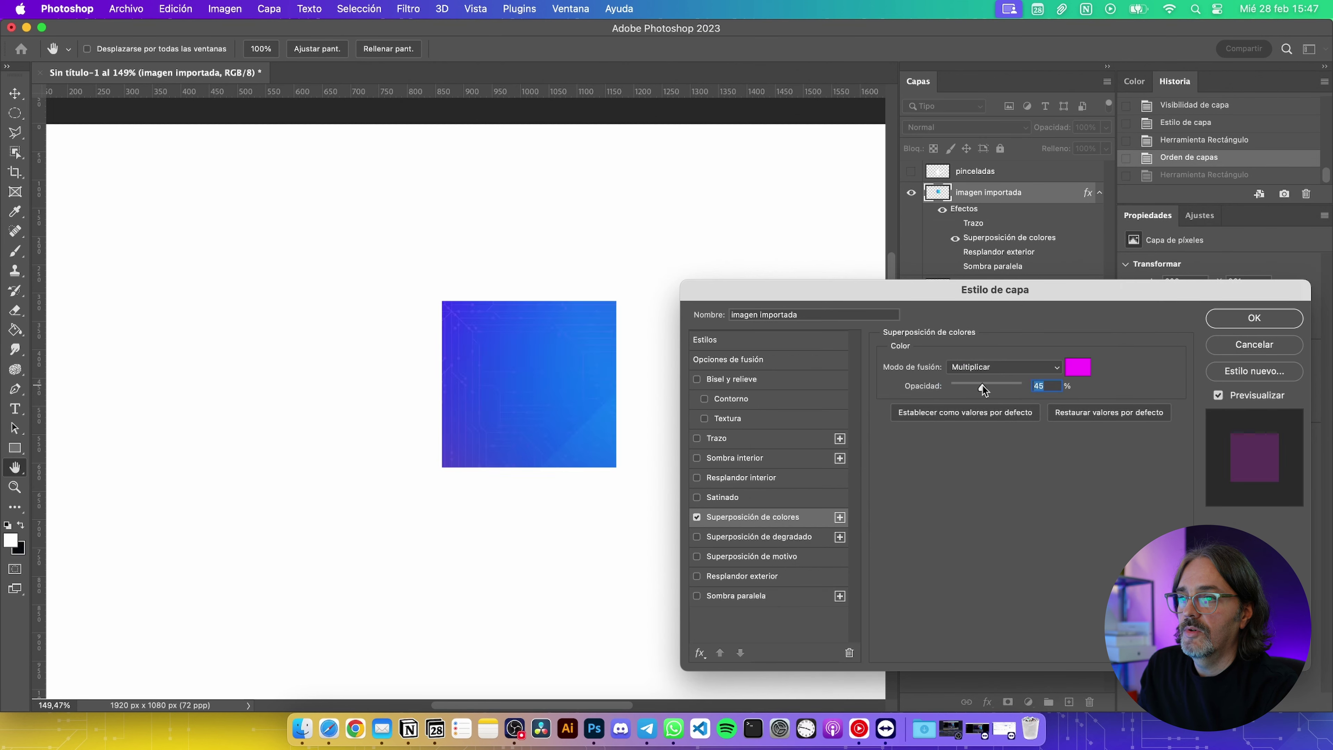
Preview purple, aqua, orange and red overlay colours, then cancel to keep magenta
{"action": "left_click", "coordinate": [1076, 367]}
{"action": "left_click", "coordinate": [936, 365]}
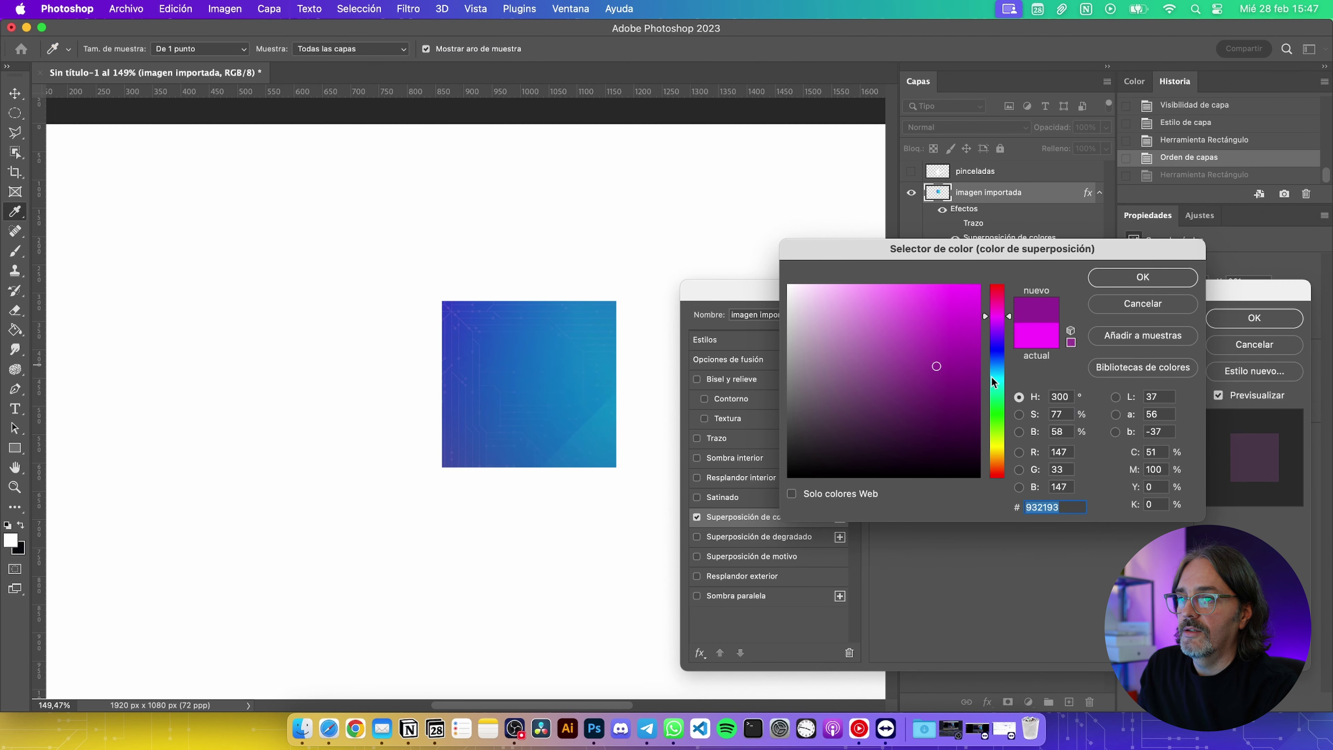
{"action": "left_click", "coordinate": [996, 387]}
{"action": "left_click_drag", "start_coordinate": [967, 346], "coordinate": [980, 284]}
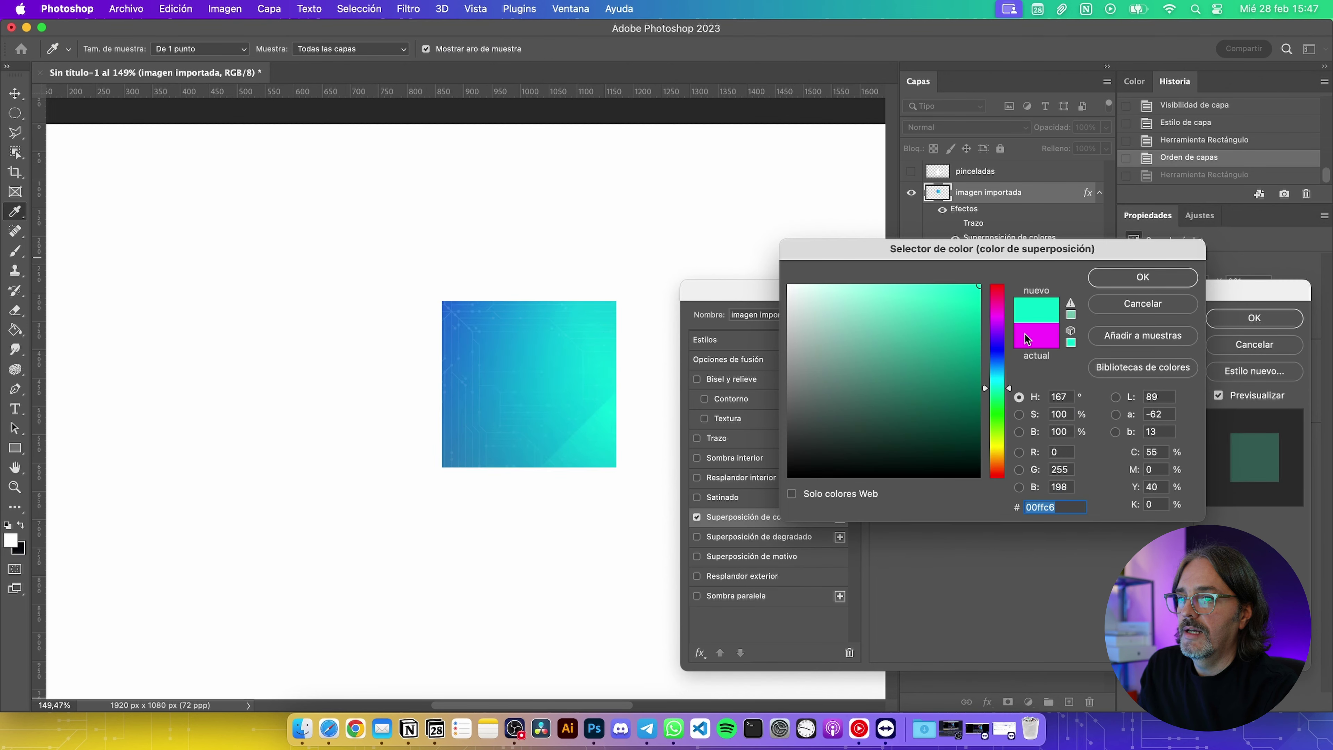
{"action": "left_click_drag", "start_coordinate": [998, 425], "coordinate": [986, 454]}
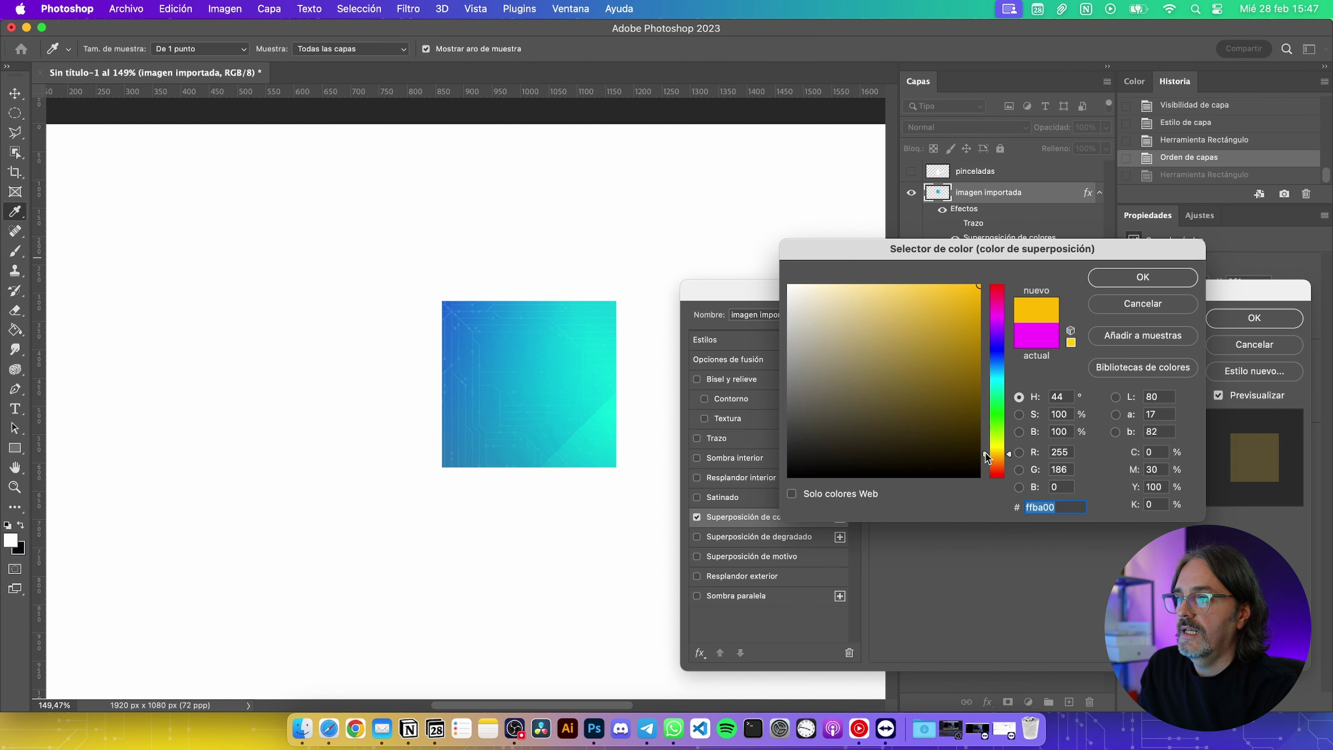
{"action": "left_click_drag", "start_coordinate": [992, 453], "coordinate": [991, 482]}
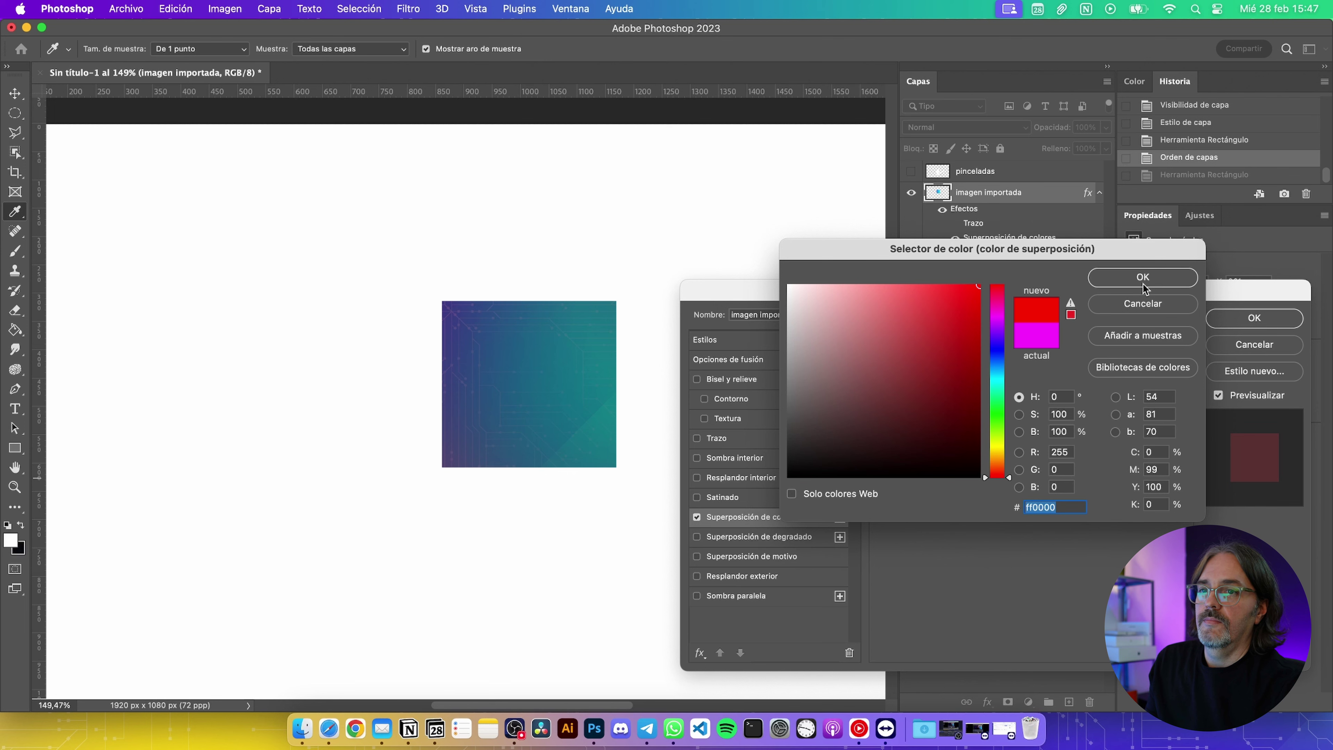
{"action": "left_click", "coordinate": [1135, 303]}
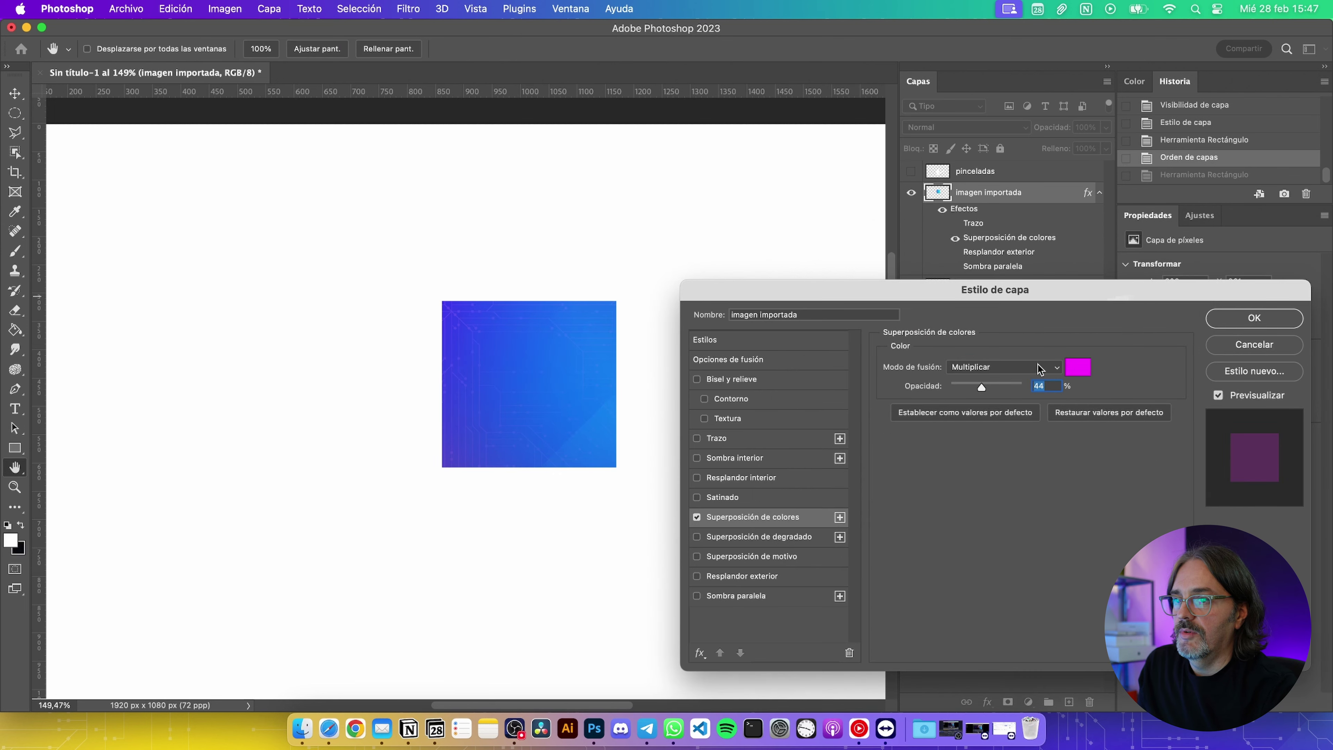
Set the overlay to Normal at 48% opacity, preview darker greens, then disable it
{"action": "left_click", "coordinate": [1004, 367]}
{"action": "left_click", "coordinate": [986, 307]}
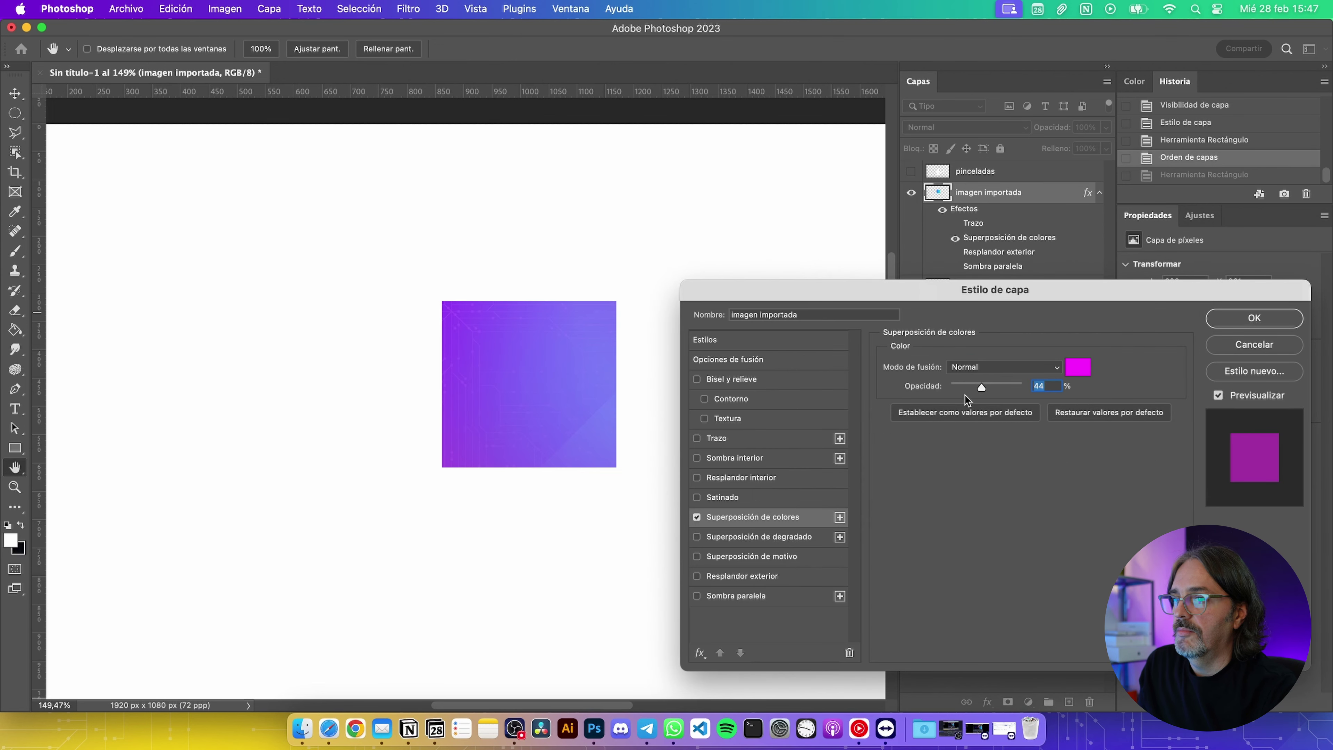
{"action": "left_click_drag", "start_coordinate": [985, 385], "coordinate": [1053, 392]}
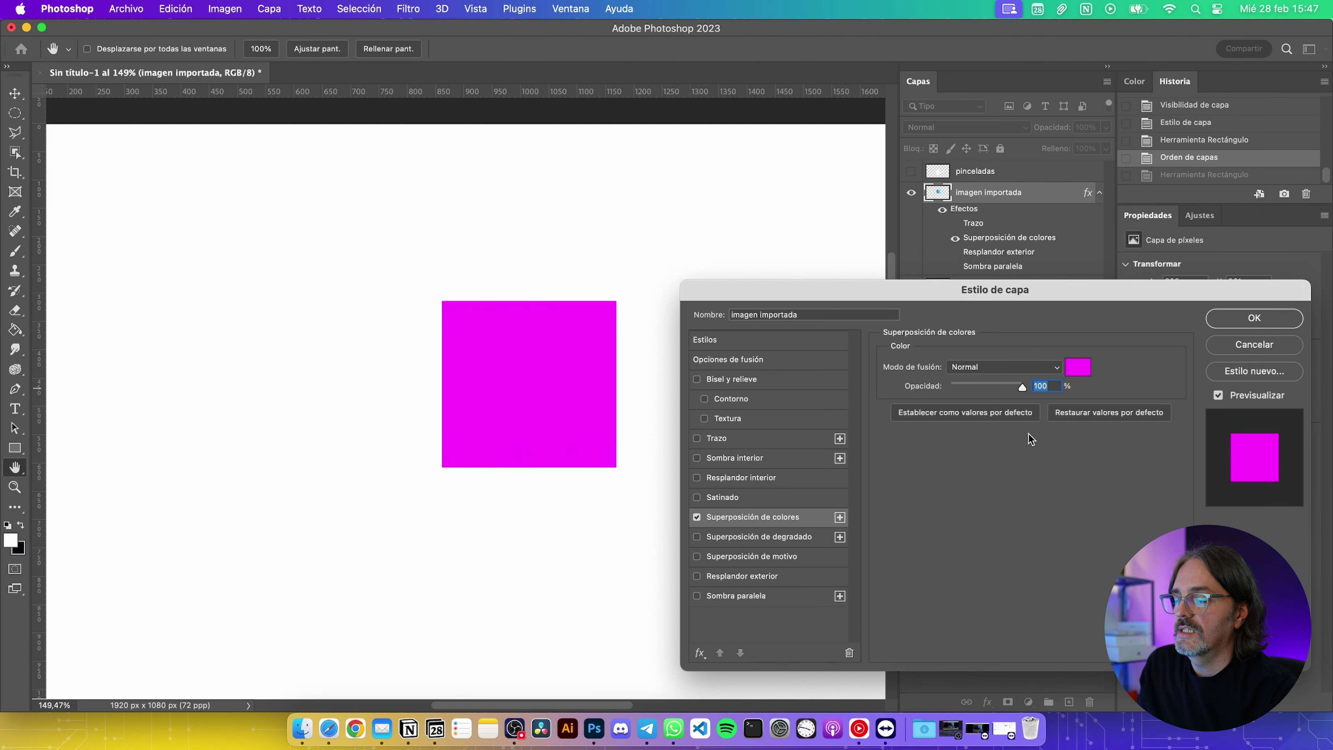
{"action": "left_click_drag", "start_coordinate": [1020, 386], "coordinate": [985, 386]}
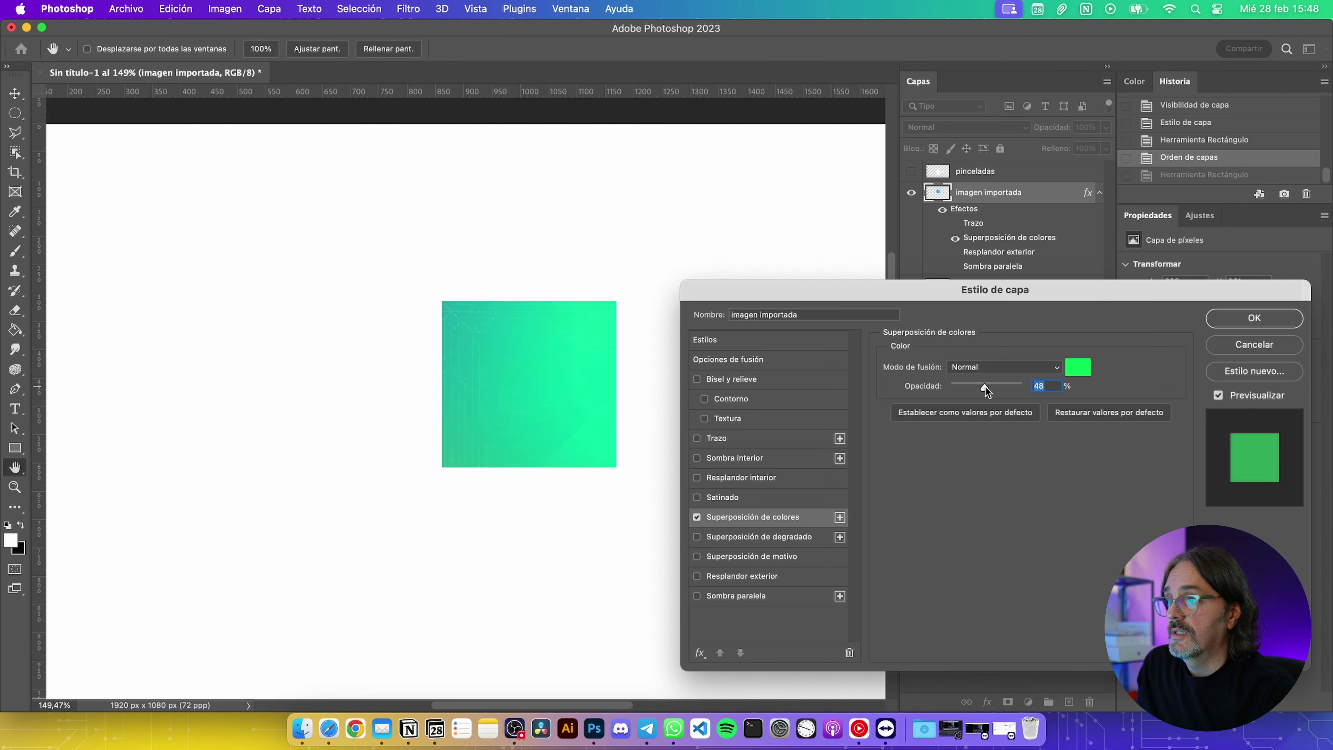
{"action": "left_click", "coordinate": [1071, 370]}
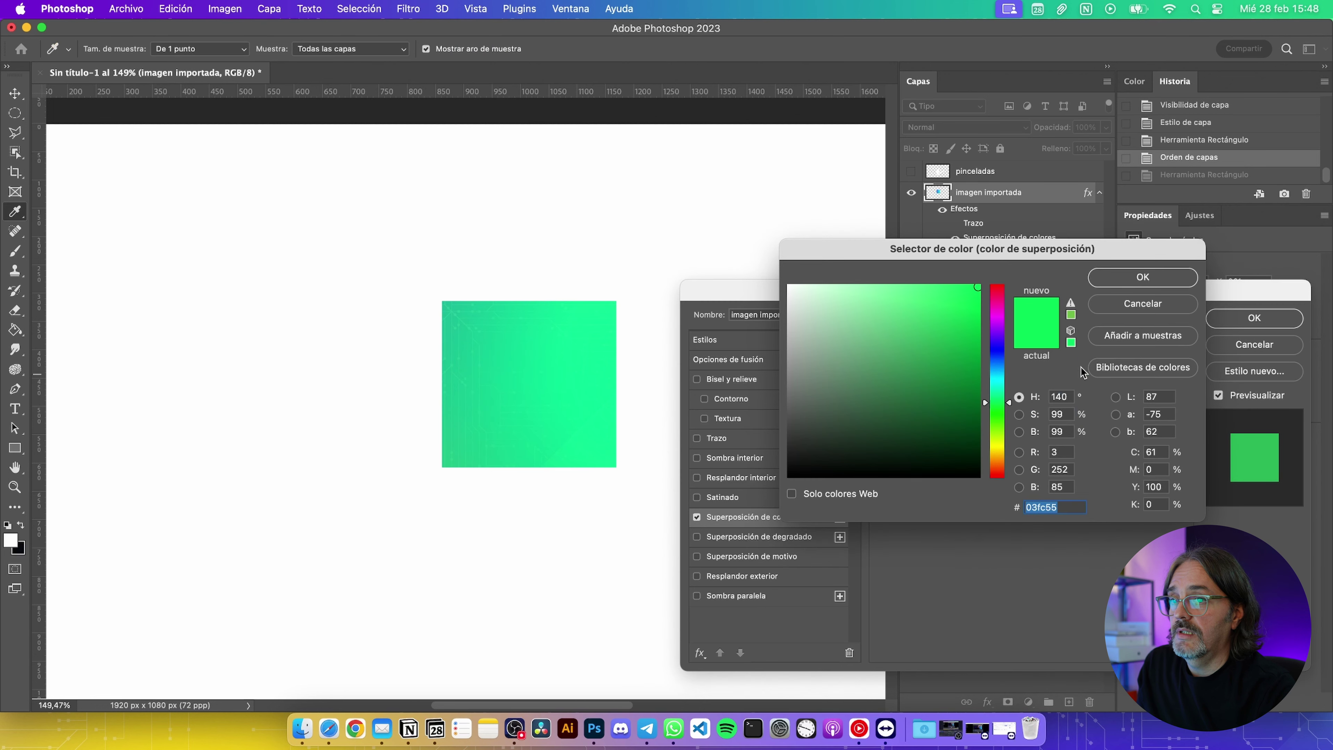
{"action": "left_click_drag", "start_coordinate": [936, 343], "coordinate": [1003, 369]}
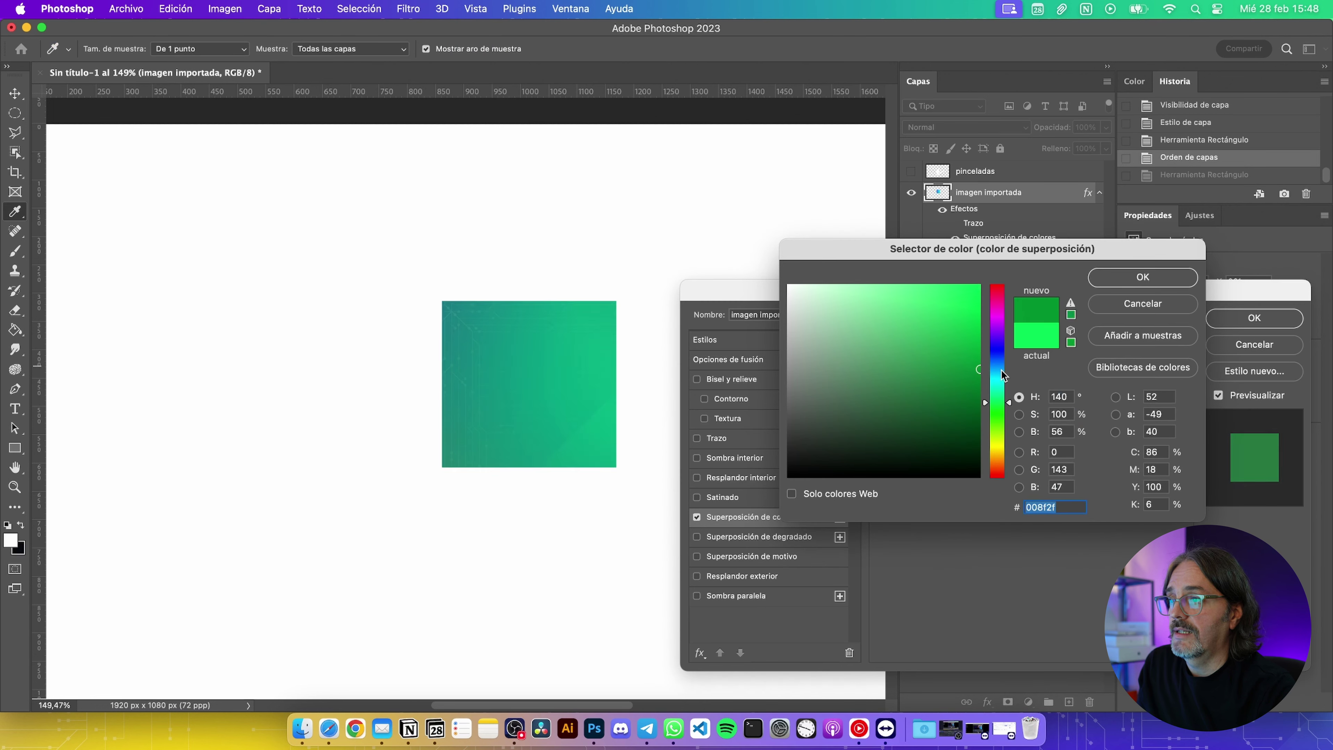
{"action": "left_click_drag", "start_coordinate": [993, 425], "coordinate": [992, 461]}
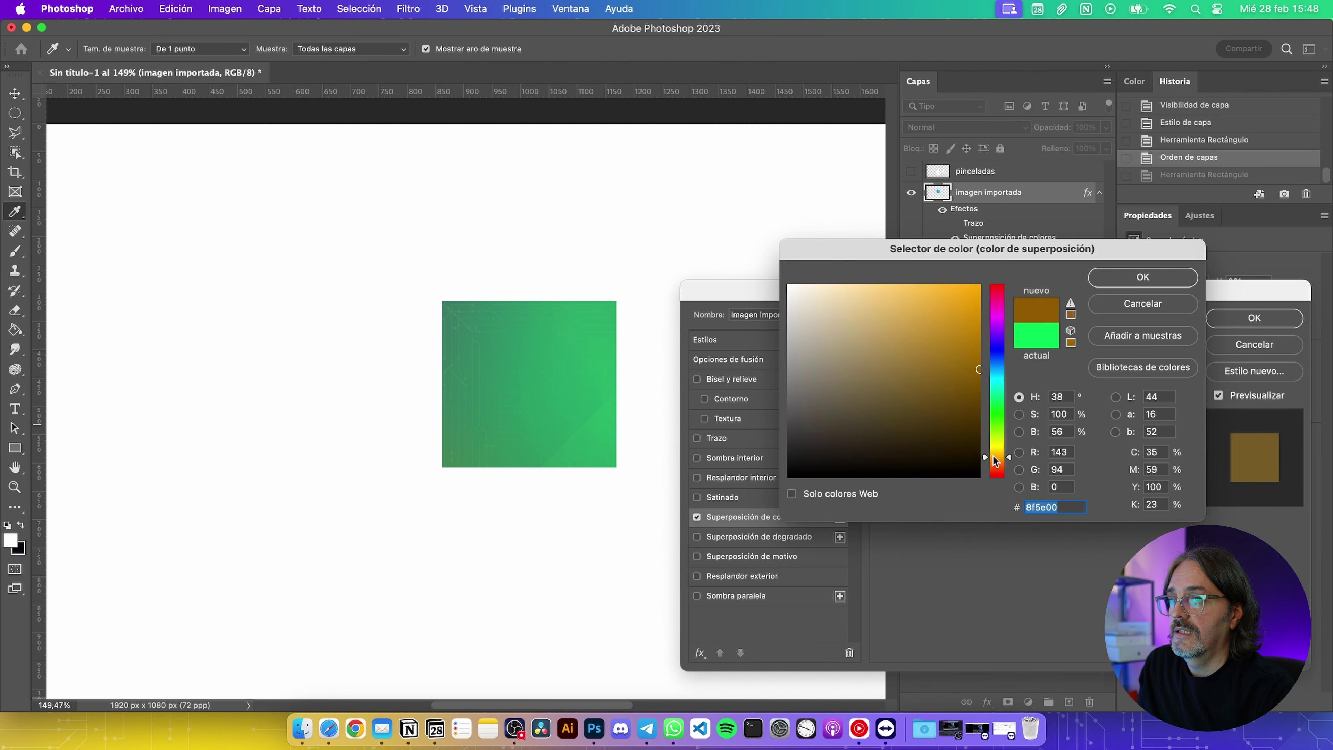
{"action": "key", "text": "Escape"}
{"action": "left_click", "coordinate": [697, 516]}
{"action": "left_click", "coordinate": [697, 379]}
Try a bevel with adjusted softening, depth and light angle, then undo it and apply the style
{"action": "left_click", "coordinate": [700, 381]}
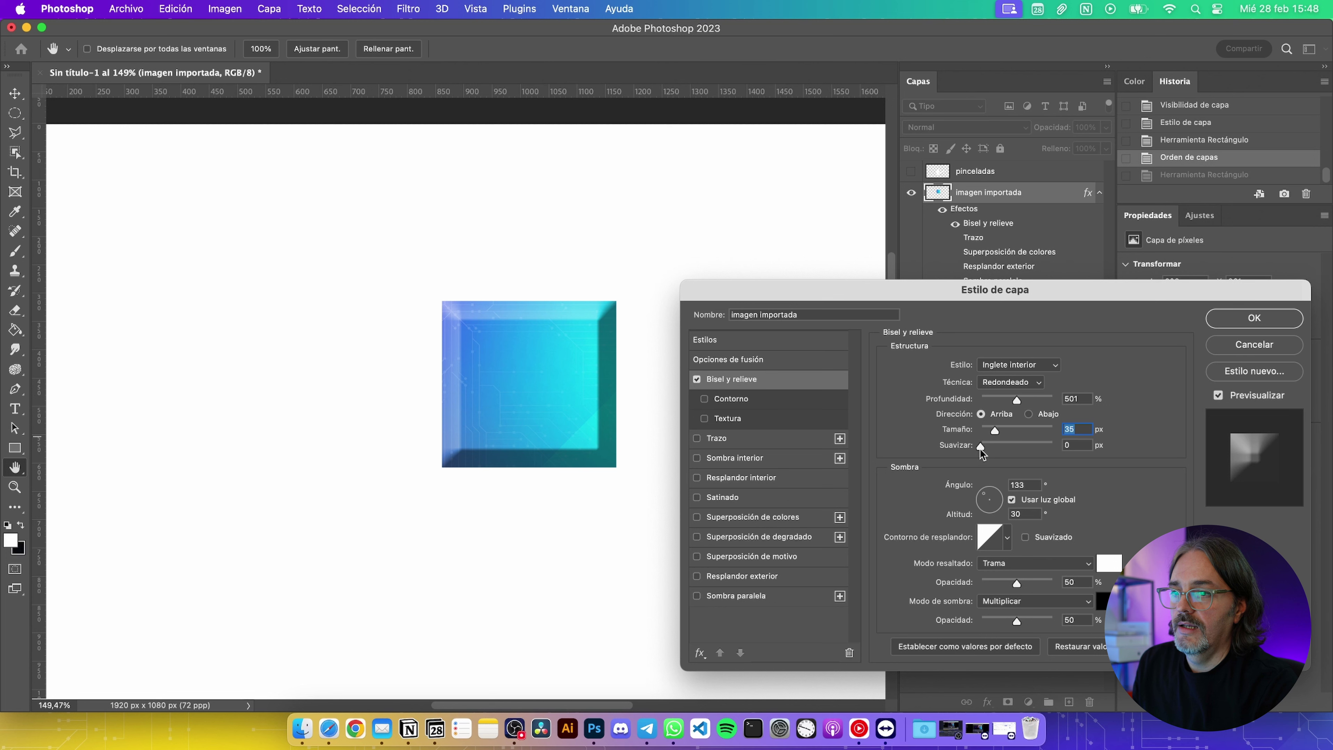
{"action": "mouse_move", "coordinate": [993, 448]}
{"action": "left_mouse_down"}
{"action": "mouse_move", "coordinate": [1041, 449]}
{"action": "mouse_move", "coordinate": [990, 437]}
{"action": "left_mouse_up"}
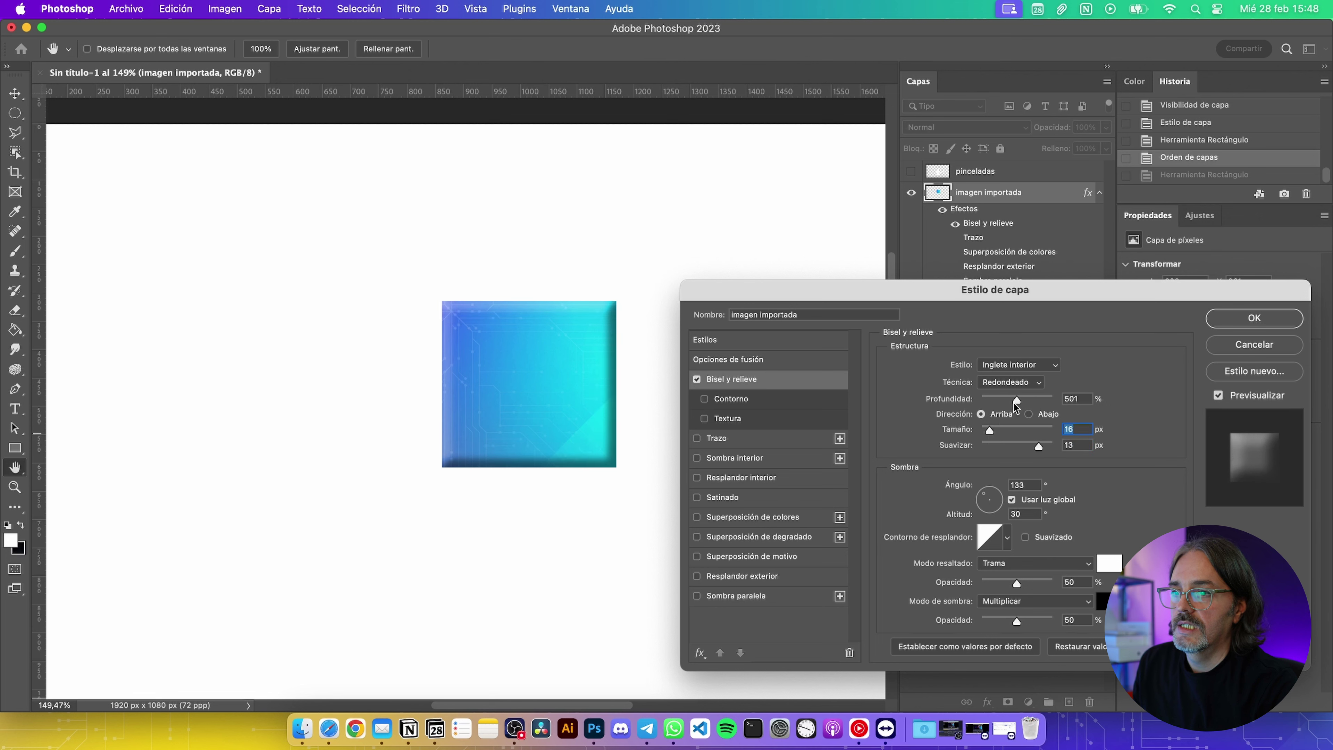
{"action": "mouse_move", "coordinate": [1016, 402]}
{"action": "left_mouse_down"}
{"action": "mouse_move", "coordinate": [1045, 403]}
{"action": "mouse_move", "coordinate": [991, 402]}
{"action": "left_mouse_up"}
{"action": "left_click_drag", "start_coordinate": [999, 513], "coordinate": [988, 494]}
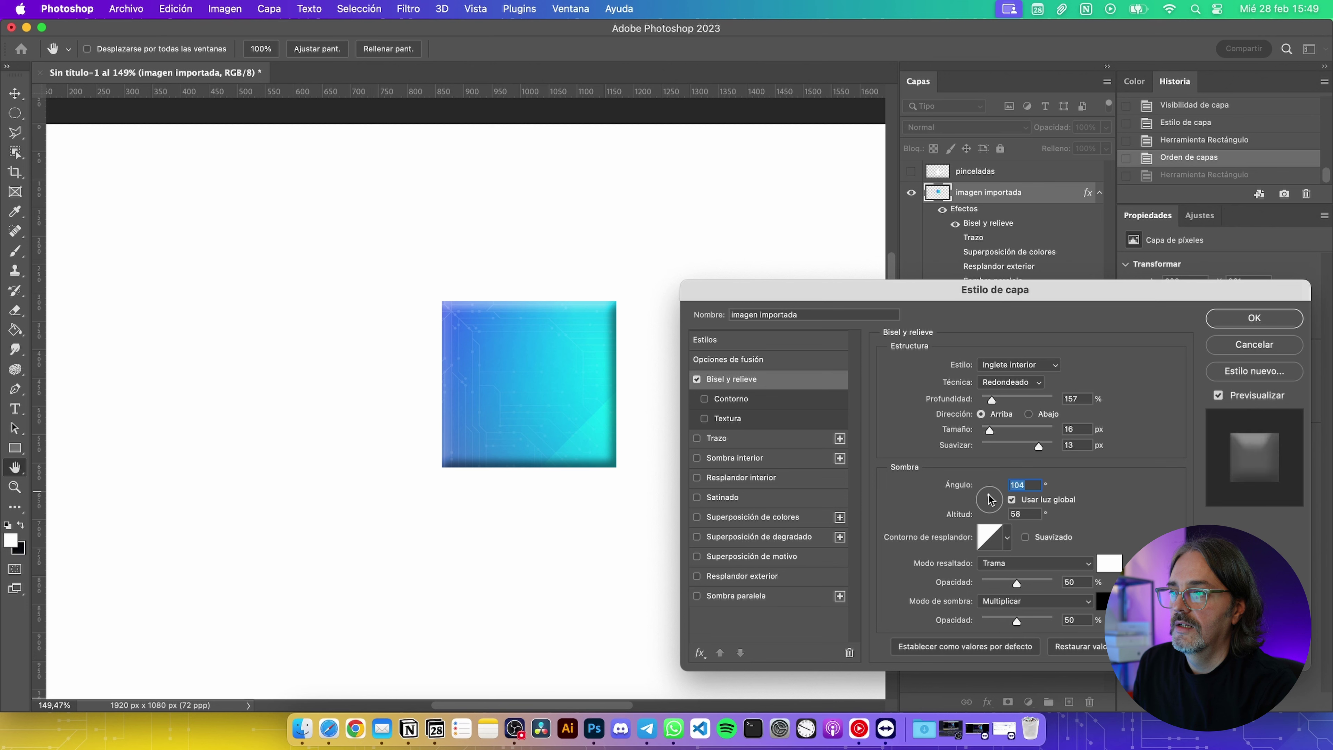
{"action": "key", "text": "super+z"}
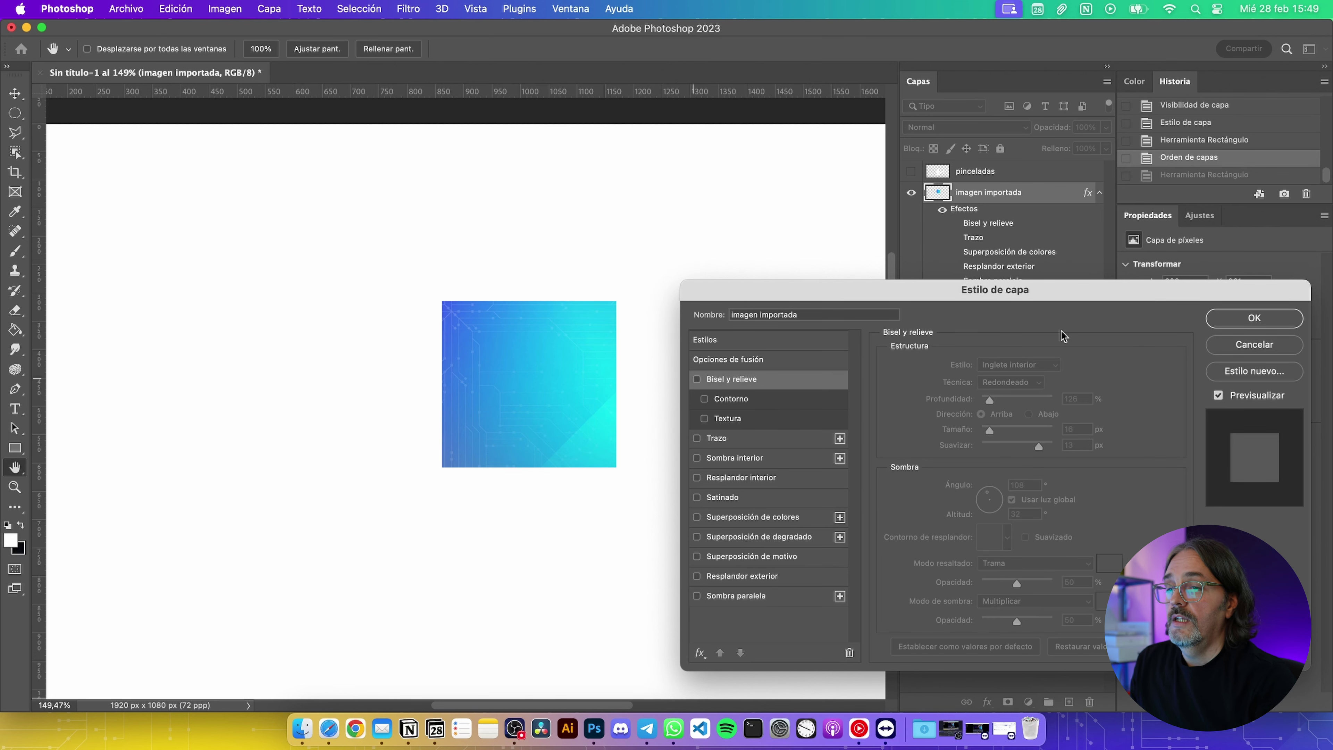
{"action": "left_click", "coordinate": [1269, 320]}
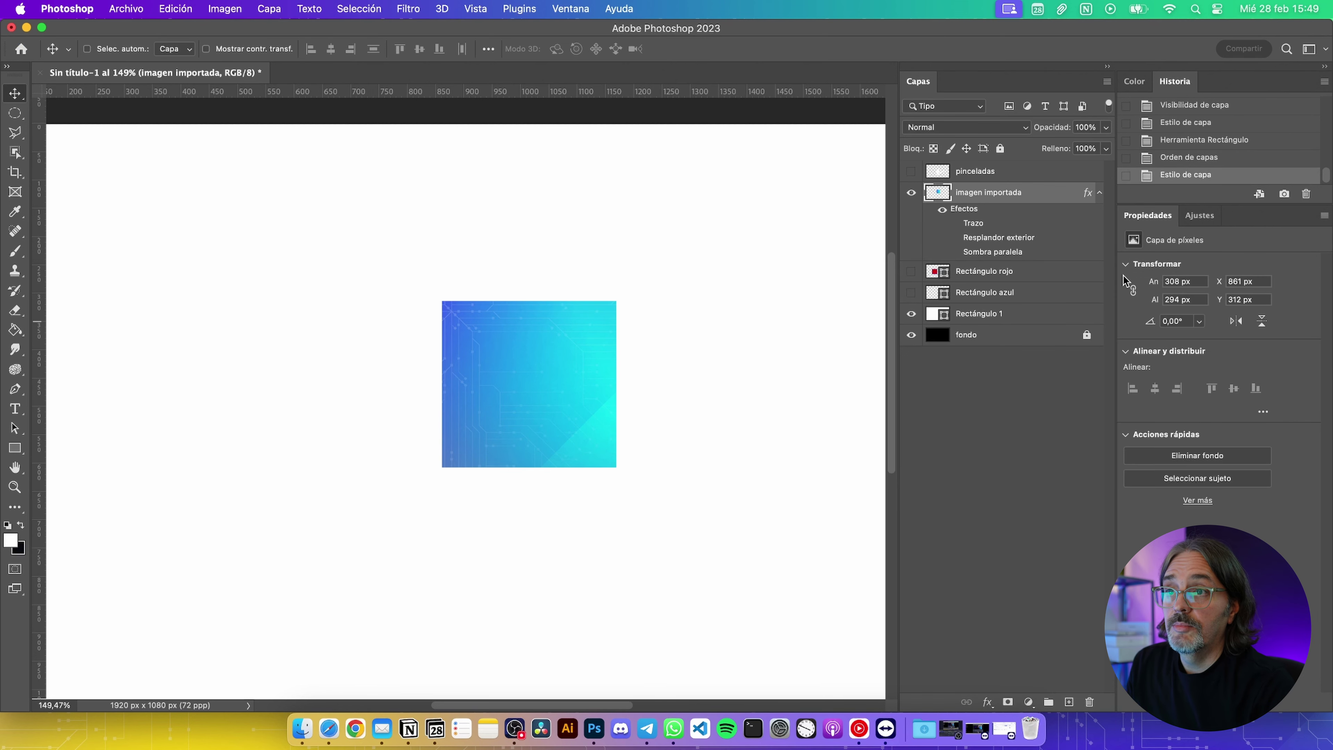
Select and show Rectángulo rojo, hide imagen importada, and open the rectangle's layer style
{"action": "left_click", "coordinate": [1029, 273]}
{"action": "left_click", "coordinate": [910, 271]}
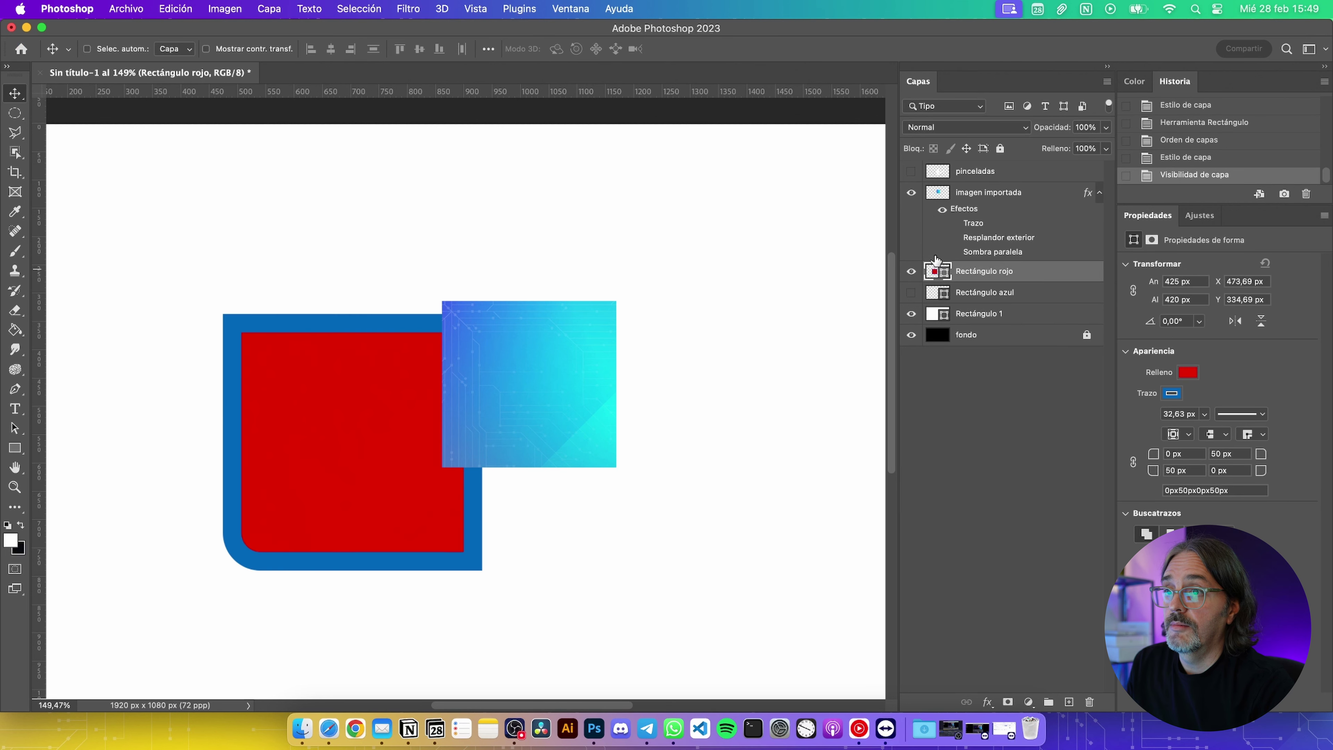
{"action": "left_click", "coordinate": [911, 192]}
{"action": "double_click", "coordinate": [1044, 272]}
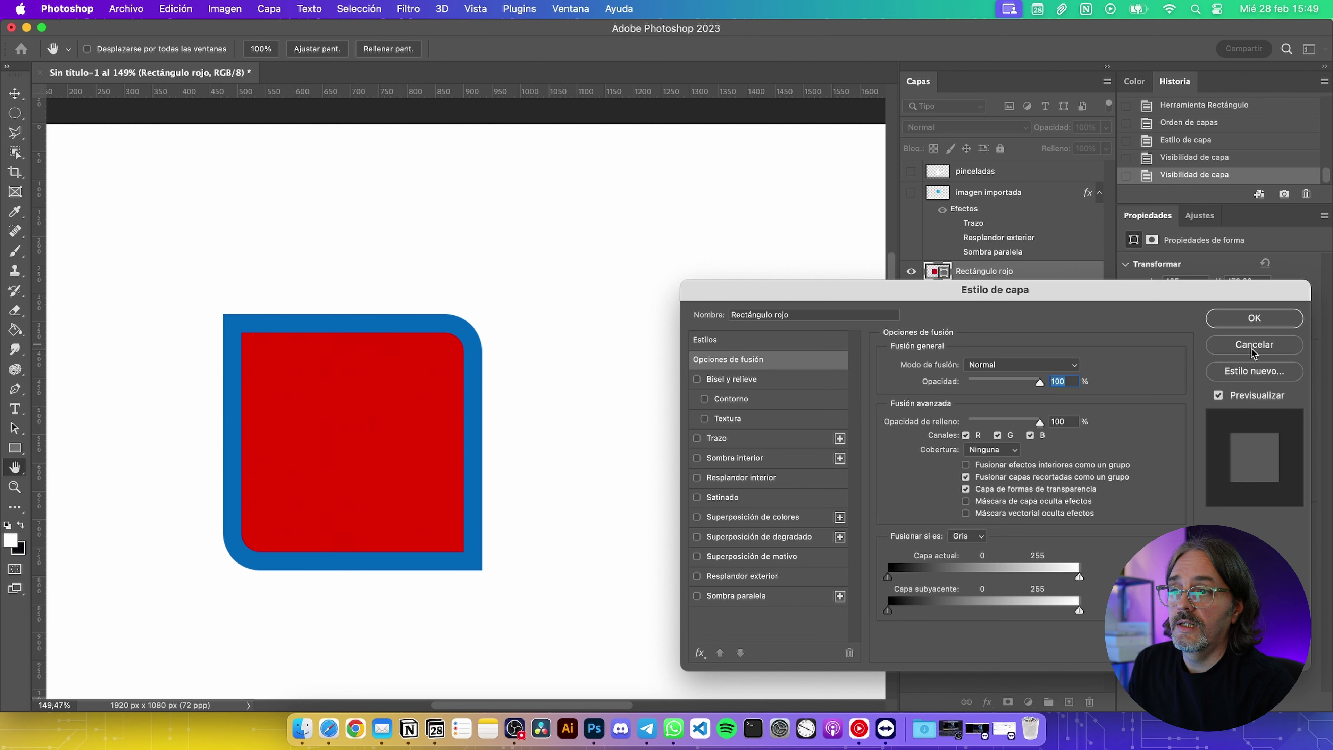
Add a drop shadow and an Inner Bevel at 542% depth to the red rectangle
{"action": "left_click", "coordinate": [698, 597]}
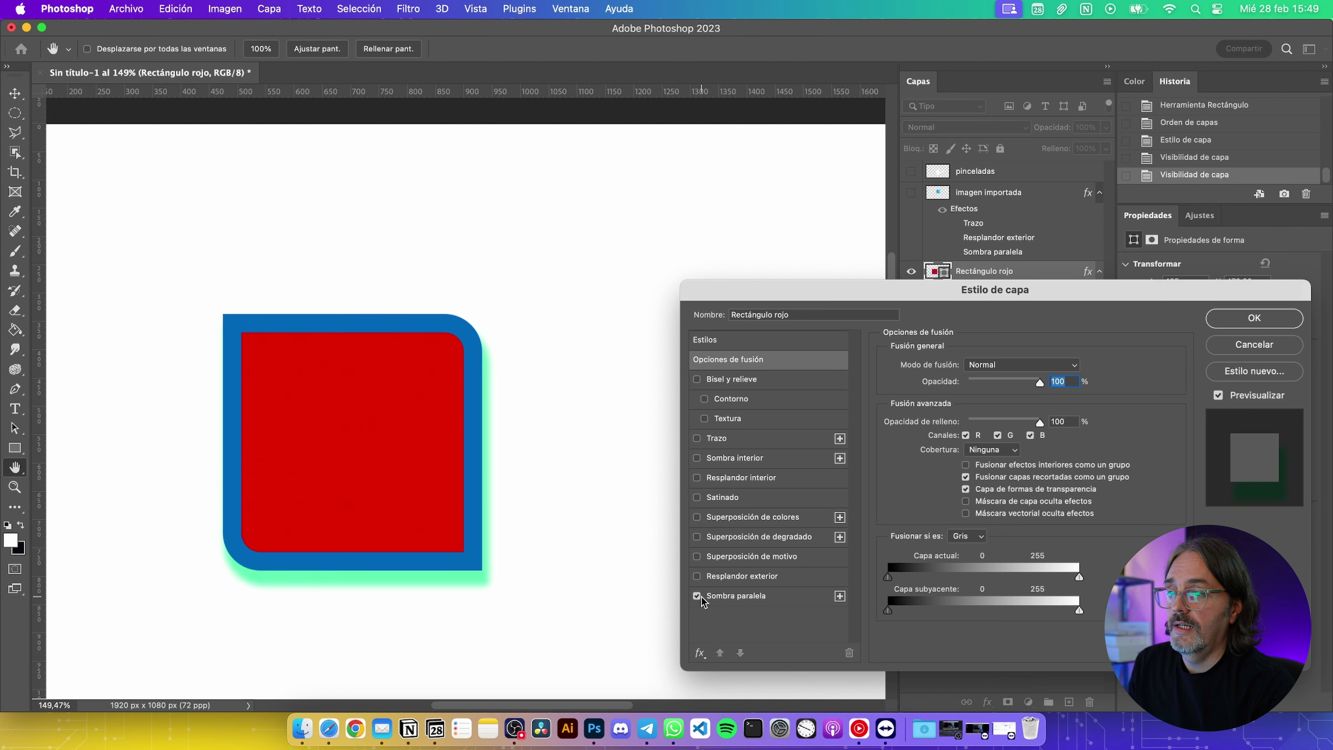
{"action": "left_click", "coordinate": [733, 597]}
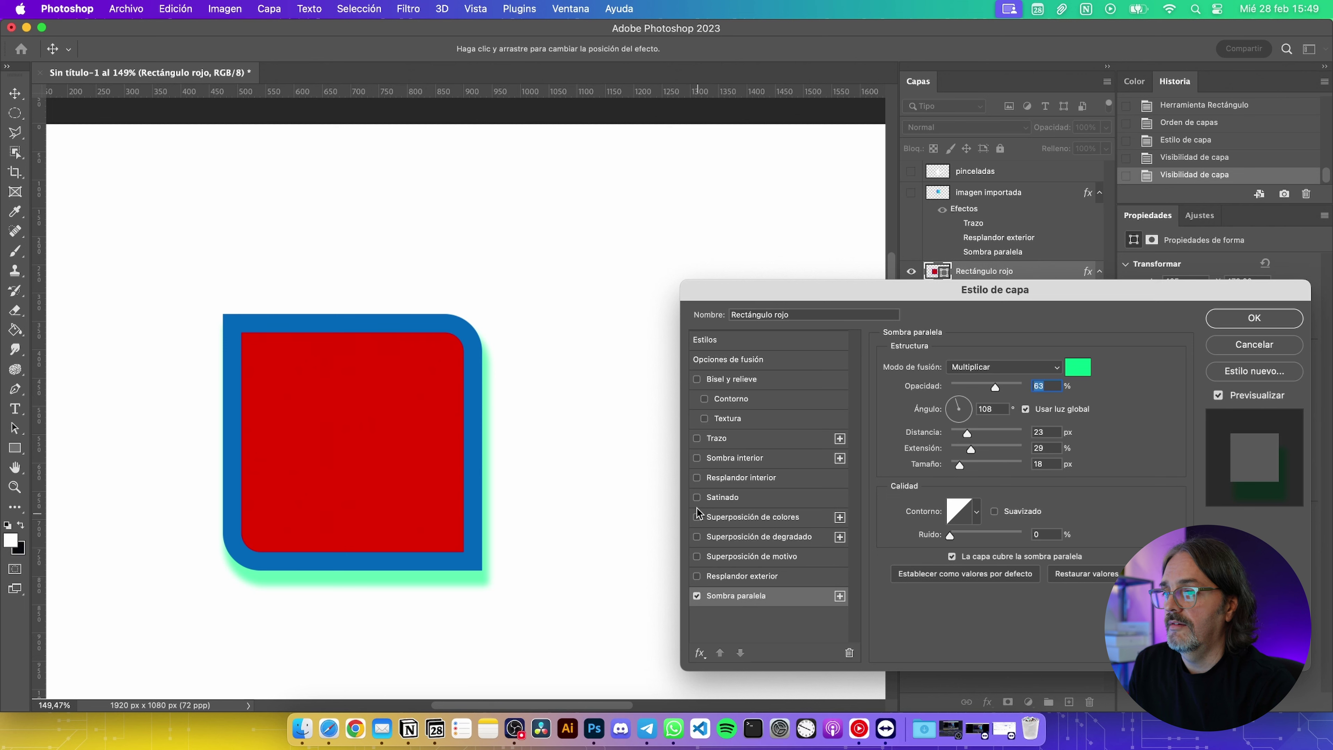
{"action": "left_click", "coordinate": [697, 380]}
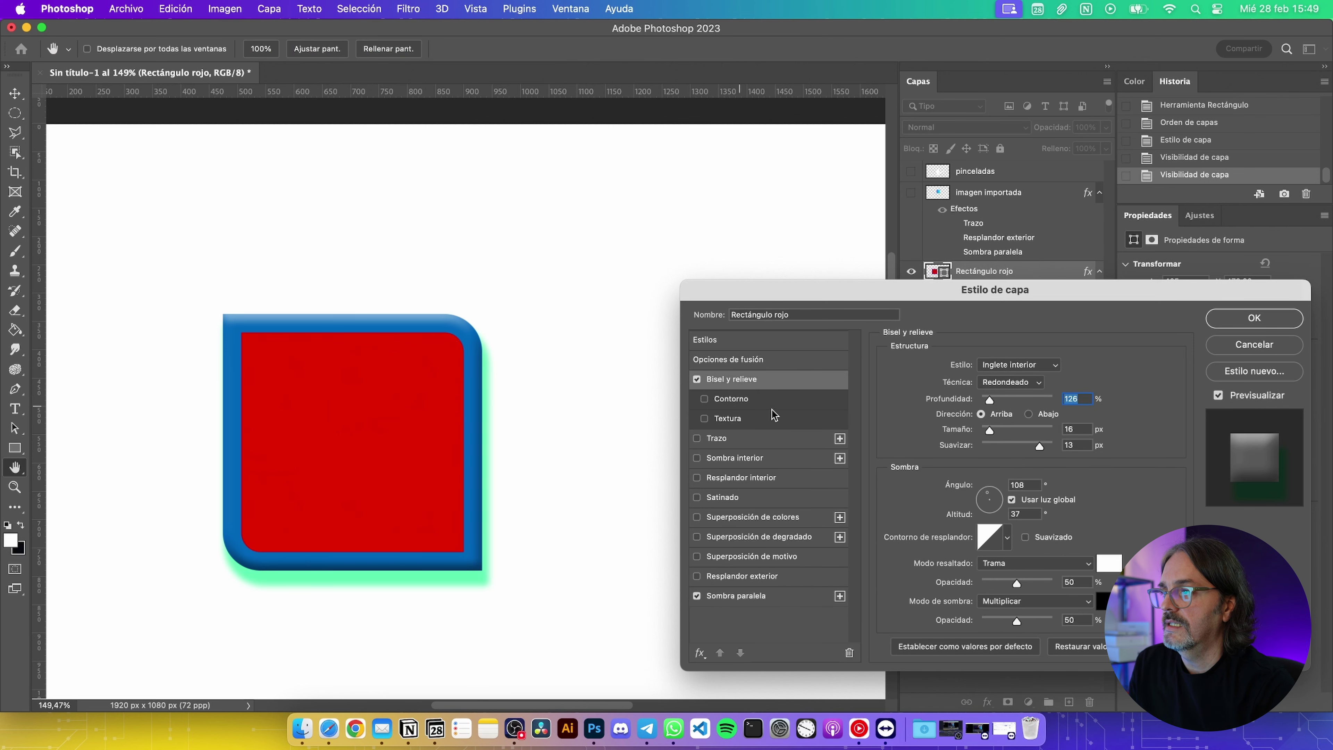
{"action": "mouse_move", "coordinate": [989, 400]}
{"action": "left_mouse_down"}
{"action": "mouse_move", "coordinate": [1019, 400]}
{"action": "mouse_move", "coordinate": [1004, 431]}
{"action": "left_mouse_up"}
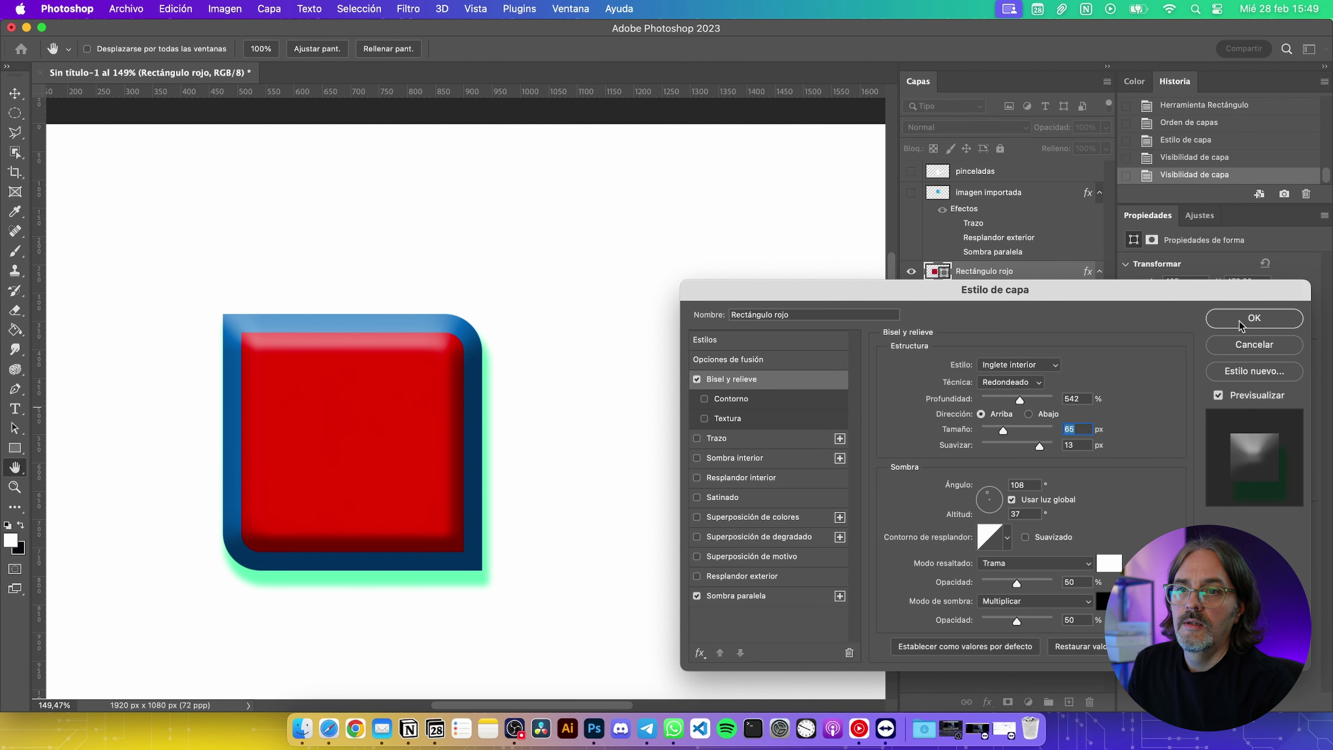
{"action": "left_click", "coordinate": [1242, 321]}
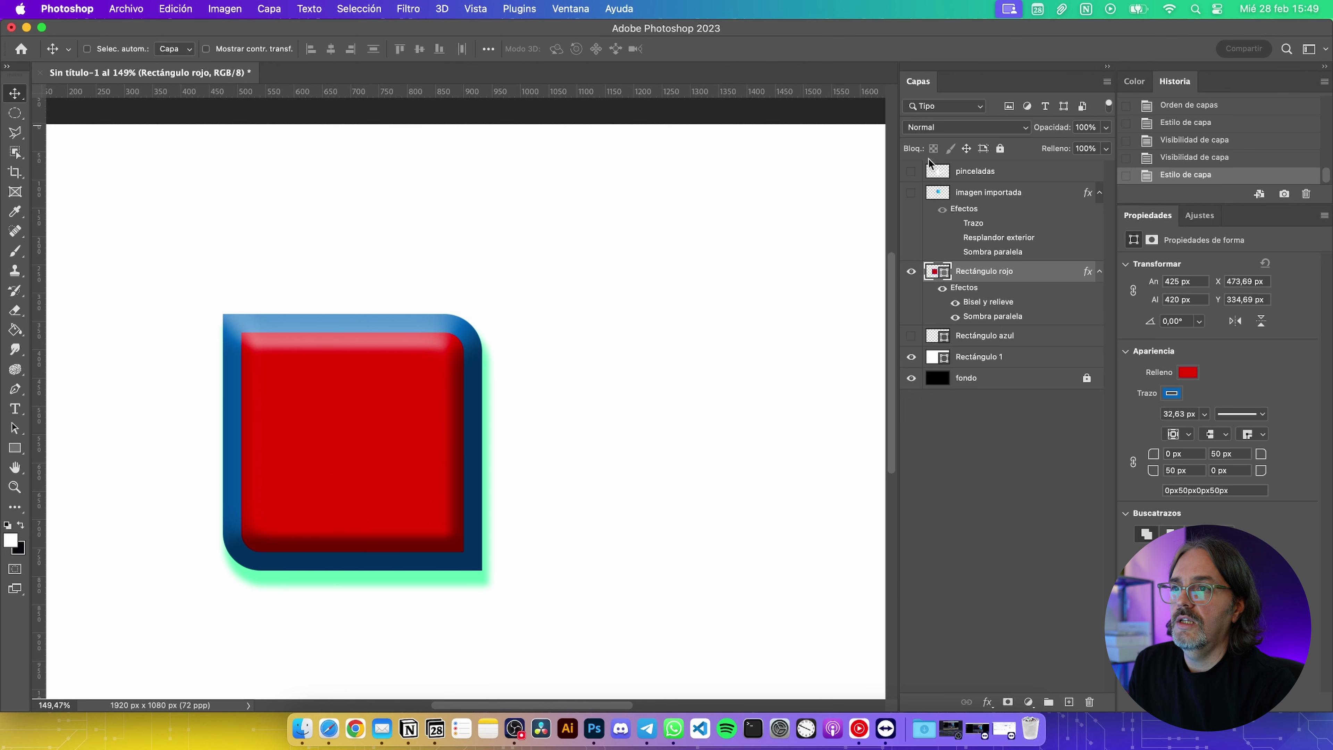
Show imagen importada and move the blue gradient square up and to the right
{"action": "left_click", "coordinate": [911, 193]}
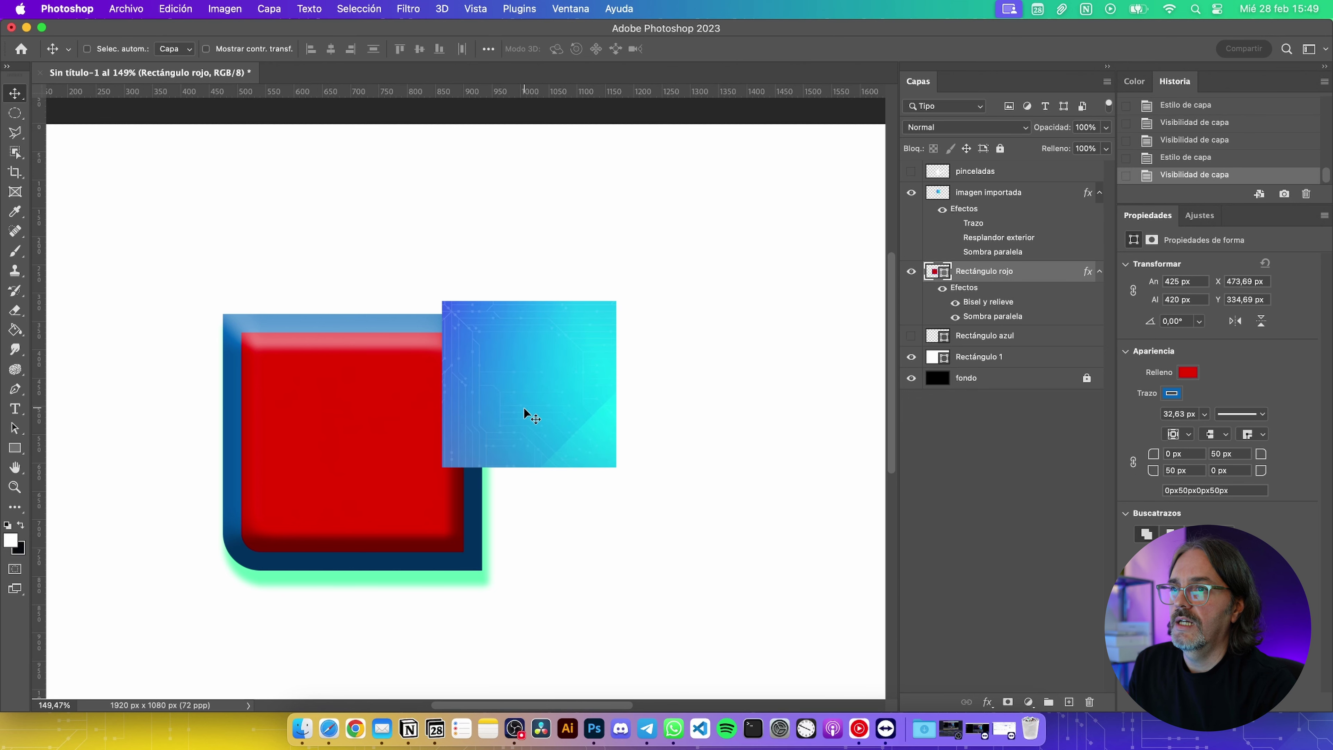
{"action": "left_click", "coordinate": [1001, 197]}
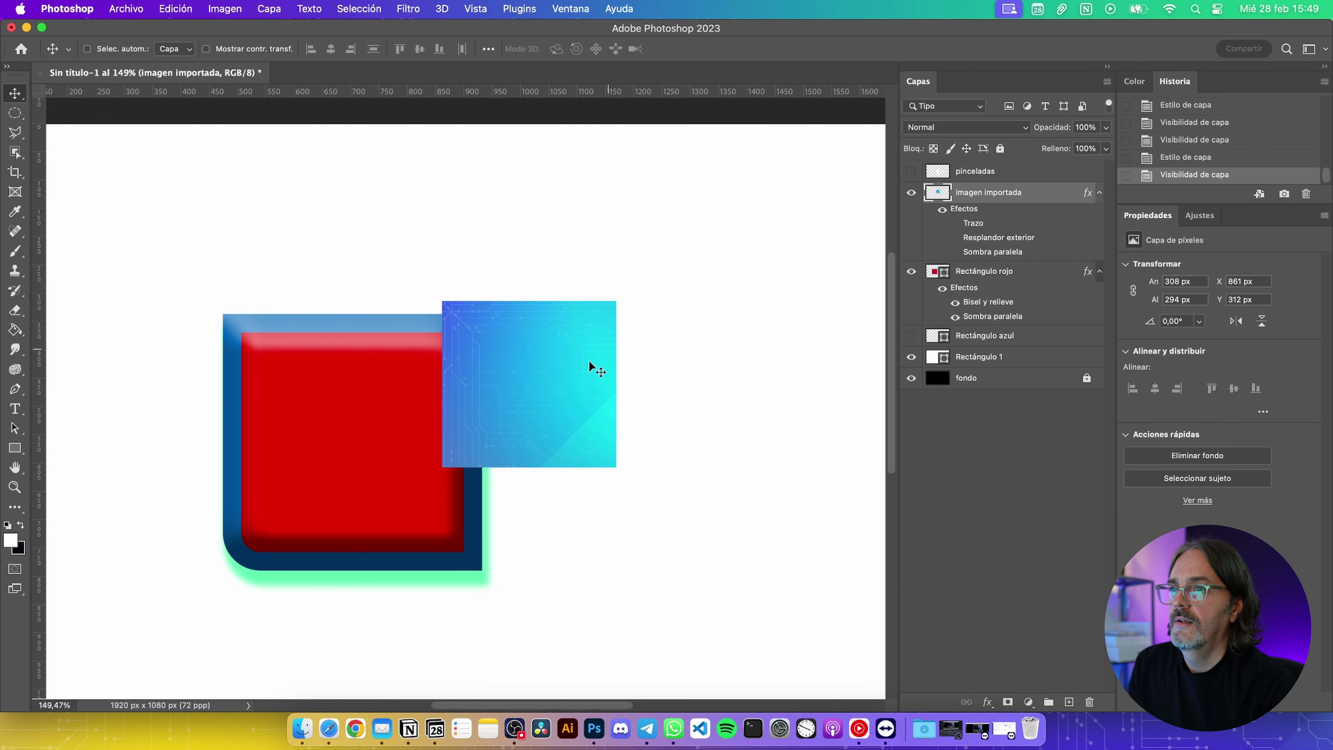
{"action": "left_click_drag", "start_coordinate": [590, 366], "coordinate": [667, 321]}
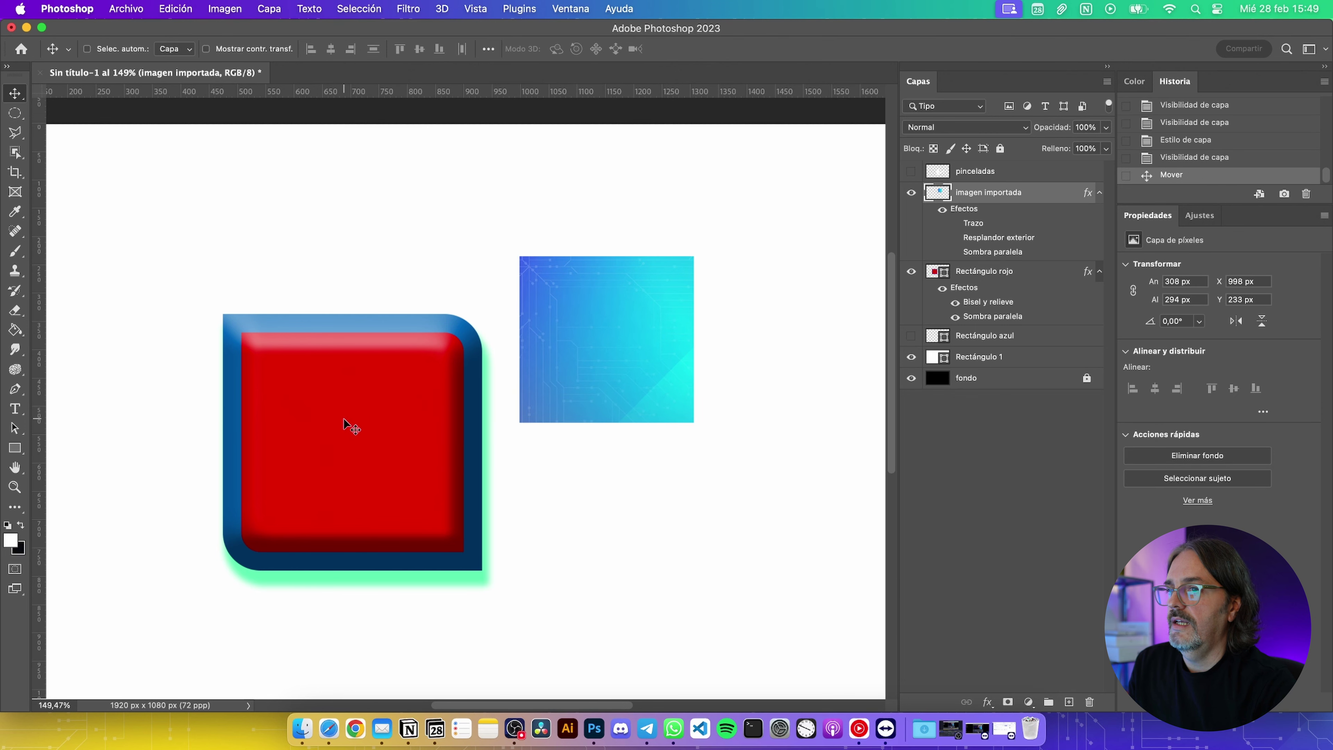
Toggle the red rectangle's bevel and drop shadow off and on to compare
{"action": "left_click", "coordinate": [1026, 276]}
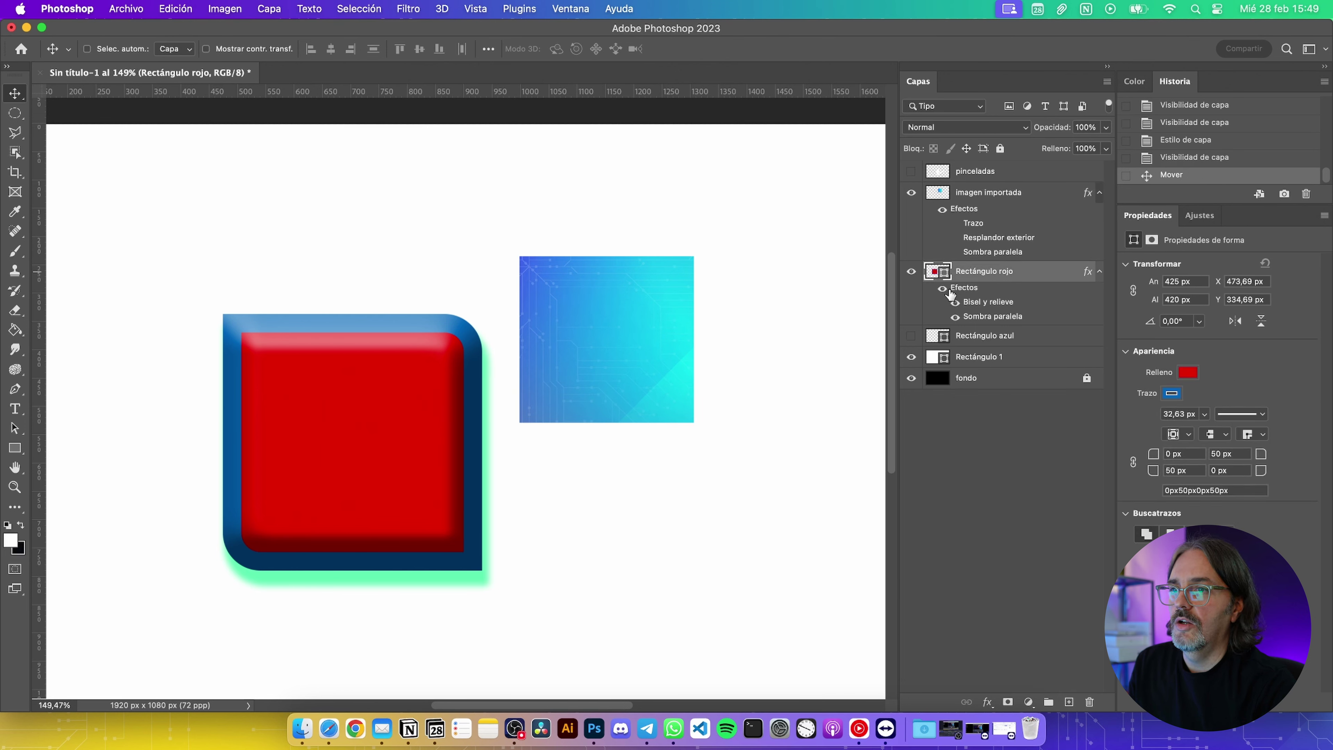
{"action": "left_click", "coordinate": [955, 303]}
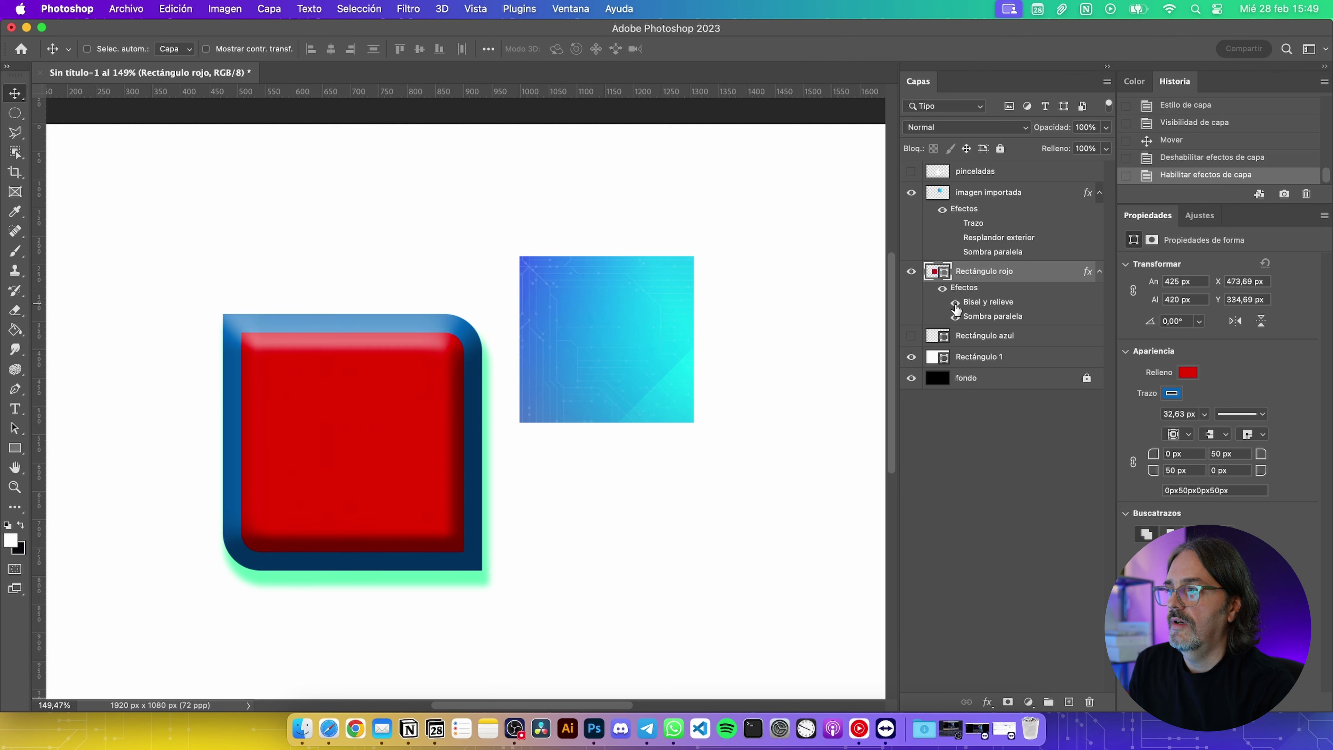
{"action": "left_click", "coordinate": [955, 317]}
{"action": "left_click", "coordinate": [955, 303]}
{"action": "left_click", "coordinate": [942, 289]}
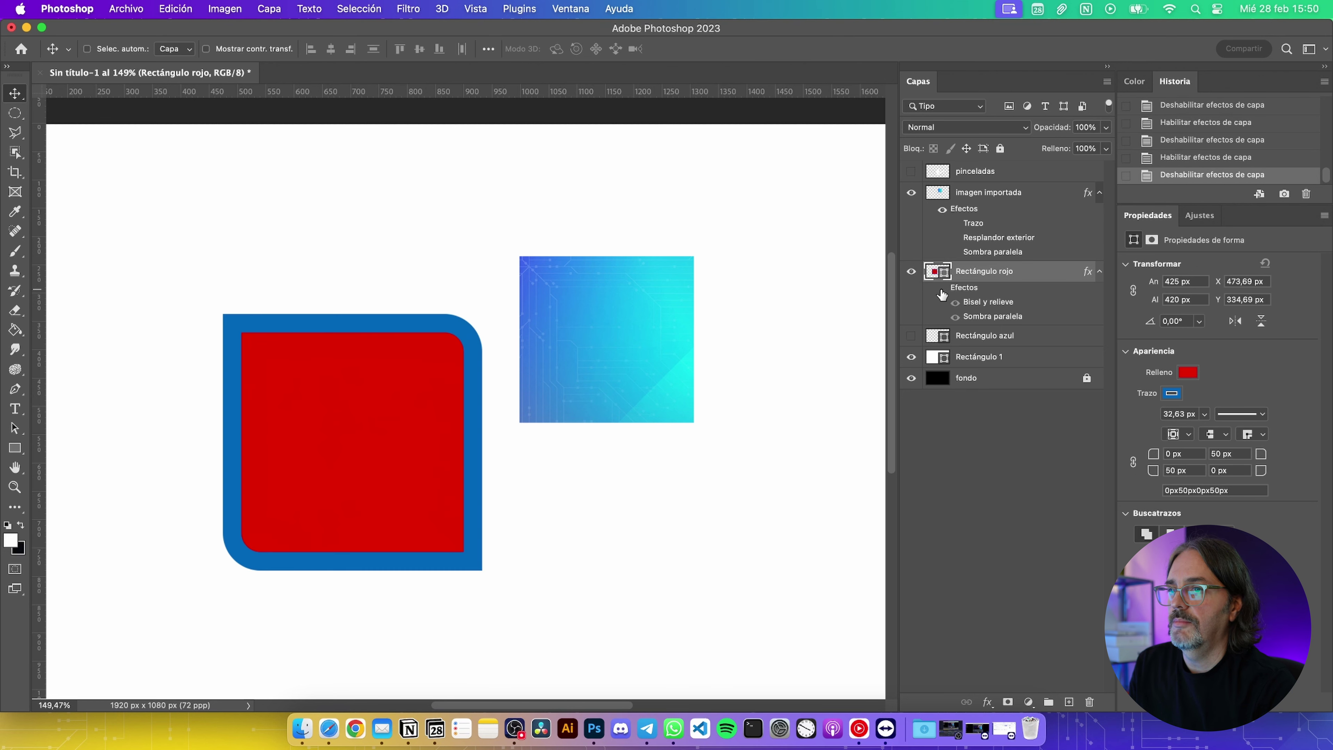
{"action": "left_click", "coordinate": [956, 303]}
{"action": "left_click", "coordinate": [956, 318]}
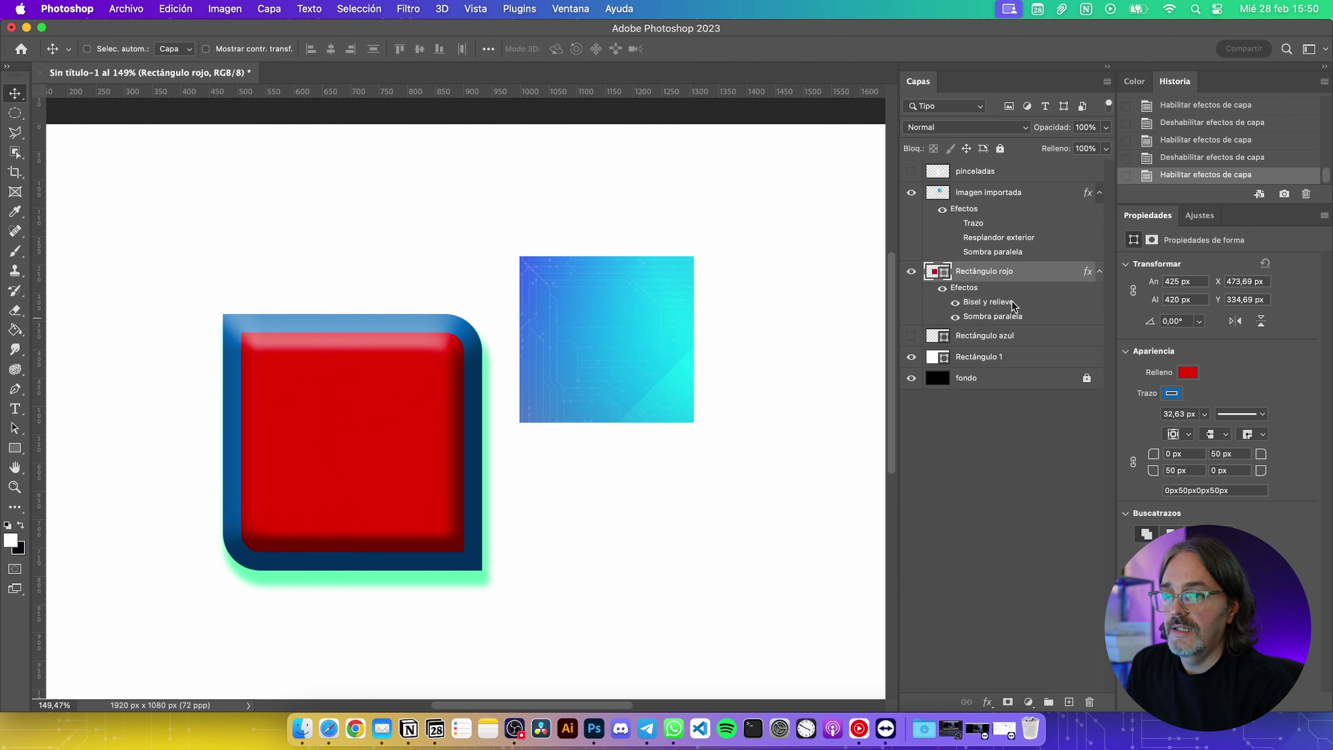
Copy Rectángulo rojo's layer style and paste it onto imagen importada
{"action": "right_click", "coordinate": [991, 274]}
{"action": "scroll", "coordinate": [1109, 587], "scroll_direction": "down", "scroll_amount": 5}
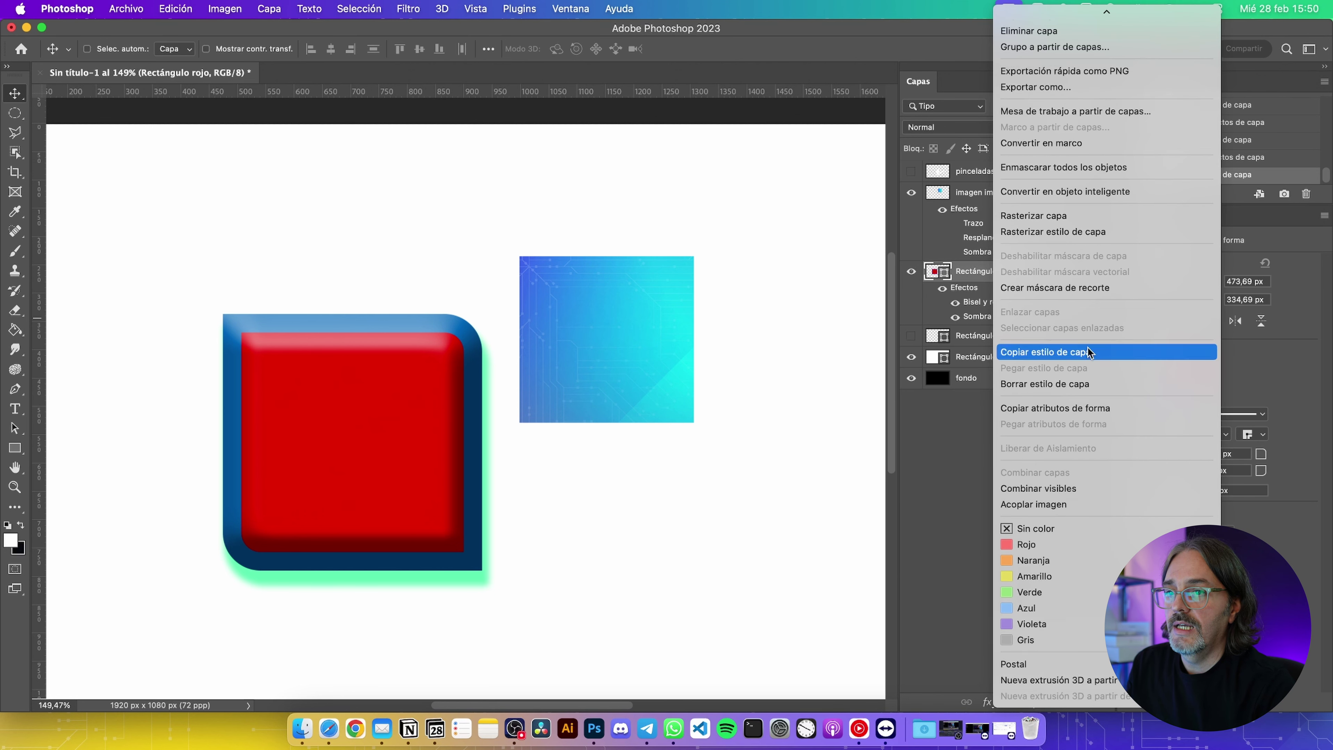
{"action": "left_click", "coordinate": [1071, 353]}
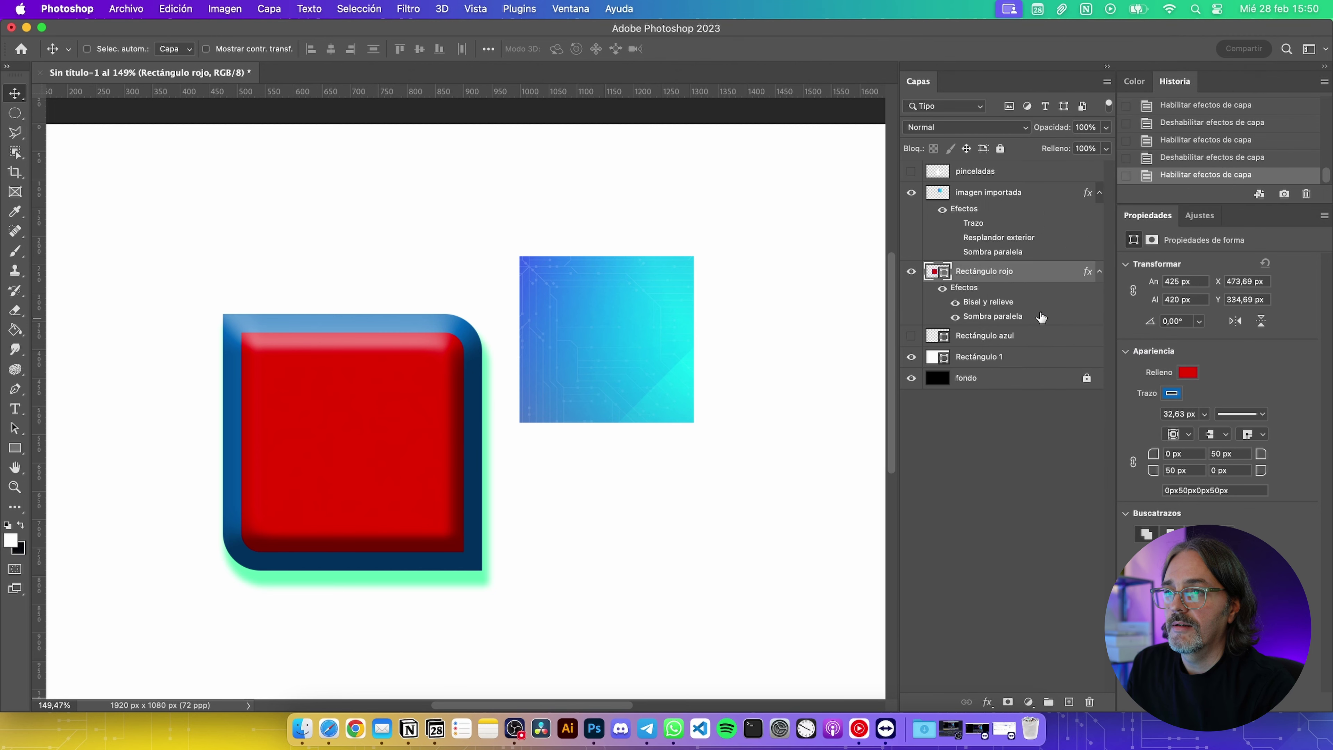
{"action": "left_click", "coordinate": [1021, 197]}
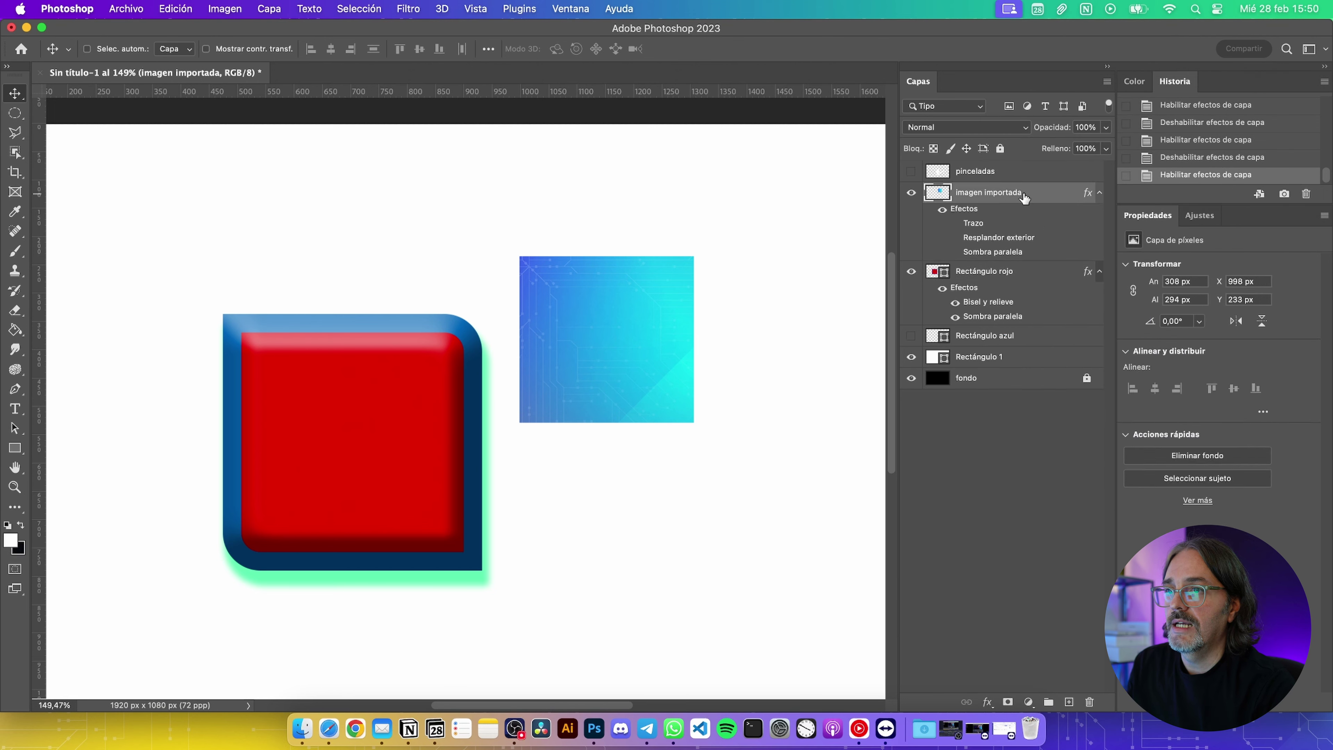
{"action": "right_click", "coordinate": [1090, 516]}
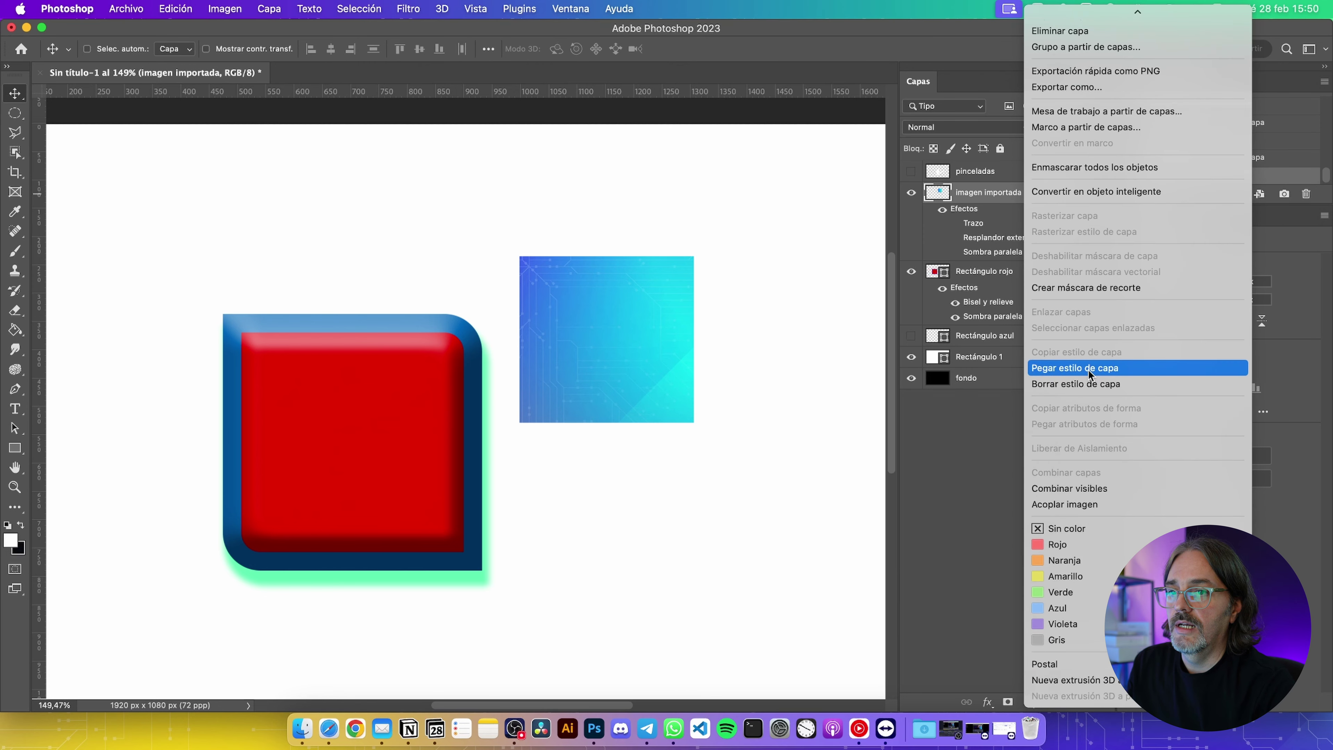
{"action": "left_click", "coordinate": [1089, 368]}
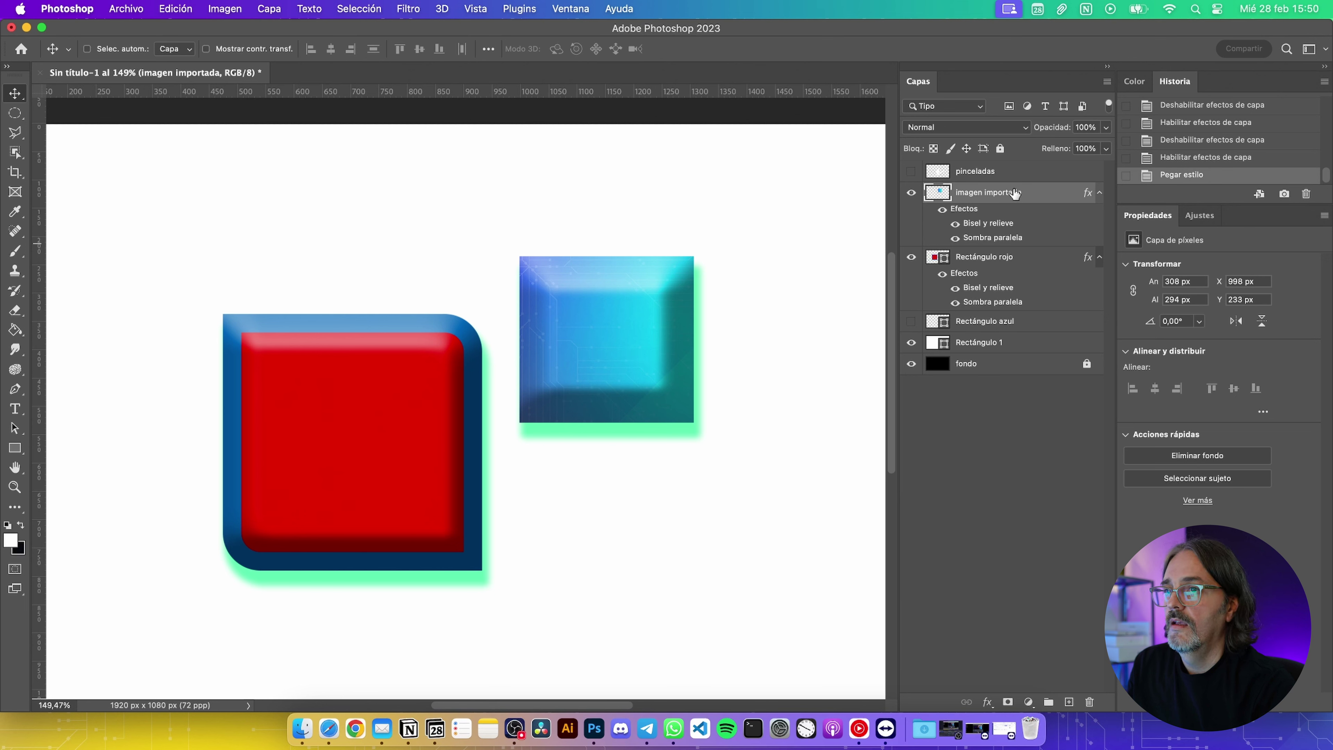
Clear all layer effects from imagen importada and deselect the layers
{"action": "right_click", "coordinate": [1089, 497]}
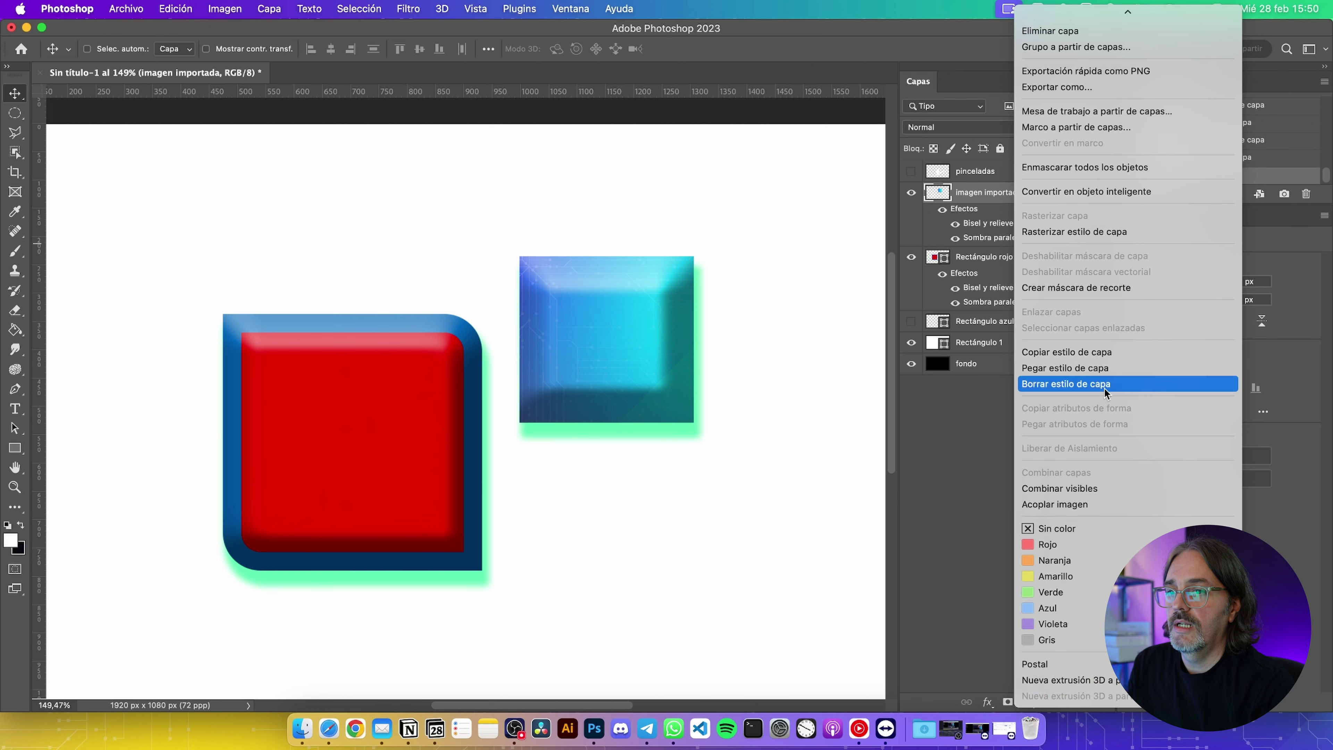
{"action": "left_click", "coordinate": [1080, 383]}
{"action": "left_click", "coordinate": [972, 466]}
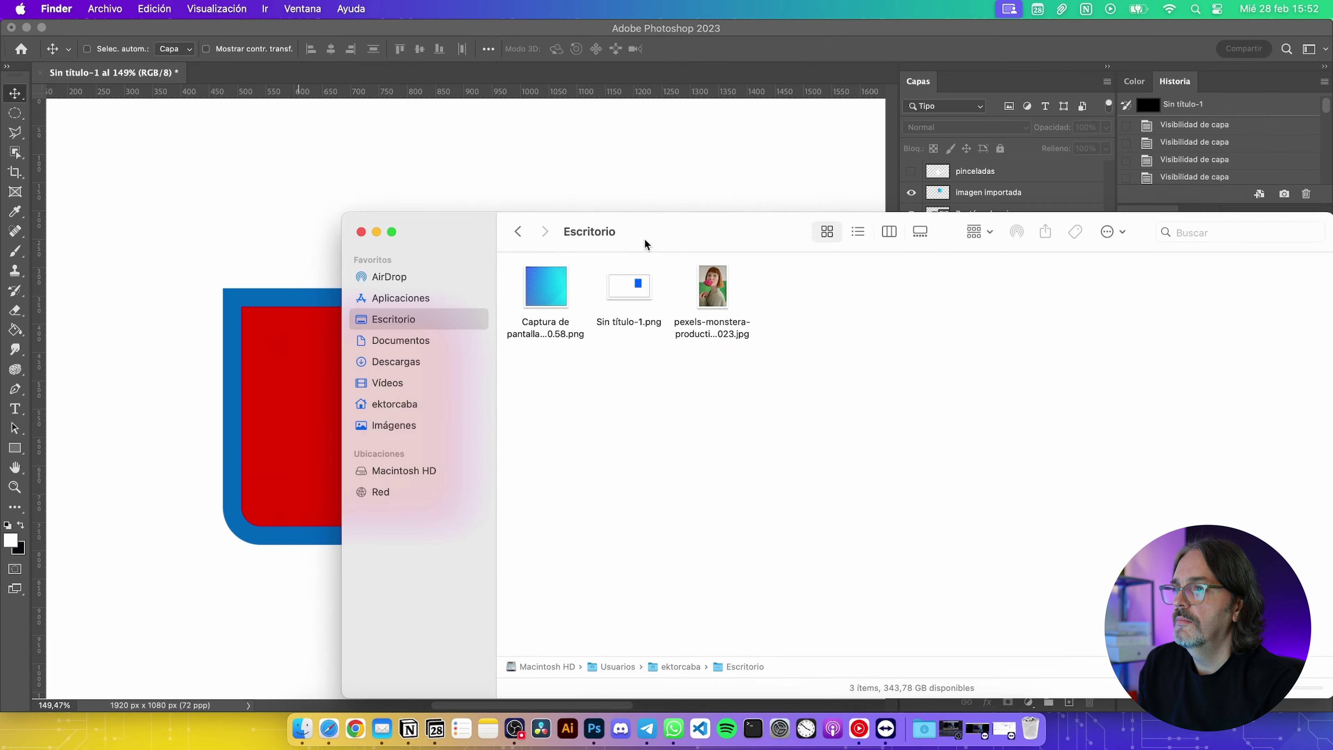
Bring pexels-monstera-production-7691023.jpg from the Desktop into Photoshop as a new 2667×4000 px document
{"action": "left_click_drag", "start_coordinate": [645, 243], "coordinate": [752, 251]}
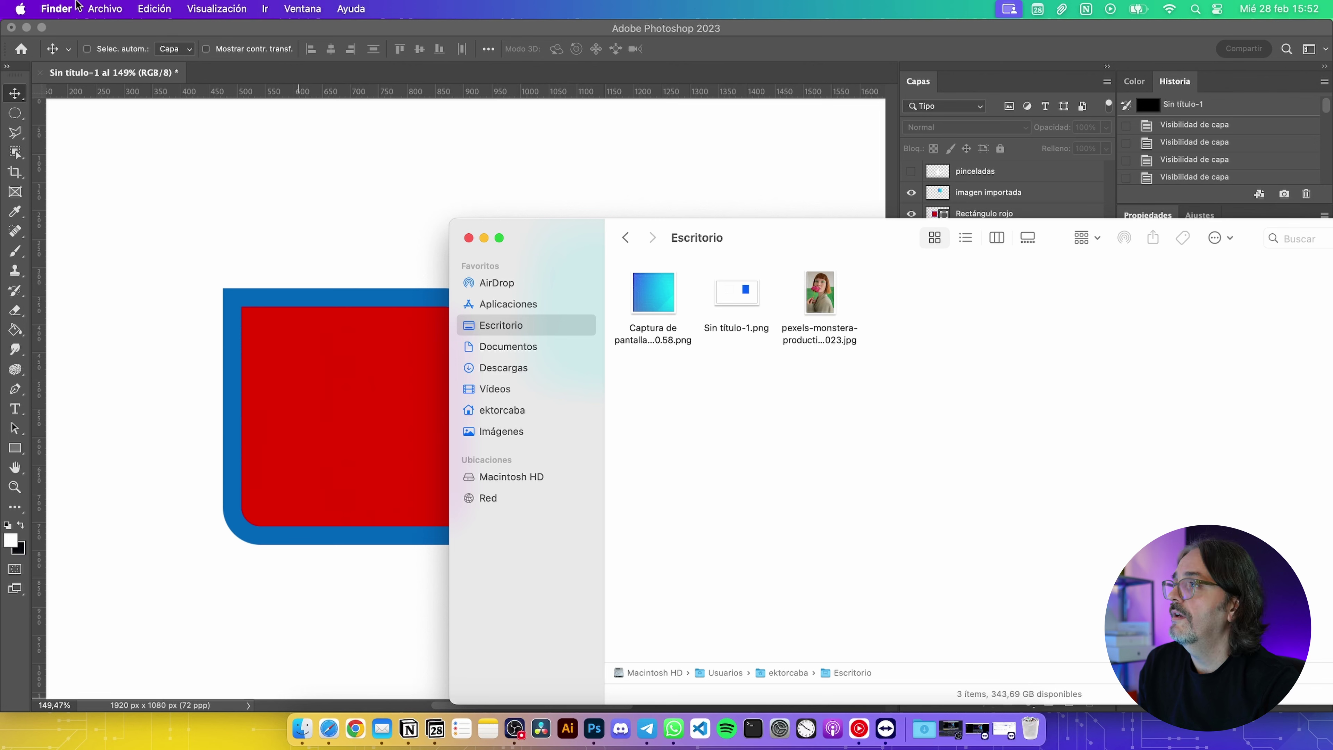
{"action": "left_click", "coordinate": [126, 31]}
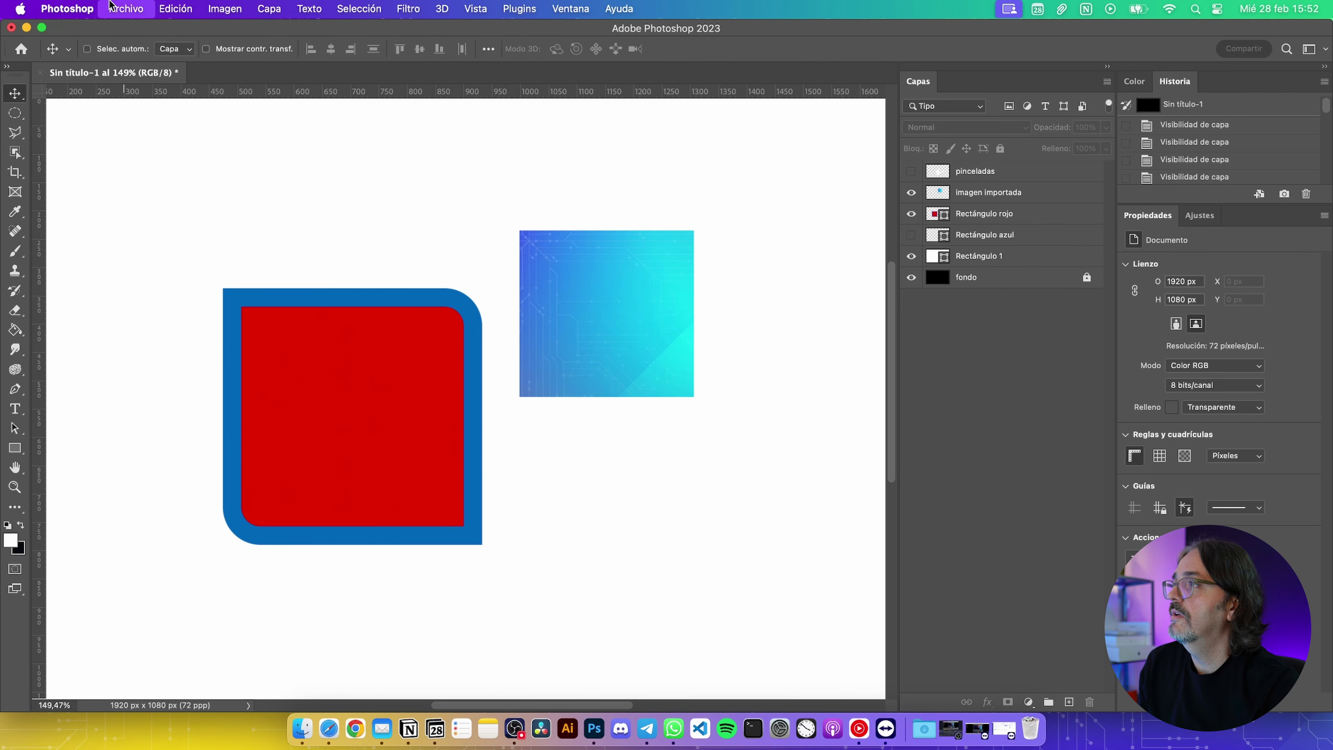
{"action": "left_click", "coordinate": [126, 8]}
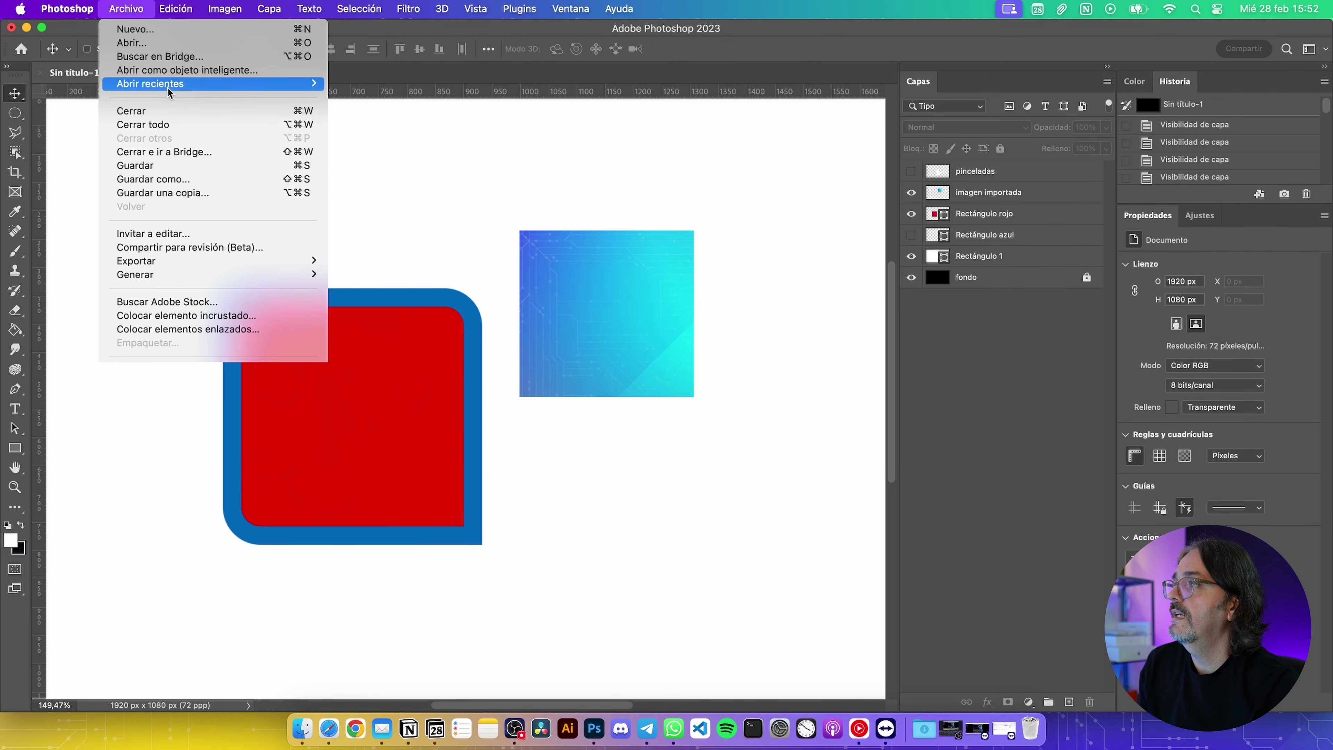
{"action": "left_click", "coordinate": [389, 31]}
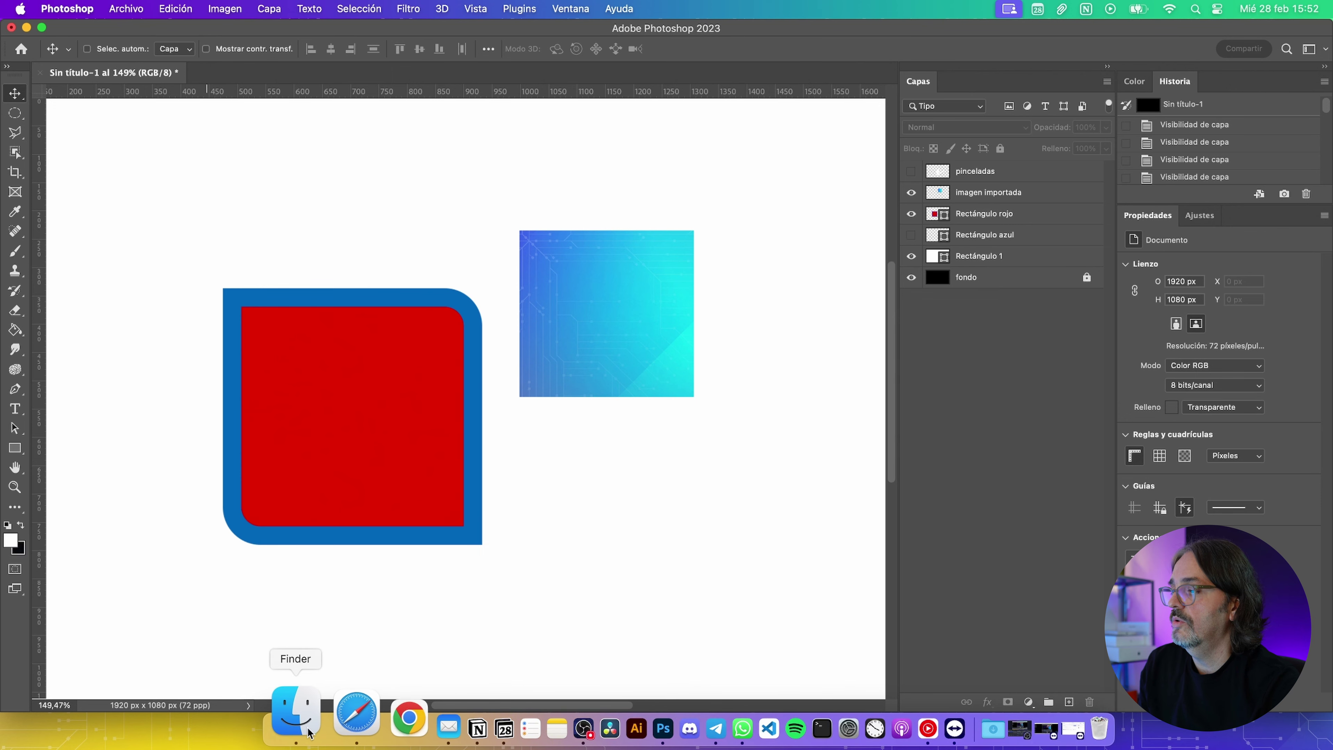
{"action": "left_click", "coordinate": [303, 728]}
{"action": "mouse_move", "coordinate": [820, 294]}
{"action": "left_mouse_down"}
{"action": "mouse_move", "coordinate": [431, 73]}
{"action": "mouse_move", "coordinate": [402, 74]}
{"action": "left_mouse_up"}
Bring the pexels-monstera photo document to the front and unlock its Fondo background as Capa 0
{"action": "left_click", "coordinate": [399, 75]}
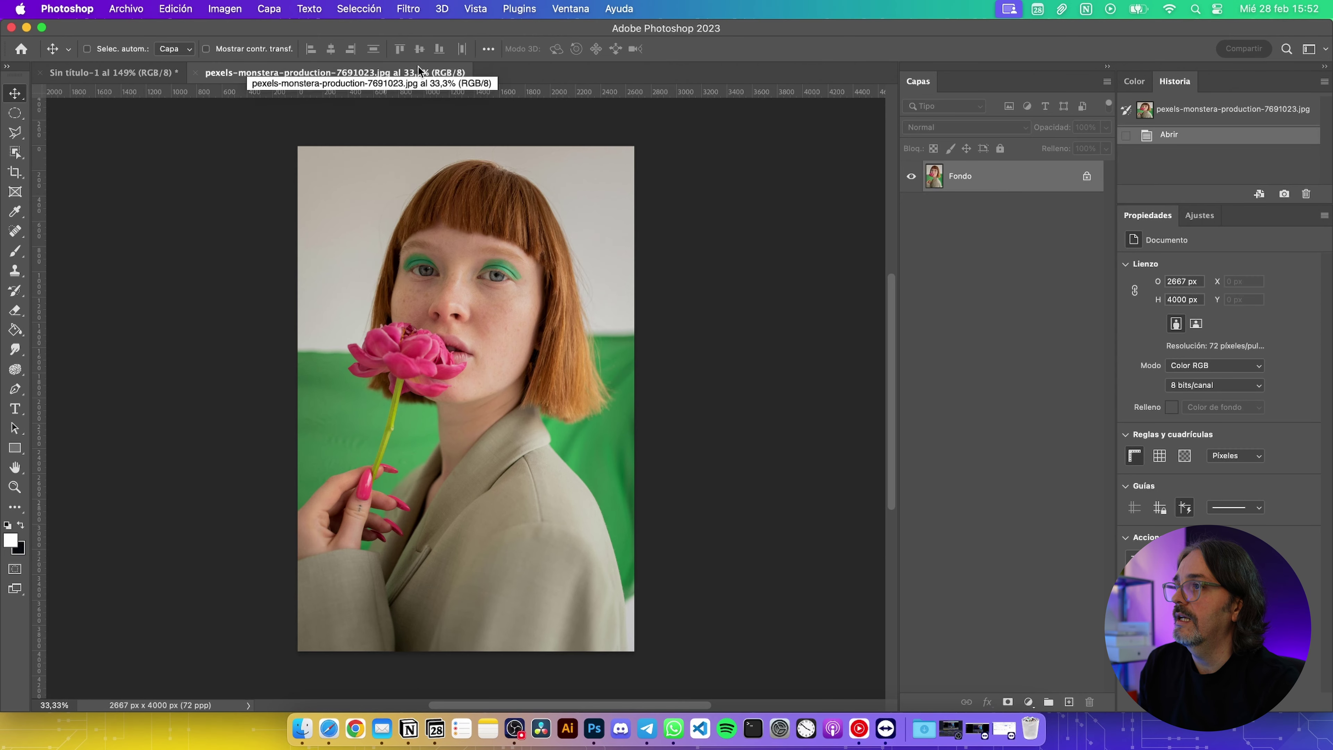
{"action": "left_click", "coordinate": [151, 73]}
{"action": "left_click", "coordinate": [225, 73]}
{"action": "left_click", "coordinate": [106, 74]}
{"action": "left_click", "coordinate": [226, 74]}
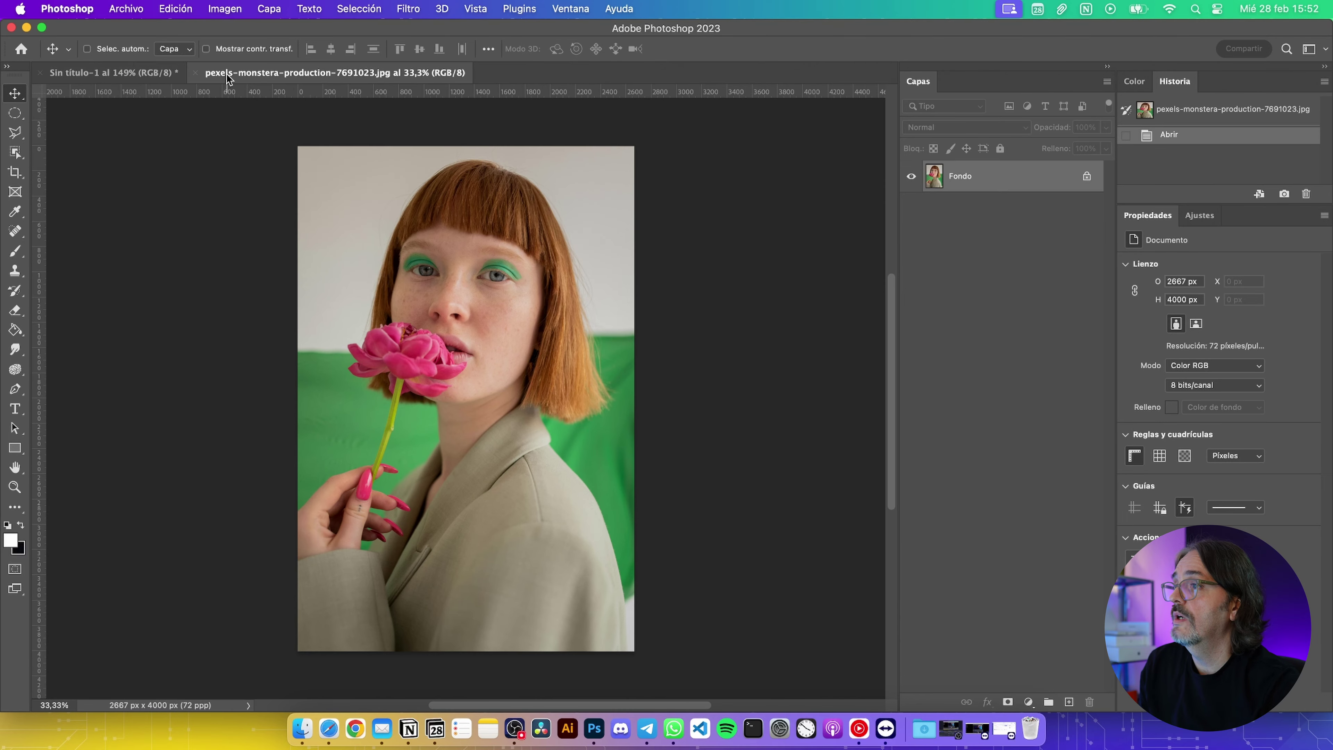
{"action": "left_click", "coordinate": [153, 71]}
{"action": "left_click", "coordinate": [249, 73]}
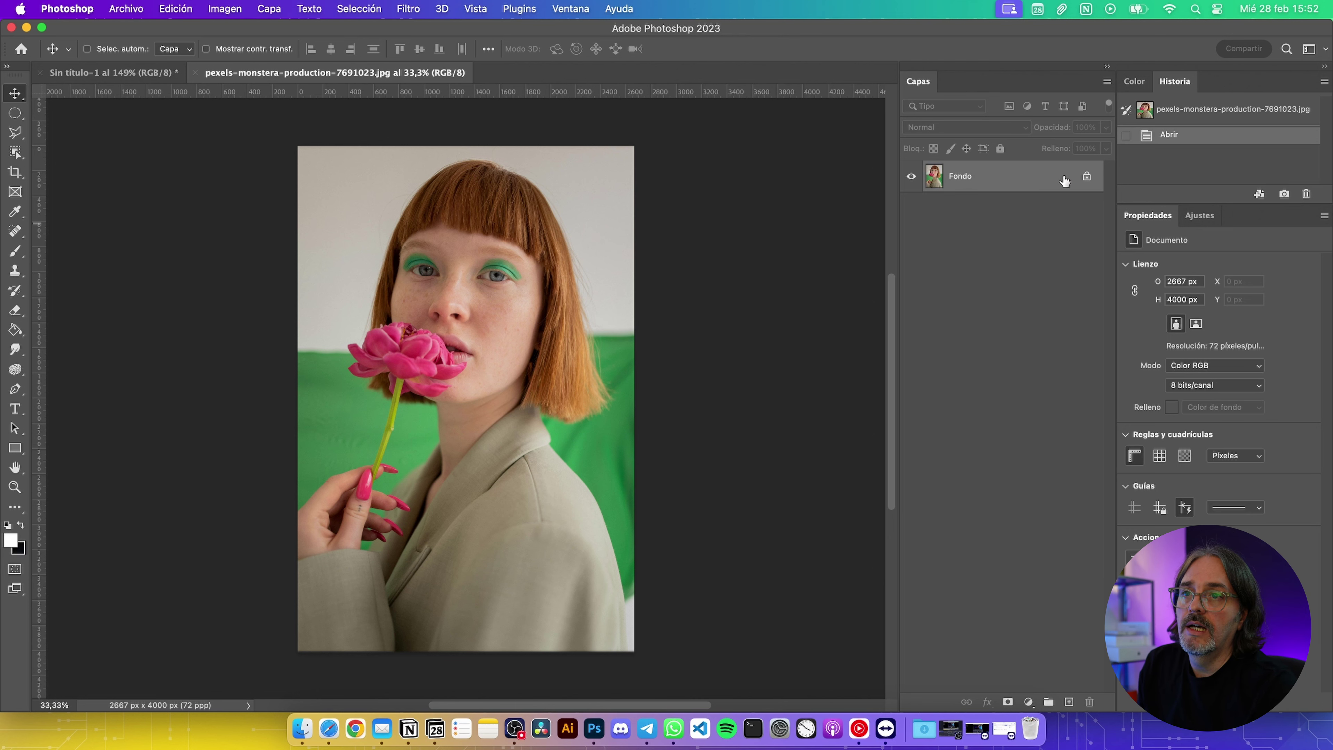
{"action": "left_click", "coordinate": [1086, 179]}
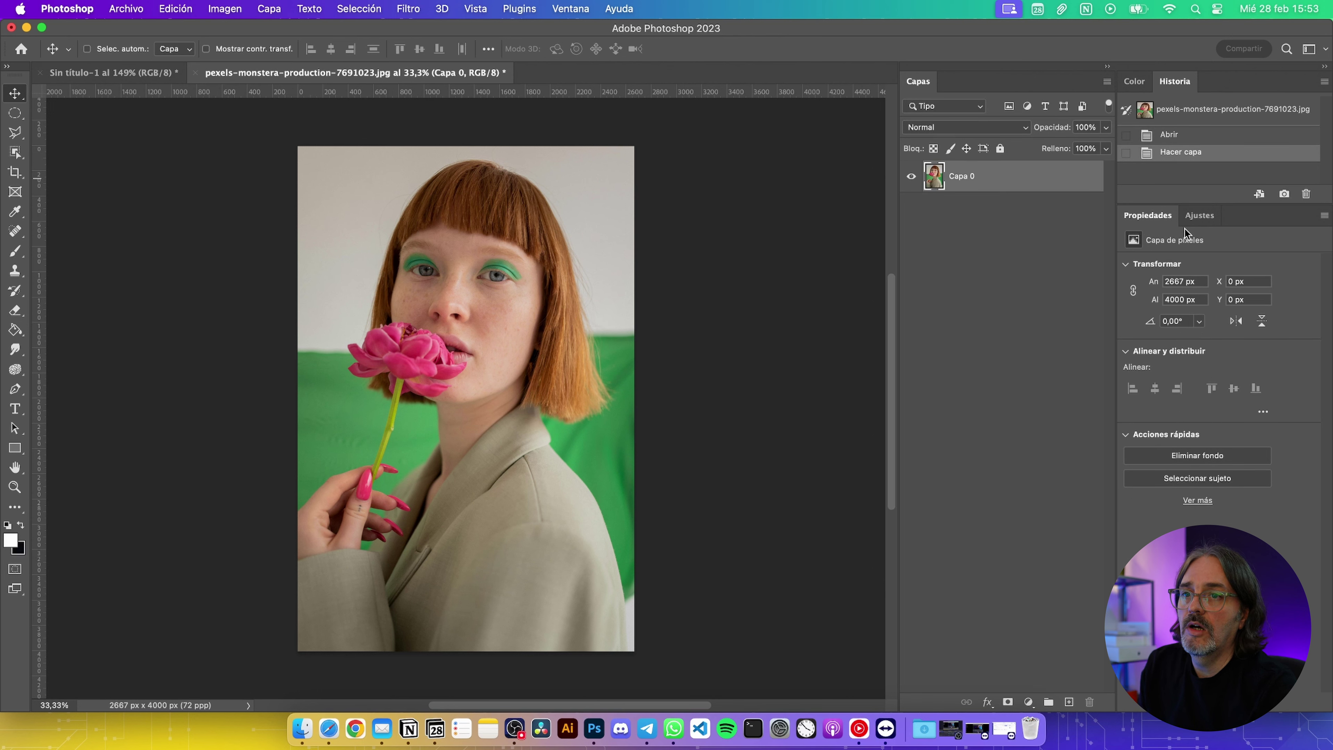
Add a Brillo/contraste adjustment layer with brightness 18 and contrast 53
{"action": "left_click", "coordinate": [1207, 221]}
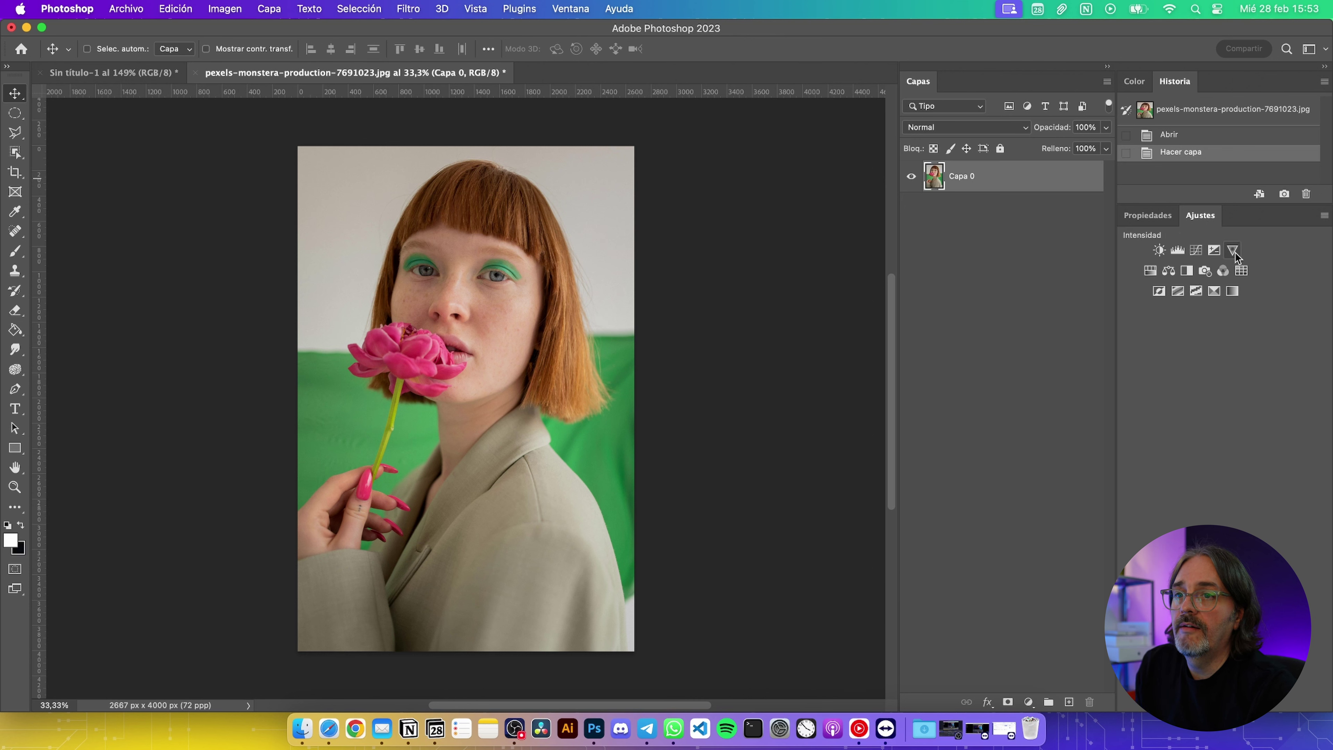
{"action": "left_click", "coordinate": [1159, 250]}
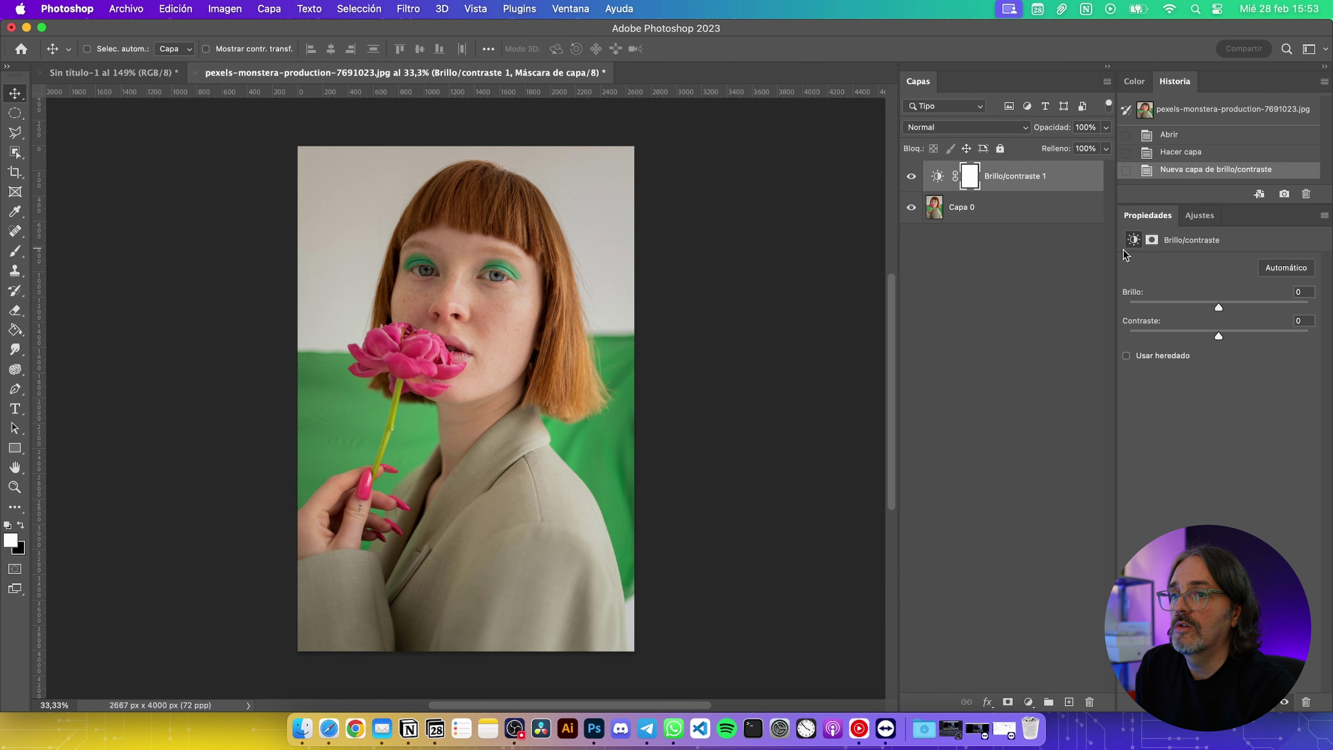
{"action": "left_click_drag", "start_coordinate": [1218, 307], "coordinate": [1280, 307]}
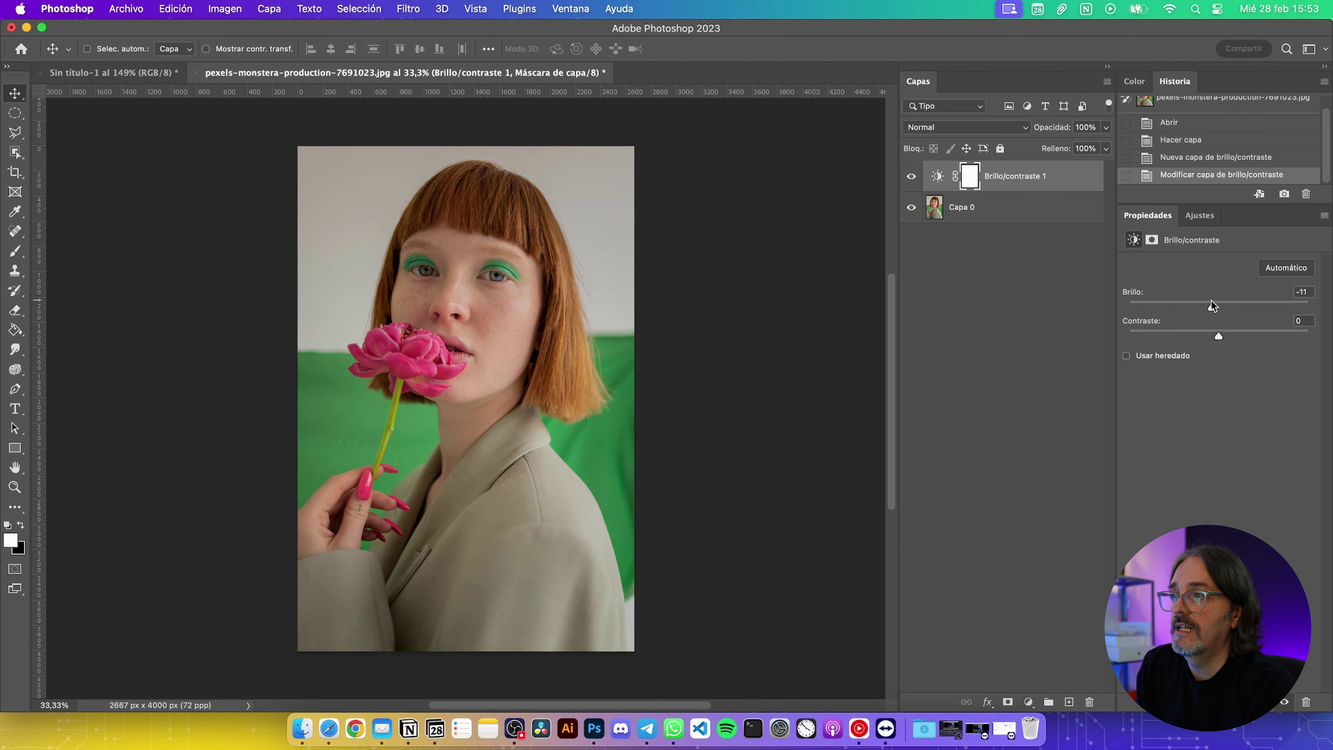
{"action": "mouse_move", "coordinate": [1218, 336]}
{"action": "left_mouse_down"}
{"action": "mouse_move", "coordinate": [1264, 336]}
{"action": "mouse_move", "coordinate": [1227, 309]}
{"action": "left_mouse_up"}
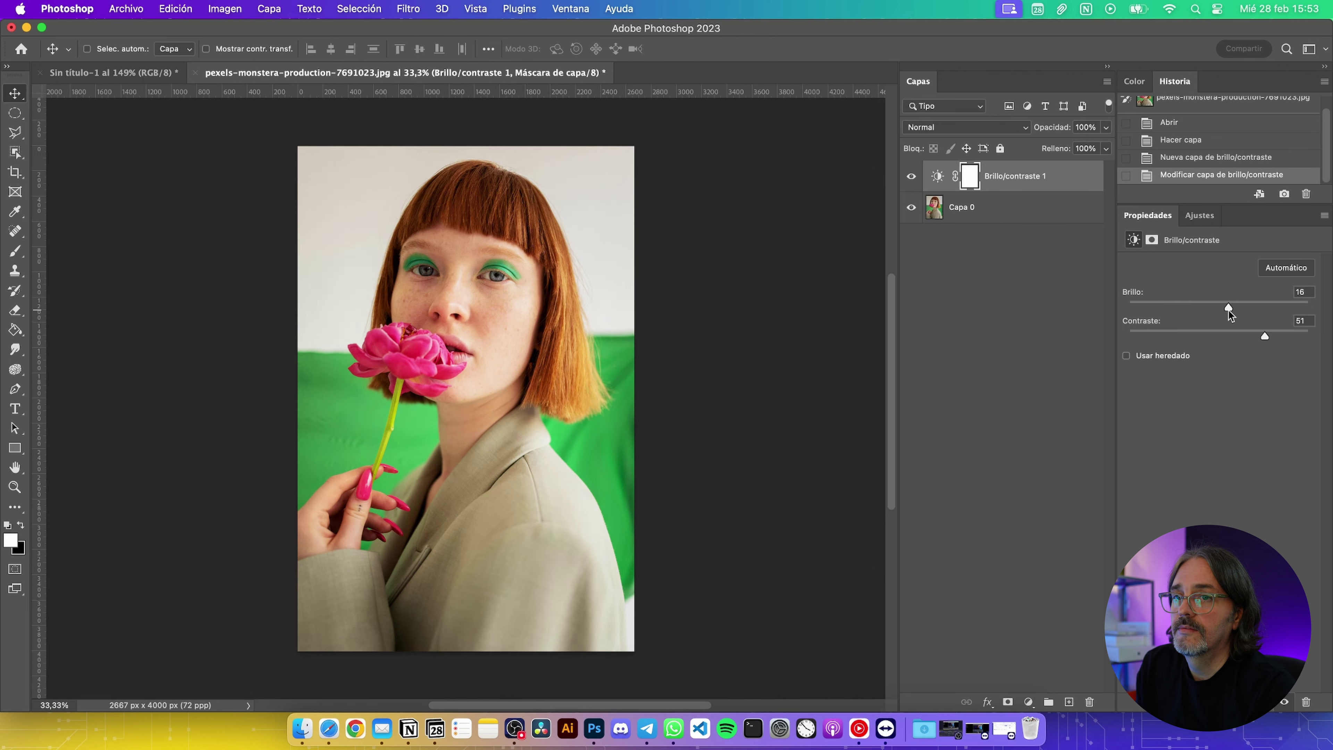
{"action": "left_click", "coordinate": [1281, 270]}
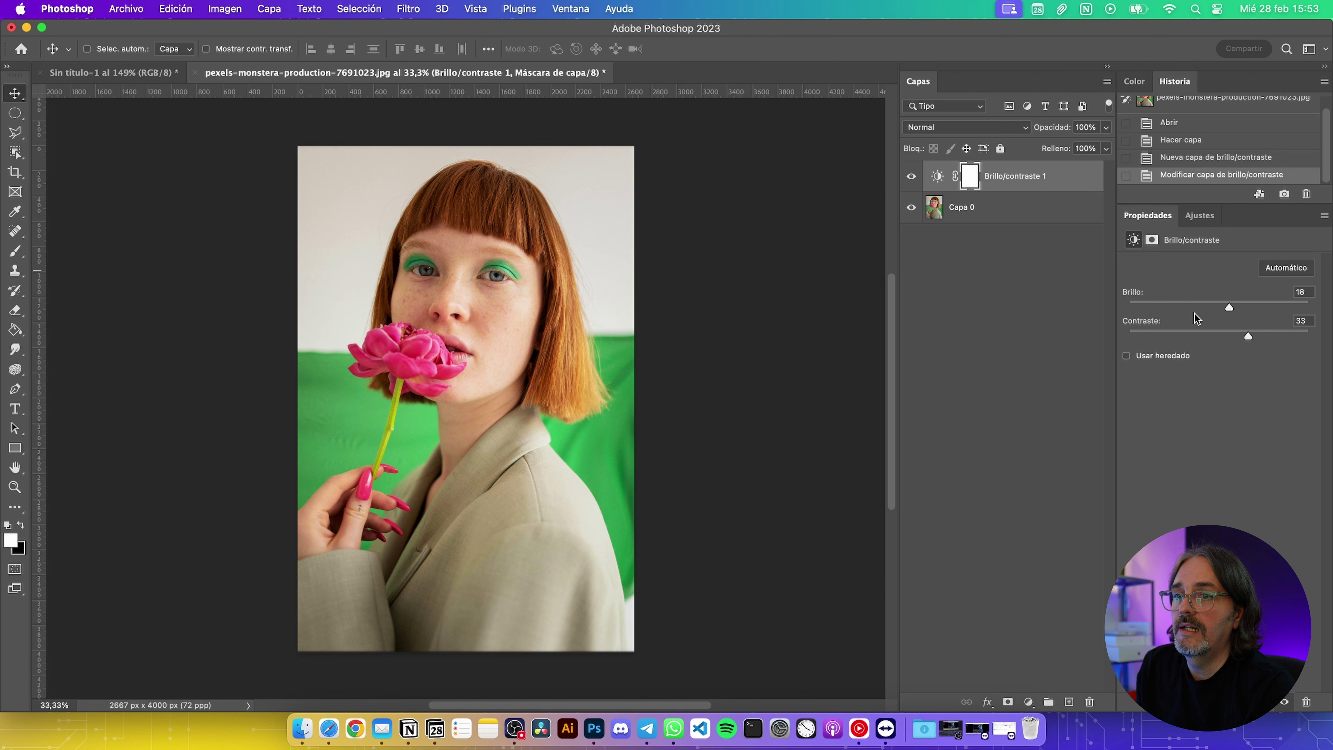
{"action": "left_click", "coordinate": [1193, 215]}
Add a Niveles levels layer and experiment with its input and output level sliders
{"action": "left_click", "coordinate": [1177, 249]}
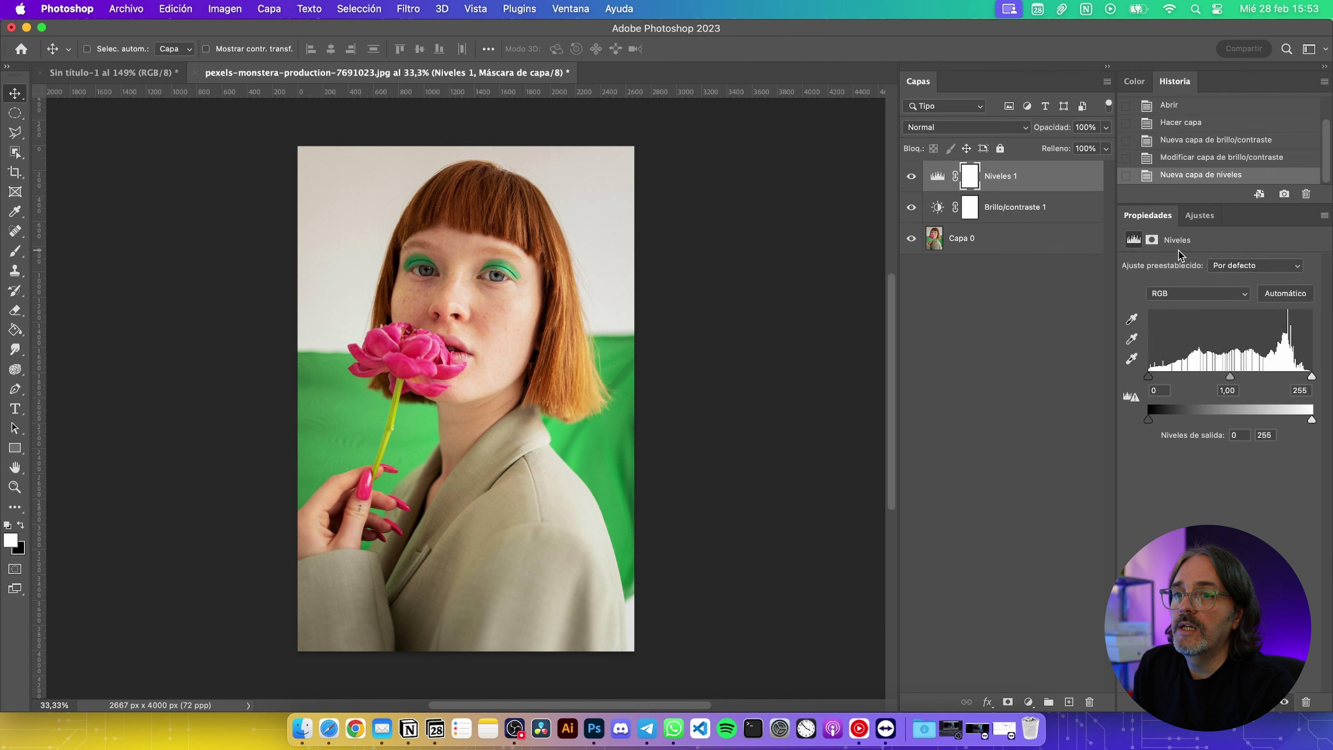
{"action": "left_click_drag", "start_coordinate": [1147, 376], "coordinate": [1175, 377]}
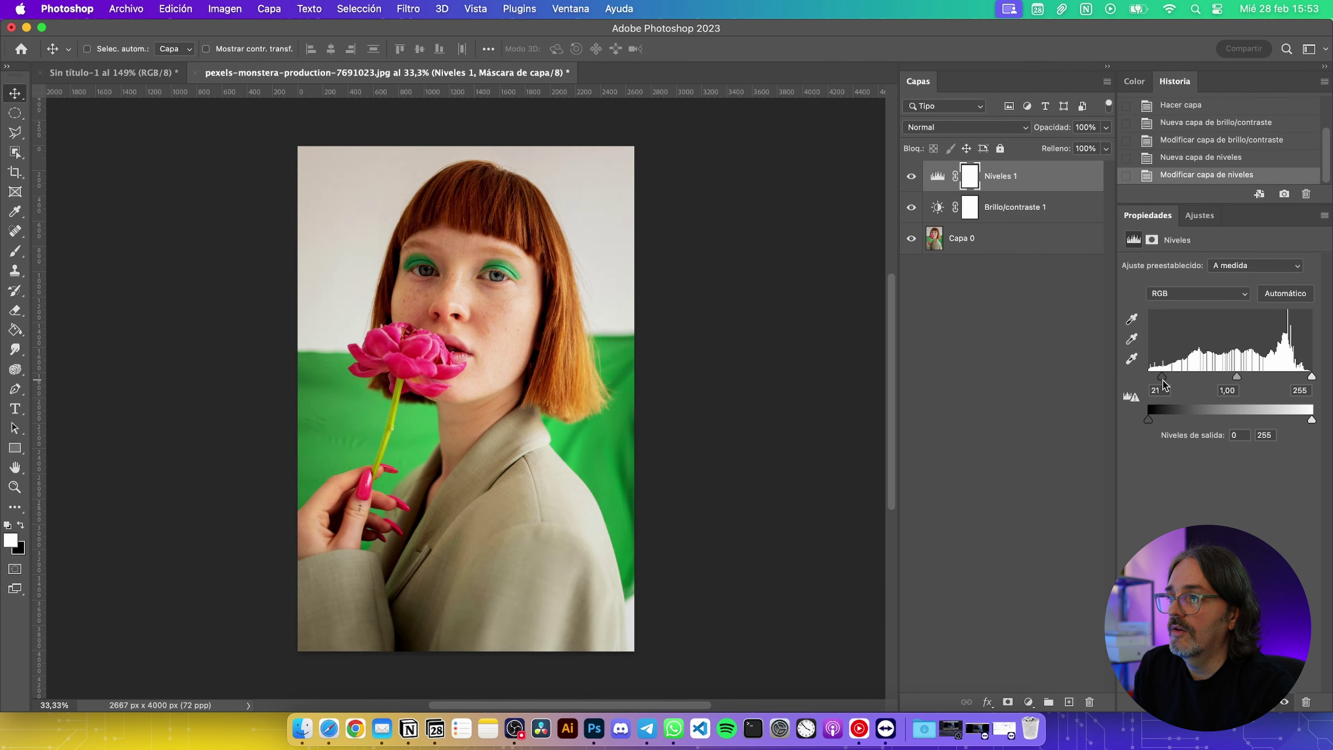
{"action": "left_click_drag", "start_coordinate": [1311, 376], "coordinate": [1224, 376]}
{"action": "left_click_drag", "start_coordinate": [1148, 419], "coordinate": [1172, 419]}
{"action": "mouse_move", "coordinate": [1312, 419]}
{"action": "left_mouse_down"}
{"action": "mouse_move", "coordinate": [1277, 419]}
{"action": "mouse_move", "coordinate": [1313, 419]}
{"action": "left_mouse_up"}
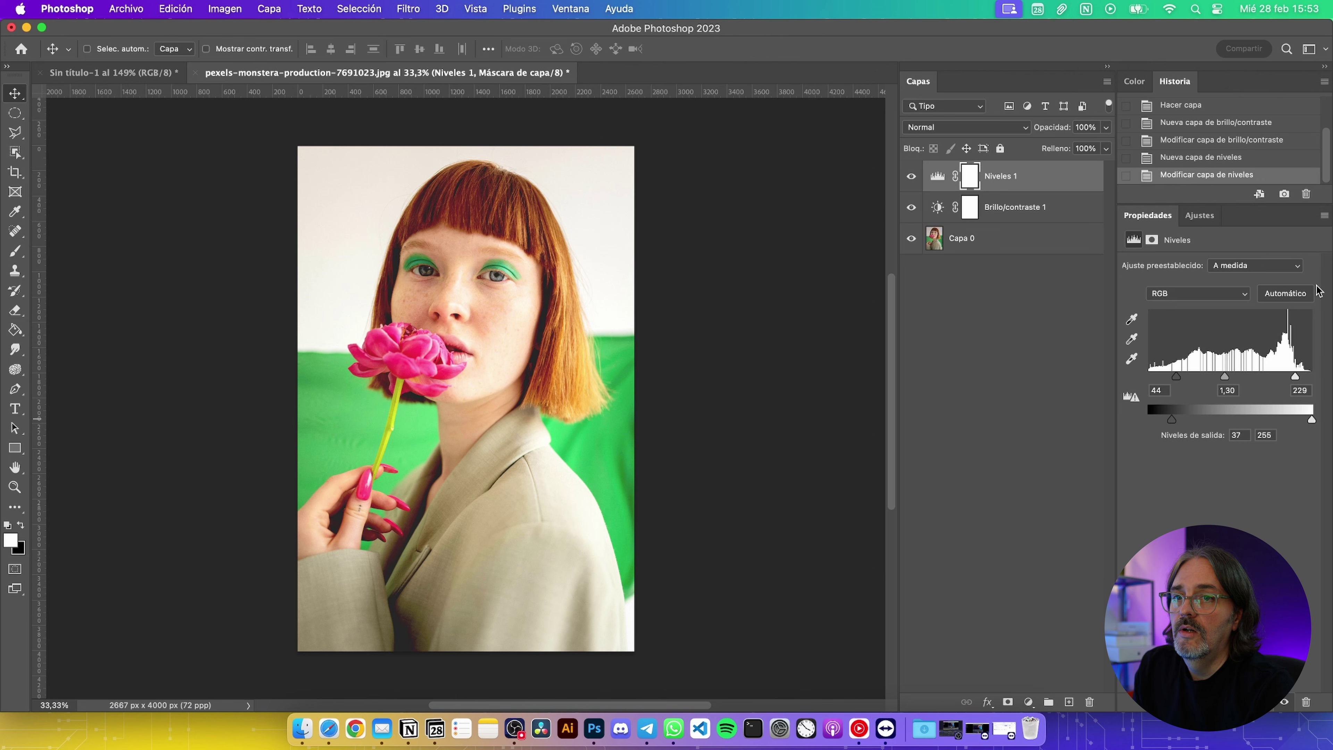
Try Automático and Aclarar sombras, then settle on the Medios tonos más brillantes preset (midtone 1,25)
{"action": "left_click", "coordinate": [1265, 293]}
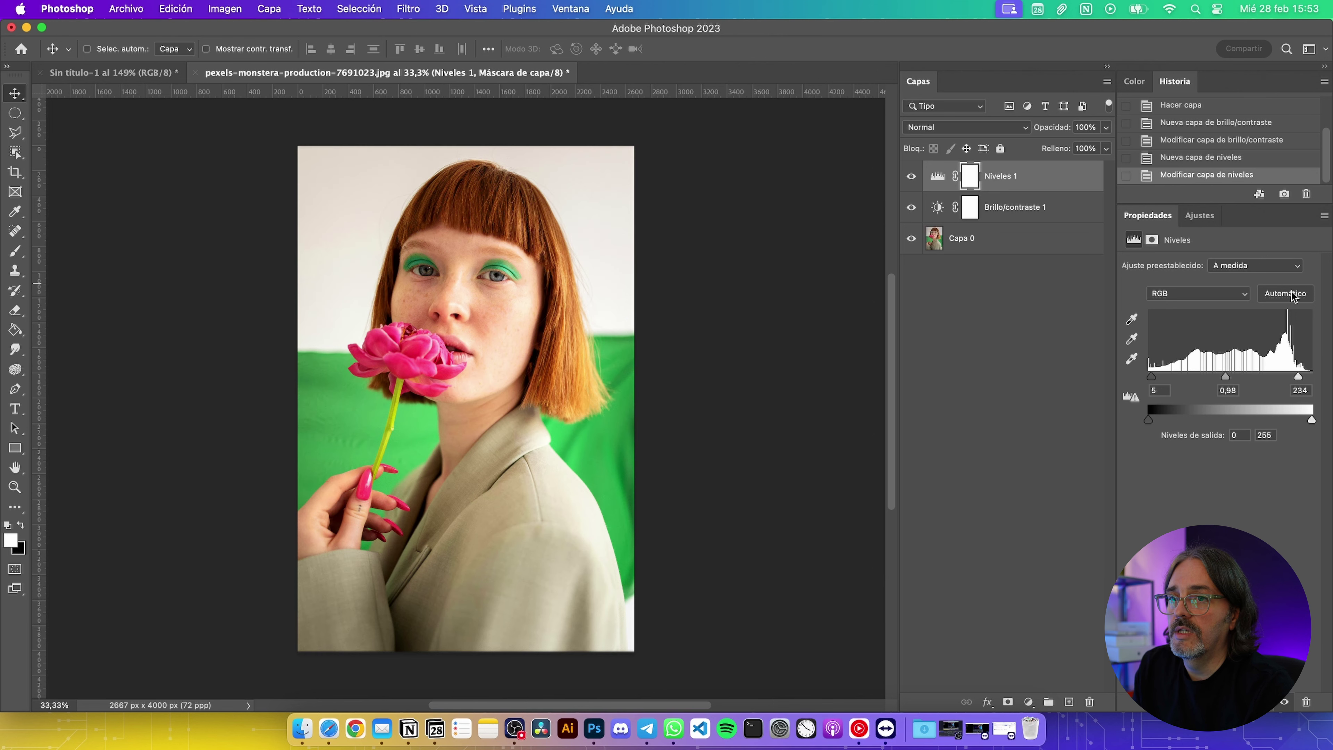
{"action": "left_click", "coordinate": [1281, 268]}
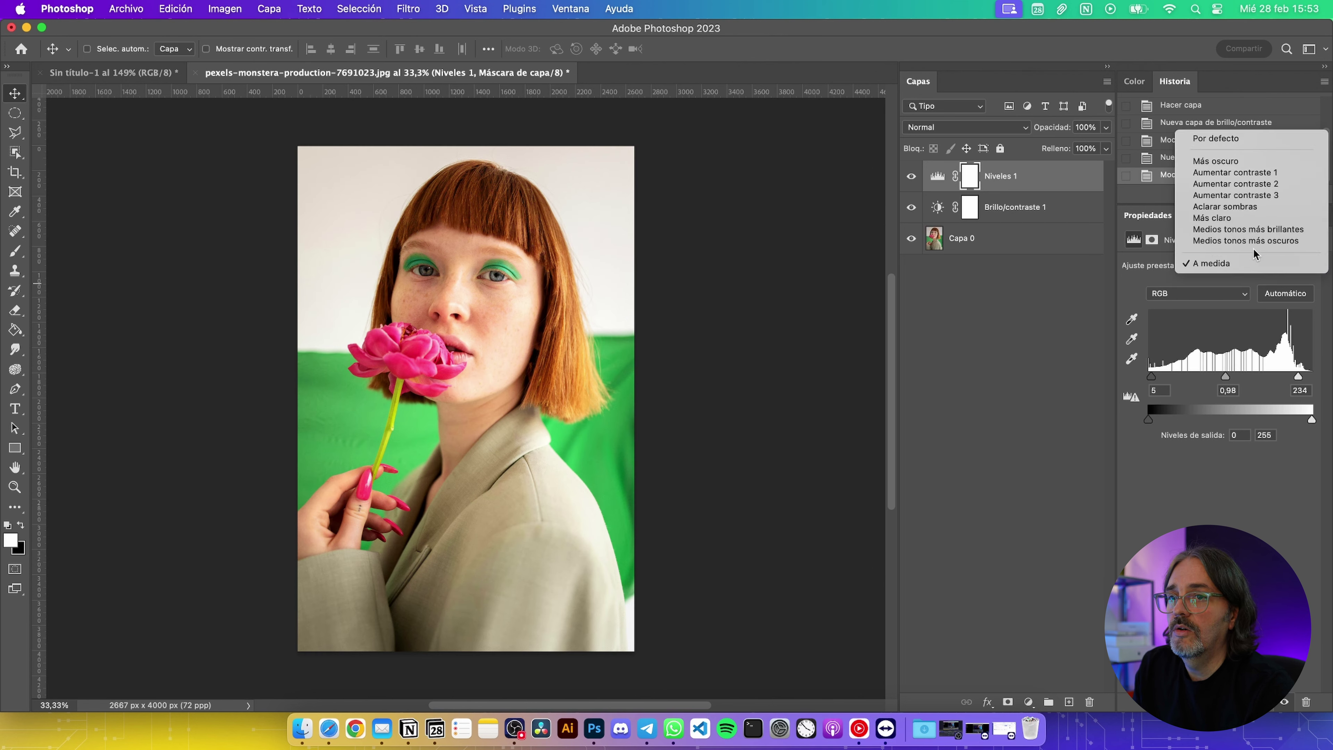
{"action": "left_click", "coordinate": [1238, 207]}
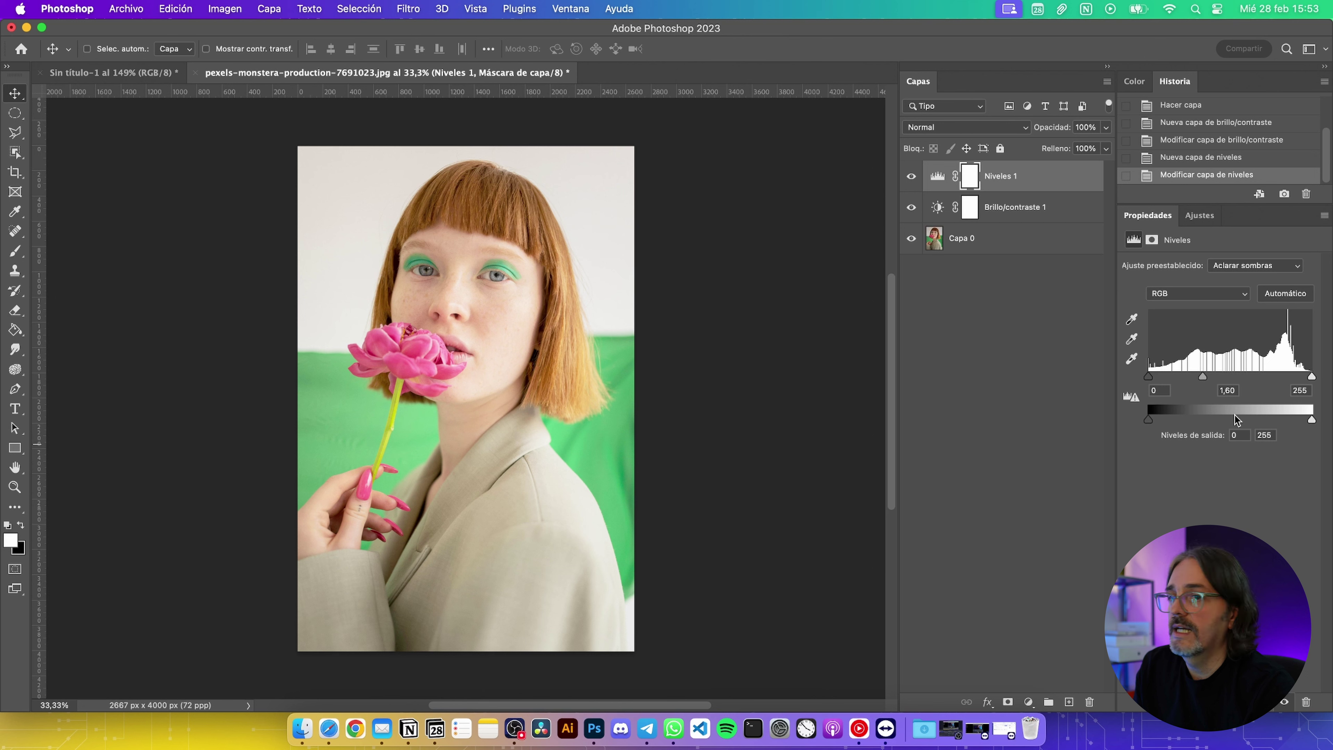
{"action": "left_click", "coordinate": [1284, 266]}
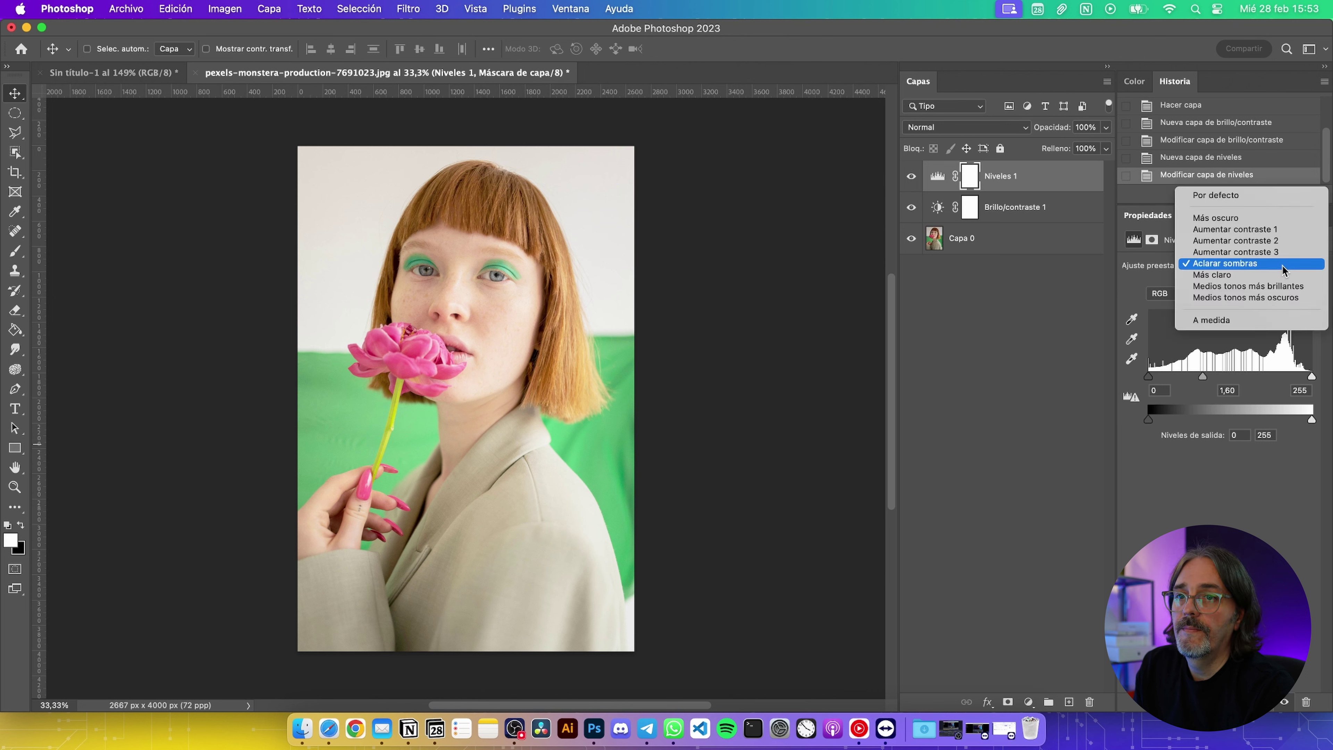
{"action": "left_click", "coordinate": [1260, 286]}
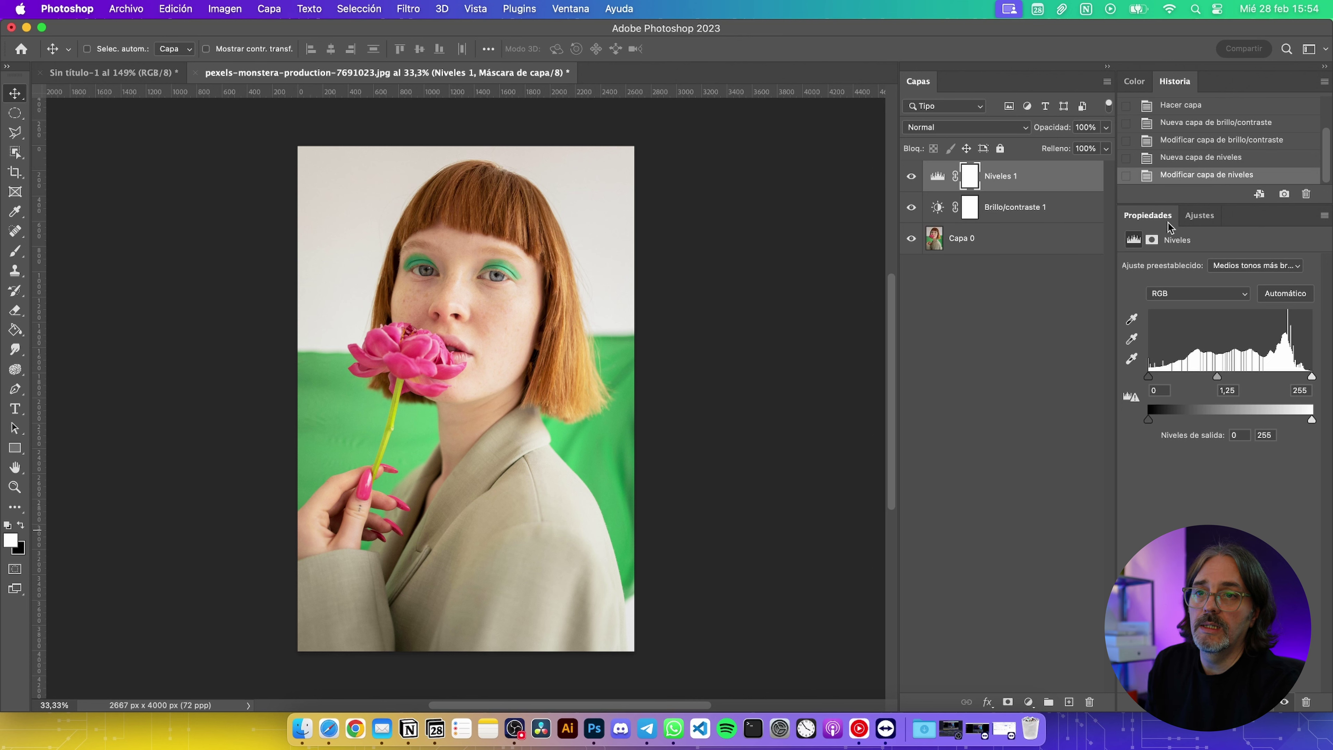
{"action": "left_click", "coordinate": [1200, 215]}
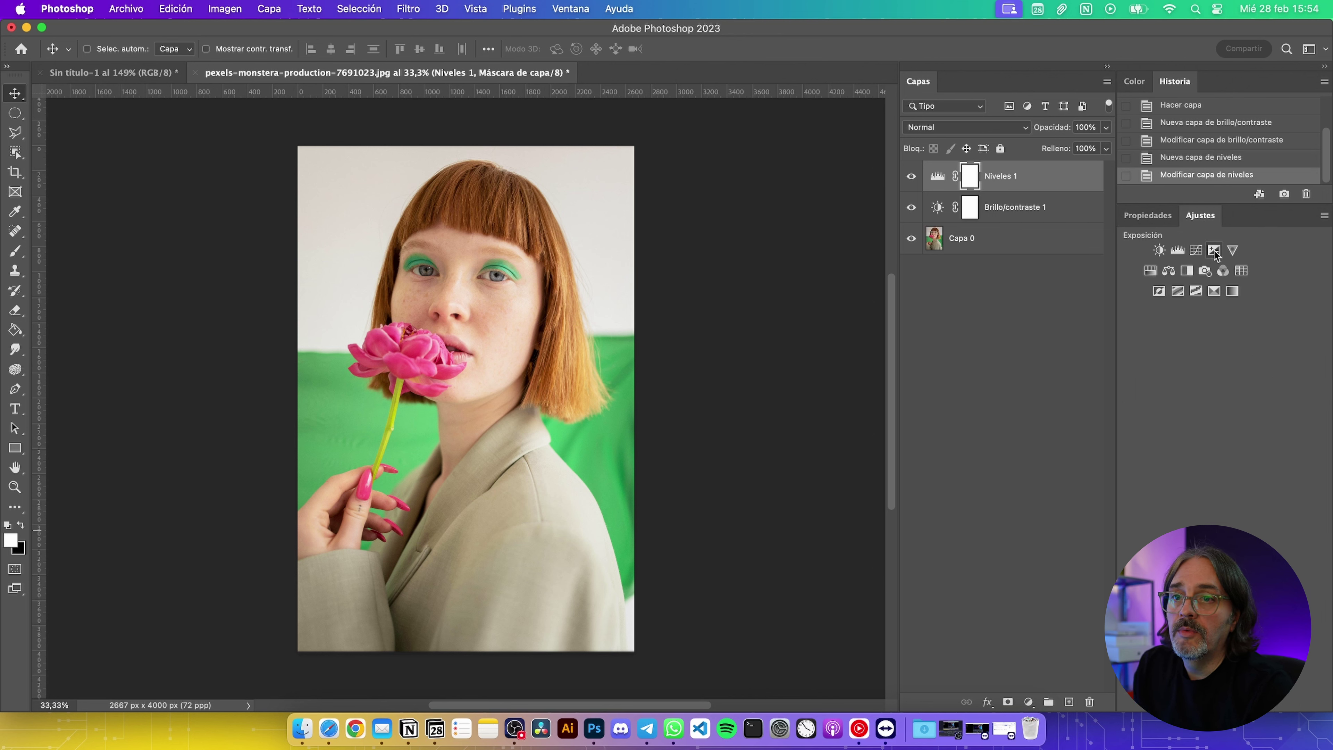
Add a Curvas 1 layer that lowers the RGB highlights, adds a midpoint, and pulls down the Red channel
{"action": "left_click", "coordinate": [1195, 250]}
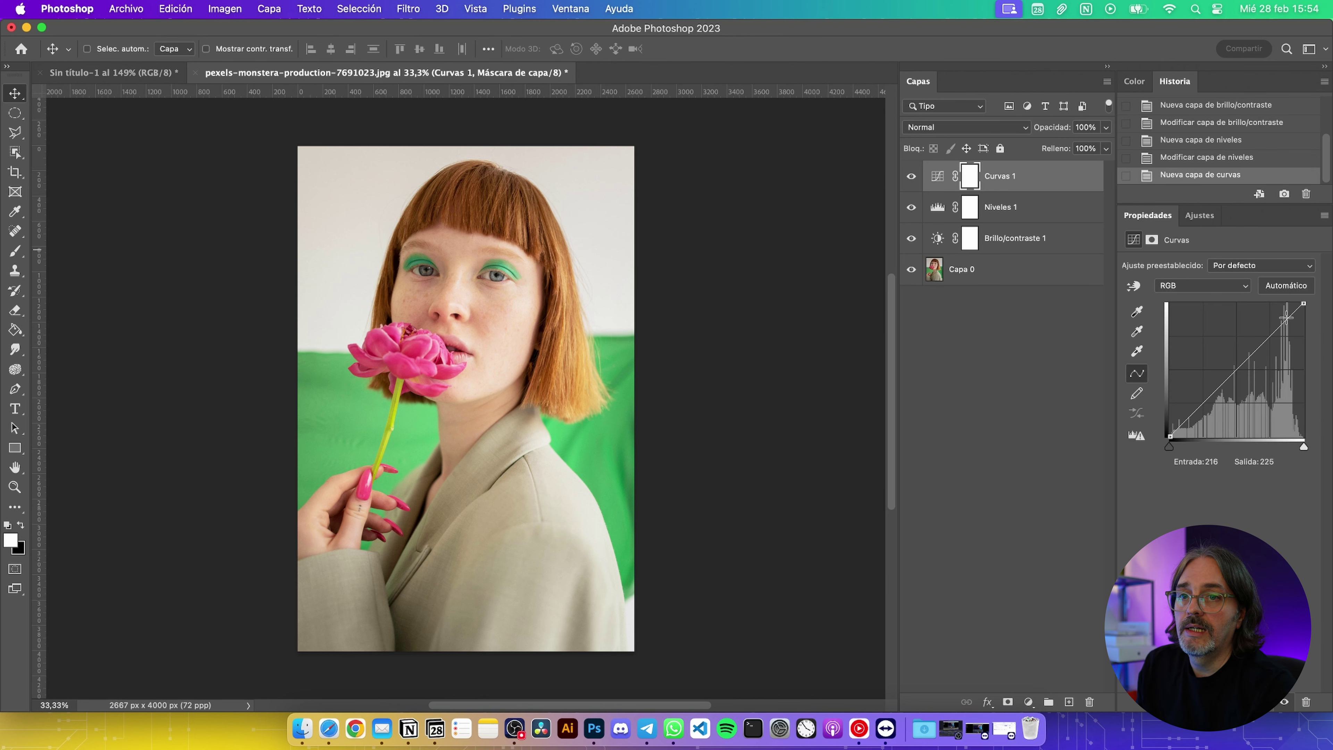
{"action": "mouse_move", "coordinate": [1305, 305]}
{"action": "left_mouse_down"}
{"action": "mouse_move", "coordinate": [1326, 363]}
{"action": "mouse_move", "coordinate": [1316, 325]}
{"action": "left_mouse_up"}
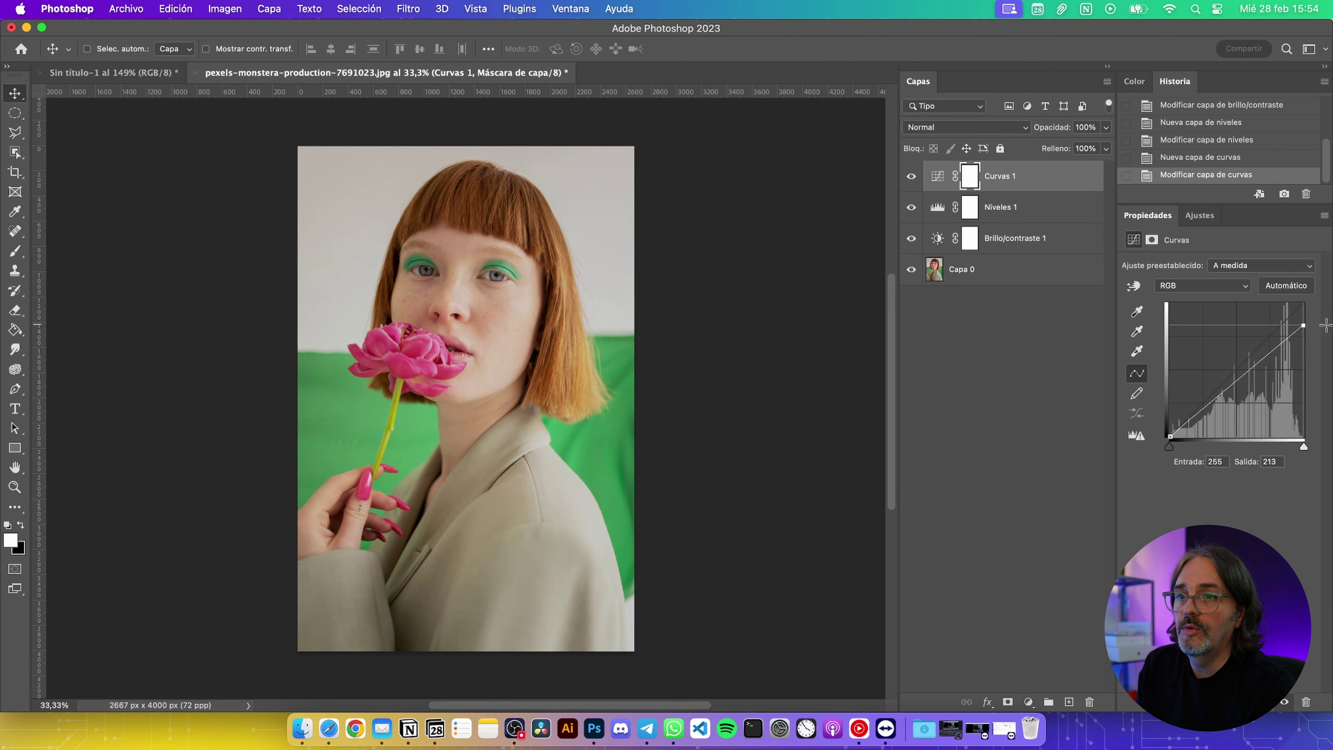
{"action": "mouse_move", "coordinate": [1259, 362]}
{"action": "left_mouse_down"}
{"action": "mouse_move", "coordinate": [1225, 355]}
{"action": "mouse_move", "coordinate": [1241, 374]}
{"action": "left_mouse_up"}
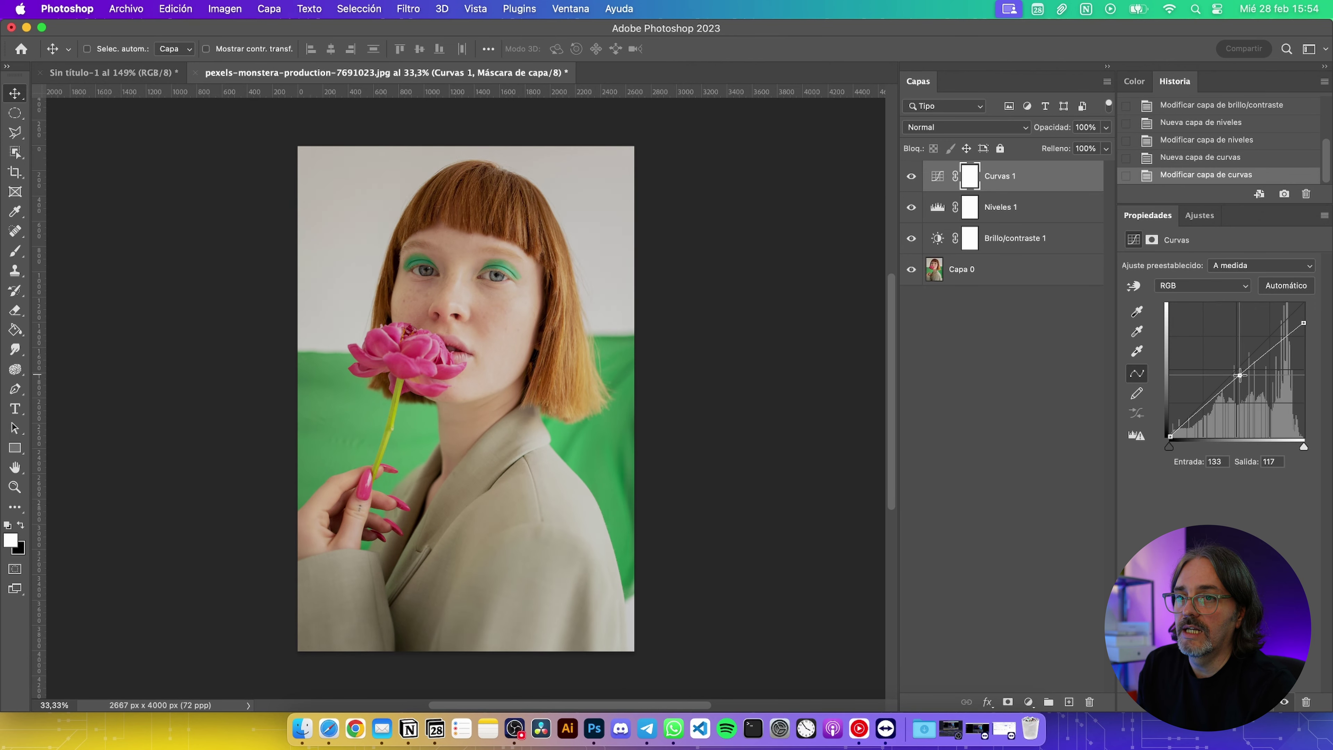
{"action": "left_click", "coordinate": [1186, 286]}
{"action": "left_click_drag", "start_coordinate": [1256, 348], "coordinate": [1242, 375]}
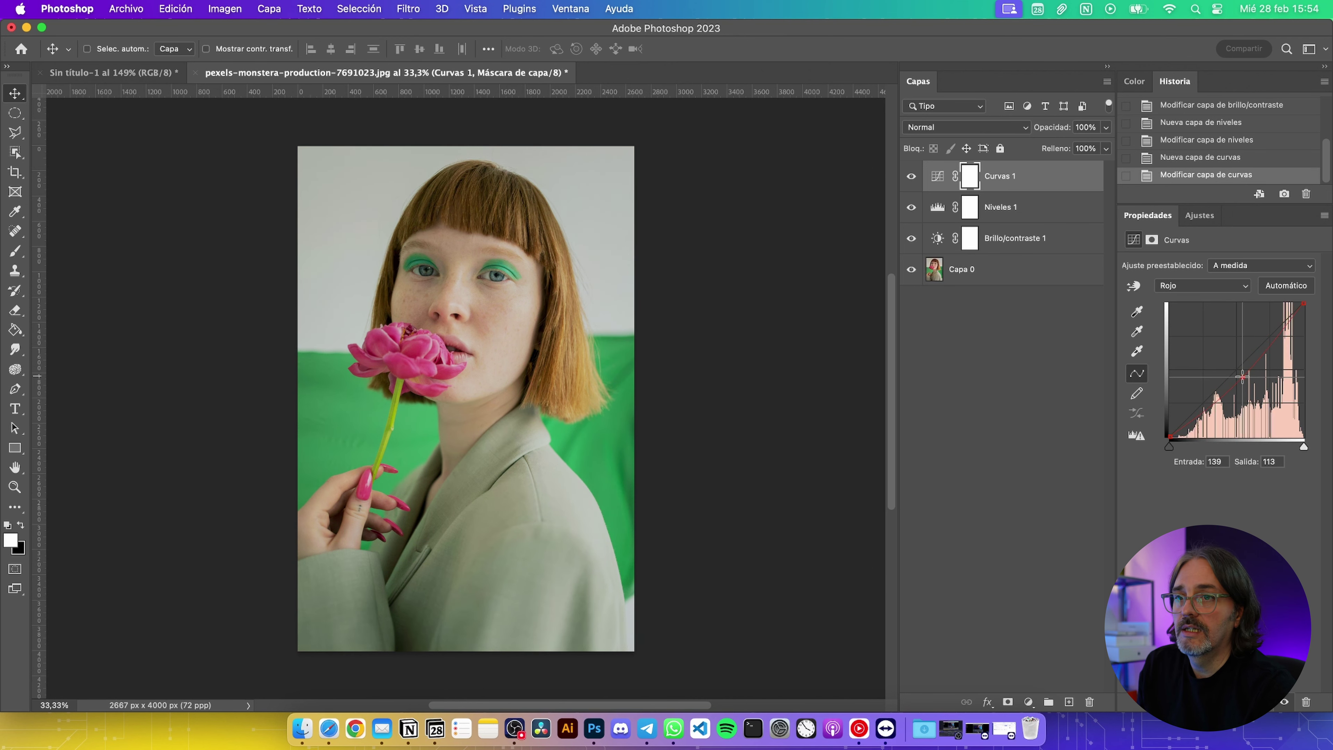
{"action": "left_click", "coordinate": [1201, 217]}
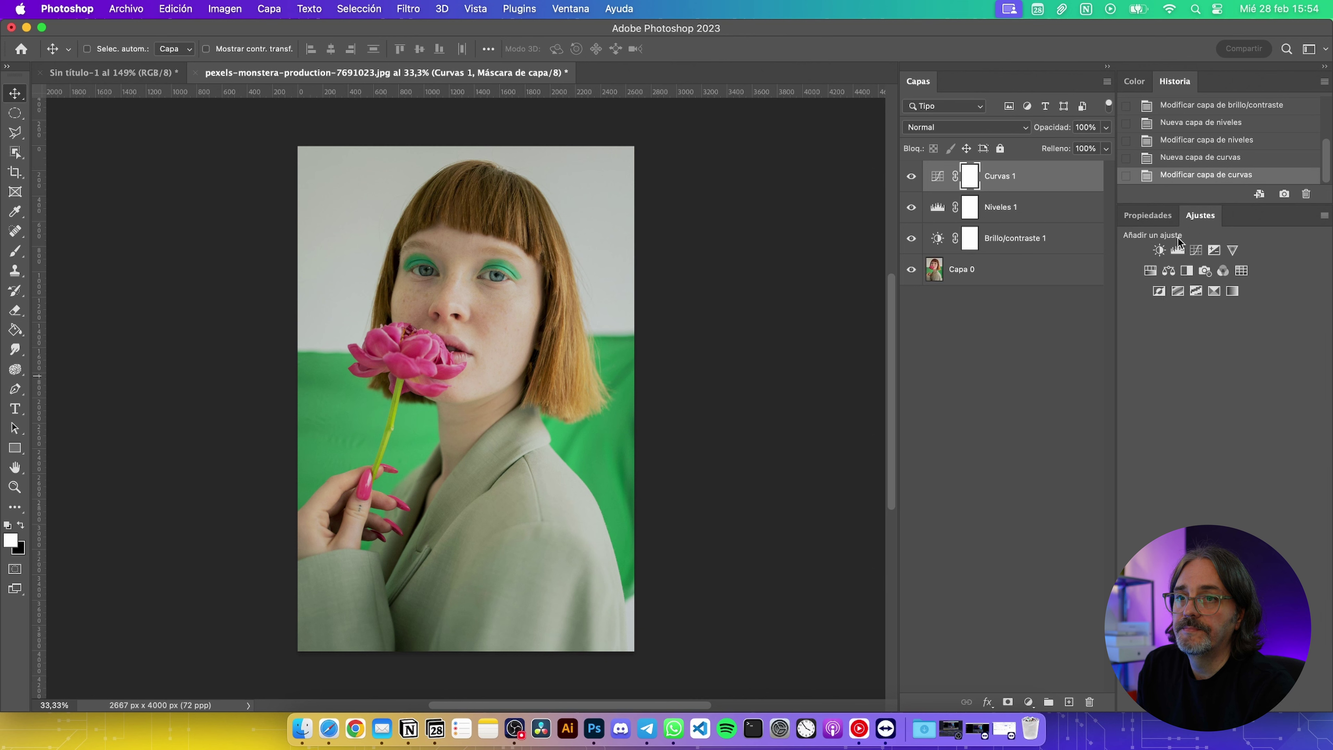
Add an Exposición layer at +1,46, with an Intensidad vibrance layer above it
{"action": "left_click", "coordinate": [1213, 251]}
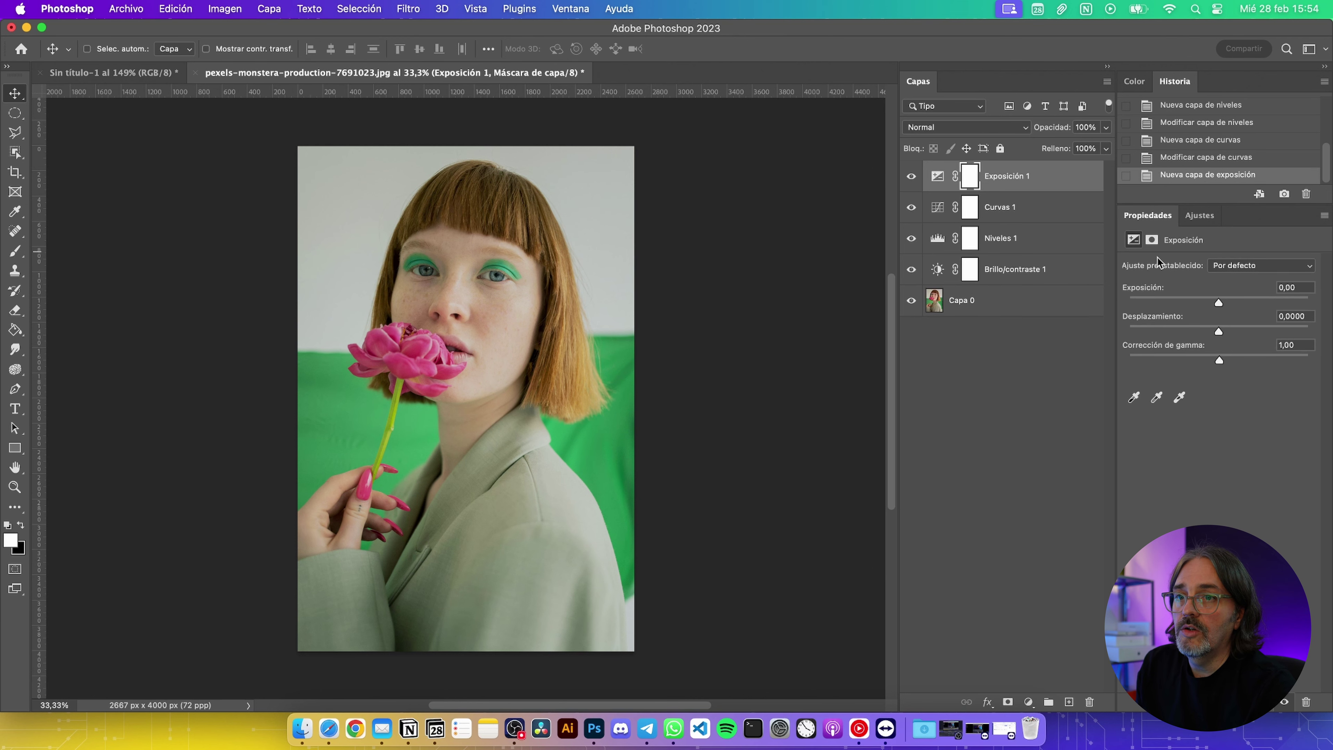
{"action": "left_click_drag", "start_coordinate": [1217, 302], "coordinate": [1238, 303]}
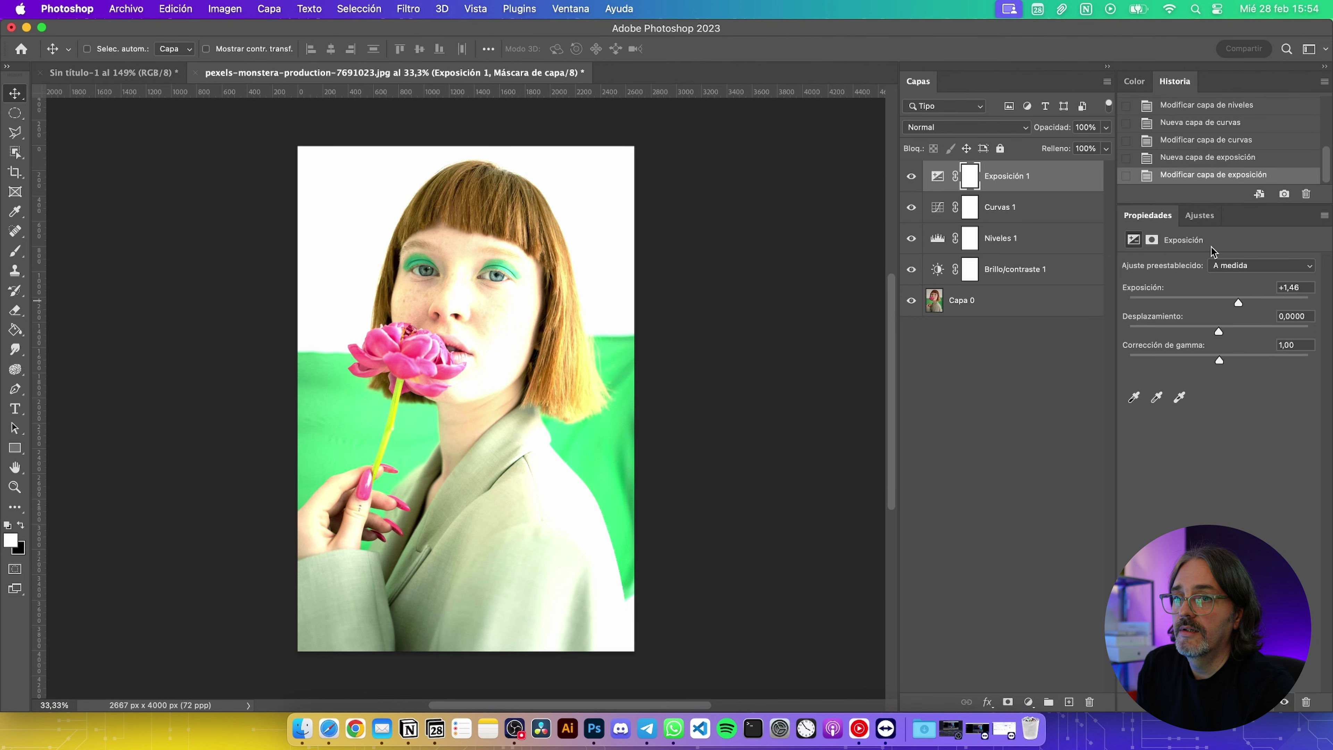
{"action": "left_click", "coordinate": [1200, 215]}
{"action": "left_click", "coordinate": [1231, 255]}
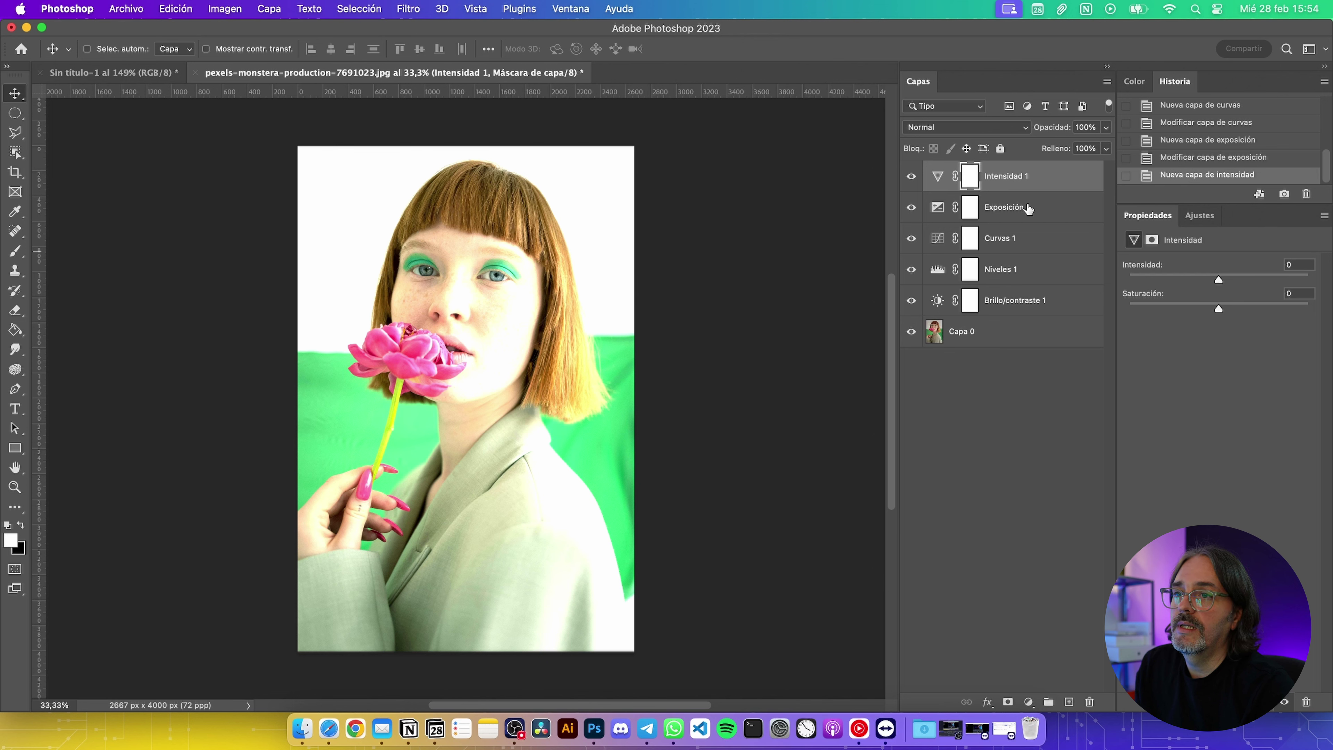
Delete all five adjustment layers and add a fresh Intensidad vibrance layer
{"action": "left_click", "coordinate": [1023, 300], "text": "shift"}
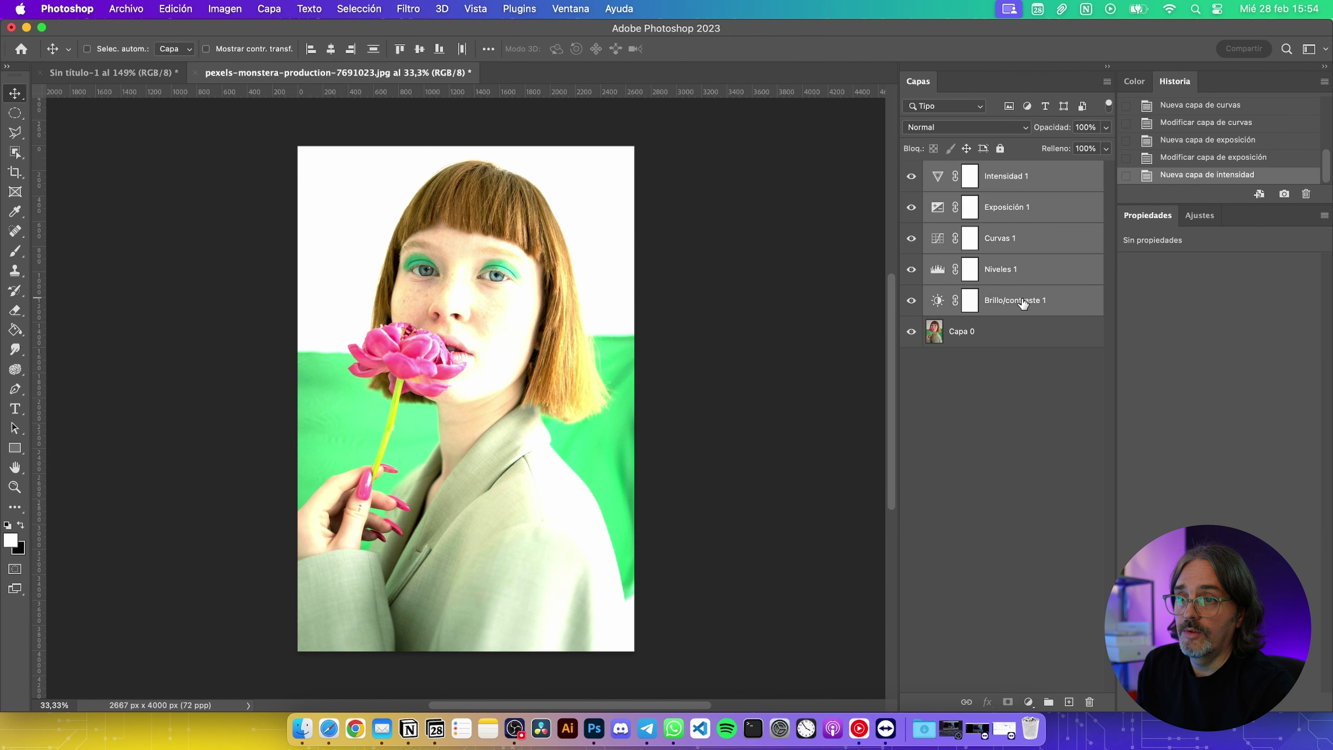
{"action": "key", "text": "Delete"}
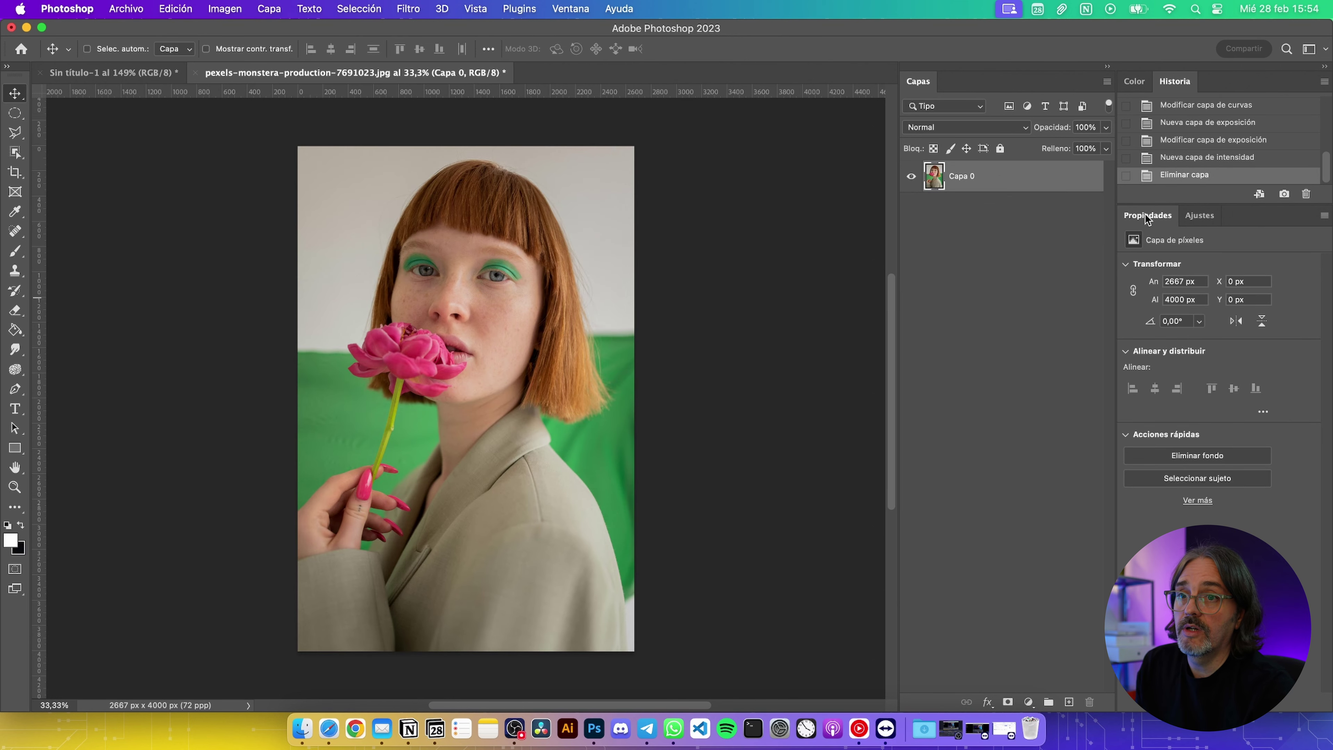
{"action": "left_click", "coordinate": [1199, 215]}
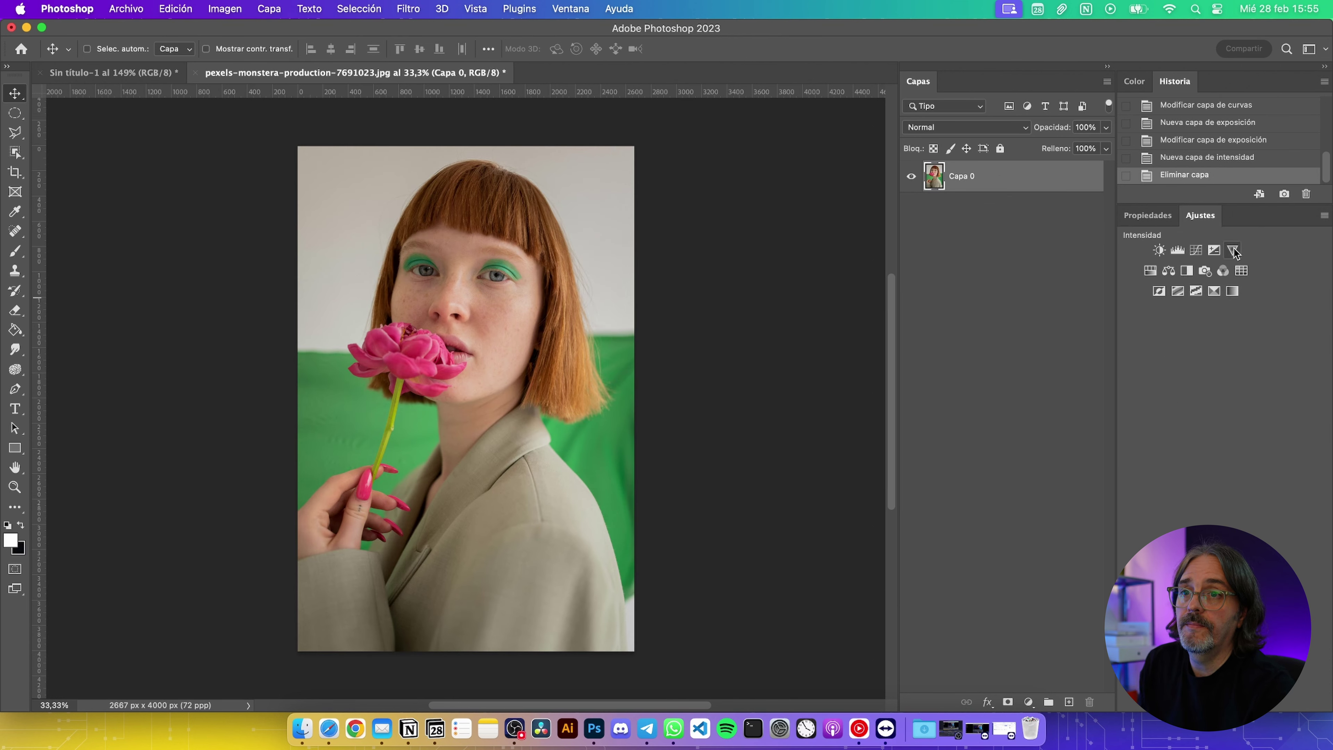
{"action": "left_click", "coordinate": [1233, 251]}
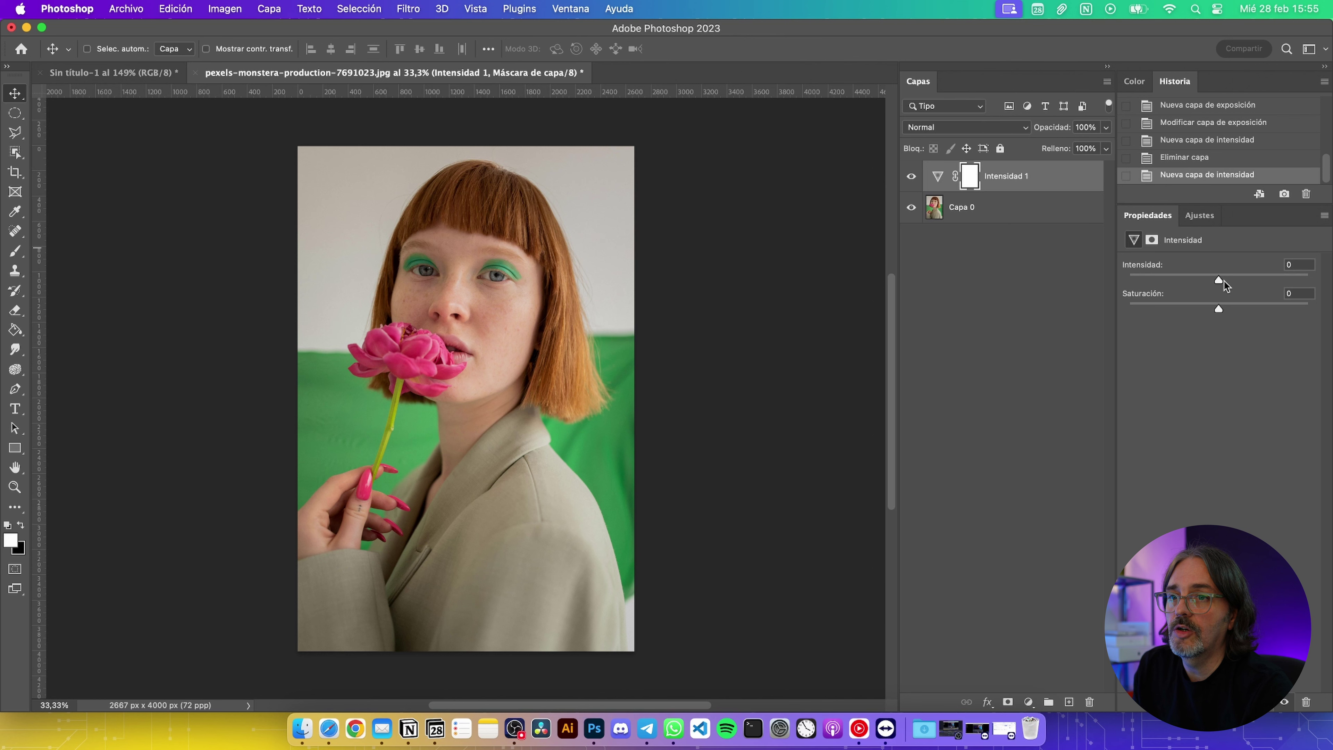
Test maximum vibrance and saturation, undoing each, then set vibrance to +100
{"action": "mouse_move", "coordinate": [1219, 280]}
{"action": "left_mouse_down"}
{"action": "mouse_move", "coordinate": [1323, 280]}
{"action": "mouse_move", "coordinate": [1160, 280]}
{"action": "mouse_move", "coordinate": [1326, 273]}
{"action": "mouse_move", "coordinate": [1303, 278]}
{"action": "left_mouse_up"}
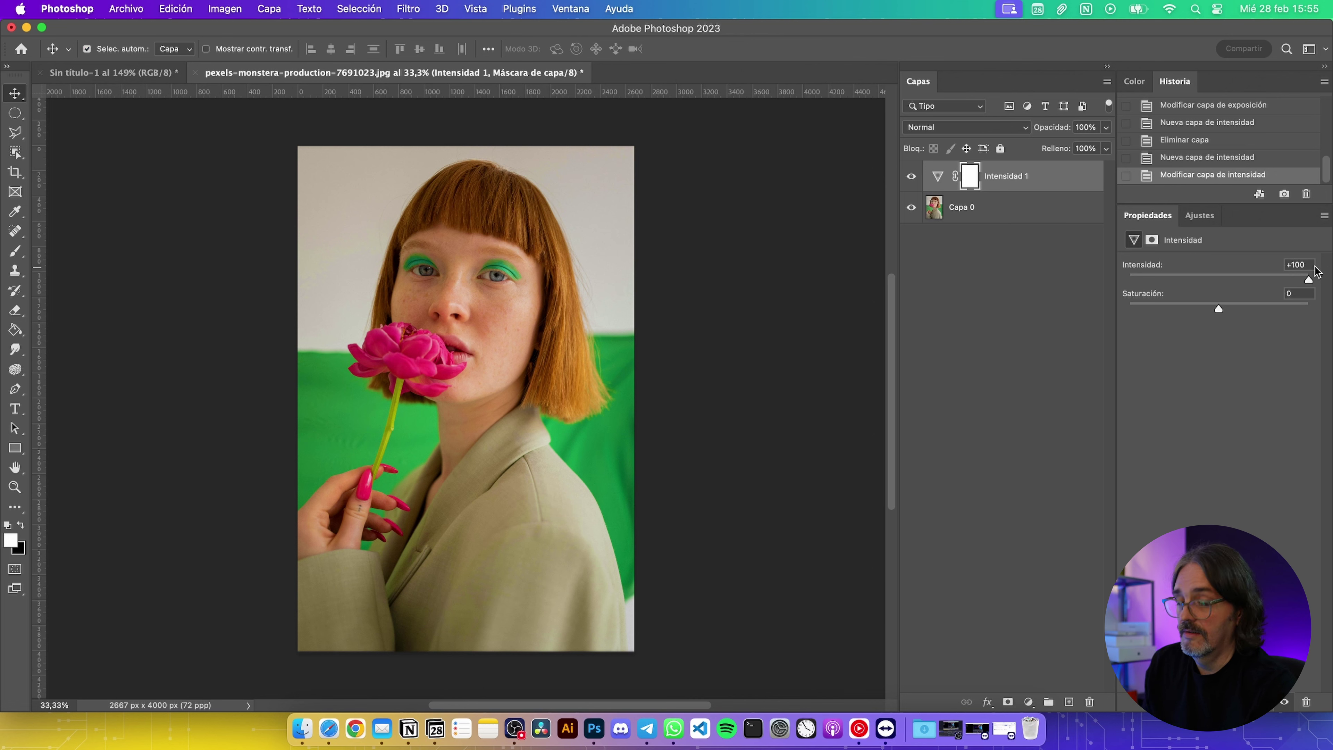
{"action": "key", "text": "super+z"}
{"action": "left_click_drag", "start_coordinate": [1222, 308], "coordinate": [1330, 308]}
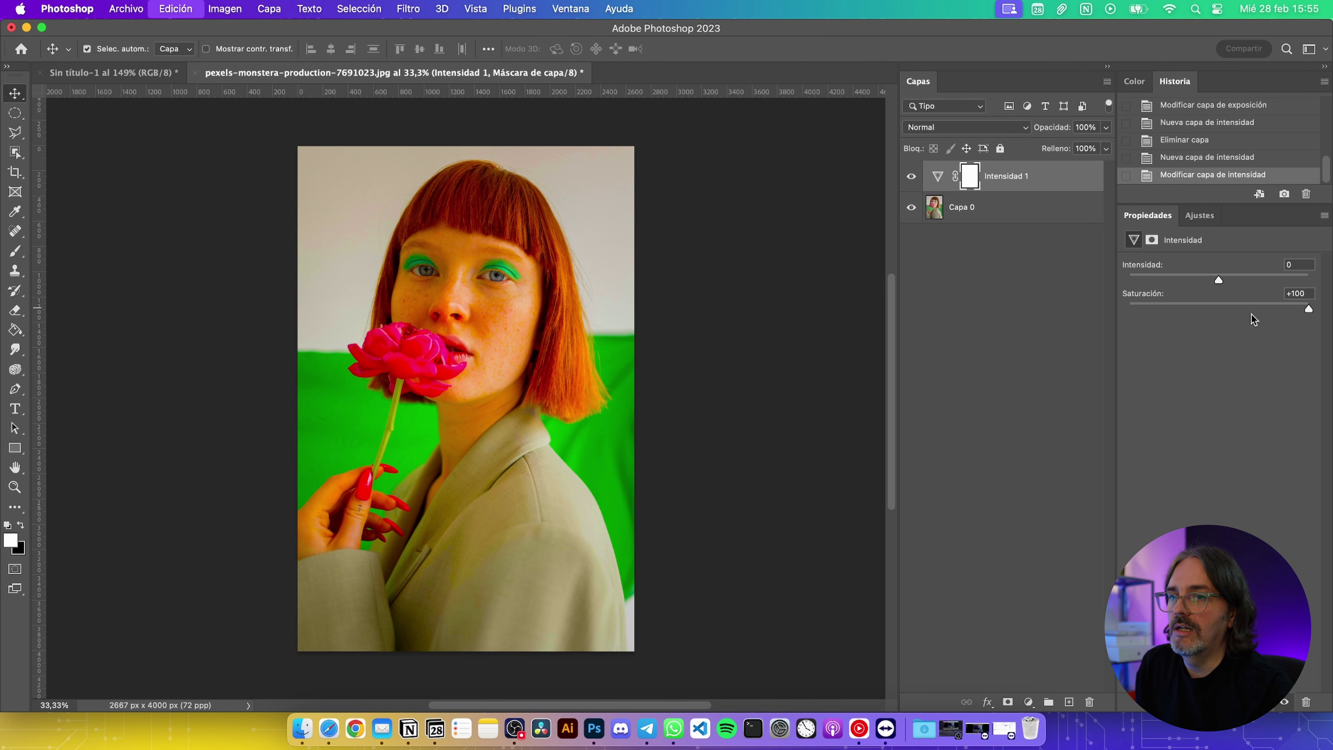
{"action": "key", "text": "super+z"}
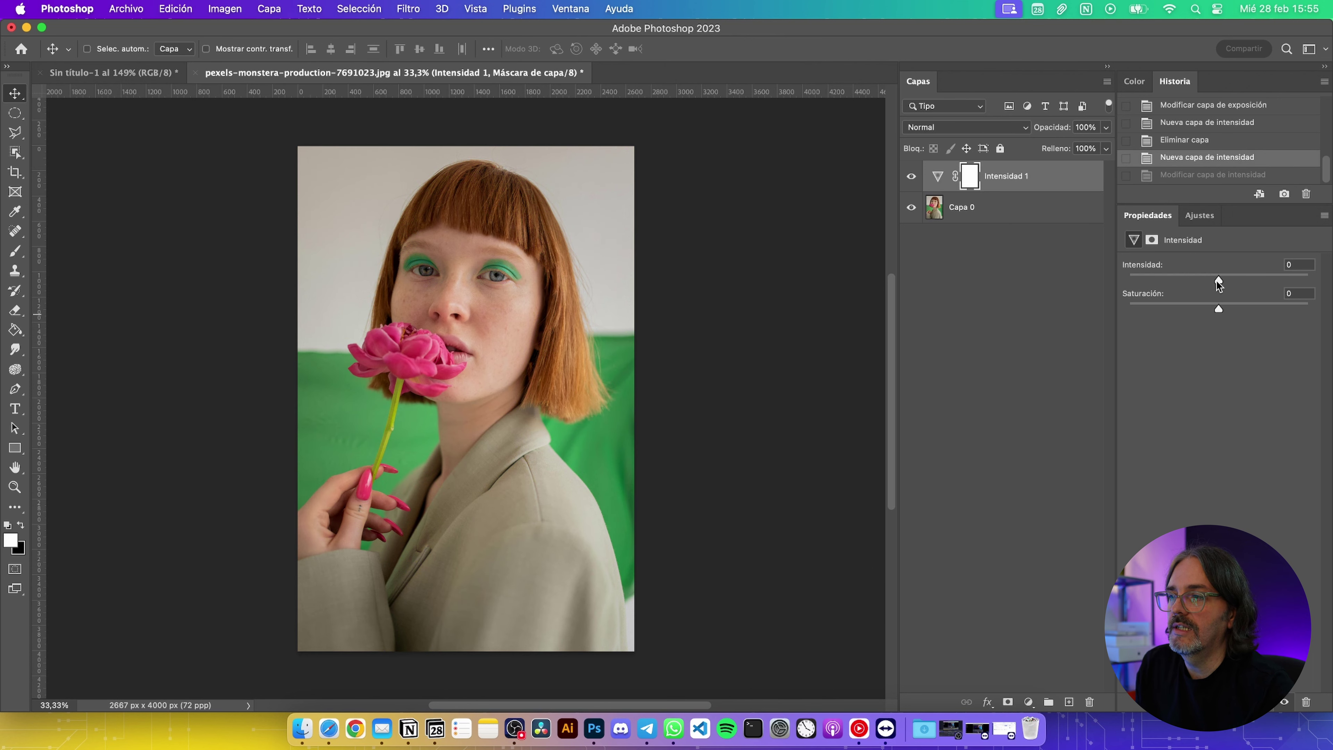
{"action": "left_click_drag", "start_coordinate": [1218, 280], "coordinate": [1331, 270]}
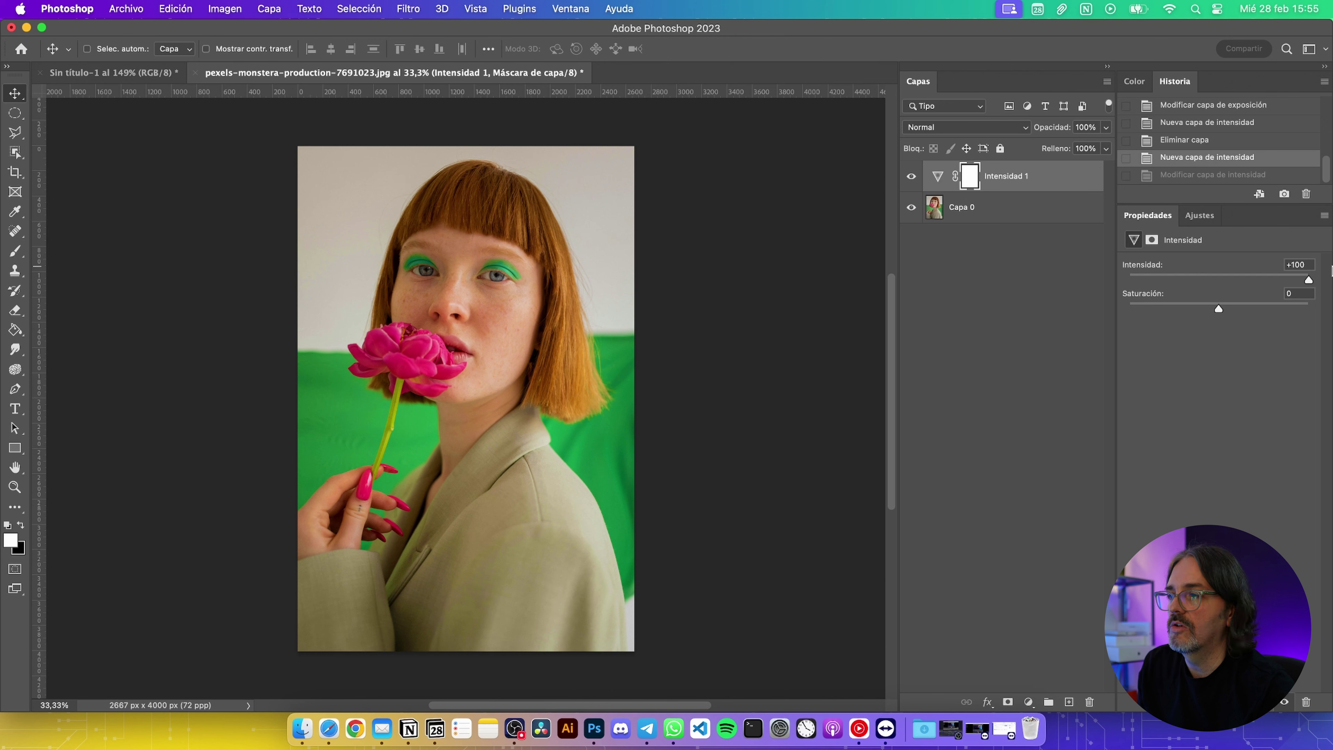
Try hue, saturation and the Sepia preset on Tono/saturación 1, undoing each to keep defaults
{"action": "left_click_drag", "start_coordinate": [1214, 323], "coordinate": [1274, 321]}
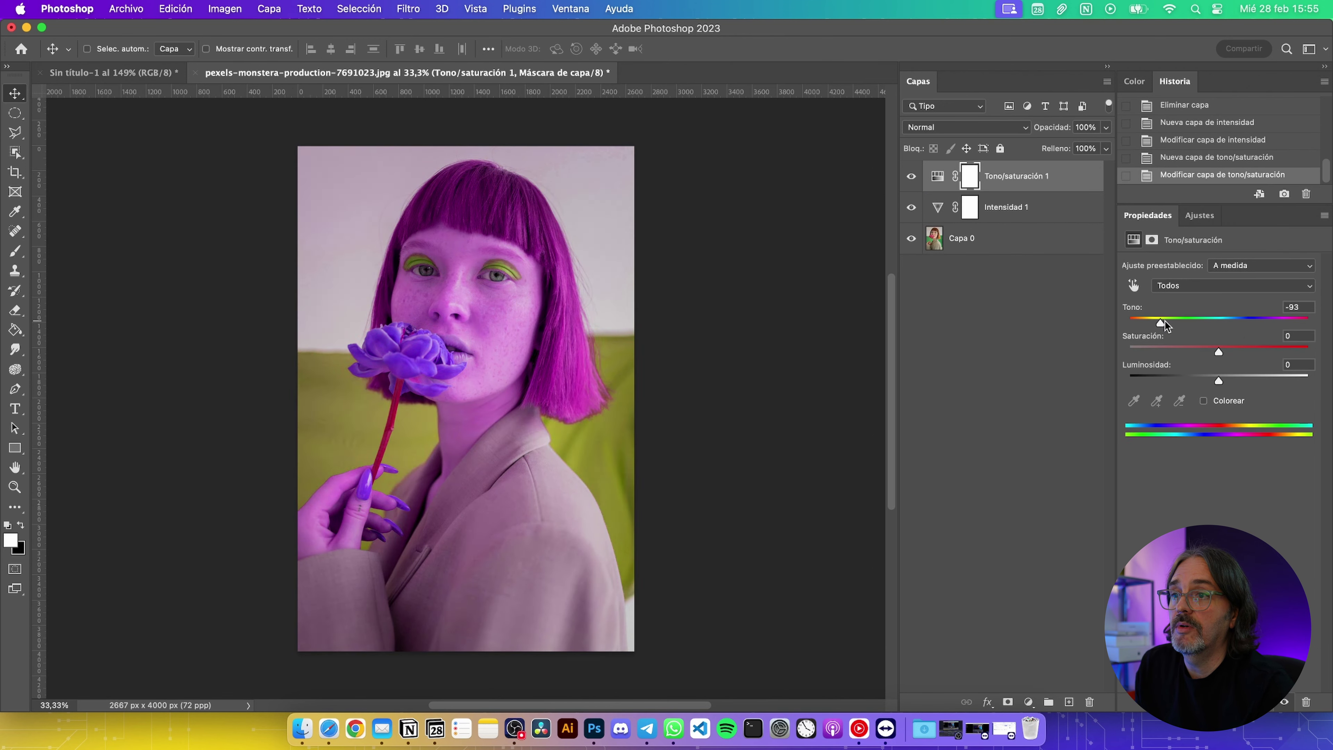
{"action": "key", "text": "super+z"}
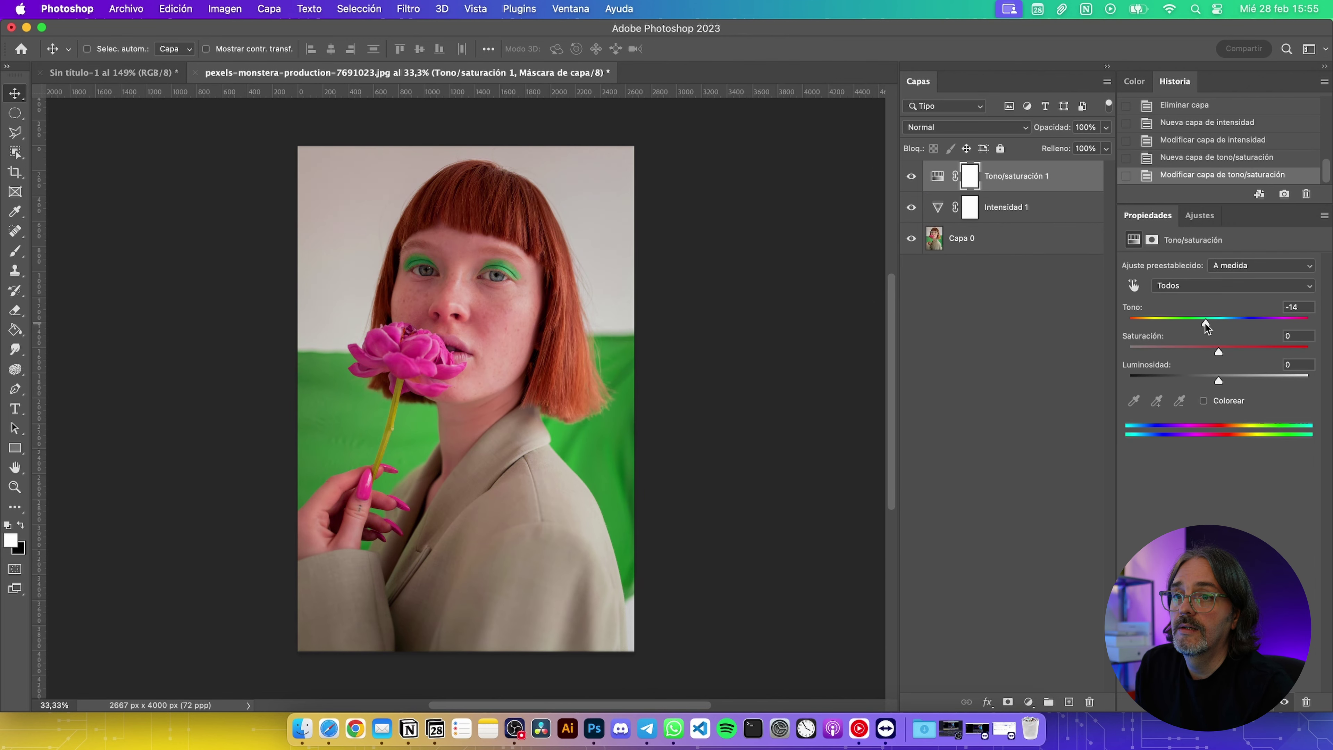
{"action": "mouse_move", "coordinate": [1218, 350]}
{"action": "left_mouse_down"}
{"action": "mouse_move", "coordinate": [1258, 349]}
{"action": "mouse_move", "coordinate": [1190, 349]}
{"action": "mouse_move", "coordinate": [1279, 375]}
{"action": "mouse_move", "coordinate": [1191, 375]}
{"action": "mouse_move", "coordinate": [1219, 375]}
{"action": "left_mouse_up"}
{"action": "left_click", "coordinate": [1241, 265]}
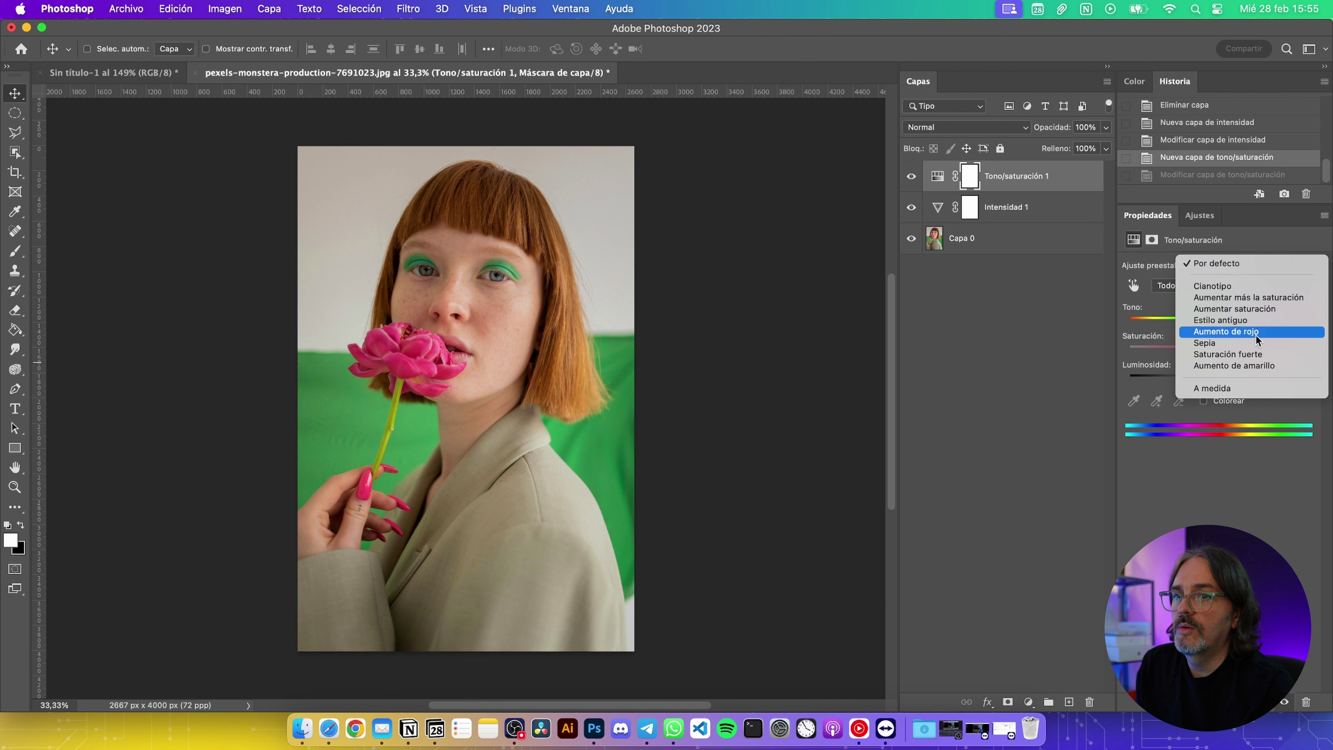
{"action": "left_click", "coordinate": [1237, 343]}
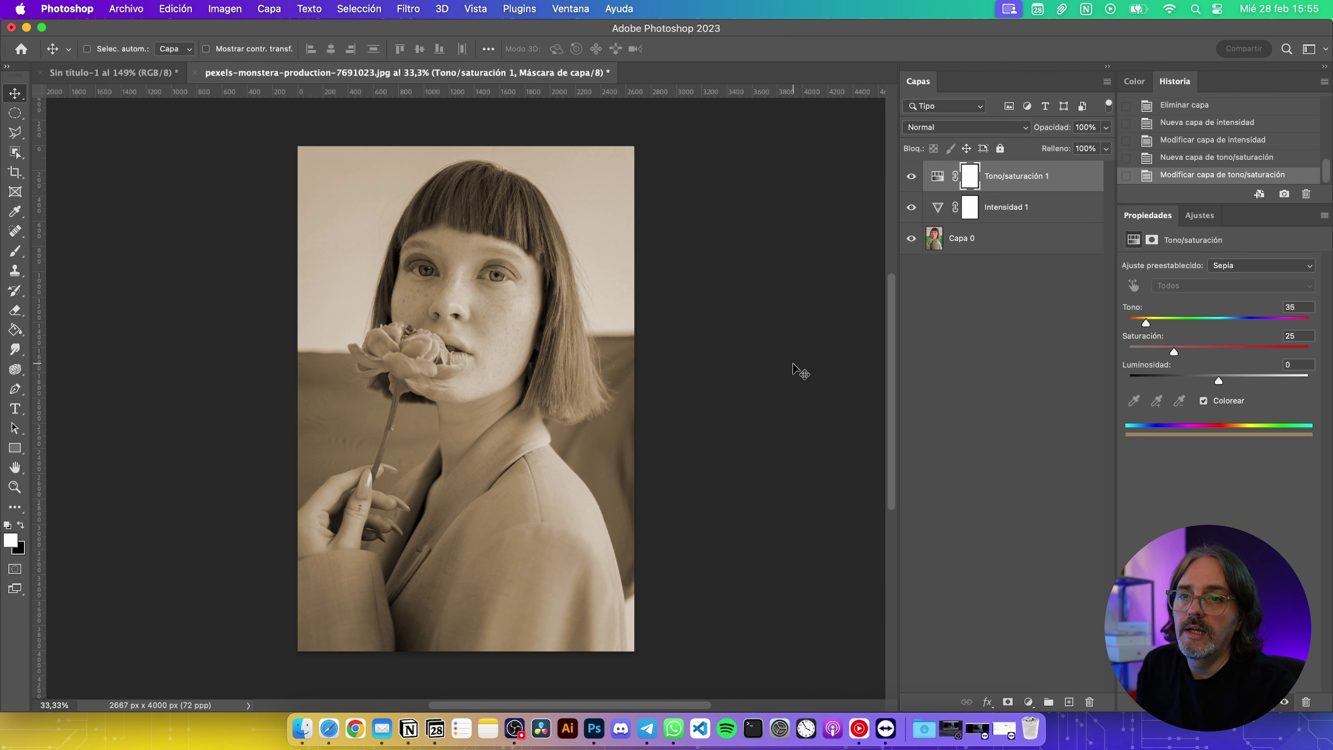
{"action": "key", "text": "super+z"}
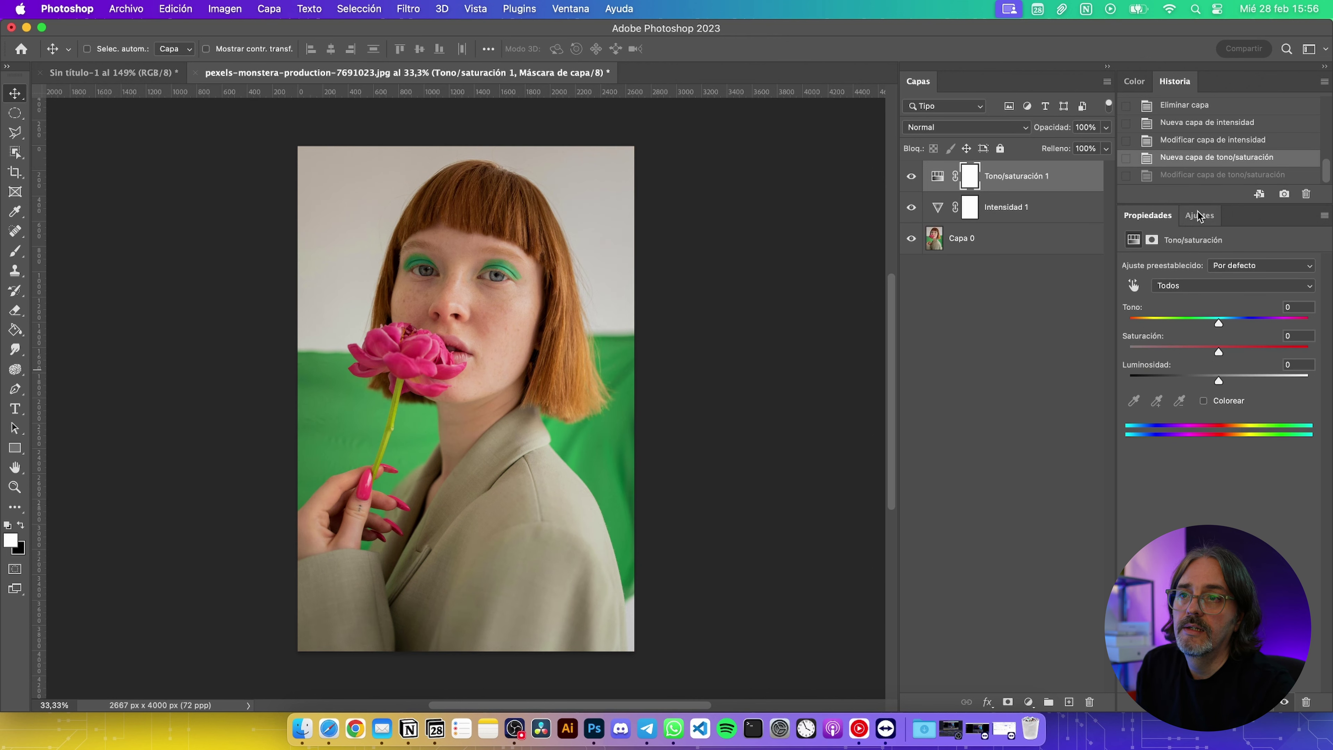
{"action": "left_click", "coordinate": [1199, 216]}
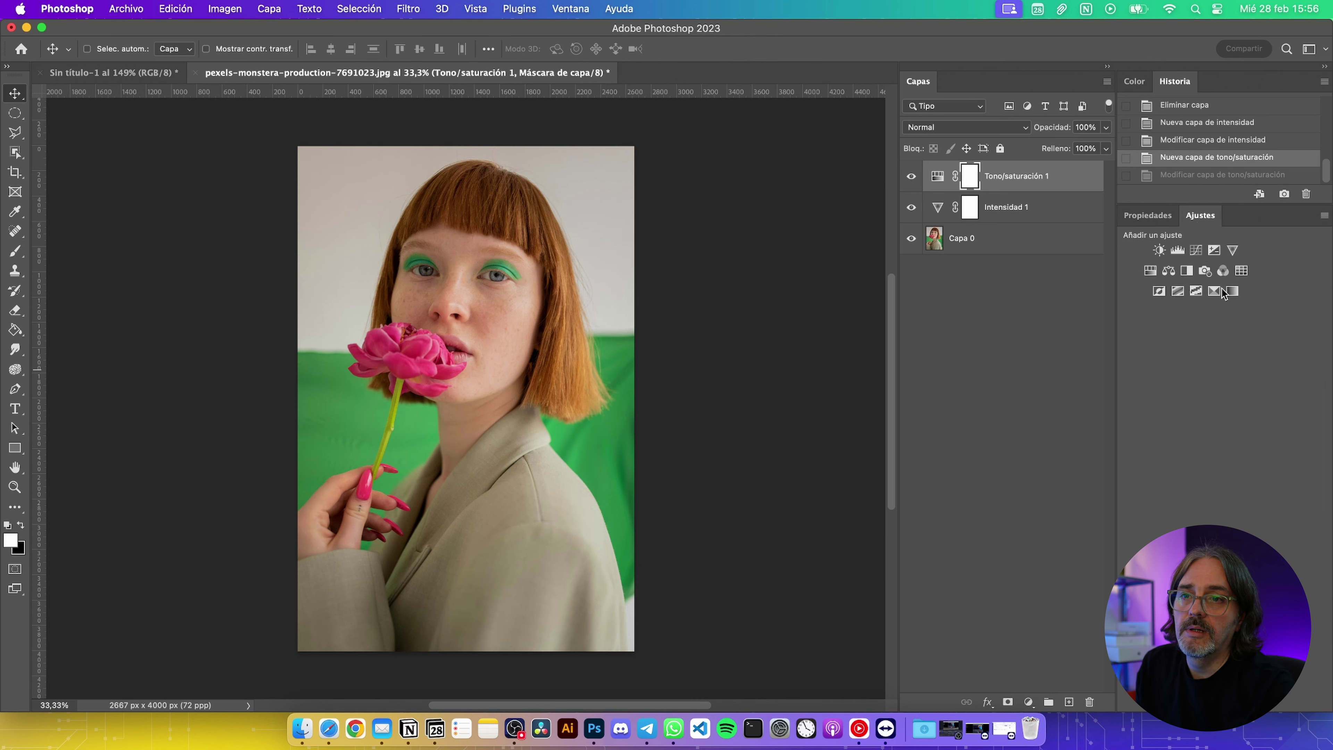
Add an Equilibrio de color layer with highlights at red +33 and shadows at cyan -48
{"action": "left_click", "coordinate": [1167, 271]}
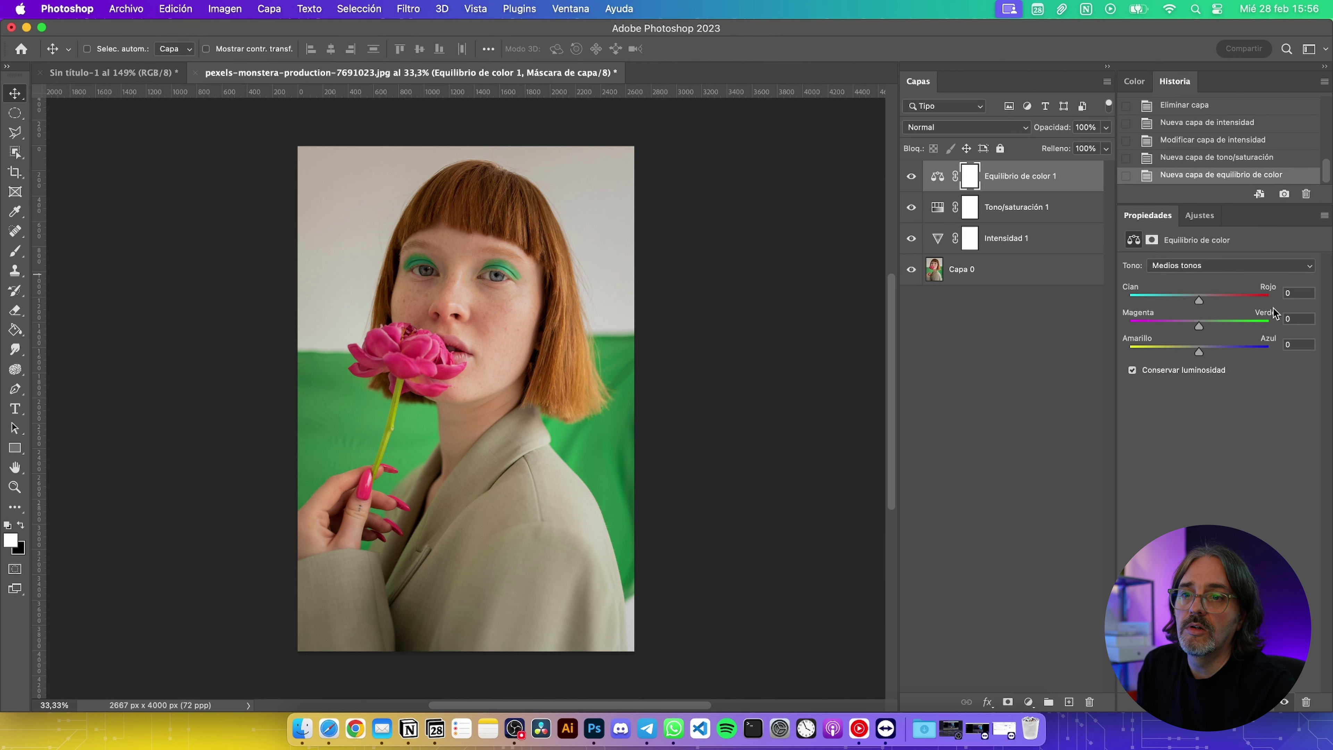
{"action": "mouse_move", "coordinate": [1198, 300]}
{"action": "left_mouse_down"}
{"action": "mouse_move", "coordinate": [1176, 301]}
{"action": "mouse_move", "coordinate": [1211, 300]}
{"action": "mouse_move", "coordinate": [1188, 326]}
{"action": "left_mouse_up"}
{"action": "left_click", "coordinate": [1226, 263]}
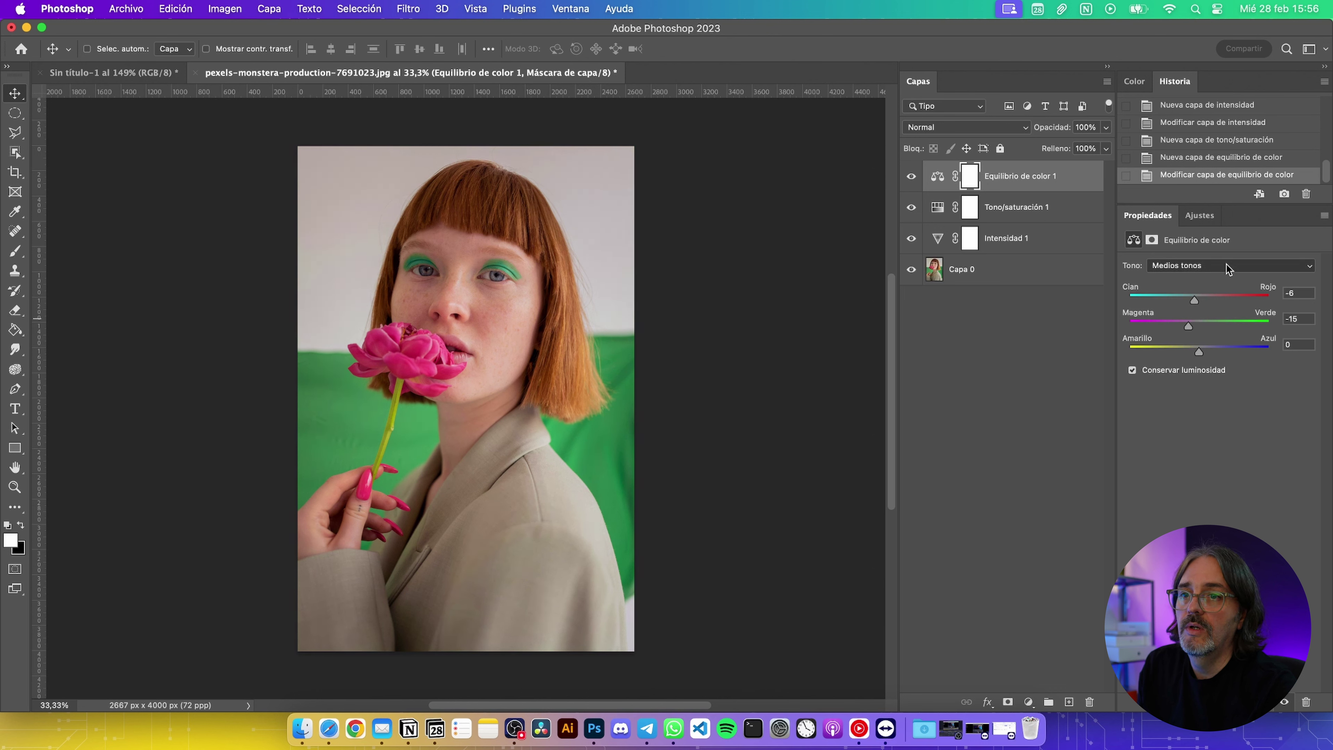
{"action": "left_click", "coordinate": [1216, 281]}
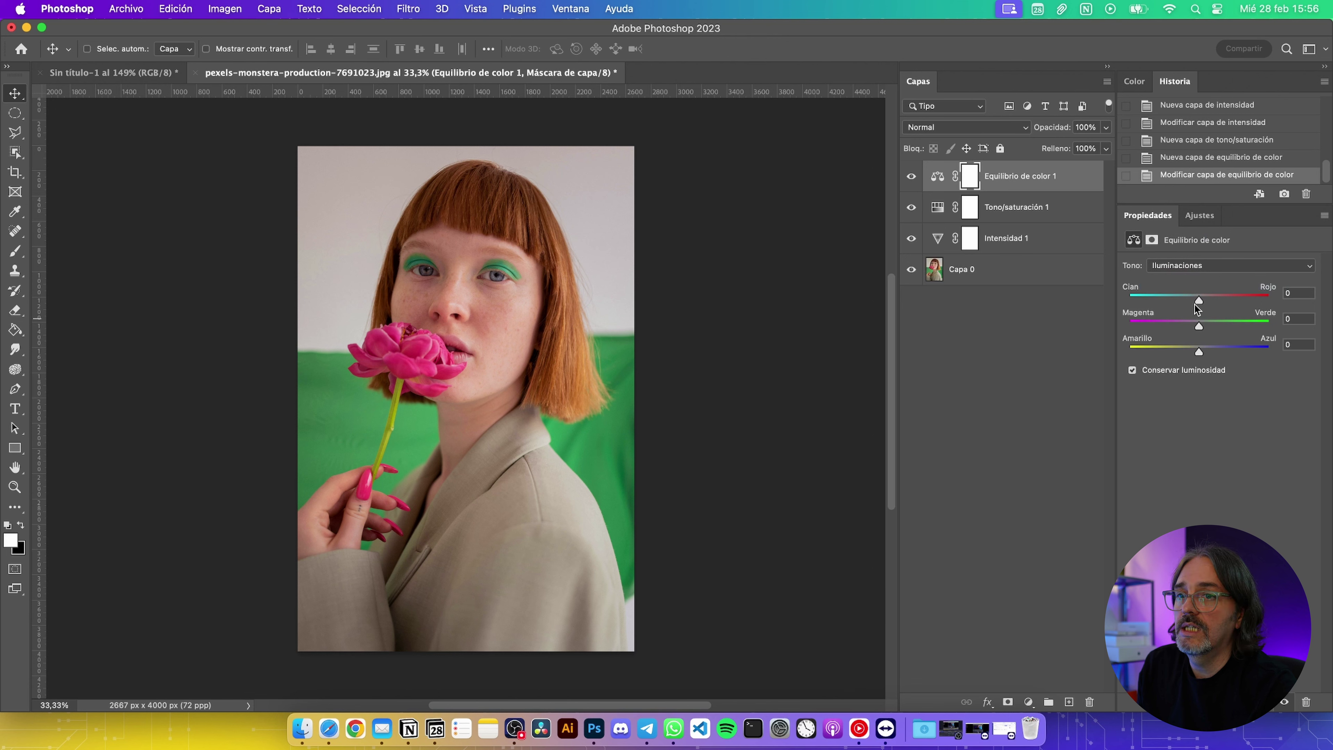
{"action": "mouse_move", "coordinate": [1198, 299]}
{"action": "left_mouse_down"}
{"action": "mouse_move", "coordinate": [1230, 300]}
{"action": "mouse_move", "coordinate": [1158, 300]}
{"action": "mouse_move", "coordinate": [1239, 297]}
{"action": "left_mouse_up"}
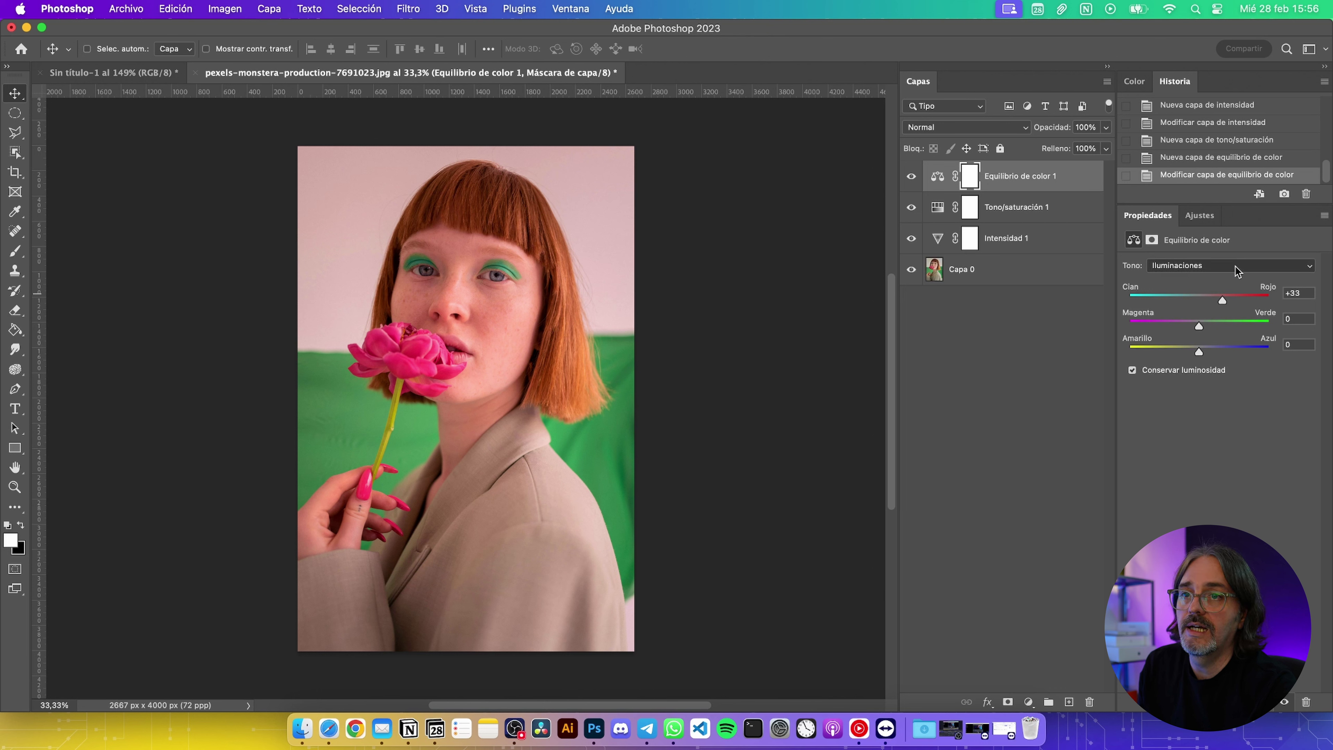
{"action": "left_click", "coordinate": [1202, 266]}
{"action": "left_click", "coordinate": [1202, 228]}
{"action": "left_click_drag", "start_coordinate": [1203, 302], "coordinate": [1162, 302]}
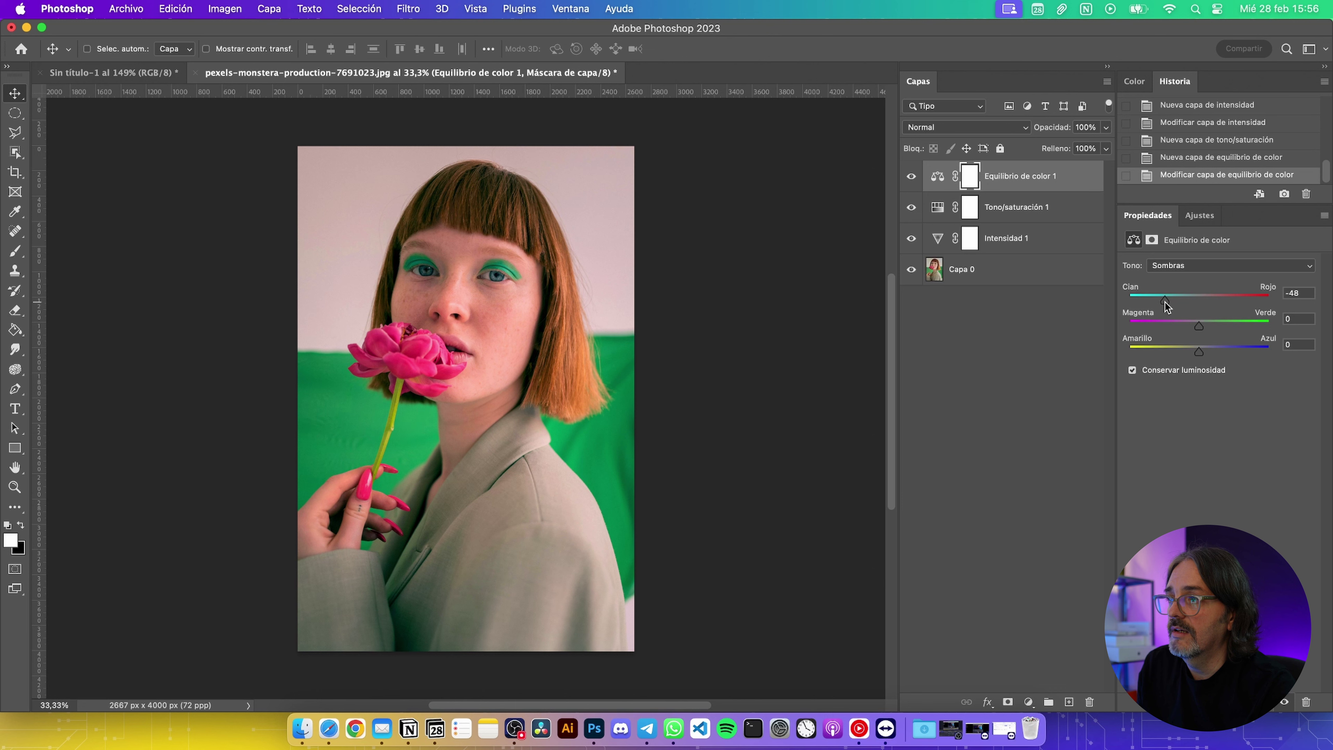
Add a Blanco y negro layer with Rojos 46 and Amarillos -45
{"action": "left_click", "coordinate": [1202, 219]}
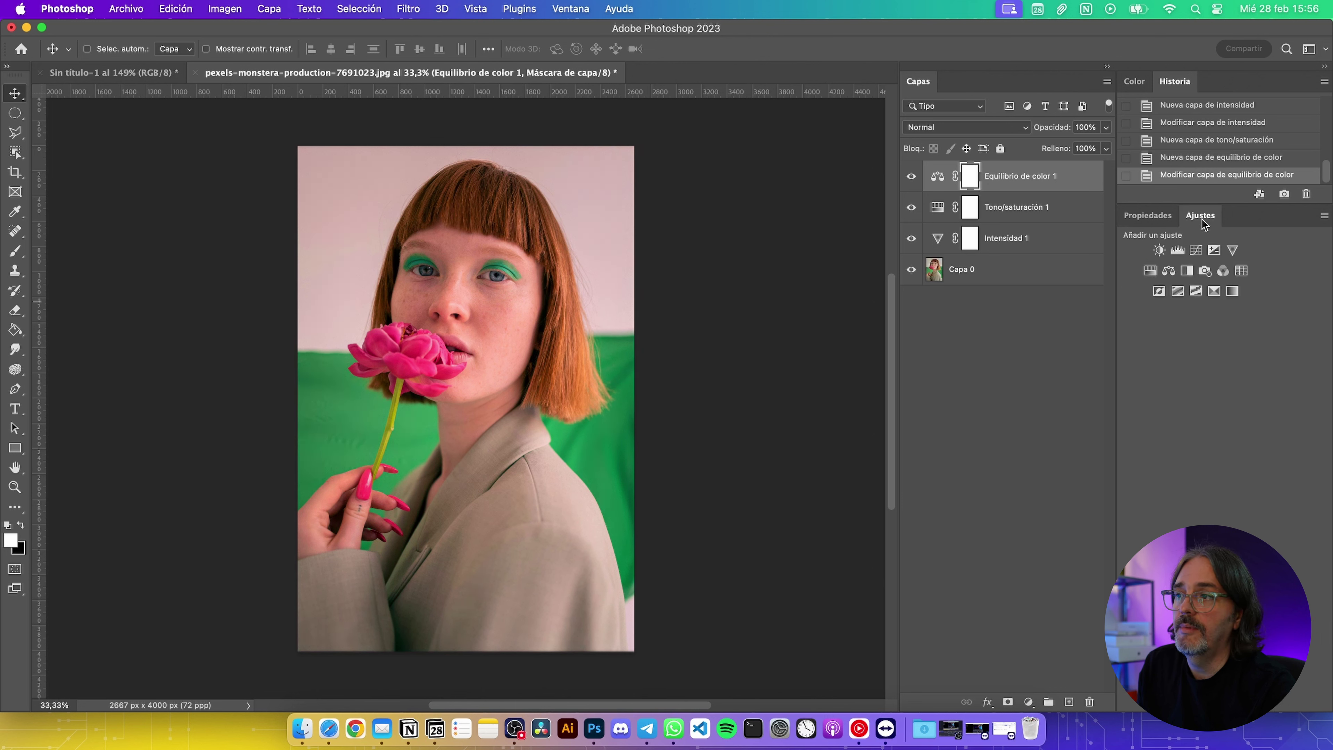
{"action": "left_click", "coordinate": [1187, 270]}
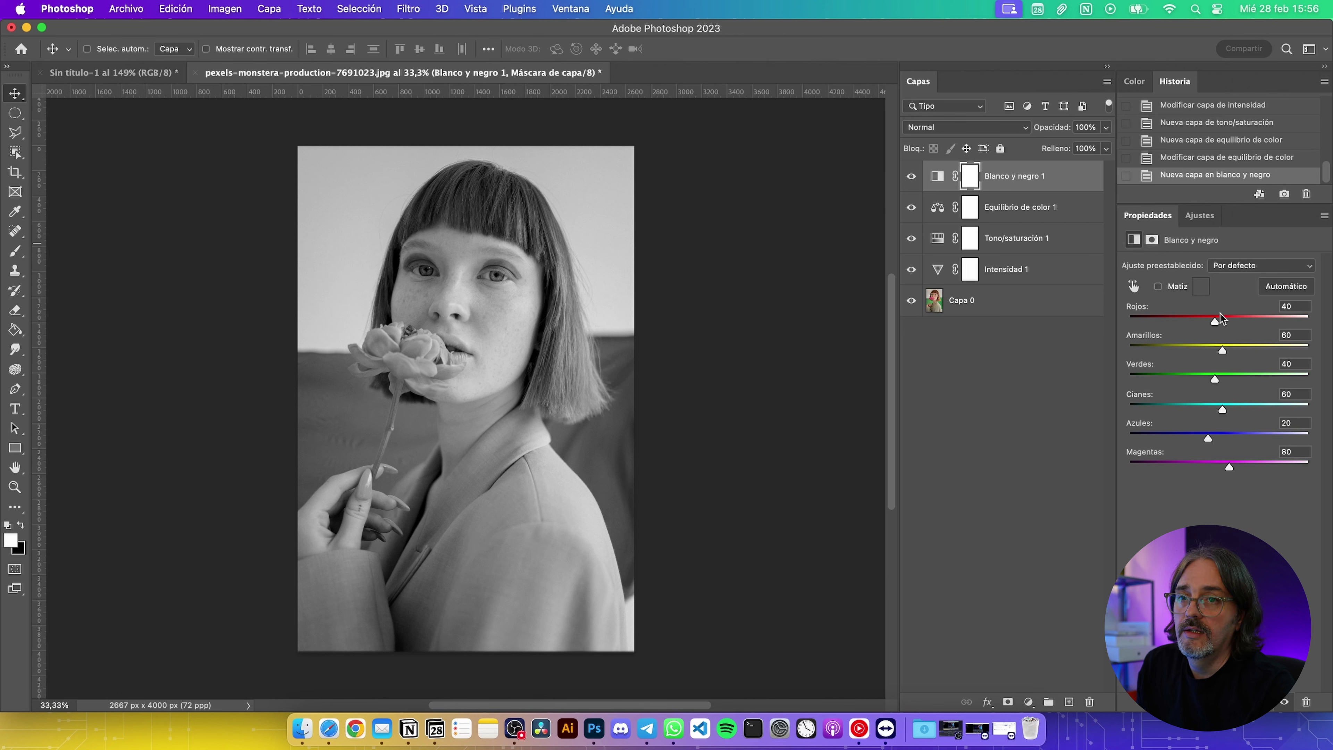
{"action": "mouse_move", "coordinate": [1217, 319]}
{"action": "left_mouse_down"}
{"action": "mouse_move", "coordinate": [1174, 319]}
{"action": "mouse_move", "coordinate": [1225, 326]}
{"action": "left_mouse_up"}
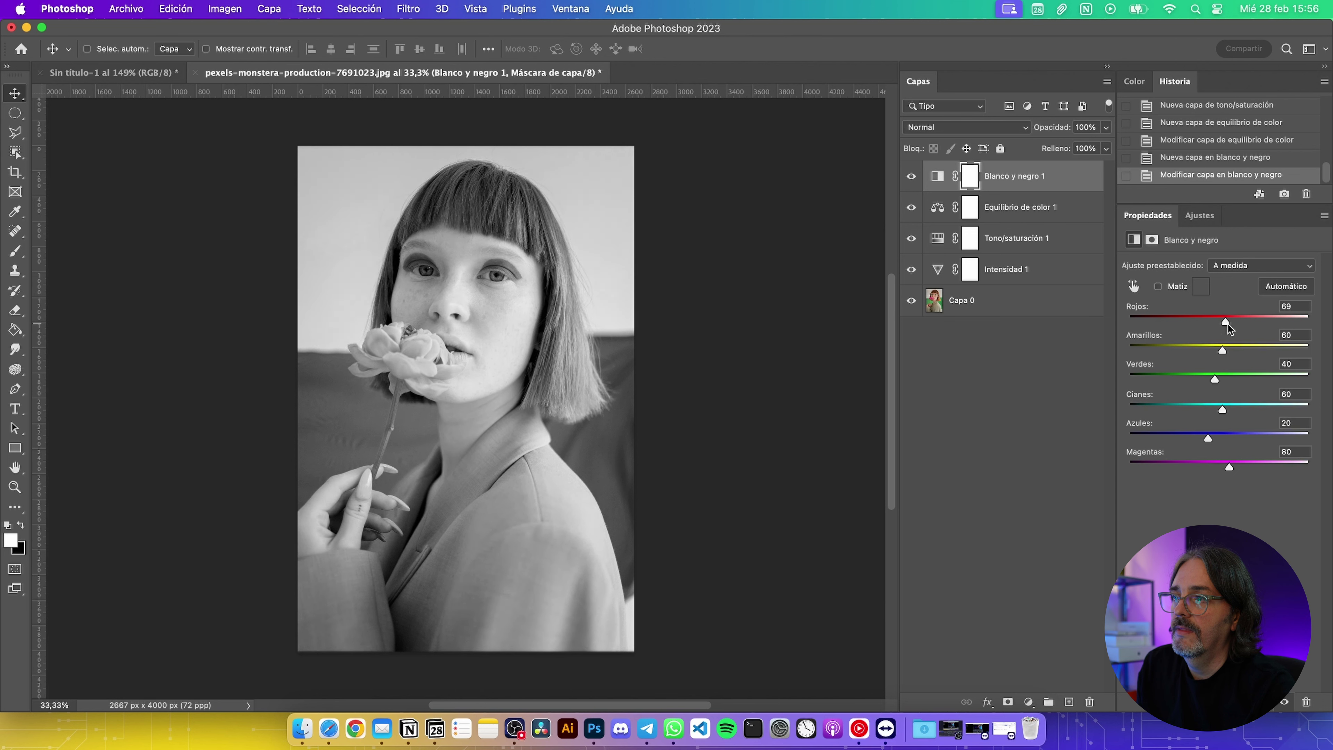
{"action": "mouse_move", "coordinate": [1225, 326]}
{"action": "left_mouse_down"}
{"action": "mouse_move", "coordinate": [1243, 324]}
{"action": "mouse_move", "coordinate": [1199, 322]}
{"action": "left_mouse_up"}
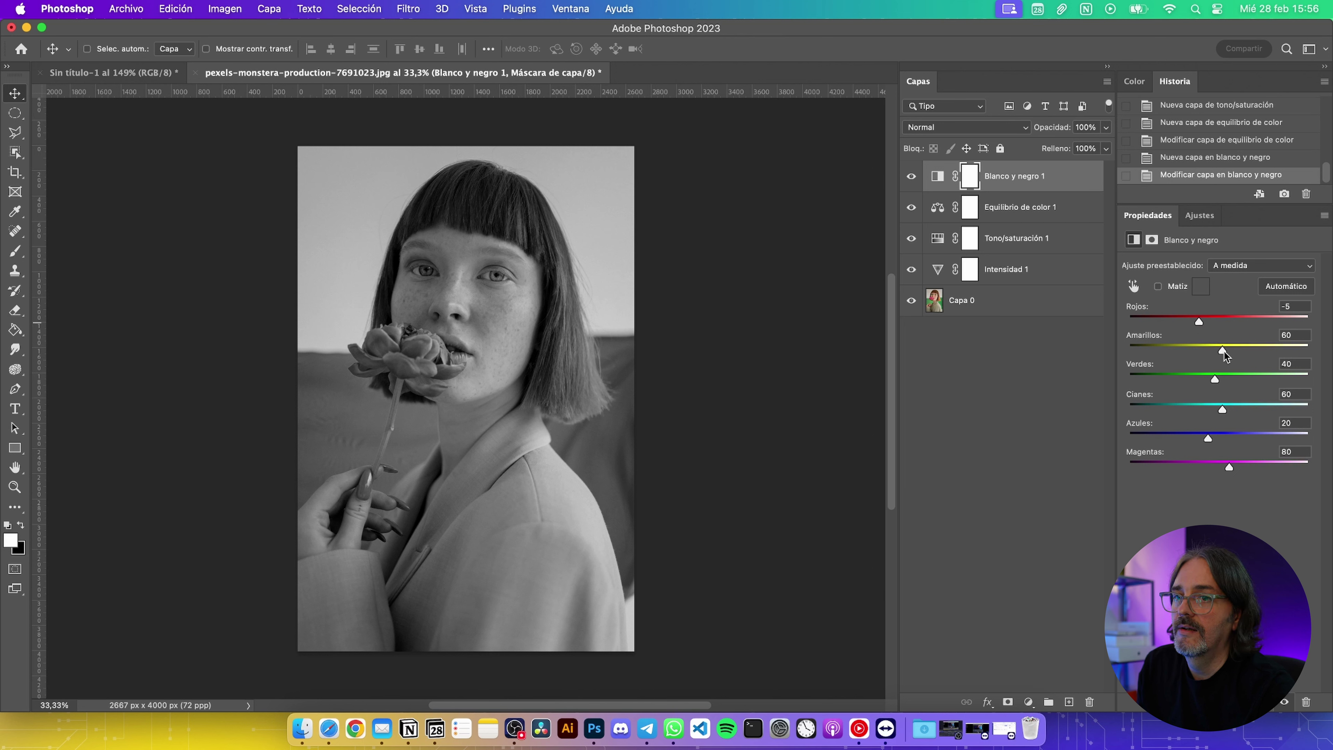
{"action": "mouse_move", "coordinate": [1224, 350]}
{"action": "left_mouse_down"}
{"action": "mouse_move", "coordinate": [1250, 347]}
{"action": "mouse_move", "coordinate": [1192, 347]}
{"action": "mouse_move", "coordinate": [1253, 341]}
{"action": "mouse_move", "coordinate": [1201, 344]}
{"action": "mouse_move", "coordinate": [1224, 323]}
{"action": "mouse_move", "coordinate": [1184, 356]}
{"action": "left_mouse_up"}
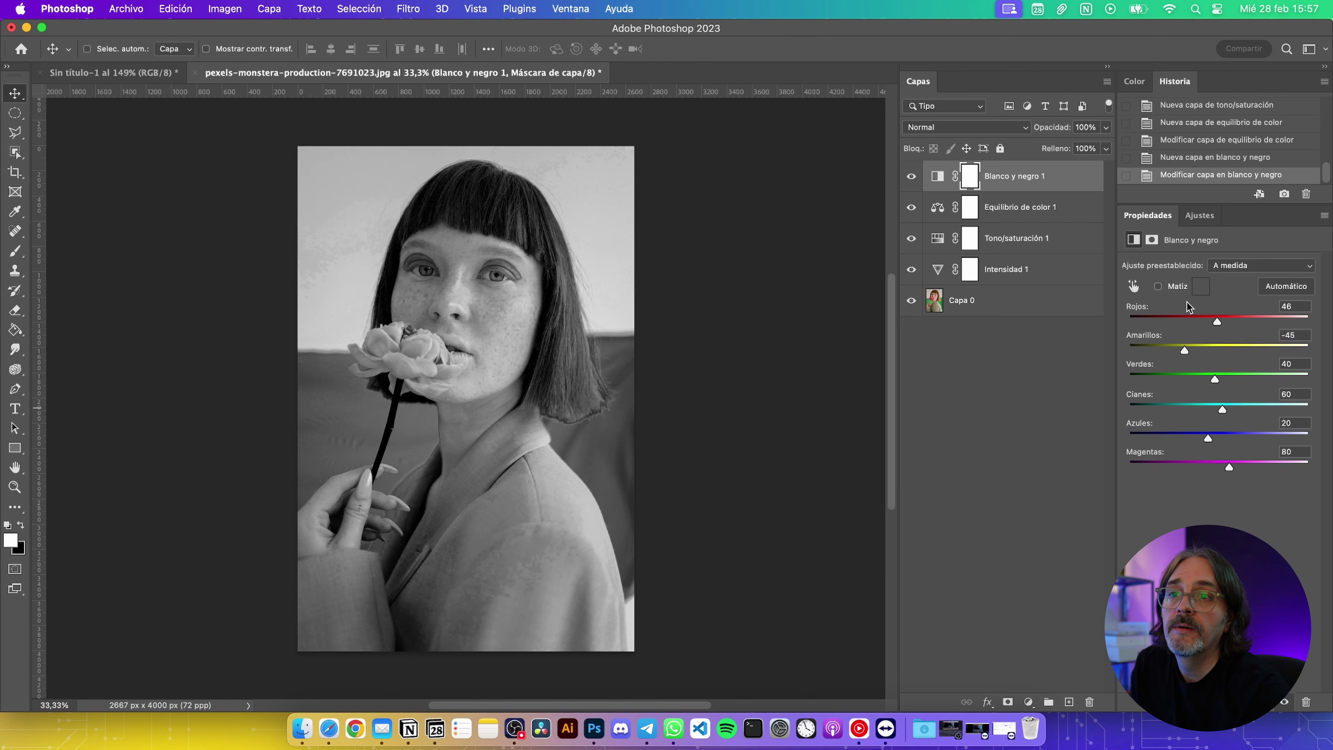
{"action": "left_click", "coordinate": [1192, 217]}
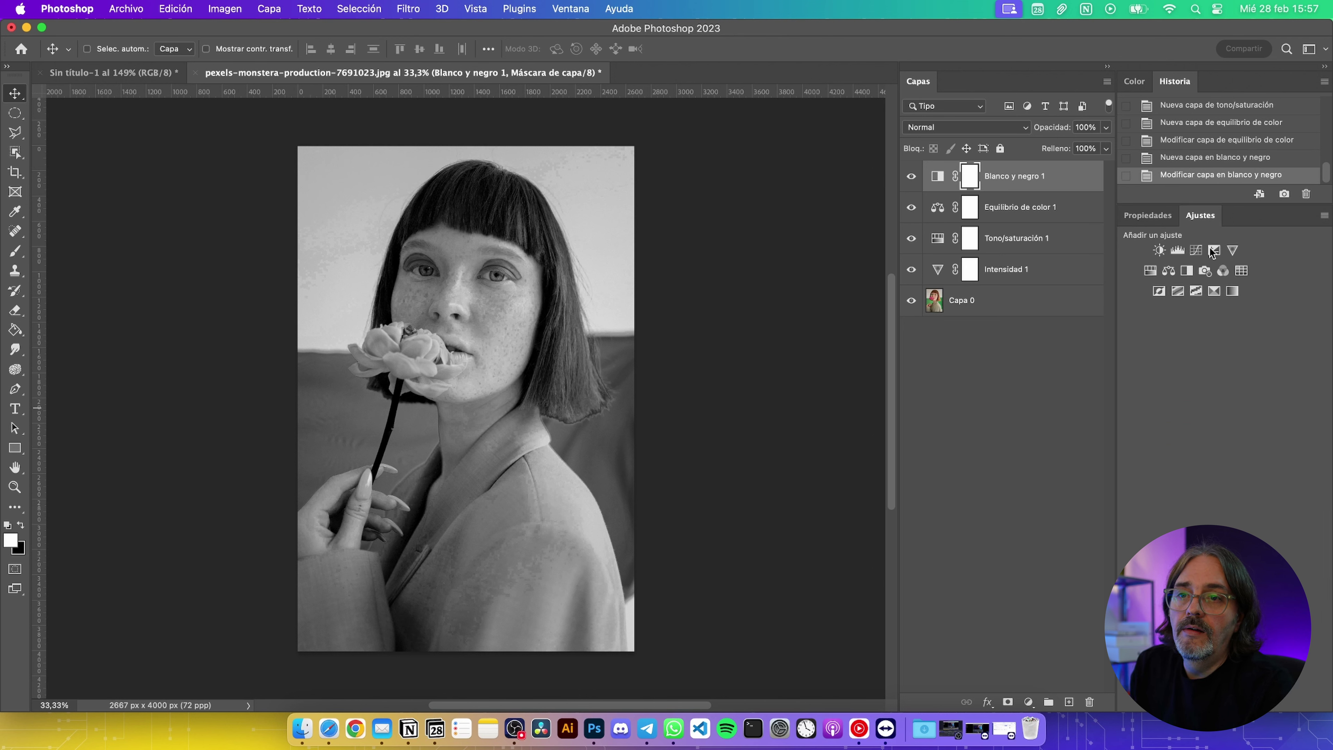
Add a Photo Filter, trying Red then Cooling Filter (LBB), using the Color option at 21% density
{"action": "left_click", "coordinate": [1205, 270]}
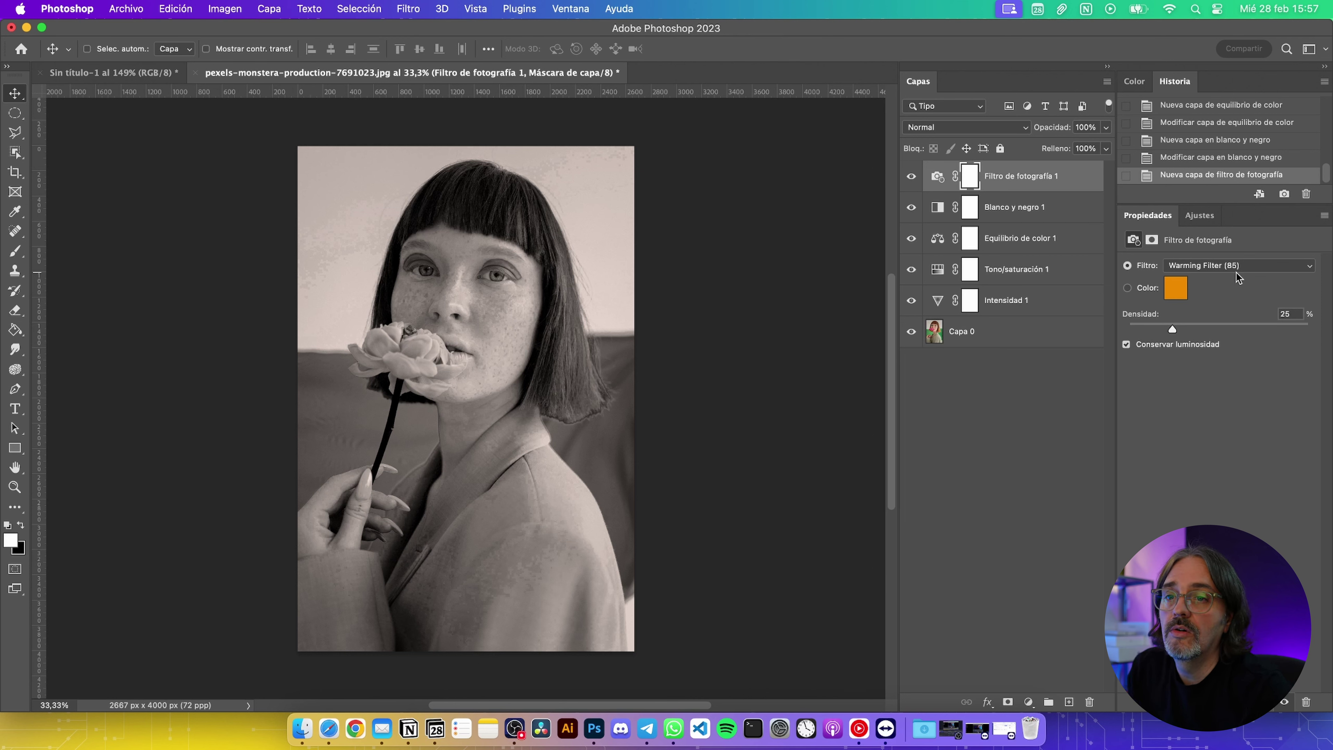
{"action": "left_click", "coordinate": [1246, 268]}
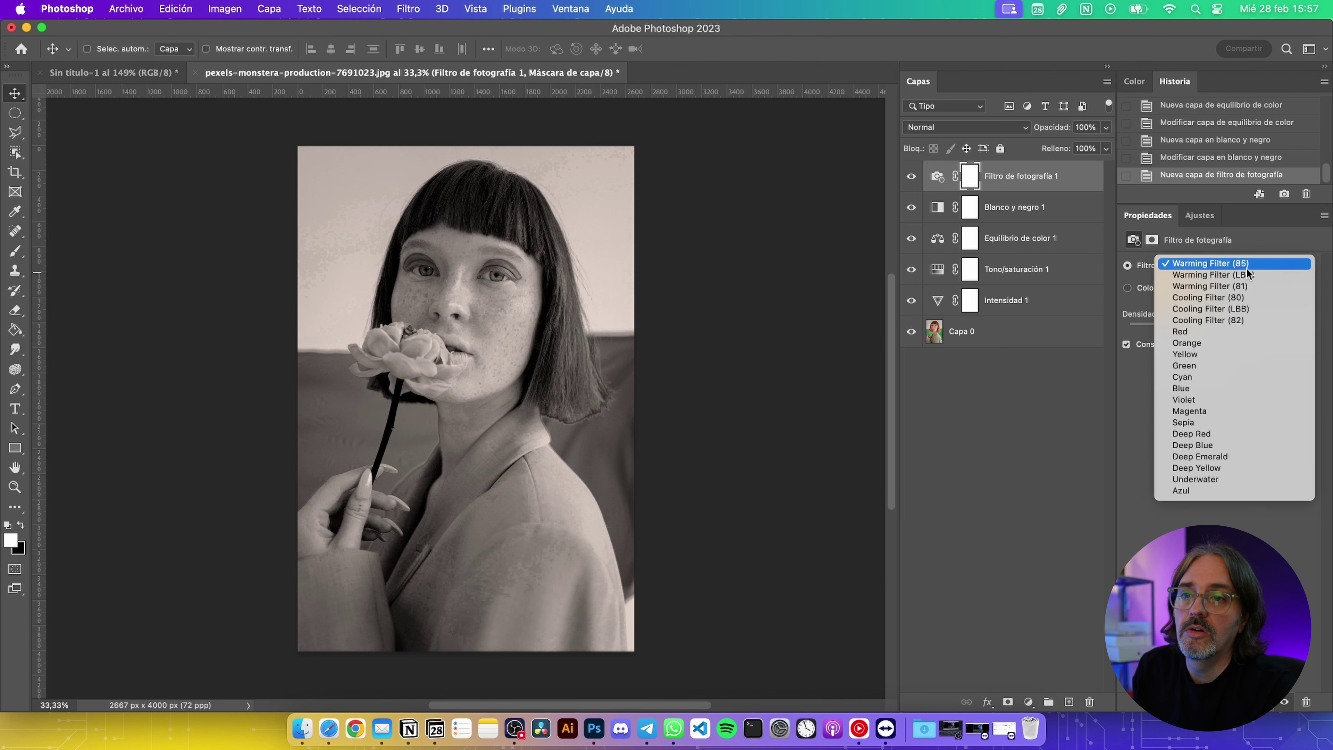
{"action": "left_click", "coordinate": [1201, 335]}
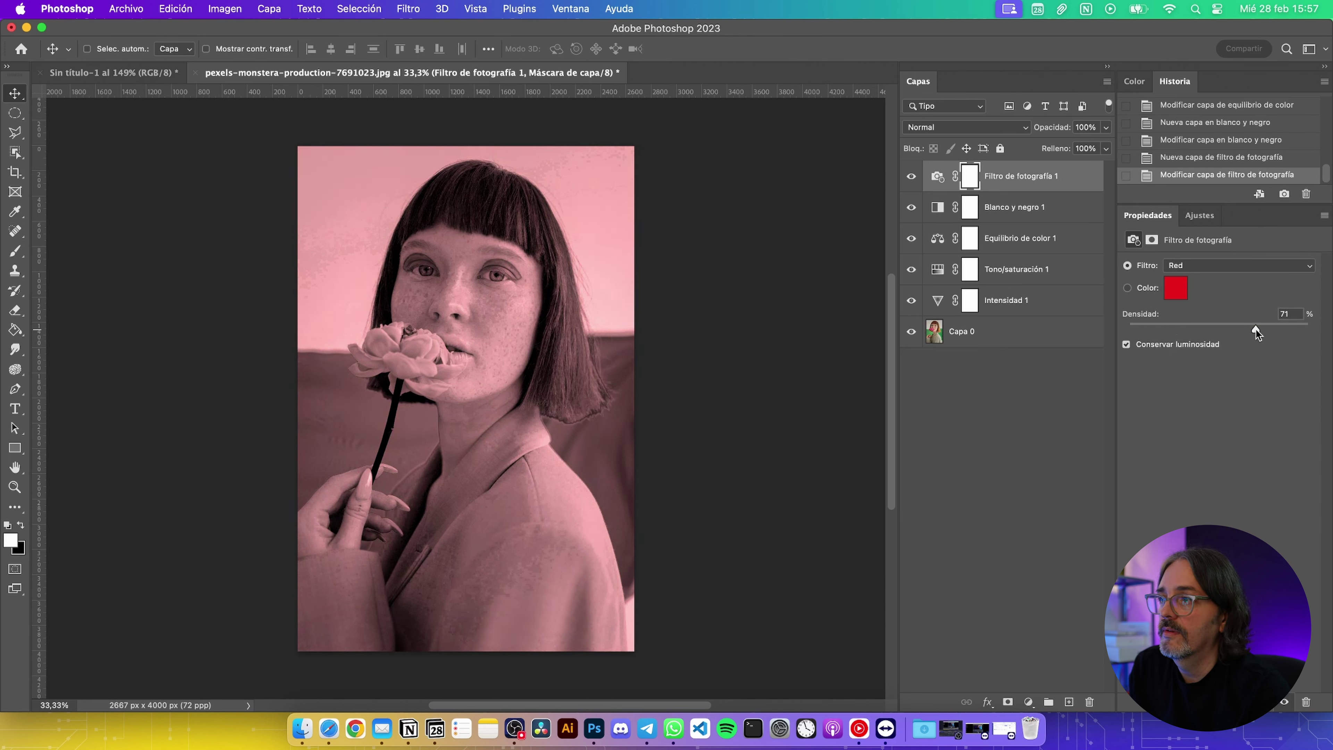
{"action": "left_click", "coordinate": [1257, 265]}
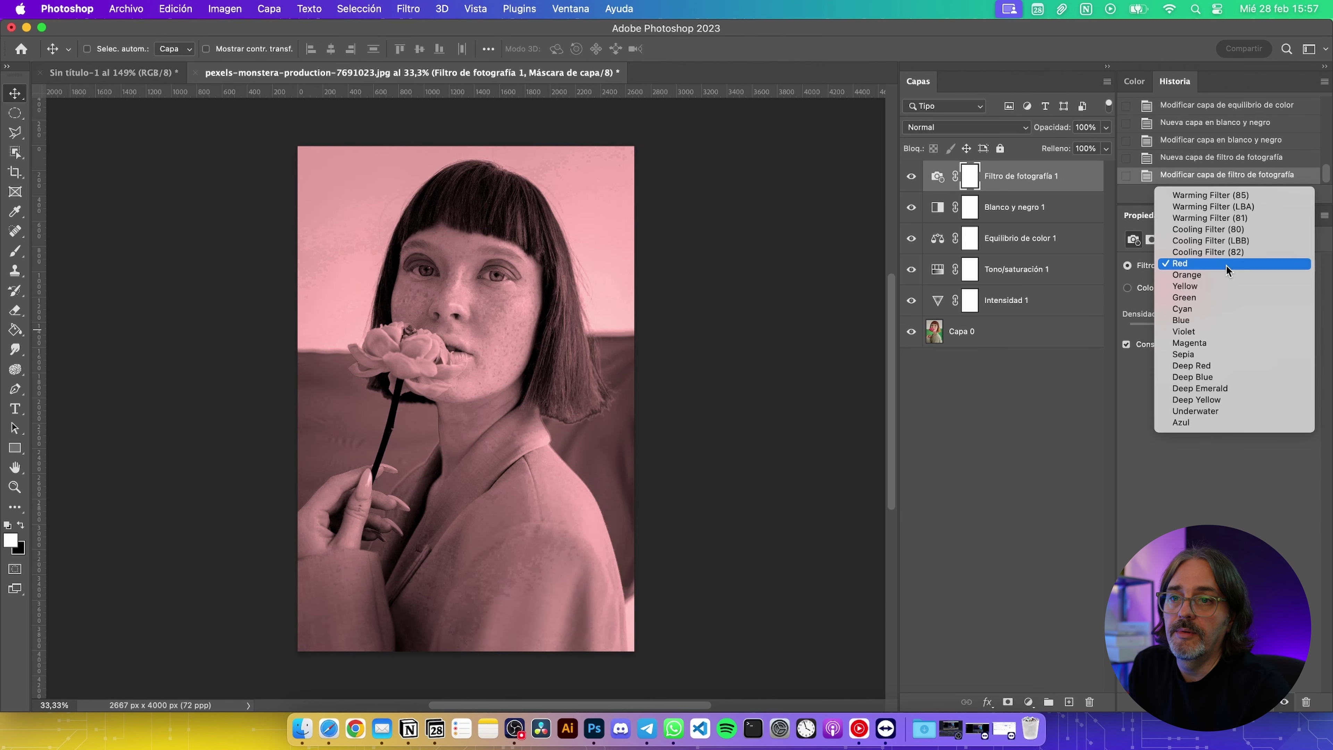
{"action": "left_click", "coordinate": [1215, 240]}
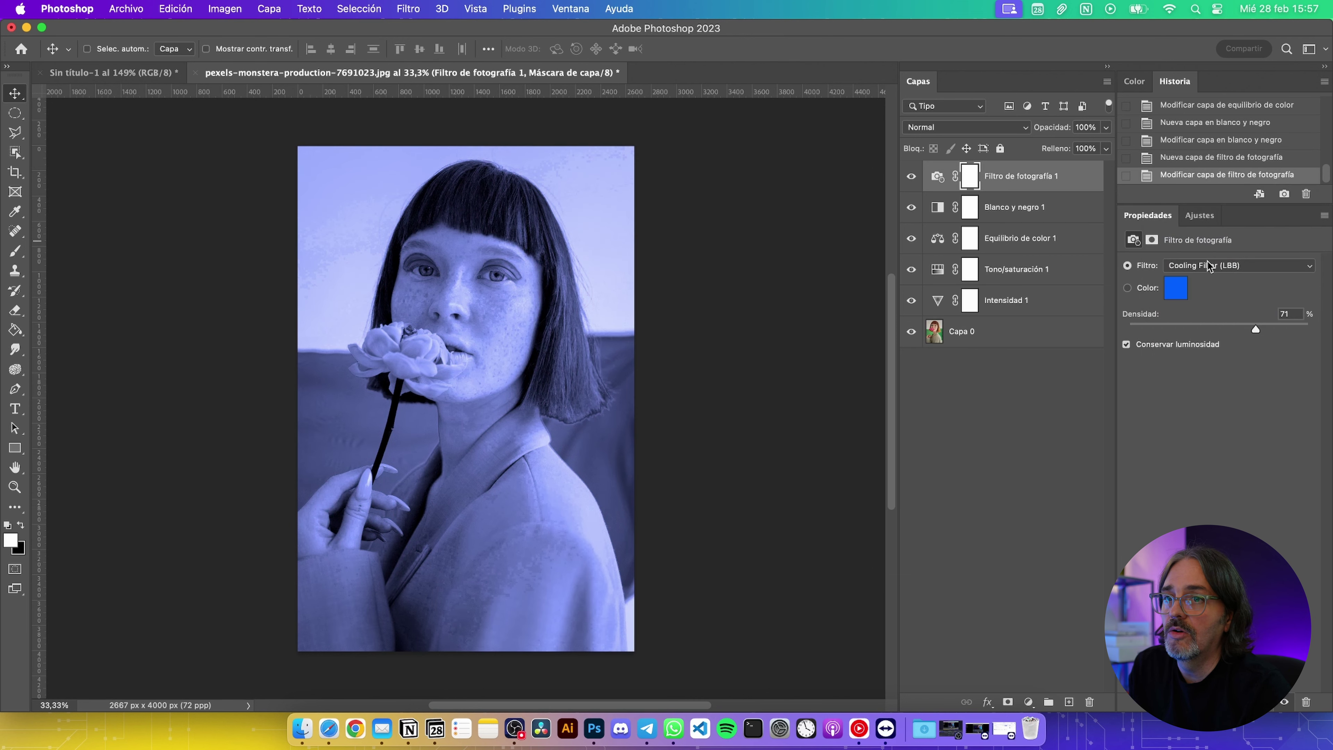
{"action": "left_click", "coordinate": [1132, 291]}
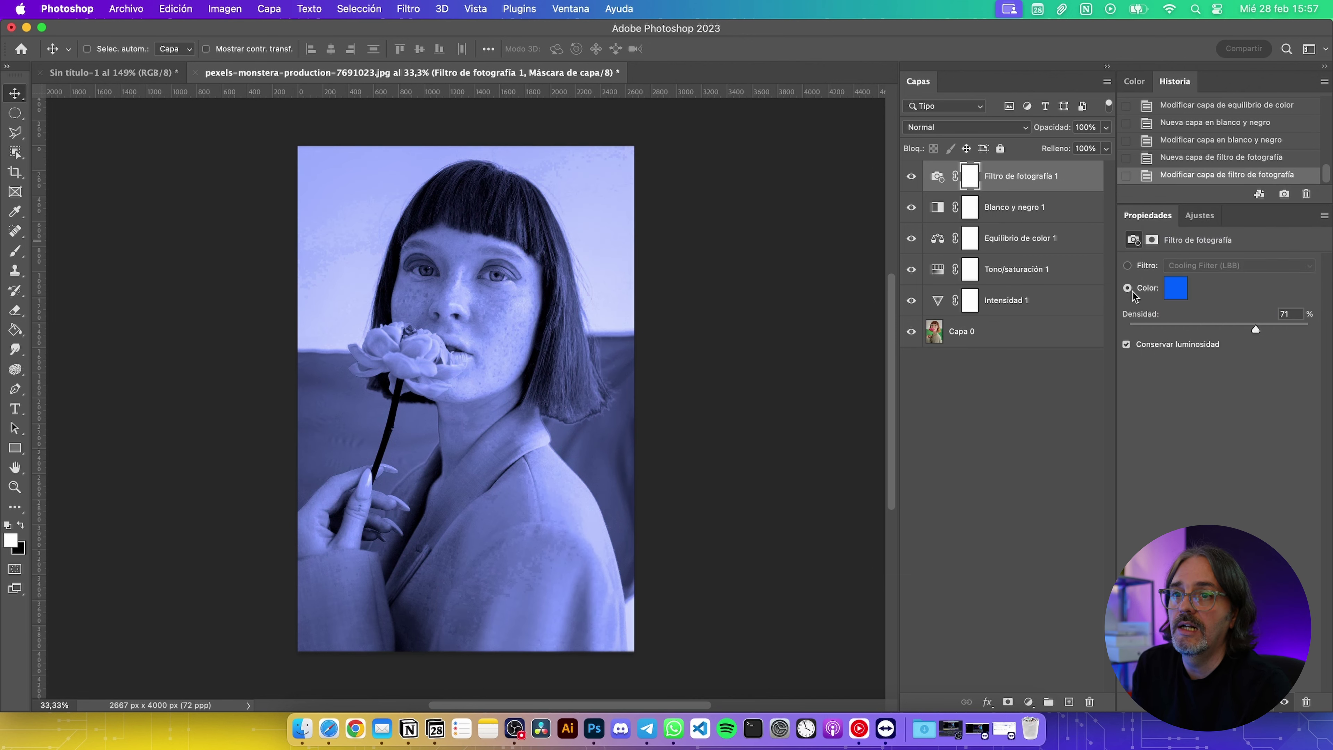
{"action": "left_click_drag", "start_coordinate": [1254, 326], "coordinate": [1161, 322]}
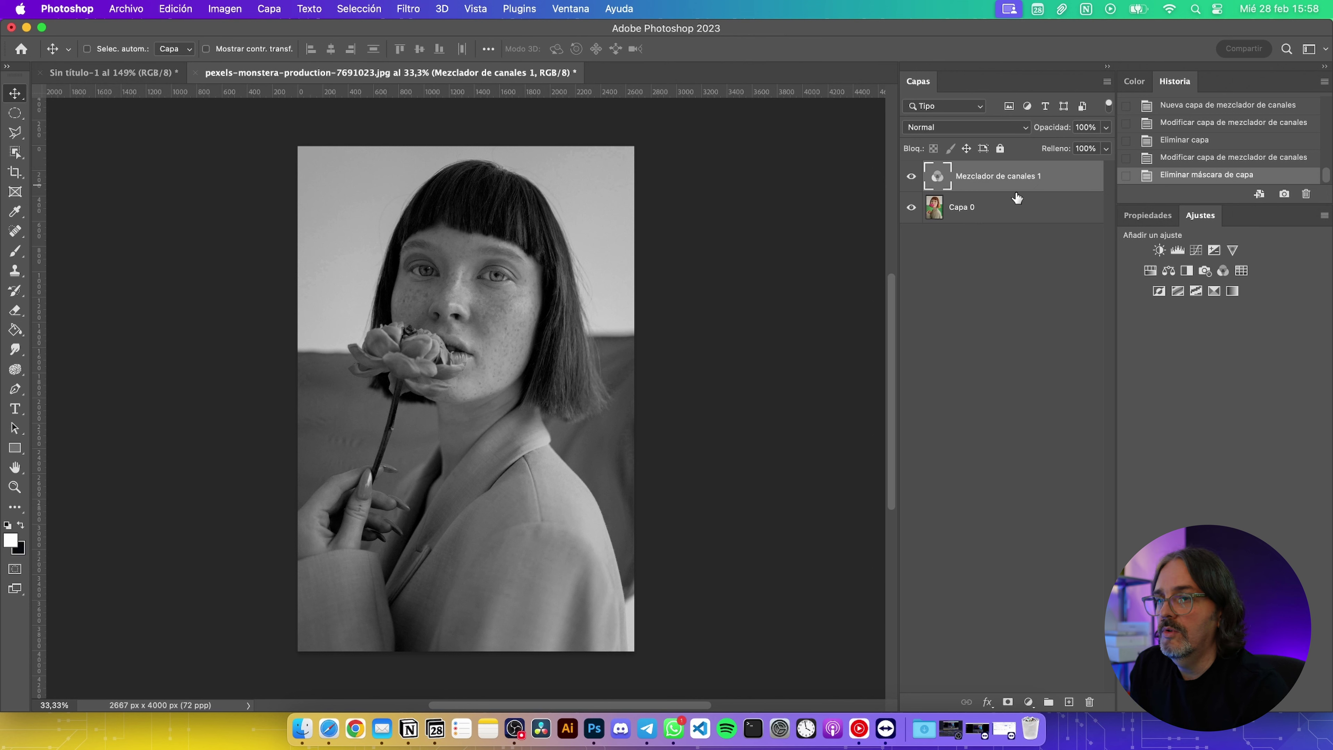
Delete the Mezclador de canales 1 channel mixer layer so only Capa 0 remains
{"action": "left_click", "coordinate": [1088, 701]}
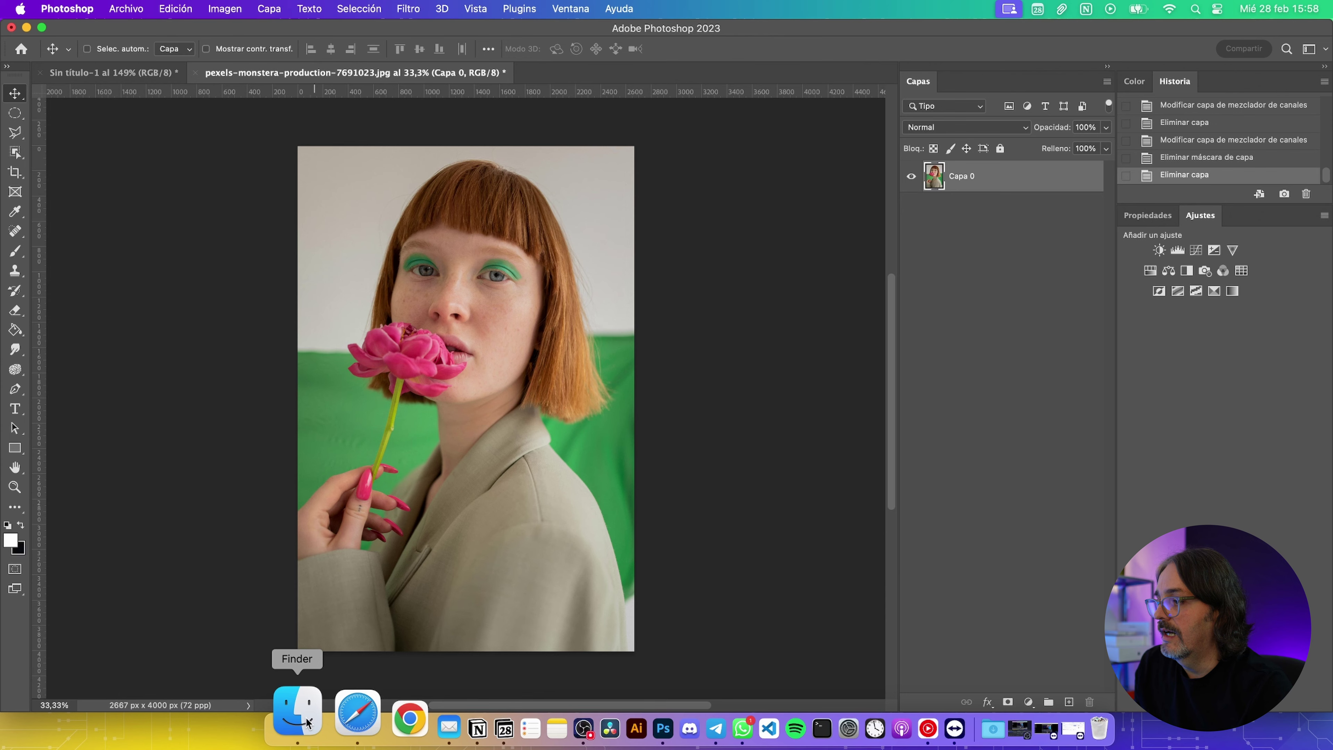
Drag the gradient screenshot from Finder onto the portrait and scale it somewhat larger
{"action": "left_click", "coordinate": [297, 714]}
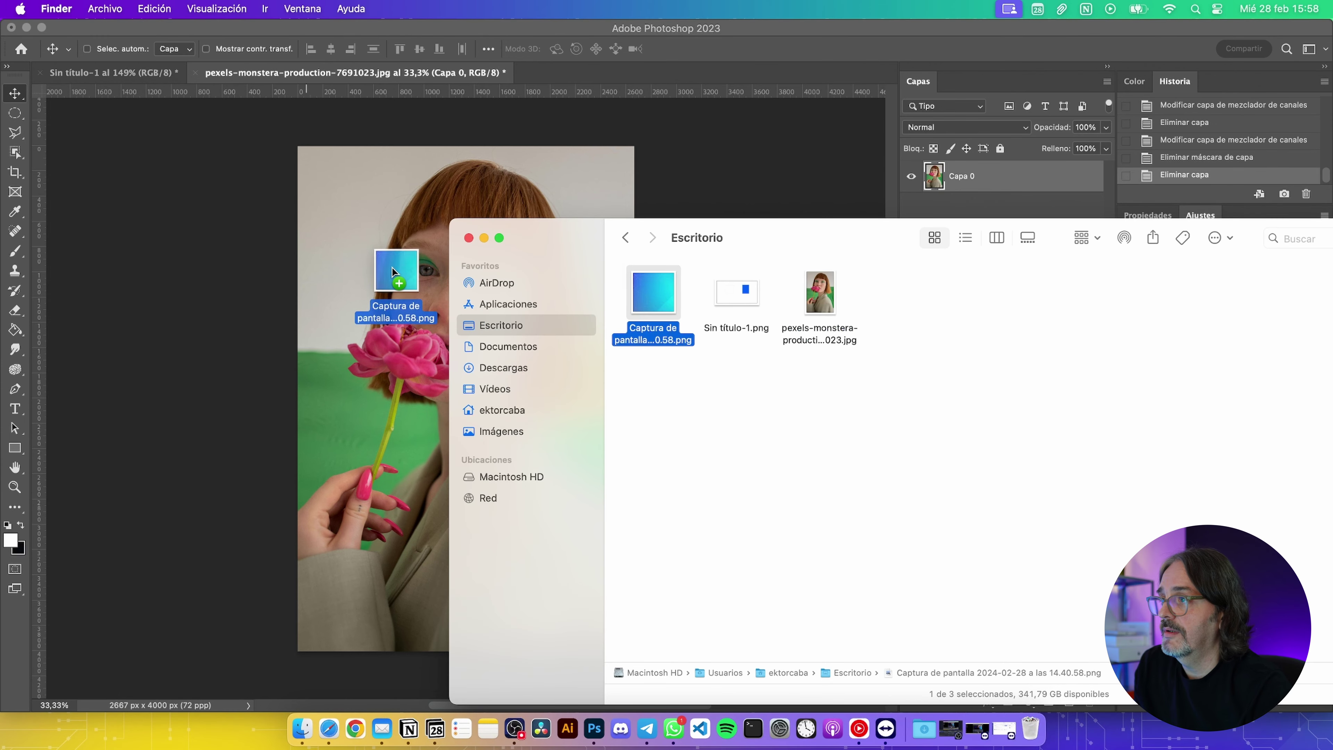
{"action": "left_click_drag", "start_coordinate": [648, 289], "coordinate": [392, 267]}
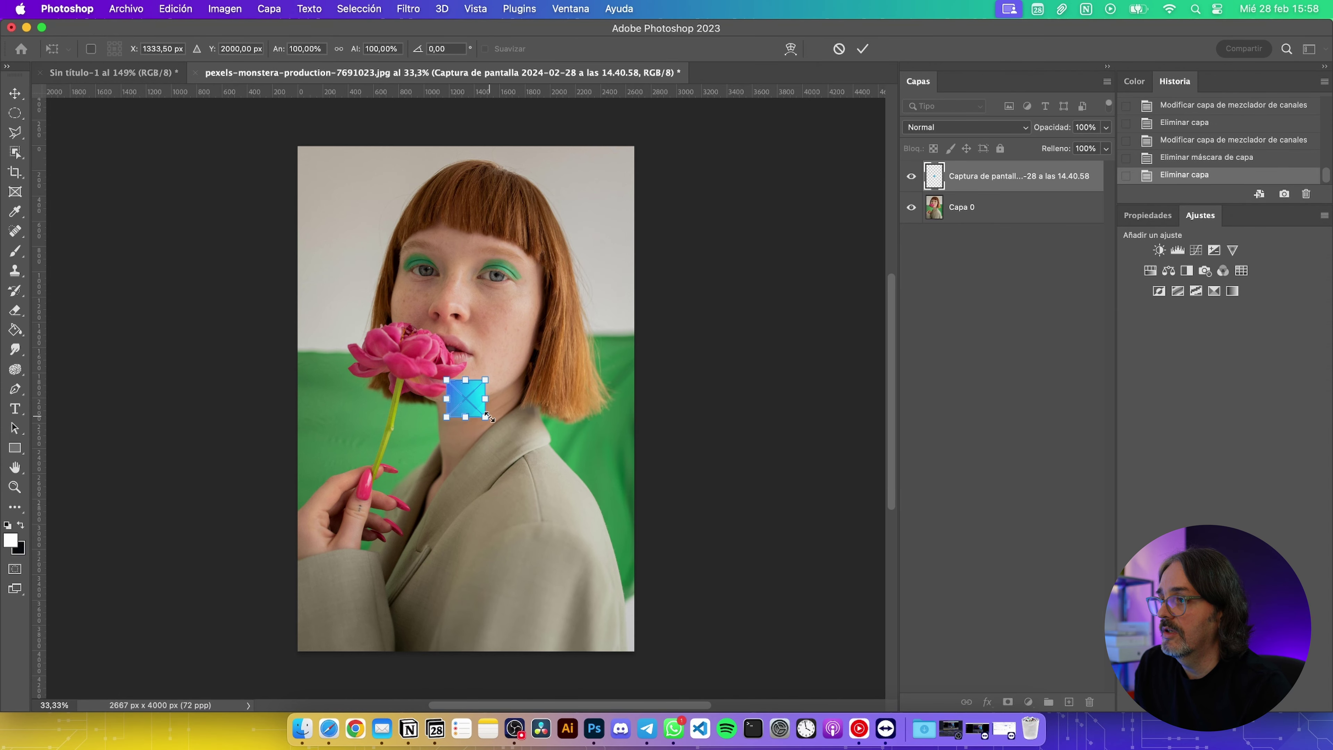
{"action": "left_click_drag", "start_coordinate": [486, 416], "coordinate": [583, 526]}
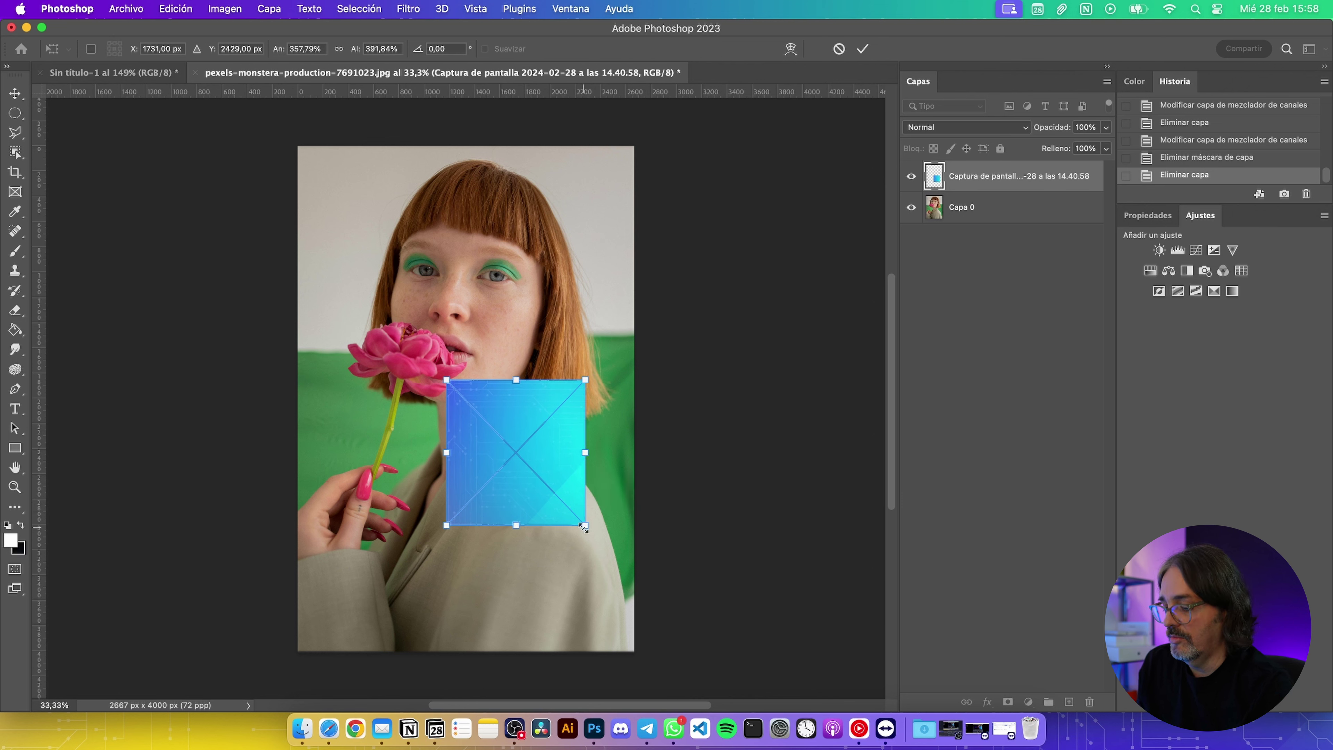
{"action": "key", "text": "super+z"}
{"action": "left_click_drag", "start_coordinate": [485, 416], "coordinate": [583, 525]}
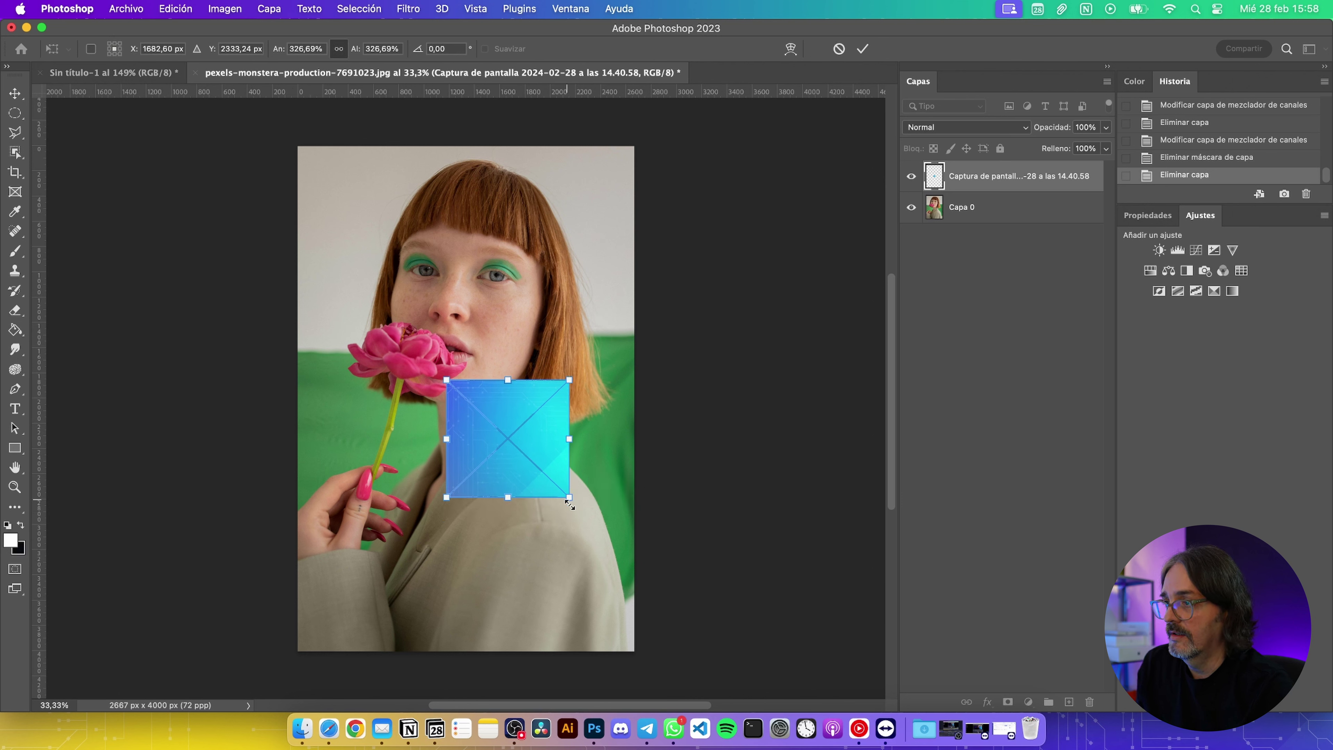
Commit the placed square, select its layer and add a Brightness/Contrast adjustment layer
{"action": "left_click", "coordinate": [985, 213]}
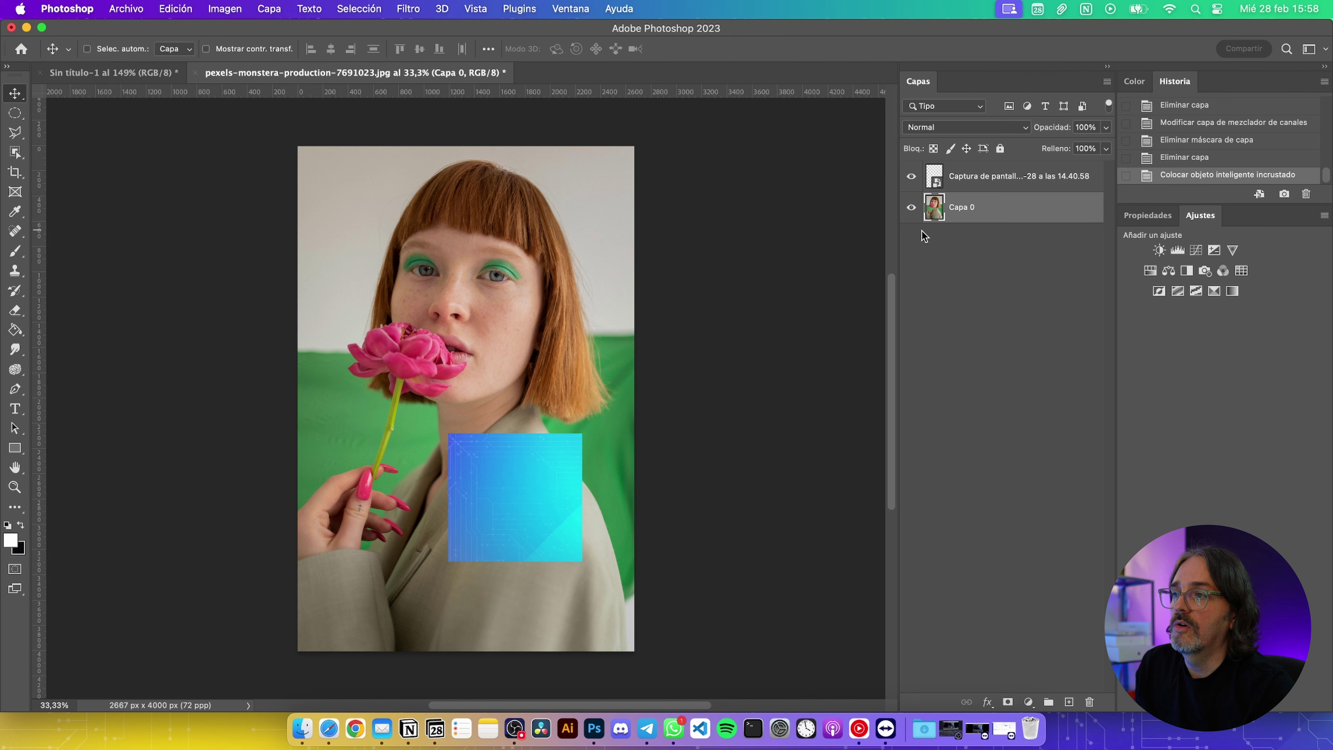
{"action": "left_click", "coordinate": [1003, 174]}
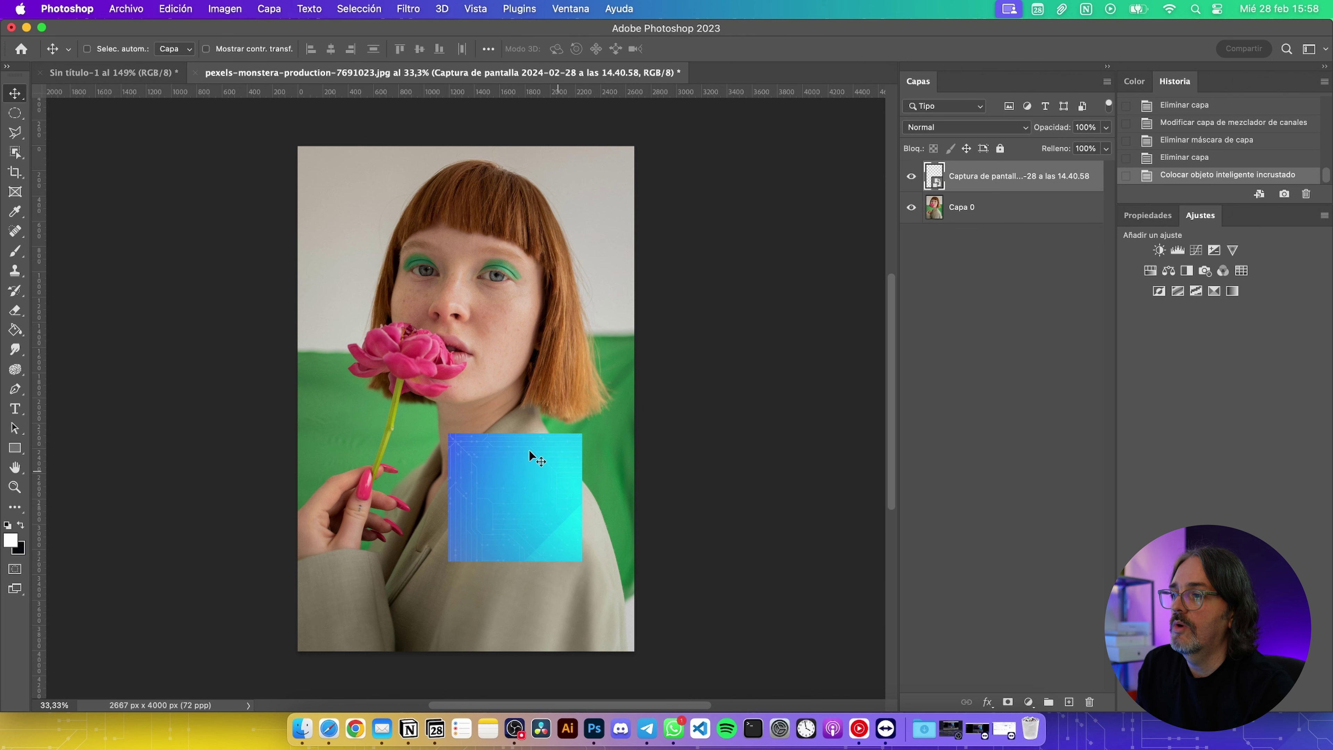
{"action": "left_click", "coordinate": [1164, 250]}
Try brightening the whole image, compare before and after, then undo the brightness increase
{"action": "left_click_drag", "start_coordinate": [1220, 306], "coordinate": [1307, 307]}
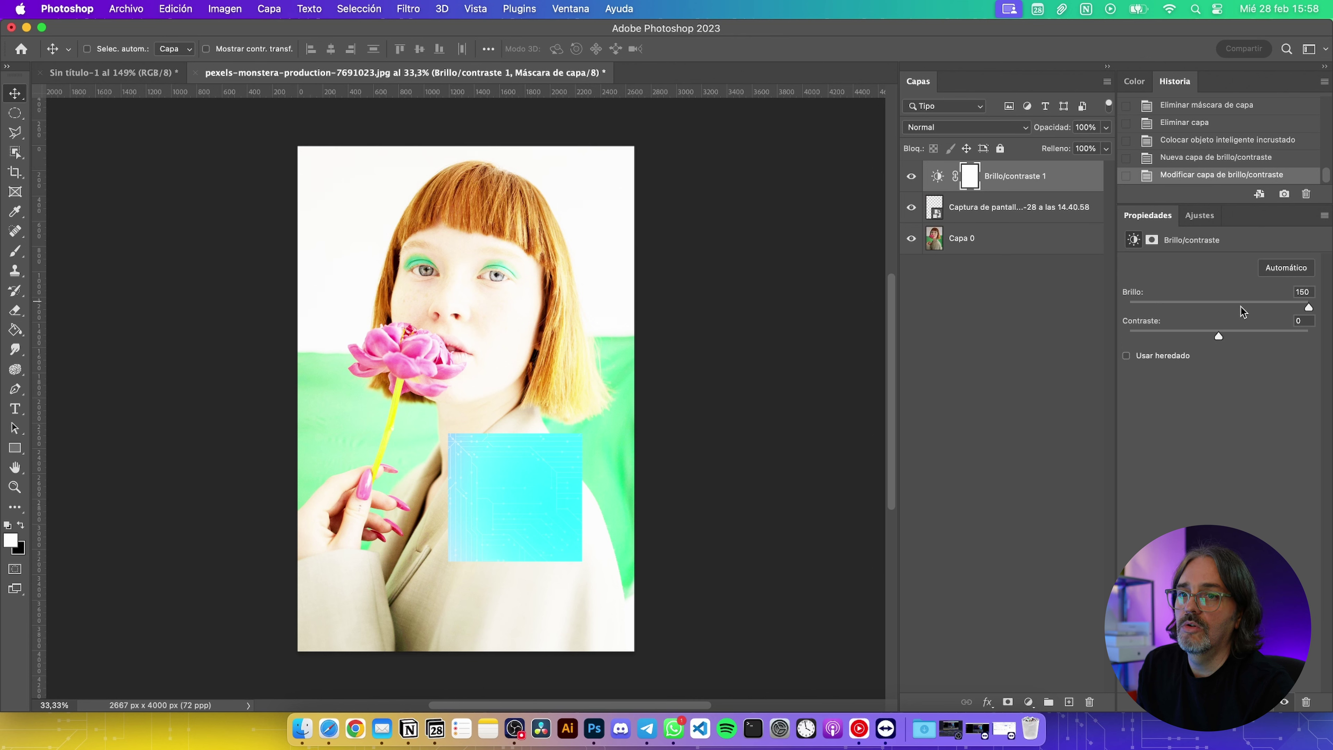
{"action": "key", "text": "backslash"}
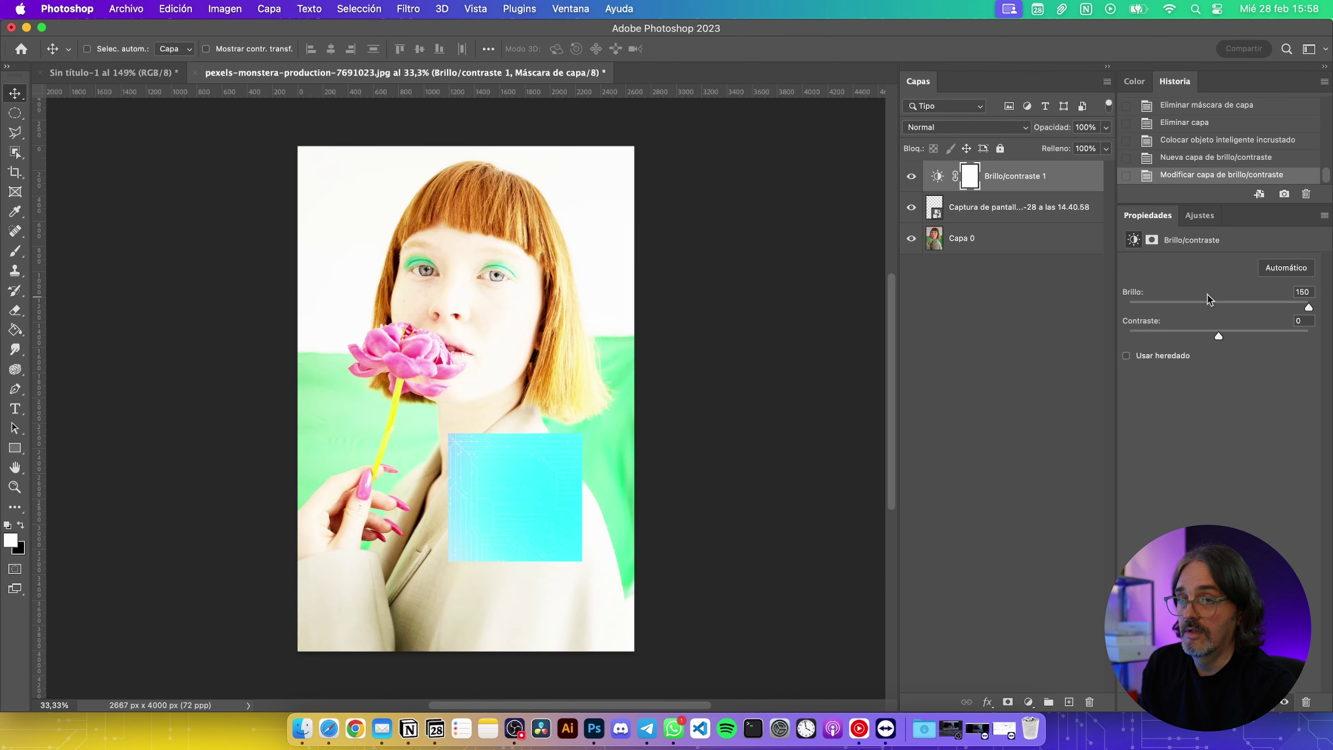
{"action": "key", "text": "super+z"}
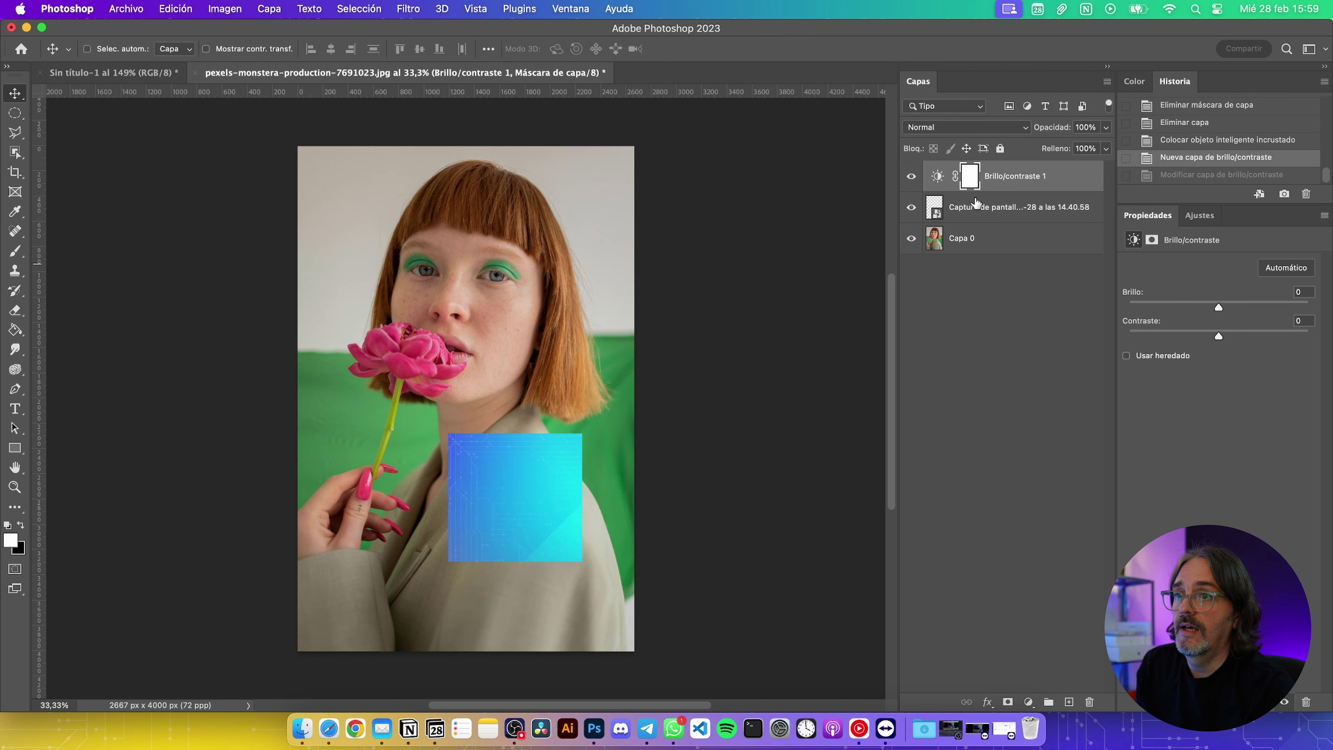
Group the screenshot layer into Grupo 1 and move Brillo/contraste 1 inside it
{"action": "left_click", "coordinate": [992, 207]}
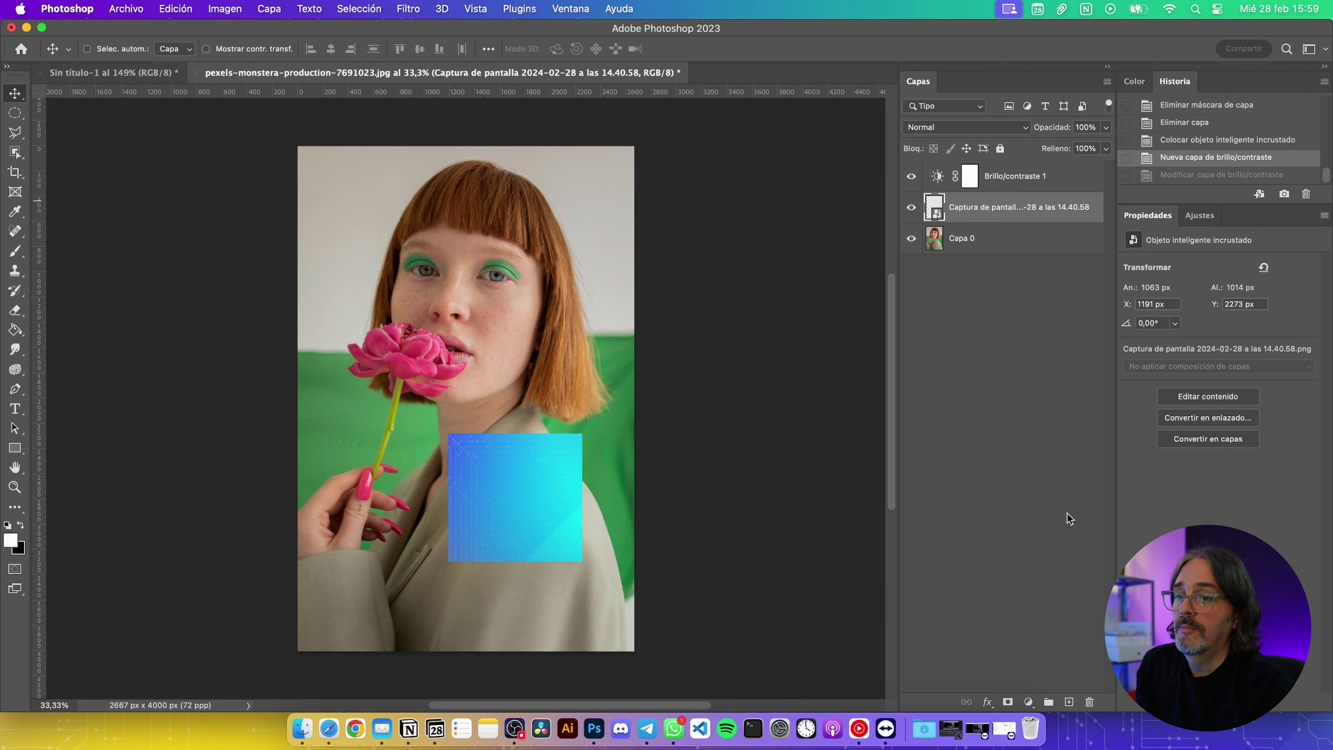
{"action": "left_click", "coordinate": [1049, 702]}
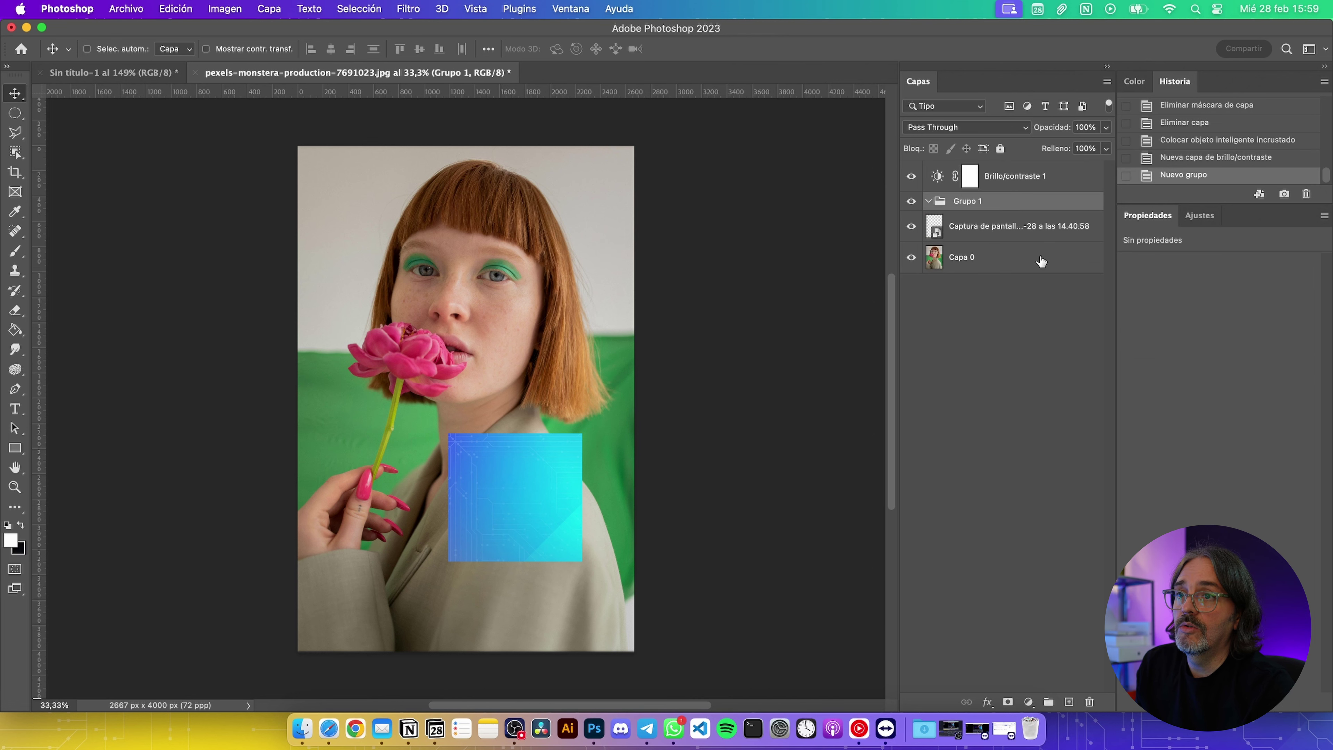
{"action": "mouse_move", "coordinate": [1019, 182]}
{"action": "left_mouse_down"}
{"action": "mouse_move", "coordinate": [1002, 214]}
{"action": "mouse_move", "coordinate": [979, 209]}
{"action": "left_mouse_up"}
{"action": "left_click", "coordinate": [927, 171]}
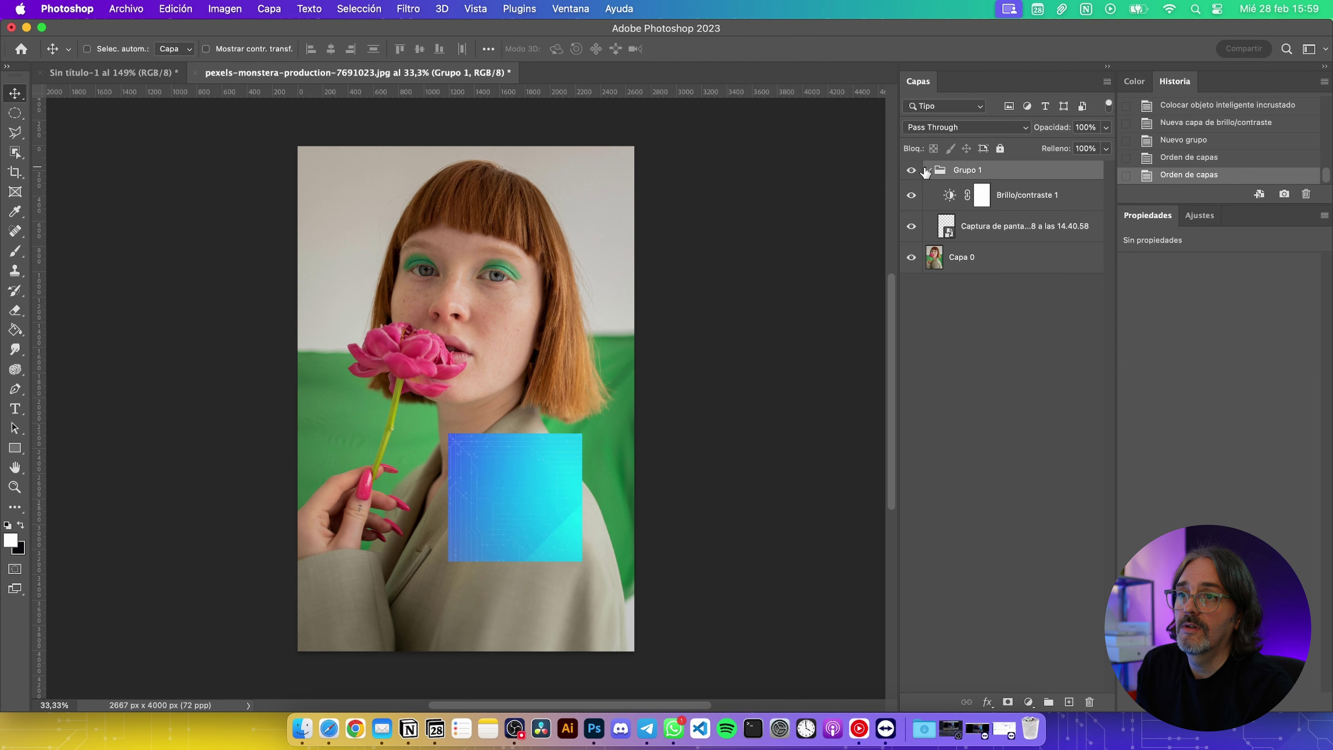
{"action": "left_click", "coordinate": [927, 170]}
{"action": "left_click", "coordinate": [927, 171]}
Raise Brillo/contraste 1 brightness slightly inside the group, then undo back to before grouping
{"action": "left_click", "coordinate": [1042, 204]}
{"action": "mouse_move", "coordinate": [1218, 306]}
{"action": "left_mouse_down"}
{"action": "mouse_move", "coordinate": [1269, 307]}
{"action": "mouse_move", "coordinate": [1198, 306]}
{"action": "mouse_move", "coordinate": [1256, 307]}
{"action": "left_mouse_up"}
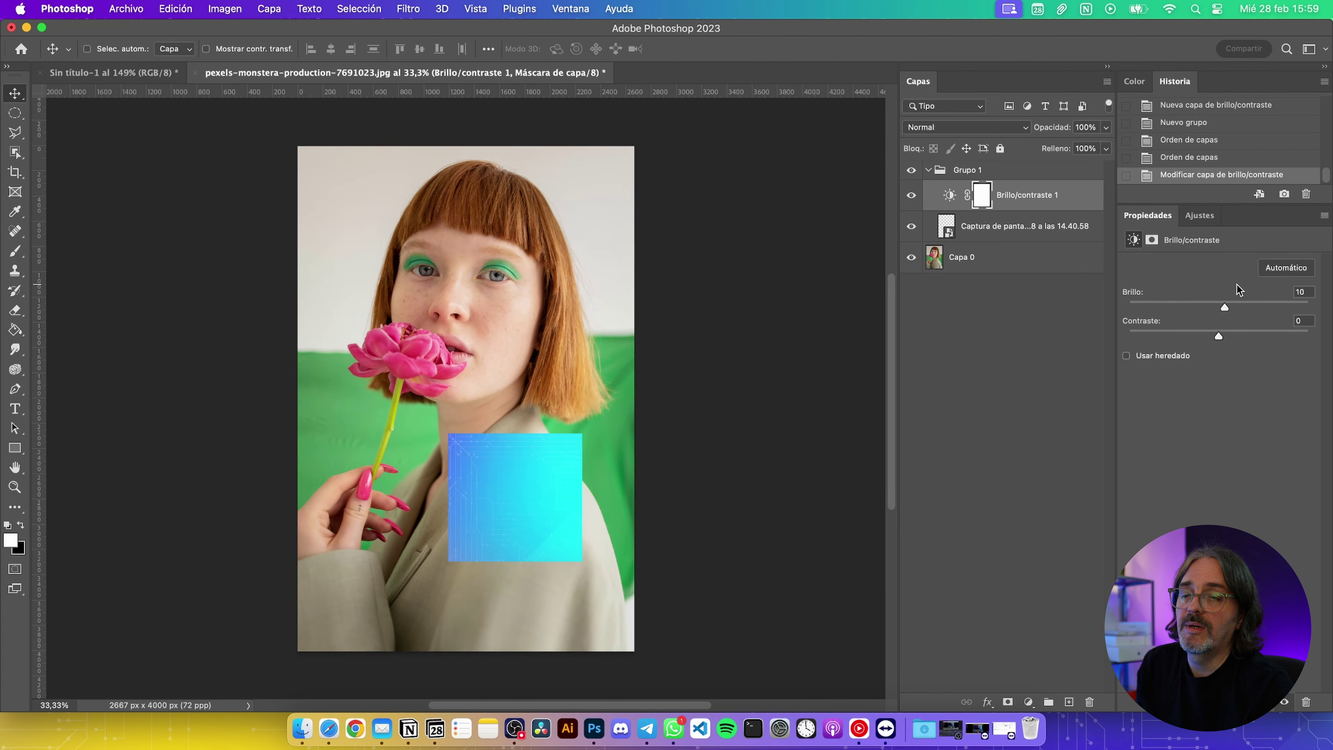
{"action": "left_click", "coordinate": [1189, 215]}
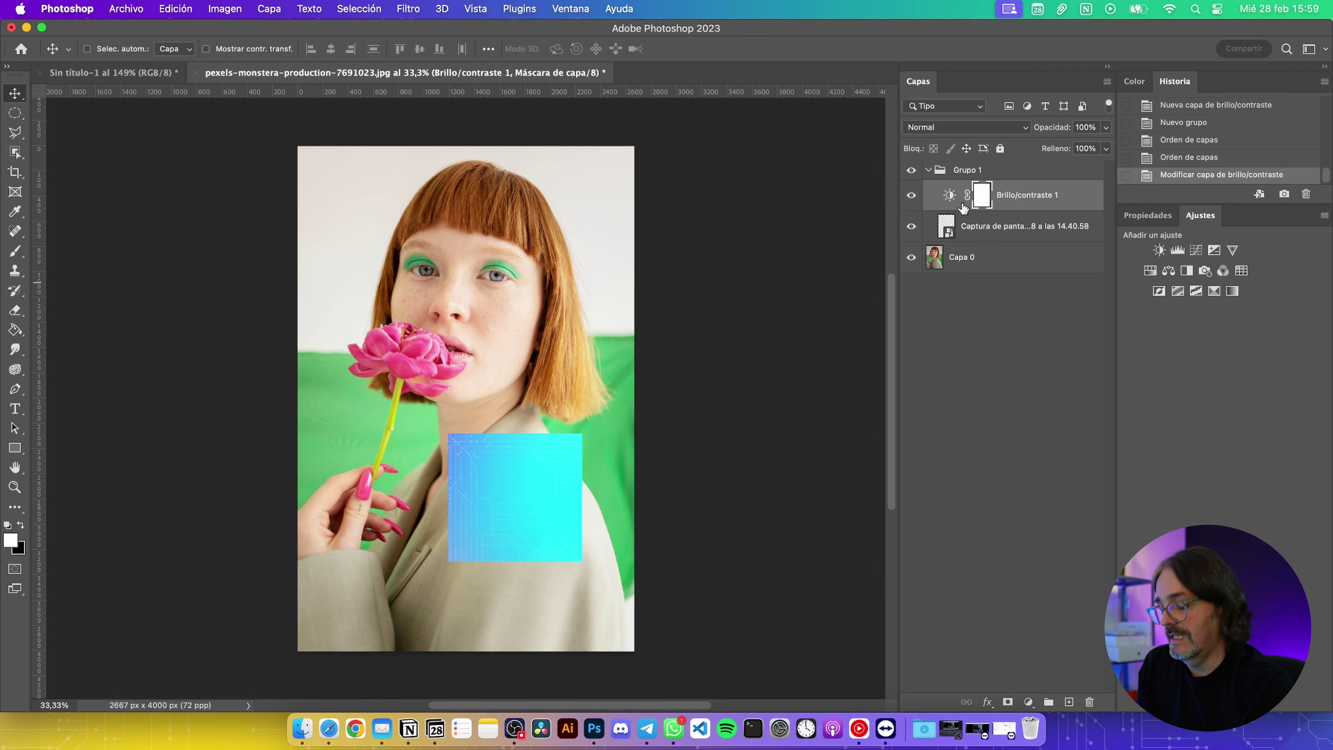
{"action": "key", "text": "super+z"}
{"action": "key", "text": "super+z"}
{"action": "key", "text": "super+z"}
{"action": "key", "text": "super+z"}
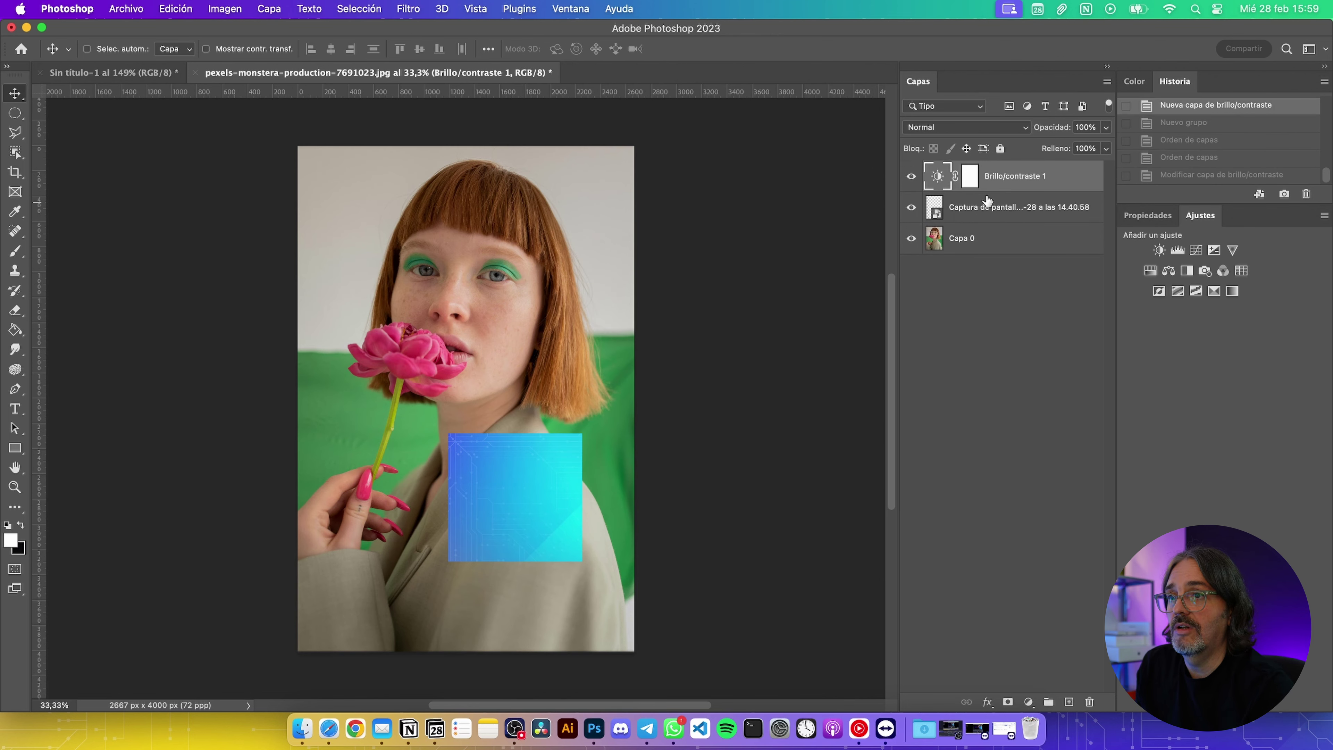
Clip Brillo/contraste 1 to the blue square layer, discard a trial maxed Vibrance layer, and adjust brightness
{"action": "key", "text": "super"}
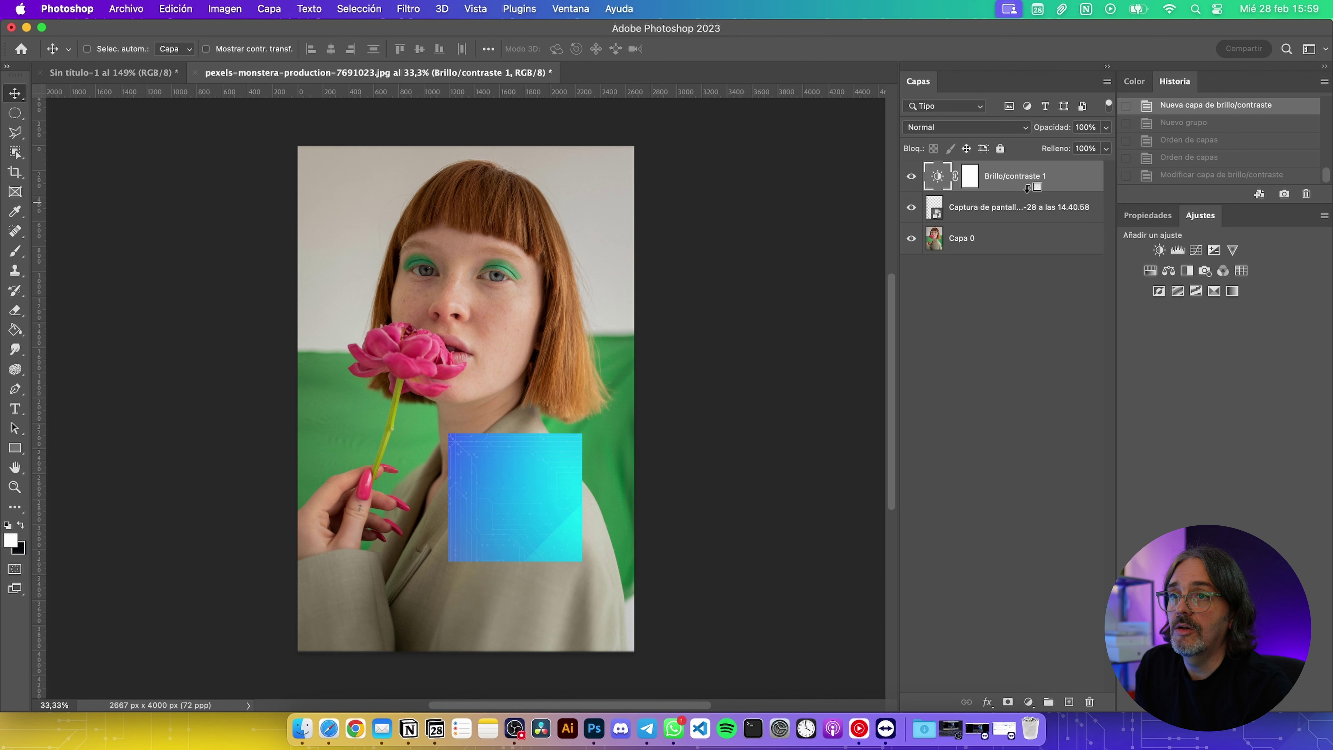
{"action": "left_click", "coordinate": [1004, 187], "text": "alt"}
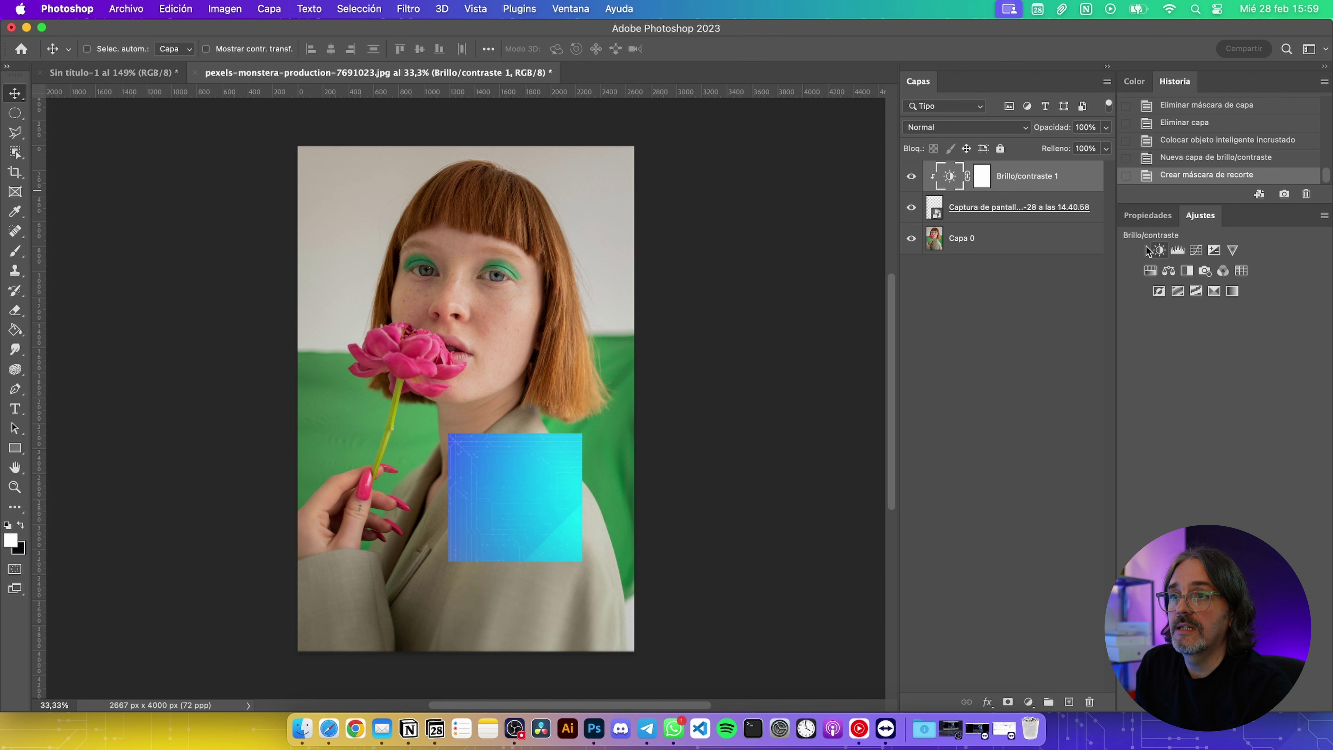
{"action": "left_click", "coordinate": [1232, 250]}
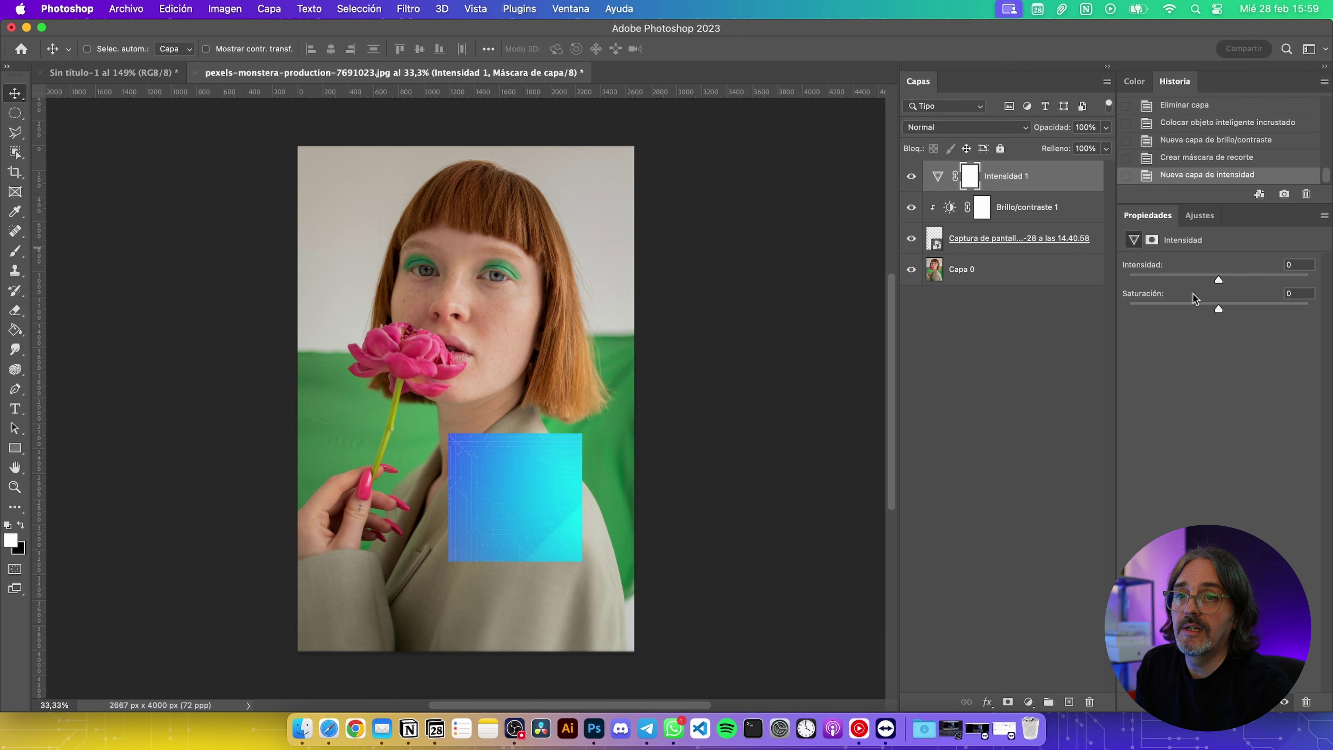
{"action": "left_click_drag", "start_coordinate": [1218, 310], "coordinate": [1328, 314]}
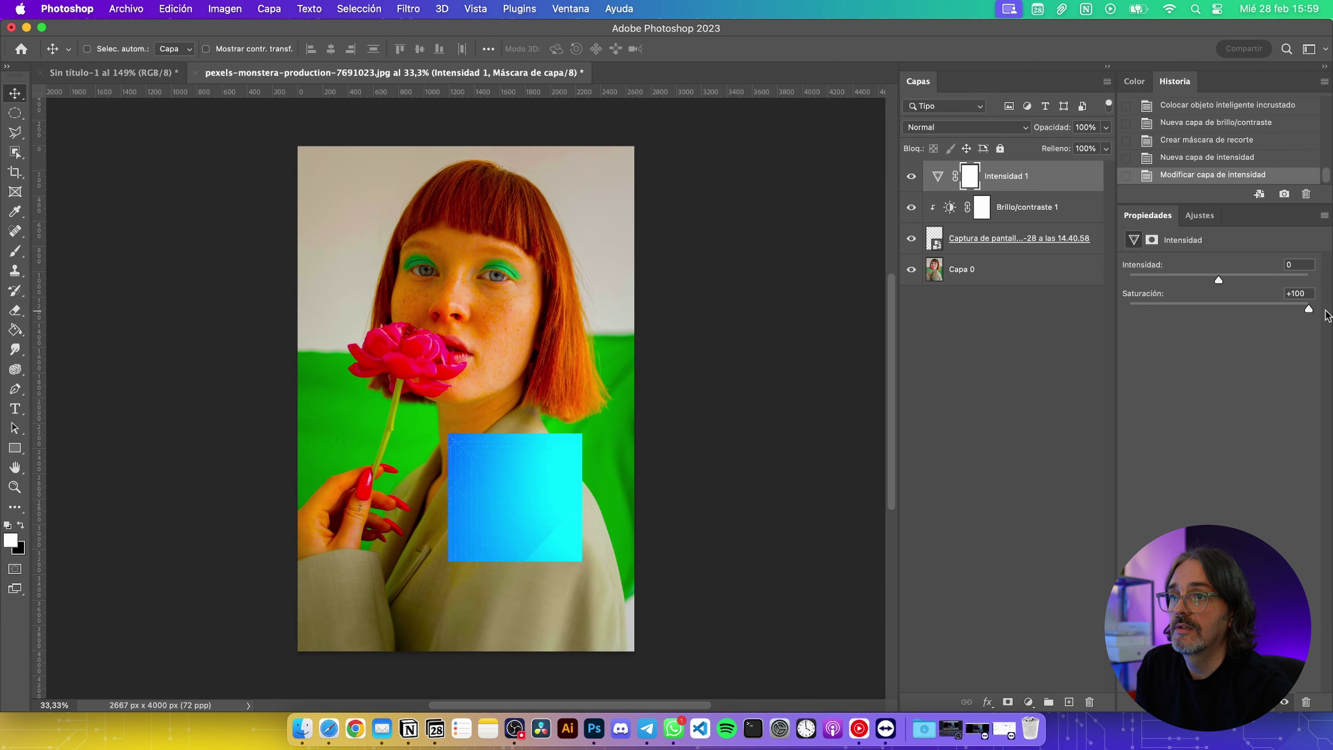
{"action": "key", "text": "cmd+z"}
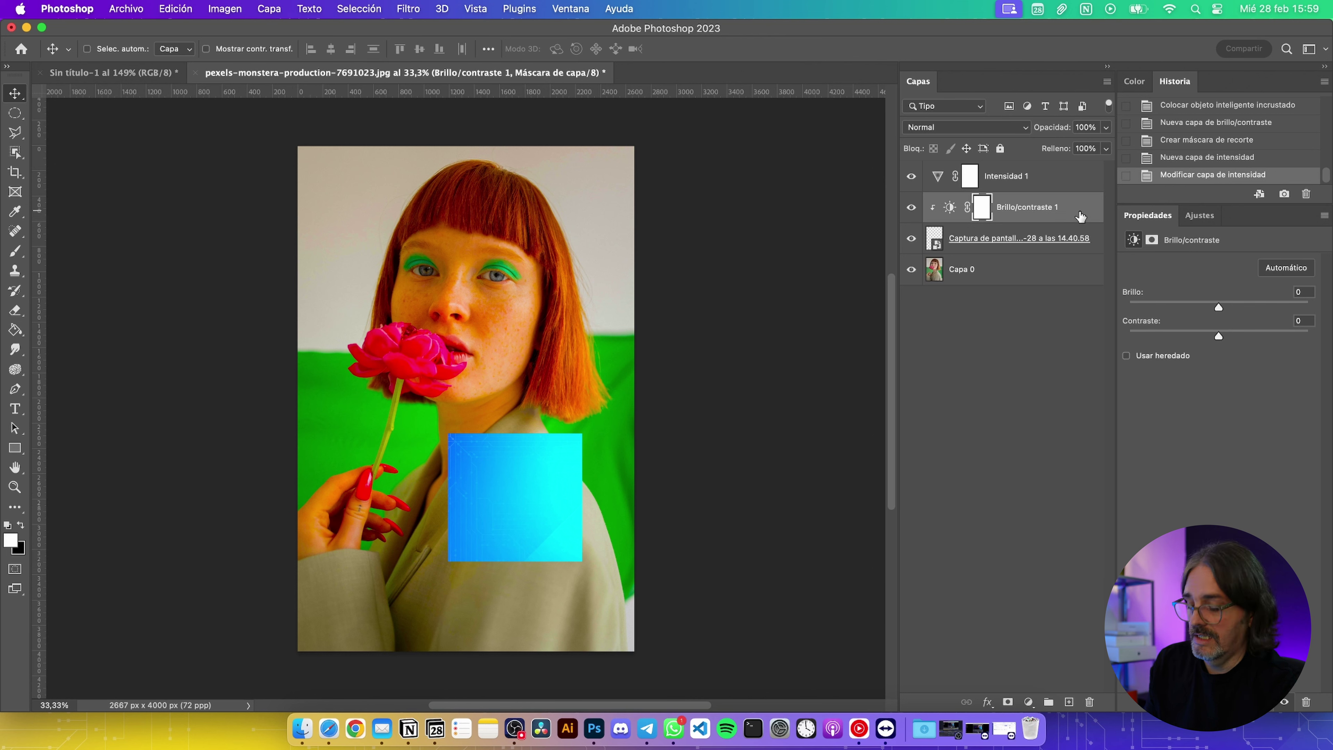
{"action": "key", "text": "cmd+z"}
{"action": "key", "text": "super"}
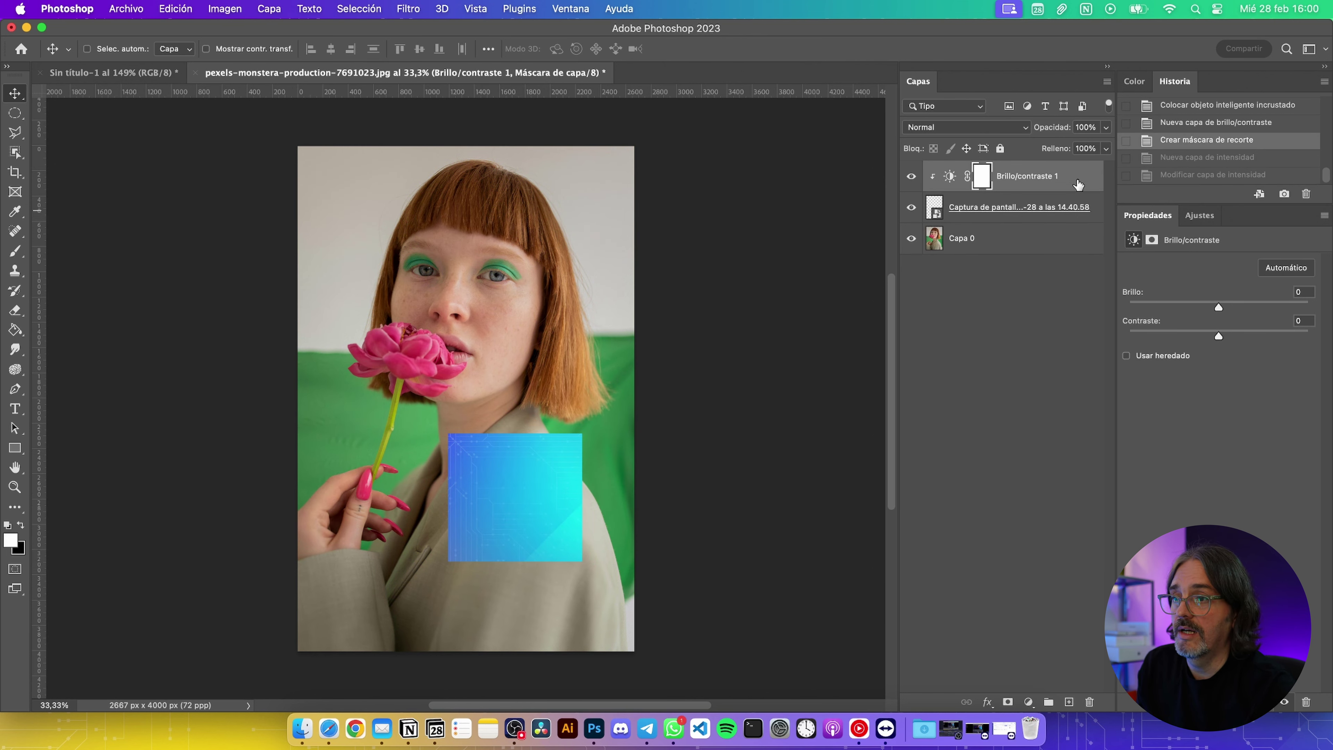
{"action": "mouse_move", "coordinate": [1218, 308]}
{"action": "left_mouse_down"}
{"action": "mouse_move", "coordinate": [1300, 308]}
{"action": "mouse_move", "coordinate": [1171, 297]}
{"action": "mouse_move", "coordinate": [1301, 303]}
{"action": "mouse_move", "coordinate": [1128, 303]}
{"action": "mouse_move", "coordinate": [1303, 303]}
{"action": "mouse_move", "coordinate": [1154, 303]}
{"action": "mouse_move", "coordinate": [1294, 303]}
{"action": "mouse_move", "coordinate": [1206, 299]}
{"action": "mouse_move", "coordinate": [1234, 294]}
{"action": "left_mouse_up"}
Add an Intensidad 1 vibrance layer clipped to Capa 0 with vibrance +83 and saturation +14
{"action": "left_click", "coordinate": [960, 243]}
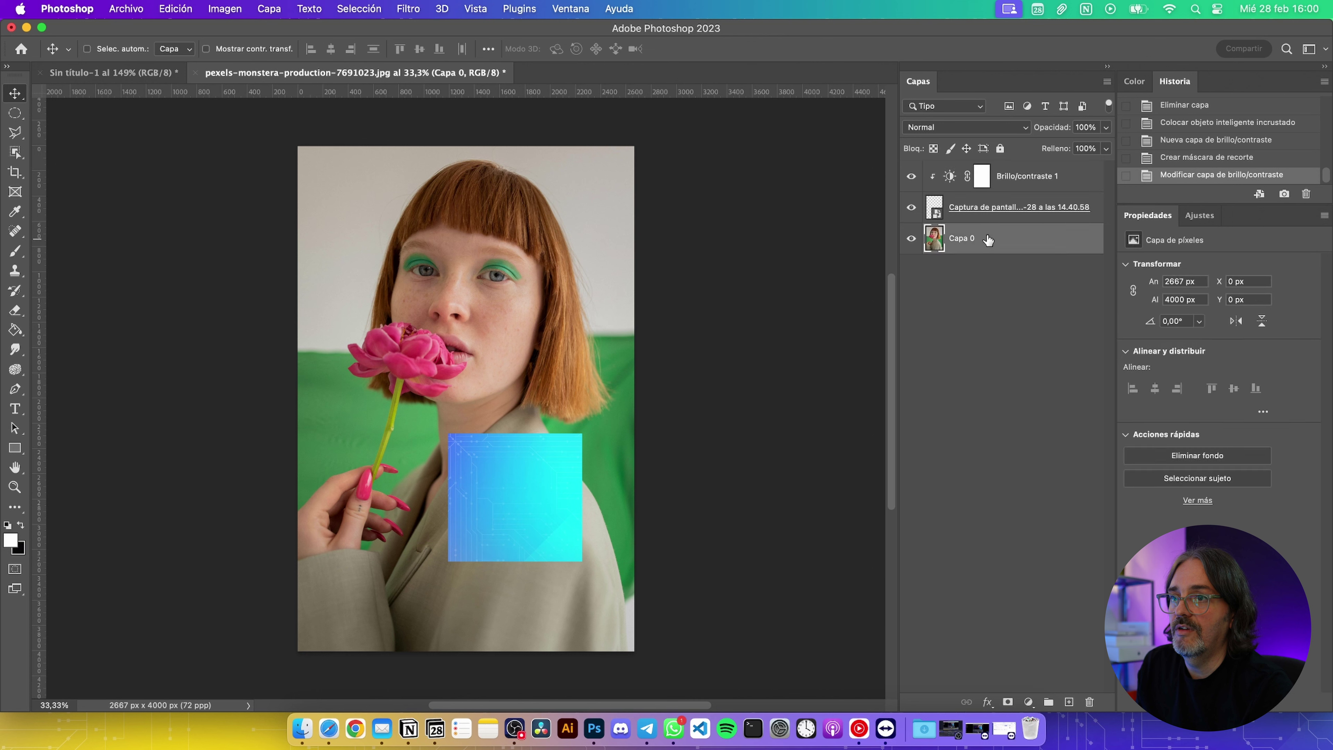
{"action": "left_click", "coordinate": [1199, 215]}
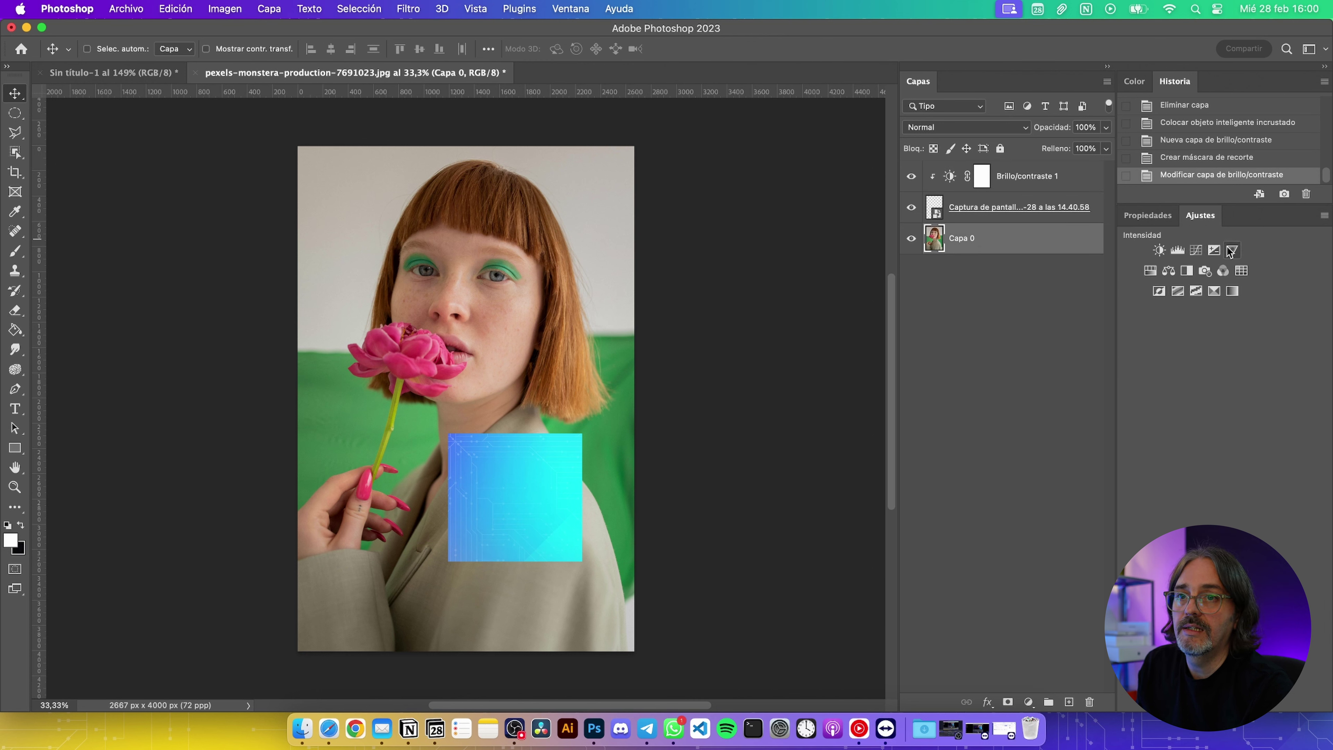
{"action": "left_click", "coordinate": [1207, 240]}
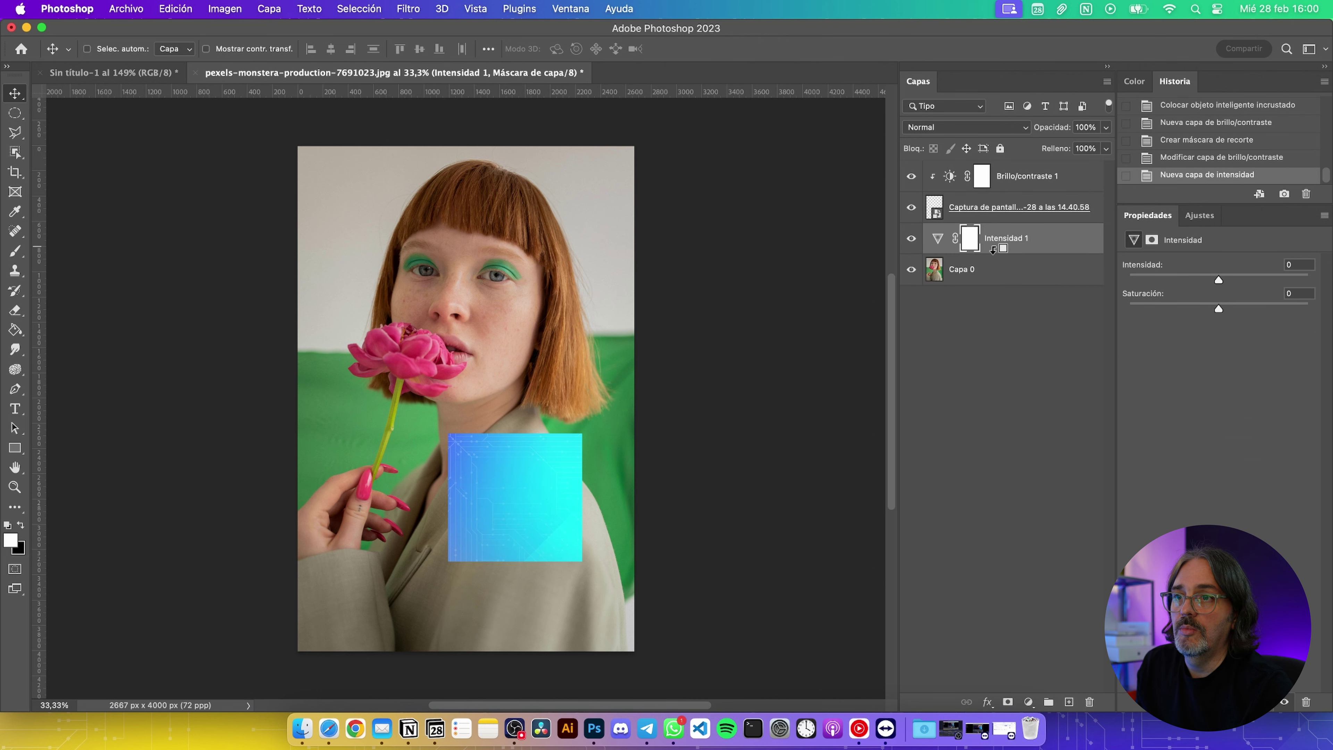
{"action": "left_click", "coordinate": [1005, 254], "text": "alt"}
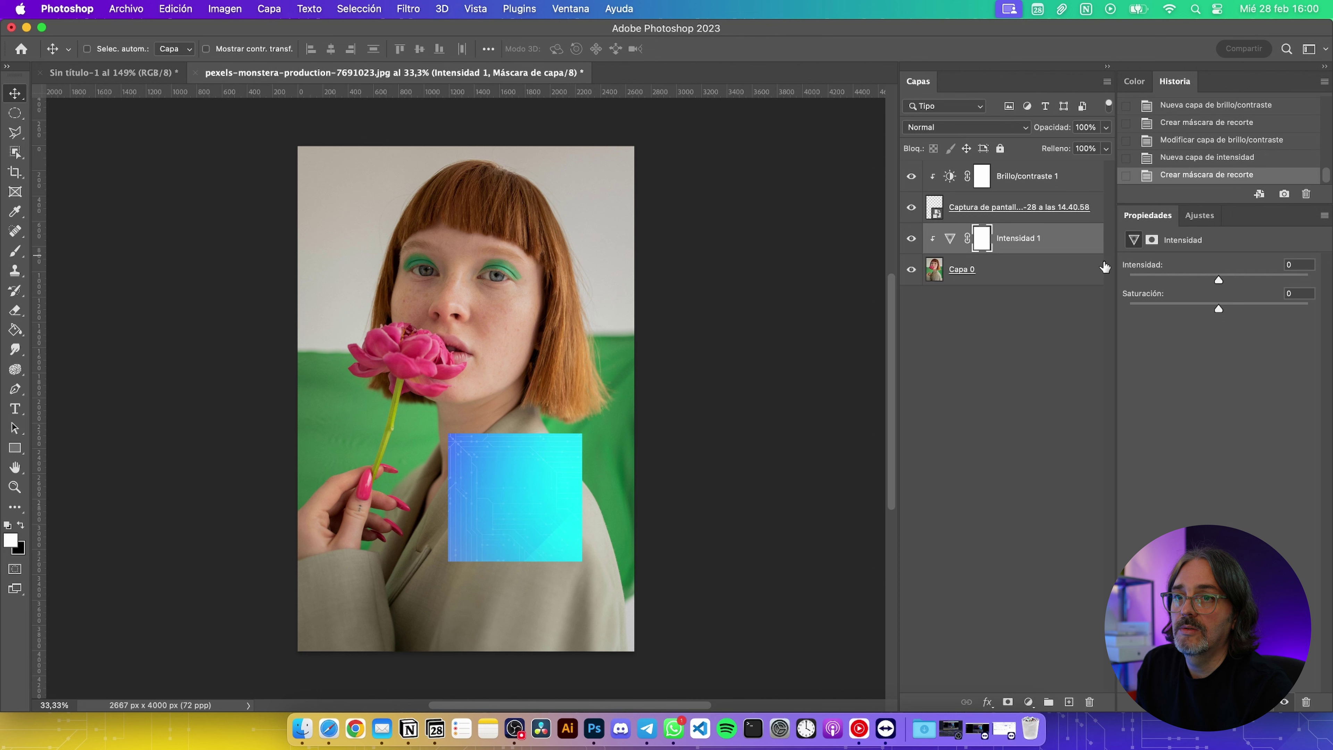
{"action": "left_click", "coordinate": [1133, 239]}
{"action": "left_click_drag", "start_coordinate": [1218, 280], "coordinate": [1294, 279]}
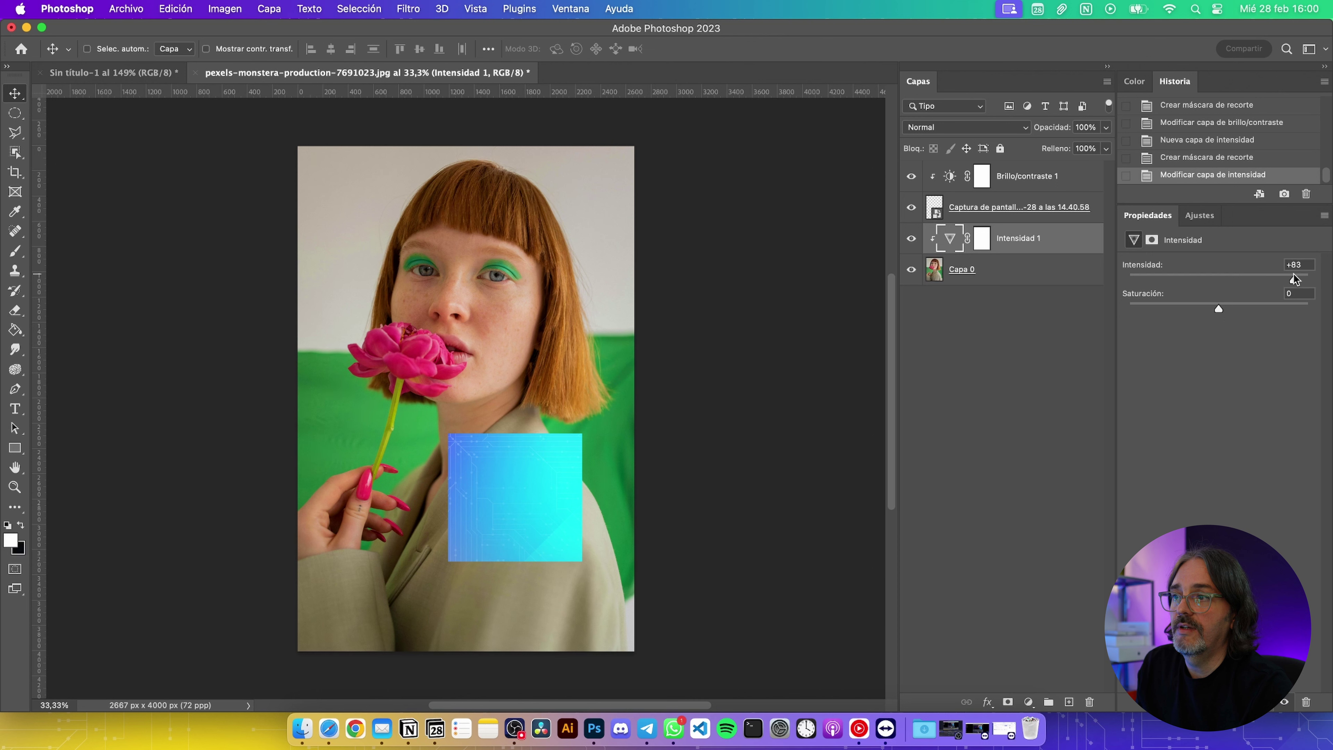
{"action": "left_click_drag", "start_coordinate": [1218, 308], "coordinate": [1231, 309]}
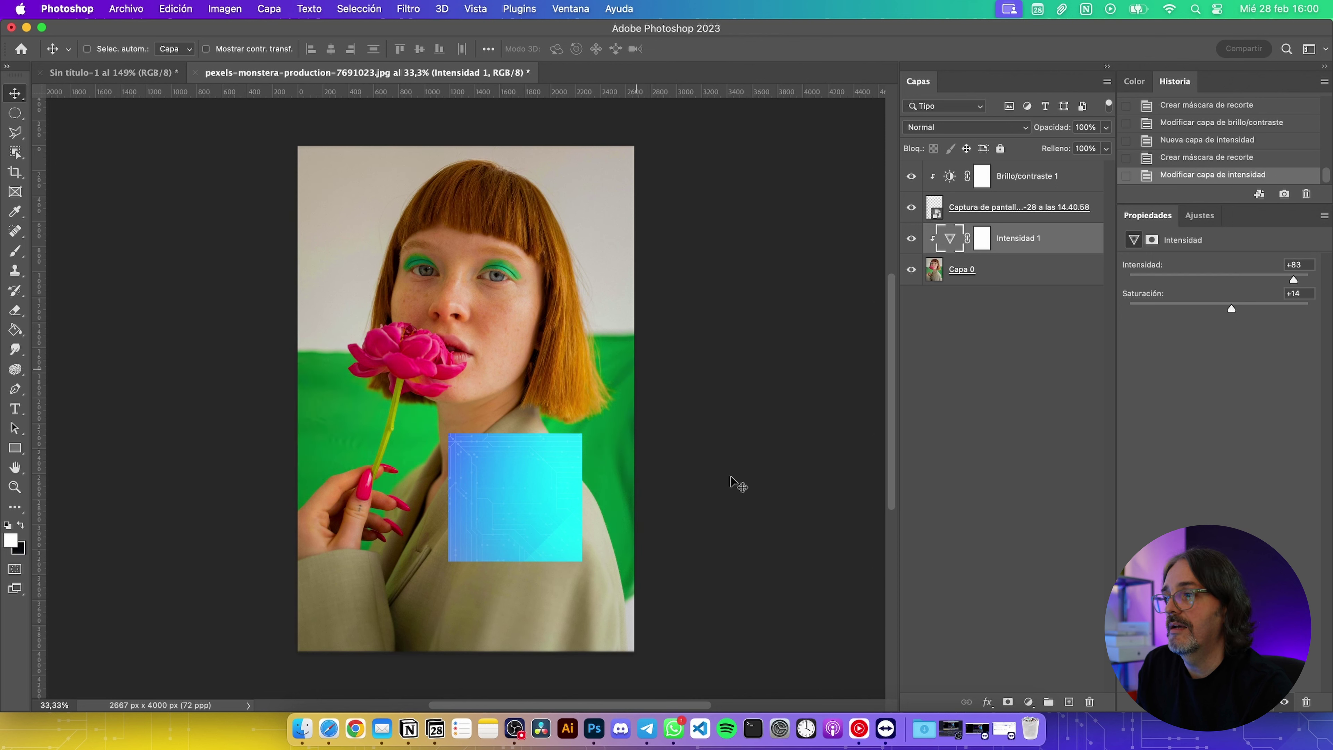
Undo the vibrance changes back to the unclipped Brillo/contraste 1 layer
{"action": "key", "text": "super+z"}
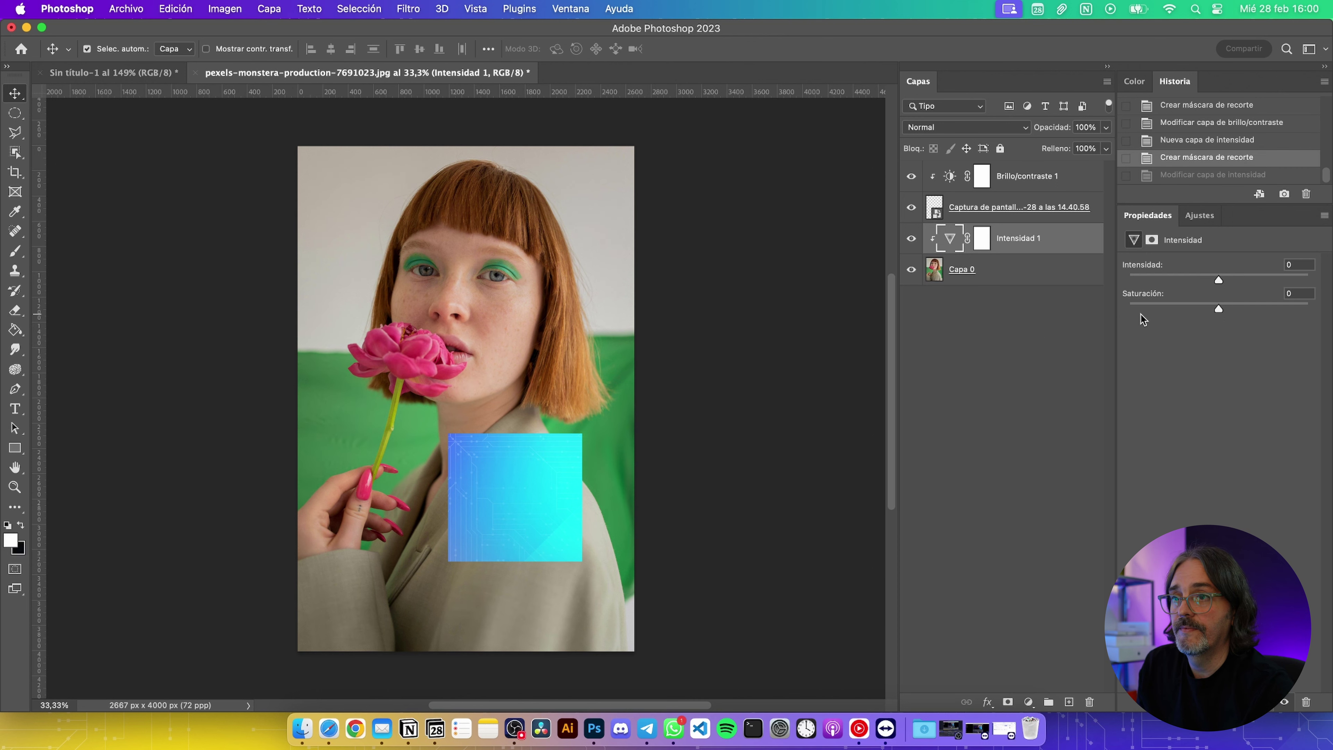
{"action": "key", "text": "super+z"}
{"action": "key", "text": "super+z"}
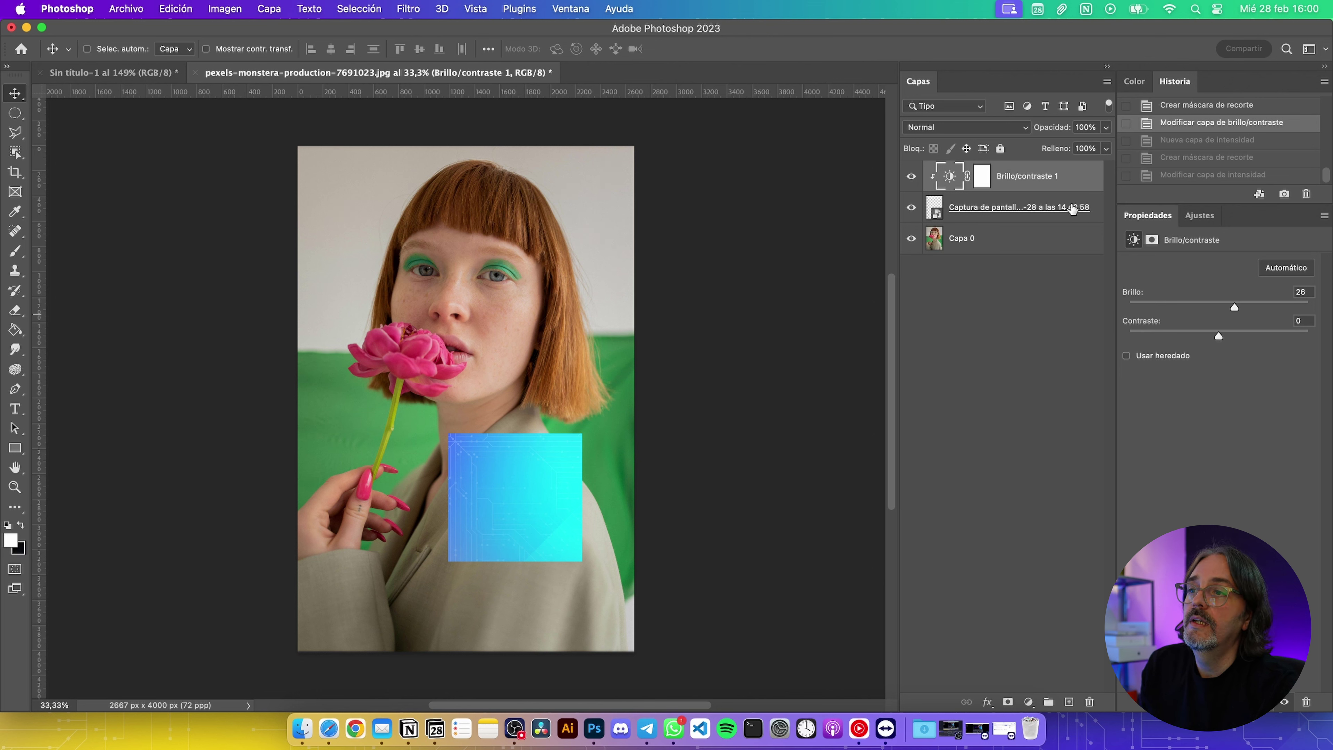
{"action": "key", "text": "super"}
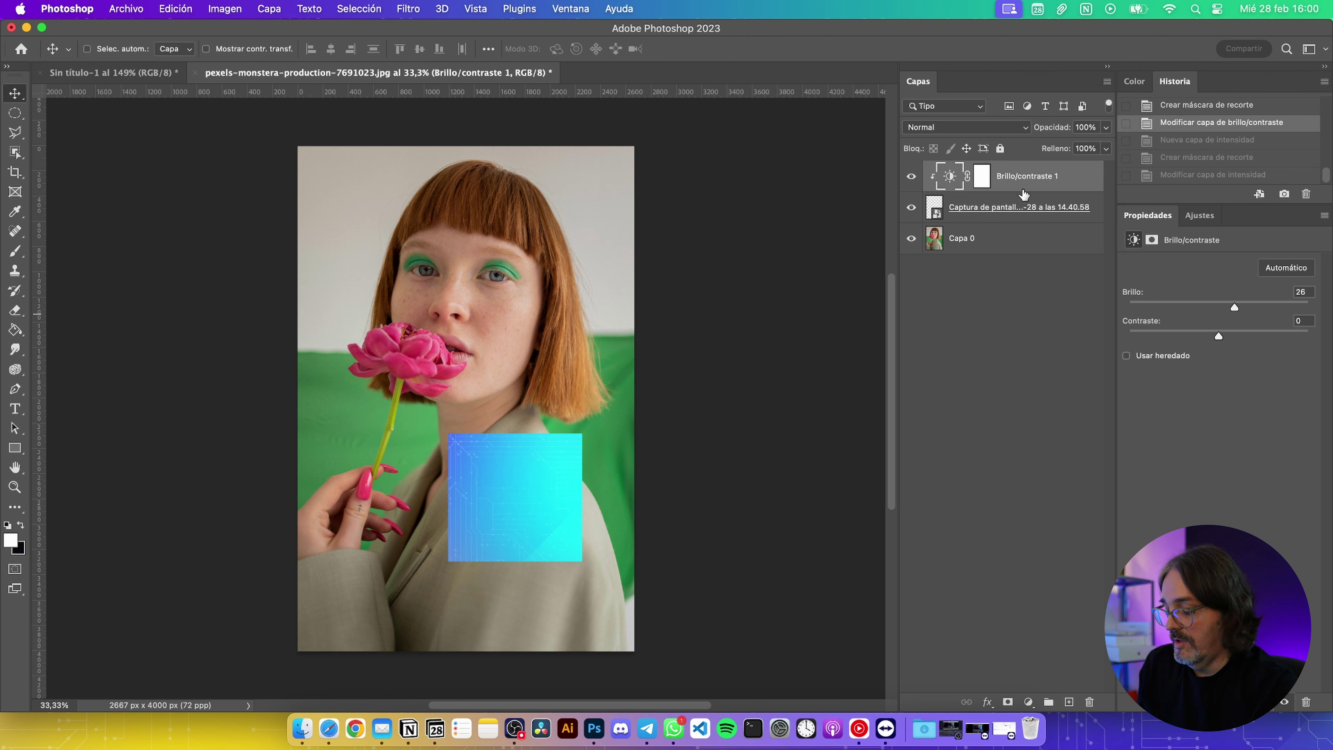
{"action": "key", "text": "super+z"}
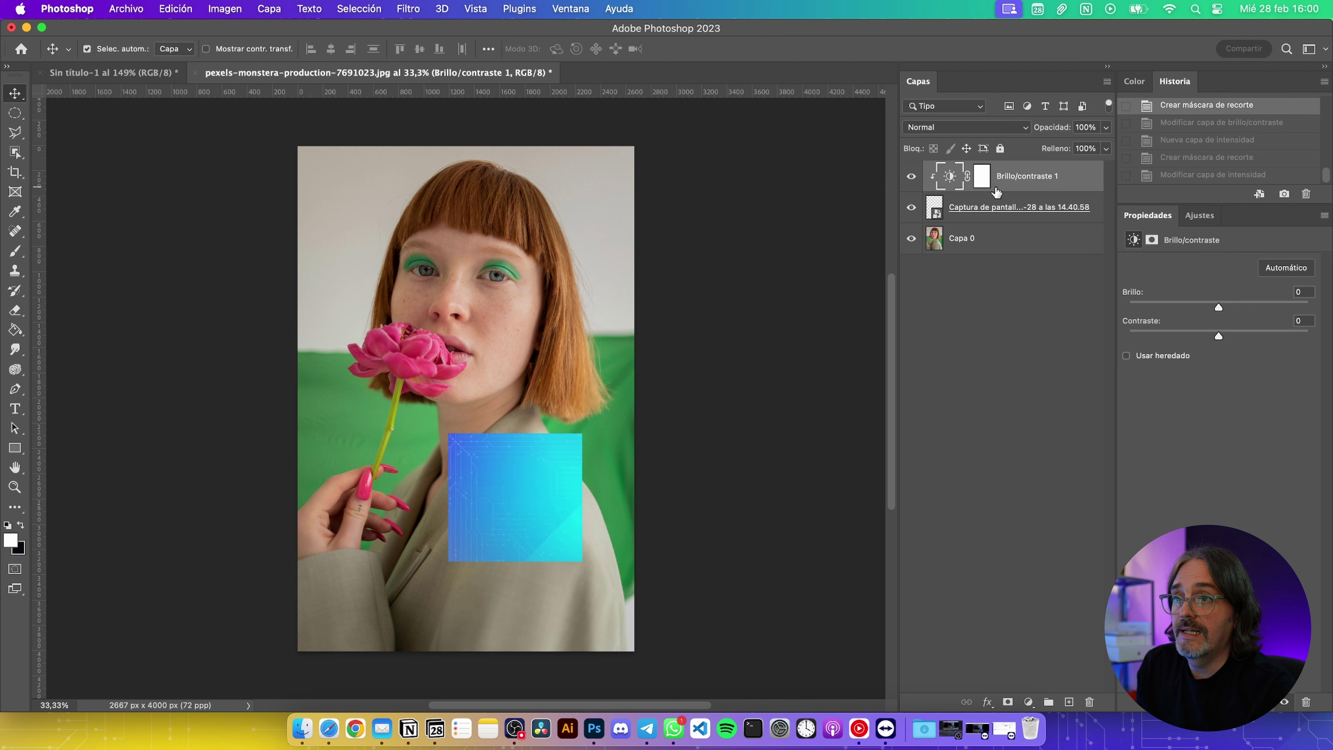
{"action": "key", "text": "super+z"}
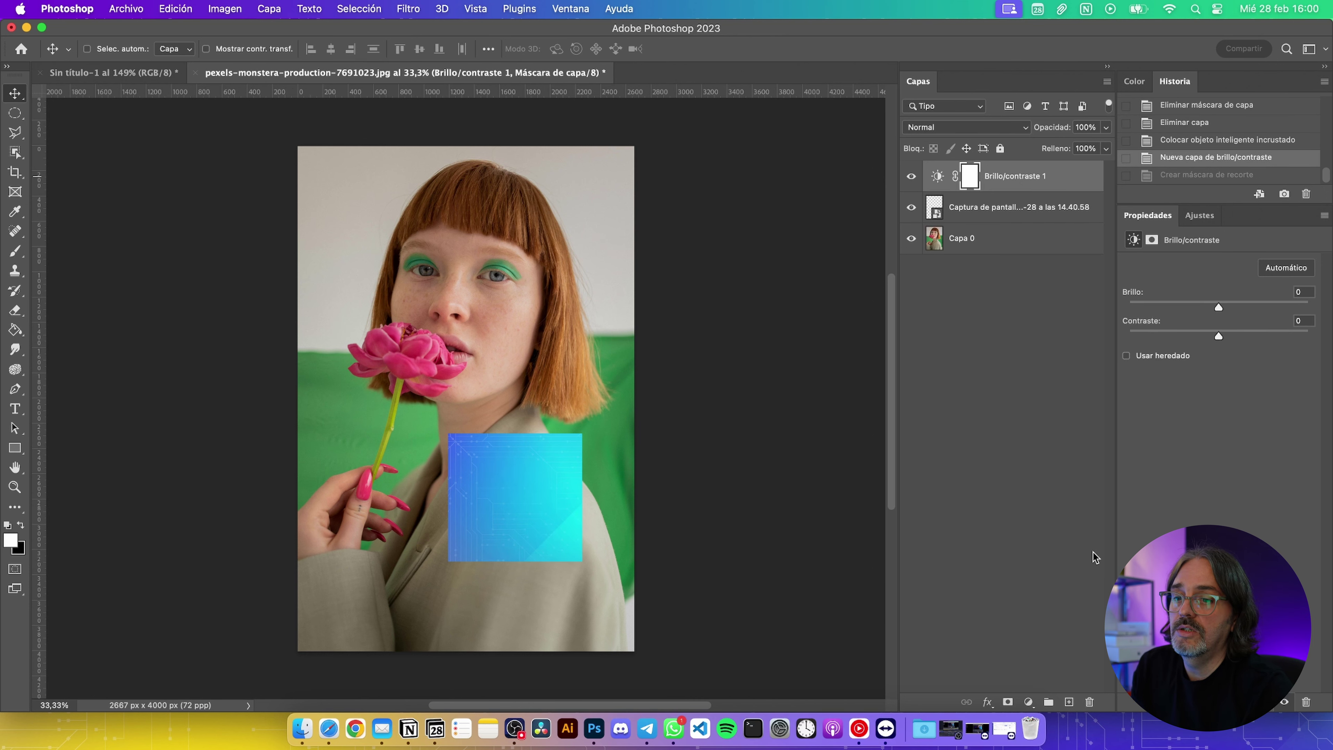
Clip Brillo/contraste 1 to the blue square via Create Clipping Mask and set brightness 10
{"action": "right_click", "coordinate": [1063, 551]}
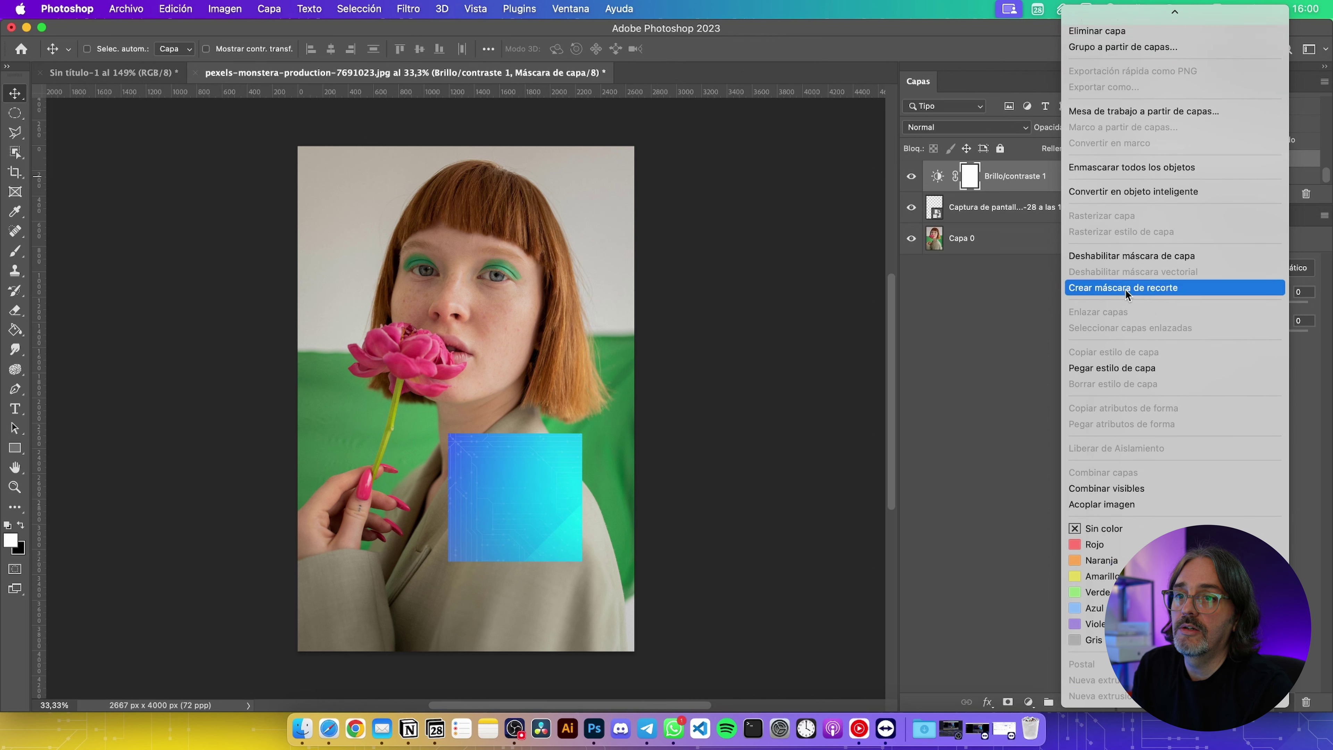
{"action": "left_click", "coordinate": [1125, 289]}
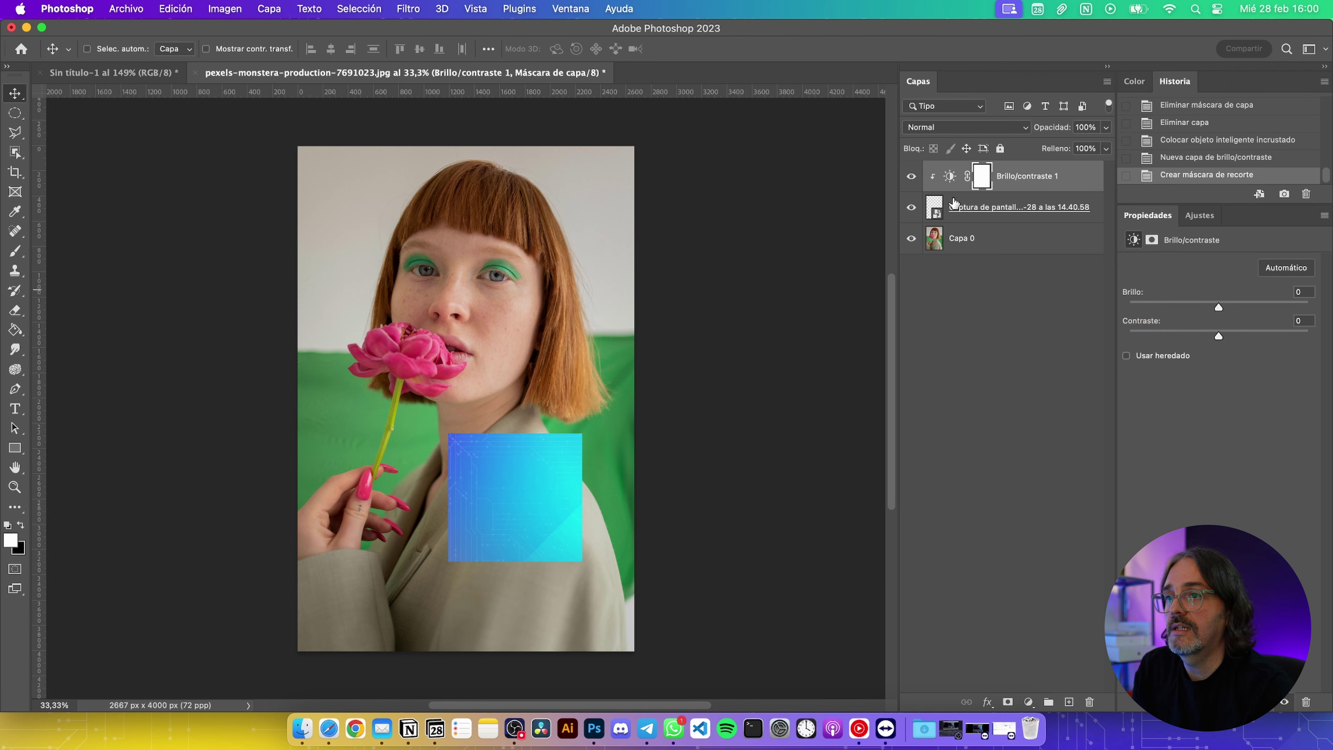
{"action": "left_click_drag", "start_coordinate": [1219, 307], "coordinate": [1225, 310]}
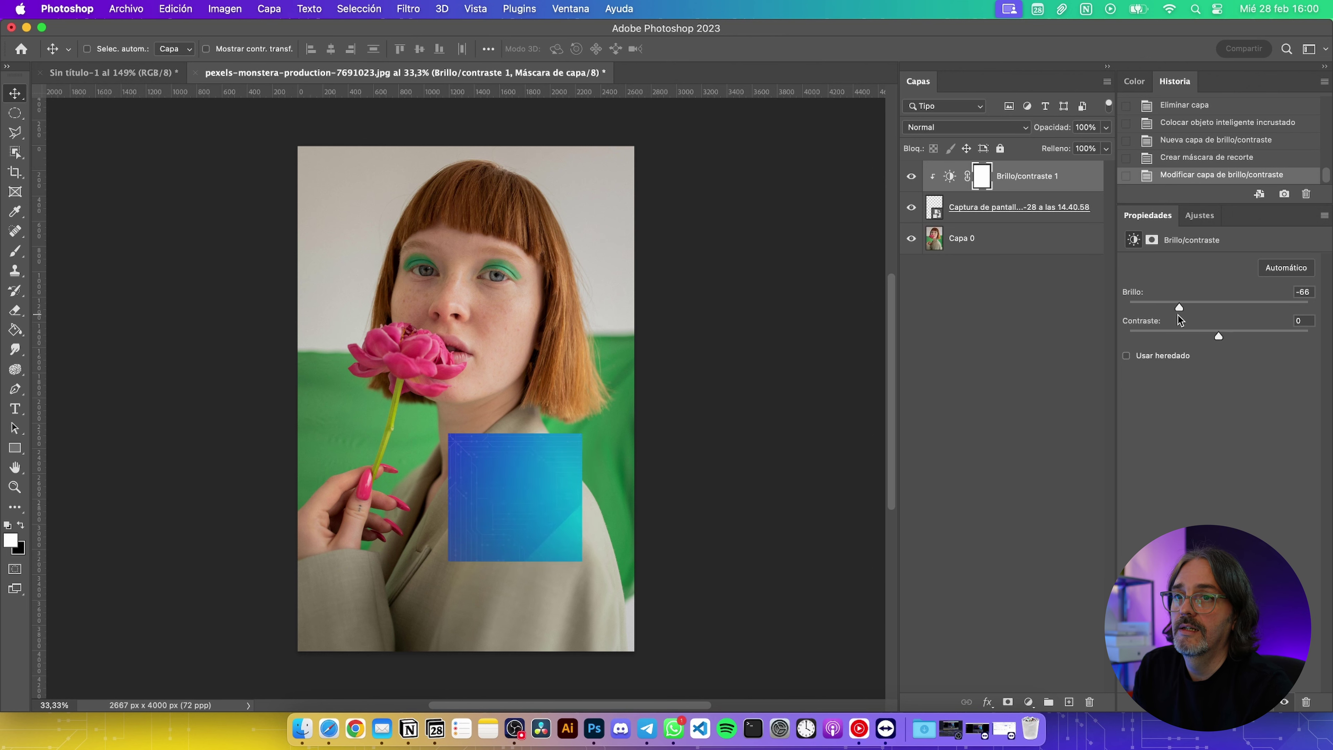
Toggle the clipping off and on to compare, leaving brightness clipped to the blue square
{"action": "left_click", "coordinate": [1011, 311]}
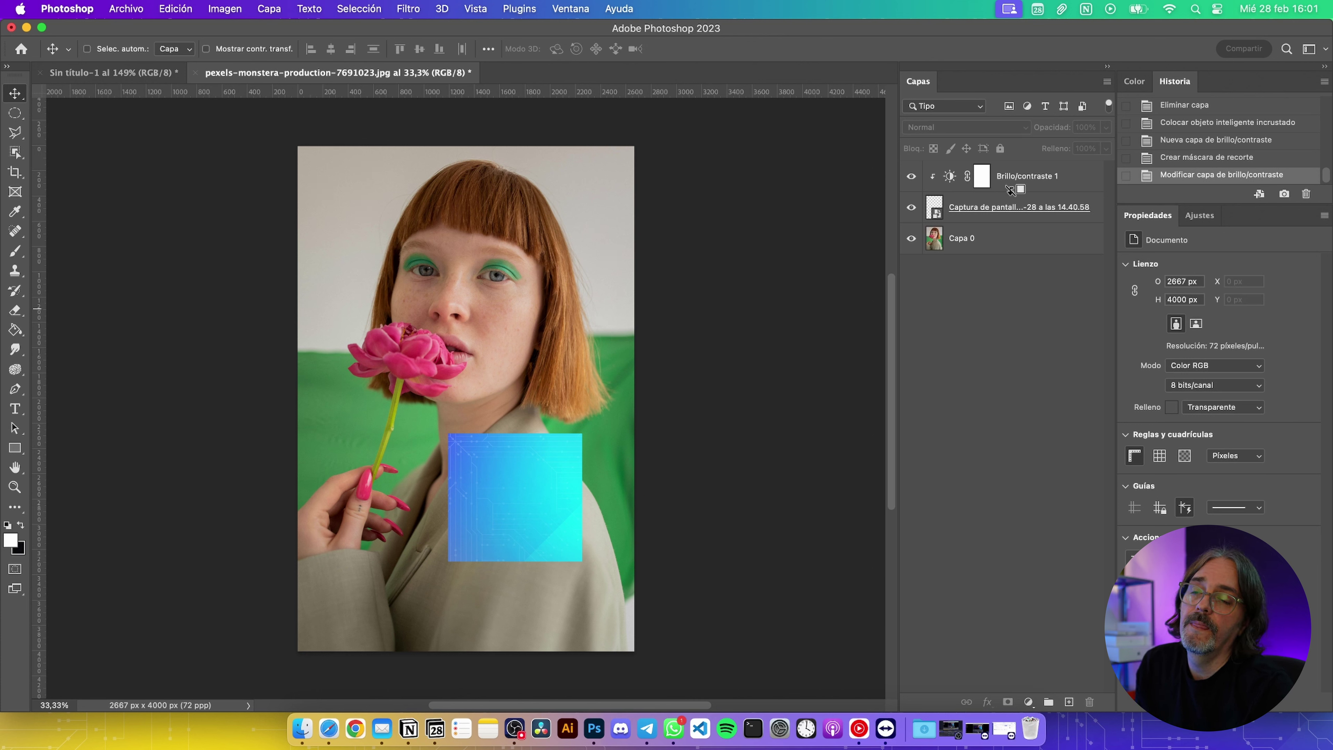
{"action": "left_click", "coordinate": [1010, 189], "text": "alt"}
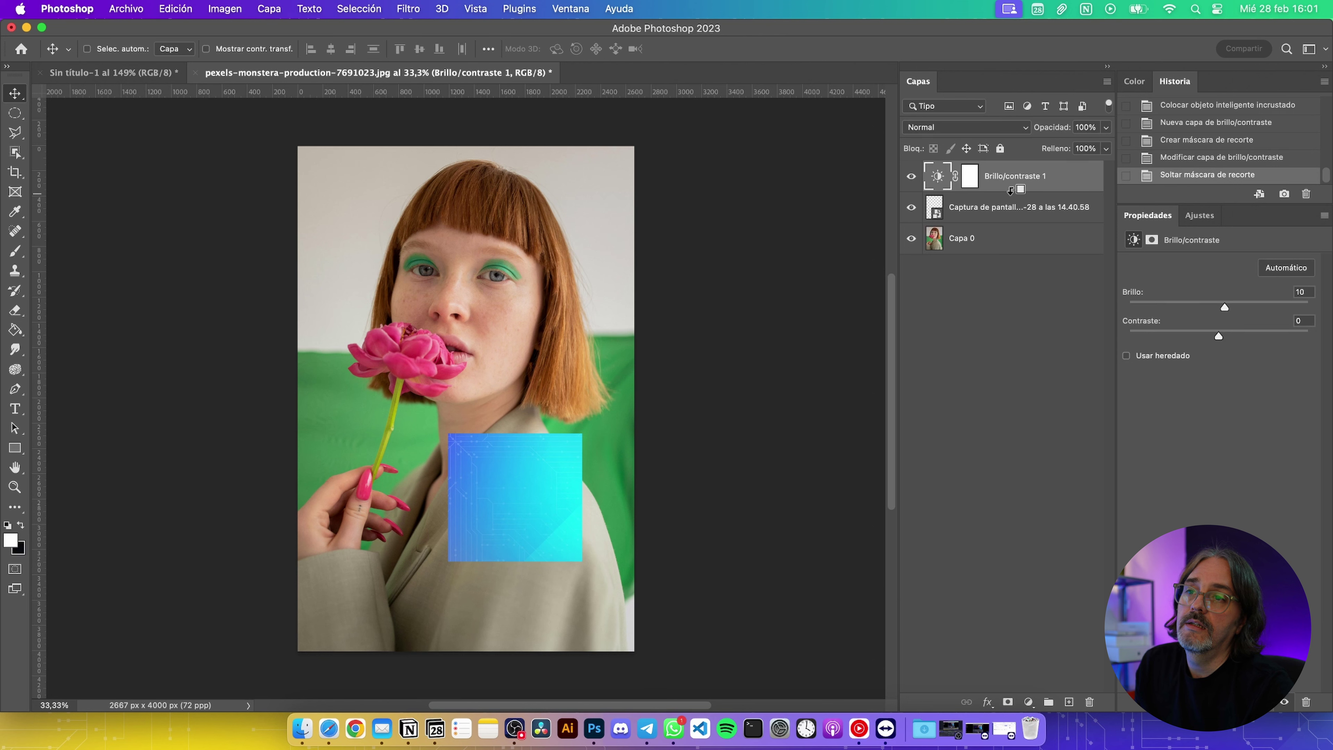
{"action": "left_click", "coordinate": [1011, 189], "text": "alt"}
{"action": "left_click", "coordinate": [1011, 190], "text": "alt"}
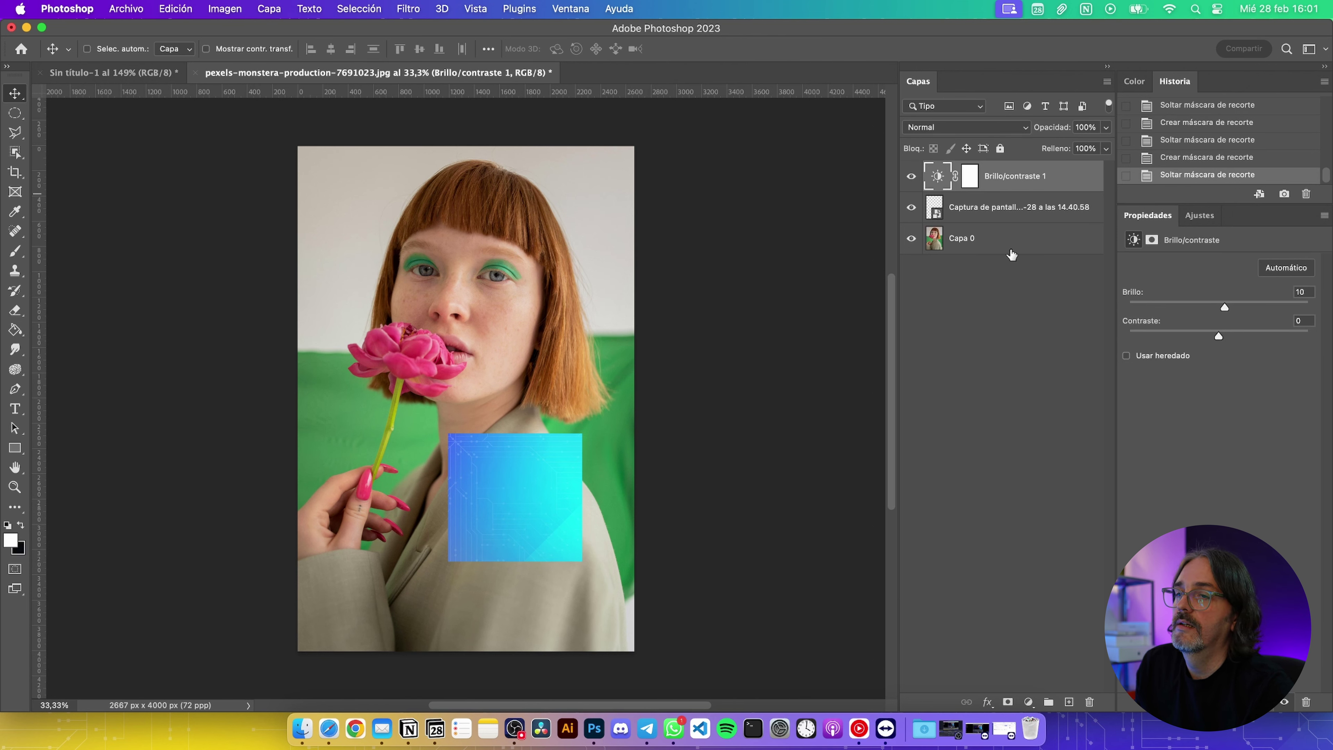
{"action": "left_click", "coordinate": [1003, 187], "text": "alt"}
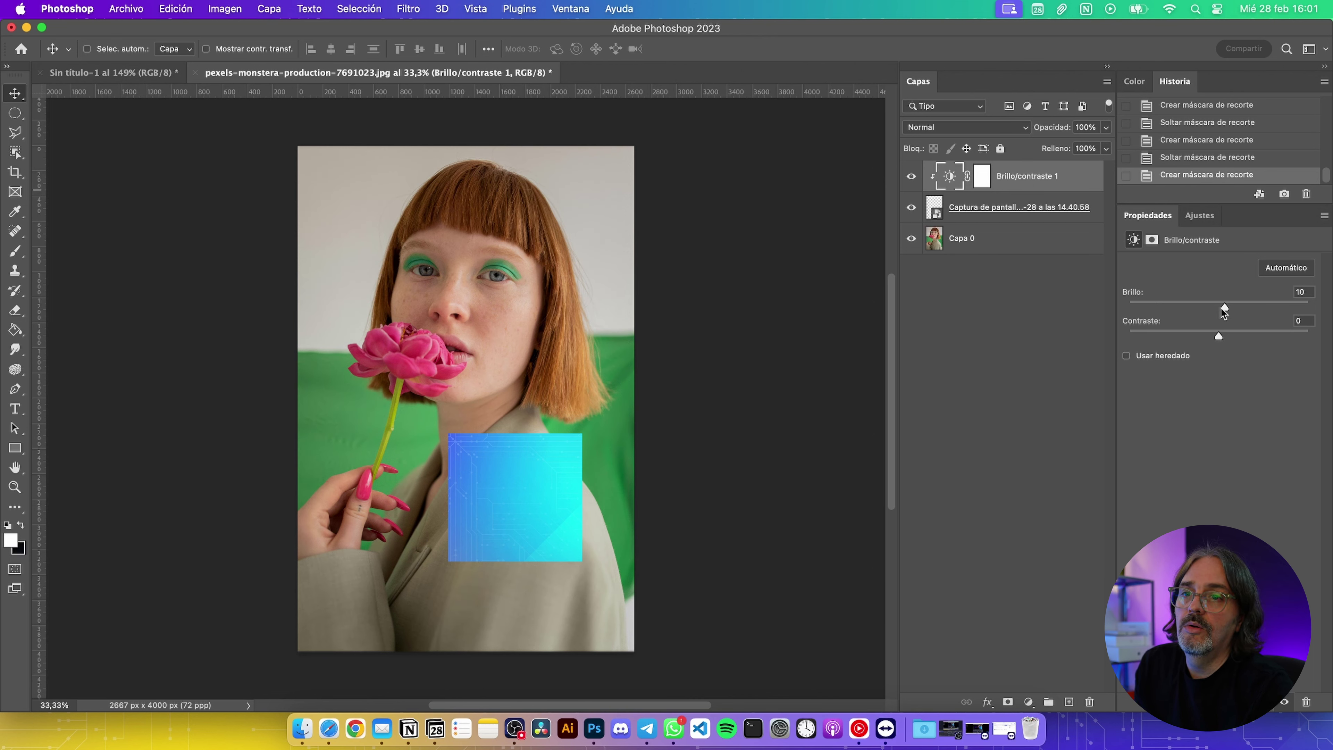
Add a vibrance layer clipped to the blue square, raise its saturation, then undo it
{"action": "left_click", "coordinate": [1198, 210]}
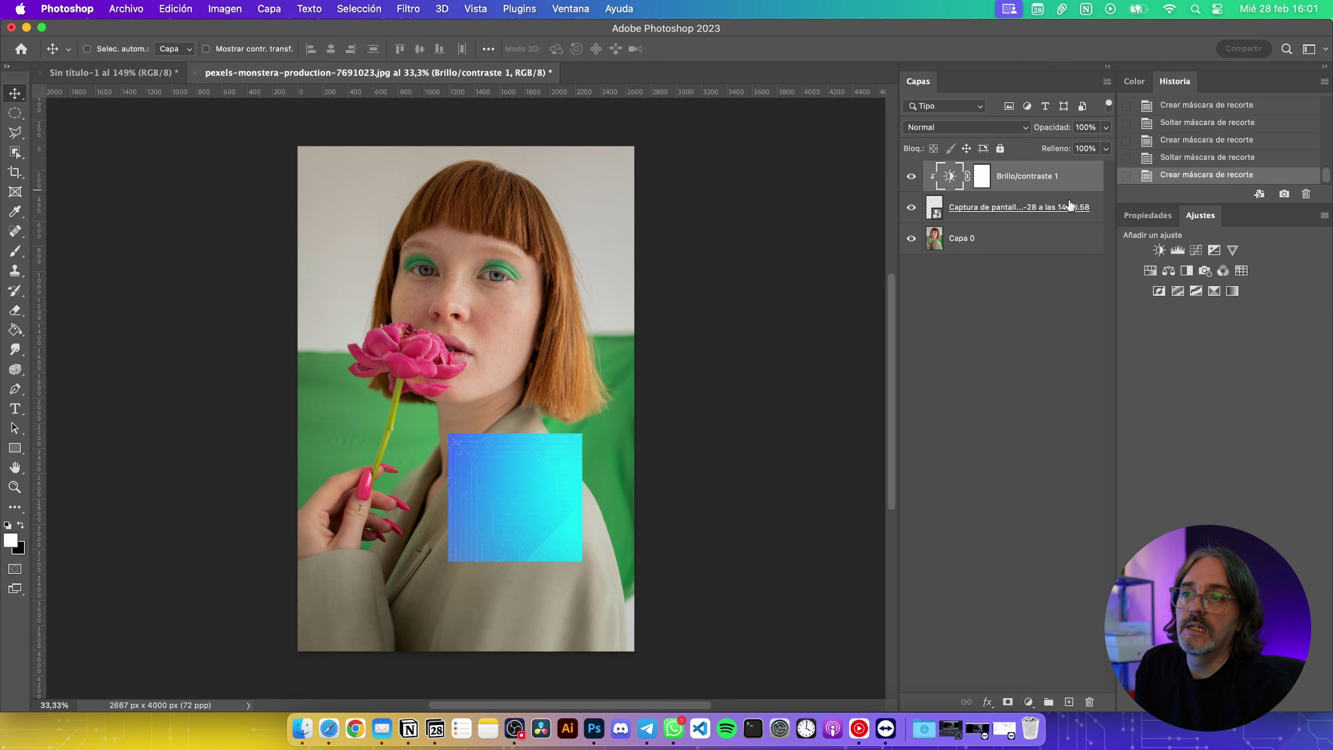
{"action": "left_click", "coordinate": [1233, 250]}
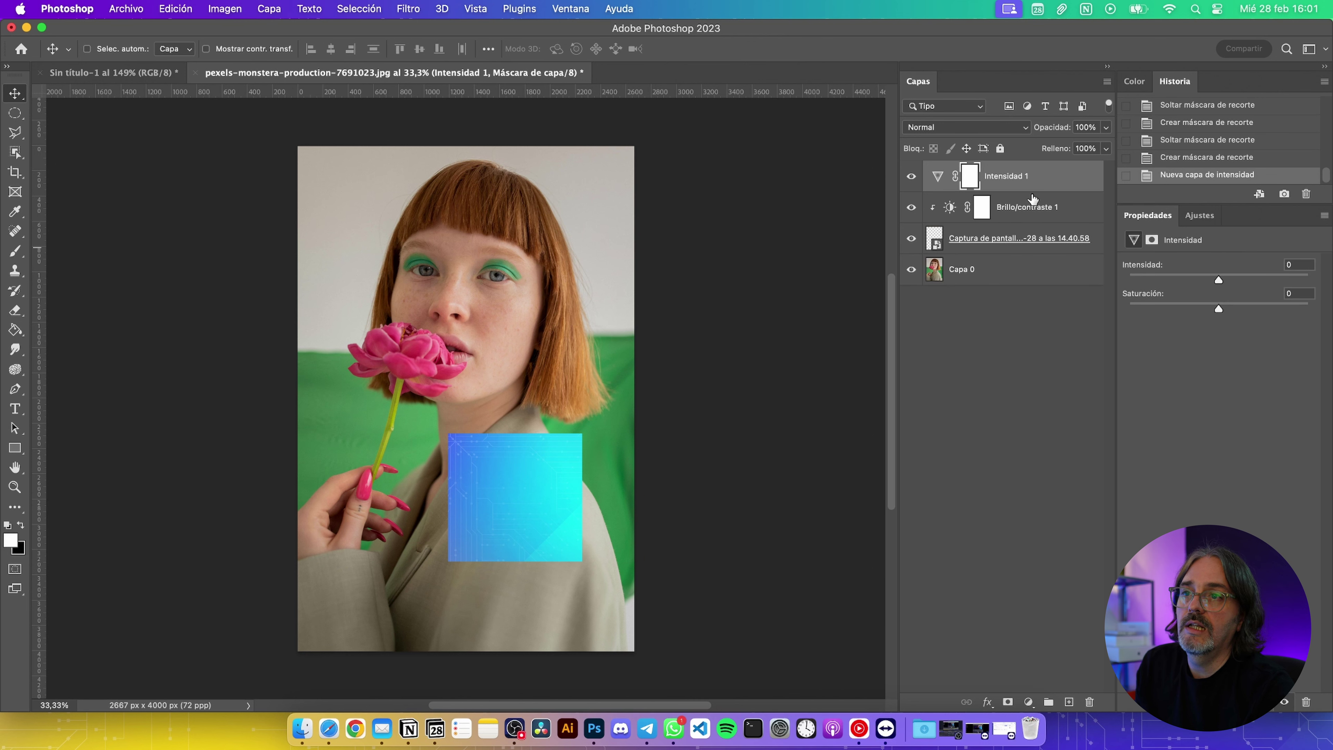
{"action": "mouse_move", "coordinate": [1220, 309]}
{"action": "left_mouse_down"}
{"action": "mouse_move", "coordinate": [1289, 310]}
{"action": "mouse_move", "coordinate": [1131, 313]}
{"action": "mouse_move", "coordinate": [1300, 297]}
{"action": "mouse_move", "coordinate": [1123, 317]}
{"action": "mouse_move", "coordinate": [1253, 298]}
{"action": "mouse_move", "coordinate": [1216, 308]}
{"action": "left_mouse_up"}
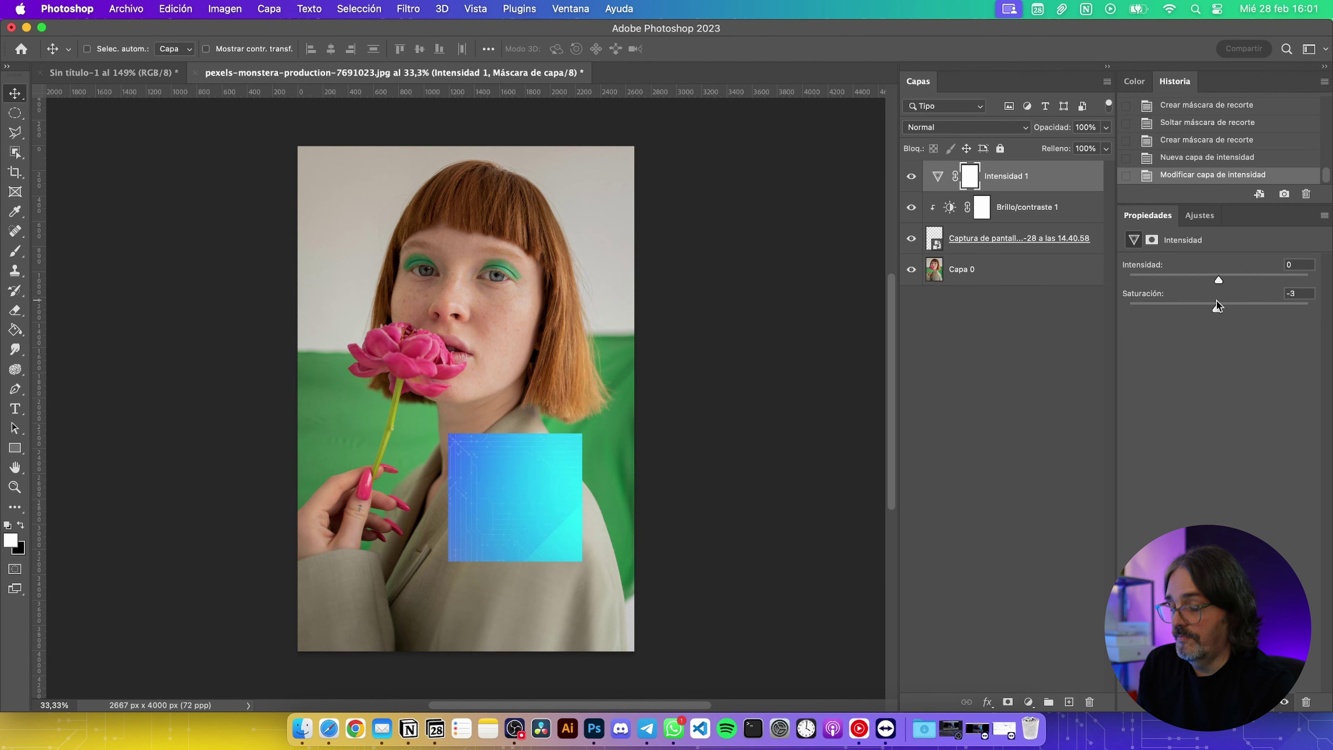
{"action": "left_click", "coordinate": [976, 191], "text": "alt"}
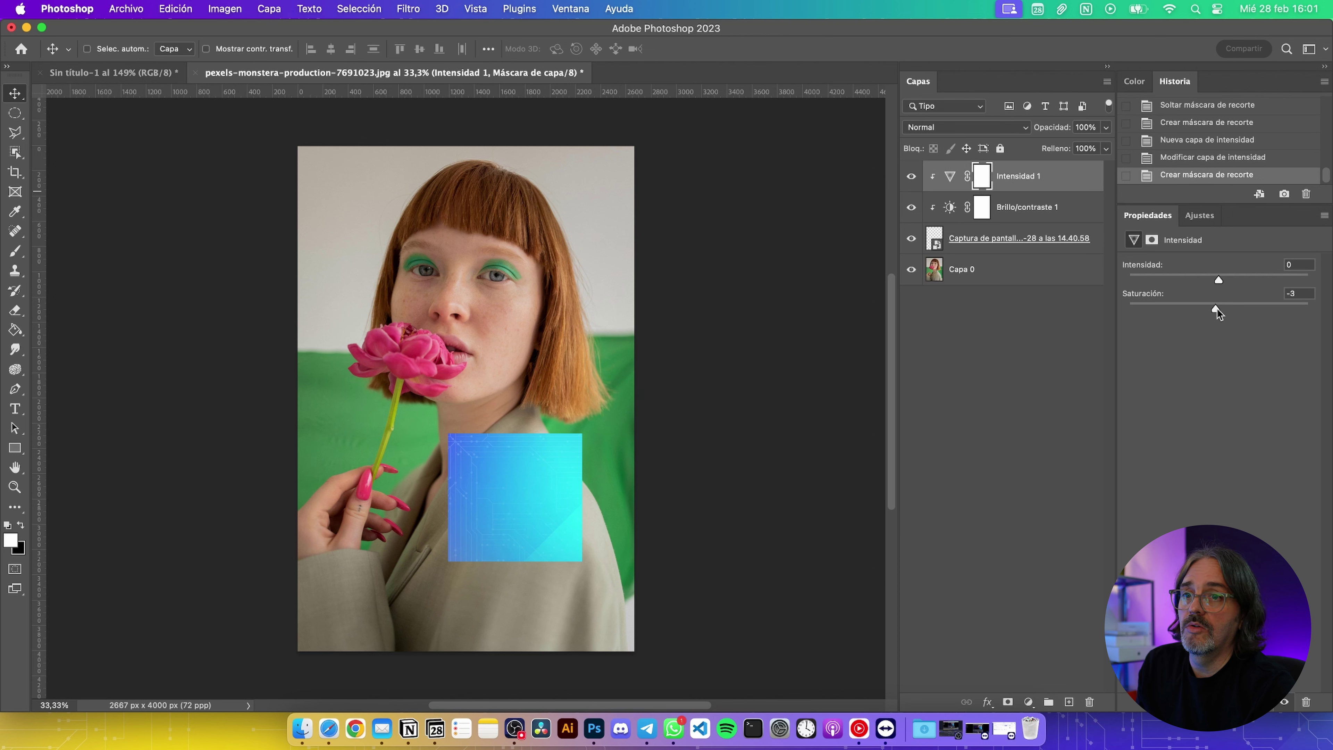
{"action": "mouse_move", "coordinate": [1216, 308]}
{"action": "left_mouse_down"}
{"action": "mouse_move", "coordinate": [1284, 308]}
{"action": "mouse_move", "coordinate": [1163, 293]}
{"action": "left_mouse_up"}
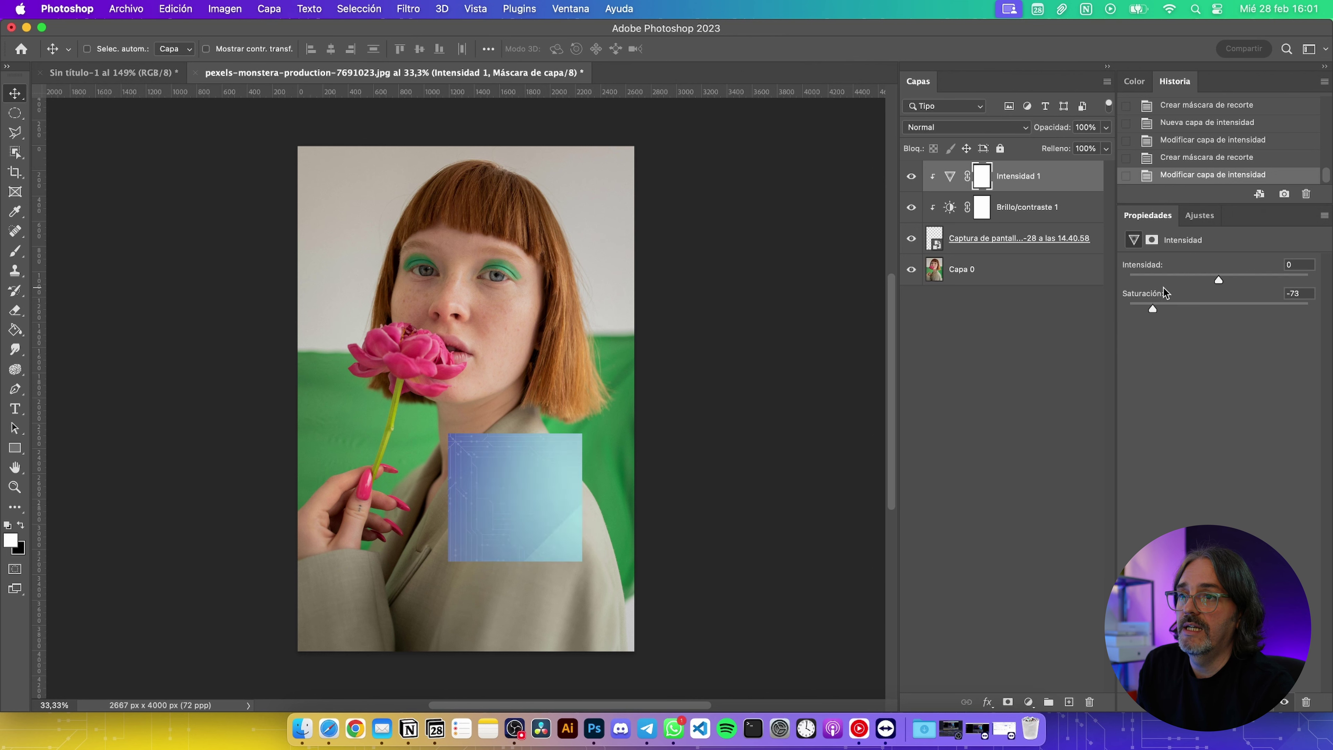
{"action": "key", "text": "super+z"}
{"action": "key", "text": "super+z"}
Move the vibrance layer above Capa 0, clip it, and set vibrance +78, saturation +76
{"action": "left_click_drag", "start_coordinate": [1051, 185], "coordinate": [1009, 254]}
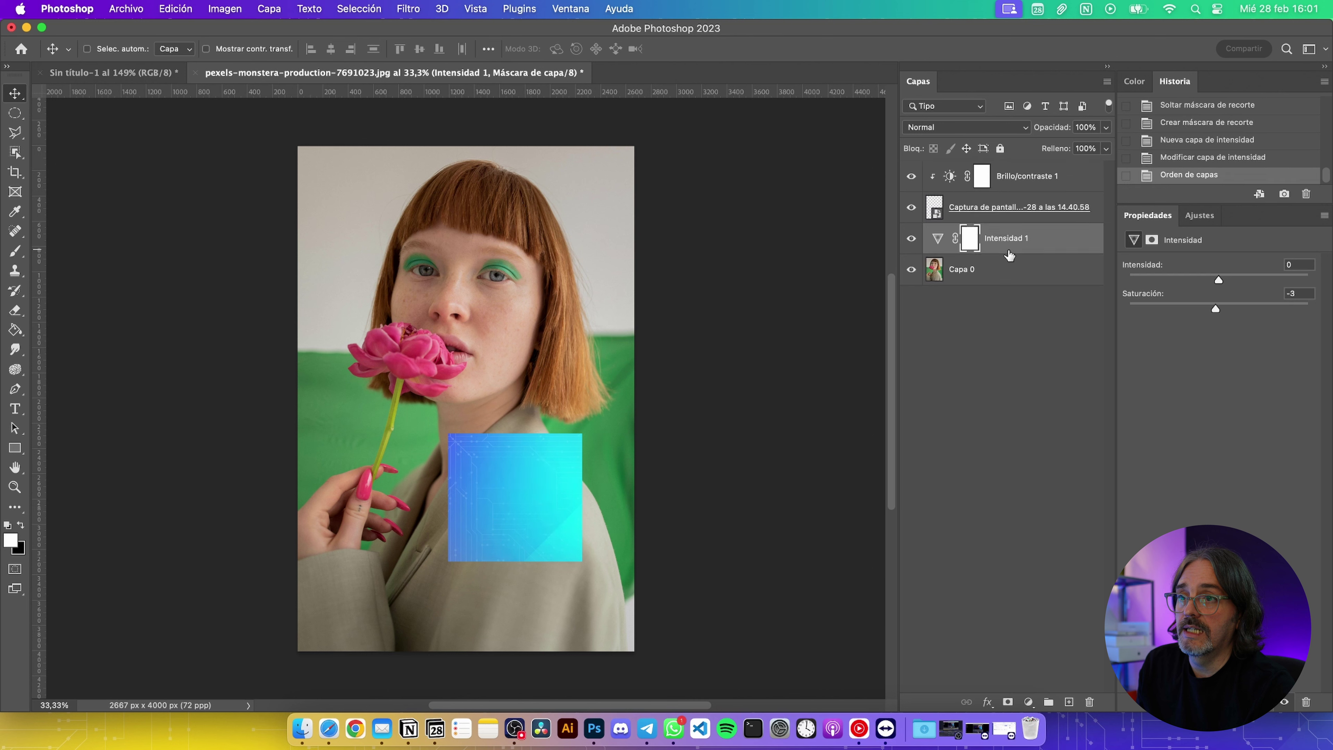
{"action": "key", "text": "super"}
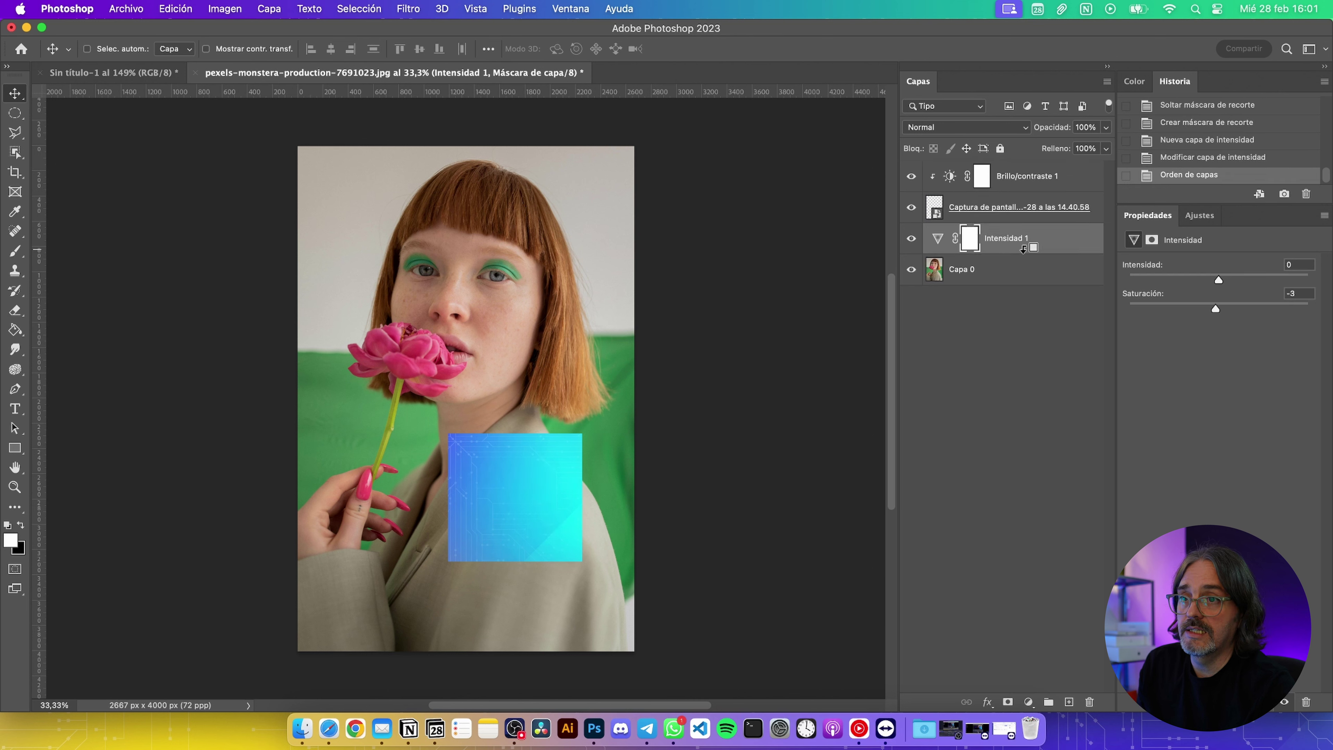
{"action": "left_click", "coordinate": [1023, 249], "text": "alt"}
{"action": "left_click_drag", "start_coordinate": [1219, 279], "coordinate": [1288, 279]}
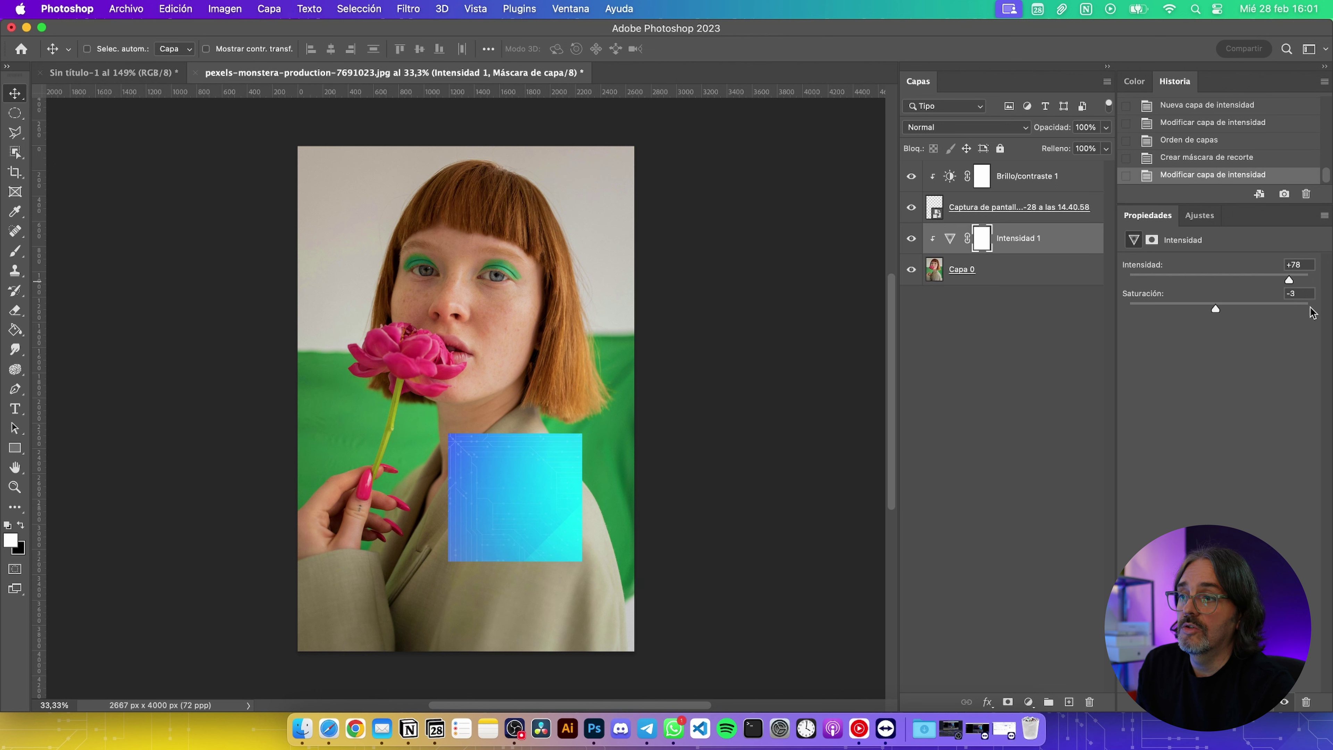
{"action": "left_click_drag", "start_coordinate": [1216, 309], "coordinate": [1287, 310]}
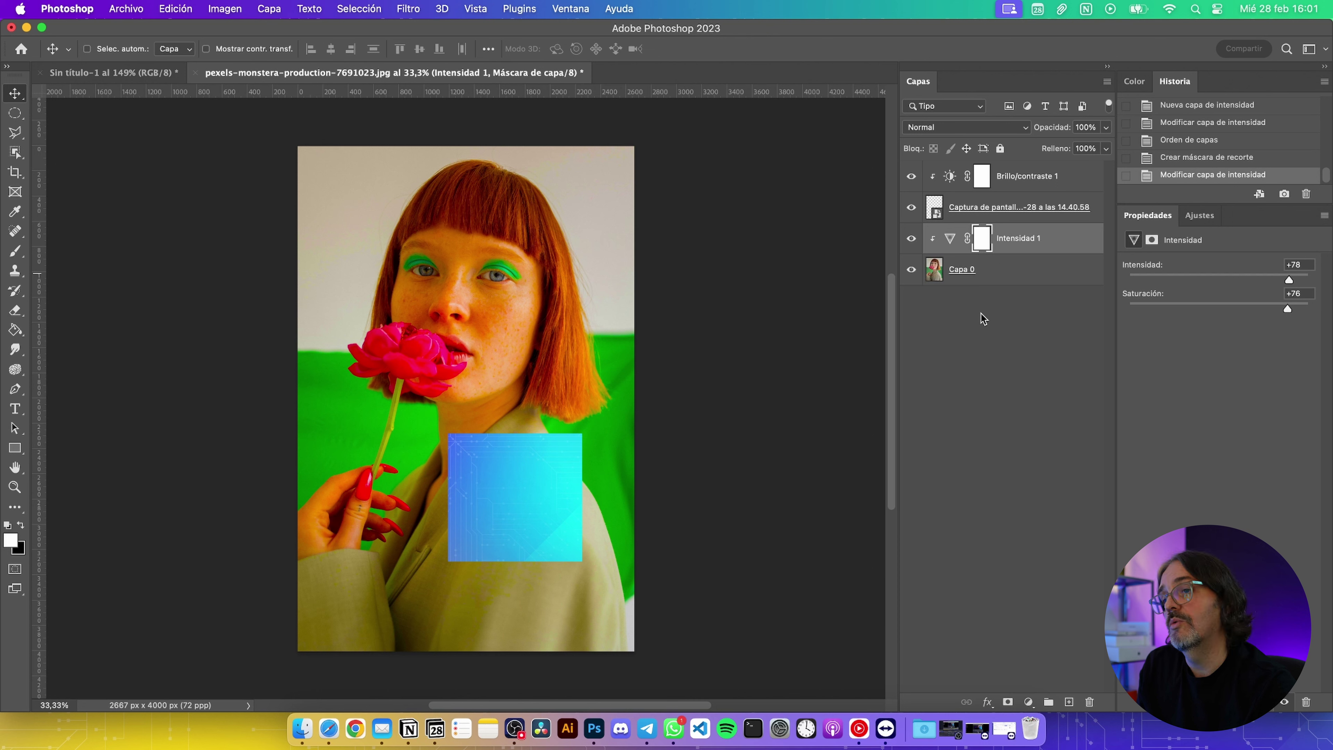
Release the vibrance layer's clipping and lower its saturation, briefly deleting then restoring the layer
{"action": "key", "text": "super"}
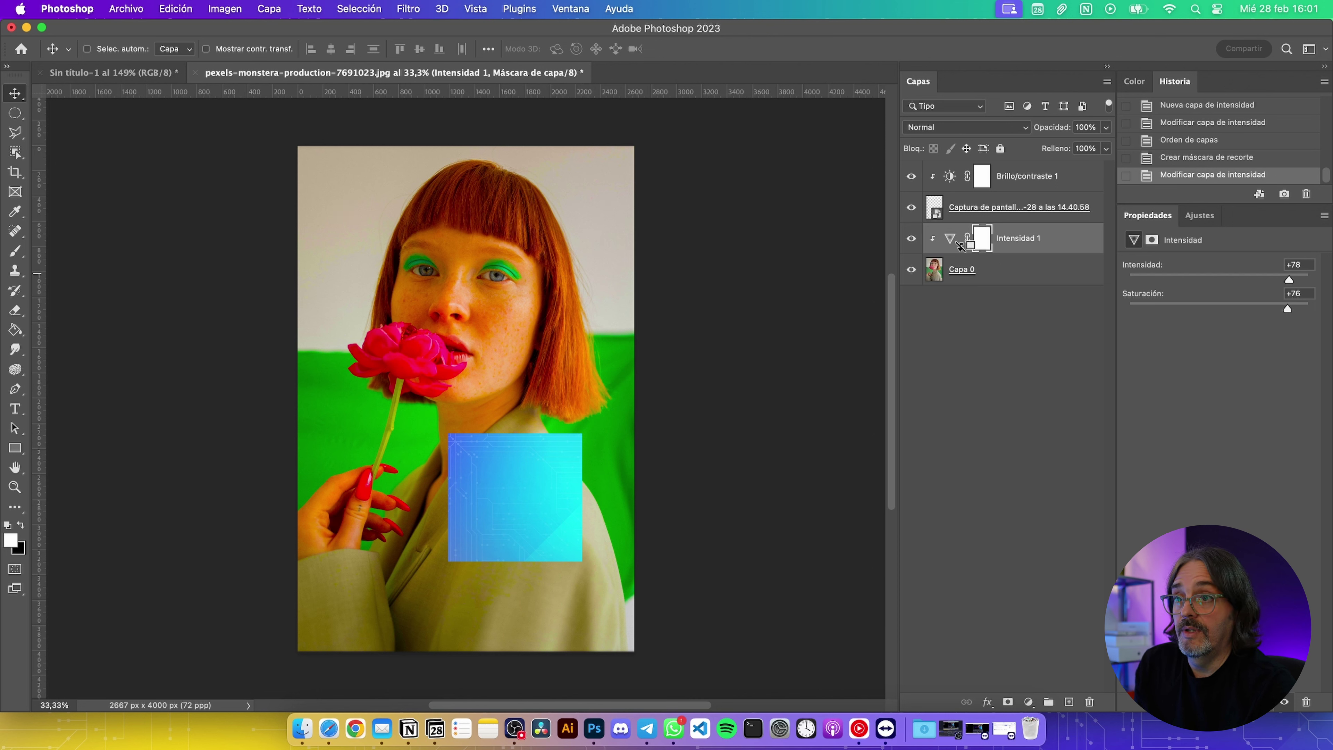
{"action": "left_click", "coordinate": [959, 250], "text": "alt"}
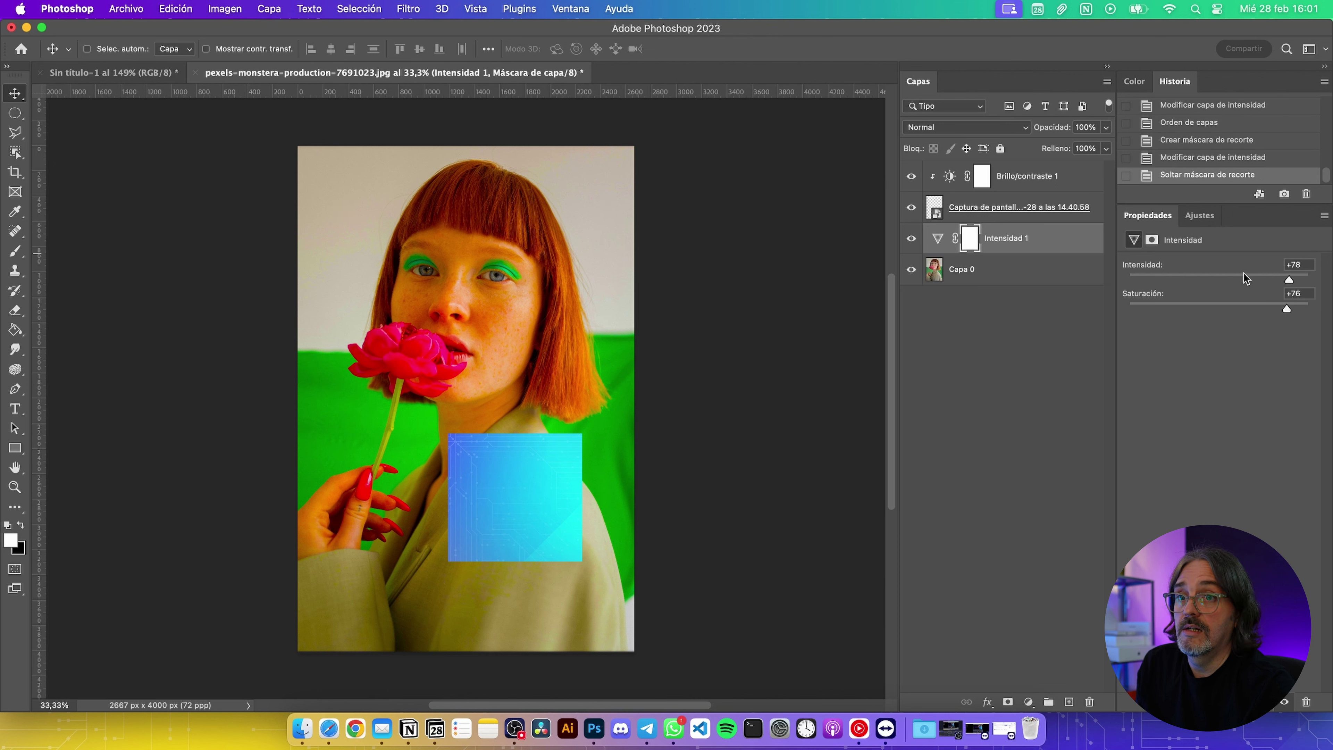
{"action": "mouse_move", "coordinate": [1218, 307]}
{"action": "left_mouse_down"}
{"action": "mouse_move", "coordinate": [1259, 304]}
{"action": "mouse_move", "coordinate": [1183, 279]}
{"action": "left_mouse_up"}
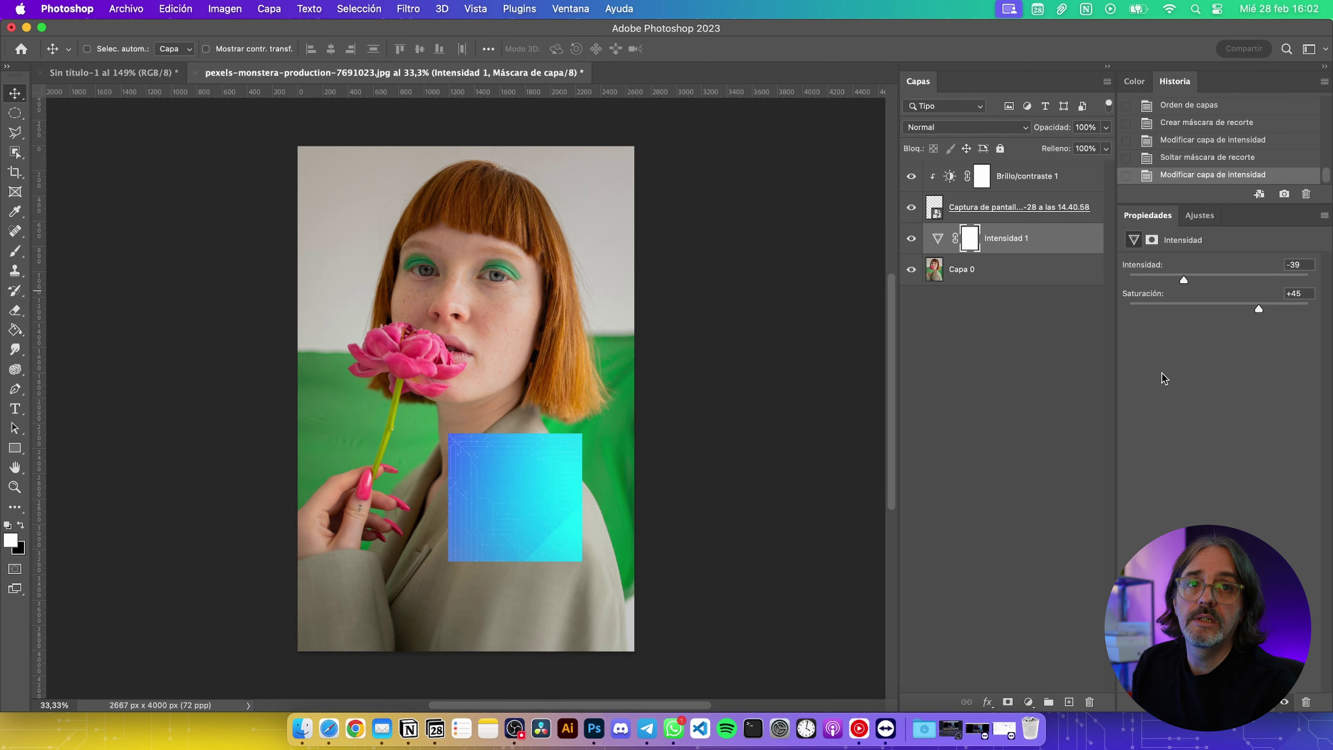
{"action": "key", "text": "BackSpace"}
{"action": "key", "text": "ctrl+z"}
Delete the Intensidad 1 vibrance layer along with its mask
{"action": "left_click", "coordinate": [1045, 369]}
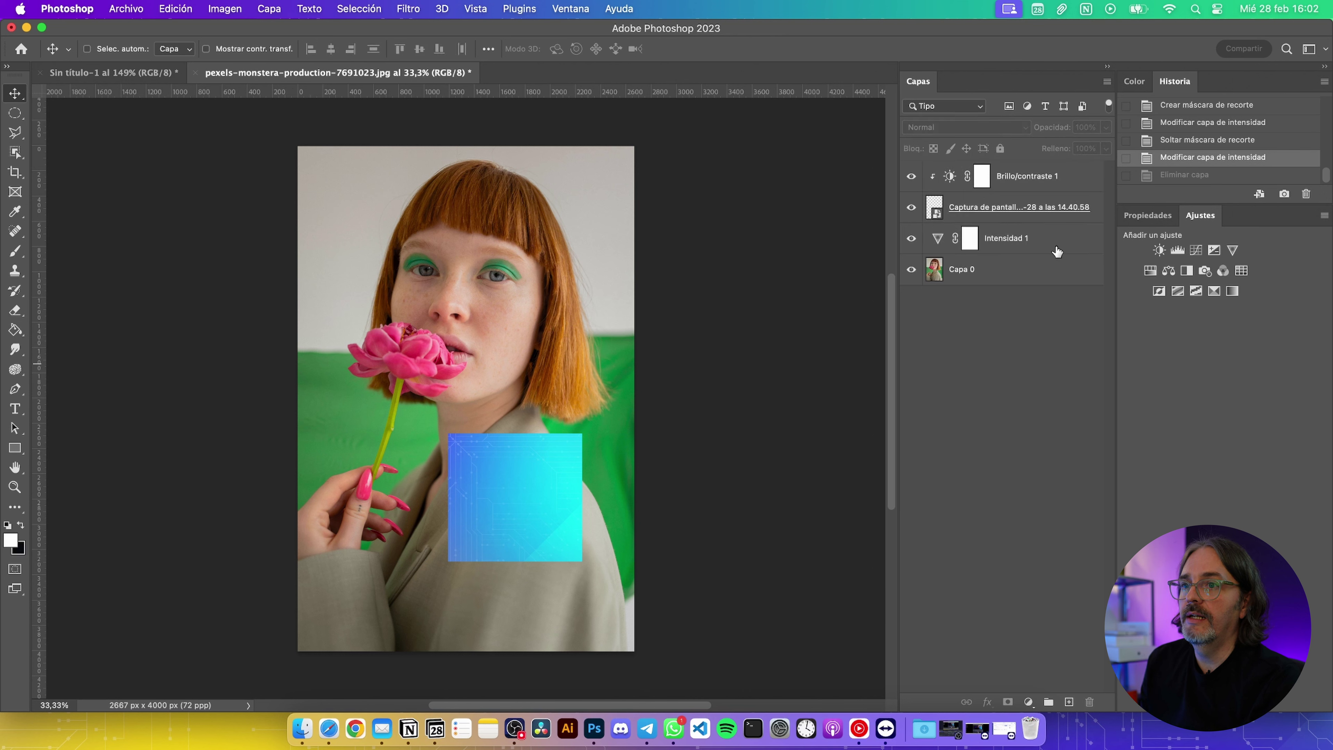
{"action": "left_click", "coordinate": [1056, 247]}
{"action": "key", "text": "BackSpace"}
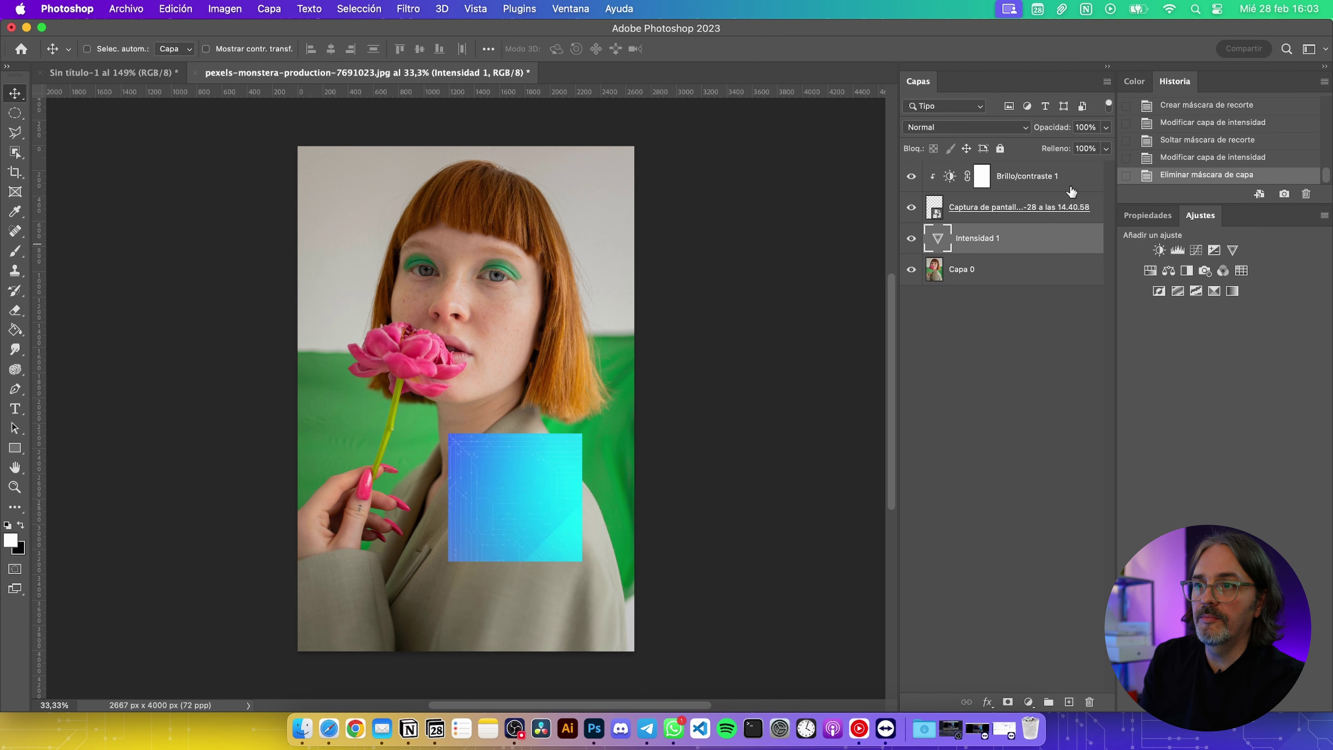
{"action": "key", "text": "BackSpace"}
Delete the Brillo/contraste 1 layer, cancelling the Layer Style dialog that appears
{"action": "double_click", "coordinate": [1072, 181]}
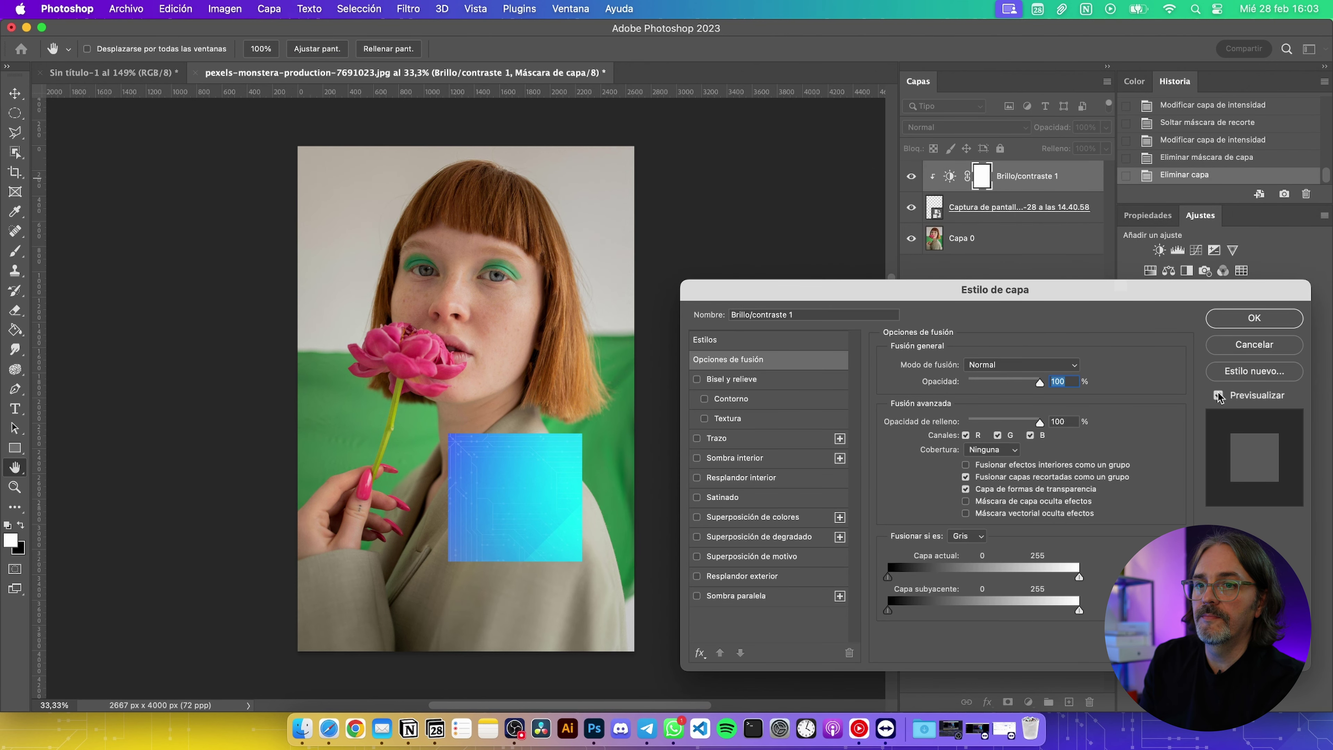
{"action": "left_click", "coordinate": [1234, 349]}
{"action": "key", "text": "BackSpace"}
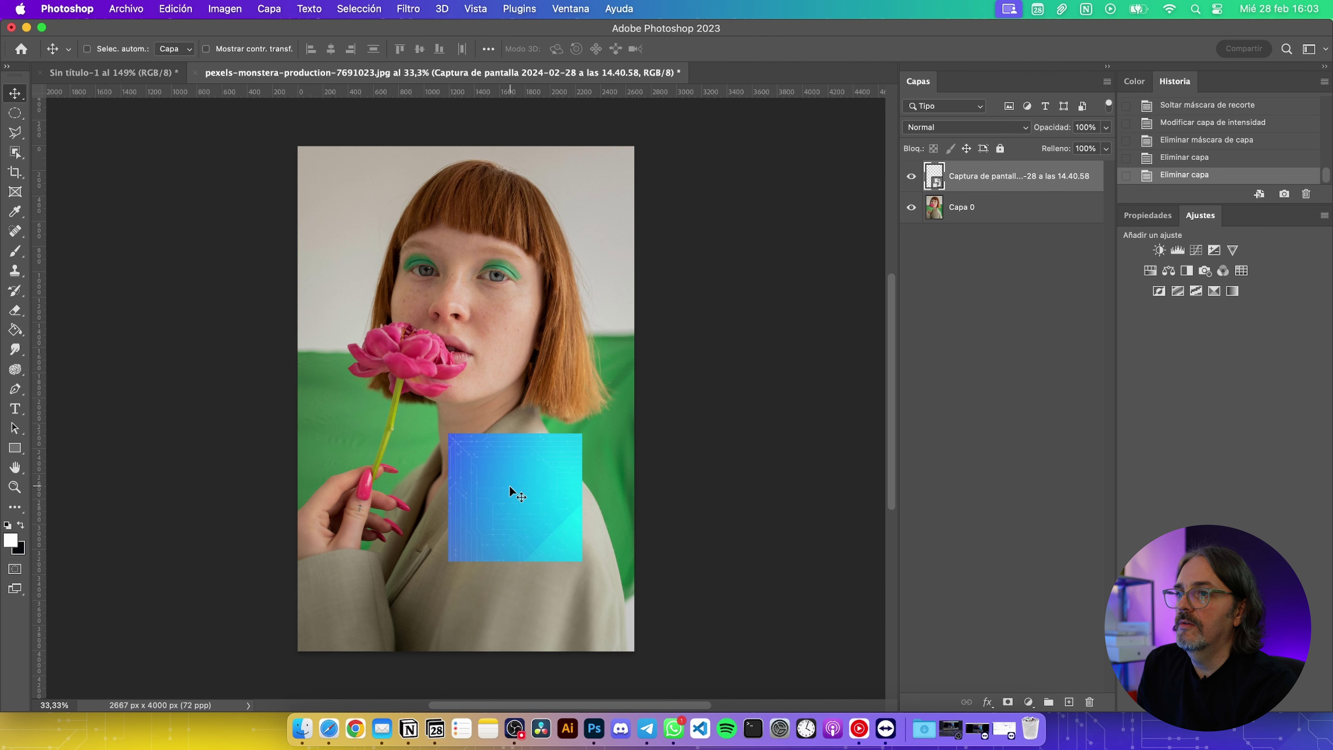
Scale Capa 0 down to about 44% and move the blue gradient square up over its right side
{"action": "left_click", "coordinate": [926, 204]}
{"action": "key", "text": "ctrl+t"}
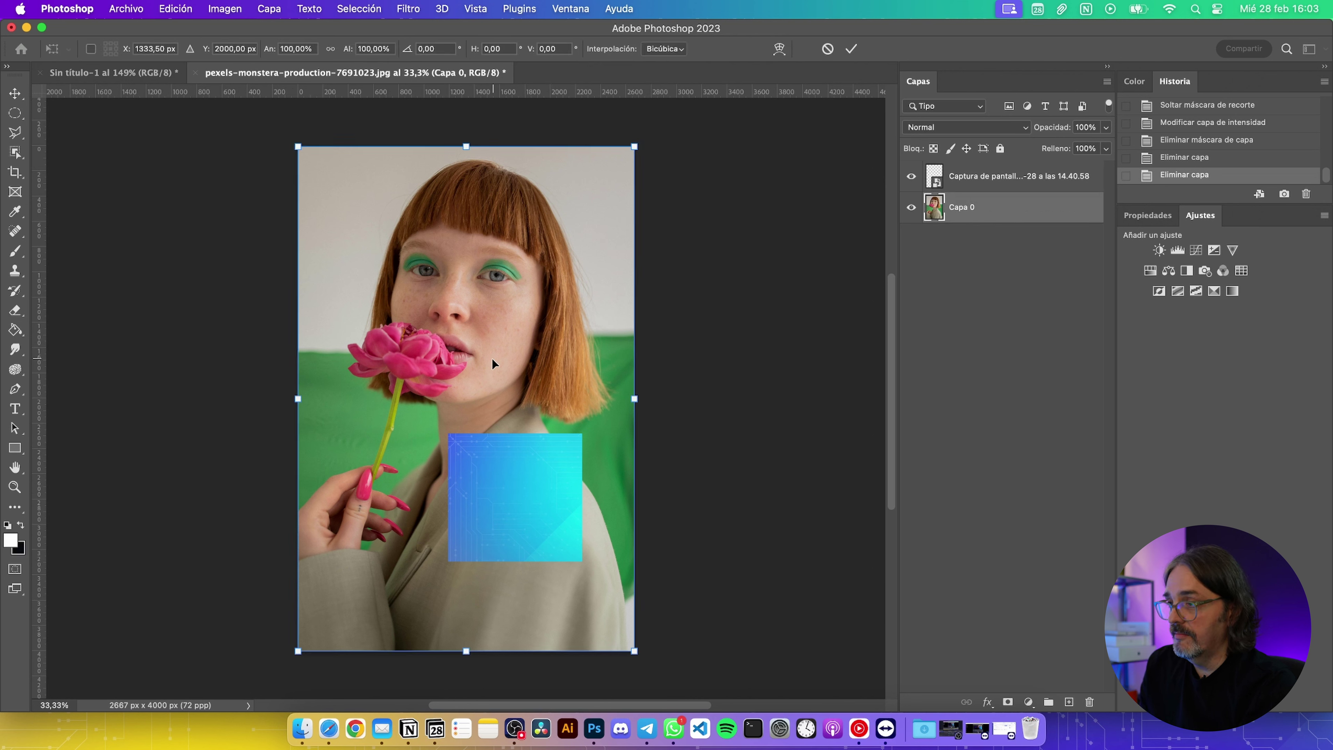
{"action": "mouse_move", "coordinate": [635, 651]}
{"action": "left_mouse_down"}
{"action": "mouse_move", "coordinate": [447, 400]}
{"action": "mouse_move", "coordinate": [444, 366]}
{"action": "left_mouse_up"}
{"action": "left_click_drag", "start_coordinate": [360, 216], "coordinate": [400, 347]}
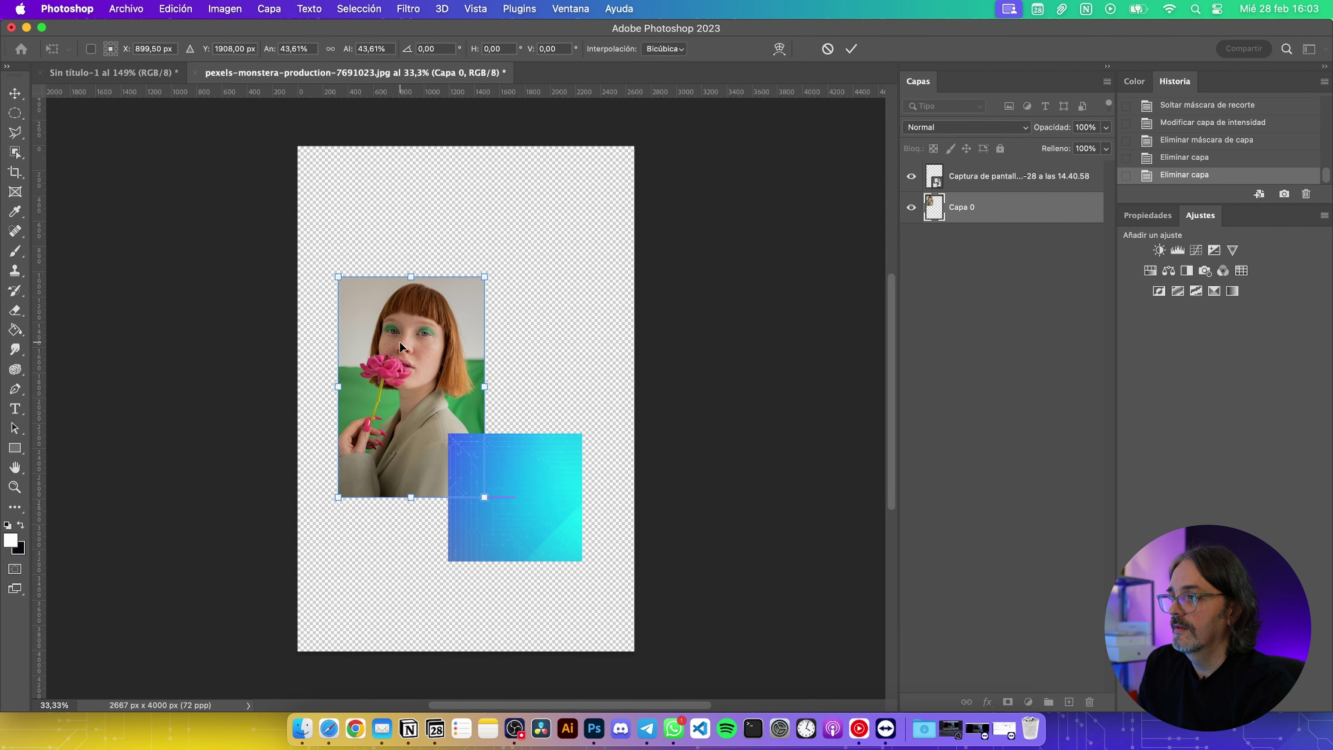
{"action": "key", "text": "Return"}
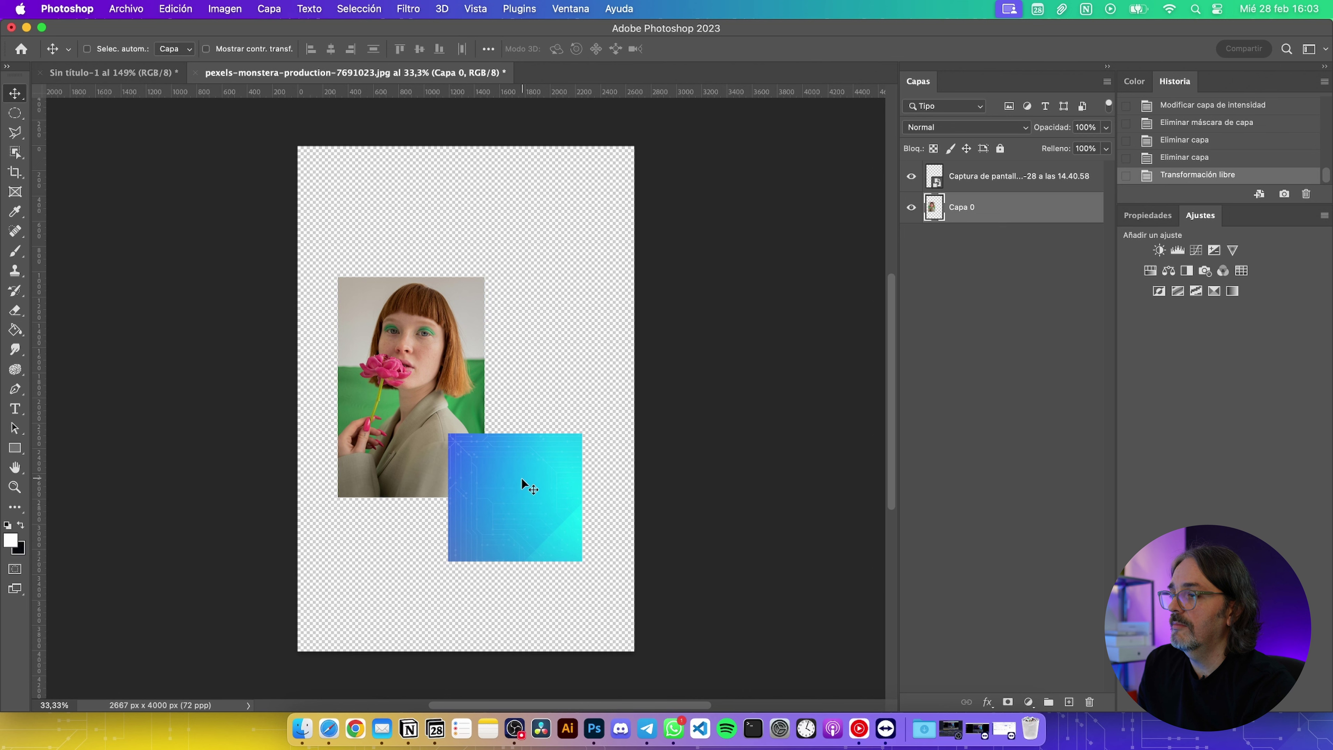
{"action": "left_click", "coordinate": [968, 184]}
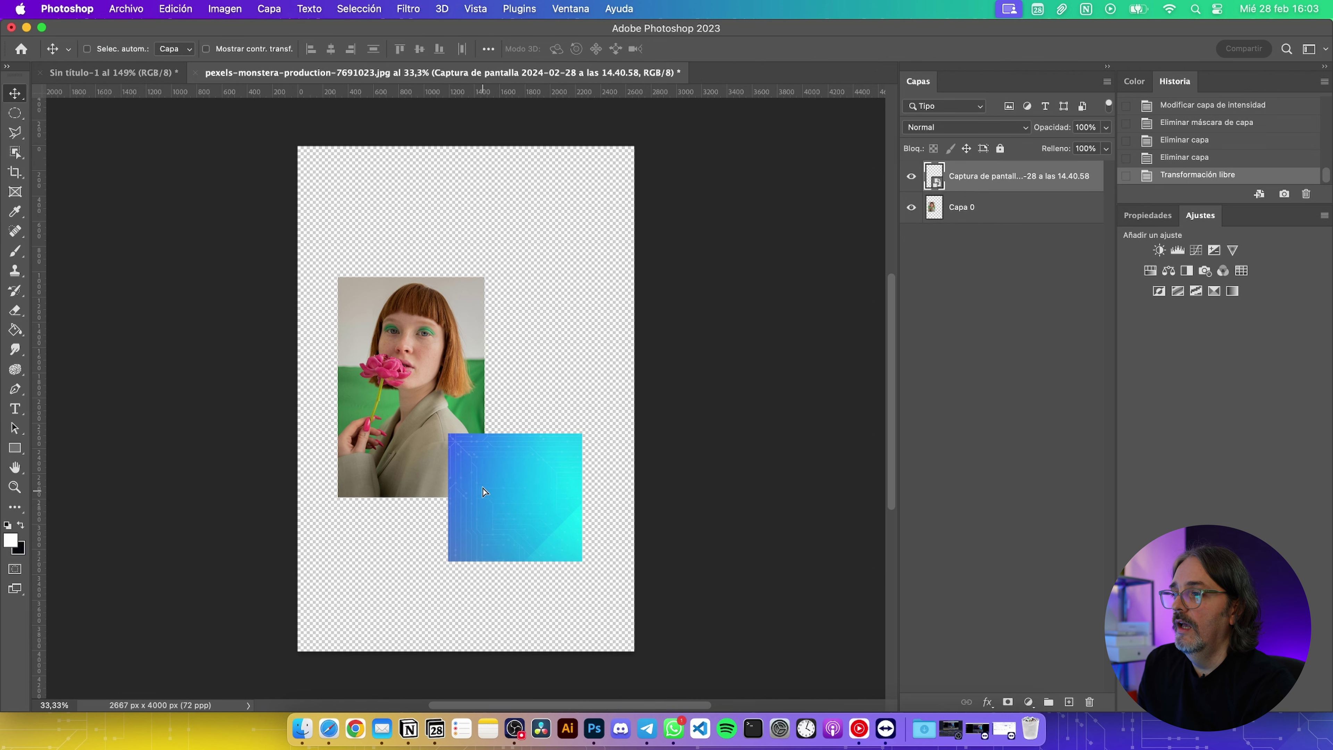
{"action": "left_click_drag", "start_coordinate": [483, 490], "coordinate": [461, 366]}
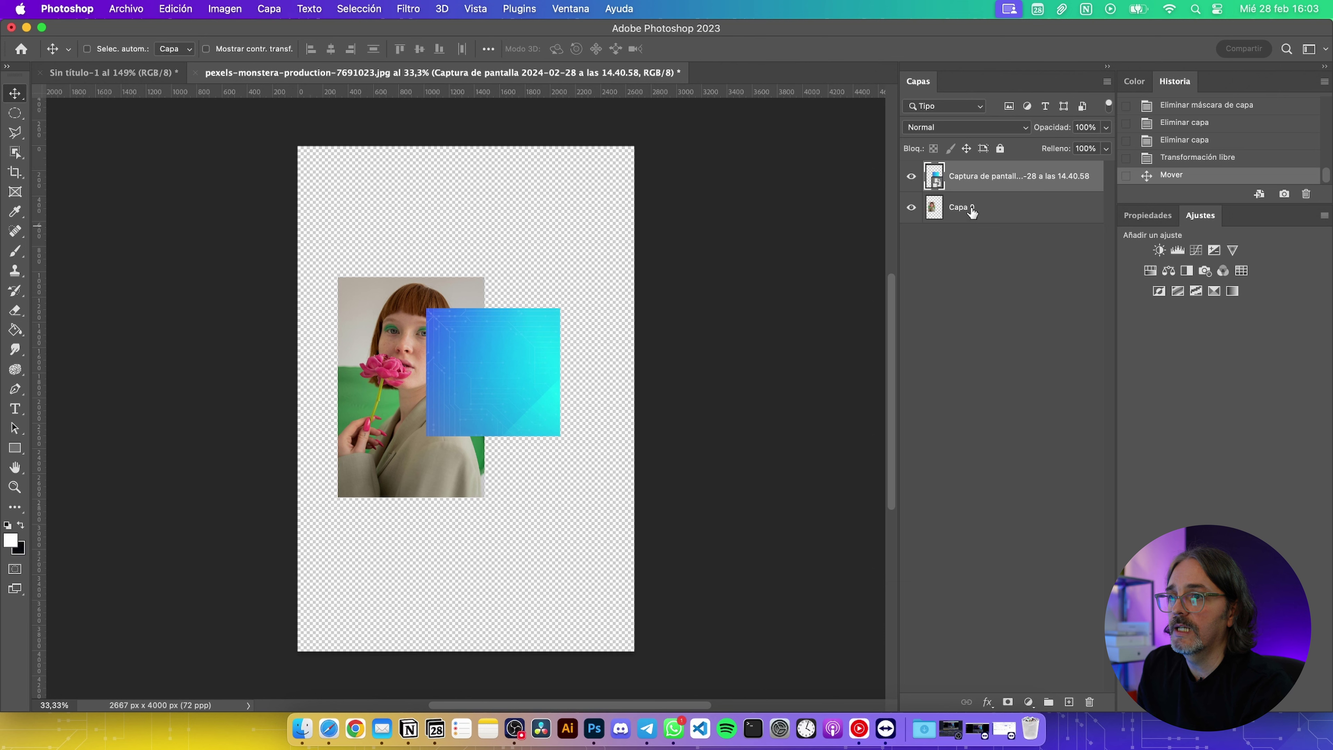
Stack Capa 0 above the screenshot layer and clip it to the blue square
{"action": "left_click_drag", "start_coordinate": [982, 185], "coordinate": [978, 242]}
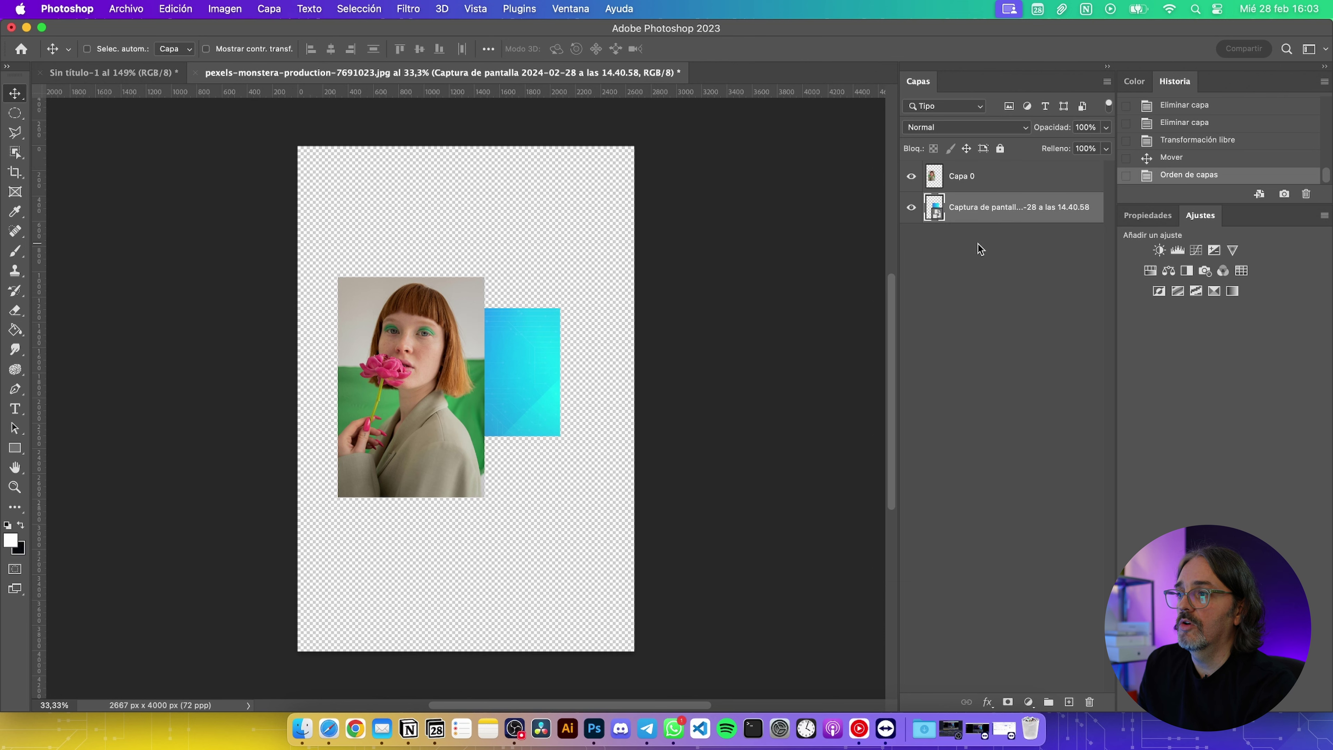
{"action": "left_click", "coordinate": [979, 182]}
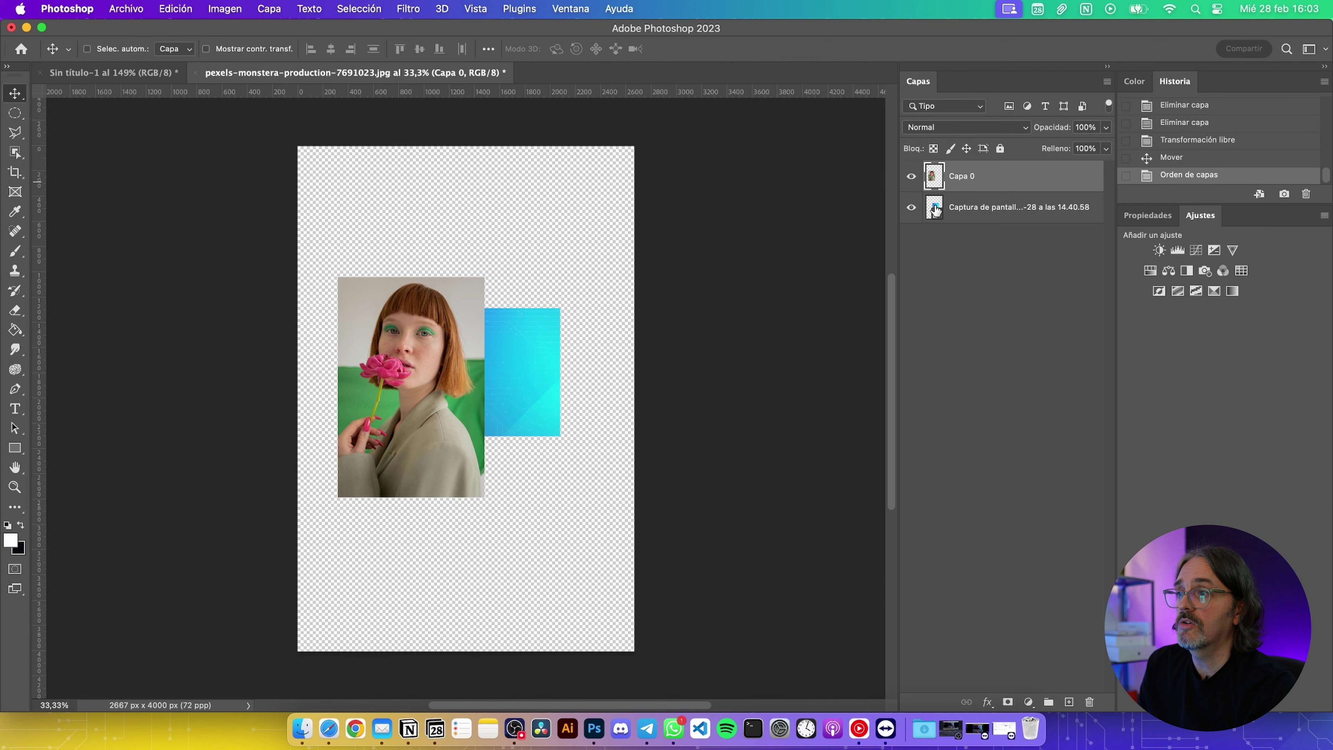
{"action": "left_click_drag", "start_coordinate": [965, 187], "coordinate": [979, 186]}
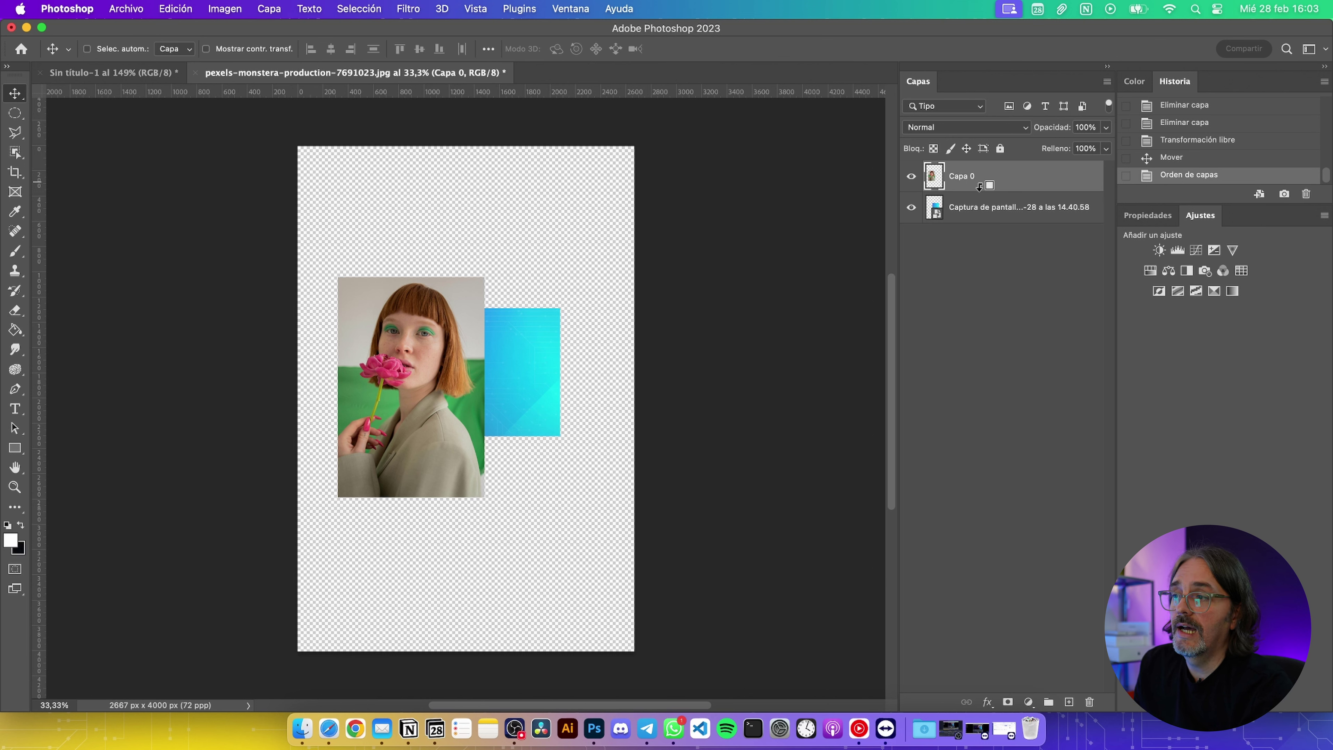
{"action": "left_click", "coordinate": [978, 186], "text": "alt"}
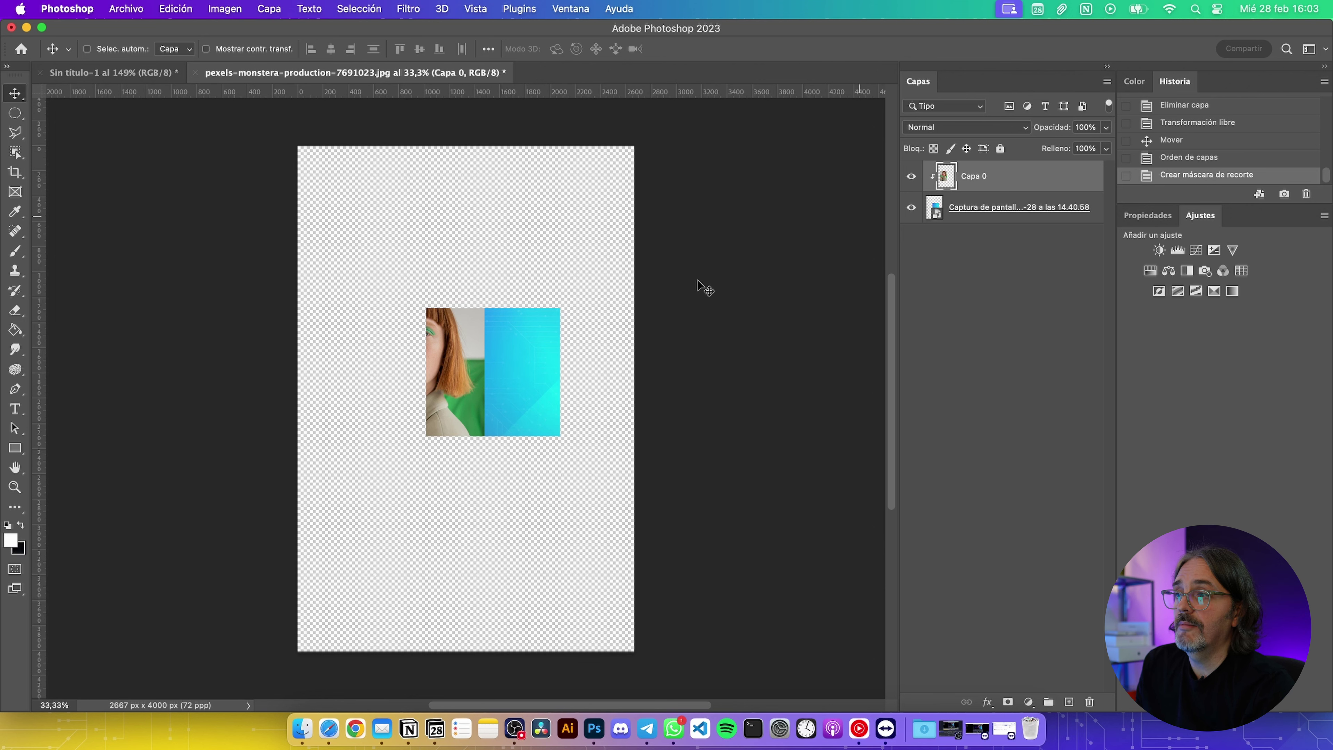
Shift and enlarge the clipped portrait inside the square, then undo back
{"action": "mouse_move", "coordinate": [467, 366]}
{"action": "left_mouse_down"}
{"action": "mouse_move", "coordinate": [517, 380]}
{"action": "mouse_move", "coordinate": [551, 368]}
{"action": "left_mouse_up"}
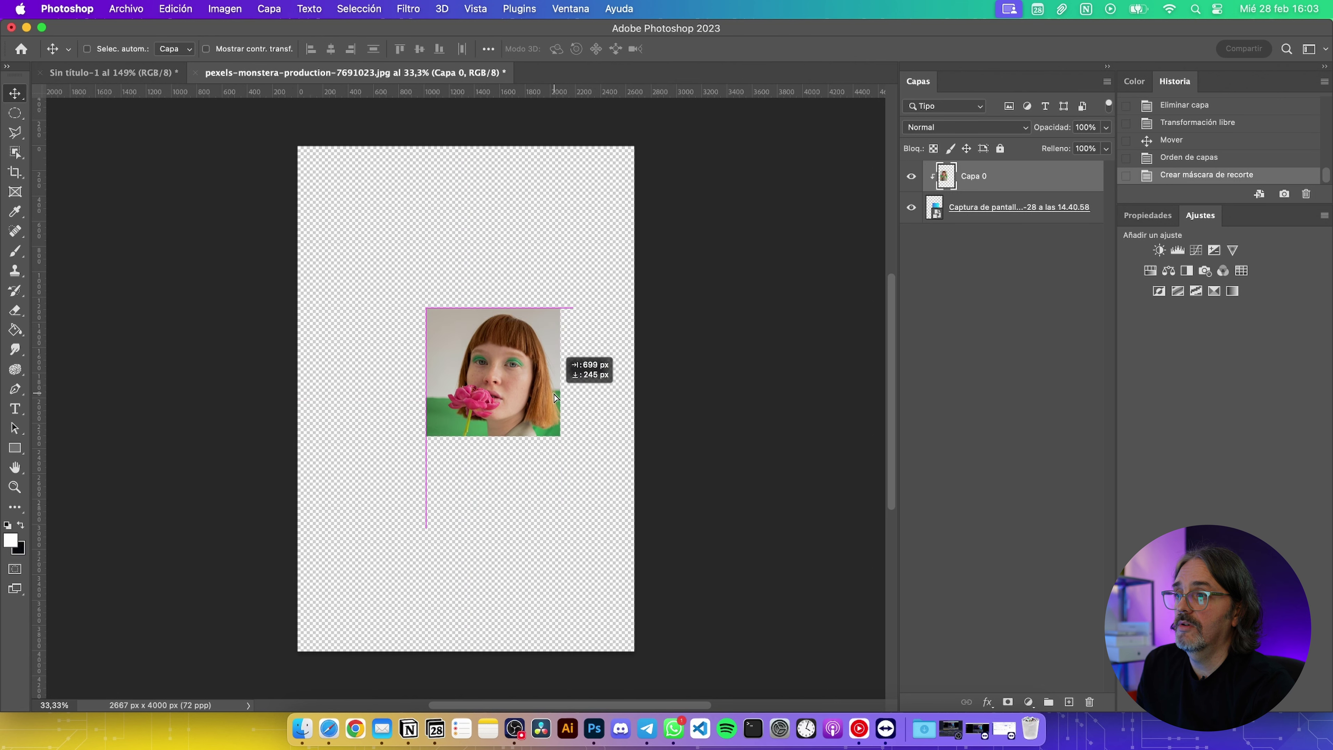
{"action": "left_click_drag", "start_coordinate": [552, 368], "coordinate": [555, 380]}
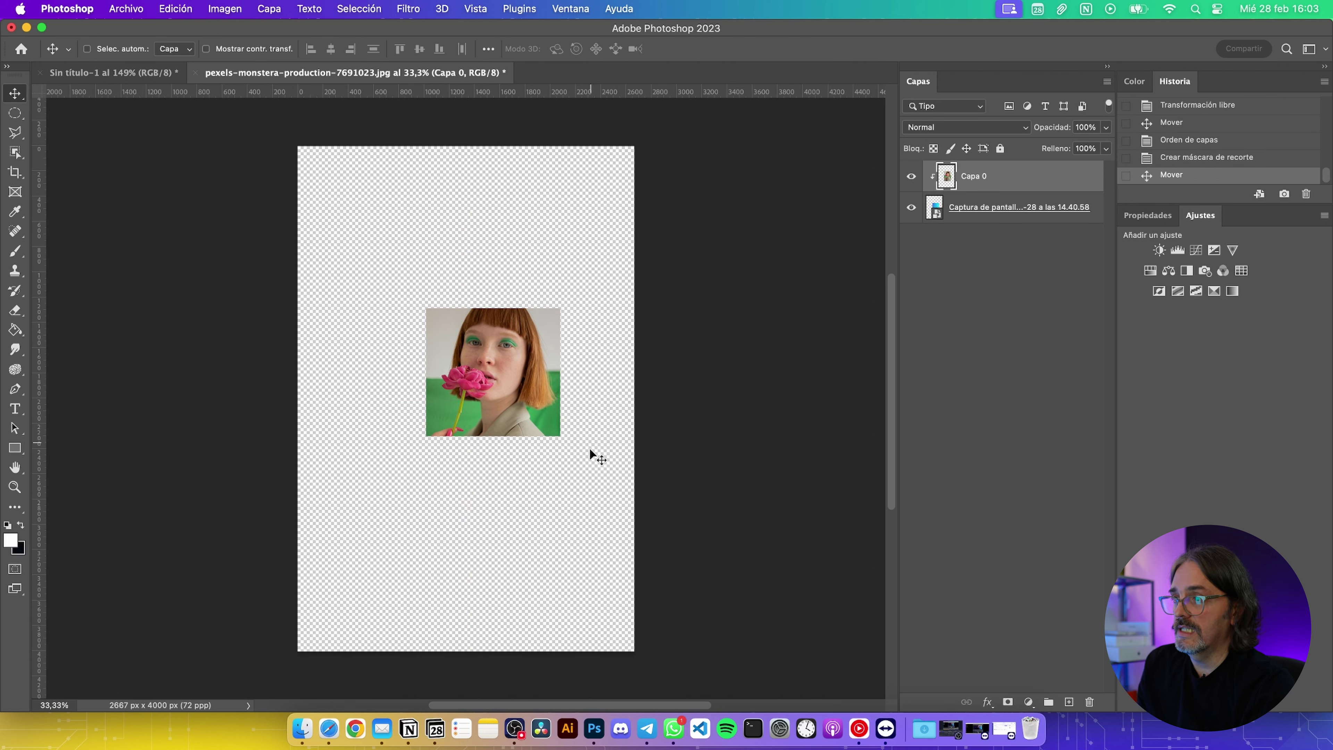
{"action": "key", "text": "super+t"}
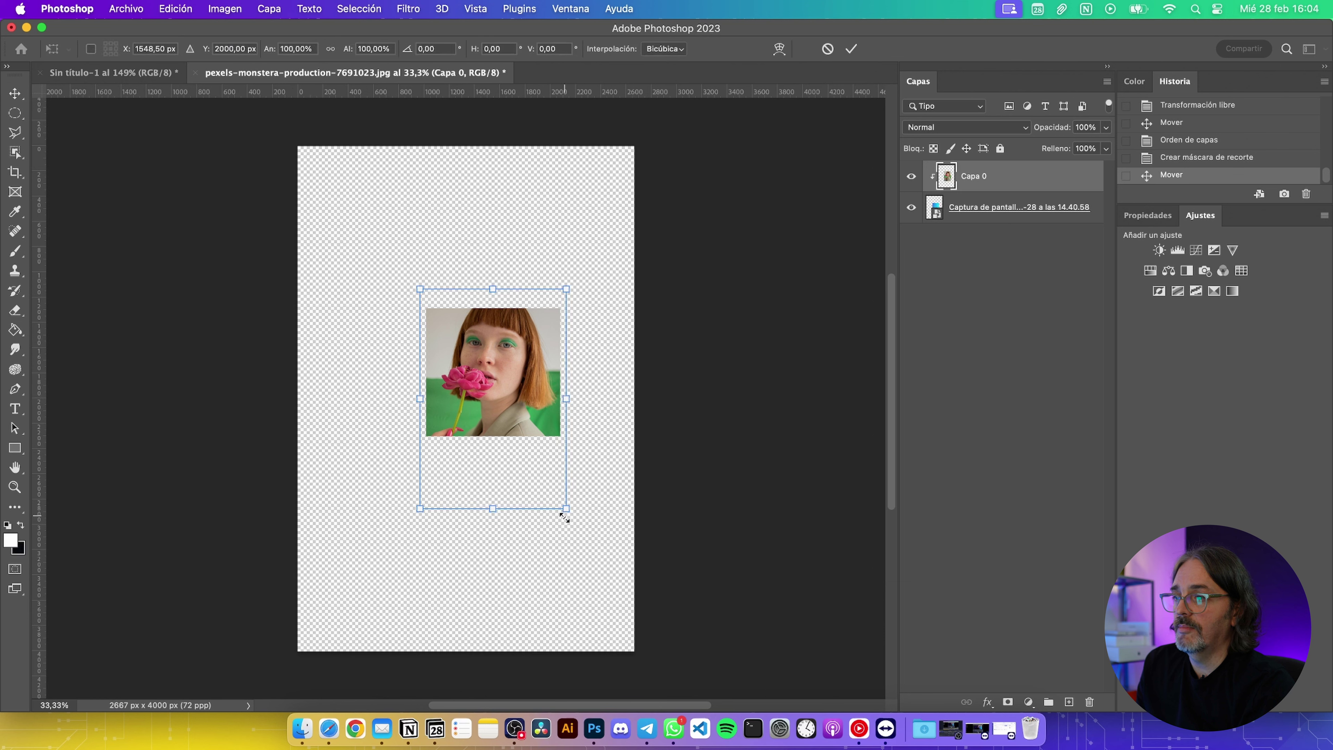
{"action": "mouse_move", "coordinate": [566, 508]}
{"action": "left_mouse_down"}
{"action": "mouse_move", "coordinate": [630, 450]}
{"action": "mouse_move", "coordinate": [558, 544]}
{"action": "left_mouse_up"}
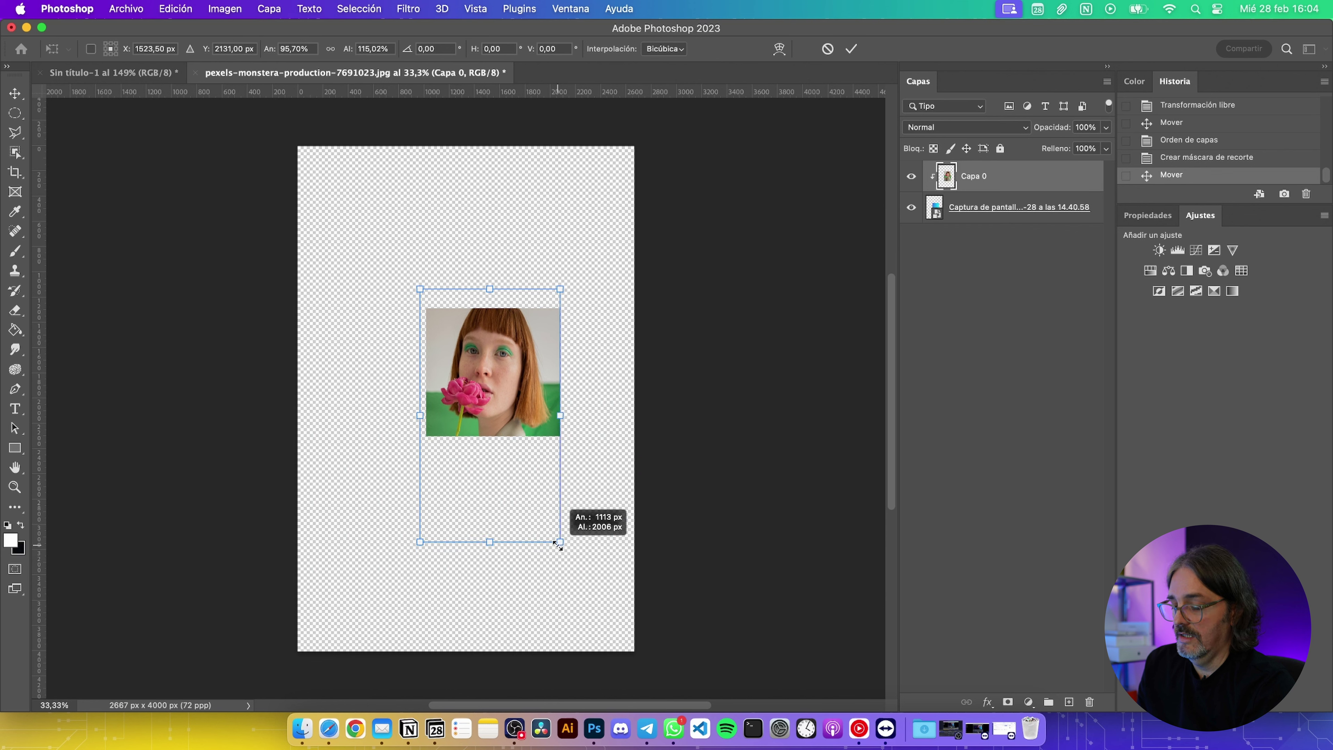
{"action": "key", "text": "Return"}
{"action": "key", "text": "super+z"}
{"action": "key", "text": "super+z"}
{"action": "key", "text": "super+z"}
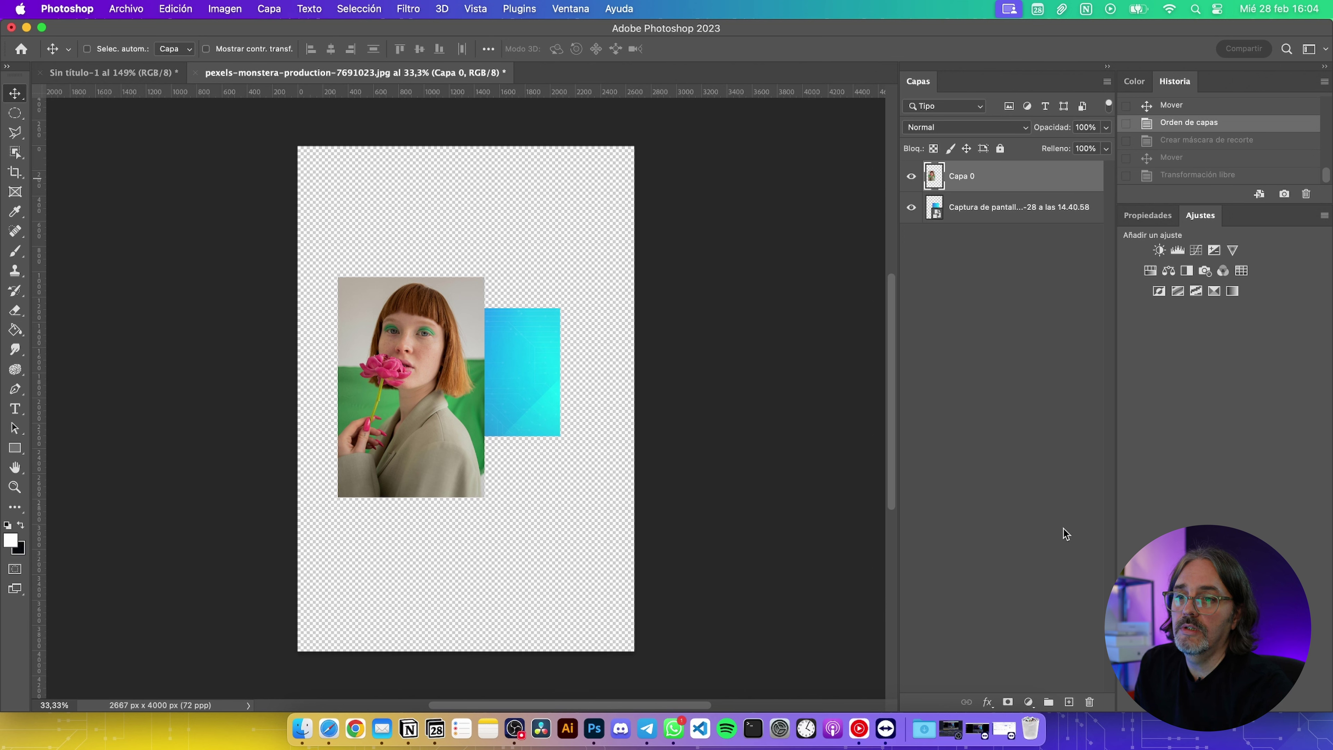
Reapply Create Clipping Mask to Capa 0, shift the photo, then undo it
{"action": "right_click", "coordinate": [996, 176]}
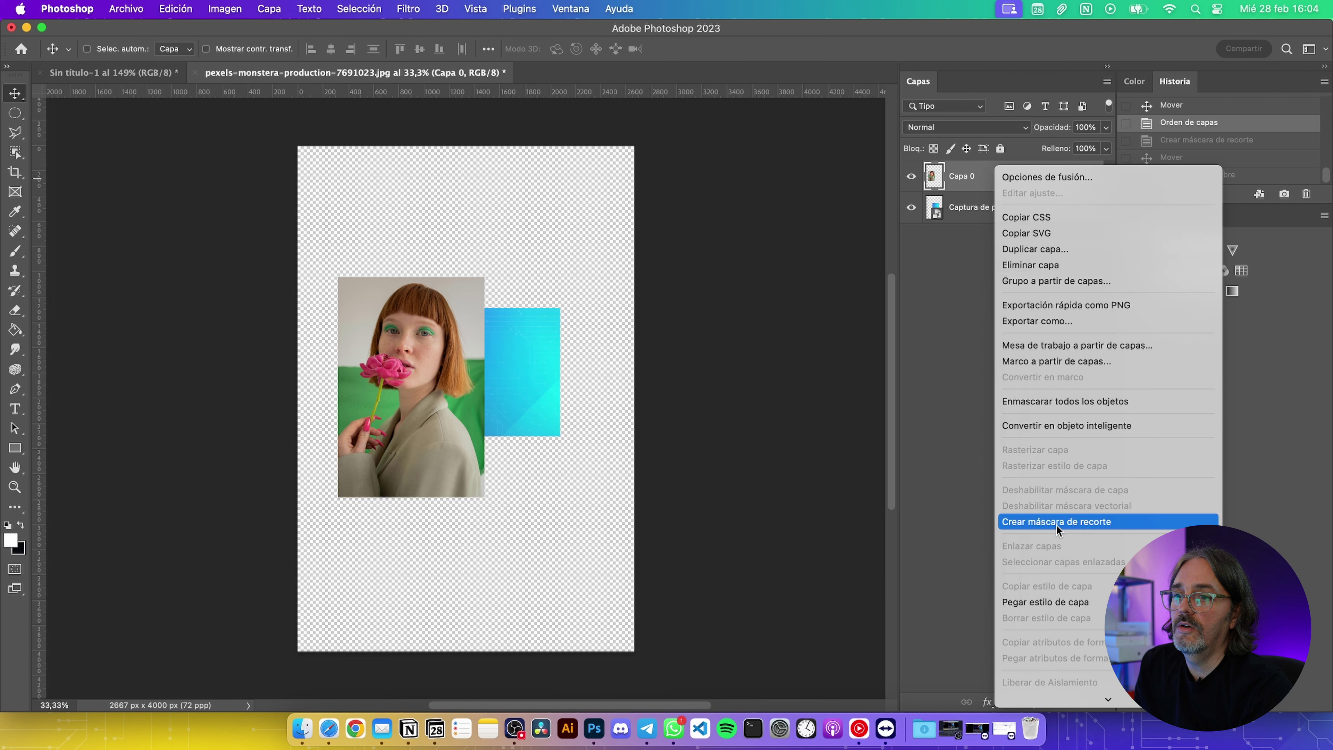
{"action": "left_click", "coordinate": [1056, 521]}
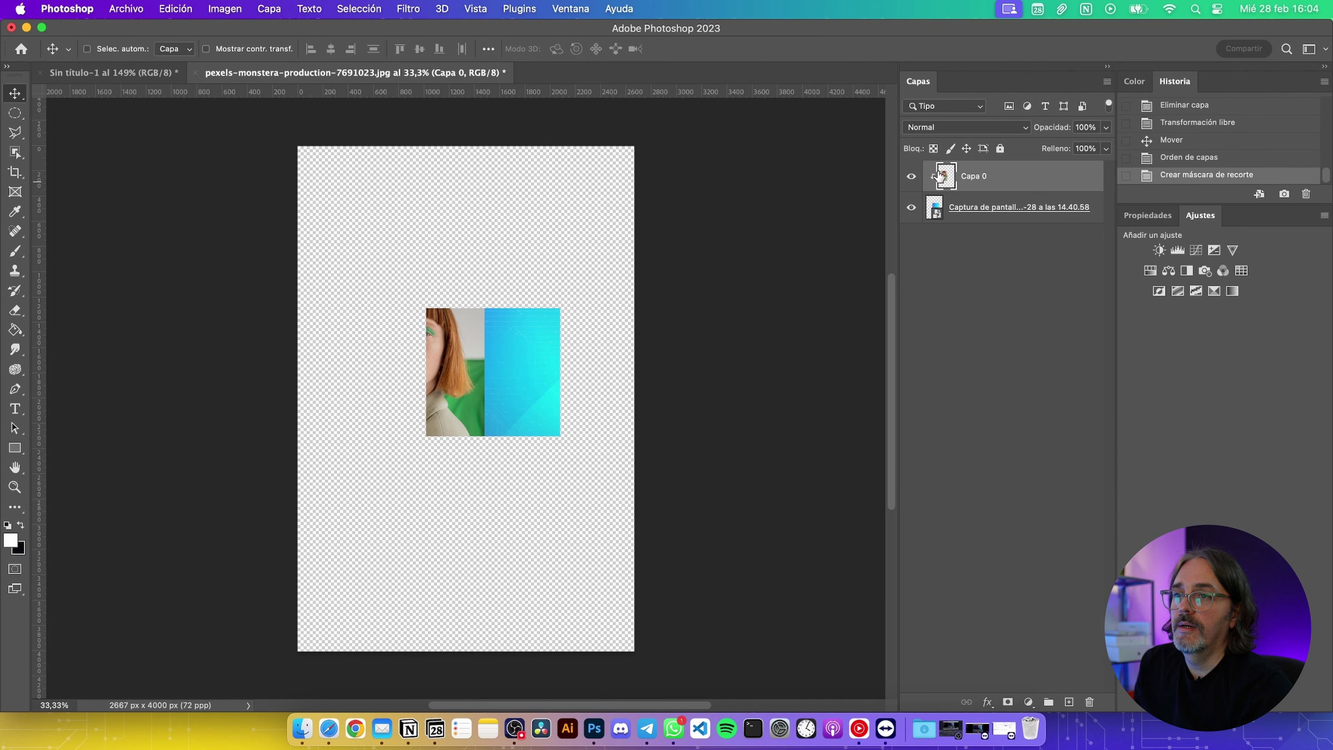
{"action": "left_click_drag", "start_coordinate": [454, 392], "coordinate": [528, 393]}
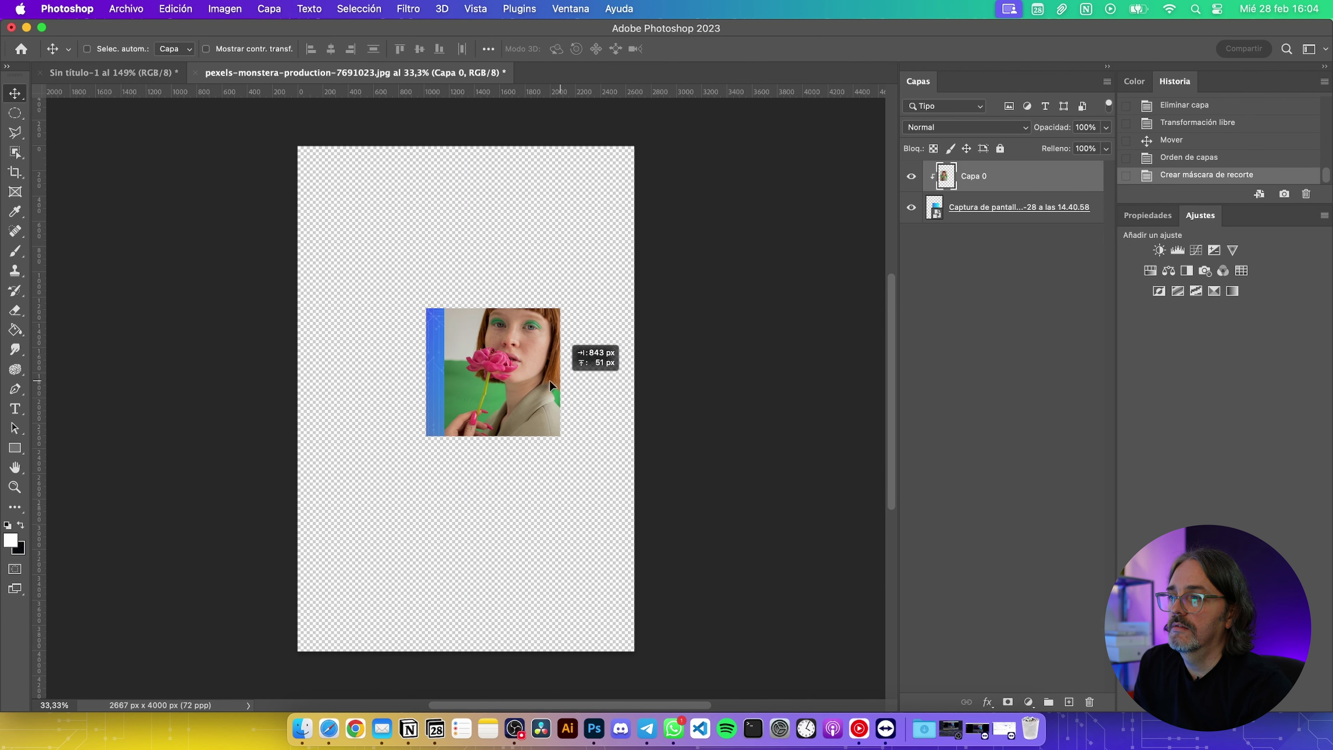
{"action": "key", "text": "ctrl+z"}
{"action": "key", "text": "ctrl+z"}
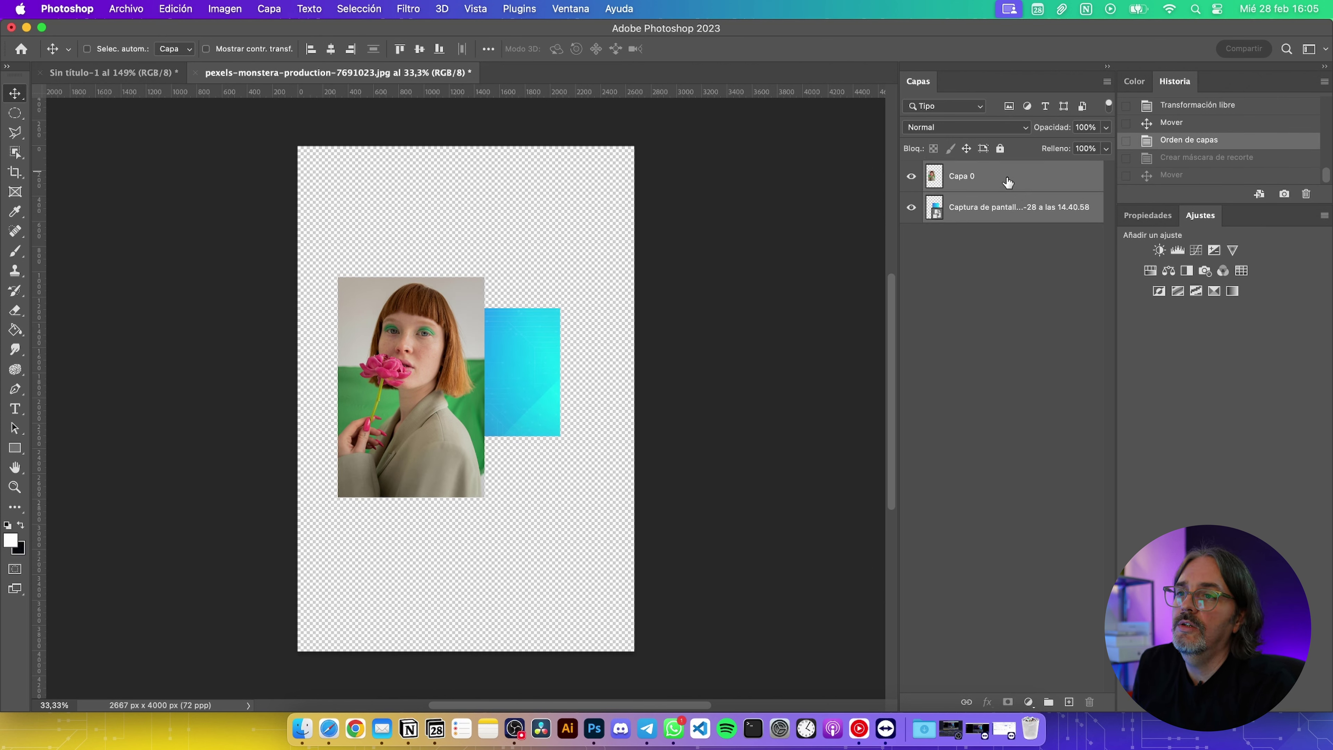
{"action": "right_click", "coordinate": [1027, 532]}
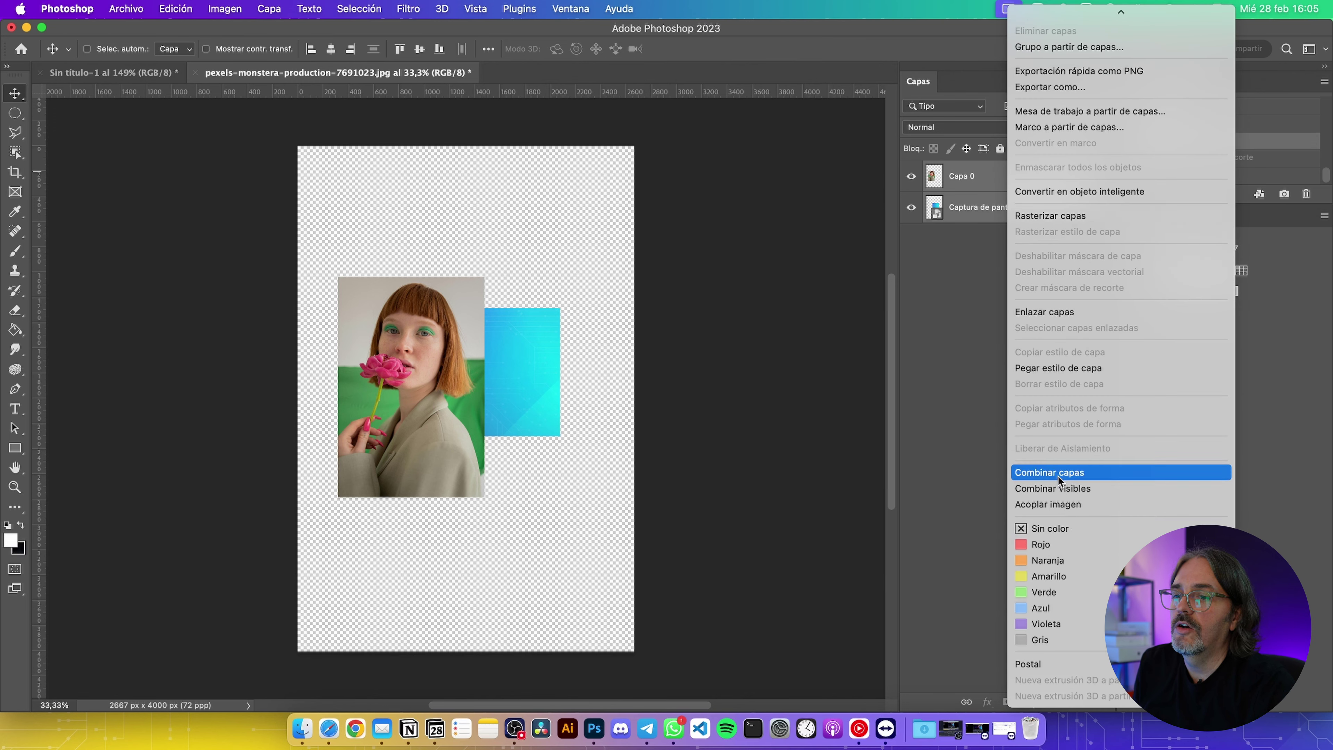
{"action": "left_click", "coordinate": [1058, 473]}
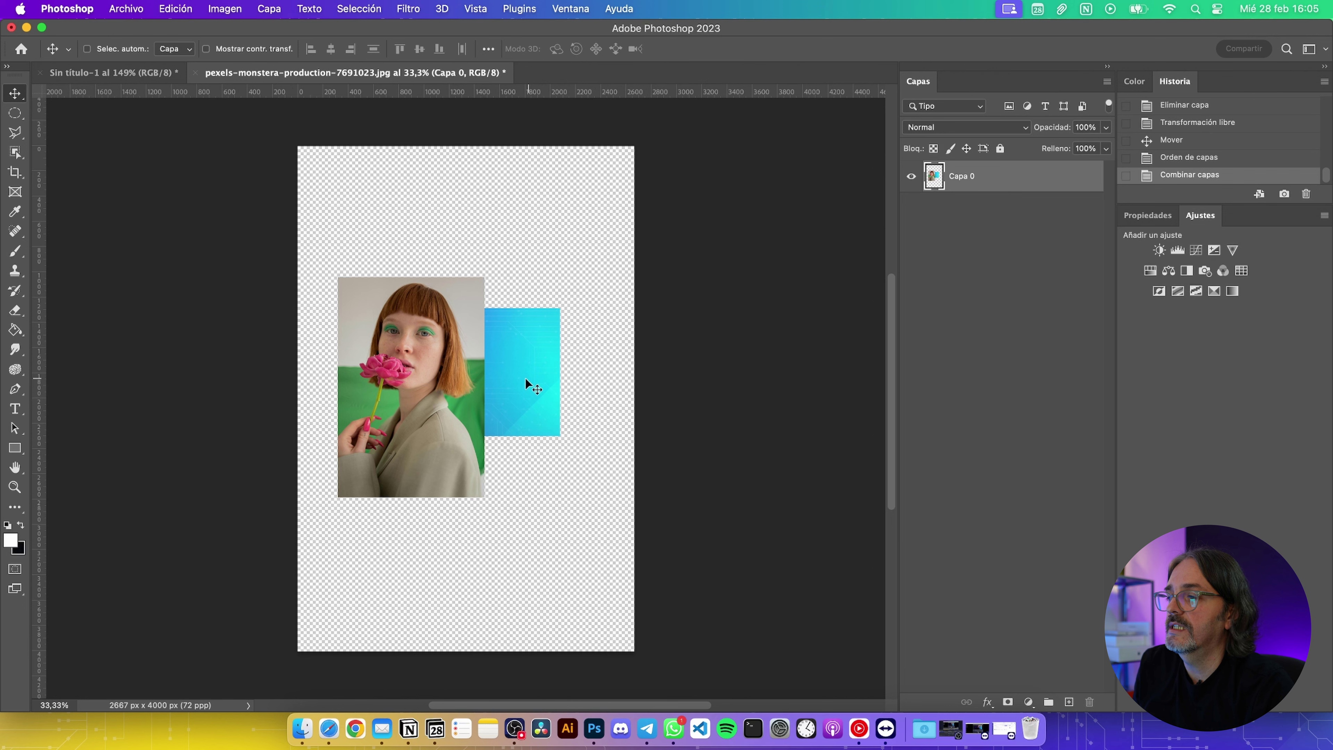
{"action": "left_click_drag", "start_coordinate": [523, 375], "coordinate": [582, 250]}
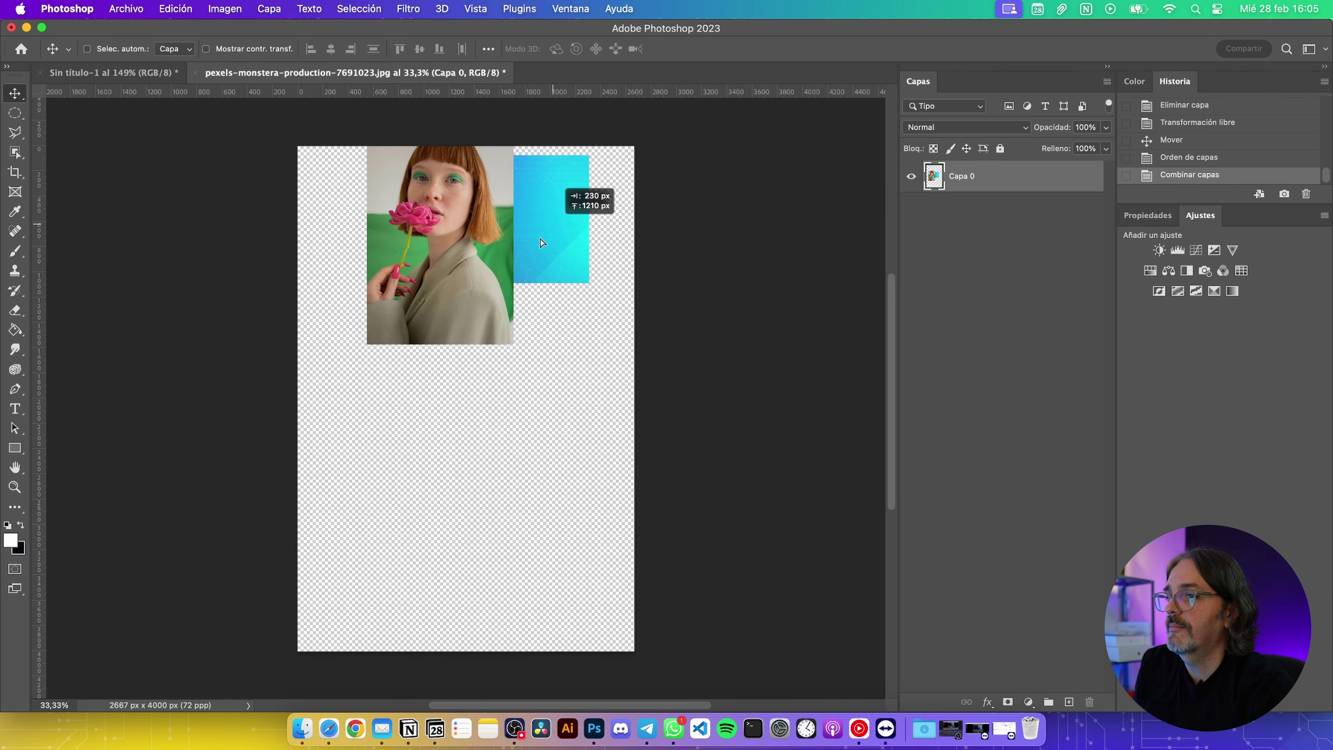
{"action": "left_click_drag", "start_coordinate": [582, 256], "coordinate": [533, 344]}
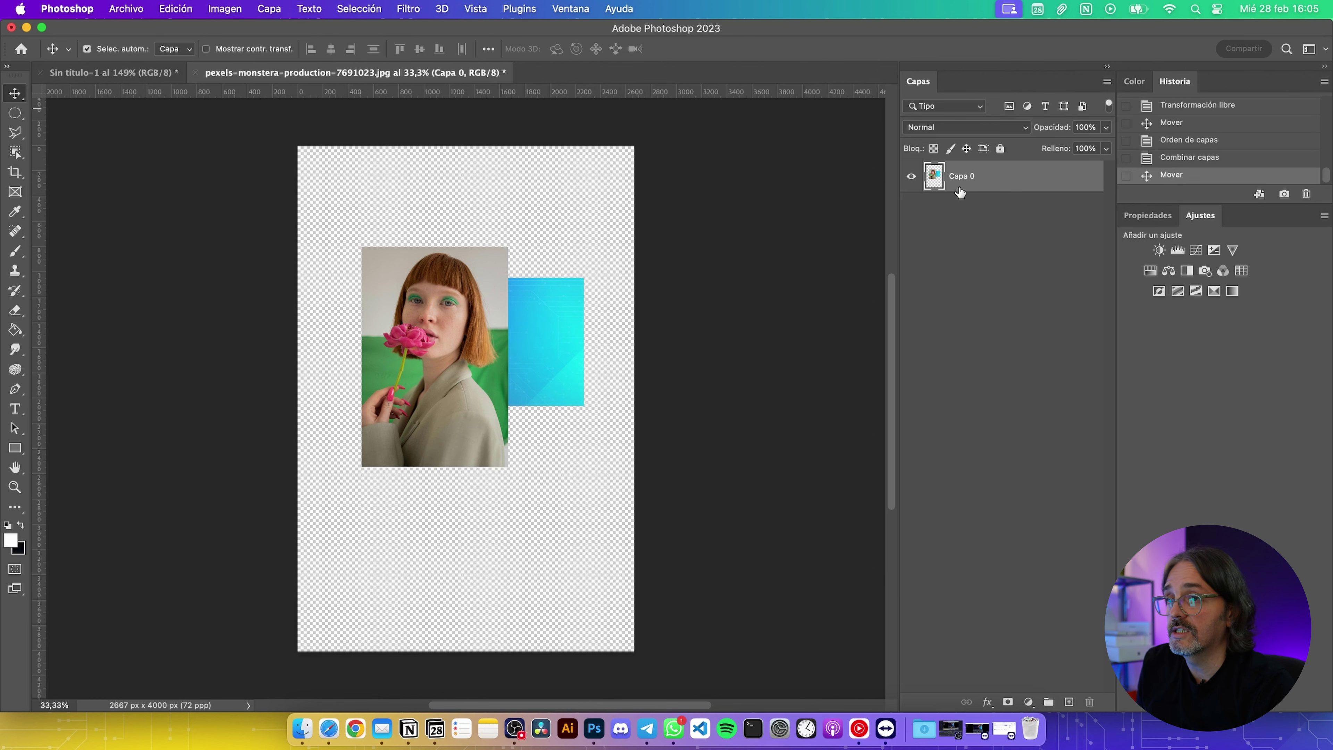
{"action": "key", "text": "ctrl+z"}
{"action": "key", "text": "ctrl+z"}
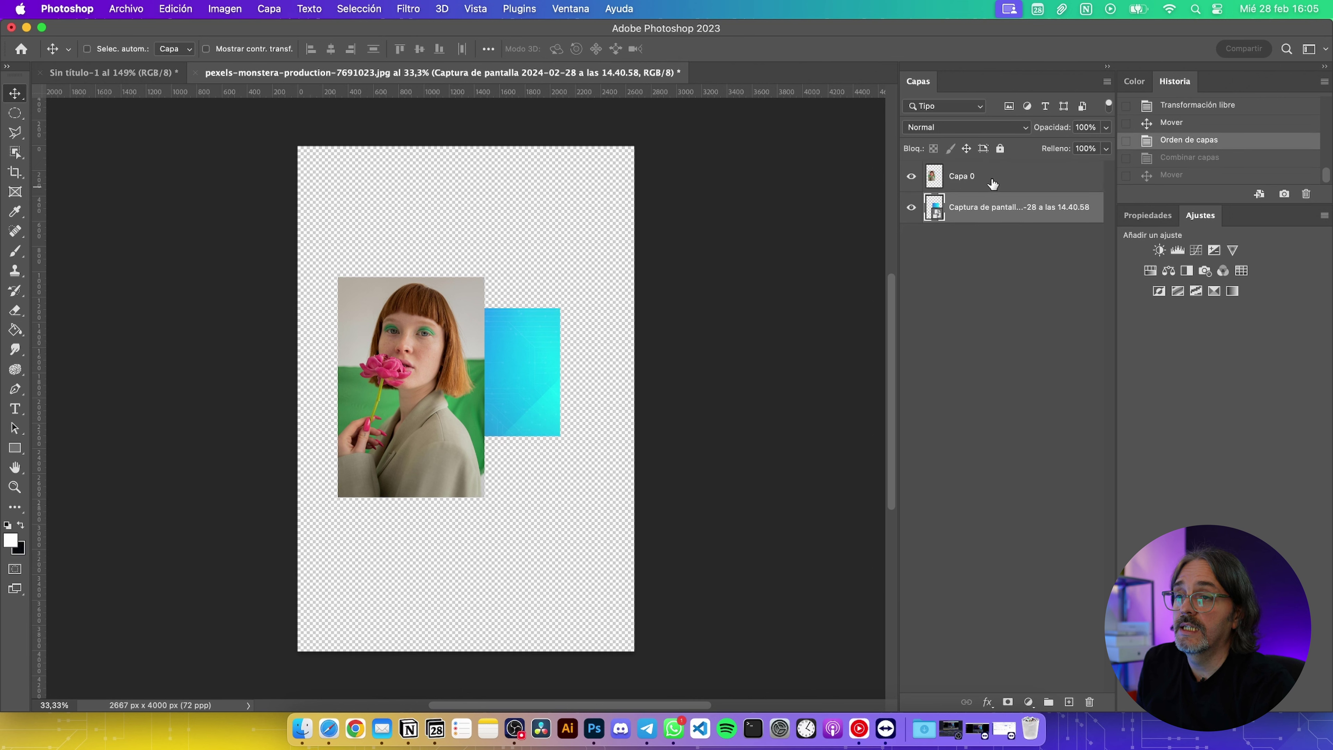
{"action": "left_click", "coordinate": [991, 182], "text": "shift"}
{"action": "right_click", "coordinate": [991, 183]}
{"action": "left_click", "coordinate": [932, 271]}
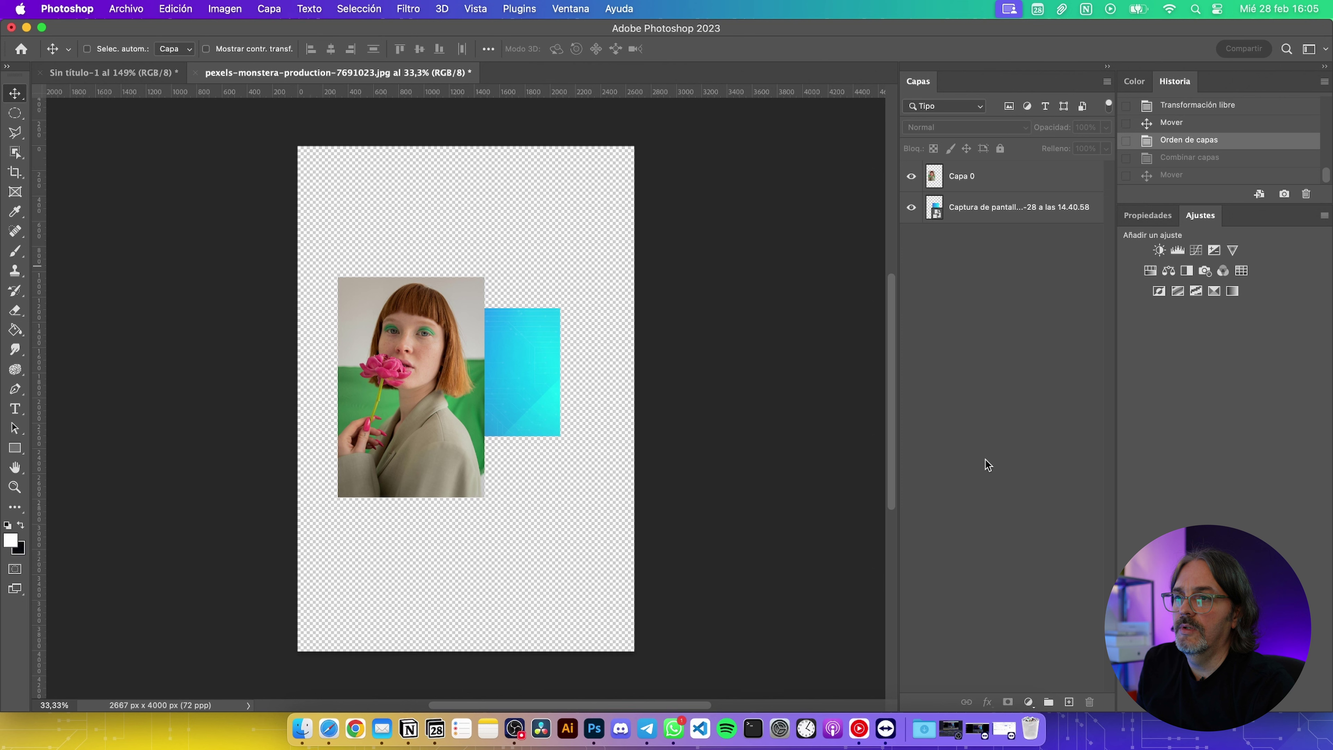
Draw a red-filled rectangle overlapping the top of the portrait
{"action": "left_click", "coordinate": [15, 448]}
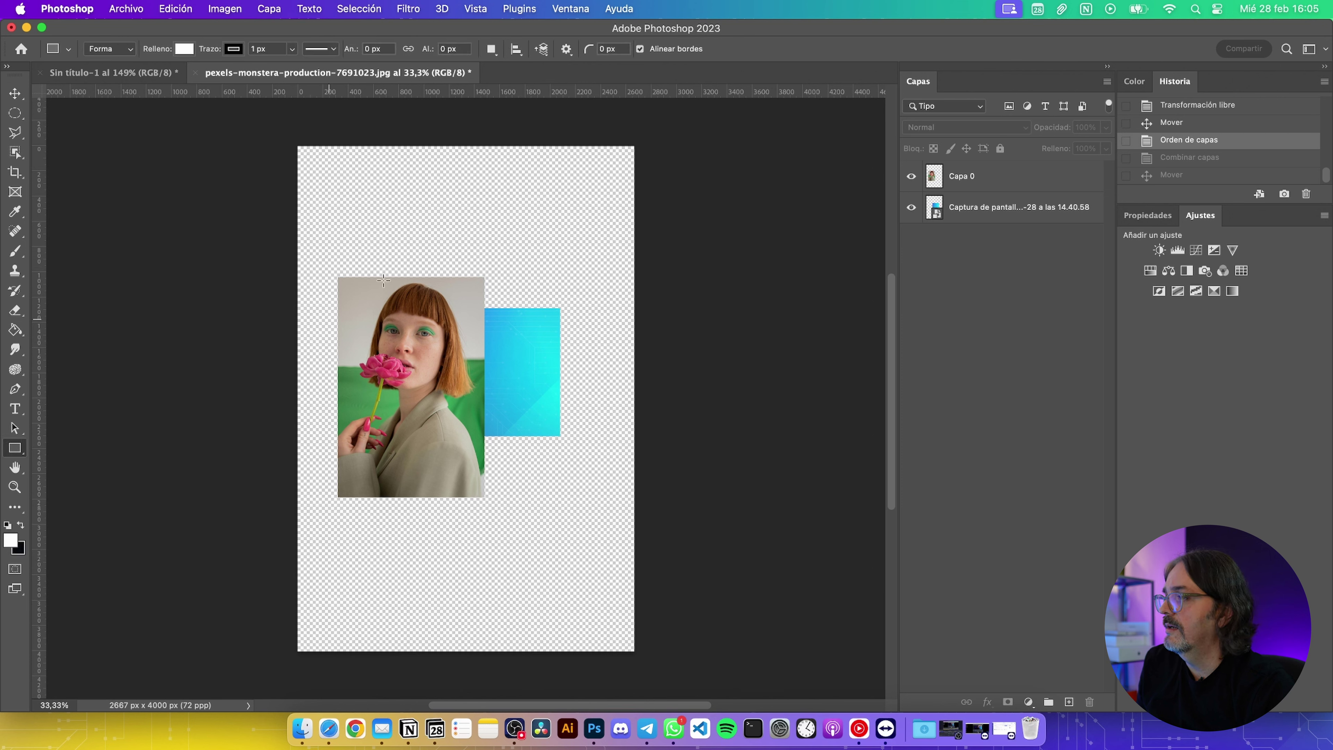
{"action": "left_click_drag", "start_coordinate": [428, 220], "coordinate": [590, 350]}
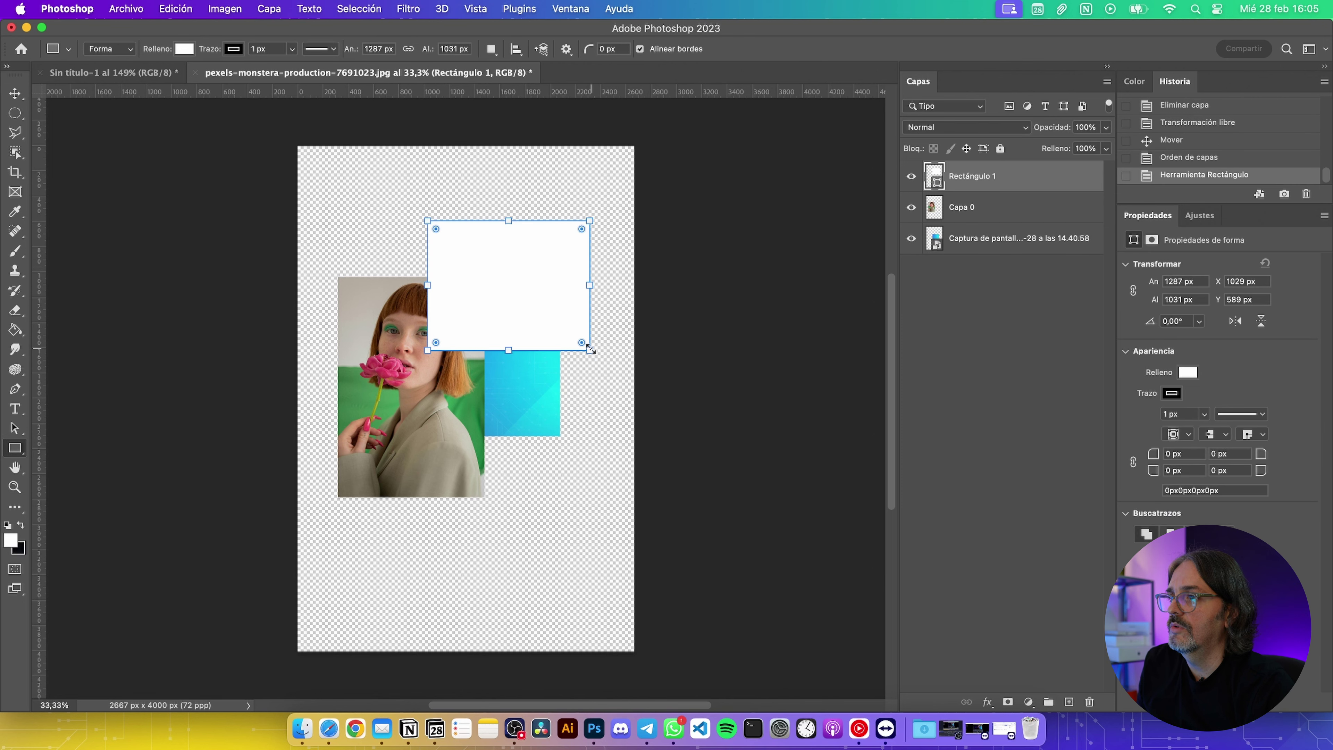
{"action": "left_click", "coordinate": [184, 48]}
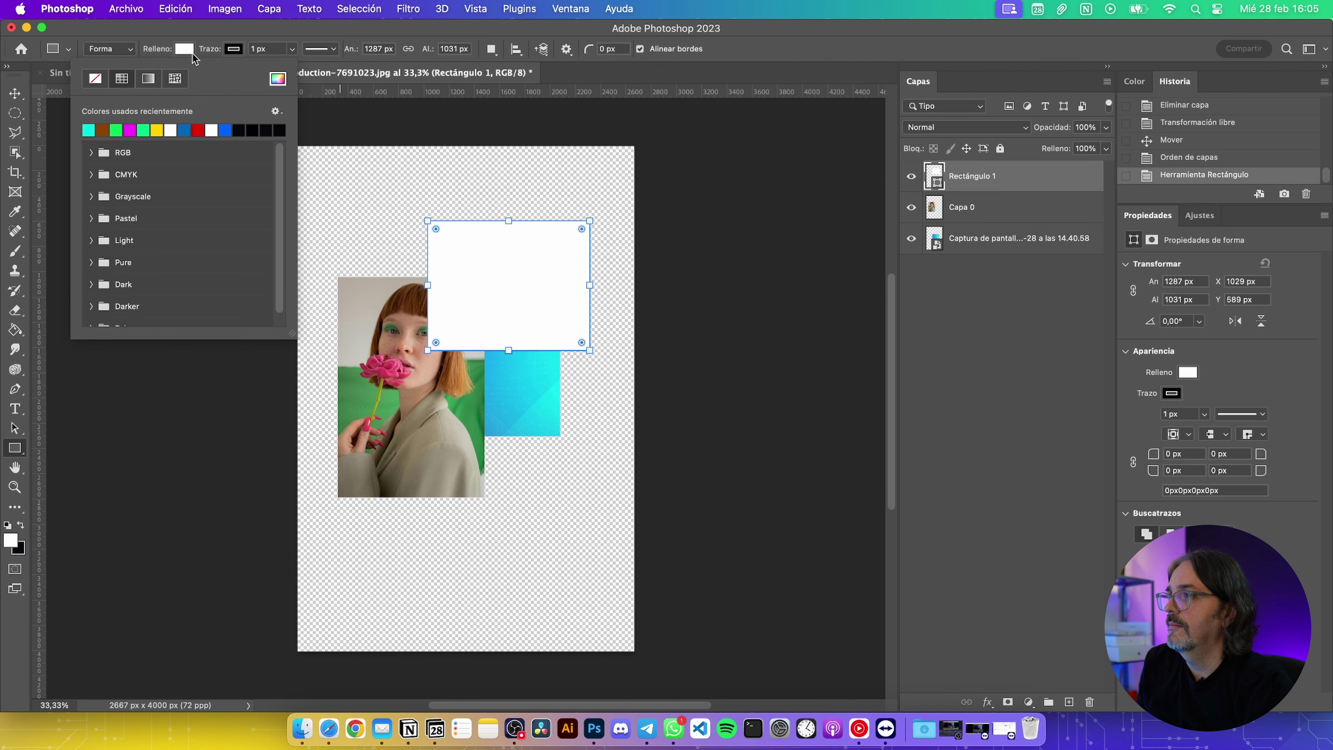
{"action": "left_click", "coordinate": [89, 129]}
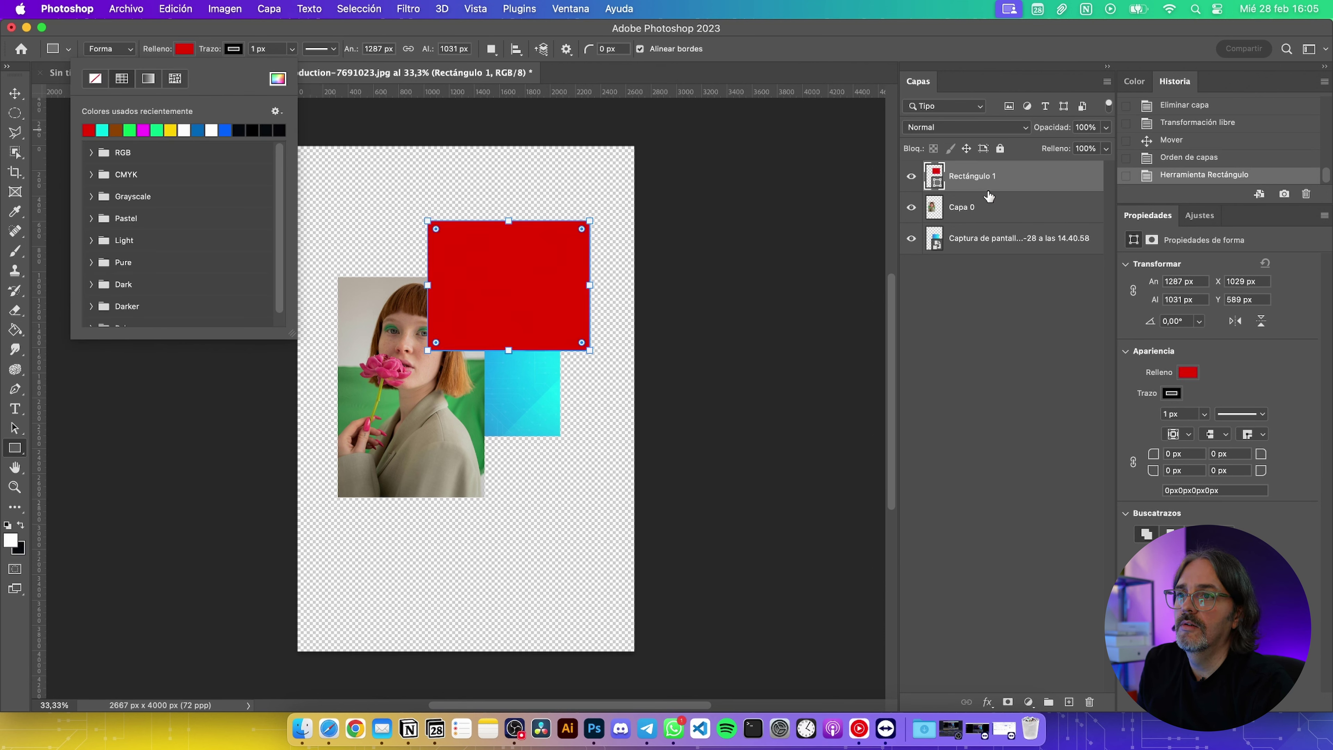
{"action": "left_click", "coordinate": [997, 184]}
Merge Rectángulo 1 and Capa 0 with Combinar capas
{"action": "left_click", "coordinate": [1017, 236]}
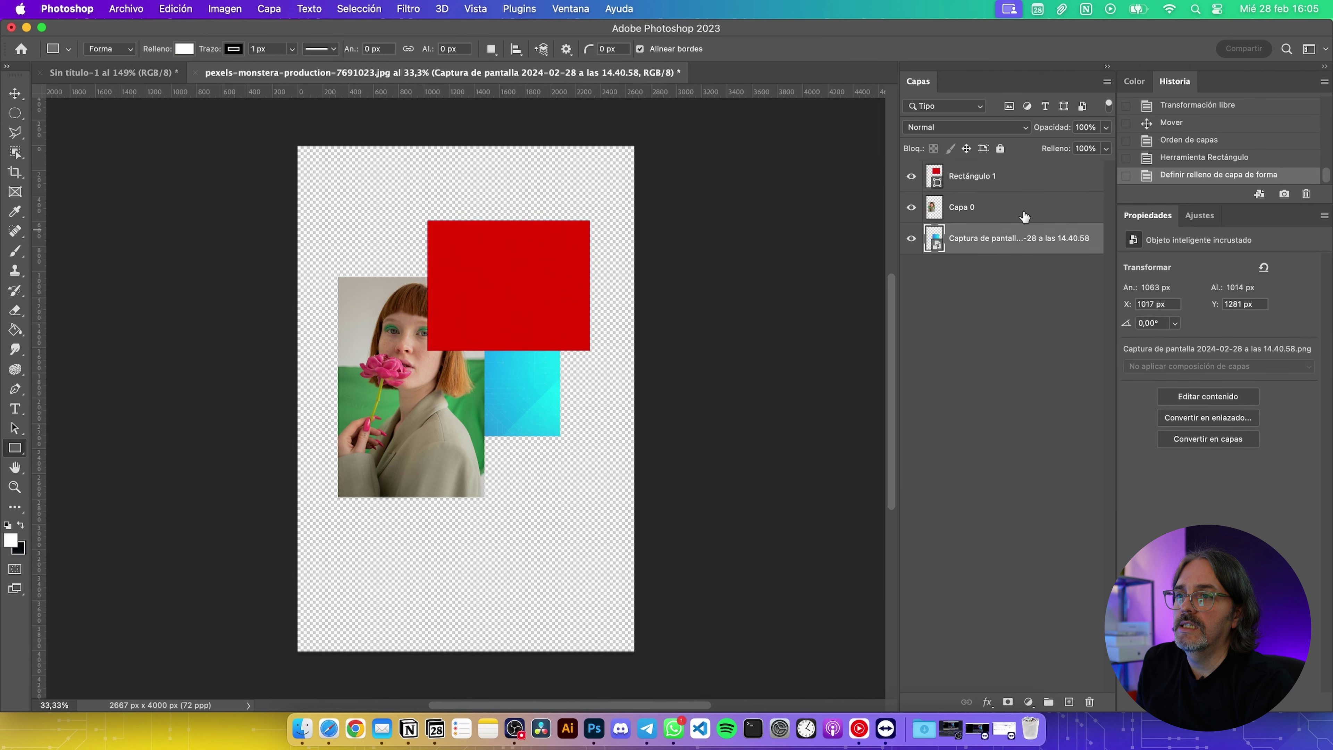
{"action": "left_click", "coordinate": [1021, 208]}
{"action": "left_click", "coordinate": [1025, 177], "text": "shift"}
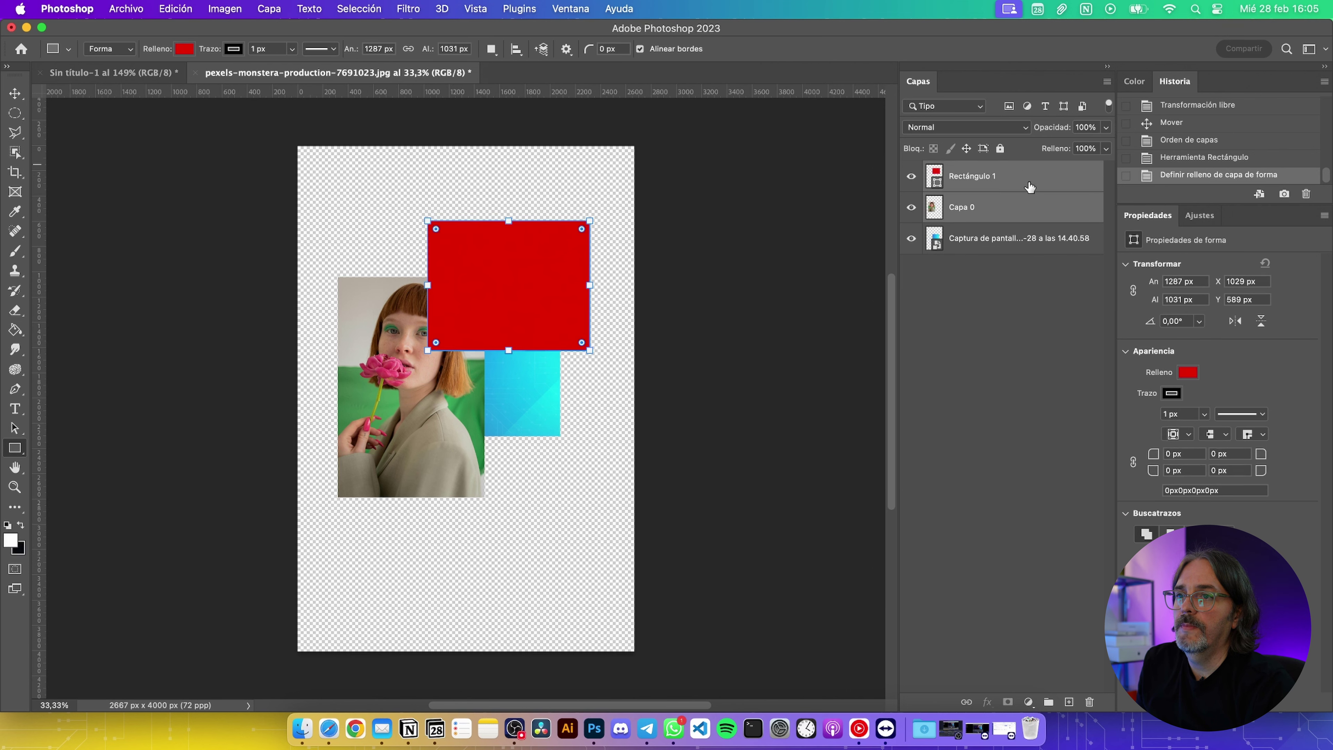
{"action": "right_click", "coordinate": [1025, 177]}
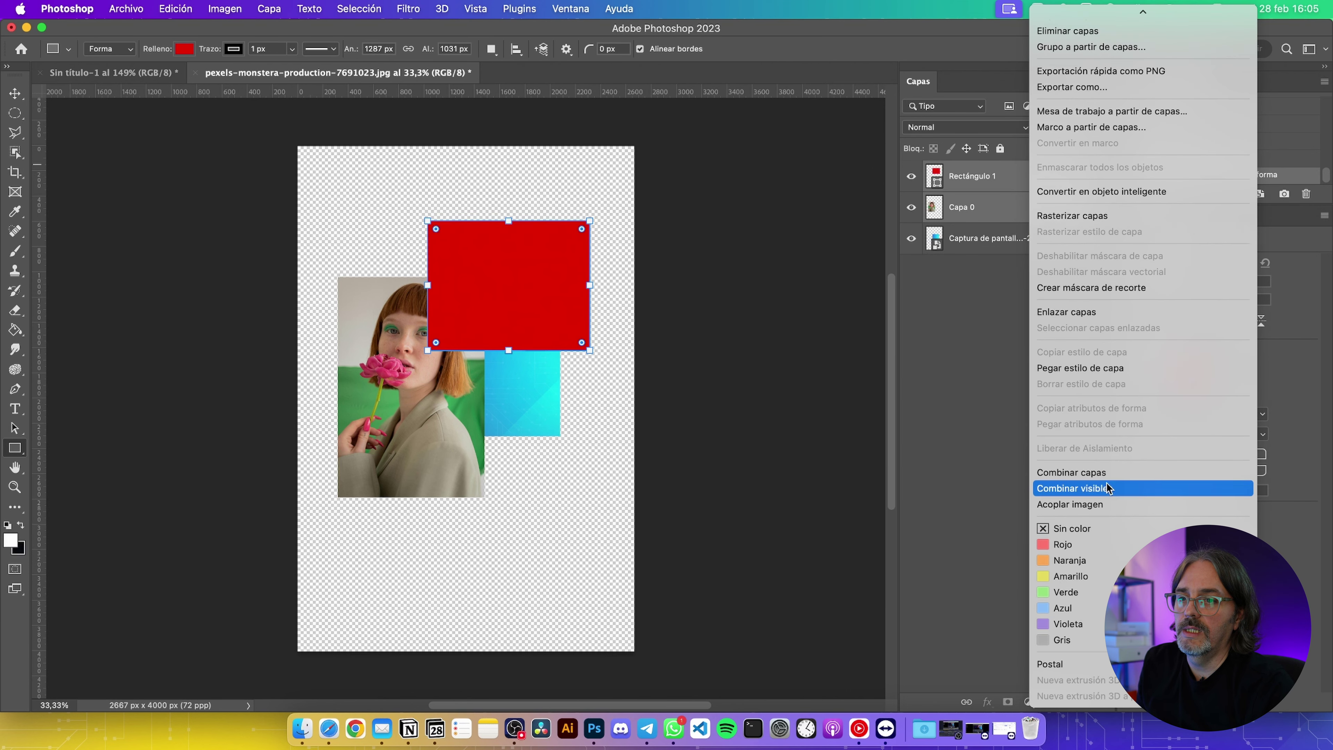
{"action": "left_click", "coordinate": [1105, 468]}
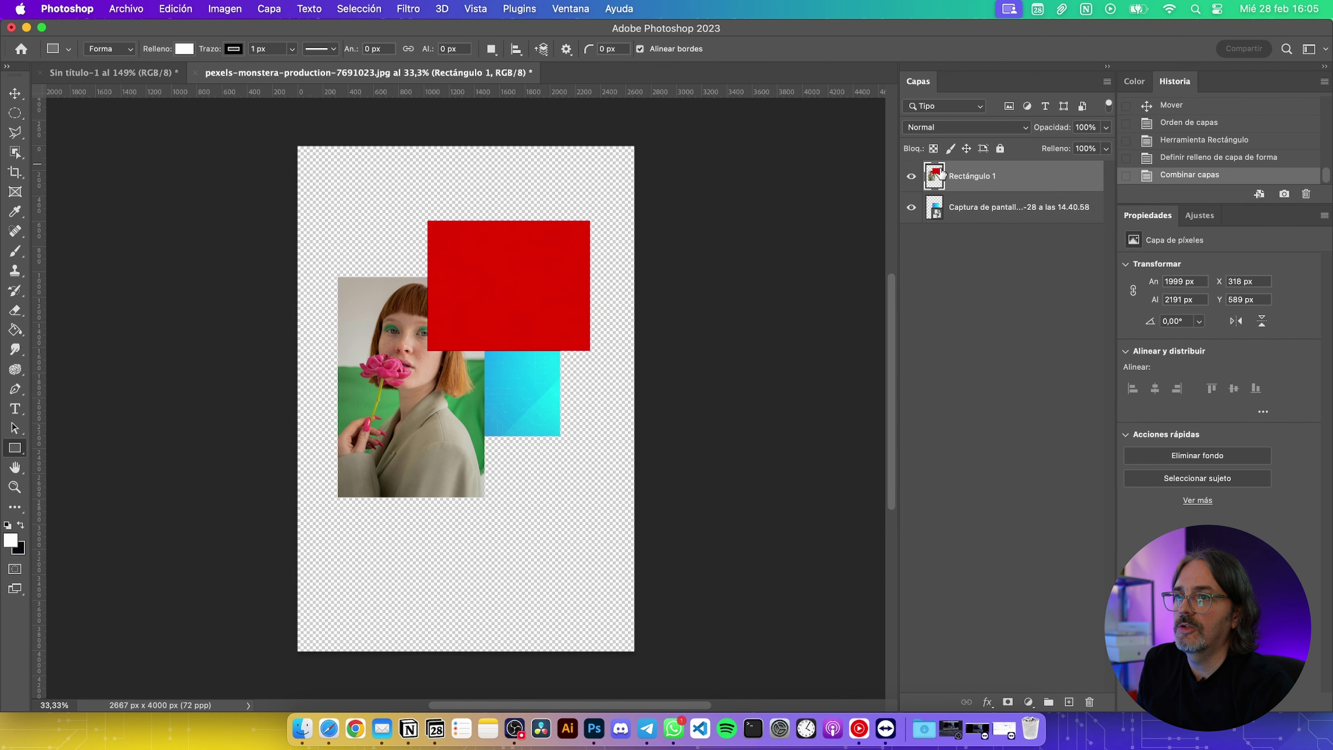
Move the merged layer slightly on the canvas, then undo the move
{"action": "left_click", "coordinate": [15, 94]}
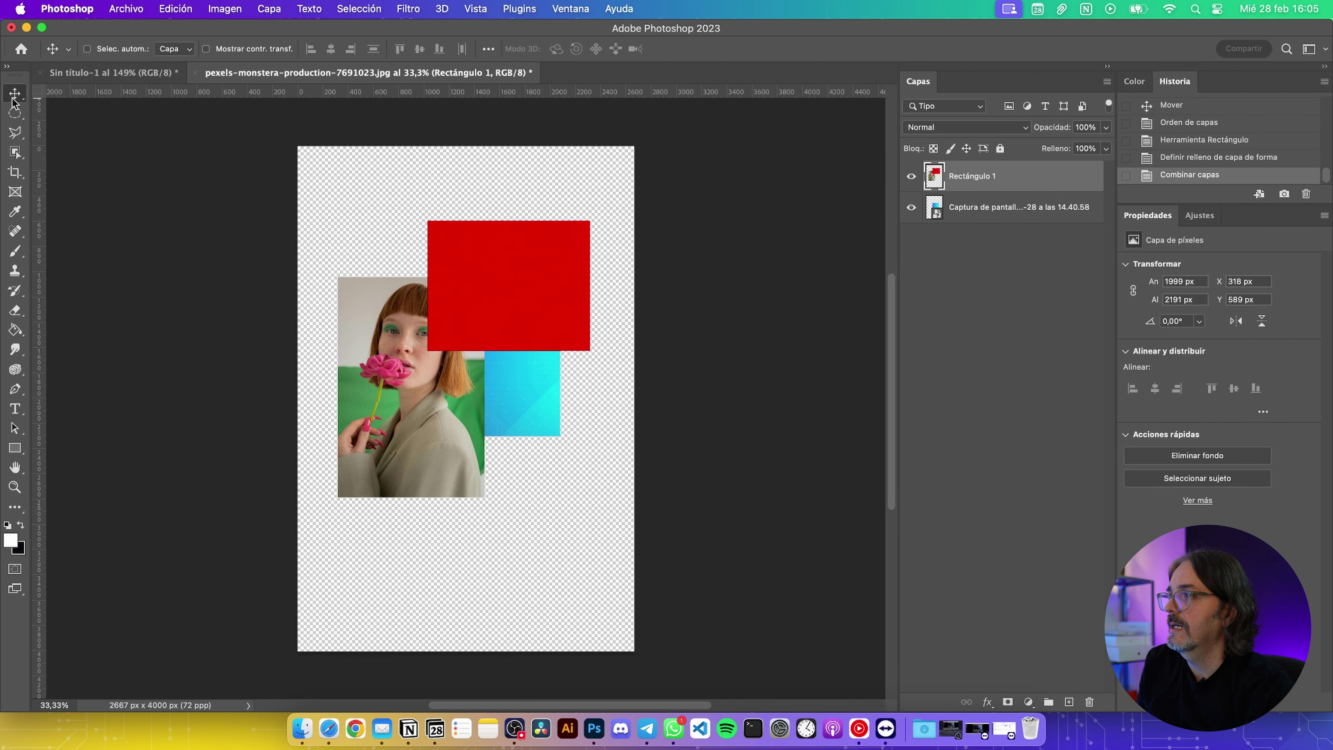
{"action": "scroll", "coordinate": [444, 296], "scroll_direction": "up", "scroll_amount": 2}
{"action": "scroll", "coordinate": [445, 296], "scroll_direction": "left", "scroll_amount": 5}
{"action": "mouse_move", "coordinate": [445, 301]}
{"action": "left_mouse_down"}
{"action": "mouse_move", "coordinate": [463, 300]}
{"action": "mouse_move", "coordinate": [475, 261]}
{"action": "left_mouse_up"}
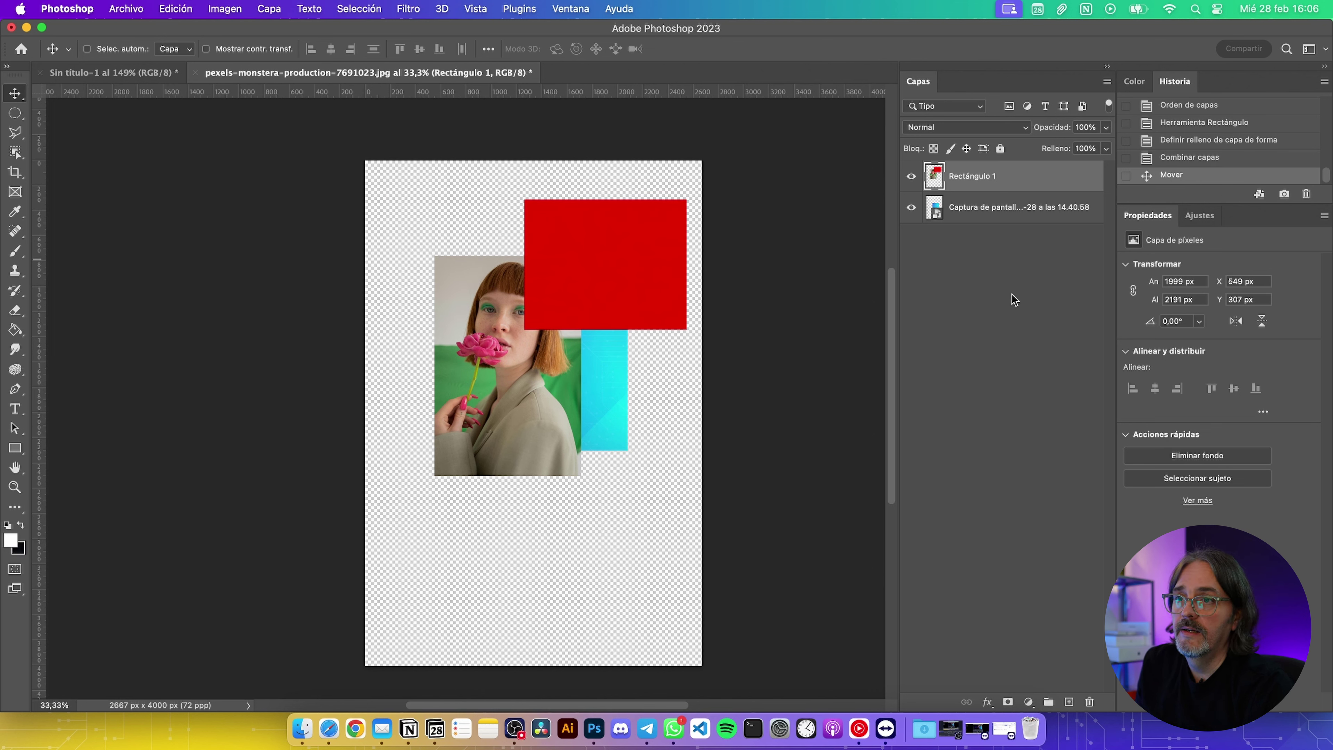
{"action": "key", "text": "super+z"}
{"action": "key", "text": "super+z"}
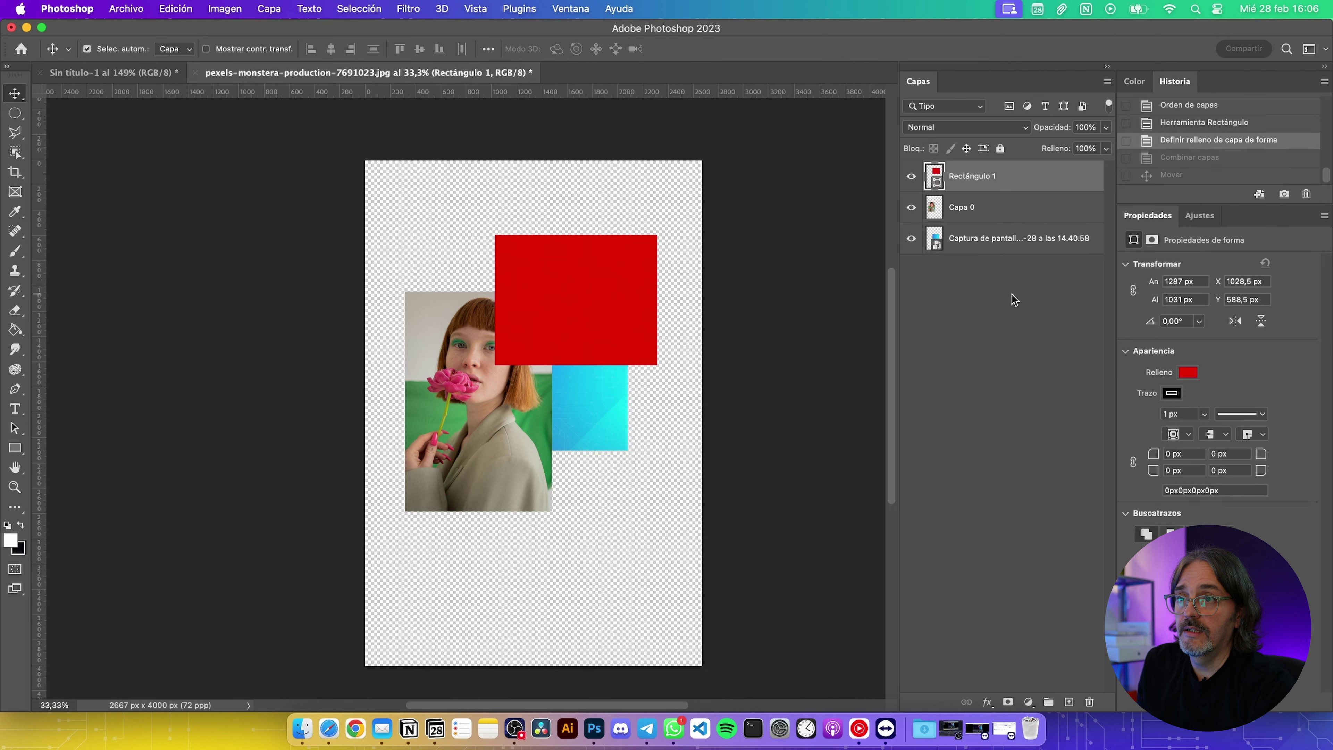
Revert the layer merge, then try Combinar visibles with a move and undo it
{"action": "left_click", "coordinate": [1001, 300]}
{"action": "left_click", "coordinate": [1004, 190]}
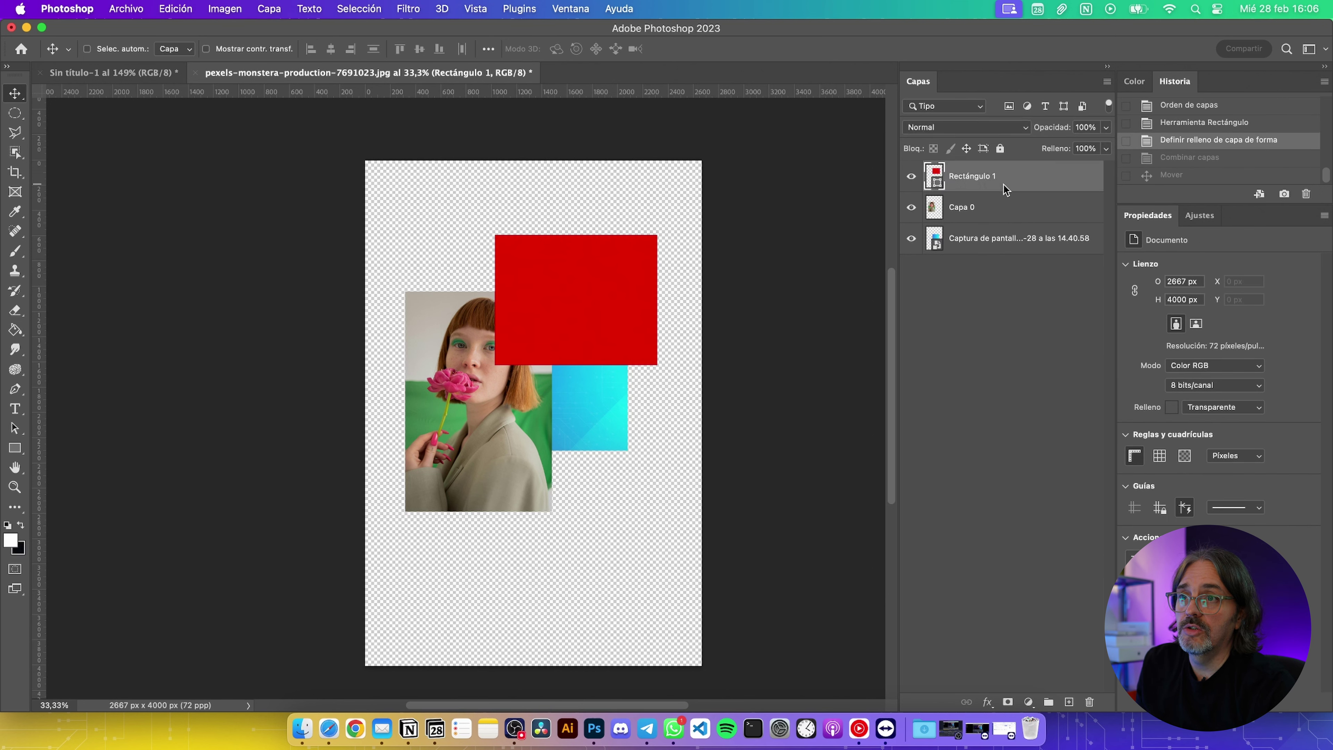
{"action": "right_click", "coordinate": [1087, 616]}
{"action": "scroll", "coordinate": [1087, 626], "scroll_direction": "down", "scroll_amount": 3}
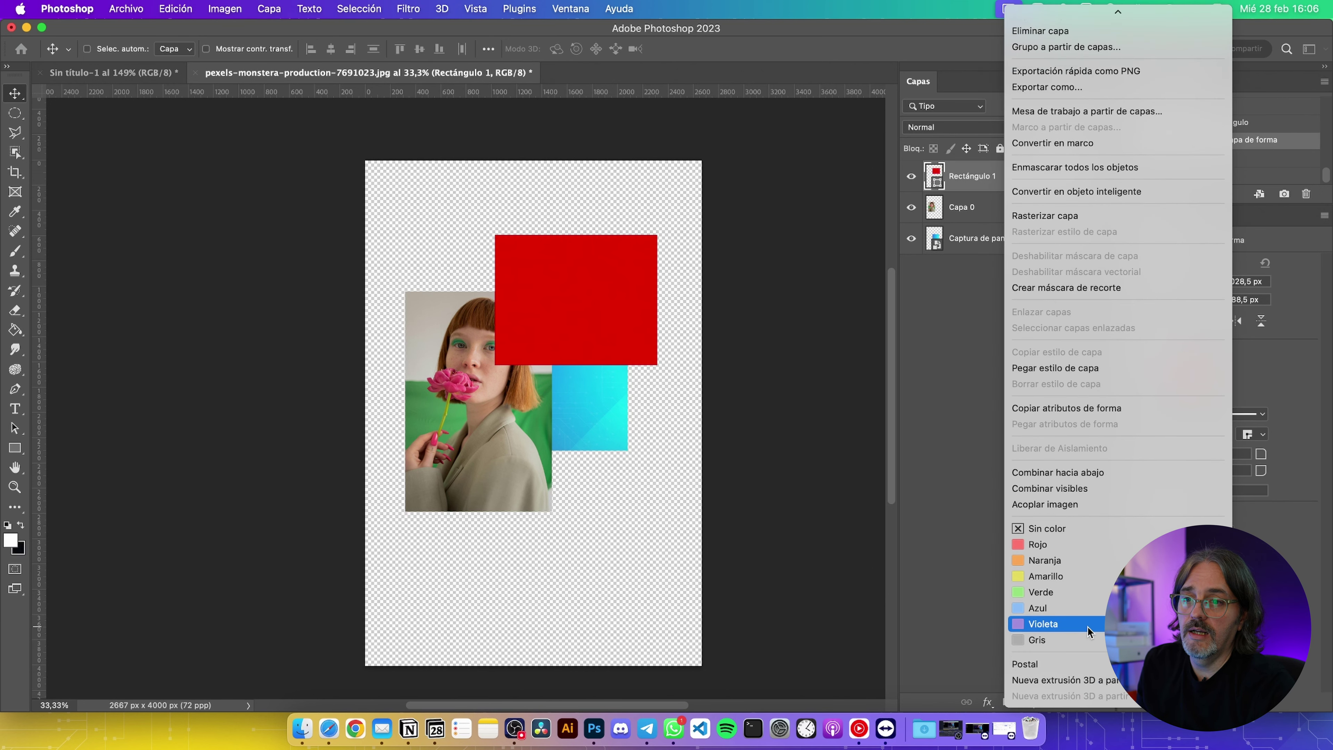
{"action": "left_click", "coordinate": [1078, 488]}
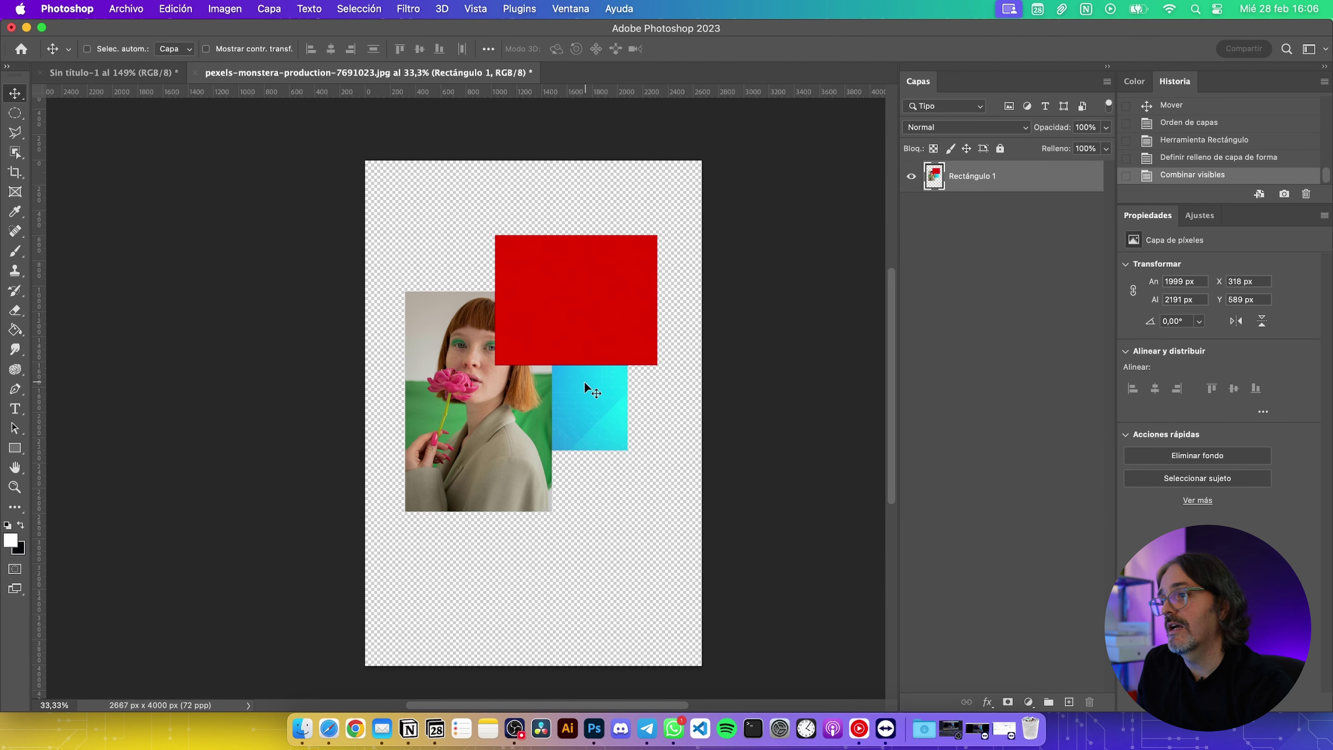
{"action": "mouse_move", "coordinate": [584, 380]}
{"action": "left_mouse_down"}
{"action": "mouse_move", "coordinate": [606, 387]}
{"action": "mouse_move", "coordinate": [592, 388]}
{"action": "left_mouse_up"}
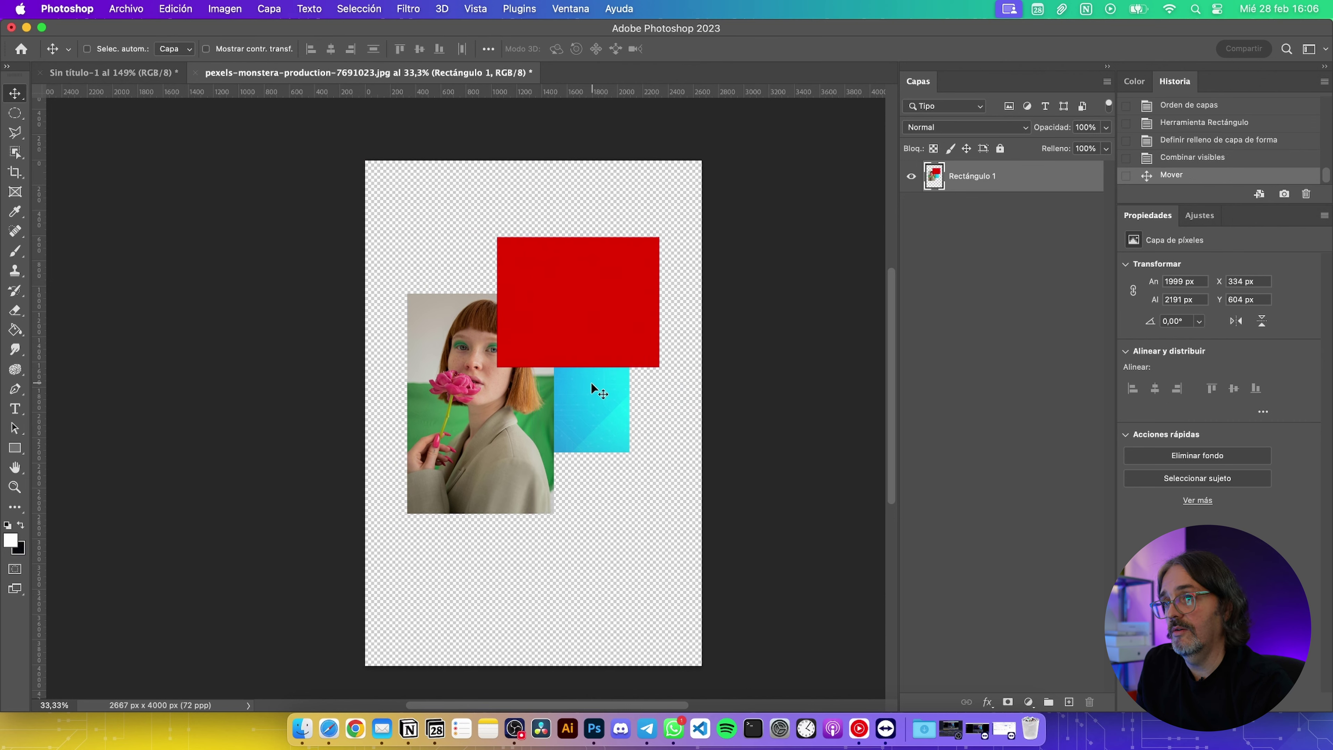
{"action": "key", "text": "super+z"}
{"action": "key", "text": "super+z"}
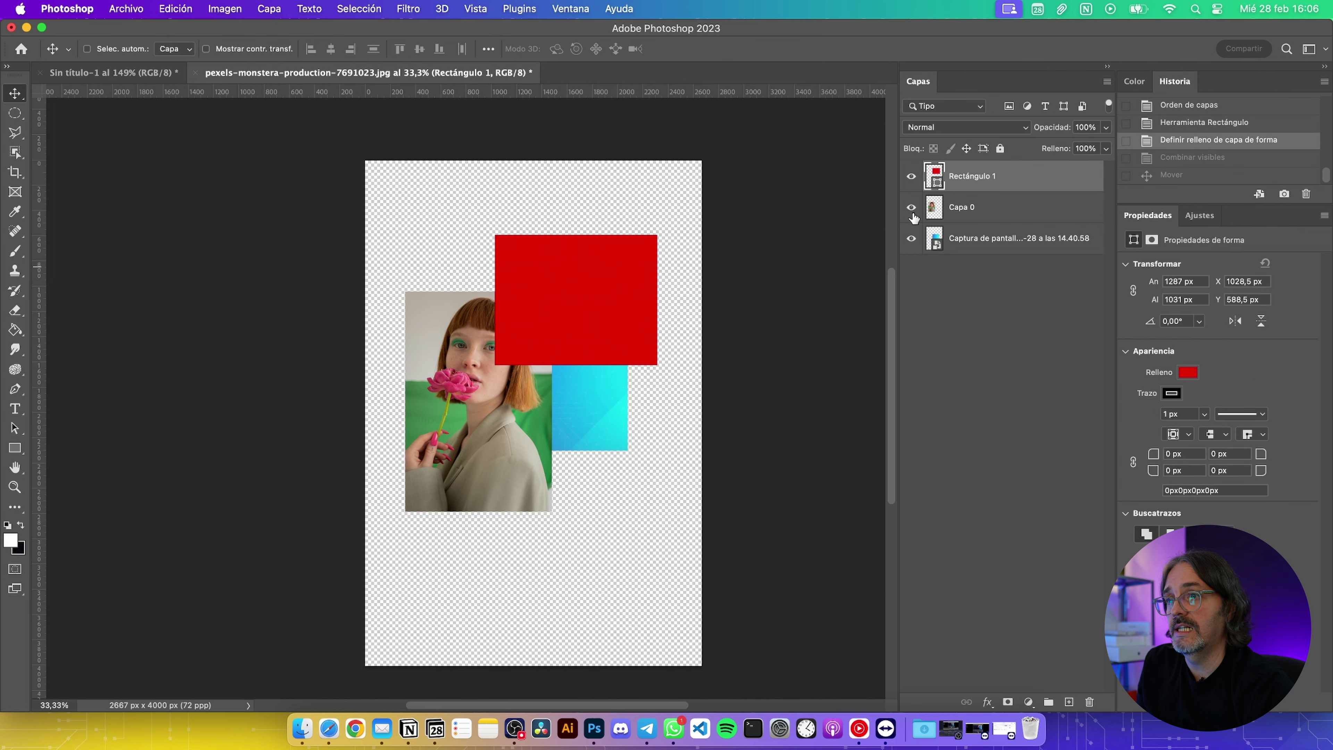
Merge only the visible shape layers with Capa 0 hidden, move them, then undo
{"action": "left_click", "coordinate": [911, 208]}
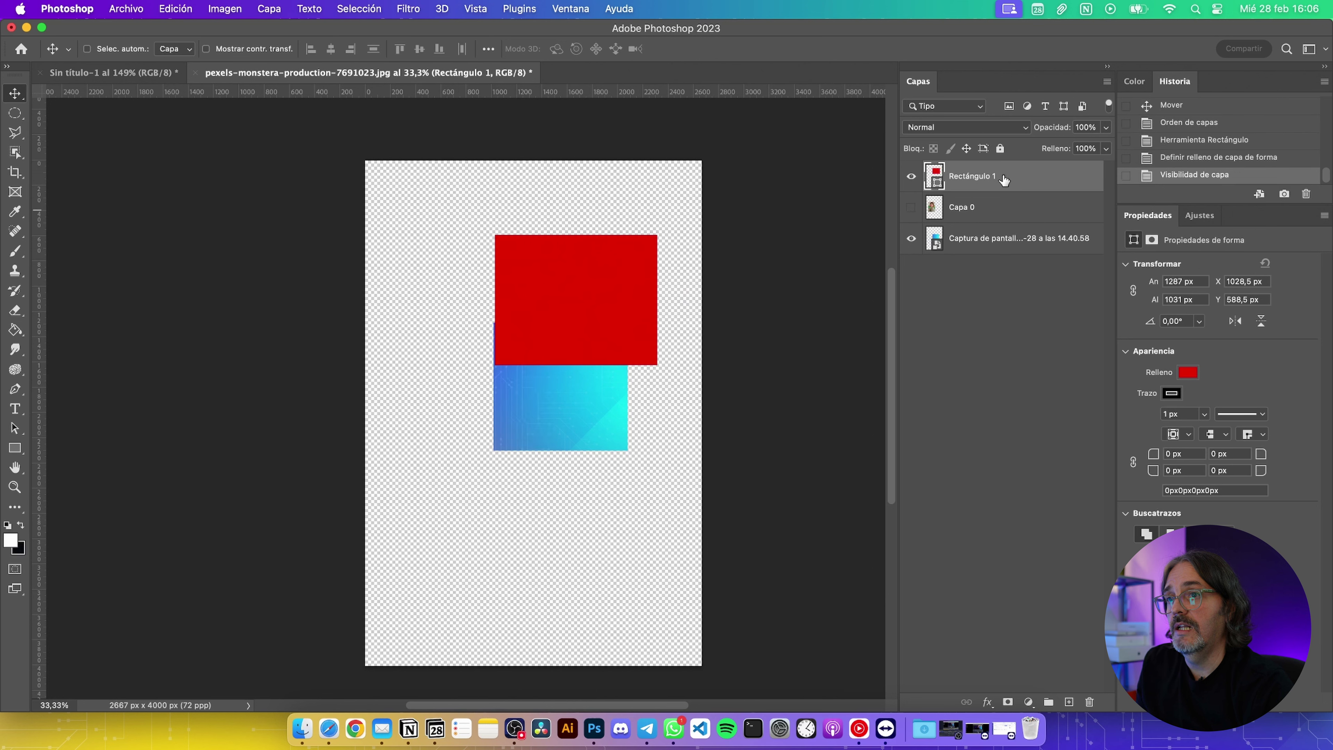
{"action": "right_click", "coordinate": [1069, 634]}
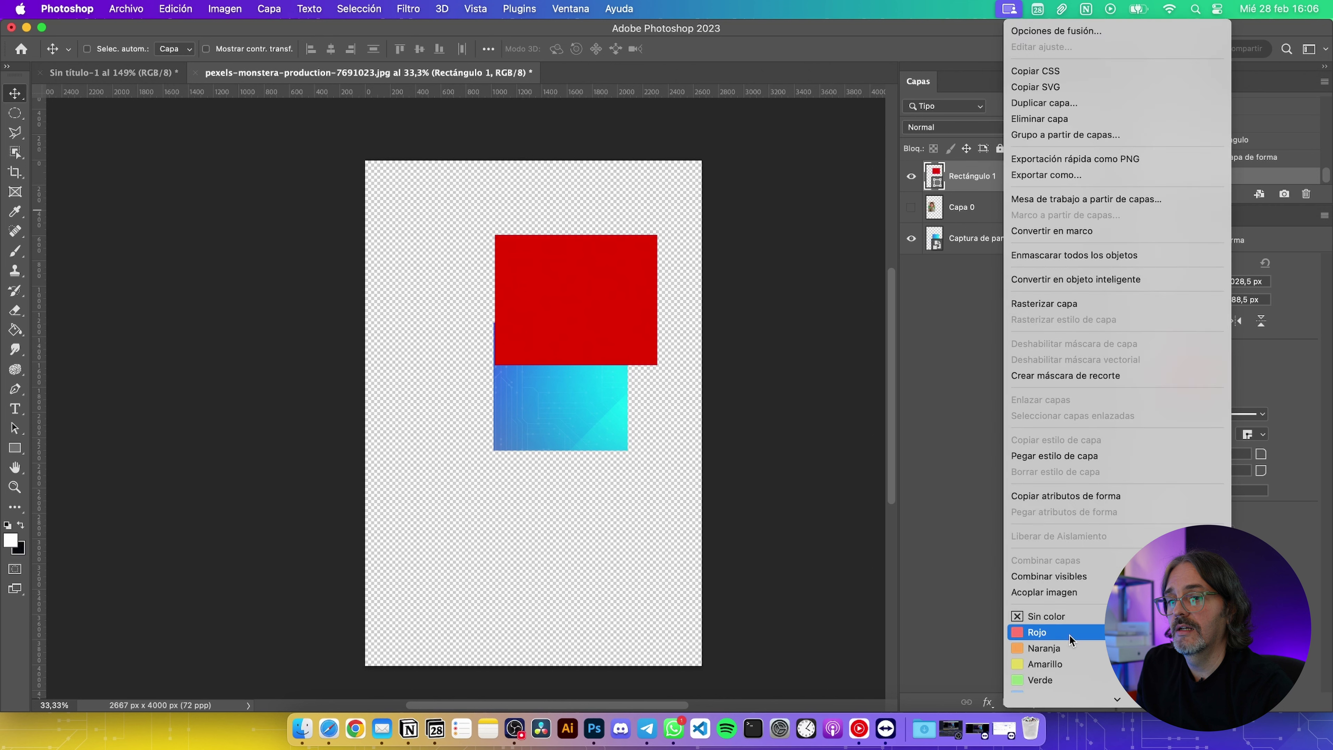
{"action": "left_click", "coordinate": [1066, 578]}
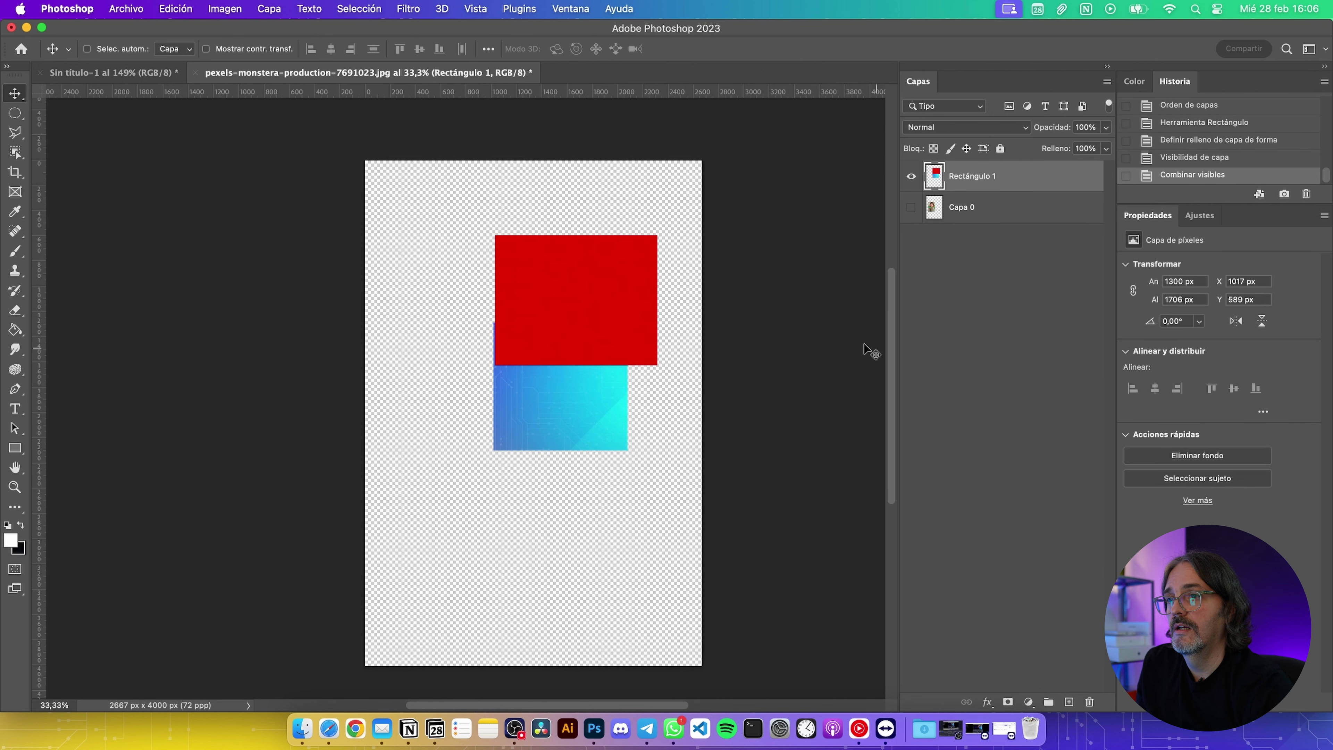
{"action": "left_click_drag", "start_coordinate": [603, 332], "coordinate": [620, 306]}
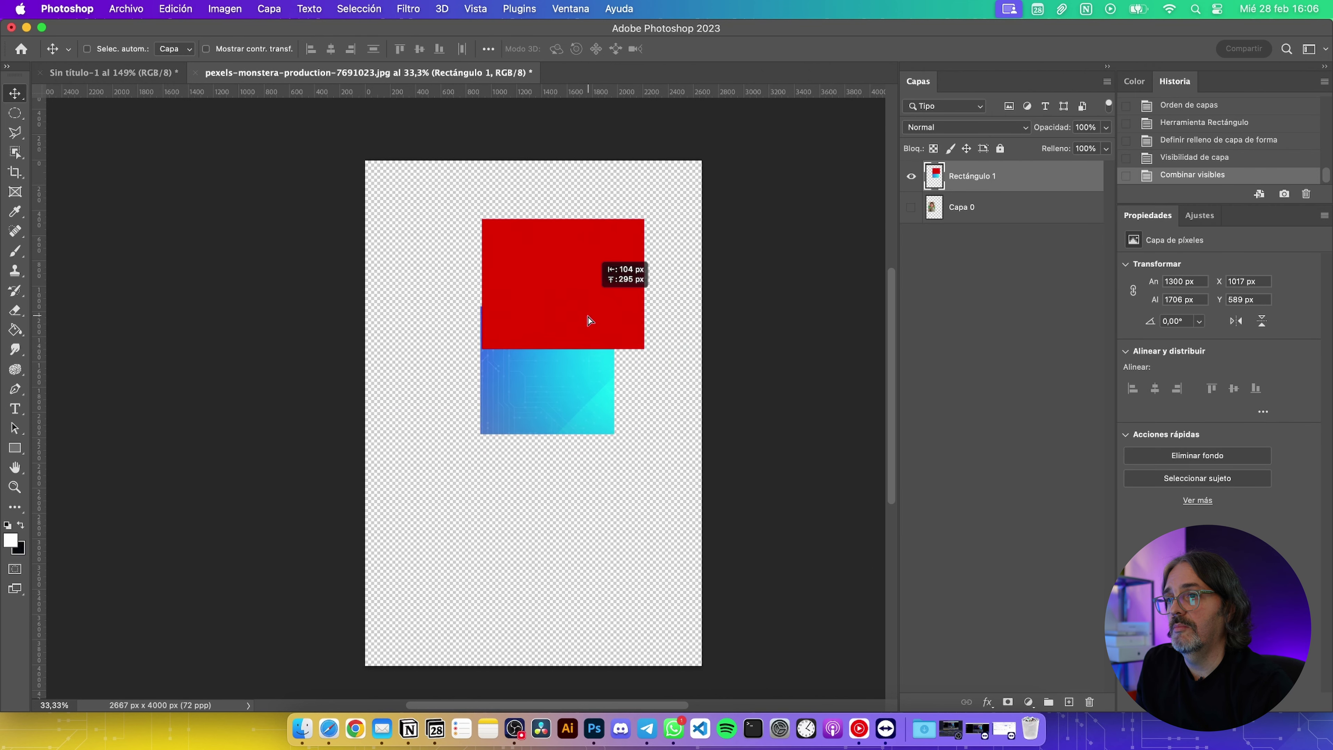
{"action": "left_click", "coordinate": [911, 207]}
{"action": "left_click_drag", "start_coordinate": [577, 379], "coordinate": [578, 431]}
{"action": "key", "text": "super+z"}
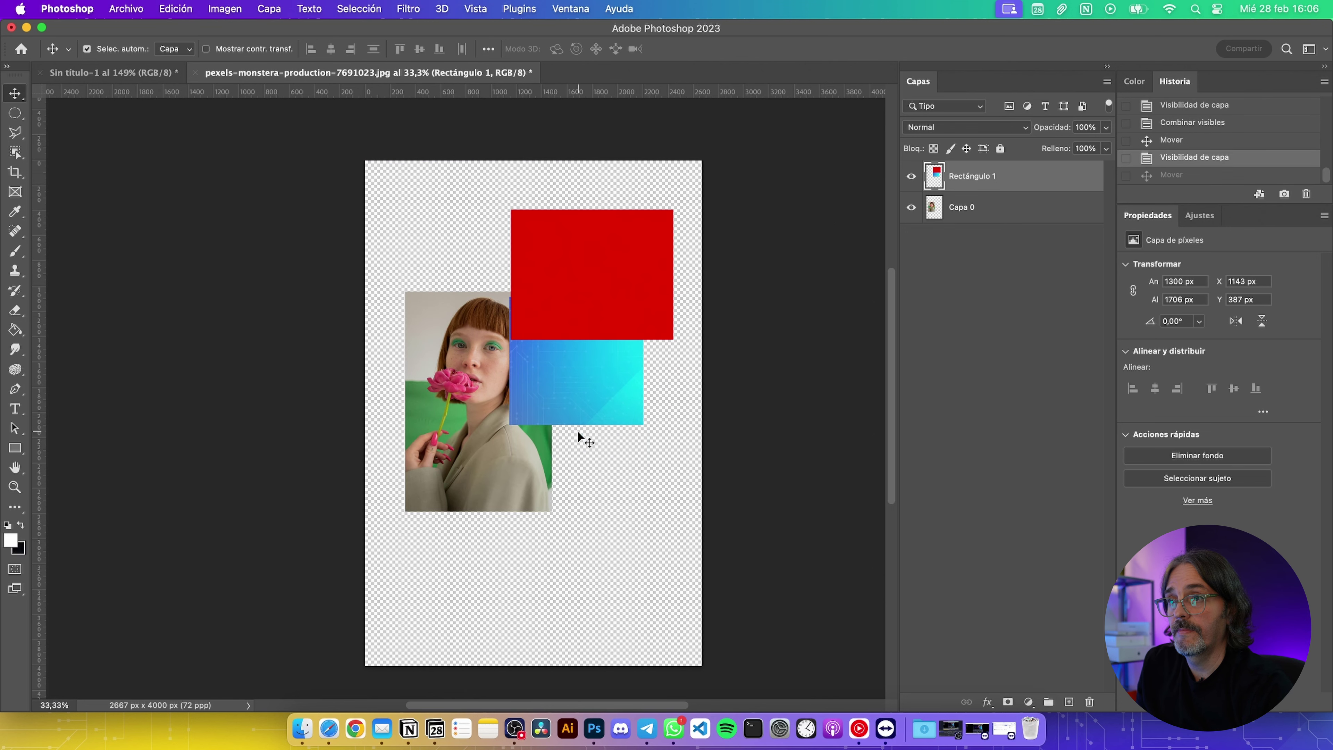
{"action": "key", "text": "super+z"}
{"action": "key", "text": "super+z"}
{"action": "key", "text": "super+z"}
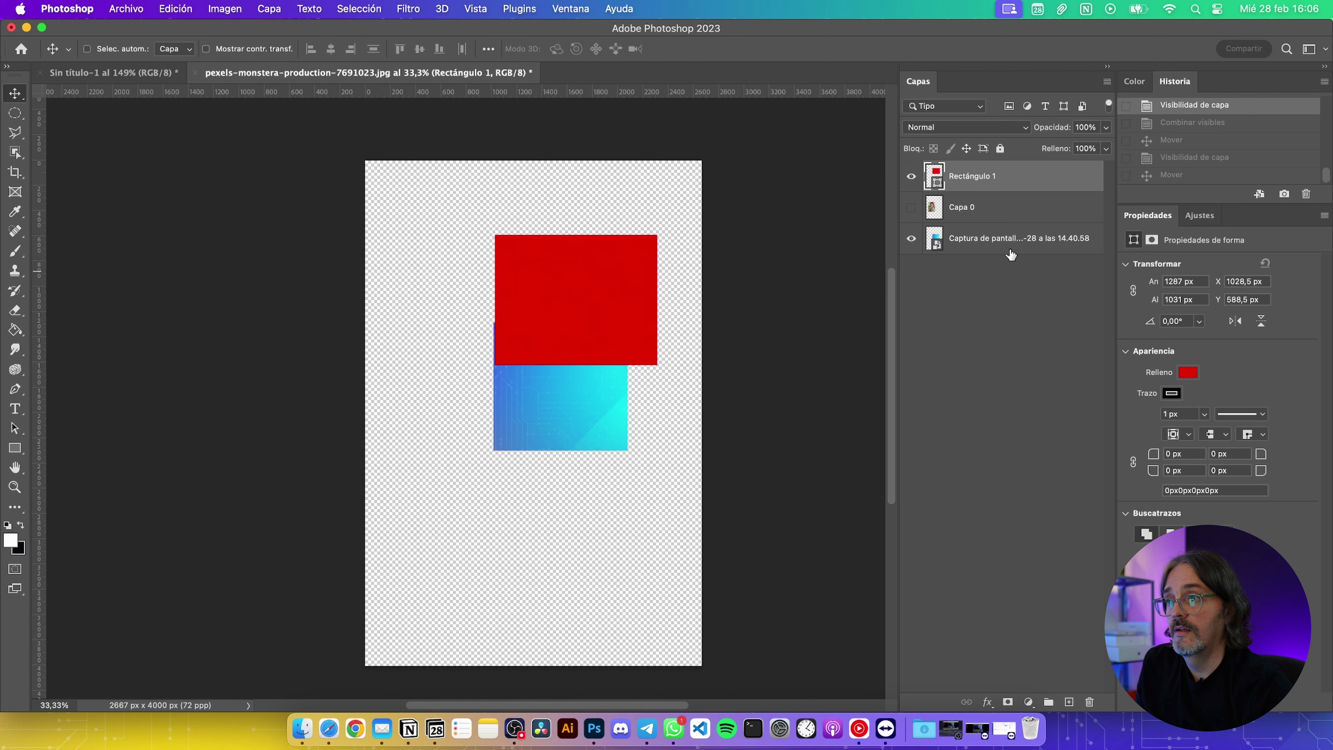
Show Capa 0 again and move the red rectangle slightly higher
{"action": "left_click", "coordinate": [912, 208]}
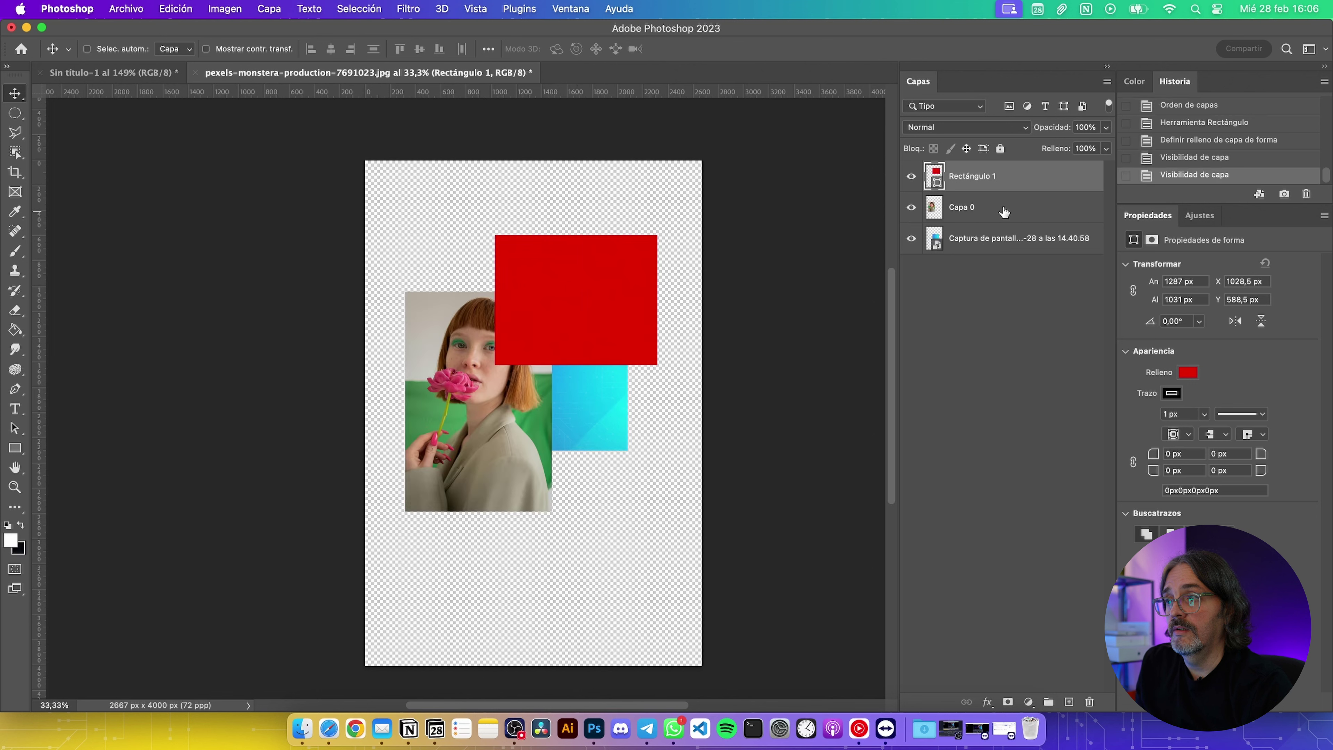
{"action": "mouse_move", "coordinate": [591, 380]}
{"action": "left_mouse_down"}
{"action": "mouse_move", "coordinate": [596, 342]}
{"action": "mouse_move", "coordinate": [596, 354]}
{"action": "left_mouse_up"}
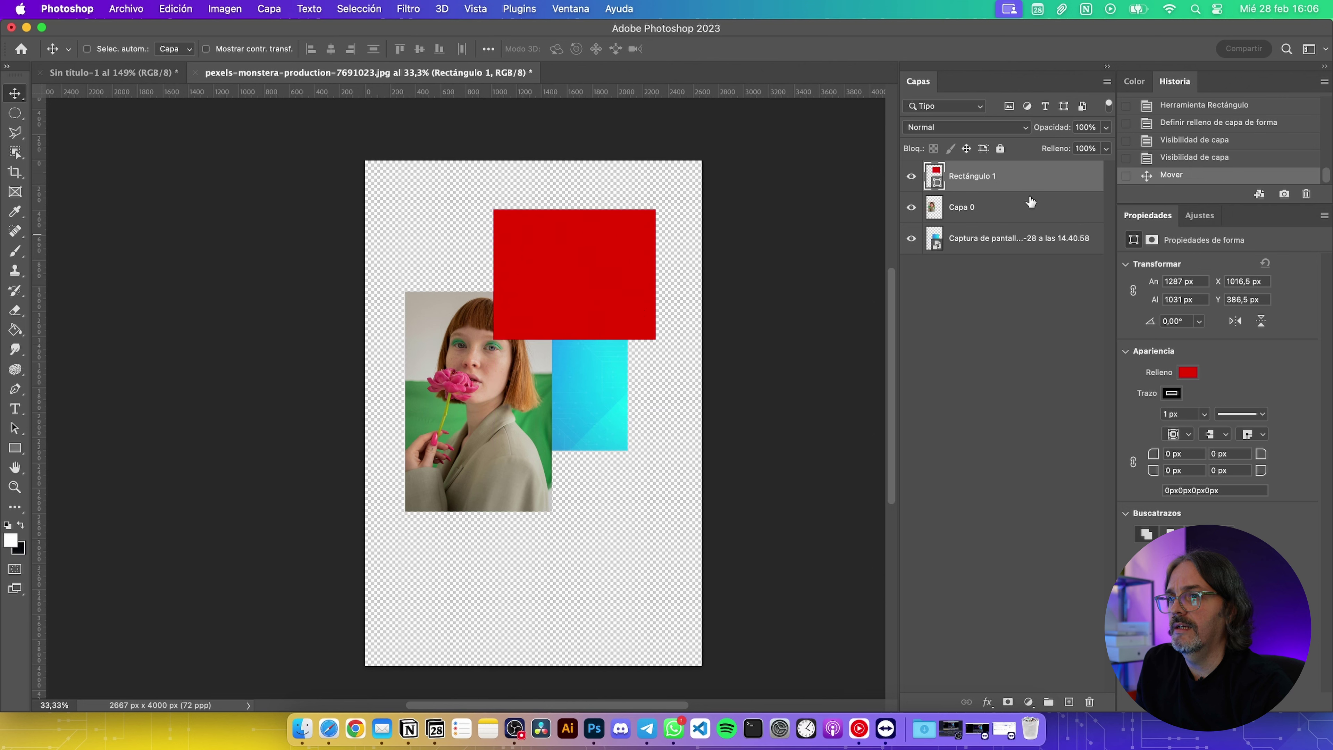
{"action": "left_click", "coordinate": [989, 219]}
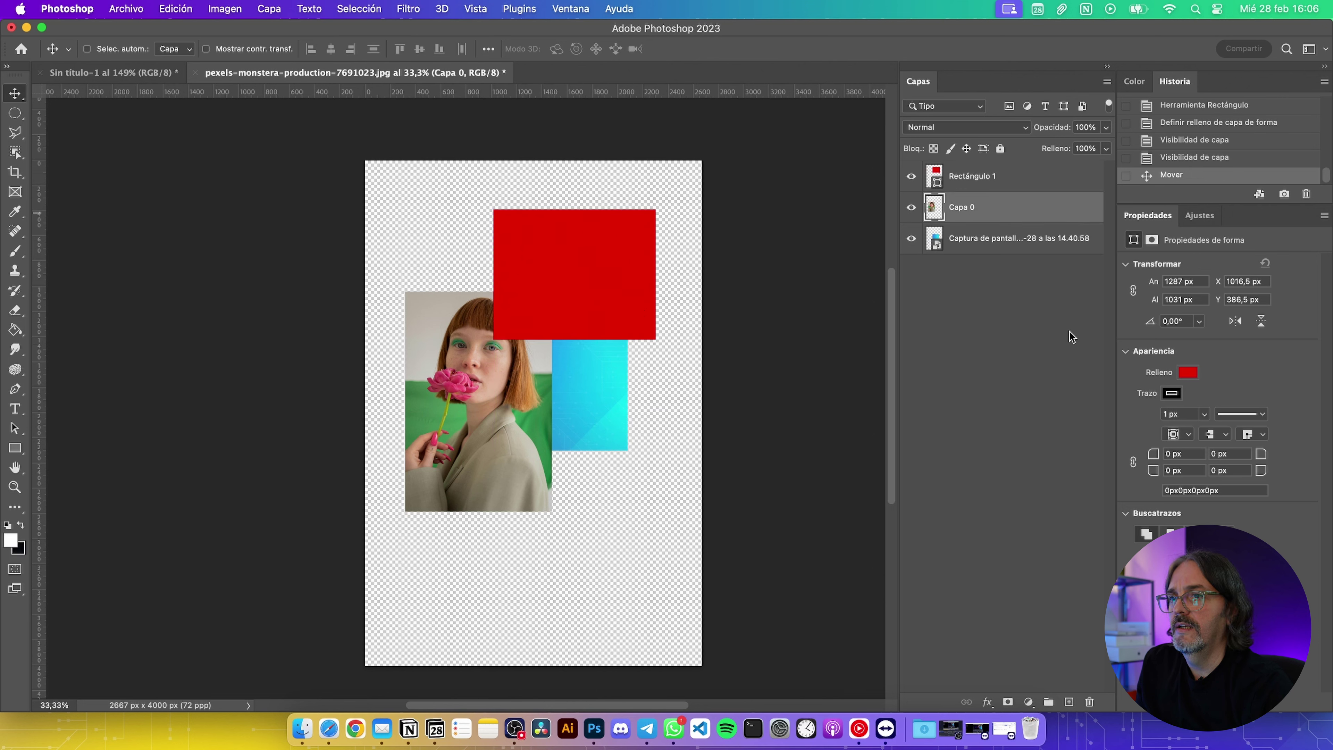
{"action": "right_click", "coordinate": [988, 210]}
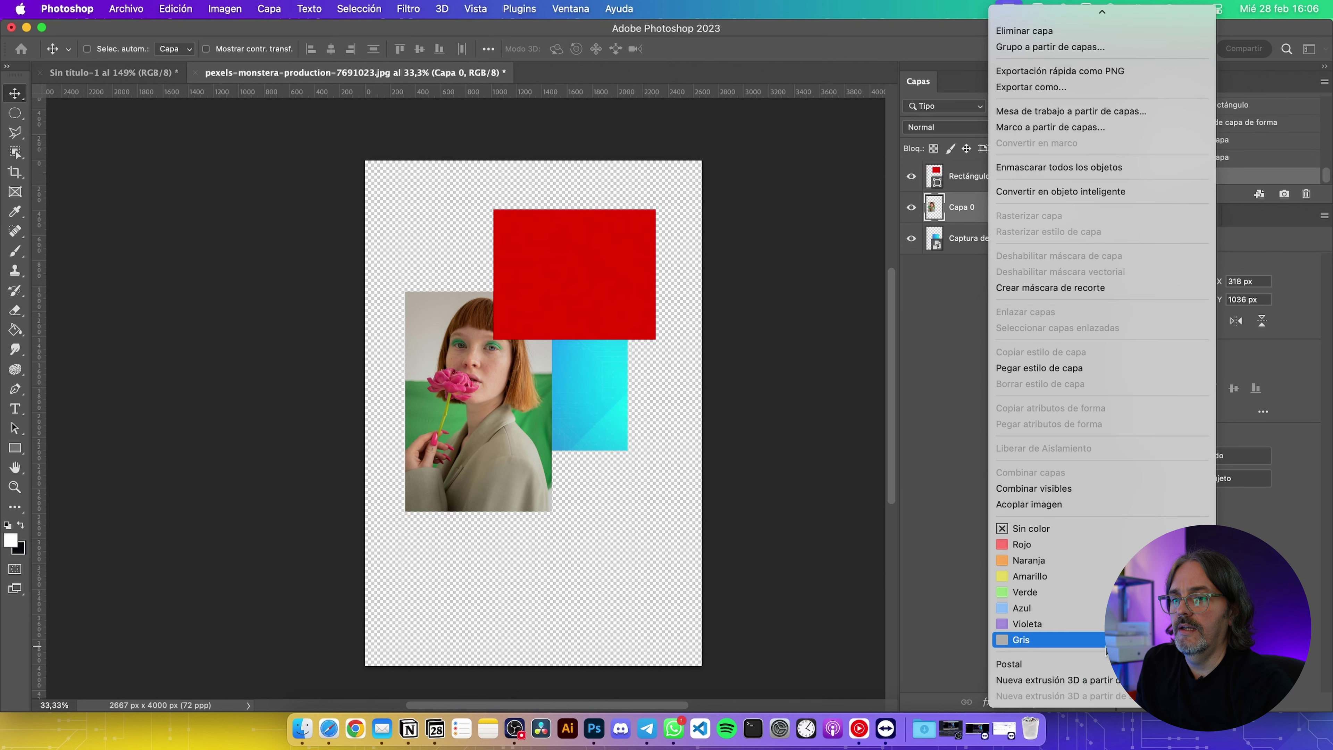
{"action": "left_click", "coordinate": [1037, 505]}
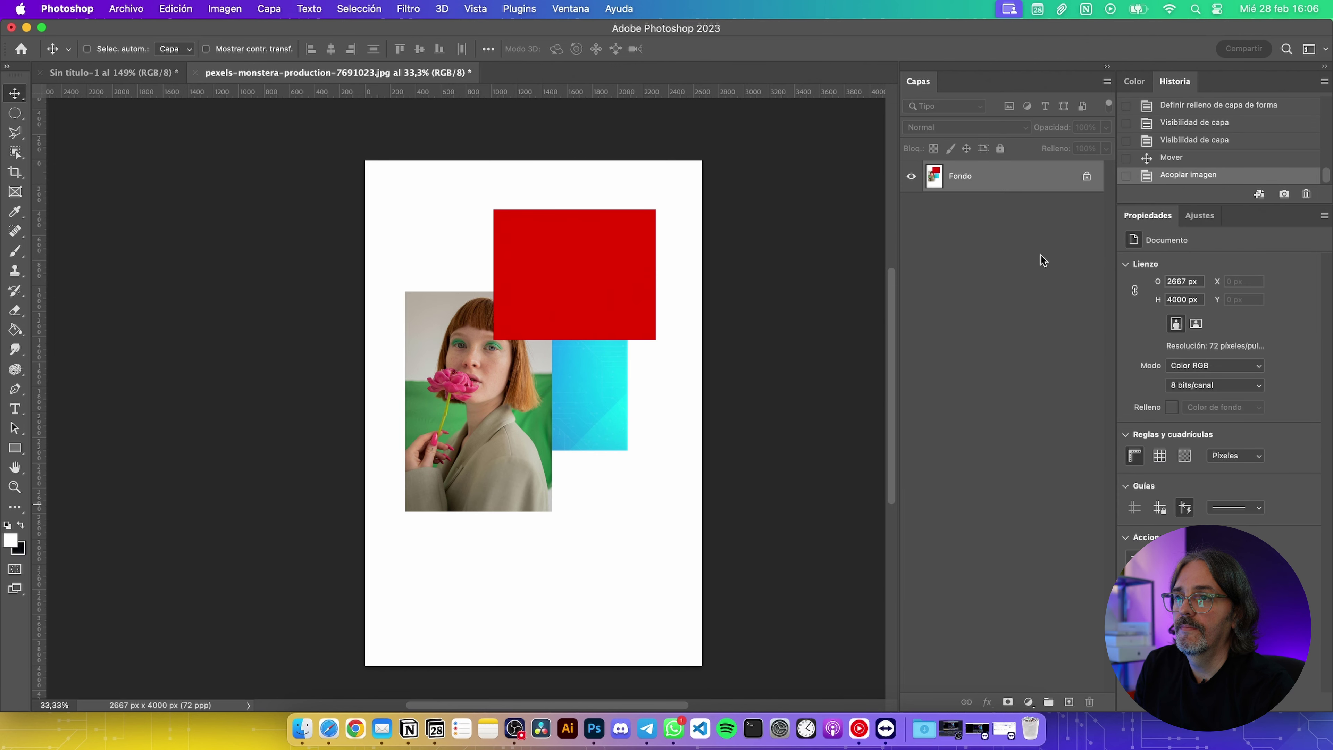
{"action": "left_click", "coordinate": [1086, 177]}
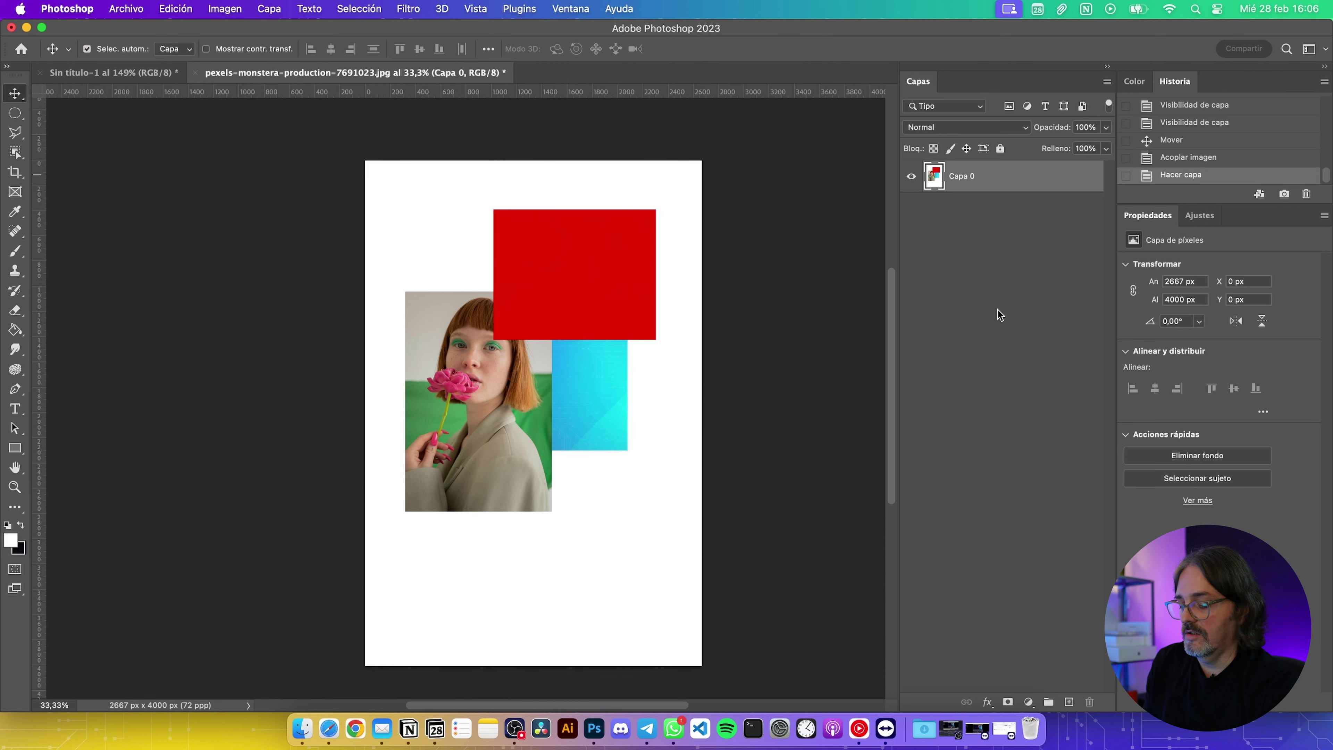
{"action": "key", "text": "ctrl+z"}
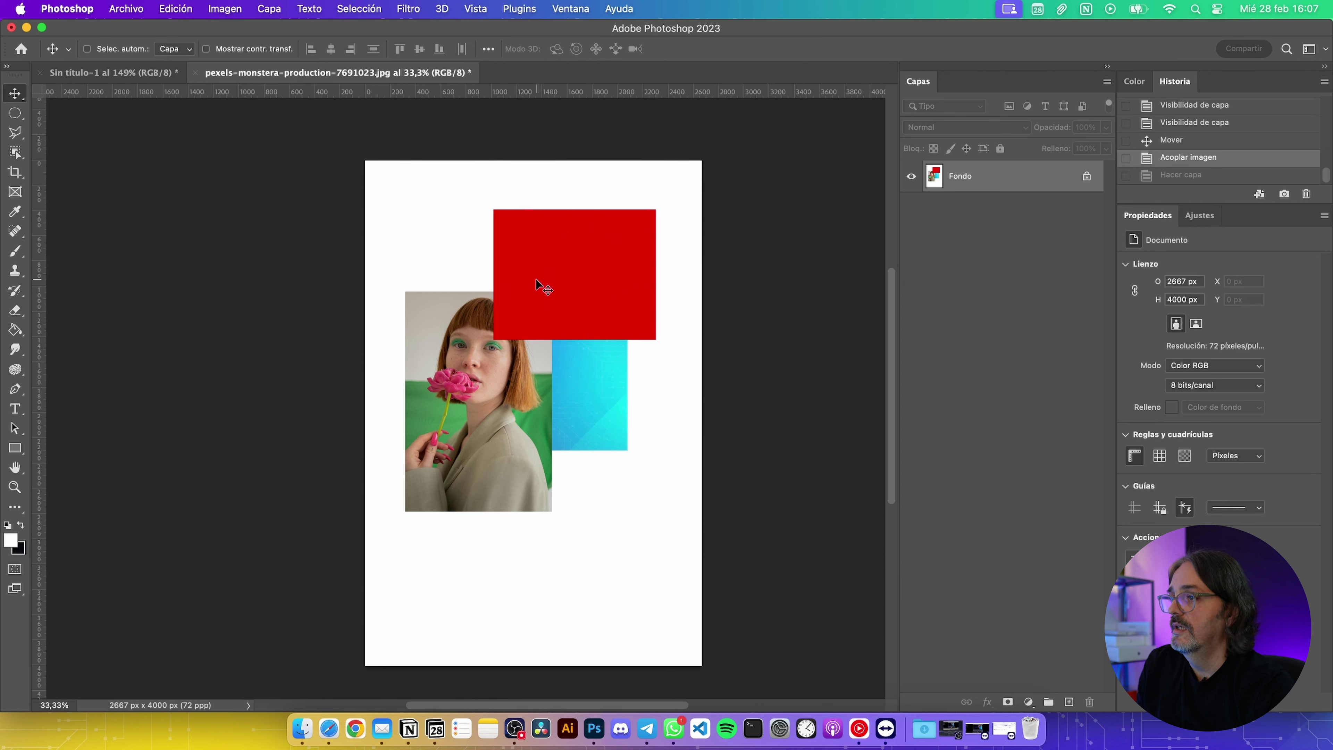
{"action": "key", "text": "ctrl+z"}
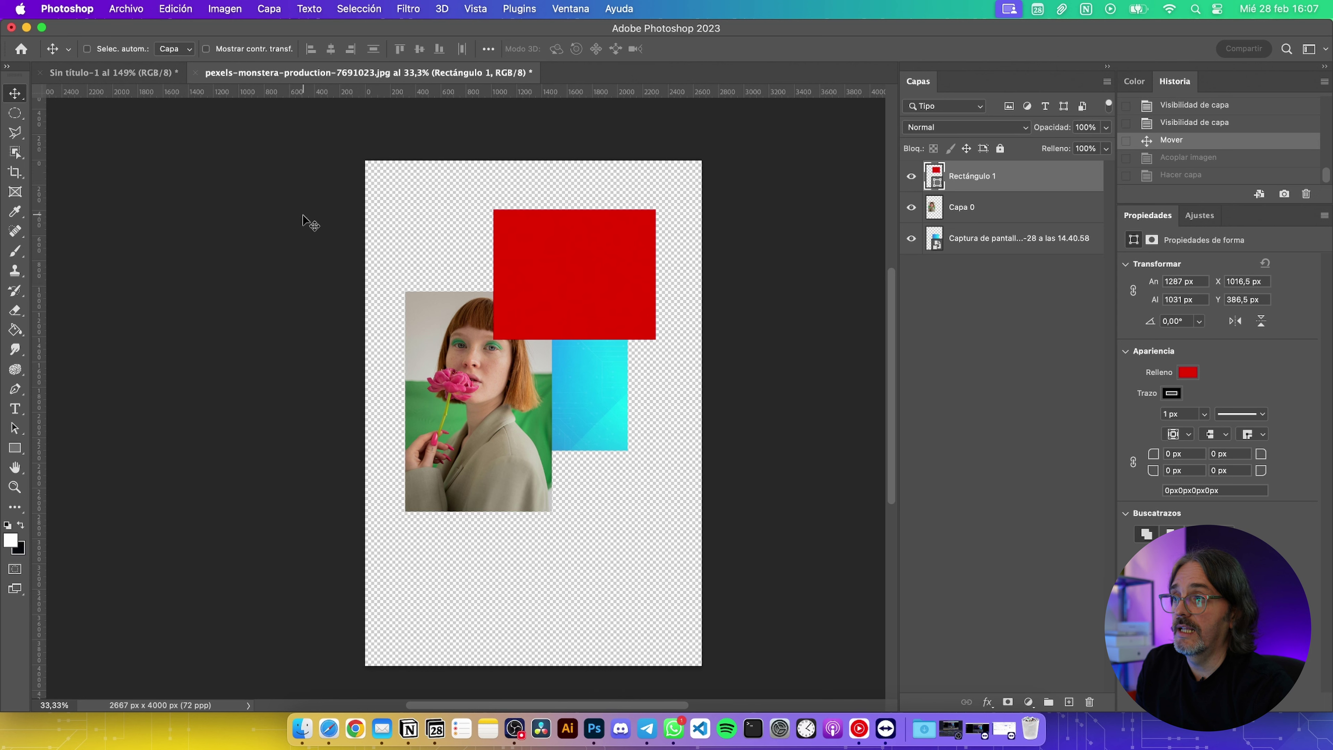
{"action": "left_click", "coordinate": [1068, 414]}
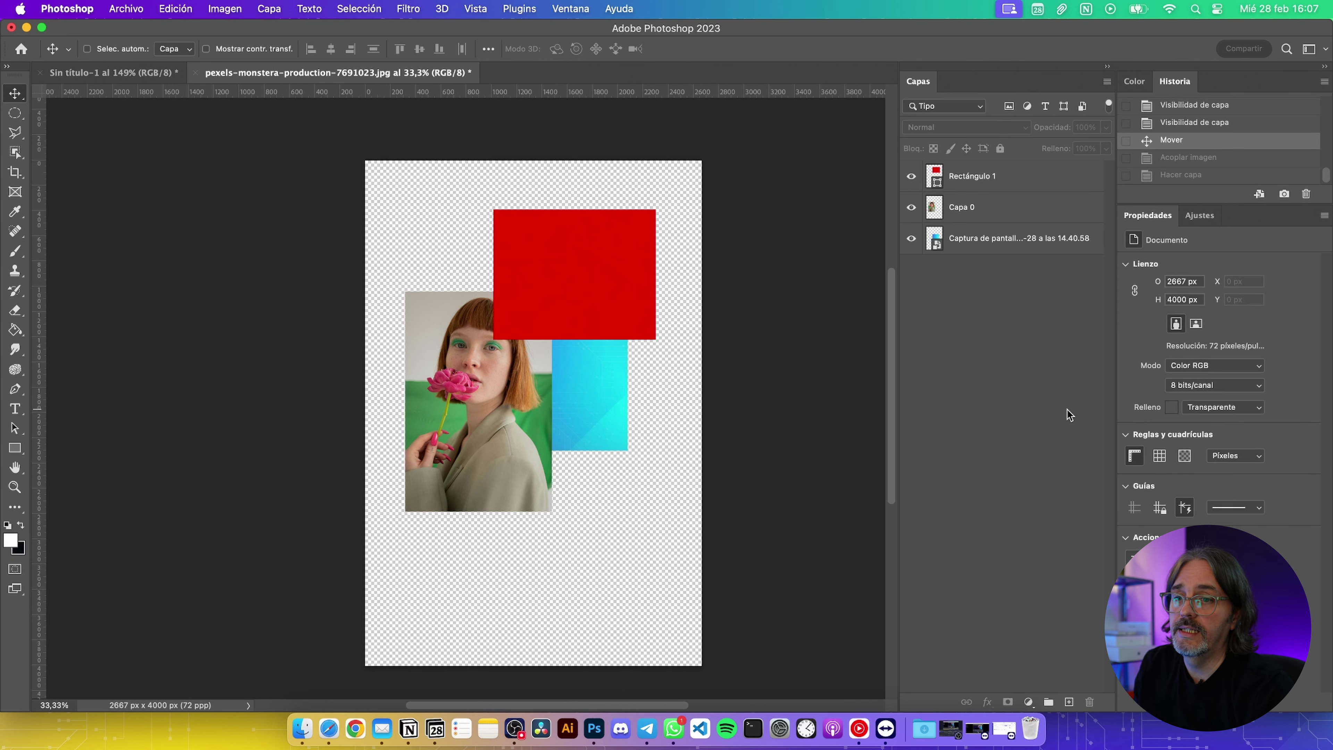
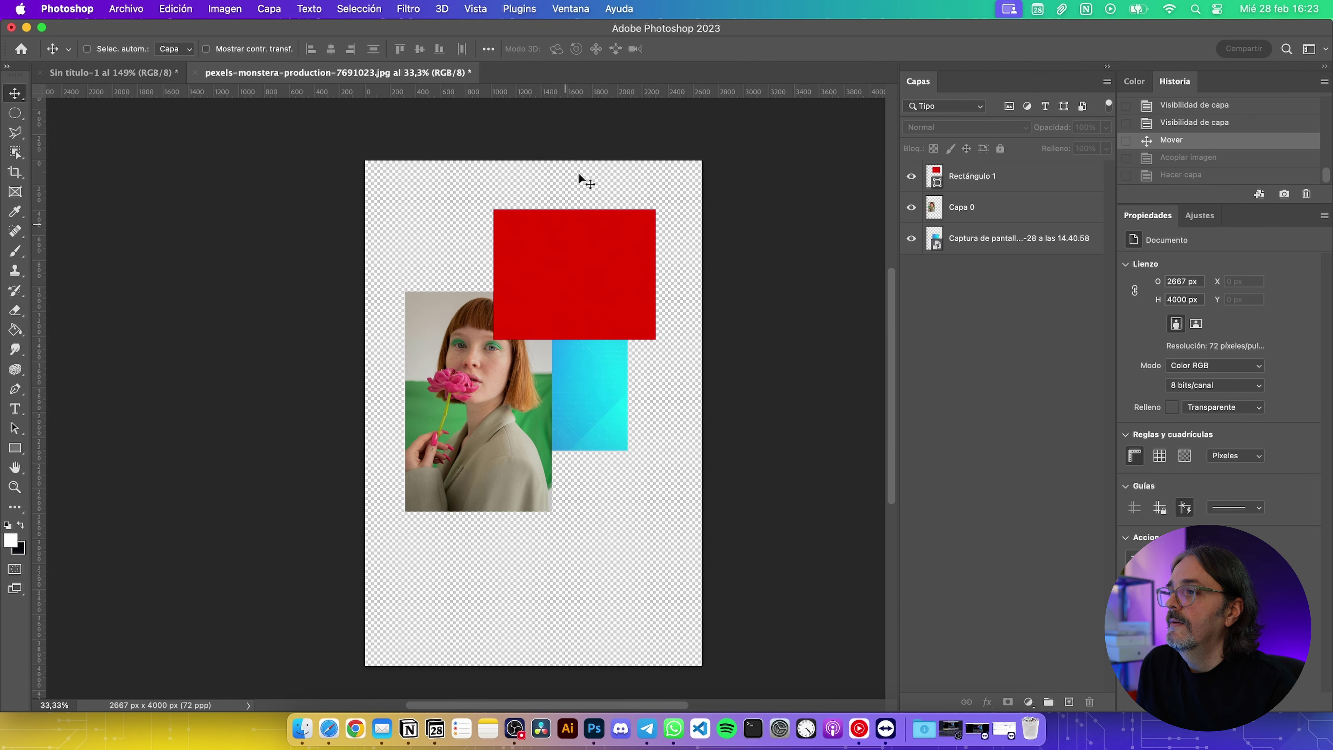
Pan and zoom around the poster to inspect the red square and the portrait
{"action": "scroll", "coordinate": [417, 197], "scroll_direction": "up", "scroll_amount": 3}
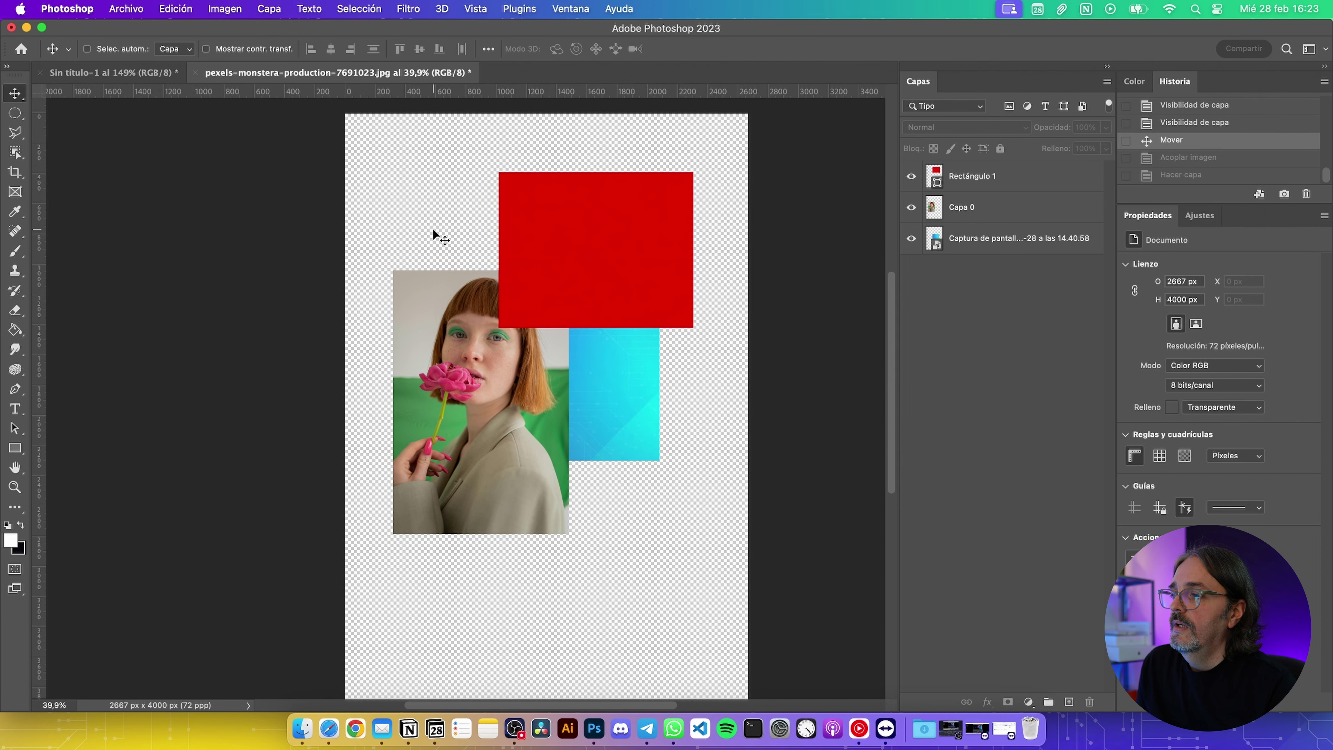
{"action": "left_click", "coordinate": [17, 471]}
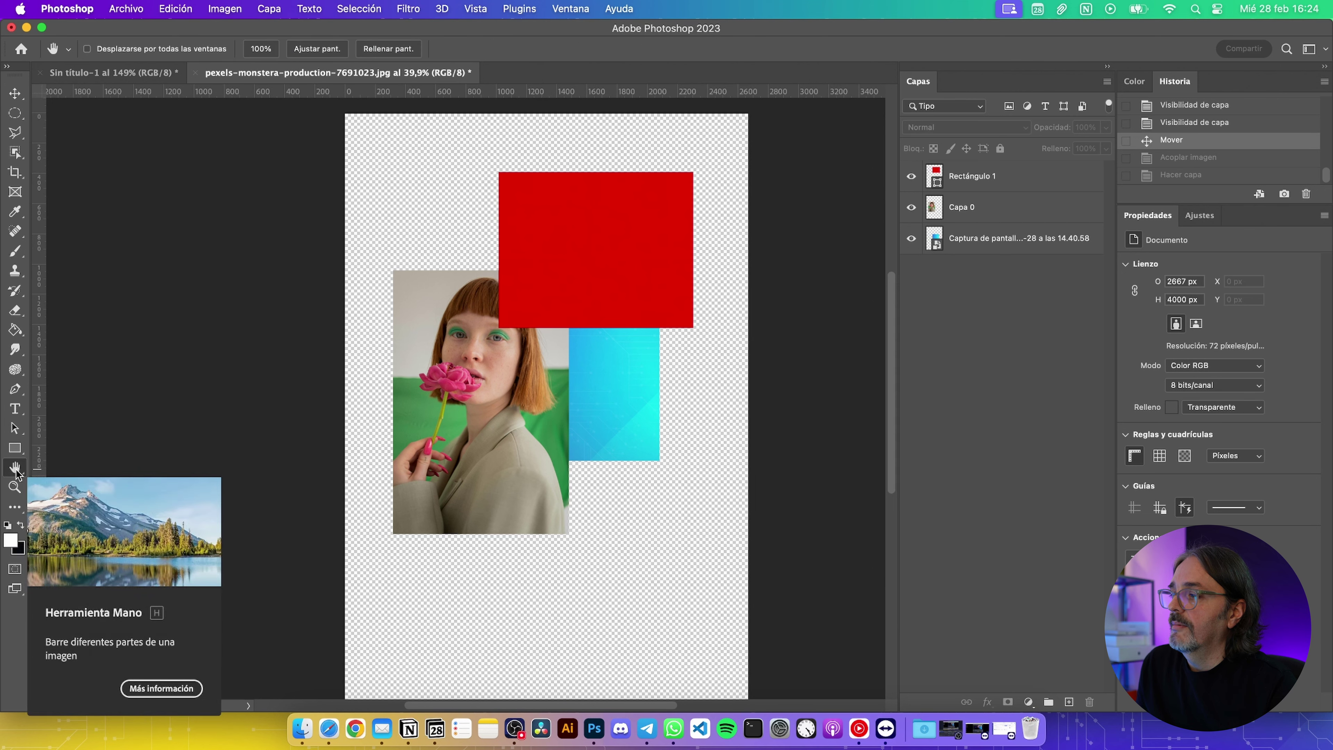
{"action": "mouse_move", "coordinate": [262, 369]}
{"action": "left_mouse_down"}
{"action": "mouse_move", "coordinate": [113, 396]}
{"action": "mouse_move", "coordinate": [229, 446]}
{"action": "mouse_move", "coordinate": [319, 395]}
{"action": "mouse_move", "coordinate": [286, 393]}
{"action": "left_mouse_up"}
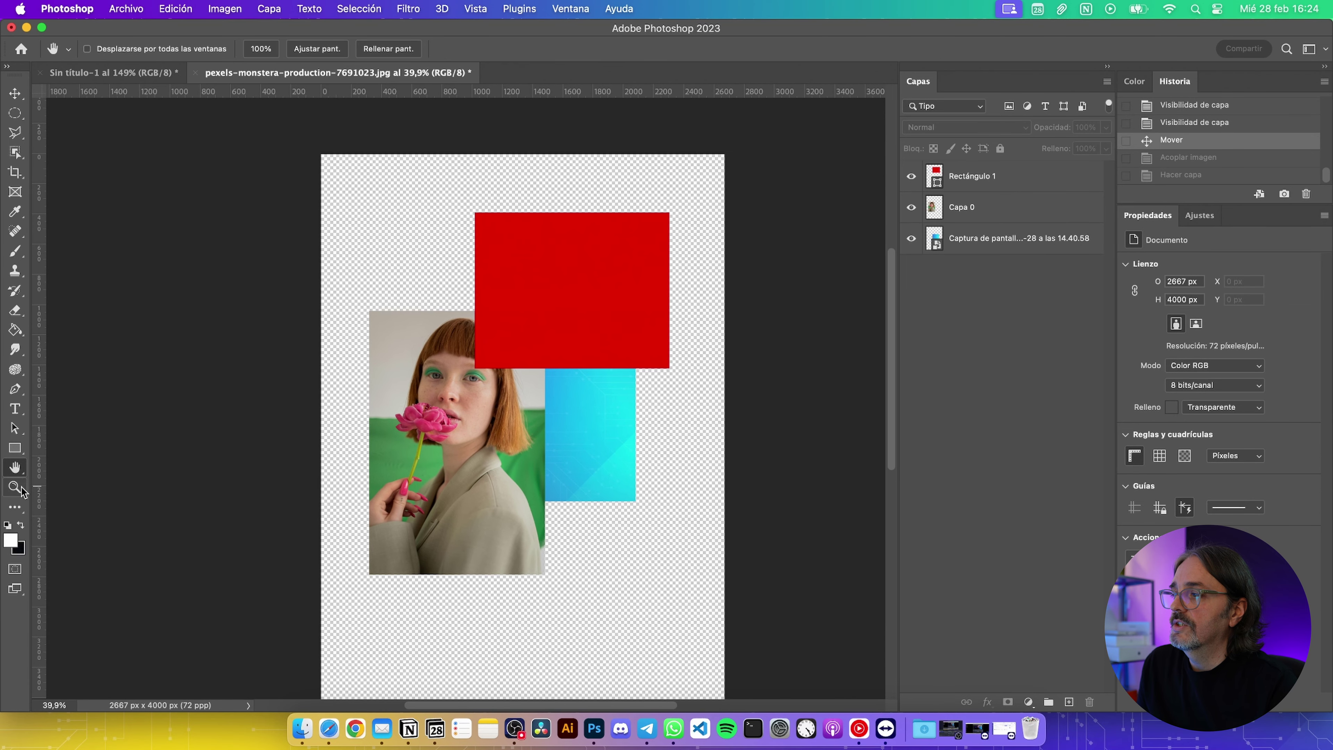
{"action": "left_click", "coordinate": [13, 94]}
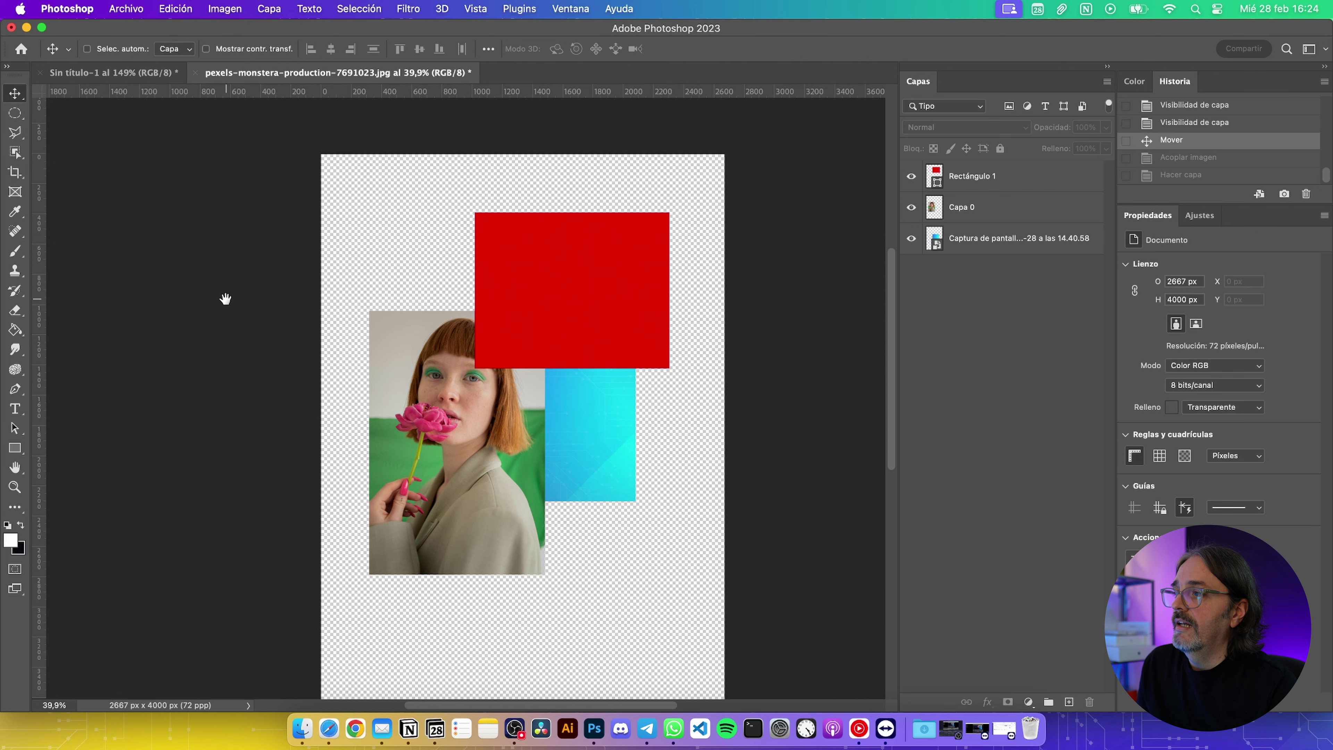
{"action": "mouse_move", "coordinate": [386, 246]}
{"action": "left_mouse_down"}
{"action": "mouse_move", "coordinate": [221, 276]}
{"action": "mouse_move", "coordinate": [325, 217]}
{"action": "mouse_move", "coordinate": [485, 250]}
{"action": "mouse_move", "coordinate": [319, 260]}
{"action": "mouse_move", "coordinate": [410, 283]}
{"action": "mouse_move", "coordinate": [374, 244]}
{"action": "mouse_move", "coordinate": [361, 254]}
{"action": "left_mouse_up"}
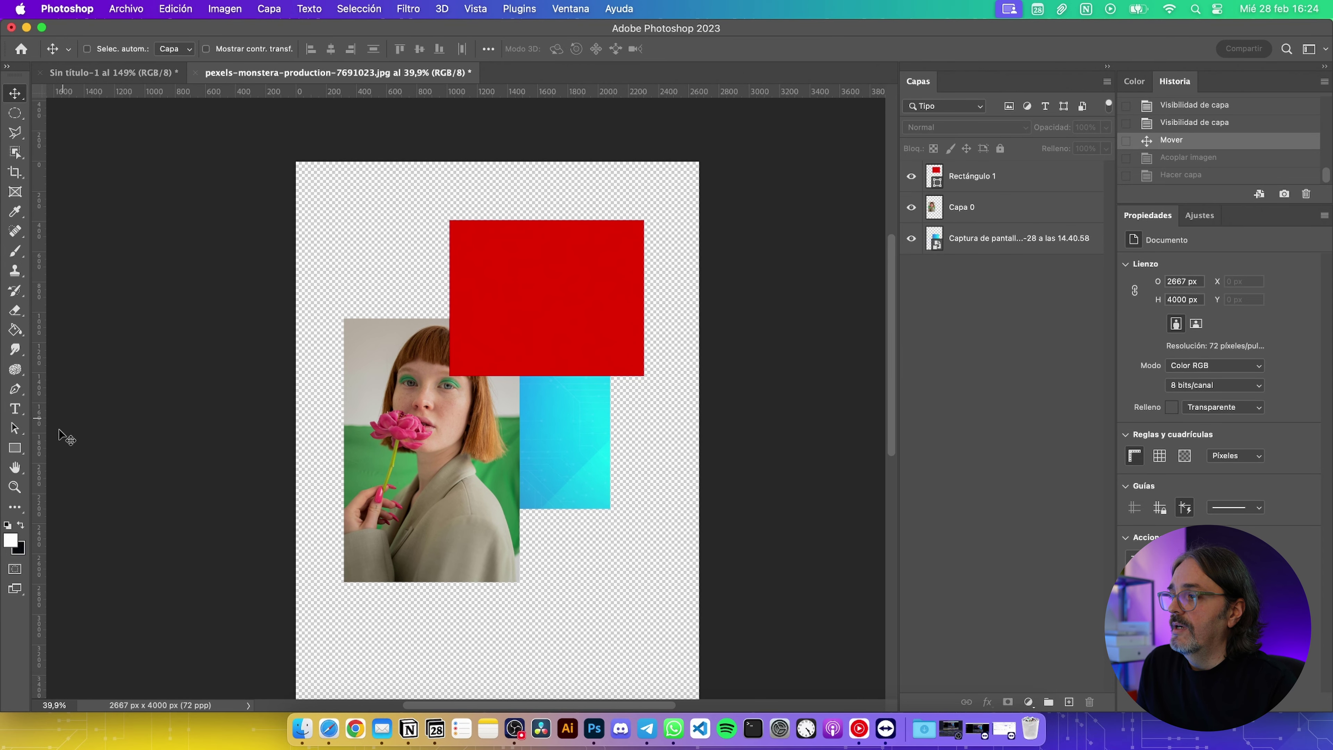
{"action": "left_click", "coordinate": [16, 487]}
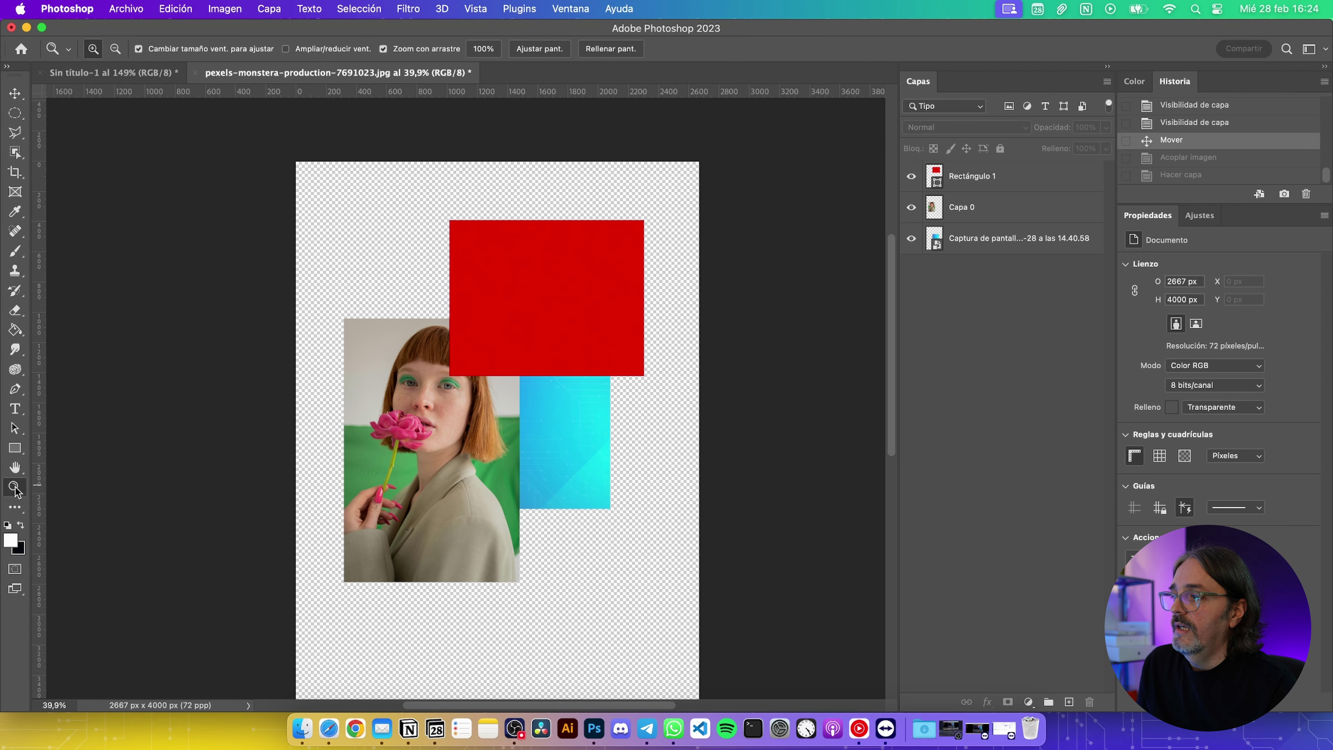
{"action": "left_click", "coordinate": [487, 289]}
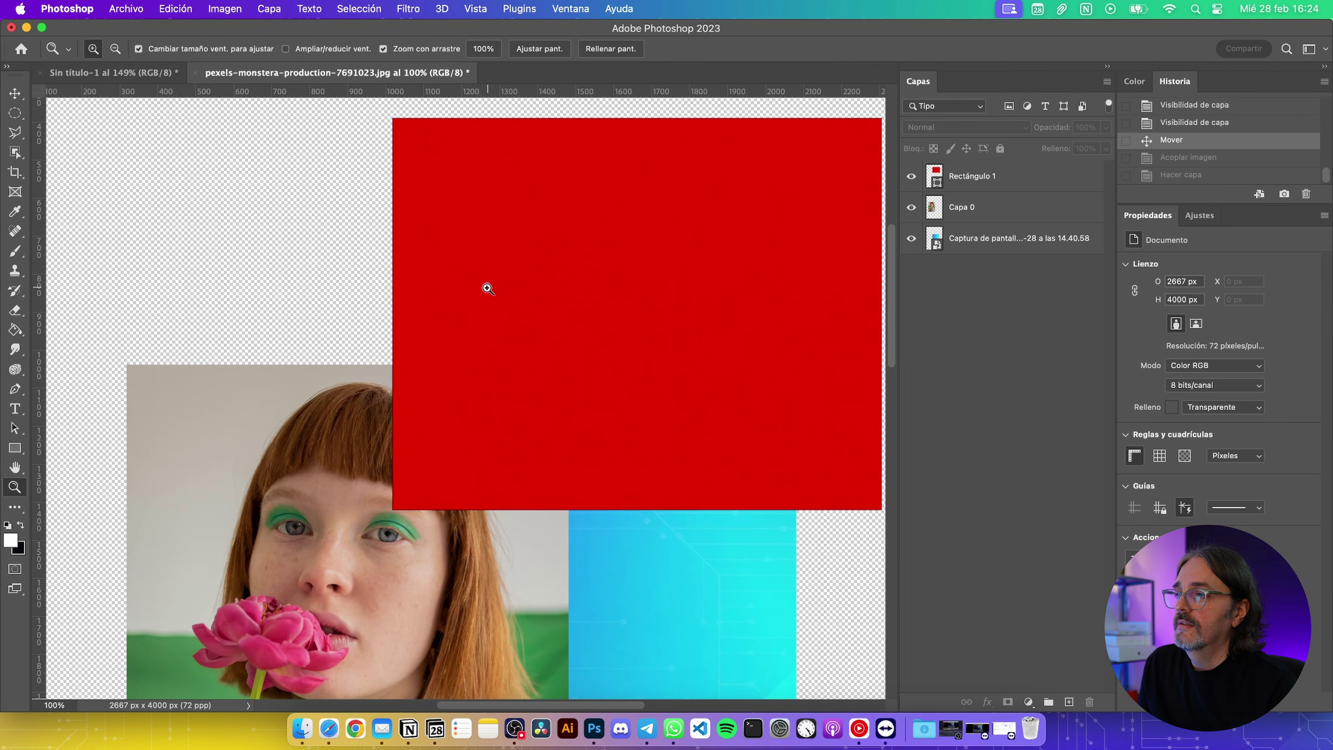
{"action": "left_click", "coordinate": [488, 288]}
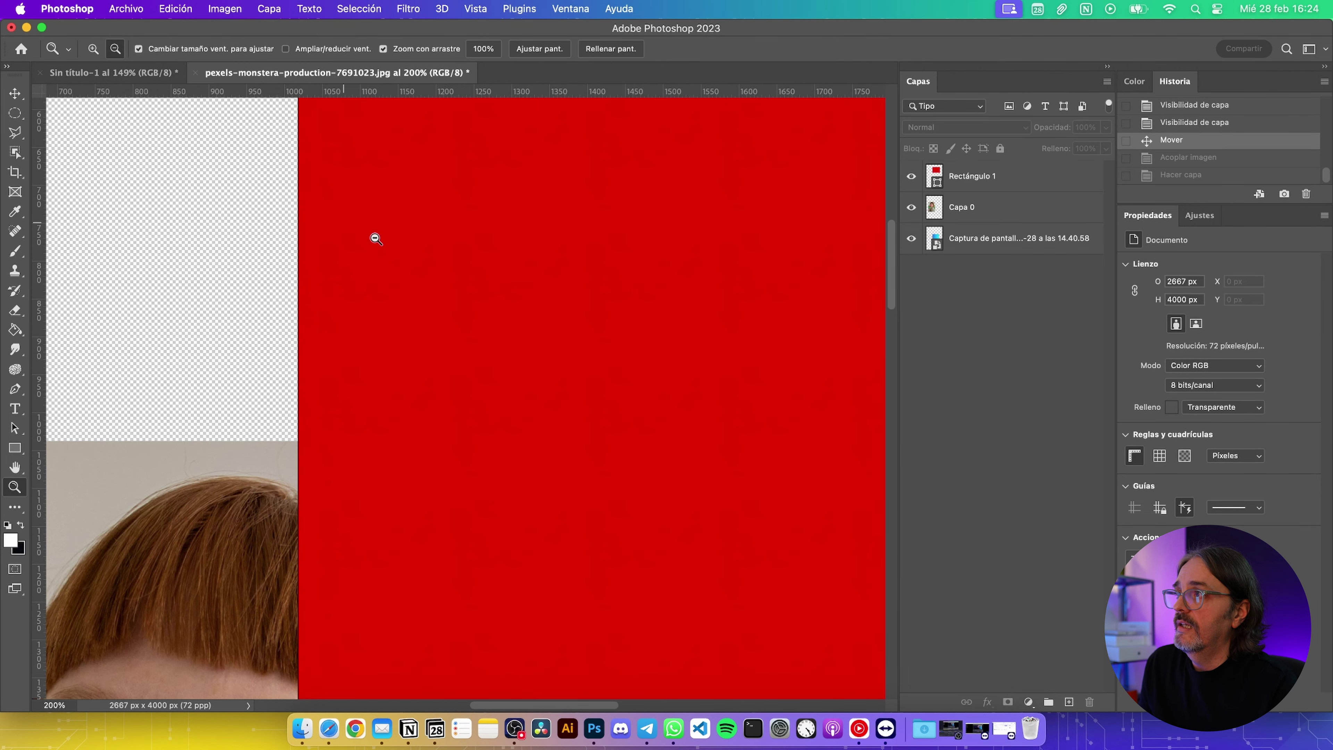
{"action": "left_click", "coordinate": [394, 248]}
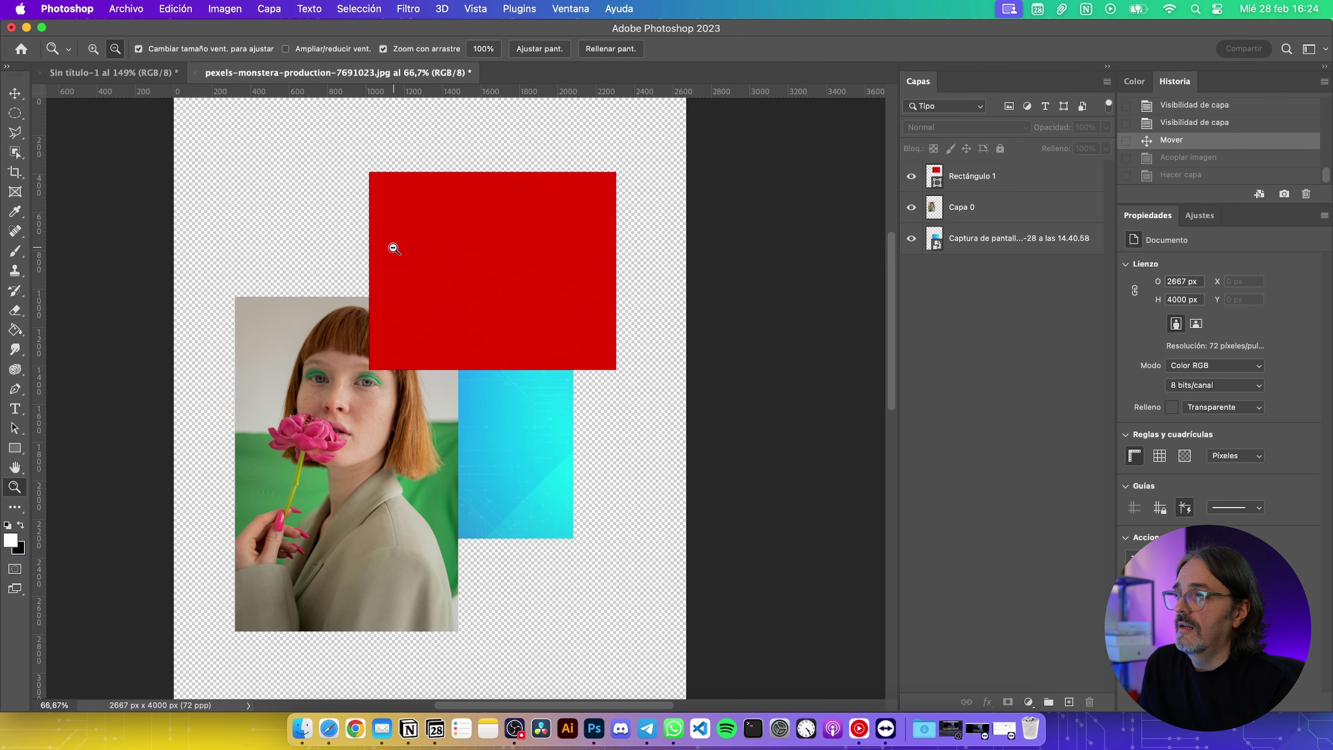
{"action": "left_click", "coordinate": [394, 249]}
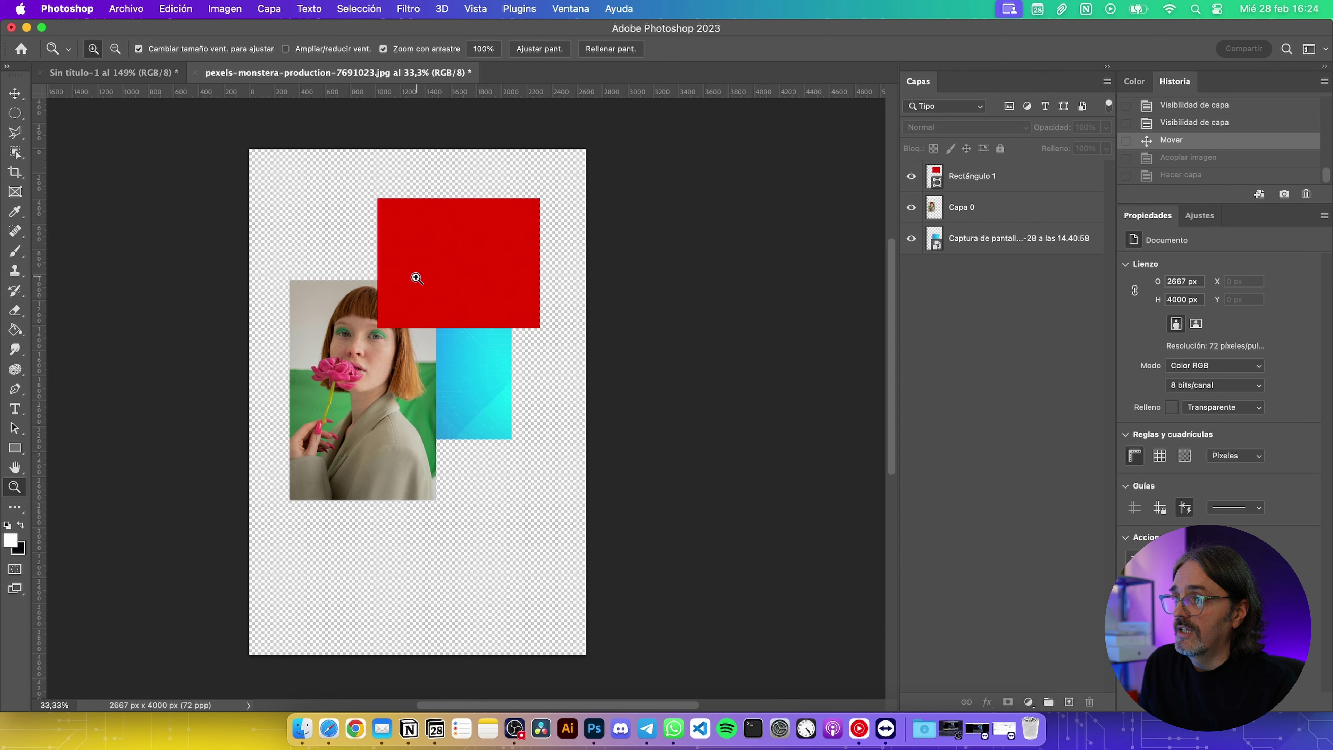
{"action": "scroll", "coordinate": [417, 277], "scroll_direction": "up", "scroll_amount": 1}
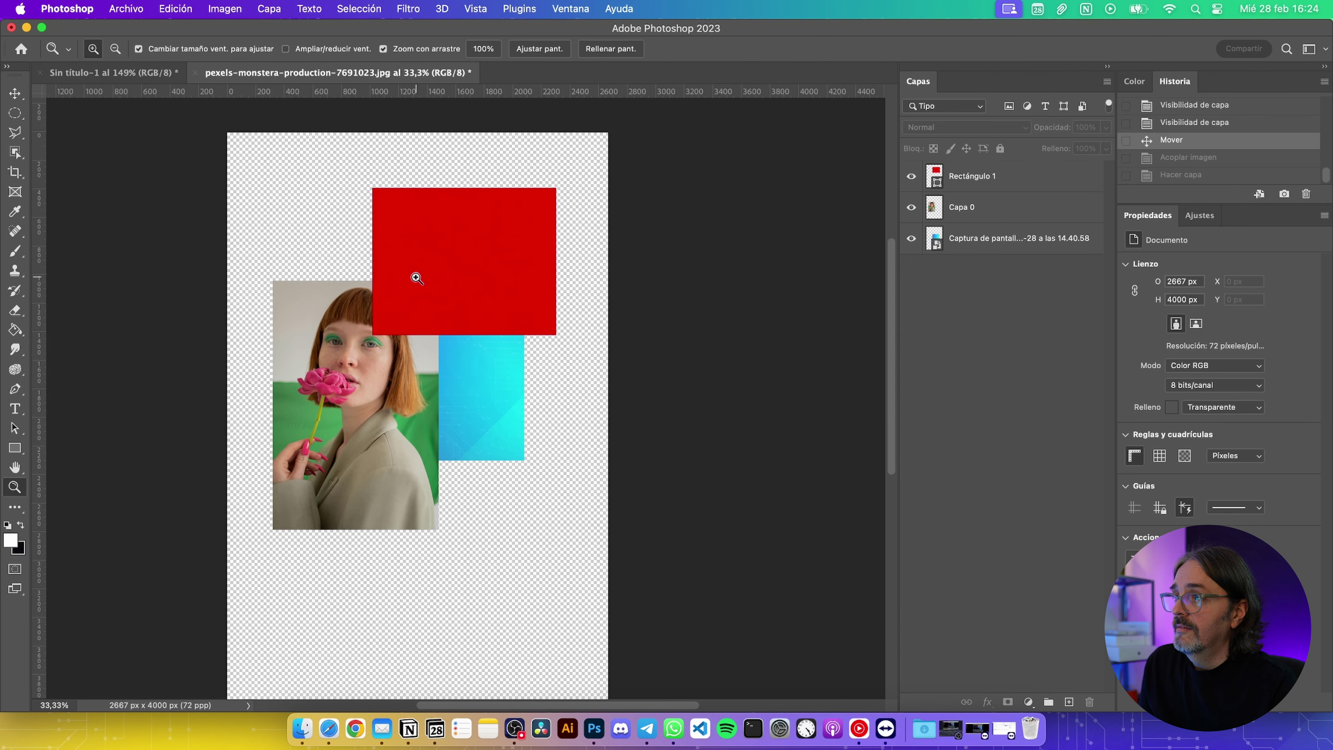
{"action": "scroll", "coordinate": [416, 278], "scroll_direction": "up", "scroll_amount": 1}
{"action": "scroll", "coordinate": [416, 278], "scroll_direction": "up", "scroll_amount": 1}
{"action": "scroll", "coordinate": [416, 278], "scroll_direction": "down", "scroll_amount": 1}
{"action": "left_click", "coordinate": [417, 278]}
{"action": "left_click", "coordinate": [416, 278]}
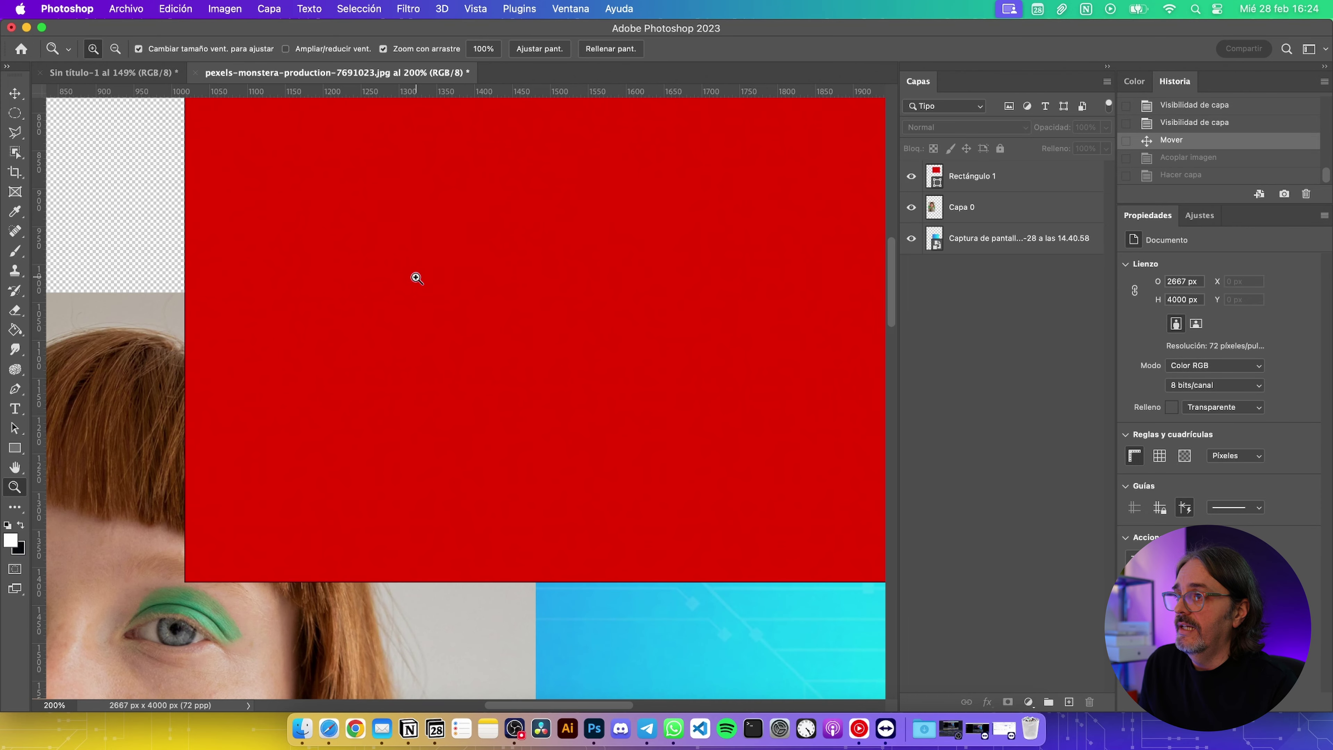
{"action": "left_click", "coordinate": [416, 278], "text": "alt"}
{"action": "left_click", "coordinate": [417, 278], "text": "alt"}
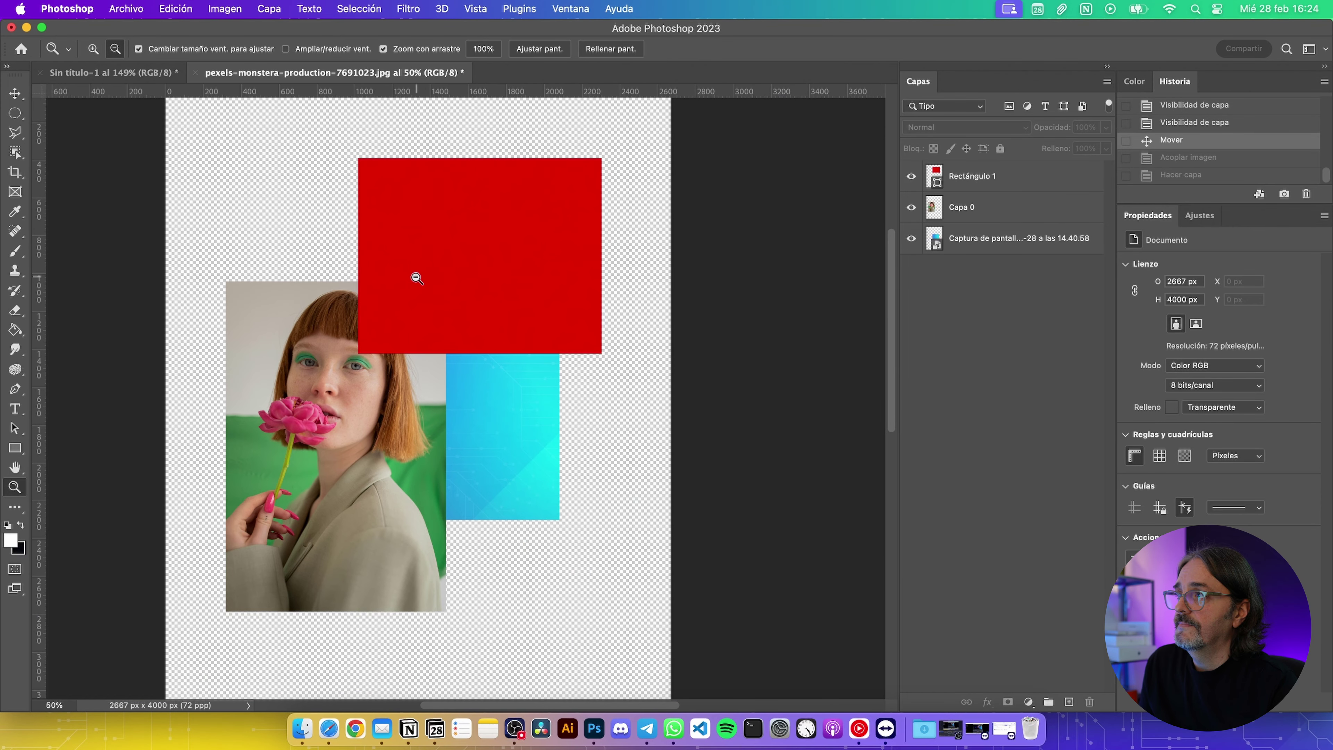
{"action": "key", "text": "v"}
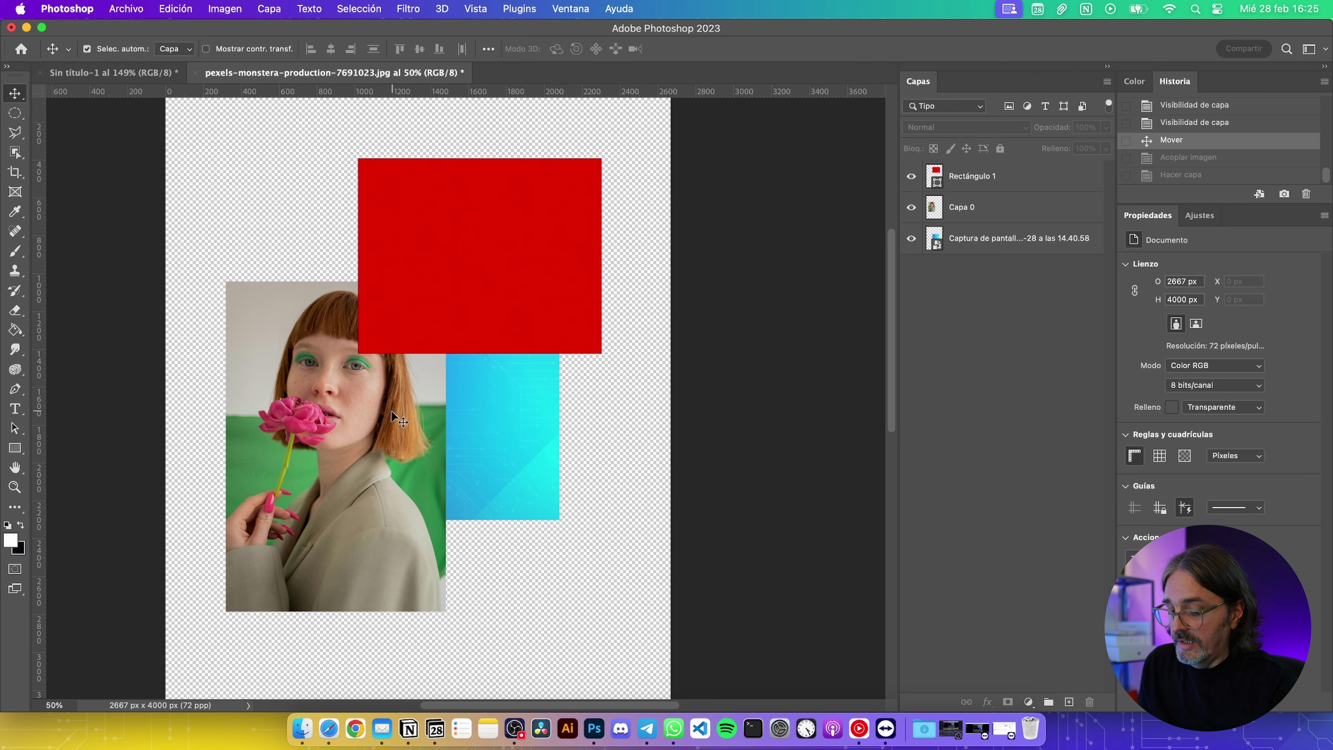
{"action": "left_click", "coordinate": [391, 415], "text": "super"}
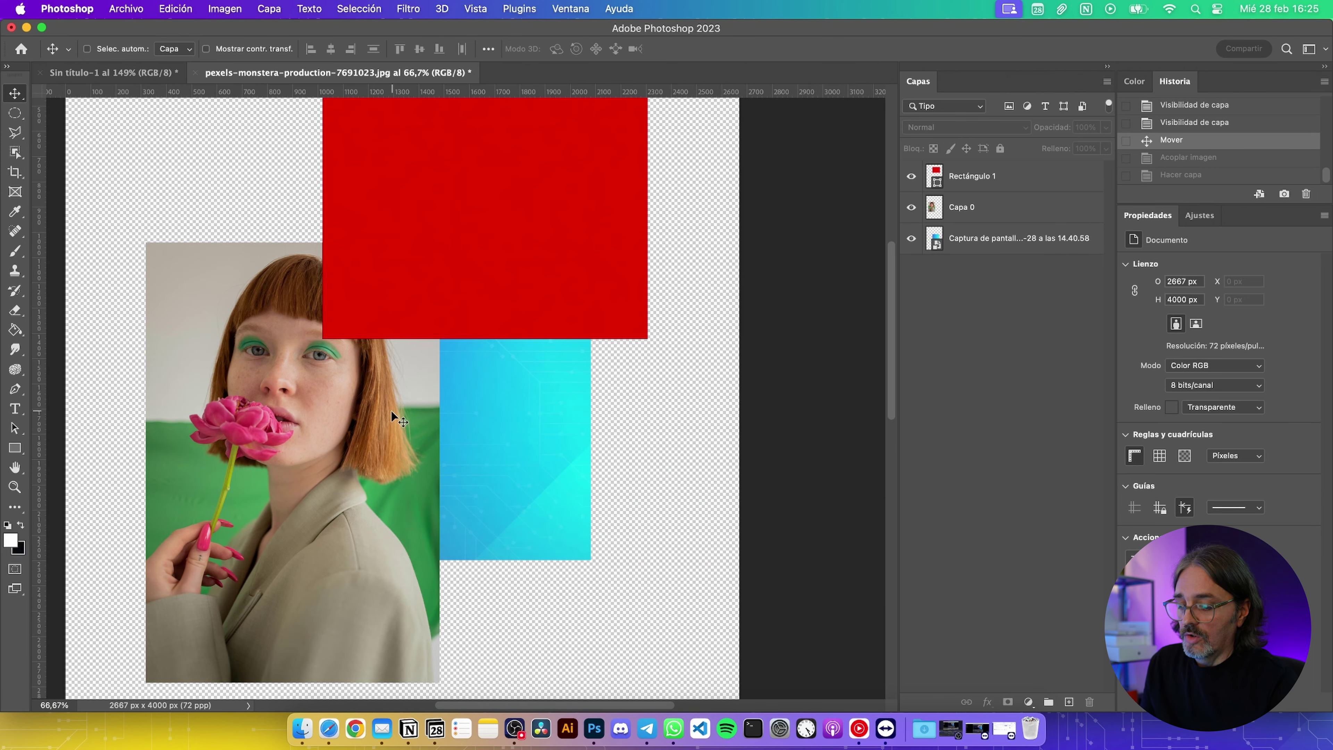
{"action": "left_click", "coordinate": [390, 412], "text": "super"}
{"action": "left_click", "coordinate": [391, 412], "text": "super"}
{"action": "key", "text": "super+minus"}
{"action": "key", "text": "super+minus"}
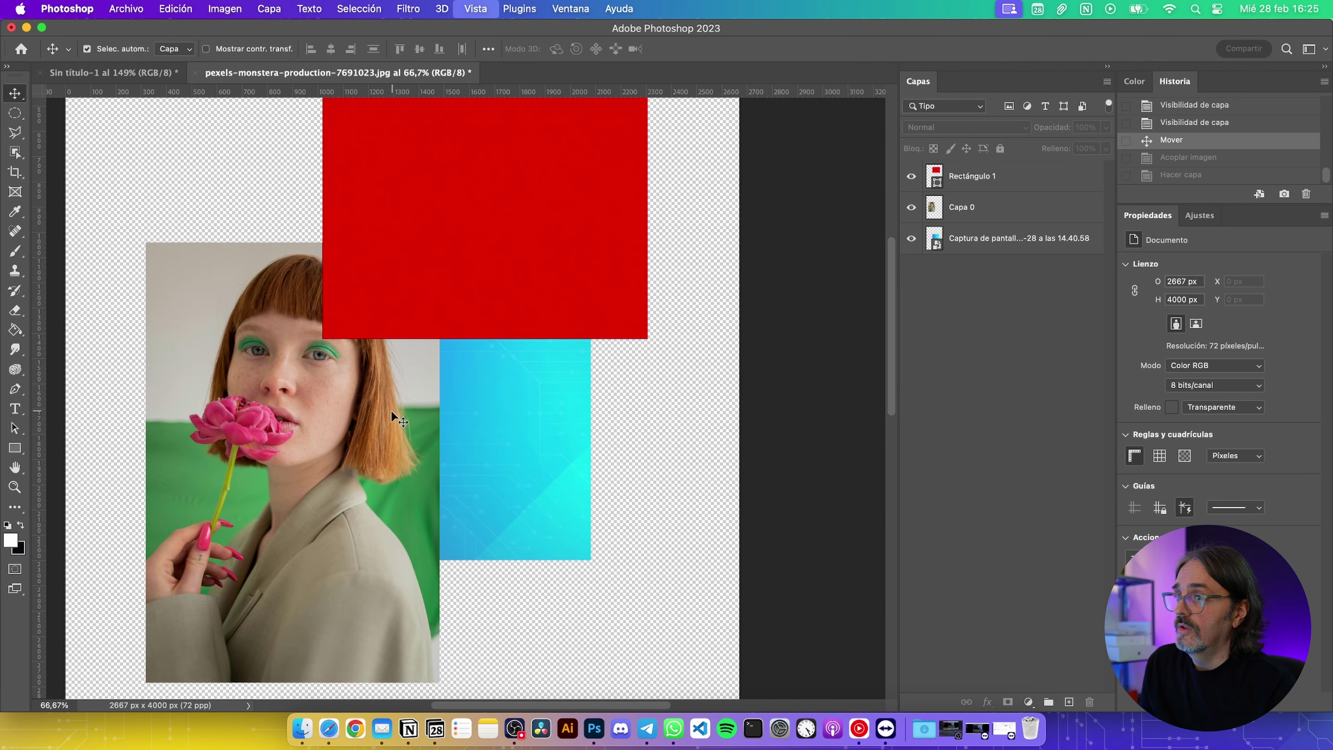
{"action": "key", "text": "super+minus"}
{"action": "key", "text": "super+minus"}
{"action": "key", "text": "super+plus"}
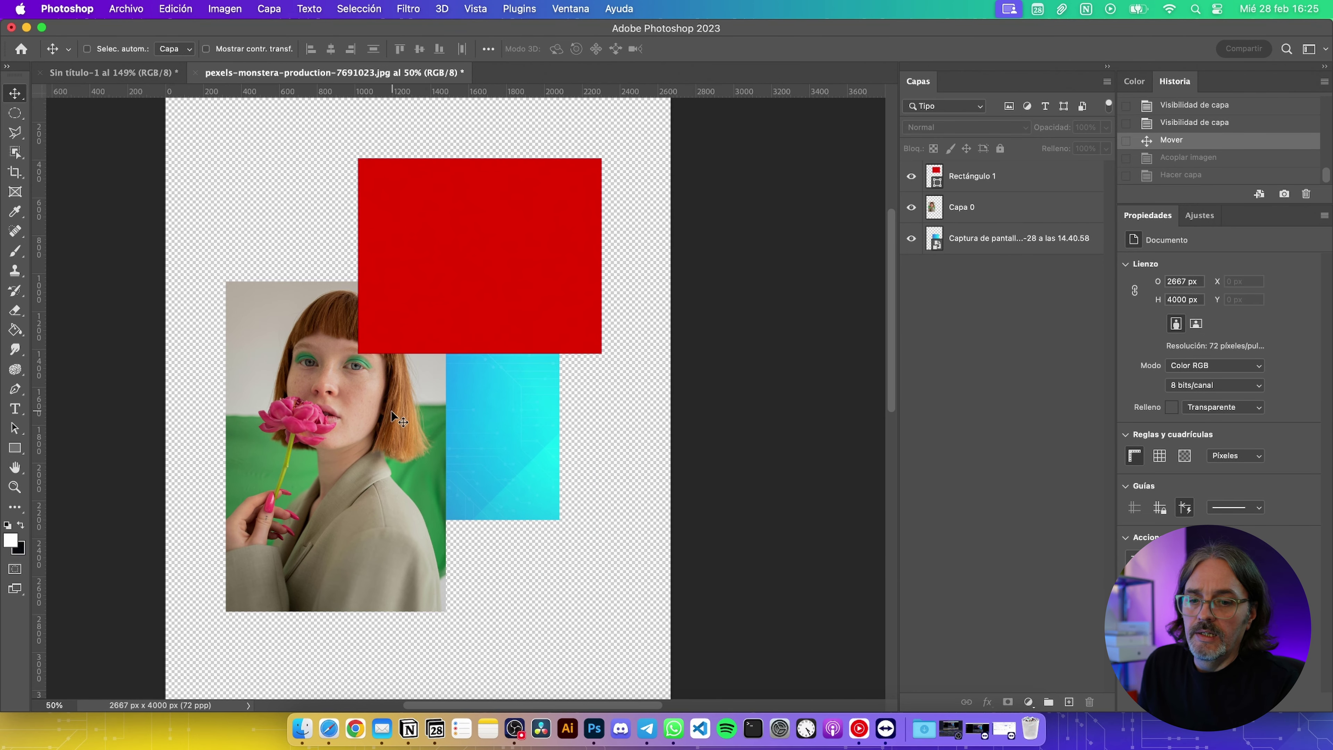
{"action": "scroll", "coordinate": [393, 415], "scroll_direction": "up", "scroll_amount": 1}
{"action": "scroll", "coordinate": [393, 415], "scroll_direction": "up", "scroll_amount": 3}
{"action": "scroll", "coordinate": [393, 415], "scroll_direction": "down", "scroll_amount": 1}
{"action": "scroll", "coordinate": [393, 415], "scroll_direction": "down", "scroll_amount": 5}
{"action": "scroll", "coordinate": [392, 414], "scroll_direction": "up", "scroll_amount": 4}
{"action": "scroll", "coordinate": [393, 415], "scroll_direction": "down", "scroll_amount": 2}
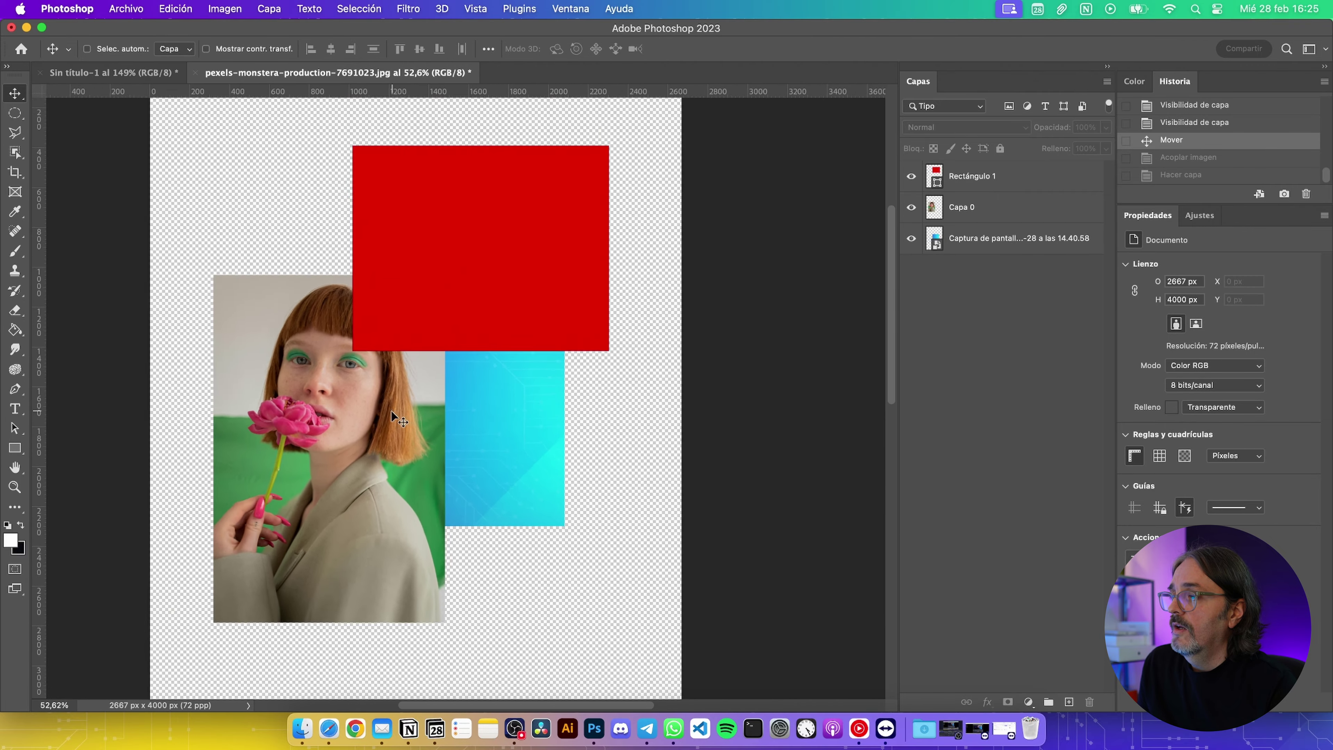
{"action": "scroll", "coordinate": [393, 415], "scroll_direction": "up", "scroll_amount": 3}
{"action": "scroll", "coordinate": [392, 412], "scroll_direction": "down", "scroll_amount": 3}
{"action": "scroll", "coordinate": [391, 412], "scroll_direction": "down", "scroll_amount": 1}
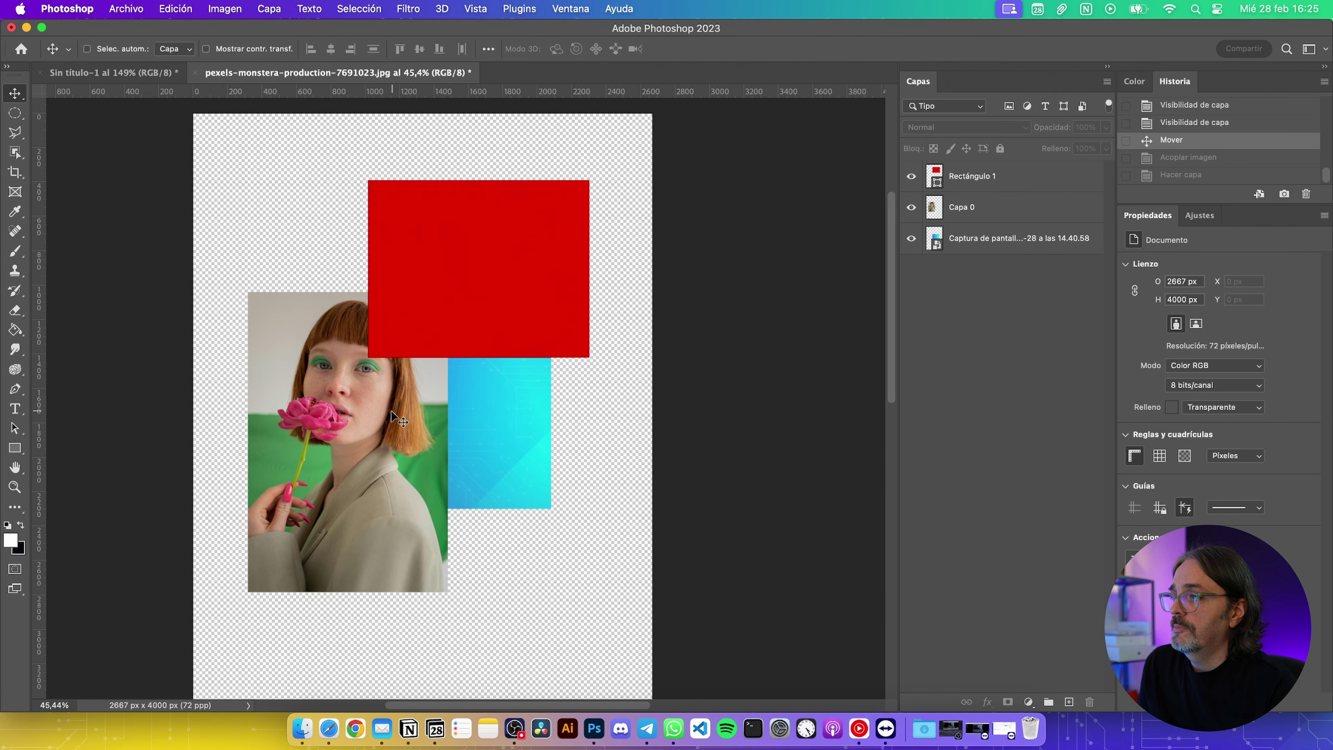
{"action": "scroll", "coordinate": [392, 415], "scroll_direction": "up", "scroll_amount": 3}
{"action": "scroll", "coordinate": [392, 415], "scroll_direction": "up", "scroll_amount": 1}
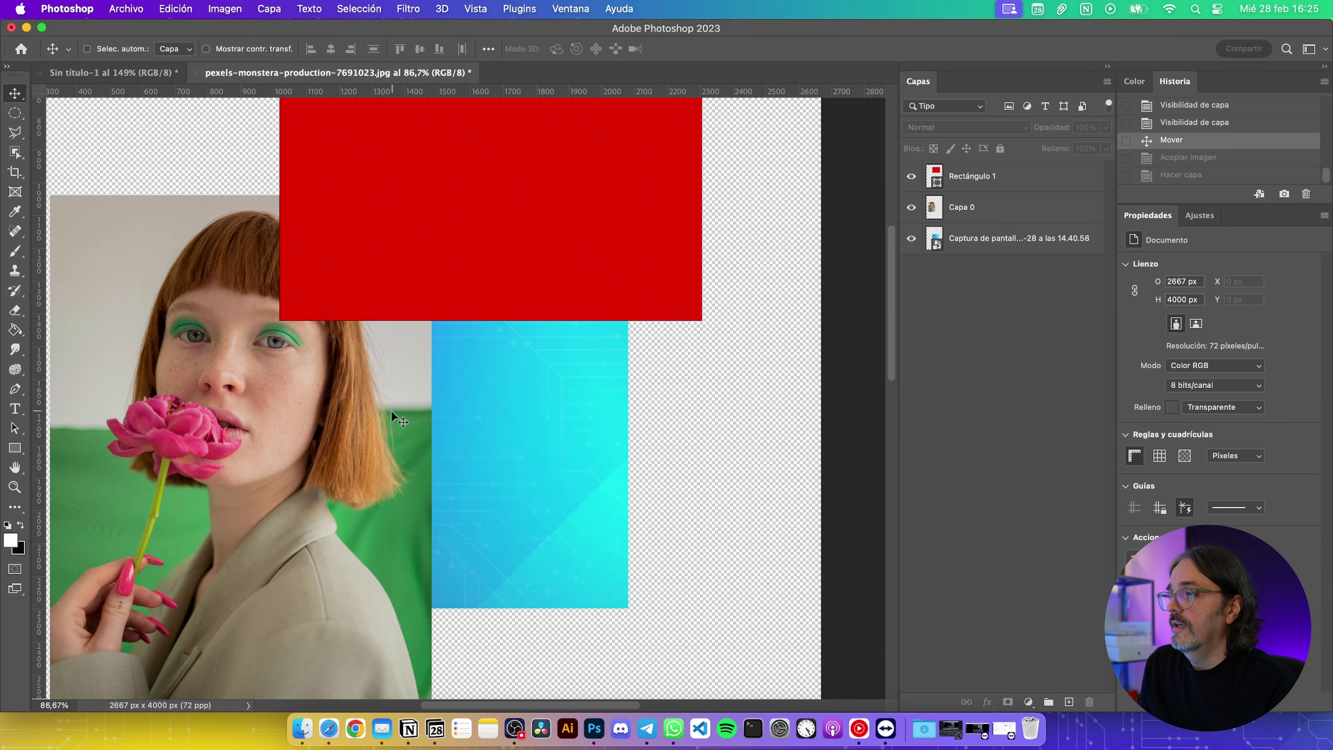
{"action": "scroll", "coordinate": [391, 415], "scroll_direction": "down", "scroll_amount": 4}
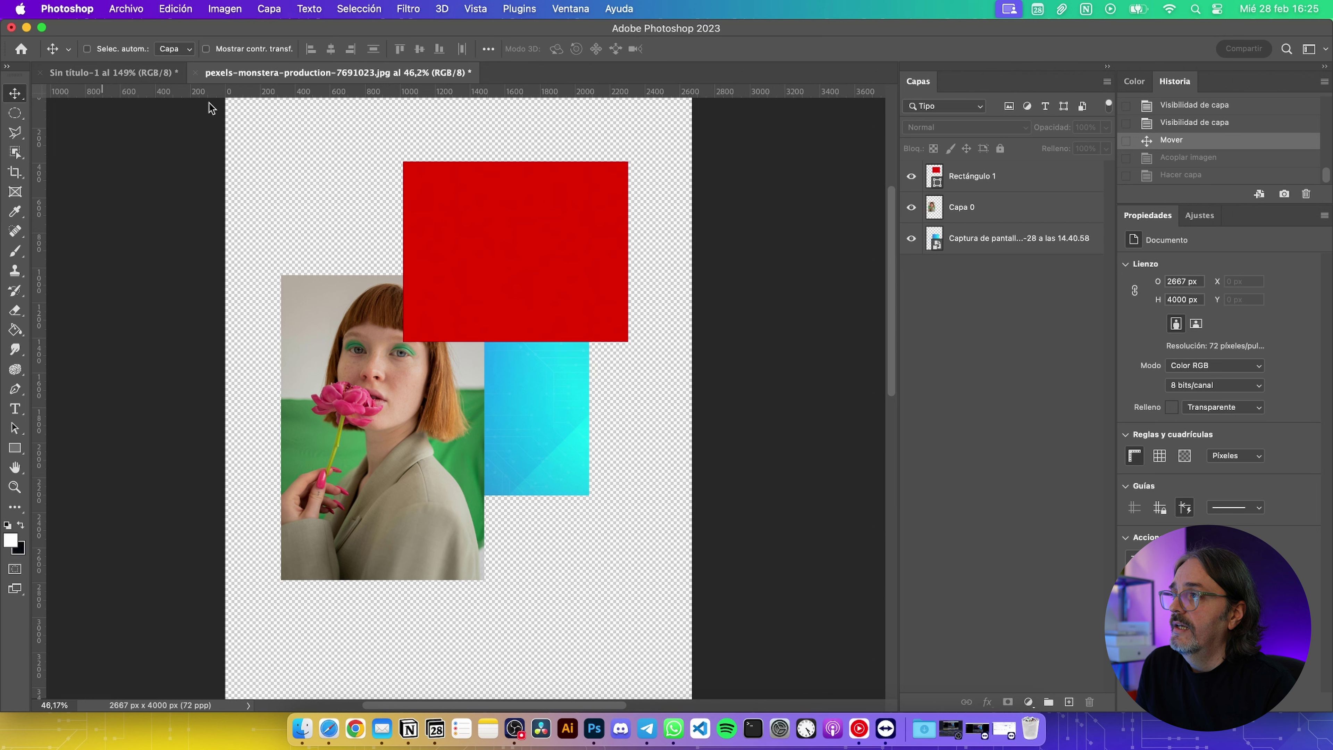
Check the ruler units, leave them unchanged, and make sure the rulers are shown
{"action": "right_click", "coordinate": [178, 90]}
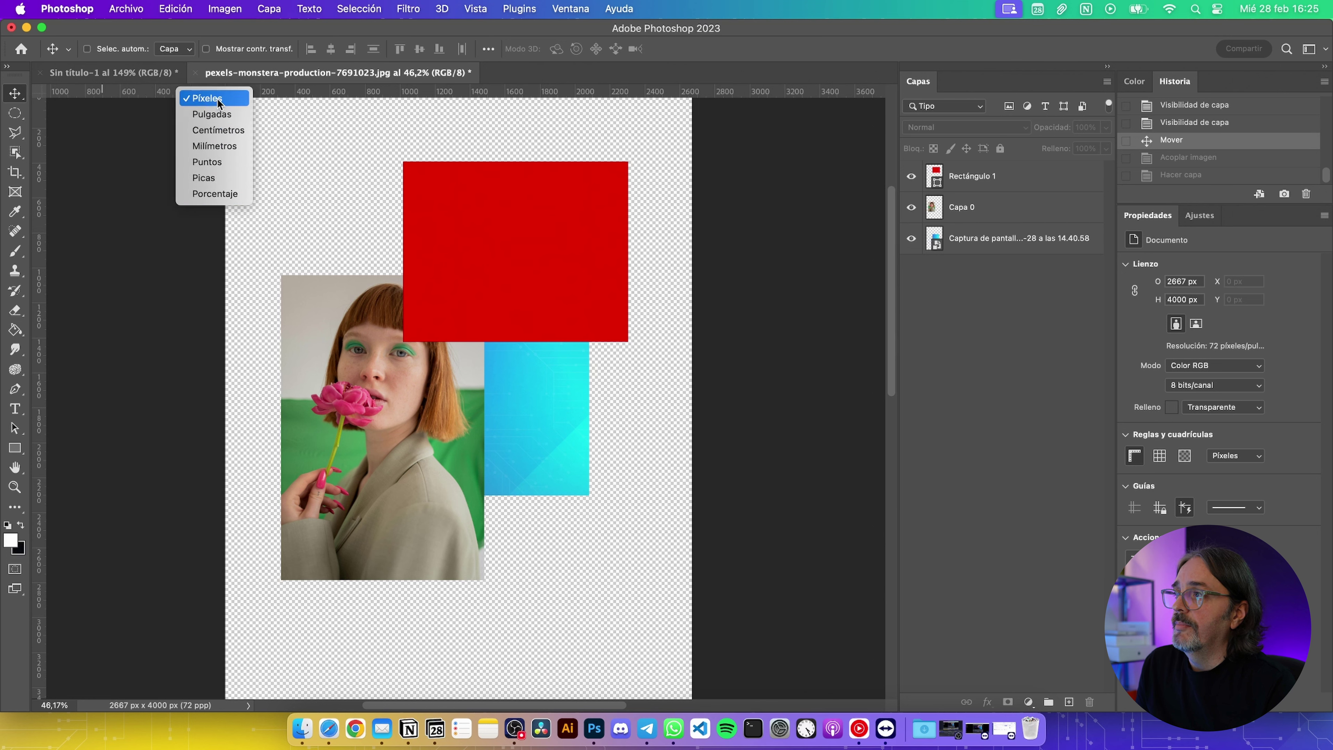
{"action": "left_click", "coordinate": [482, 9]}
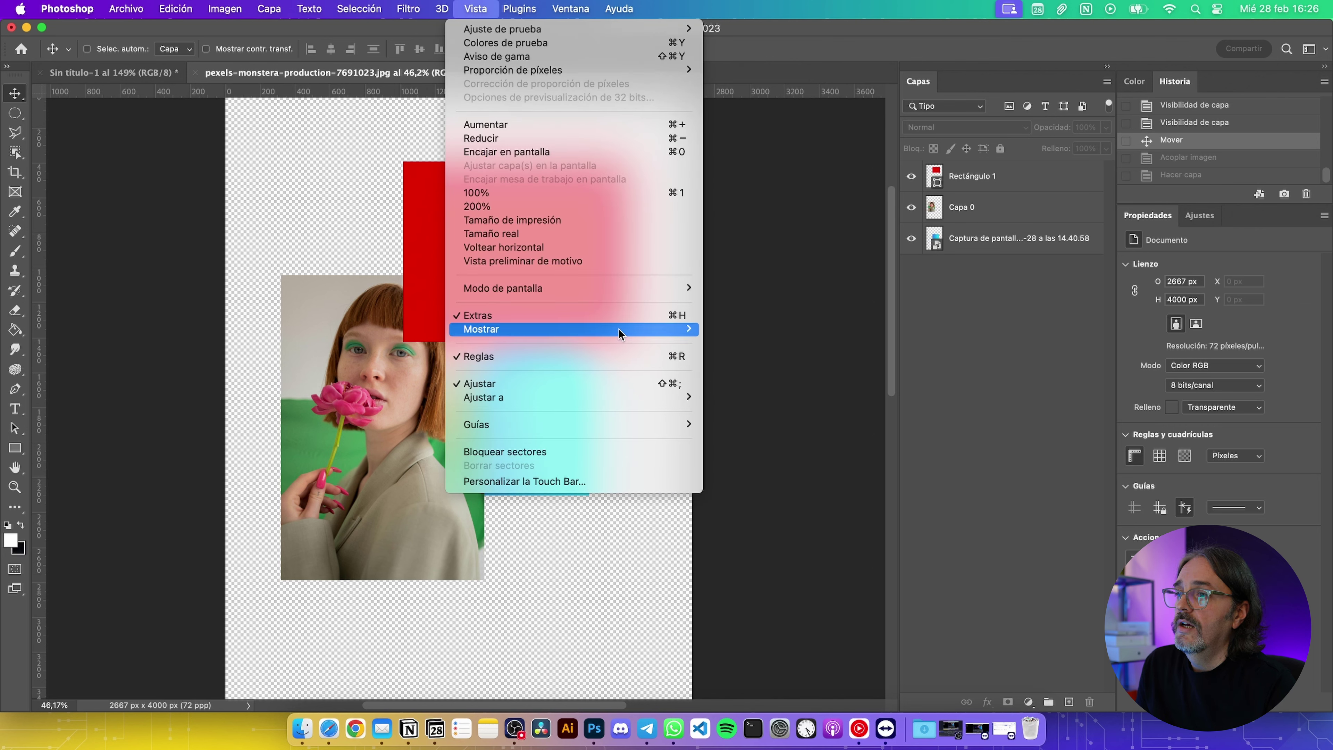
{"action": "left_click", "coordinate": [506, 356]}
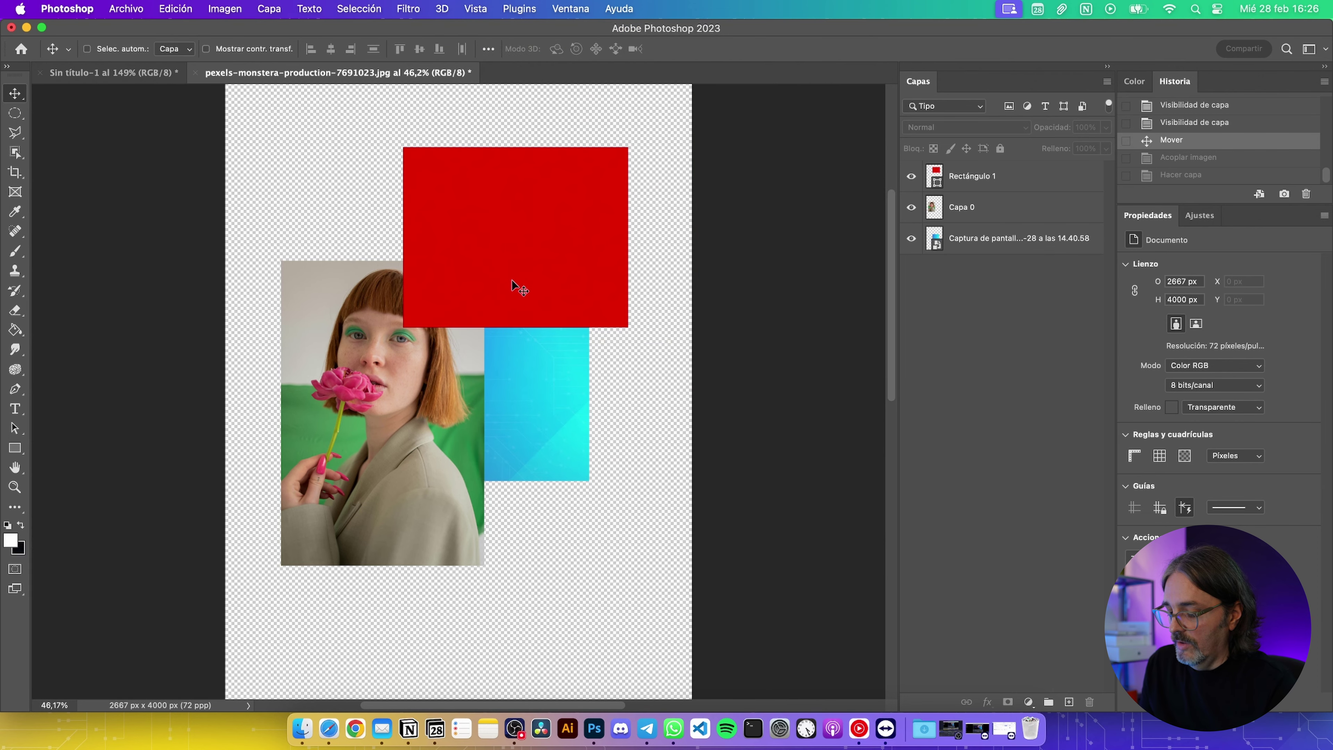
{"action": "key", "text": "ctrl+r"}
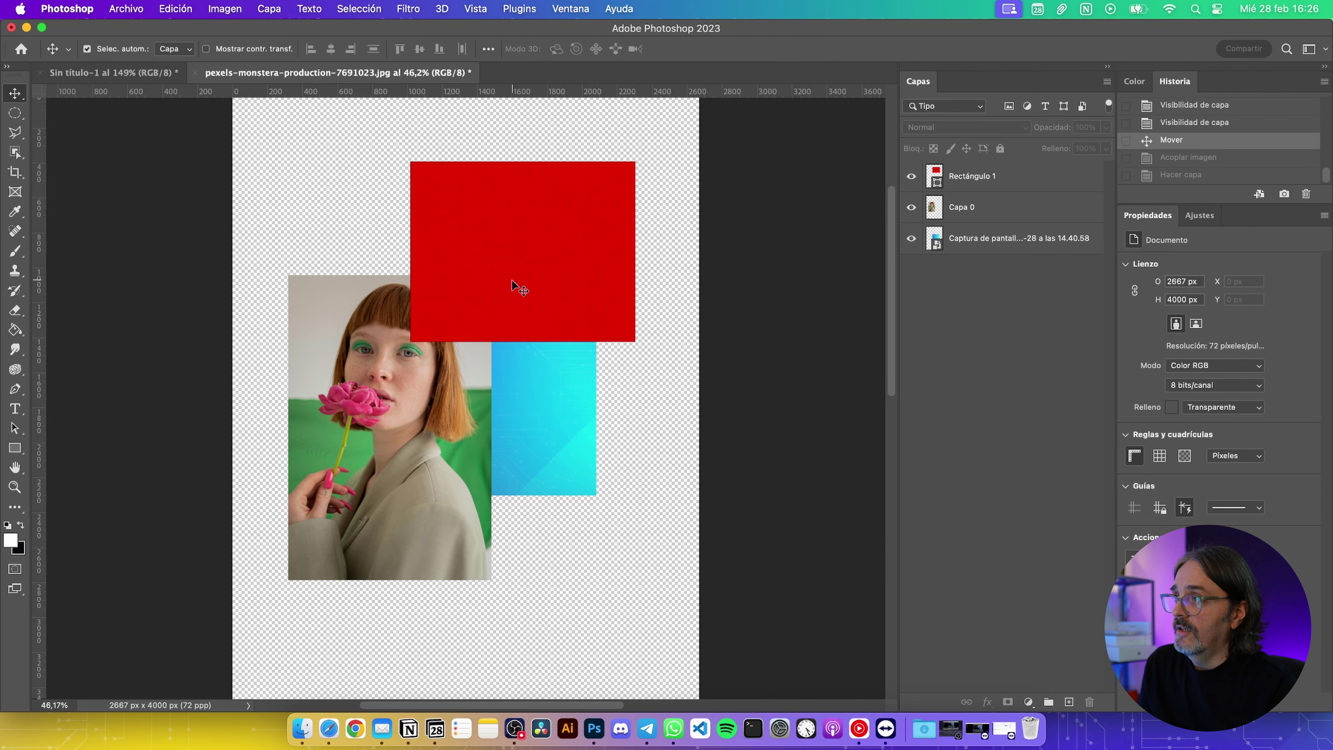
{"action": "key", "text": "ctrl+r"}
{"action": "key", "text": "ctrl+r"}
{"action": "key", "text": "ctrl+r"}
{"action": "key", "text": "ctrl+r"}
{"action": "key", "text": "ctrl+r"}
{"action": "key", "text": "super+r"}
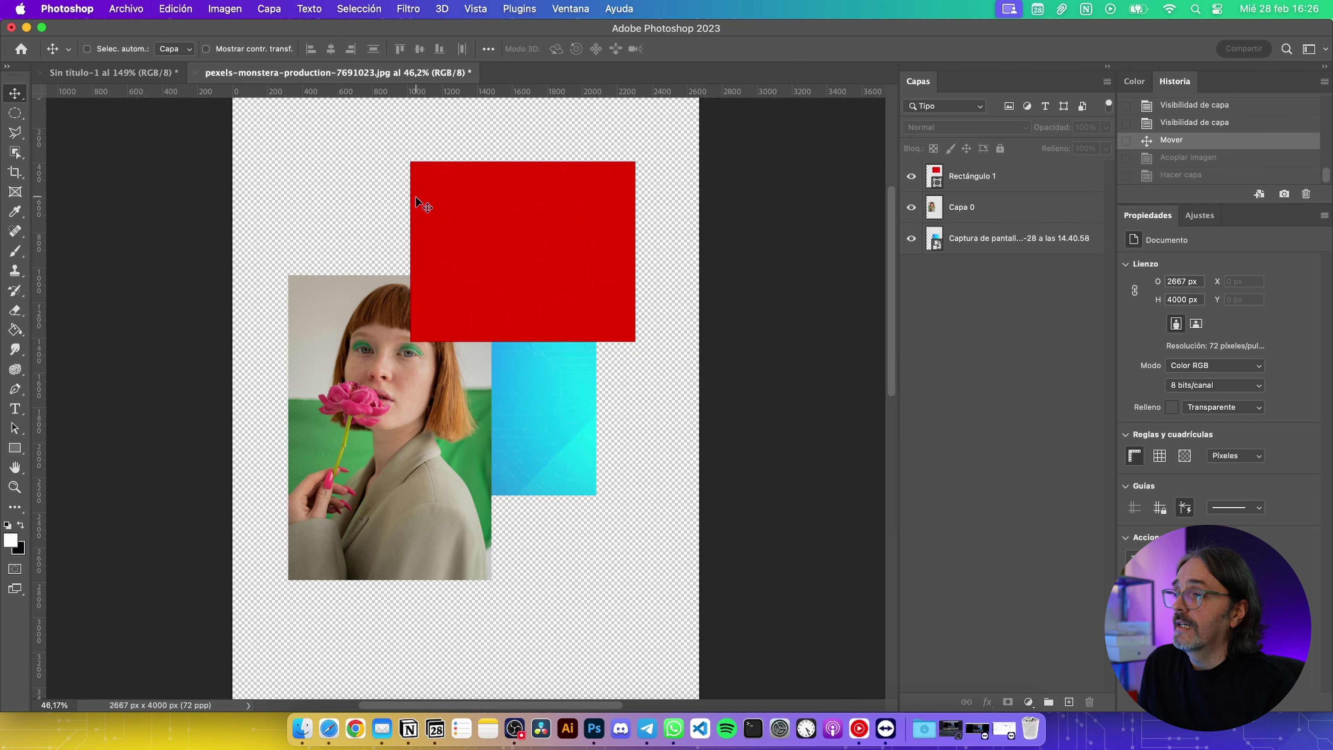
{"action": "key", "text": "super+plus"}
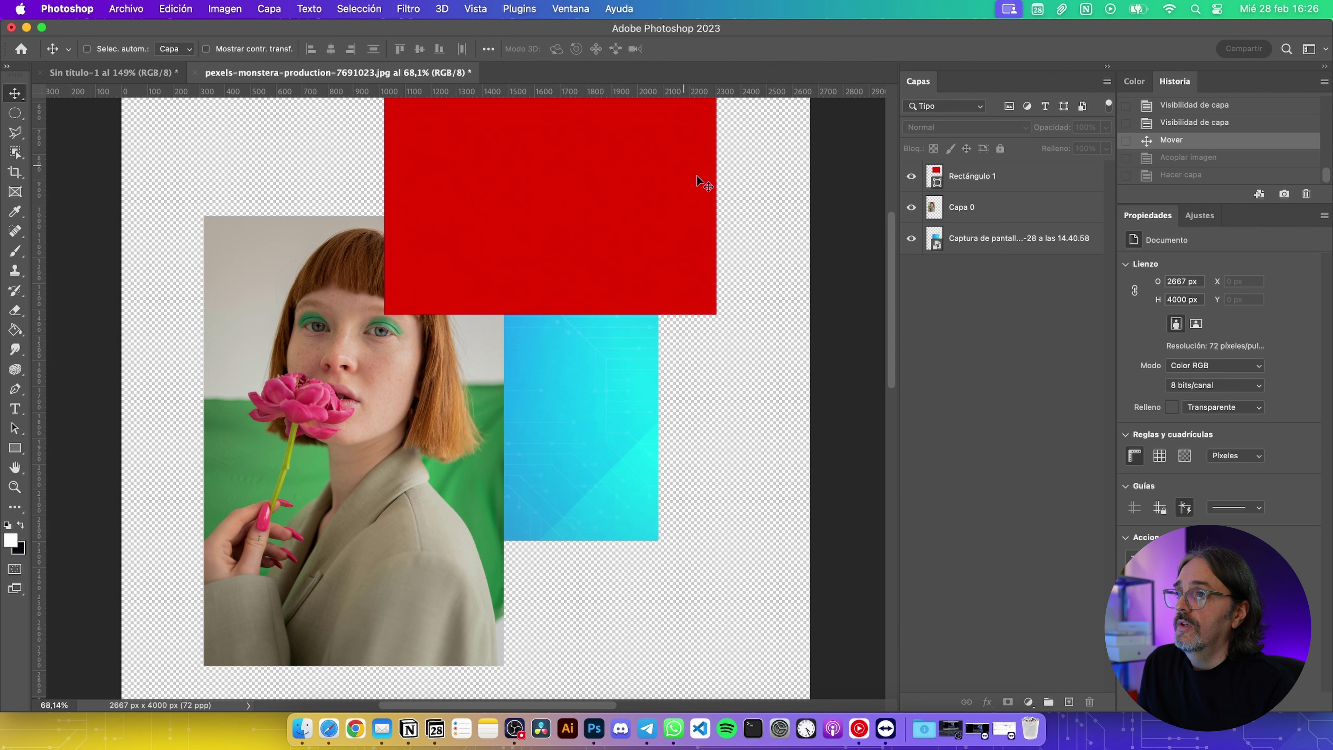
Select Rectángulo 1 and drag the red rectangle back up and to the right
{"action": "left_click", "coordinate": [974, 176]}
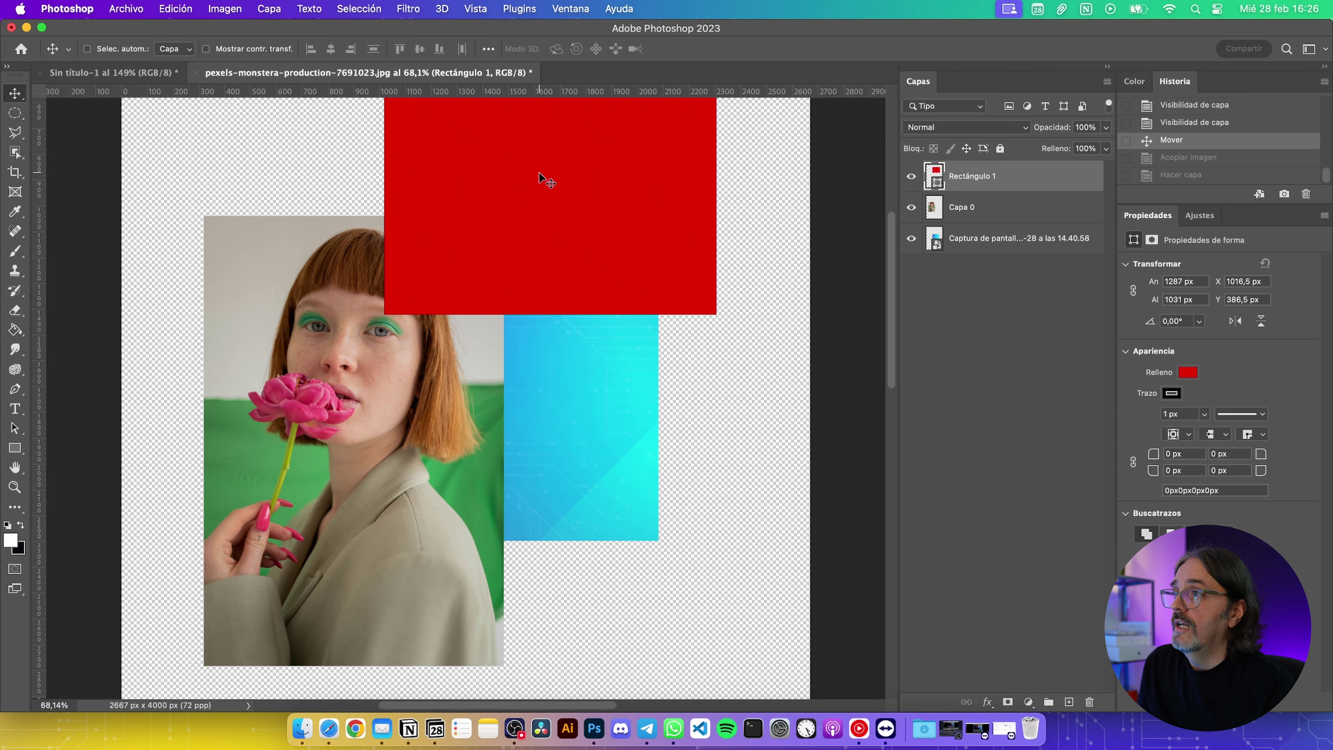
{"action": "left_click_drag", "start_coordinate": [545, 182], "coordinate": [384, 247]}
{"action": "scroll", "coordinate": [887, 243], "scroll_direction": "up", "scroll_amount": 5}
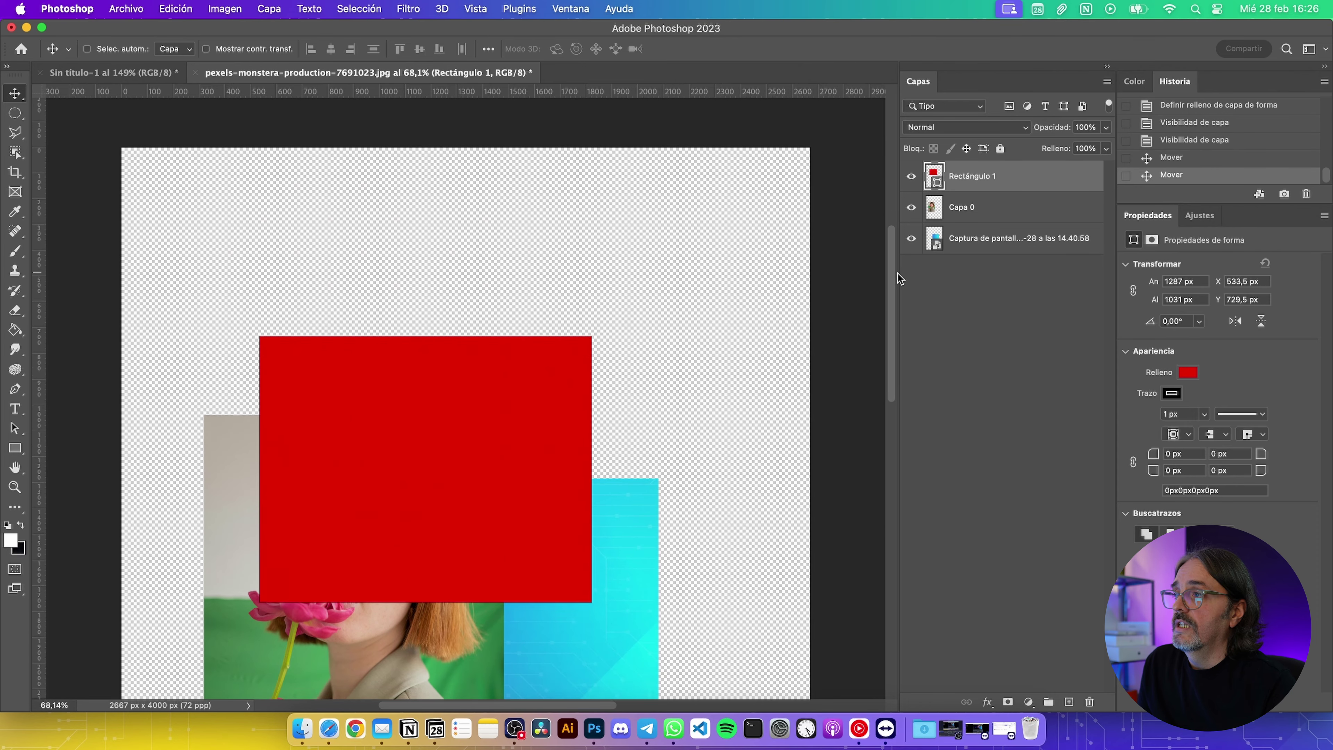
{"action": "scroll", "coordinate": [735, 305], "scroll_direction": "down", "scroll_amount": 1}
{"action": "scroll", "coordinate": [545, 332], "scroll_direction": "down", "scroll_amount": 1}
{"action": "scroll", "coordinate": [545, 332], "scroll_direction": "down", "scroll_amount": 2}
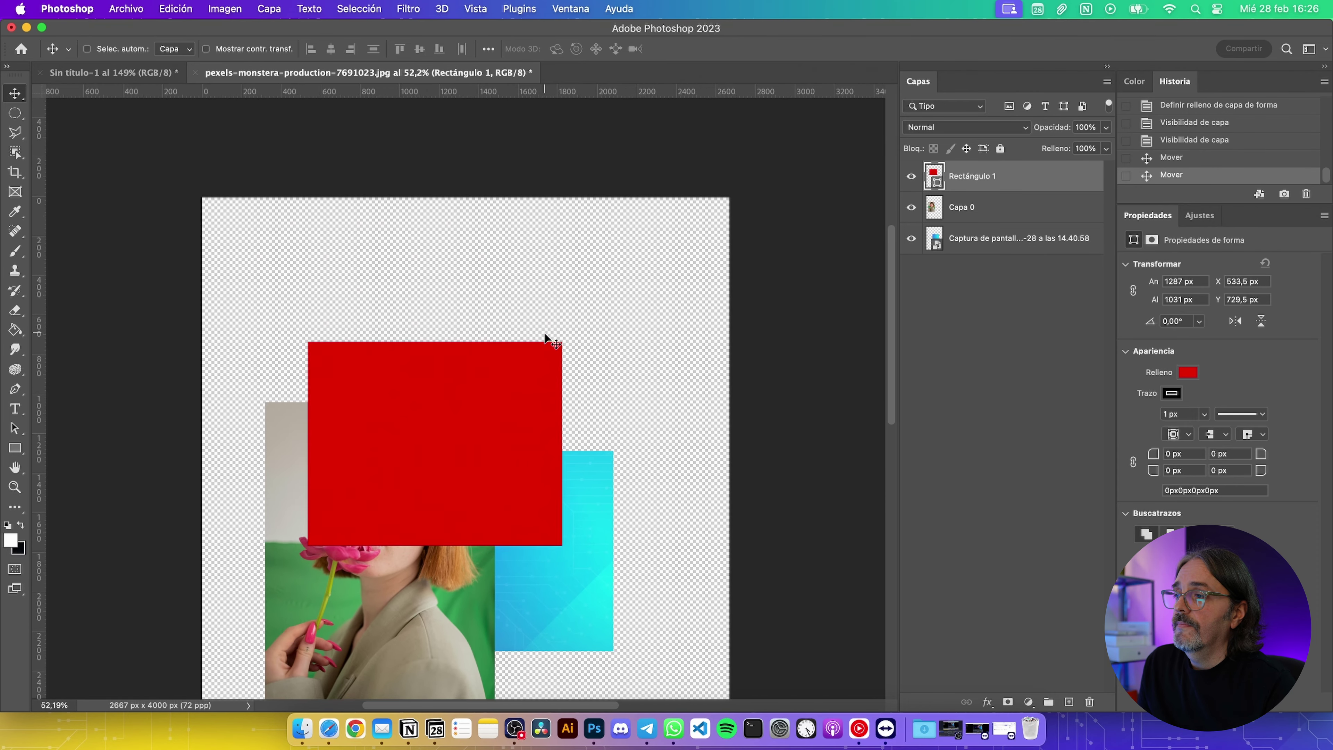
{"action": "left_click_drag", "start_coordinate": [501, 366], "coordinate": [543, 324]}
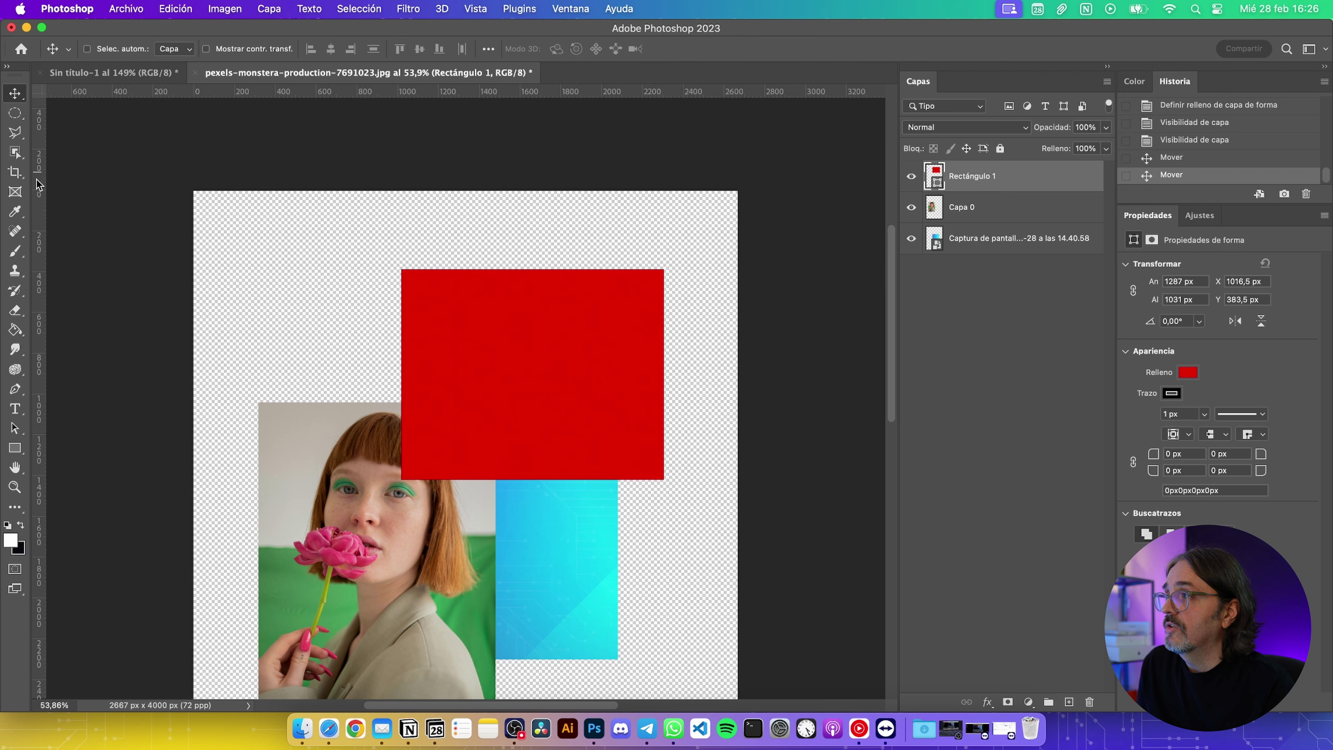
Add left and right vertical margin guides and move the red rectangle up to the left guide
{"action": "left_click_drag", "start_coordinate": [36, 178], "coordinate": [434, 187]}
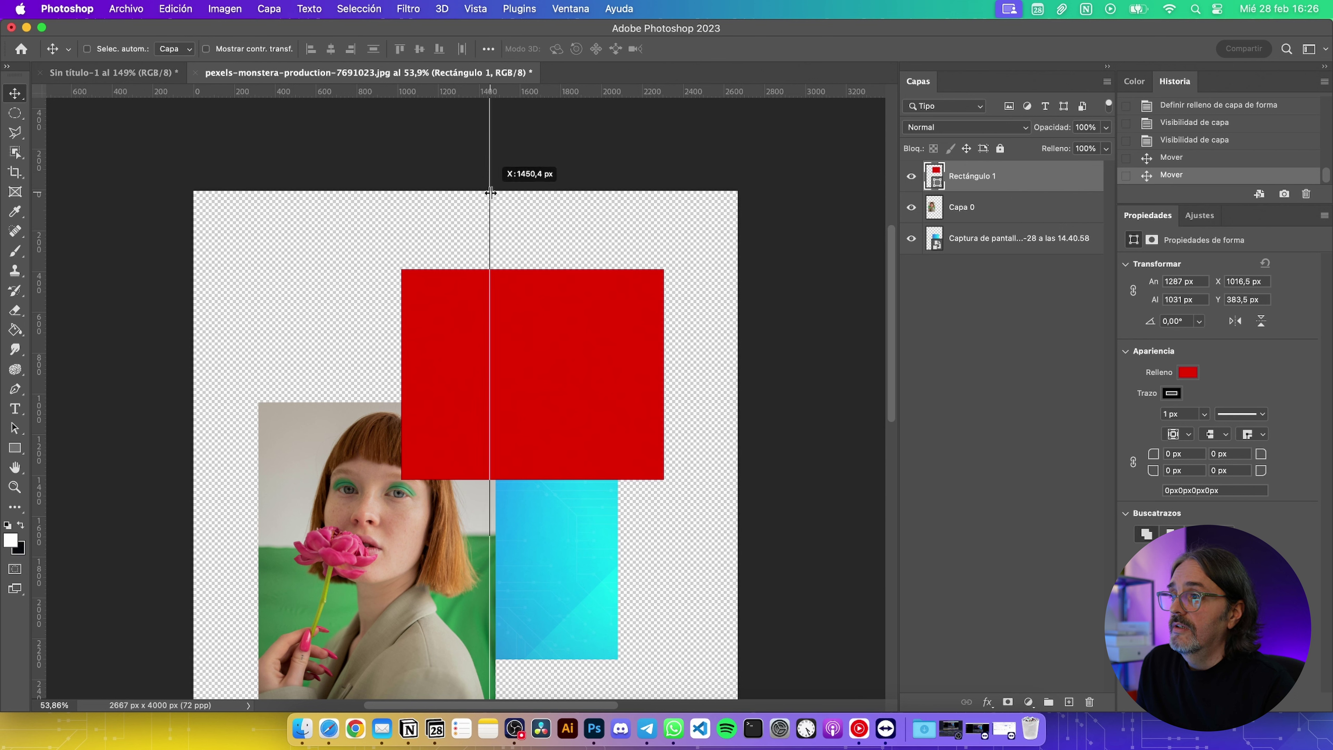
{"action": "mouse_move", "coordinate": [433, 187]}
{"action": "left_mouse_down"}
{"action": "mouse_move", "coordinate": [334, 203]}
{"action": "mouse_move", "coordinate": [259, 238]}
{"action": "mouse_move", "coordinate": [287, 231]}
{"action": "left_mouse_up"}
{"action": "left_click_drag", "start_coordinate": [40, 209], "coordinate": [677, 131]}
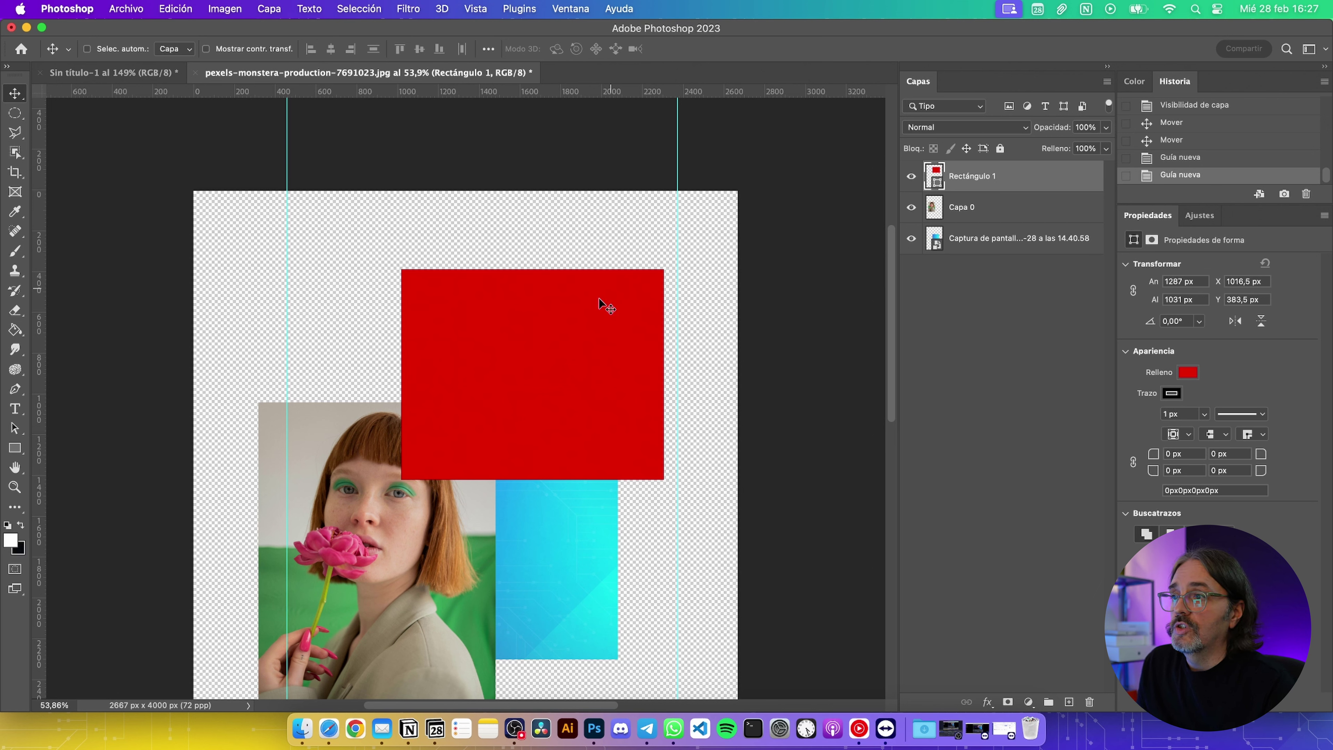
{"action": "mouse_move", "coordinate": [600, 305]}
{"action": "left_mouse_down"}
{"action": "mouse_move", "coordinate": [618, 241]}
{"action": "mouse_move", "coordinate": [461, 238]}
{"action": "mouse_move", "coordinate": [610, 238]}
{"action": "mouse_move", "coordinate": [626, 252]}
{"action": "mouse_move", "coordinate": [597, 241]}
{"action": "mouse_move", "coordinate": [615, 246]}
{"action": "left_mouse_up"}
Stretch the red rectangle out to the left guide with free transform
{"action": "key", "text": "super+t"}
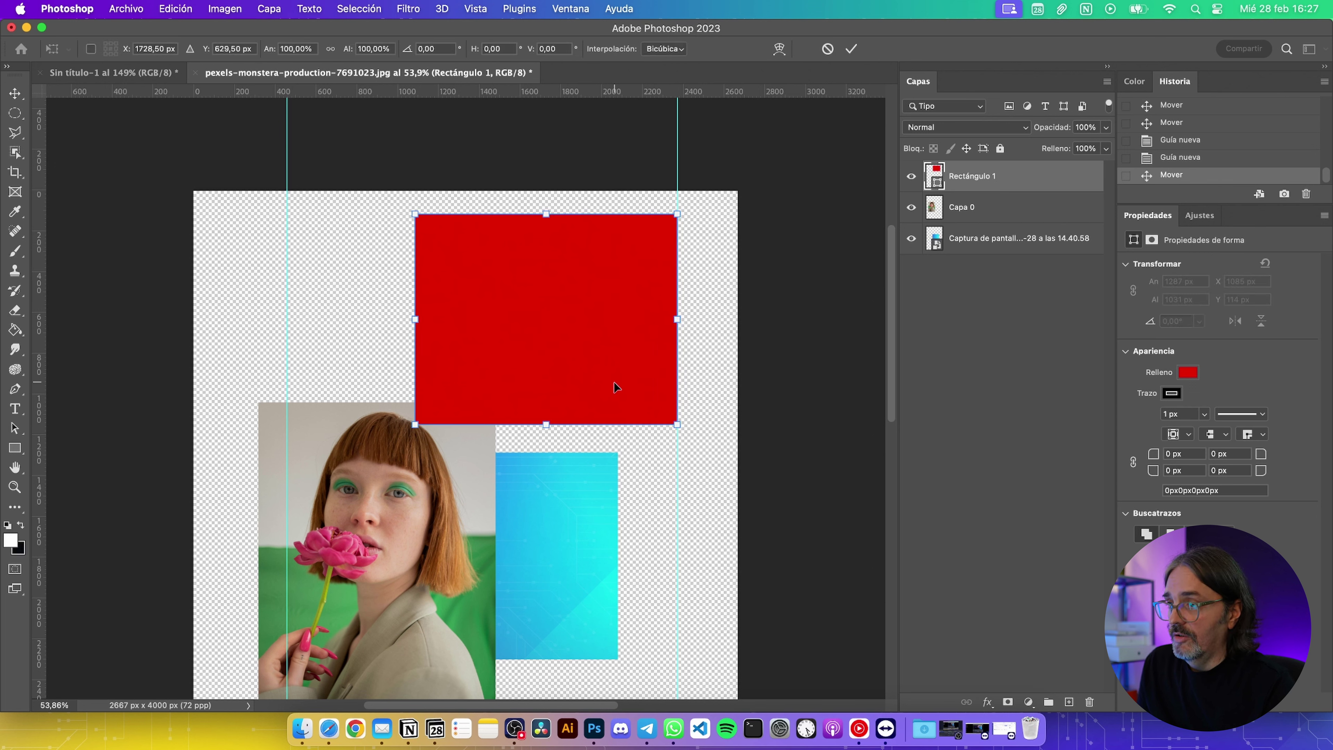
{"action": "left_click_drag", "start_coordinate": [414, 424], "coordinate": [287, 408]}
{"action": "key", "text": "Return"}
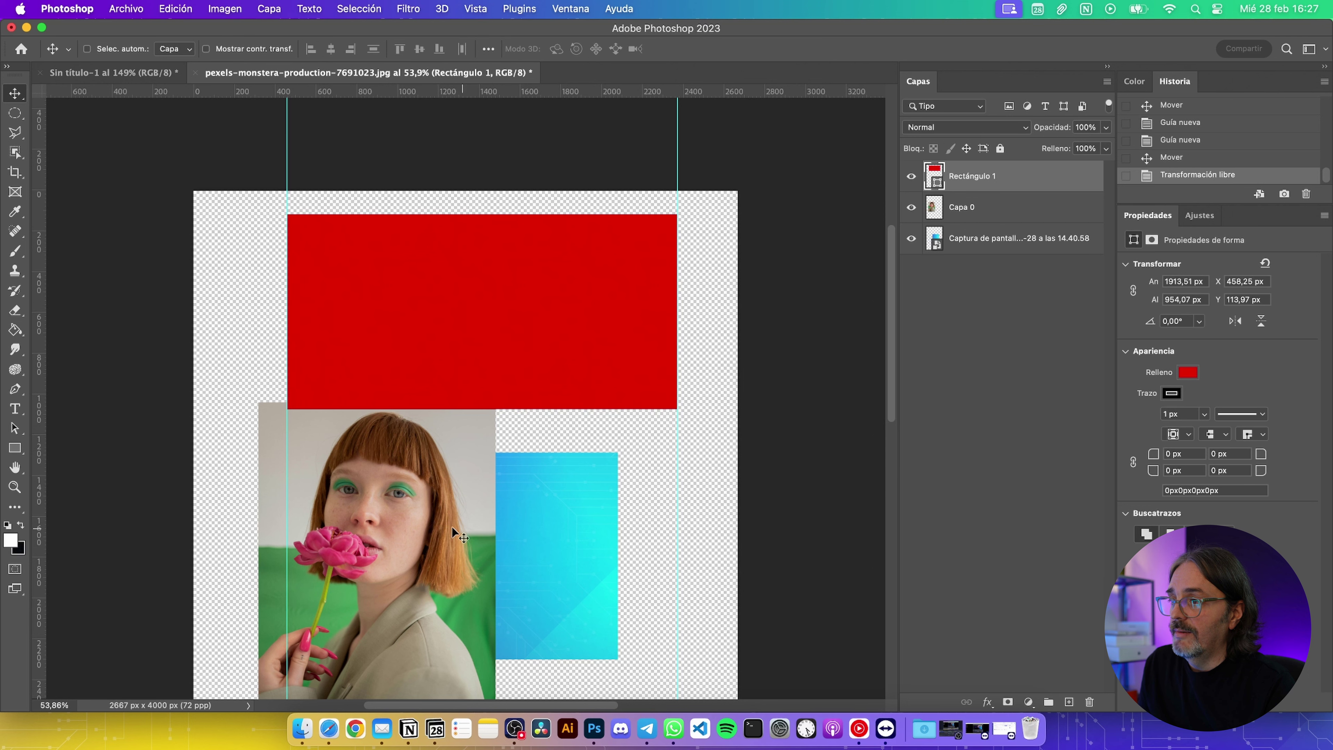
Move the blue Captura image under the rectangle and enlarge it to 1914 × 1825 px
{"action": "left_click", "coordinate": [963, 238]}
{"action": "left_click_drag", "start_coordinate": [590, 464], "coordinate": [639, 478]}
{"action": "key", "text": "ctrl+t"}
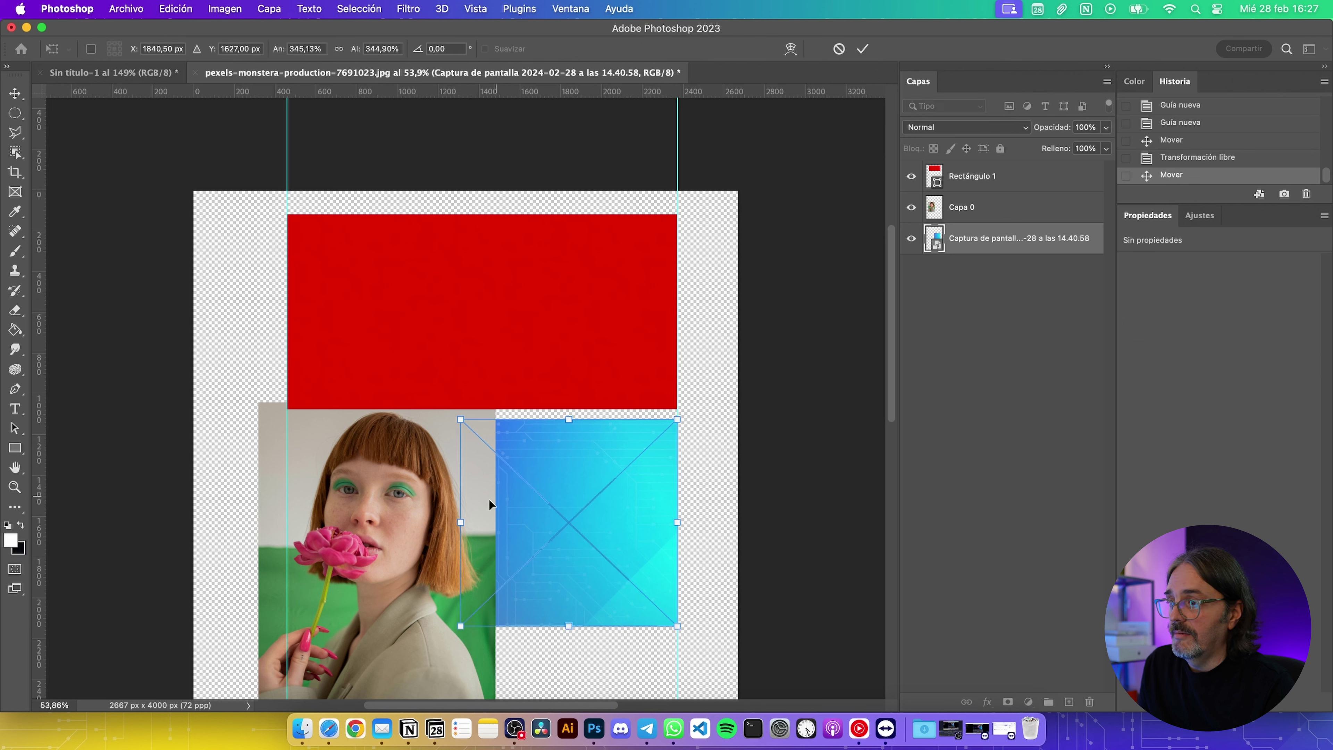
{"action": "left_click_drag", "start_coordinate": [459, 524], "coordinate": [285, 559]}
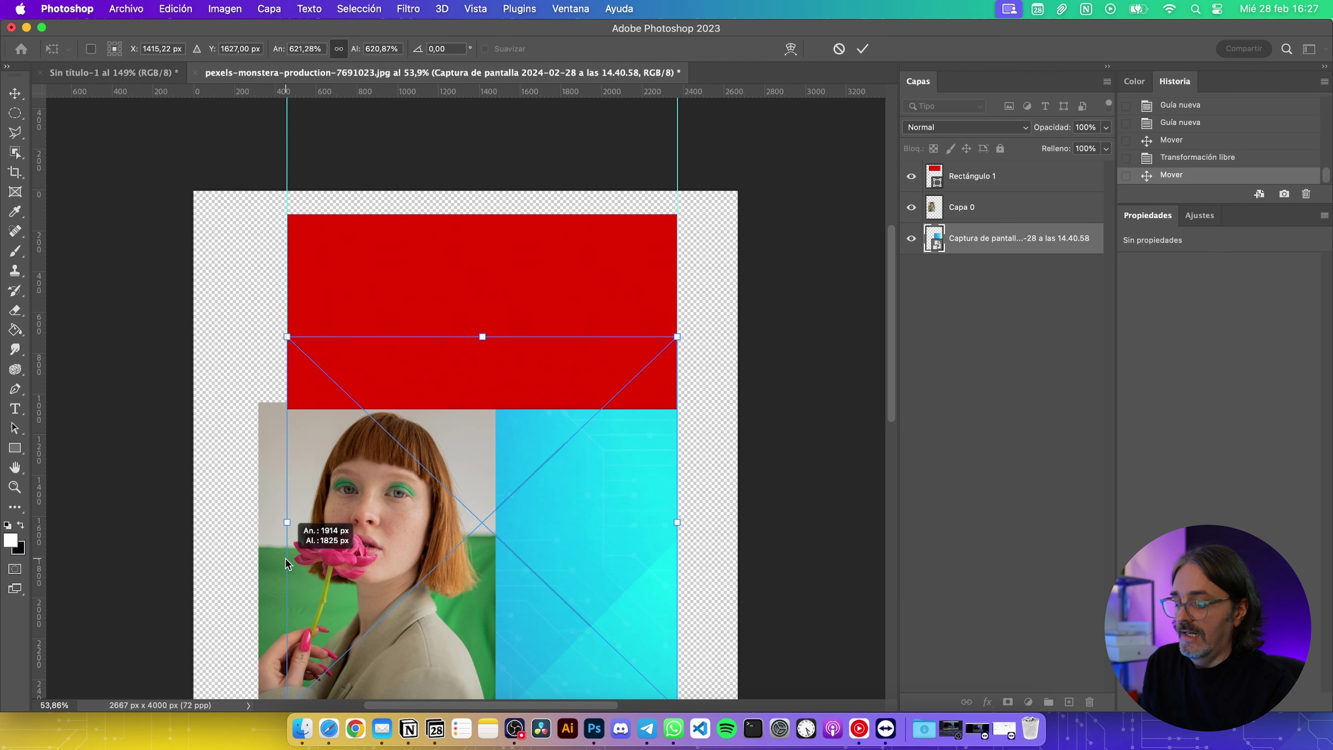
{"action": "key", "text": "Return"}
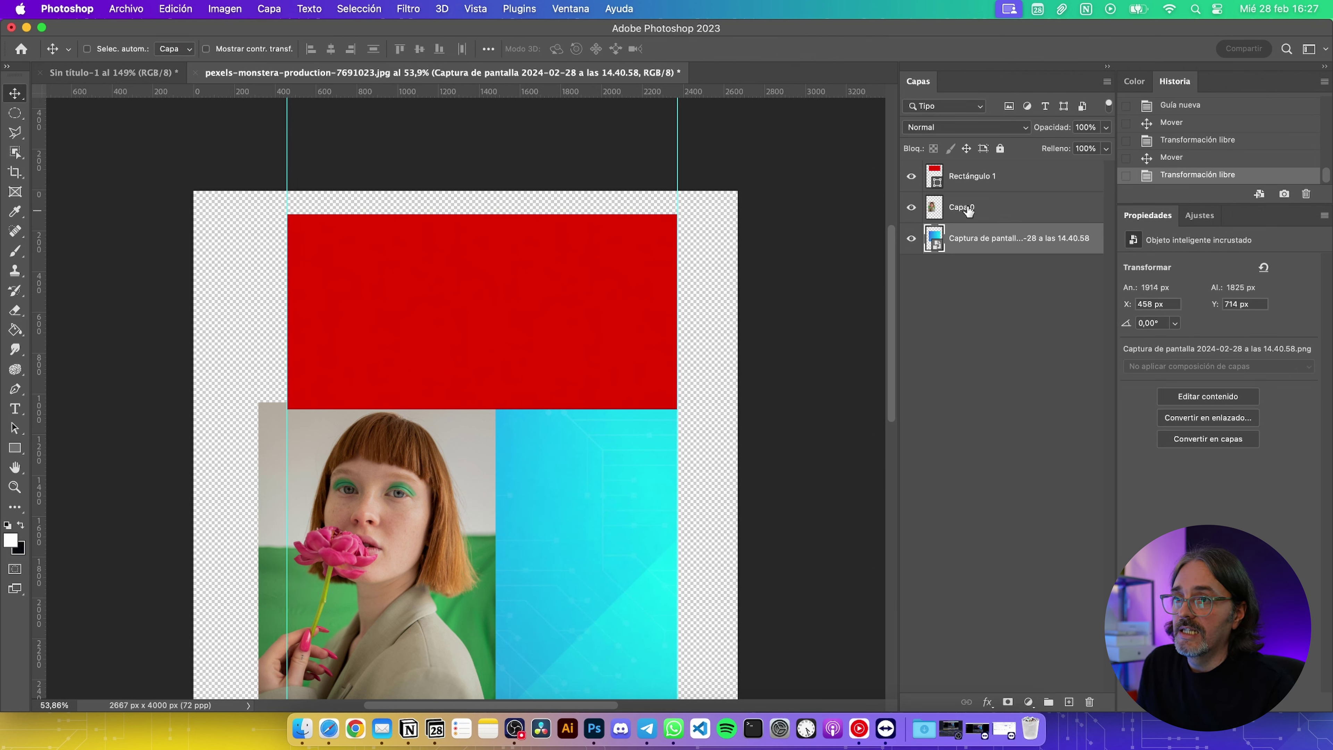
{"action": "left_click", "coordinate": [971, 210]}
Undo the blue image's resize and add two horizontal guides through and below the red rectangle
{"action": "left_click_drag", "start_coordinate": [972, 212], "coordinate": [964, 257]}
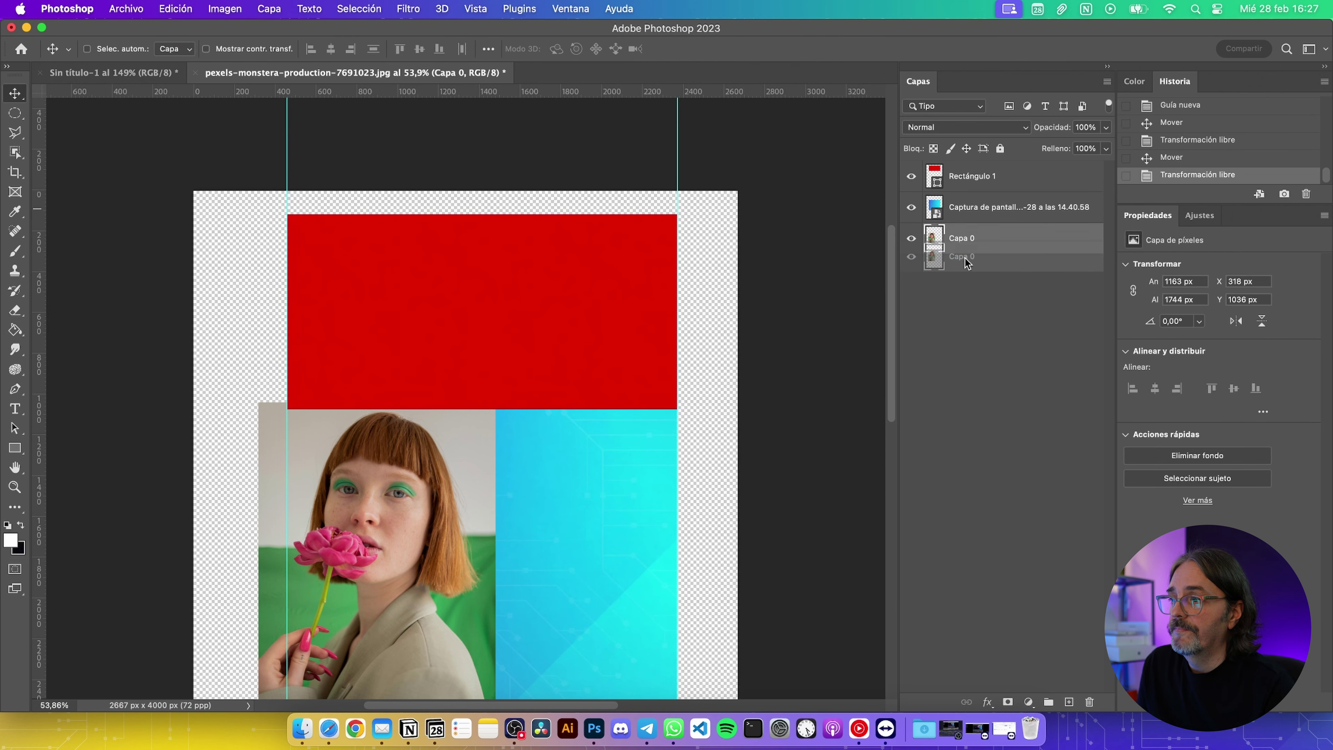
{"action": "key", "text": "super+z"}
{"action": "key", "text": "super+z"}
{"action": "key", "text": "super+z"}
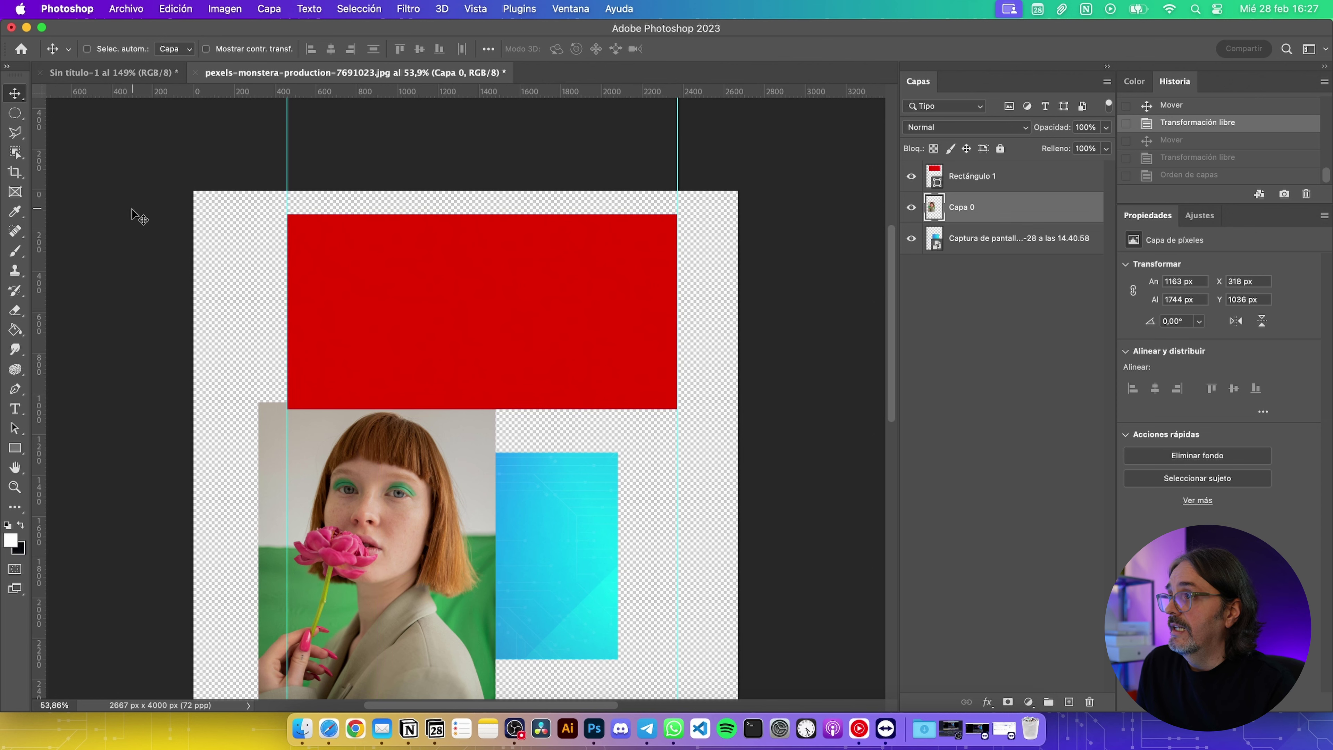
{"action": "left_click_drag", "start_coordinate": [225, 95], "coordinate": [206, 278]}
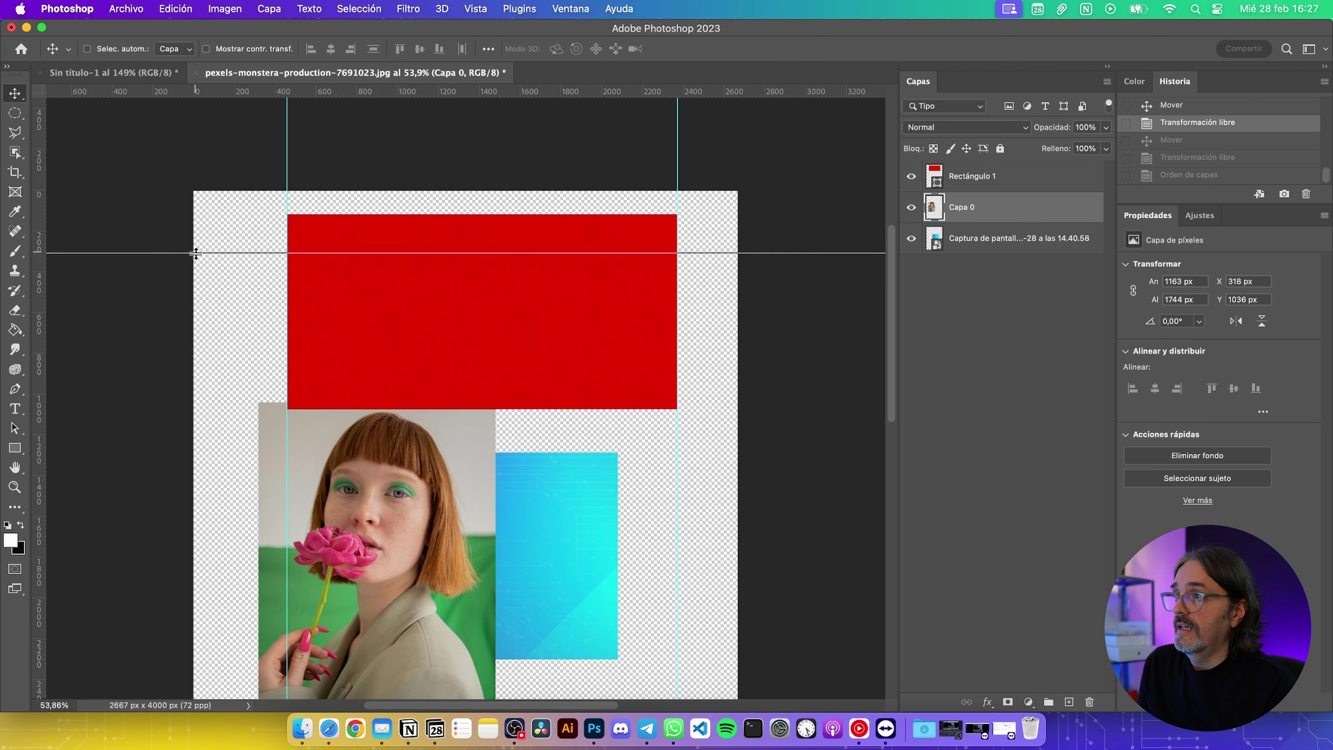
{"action": "left_click_drag", "start_coordinate": [210, 92], "coordinate": [180, 439]}
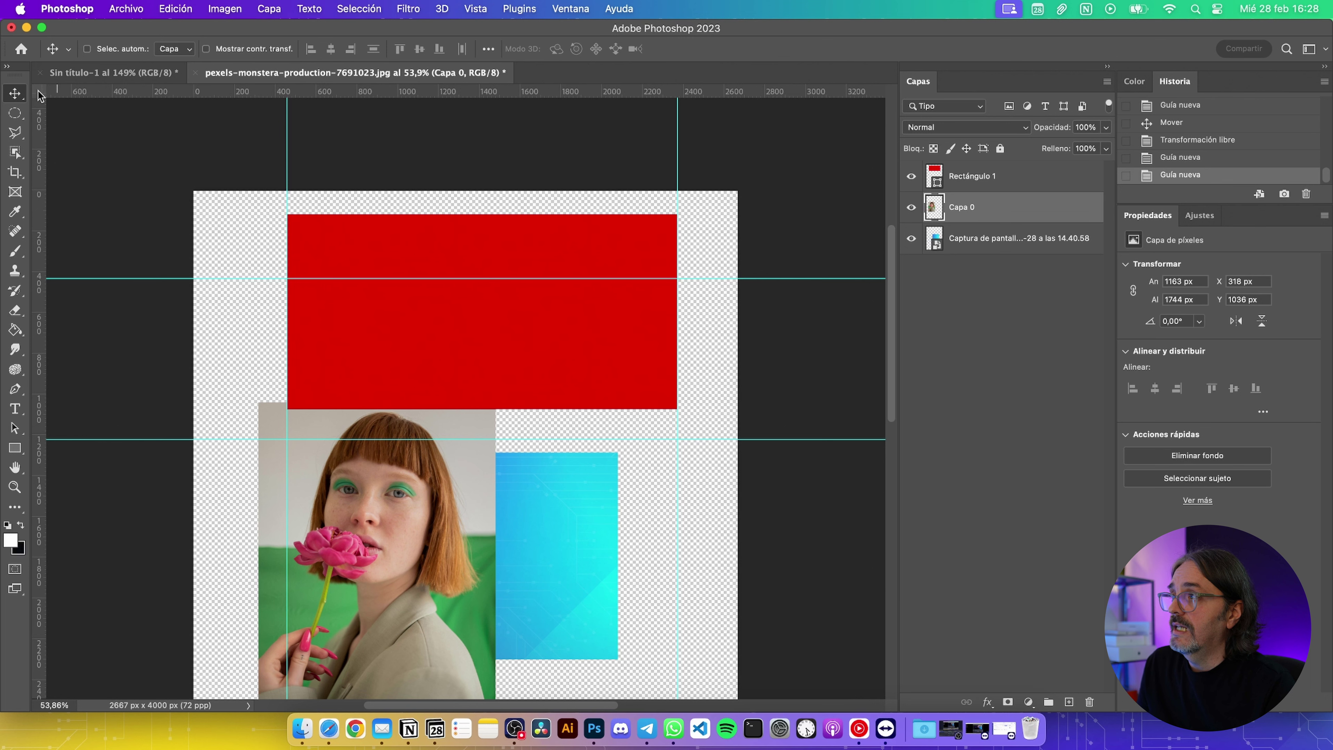
Move the rulers' zero point to the rectangle's corner, then reset it to the page corner
{"action": "left_click_drag", "start_coordinate": [37, 95], "coordinate": [164, 195]}
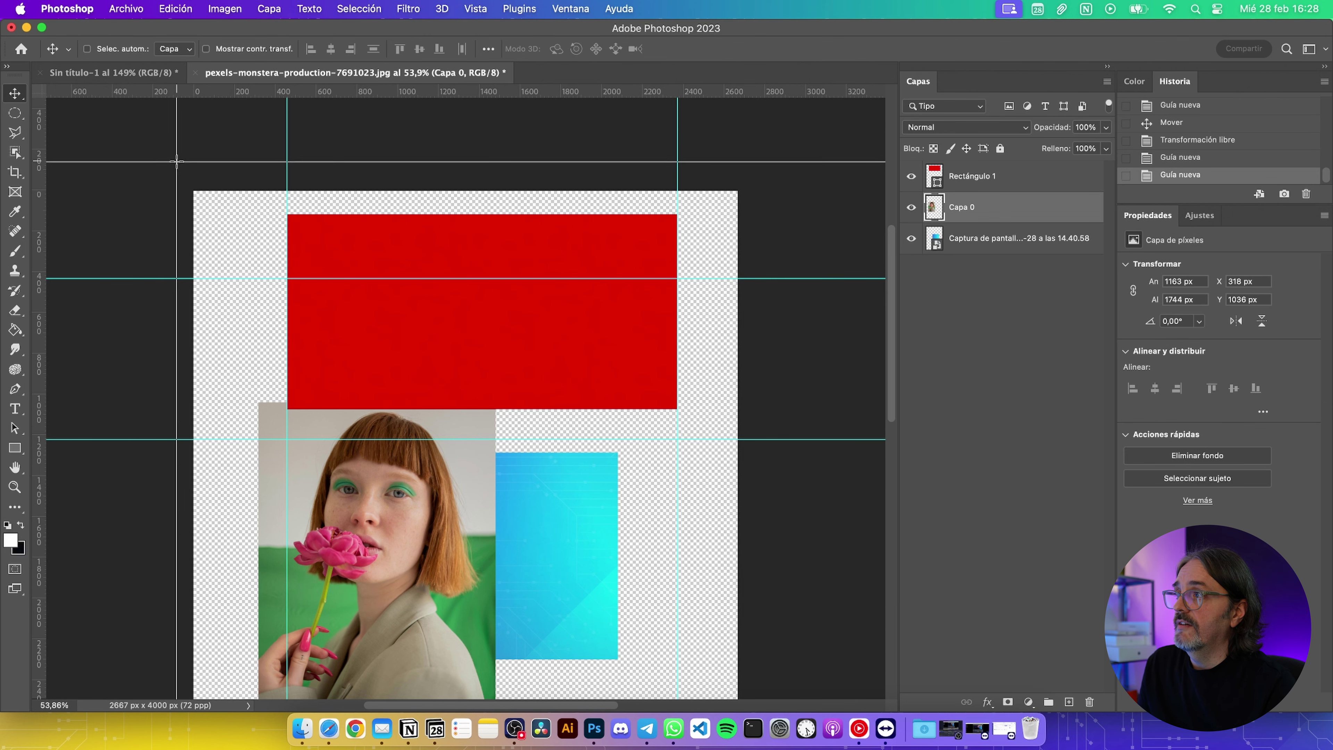
{"action": "mouse_move", "coordinate": [164, 194]}
{"action": "left_mouse_down"}
{"action": "mouse_move", "coordinate": [299, 235]}
{"action": "mouse_move", "coordinate": [288, 215]}
{"action": "left_mouse_up"}
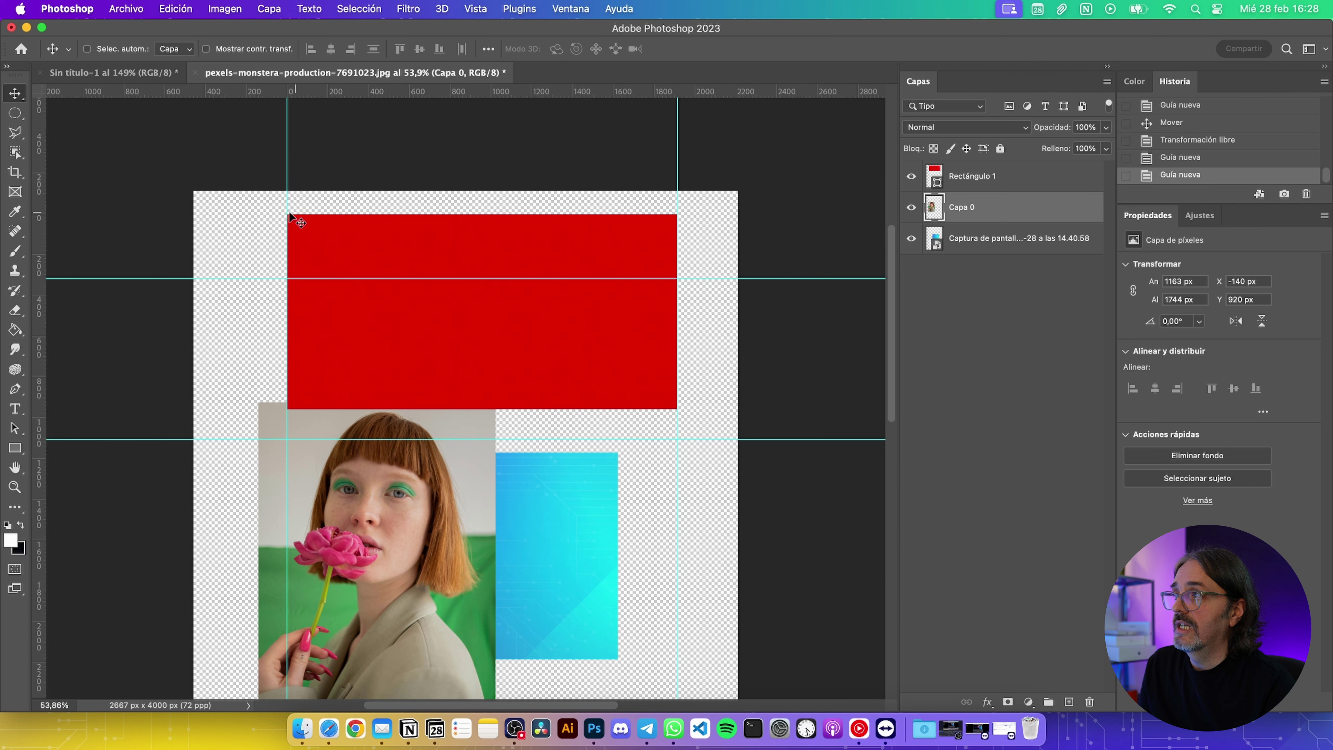
{"action": "double_click", "coordinate": [38, 91]}
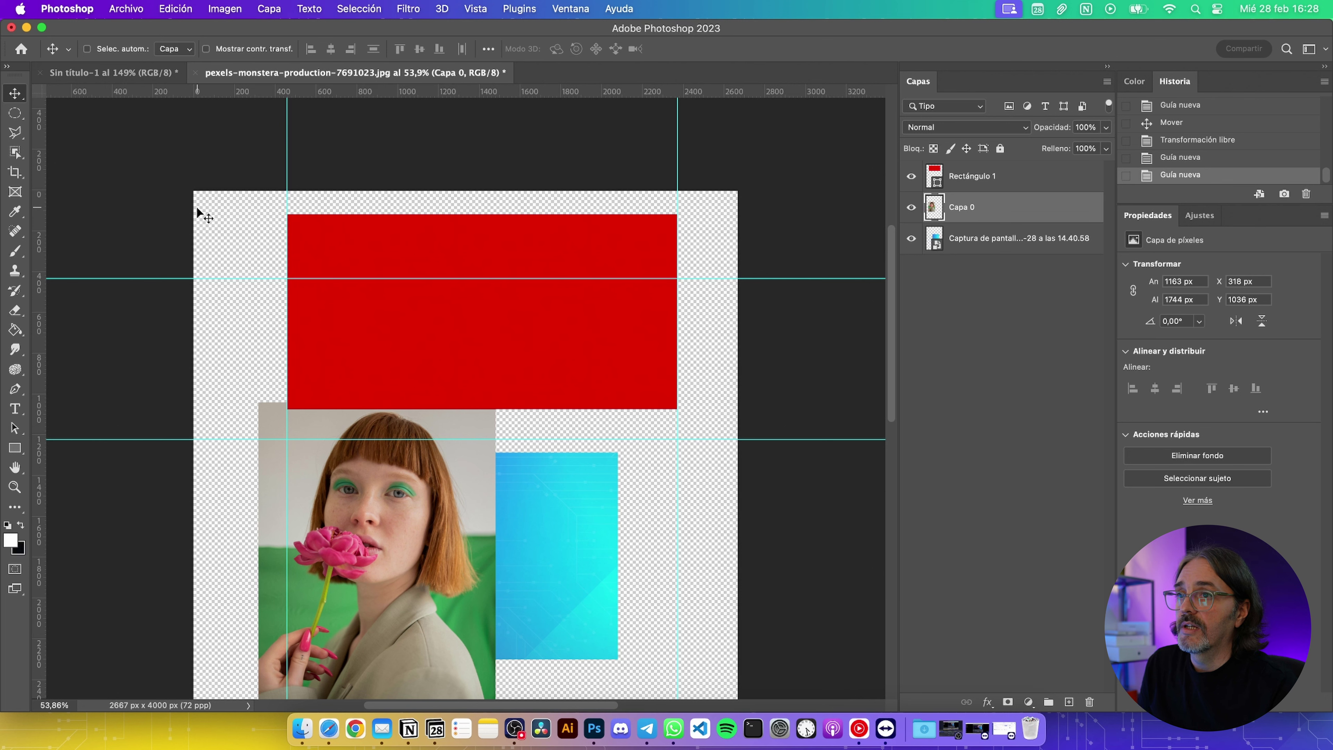
Set the pasteboard colour to black, then to dark grey
{"action": "right_click", "coordinate": [375, 143]}
{"action": "left_click", "coordinate": [432, 170]}
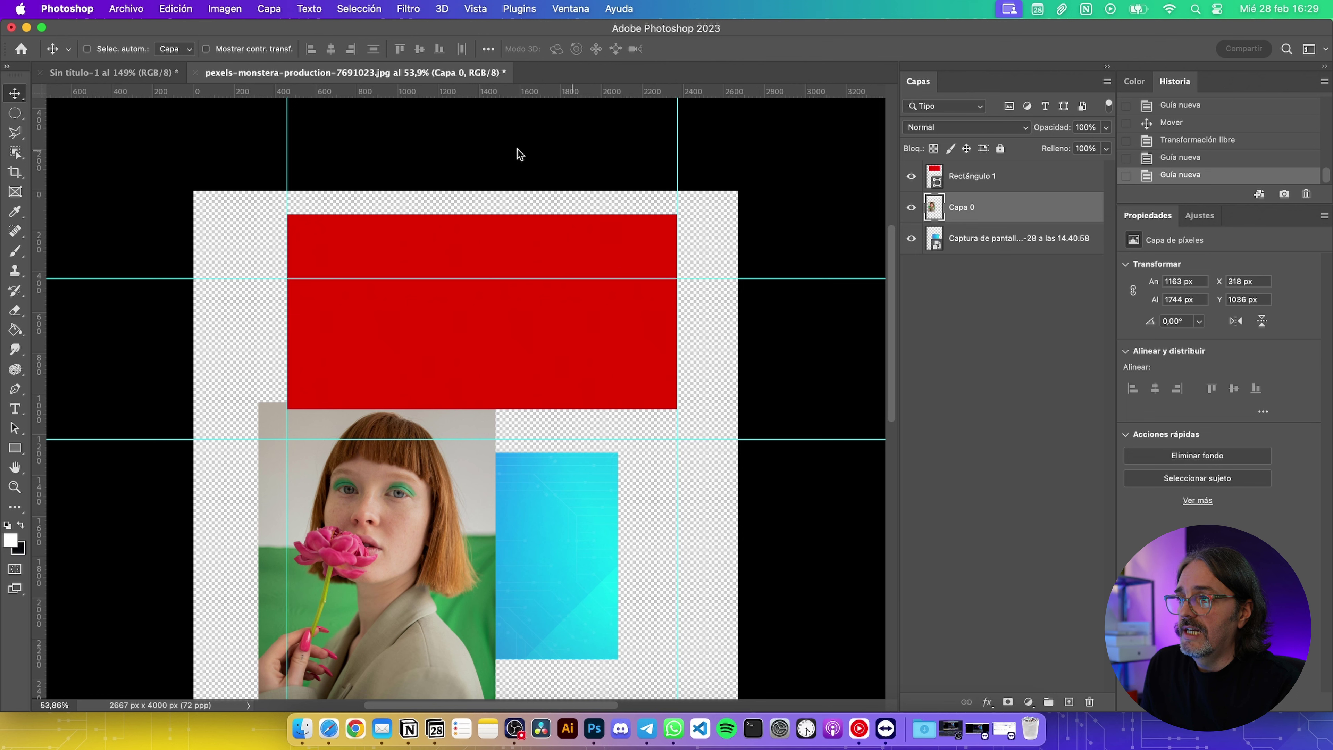
{"action": "right_click", "coordinate": [571, 148]}
{"action": "left_click", "coordinate": [512, 178]}
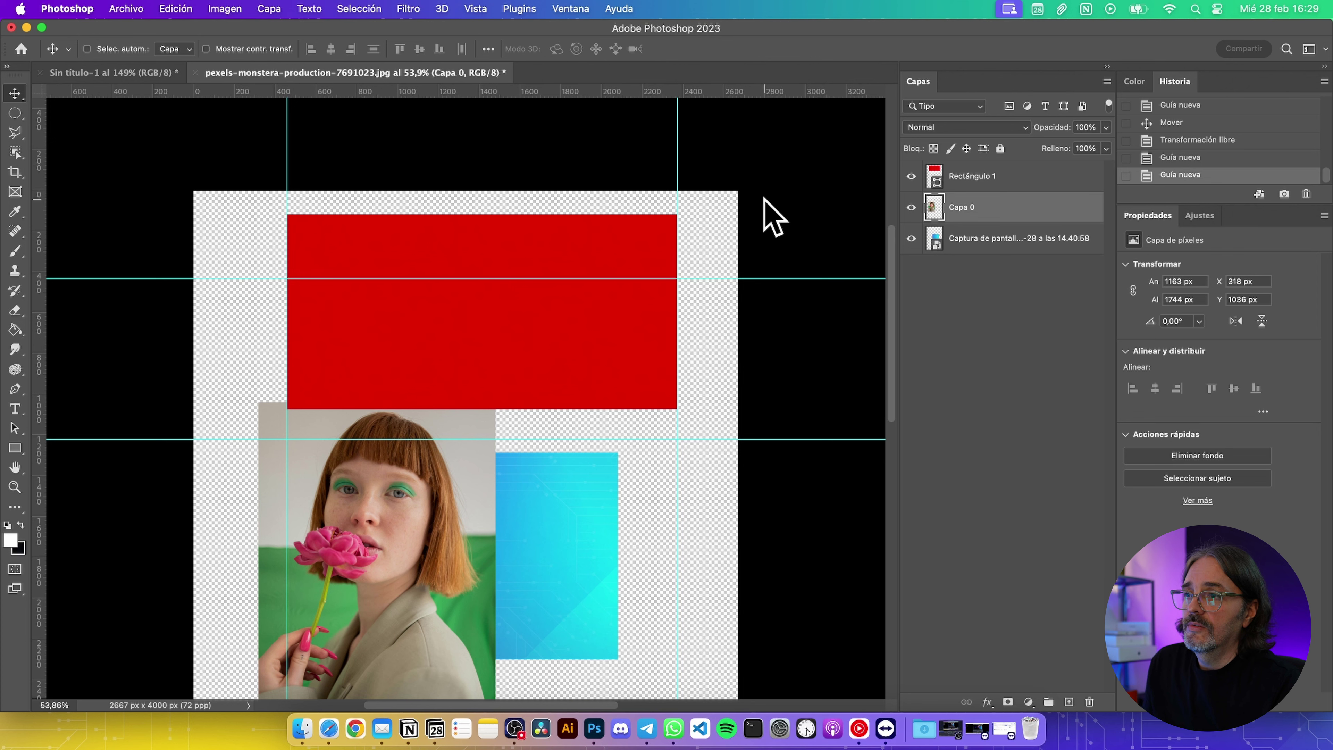
{"action": "right_click", "coordinate": [749, 159]}
{"action": "left_click", "coordinate": [750, 160]}
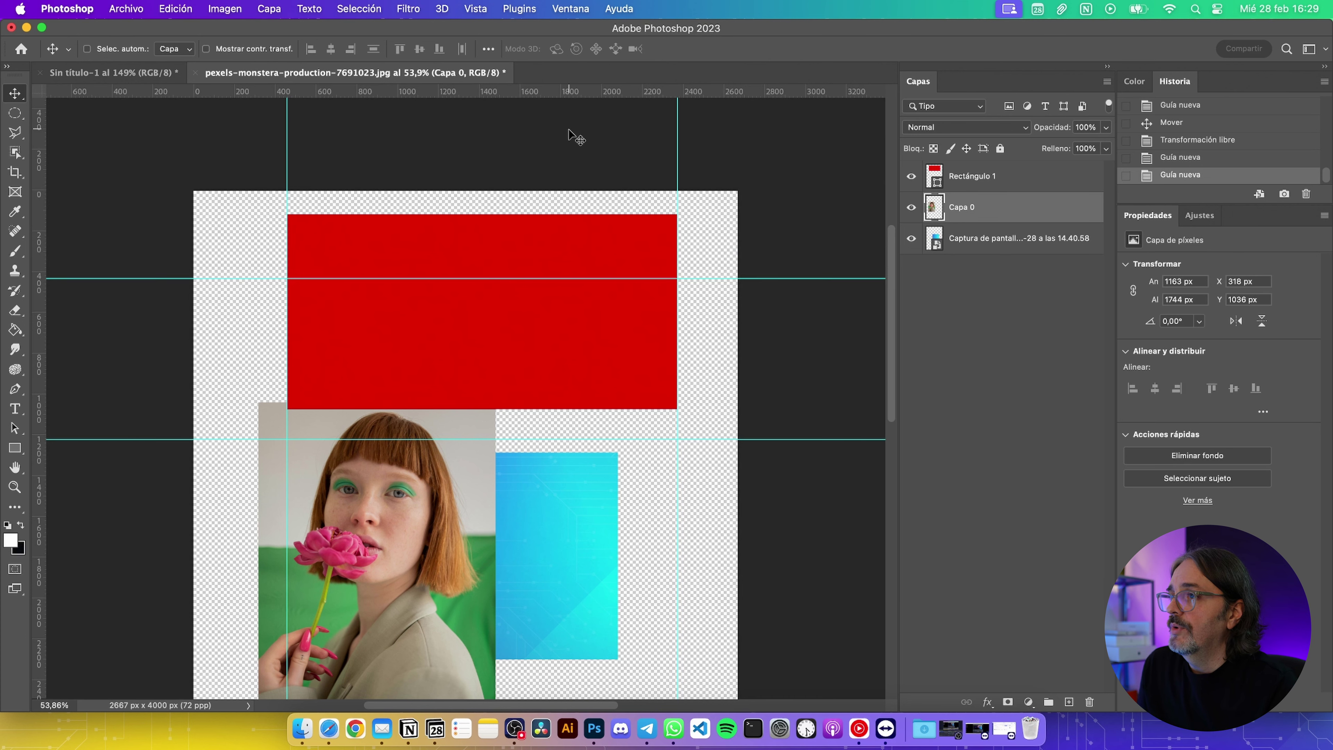
Try a custom bright blue pasteboard colour, then restore the Predeterminado default
{"action": "right_click", "coordinate": [748, 205]}
{"action": "left_click", "coordinate": [748, 298]}
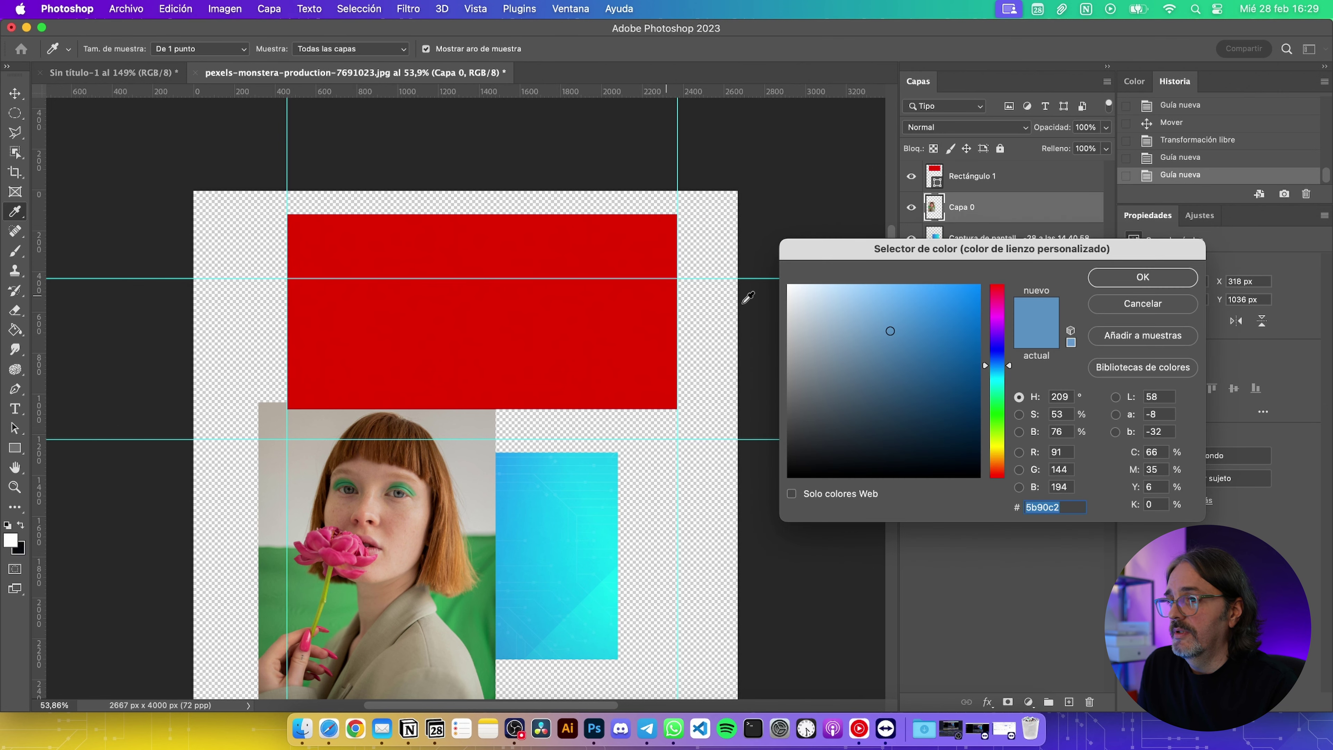
{"action": "left_click_drag", "start_coordinate": [869, 349], "coordinate": [1037, 274]}
{"action": "left_click", "coordinate": [1121, 274]}
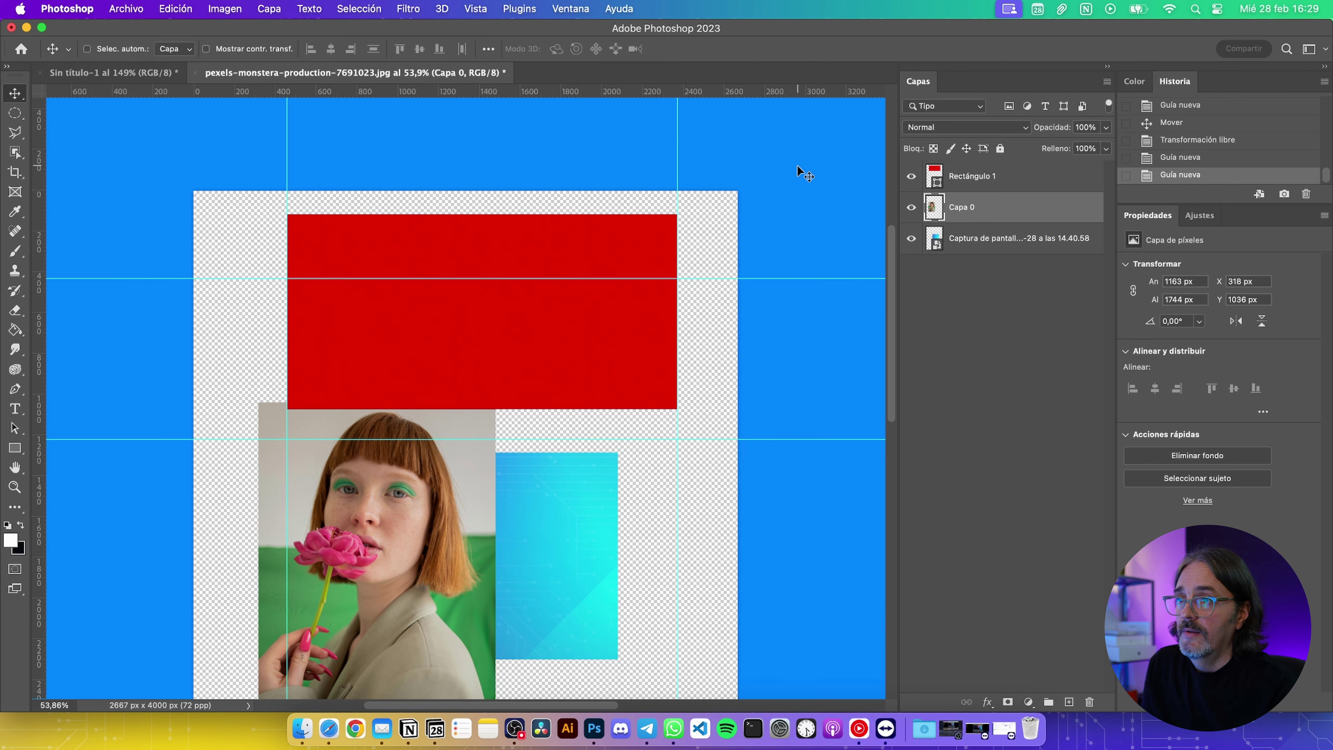
{"action": "right_click", "coordinate": [811, 173]}
{"action": "left_click", "coordinate": [818, 176]}
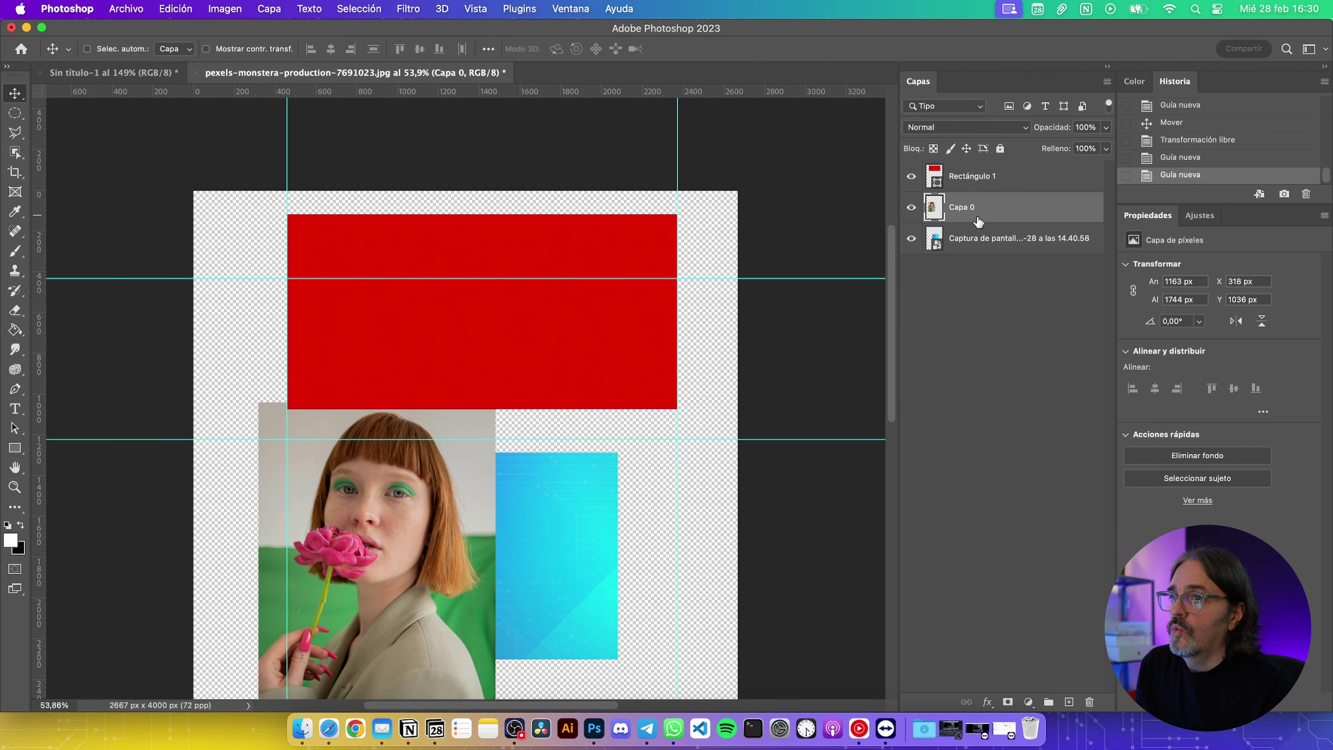
Place Rectángulo 1 near the poster's top and narrow it to about 70% width
{"action": "left_click", "coordinate": [997, 181]}
{"action": "mouse_move", "coordinate": [542, 297]}
{"action": "left_mouse_down"}
{"action": "mouse_move", "coordinate": [568, 296]}
{"action": "mouse_move", "coordinate": [481, 382]}
{"action": "left_mouse_up"}
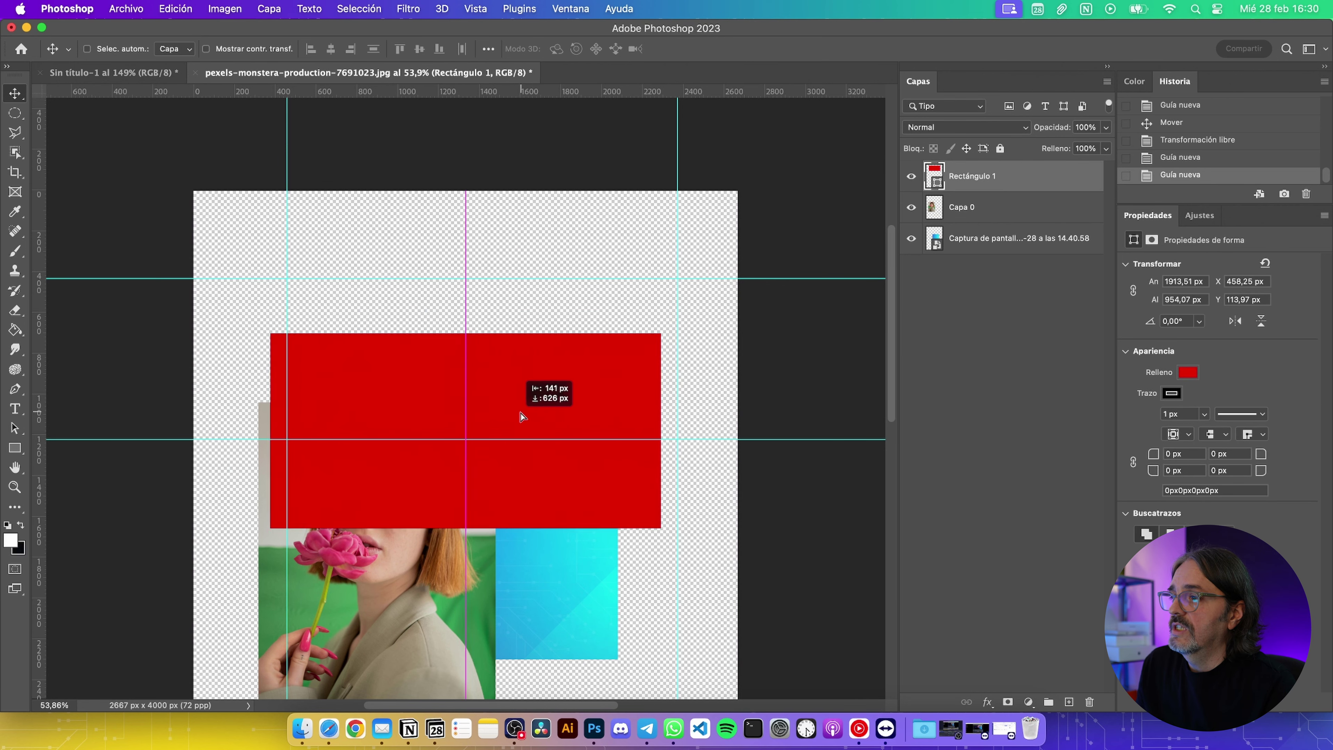
{"action": "mouse_move", "coordinate": [483, 383]}
{"action": "left_mouse_down"}
{"action": "mouse_move", "coordinate": [389, 423]}
{"action": "mouse_move", "coordinate": [396, 273]}
{"action": "left_mouse_up"}
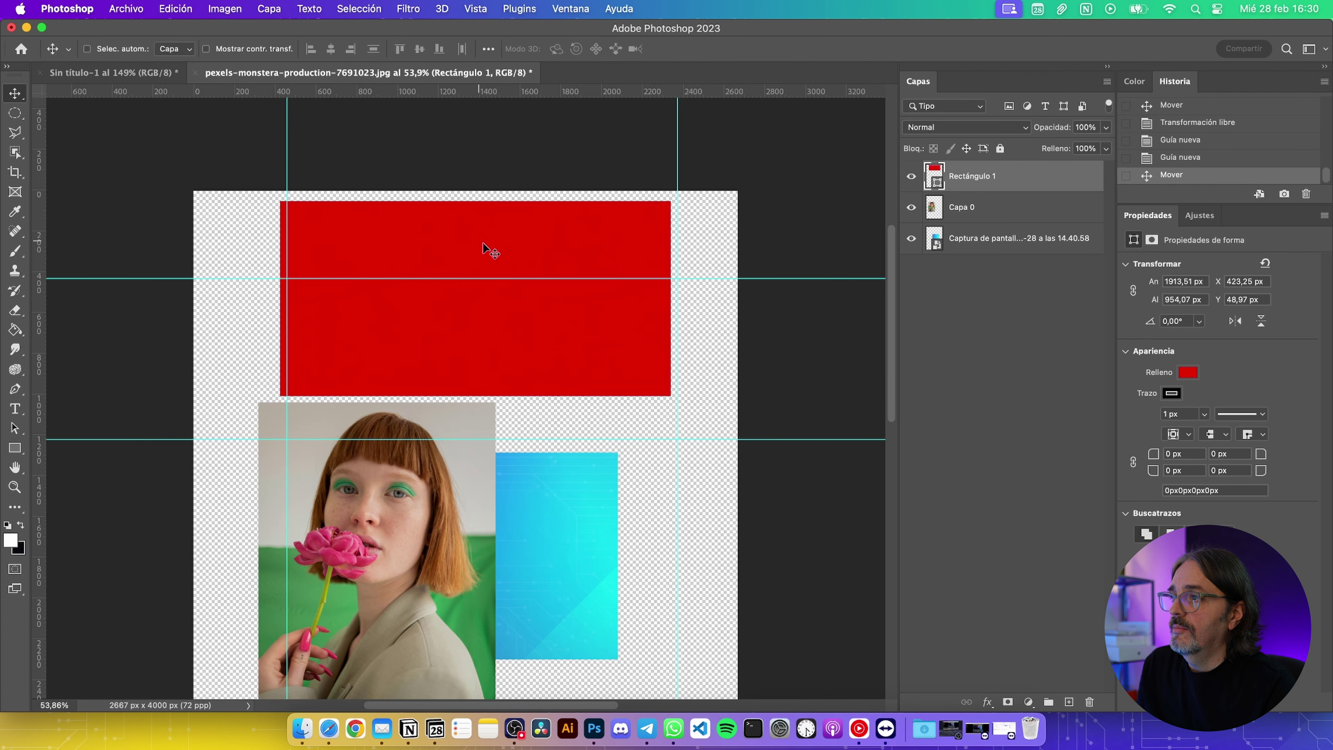
{"action": "key", "text": "ctrl+t"}
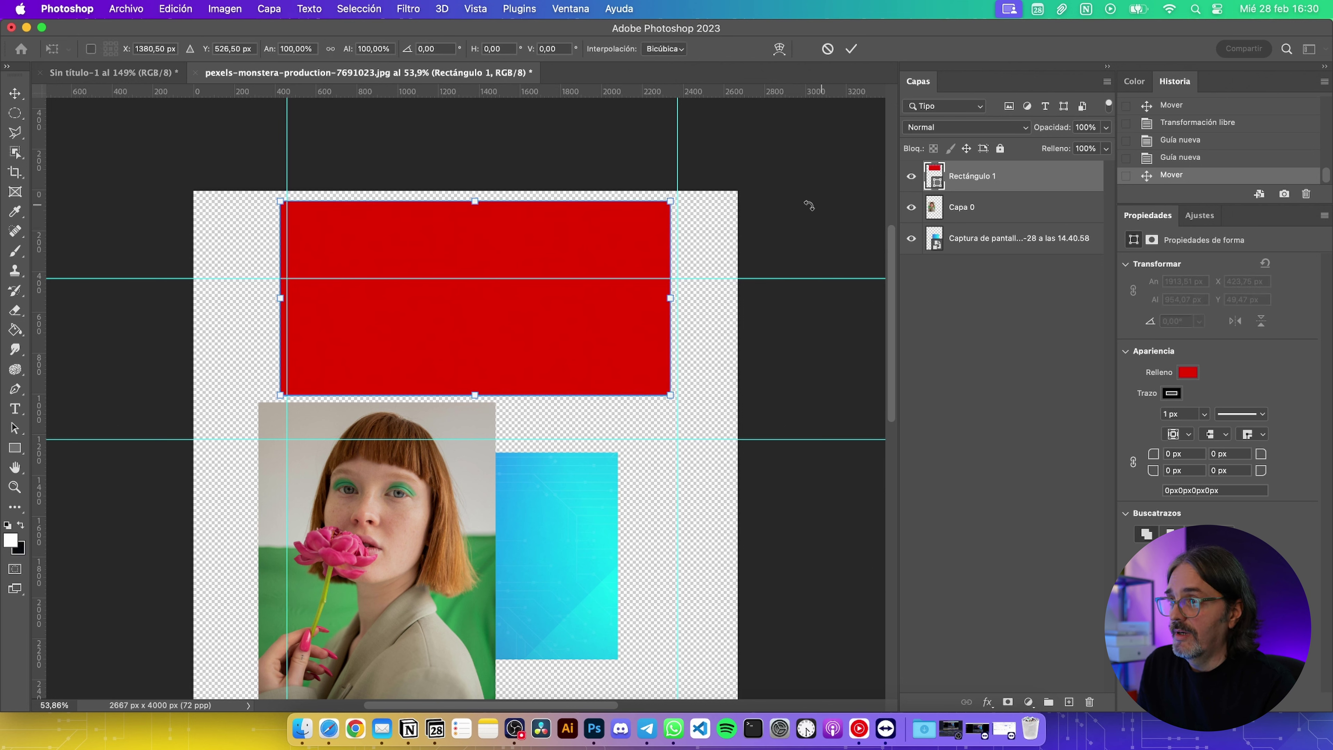
{"action": "left_click_drag", "start_coordinate": [670, 294], "coordinate": [554, 295]}
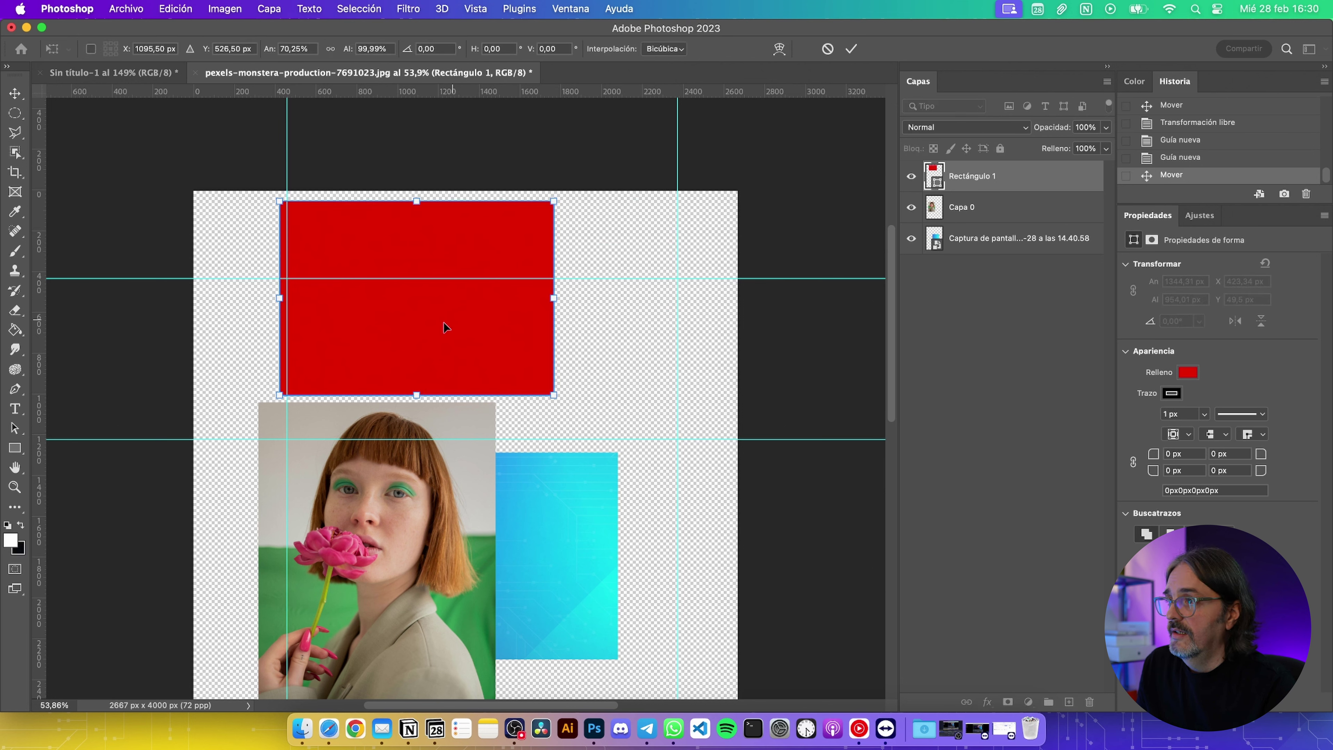
{"action": "left_click_drag", "start_coordinate": [442, 328], "coordinate": [484, 334]}
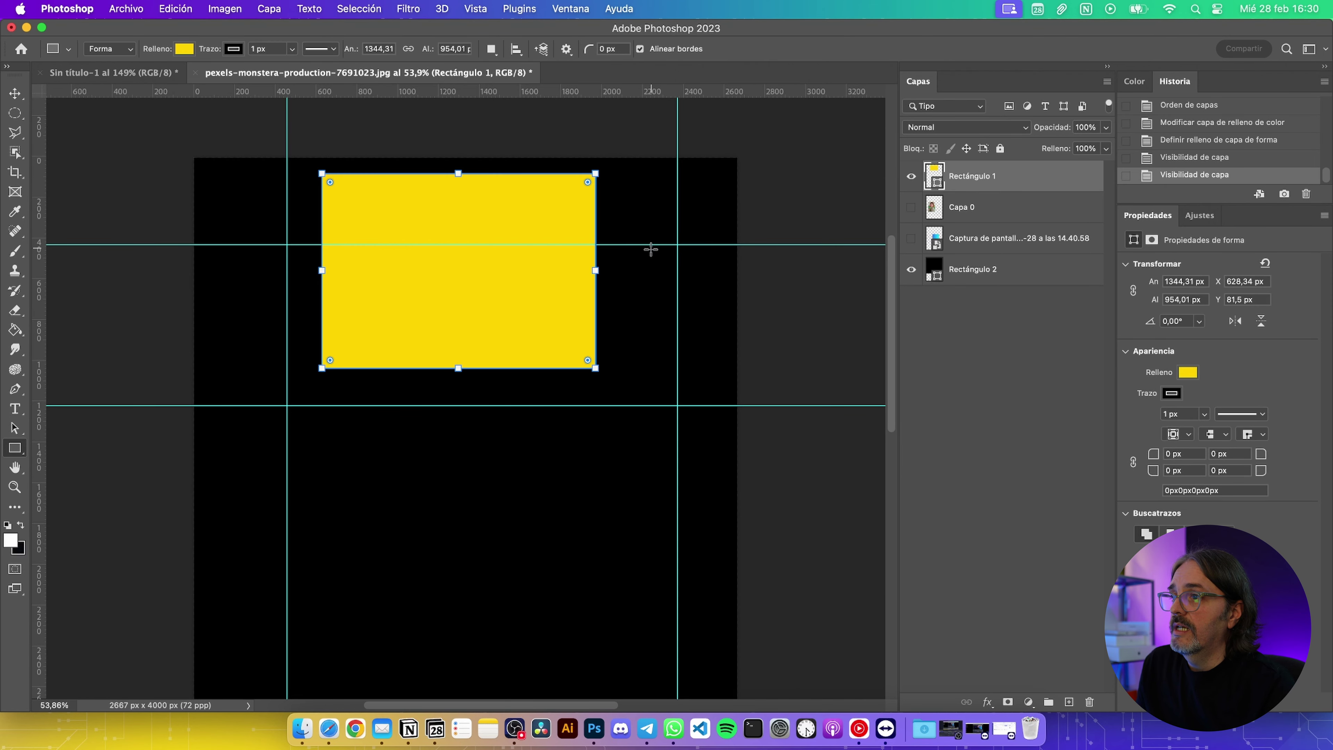
Delete both horizontal guides and drag both vertical guides off the canvas
{"action": "left_click", "coordinate": [15, 93]}
{"action": "left_click", "coordinate": [249, 244]}
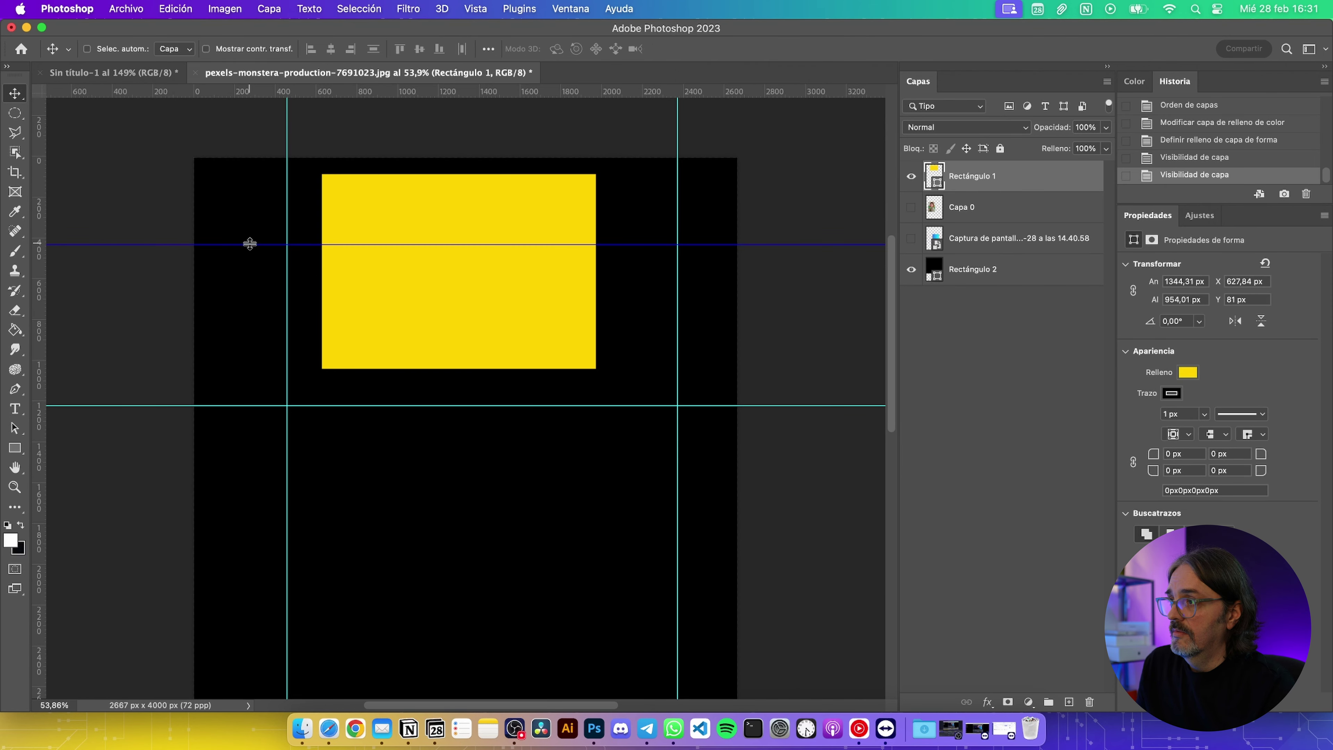
{"action": "key", "text": "BackSpace"}
{"action": "left_click", "coordinate": [184, 406]}
{"action": "key", "text": "BackSpace"}
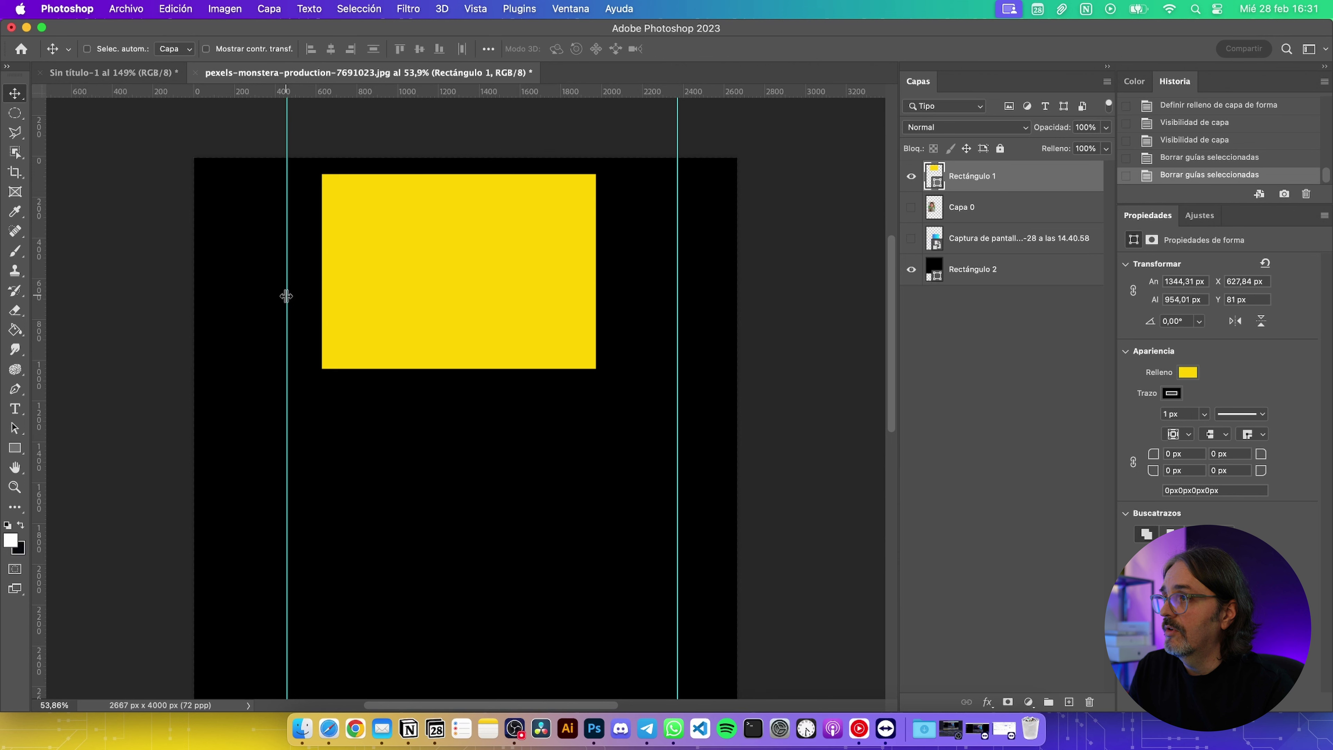
{"action": "left_click_drag", "start_coordinate": [288, 247], "coordinate": [287, 92]}
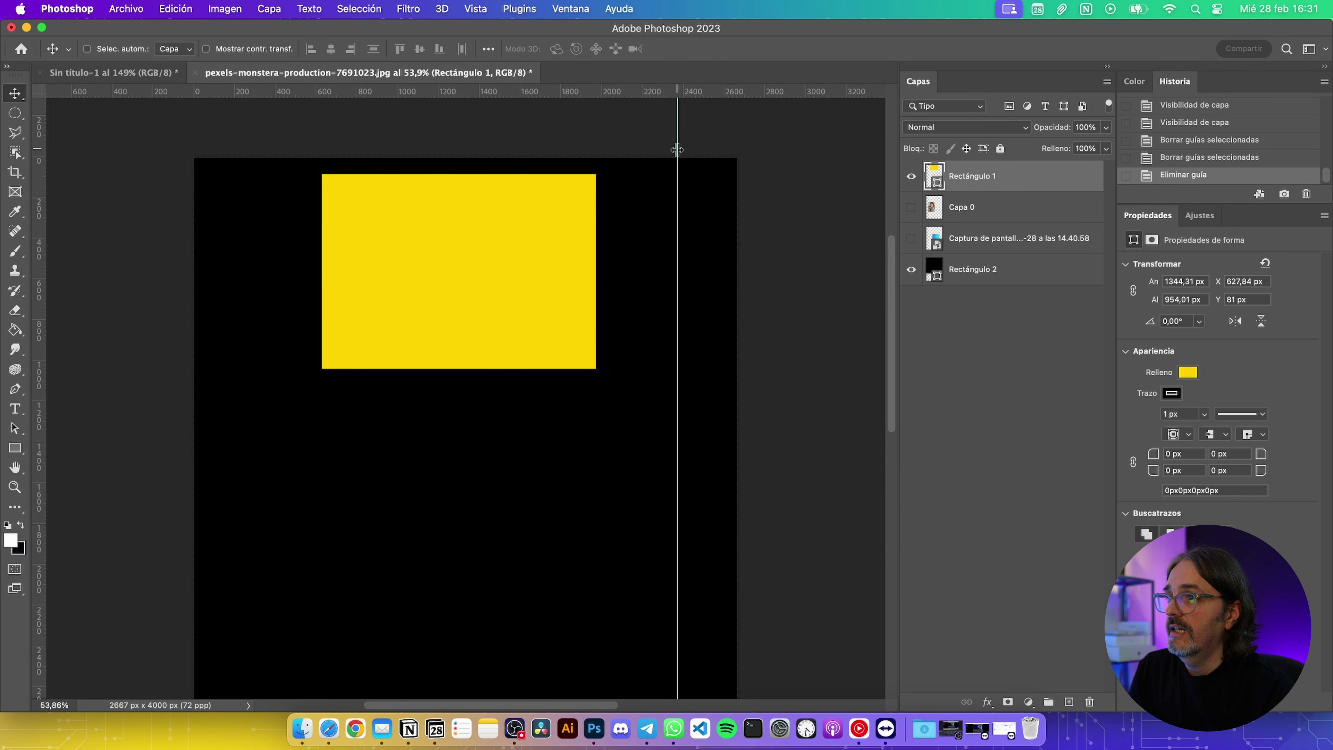
{"action": "left_click_drag", "start_coordinate": [677, 149], "coordinate": [677, 90]}
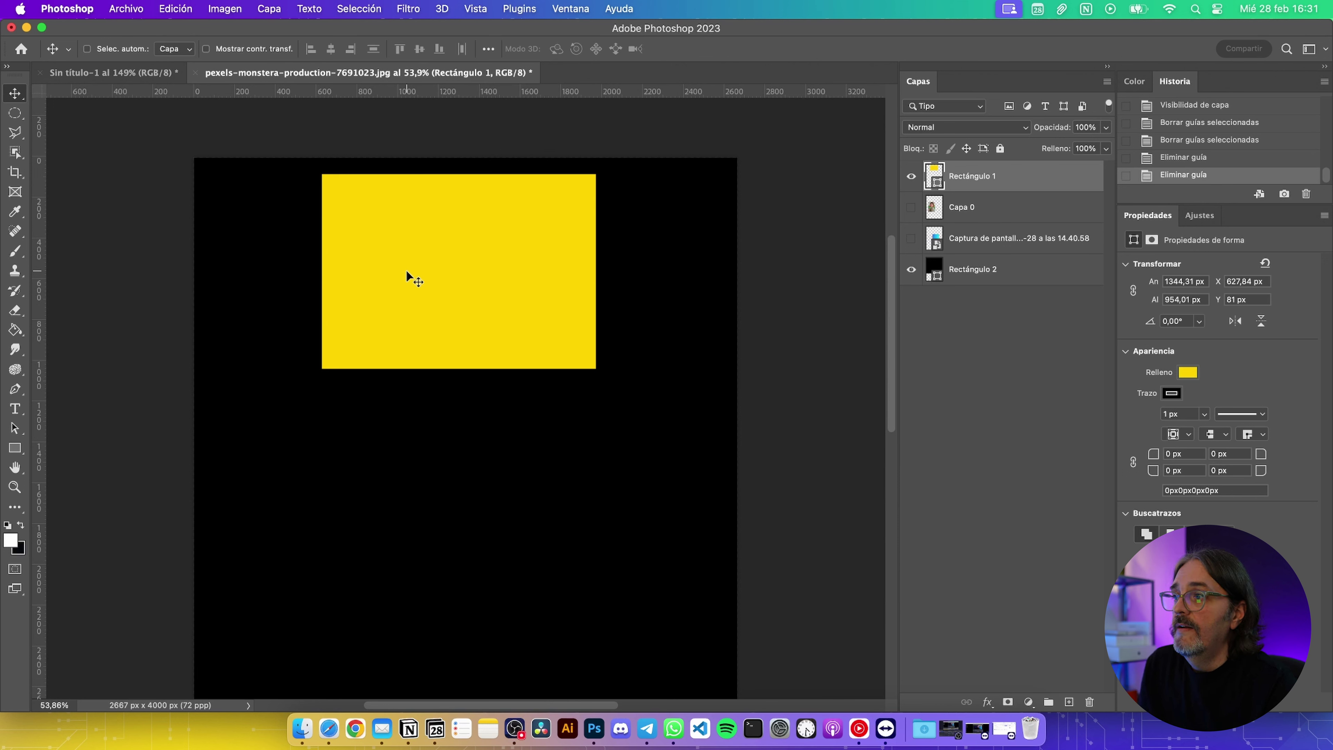
Centre the yellow rectangle horizontally on the black canvas
{"action": "mouse_move", "coordinate": [431, 260]}
{"action": "left_mouse_down"}
{"action": "mouse_move", "coordinate": [439, 327]}
{"action": "mouse_move", "coordinate": [477, 324]}
{"action": "mouse_move", "coordinate": [470, 355]}
{"action": "mouse_move", "coordinate": [360, 394]}
{"action": "mouse_move", "coordinate": [356, 364]}
{"action": "mouse_move", "coordinate": [387, 343]}
{"action": "mouse_move", "coordinate": [446, 336]}
{"action": "mouse_move", "coordinate": [418, 337]}
{"action": "mouse_move", "coordinate": [407, 317]}
{"action": "mouse_move", "coordinate": [428, 301]}
{"action": "mouse_move", "coordinate": [482, 300]}
{"action": "mouse_move", "coordinate": [523, 330]}
{"action": "left_mouse_up"}
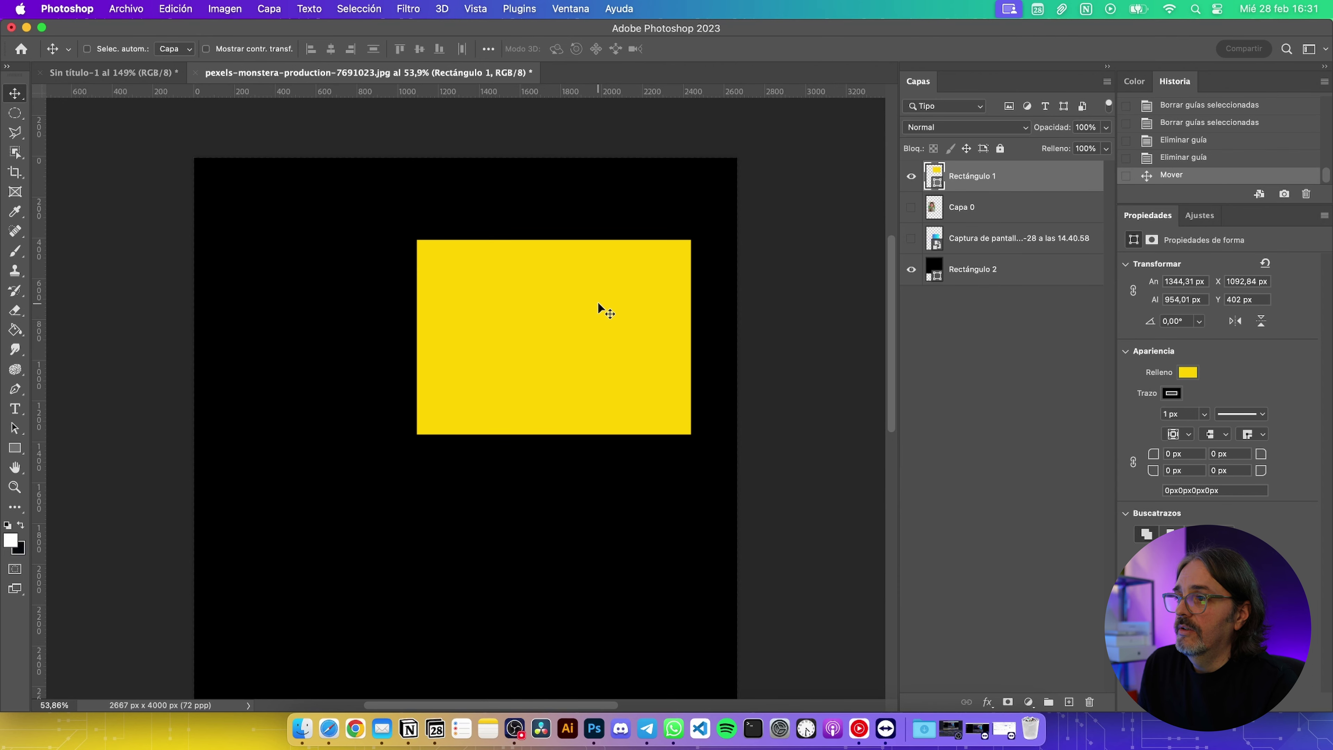
{"action": "left_click_drag", "start_coordinate": [603, 281], "coordinate": [514, 284]}
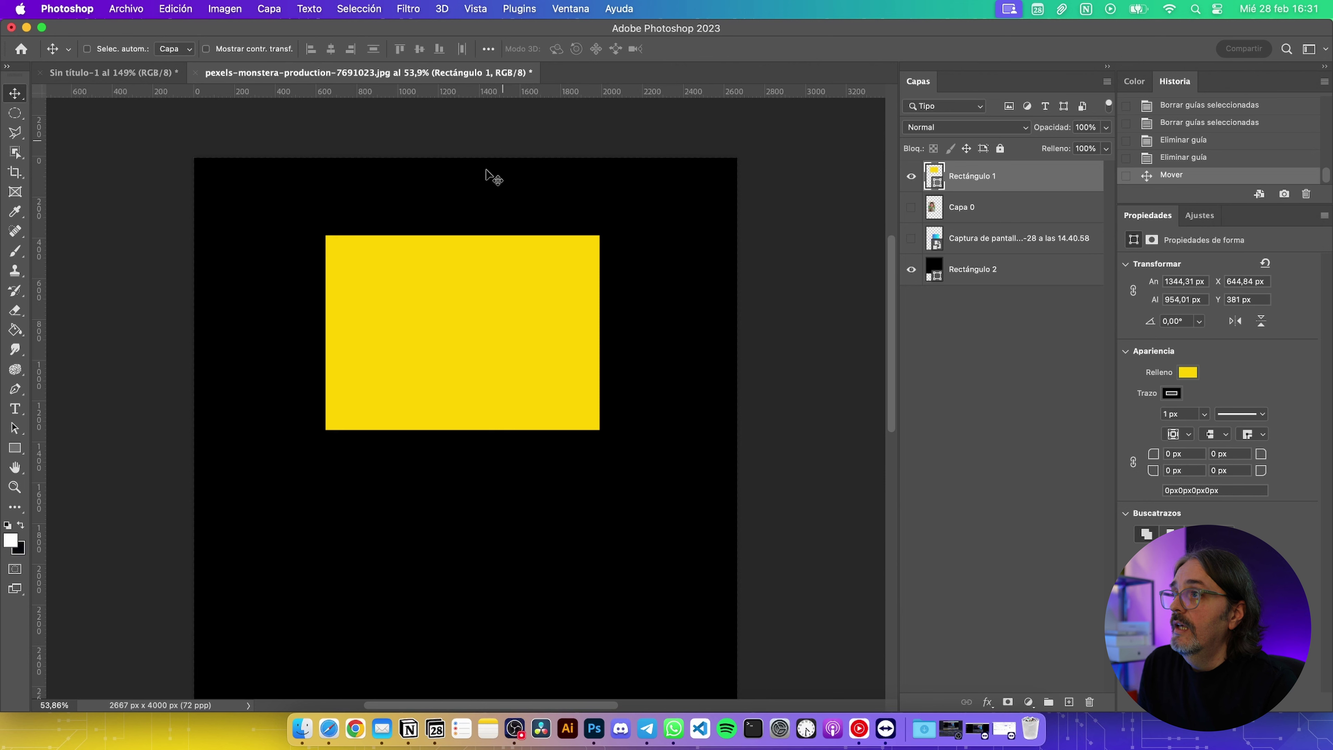
{"action": "mouse_move", "coordinate": [427, 309]}
{"action": "left_mouse_down"}
{"action": "mouse_move", "coordinate": [479, 312]}
{"action": "mouse_move", "coordinate": [426, 312]}
{"action": "left_mouse_up"}
Uncheck Vista > Ajustar a > Capas to stop snapping to layers
{"action": "left_click", "coordinate": [475, 6]}
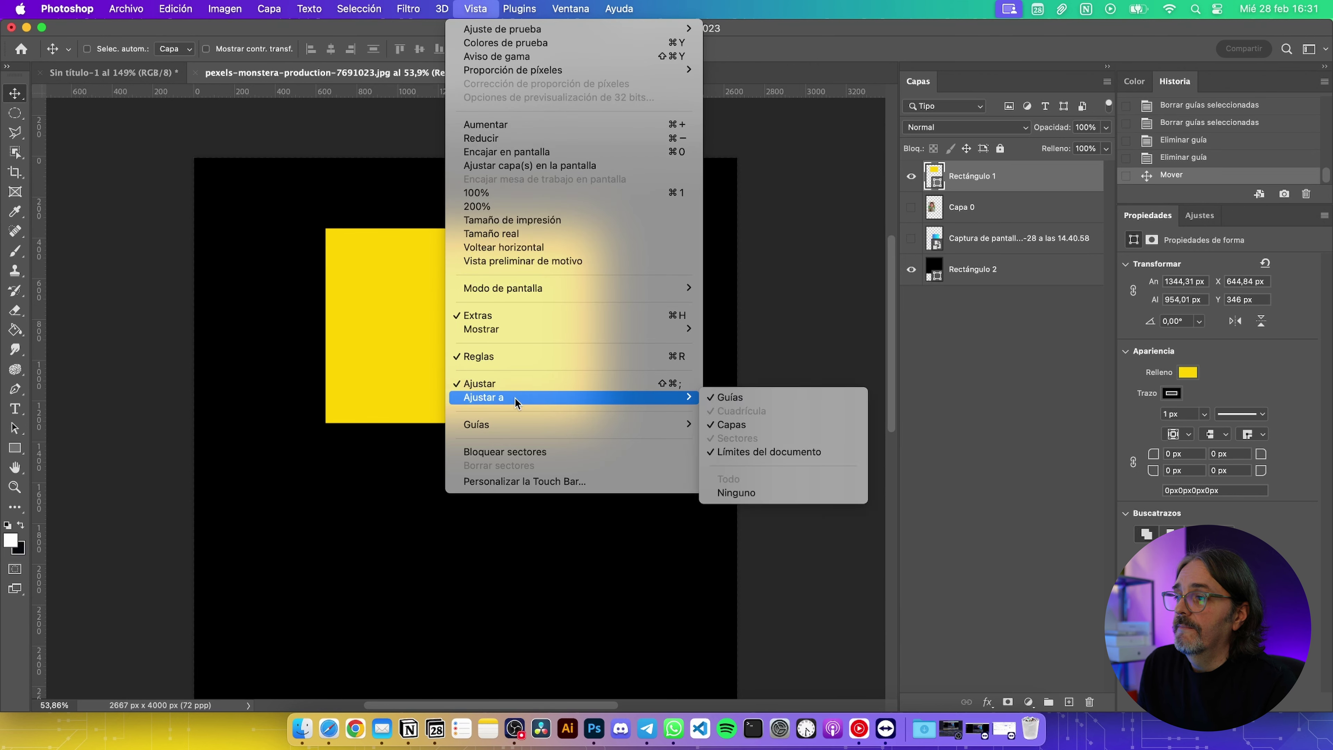
{"action": "mouse_move", "coordinate": [483, 396]}
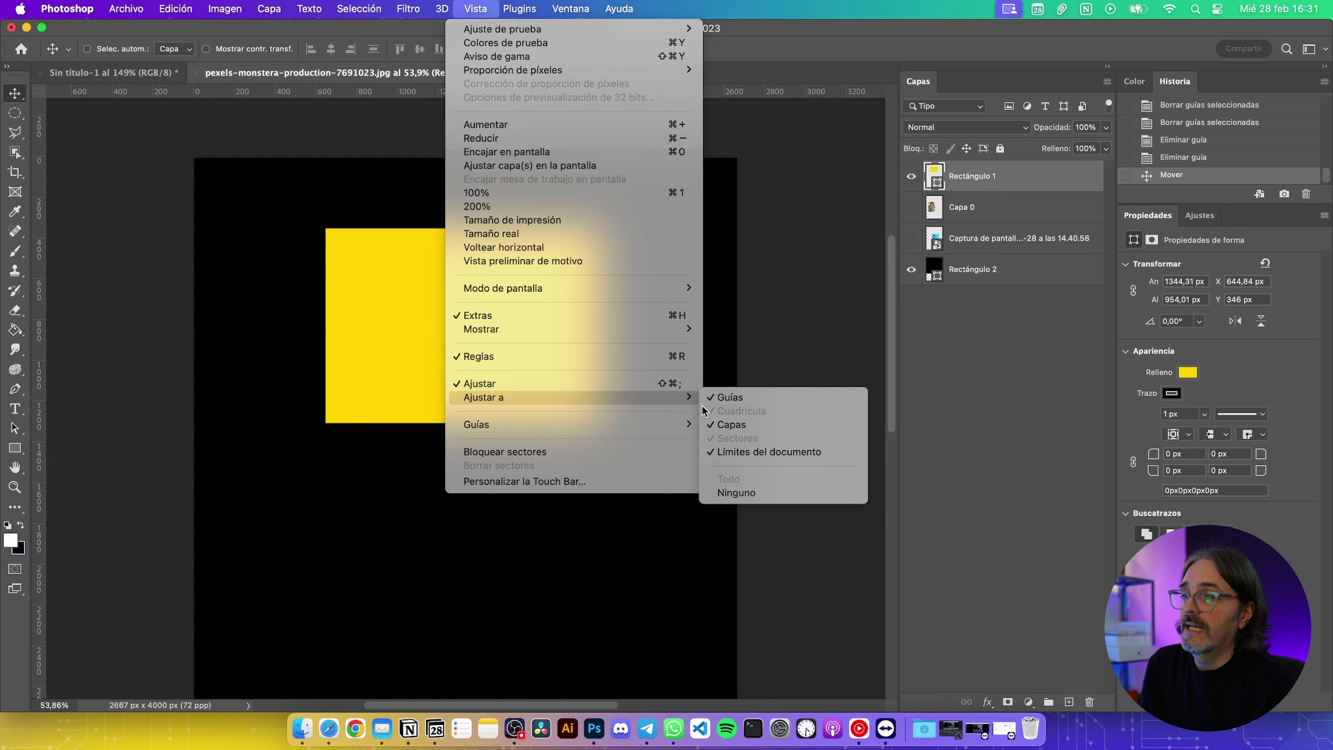
{"action": "left_click", "coordinate": [725, 425]}
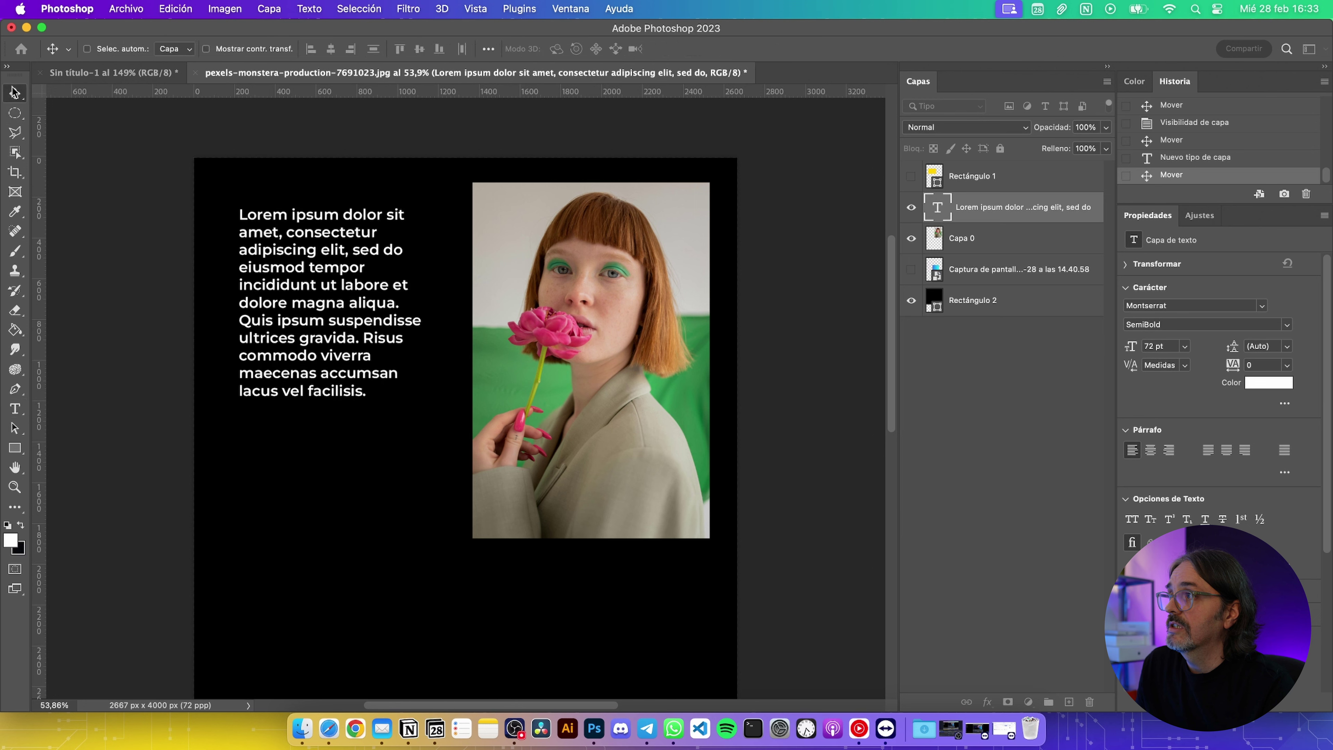
Align the text block's top with the photo, then move text and Capa 0 down together
{"action": "left_click_drag", "start_coordinate": [333, 344], "coordinate": [333, 324]}
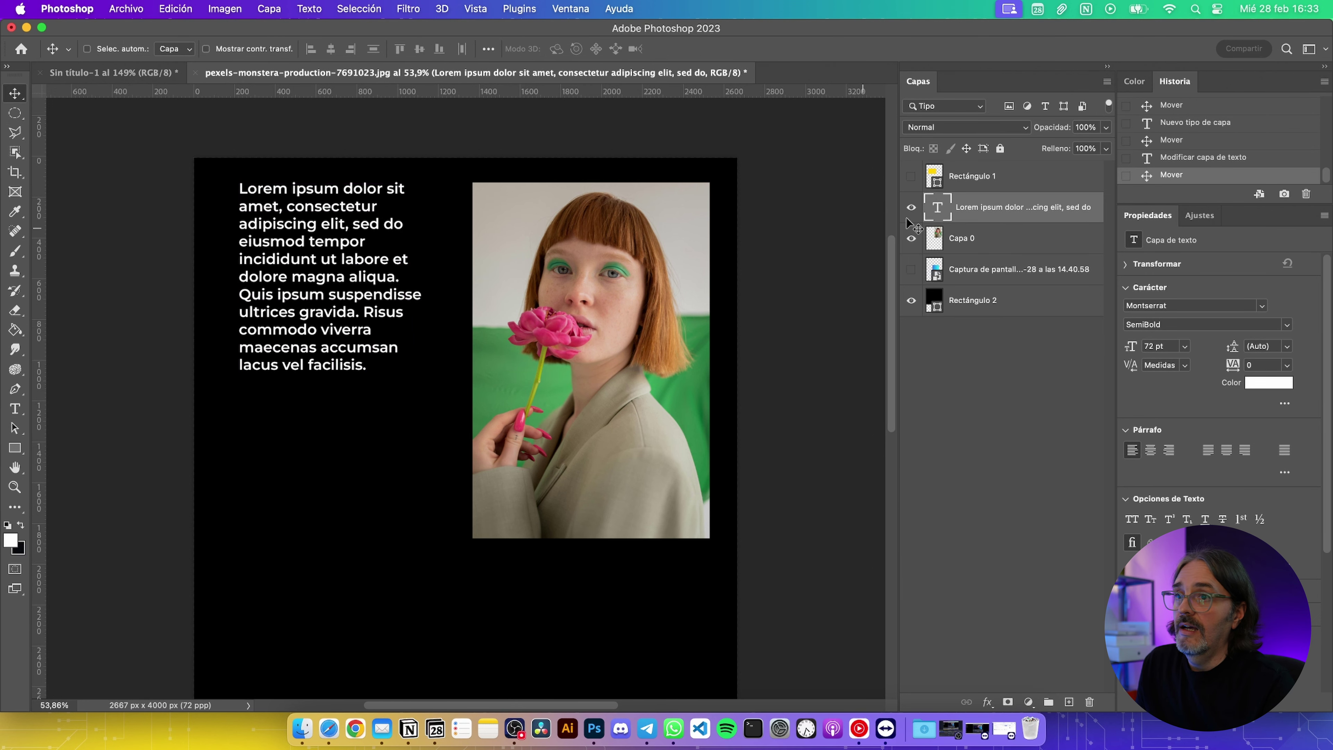
{"action": "left_click", "coordinate": [961, 238], "text": "shift"}
{"action": "left_click_drag", "start_coordinate": [593, 297], "coordinate": [593, 324]}
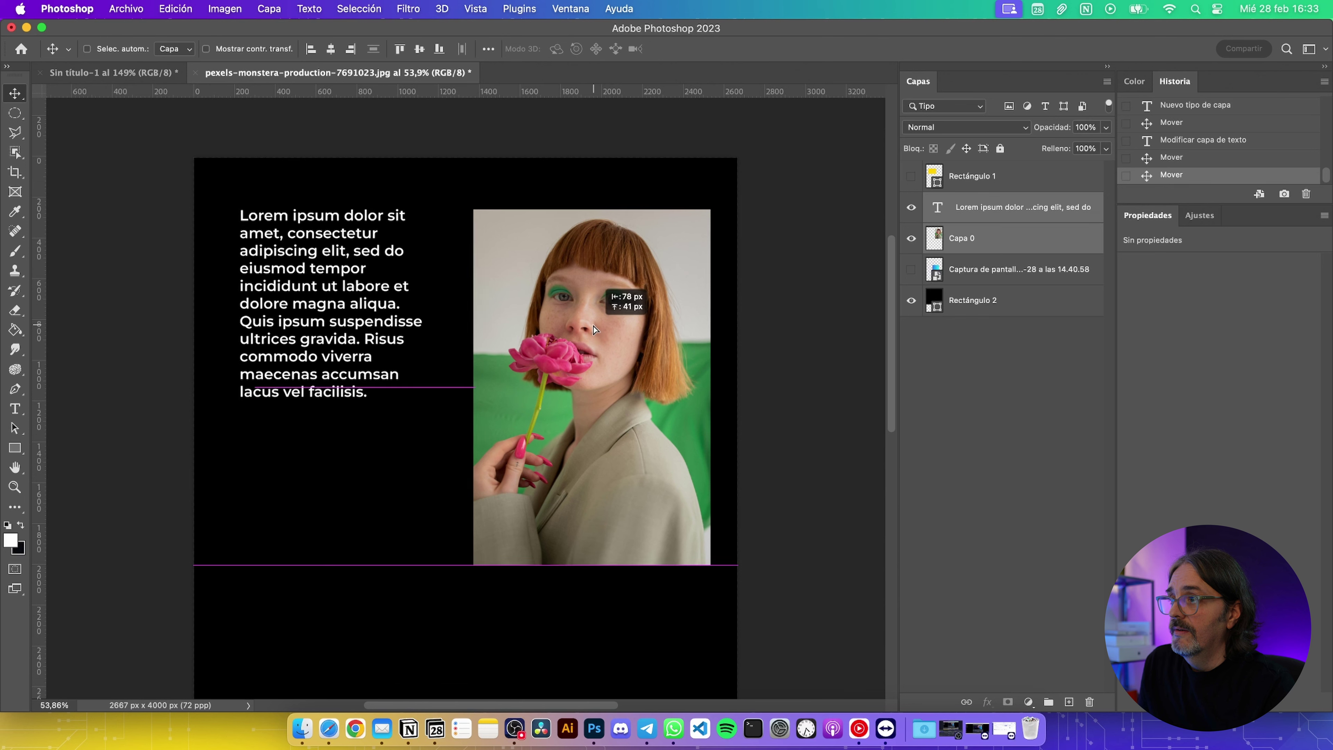
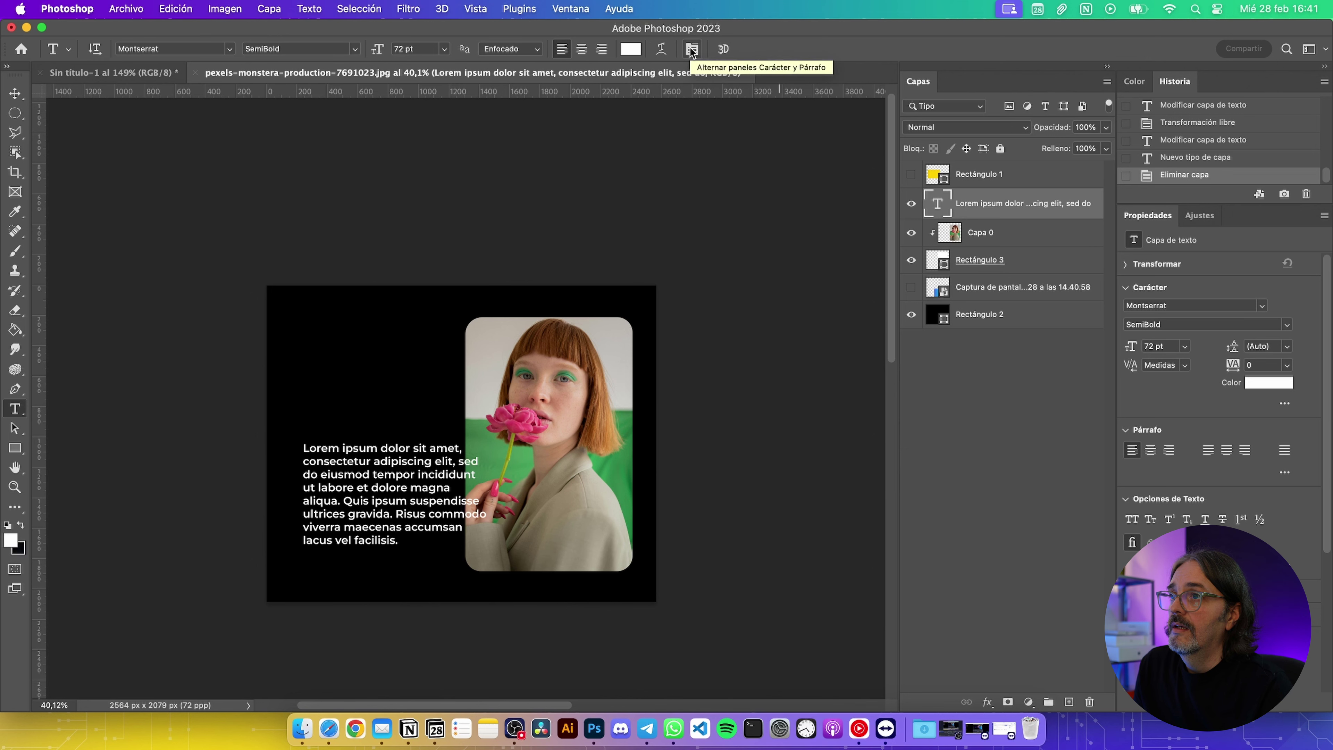
Show the Paragraph panel and toggle hyphenation on and off for the paragraph
{"action": "left_click", "coordinate": [692, 49]}
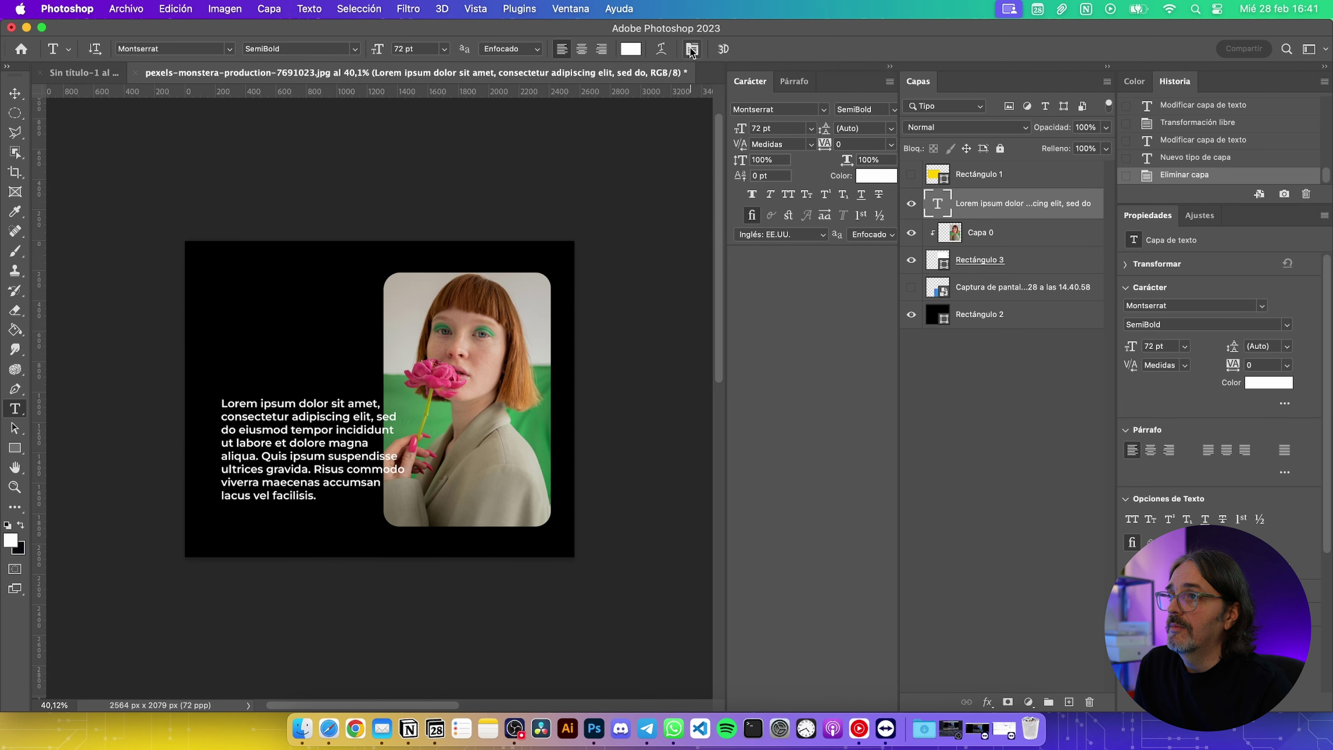
{"action": "left_click", "coordinate": [692, 49]}
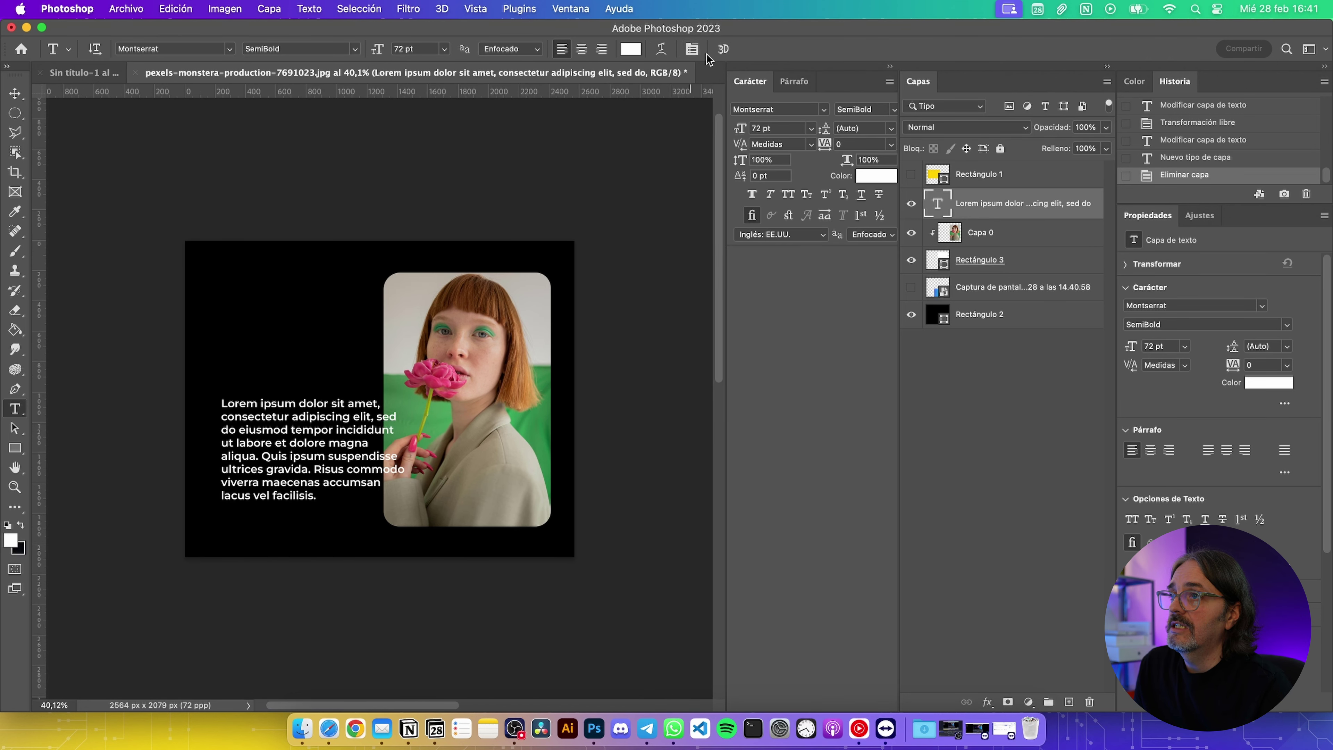
{"action": "left_click", "coordinate": [789, 82]}
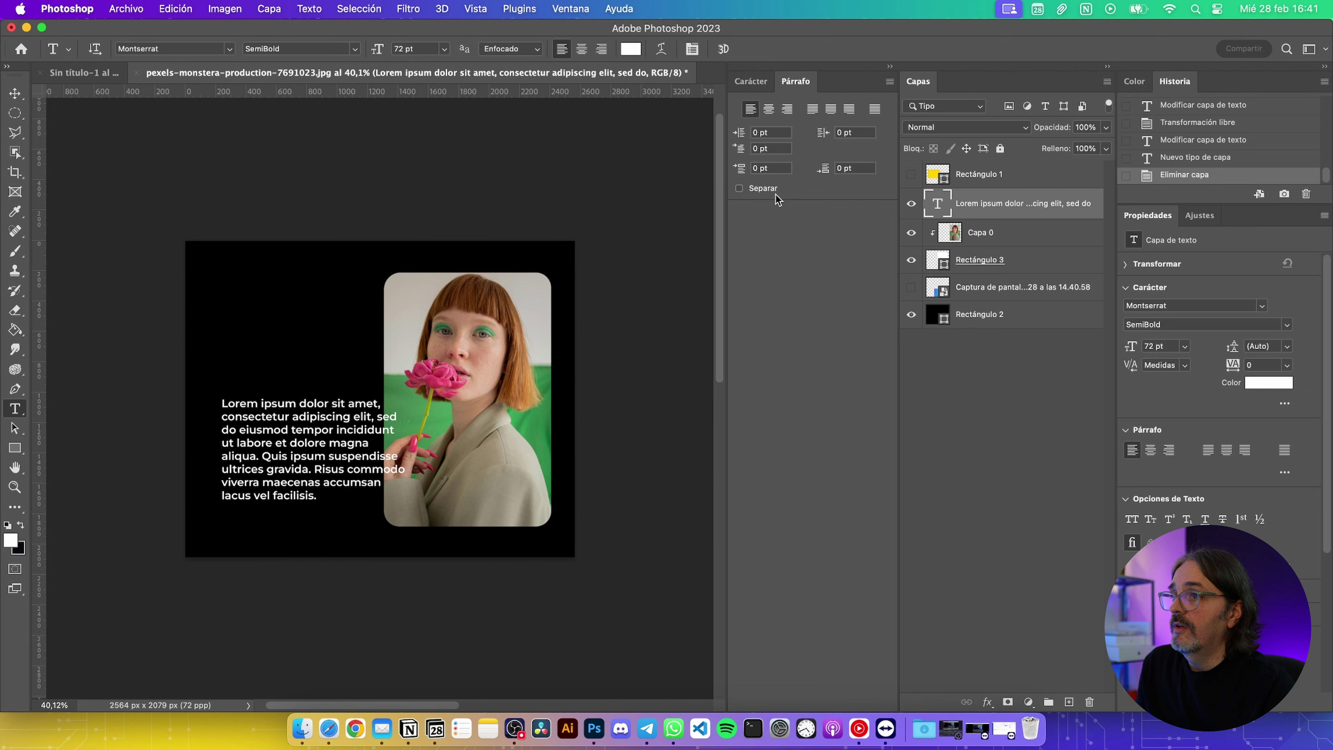
{"action": "left_click", "coordinate": [739, 189]}
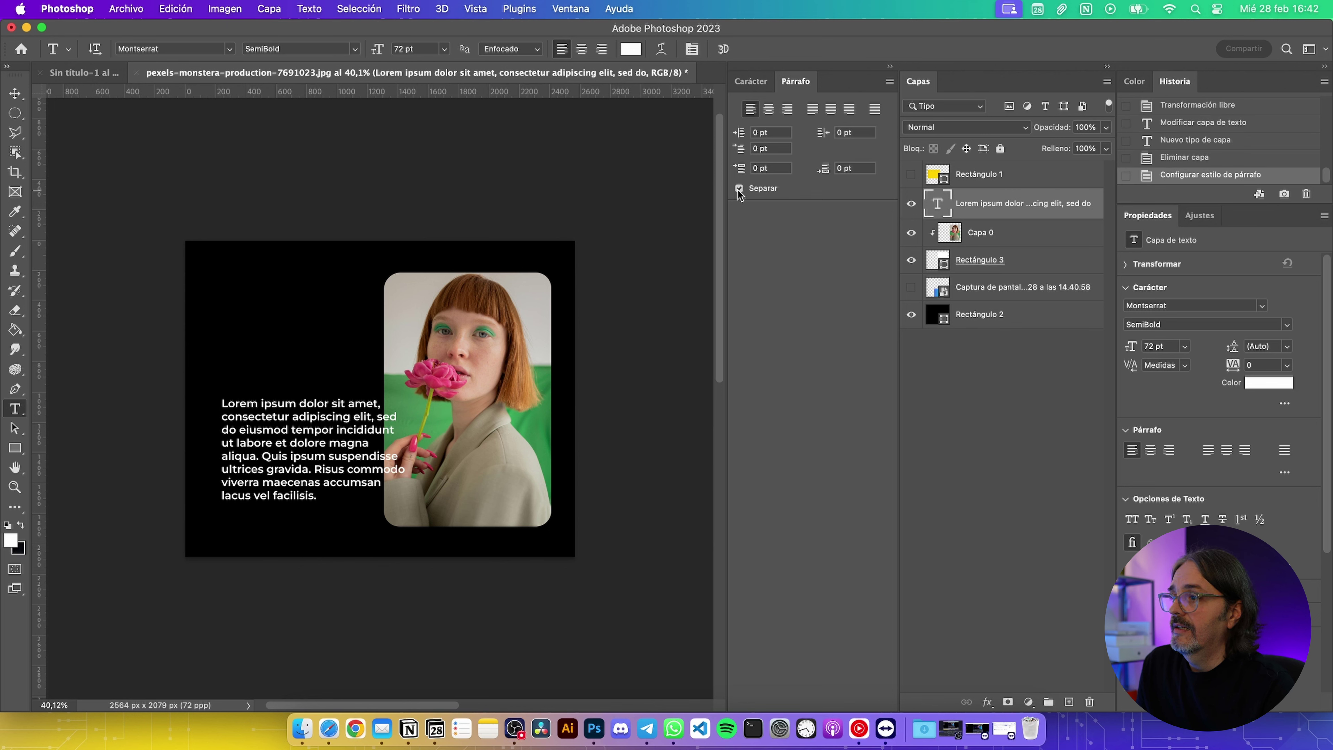
{"action": "left_click", "coordinate": [739, 189]}
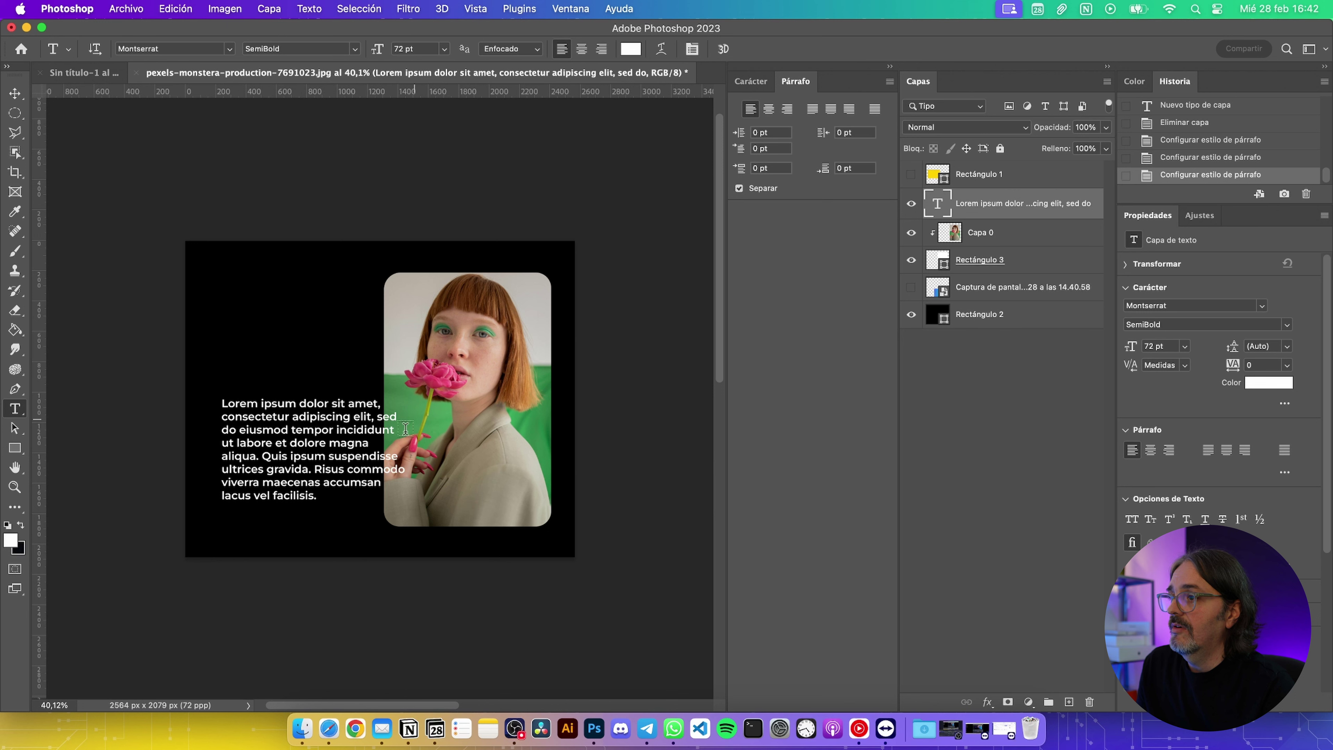
Narrow the paragraph's text box so lines wrap sooner, and leave hyphenation off
{"action": "left_click", "coordinate": [358, 456]}
{"action": "left_click_drag", "start_coordinate": [408, 464], "coordinate": [393, 466]}
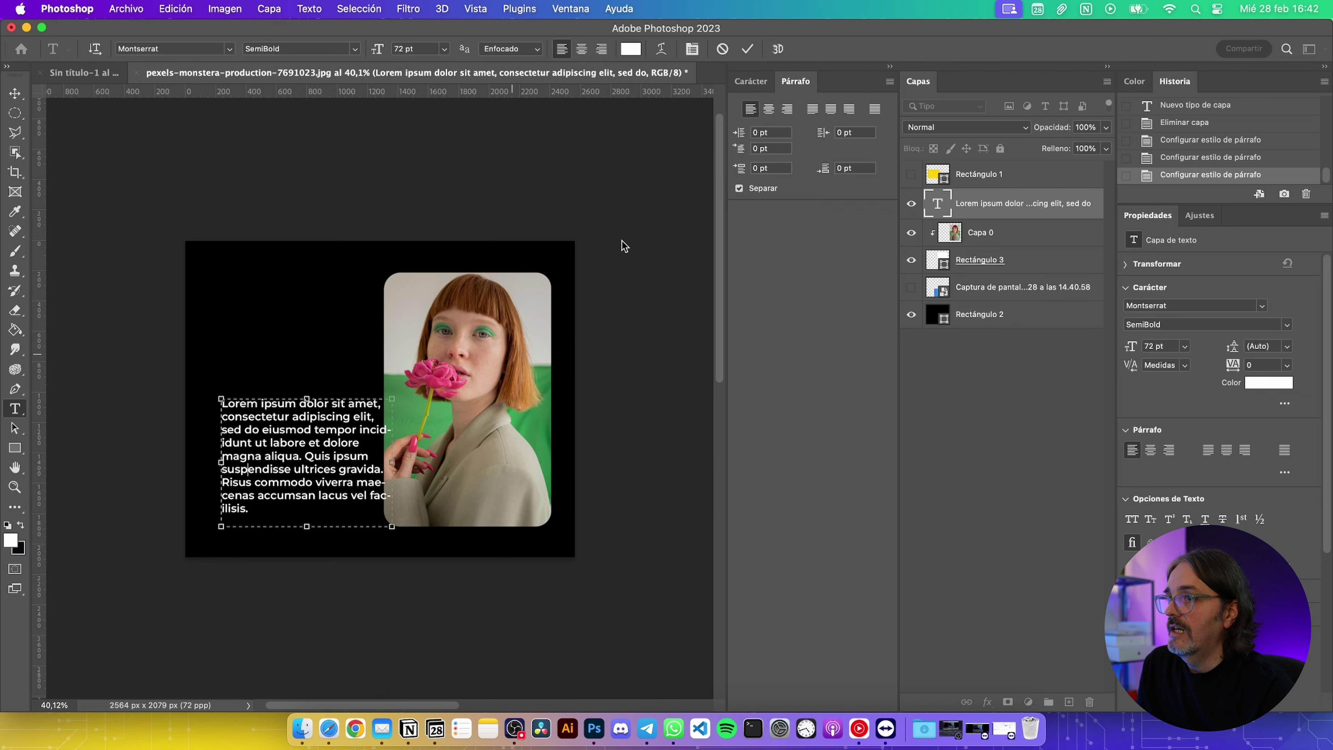
{"action": "left_click", "coordinate": [739, 189]}
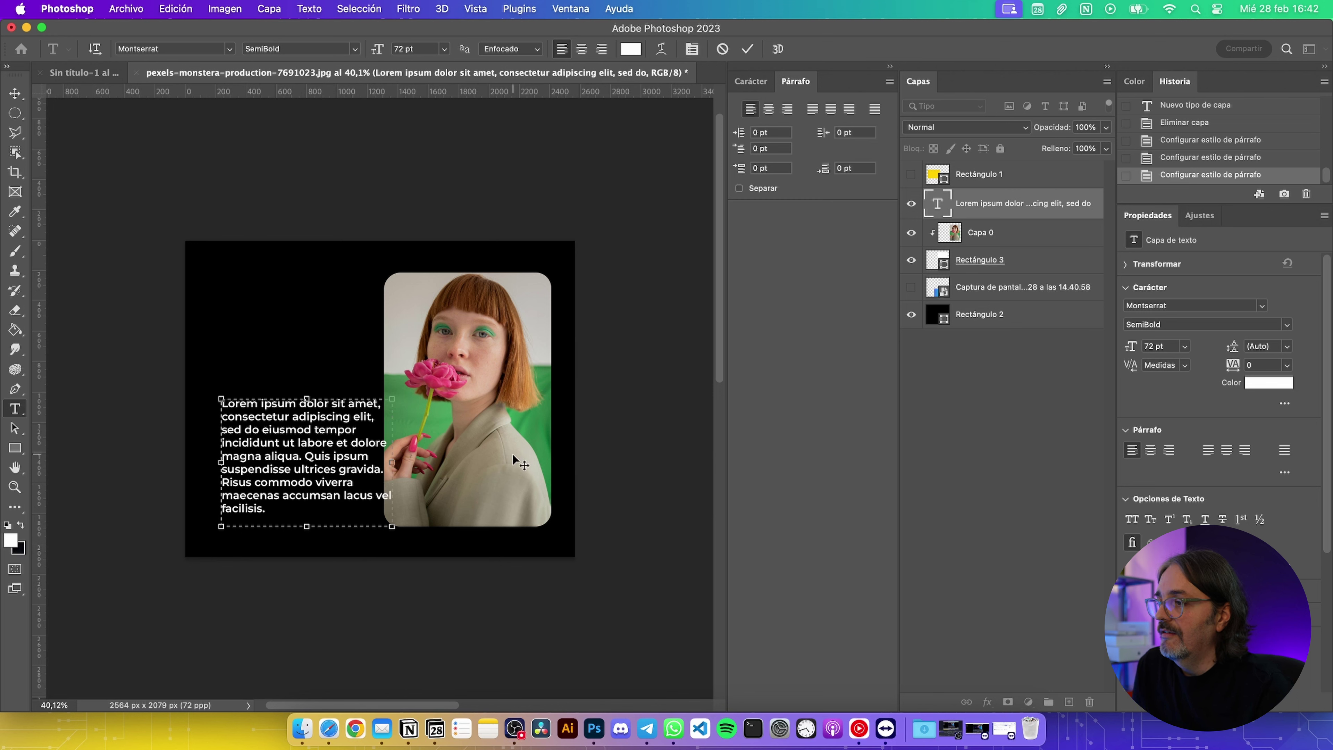
{"action": "left_click", "coordinate": [739, 189]}
{"action": "left_click", "coordinate": [739, 189]}
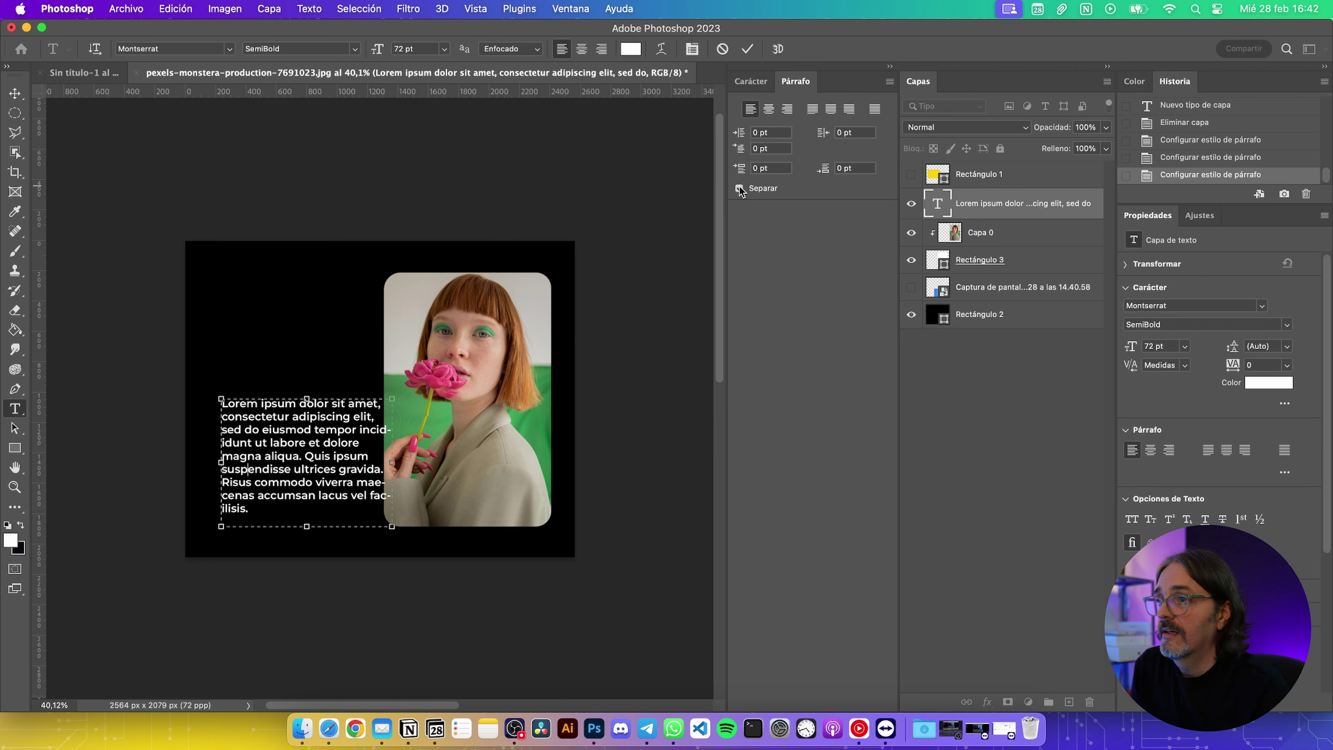
{"action": "left_click", "coordinate": [739, 188]}
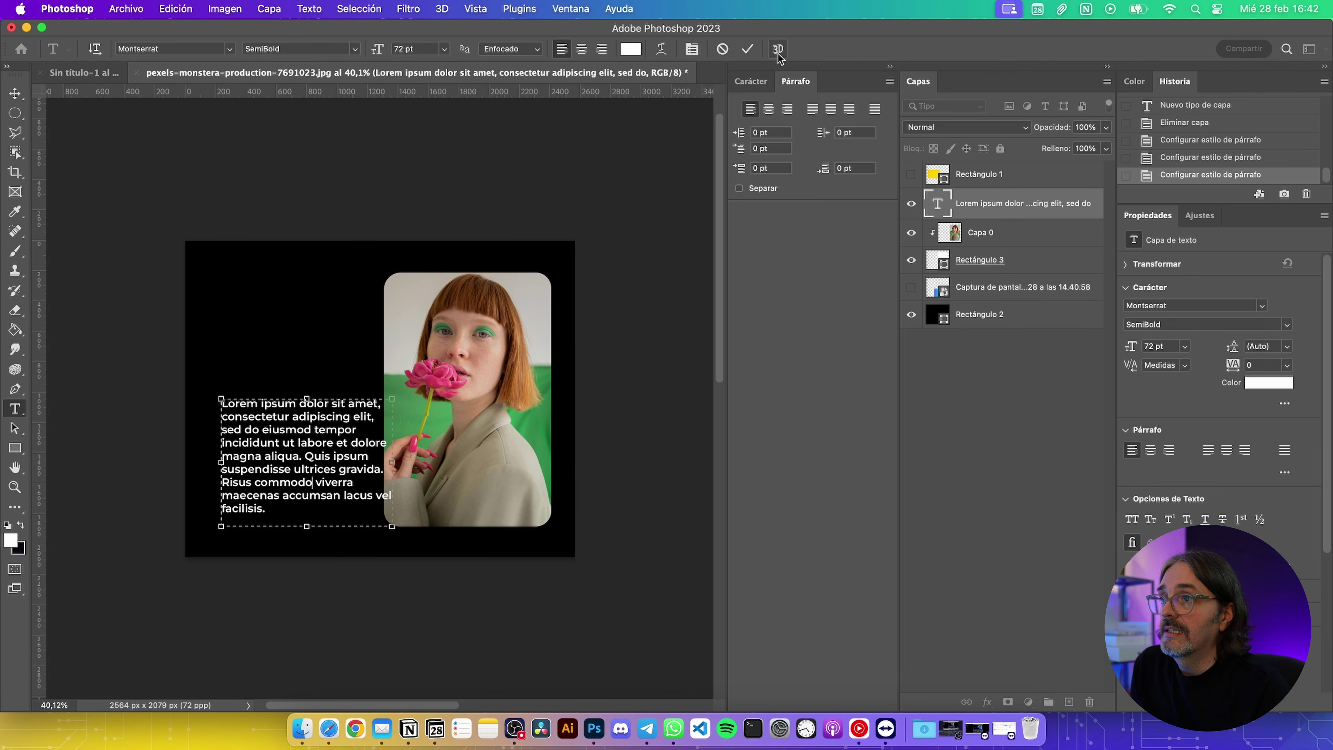
In the Character panel, try Arial Black and then Ayuthaya as the paragraph font
{"action": "left_click", "coordinate": [751, 82]}
{"action": "left_click", "coordinate": [826, 110]}
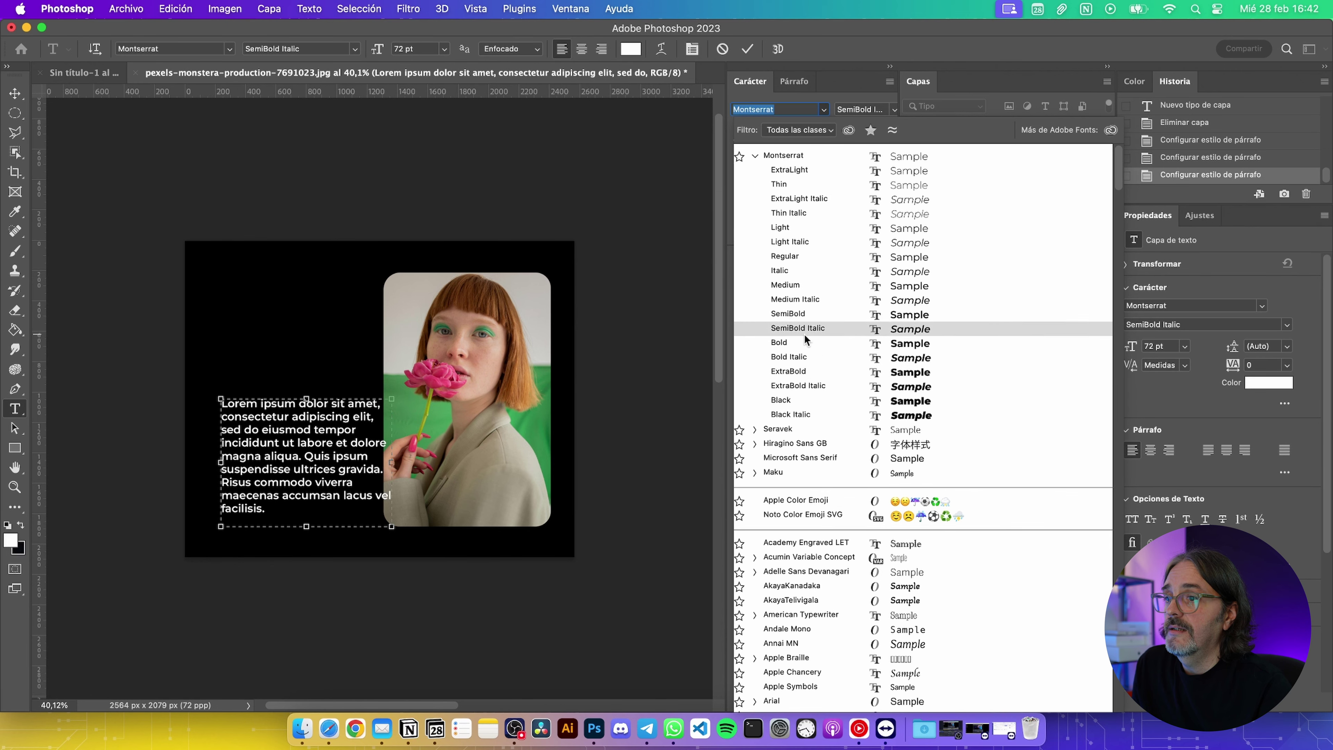
{"action": "scroll", "coordinate": [794, 389], "scroll_direction": "down", "scroll_amount": 7}
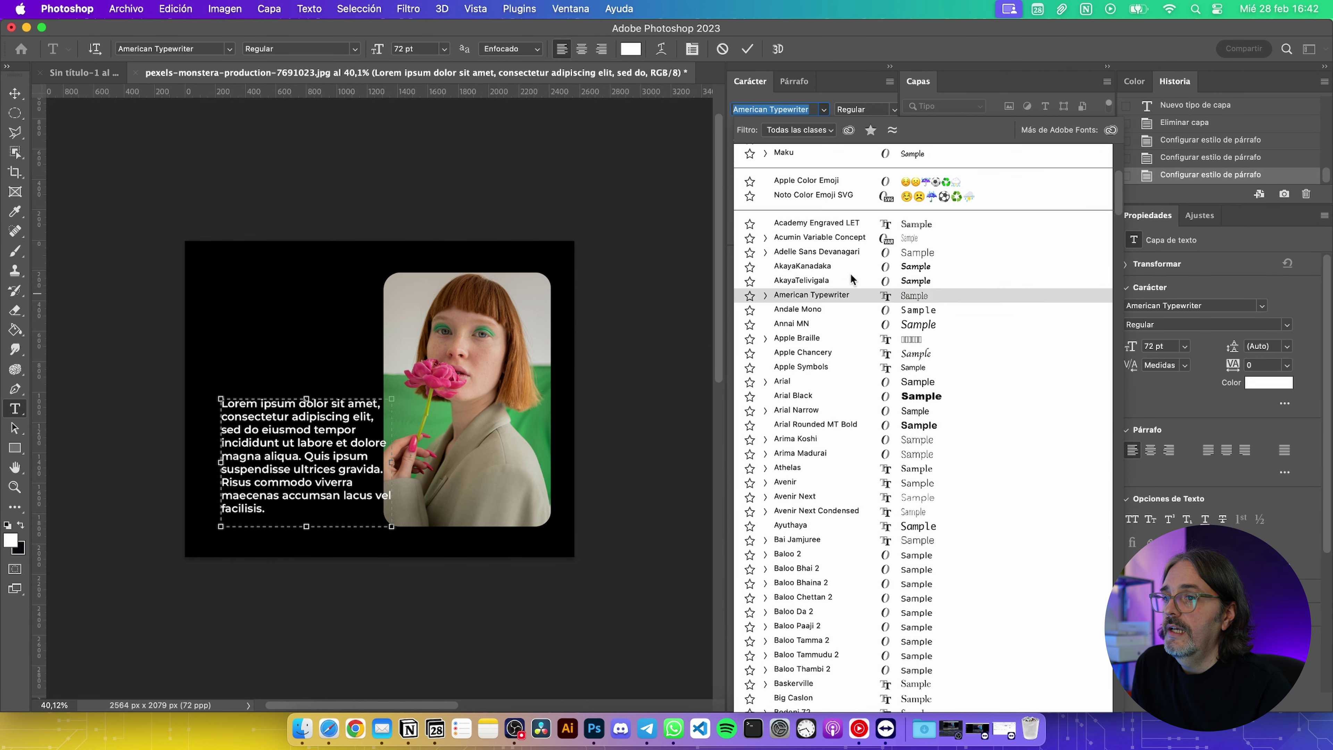
{"action": "left_click", "coordinate": [801, 395]}
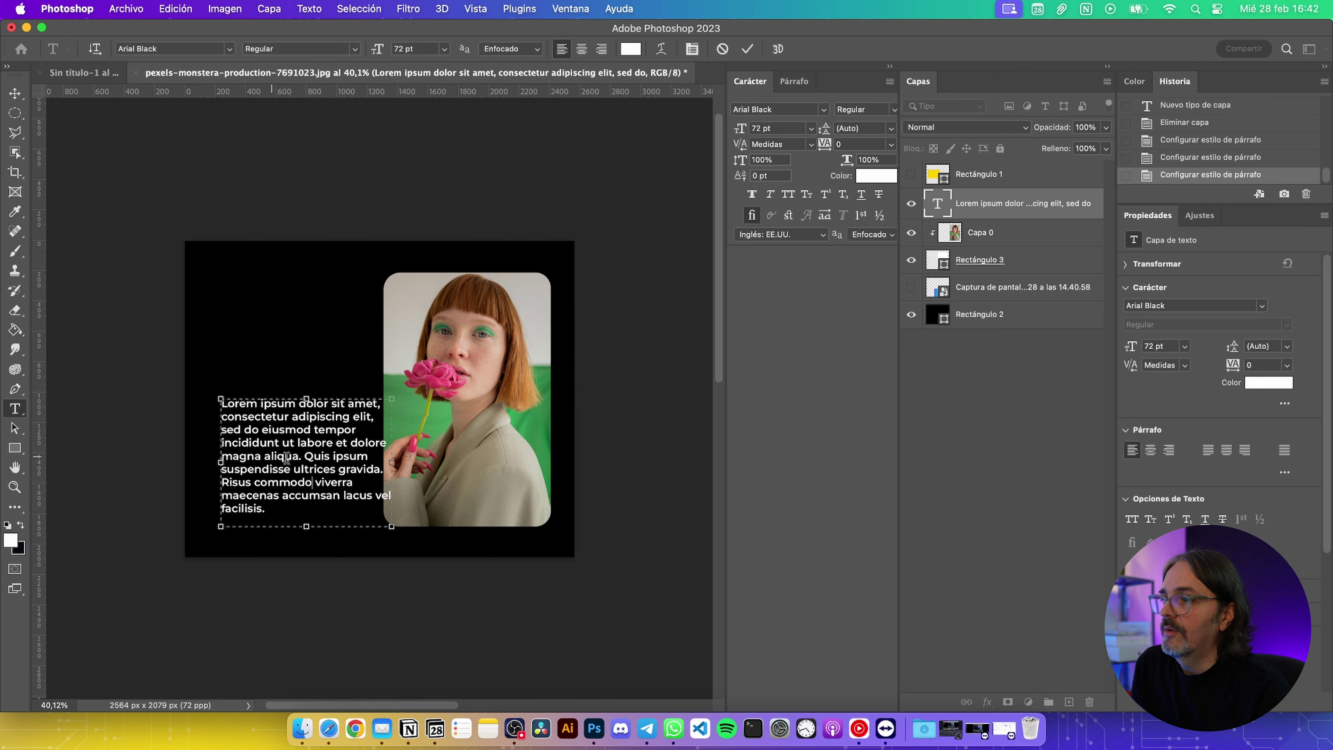
{"action": "left_click", "coordinate": [823, 110]}
{"action": "scroll", "coordinate": [782, 400], "scroll_direction": "down", "scroll_amount": 5}
{"action": "scroll", "coordinate": [782, 416], "scroll_direction": "down", "scroll_amount": 3}
{"action": "scroll", "coordinate": [841, 336], "scroll_direction": "up", "scroll_amount": 2}
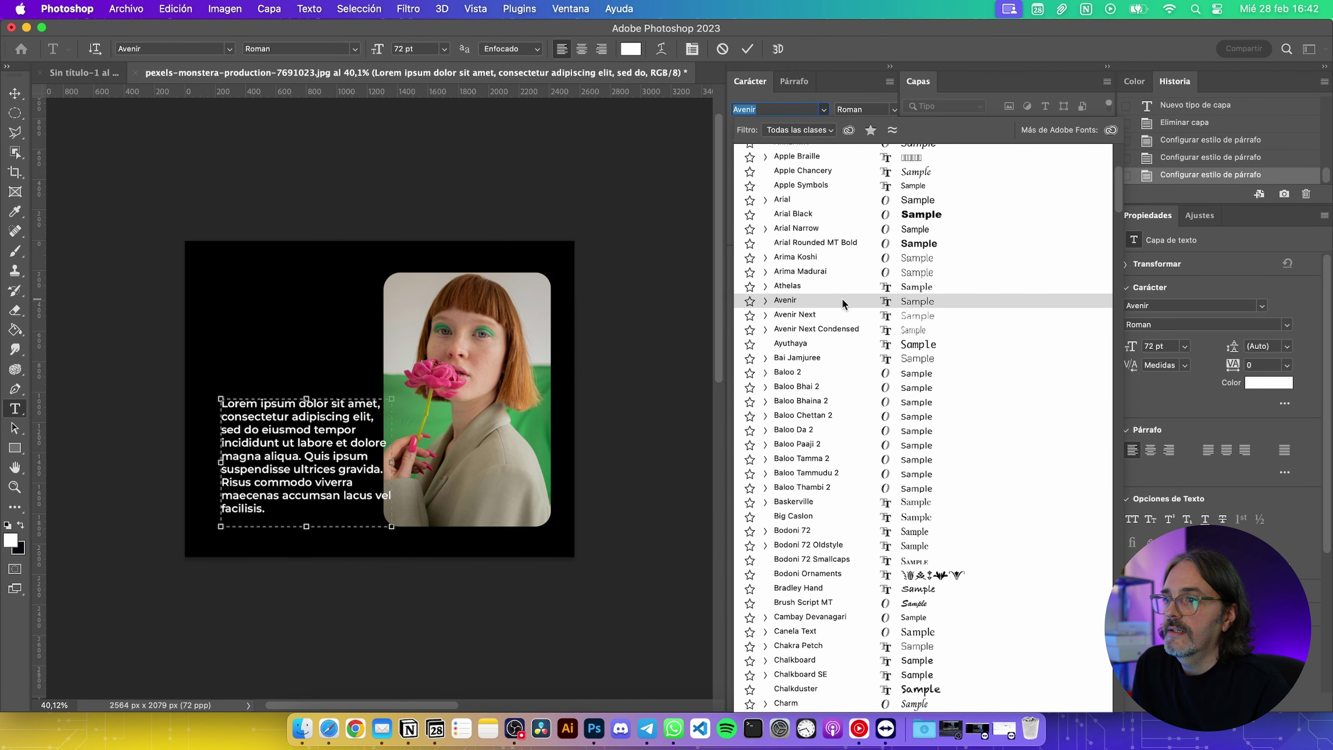
{"action": "left_click", "coordinate": [822, 343]}
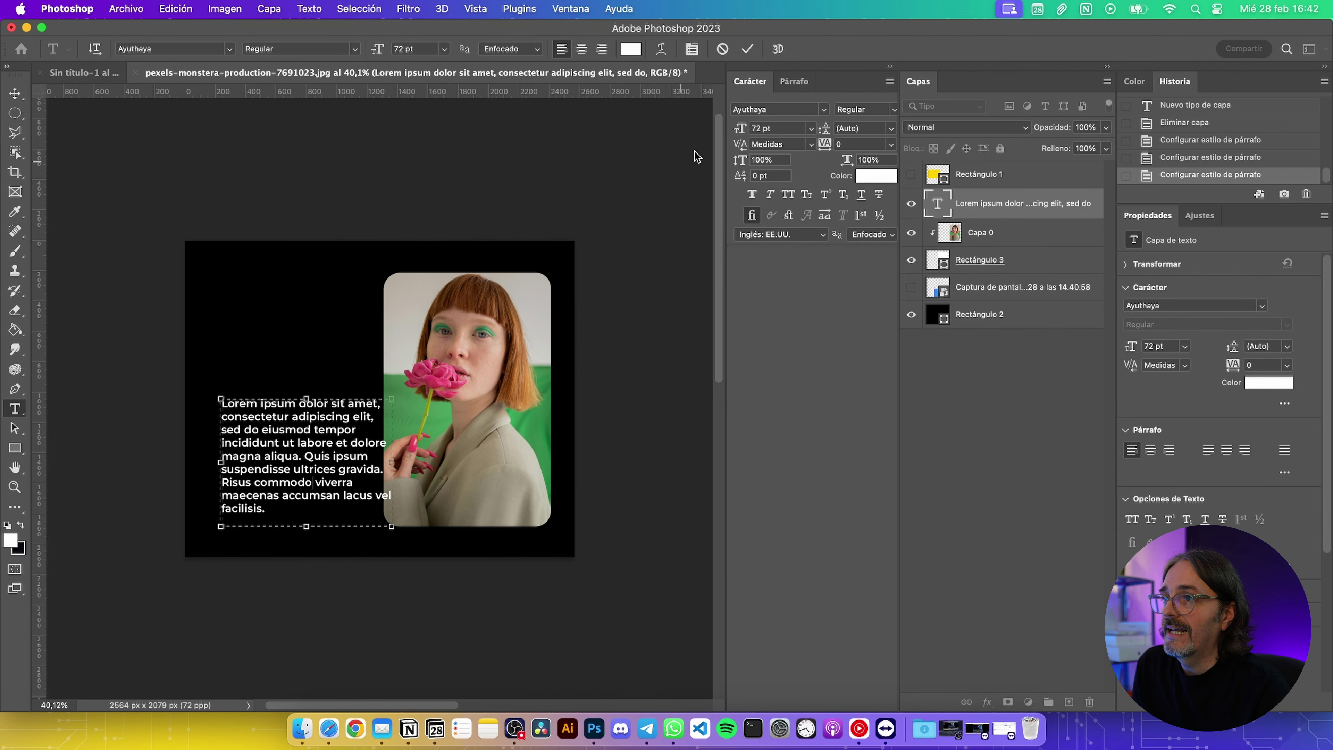
Preview Arial fonts on part of the text, then select the whole paragraph
{"action": "double_click", "coordinate": [306, 443]}
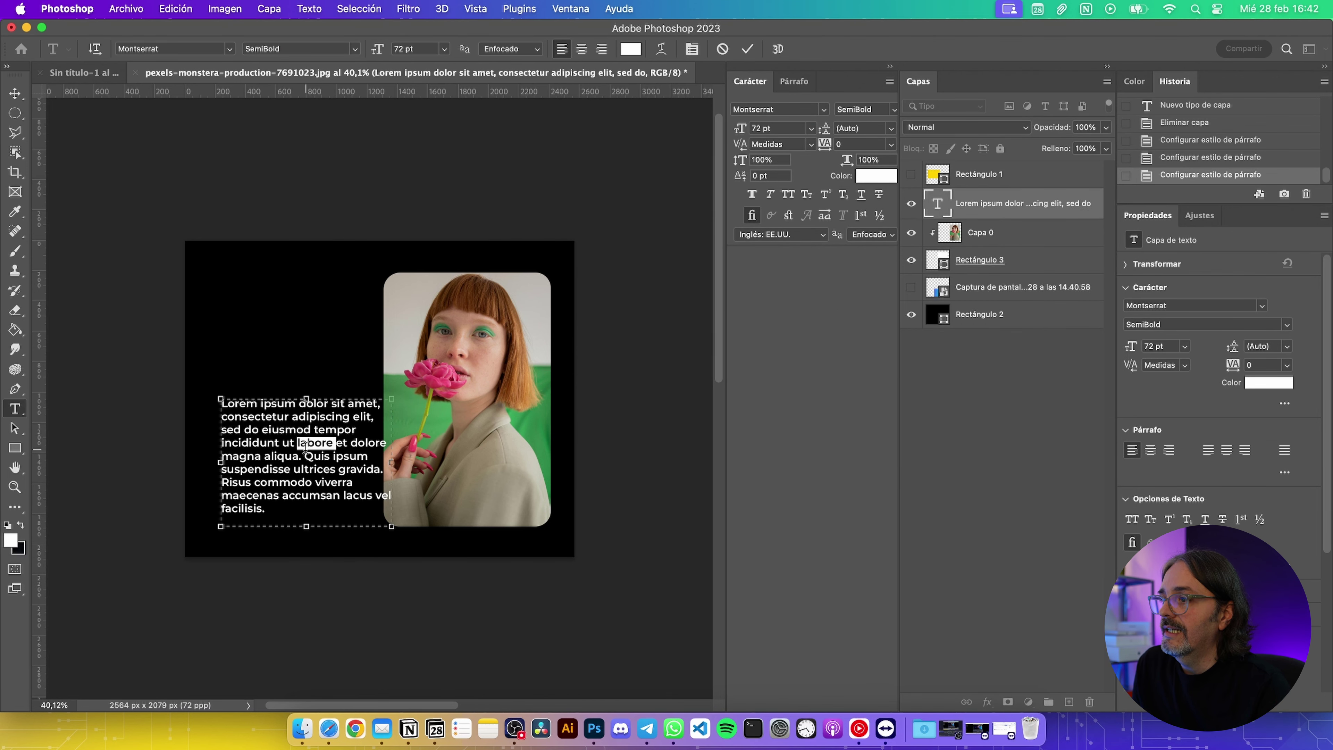
{"action": "left_click", "coordinate": [305, 444]}
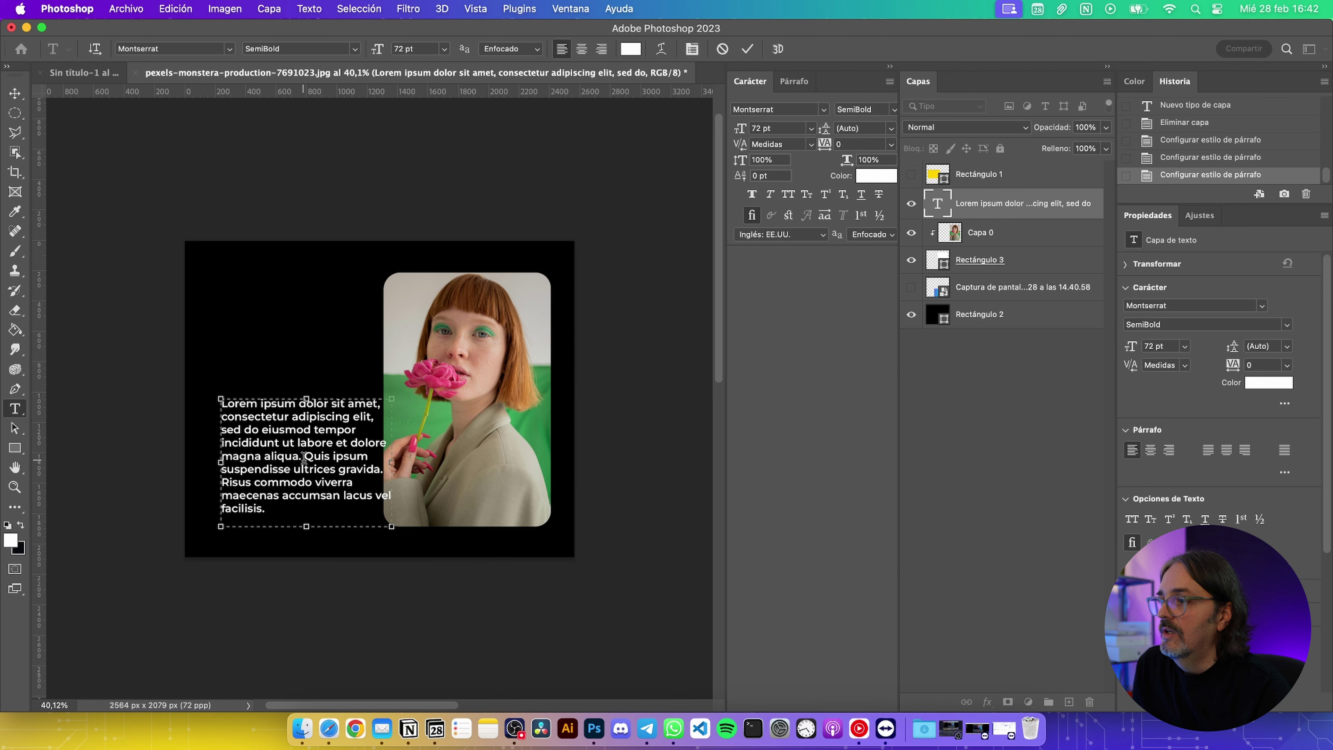
{"action": "left_click_drag", "start_coordinate": [301, 457], "coordinate": [314, 429]}
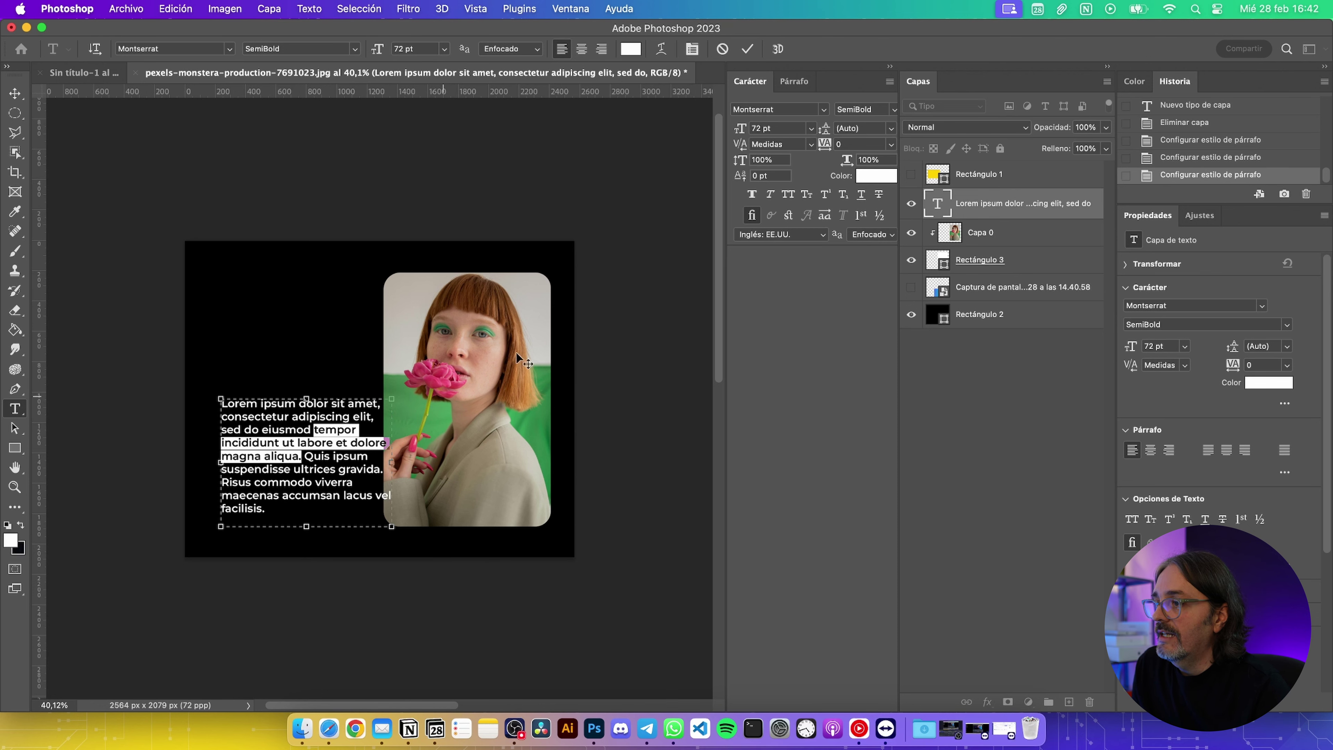
{"action": "left_click", "coordinate": [823, 110]}
{"action": "type", "text": "Ar"}
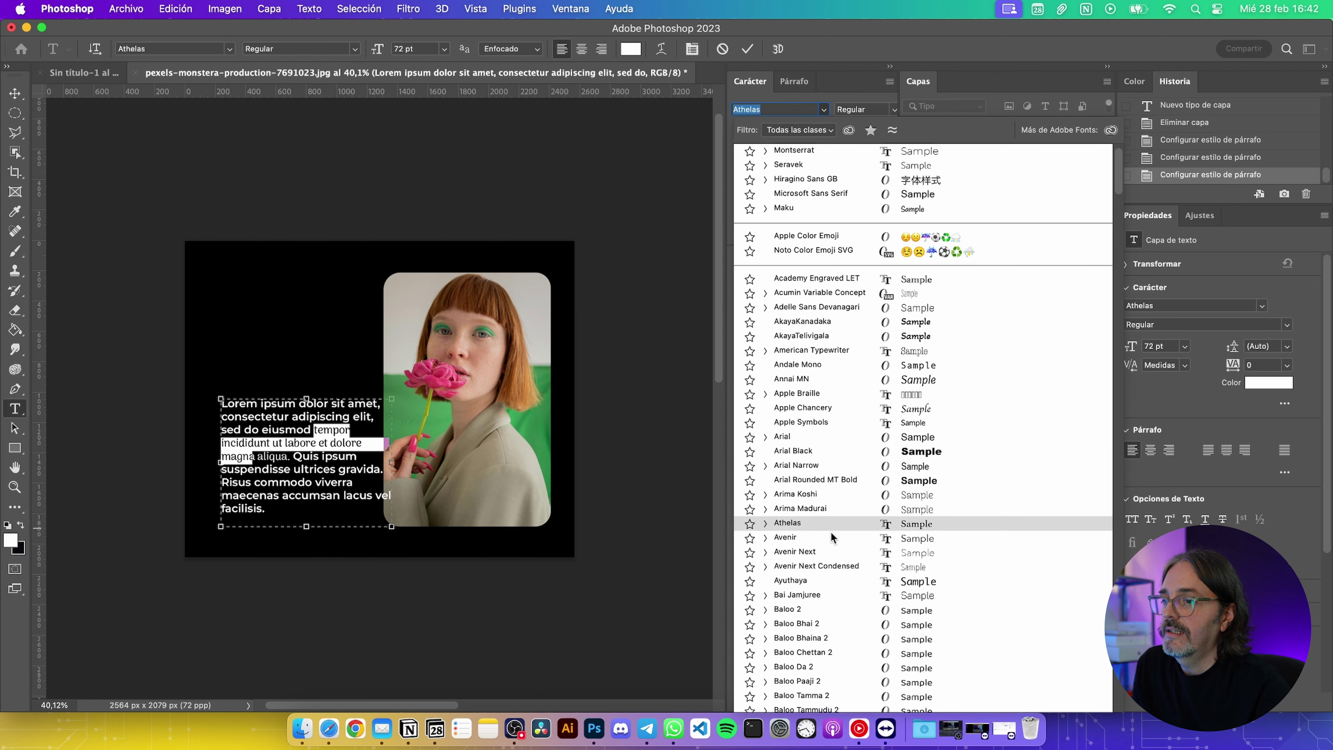
{"action": "key", "text": "Escape"}
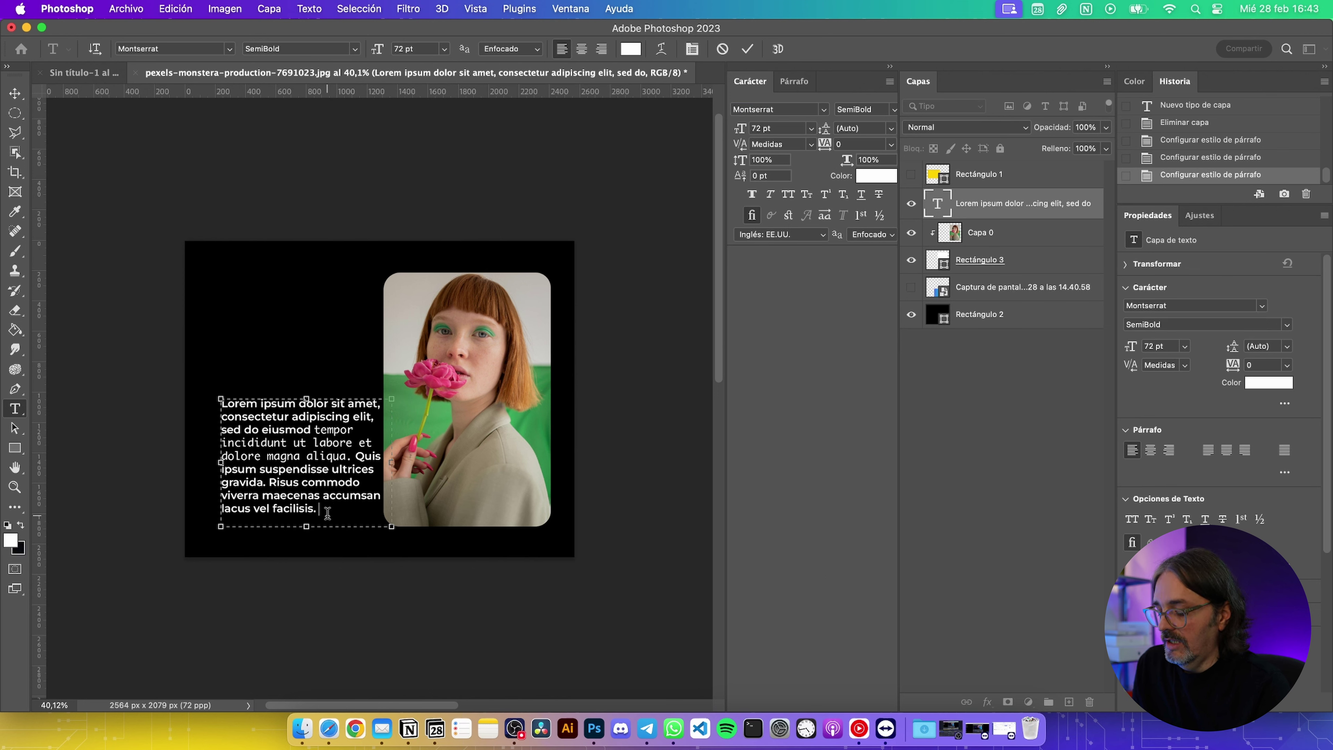
{"action": "key", "text": "super+a"}
{"action": "left_click", "coordinate": [822, 107]}
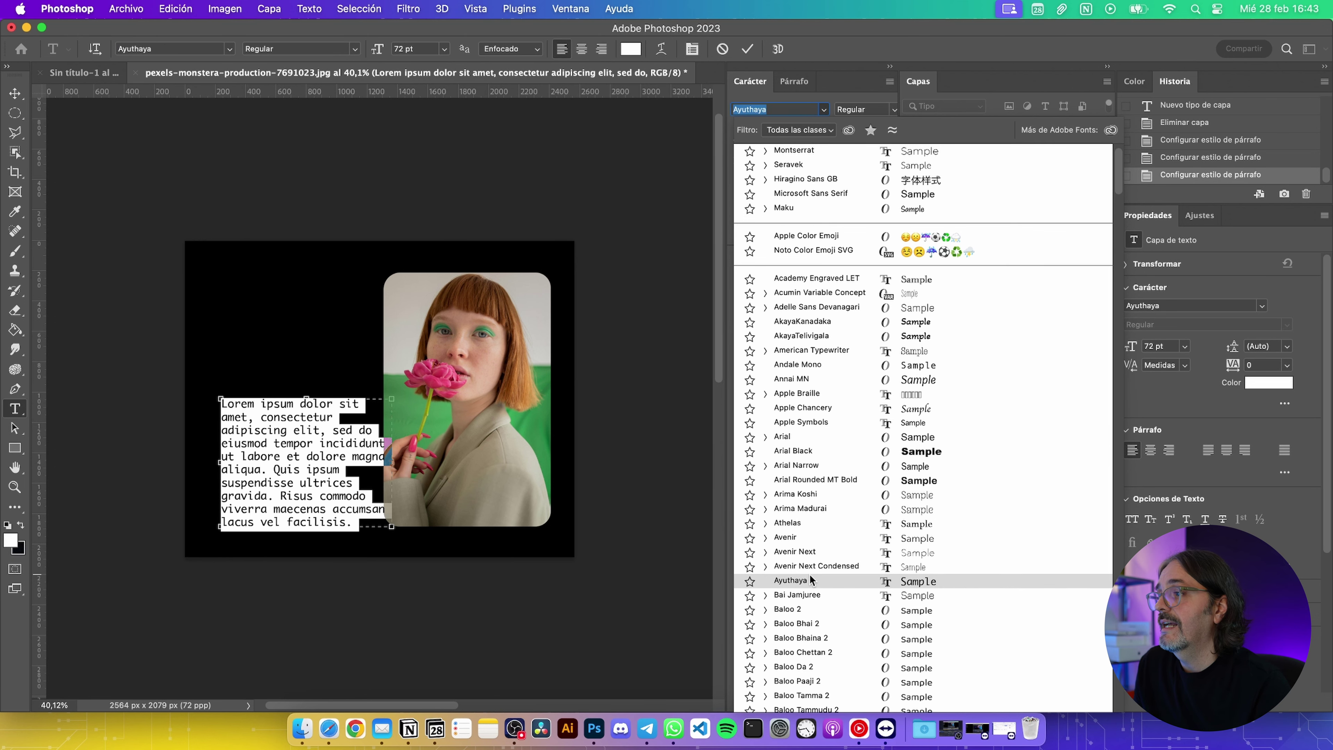
Set the paragraph in Bodoni 72 Smallcaps at 96 pt
{"action": "scroll", "coordinate": [810, 579], "scroll_direction": "down", "scroll_amount": 3}
{"action": "scroll", "coordinate": [818, 585], "scroll_direction": "down", "scroll_amount": 3}
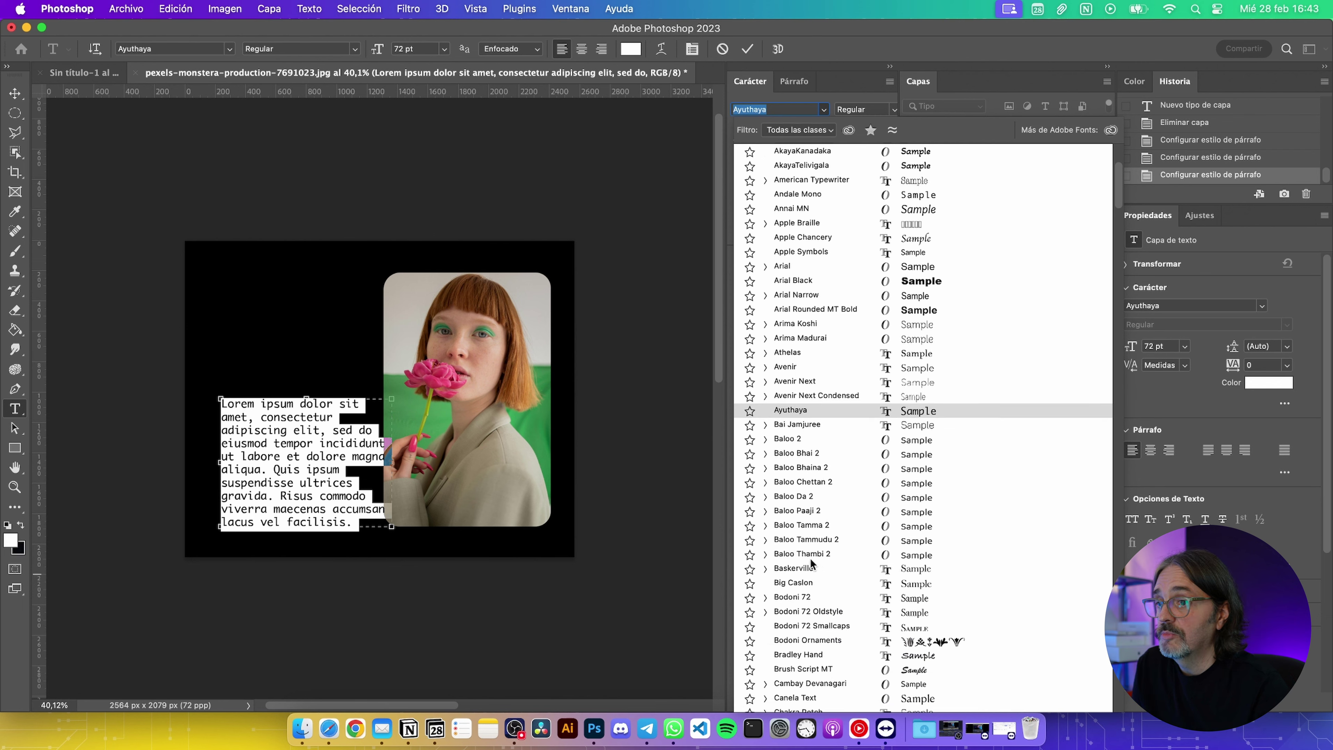
{"action": "left_click", "coordinate": [818, 625]}
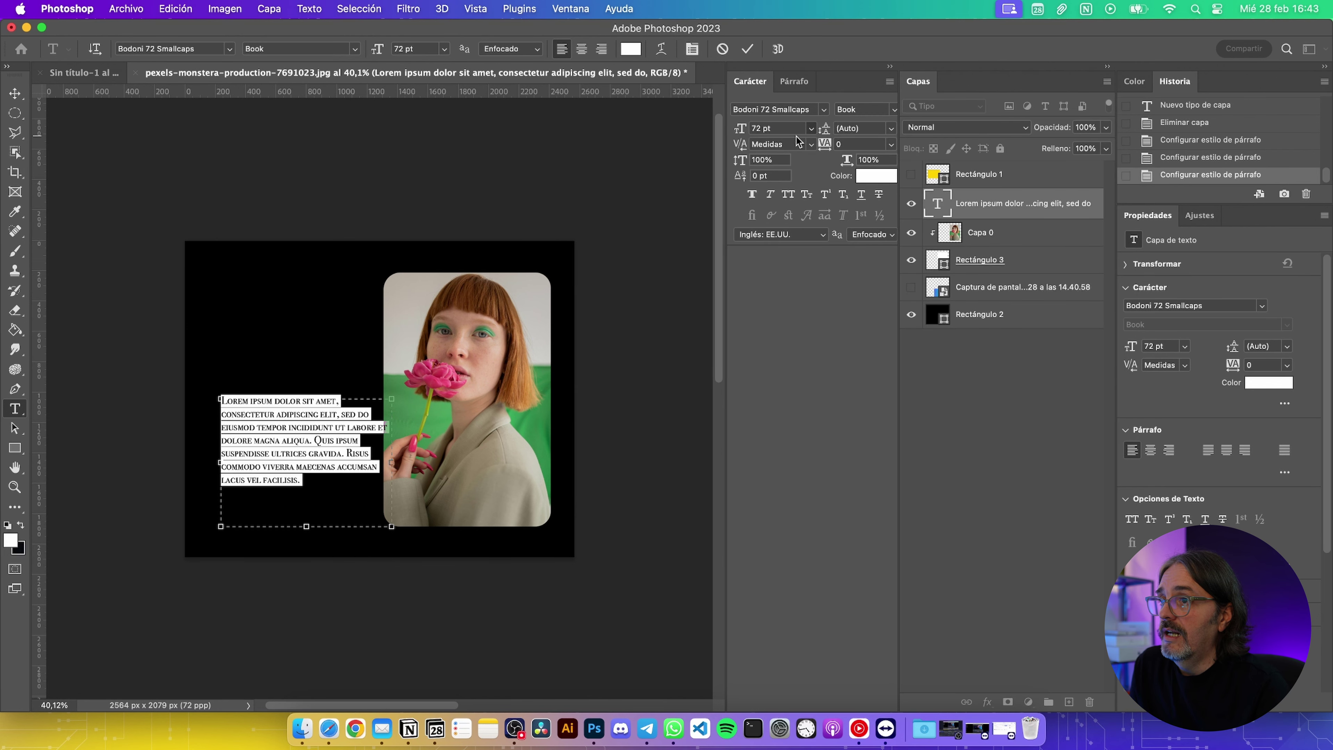
{"action": "double_click", "coordinate": [766, 128]}
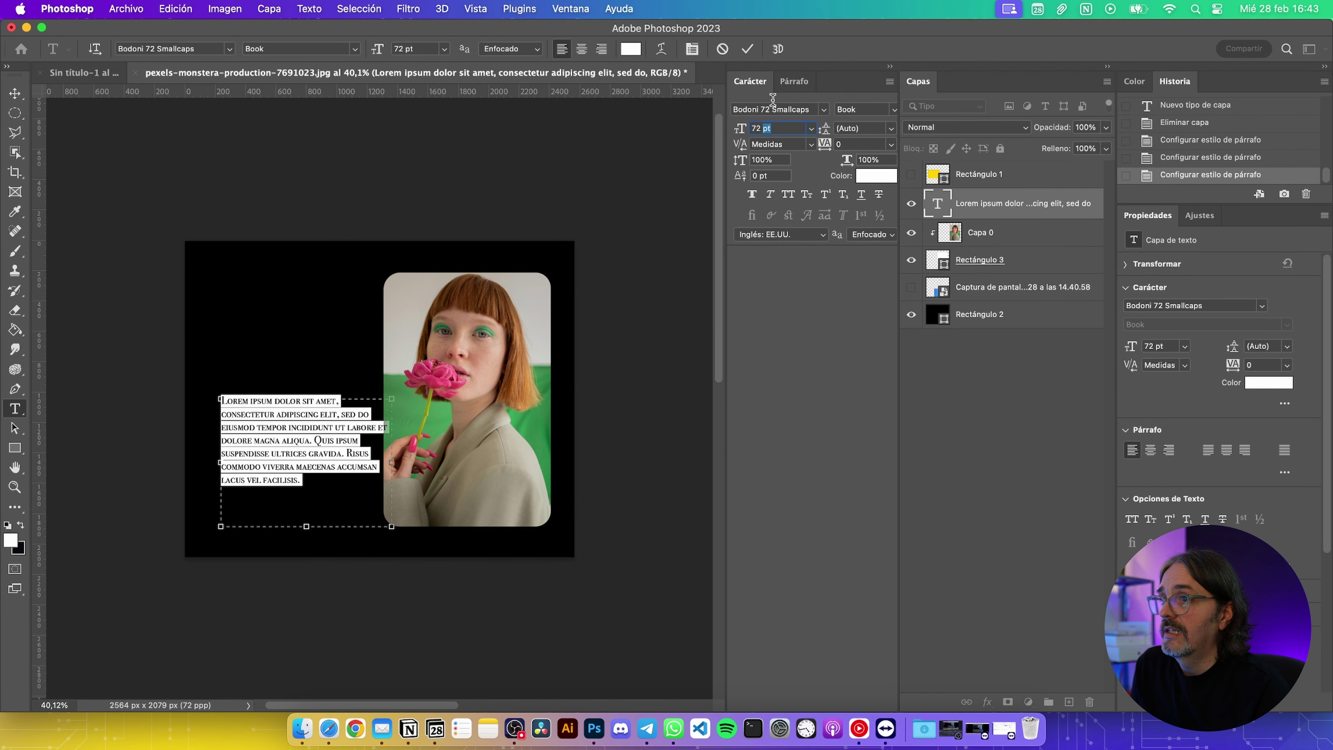
{"action": "left_click", "coordinate": [760, 128]}
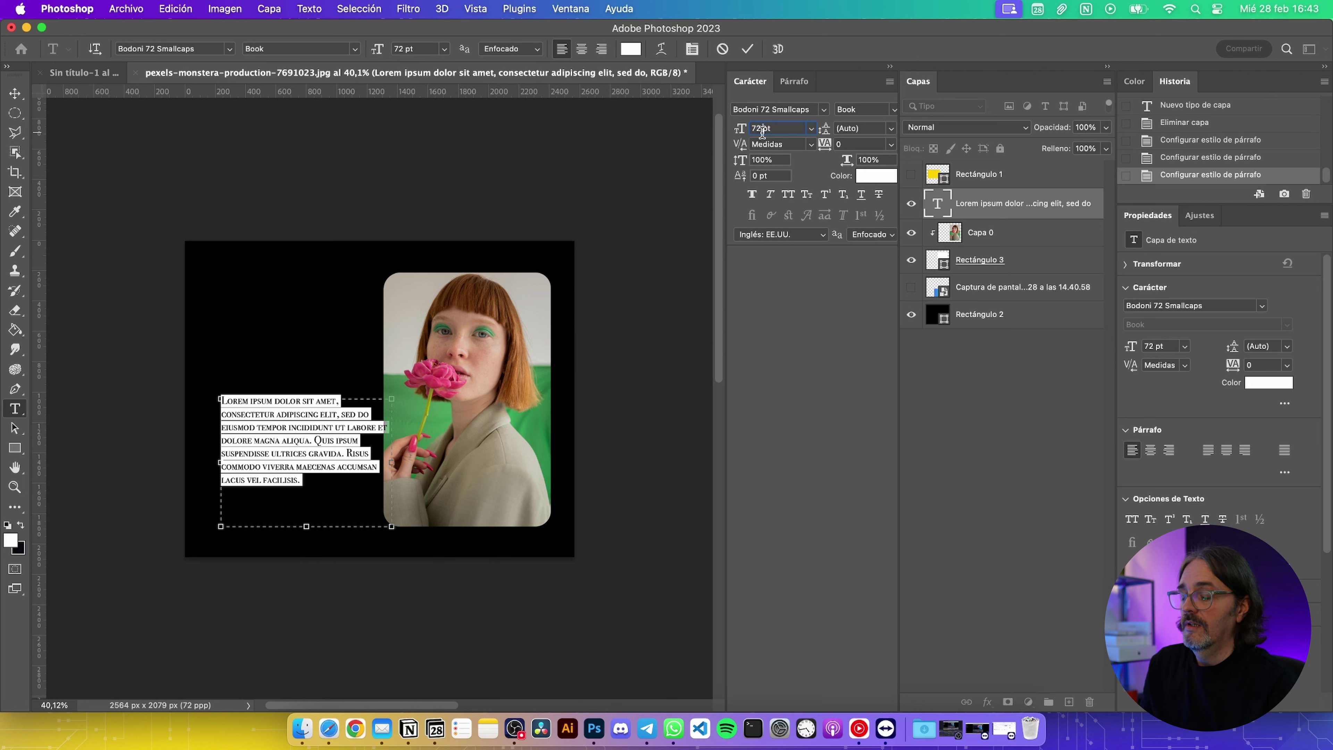
{"action": "type", "text": "96"}
{"action": "key", "text": "Return"}
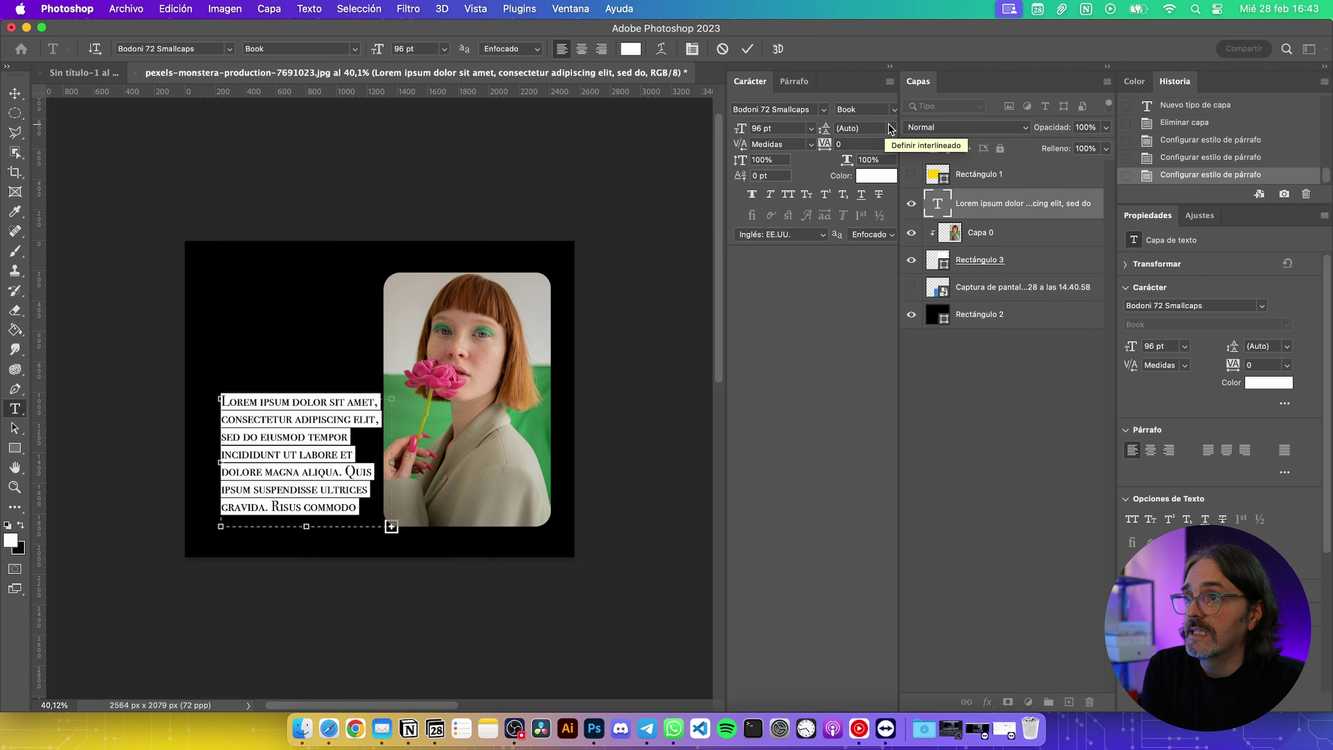
Try 24 pt leading, return leading to Auto, and widen the tracking to 50
{"action": "left_click", "coordinate": [890, 128]}
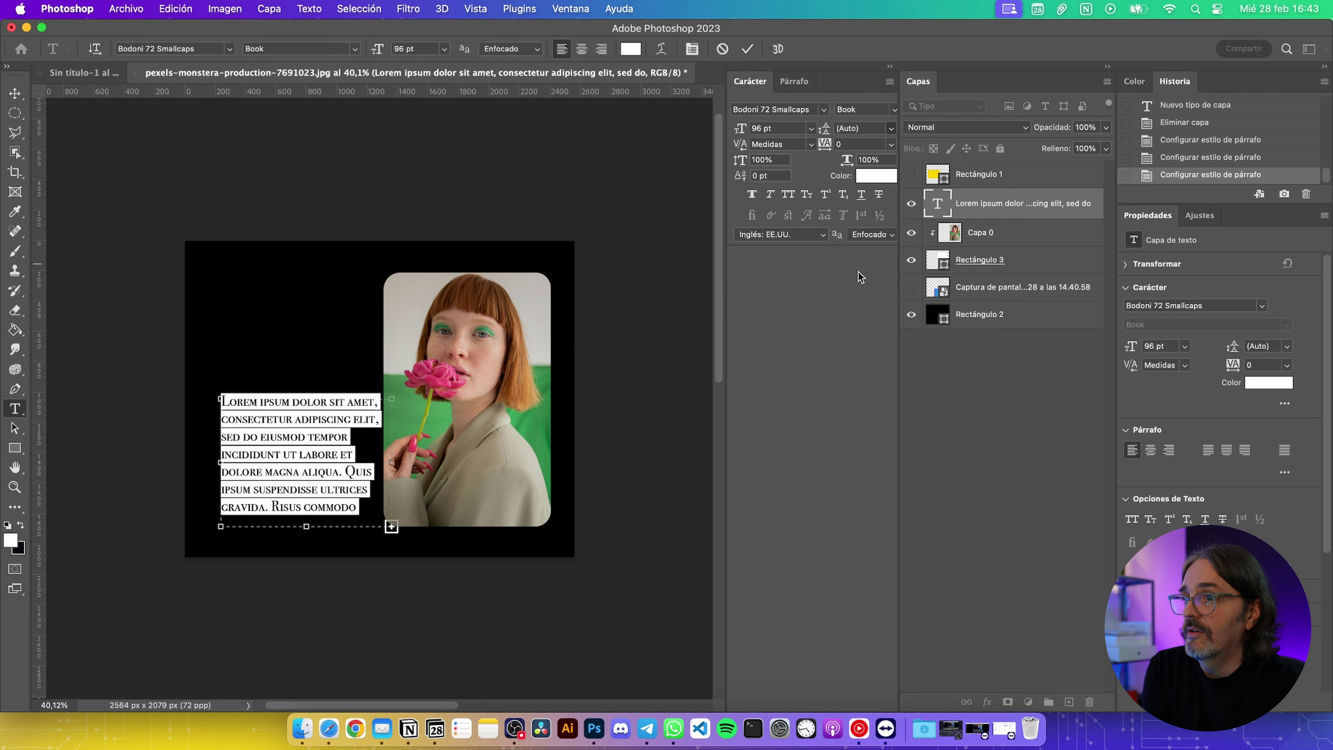
{"action": "left_click", "coordinate": [859, 297]}
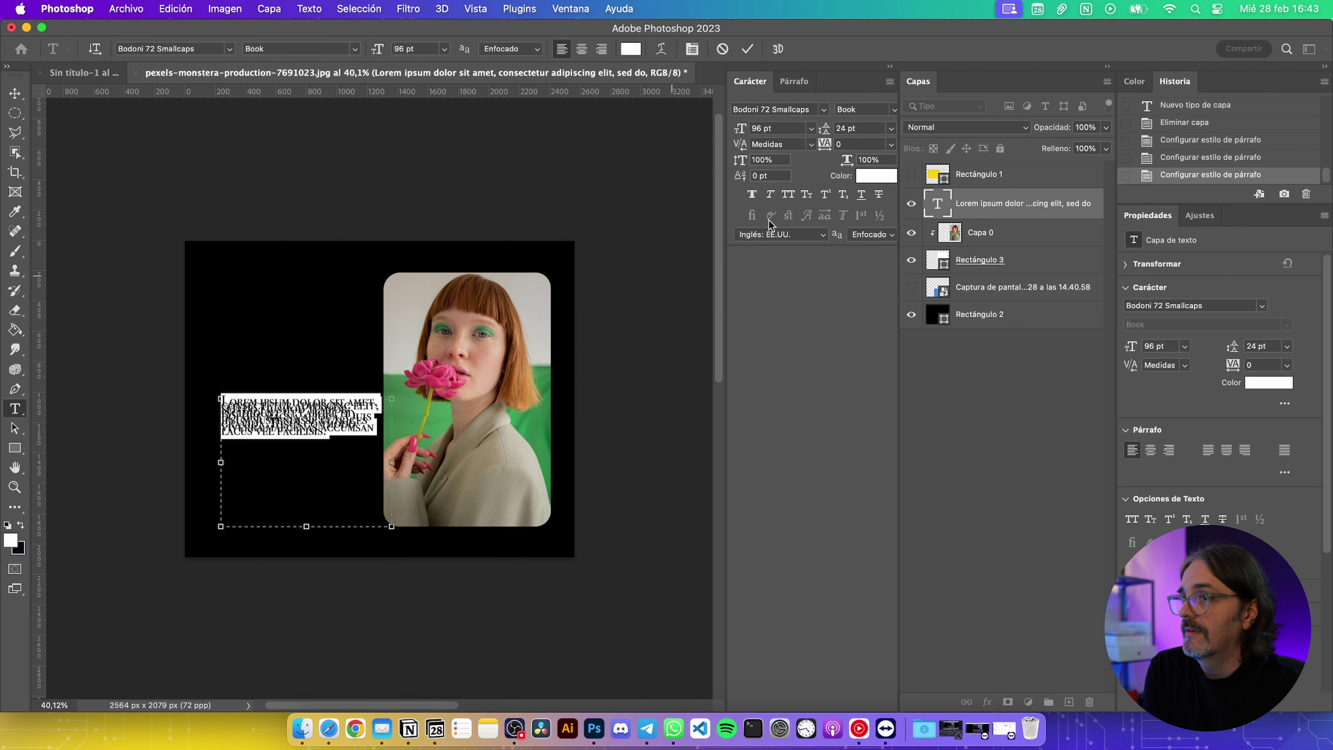
{"action": "left_click", "coordinate": [891, 128]}
{"action": "left_click", "coordinate": [861, 141]}
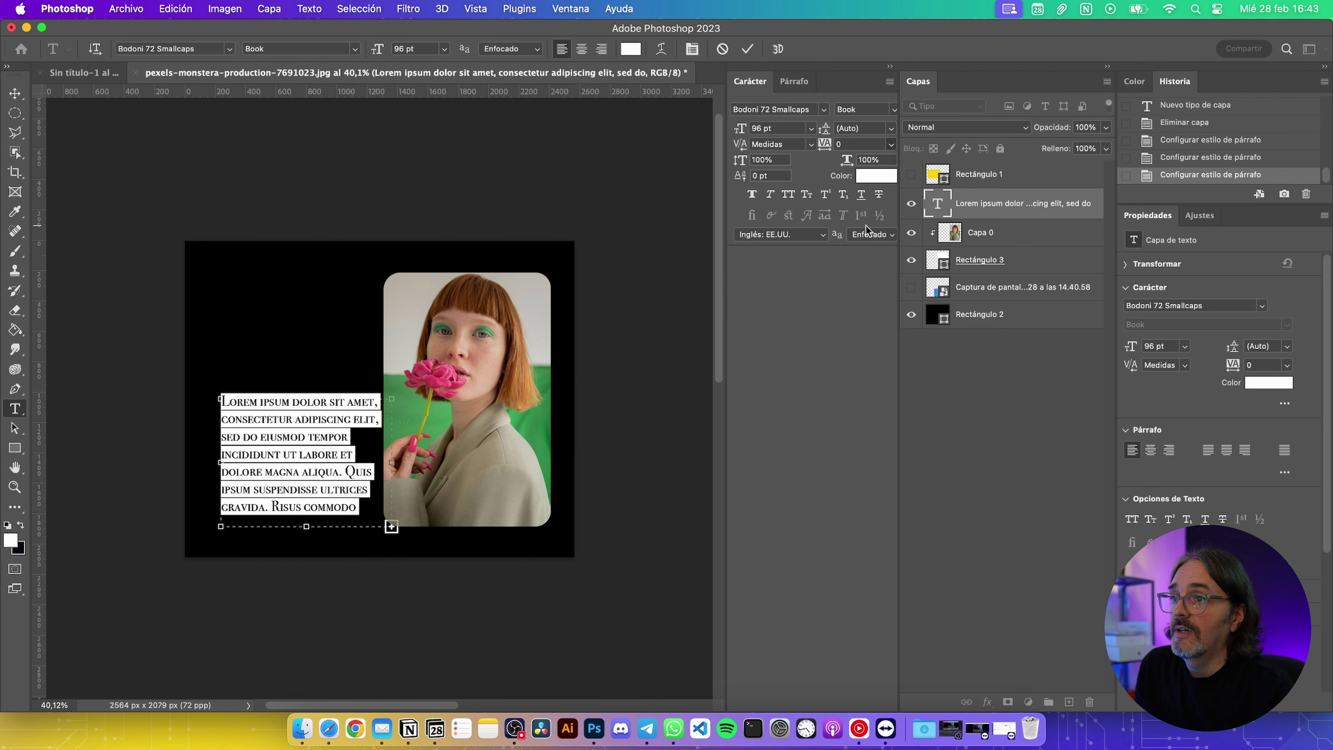
{"action": "left_click", "coordinate": [857, 325]}
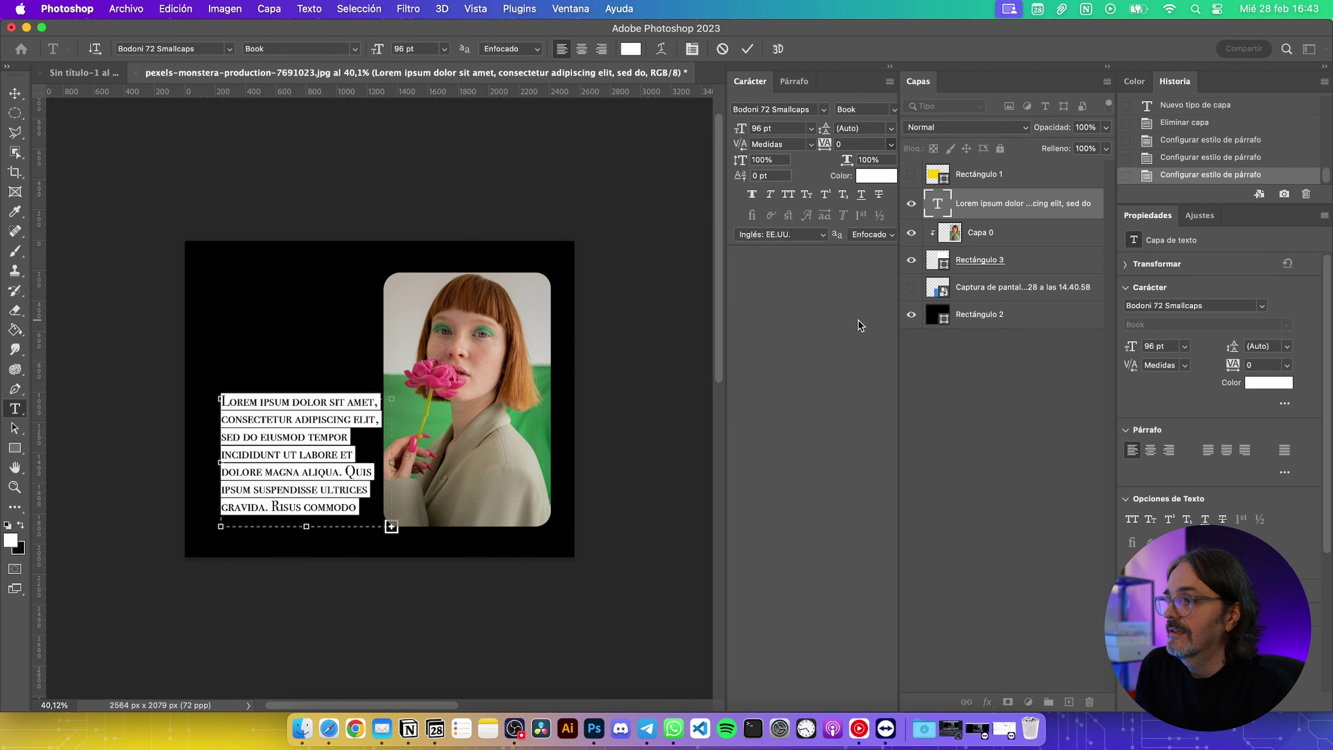
{"action": "type", "text": "50"}
Try tracking of 200 on the paragraph, then reset it to 0
{"action": "left_click", "coordinate": [891, 144]}
{"action": "left_click", "coordinate": [856, 365]}
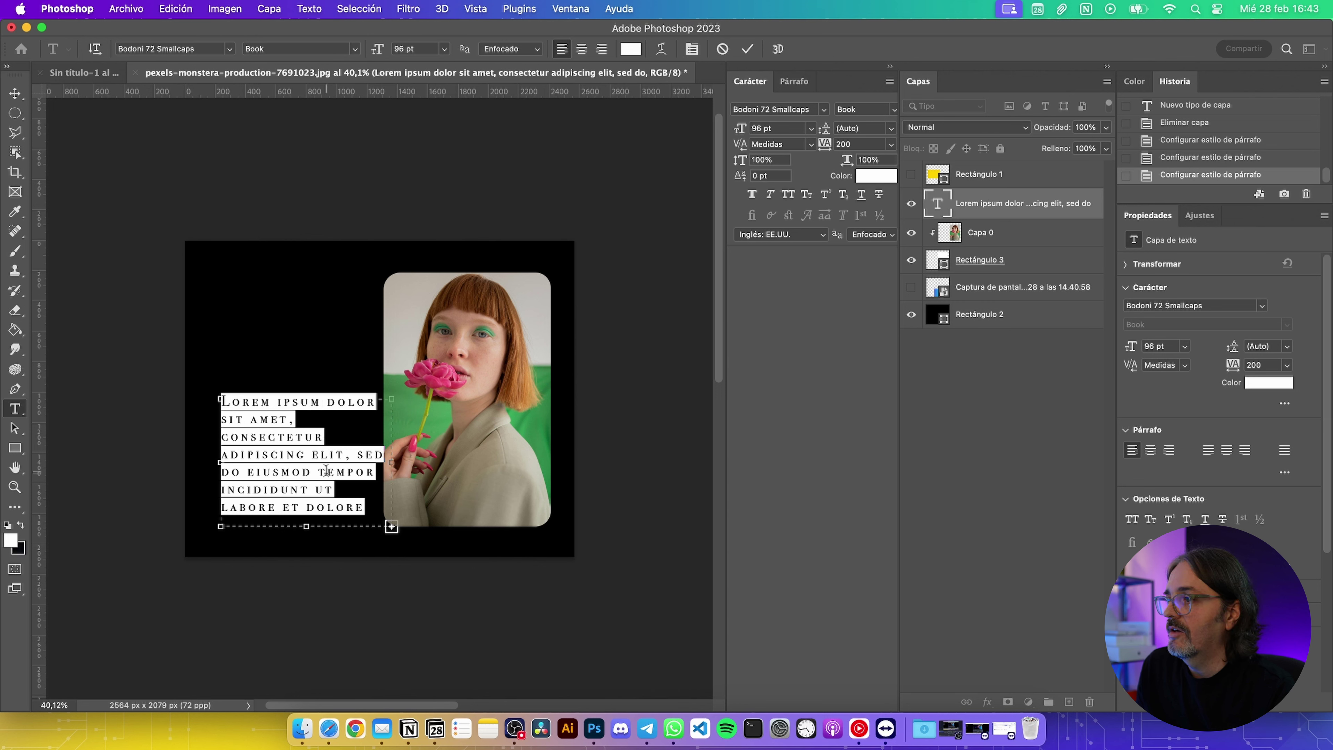
{"action": "left_click", "coordinate": [890, 144]}
{"action": "left_click", "coordinate": [858, 262]}
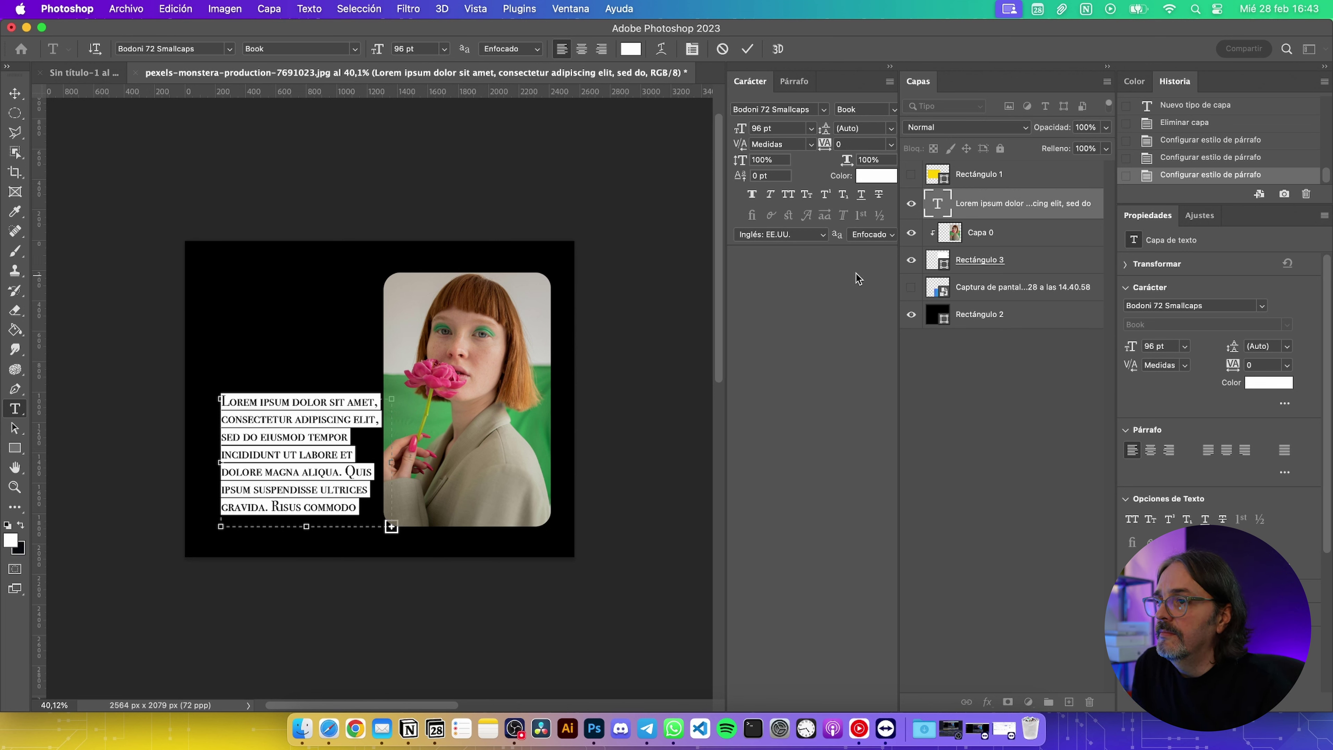
Try strikethrough, underline and All Caps on the text, leaving them off
{"action": "left_click", "coordinate": [879, 195]}
{"action": "left_click", "coordinate": [880, 196]}
{"action": "left_click", "coordinate": [862, 196]}
{"action": "left_click", "coordinate": [862, 196]}
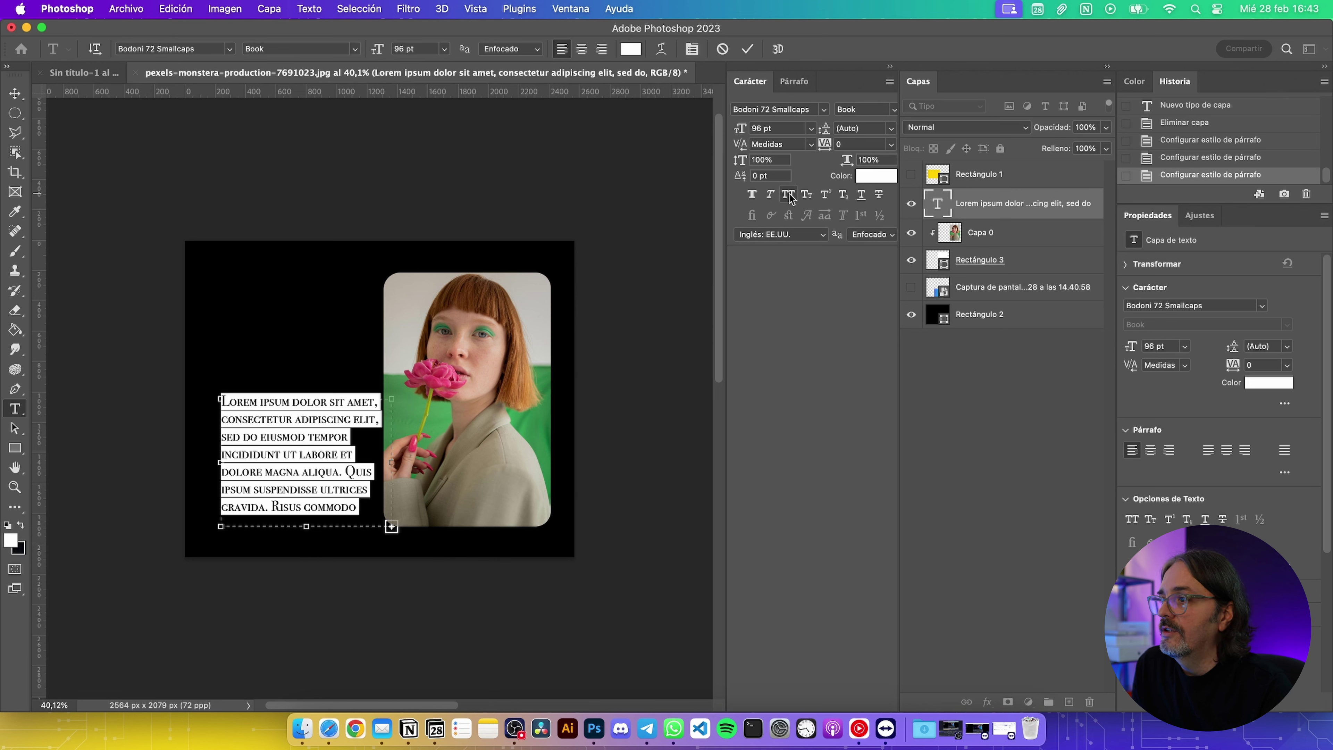
{"action": "left_click", "coordinate": [788, 196]}
{"action": "left_click", "coordinate": [789, 196]}
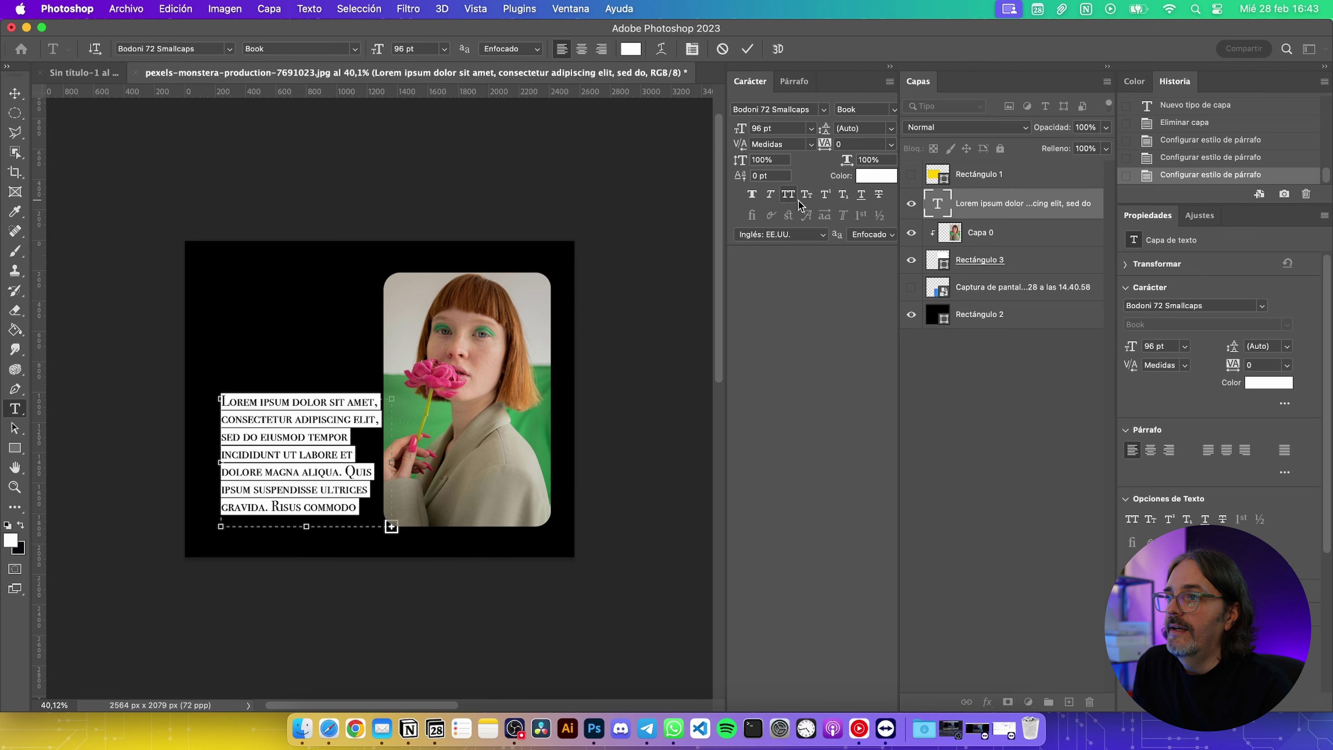
Toggle Faux Bold and other Character panel style options on the paragraph
{"action": "left_click", "coordinate": [798, 201]}
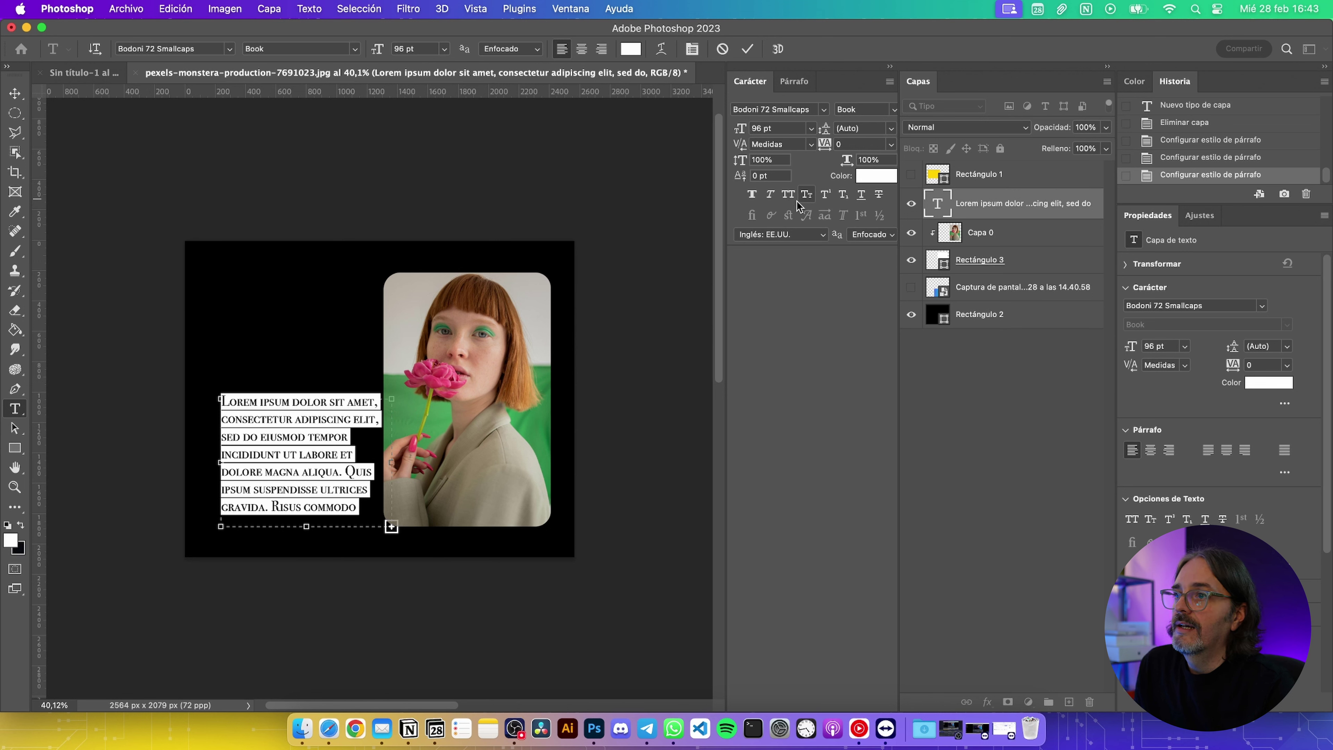
{"action": "left_click", "coordinate": [752, 195]}
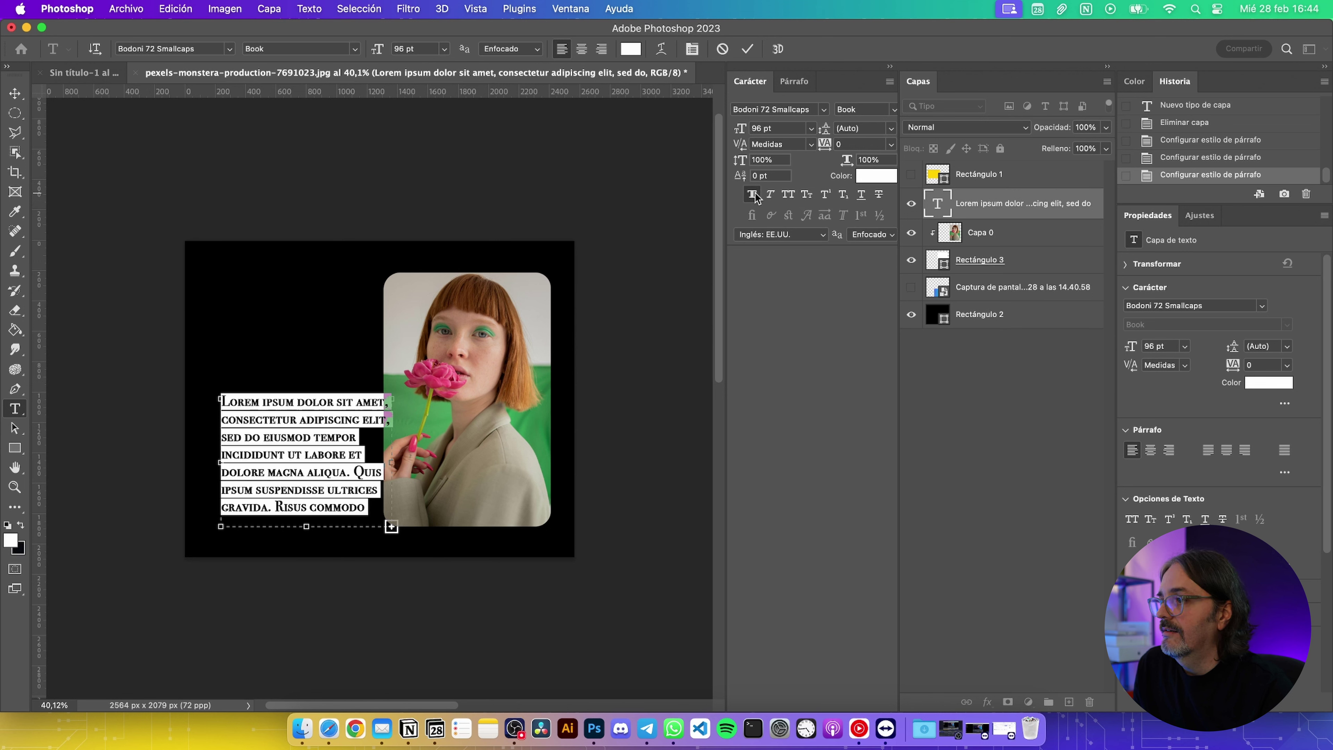
{"action": "left_click", "coordinate": [754, 194]}
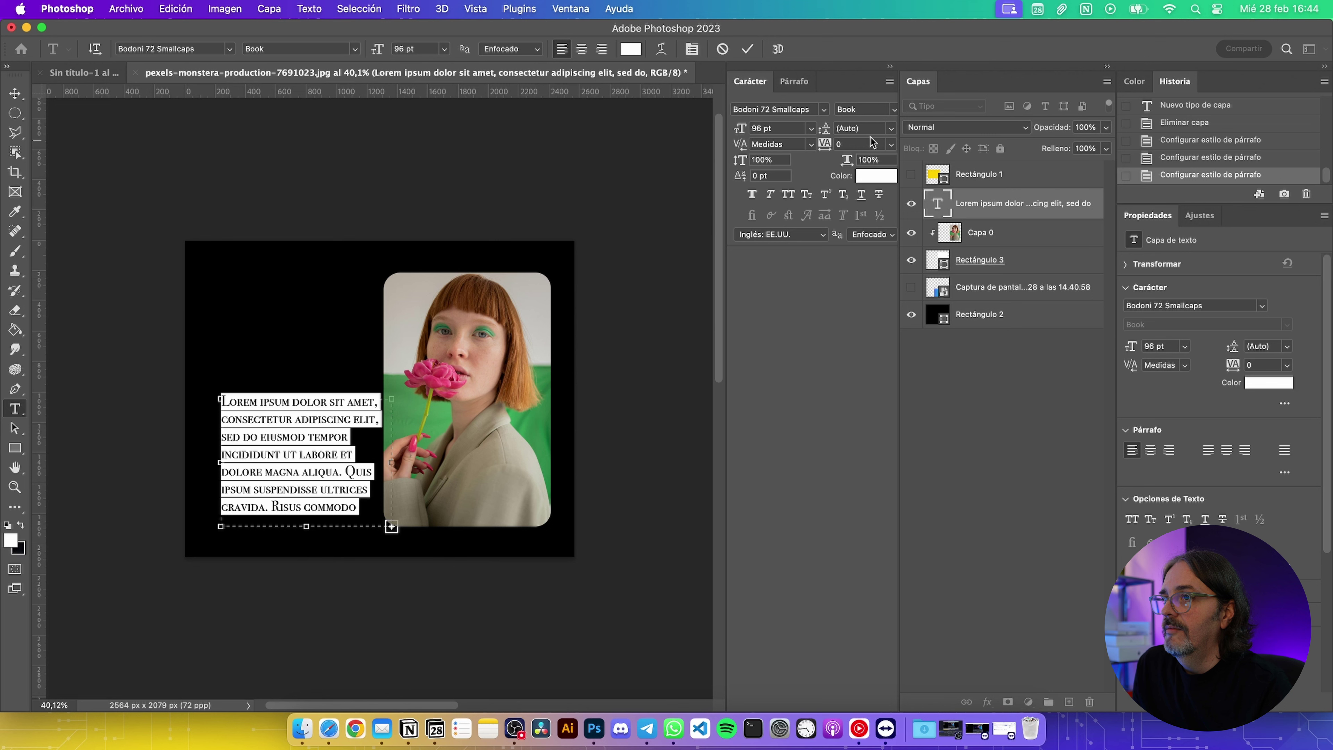
{"action": "left_click", "coordinate": [753, 195]}
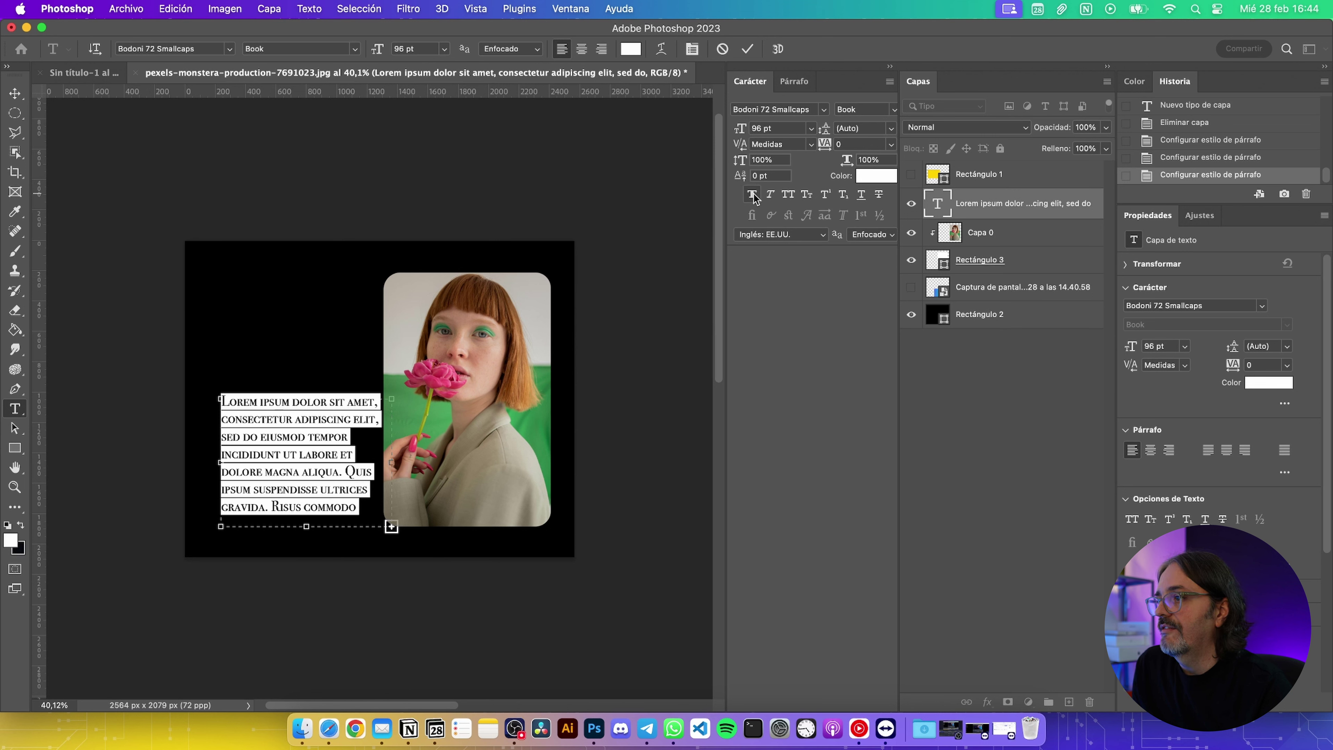
{"action": "left_click", "coordinate": [893, 112]}
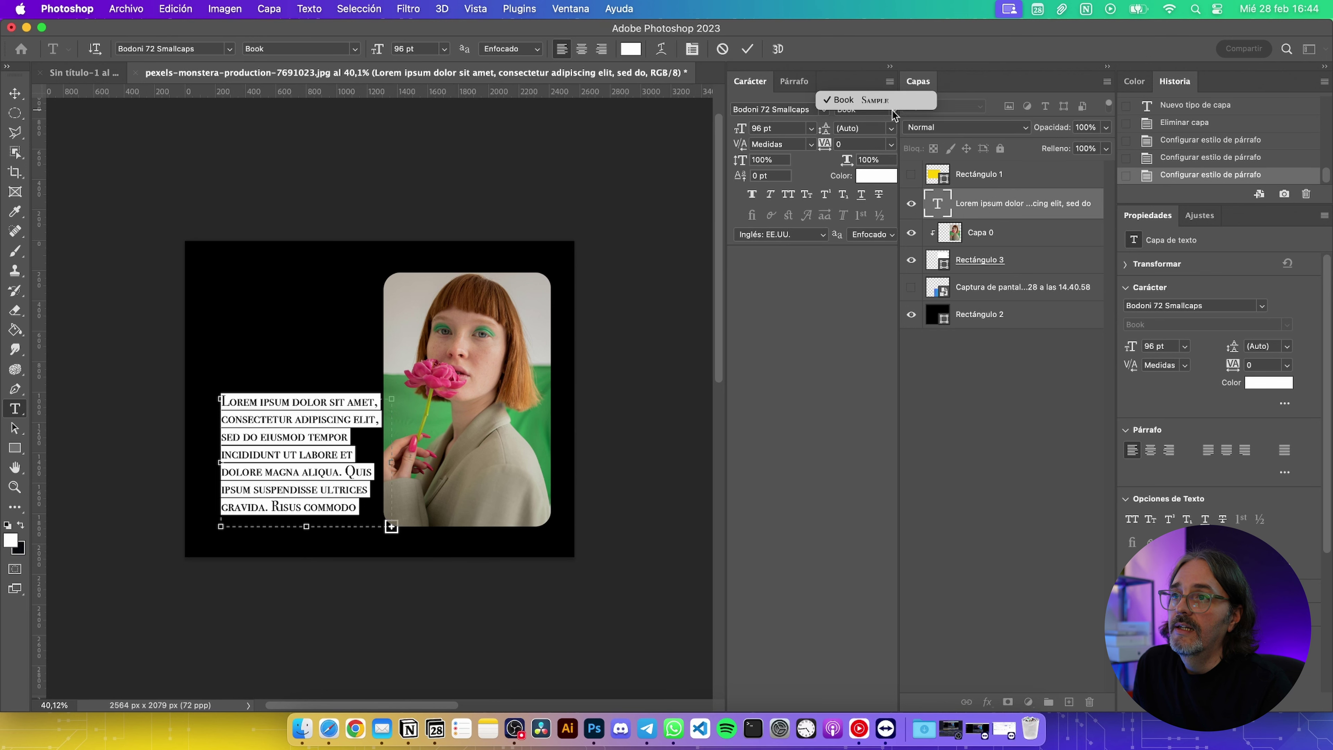
{"action": "left_click", "coordinate": [798, 300]}
Try Montserrat as the paragraph font, then settle on Arial
{"action": "left_click", "coordinate": [821, 110]}
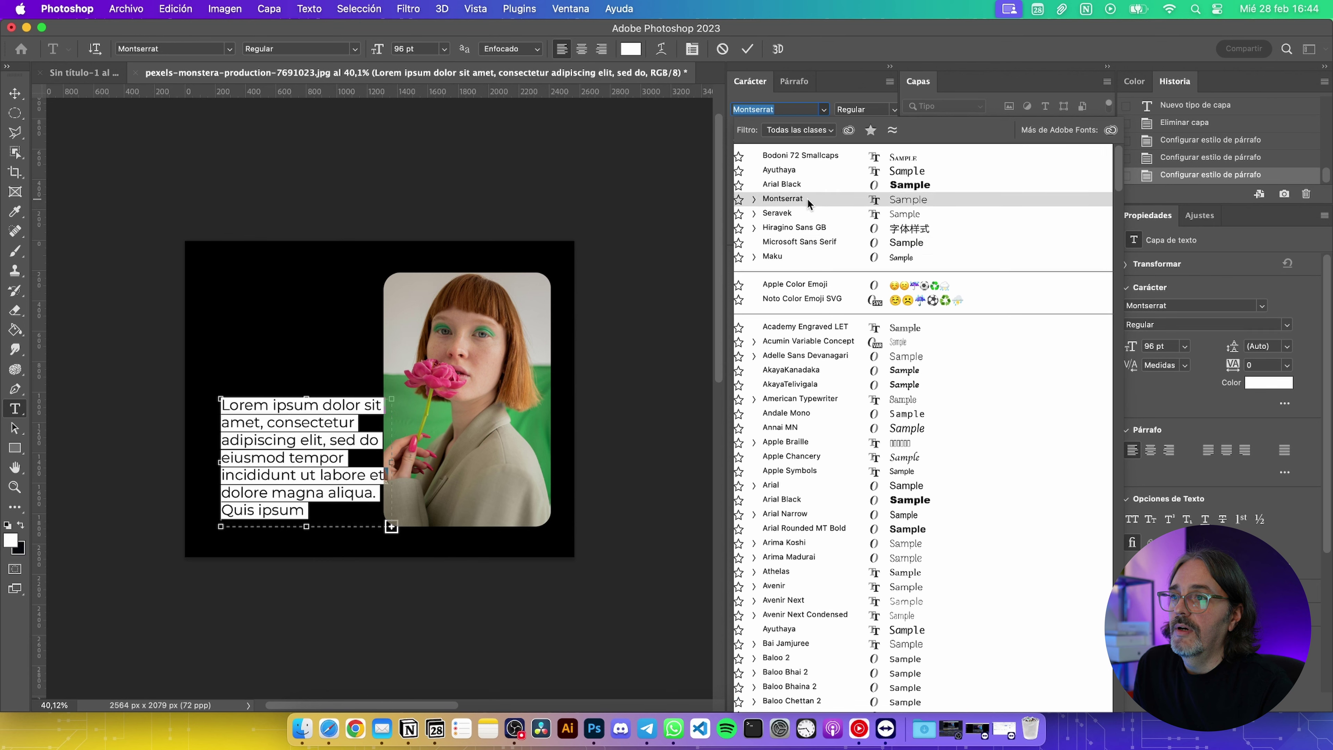
{"action": "left_click", "coordinate": [807, 198]}
{"action": "left_click", "coordinate": [823, 110]}
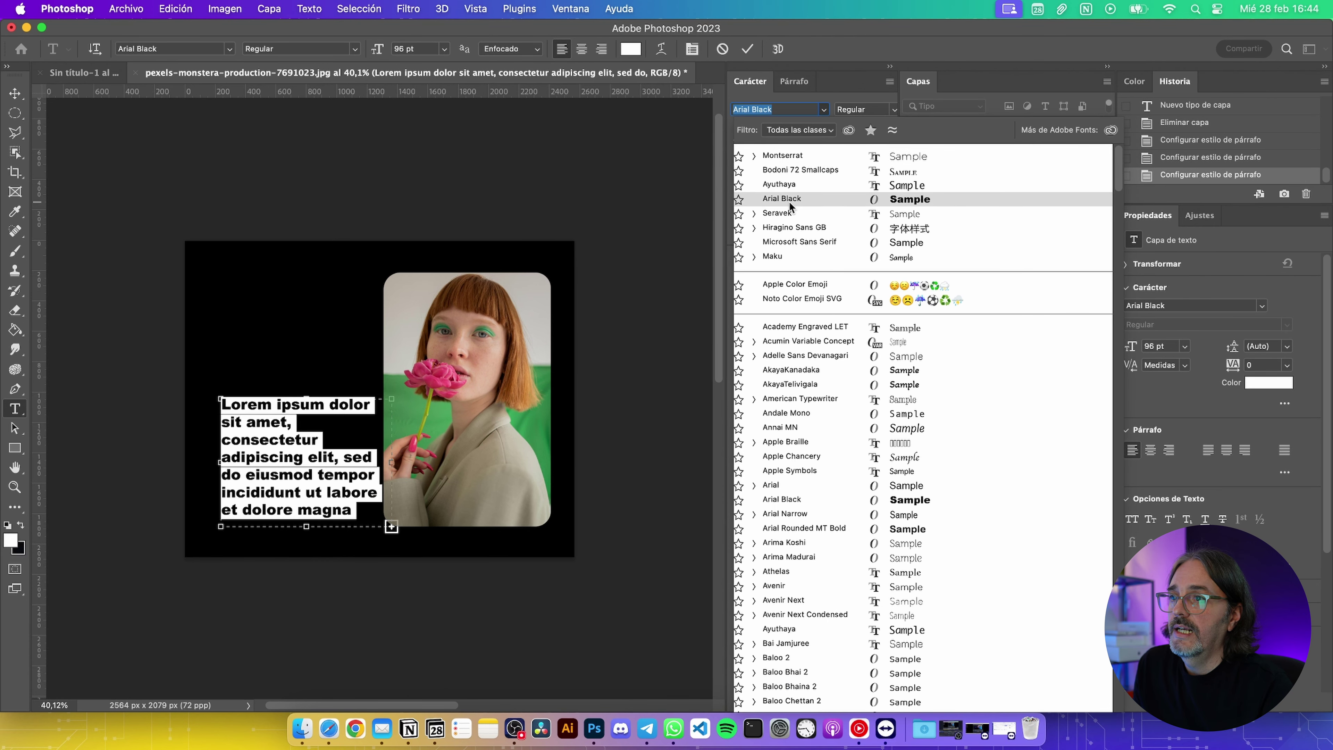
{"action": "left_click", "coordinate": [799, 484]}
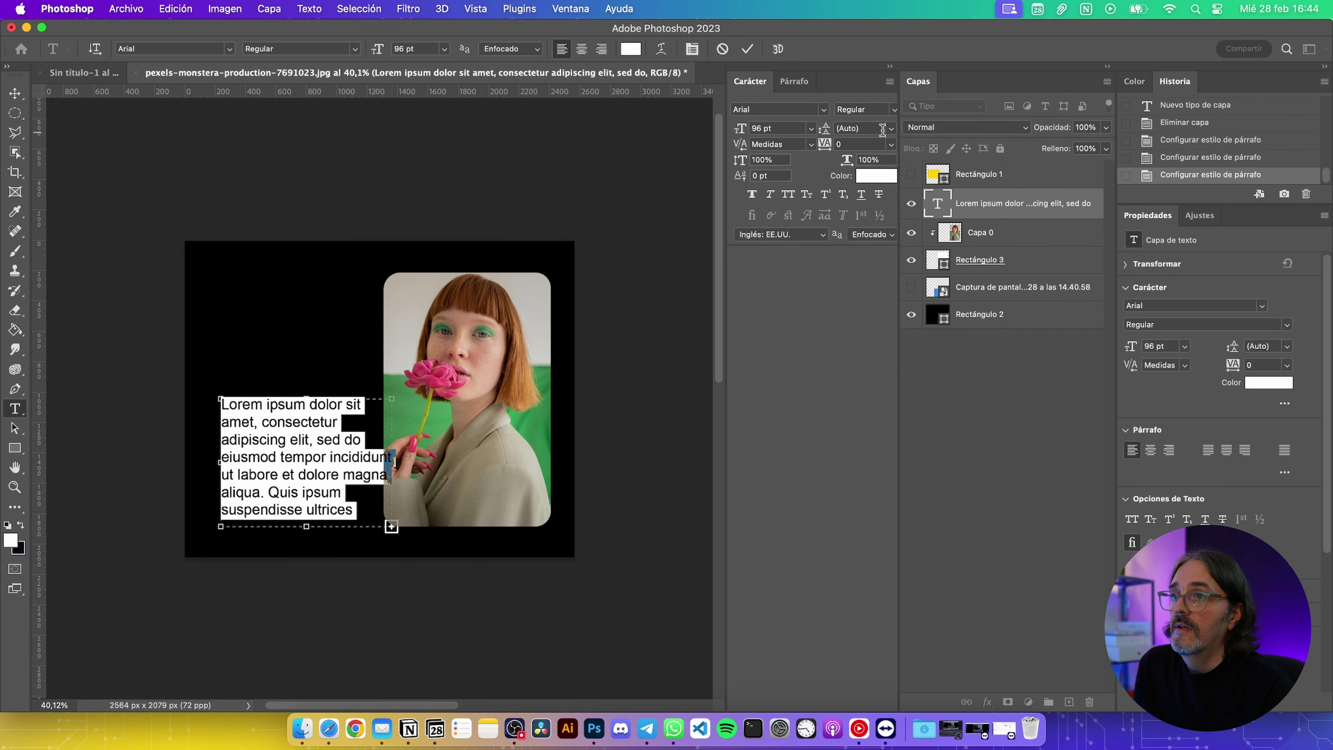
Set the Arial style to Bold Italic and commit the text
{"action": "left_click", "coordinate": [896, 108]}
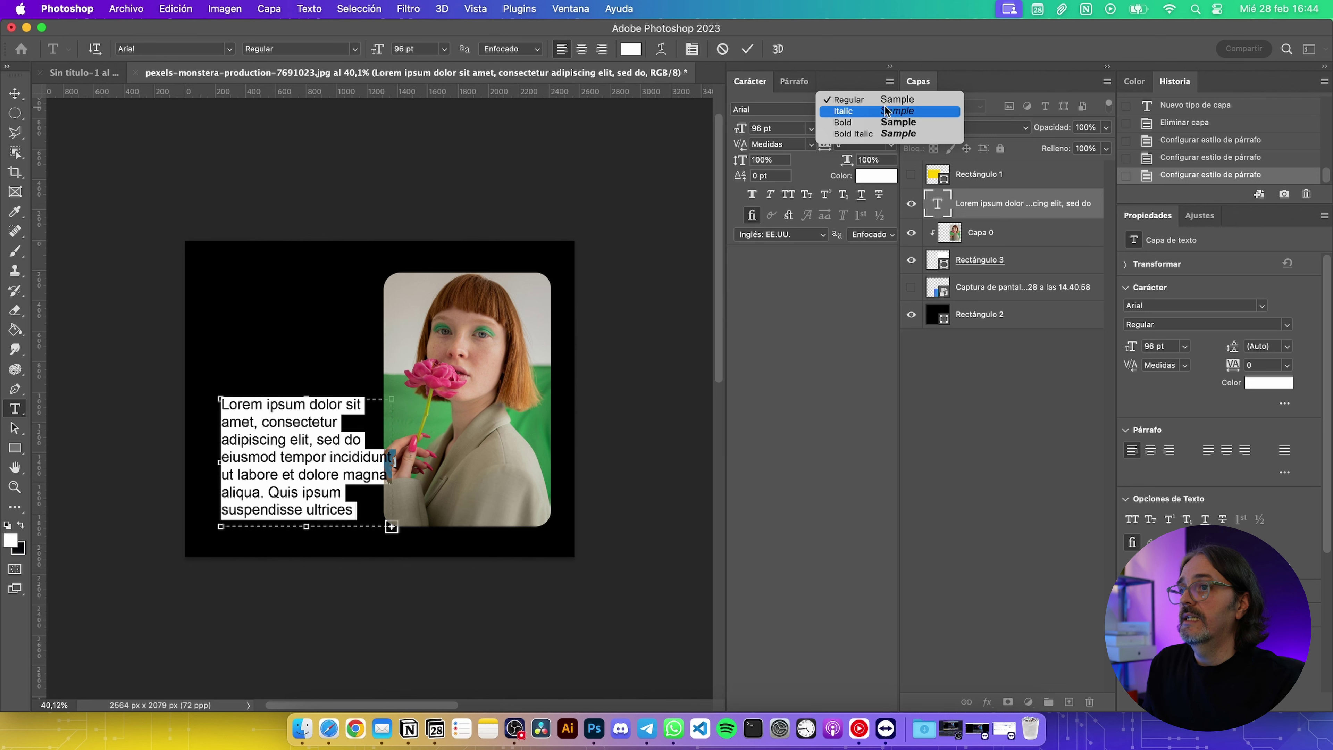
{"action": "left_click", "coordinate": [860, 113]}
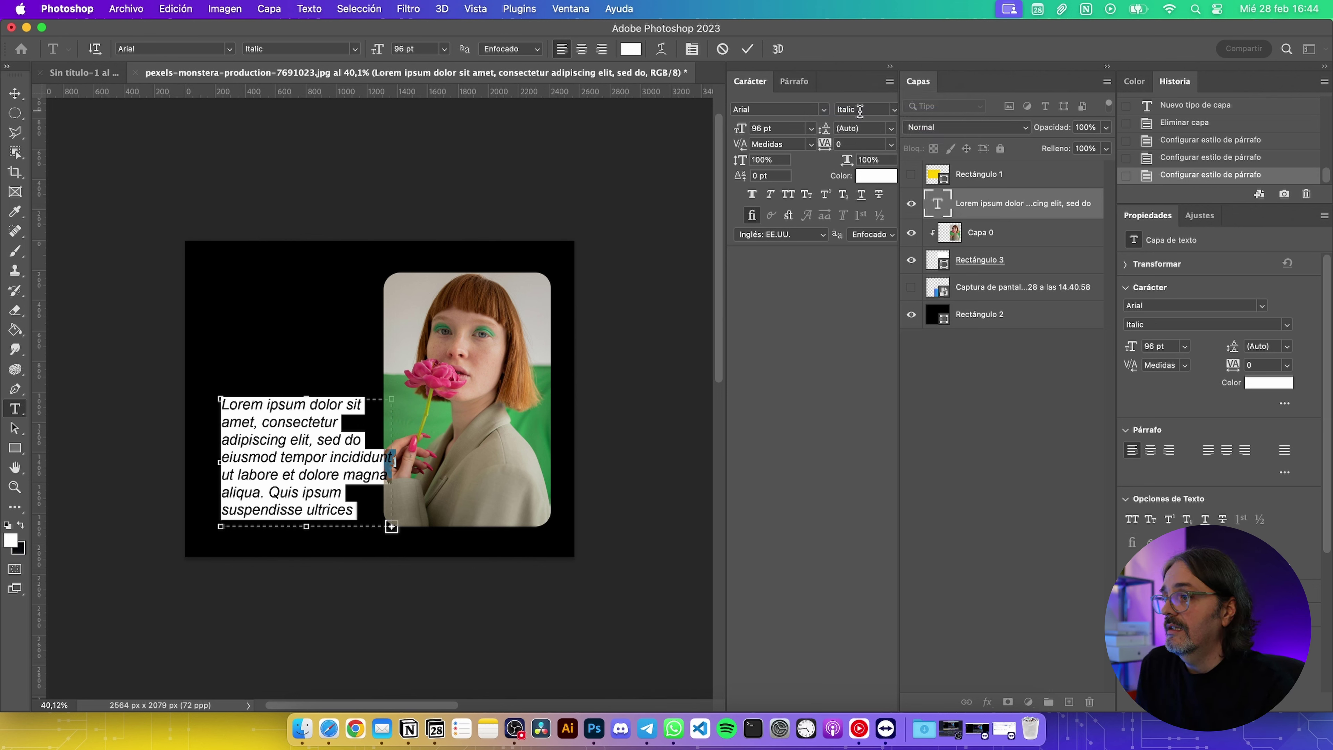
{"action": "left_click", "coordinate": [892, 110]}
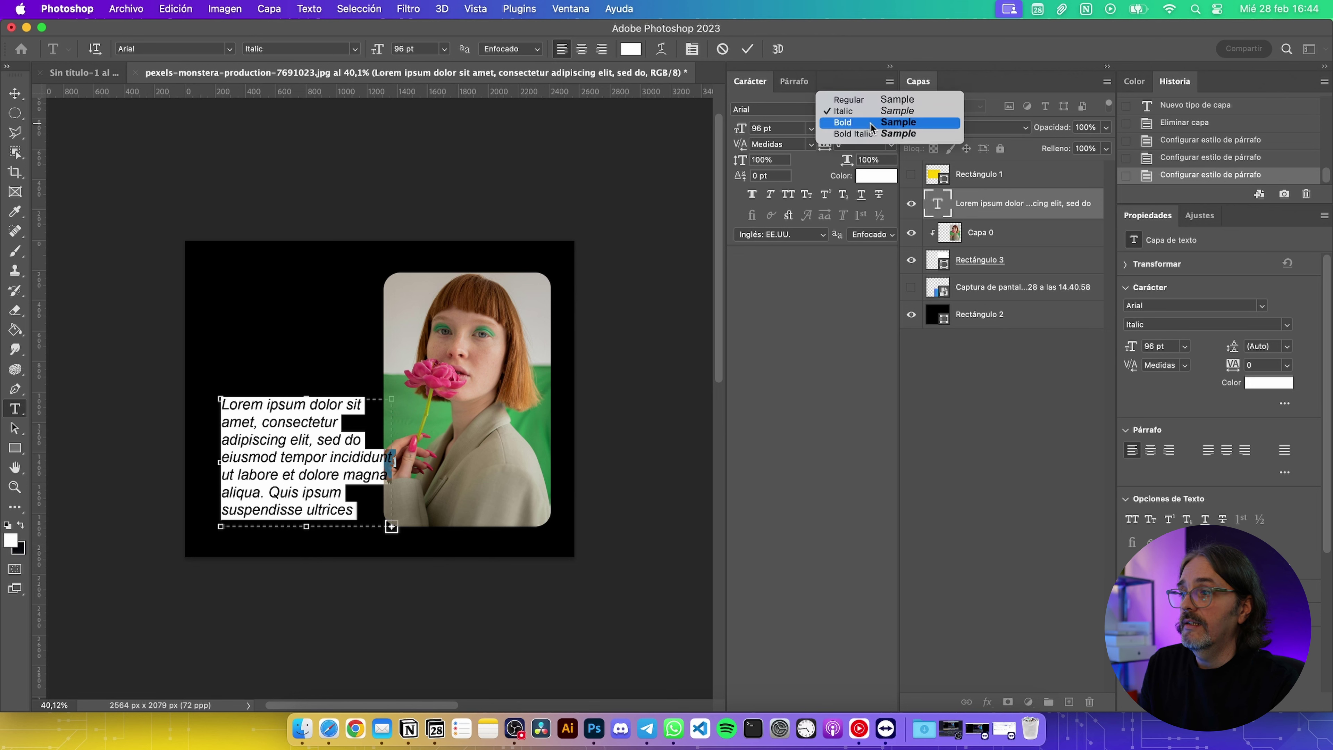
{"action": "left_click", "coordinate": [870, 124]}
{"action": "left_click", "coordinate": [892, 113]}
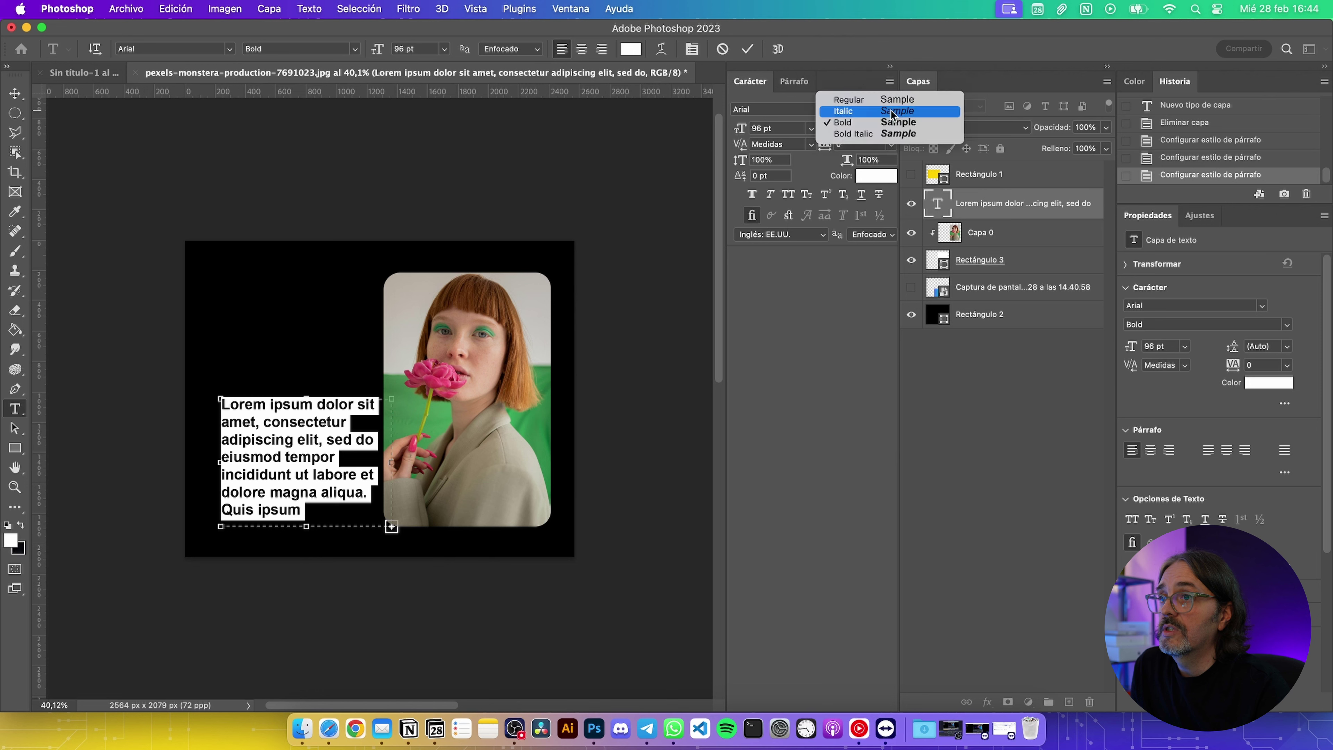
{"action": "left_click", "coordinate": [866, 132]}
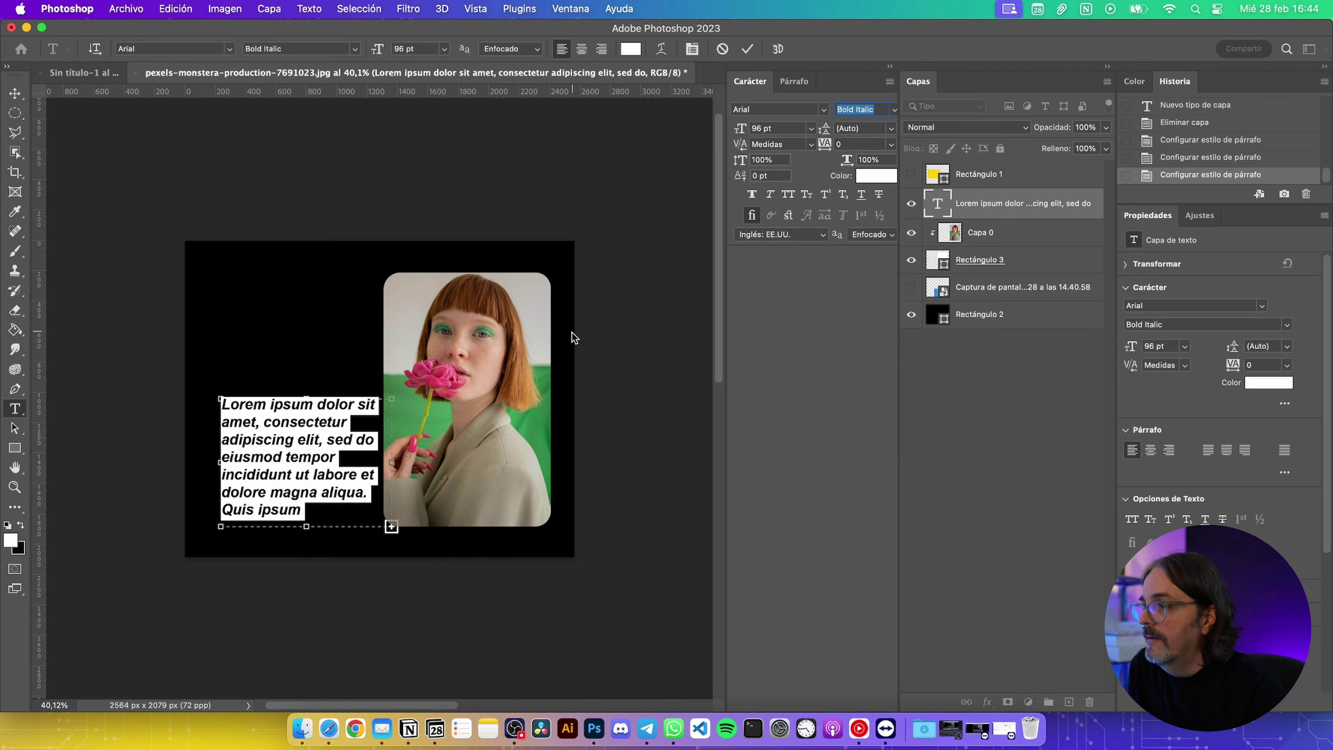
{"action": "left_click", "coordinate": [15, 93]}
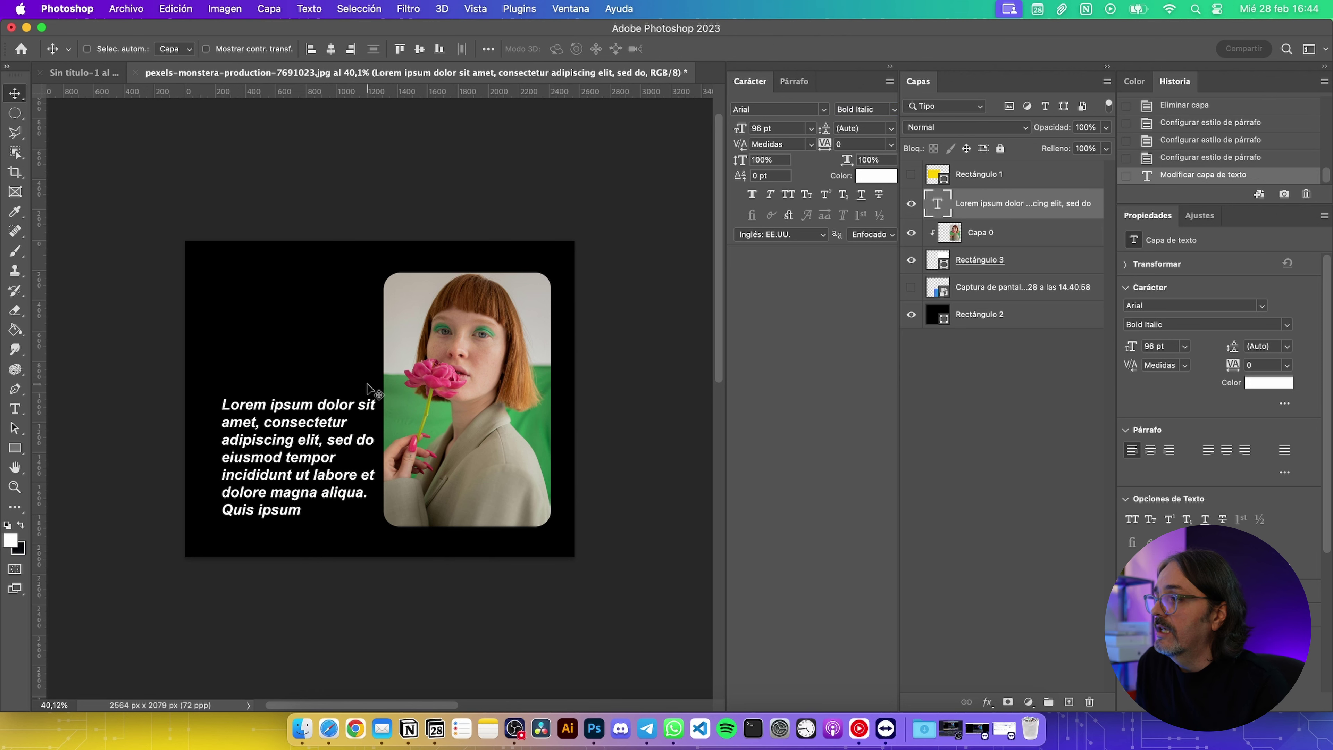
Narrow the paragraph with Free Transform, then undo to restore 96 pt text
{"action": "key", "text": "ctrl+t"}
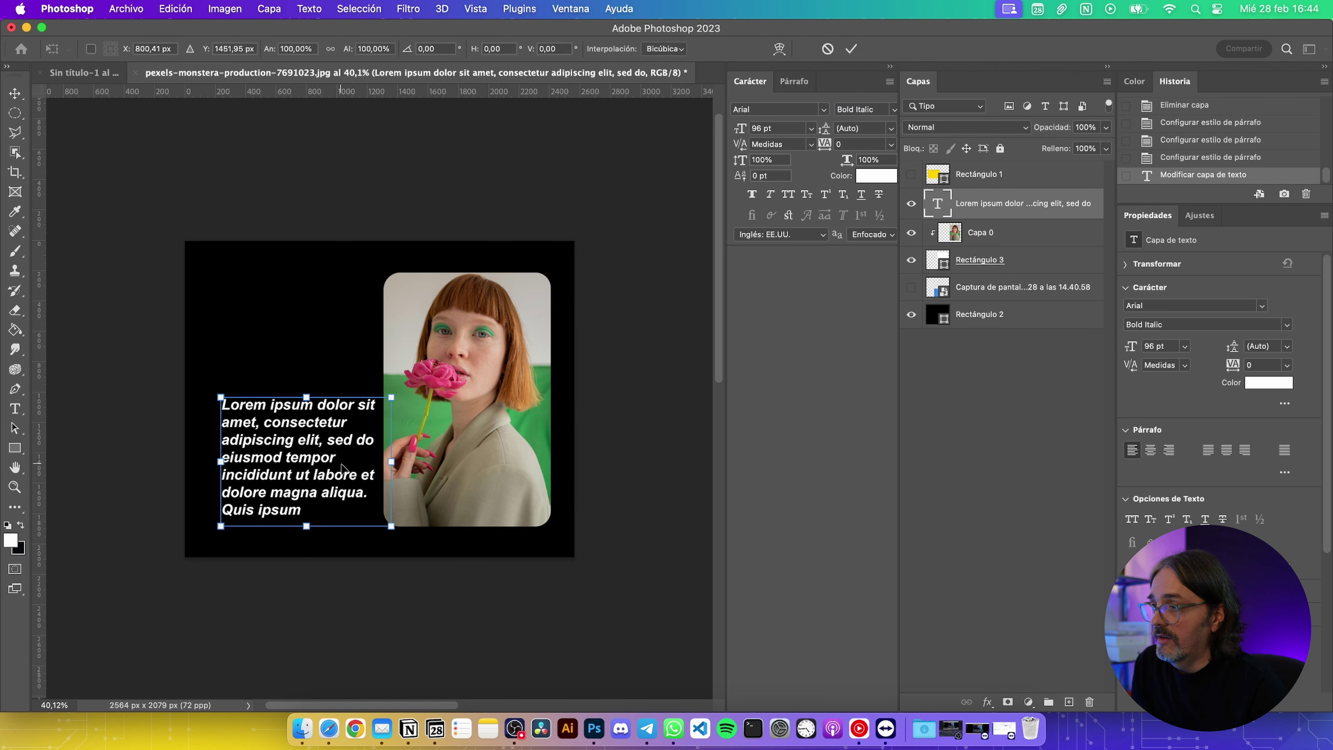
{"action": "mouse_move", "coordinate": [388, 462]}
{"action": "left_mouse_down"}
{"action": "mouse_move", "coordinate": [314, 479]}
{"action": "mouse_move", "coordinate": [366, 473]}
{"action": "left_mouse_up"}
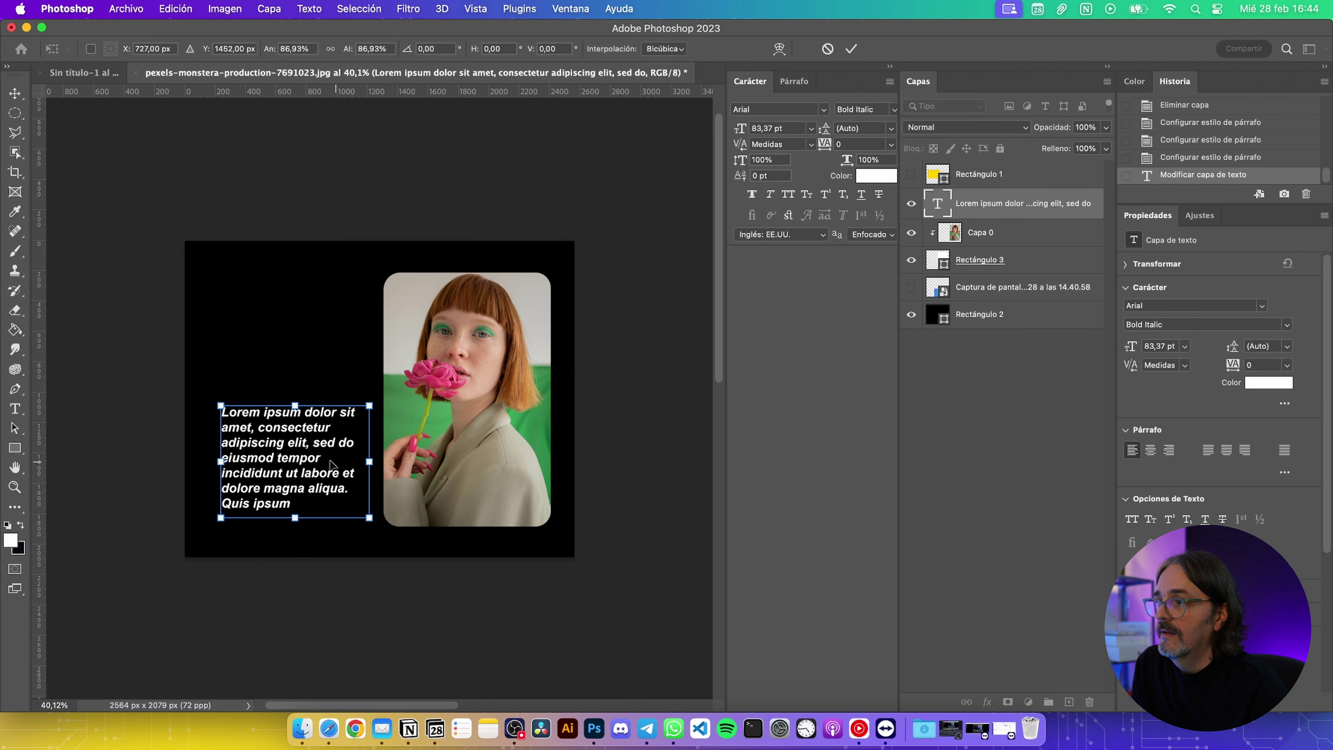
{"action": "key", "text": "Return"}
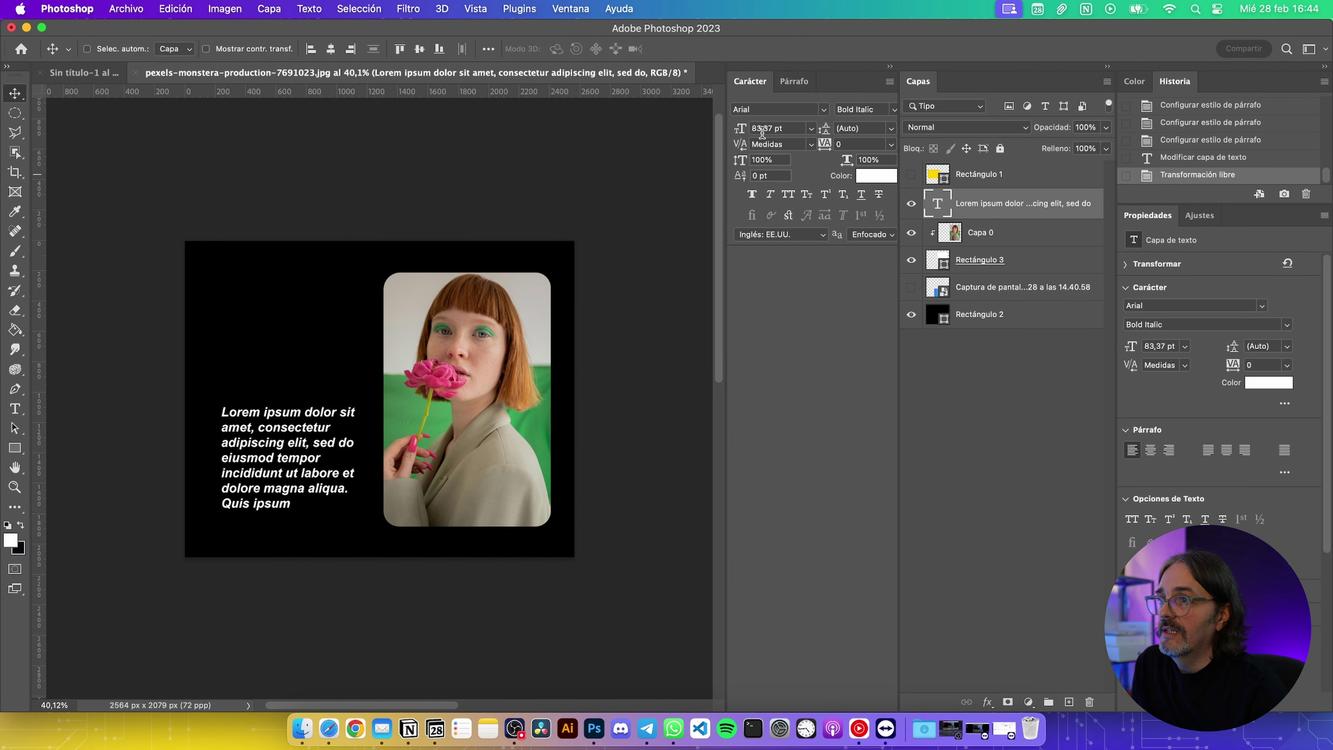
{"action": "key", "text": "super+z"}
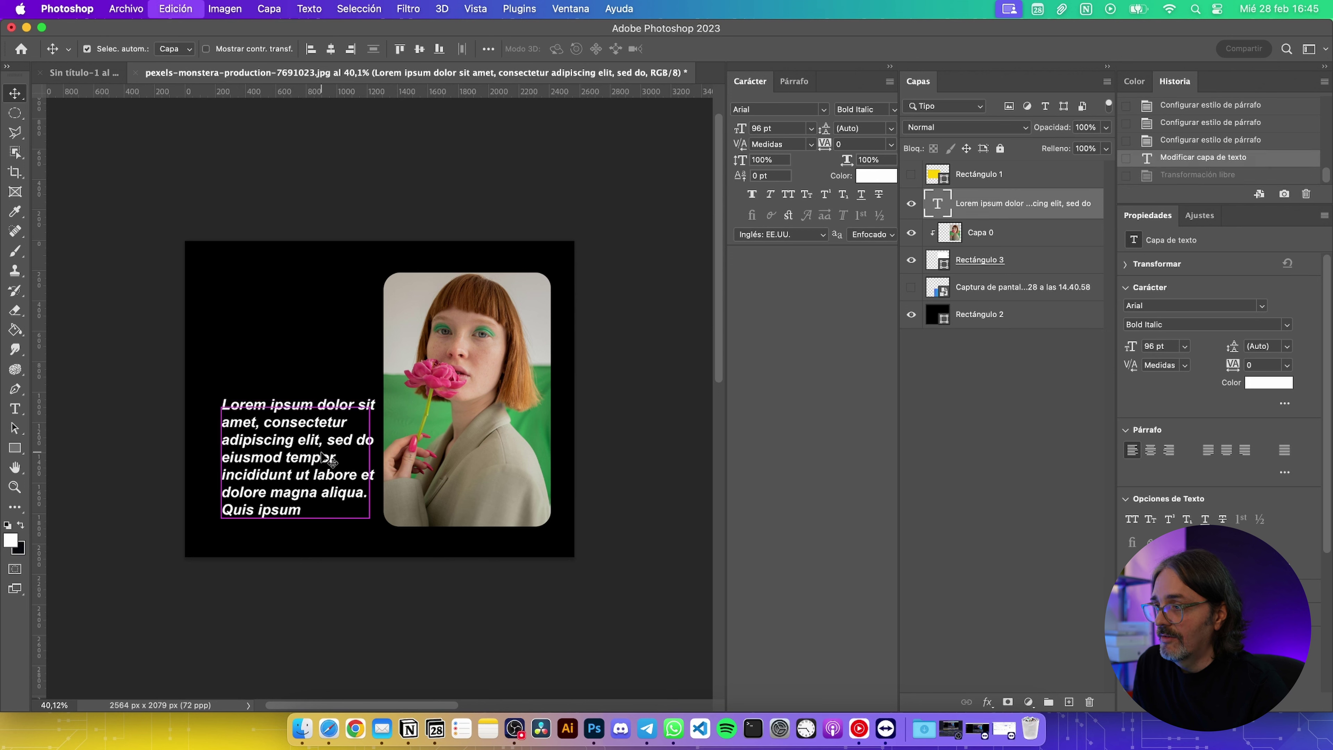
Drop a trial horizontal squeeze and move the paragraph up and slightly left
{"action": "key", "text": "super+t"}
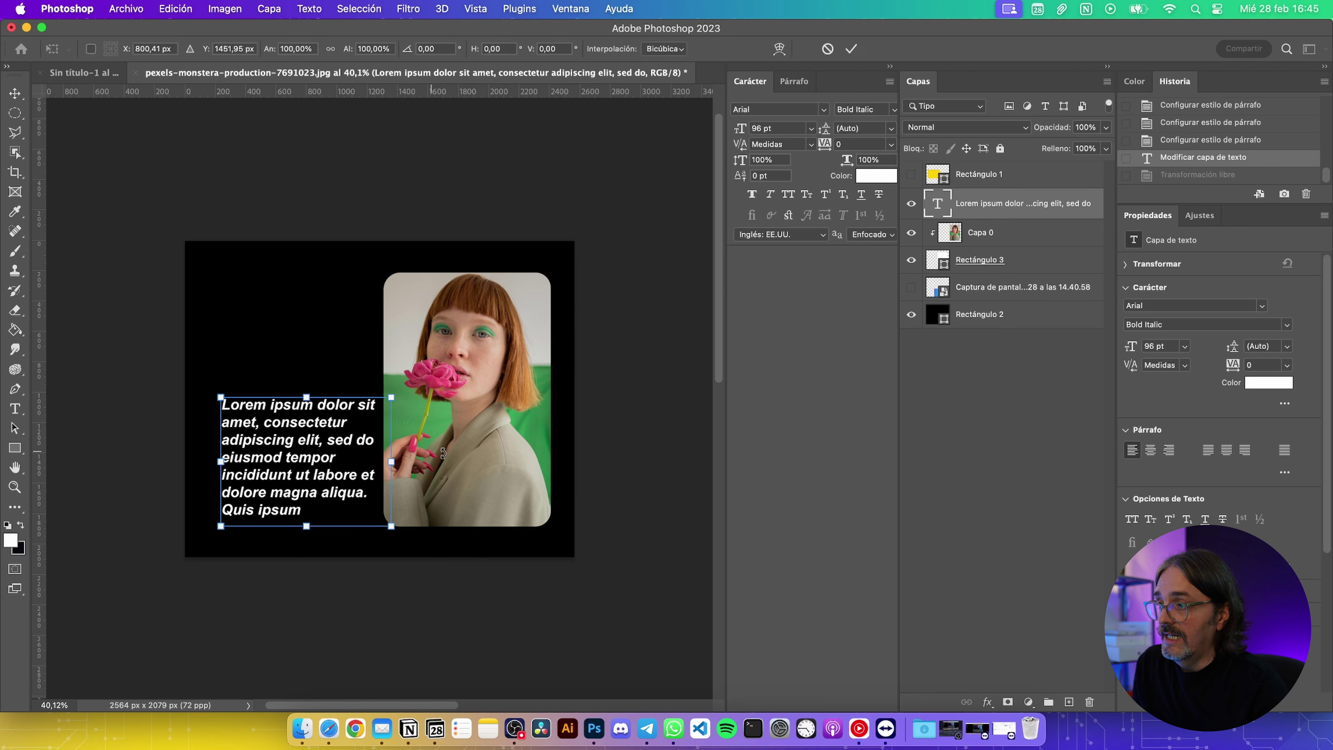
{"action": "mouse_move", "coordinate": [391, 460]}
{"action": "left_mouse_down"}
{"action": "mouse_move", "coordinate": [302, 455]}
{"action": "mouse_move", "coordinate": [325, 452]}
{"action": "left_mouse_up"}
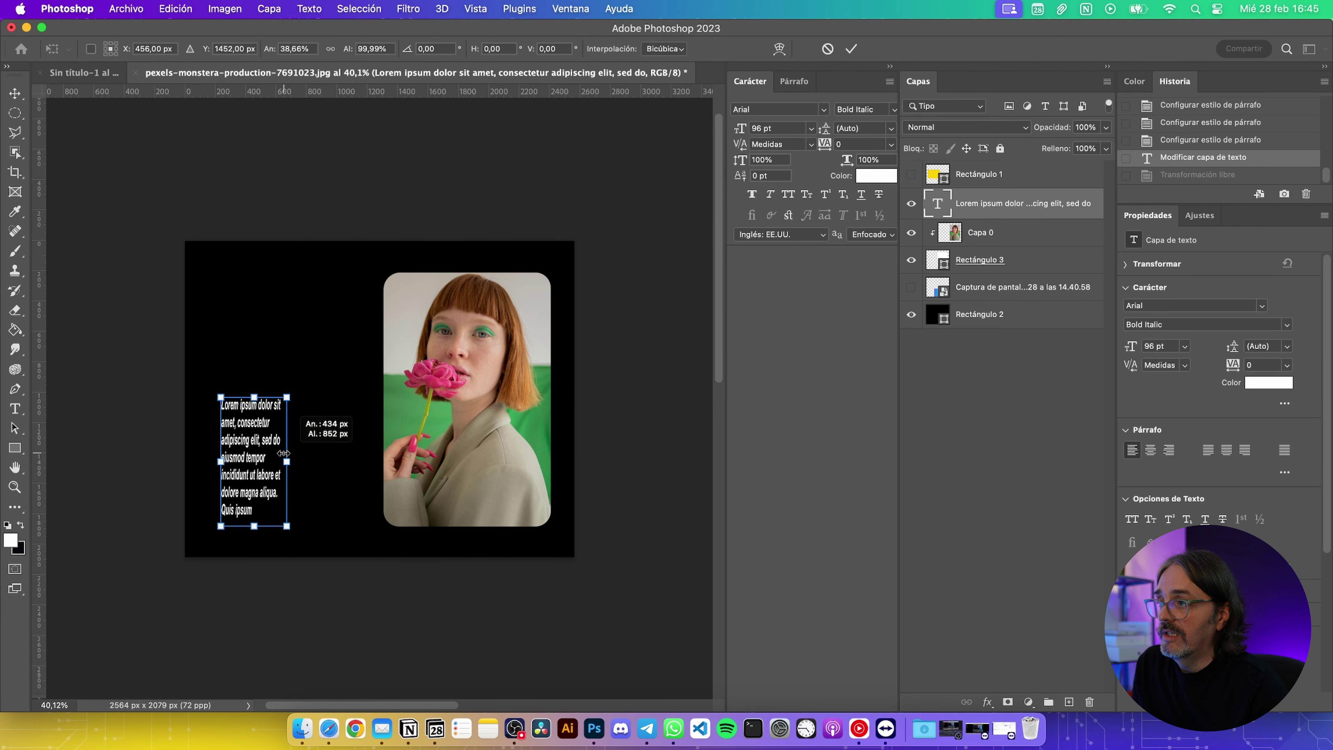
{"action": "key", "text": "super+z"}
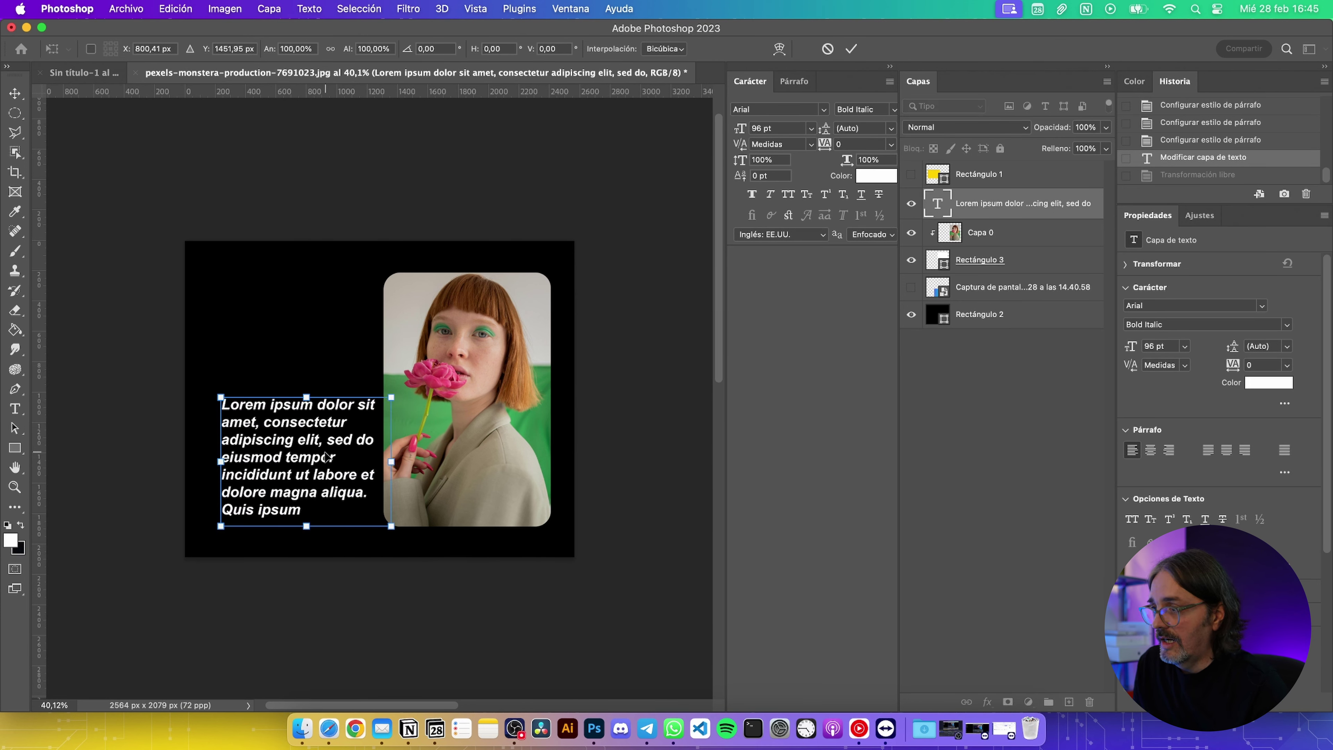
{"action": "left_click_drag", "start_coordinate": [325, 456], "coordinate": [328, 393]}
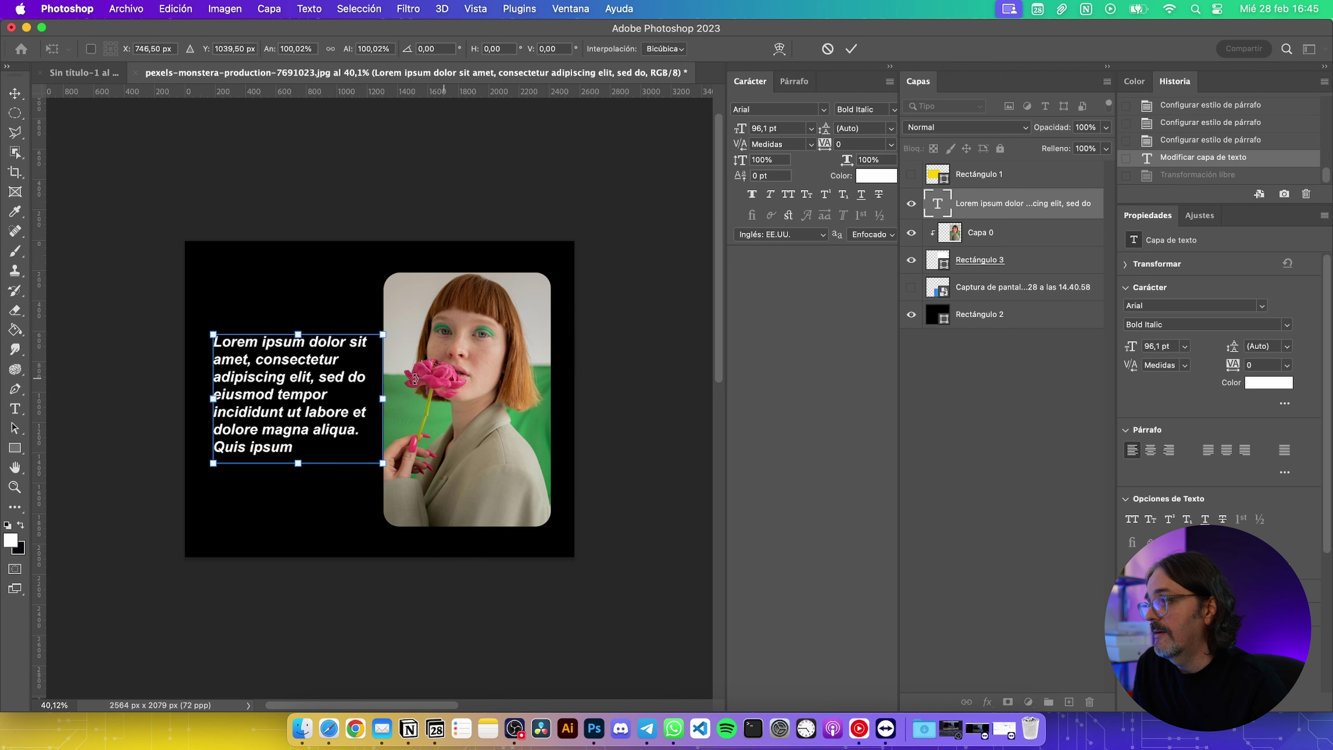
Adjust the paragraph text box width and height so the lines reflow
{"action": "left_click", "coordinate": [15, 409]}
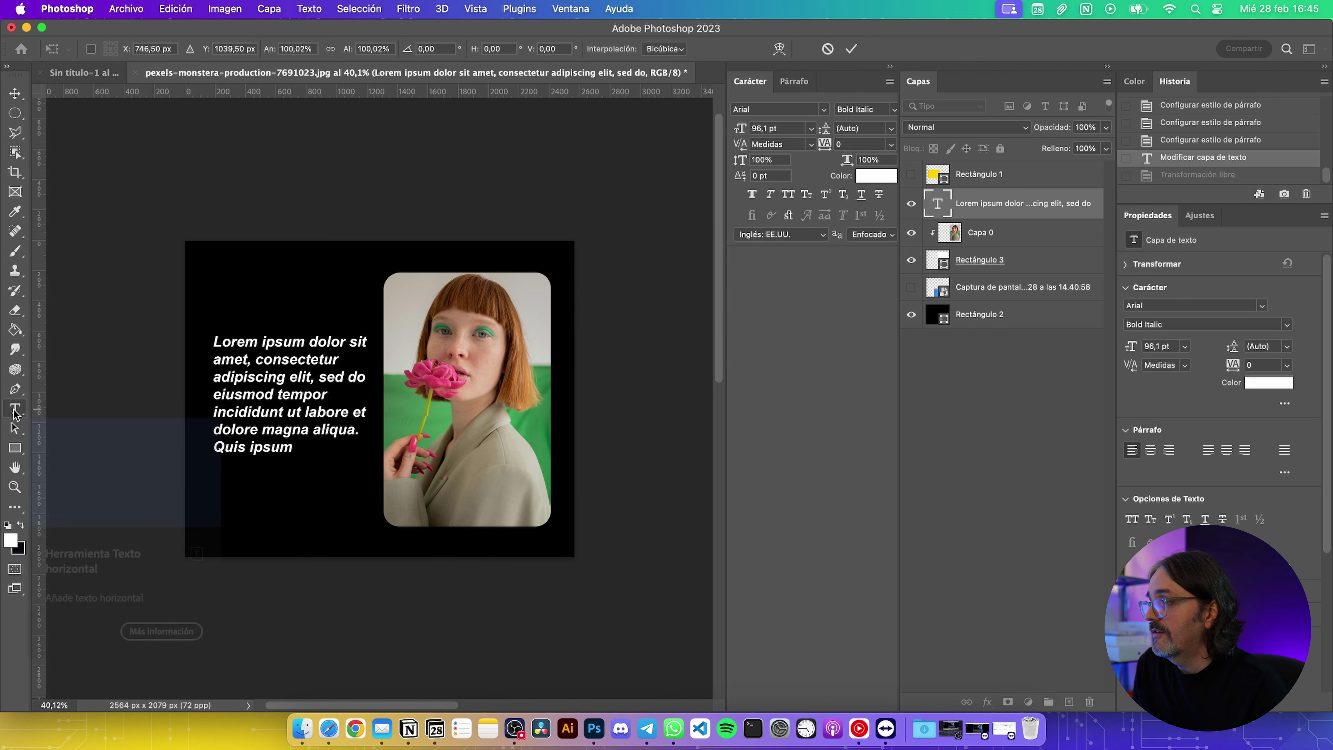
{"action": "left_click", "coordinate": [357, 384]}
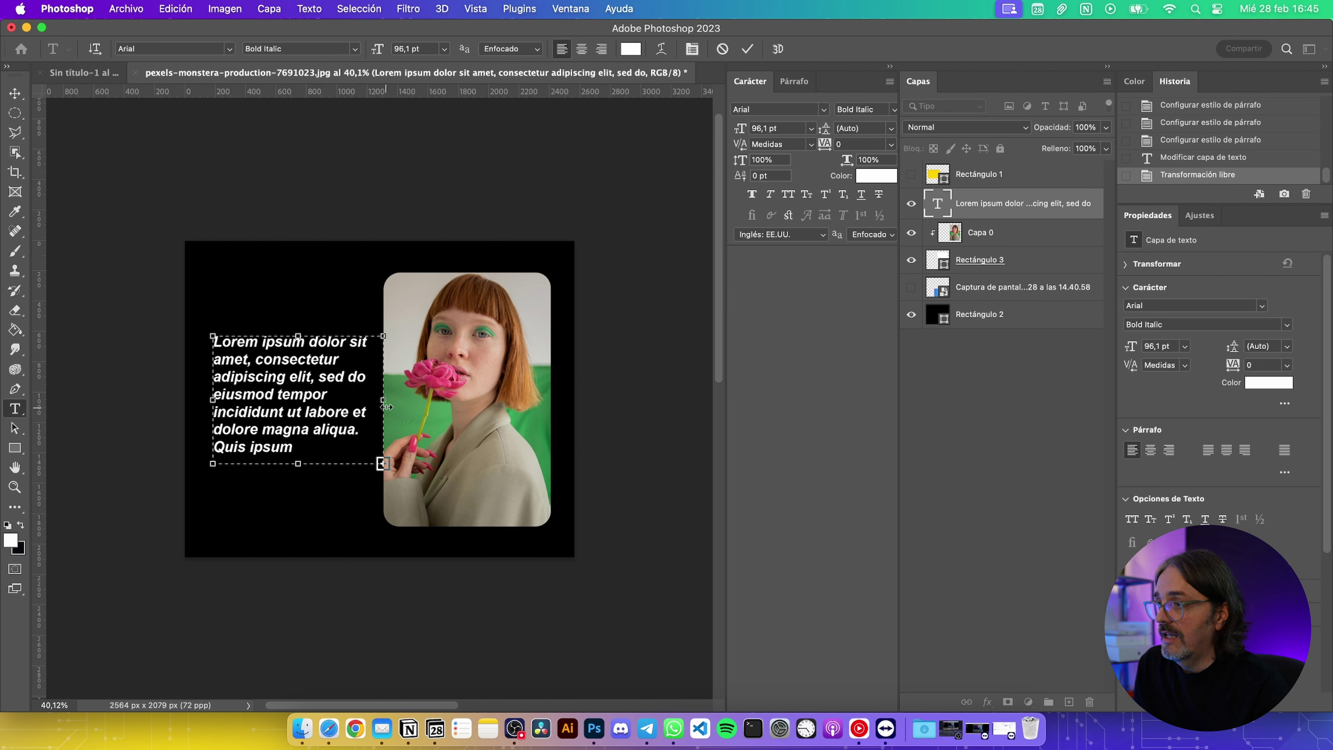
{"action": "left_click_drag", "start_coordinate": [386, 402], "coordinate": [367, 409]}
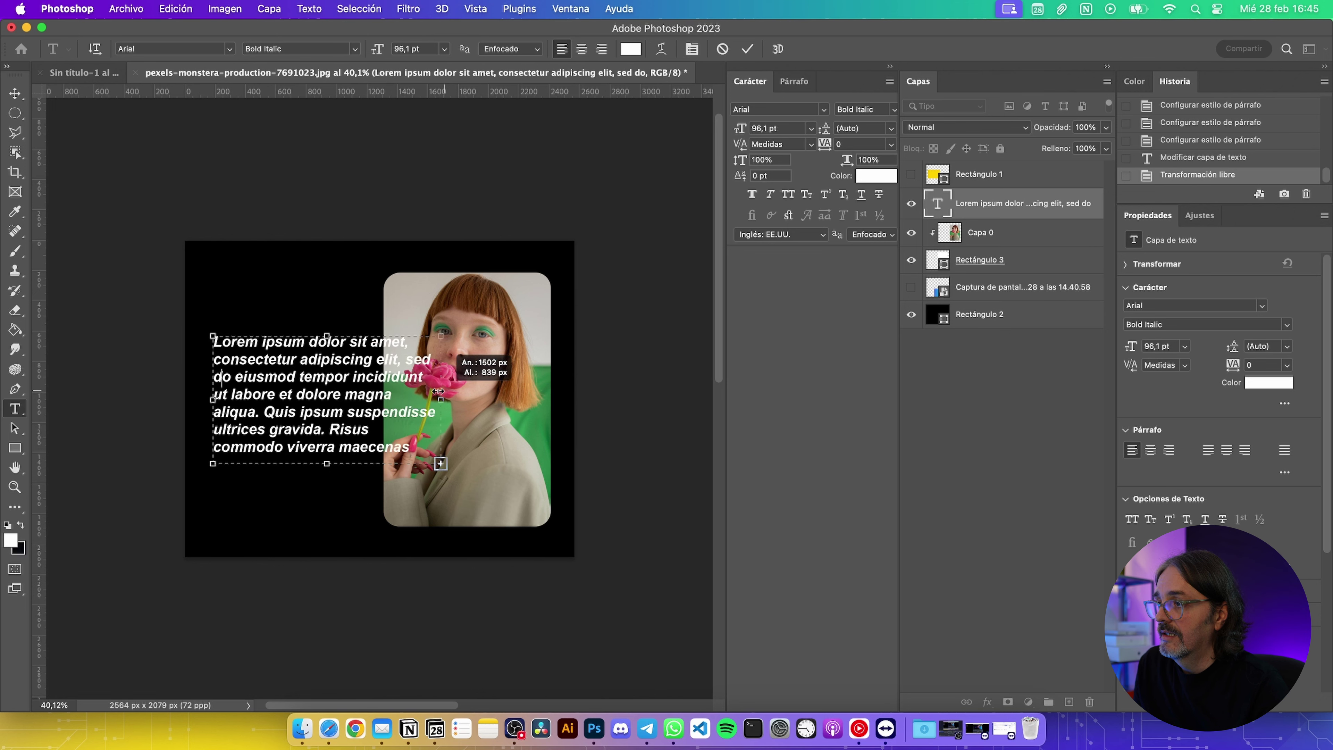
{"action": "left_click_drag", "start_coordinate": [291, 334], "coordinate": [290, 320]}
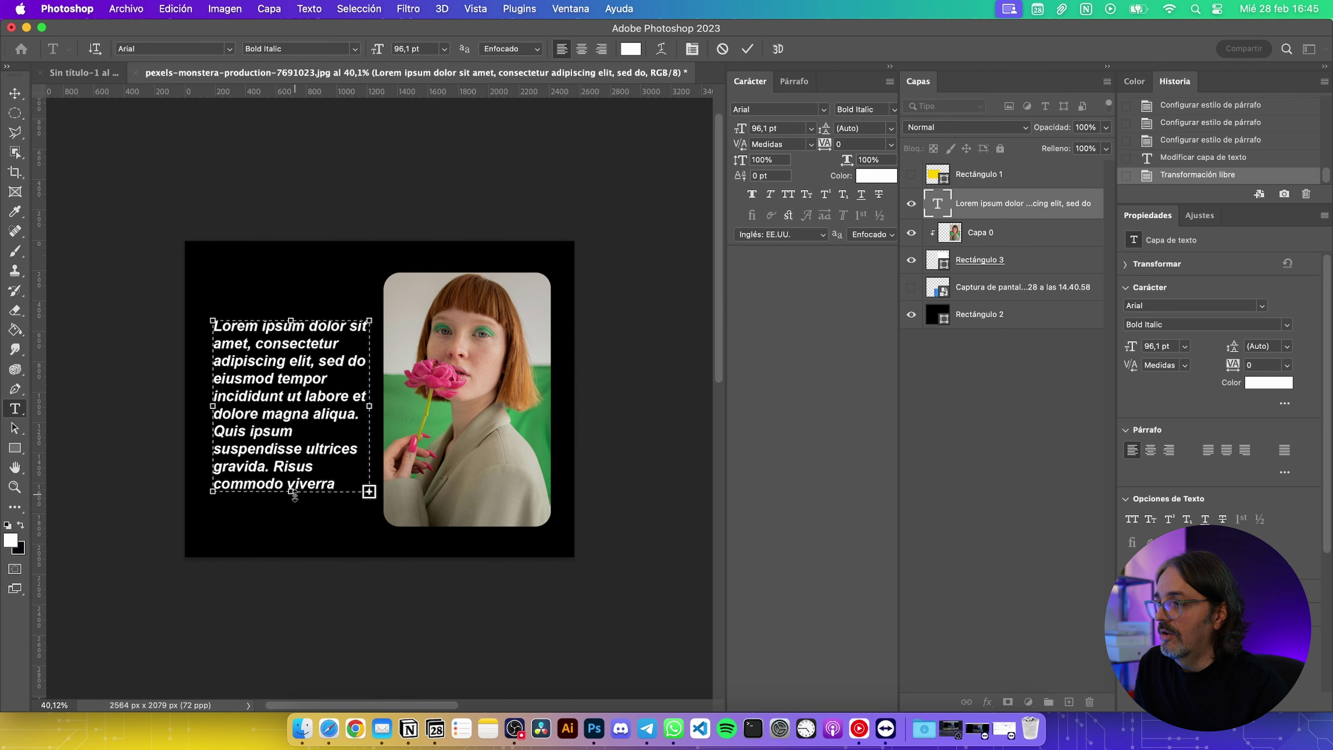
{"action": "mouse_move", "coordinate": [291, 492]}
{"action": "left_mouse_down"}
{"action": "mouse_move", "coordinate": [287, 548]}
{"action": "mouse_move", "coordinate": [291, 479]}
{"action": "mouse_move", "coordinate": [290, 528]}
{"action": "mouse_move", "coordinate": [346, 526]}
{"action": "mouse_move", "coordinate": [291, 545]}
{"action": "mouse_move", "coordinate": [283, 580]}
{"action": "left_mouse_up"}
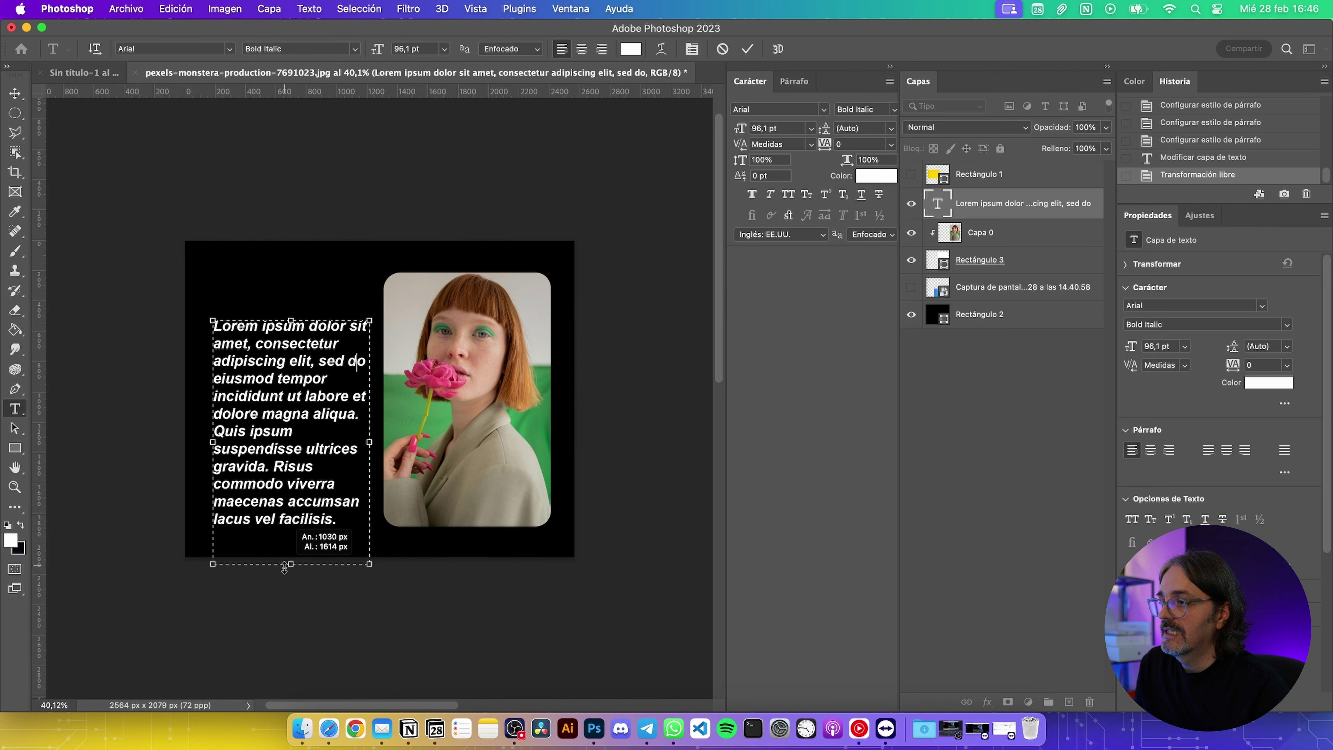
{"action": "key", "text": "Escape"}
{"action": "key", "text": "v"}
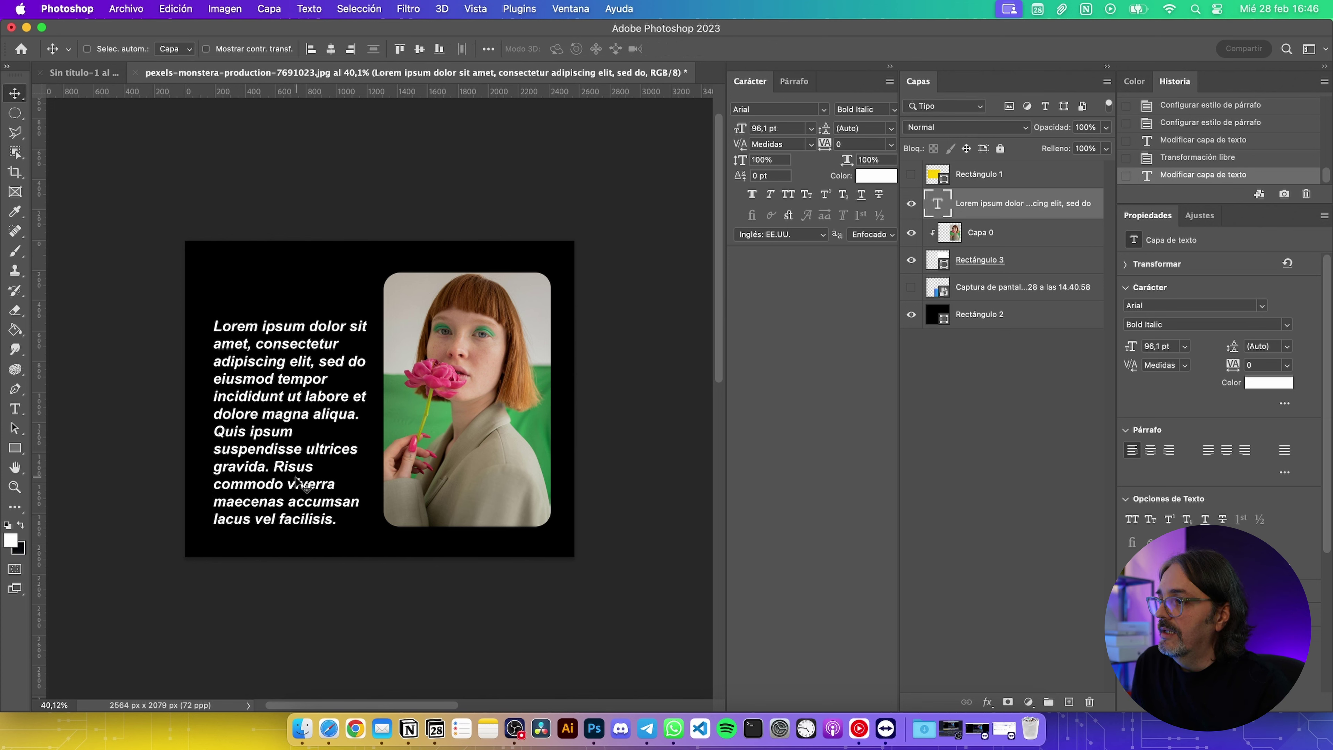
Delete the text from "Quis" to the end, shrink the box to fit, and commit
{"action": "double_click", "coordinate": [295, 481]}
{"action": "left_click", "coordinate": [222, 433]}
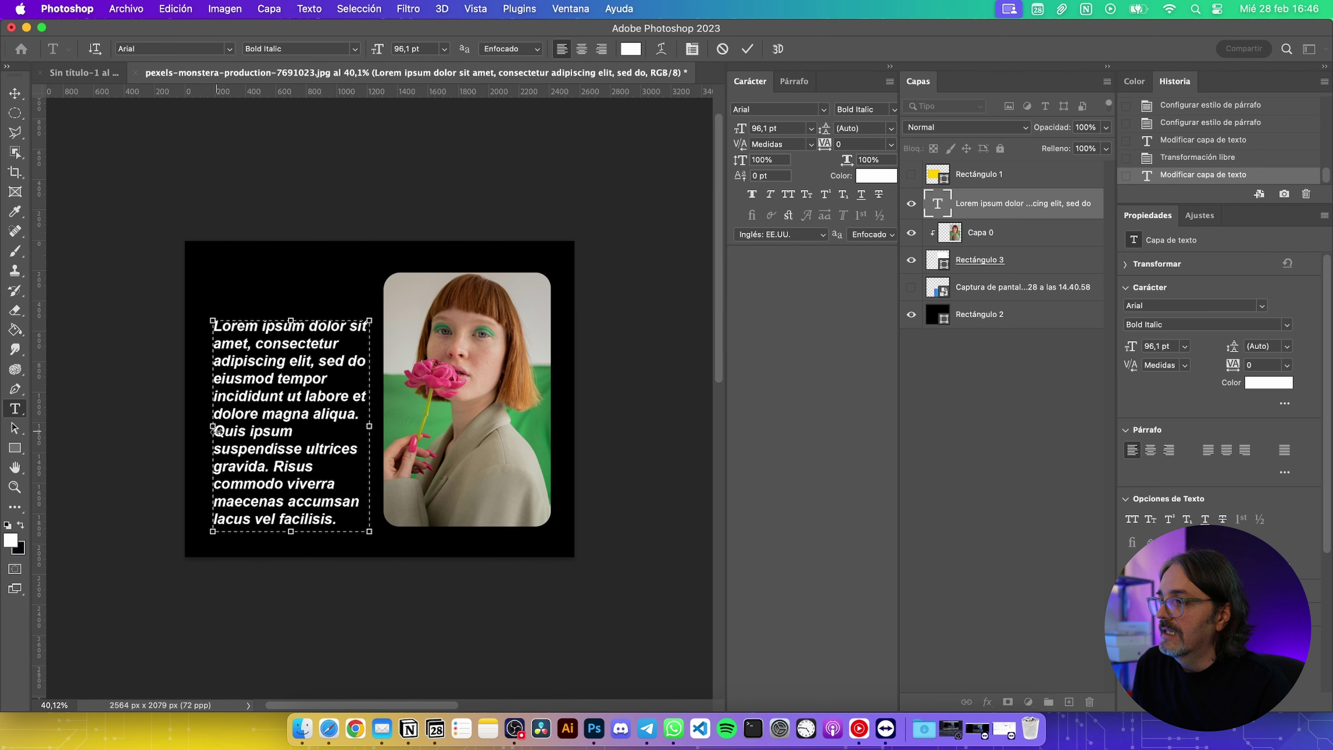
{"action": "left_click_drag", "start_coordinate": [219, 431], "coordinate": [218, 428]}
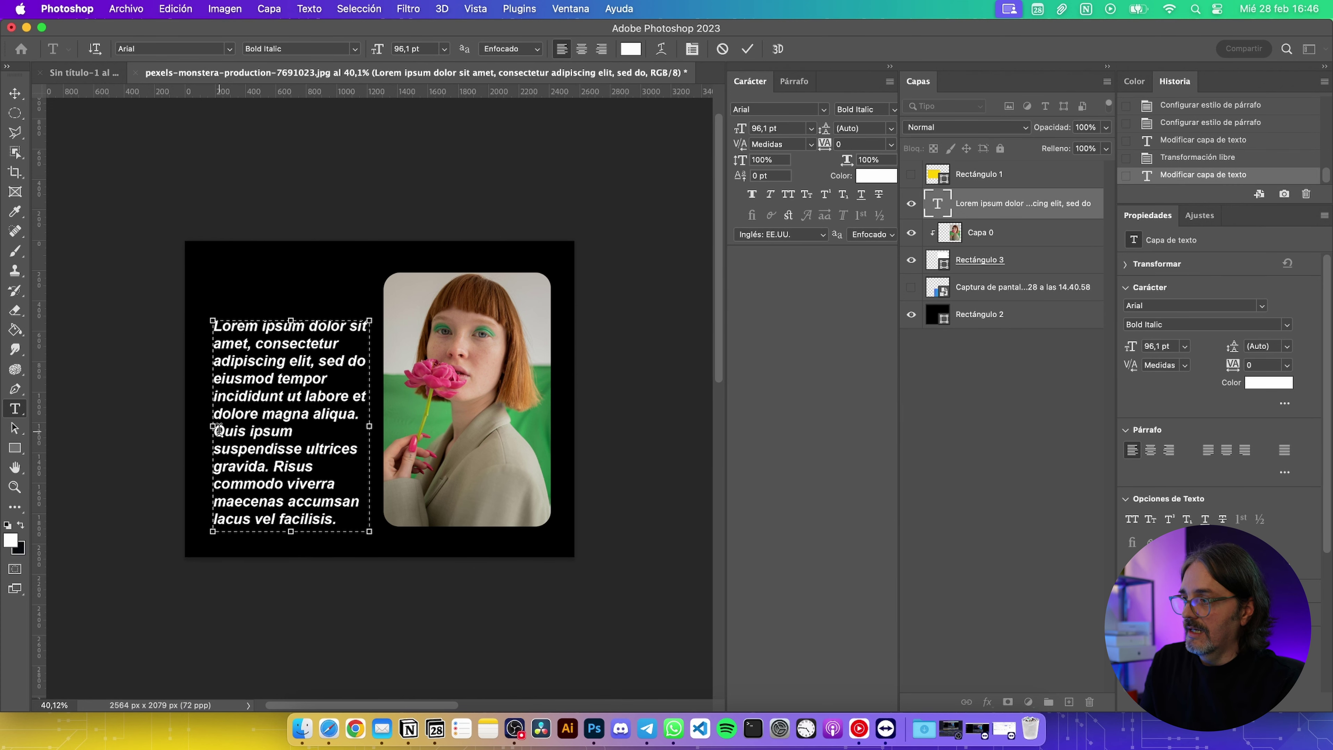
{"action": "left_click_drag", "start_coordinate": [219, 431], "coordinate": [342, 536]}
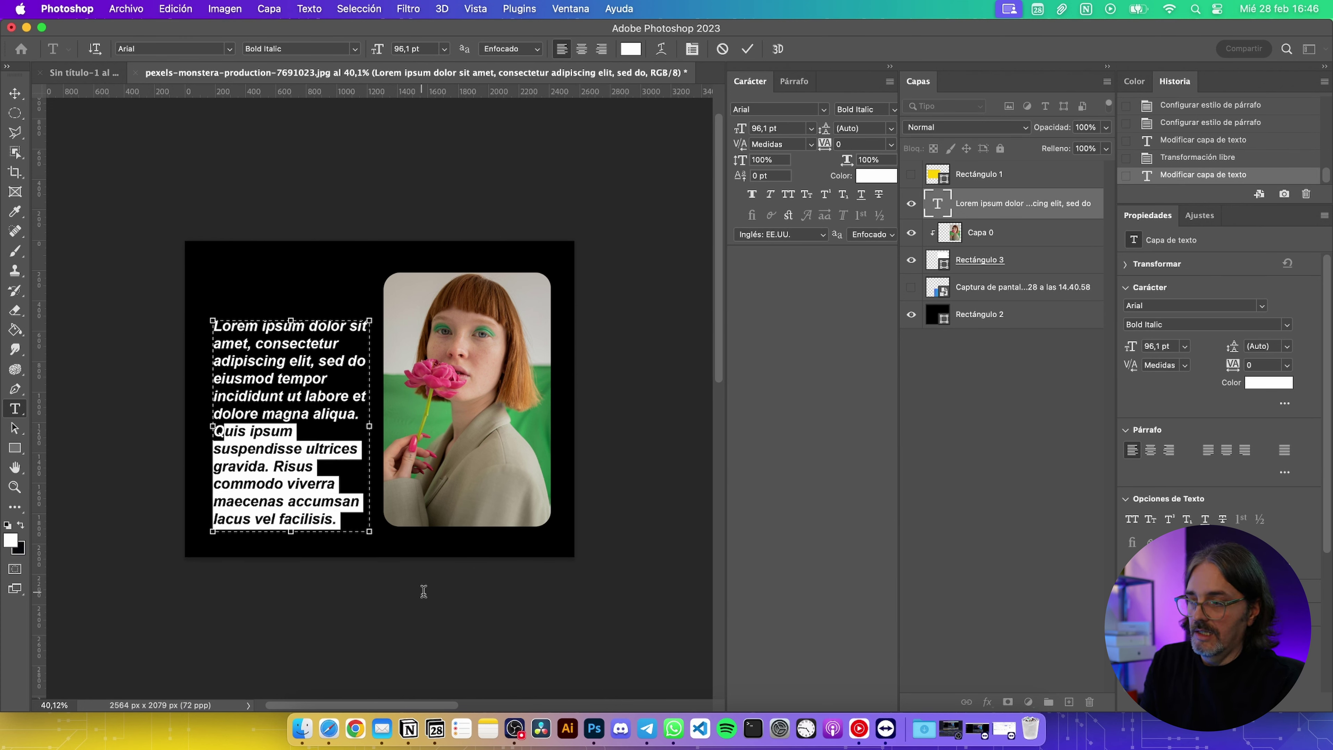
{"action": "key", "text": "Left"}
{"action": "key", "text": "shift+super+Down"}
{"action": "type", "text": "Q"}
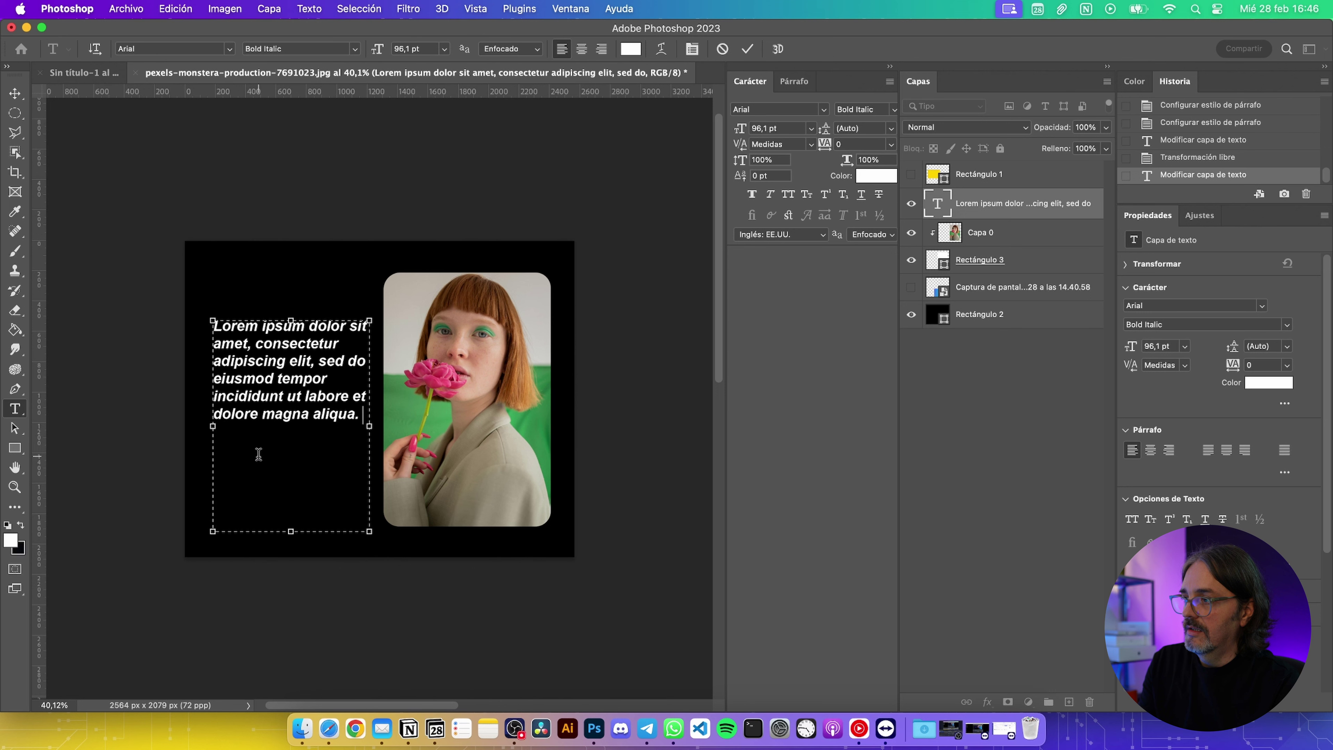
{"action": "left_click_drag", "start_coordinate": [290, 531], "coordinate": [303, 444]}
{"action": "left_click", "coordinate": [15, 93]}
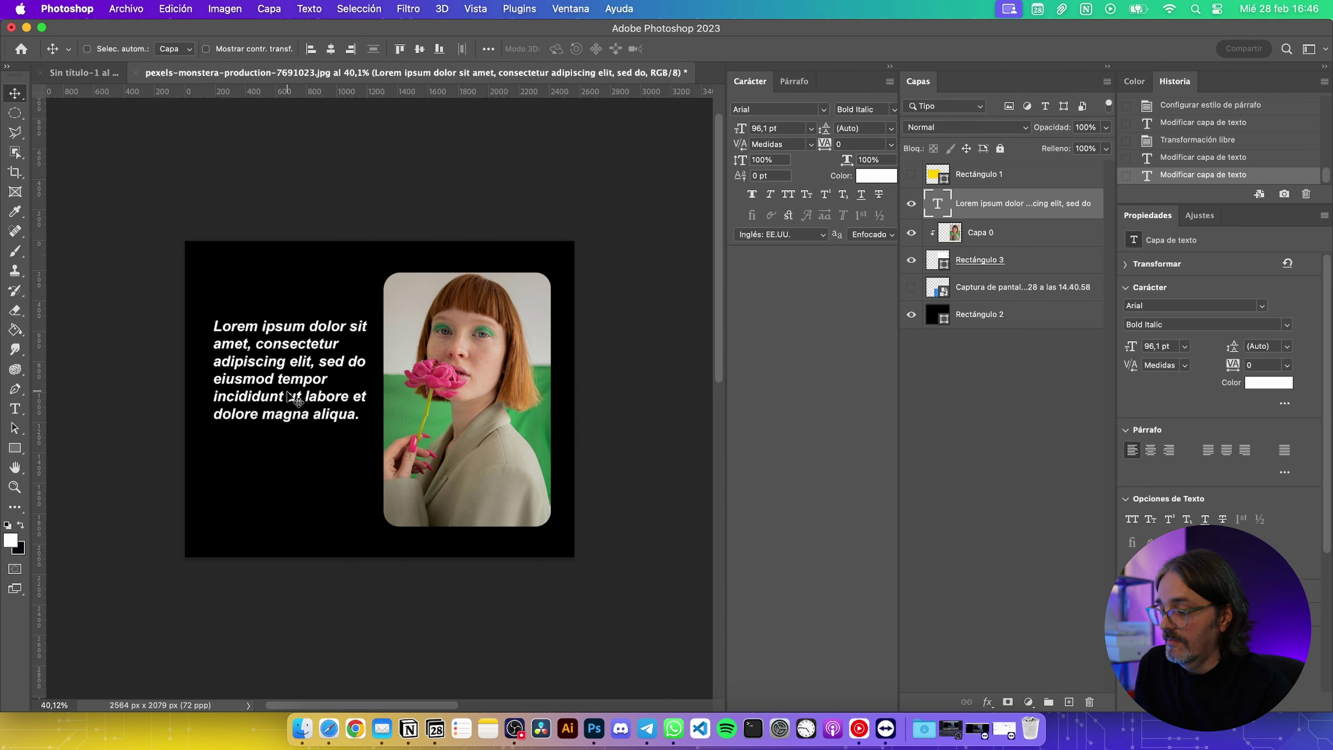
Align the paragraph's vertical centre with the photo layer Capa 0
{"action": "left_click", "coordinate": [1024, 235], "text": "shift"}
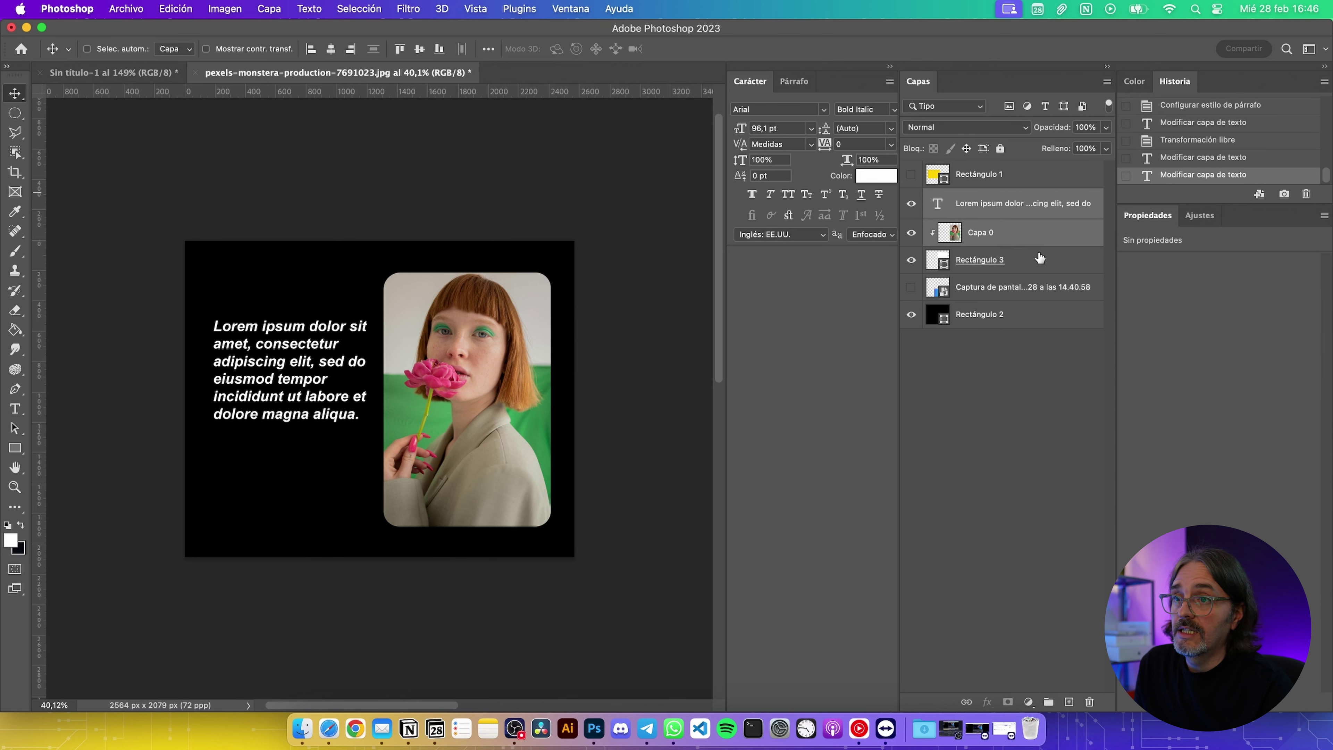
{"action": "left_click", "coordinate": [419, 50]}
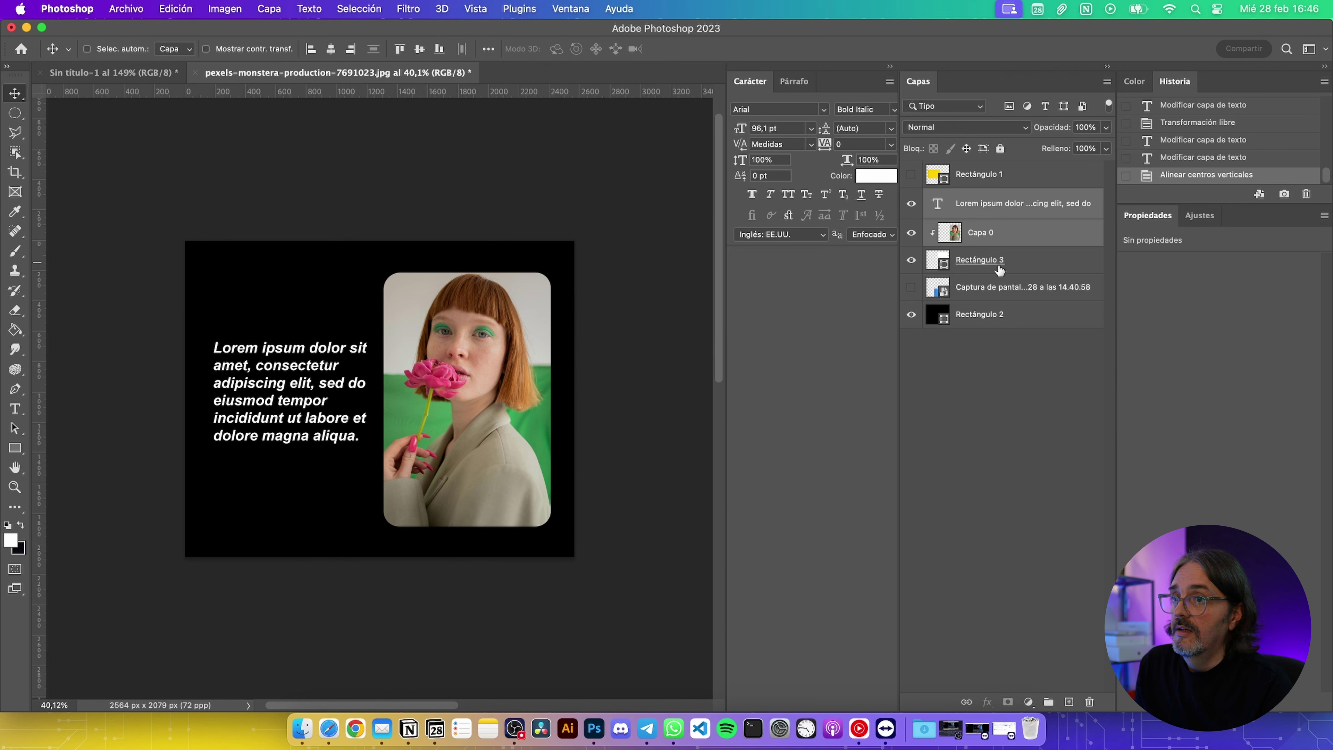
{"action": "left_click", "coordinate": [1055, 269]}
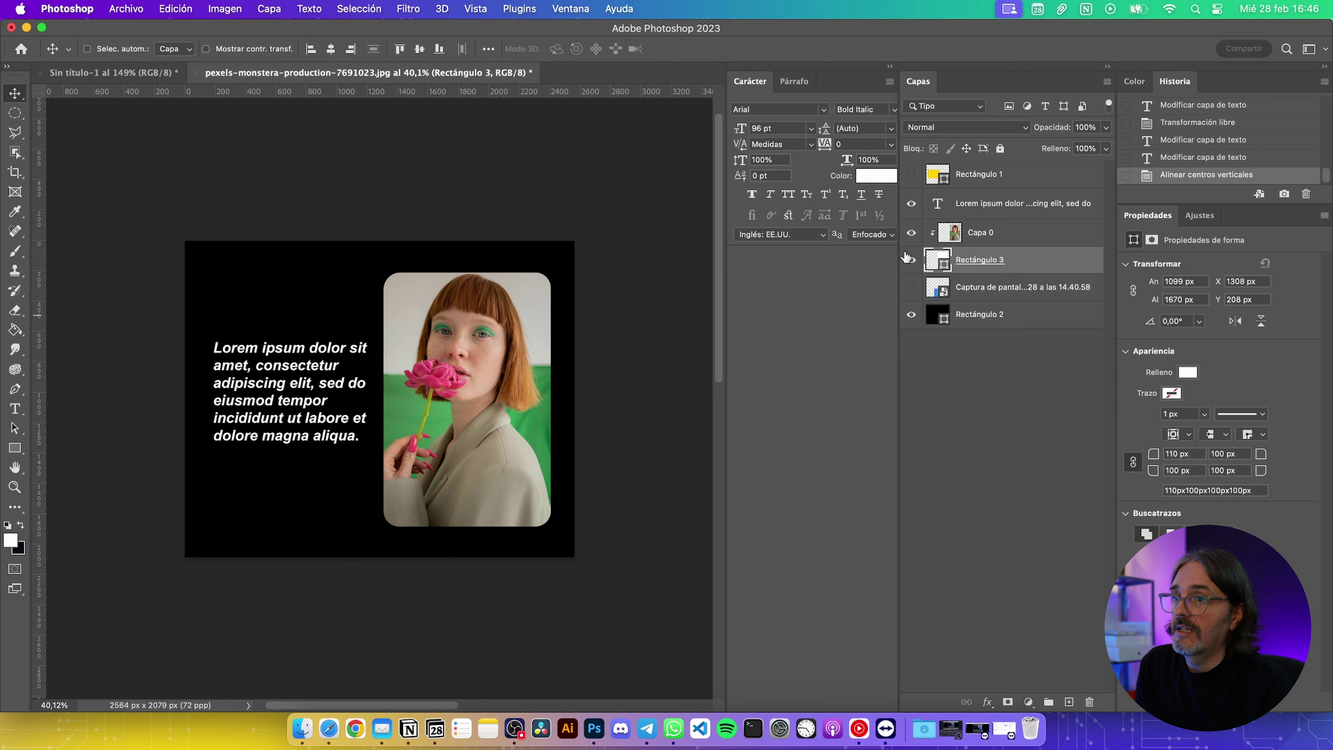
Try moving the Rectángulo 3 frame and the photo, undoing both moves
{"action": "left_click", "coordinate": [1020, 237]}
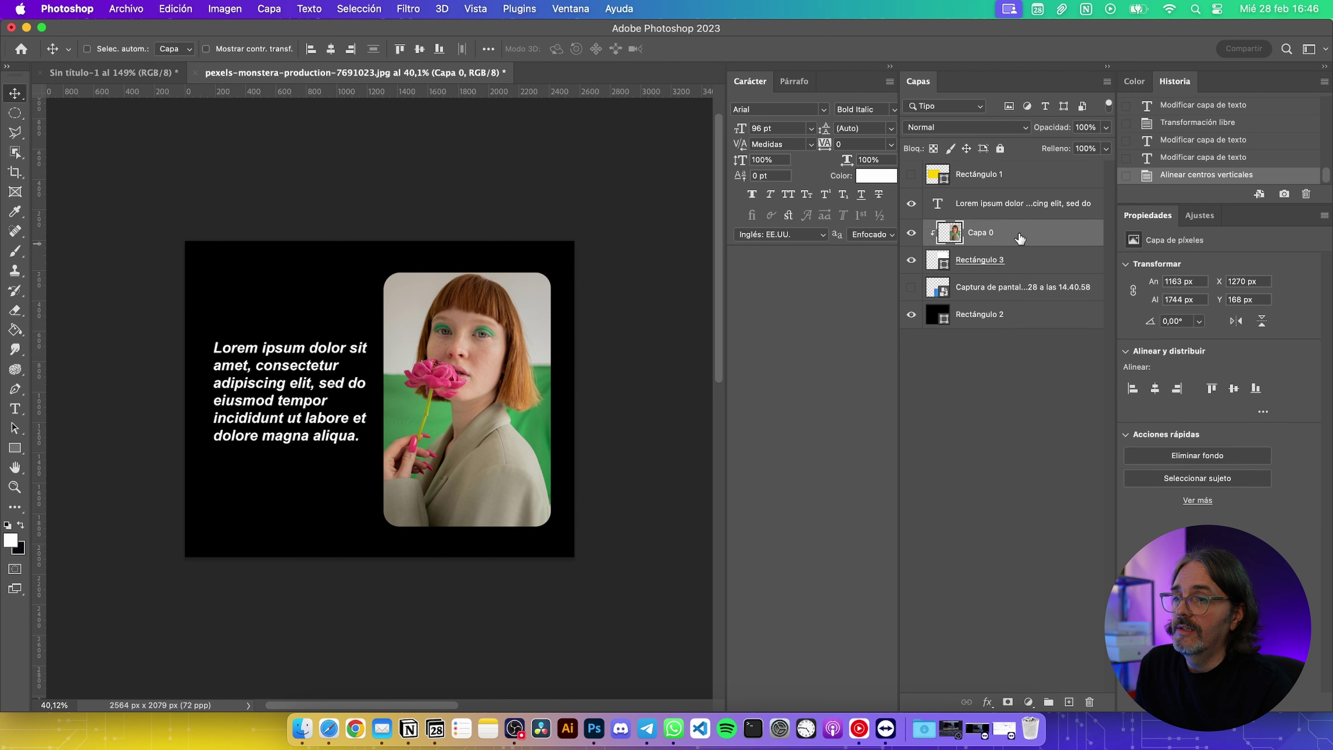
{"action": "left_click", "coordinate": [1018, 258]}
{"action": "left_click_drag", "start_coordinate": [550, 351], "coordinate": [557, 335]}
{"action": "key", "text": "super+z"}
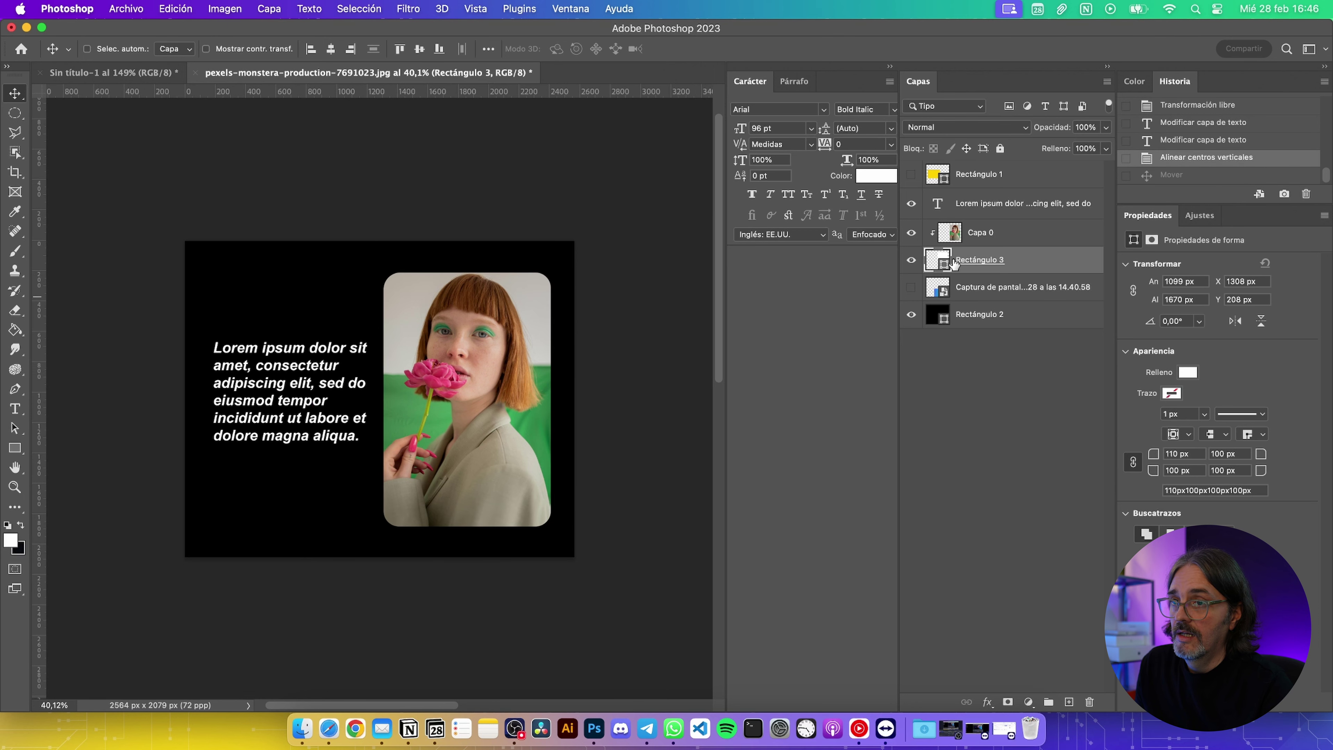
{"action": "left_click", "coordinate": [1029, 236], "text": "shift"}
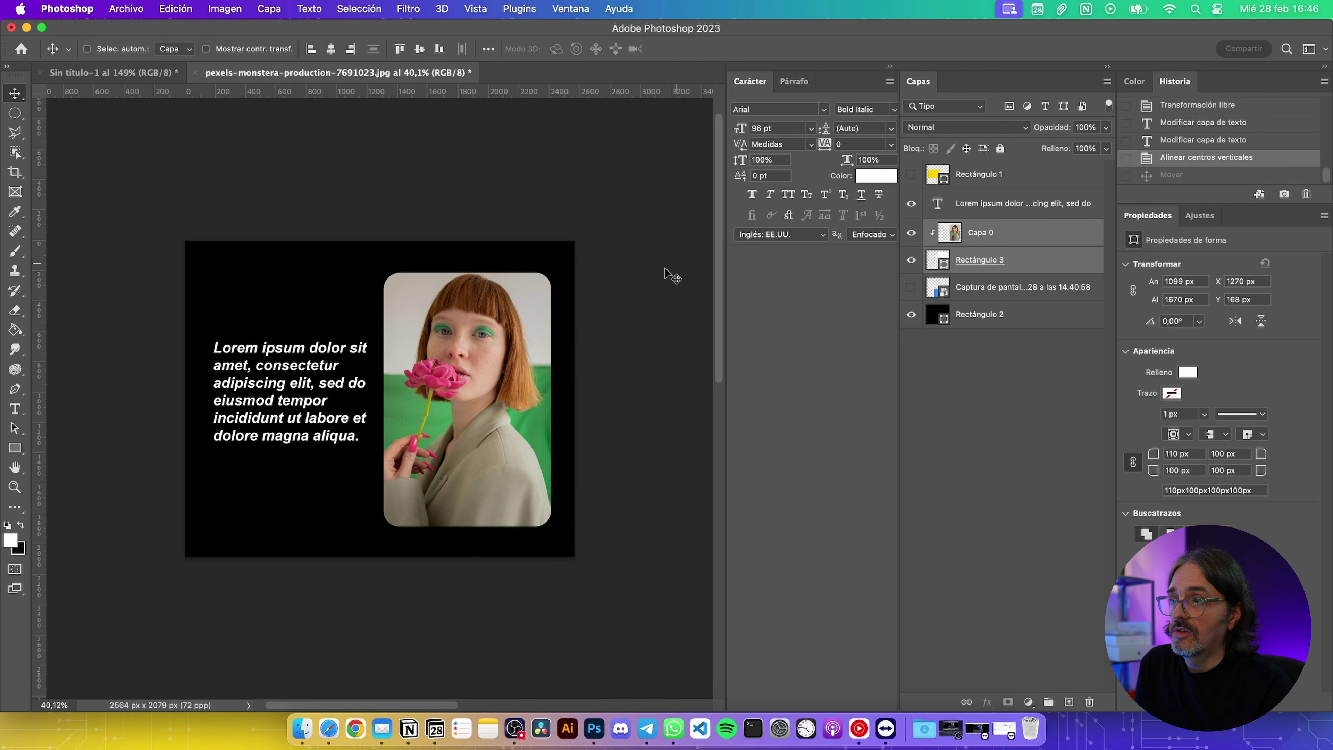
{"action": "left_click_drag", "start_coordinate": [561, 376], "coordinate": [590, 373]}
{"action": "key", "text": "super+z"}
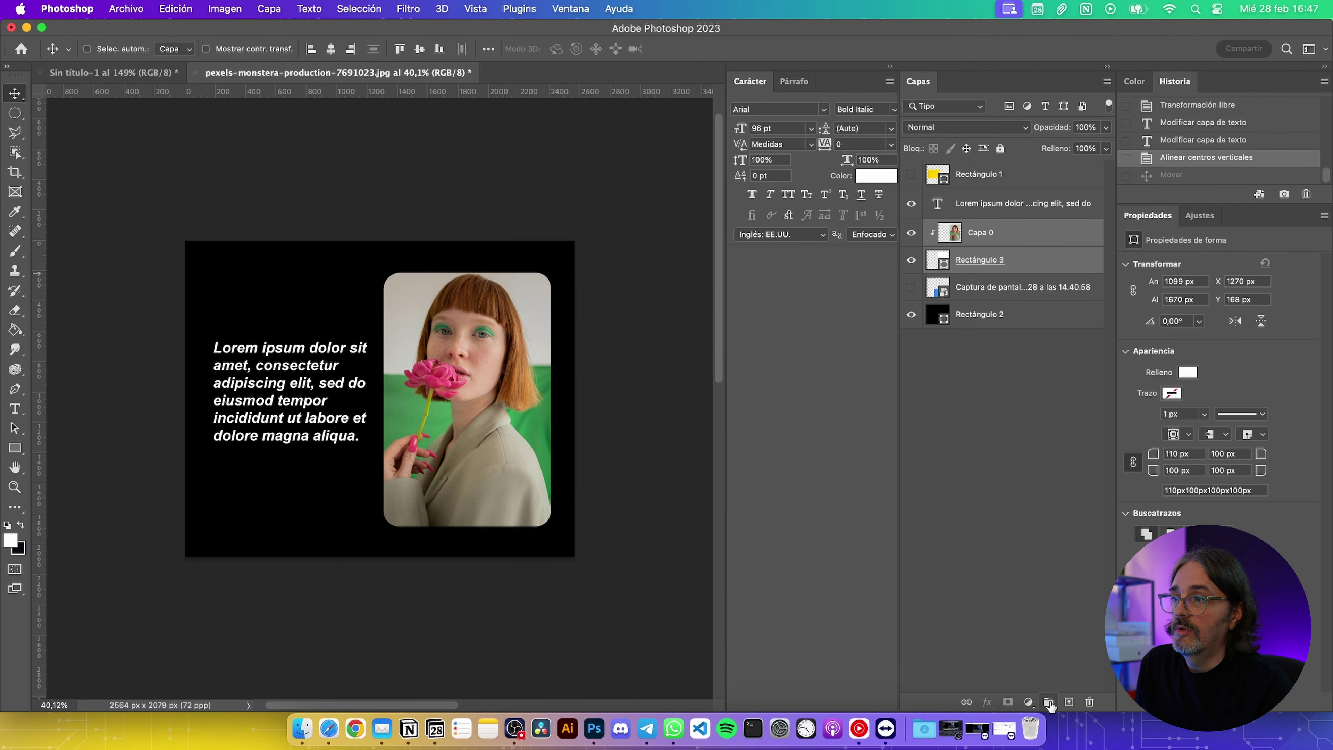
Group the photo and its frame layers and name the group Foto
{"action": "left_click", "coordinate": [1050, 703]}
{"action": "left_click", "coordinate": [911, 228]}
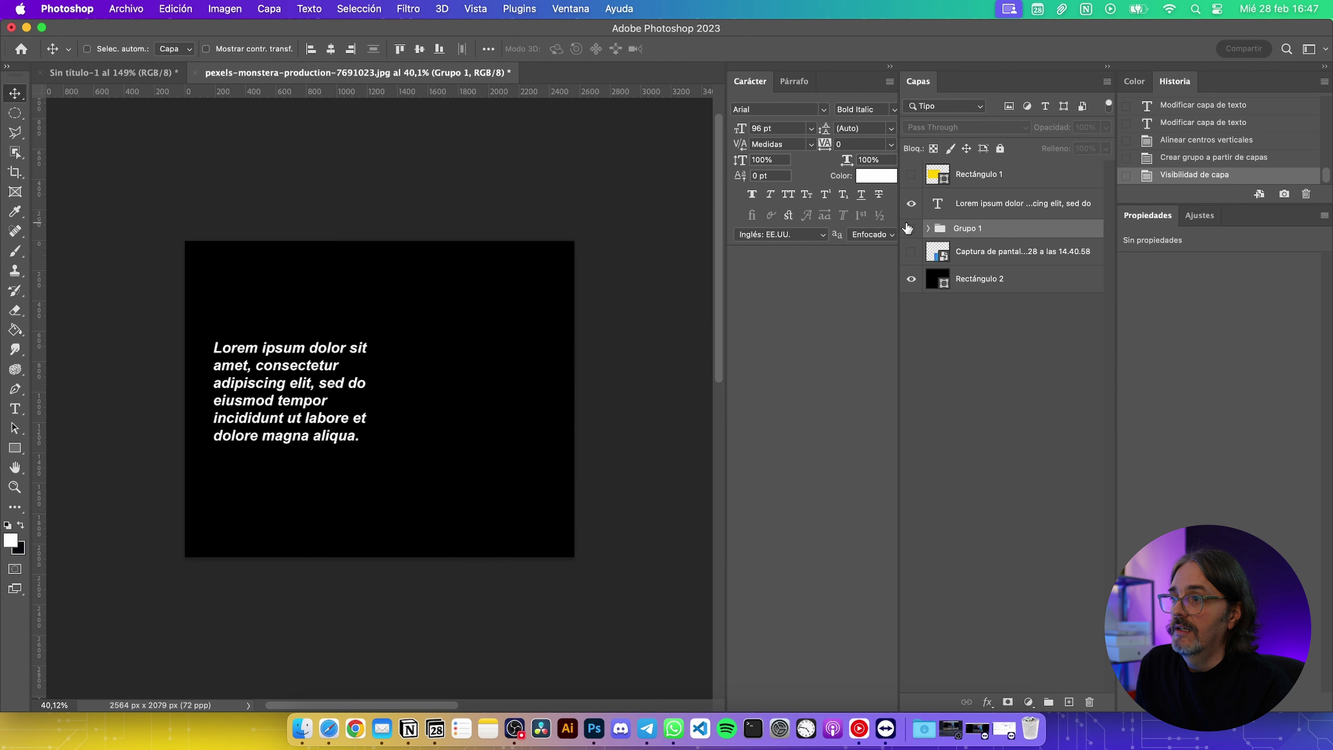
{"action": "mouse_move", "coordinate": [344, 398]}
{"action": "left_mouse_down"}
{"action": "mouse_move", "coordinate": [283, 399]}
{"action": "mouse_move", "coordinate": [399, 376]}
{"action": "left_mouse_up"}
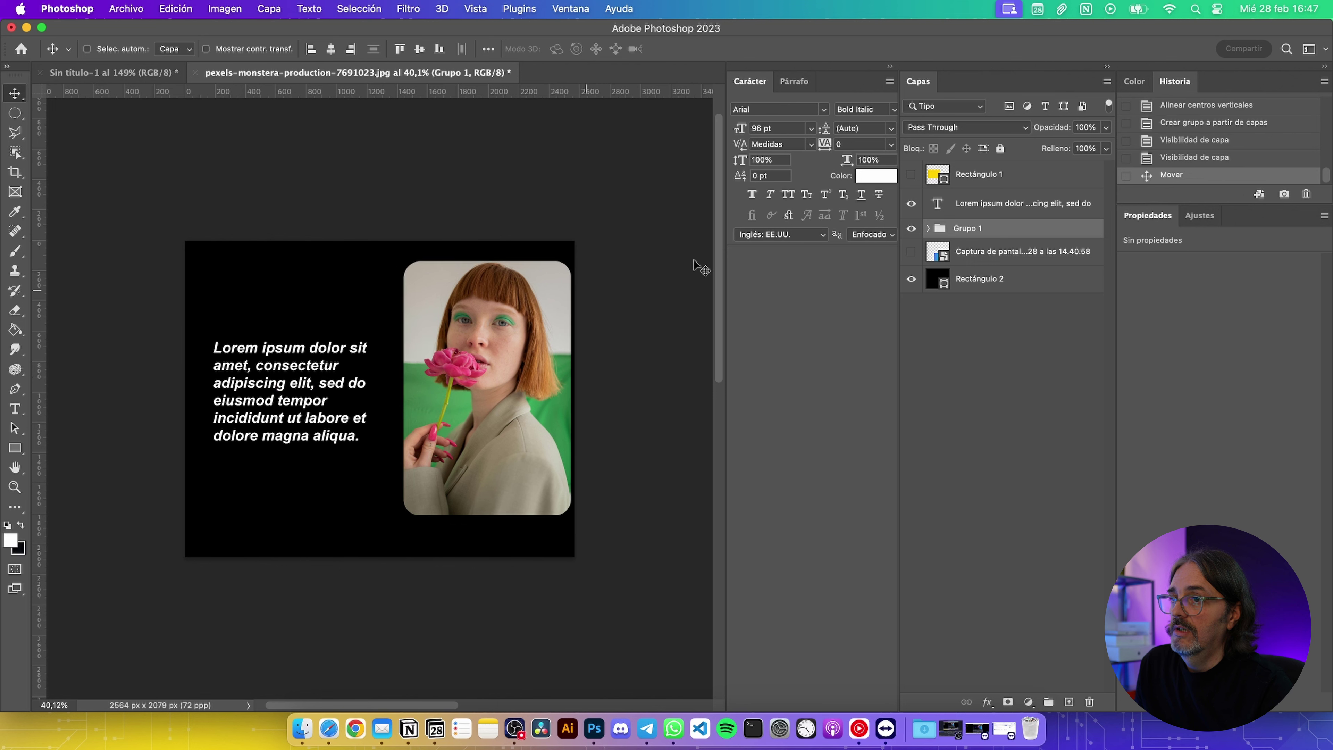
{"action": "double_click", "coordinate": [967, 228]}
{"action": "type", "text": "Foto"}
{"action": "key", "text": "Return"}
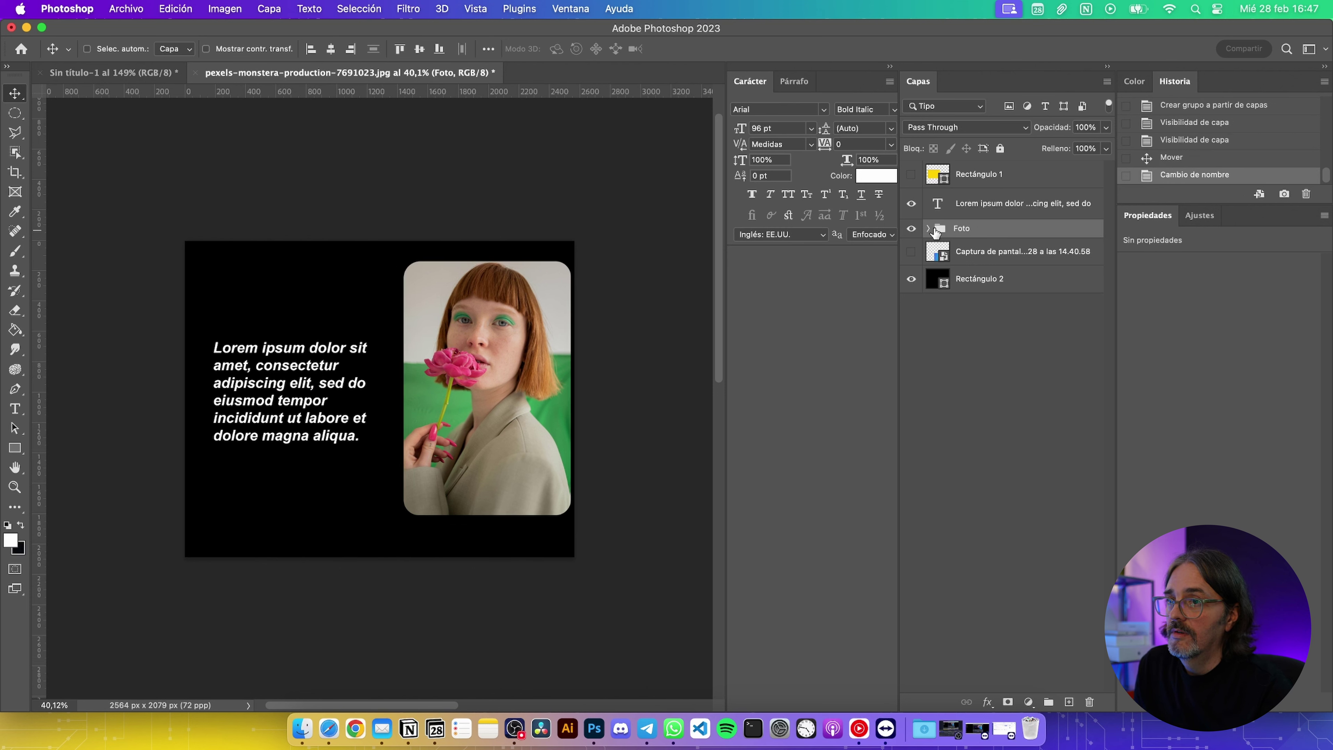
Try moving and horizontally centring the text and photo, undoing both
{"action": "left_click_drag", "start_coordinate": [529, 380], "coordinate": [462, 382]}
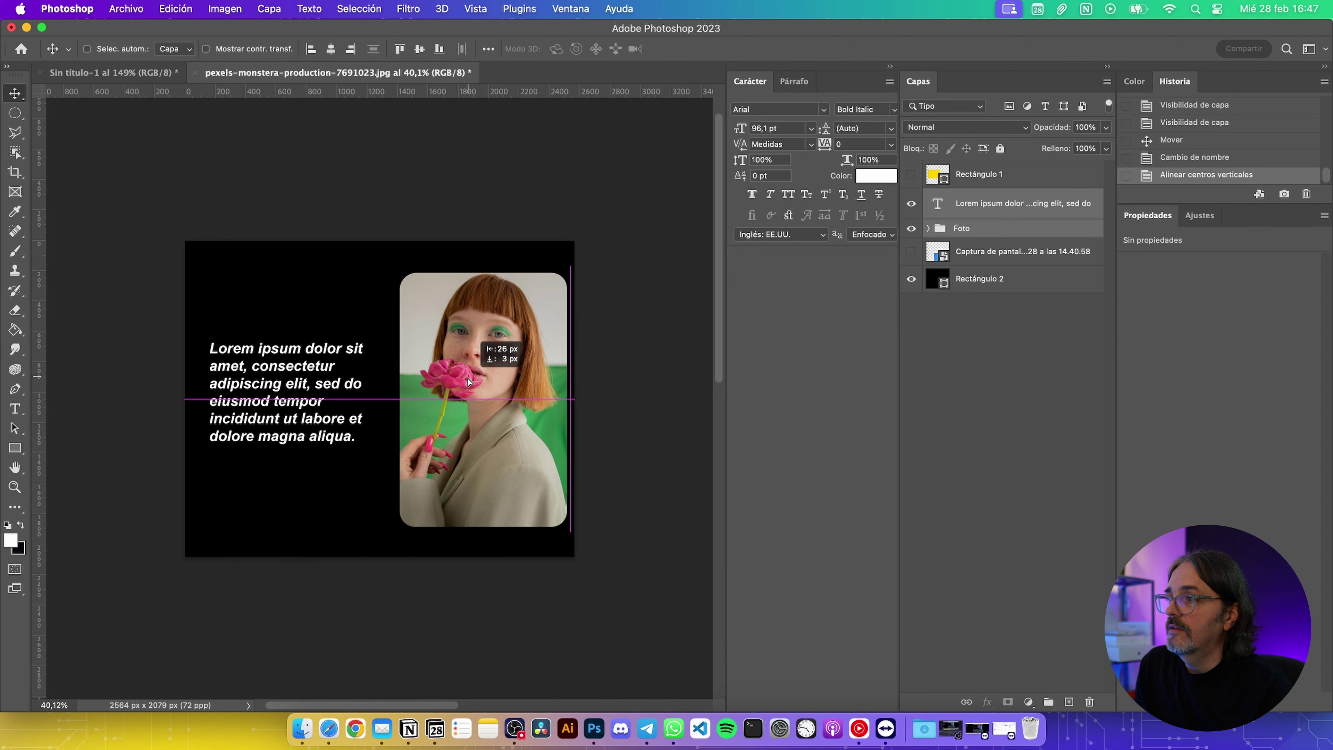
{"action": "left_click_drag", "start_coordinate": [462, 382], "coordinate": [462, 382]}
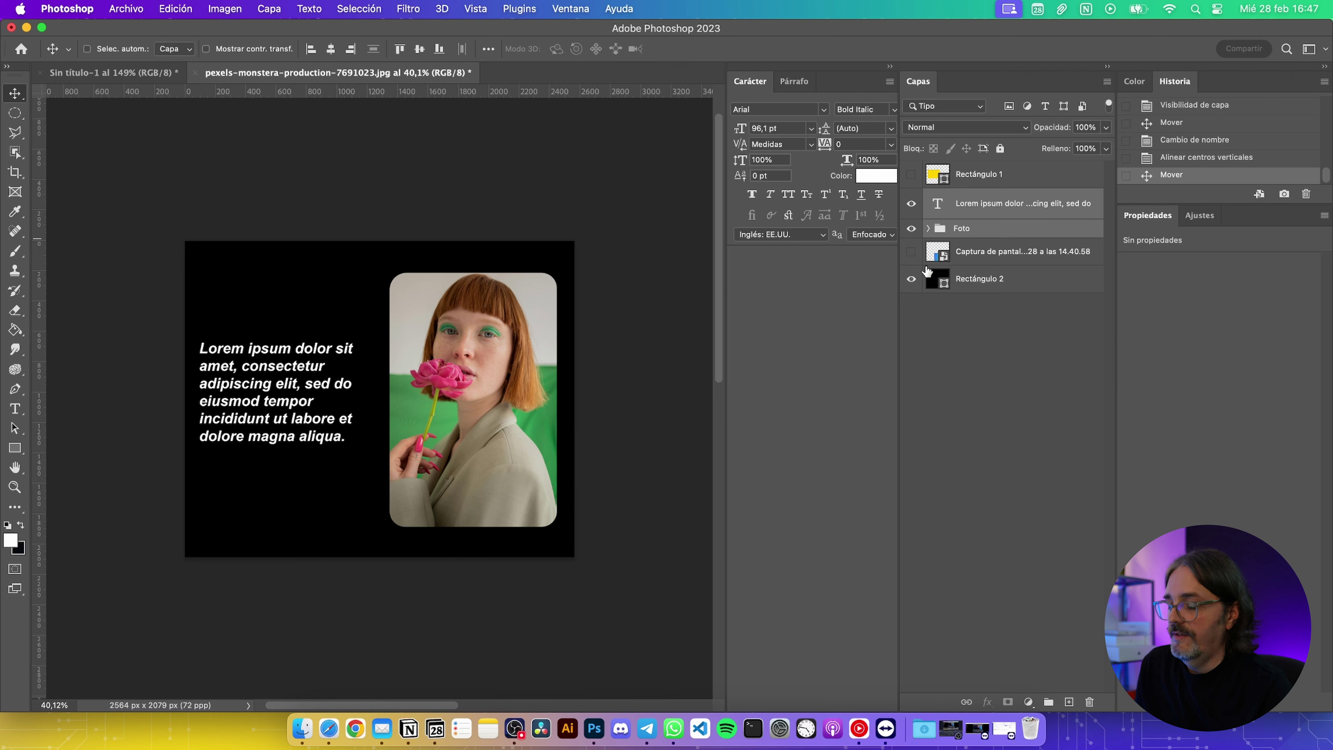
{"action": "key", "text": "super+z"}
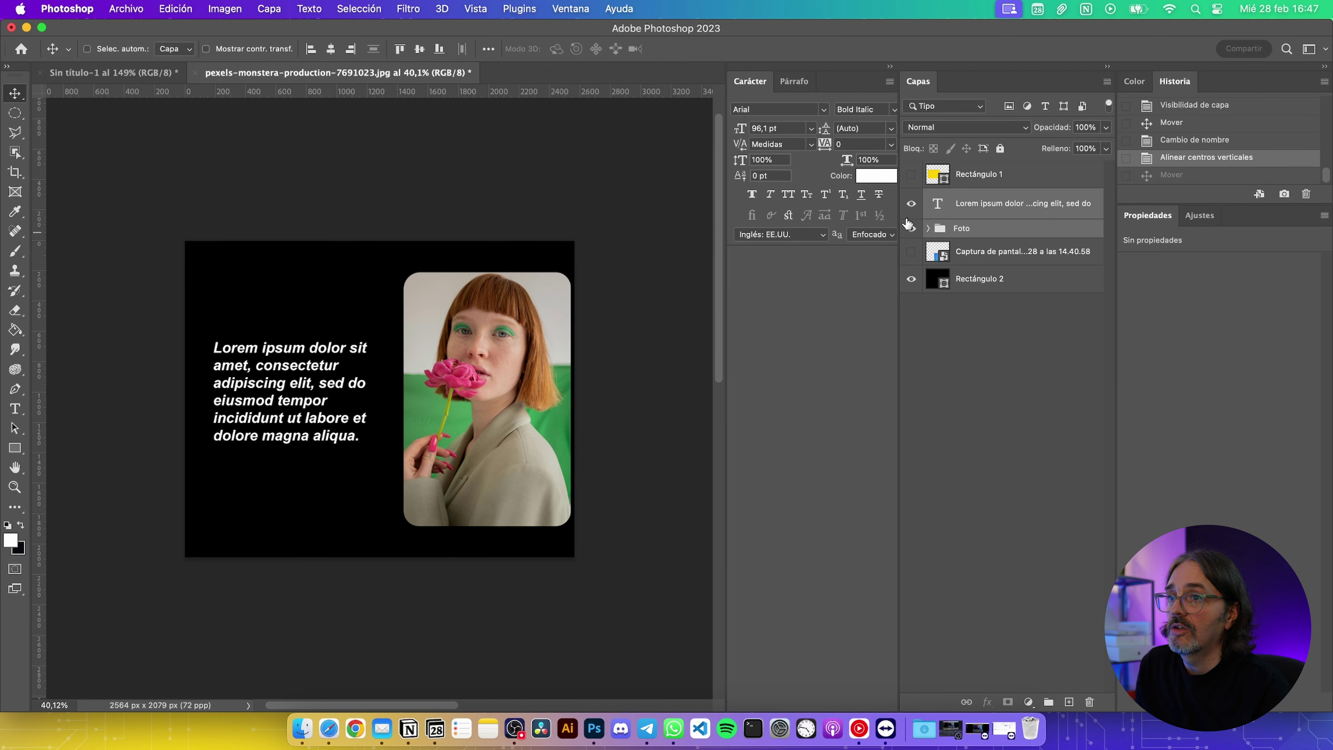
{"action": "left_click", "coordinate": [331, 49]}
{"action": "key", "text": "ctrl+z"}
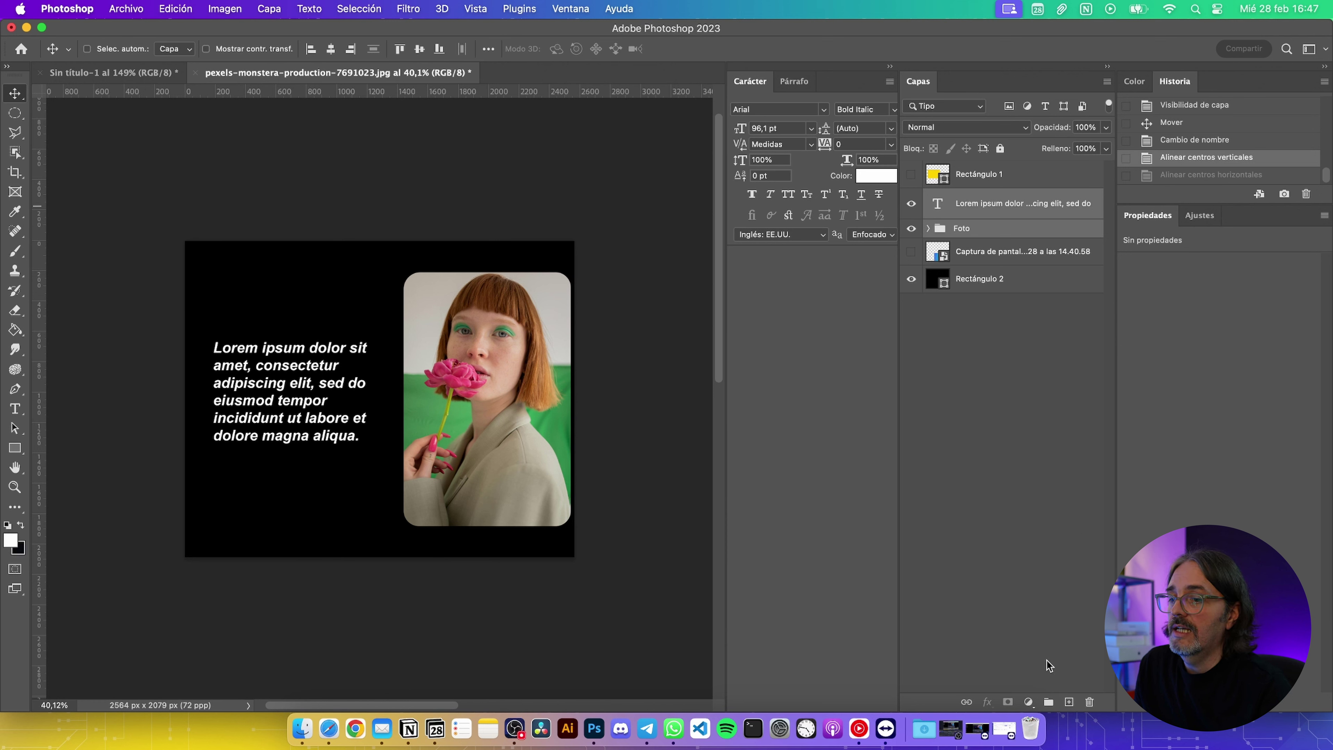
Group the paragraph with Foto as Grupo 1 and centre it horizontally and vertically
{"action": "left_click", "coordinate": [1048, 701]}
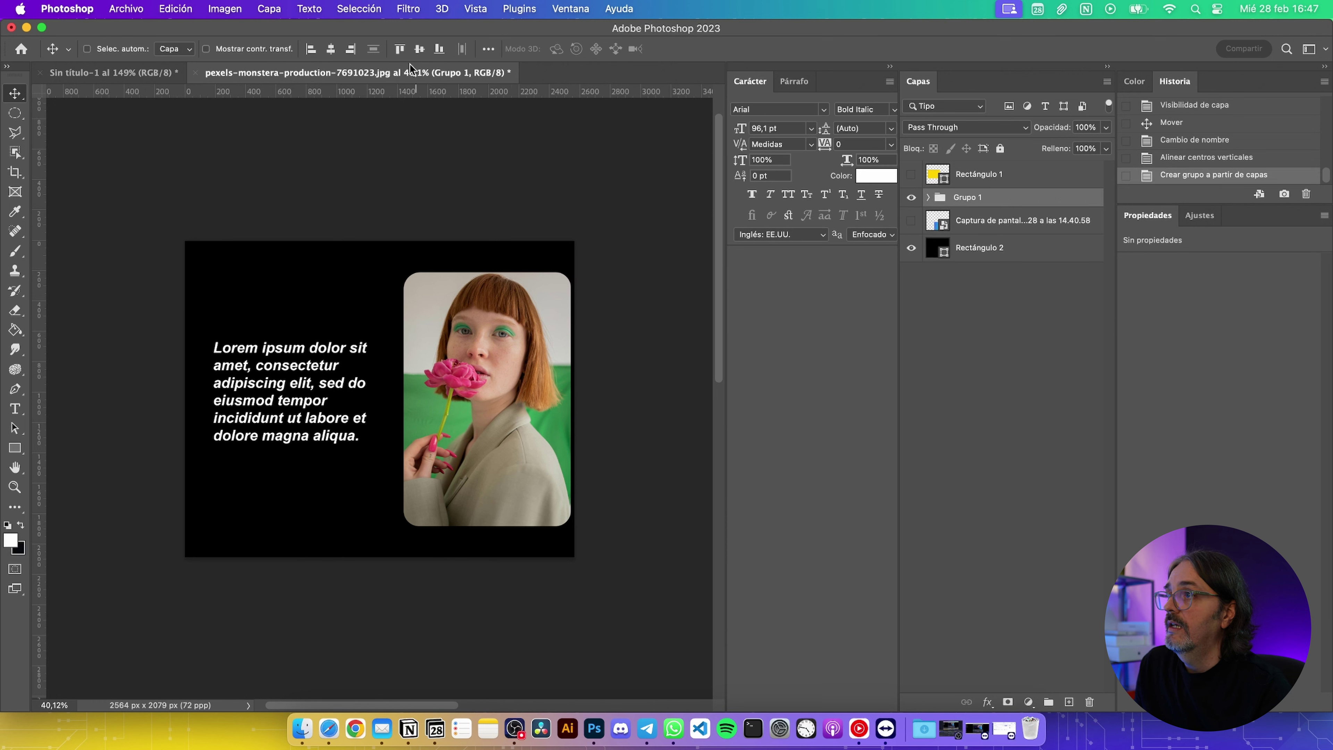
{"action": "left_click", "coordinate": [331, 49]}
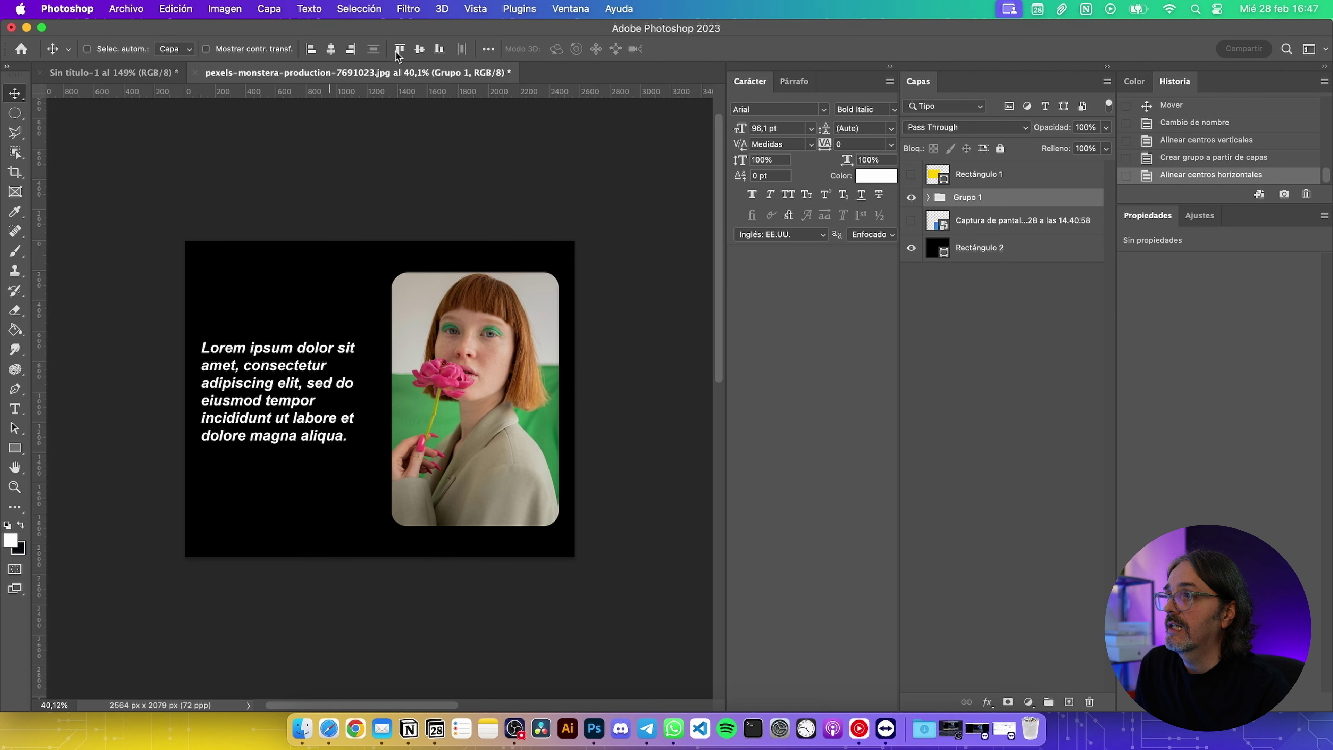
{"action": "left_click", "coordinate": [419, 49]}
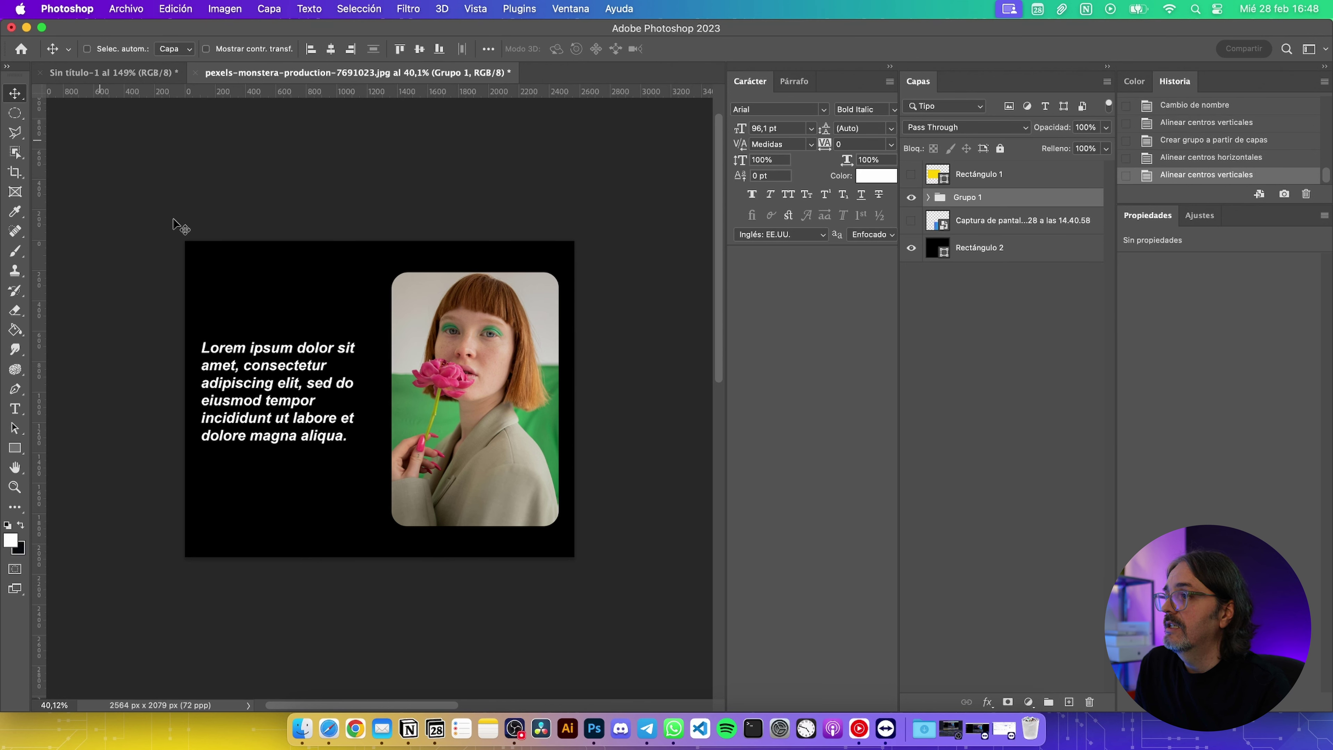
{"action": "left_click", "coordinate": [1004, 345]}
{"action": "left_click", "coordinate": [1018, 251]}
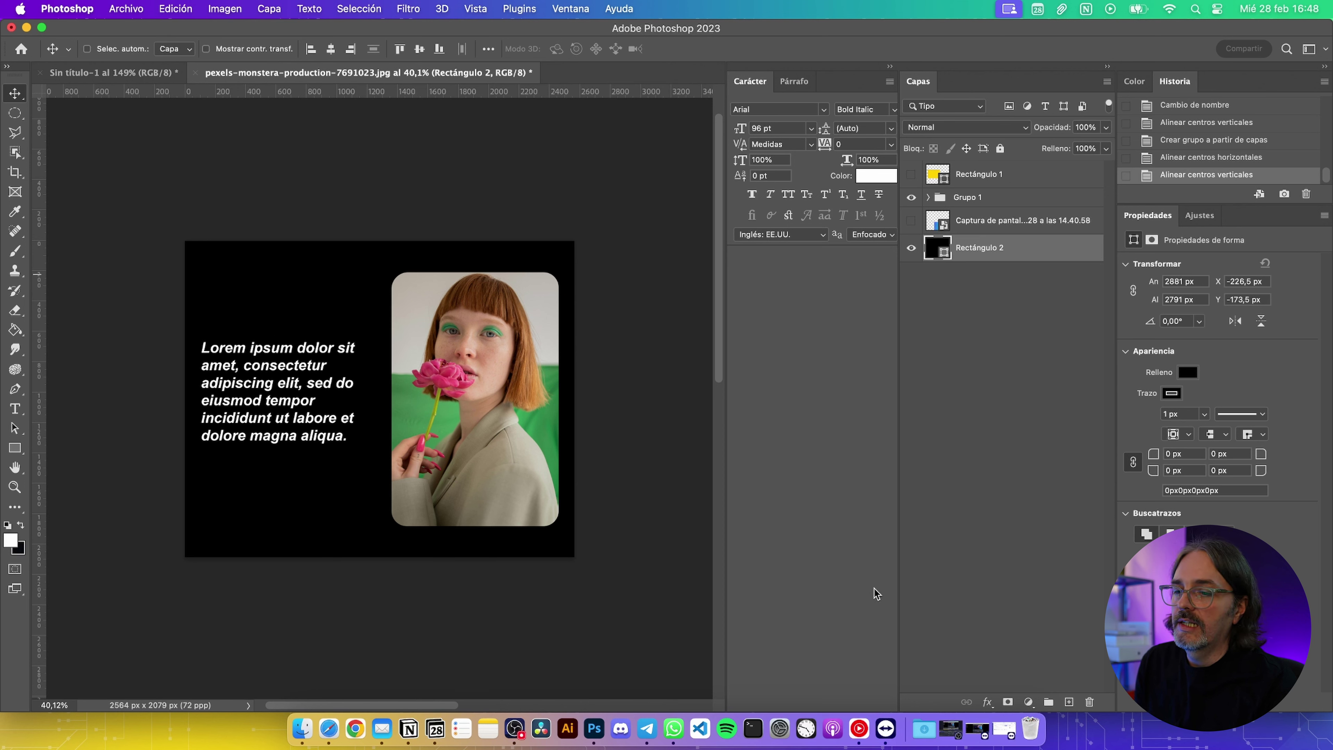
Delete the black background rectangle and add a new empty layer below the screenshot
{"action": "left_click", "coordinate": [1090, 702]}
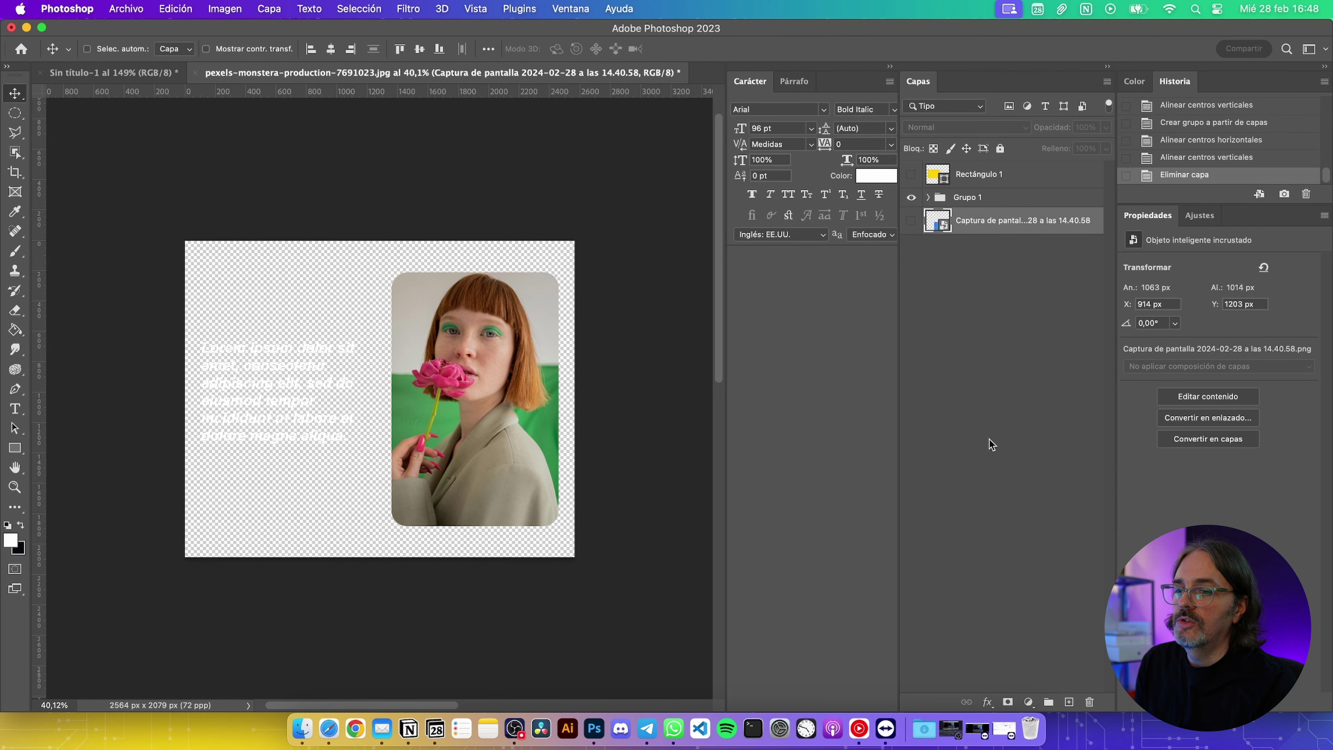
{"action": "left_click", "coordinate": [1063, 702]}
{"action": "left_click_drag", "start_coordinate": [991, 222], "coordinate": [971, 263]}
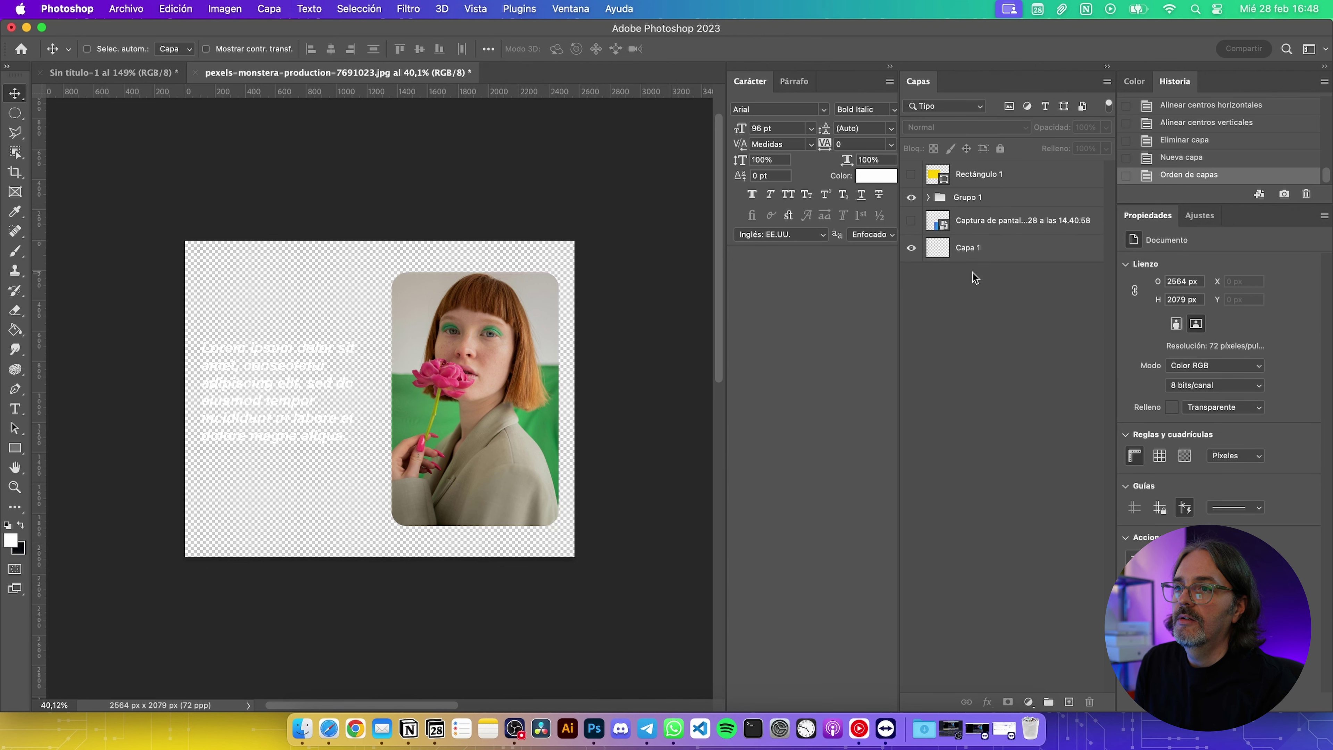
Delete the screenshot and yellow Rectángulo 1 layers, then select the empty Capa 1
{"action": "left_click", "coordinate": [1020, 234]}
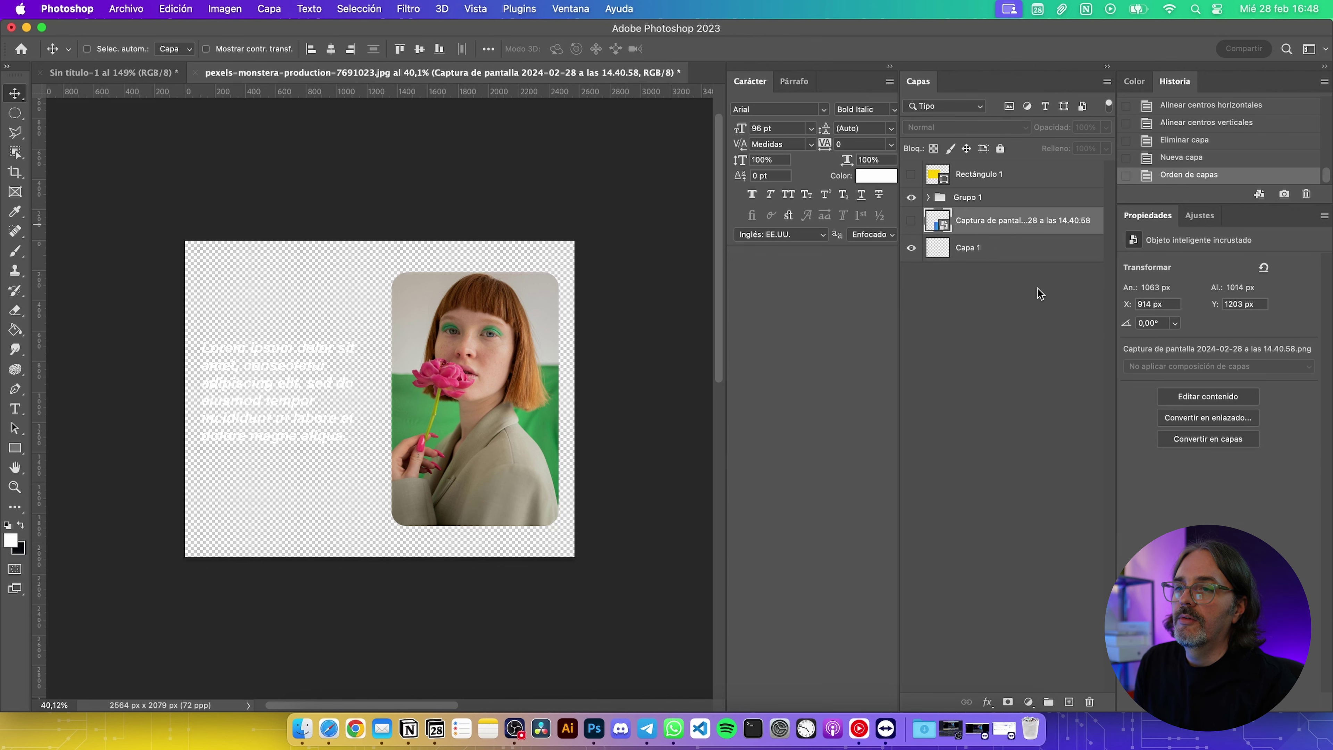
{"action": "left_click", "coordinate": [1089, 702]}
{"action": "left_click", "coordinate": [1024, 177]}
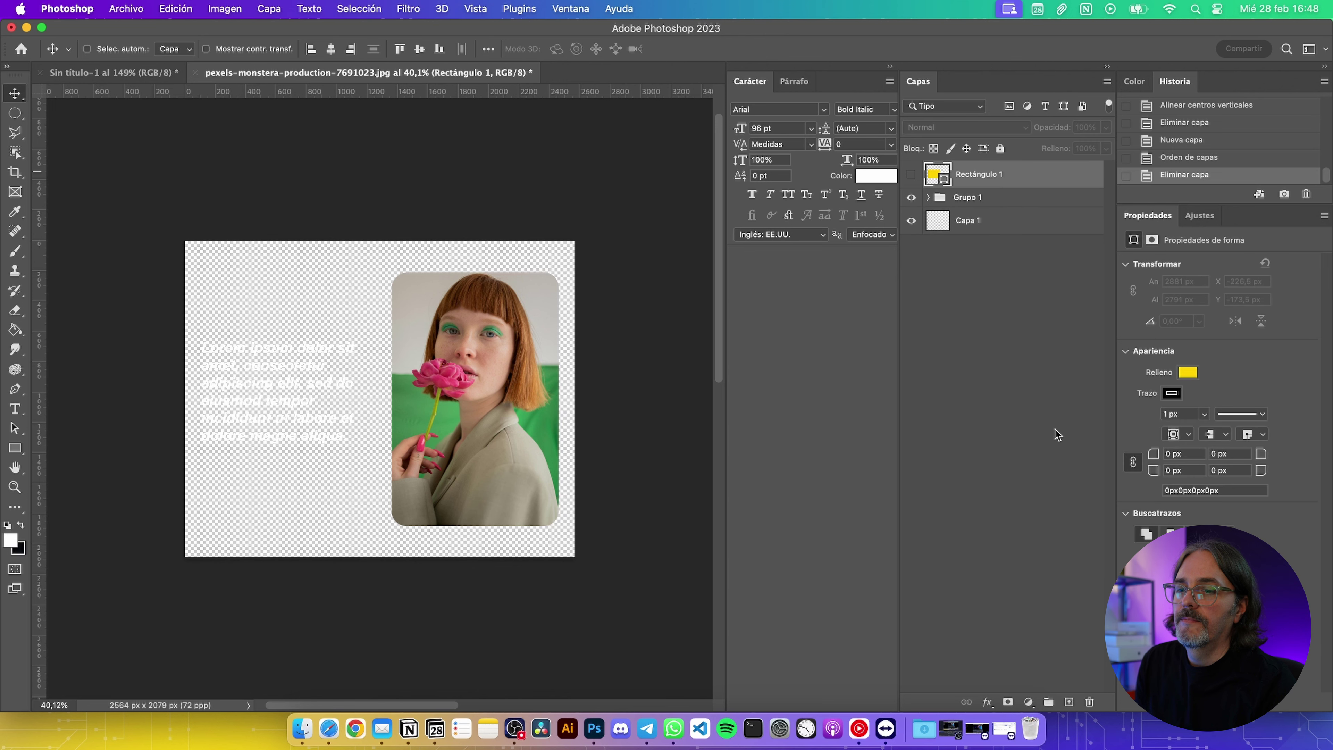
{"action": "key", "text": "Delete"}
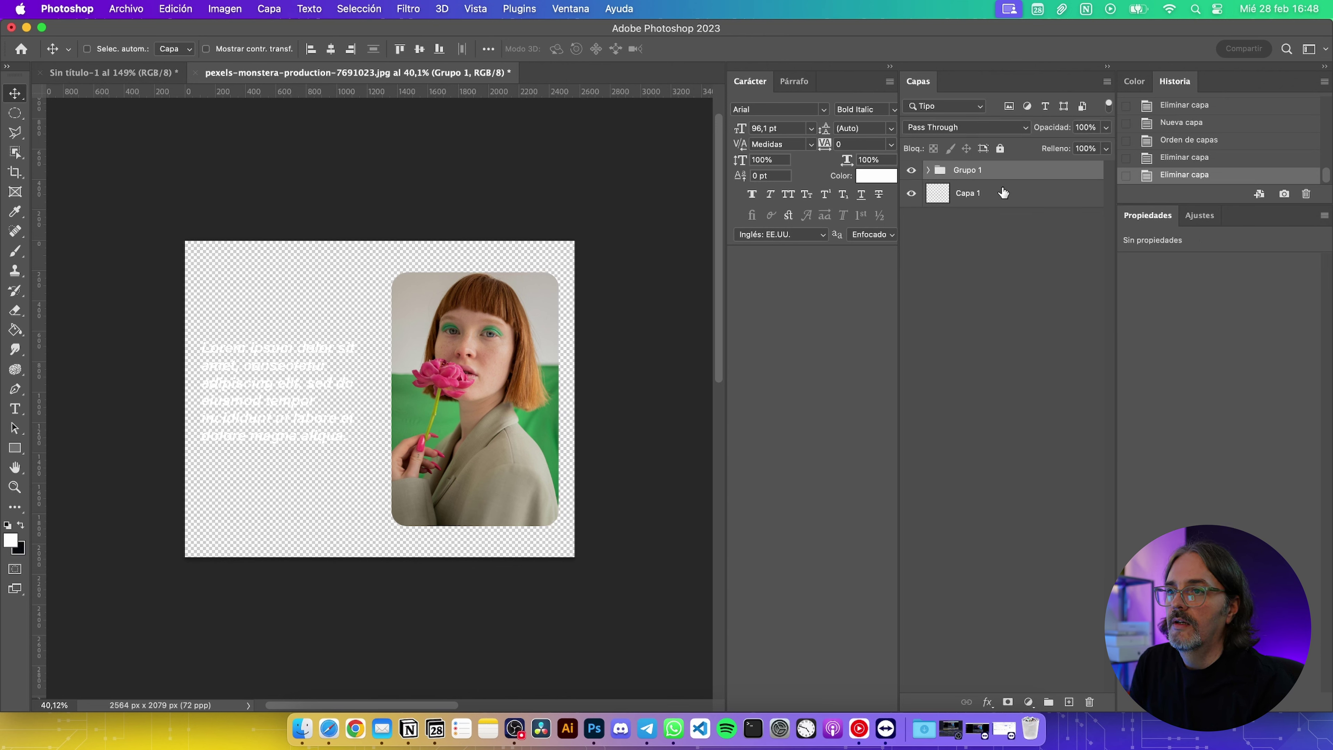
{"action": "left_click", "coordinate": [1003, 192]}
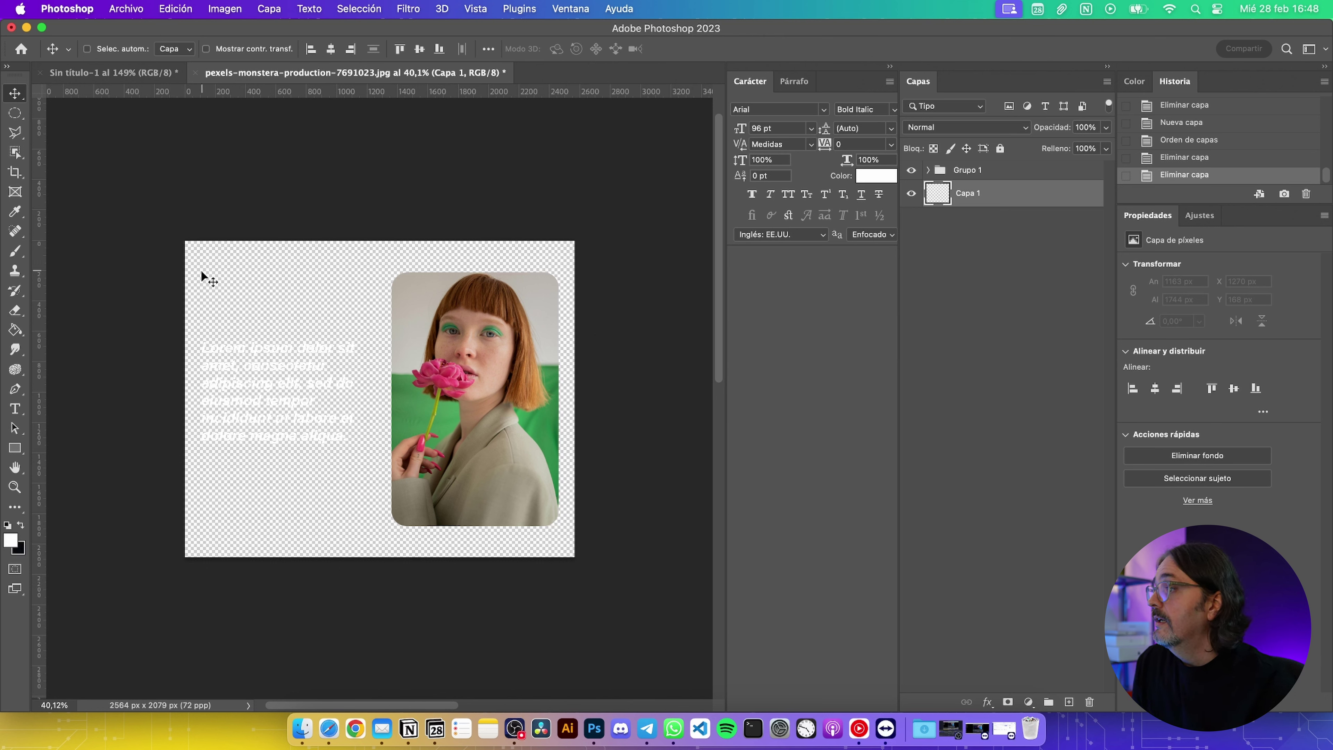
Pick blue as the Brush colour and undo a test stroke
{"action": "left_click", "coordinate": [14, 251]}
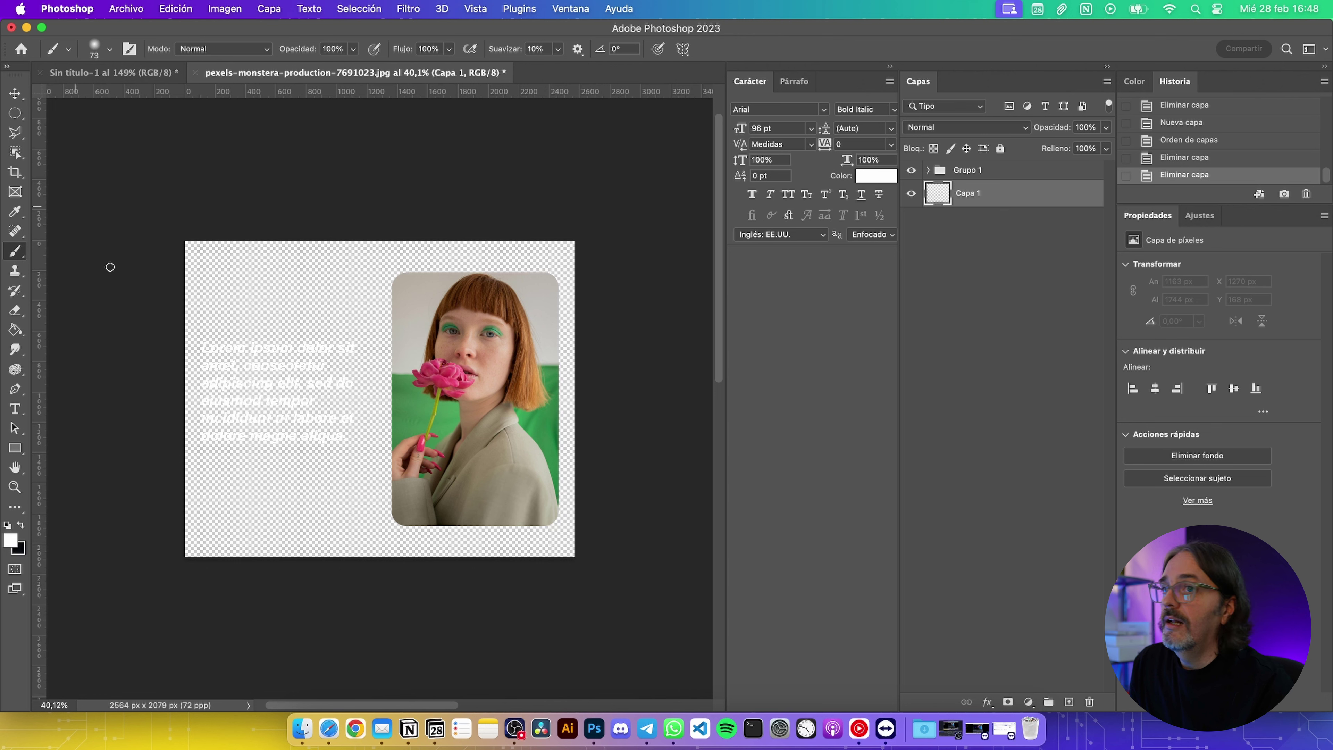
{"action": "left_click", "coordinate": [1134, 82]}
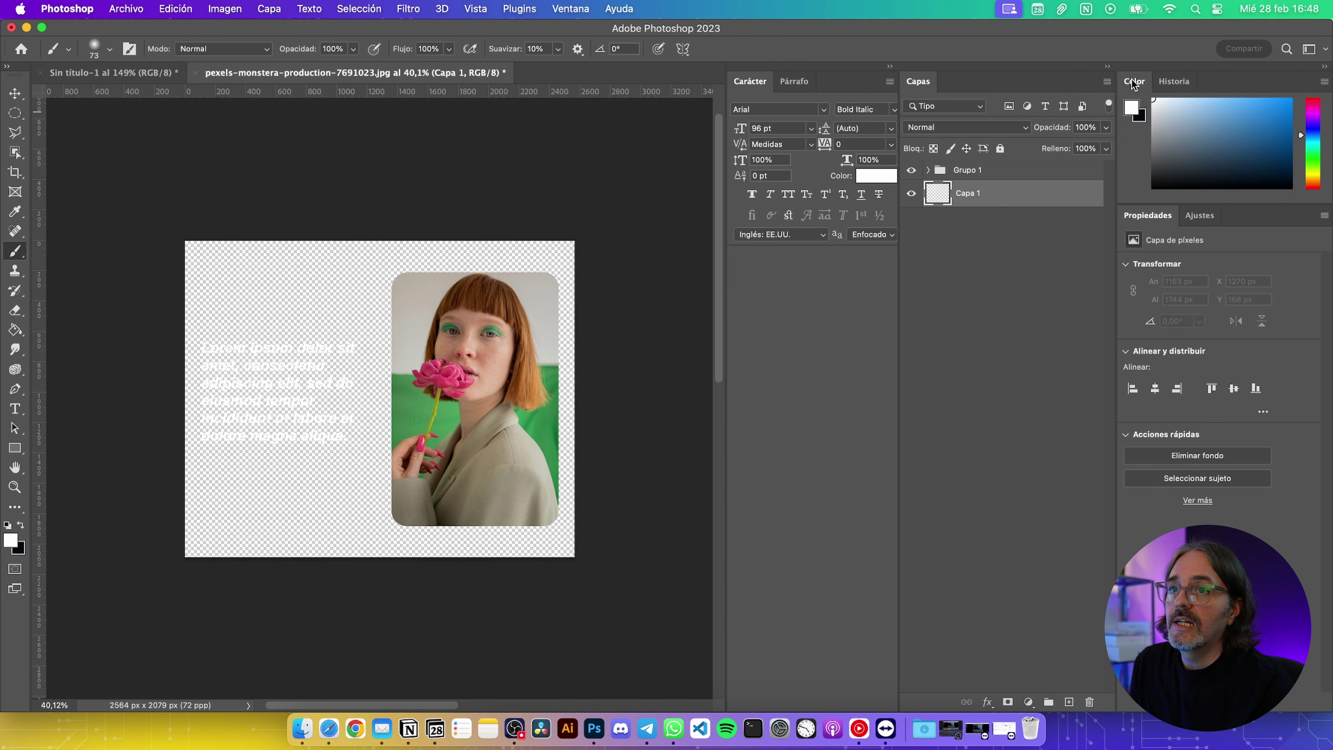
{"action": "left_click", "coordinate": [1290, 107]}
{"action": "mouse_move", "coordinate": [283, 299]}
{"action": "left_mouse_down"}
{"action": "mouse_move", "coordinate": [314, 342]}
{"action": "mouse_move", "coordinate": [384, 359]}
{"action": "left_mouse_up"}
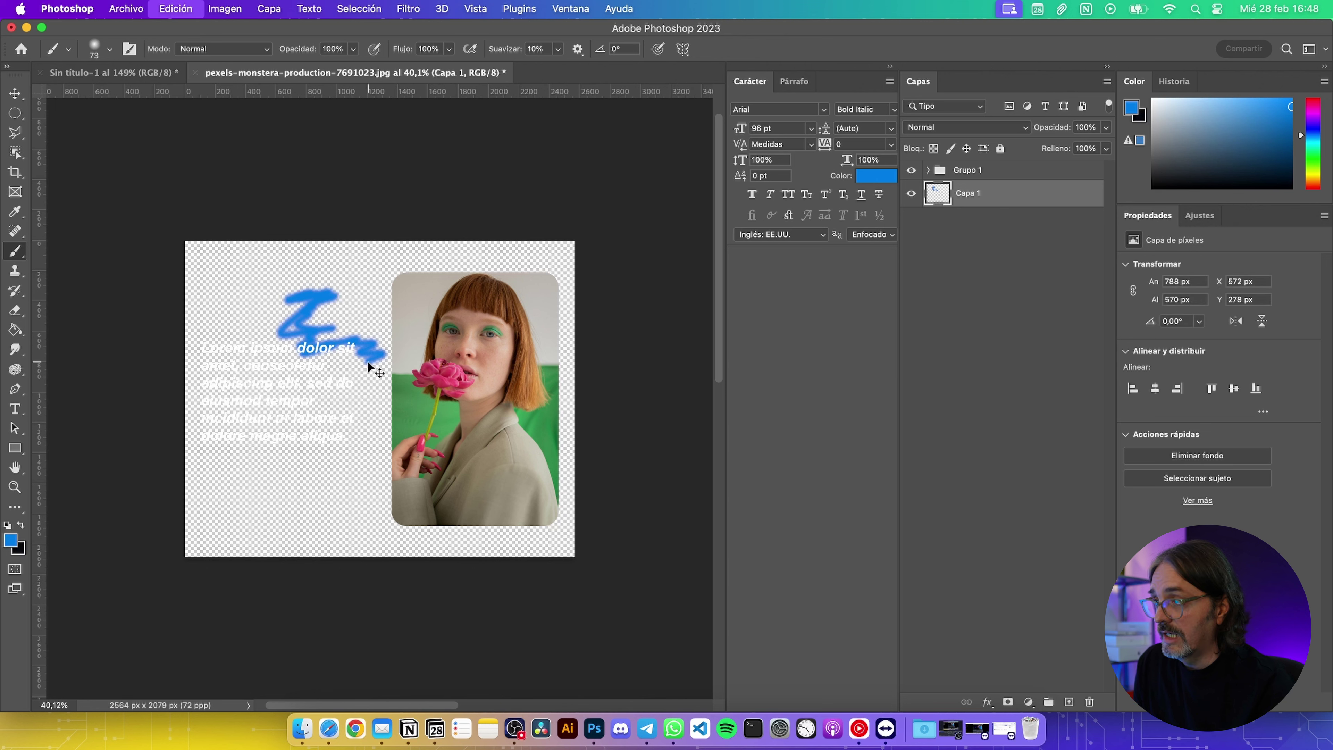
{"action": "key", "text": "super+z"}
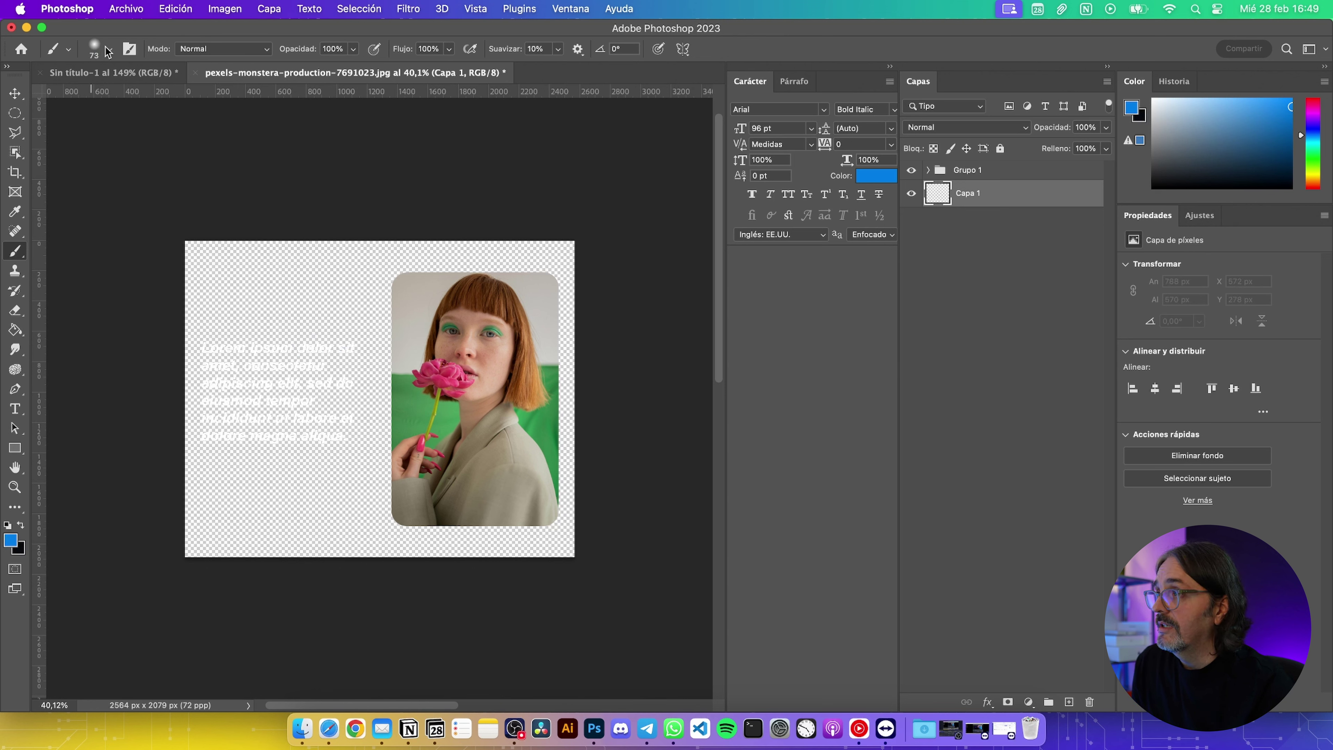
Enlarge the brush to about 2293 px, then undo a trial blue fill of the background
{"action": "left_click", "coordinate": [109, 49]}
{"action": "left_click_drag", "start_coordinate": [142, 101], "coordinate": [180, 96]}
{"action": "left_click", "coordinate": [286, 300]}
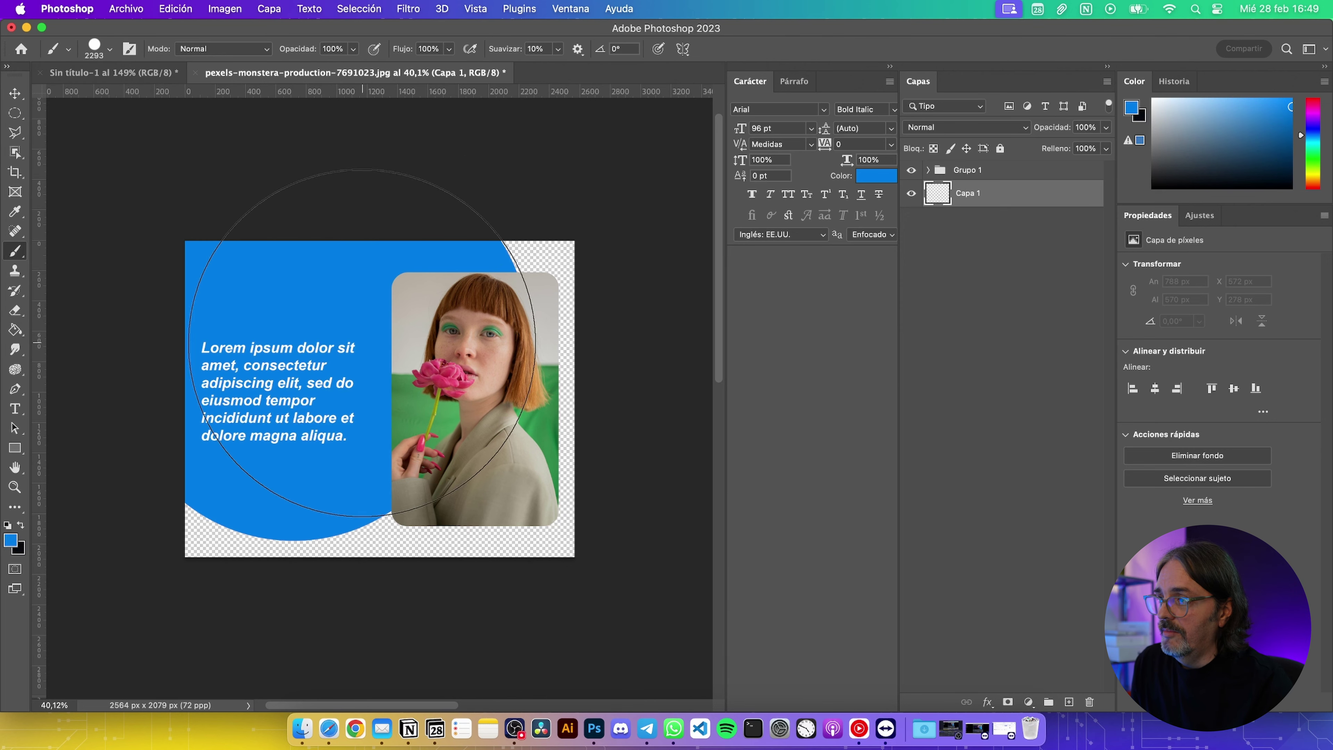
{"action": "left_click_drag", "start_coordinate": [362, 343], "coordinate": [416, 492]}
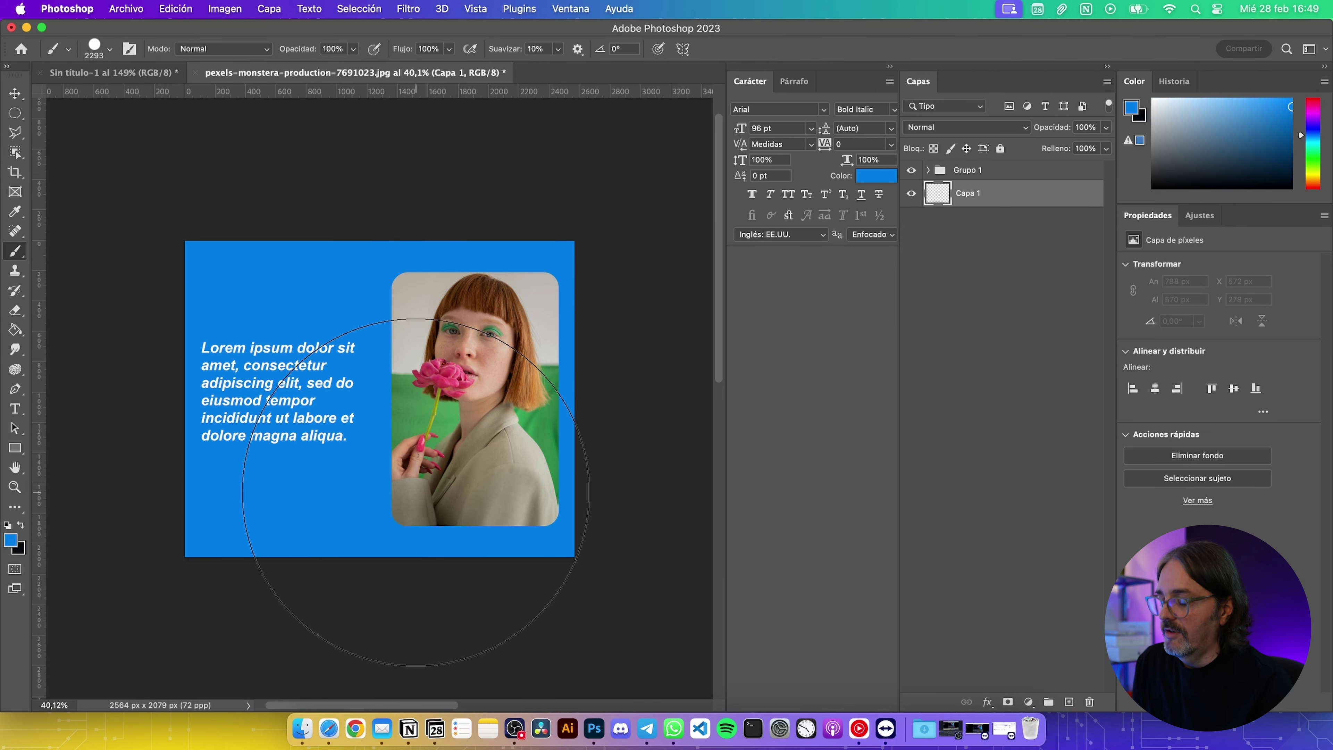
{"action": "key", "text": "super+z"}
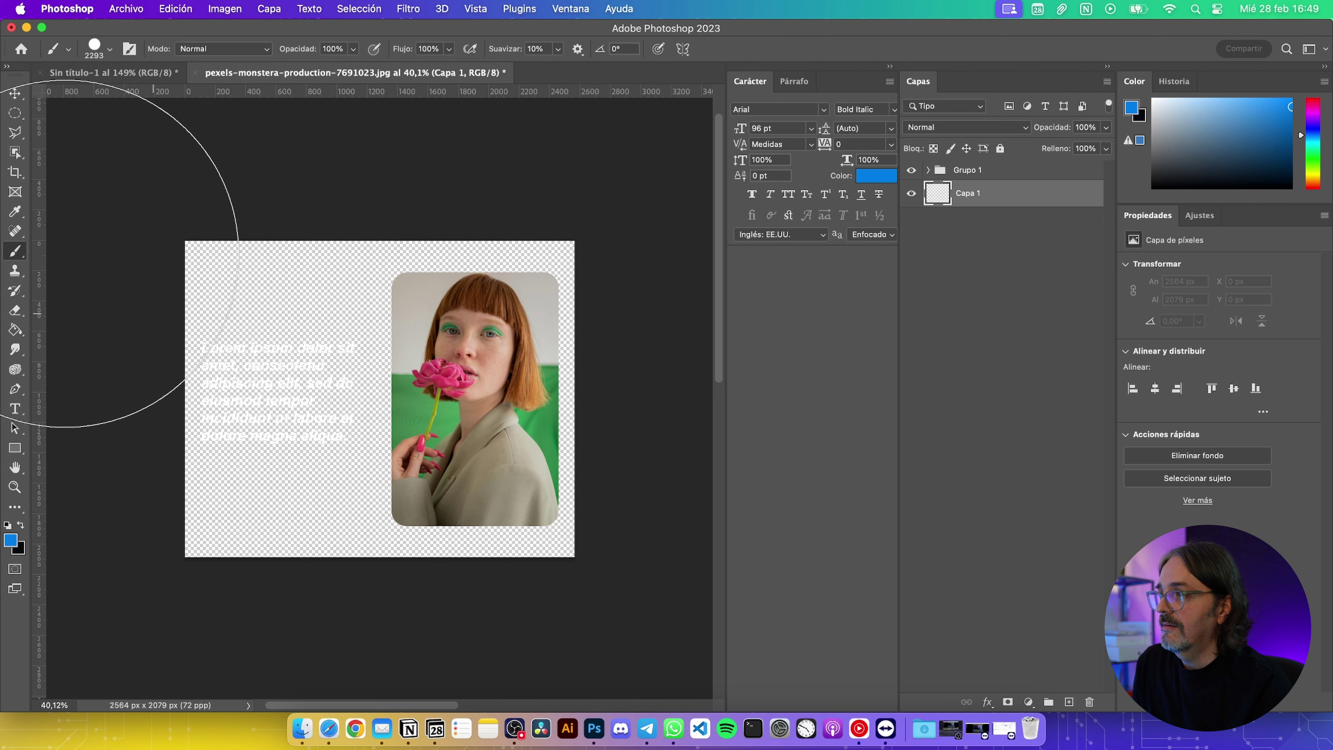
Paint-bucket fill the transparent Capa 1 background blue, then dark green
{"action": "left_click", "coordinate": [16, 338]}
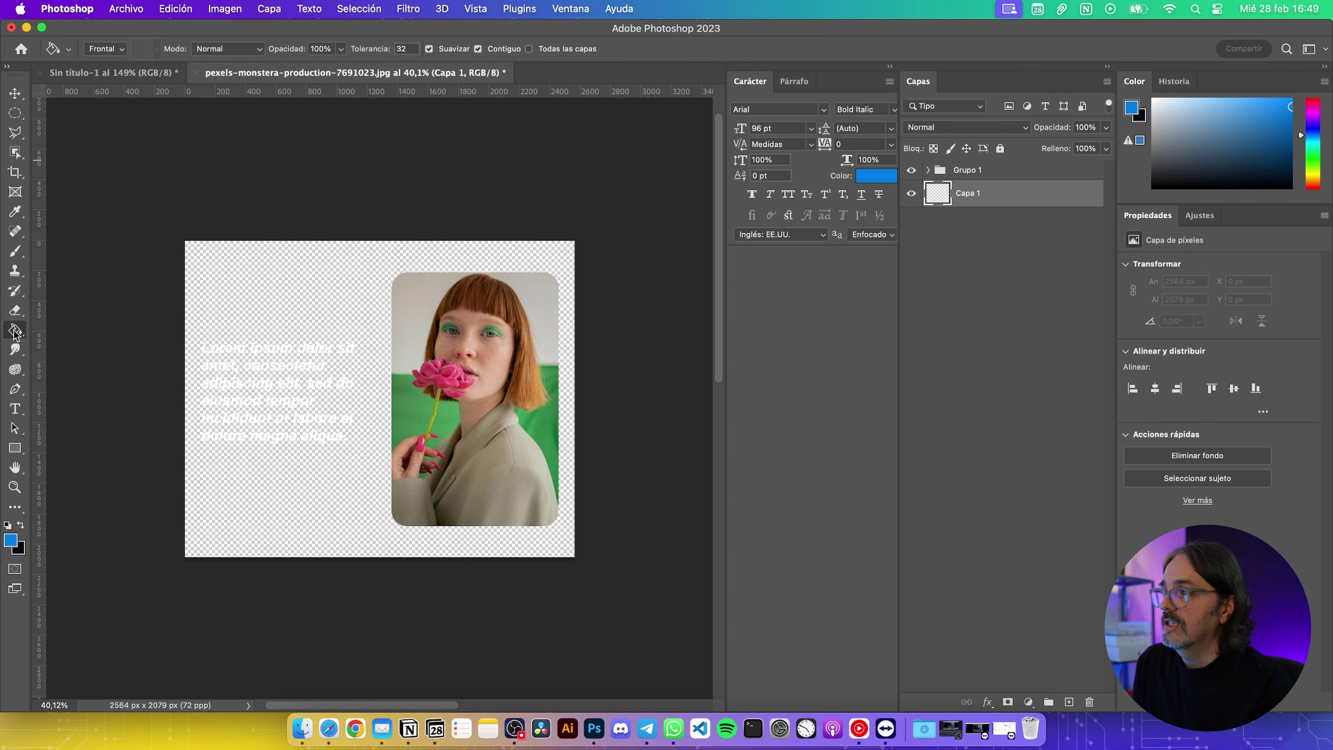
{"action": "left_click", "coordinate": [297, 284]}
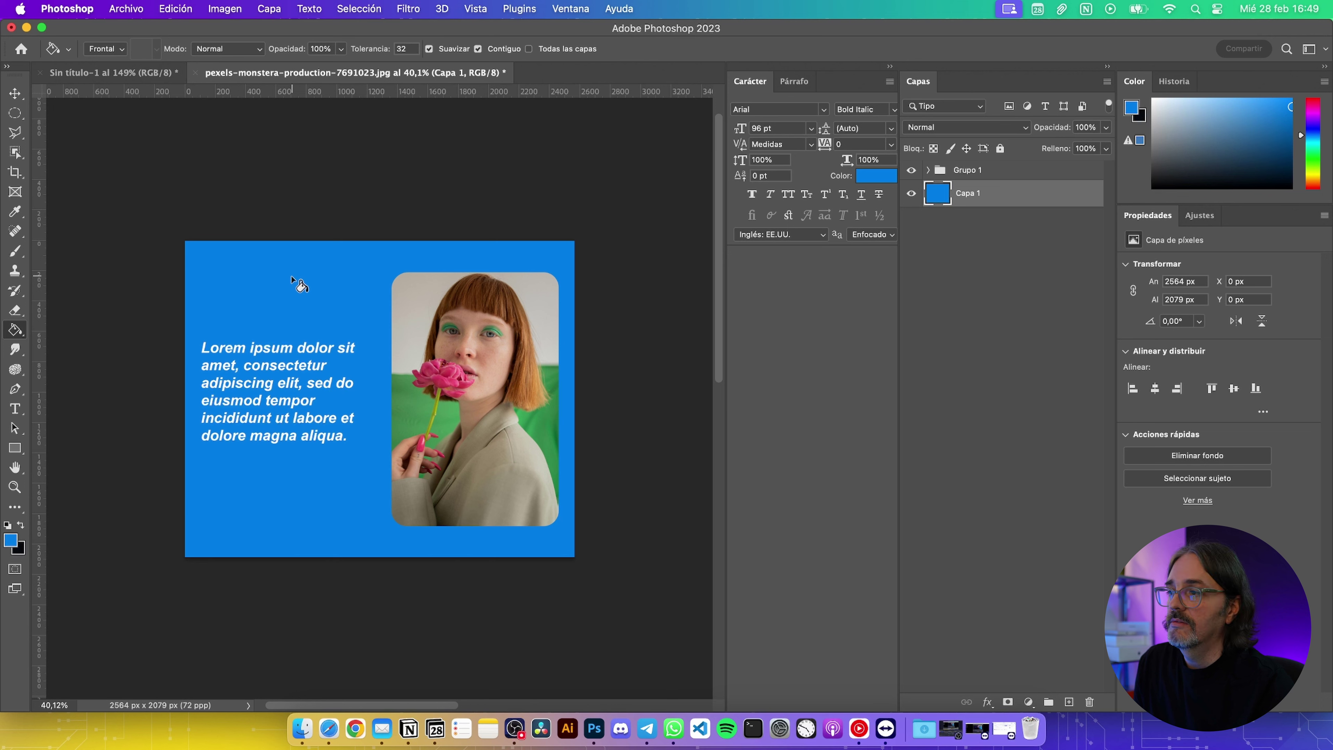
{"action": "left_click", "coordinate": [1291, 173]}
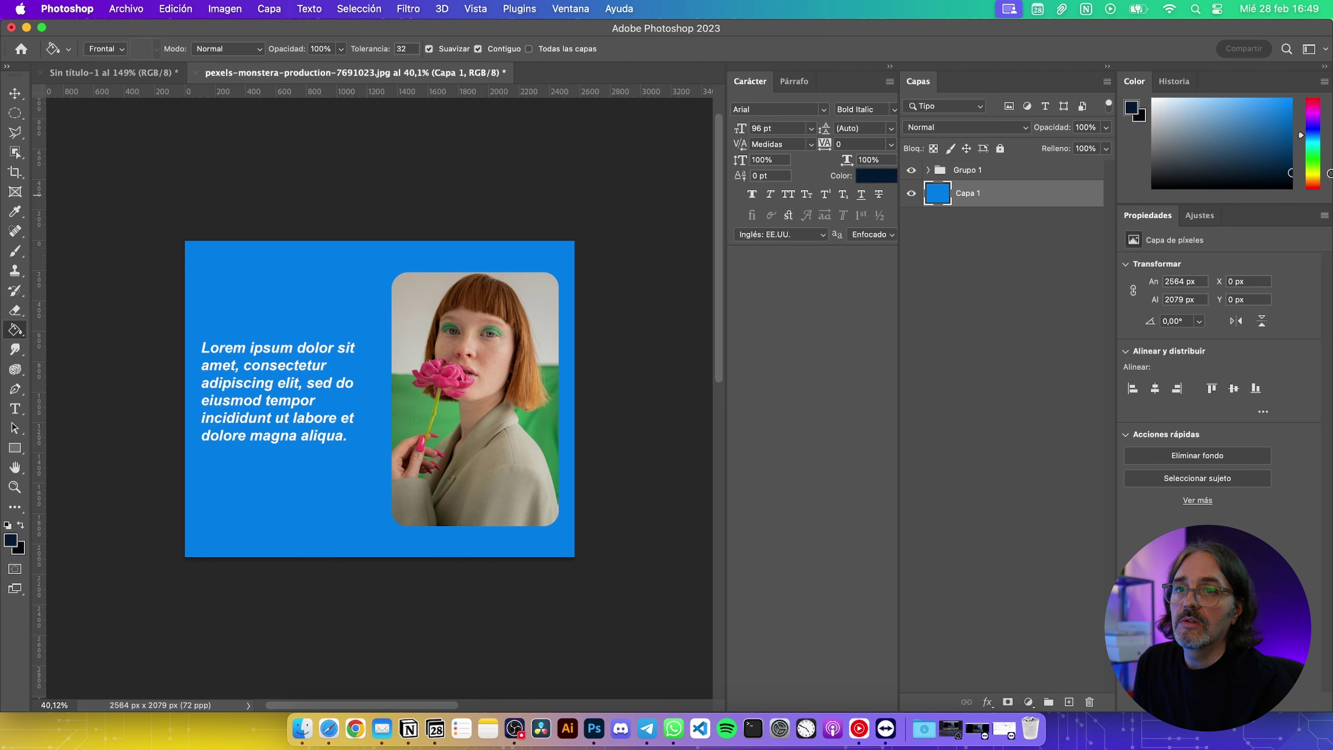
{"action": "left_click", "coordinate": [1313, 158]}
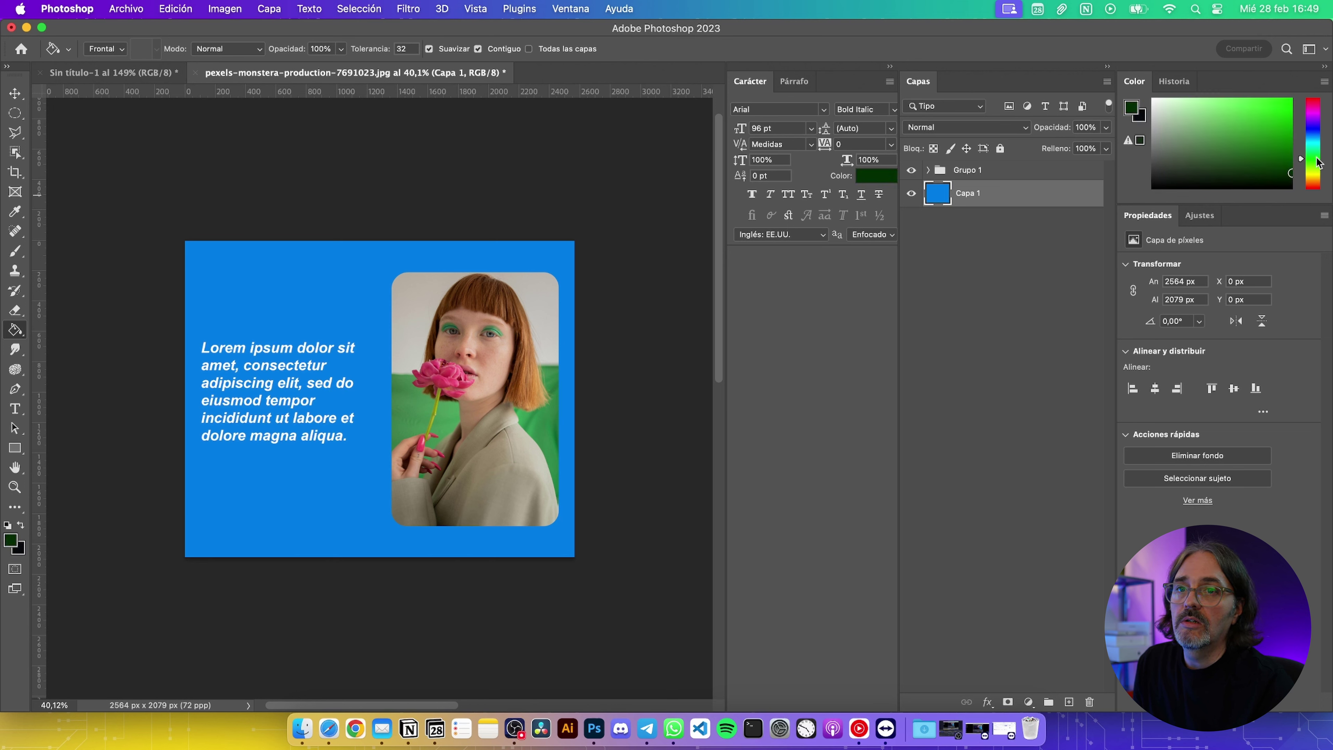
{"action": "left_click", "coordinate": [337, 295]}
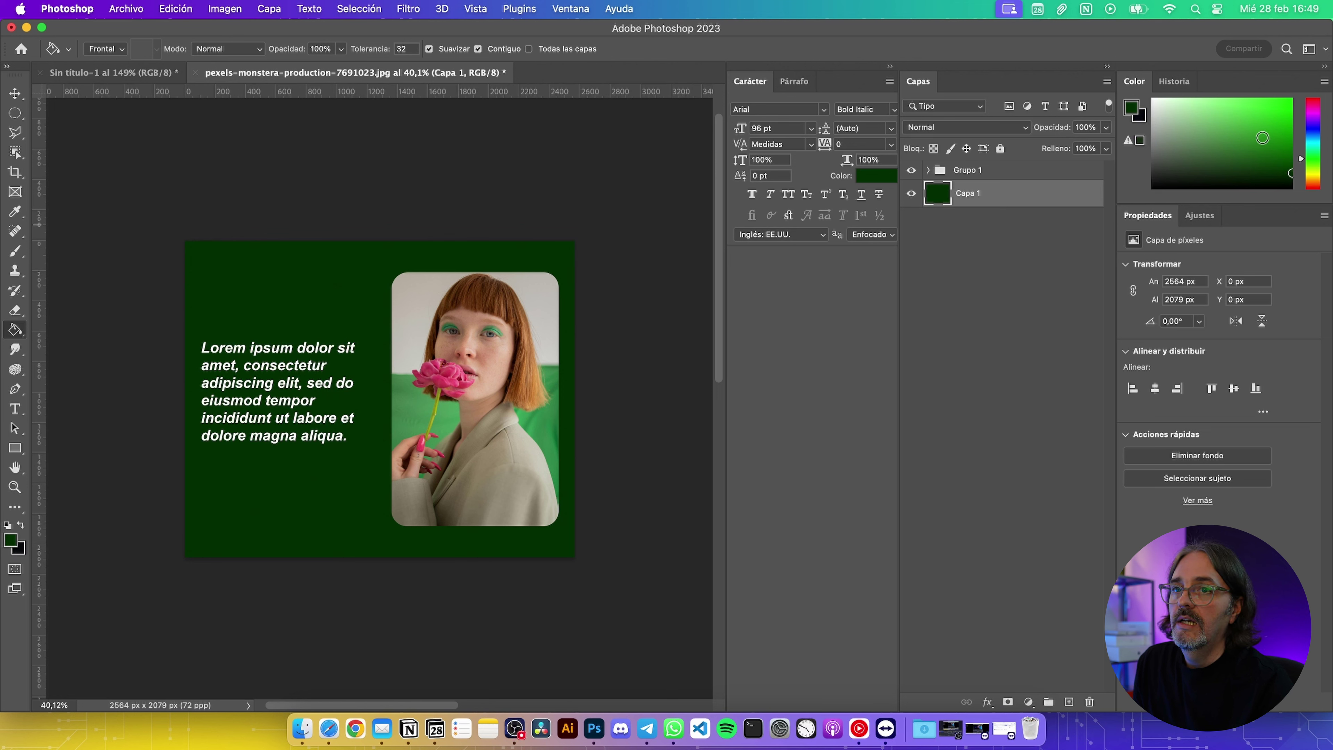
Refill the background bright green, then a softer medium green, and expand Grupo 1
{"action": "left_click", "coordinate": [1290, 115]}
{"action": "left_click", "coordinate": [304, 301]}
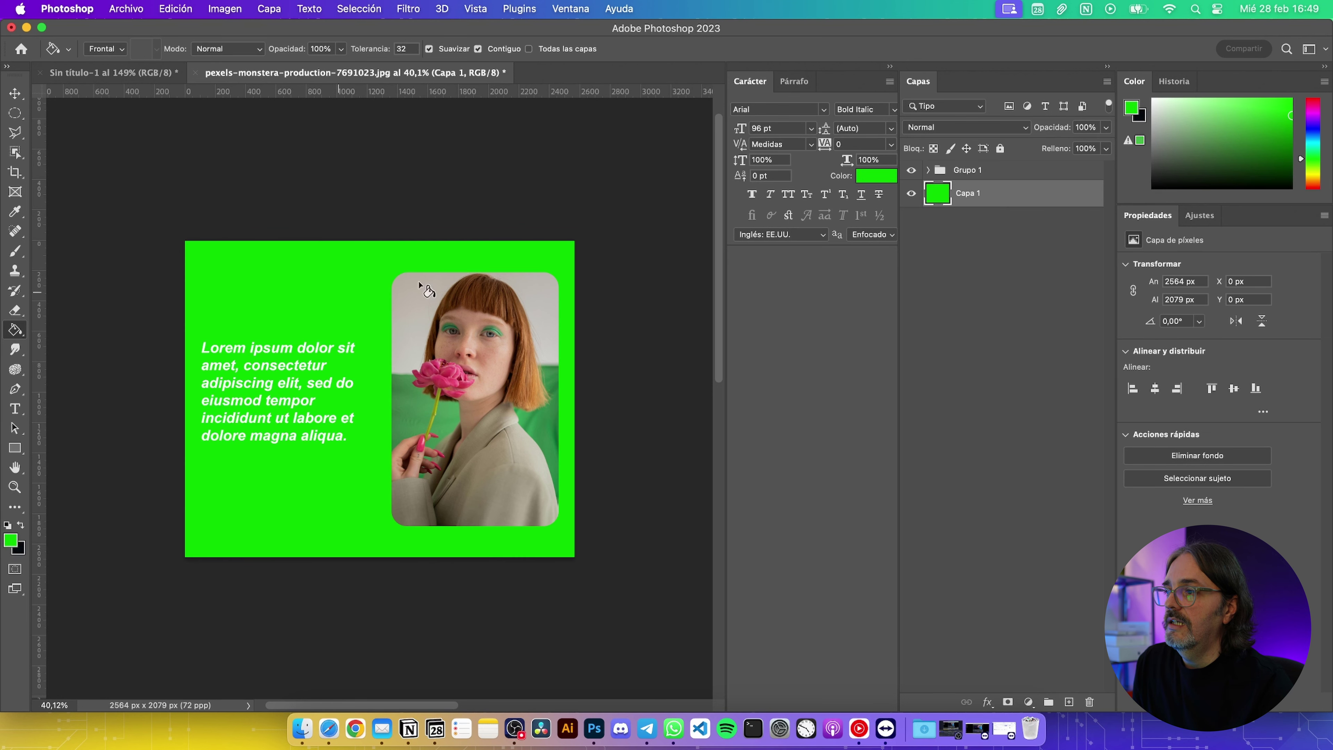
{"action": "left_click", "coordinate": [1248, 139]}
{"action": "left_click", "coordinate": [368, 305]}
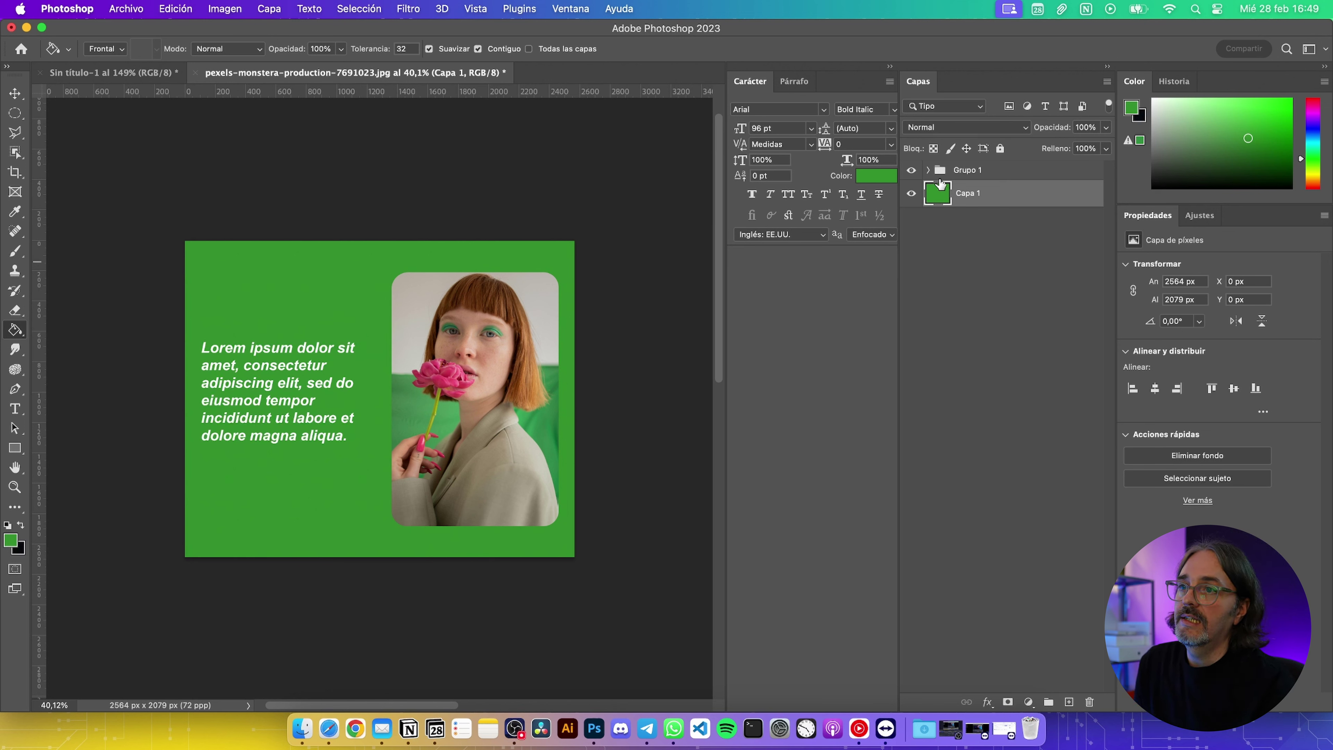
{"action": "left_click", "coordinate": [927, 170]}
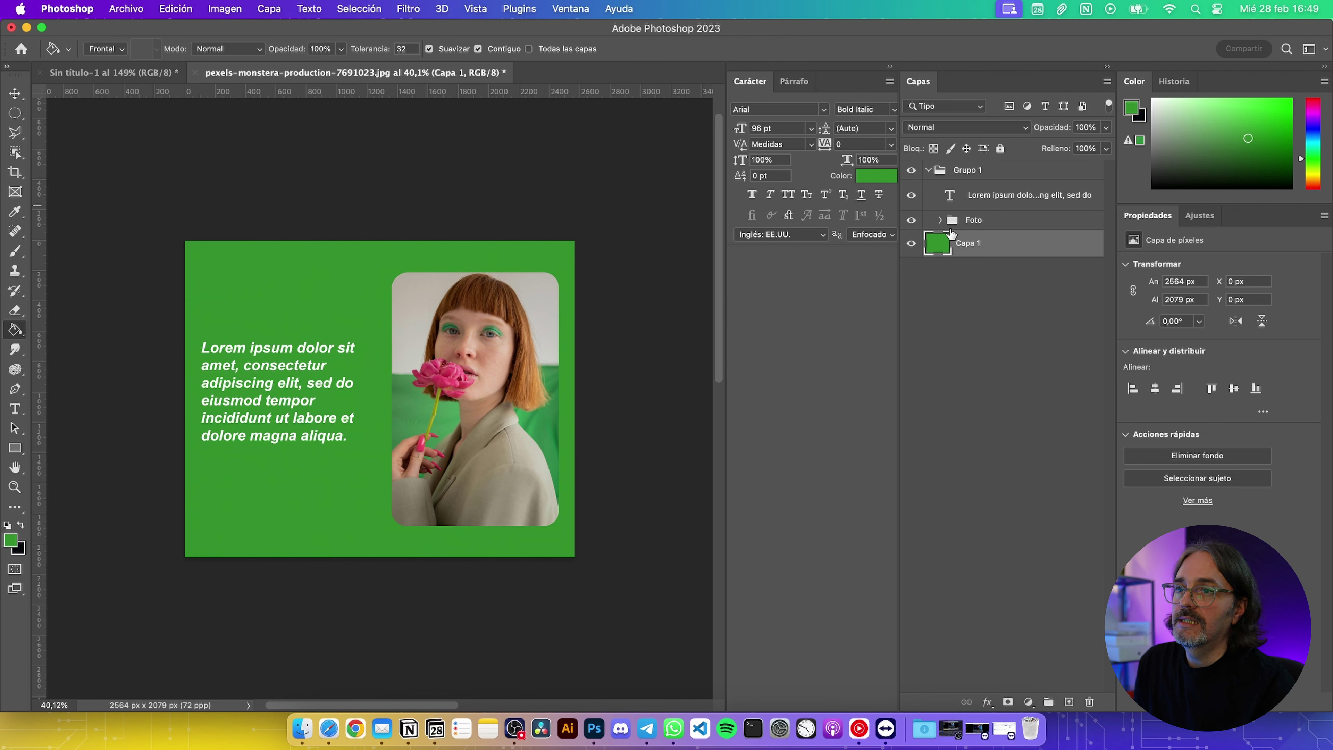
Expand the Foto group, select Capa 0, and test a green fill on the photo
{"action": "left_click", "coordinate": [940, 220]}
{"action": "left_click", "coordinate": [1006, 249]}
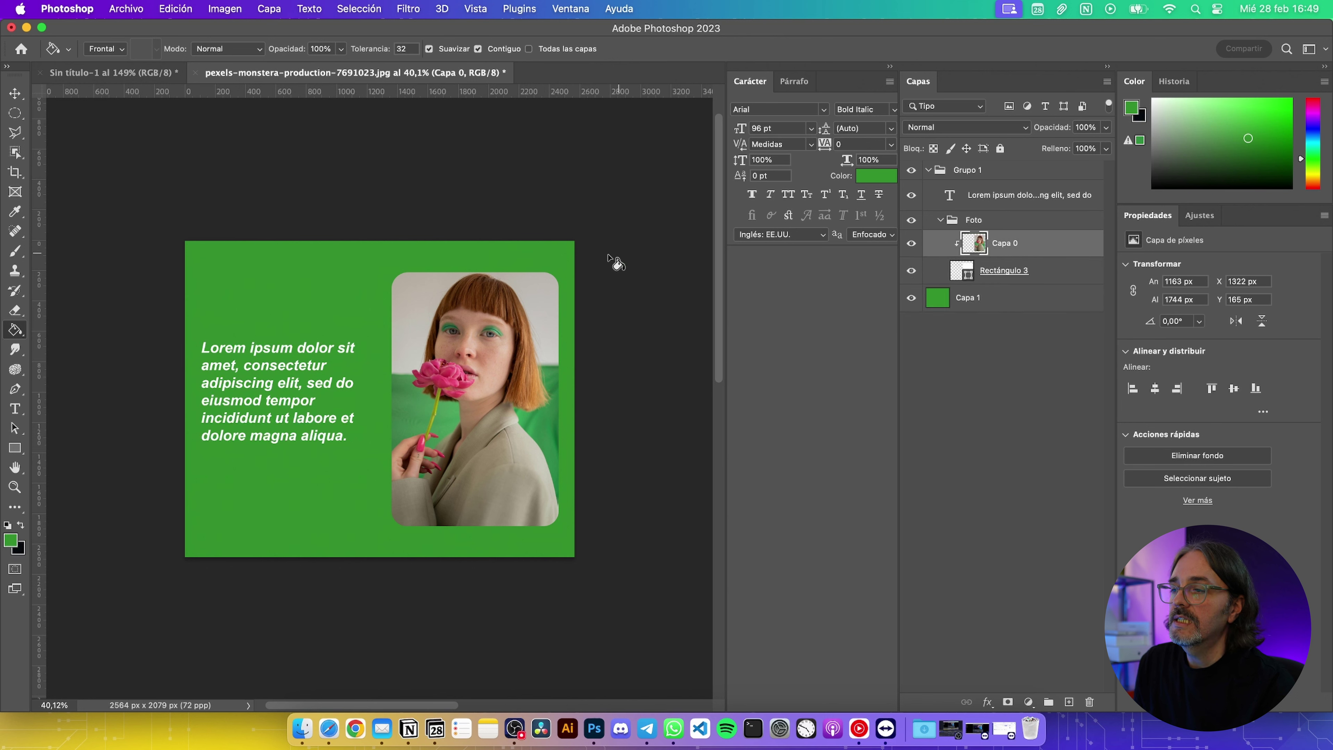
{"action": "left_click", "coordinate": [502, 355]}
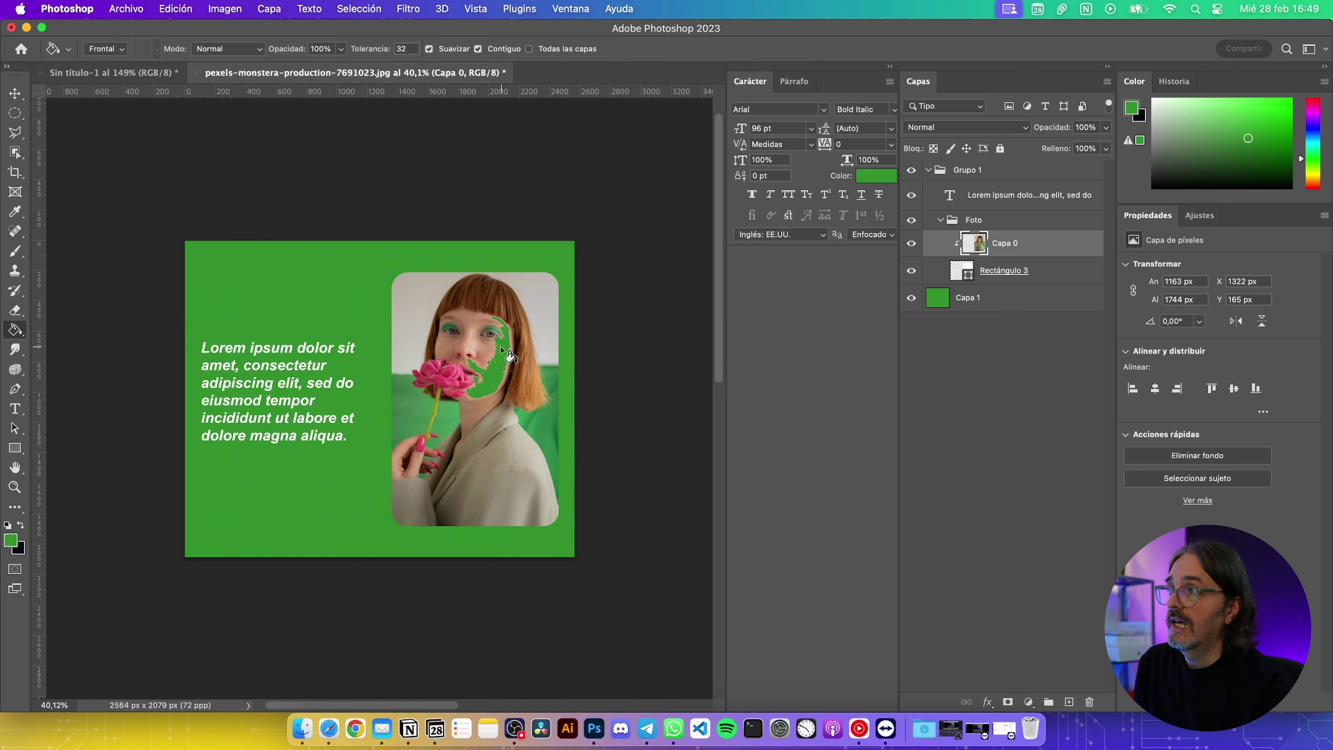
Fill the grey backdrop around her head green, compare with undo/redo, then undo it
{"action": "key", "text": "super+z"}
{"action": "left_click", "coordinate": [534, 326]}
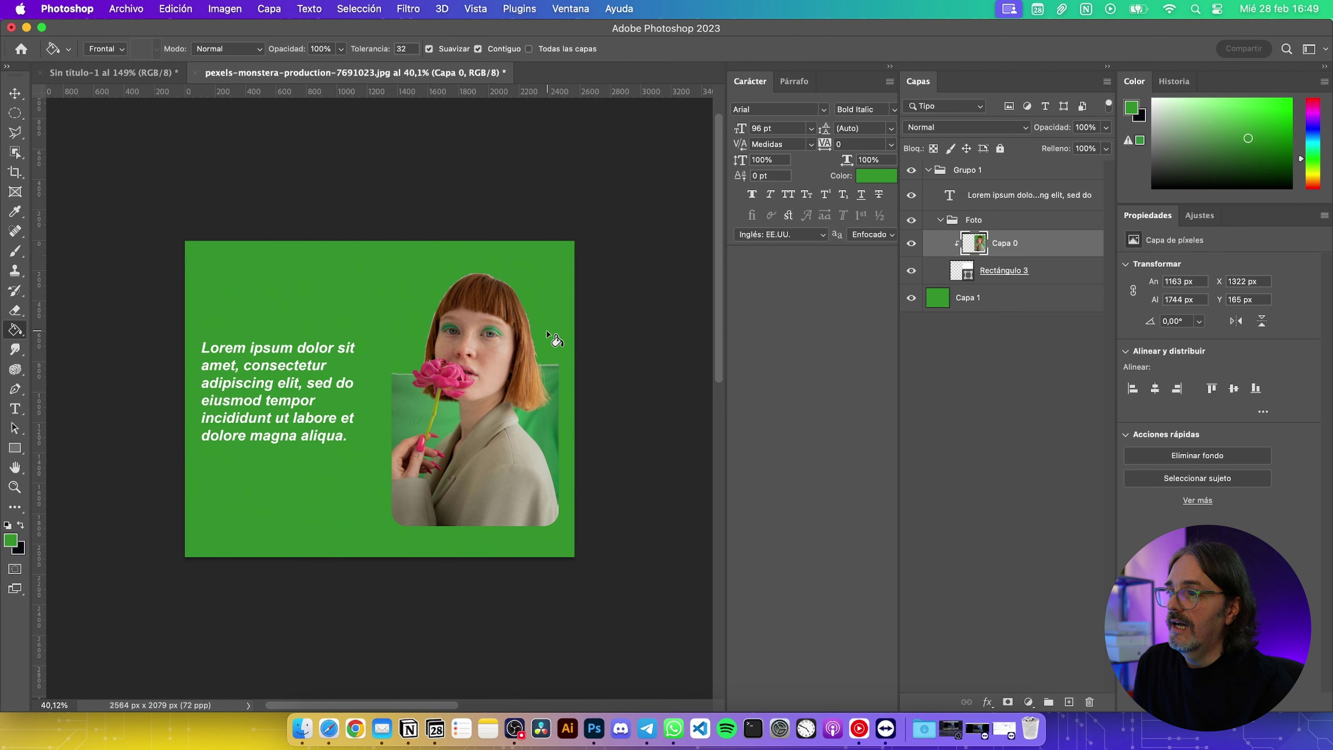
{"action": "key", "text": "super+z"}
{"action": "key", "text": "super+shift+z"}
{"action": "key", "text": "super+z"}
{"action": "key", "text": "super+shift+z"}
{"action": "key", "text": "super+z"}
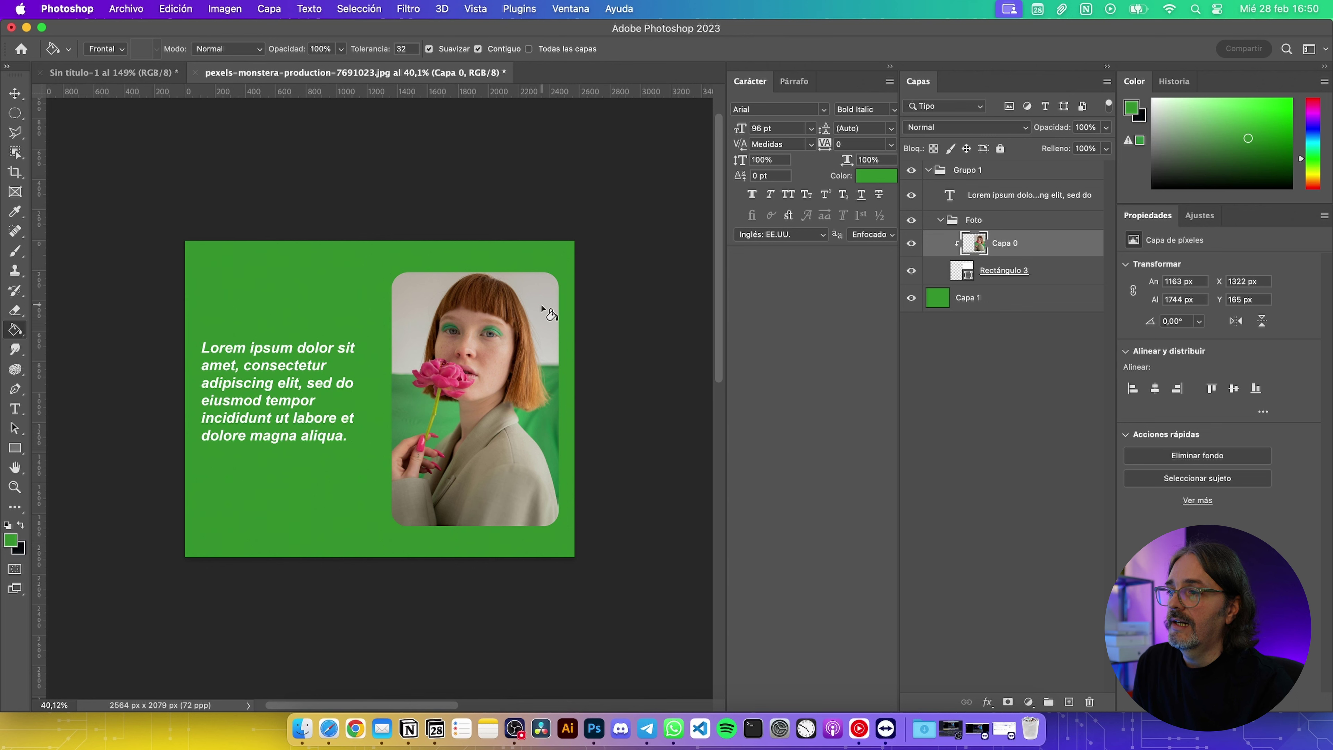
{"action": "key", "text": "super+shift+z"}
{"action": "key", "text": "super+z"}
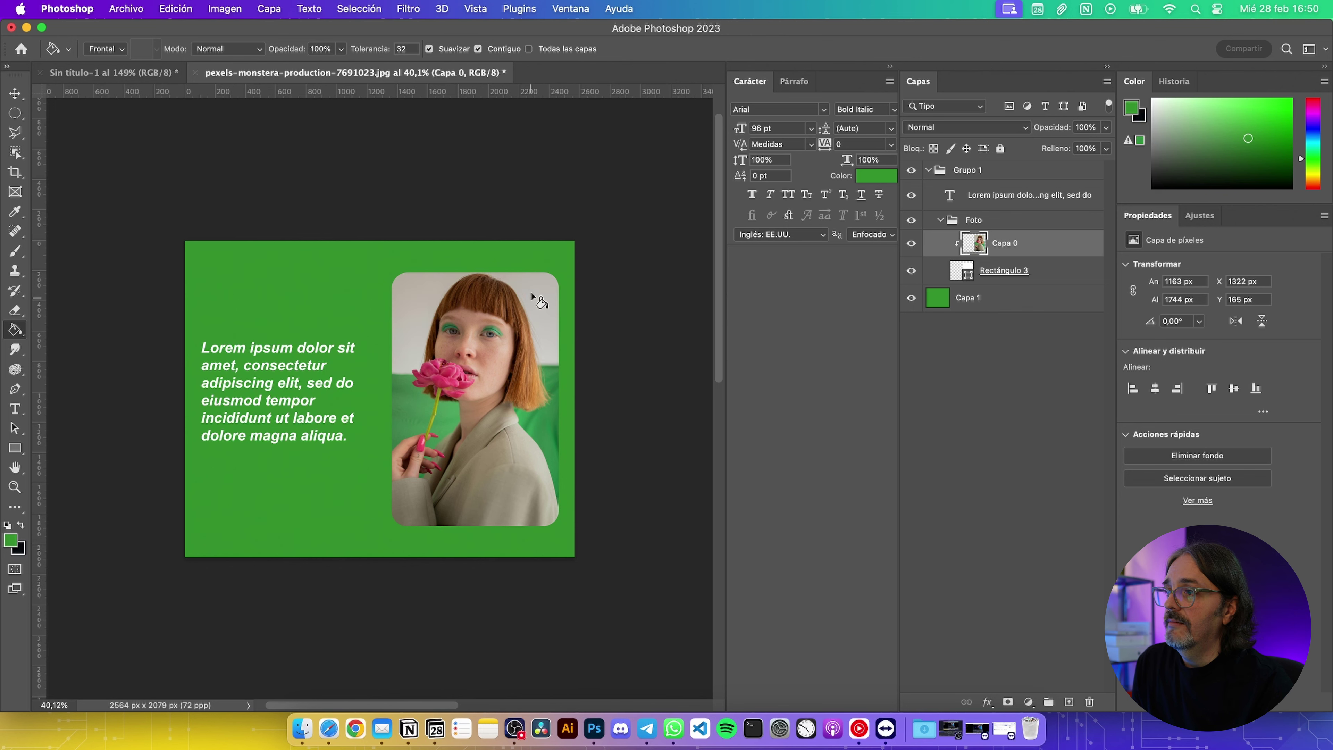
Test a green fill on the grey backdrop around her head and undo it
{"action": "scroll", "coordinate": [543, 321], "scroll_direction": "up", "scroll_amount": 2}
{"action": "scroll", "coordinate": [542, 321], "scroll_direction": "up", "scroll_amount": 2}
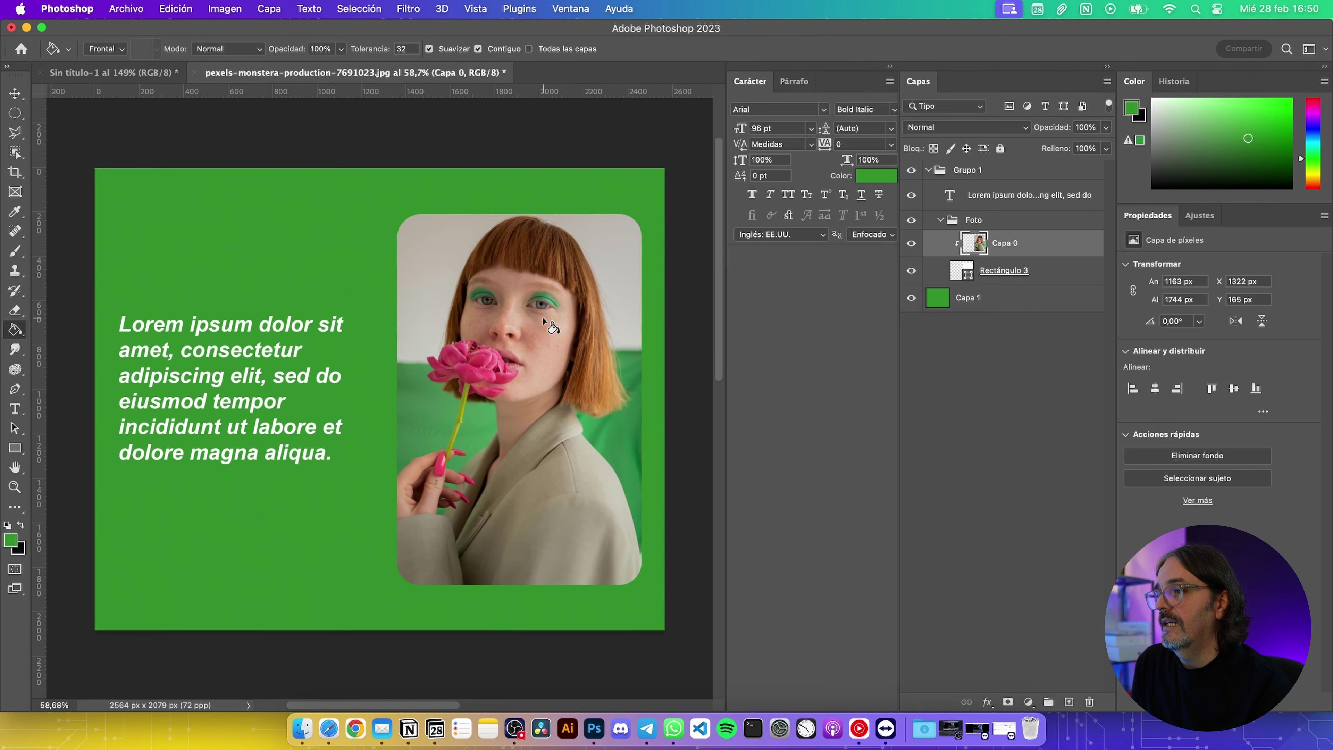
{"action": "scroll", "coordinate": [543, 320], "scroll_direction": "up", "scroll_amount": 2}
{"action": "scroll", "coordinate": [543, 321], "scroll_direction": "up", "scroll_amount": 2}
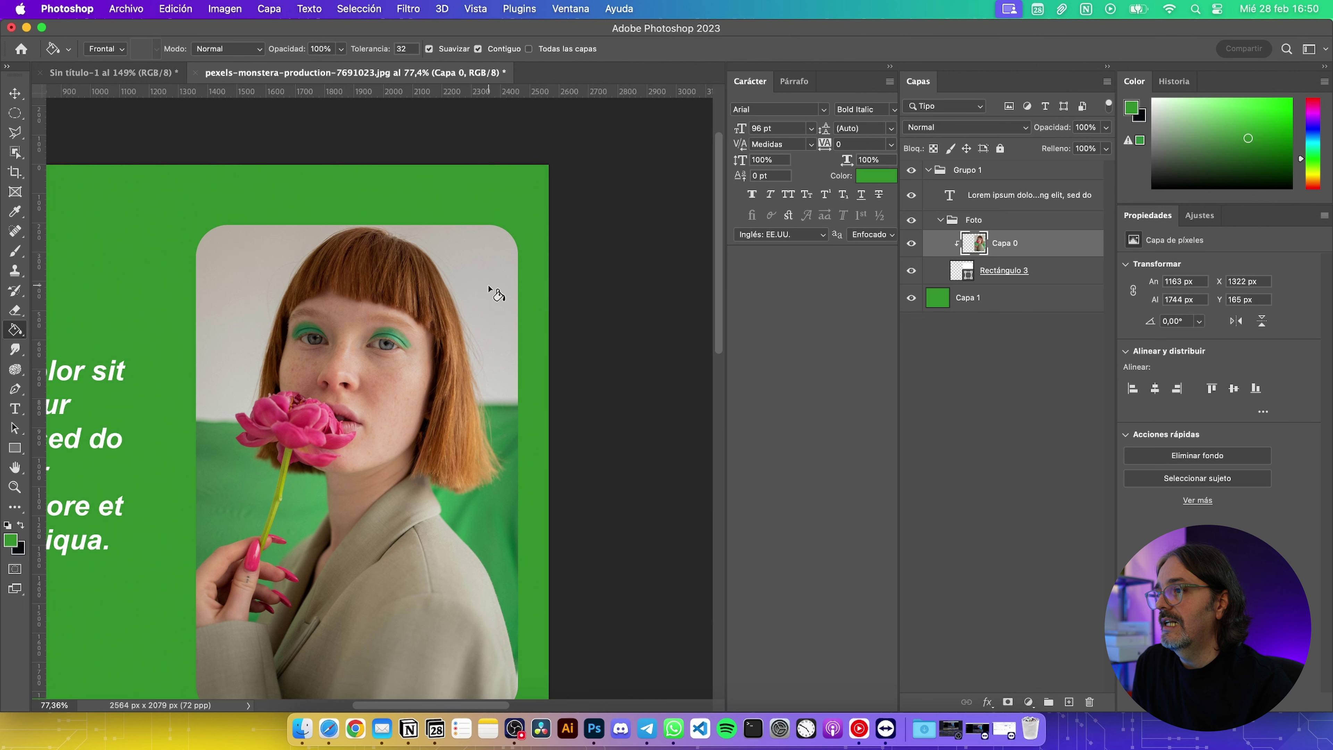
{"action": "left_click", "coordinate": [491, 289]}
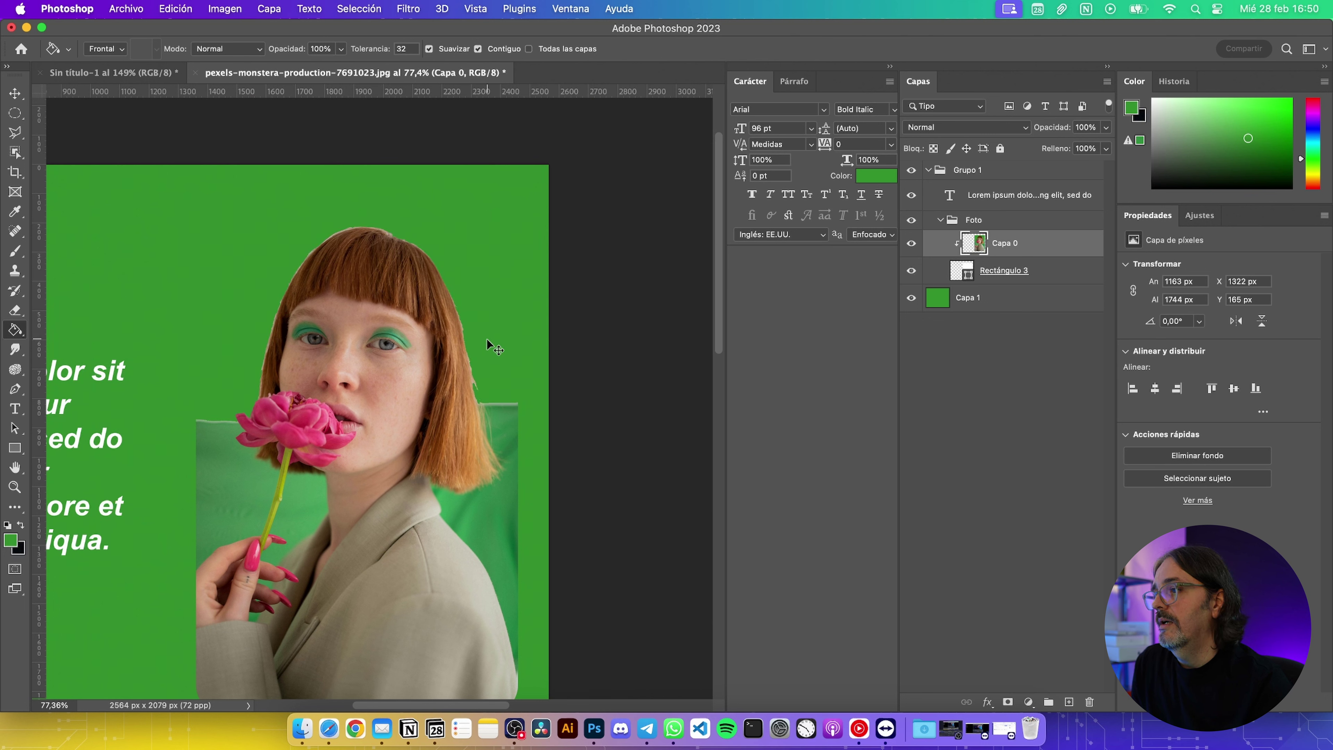
{"action": "key", "text": "ctrl+z"}
At tolerance 10, test green fills on the grey areas around the hair, then undo them
{"action": "left_click", "coordinate": [402, 48]}
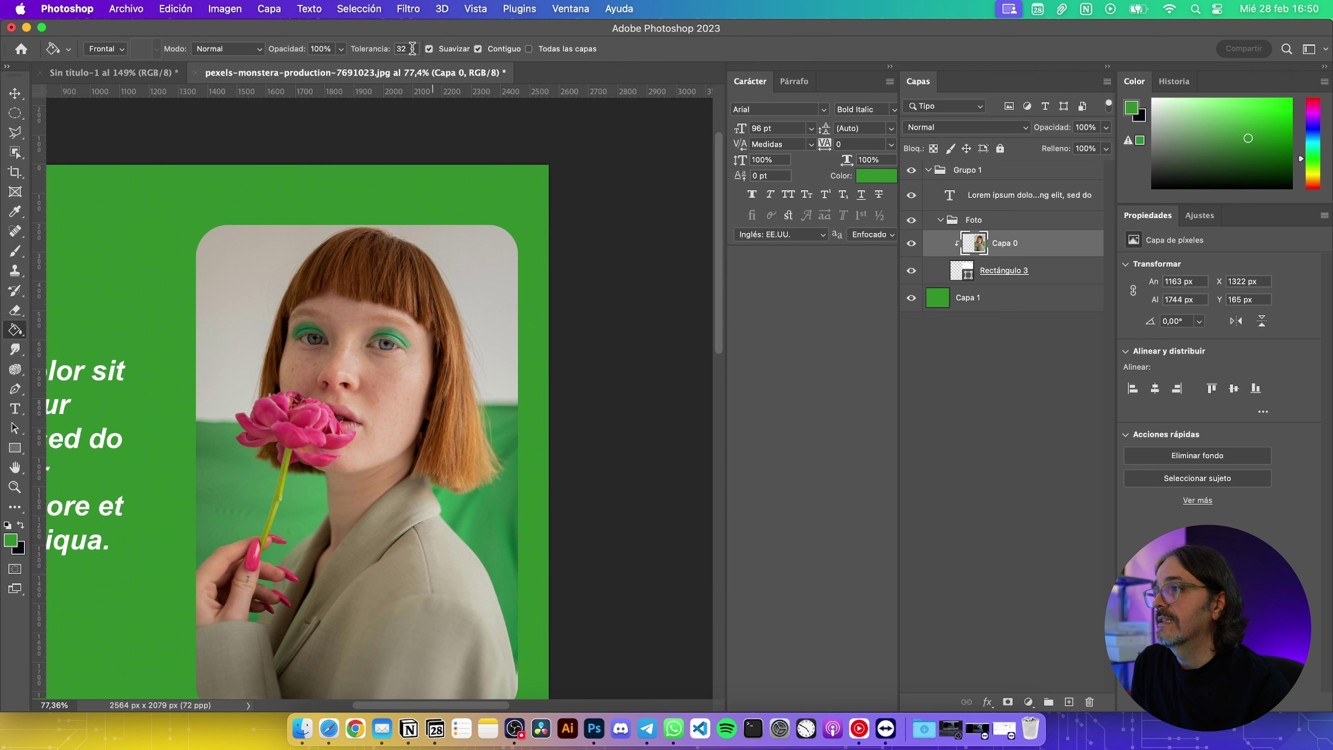
{"action": "type", "text": "10"}
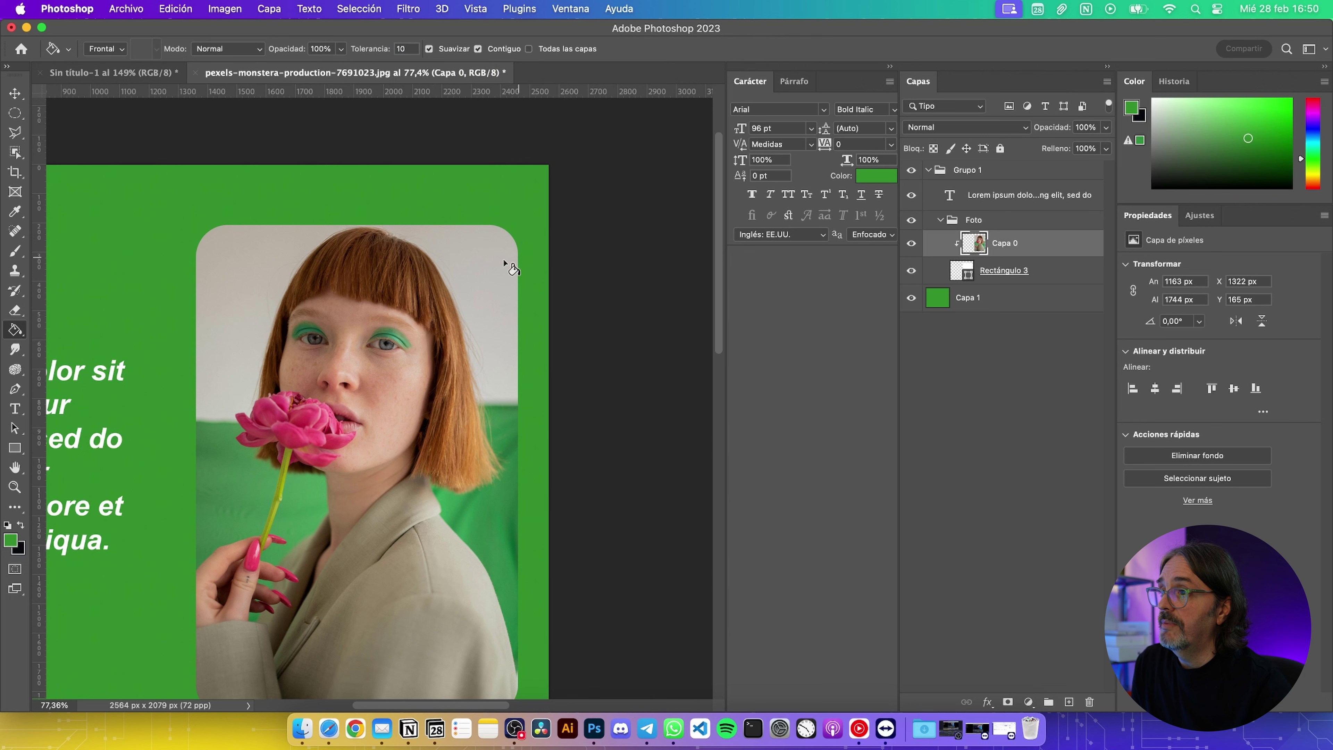
{"action": "left_click", "coordinate": [483, 261]}
{"action": "left_click", "coordinate": [492, 337]}
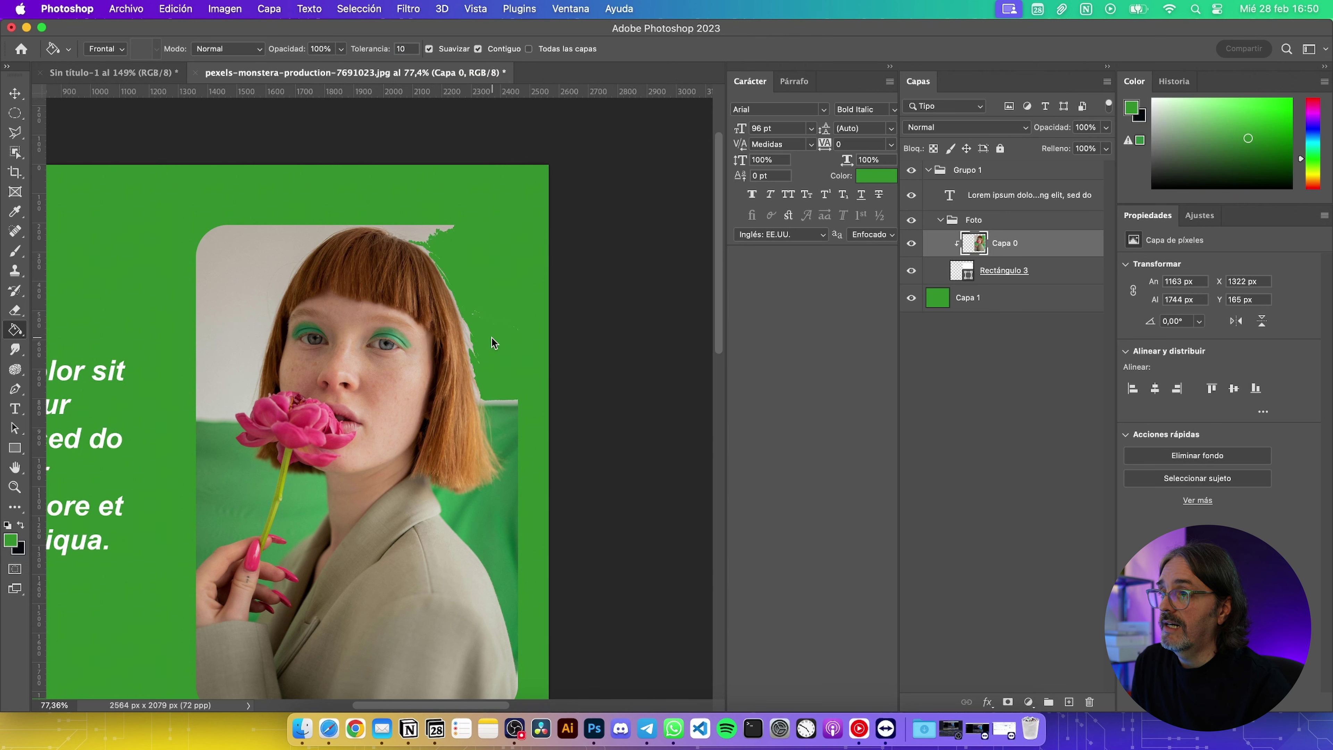
{"action": "left_click", "coordinate": [428, 230]}
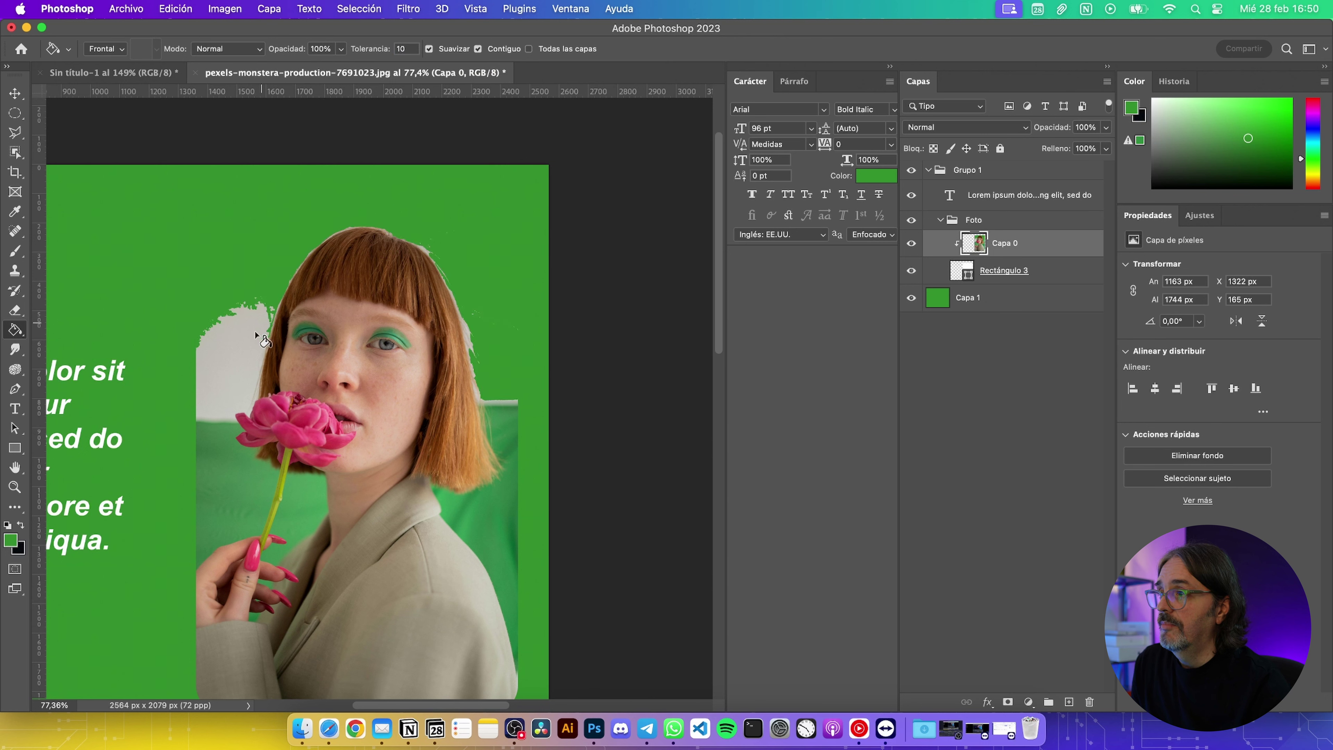
{"action": "left_click", "coordinate": [230, 346]}
{"action": "key", "text": "super+z"}
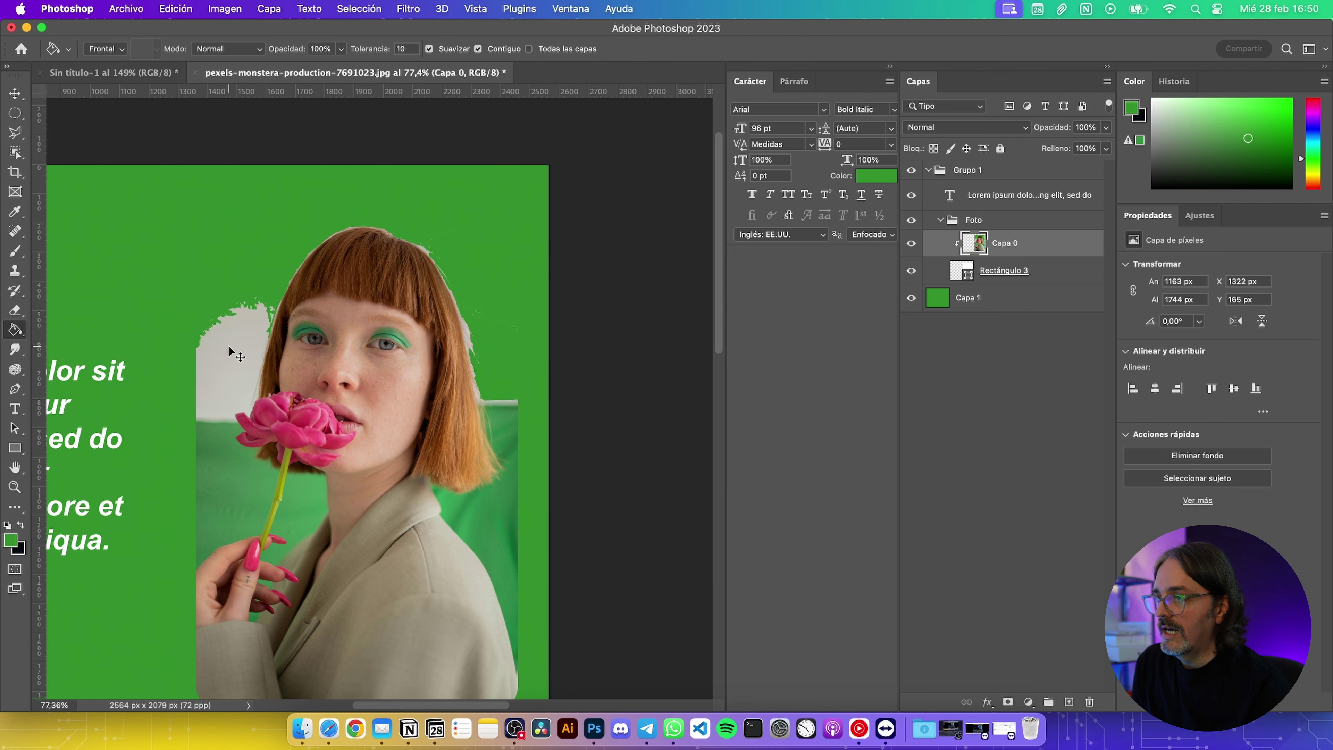
{"action": "key", "text": "super+z"}
{"action": "key", "text": "super+z"}
{"action": "key", "text": "super+z"}
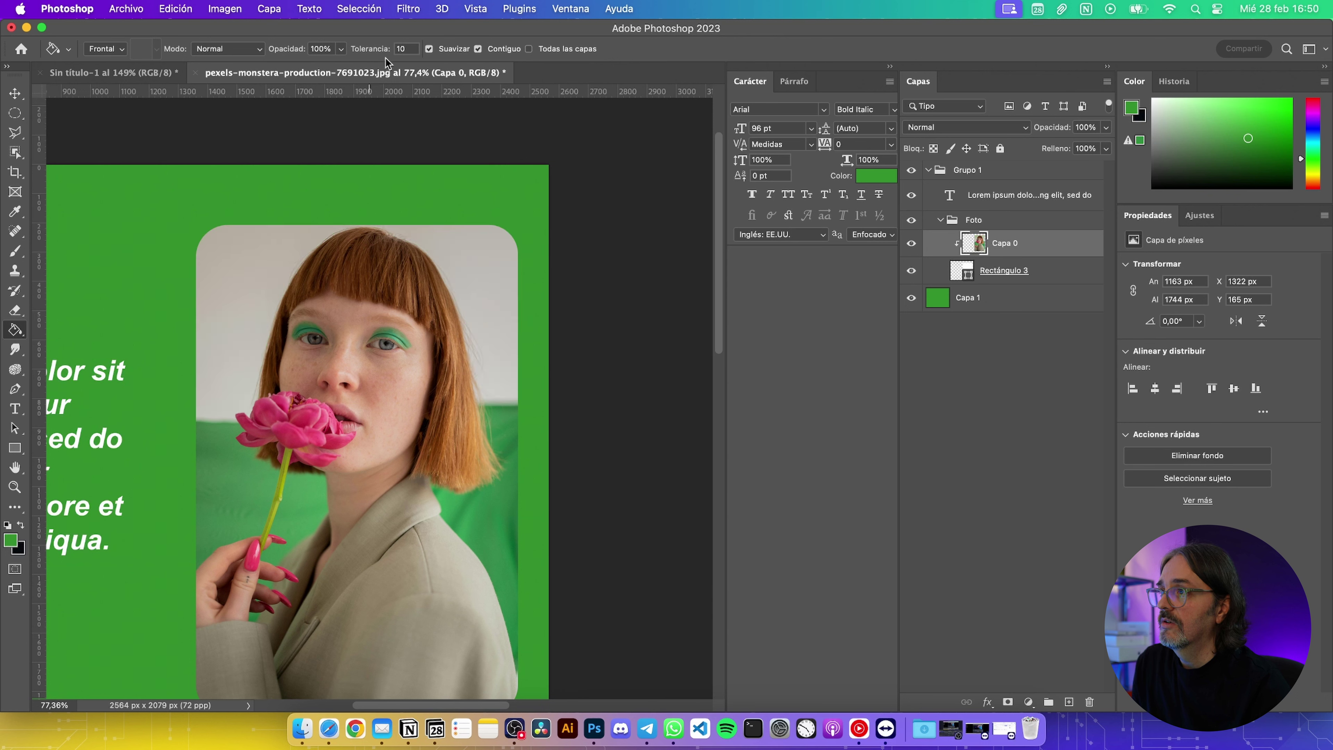
At tolerance 70, test green fills on the photo's grey background and undo them
{"action": "left_click", "coordinate": [376, 49]}
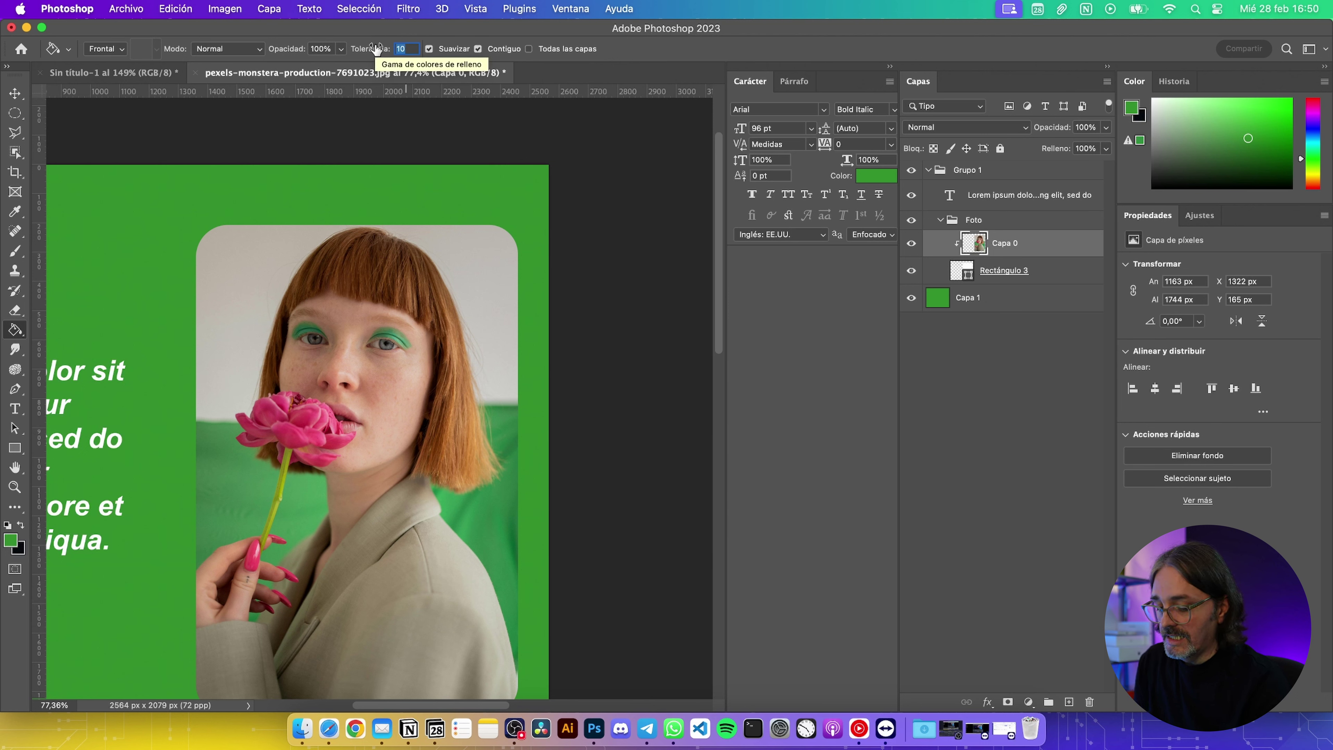
{"action": "type", "text": "70"}
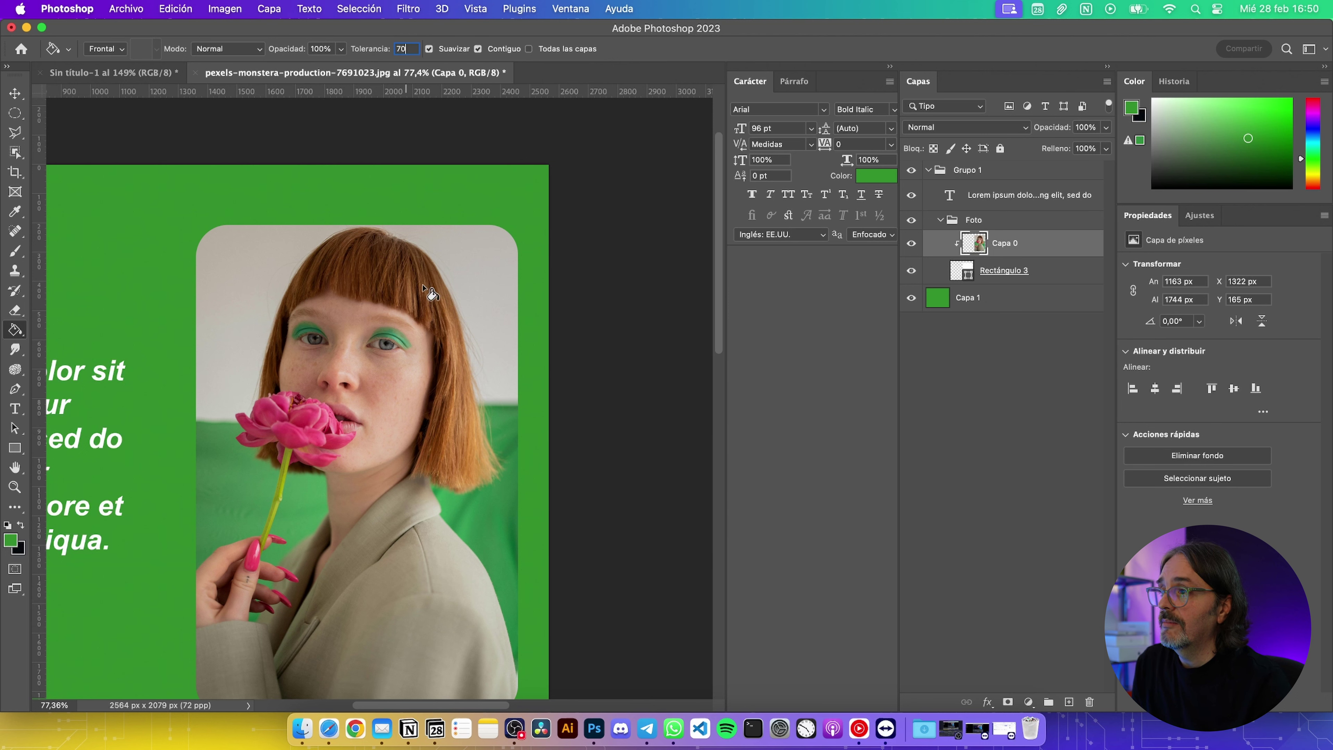
{"action": "left_click", "coordinate": [487, 279]}
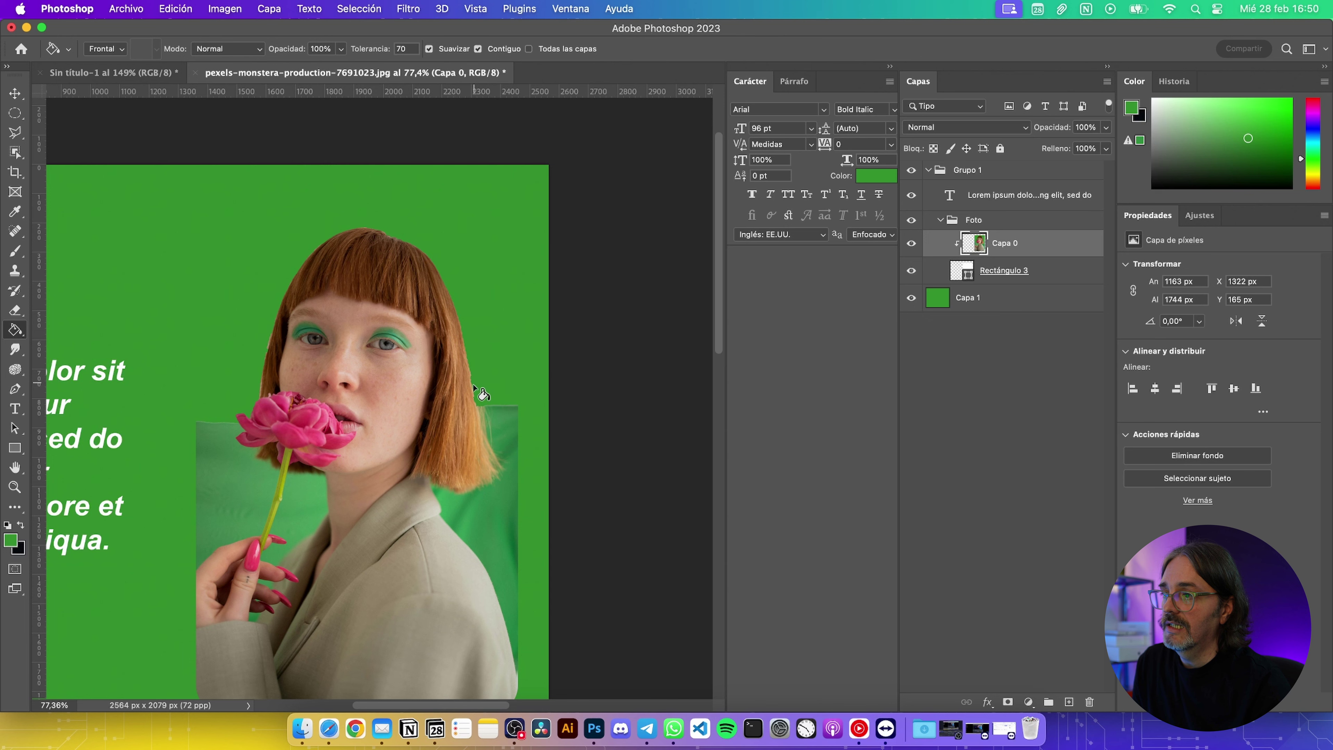
{"action": "scroll", "coordinate": [480, 398], "scroll_direction": "up", "scroll_amount": 2}
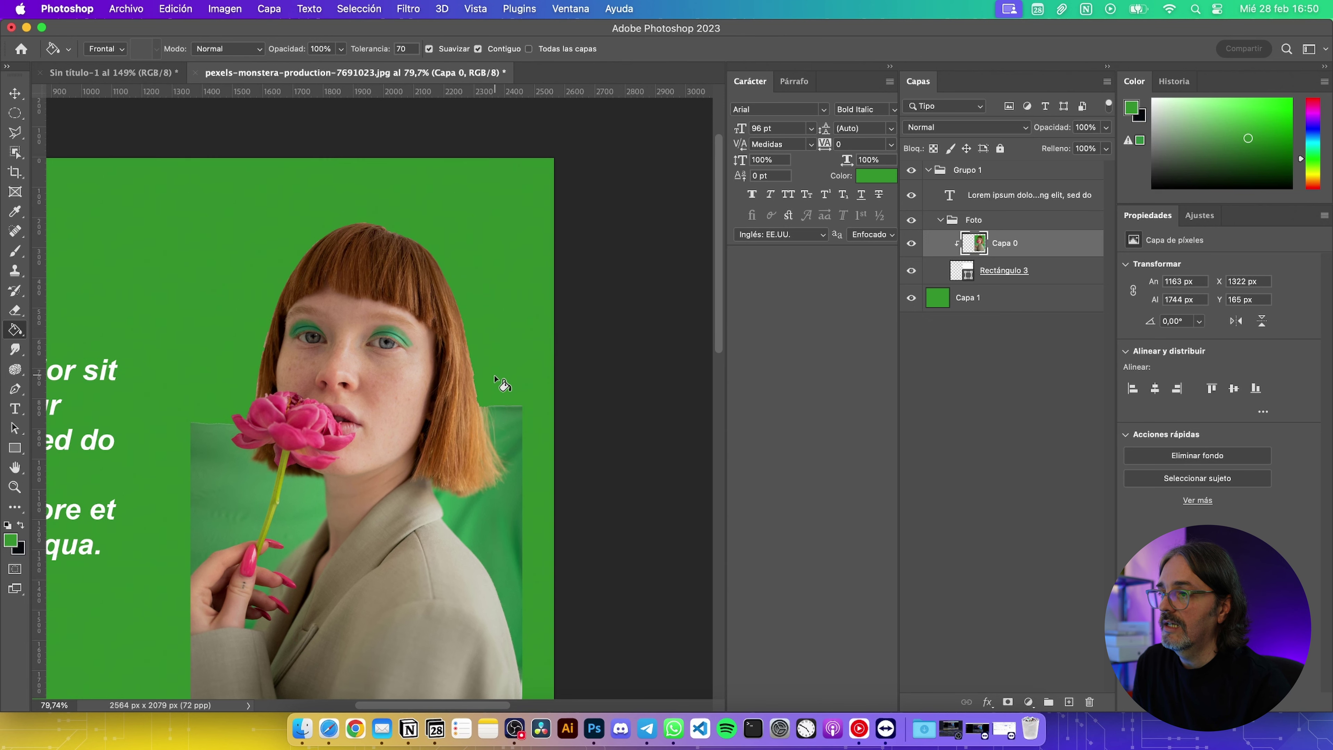
{"action": "scroll", "coordinate": [488, 389], "scroll_direction": "up", "scroll_amount": 3}
{"action": "scroll", "coordinate": [494, 376], "scroll_direction": "up", "scroll_amount": 3}
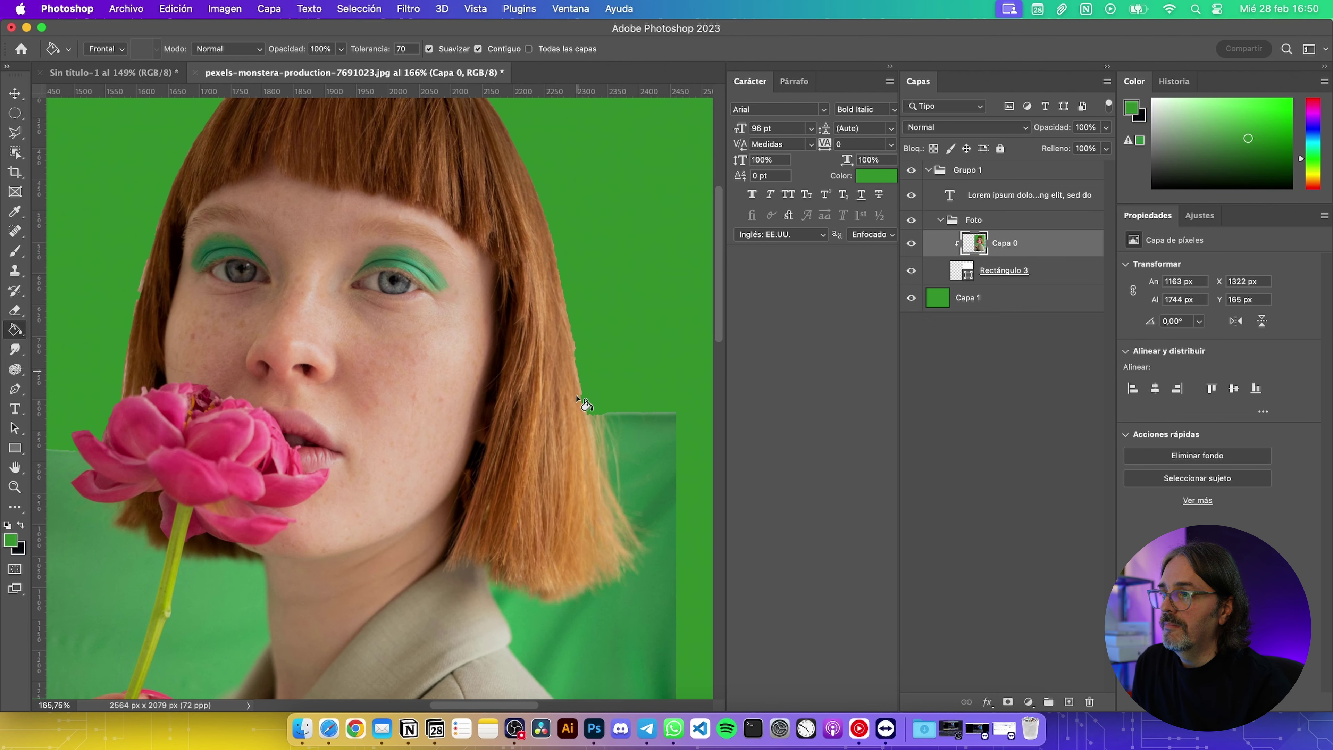
{"action": "key", "text": "super+z"}
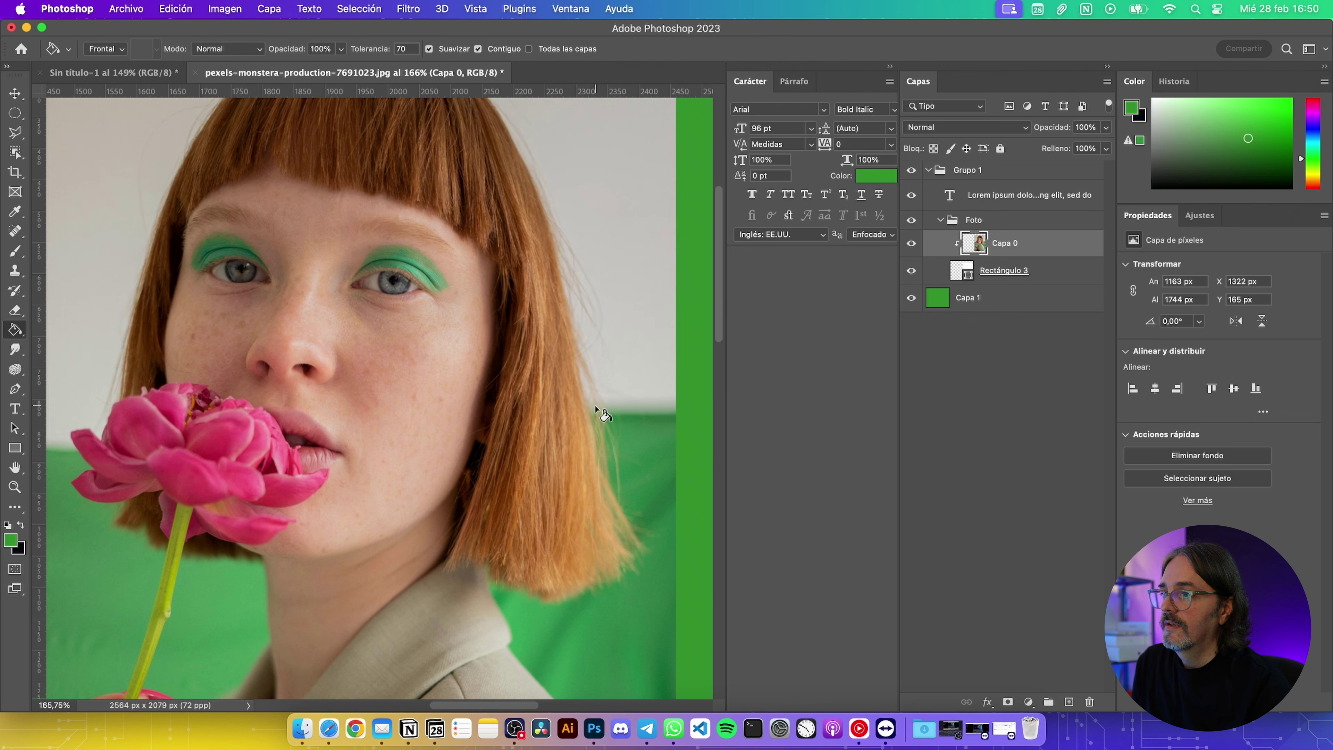
{"action": "left_click", "coordinate": [627, 362]}
{"action": "key", "text": "super+z"}
At tolerance 90, test green fills on the wall and lower photo, undoing each
{"action": "key", "text": "BackSpace"}
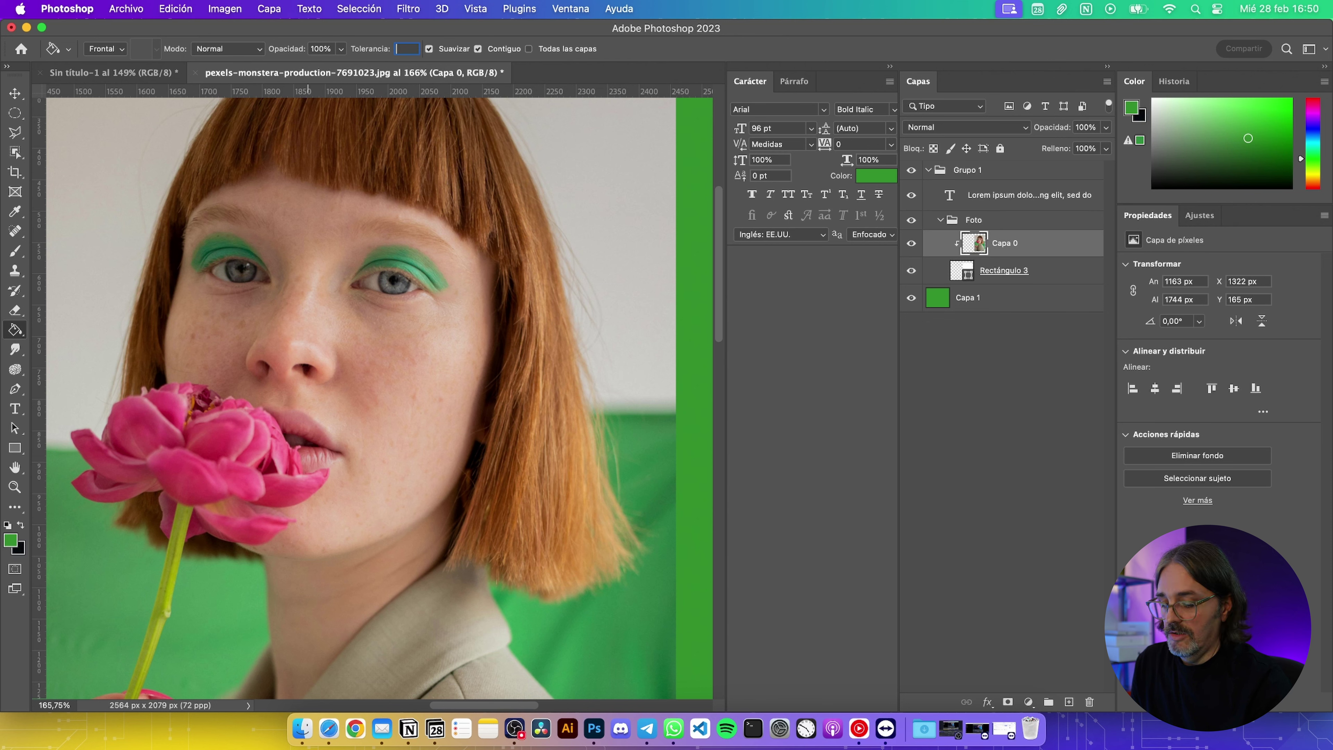
{"action": "type", "text": "90"}
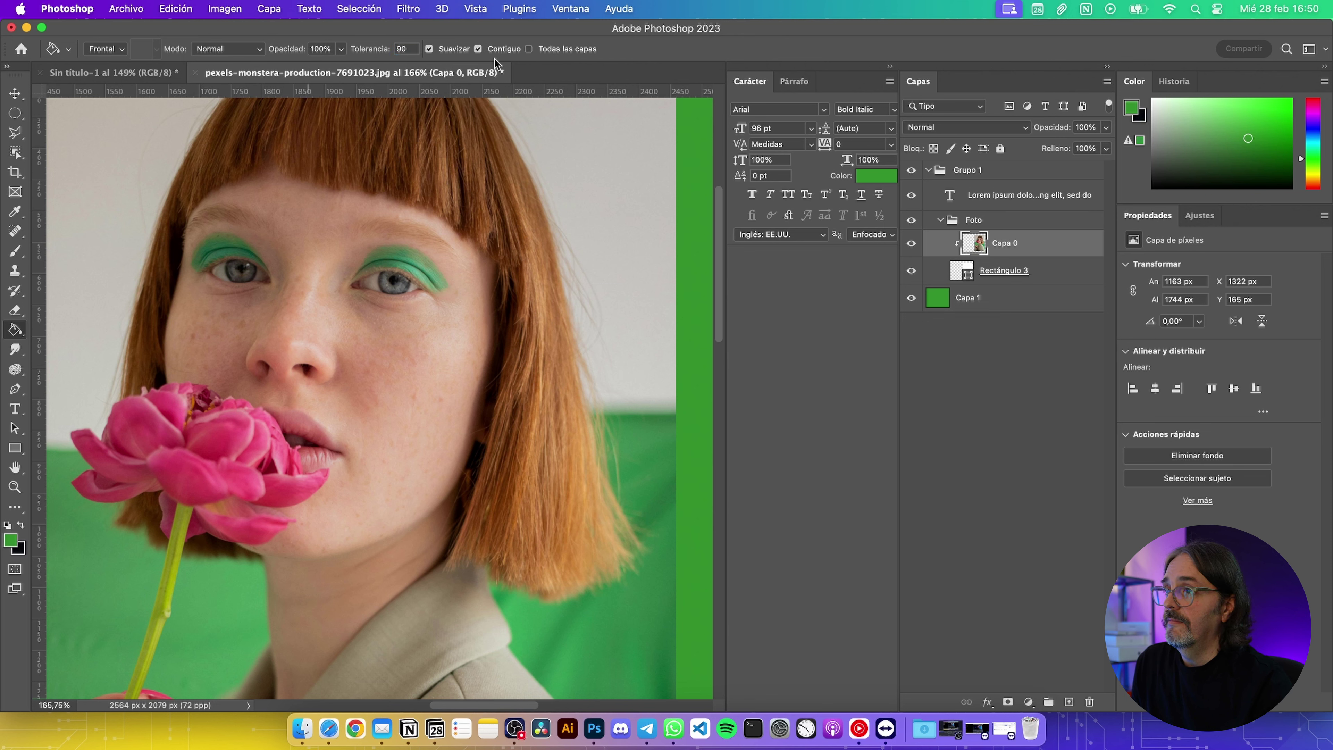
{"action": "left_click", "coordinate": [605, 197]}
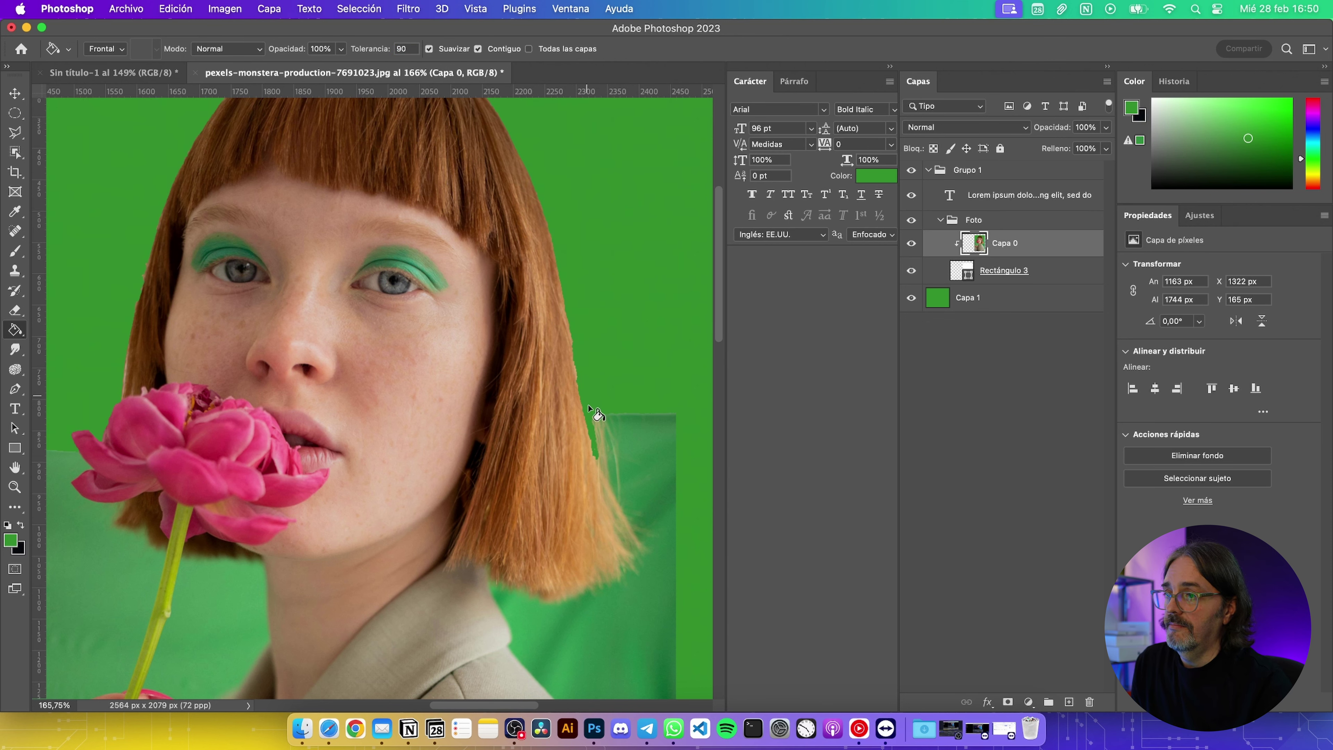
{"action": "key", "text": "ctrl+z"}
{"action": "left_click", "coordinate": [653, 471]}
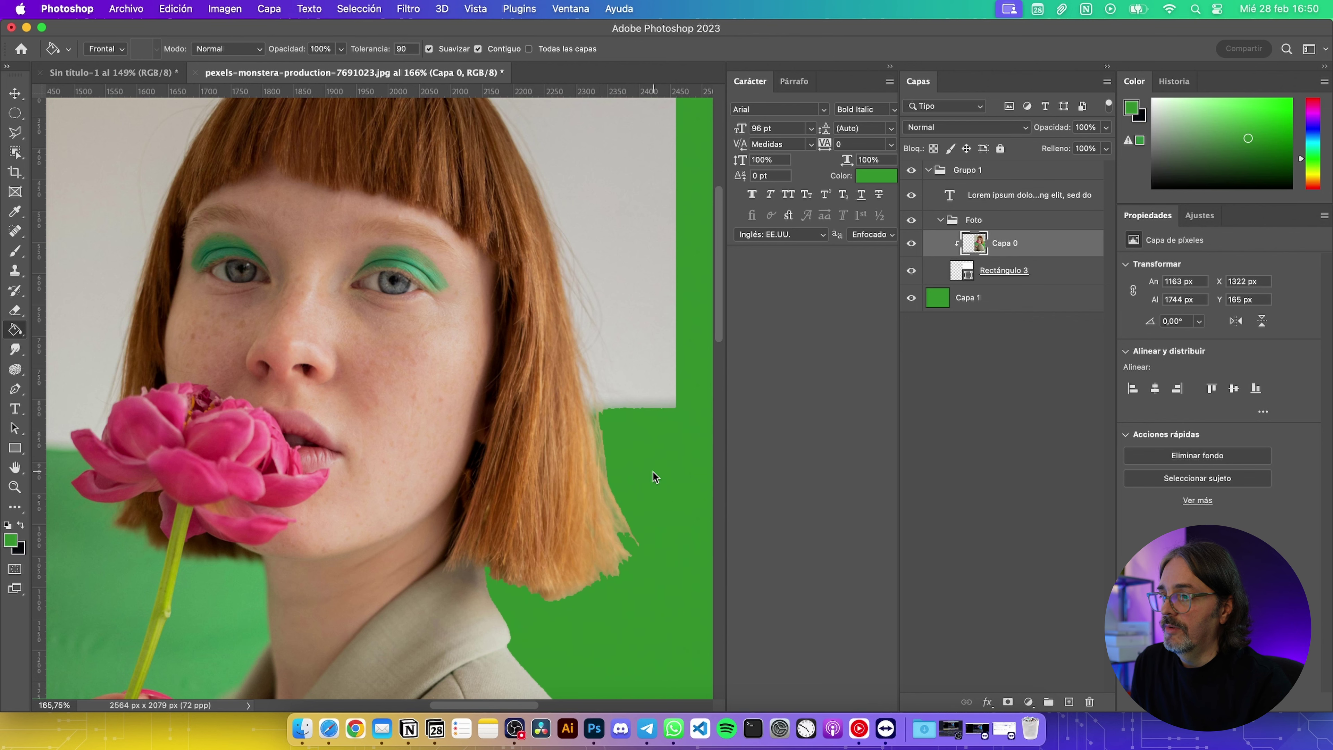
{"action": "scroll", "coordinate": [653, 471], "scroll_direction": "down", "scroll_amount": 5}
{"action": "key", "text": "ctrl+z"}
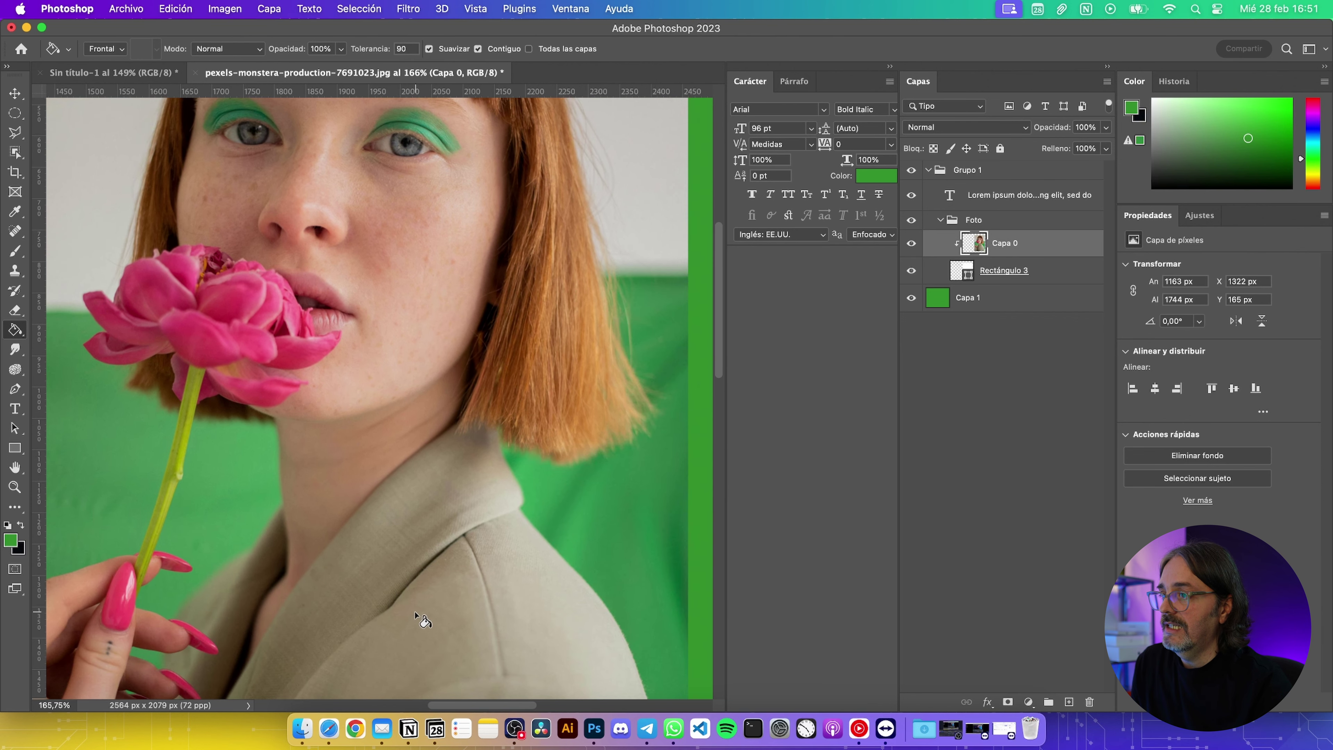
{"action": "scroll", "coordinate": [415, 611], "scroll_direction": "down", "scroll_amount": 3}
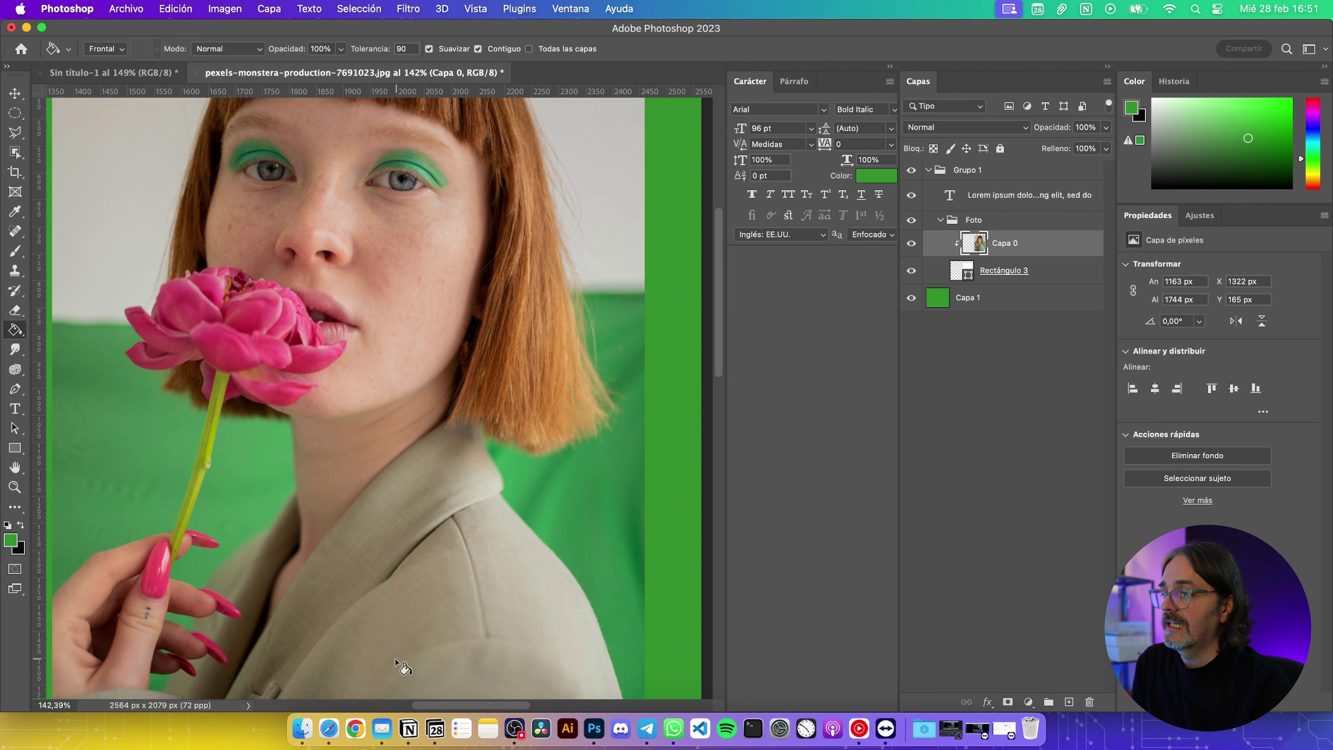
{"action": "scroll", "coordinate": [402, 666], "scroll_direction": "down", "scroll_amount": 2}
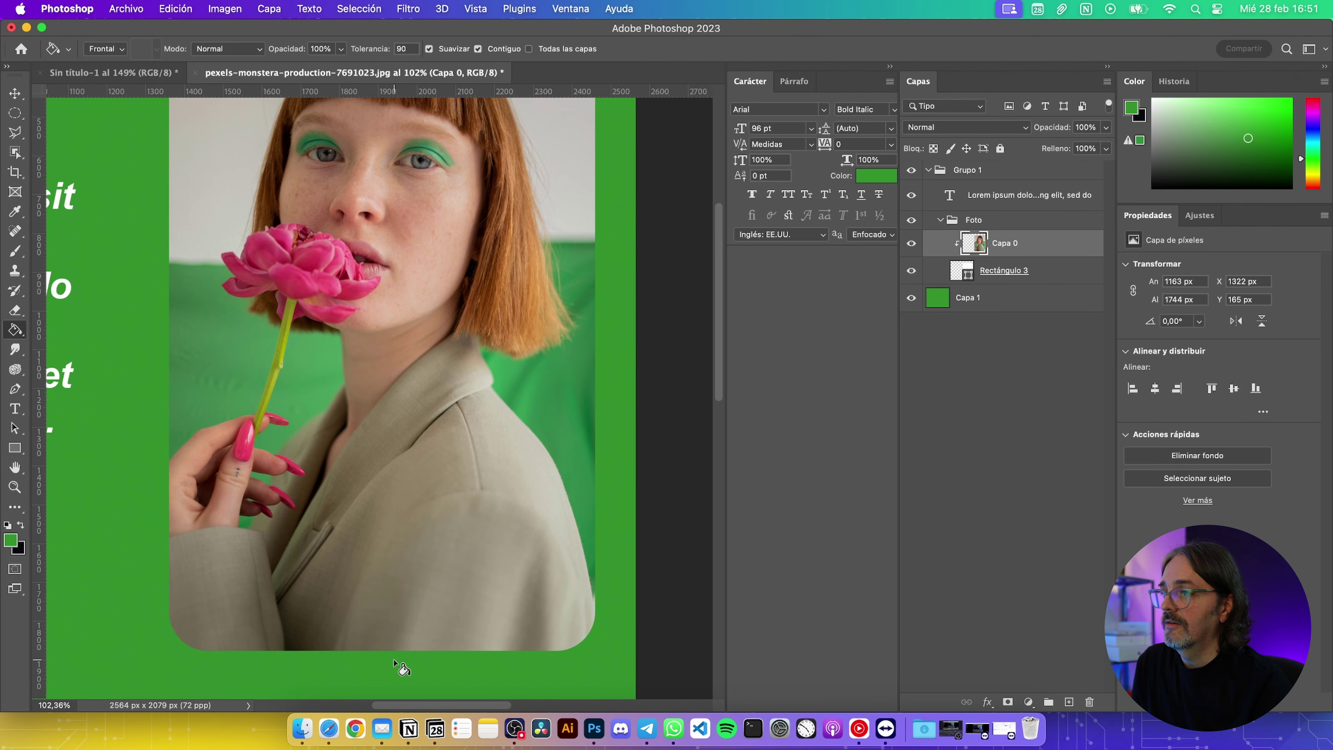
{"action": "left_click", "coordinate": [438, 520]}
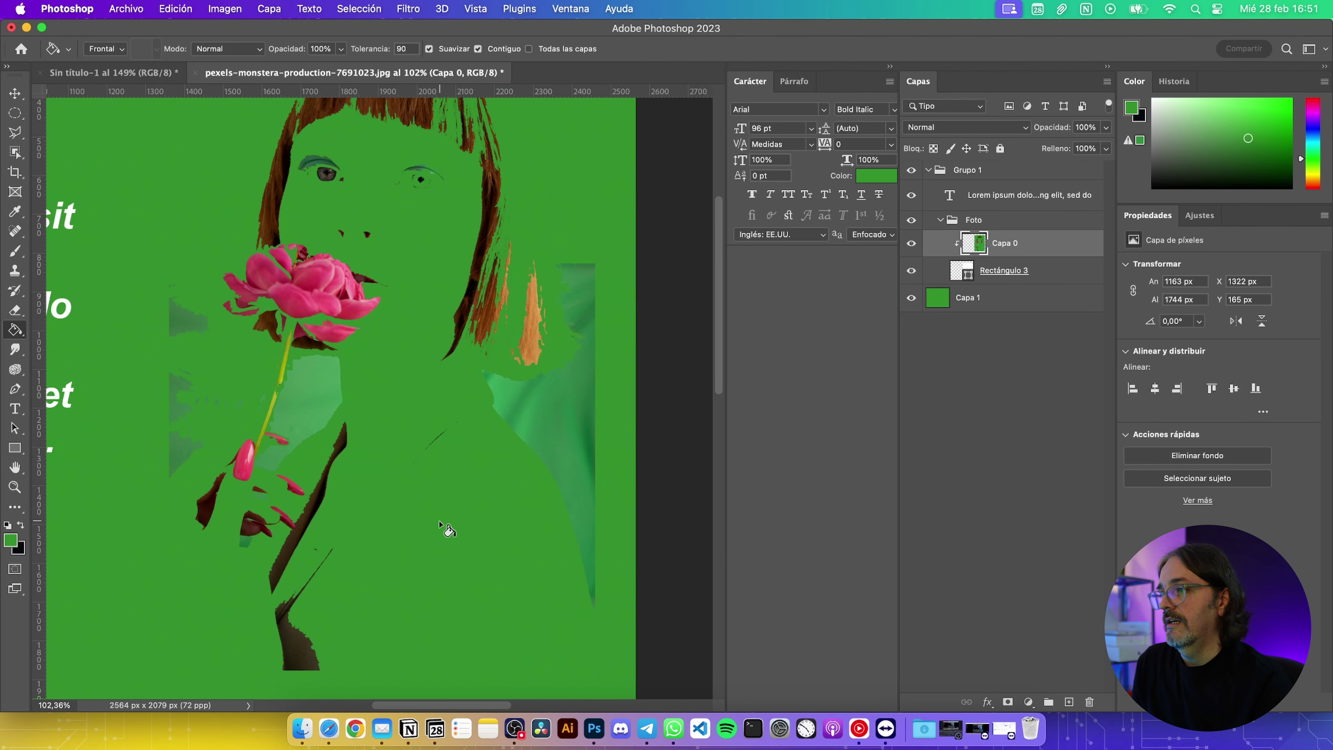
{"action": "key", "text": "super+z"}
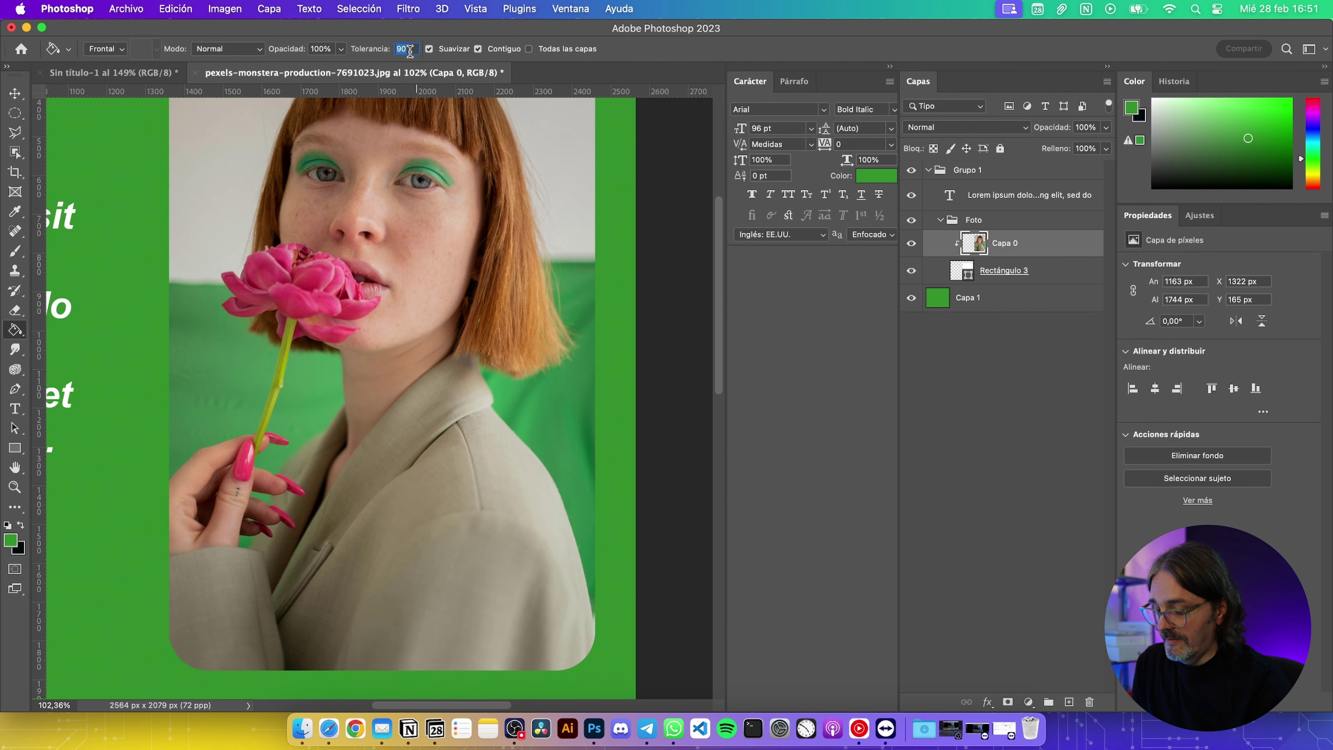
At tolerance 40, test green fills on the jacket and neck, then undo them
{"action": "type", "text": "40"}
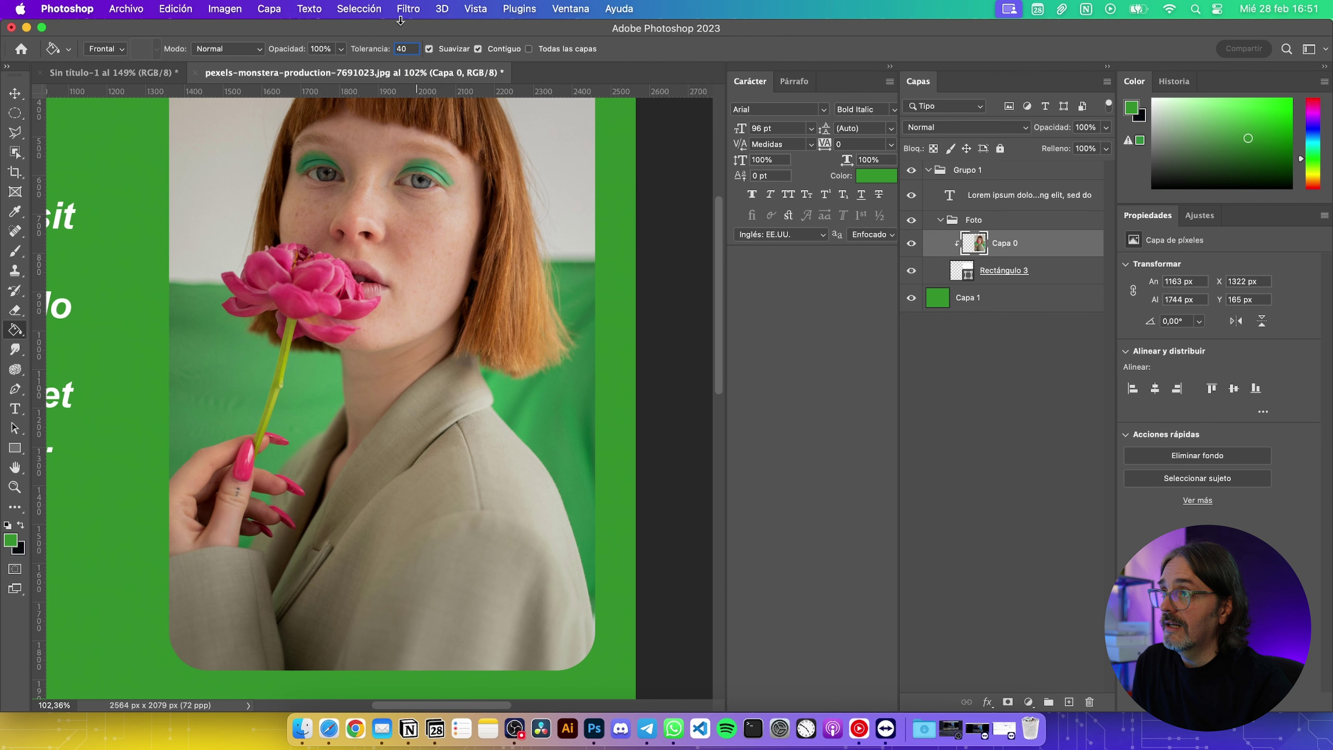
{"action": "left_click", "coordinate": [465, 477]}
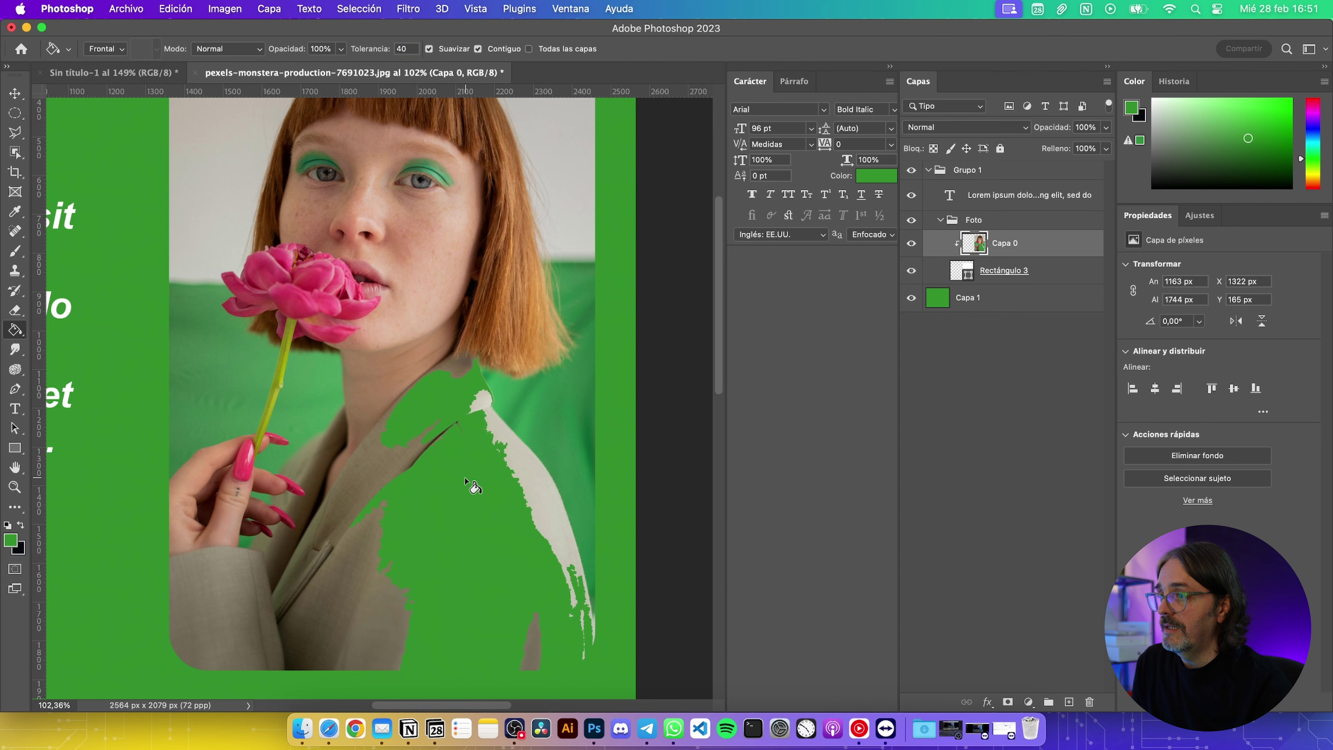
{"action": "key", "text": "super+z"}
{"action": "key", "text": "super+shift+z"}
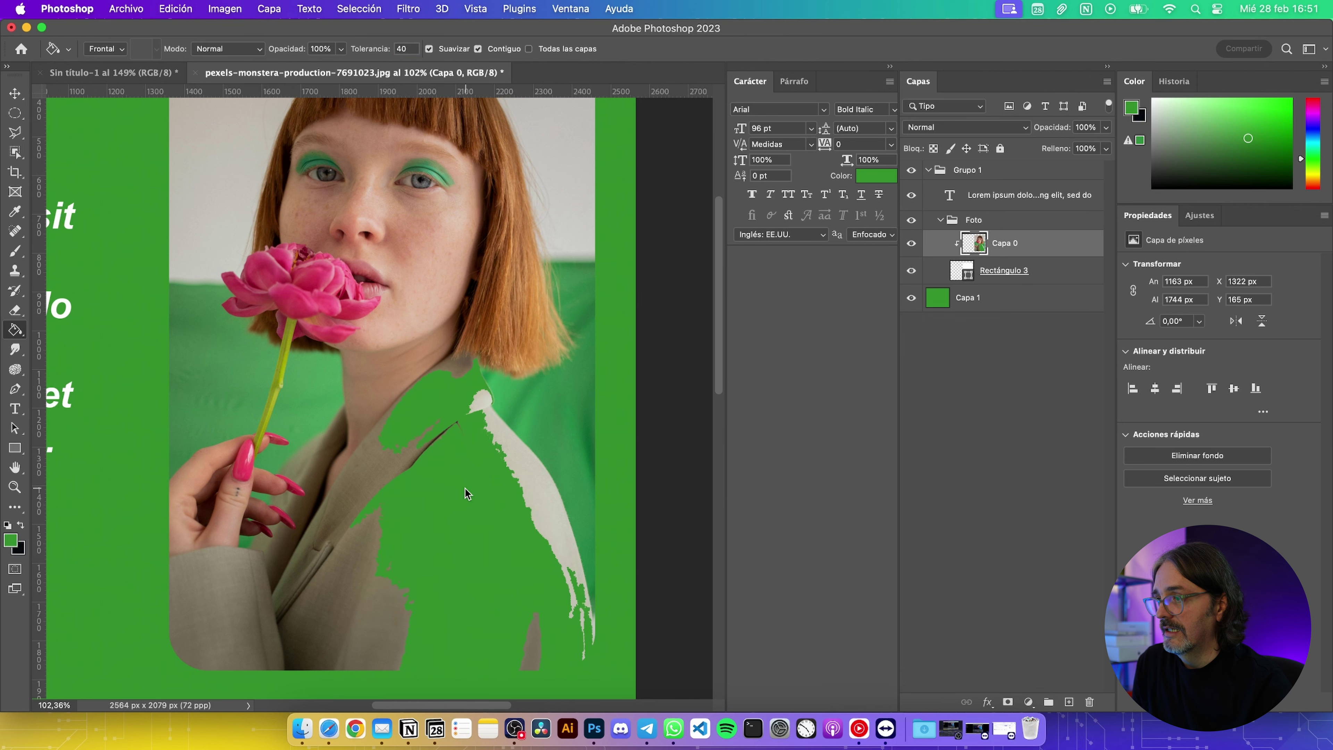
{"action": "left_click", "coordinate": [512, 491]}
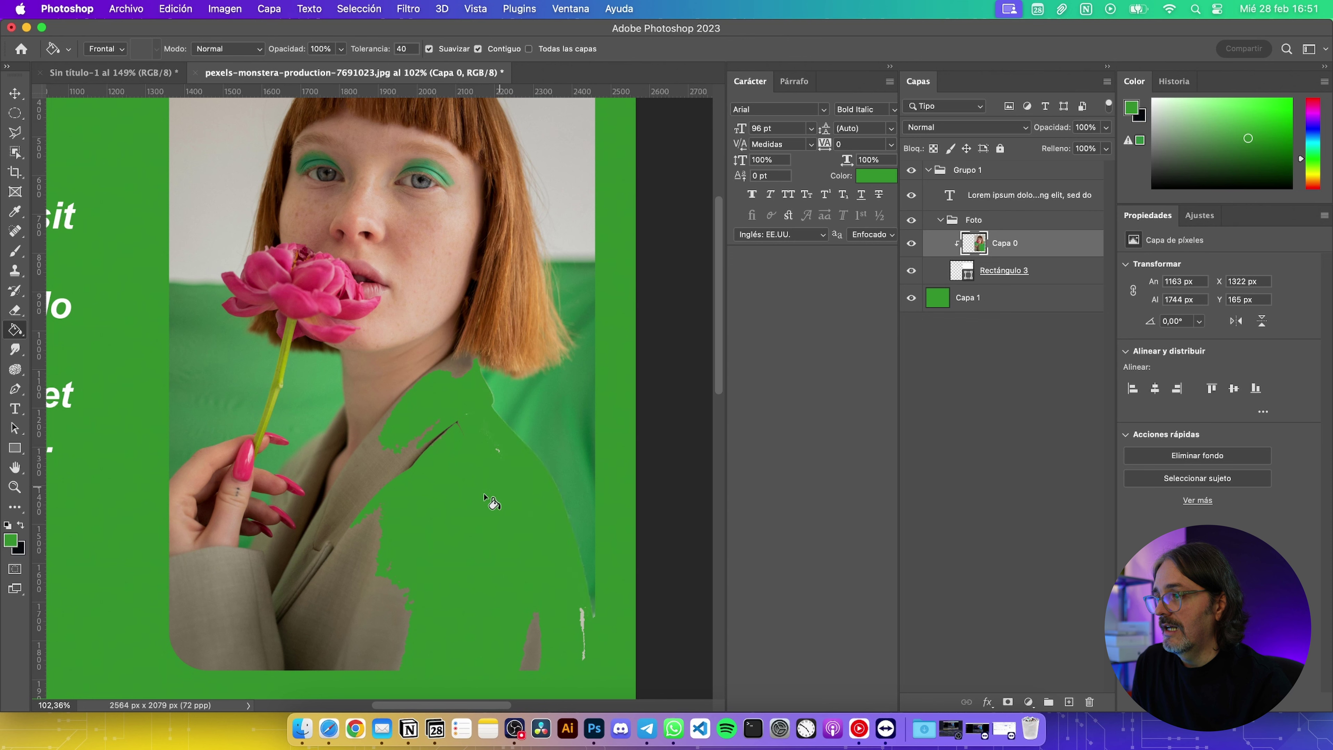
{"action": "left_click", "coordinate": [373, 567]}
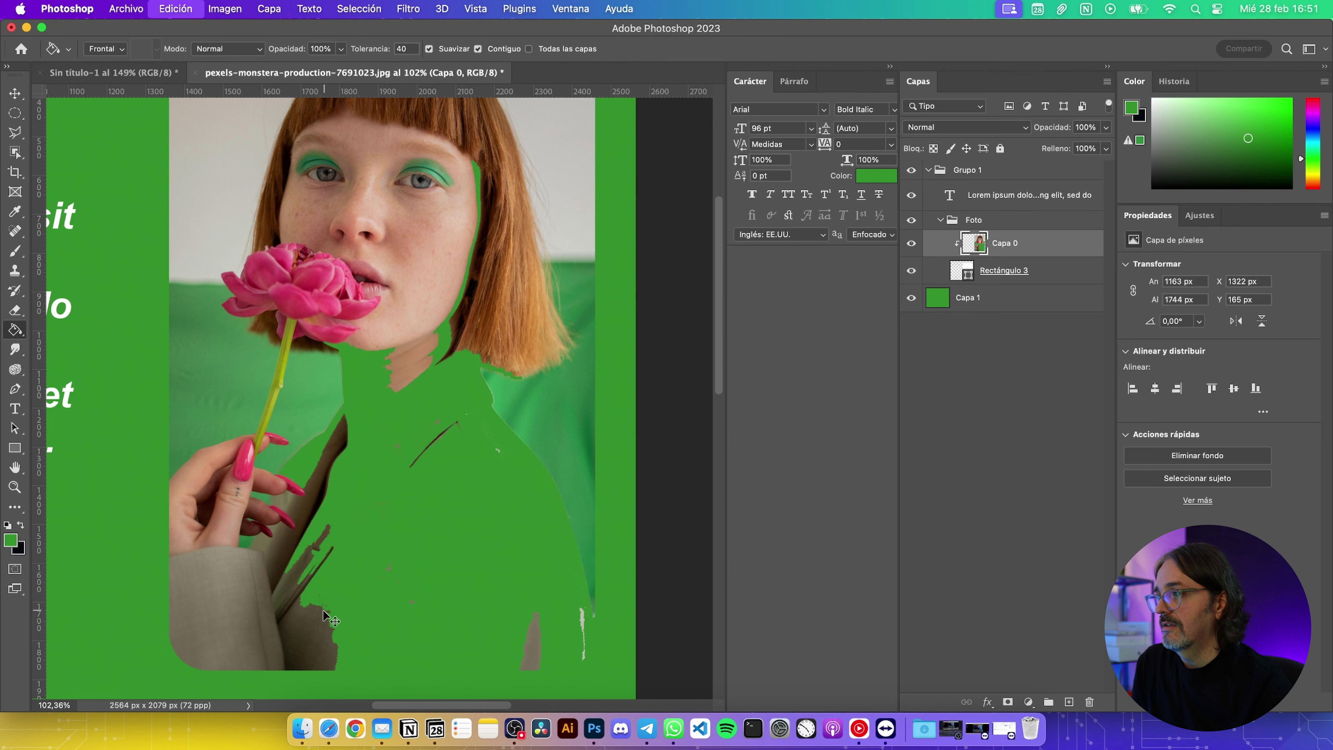
{"action": "key", "text": "super+z"}
{"action": "key", "text": "super+z"}
{"action": "key", "text": "super+z"}
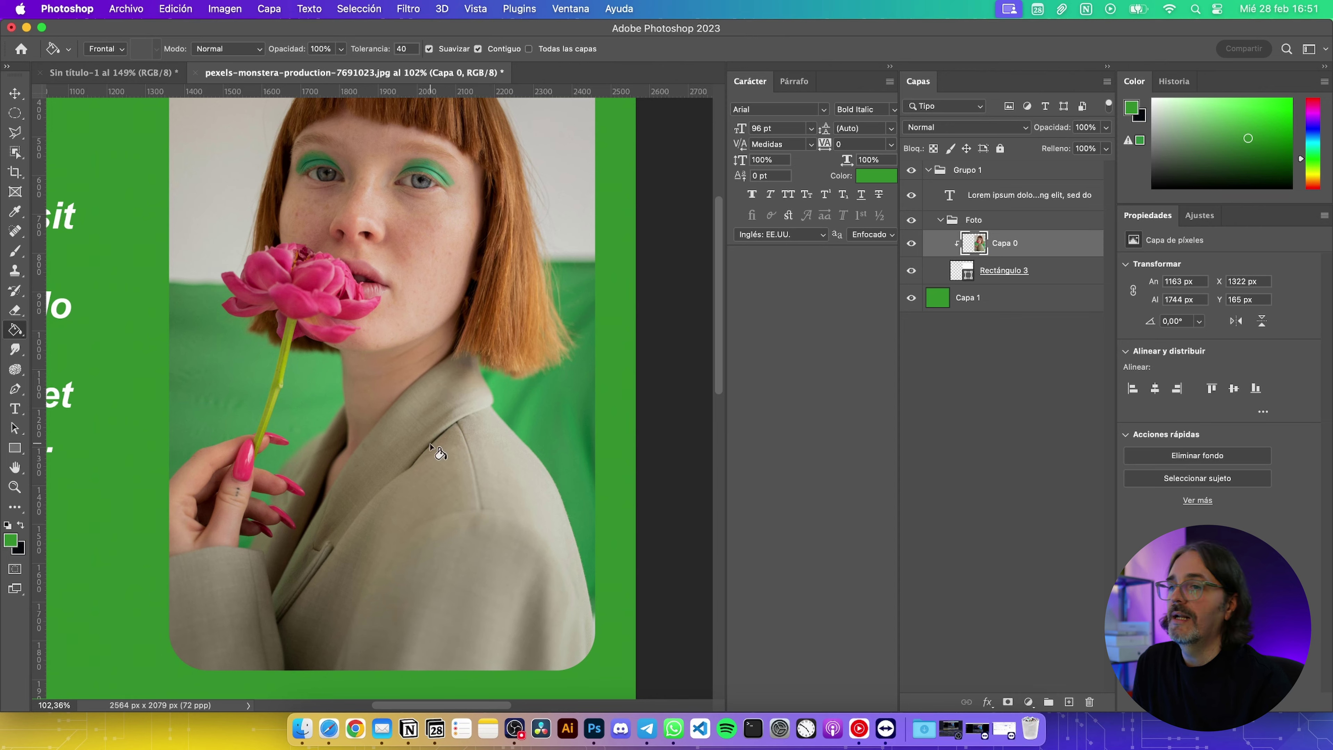
{"action": "scroll", "coordinate": [436, 452], "scroll_direction": "down", "scroll_amount": 3}
{"action": "scroll", "coordinate": [427, 444], "scroll_direction": "down", "scroll_amount": 2}
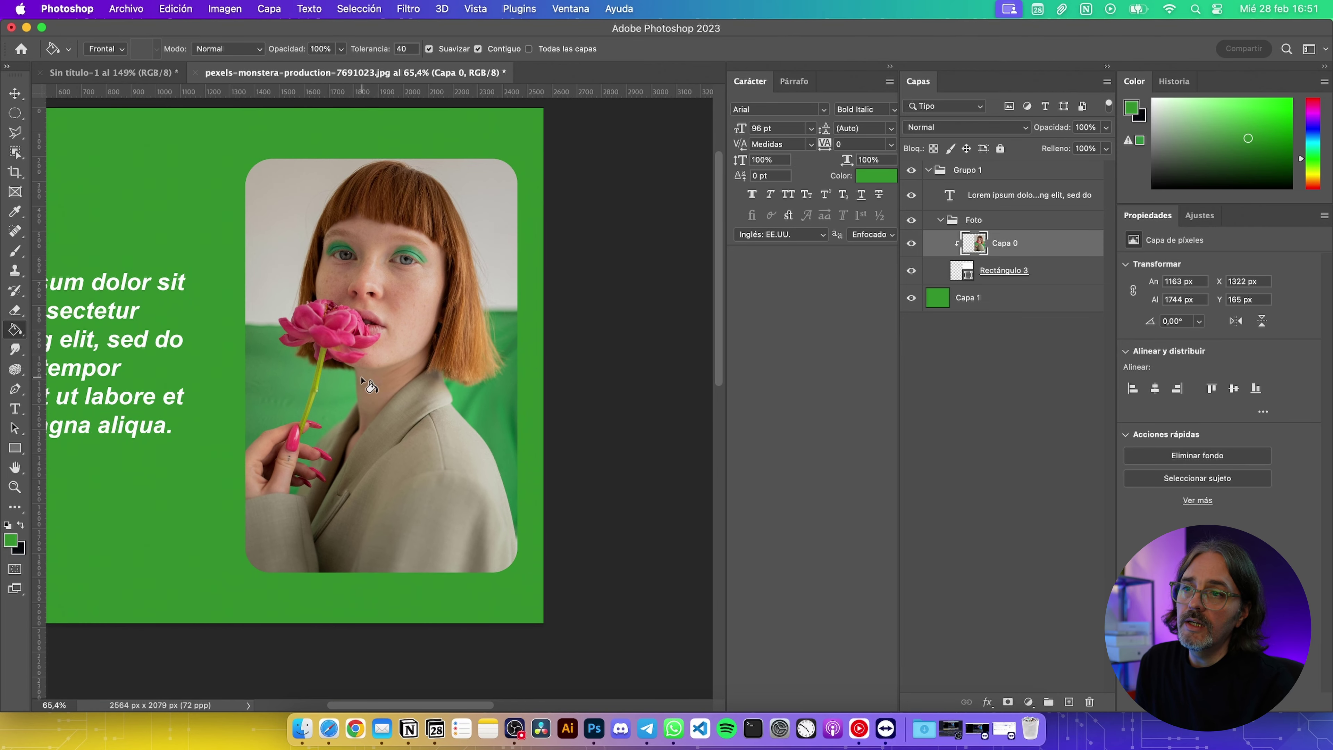
{"action": "scroll", "coordinate": [372, 402], "scroll_direction": "left", "scroll_amount": 3}
{"action": "scroll", "coordinate": [291, 397], "scroll_direction": "left", "scroll_amount": 3}
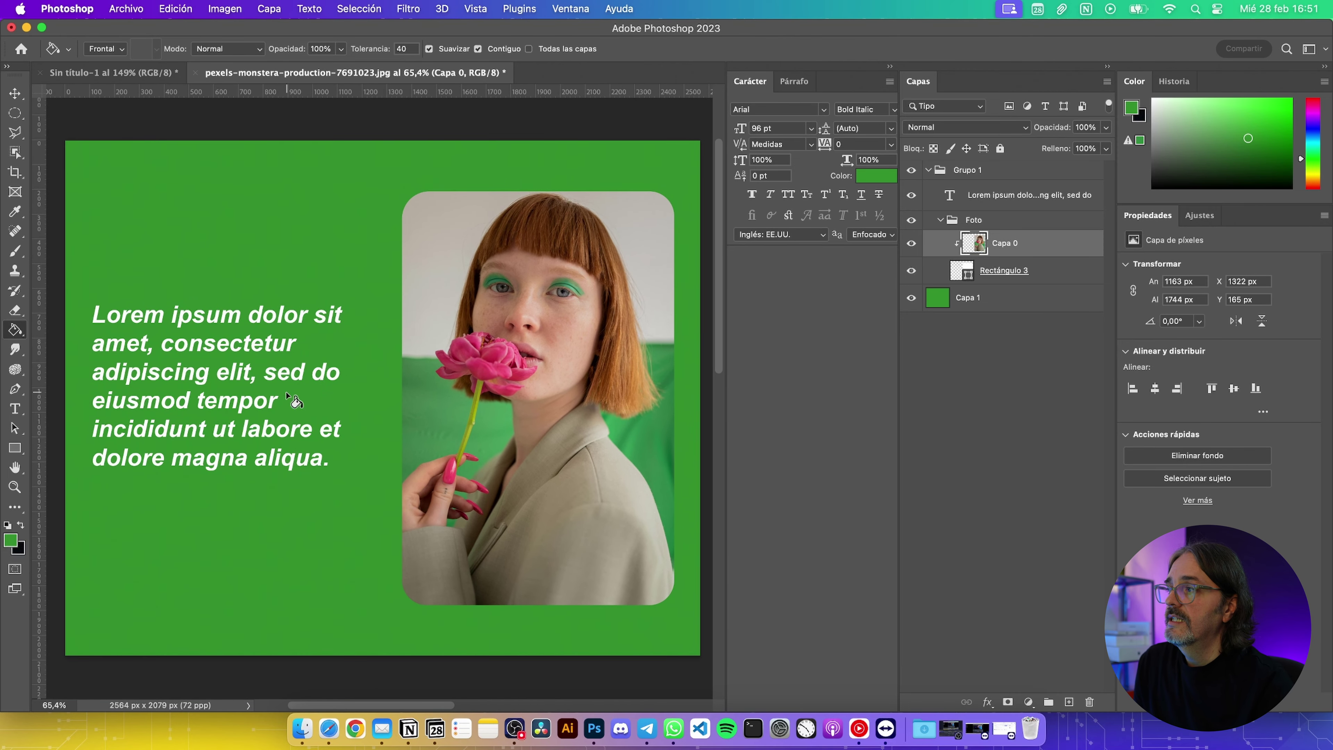
With the Gradient tool on Capa 1, try a gradient fill and undo it
{"action": "right_click", "coordinate": [16, 330]}
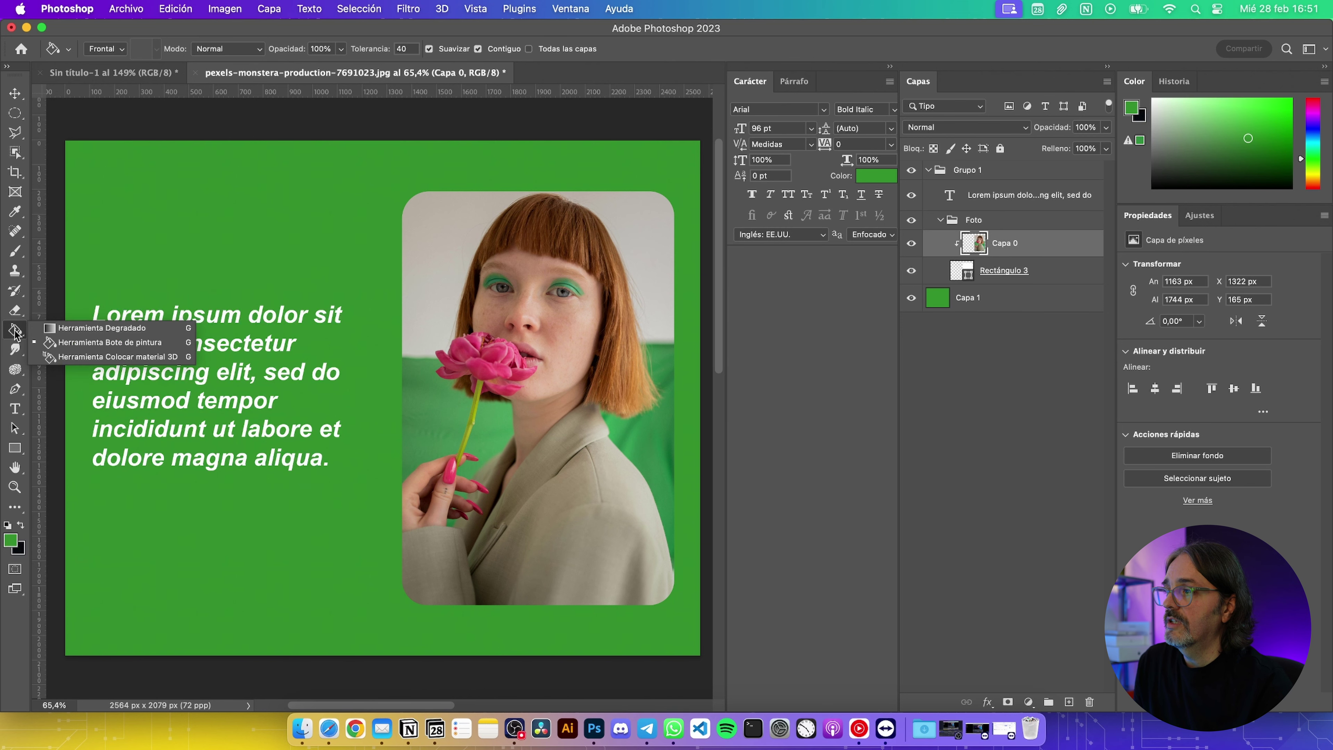
{"action": "left_click", "coordinate": [79, 328]}
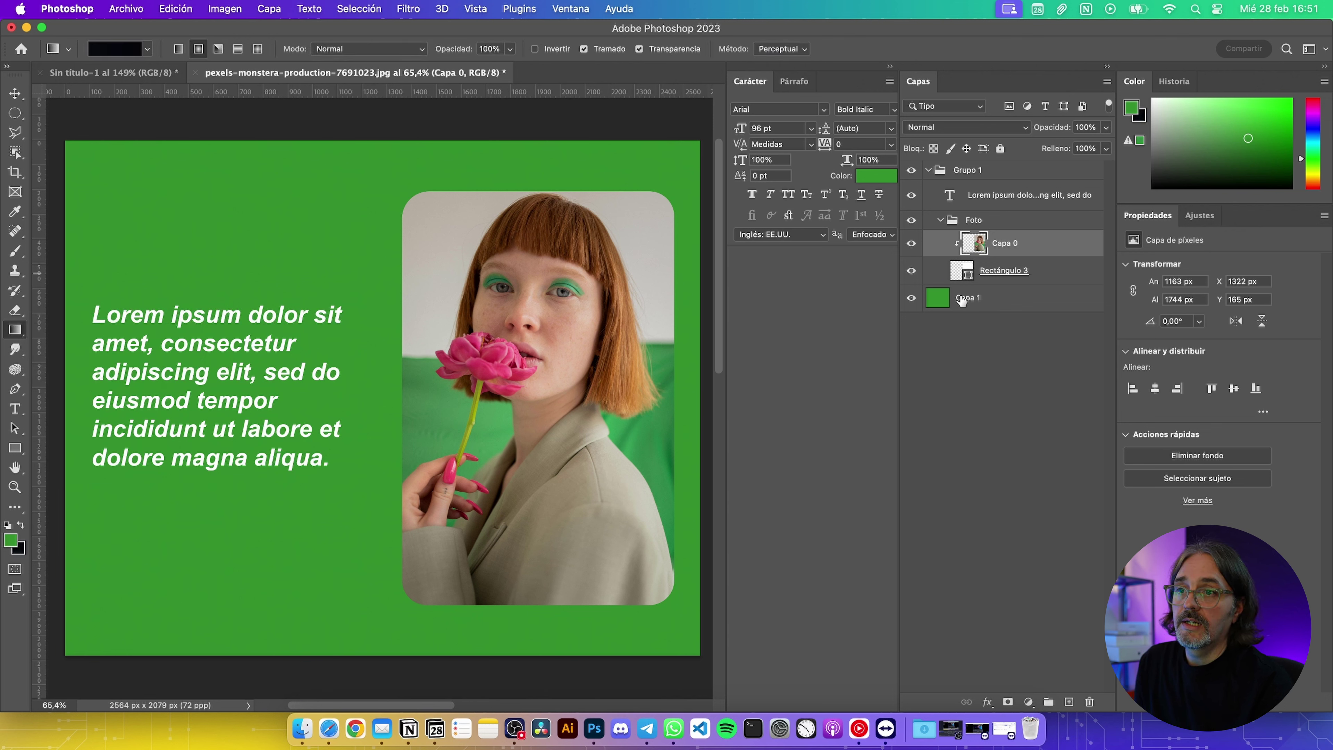
{"action": "left_click", "coordinate": [989, 300]}
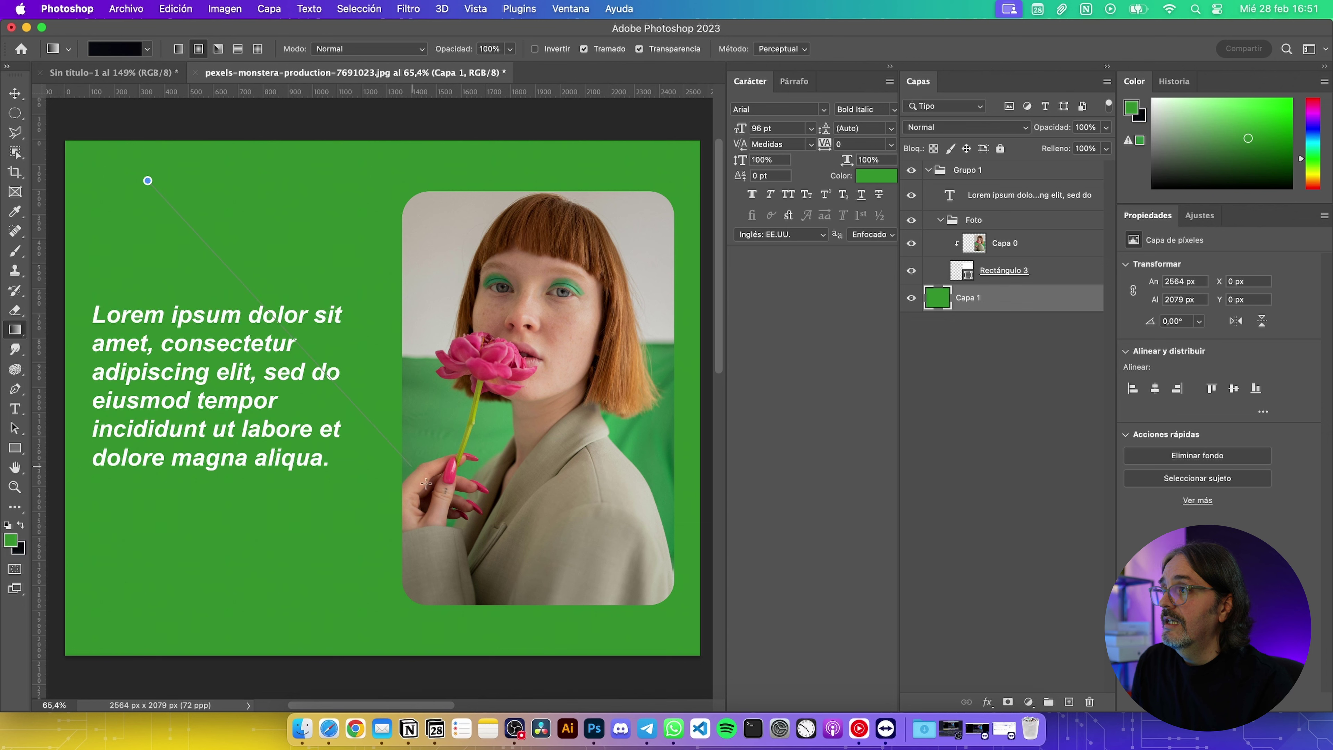
{"action": "left_click_drag", "start_coordinate": [163, 175], "coordinate": [453, 520]}
{"action": "key", "text": "super+z"}
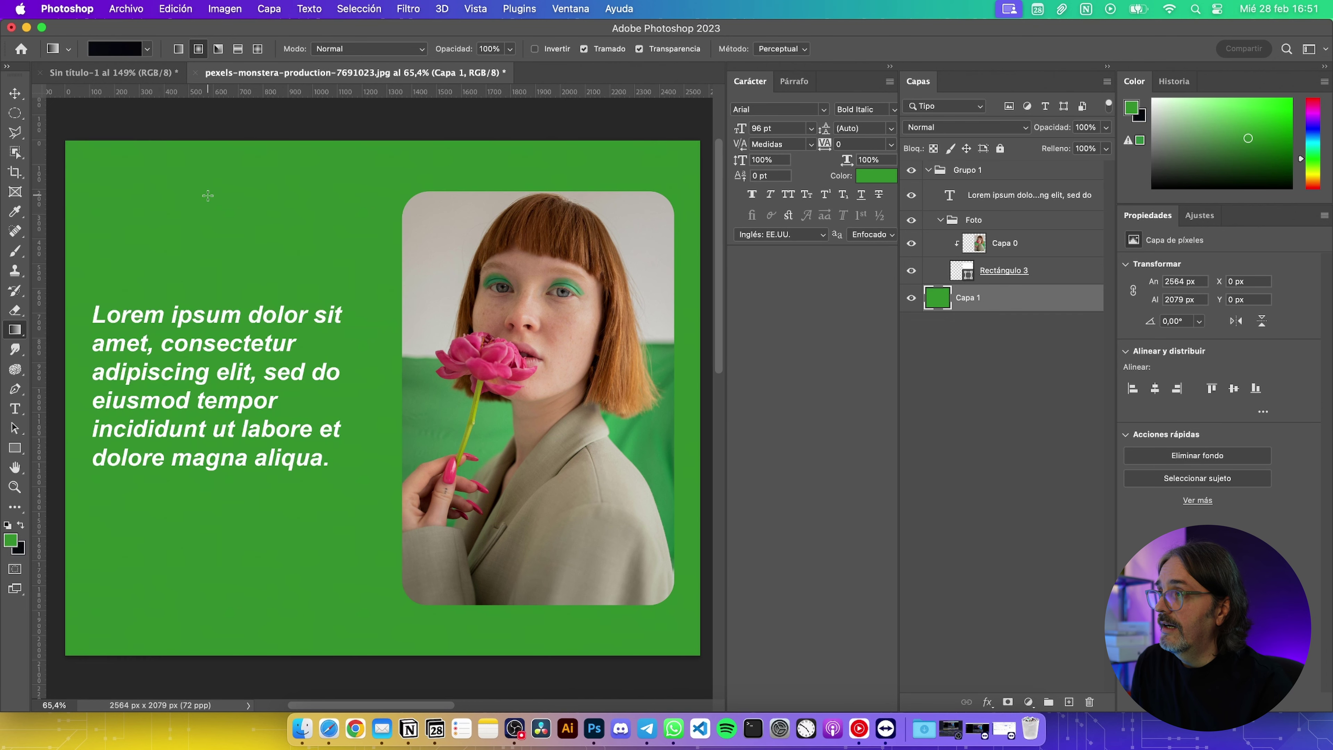
Try the Linear and Diamond gradient shapes, then bring up the gradient editor
{"action": "left_click", "coordinate": [176, 50]}
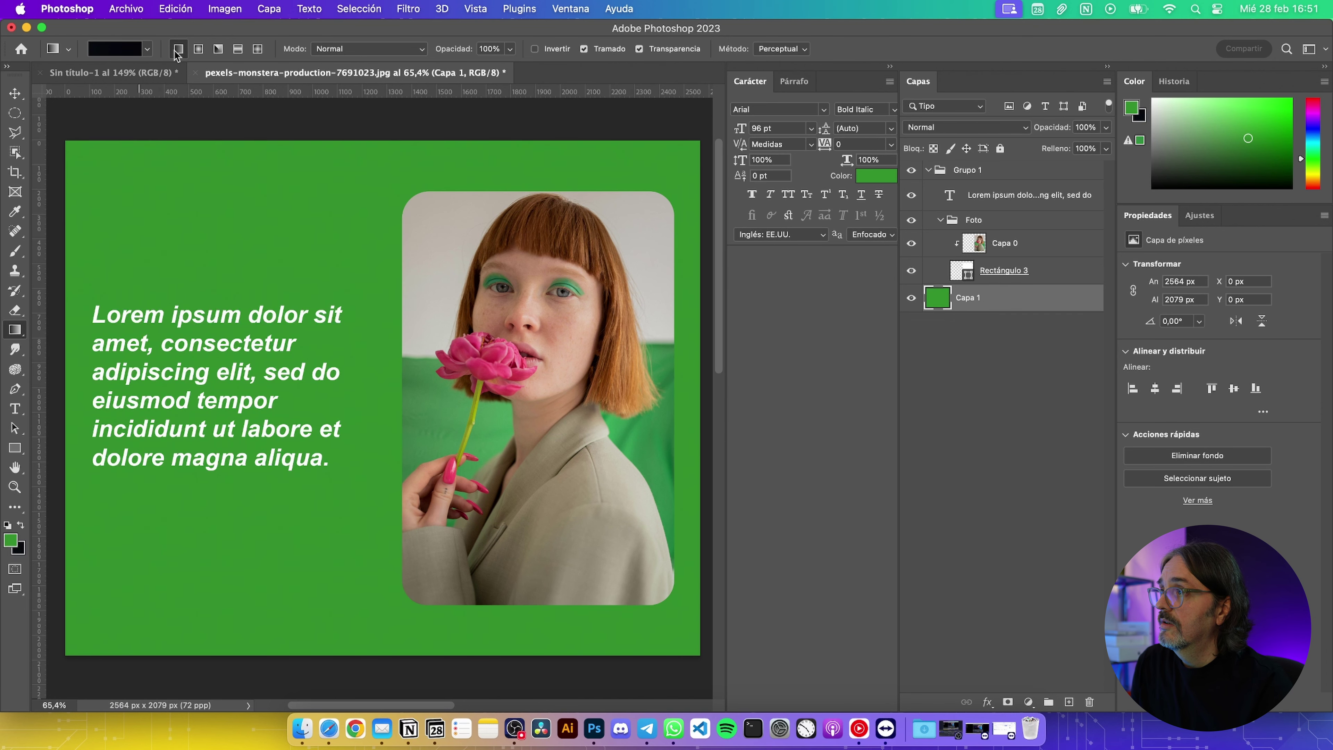
{"action": "left_click", "coordinate": [263, 53]}
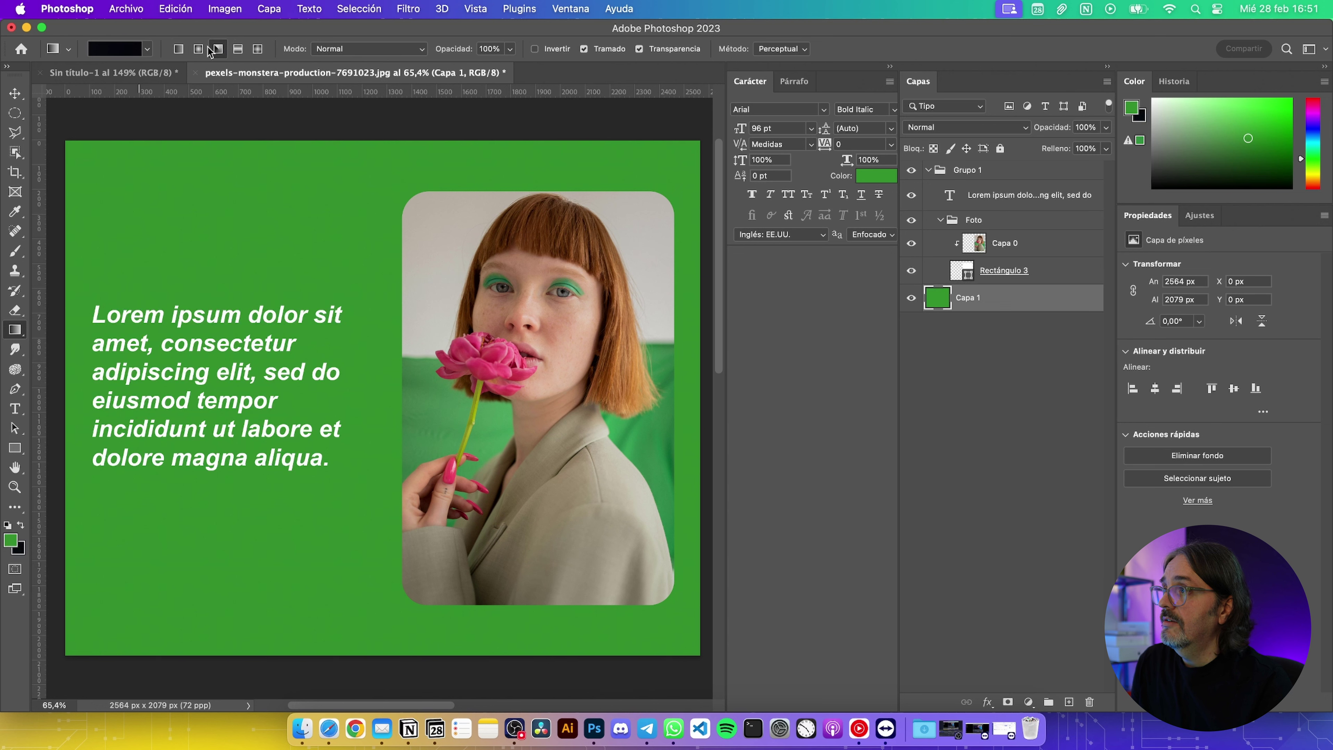
{"action": "left_click", "coordinate": [114, 52]}
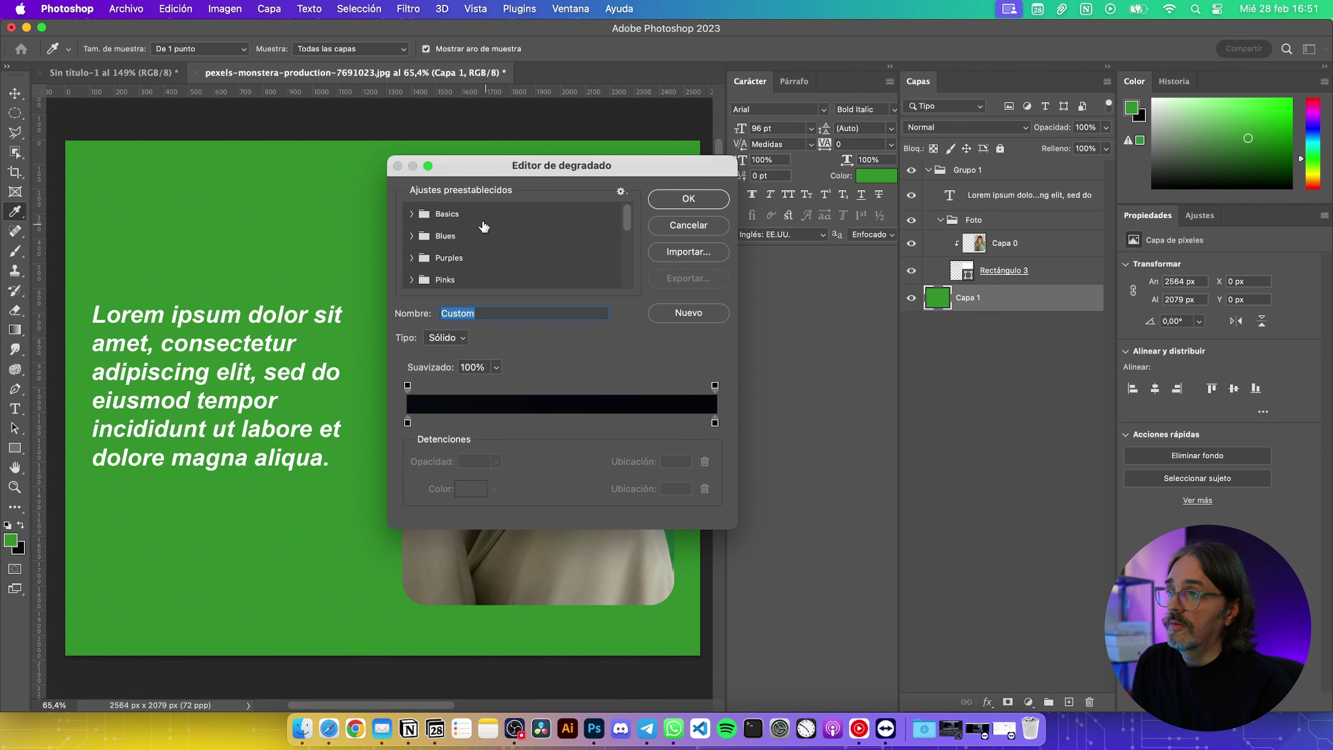
Browse the Basics and Blues presets and accept the pink-to-blue Blue_11 gradient
{"action": "left_click", "coordinate": [411, 213]}
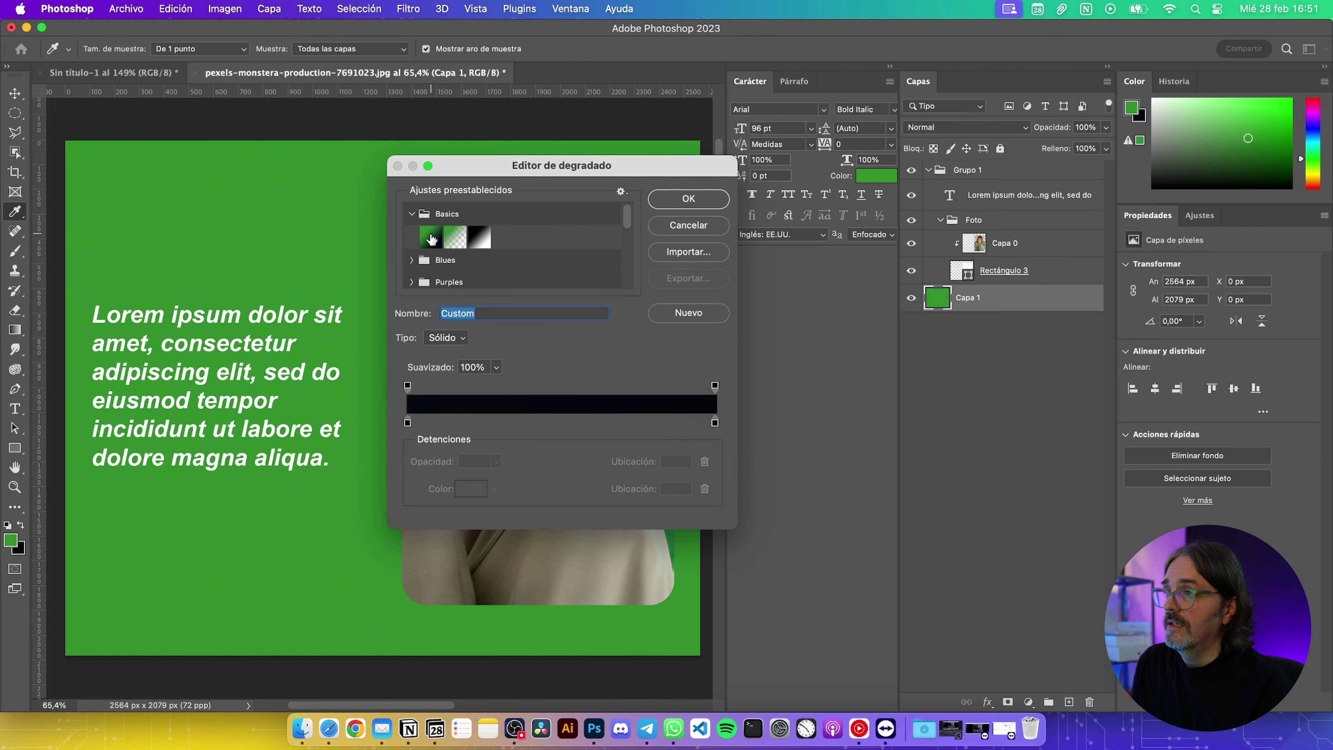
{"action": "left_click", "coordinate": [479, 237]}
{"action": "left_click", "coordinate": [410, 260]}
{"action": "scroll", "coordinate": [407, 260], "scroll_direction": "down", "scroll_amount": 3}
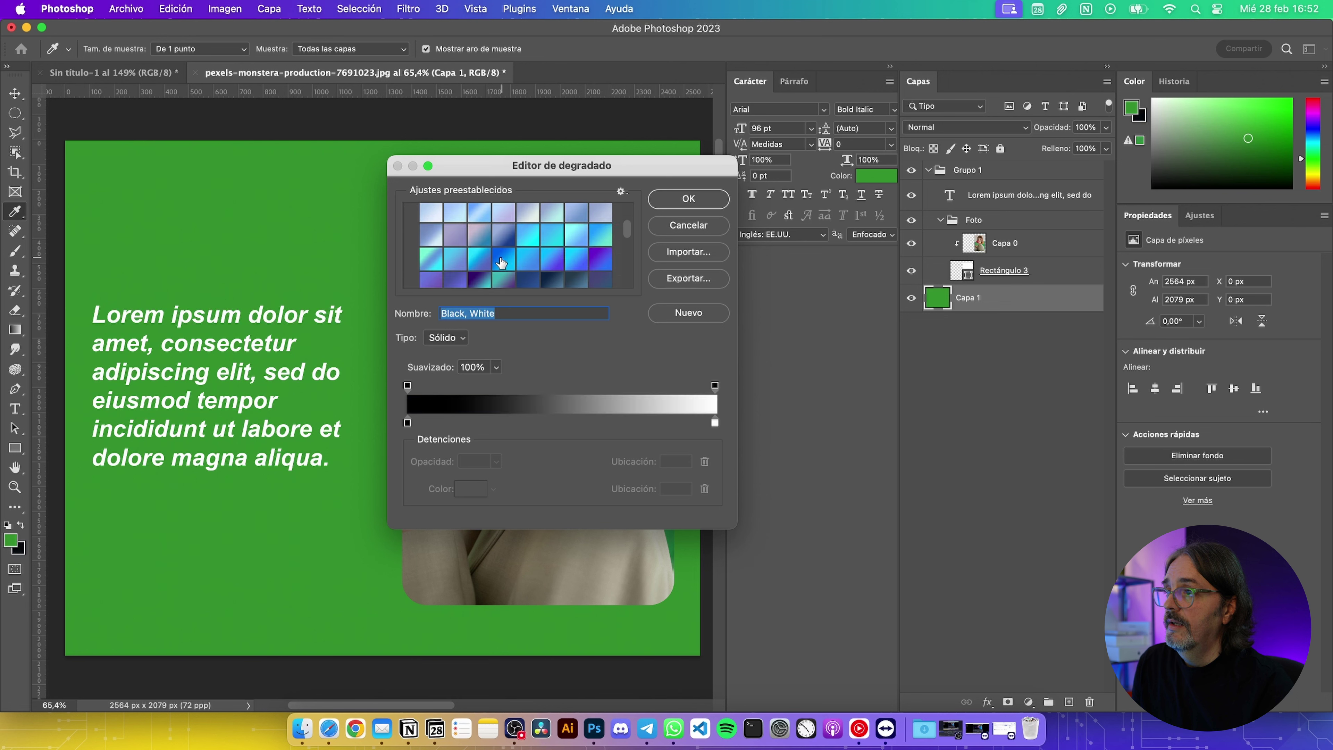
{"action": "left_click", "coordinate": [526, 234]}
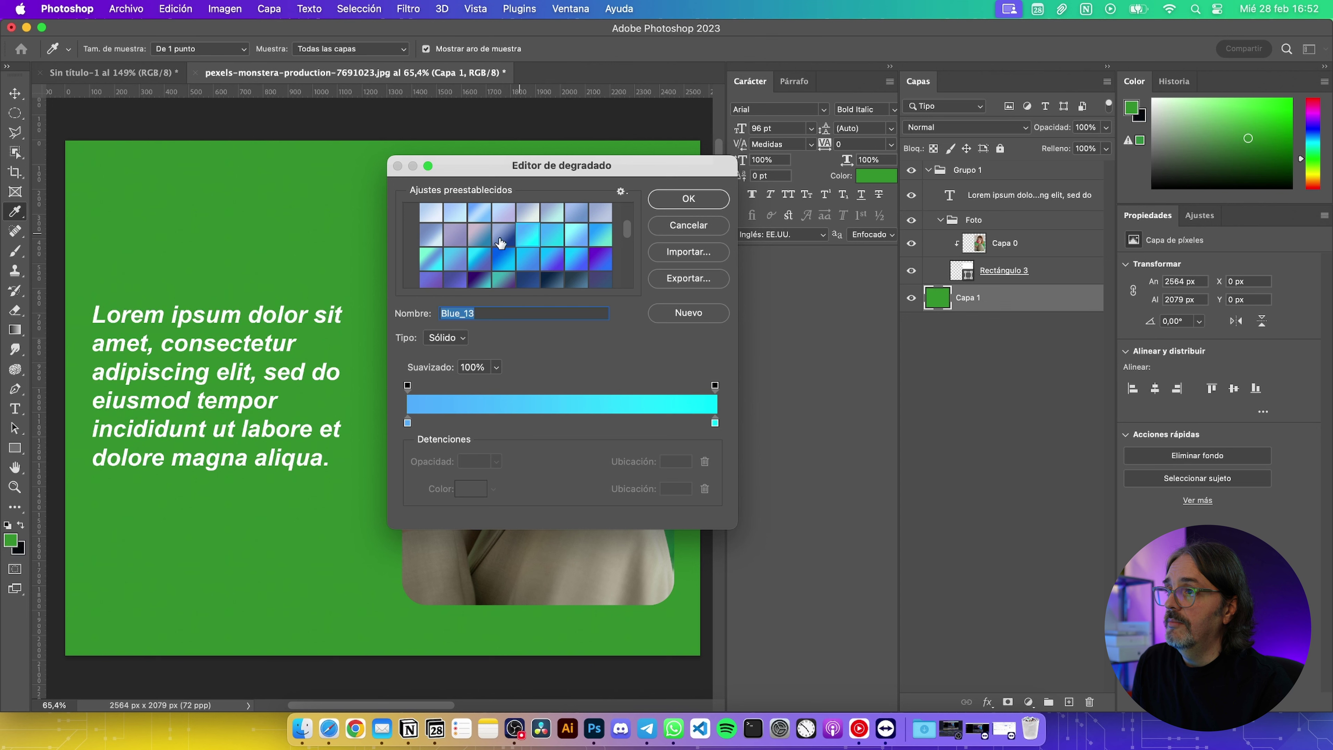
{"action": "left_click", "coordinate": [480, 241]}
{"action": "left_click", "coordinate": [680, 198]}
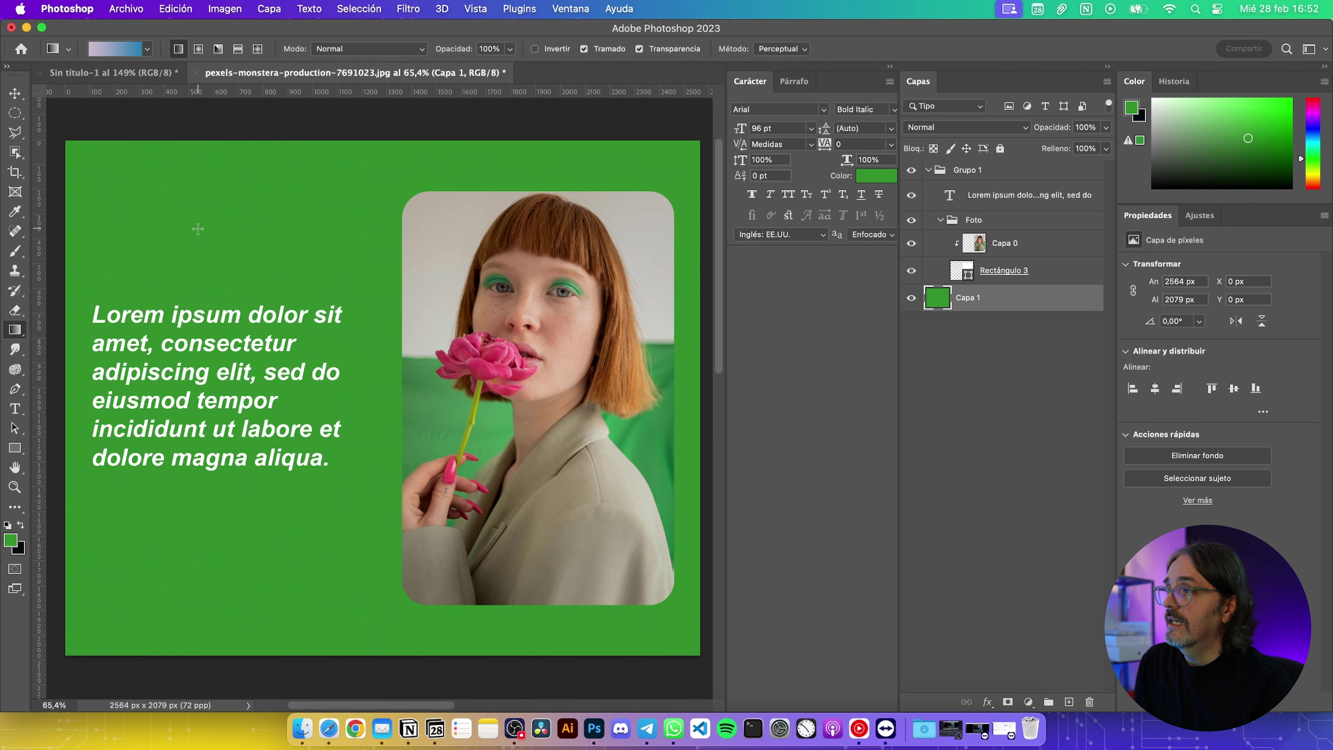
Drag linear, then radial gradients on Capa 1 until a lilac centre fades to blue edges
{"action": "left_click_drag", "start_coordinate": [197, 226], "coordinate": [552, 518]}
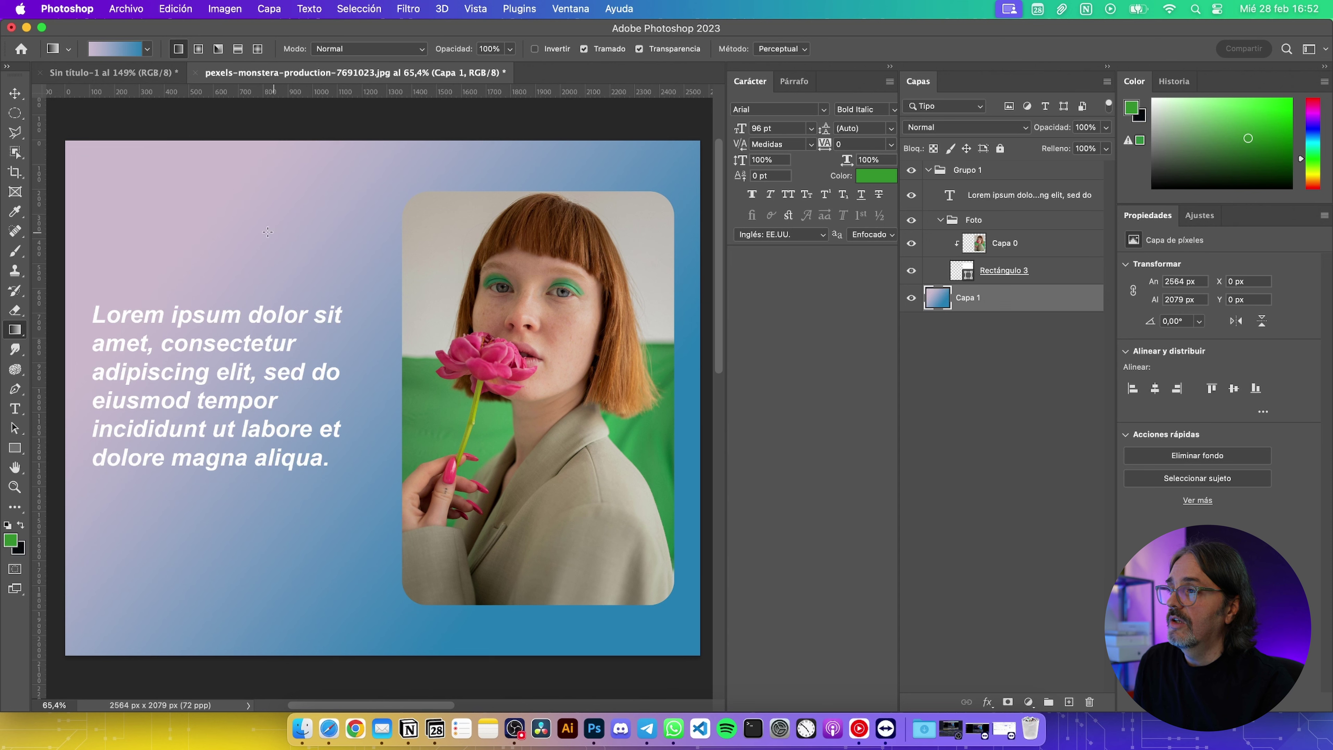
{"action": "left_click_drag", "start_coordinate": [185, 191], "coordinate": [656, 624]}
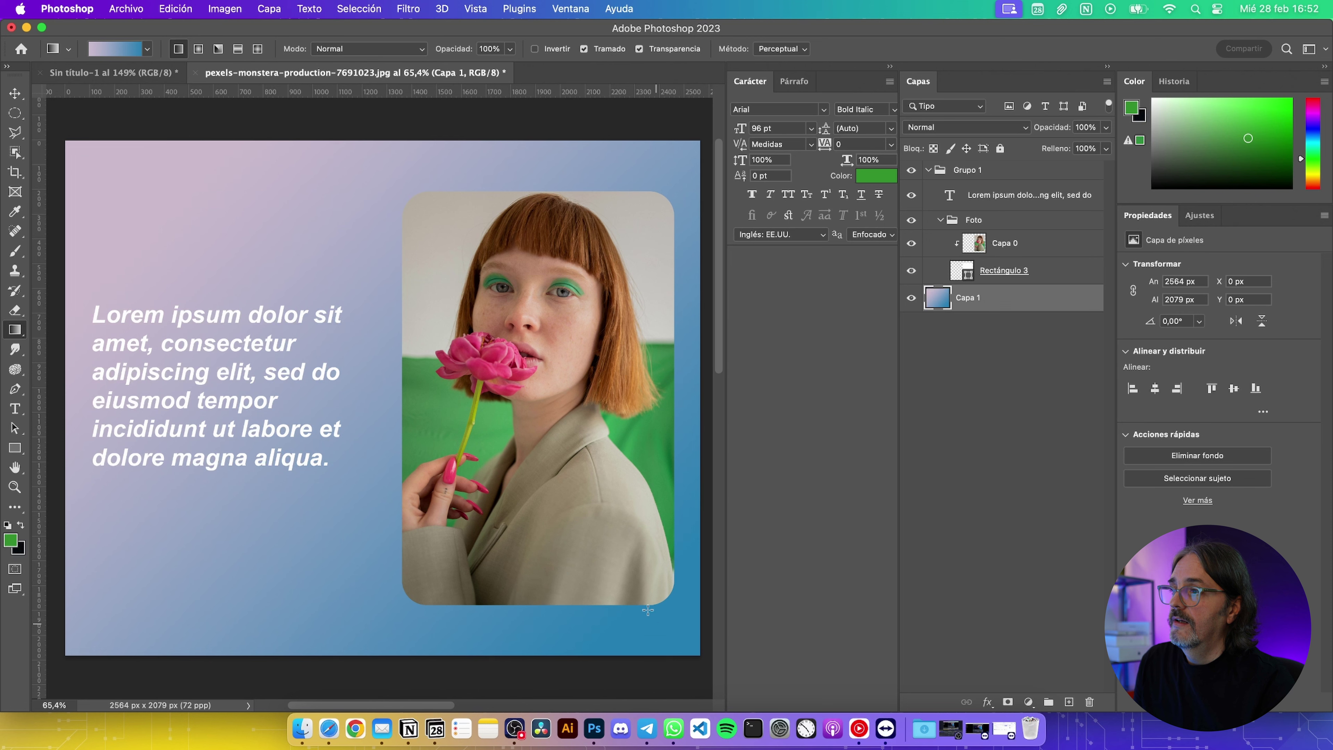
{"action": "left_click_drag", "start_coordinate": [358, 210], "coordinate": [344, 569]}
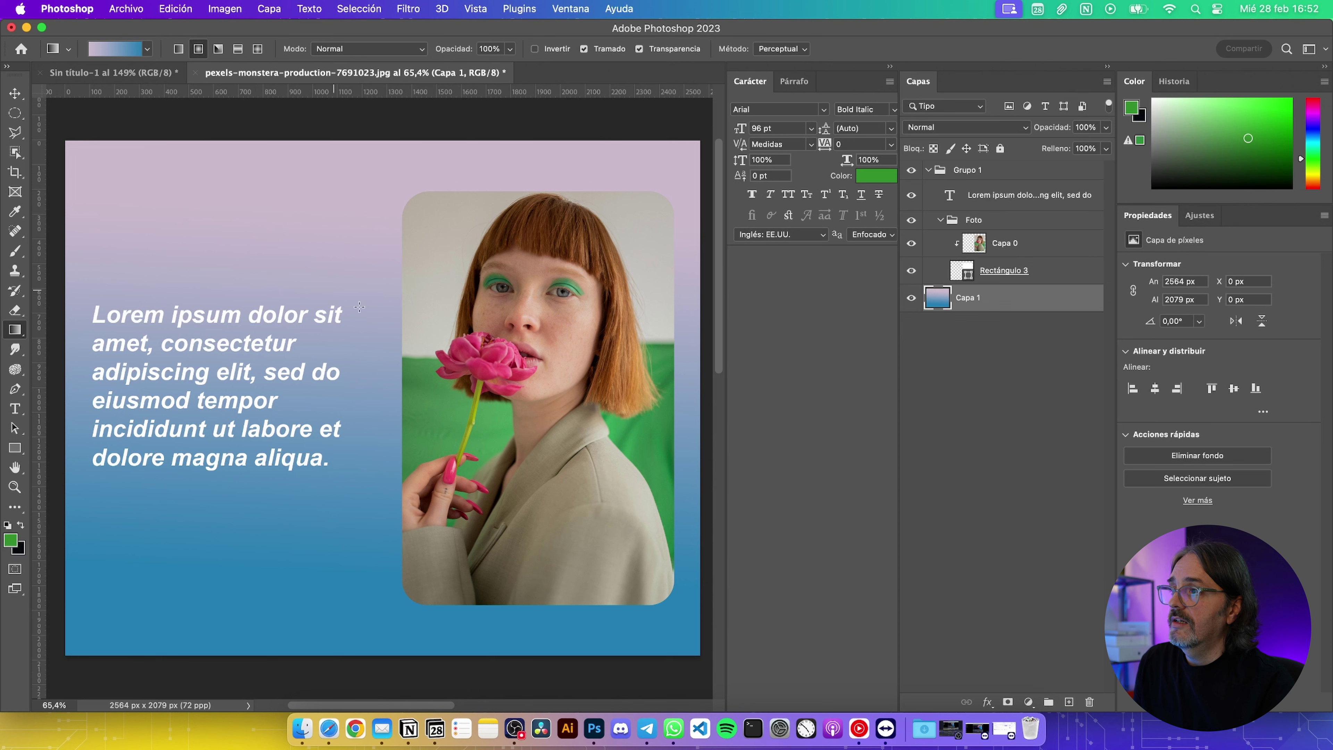
{"action": "left_click_drag", "start_coordinate": [384, 372], "coordinate": [586, 249]}
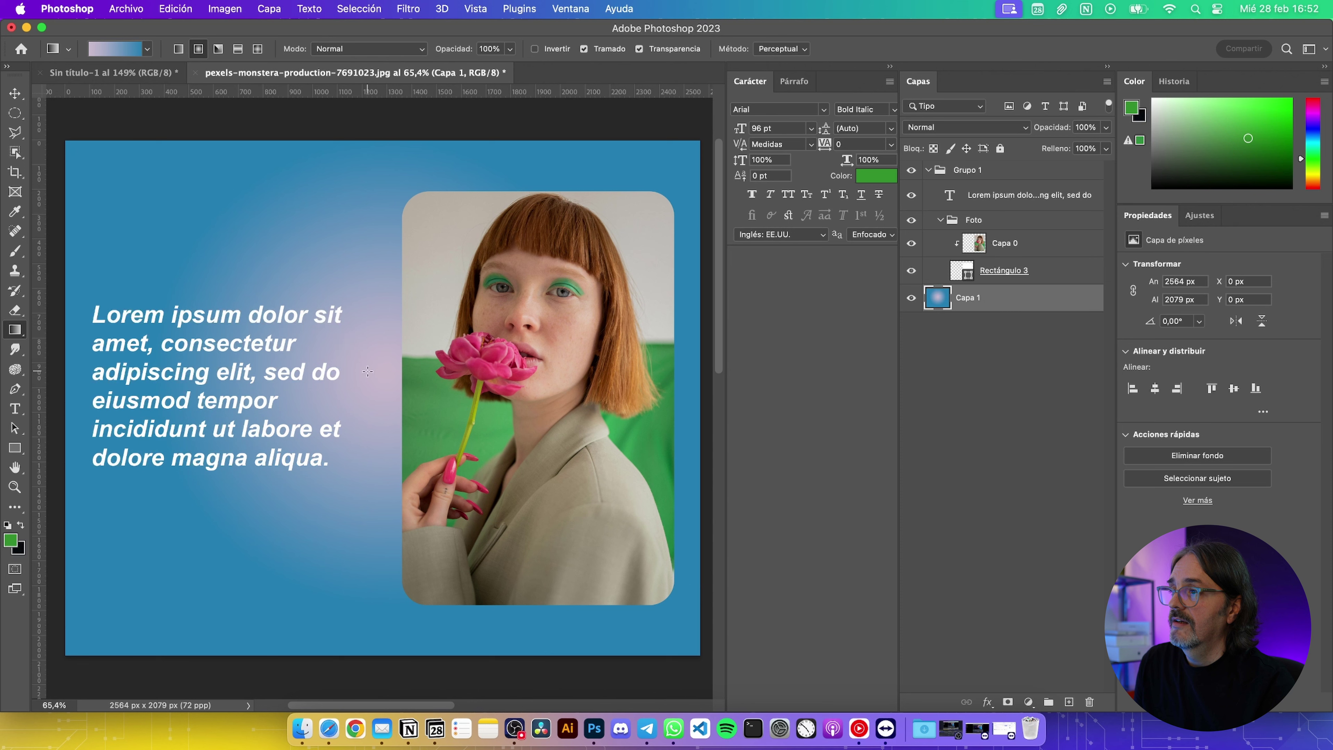
{"action": "left_click_drag", "start_coordinate": [367, 371], "coordinate": [188, 354]}
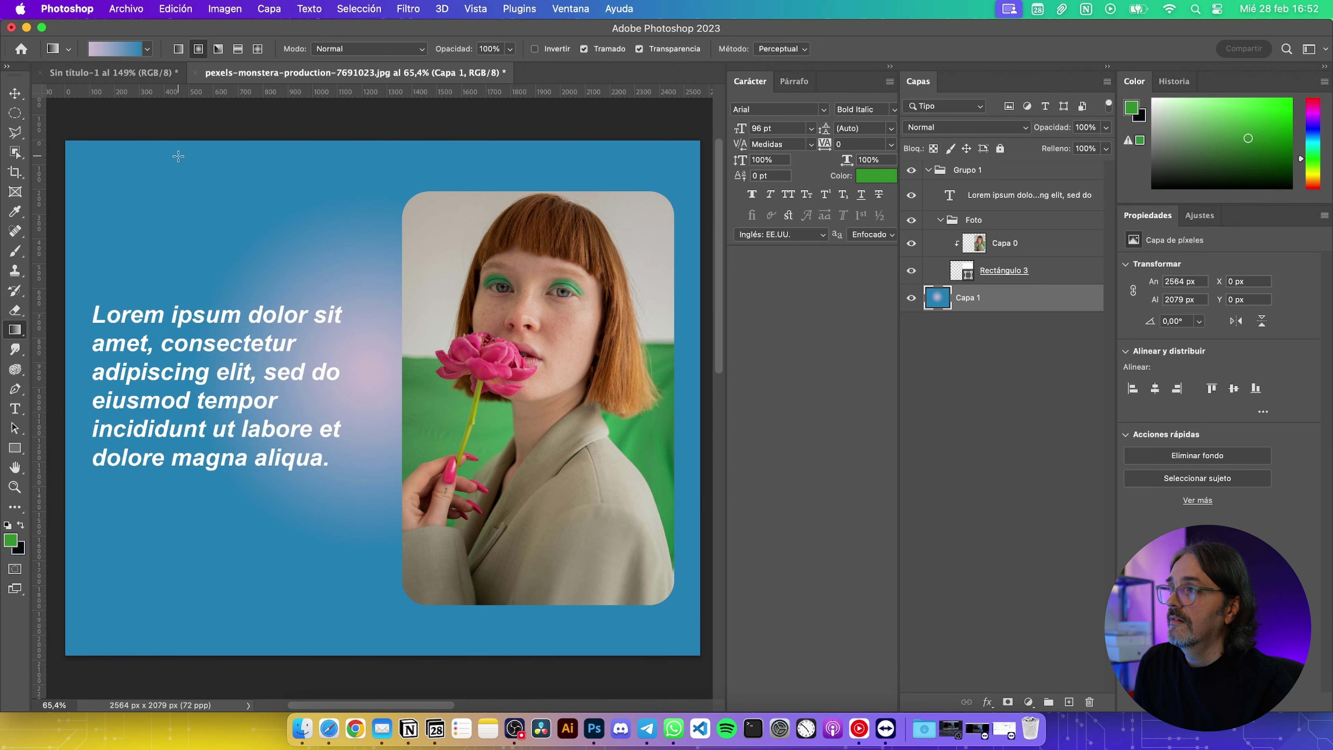
{"action": "left_click_drag", "start_coordinate": [552, 355], "coordinate": [703, 126]}
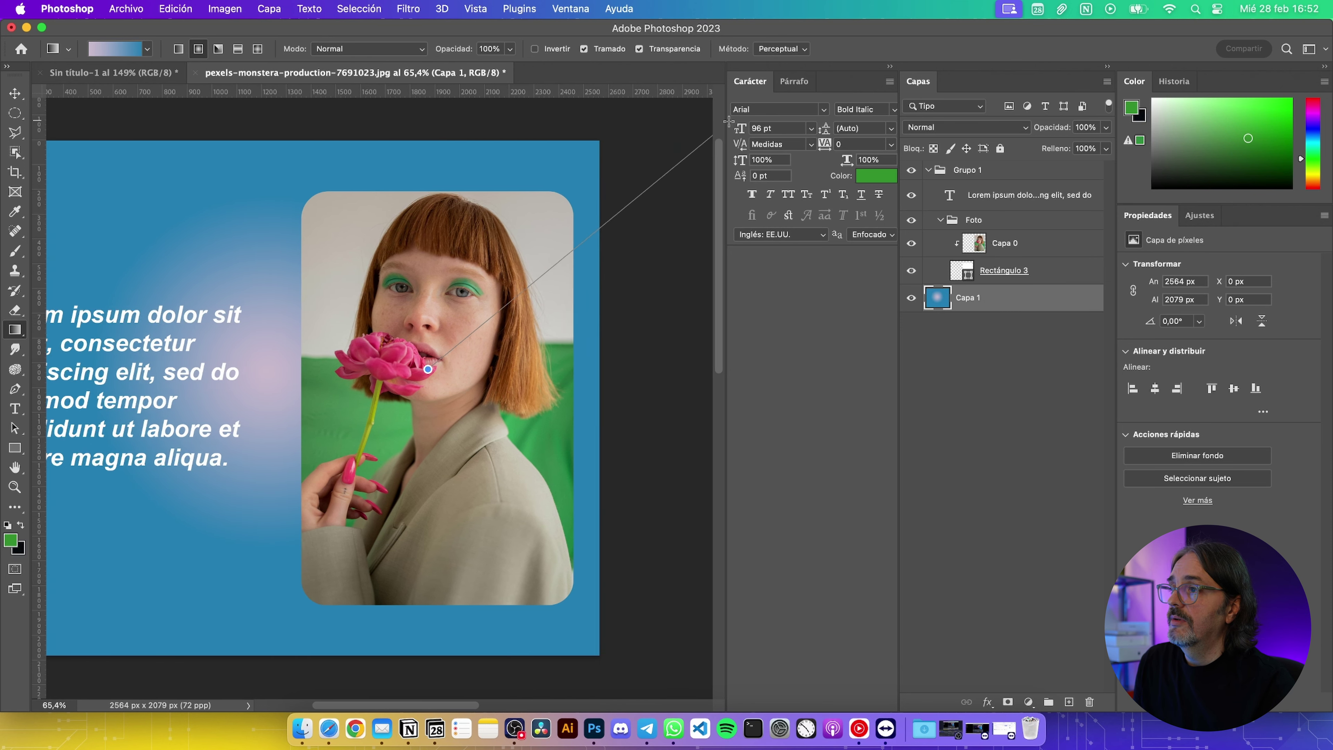
{"action": "scroll", "coordinate": [488, 380], "scroll_direction": "down", "scroll_amount": 3}
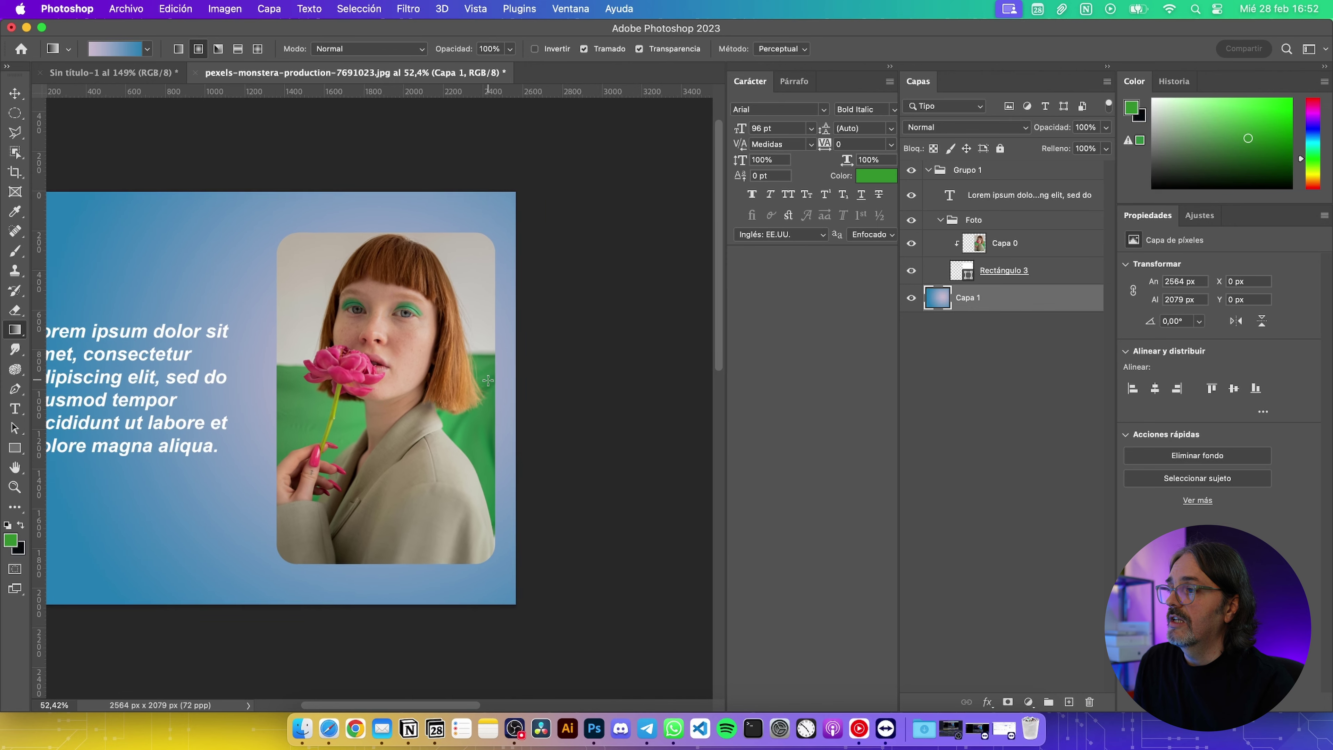
{"action": "scroll", "coordinate": [417, 391], "scroll_direction": "left", "scroll_amount": 5}
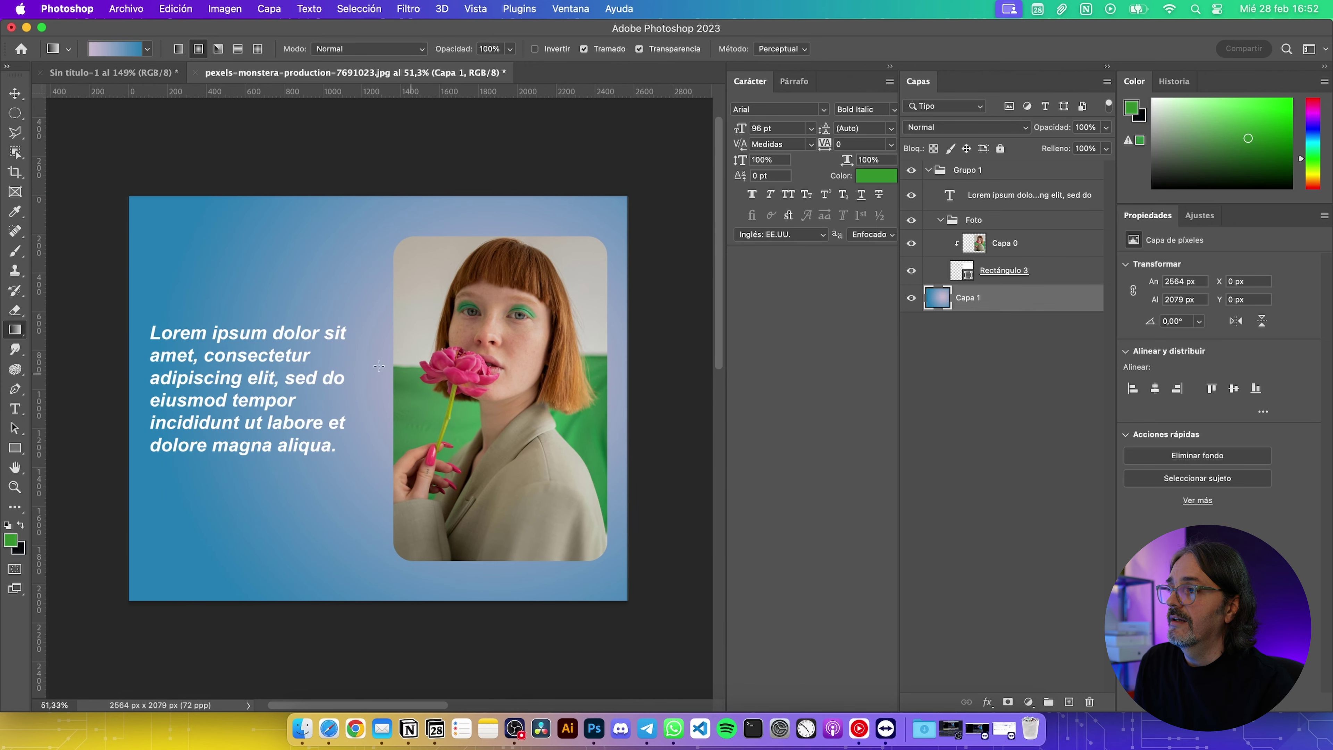
Reopen the gradient editor, move it aside, and browse the Basics, Purples and Pinks presets
{"action": "left_click", "coordinate": [126, 49]}
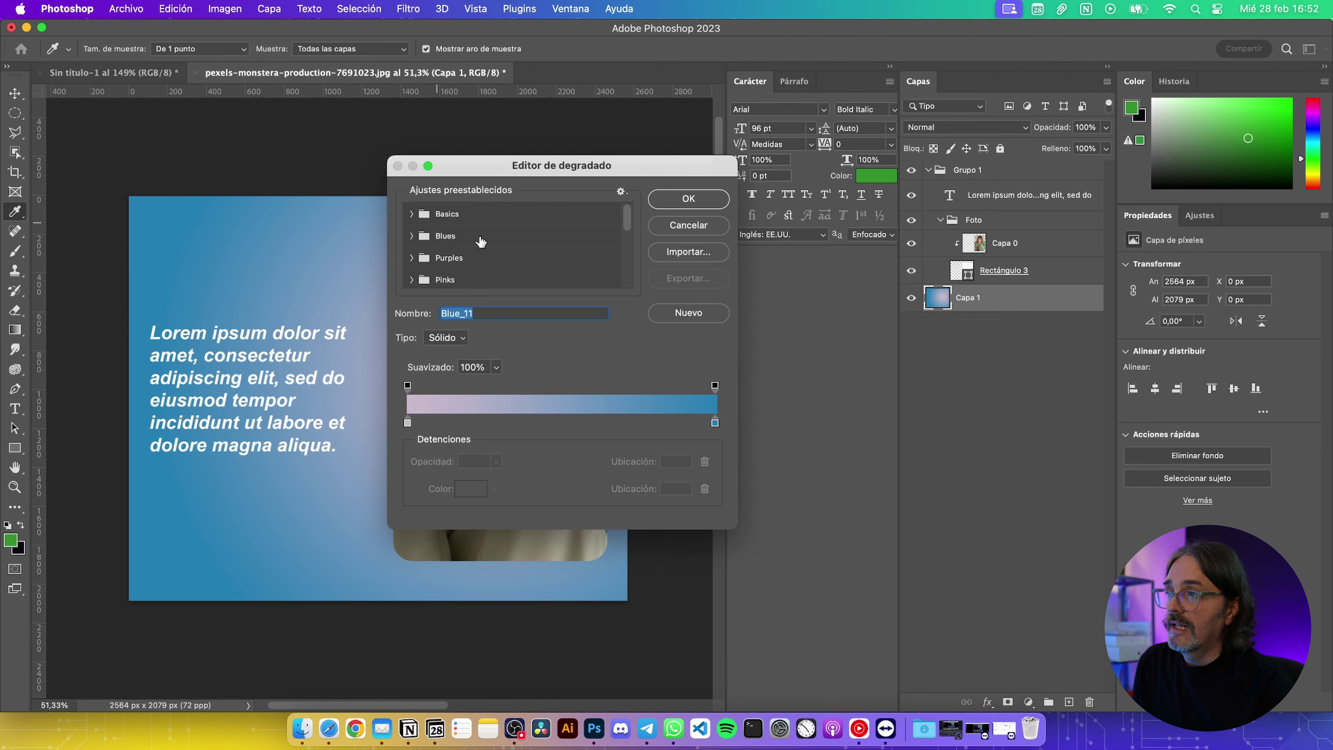
{"action": "left_click_drag", "start_coordinate": [530, 167], "coordinate": [803, 220]}
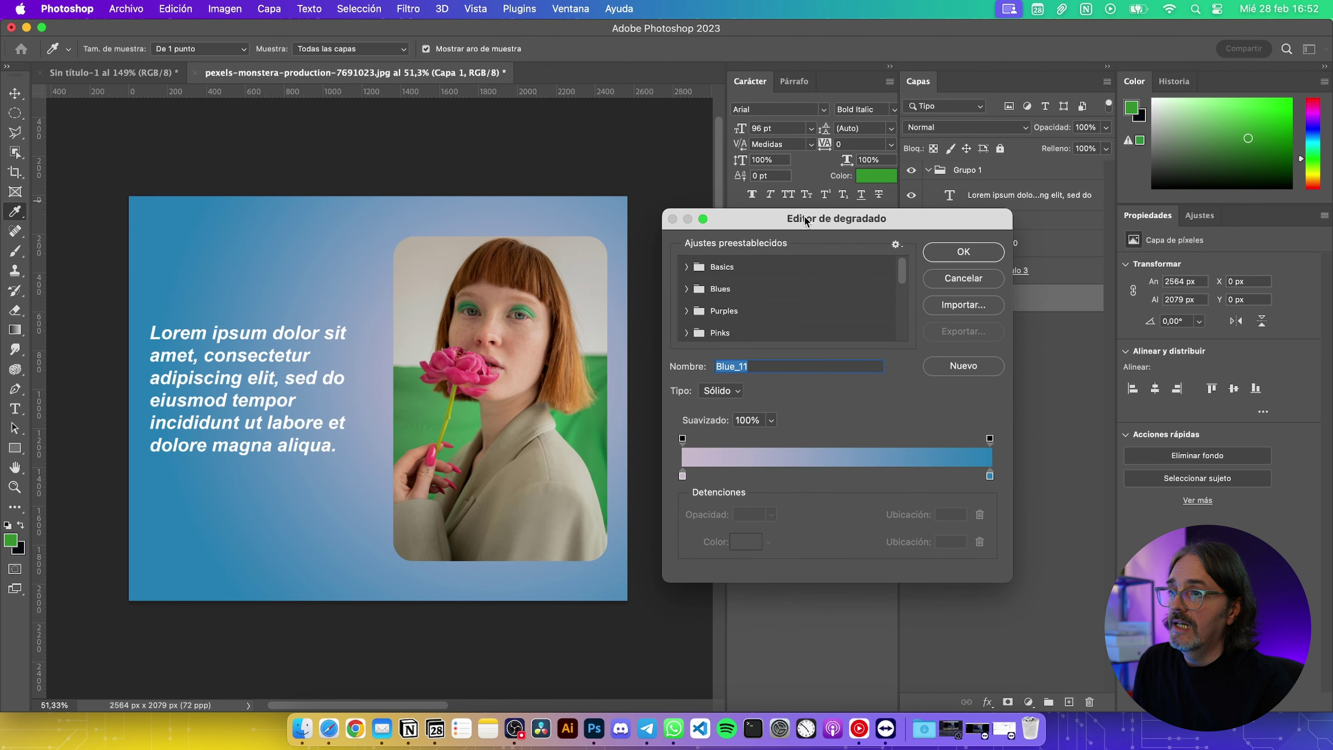
{"action": "left_click", "coordinate": [697, 267]}
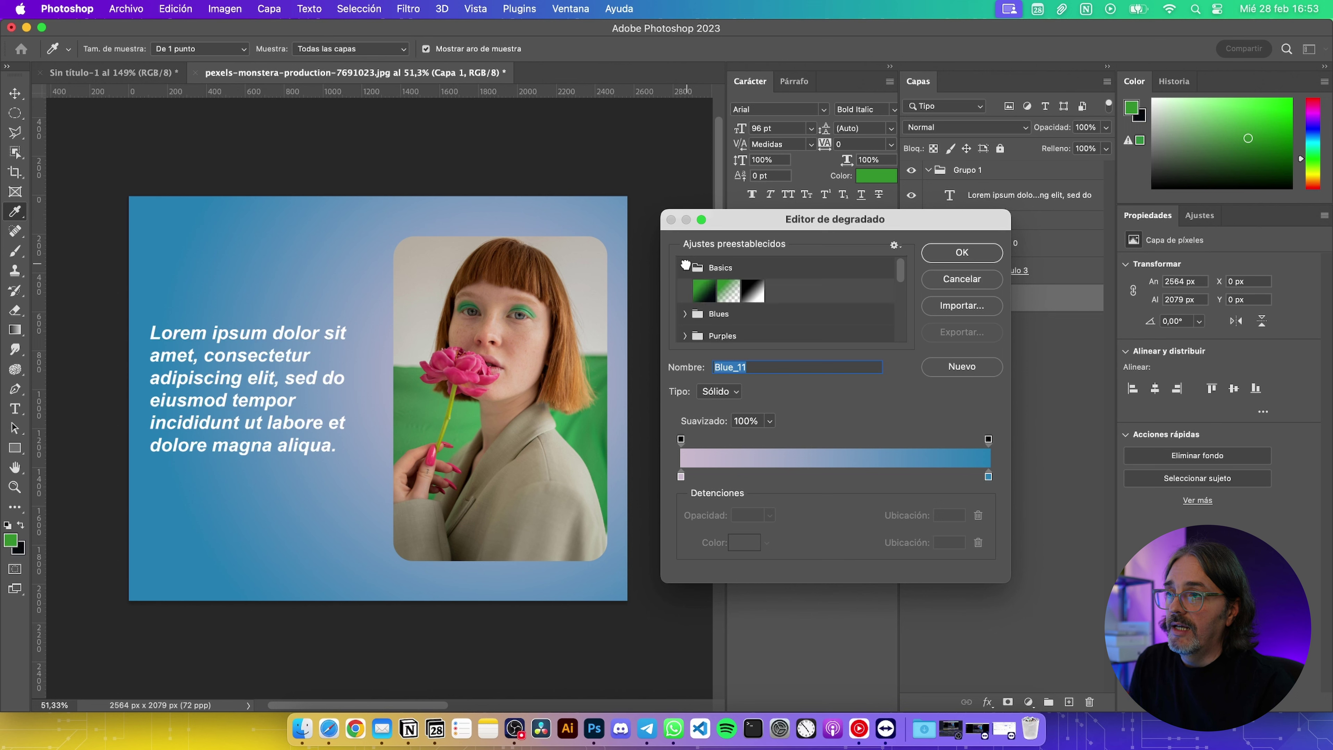
{"action": "left_click", "coordinate": [684, 312]}
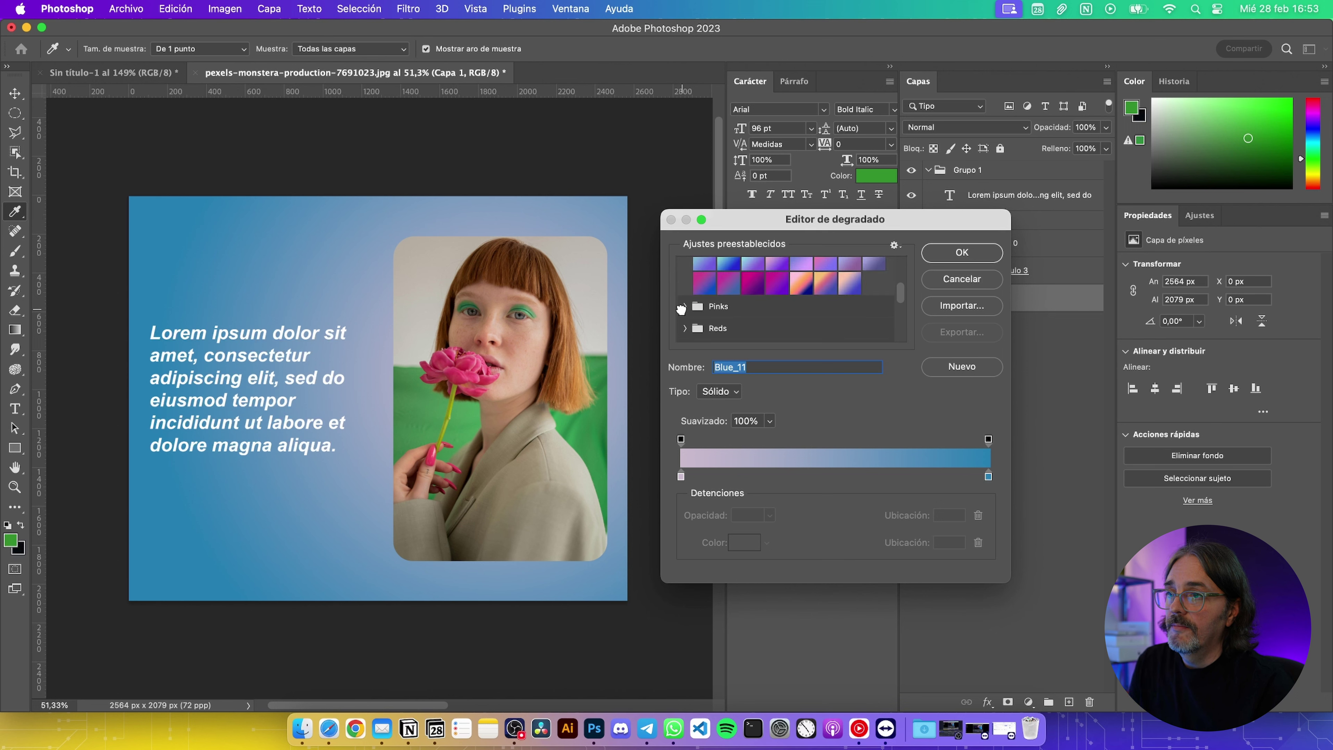
{"action": "left_click", "coordinate": [685, 306]}
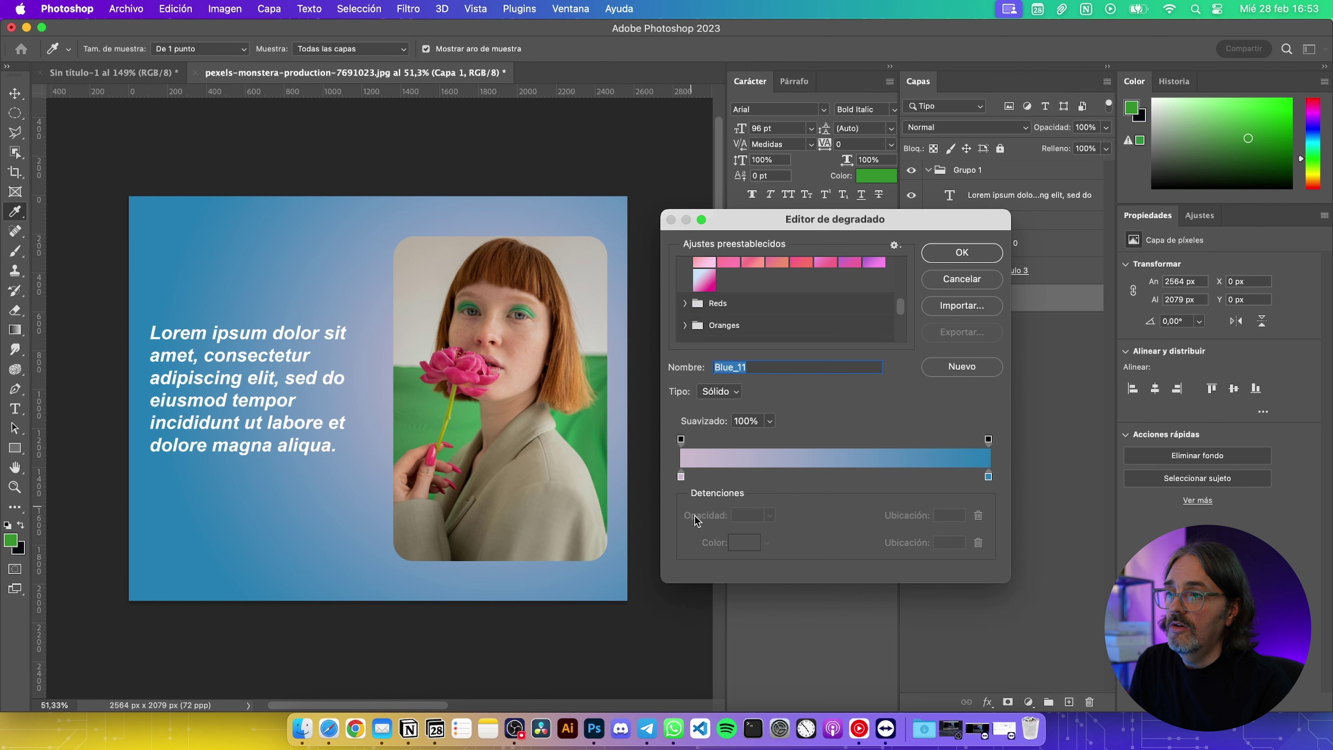
Recolour the gradient's left stop magenta and the right stop green
{"action": "left_click", "coordinate": [988, 476]}
{"action": "left_click", "coordinate": [680, 477]}
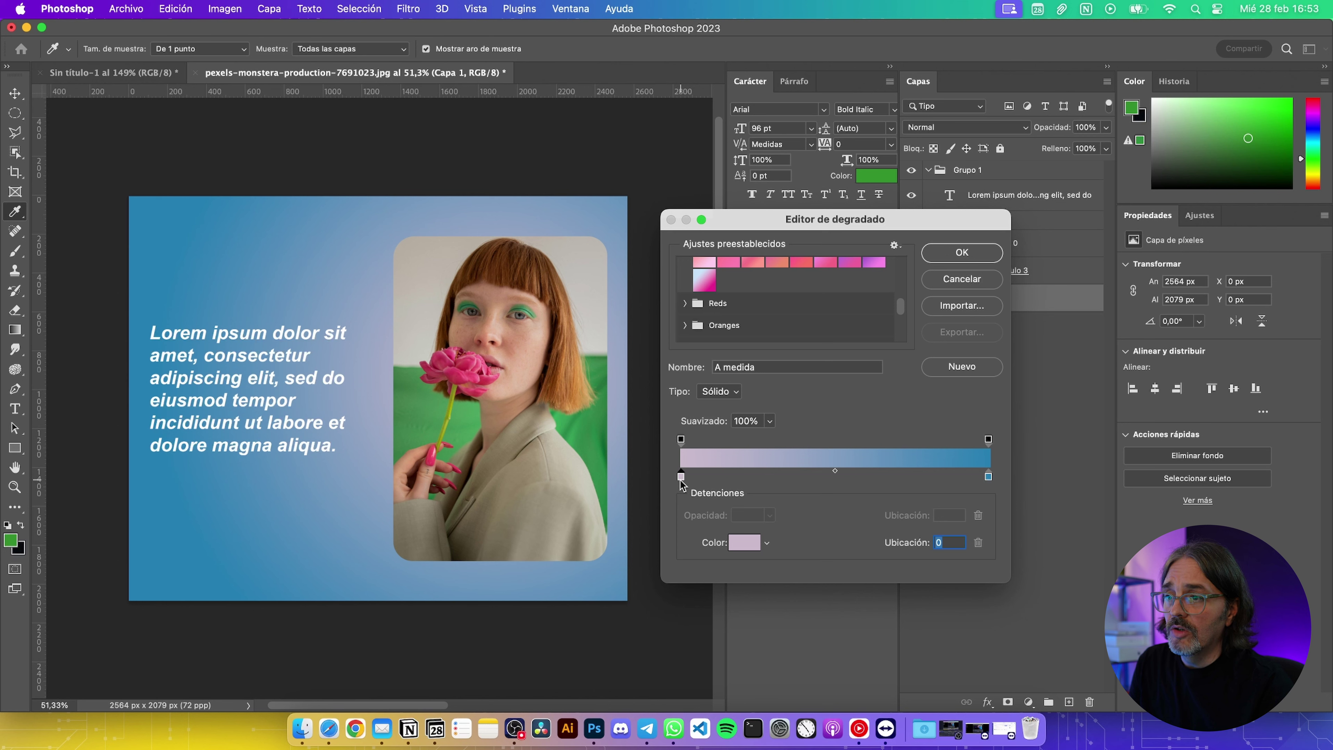
{"action": "double_click", "coordinate": [680, 477]}
{"action": "left_click_drag", "start_coordinate": [878, 386], "coordinate": [1023, 310]}
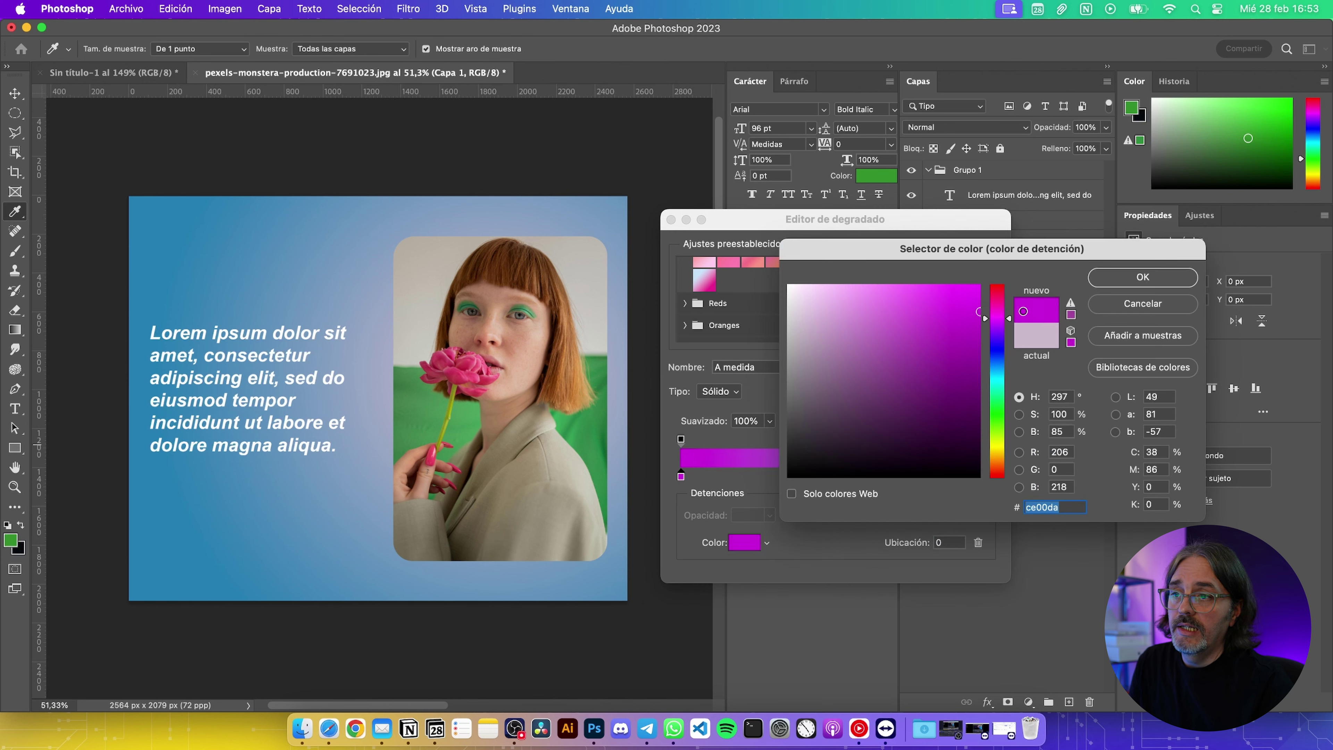
{"action": "left_click", "coordinate": [1138, 278]}
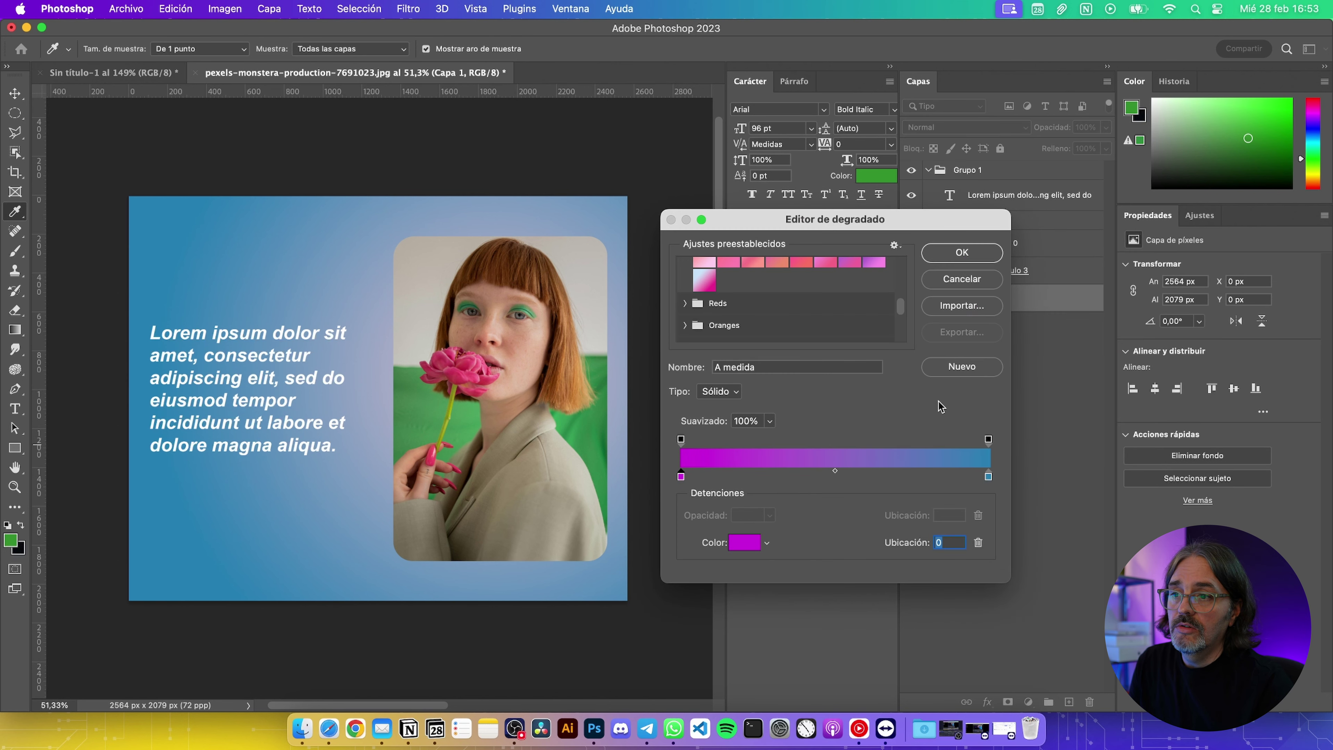
{"action": "double_click", "coordinate": [989, 477]}
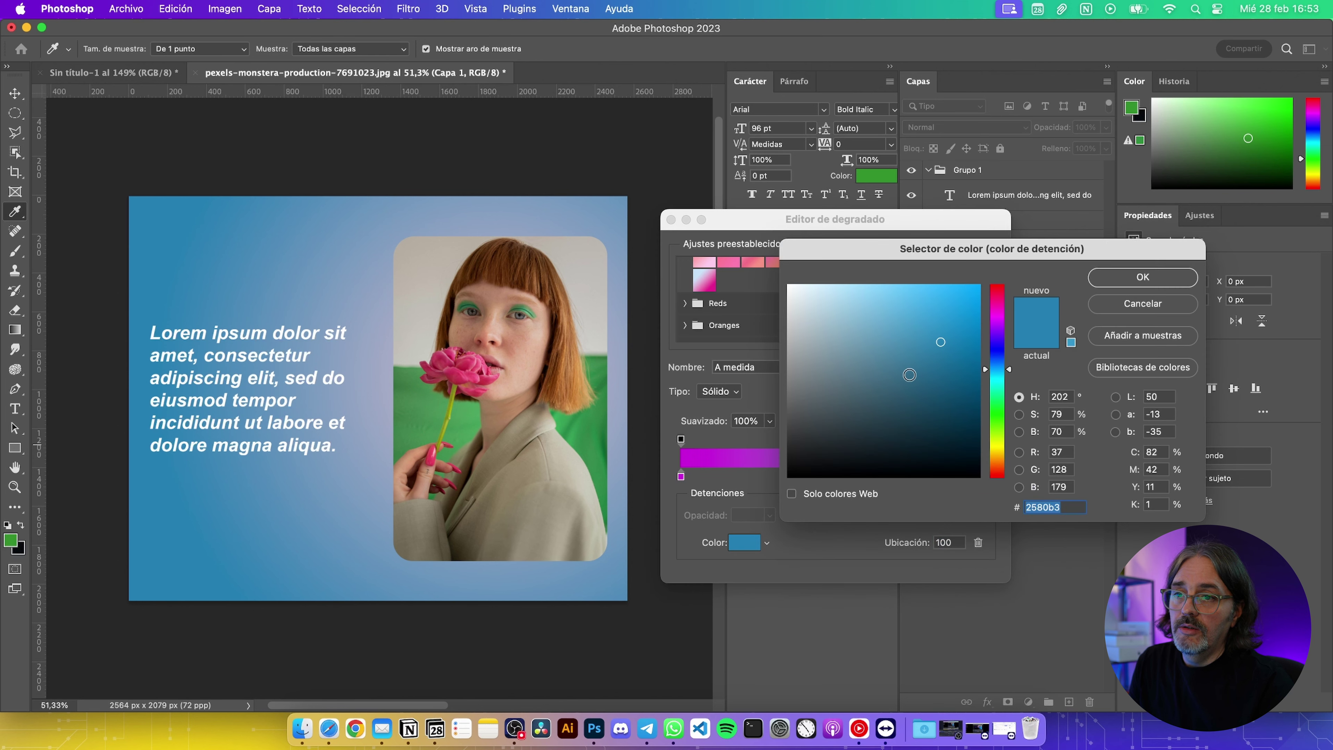
{"action": "left_click", "coordinate": [998, 410]}
{"action": "left_click", "coordinate": [1143, 278]}
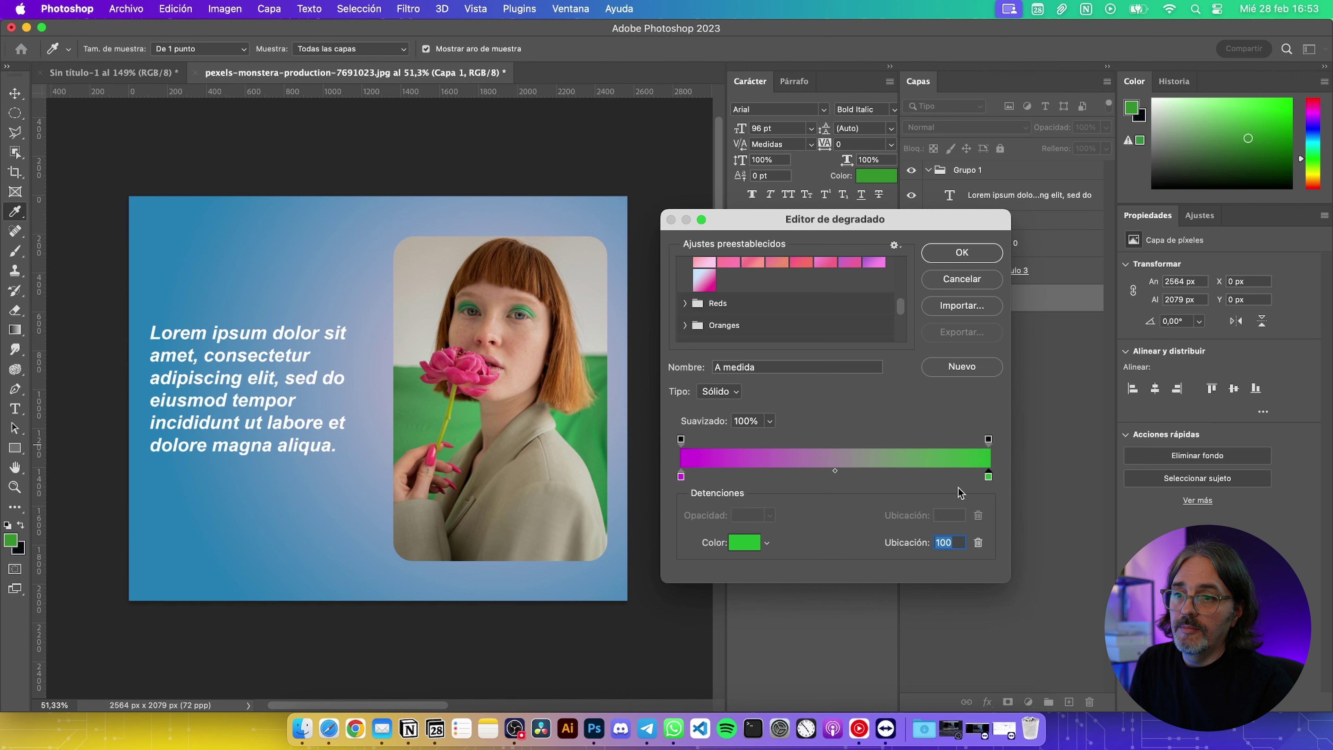
Move the stops to about 21% and 85% and pull the midpoint toward the purple stop
{"action": "left_click_drag", "start_coordinate": [910, 475], "coordinate": [887, 476]}
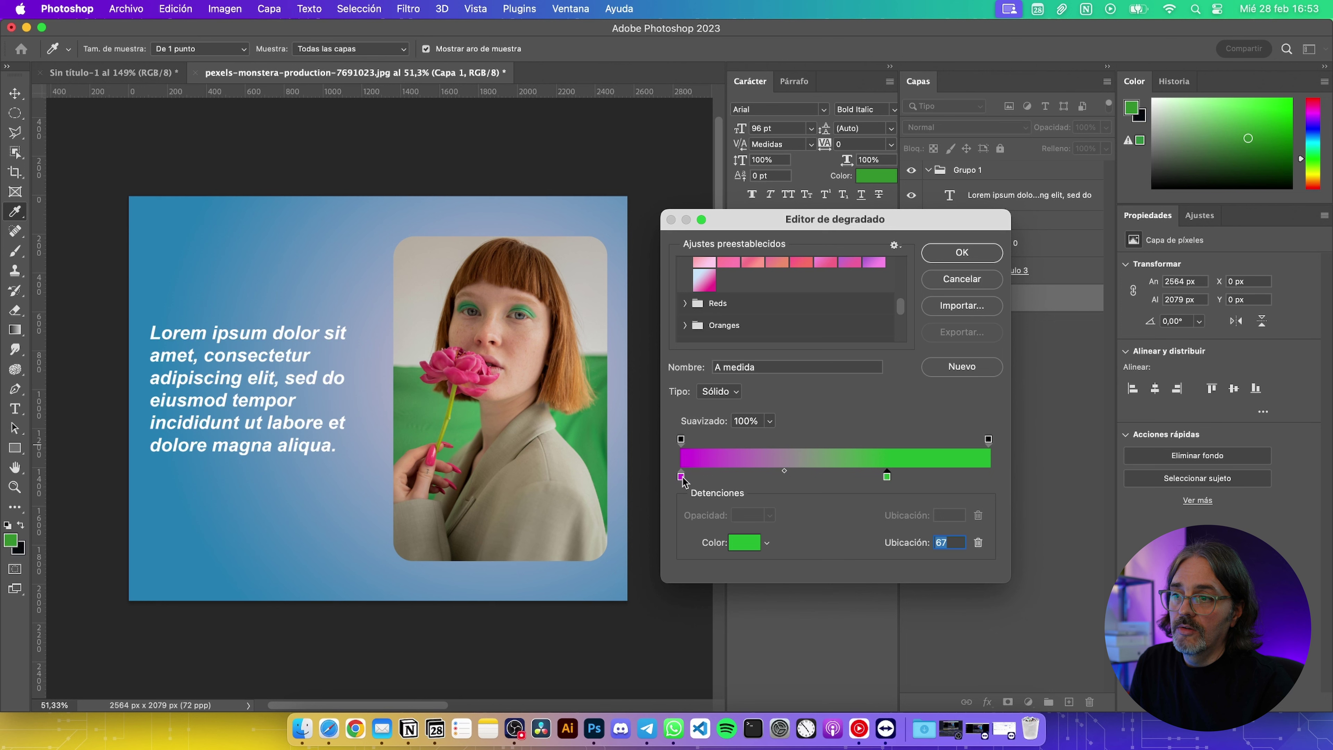
{"action": "left_click_drag", "start_coordinate": [681, 477], "coordinate": [745, 476]}
{"action": "left_click_drag", "start_coordinate": [887, 476], "coordinate": [942, 477]}
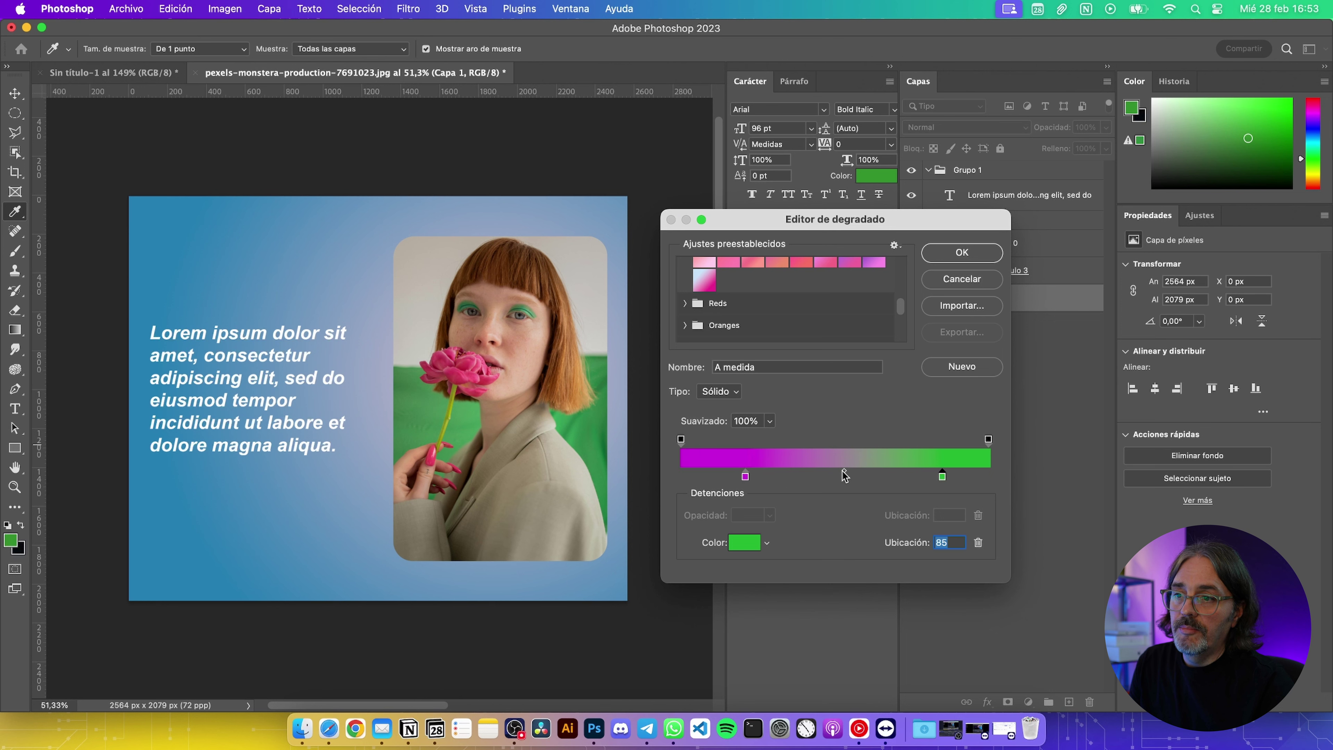
{"action": "left_click_drag", "start_coordinate": [843, 471], "coordinate": [763, 470]}
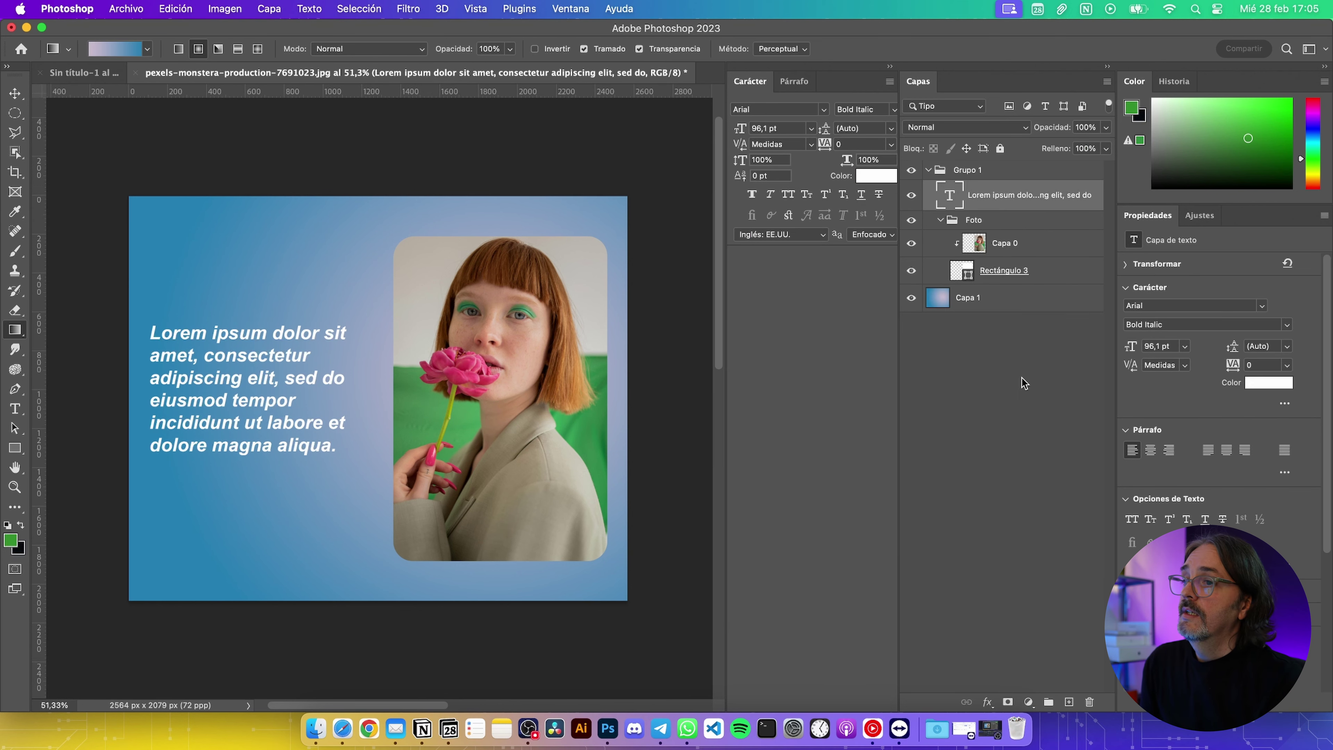
{"action": "left_click", "coordinate": [1023, 383]}
Select the paragraph text layer and apply the Arial Black font to all its text
{"action": "left_click", "coordinate": [950, 199]}
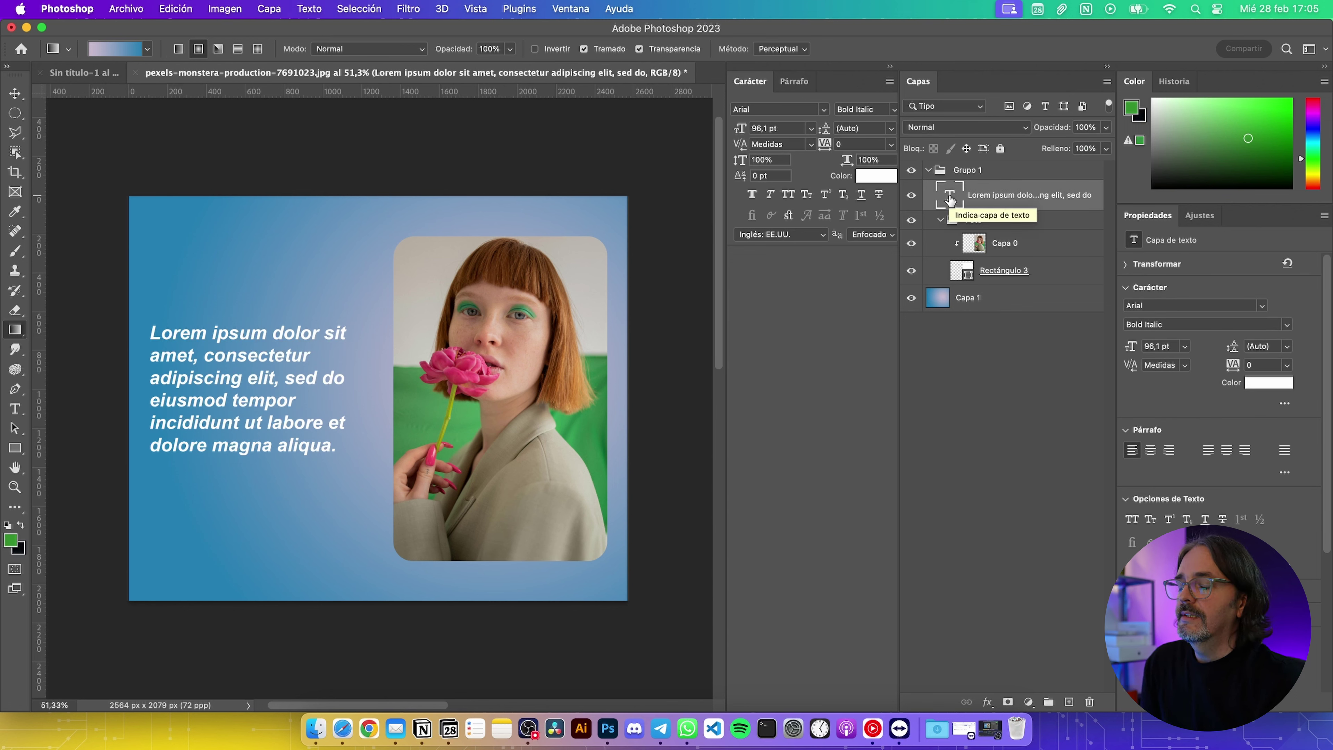
{"action": "double_click", "coordinate": [950, 195]}
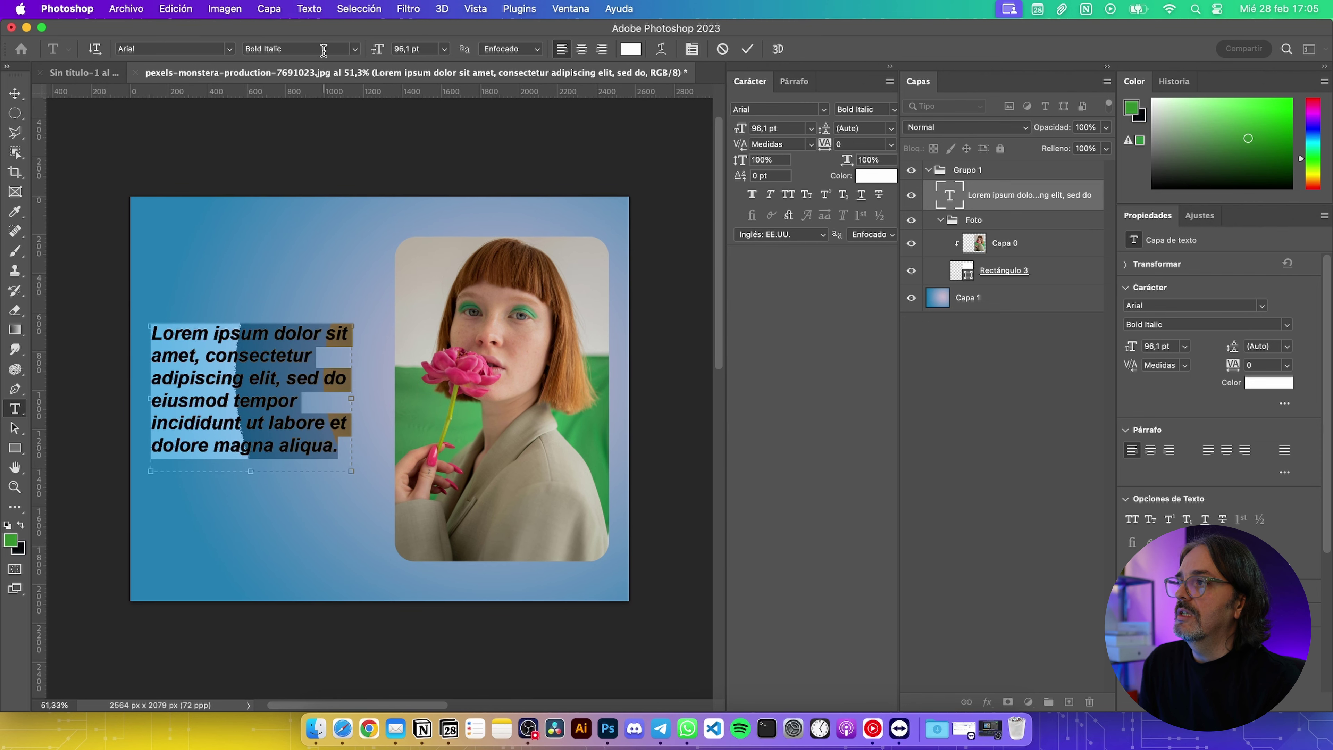
{"action": "left_click", "coordinate": [230, 49]}
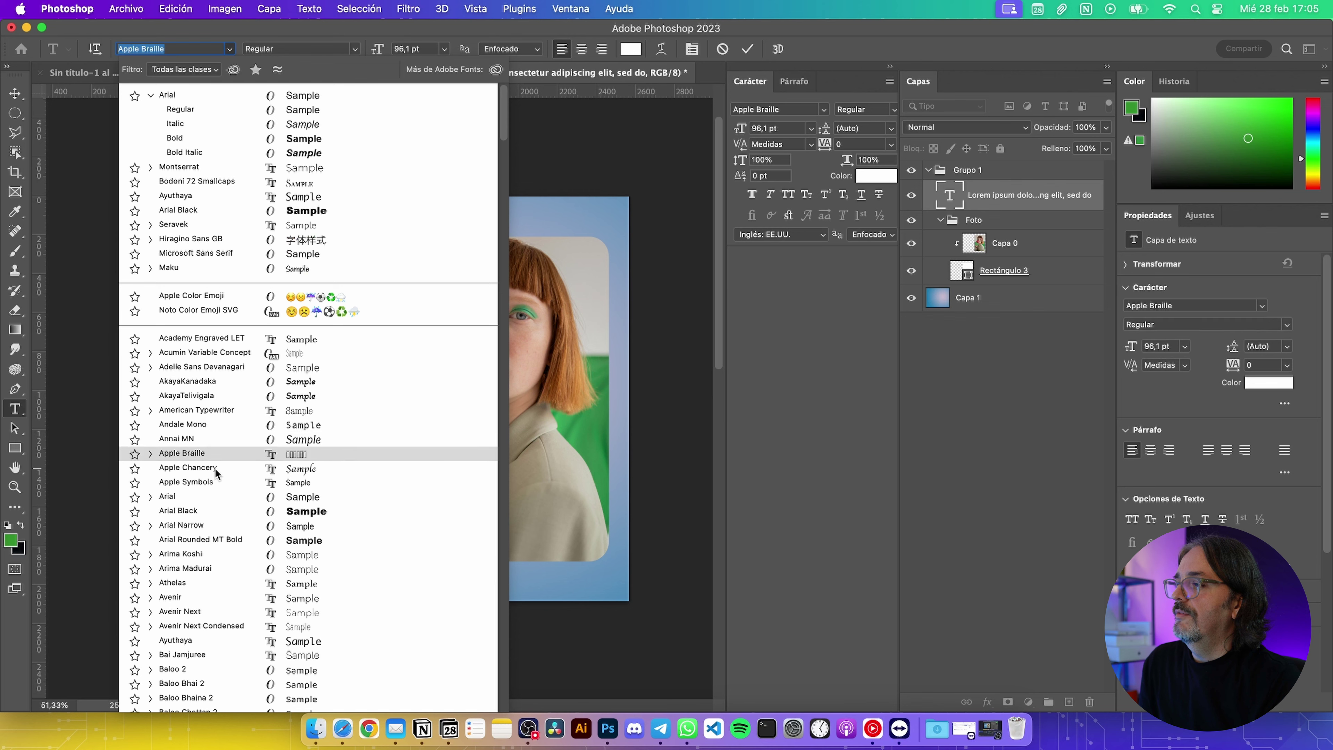
{"action": "left_click", "coordinate": [204, 510]}
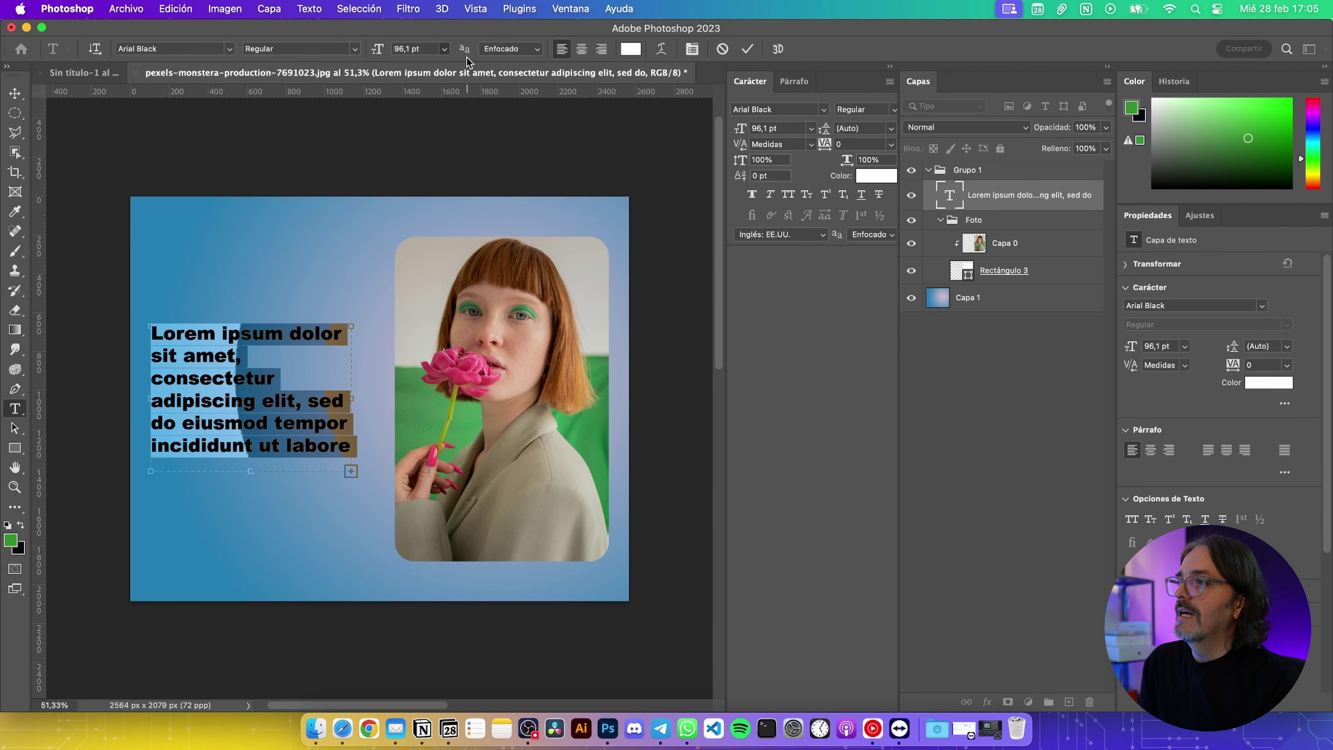
Try Fuerte and Redondeado anti-aliasing, settle on Nítido, and commit the text
{"action": "left_click", "coordinate": [535, 49]}
{"action": "left_click", "coordinate": [504, 65]}
{"action": "left_click", "coordinate": [539, 49]}
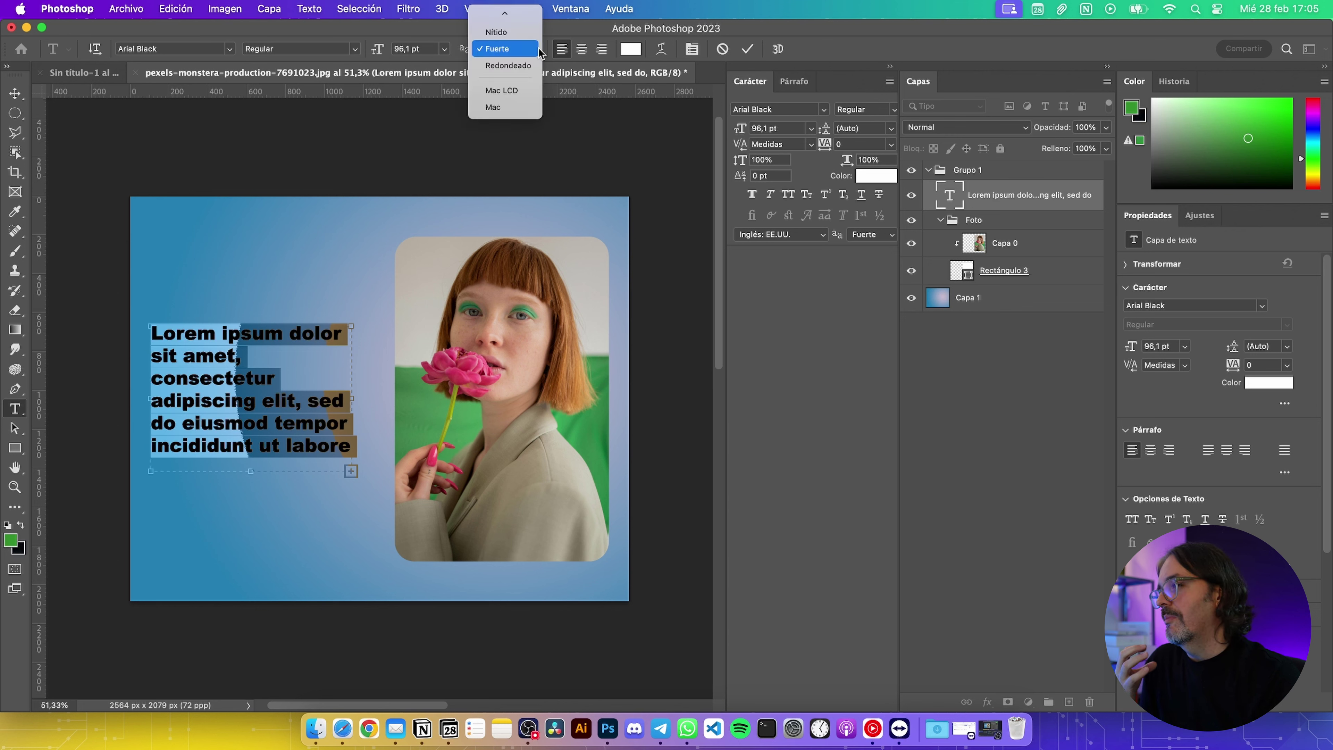
{"action": "left_click", "coordinate": [512, 63]}
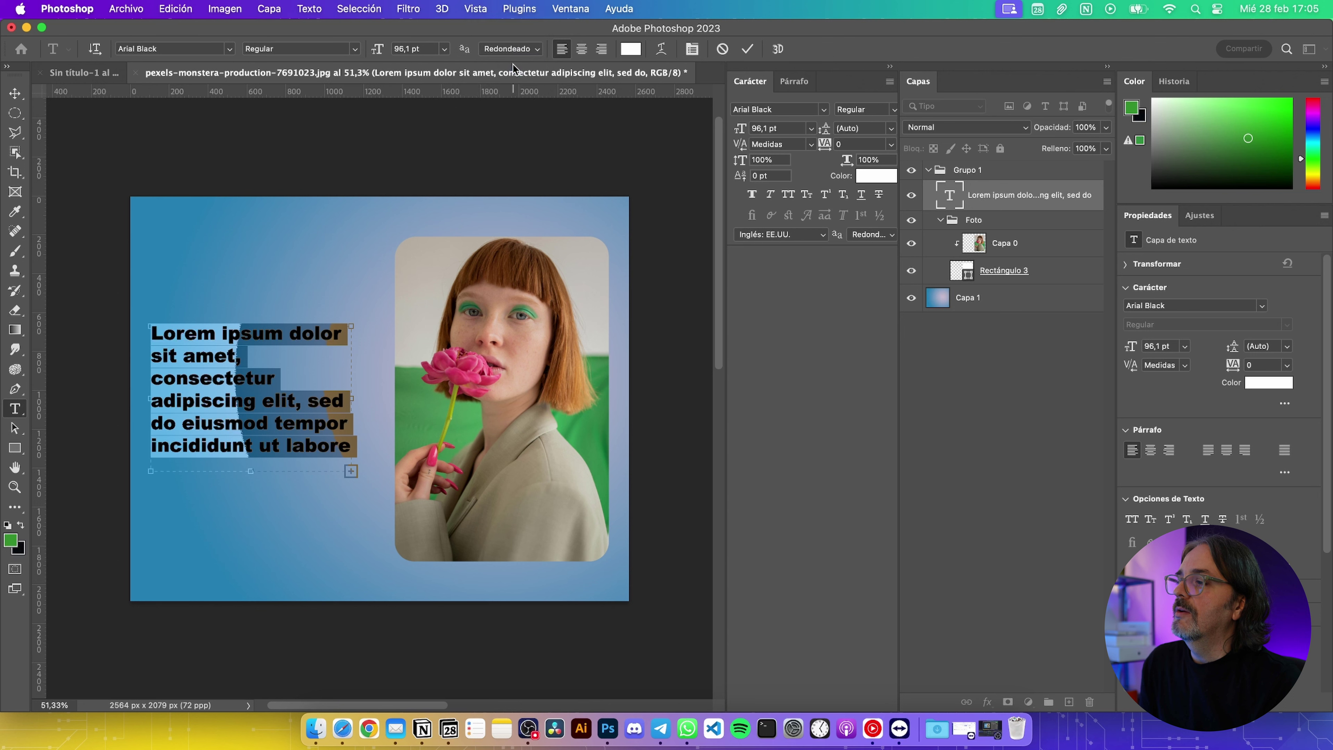
{"action": "left_click", "coordinate": [536, 49]}
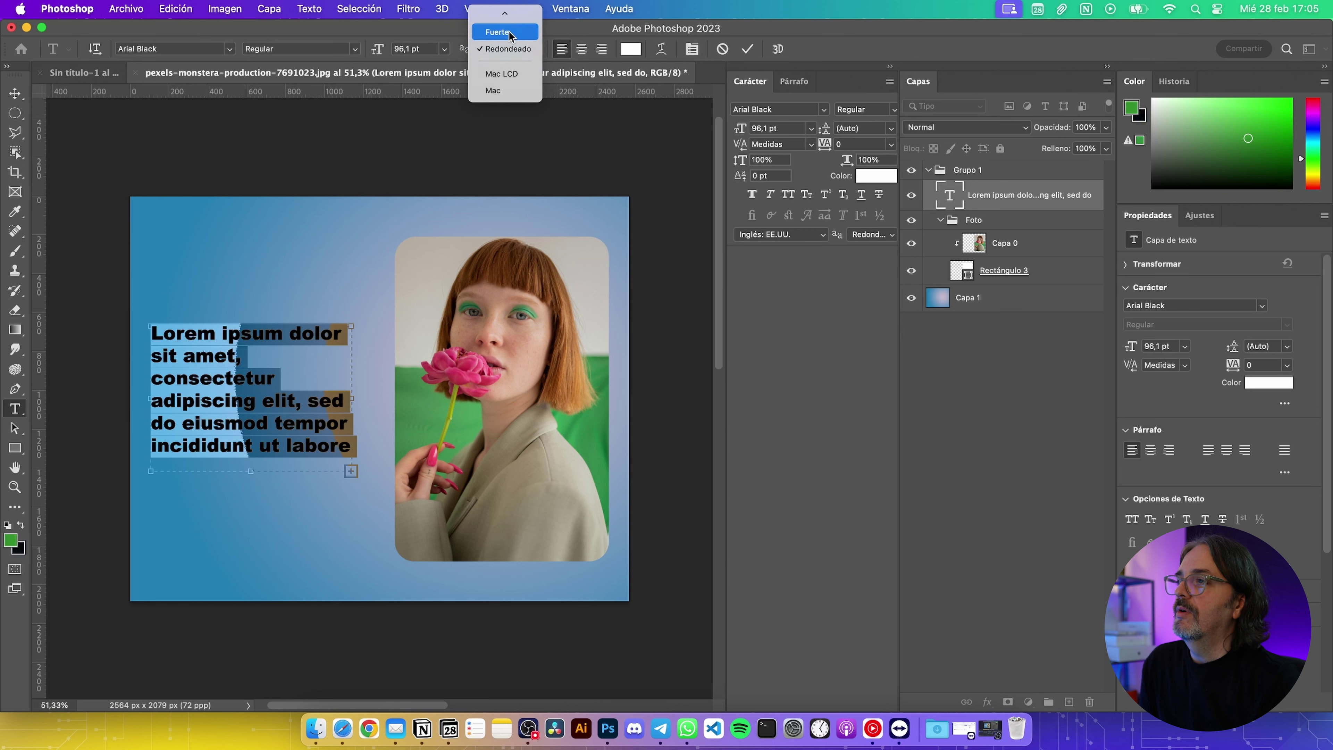
{"action": "left_click", "coordinate": [506, 50]}
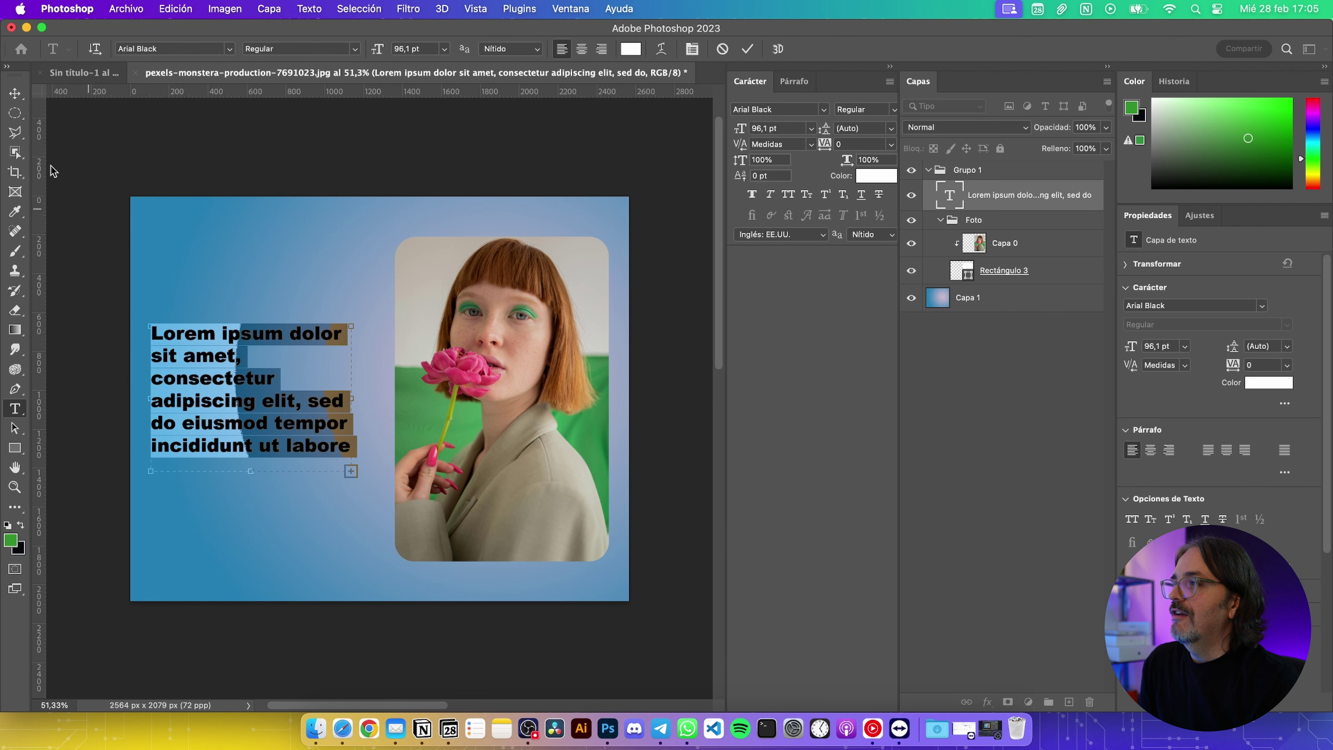
{"action": "left_click", "coordinate": [14, 93]}
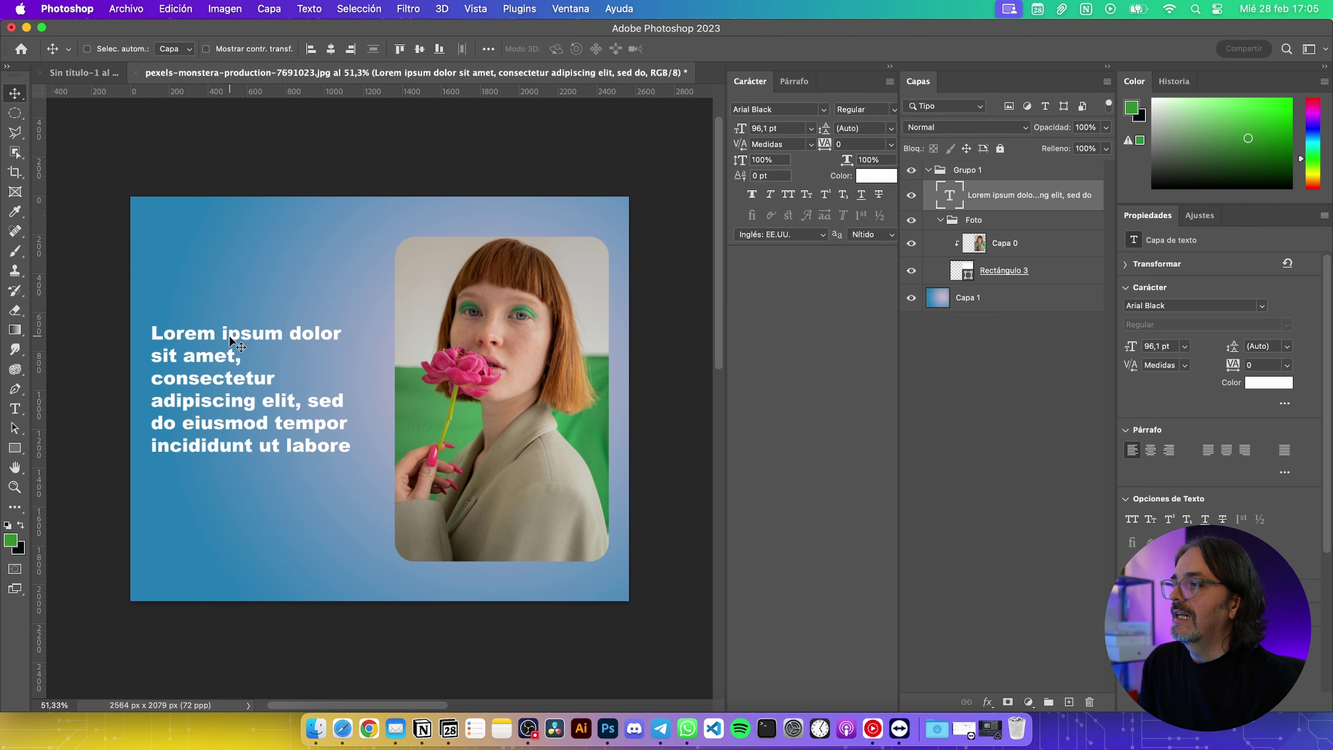
Zoom in on the paragraph and switch its anti-aliasing to Fuerte
{"action": "scroll", "coordinate": [231, 338], "scroll_direction": "up", "scroll_amount": 2}
{"action": "scroll", "coordinate": [236, 334], "scroll_direction": "up", "scroll_amount": 3}
{"action": "scroll", "coordinate": [240, 327], "scroll_direction": "up", "scroll_amount": 3}
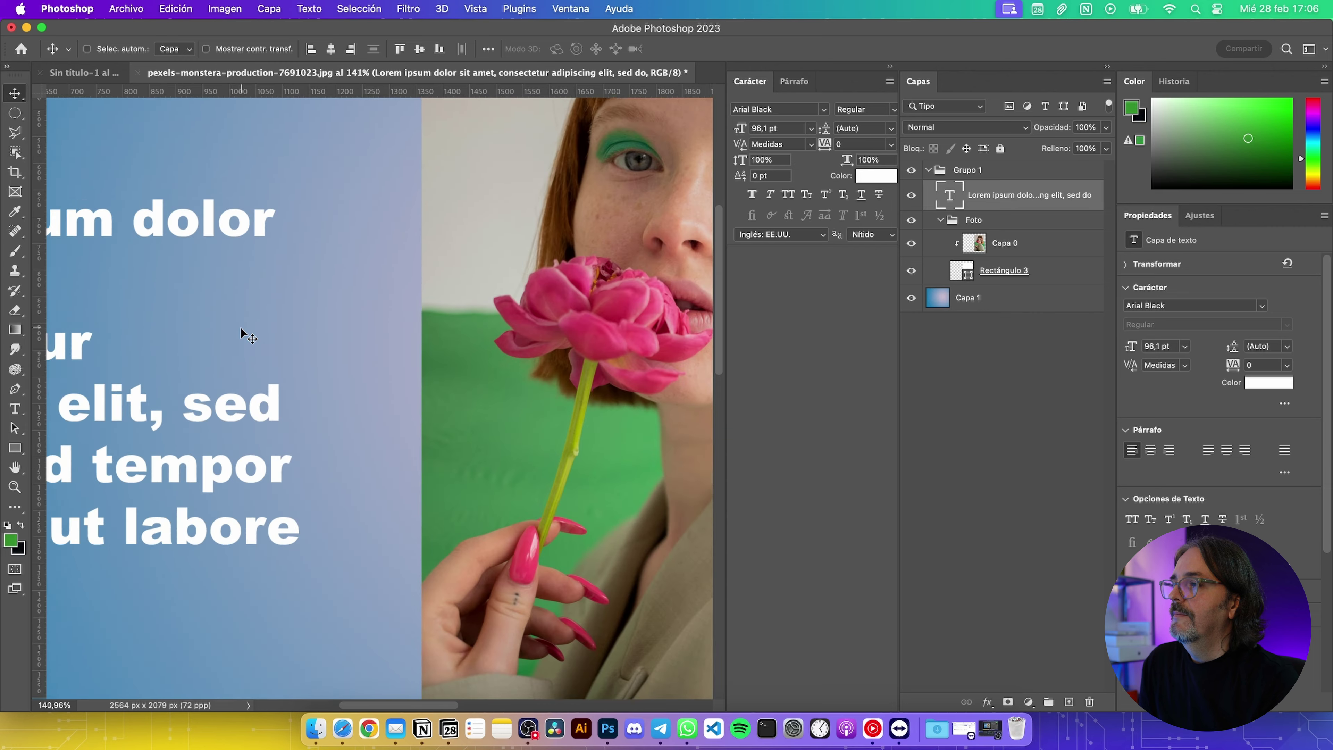
{"action": "scroll", "coordinate": [273, 250], "scroll_direction": "up", "scroll_amount": 2}
{"action": "scroll", "coordinate": [273, 249], "scroll_direction": "up", "scroll_amount": 2}
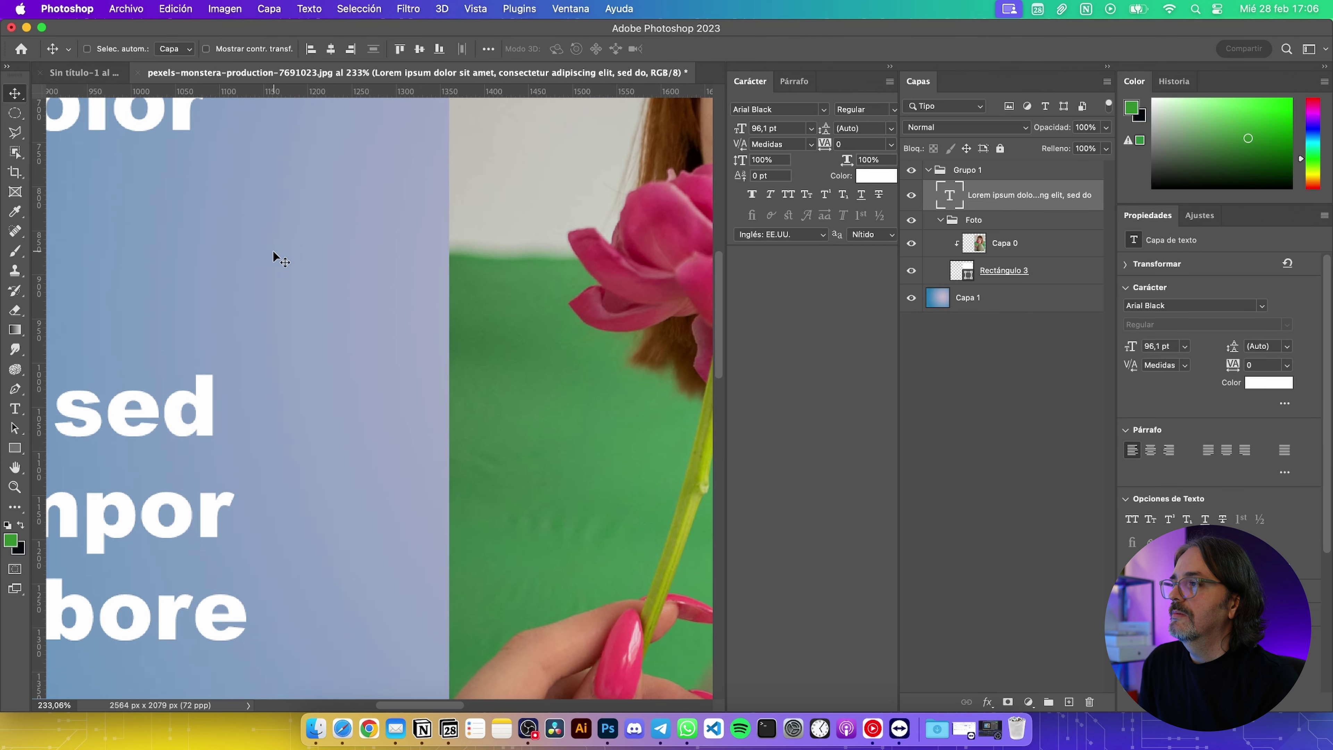
{"action": "scroll", "coordinate": [273, 250], "scroll_direction": "left", "scroll_amount": 10}
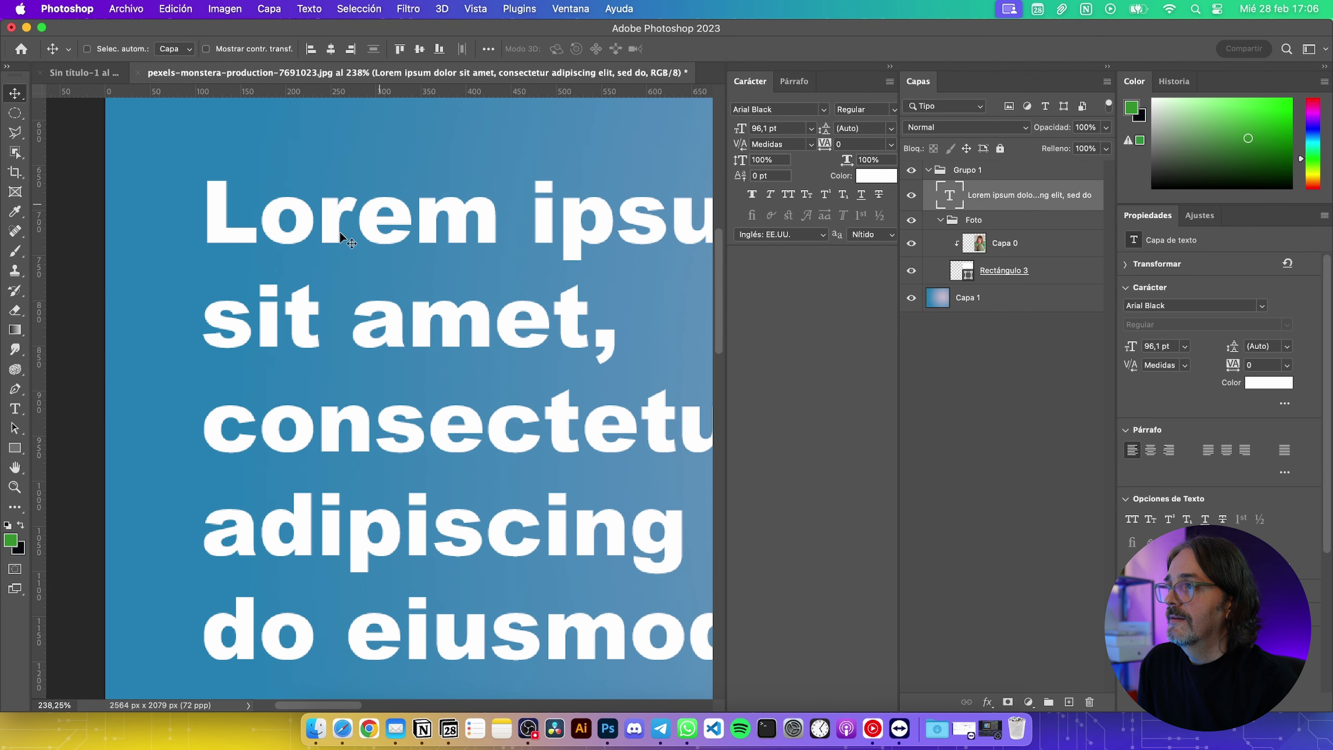
{"action": "double_click", "coordinate": [326, 247]}
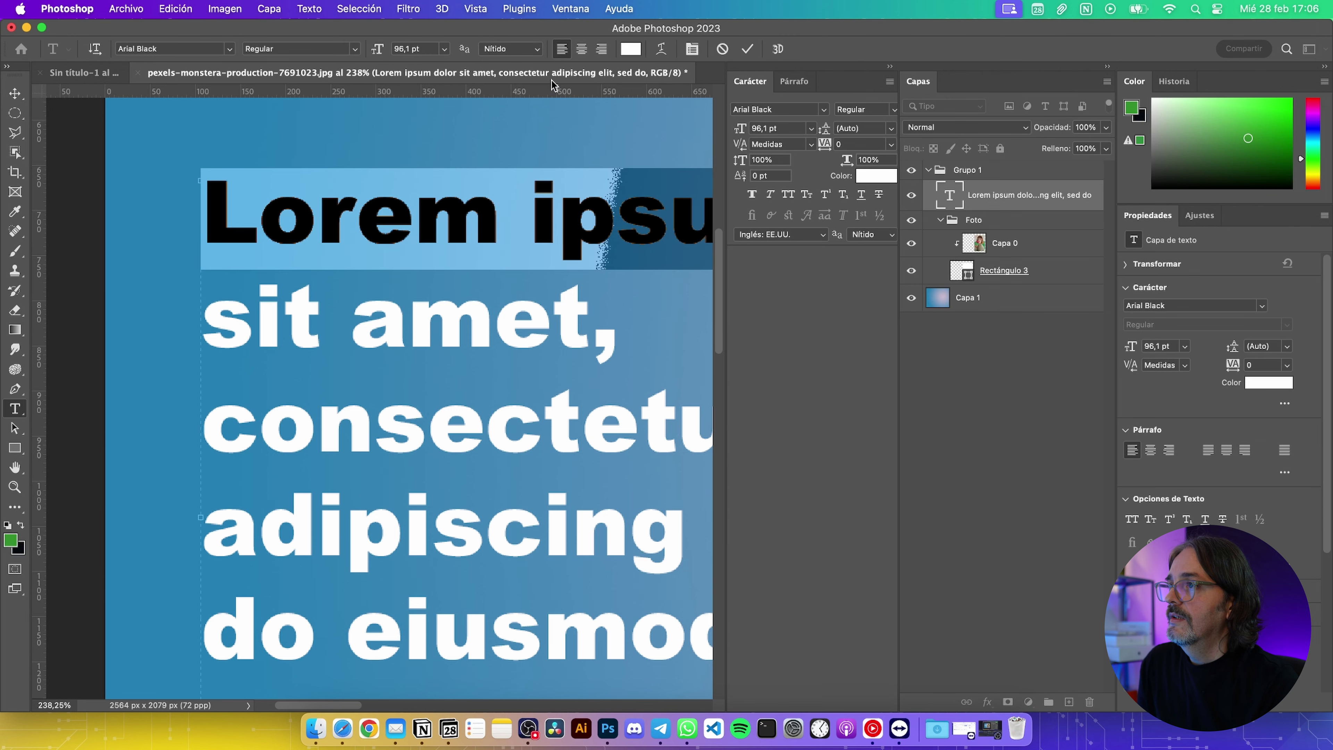
{"action": "left_click", "coordinate": [533, 49]}
{"action": "left_click", "coordinate": [516, 64]}
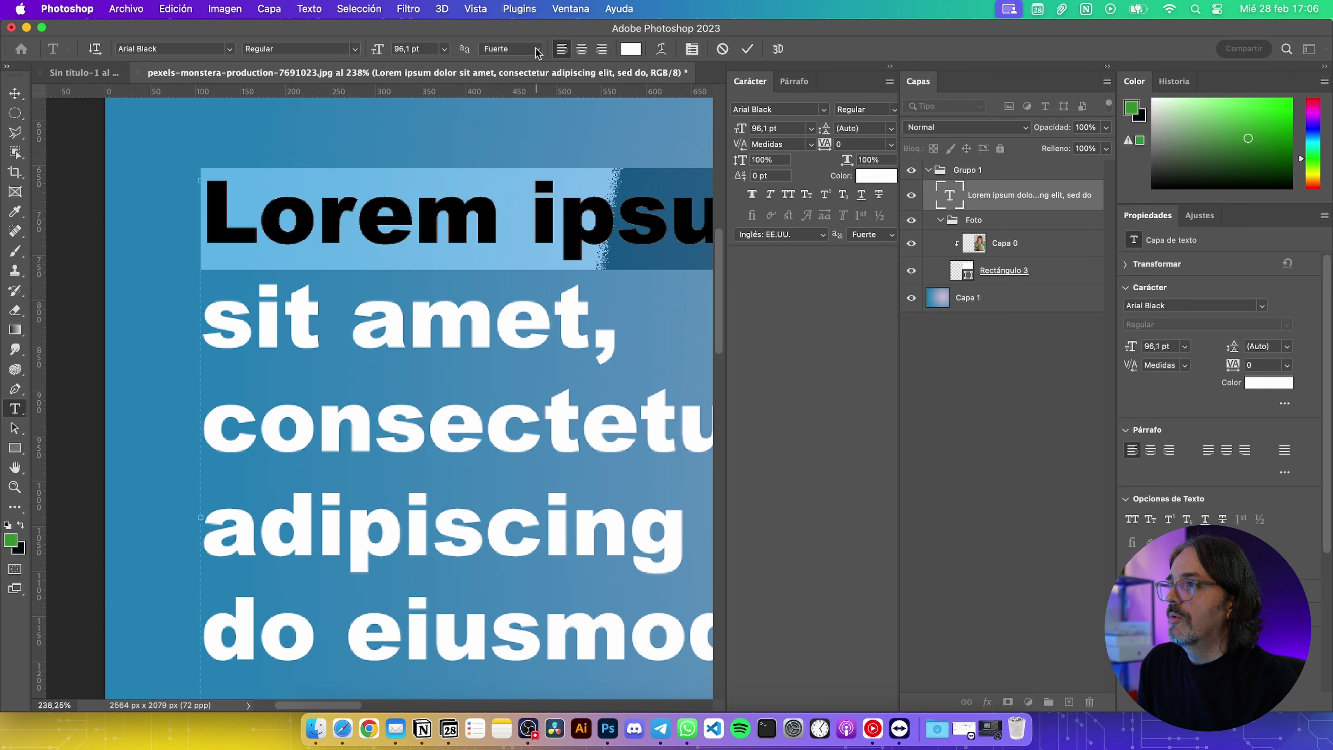
Try Redondeado, set the anti-aliasing to Enfocado, and select all the paragraph text
{"action": "left_click", "coordinate": [537, 51]}
{"action": "left_click", "coordinate": [525, 66]}
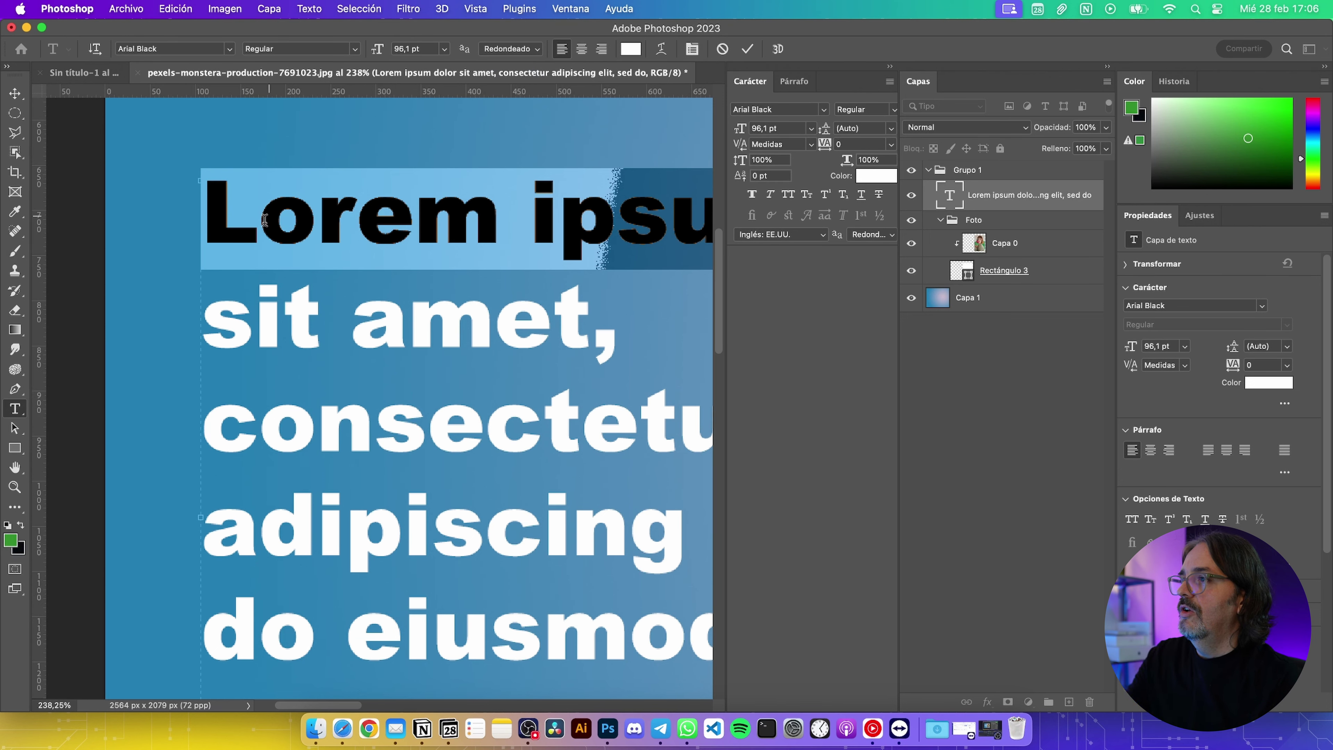
{"action": "left_click", "coordinate": [528, 53]}
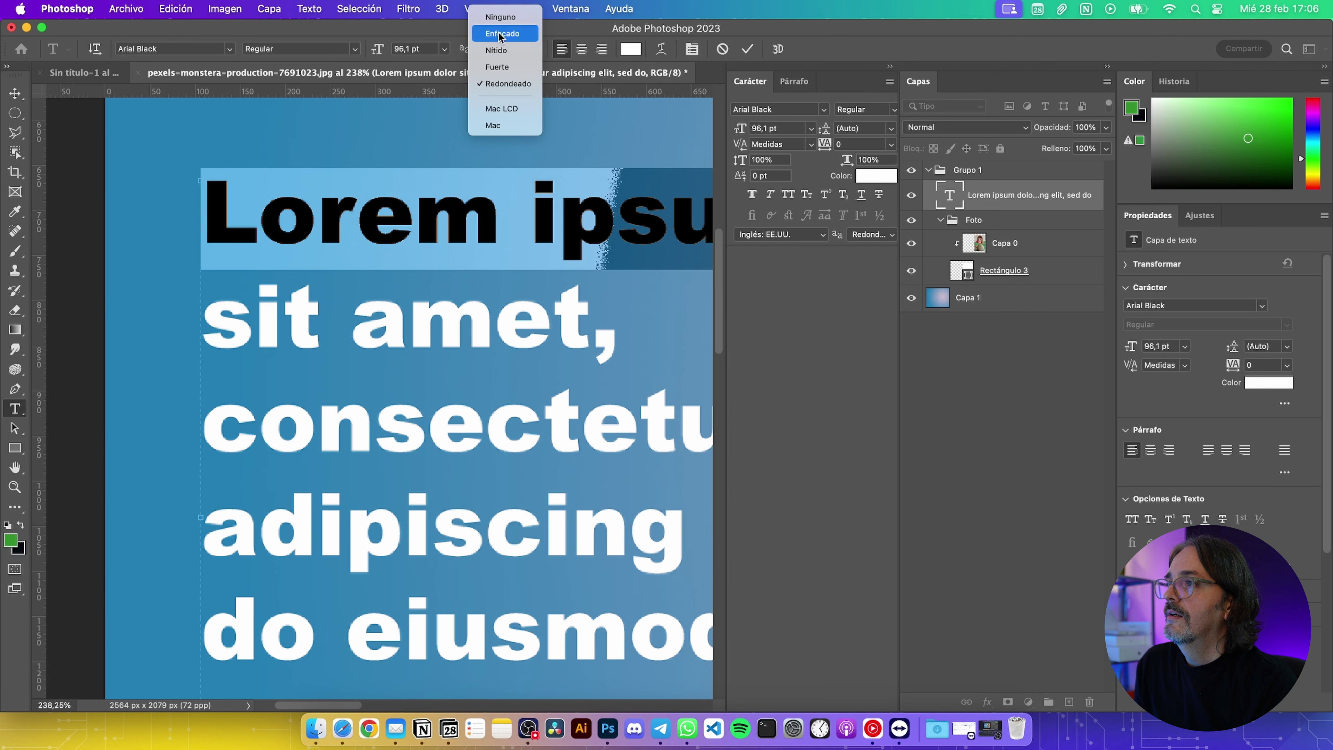
{"action": "left_click", "coordinate": [501, 35]}
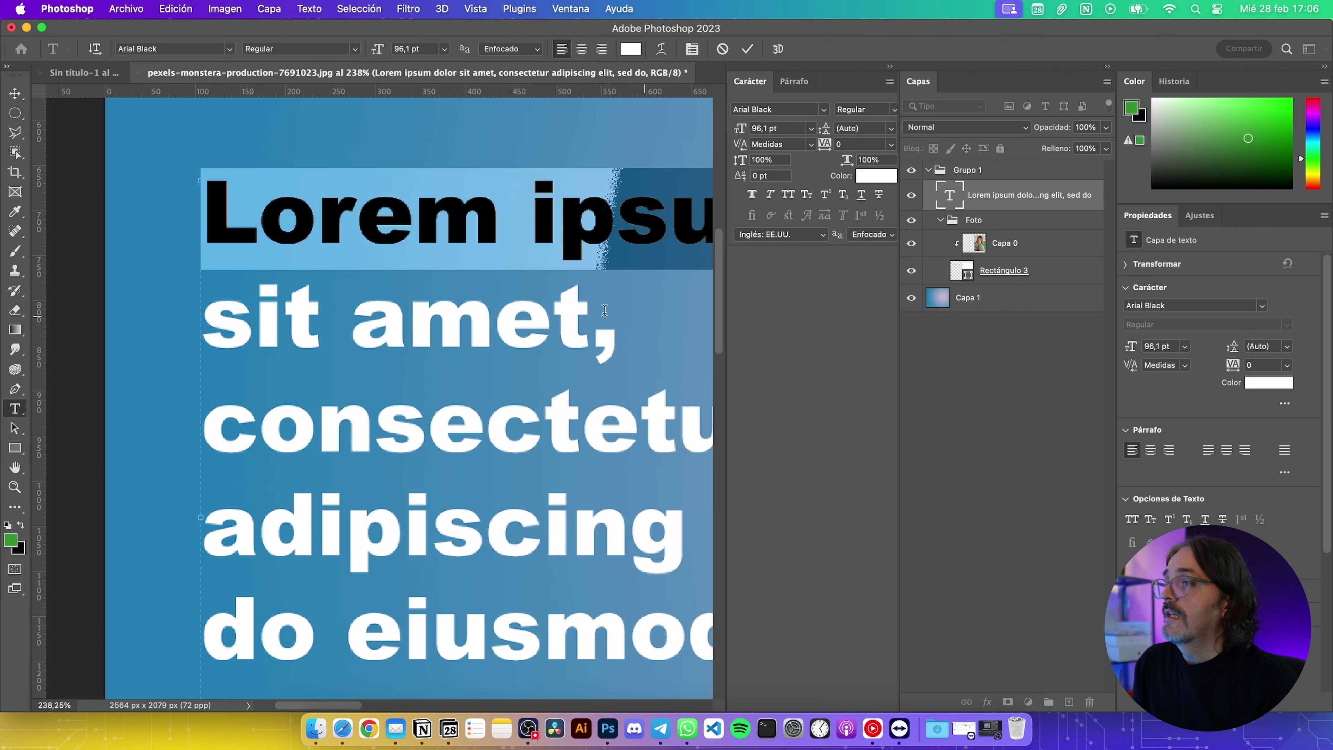
{"action": "left_click", "coordinate": [445, 341]}
{"action": "key", "text": "ctrl+a"}
Keep the paragraph left-aligned and set its text colour to yellow (ffde00)
{"action": "scroll", "coordinate": [445, 340], "scroll_direction": "down", "scroll_amount": 5}
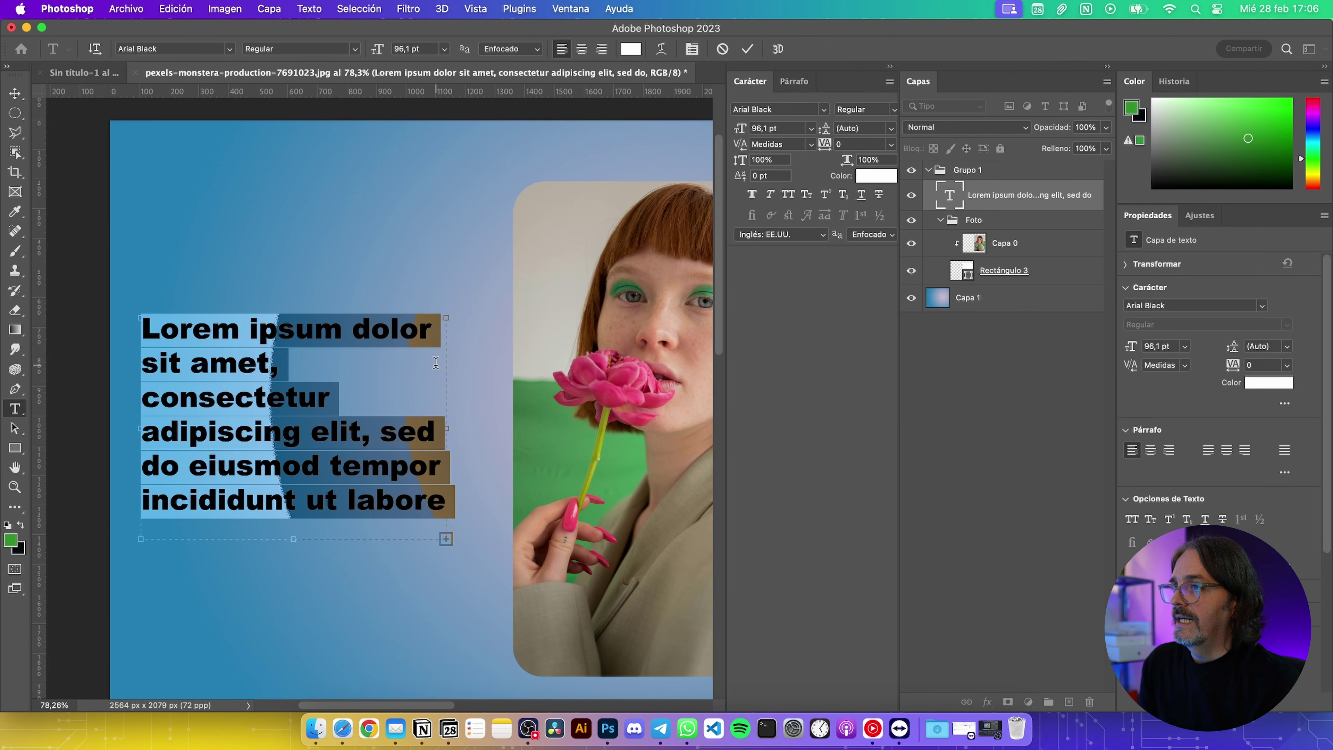
{"action": "left_click", "coordinate": [581, 48]}
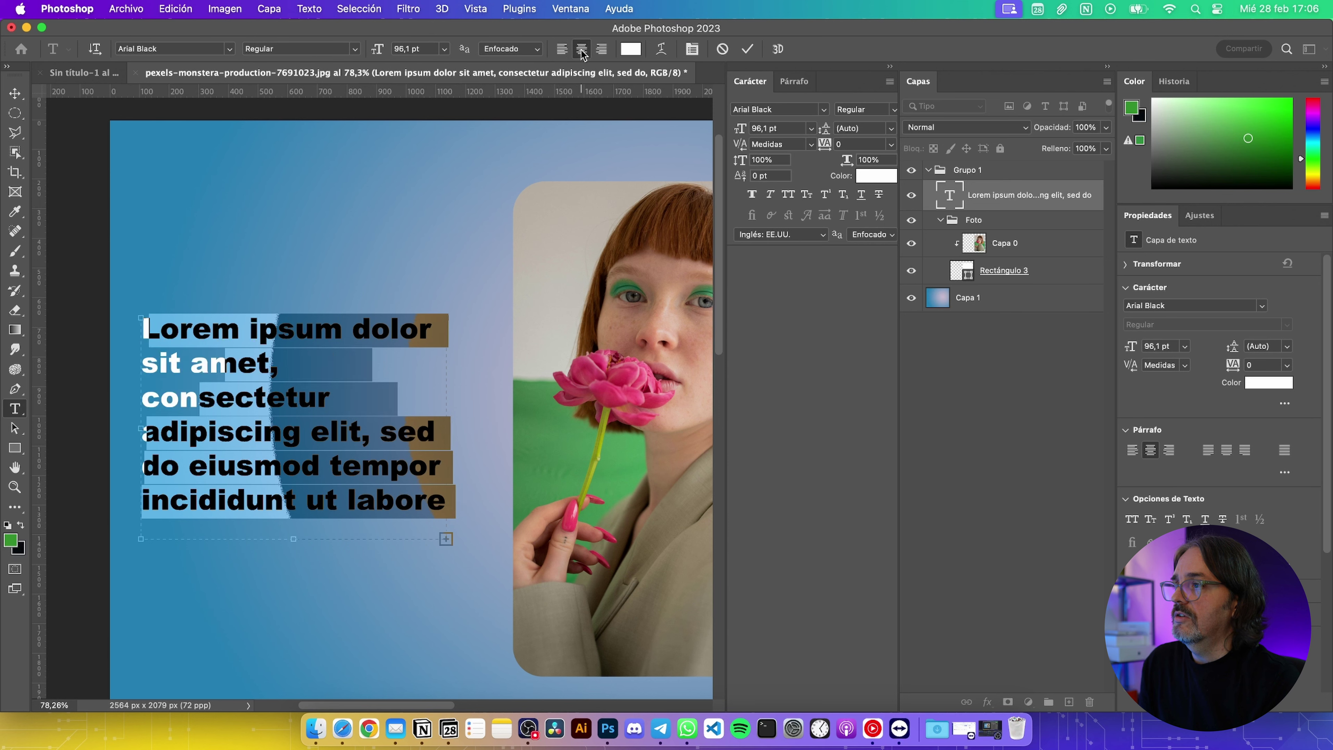
{"action": "left_click", "coordinate": [602, 50]}
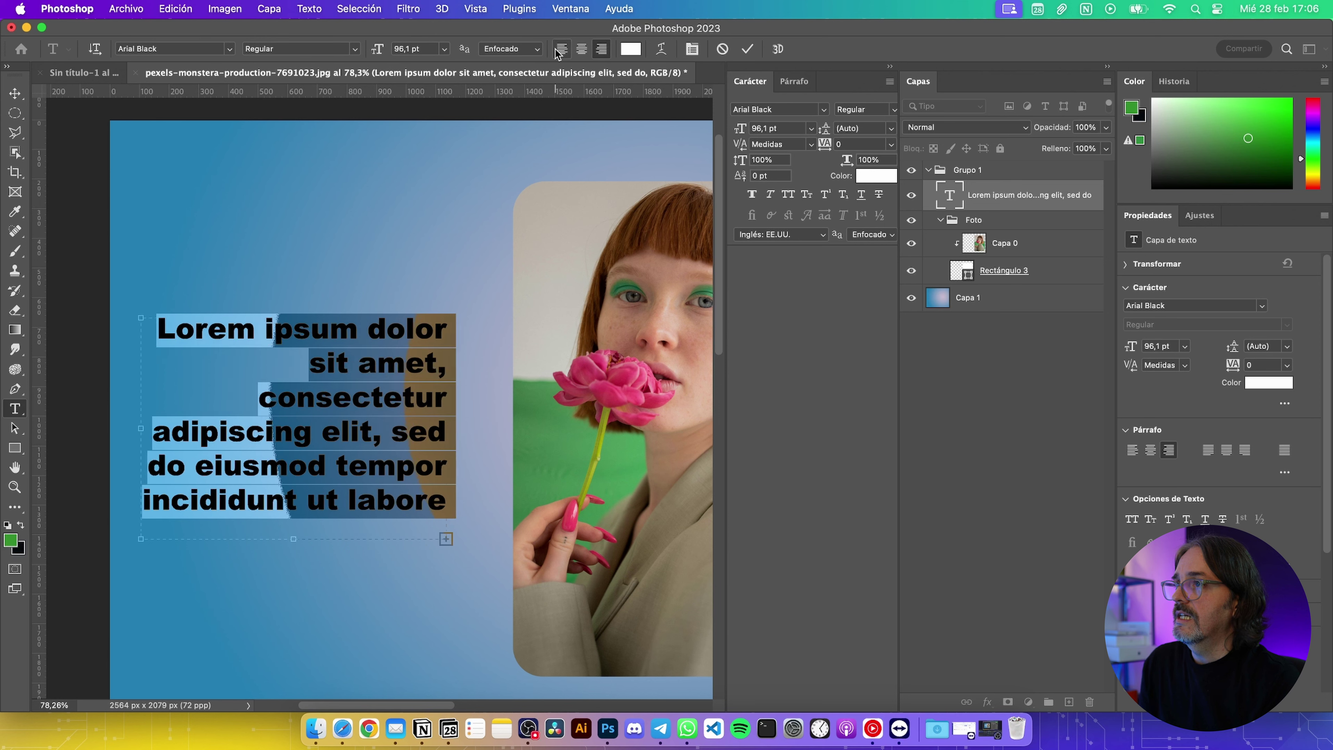
{"action": "left_click", "coordinate": [559, 50]}
{"action": "left_click", "coordinate": [630, 48]}
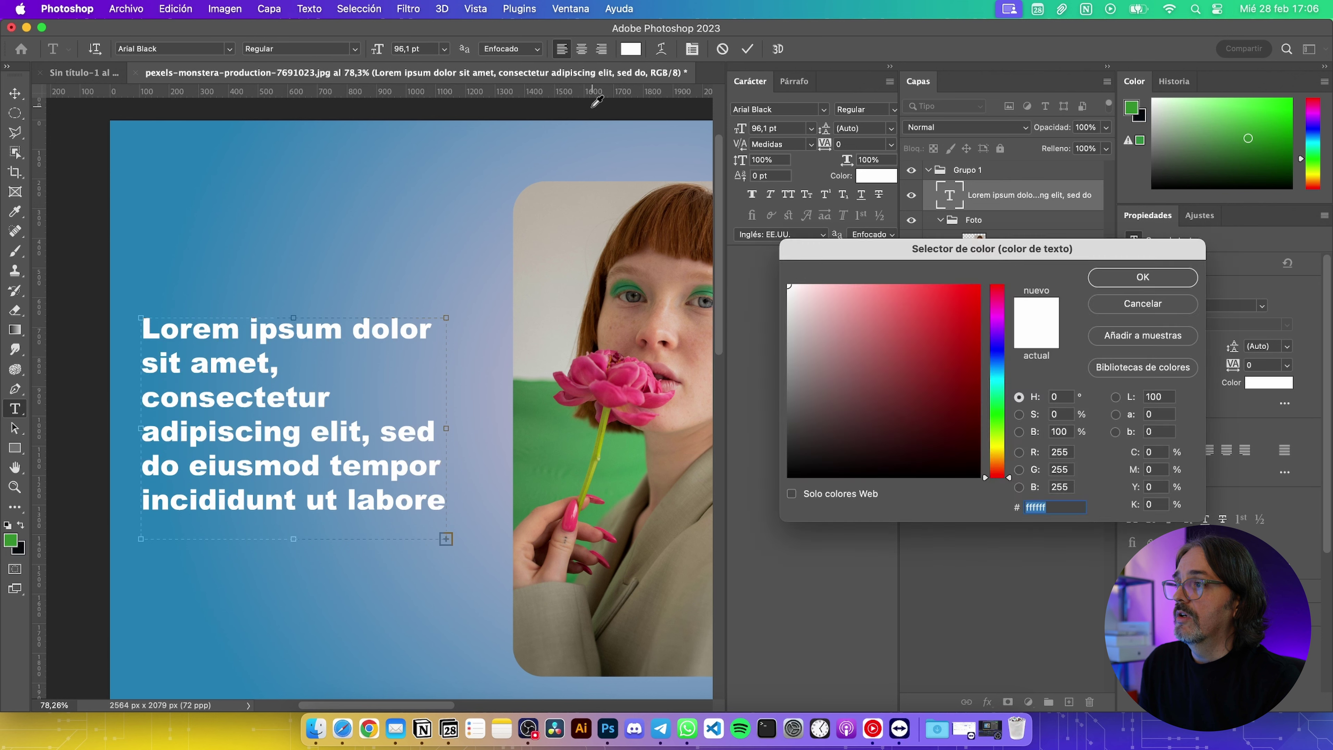
{"action": "type", "text": "ff0000"}
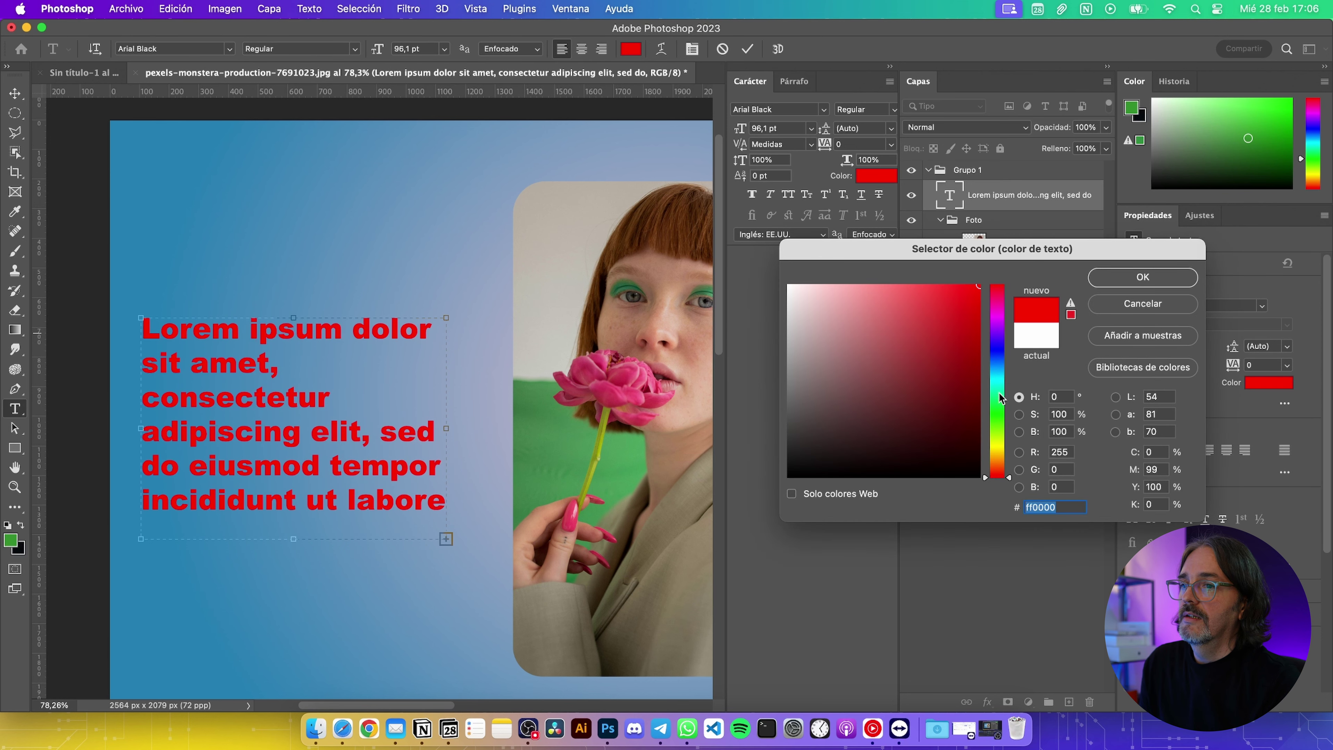
{"action": "left_click_drag", "start_coordinate": [1000, 400], "coordinate": [991, 453]}
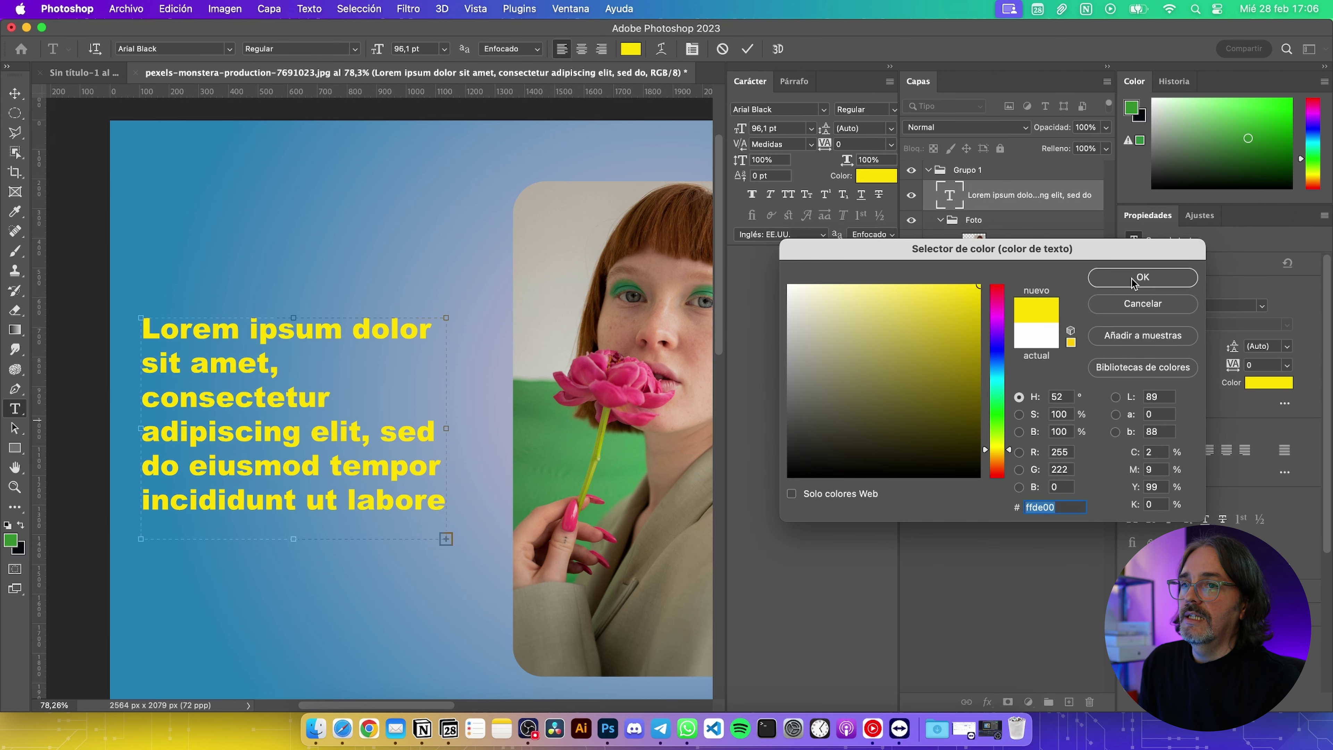
{"action": "left_click", "coordinate": [1142, 276]}
Make only the word 'consectetur' white (ffffff) and commit the text edits
{"action": "double_click", "coordinate": [272, 402]}
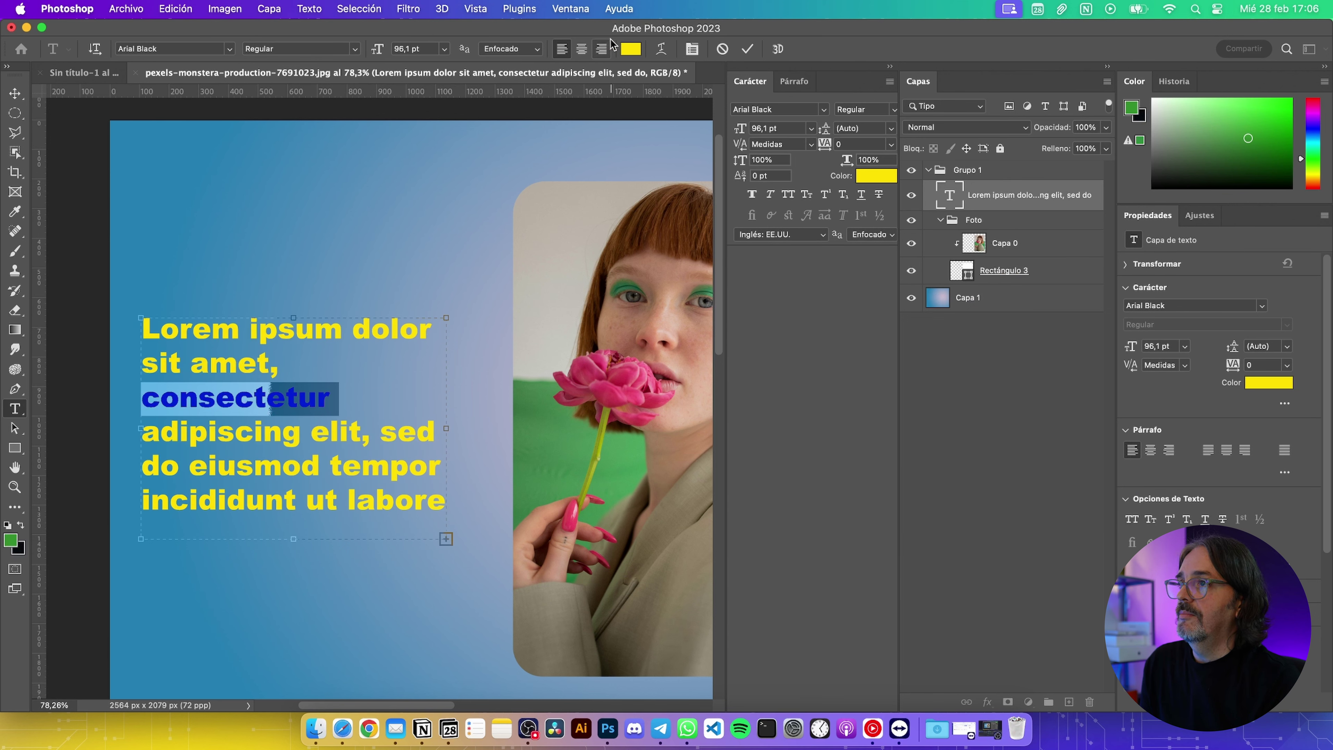
{"action": "left_click", "coordinate": [632, 50]}
{"action": "type", "text": "ffffff"}
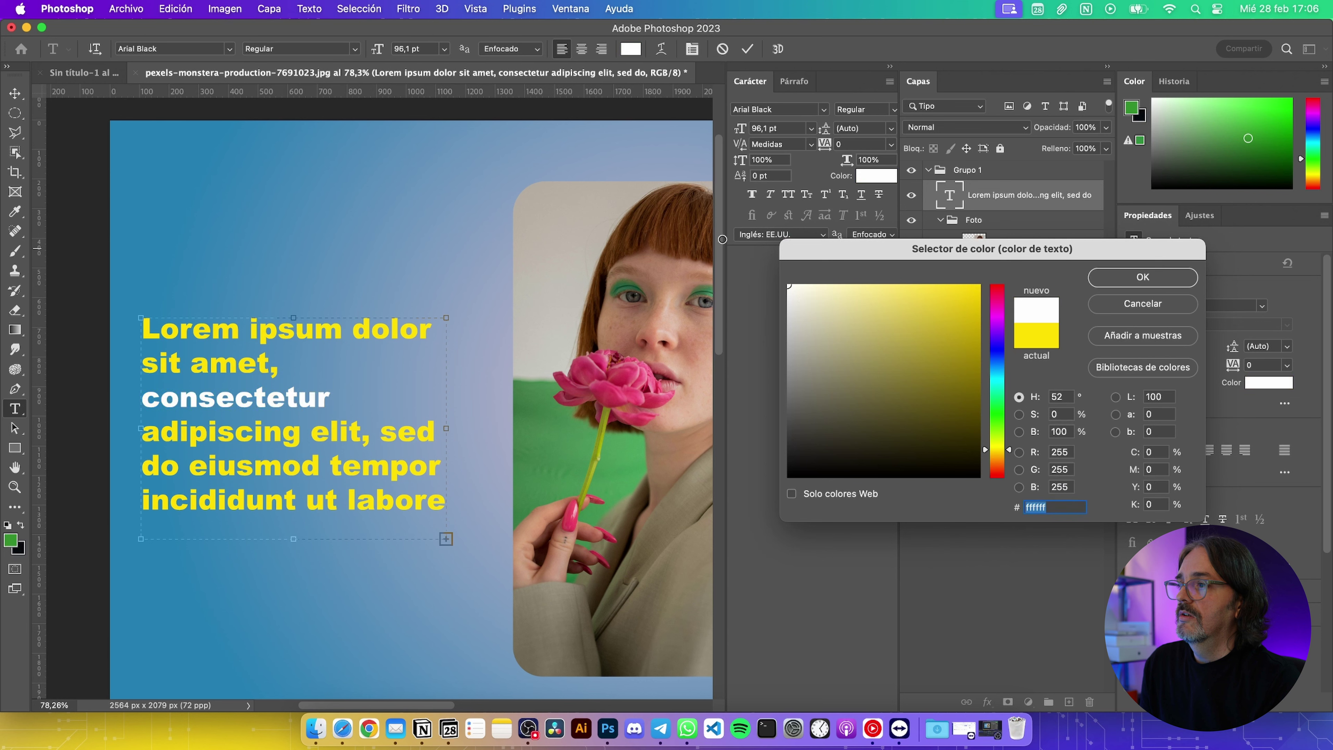
{"action": "key", "text": "Return"}
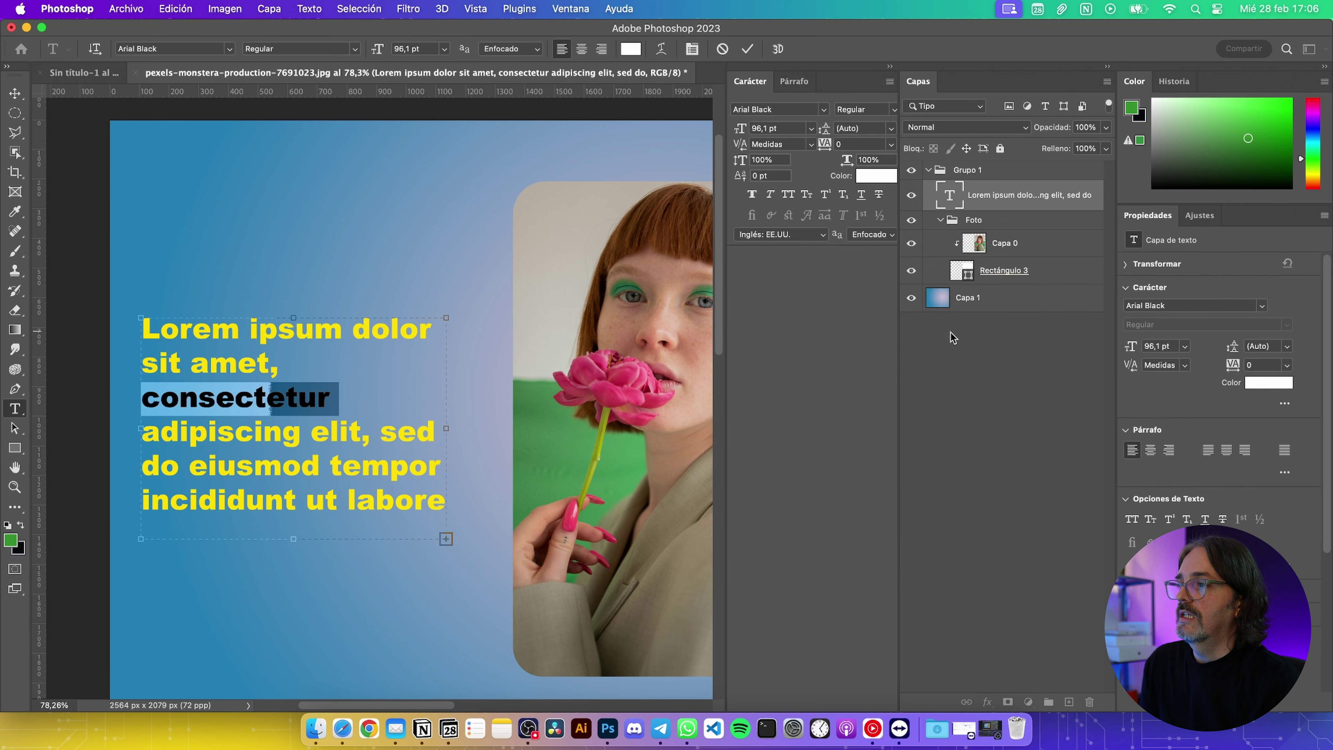
{"action": "left_click", "coordinate": [17, 96]}
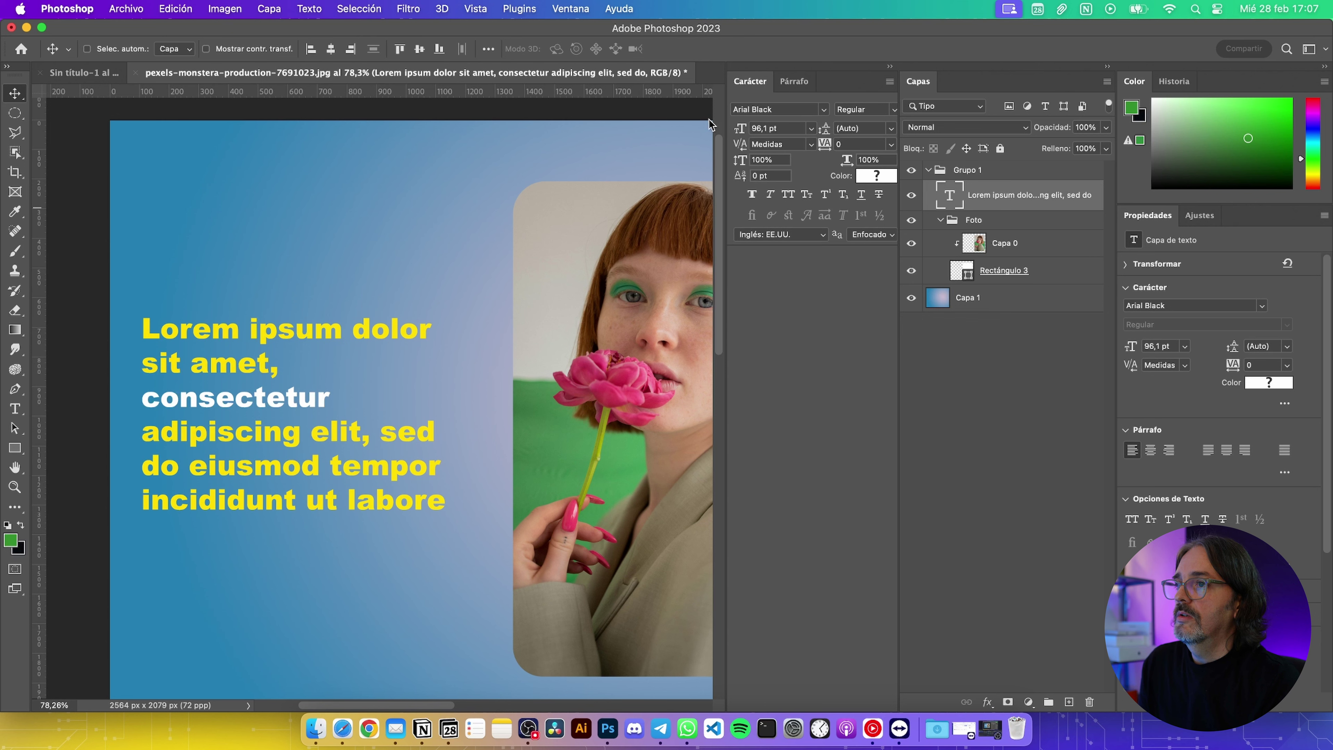
Hide the character panel, zoom out to the whole poster, and select gradient layer Capa 1
{"action": "left_click", "coordinate": [564, 9]}
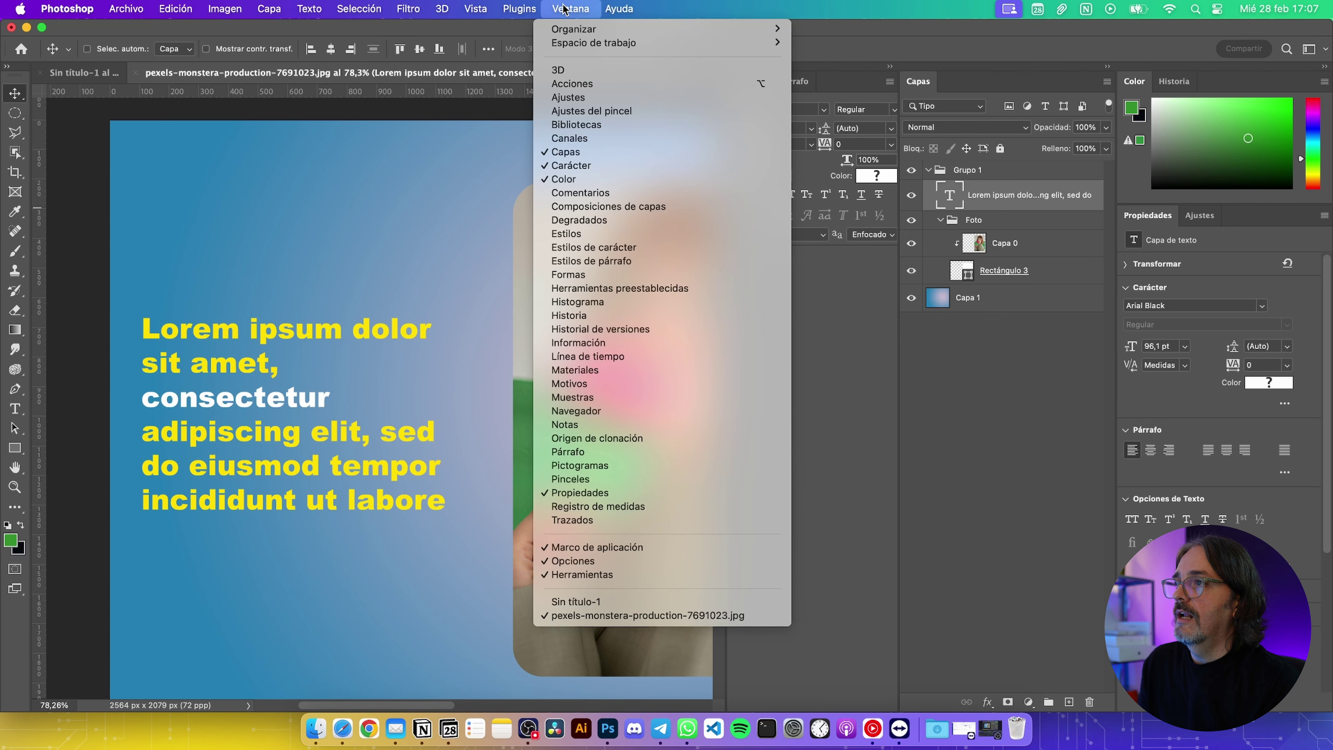
{"action": "left_click", "coordinate": [573, 167]}
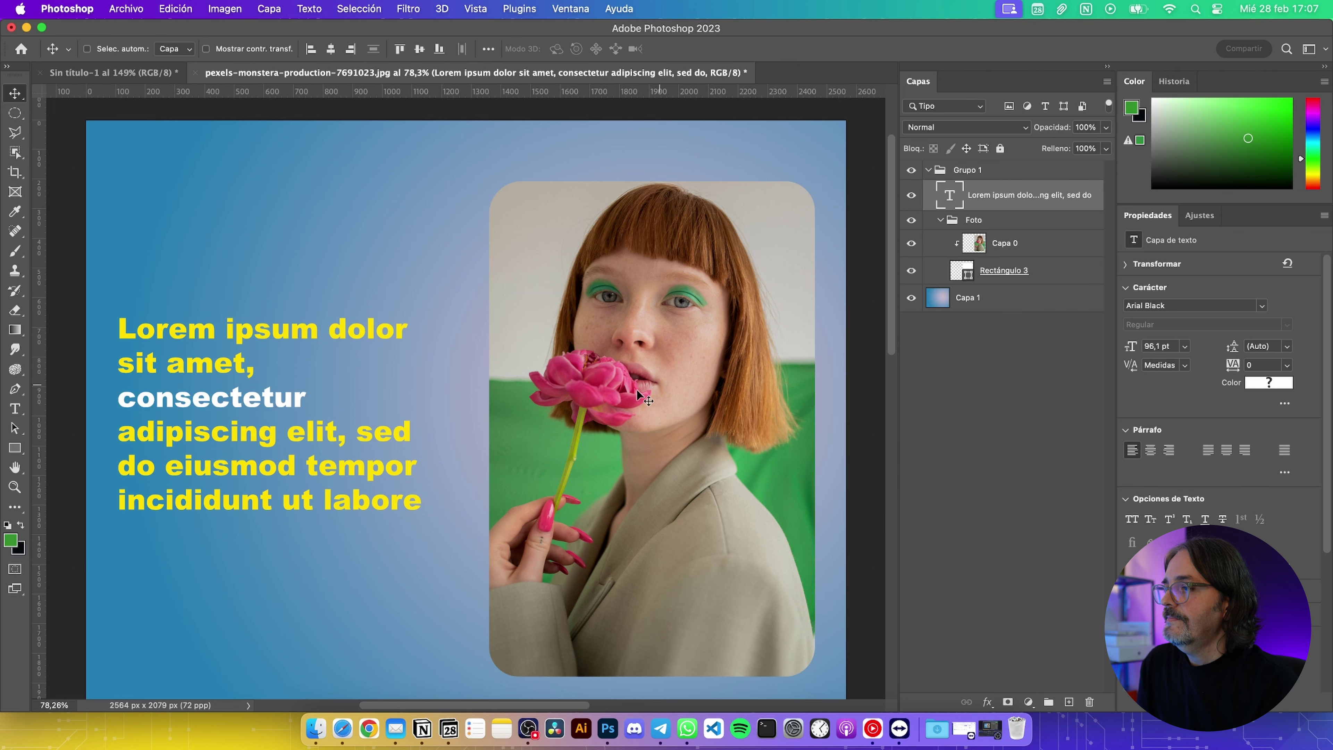
{"action": "scroll", "coordinate": [638, 393], "scroll_direction": "down", "scroll_amount": 2}
{"action": "left_click", "coordinate": [985, 309]}
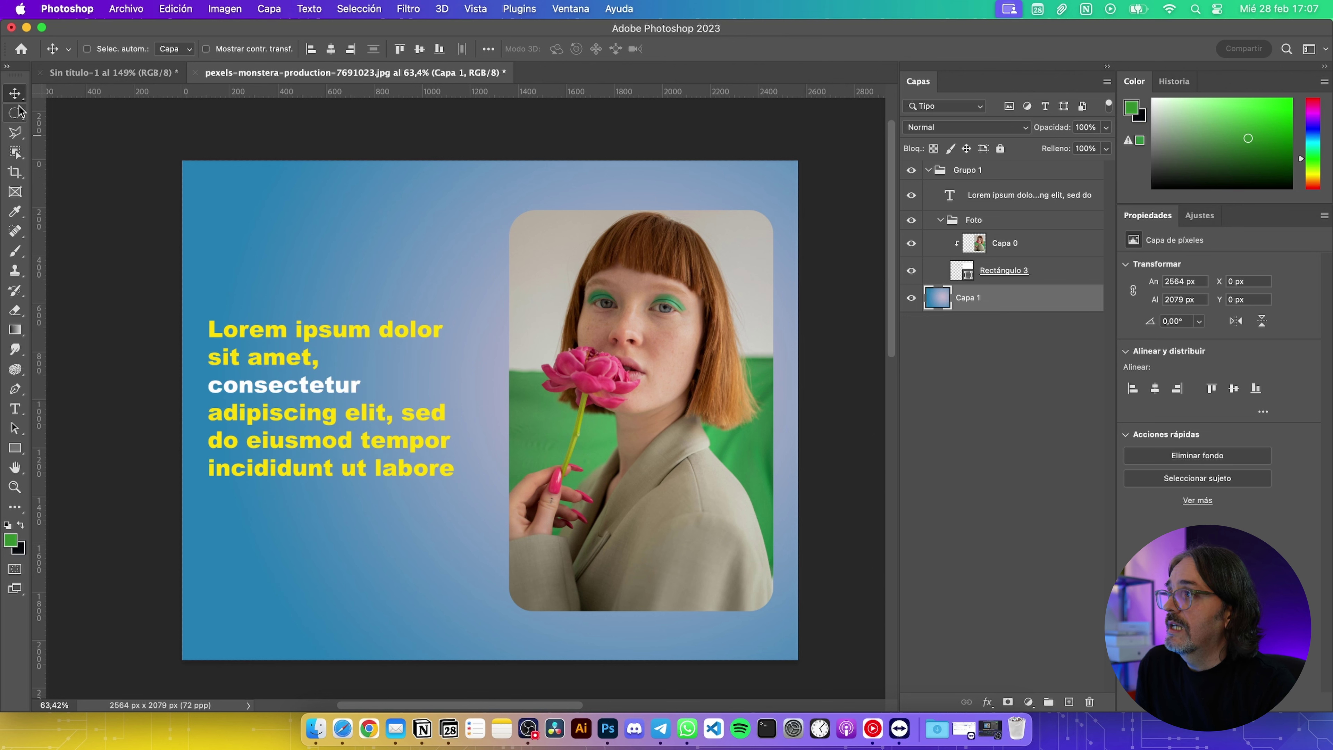
Select a rectangle around the paragraph on Capa 1 and delete the gradient inside it
{"action": "left_click", "coordinate": [14, 116]}
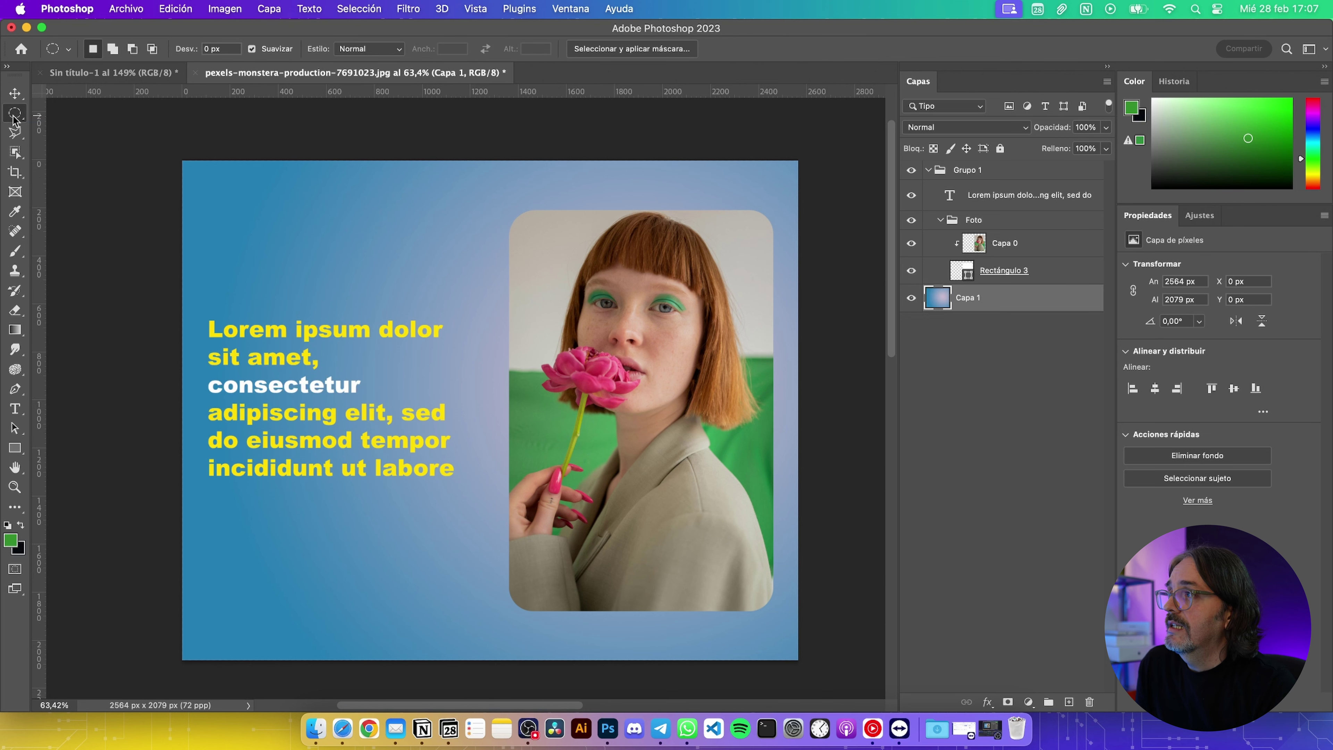
{"action": "right_click", "coordinate": [14, 115]}
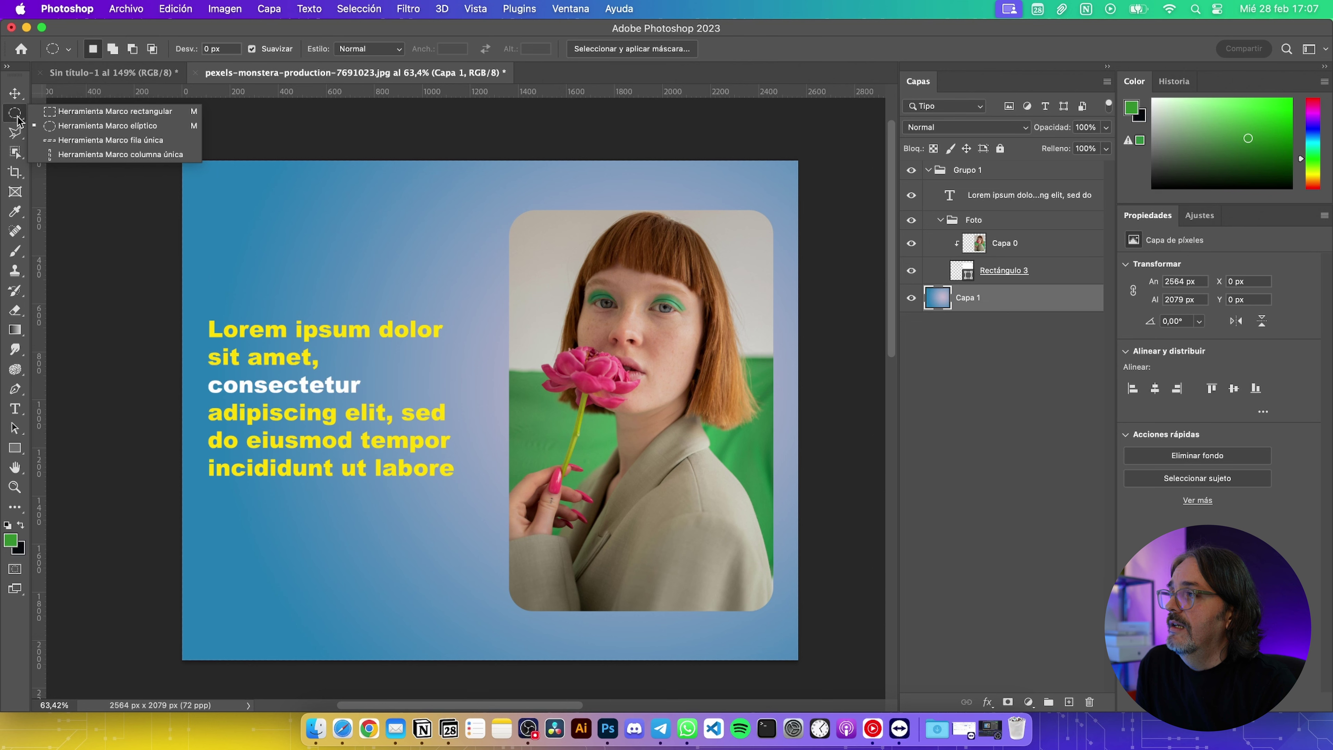
{"action": "left_click", "coordinate": [78, 113]}
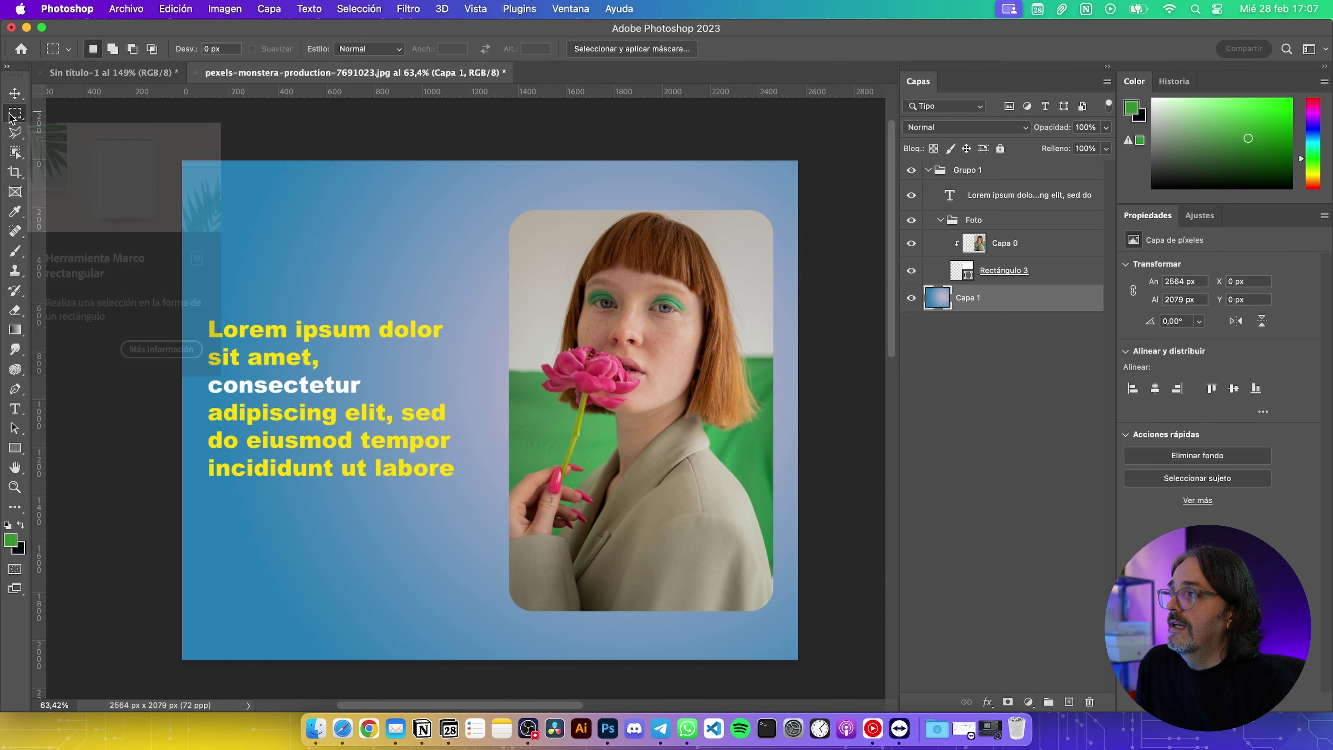
{"action": "right_click", "coordinate": [11, 118]}
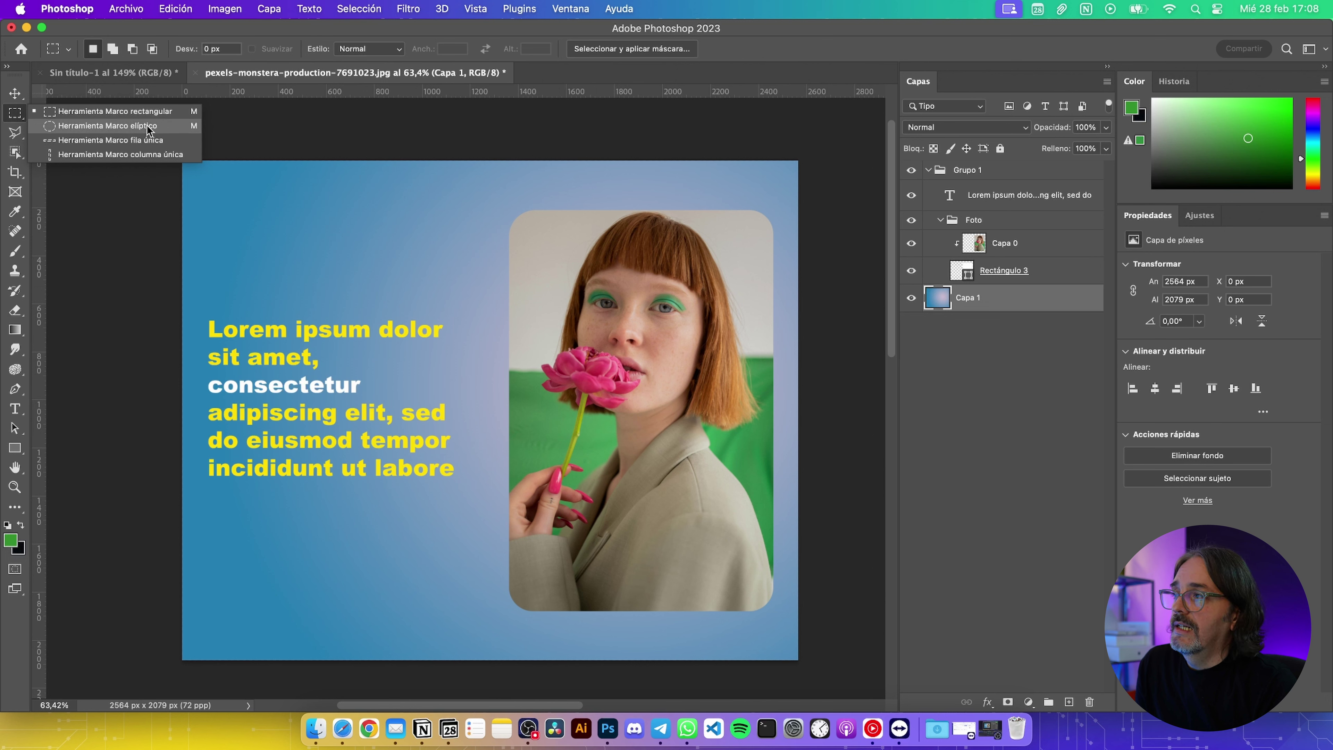
{"action": "left_click", "coordinate": [129, 112]}
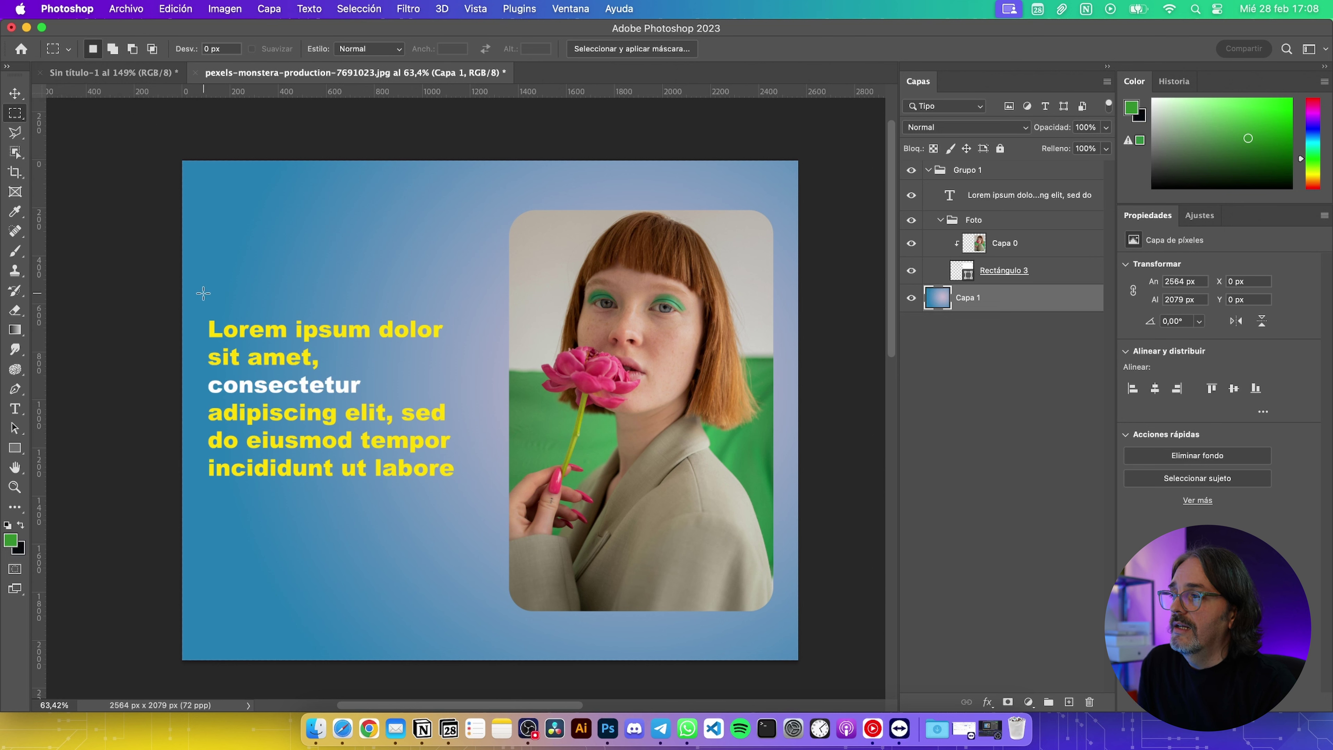
{"action": "left_click_drag", "start_coordinate": [202, 289], "coordinate": [488, 510]}
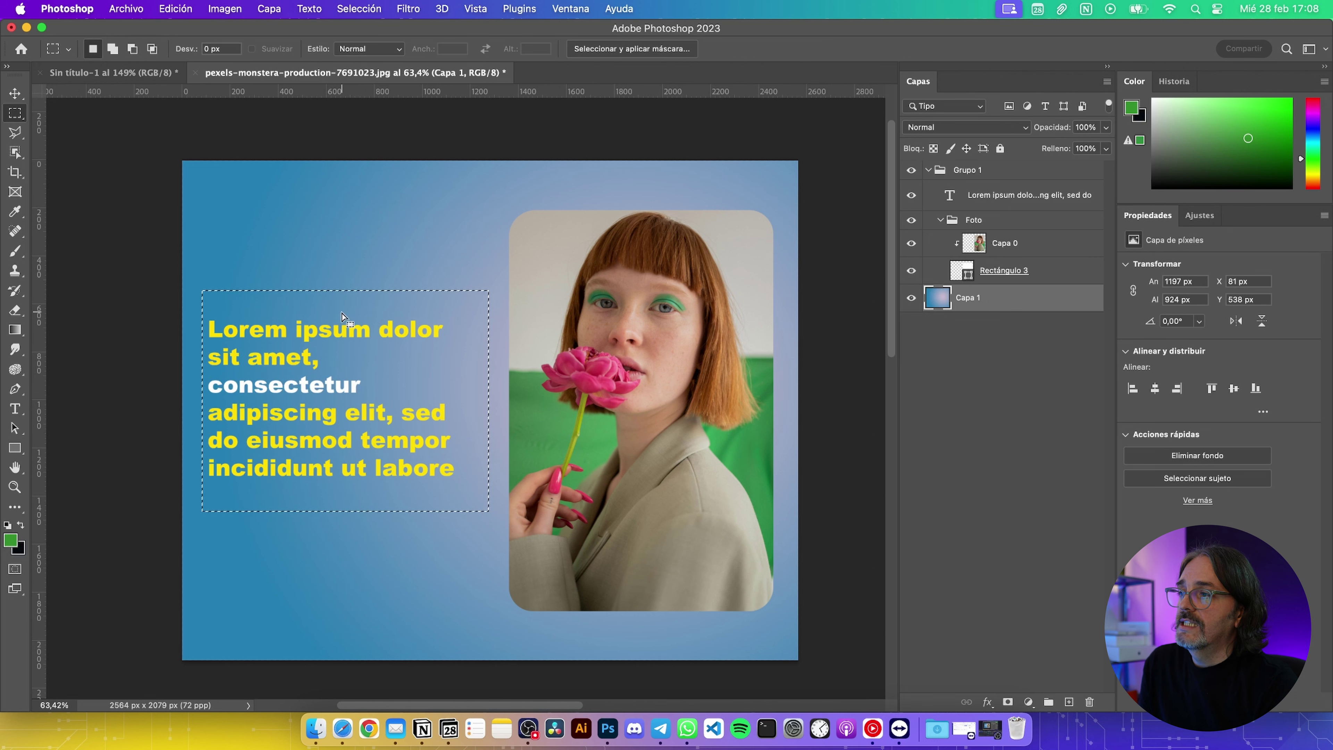
{"action": "key", "text": "Delete"}
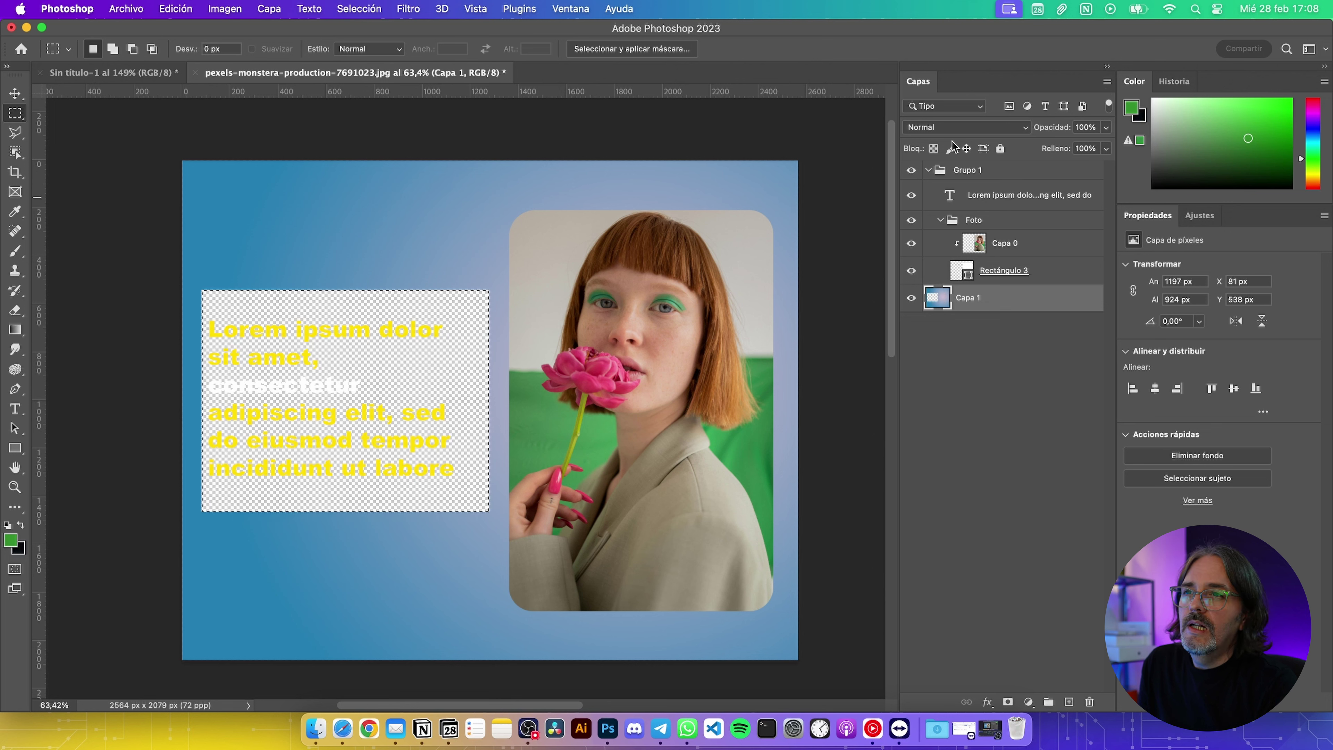
Switch the Layers panel to large thumbnails (Miniaturas grandes), then deselect the gradient layer
{"action": "right_click", "coordinate": [968, 357]}
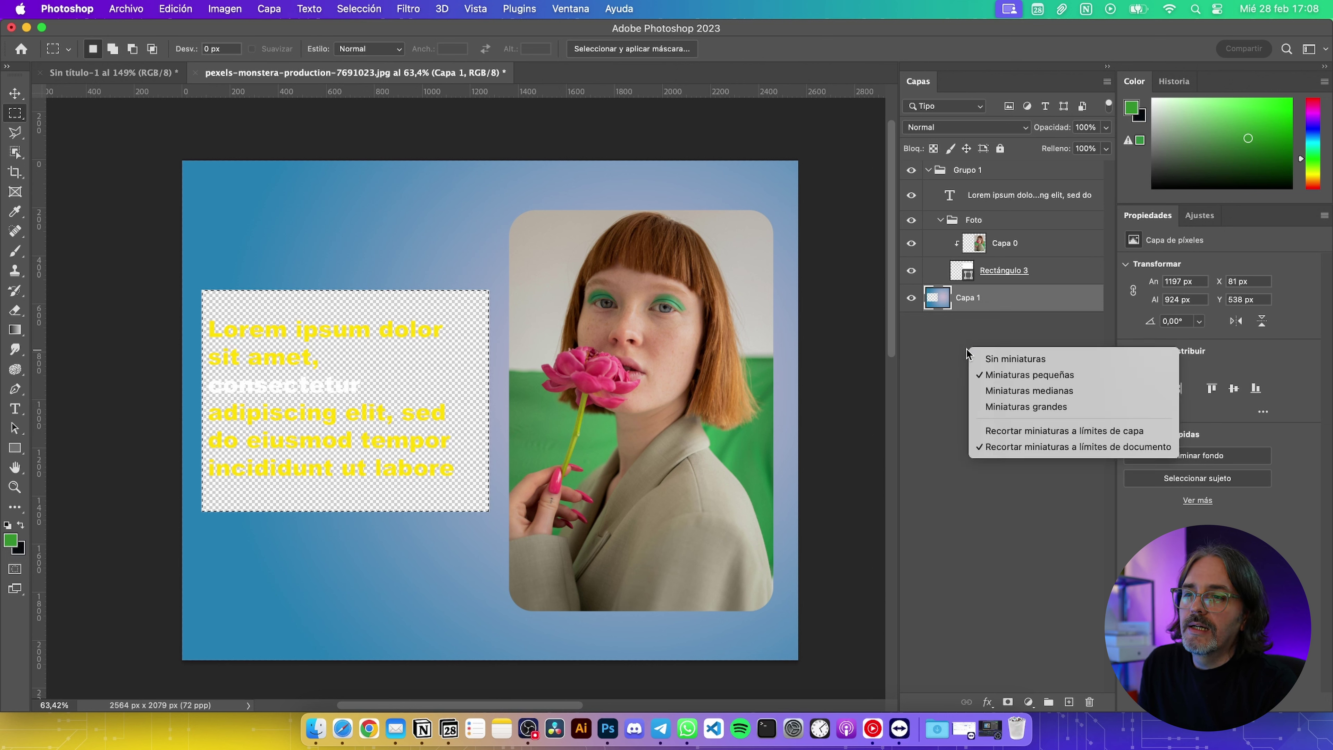
{"action": "left_click", "coordinate": [939, 348]}
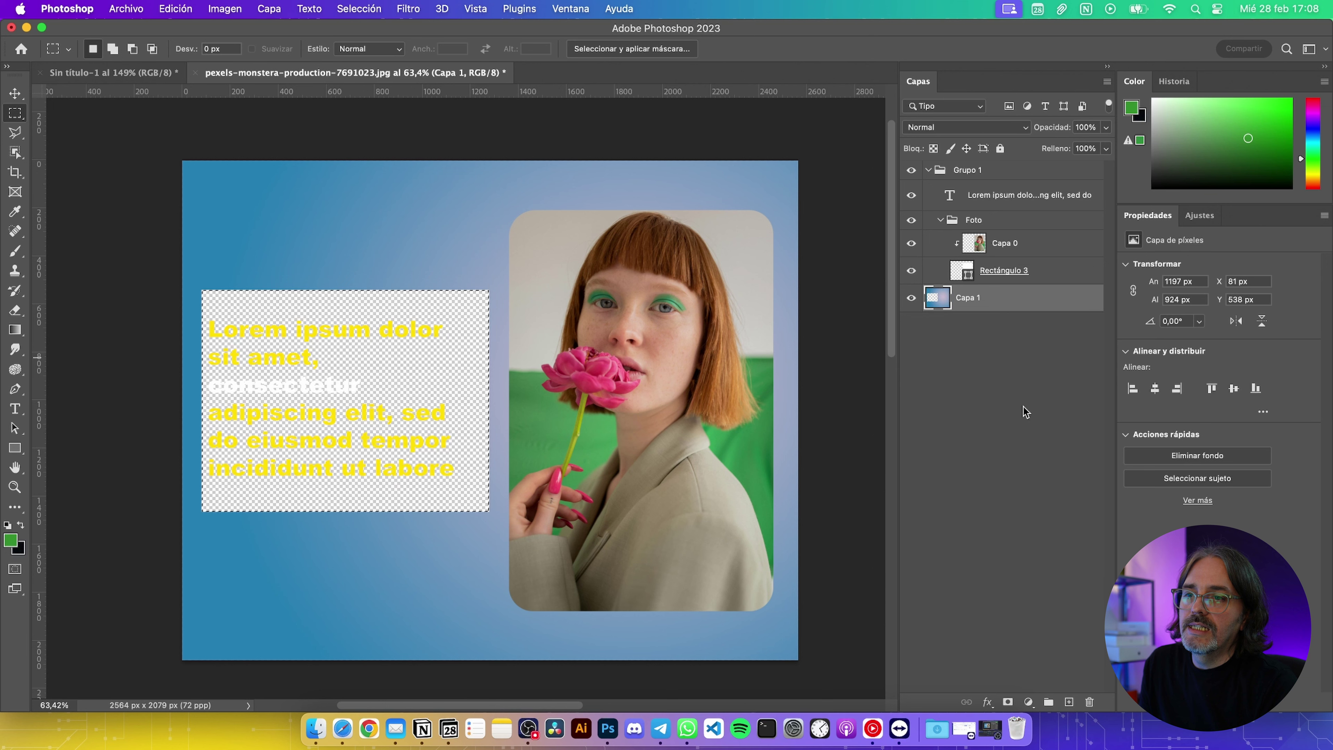
{"action": "right_click", "coordinate": [996, 355]}
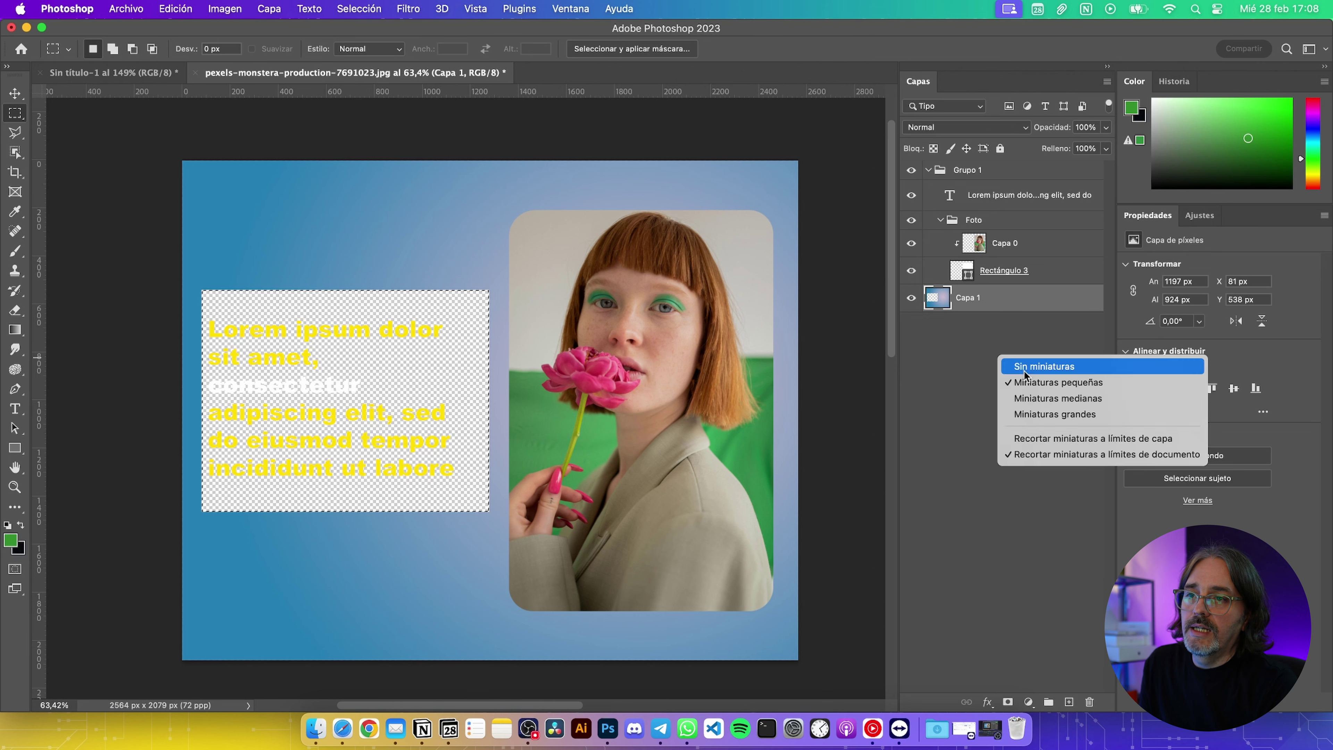
{"action": "left_click", "coordinate": [1003, 361]}
{"action": "right_click", "coordinate": [1024, 433]}
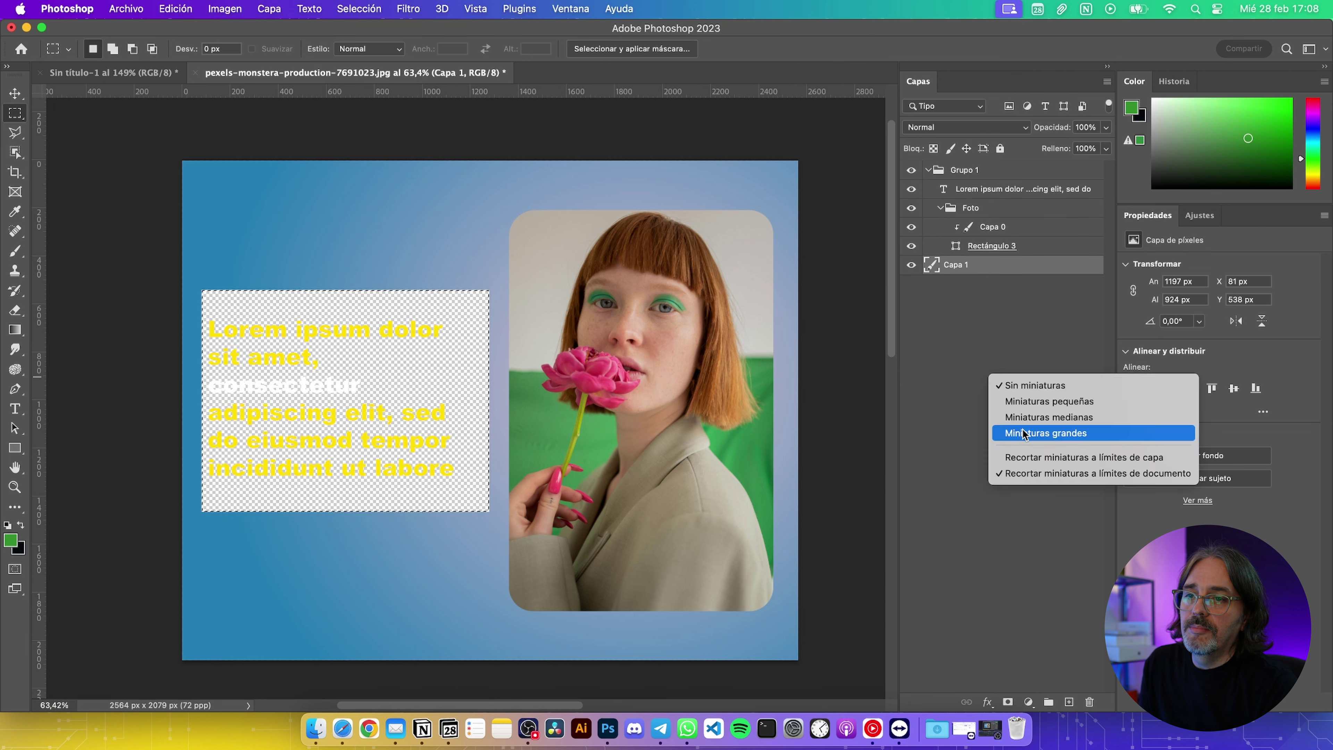
{"action": "left_click", "coordinate": [1024, 434]}
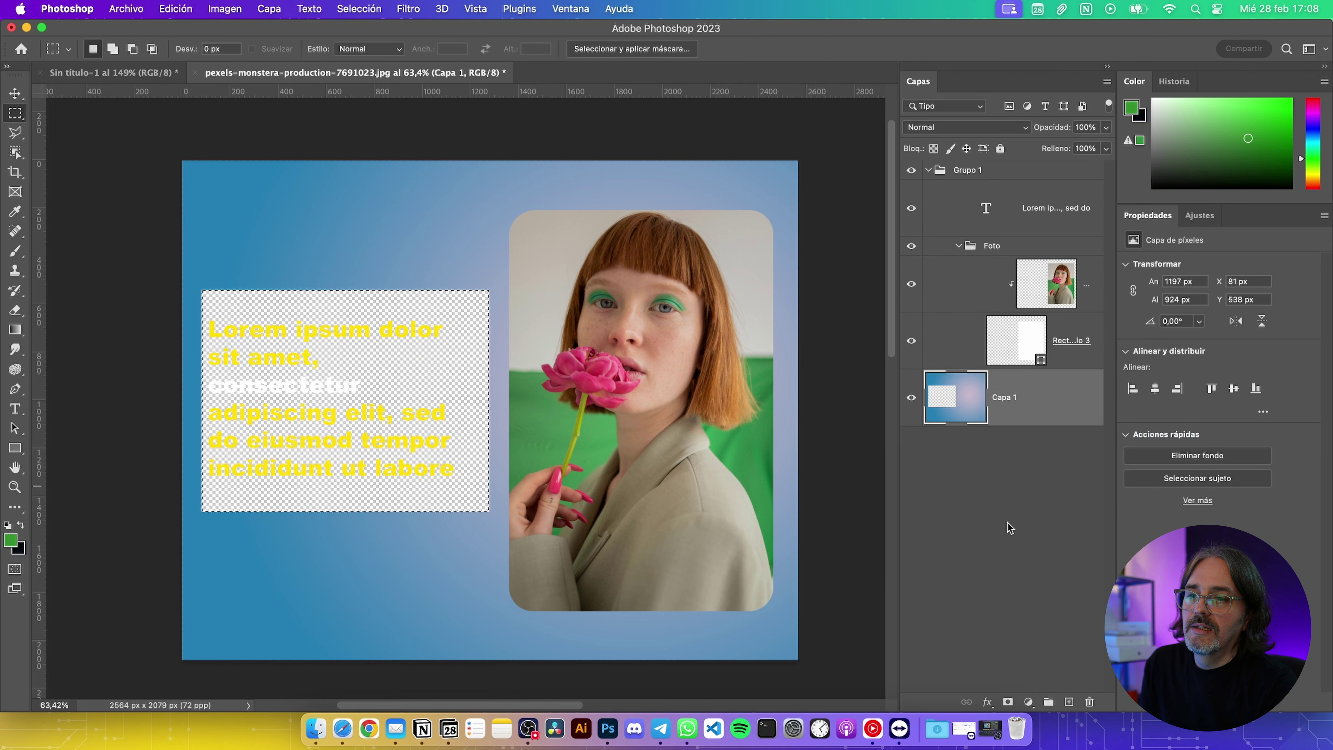
{"action": "left_click", "coordinate": [957, 476]}
{"action": "left_click", "coordinate": [15, 447]}
{"action": "left_click_drag", "start_coordinate": [168, 280], "coordinate": [584, 542]}
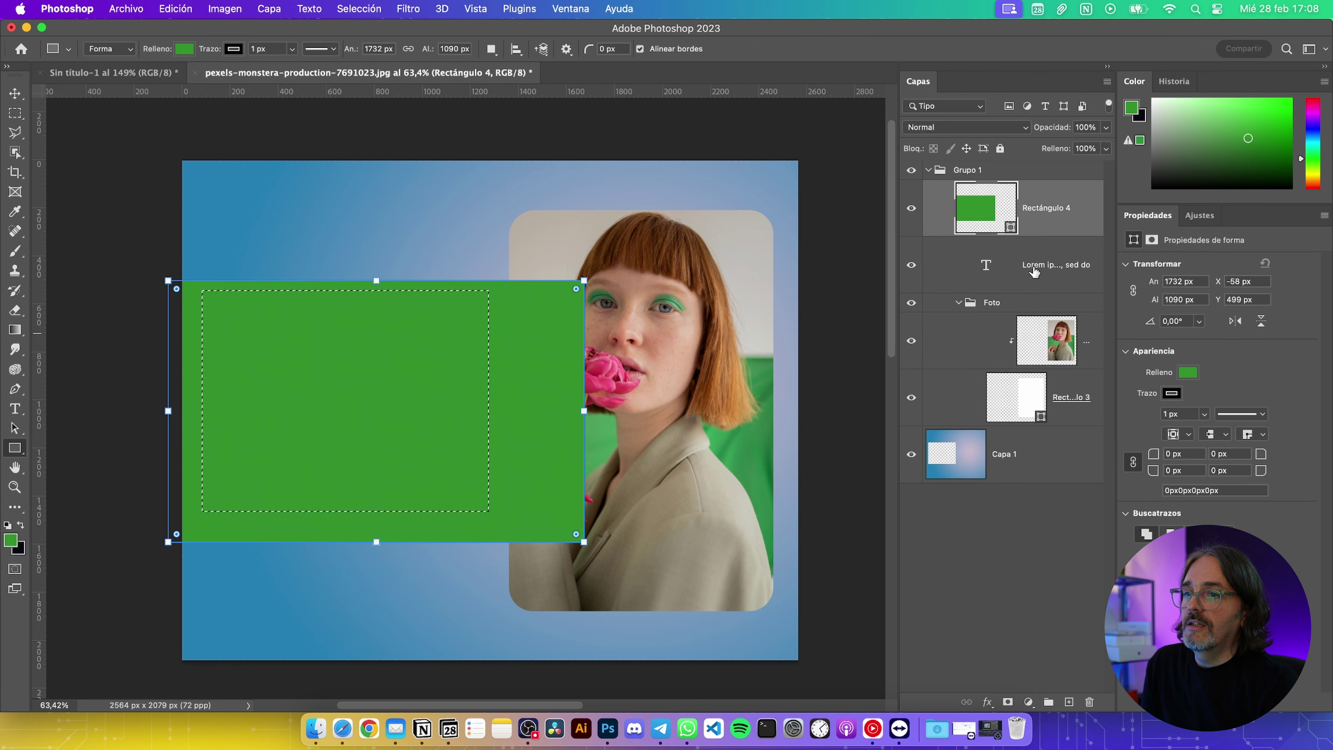
{"action": "left_click_drag", "start_coordinate": [1055, 220], "coordinate": [973, 525]}
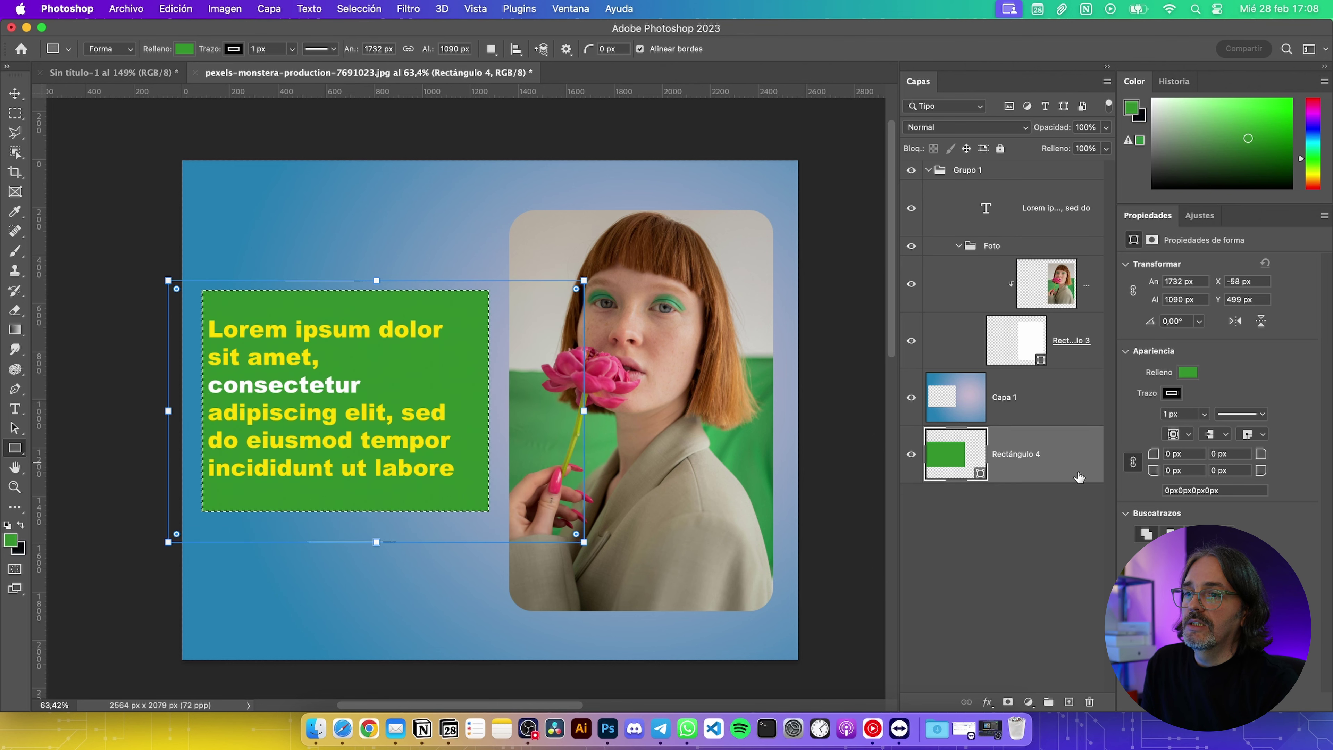
{"action": "left_click", "coordinate": [950, 400]}
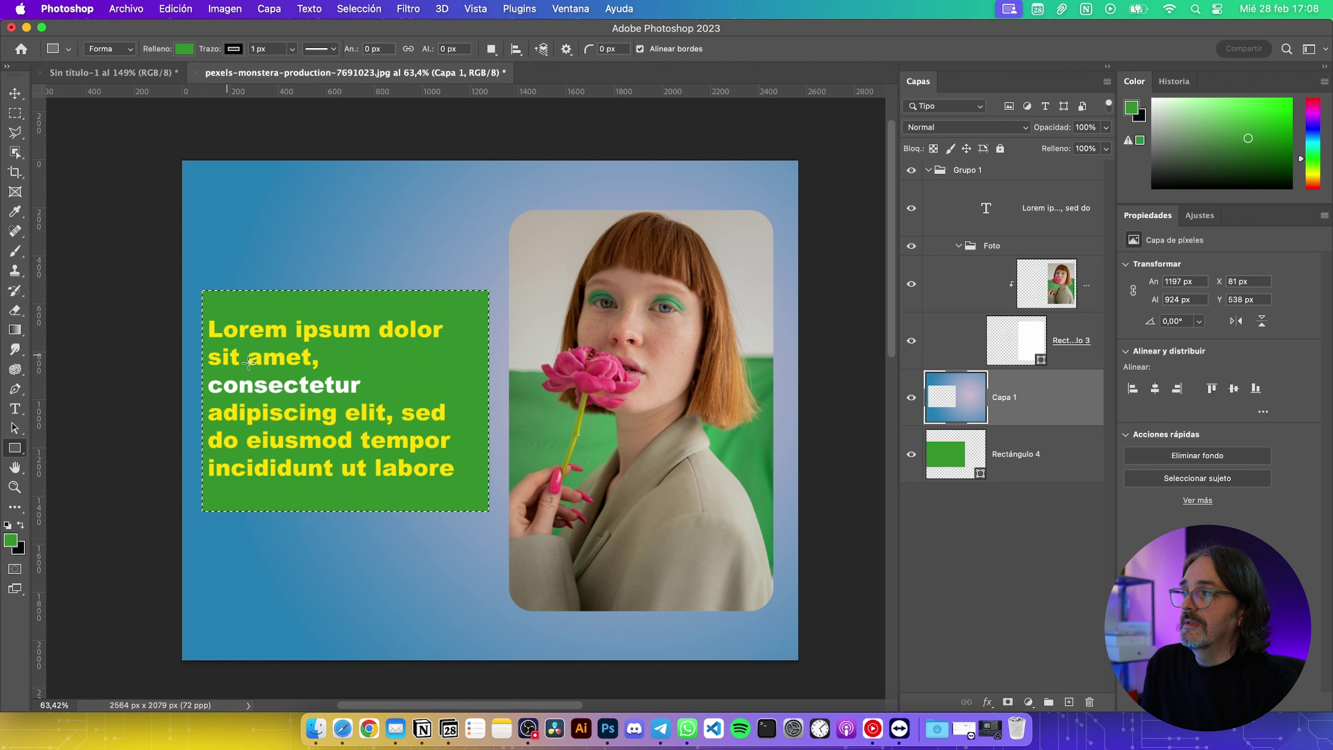
{"action": "left_click", "coordinate": [358, 9]}
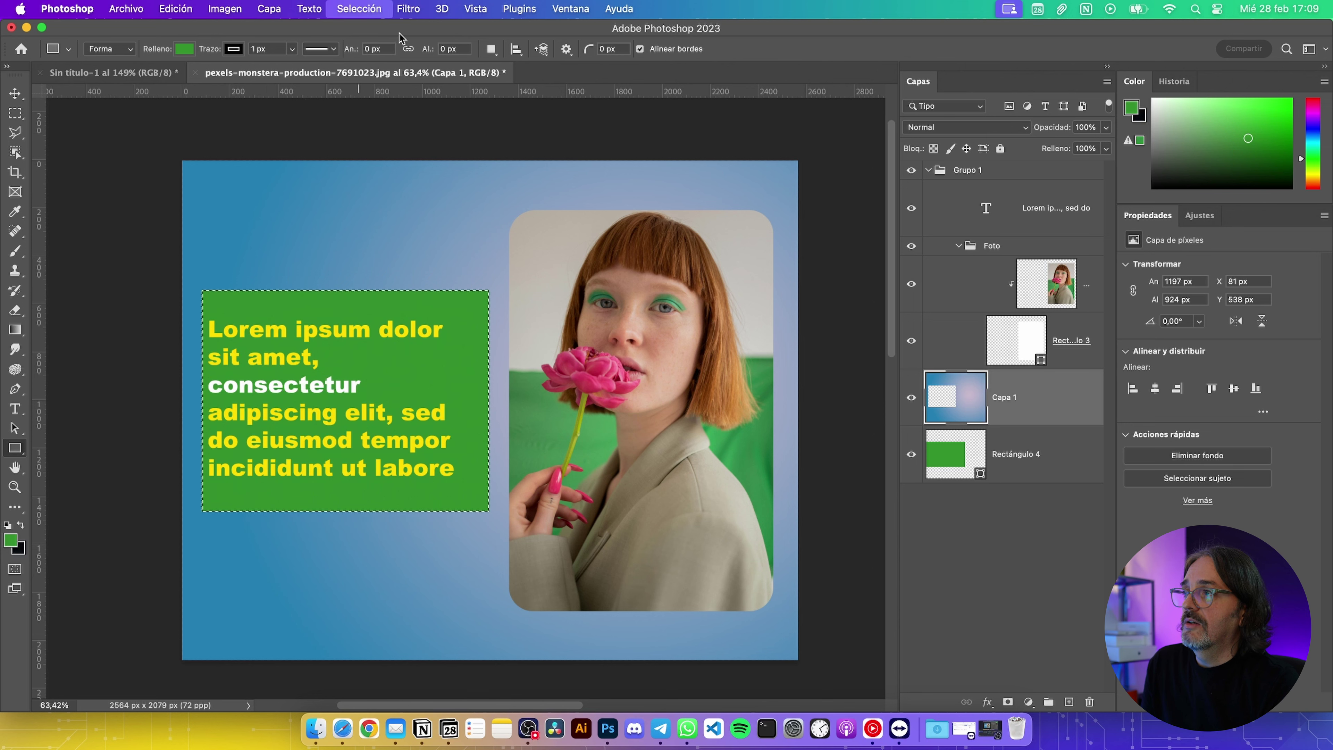
{"action": "left_click", "coordinate": [371, 28]}
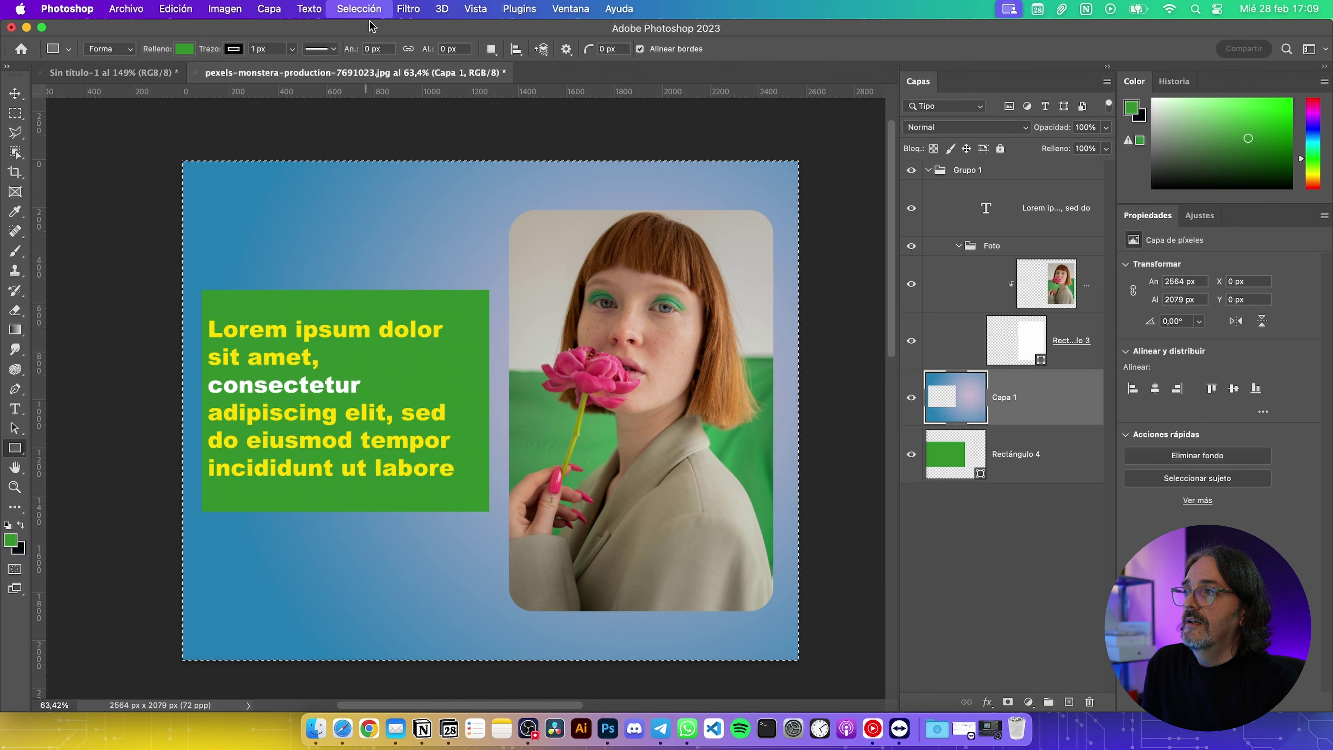
{"action": "left_click", "coordinate": [364, 42]}
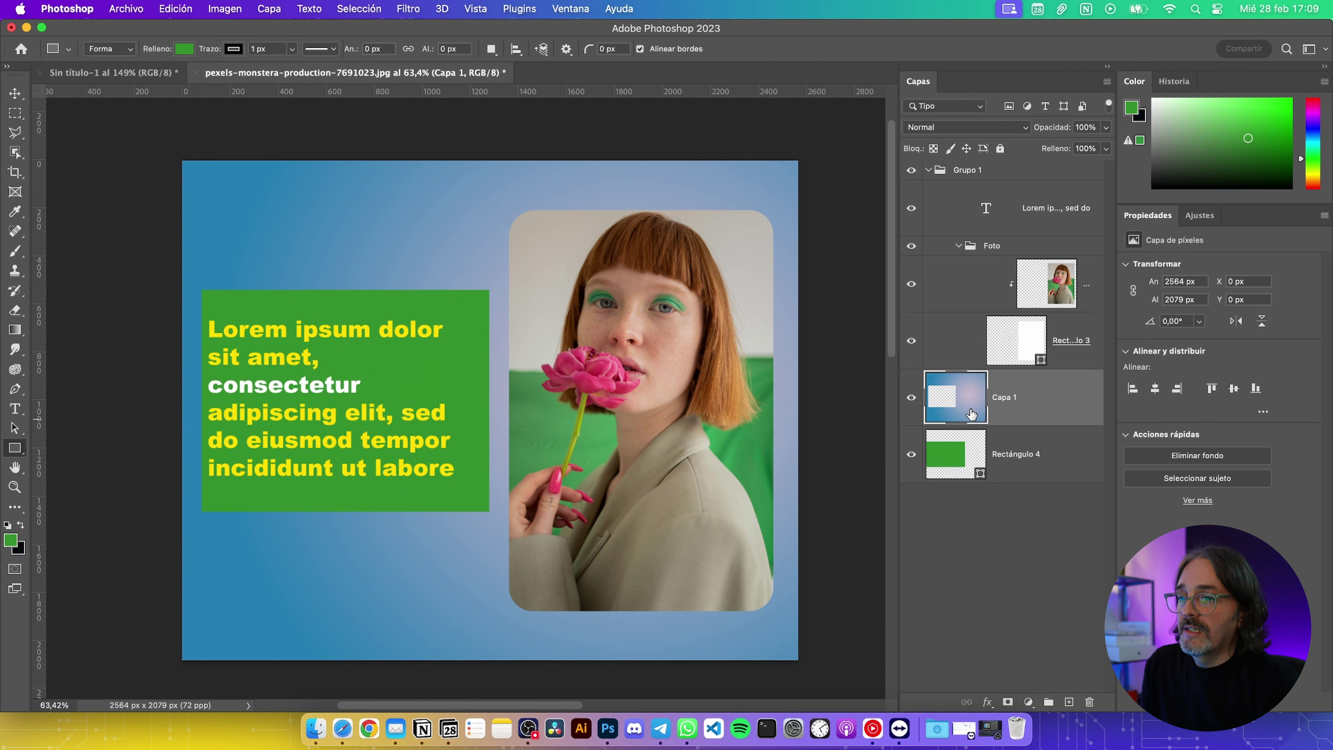
{"action": "left_click", "coordinate": [1065, 467]}
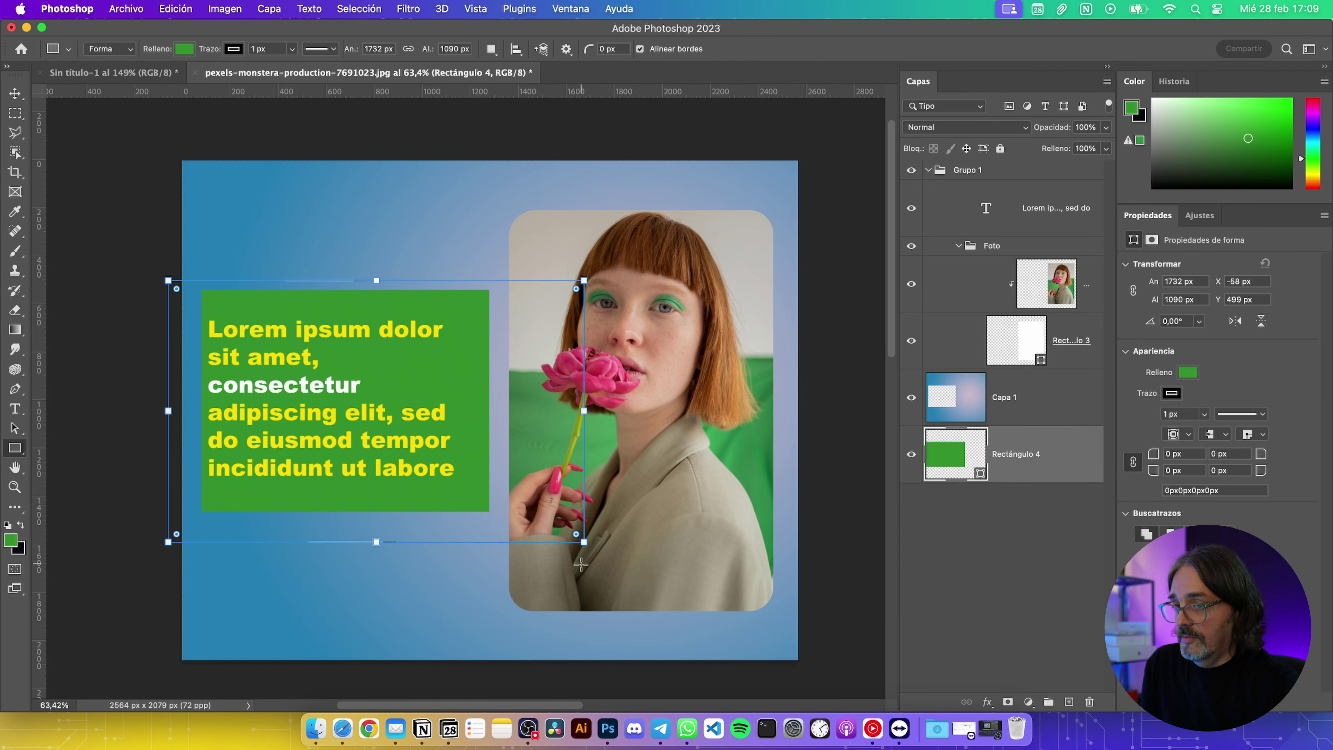
{"action": "left_click", "coordinate": [14, 93]}
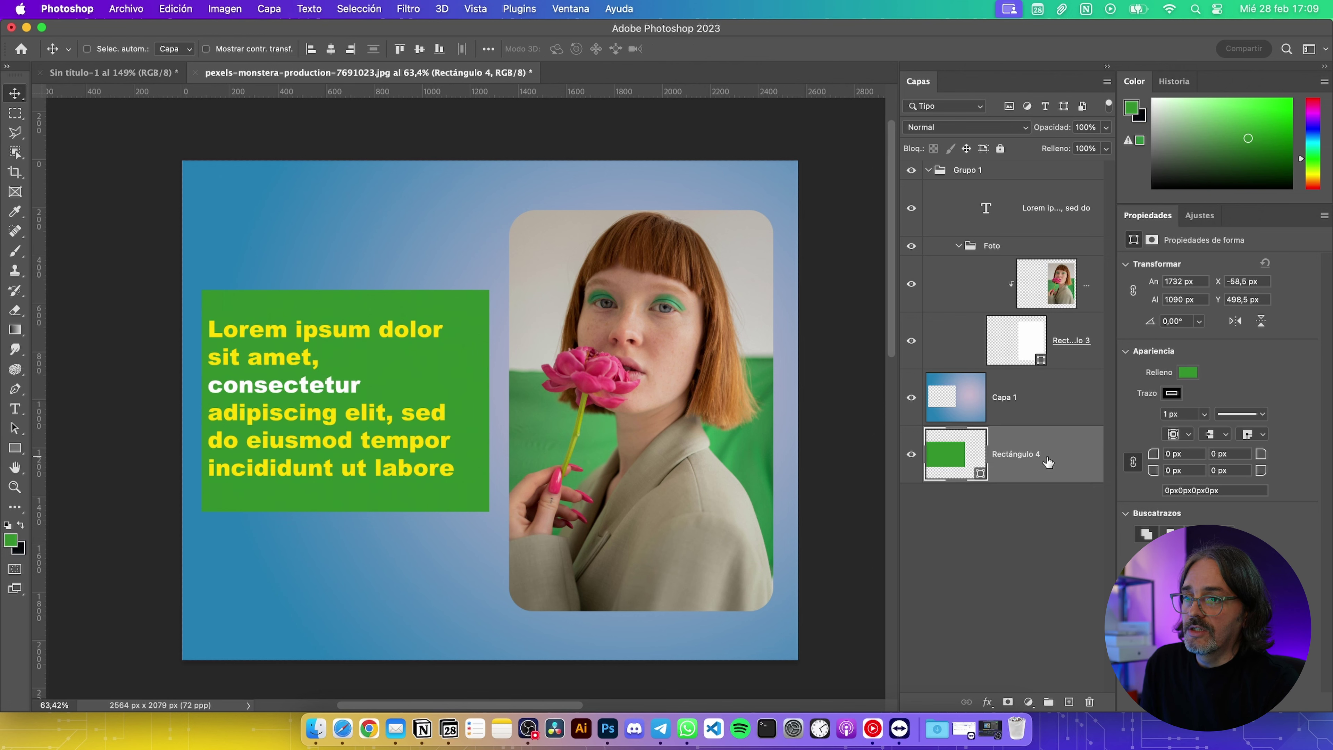
{"action": "key", "text": "Delete"}
{"action": "key", "text": "super+a"}
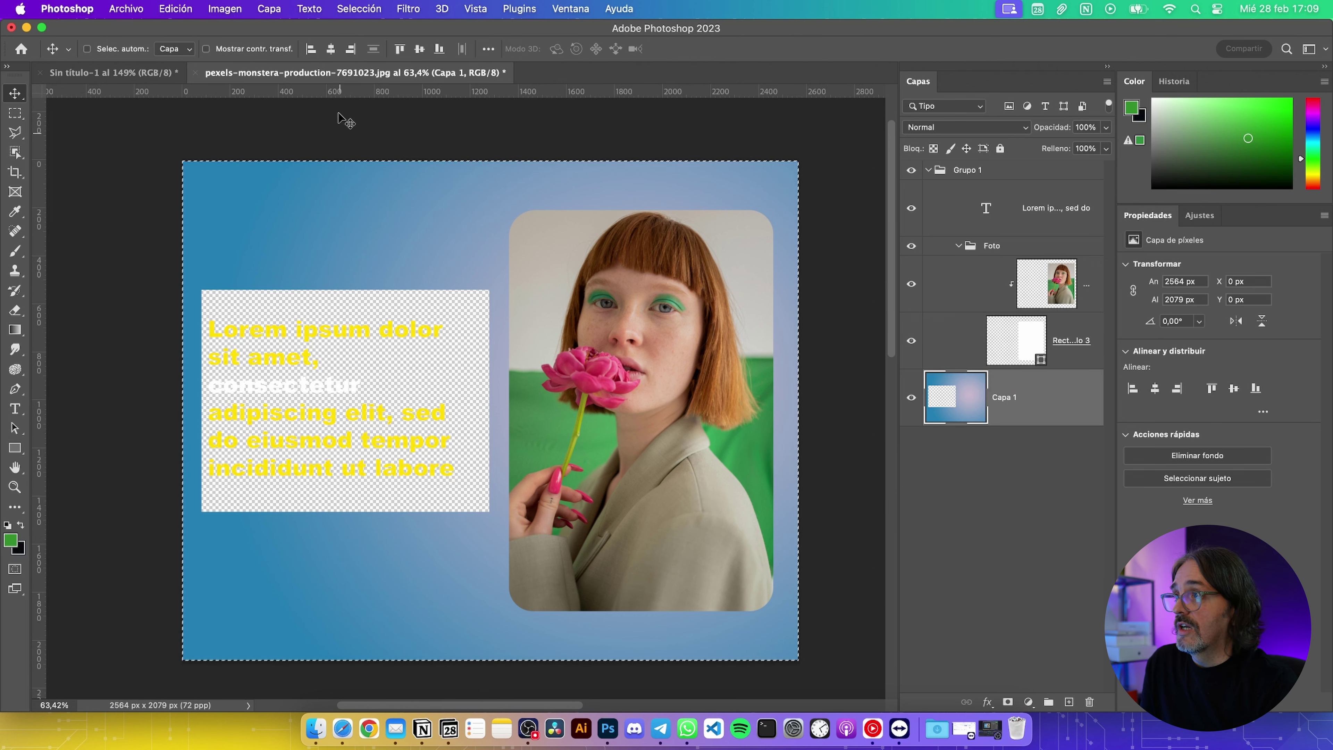
Undo the cleared gradient so Capa 1 is fully intact again, then deselect
{"action": "left_click", "coordinate": [359, 9]}
{"action": "left_click", "coordinate": [384, 30]}
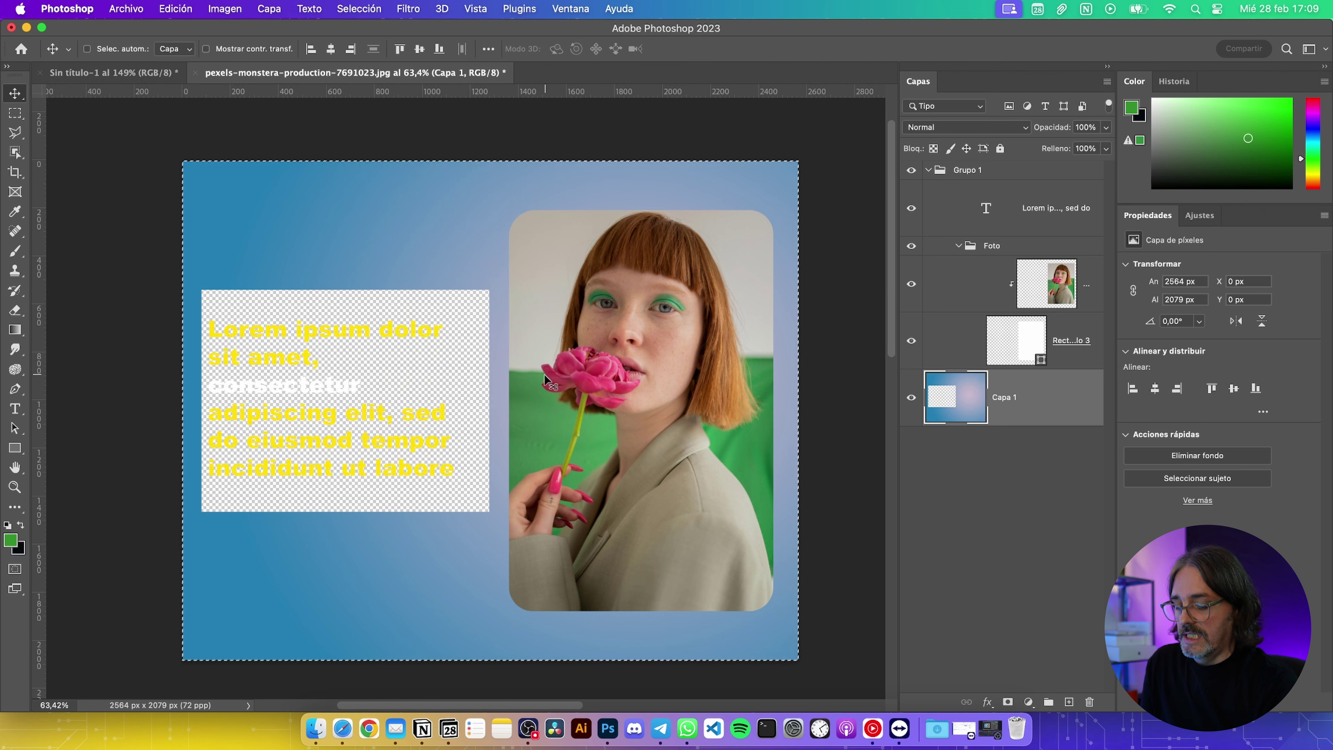
{"action": "key", "text": "Delete"}
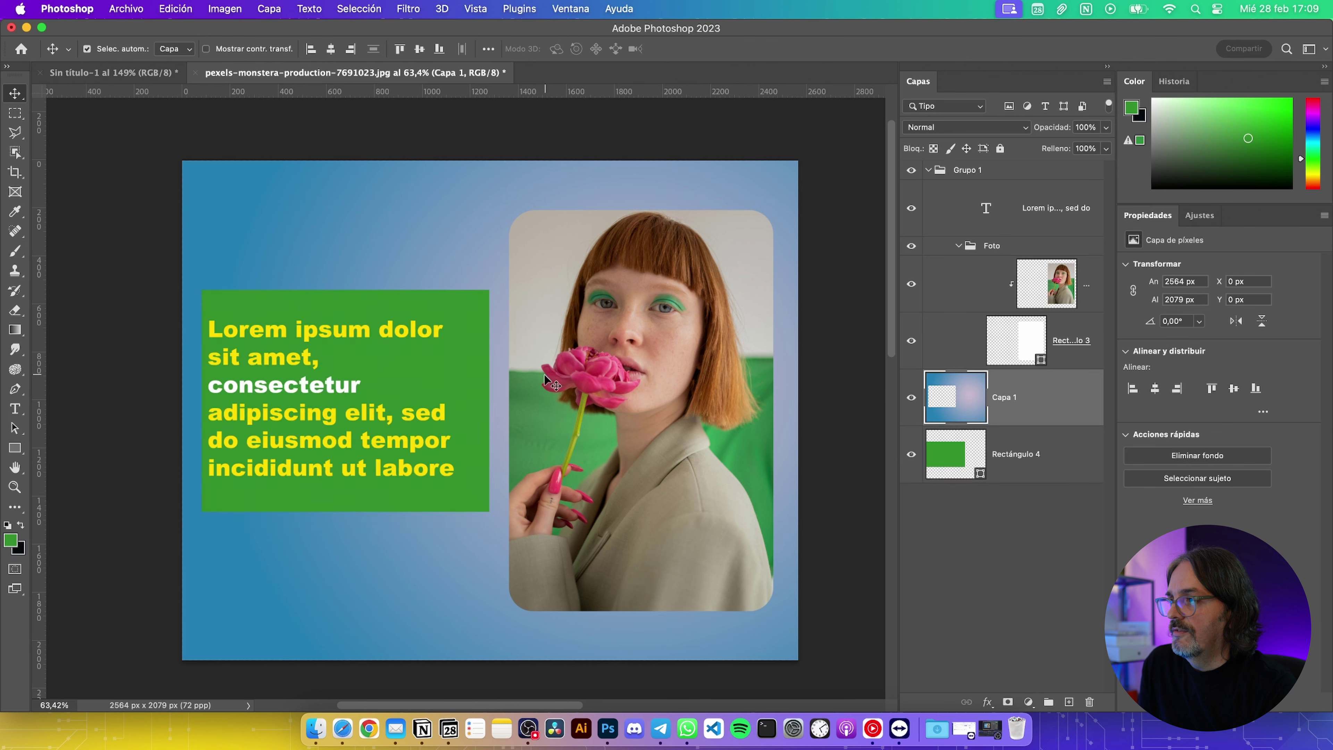
{"action": "key", "text": "ctrl+z"}
{"action": "key", "text": "ctrl+z"}
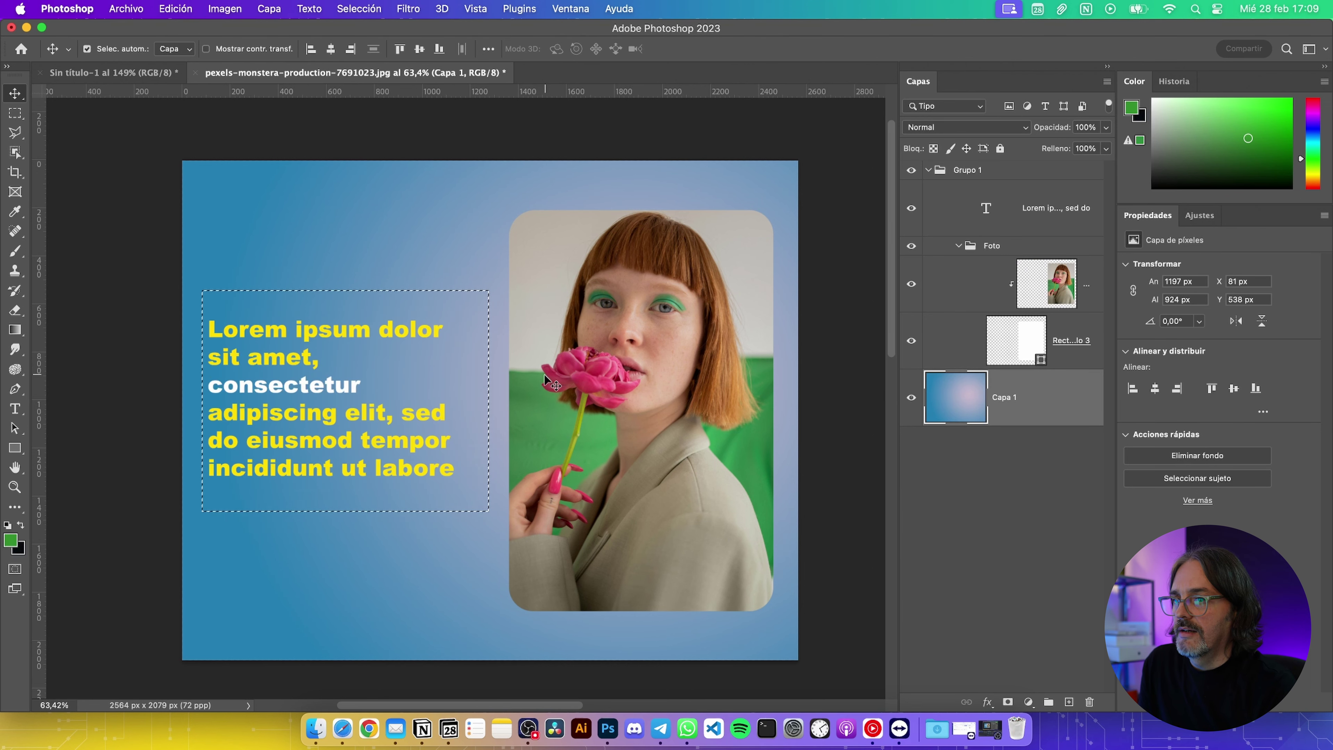
{"action": "key", "text": "ctrl+d"}
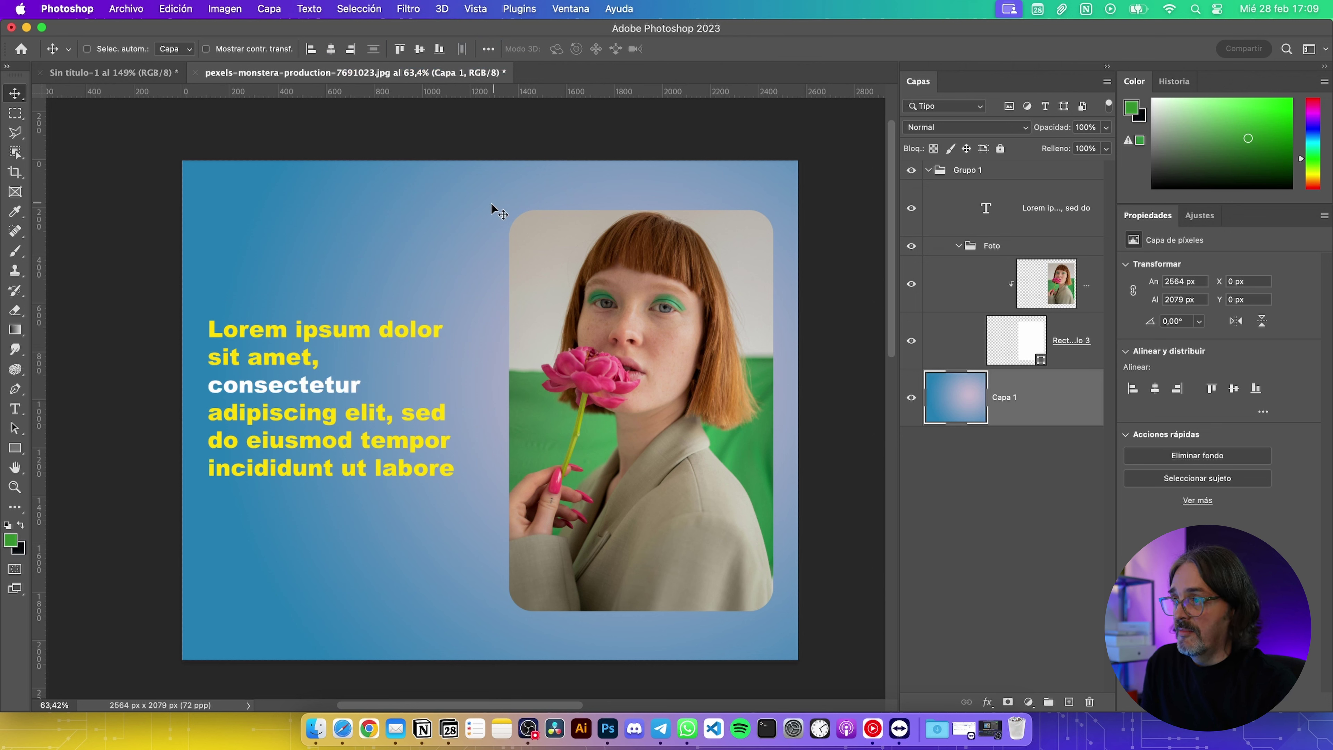
{"action": "left_click", "coordinate": [20, 116]}
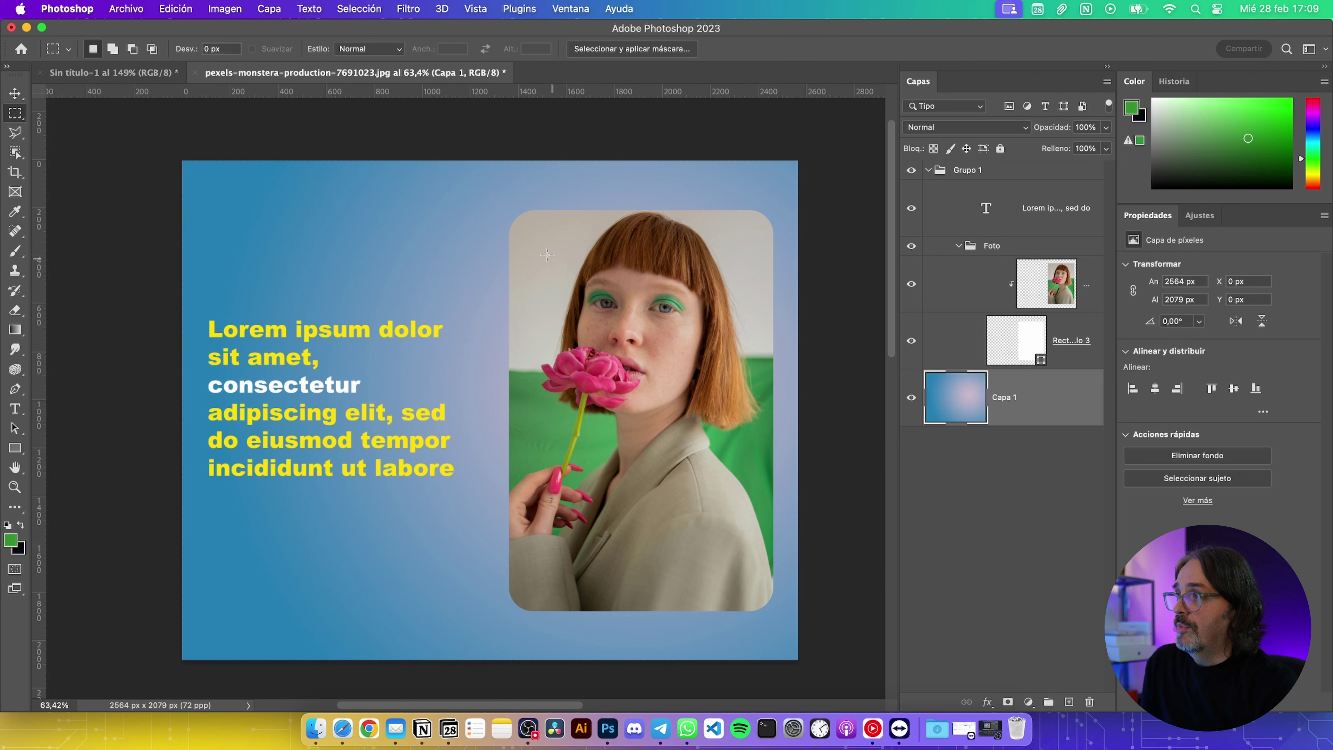
{"action": "left_click_drag", "start_coordinate": [653, 445], "coordinate": [787, 630]}
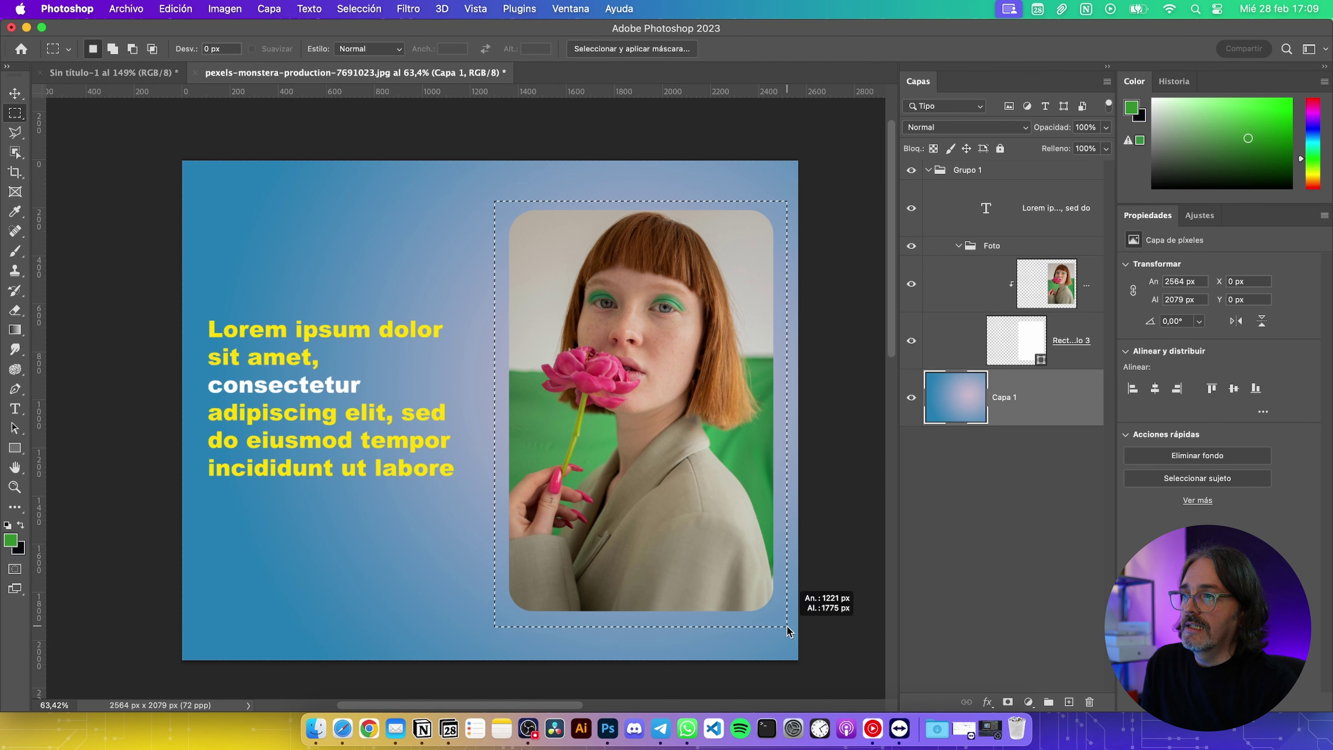
{"action": "left_click_drag", "start_coordinate": [787, 630], "coordinate": [788, 629]}
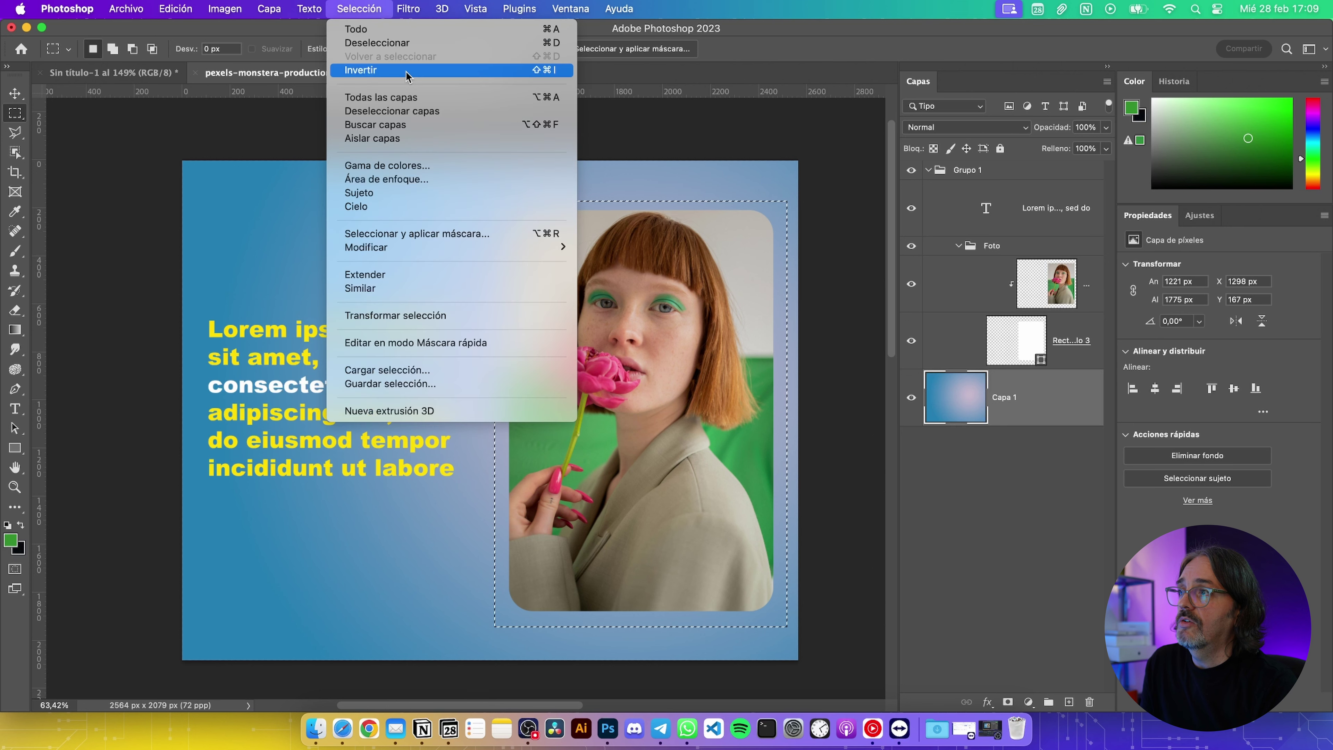
{"action": "left_click", "coordinate": [397, 68]}
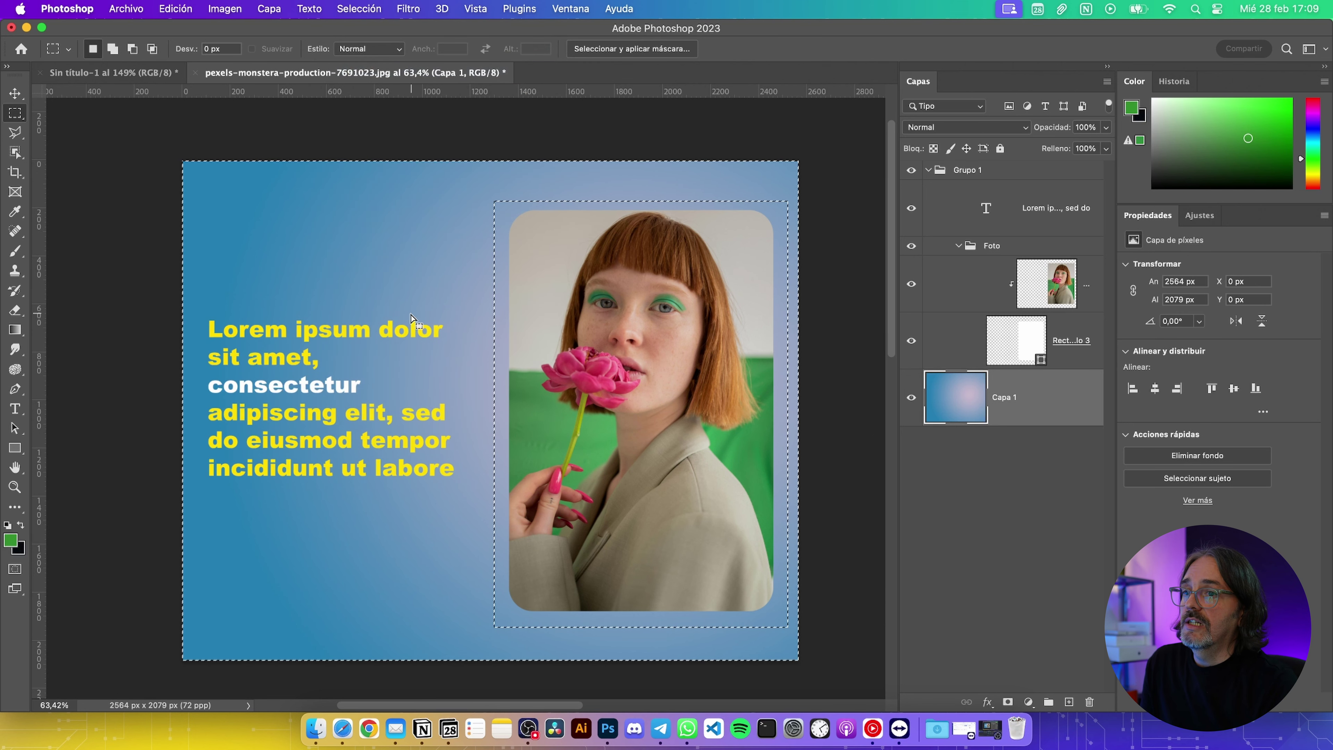
{"action": "key", "text": "Delete"}
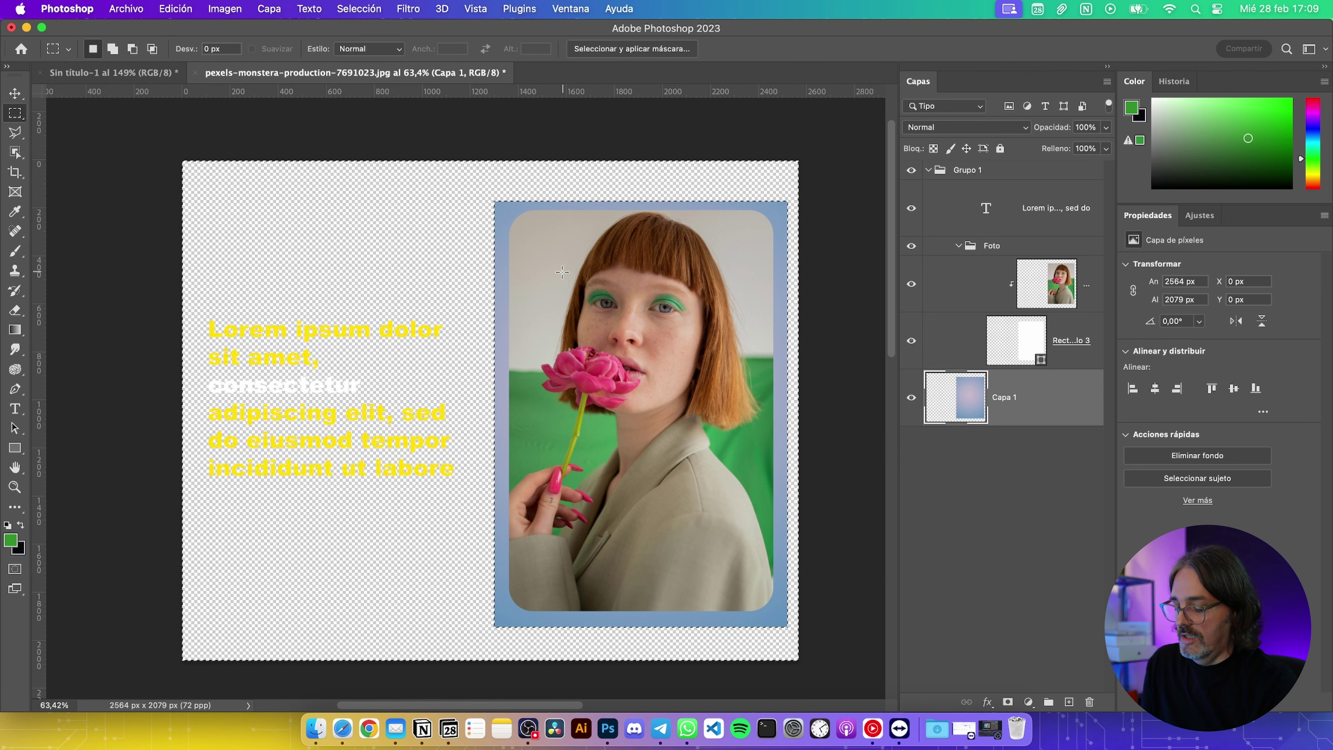
{"action": "key", "text": "super+z"}
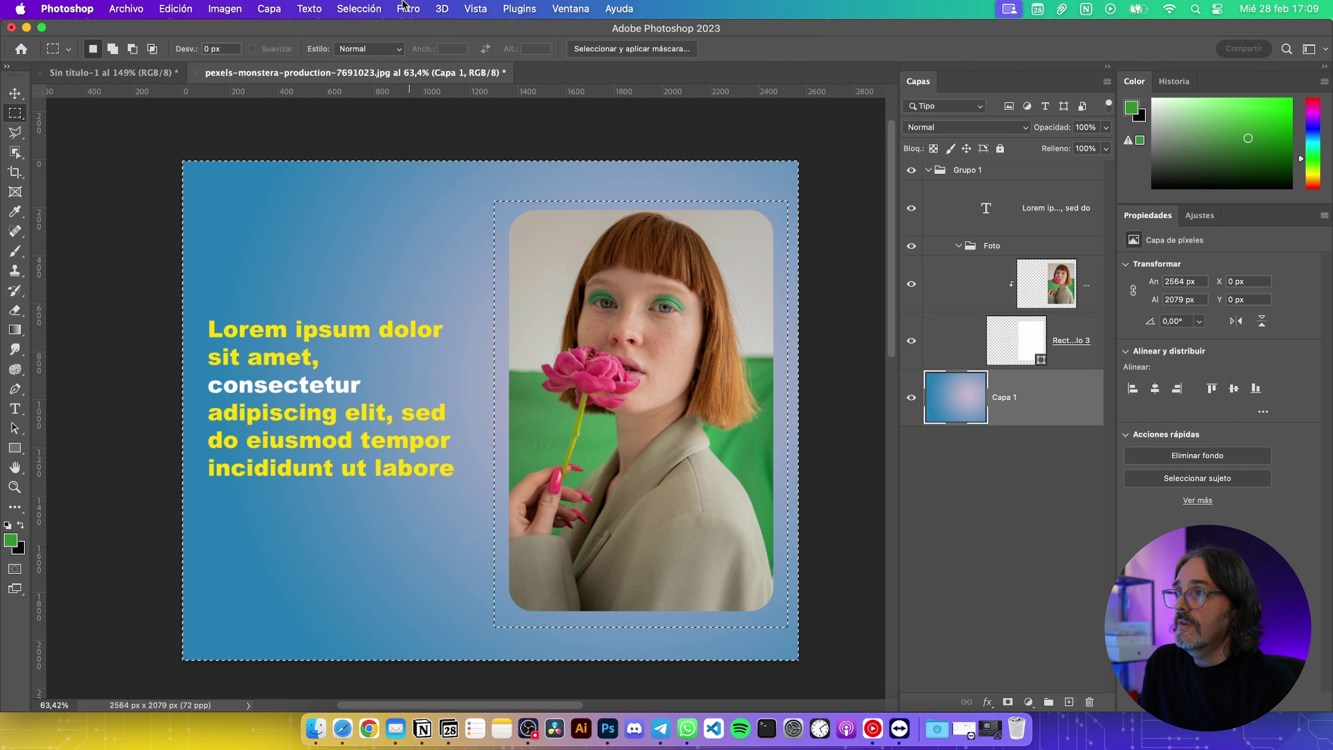
{"action": "left_click", "coordinate": [380, 7]}
{"action": "left_click", "coordinate": [367, 91]}
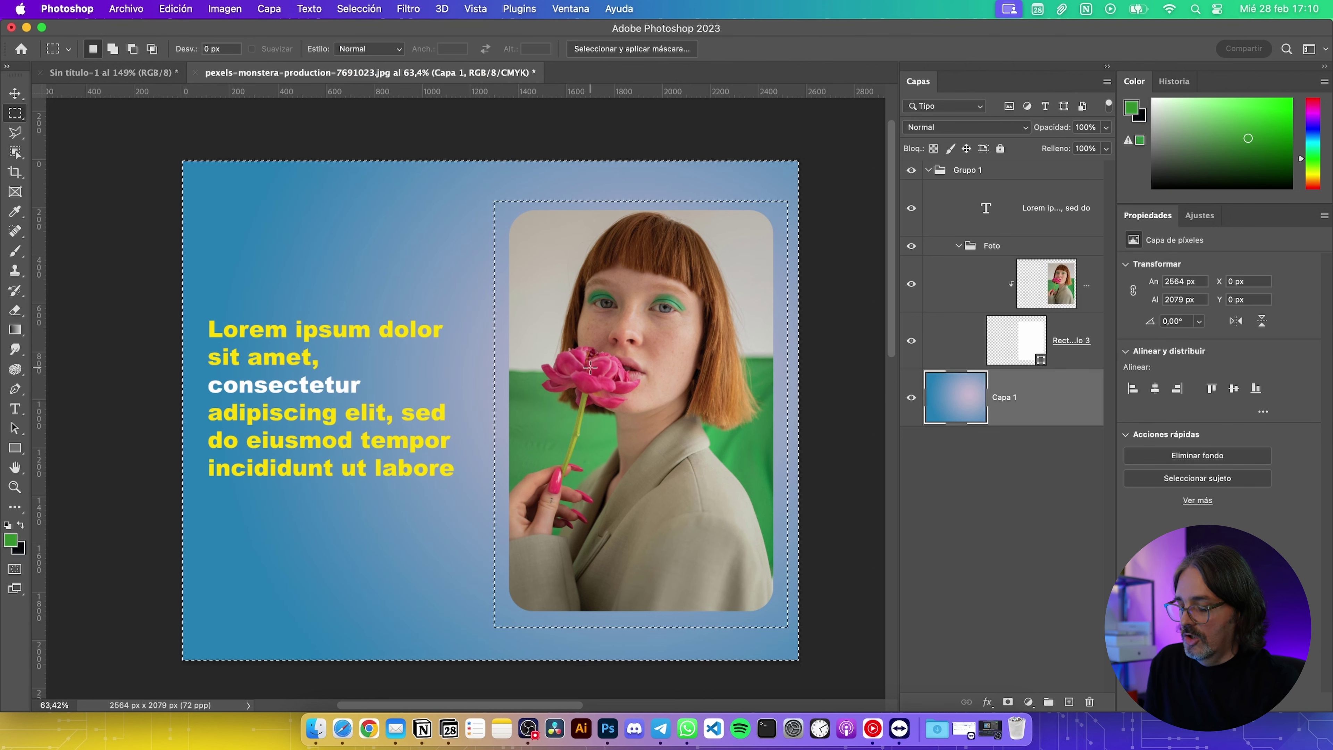
{"action": "key", "text": "super+y"}
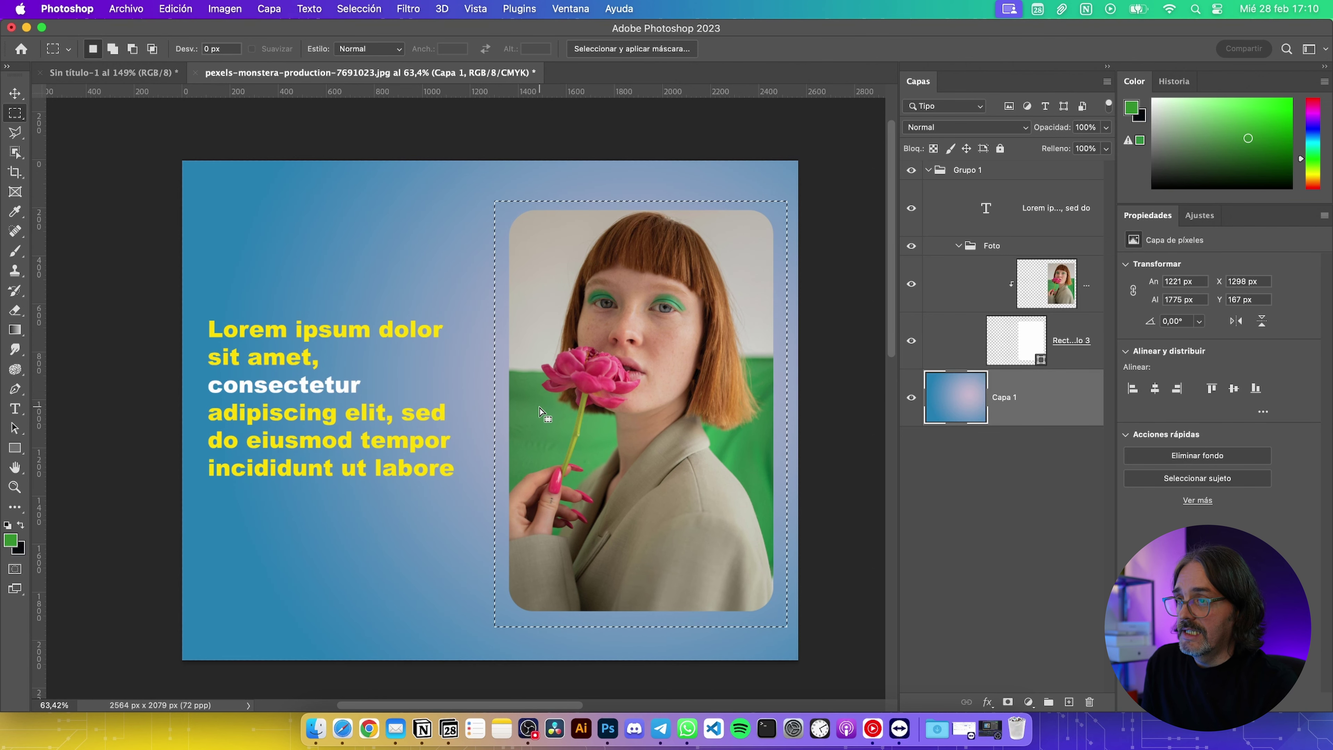
Reselect the background outside the photo frame with Cmd+Shift+D and bring up the Select menu
{"action": "key", "text": "super+z"}
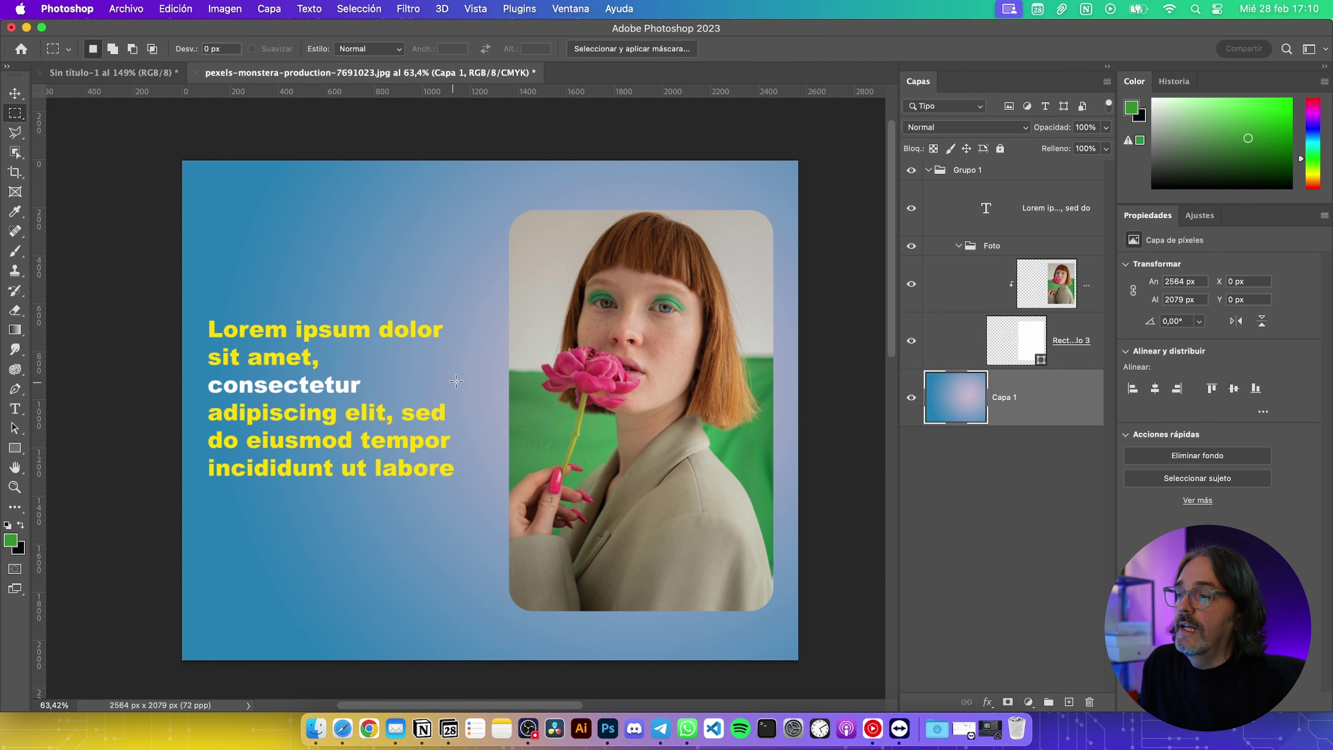
{"action": "key", "text": "super+shift+z"}
{"action": "key", "text": "super+shift+z"}
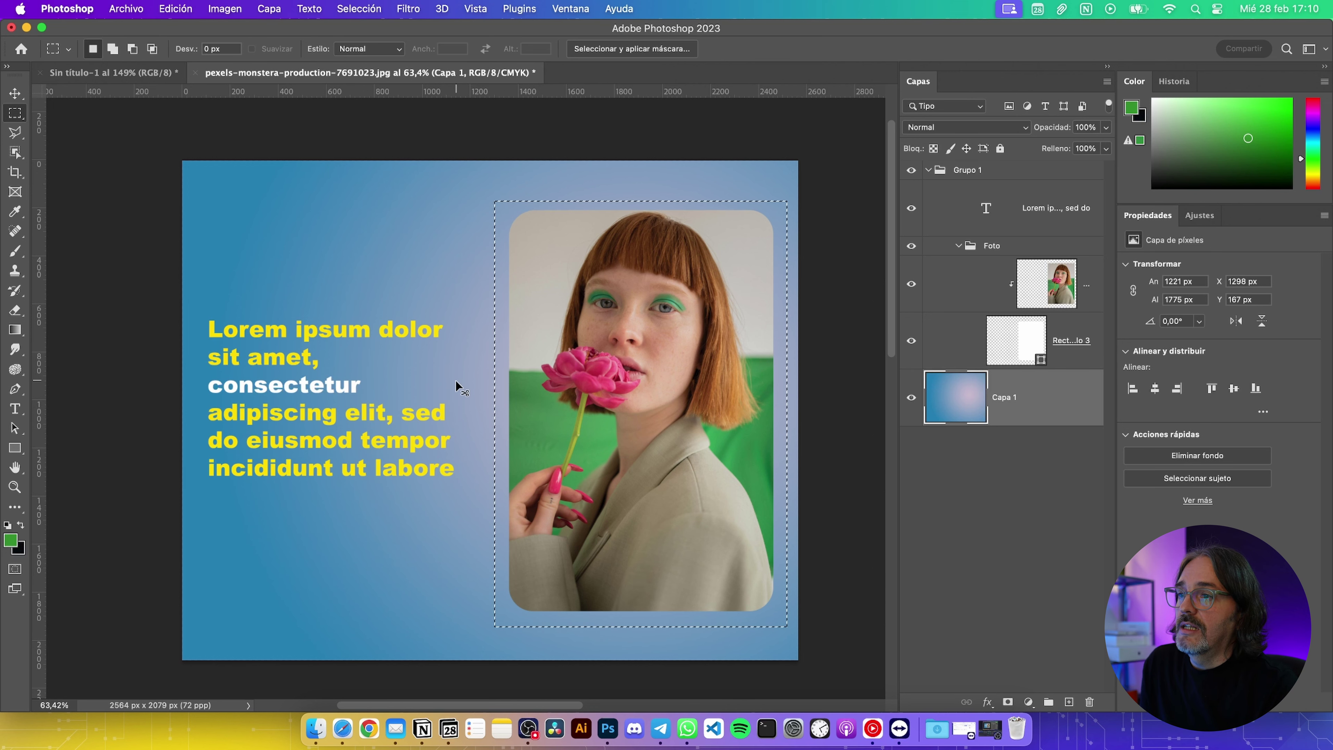
{"action": "key", "text": "super+shift+z"}
{"action": "key", "text": "super+shift+z"}
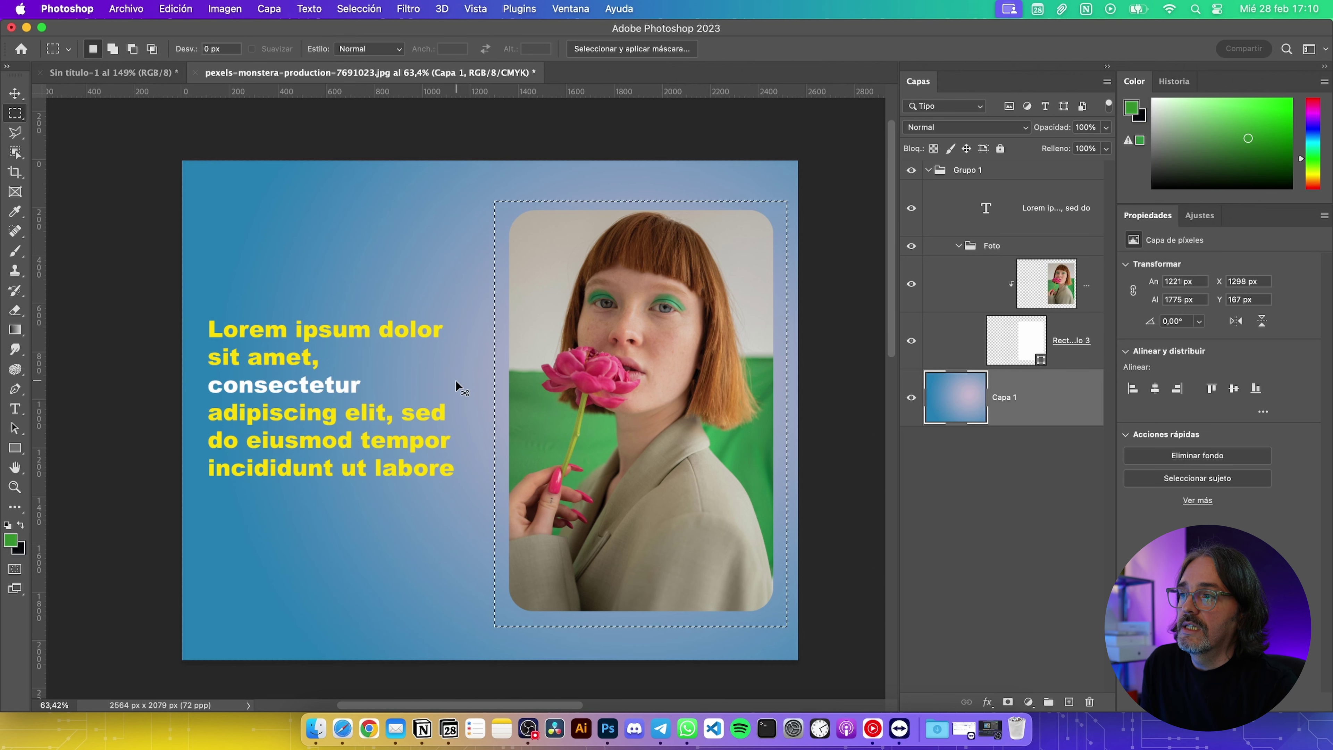
{"action": "key", "text": "super+d"}
{"action": "key", "text": "super+shift+d"}
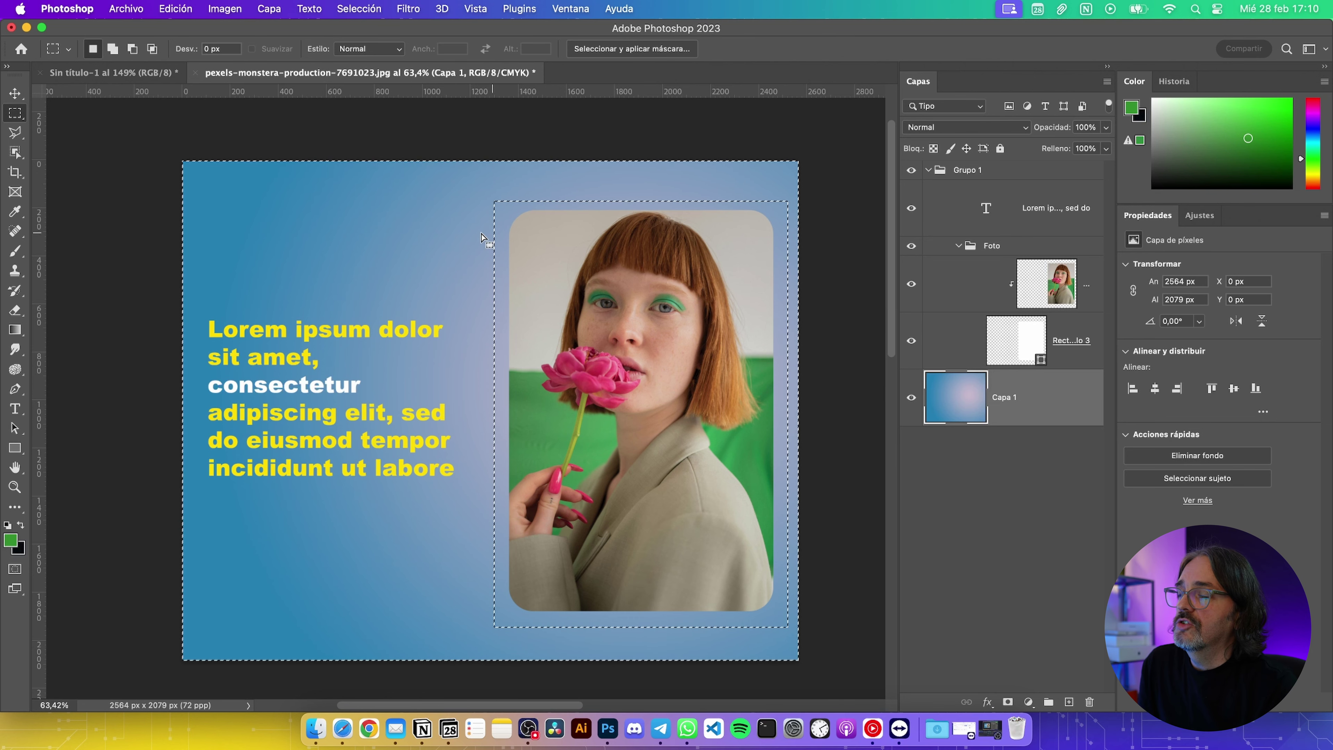
{"action": "left_click", "coordinate": [364, 7]}
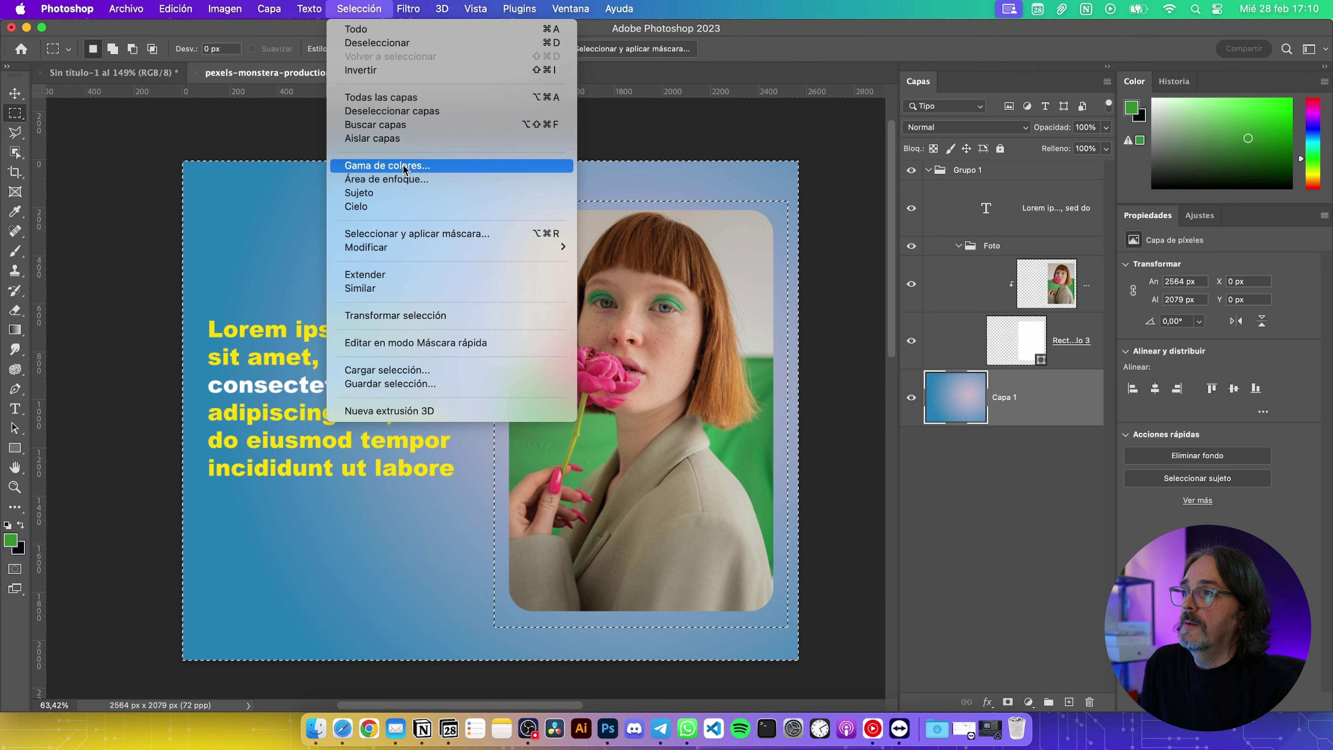
Try Color Range, sampling the blue background and green backdrop at raised tolerance, then cancel
{"action": "left_click", "coordinate": [405, 167]}
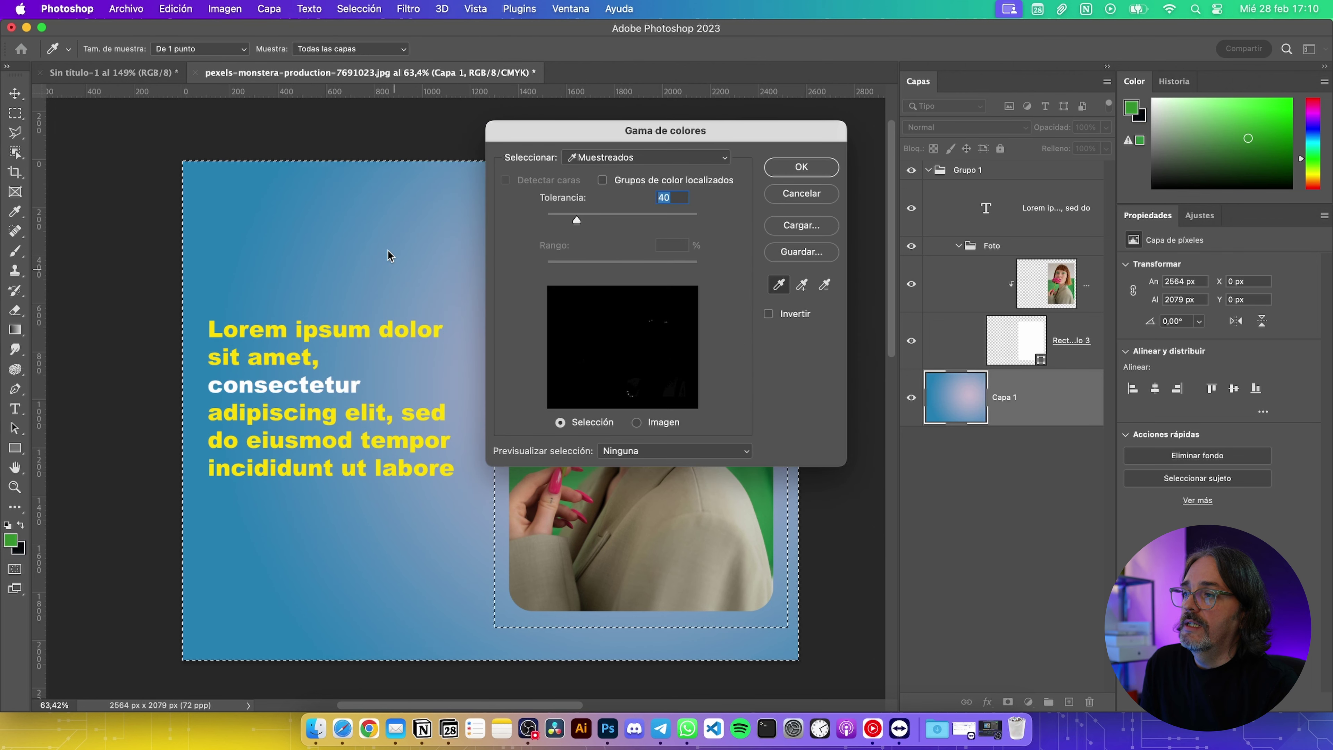
{"action": "left_click_drag", "start_coordinate": [620, 141], "coordinate": [741, 216]}
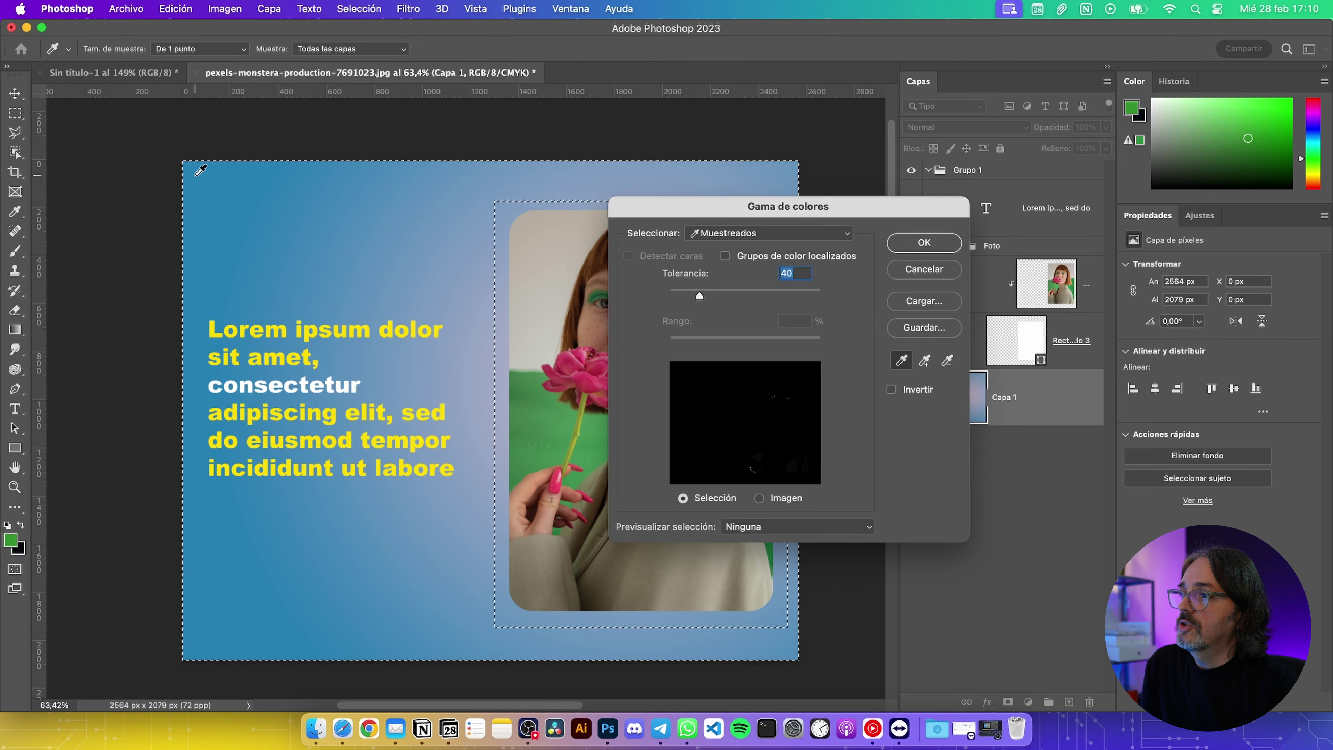
{"action": "left_click", "coordinate": [199, 175]}
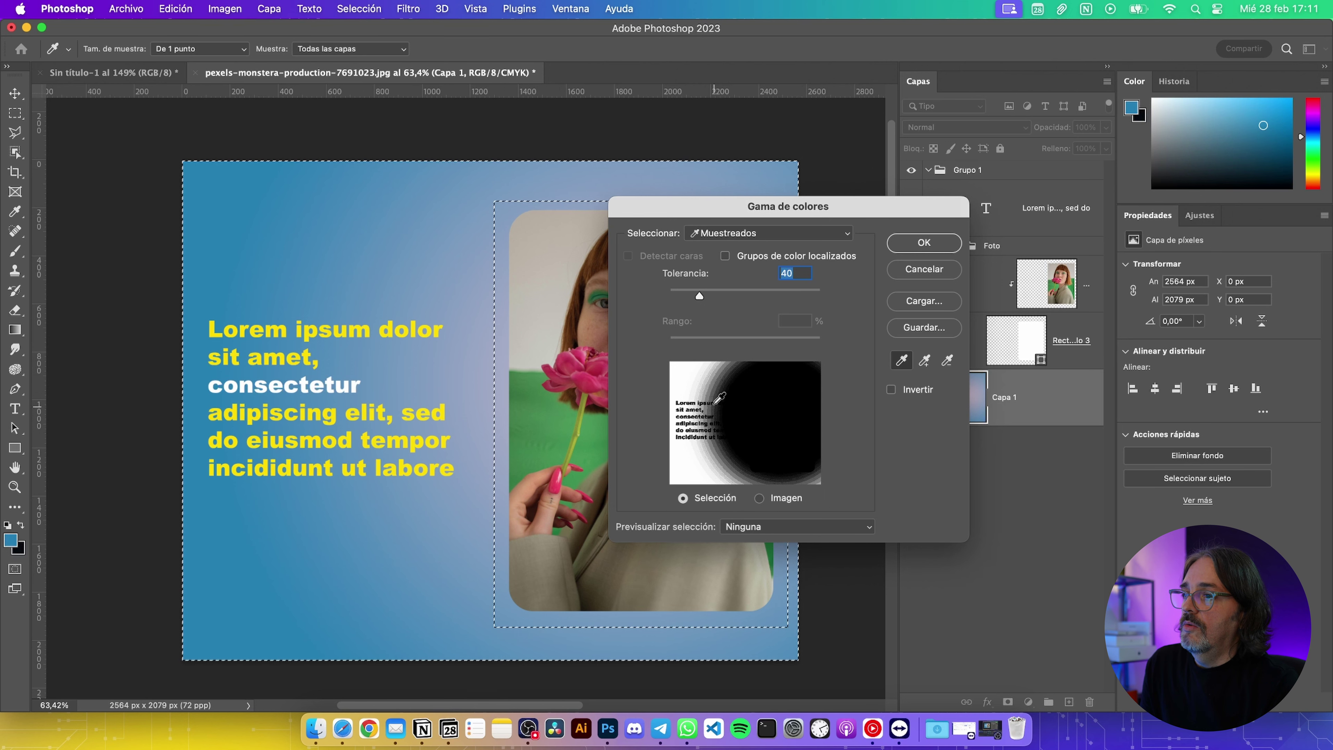
{"action": "left_click_drag", "start_coordinate": [743, 202], "coordinate": [951, 166]}
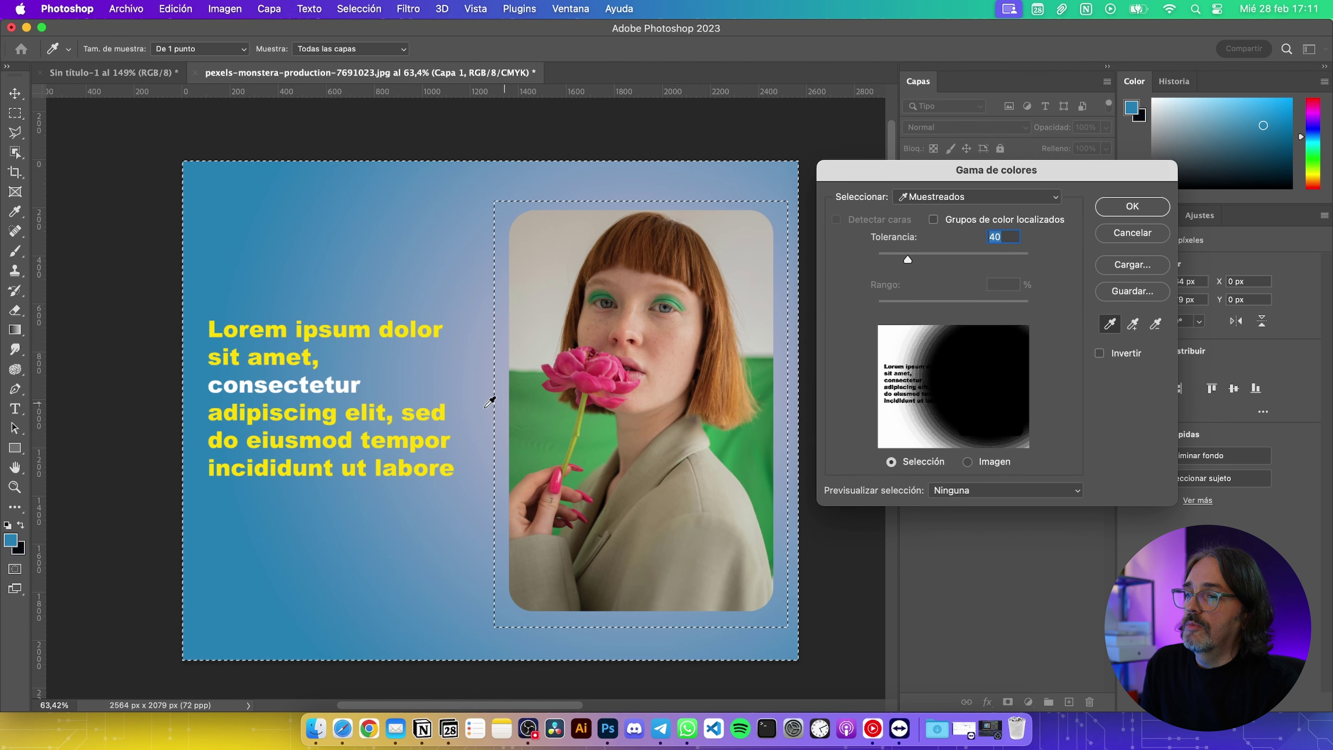
{"action": "mouse_move", "coordinate": [907, 260]}
{"action": "left_mouse_down"}
{"action": "mouse_move", "coordinate": [969, 261]}
{"action": "mouse_move", "coordinate": [936, 256]}
{"action": "mouse_move", "coordinate": [950, 255]}
{"action": "left_mouse_up"}
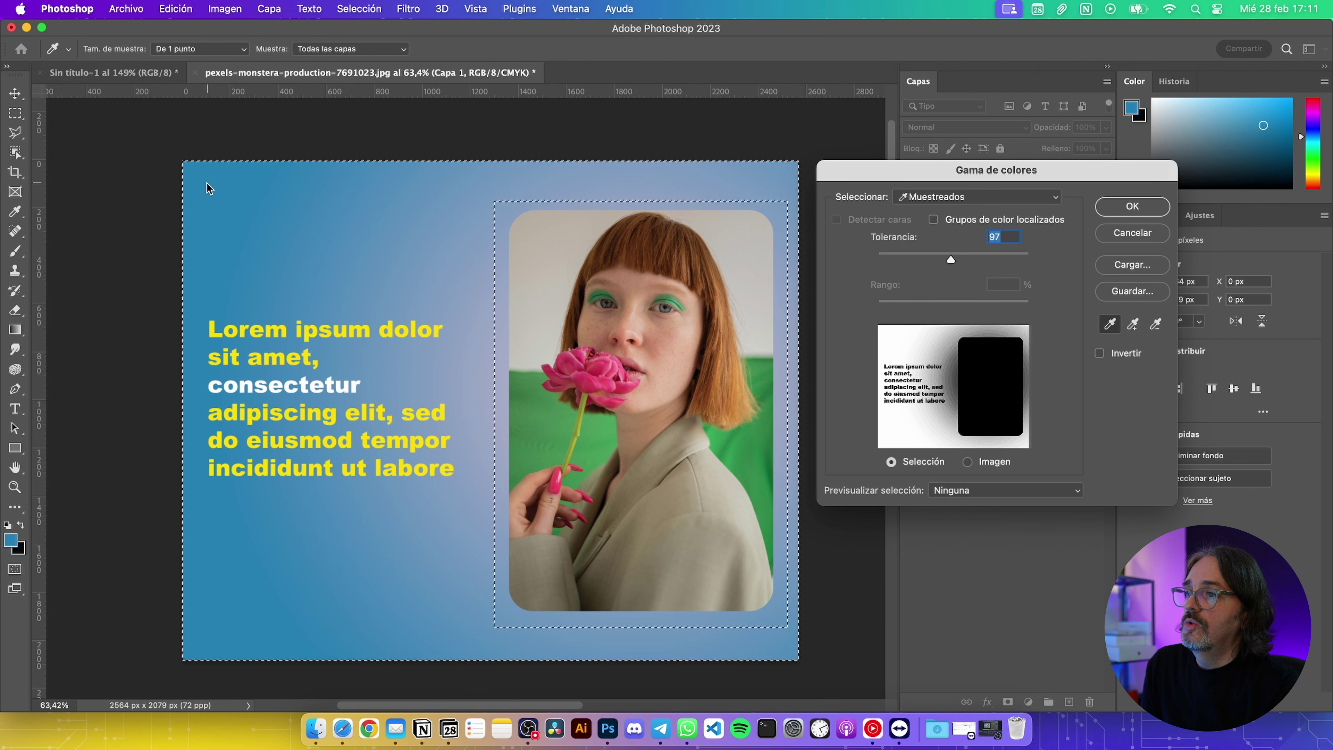
{"action": "left_click", "coordinate": [603, 428]}
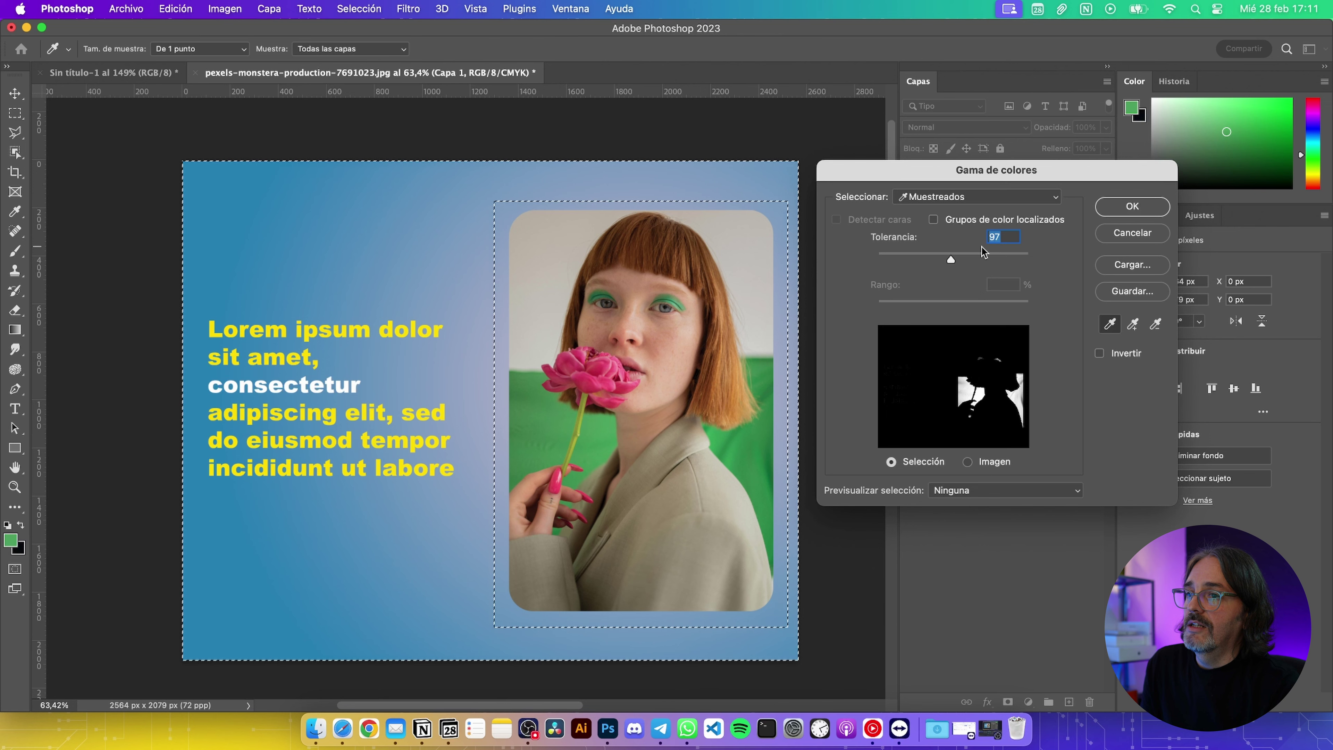
{"action": "mouse_move", "coordinate": [951, 258]}
{"action": "left_mouse_down"}
{"action": "mouse_move", "coordinate": [991, 259]}
{"action": "mouse_move", "coordinate": [971, 257]}
{"action": "left_mouse_up"}
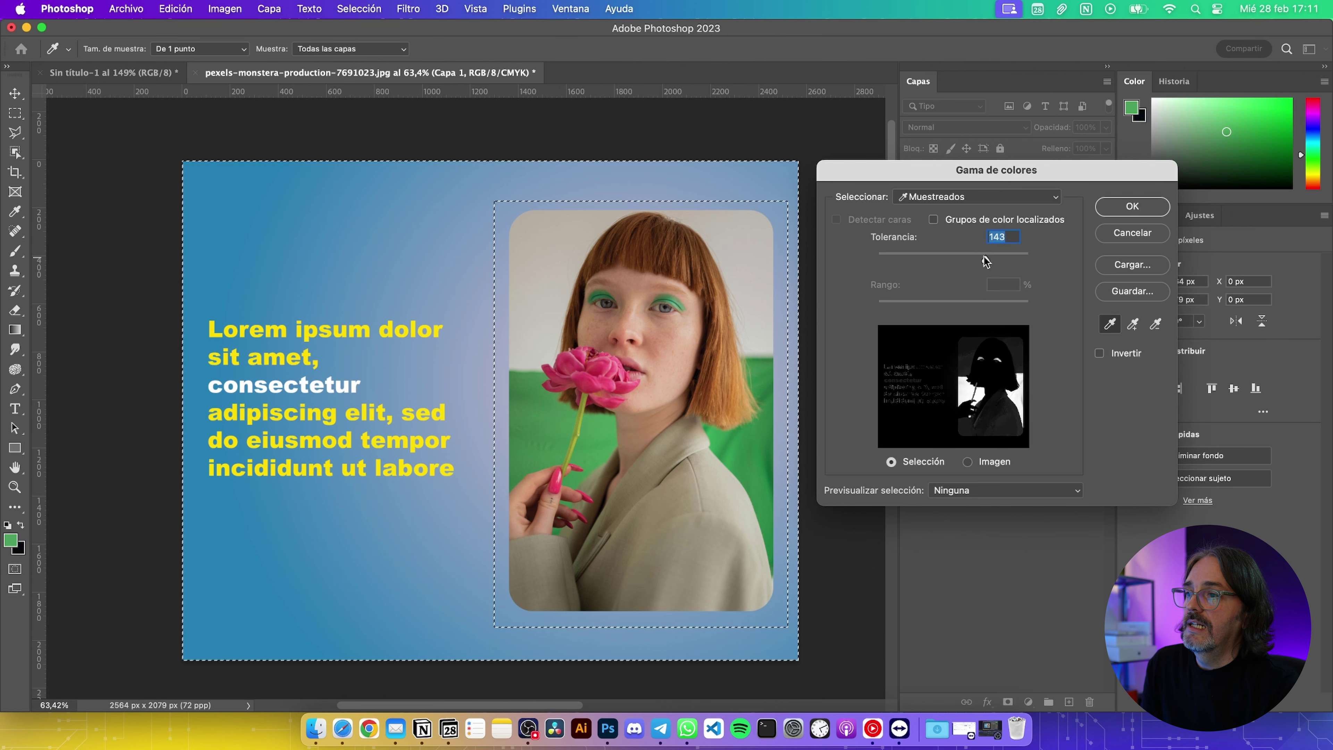
{"action": "key", "text": "Escape"}
Switch to the Elliptical Marquee tool from the marquee flyout
{"action": "left_click", "coordinate": [14, 113]}
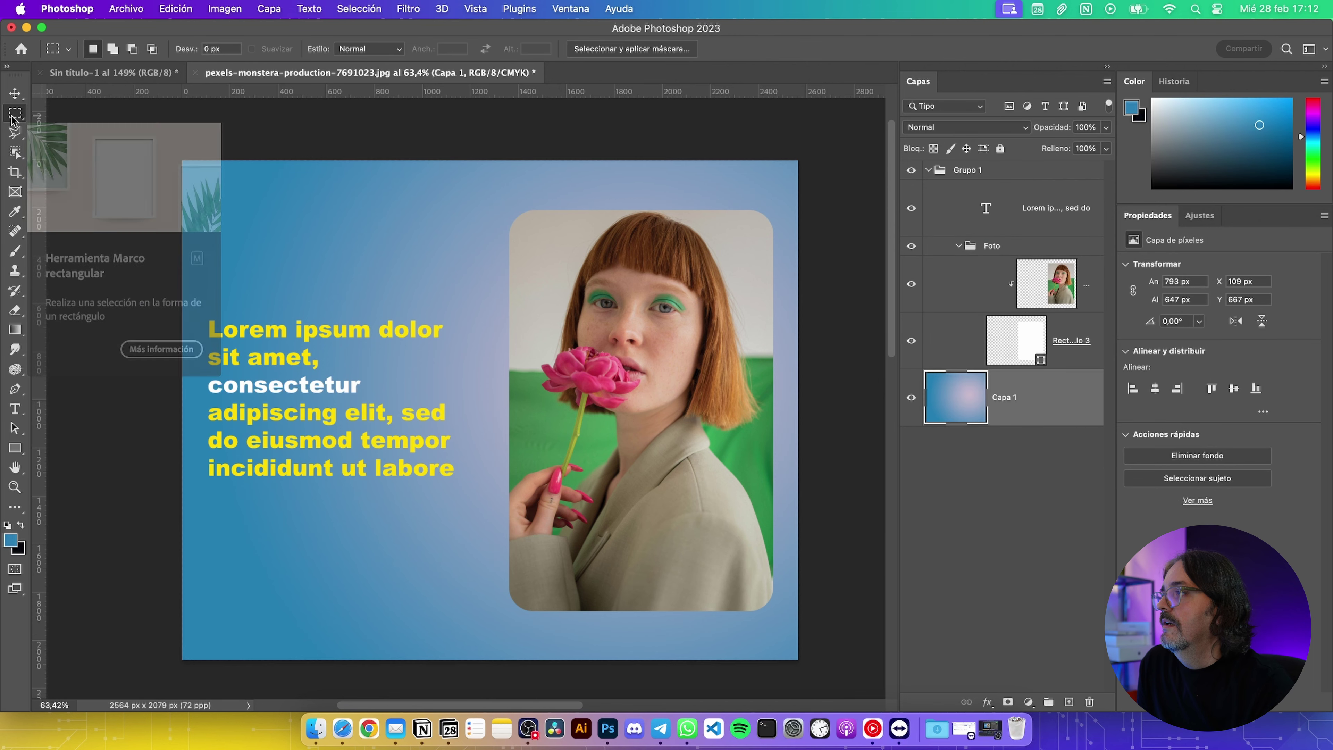
{"action": "right_click", "coordinate": [14, 112]}
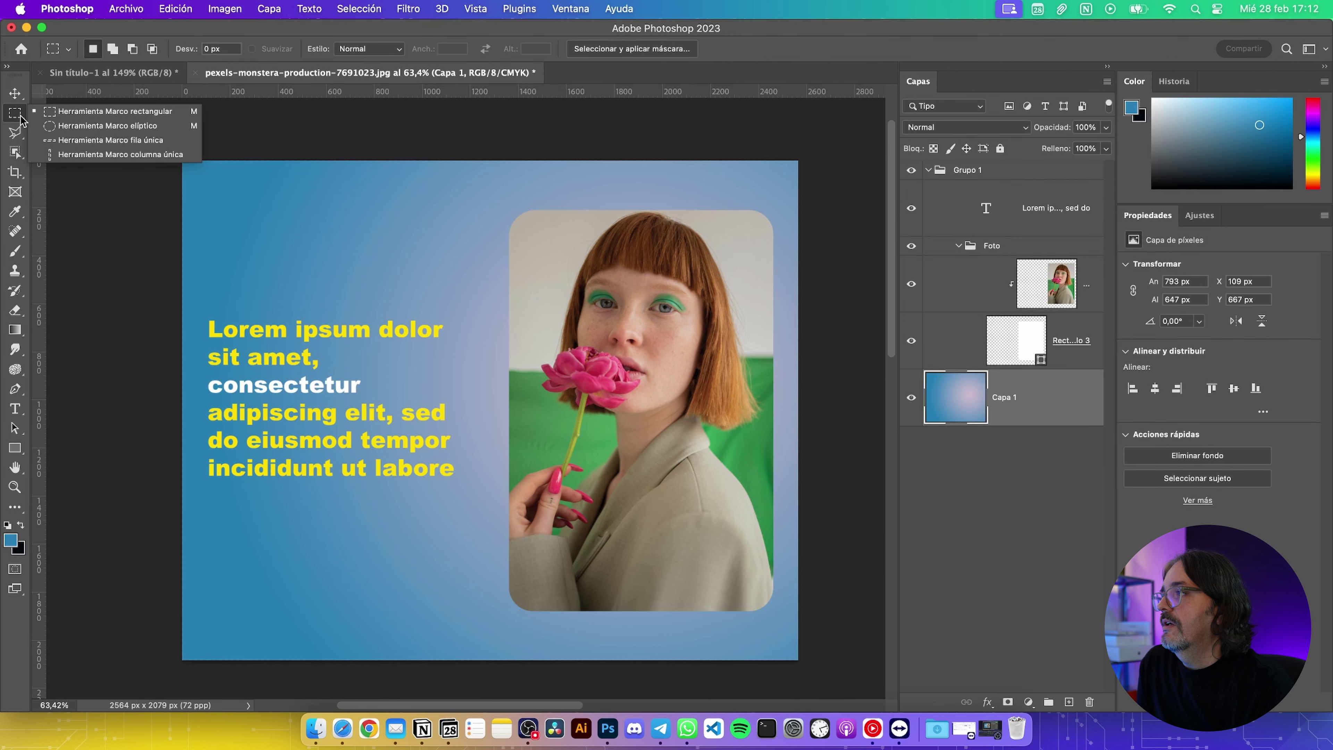
{"action": "left_click", "coordinate": [42, 126]}
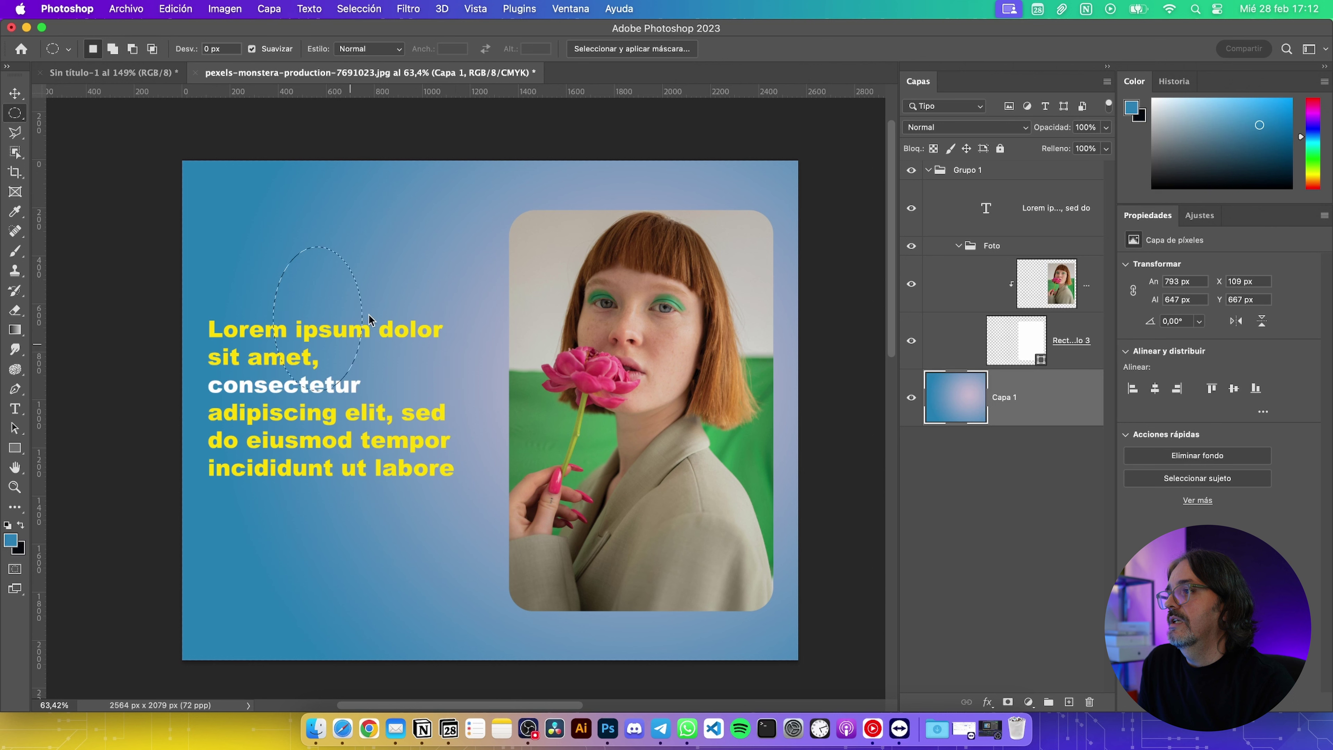
Draw trial ellipses, then position a smaller circular selection over the woman's face and flower
{"action": "mouse_move", "coordinate": [295, 379]}
{"action": "left_mouse_down"}
{"action": "mouse_move", "coordinate": [484, 252]}
{"action": "mouse_move", "coordinate": [464, 294]}
{"action": "mouse_move", "coordinate": [412, 196]}
{"action": "mouse_move", "coordinate": [476, 303]}
{"action": "mouse_move", "coordinate": [361, 242]}
{"action": "left_mouse_up"}
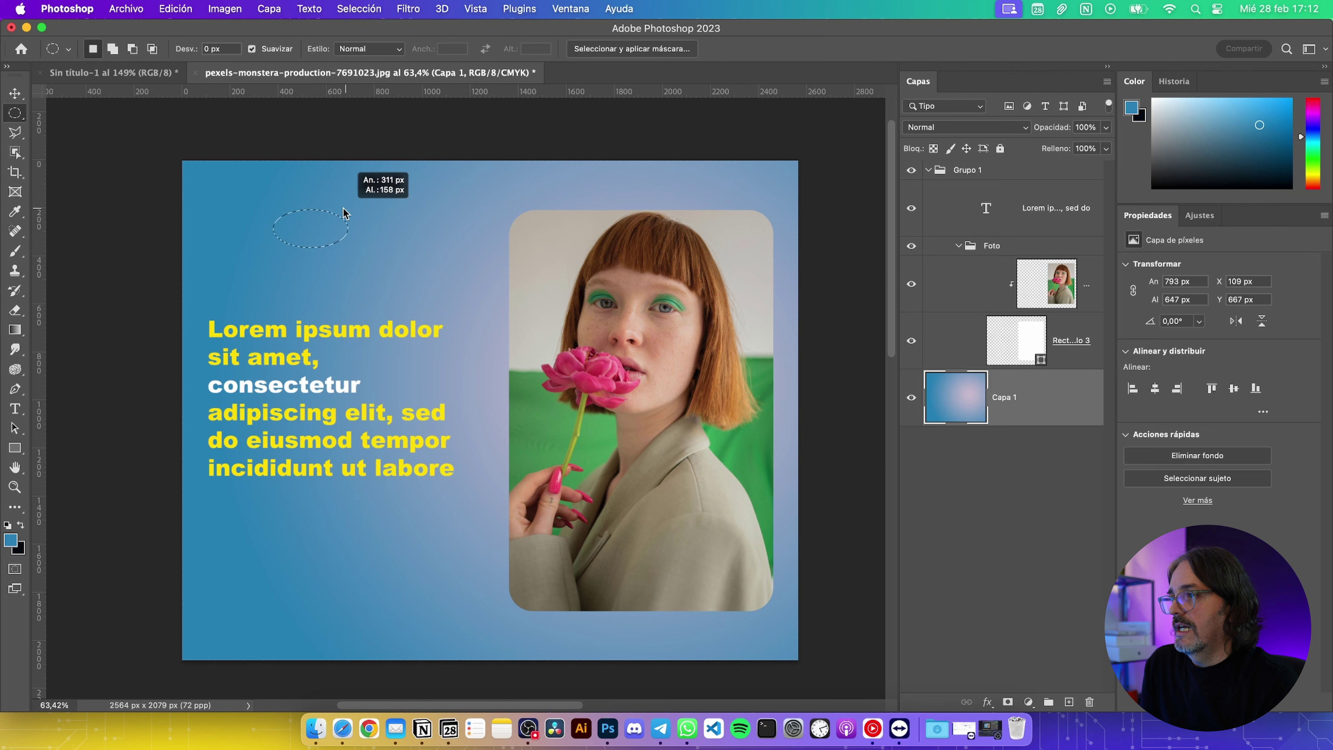
{"action": "mouse_move", "coordinate": [385, 292]}
{"action": "left_mouse_down"}
{"action": "mouse_move", "coordinate": [330, 239]}
{"action": "mouse_move", "coordinate": [342, 294]}
{"action": "mouse_move", "coordinate": [534, 431]}
{"action": "left_mouse_up"}
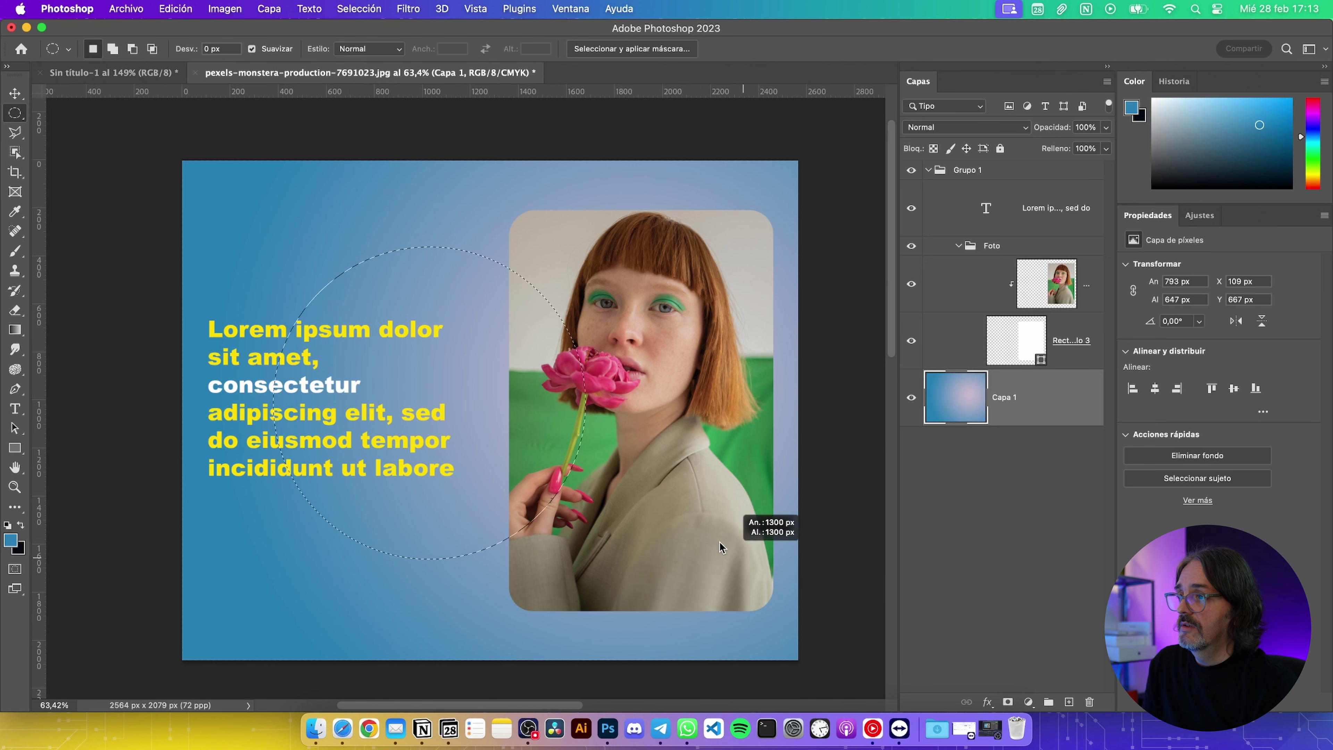
{"action": "mouse_move", "coordinate": [534, 432]}
{"action": "left_mouse_down"}
{"action": "mouse_move", "coordinate": [565, 432]}
{"action": "mouse_move", "coordinate": [624, 478]}
{"action": "left_mouse_up"}
{"action": "left_click", "coordinate": [626, 477]}
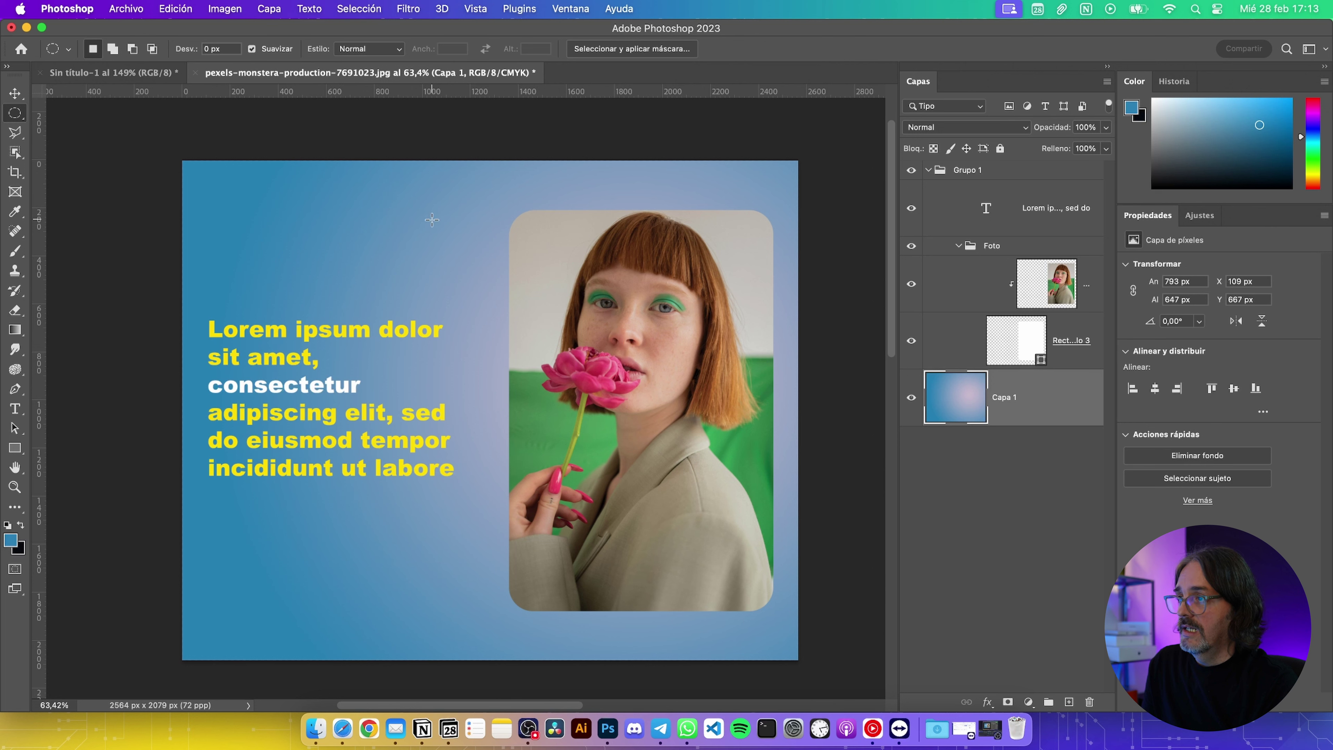
{"action": "left_click_drag", "start_coordinate": [677, 457], "coordinate": [638, 469]}
{"action": "left_click_drag", "start_coordinate": [563, 344], "coordinate": [662, 340]}
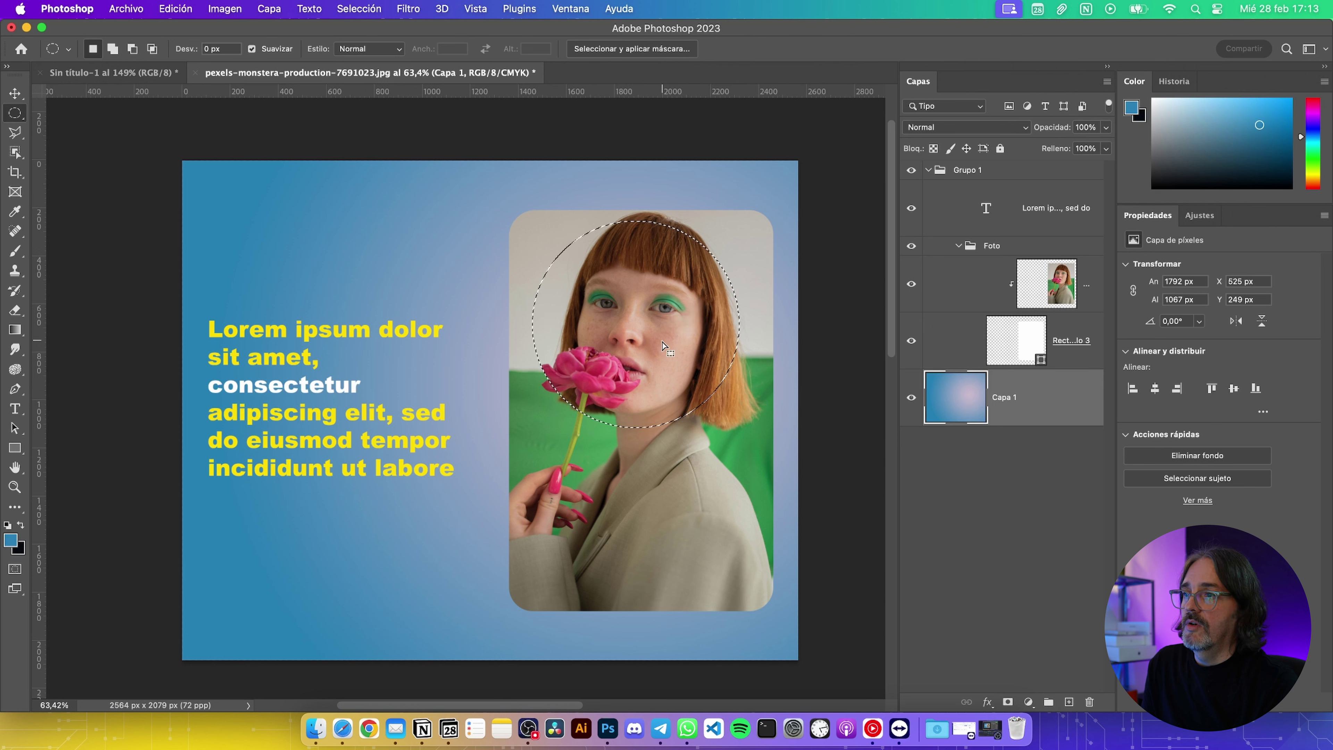
On Capa 0, invert the circular selection and delete the photo outside the circle
{"action": "left_click", "coordinate": [1044, 293]}
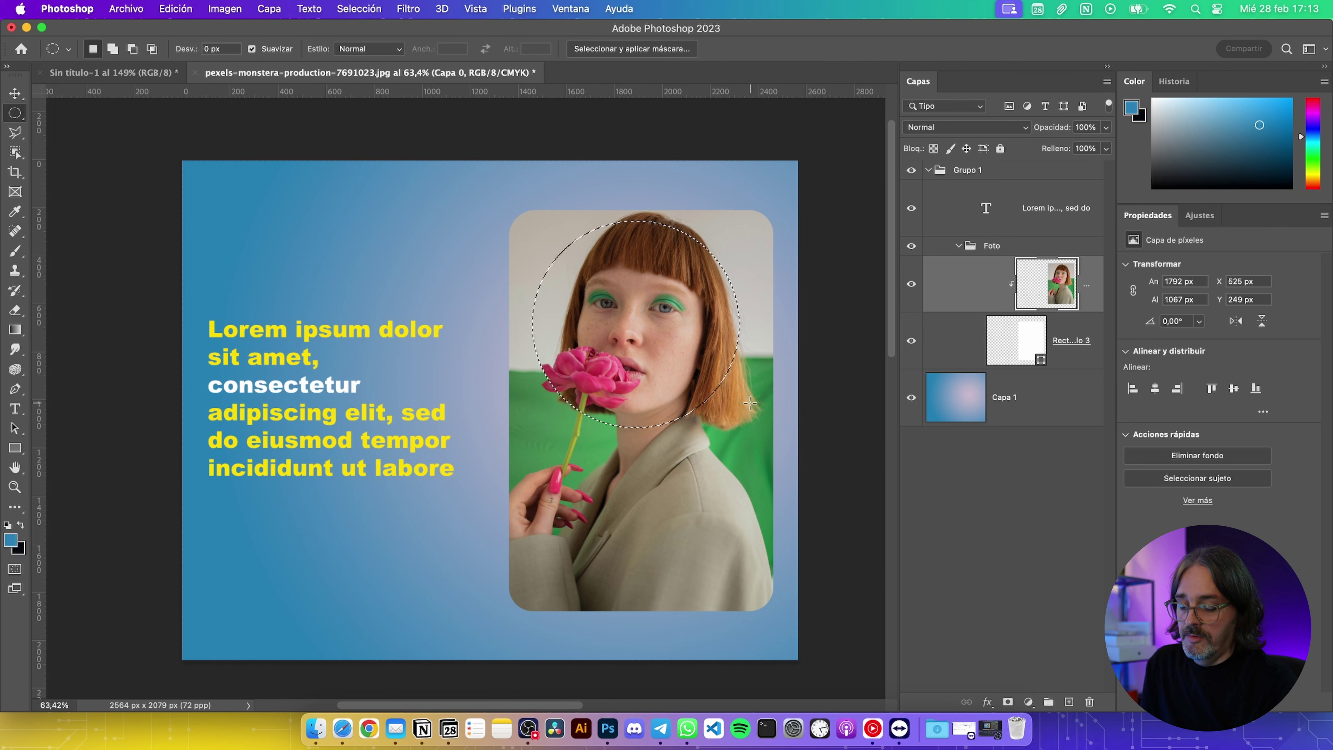
{"action": "key", "text": "BackSpace"}
{"action": "key", "text": "ctrl+z"}
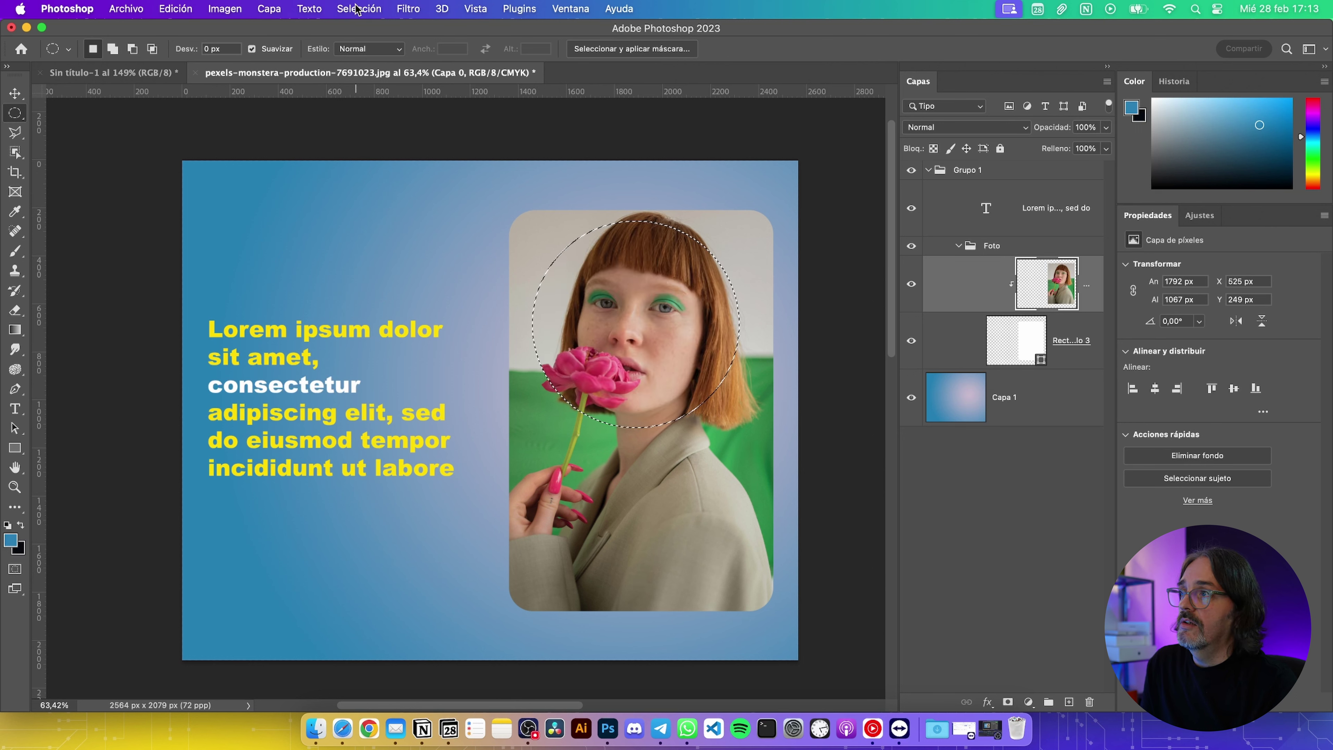
{"action": "left_click", "coordinate": [382, 76]}
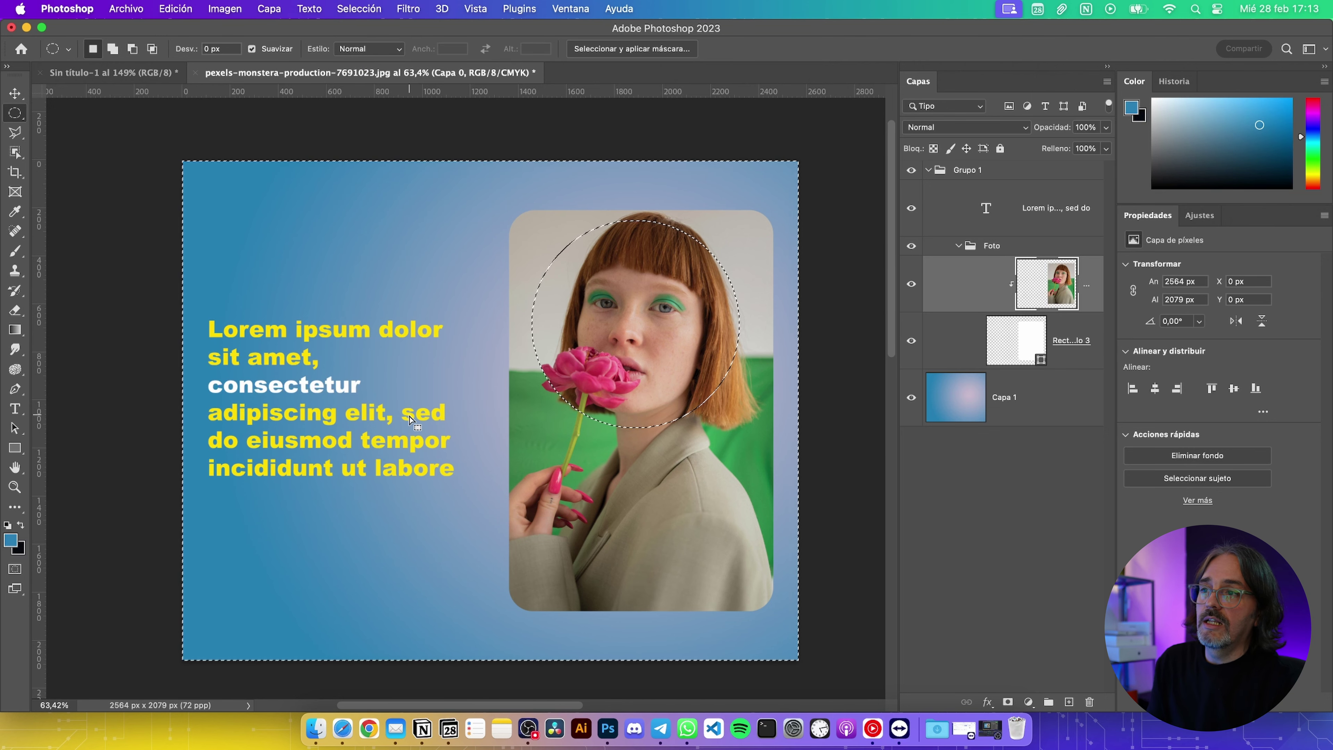
{"action": "key", "text": "Delete"}
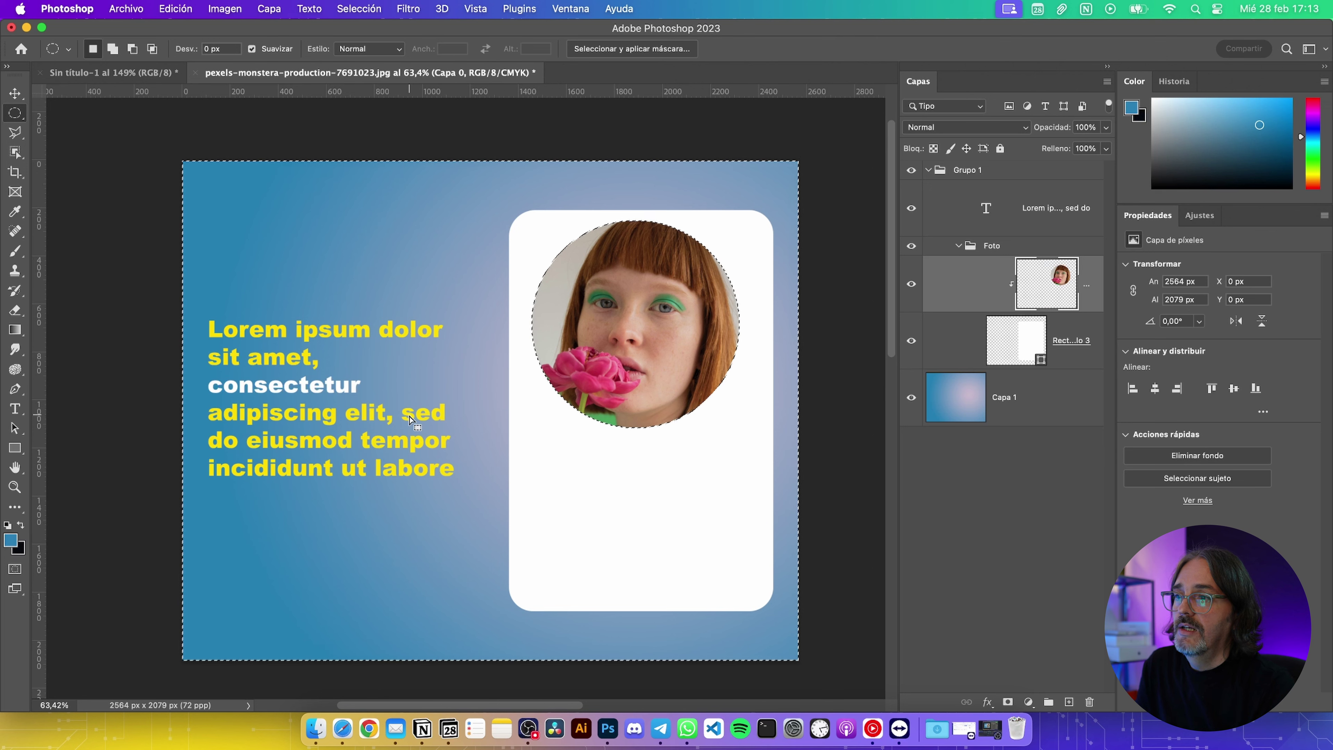
{"action": "left_click", "coordinate": [1026, 478]}
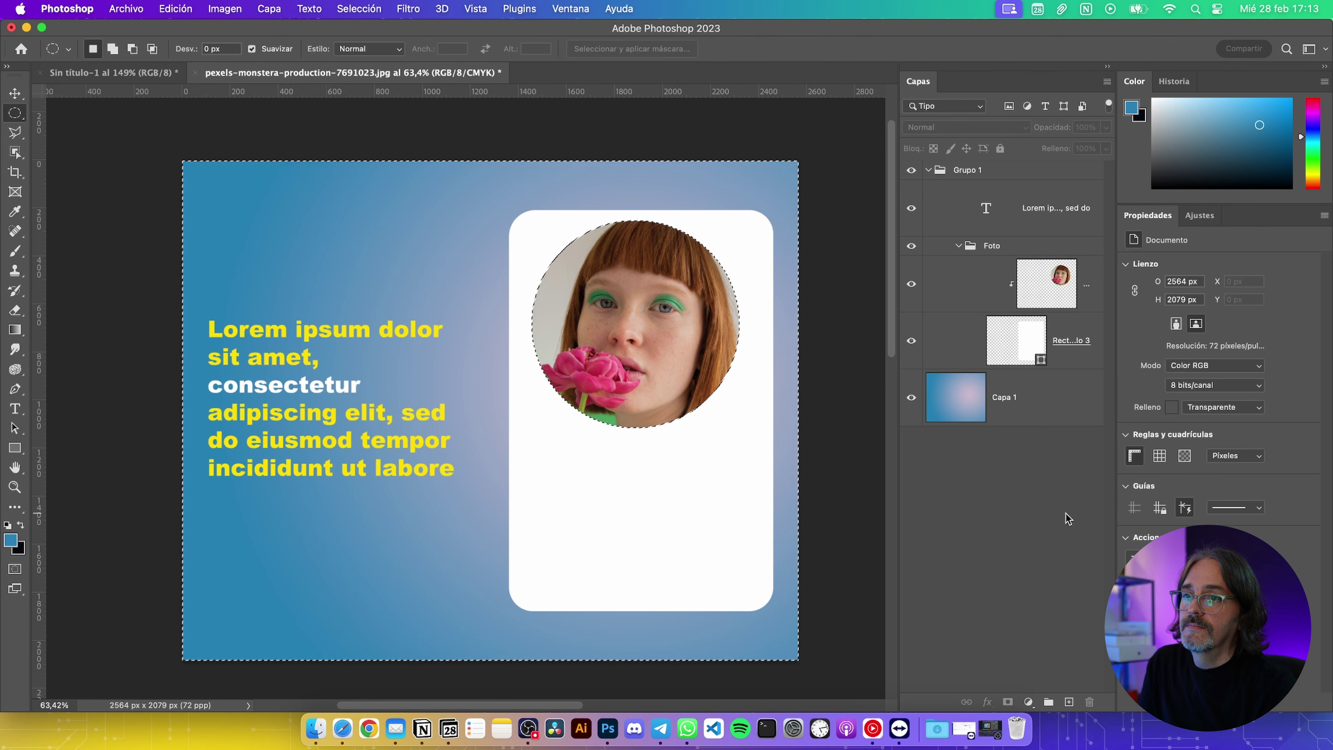
Hide the white rounded card Rectángulo 3 and deselect the circle
{"action": "left_click", "coordinate": [912, 342]}
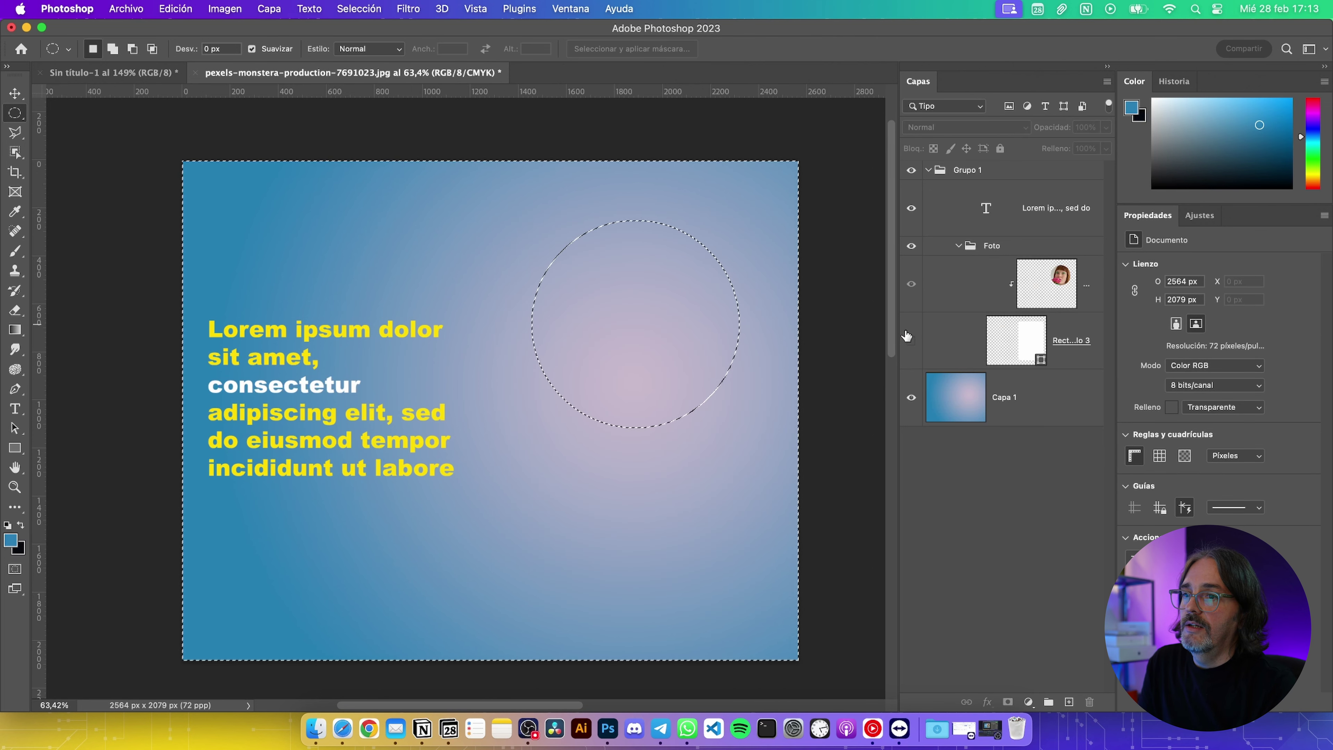
{"action": "left_click", "coordinate": [911, 343]}
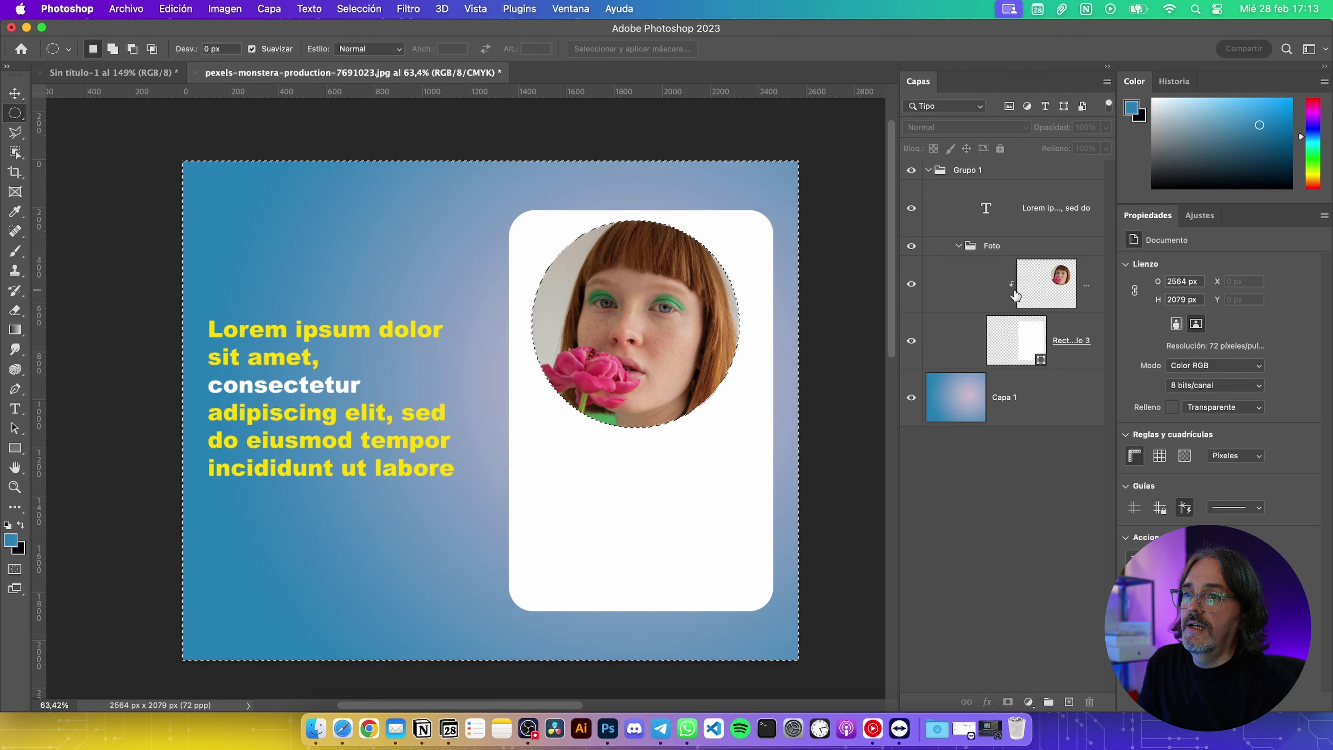
{"action": "left_click", "coordinate": [1000, 304]}
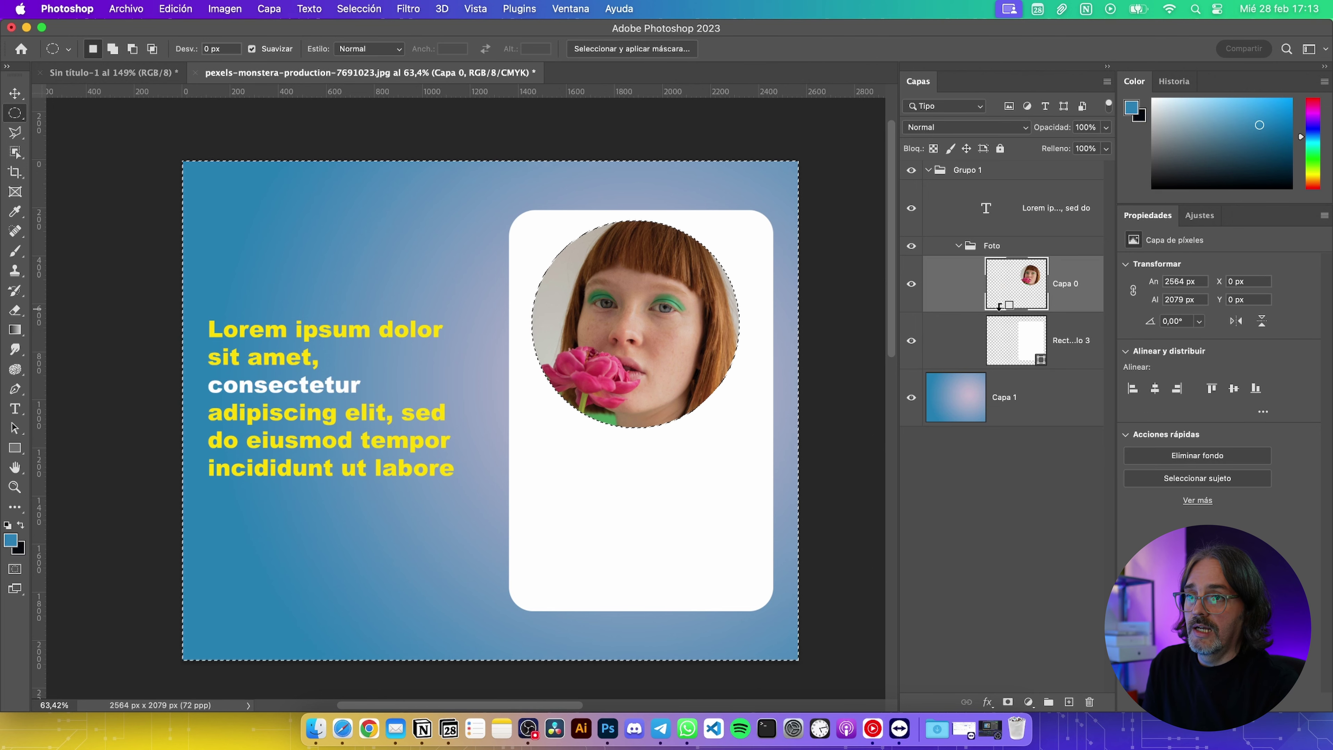
{"action": "left_click", "coordinate": [912, 340]}
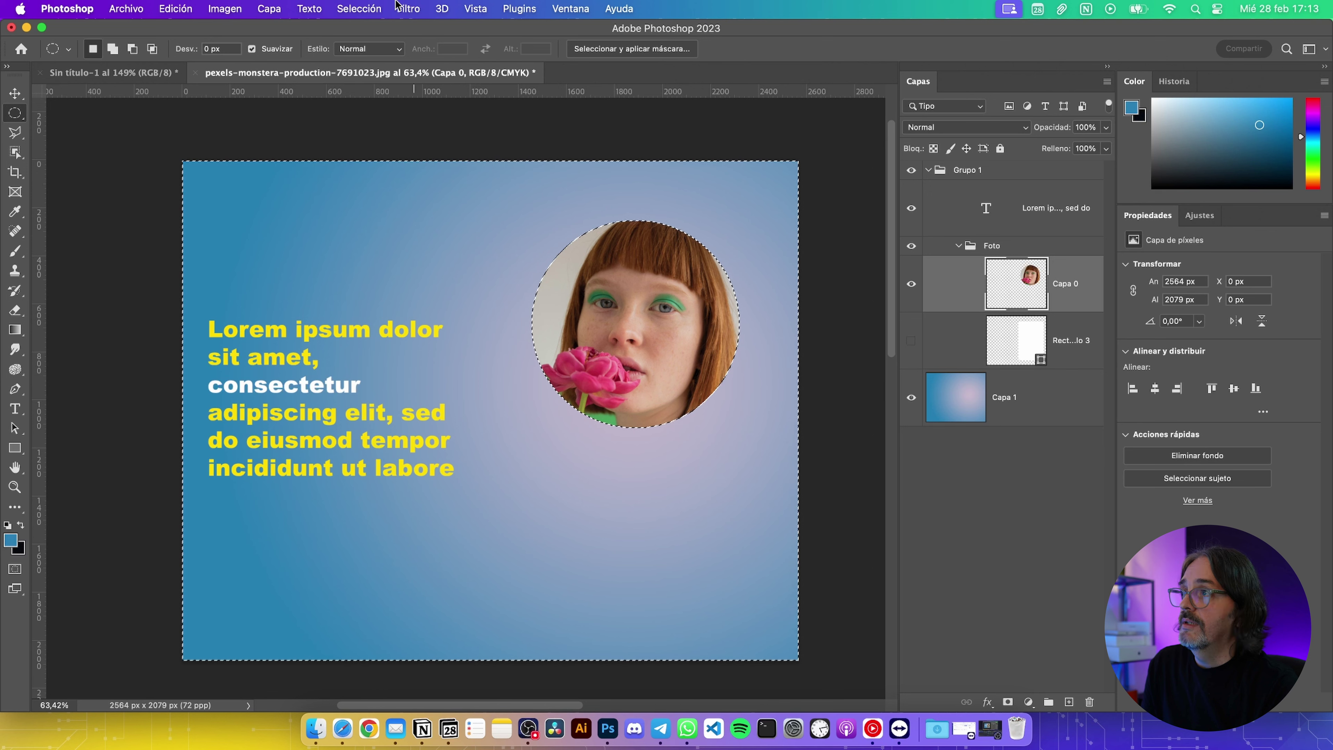
{"action": "left_click", "coordinate": [359, 8]}
{"action": "left_click", "coordinate": [369, 44]}
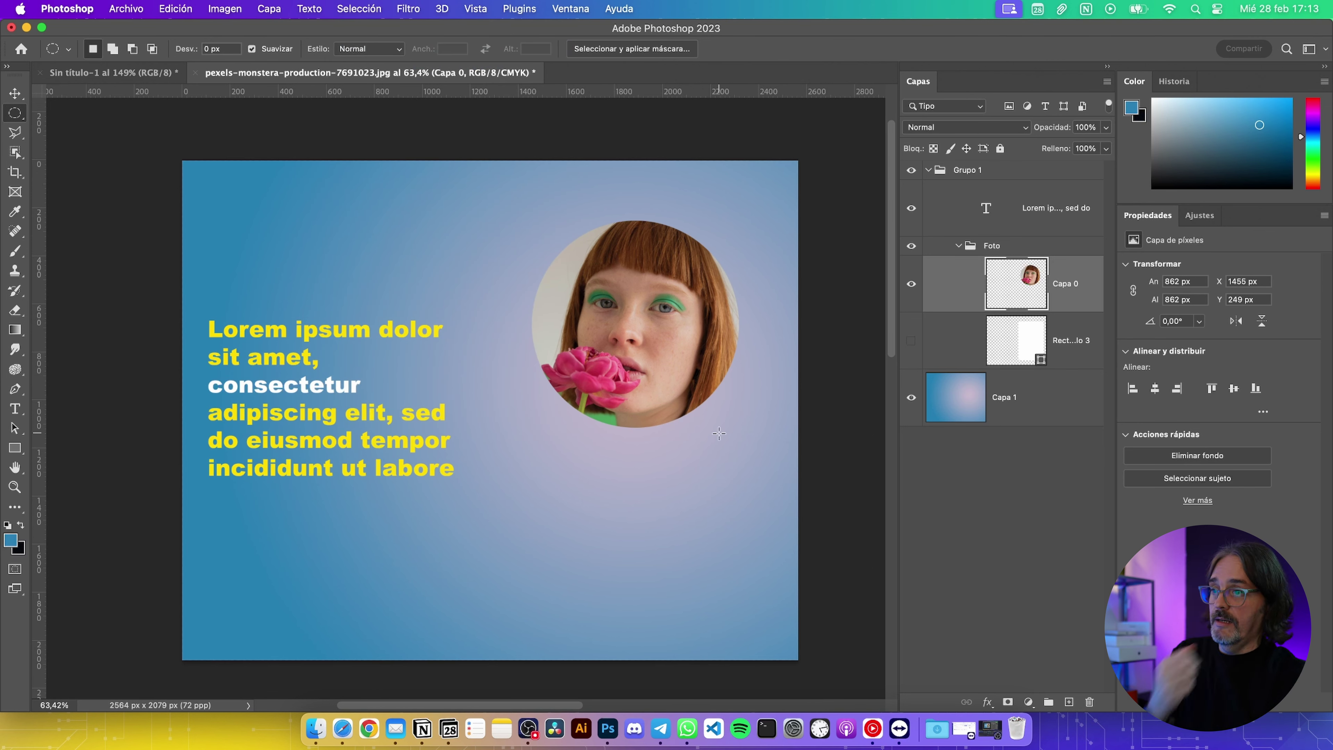
Set the whole paragraph's text colour to white
{"action": "double_click", "coordinate": [975, 208]}
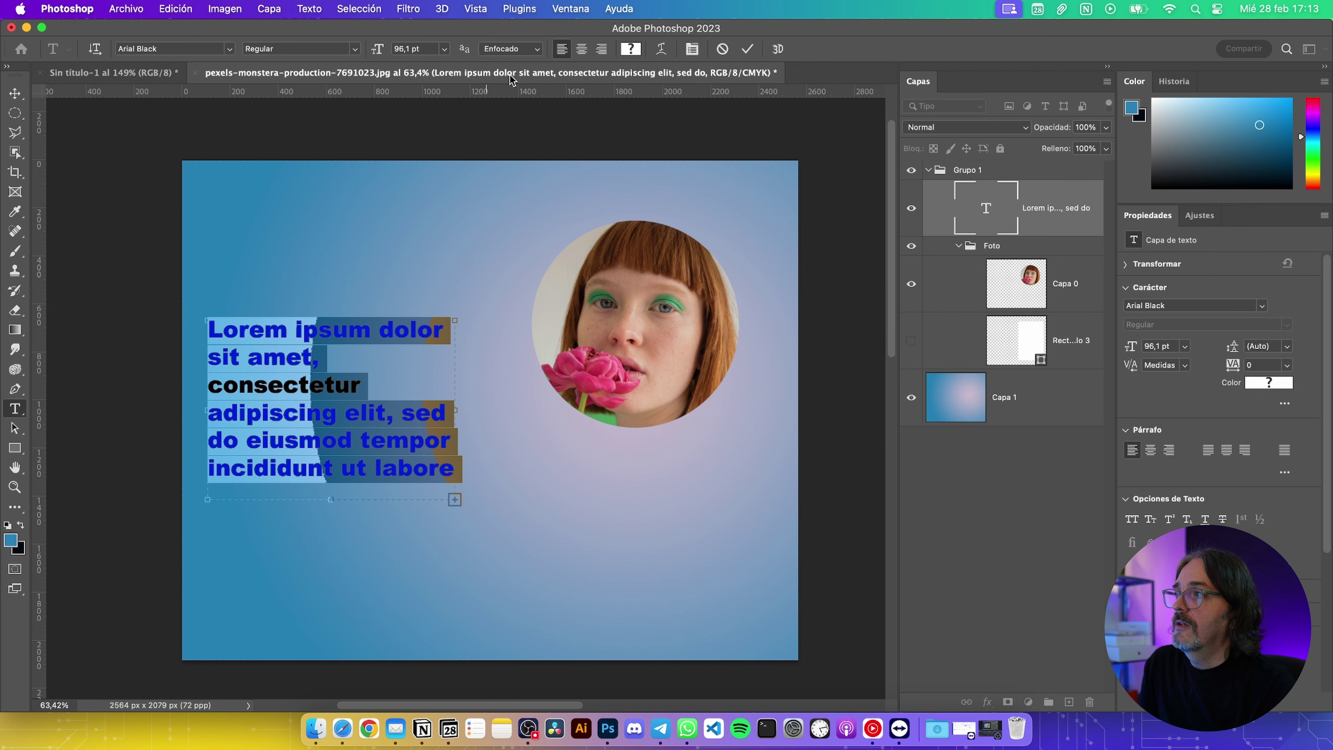
{"action": "left_click", "coordinate": [630, 48]}
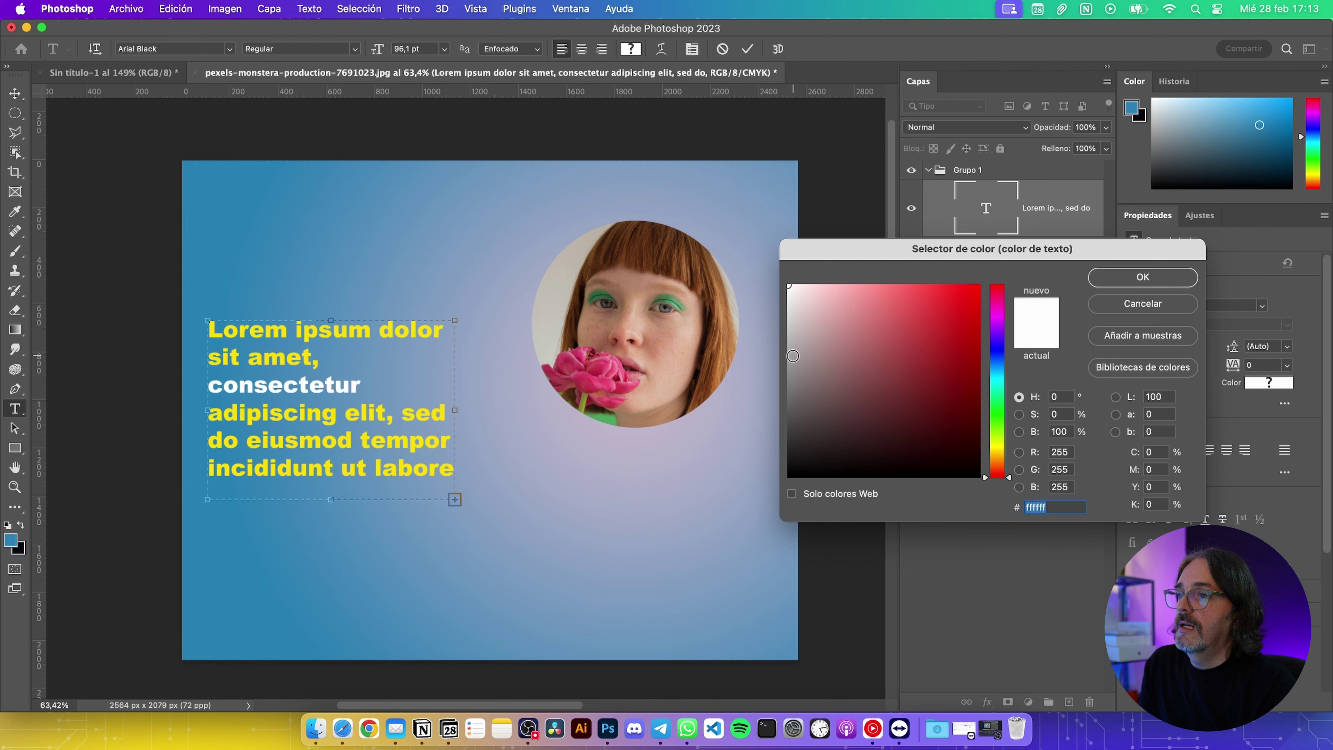
{"action": "left_click_drag", "start_coordinate": [792, 356], "coordinate": [1027, 557]}
{"action": "left_click_drag", "start_coordinate": [871, 378], "coordinate": [721, 208]}
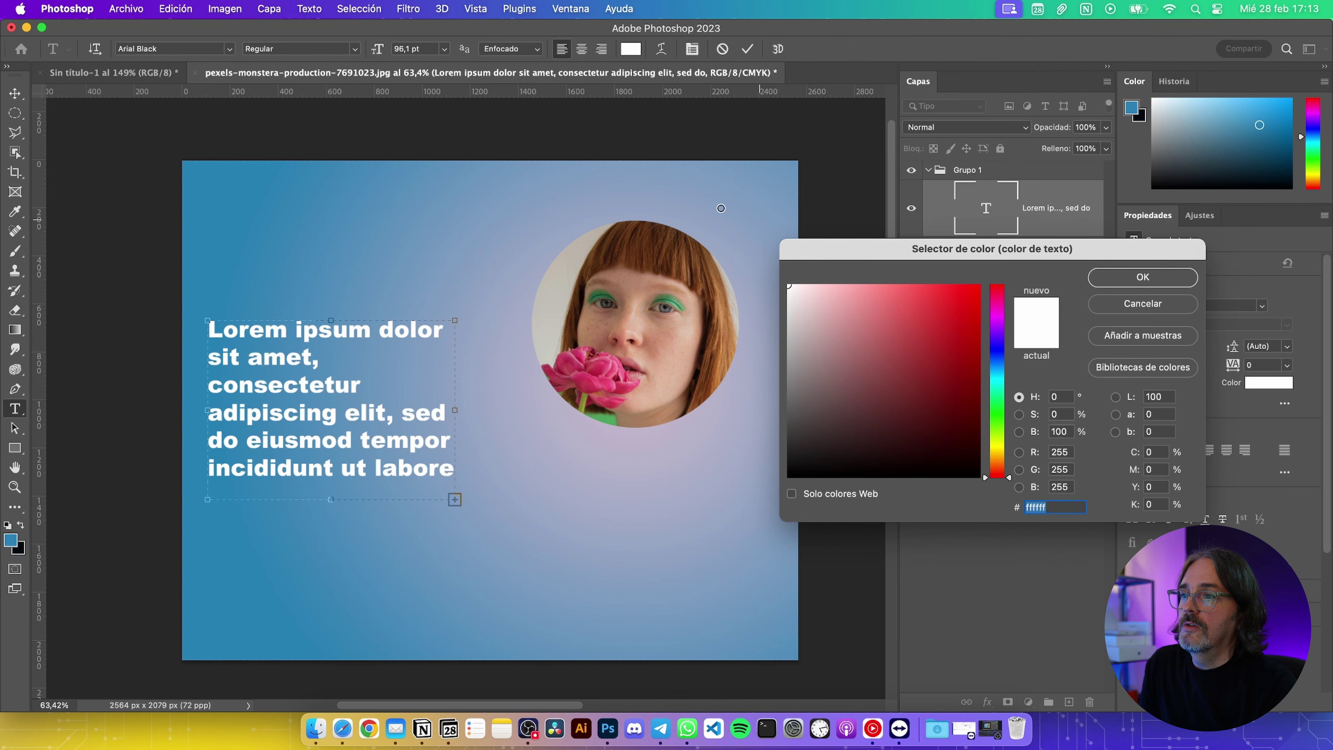
{"action": "left_click", "coordinate": [1123, 280]}
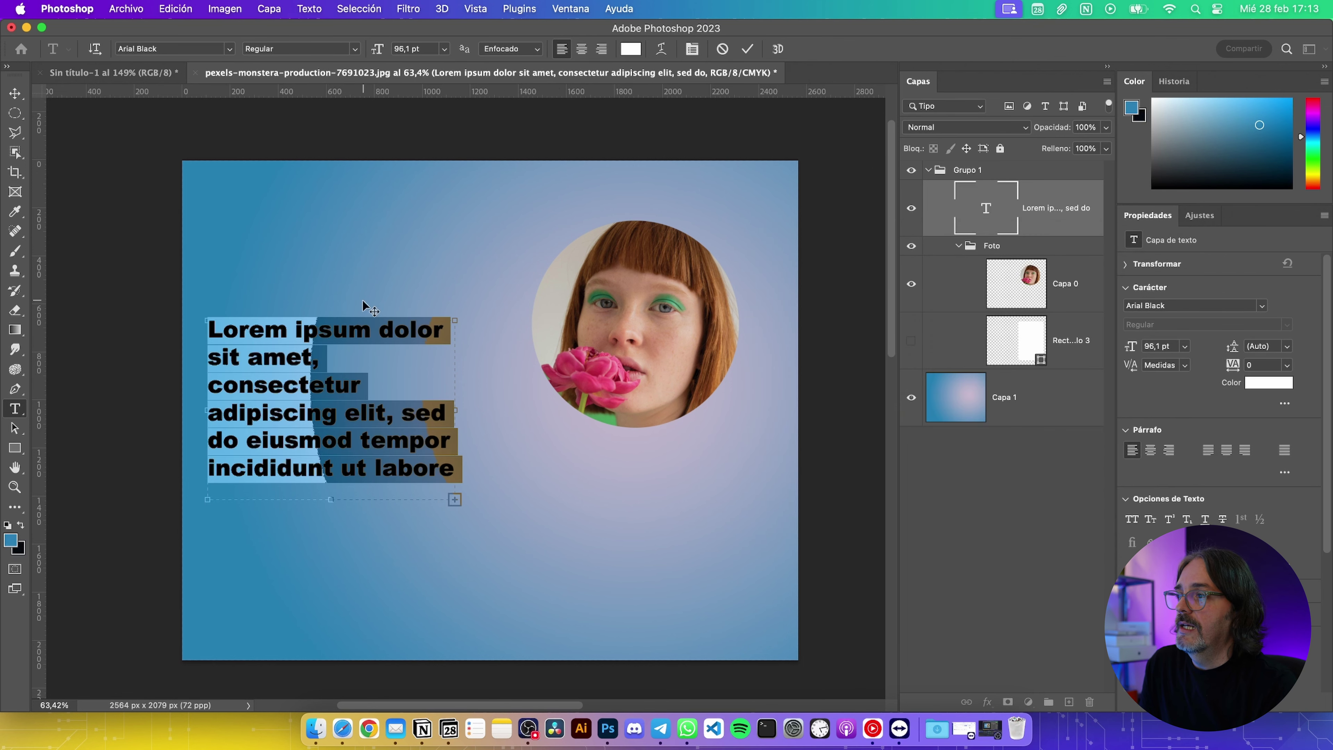
Set the paragraph to 72 pt and move it below the circular photo, lower right
{"action": "left_click", "coordinate": [444, 51]}
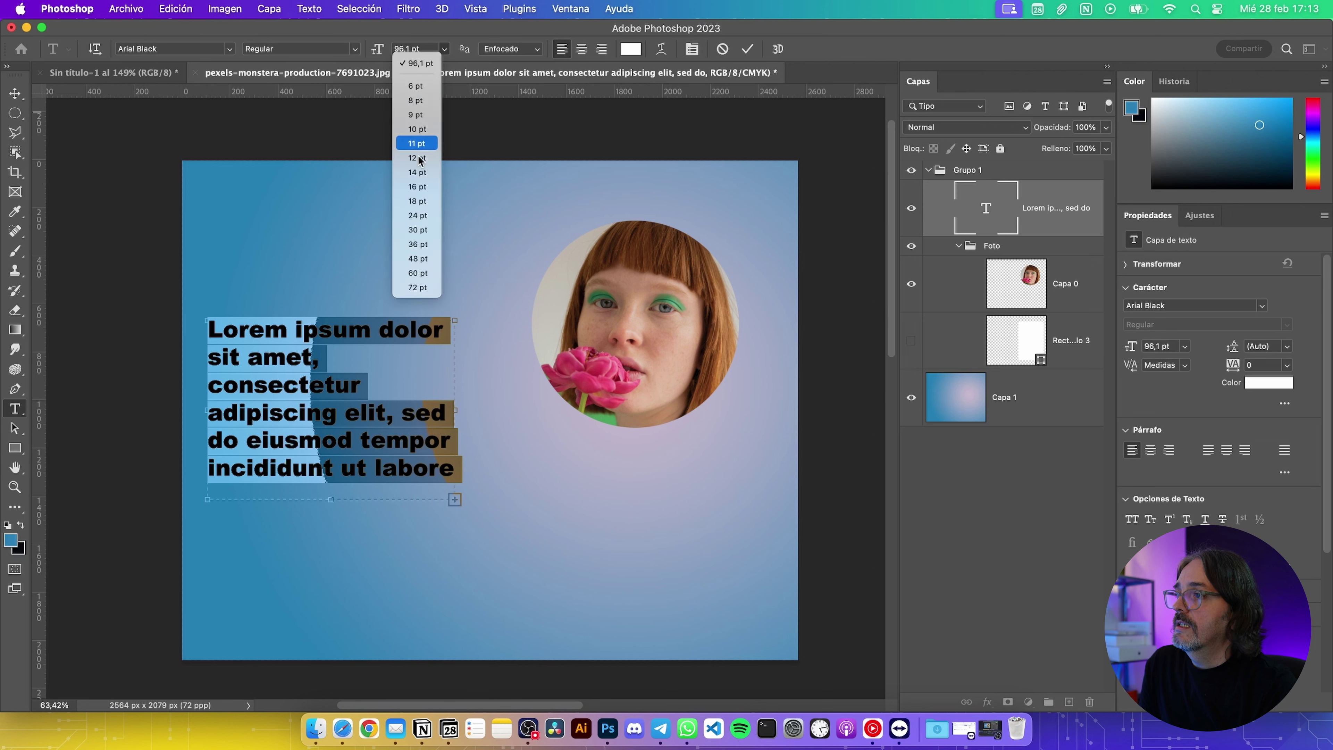
{"action": "left_click", "coordinate": [416, 287]}
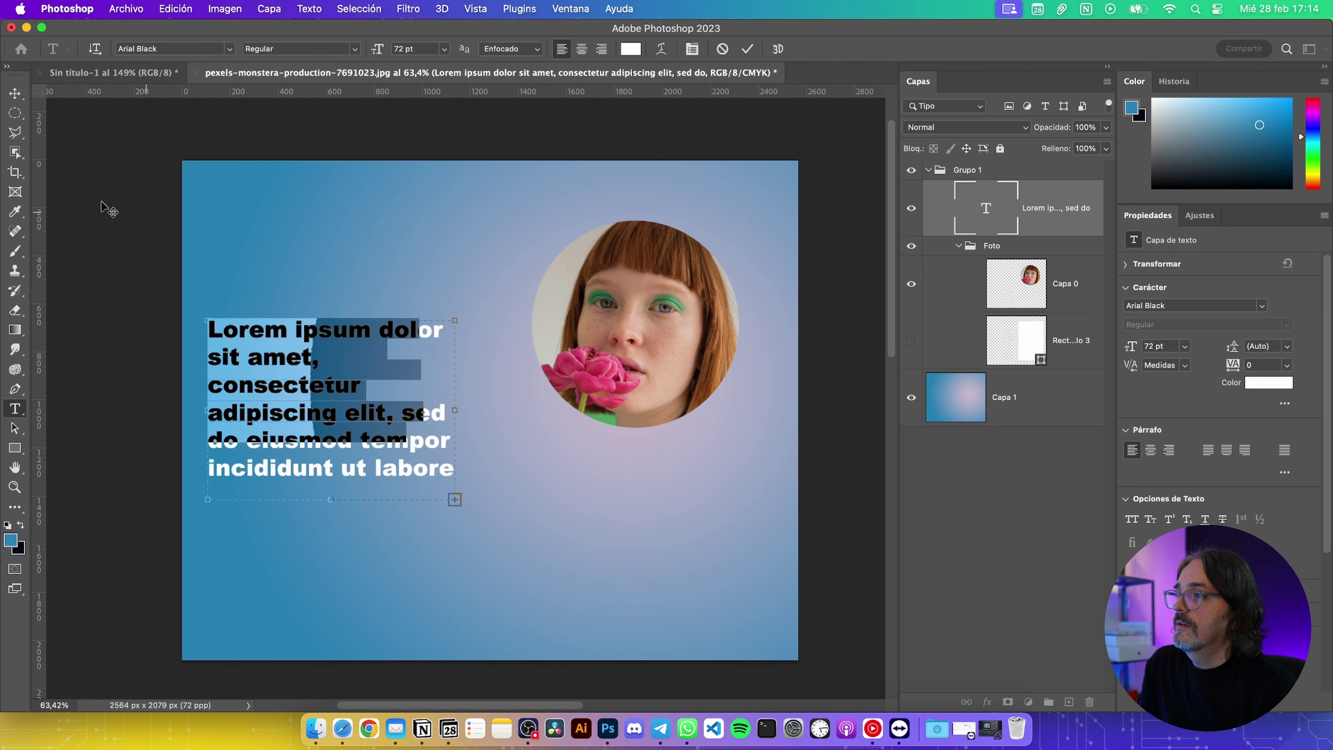
{"action": "left_click", "coordinate": [26, 98]}
{"action": "left_click_drag", "start_coordinate": [305, 420], "coordinate": [627, 576]}
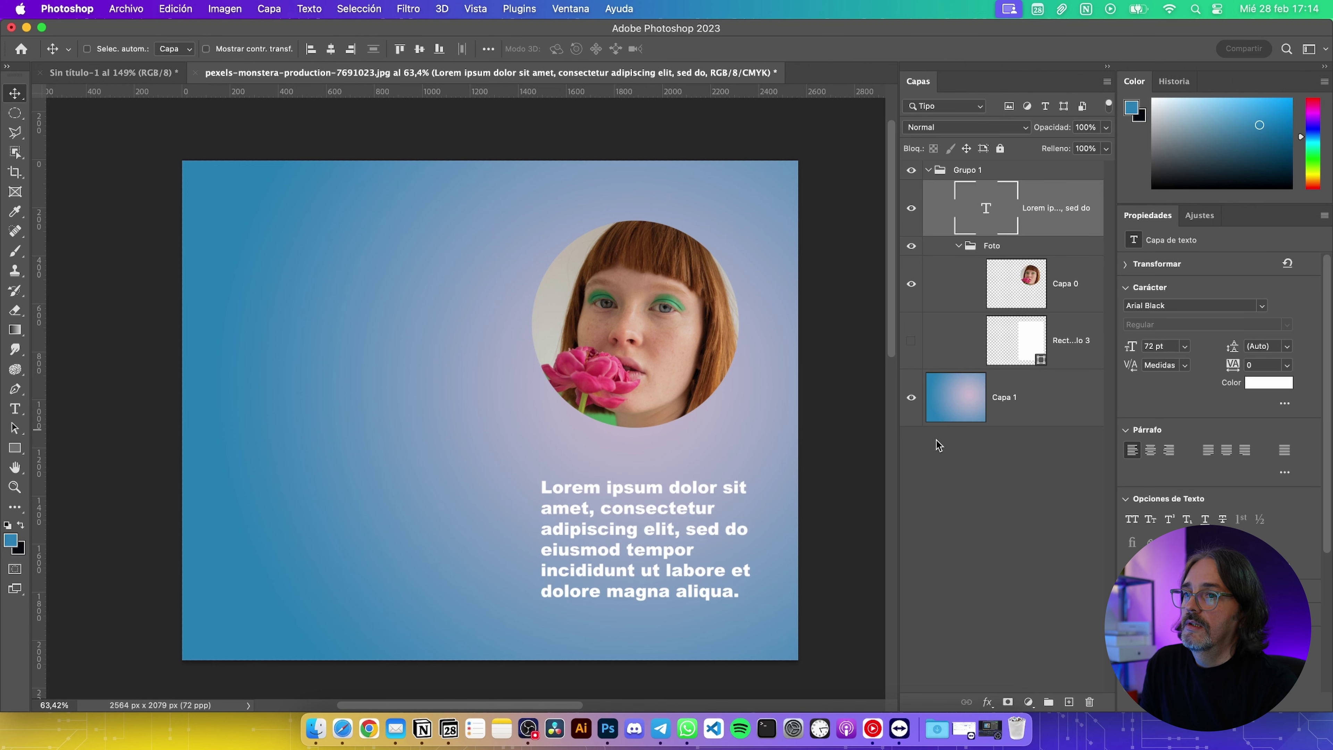
Crop the canvas to a narrow 1363 × 2079 px vertical strip around the photo and paragraph
{"action": "left_click", "coordinate": [10, 175]}
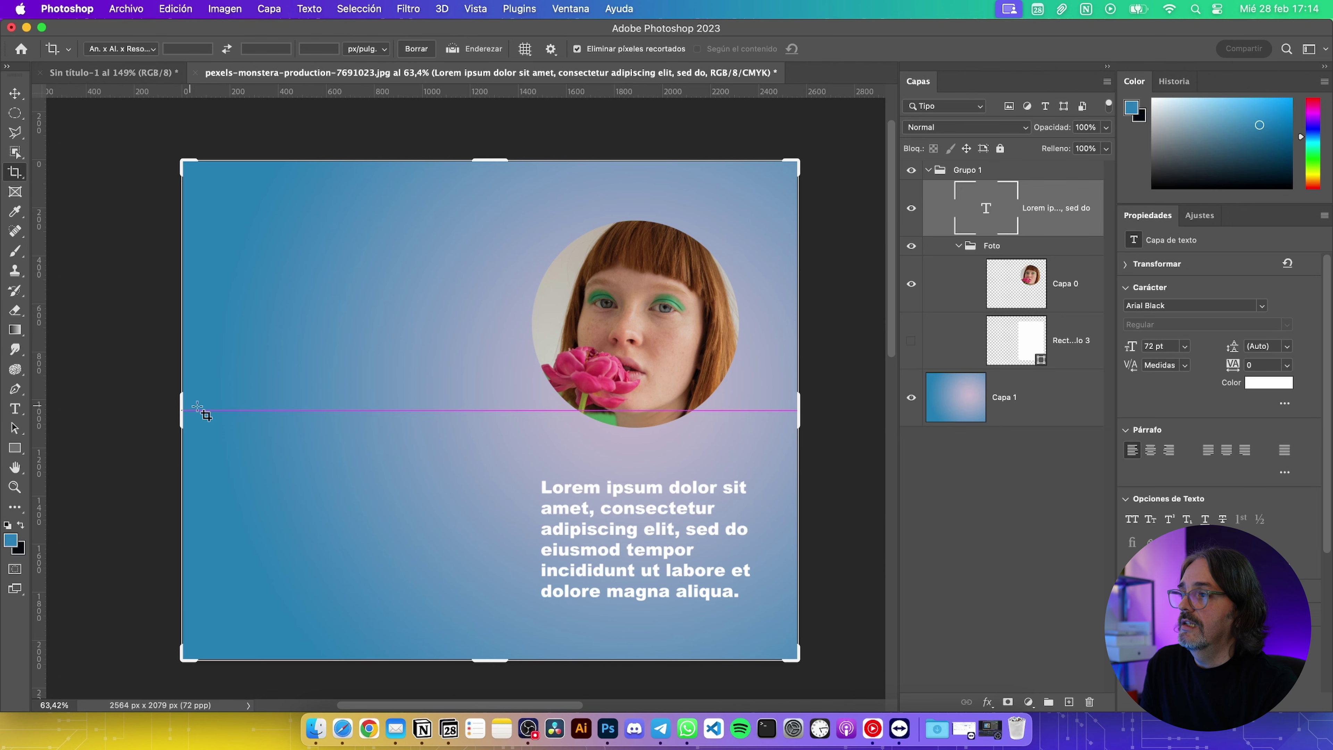
{"action": "left_click_drag", "start_coordinate": [246, 411], "coordinate": [239, 410]}
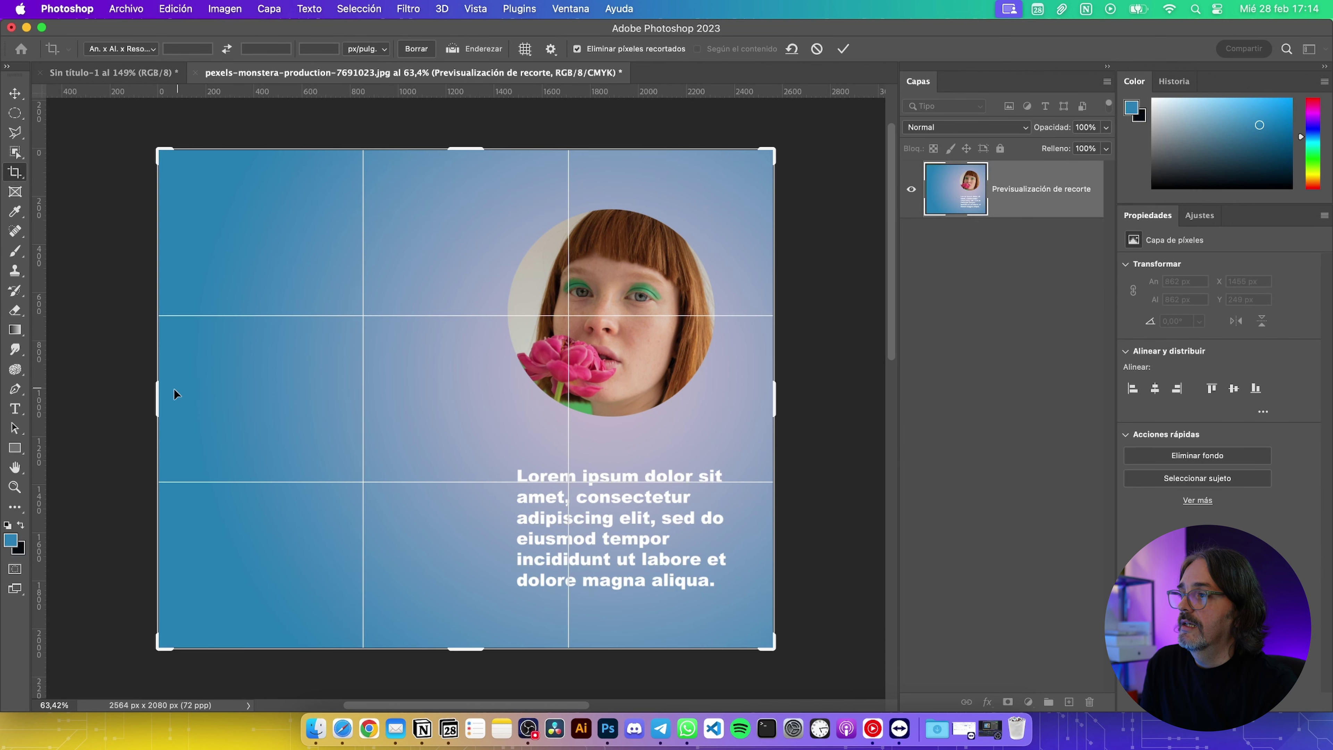
{"action": "left_click_drag", "start_coordinate": [158, 393], "coordinate": [303, 394]}
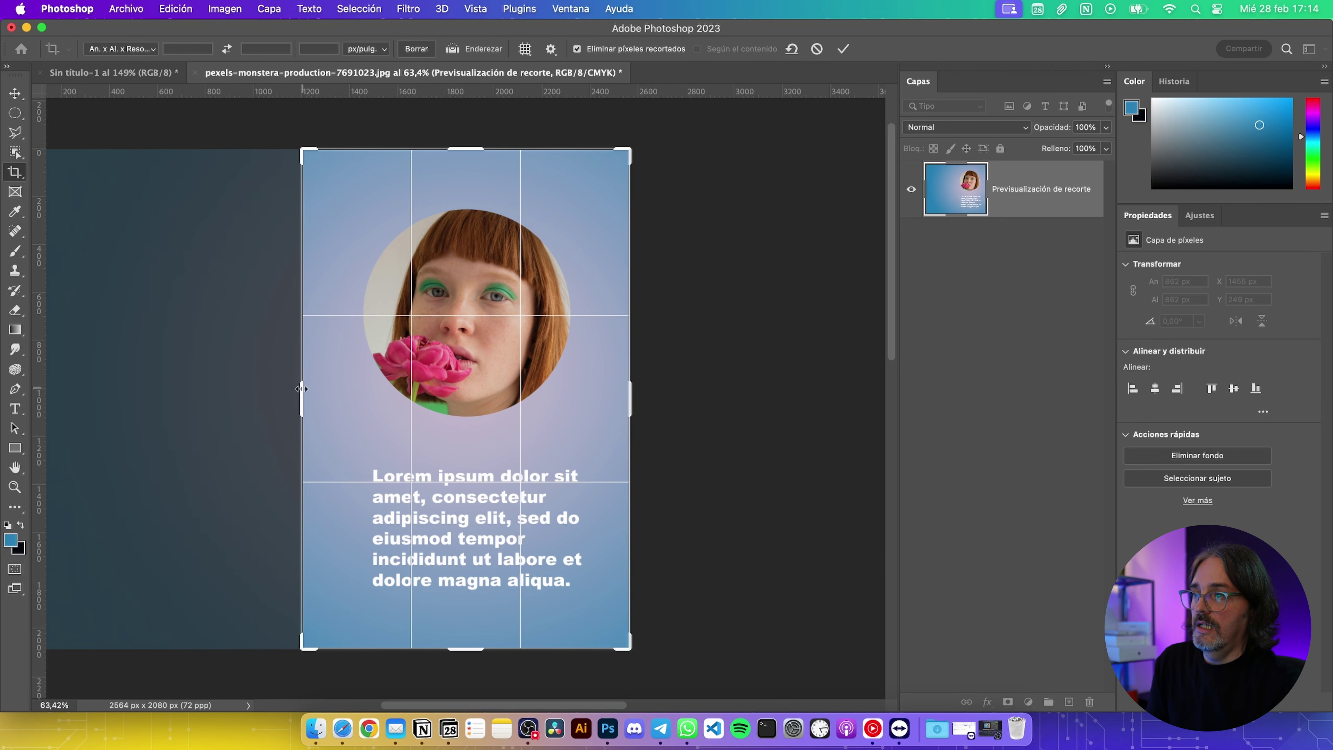
{"action": "key", "text": "Return"}
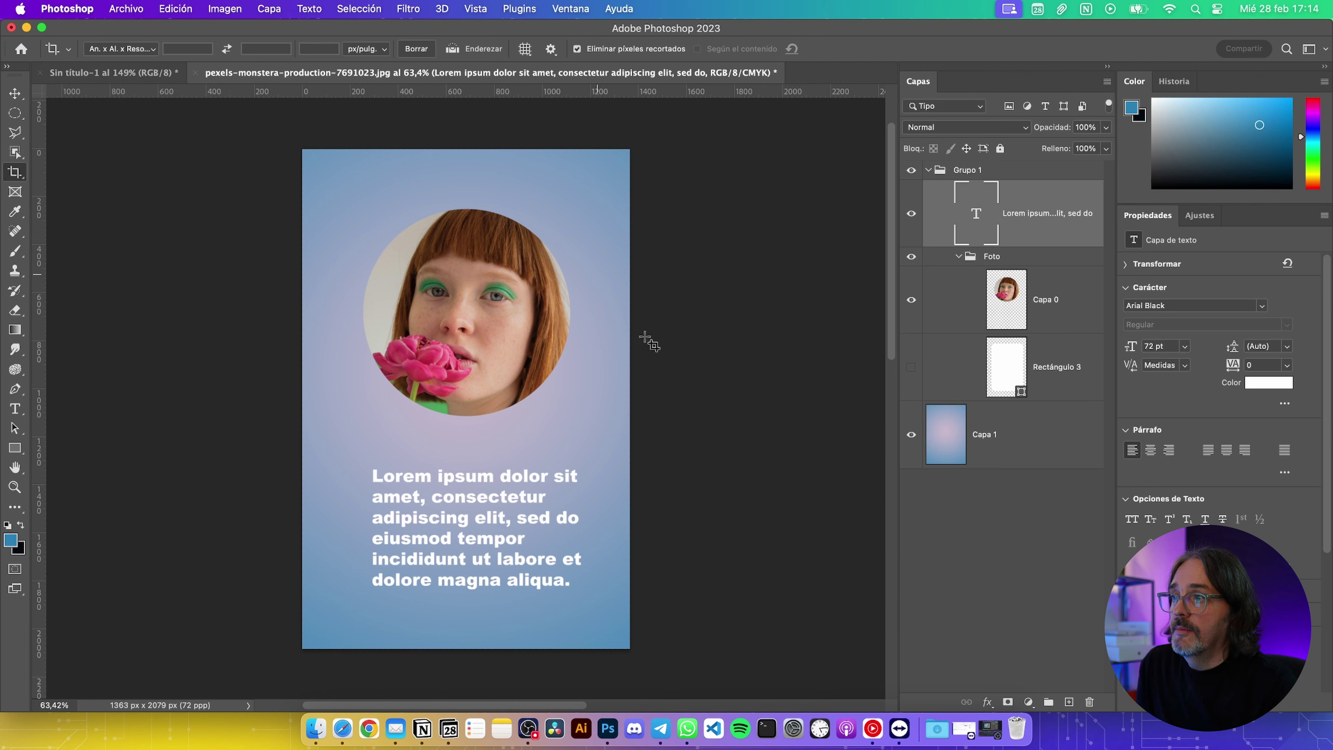
Give Capa 0 a white stroke (Trazo) and a black drop shadow (Sombra paralela)
{"action": "left_click", "coordinate": [1065, 309]}
{"action": "double_click", "coordinate": [1071, 283]}
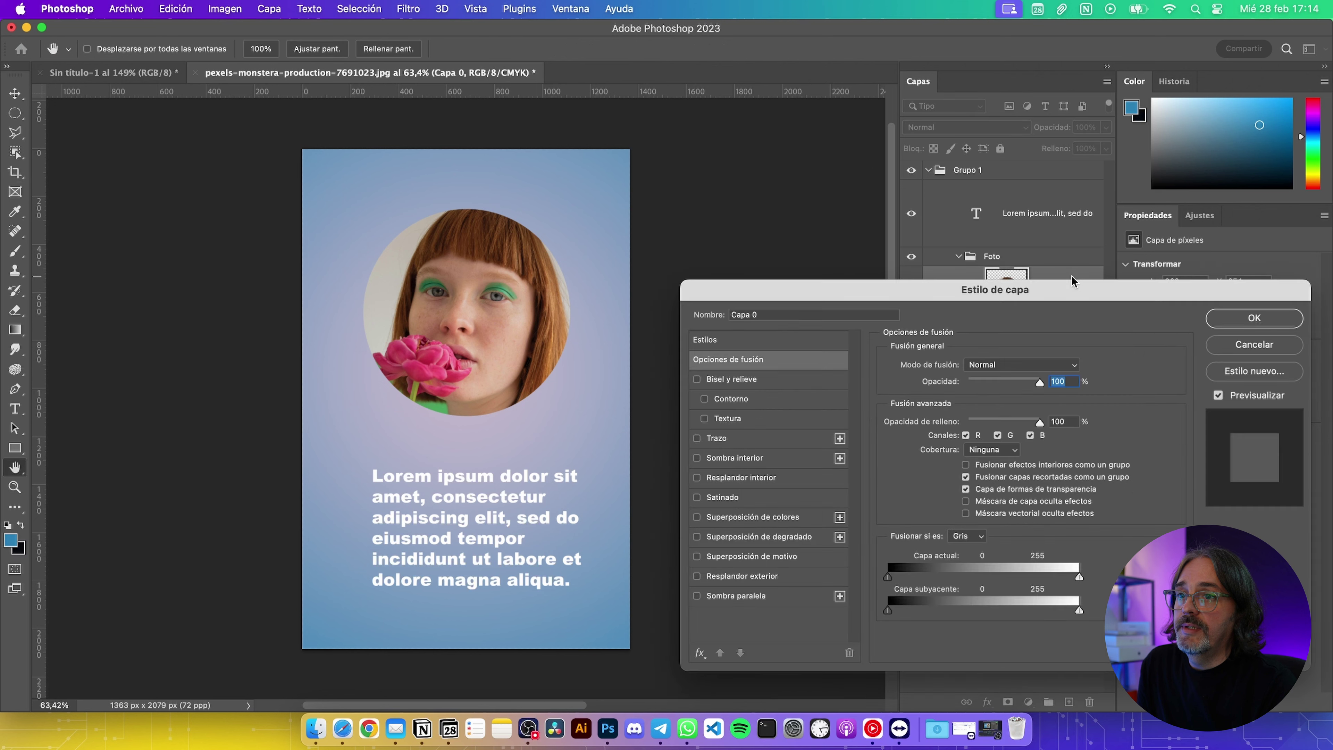
{"action": "left_click", "coordinate": [697, 439]}
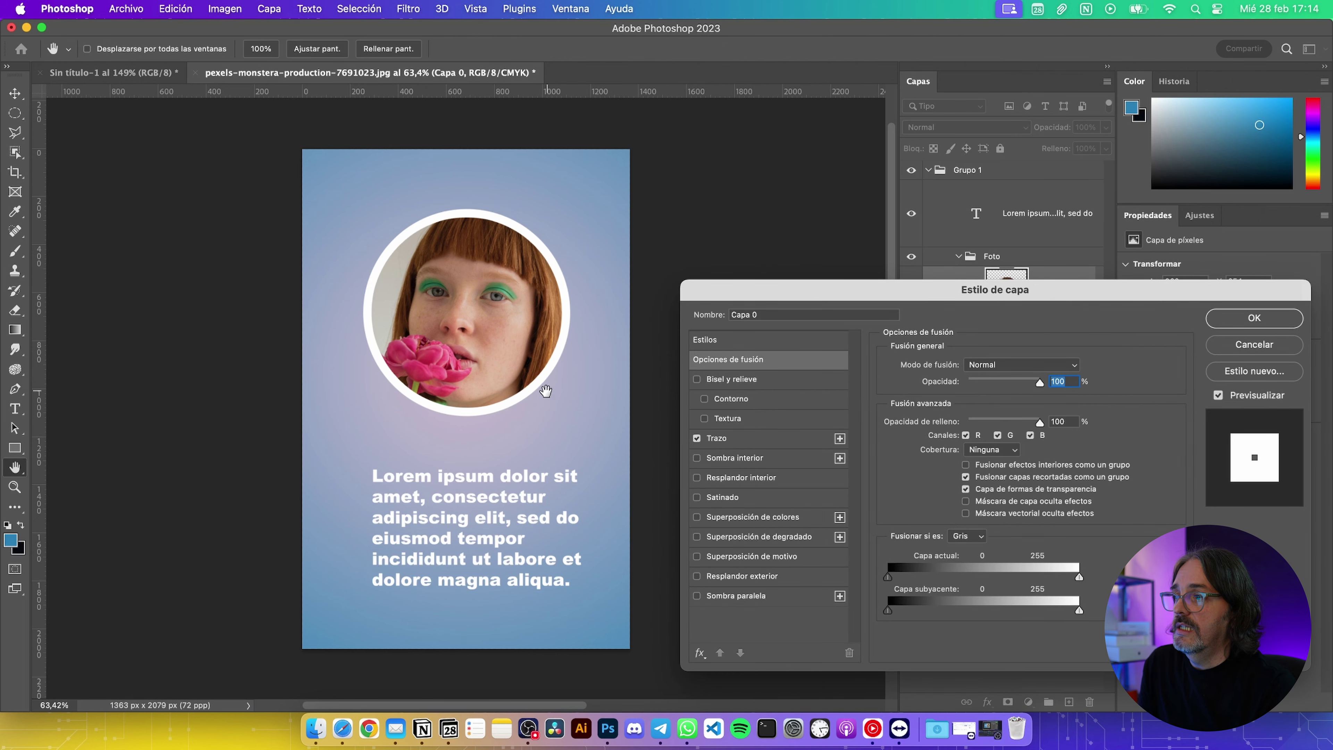
{"action": "left_click", "coordinate": [697, 596]}
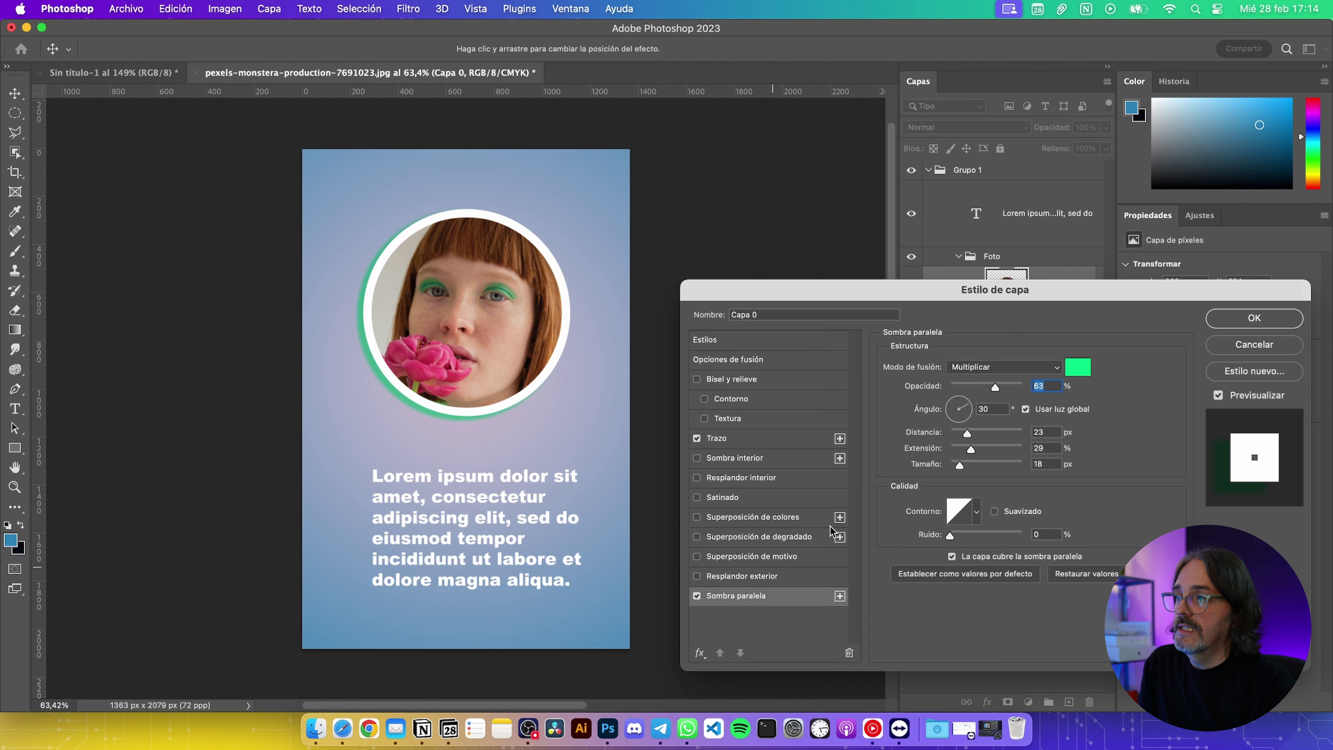
{"action": "left_click", "coordinate": [1079, 368]}
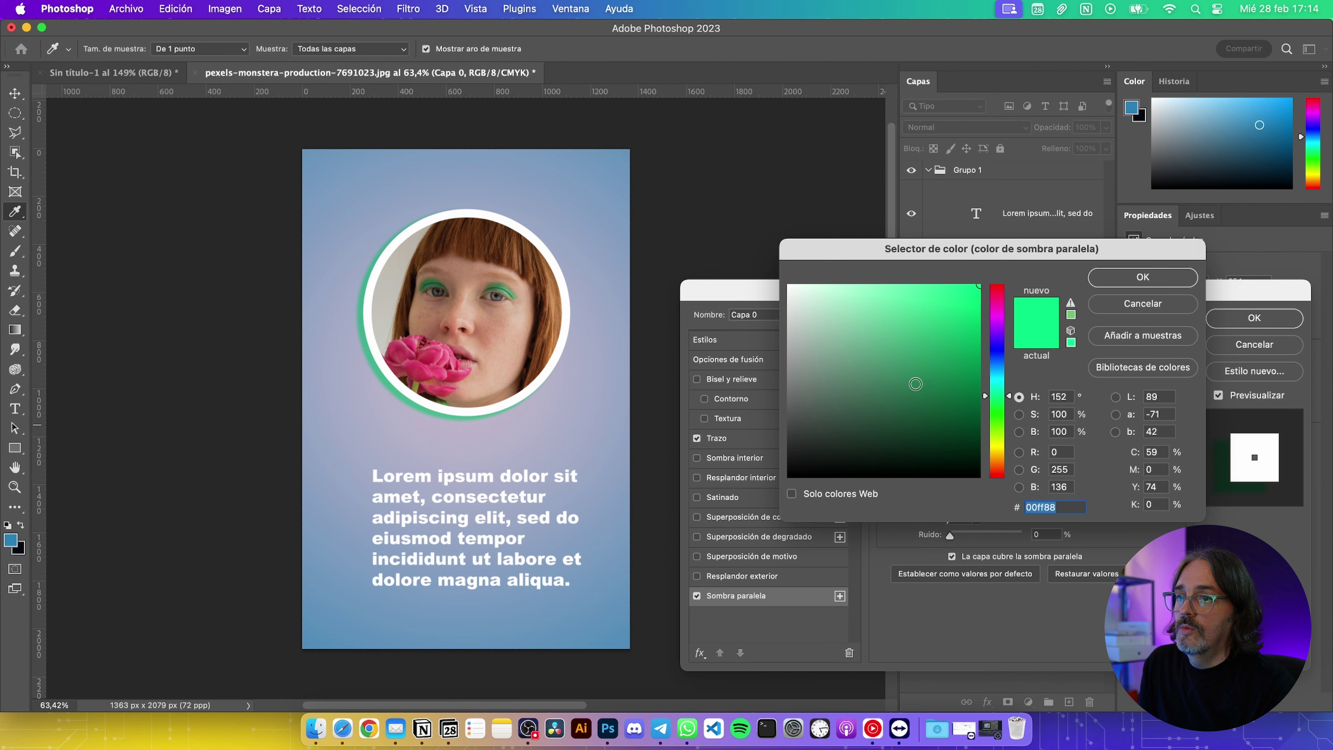
{"action": "left_click", "coordinate": [789, 475]}
{"action": "left_click", "coordinate": [1119, 278]}
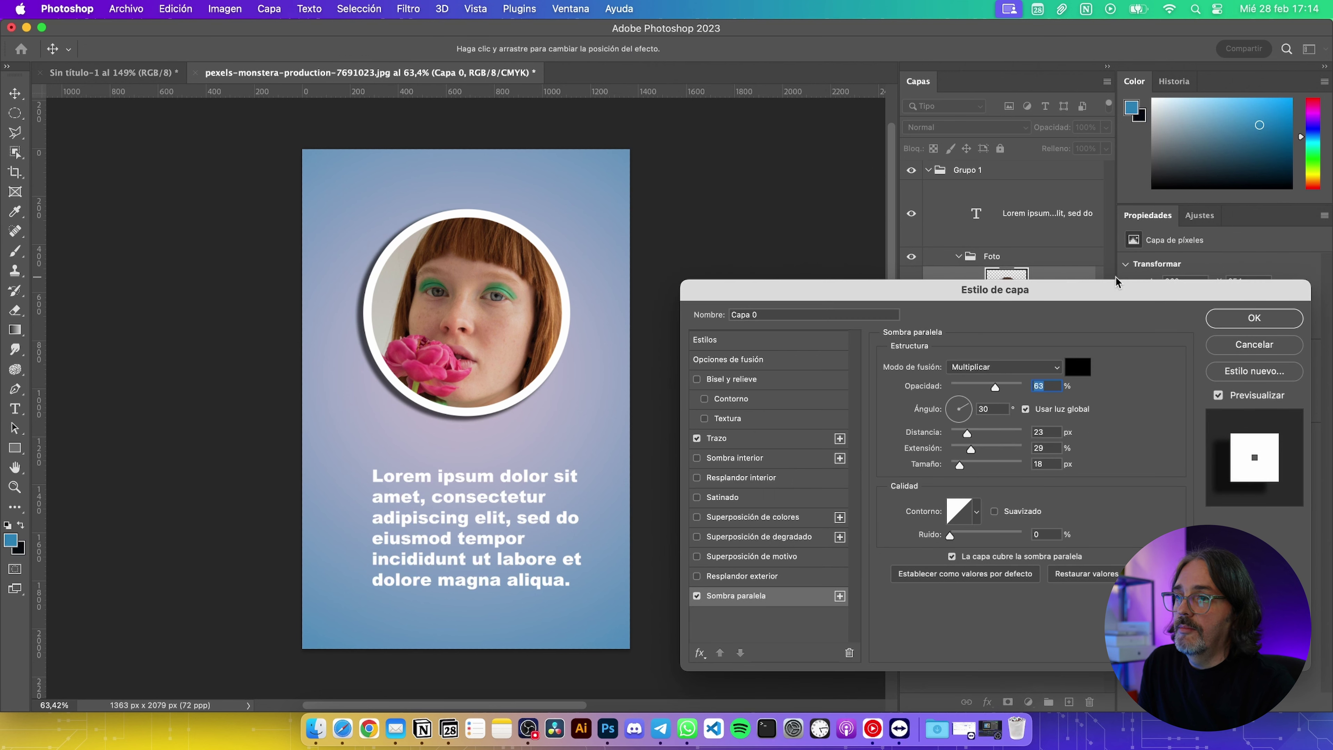
Tune the drop shadow's angle, distance, spread and size, make it very faint, and apply
{"action": "left_click_drag", "start_coordinate": [969, 382], "coordinate": [954, 434]}
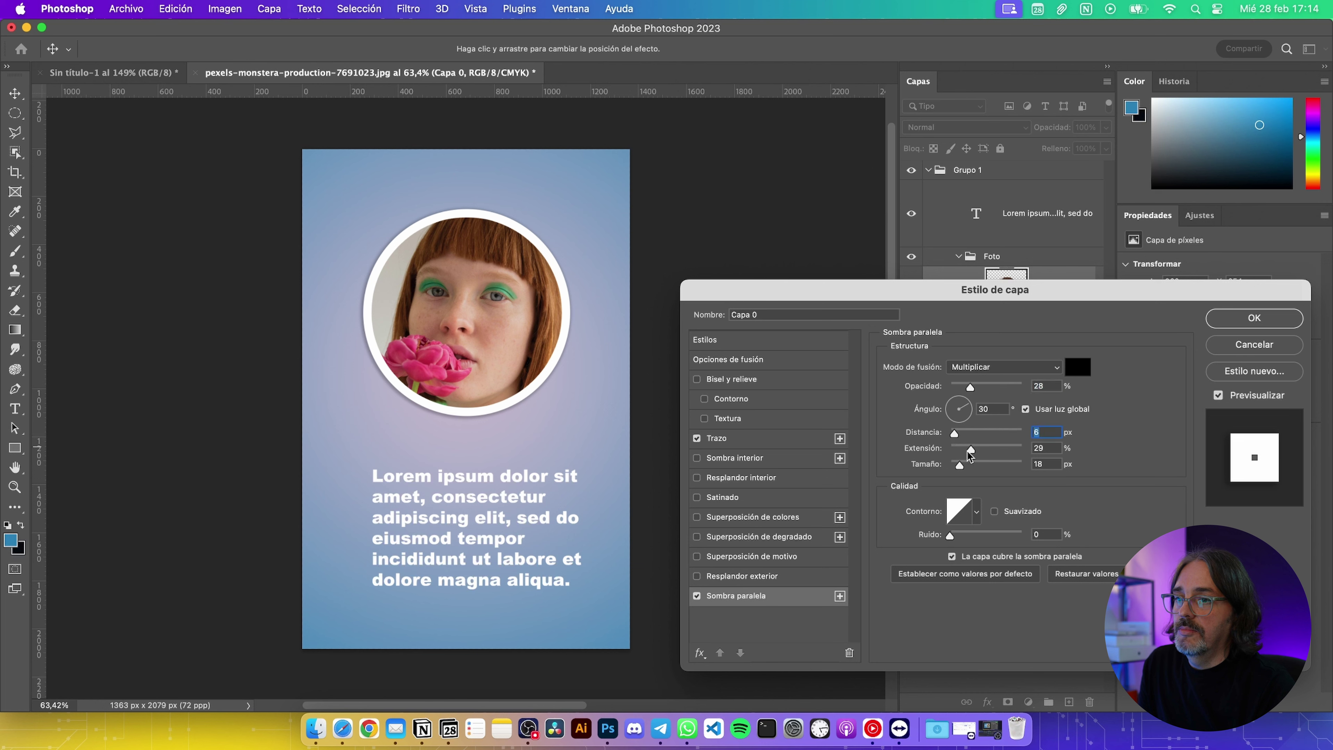
{"action": "left_click_drag", "start_coordinate": [960, 465], "coordinate": [971, 465]}
{"action": "left_click", "coordinate": [966, 466]}
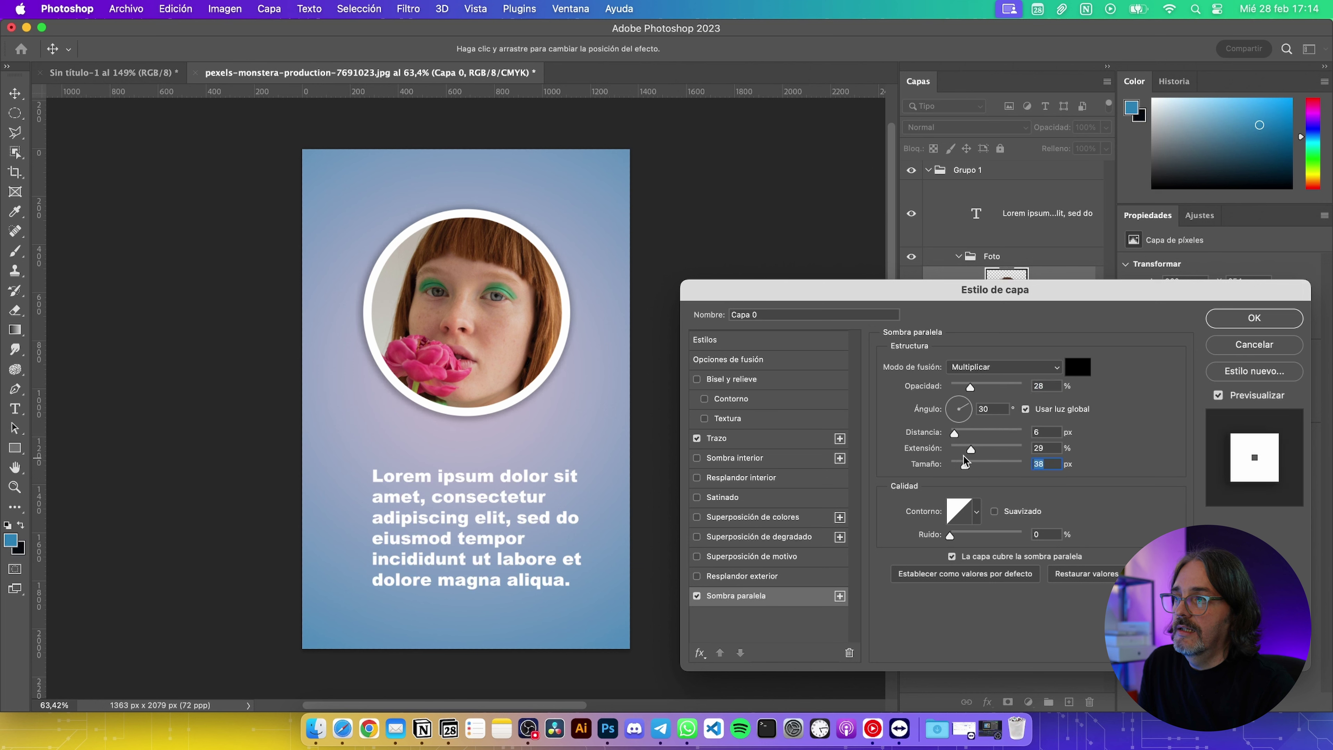
{"action": "mouse_move", "coordinate": [971, 451]}
{"action": "left_mouse_down"}
{"action": "mouse_move", "coordinate": [995, 465]}
{"action": "mouse_move", "coordinate": [980, 462]}
{"action": "left_mouse_up"}
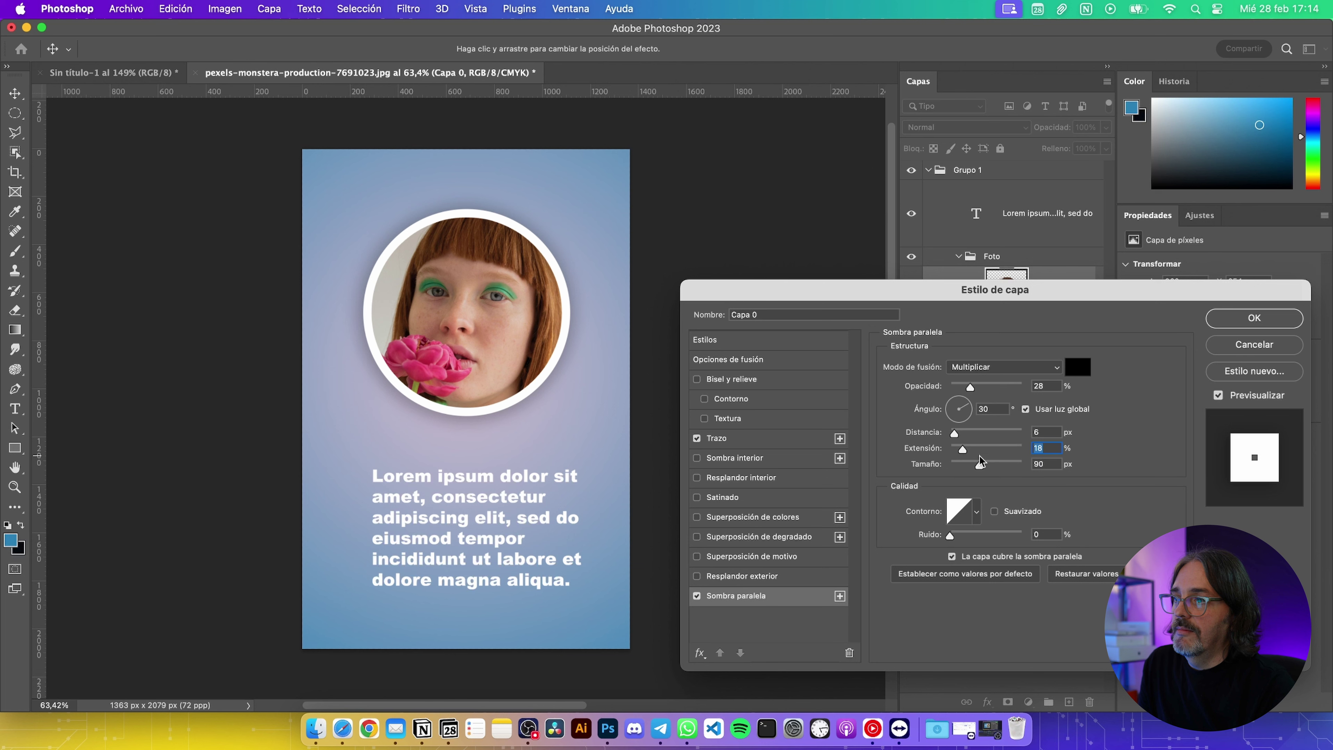
{"action": "left_click", "coordinate": [961, 410]}
{"action": "left_click_drag", "start_coordinate": [971, 386], "coordinate": [992, 386]}
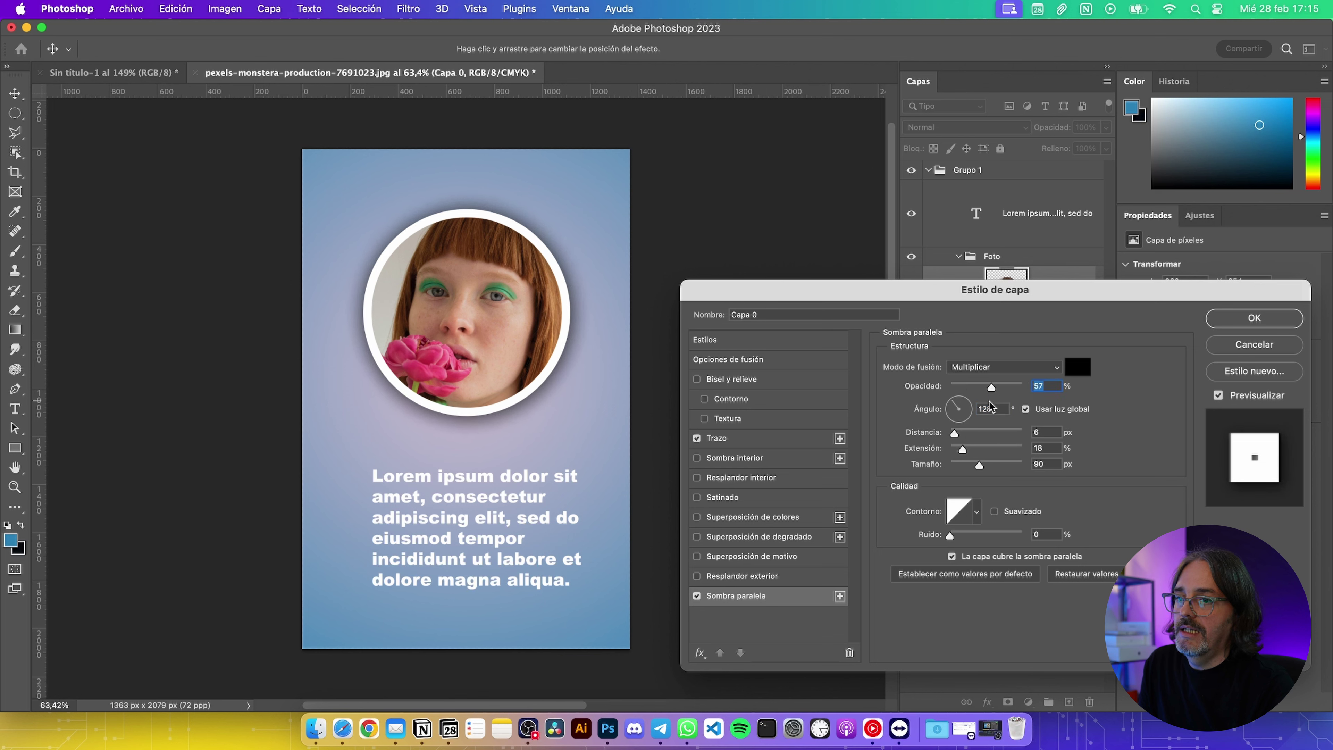
{"action": "left_click_drag", "start_coordinate": [955, 434], "coordinate": [975, 433]}
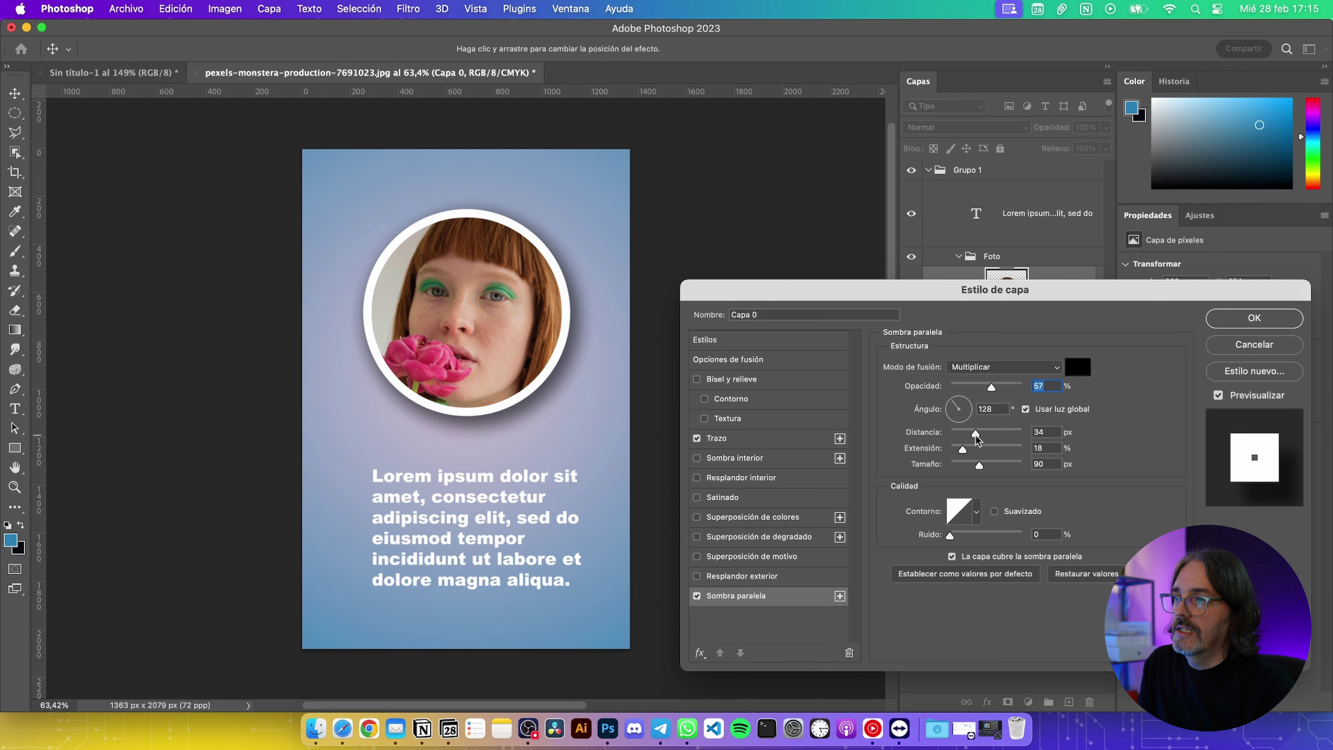
{"action": "left_click_drag", "start_coordinate": [992, 387], "coordinate": [962, 387]}
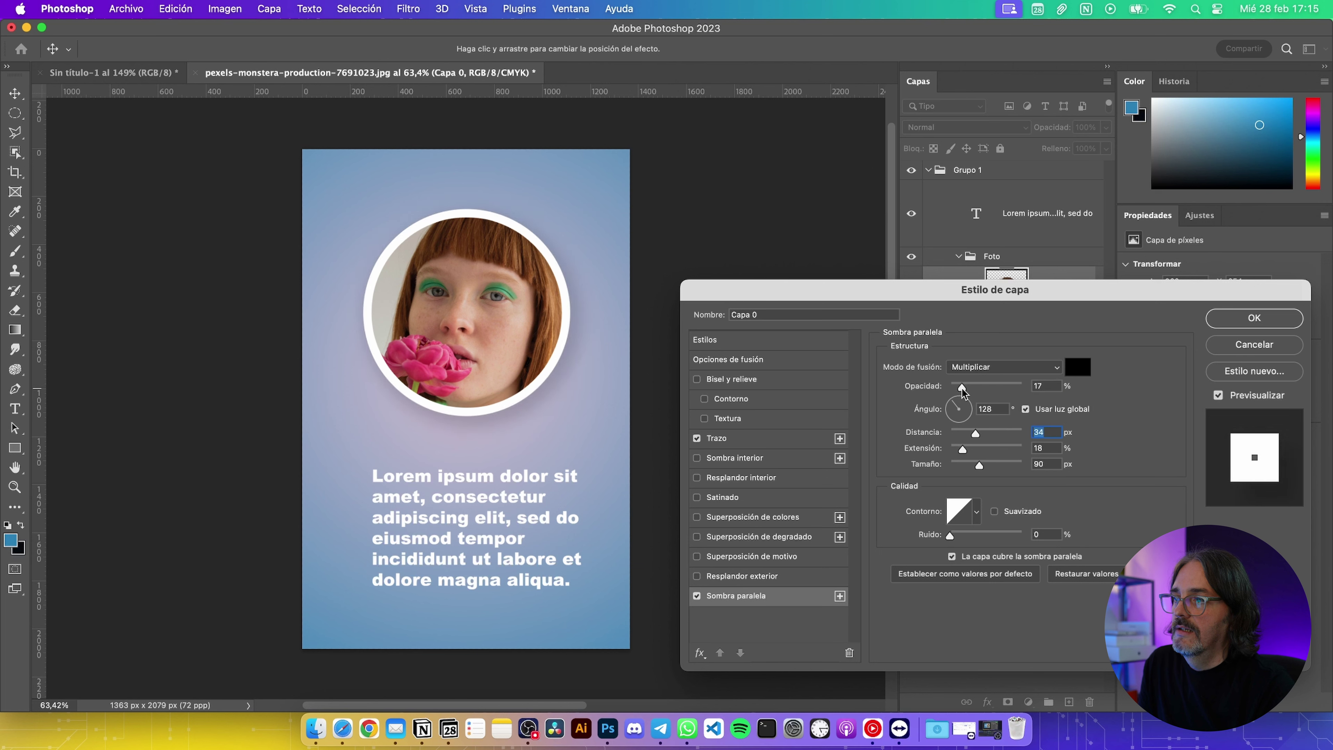
{"action": "left_click", "coordinate": [1246, 319]}
{"action": "key", "text": "c"}
{"action": "key", "text": "v"}
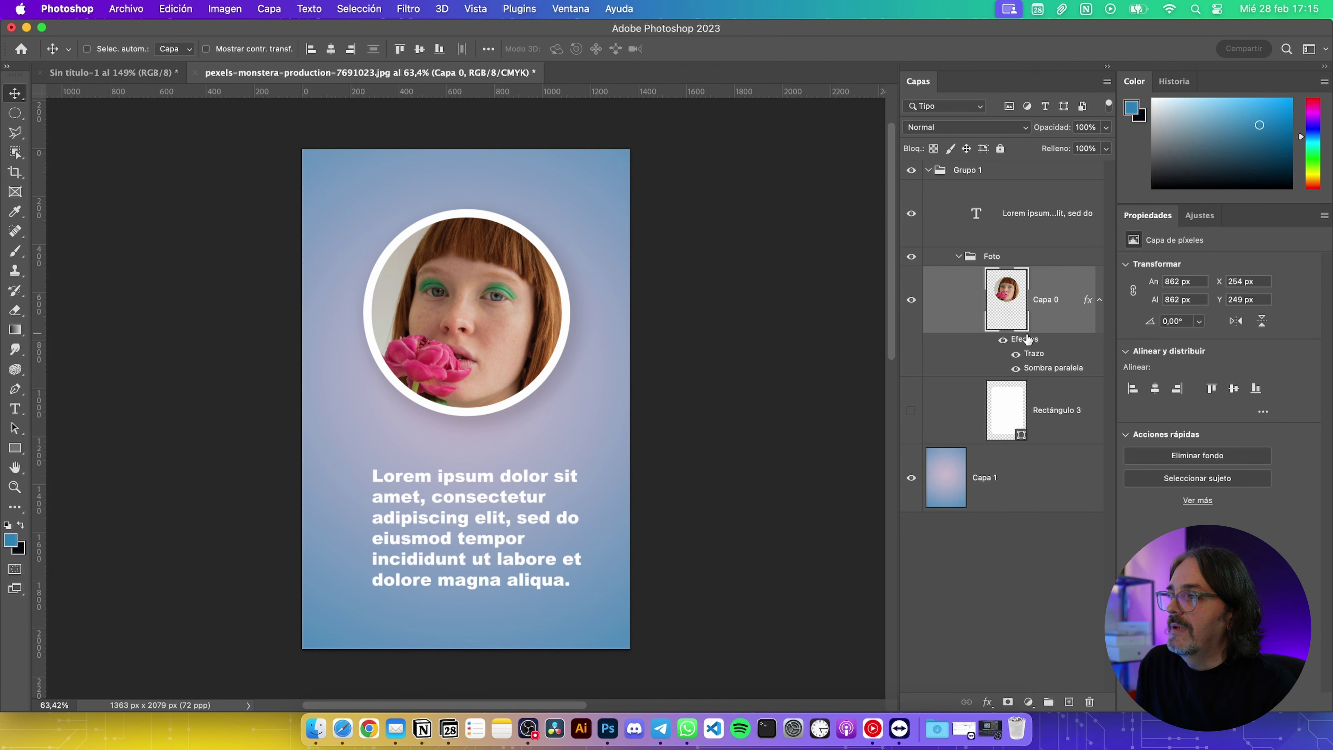
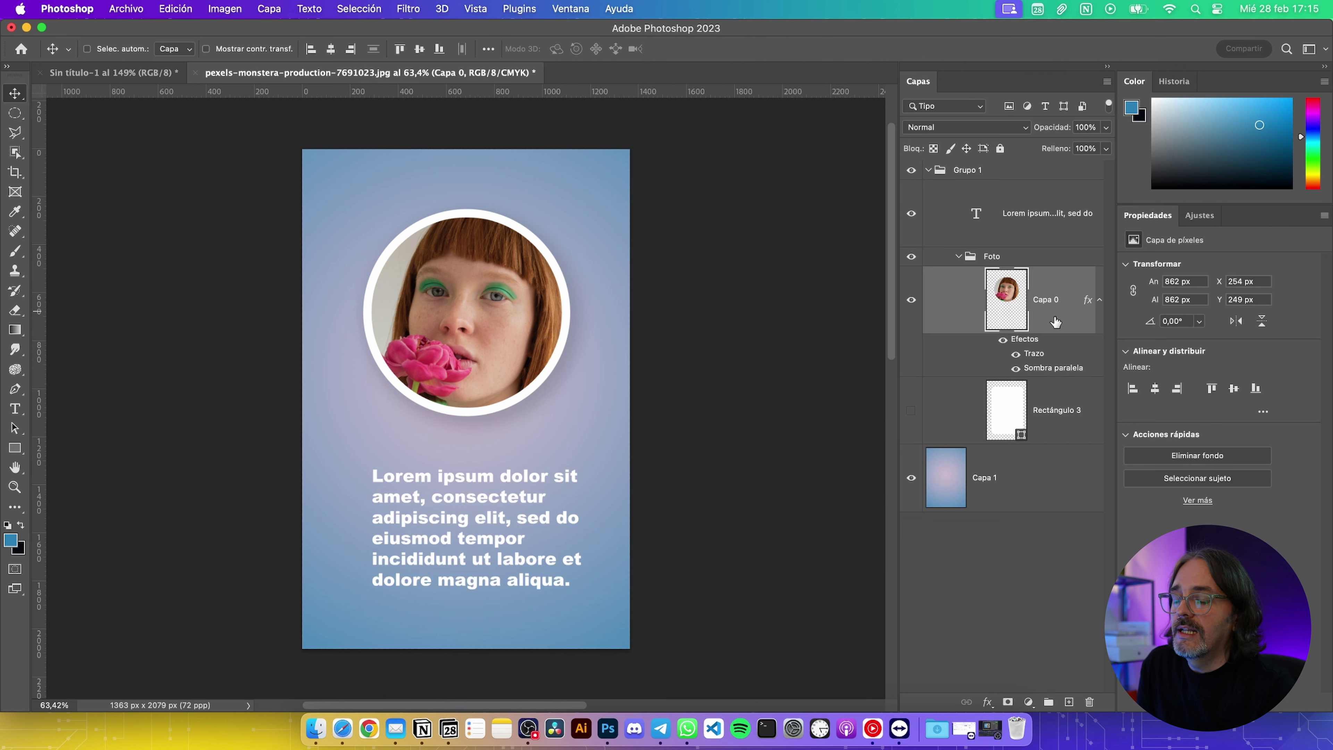
Hide the photo's stroke and drop shadow, and set the Eraser brush to 45 px
{"action": "left_click", "coordinate": [1001, 339]}
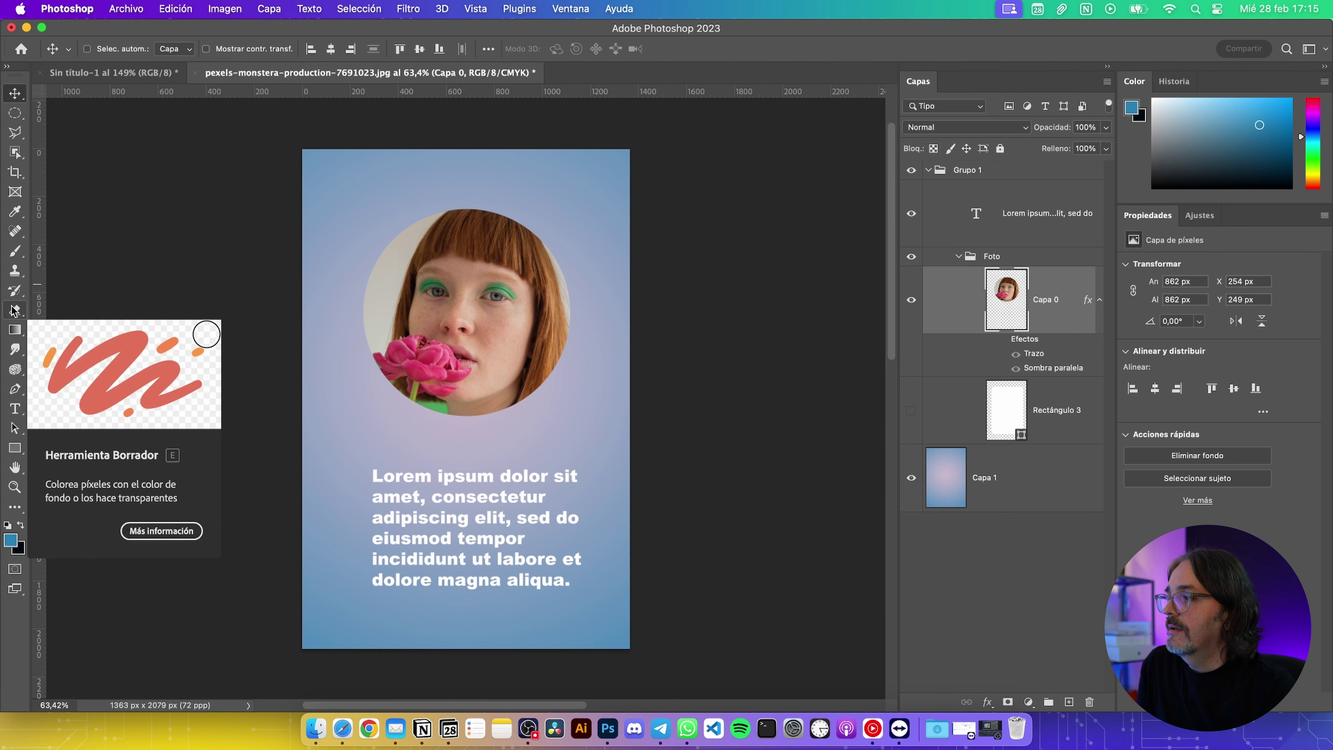
{"action": "left_click", "coordinate": [16, 316]}
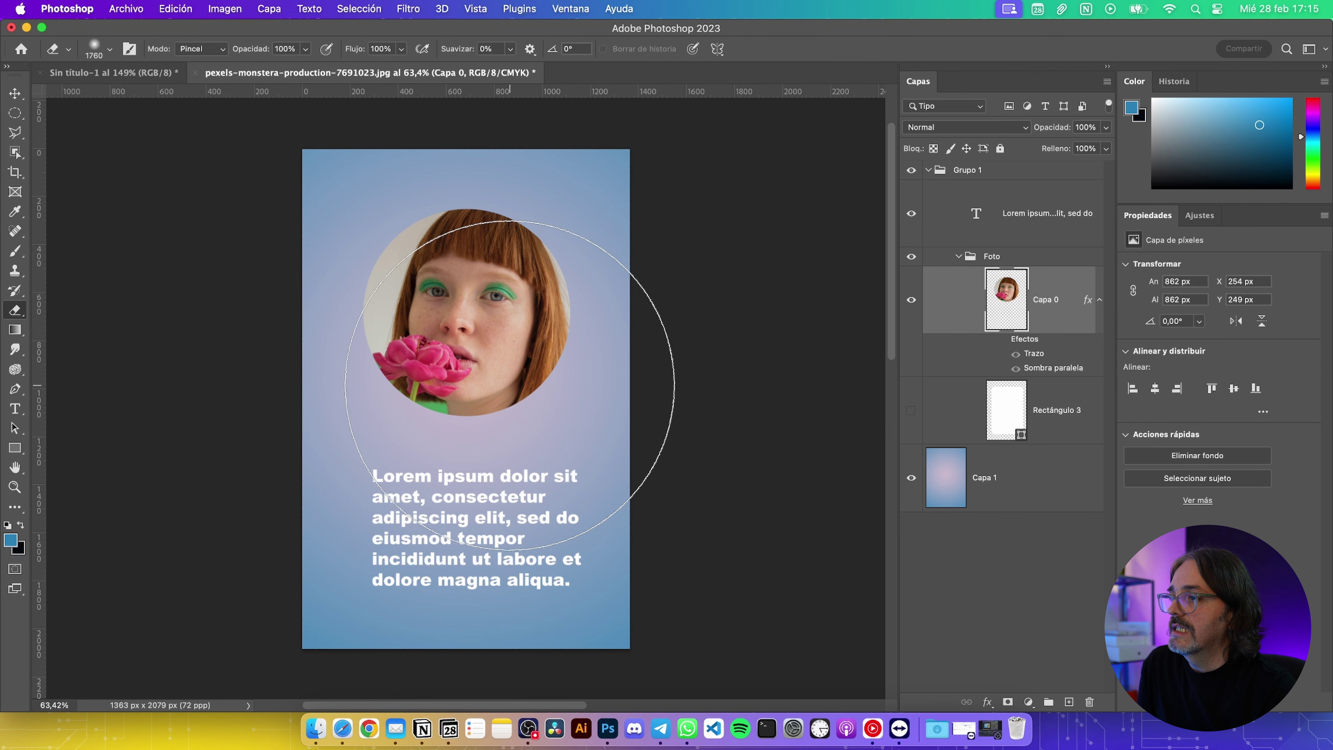
{"action": "left_click", "coordinate": [96, 51]}
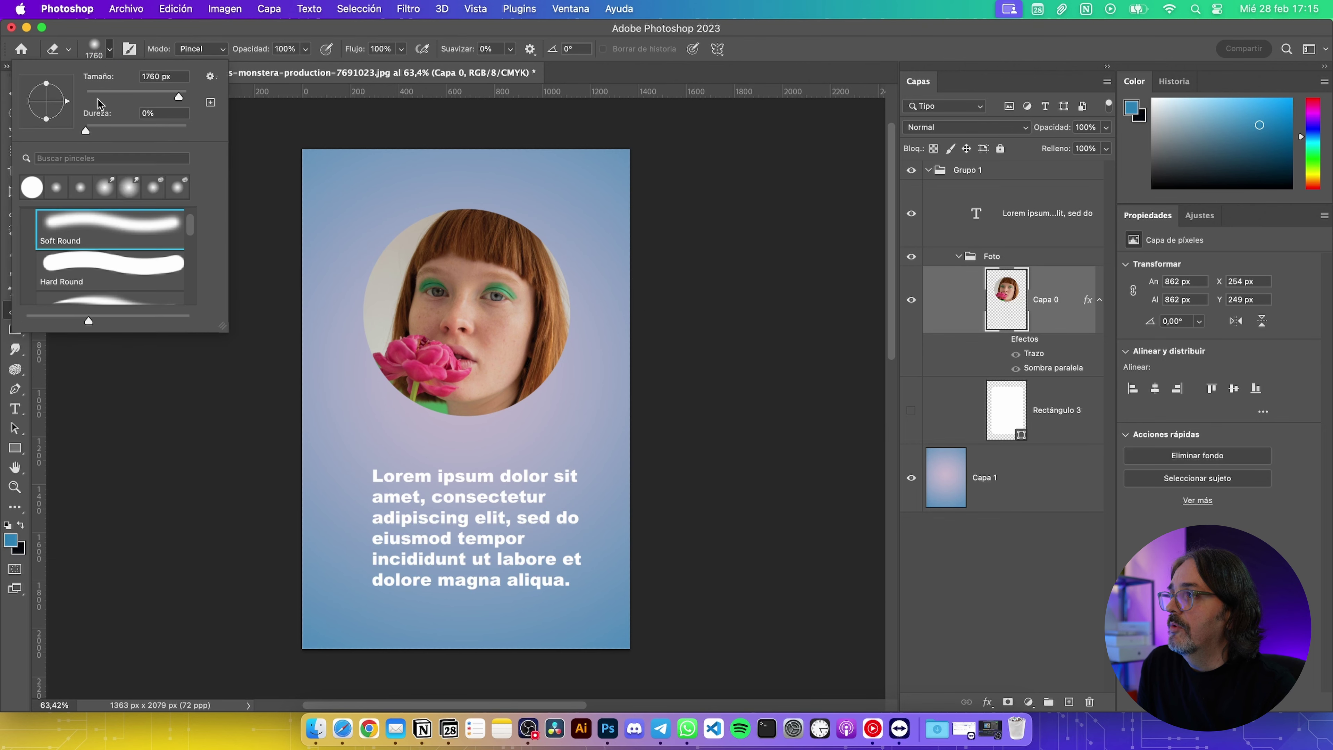
{"action": "left_click", "coordinate": [116, 93]}
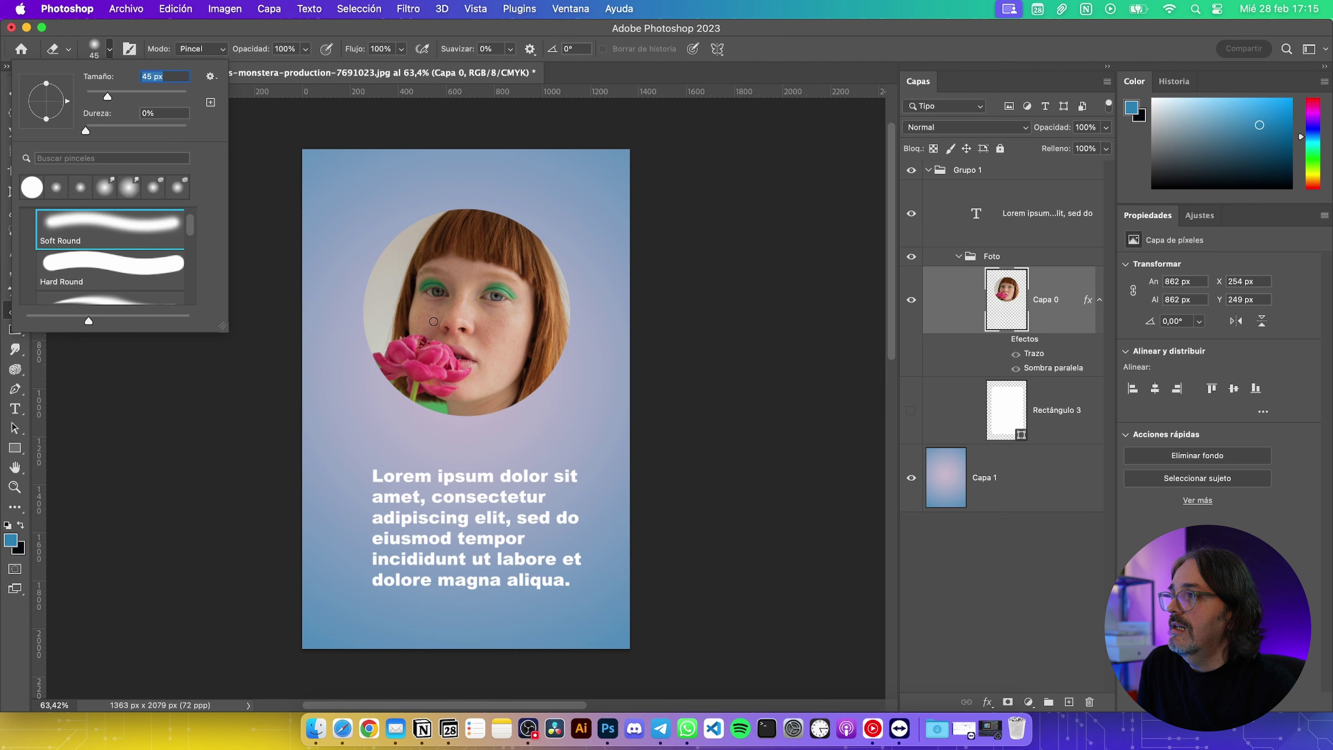
{"action": "left_click", "coordinate": [531, 397]}
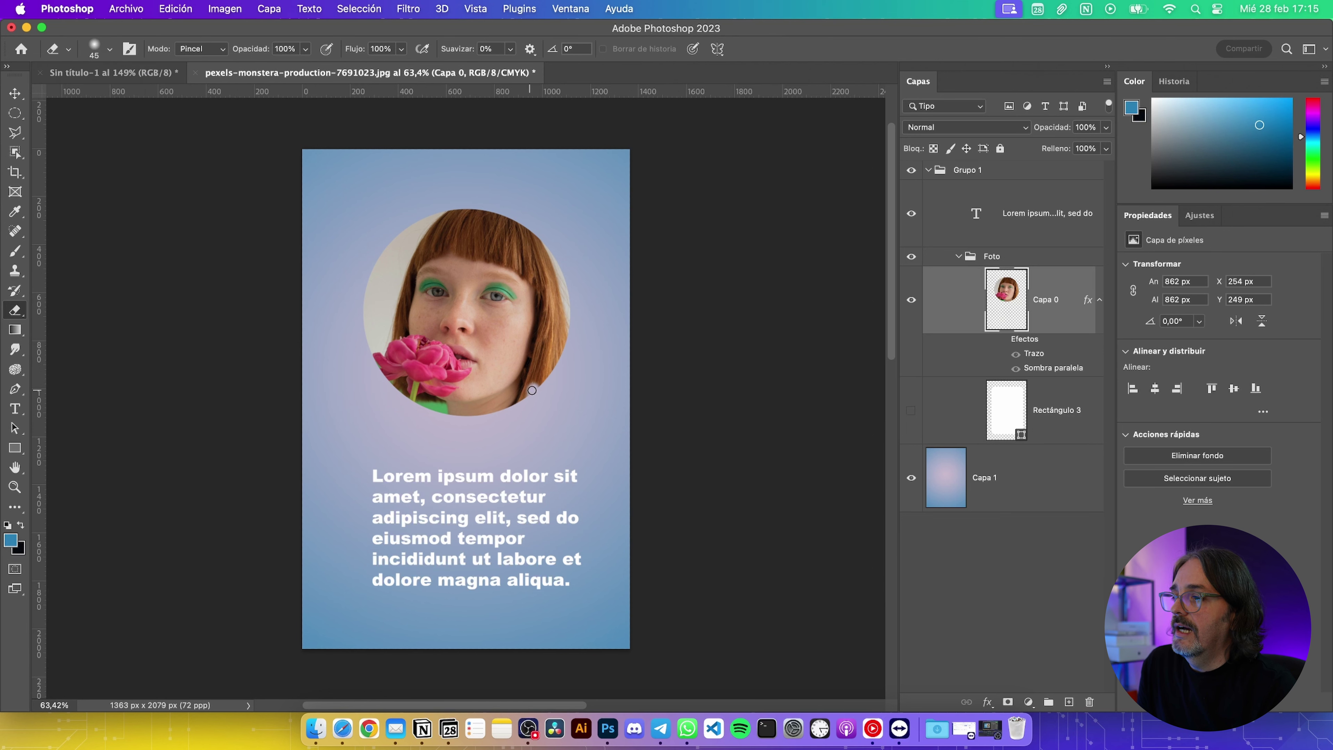
Erase a test patch of the Capa 1 gradient below the photo, then undo it
{"action": "scroll", "coordinate": [545, 367], "scroll_direction": "left", "scroll_amount": 3}
{"action": "scroll", "coordinate": [545, 367], "scroll_direction": "down", "scroll_amount": 1}
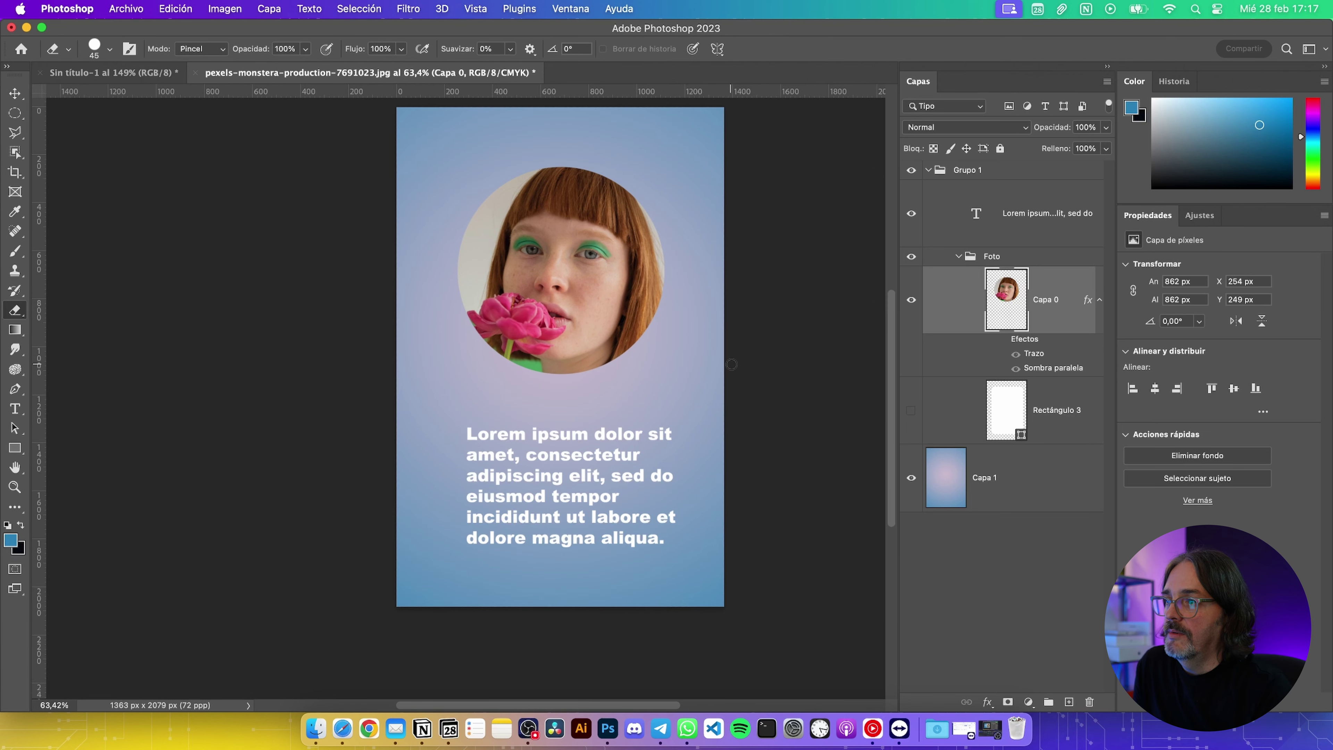
{"action": "left_click", "coordinate": [956, 478]}
{"action": "mouse_move", "coordinate": [705, 400]}
{"action": "left_mouse_down"}
{"action": "mouse_move", "coordinate": [637, 394]}
{"action": "mouse_move", "coordinate": [676, 366]}
{"action": "left_mouse_up"}
{"action": "key", "text": "super+z"}
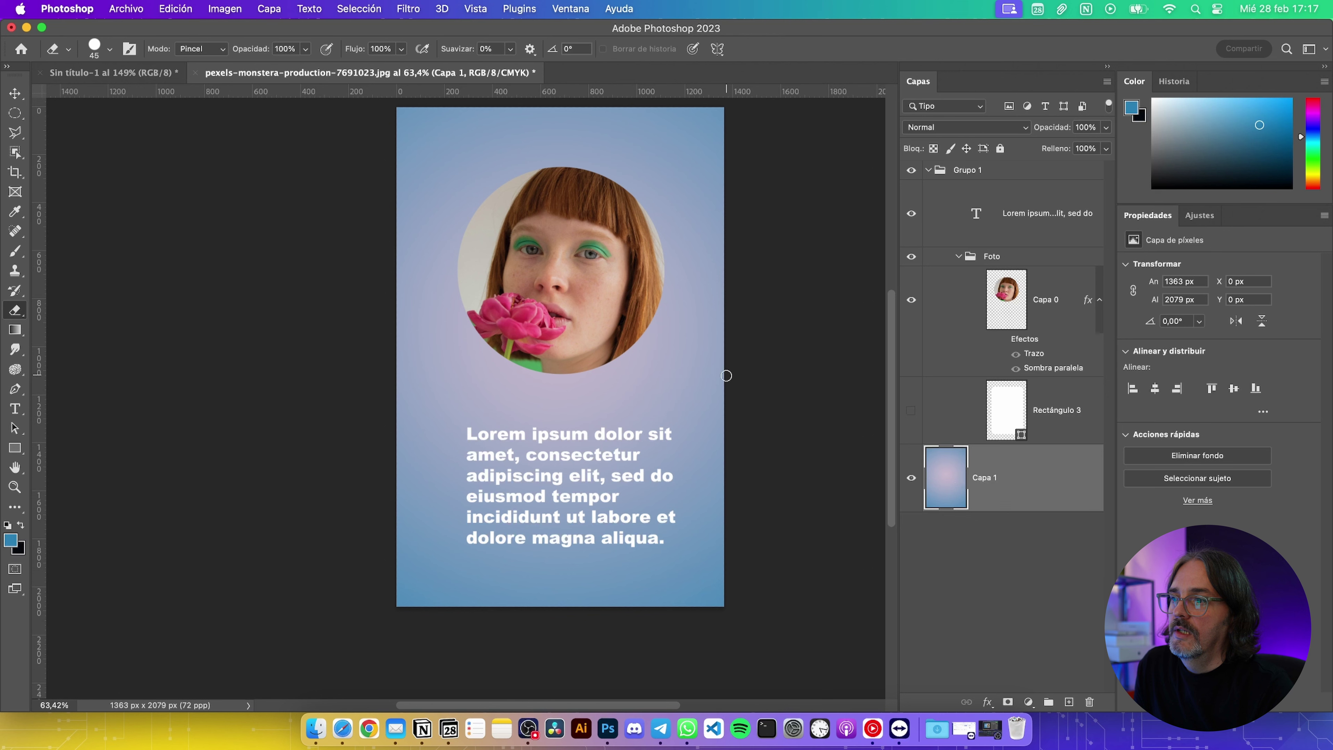
Rasterize the Lorem ipsum text layer, erase part of it, then undo the erasing
{"action": "left_click", "coordinate": [1017, 219]}
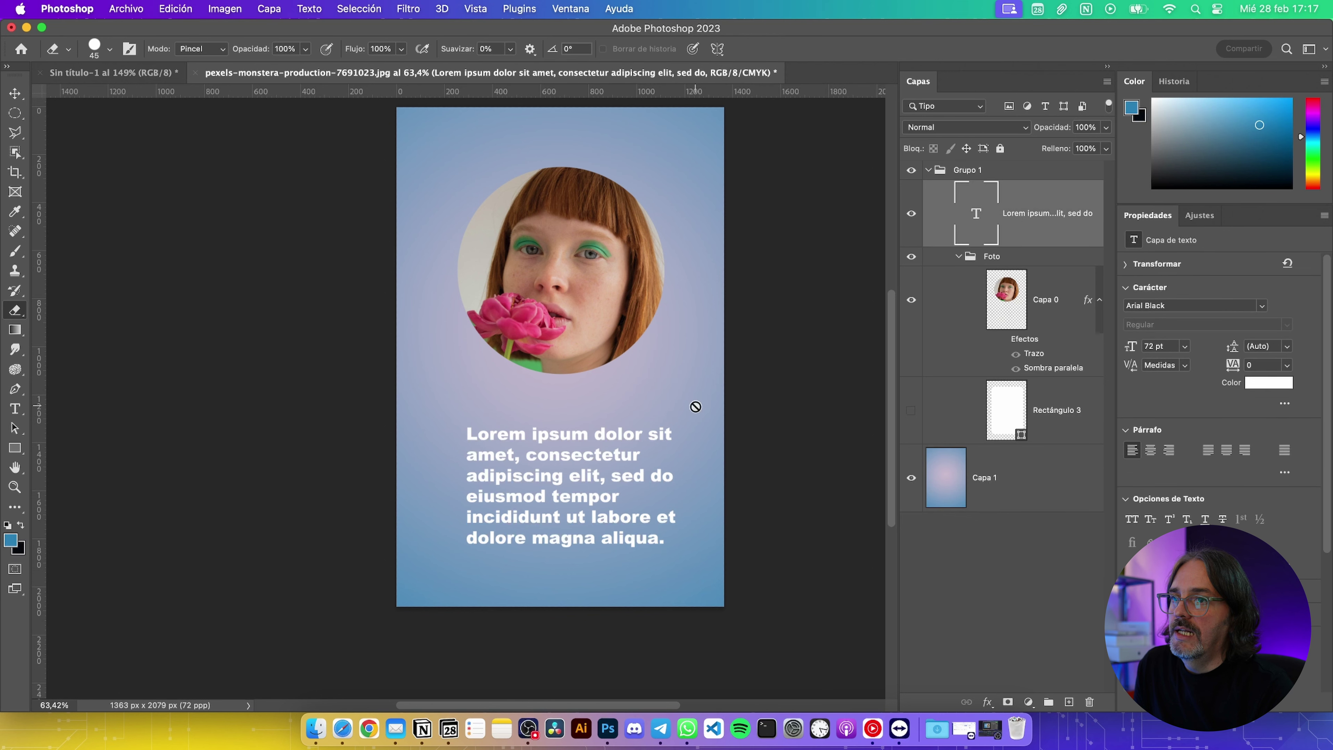
{"action": "left_click", "coordinate": [612, 451]}
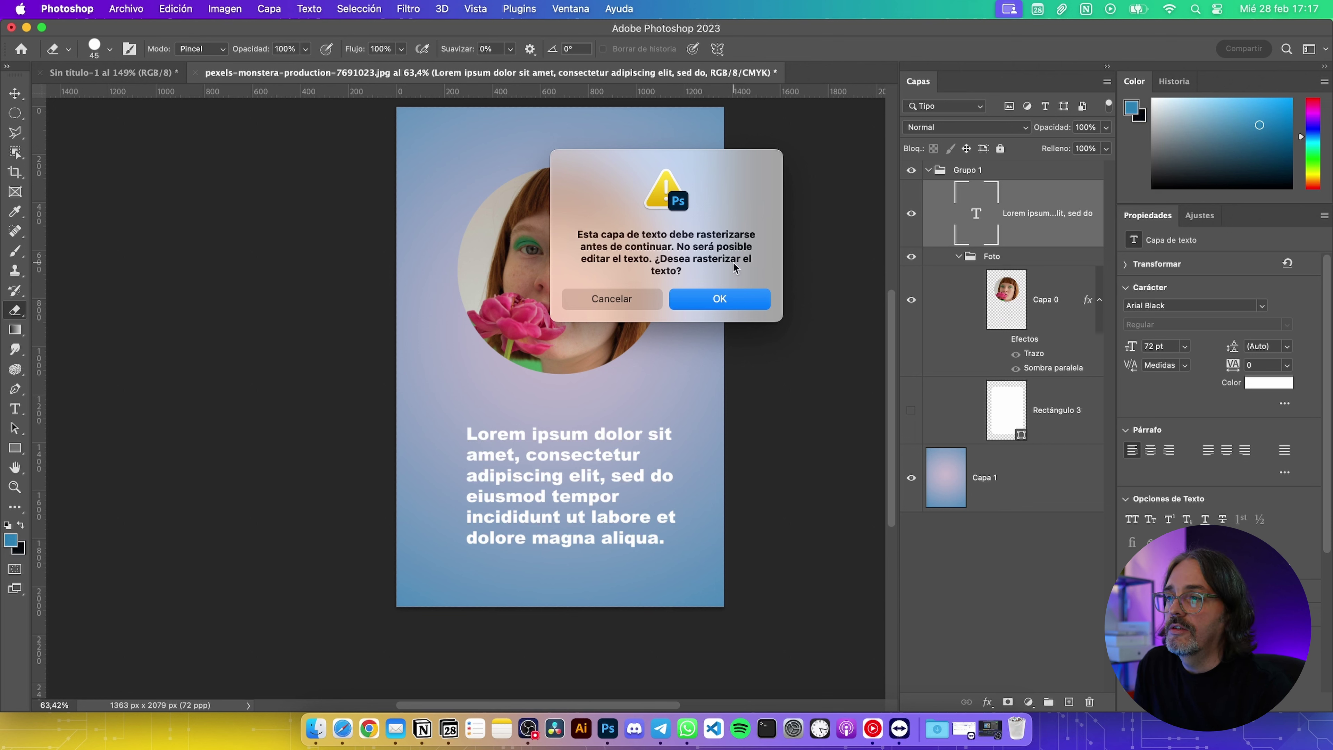
{"action": "left_click", "coordinate": [730, 302]}
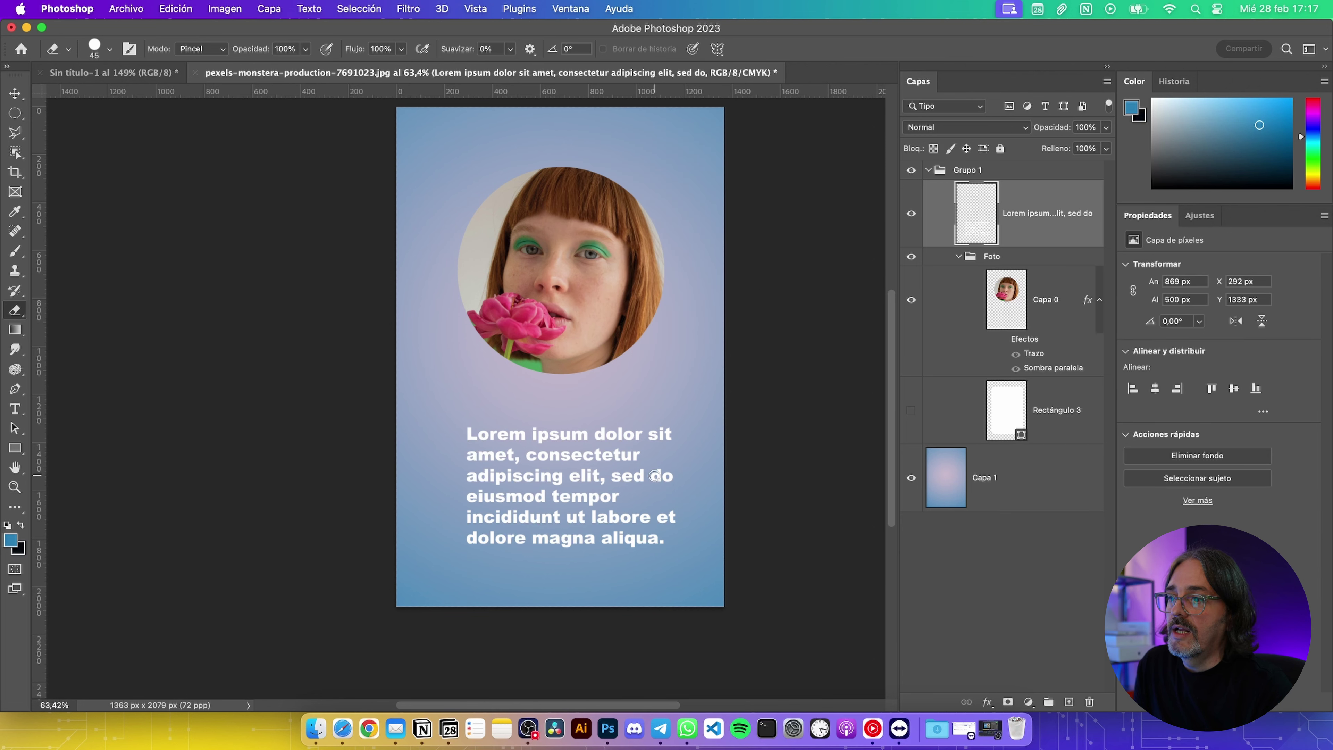
{"action": "left_click_drag", "start_coordinate": [654, 475], "coordinate": [600, 471]}
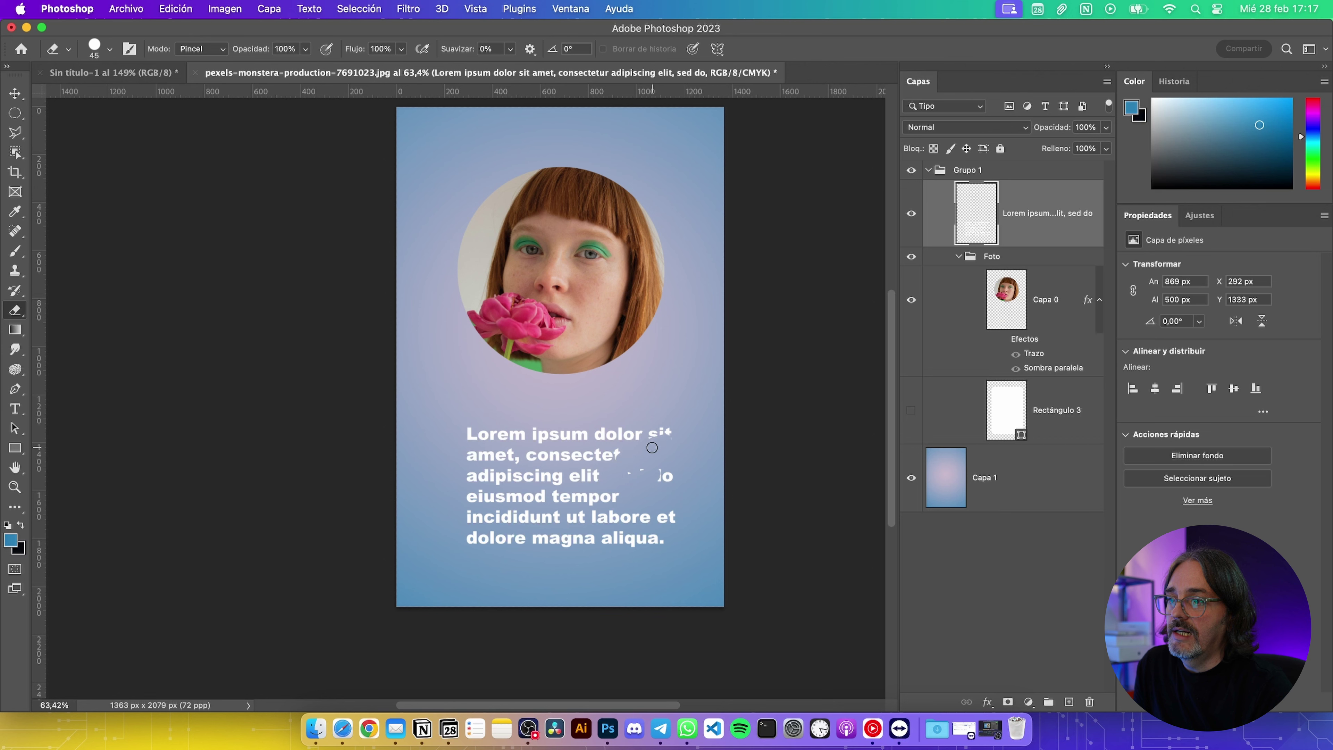
{"action": "key", "text": "super+z"}
{"action": "key", "text": "super+z"}
{"action": "key", "text": "super+z"}
Select Capa 1 and step back through undo and redo to the later poster edits
{"action": "left_click", "coordinate": [999, 533]}
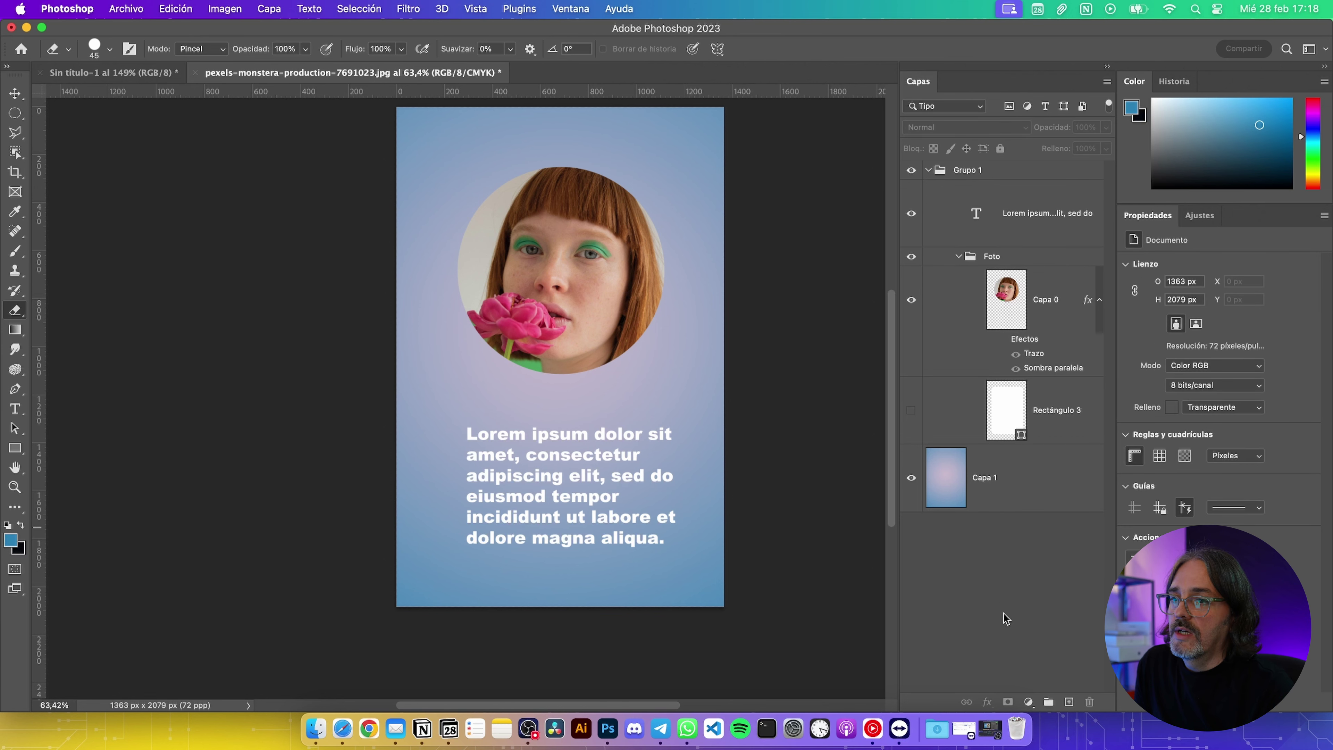
{"action": "left_click", "coordinate": [1022, 487]}
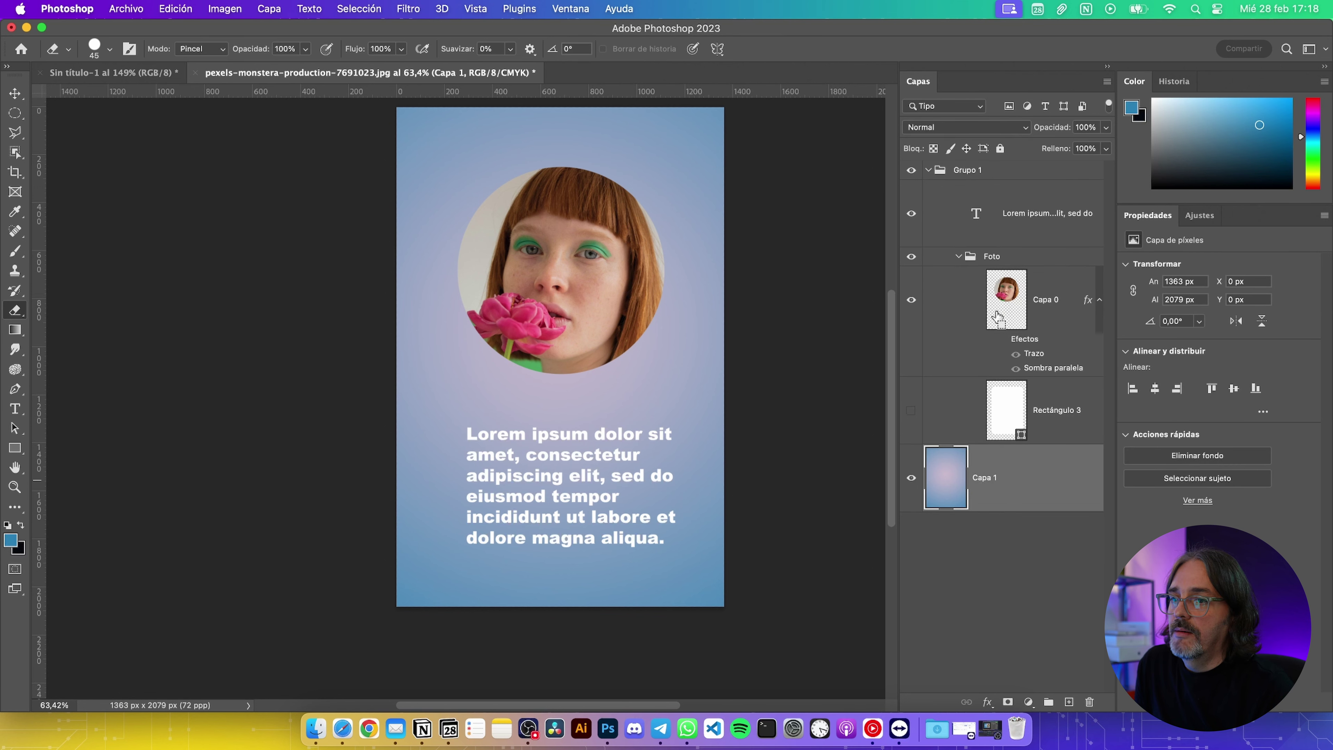
{"action": "key", "text": "super+z"}
{"action": "key", "text": "super+z"}
{"action": "key", "text": "super+shift+z"}
Redo the last edit, clear the circular selection, select Capa 0, and show the Magic Wand group's tools
{"action": "key", "text": "super+shift+z"}
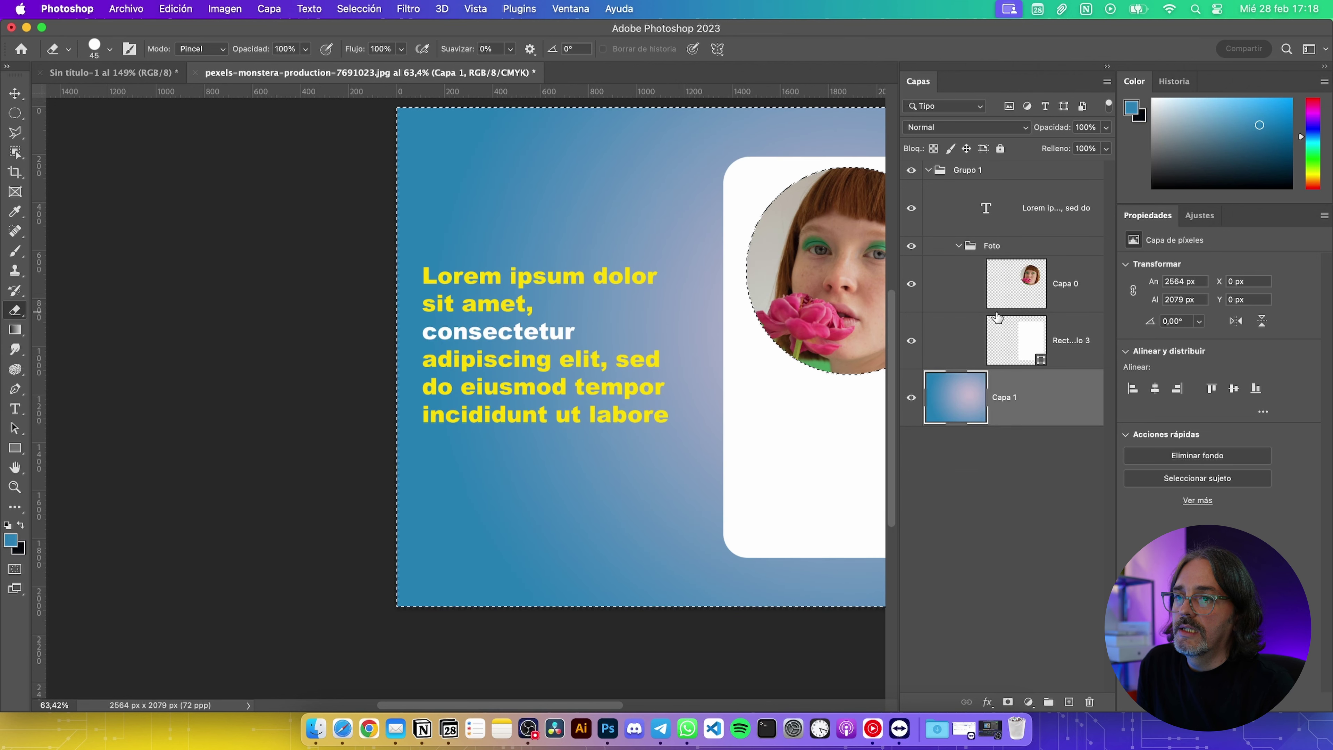
{"action": "key", "text": "super+shift+z"}
{"action": "key", "text": "super+shift+z"}
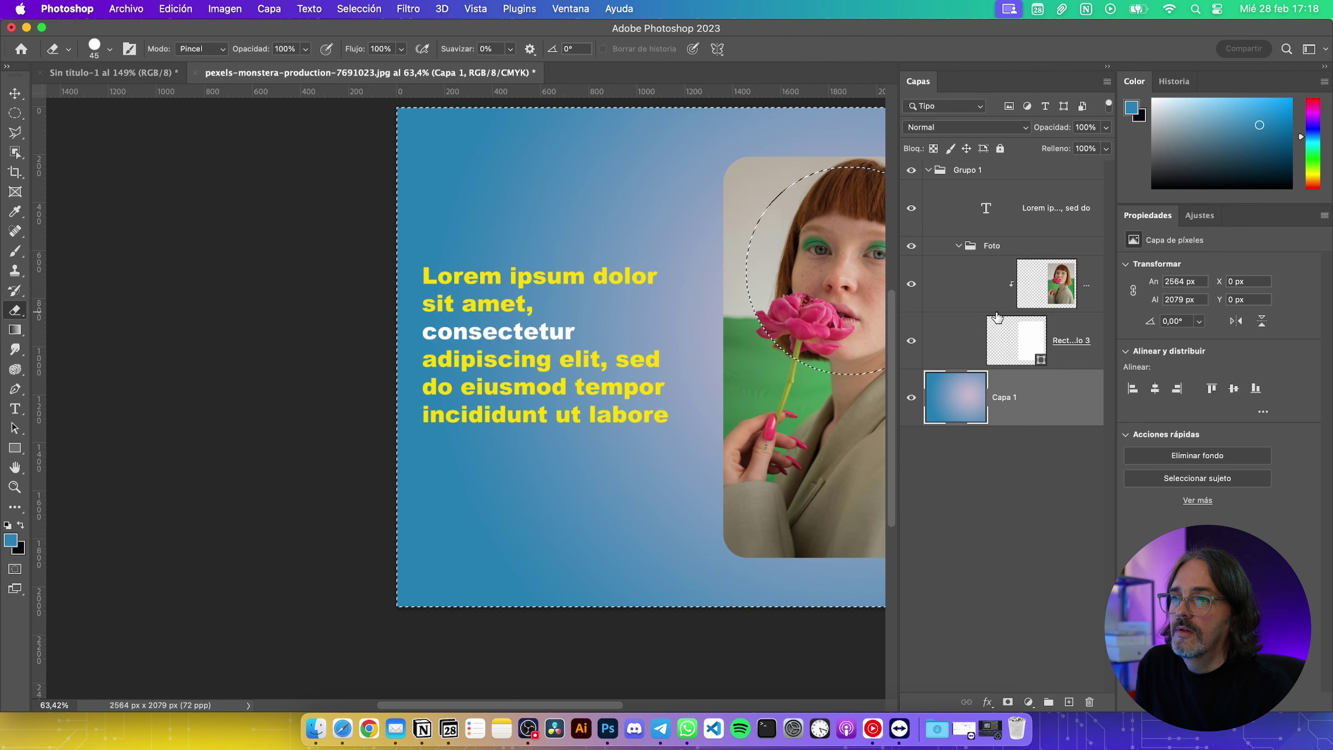
{"action": "left_click", "coordinate": [367, 7]}
{"action": "key", "text": "super+d"}
{"action": "left_click", "coordinate": [1047, 284]}
{"action": "scroll", "coordinate": [472, 367], "scroll_direction": "right", "scroll_amount": 5}
{"action": "right_click", "coordinate": [15, 152]}
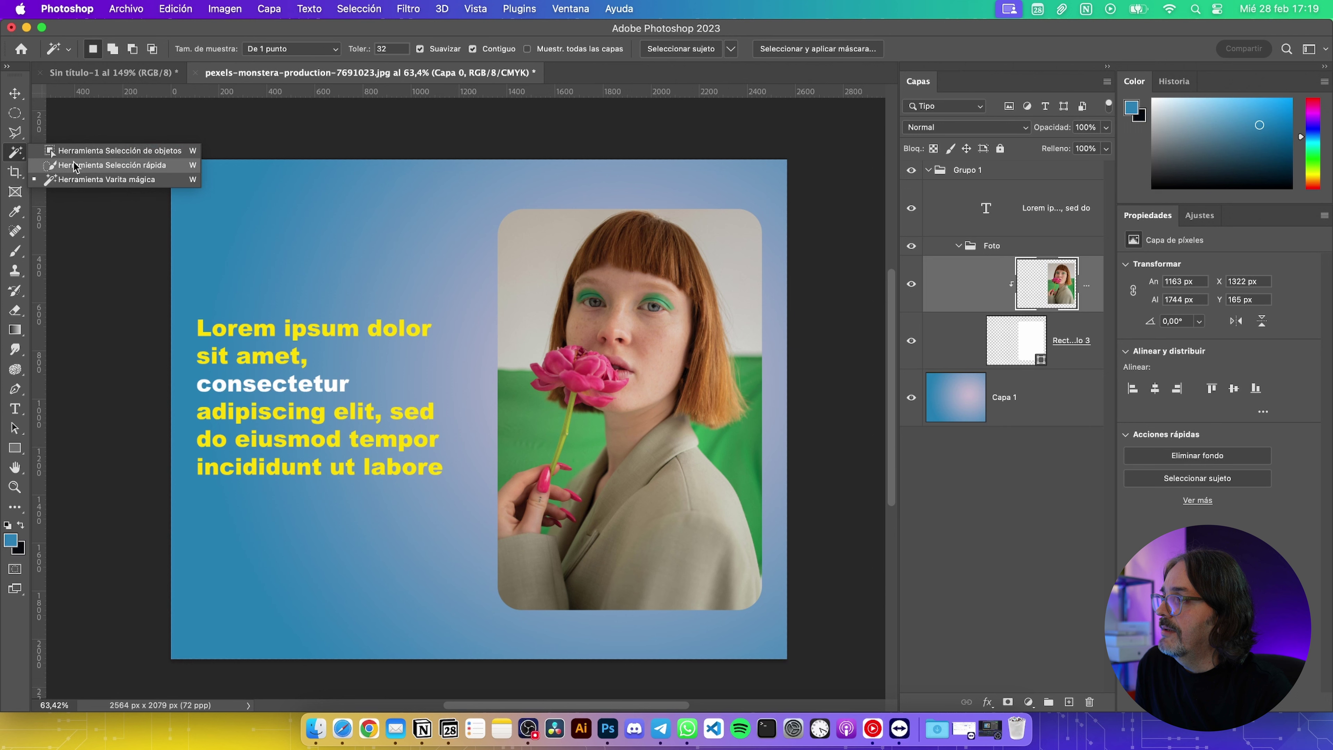
Set the Quick Selection brush to 75 px size and about 70% hardness
{"action": "left_click", "coordinate": [75, 166]}
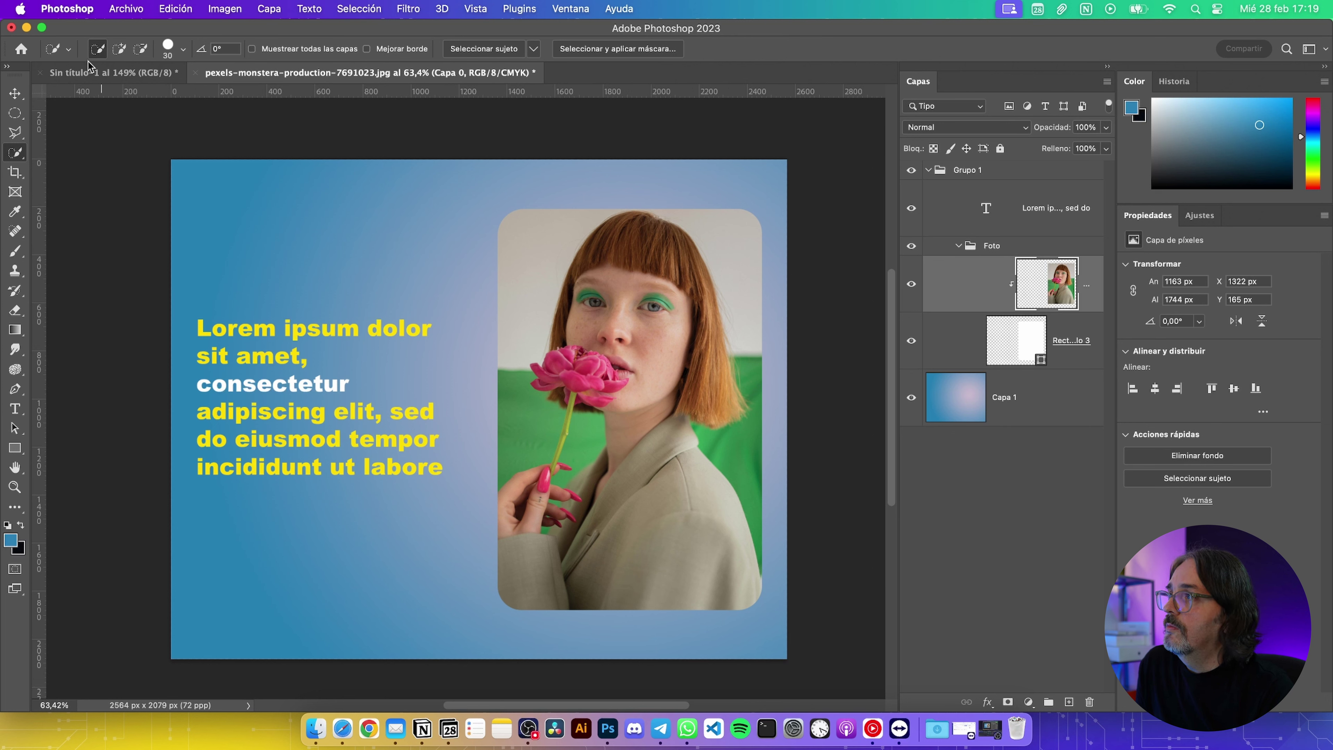
{"action": "left_click", "coordinate": [184, 50]}
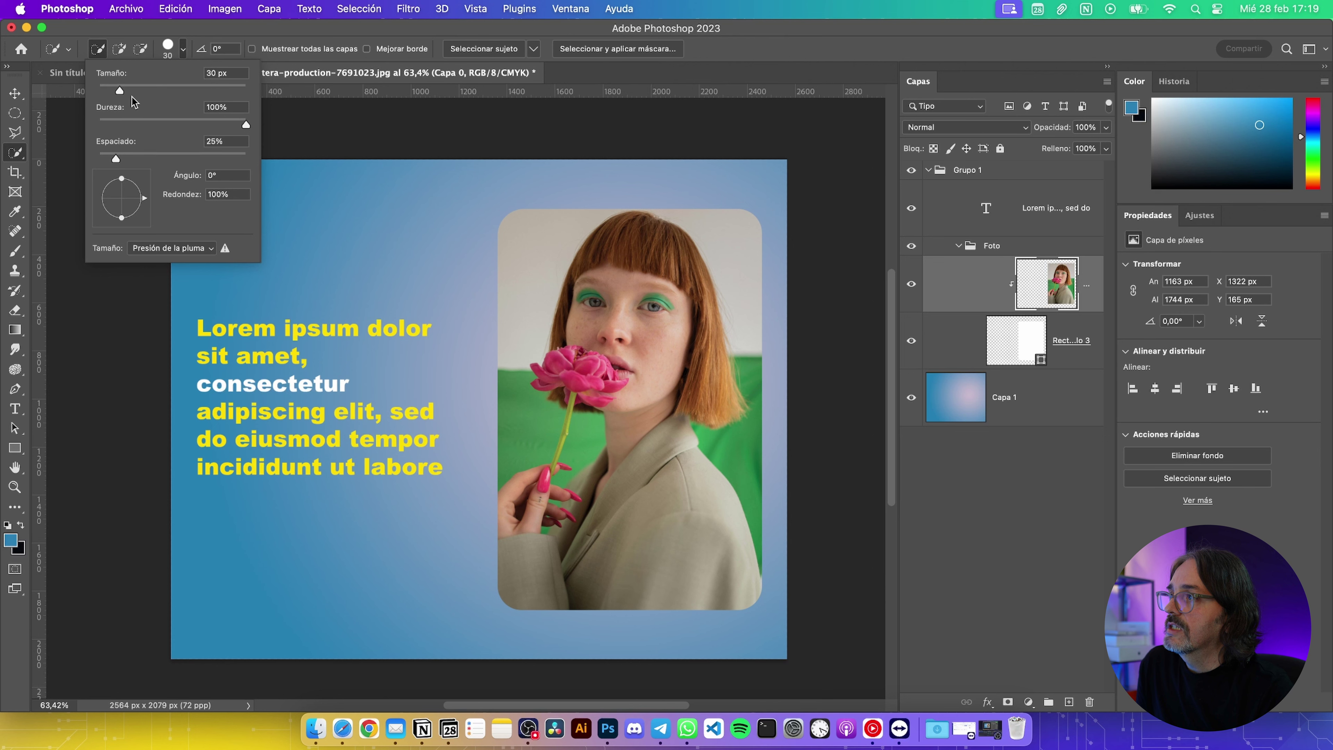
{"action": "left_click_drag", "start_coordinate": [130, 91], "coordinate": [153, 91]}
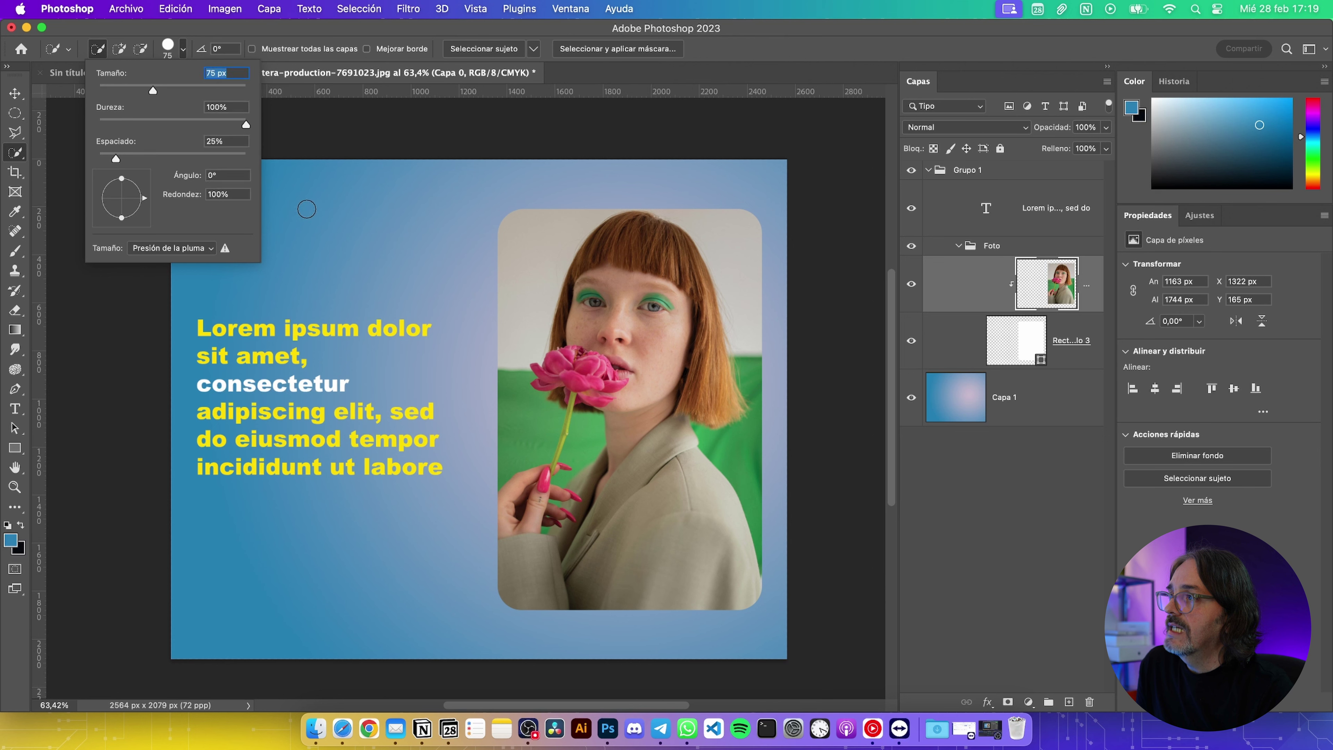
{"action": "left_click", "coordinate": [197, 25]}
{"action": "left_click", "coordinate": [185, 48]}
{"action": "left_click_drag", "start_coordinate": [207, 124], "coordinate": [193, 122]}
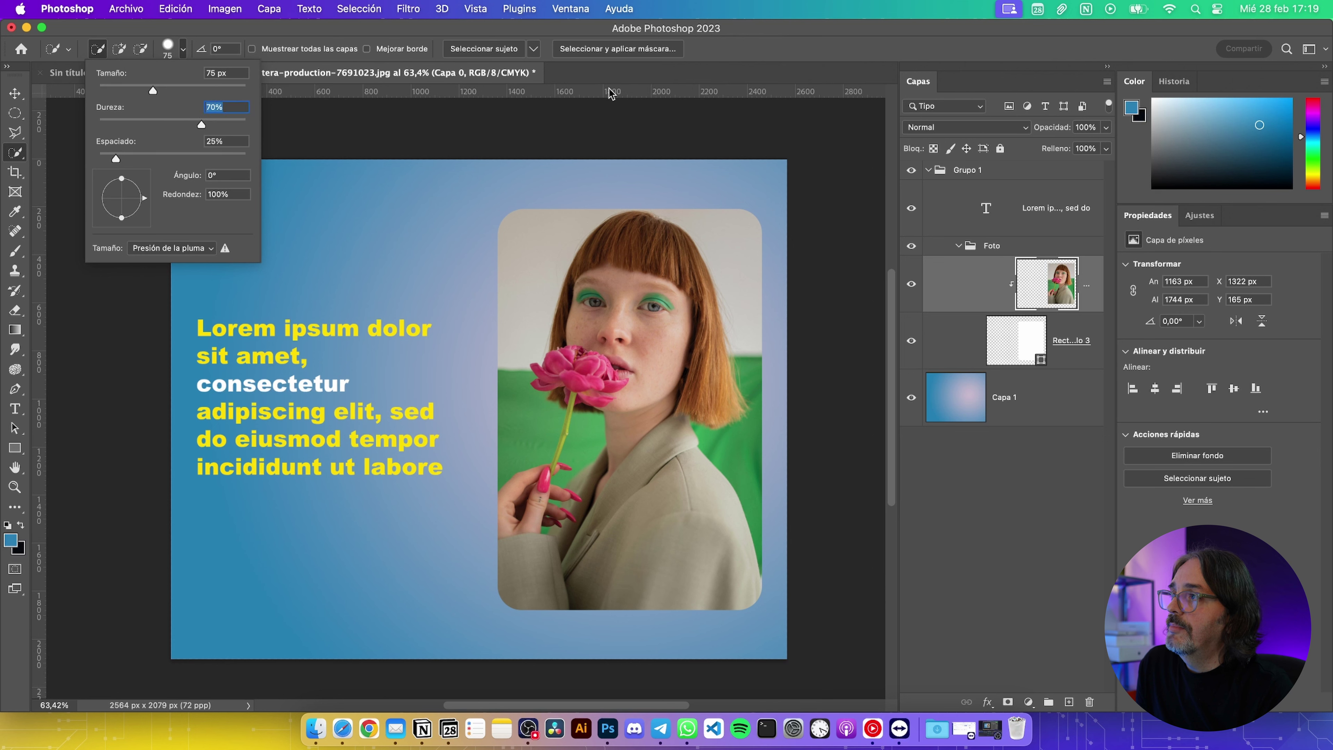
{"action": "key", "text": "Return"}
Paint a trial selection beside the woman, discard it, and show the other selection tools
{"action": "left_click_drag", "start_coordinate": [510, 265], "coordinate": [531, 240]}
{"action": "mouse_move", "coordinate": [766, 221]}
{"action": "left_mouse_down"}
{"action": "mouse_move", "coordinate": [763, 443]}
{"action": "mouse_move", "coordinate": [709, 538]}
{"action": "left_mouse_up"}
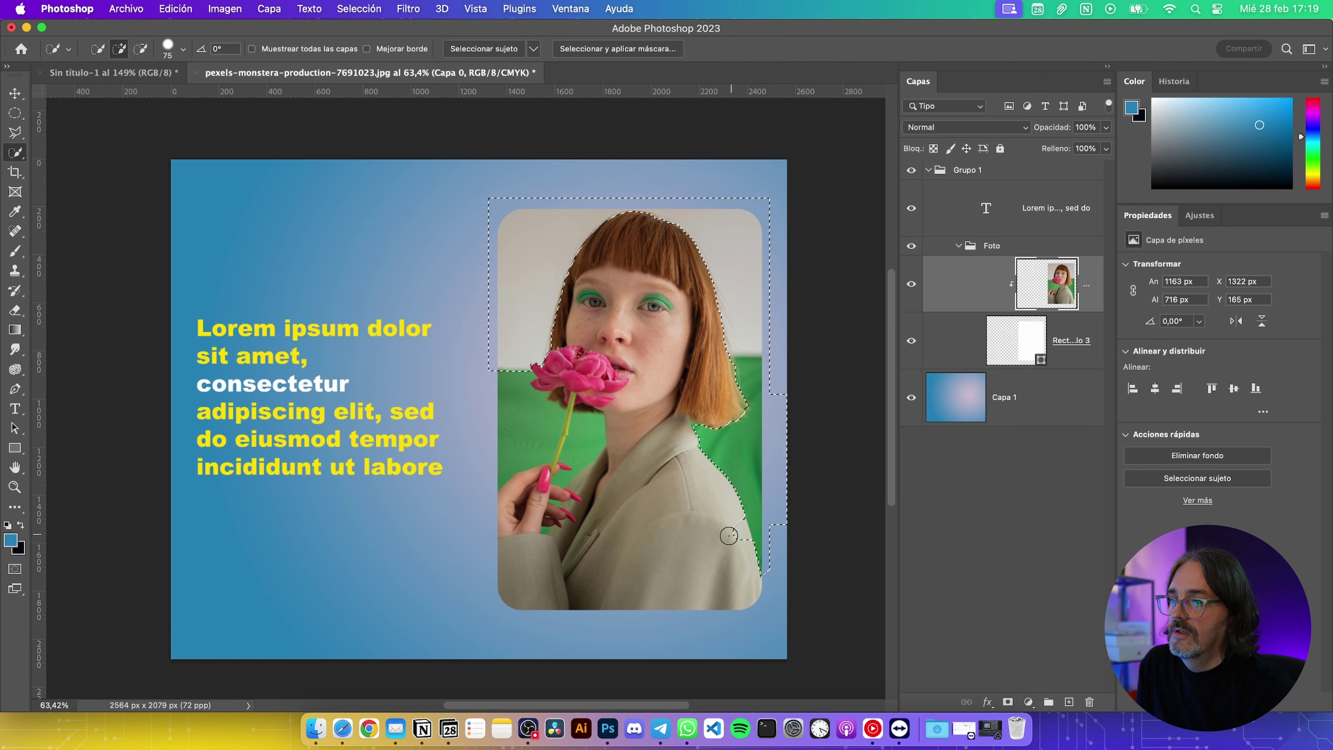
{"action": "key", "text": "super+d"}
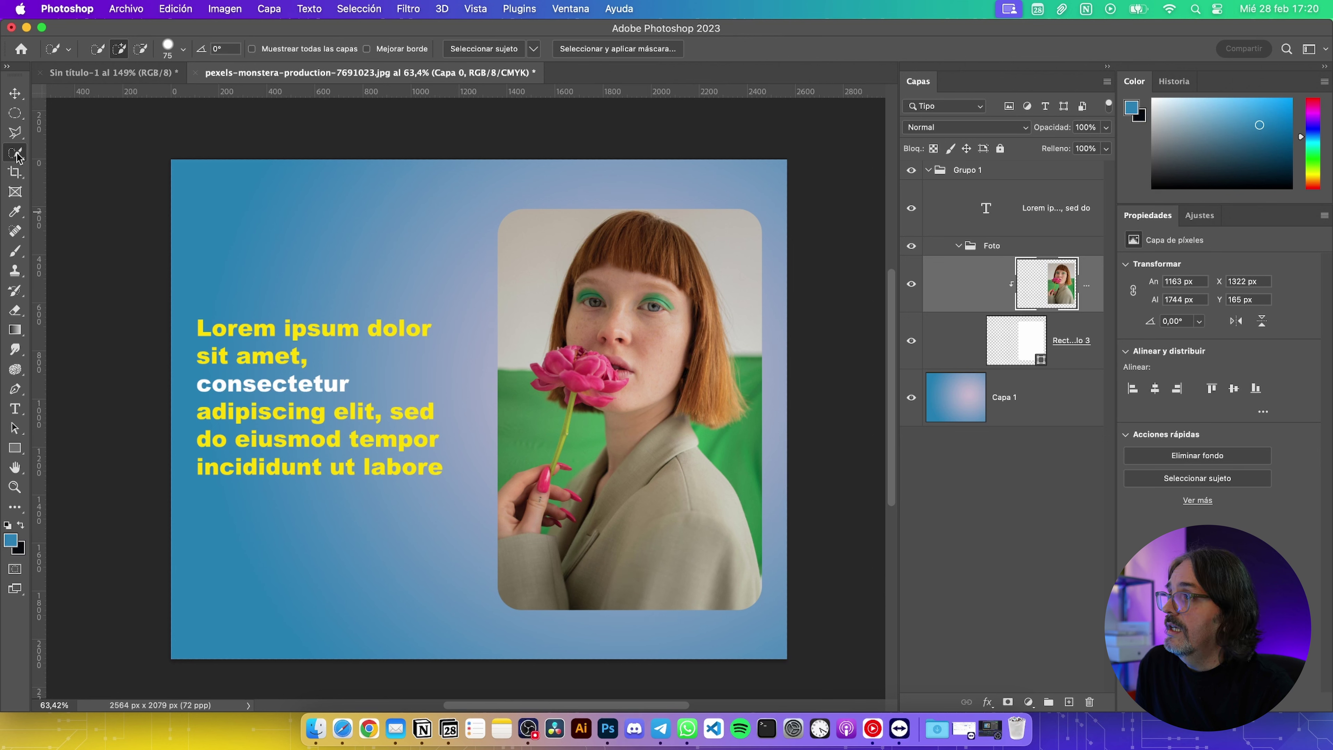
{"action": "right_click", "coordinate": [19, 156]}
Select the pink flower with Object Selection, then invert it via Selección > Invertir
{"action": "left_click", "coordinate": [124, 153]}
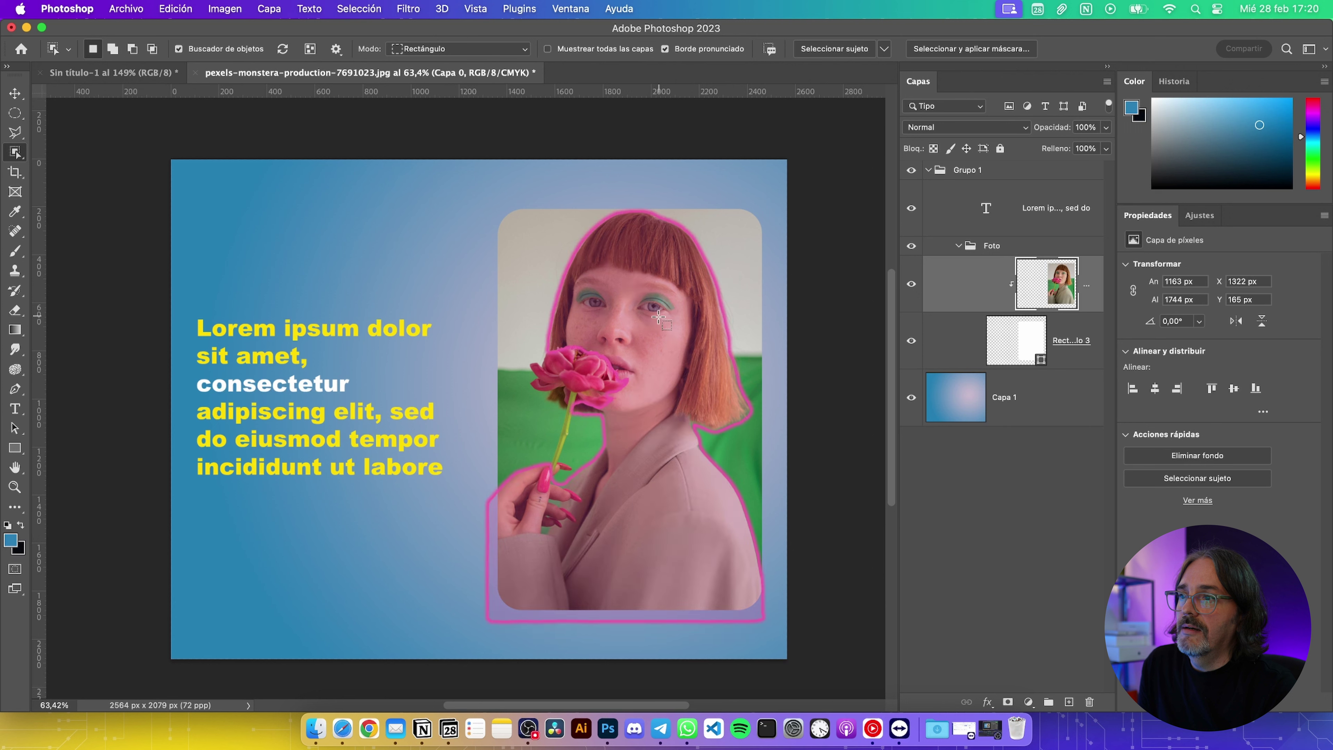
{"action": "left_click", "coordinate": [591, 379]}
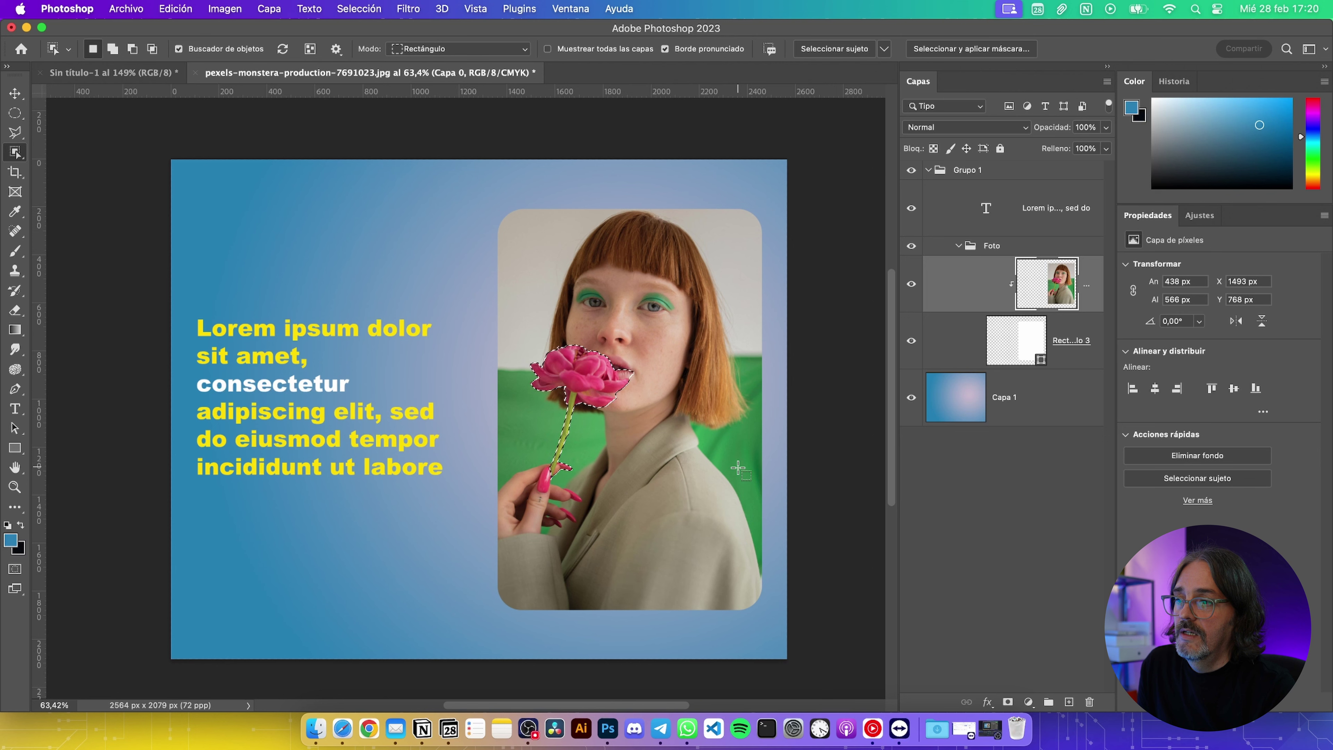
{"action": "left_click", "coordinate": [359, 9]}
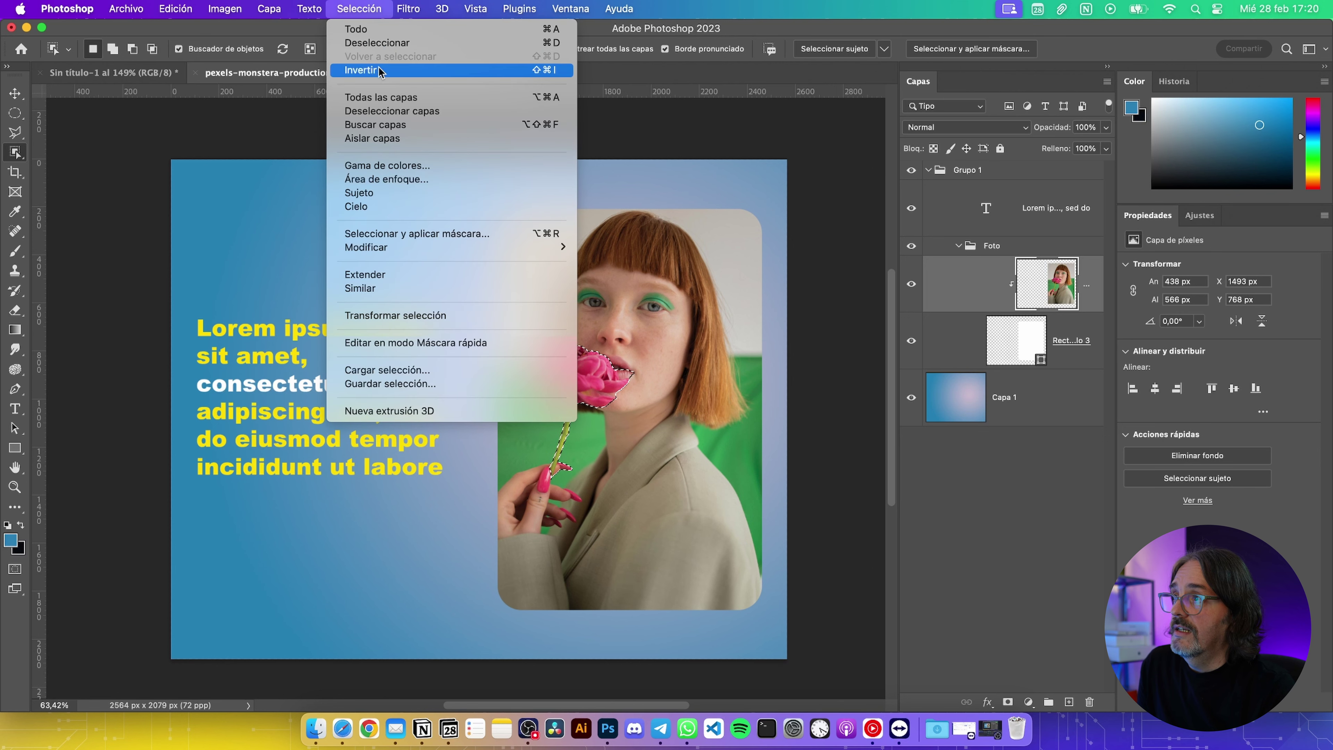
{"action": "left_click", "coordinate": [362, 70]}
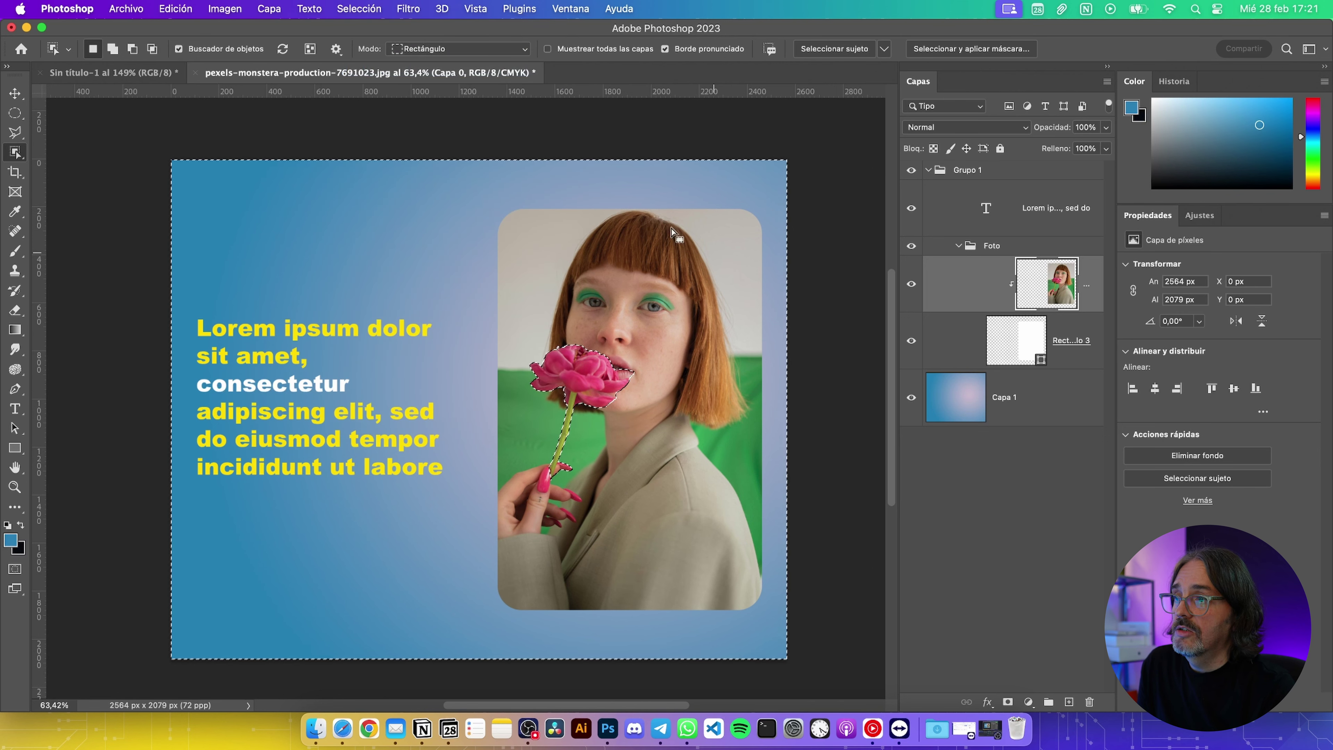
Browse Filtro > Desenfocar and pick Desenfoque gaussiano for the inverted selection
{"action": "left_click", "coordinate": [408, 9]}
{"action": "mouse_move", "coordinate": [500, 206]}
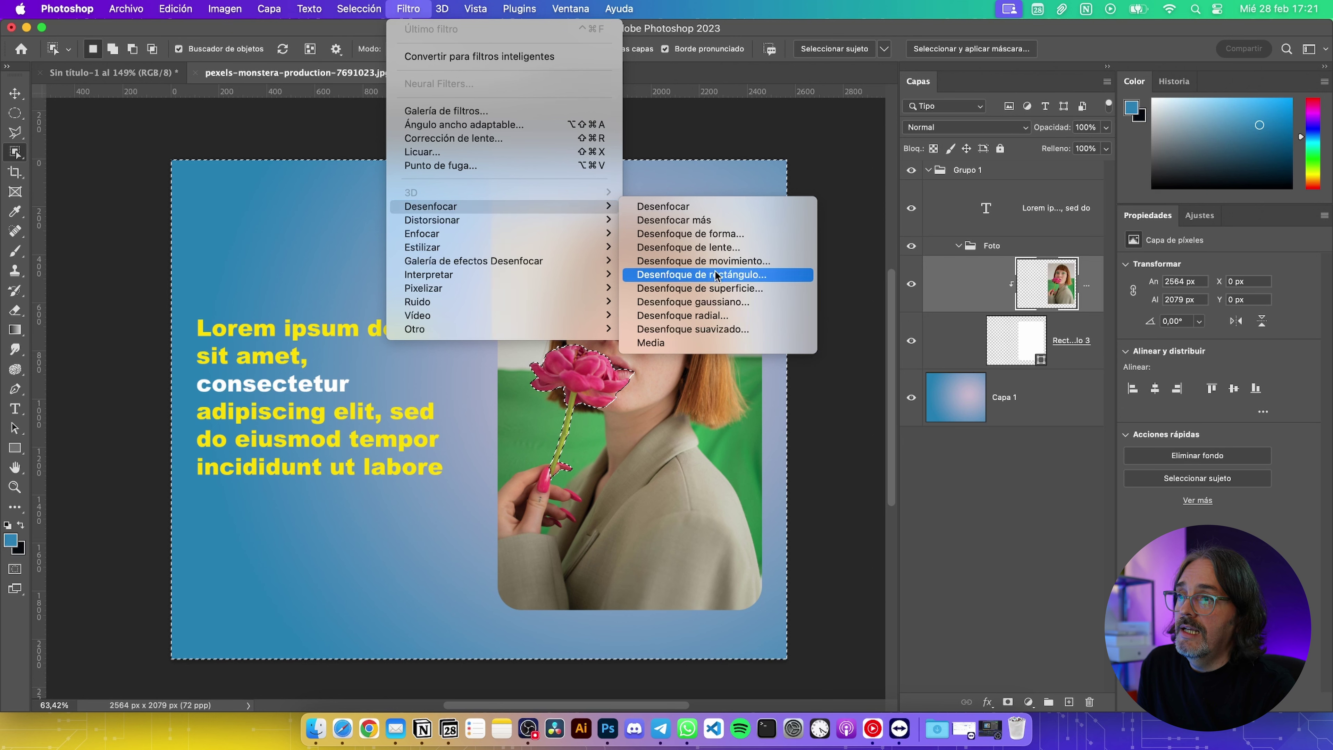
{"action": "left_click", "coordinate": [729, 303]}
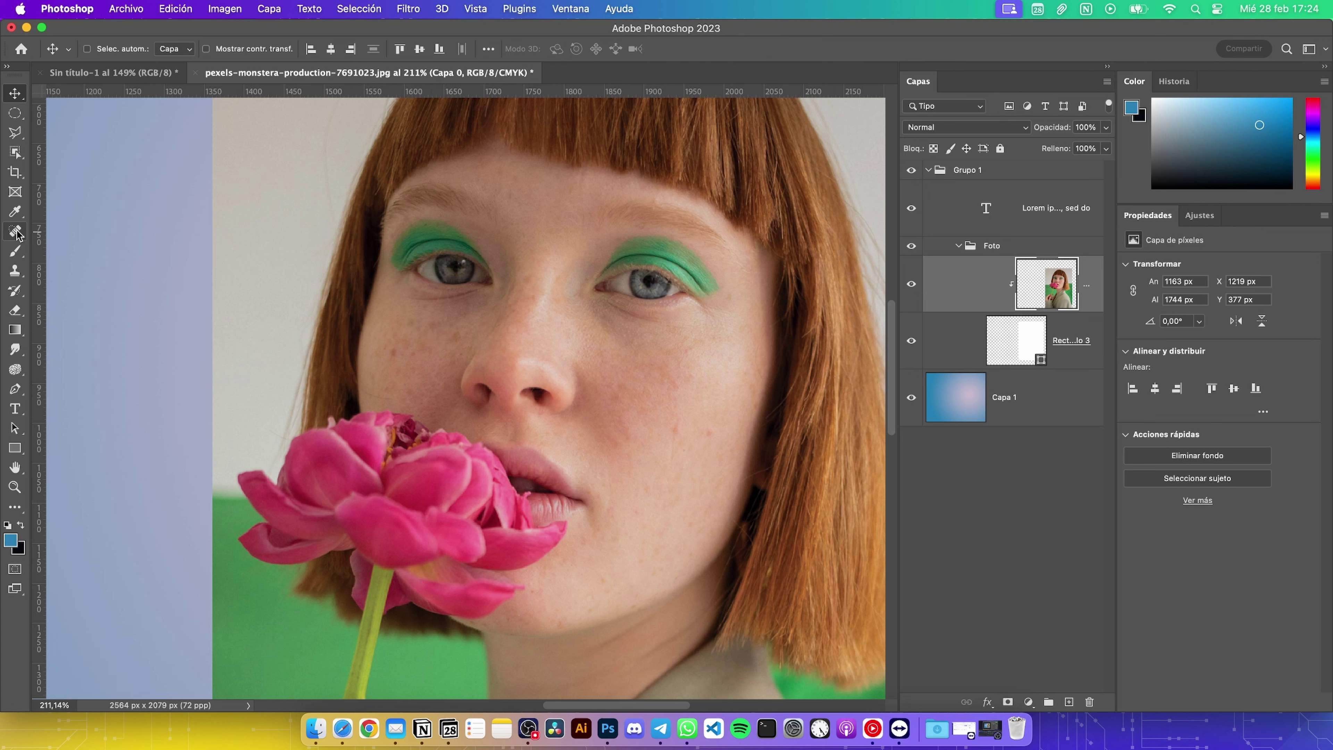
Choose the Spot Healing Brush at 31 px size and 37% hardness
{"action": "left_click", "coordinate": [16, 234]}
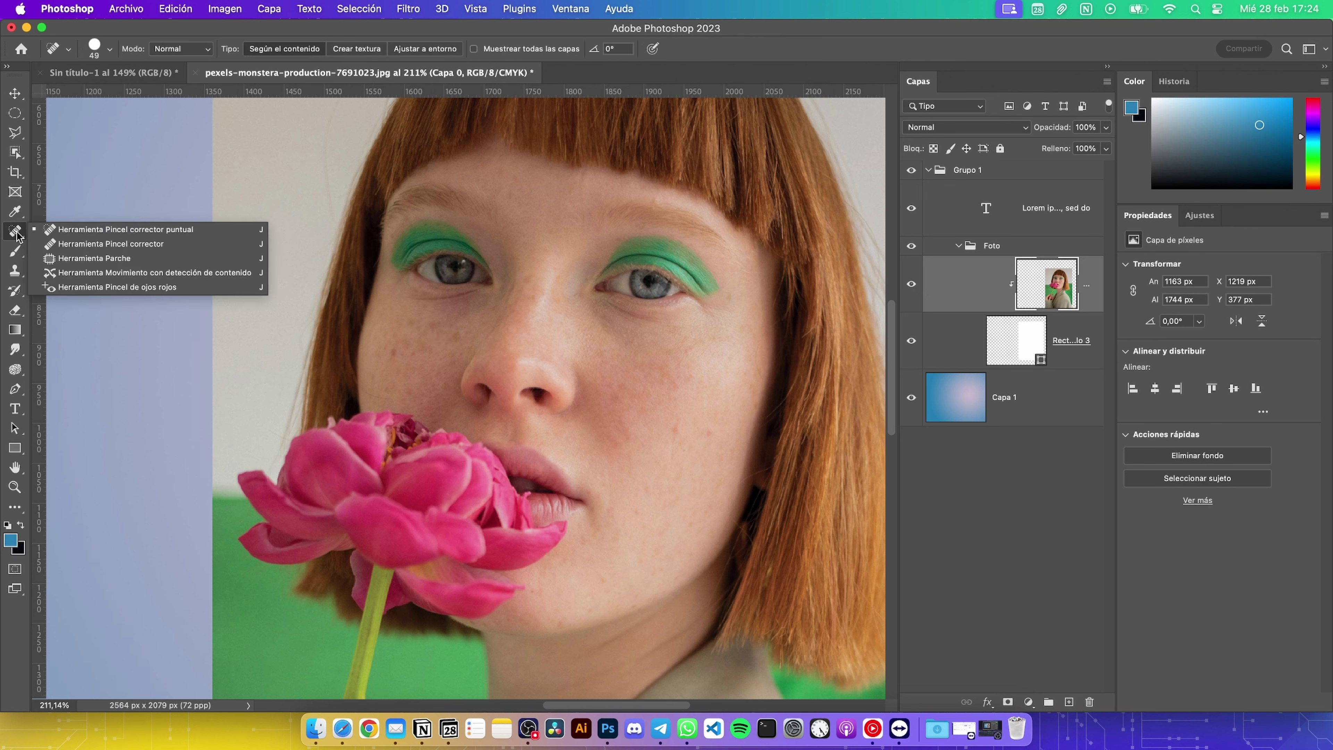
{"action": "left_click", "coordinate": [85, 230]}
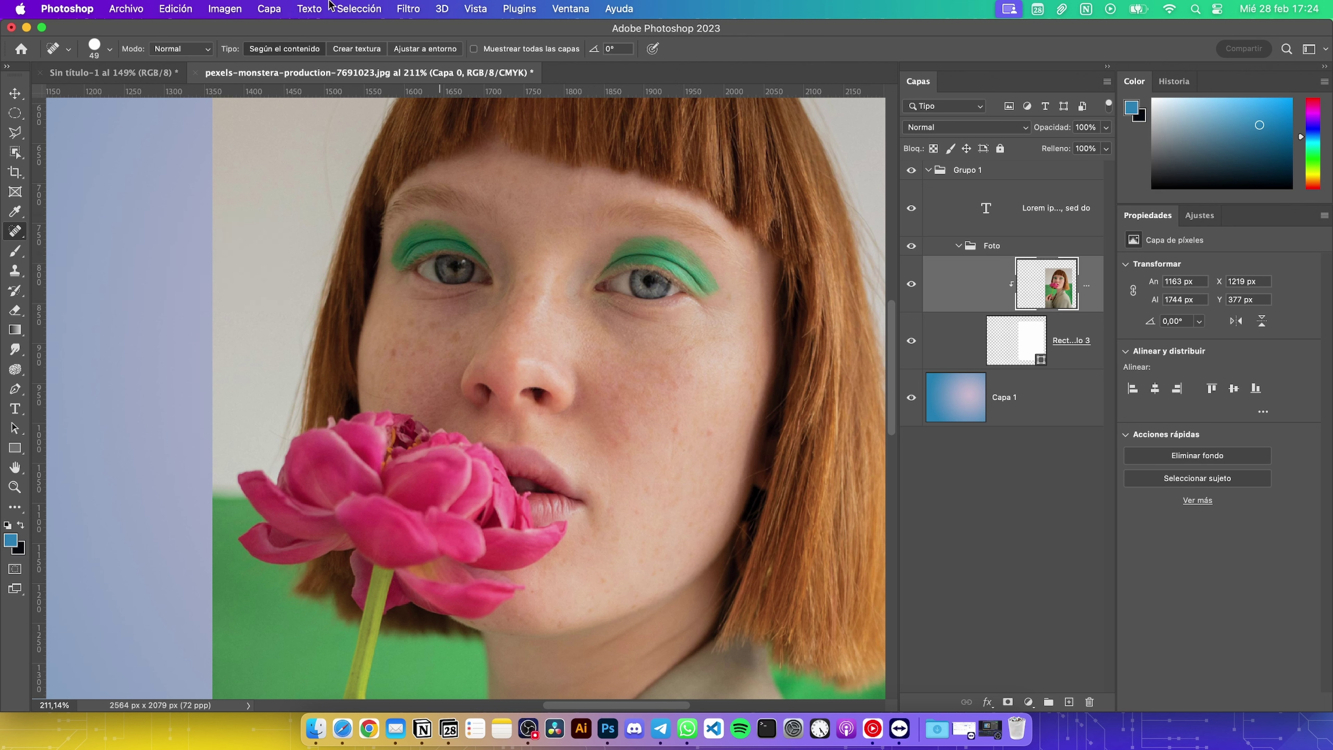
{"action": "left_click", "coordinate": [109, 49]}
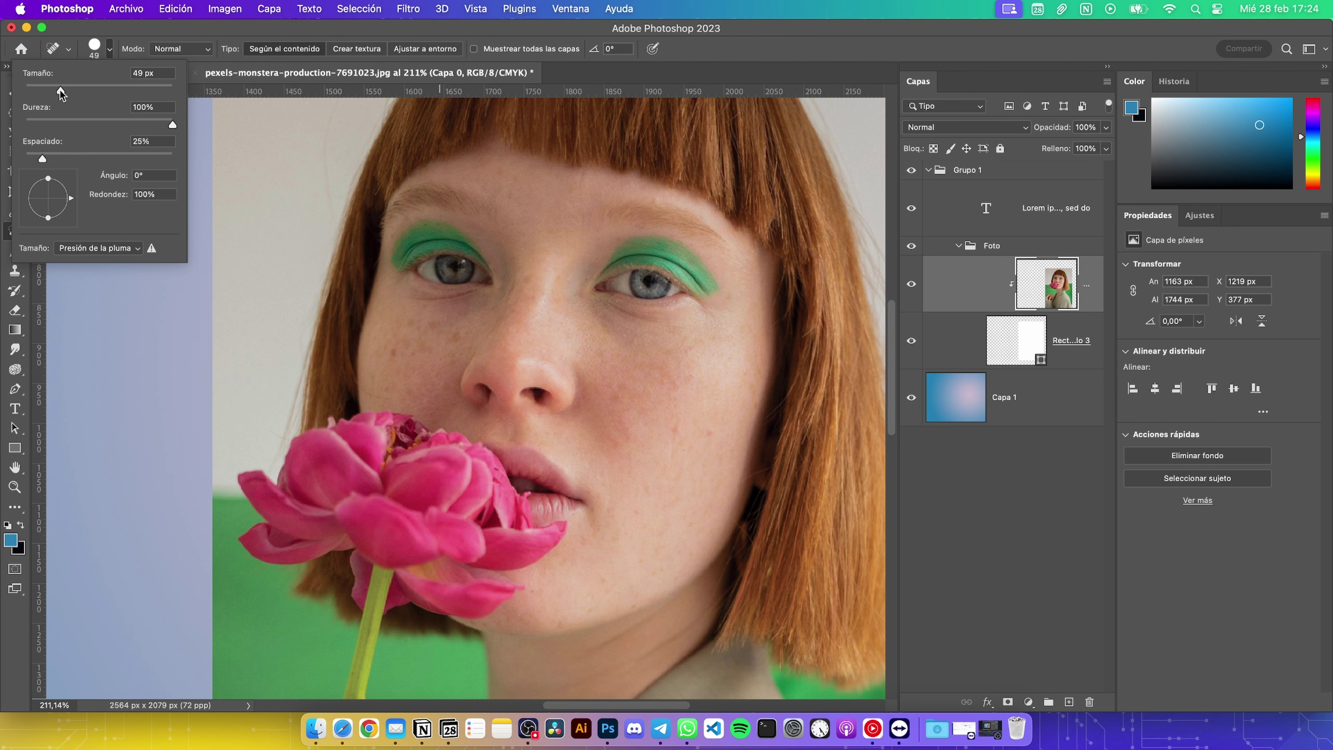
{"action": "left_click_drag", "start_coordinate": [61, 90], "coordinate": [47, 90]}
{"action": "left_click_drag", "start_coordinate": [124, 112], "coordinate": [90, 128]}
{"action": "left_click_drag", "start_coordinate": [28, 123], "coordinate": [80, 125]}
Heal the spots on the left cheek and the marks along the nose bridge
{"action": "left_click", "coordinate": [455, 336]}
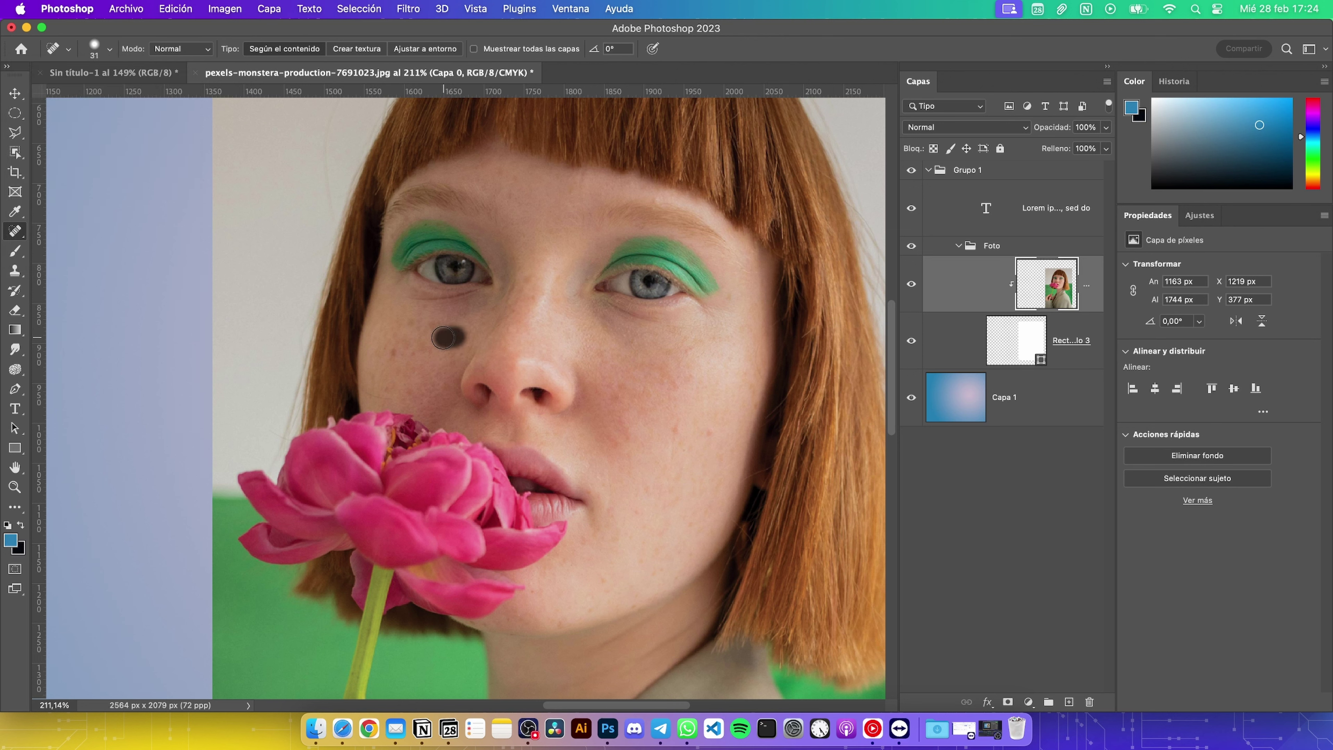
{"action": "left_click", "coordinate": [393, 353]}
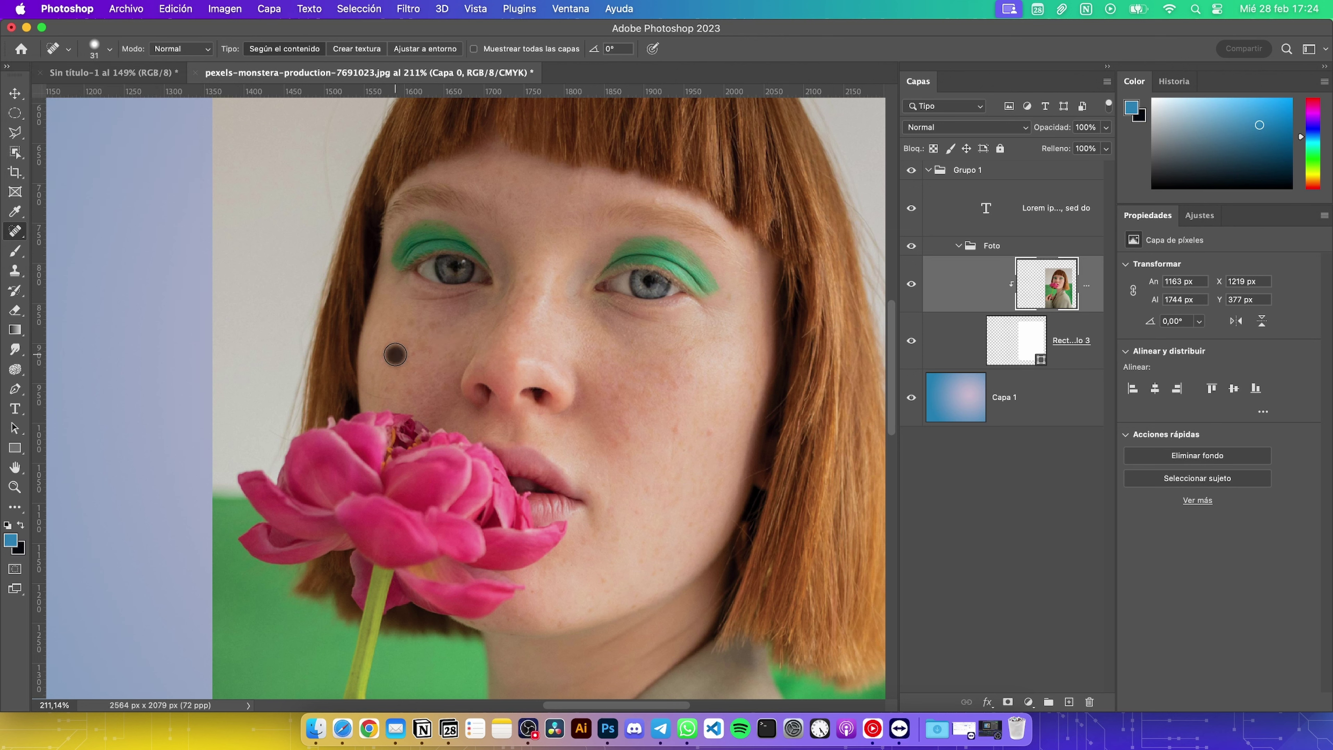
{"action": "left_click_drag", "start_coordinate": [413, 355], "coordinate": [399, 356]}
{"action": "left_click", "coordinate": [412, 334]}
{"action": "left_click", "coordinate": [404, 323]}
{"action": "left_click", "coordinate": [423, 348]}
{"action": "left_click", "coordinate": [524, 276]}
{"action": "mouse_move", "coordinate": [539, 284]}
{"action": "left_mouse_down"}
{"action": "mouse_move", "coordinate": [535, 271]}
{"action": "mouse_move", "coordinate": [512, 323]}
{"action": "left_mouse_up"}
{"action": "mouse_move", "coordinate": [530, 295]}
{"action": "left_mouse_down"}
{"action": "mouse_move", "coordinate": [552, 281]}
{"action": "mouse_move", "coordinate": [550, 295]}
{"action": "left_mouse_up"}
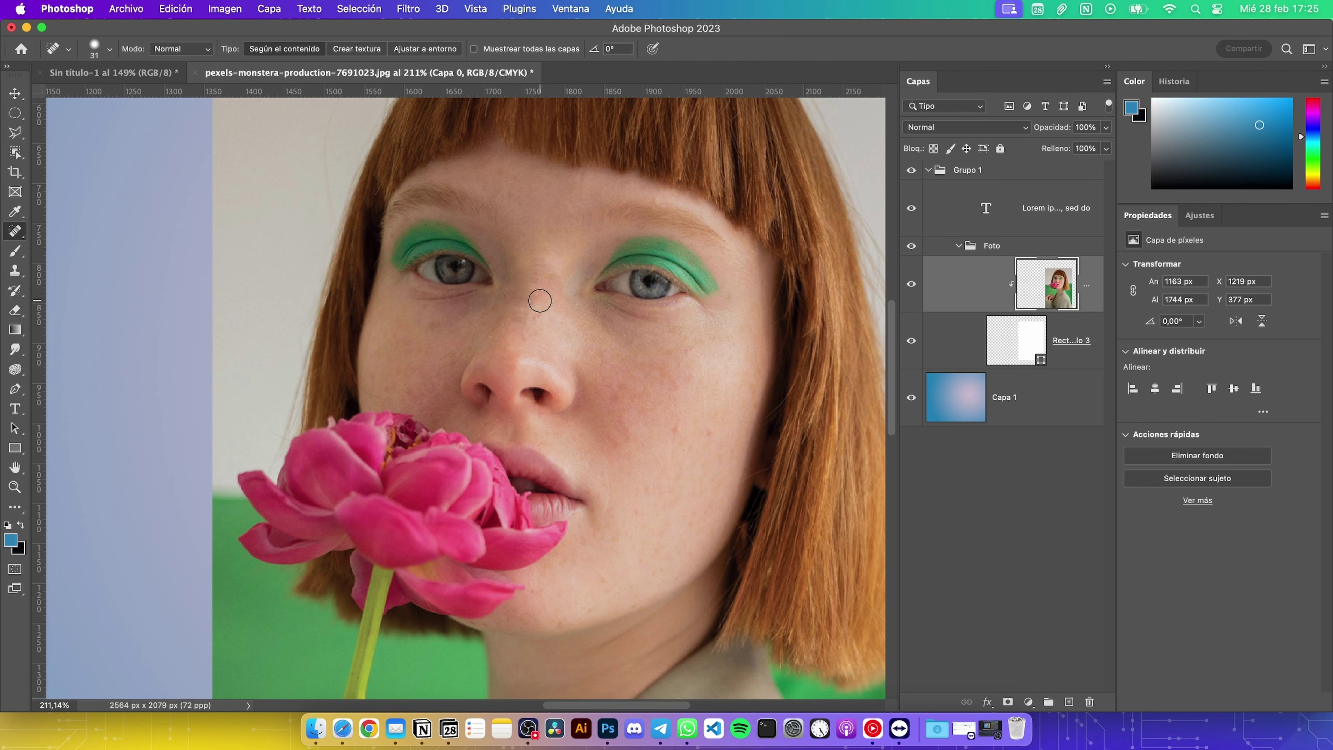
Undo the last healing stroke and switch to a smaller, softer brush
{"action": "scroll", "coordinate": [540, 300], "scroll_direction": "up", "scroll_amount": 2}
{"action": "scroll", "coordinate": [541, 301], "scroll_direction": "up", "scroll_amount": 2}
{"action": "scroll", "coordinate": [544, 300], "scroll_direction": "up", "scroll_amount": 2}
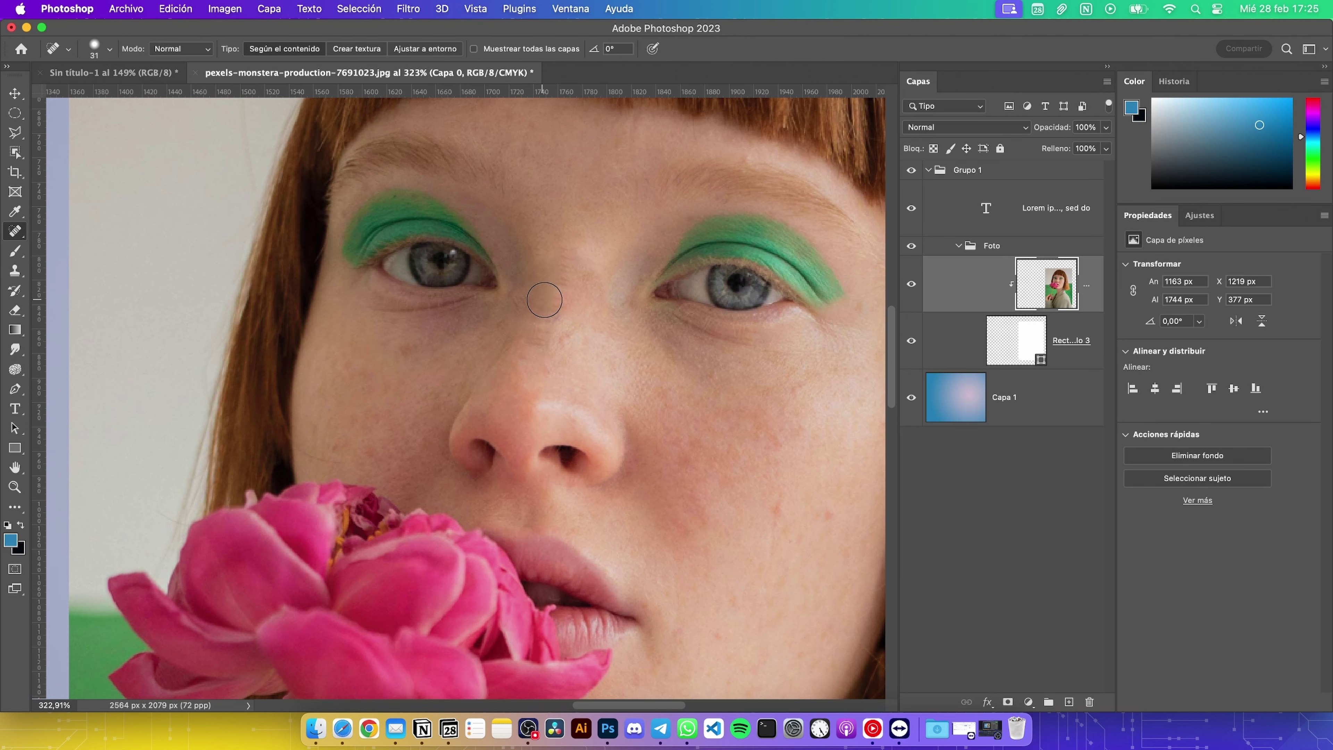
{"action": "key", "text": "super+z"}
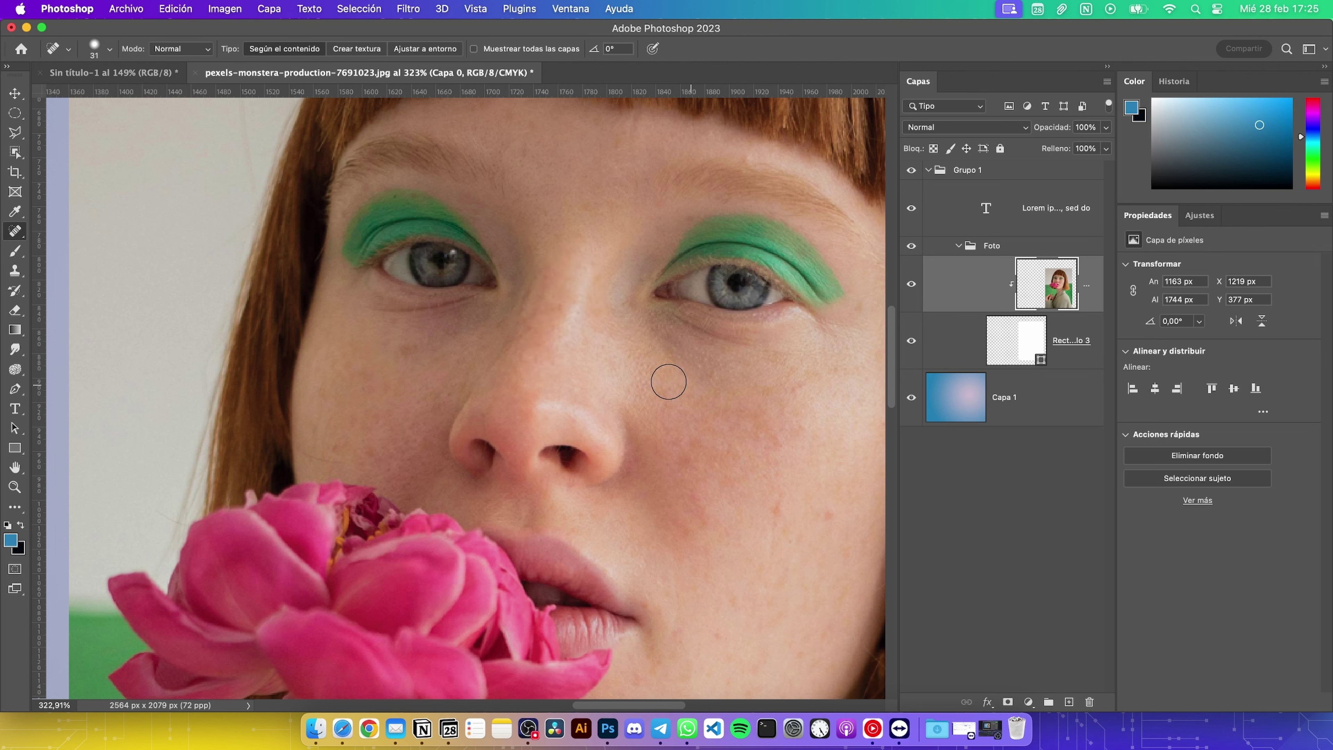
{"action": "left_click", "coordinate": [108, 51]}
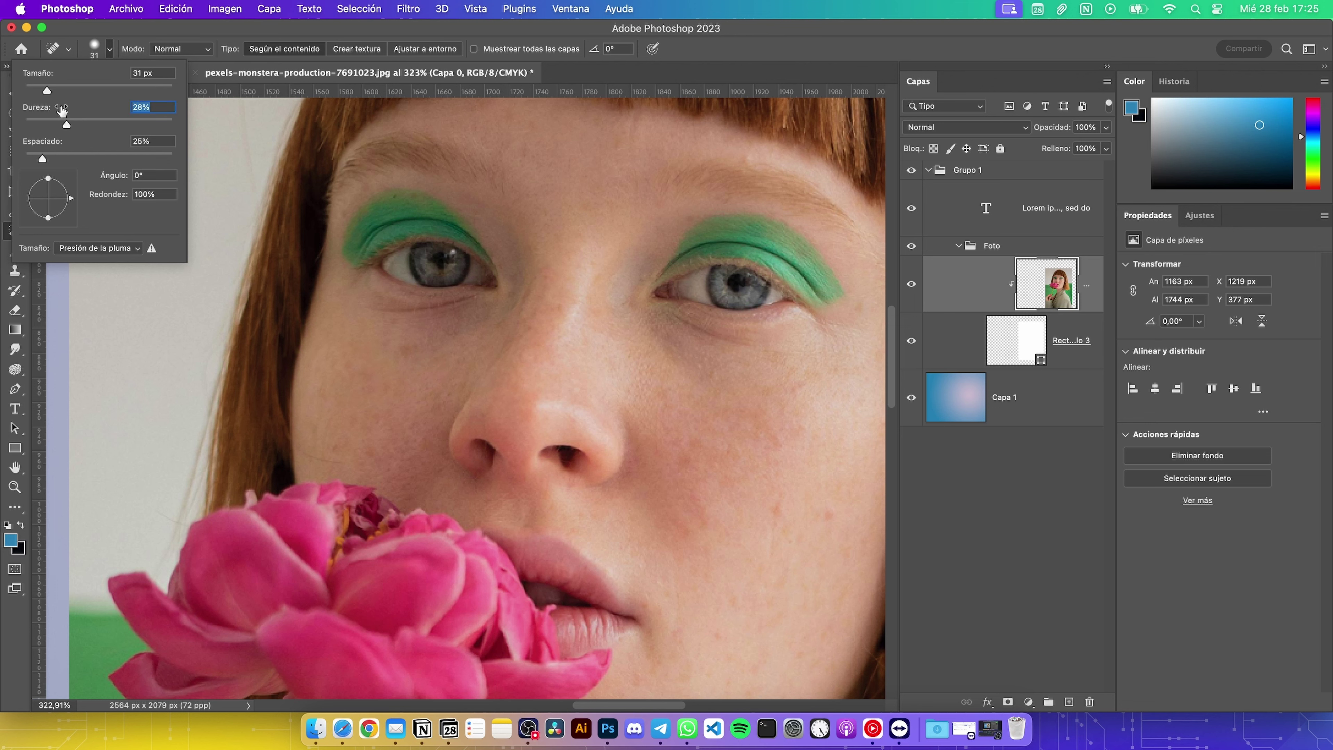
{"action": "left_click", "coordinate": [41, 89]}
Heal the blemishes on the right cheek, beside the nose, and on the left cheek
{"action": "left_click", "coordinate": [776, 507]}
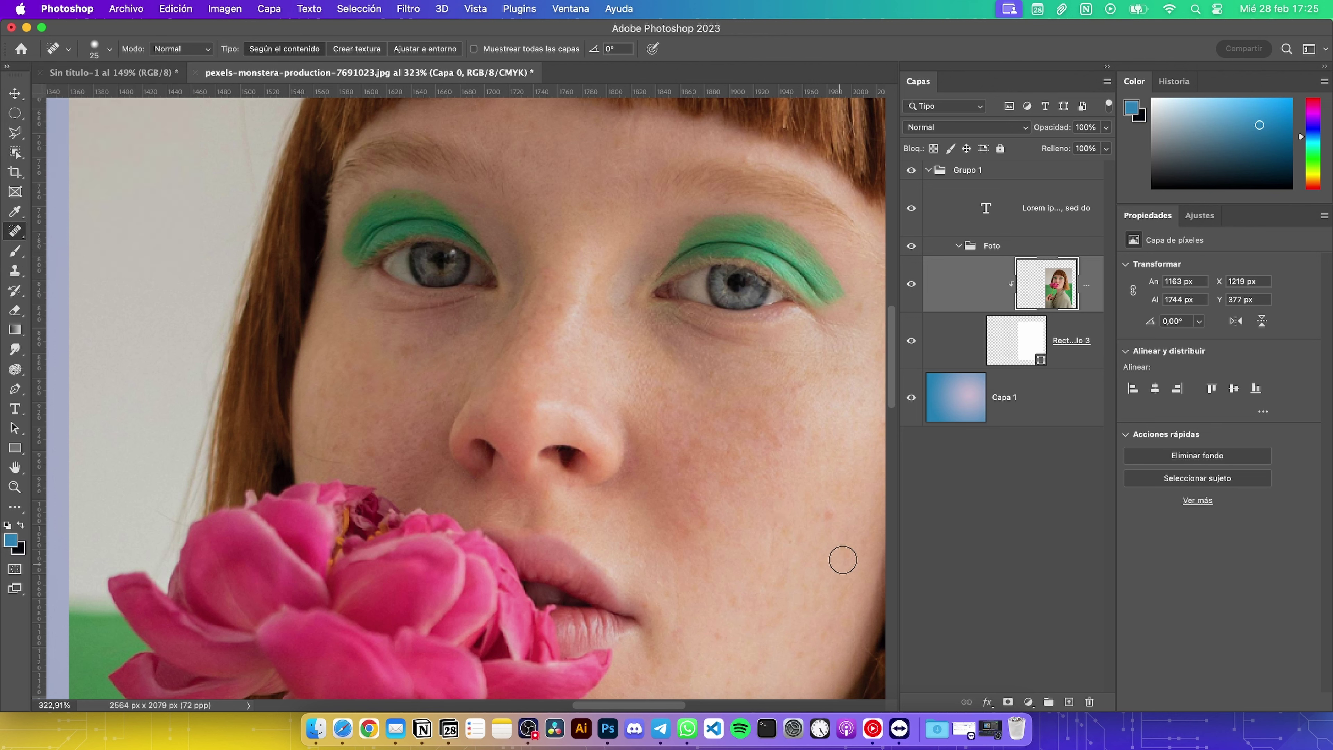
{"action": "left_click", "coordinate": [833, 516]}
{"action": "left_click", "coordinate": [560, 310]}
{"action": "left_click", "coordinate": [547, 272]}
{"action": "left_click", "coordinate": [370, 451]}
{"action": "left_click_drag", "start_coordinate": [849, 472], "coordinate": [833, 405]}
Heal the dark spots on the thumb and its crease, then view the whole poster
{"action": "scroll", "coordinate": [831, 404], "scroll_direction": "down", "scroll_amount": 3}
{"action": "scroll", "coordinate": [831, 404], "scroll_direction": "down", "scroll_amount": 3}
{"action": "scroll", "coordinate": [831, 405], "scroll_direction": "down", "scroll_amount": 3}
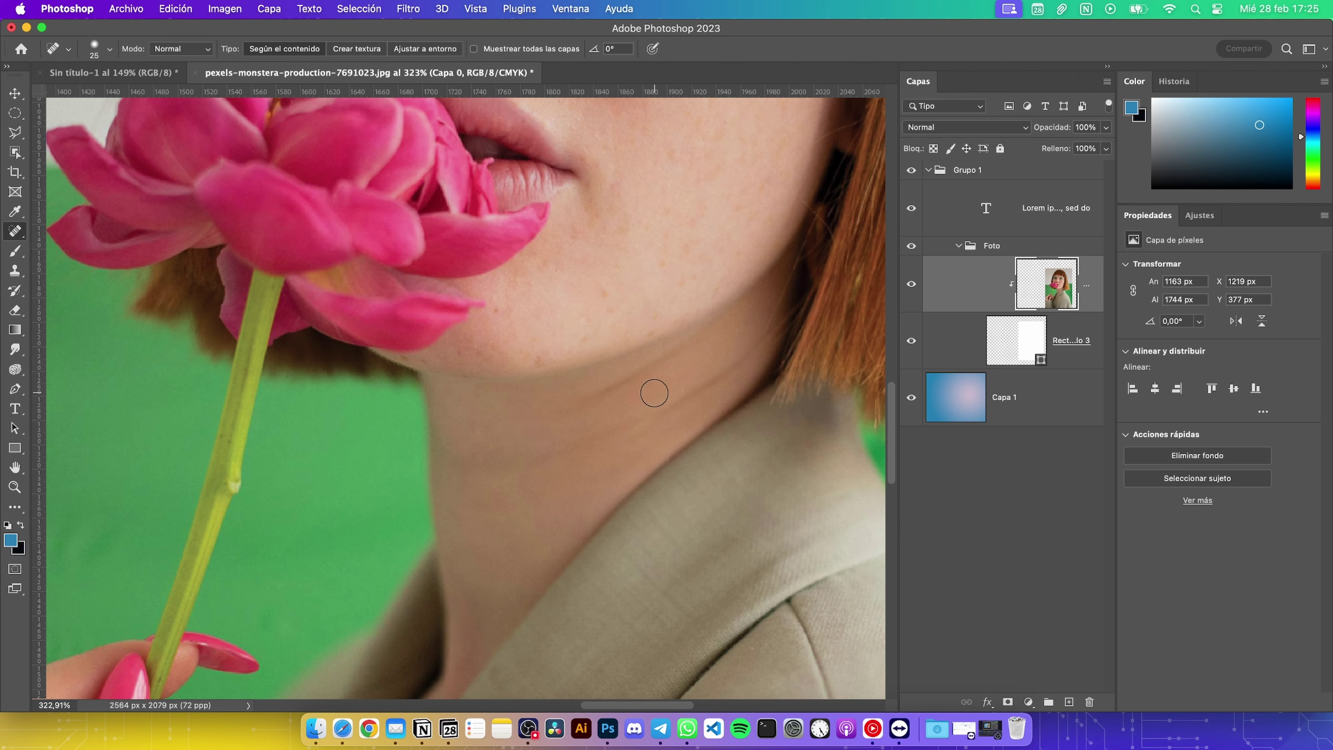
{"action": "scroll", "coordinate": [514, 447], "scroll_direction": "down", "scroll_amount": 5}
{"action": "scroll", "coordinate": [418, 497], "scroll_direction": "down", "scroll_amount": 5}
{"action": "scroll", "coordinate": [417, 497], "scroll_direction": "left", "scroll_amount": 2}
{"action": "scroll", "coordinate": [418, 497], "scroll_direction": "left", "scroll_amount": 3}
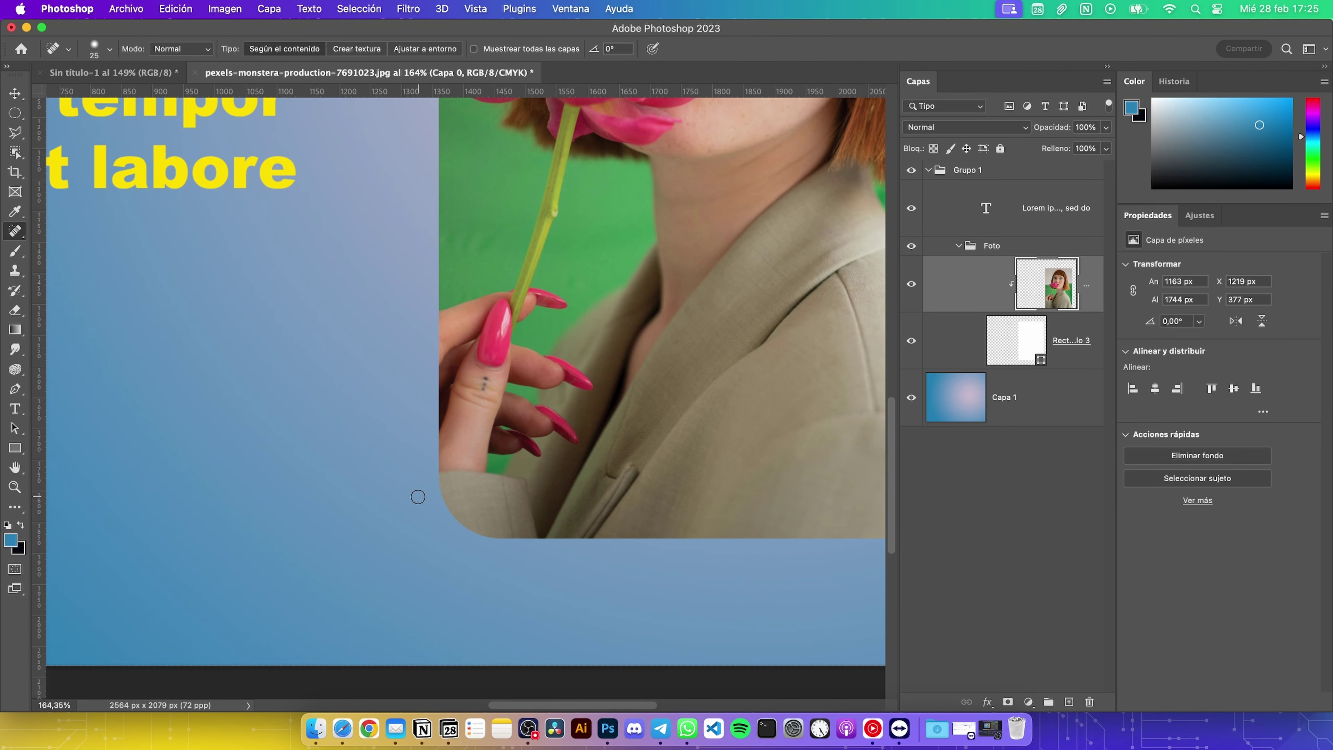
{"action": "scroll", "coordinate": [487, 387], "scroll_direction": "up", "scroll_amount": 3}
{"action": "scroll", "coordinate": [504, 383], "scroll_direction": "up", "scroll_amount": 3}
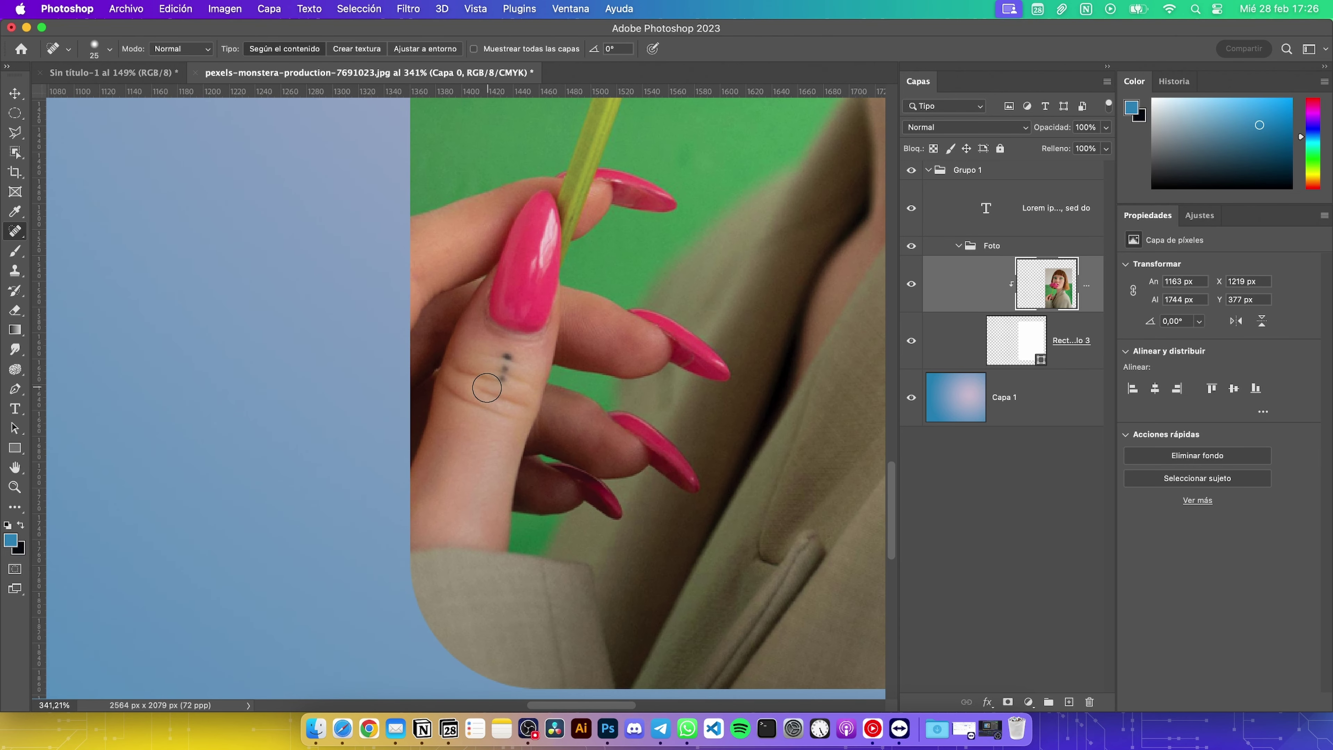
{"action": "scroll", "coordinate": [519, 375], "scroll_direction": "up", "scroll_amount": 3}
{"action": "scroll", "coordinate": [537, 367], "scroll_direction": "up", "scroll_amount": 3}
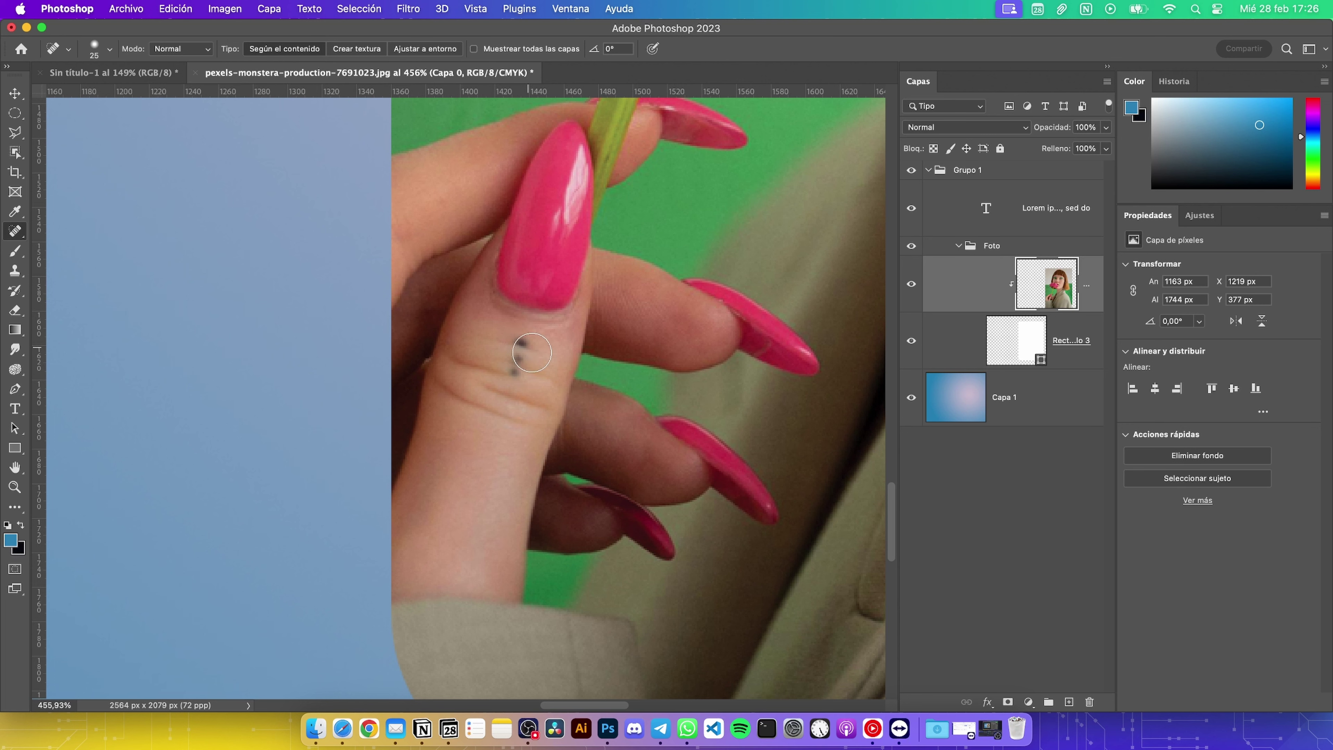
{"action": "left_click_drag", "start_coordinate": [521, 342], "coordinate": [529, 363]}
{"action": "left_click", "coordinate": [514, 372]}
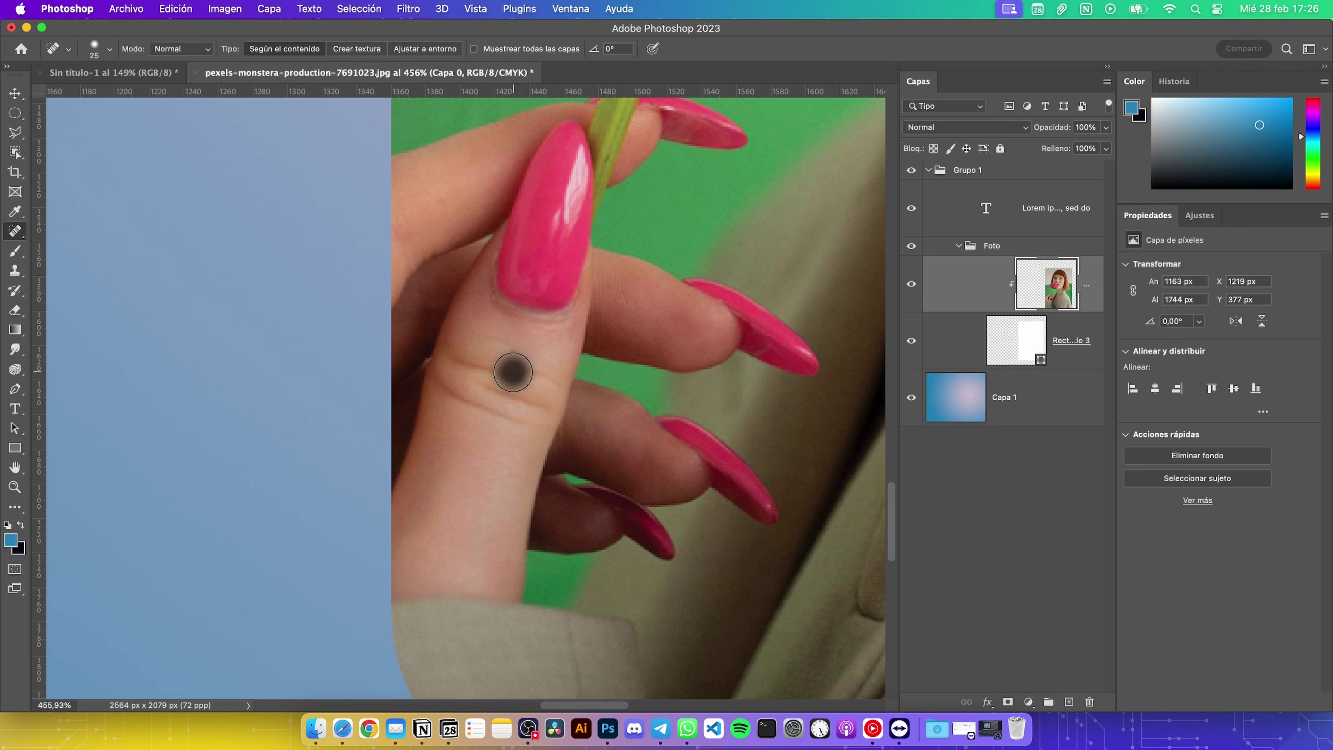
{"action": "scroll", "coordinate": [583, 420], "scroll_direction": "down", "scroll_amount": 2}
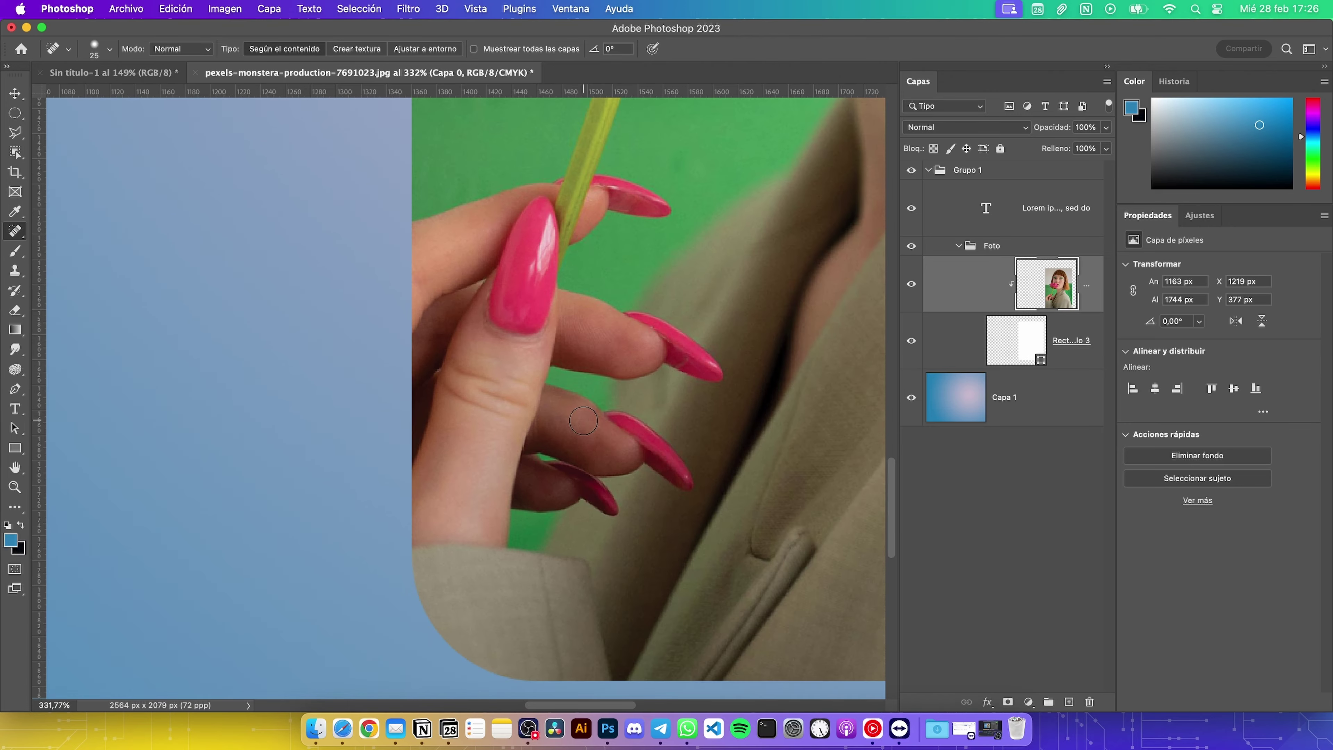
{"action": "scroll", "coordinate": [580, 428], "scroll_direction": "down", "scroll_amount": 2}
{"action": "scroll", "coordinate": [577, 436], "scroll_direction": "down", "scroll_amount": 2}
{"action": "scroll", "coordinate": [575, 441], "scroll_direction": "down", "scroll_amount": 1}
{"action": "scroll", "coordinate": [575, 441], "scroll_direction": "down", "scroll_amount": 1}
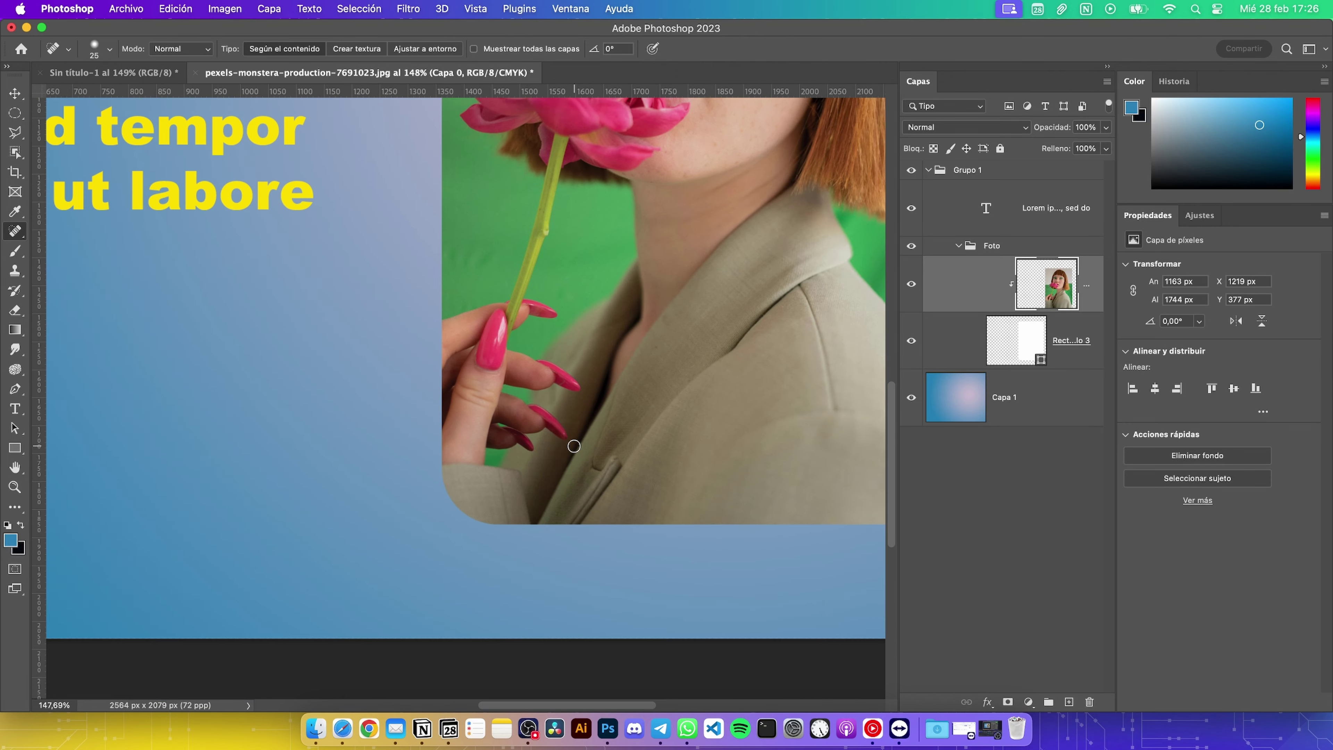
{"action": "scroll", "coordinate": [574, 447], "scroll_direction": "down", "scroll_amount": 2}
{"action": "scroll", "coordinate": [575, 447], "scroll_direction": "down", "scroll_amount": 1}
{"action": "scroll", "coordinate": [574, 446], "scroll_direction": "down", "scroll_amount": 1}
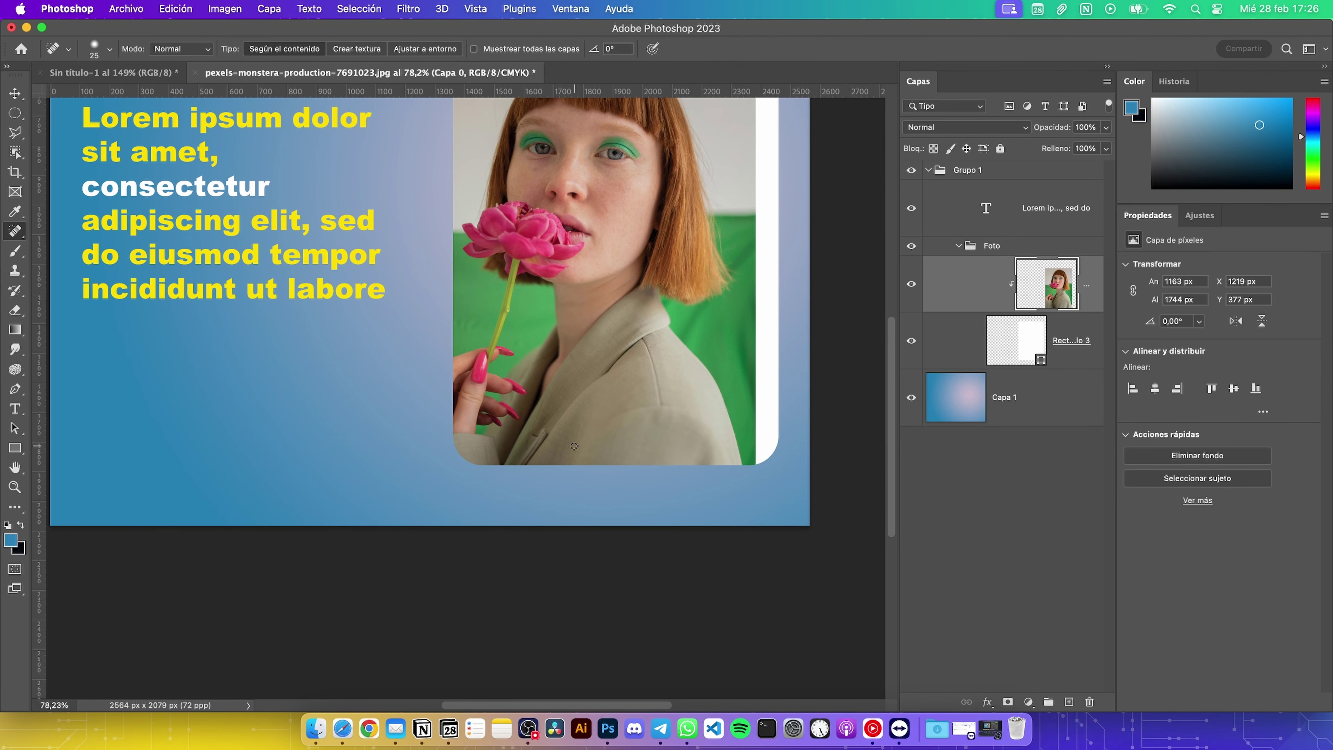
{"action": "scroll", "coordinate": [635, 286], "scroll_direction": "up", "scroll_amount": 5}
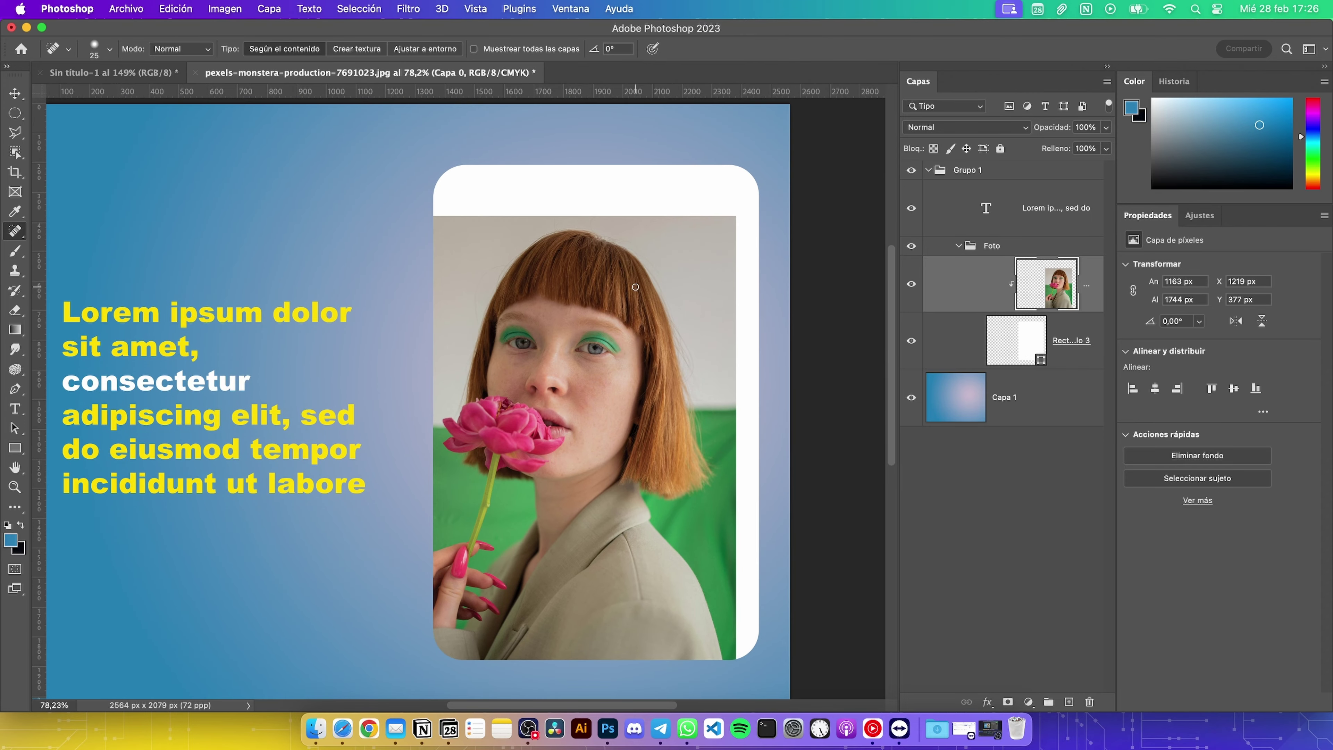
Outline a skin area on the lower cheek beside the mouth with the Patch tool
{"action": "right_click", "coordinate": [20, 233]}
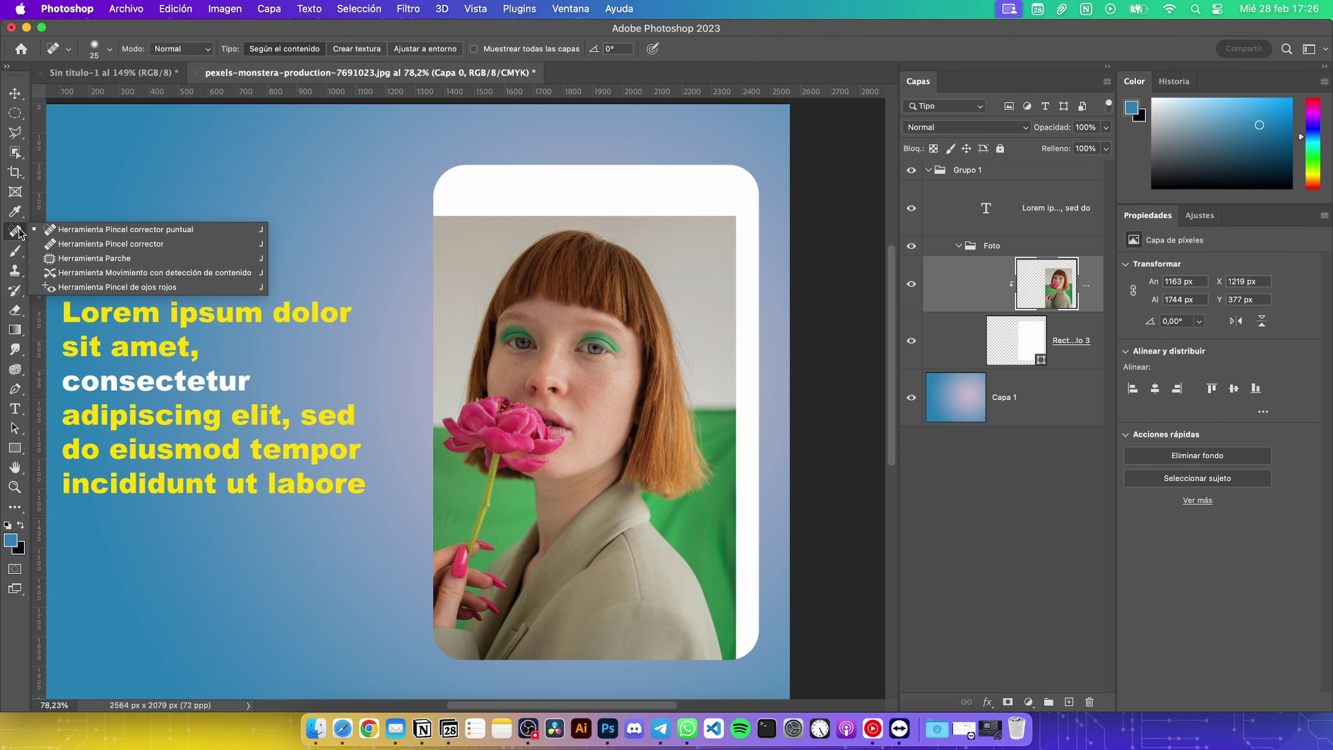
{"action": "left_click", "coordinate": [96, 258]}
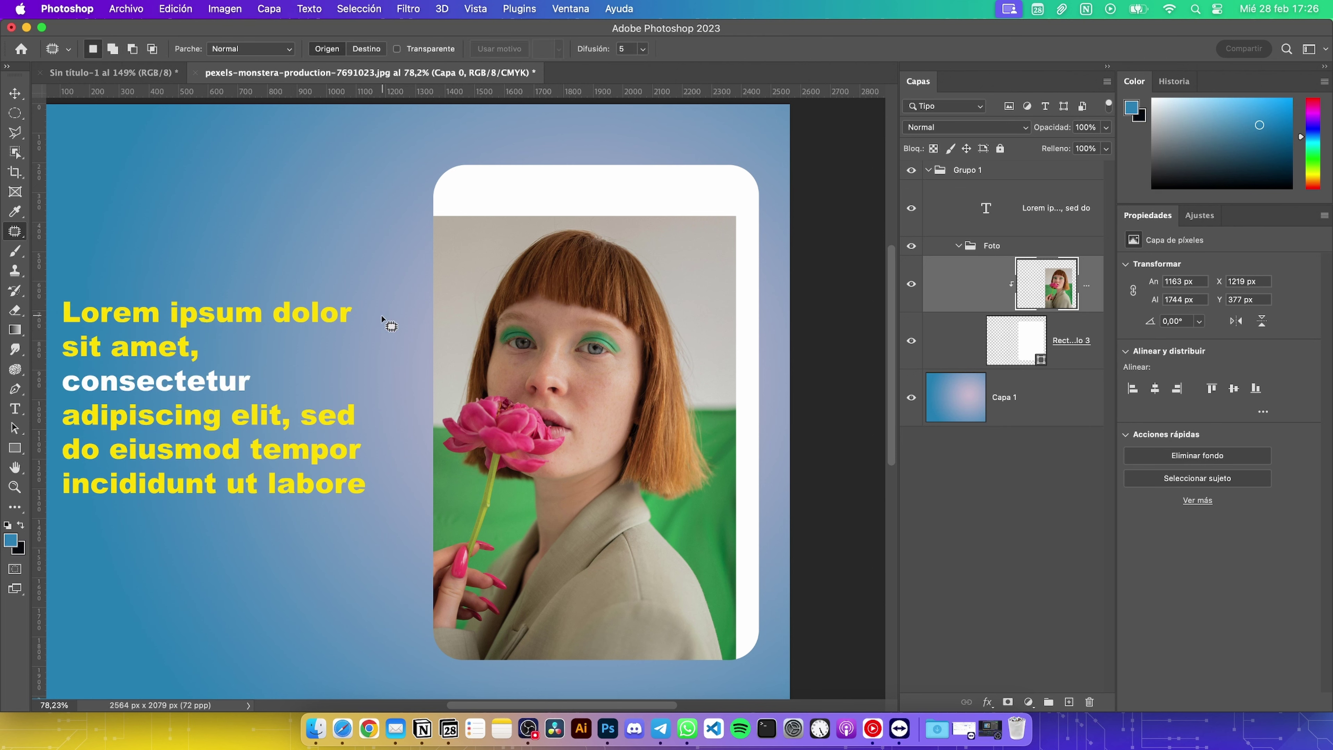
{"action": "scroll", "coordinate": [589, 389], "scroll_direction": "up", "scroll_amount": 3}
{"action": "scroll", "coordinate": [656, 380], "scroll_direction": "up", "scroll_amount": 3}
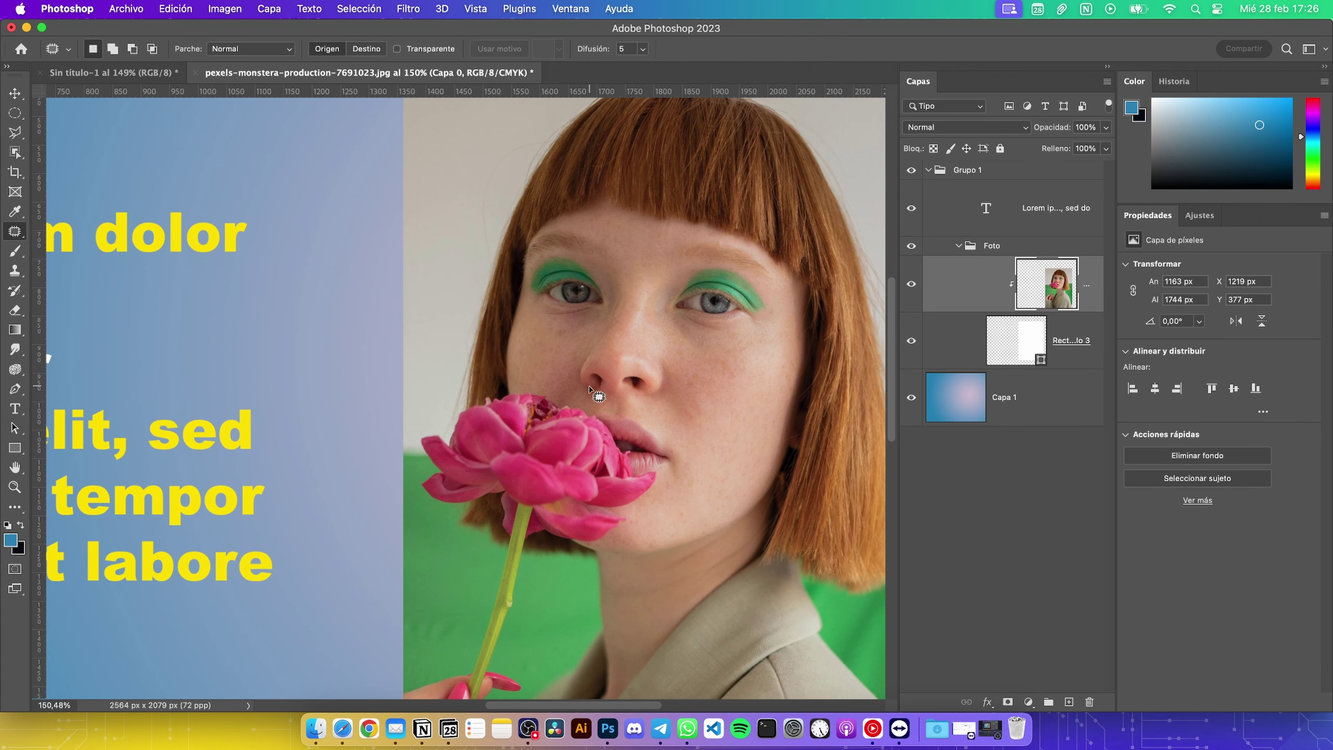
{"action": "scroll", "coordinate": [729, 371], "scroll_direction": "up", "scroll_amount": 2}
{"action": "scroll", "coordinate": [729, 371], "scroll_direction": "up", "scroll_amount": 1}
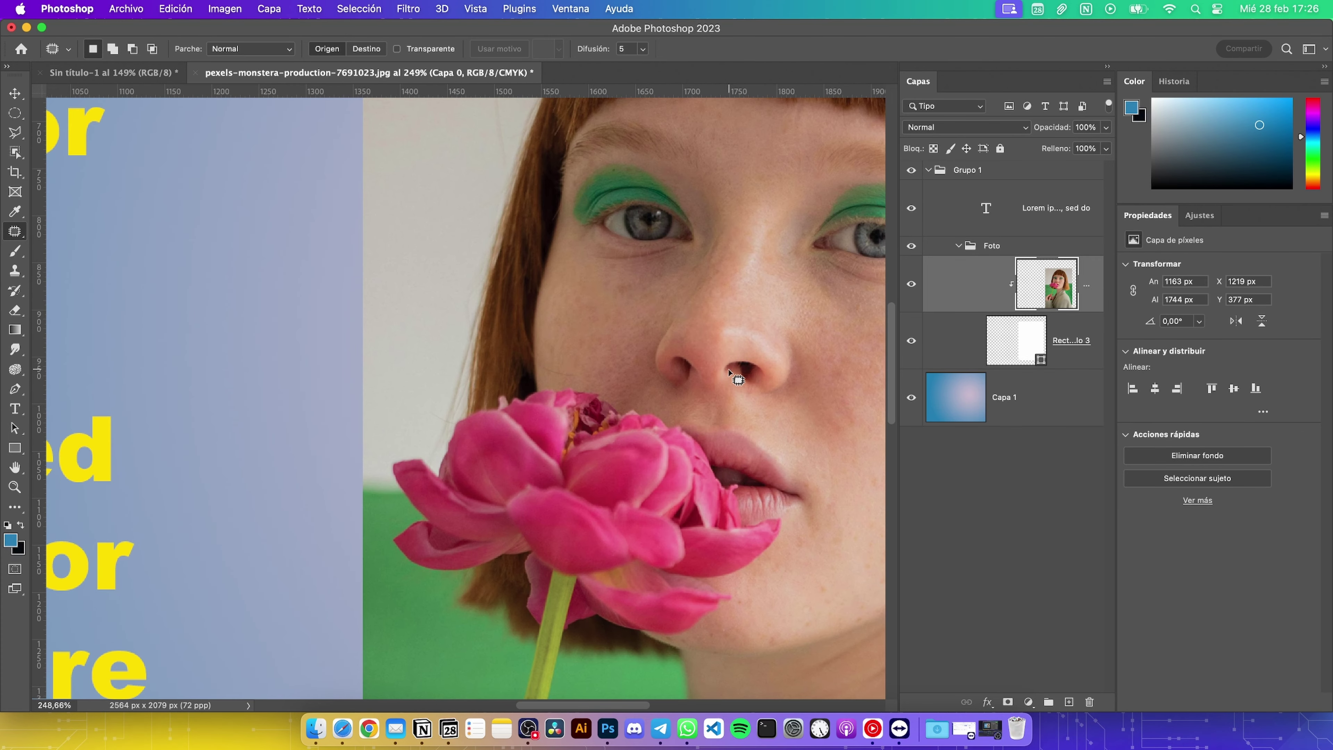
{"action": "scroll", "coordinate": [729, 371], "scroll_direction": "up", "scroll_amount": 1}
{"action": "scroll", "coordinate": [729, 372], "scroll_direction": "up", "scroll_amount": 1}
{"action": "scroll", "coordinate": [729, 371], "scroll_direction": "right", "scroll_amount": 4}
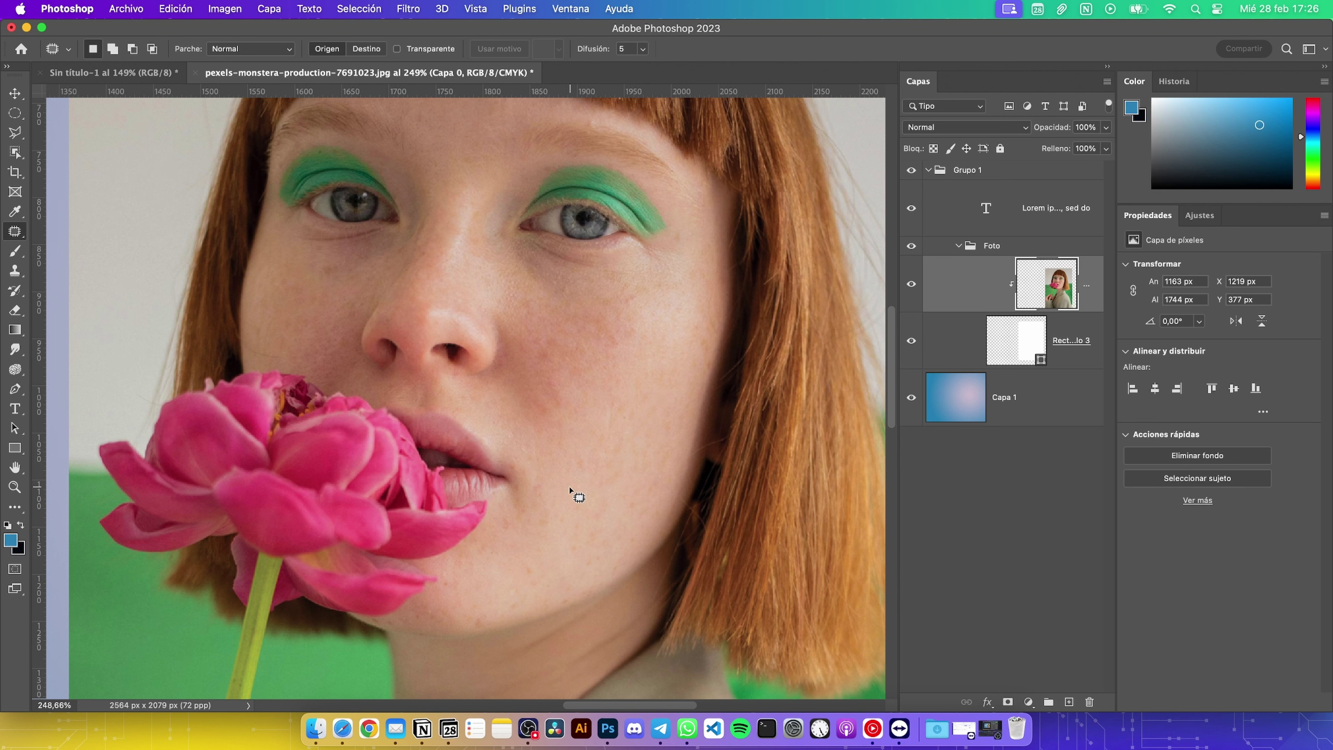
{"action": "mouse_move", "coordinate": [570, 488]}
{"action": "left_mouse_down"}
{"action": "mouse_move", "coordinate": [595, 493]}
{"action": "mouse_move", "coordinate": [564, 492]}
{"action": "left_mouse_up"}
{"action": "left_click_drag", "start_coordinate": [564, 493], "coordinate": [566, 494]}
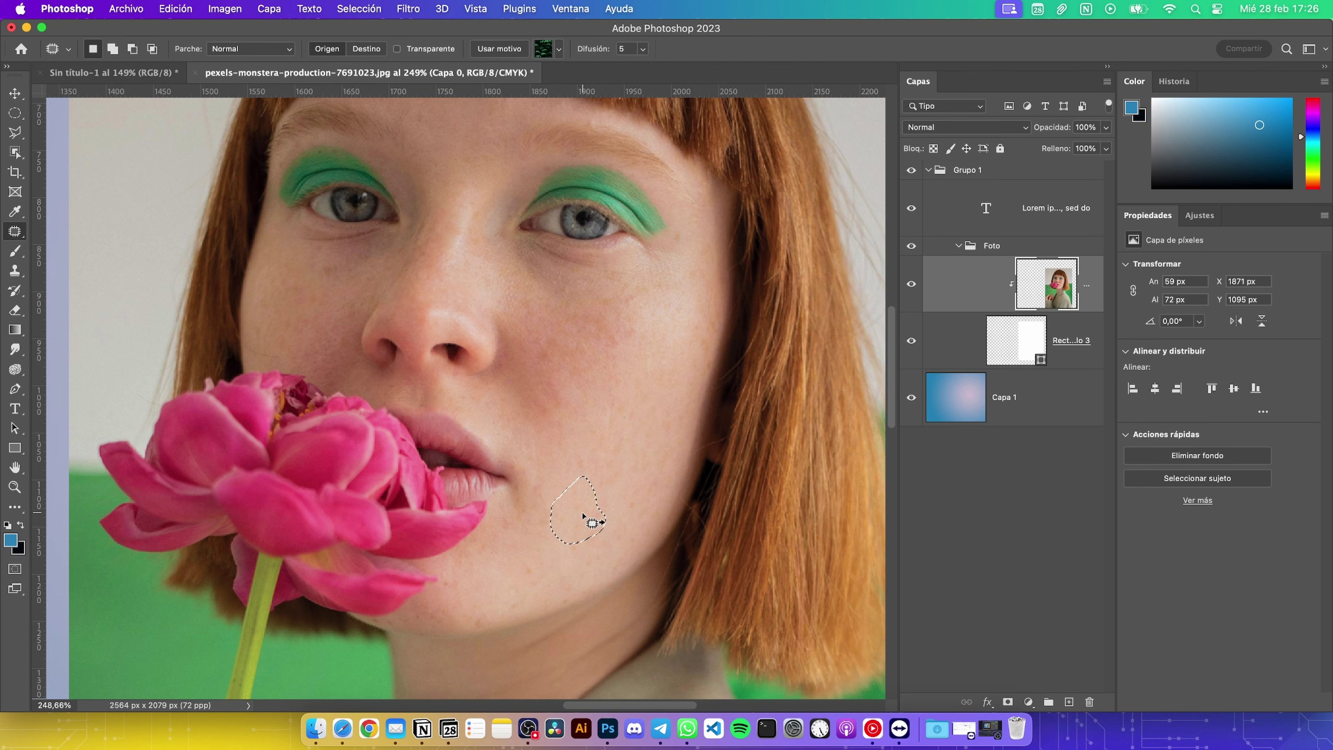
Drag the patch onto clean nearby skin to blend it, then deselect
{"action": "left_click_drag", "start_coordinate": [631, 486], "coordinate": [633, 463]}
{"action": "left_click_drag", "start_coordinate": [634, 465], "coordinate": [634, 462]}
{"action": "left_click_drag", "start_coordinate": [576, 517], "coordinate": [785, 471]}
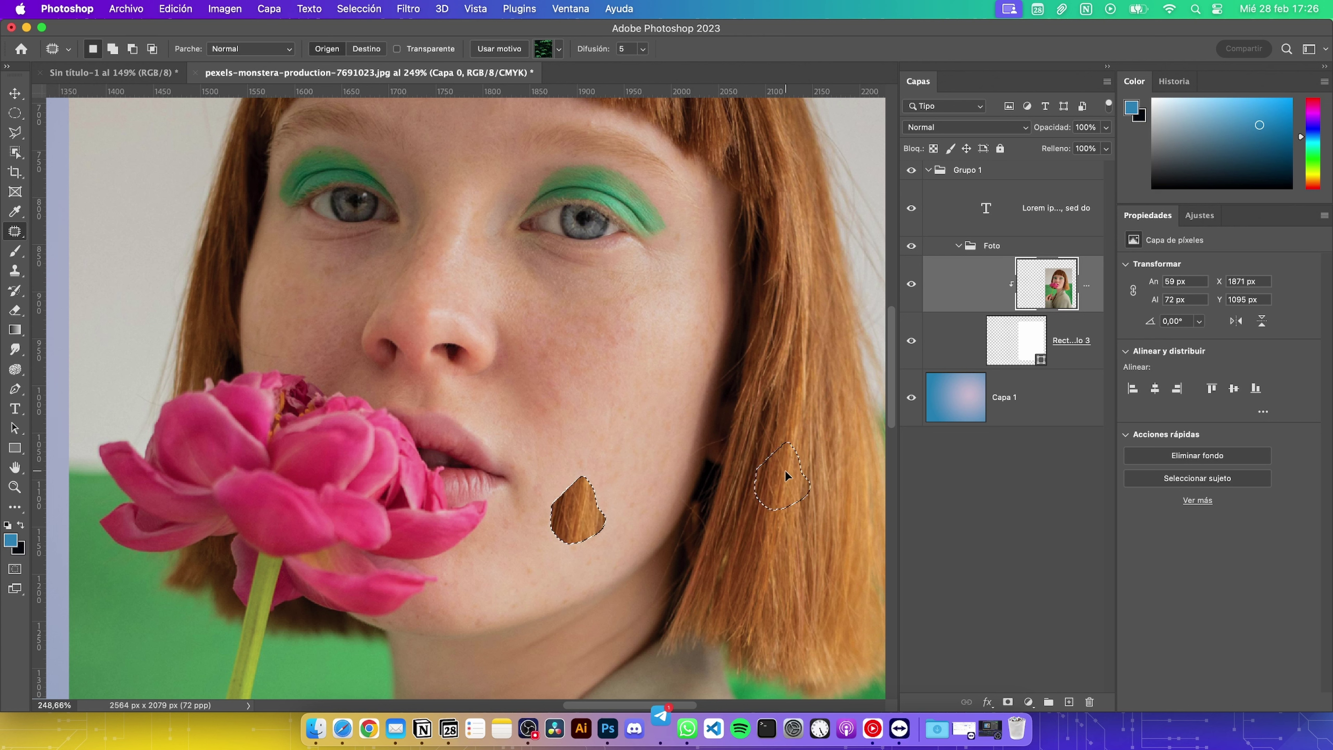
{"action": "left_click_drag", "start_coordinate": [785, 471], "coordinate": [785, 471]}
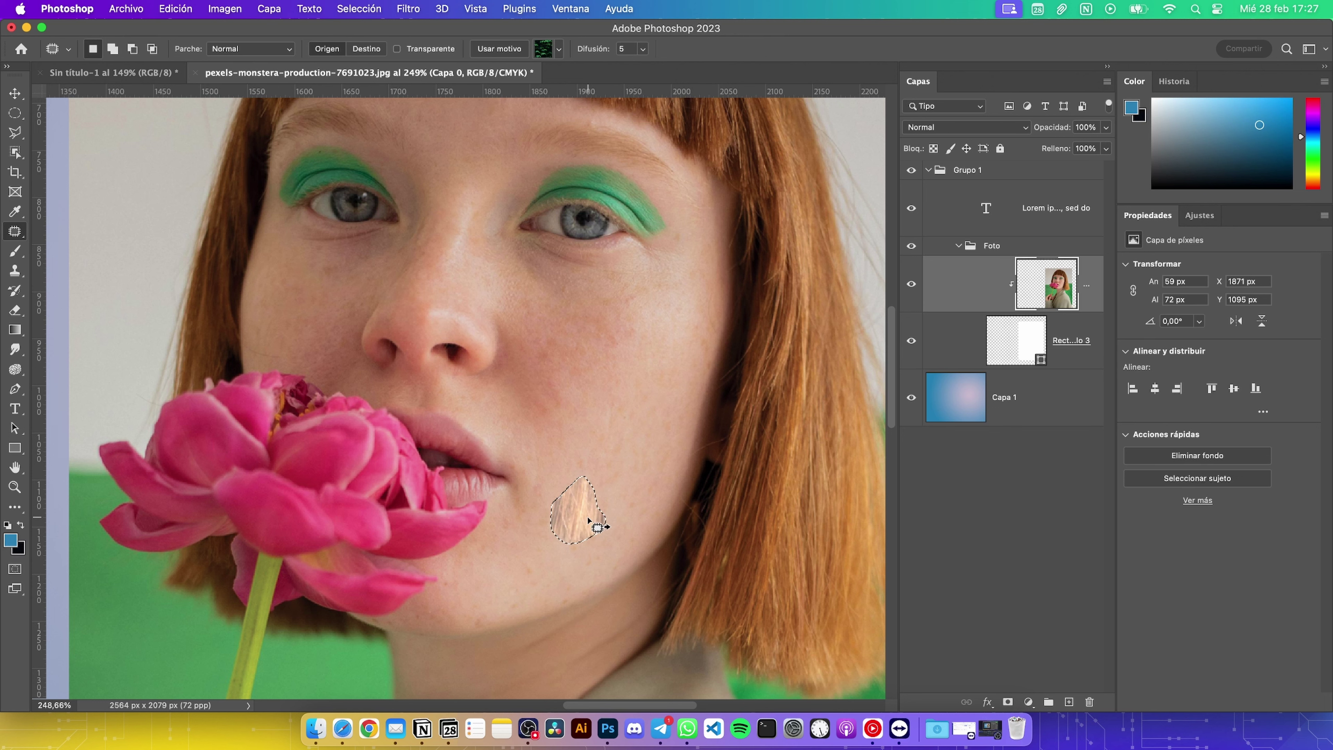
{"action": "left_click_drag", "start_coordinate": [578, 520], "coordinate": [588, 520]}
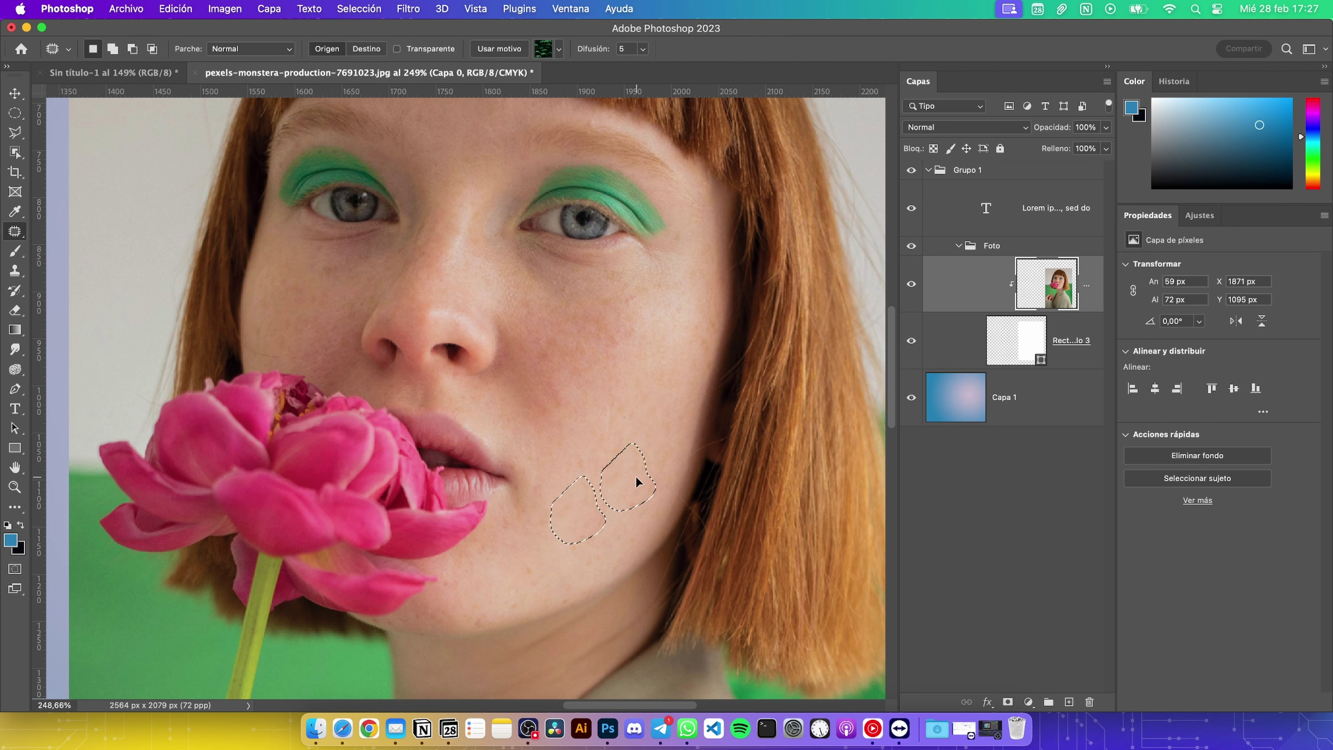
{"action": "key", "text": "super+d"}
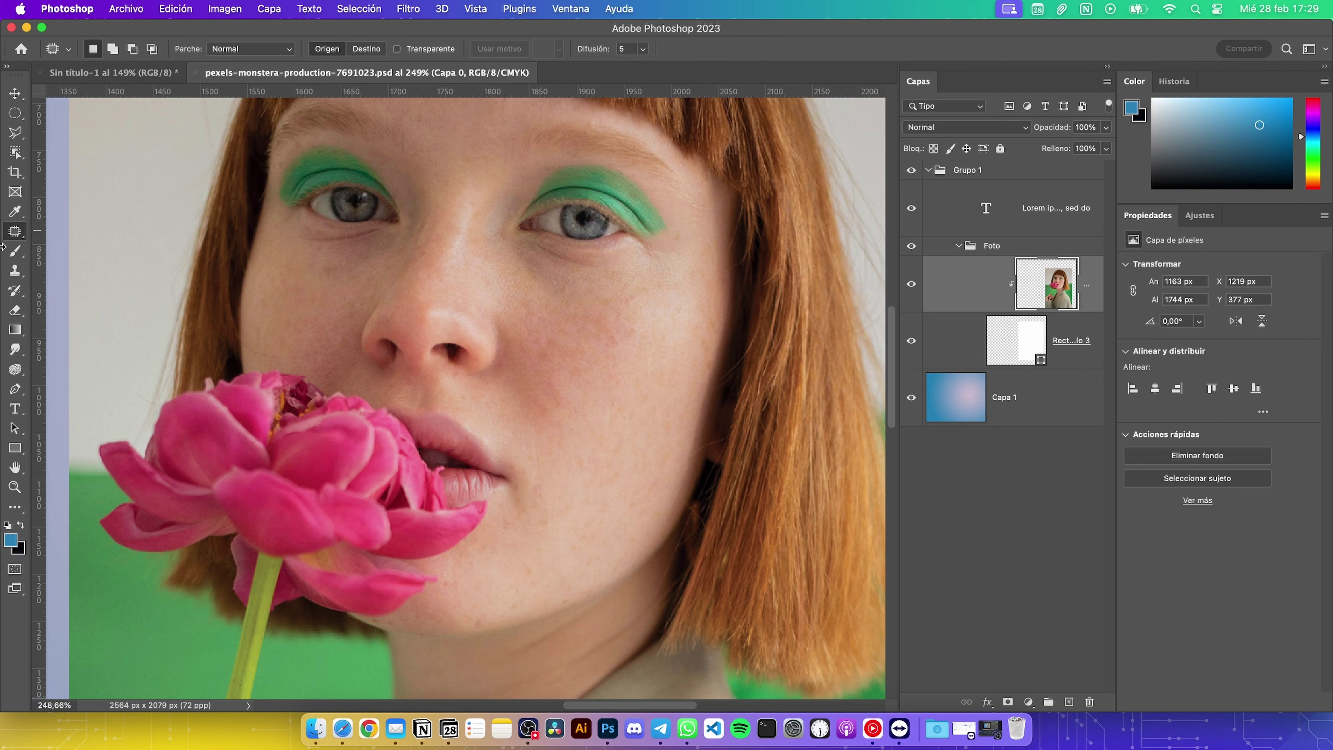
{"action": "left_click", "coordinate": [15, 273]}
{"action": "left_click", "coordinate": [15, 273]}
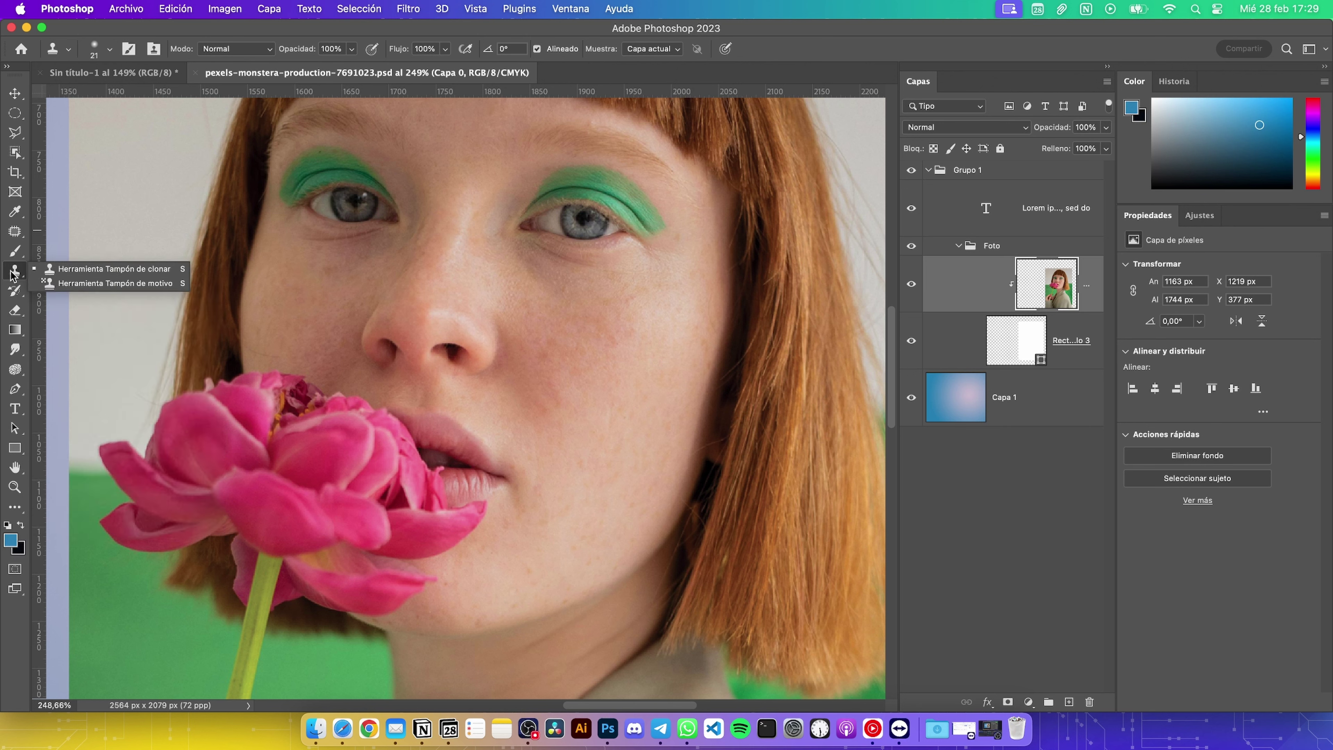
{"action": "left_click", "coordinate": [105, 269]}
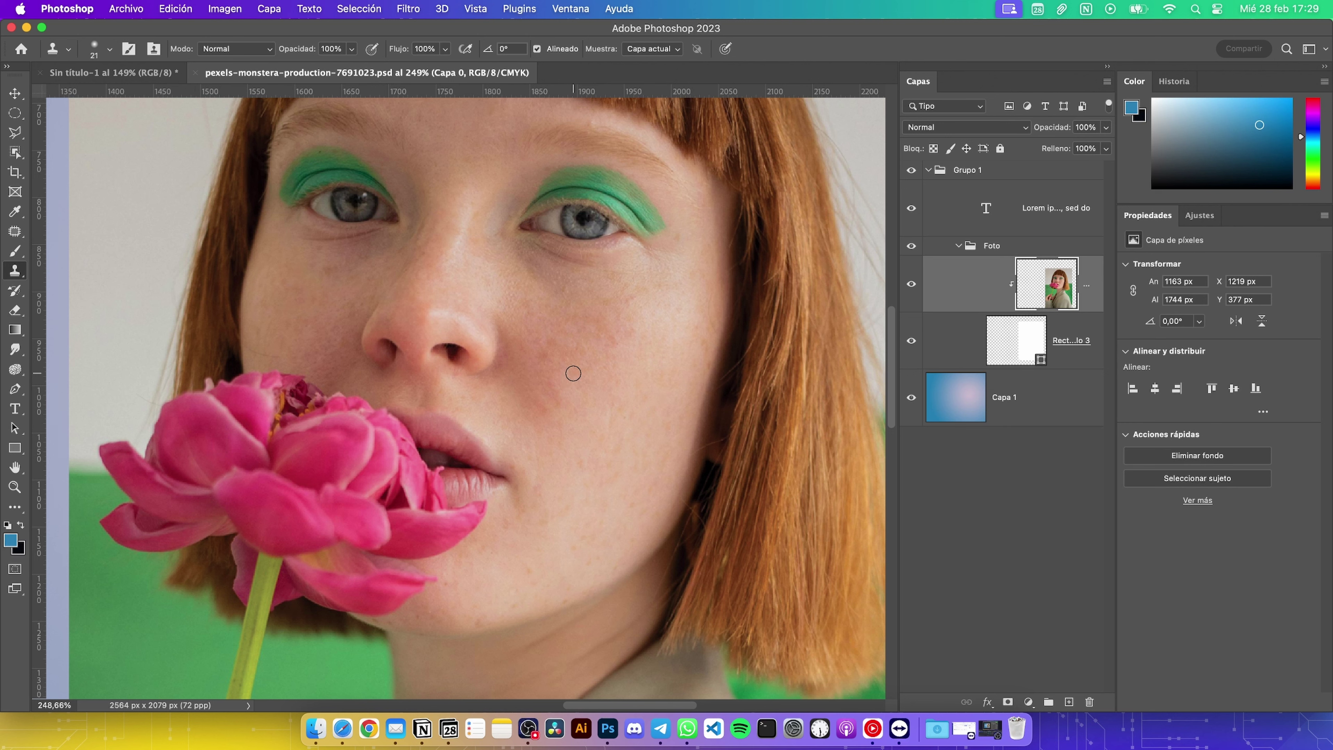
{"action": "left_click", "coordinate": [597, 379]}
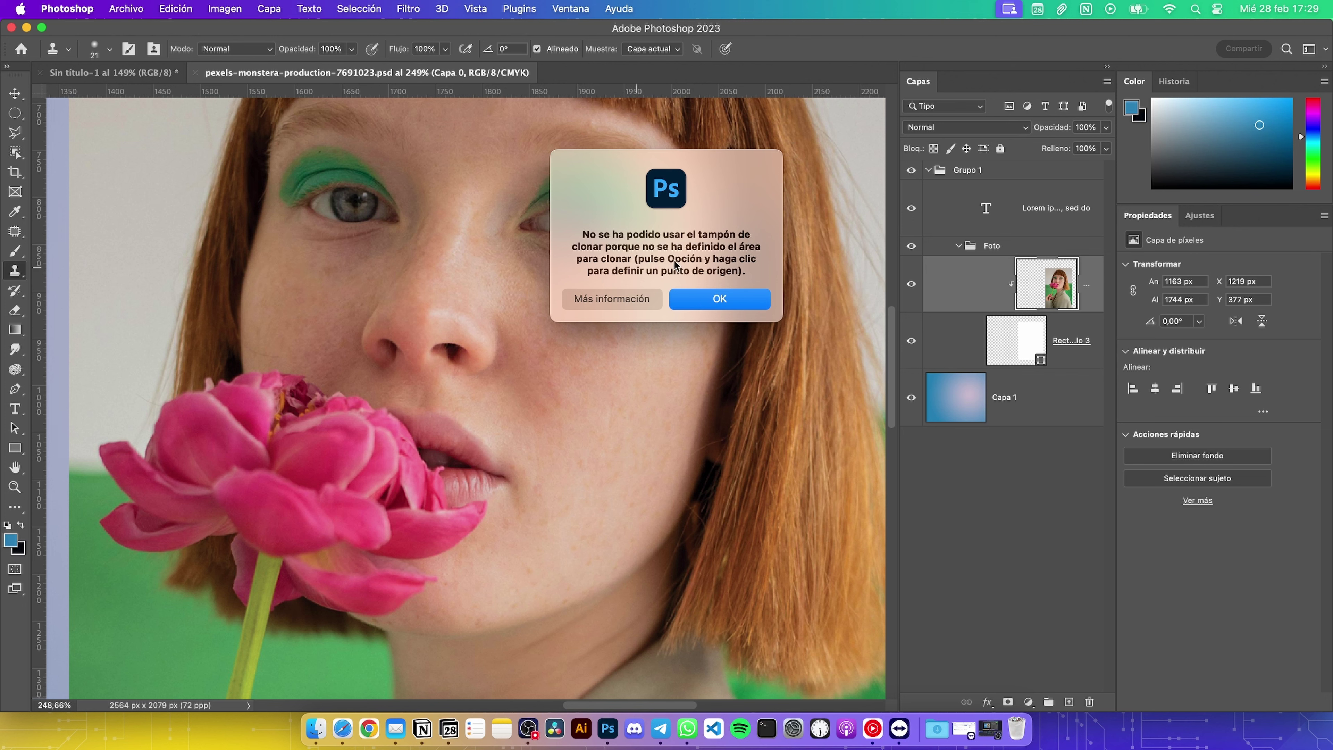
{"action": "left_click", "coordinate": [716, 302]}
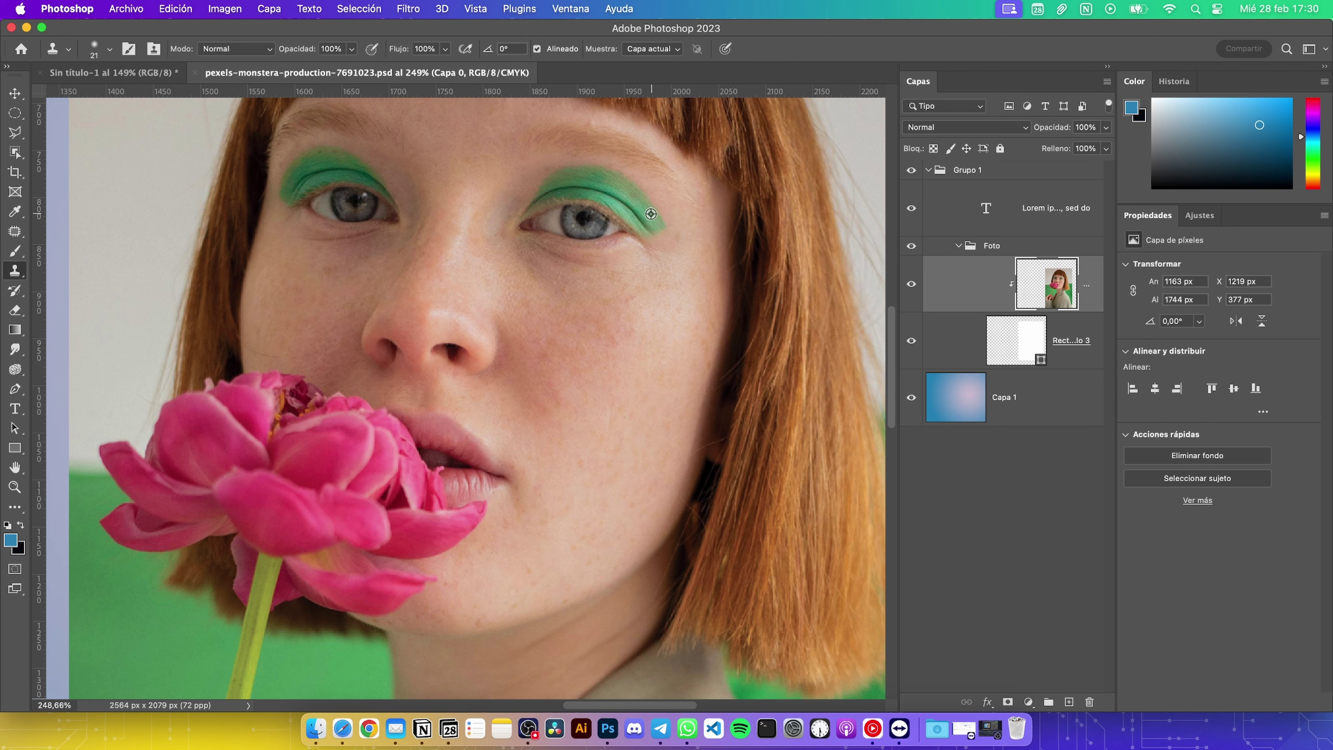
{"action": "left_click_drag", "start_coordinate": [653, 226], "coordinate": [668, 239]}
{"action": "scroll", "coordinate": [668, 239], "scroll_direction": "up", "scroll_amount": 3}
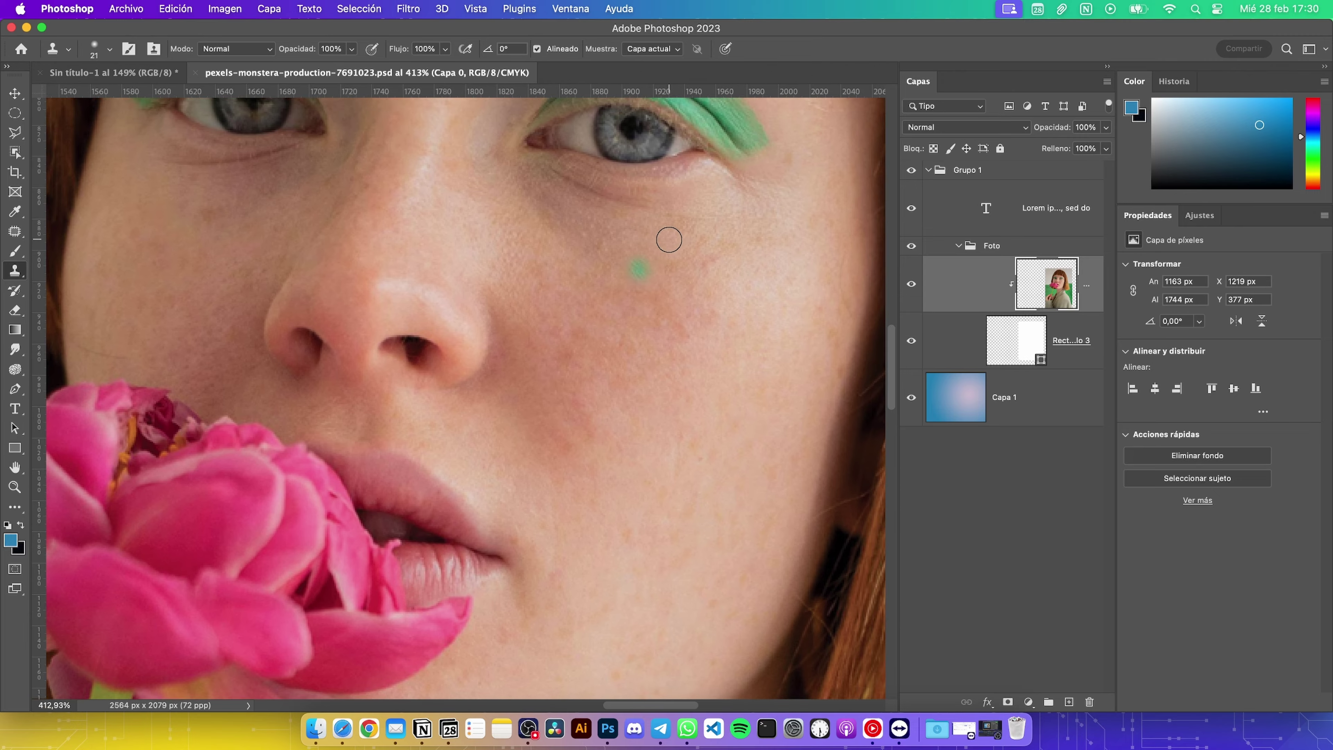
{"action": "scroll", "coordinate": [668, 240], "scroll_direction": "up", "scroll_amount": 3}
{"action": "scroll", "coordinate": [668, 239], "scroll_direction": "up", "scroll_amount": 3}
{"action": "scroll", "coordinate": [668, 240], "scroll_direction": "right", "scroll_amount": 2}
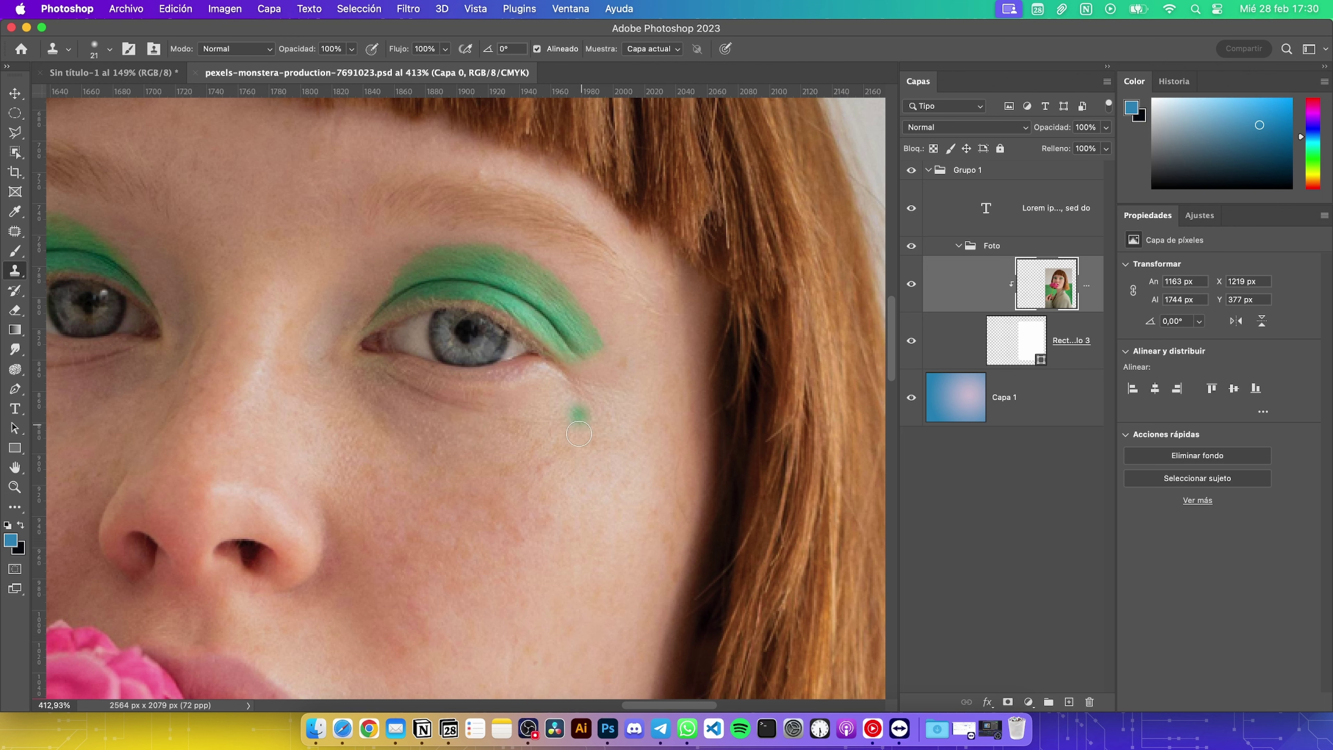
{"action": "left_click_drag", "start_coordinate": [549, 424], "coordinate": [505, 419]}
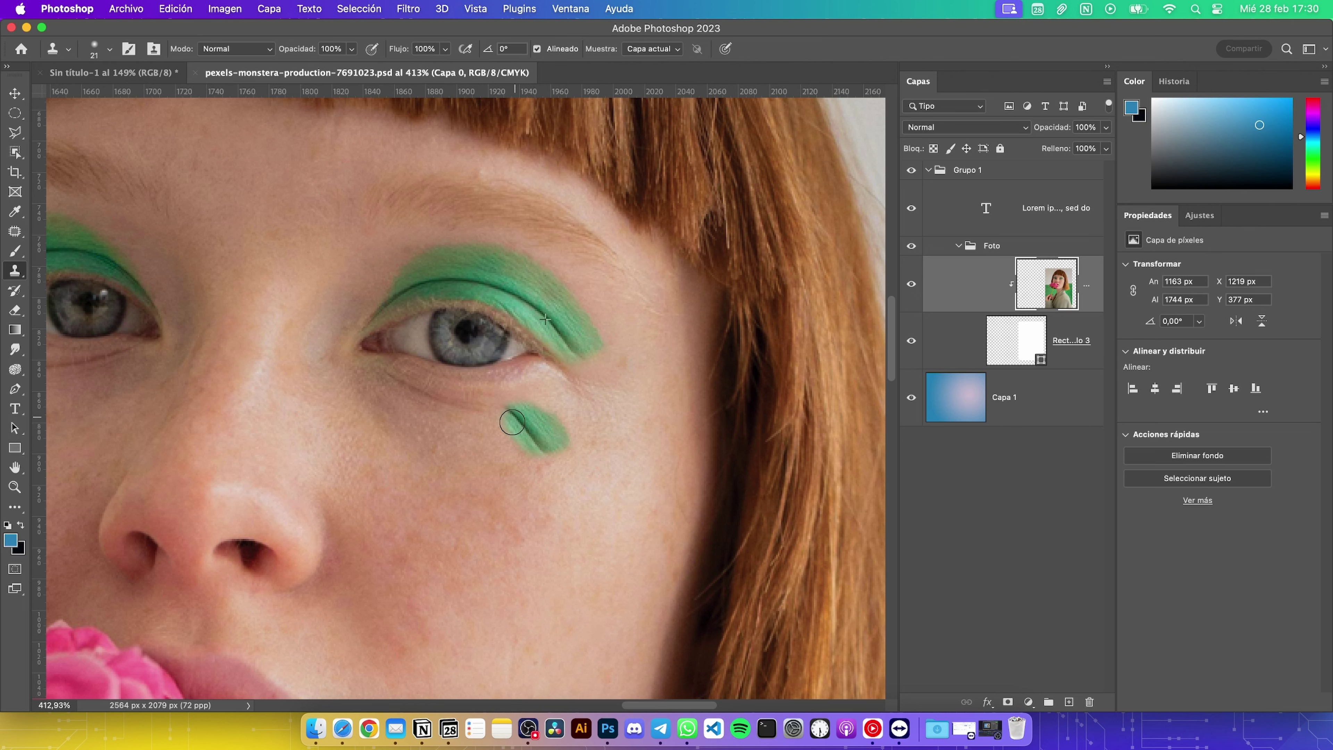
{"action": "mouse_move", "coordinate": [505, 419]}
{"action": "left_mouse_down"}
{"action": "mouse_move", "coordinate": [501, 397]}
{"action": "mouse_move", "coordinate": [488, 401]}
{"action": "left_mouse_up"}
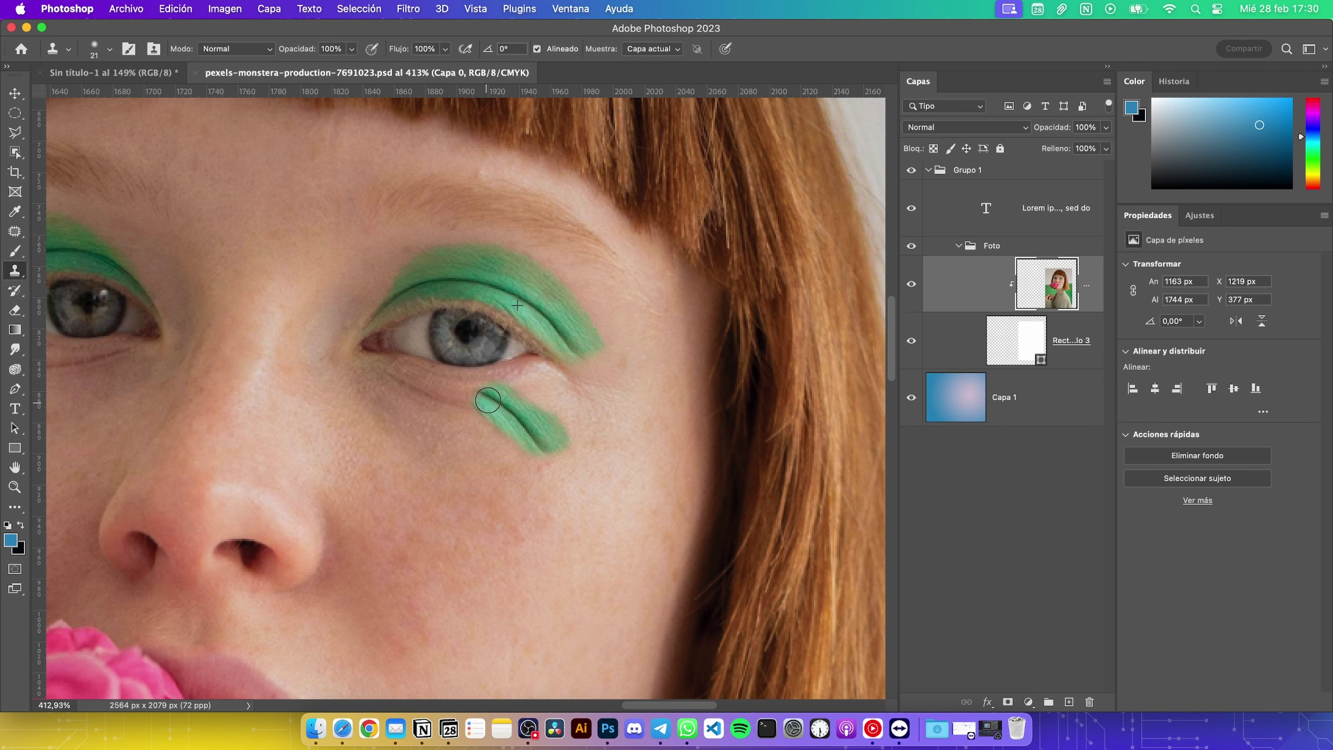
{"action": "key", "text": "super+z"}
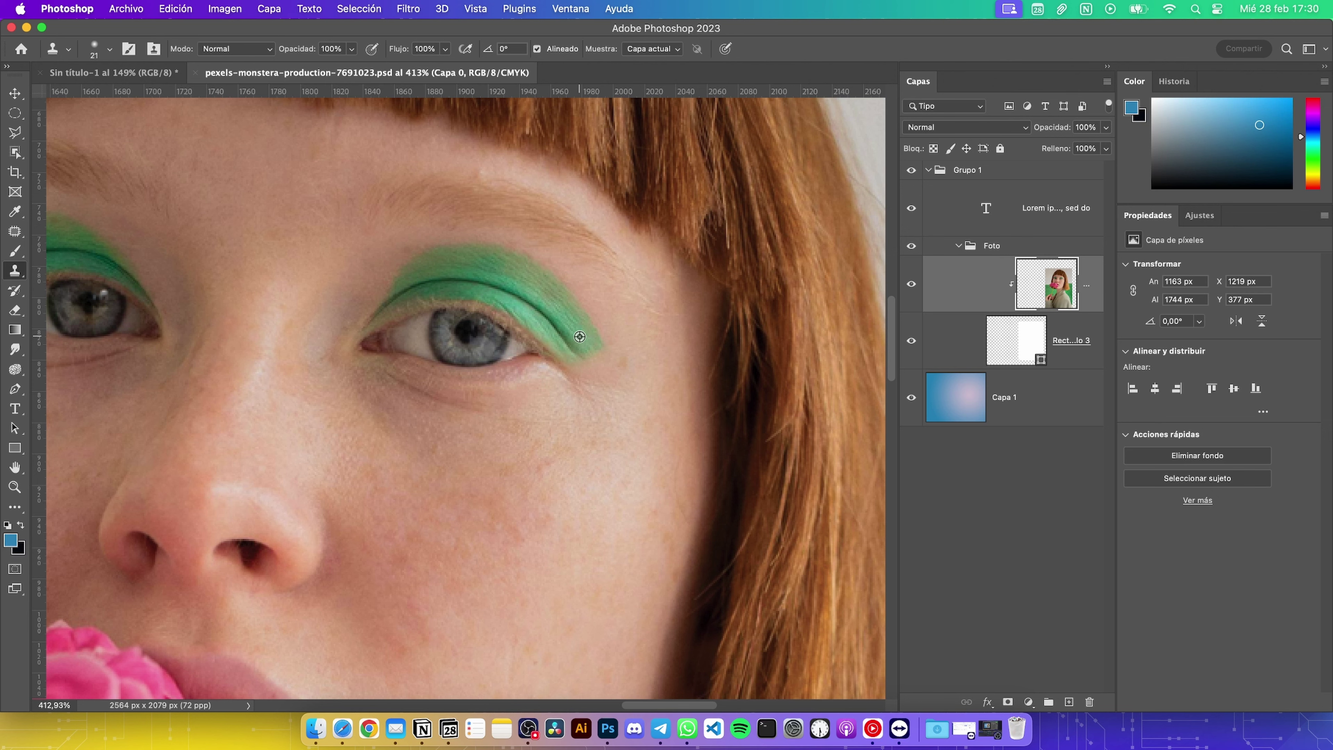
{"action": "scroll", "coordinate": [596, 346], "scroll_direction": "up", "scroll_amount": 3}
Undo the stray green clone dab and clone skin over the eyeshadow's outer tail
{"action": "scroll", "coordinate": [596, 347], "scroll_direction": "up", "scroll_amount": 1}
{"action": "right_click", "coordinate": [597, 347]}
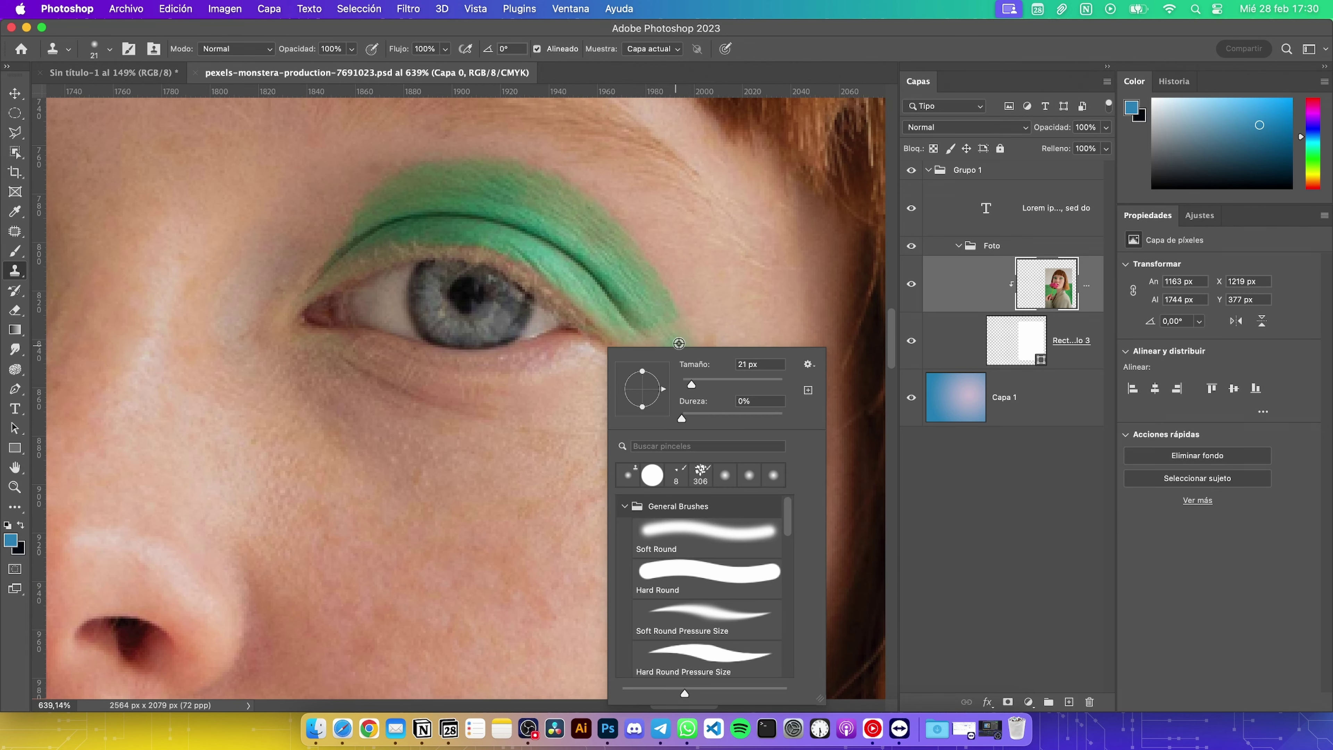
{"action": "left_click", "coordinate": [703, 335]}
{"action": "key", "text": "super+z"}
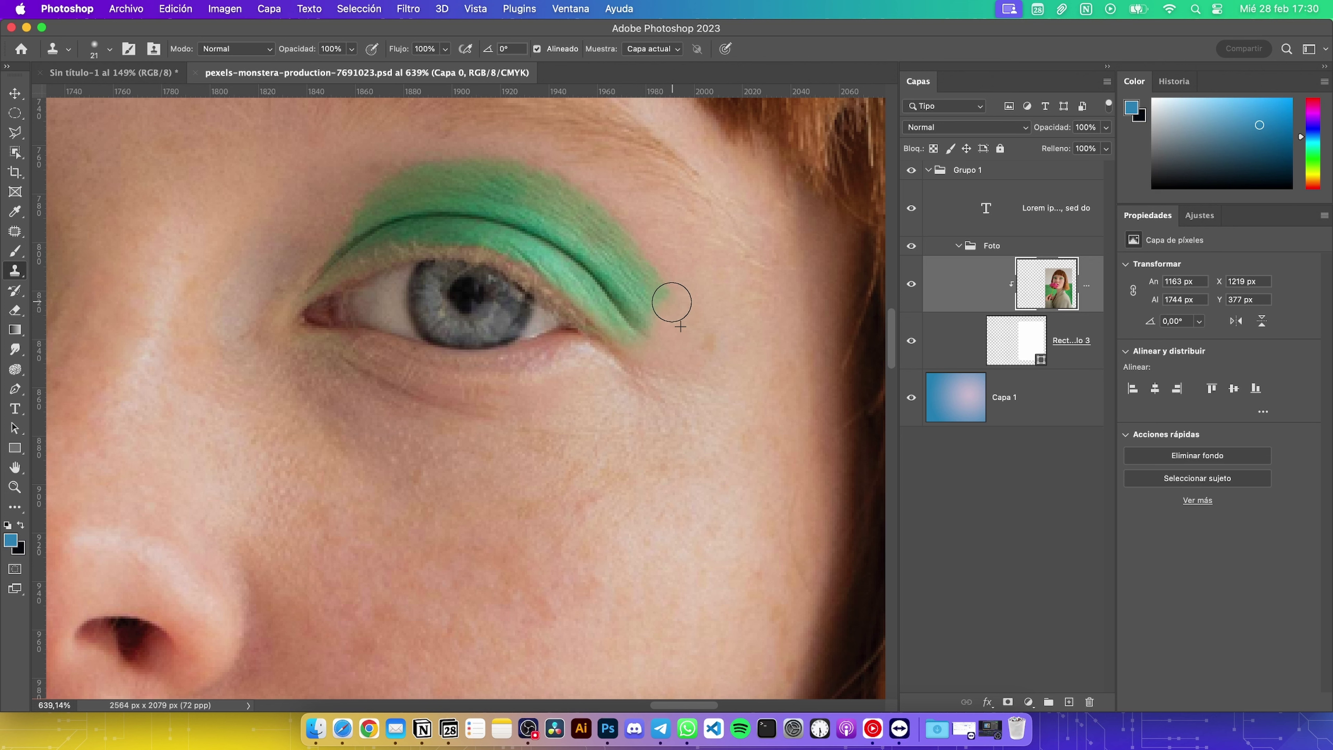
{"action": "left_click_drag", "start_coordinate": [672, 300], "coordinate": [676, 349]}
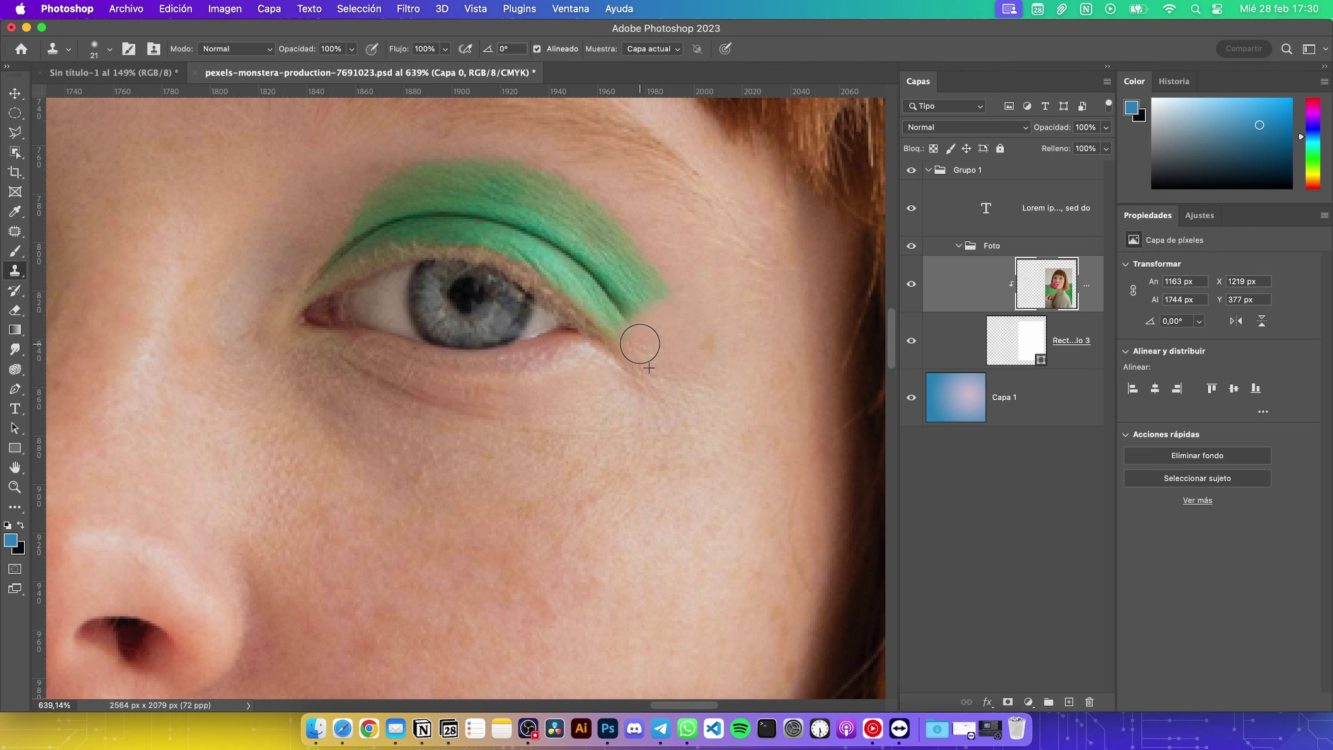
{"action": "left_click", "coordinate": [666, 298]}
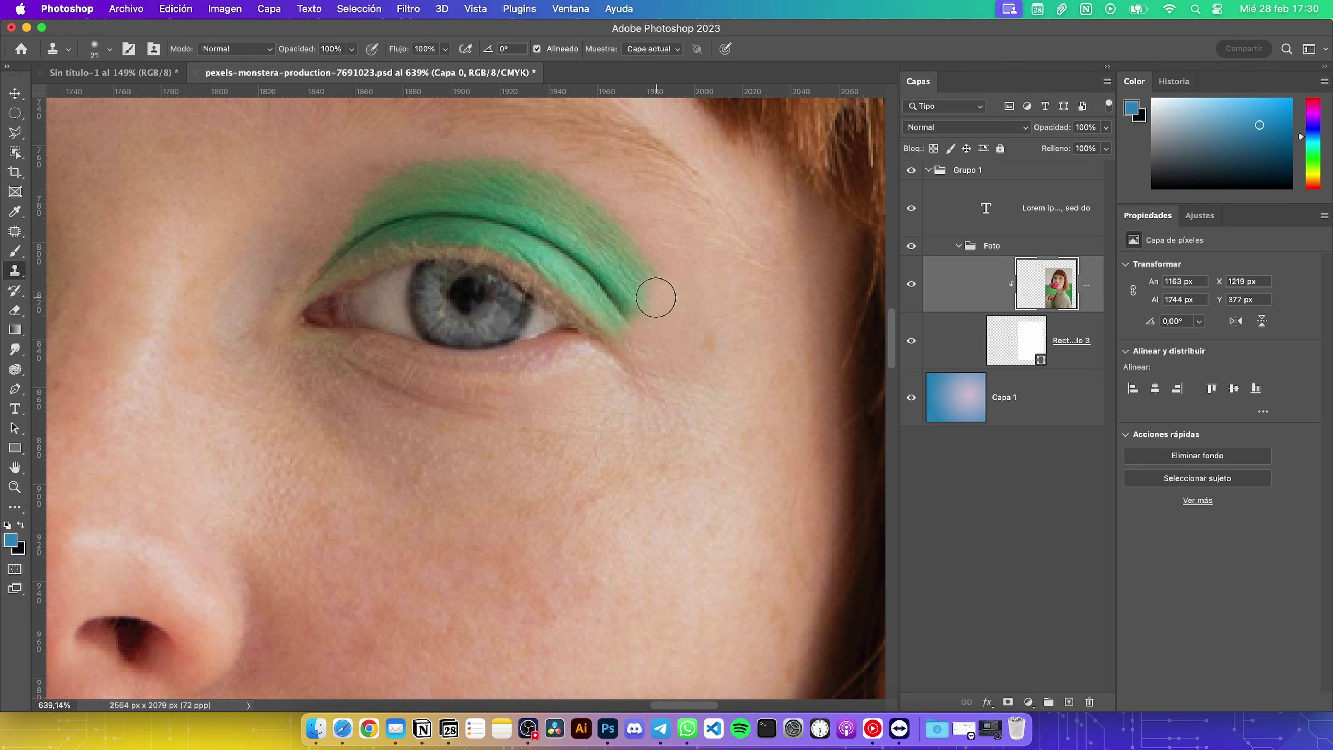
With a 16 px Clone Stamp, clone skin over the eyeshadow's right, upper-left and top edges
{"action": "left_click", "coordinate": [110, 50]}
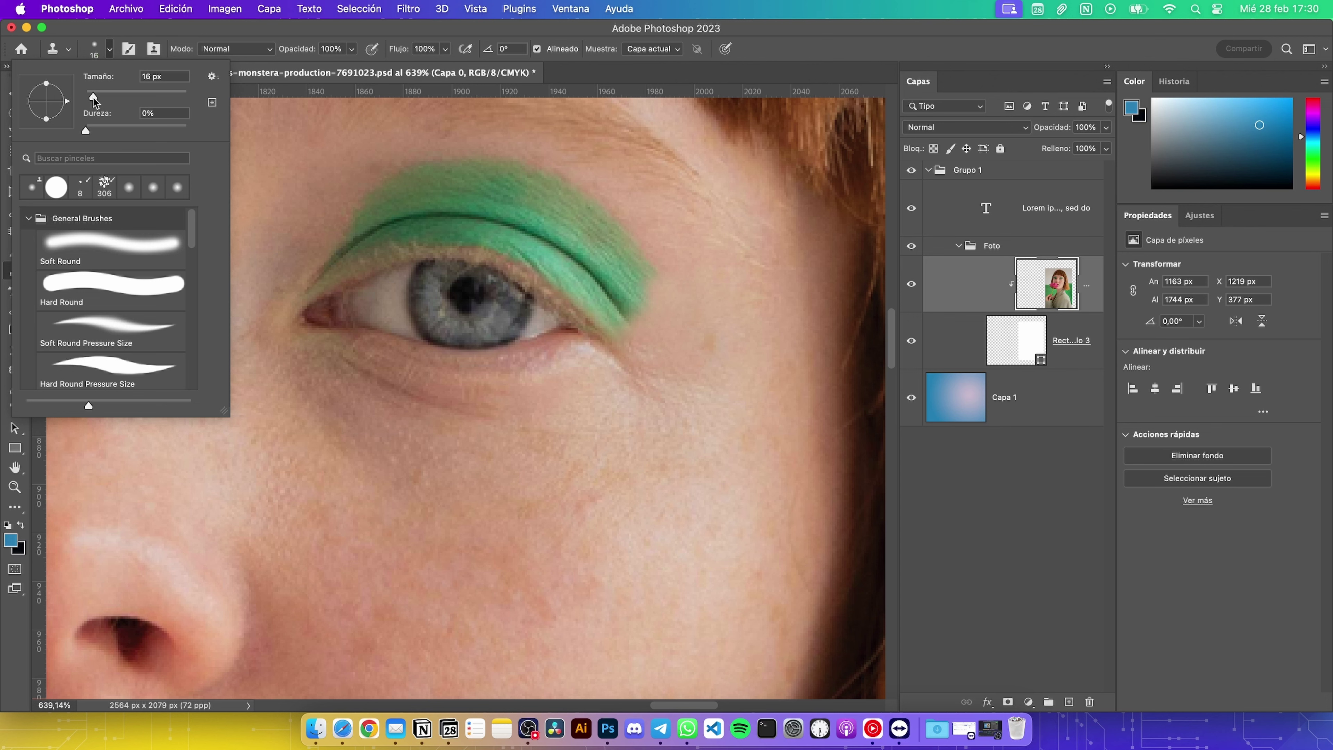
{"action": "left_click", "coordinate": [667, 288]}
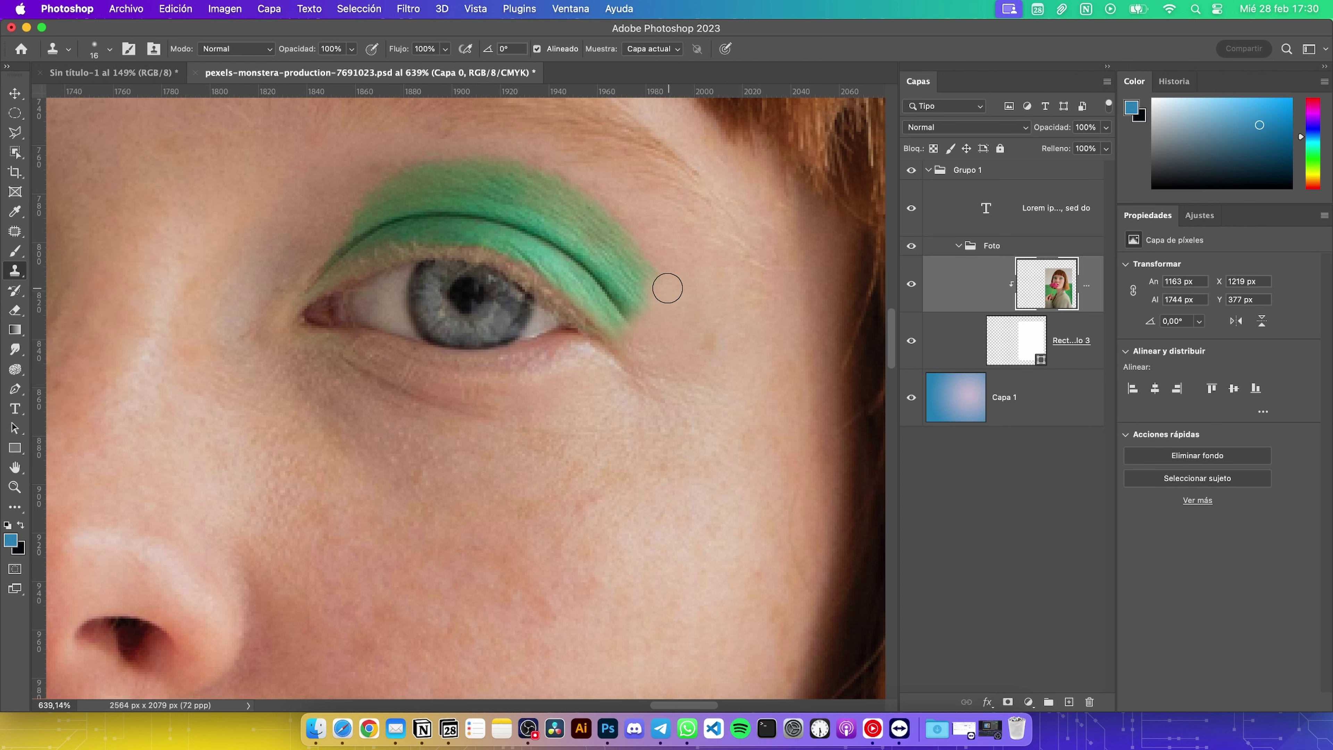
{"action": "mouse_move", "coordinate": [667, 288]}
{"action": "left_mouse_down"}
{"action": "mouse_move", "coordinate": [656, 308]}
{"action": "mouse_move", "coordinate": [637, 302]}
{"action": "mouse_move", "coordinate": [649, 262]}
{"action": "mouse_move", "coordinate": [625, 244]}
{"action": "mouse_move", "coordinate": [621, 278]}
{"action": "mouse_move", "coordinate": [607, 247]}
{"action": "mouse_move", "coordinate": [624, 244]}
{"action": "mouse_move", "coordinate": [610, 226]}
{"action": "left_mouse_up"}
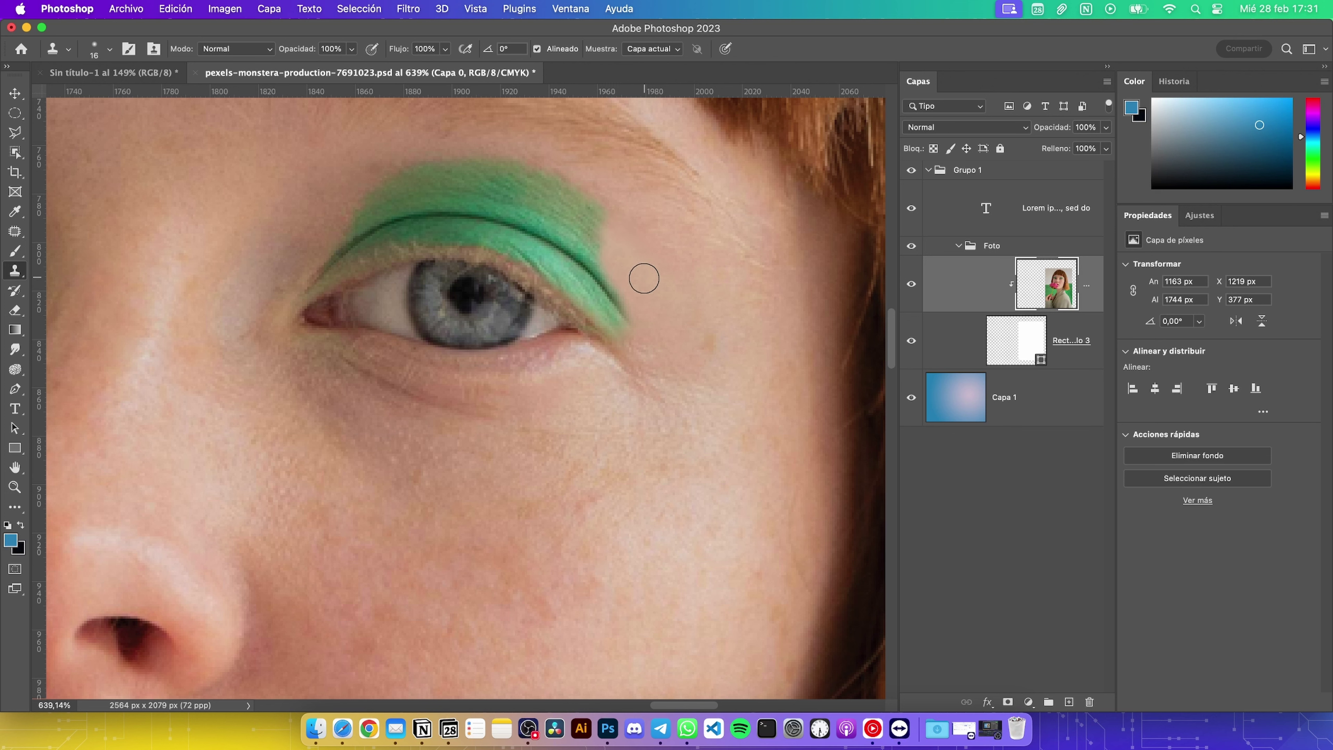
{"action": "left_click_drag", "start_coordinate": [607, 217], "coordinate": [589, 212]}
{"action": "left_click", "coordinate": [323, 220]}
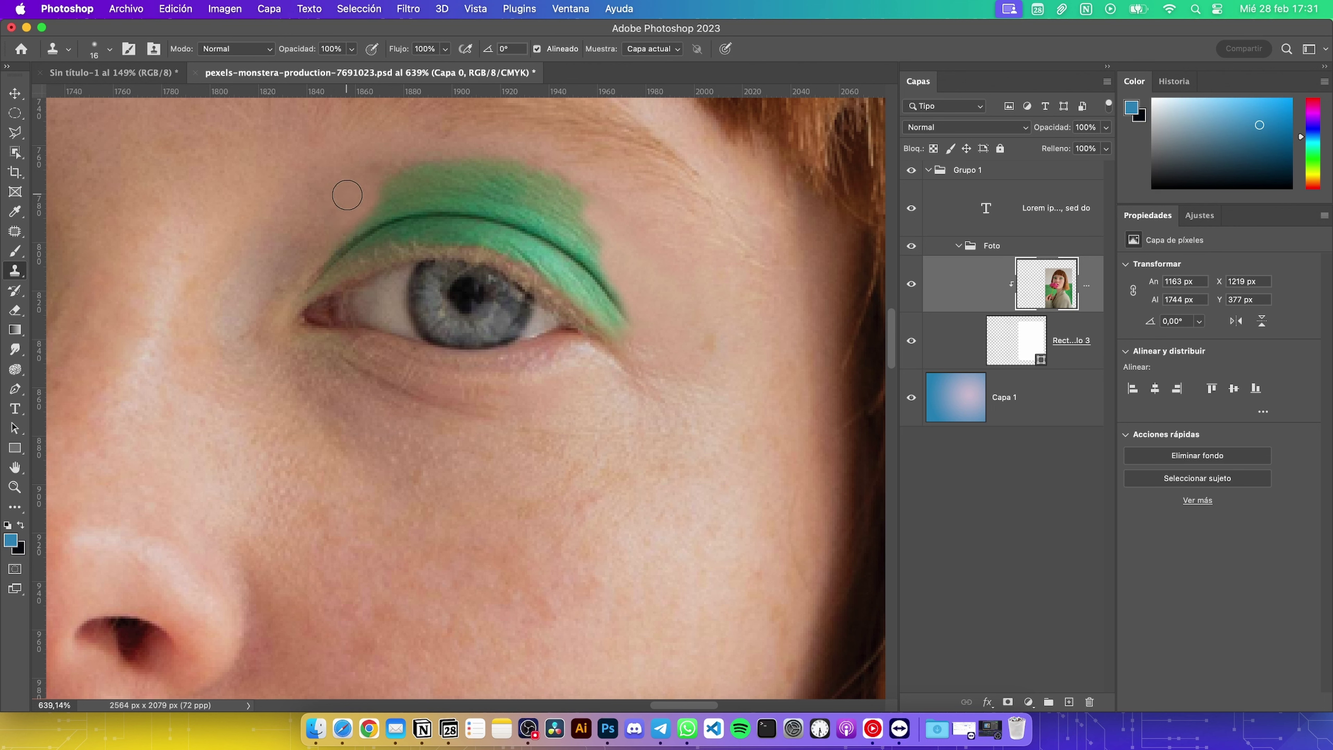
{"action": "left_click", "coordinate": [333, 199], "text": "alt"}
{"action": "mouse_move", "coordinate": [361, 189]}
{"action": "left_mouse_down"}
{"action": "mouse_move", "coordinate": [387, 184]}
{"action": "mouse_move", "coordinate": [360, 193]}
{"action": "left_mouse_up"}
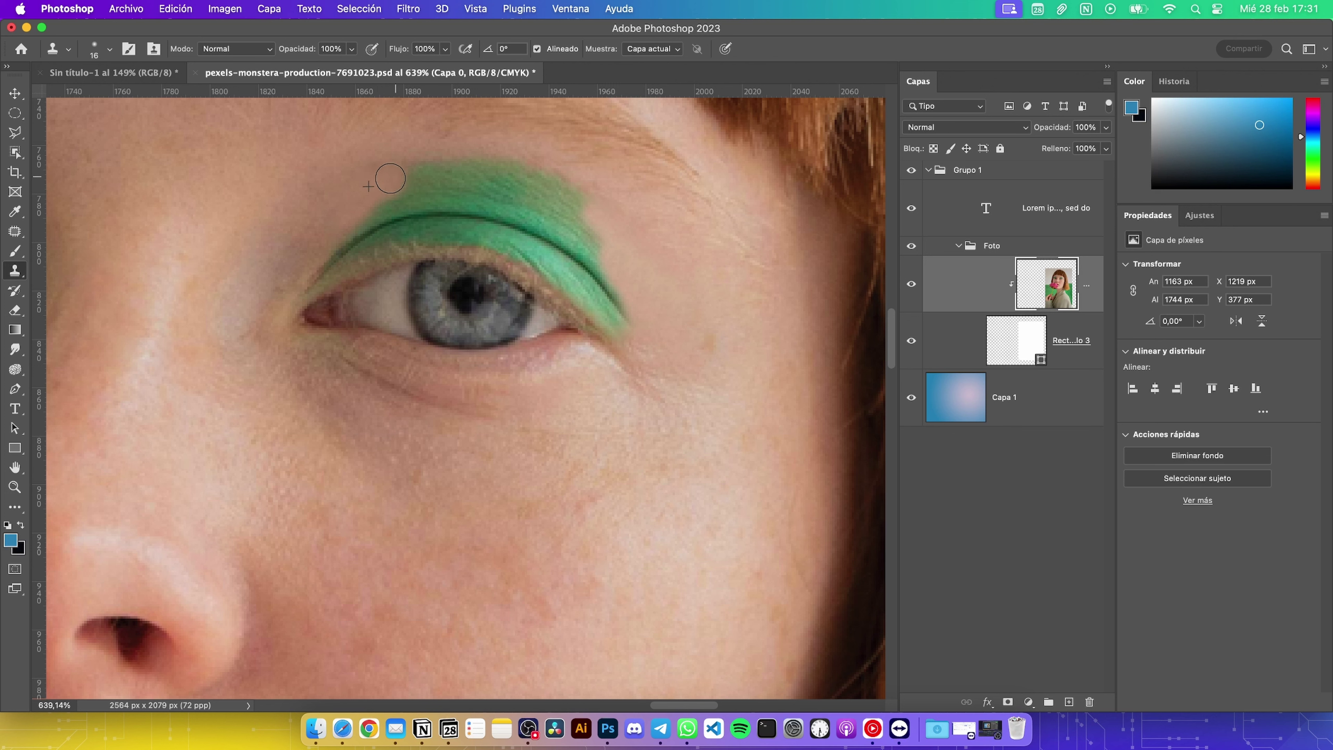
{"action": "left_click", "coordinate": [417, 170]}
{"action": "left_click", "coordinate": [419, 172]}
Resample nearby skin, clone over the upper-right edge, then undo the top-edge strokes
{"action": "left_click", "coordinate": [609, 209], "text": "alt"}
{"action": "left_click_drag", "start_coordinate": [596, 208], "coordinate": [574, 191]}
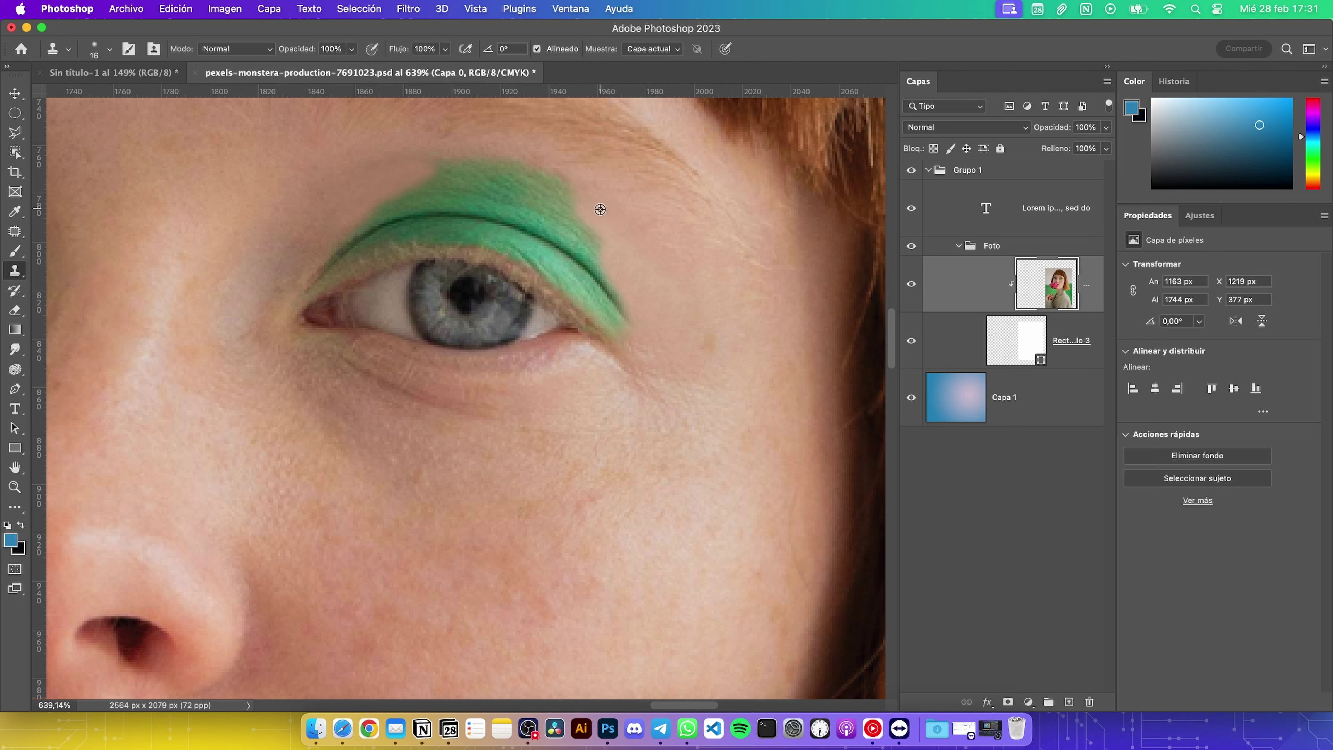
{"action": "left_click", "coordinate": [634, 224], "text": "alt"}
{"action": "mouse_move", "coordinate": [565, 184]}
{"action": "left_mouse_down"}
{"action": "mouse_move", "coordinate": [504, 167]}
{"action": "mouse_move", "coordinate": [560, 182]}
{"action": "left_mouse_up"}
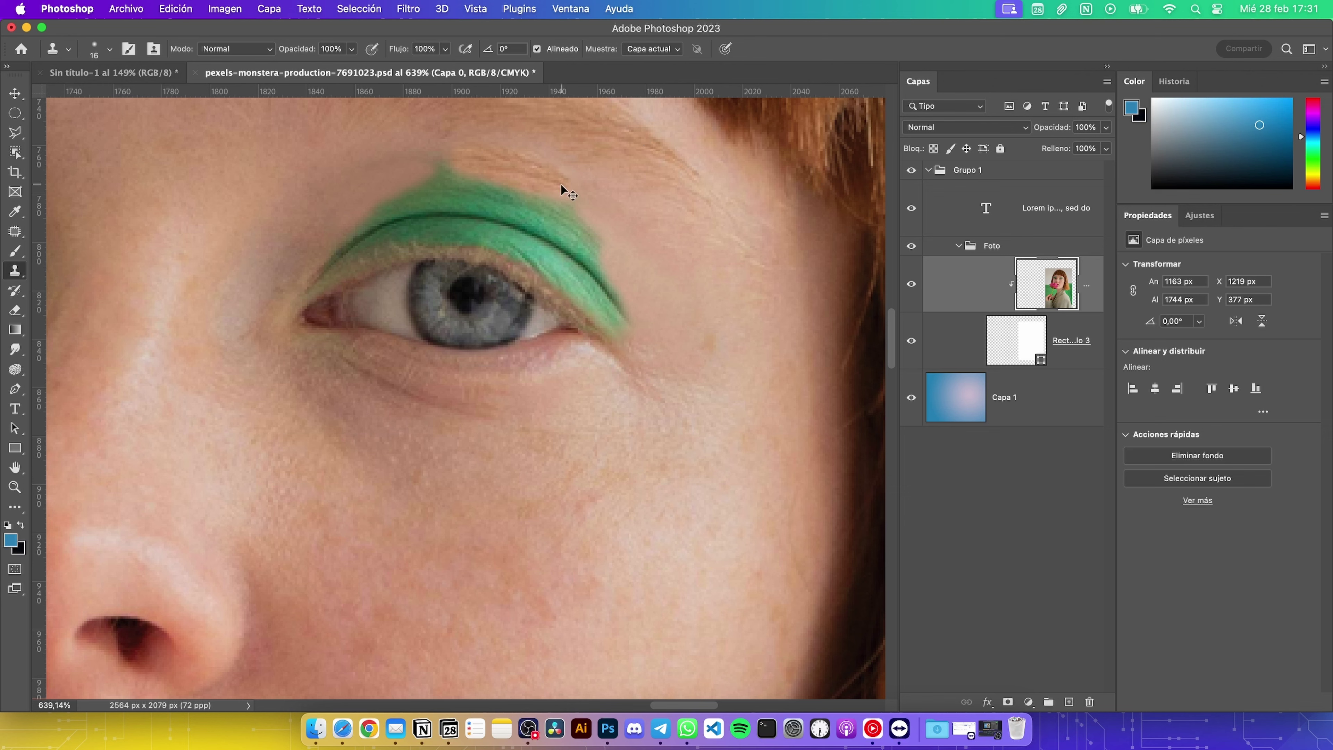
{"action": "key", "text": "super+z"}
Zoom back out to the full face and show the healing tools flyout
{"action": "scroll", "coordinate": [735, 323], "scroll_direction": "down", "scroll_amount": 1}
{"action": "scroll", "coordinate": [735, 322], "scroll_direction": "down", "scroll_amount": 3}
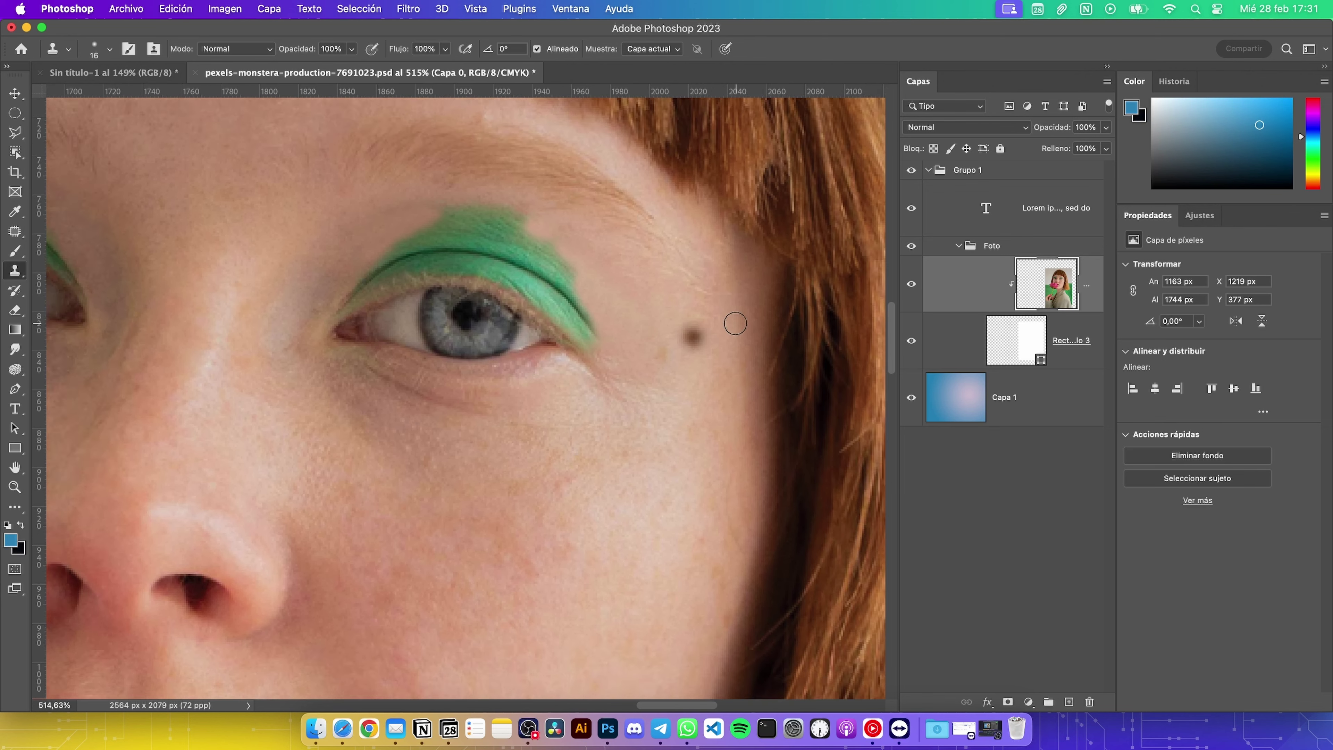
{"action": "scroll", "coordinate": [732, 321], "scroll_direction": "down", "scroll_amount": 3}
{"action": "scroll", "coordinate": [729, 319], "scroll_direction": "down", "scroll_amount": 1}
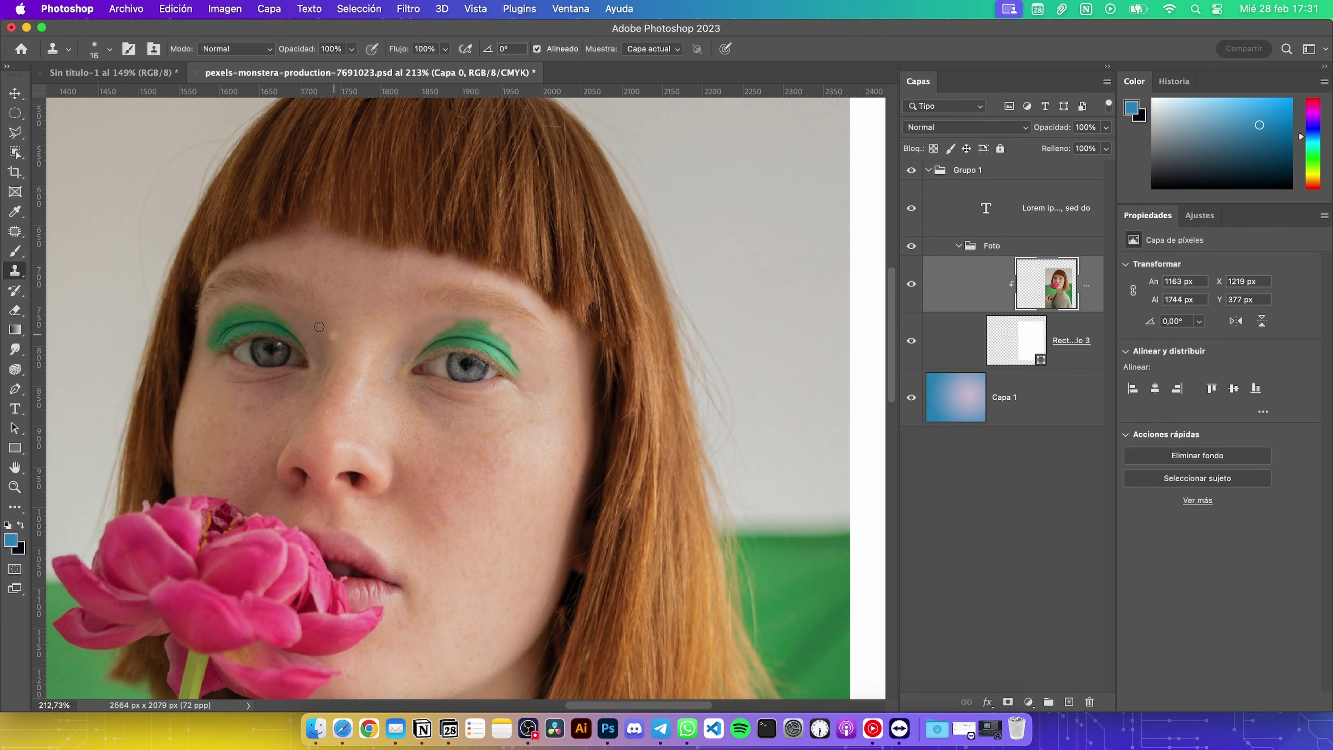
{"action": "left_click", "coordinate": [16, 234]}
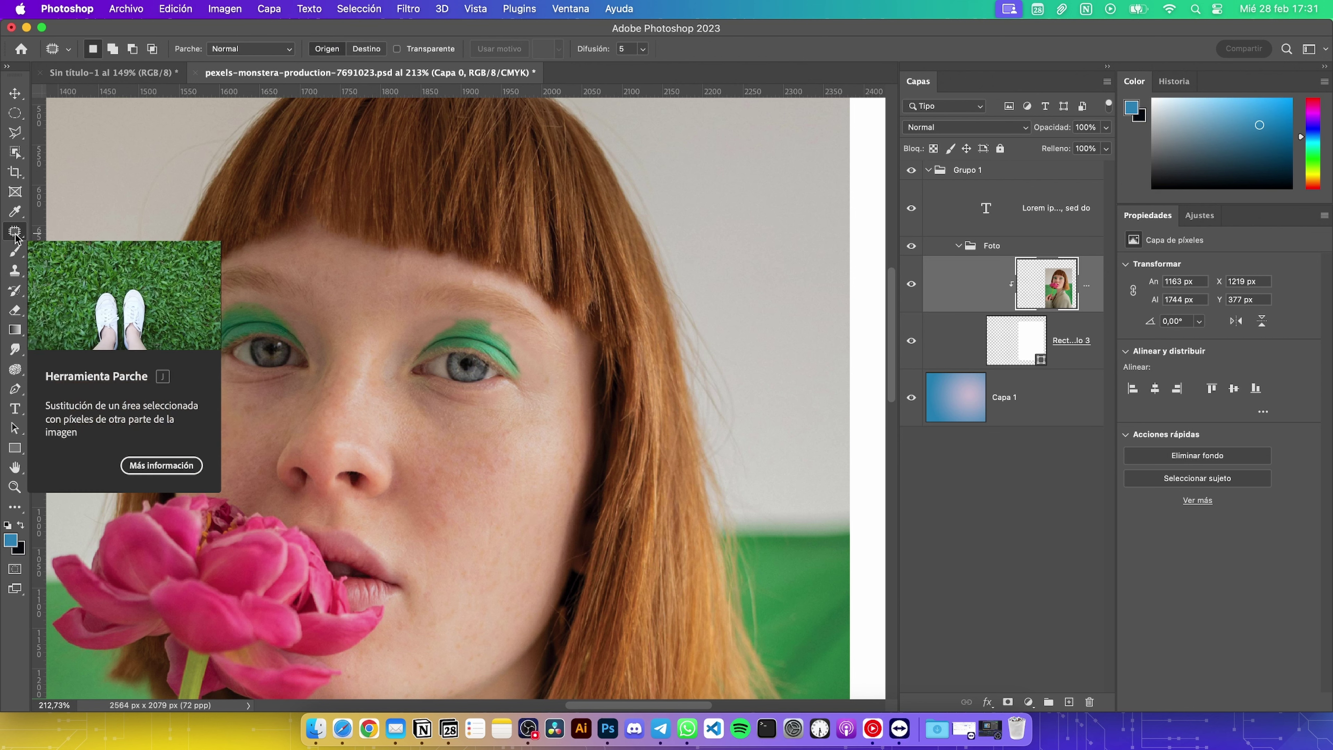
{"action": "right_click", "coordinate": [16, 237]}
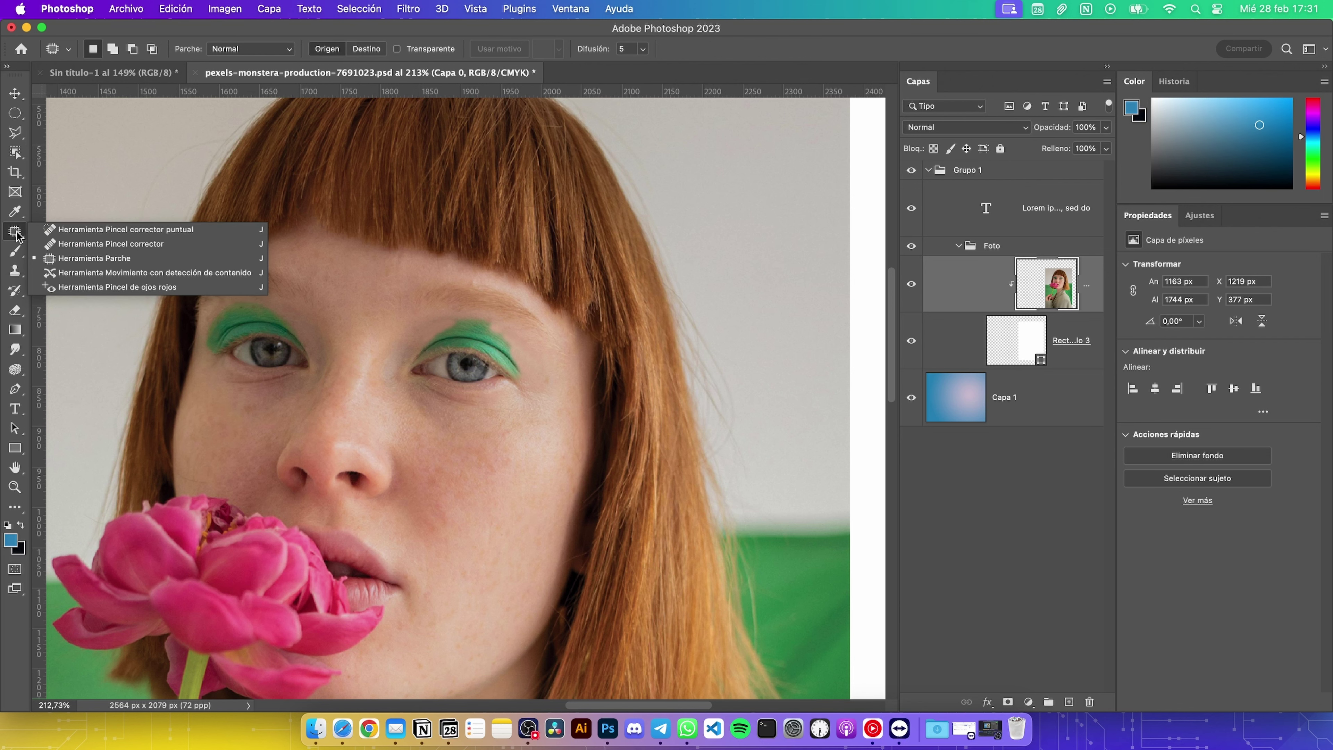
Spot-heal the stray green spots above the right-hand eye, then undo the stray blue stroke
{"action": "left_click", "coordinate": [75, 231]}
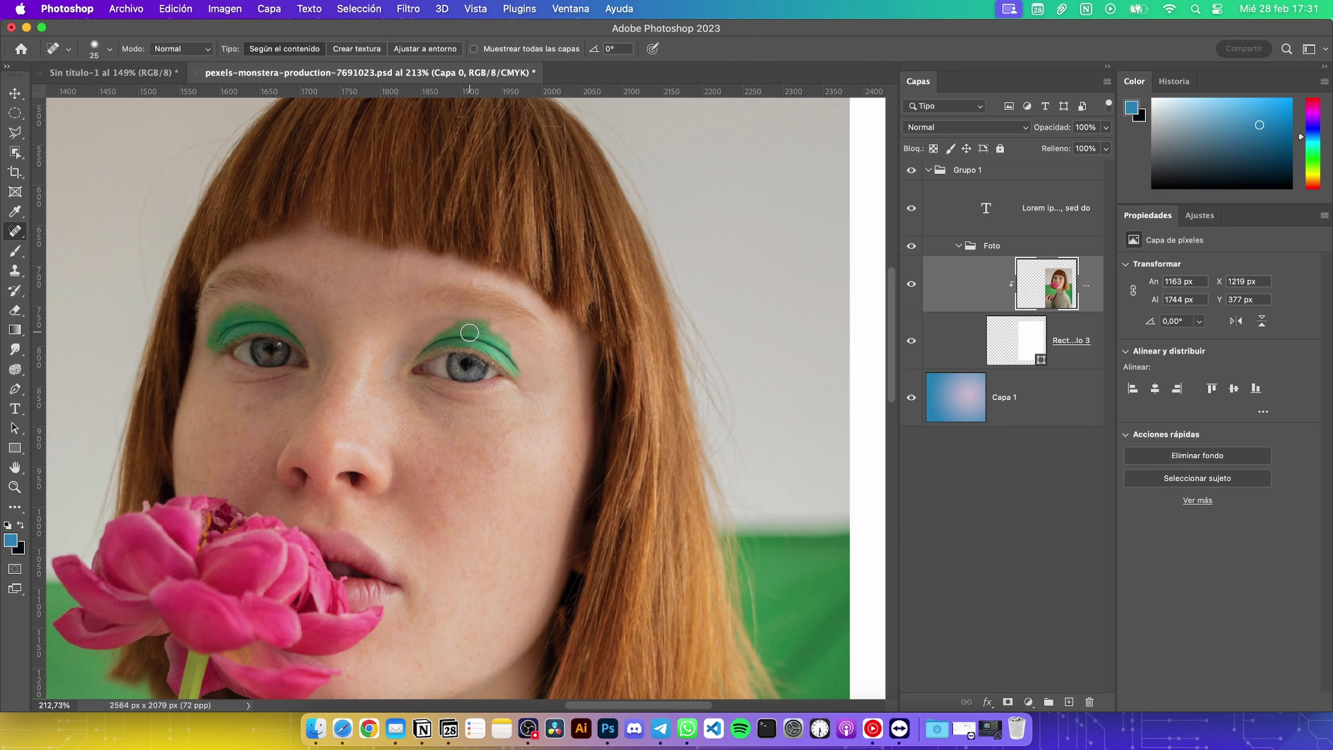
{"action": "left_click_drag", "start_coordinate": [493, 326], "coordinate": [531, 361]}
{"action": "key", "text": "super+z"}
{"action": "left_click", "coordinate": [521, 339]}
{"action": "left_click", "coordinate": [535, 357]}
{"action": "left_click", "coordinate": [431, 326]}
{"action": "left_click", "coordinate": [436, 319]}
{"action": "left_click", "coordinate": [512, 331]}
{"action": "mouse_move", "coordinate": [520, 349]}
{"action": "left_mouse_down"}
{"action": "mouse_move", "coordinate": [501, 339]}
{"action": "mouse_move", "coordinate": [525, 352]}
{"action": "left_mouse_up"}
{"action": "left_click", "coordinate": [17, 251]}
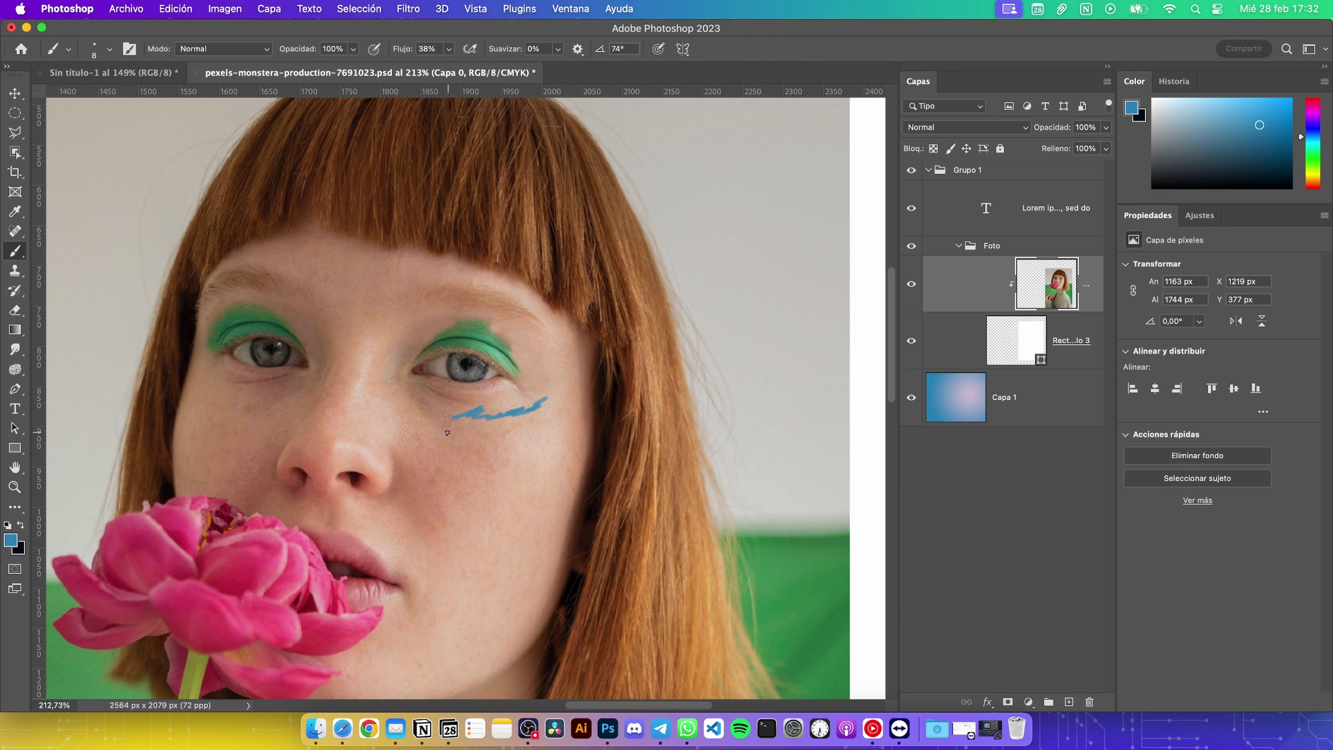
{"action": "key", "text": "super+z"}
Add a new layer and paint blue over the green eyeshadow on the upper eyelid
{"action": "left_click", "coordinate": [1069, 702]}
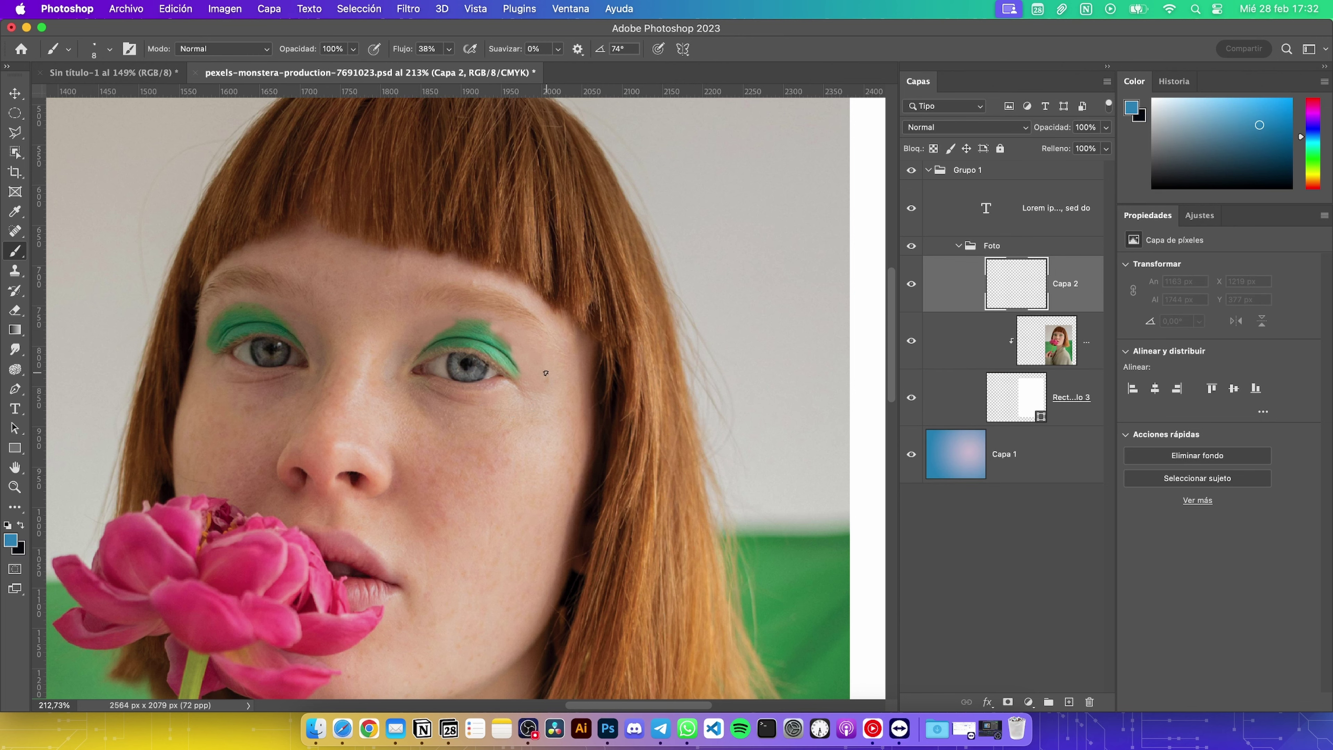
{"action": "scroll", "coordinate": [517, 397], "scroll_direction": "up", "scroll_amount": 5}
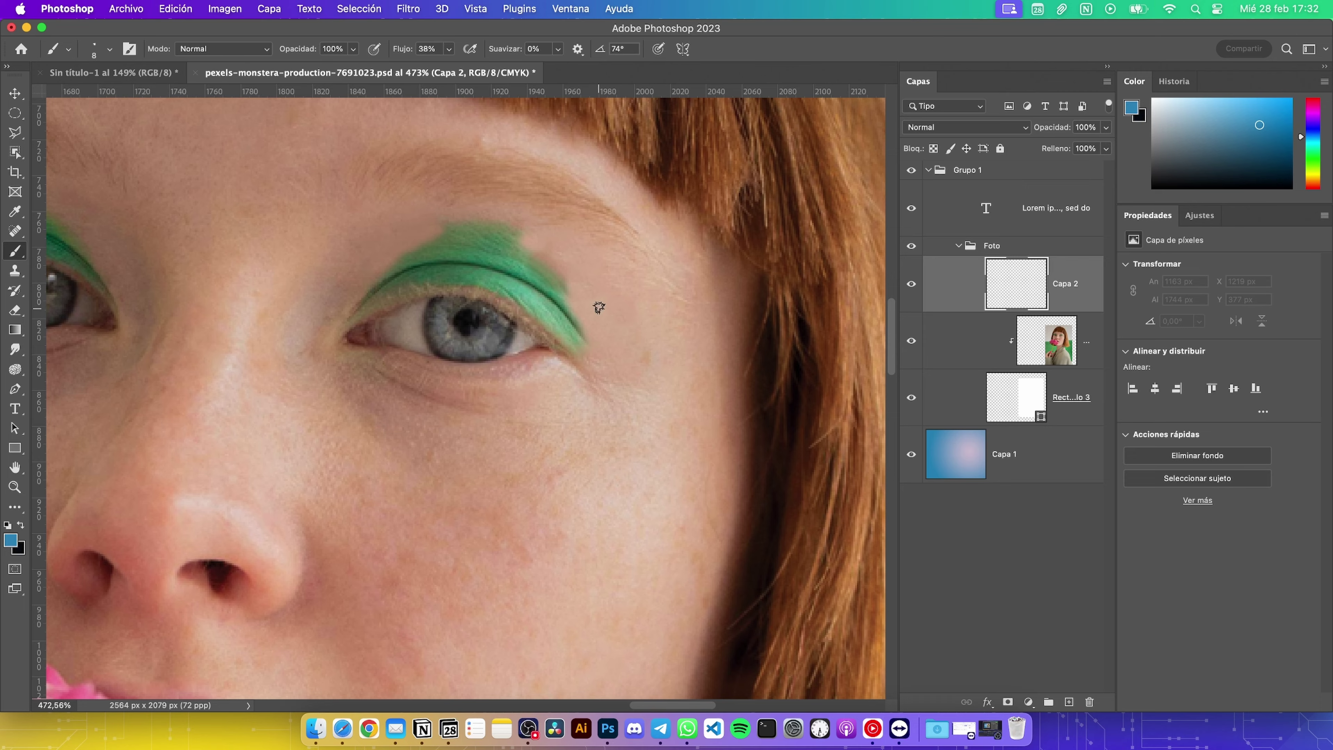
{"action": "scroll", "coordinate": [607, 283], "scroll_direction": "up", "scroll_amount": 3}
{"action": "scroll", "coordinate": [607, 283], "scroll_direction": "up", "scroll_amount": 2}
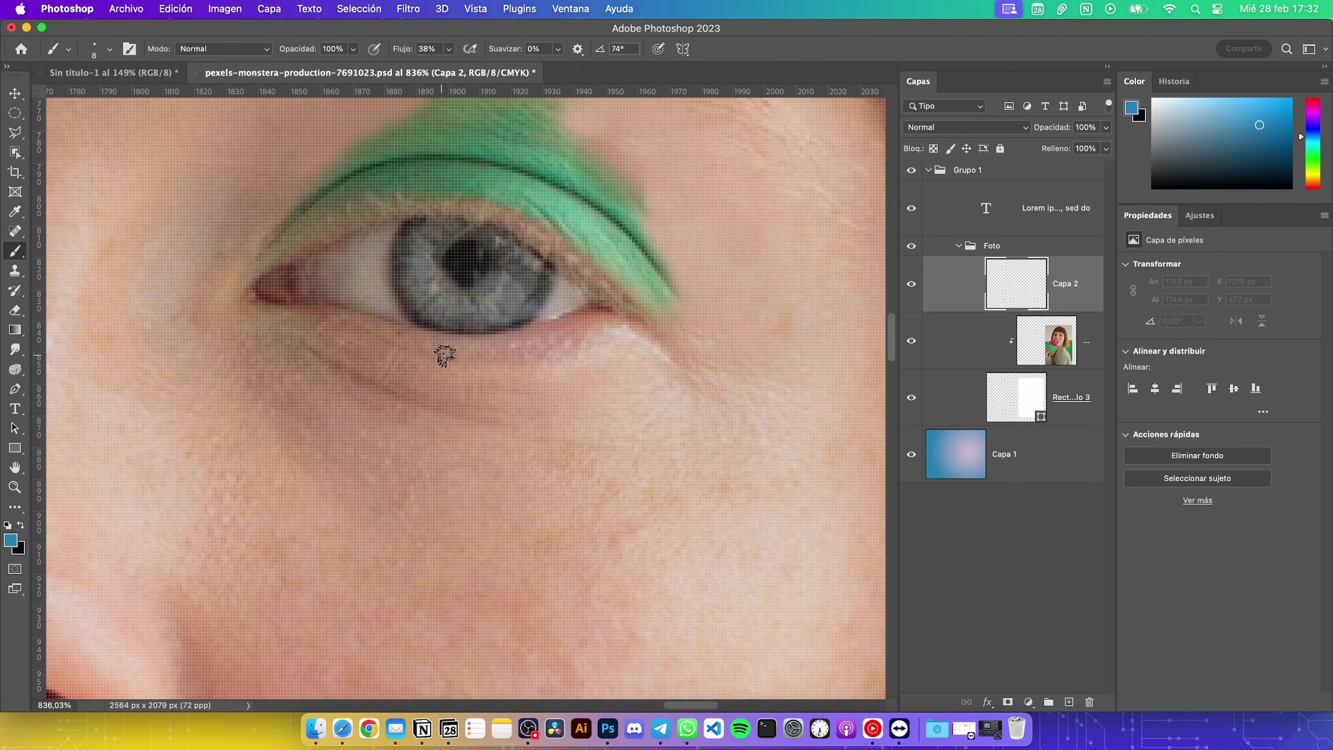
{"action": "scroll", "coordinate": [475, 355], "scroll_direction": "down", "scroll_amount": 2}
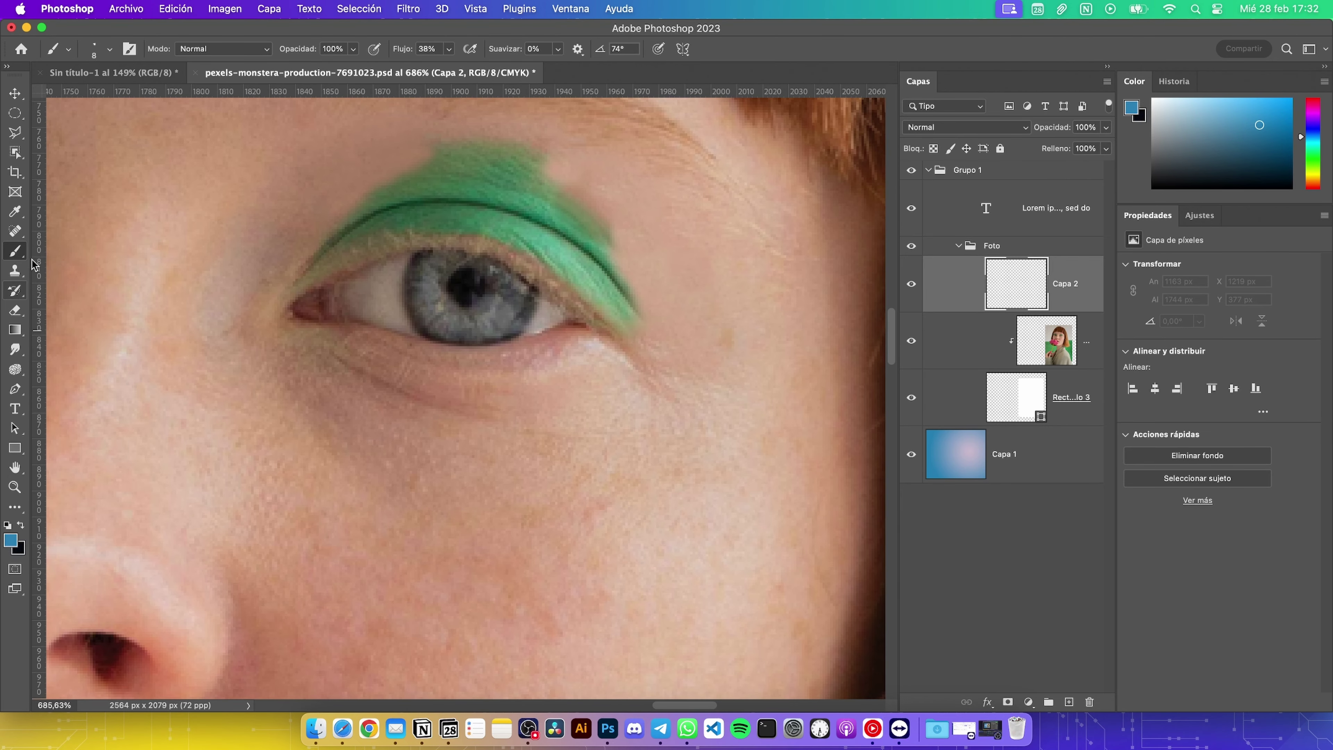
{"action": "mouse_move", "coordinate": [323, 268]}
{"action": "left_mouse_down"}
{"action": "mouse_move", "coordinate": [417, 210]}
{"action": "mouse_move", "coordinate": [519, 235]}
{"action": "mouse_move", "coordinate": [383, 237]}
{"action": "left_mouse_up"}
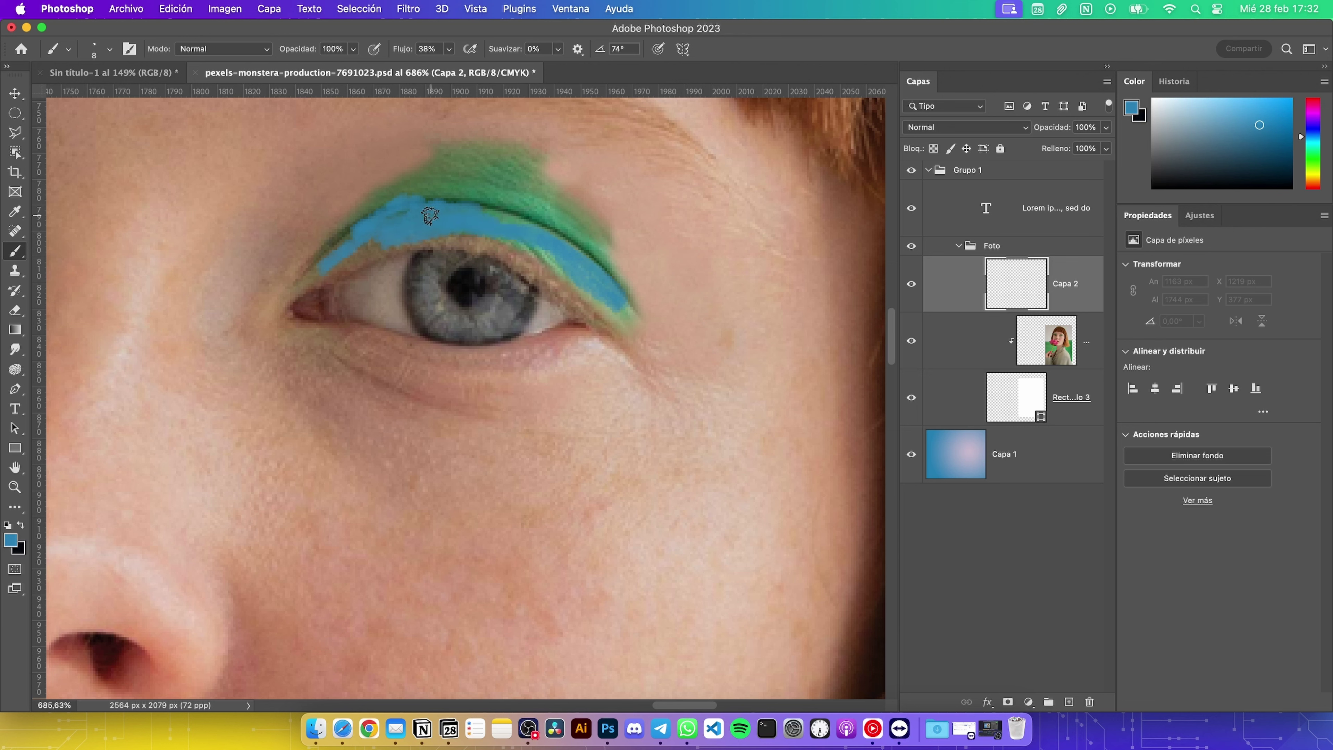
{"action": "left_click_drag", "start_coordinate": [384, 235], "coordinate": [524, 231]}
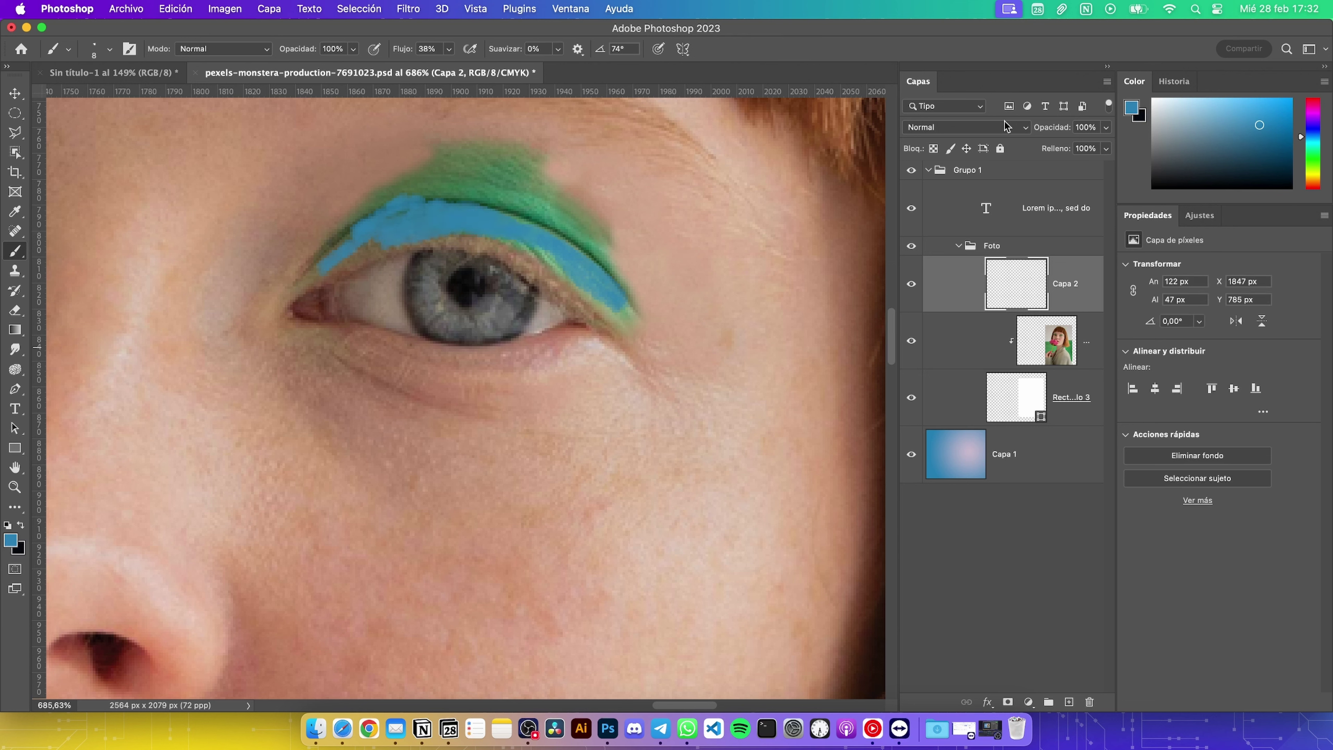
Set Capa 2's blend mode to Tono
{"action": "left_click", "coordinate": [942, 127]}
{"action": "left_click", "coordinate": [945, 158]}
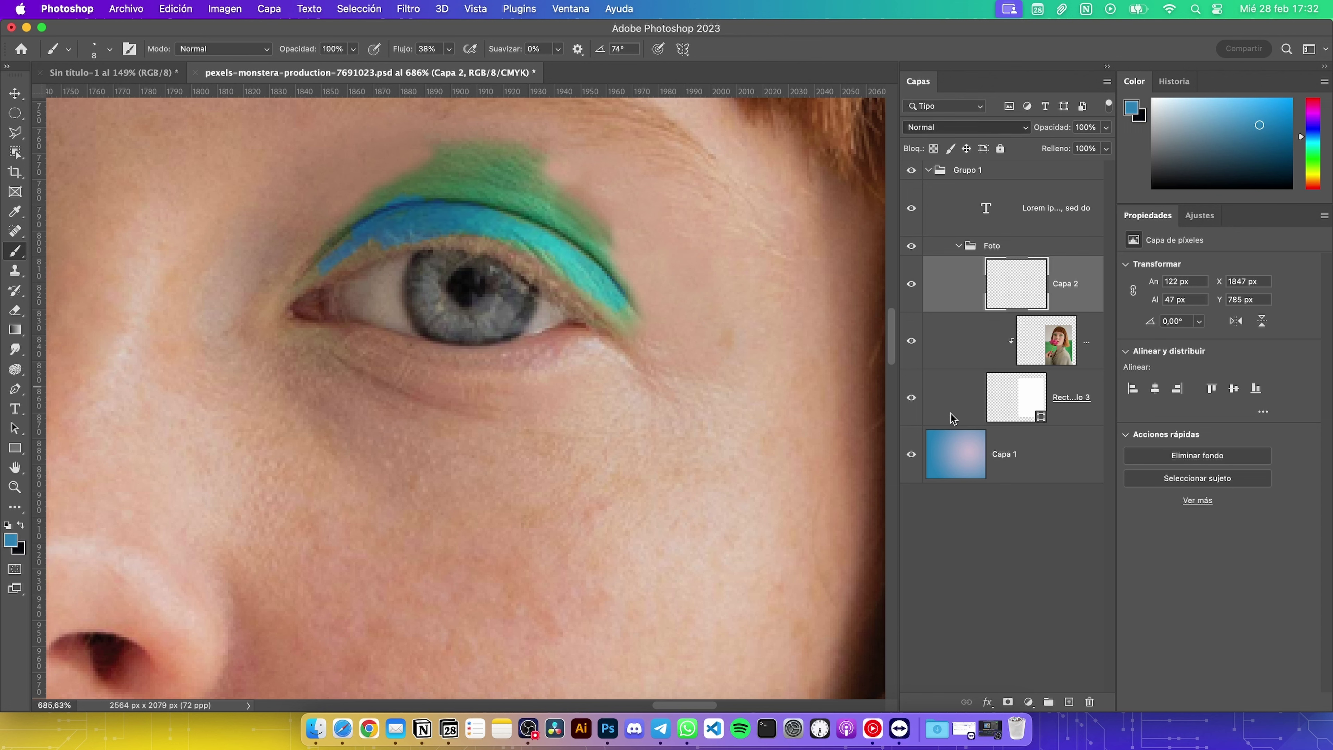
{"action": "left_click", "coordinate": [951, 554]}
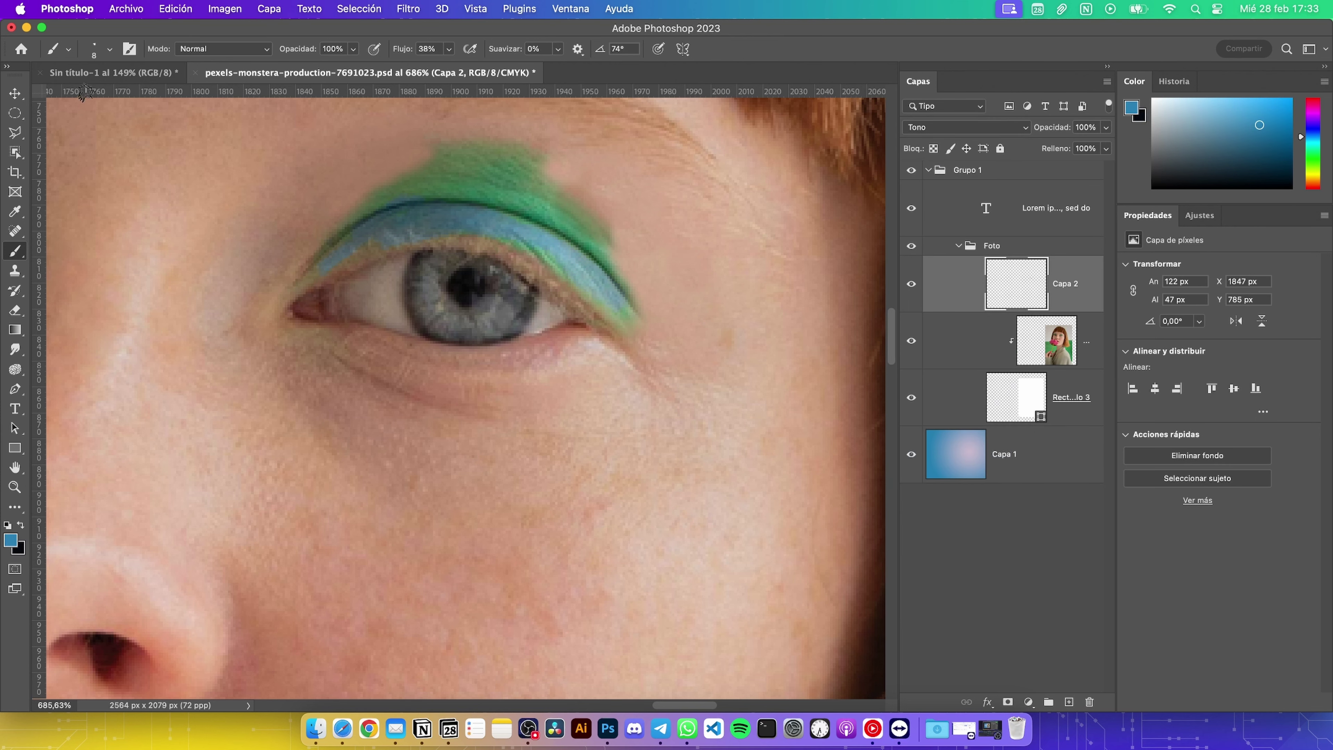
Switch to a Soft Round brush tip at 42 px
{"action": "left_click", "coordinate": [110, 49]}
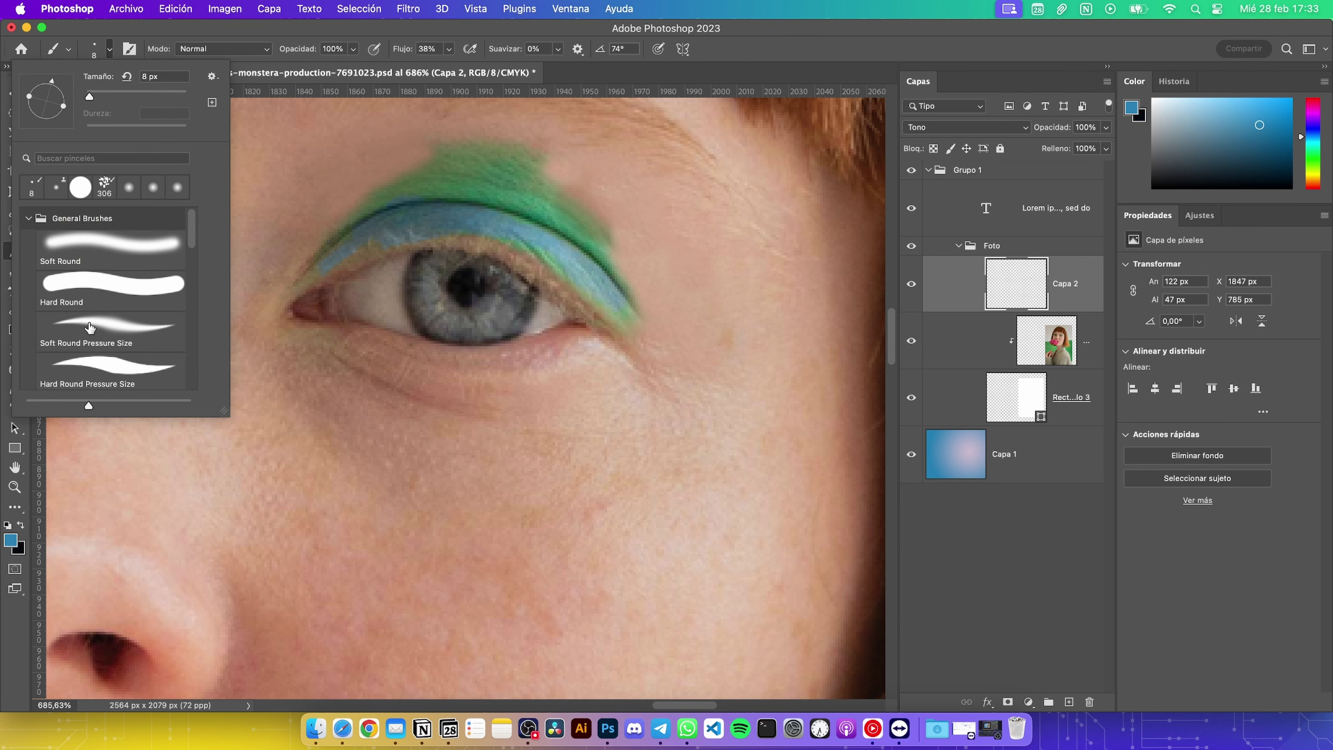
{"action": "left_click", "coordinate": [81, 247]}
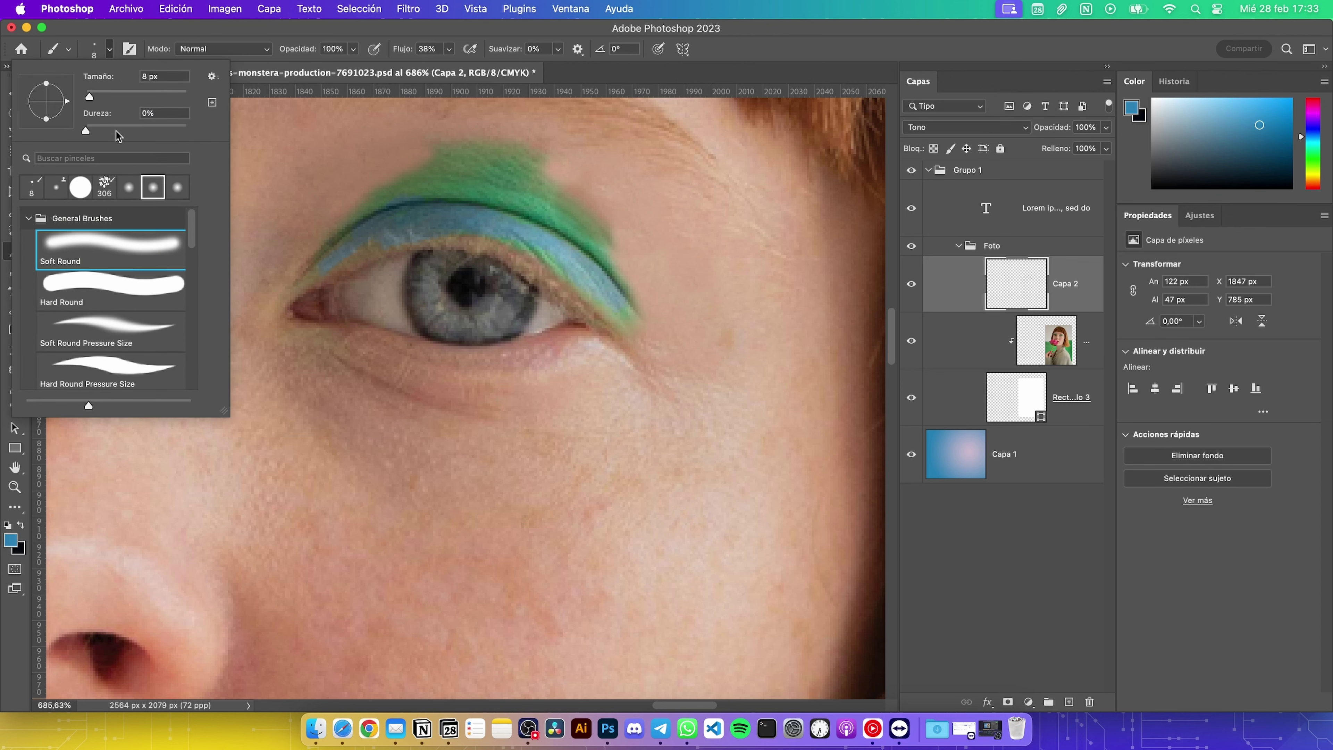
{"action": "left_click_drag", "start_coordinate": [103, 93], "coordinate": [104, 98]}
{"action": "left_click", "coordinate": [467, 202]}
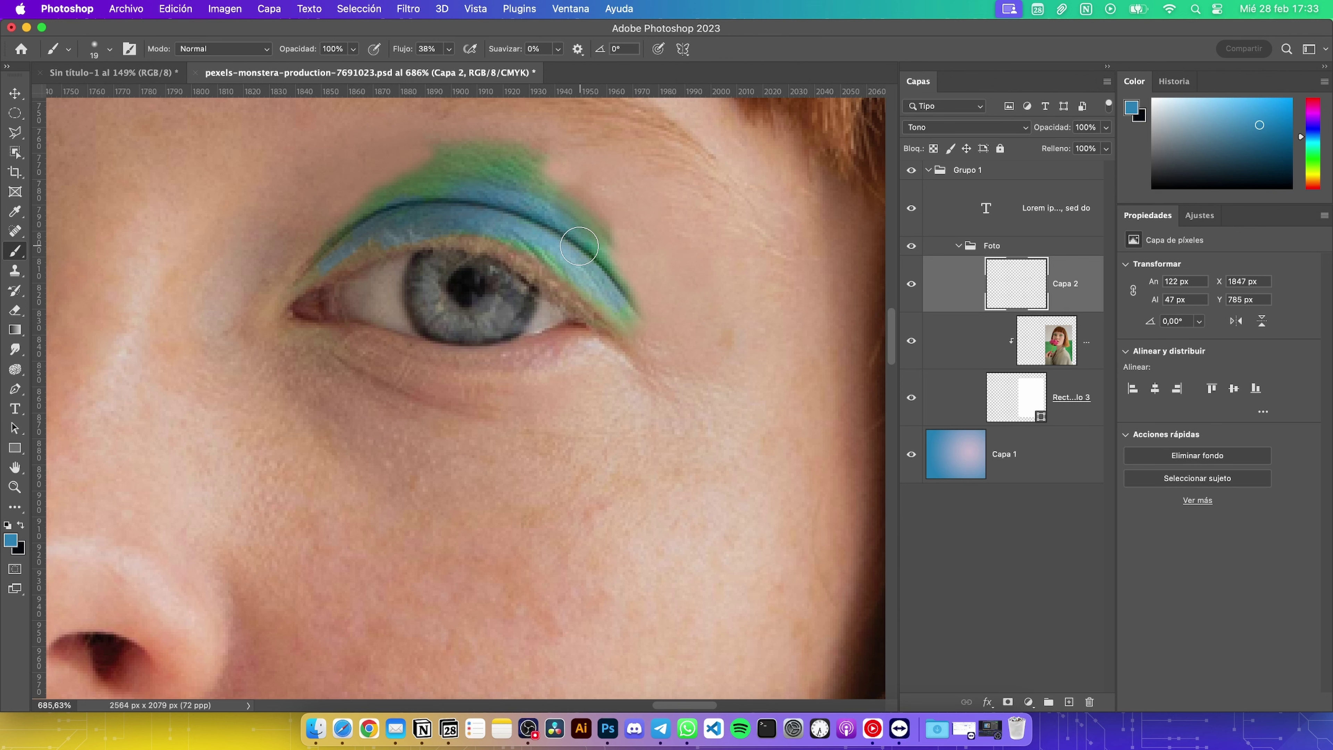
Tint the right eyelid crease and iris blue, redoing the iris stroke smaller
{"action": "mouse_move", "coordinate": [522, 209]}
{"action": "left_mouse_down"}
{"action": "mouse_move", "coordinate": [615, 304]}
{"action": "mouse_move", "coordinate": [505, 223]}
{"action": "mouse_move", "coordinate": [540, 204]}
{"action": "mouse_move", "coordinate": [508, 163]}
{"action": "mouse_move", "coordinate": [436, 196]}
{"action": "left_mouse_up"}
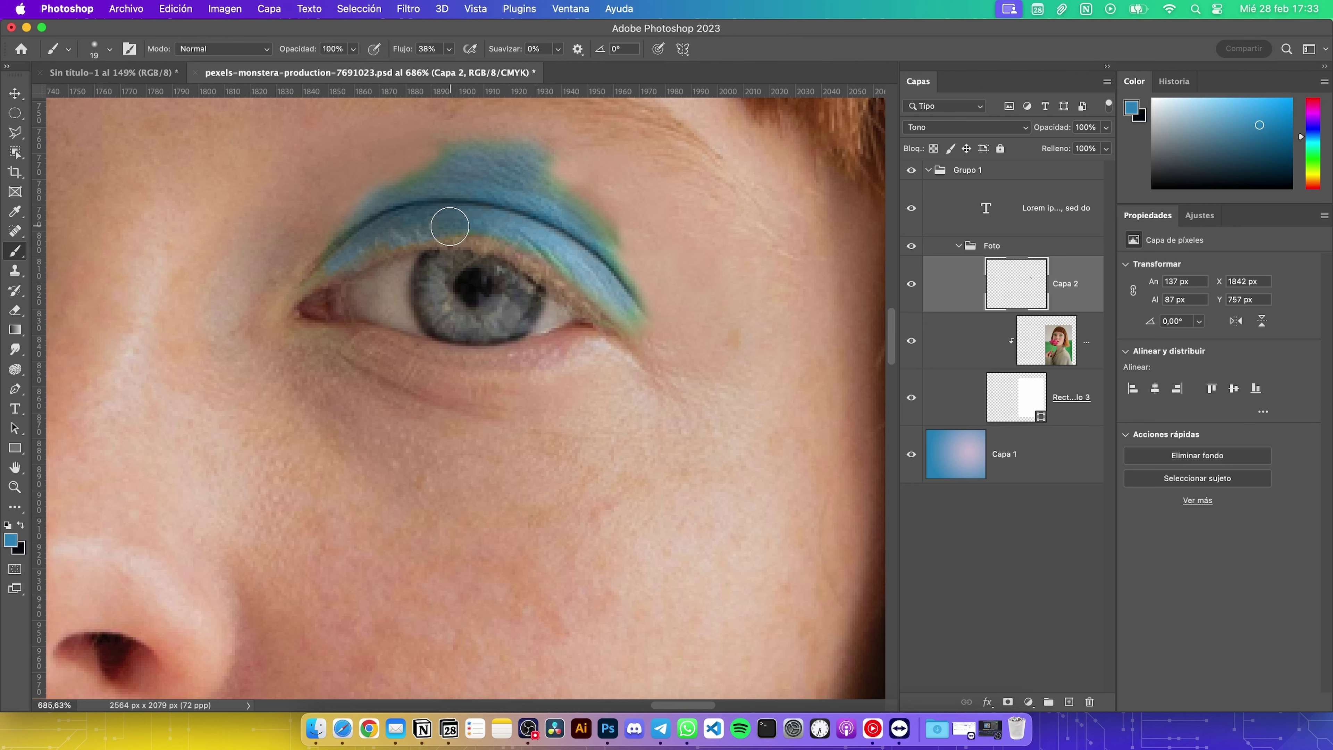
{"action": "scroll", "coordinate": [446, 223], "scroll_direction": "left", "scroll_amount": 5}
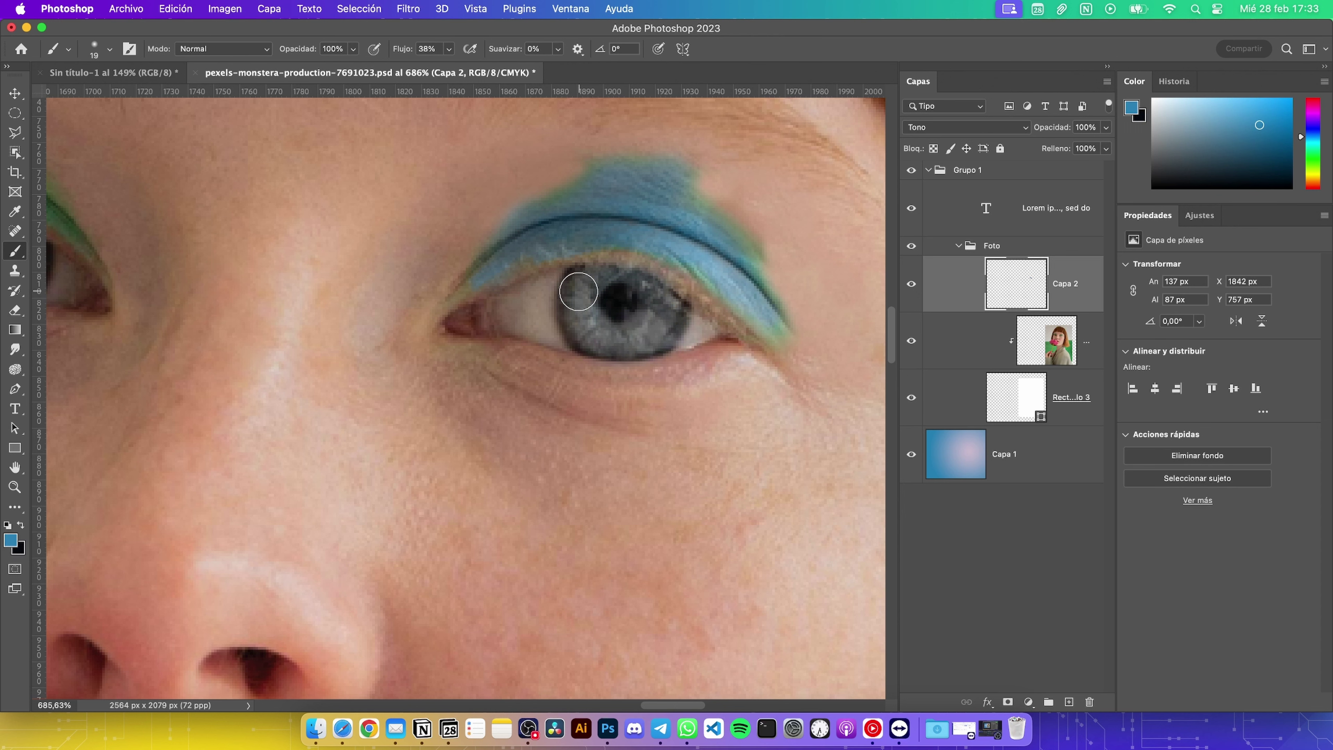
{"action": "left_click_drag", "start_coordinate": [604, 268], "coordinate": [622, 262]}
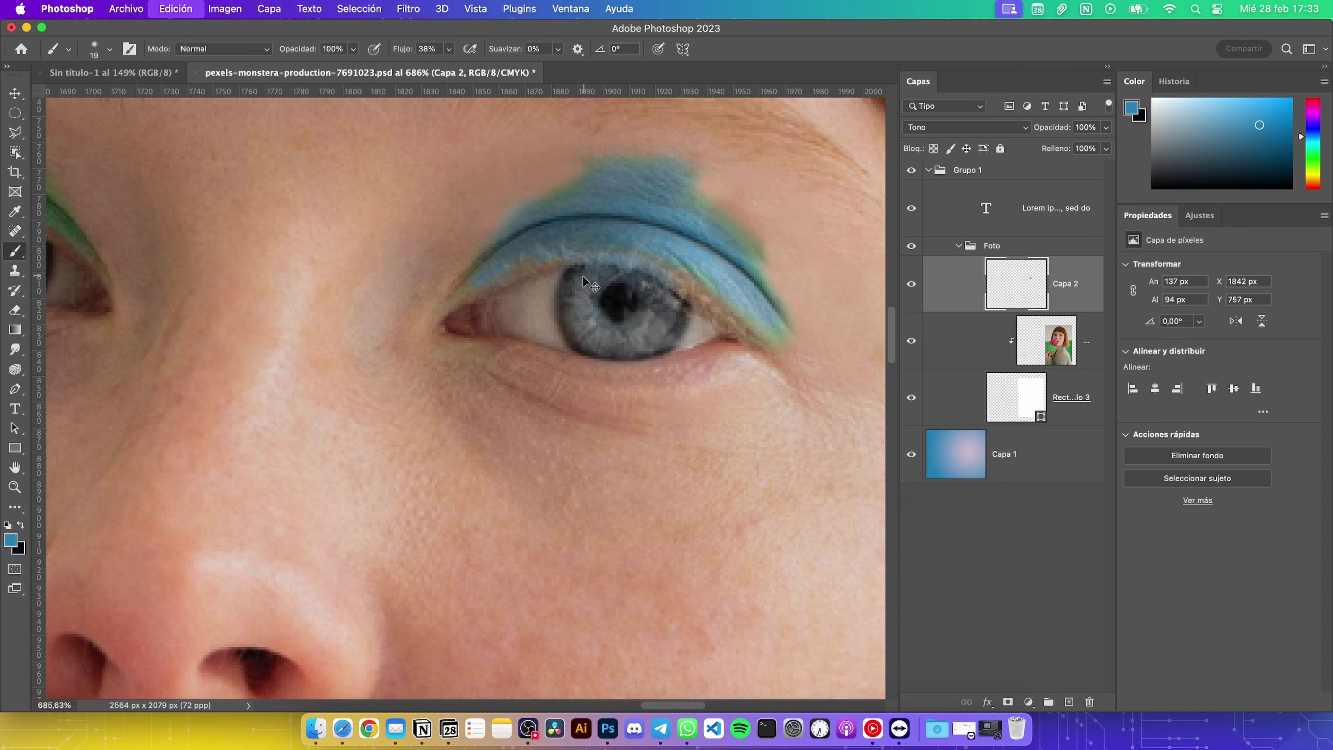
{"action": "key", "text": "ctrl+z"}
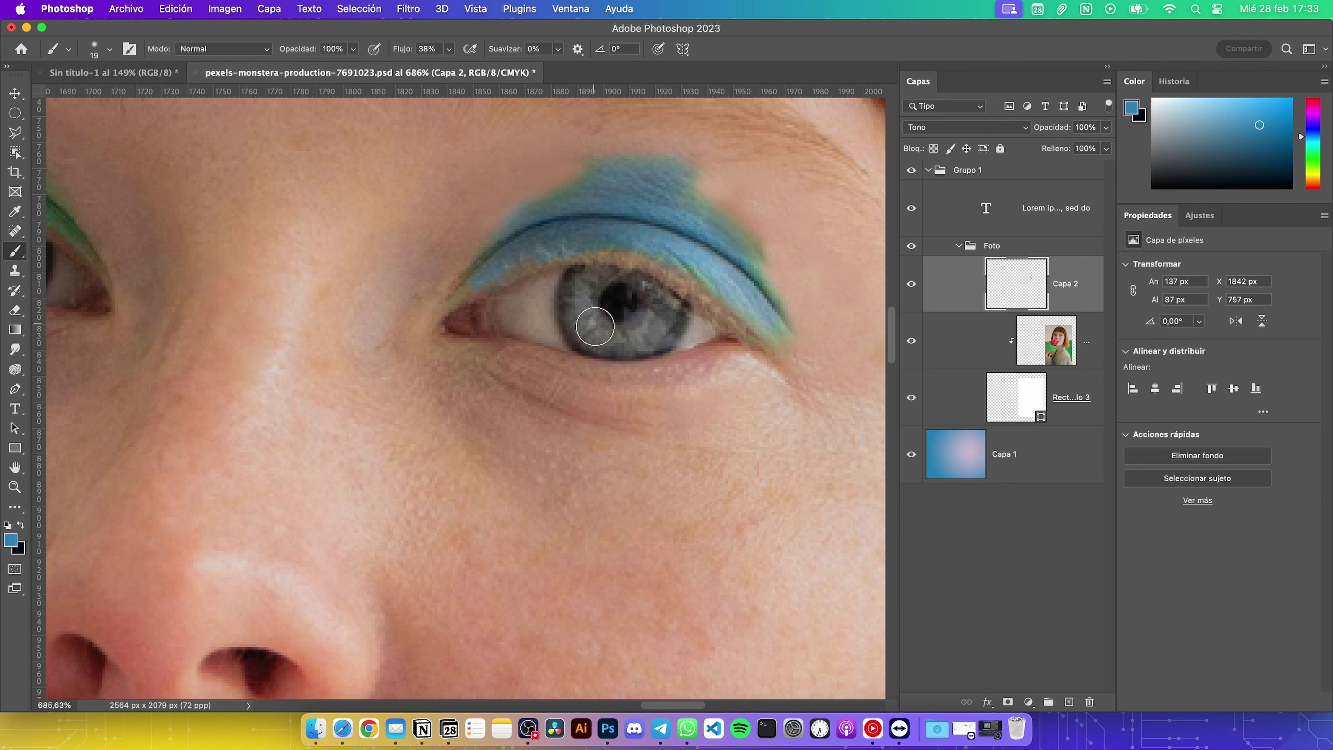
{"action": "left_click_drag", "start_coordinate": [583, 325], "coordinate": [617, 300]}
{"action": "scroll", "coordinate": [570, 345], "scroll_direction": "down", "scroll_amount": 5}
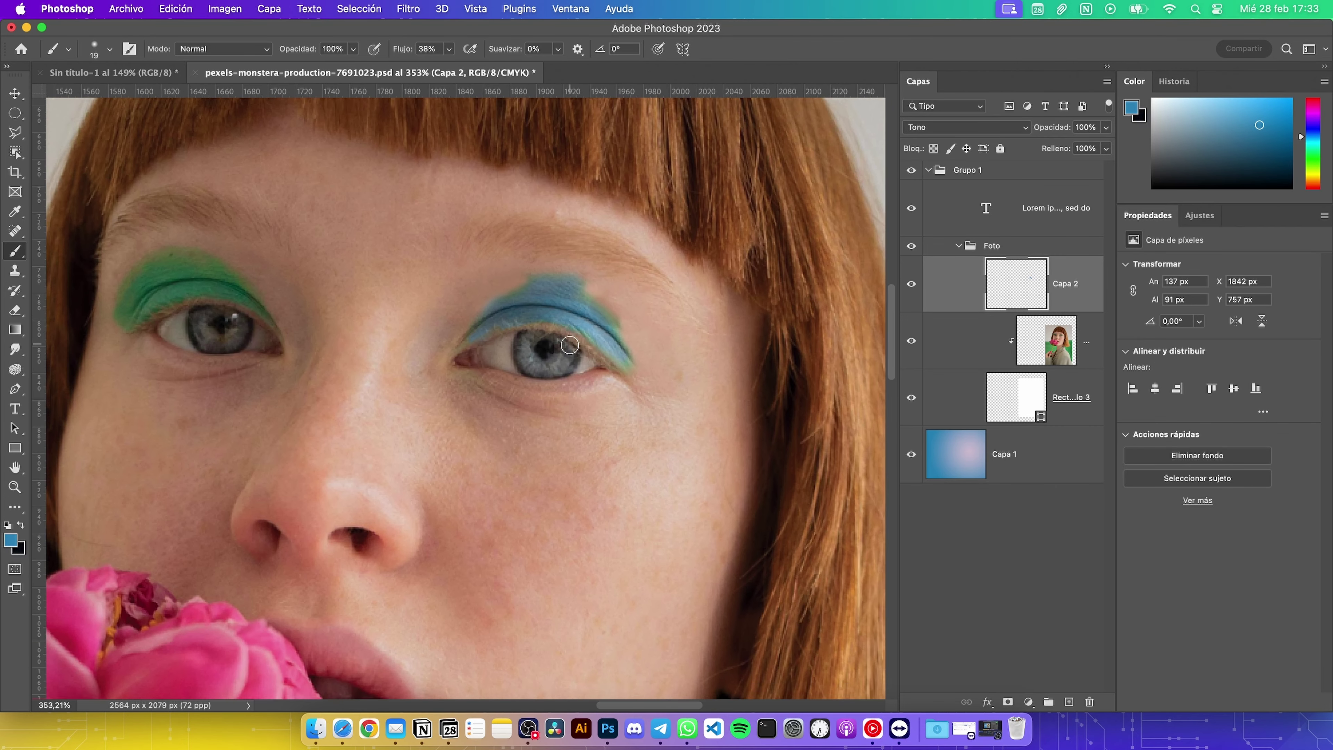
{"action": "scroll", "coordinate": [570, 345], "scroll_direction": "down", "scroll_amount": 2}
{"action": "scroll", "coordinate": [570, 345], "scroll_direction": "down", "scroll_amount": 2}
{"action": "scroll", "coordinate": [569, 344], "scroll_direction": "down", "scroll_amount": 2}
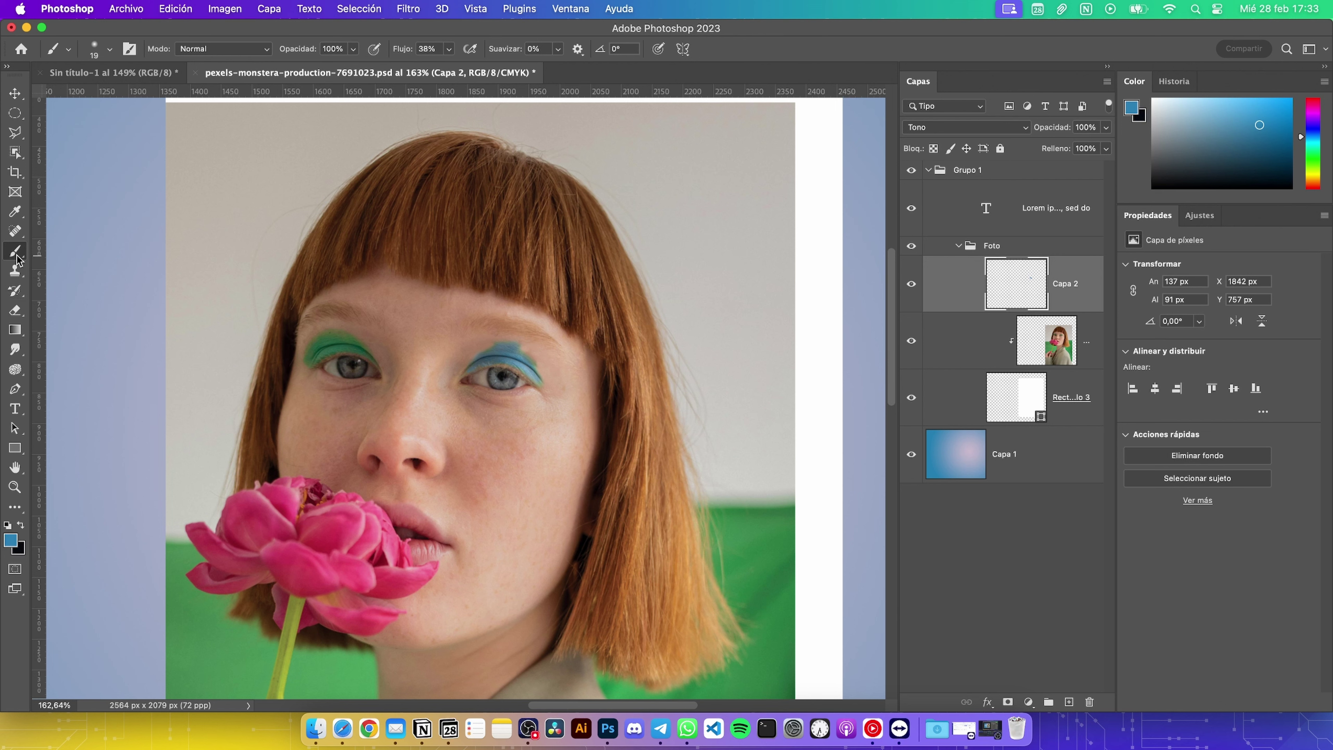
Pick the Cubo de pintura Kyle wet-mixer brush from the Pinceles húmedos folder
{"action": "left_click", "coordinate": [109, 51]}
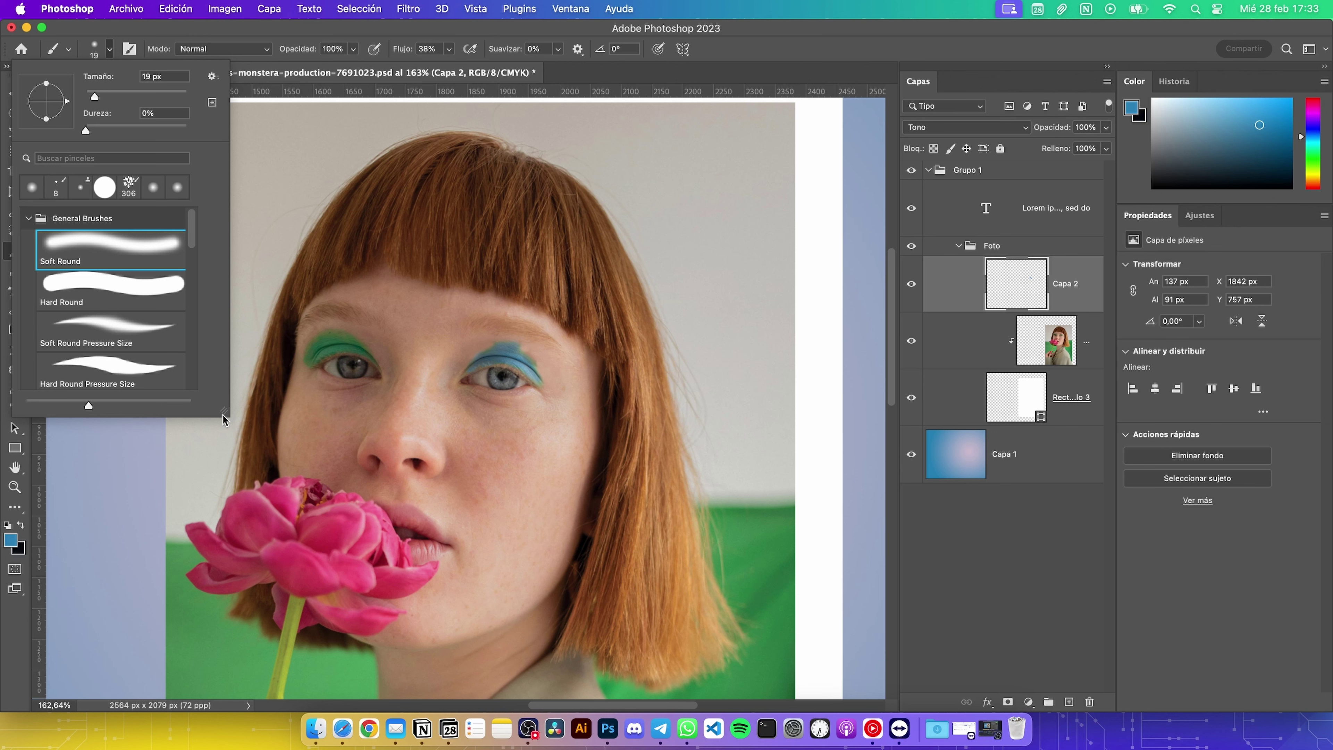
{"action": "left_click_drag", "start_coordinate": [222, 415], "coordinate": [345, 460]}
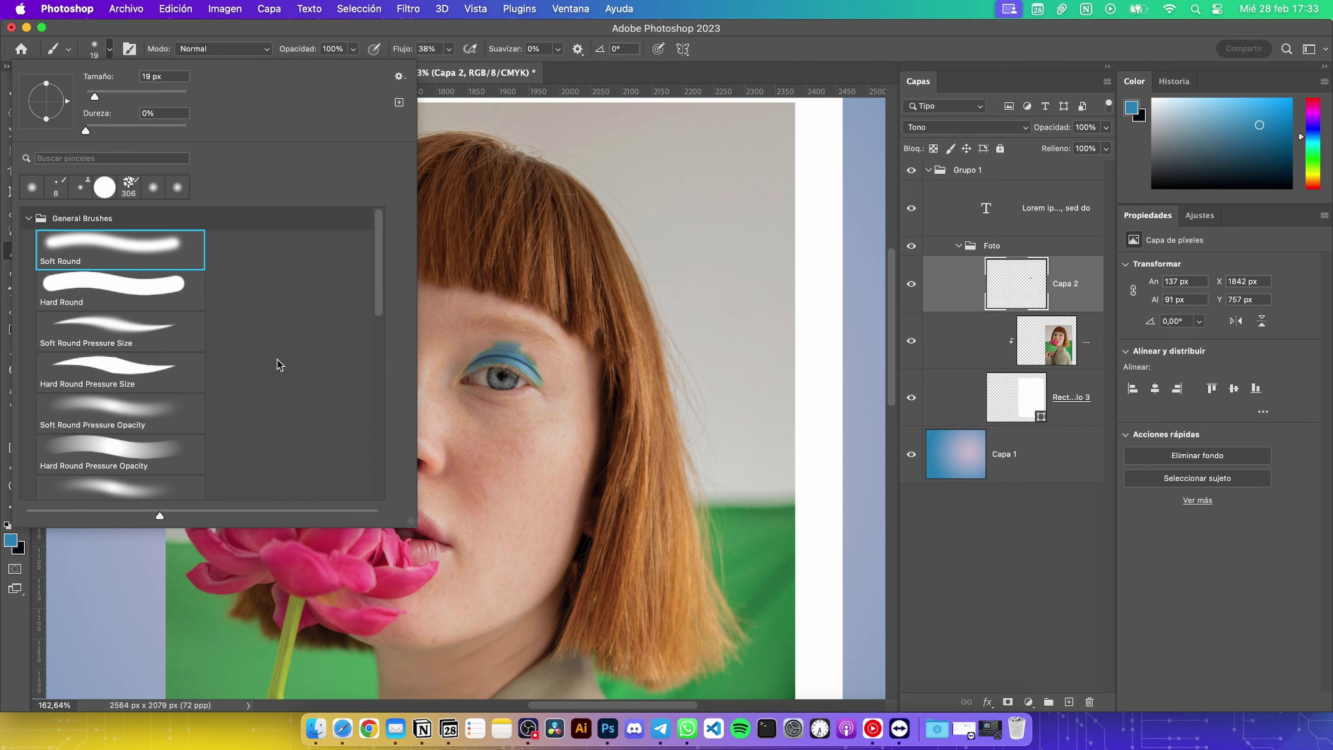
{"action": "left_click", "coordinate": [31, 212]}
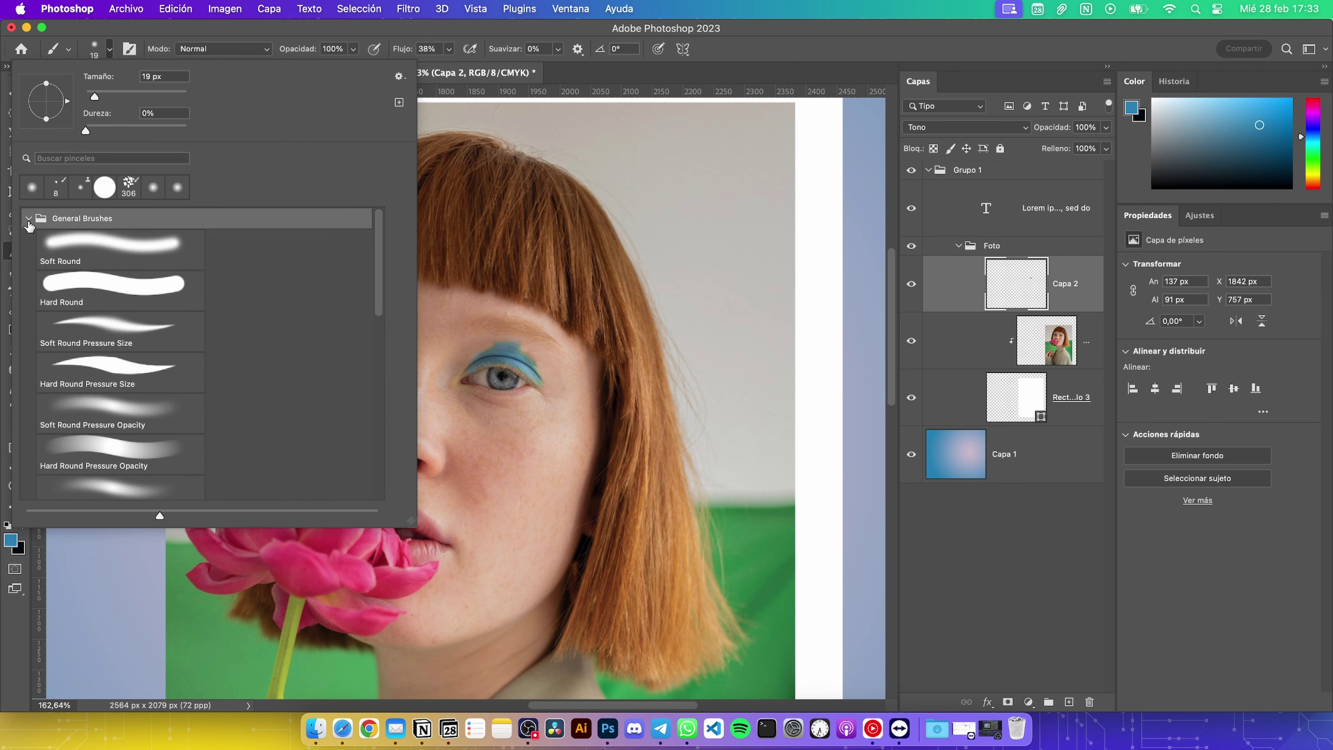
{"action": "left_click", "coordinate": [25, 217]}
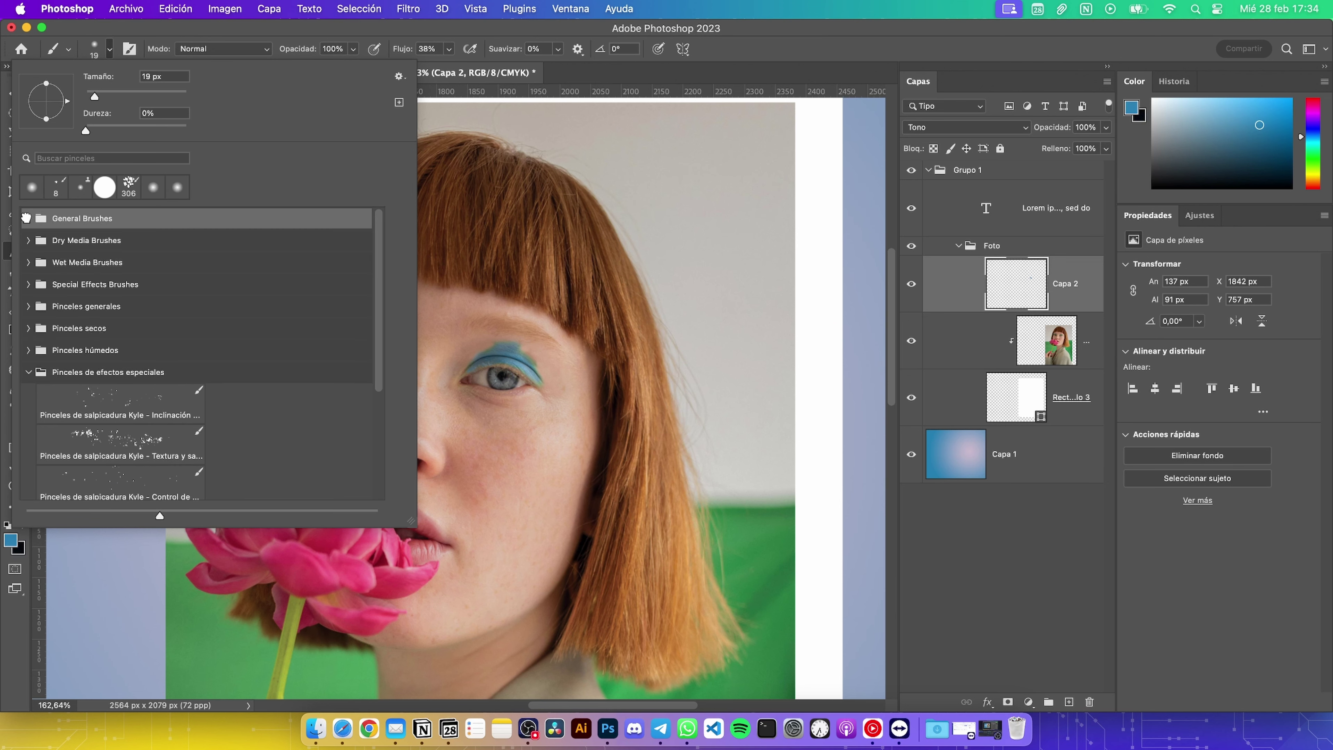
{"action": "left_click", "coordinate": [26, 379]}
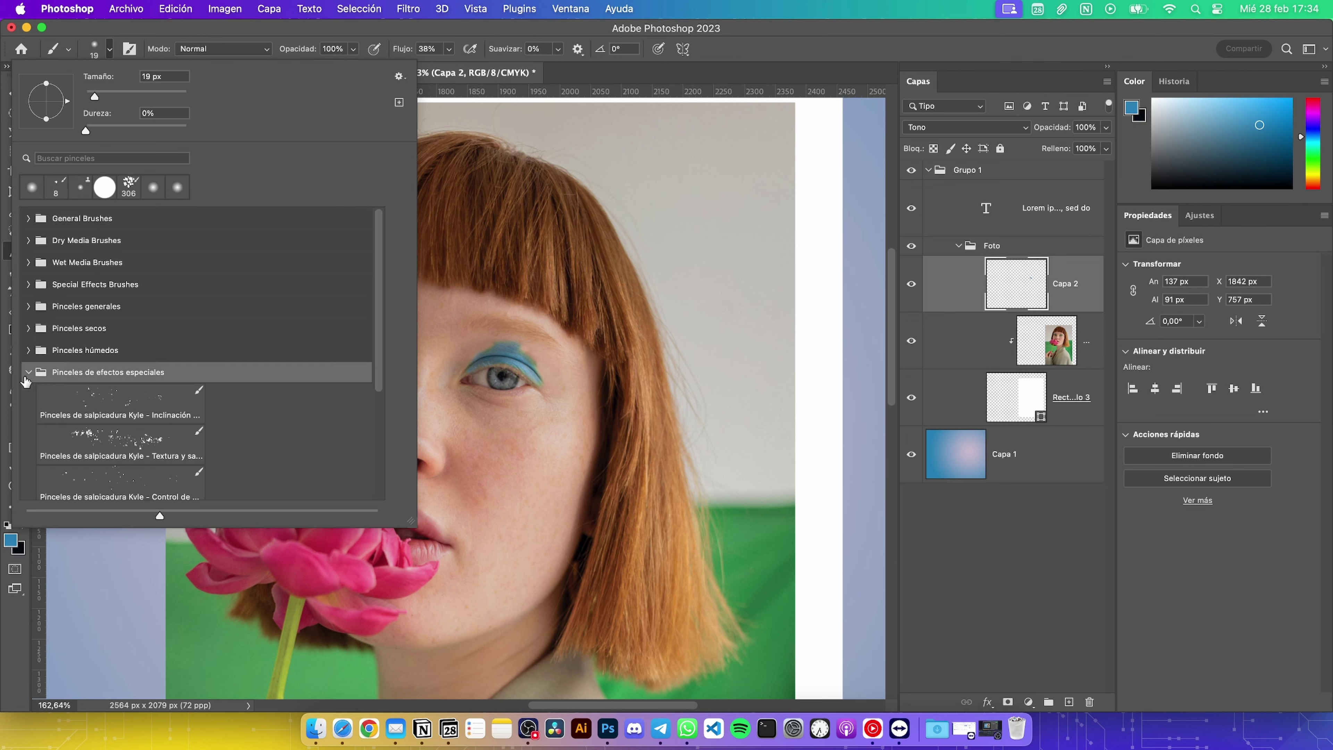
{"action": "left_click", "coordinate": [27, 373]}
{"action": "left_click", "coordinate": [28, 351]}
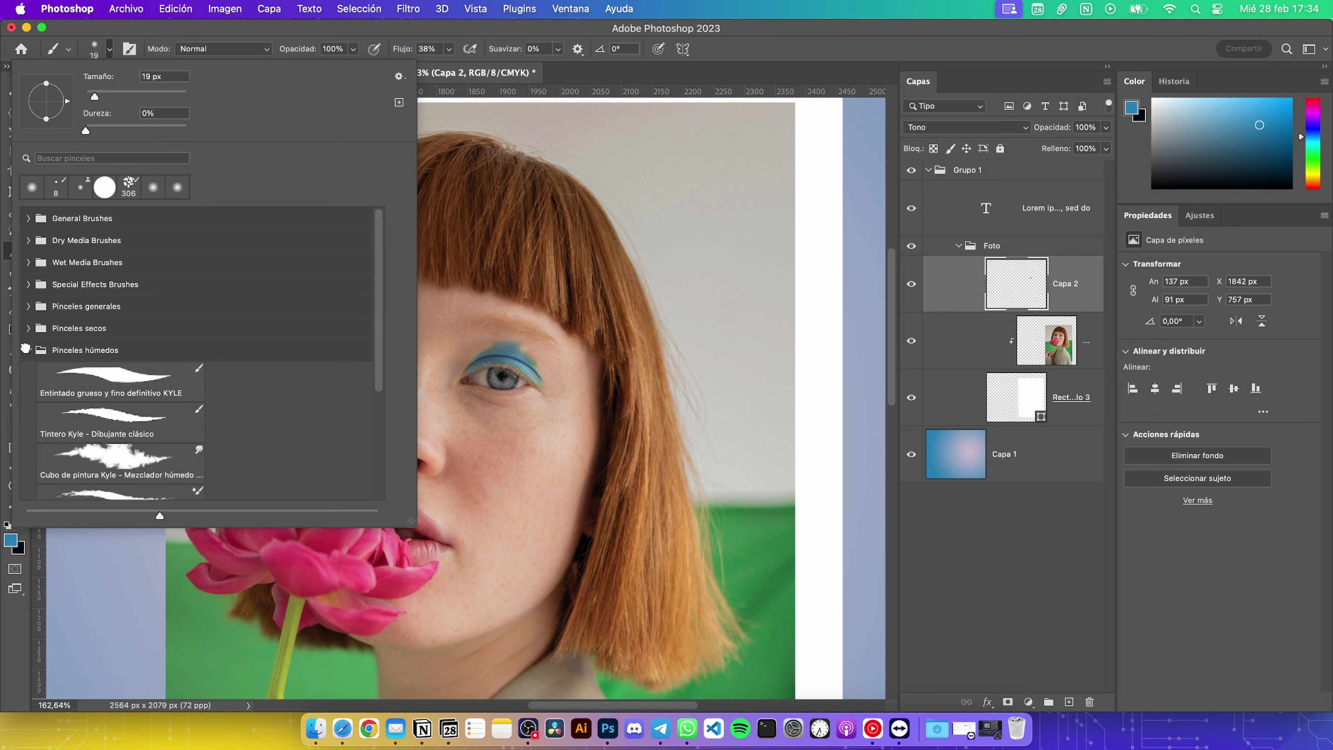
{"action": "left_click", "coordinate": [127, 378]}
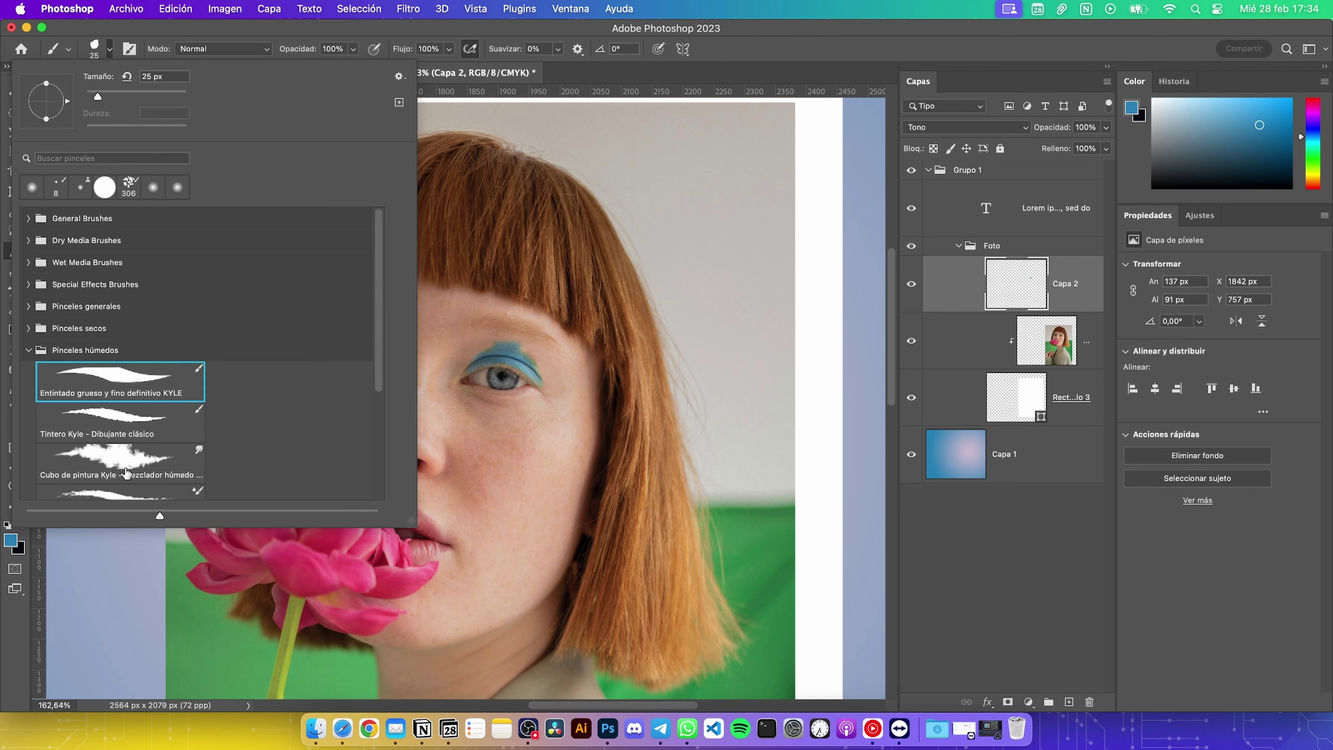
{"action": "left_click", "coordinate": [126, 472]}
{"action": "left_click", "coordinate": [524, 488]}
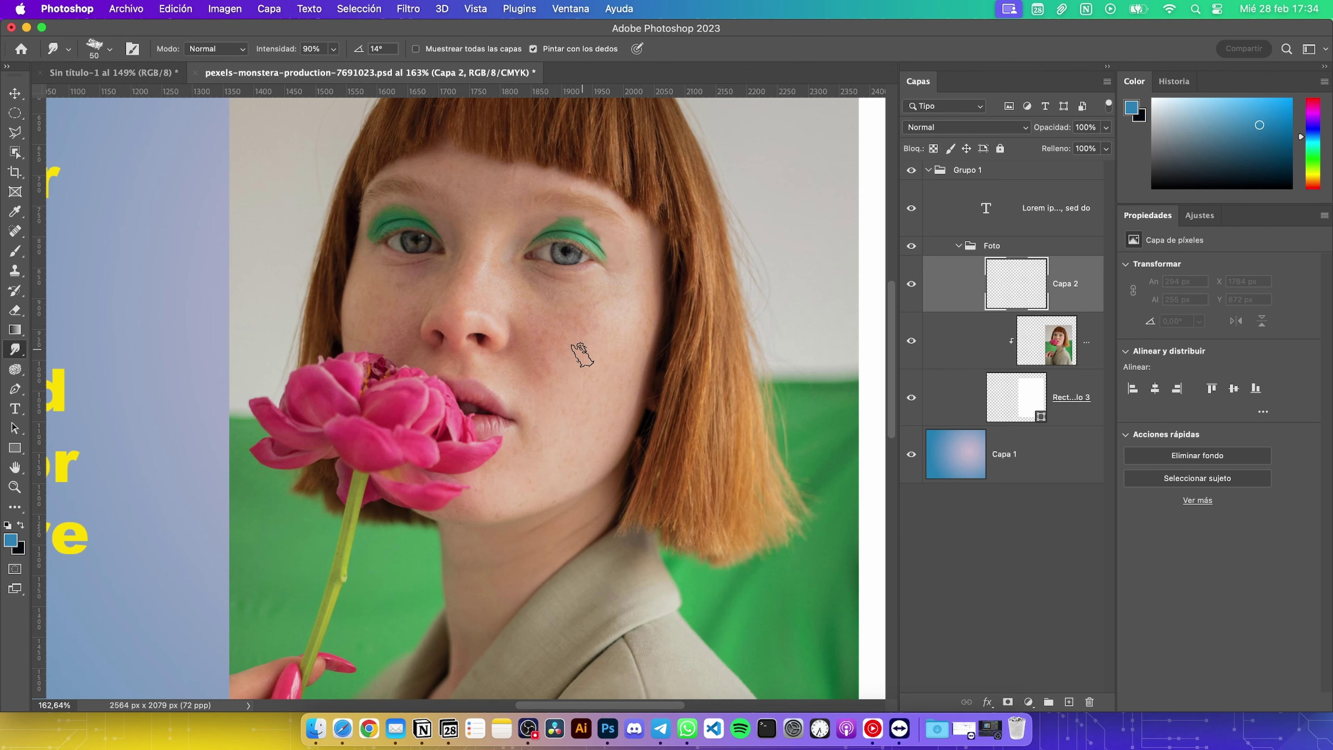
Try smudging blue onto the cheek, then undo the smudged patch
{"action": "mouse_move", "coordinate": [580, 351]}
{"action": "left_mouse_down"}
{"action": "mouse_move", "coordinate": [560, 387]}
{"action": "mouse_move", "coordinate": [571, 410]}
{"action": "mouse_move", "coordinate": [574, 334]}
{"action": "mouse_move", "coordinate": [555, 327]}
{"action": "left_mouse_up"}
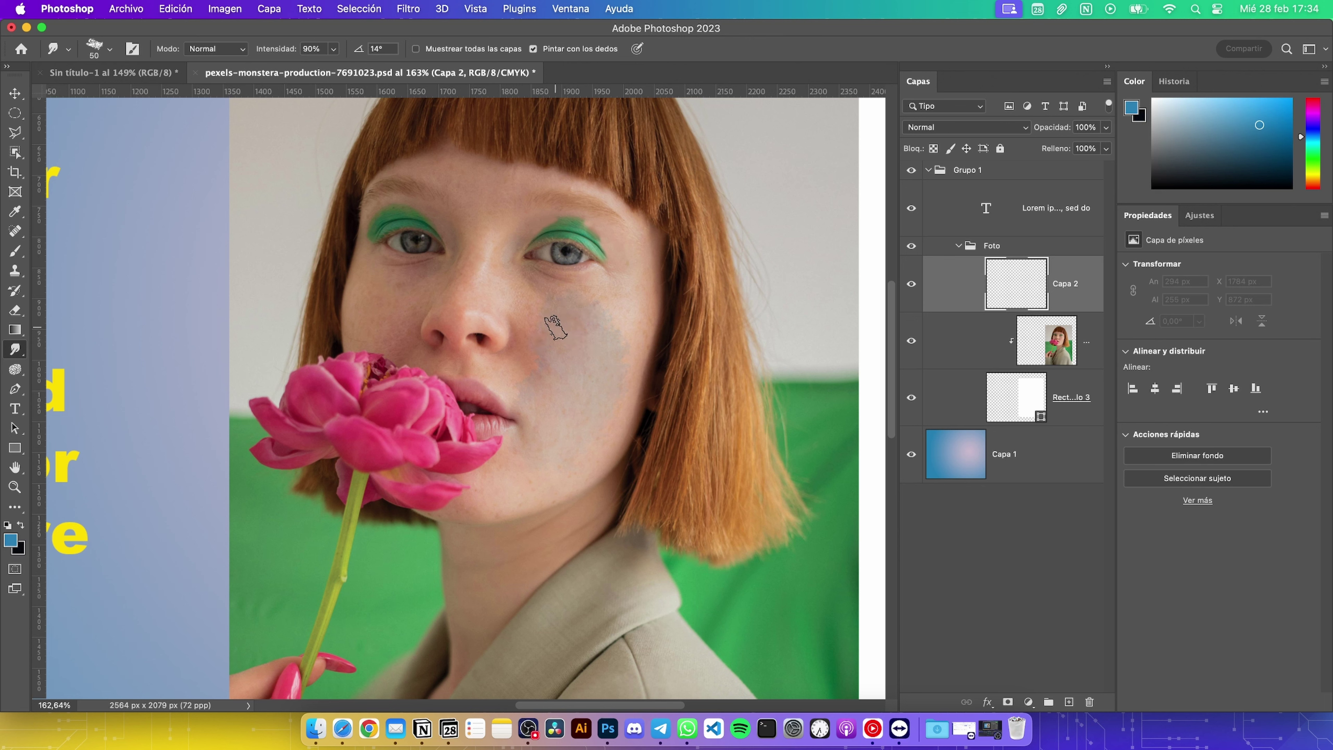
{"action": "key", "text": "super+z"}
{"action": "key", "text": "shift+super+z"}
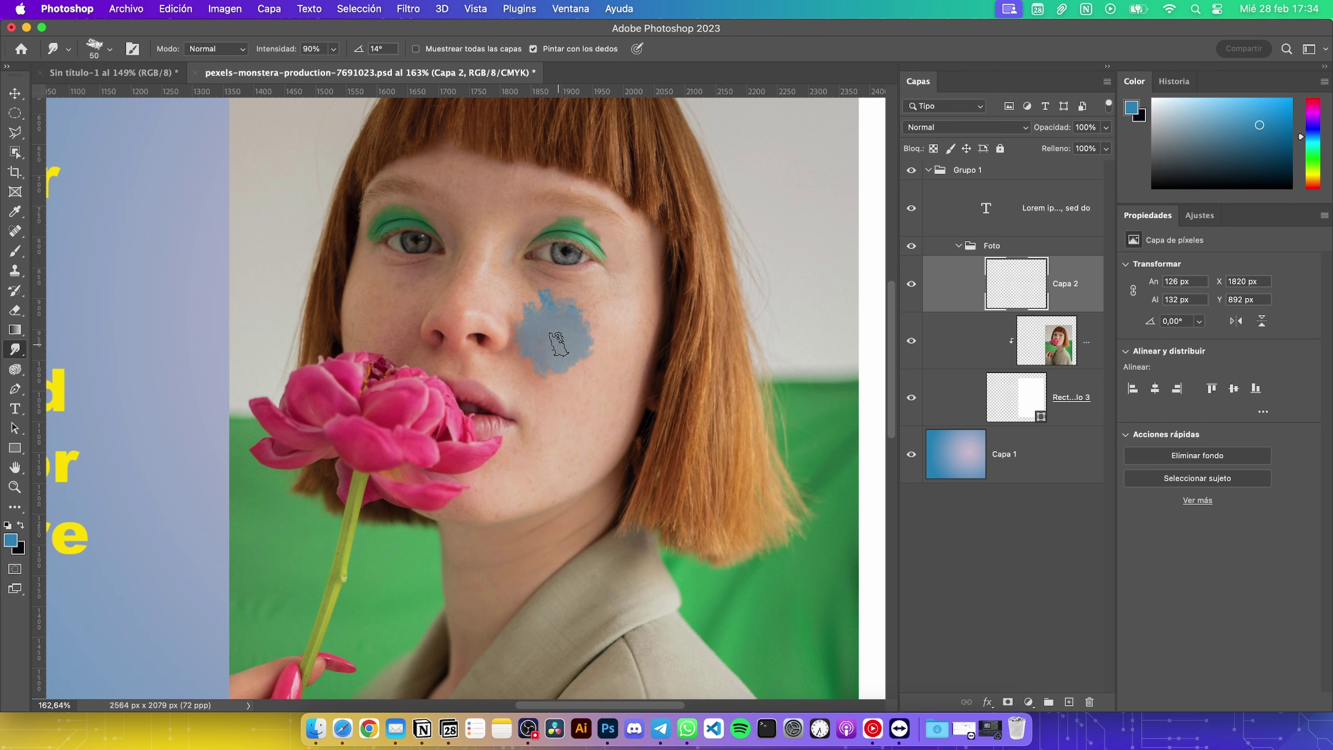
{"action": "key", "text": "shift+super+z"}
{"action": "key", "text": "shift+super+z"}
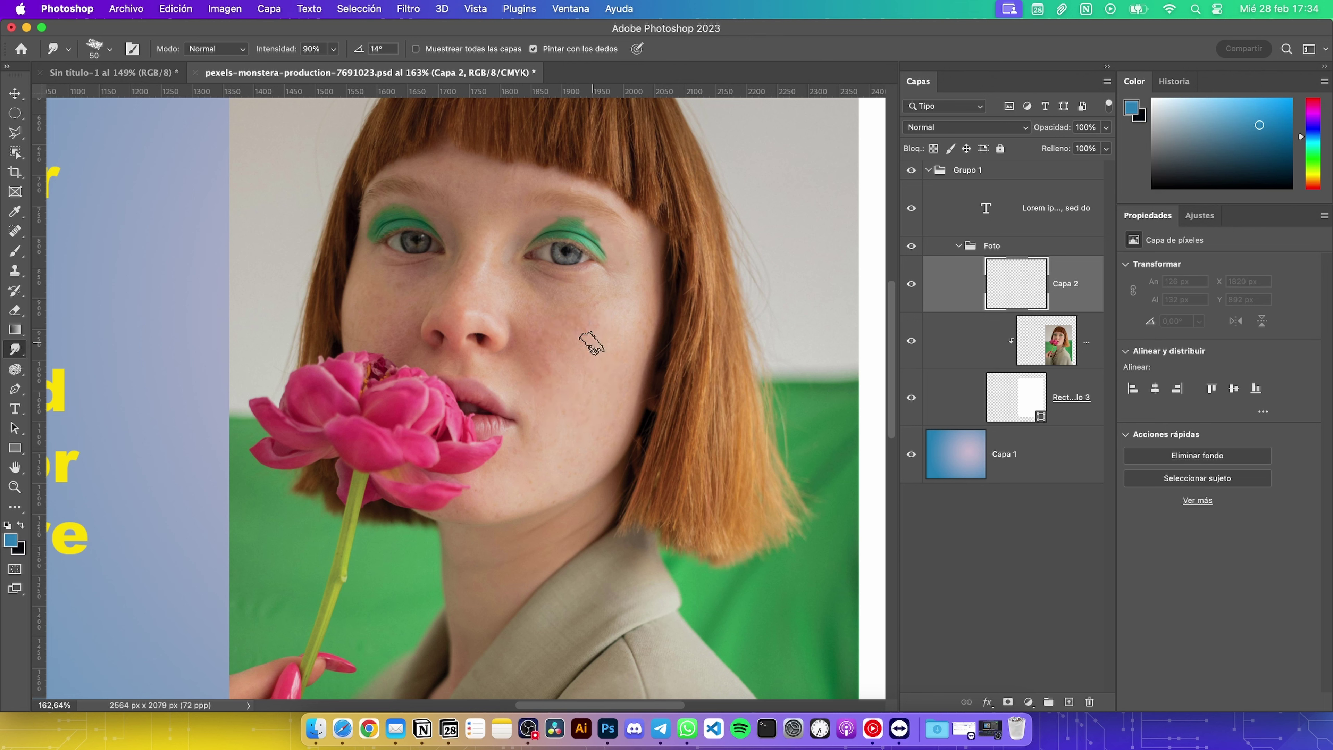
{"action": "key", "text": "shift+super+z"}
{"action": "key", "text": "shift+super+z"}
{"action": "mouse_move", "coordinate": [580, 357]}
{"action": "left_mouse_down"}
{"action": "mouse_move", "coordinate": [559, 399]}
{"action": "mouse_move", "coordinate": [573, 382]}
{"action": "left_mouse_up"}
{"action": "key", "text": "super+z"}
Try the Tramas 38 Kyle halftone brush on the cheek and undo the marks
{"action": "left_click", "coordinate": [110, 50]}
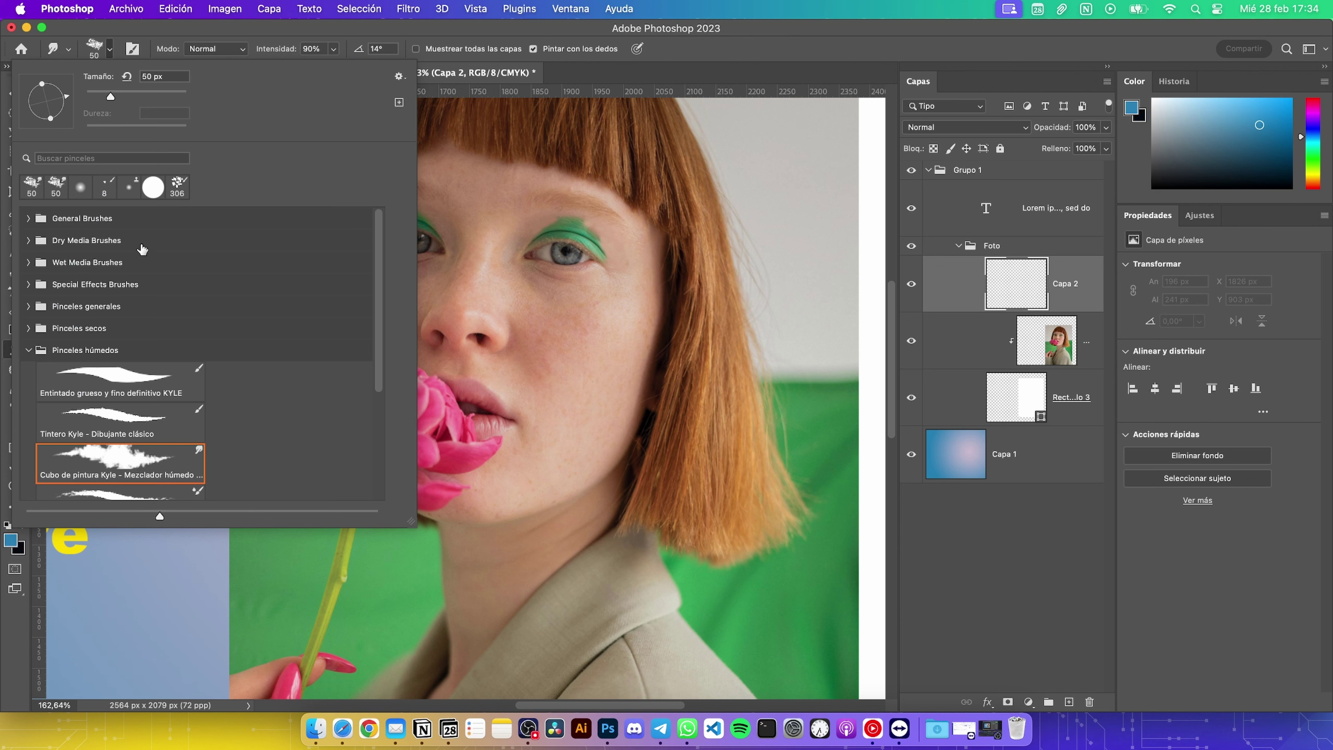
{"action": "scroll", "coordinate": [140, 418], "scroll_direction": "down", "scroll_amount": 5}
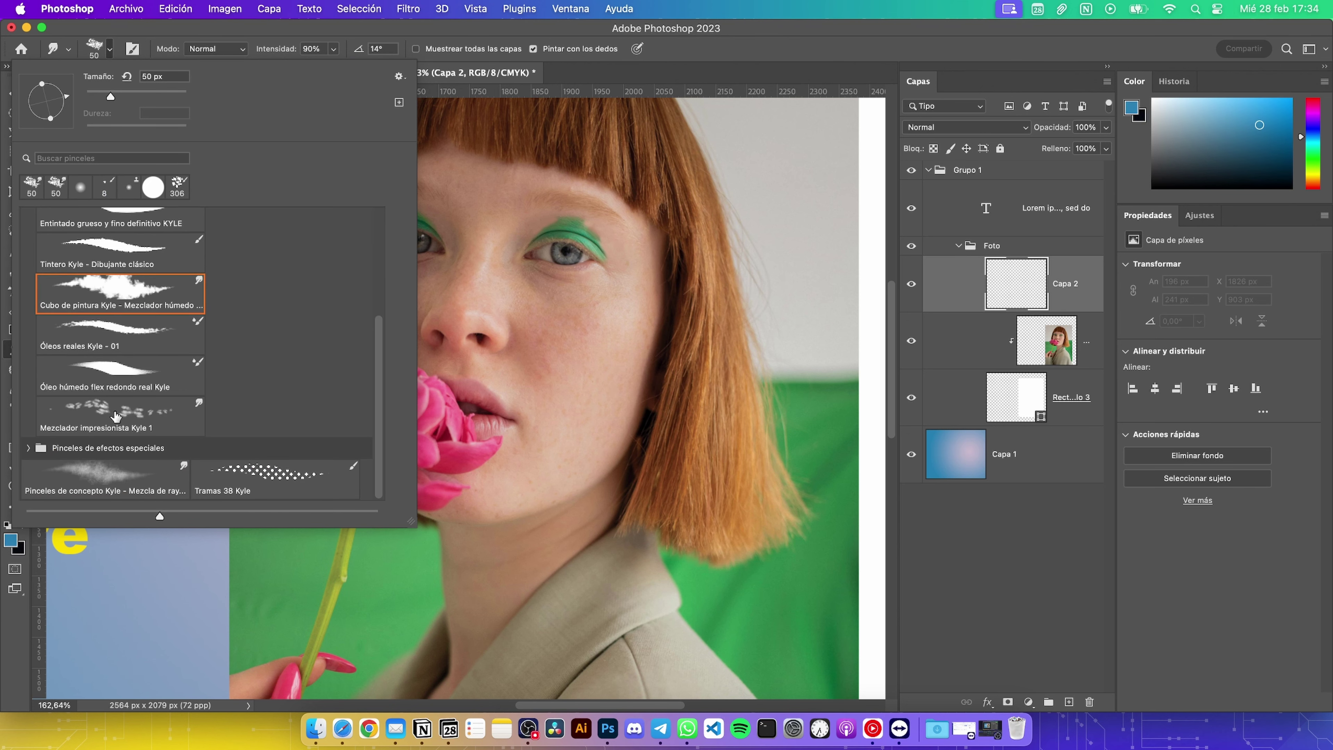
{"action": "left_click", "coordinate": [278, 487]}
{"action": "mouse_move", "coordinate": [572, 323]}
{"action": "left_mouse_down"}
{"action": "mouse_move", "coordinate": [598, 368]}
{"action": "mouse_move", "coordinate": [610, 332]}
{"action": "mouse_move", "coordinate": [642, 357]}
{"action": "mouse_move", "coordinate": [595, 456]}
{"action": "mouse_move", "coordinate": [622, 301]}
{"action": "left_mouse_up"}
{"action": "key", "text": "ctrl+z"}
{"action": "key", "text": "ctrl+z"}
Give the Smudge tool a Soft Round tip and undo a test smear around the eye
{"action": "left_click", "coordinate": [15, 350]}
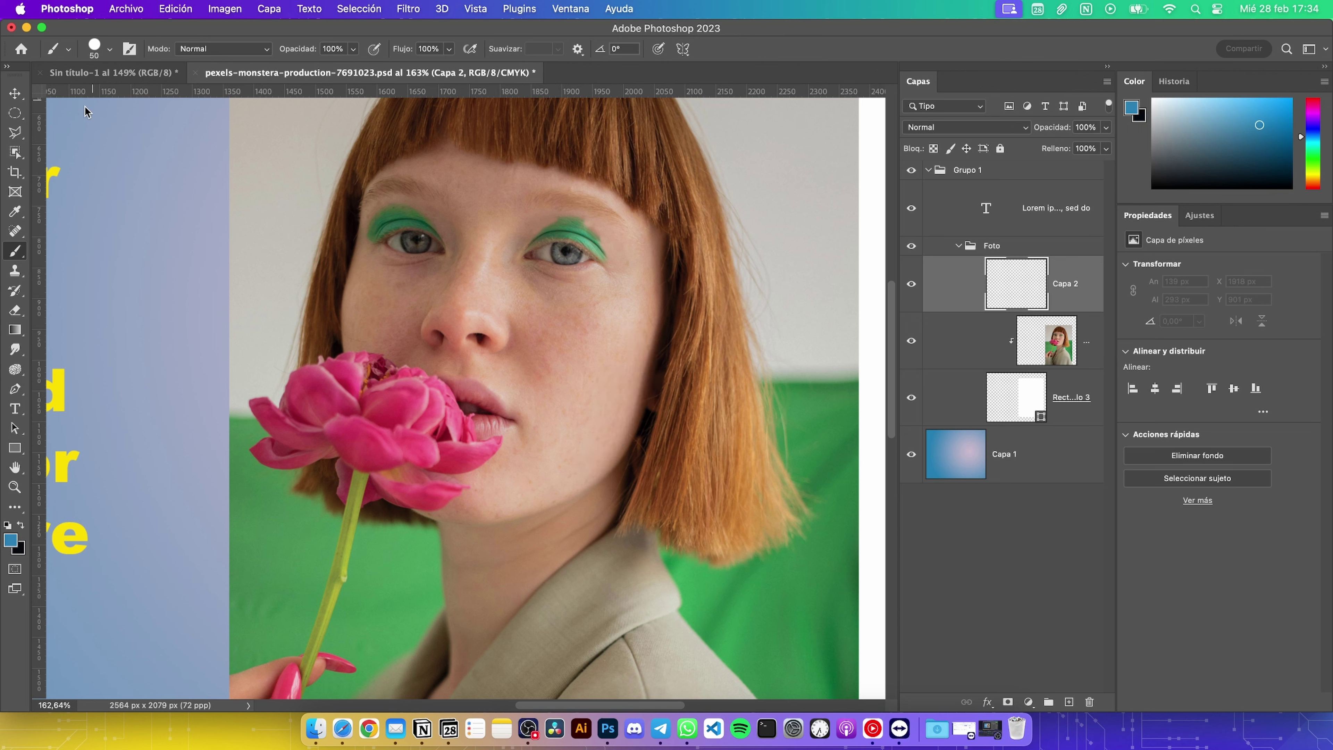
{"action": "left_click", "coordinate": [109, 48]}
{"action": "left_click", "coordinate": [159, 260]}
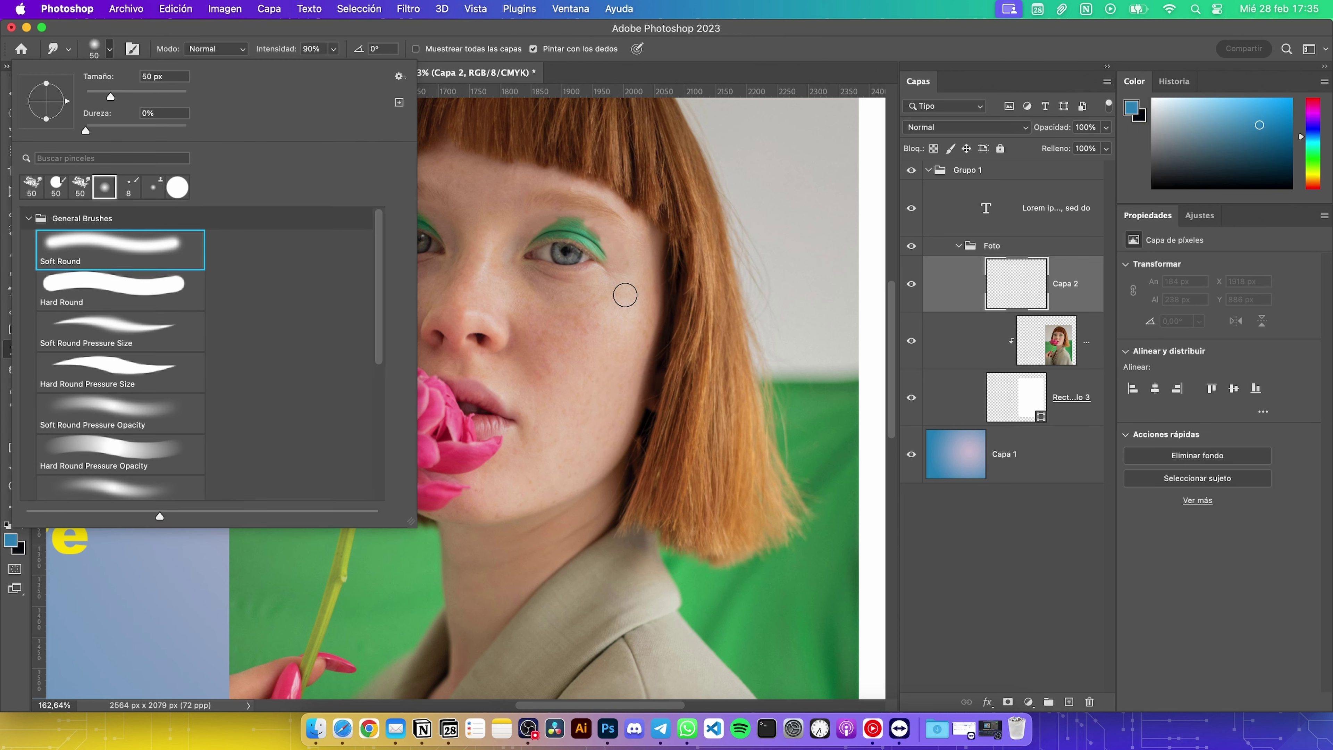
{"action": "left_click", "coordinate": [707, 60]}
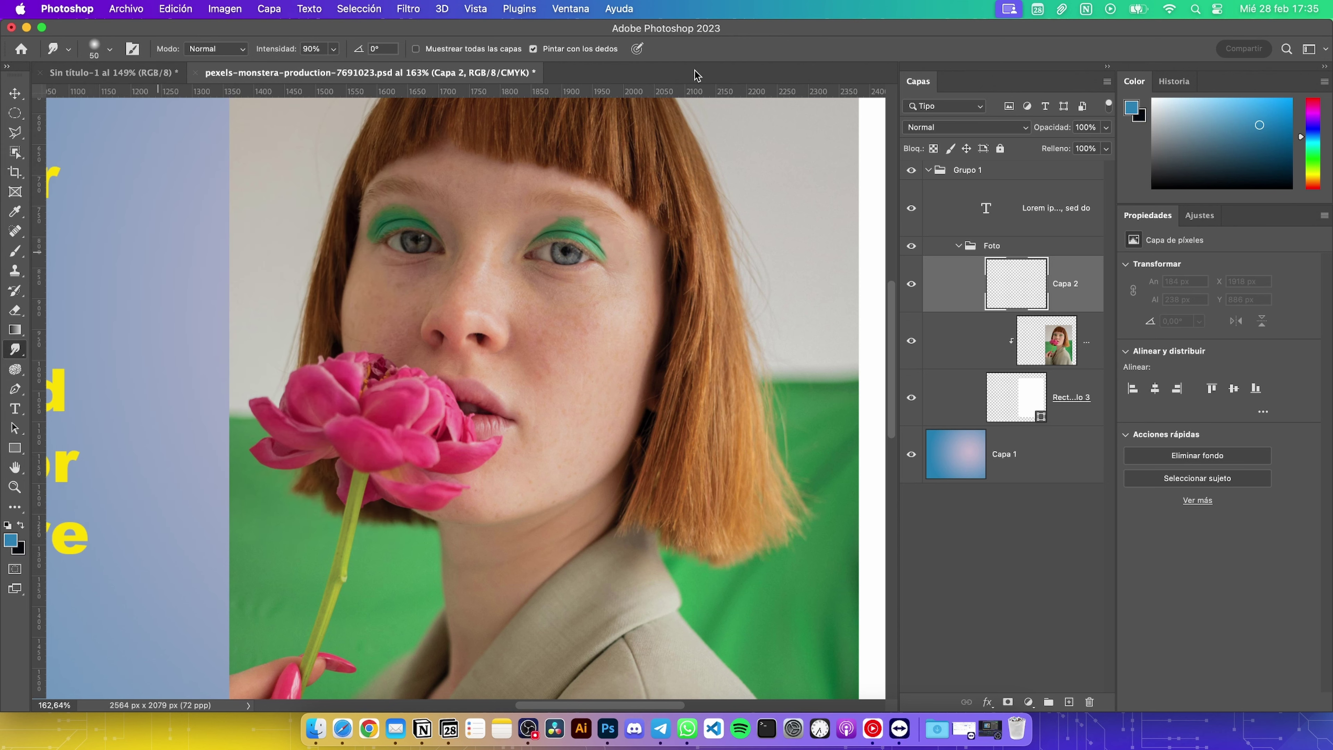
{"action": "left_click", "coordinate": [110, 50]}
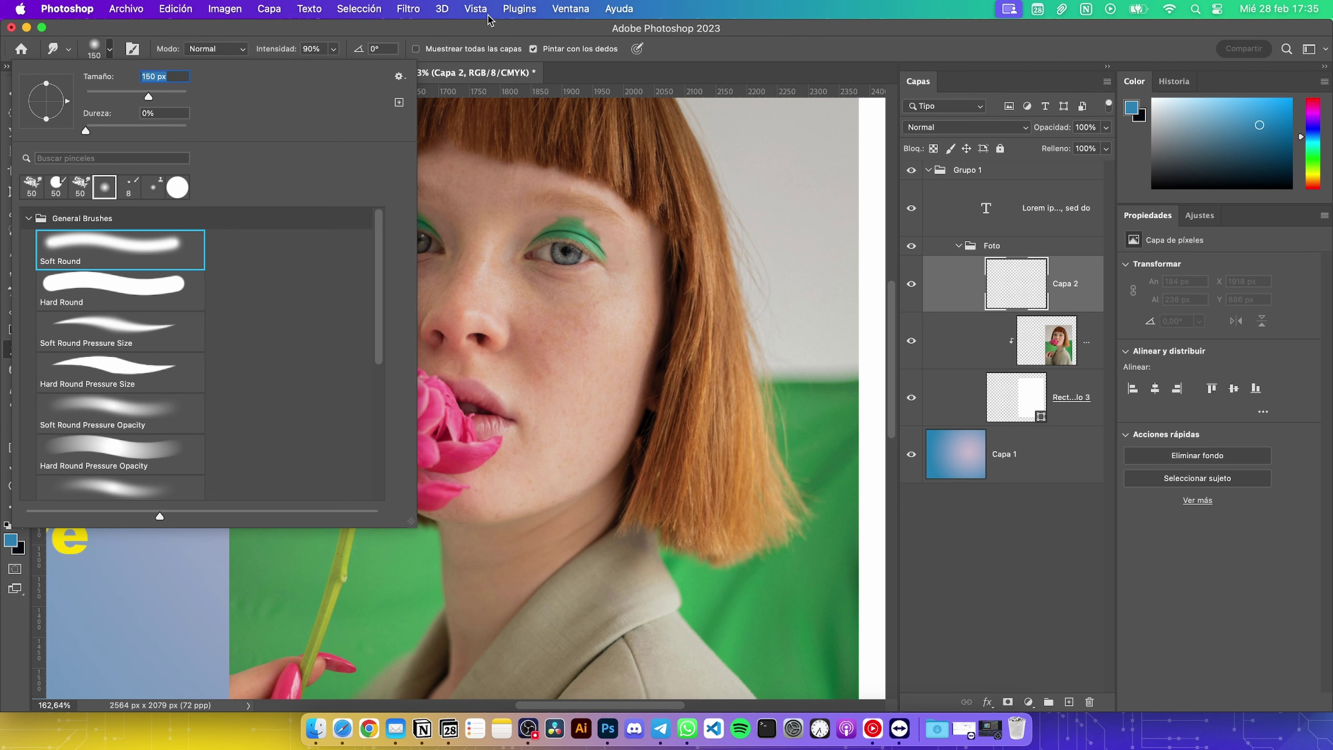
{"action": "left_click", "coordinate": [488, 32]}
{"action": "key", "text": "alt+bracketleft"}
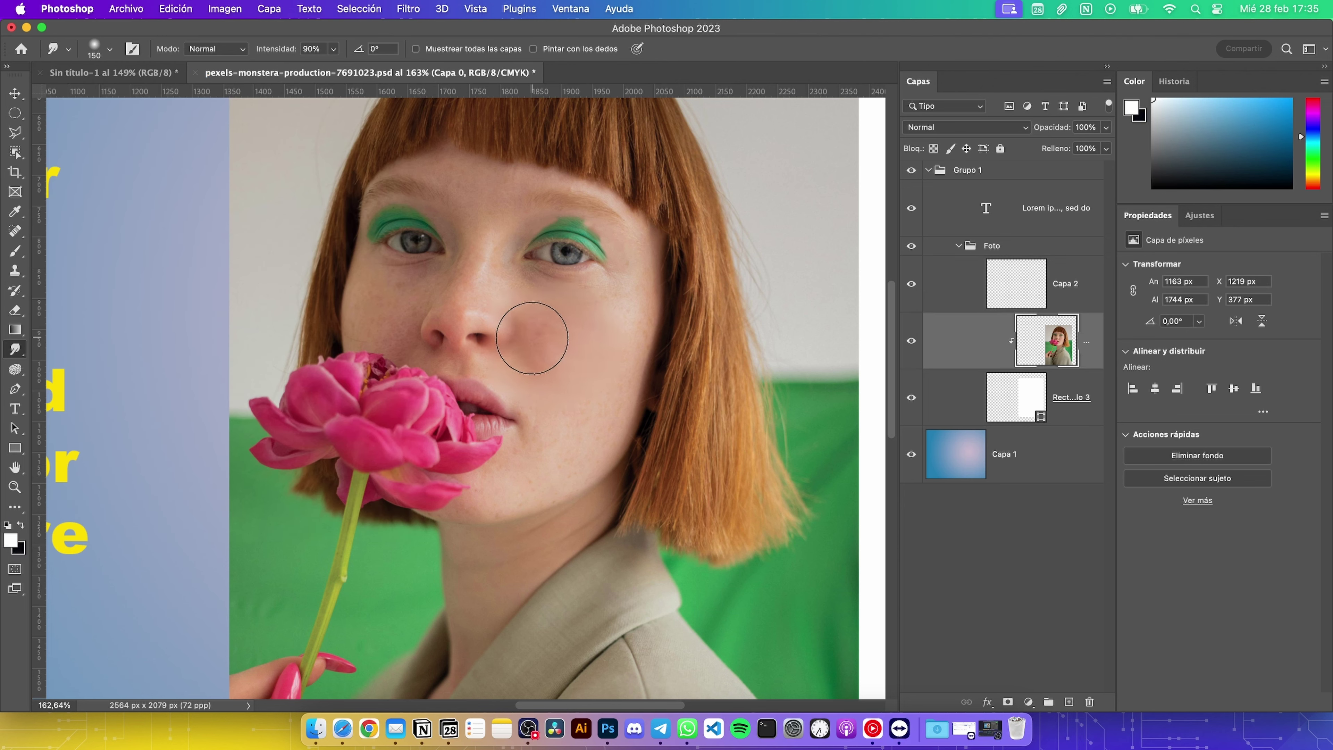
{"action": "mouse_move", "coordinate": [535, 253]}
{"action": "left_mouse_down"}
{"action": "mouse_move", "coordinate": [551, 273]}
{"action": "mouse_move", "coordinate": [610, 290]}
{"action": "mouse_move", "coordinate": [544, 262]}
{"action": "mouse_move", "coordinate": [529, 238]}
{"action": "mouse_move", "coordinate": [557, 322]}
{"action": "mouse_move", "coordinate": [514, 244]}
{"action": "mouse_move", "coordinate": [535, 387]}
{"action": "mouse_move", "coordinate": [550, 390]}
{"action": "left_mouse_up"}
{"action": "key", "text": "super+z"}
{"action": "key", "text": "super+z"}
{"action": "key", "text": "super+z"}
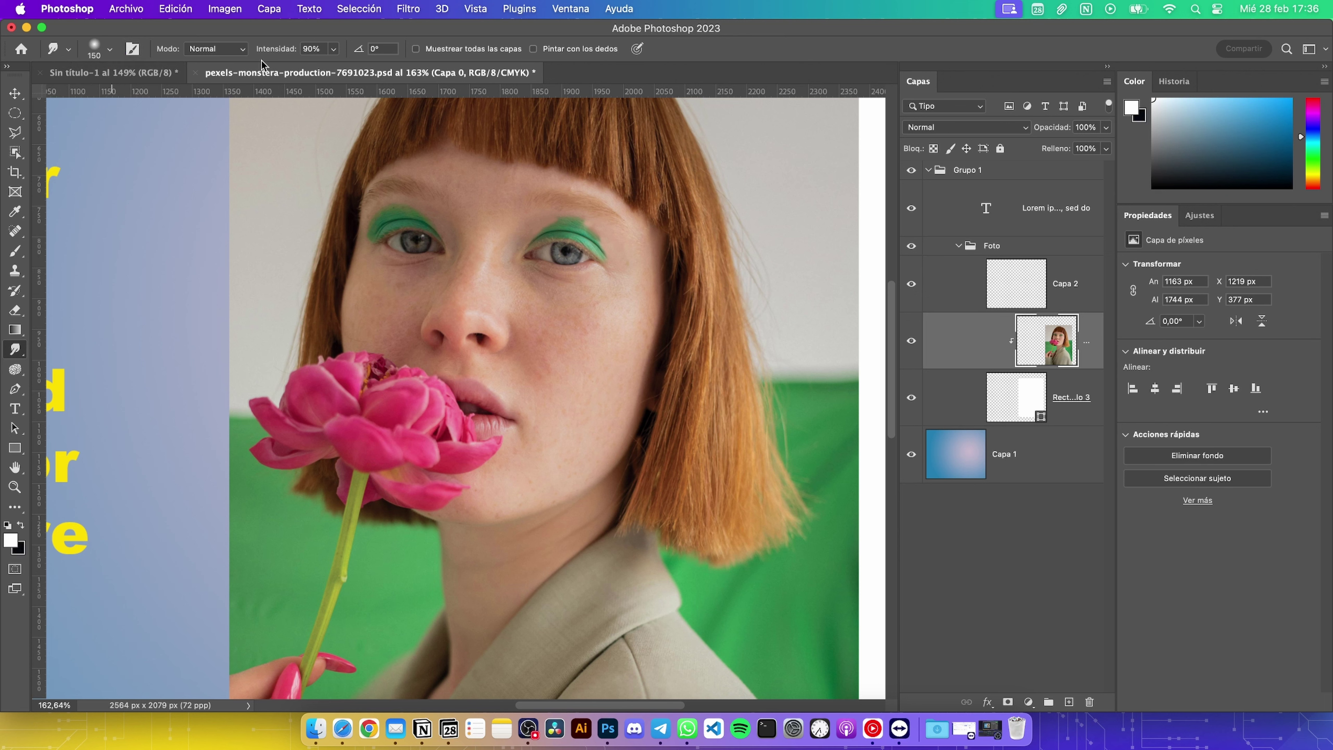
Lower the smudge Intensidad to 18%
{"action": "left_click", "coordinate": [334, 50]}
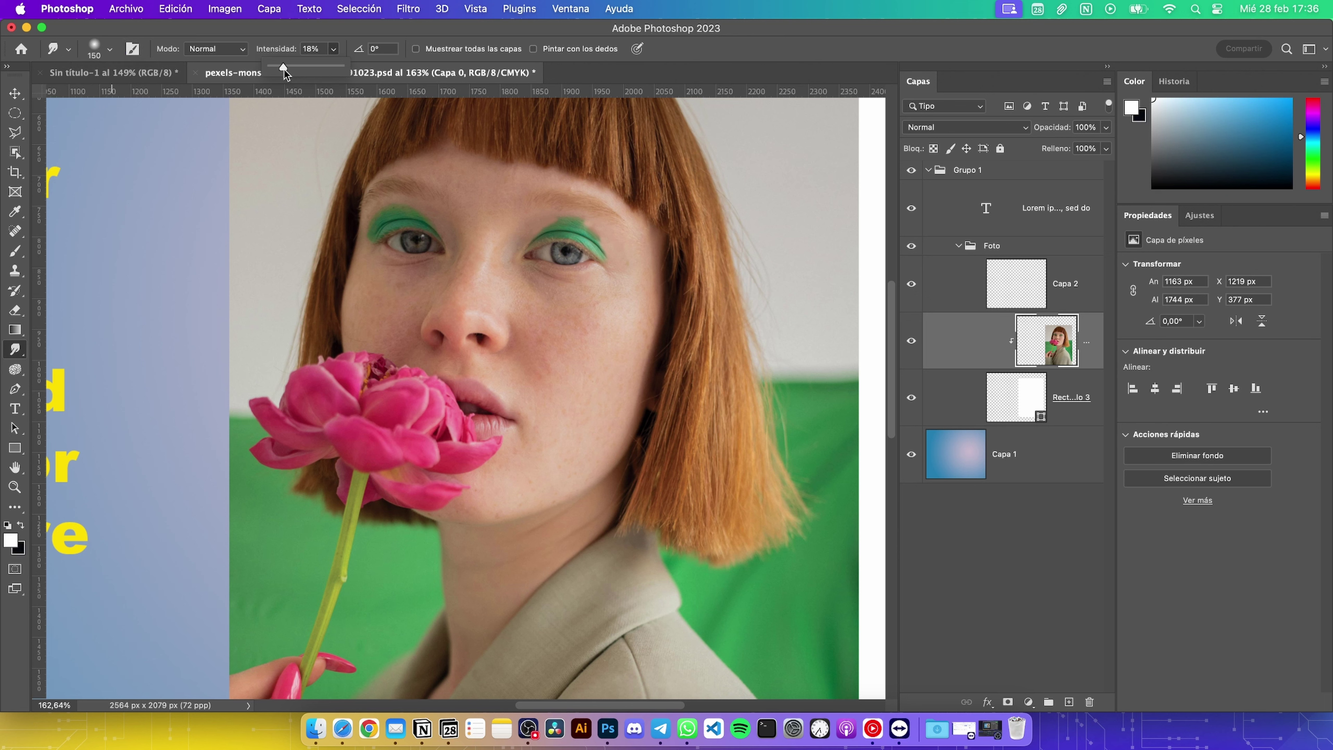
{"action": "left_click", "coordinate": [570, 315]}
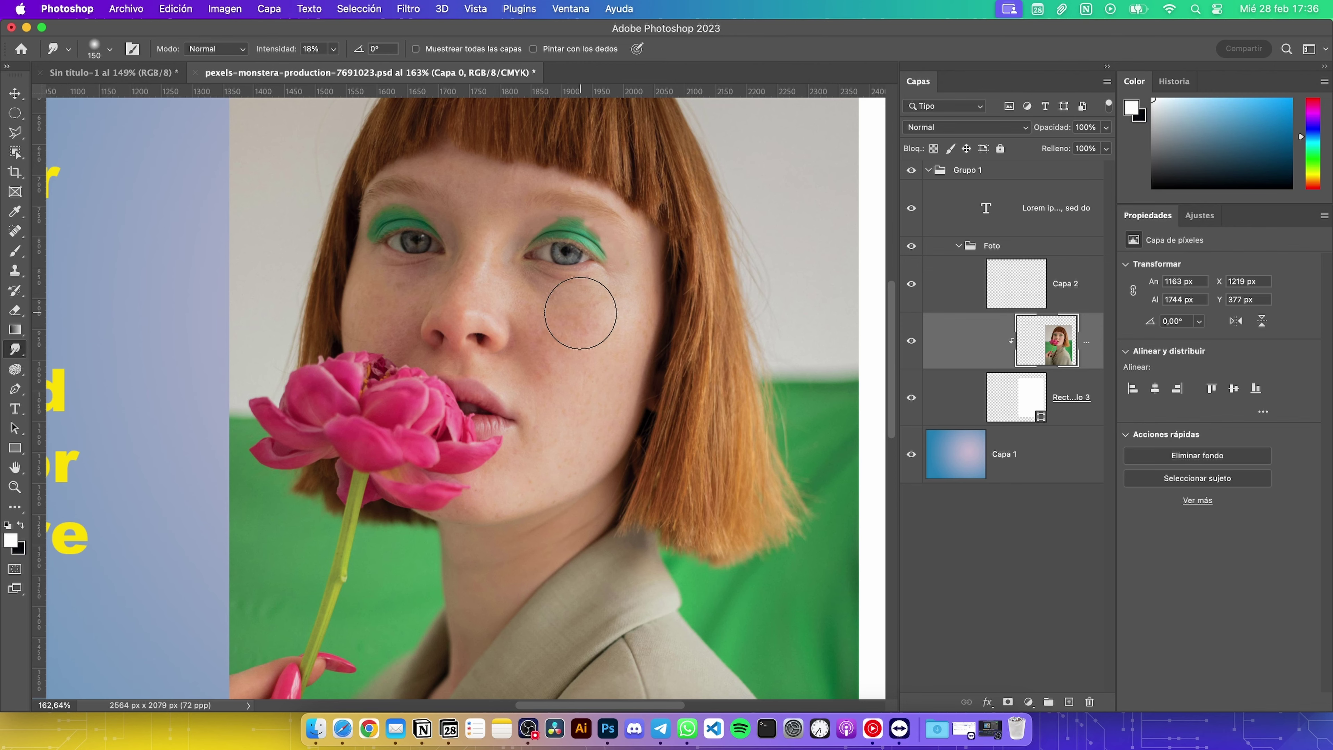
{"action": "scroll", "coordinate": [581, 313], "scroll_direction": "up", "scroll_amount": 2}
{"action": "scroll", "coordinate": [582, 310], "scroll_direction": "up", "scroll_amount": 2}
{"action": "scroll", "coordinate": [580, 317], "scroll_direction": "up", "scroll_amount": 2}
{"action": "scroll", "coordinate": [580, 319], "scroll_direction": "up", "scroll_amount": 2}
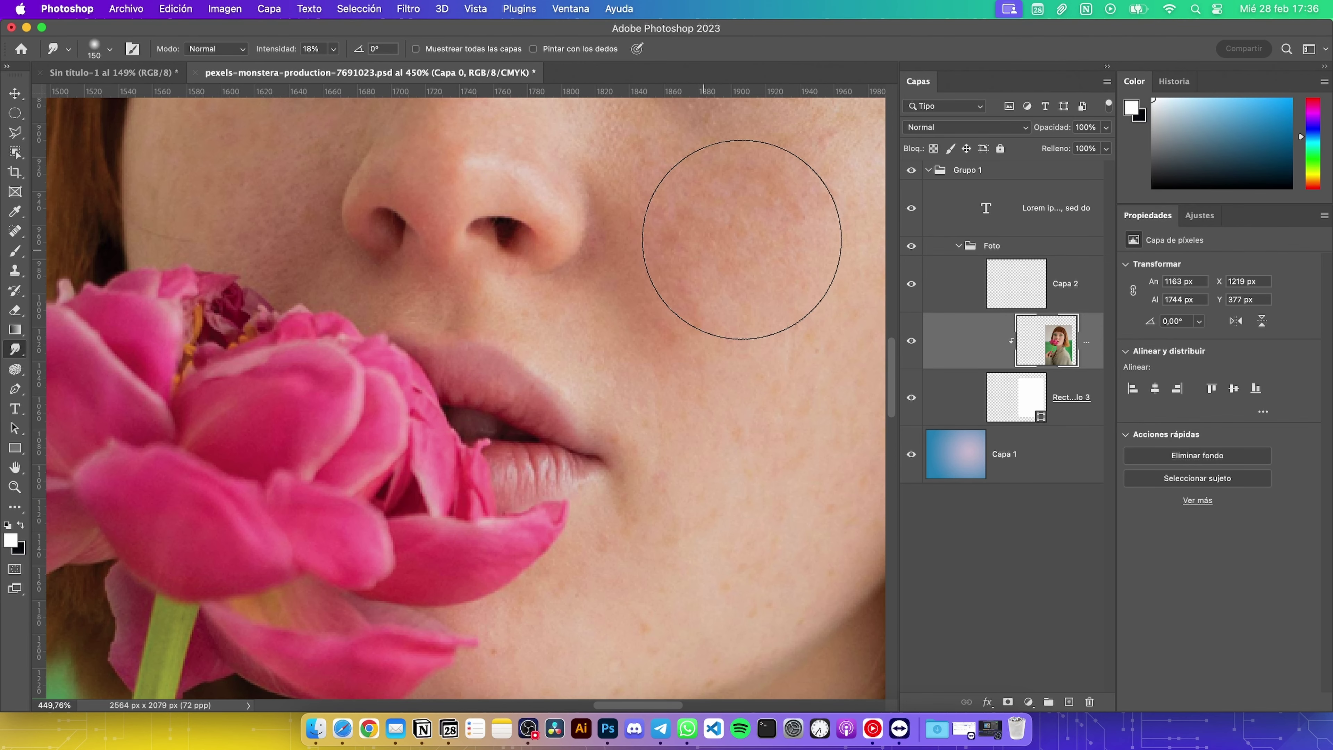
{"action": "scroll", "coordinate": [741, 239], "scroll_direction": "right", "scroll_amount": 5}
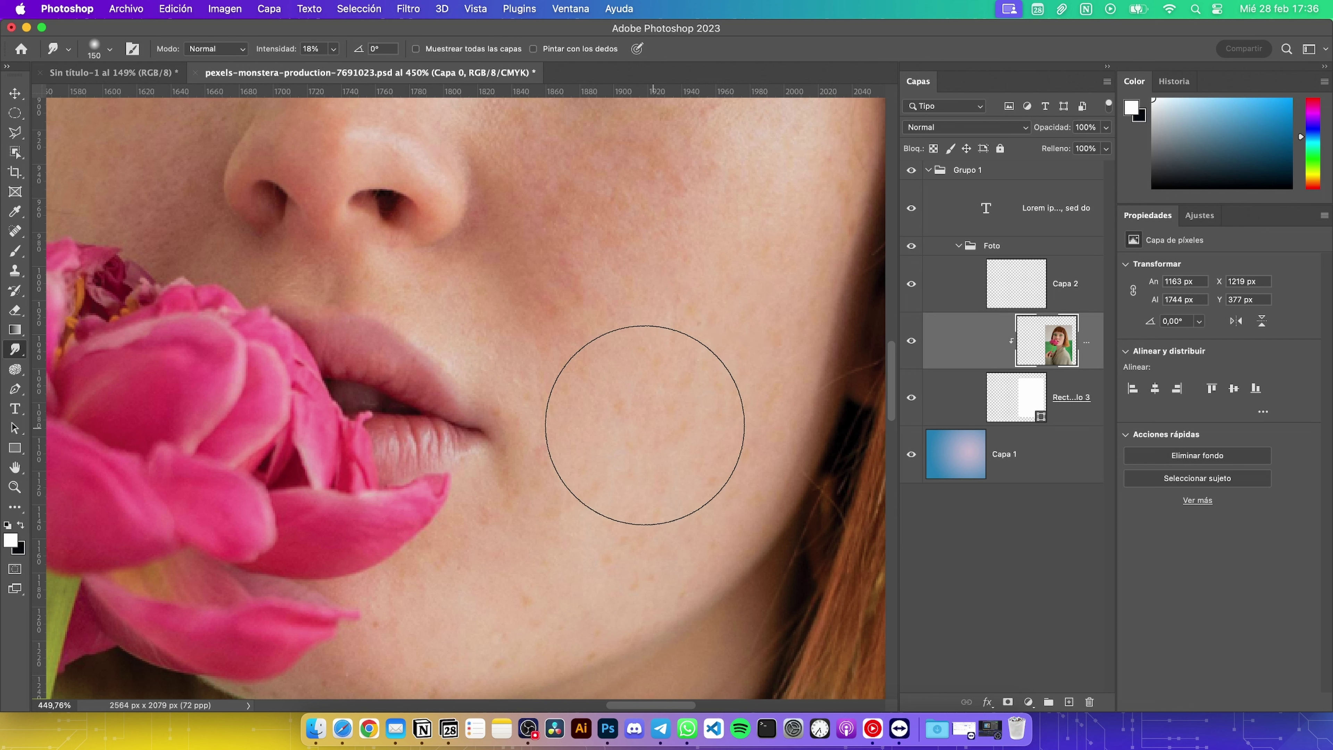
Set the smudge brush size to 37 px and make Capa 2 active
{"action": "left_click", "coordinate": [111, 50]}
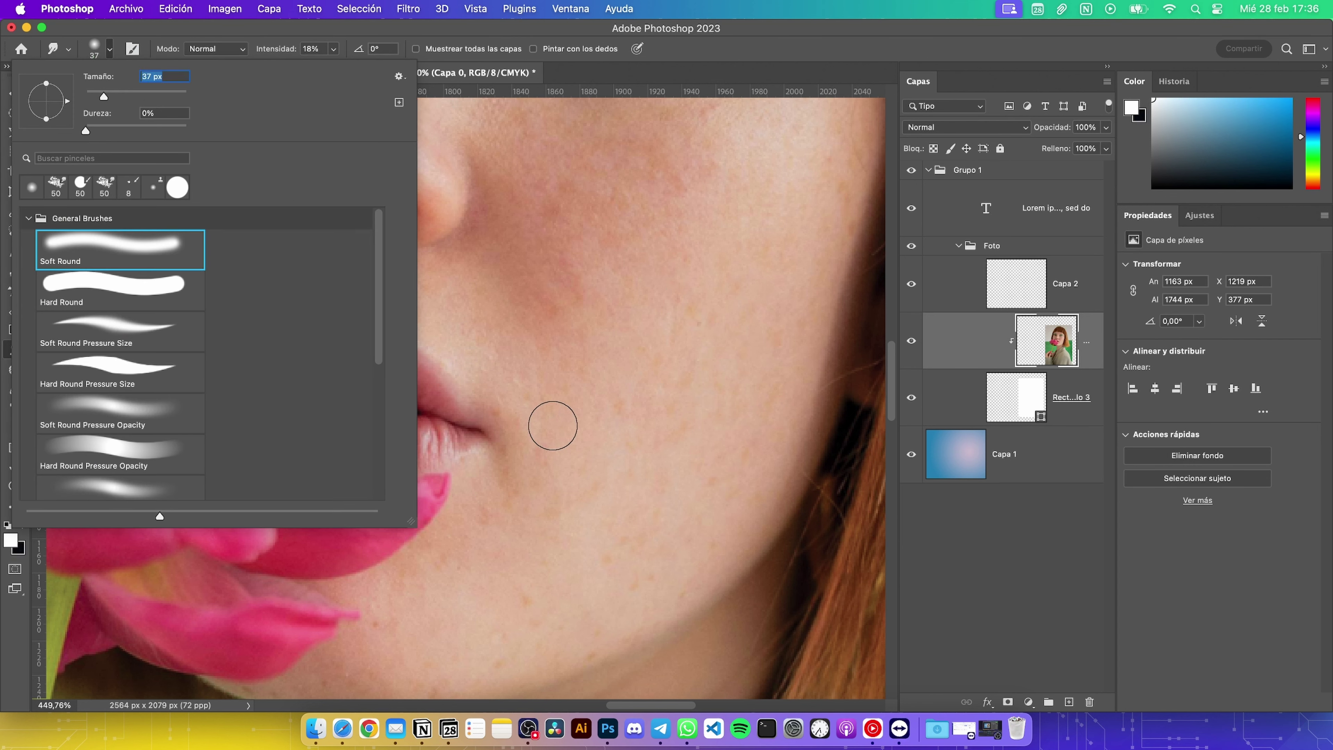
{"action": "left_click", "coordinate": [549, 456]}
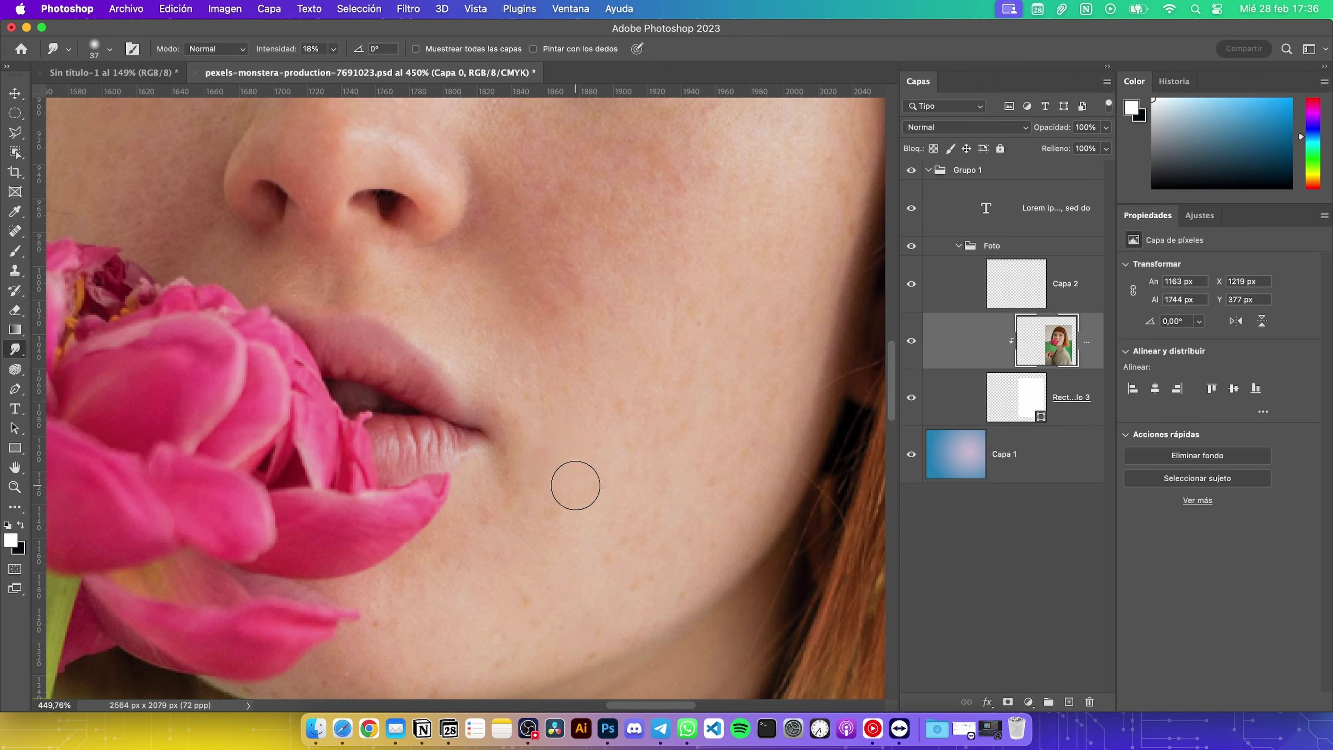
{"action": "scroll", "coordinate": [692, 456], "scroll_direction": "right", "scroll_amount": 5}
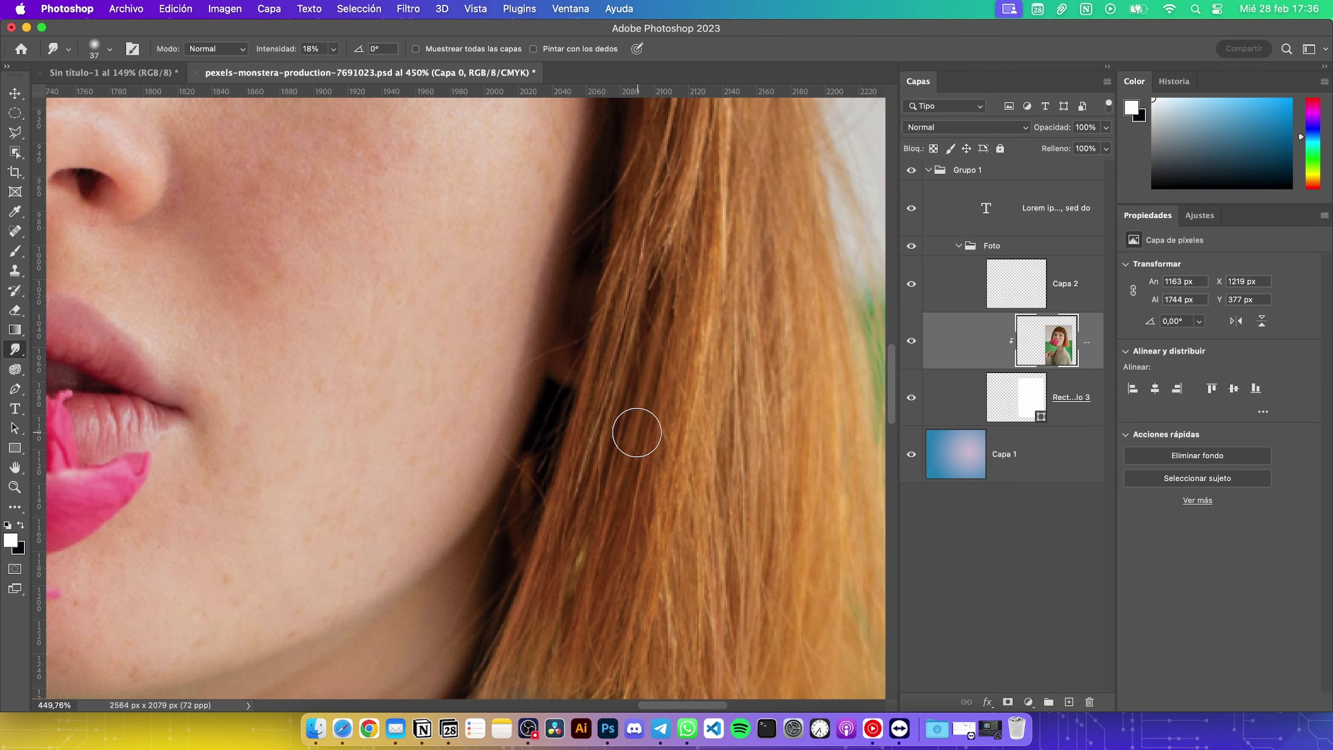
{"action": "scroll", "coordinate": [634, 431], "scroll_direction": "down", "scroll_amount": 5}
{"action": "left_click", "coordinate": [1014, 278]}
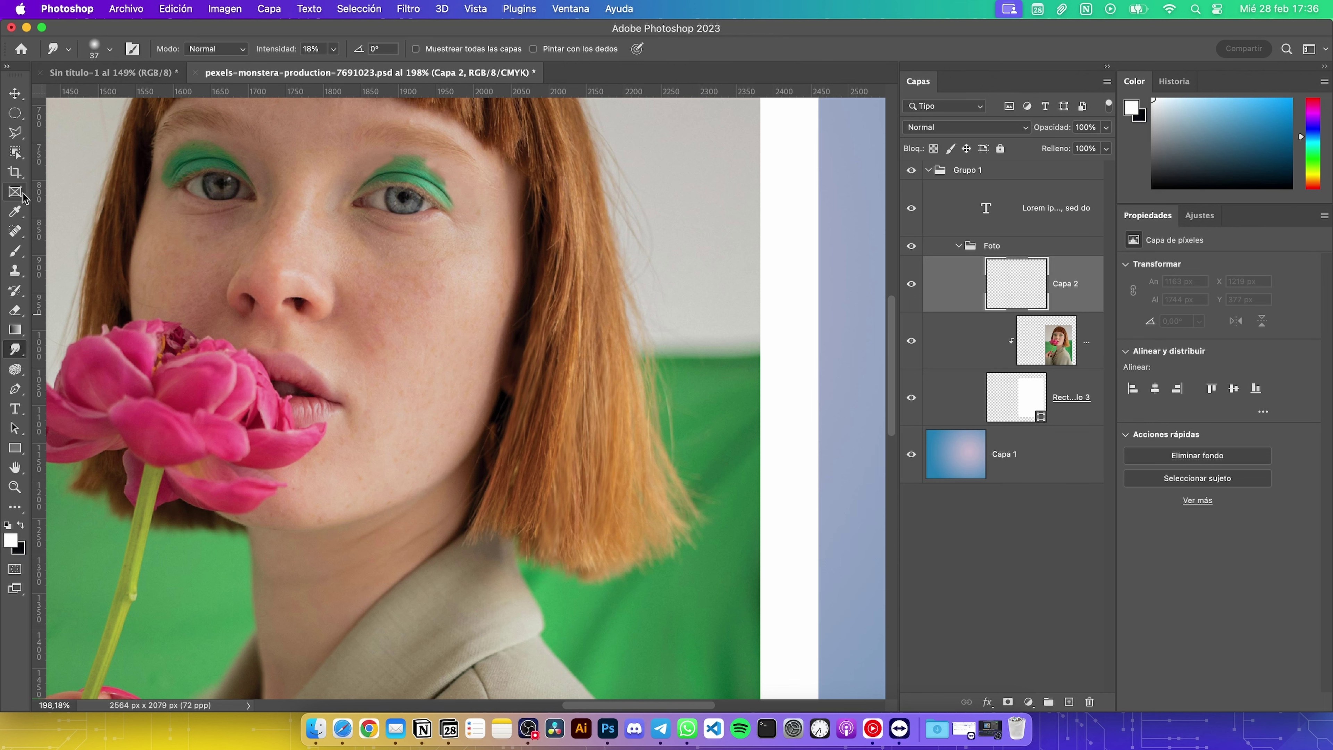
Paint a solid bright blue blob on the cheek with the Hard Round brush
{"action": "left_click", "coordinate": [12, 252]}
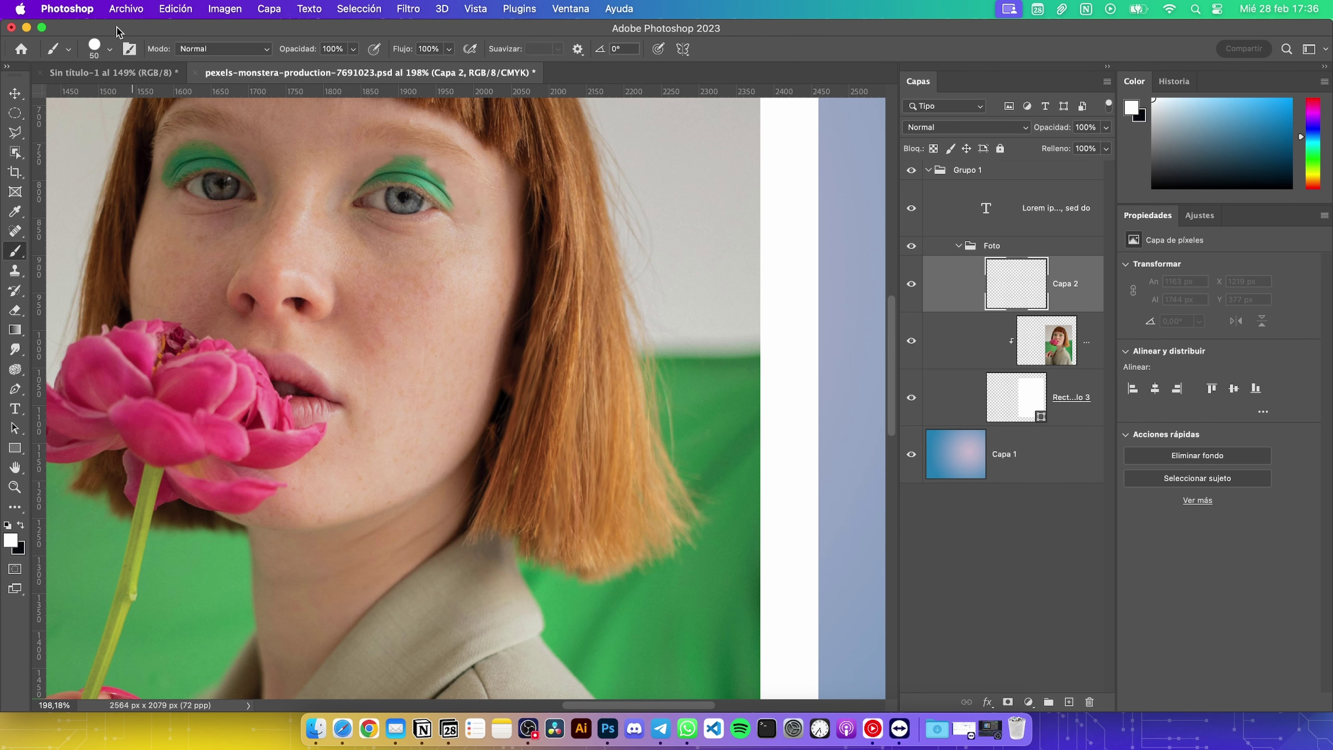
{"action": "left_click", "coordinate": [12, 543]}
{"action": "mouse_move", "coordinate": [916, 347]}
{"action": "left_mouse_down"}
{"action": "mouse_move", "coordinate": [996, 287]}
{"action": "mouse_move", "coordinate": [1007, 385]}
{"action": "mouse_move", "coordinate": [1007, 357]}
{"action": "left_mouse_up"}
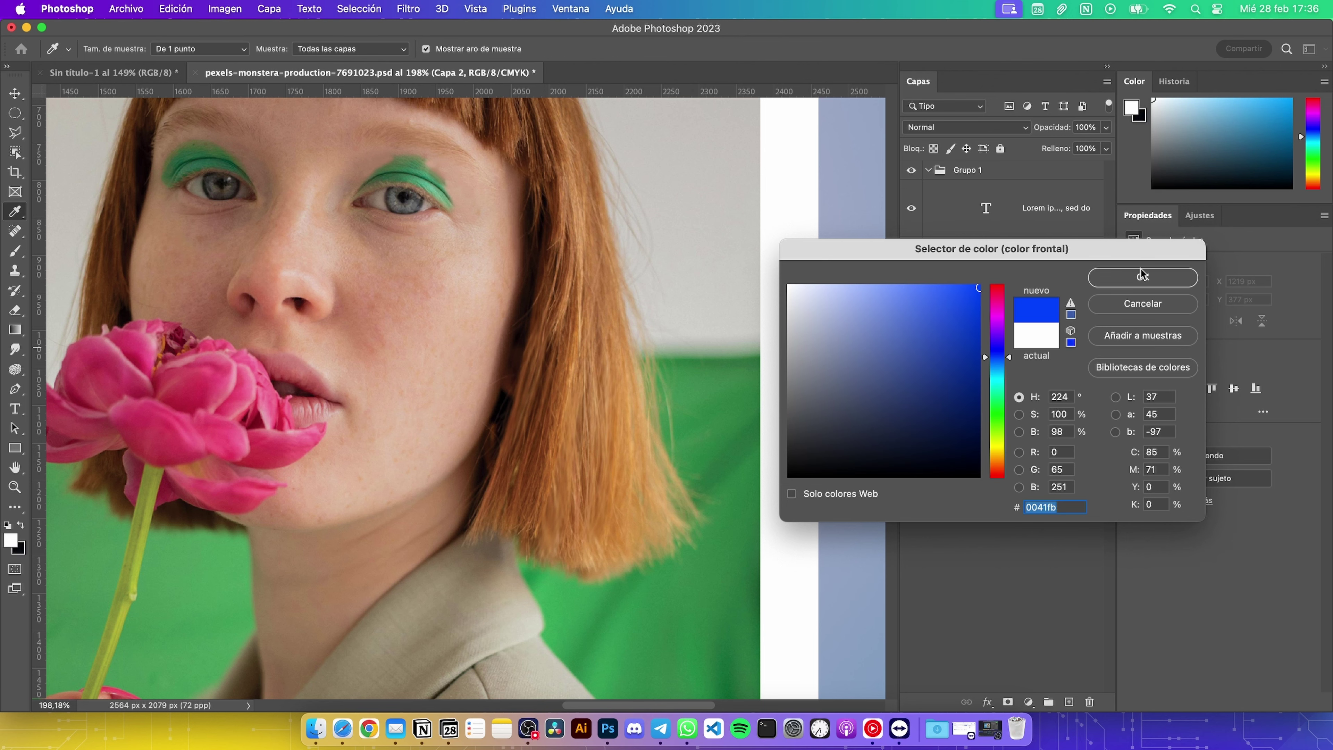
{"action": "left_click", "coordinate": [1142, 277]}
{"action": "left_click_drag", "start_coordinate": [400, 349], "coordinate": [443, 349]}
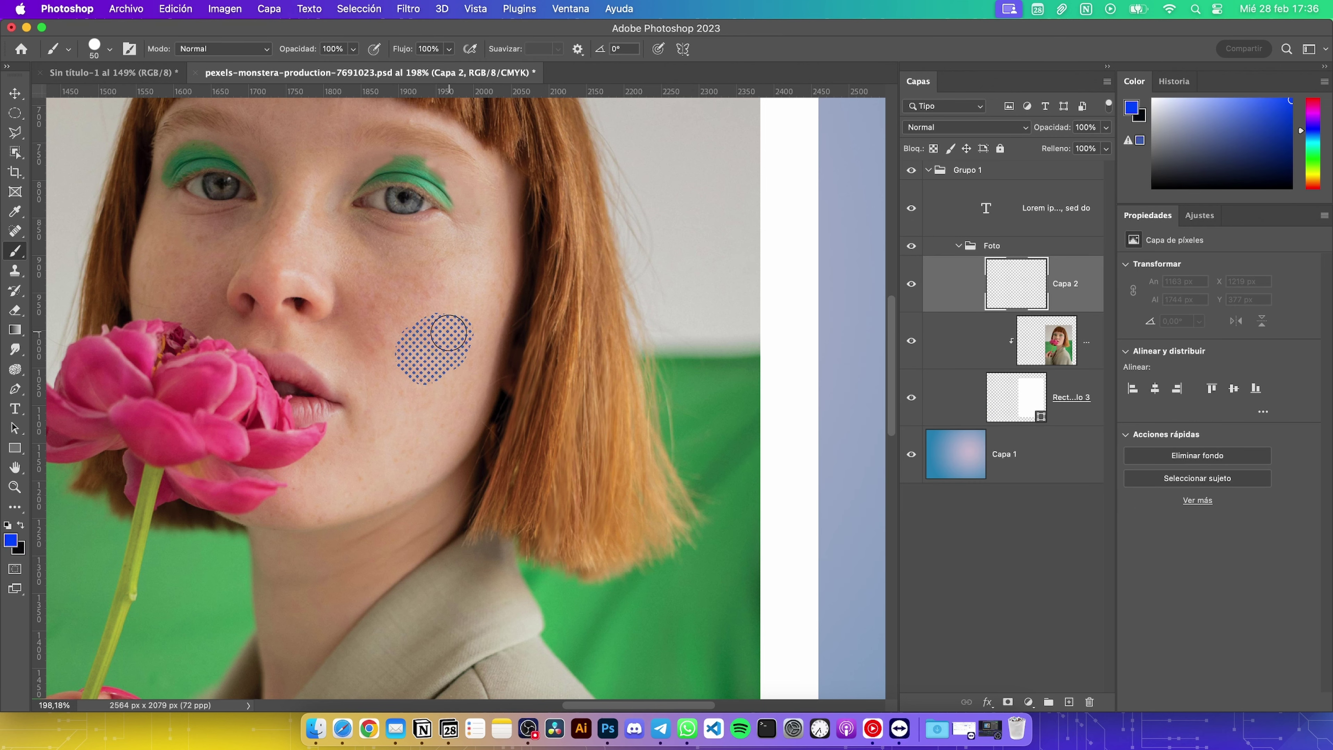
{"action": "left_click", "coordinate": [110, 49]}
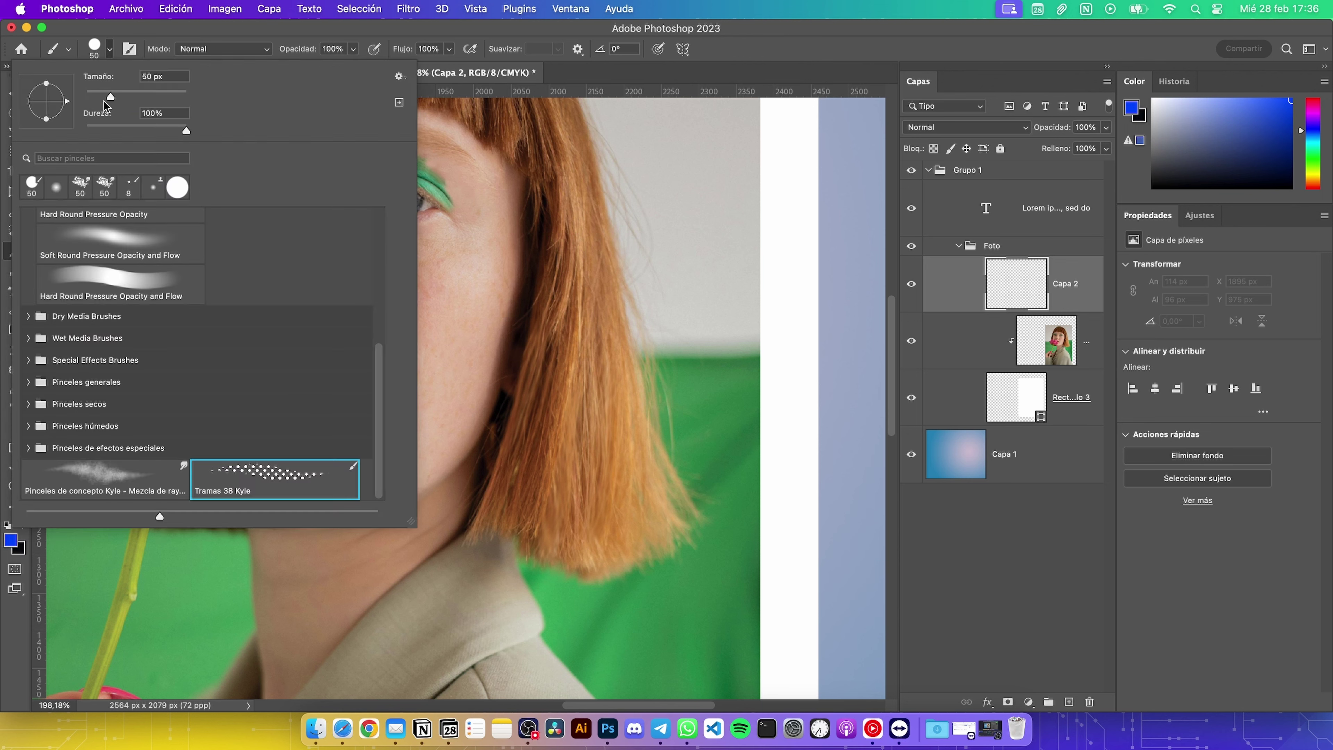
{"action": "scroll", "coordinate": [112, 255], "scroll_direction": "up", "scroll_amount": 5}
{"action": "left_click", "coordinate": [70, 276]}
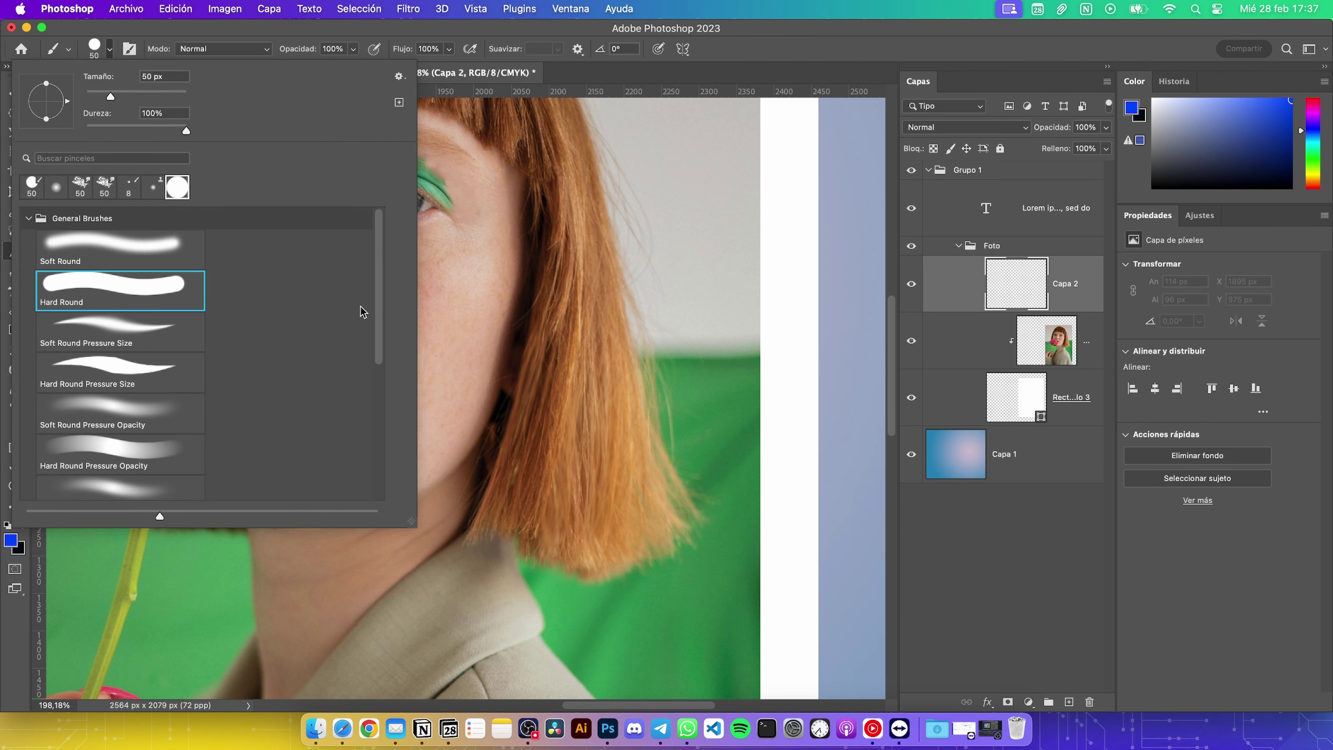
{"action": "left_click_drag", "start_coordinate": [436, 263], "coordinate": [463, 288]}
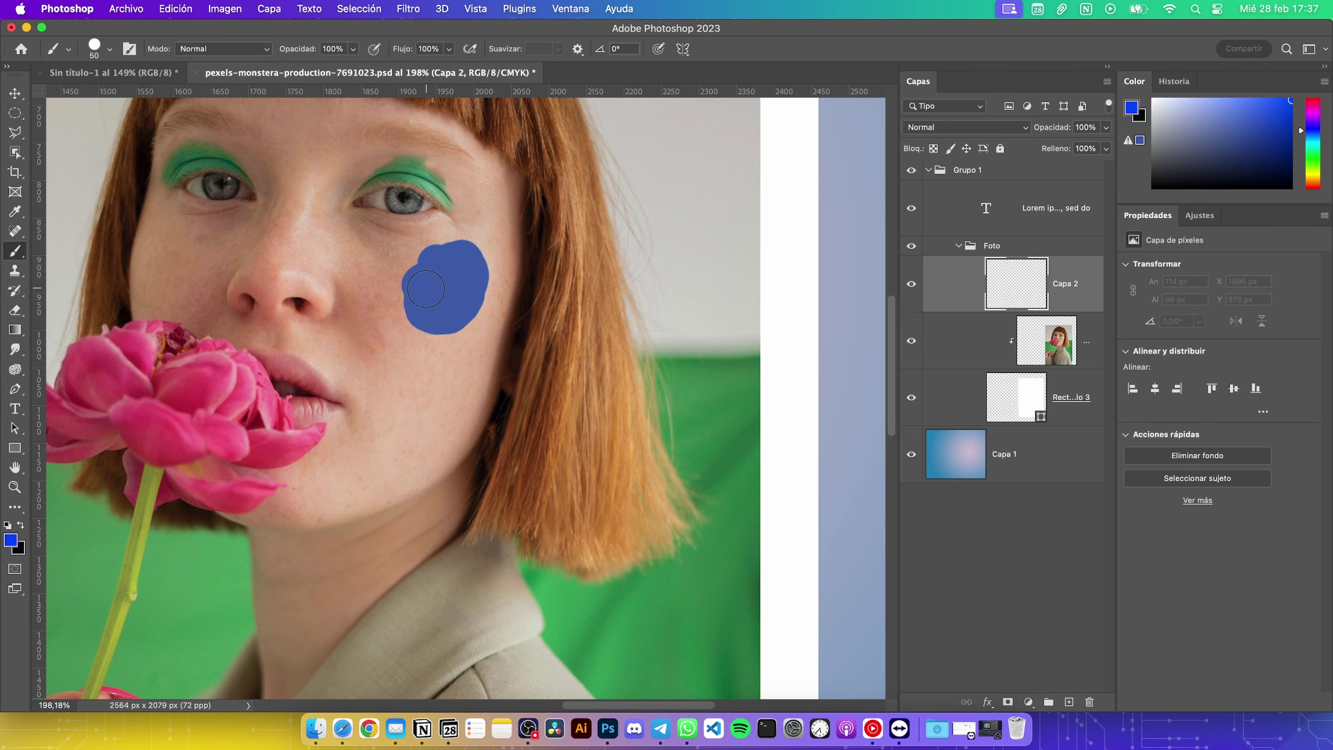
Paint a yellow blob overlapping the blue one
{"action": "left_click", "coordinate": [7, 542]}
{"action": "left_click_drag", "start_coordinate": [1001, 446], "coordinate": [999, 450]}
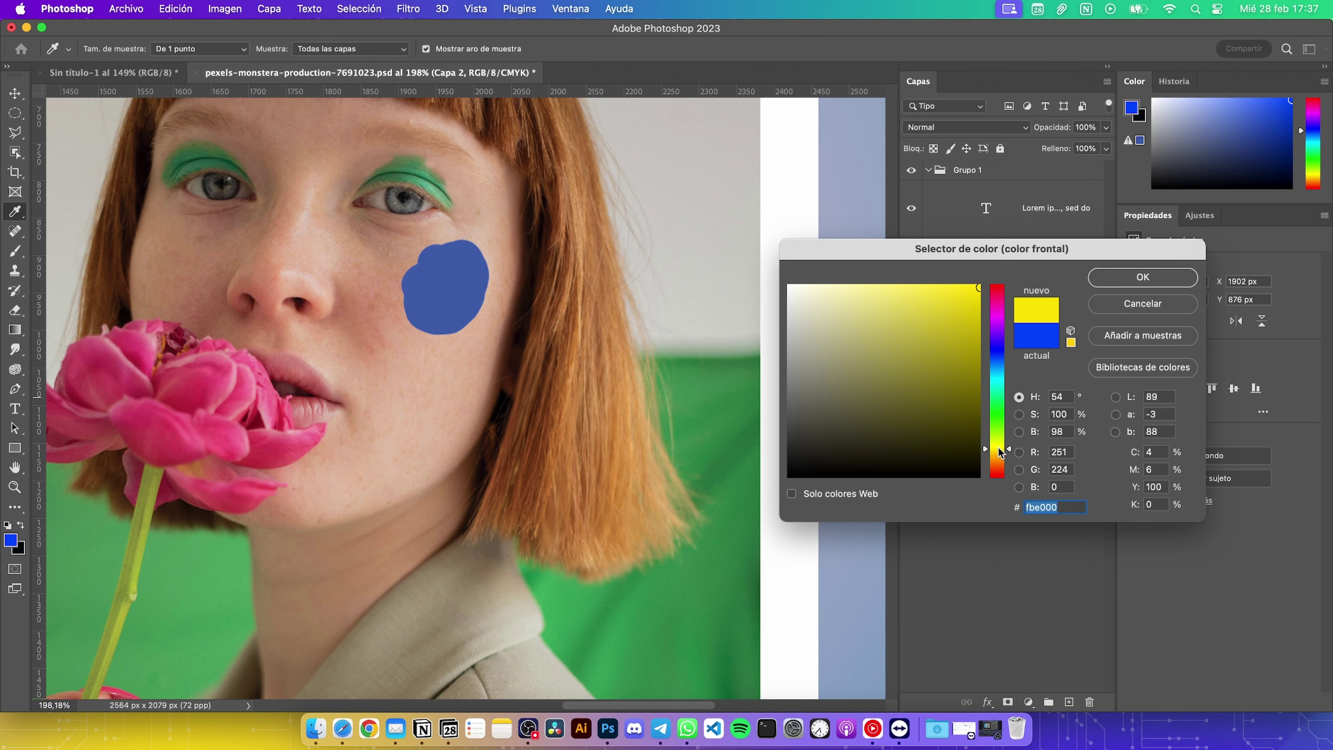
{"action": "left_click", "coordinate": [1121, 281]}
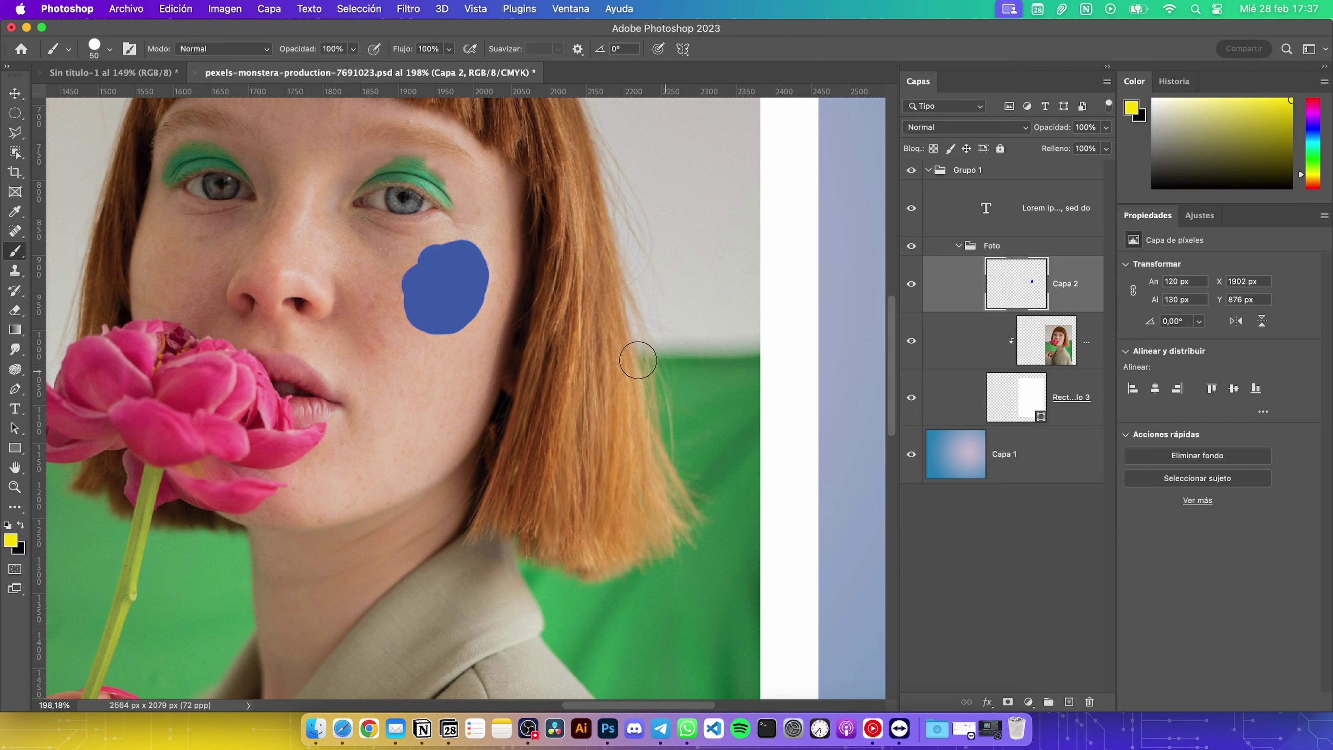
{"action": "left_click_drag", "start_coordinate": [468, 323], "coordinate": [469, 339]}
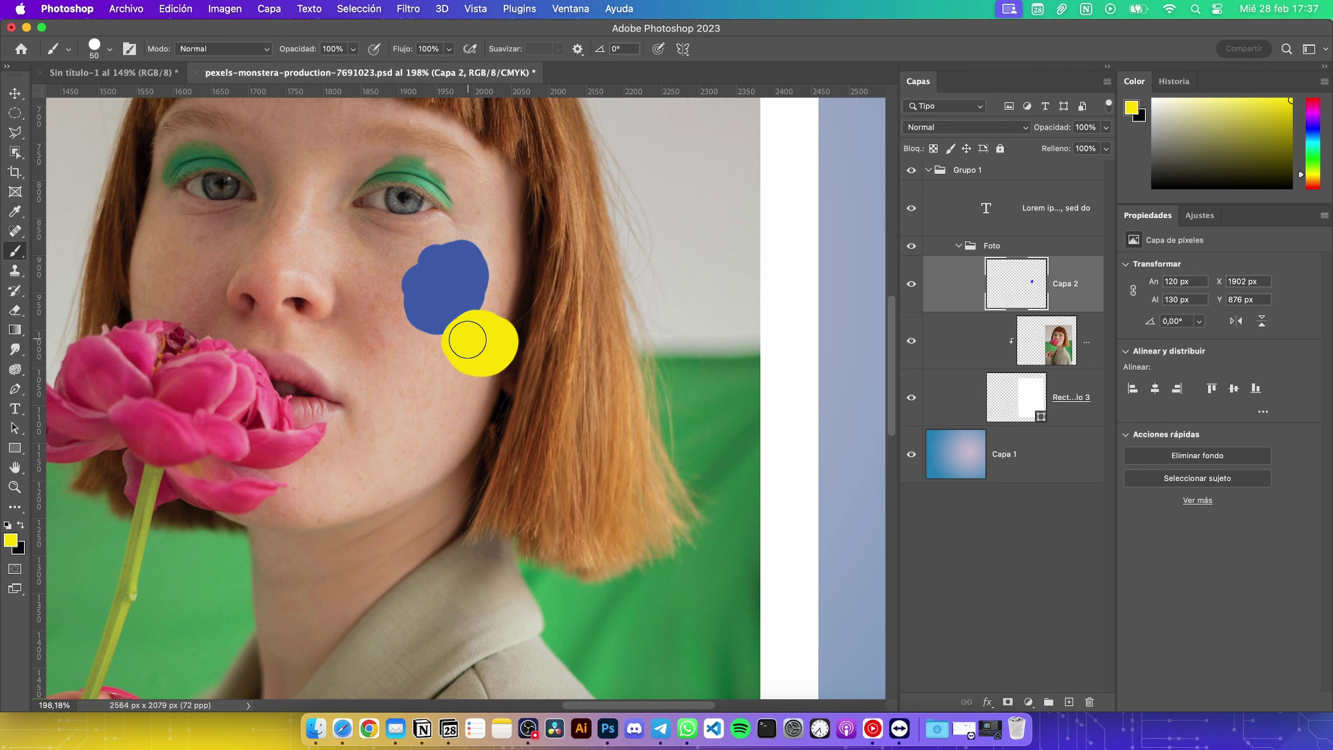
Smudge the yellow into the blue at 75% Intensidad, then delete the Capa 2 layer
{"action": "left_click", "coordinate": [15, 349]}
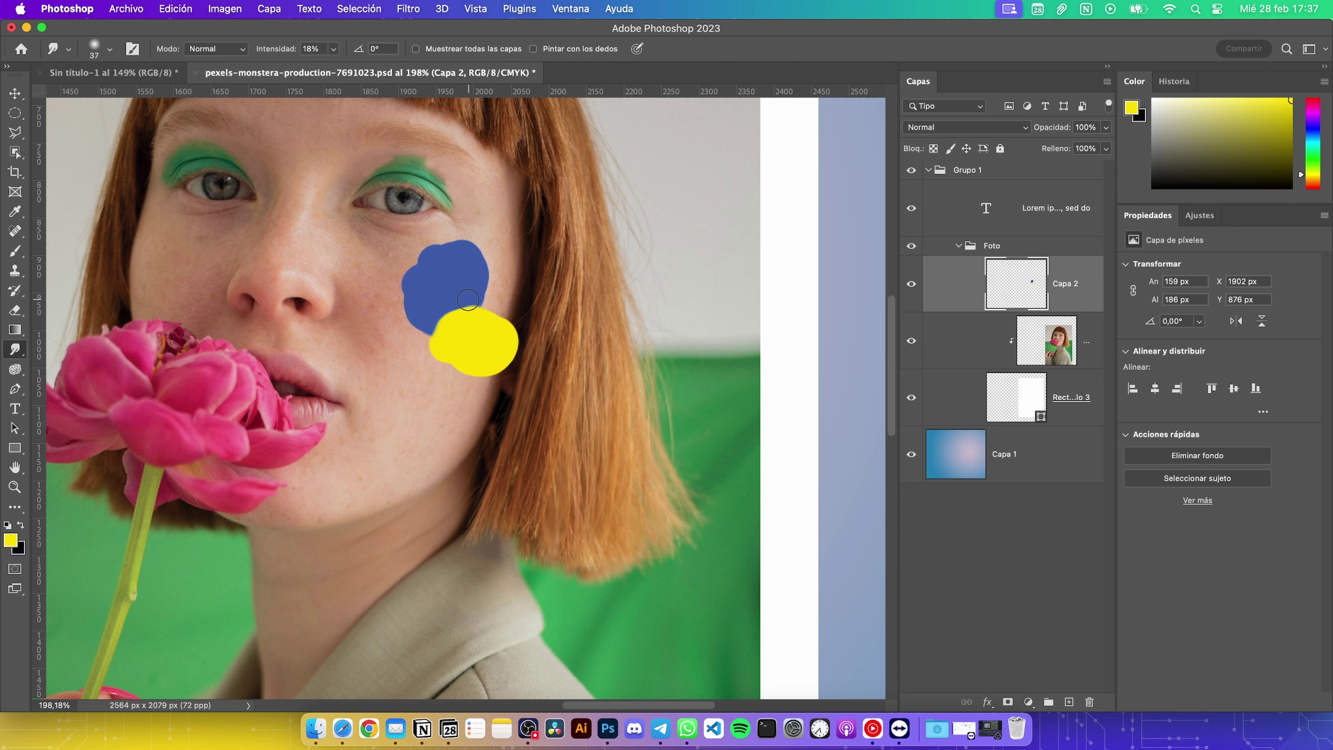
{"action": "left_click_drag", "start_coordinate": [479, 301], "coordinate": [447, 316]}
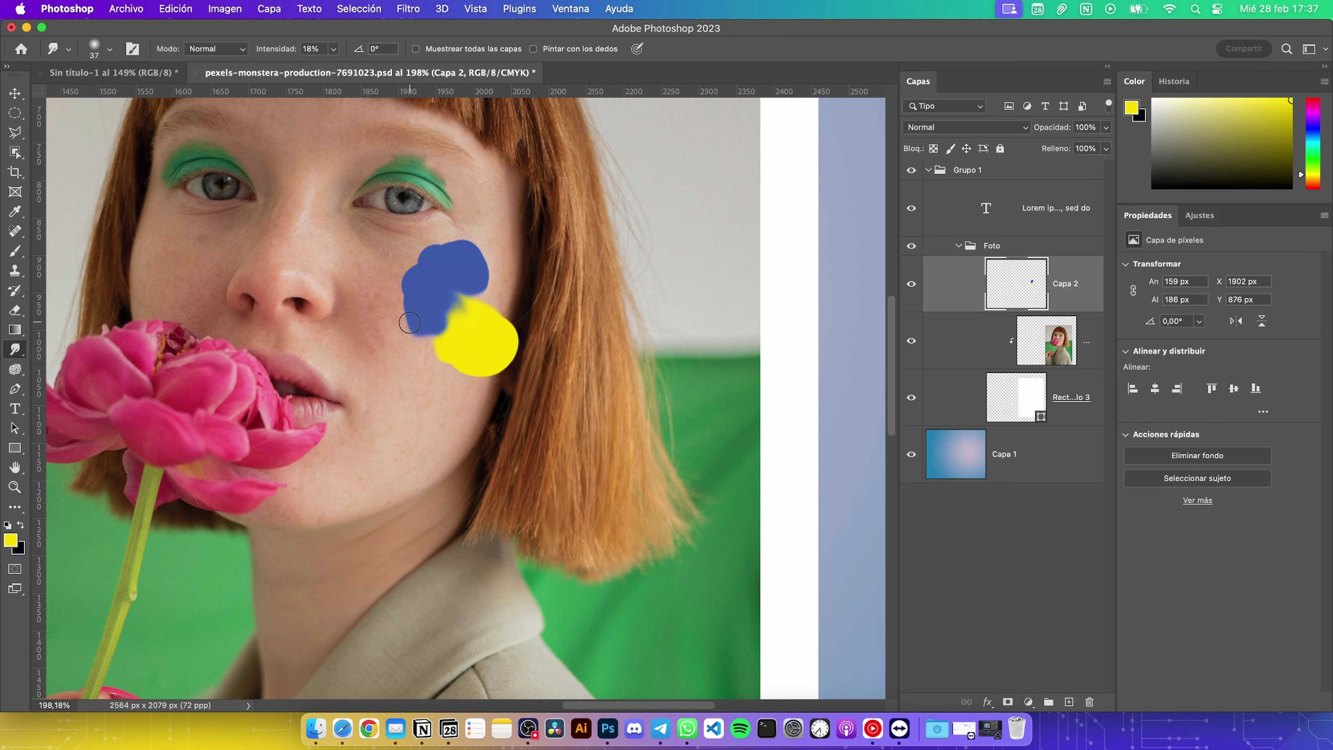
{"action": "left_click", "coordinate": [108, 49]}
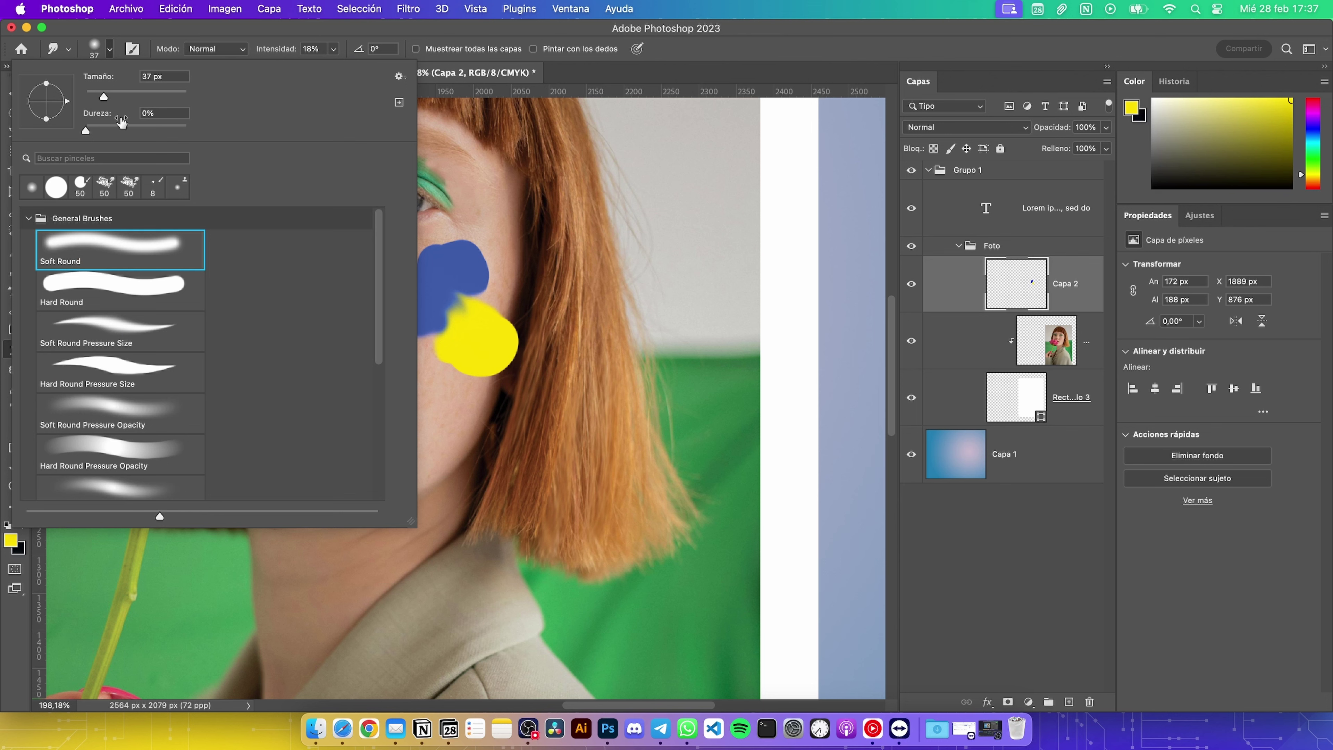
{"action": "left_click", "coordinate": [334, 50]}
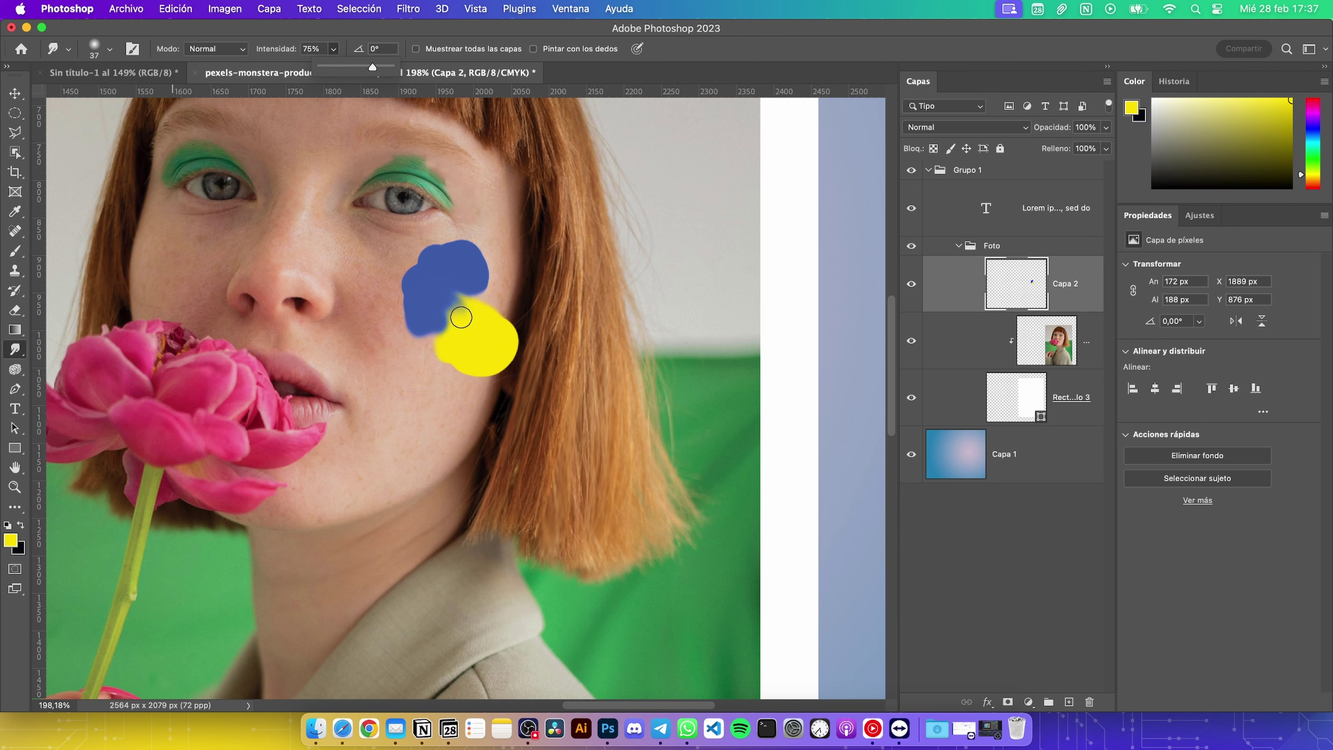
{"action": "left_click", "coordinate": [460, 317]}
{"action": "mouse_move", "coordinate": [466, 299]}
{"action": "left_mouse_down"}
{"action": "mouse_move", "coordinate": [414, 307]}
{"action": "mouse_move", "coordinate": [449, 299]}
{"action": "mouse_move", "coordinate": [479, 321]}
{"action": "mouse_move", "coordinate": [475, 349]}
{"action": "left_mouse_up"}
{"action": "scroll", "coordinate": [475, 349], "scroll_direction": "up", "scroll_amount": 3}
{"action": "left_click_drag", "start_coordinate": [1076, 299], "coordinate": [1089, 702]}
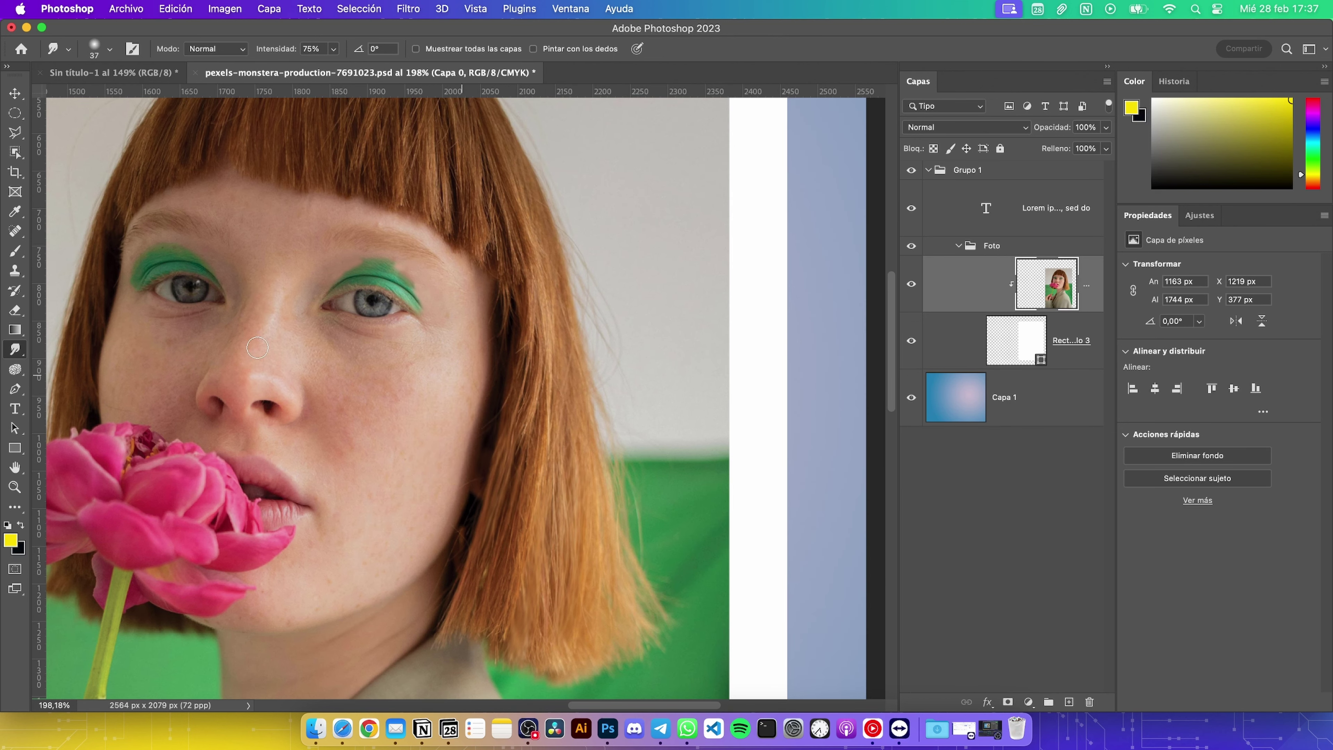
Soften the right eye with a 70 px Blur brush, then switch to the Sharpen tool
{"action": "left_click", "coordinate": [16, 351]}
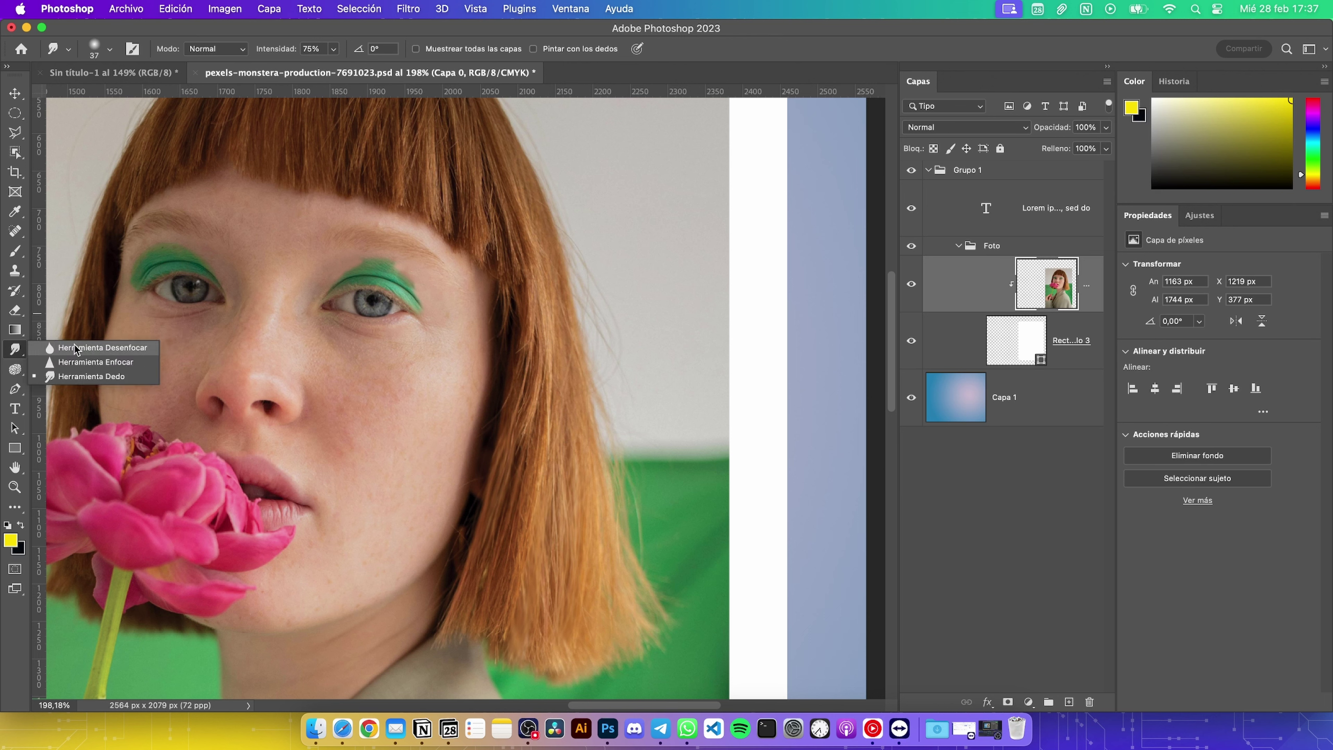
{"action": "left_click", "coordinate": [81, 348]}
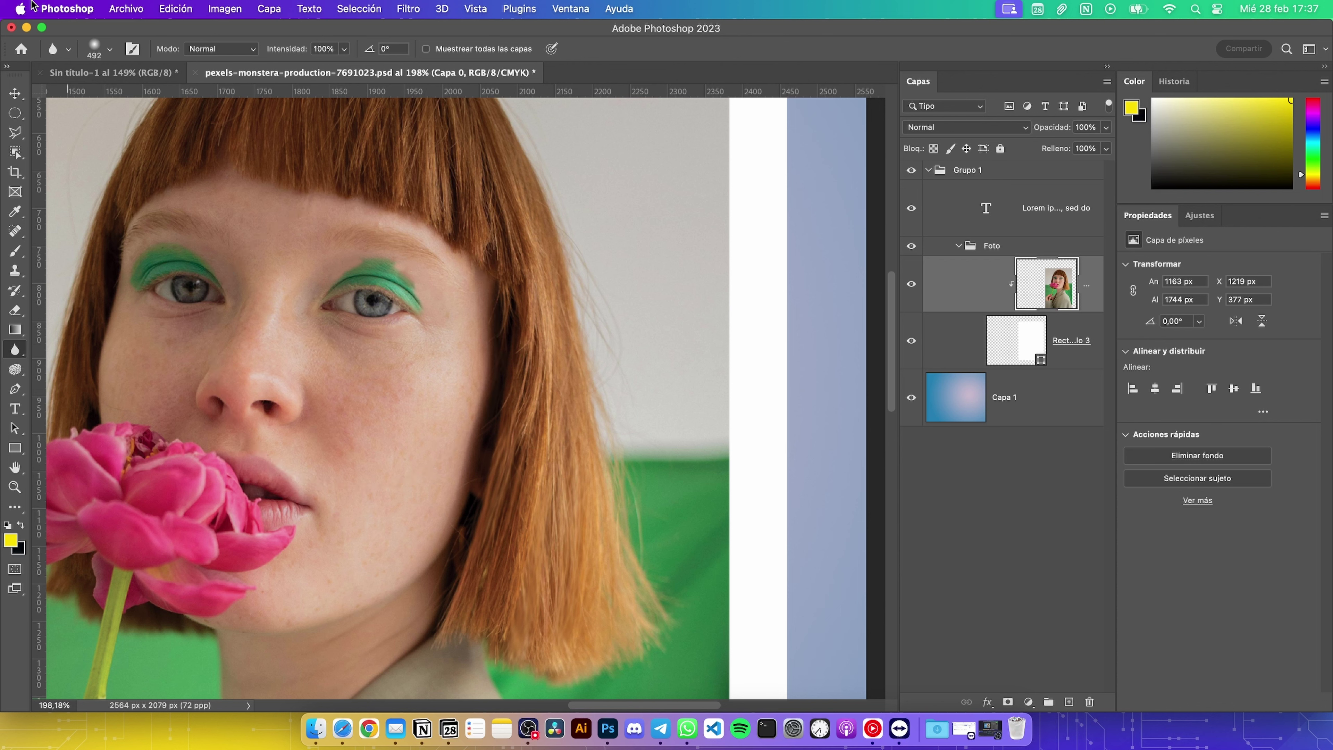
{"action": "left_click", "coordinate": [110, 50]}
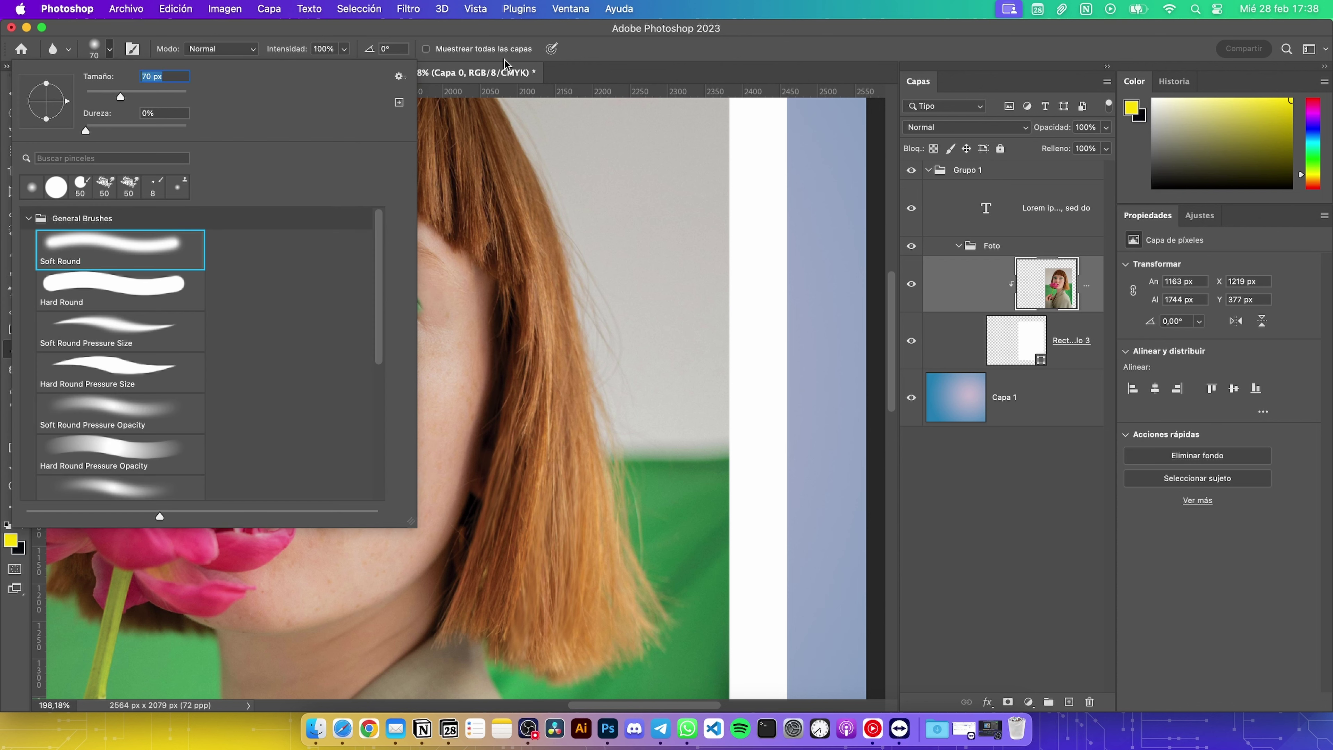
{"action": "left_click", "coordinate": [477, 287]}
{"action": "mouse_move", "coordinate": [382, 295]}
{"action": "left_mouse_down"}
{"action": "mouse_move", "coordinate": [425, 313]}
{"action": "mouse_move", "coordinate": [359, 251]}
{"action": "mouse_move", "coordinate": [366, 283]}
{"action": "mouse_move", "coordinate": [386, 291]}
{"action": "left_mouse_up"}
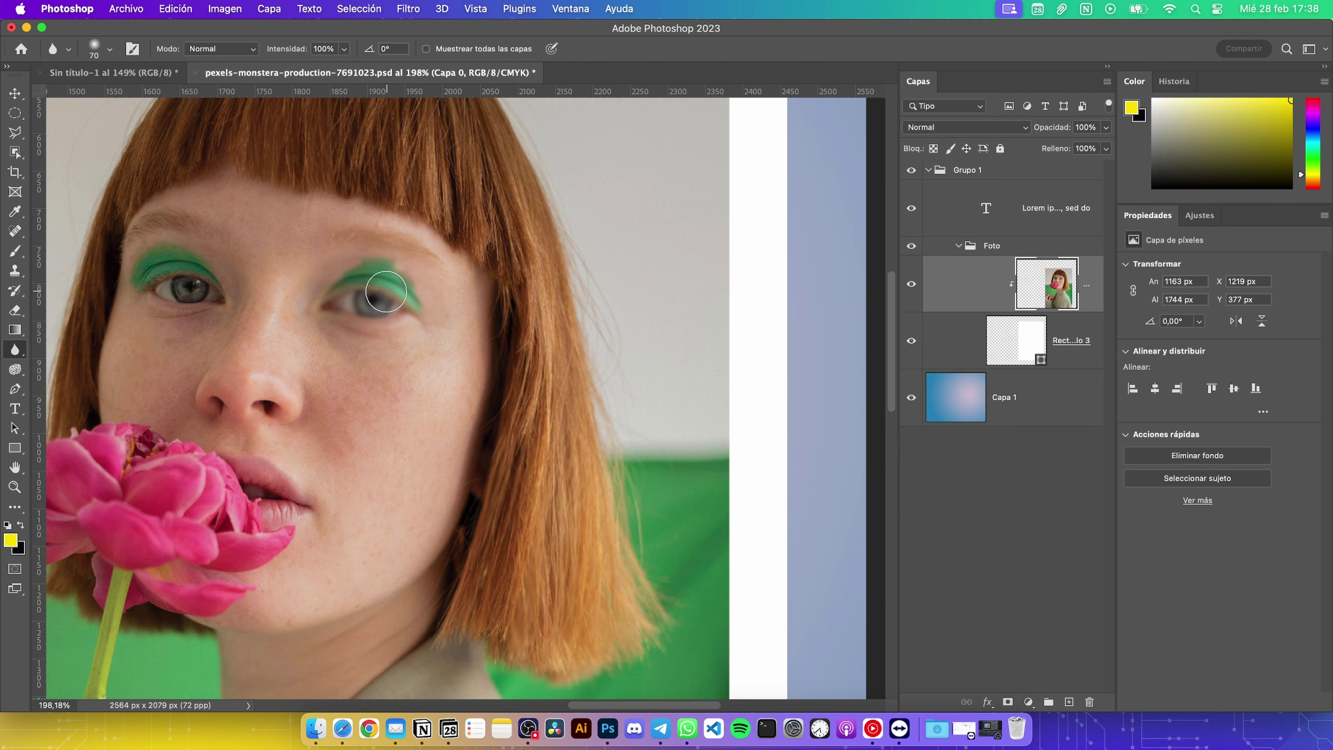
{"action": "right_click", "coordinate": [18, 355]}
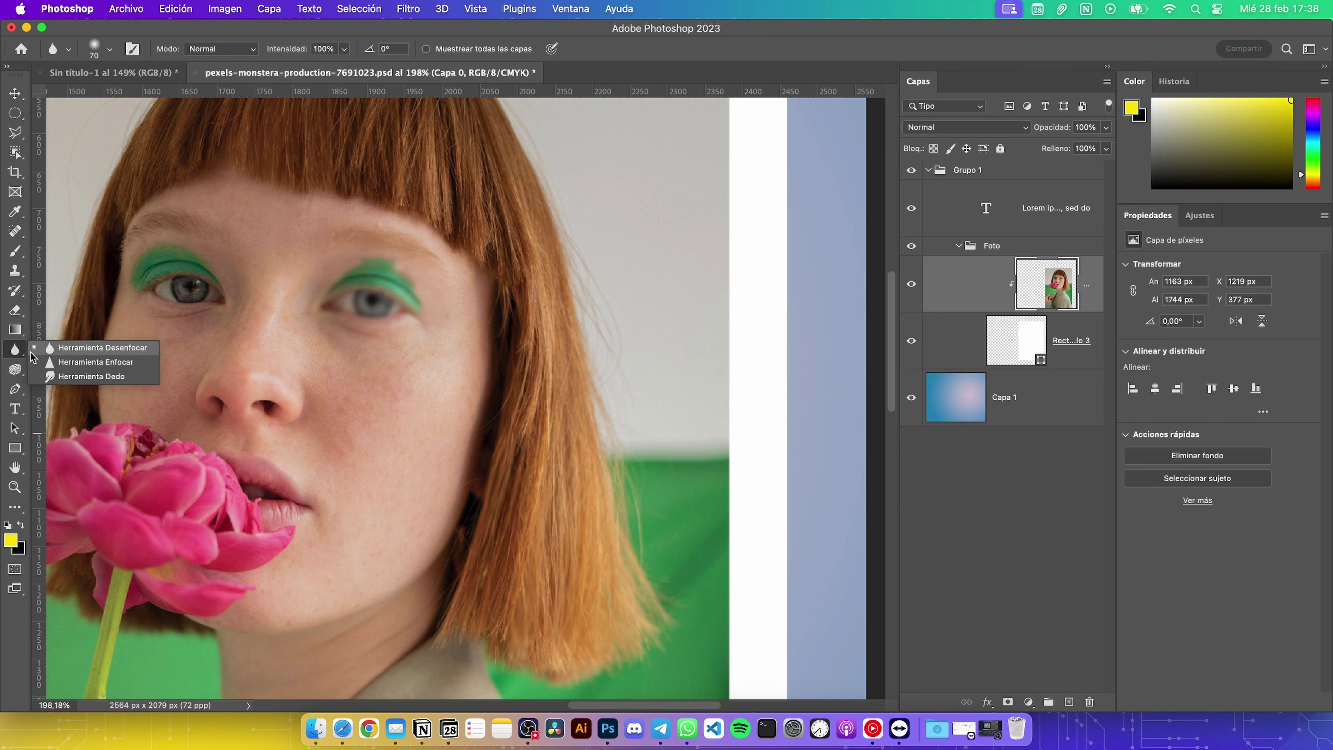
{"action": "left_click", "coordinate": [79, 359]}
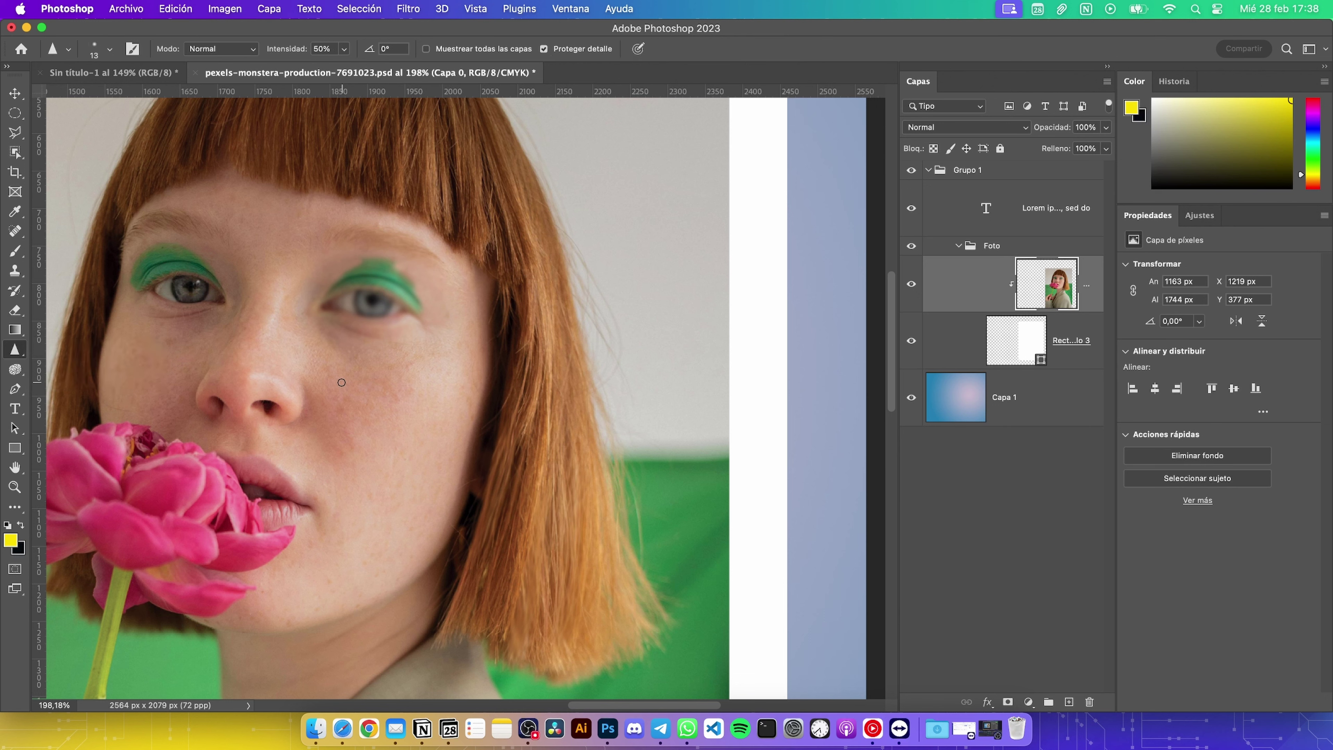
Enlarge the Sharpen brush to 93 px and try sharpening the eyes, undoing unwanted strokes
{"action": "left_click", "coordinate": [110, 51]}
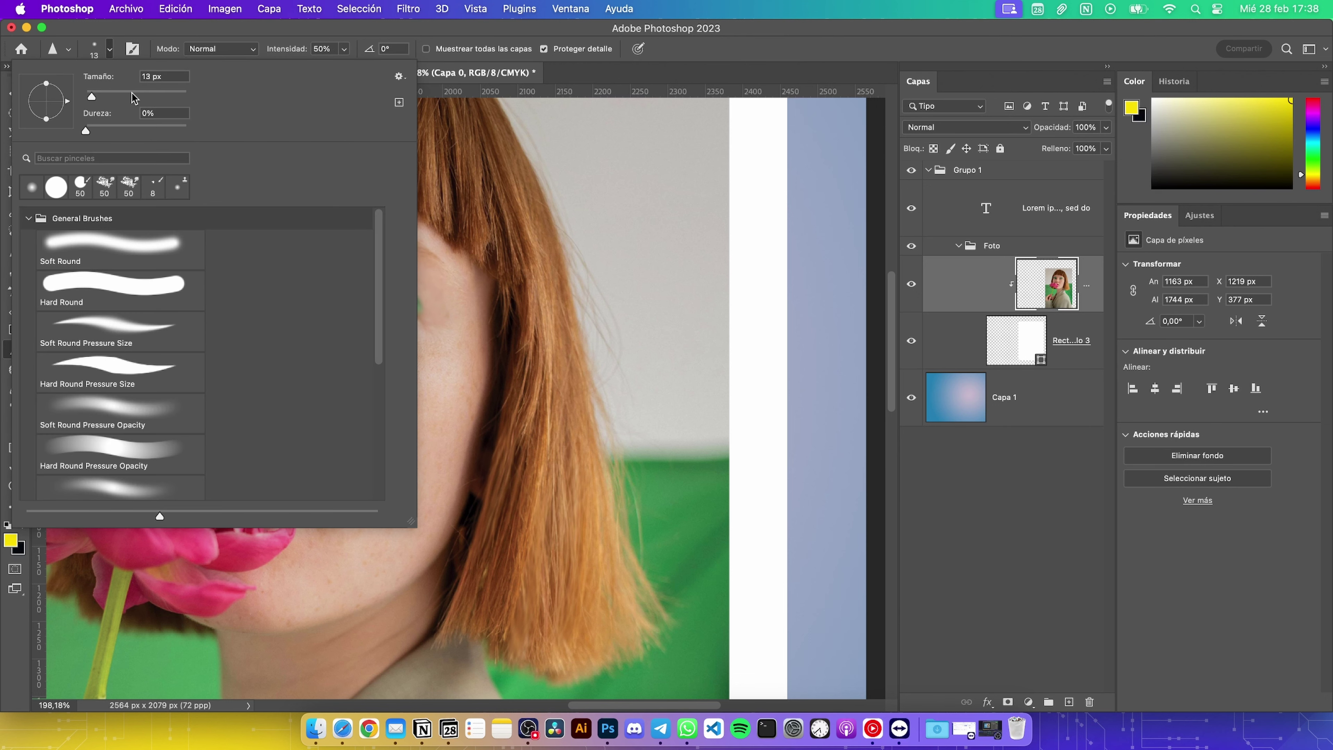
{"action": "left_click", "coordinate": [539, 22]}
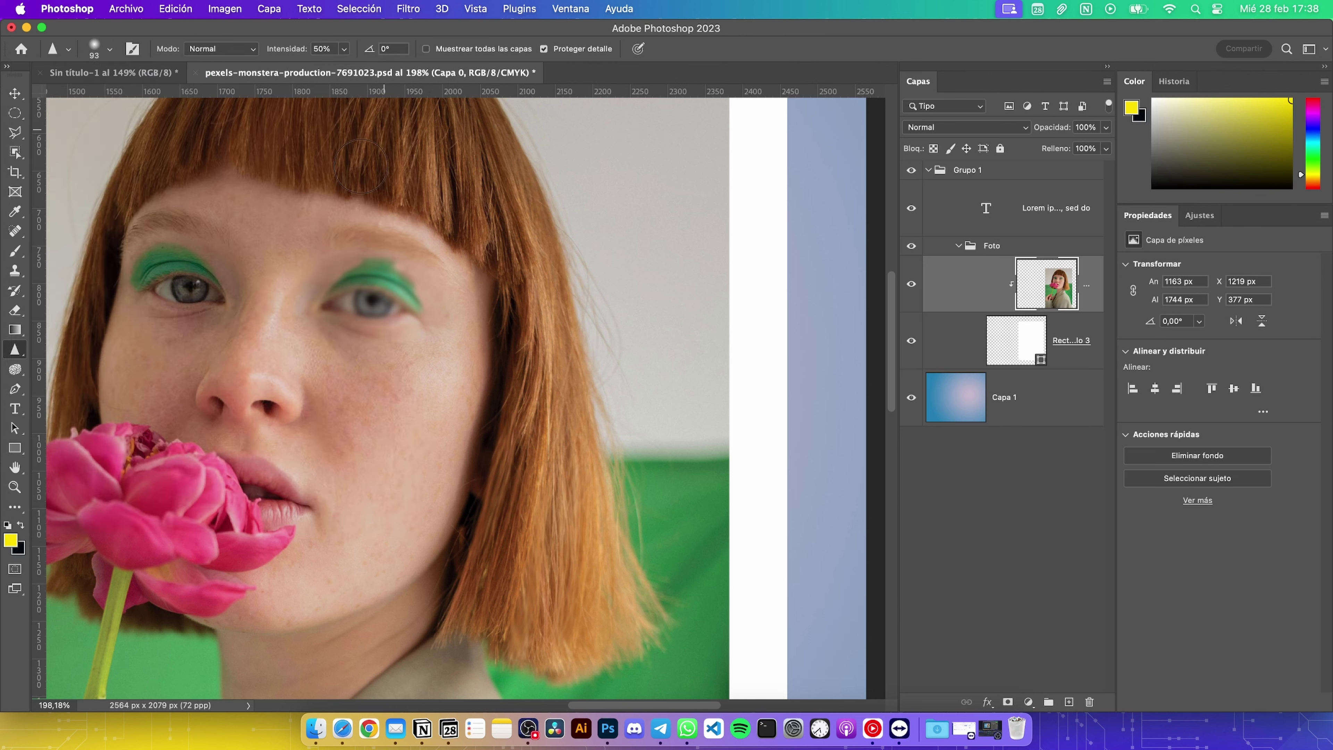
{"action": "mouse_move", "coordinate": [385, 271]}
{"action": "left_mouse_down"}
{"action": "mouse_move", "coordinate": [378, 304]}
{"action": "mouse_move", "coordinate": [446, 306]}
{"action": "mouse_move", "coordinate": [328, 297]}
{"action": "left_mouse_up"}
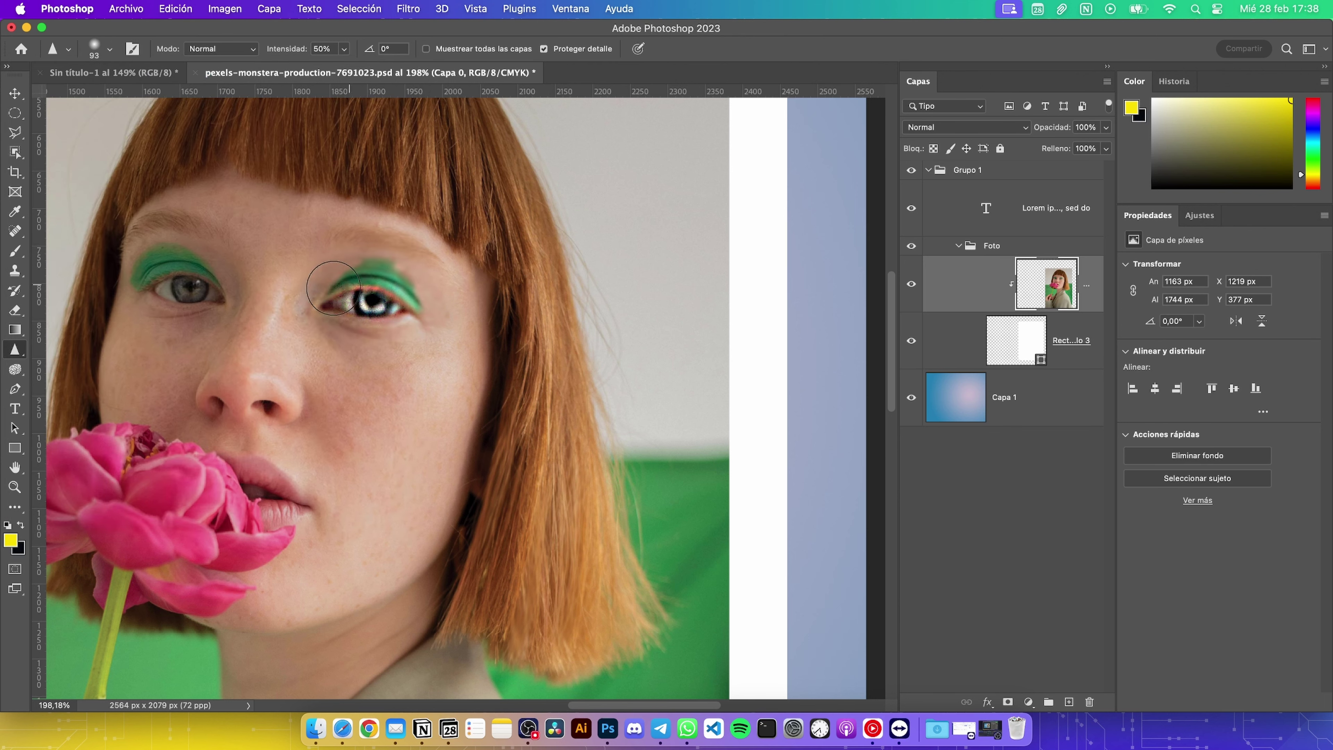
{"action": "key", "text": "super+z"}
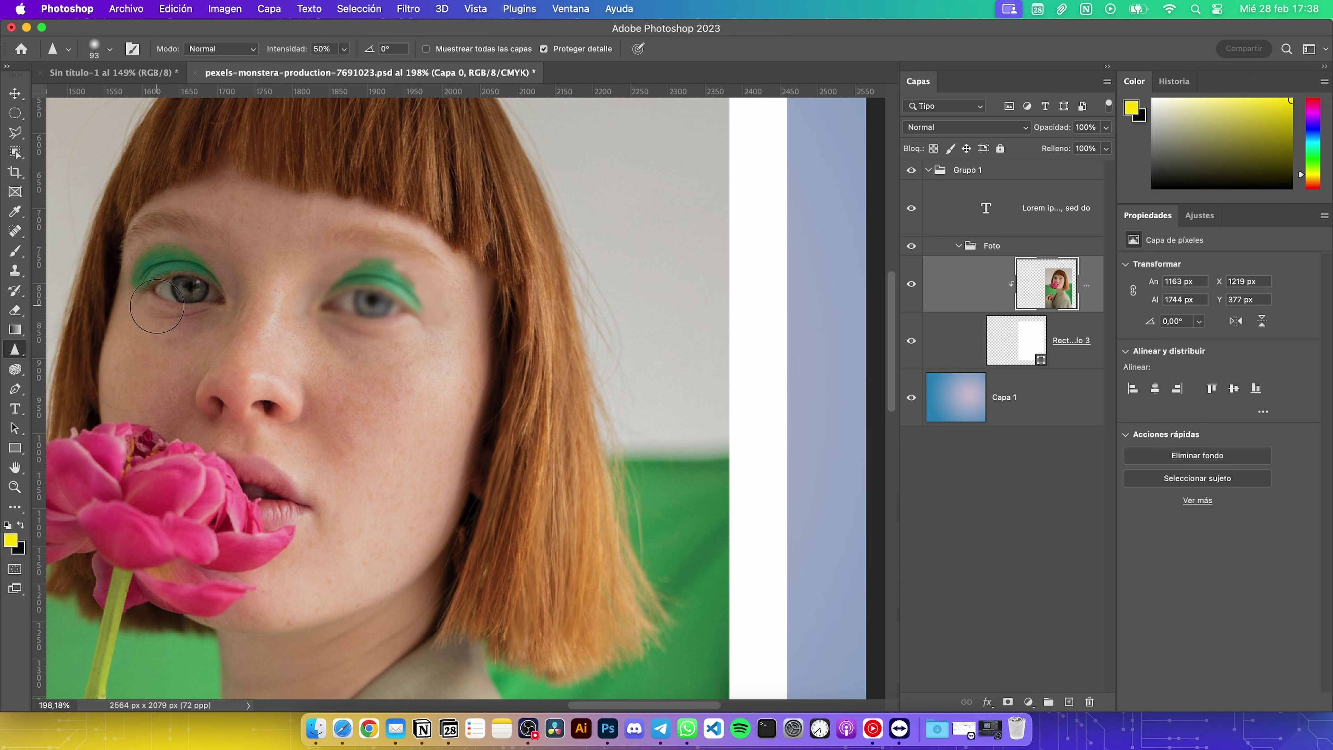
{"action": "mouse_move", "coordinate": [210, 306]}
{"action": "left_mouse_down"}
{"action": "mouse_move", "coordinate": [178, 283]}
{"action": "mouse_move", "coordinate": [224, 288]}
{"action": "mouse_move", "coordinate": [154, 292]}
{"action": "mouse_move", "coordinate": [216, 324]}
{"action": "mouse_move", "coordinate": [214, 307]}
{"action": "left_mouse_up"}
{"action": "mouse_move", "coordinate": [134, 298]}
{"action": "left_mouse_down"}
{"action": "mouse_move", "coordinate": [196, 288]}
{"action": "mouse_move", "coordinate": [178, 277]}
{"action": "mouse_move", "coordinate": [112, 282]}
{"action": "left_mouse_up"}
{"action": "mouse_move", "coordinate": [354, 324]}
{"action": "left_mouse_down"}
{"action": "mouse_move", "coordinate": [452, 310]}
{"action": "mouse_move", "coordinate": [351, 310]}
{"action": "mouse_move", "coordinate": [362, 278]}
{"action": "mouse_move", "coordinate": [309, 310]}
{"action": "mouse_move", "coordinate": [408, 305]}
{"action": "left_mouse_up"}
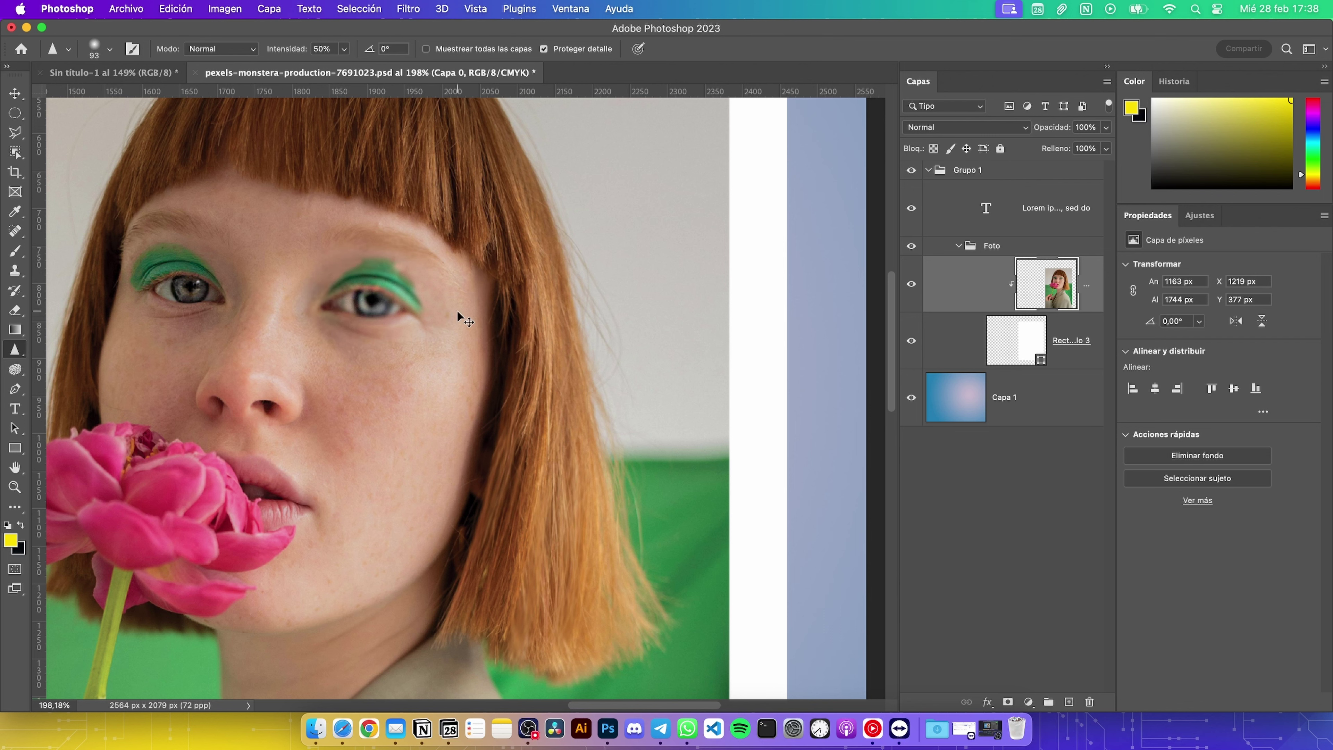
{"action": "key", "text": "super+z"}
Sharpen the hair strands along the side of the face and across the fringe
{"action": "mouse_move", "coordinate": [534, 482]}
{"action": "left_mouse_down"}
{"action": "mouse_move", "coordinate": [549, 381]}
{"action": "mouse_move", "coordinate": [528, 525]}
{"action": "mouse_move", "coordinate": [563, 563]}
{"action": "mouse_move", "coordinate": [562, 517]}
{"action": "mouse_move", "coordinate": [571, 603]}
{"action": "mouse_move", "coordinate": [522, 476]}
{"action": "left_mouse_up"}
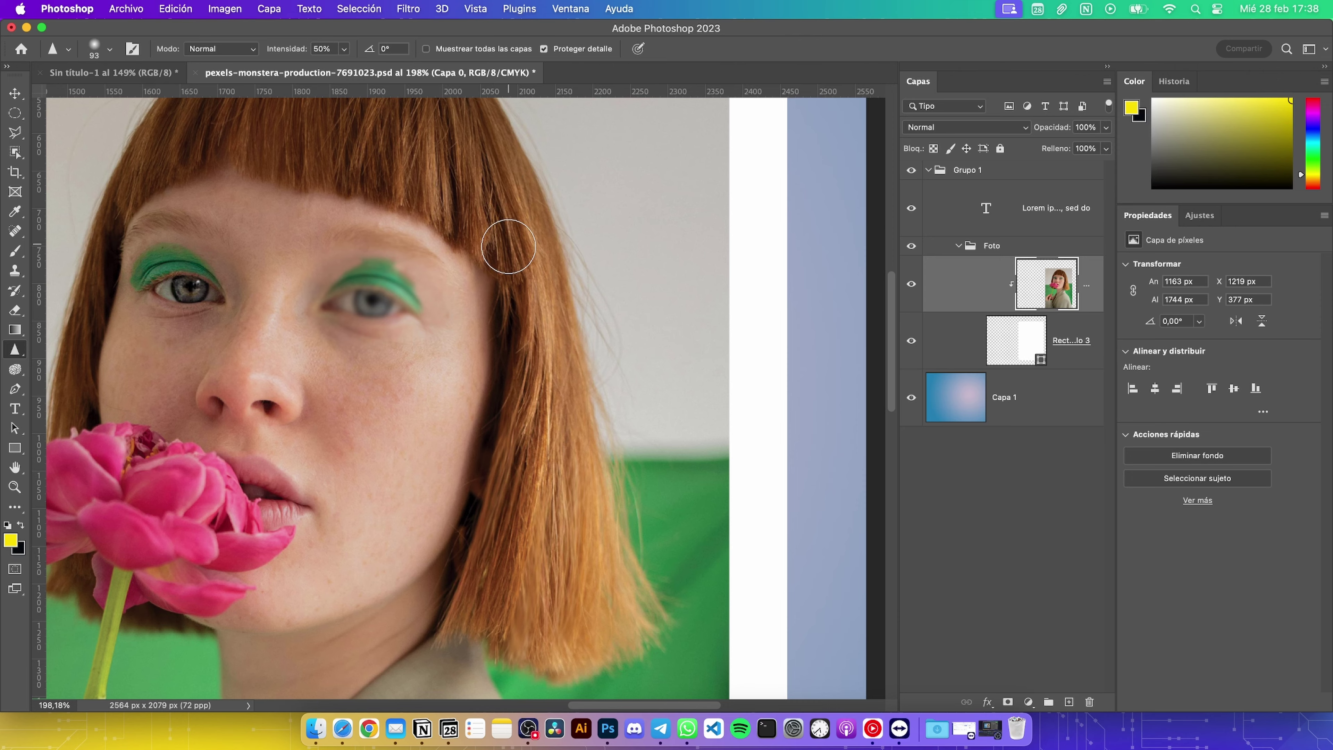
{"action": "scroll", "coordinate": [461, 200], "scroll_direction": "up", "scroll_amount": 3}
{"action": "mouse_move", "coordinate": [451, 277]}
{"action": "left_mouse_down"}
{"action": "mouse_move", "coordinate": [455, 310]}
{"action": "mouse_move", "coordinate": [440, 244]}
{"action": "mouse_move", "coordinate": [449, 329]}
{"action": "mouse_move", "coordinate": [434, 274]}
{"action": "mouse_move", "coordinate": [410, 262]}
{"action": "mouse_move", "coordinate": [402, 295]}
{"action": "mouse_move", "coordinate": [383, 277]}
{"action": "mouse_move", "coordinate": [383, 316]}
{"action": "mouse_move", "coordinate": [342, 262]}
{"action": "mouse_move", "coordinate": [339, 316]}
{"action": "mouse_move", "coordinate": [304, 258]}
{"action": "mouse_move", "coordinate": [301, 286]}
{"action": "mouse_move", "coordinate": [259, 301]}
{"action": "mouse_move", "coordinate": [256, 285]}
{"action": "left_mouse_up"}
{"action": "mouse_move", "coordinate": [259, 262]}
{"action": "left_mouse_down"}
{"action": "mouse_move", "coordinate": [191, 310]}
{"action": "mouse_move", "coordinate": [253, 230]}
{"action": "mouse_move", "coordinate": [179, 271]}
{"action": "mouse_move", "coordinate": [307, 218]}
{"action": "left_mouse_up"}
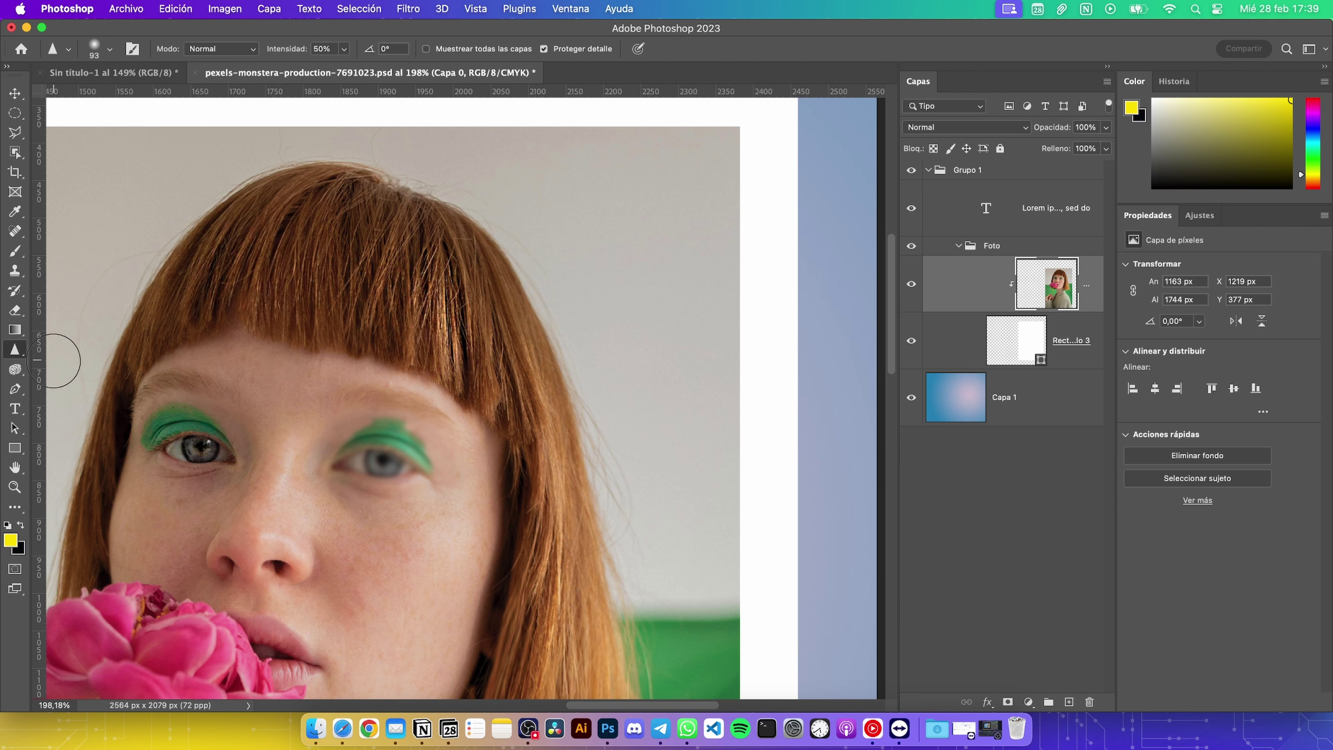
{"action": "left_click", "coordinate": [16, 371]}
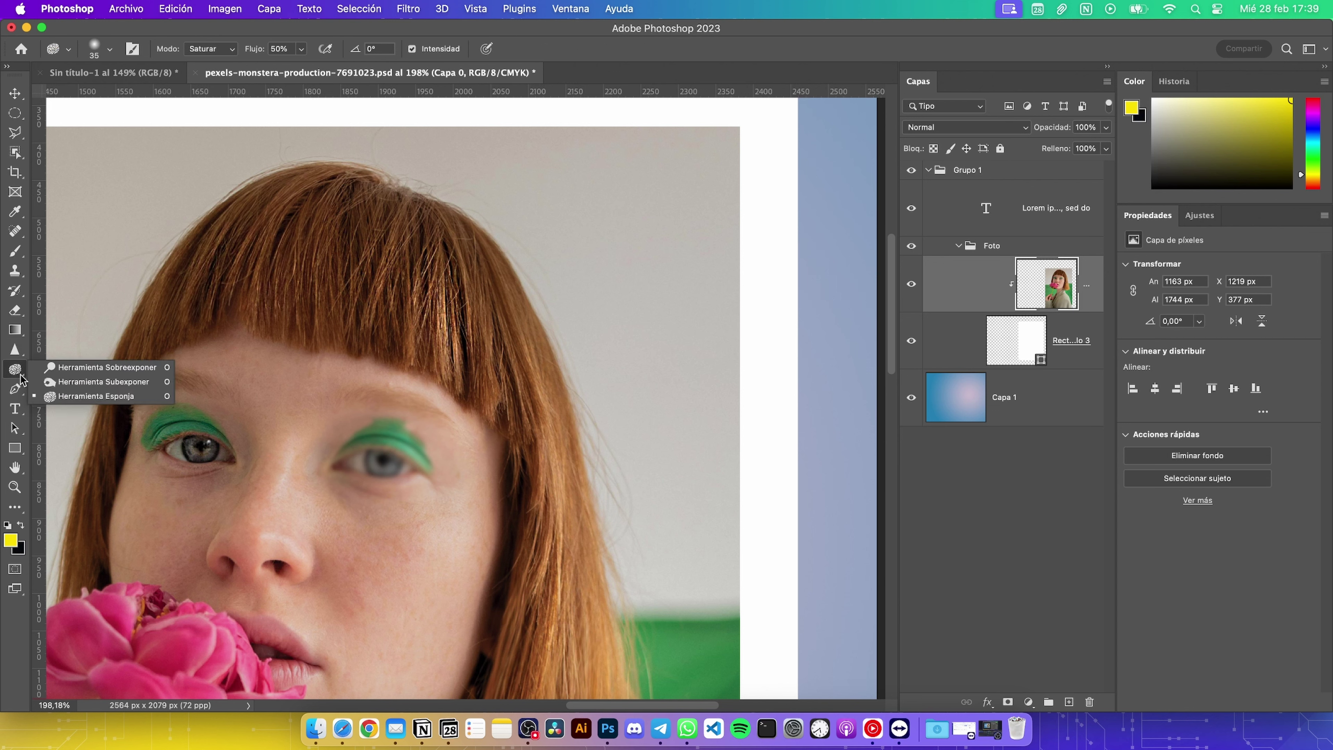
Lighten the nose bridge with the Dodge tool, undoing the cheek-edge strokes
{"action": "left_click", "coordinate": [76, 371]}
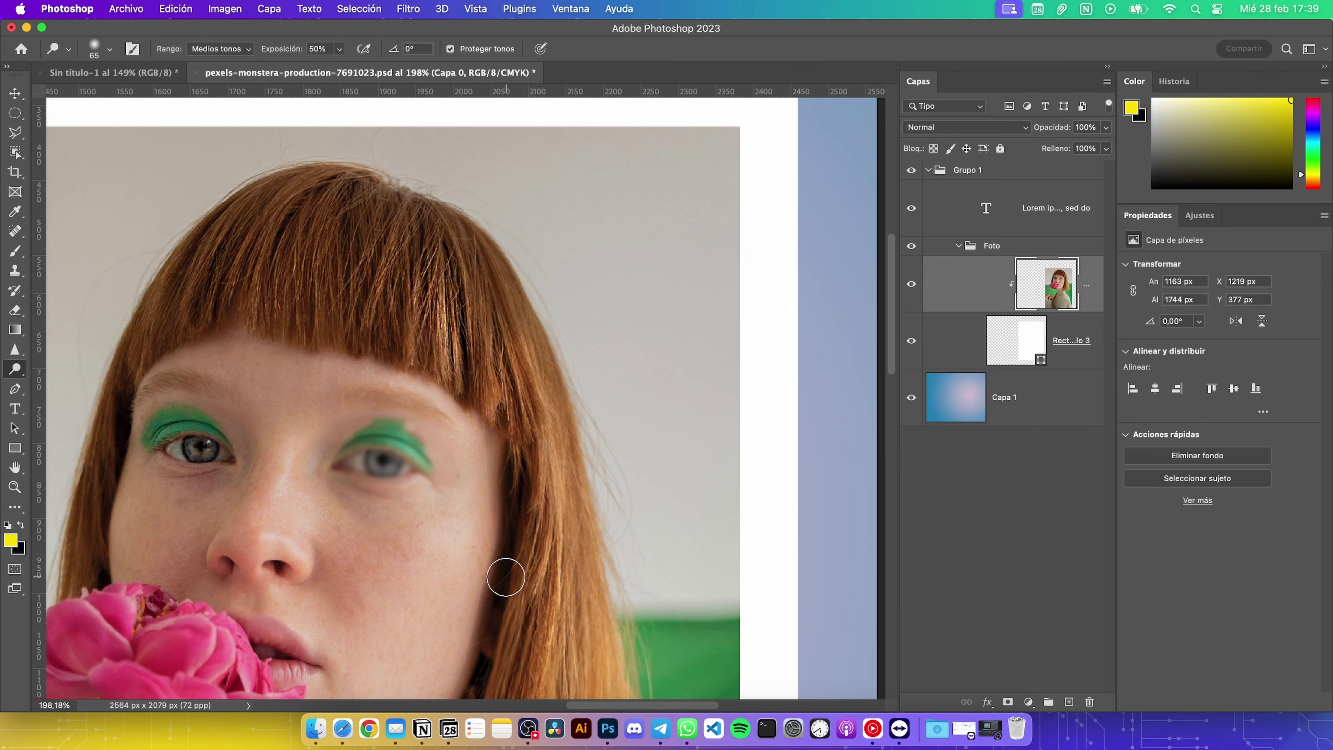
{"action": "scroll", "coordinate": [505, 569], "scroll_direction": "down", "scroll_amount": 3}
{"action": "scroll", "coordinate": [505, 569], "scroll_direction": "down", "scroll_amount": 3}
{"action": "mouse_move", "coordinate": [491, 357]}
{"action": "left_mouse_down"}
{"action": "mouse_move", "coordinate": [455, 506]}
{"action": "mouse_move", "coordinate": [447, 483]}
{"action": "left_mouse_up"}
{"action": "mouse_move", "coordinate": [452, 417]}
{"action": "left_mouse_down"}
{"action": "mouse_move", "coordinate": [440, 275]}
{"action": "mouse_move", "coordinate": [485, 361]}
{"action": "mouse_move", "coordinate": [358, 618]}
{"action": "left_mouse_up"}
{"action": "key", "text": "super+z"}
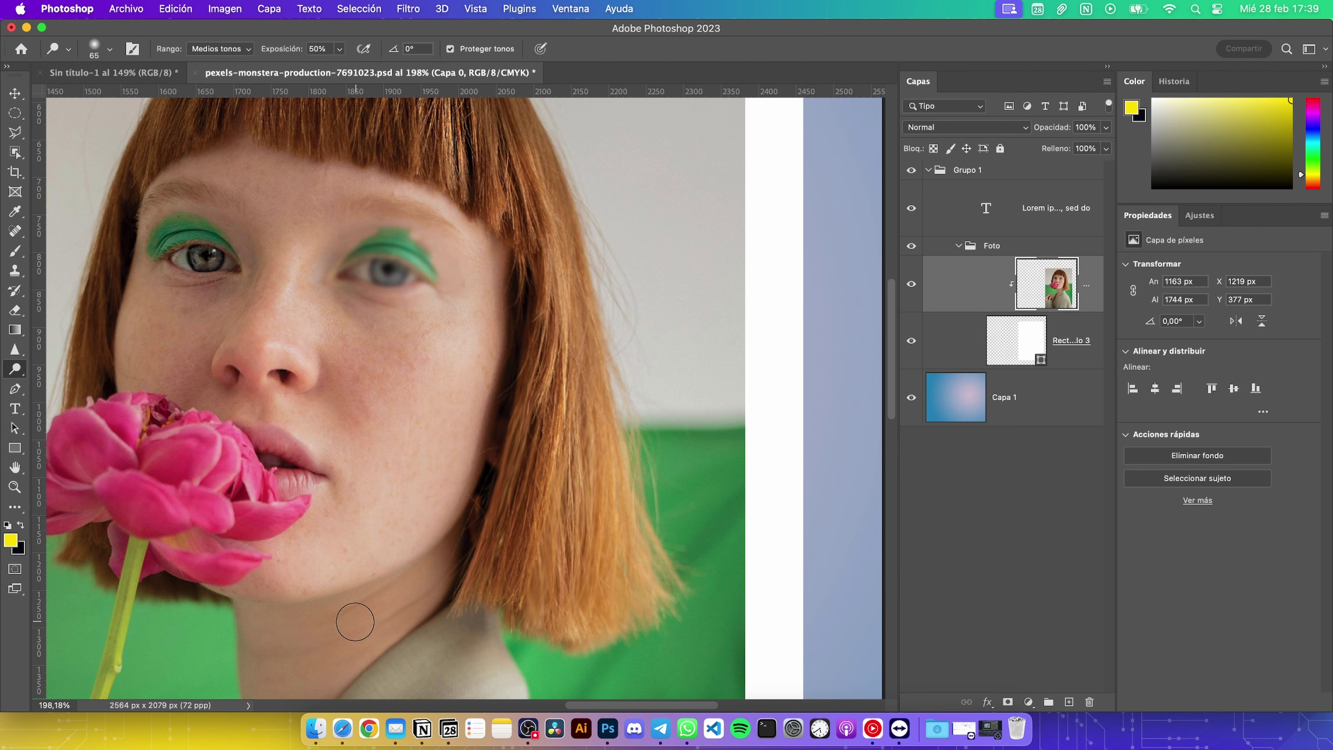
{"action": "mouse_move", "coordinate": [298, 265]}
{"action": "left_mouse_down"}
{"action": "mouse_move", "coordinate": [274, 352]}
{"action": "mouse_move", "coordinate": [301, 351]}
{"action": "mouse_move", "coordinate": [324, 215]}
{"action": "left_mouse_up"}
Use a 65 px midtone dodge brush to lighten the eyebrow area and hair strands
{"action": "left_click", "coordinate": [128, 4]}
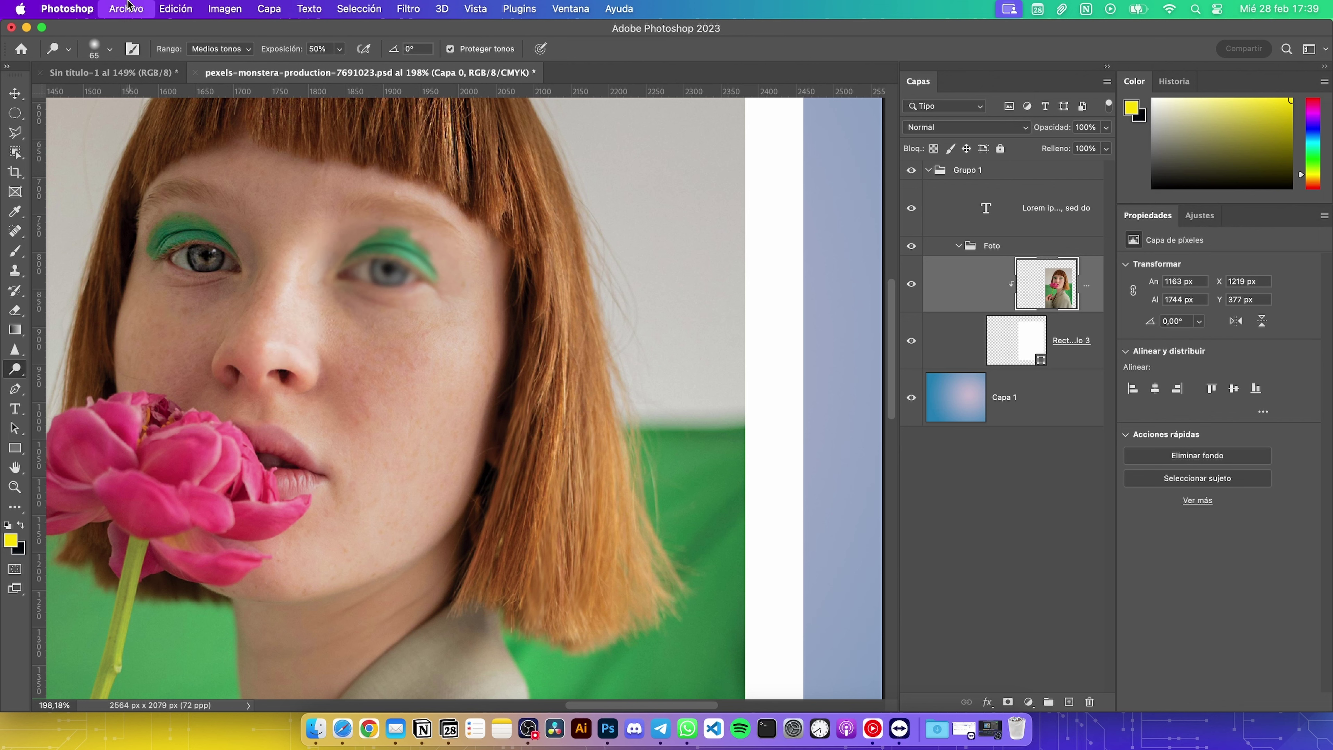
{"action": "left_click", "coordinate": [76, 32]}
{"action": "left_click", "coordinate": [111, 51]}
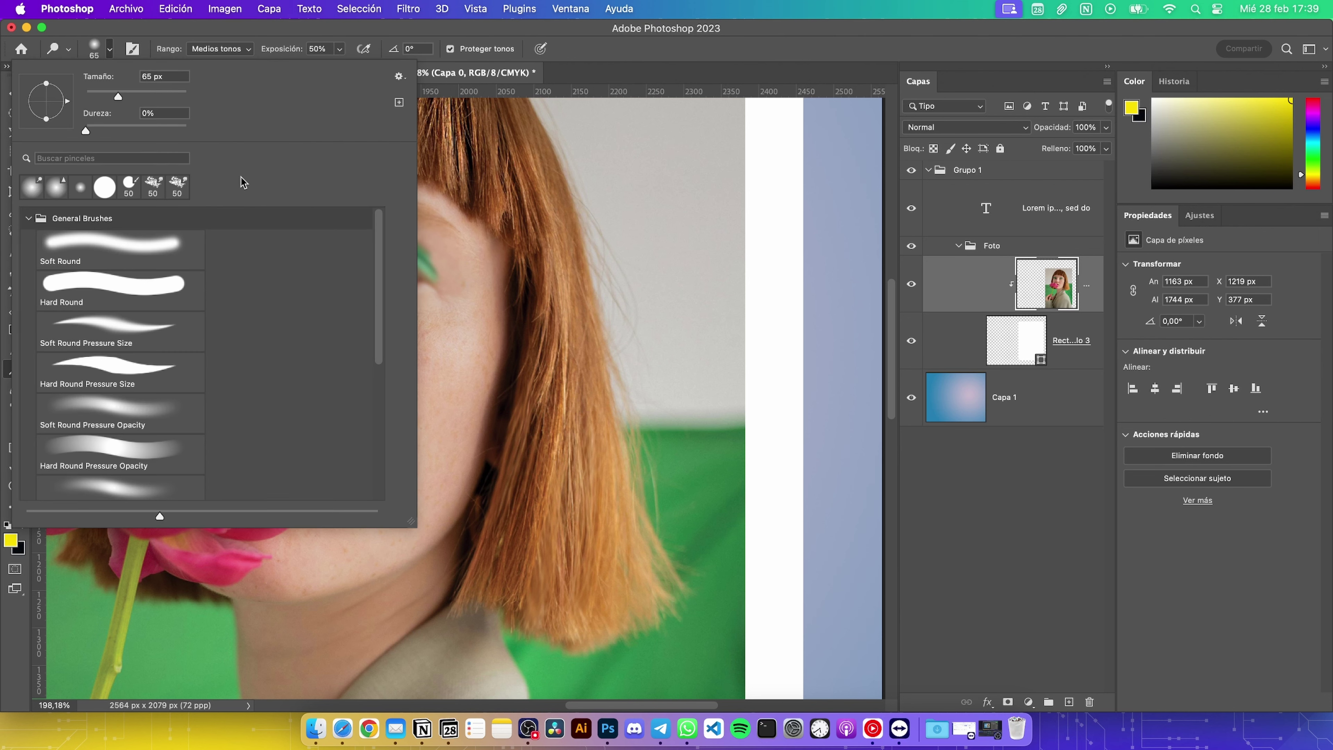
{"action": "left_click", "coordinate": [634, 51]}
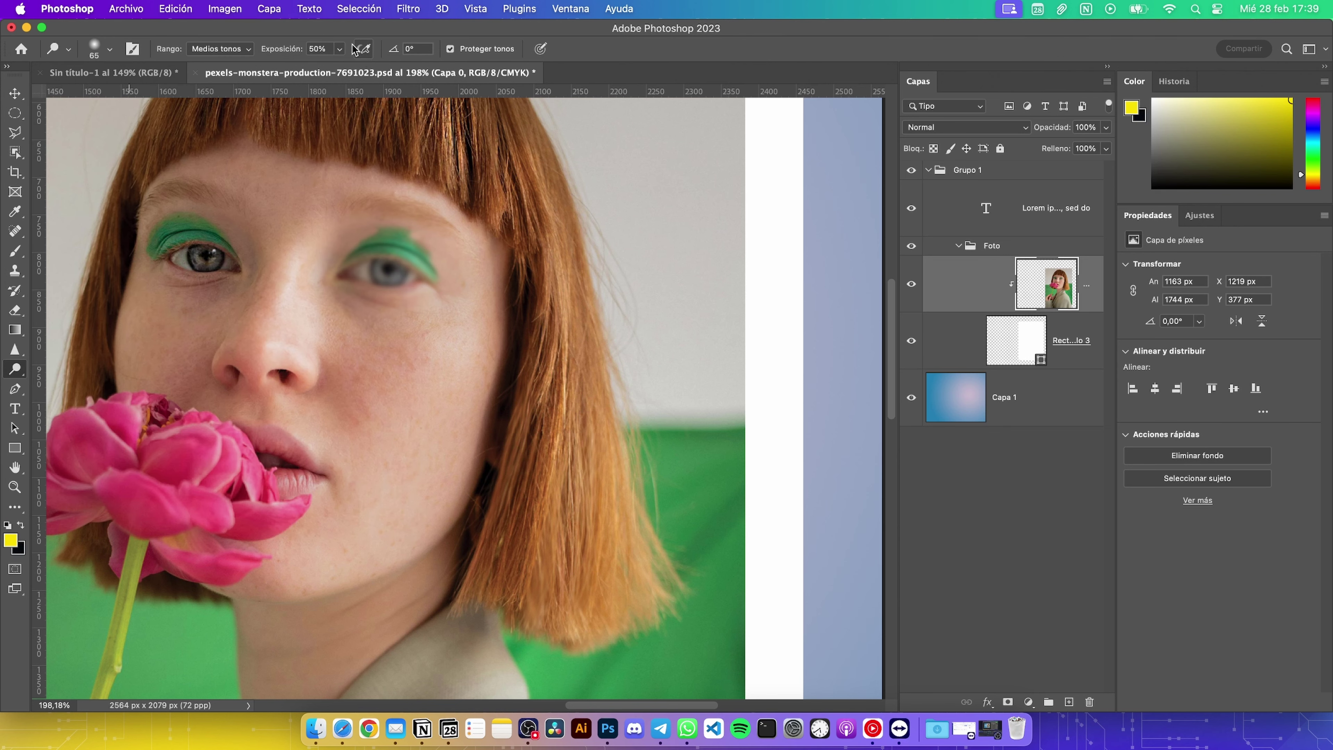
{"action": "left_click_drag", "start_coordinate": [328, 223], "coordinate": [479, 3]}
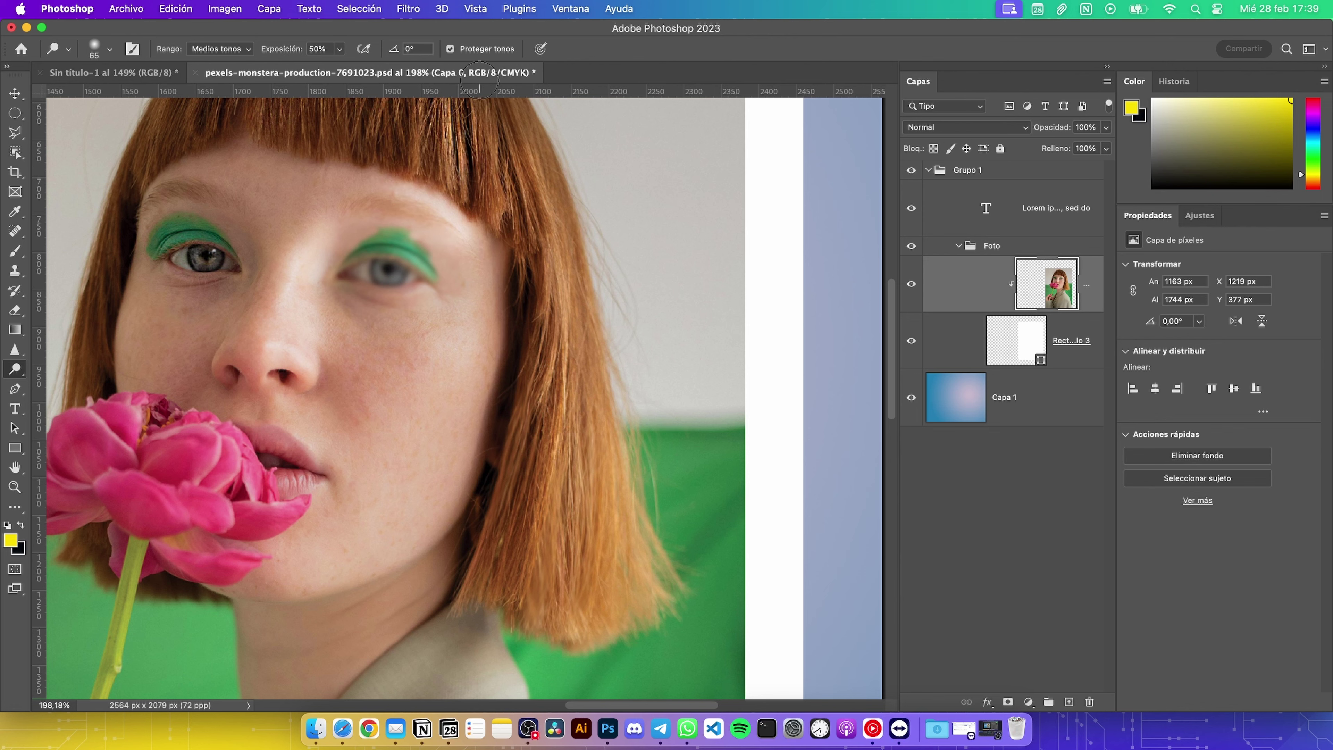
{"action": "scroll", "coordinate": [483, 363], "scroll_direction": "up", "scroll_amount": 6}
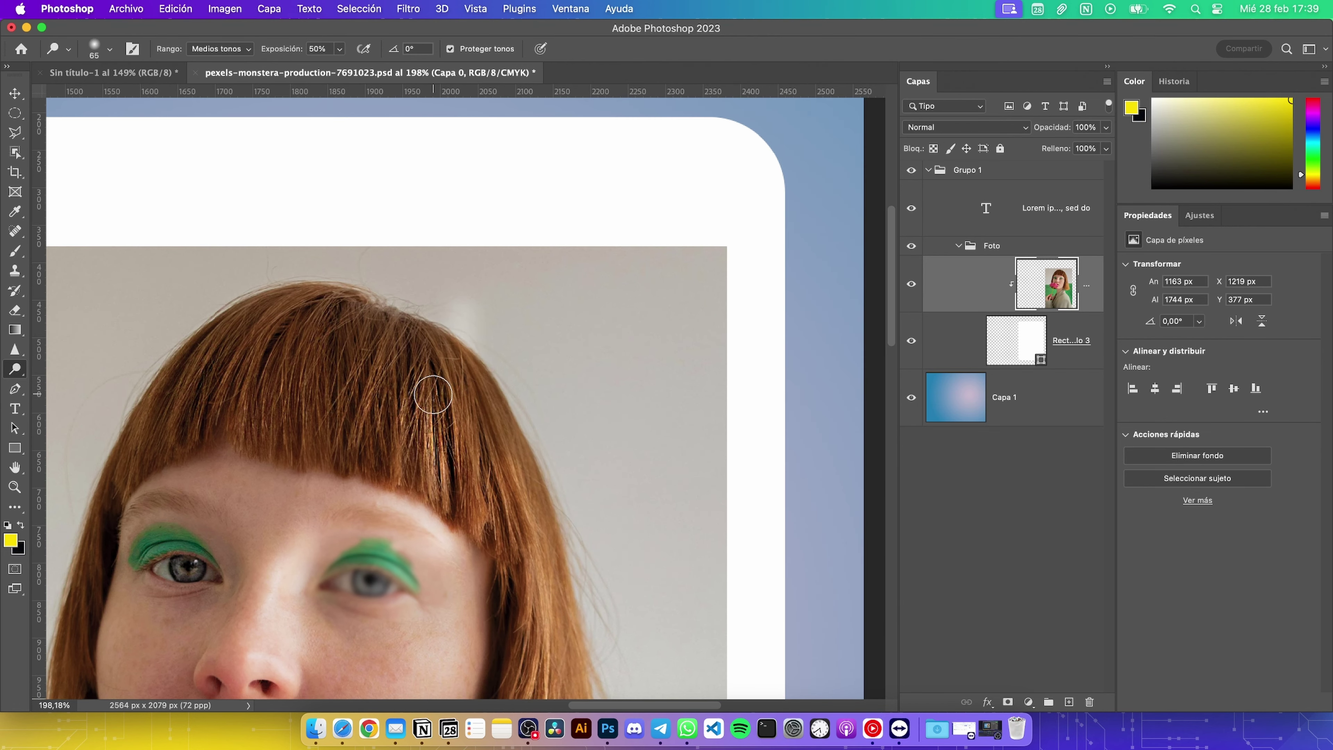
{"action": "mouse_move", "coordinate": [439, 364]}
{"action": "left_mouse_down"}
{"action": "mouse_move", "coordinate": [452, 343]}
{"action": "mouse_move", "coordinate": [461, 506]}
{"action": "left_mouse_up"}
{"action": "left_click_drag", "start_coordinate": [369, 381], "coordinate": [384, 511]}
{"action": "scroll", "coordinate": [383, 511], "scroll_direction": "down", "scroll_amount": 5}
{"action": "scroll", "coordinate": [107, 496], "scroll_direction": "down", "scroll_amount": 2}
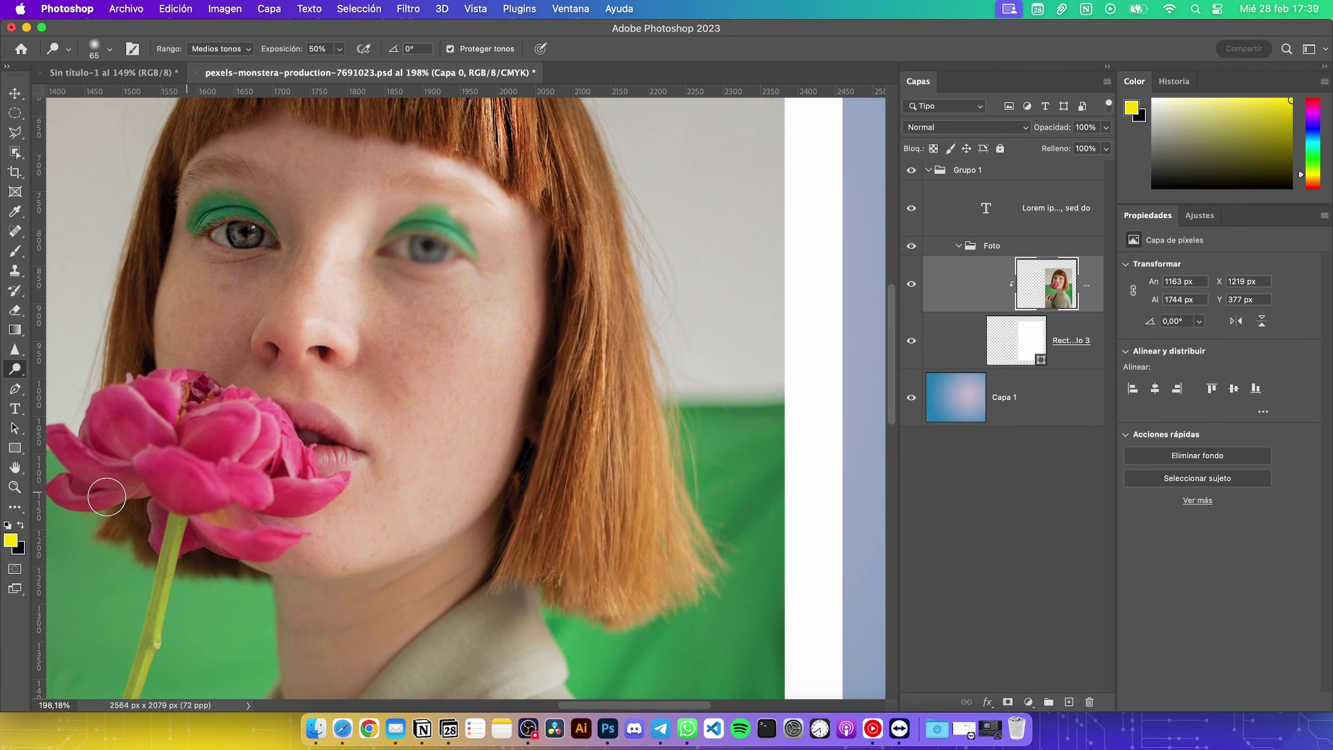
Darken the cheek and jaw shading with a 78 px Burn brush
{"action": "right_click", "coordinate": [17, 371]}
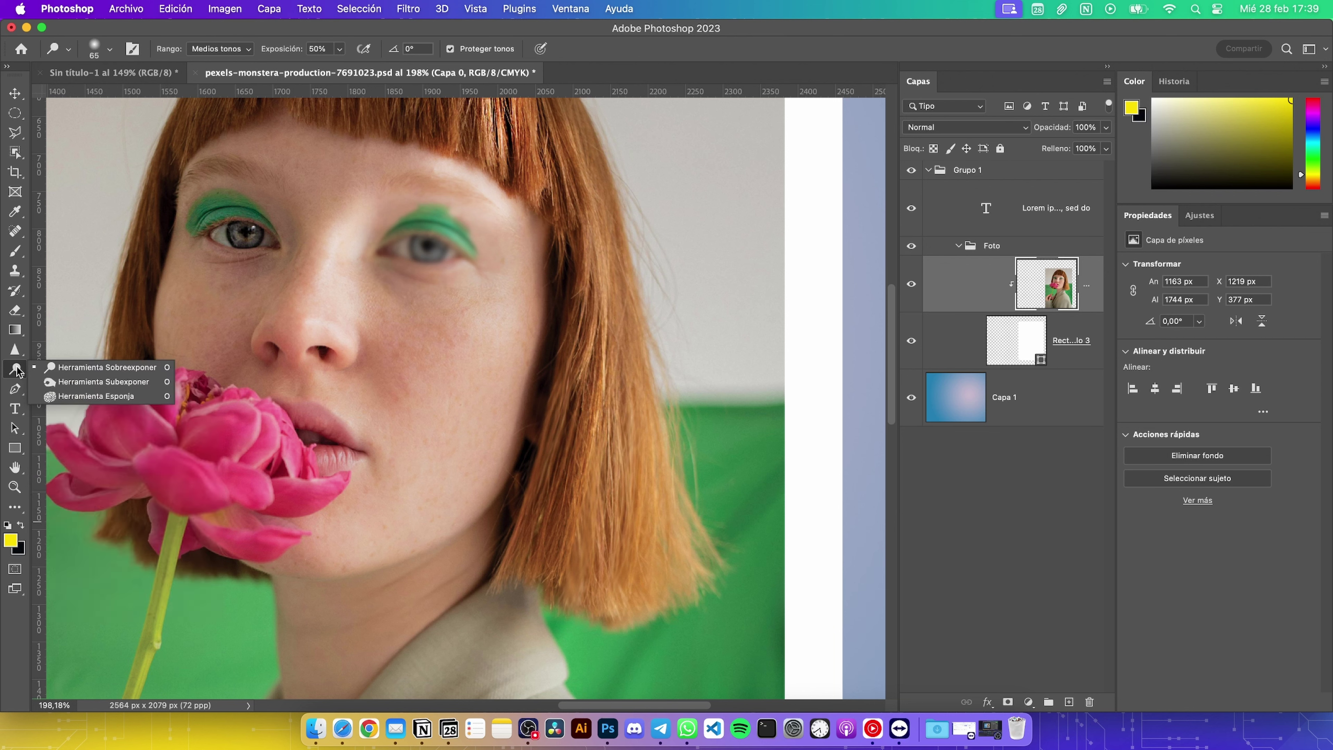
{"action": "left_click", "coordinate": [79, 382]}
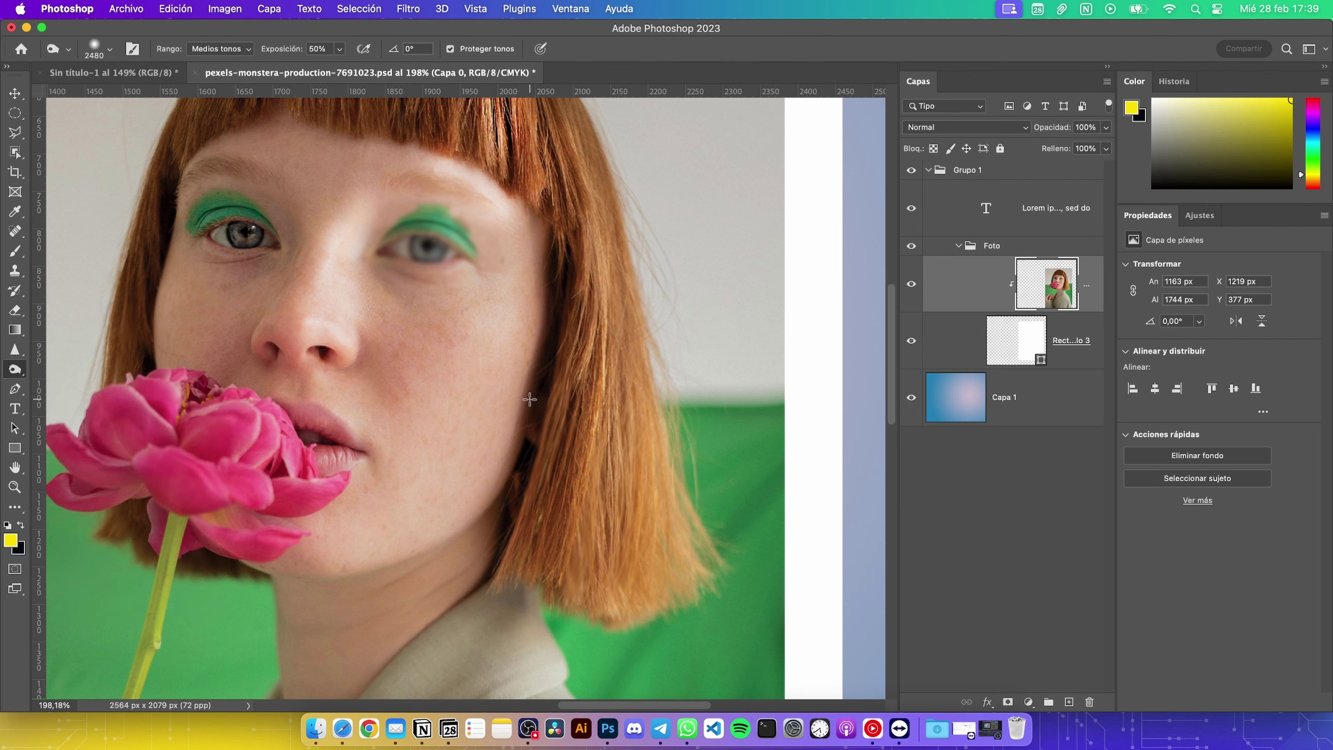
{"action": "left_click", "coordinate": [111, 51]}
{"action": "left_click", "coordinate": [122, 96]}
{"action": "key", "text": "Return"}
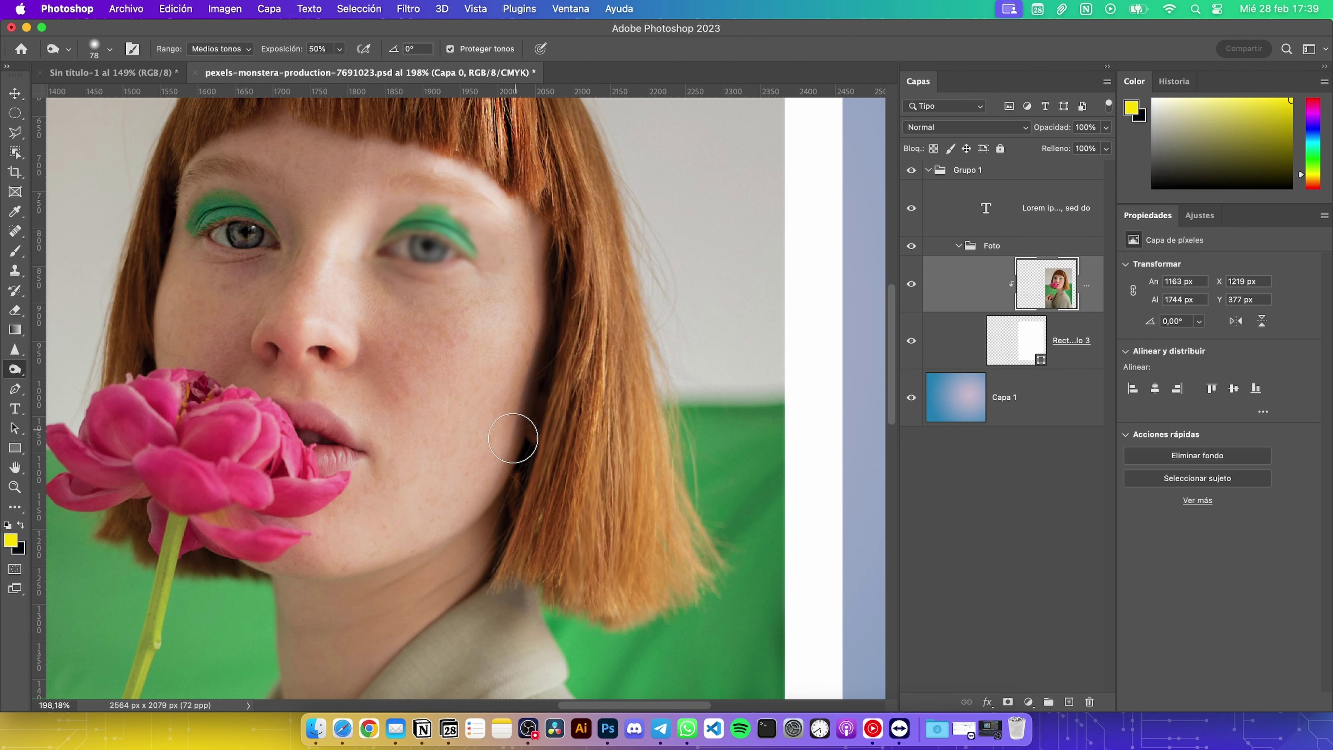
{"action": "mouse_move", "coordinate": [513, 438]}
{"action": "left_mouse_down"}
{"action": "mouse_move", "coordinate": [340, 568]}
{"action": "mouse_move", "coordinate": [396, 565]}
{"action": "left_mouse_up"}
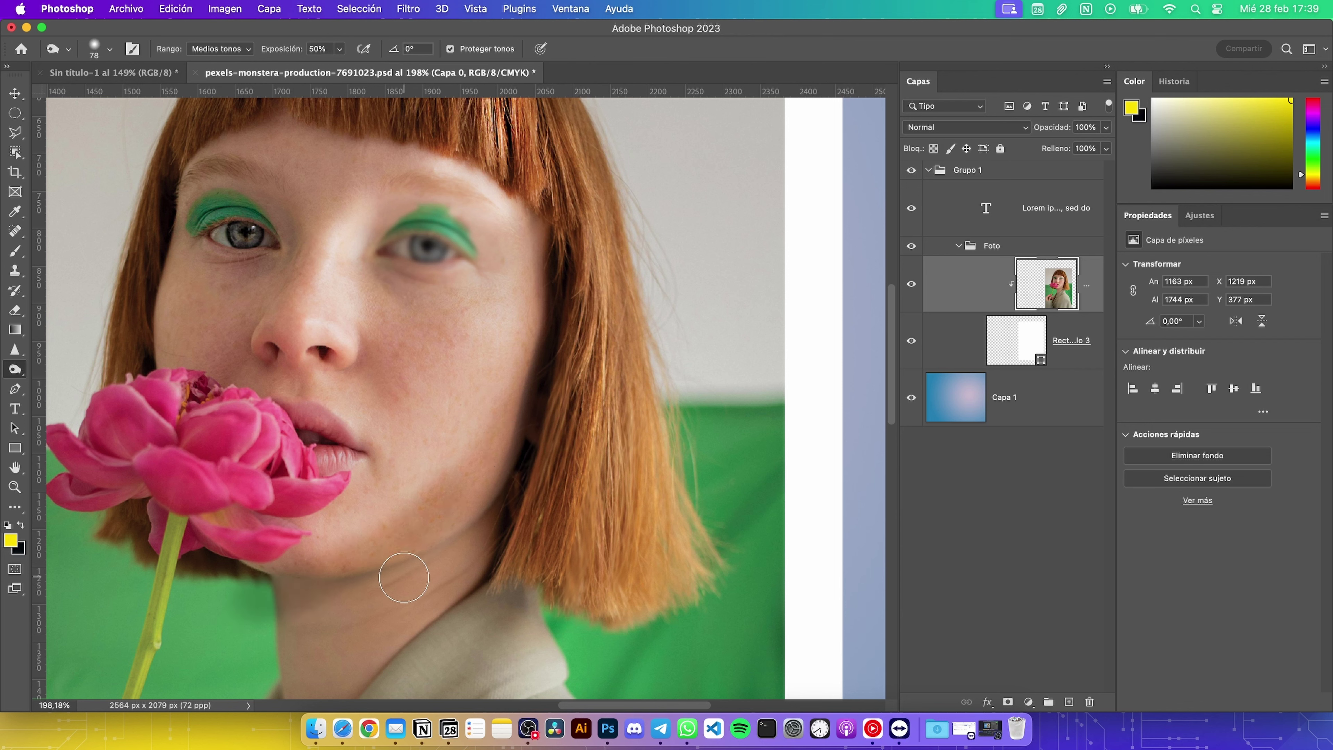
Saturate the green eyeshadow and under-eye skin with the Sponge tool, undoing the petal stroke
{"action": "right_click", "coordinate": [15, 369]}
{"action": "left_click", "coordinate": [61, 395]}
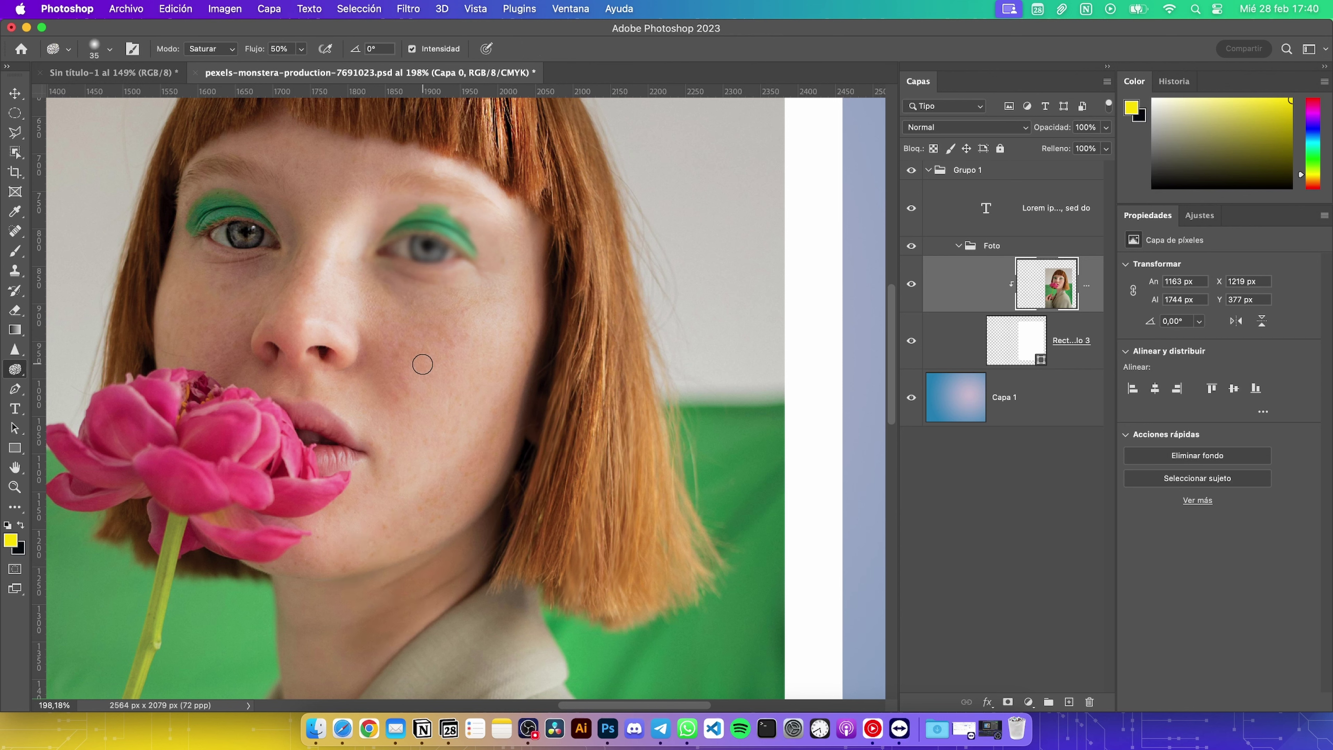
{"action": "left_click_drag", "start_coordinate": [252, 433], "coordinate": [265, 431]}
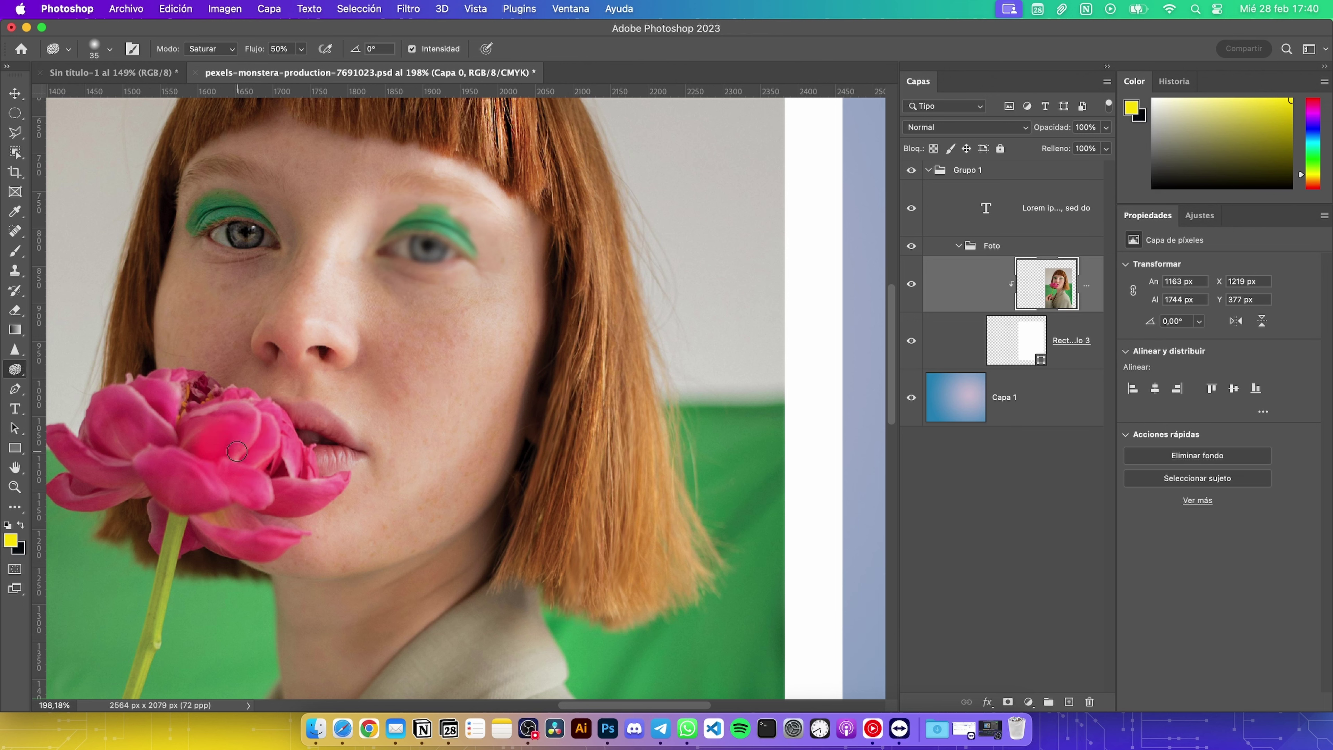
{"action": "key", "text": "ctrl+z"}
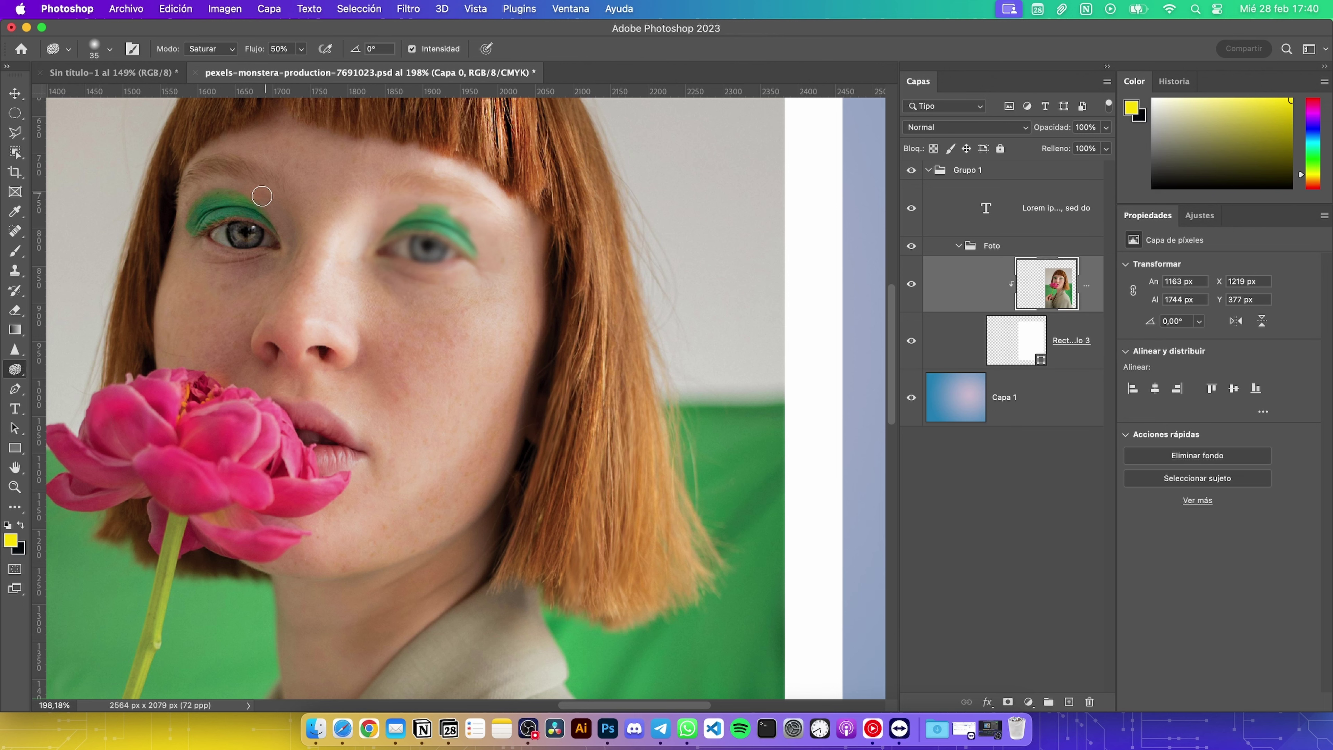
{"action": "mouse_move", "coordinate": [226, 205]}
{"action": "left_mouse_down"}
{"action": "mouse_move", "coordinate": [279, 214]}
{"action": "mouse_move", "coordinate": [294, 244]}
{"action": "left_mouse_up"}
{"action": "mouse_move", "coordinate": [183, 307]}
{"action": "left_mouse_down"}
{"action": "mouse_move", "coordinate": [242, 264]}
{"action": "mouse_move", "coordinate": [193, 259]}
{"action": "mouse_move", "coordinate": [211, 244]}
{"action": "left_mouse_up"}
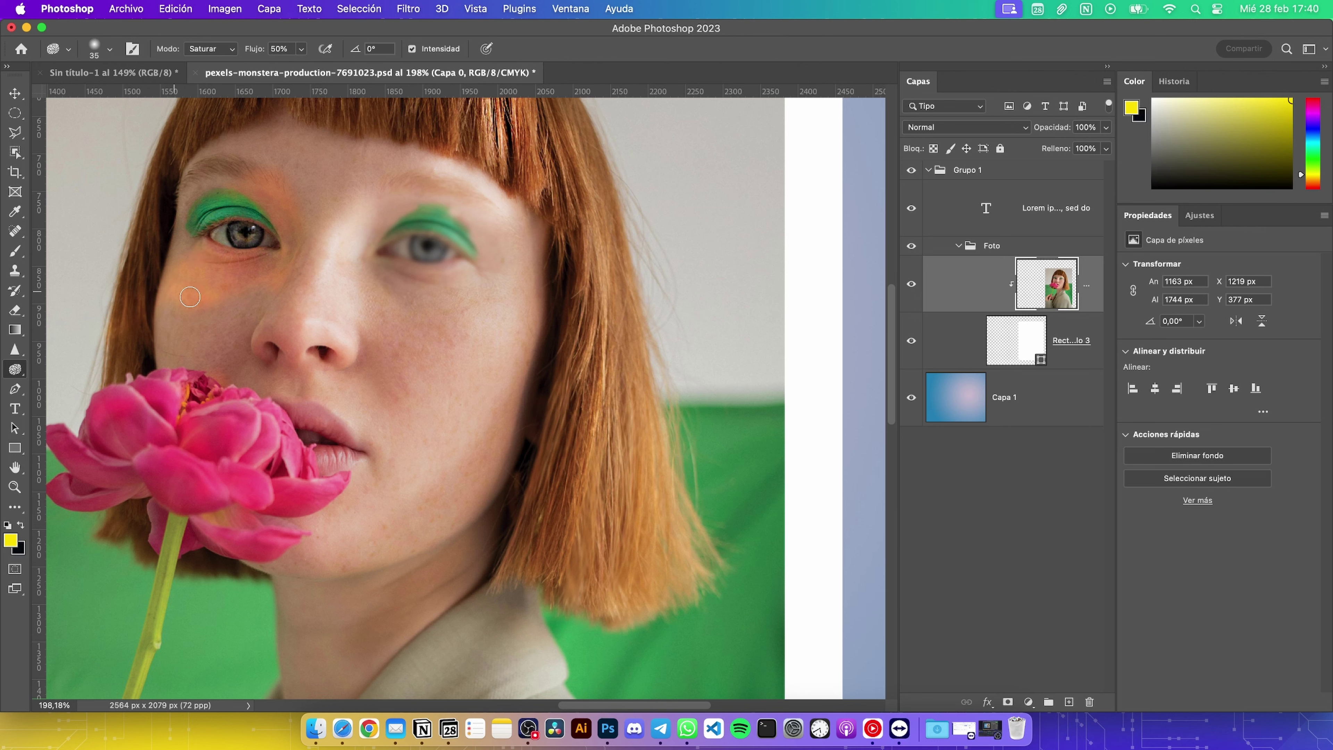
{"action": "left_click_drag", "start_coordinate": [209, 295], "coordinate": [246, 262]}
Draw a five-point Pen path outlining the cheek and curve one segment
{"action": "key", "text": "p"}
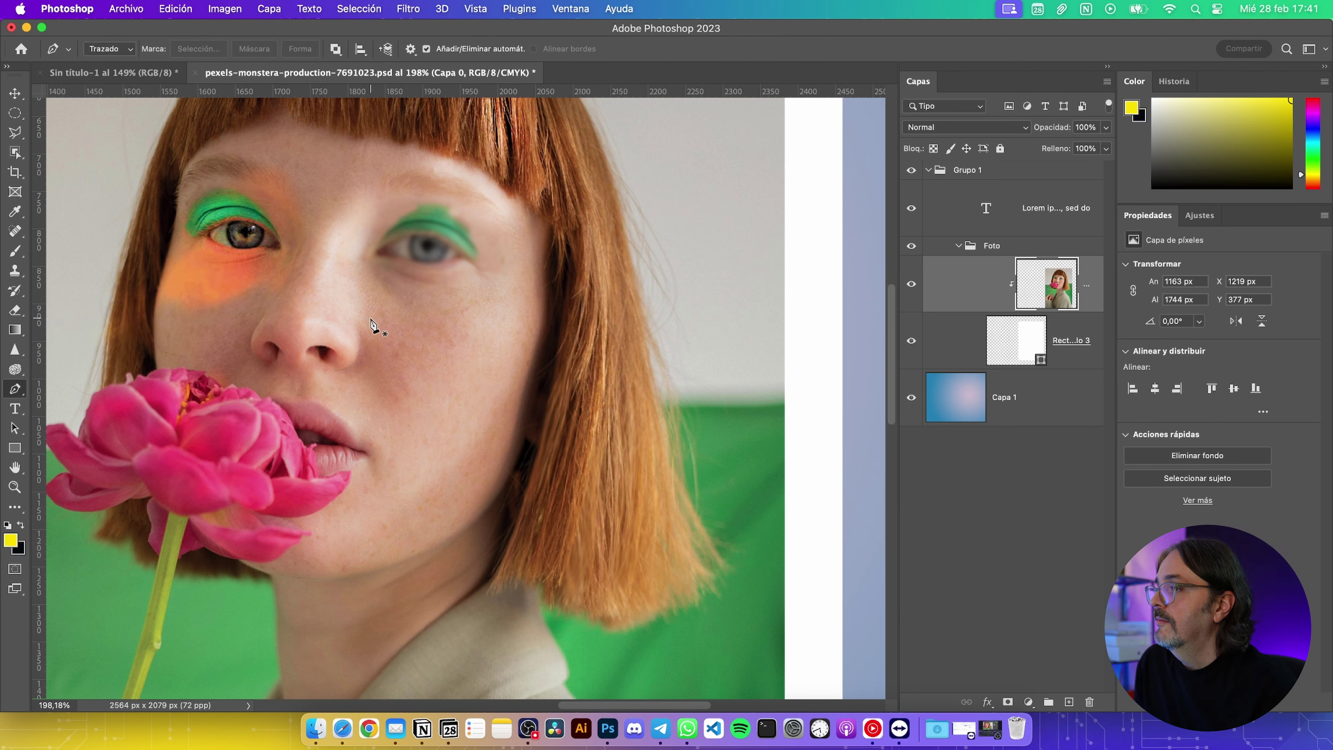
{"action": "left_click", "coordinate": [386, 332]}
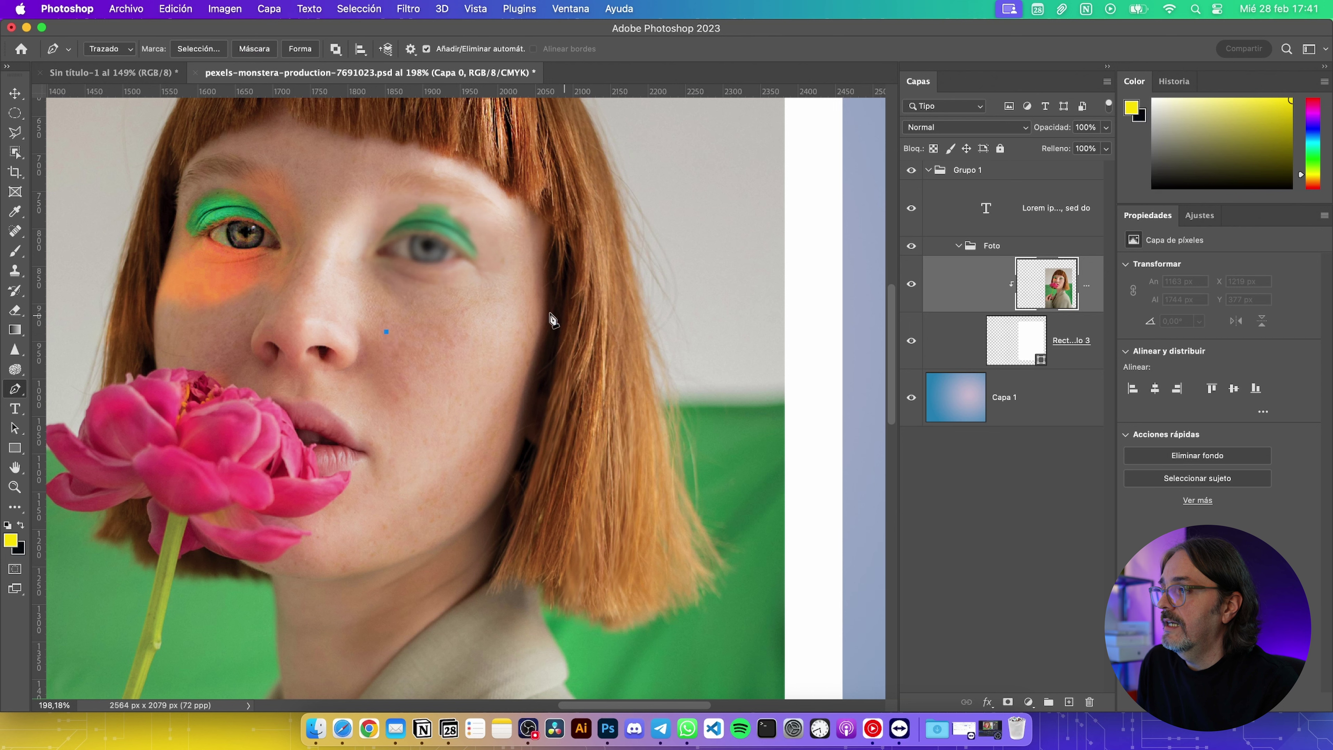
{"action": "left_click", "coordinate": [514, 309]}
{"action": "left_click", "coordinate": [579, 371]}
{"action": "left_click", "coordinate": [523, 458]}
{"action": "left_click", "coordinate": [401, 457]}
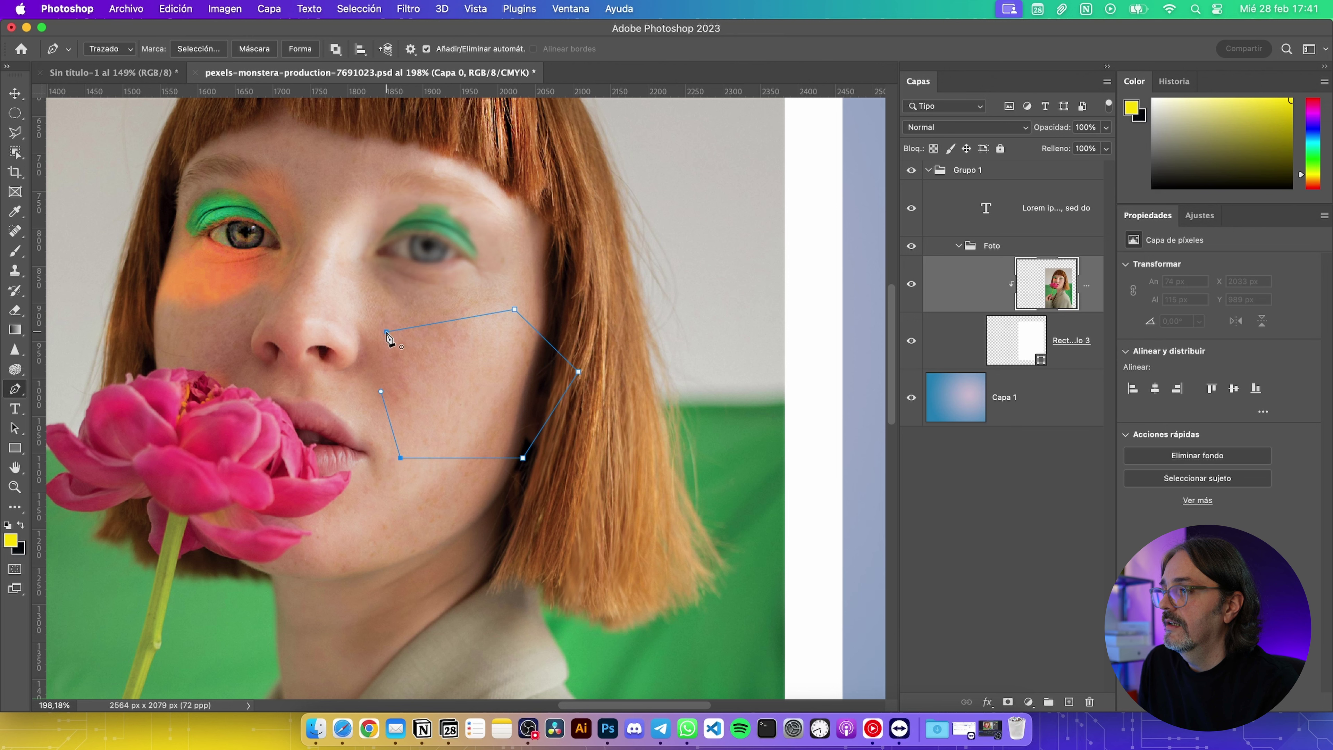
{"action": "mouse_move", "coordinate": [379, 347]}
{"action": "left_mouse_down"}
{"action": "mouse_move", "coordinate": [372, 306]}
{"action": "mouse_move", "coordinate": [499, 290]}
{"action": "left_mouse_up"}
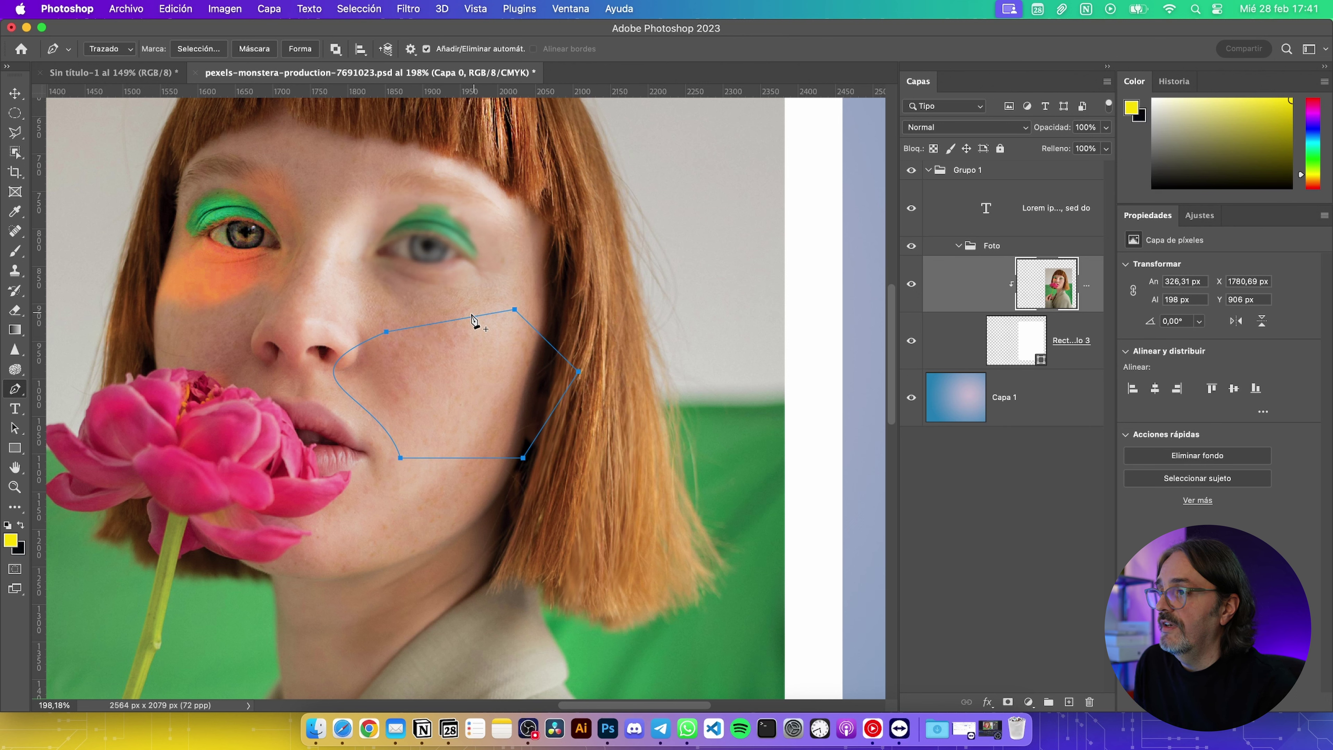
Add anchors on the path's top, right and bottom edges, curving the bottom downward
{"action": "left_click", "coordinate": [451, 320]}
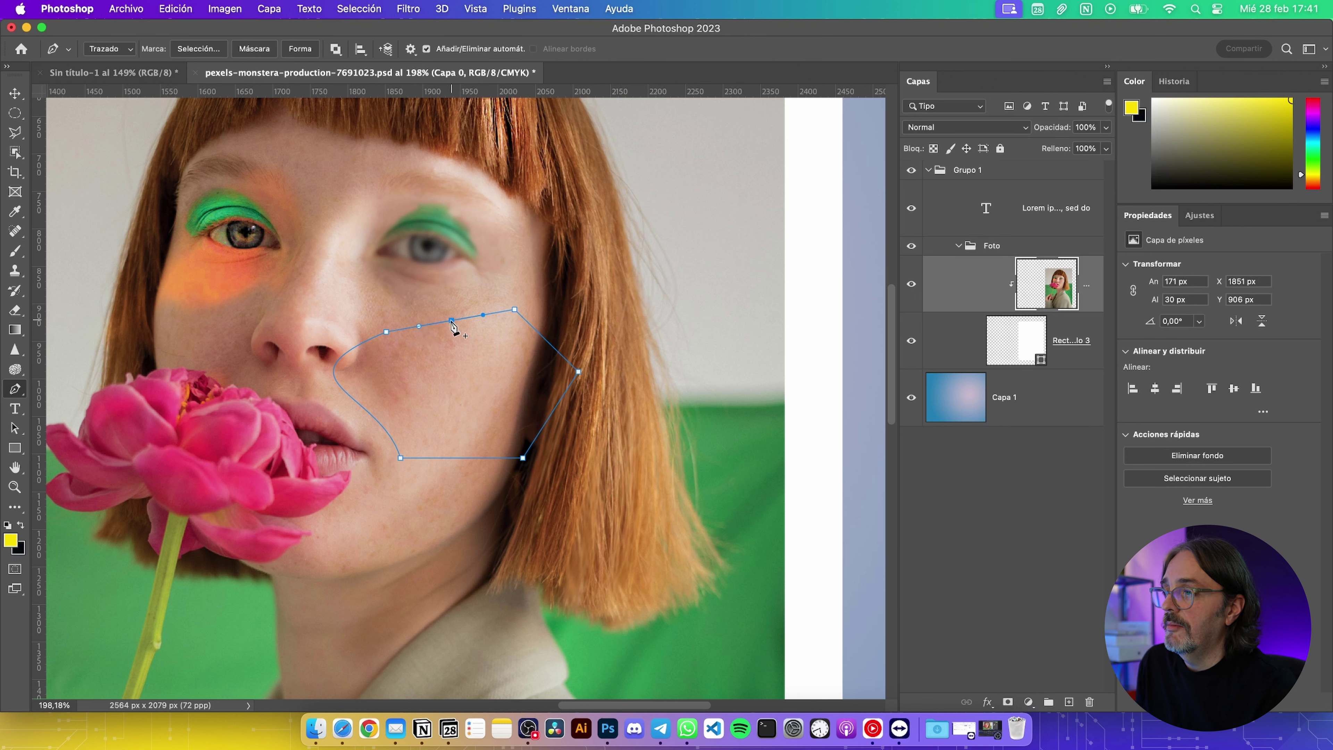
{"action": "left_click", "coordinate": [551, 413]}
{"action": "left_click", "coordinate": [459, 457]}
{"action": "left_click_drag", "start_coordinate": [459, 462], "coordinate": [492, 505]}
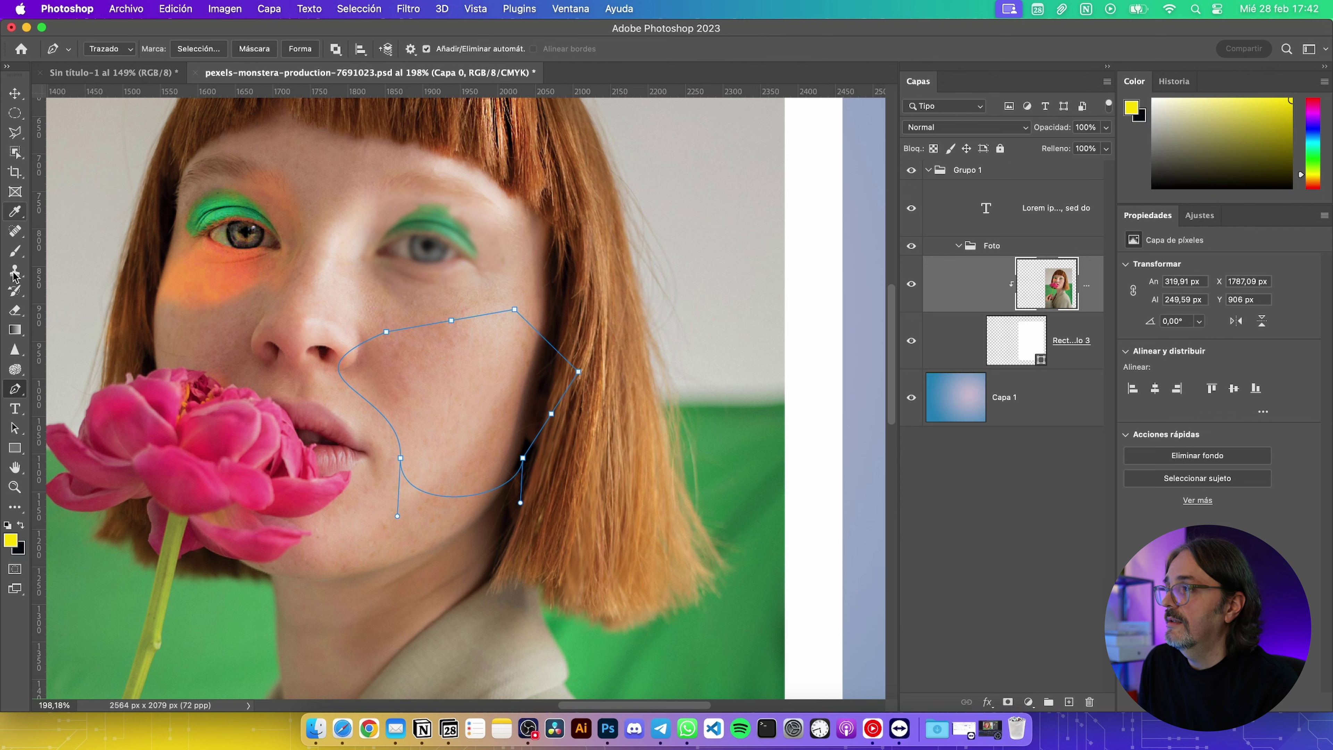
Use Direct Selection to bulge the path's right side outward and pull its upper corner toward the right eye
{"action": "key", "text": "v"}
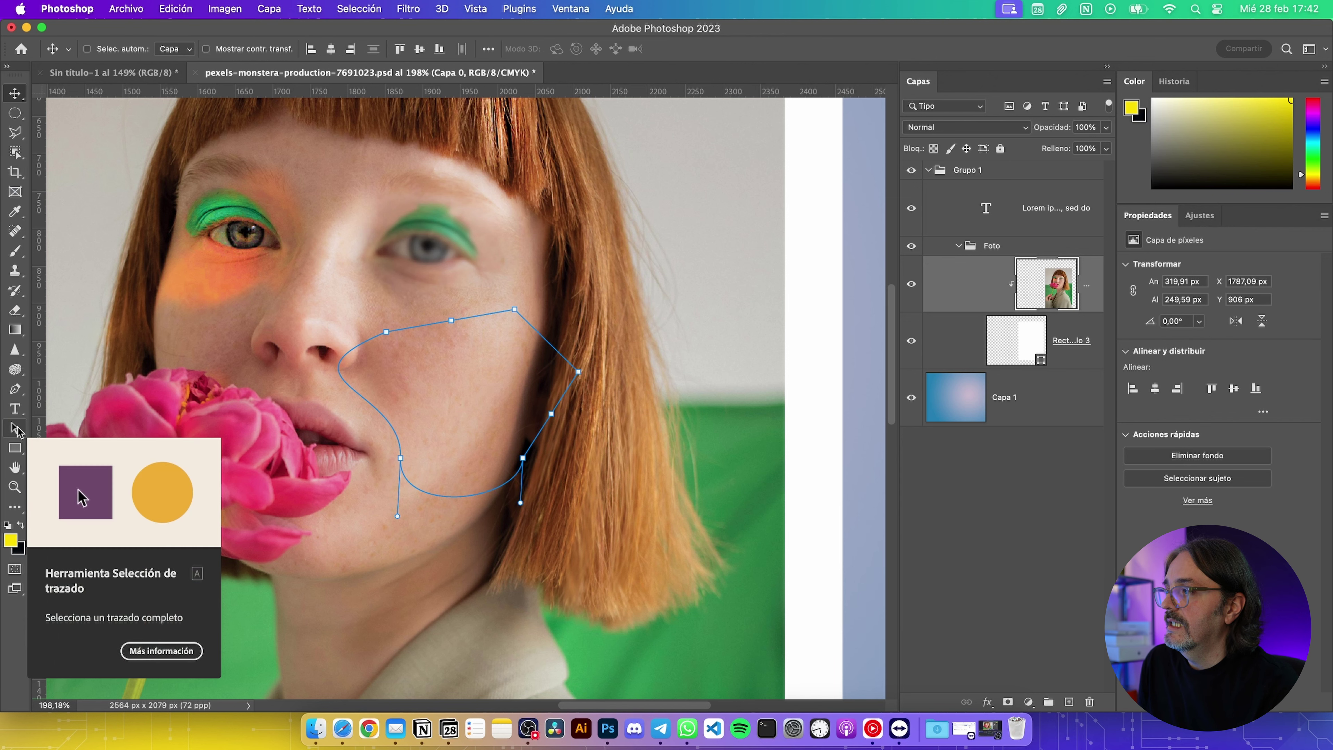
{"action": "left_click", "coordinate": [15, 428]}
{"action": "right_click", "coordinate": [16, 431]}
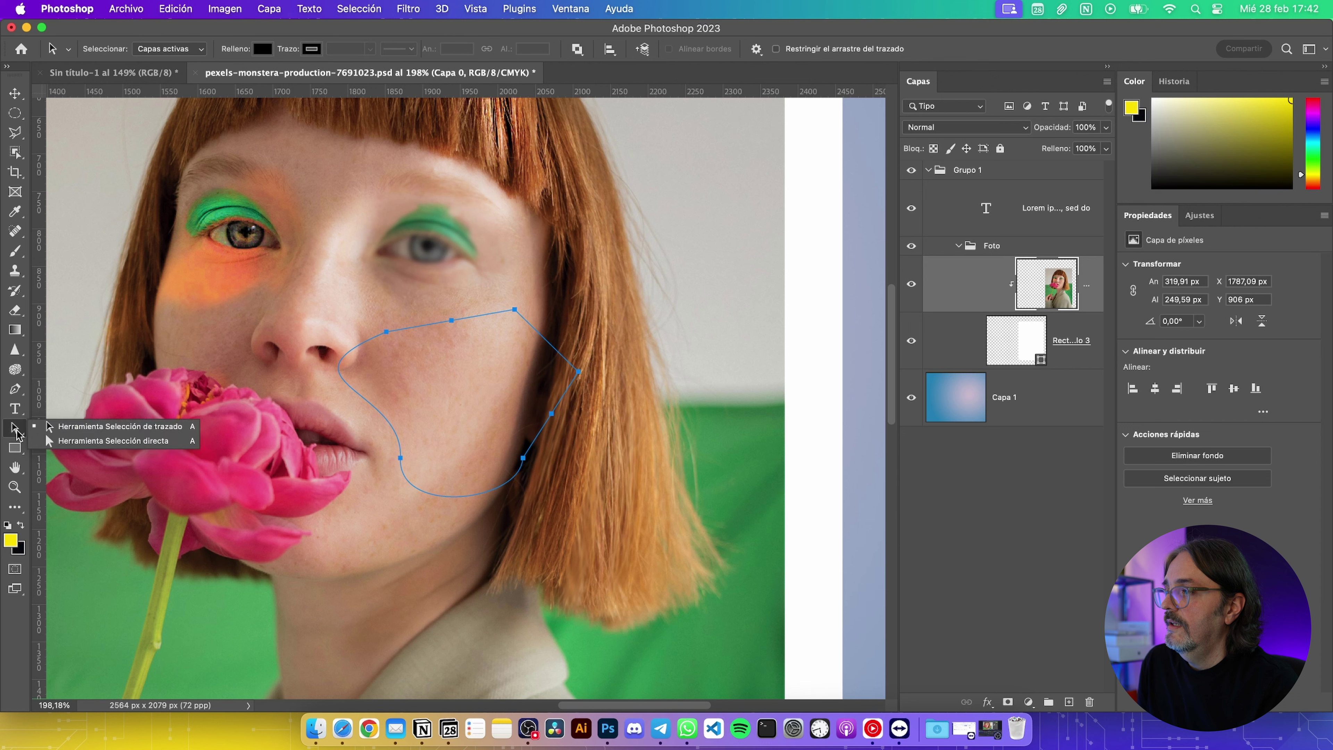
{"action": "left_click", "coordinate": [61, 445]}
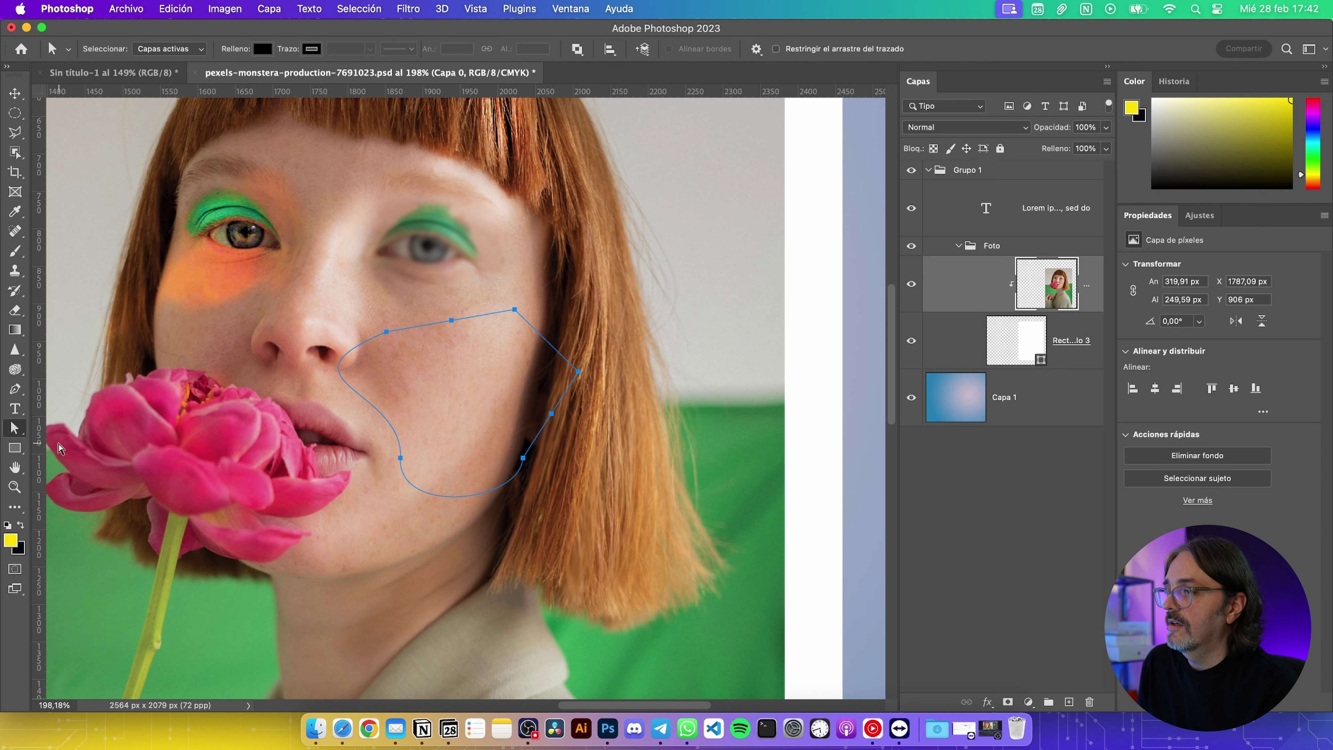
{"action": "left_click", "coordinate": [522, 459]}
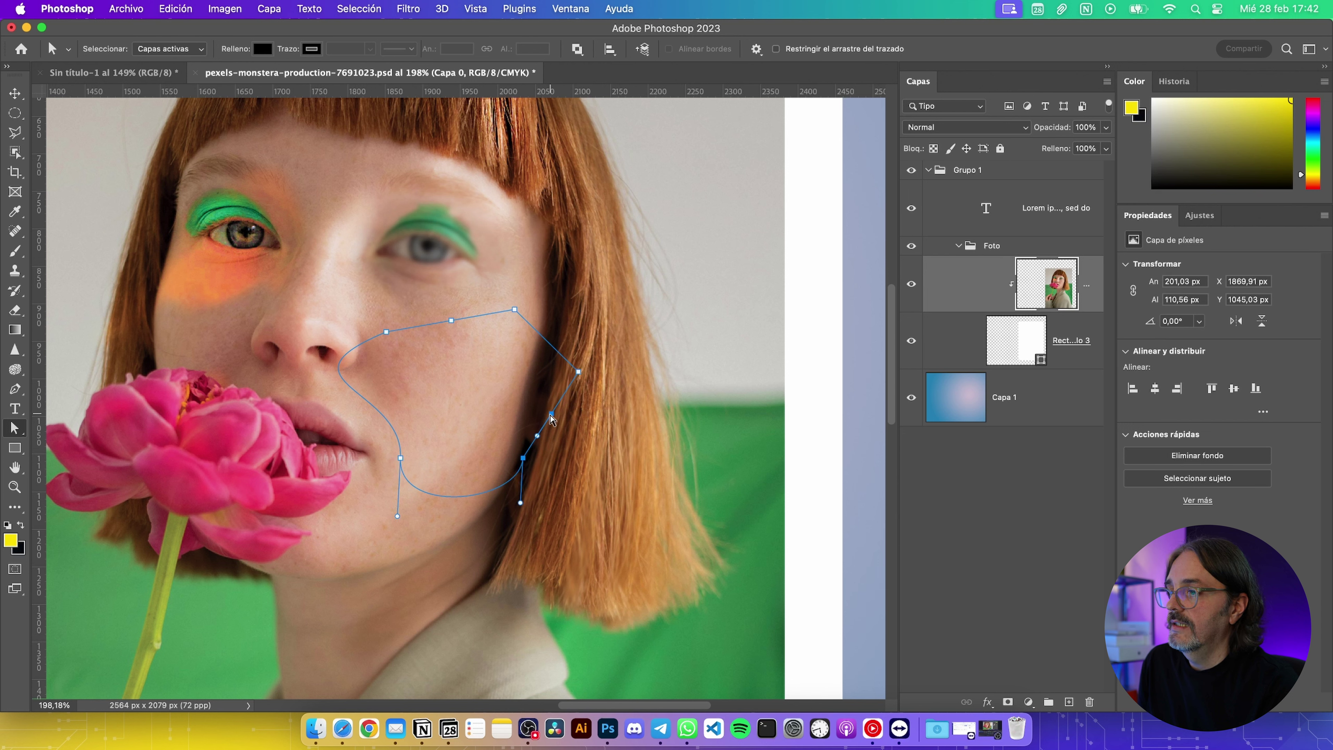
{"action": "left_click_drag", "start_coordinate": [550, 418], "coordinate": [613, 412]}
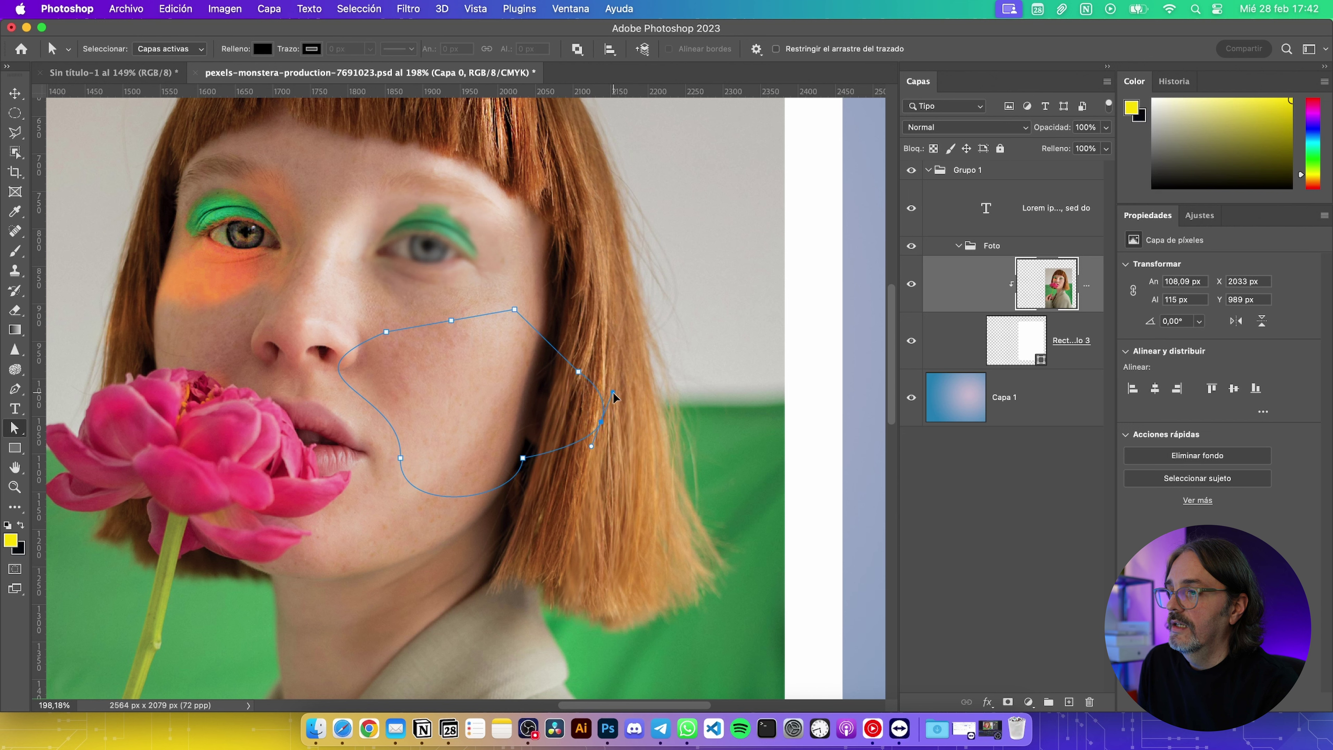
{"action": "left_click_drag", "start_coordinate": [580, 372], "coordinate": [609, 317]}
{"action": "key", "text": "p"}
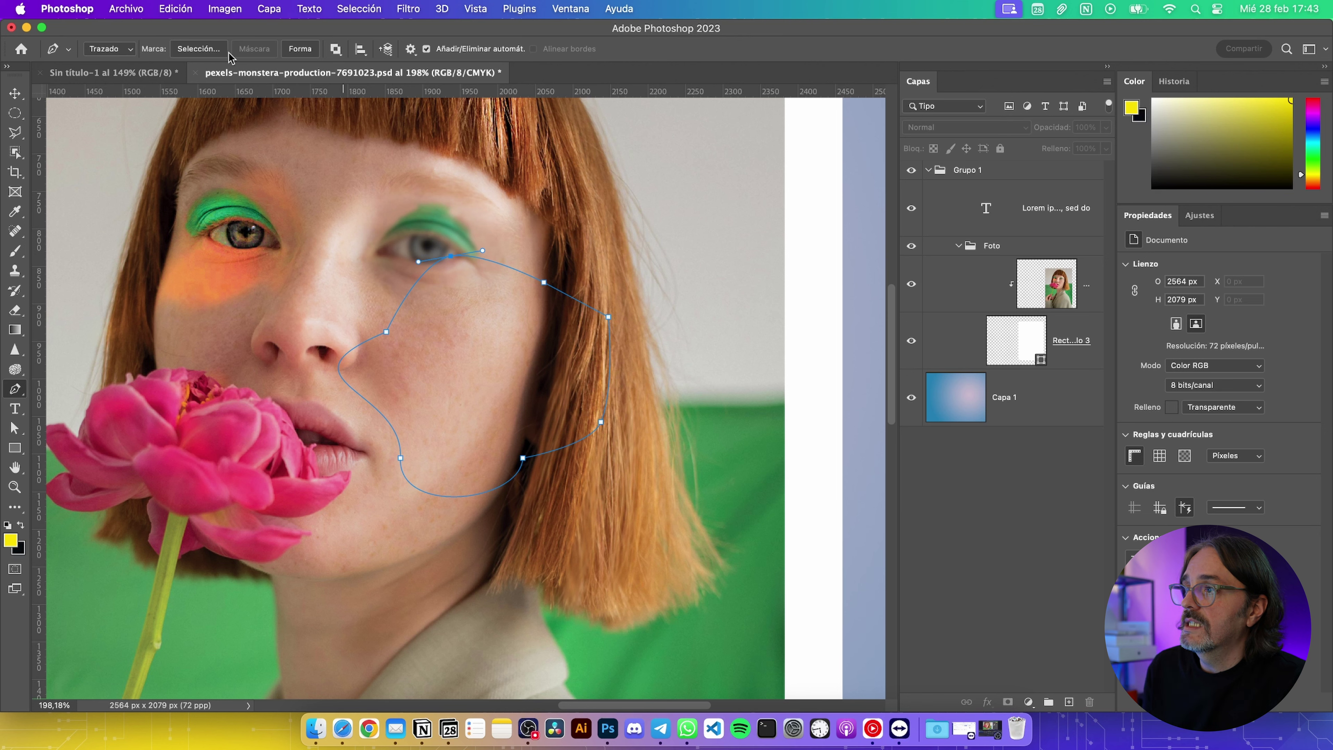
Convert the cheek path into the Forma 1 shape layer and drag its bottom anchor upward
{"action": "left_click", "coordinate": [302, 49]}
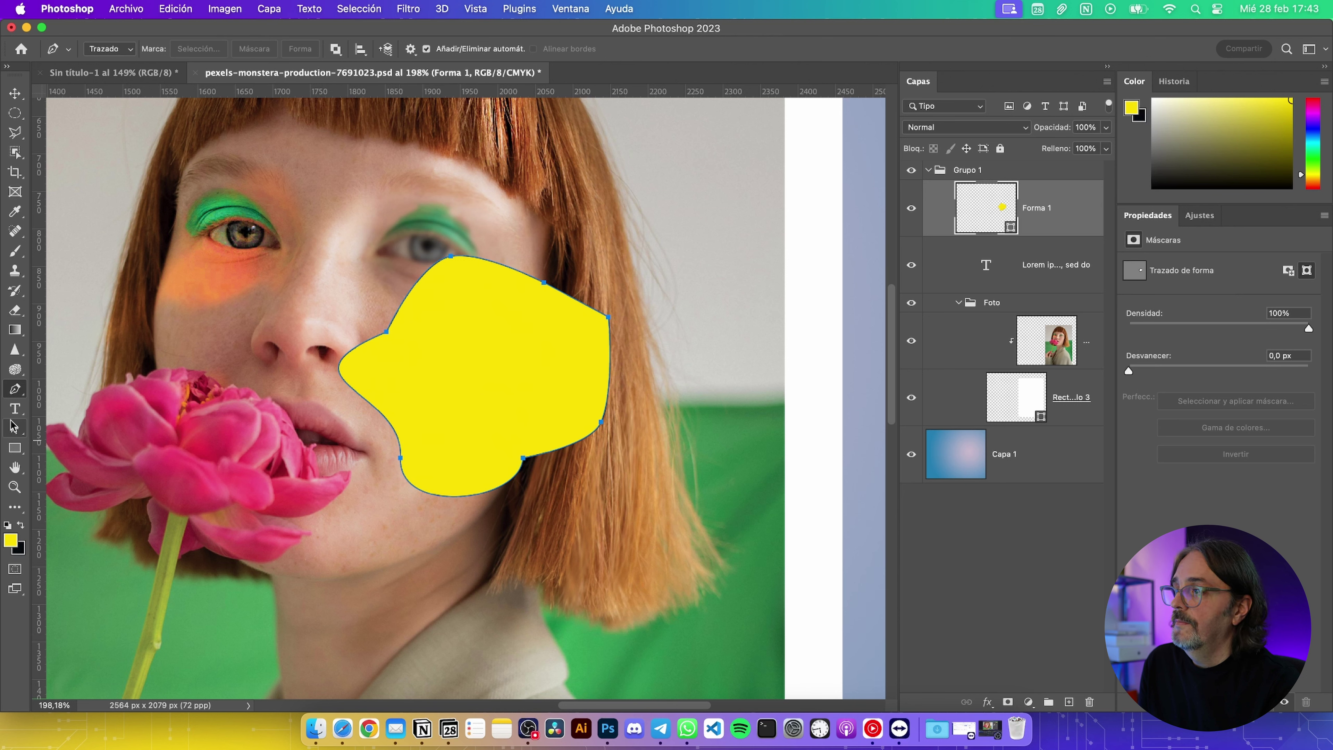
{"action": "left_click", "coordinate": [13, 426]}
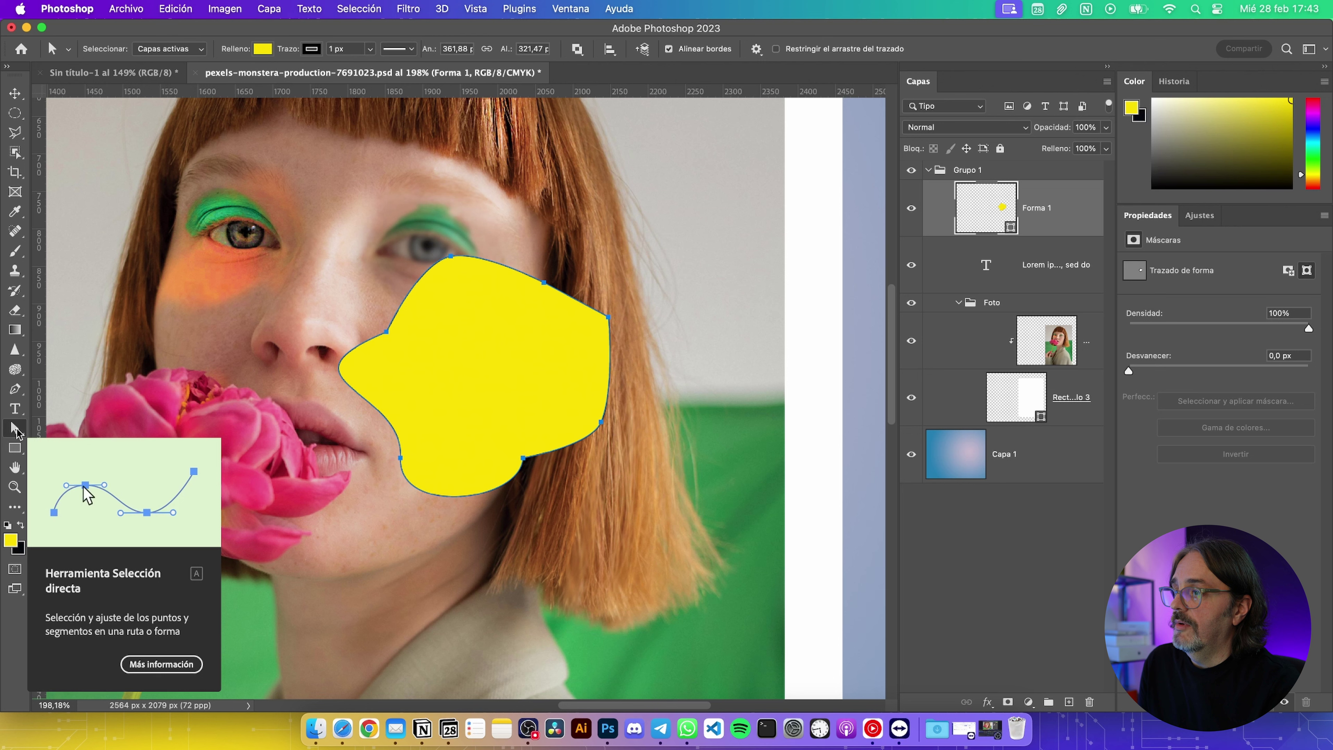
{"action": "right_click", "coordinate": [17, 428]}
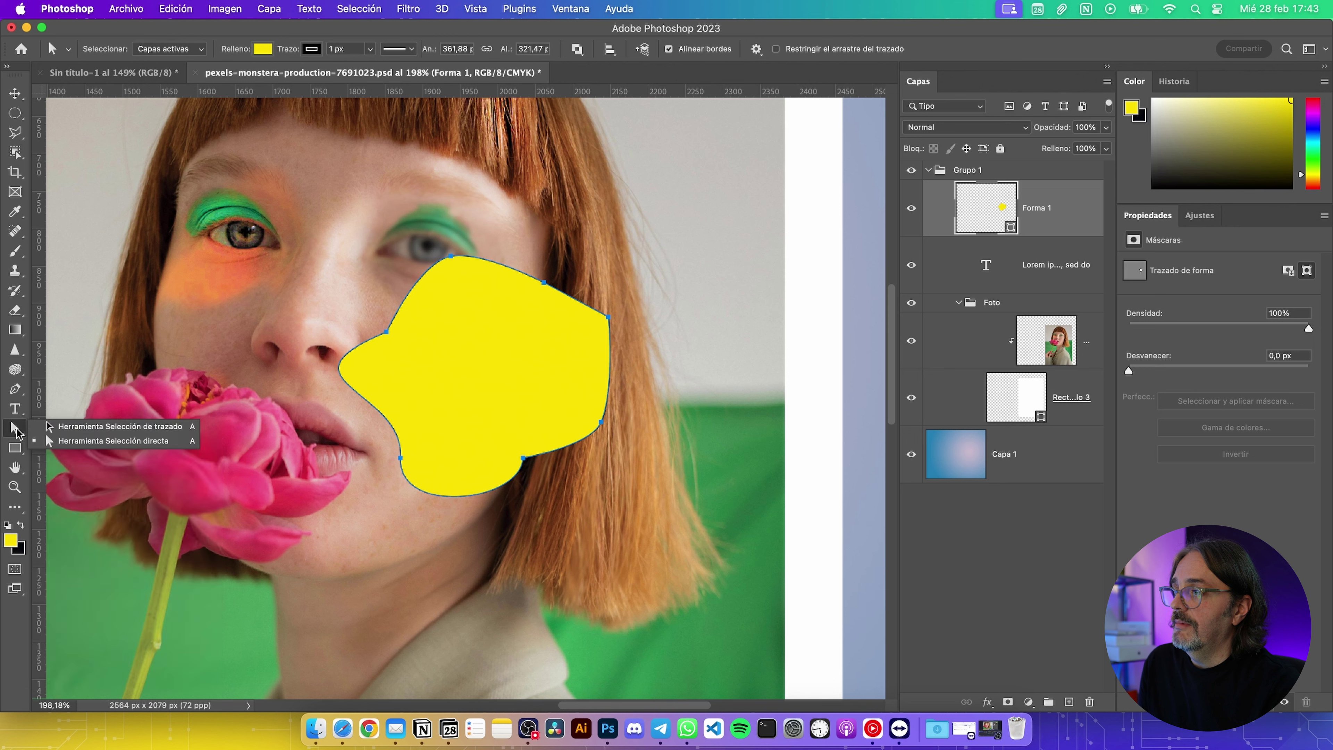
{"action": "left_click", "coordinate": [58, 443]}
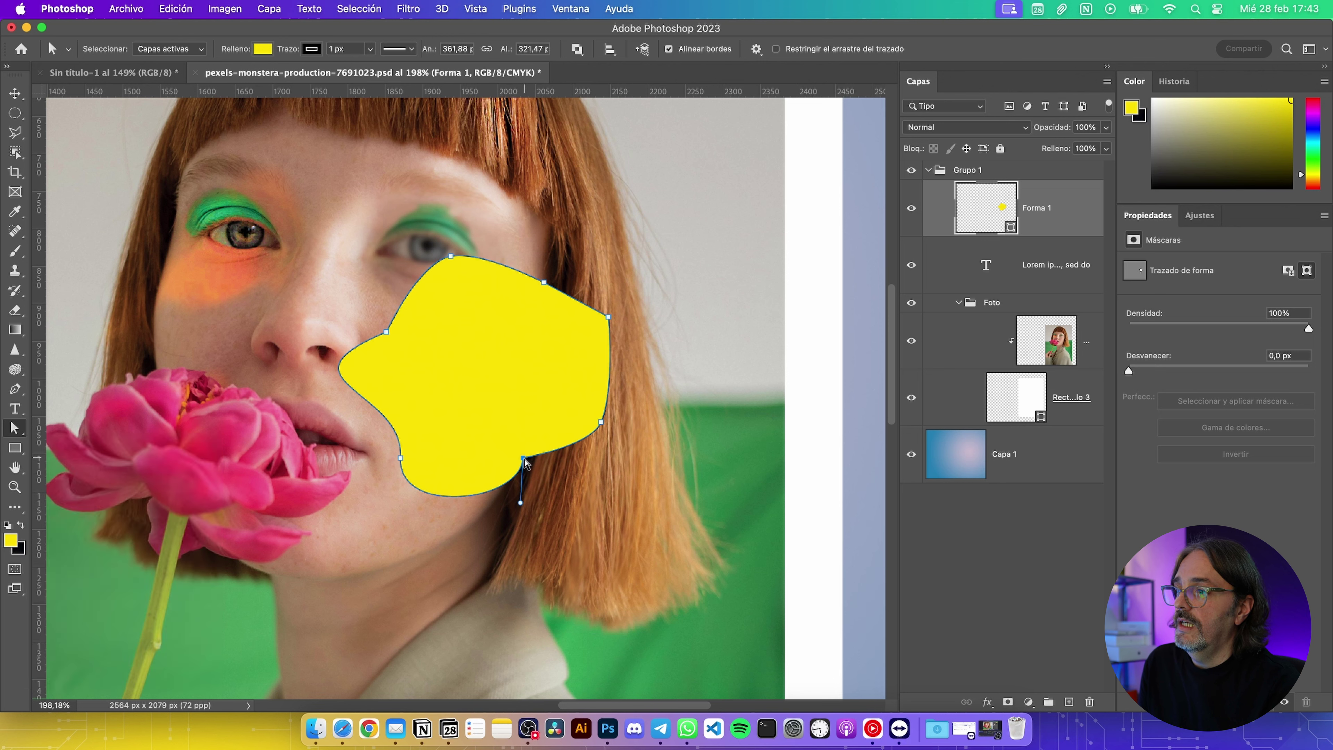
{"action": "left_click_drag", "start_coordinate": [523, 457], "coordinate": [499, 368]}
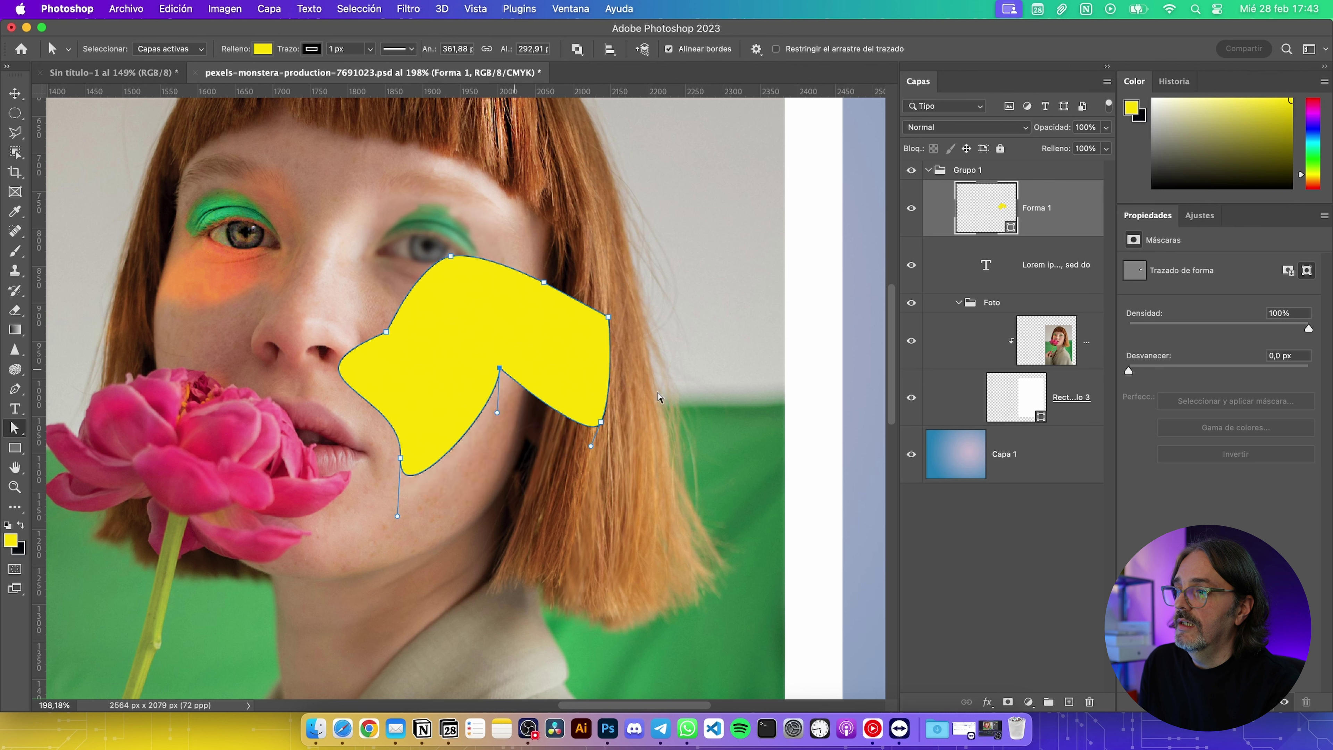
{"action": "left_click", "coordinate": [660, 205]}
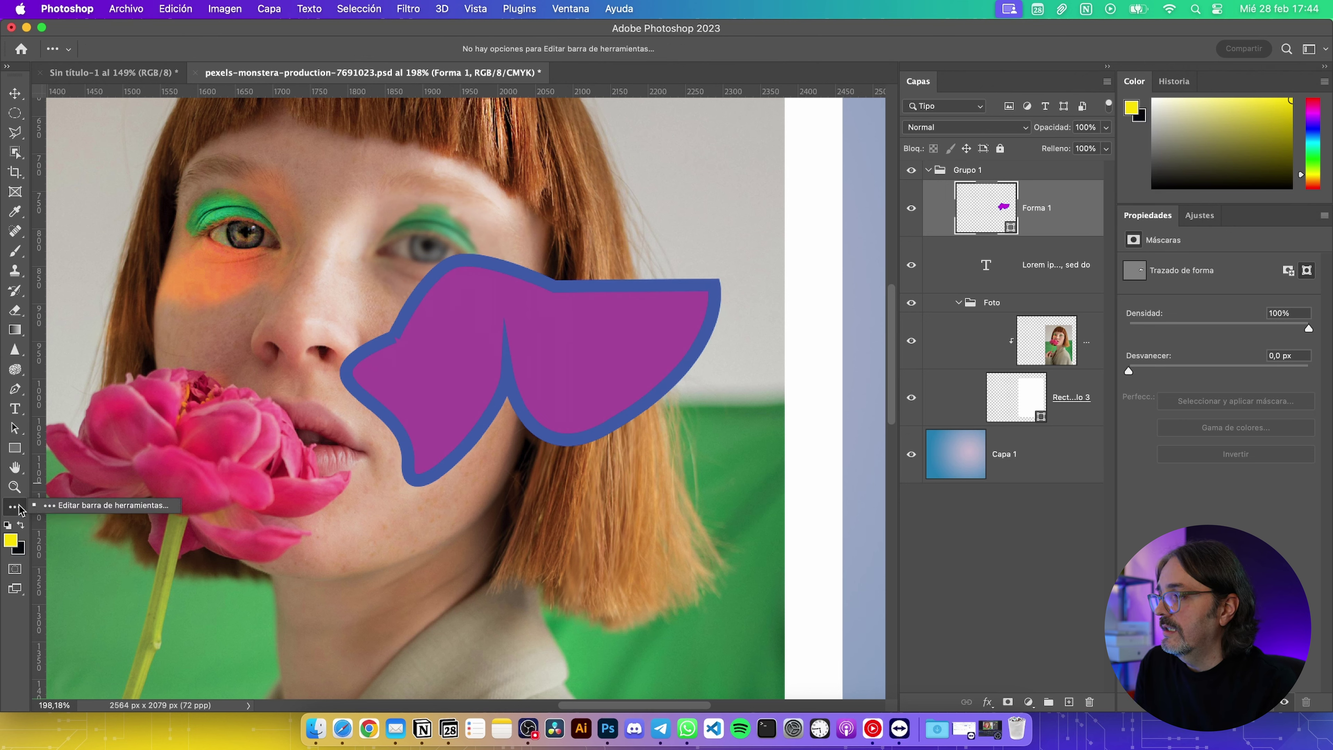
{"action": "left_click", "coordinate": [105, 506]}
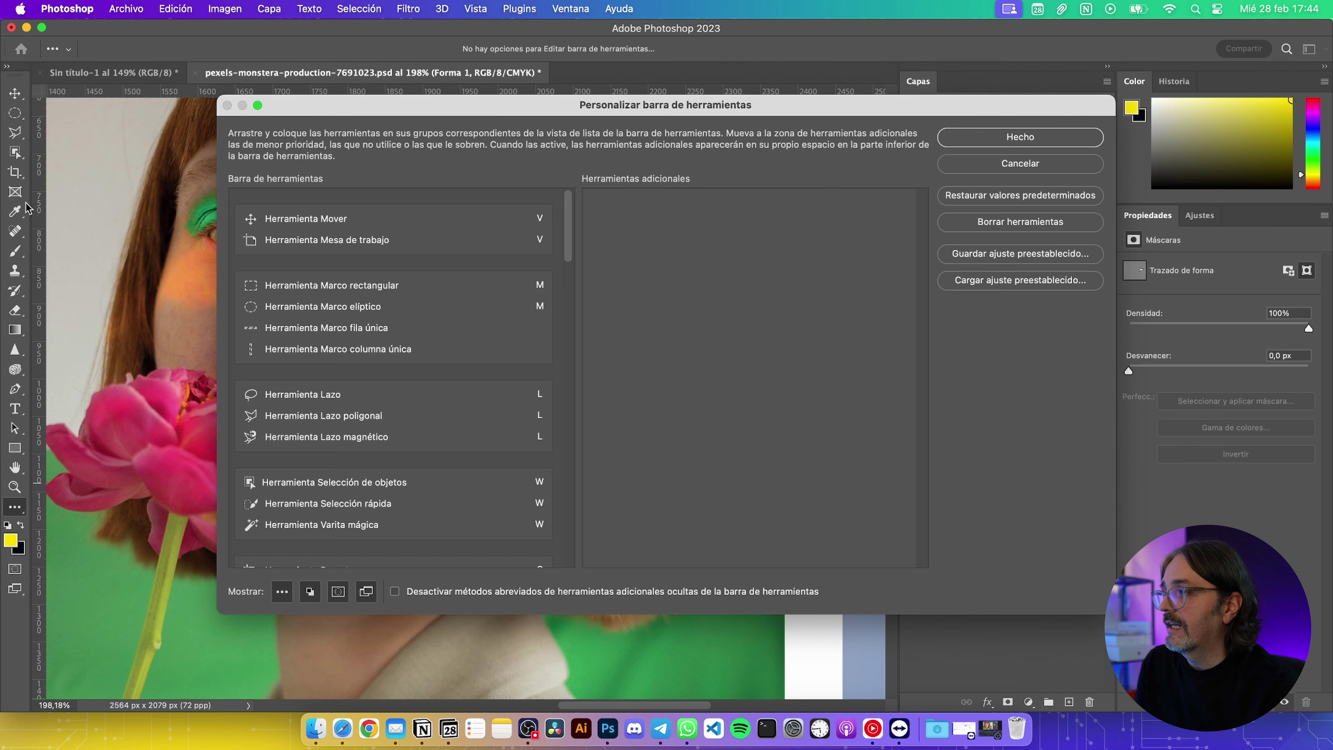
{"action": "scroll", "coordinate": [402, 349], "scroll_direction": "down", "scroll_amount": 5}
{"action": "scroll", "coordinate": [402, 349], "scroll_direction": "down", "scroll_amount": 5}
{"action": "scroll", "coordinate": [402, 349], "scroll_direction": "down", "scroll_amount": 5}
{"action": "scroll", "coordinate": [401, 348], "scroll_direction": "up", "scroll_amount": 5}
{"action": "scroll", "coordinate": [402, 349], "scroll_direction": "up", "scroll_amount": 5}
{"action": "scroll", "coordinate": [402, 348], "scroll_direction": "up", "scroll_amount": 5}
{"action": "scroll", "coordinate": [401, 348], "scroll_direction": "down", "scroll_amount": 15}
{"action": "scroll", "coordinate": [402, 349], "scroll_direction": "up", "scroll_amount": 10}
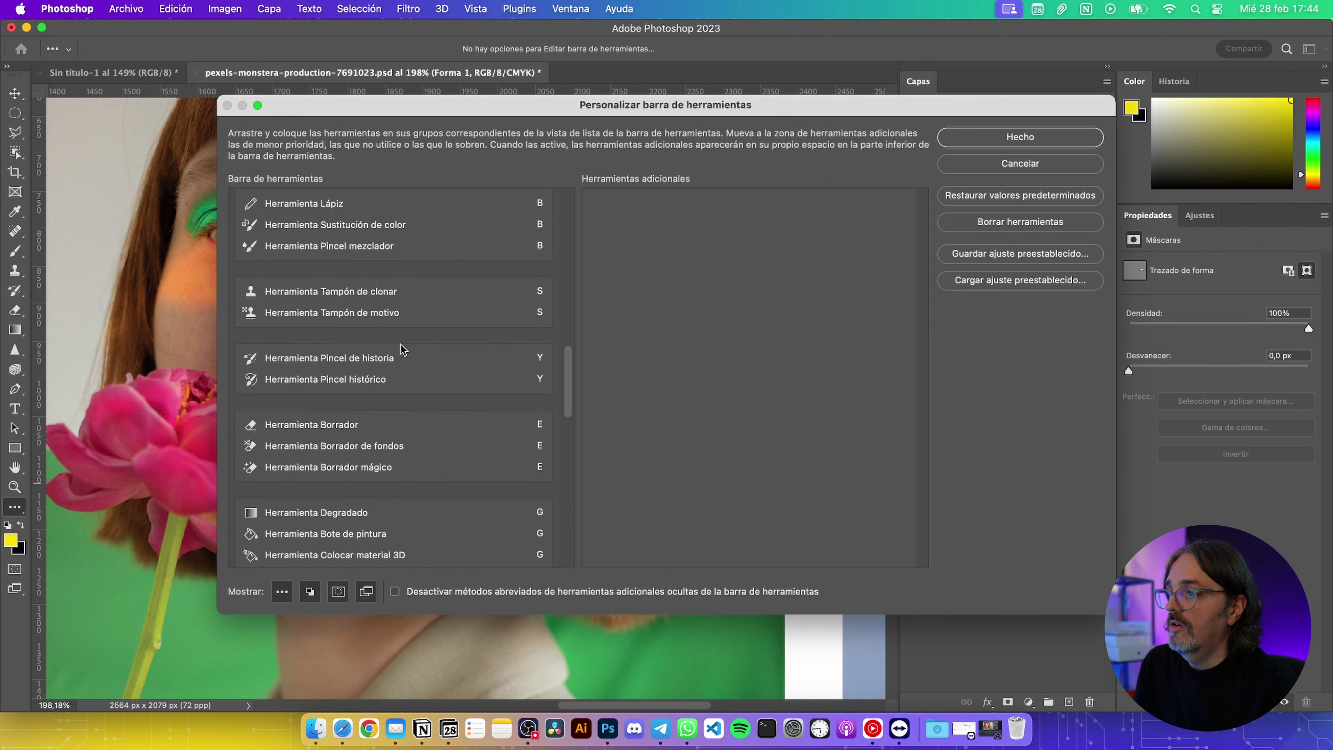
{"action": "scroll", "coordinate": [401, 349], "scroll_direction": "up", "scroll_amount": 10}
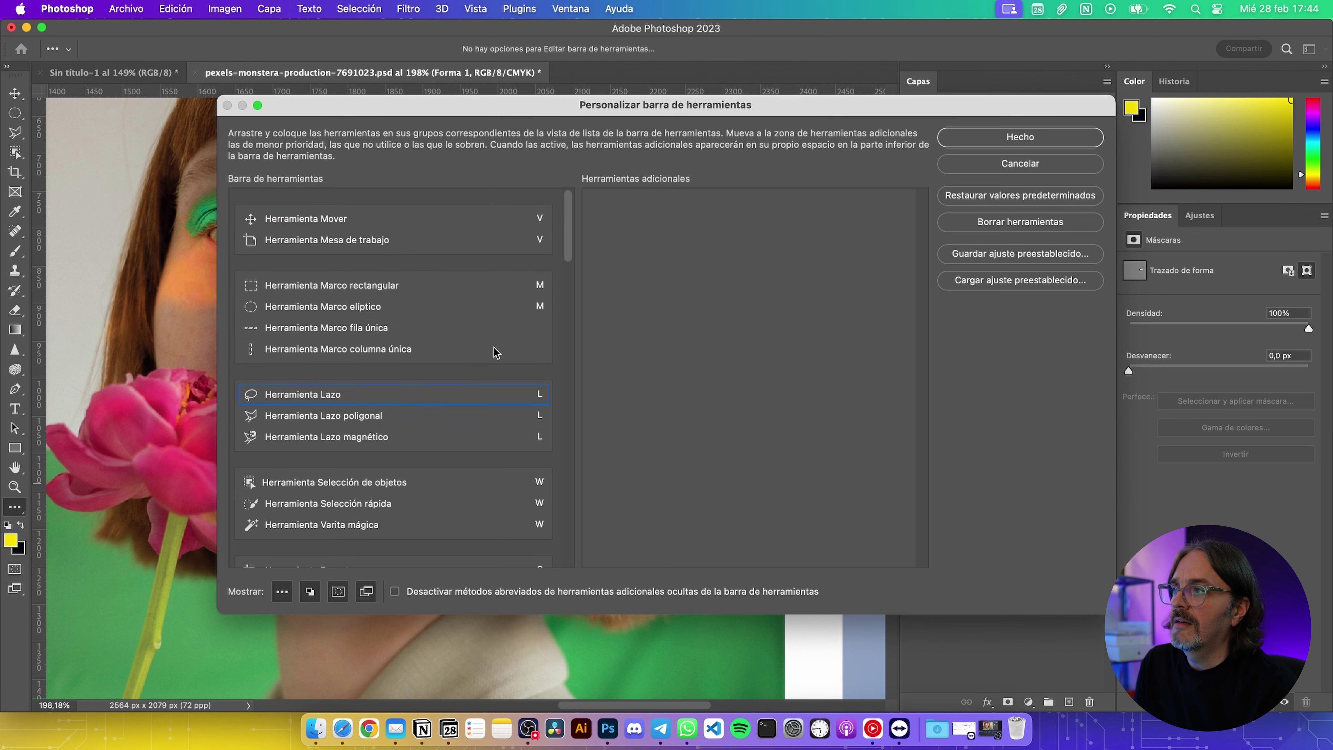
{"action": "left_click", "coordinate": [1030, 164]}
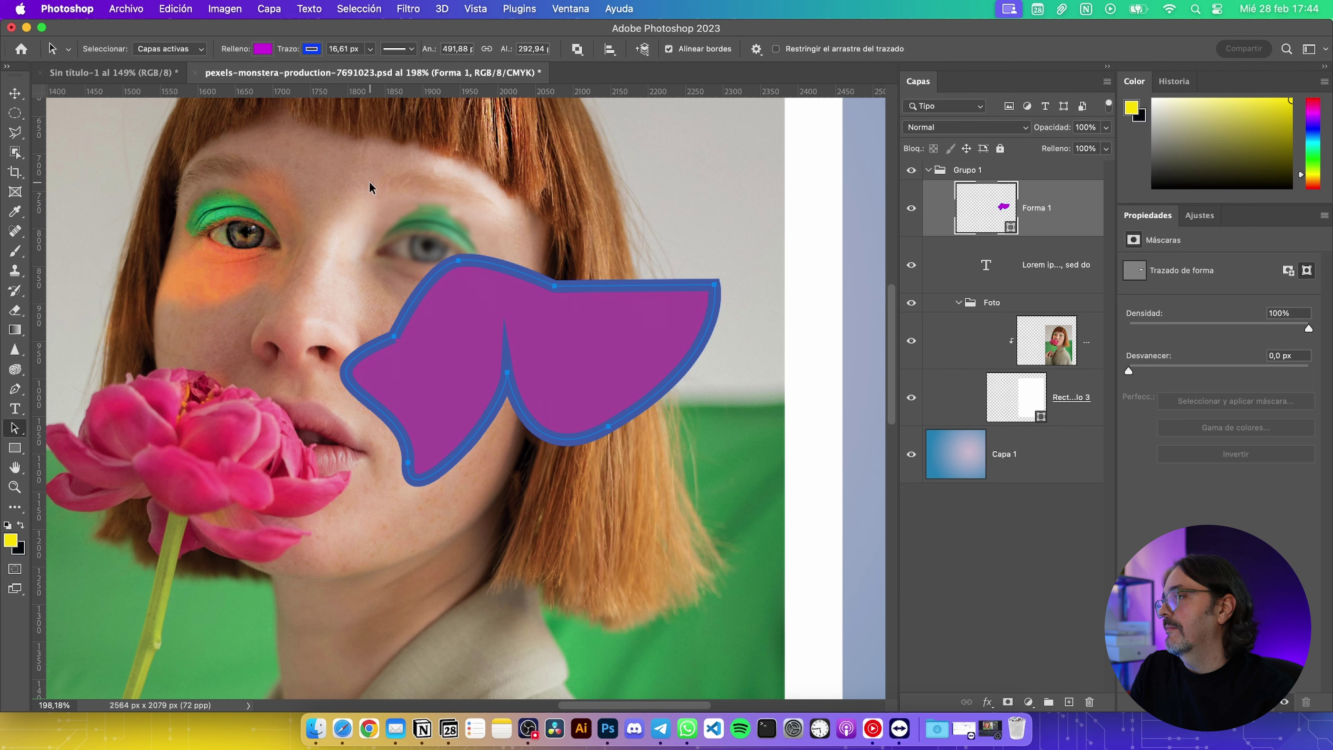
Zoom out to the whole poster, preview both full-screen modes, then return to Standard Screen Mode
{"action": "scroll", "coordinate": [620, 202], "scroll_direction": "down", "scroll_amount": 5}
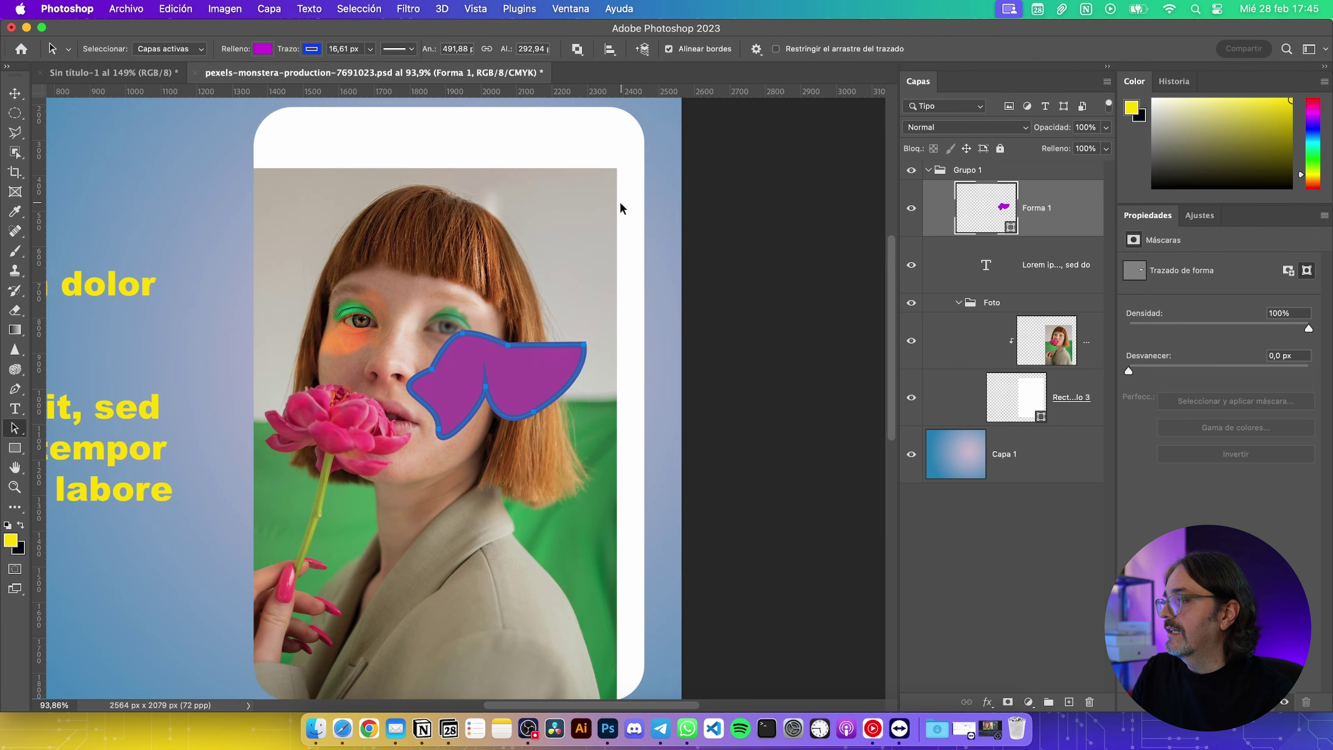
{"action": "scroll", "coordinate": [620, 204], "scroll_direction": "down", "scroll_amount": 1}
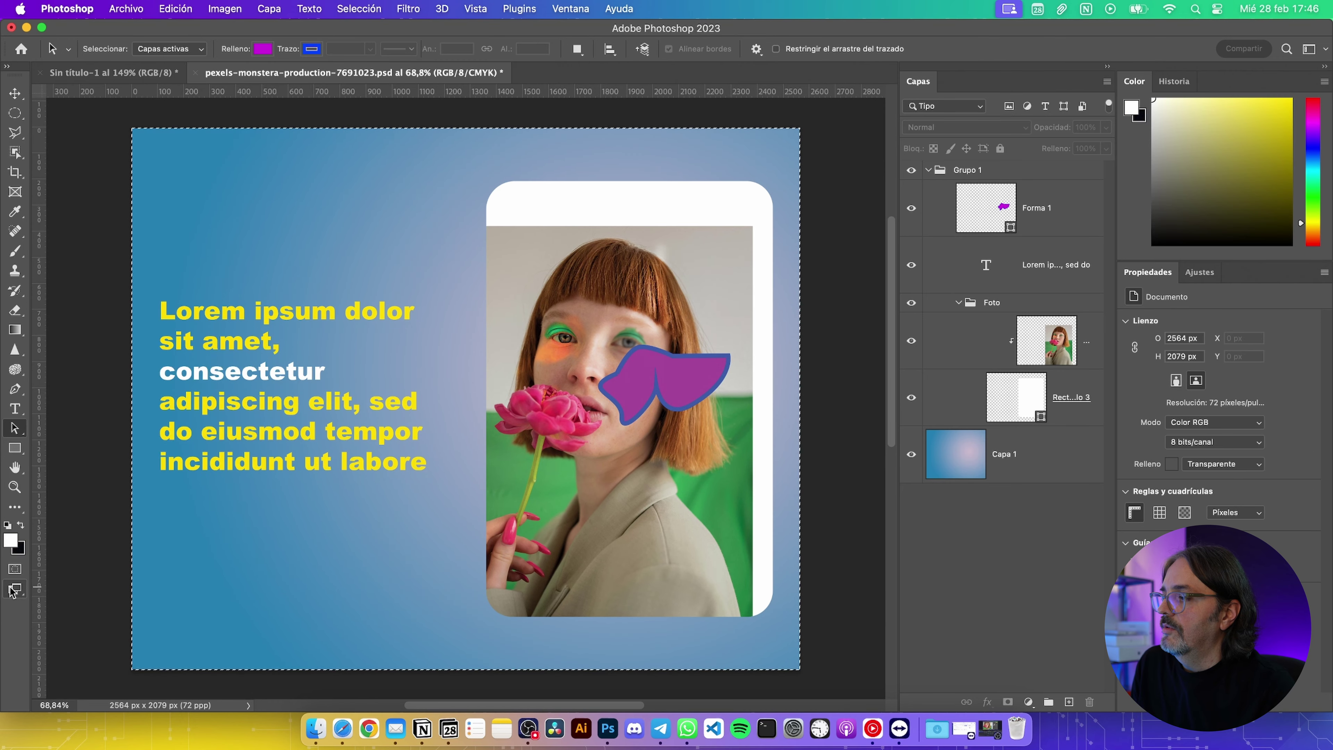
{"action": "left_click", "coordinate": [15, 588]}
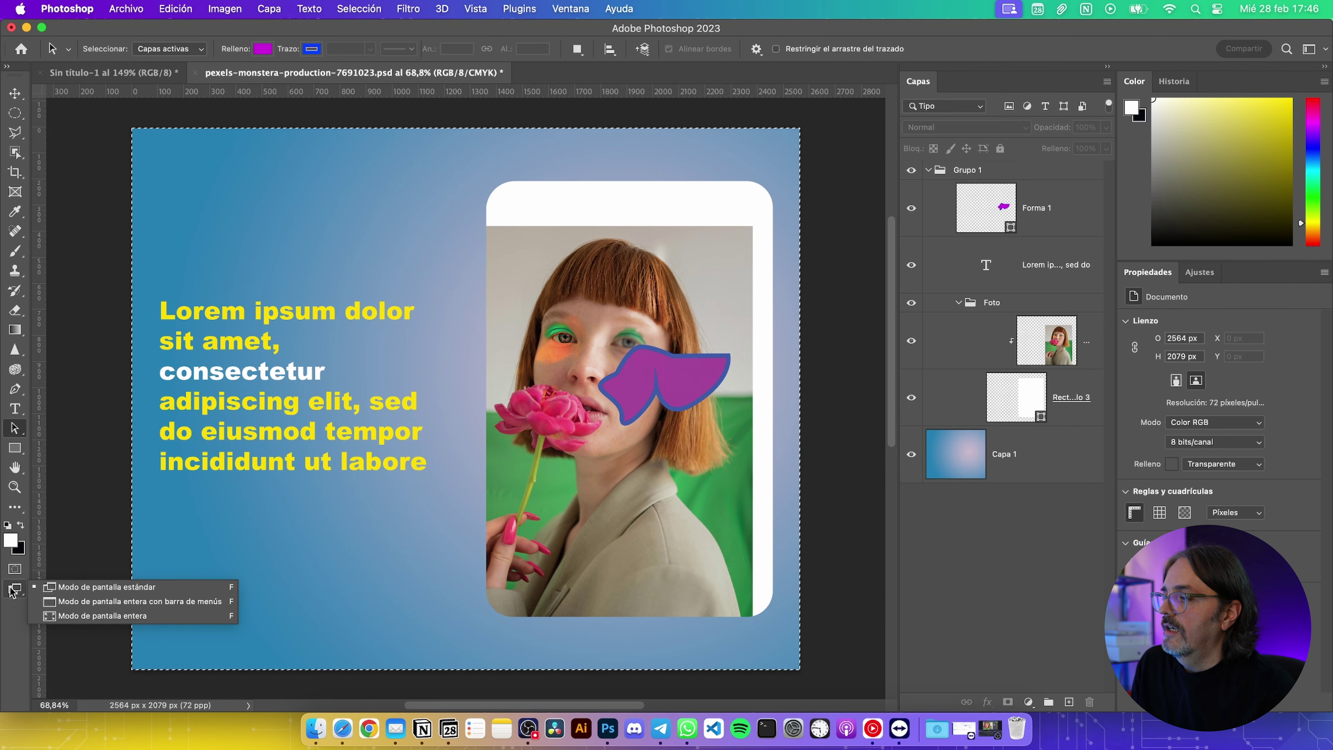
{"action": "left_click", "coordinate": [134, 601]}
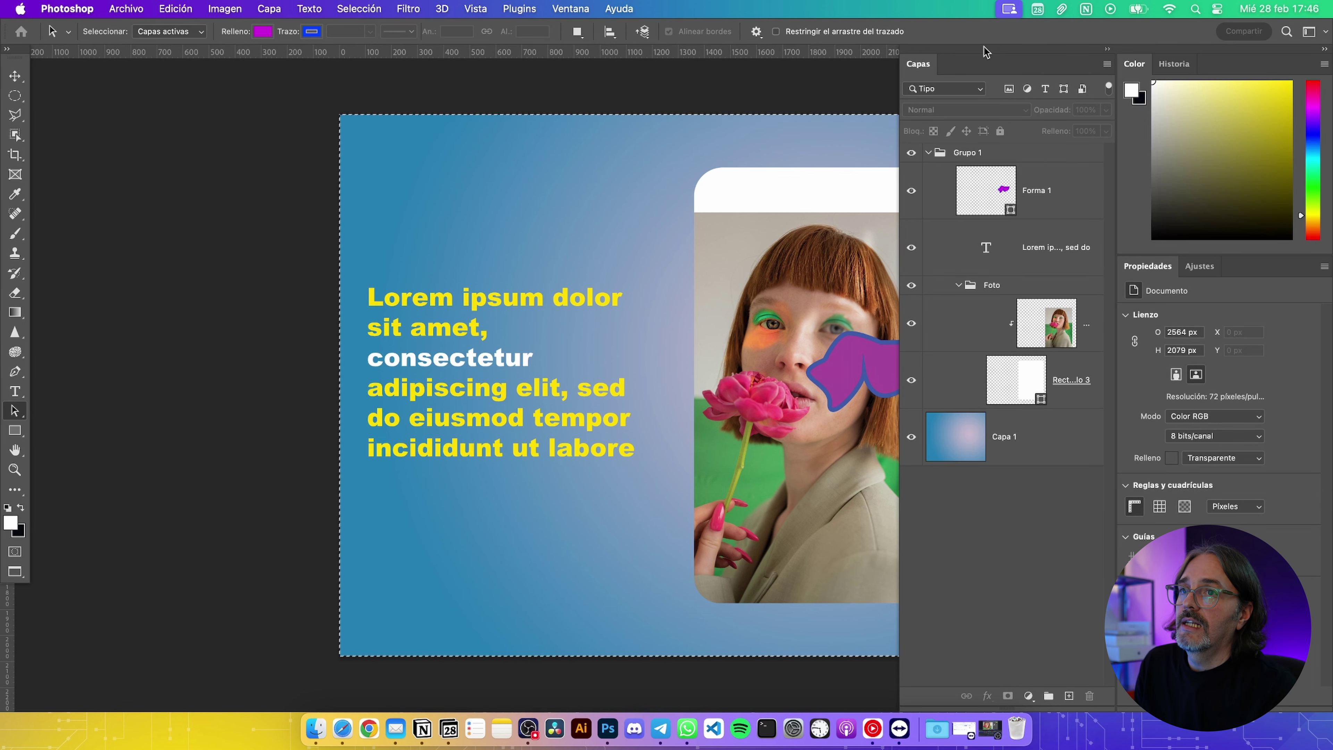
{"action": "key", "text": "f"}
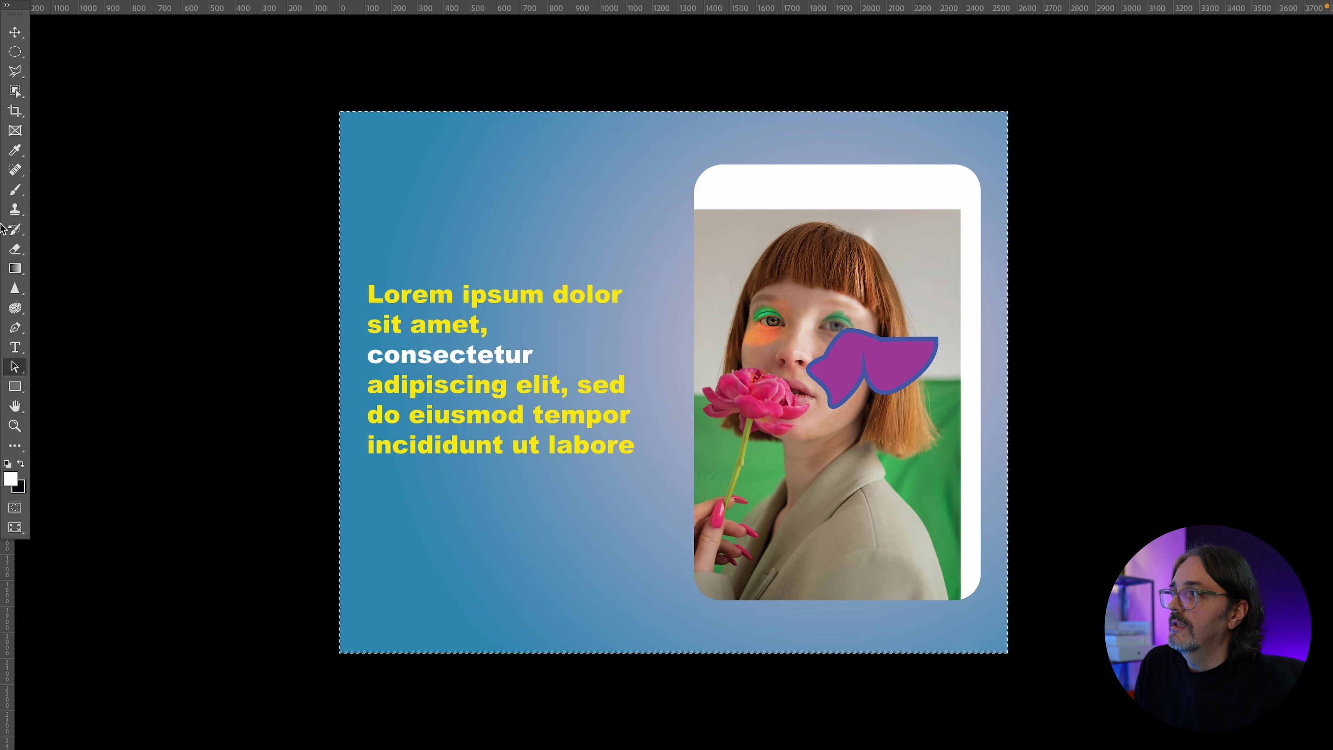
{"action": "left_click", "coordinate": [14, 524]}
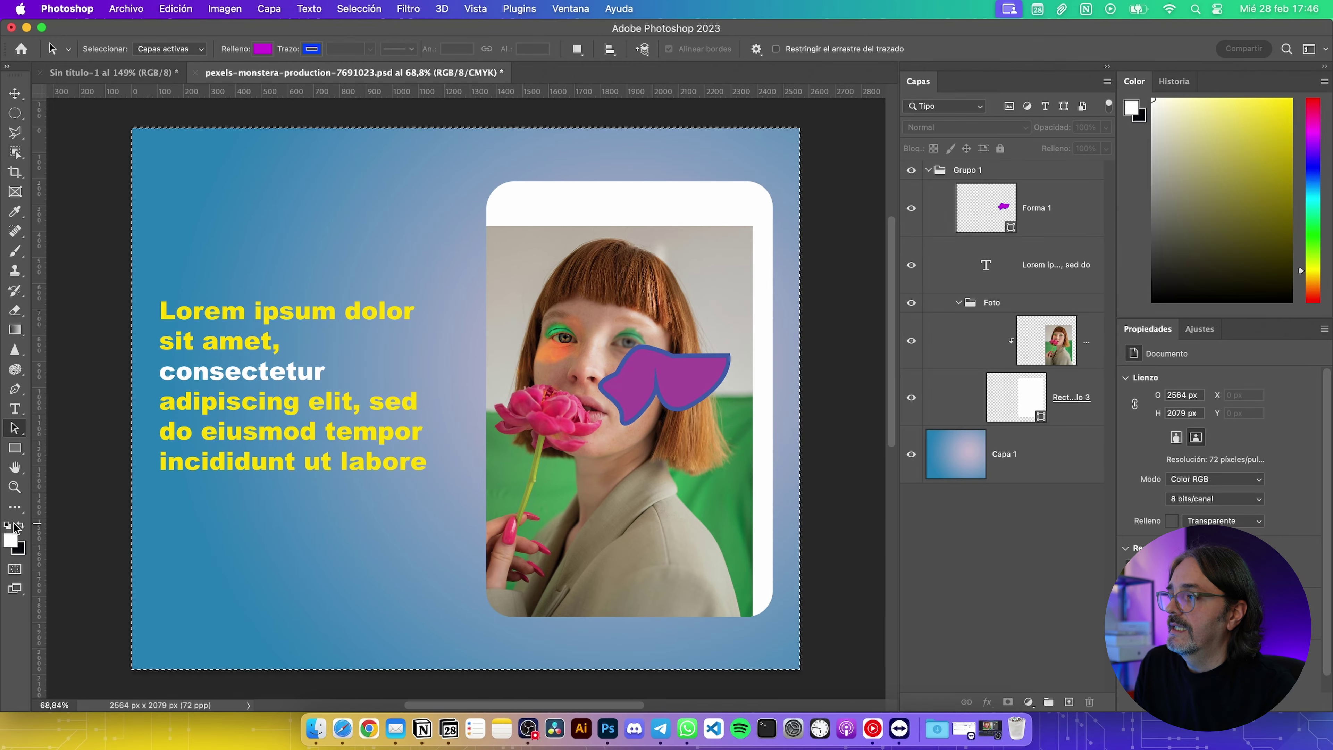